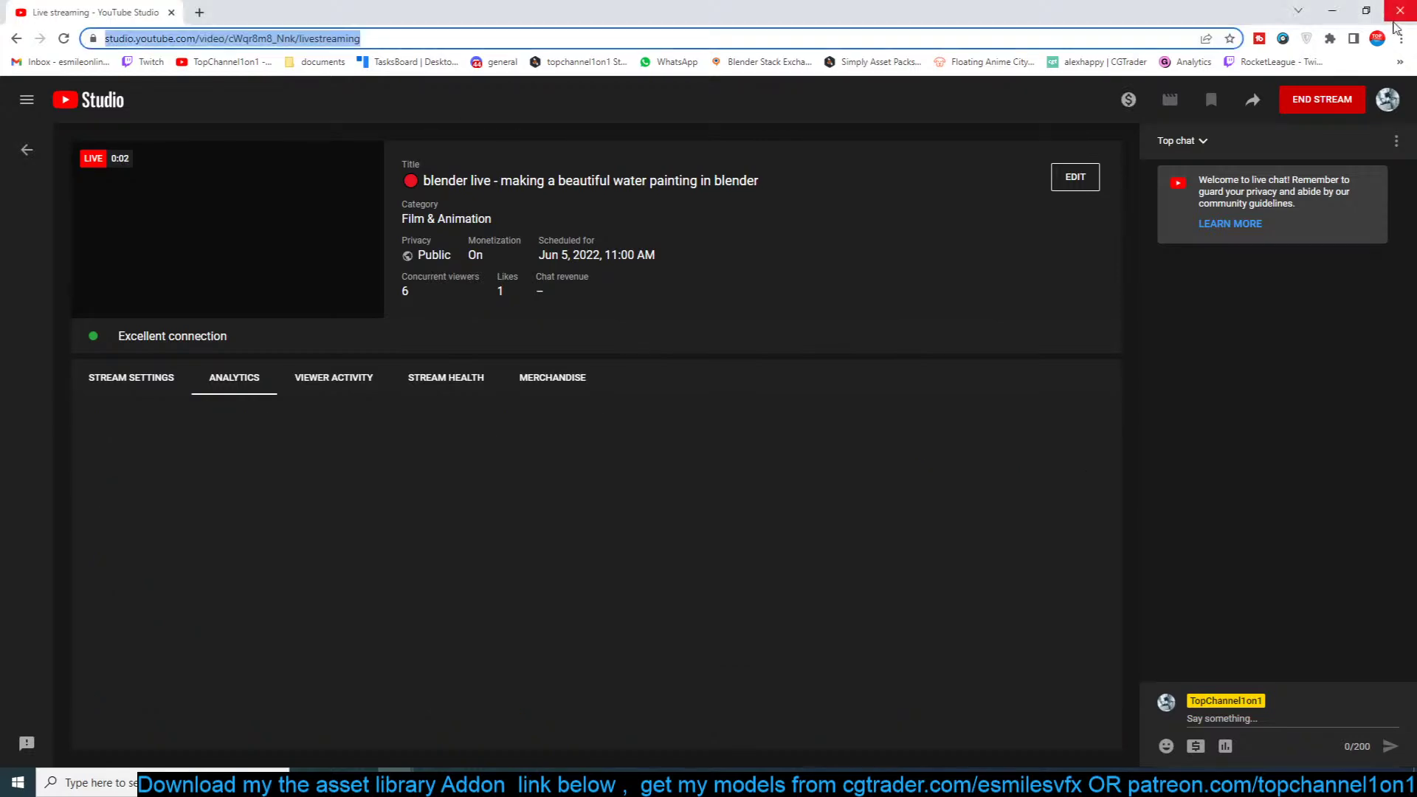
Step: Close the YouTube Studio window and start a new Blender file without saving the current scene
left_click(1400, 11)
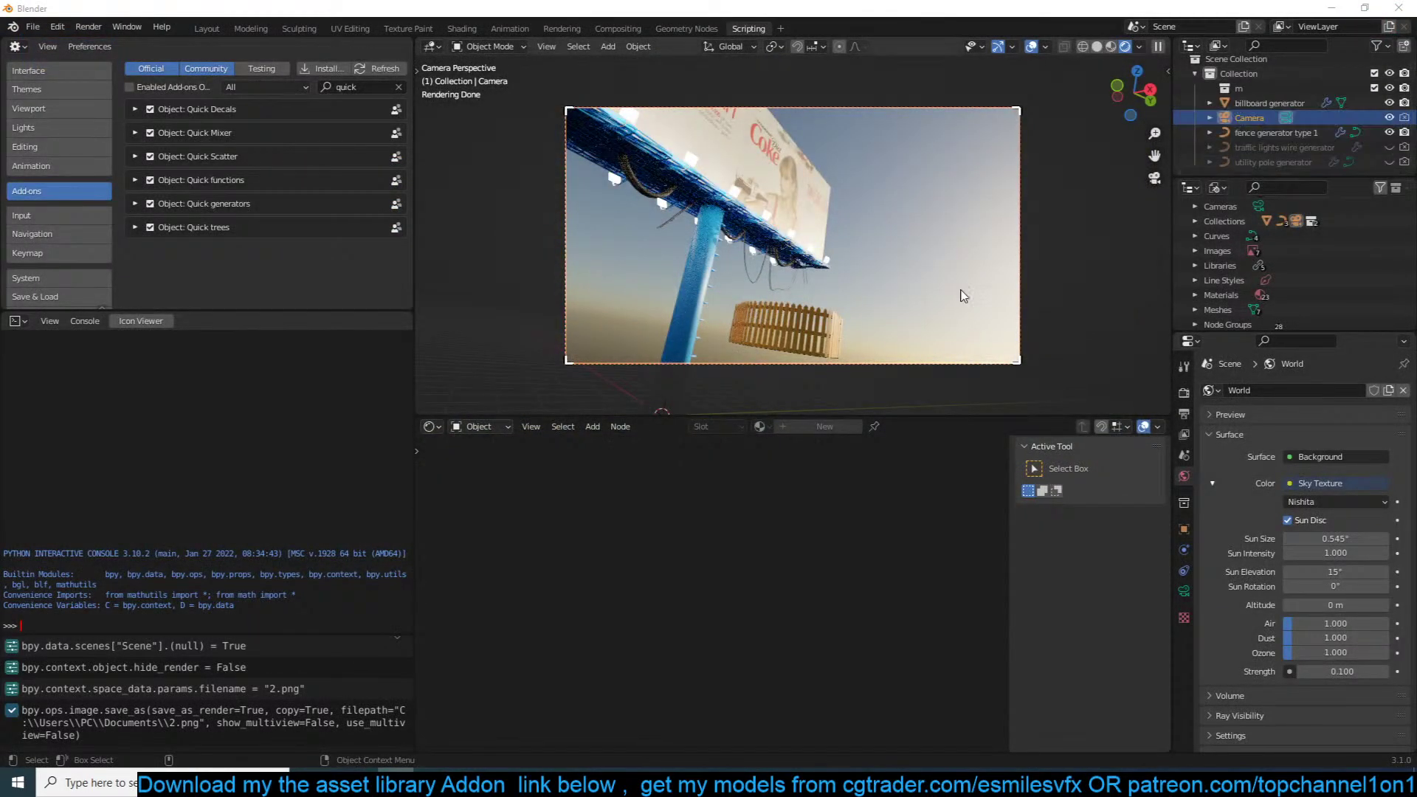
key("ctrl+n")
left_click(919, 277)
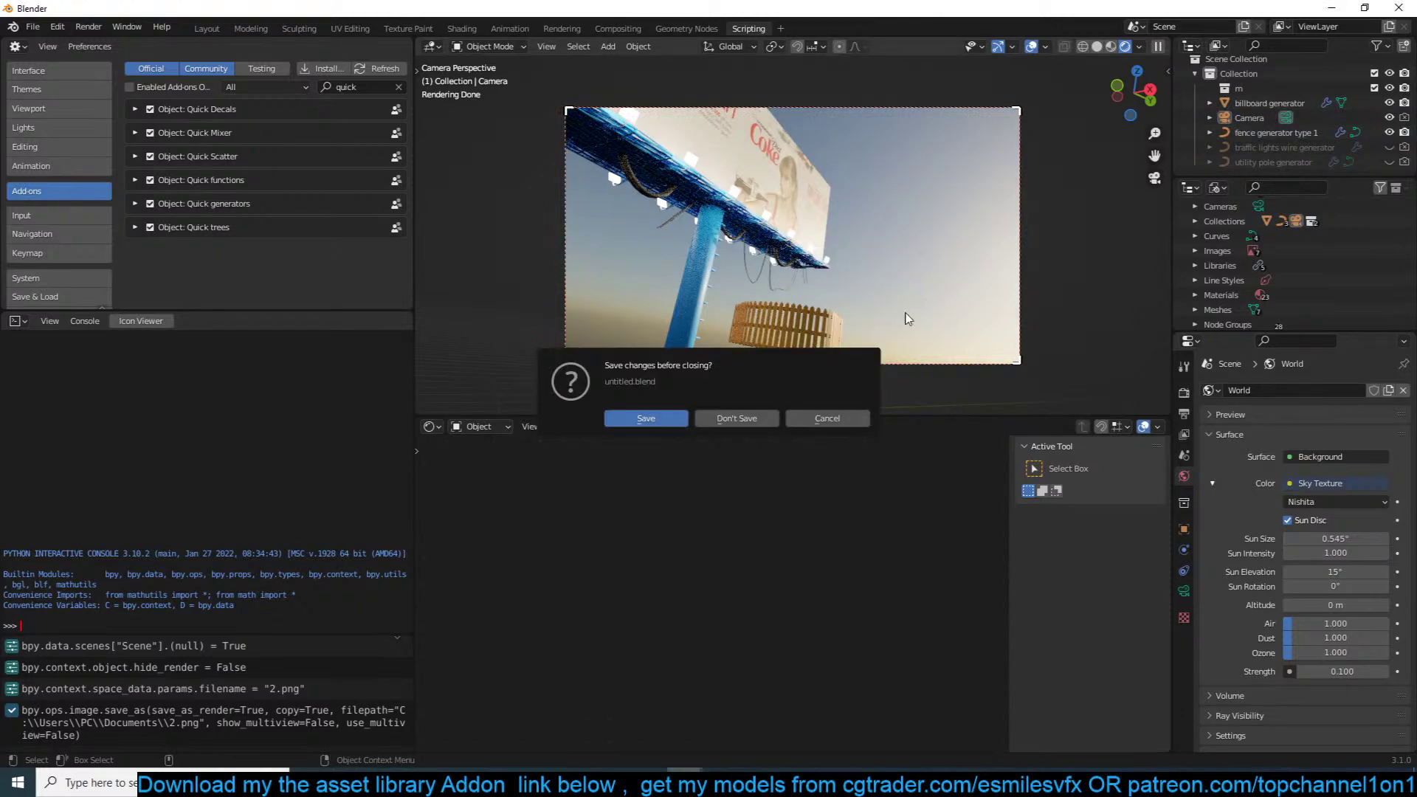
left_click(737, 418)
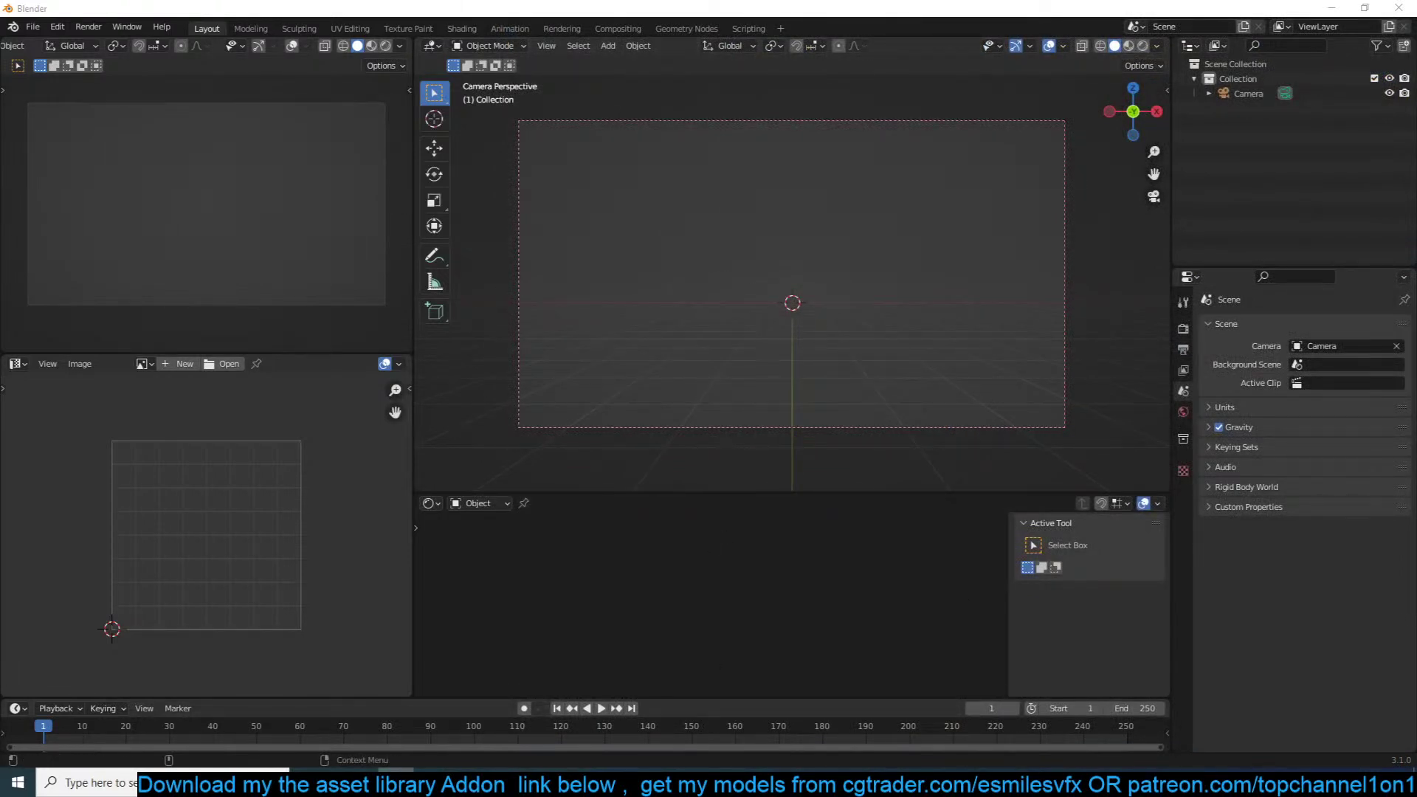
Step: Bring the Pinterest browser window over at full size and look through the Anime Village board for reference art
left_click_drag(1416, 520, 921, 96)
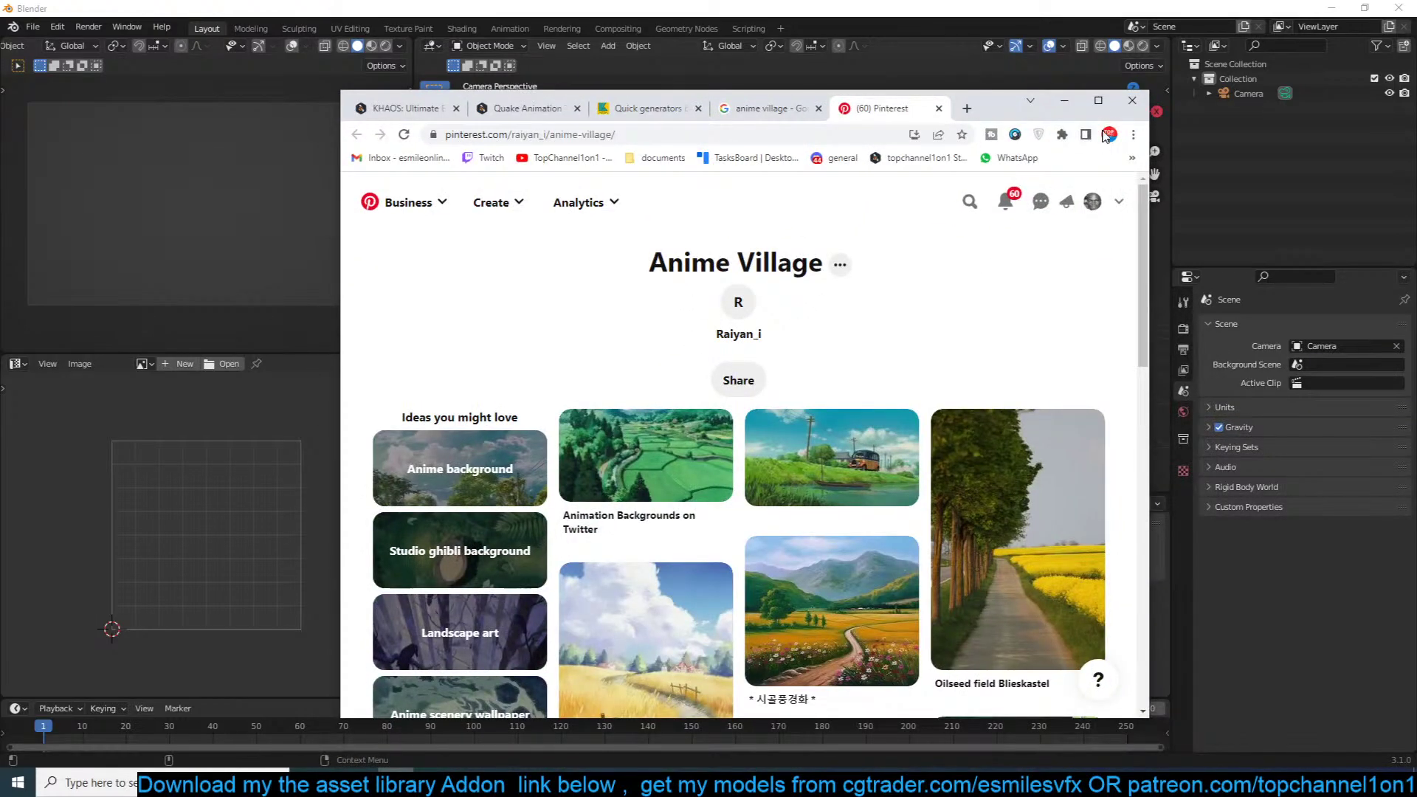
left_click(1099, 102)
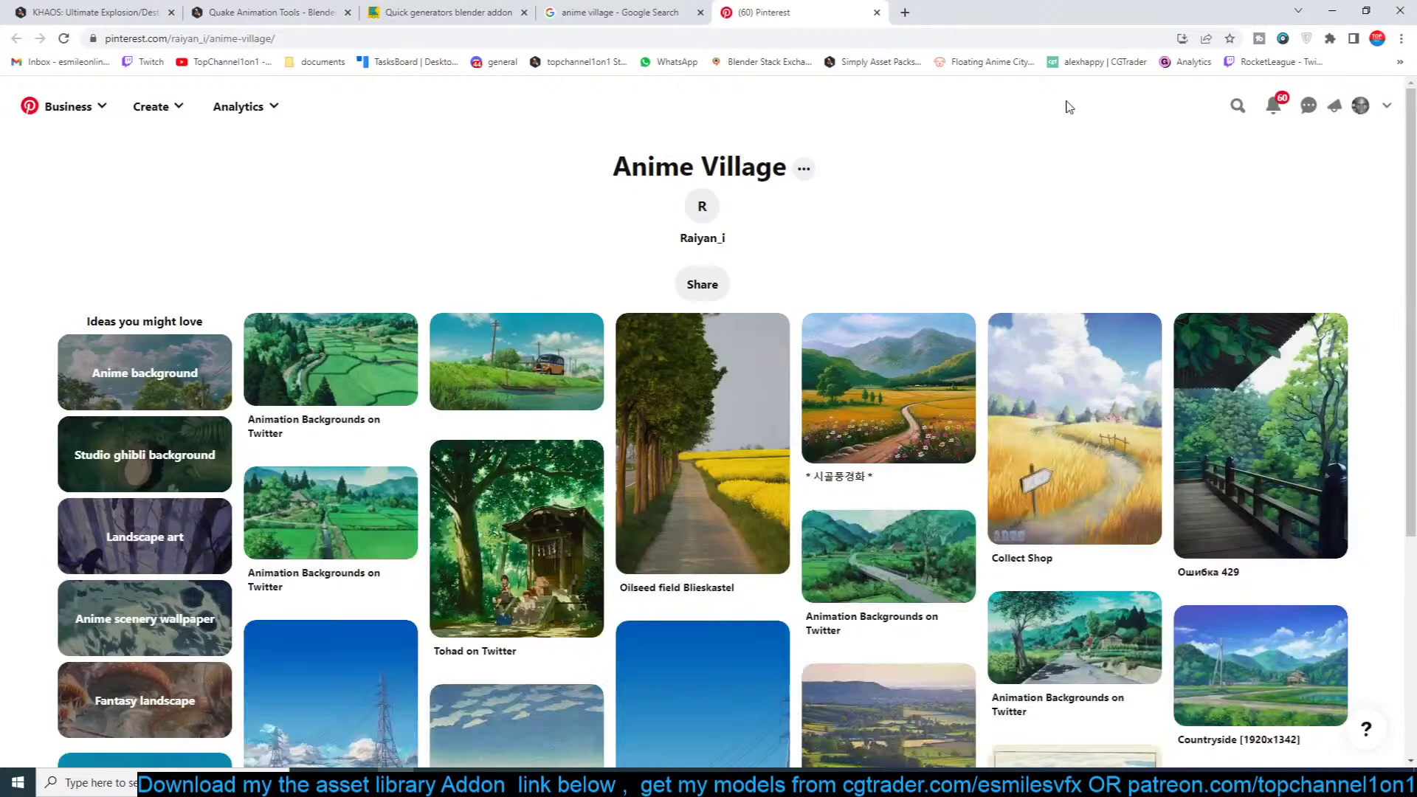
scroll(1014, 261, "down", 2)
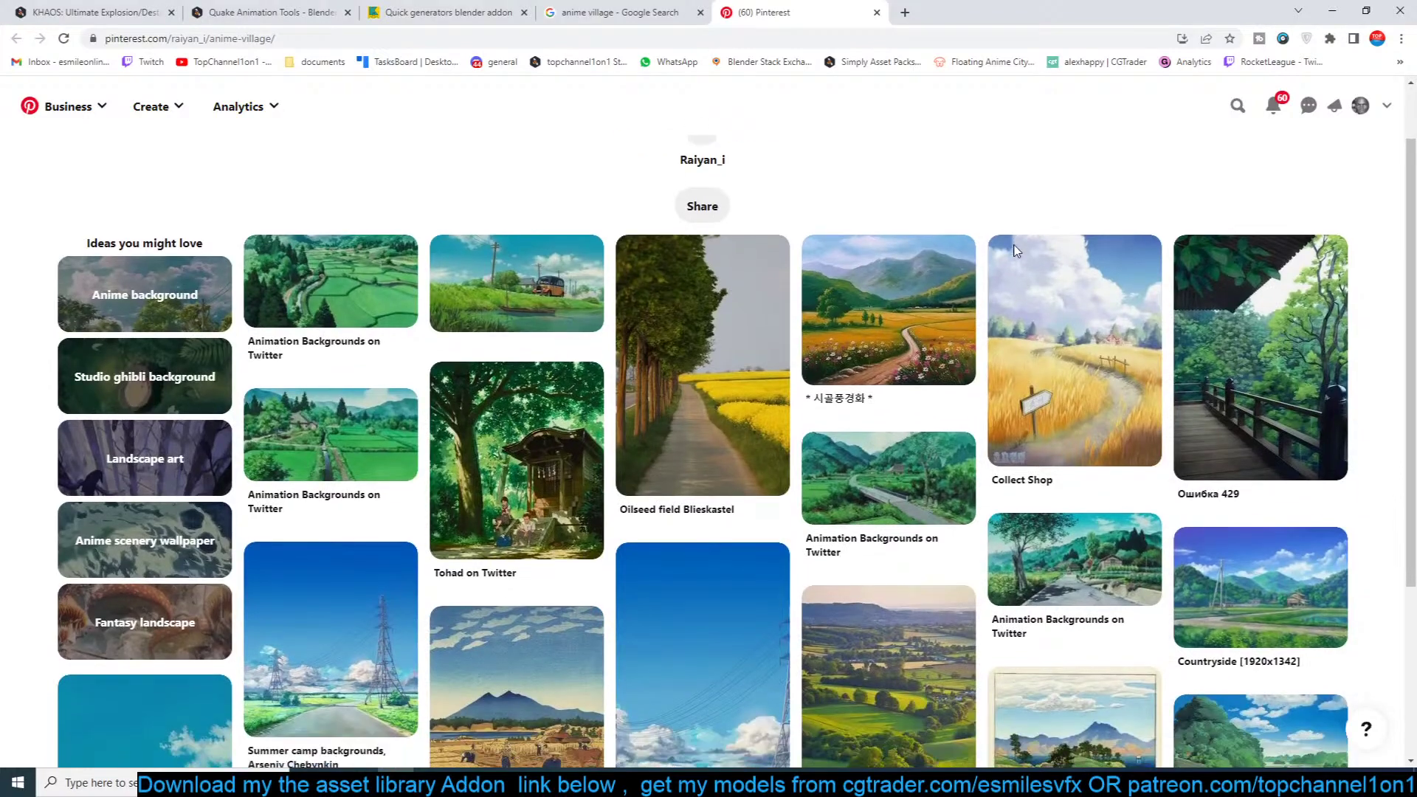
scroll(986, 261, "up", 2)
scroll(989, 254, "down", 4)
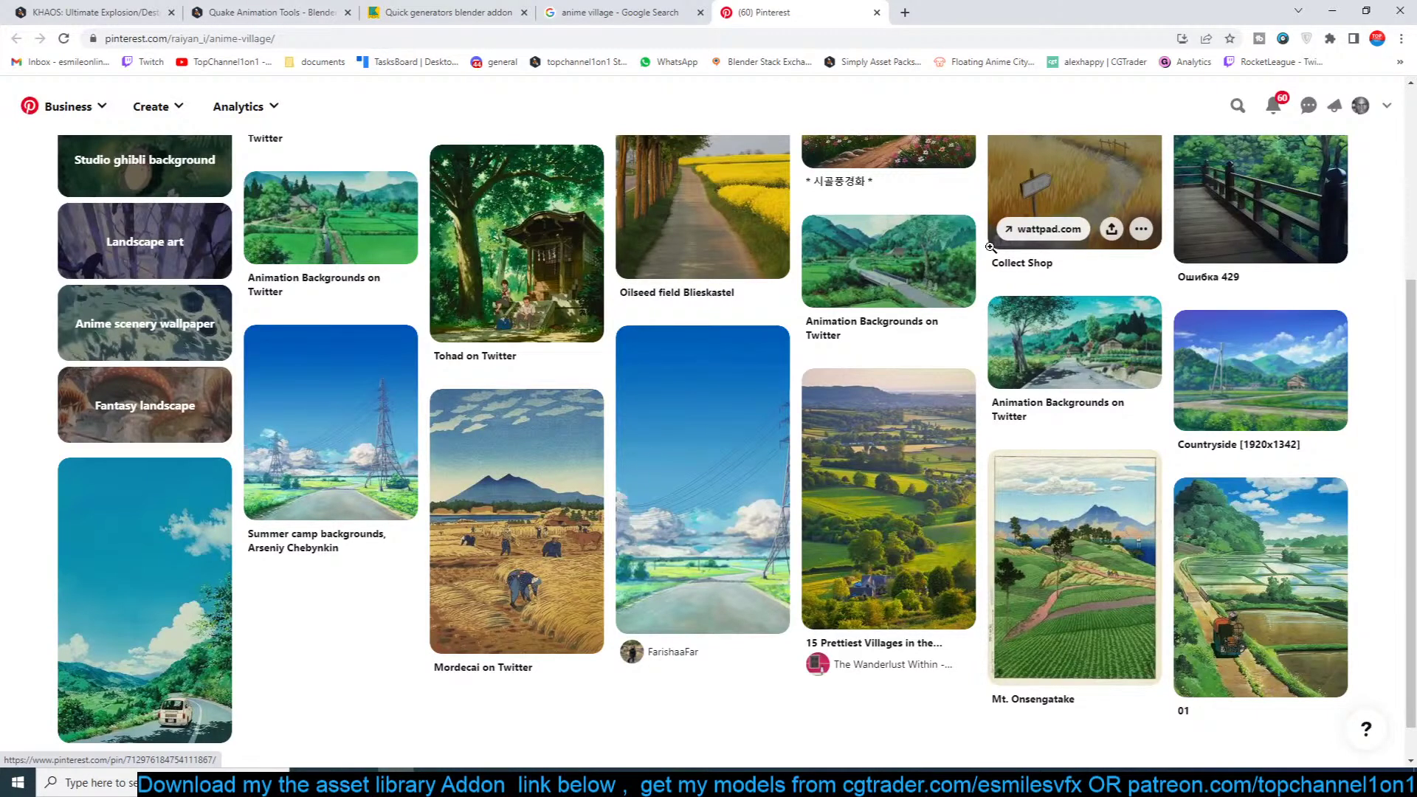
scroll(990, 246, "up", 5)
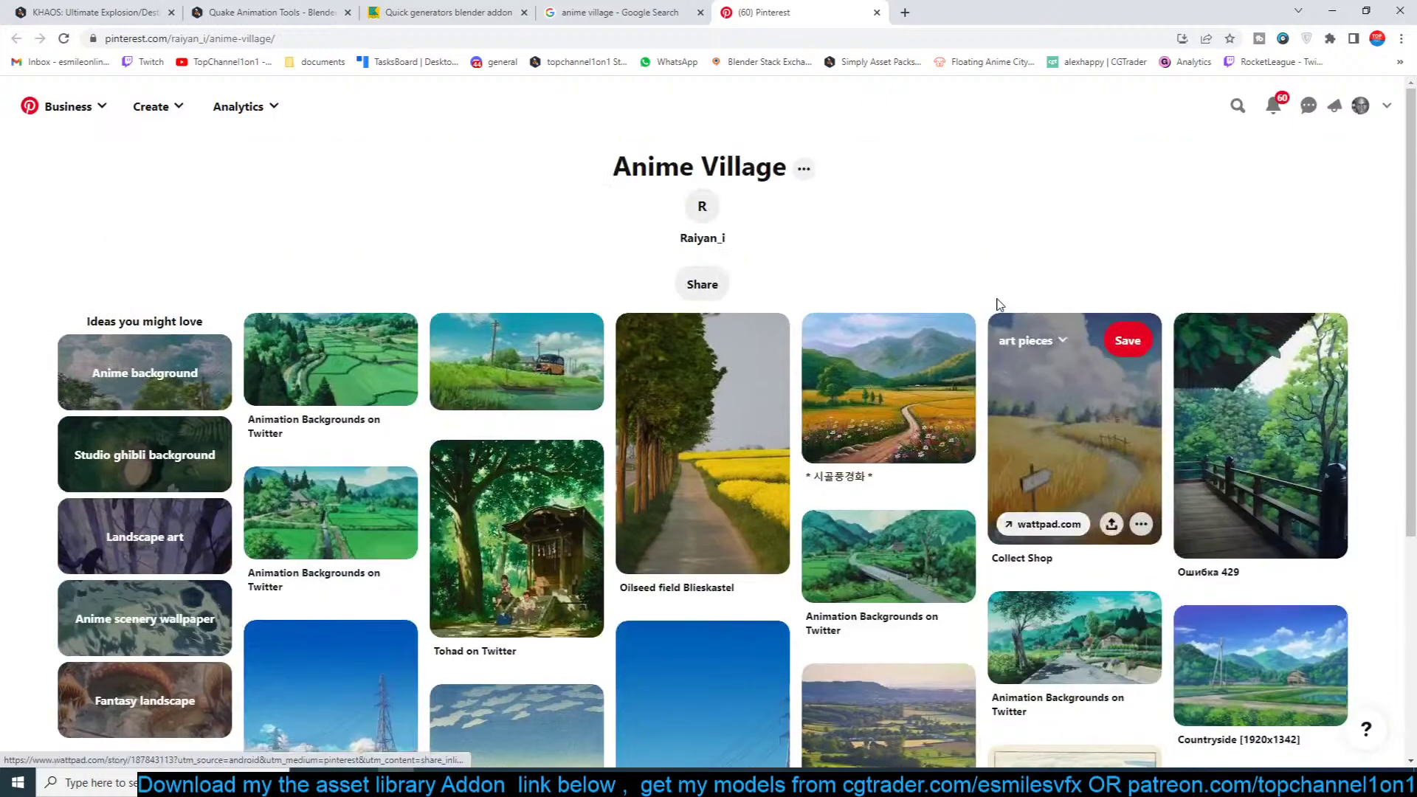
Step: View the Collect Shop wheat-field pin, return to the board, and open the mountain painting with the flower-lined path and its similar pins
left_click(1003, 411)
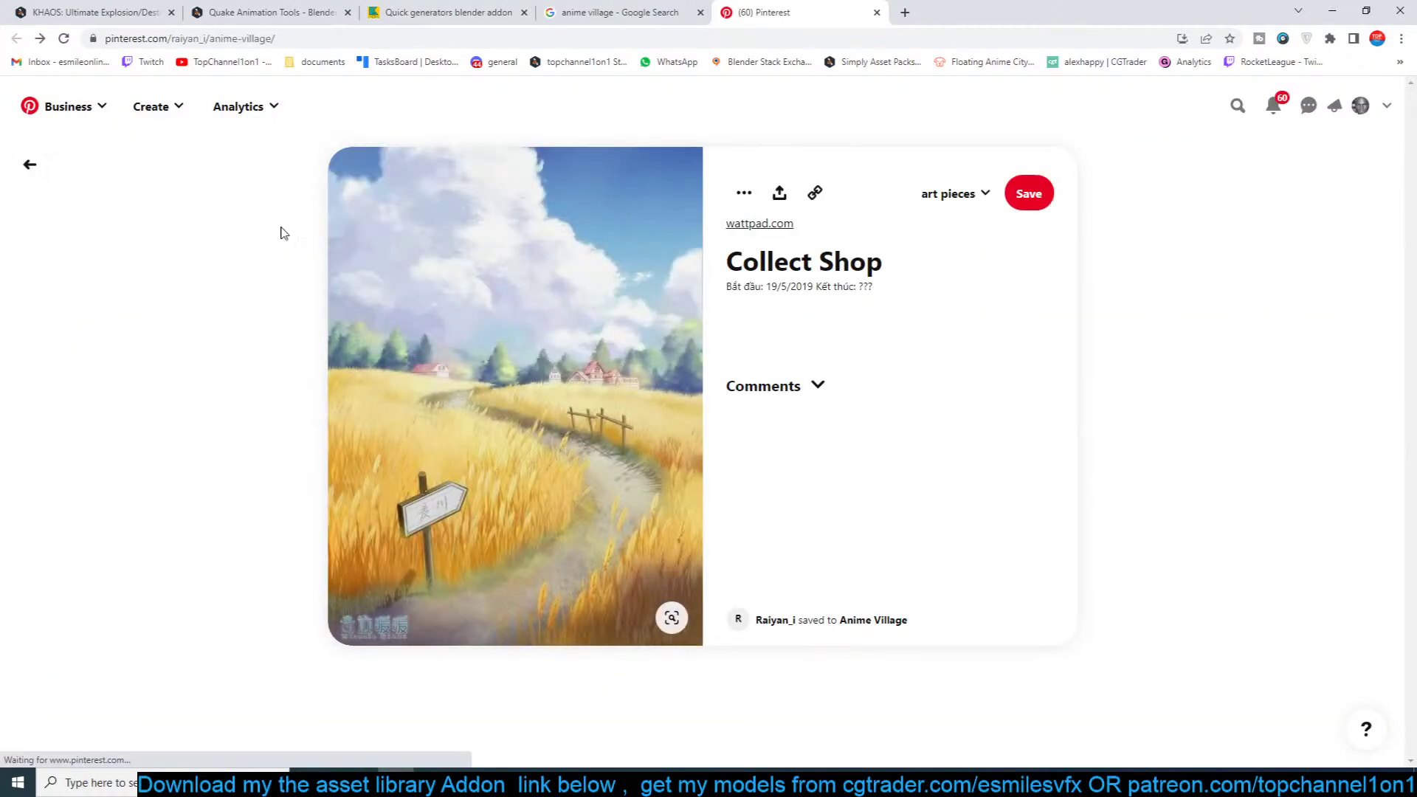
left_click(29, 163)
left_click(878, 402)
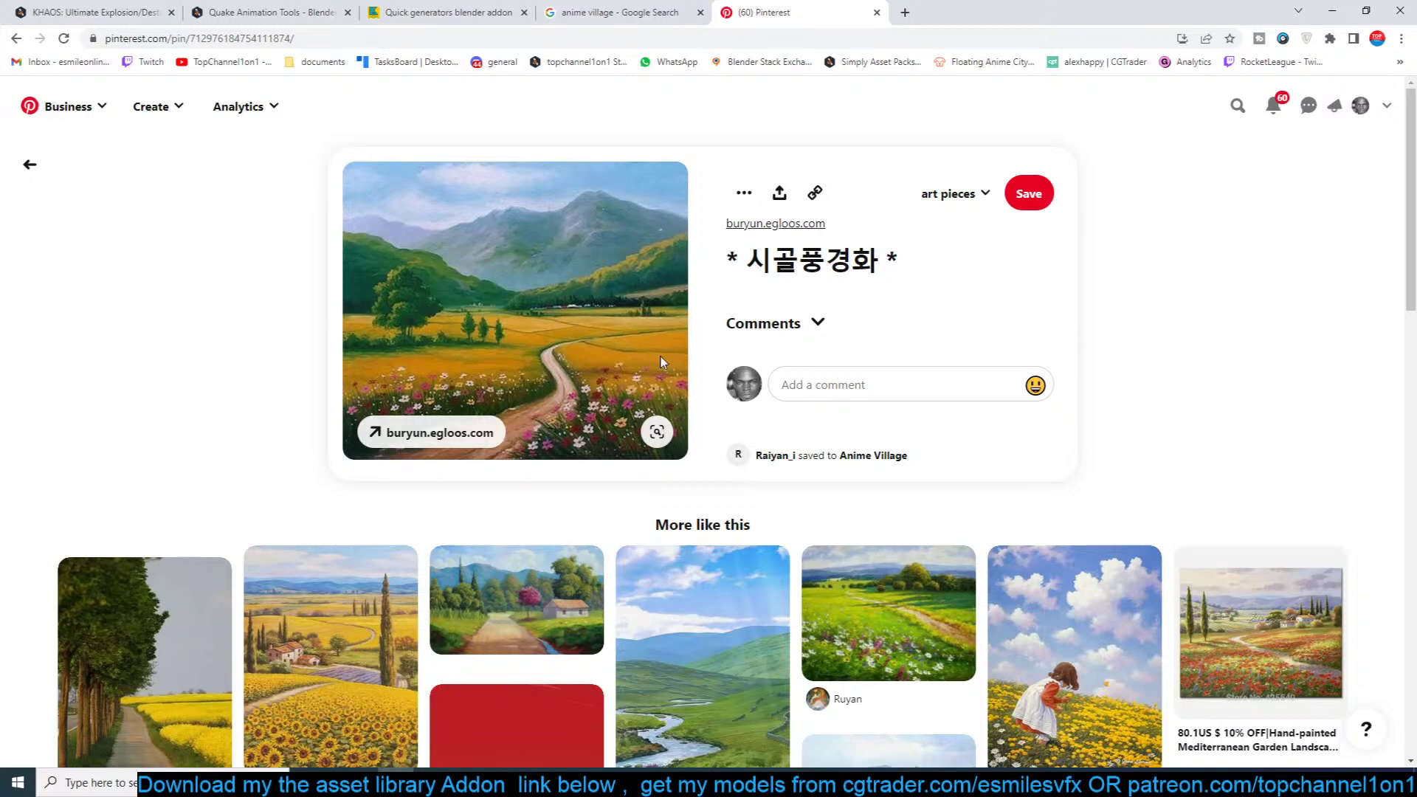
scroll(661, 356, "down", 5)
scroll(701, 443, "down", 1)
scroll(465, 572, "up", 4)
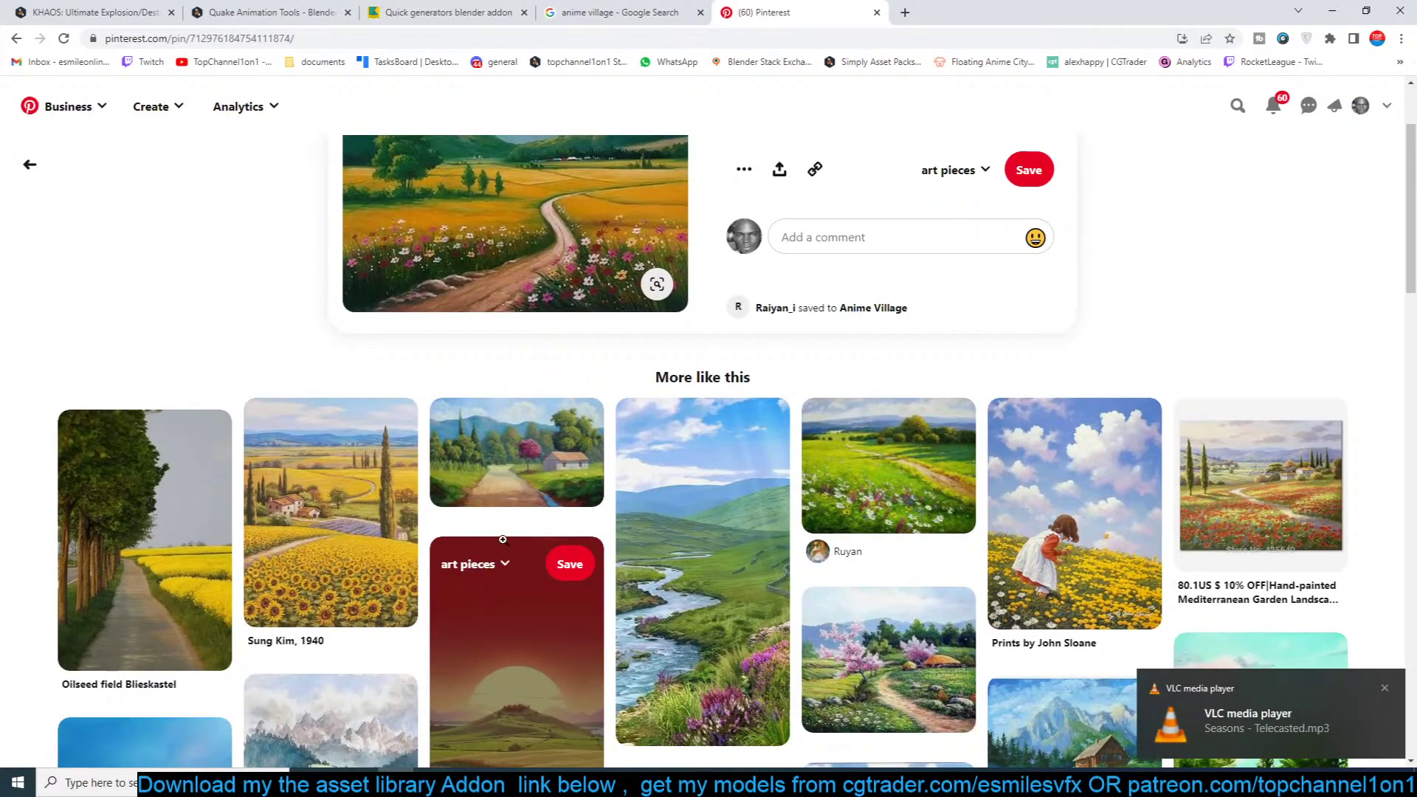
Step: Inspect the similar Mediterranean poppy garden and sunflower field paintings, returning to the flower-lined path pin
left_click(1240, 472)
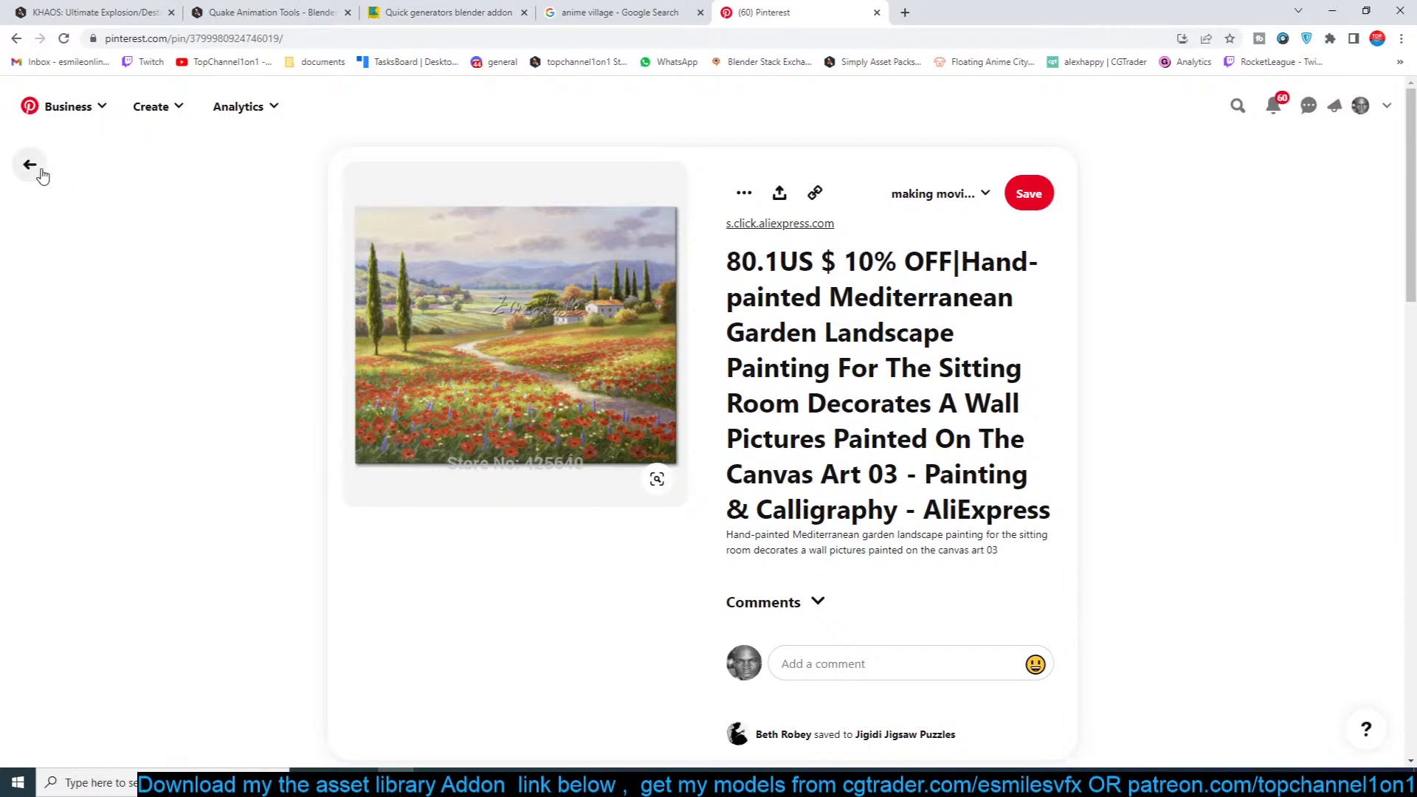
left_click(40, 171)
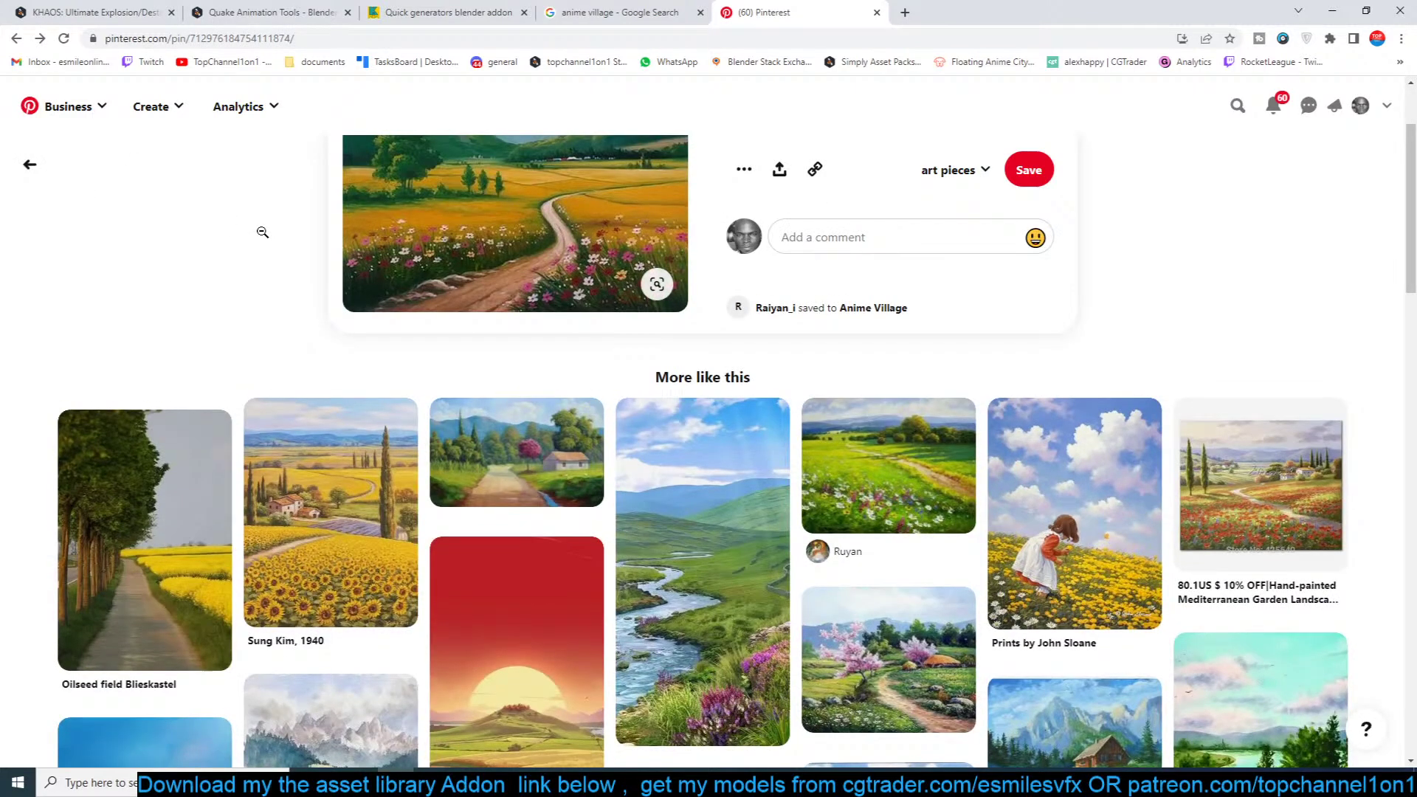
scroll(263, 232, "down", 1)
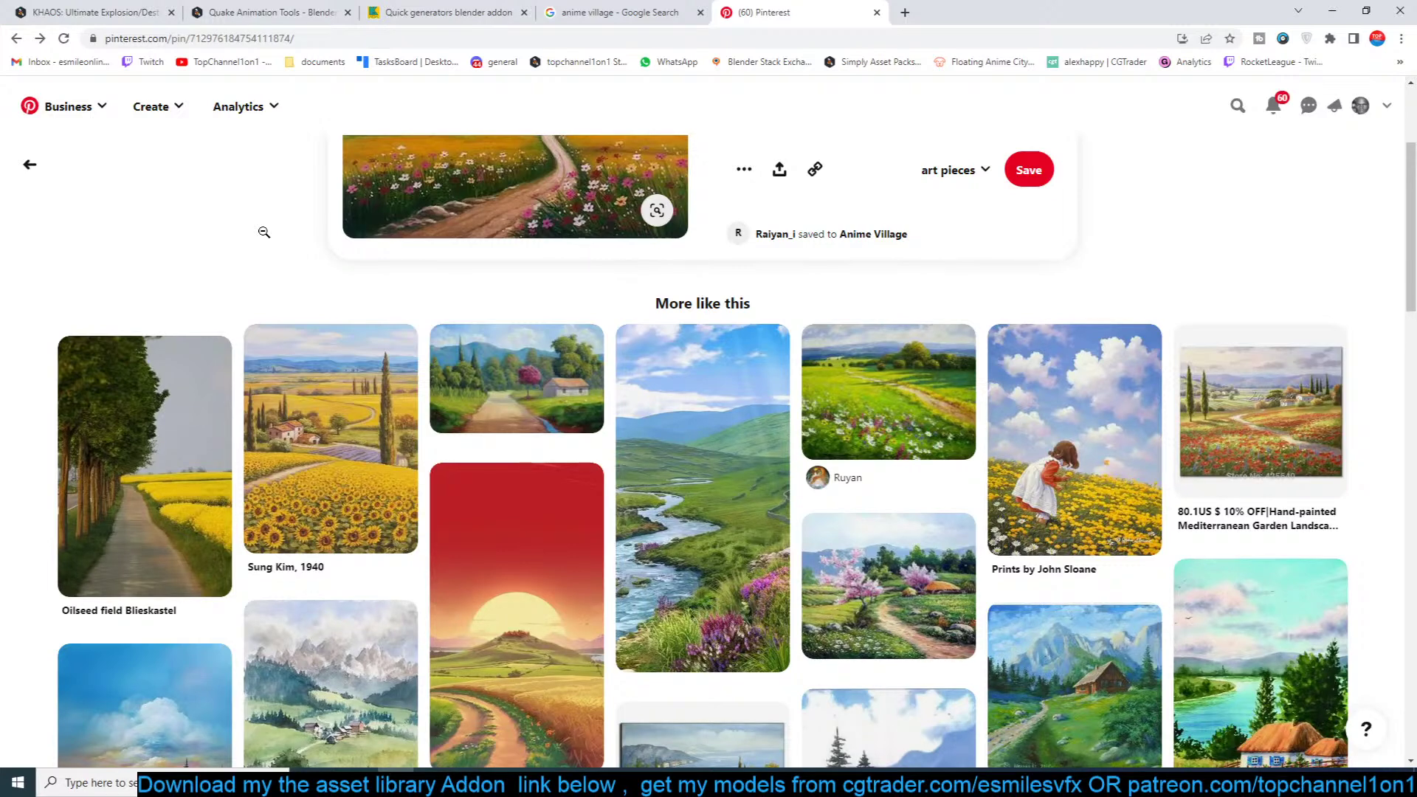
scroll(443, 259, "up", 3)
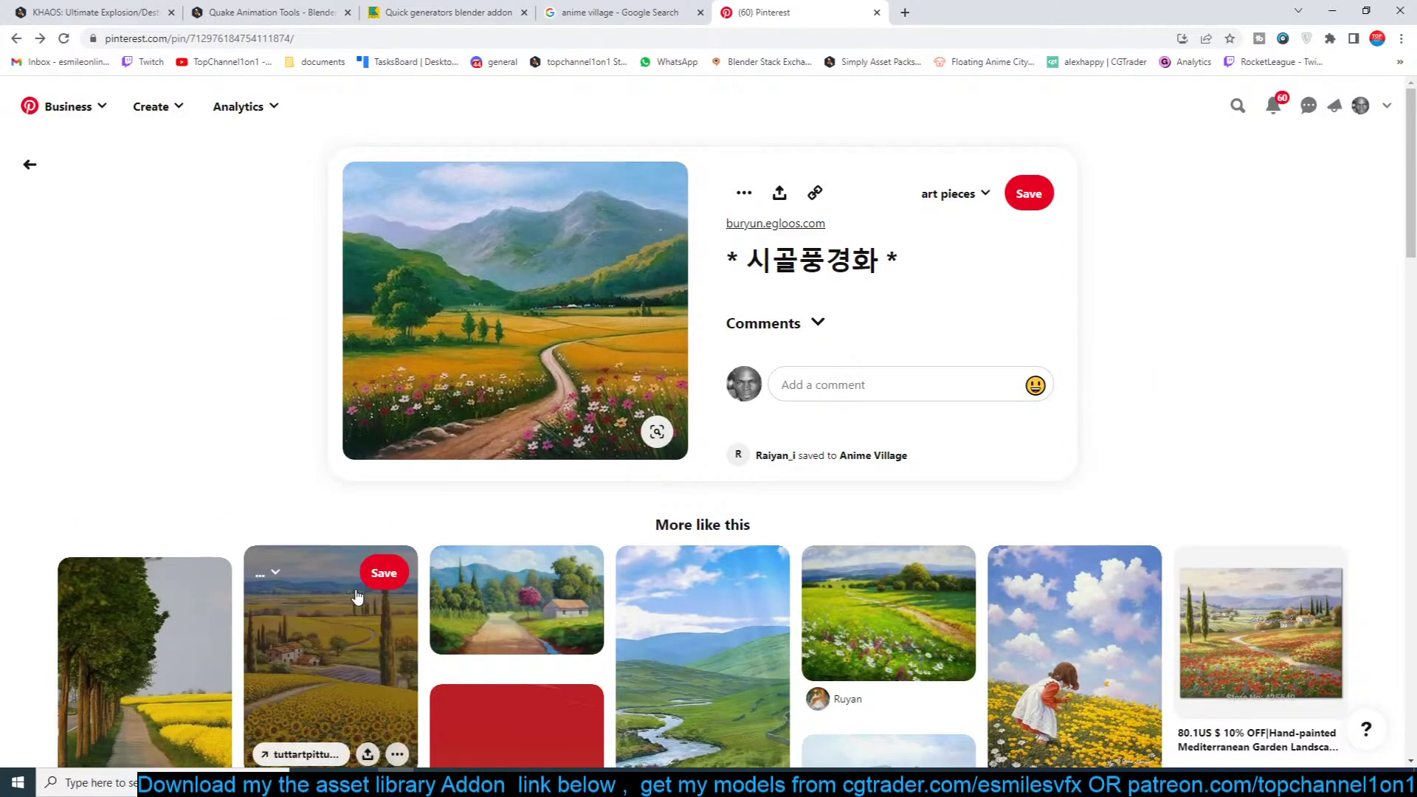
left_click(355, 589)
left_click(347, 620)
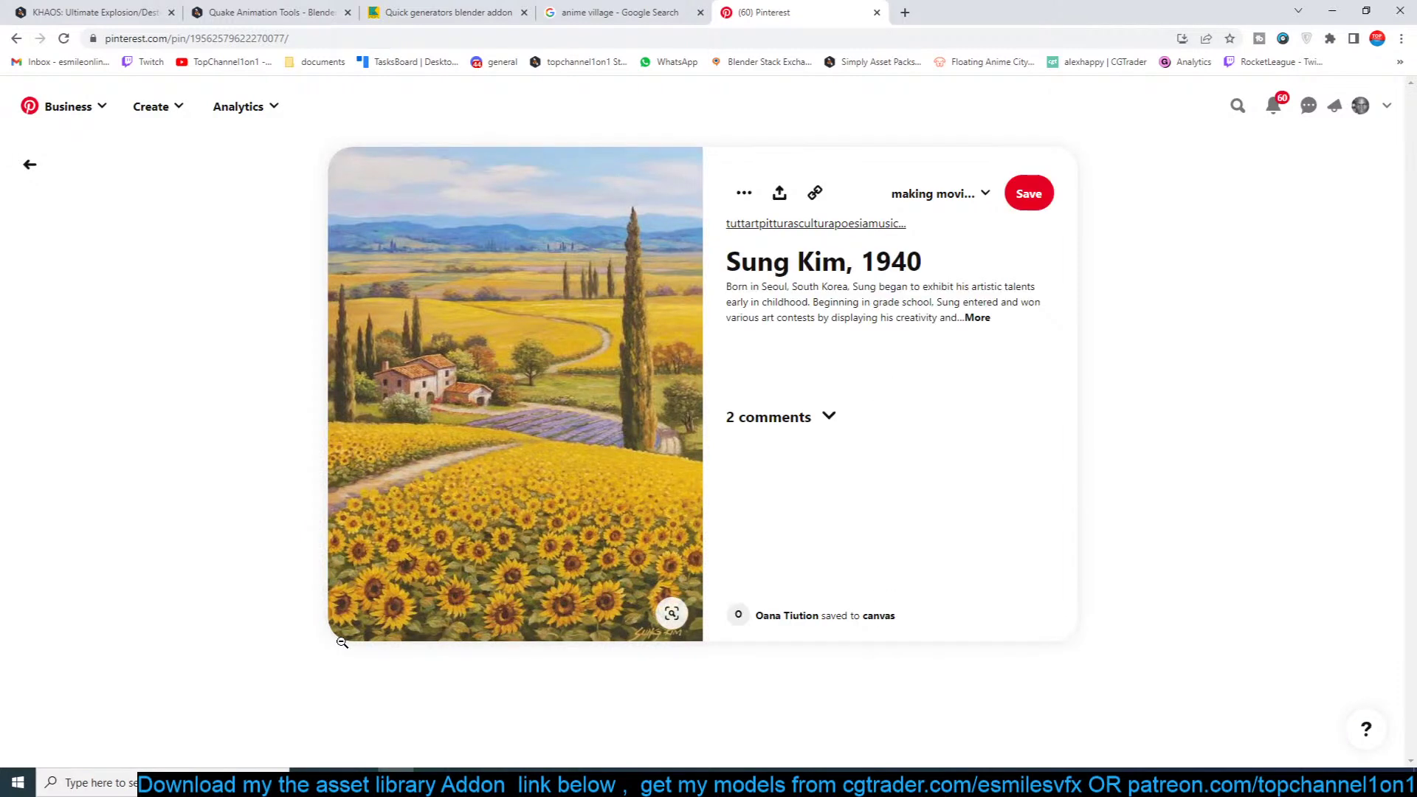
key("alt+Left")
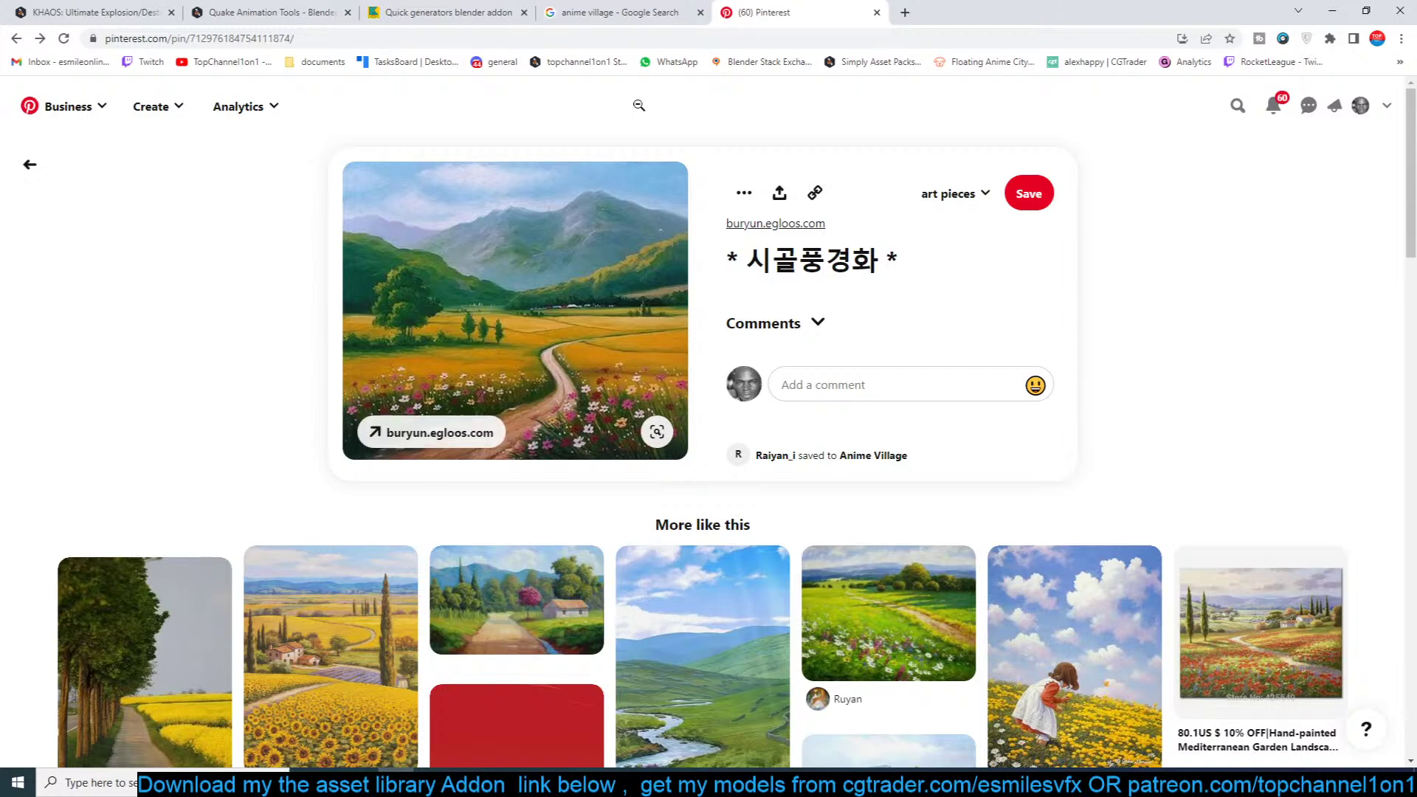
Step: Move the browser window away from Blender and load the downloaded flower-lined path painting into the Image Editor
left_click(677, 10)
left_click(795, 7)
left_click(659, 7)
left_click_drag(1061, 7, 1416, 118)
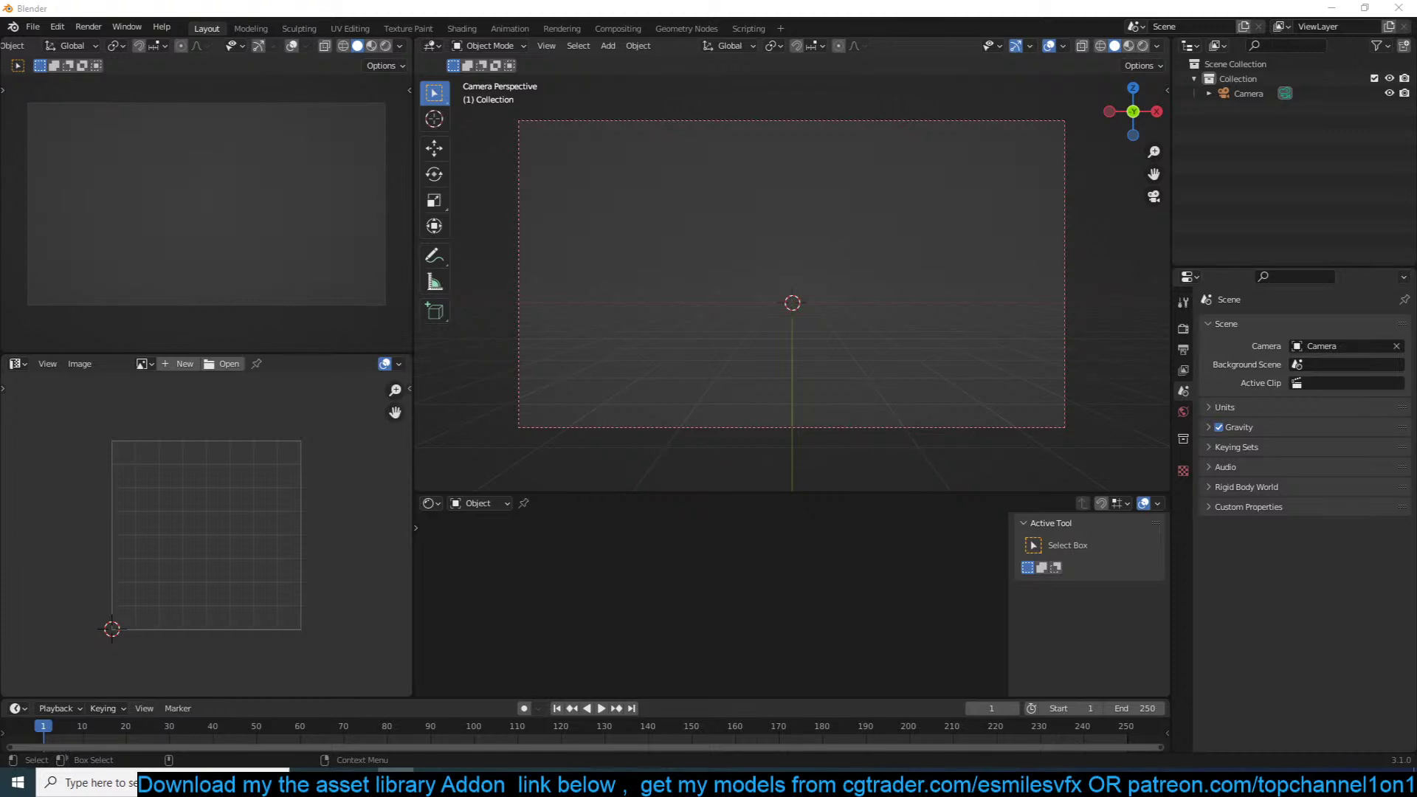
left_click_drag(317, 560, 318, 561)
scroll(289, 520, "up", 2)
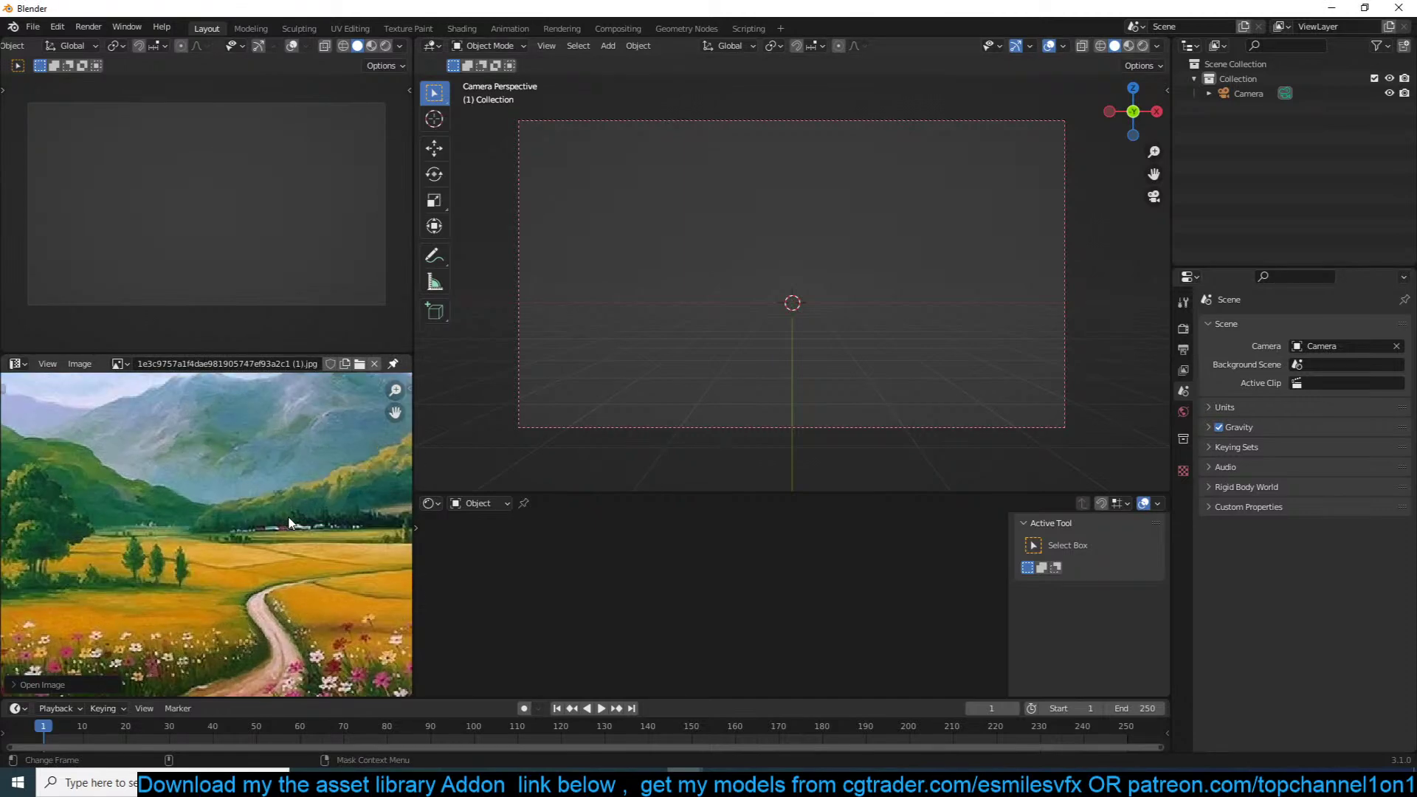
Step: Examine the reference painting's mountains, trees, fields, path and foreground flowers in the Image Editor
scroll(289, 521, "down", 1)
scroll(289, 523, "down", 1)
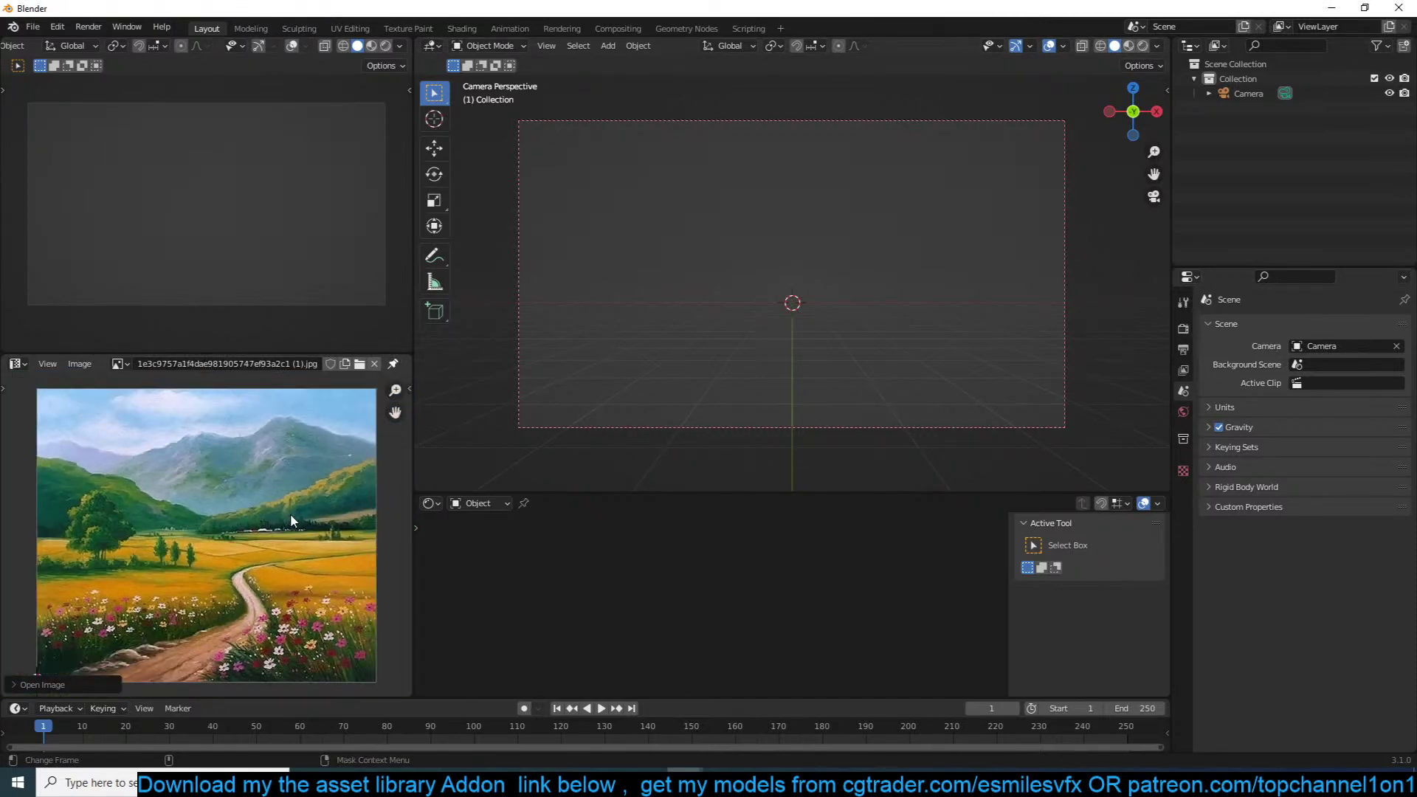
middle_click_drag(290, 512, 300, 476)
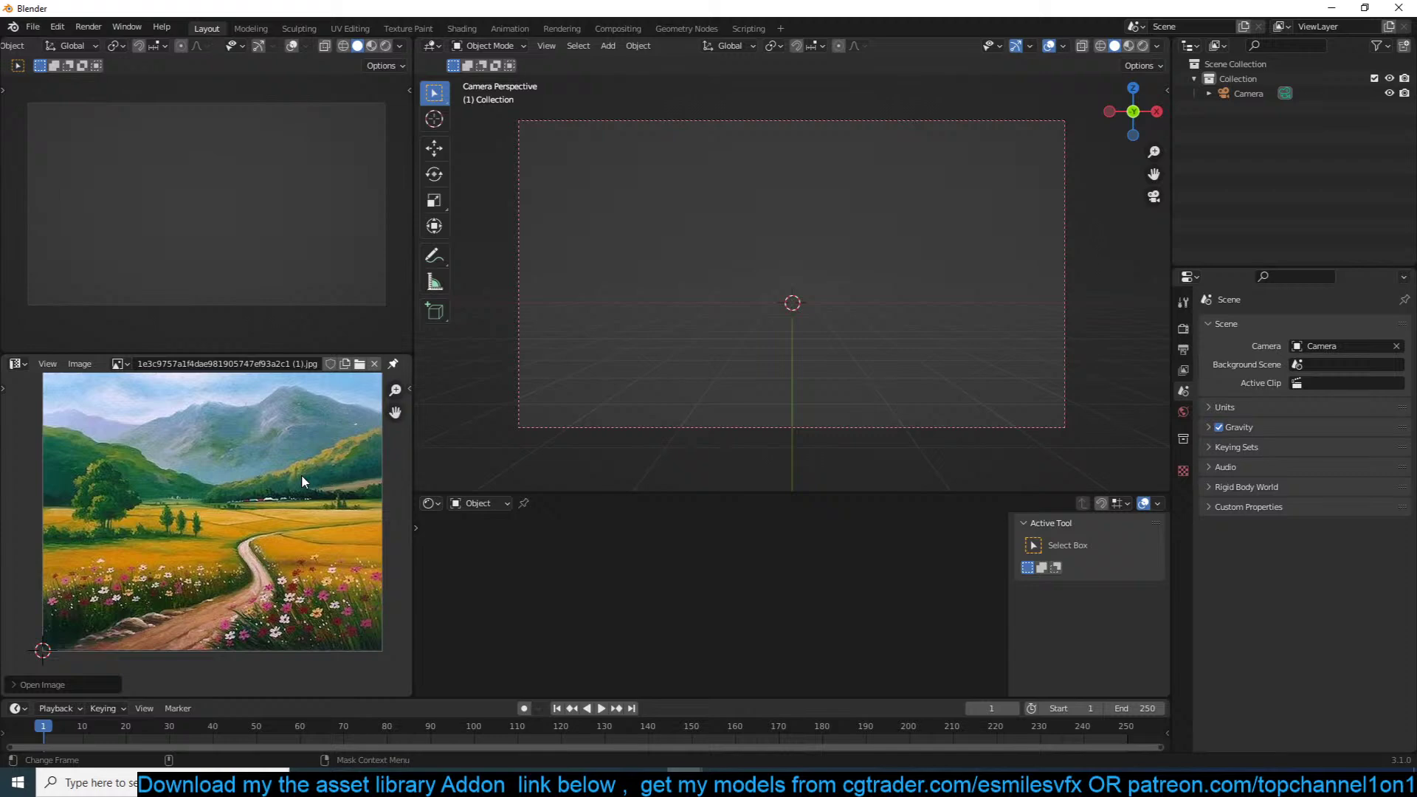
scroll(290, 541, "up", 2)
scroll(290, 541, "down", 2)
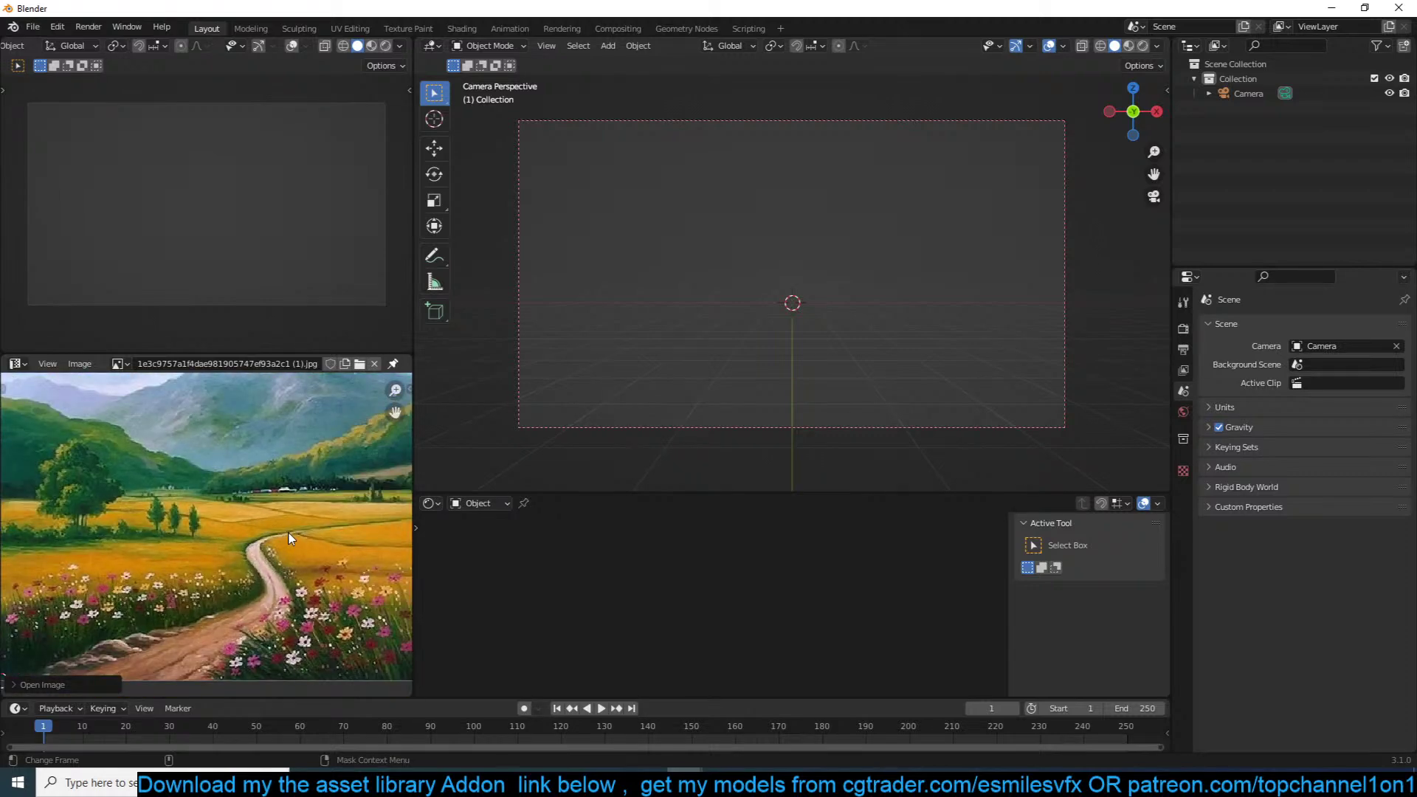
middle_click_drag(285, 534, 308, 496)
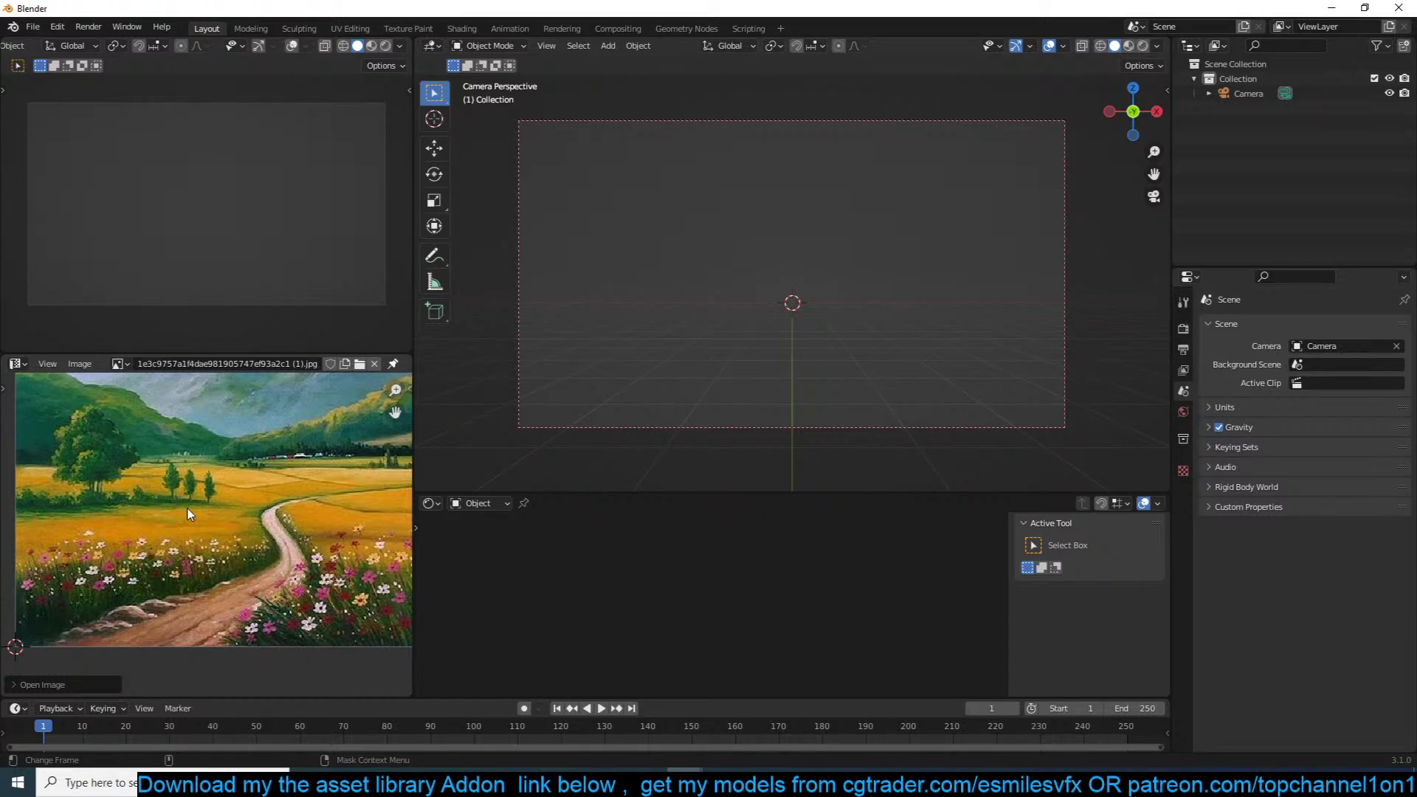
scroll(202, 549, "down", 2)
middle_click_drag(196, 538, 175, 542)
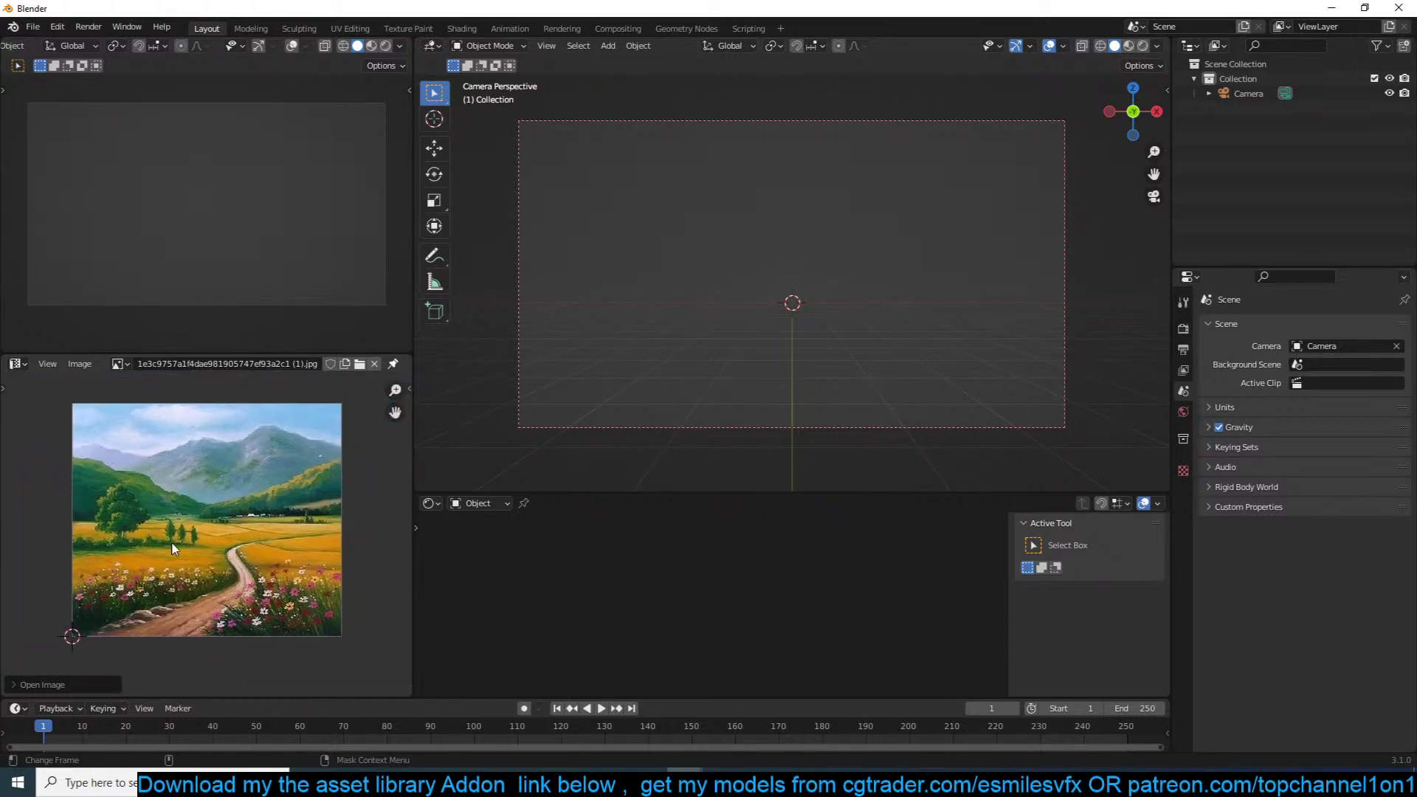
scroll(173, 546, "up", 1)
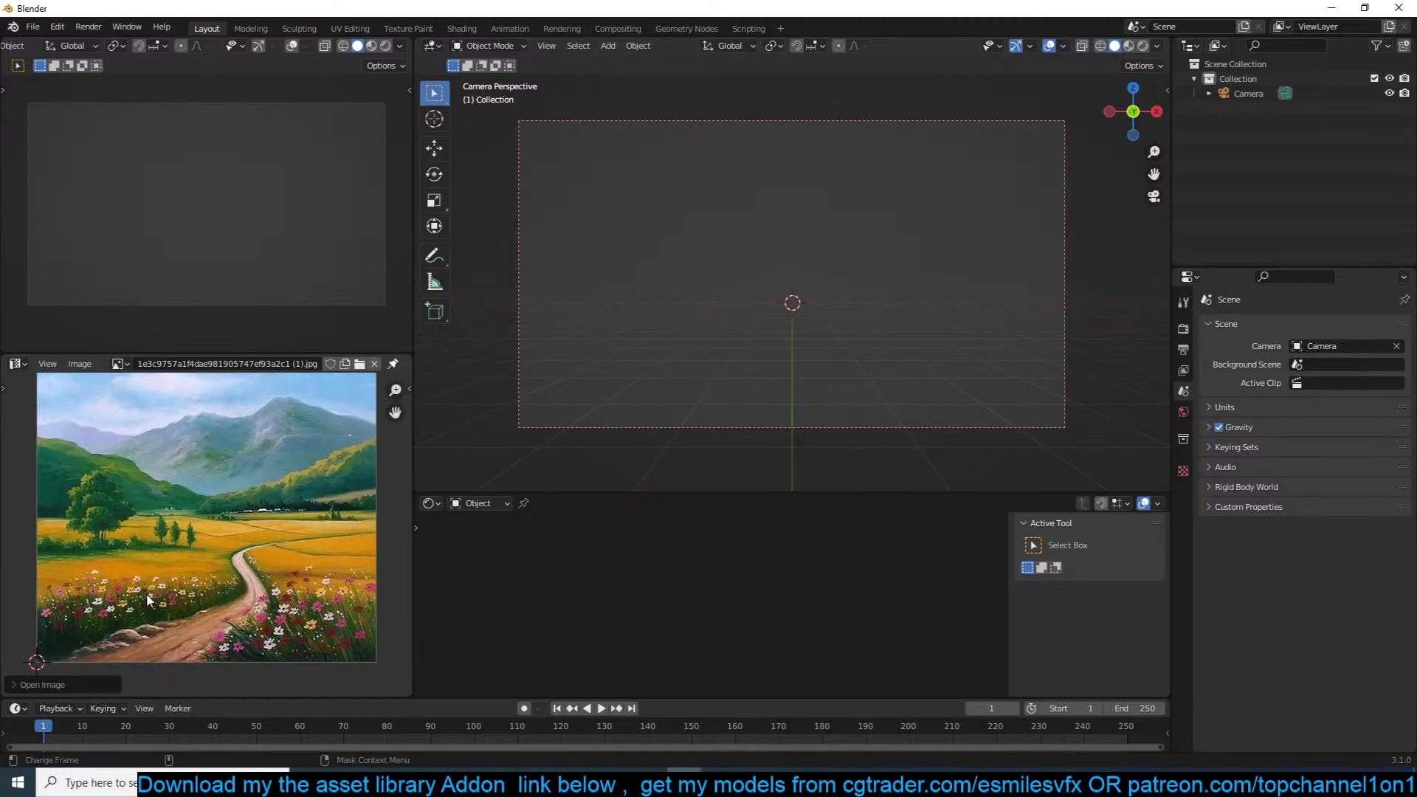
scroll(171, 592, "up", 1)
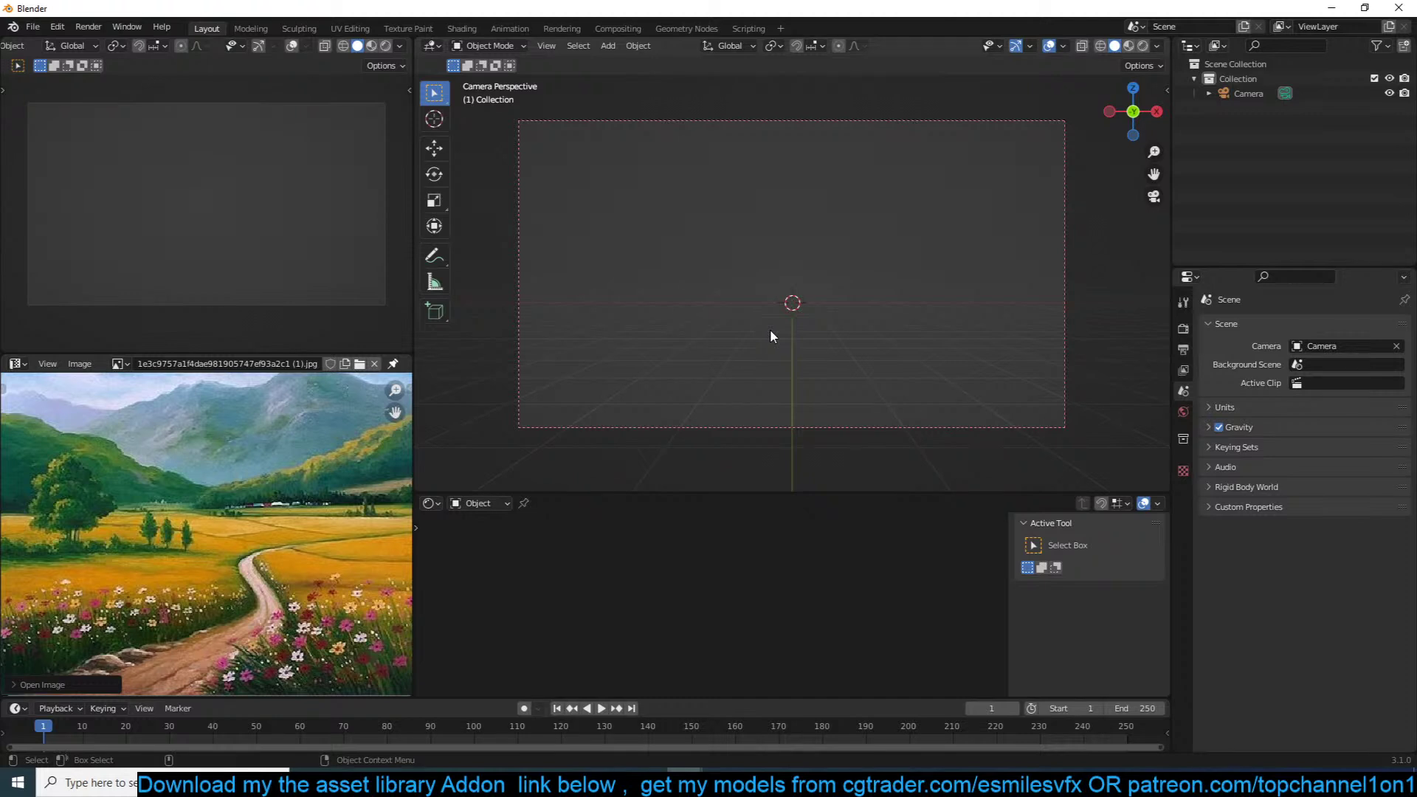
Step: Set the render engine to Cycles with GPU Compute and enable viewport denoising
left_click(1183, 328)
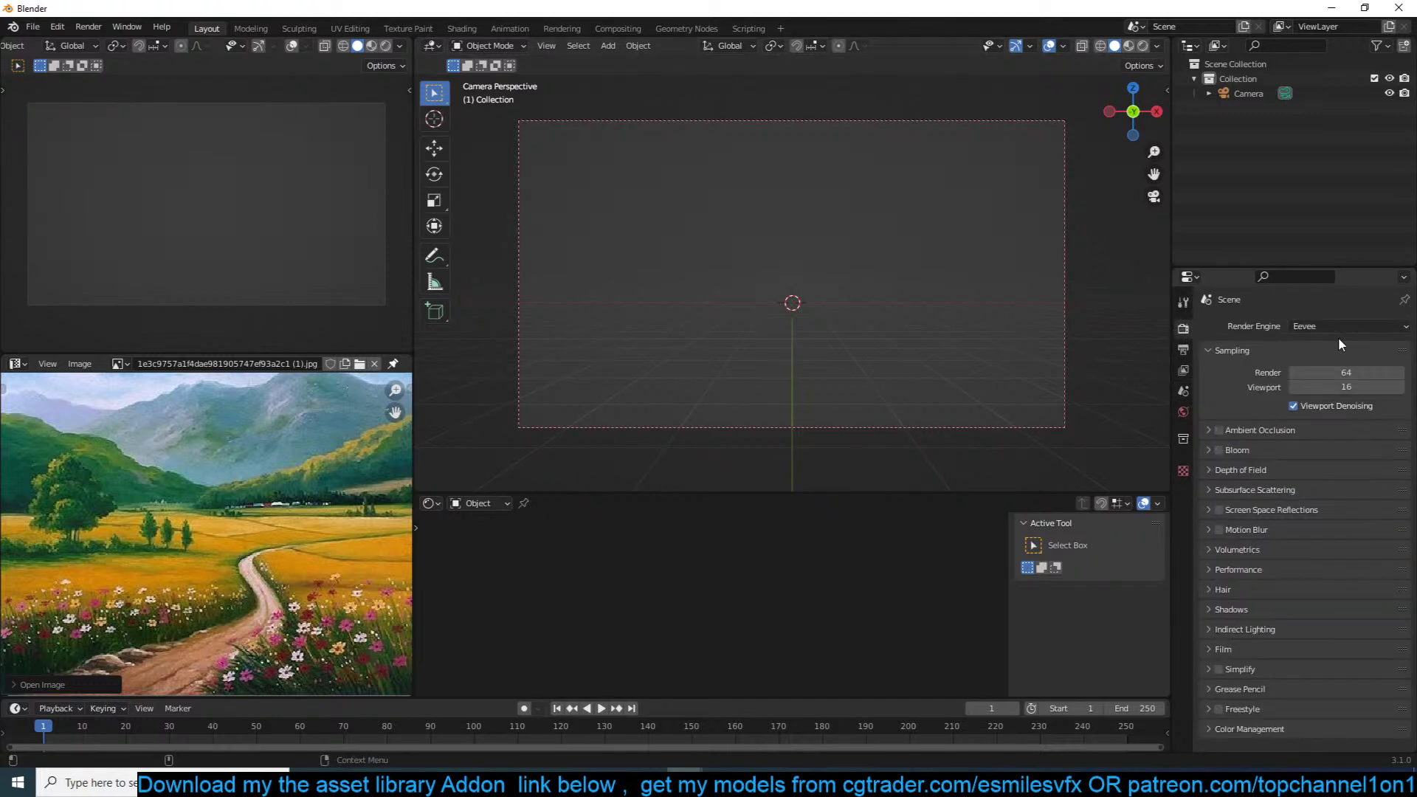
left_click(1342, 331)
left_click(1330, 374)
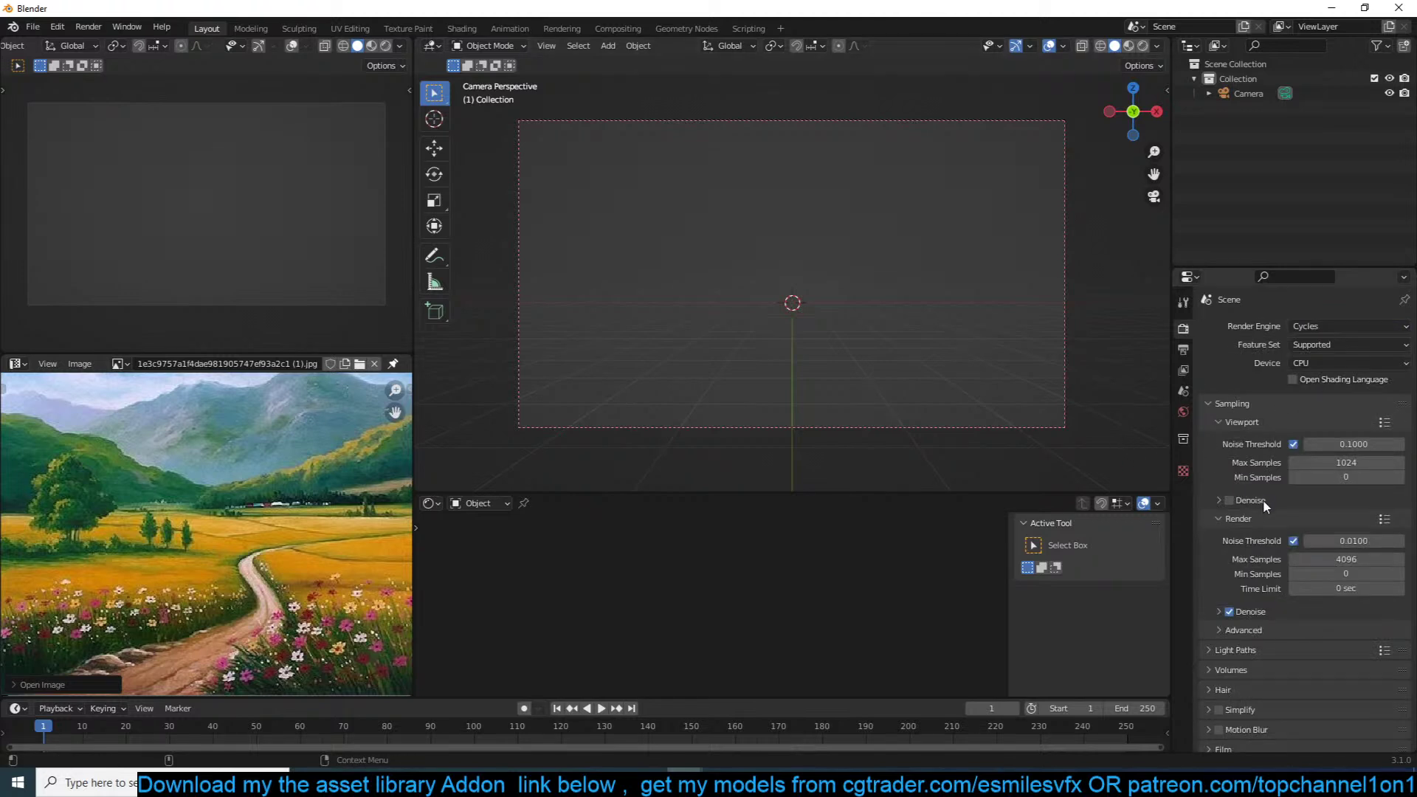
left_click(1230, 501)
left_click(1376, 362)
left_click(1351, 396)
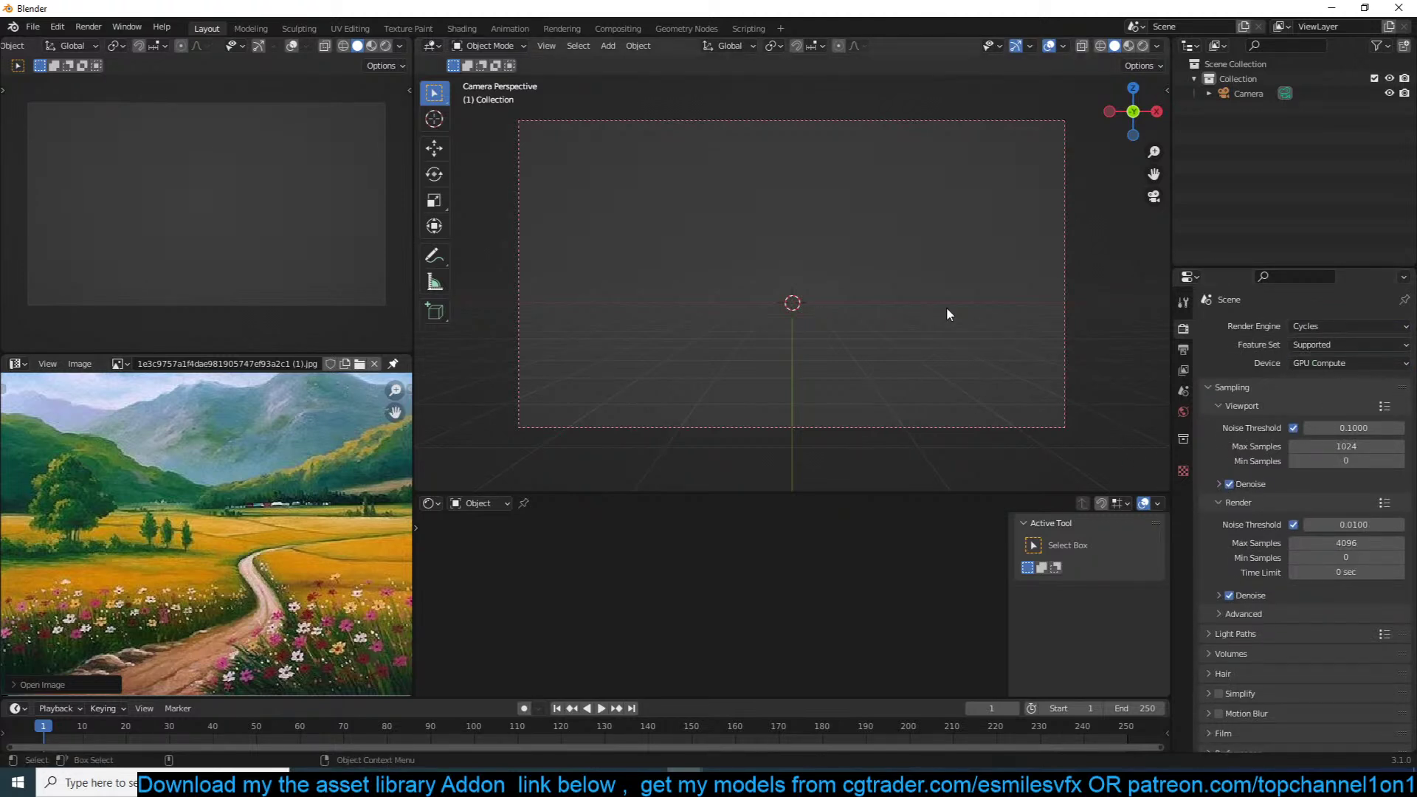
Step: Switch to the browser's Khaos add-on page on Blender Market and play the House Destruction VFX breakdown video
left_click(395, 782)
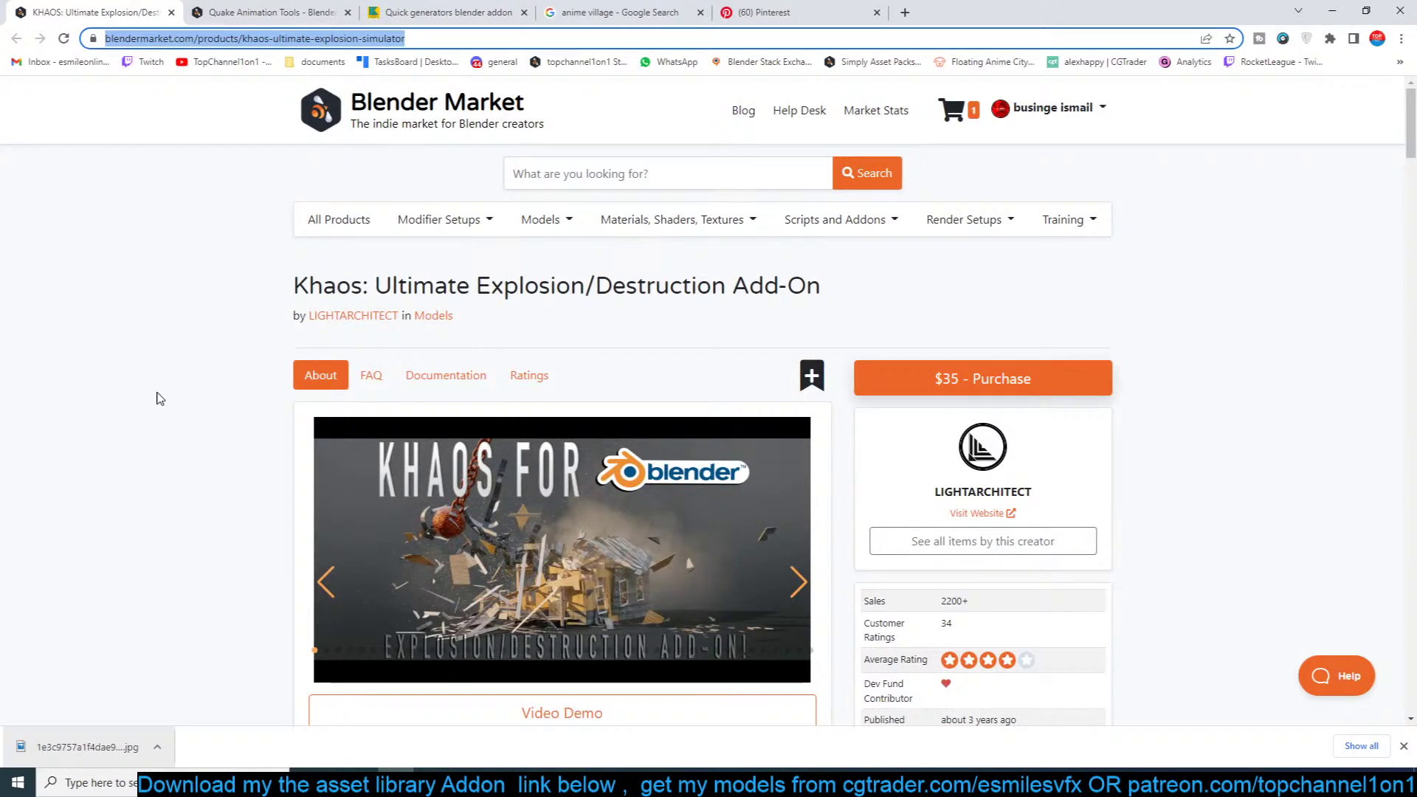
scroll(572, 302, "down", 4)
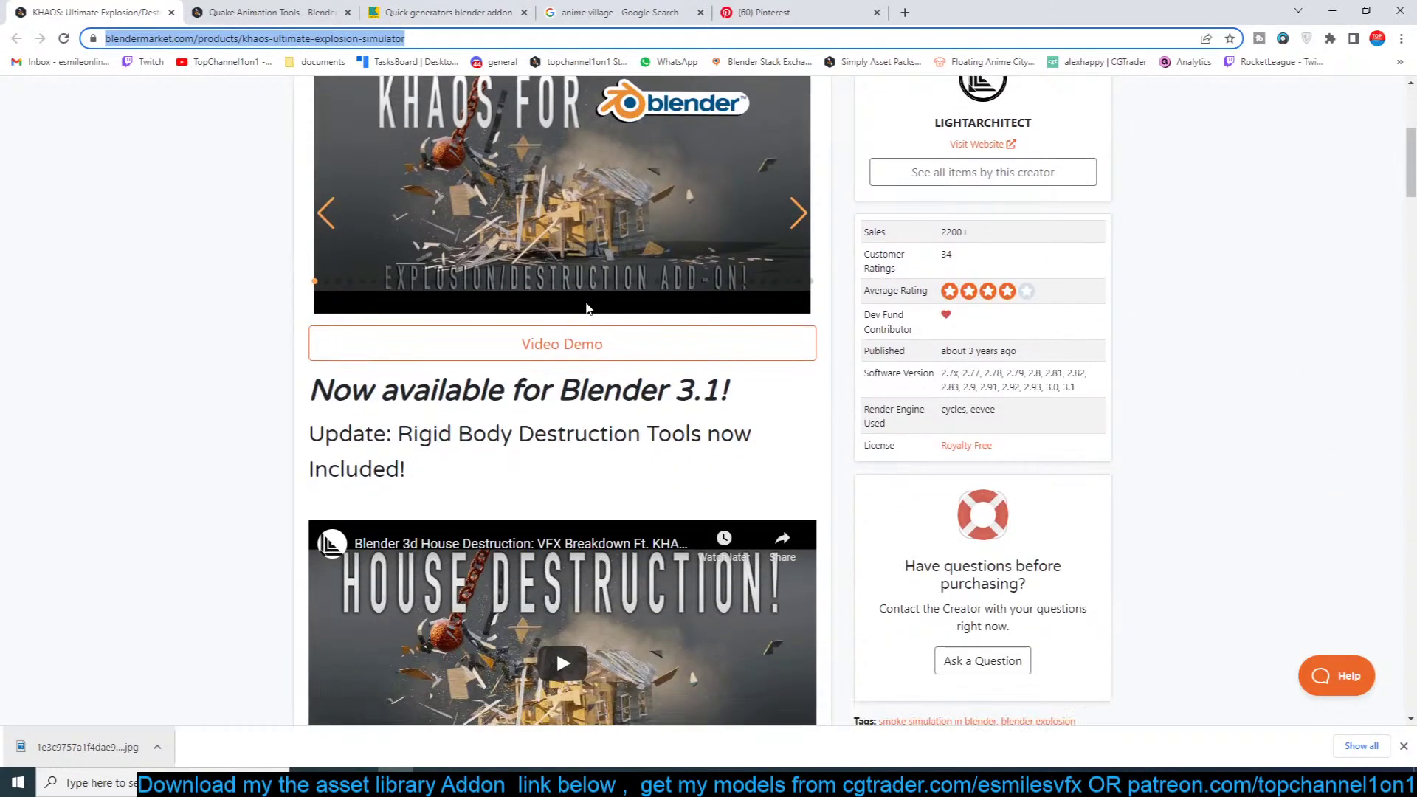
scroll(740, 313, "down", 3)
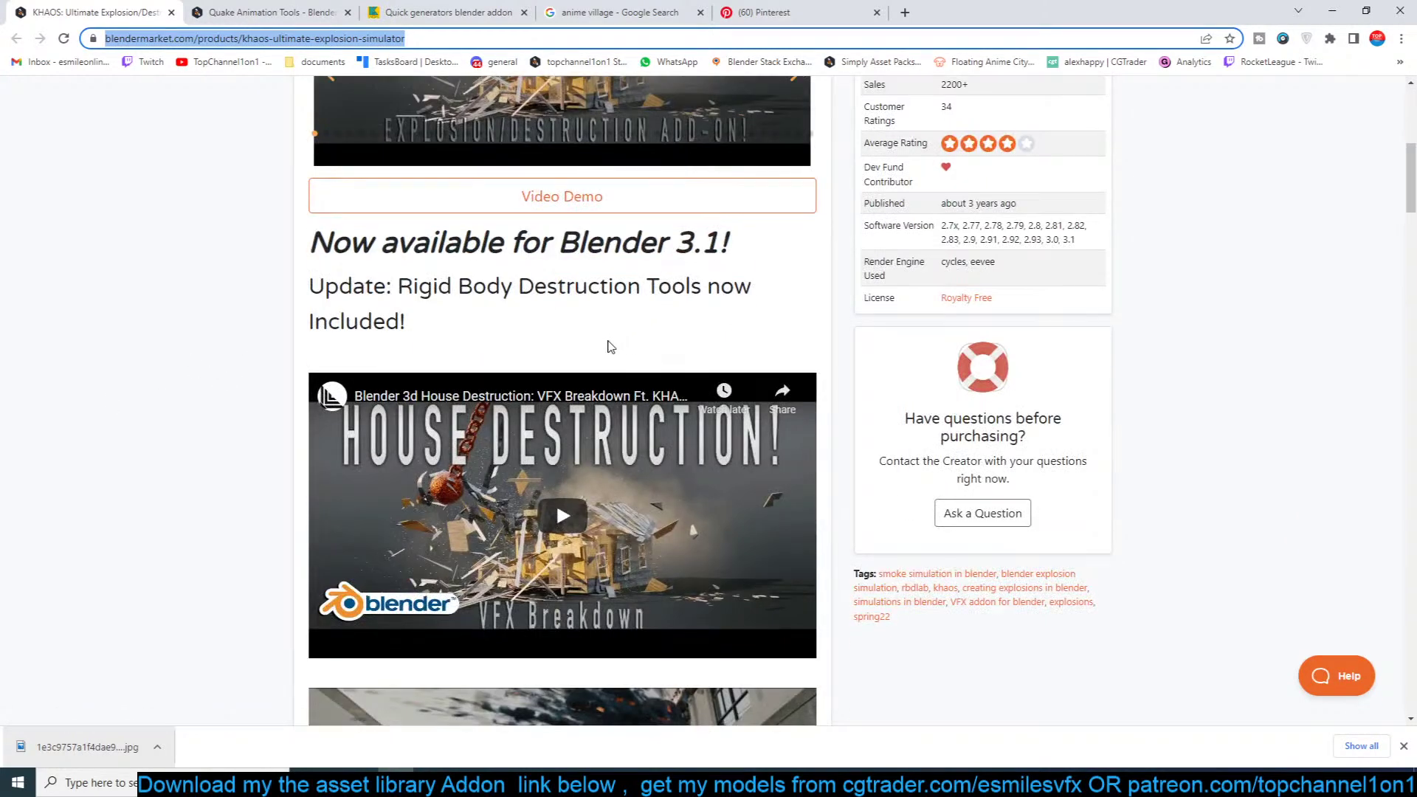
left_click(549, 517)
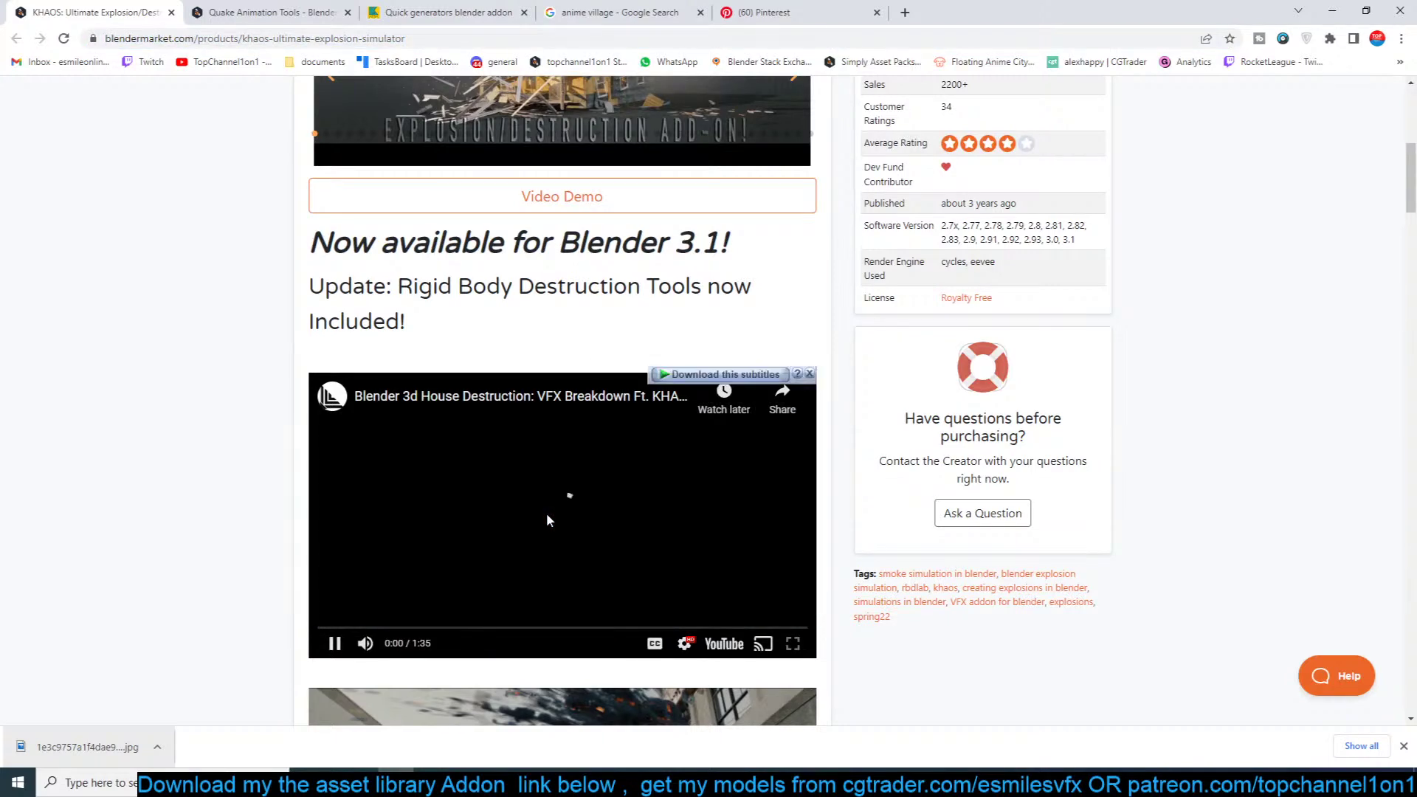
scroll(480, 561, "down", 1)
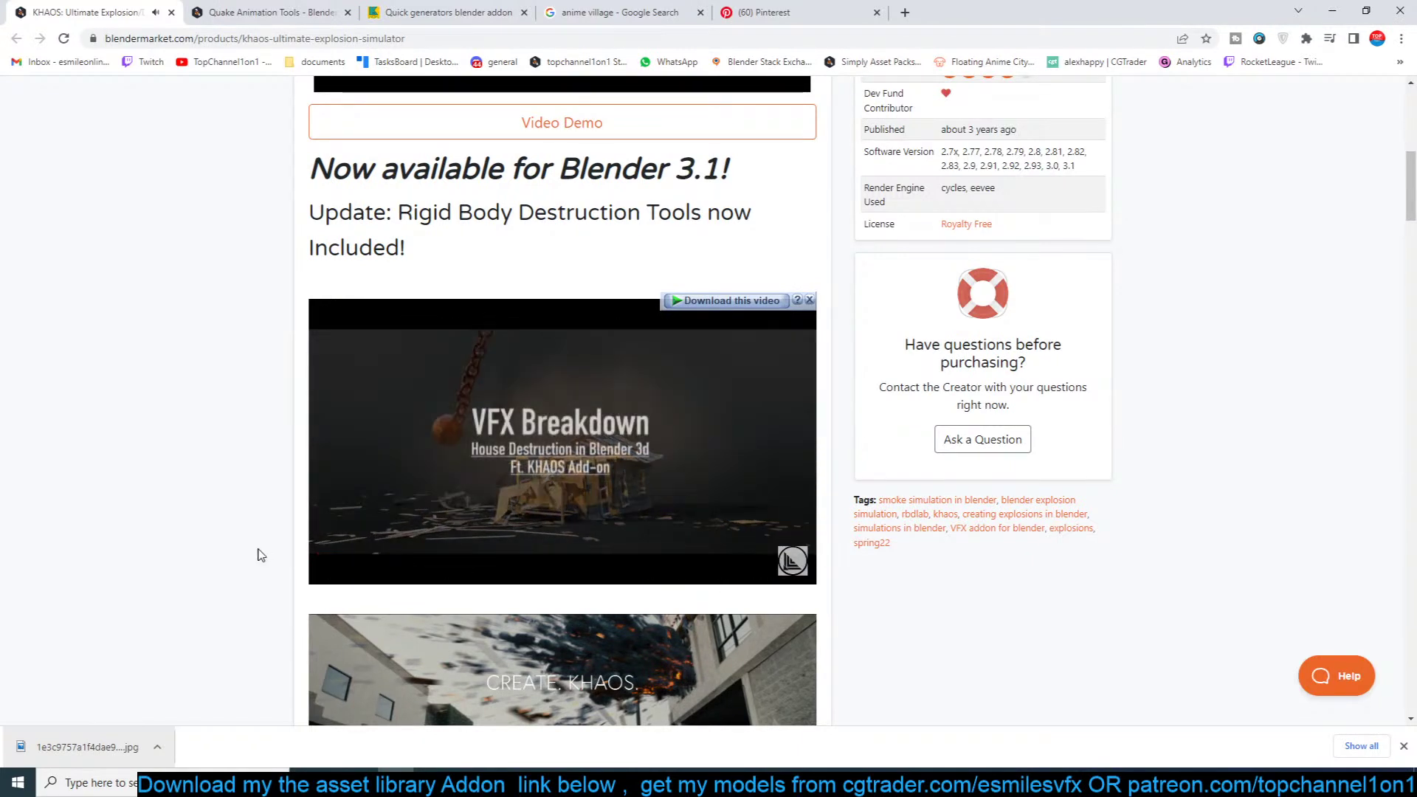
Step: Play the Jet Explosion VFX breakdown video further down the Khaos add-on page
scroll(271, 552, "down", 3)
left_click(344, 352)
scroll(453, 532, "down", 4)
left_click(556, 454)
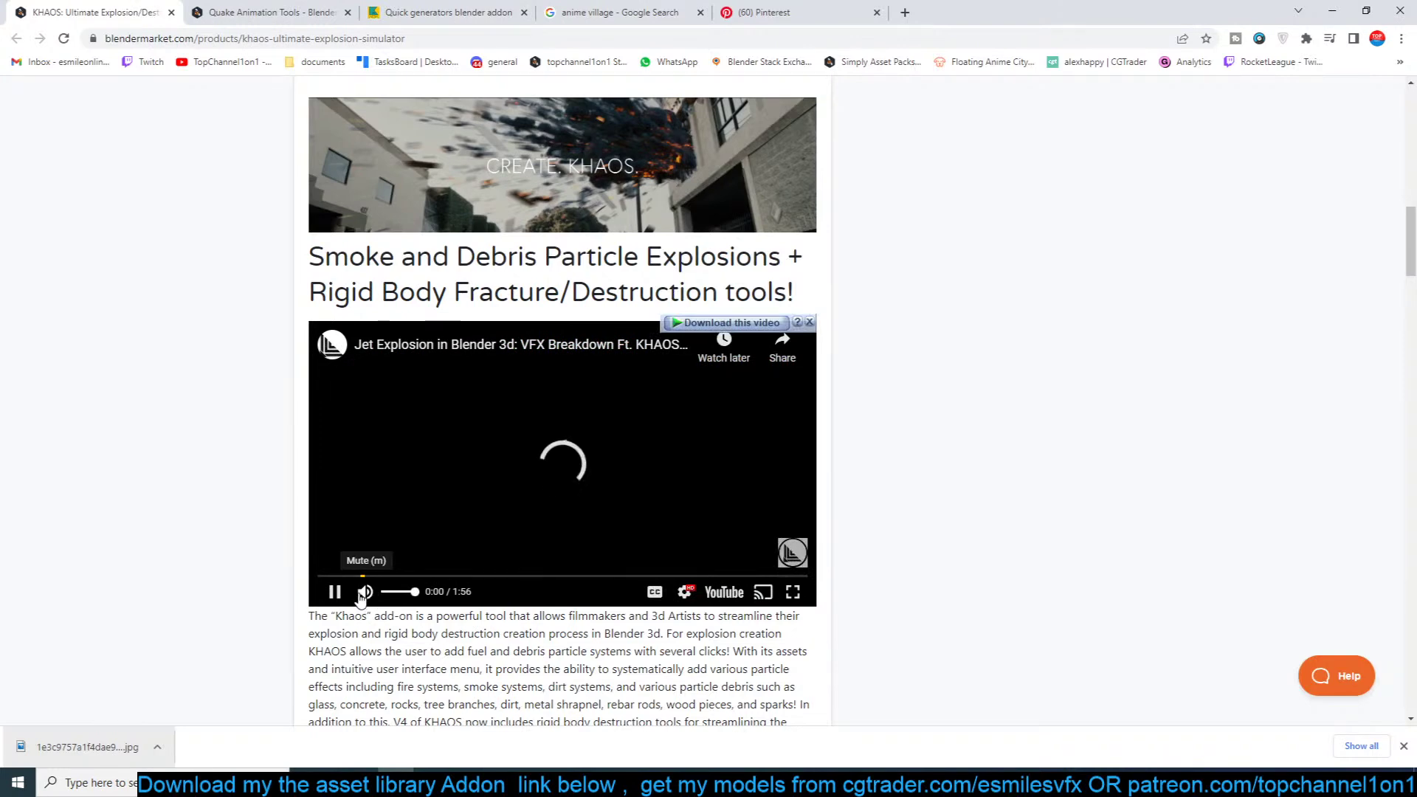
Step: Pause the Jet Explosion video and look through the debris and smoke material sections of the Khaos page
left_click(327, 596)
left_click(327, 597)
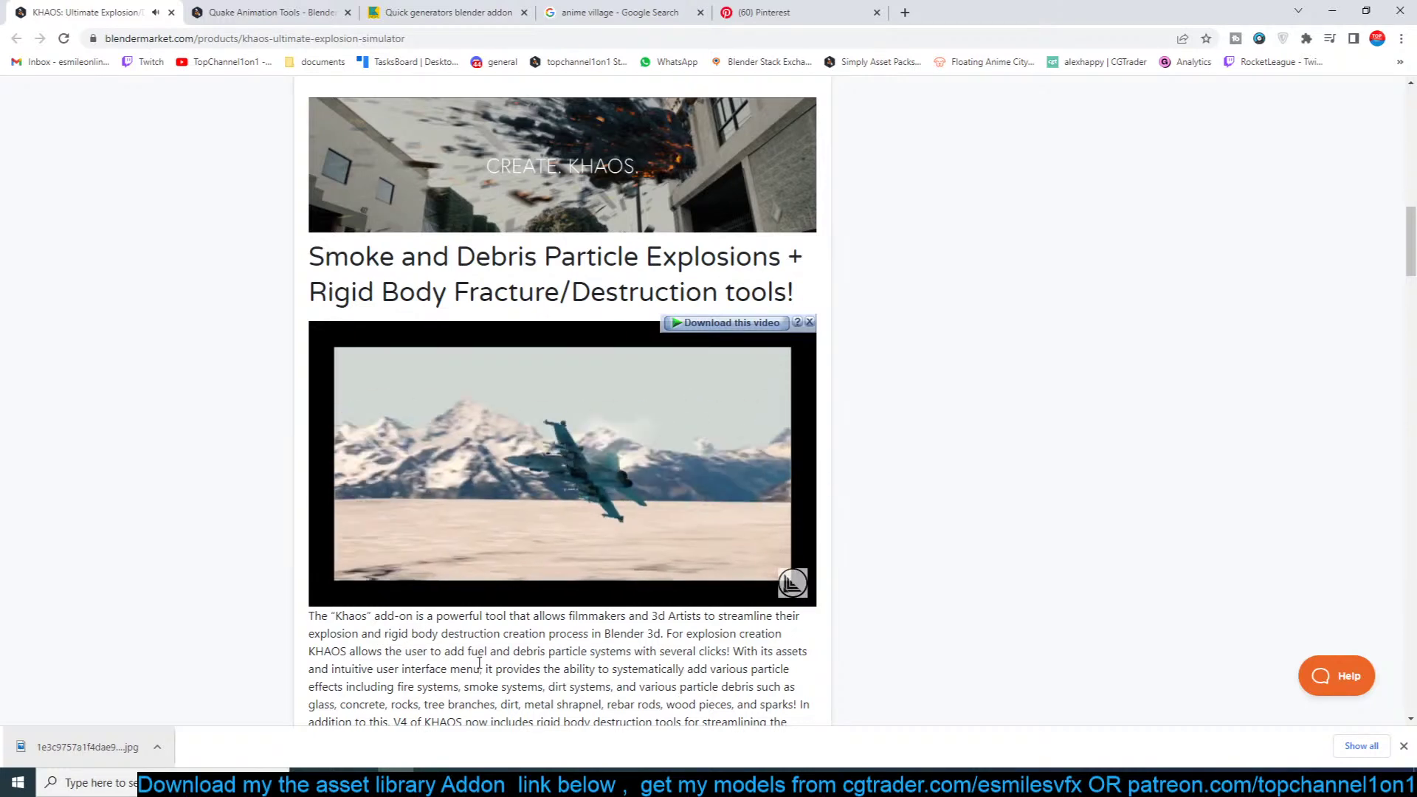
left_click(328, 593)
scroll(325, 597, "down", 18)
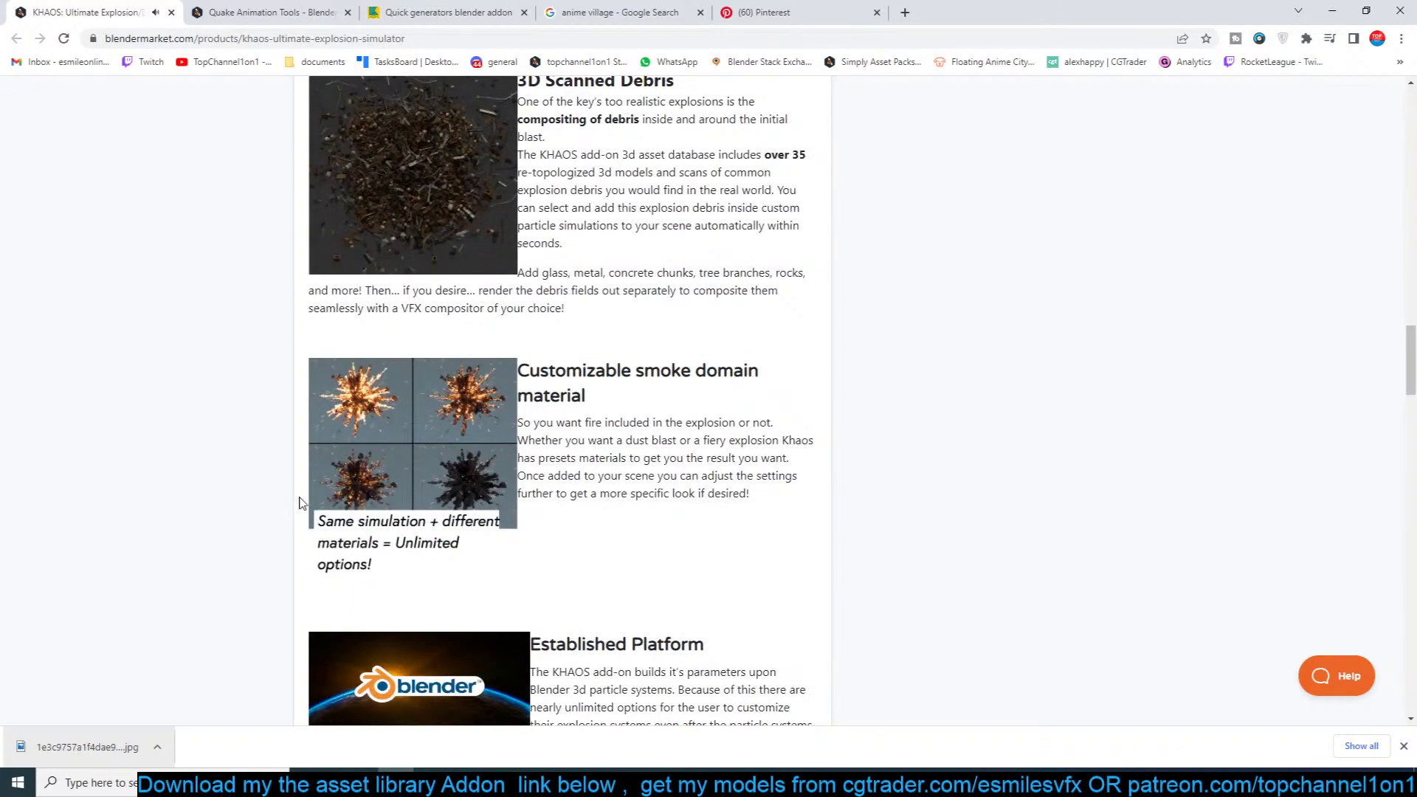
scroll(304, 500, "down", 3)
scroll(241, 475, "up", 15)
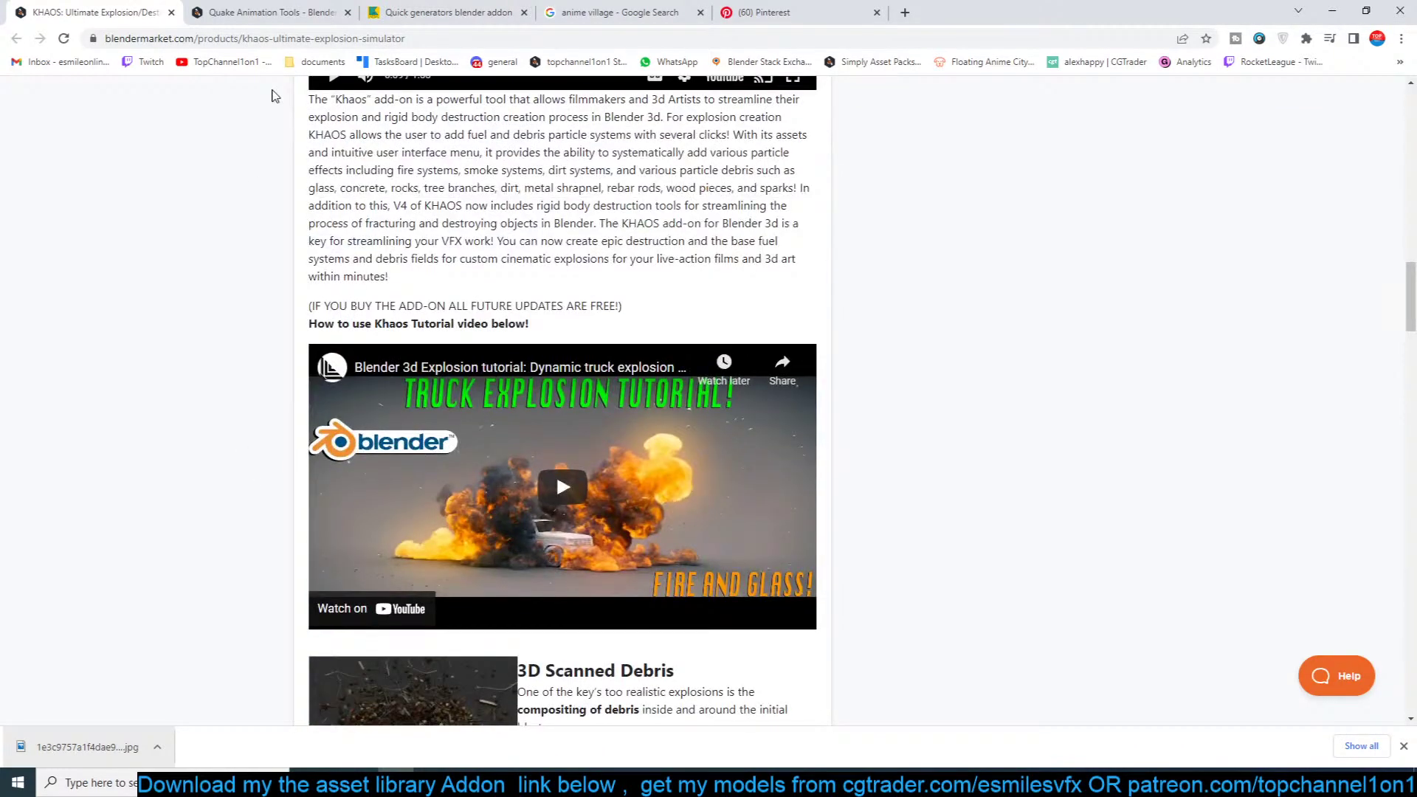
Step: Switch to the Quake Animation Tools page and examine the Quake Motion Camera description and its animated demo
left_click(292, 11)
scroll(331, 302, "down", 1)
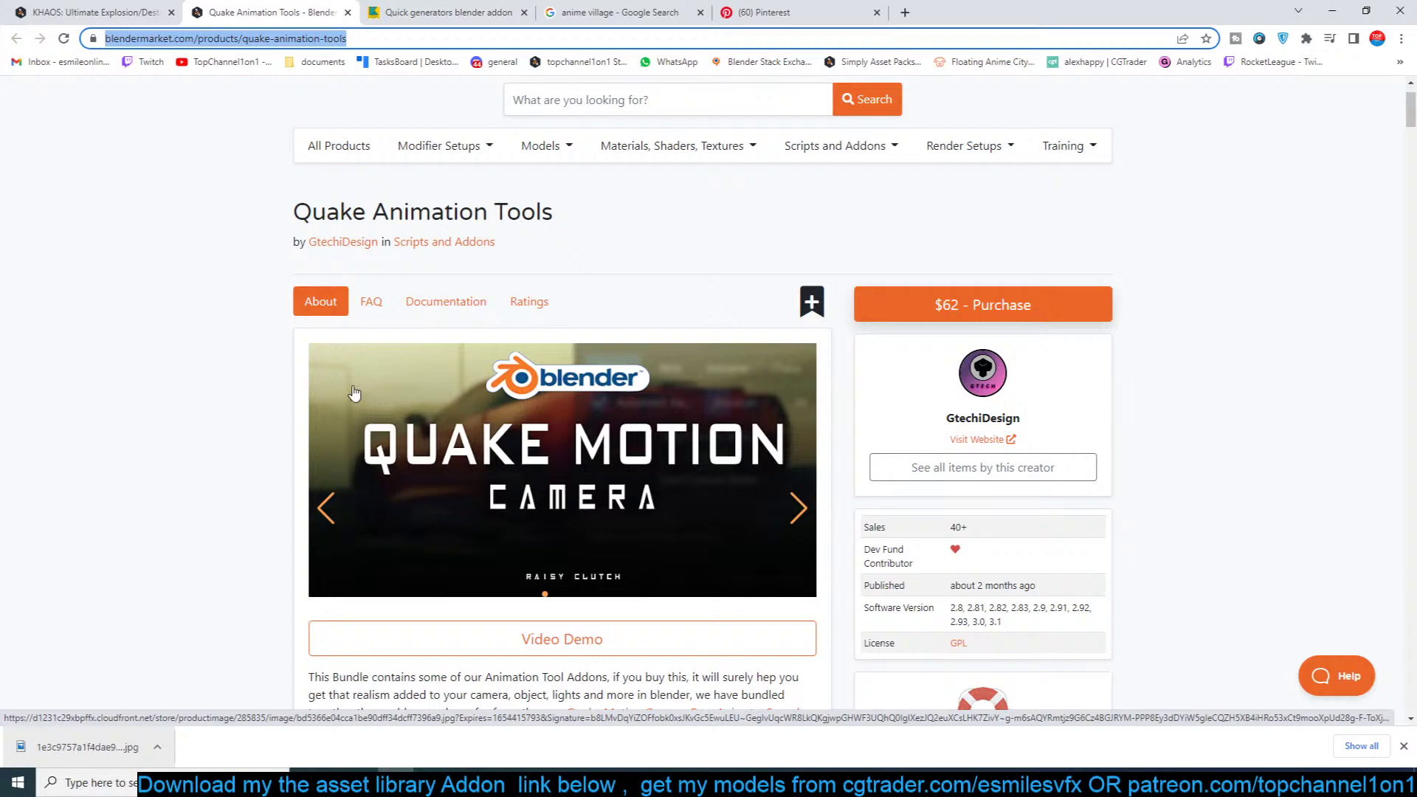
scroll(591, 416, "down", 2)
left_click(768, 374)
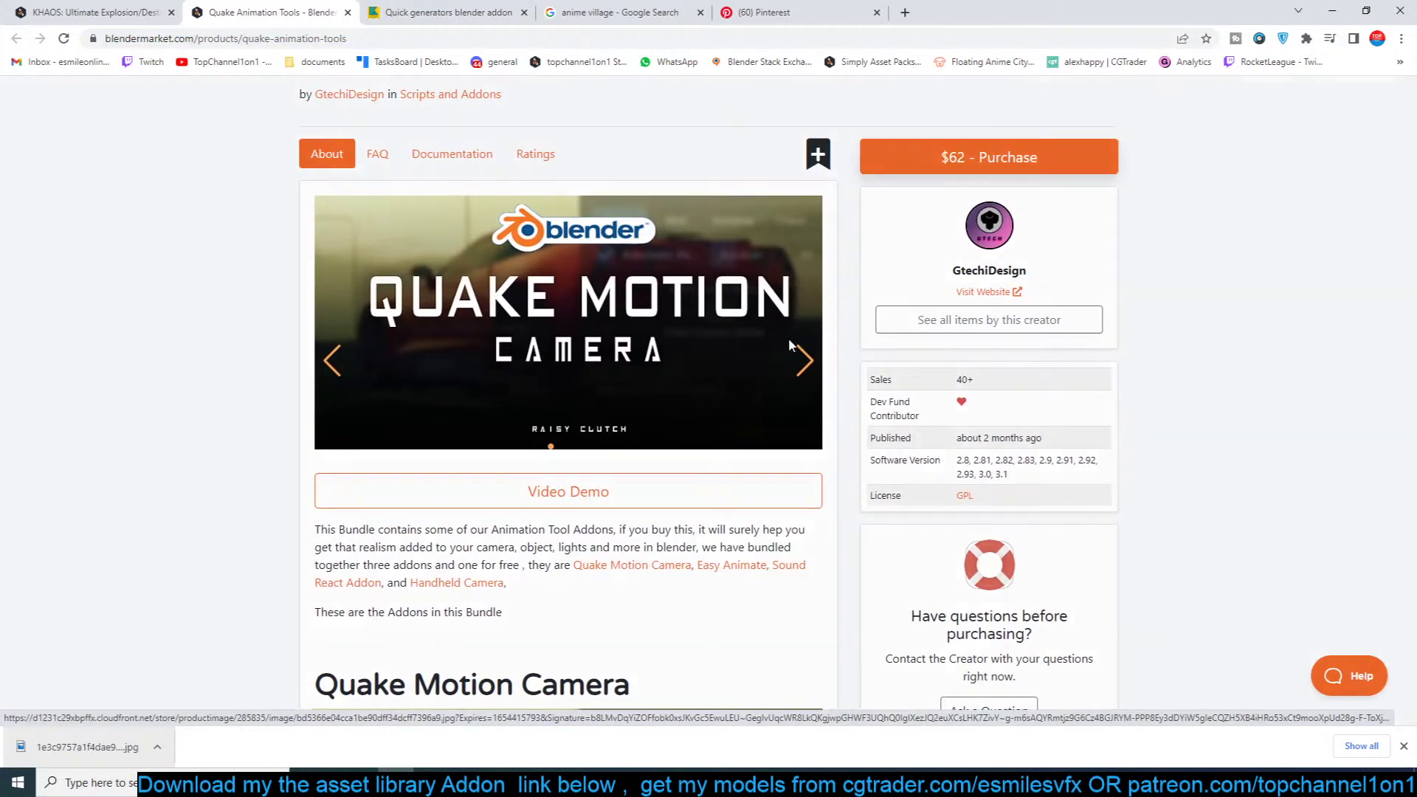
left_click(218, 370)
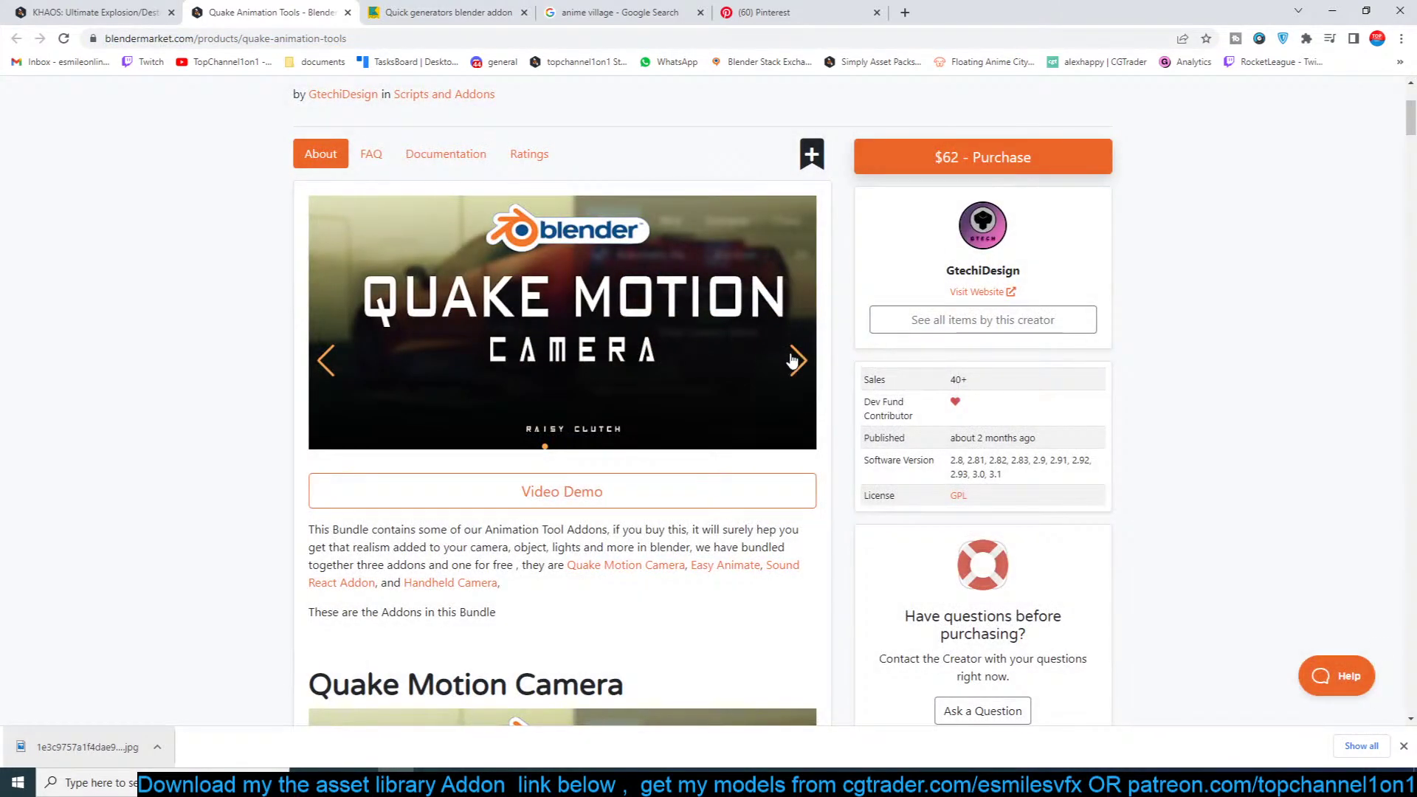
scroll(520, 358, "up", 1)
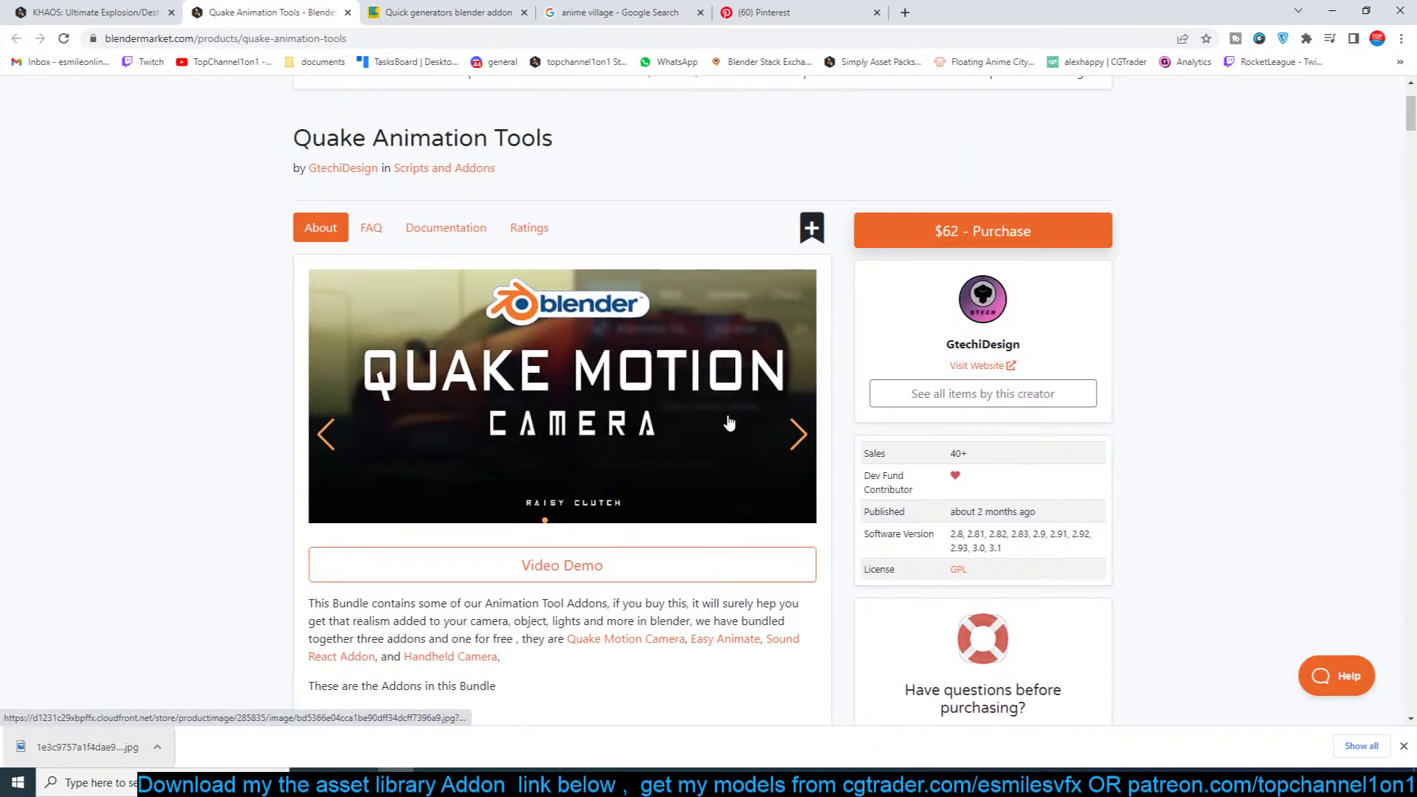
scroll(776, 430, "down", 10)
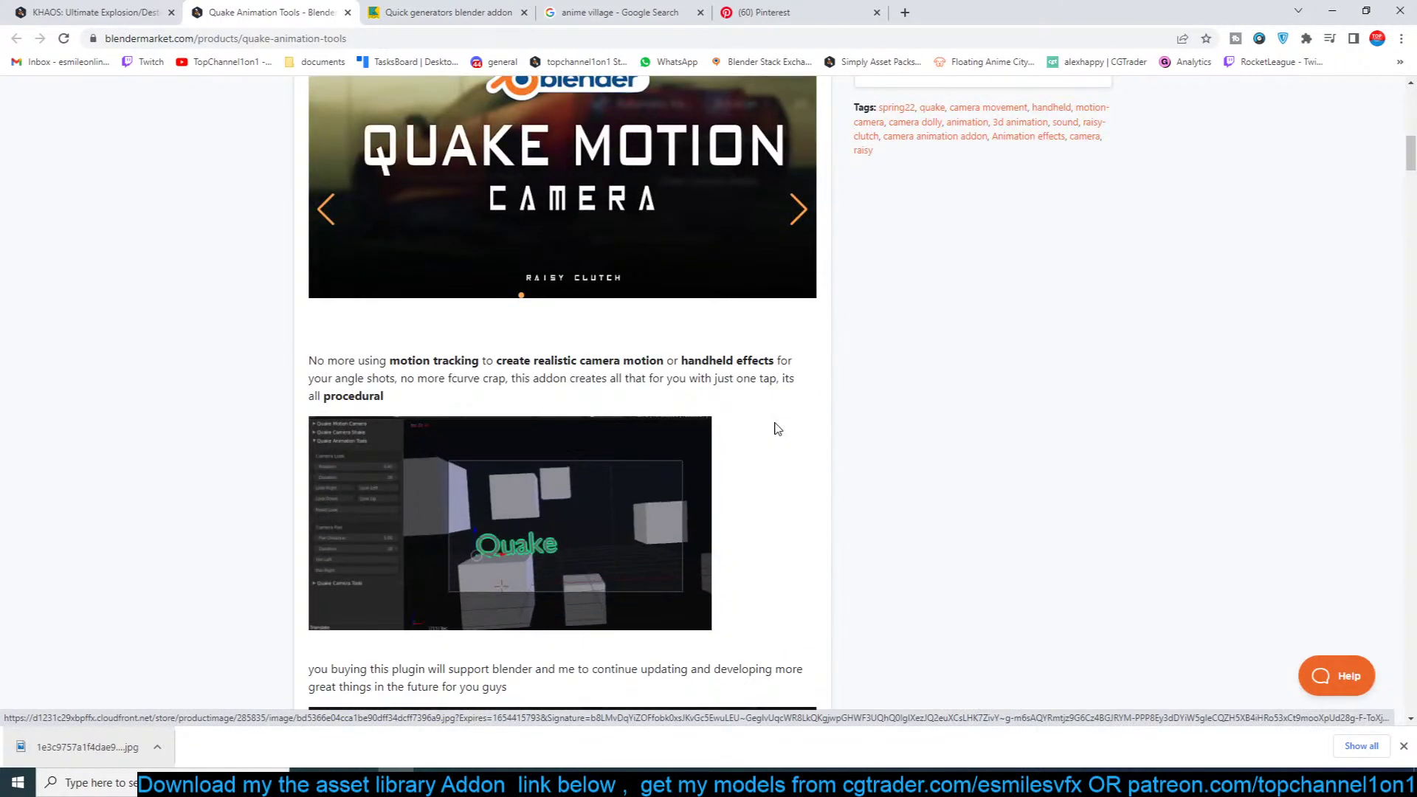
scroll(596, 422, "down", 1)
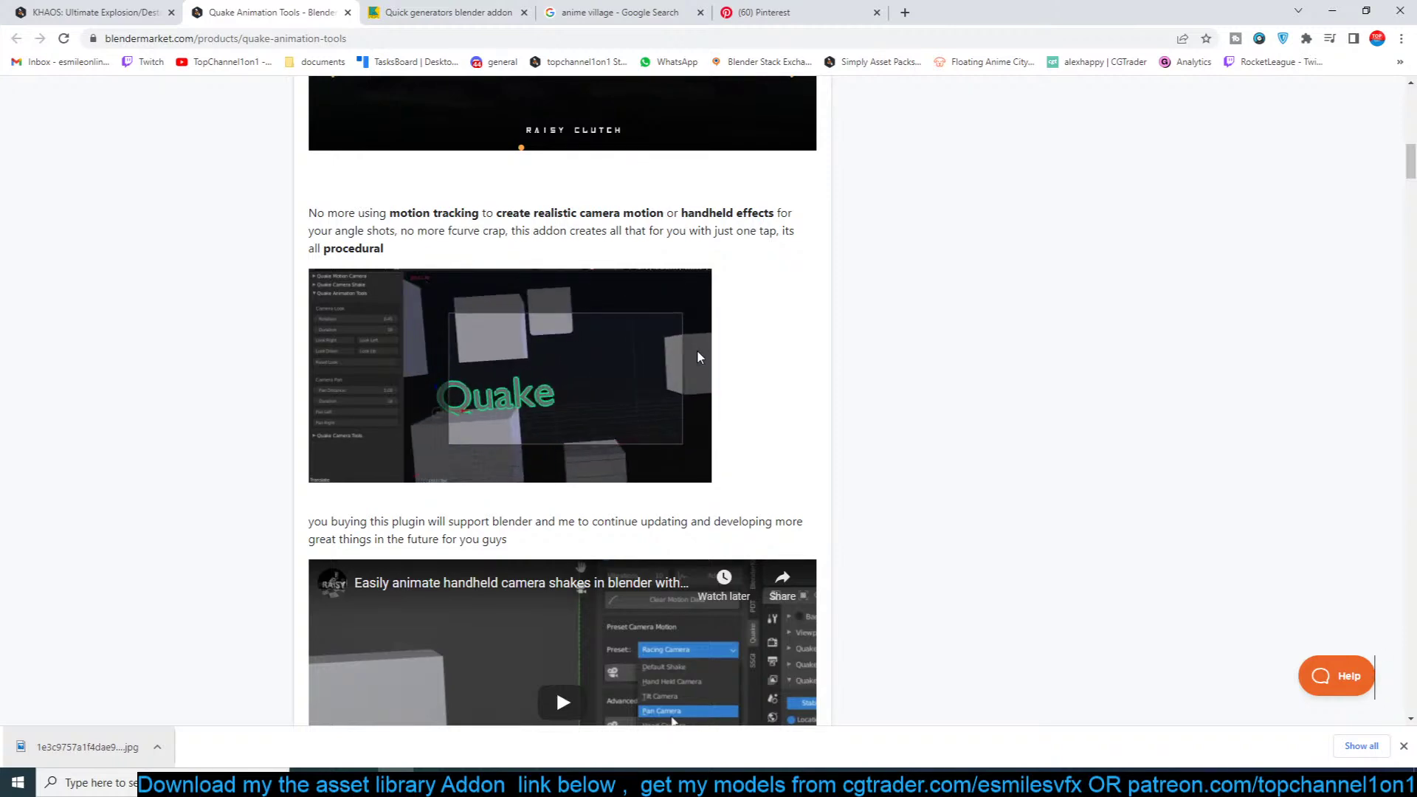
scroll(693, 357, "down", 1)
Step: View the Quake Easy Animate and Sound React images in the product gallery of the Quake Animation Tools page
scroll(777, 432, "up", 10)
scroll(777, 431, "up", 4)
left_click(796, 509)
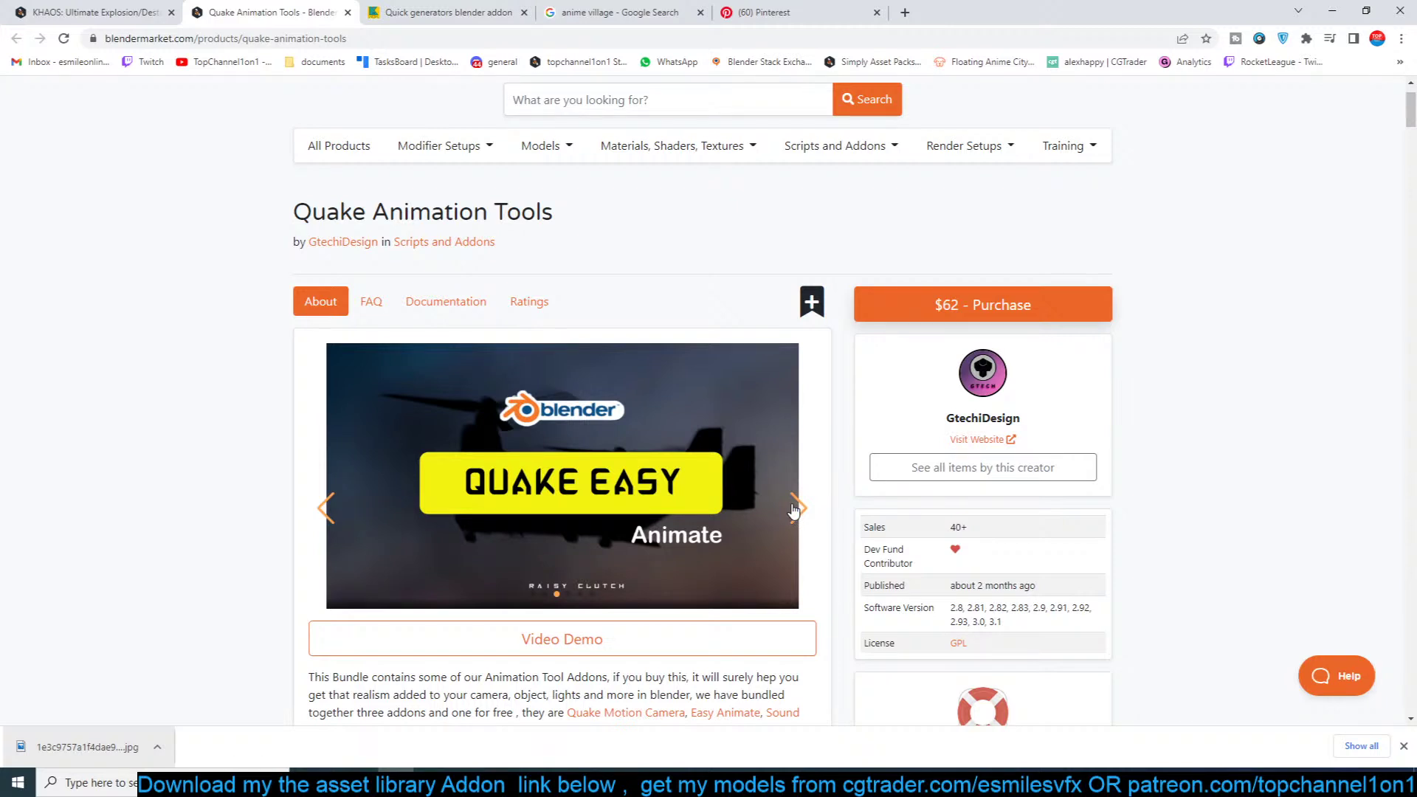
left_click(795, 508)
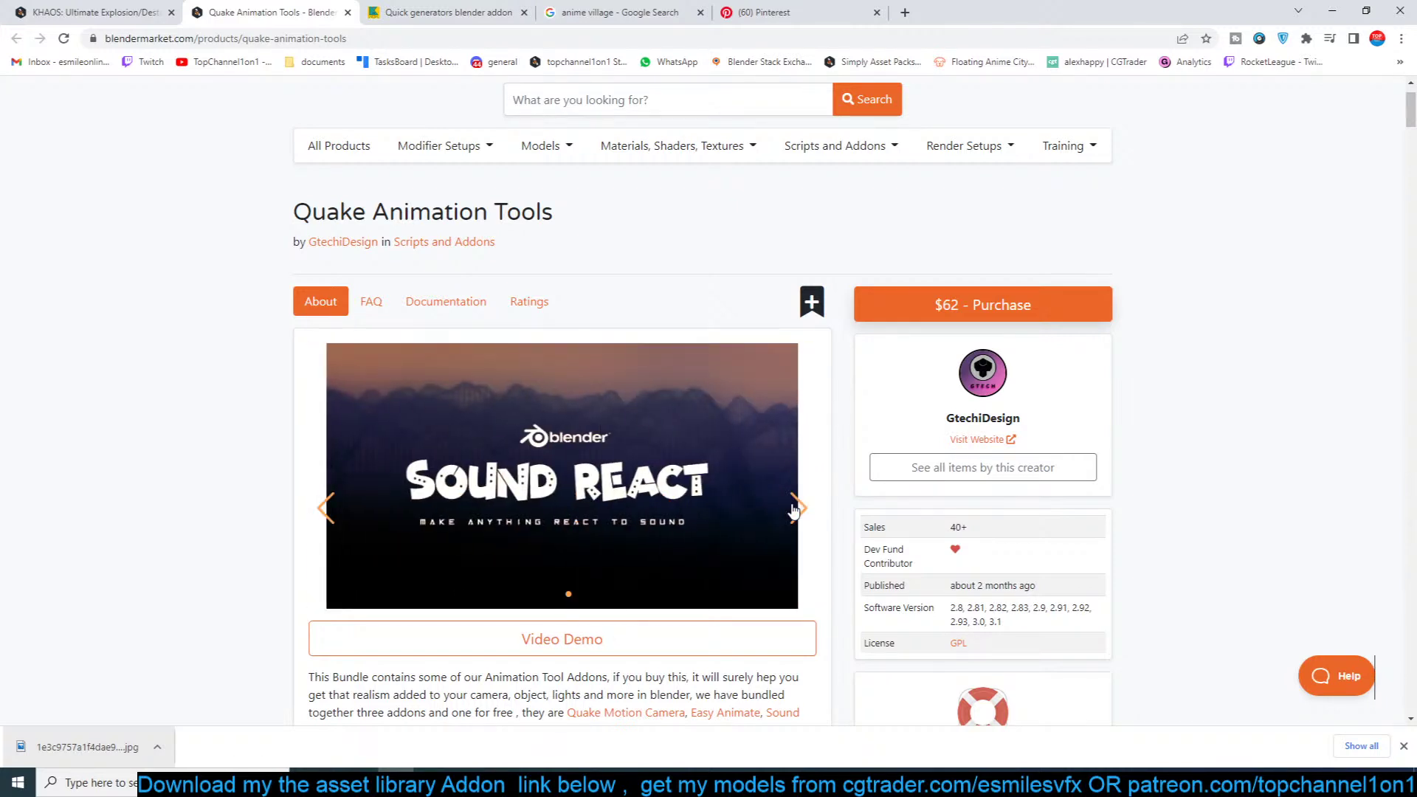
scroll(788, 517, "down", 4)
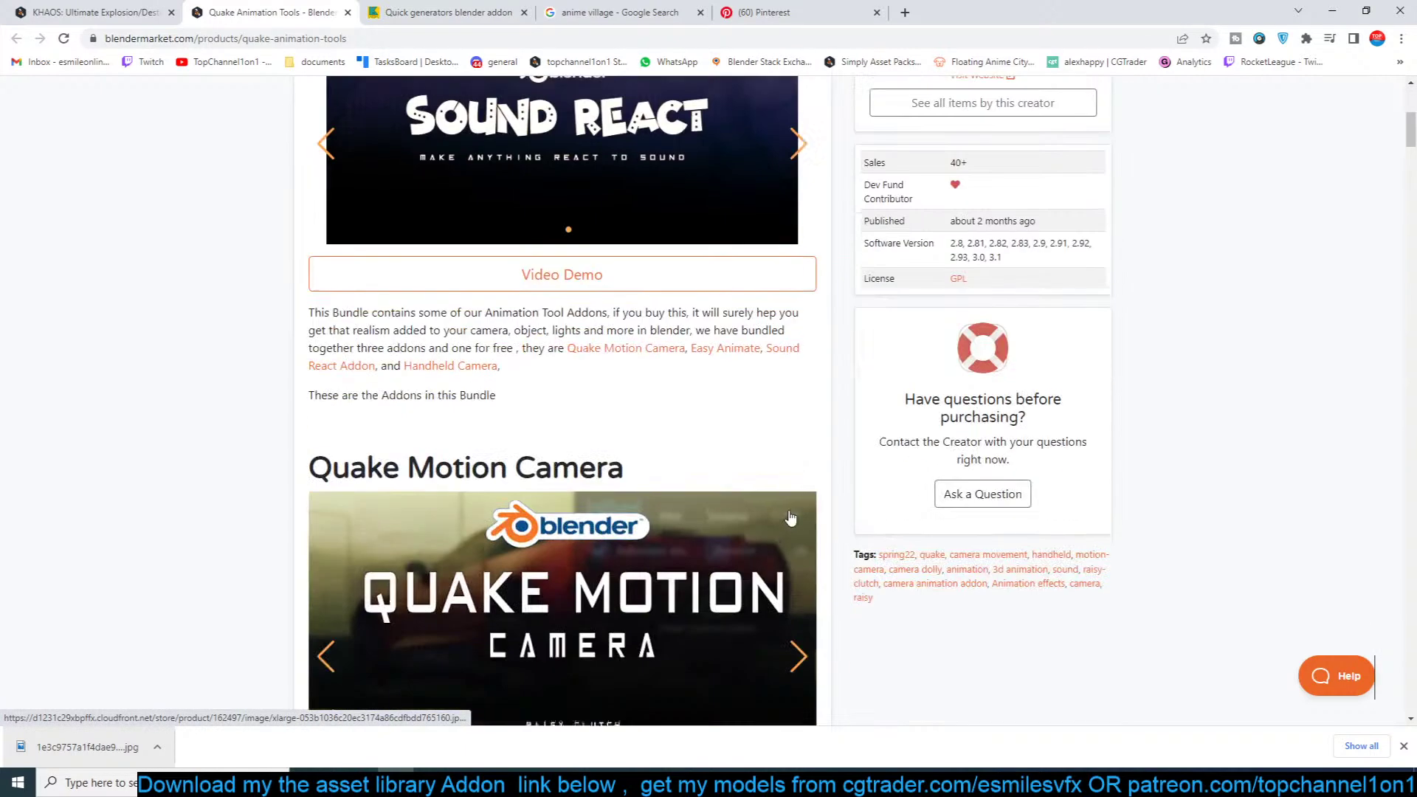
scroll(782, 509, "up", 2)
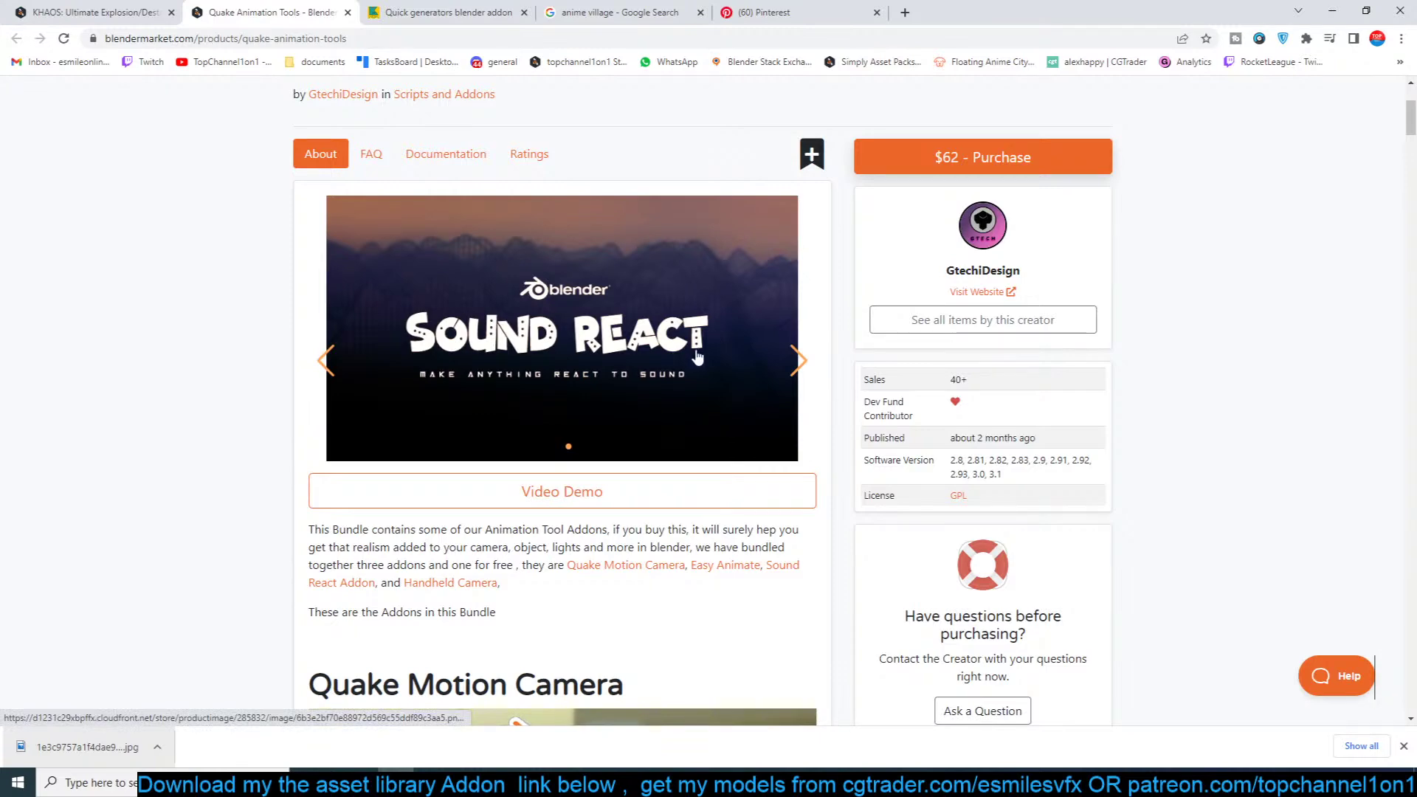
Step: Switch to the Quick generators blender addon page and view its gallery images through to the third one
left_click(461, 9)
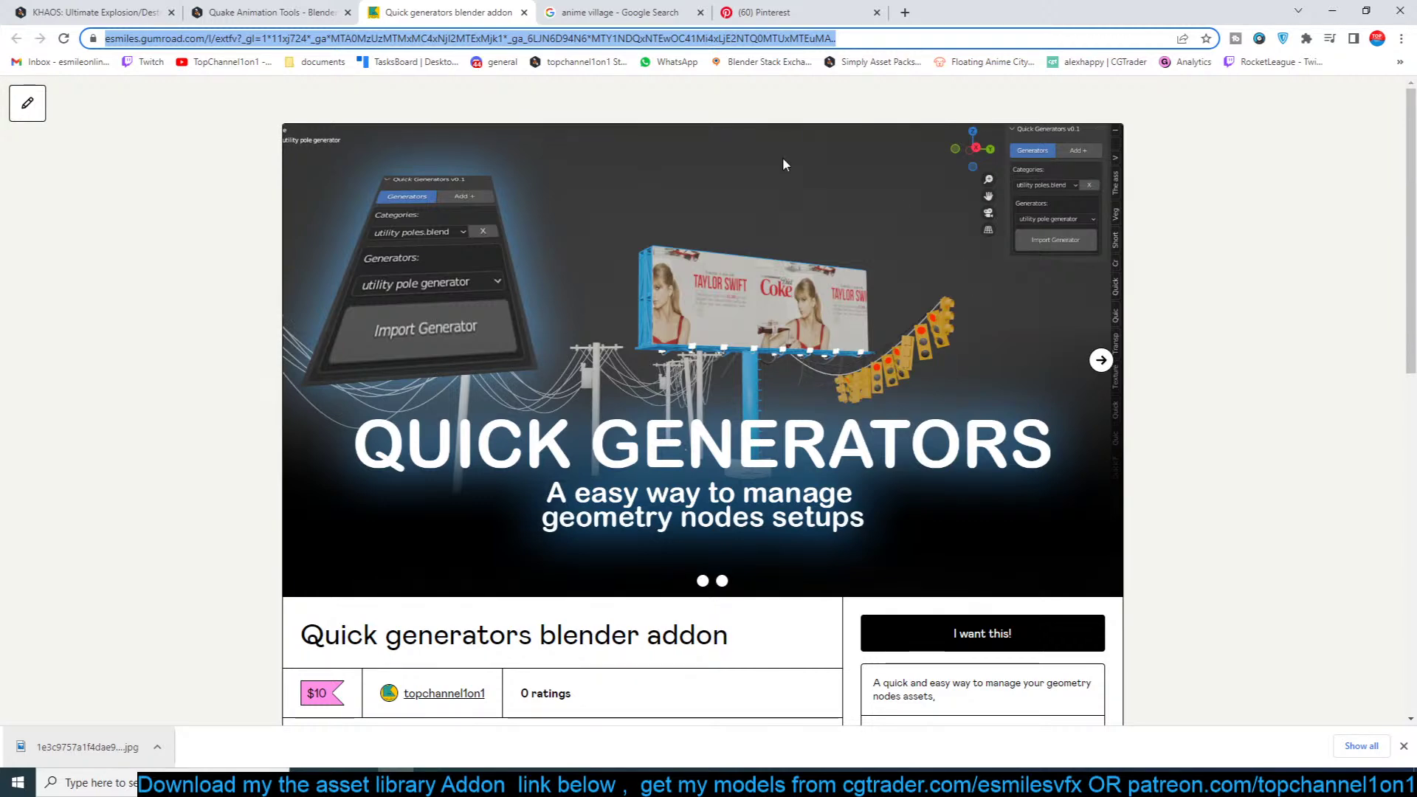
scroll(719, 374, "down", 5)
scroll(718, 375, "up", 5)
left_click(1076, 351)
scroll(1089, 354, "down", 5)
scroll(687, 226, "up", 5)
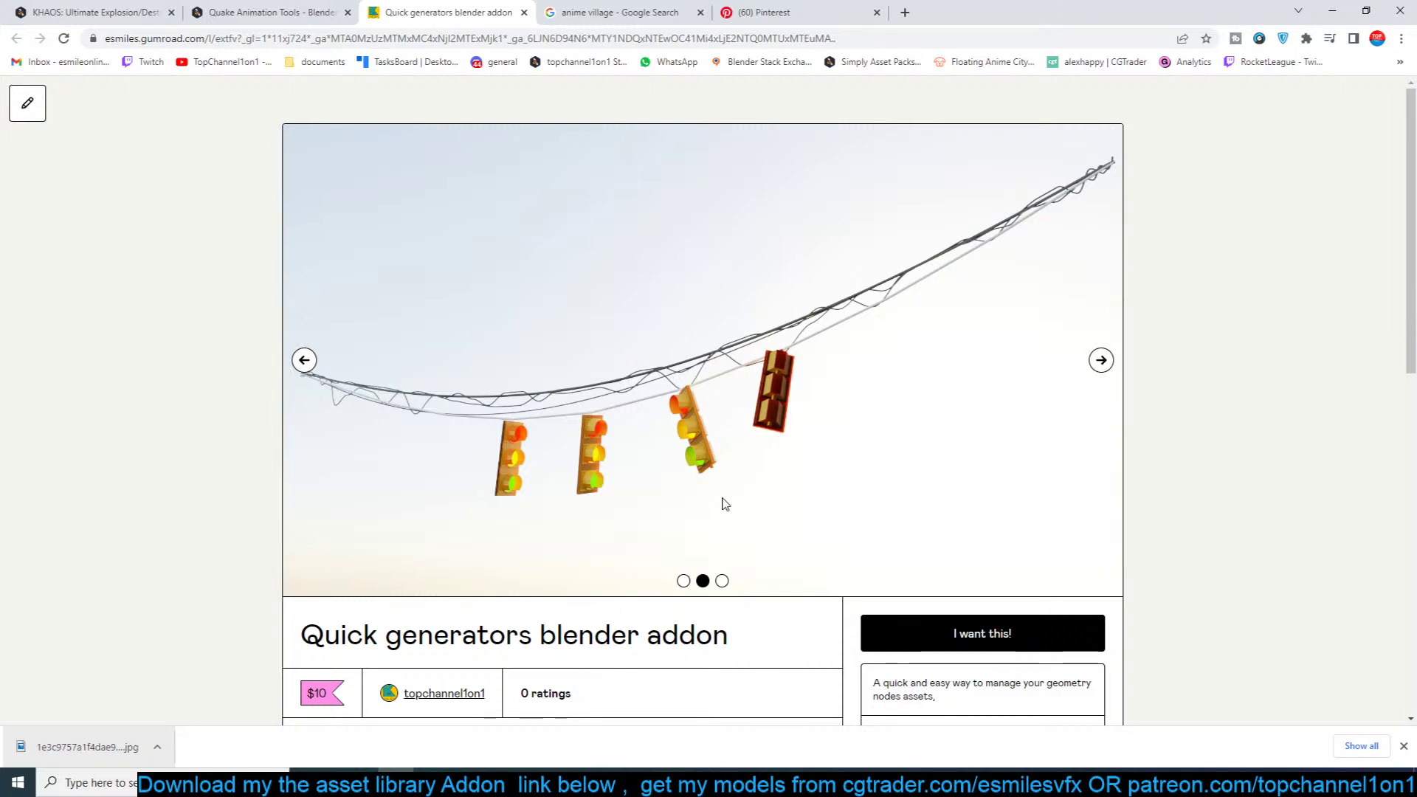
left_click(1101, 361)
Step: Read the list of included generators on the Quick generators page and return the gallery to its first image
scroll(1101, 363, "down", 5)
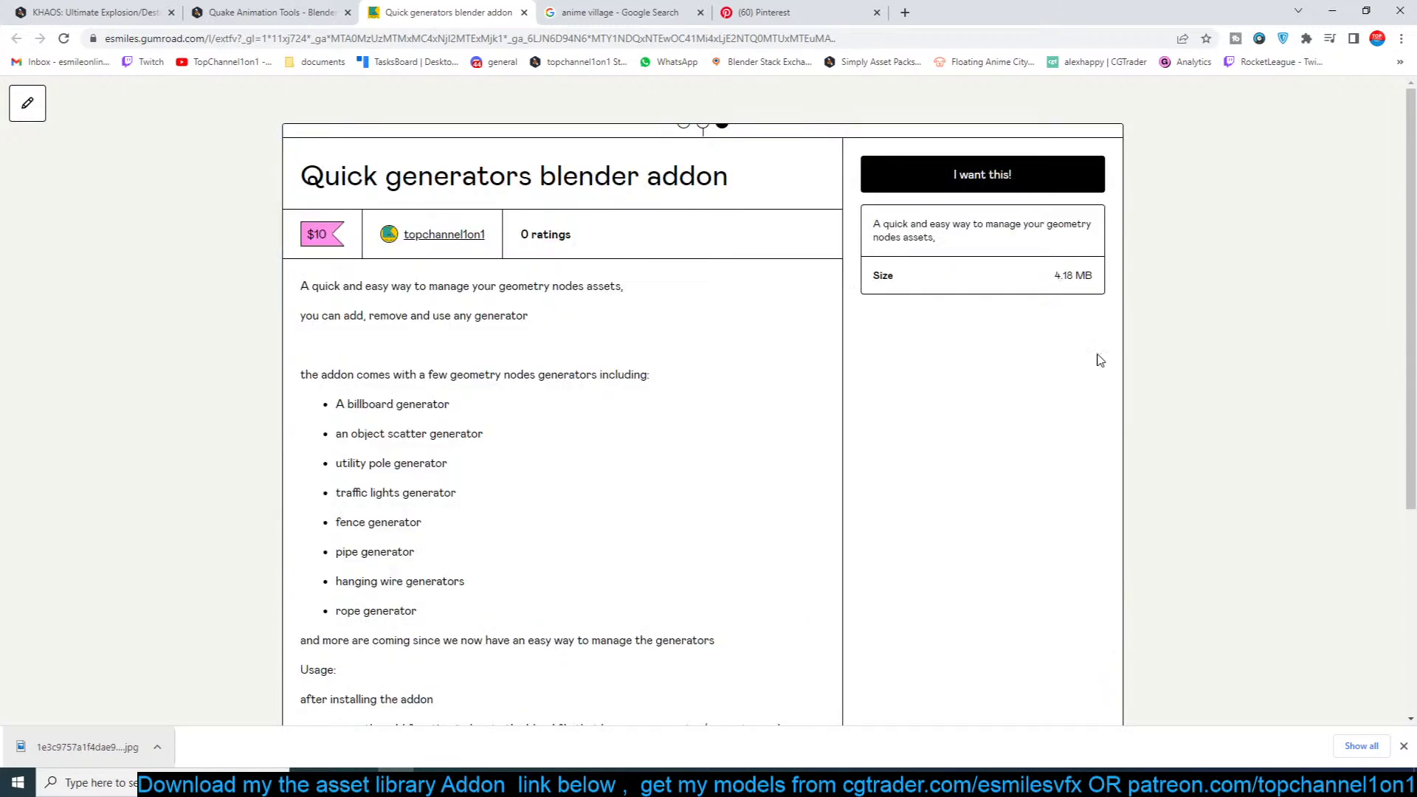
scroll(1099, 334, "up", 5)
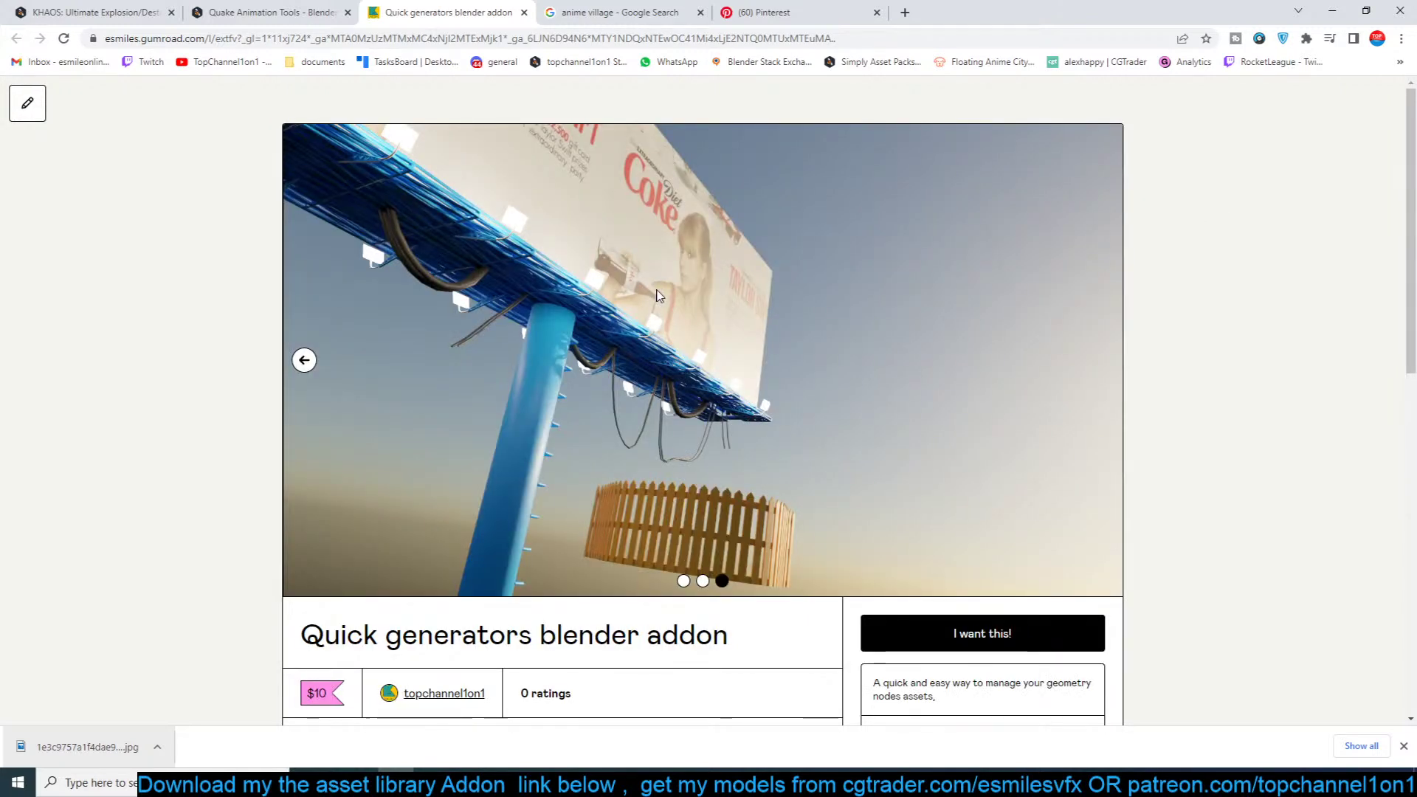
scroll(642, 509, "down", 6)
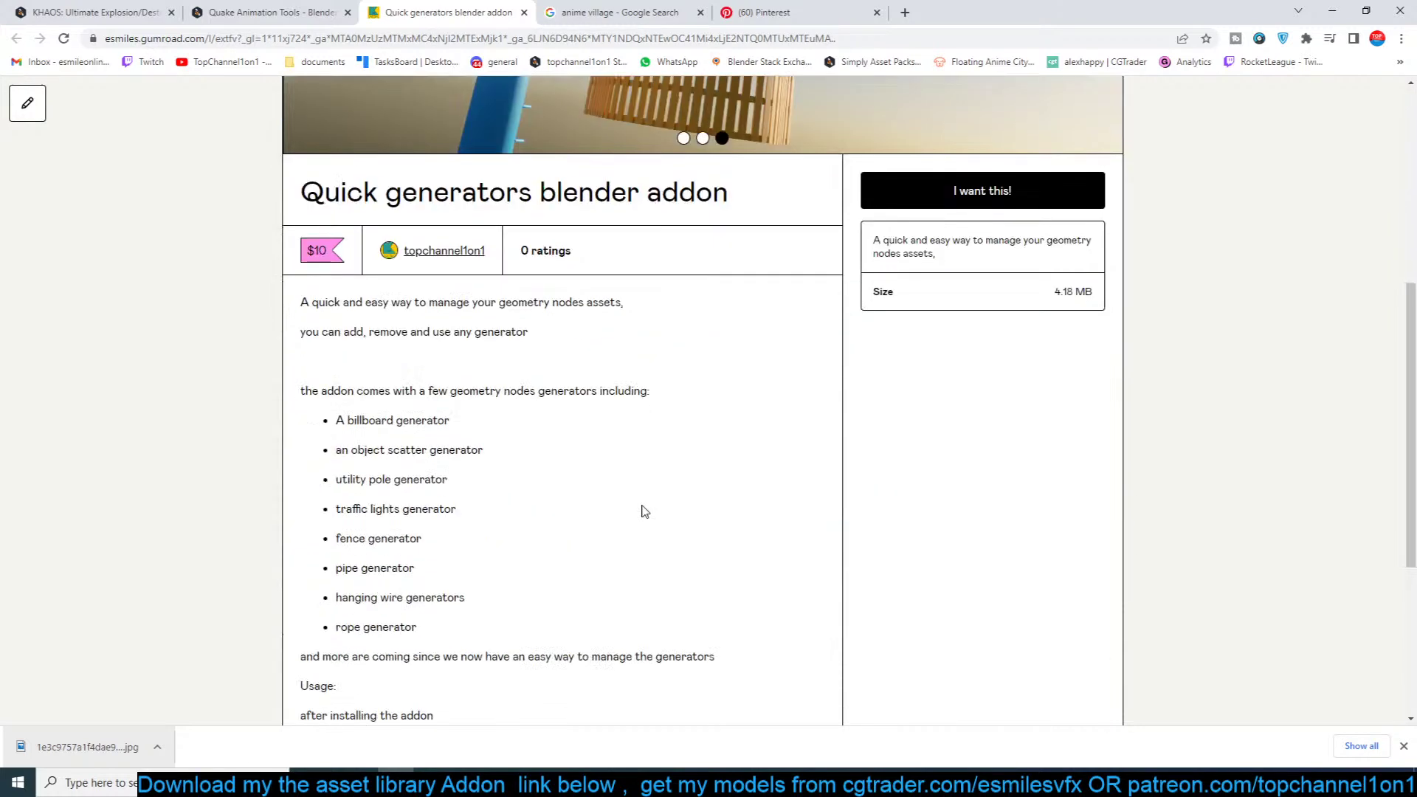
scroll(450, 637, "down", 2)
scroll(440, 478, "up", 8)
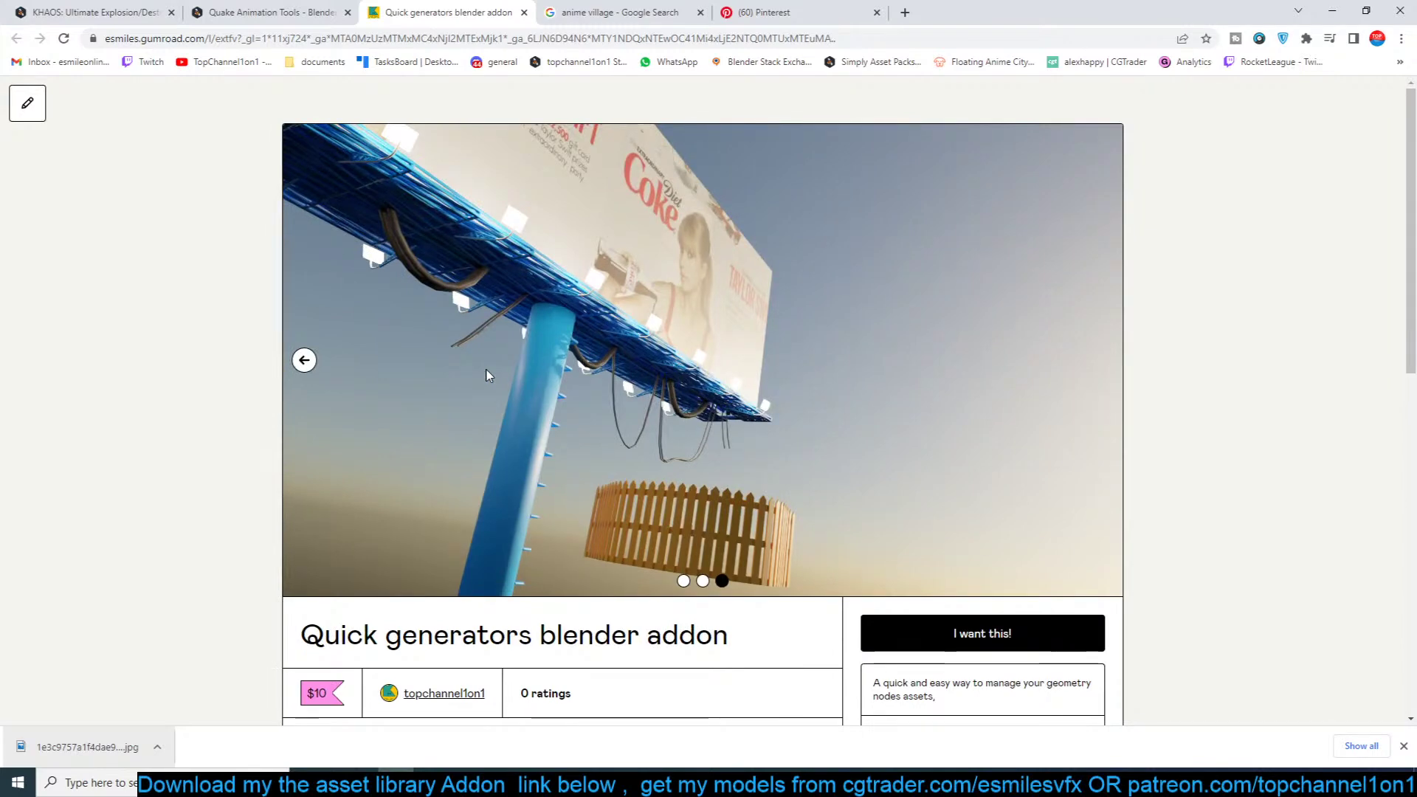
left_click(304, 360)
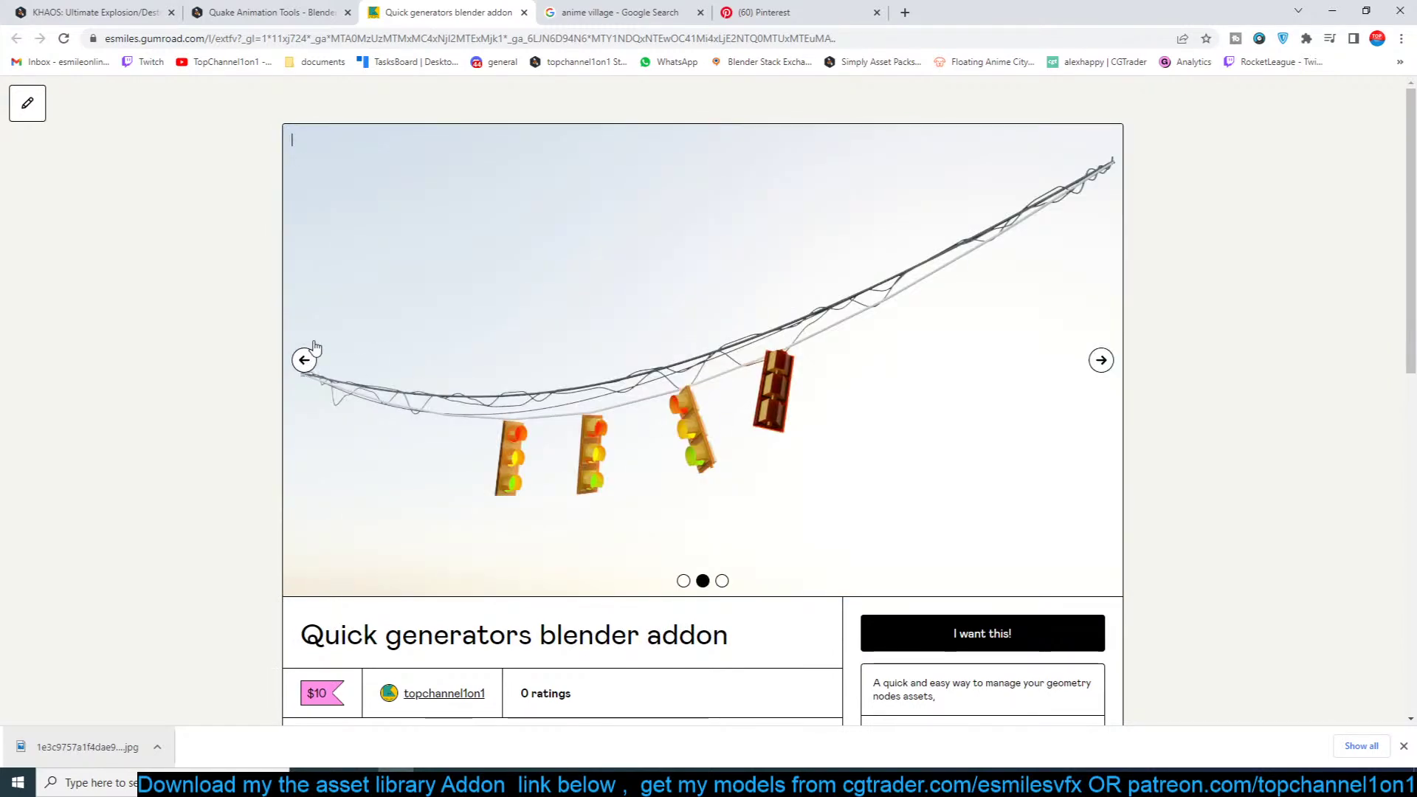
left_click(313, 356)
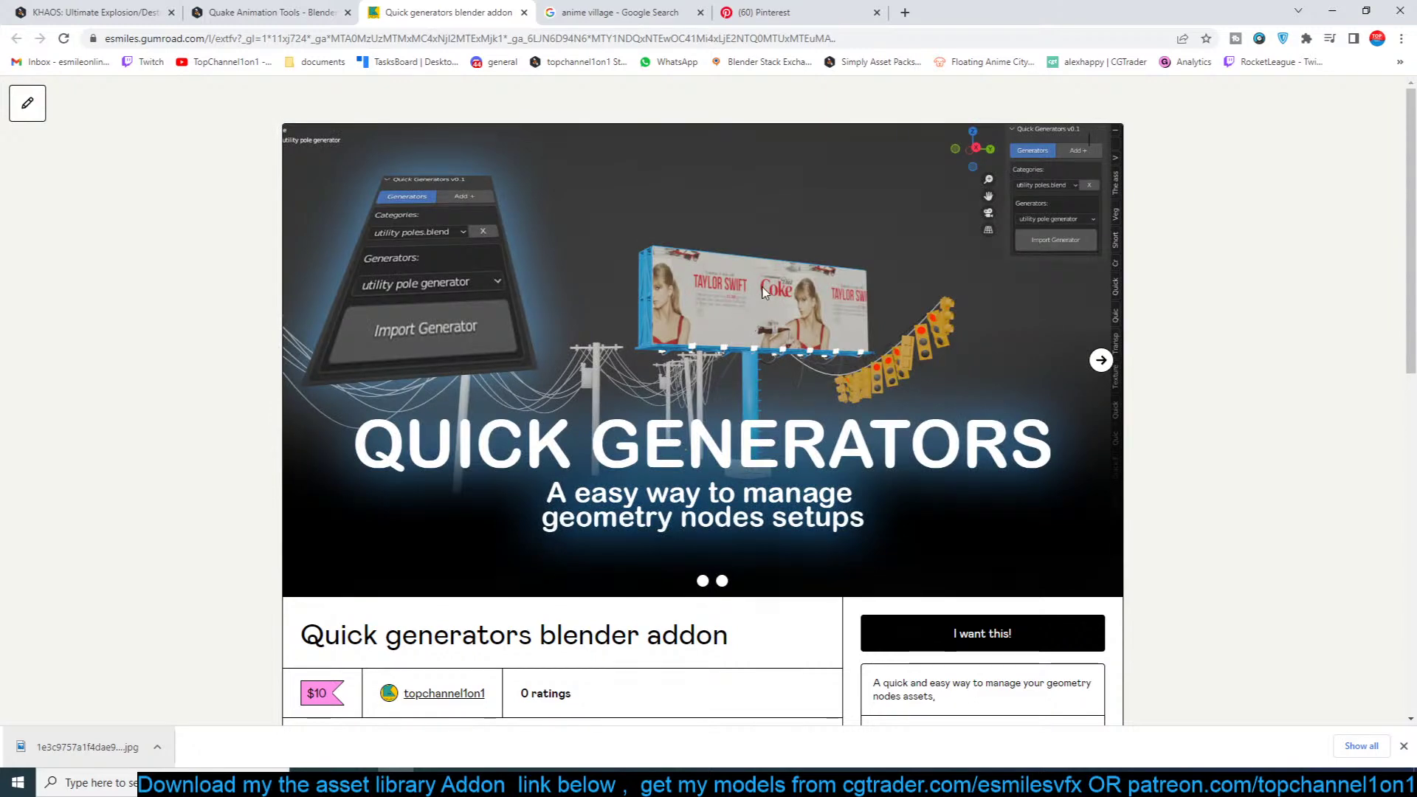
Step: Switch to the anime village Google image result and open the flower-field painting's Pinterest pin in a new tab
left_click(1332, 12)
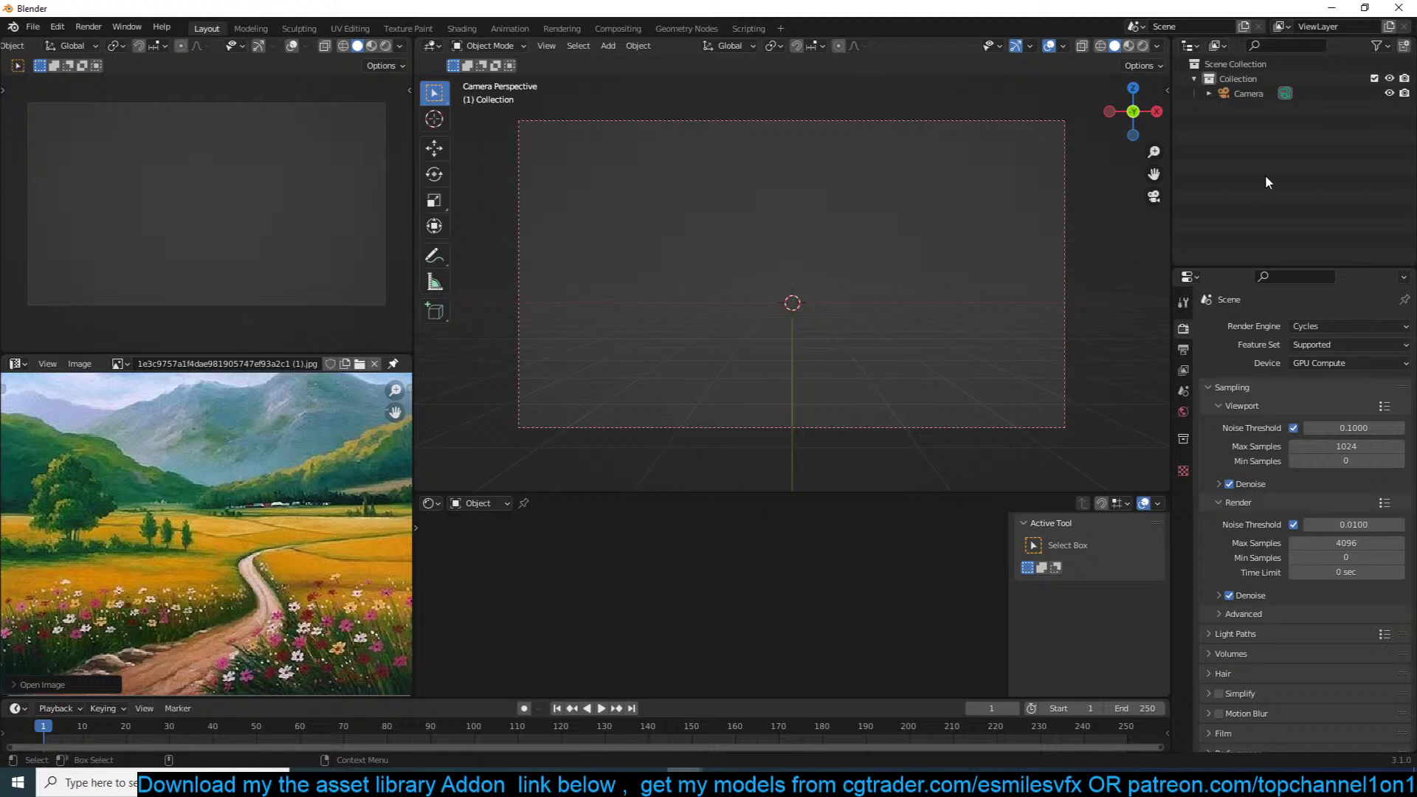
left_click(395, 782)
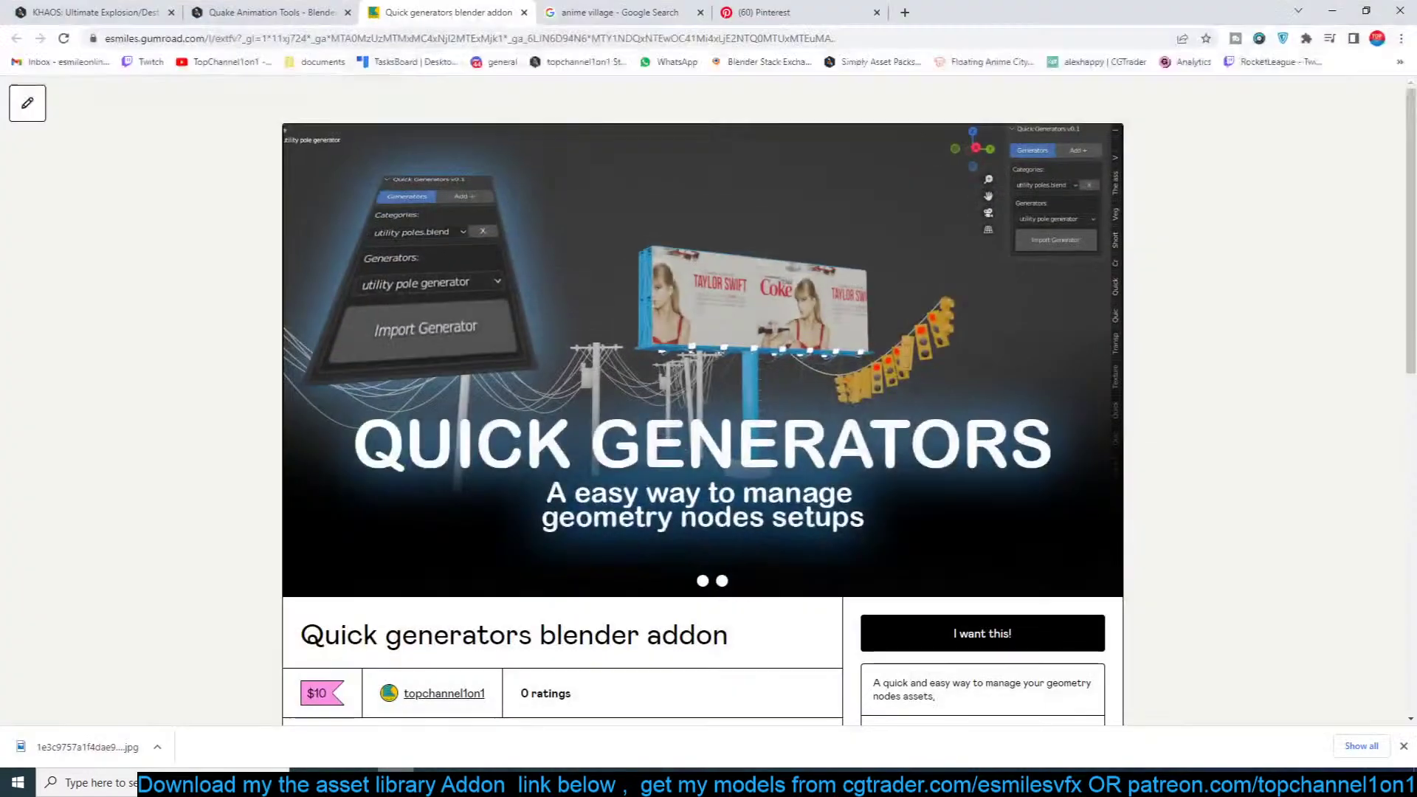
left_click(628, 15)
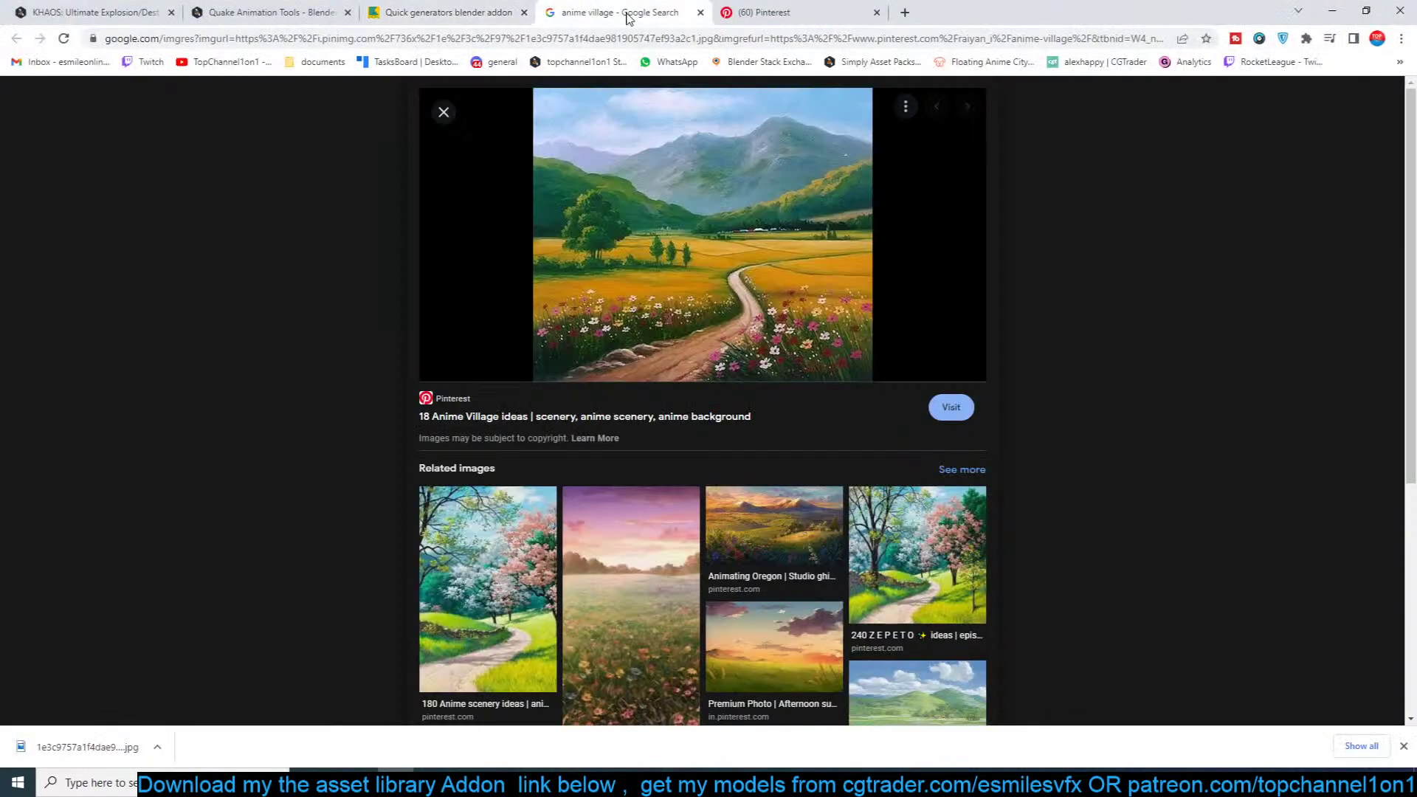
left_click(674, 44)
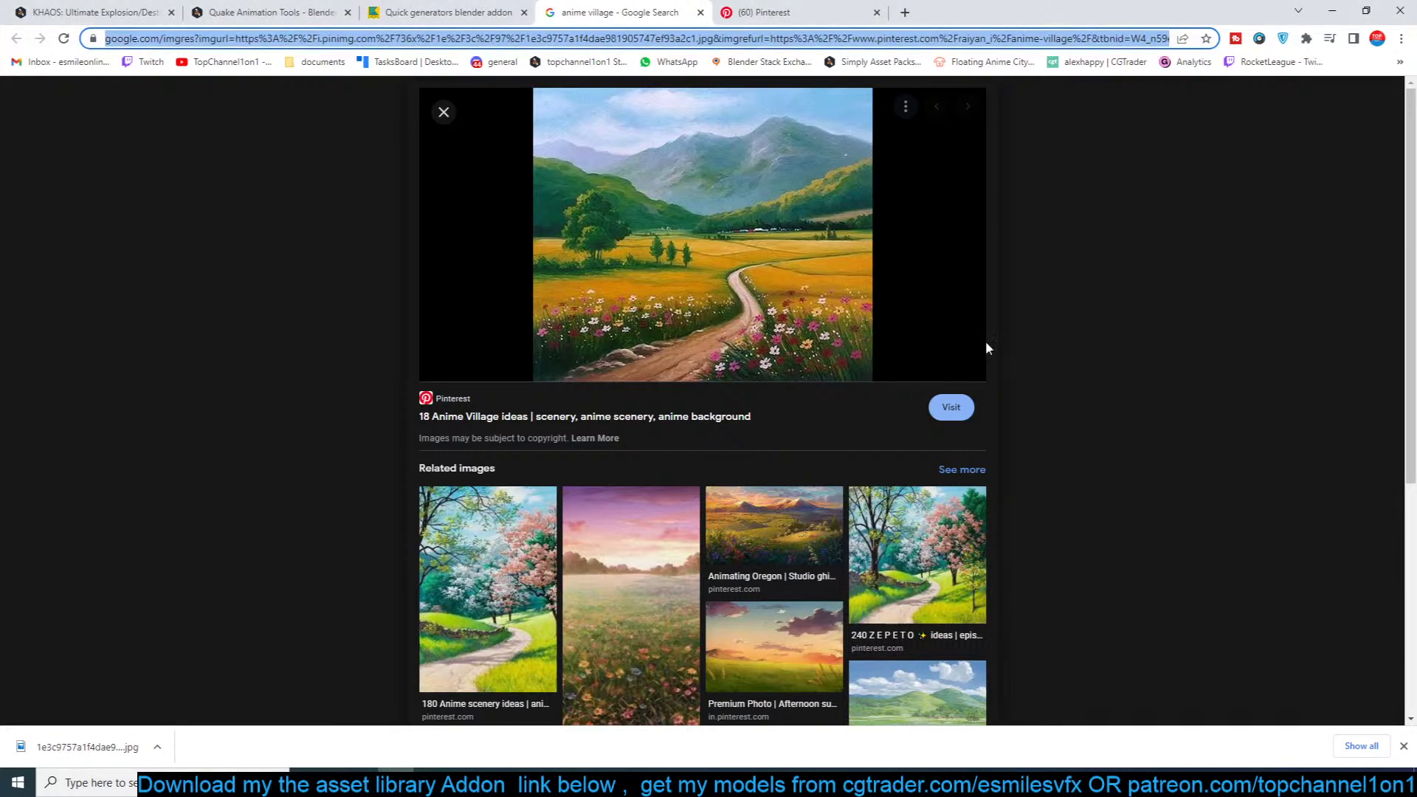
left_click(746, 237)
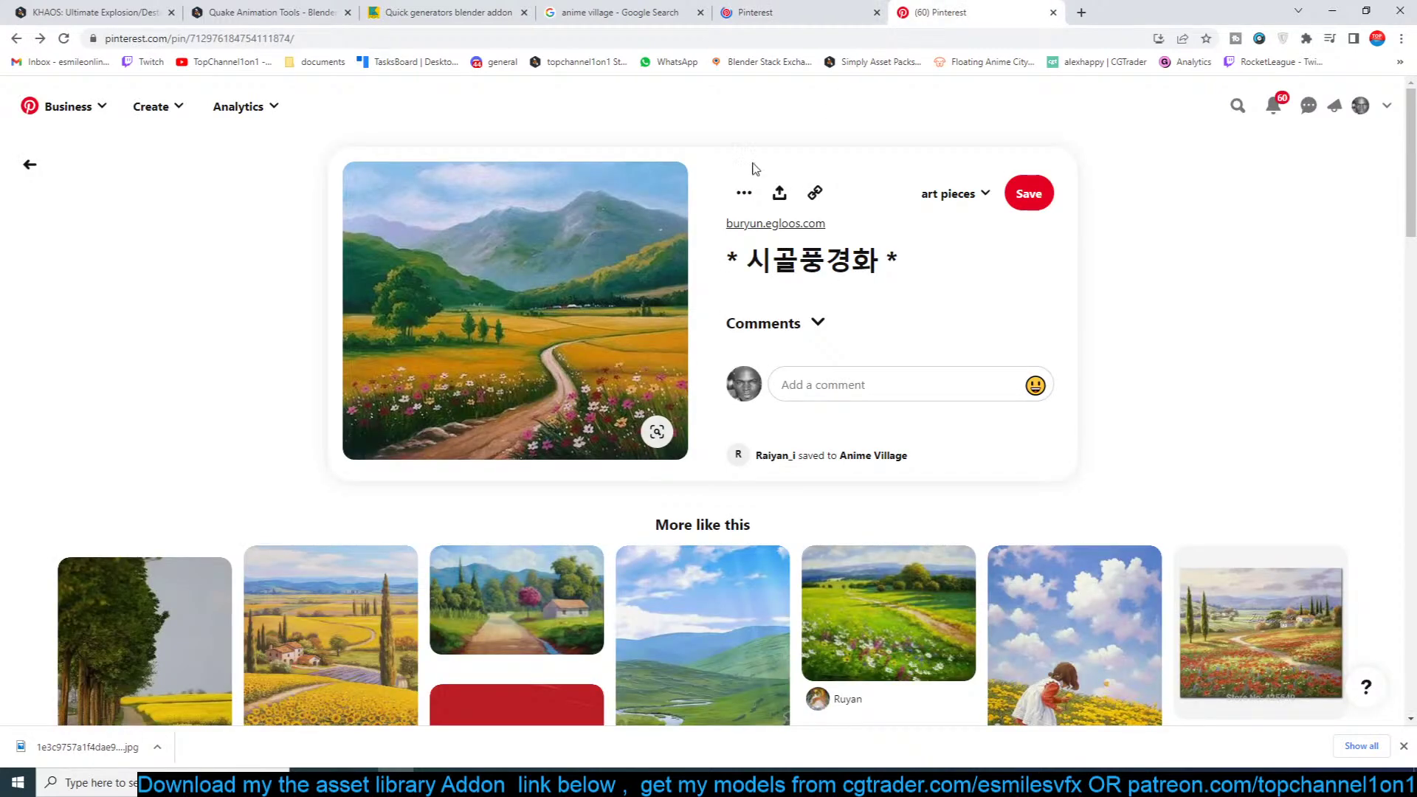
Step: Select the web address of the flower-field painting's Pinterest pin
right_click(517, 261)
left_click(654, 37)
left_click(654, 37)
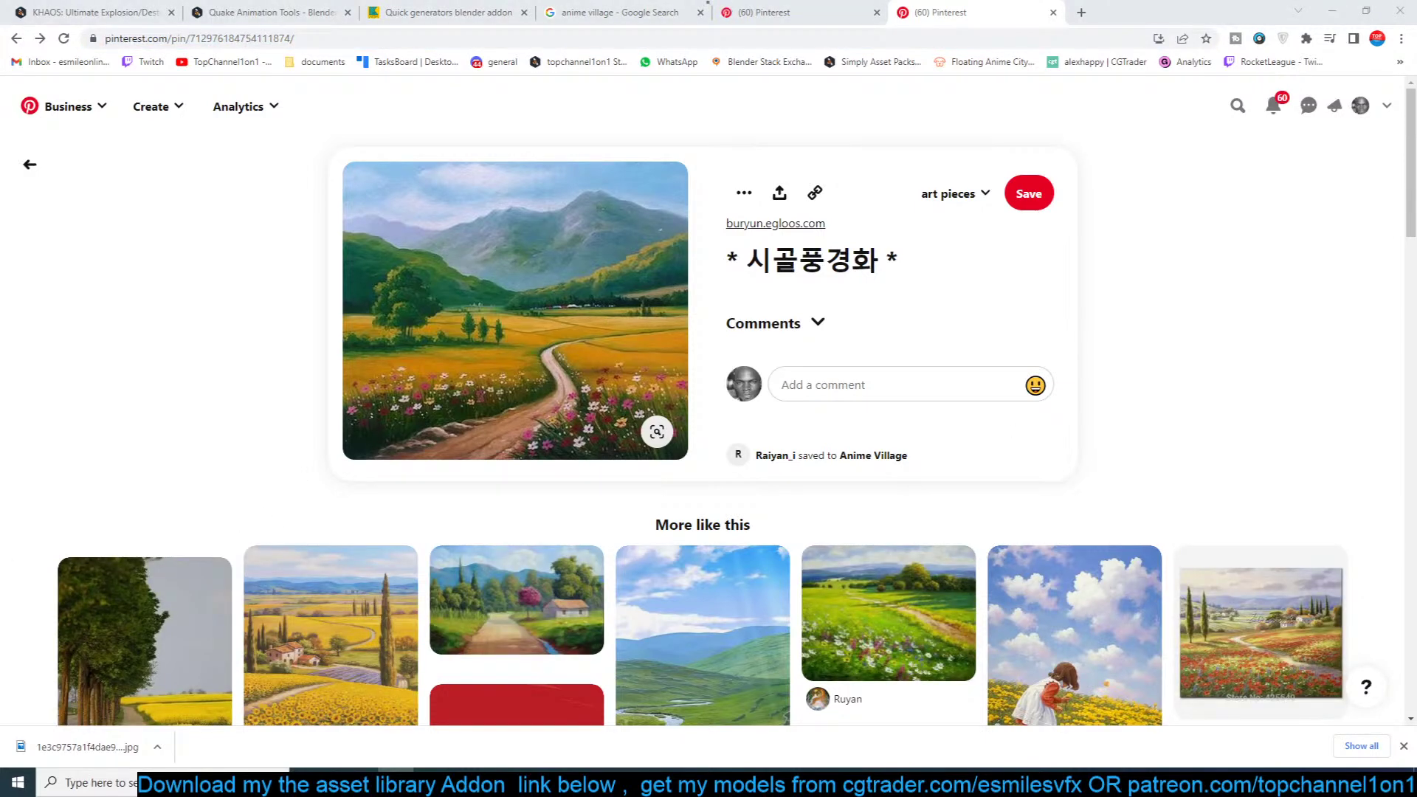
key("alt+Tab")
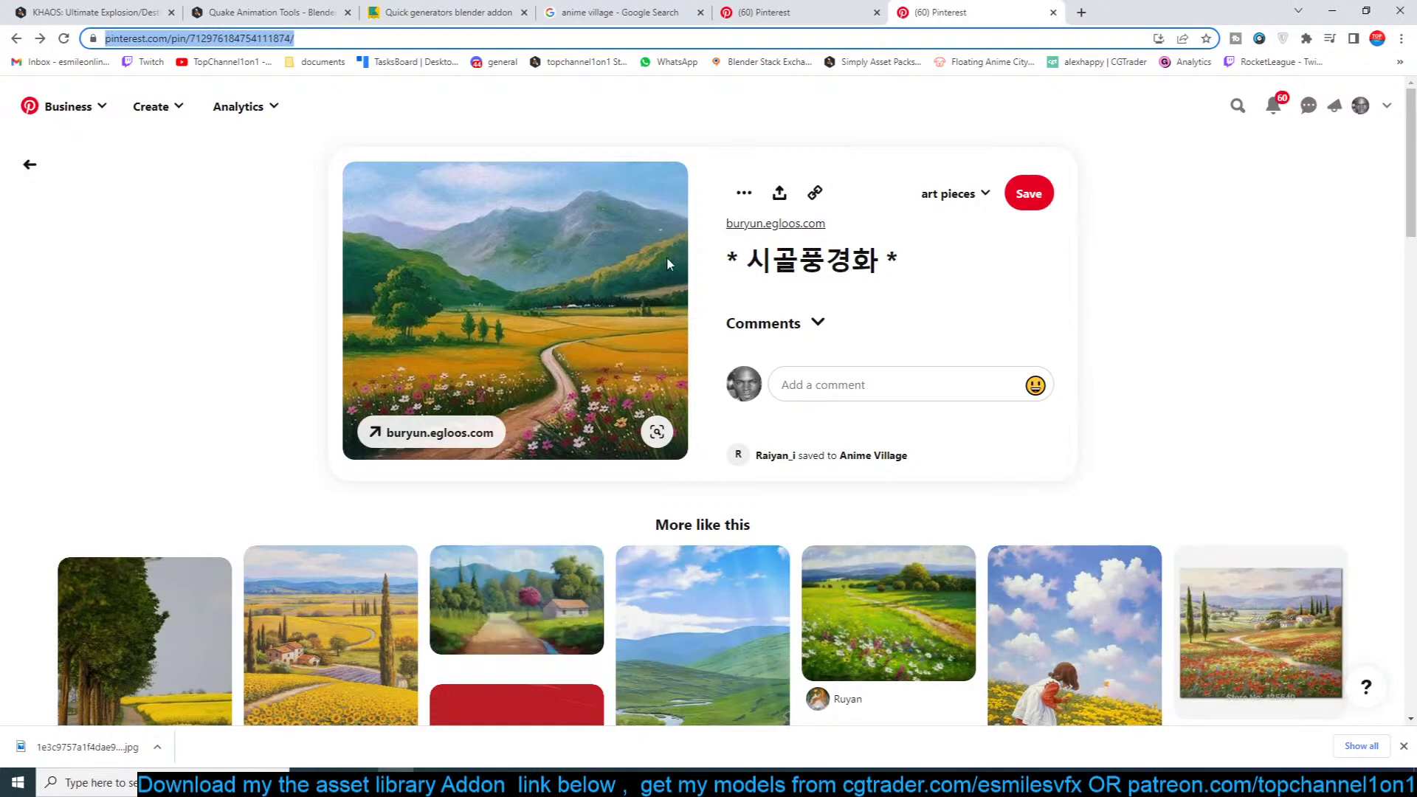
Step: Switch back to Blender and examine the reference painting's foreground flowers and path in the Image Editor
left_click(1333, 11)
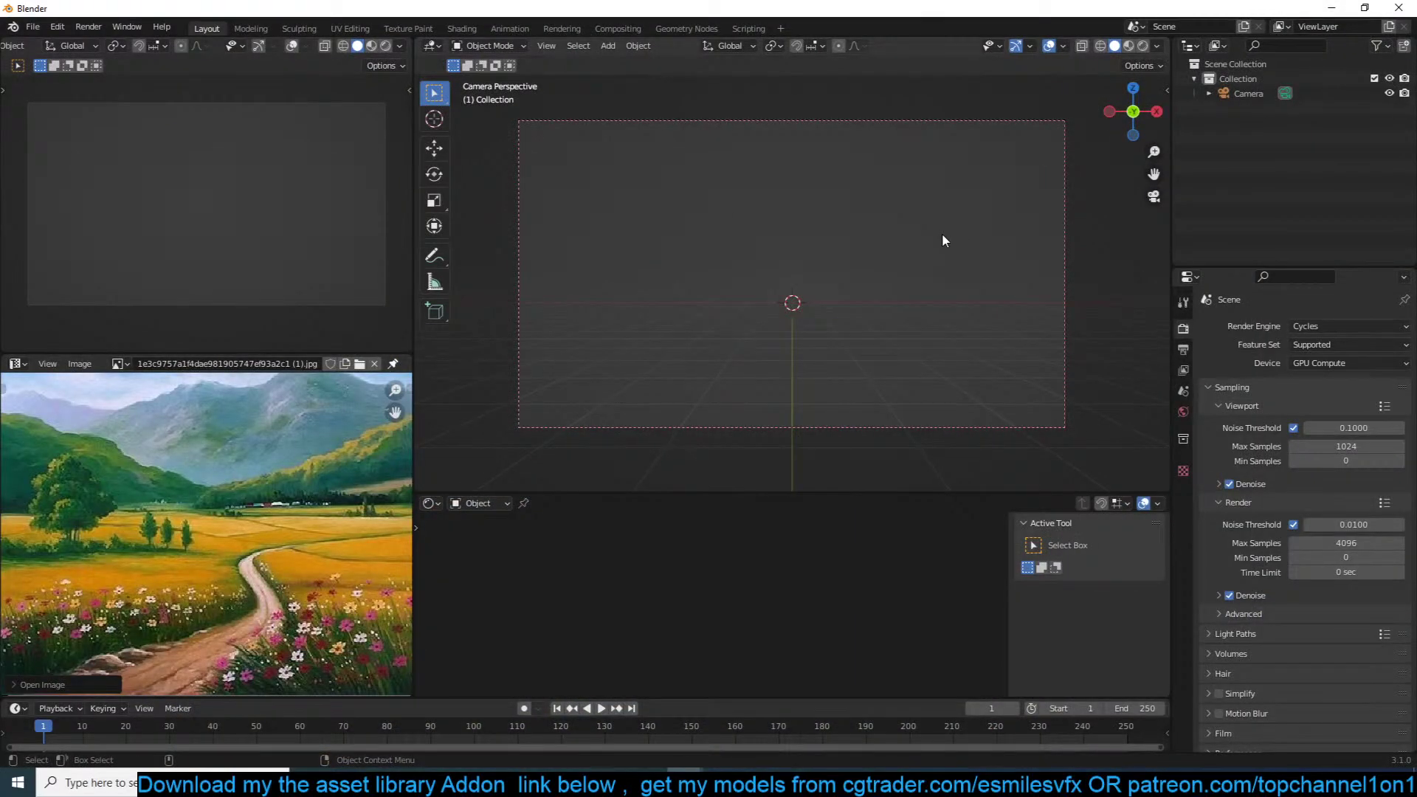
key("shift+a")
key("shift+a")
scroll(240, 508, "down", 8)
scroll(203, 545, "up", 9)
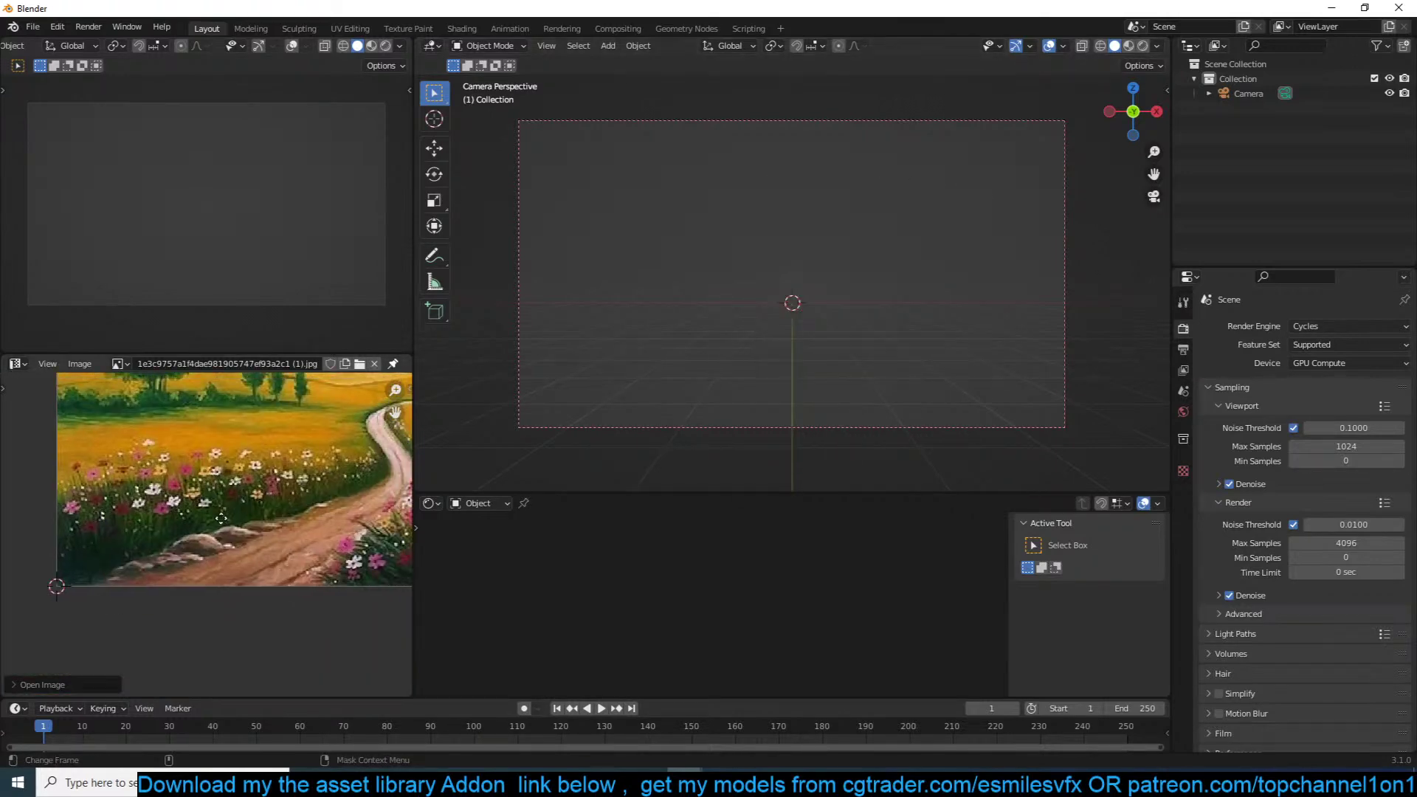
middle_click_drag(251, 509, 137, 564)
scroll(138, 564, "down", 1)
scroll(114, 487, "down", 3)
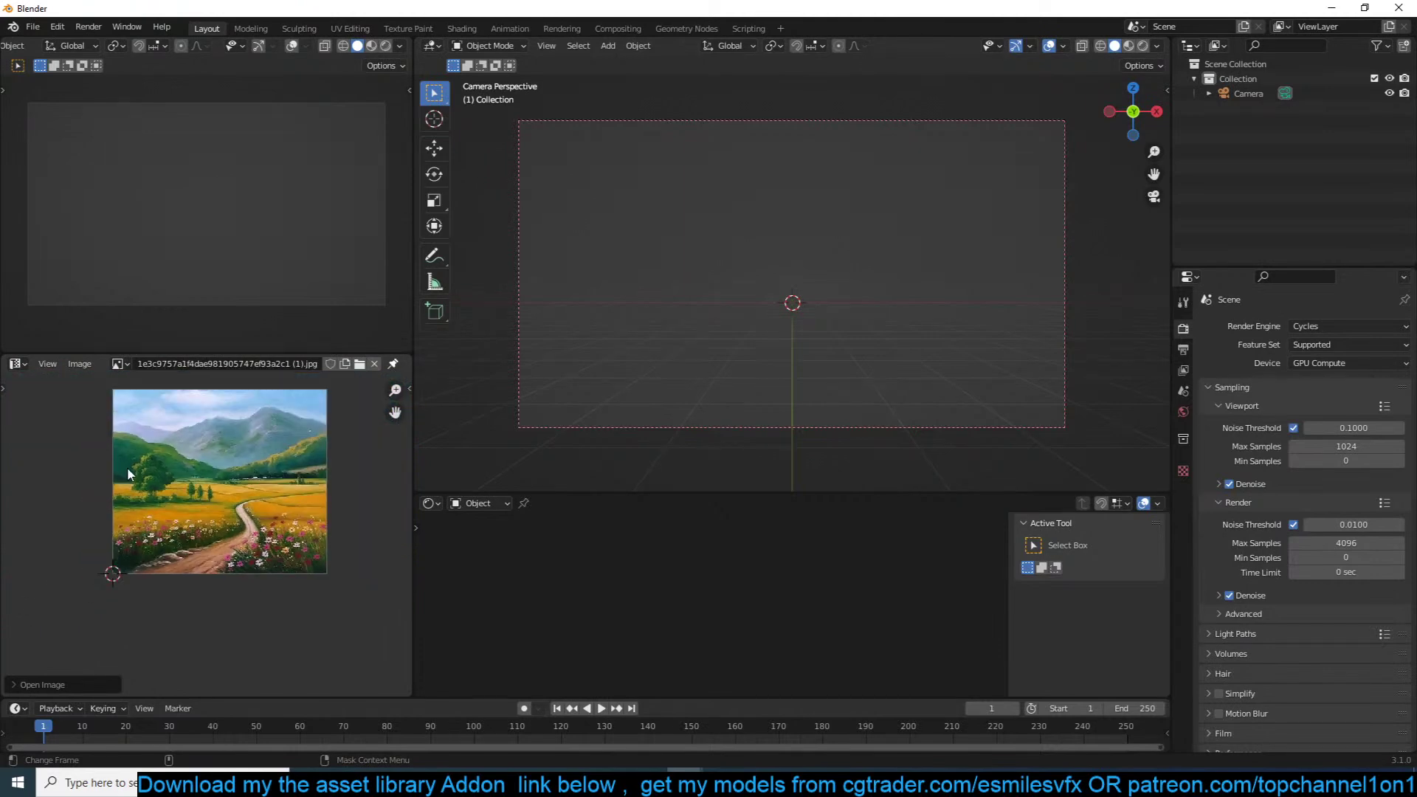
scroll(706, 333, "up", 1)
Step: Add a plane at the 3D cursor and scale it up into a ground wider than the camera frame
key("shift+a")
mouse_move(728, 312)
left_click(773, 313)
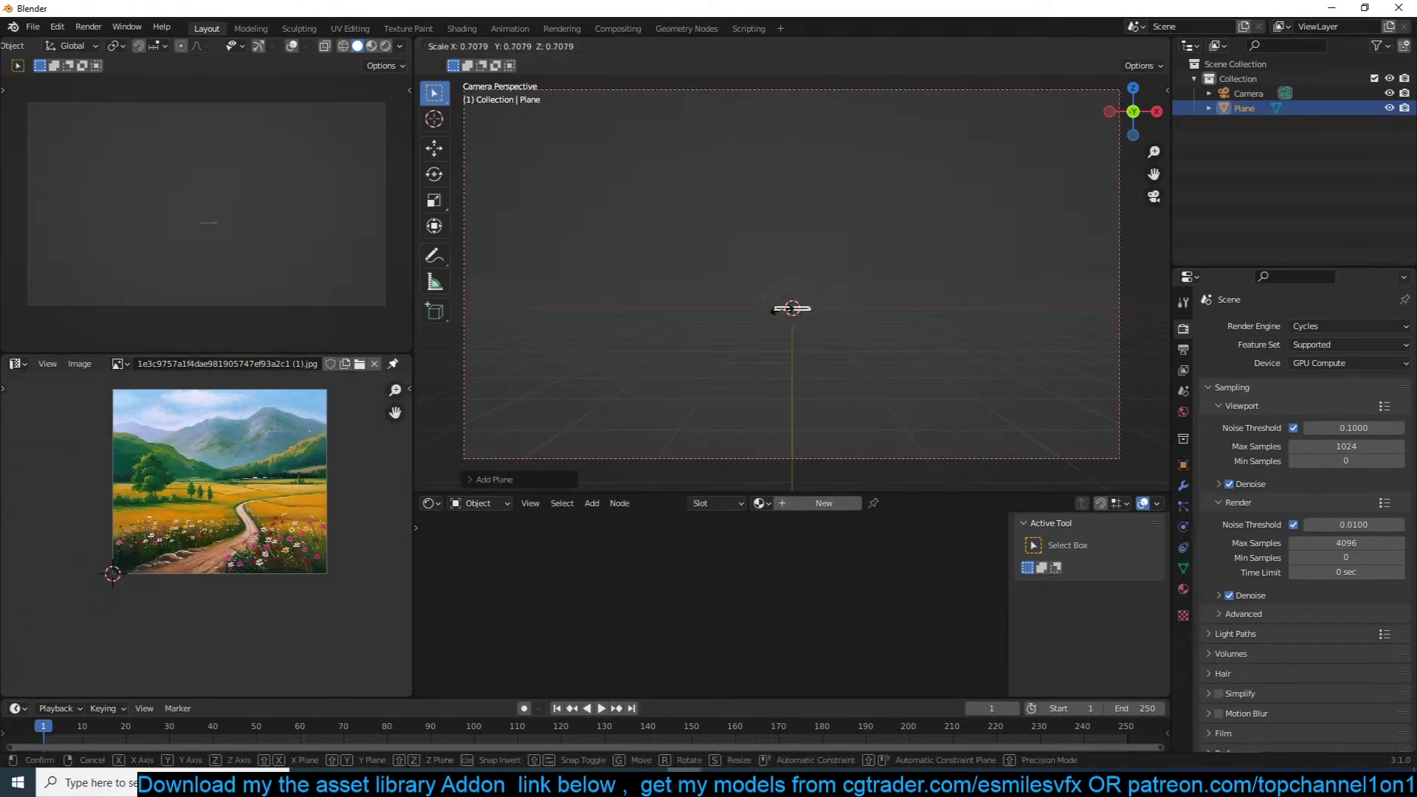
key("s")
left_click(845, 347)
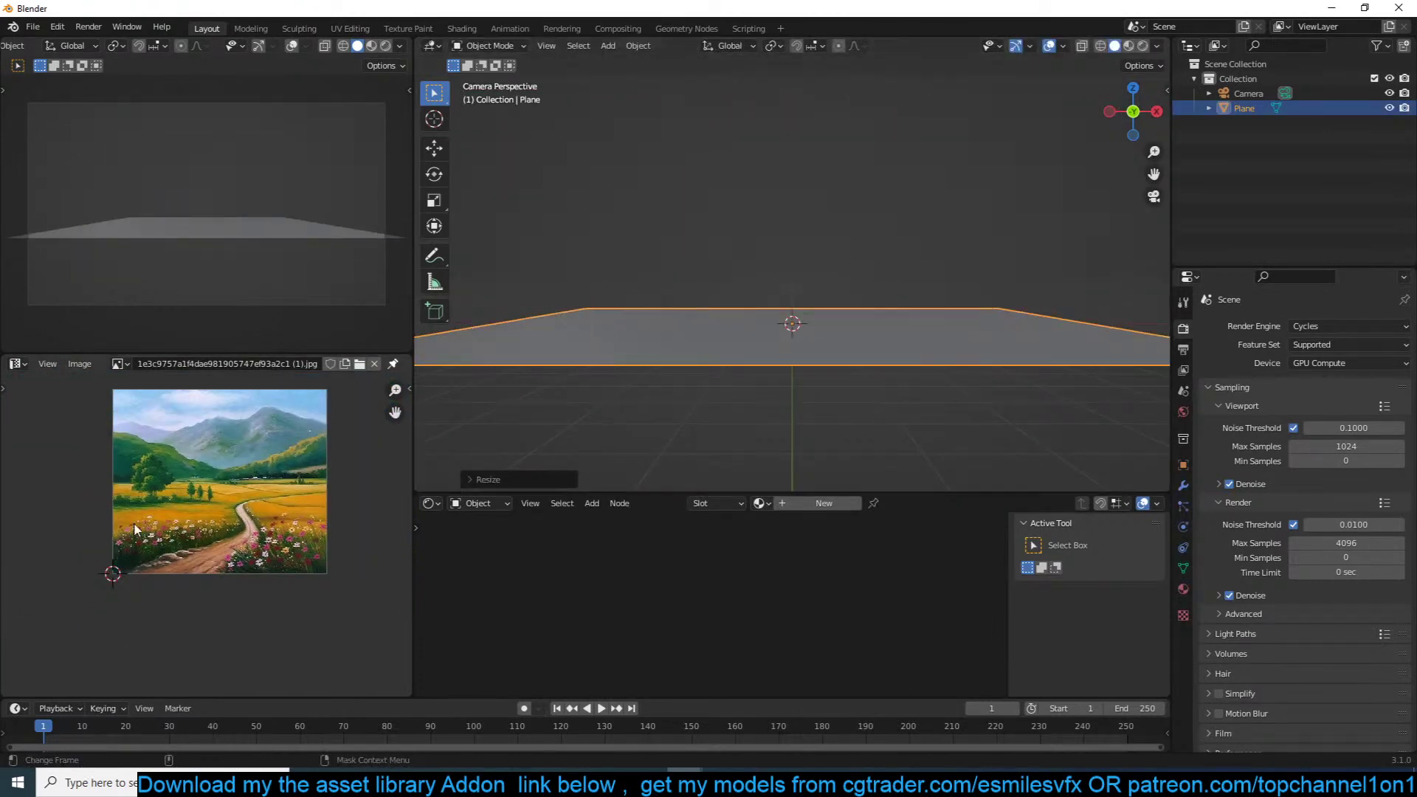
Step: Scale the ground plane's mesh down in Edit Mode until its width fits inside the camera view
scroll(391, 426, "up", 2)
key("Tab")
key("Tab")
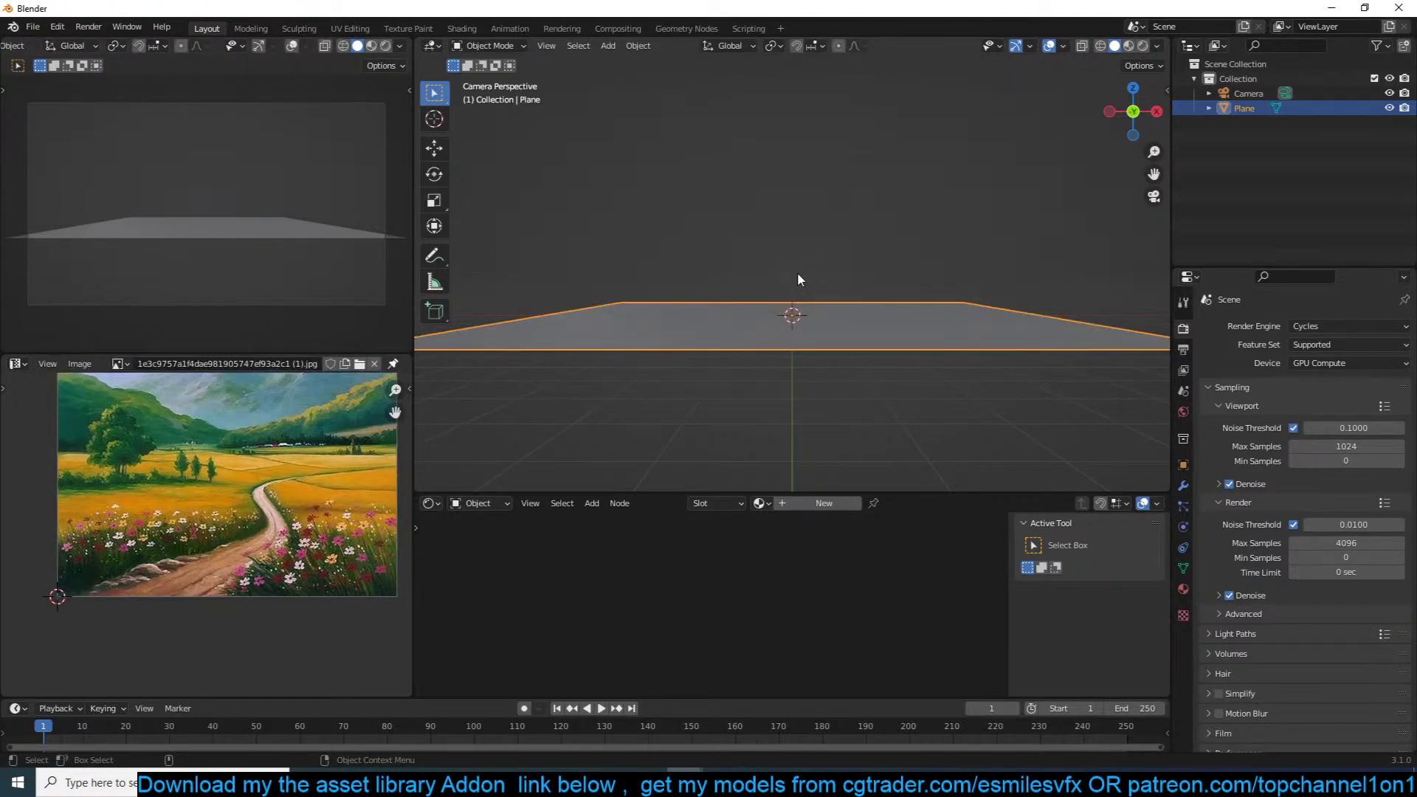
key("Tab")
key("s")
left_click(887, 296)
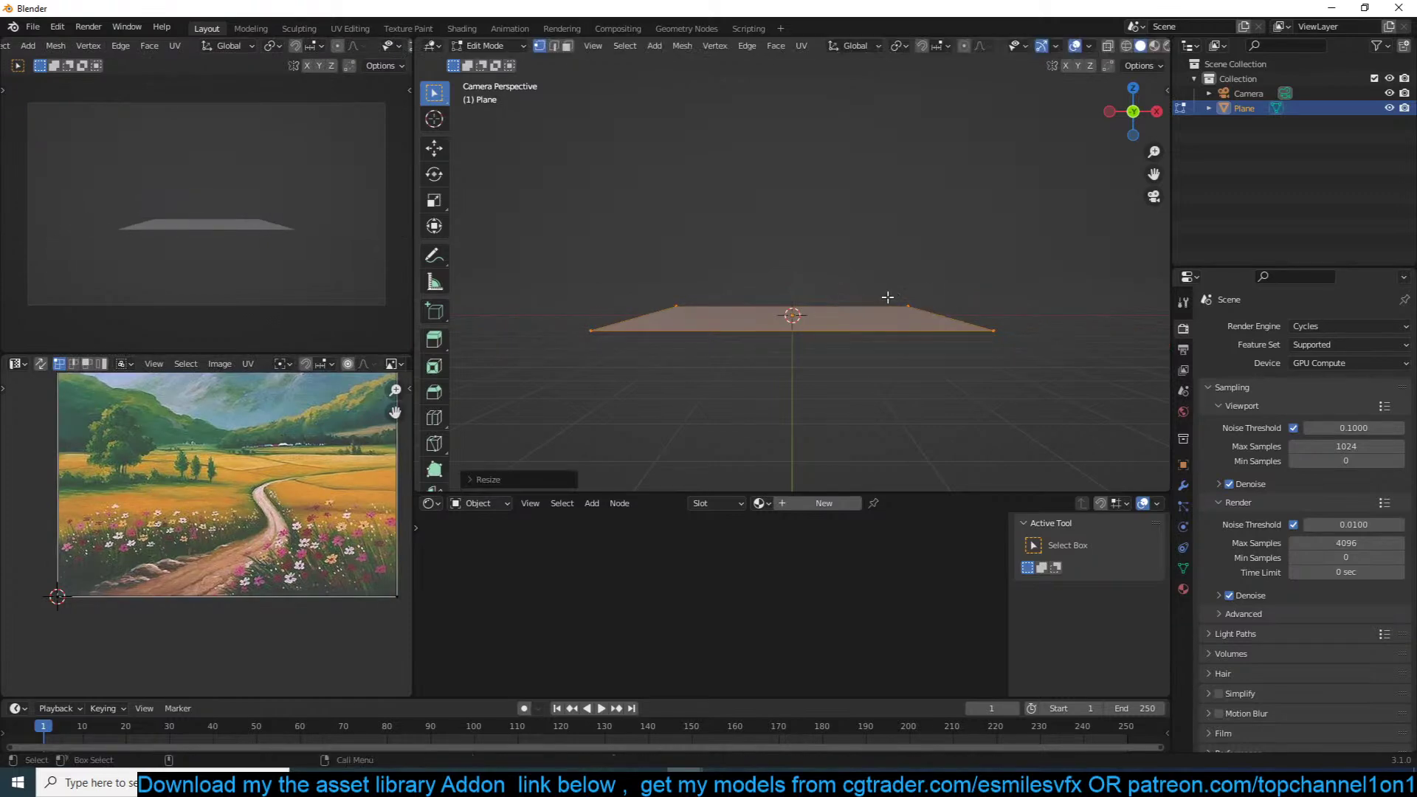
Step: Subdivide the ground plane's mesh into an 8 by 8 grid and add a level 1 Subdivision Surface modifier
right_click(946, 315)
left_click(946, 315)
right_click(946, 315)
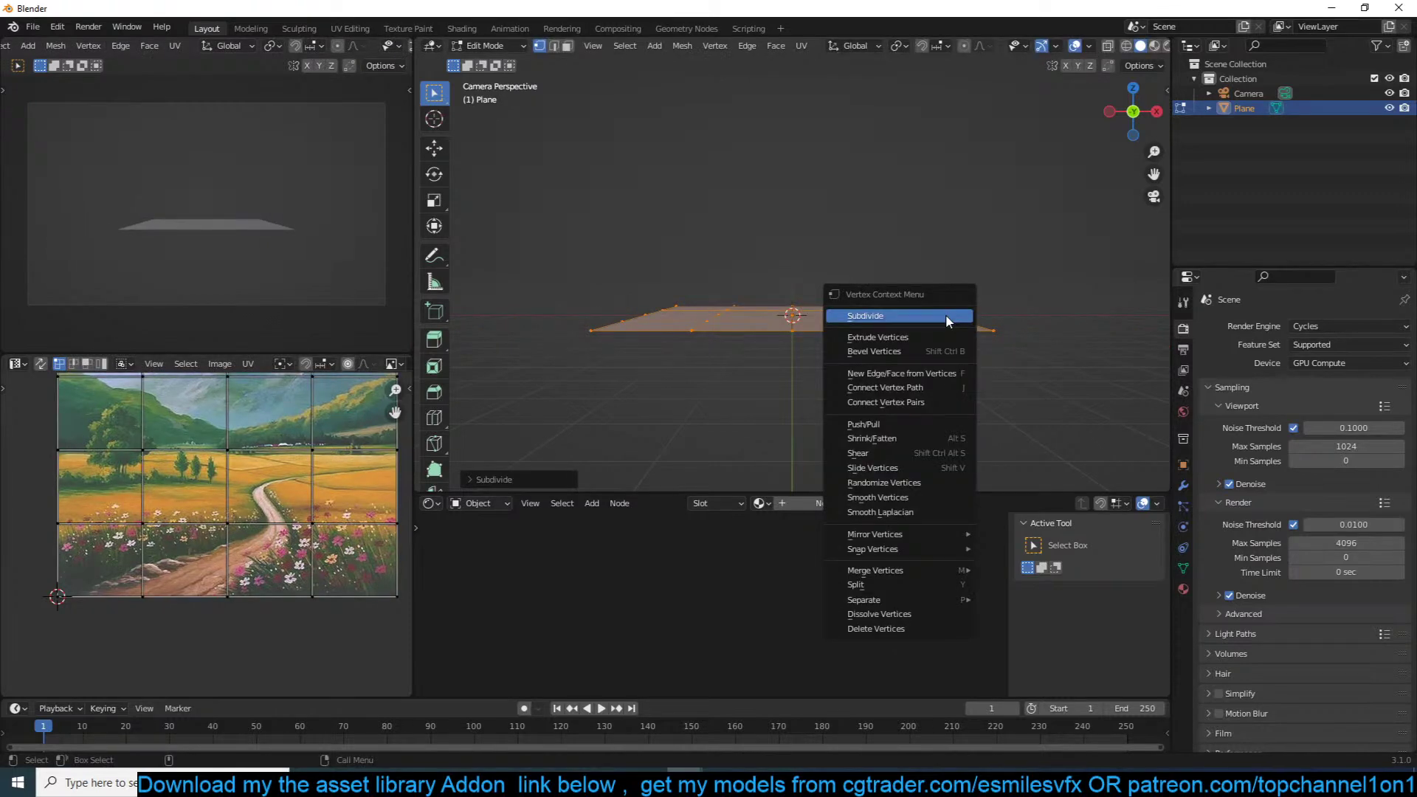
left_click(946, 316)
middle_click_drag(946, 316, 906, 372)
key("Tab")
key("ctrl+1")
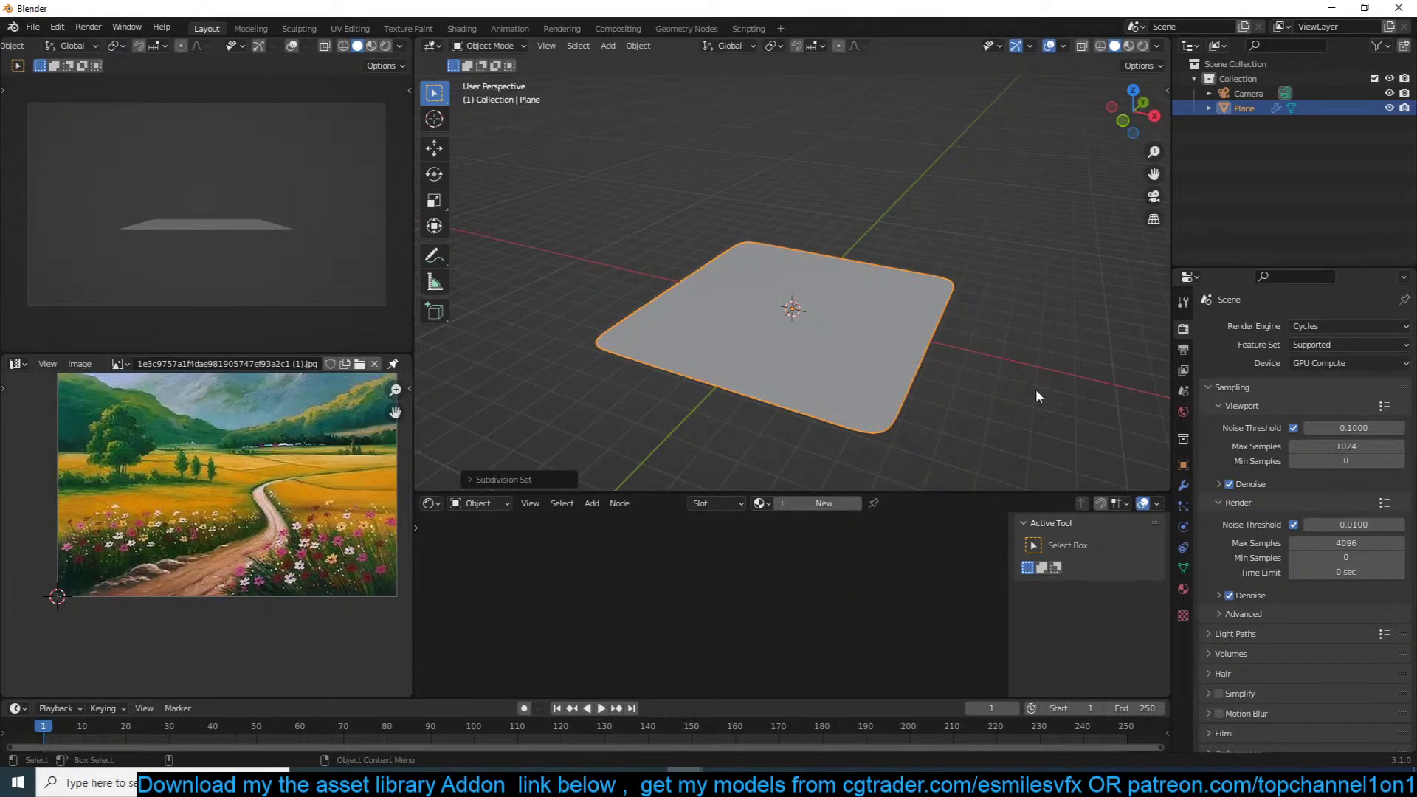
Step: Raise the centre of the plane's mesh along Z with smooth proportional editing to form a gentle hill, and return to Object Mode
key("Tab")
key("alt+a")
key("o")
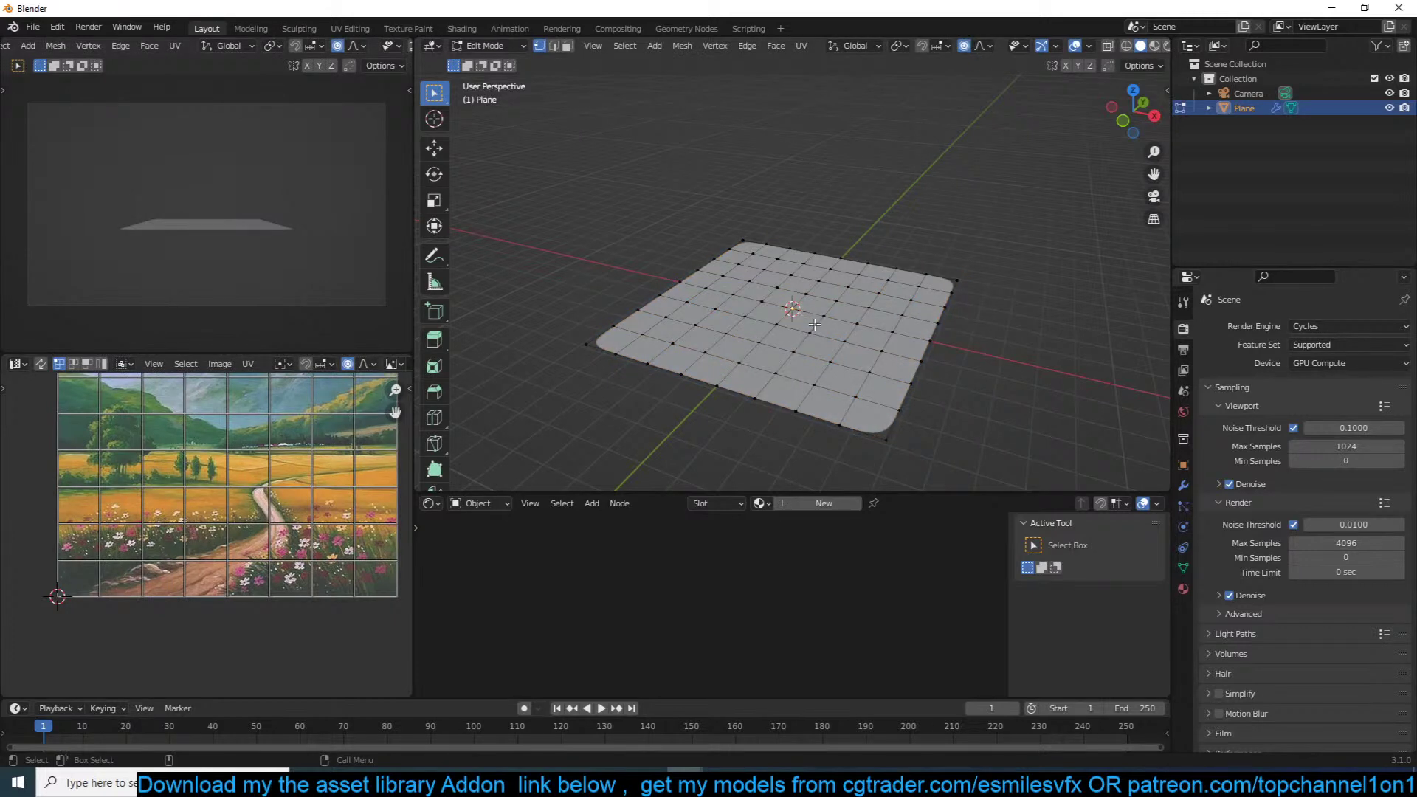
key("g")
key("z")
scroll(815, 324, "down", 10)
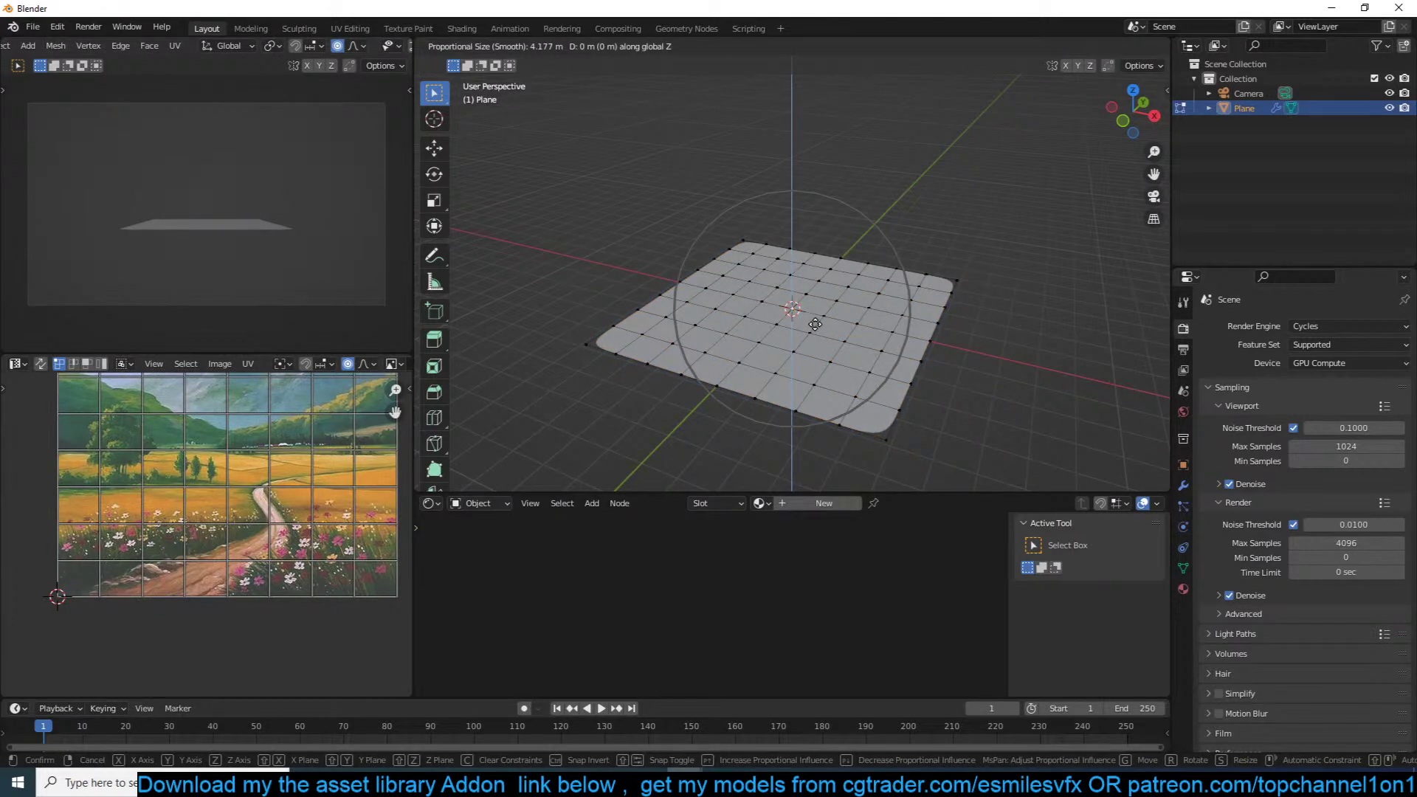
left_click(834, 296)
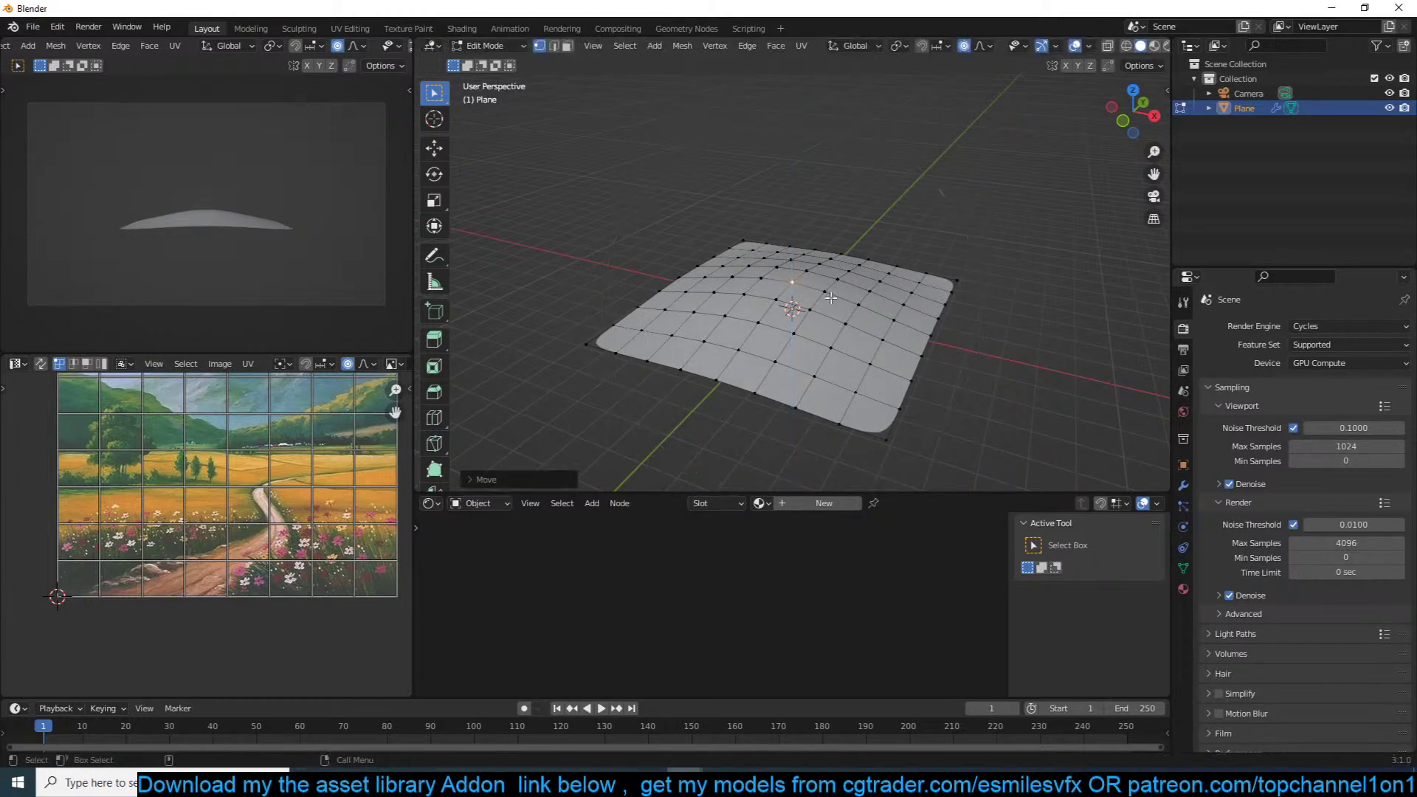
key("Tab")
Step: Move the hill into the lower-left foreground of the camera frame and widen it along X
key("KP_0")
key("g")
left_click(768, 361)
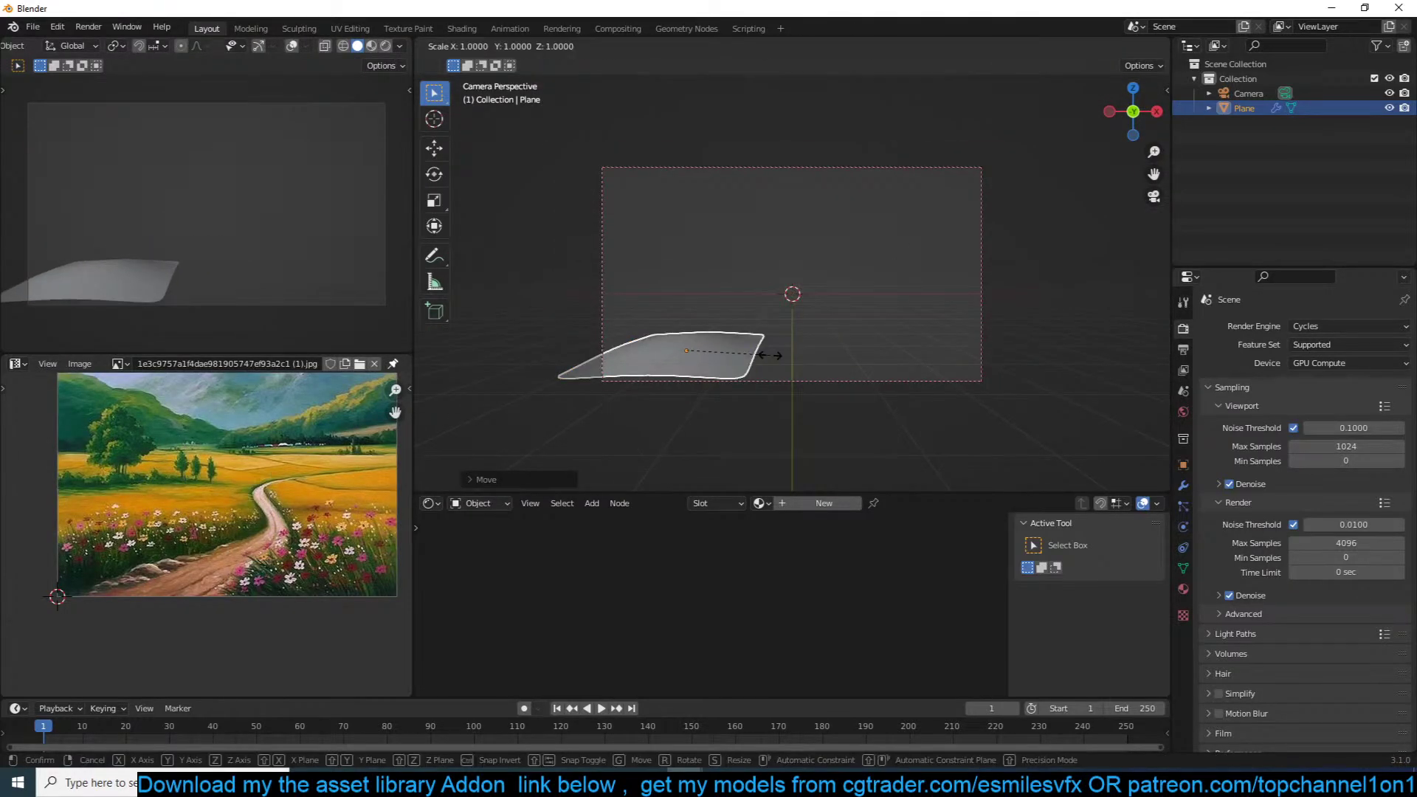
key("s")
key("x")
left_click(819, 357)
Step: View the scene from above and give the objects random viewport colours
key("KP_7")
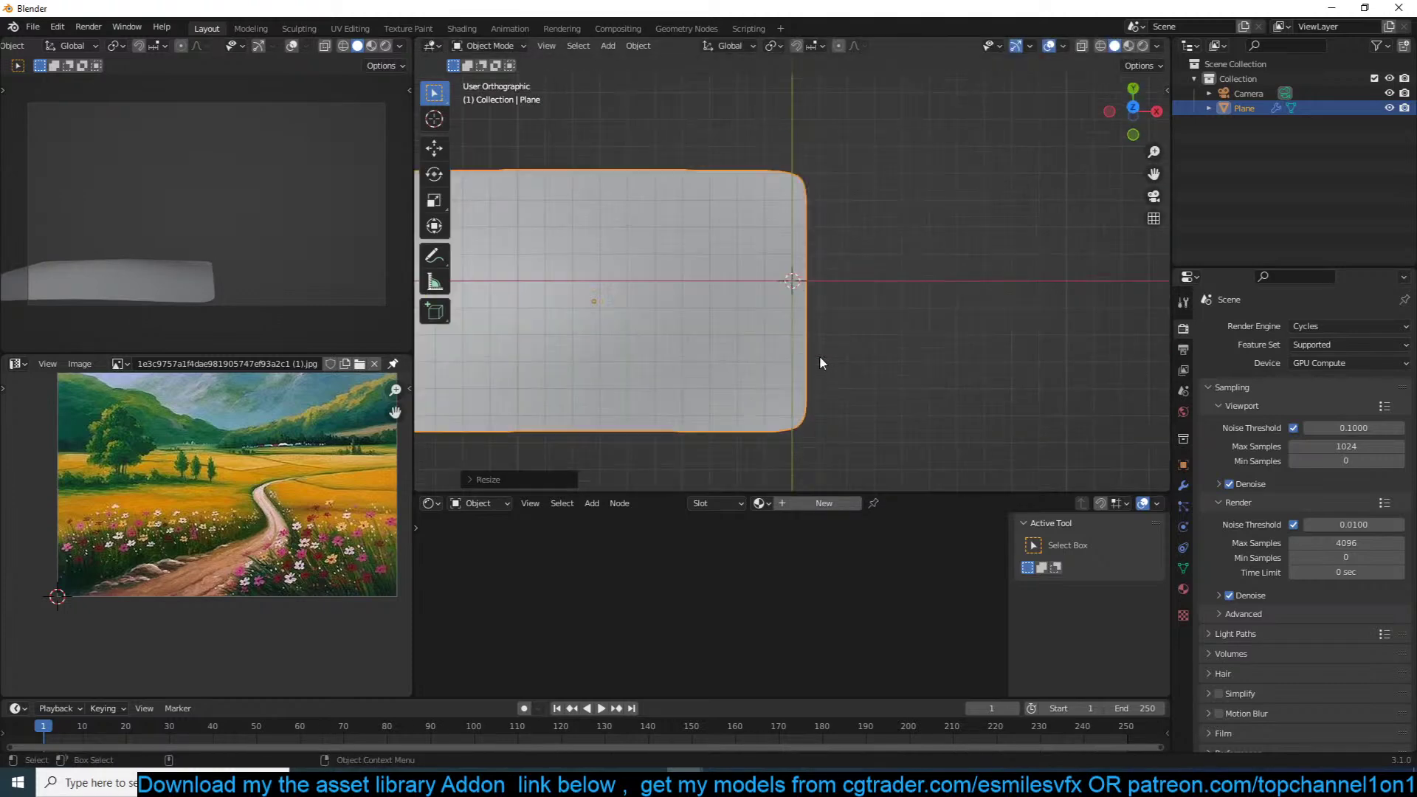
scroll(783, 339, "down", 4)
middle_click_drag(777, 328, 770, 399, "shift")
key("q")
left_click(712, 265)
scroll(793, 350, "up", 2)
Step: Duplicate the foreground hill, enlarge the copy and place it behind the original, shifted towards negative X
key("shift+d")
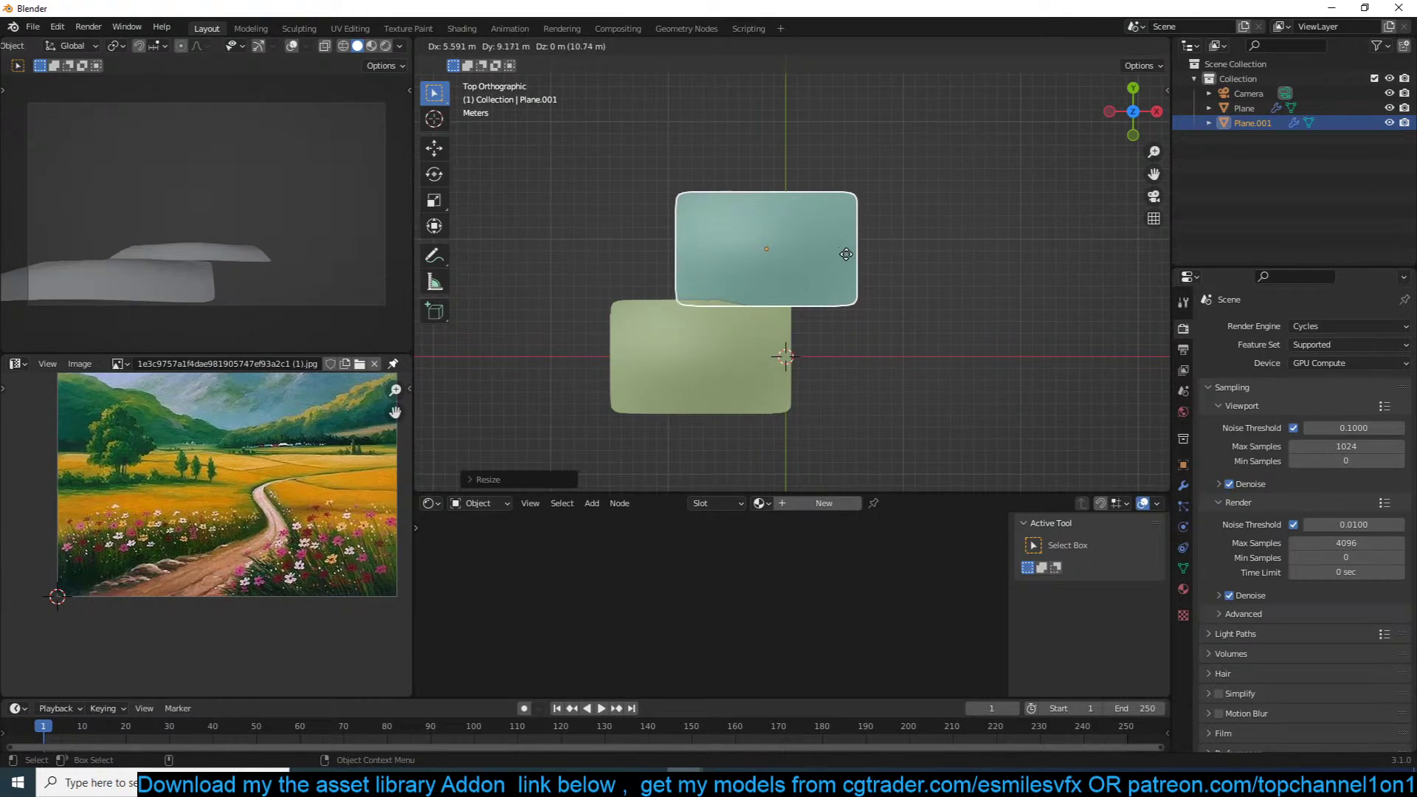
left_click(711, 281)
key("s")
left_click(844, 282)
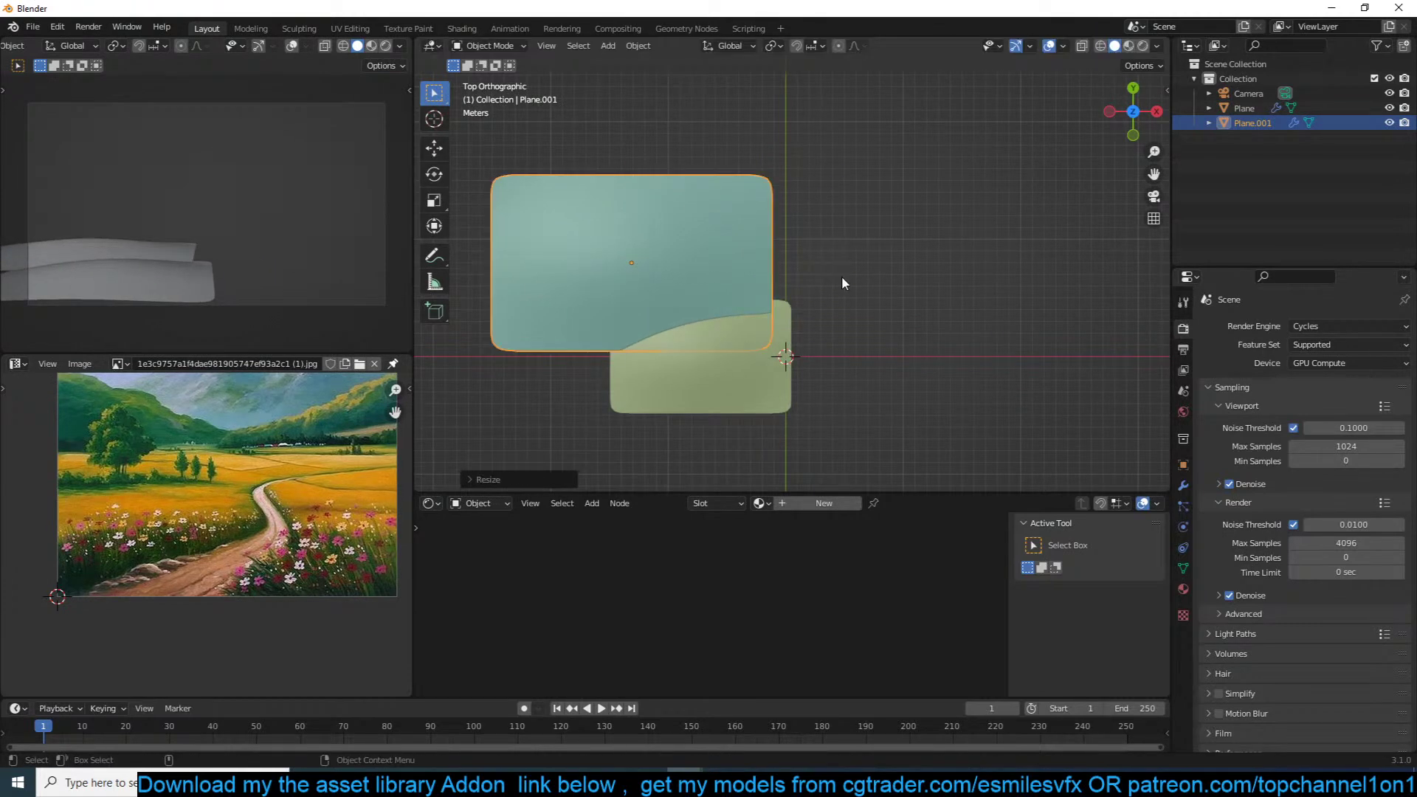
key("g")
left_click(740, 294)
Step: Duplicate the enlarged hill and place the copy beside it on the positive X side, slightly overlapping
key("shift+d")
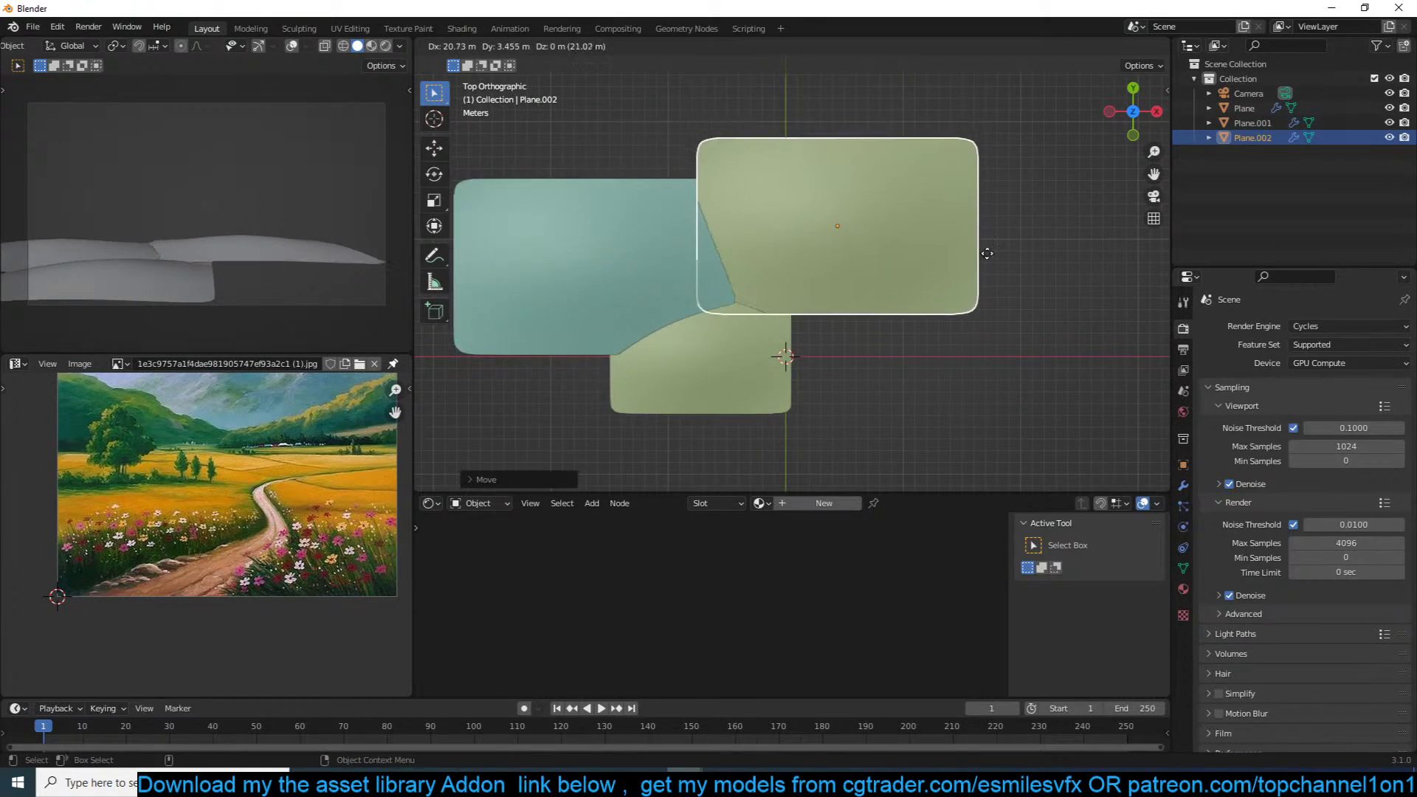
left_click(992, 271)
middle_click_drag(980, 264, 1085, 258, "shift")
scroll(1084, 257, "down", 1)
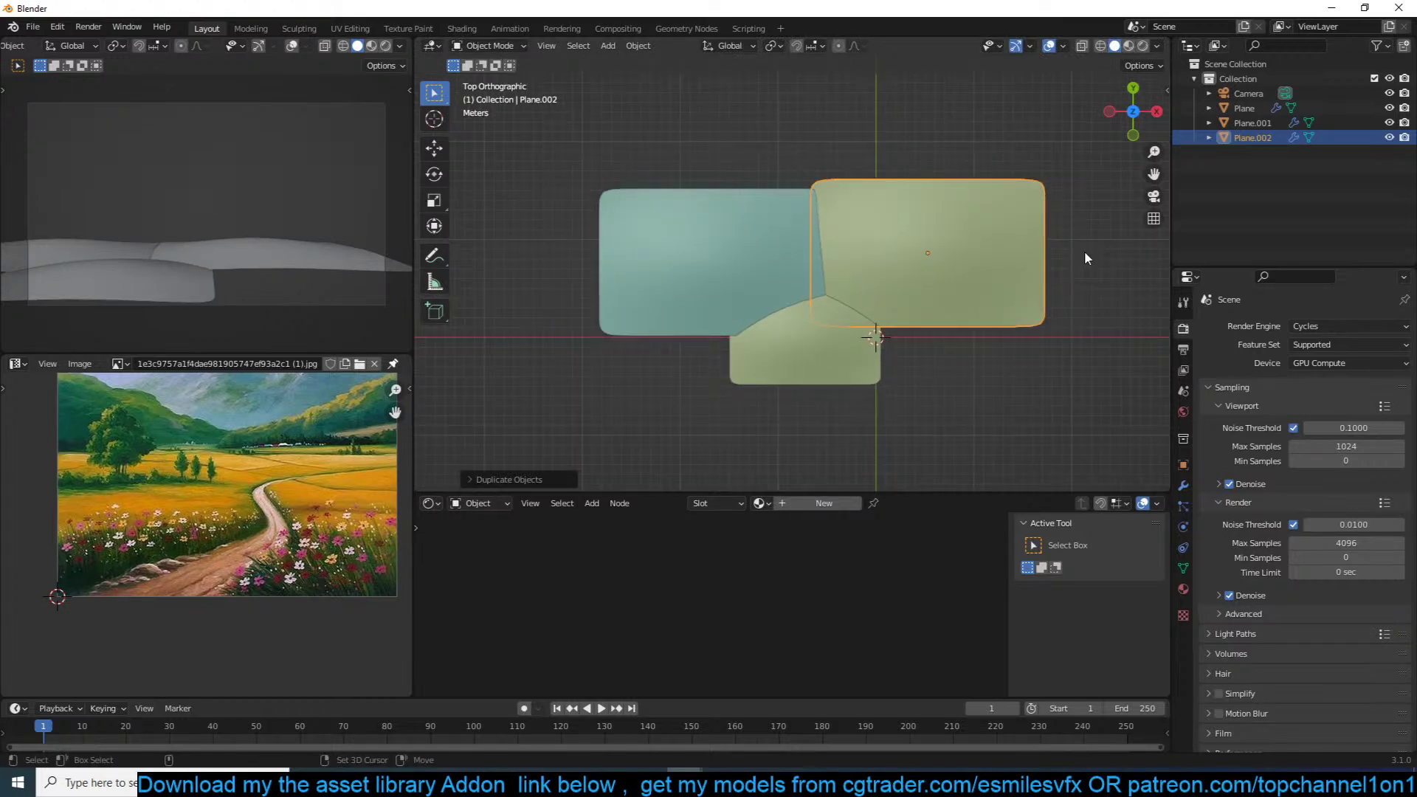
Step: Duplicate that hill into the right foreground, rotate the copy diagonally, enlarge it and scale it along Z
key("shift+d")
left_click(1108, 392)
key("r")
left_click(1097, 253)
key("s")
left_click(1156, 253)
middle_click_drag(1041, 295, 1094, 222, "shift")
key("s")
key("z")
left_click(1084, 269)
Step: Duplicate the diagonal hill to behind the other hills and rotate the copy until it lies nearly parallel to the X axis
middle_click_drag(1084, 272, 1081, 331, "shift")
key("shift+d")
left_click(935, 488)
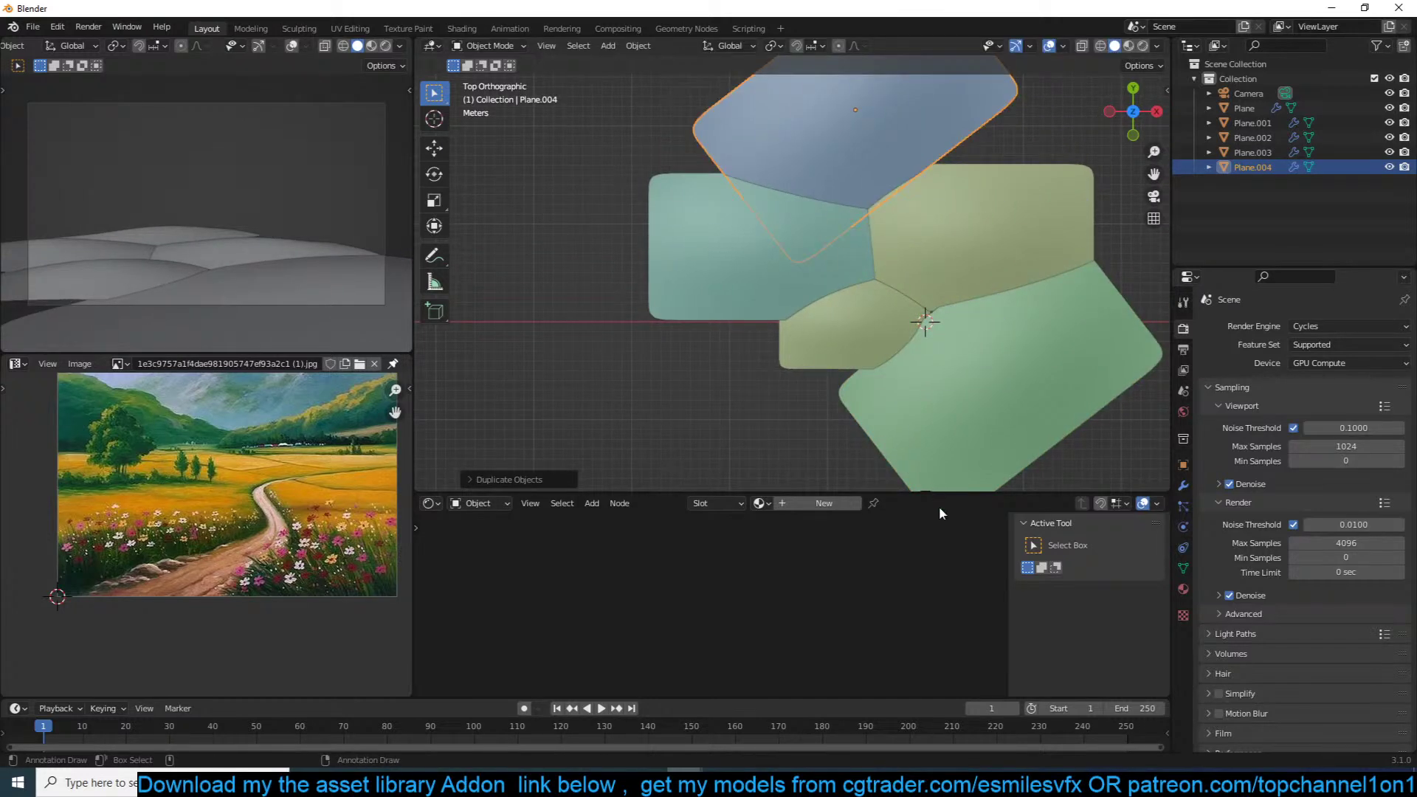
scroll(940, 251, "down", 2)
middle_click_drag(940, 251, 944, 332, "shift")
key("r")
left_click(952, 347)
Step: Stretch the rear hill along its local X axis into a long strip spanning the hills in front
key("s")
key("x")
key("x")
left_click(1098, 299)
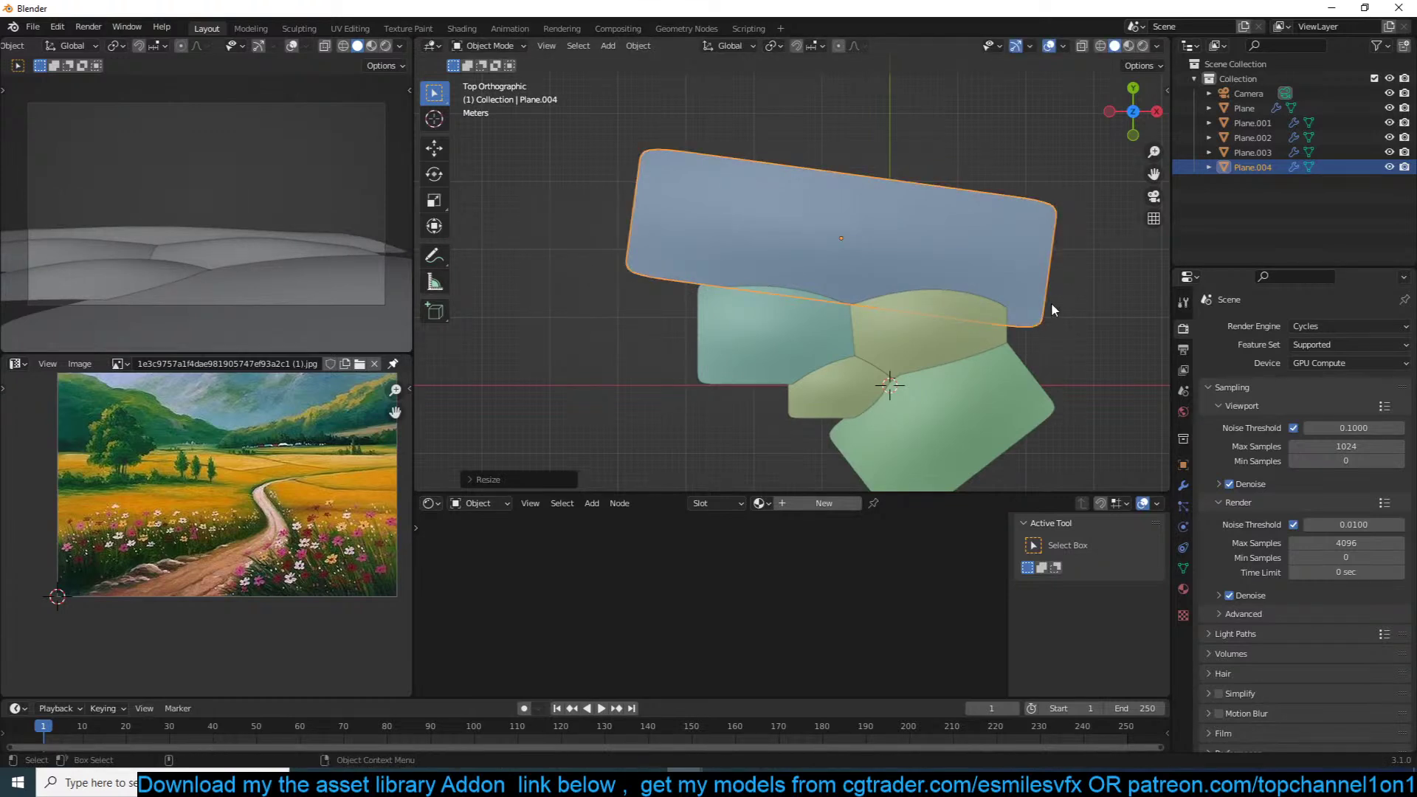
middle_click_drag(1053, 310, 971, 402, "shift")
key("r")
left_click(949, 401)
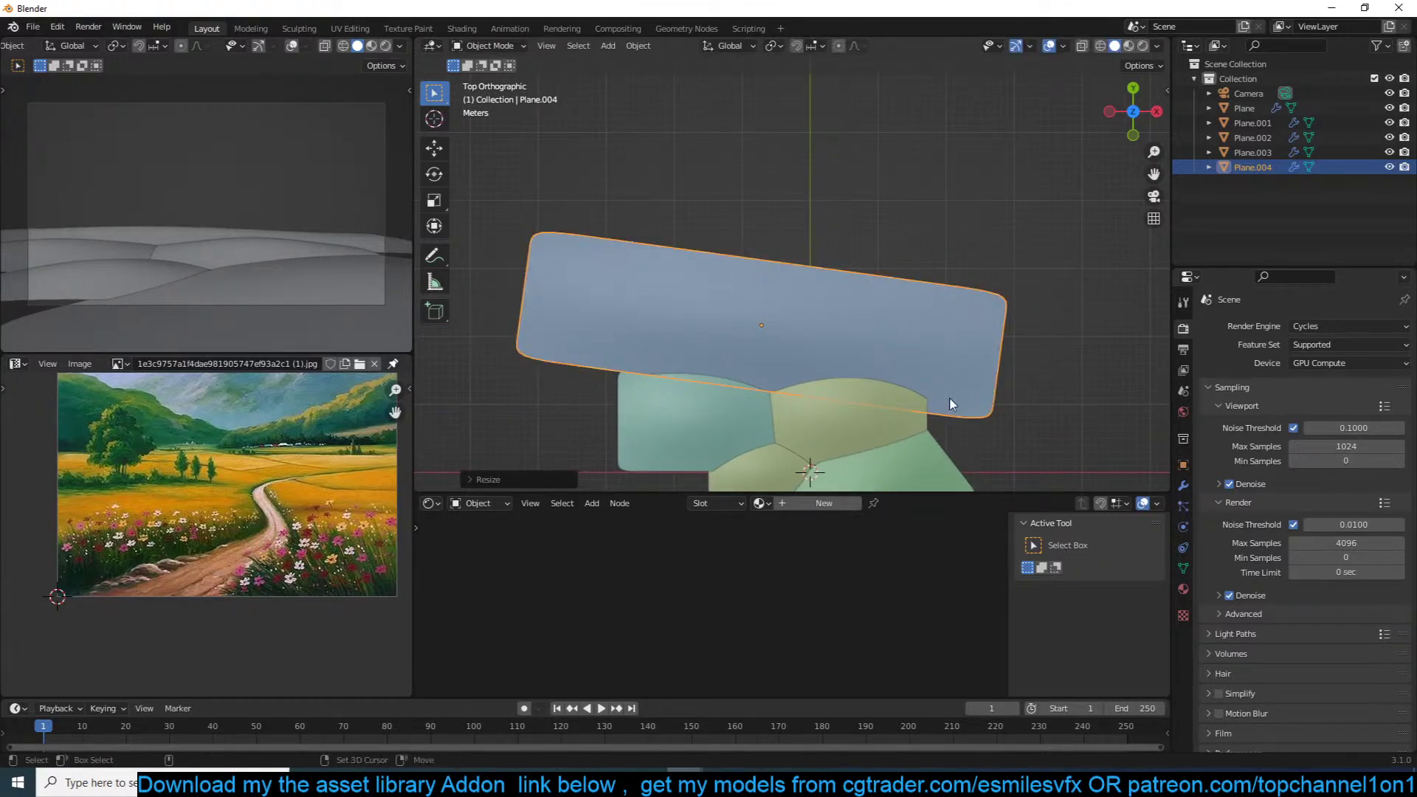
Step: Duplicate the long strip hill, rotate the copy nearly level and place it behind the strip's right half
key("shift+d")
left_click(1060, 316)
key("r")
left_click(1083, 282)
key("g")
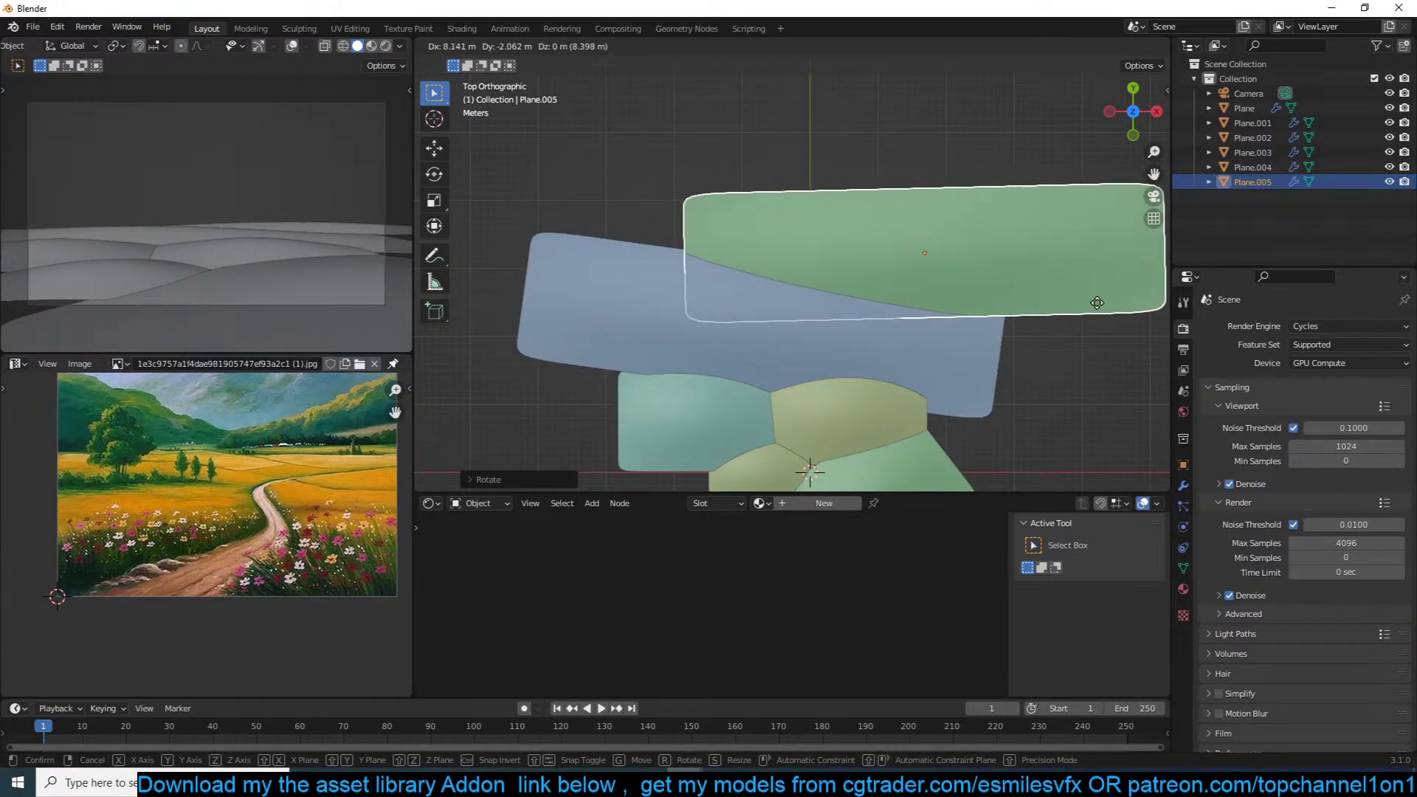
left_click(1091, 320)
Step: Scale the back-right hill up along Y and move it so its front edge overlaps the long strip
key("s")
key("y")
left_click(1054, 474)
key("g")
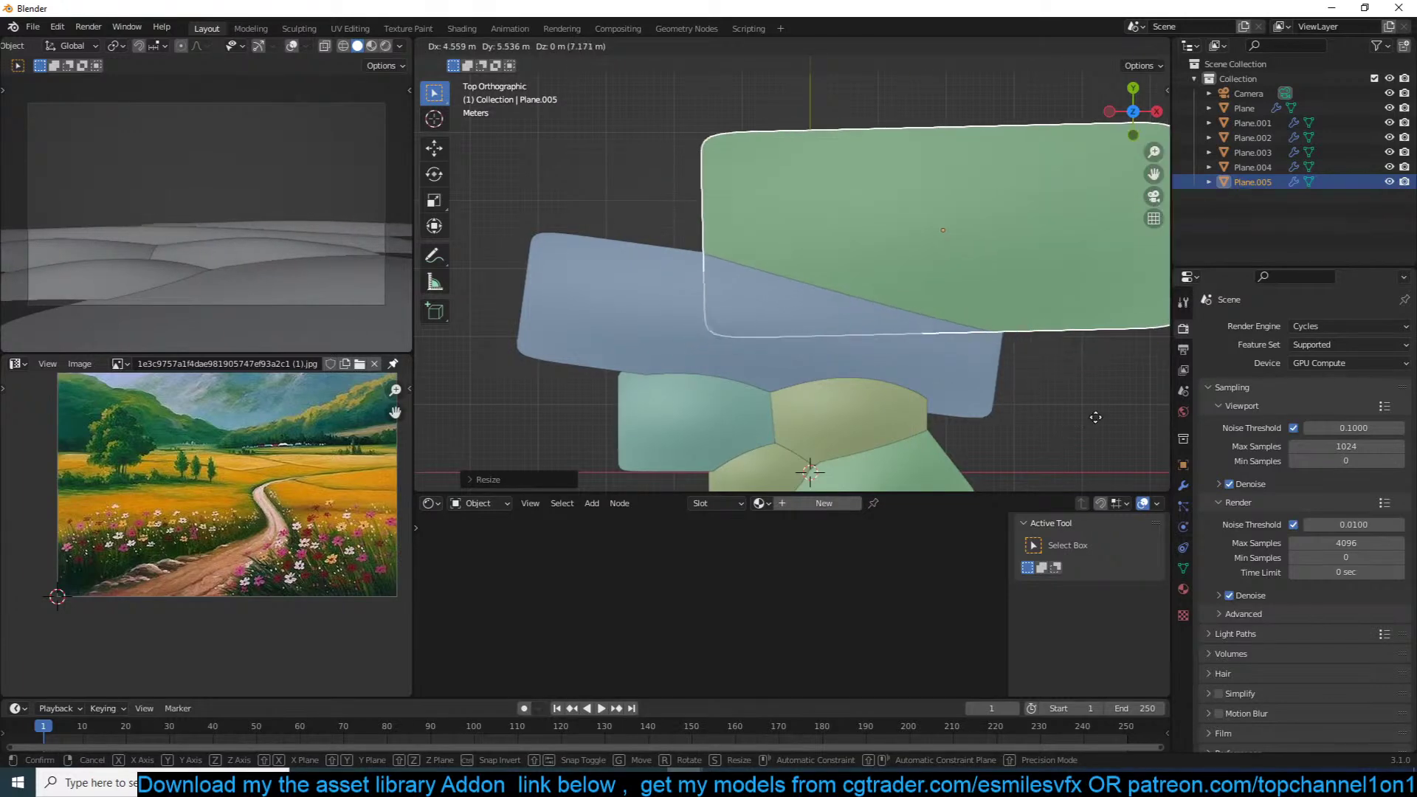
left_click(1100, 431)
Step: Duplicate the back-right hill to the back left of the terrain and scale the copy up along Z into a higher hill
key("shift+d")
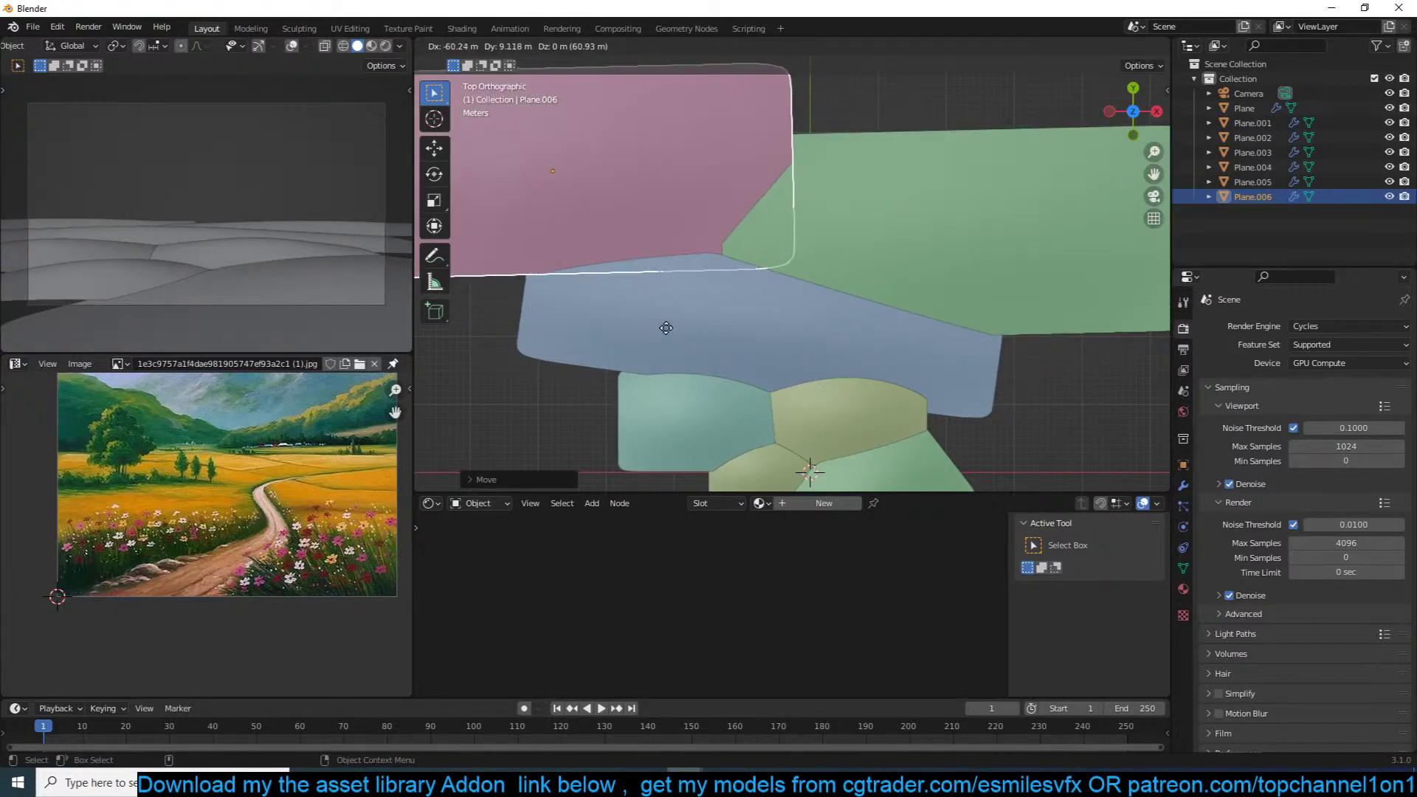
left_click(722, 332)
middle_click_drag(721, 333, 835, 190)
key("s")
key("z")
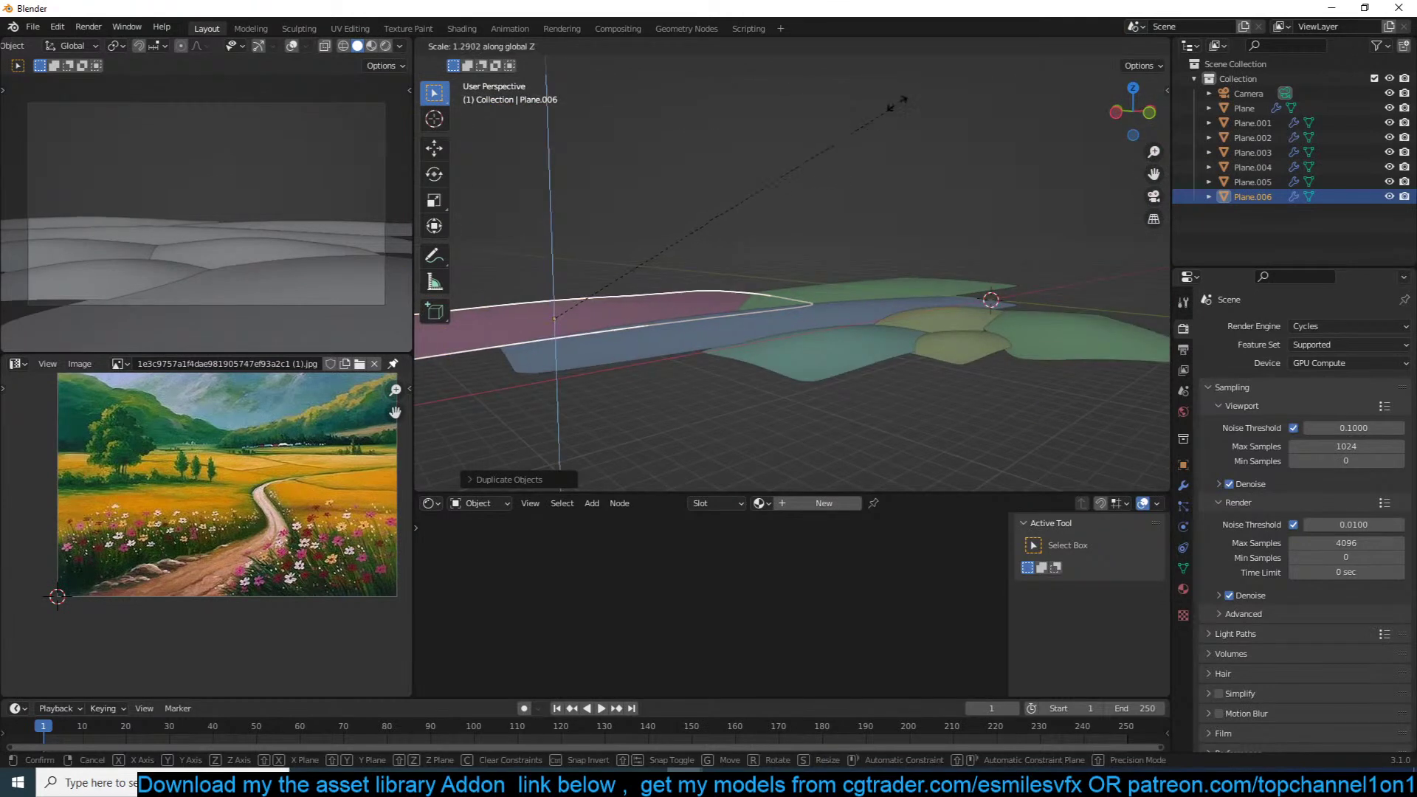
left_click(522, 374)
Step: Scale the long middle hill to about 1.62 along Y and rotate it about 2.67° around the Y axis
left_click(768, 337)
left_click(771, 329)
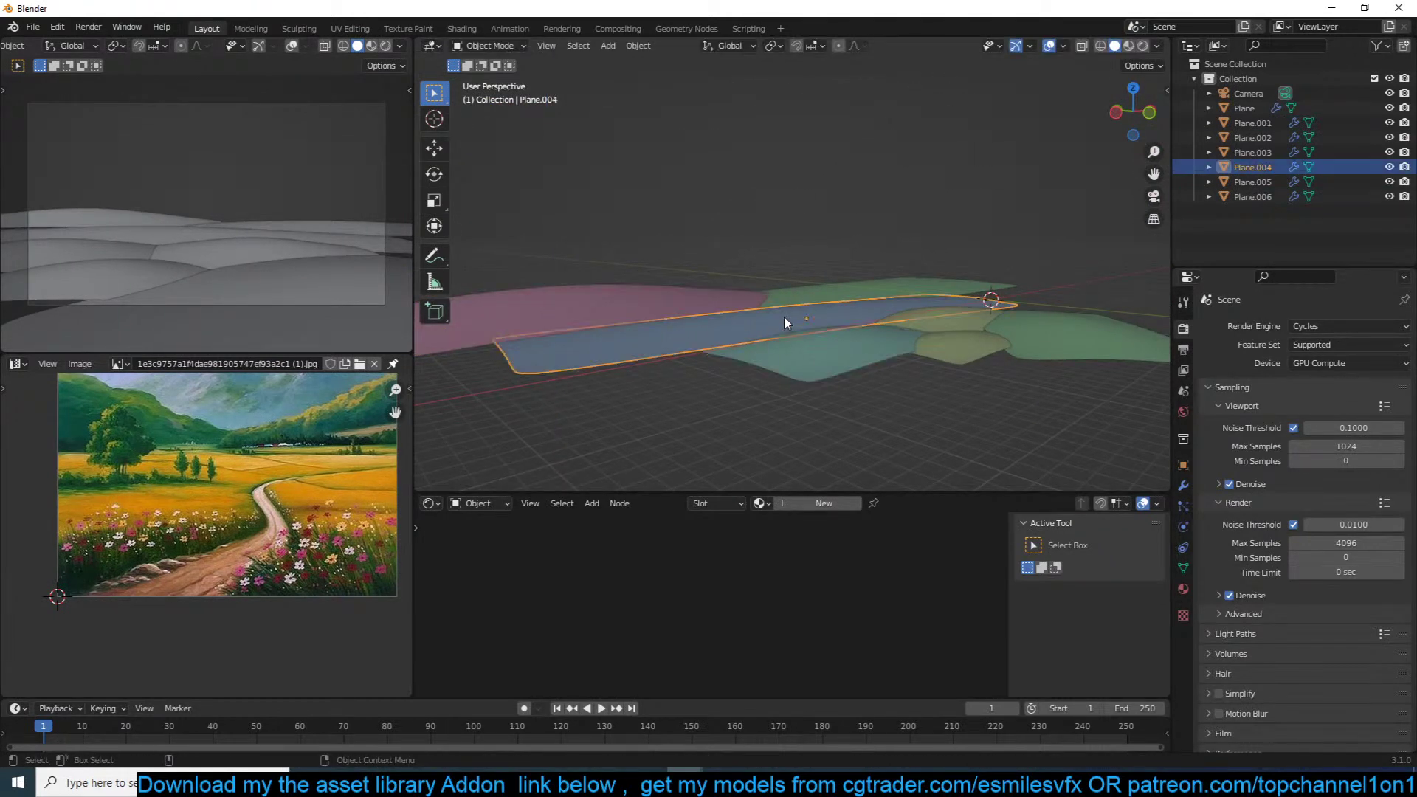
key("r")
key("z")
left_click(906, 228)
key("s")
key("y")
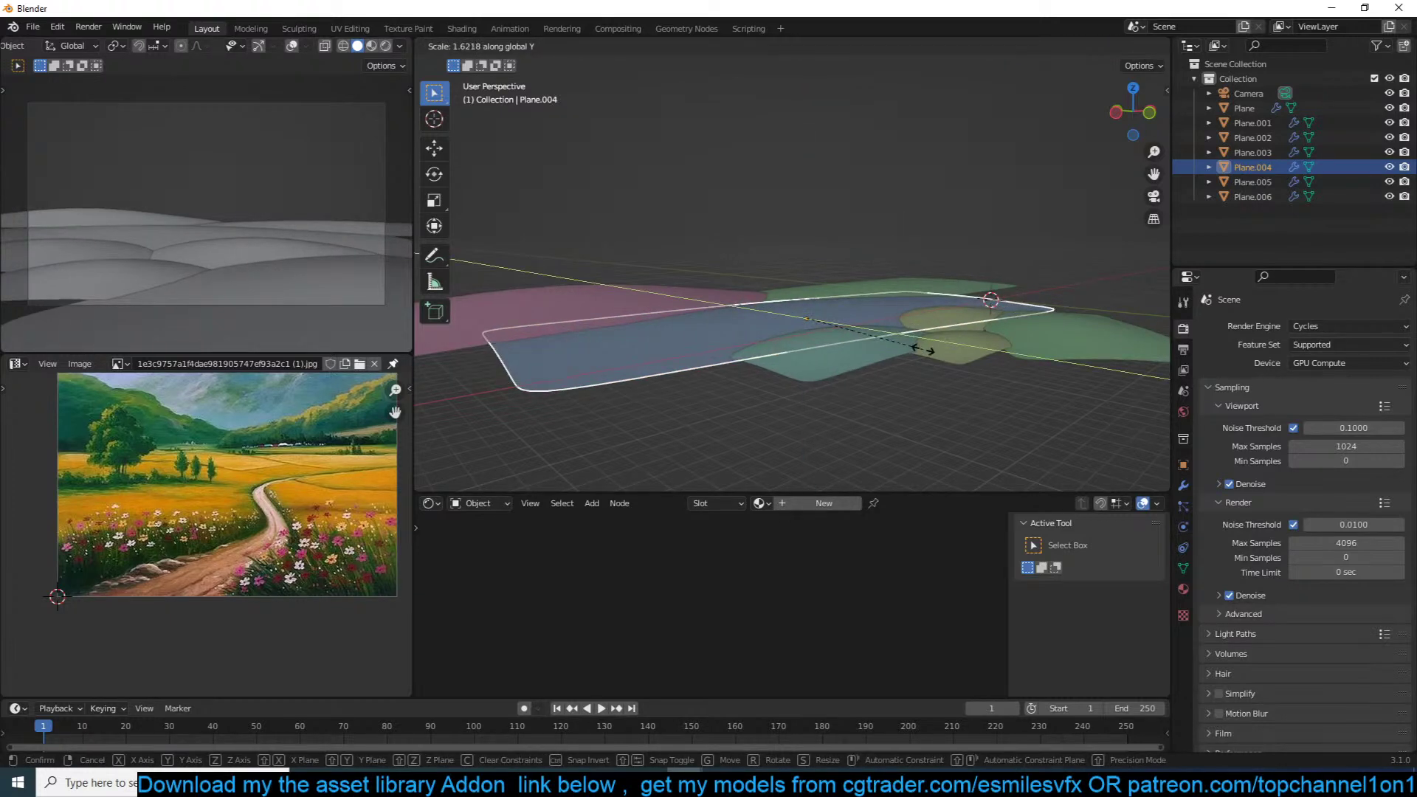
left_click(924, 347)
key("r")
key("y")
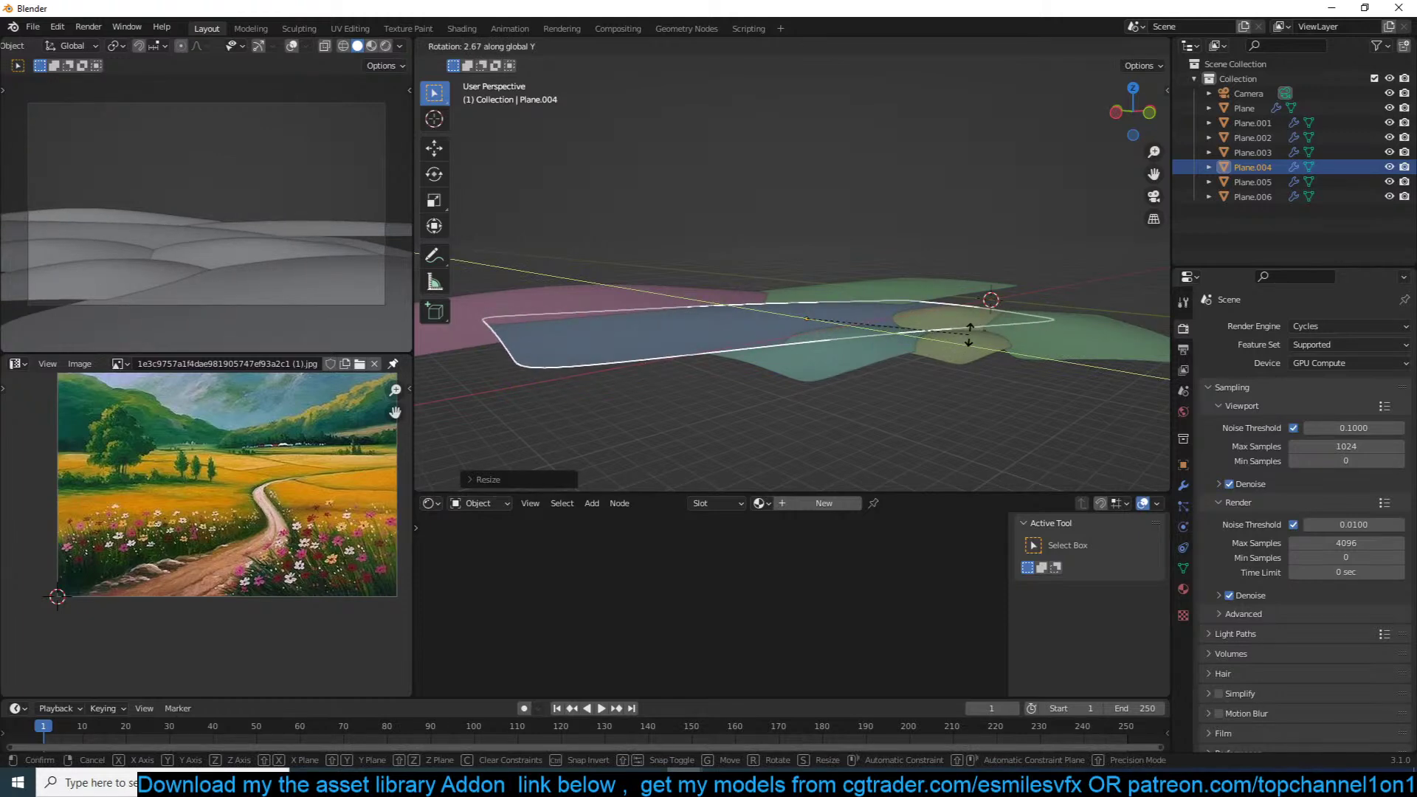
left_click(970, 338)
Step: Duplicate the back-left hill to the right side of the terrain, rotate the copy and enlarge it
key("KP_7")
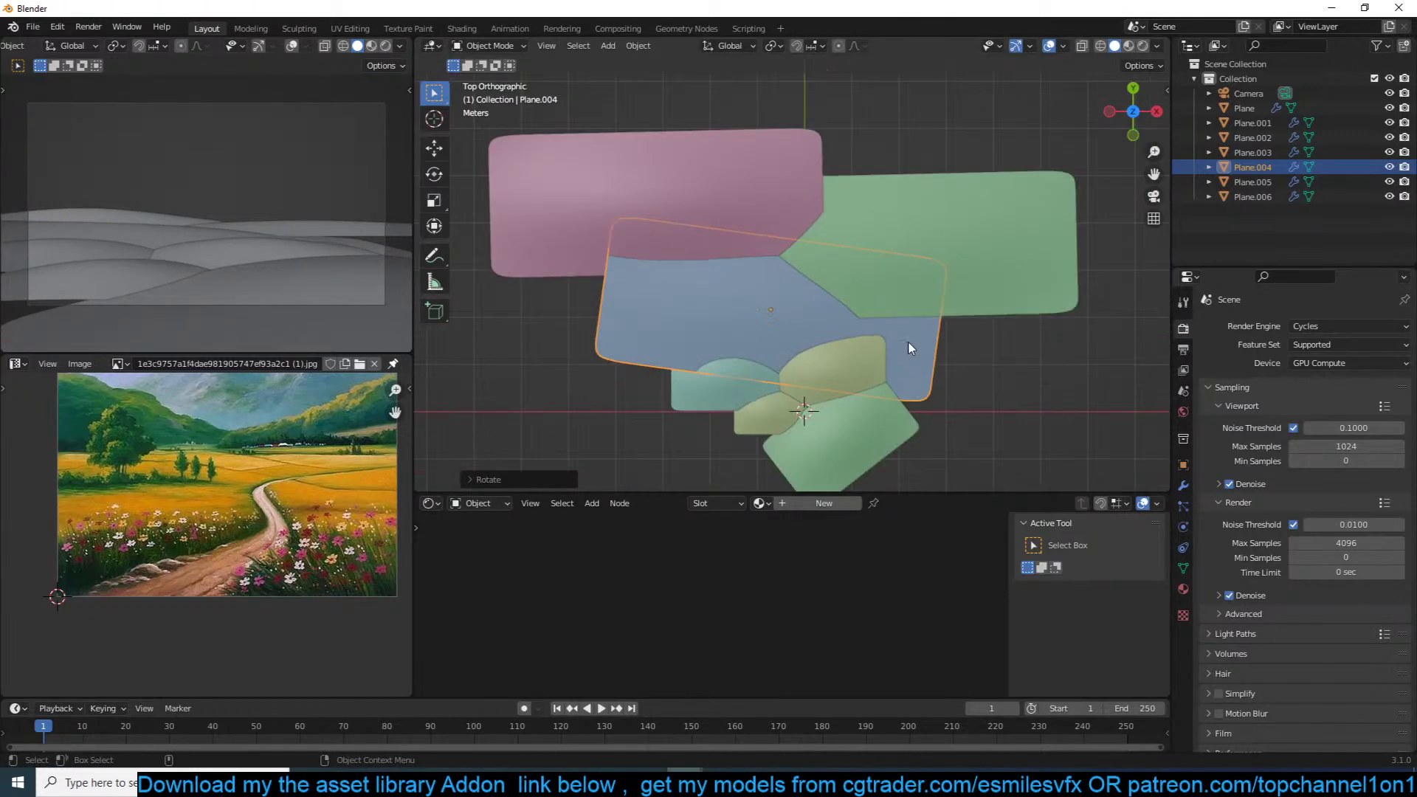
left_click(688, 171)
key("shift+d")
left_click(995, 301)
key("r")
left_click(1011, 372)
key("s")
left_click(974, 339)
Step: Rotate the large right-side hill further from the top view and move it outward, away from the central hills
middle_click_drag(974, 339, 1037, 219)
key("KP_7")
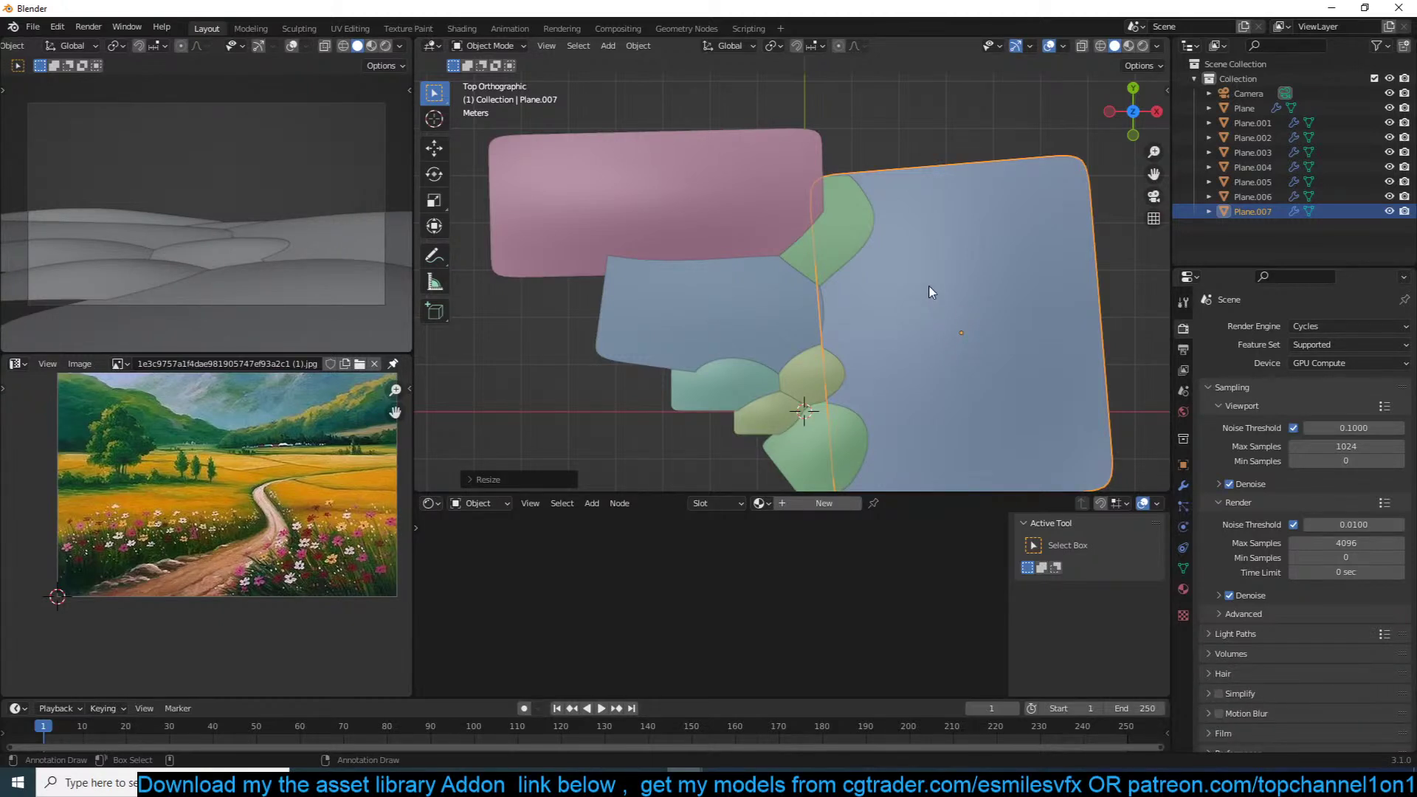
key("r")
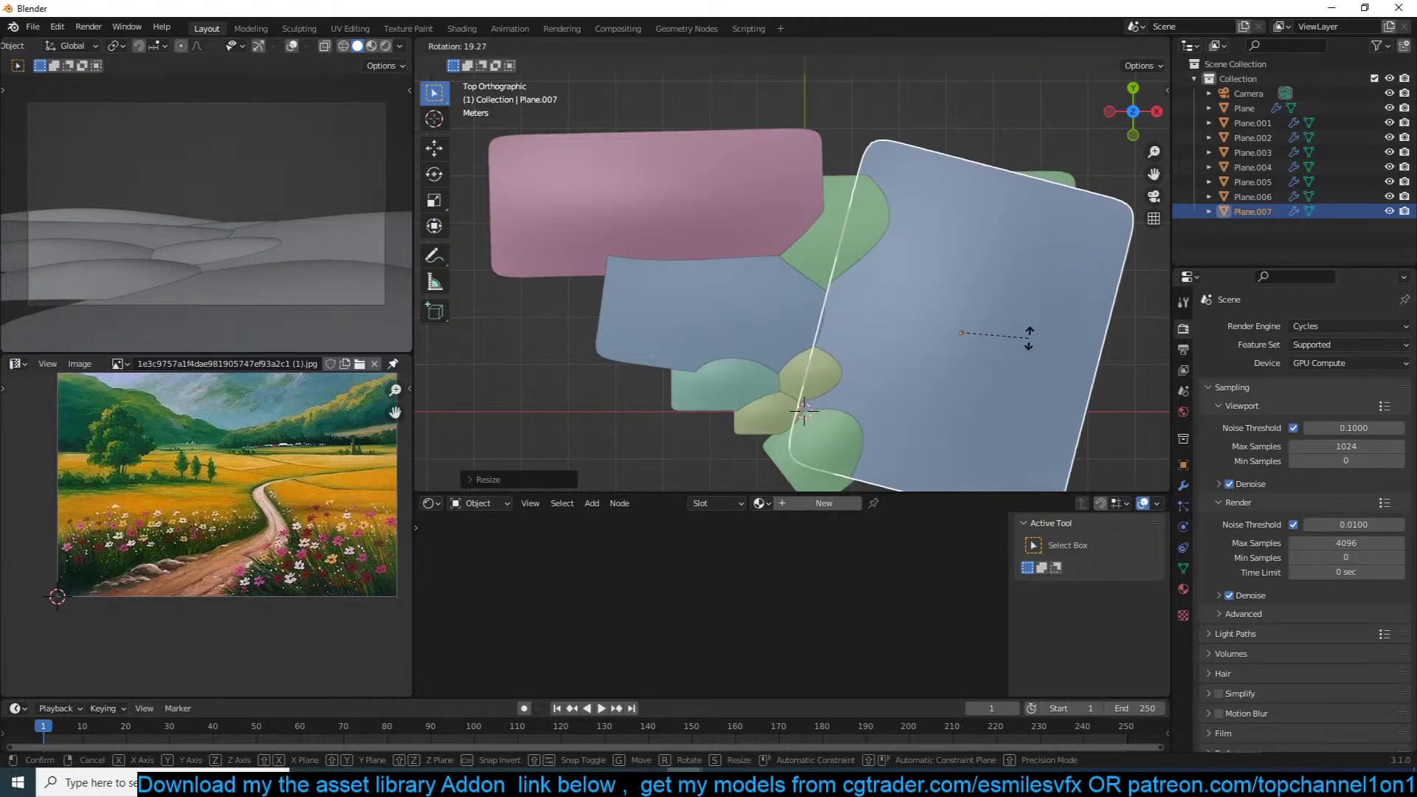
left_click(1034, 320)
key("g")
left_click(1075, 339)
Step: Lower the large right-side hill about 1.1 m along Z and readjust its rotation from the top view
middle_click_drag(1075, 340, 1019, 295)
key("g")
key("z")
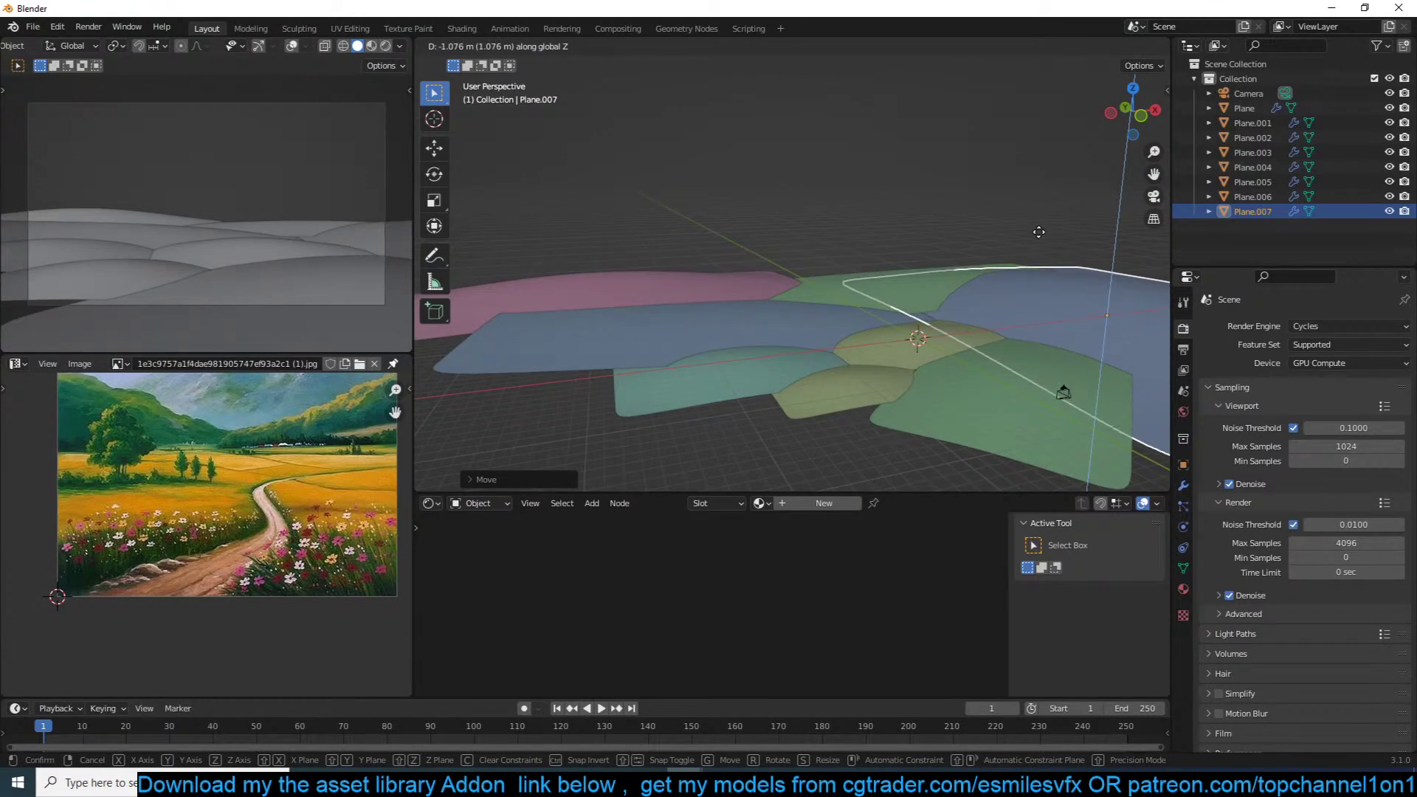
left_click(1041, 237)
key("KP_7")
key("r")
left_click(1043, 241)
Step: Scale the back-right hill up along Y to fill the gap between its neighbours, and deselect everything
left_click(968, 307)
key("s")
key("y")
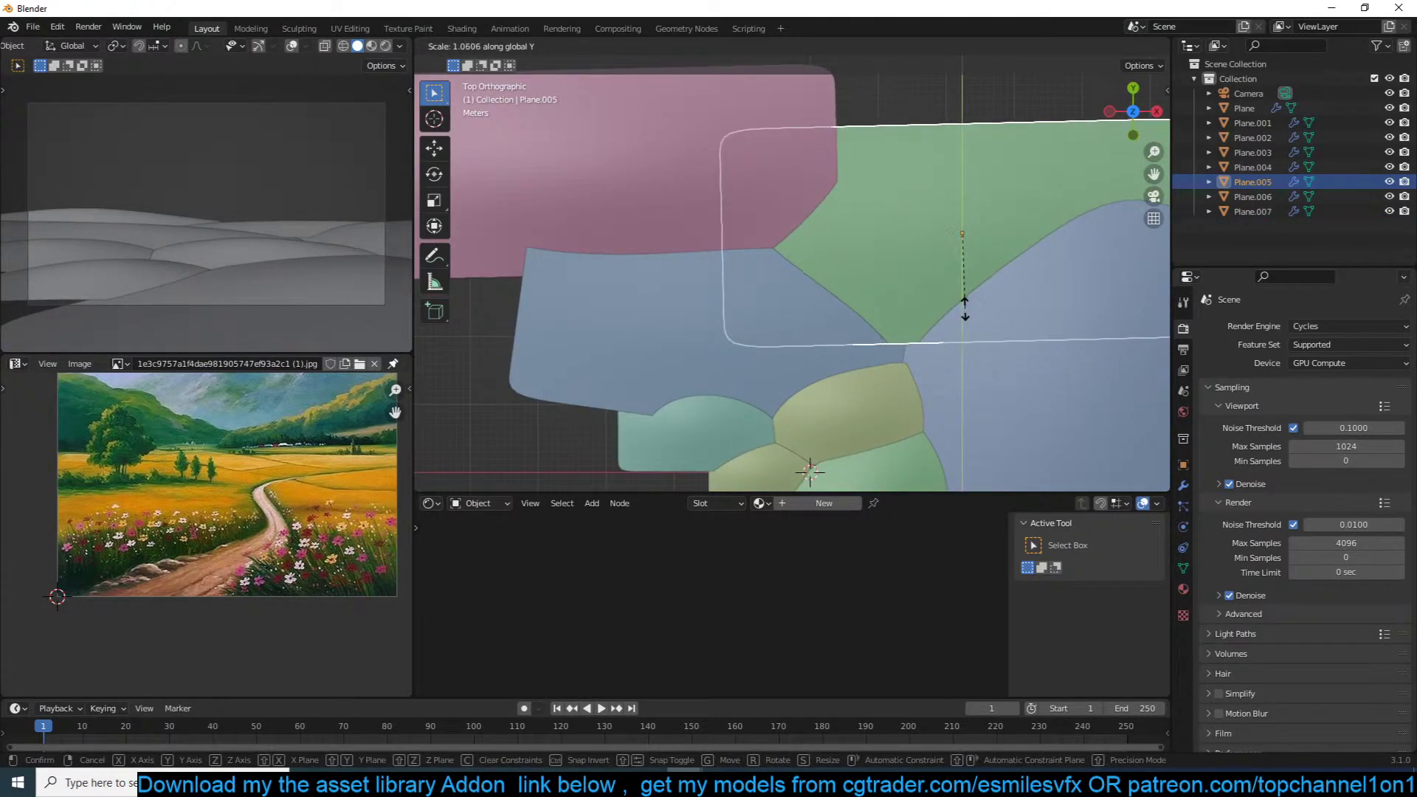
left_click(968, 335)
key("alt+a")
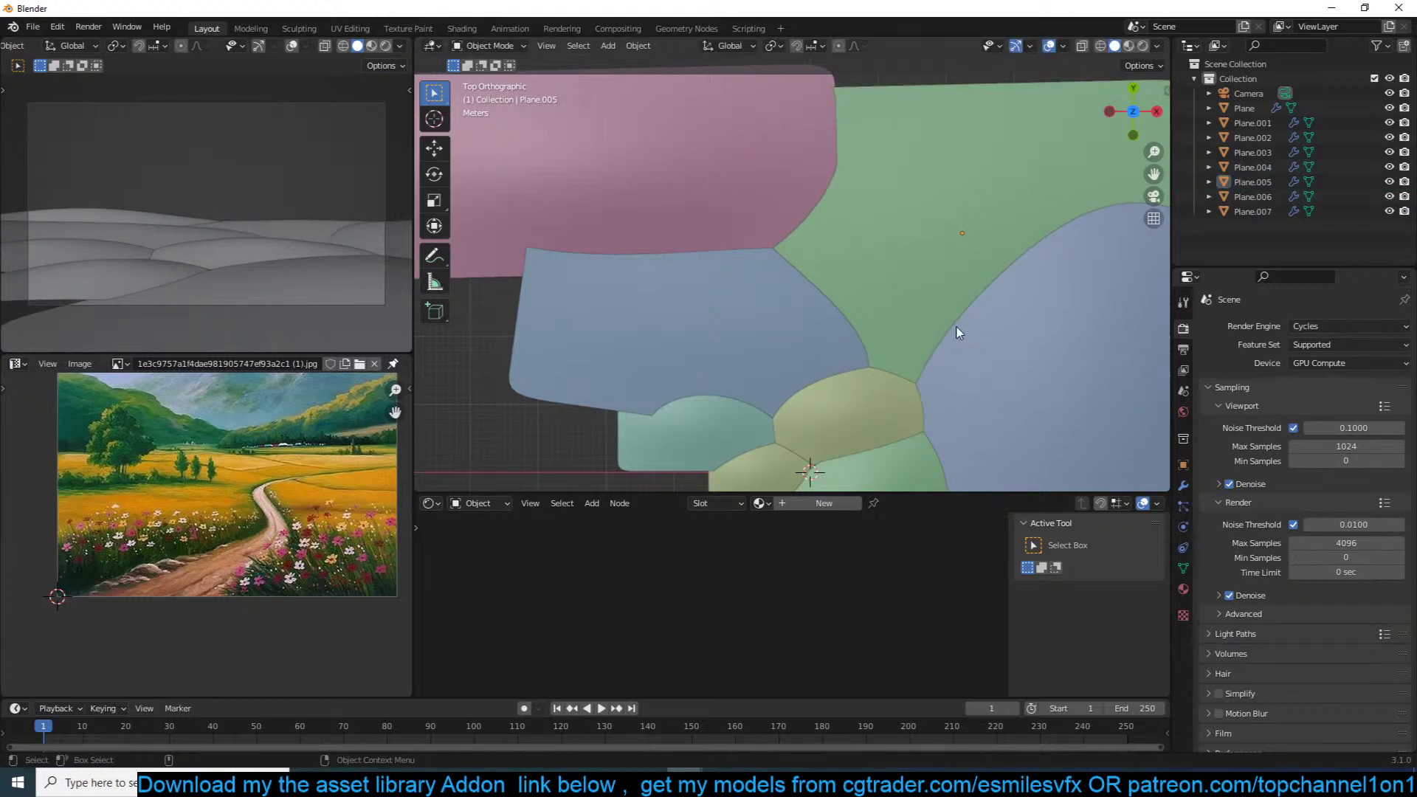
scroll(953, 330, "down", 3)
Step: Start saving the file under a new name and create and enter a folder named painting in D:\models\2022\june
key("ctrl+shift+s")
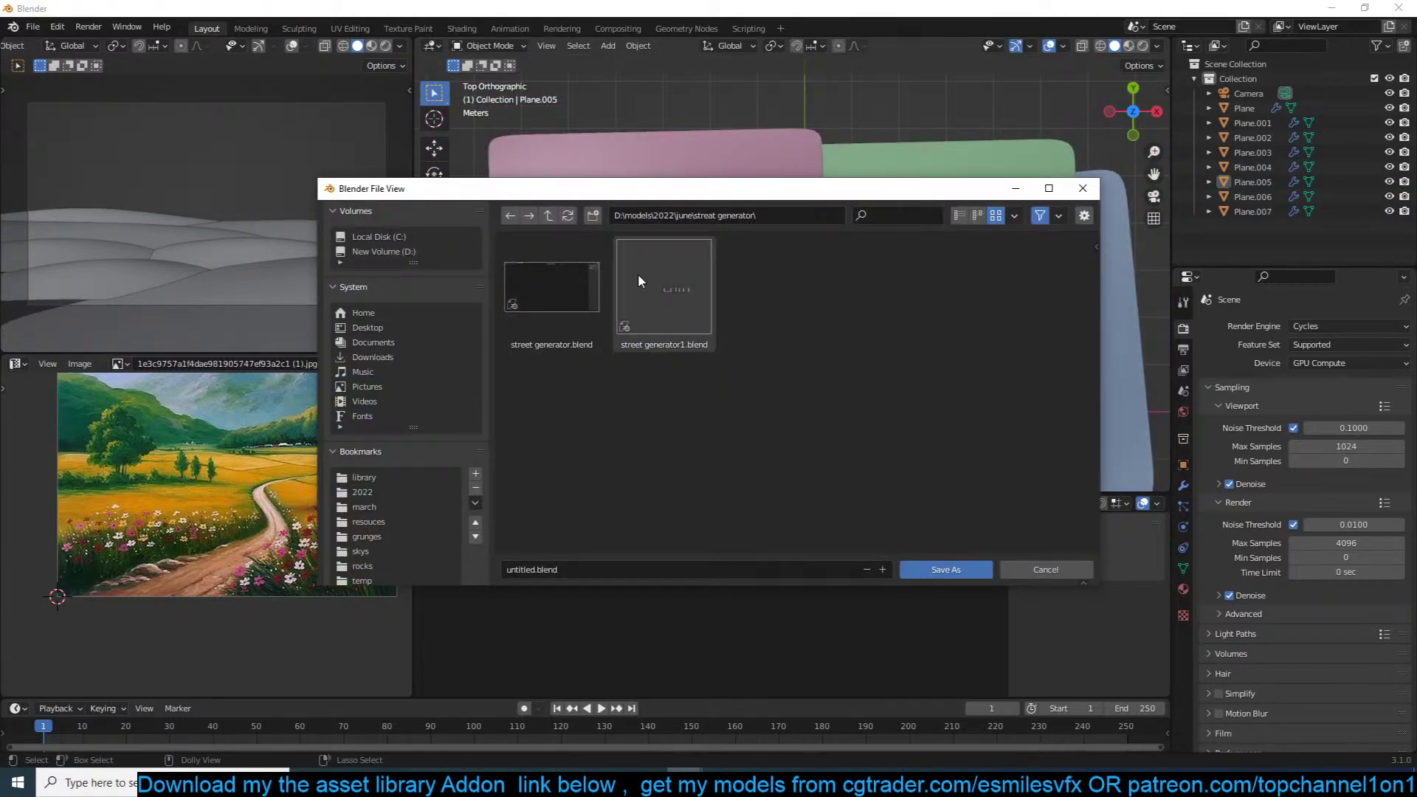
left_click(548, 216)
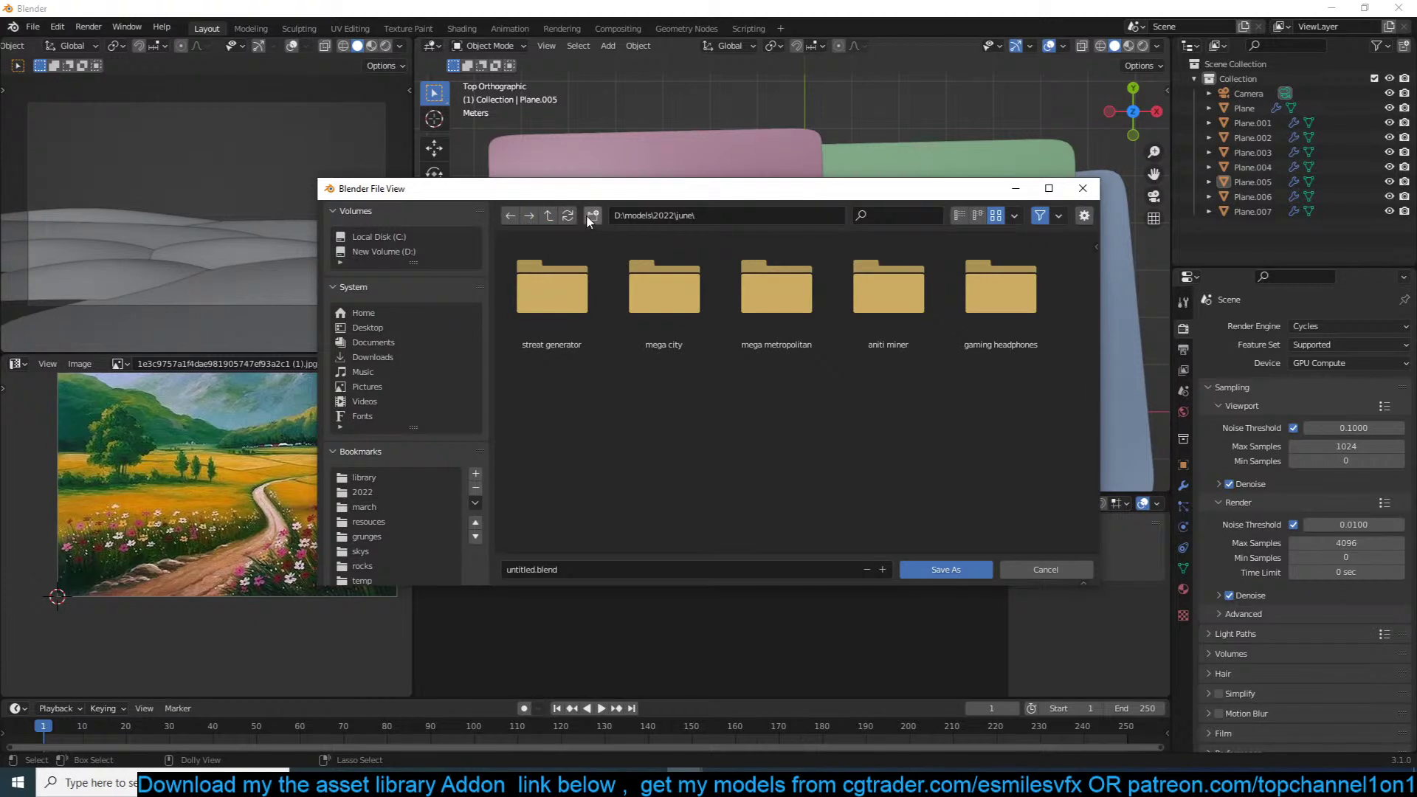
left_click(588, 219)
type("painting")
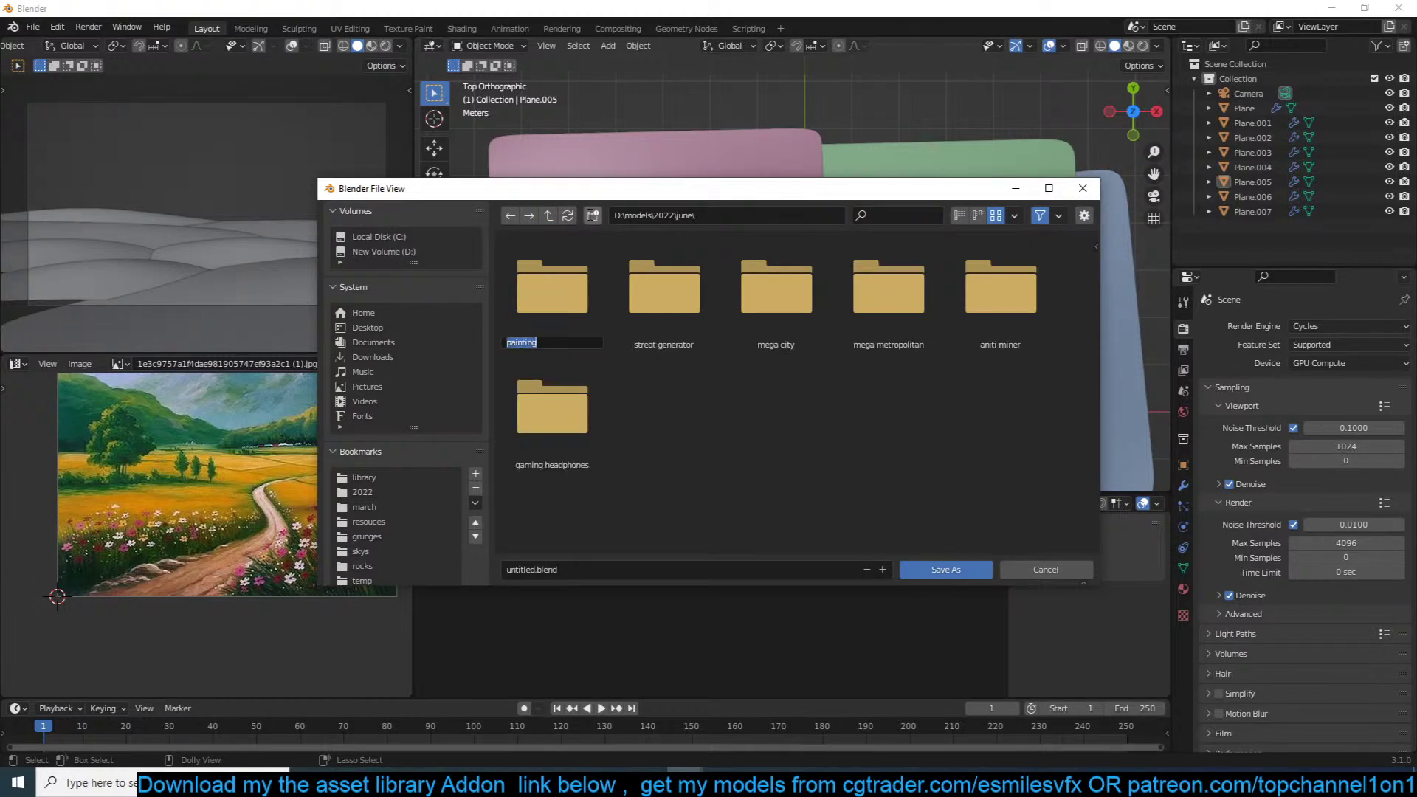
key("Return")
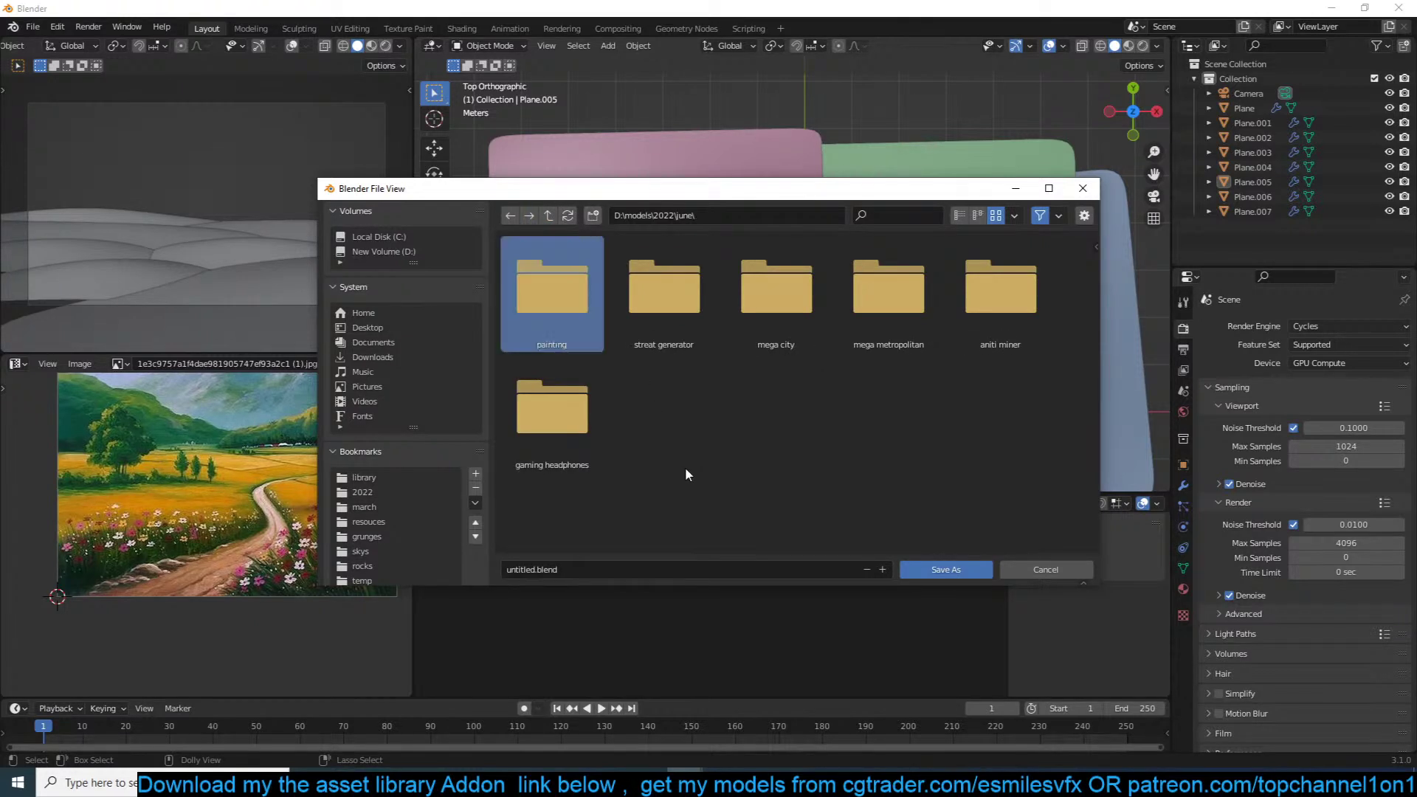
double_click(568, 309)
Step: Save the file in the new folder under the name painting
left_click(649, 570)
type("painting")
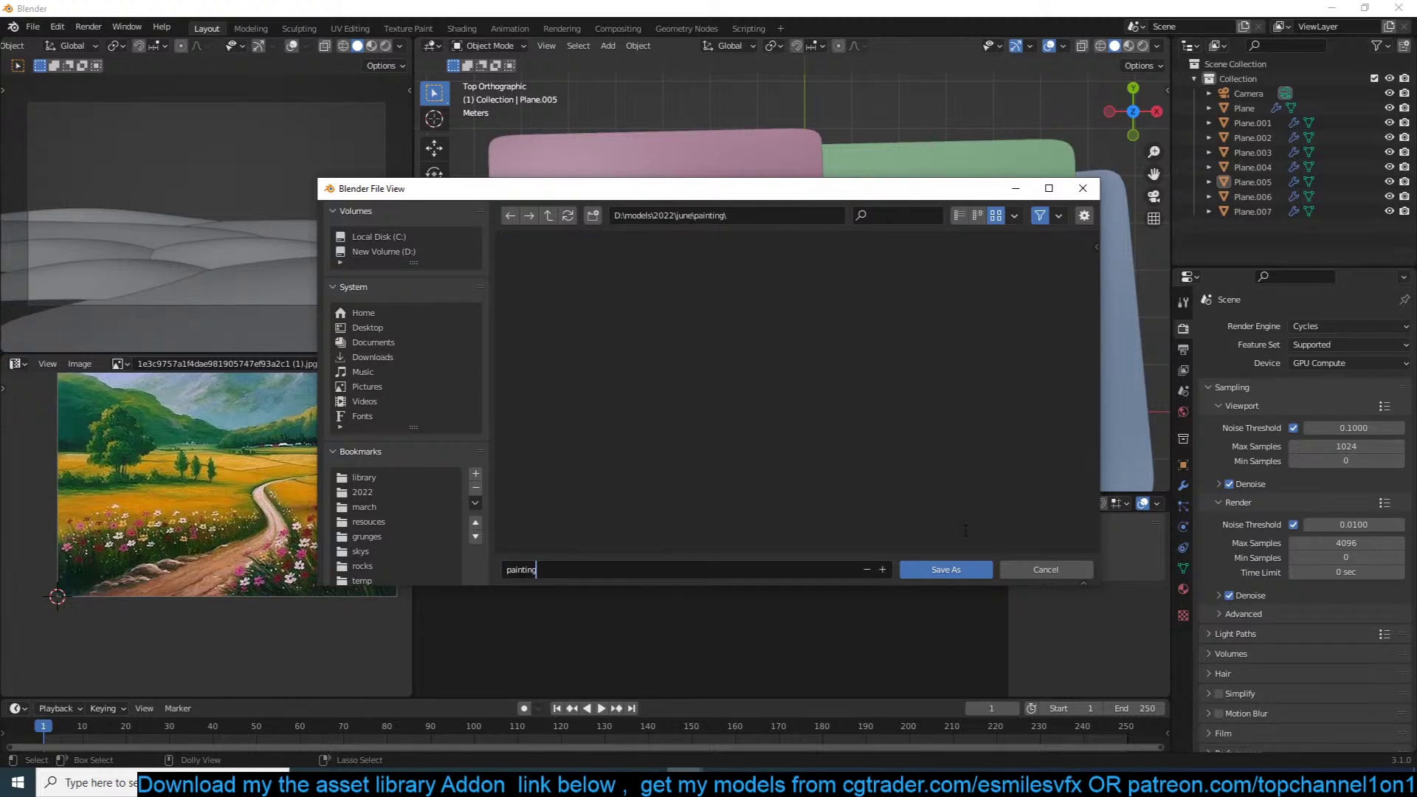
left_click(952, 574)
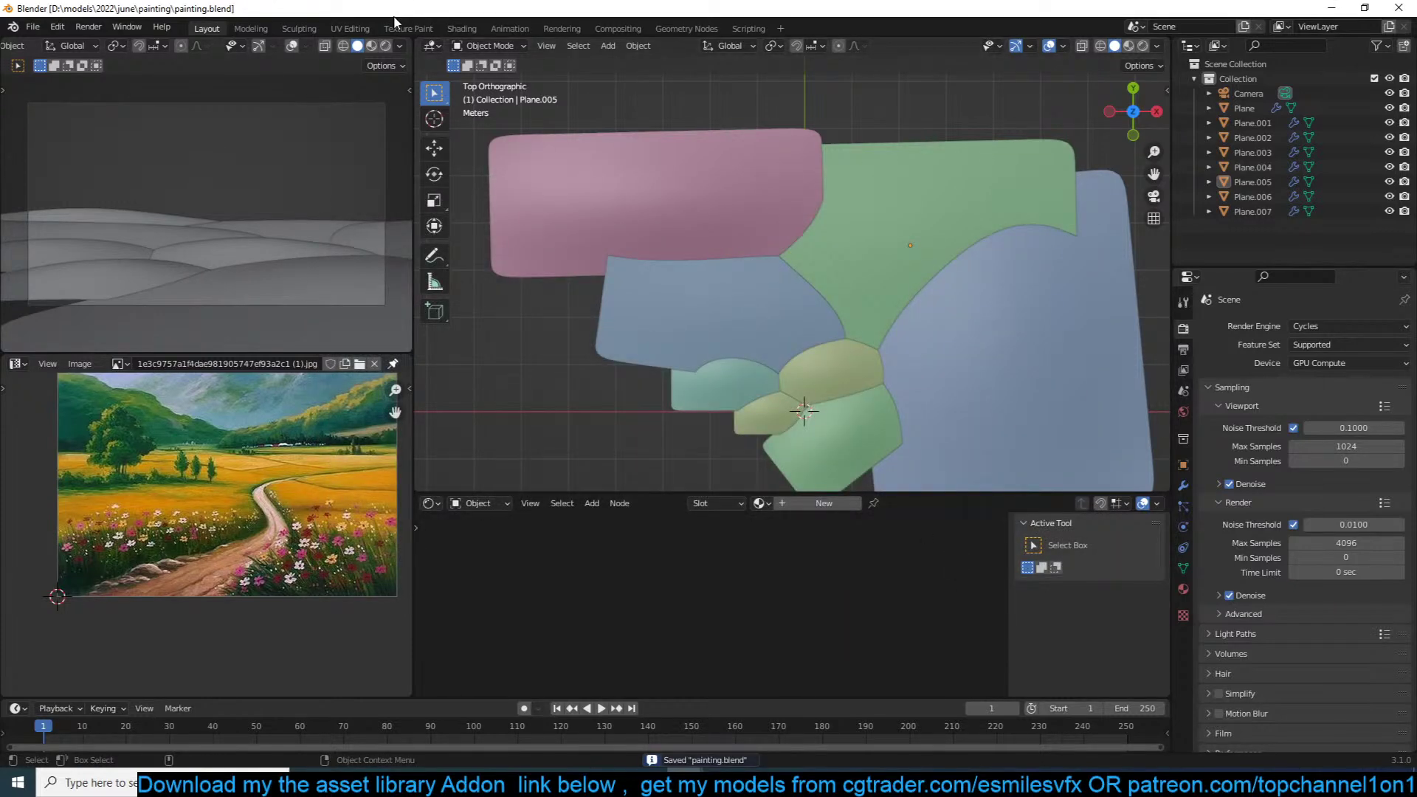
Step: Switch the camera viewport to rendered shading and use a Sky Texture as the world background color
left_click(385, 46)
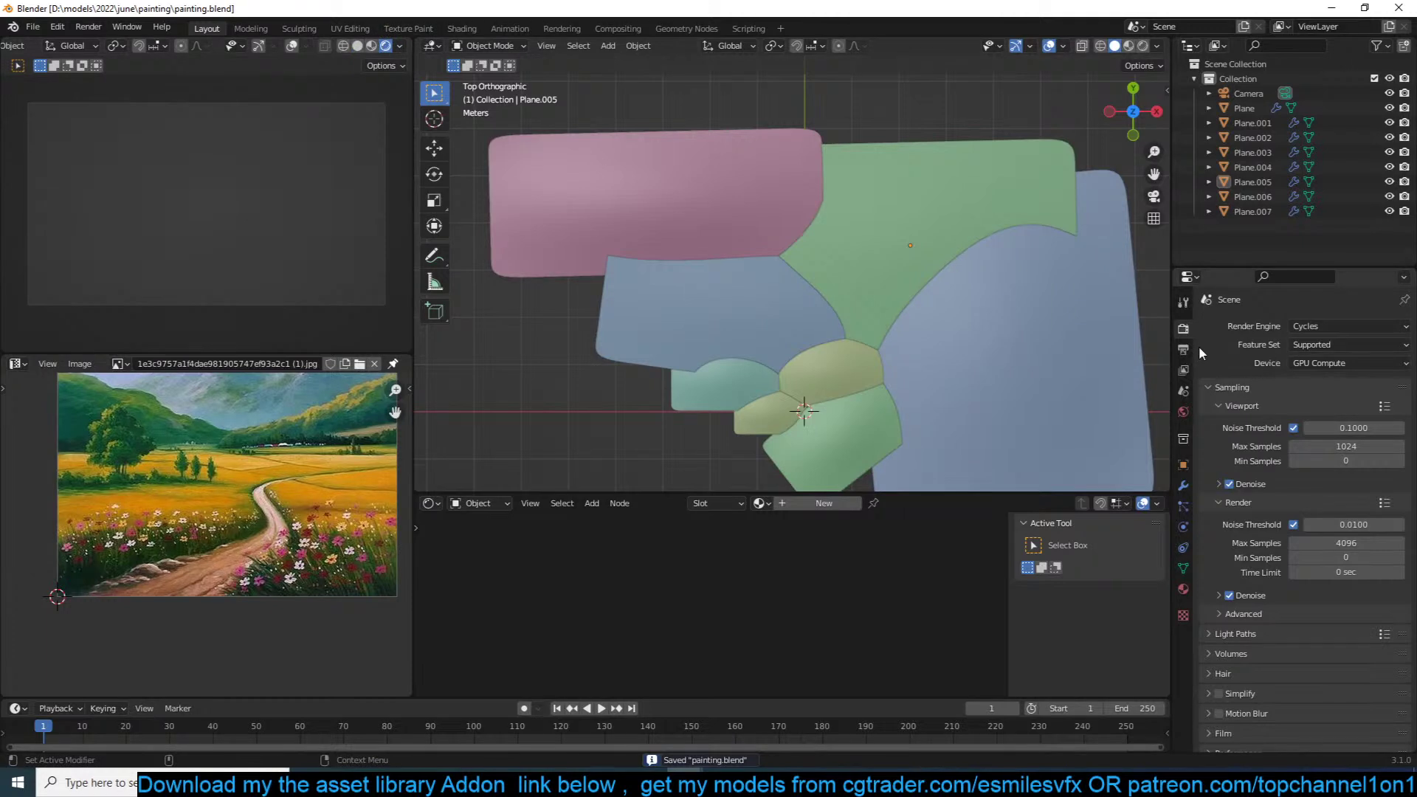
left_click(1183, 412)
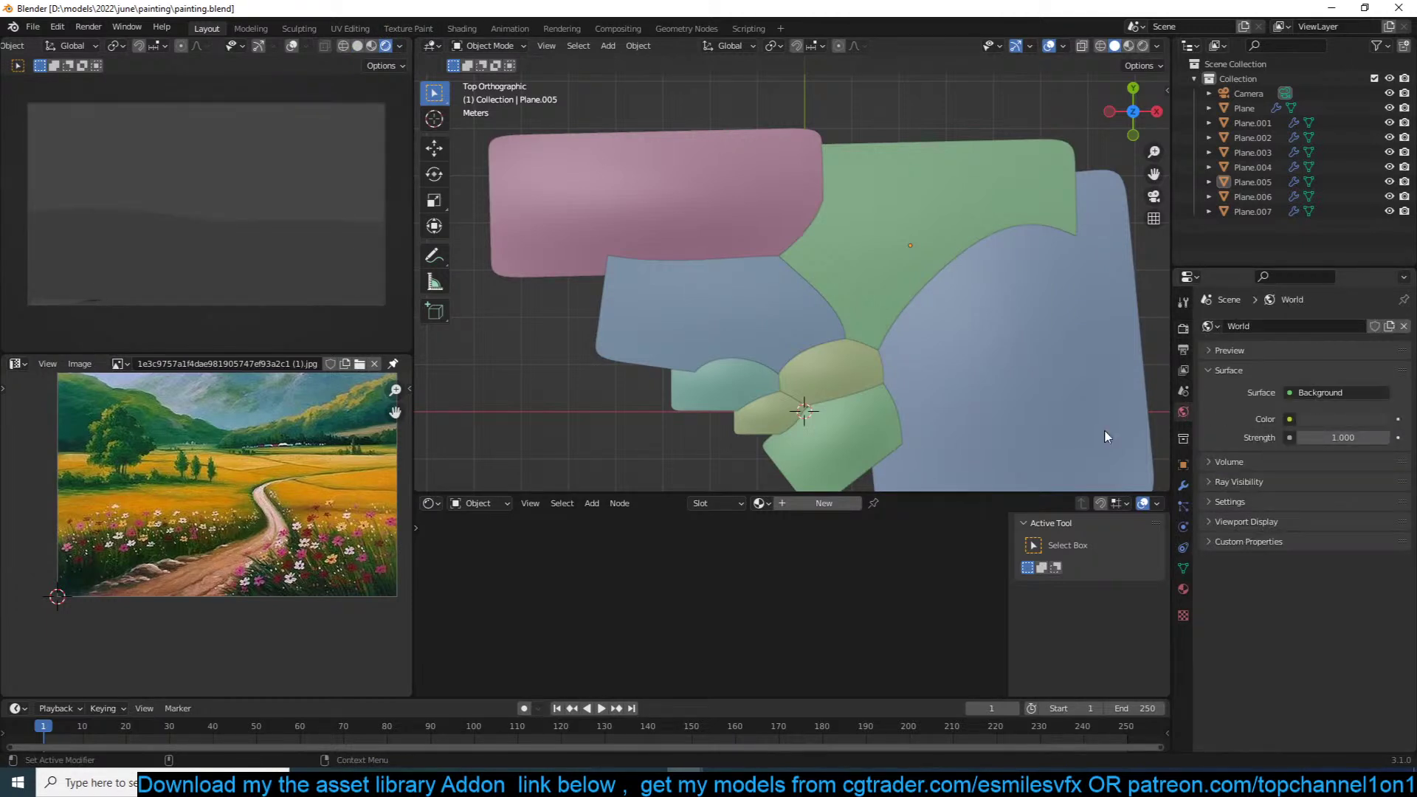
middle_click_drag(320, 499, 295, 582)
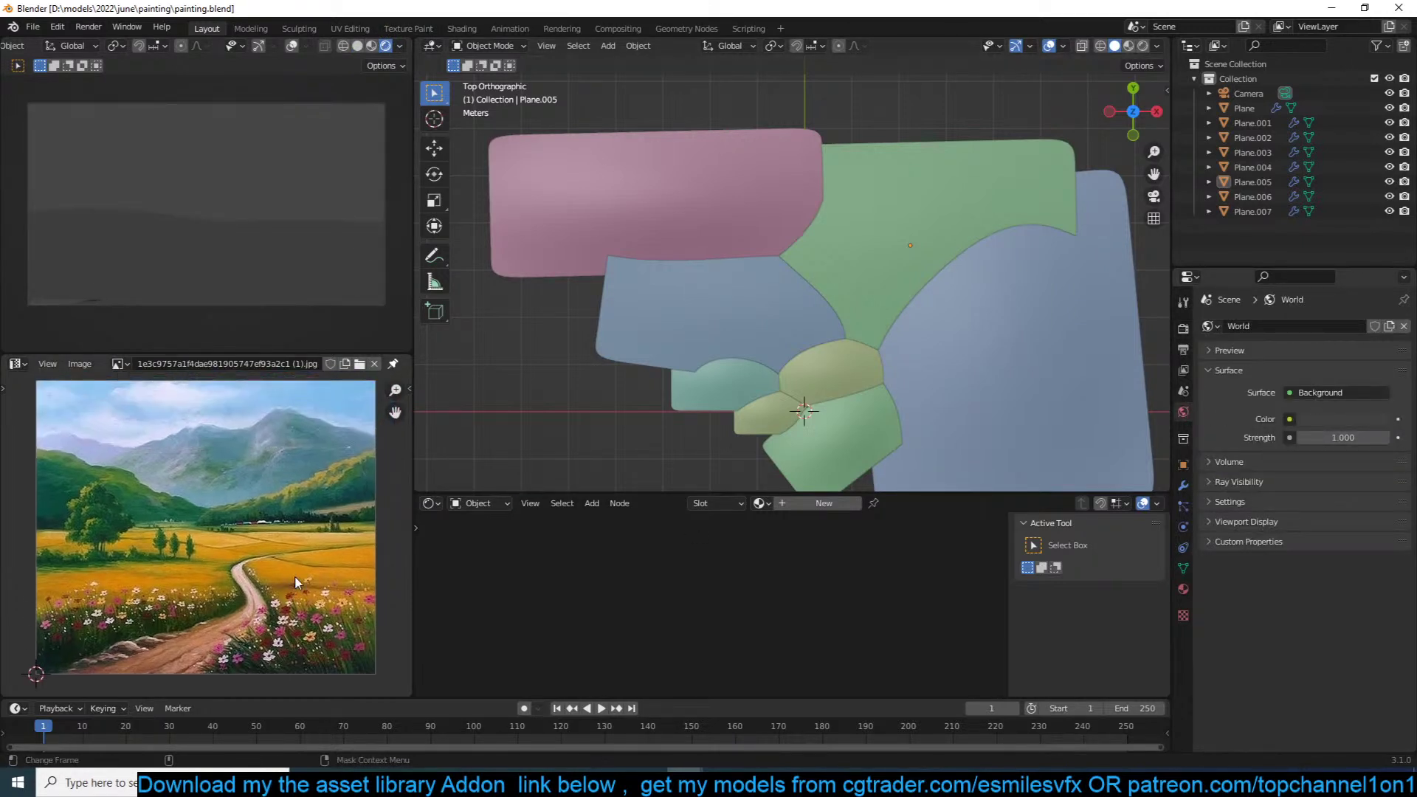
left_click(1291, 418)
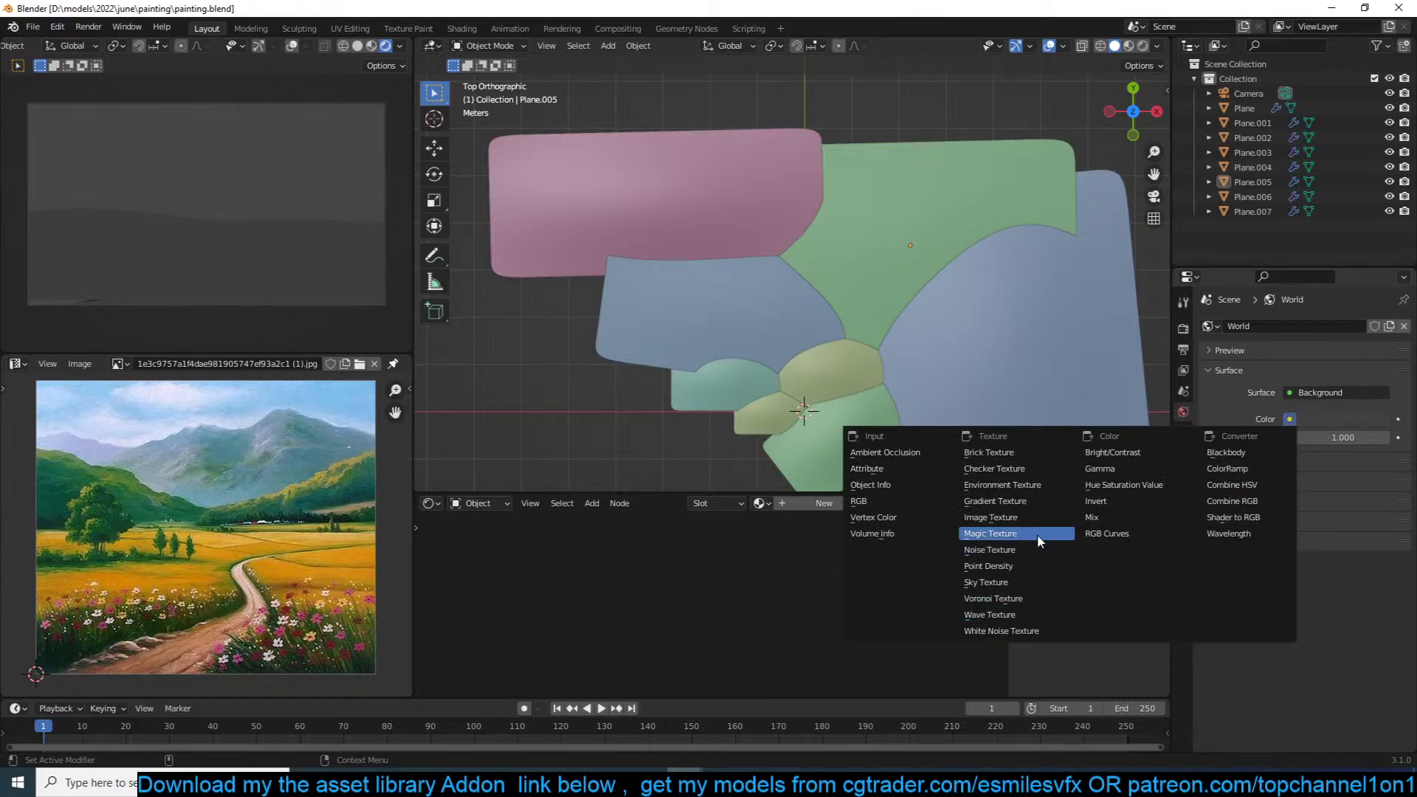
left_click(987, 583)
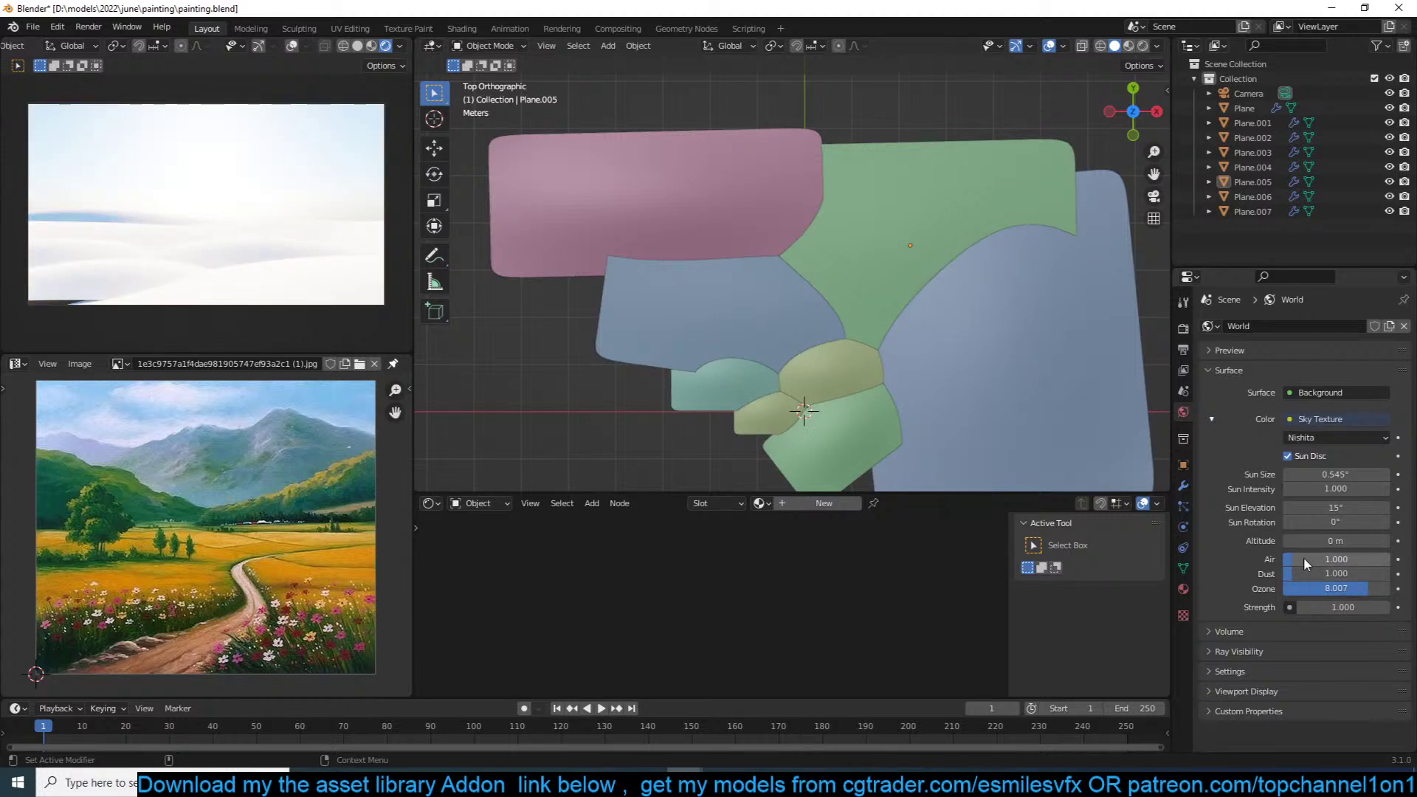
Step: Set the world background strength to 0.1
left_click(1364, 606)
key("BackSpace")
type(".1")
key("Return")
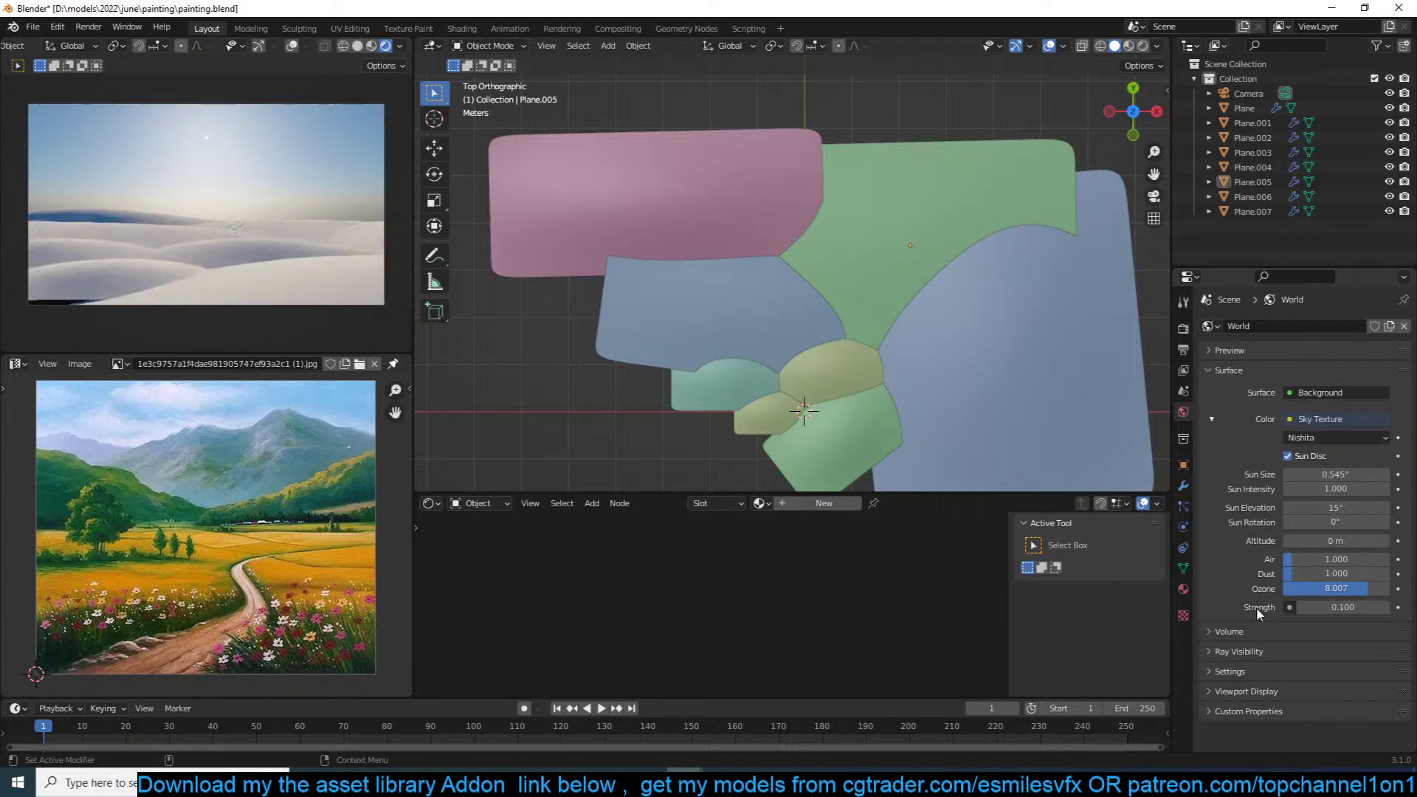
Step: Scale up the green foreground hill nearest the camera in the top view
scroll(746, 347, "down", 2)
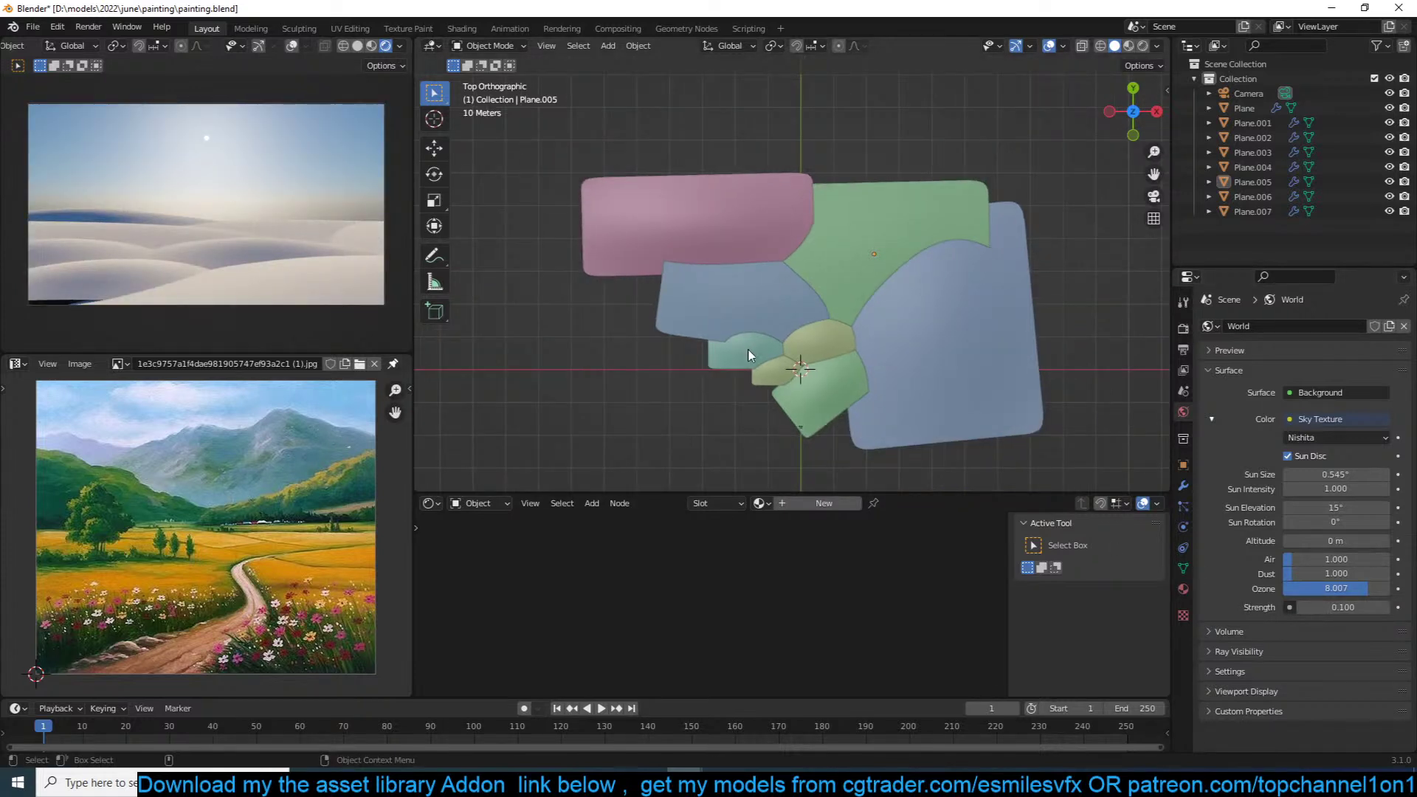
left_click(825, 396)
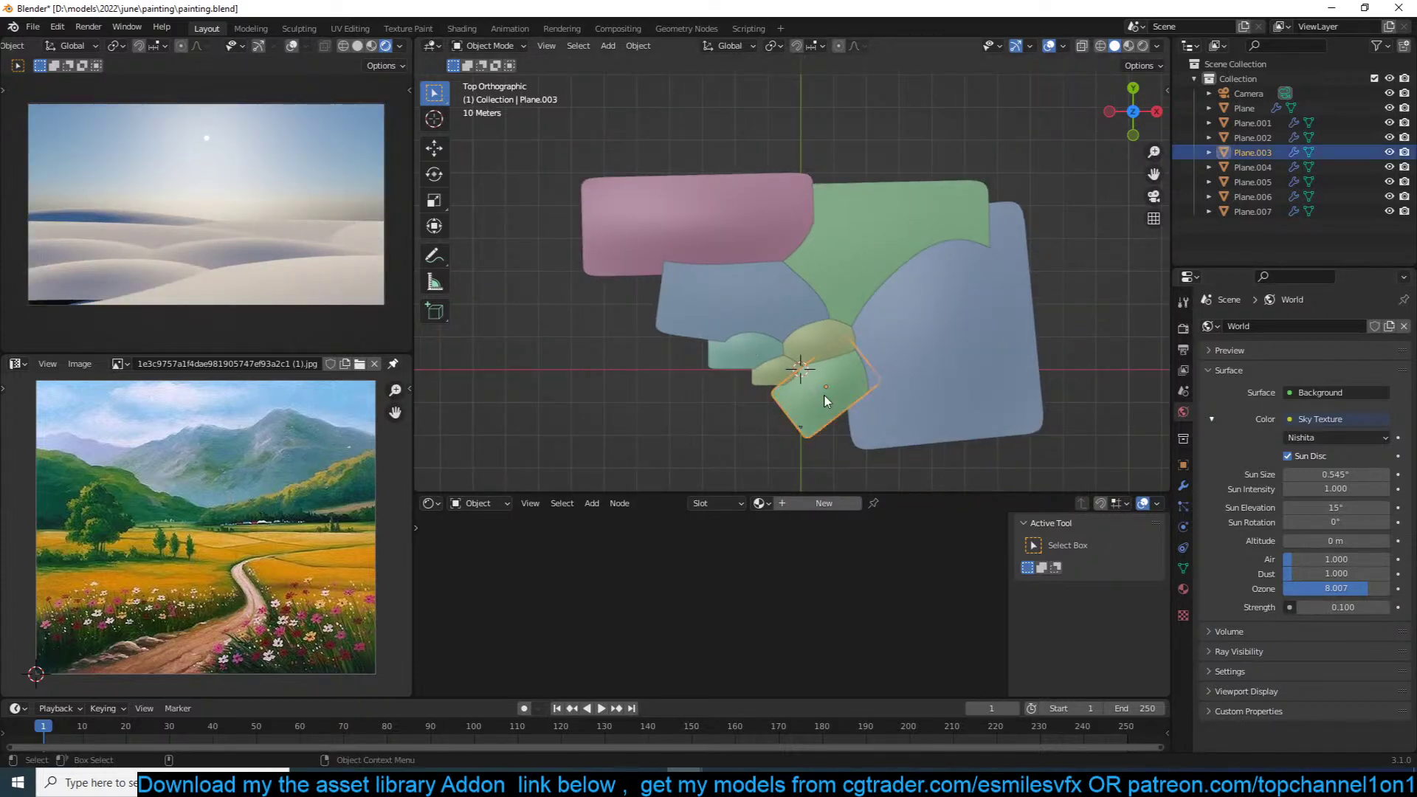
key("s")
left_click(838, 435)
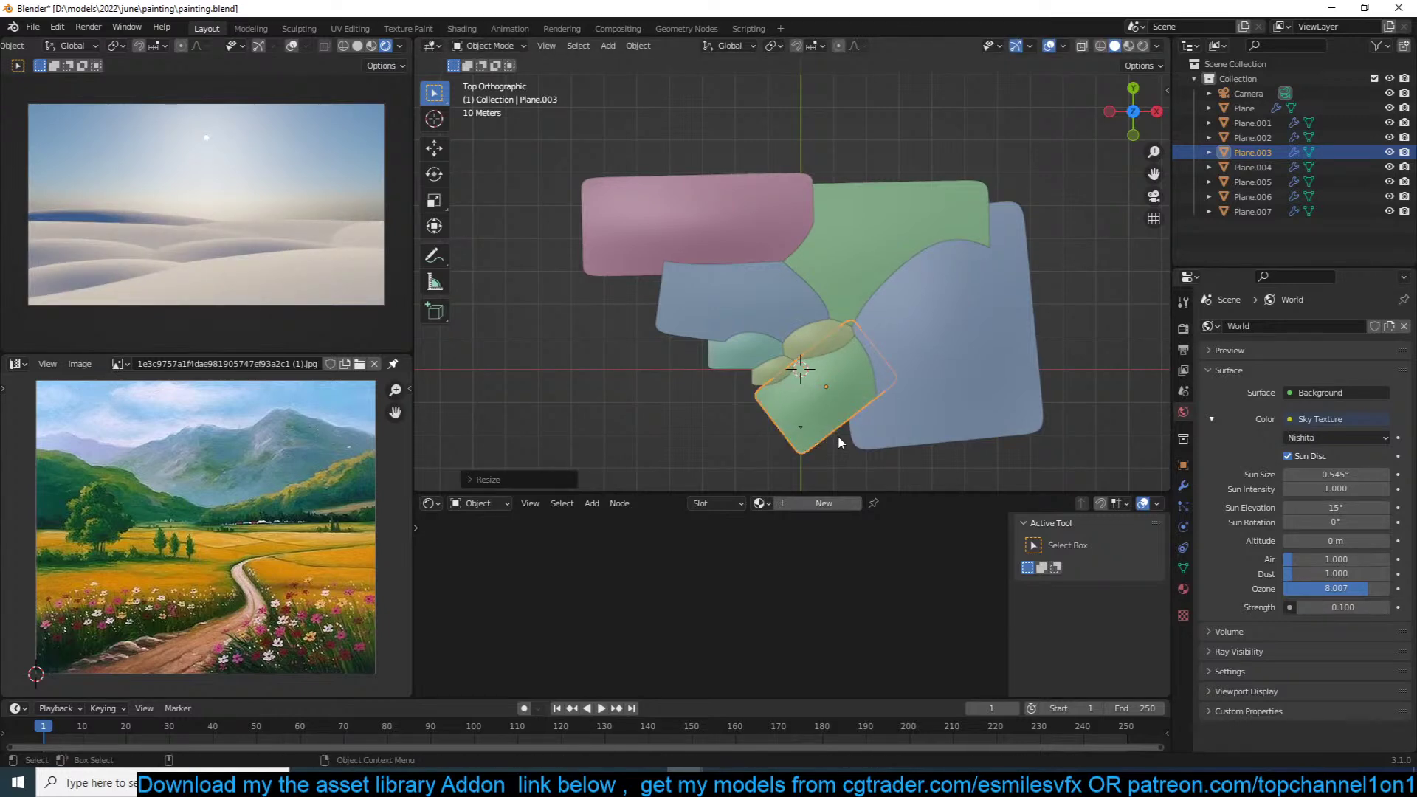
left_click(838, 437)
scroll(888, 409, "up", 4)
middle_click_drag(888, 408, 844, 292)
left_click_drag(843, 292, 976, 343)
key("s")
key("z")
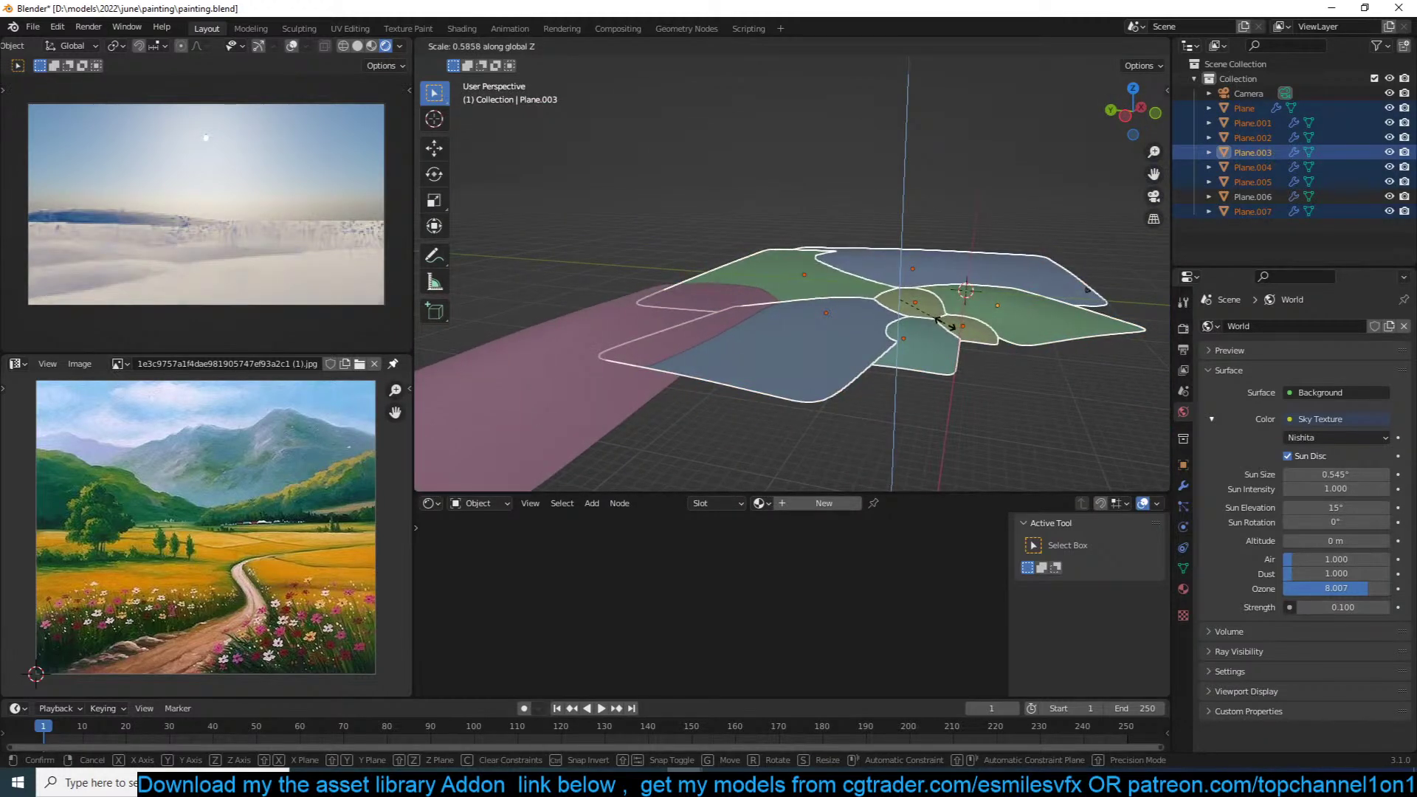
right_click(943, 323)
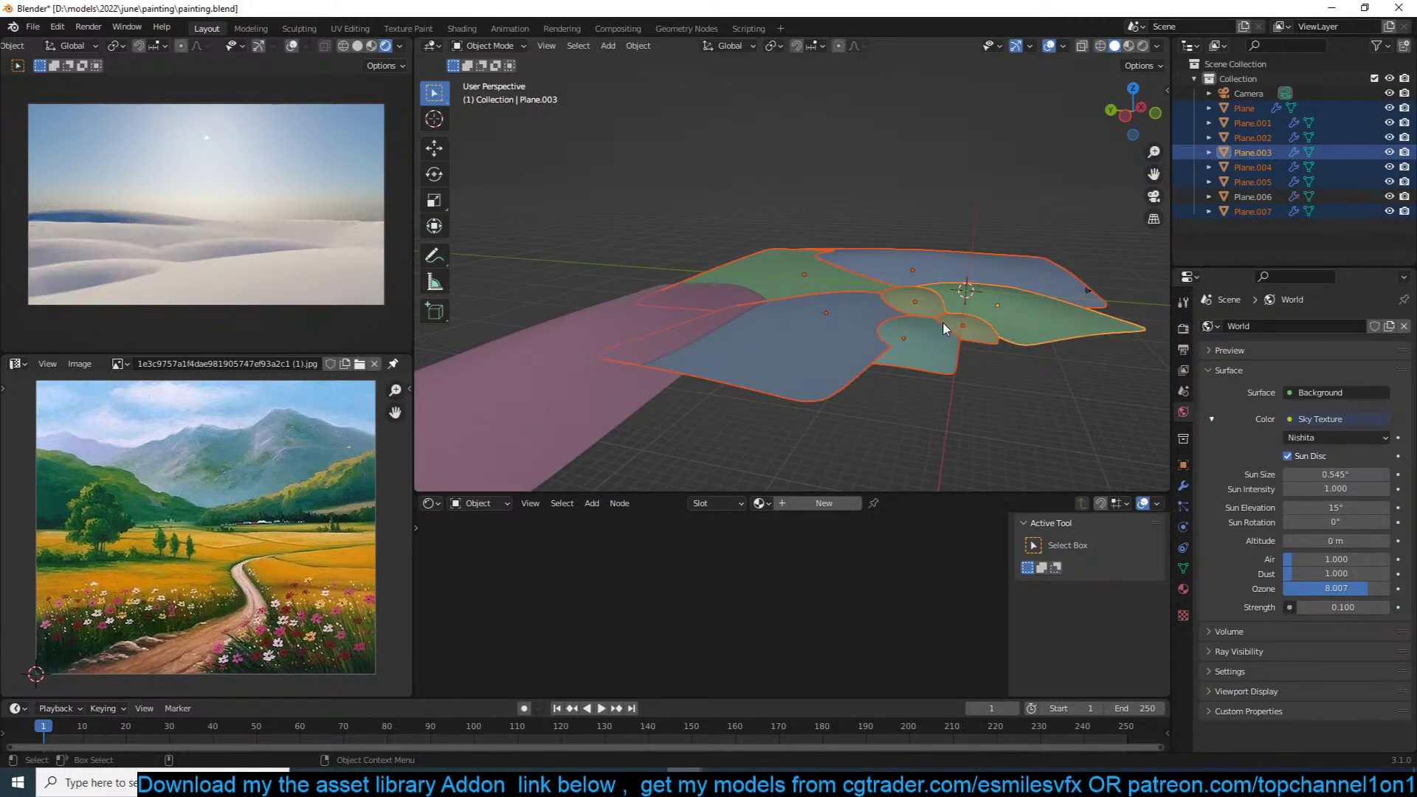
key("KP_7")
key("alt+a")
Step: Rescale the yellow hill in the left foreground along Z and enlarge it in the camera view
key("KP_0")
scroll(924, 334, "up", 3)
left_click(750, 352)
key("s")
key("z")
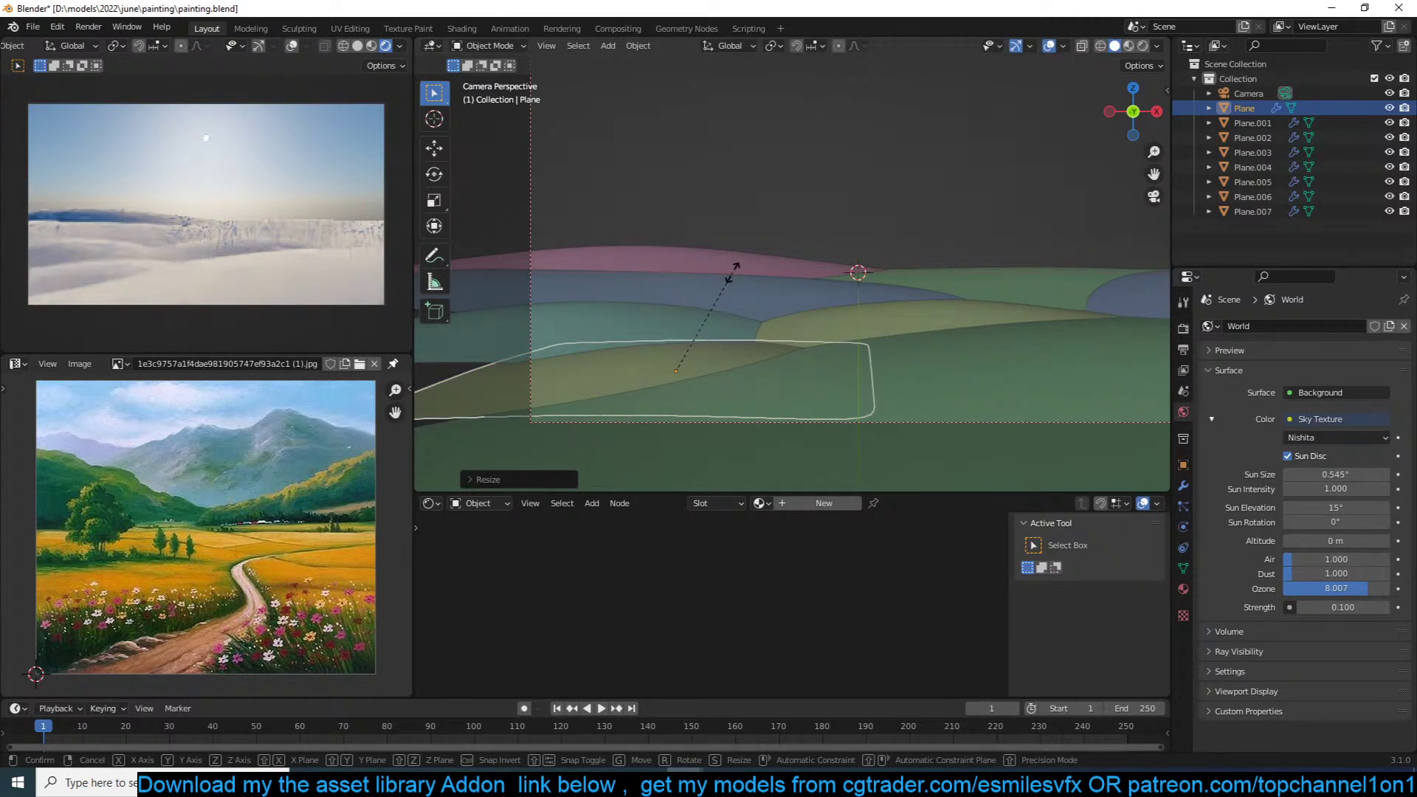
left_click(822, 209)
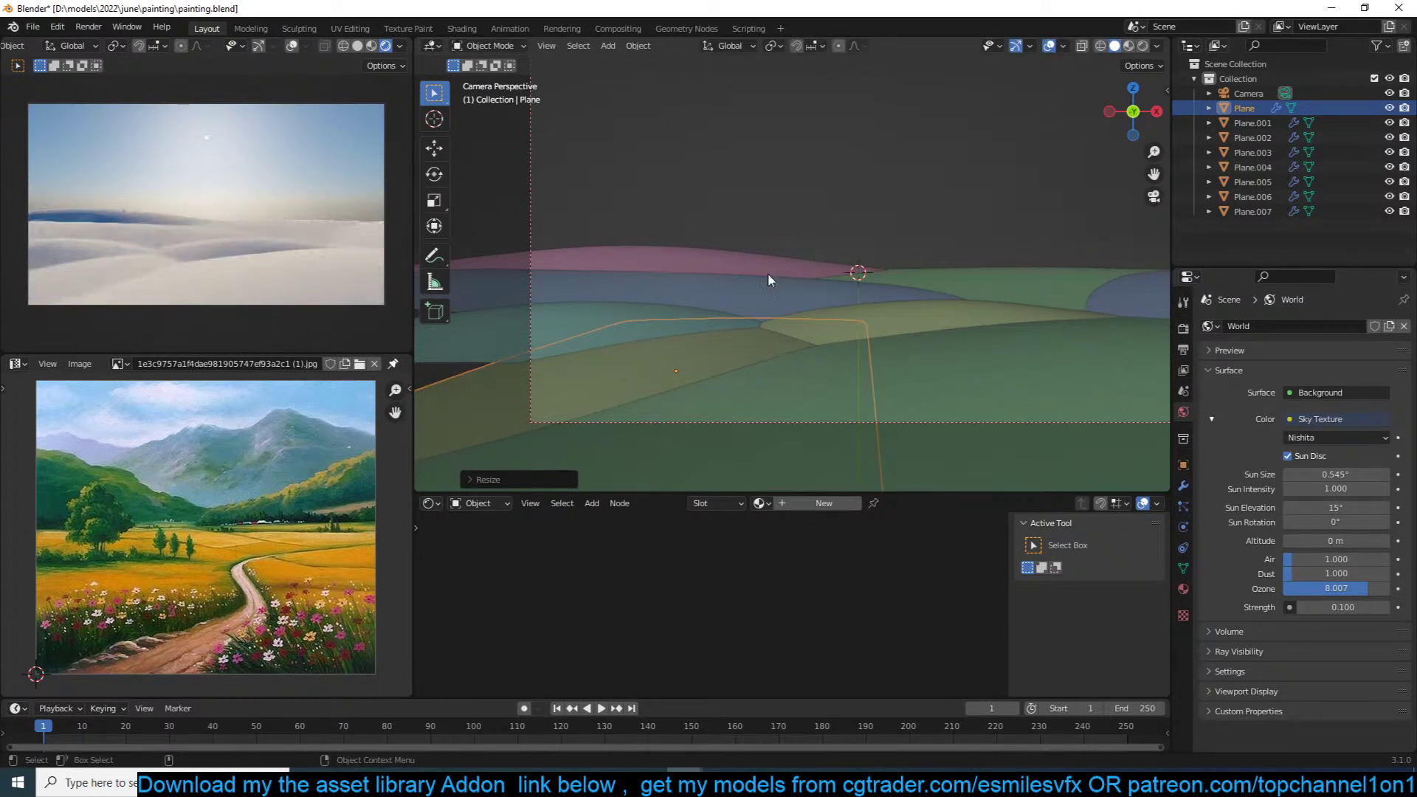
Step: Delete the teal hill behind the yellow left foreground hill and shift the yellow hill horizontally with its Z position locked
key("x")
left_click(673, 316)
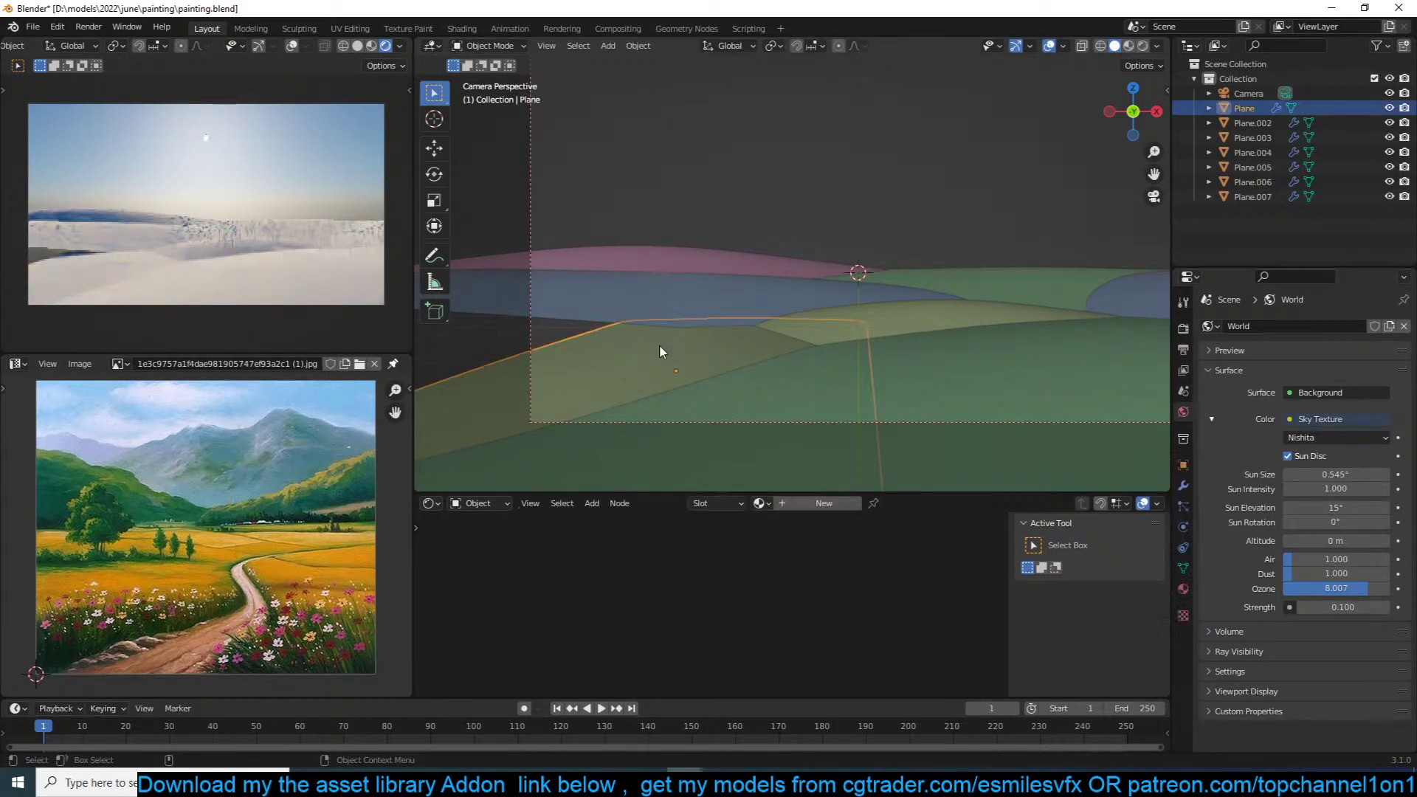
key("g")
key("shift+z")
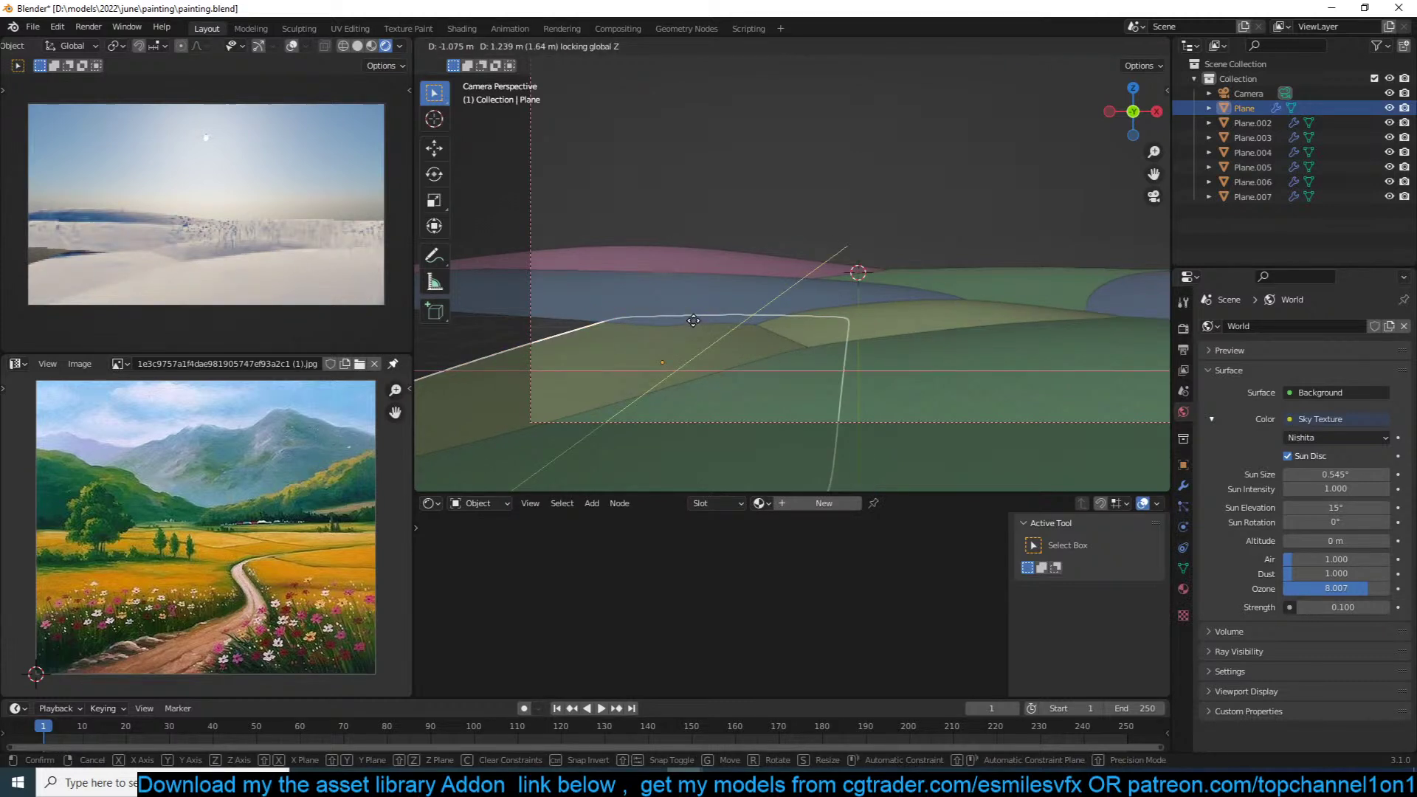
left_click(681, 300)
Step: Flatten the green foreground hill to about 0.65 of its height along Z
left_click(972, 366)
left_click(974, 367)
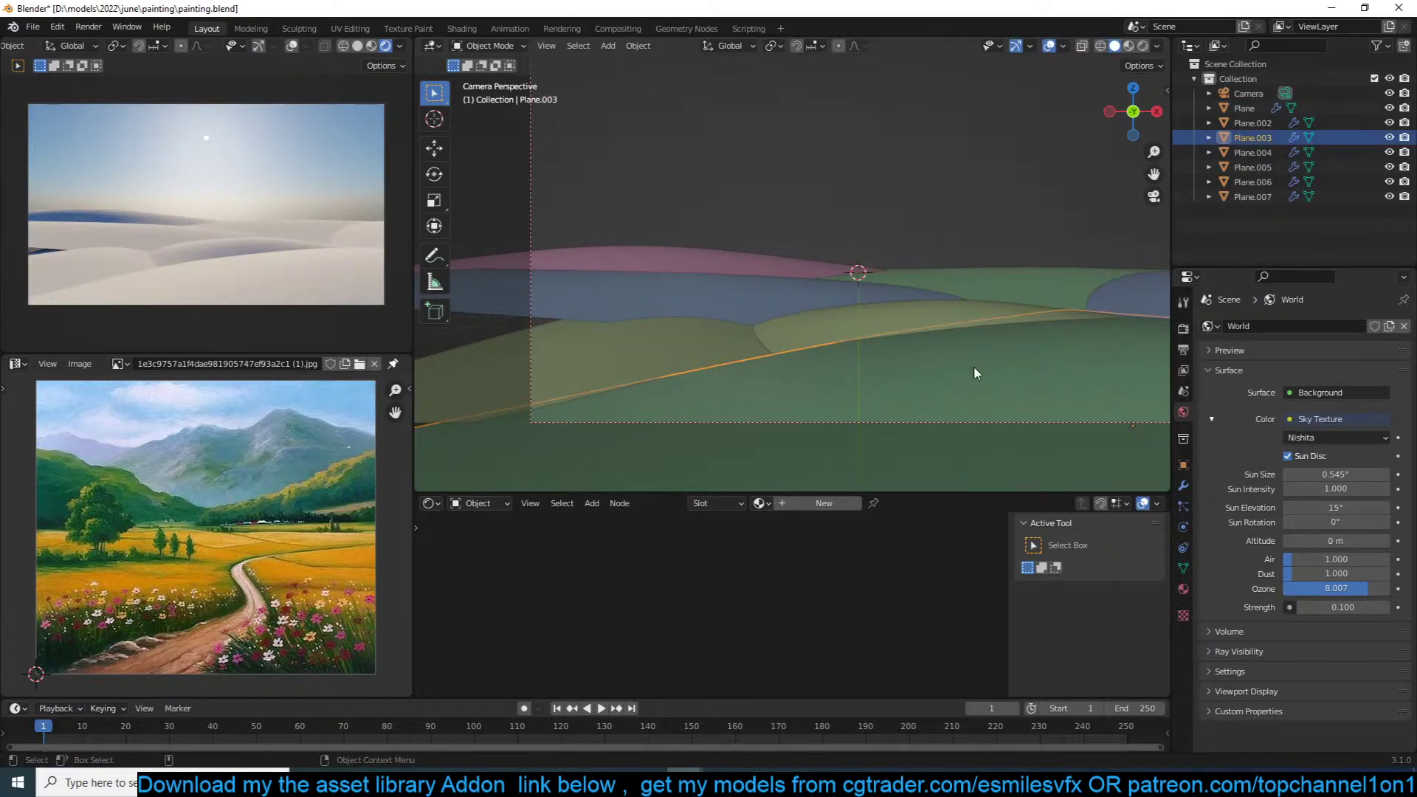
key("s")
key("z")
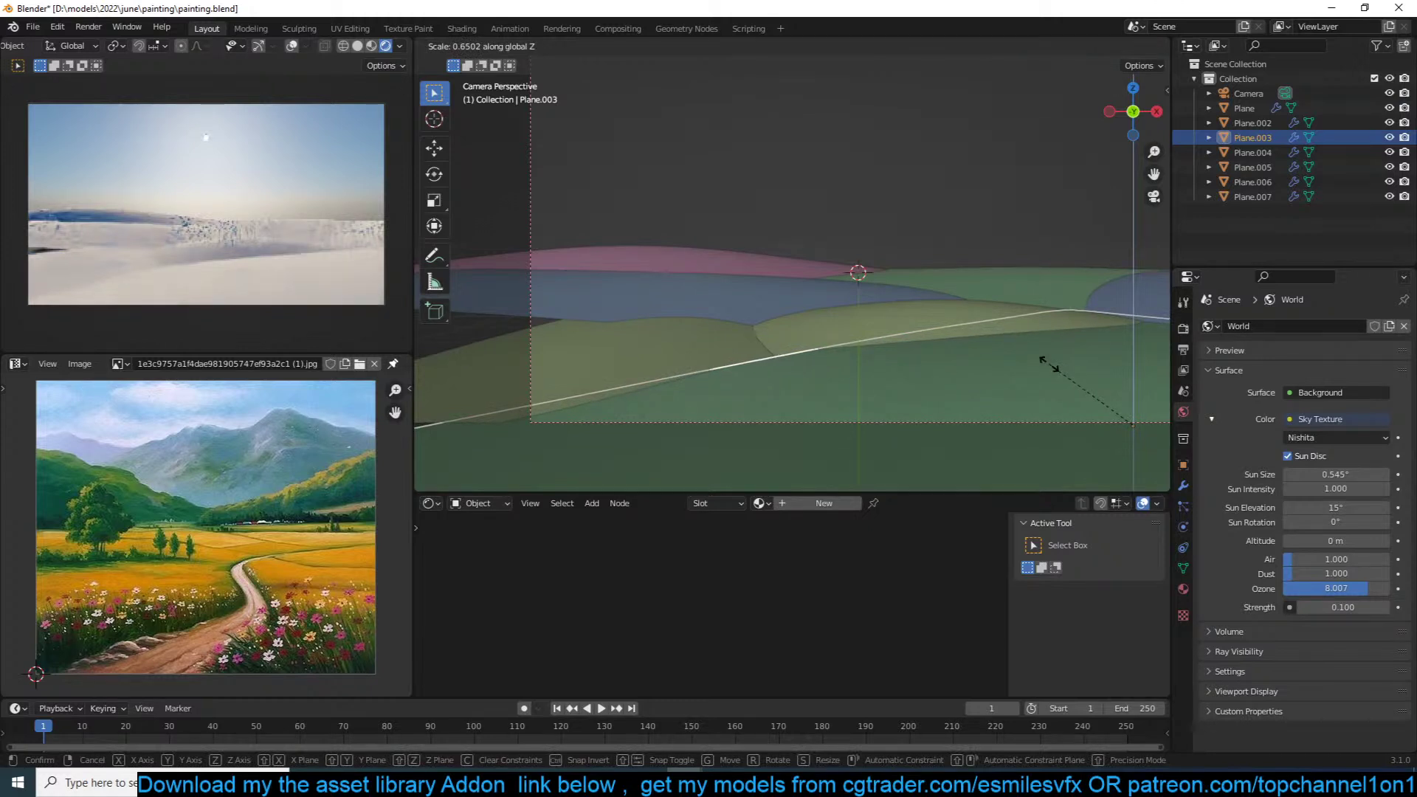
left_click(1048, 363)
Step: Flatten the yellow hill just behind the green foreground hill along Z
left_click(951, 316)
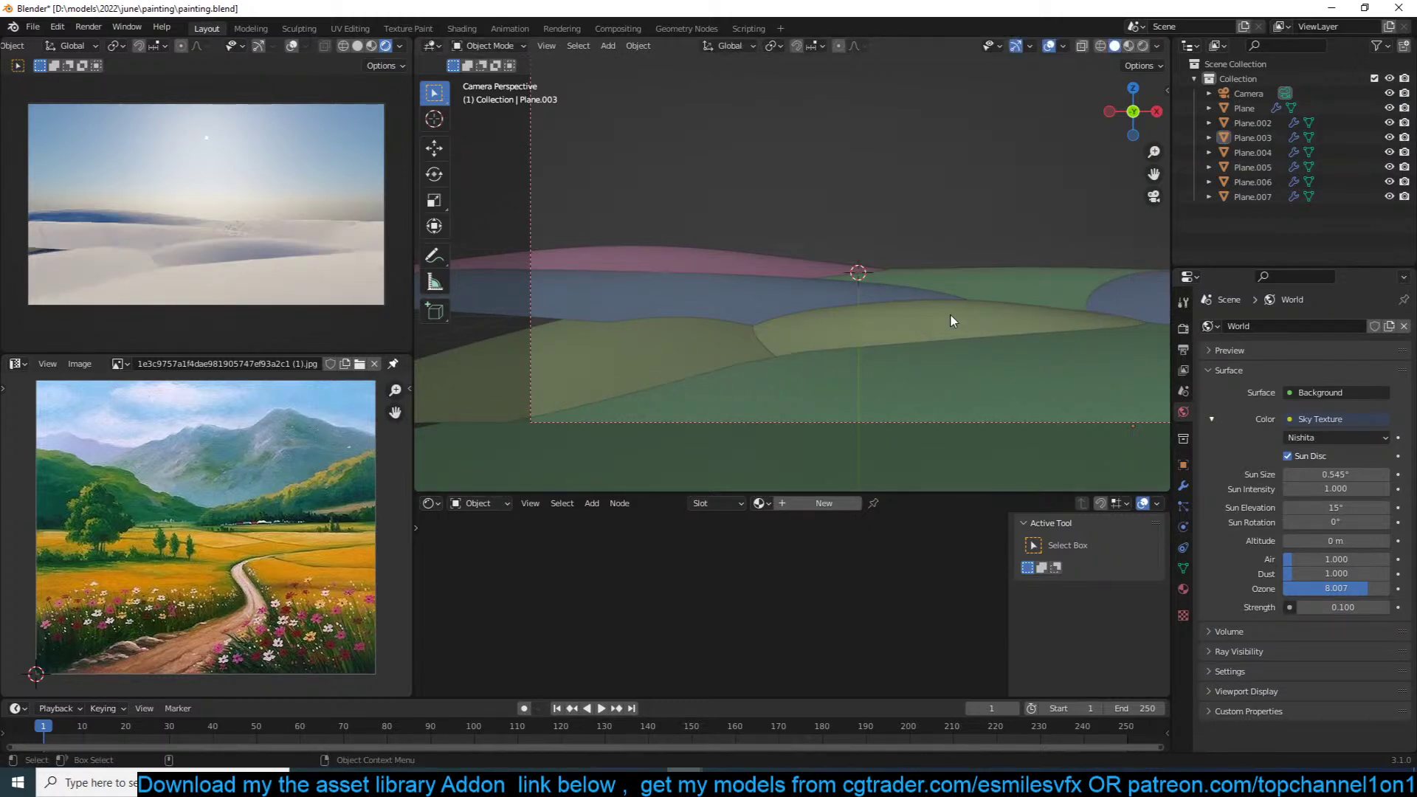
key("s")
key("z")
left_click(959, 303)
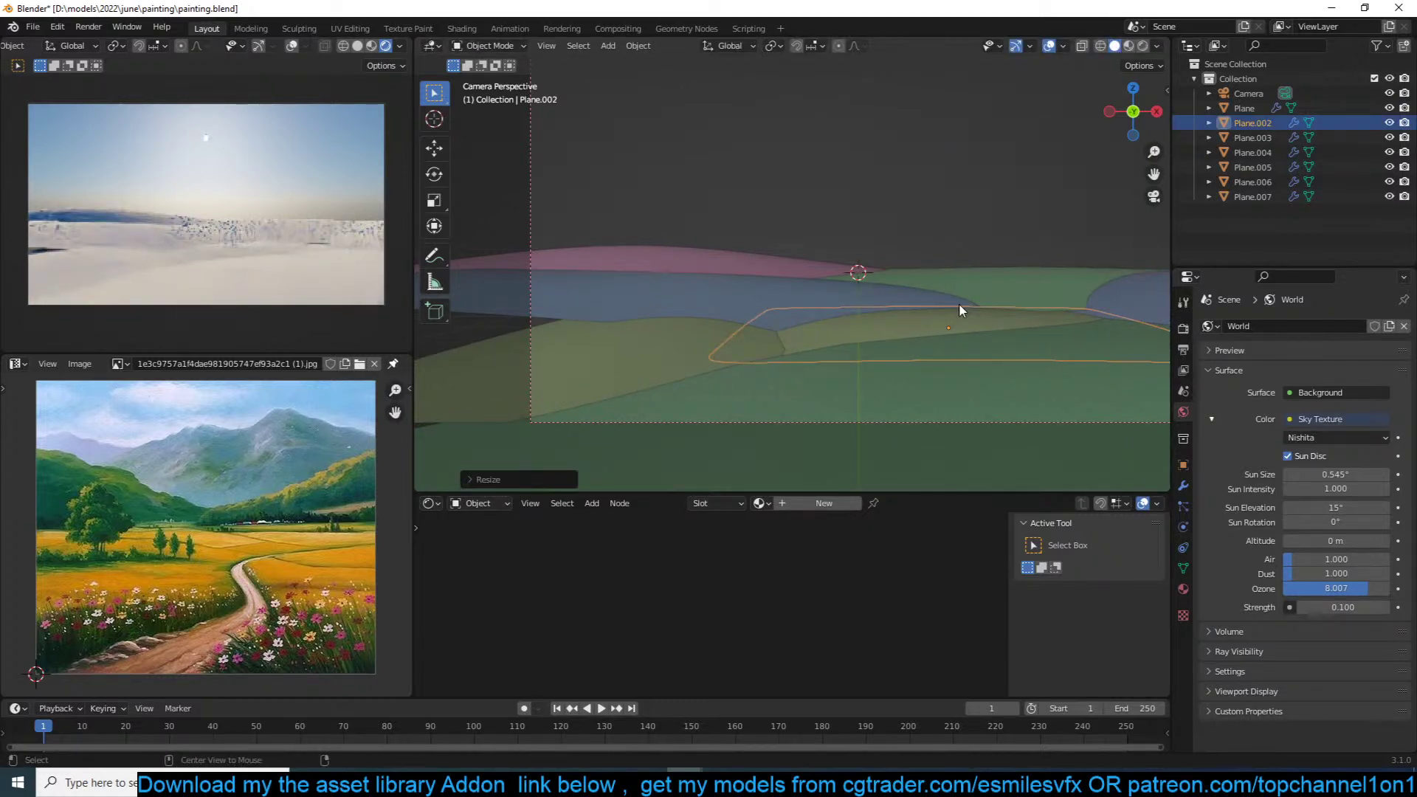
left_click(958, 304)
Step: Duplicate the left foreground hill, place the copy on its left side in the top view and rotate the copy
left_click(710, 348)
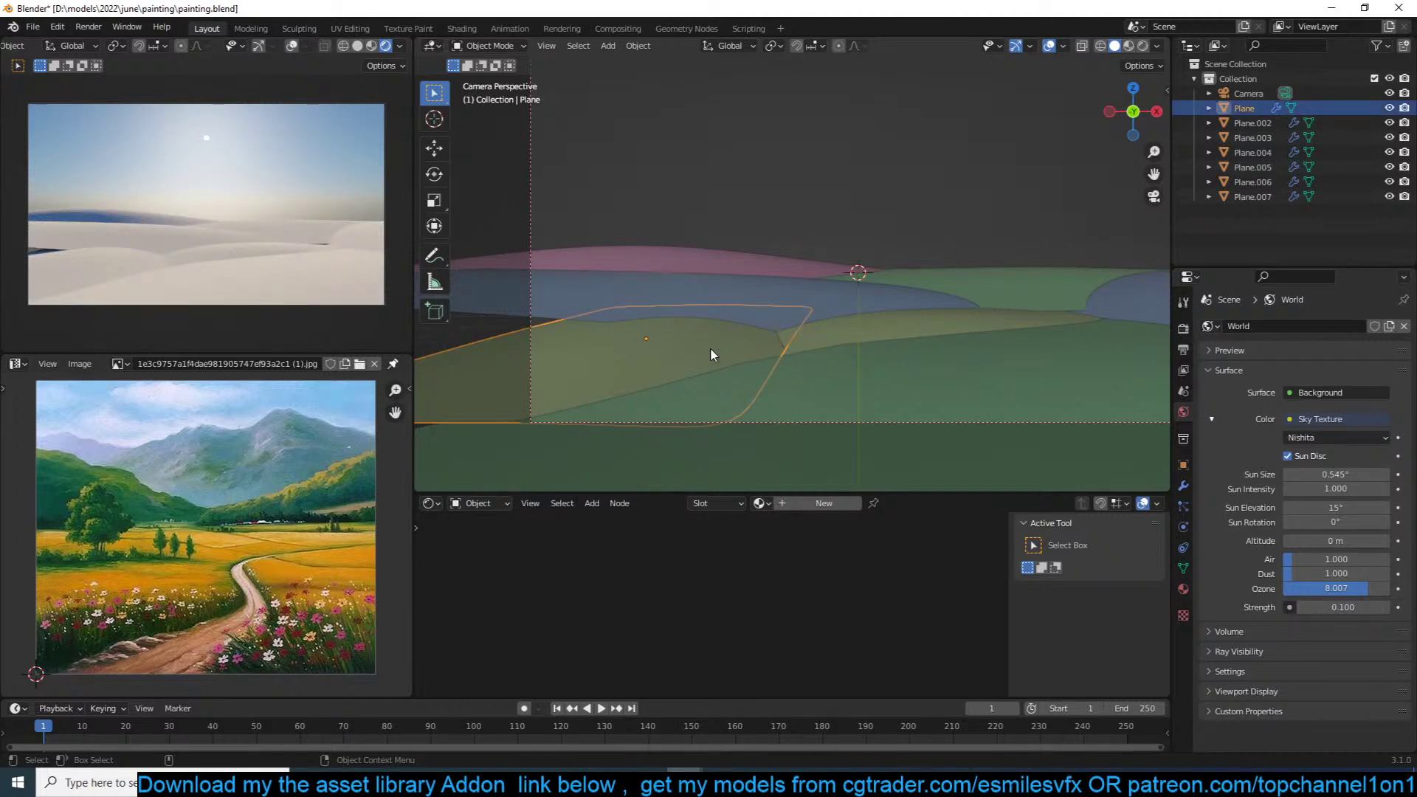
key("KP_7")
key("shift+d")
left_click(633, 348)
left_click(782, 323)
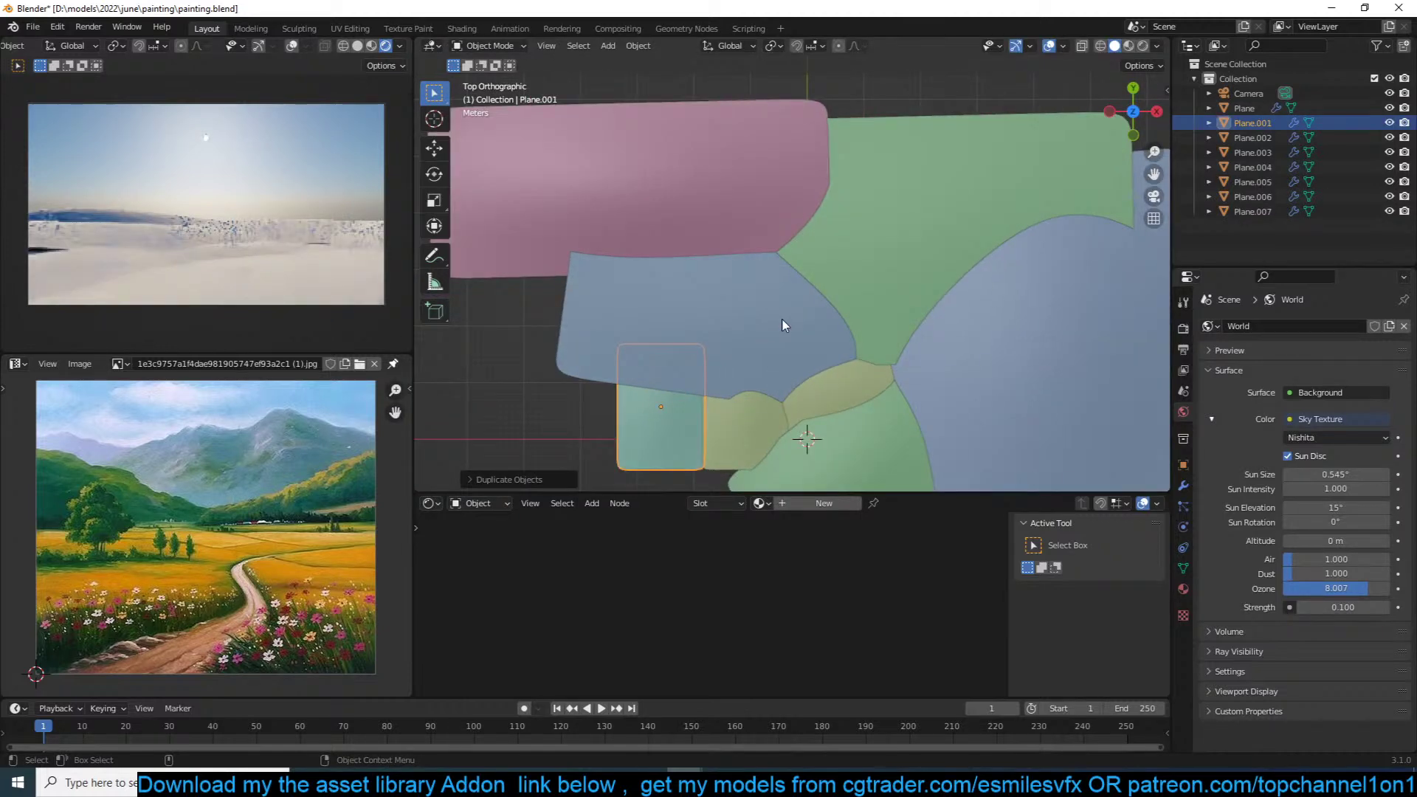
left_click(694, 416)
key("r")
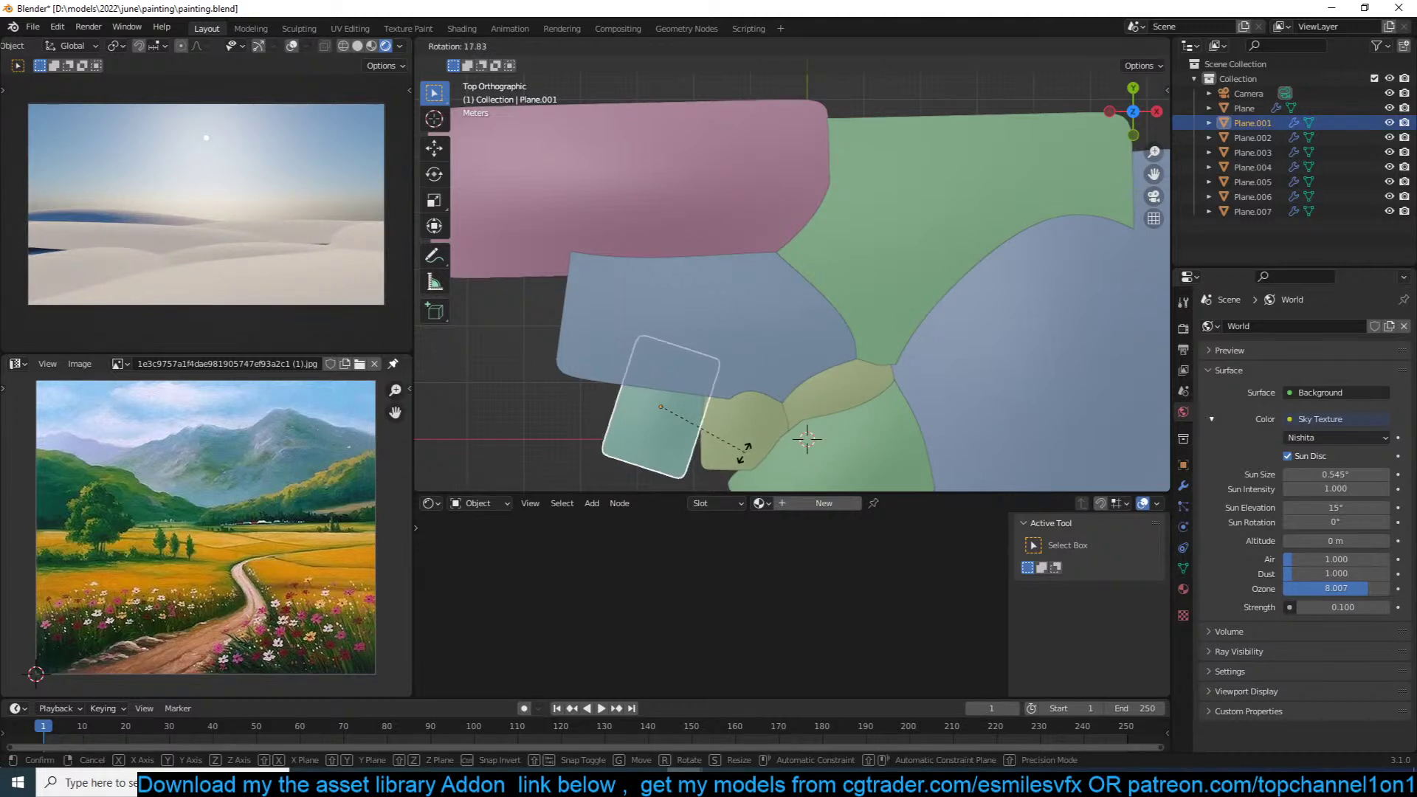
left_click(691, 473)
Step: Deselect everything, check the hills through the camera and save the file
key("alt+a")
middle_click_drag(765, 411, 766, 408)
key("KP_0")
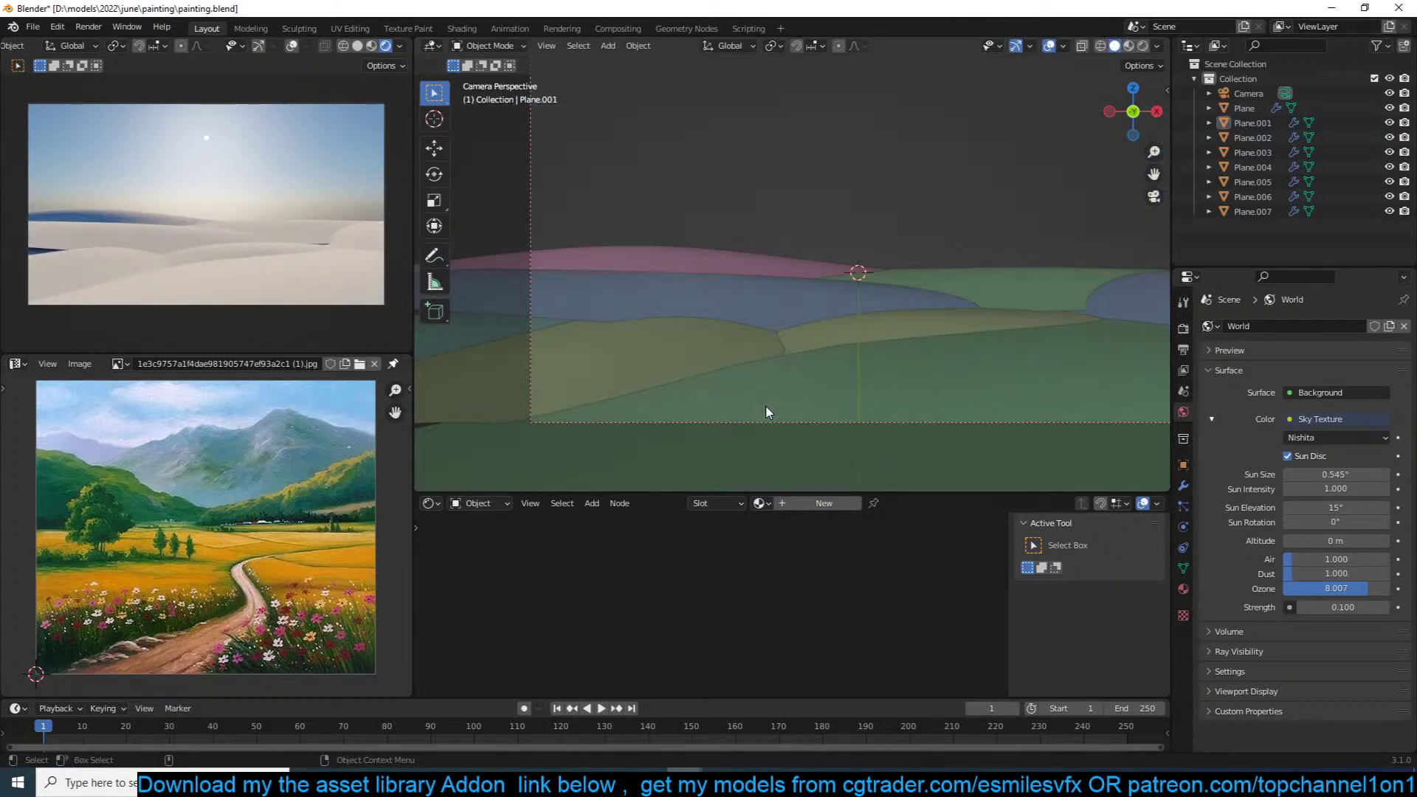
scroll(809, 369, "up", 2)
key("ctrl+s")
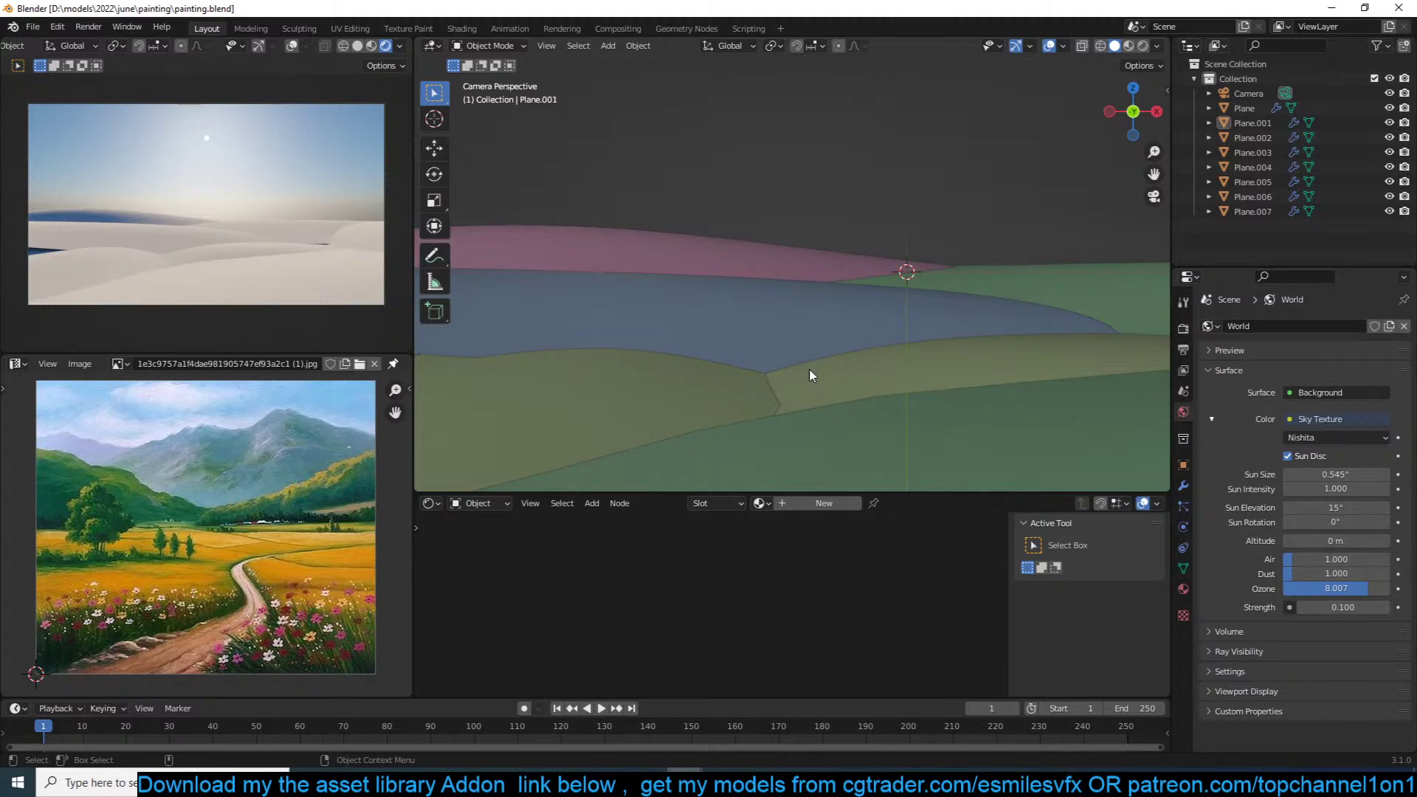
key("ctrl+s")
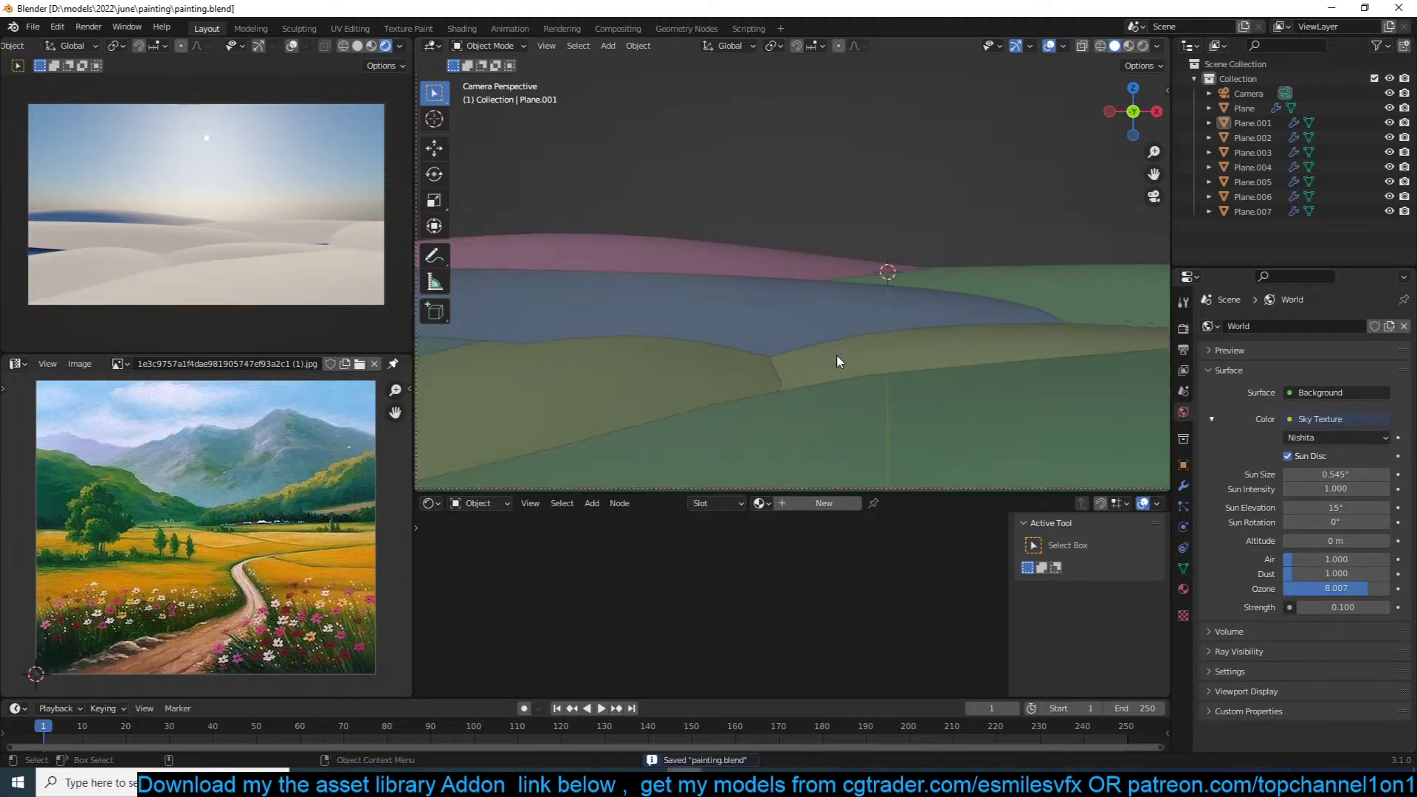
Step: Create a new material for the green foreground hill
middle_click_drag(835, 353, 848, 233, "shift")
left_click(989, 269)
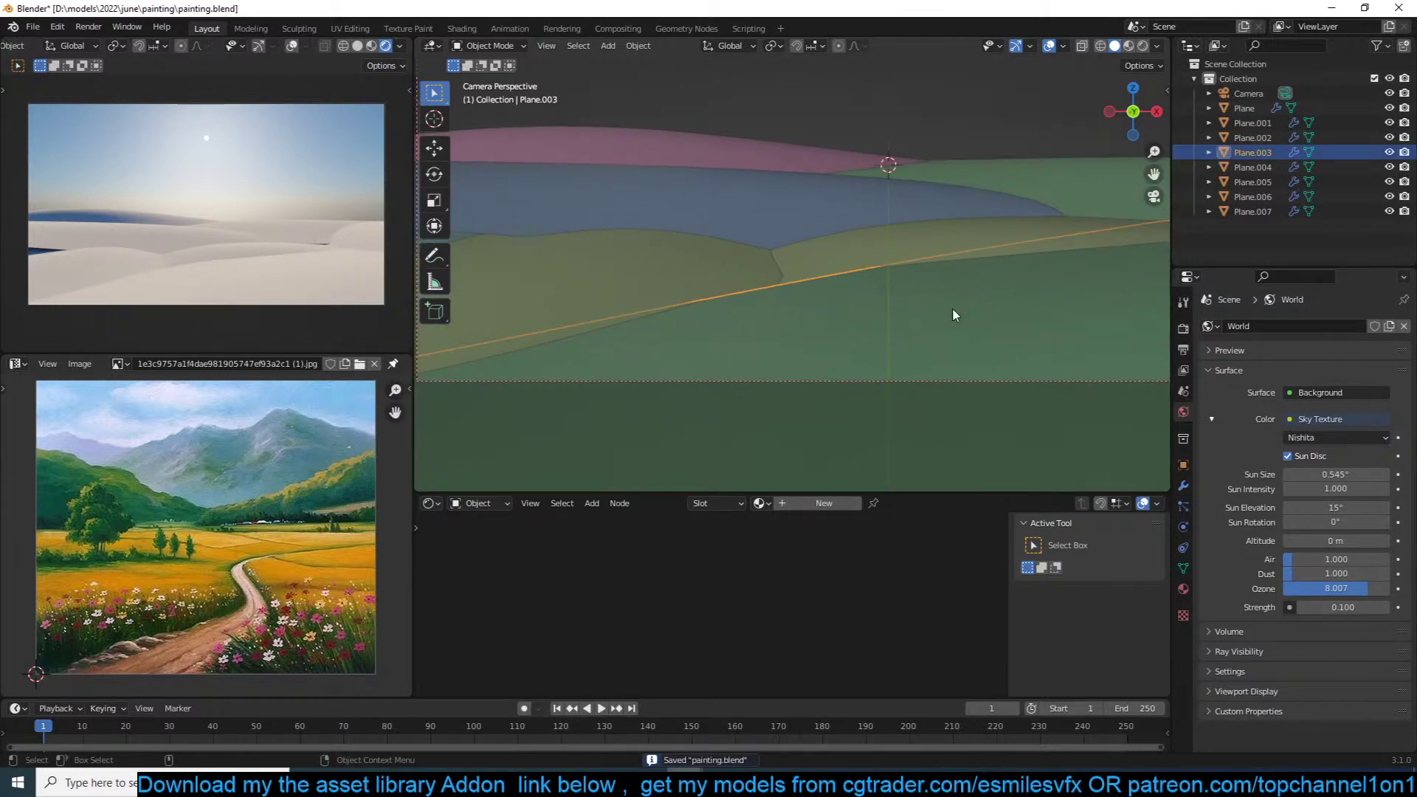
scroll(963, 304, "down", 4)
scroll(194, 564, "up", 3)
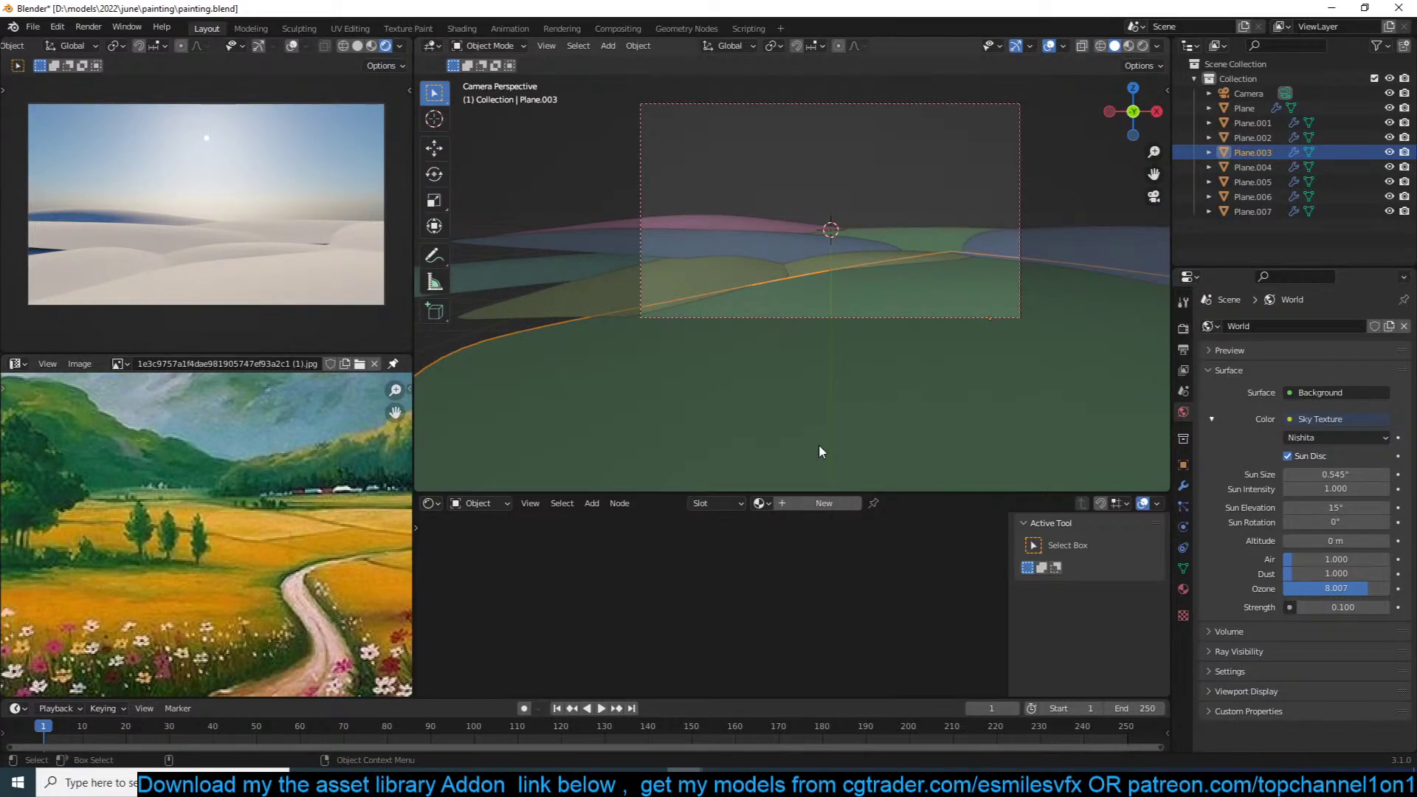
left_click(820, 503)
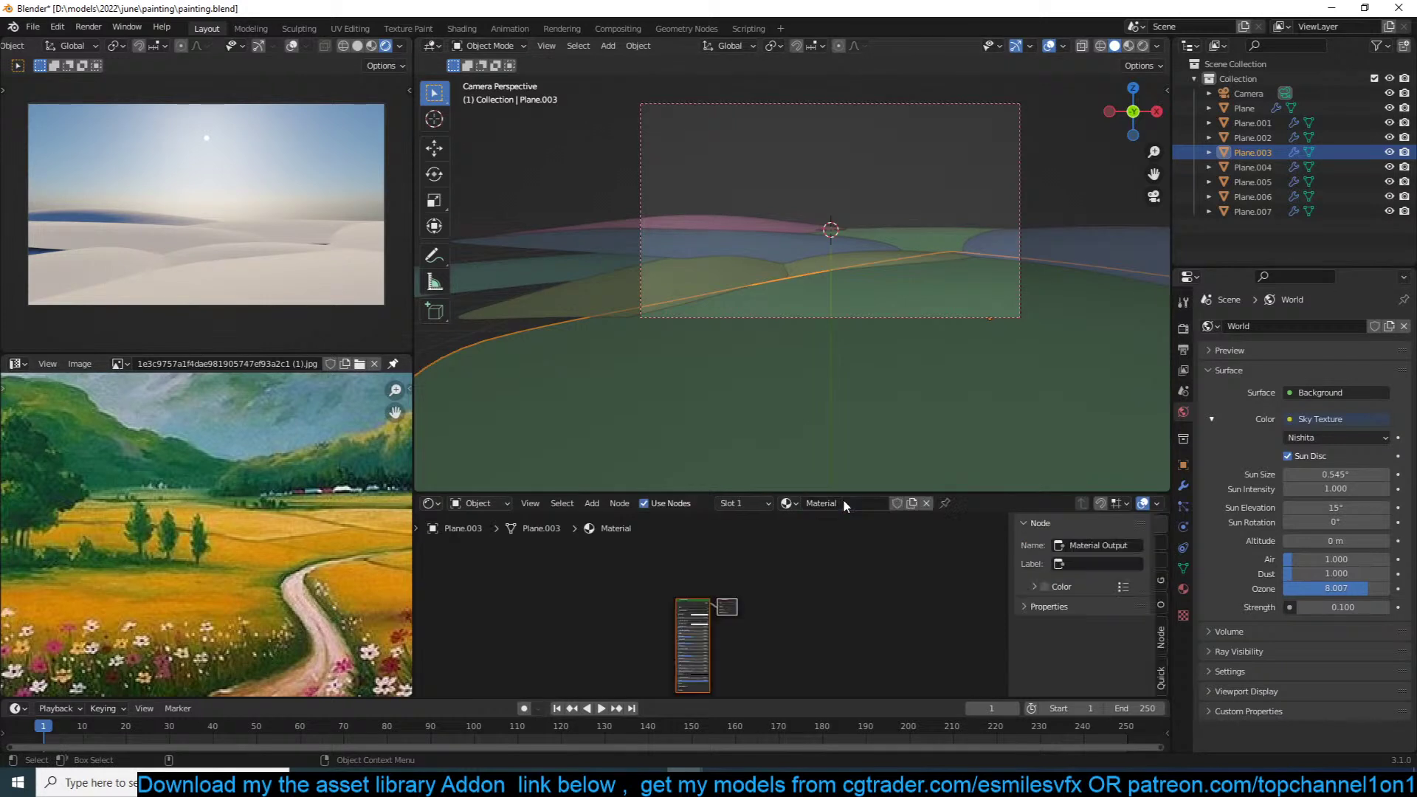
Step: Add a Noise Texture to the foreground hill's material and preview its output on the surface
key("shift+a")
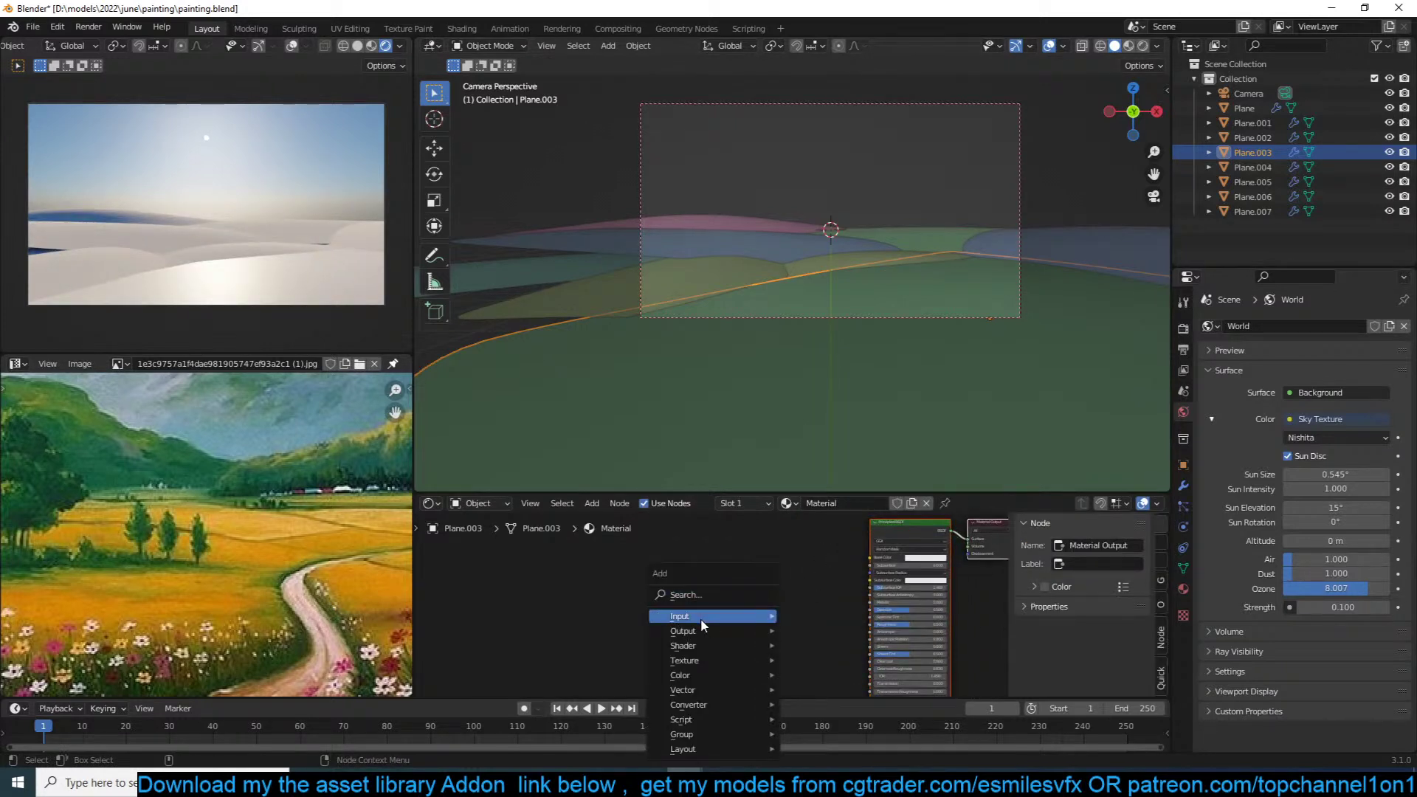
mouse_move(708, 660)
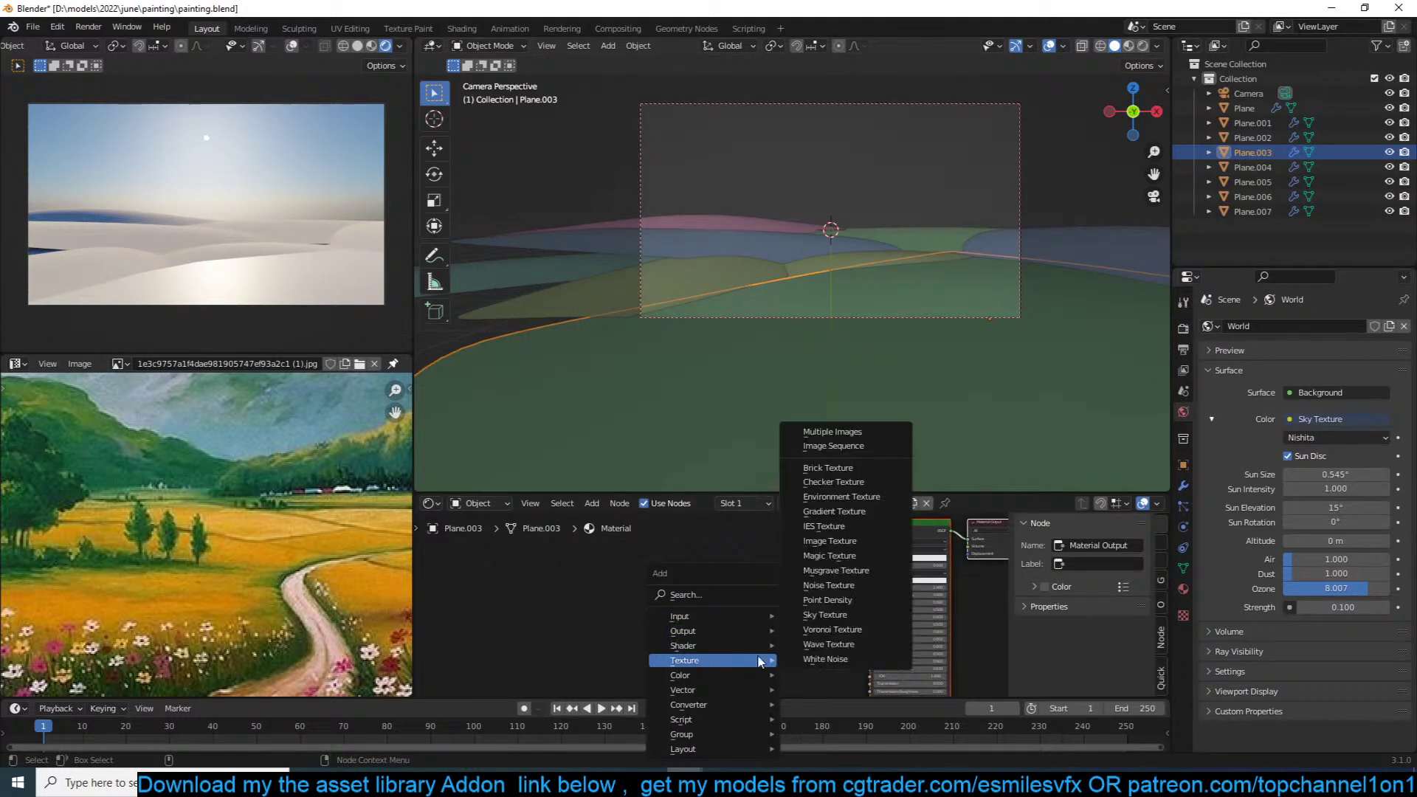
left_click(844, 587)
left_click(628, 569)
left_click(644, 567, "ctrl+shift")
Step: Add Mapping and Texture Coordinate nodes to the Noise Texture and feed the mapping with Object coordinates
middle_click_drag(645, 569, 763, 581)
scroll(759, 560, "up", 3)
key("ctrl+t")
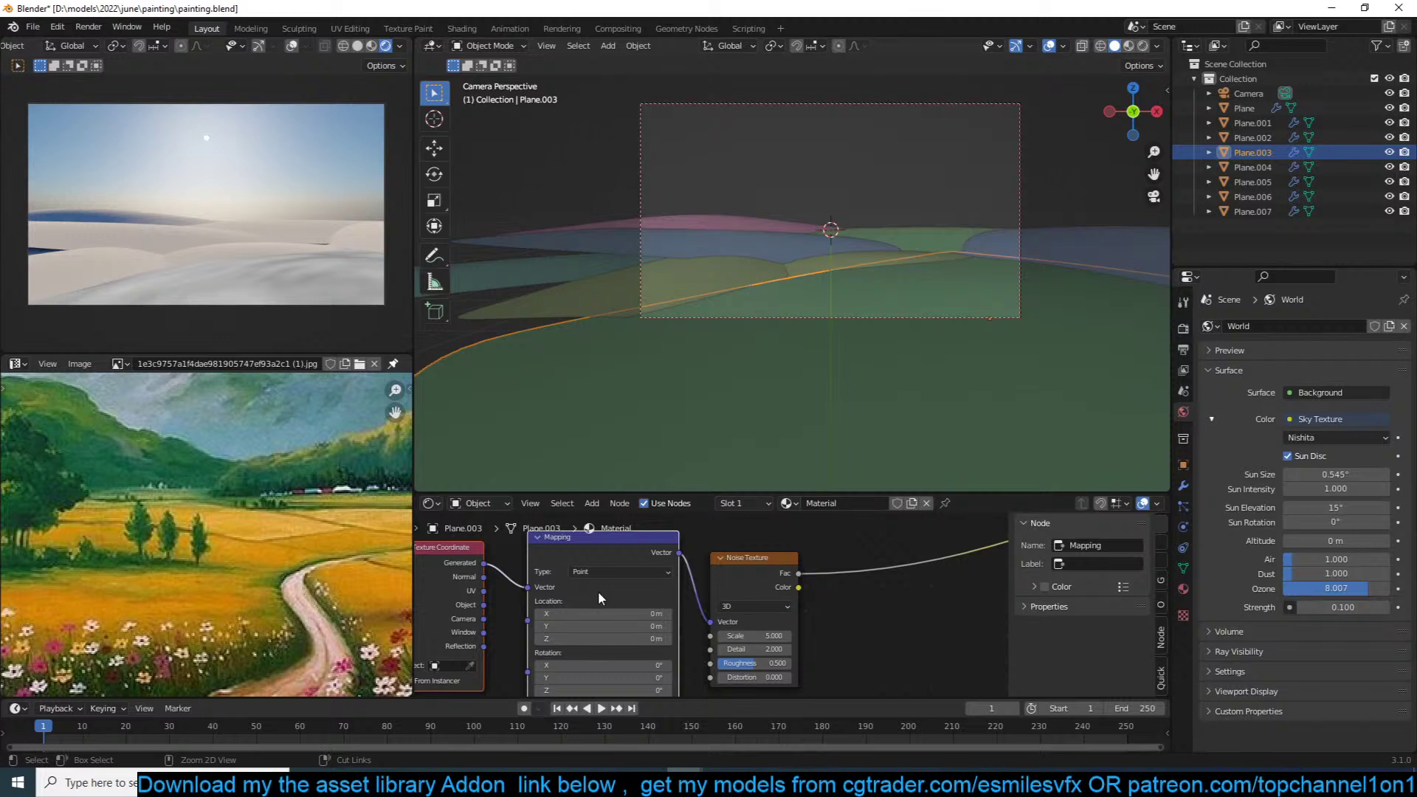
middle_click_drag(600, 590, 849, 599)
scroll(749, 605, "down", 2)
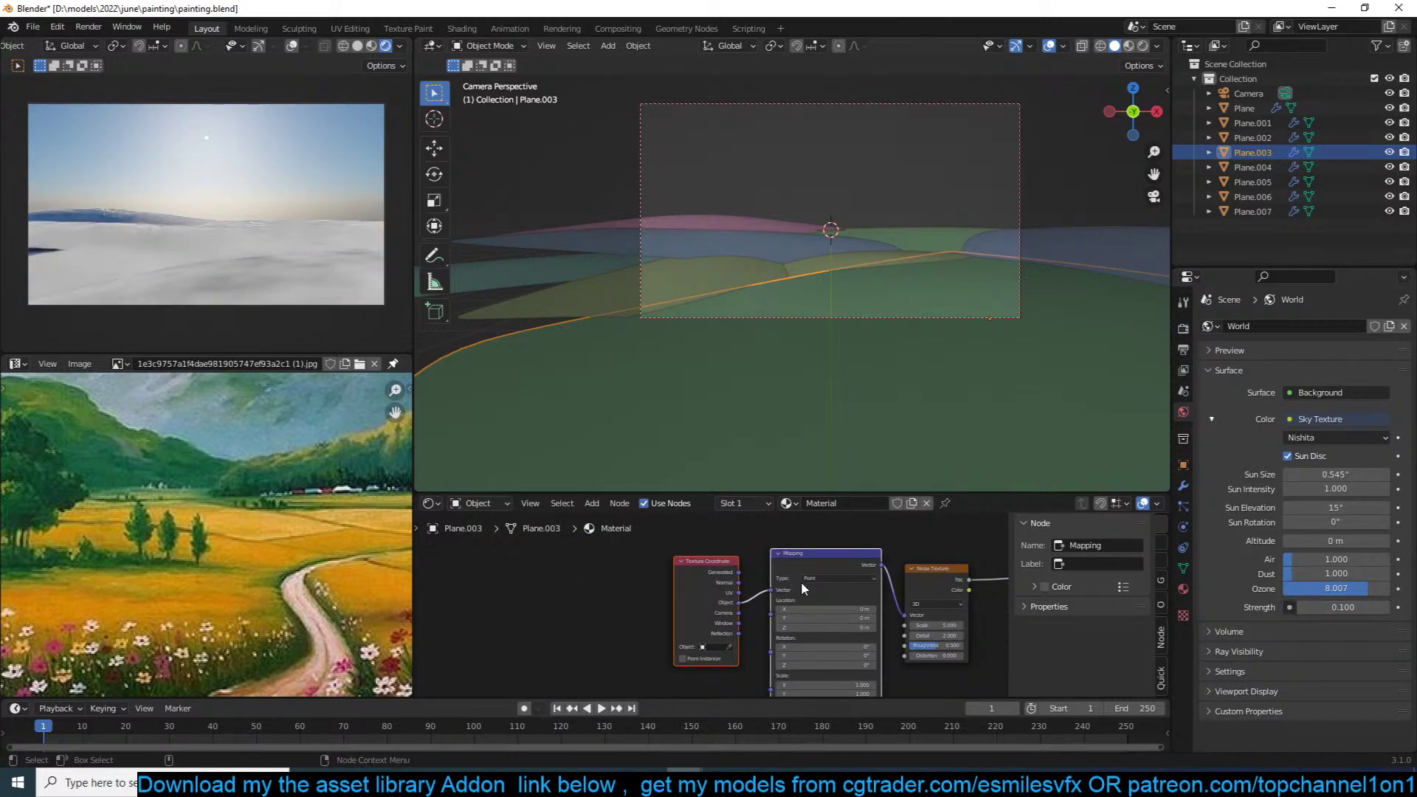
left_click_drag(770, 581, 654, 586)
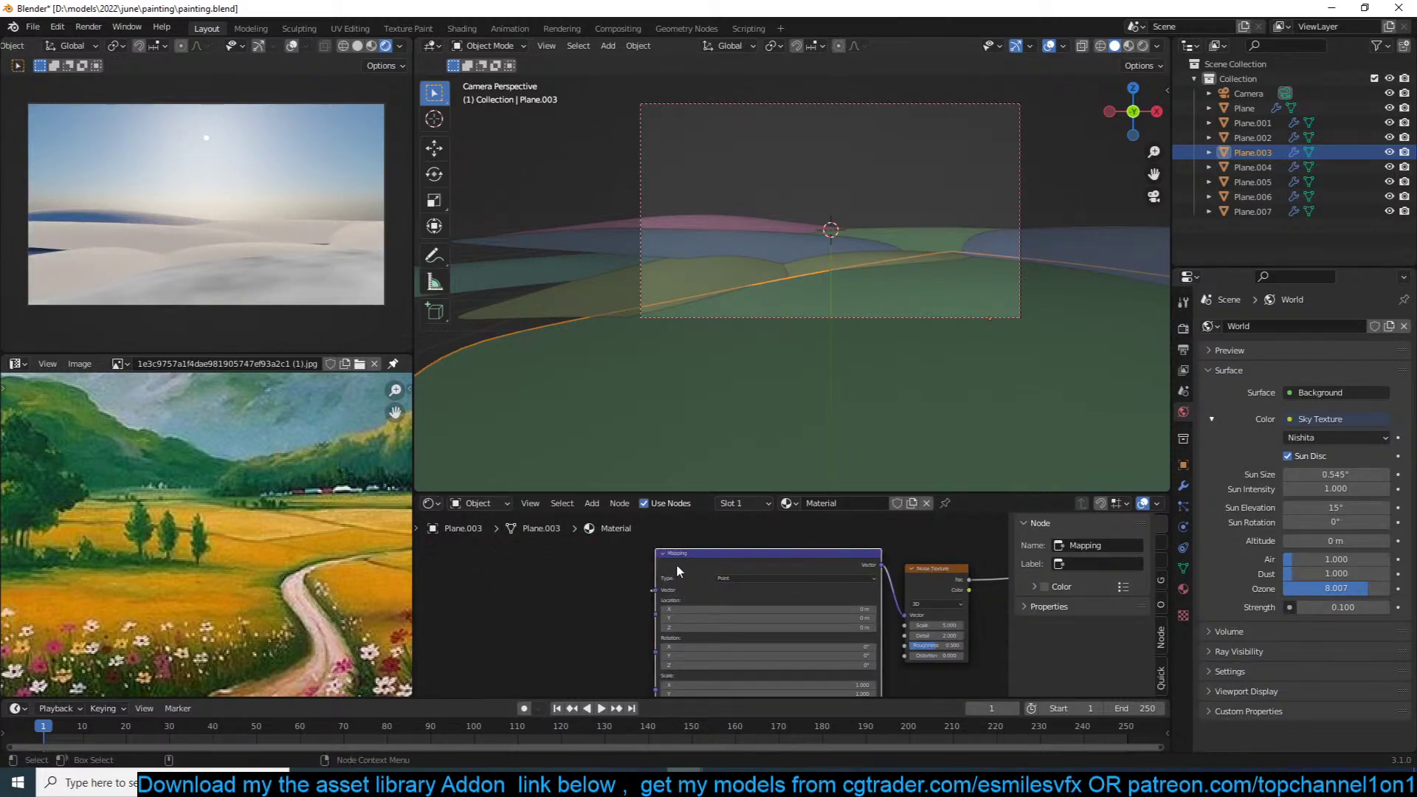
left_click(664, 533)
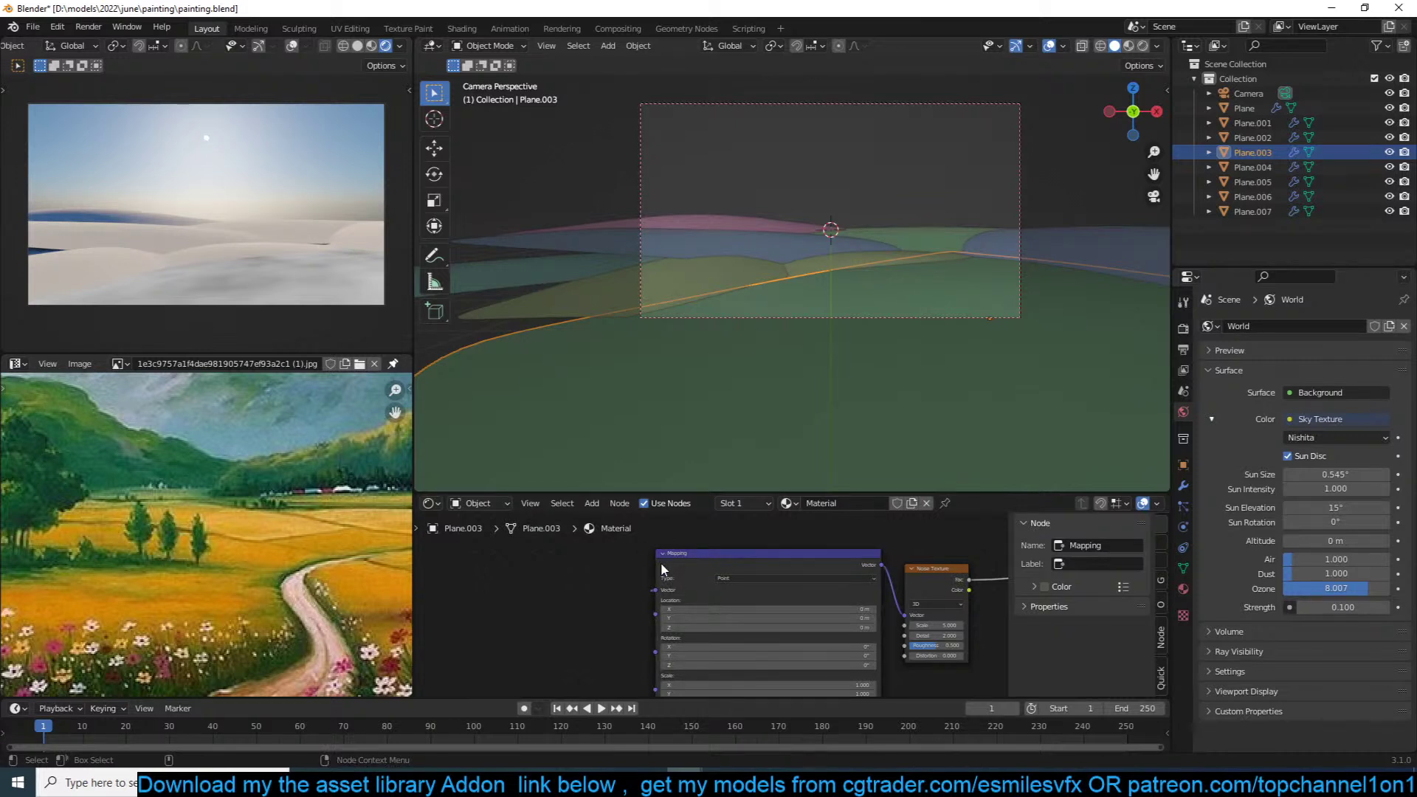
left_click_drag(656, 565, 775, 567)
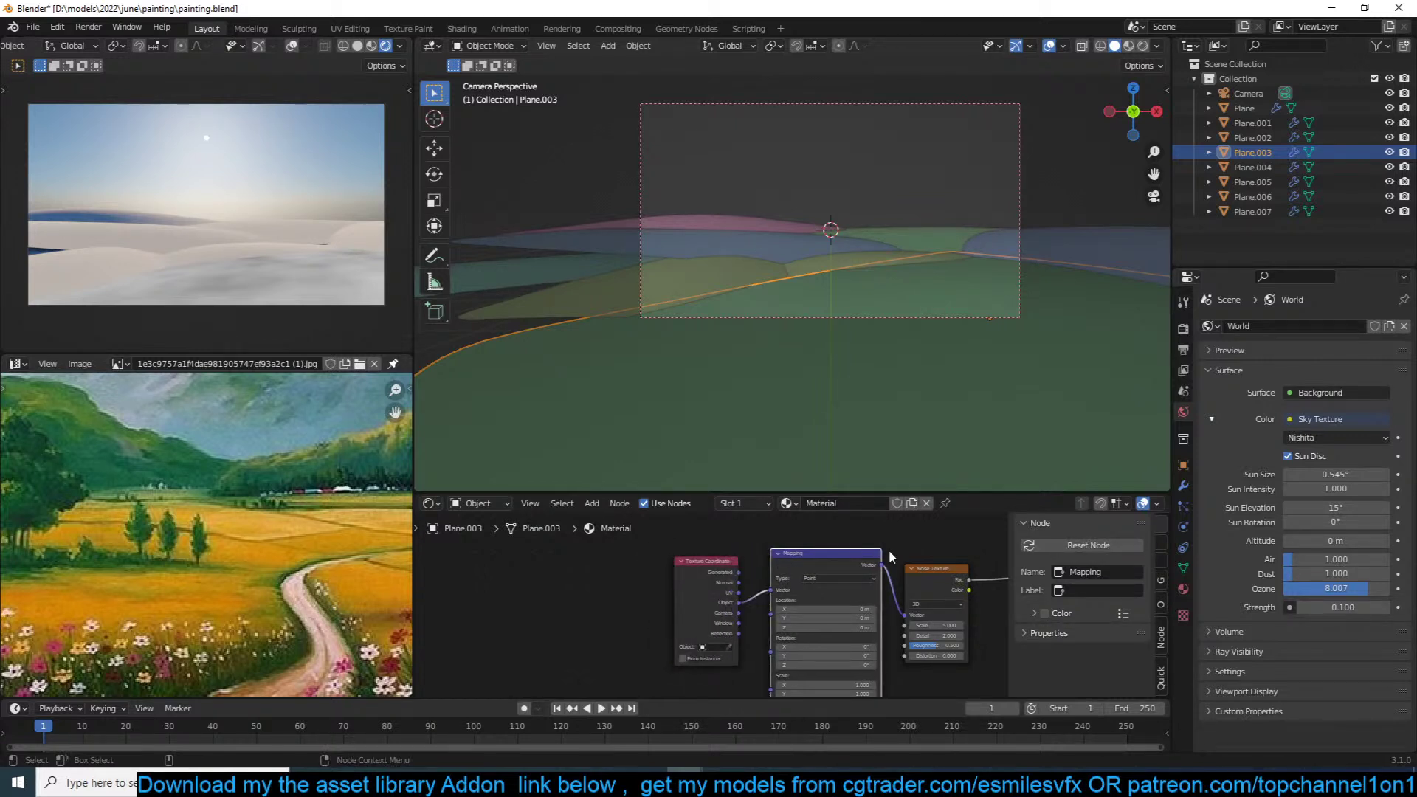
Step: Save the file and deselect the Texture Coordinate, Mapping and Noise Texture nodes
middle_click_drag(944, 601, 785, 601)
key("ctrl+s")
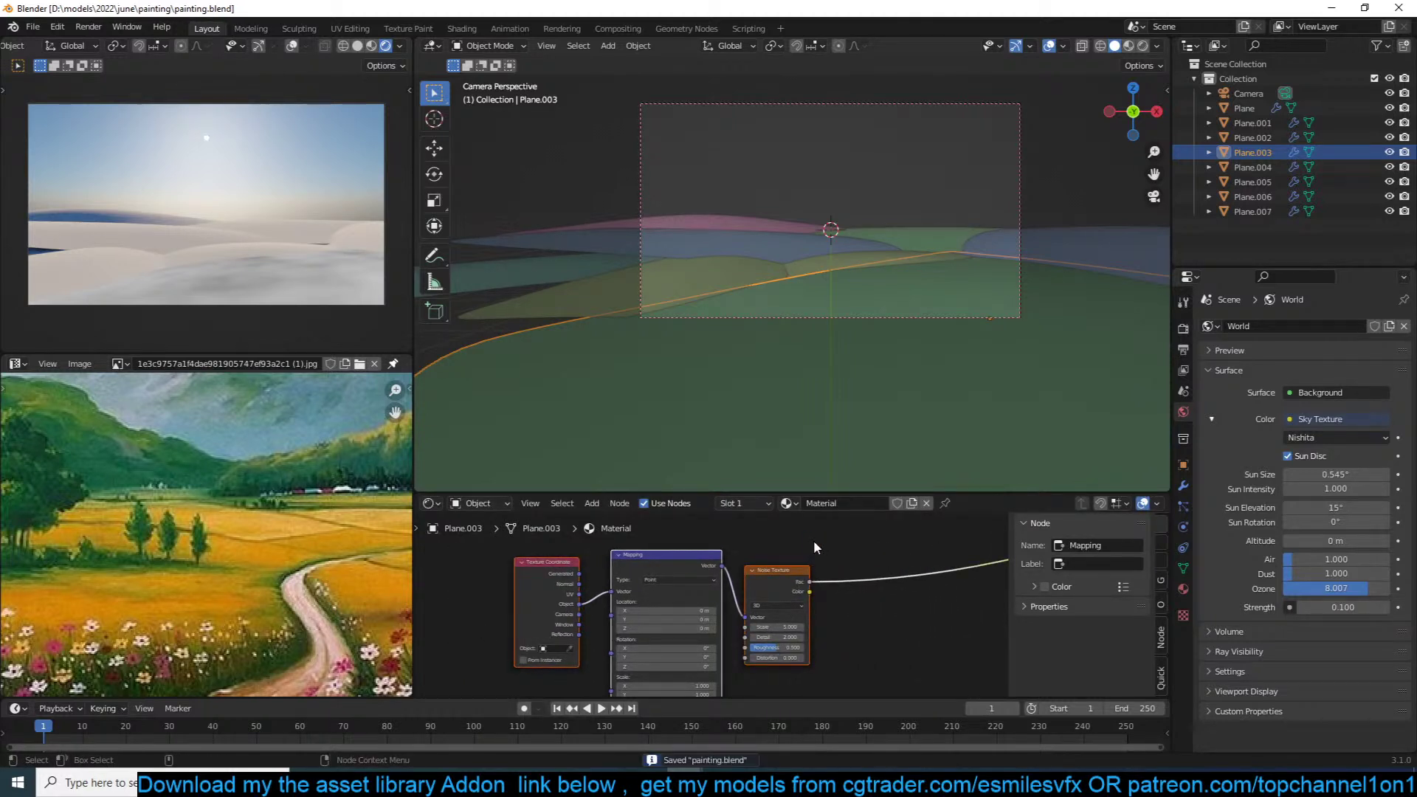
left_click(814, 542)
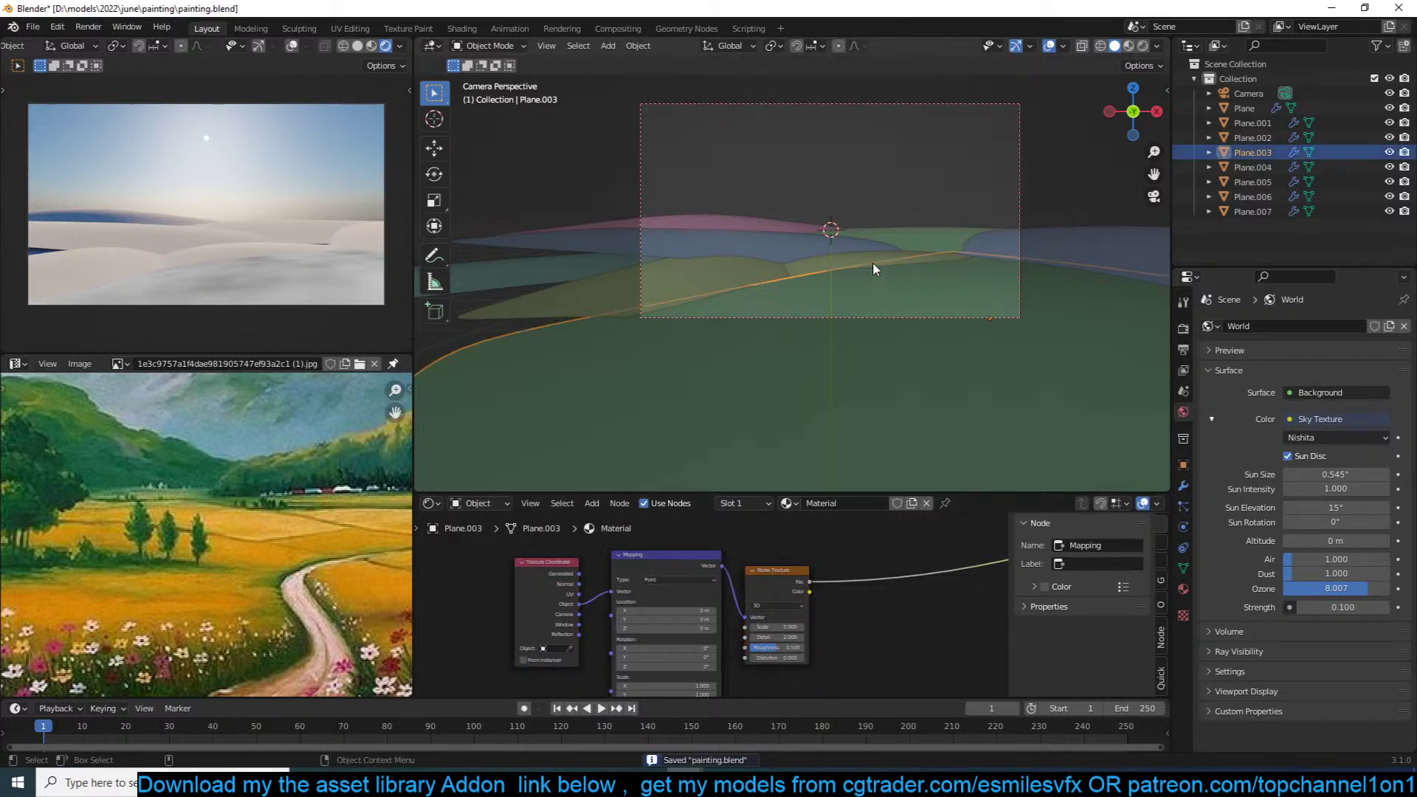
Step: Link the green foreground hill's material to the other hills in the camera view, then deselect everything
left_click_drag(741, 190, 906, 284)
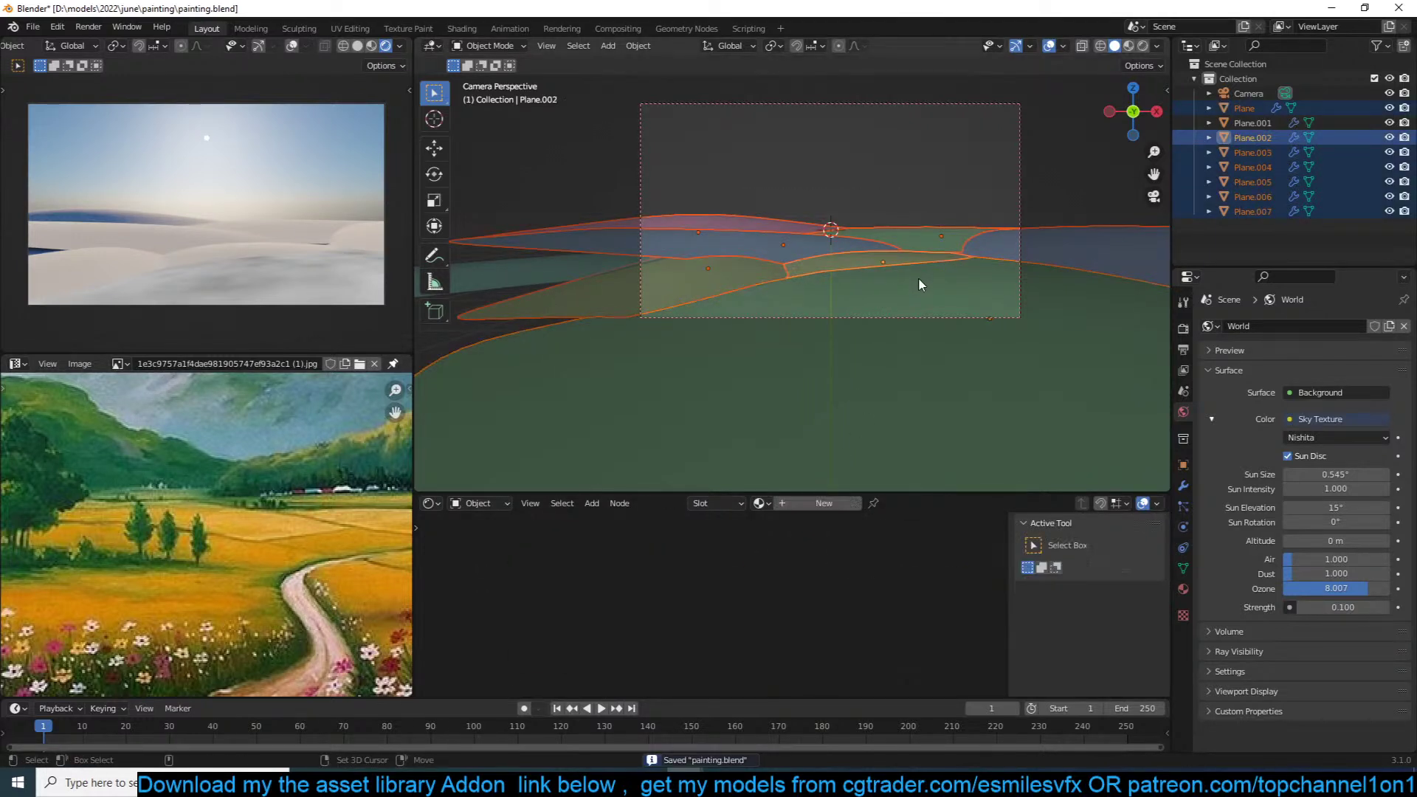
left_click(918, 277, "shift")
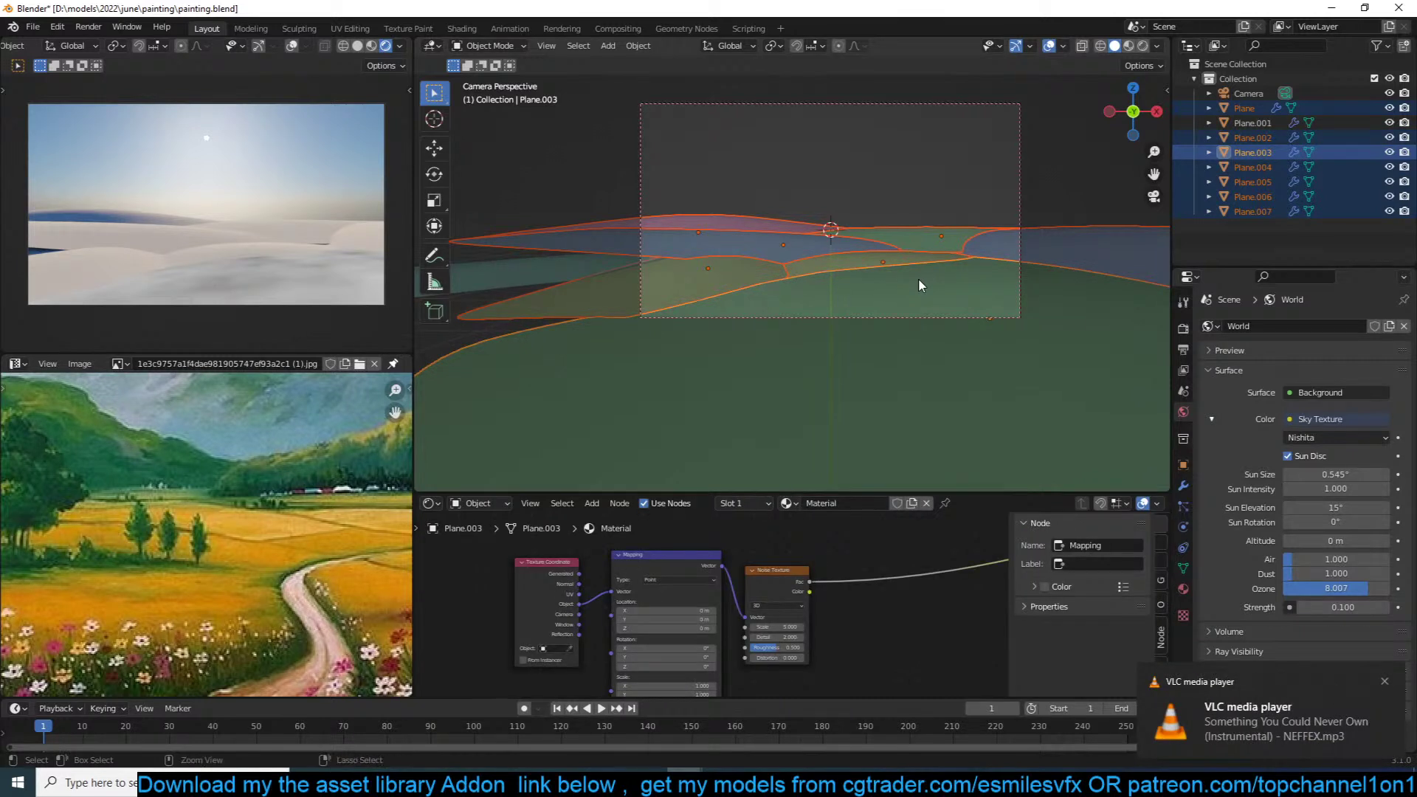
key("ctrl+l")
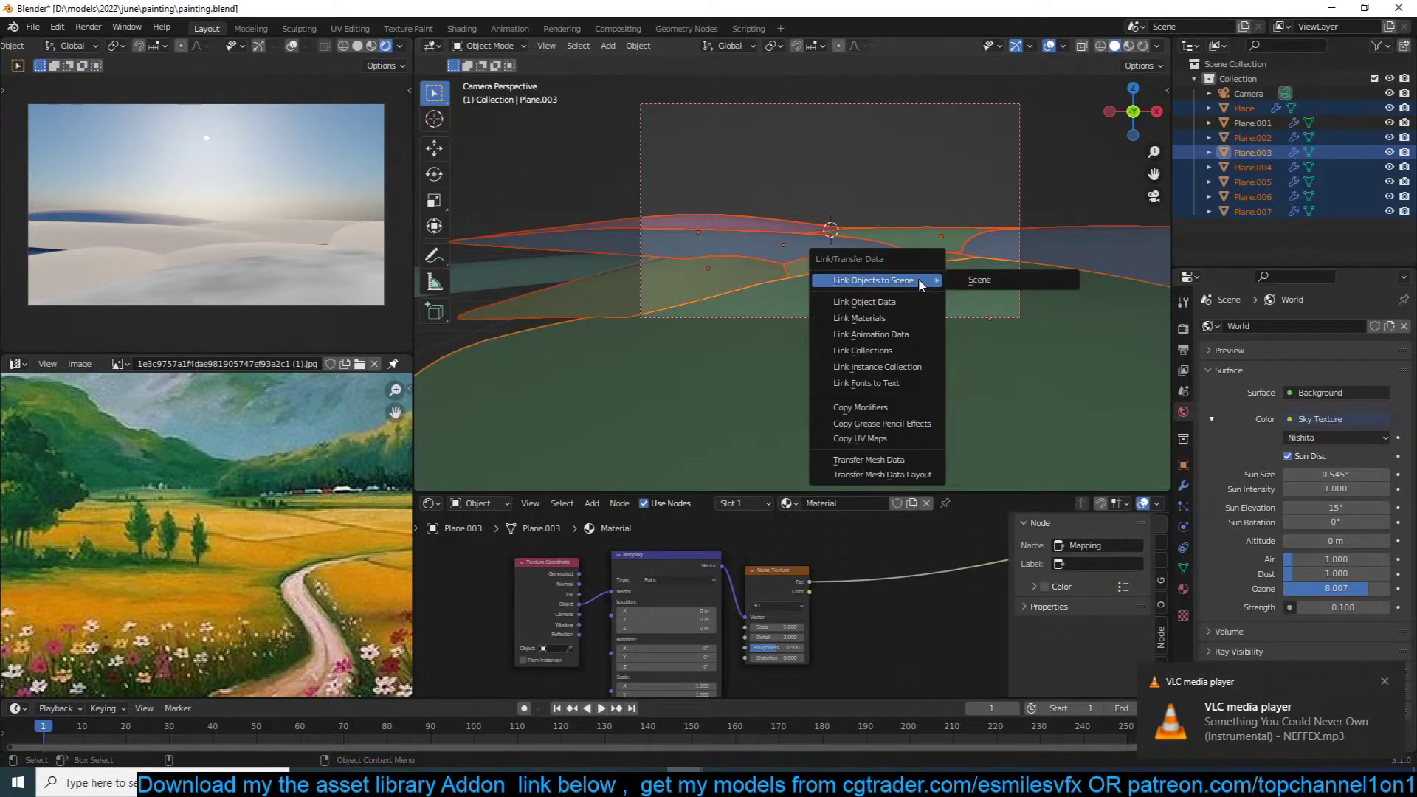
left_click(905, 325)
key("alt+a")
Step: Insert a ColorRamp node on the link coming from the Noise Texture's Fac output
scroll(719, 614, "up", 5)
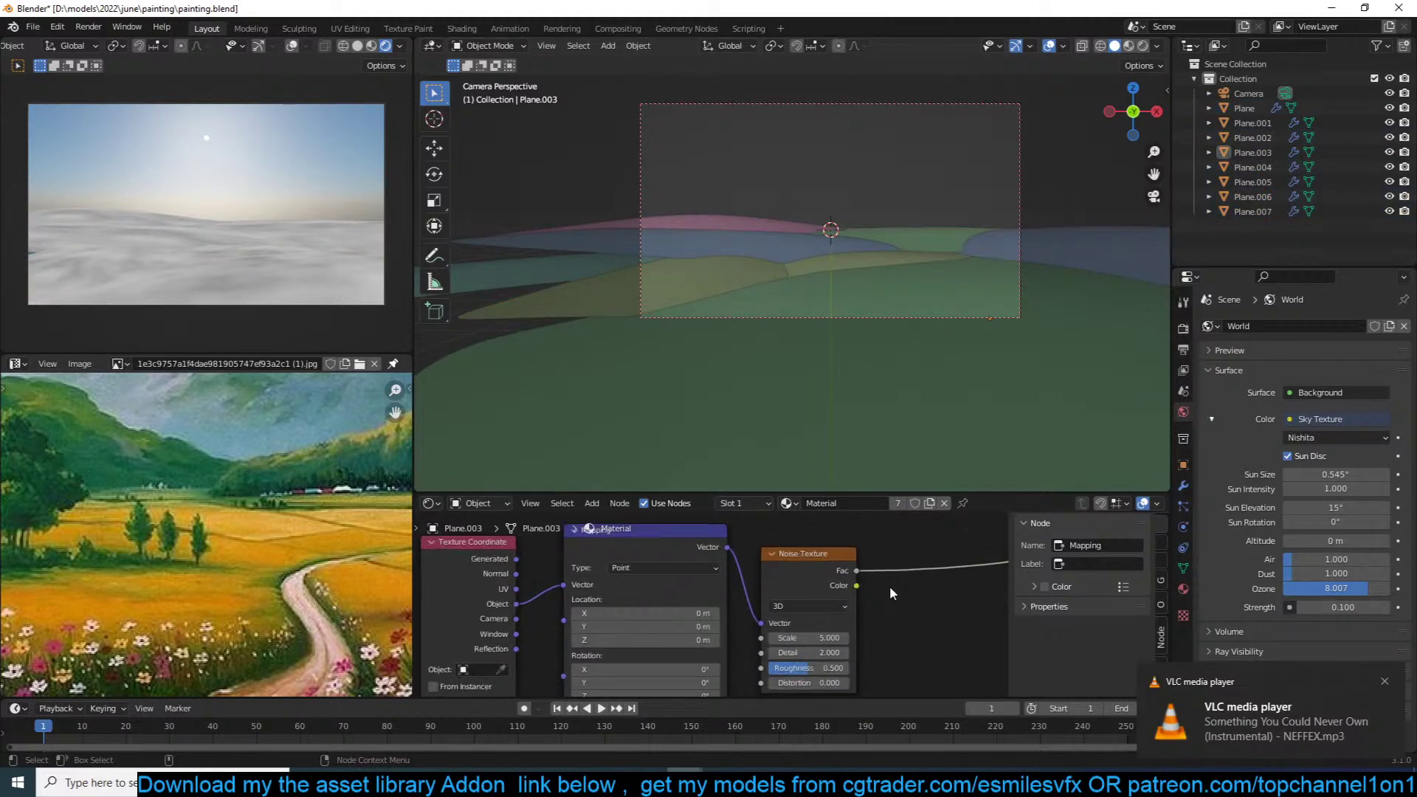
scroll(890, 588, "down", 5)
middle_click_drag(919, 575, 790, 593)
scroll(789, 591, "down", 1)
key("shift+a")
mouse_move(771, 633)
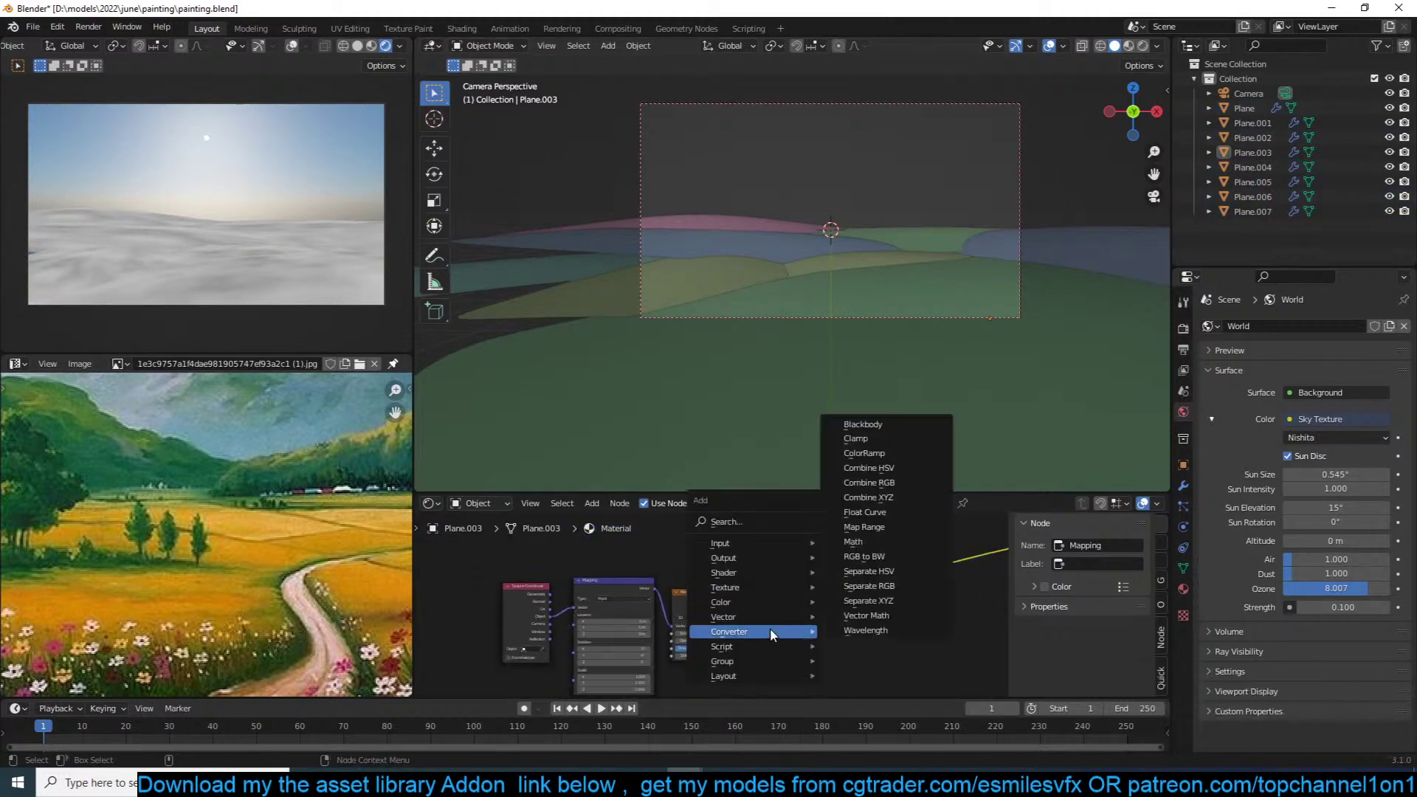
left_click(900, 458)
left_click(825, 543)
Step: Set the ColorRamp's end stop to an orange sampled from the field in the reference painting
scroll(716, 601, "up", 5)
middle_click_drag(840, 581, 680, 630)
scroll(680, 630, "up", 4)
left_click(884, 619)
left_click(876, 654)
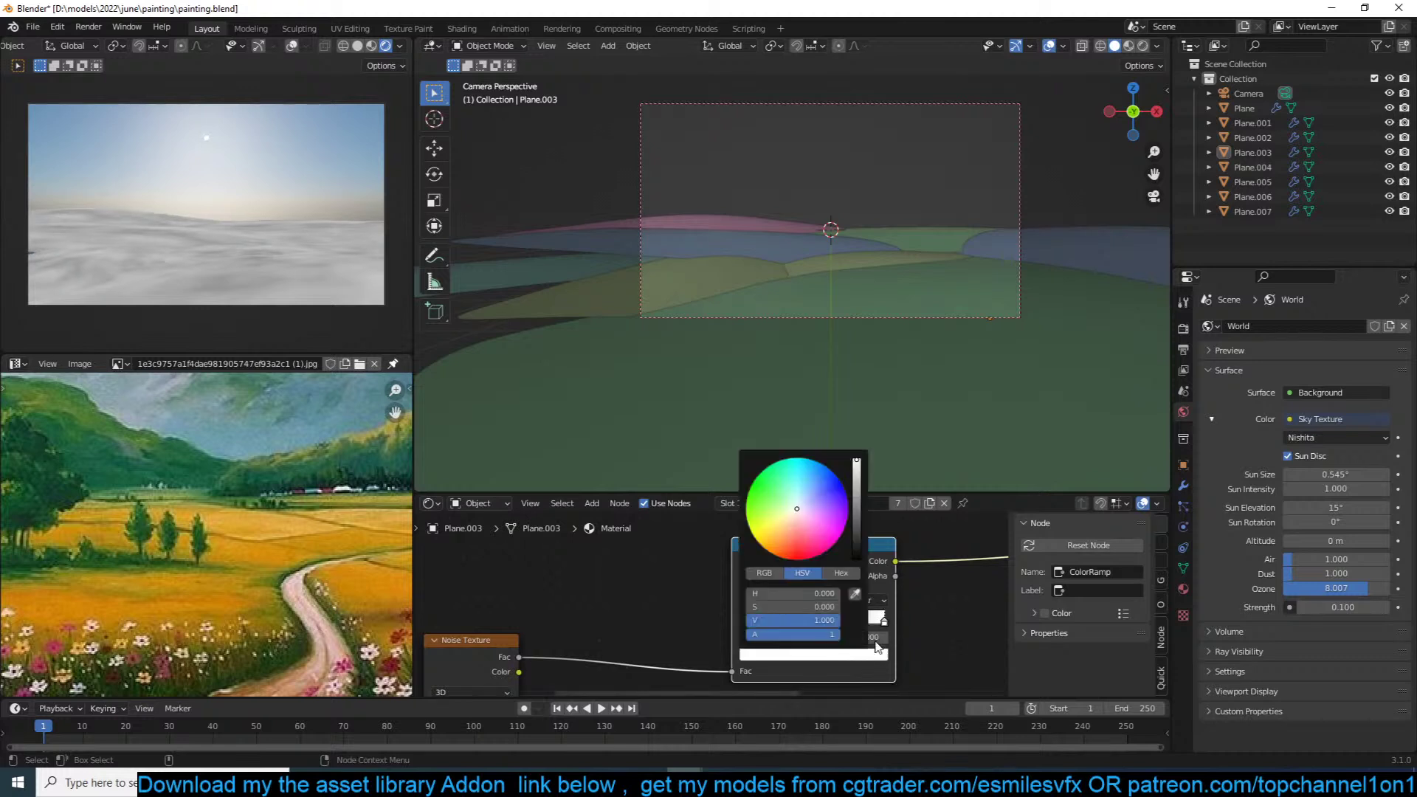
left_click(854, 594)
left_click(205, 599)
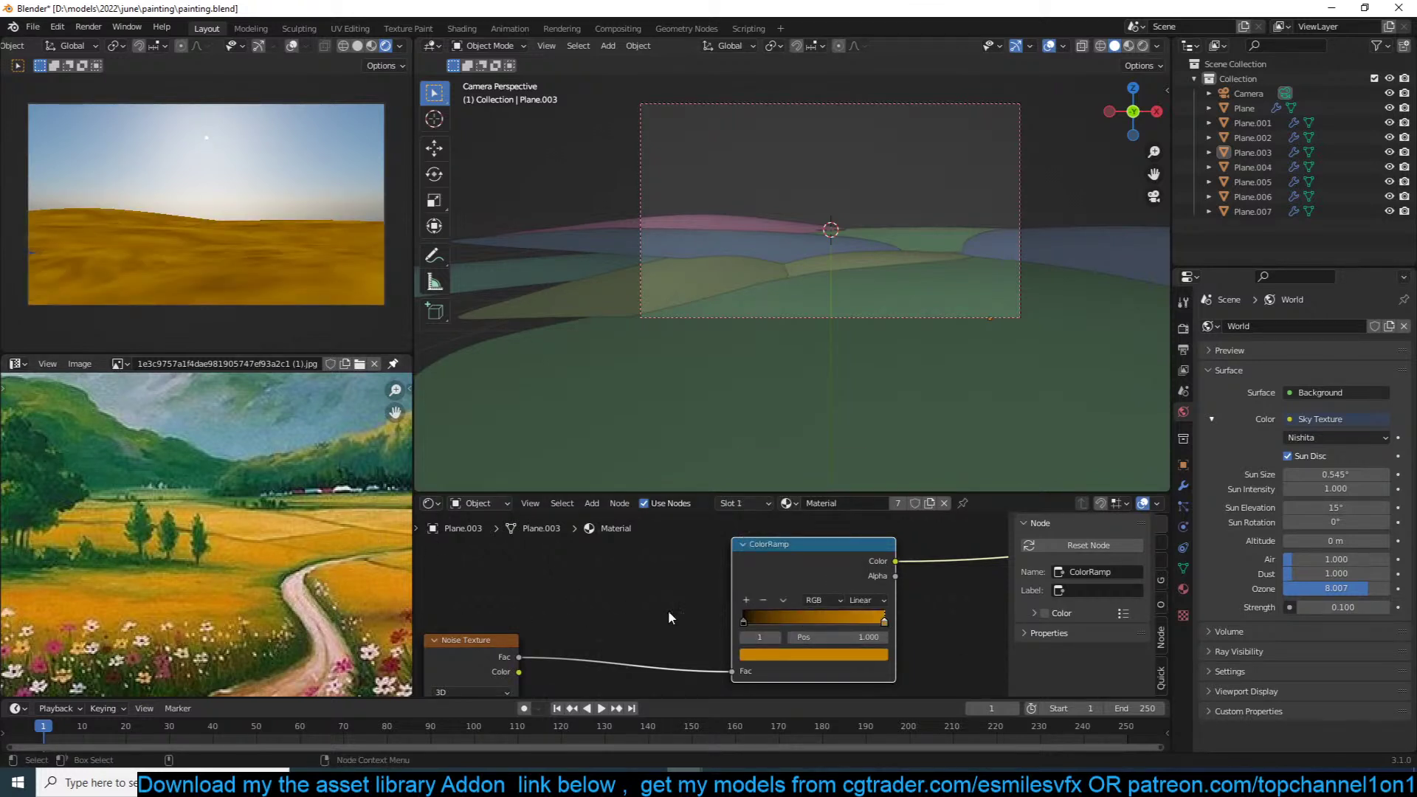
Step: Set the ColorRamp's start stop to an olive yellow sampled from the reference painting
left_click(758, 618)
left_click(825, 652)
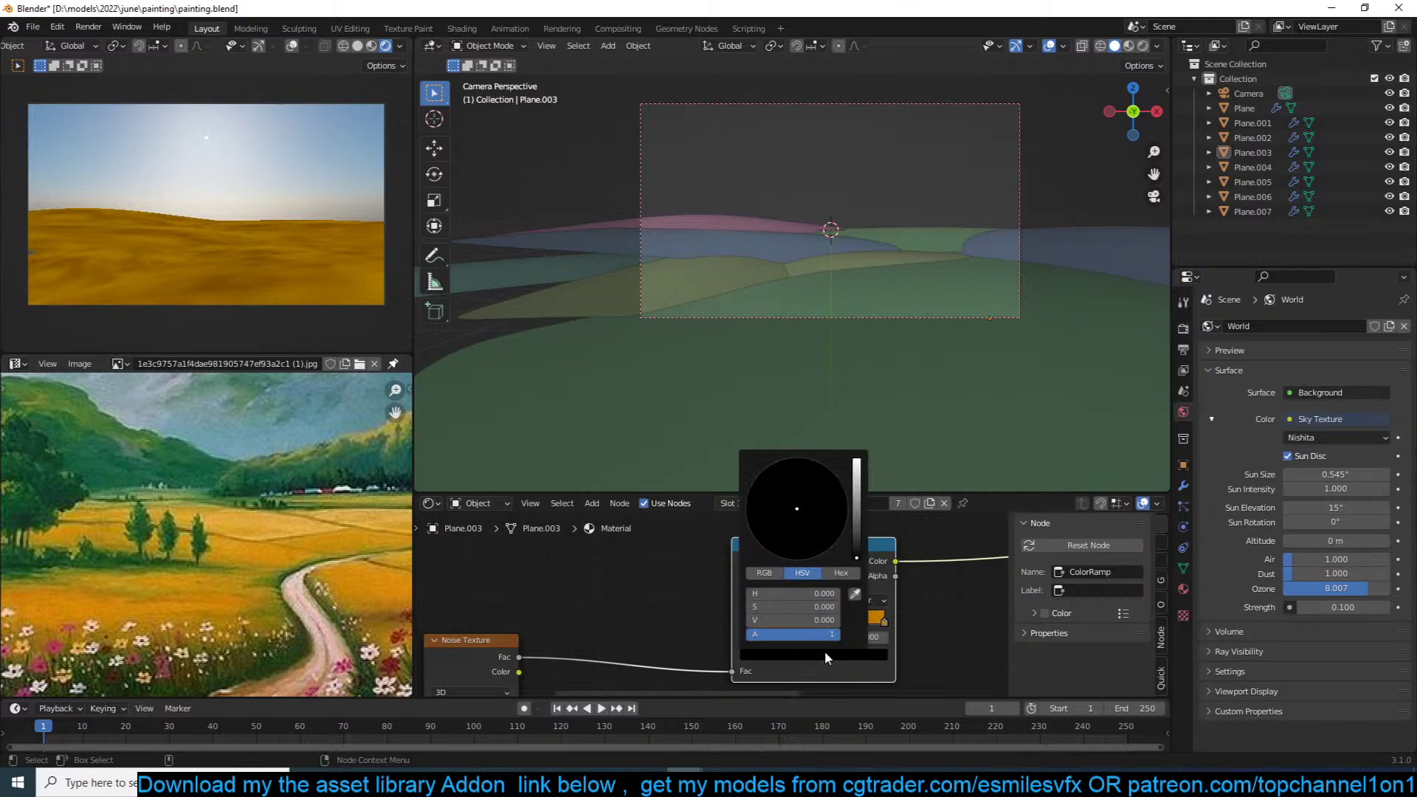
left_click(856, 591)
left_click(260, 590)
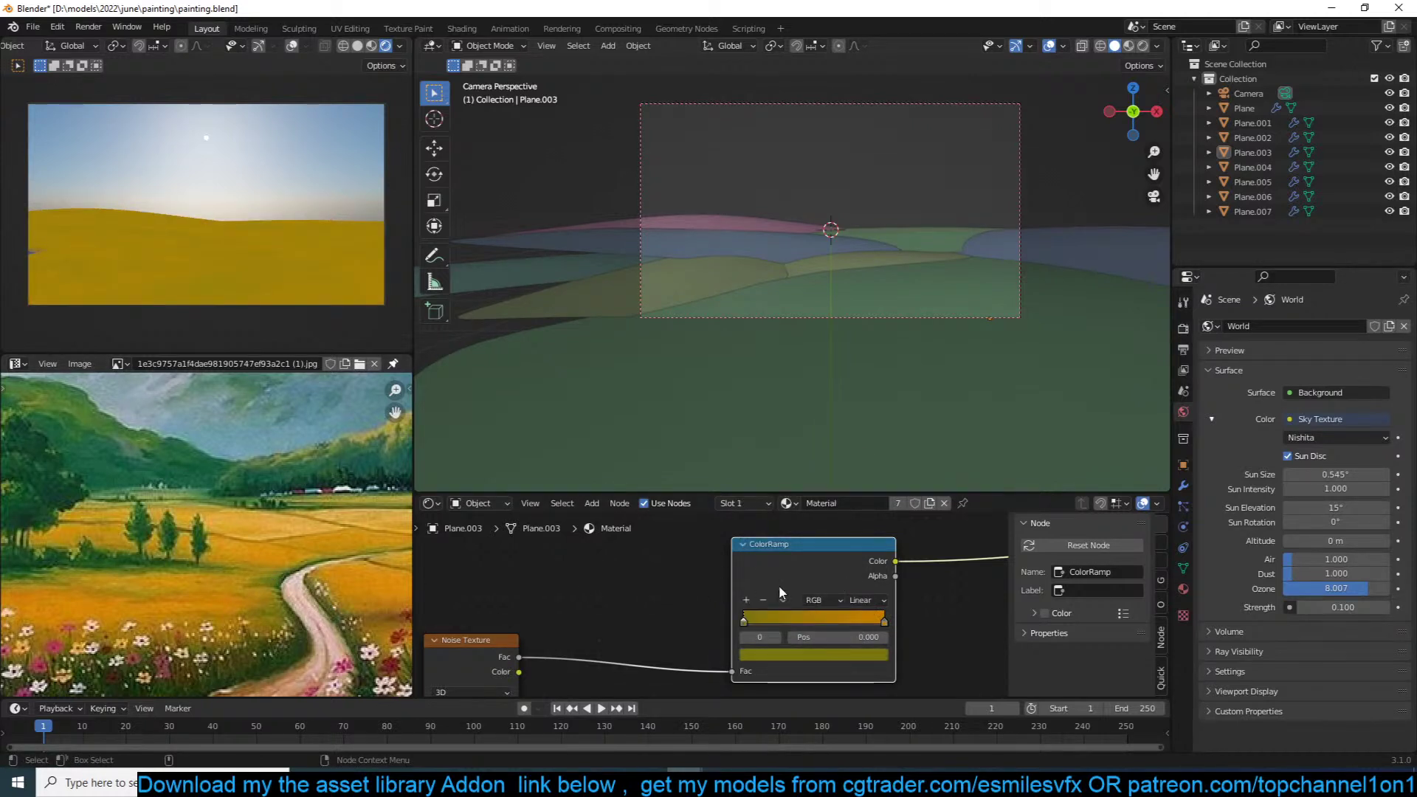
Step: Desaturate the ColorRamp's end stop to a pale beige yellow
scroll(873, 603, "down", 1)
left_click(857, 618)
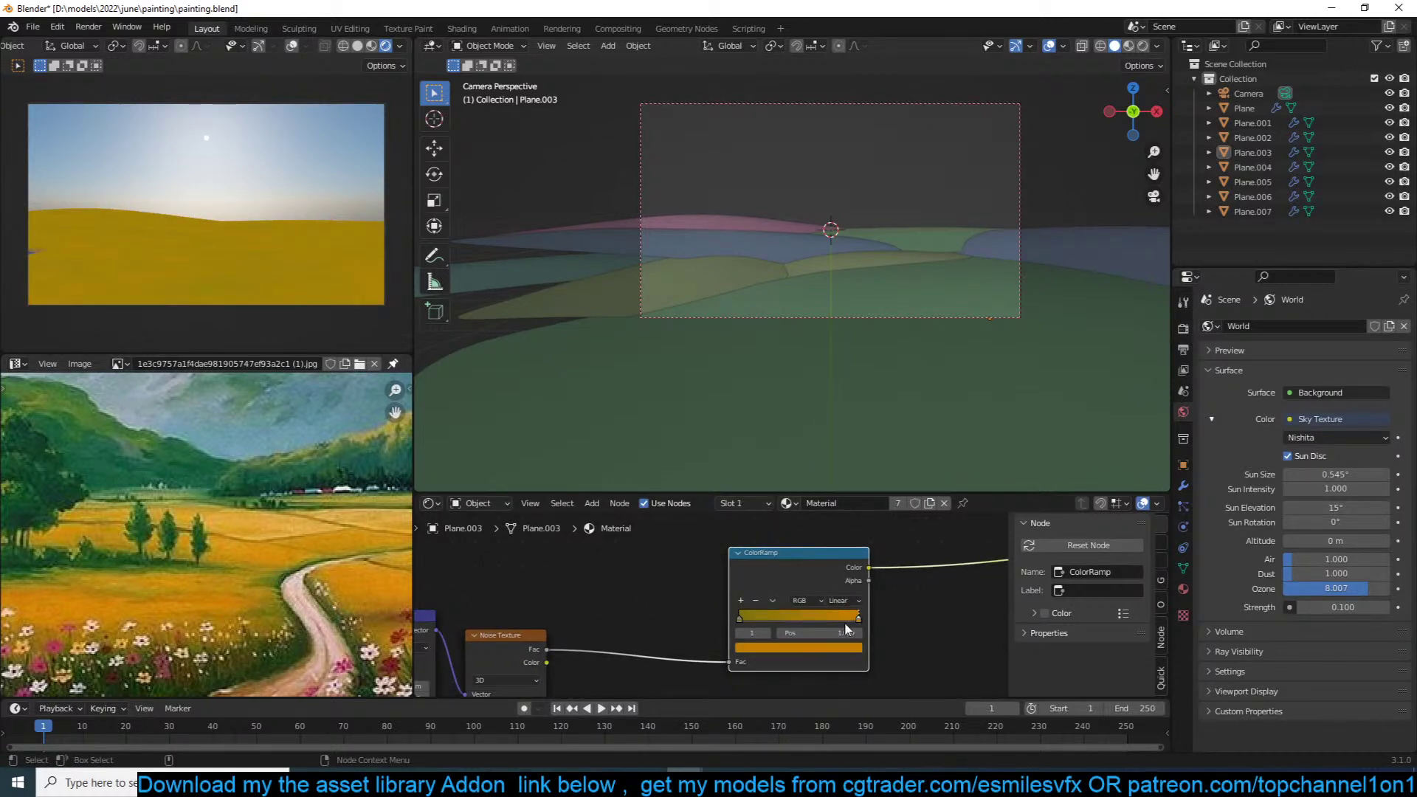
left_click(836, 649)
left_click(773, 522)
left_click_drag(771, 522, 773, 529)
key("Home")
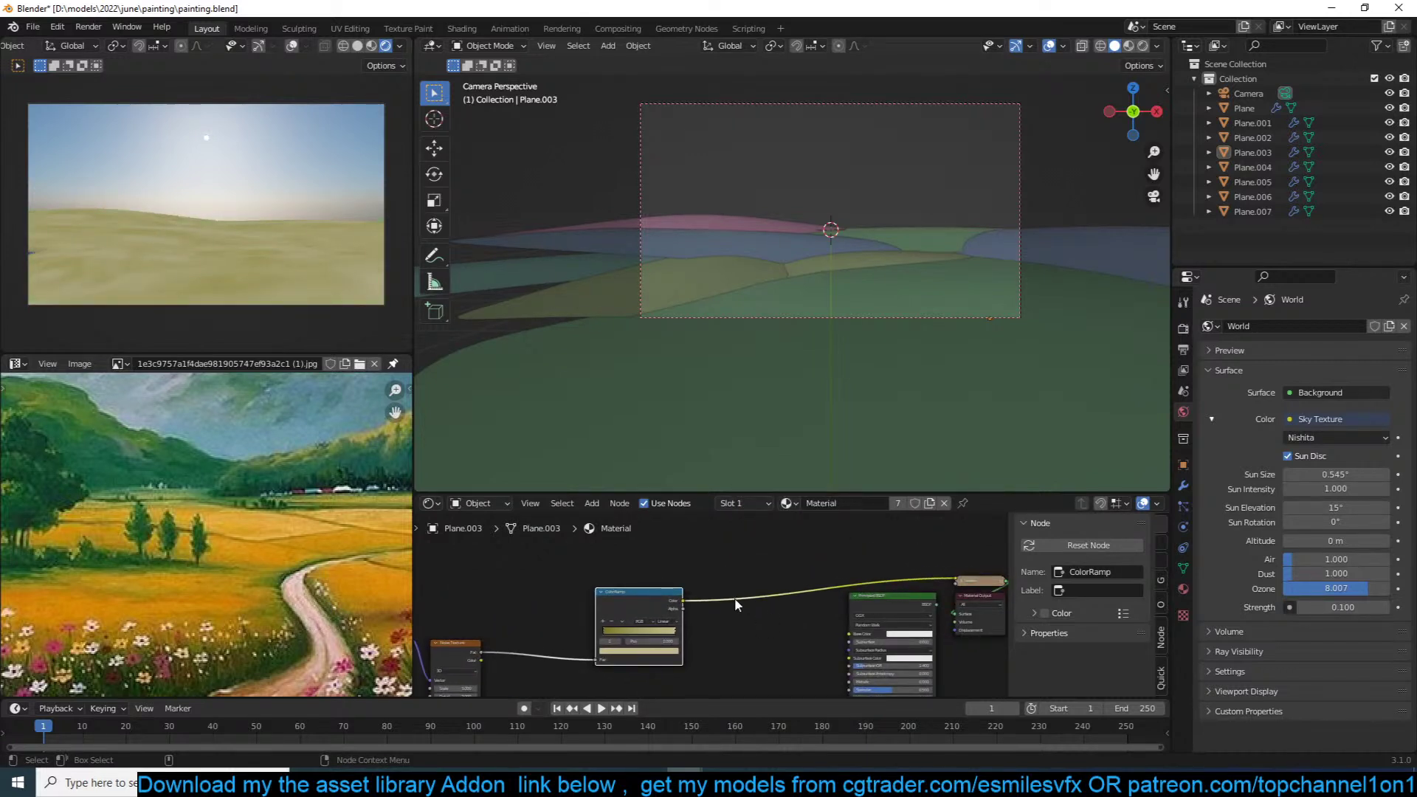
Step: Connect the ColorRamp's Color output to the Principled BSDF's Base Color and save the file
left_click_drag(682, 601, 851, 633)
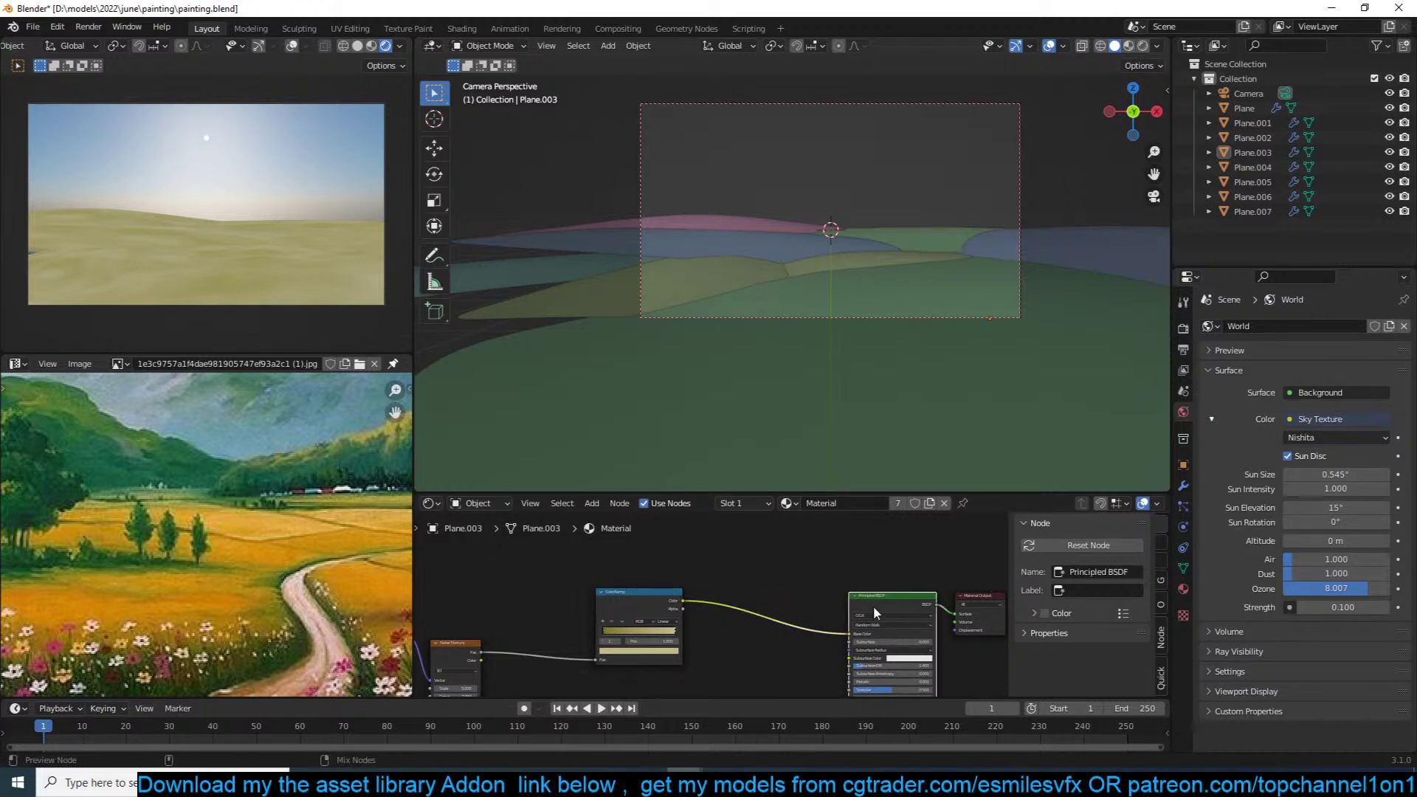
scroll(803, 628, "down", 4)
middle_click_drag(806, 625, 842, 601)
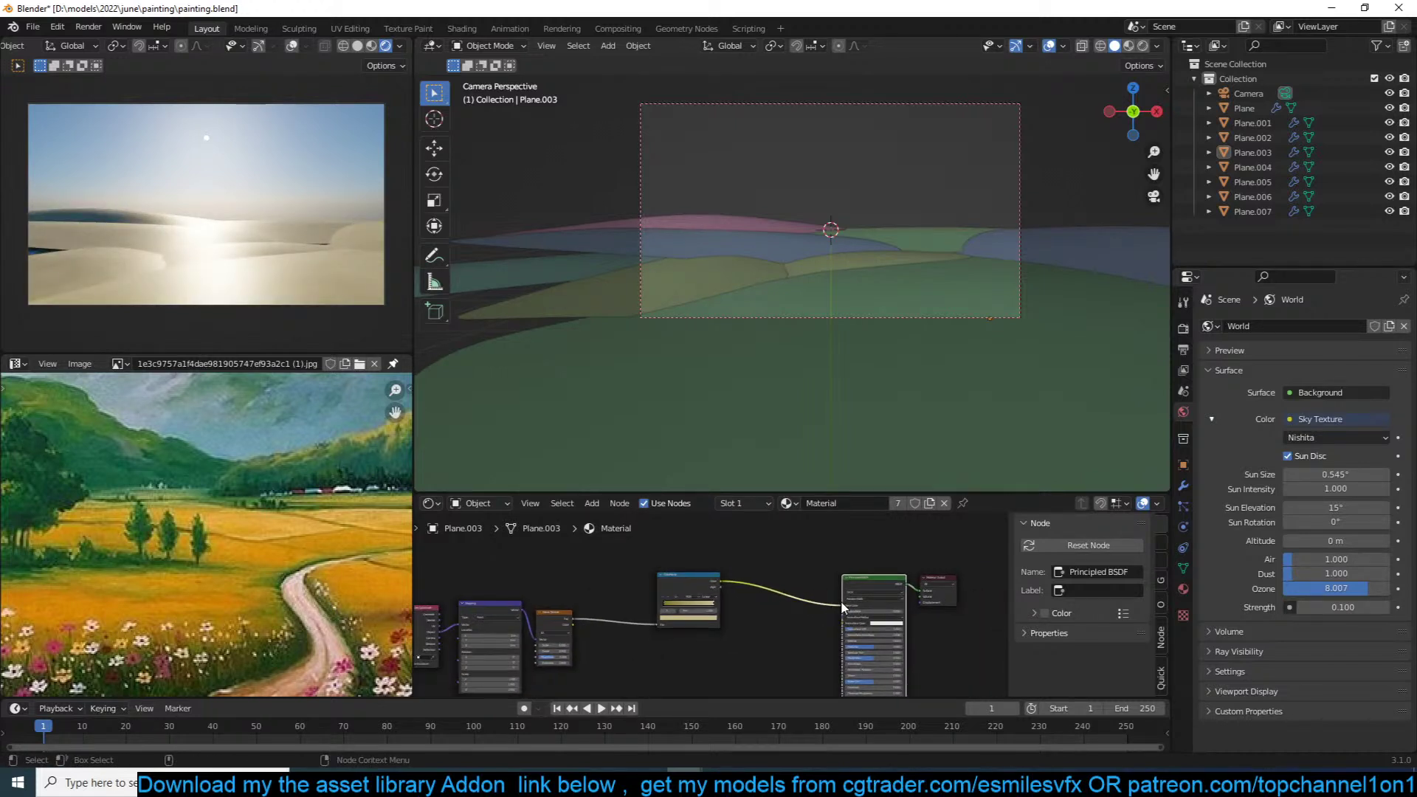
scroll(842, 602, "up", 5)
key("ctrl+s")
scroll(842, 601, "down", 1)
scroll(841, 603, "up", 1)
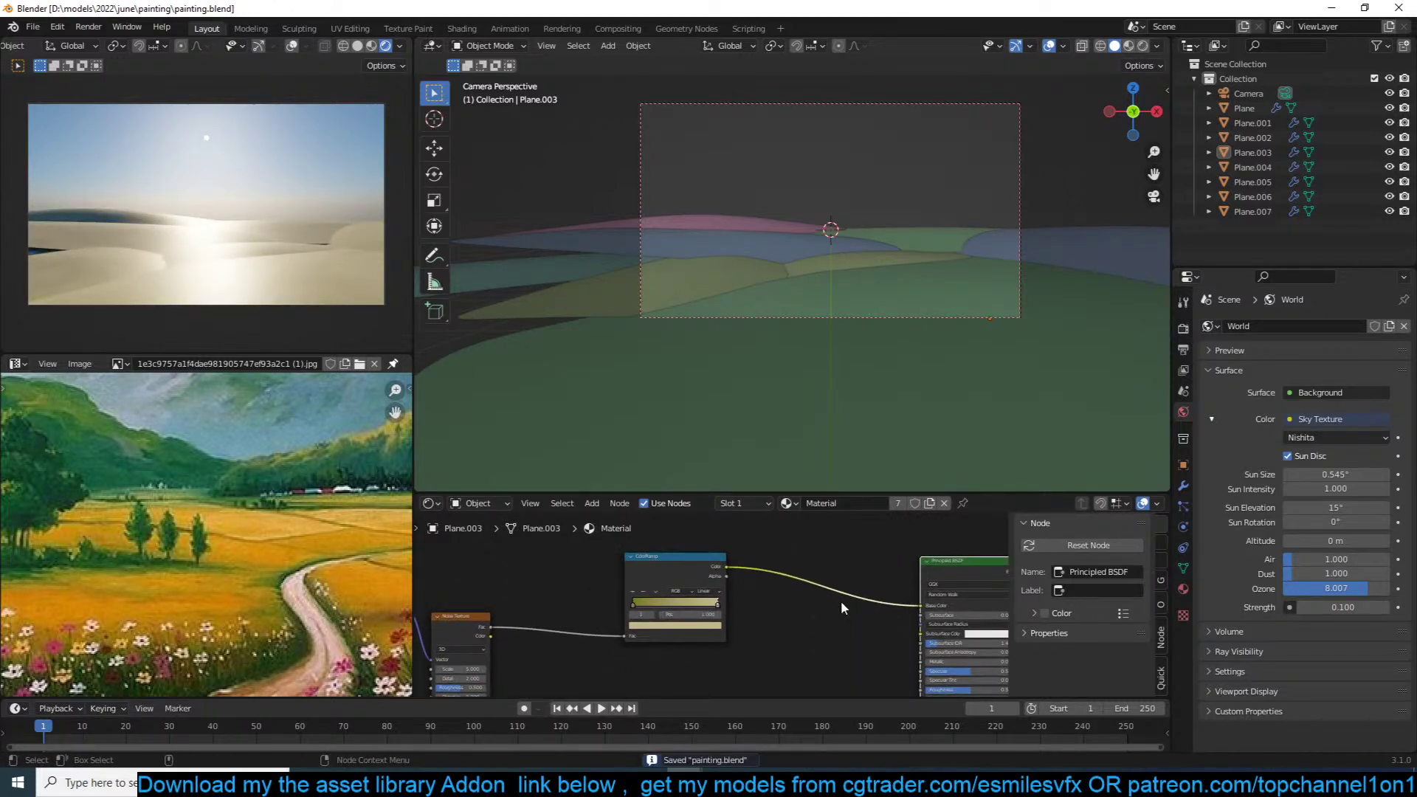
Step: Reposition the ColorRamp node and set the Noise Texture's scale to 20.5
middle_click_drag(827, 610, 862, 596)
left_click_drag(711, 563, 679, 633)
scroll(676, 622, "down", 4)
scroll(676, 622, "up", 3)
scroll(676, 622, "down", 3)
middle_click_drag(646, 616, 831, 569)
scroll(692, 615, "up", 3)
scroll(692, 616, "up", 4)
scroll(831, 569, "up", 1)
left_click_drag(659, 621, 705, 622)
Step: Change the ColorRamp's end stop to a bright green
scroll(708, 623, "up", 4)
middle_click_drag(860, 627, 738, 603)
left_click(813, 646)
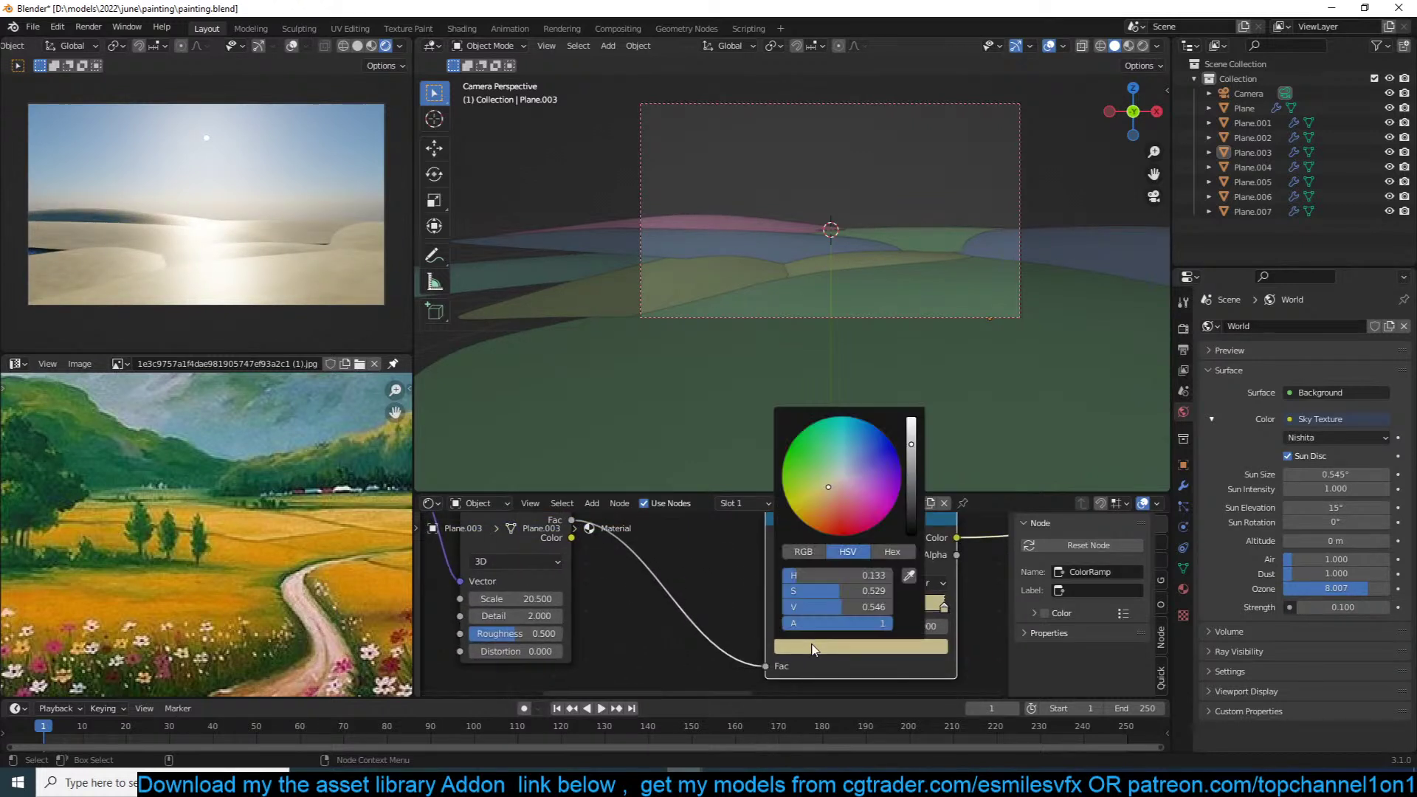
left_click_drag(821, 473, 803, 458)
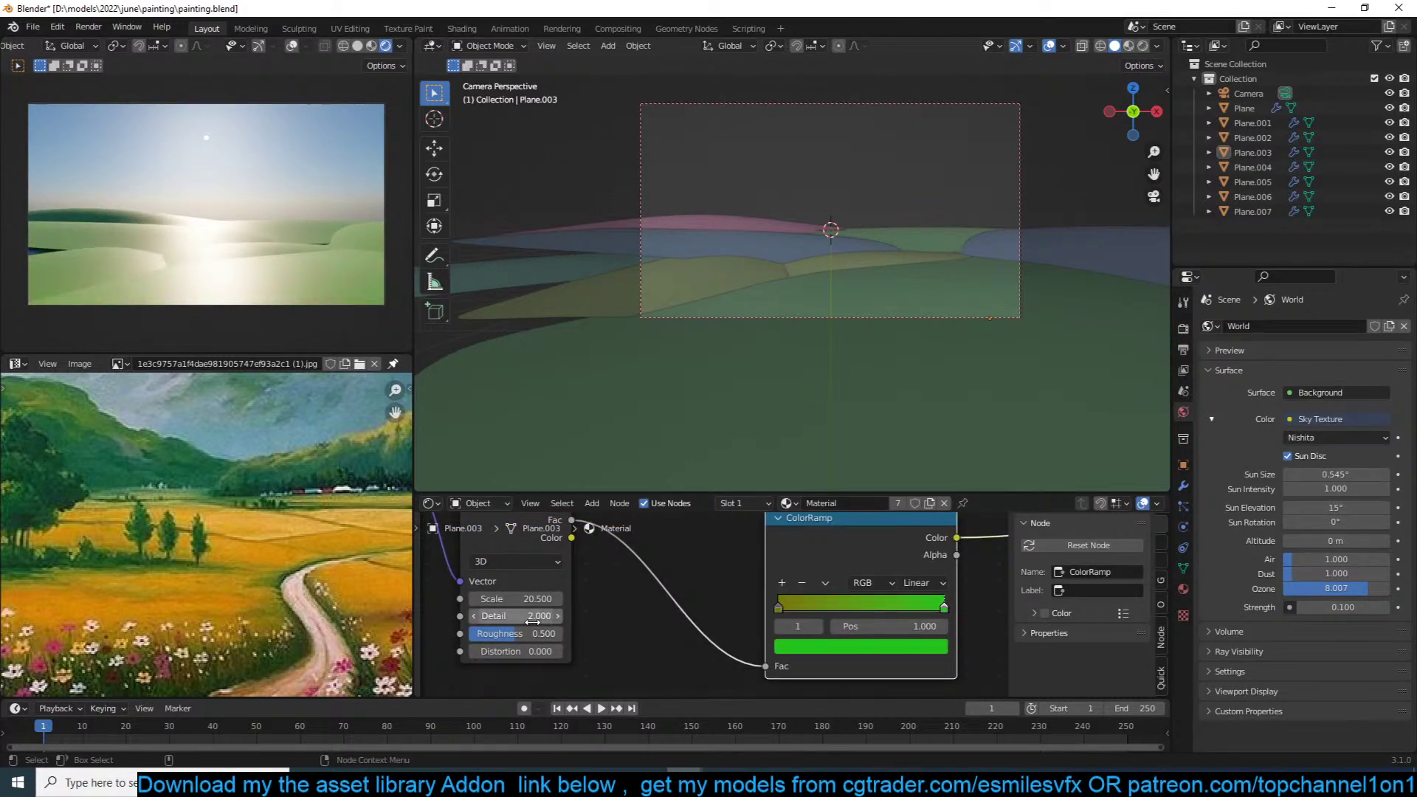
Step: Set the Principled BSDF's roughness to 1
middle_click_drag(912, 604, 650, 664)
scroll(675, 600, "down", 4)
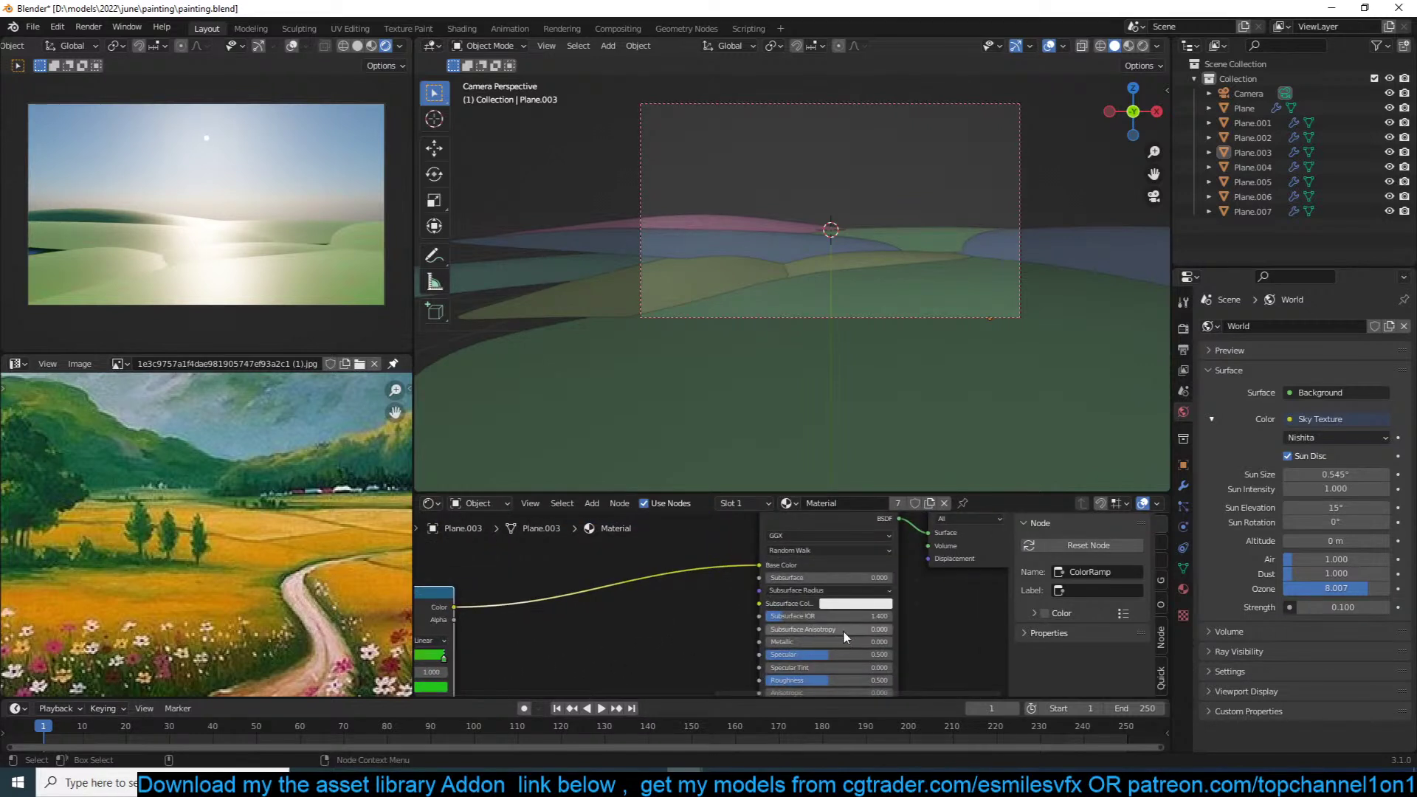
left_click_drag(815, 680, 893, 680)
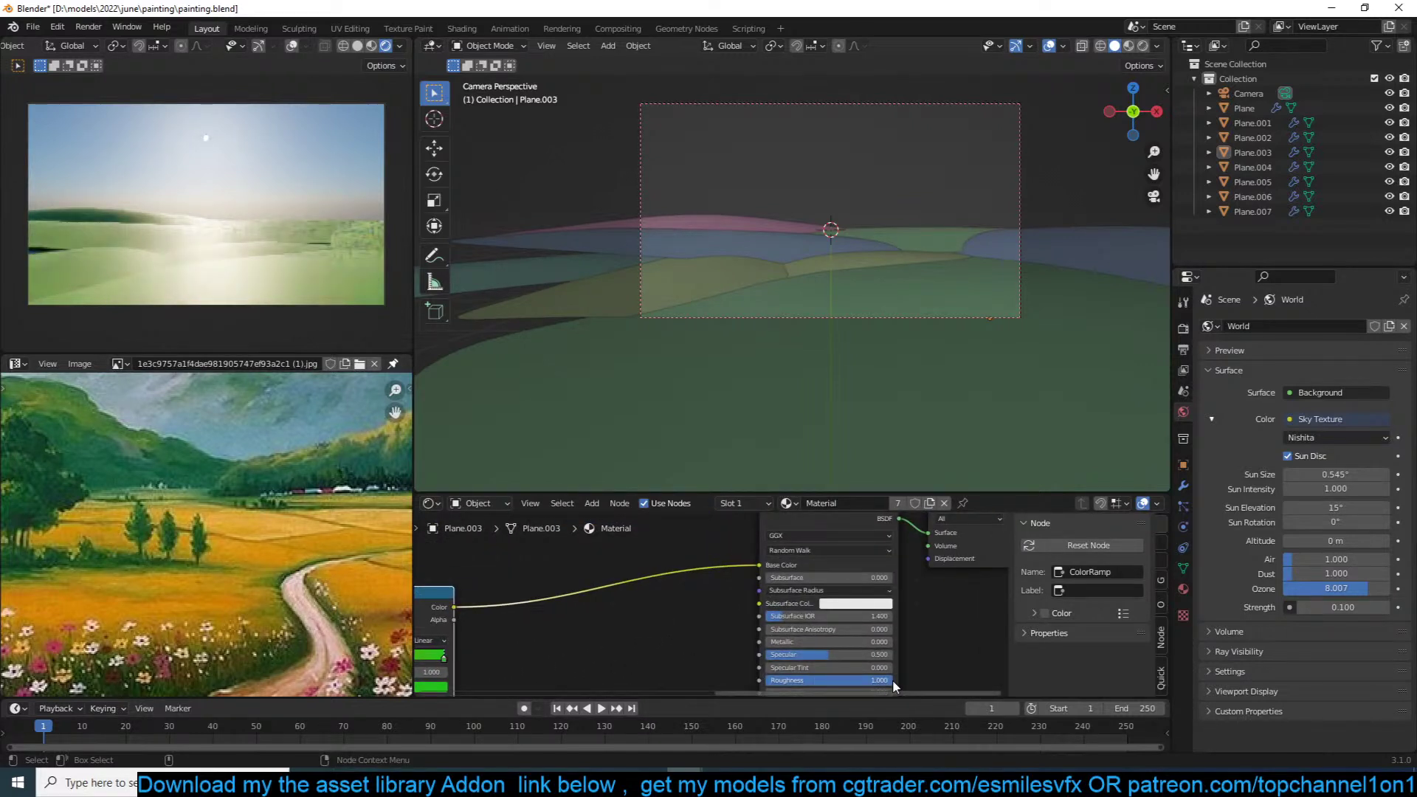
middle_click_drag(662, 649, 897, 583)
scroll(819, 572, "up", 5)
scroll(800, 573, "down", 4)
middle_click_drag(694, 564, 834, 575)
Step: Scale up the yellowish hill Plane beside the foreground hill and deselect it
left_click(709, 287)
key("s")
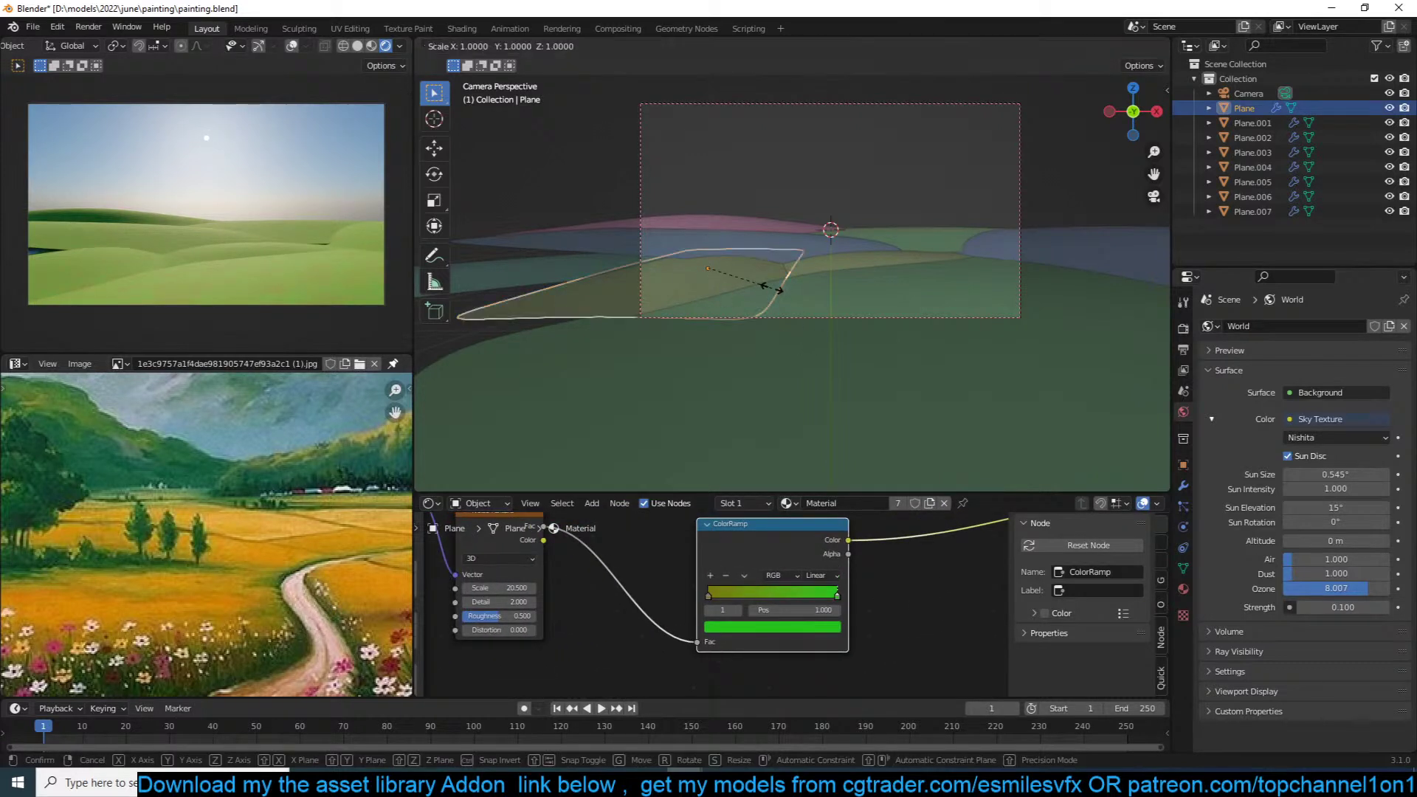
left_click(805, 307)
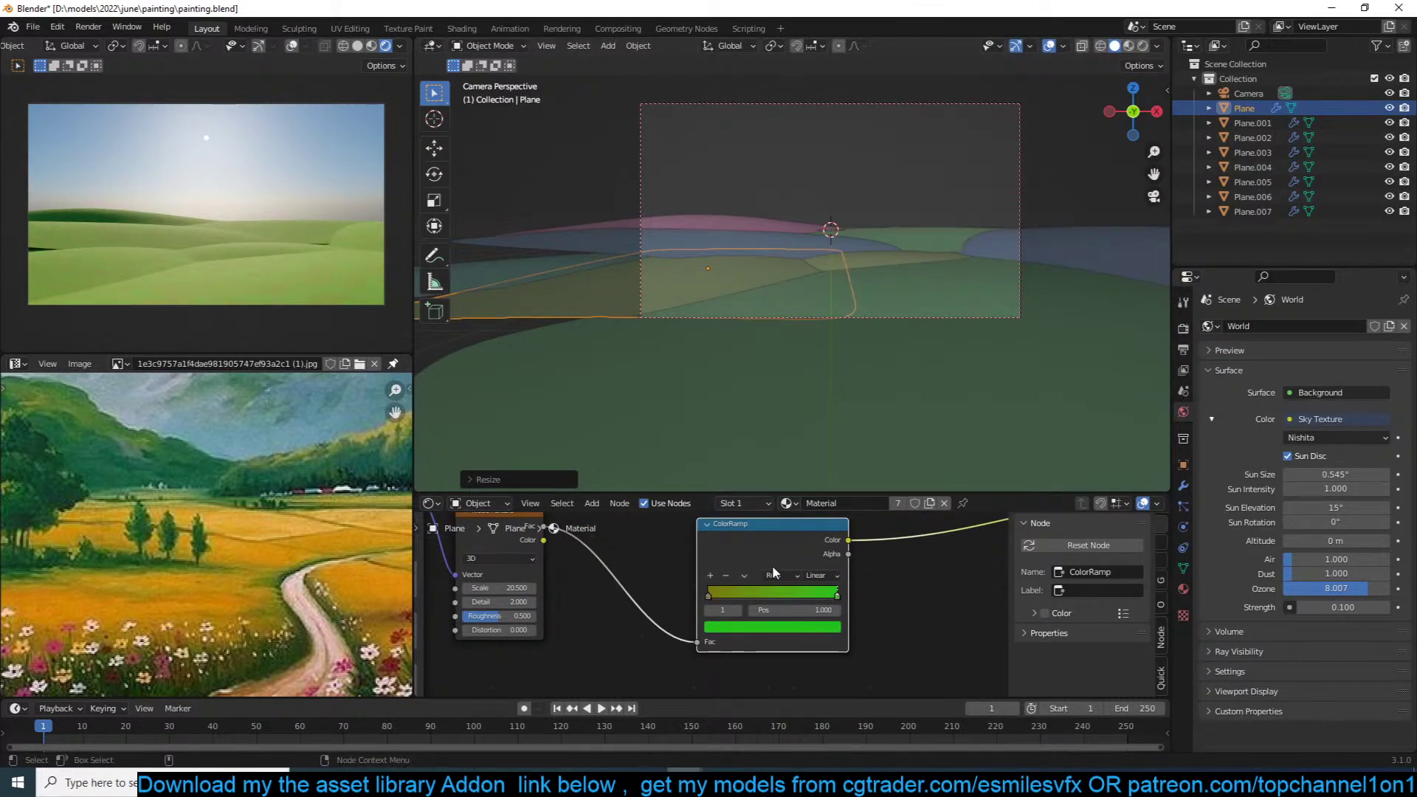
scroll(772, 565, "down", 2)
key("alt+a")
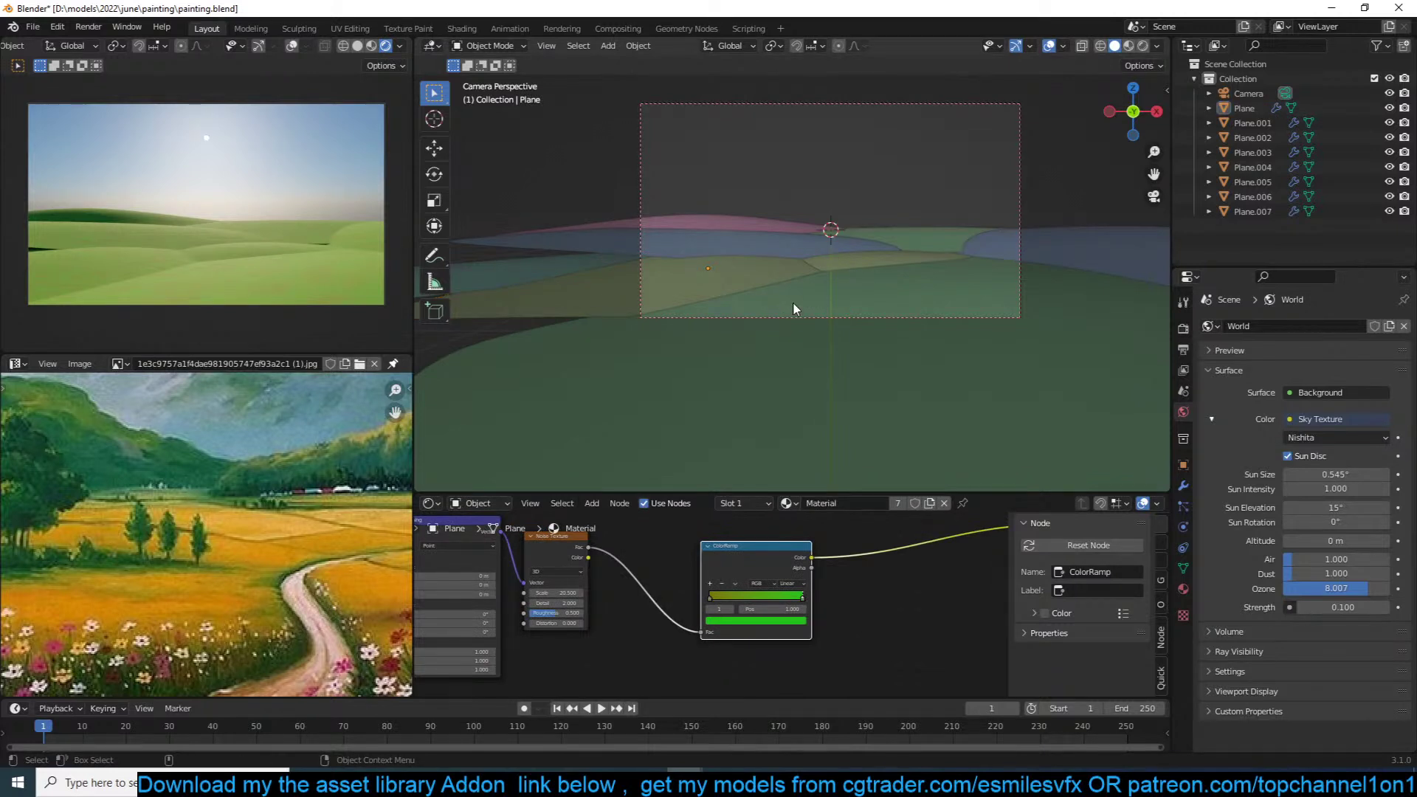
Step: Scale up the small hill Plane.002 behind the foreground hill by about 1.74 and deselect it
left_click(942, 258)
left_click(942, 258)
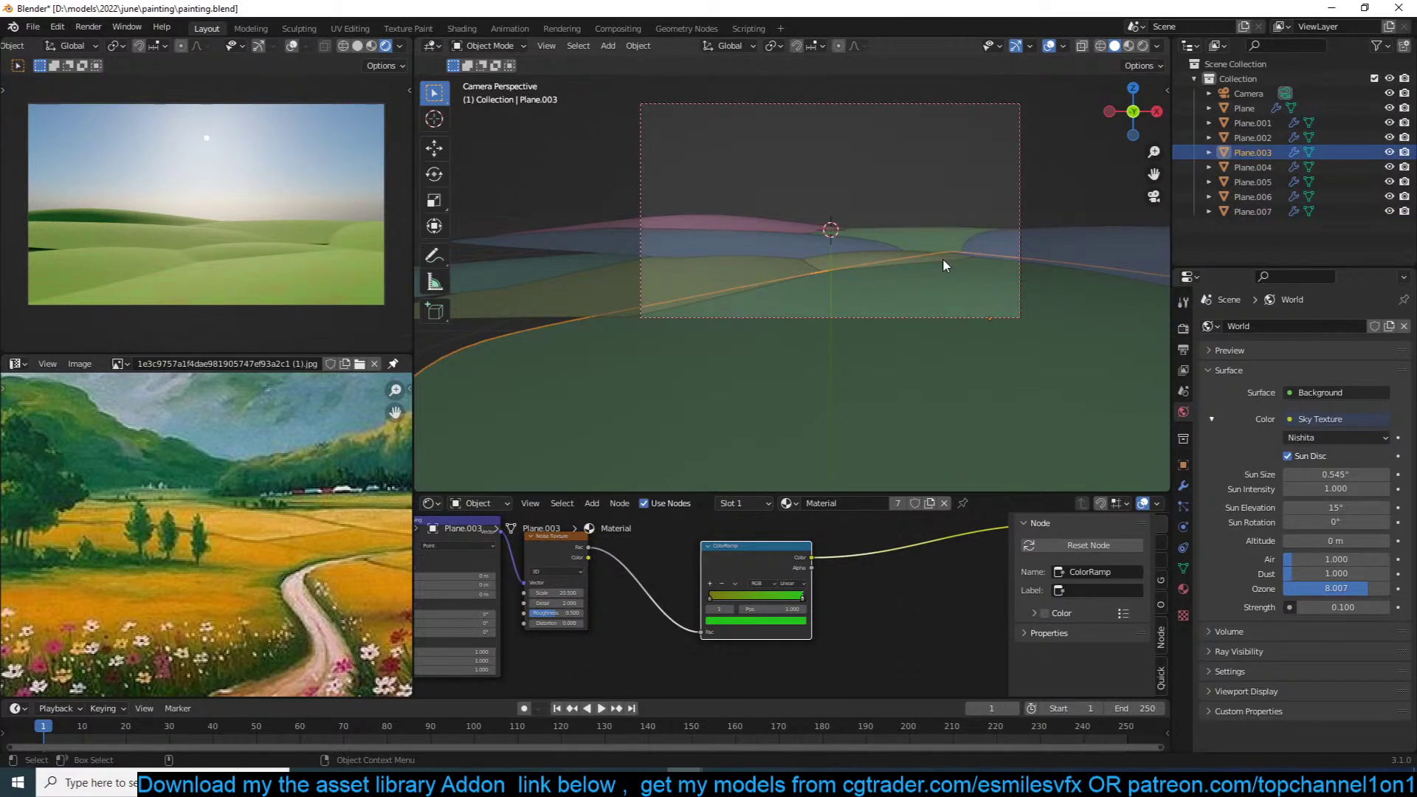
left_click(937, 258)
key("s")
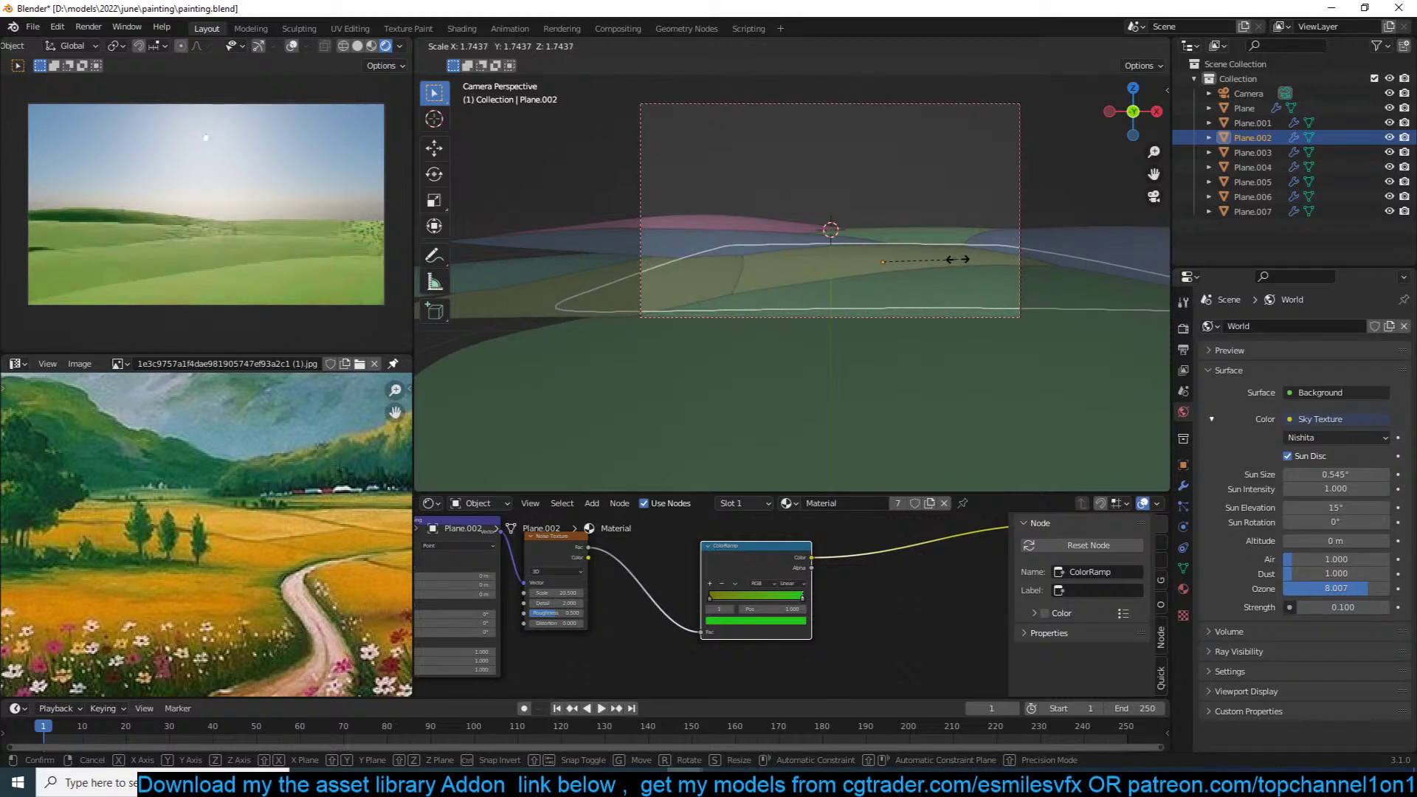
left_click(960, 262)
key("alt+a")
Step: Stretch the hill Plane along the X and Y axes and tilt it slightly in the camera view
left_click(800, 269)
key("s")
key("x")
left_click(868, 283)
key("s")
key("y")
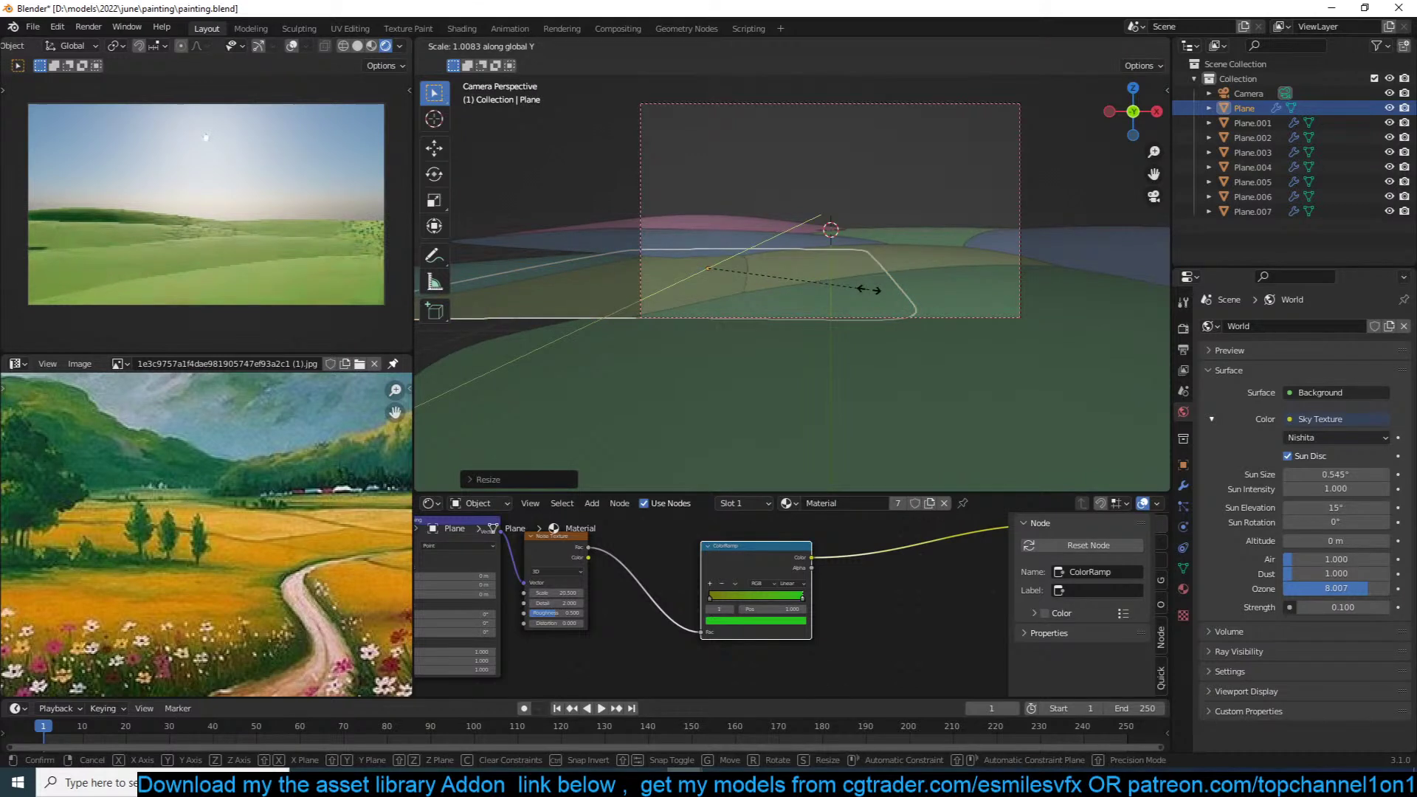
left_click(878, 316)
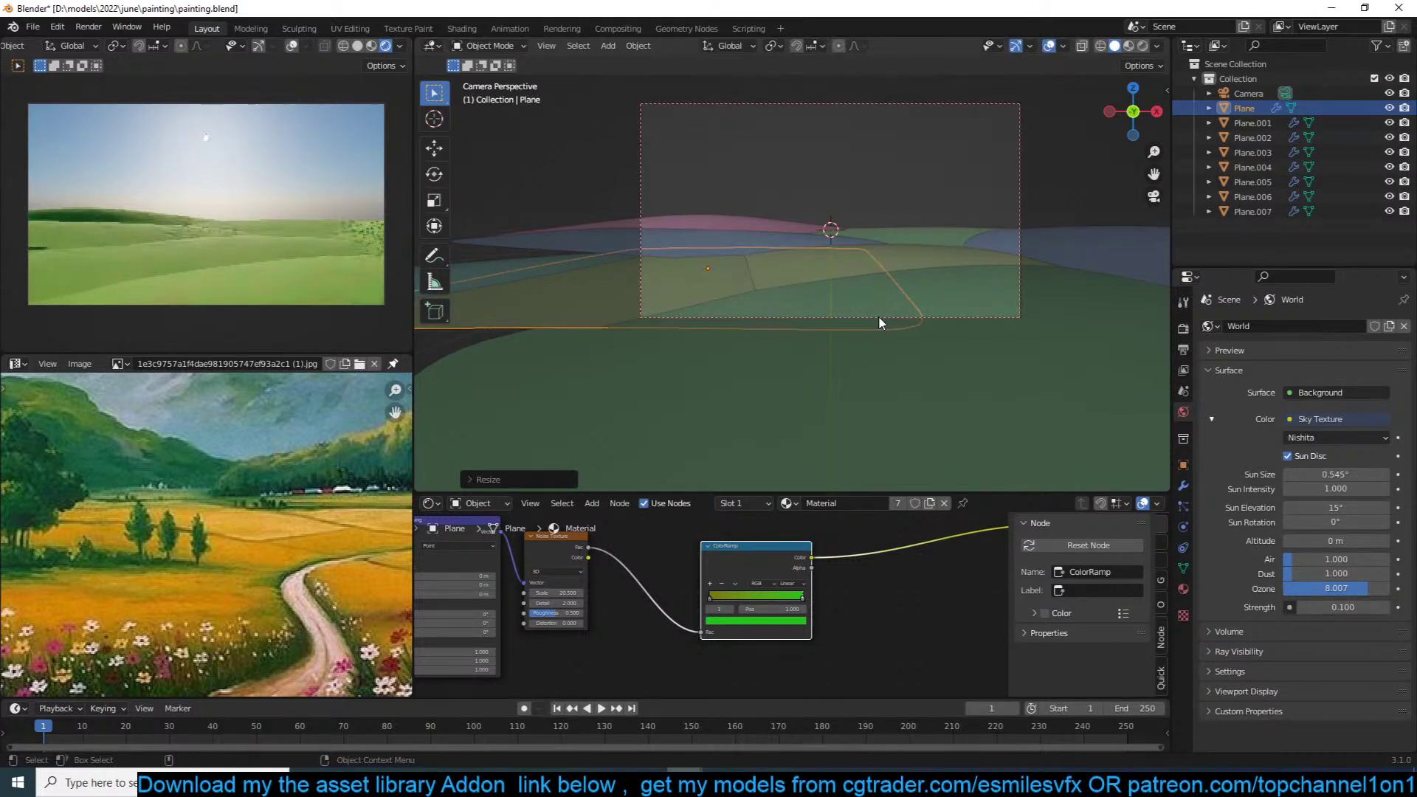
key("r")
left_click(884, 322)
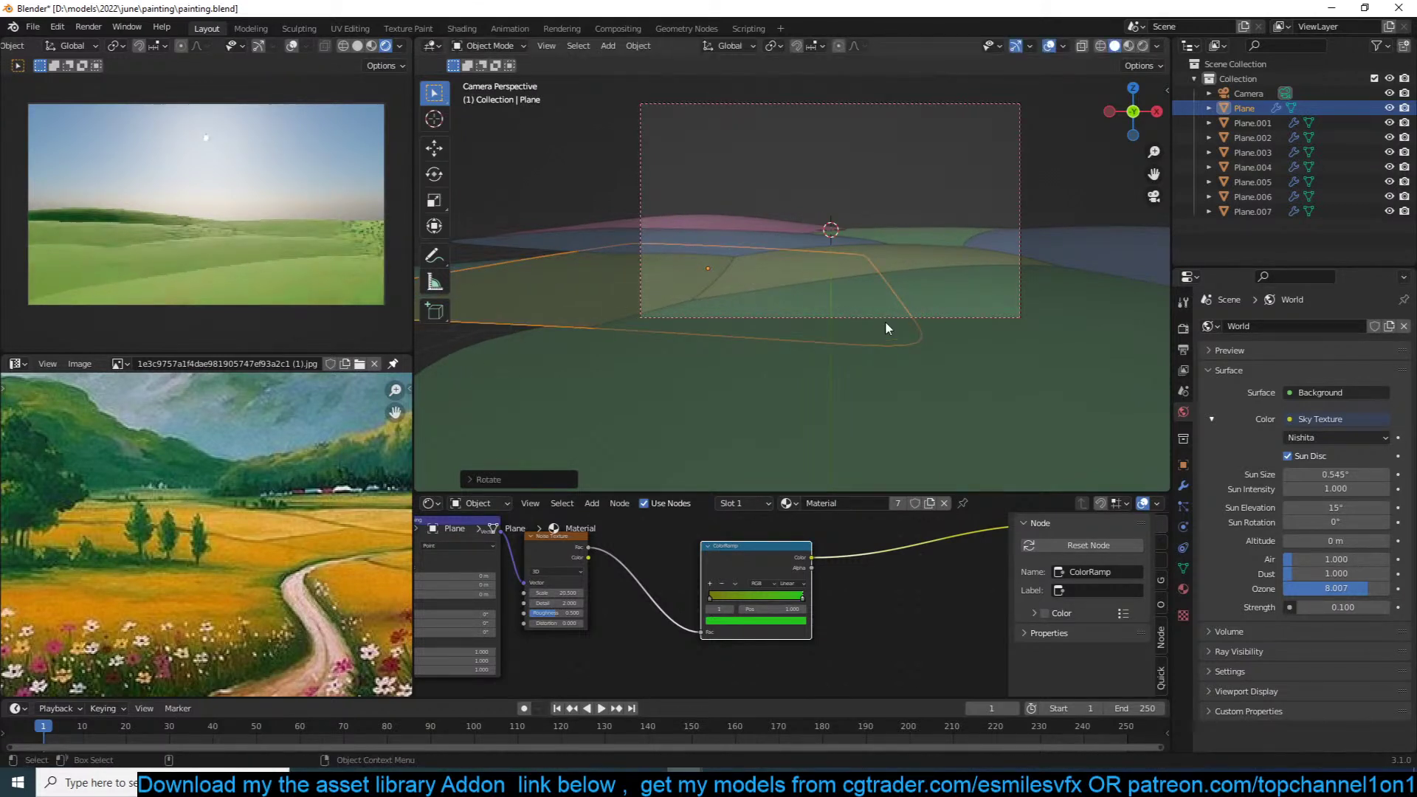
Step: Move the hill Plane.002 along the X axis toward the right edge of the camera frame
left_click(904, 263)
key("g")
key("x")
left_click(1051, 273)
Step: Rotate the hill Plane.002 about the Y axis so it rises outward, raise it slightly and deselect it
key("r")
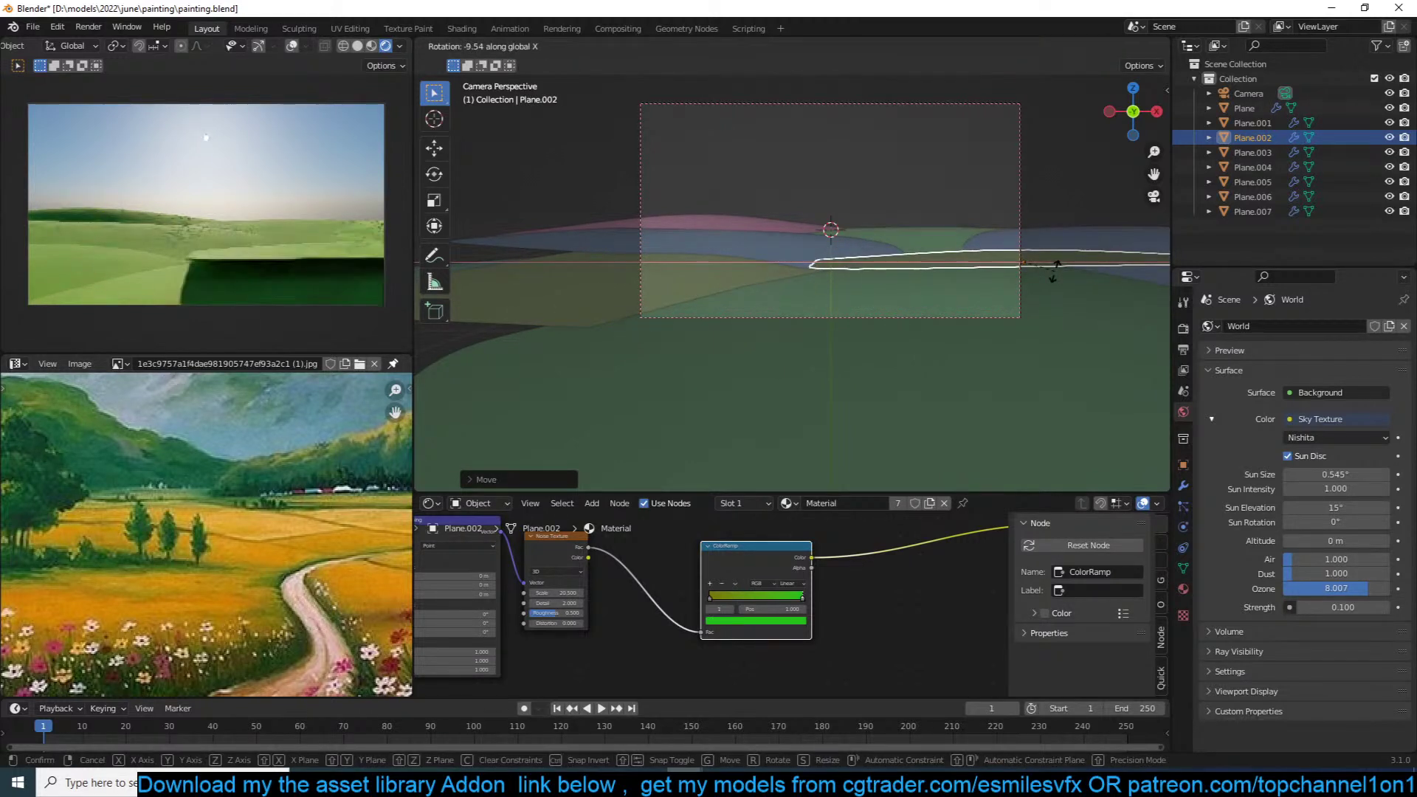
key("y")
left_click(1053, 269)
key("g")
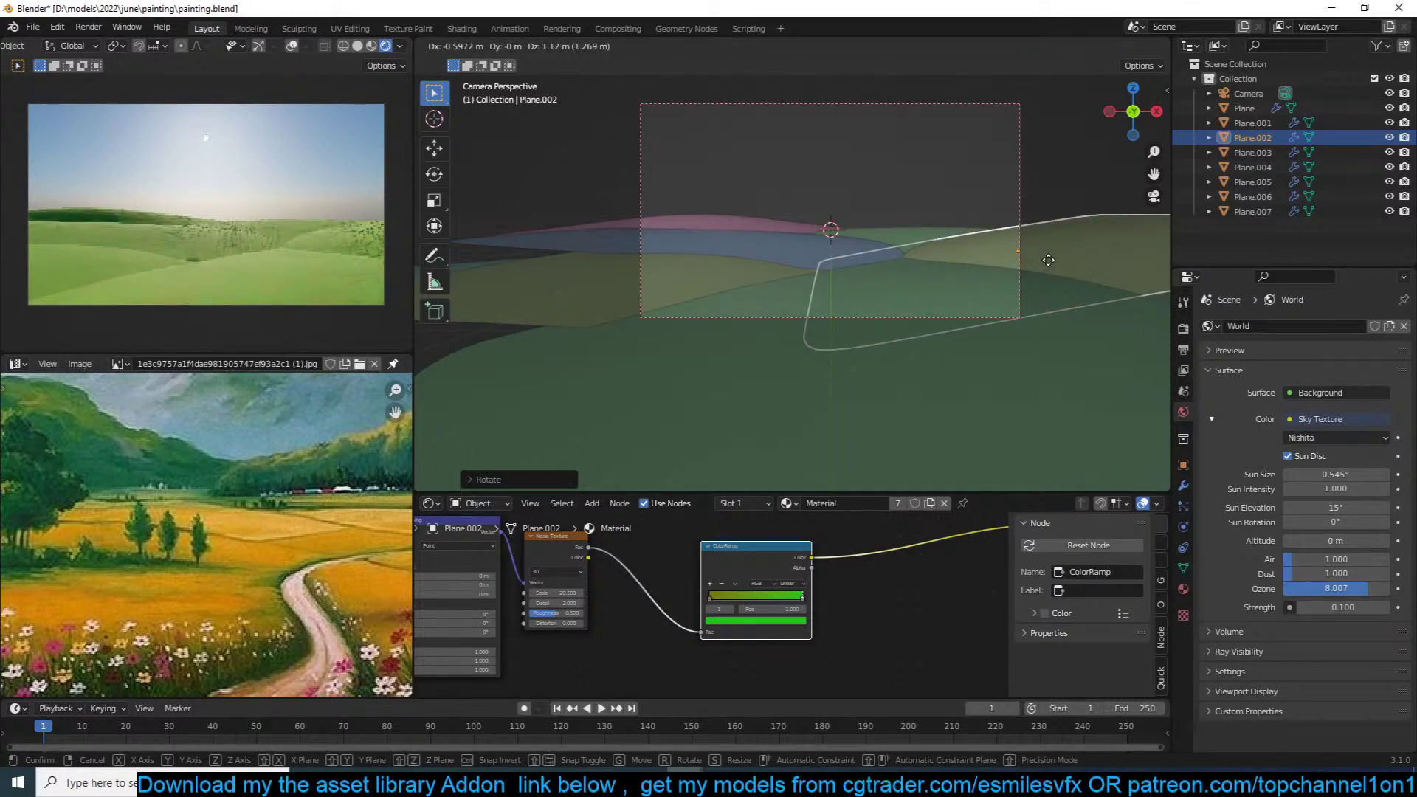
left_click(1048, 259)
key("alt+a")
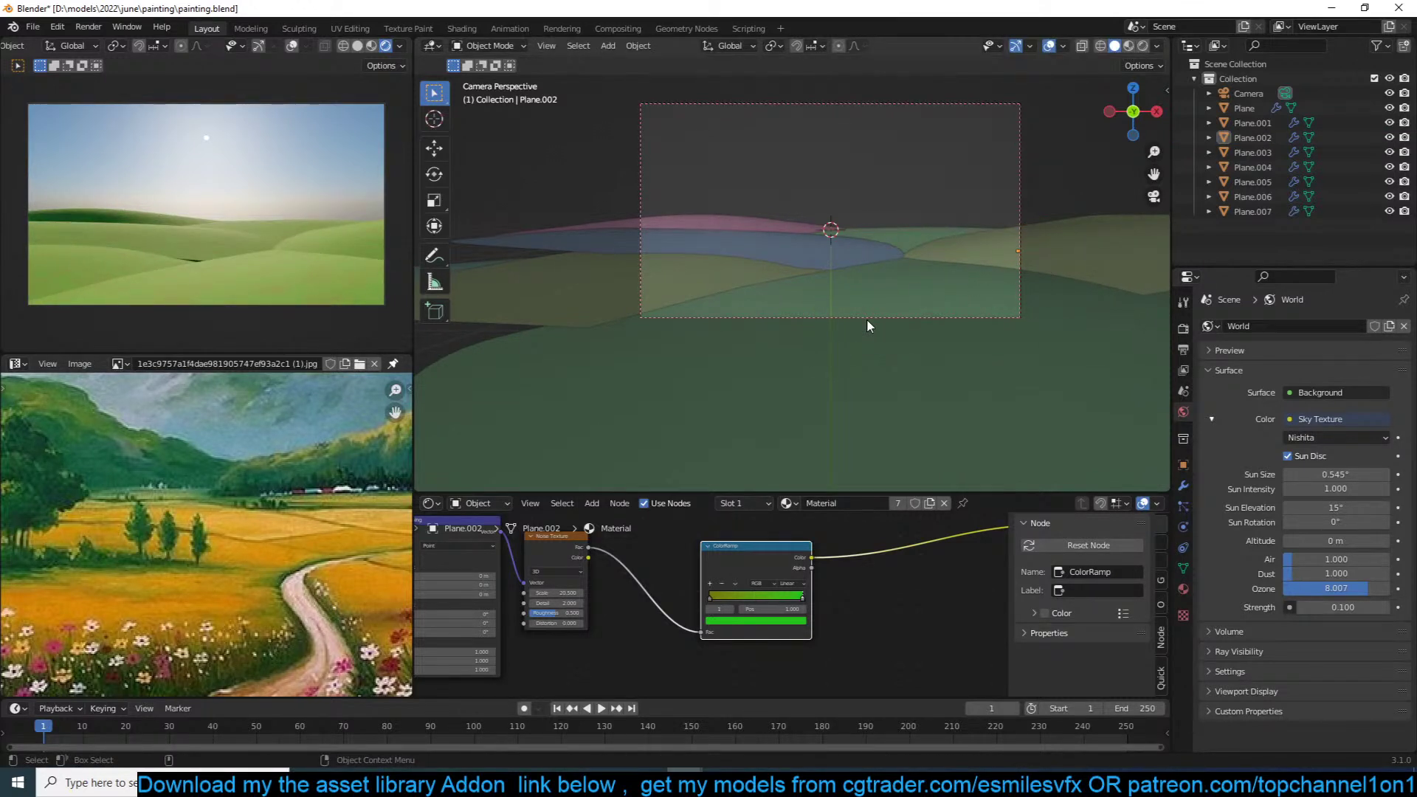
scroll(686, 551, "down", 1)
scroll(746, 582, "down", 2)
middle_click_drag(766, 565, 800, 548)
scroll(800, 549, "up", 4)
scroll(811, 624, "down", 2)
middle_click_drag(781, 605, 805, 608)
scroll(813, 626, "down", 1)
scroll(804, 609, "down", 1)
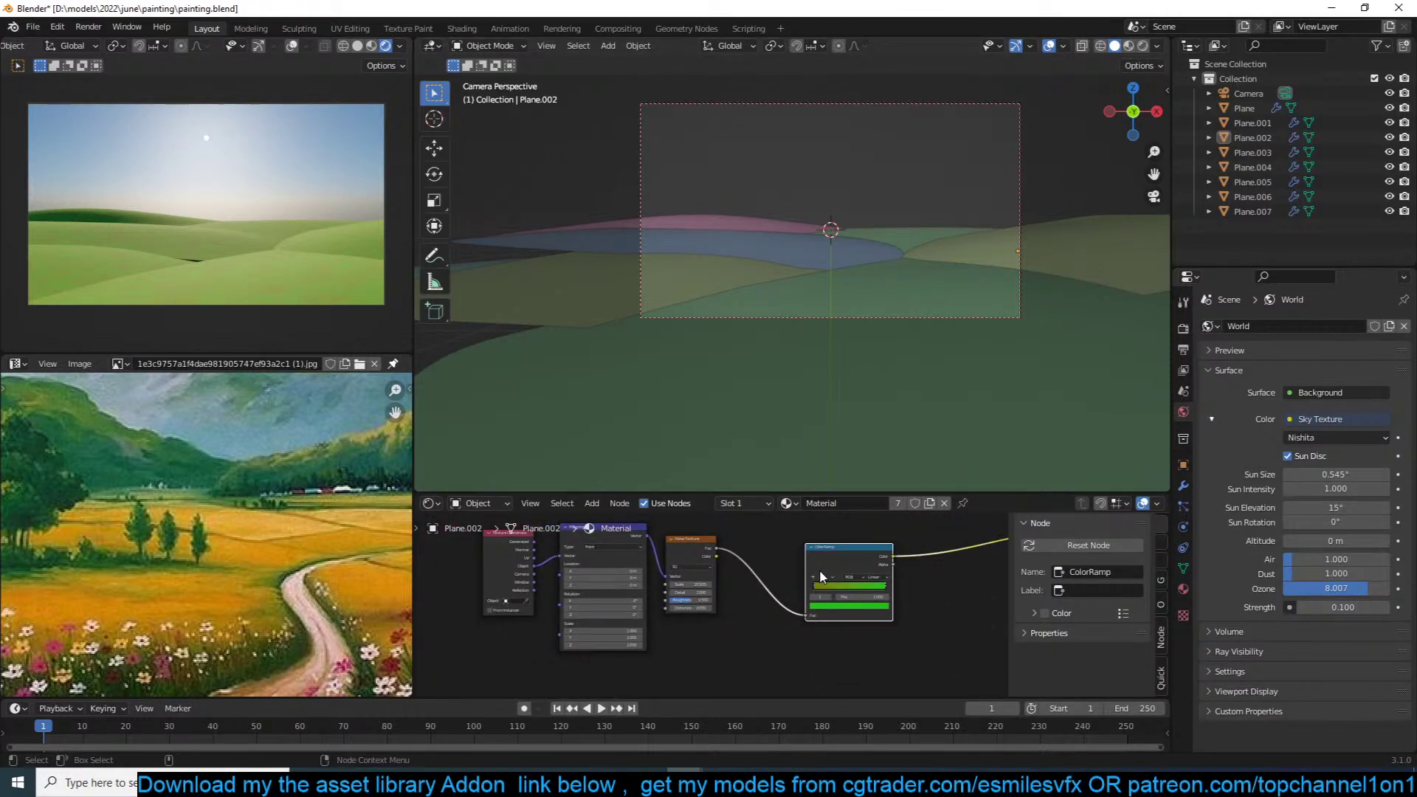
Step: Save the file and select the green foreground hill
left_click(916, 338)
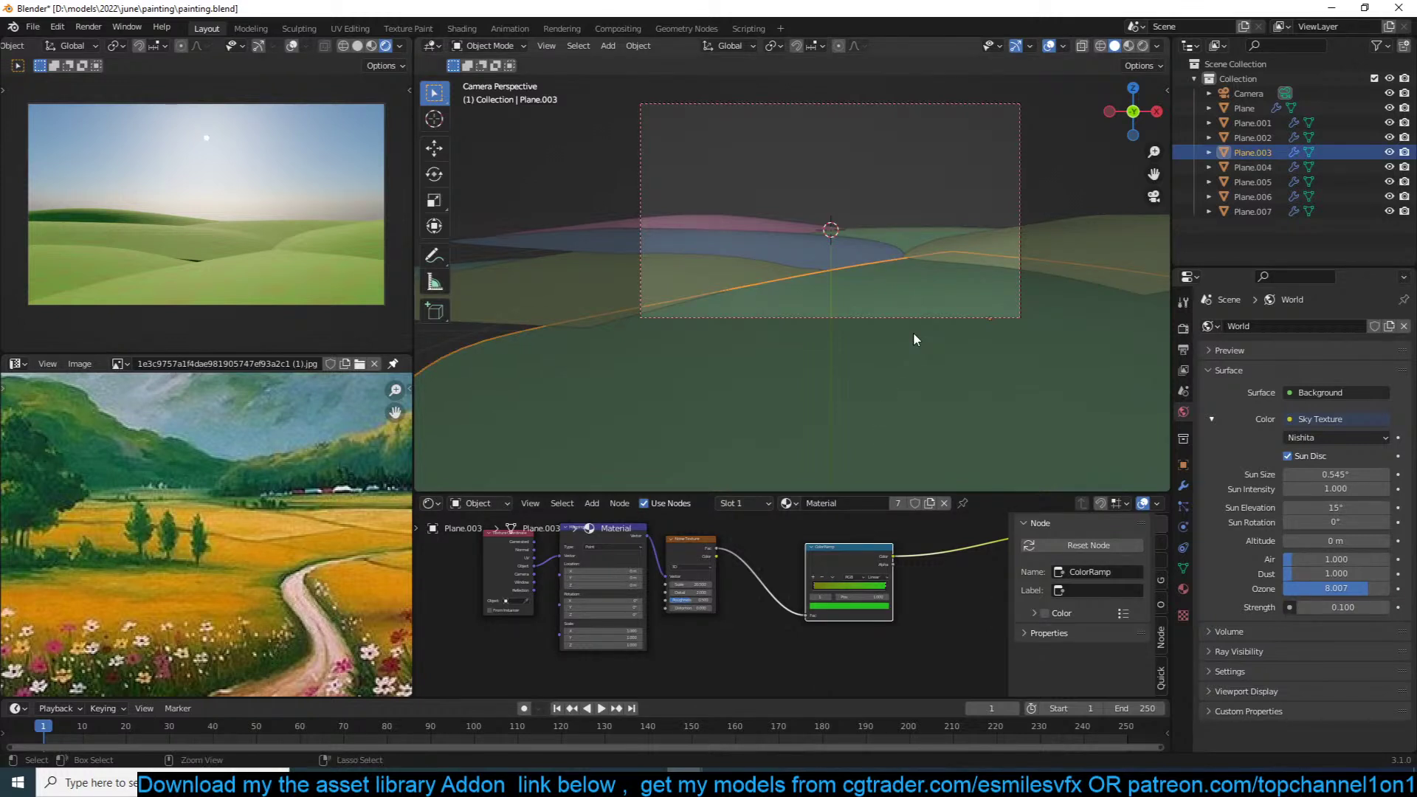
key("ctrl+s")
scroll(877, 232, "up", 2)
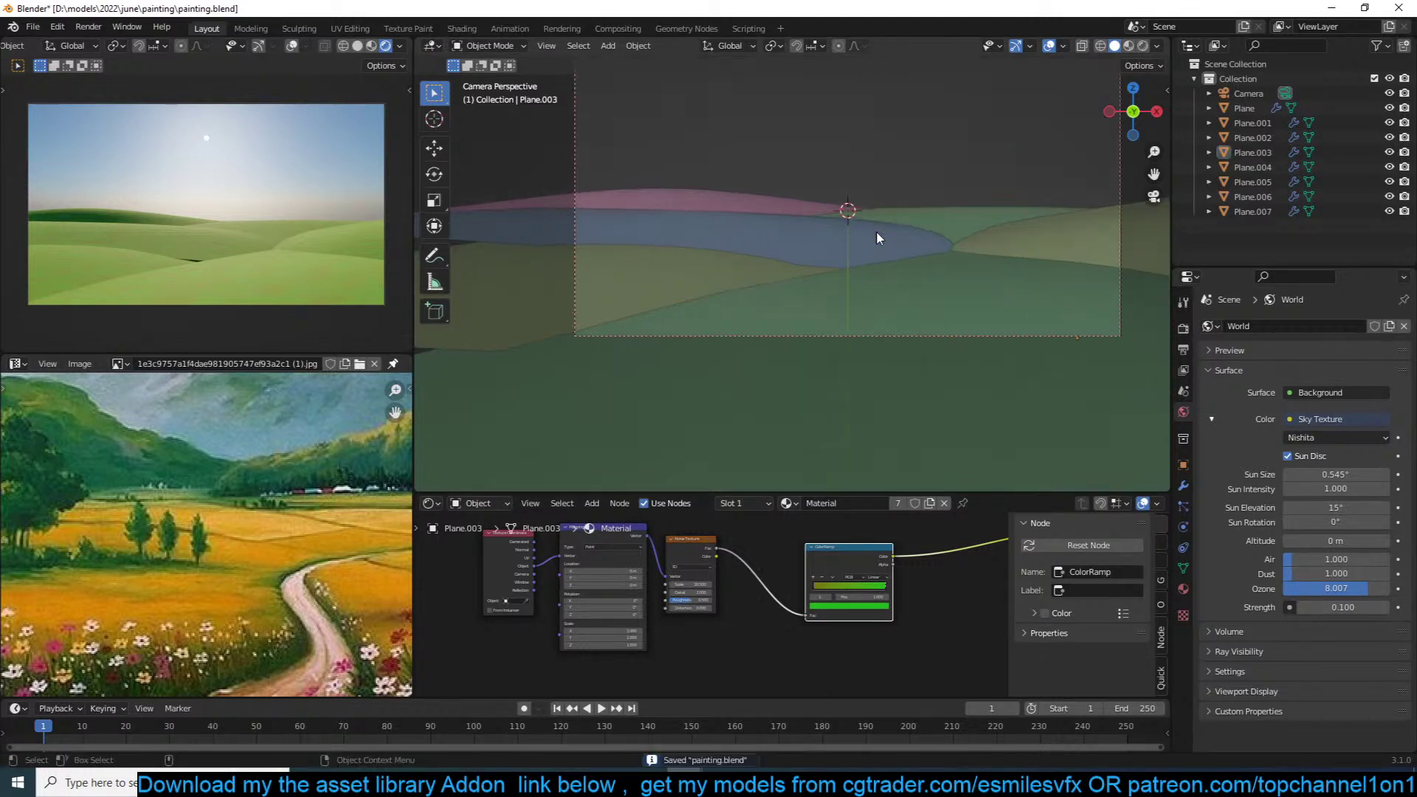
left_click(898, 295)
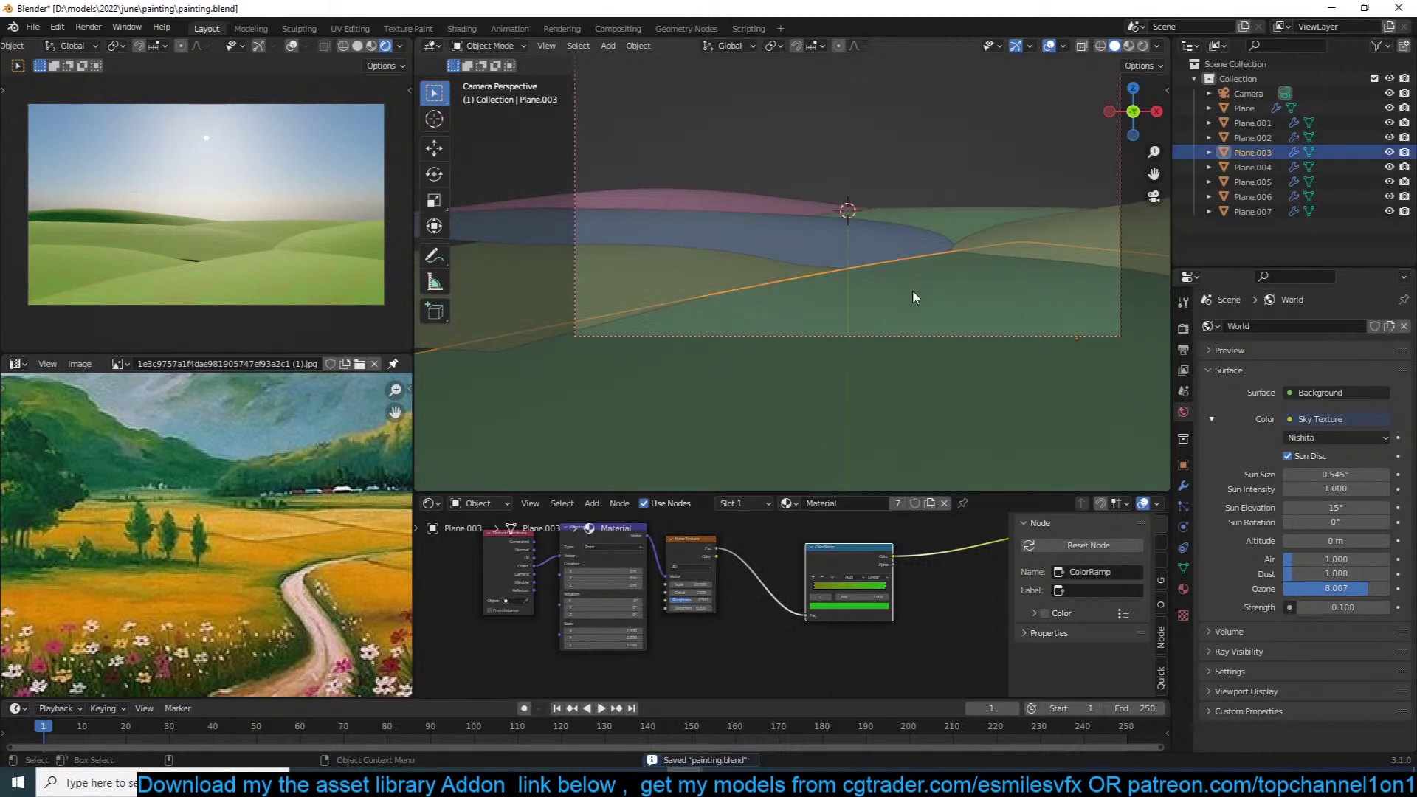
Step: Place the 3D cursor on the green foreground hill
right_click(864, 299, "shift")
key("shift+a")
left_click(902, 307)
key("x")
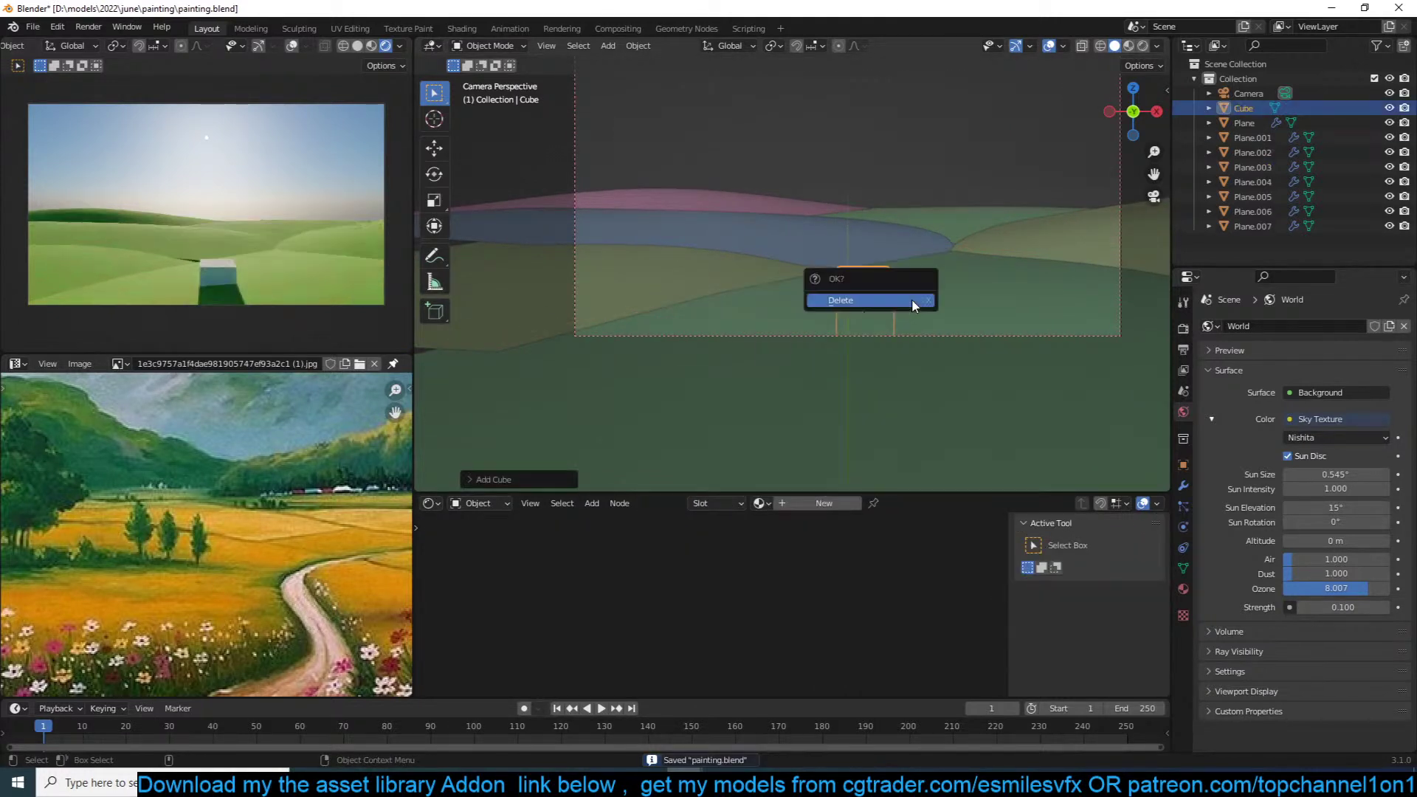
left_click(909, 299)
Step: Add a plane at the 3D cursor, raise it along the Z axis, scale it to about 2.483 and save the file
key("shift+a")
mouse_move(915, 299)
left_click(981, 300)
key("g")
key("z")
left_click(939, 279)
key("s")
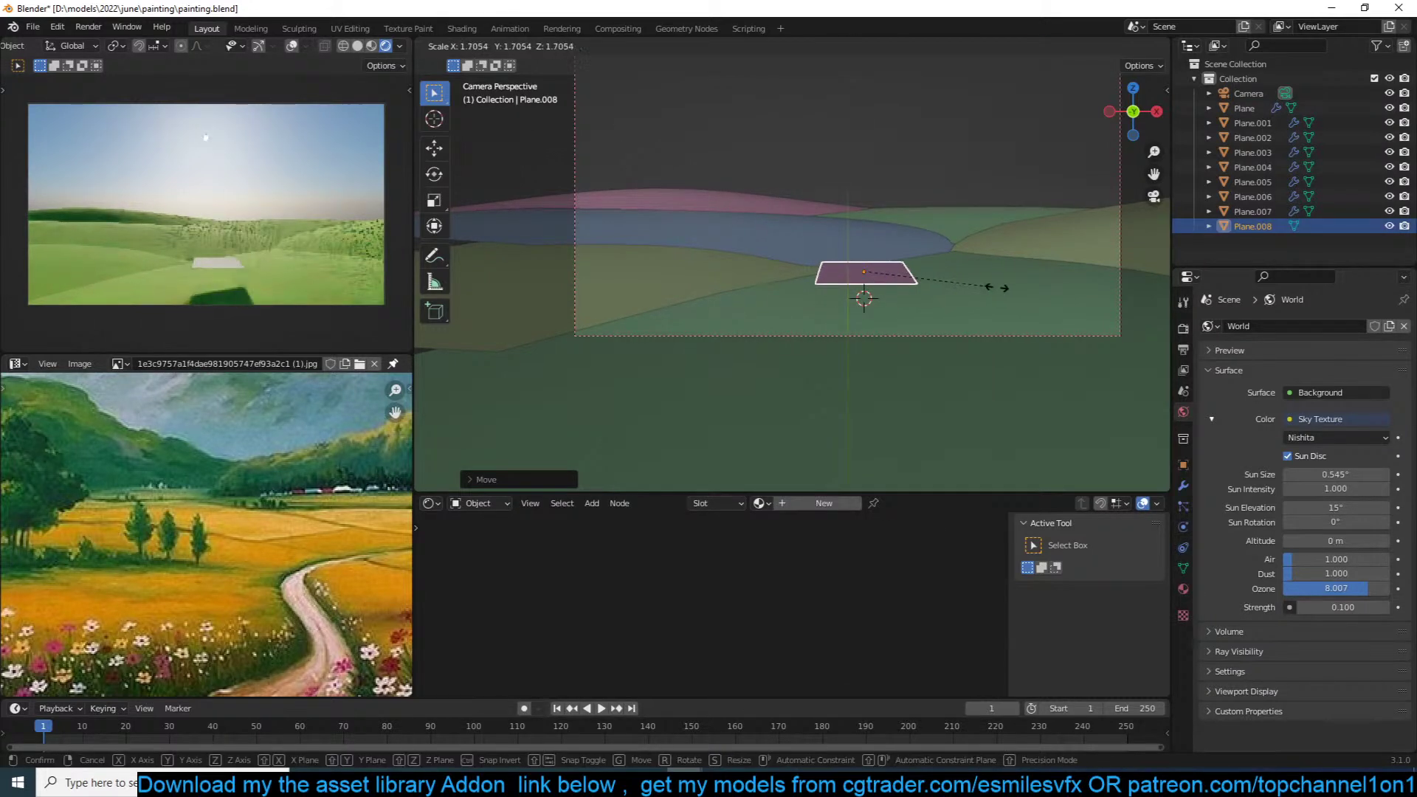
left_click(1056, 282)
key("ctrl+s")
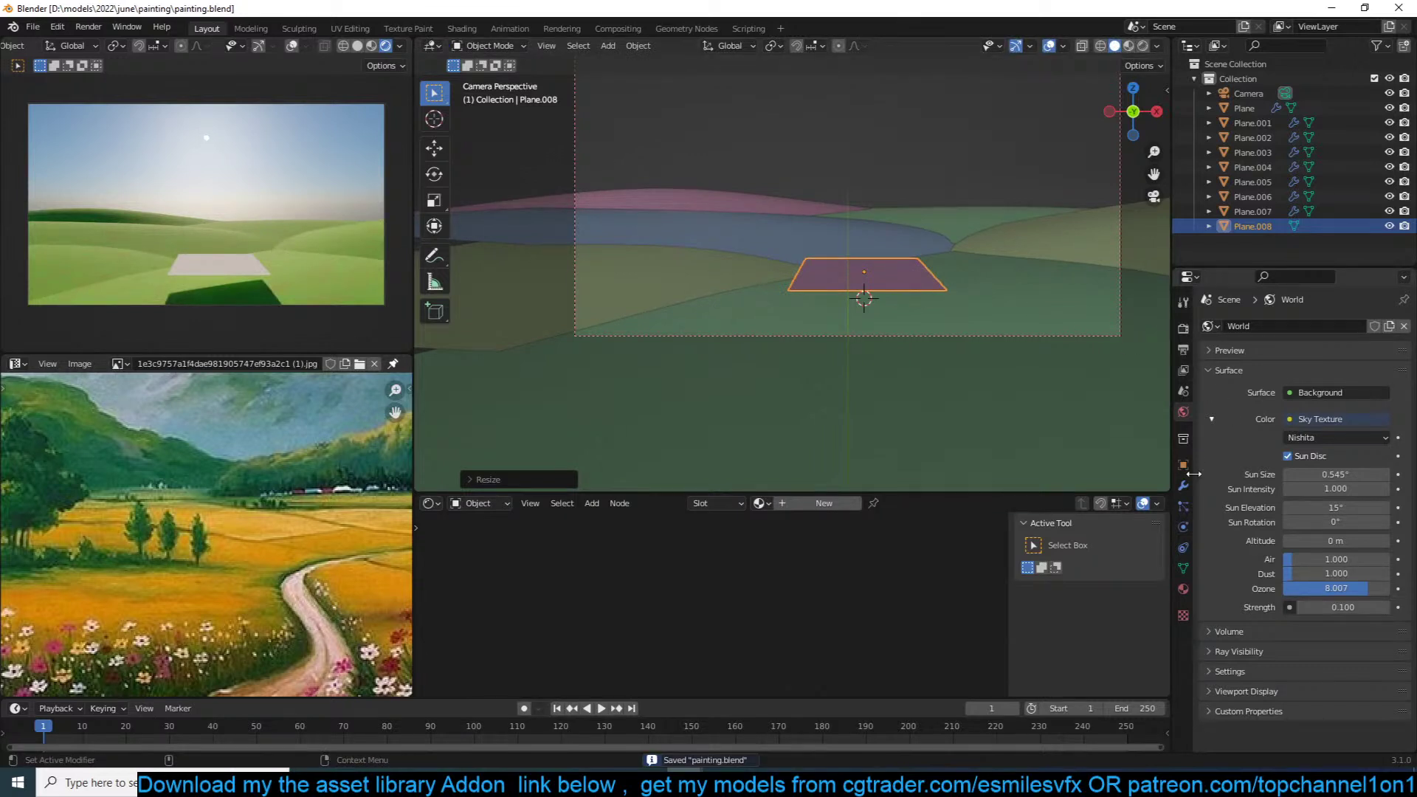
Step: Give the new plane a hair particle system with a hair length of 1 m
left_click(1183, 485)
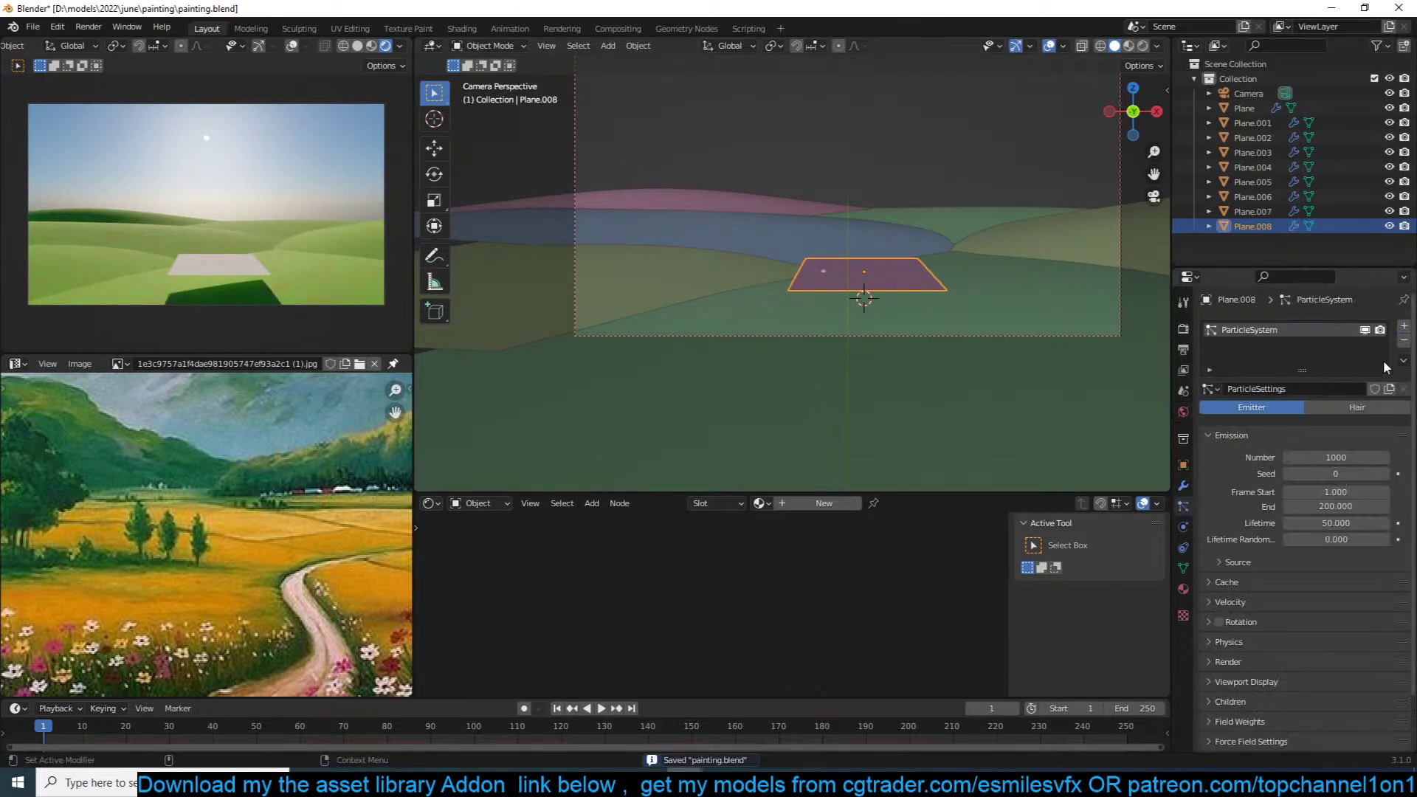
left_click(1374, 406)
scroll(1020, 316, "up", 2)
key("ctrl+s")
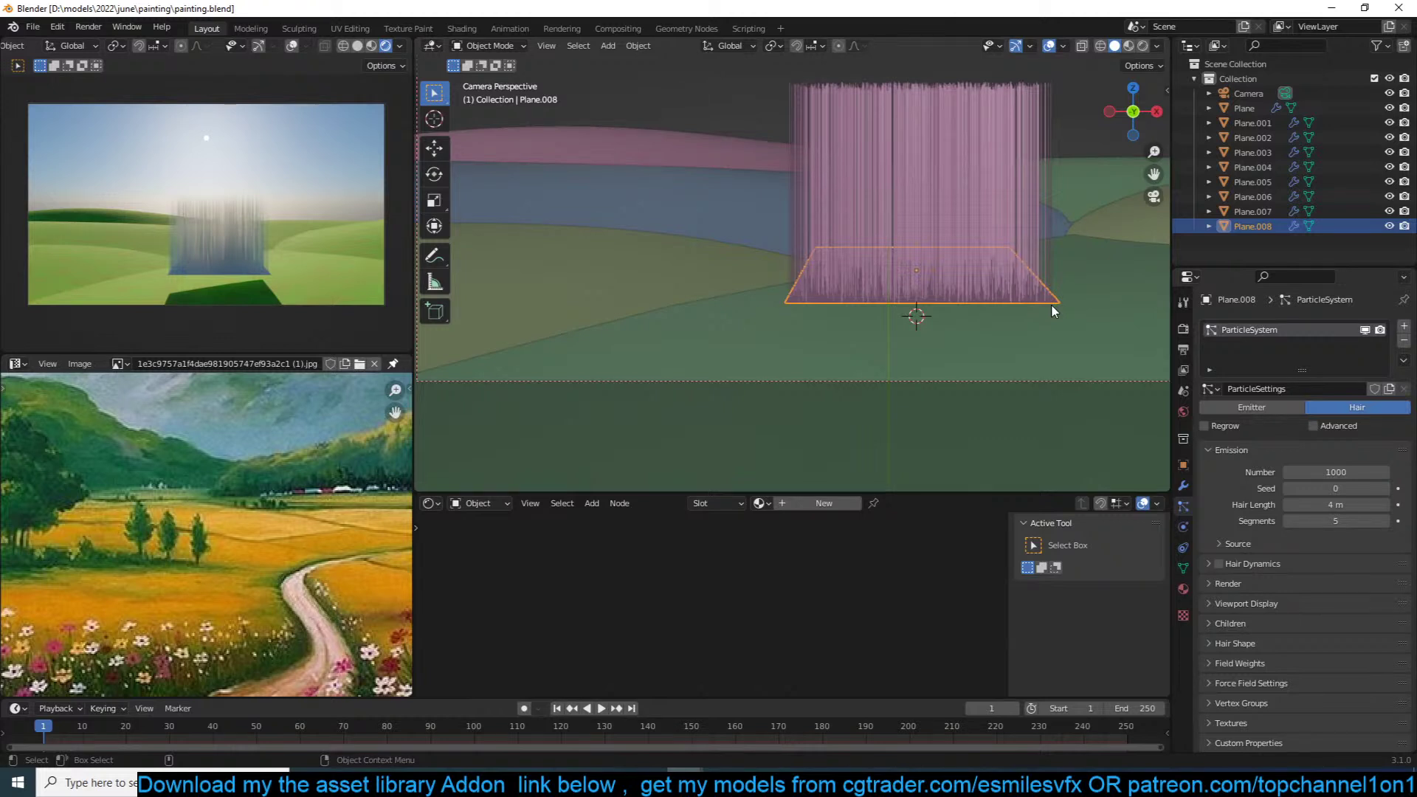
key("ctrl+s")
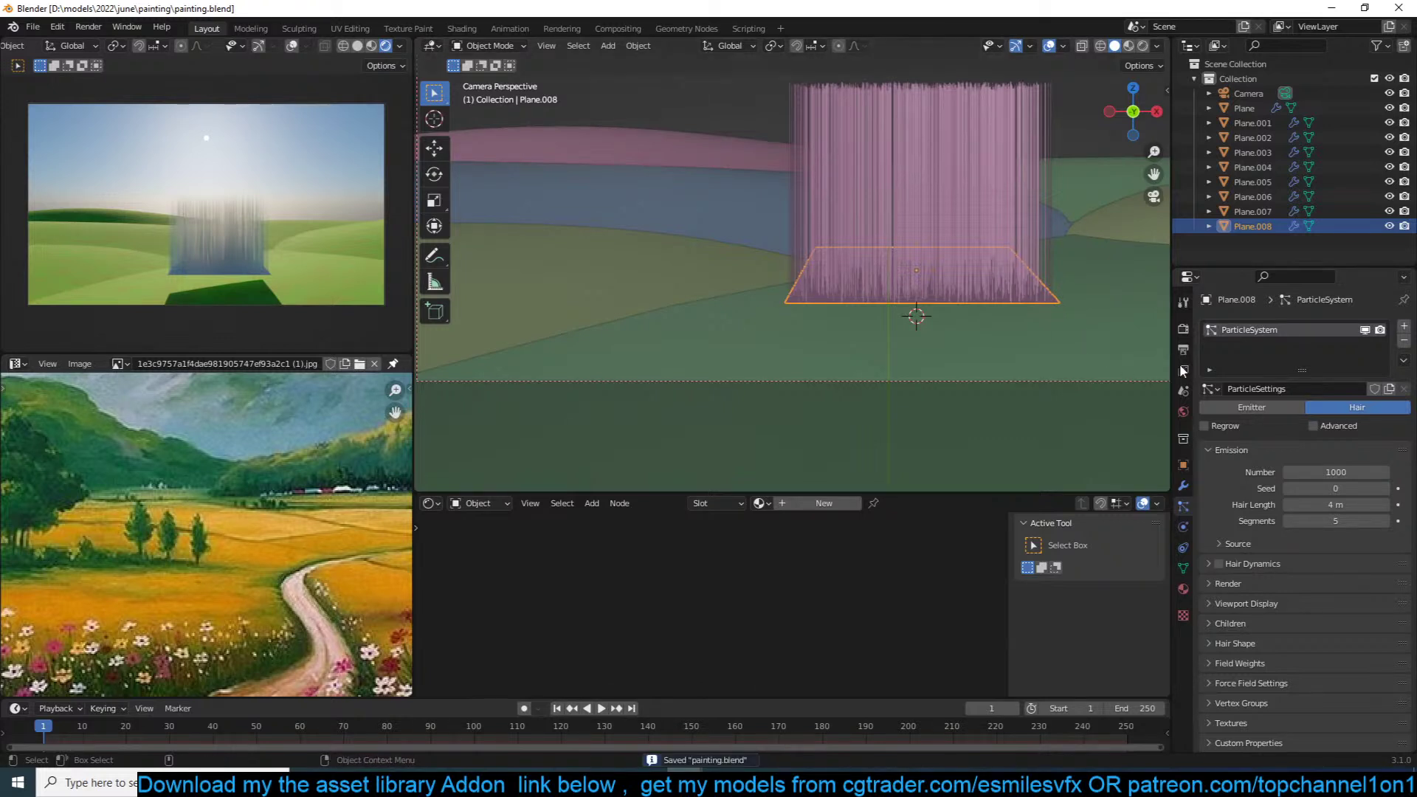
left_click(1310, 504)
type("1")
key("Return")
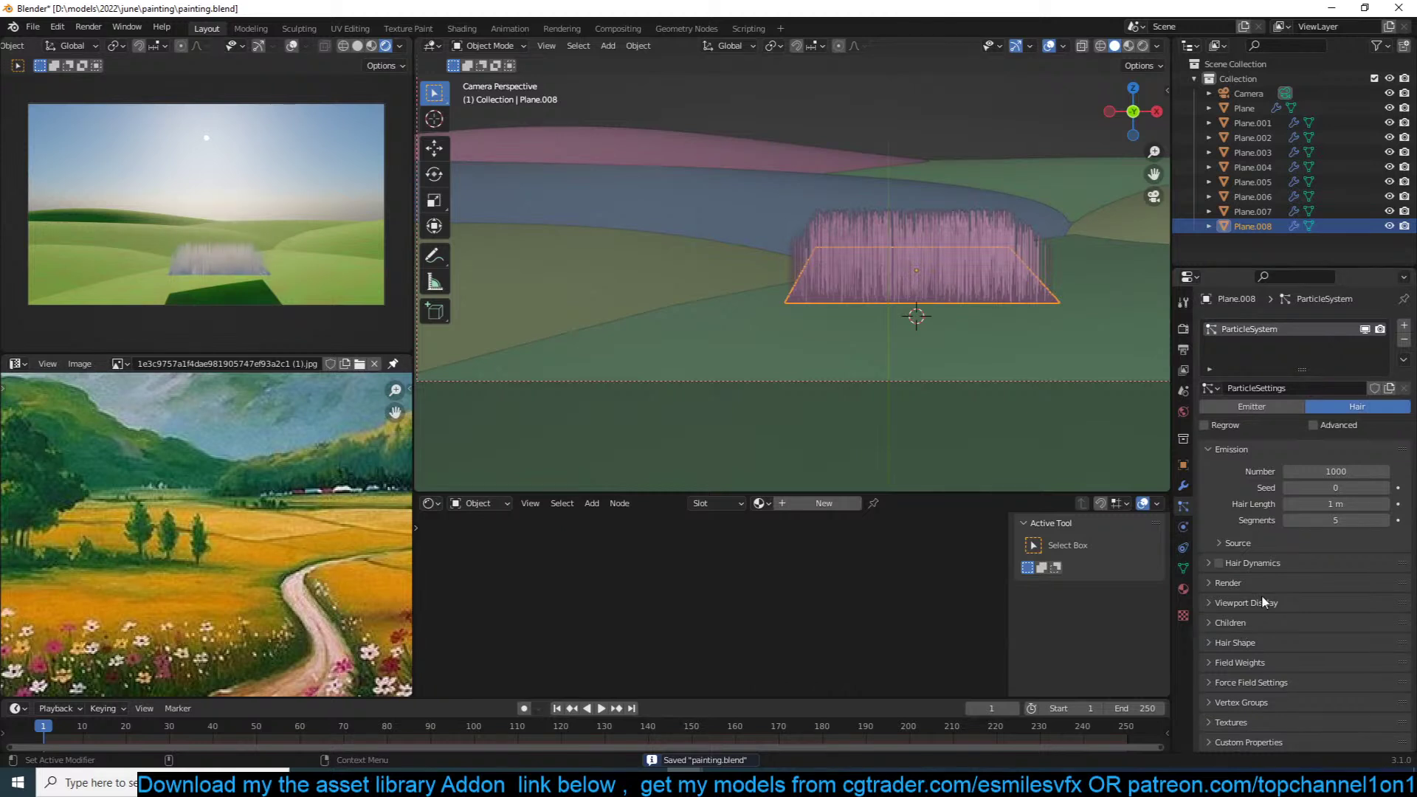
Step: Set the hair's tip diameter to 1 m and its diameter scale to 0.02, and save the file
left_click(1256, 640)
scroll(1268, 653, "down", 3)
left_click(1299, 604)
type("1")
key("Return")
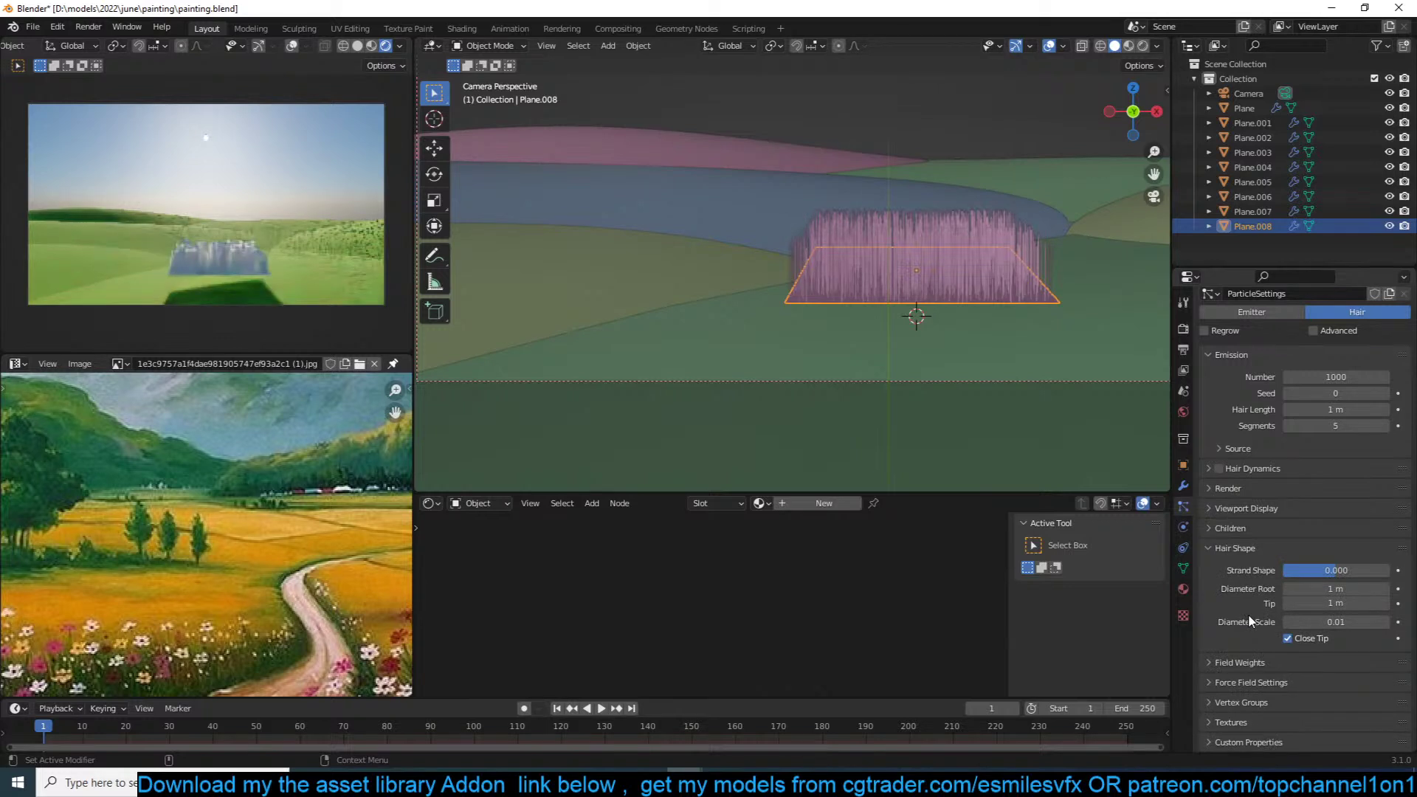
left_click_drag(1329, 621, 1341, 621)
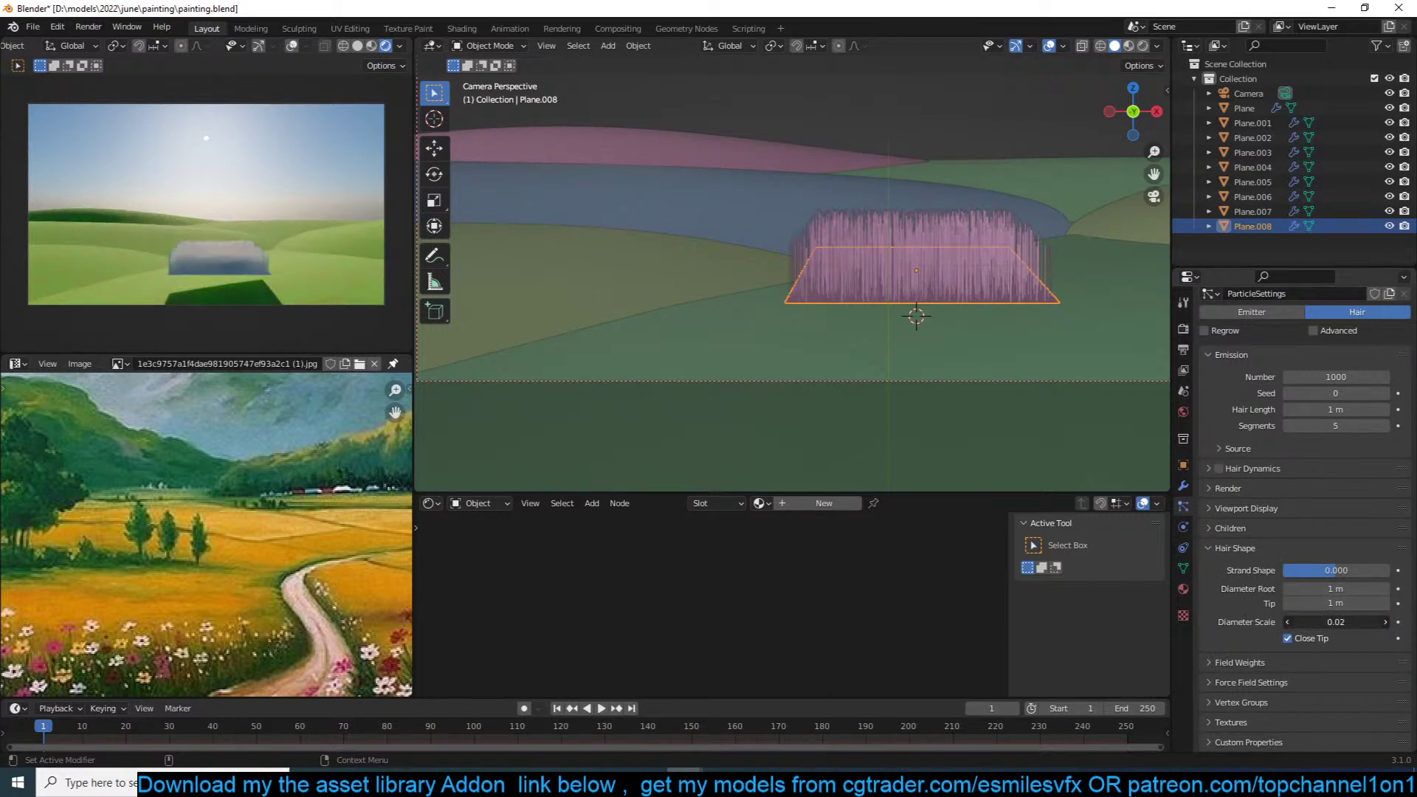
scroll(1260, 631, "up", 3)
key("ctrl+s")
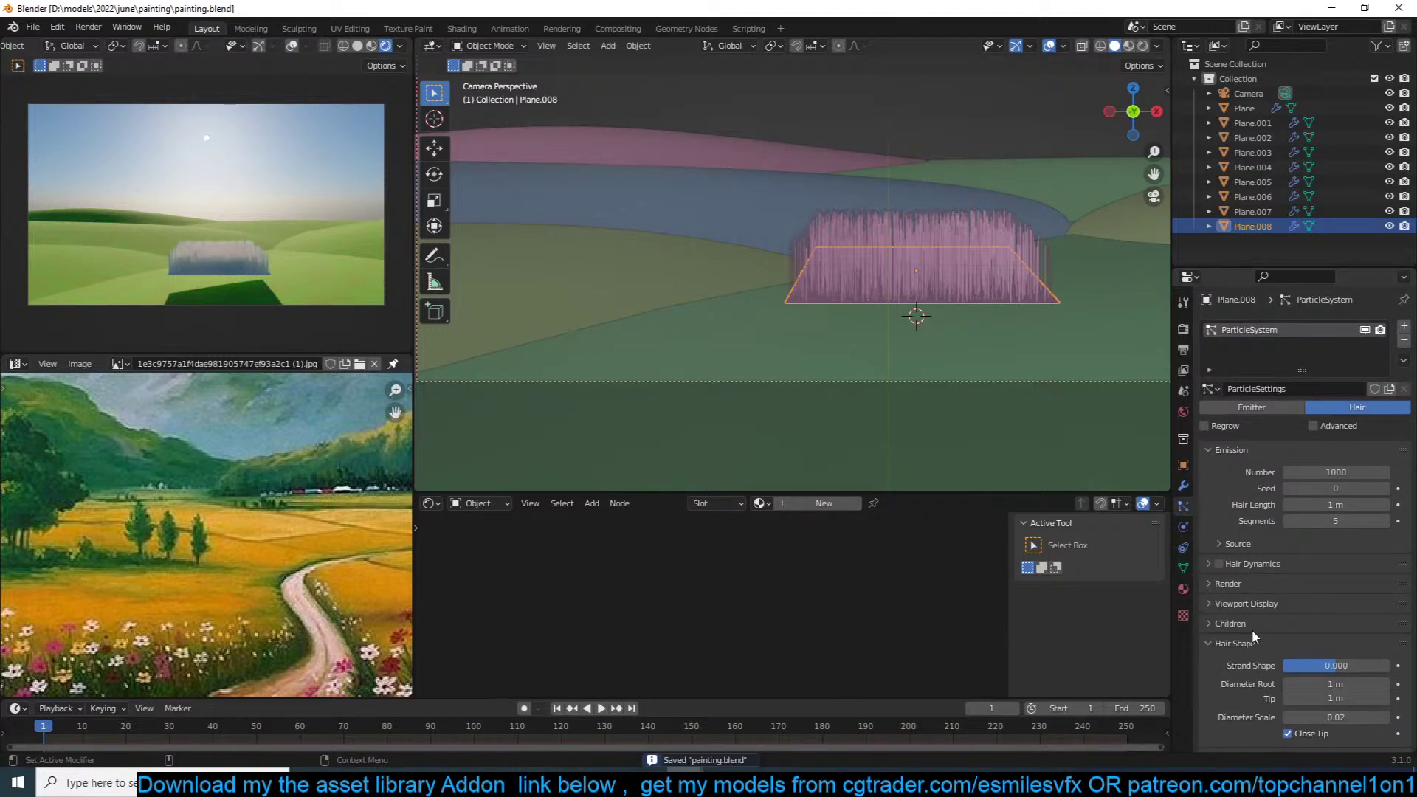
Step: Create a new material for the grass plane and save the file
left_click(837, 503)
key("Home")
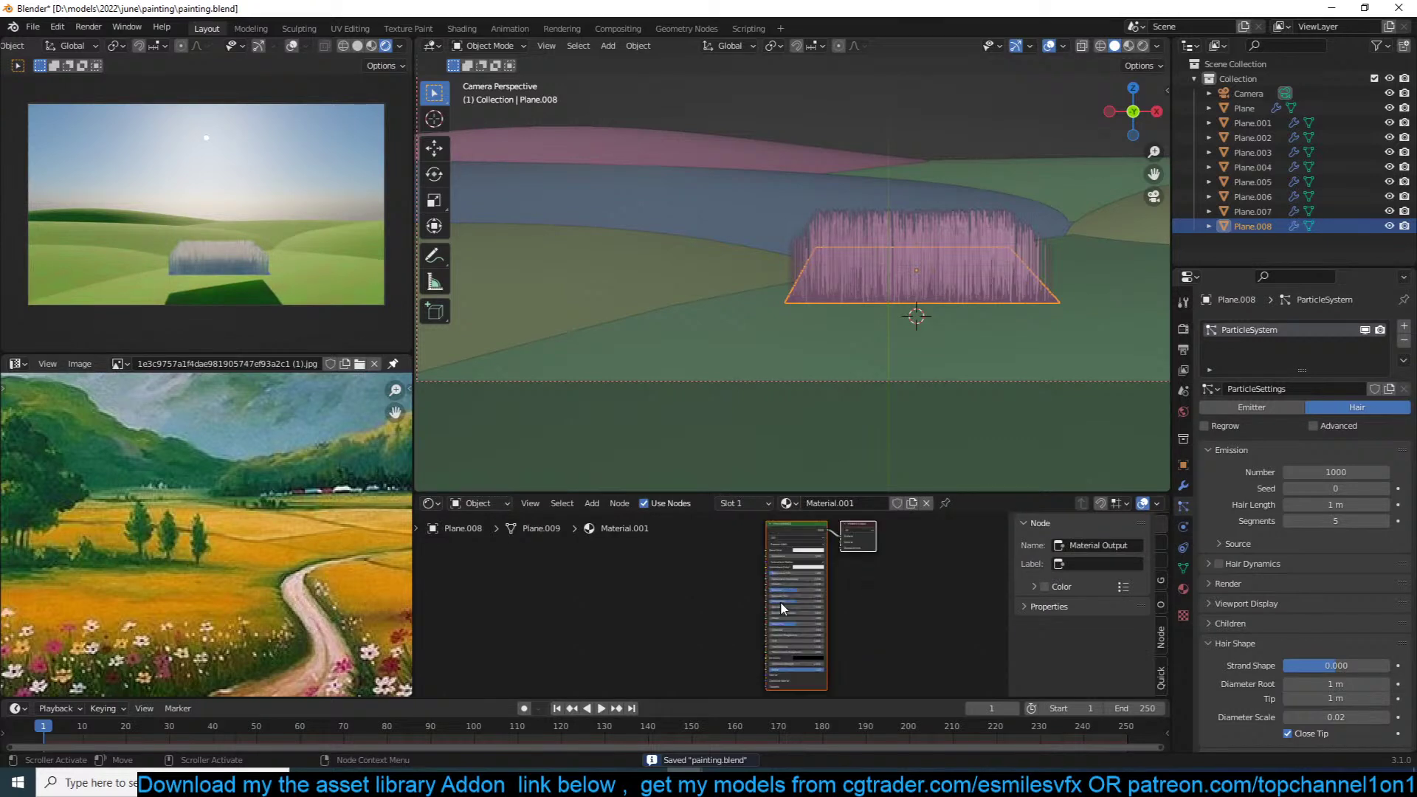
left_click(769, 599)
middle_click_drag(790, 602, 908, 651)
scroll(856, 642, "up", 4)
key("ctrl+s")
Step: Add a Hair Info node to the grass material in front of the Principled BSDF
key("shift+a")
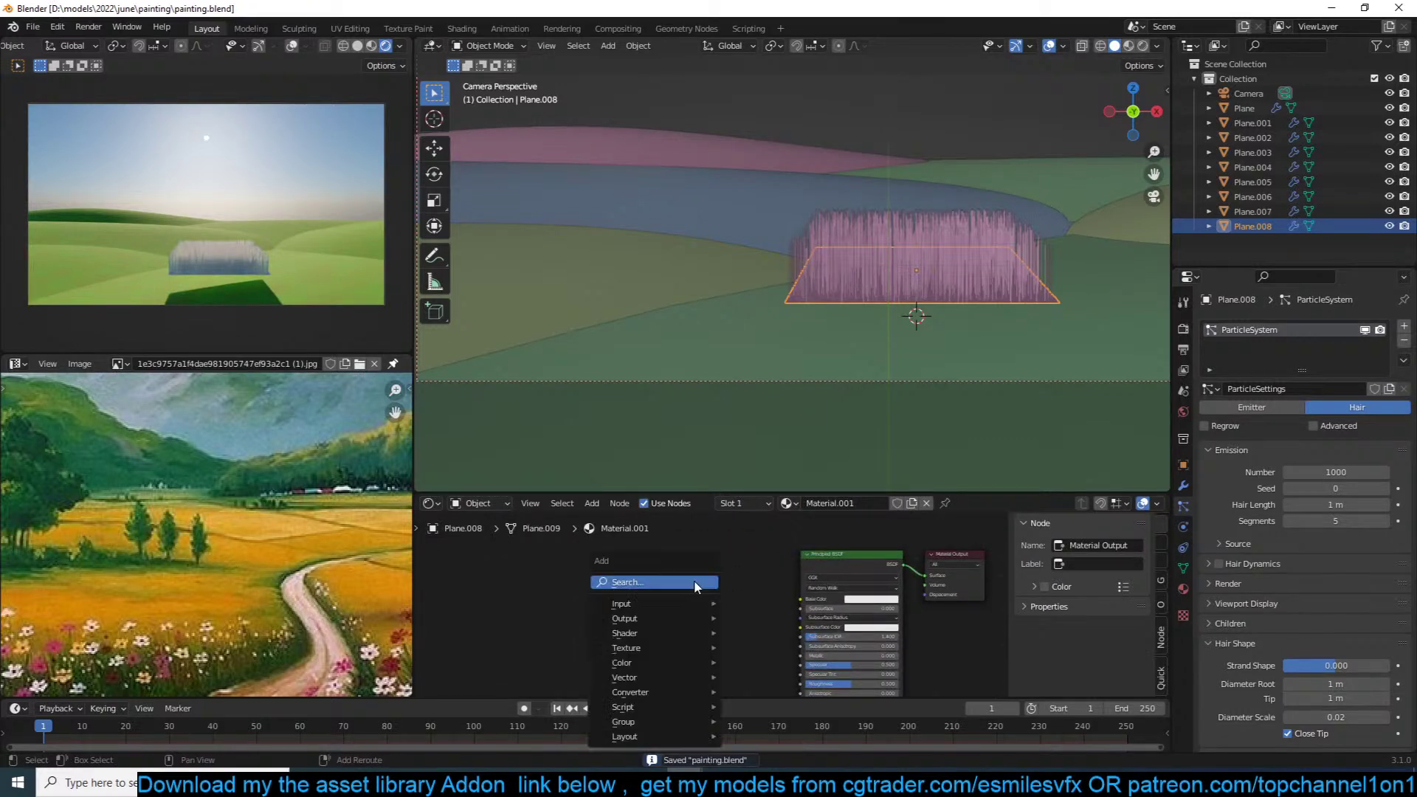
mouse_move(646, 605)
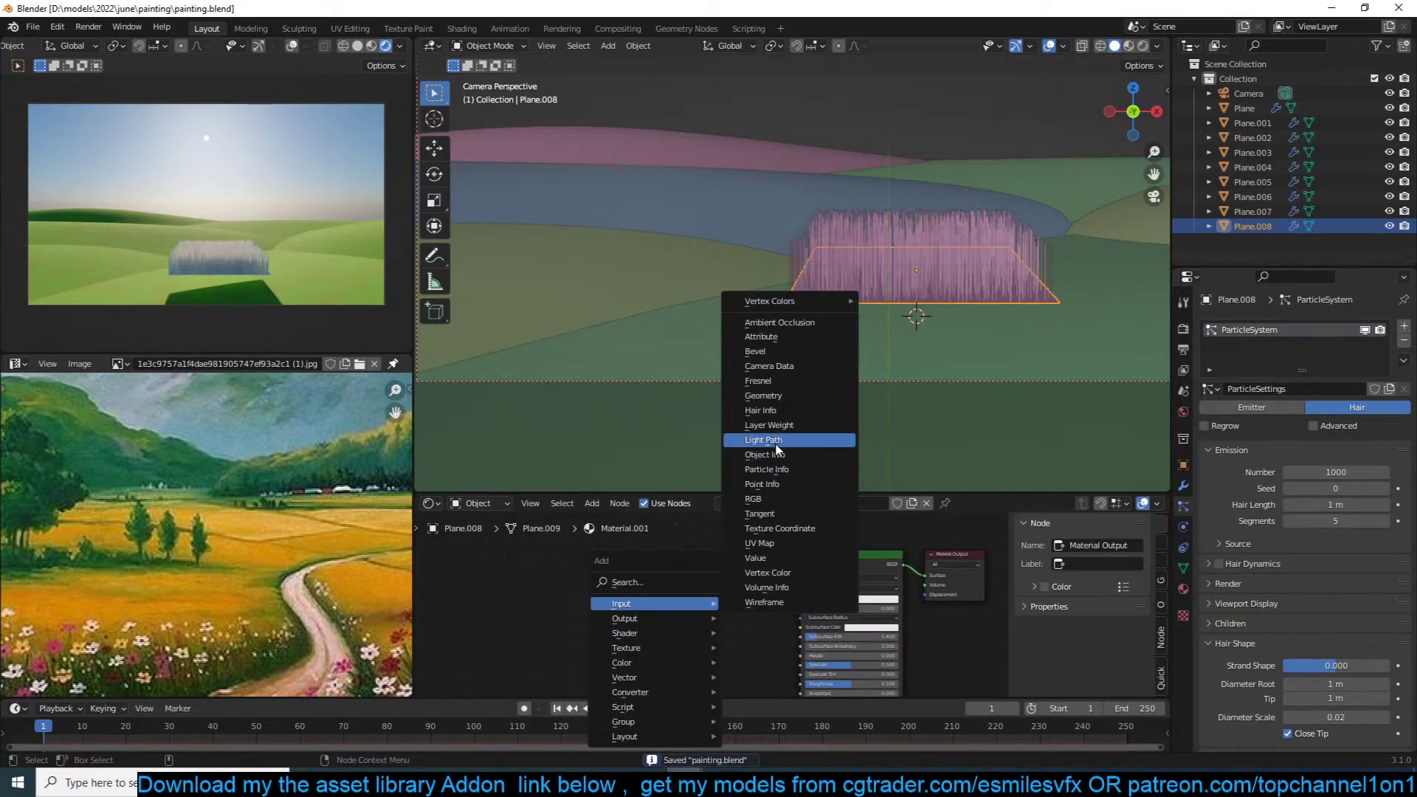
left_click(764, 410)
left_click(627, 553)
scroll(635, 555, "up", 2)
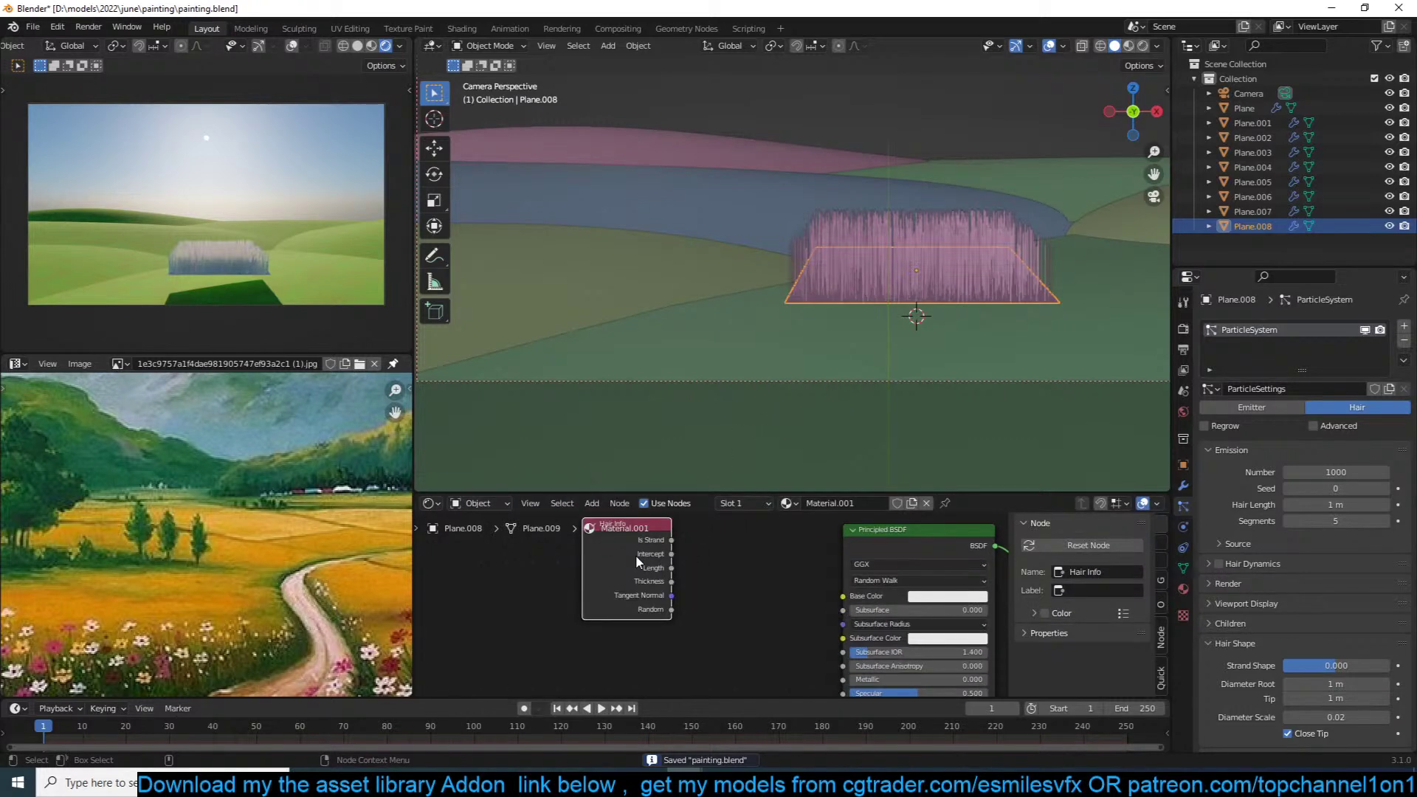
Step: Replace the Principled BSDF with a Principled Hair BSDF connected to the material output
key("shift+a")
mouse_move(710, 606)
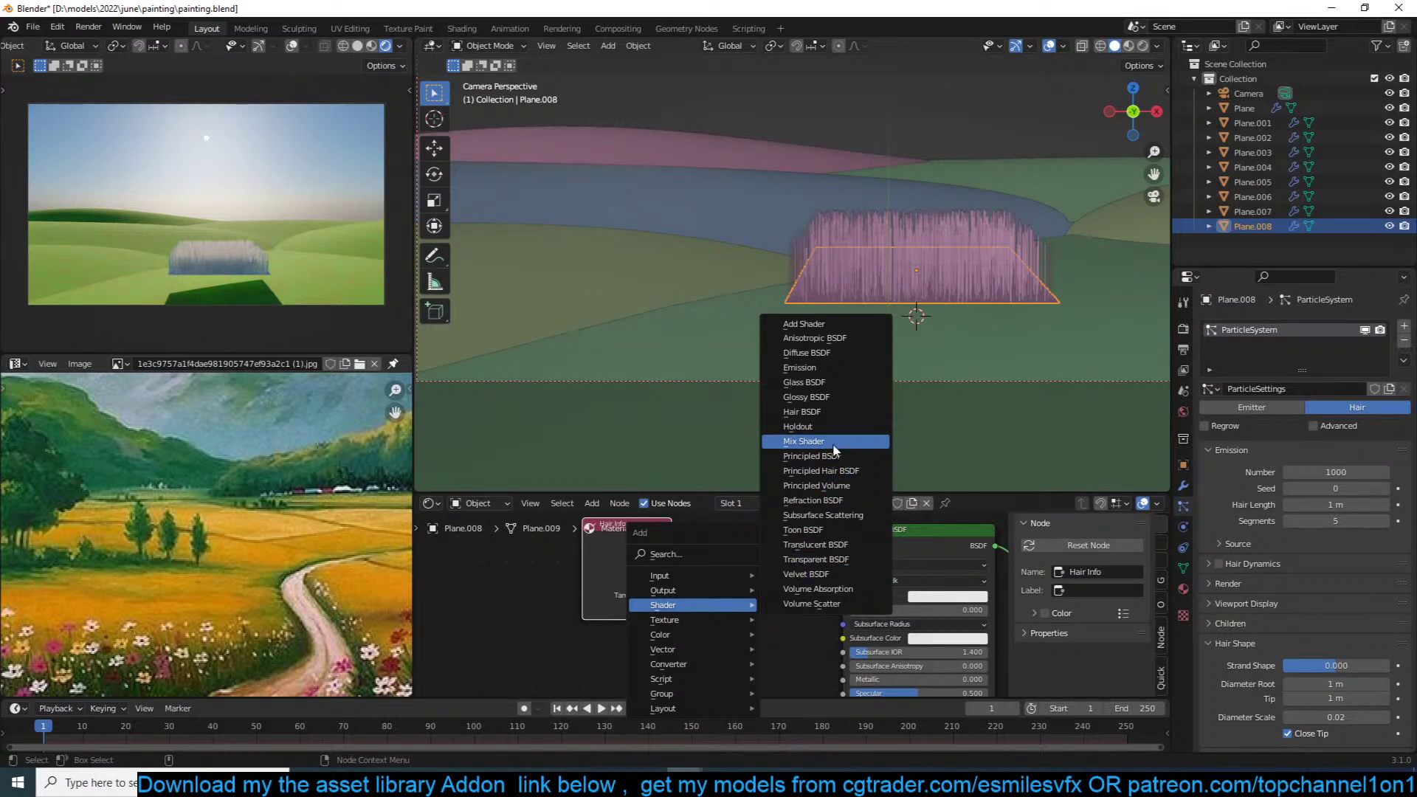
left_click(839, 471)
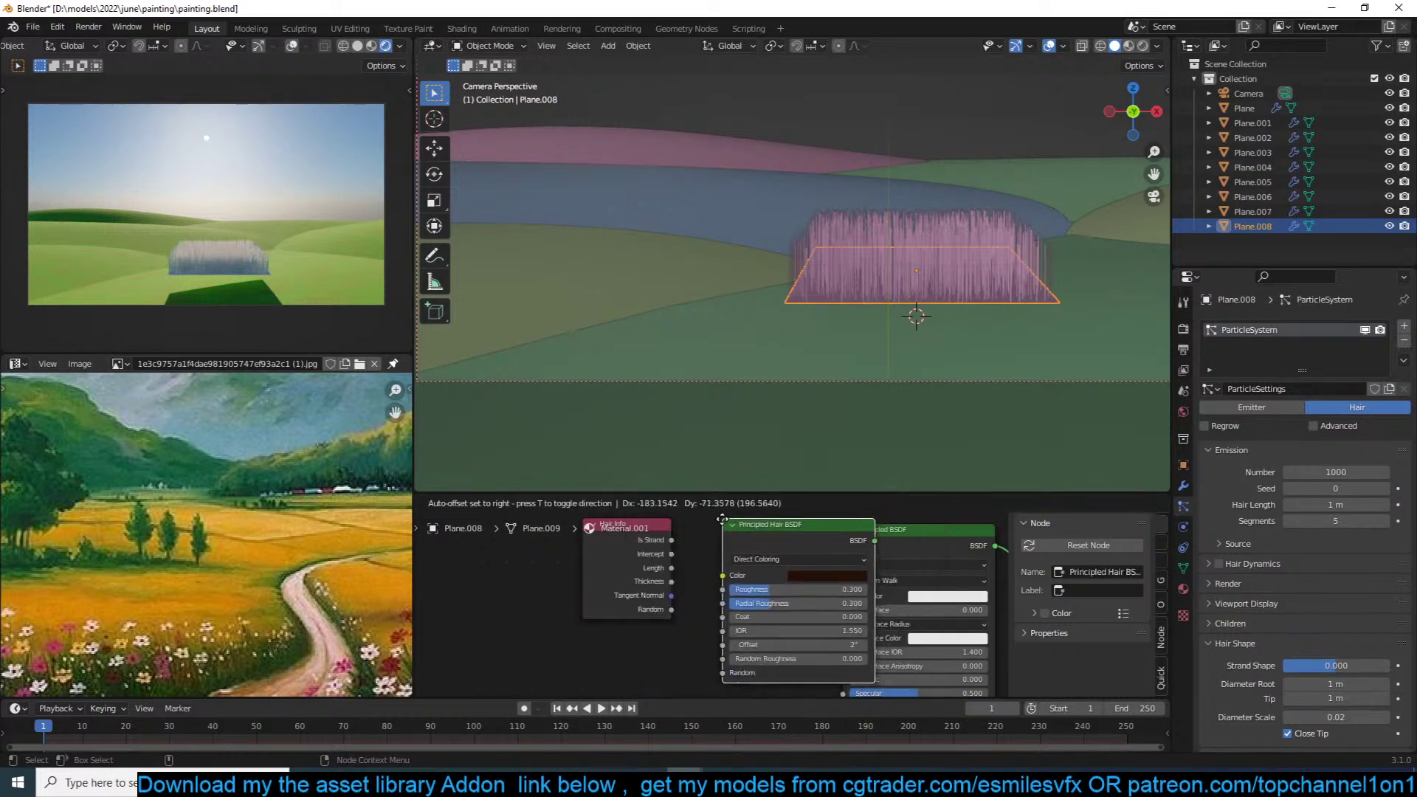
left_click(775, 530)
left_click(936, 539)
key("x")
Step: Try bright yellow and orange tones for the Principled Hair BSDF color
left_click(850, 576)
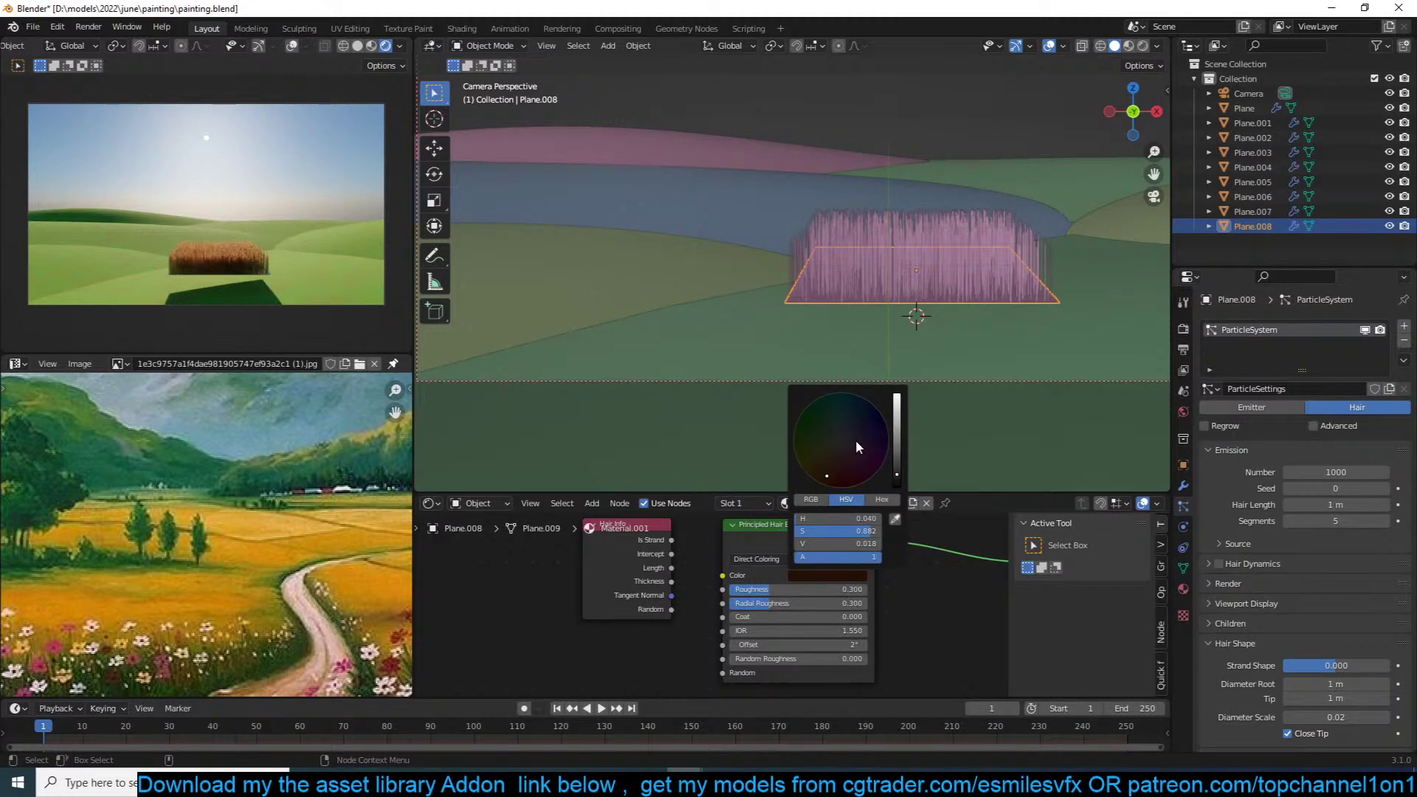
left_click(896, 406)
left_click(826, 477)
left_click(816, 450)
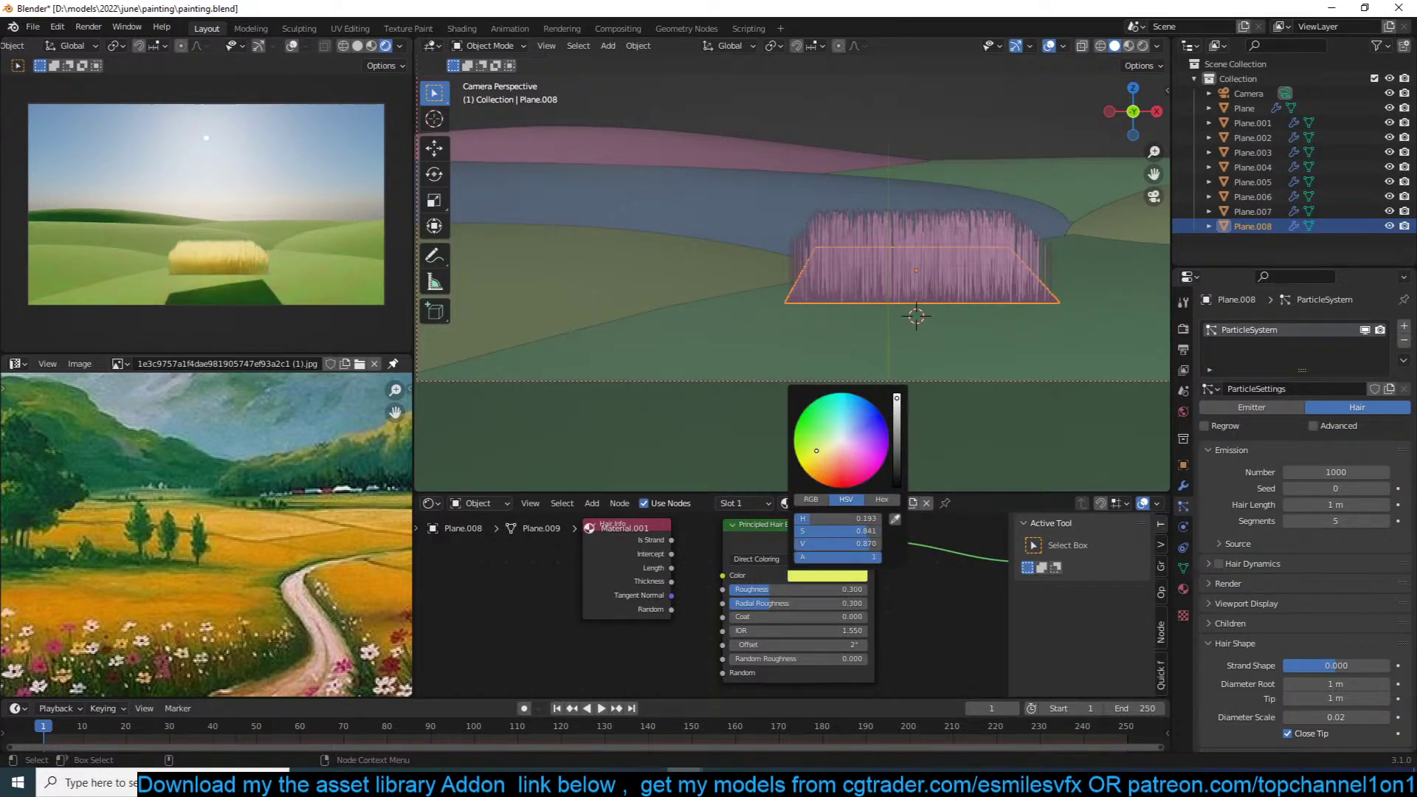
left_click(836, 481)
scroll(877, 596, "up", 3)
left_click(849, 554)
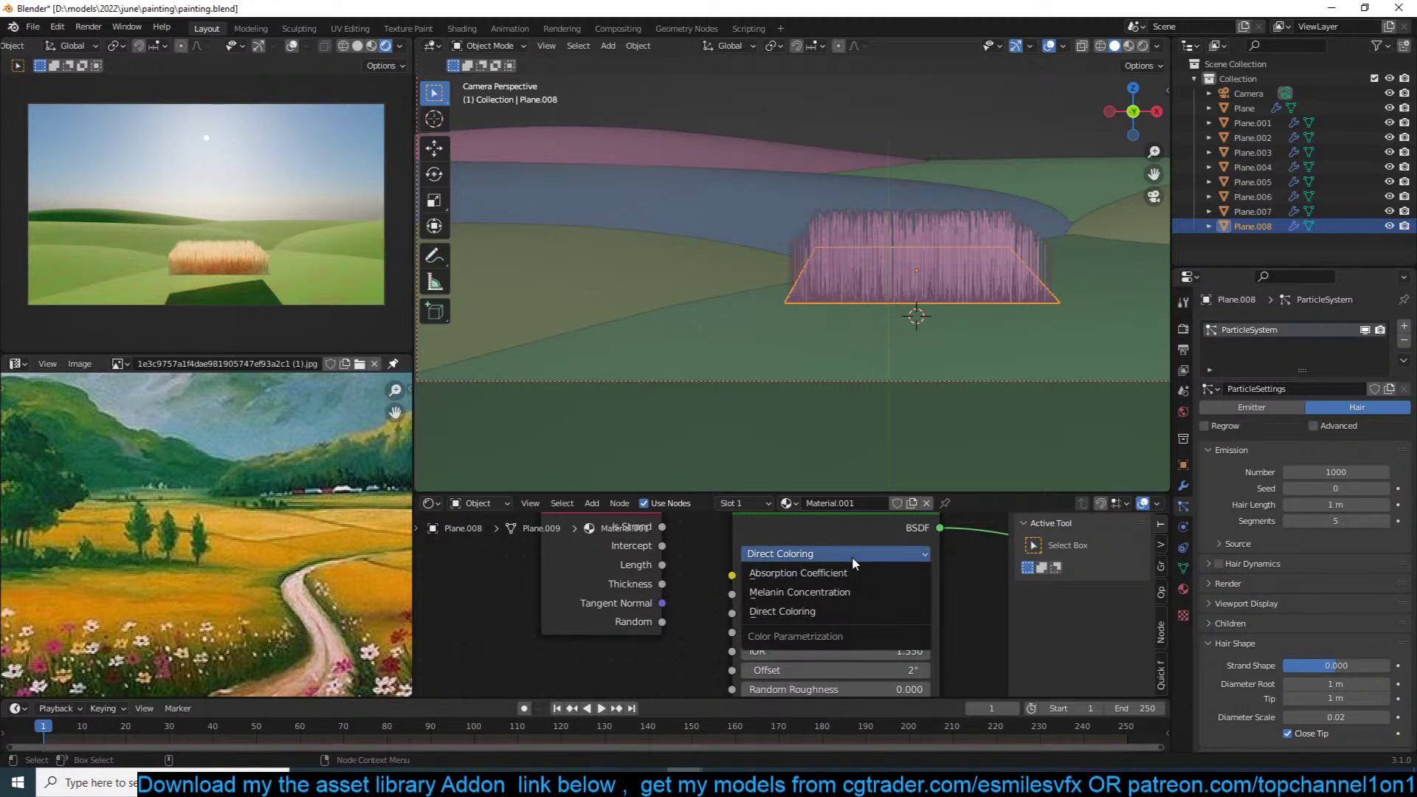
Step: Set the Principled Hair BSDF color to a dark green with hue 0.310 and saturation 0.996, and save the file
left_click(900, 575)
mouse_move(885, 439)
left_mouse_down()
mouse_move(856, 347)
mouse_move(833, 382)
left_mouse_up()
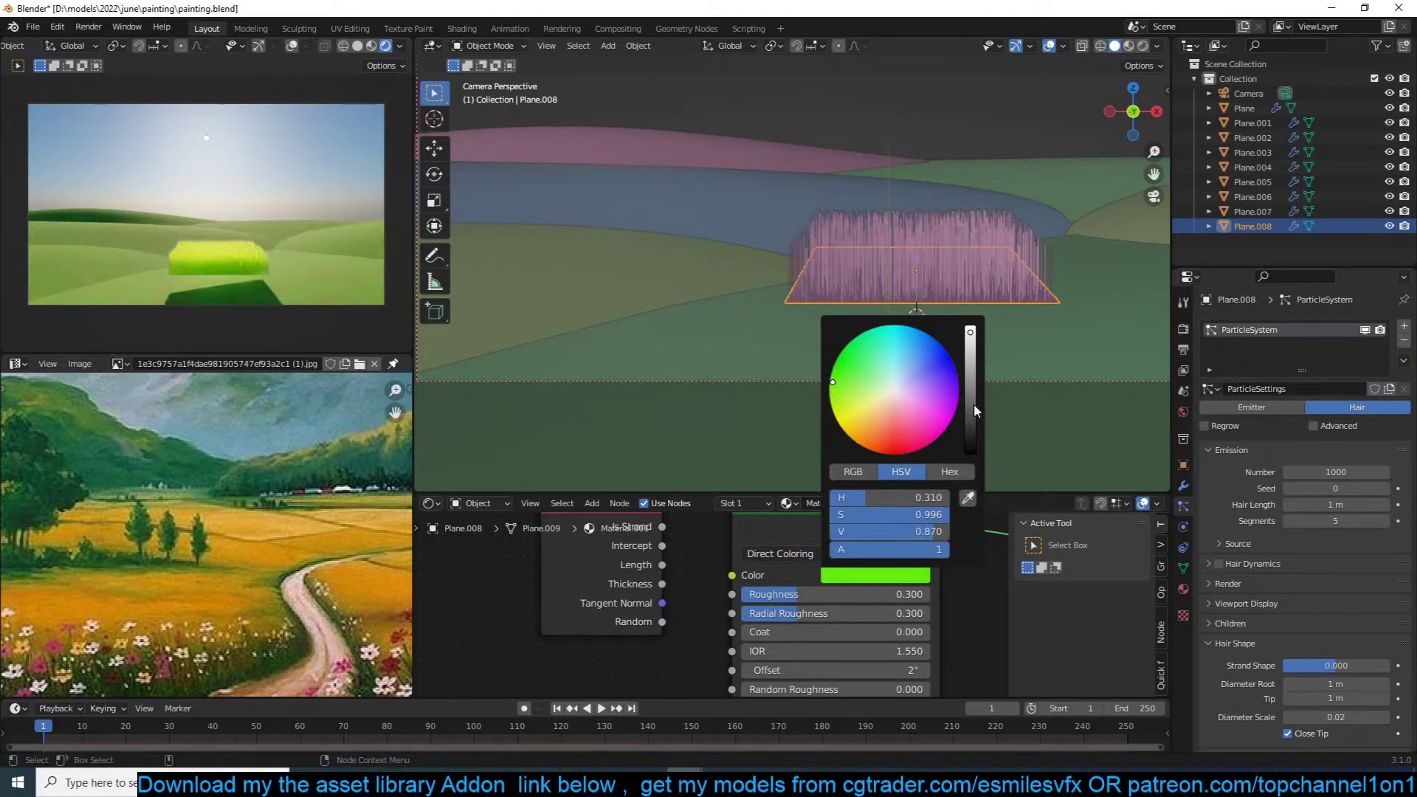
left_click_drag(974, 411, 971, 418)
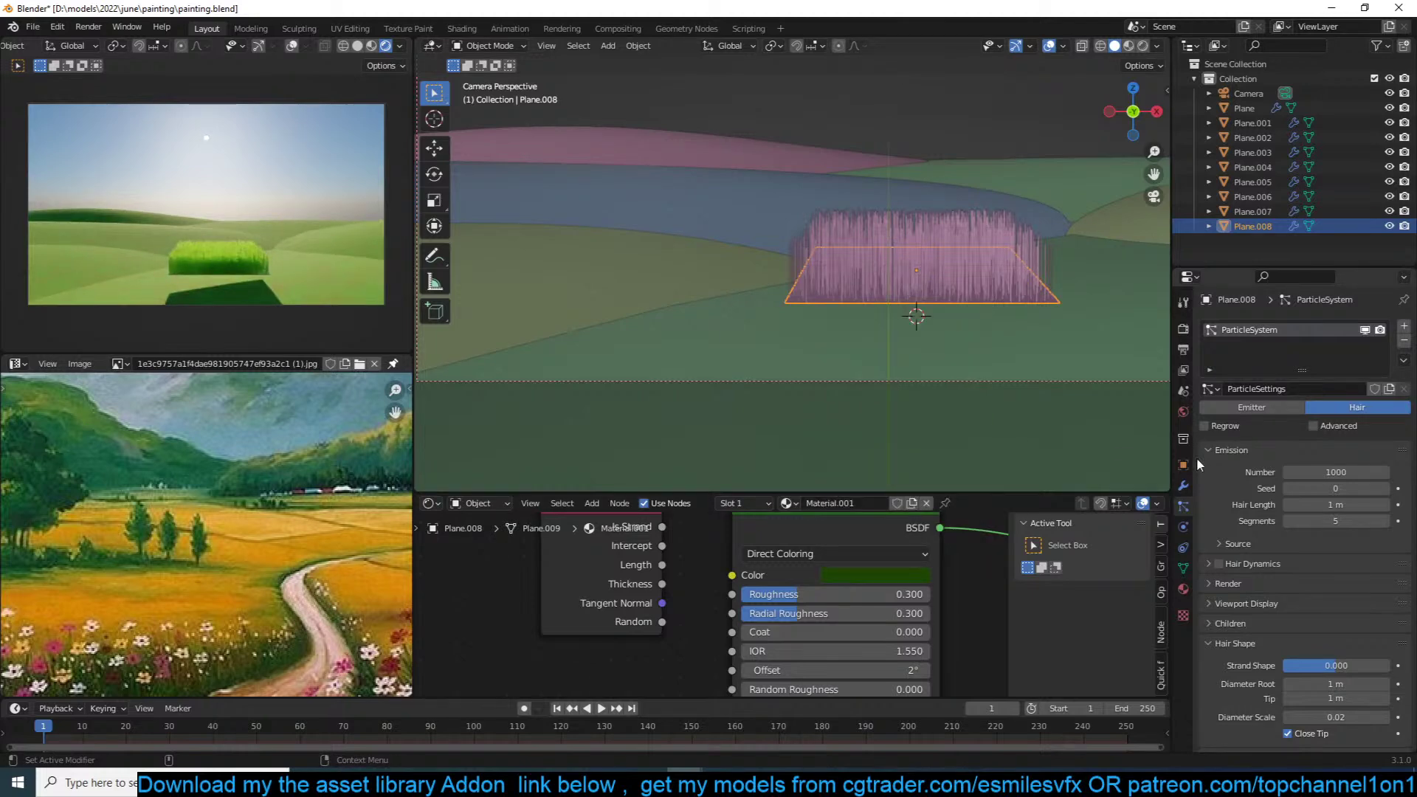
key("ctrl+s")
Step: Subdivide the grass plane's mesh twice in Edit Mode and return to Object Mode
scroll(1018, 383, "down", 2)
scroll(1007, 365, "down", 1)
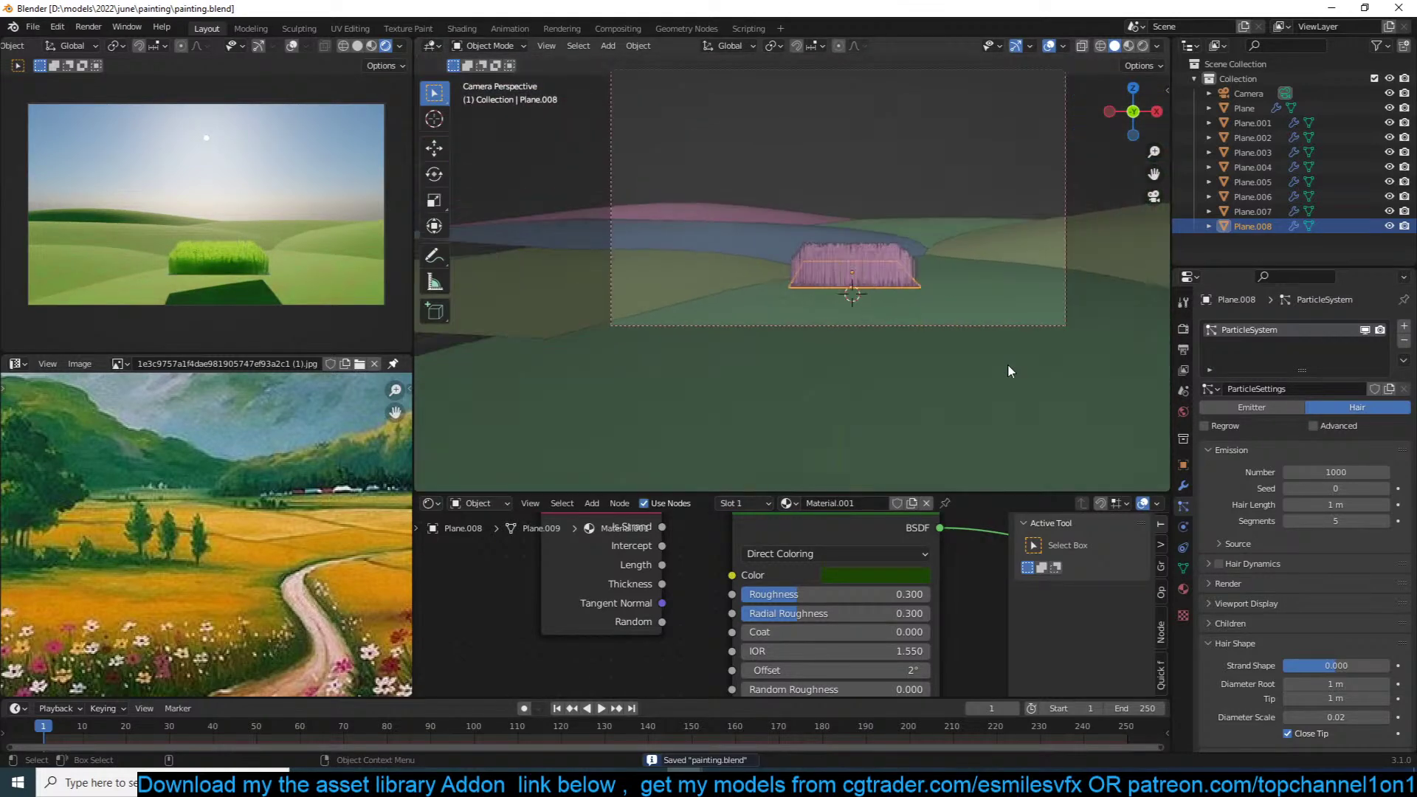
key("Tab")
right_click(955, 299)
left_click(954, 299)
right_click(954, 299)
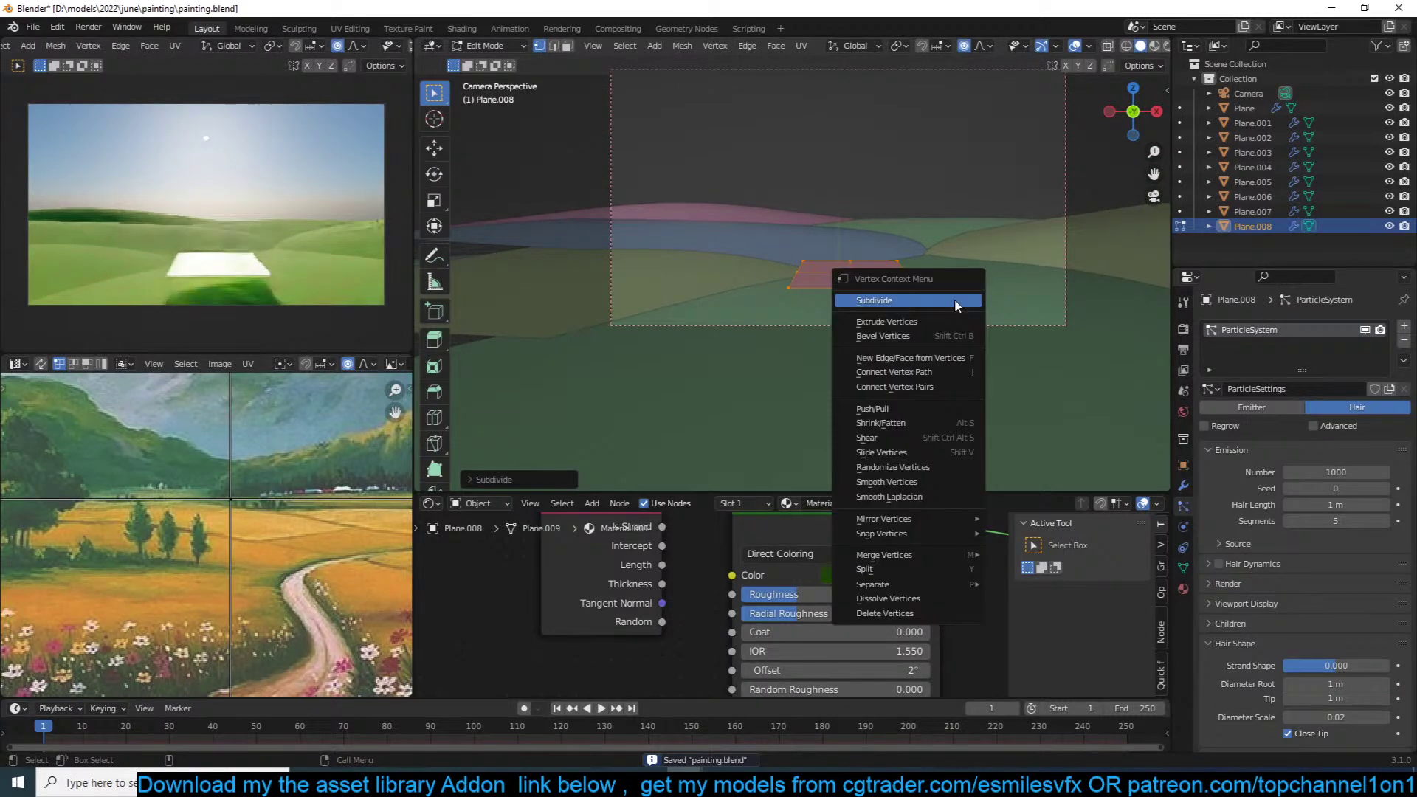
left_click(954, 299)
key("Tab")
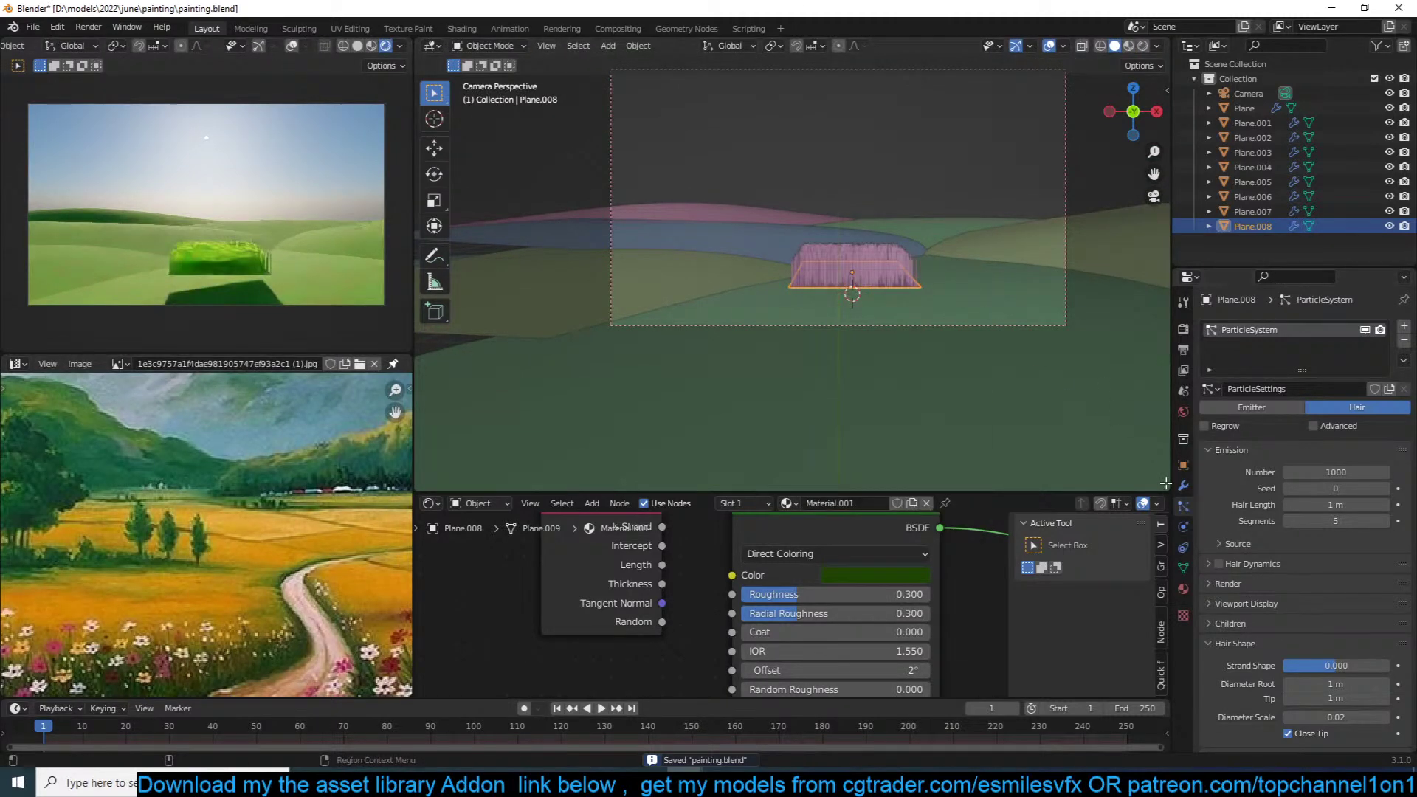
left_click(1183, 485)
left_click(1315, 323)
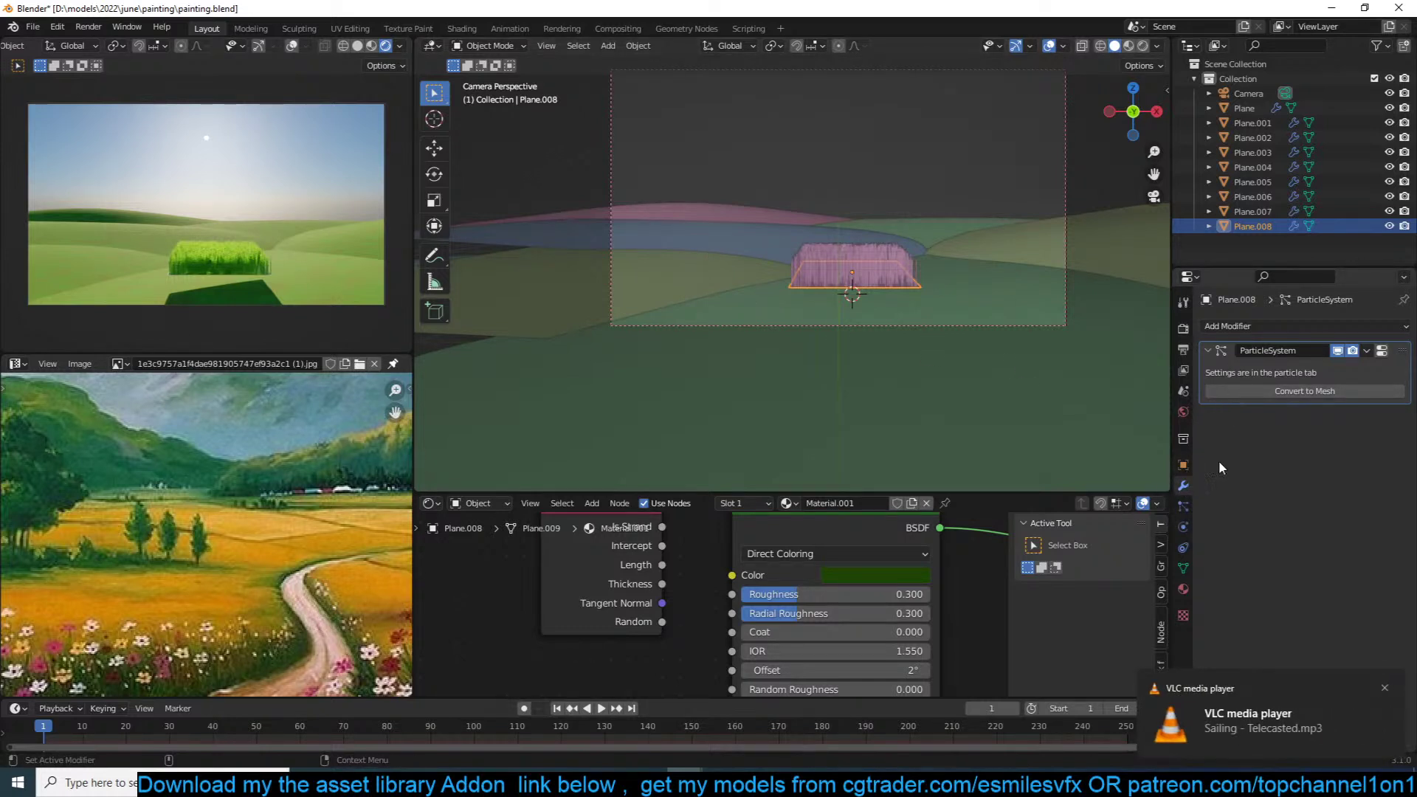
left_click(1357, 325)
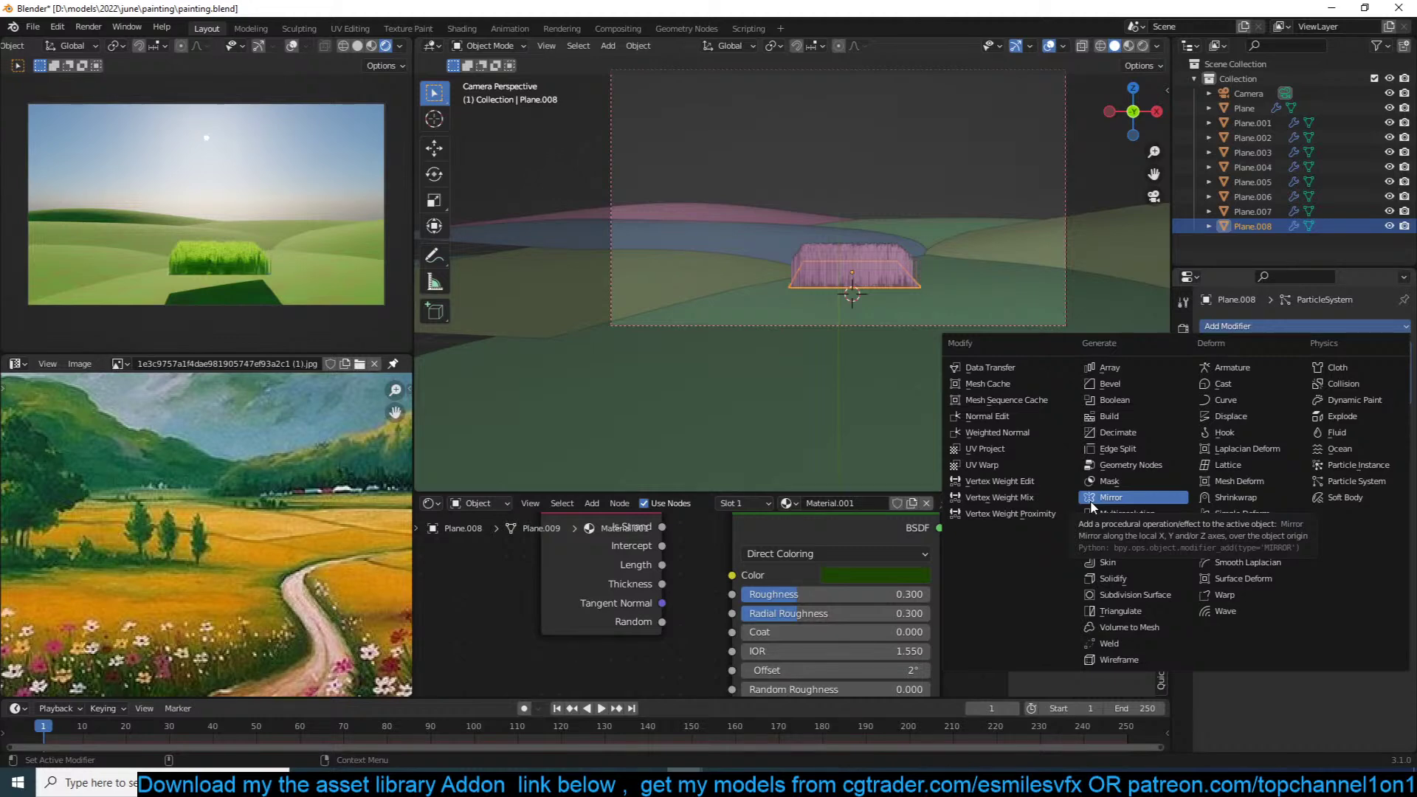
left_click(1268, 484)
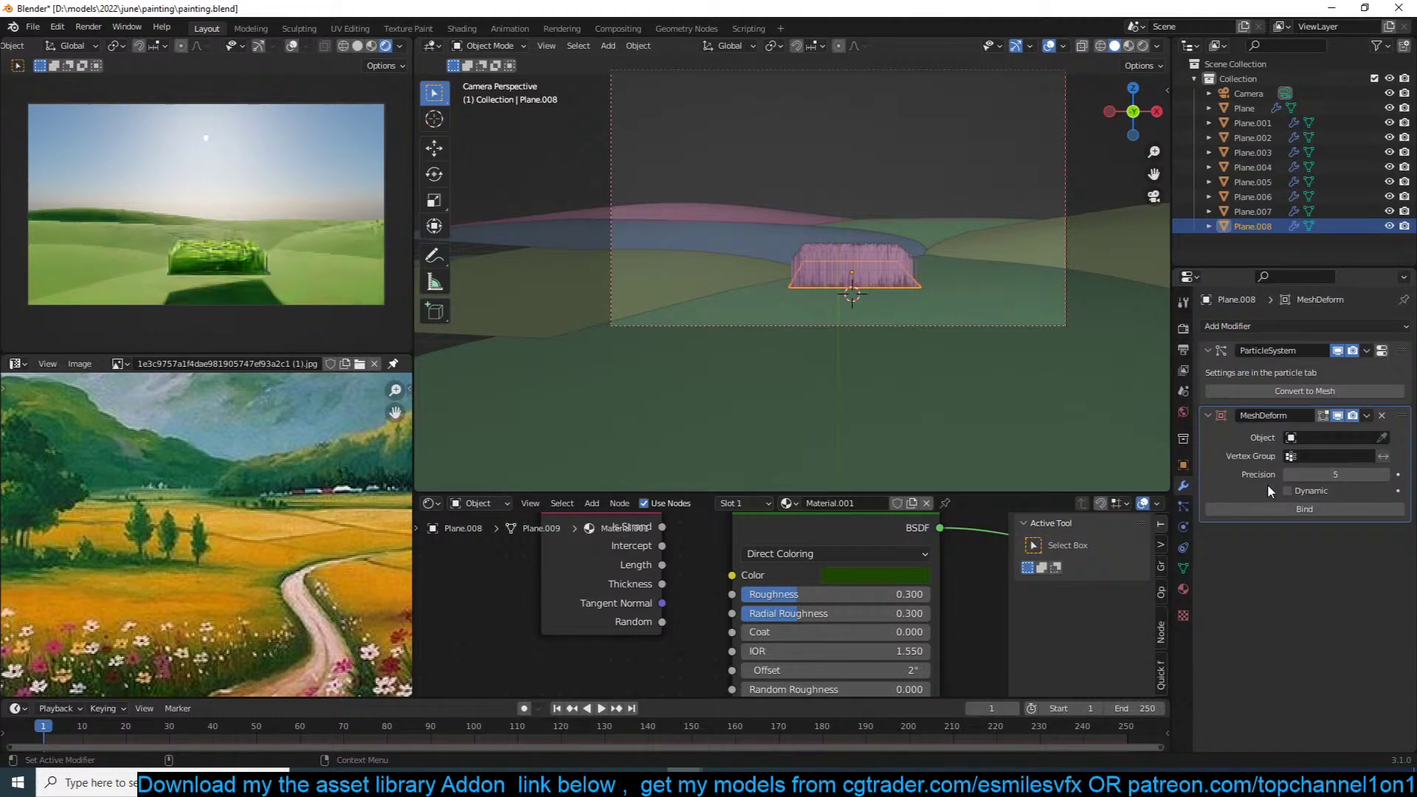
left_click(1381, 415)
Step: Add a Shrinkwrap modifier targeting the foreground hill Plane.003 and move it above the particle system in the stack
left_click(1298, 326)
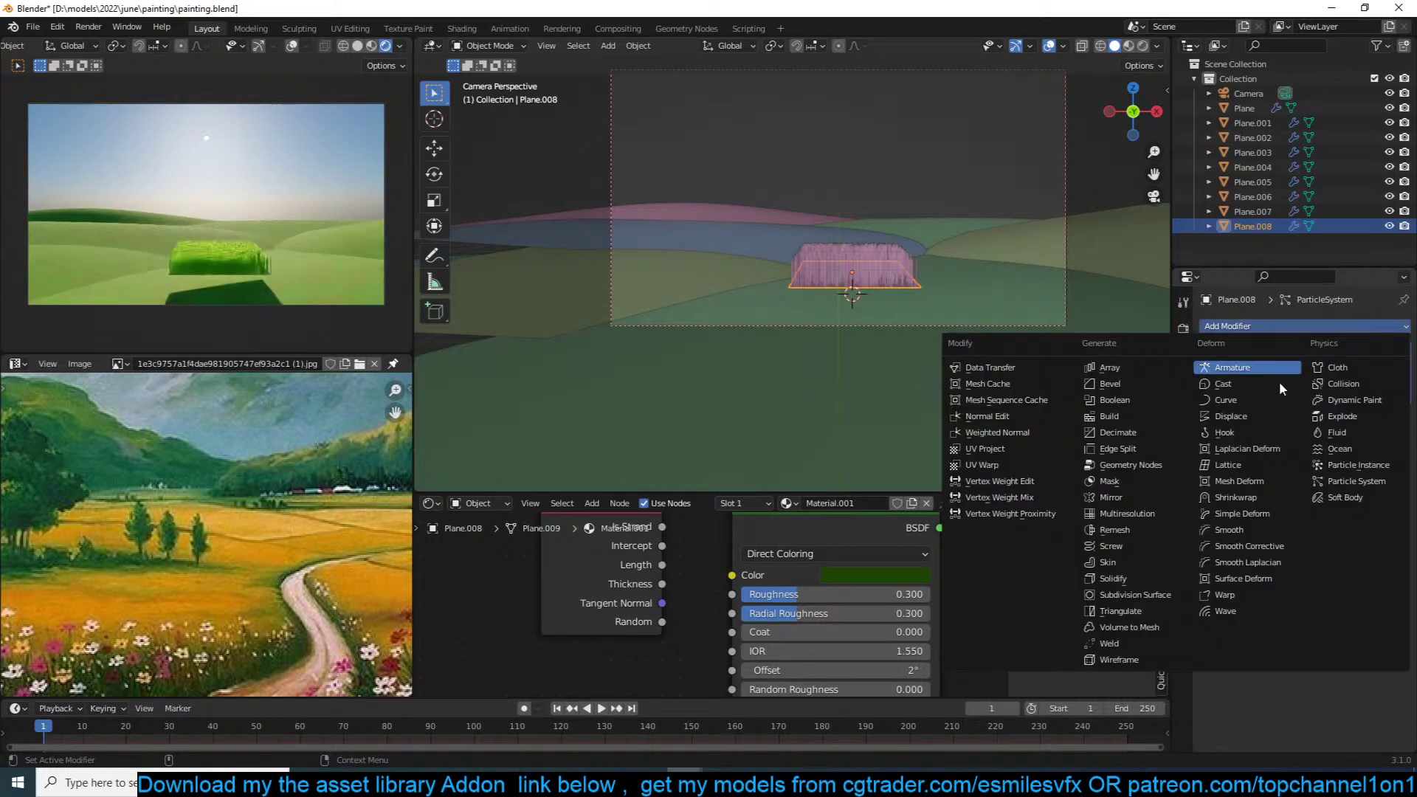
left_click(1239, 498)
left_click(1382, 475)
left_click(978, 291)
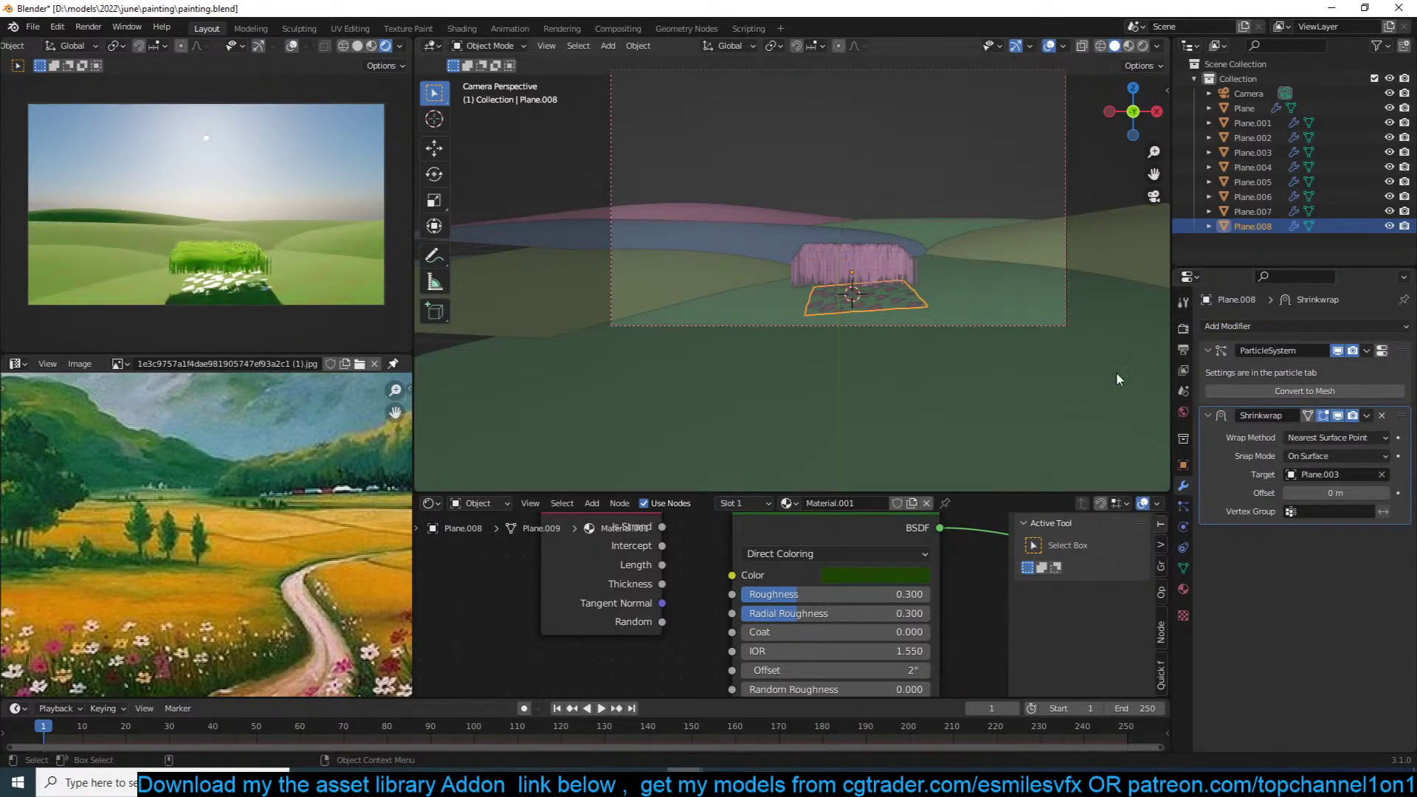
left_click_drag(1403, 417, 1403, 352)
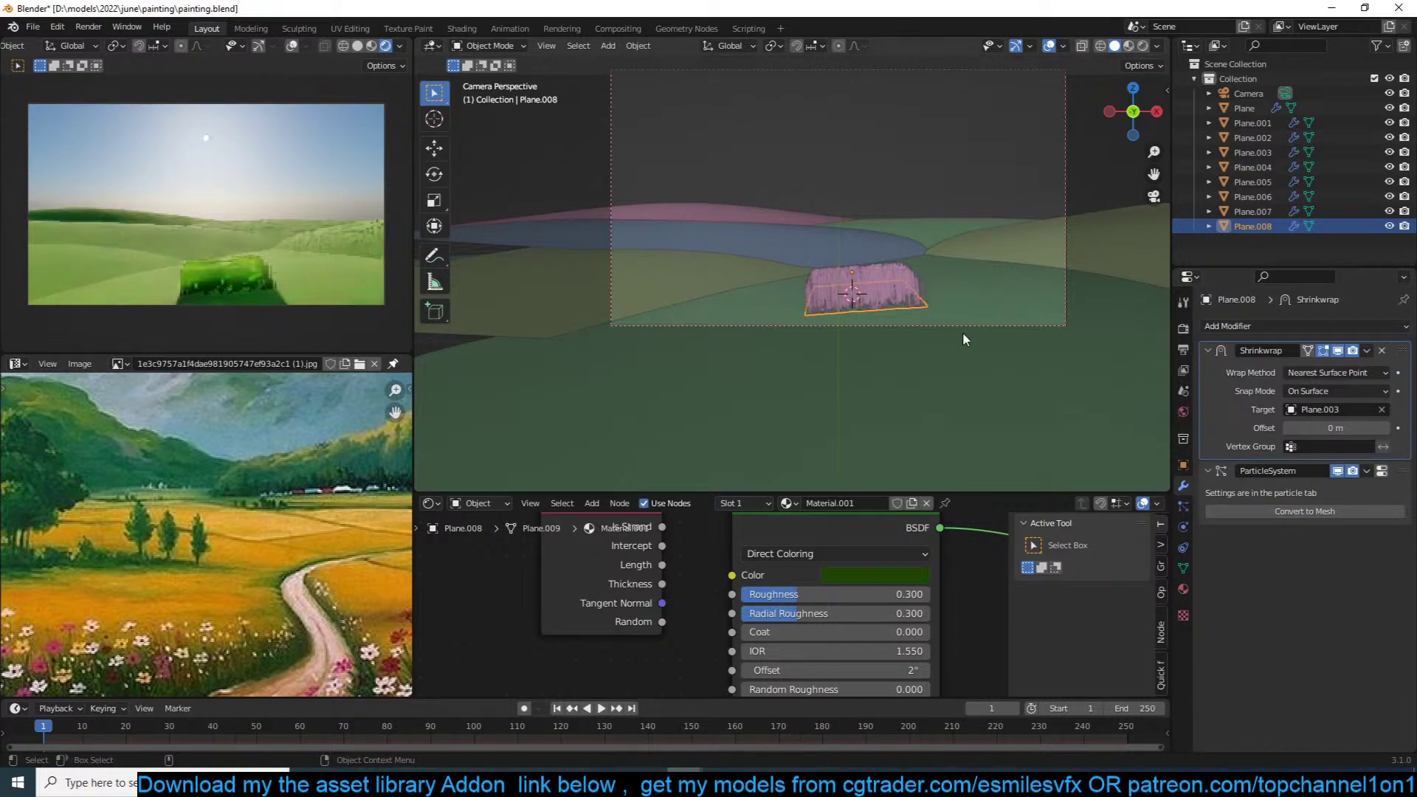
Step: Hide the grass plane's instancer in both viewport and render, and save the file
left_click(1184, 465)
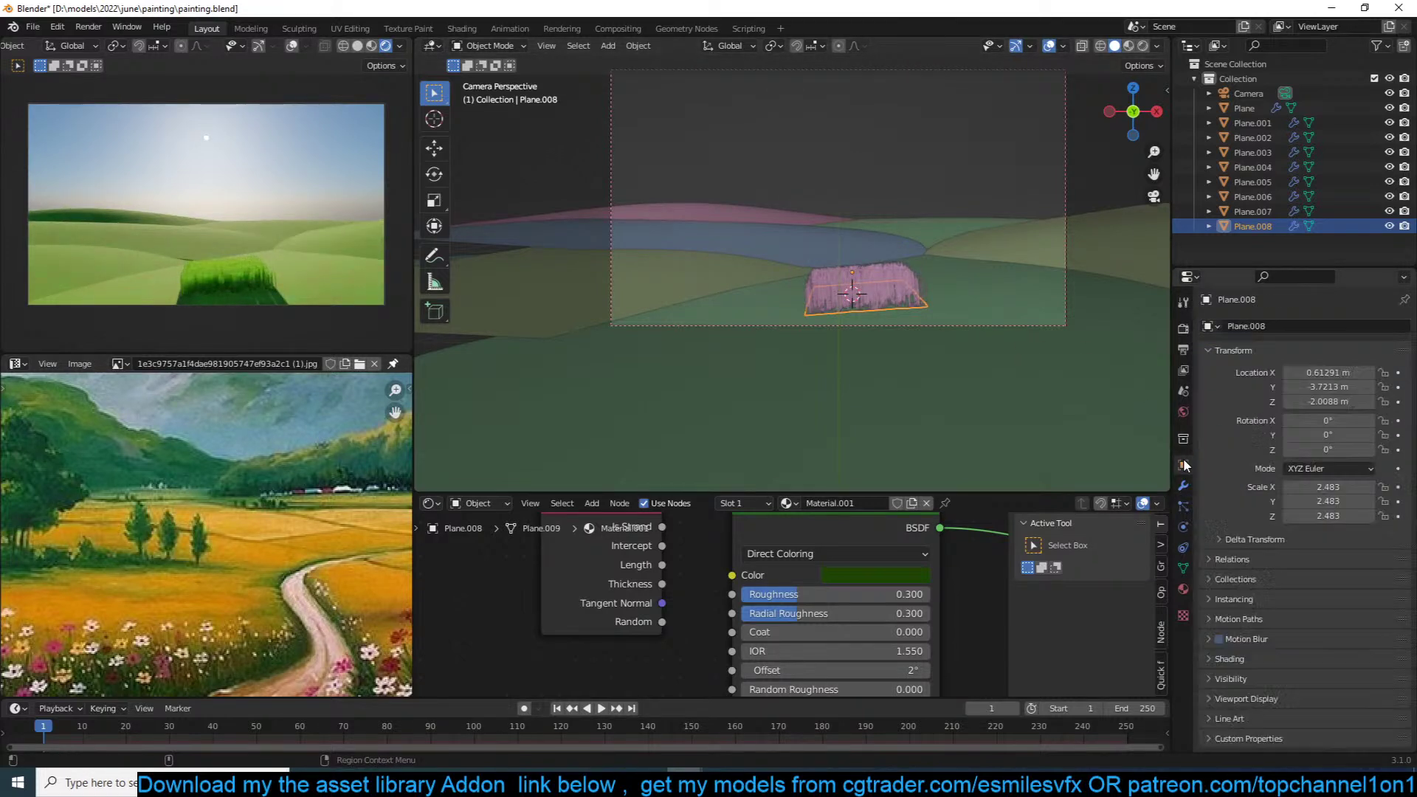
left_click(1233, 599)
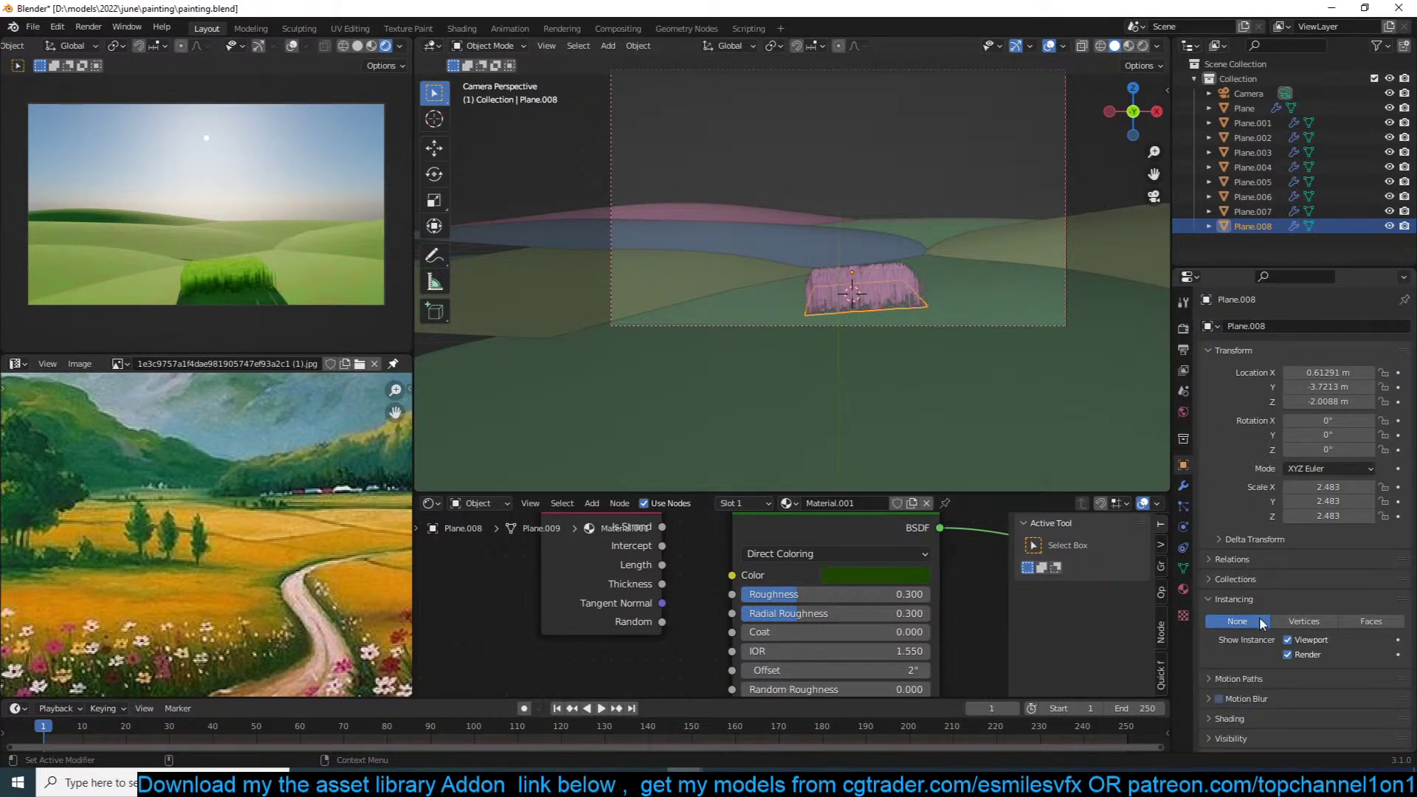
left_click_drag(1293, 642, 1288, 655)
key("ctrl+s")
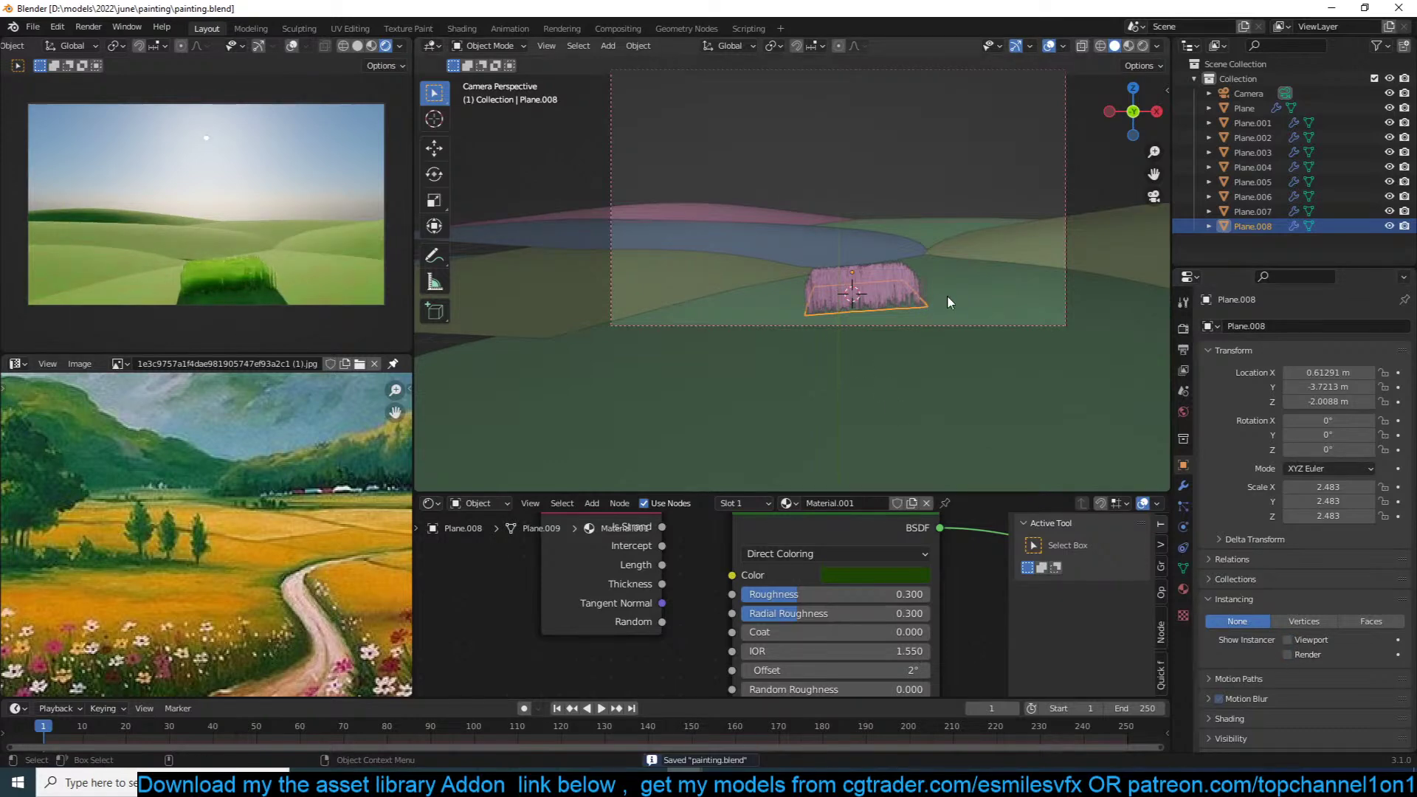
Step: Scale the grass plane up to 6.526, stretch it along X to 7.115, and view the scene from above
key("s")
left_click(1071, 272)
key("s")
key("x")
left_click(1083, 272)
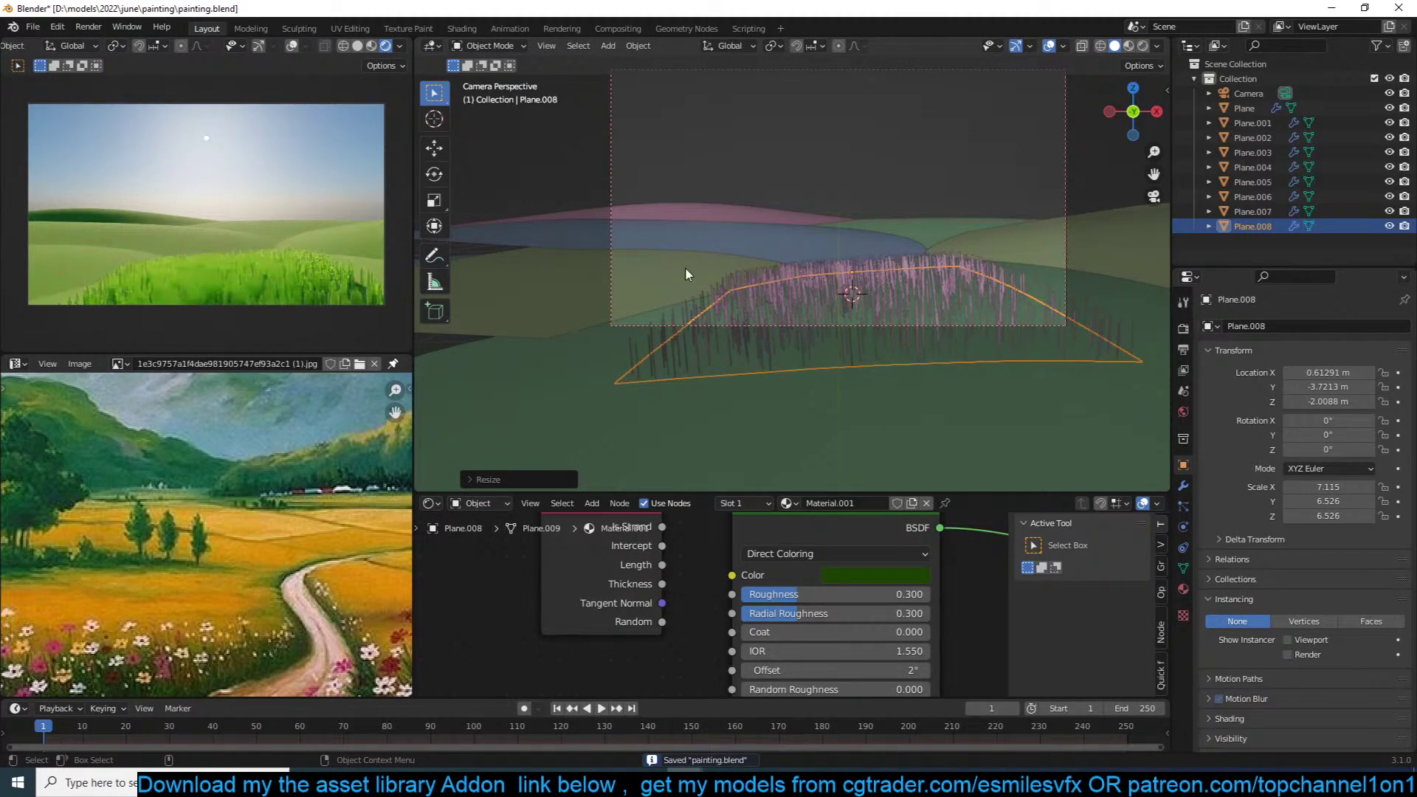
key("KP_7")
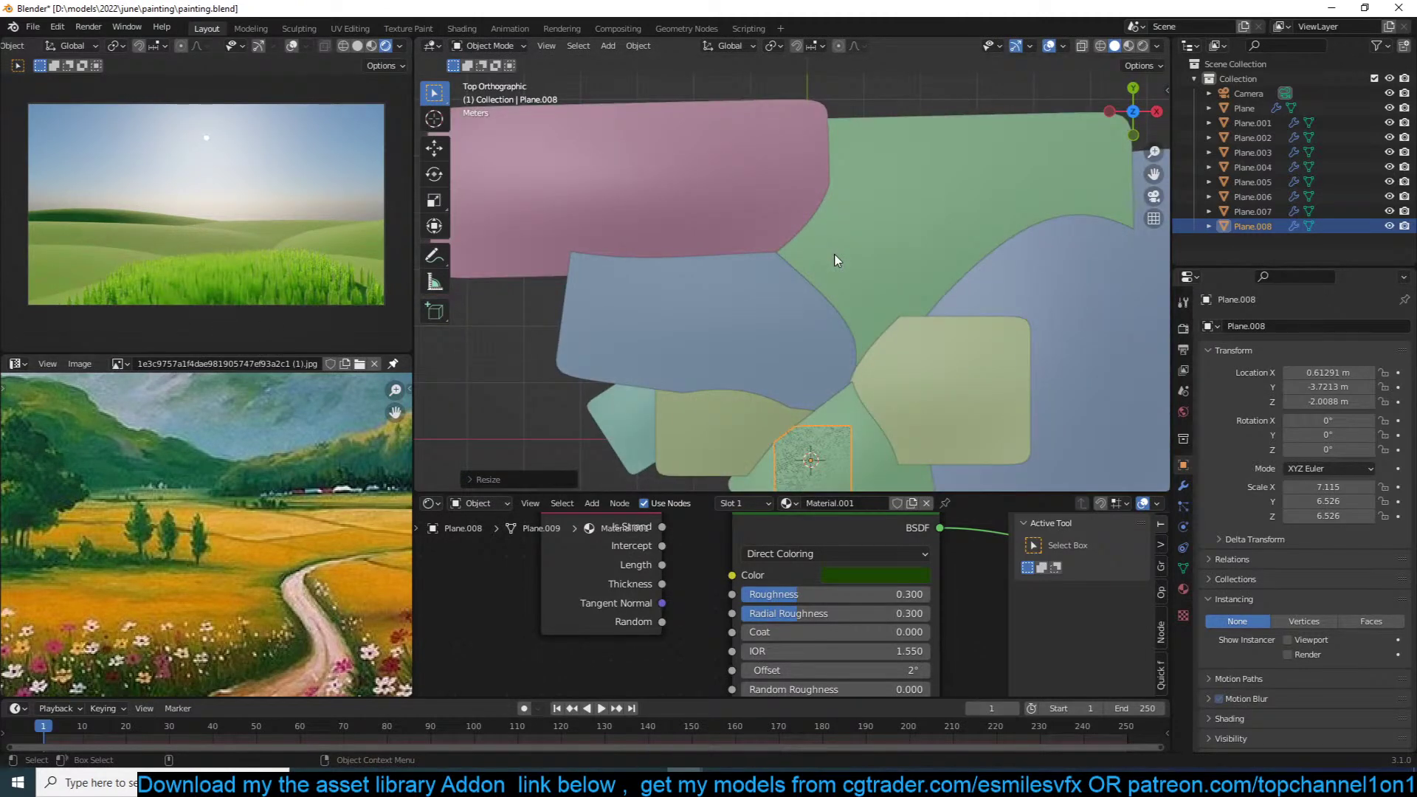
Step: Save the painting.blend file with the resized grass plane
key("KP_Decimal")
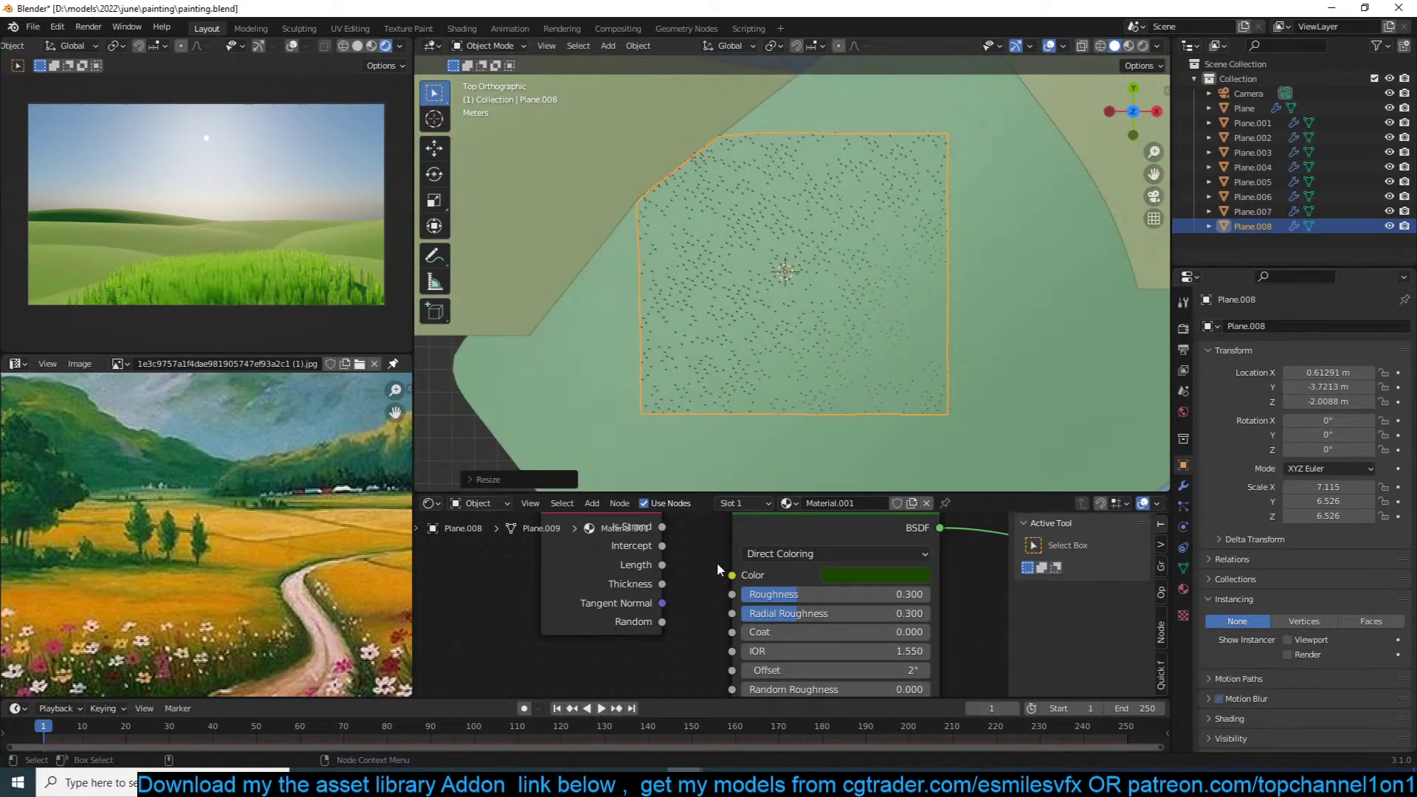
scroll(836, 272, "down", 4)
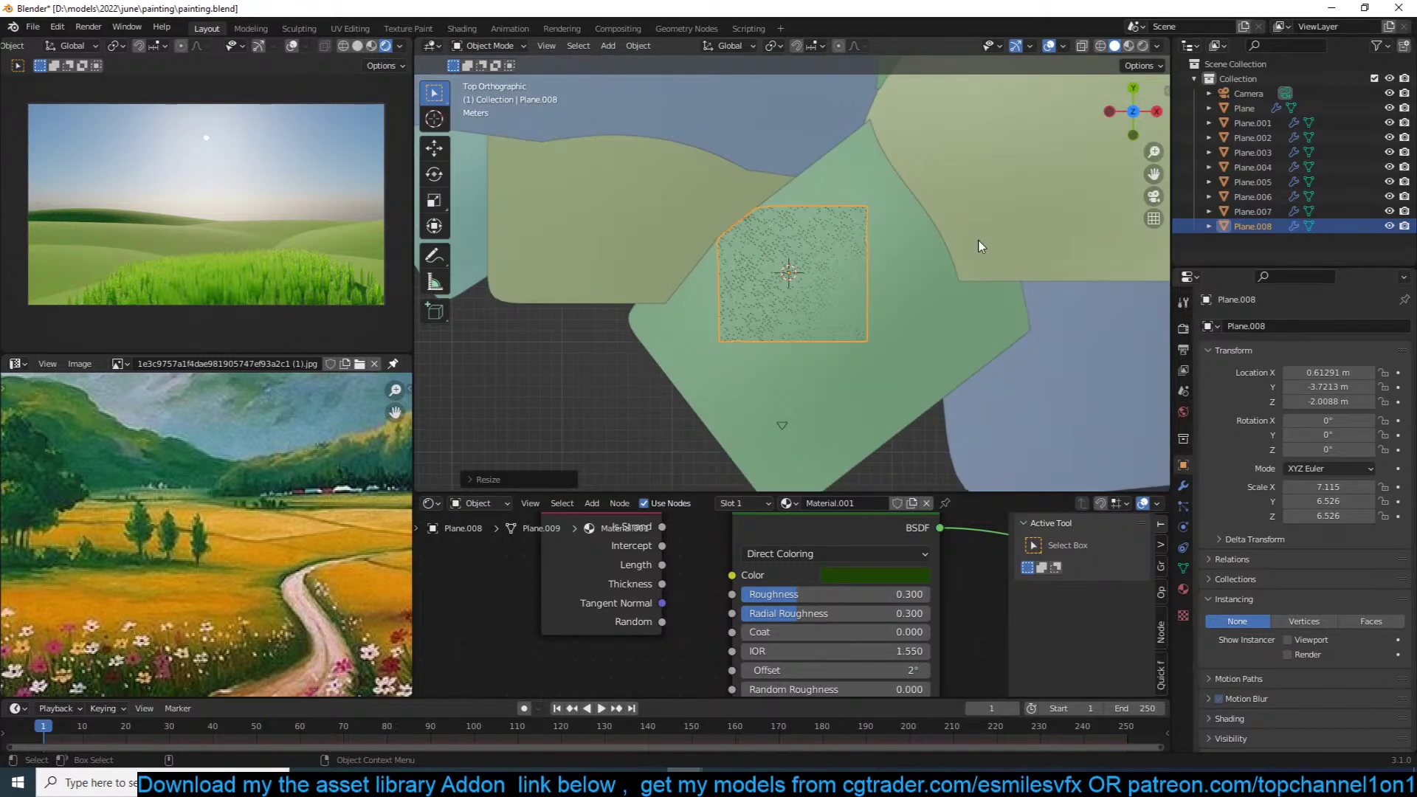
key("ctrl+s")
scroll(455, 396, "down", 1)
scroll(289, 268, "down", 2)
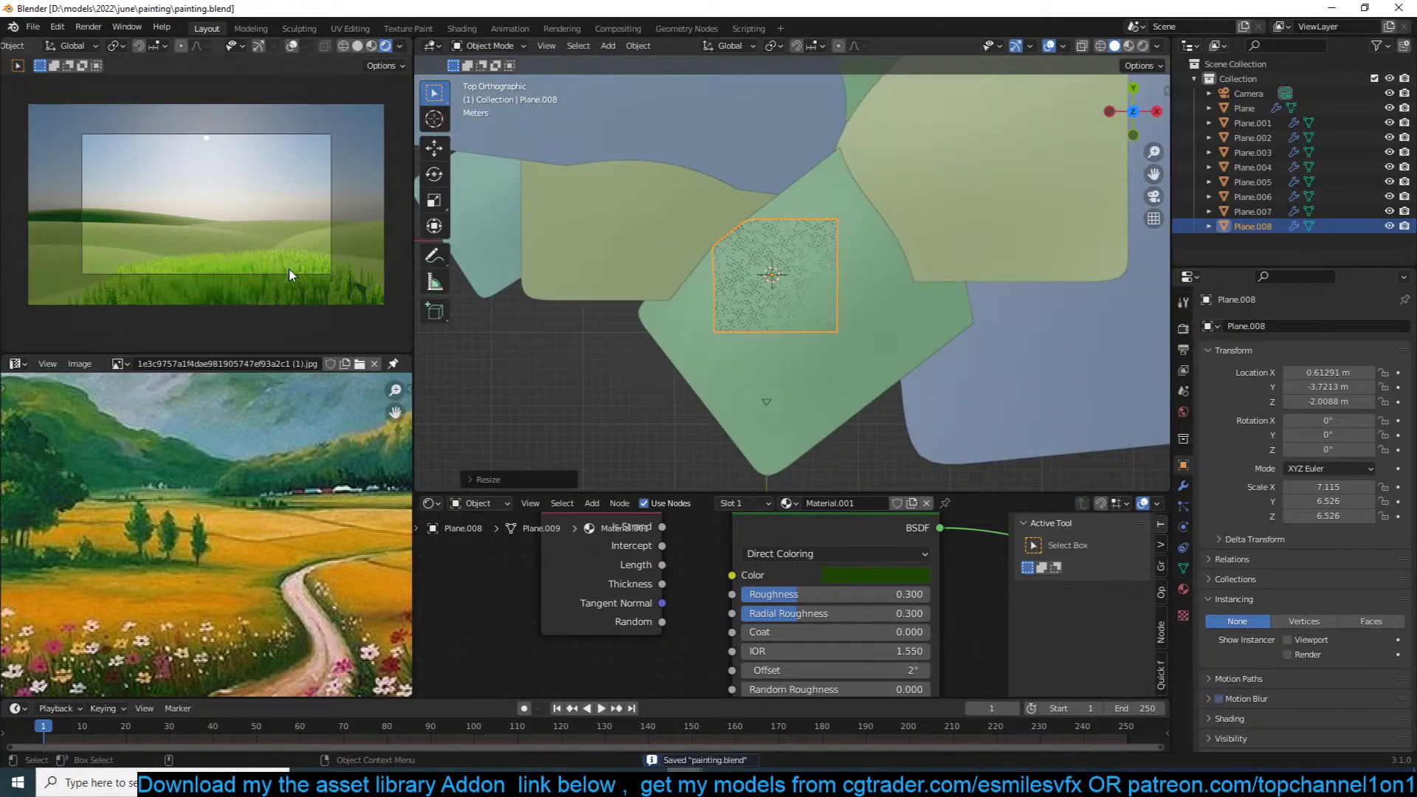
scroll(289, 267, "up", 2)
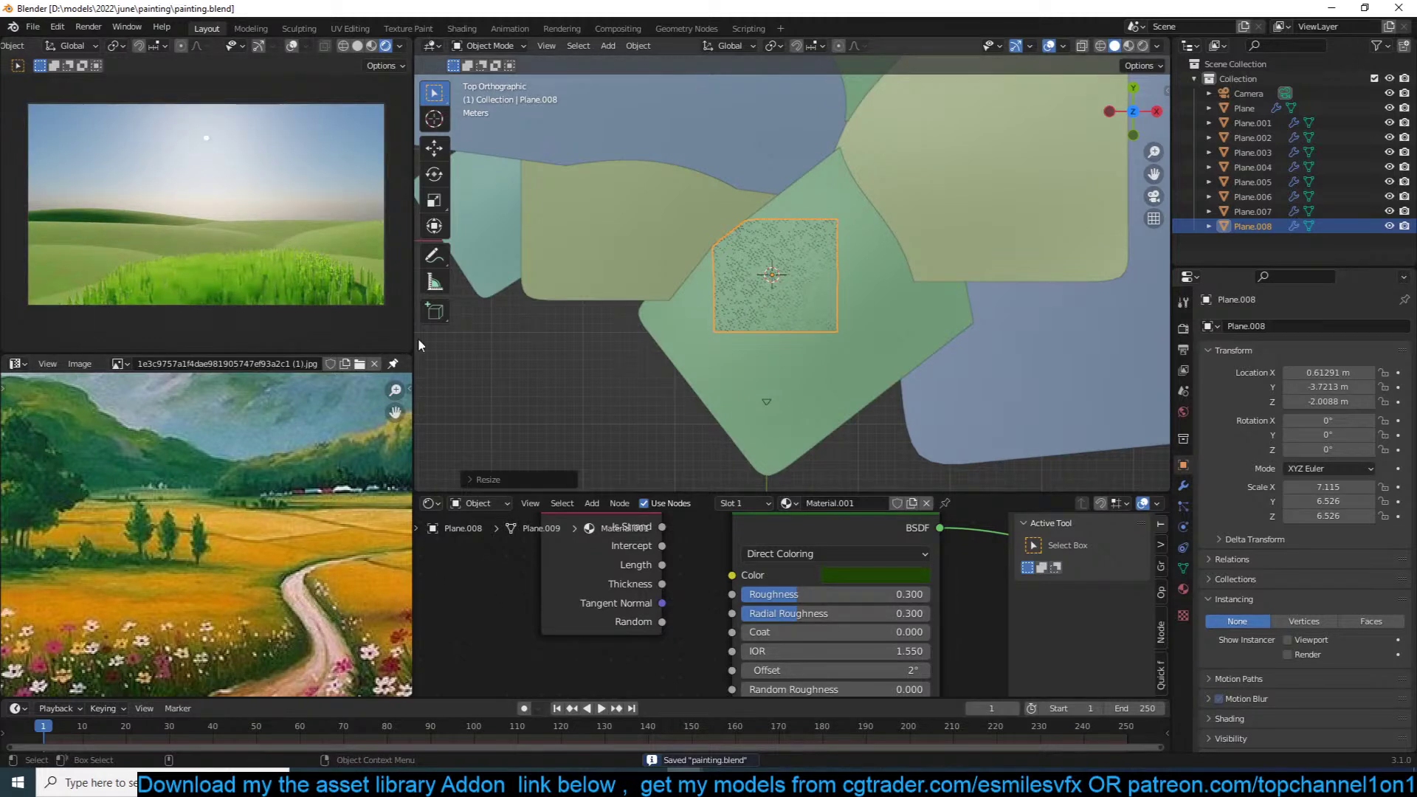
Step: Set the Annotate tool's stroke placement to Surface and hide the grass plane Plane.008
middle_click_drag(893, 270, 947, 249, "shift")
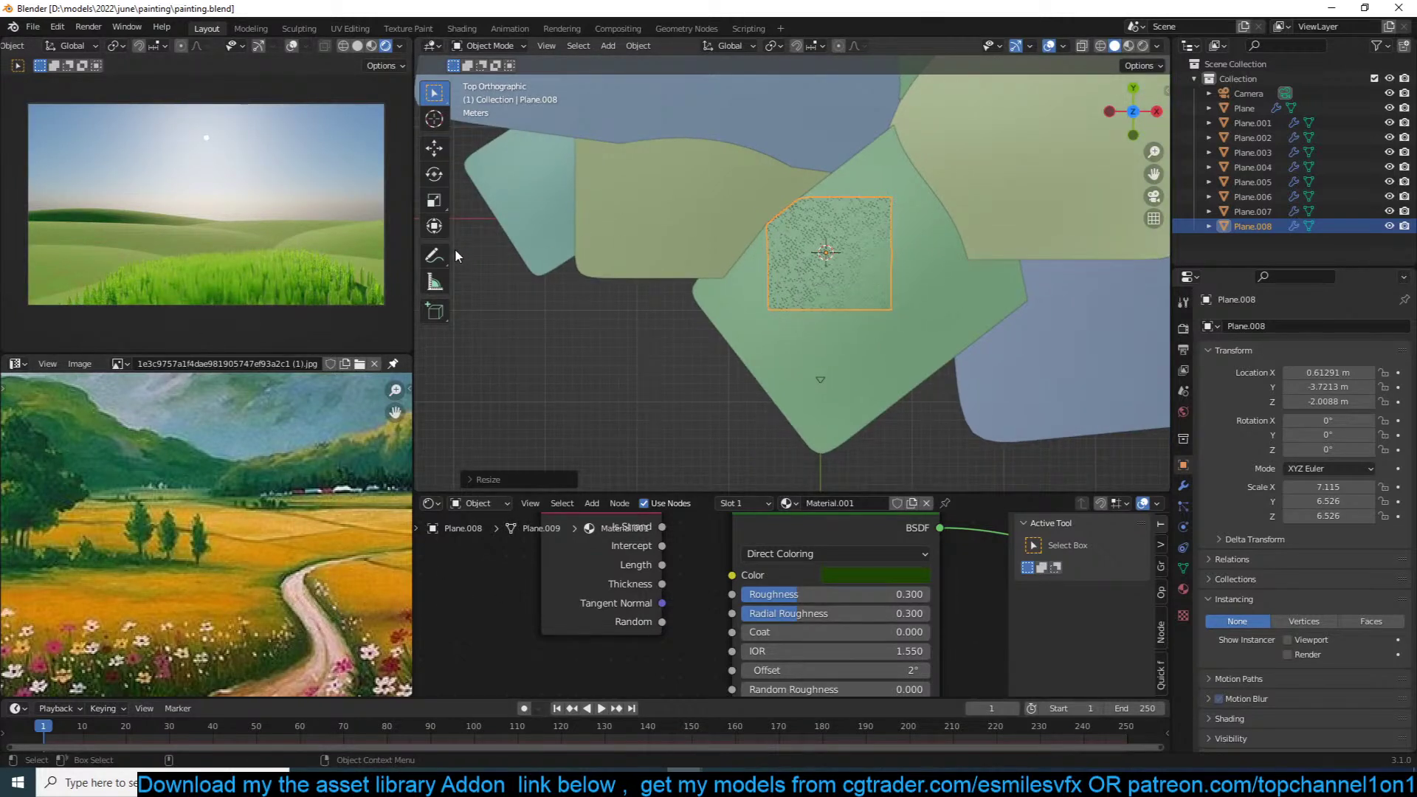
left_click(434, 255)
left_click(565, 66)
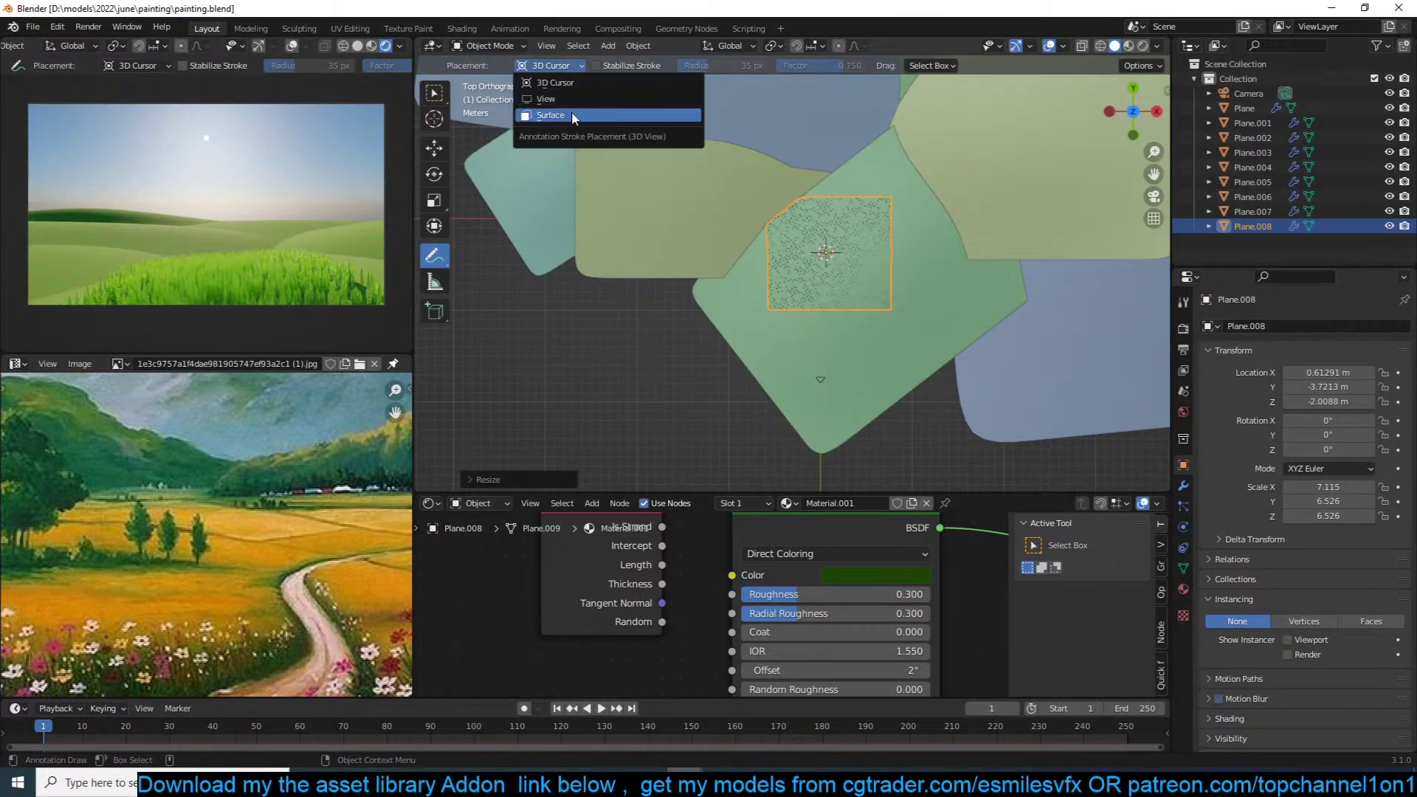
left_click(550, 115)
middle_click_drag(828, 193, 801, 274, "shift")
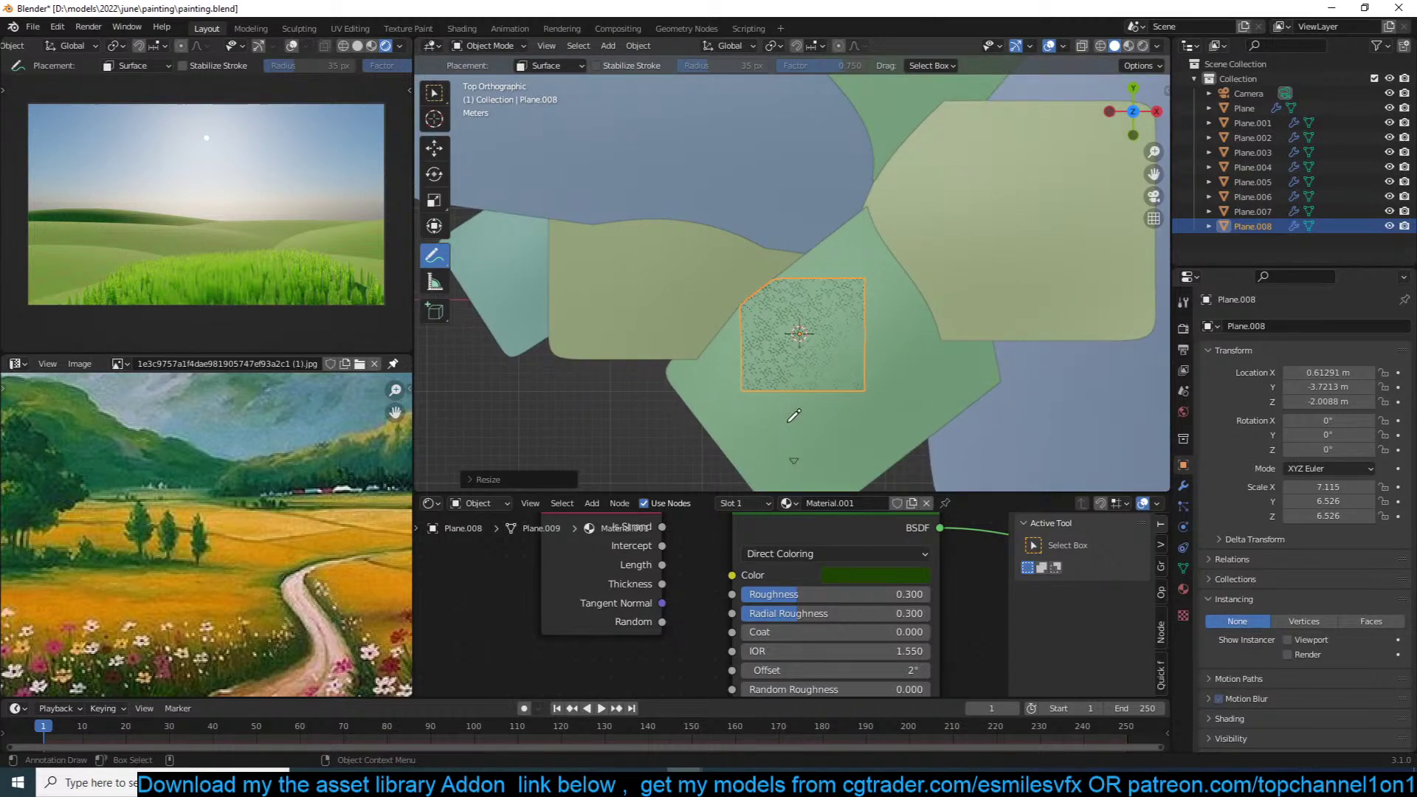
scroll(371, 46, "down", 1)
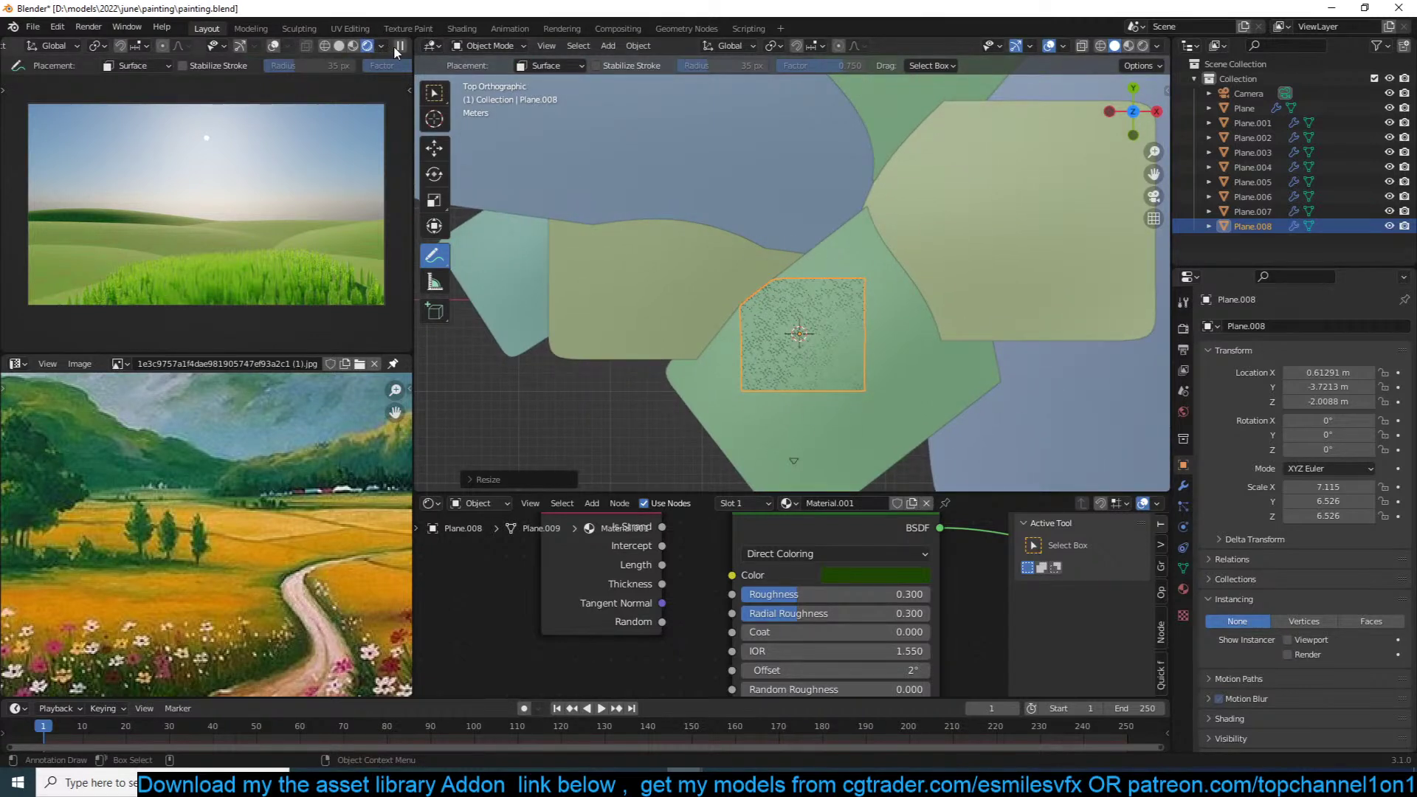
key("h")
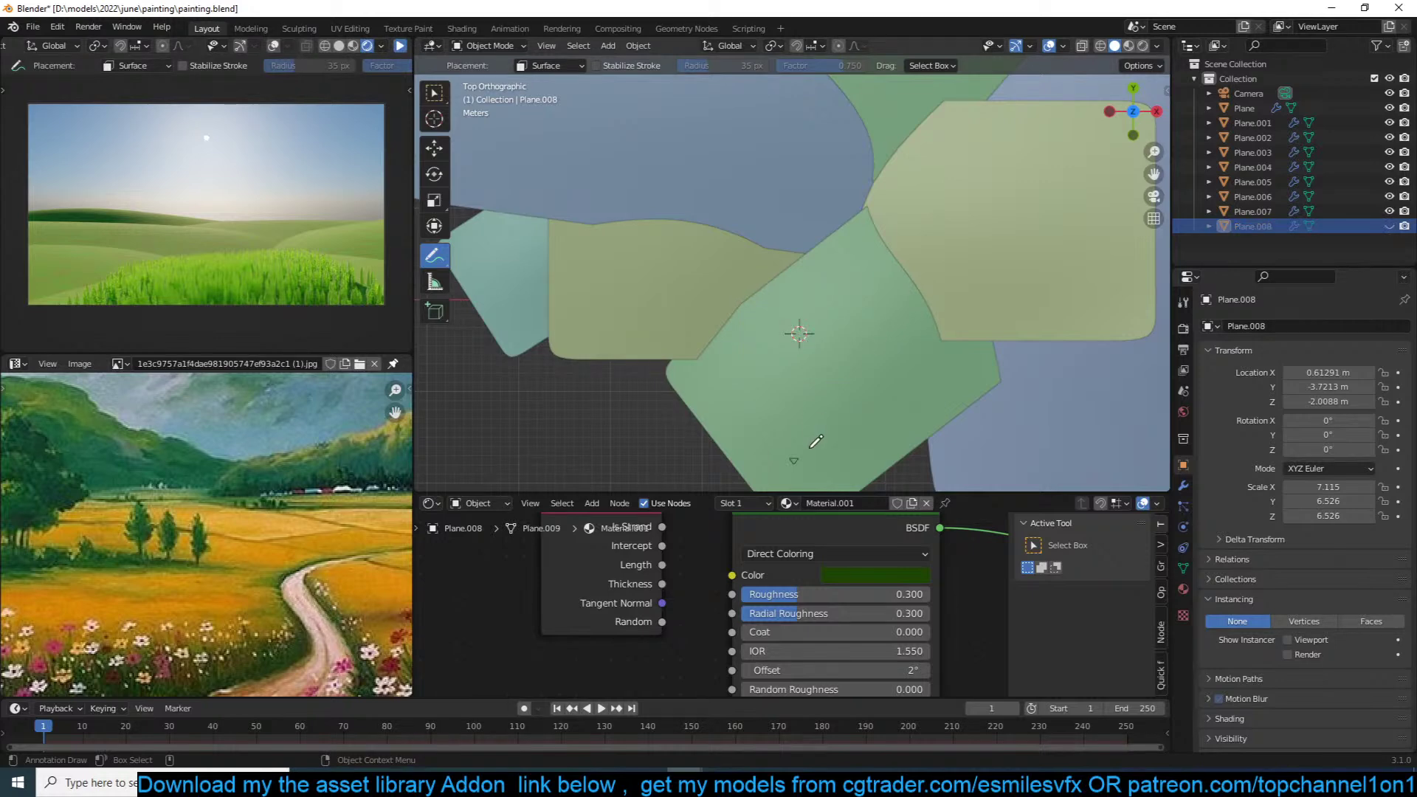
Step: Annotate a winding path in top view, running from the foreground hill between the middle hills and across the far green hill
scroll(821, 424, "down", 2)
scroll(303, 573, "down", 1)
middle_click_drag(302, 573, 284, 516)
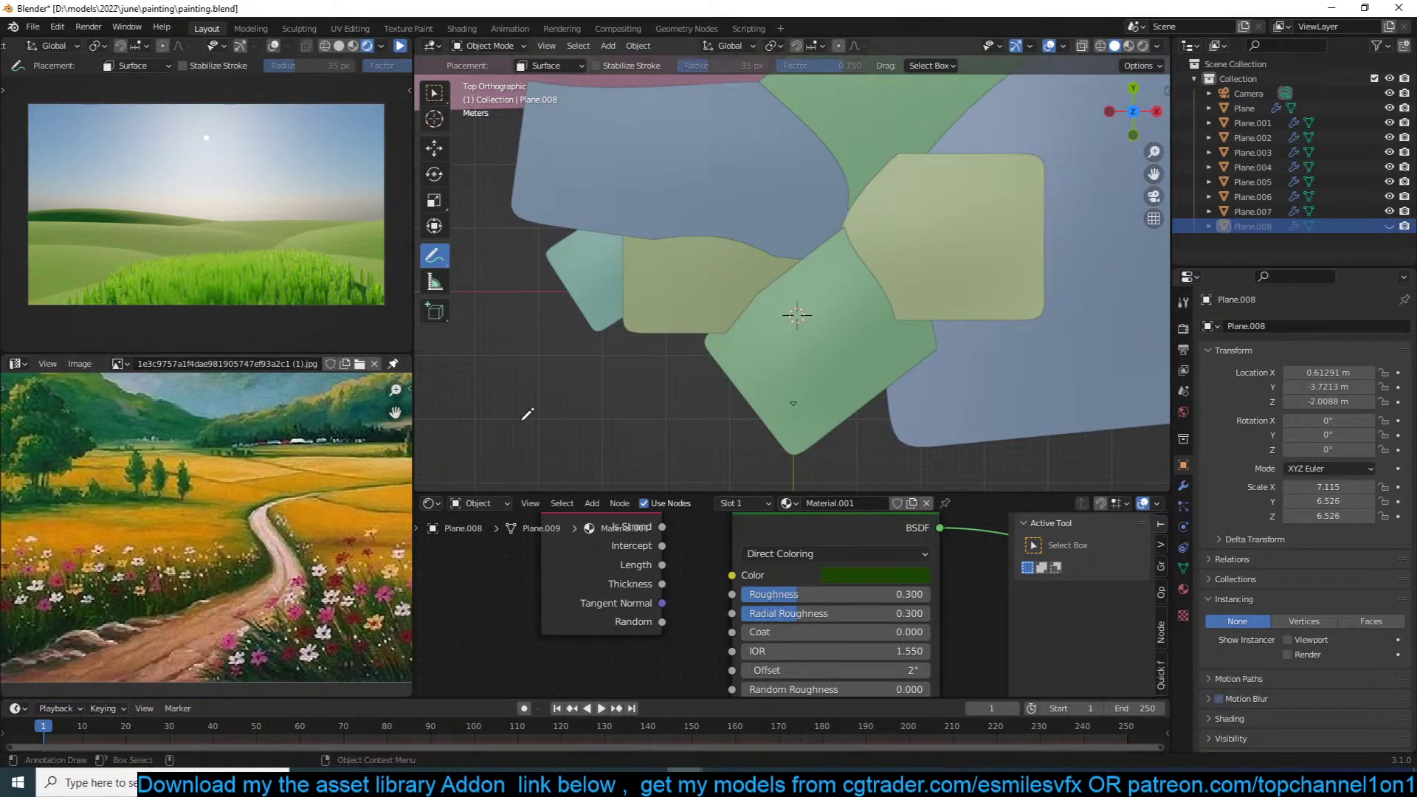
middle_click_drag(457, 441, 476, 400, "shift")
mouse_move(819, 344)
left_mouse_down()
mouse_move(877, 232)
mouse_move(860, 186)
mouse_move(956, 97)
mouse_move(917, 84)
left_mouse_up()
middle_click_drag(917, 84, 886, 283, "shift")
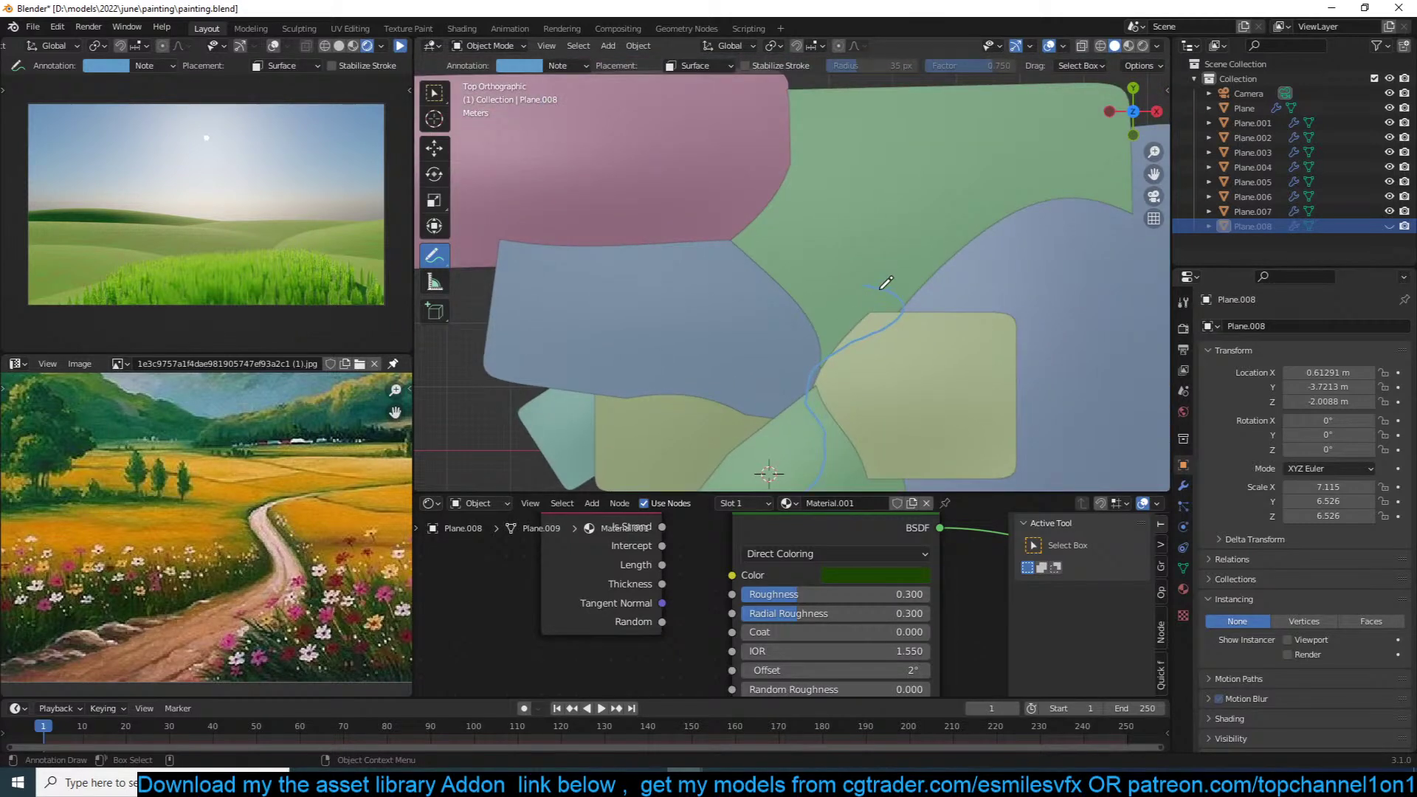
left_click_drag(877, 284, 812, 201)
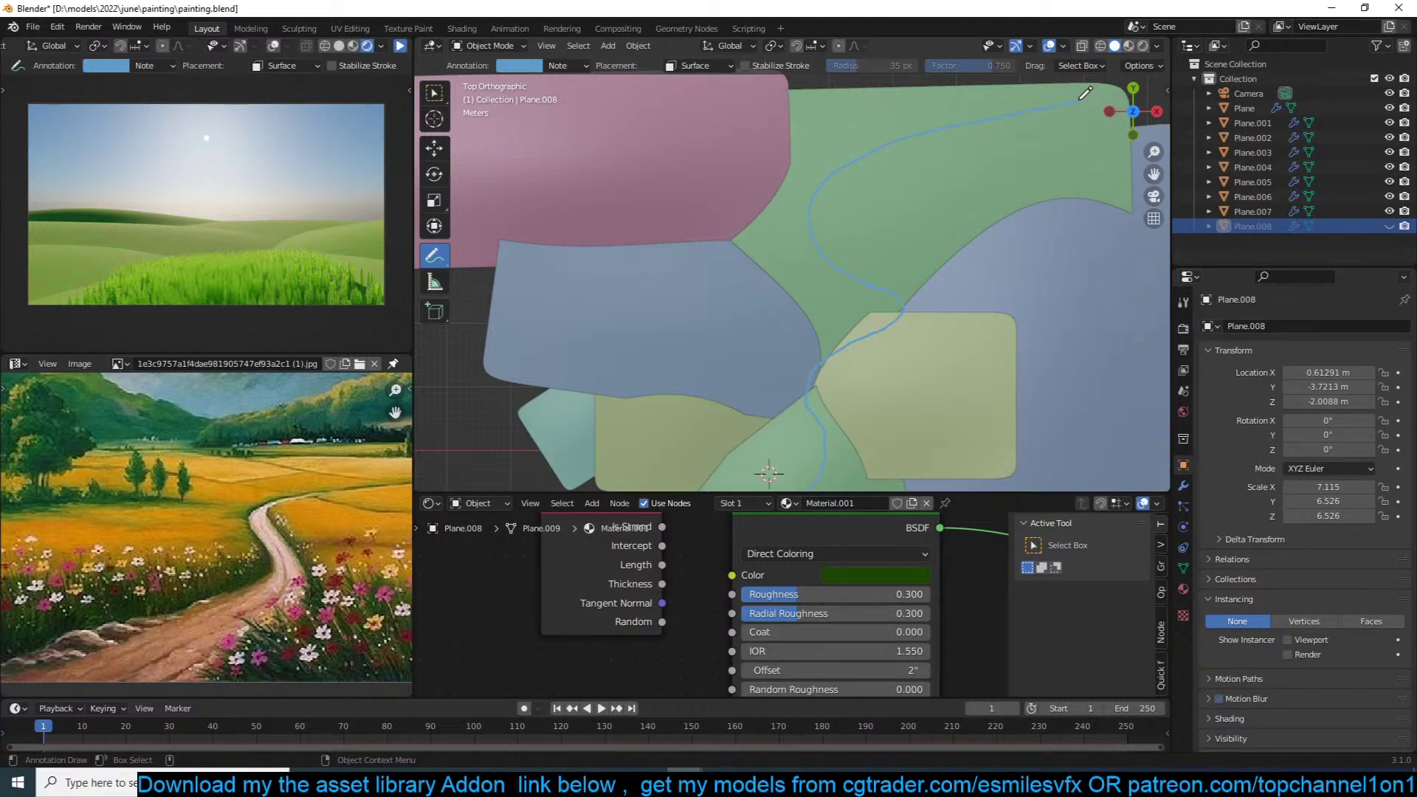
Step: Check how the annotated path runs over the hills from an orbited view and through the camera
key("KP_0")
mouse_move(1051, 150)
middle_mouse_down()
mouse_move(1033, 140)
mouse_move(861, 184)
mouse_move(955, 133)
mouse_move(696, 253)
mouse_move(940, 209)
mouse_move(798, 174)
mouse_move(828, 181)
middle_mouse_up()
key("ctrl+z")
right_click(790, 198)
middle_click_drag(674, 165, 681, 169)
key("KP_0")
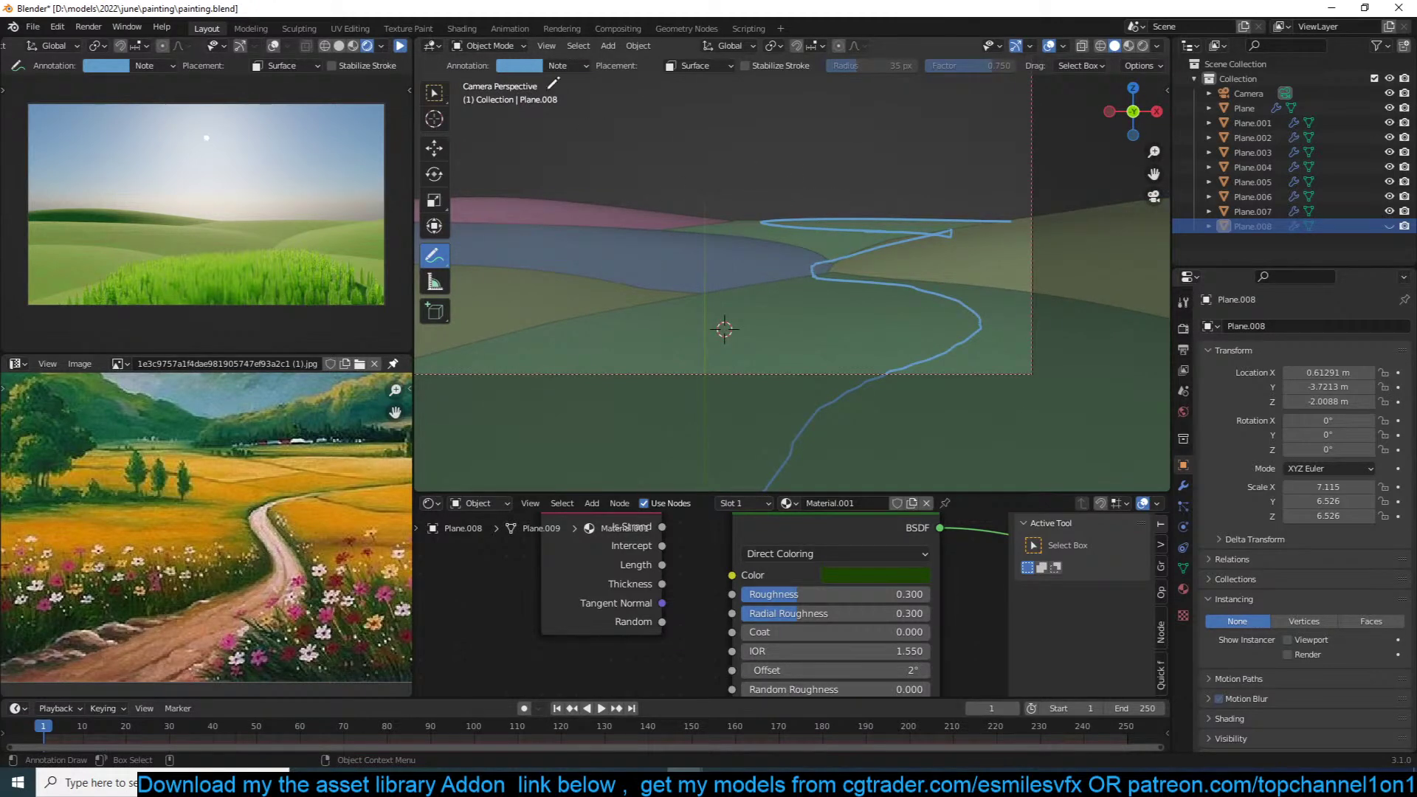
Step: Leave the Annotate tool for the Move tool, reveal the hidden grass plane in top view, and save the file
left_click(434, 148)
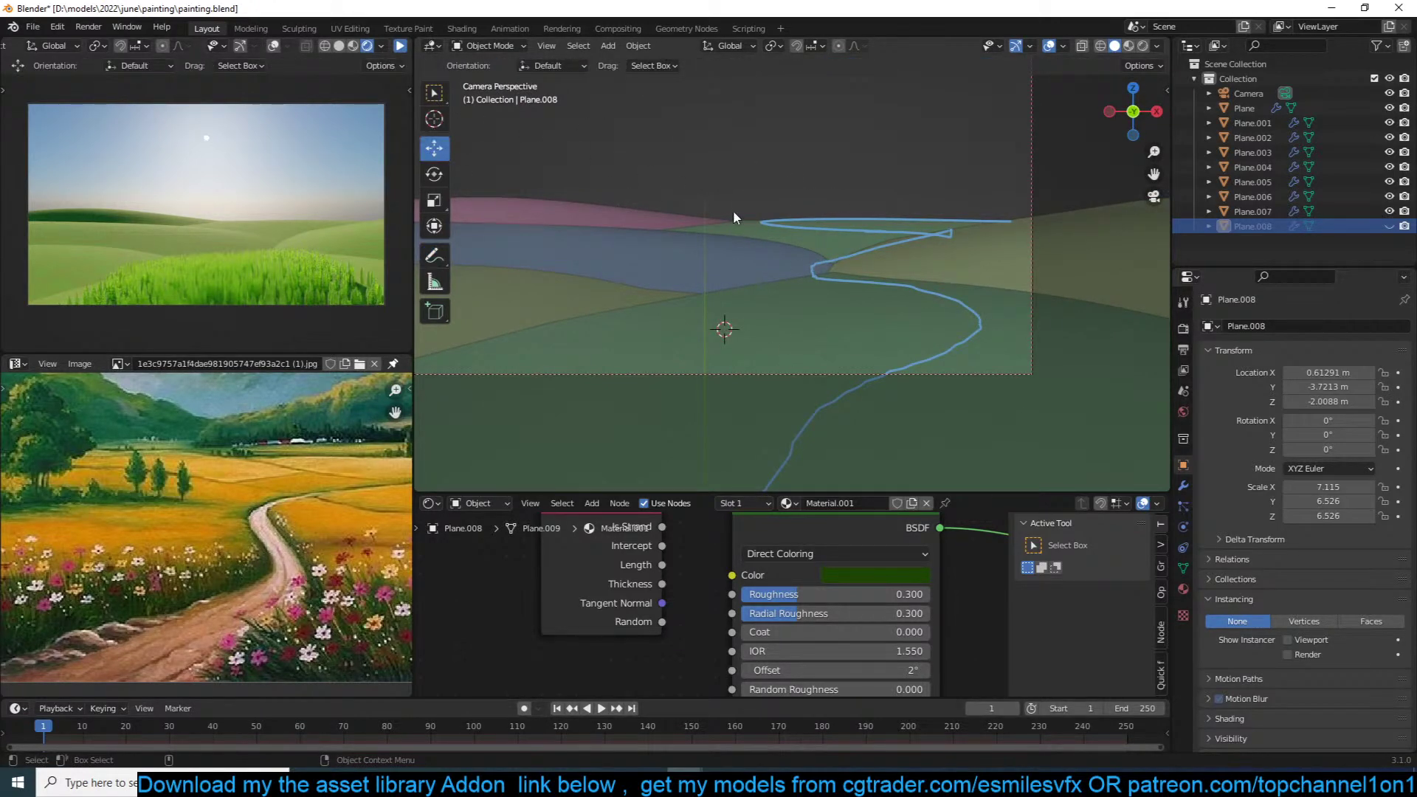
key("KP_7")
key("alt+h")
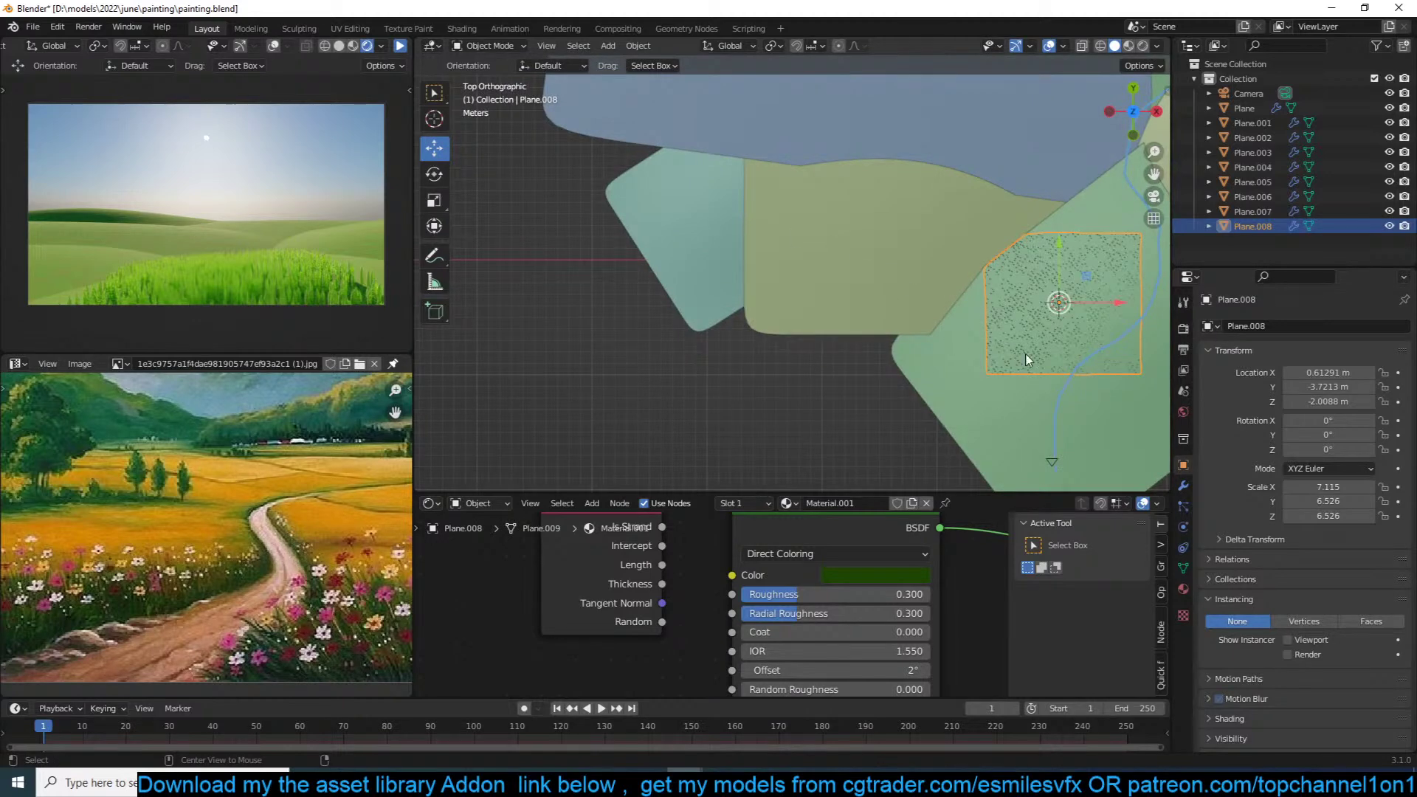
key("KP_Decimal")
key("ctrl+s")
scroll(940, 220, "down", 2)
scroll(893, 210, "up", 2)
middle_click_drag(883, 205, 870, 165, "shift")
scroll(875, 191, "down", 1)
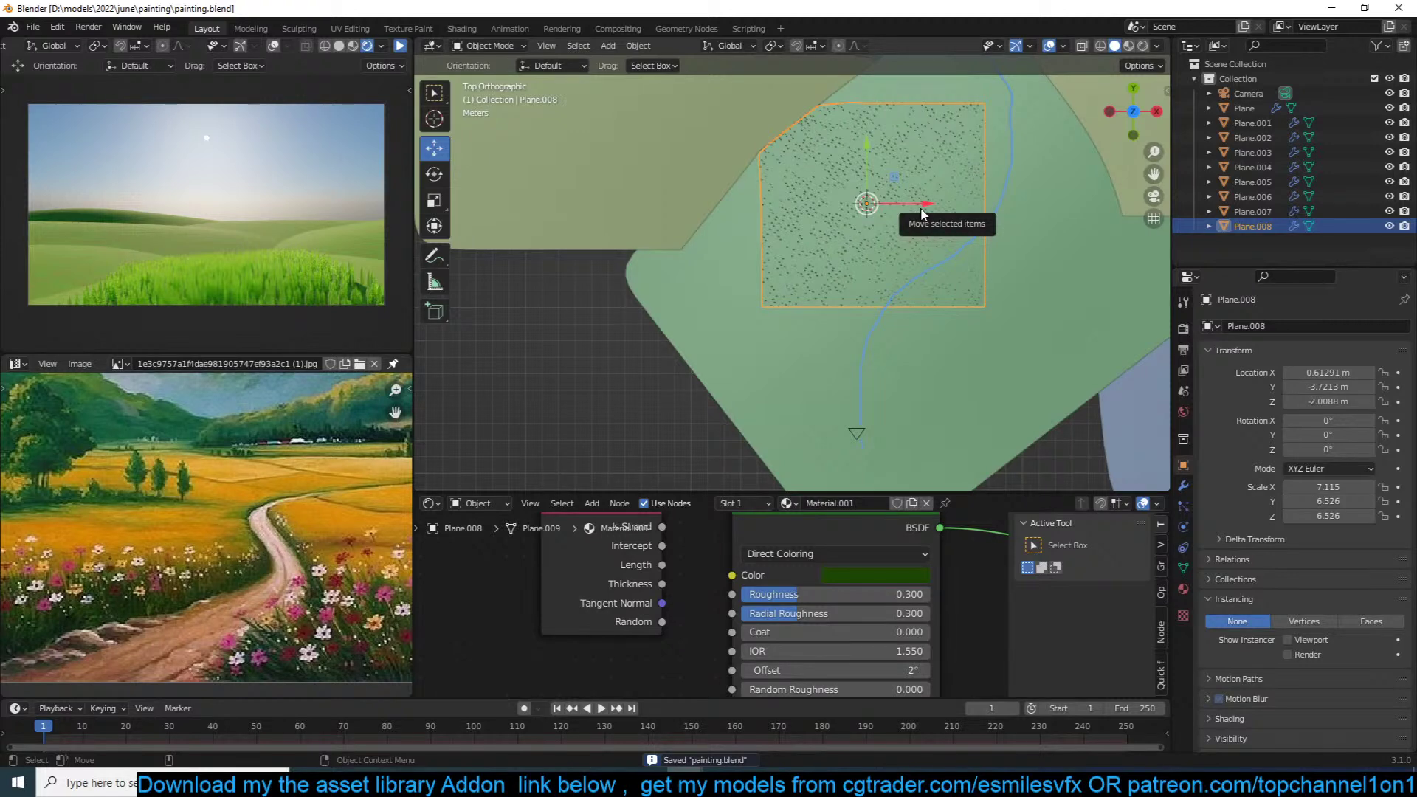
Step: Scale the grass plane down to 5.981 in X and 5.486 in Y and Z, and move it to X 5.8132 m, Y -12.302 m
scroll(928, 249, "up", 2)
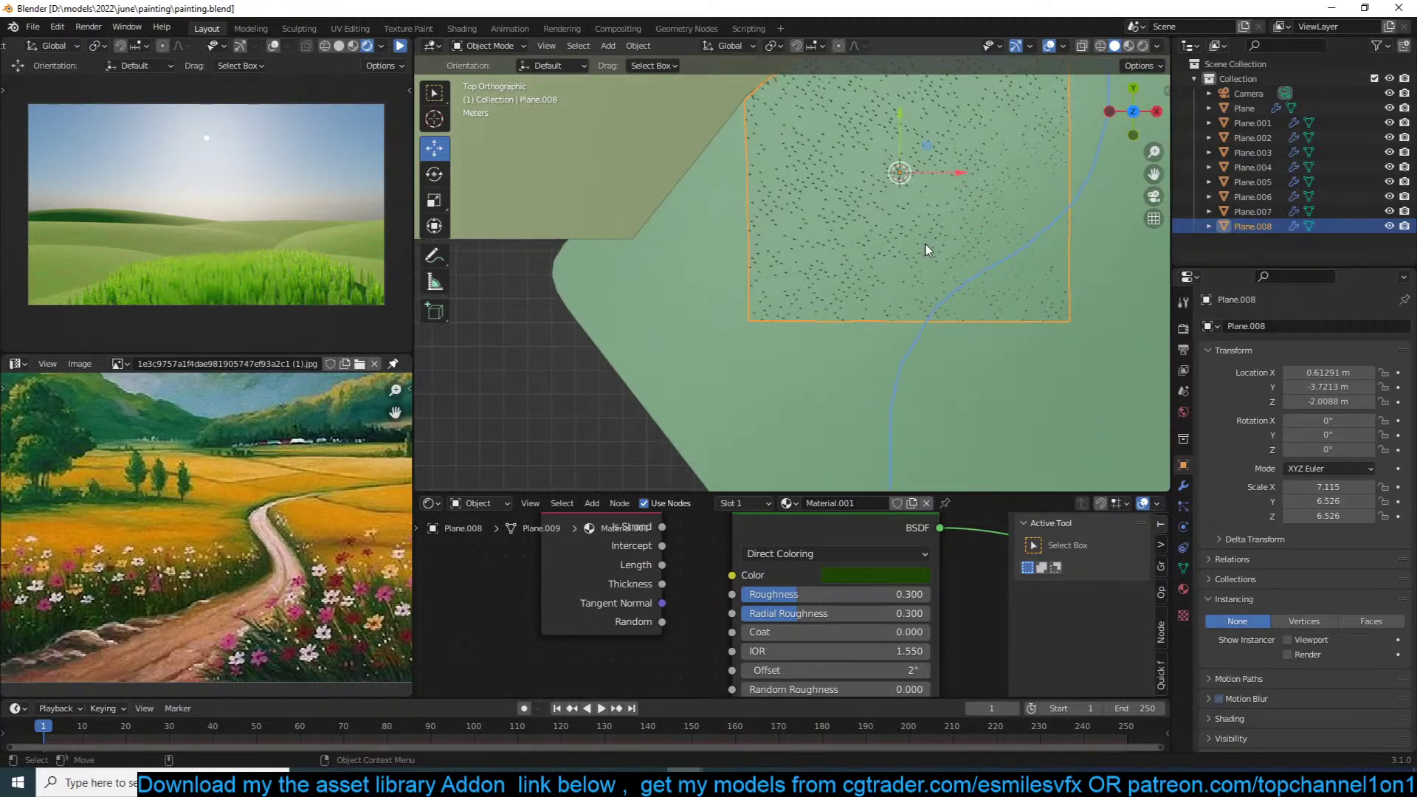
scroll(952, 295, "down", 3)
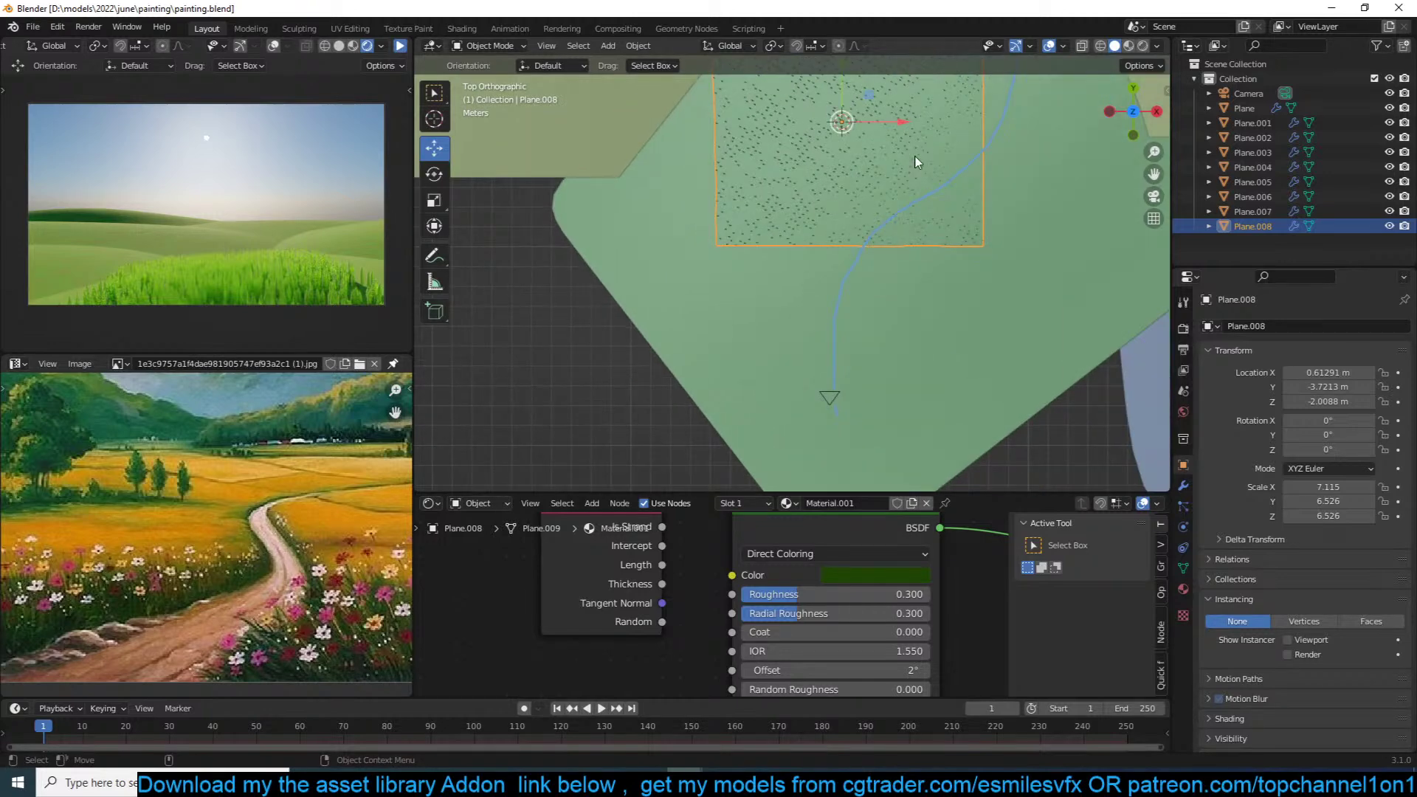
scroll(916, 225, "up", 2)
key("s")
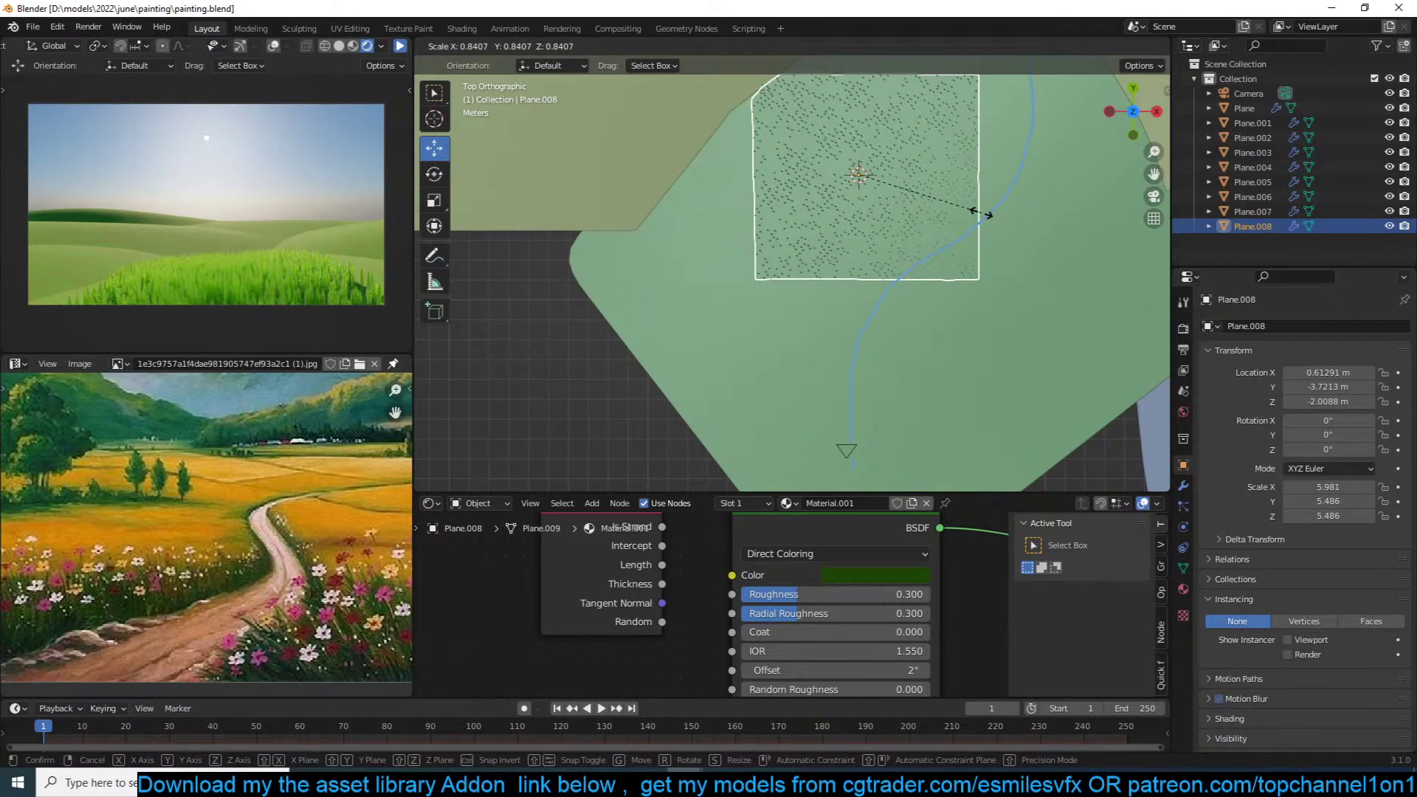
left_click(990, 217)
key("g")
left_click(973, 355)
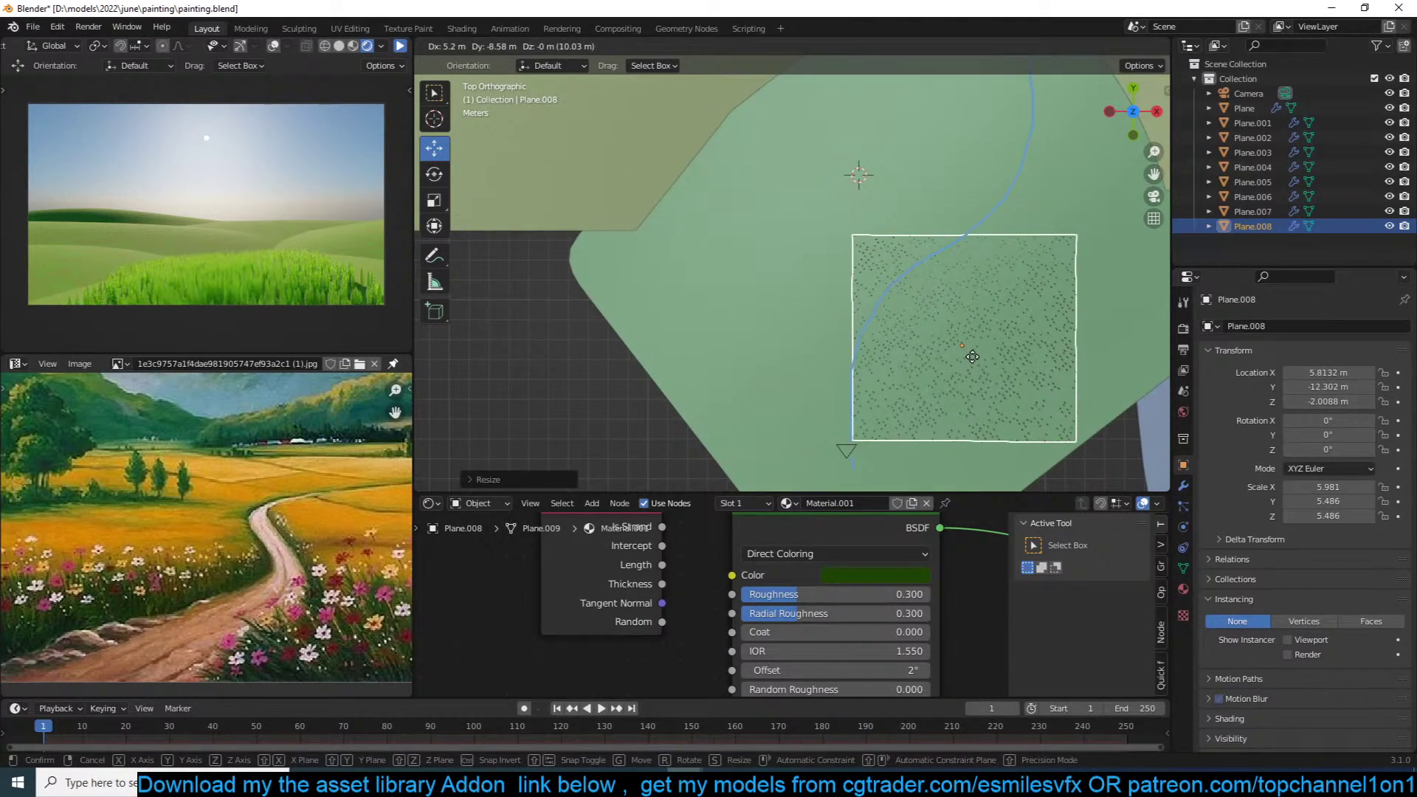
Step: Duplicate the grass plane and place the copy at X 19.754 m, Y -8.9127 m on the foreground hill
key("Tab")
left_click(854, 231)
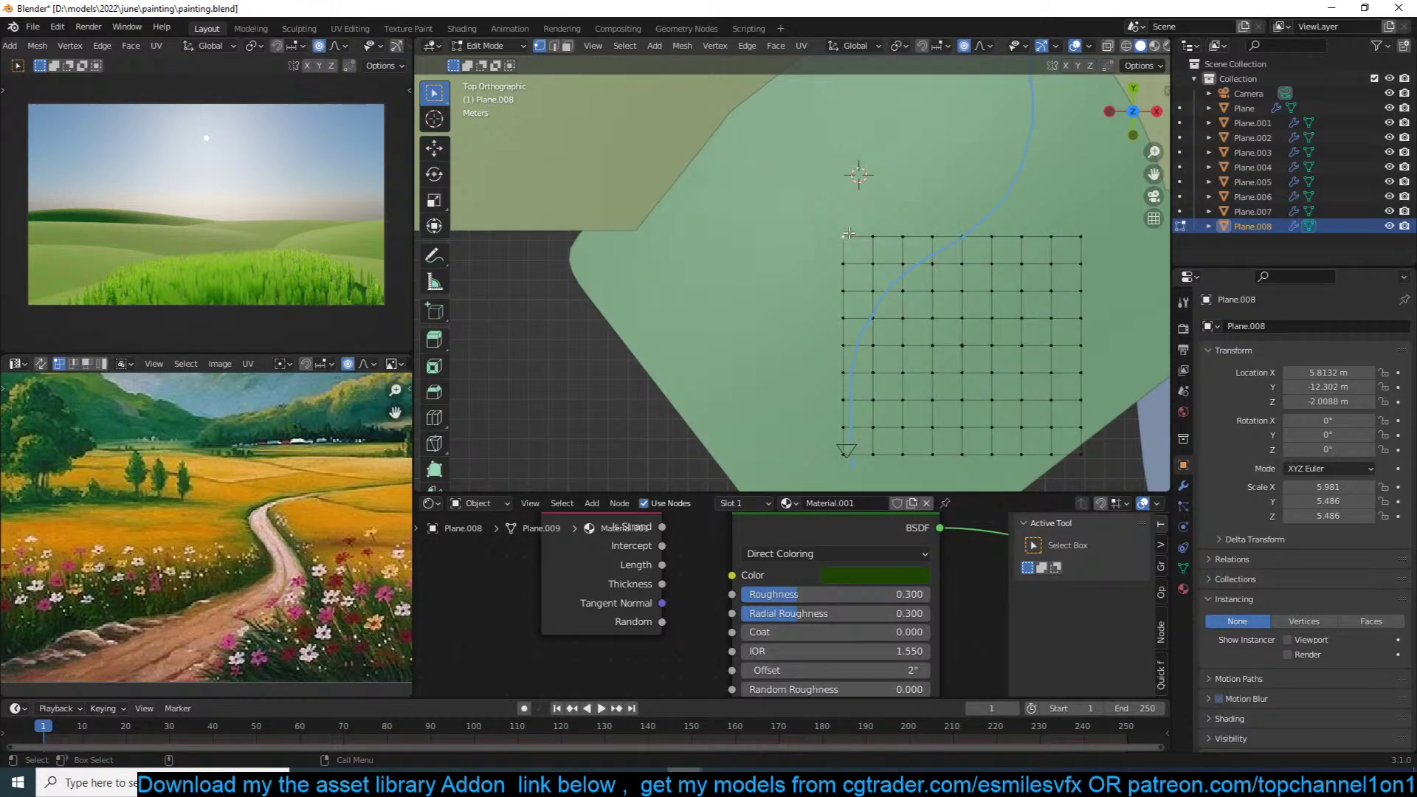
key("Tab")
scroll(875, 246, "down", 3)
key("shift+d")
left_click(1054, 266)
scroll(981, 276, "up", 3)
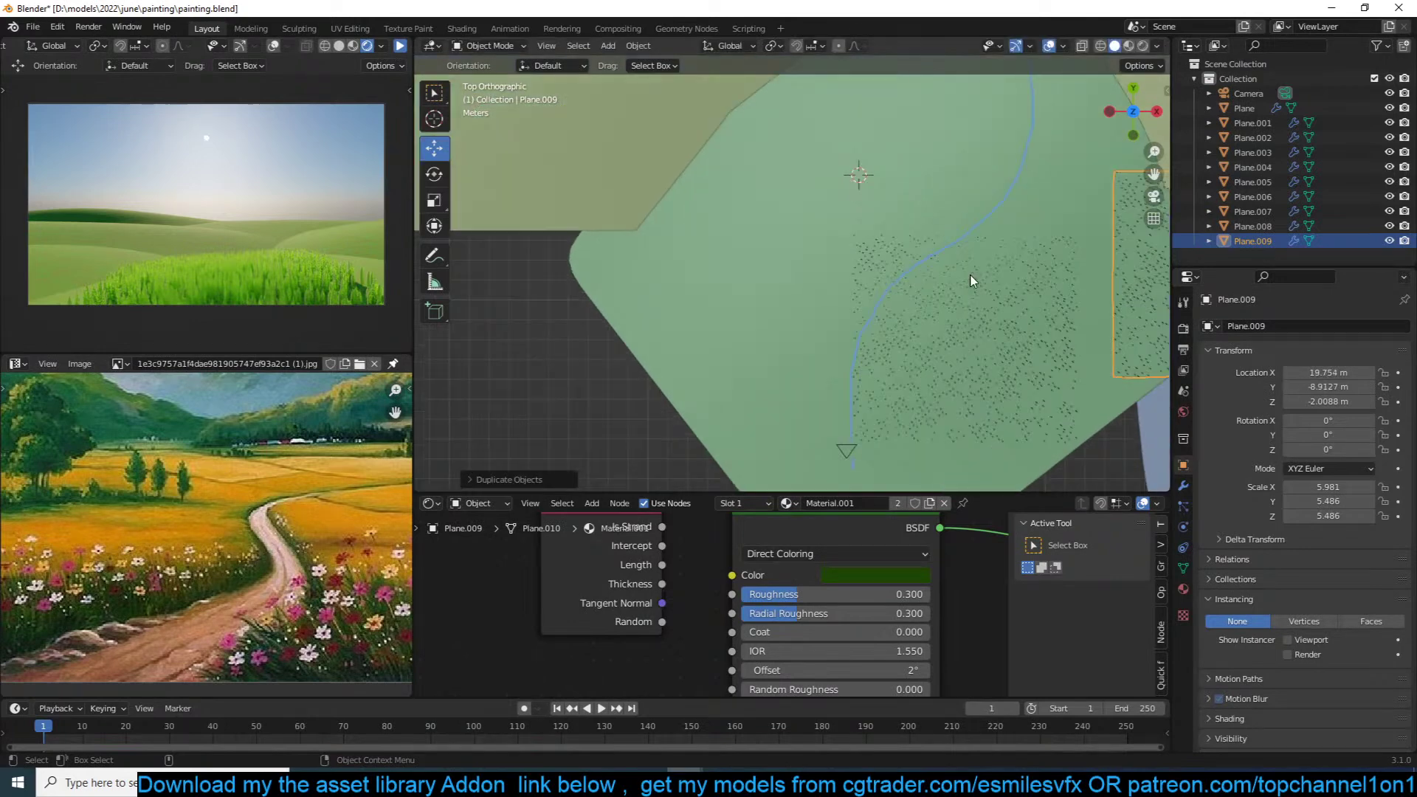
Step: Pull the path-side corners and edge of Plane.008's mesh in with proportional editing so they follow the annotated path
left_click(973, 280)
key("Tab")
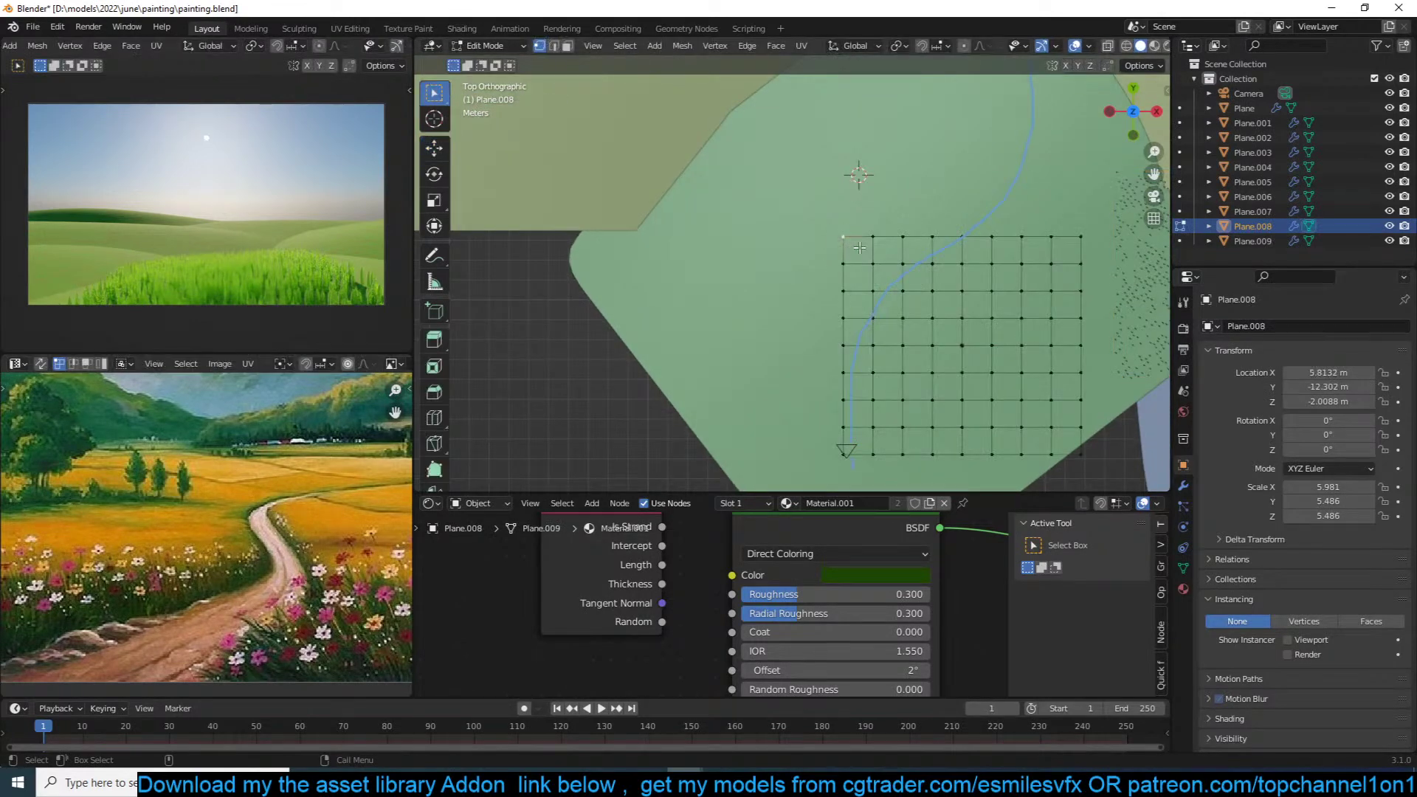
key("g")
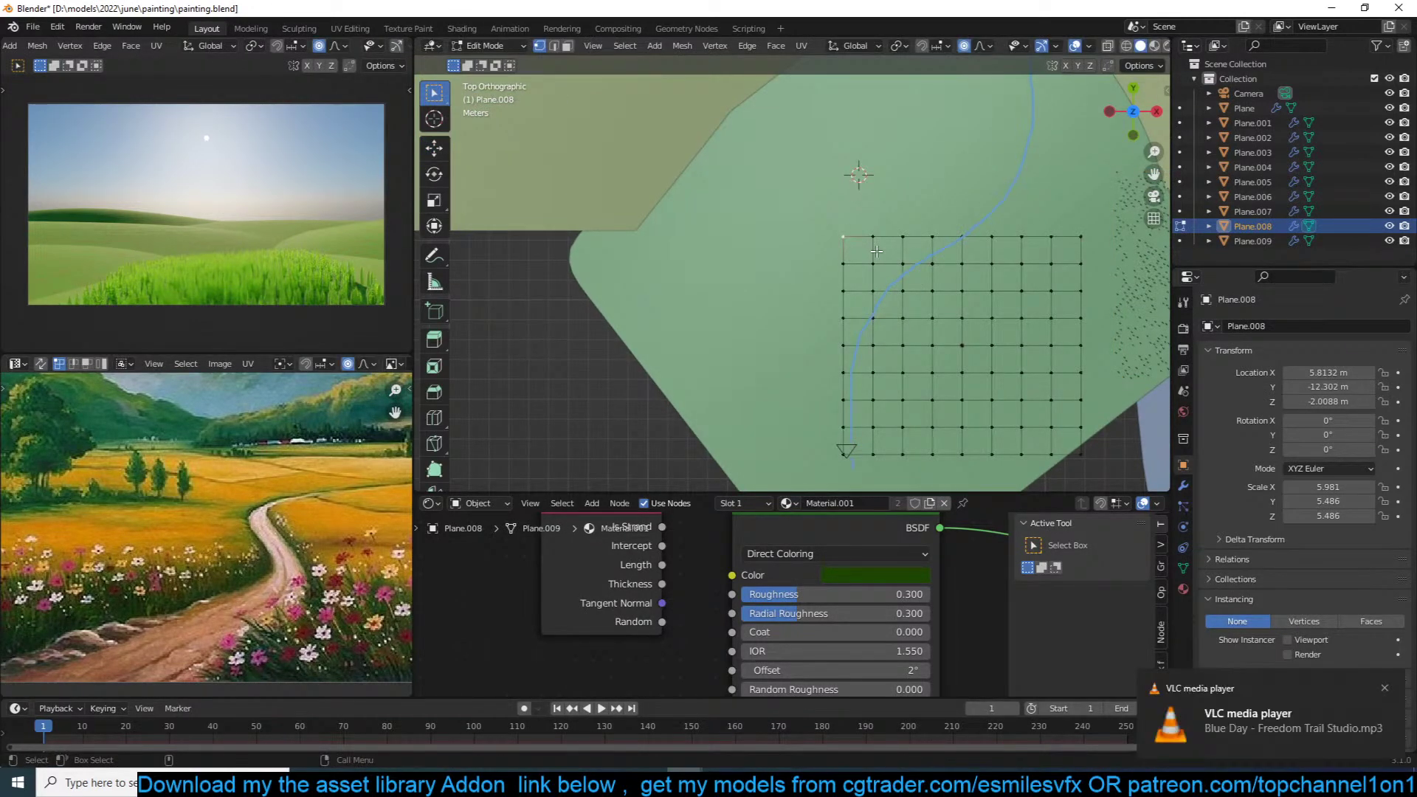
key("o")
left_click(978, 279)
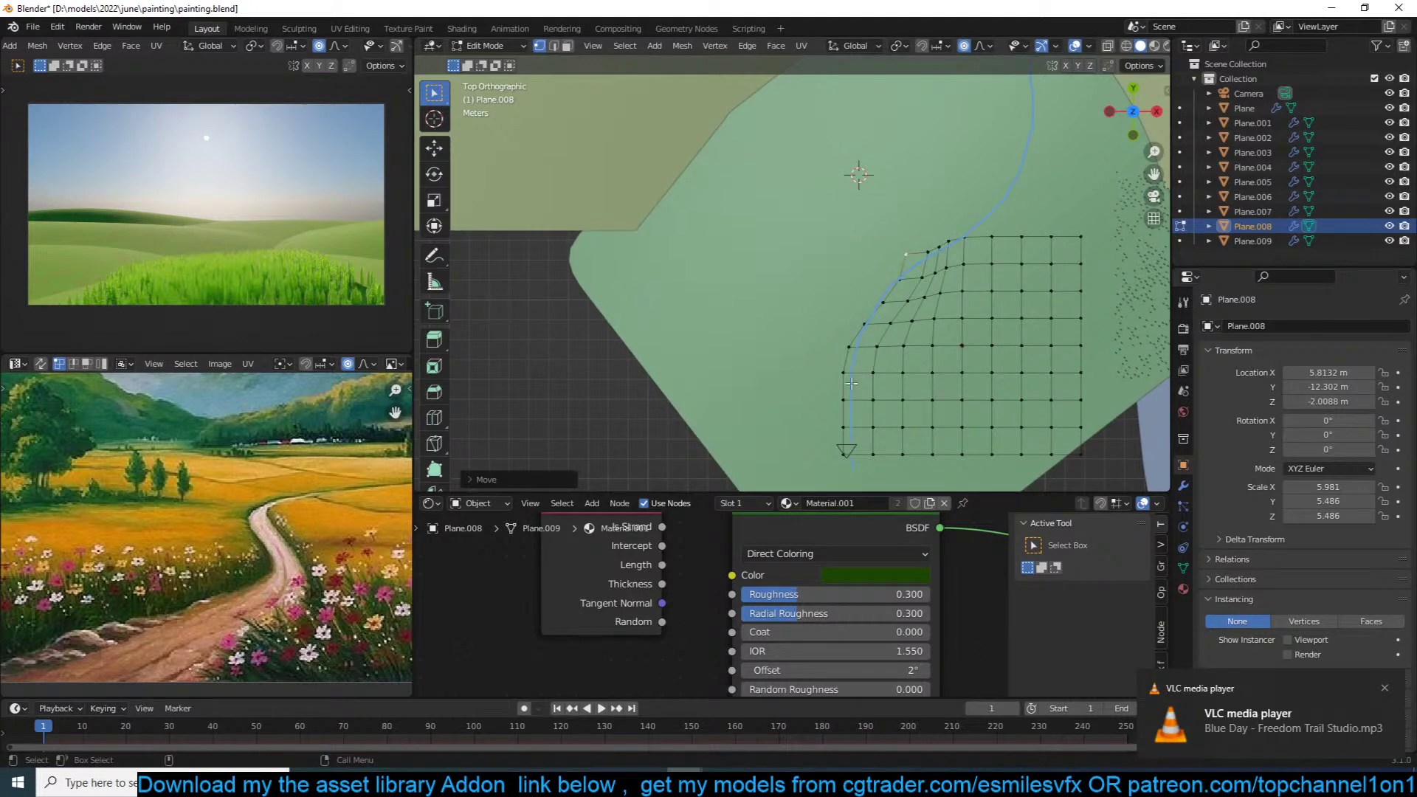
left_click(837, 462)
key("g")
left_click(851, 464)
left_click(854, 344)
key("g")
left_click(856, 345)
Step: Move vertices along the far edge of Plane.008's mesh and rotate its path-side corner area to match the path's curve
left_click(992, 238)
key("g")
left_click(1022, 255)
left_click(913, 256)
key("g")
left_click(948, 259)
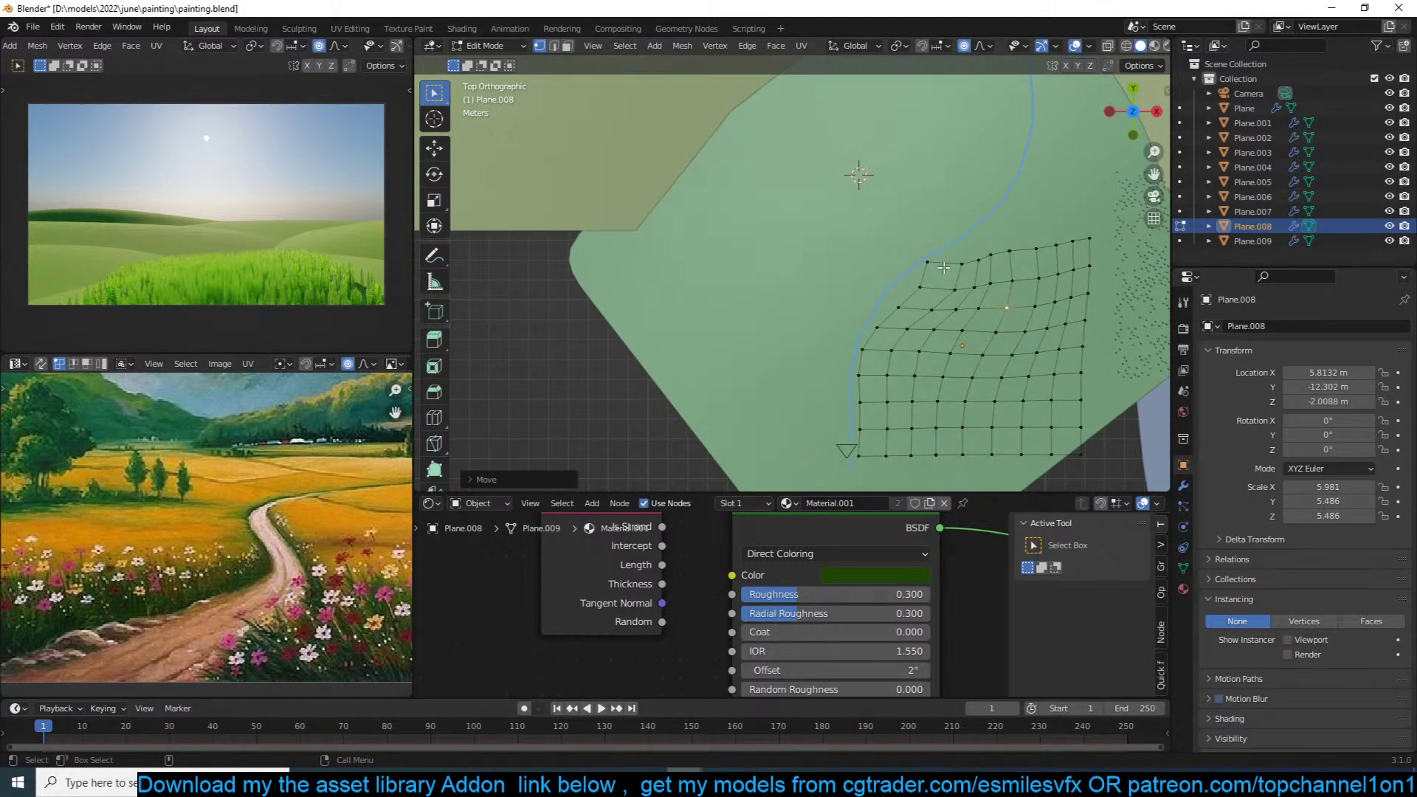
key("r")
scroll(989, 295, "up", 4)
left_click(967, 288)
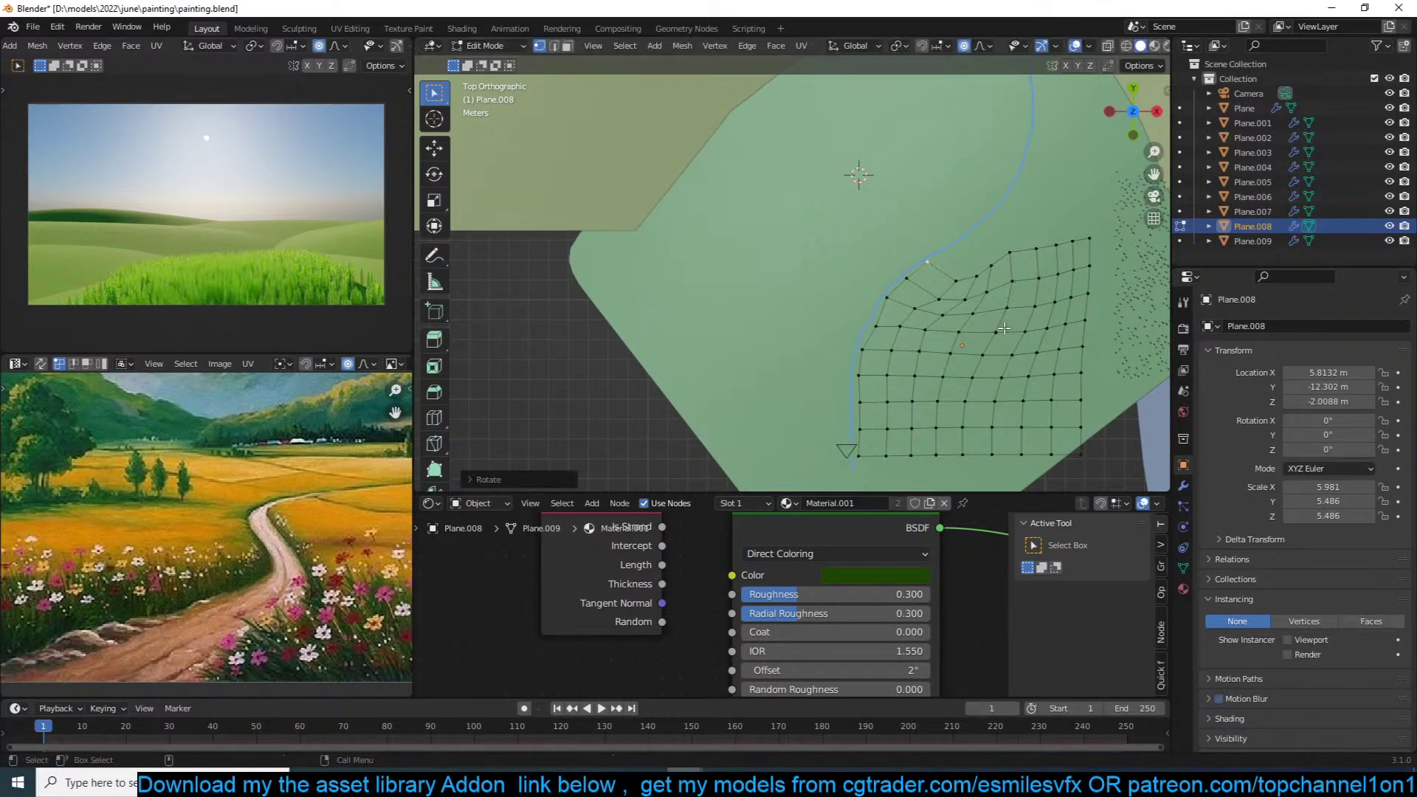
Step: Raise the dented vertices on Plane.008's far edge toward the path, return to Object Mode, and check the patch through the camera
key("h")
key("ctrl+z")
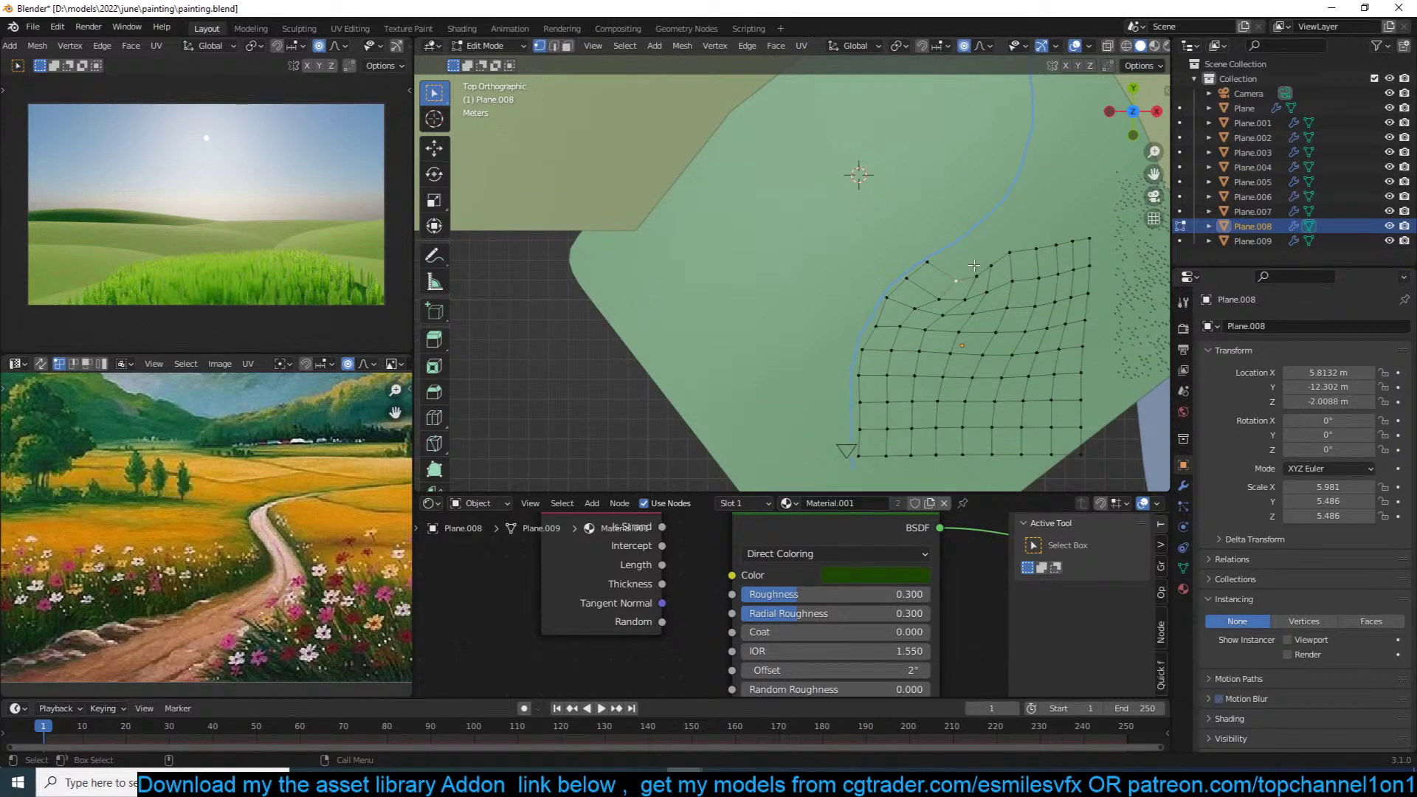
key("g")
scroll(990, 249, "up", 3)
left_click(991, 248)
key("Tab")
middle_click_drag(993, 277, 992, 251)
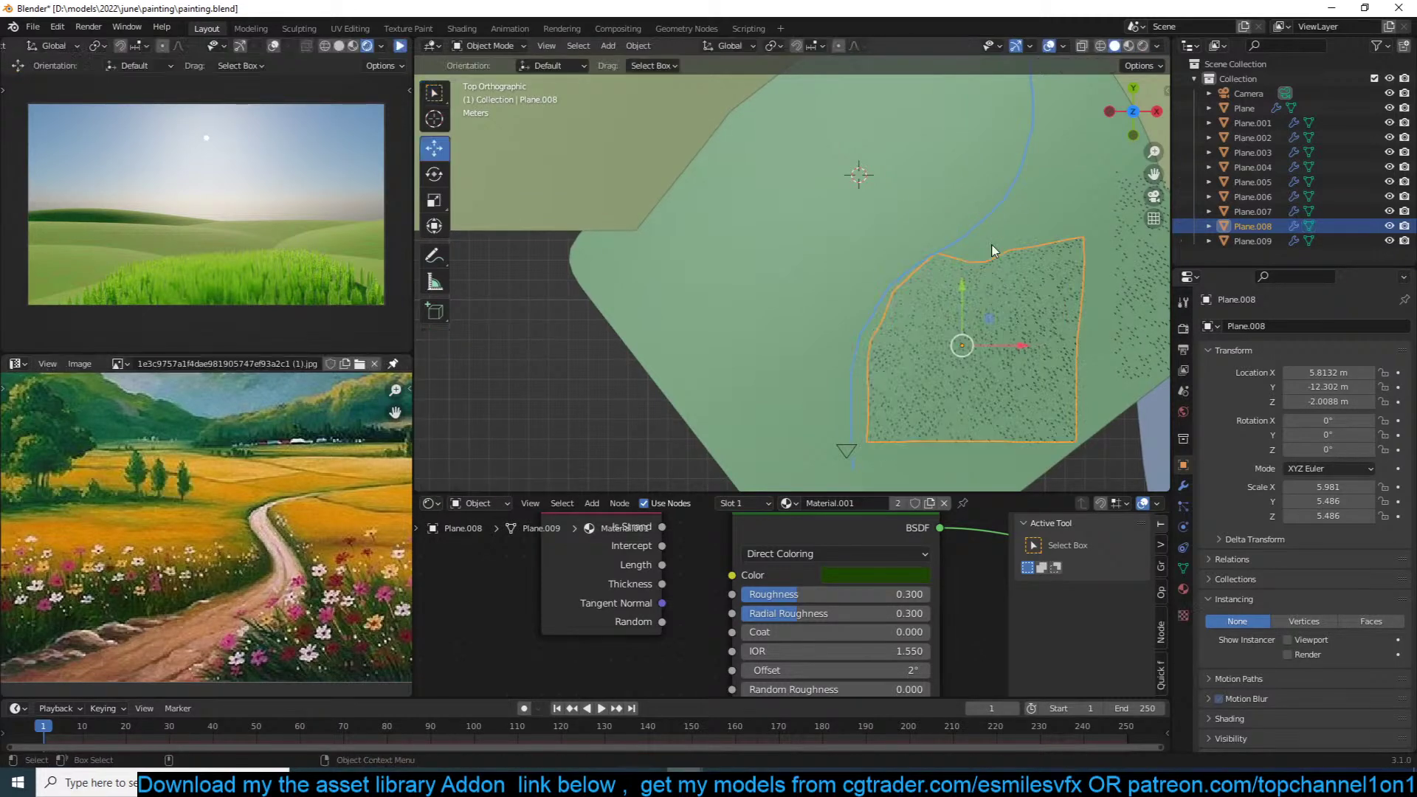
key("KP_0")
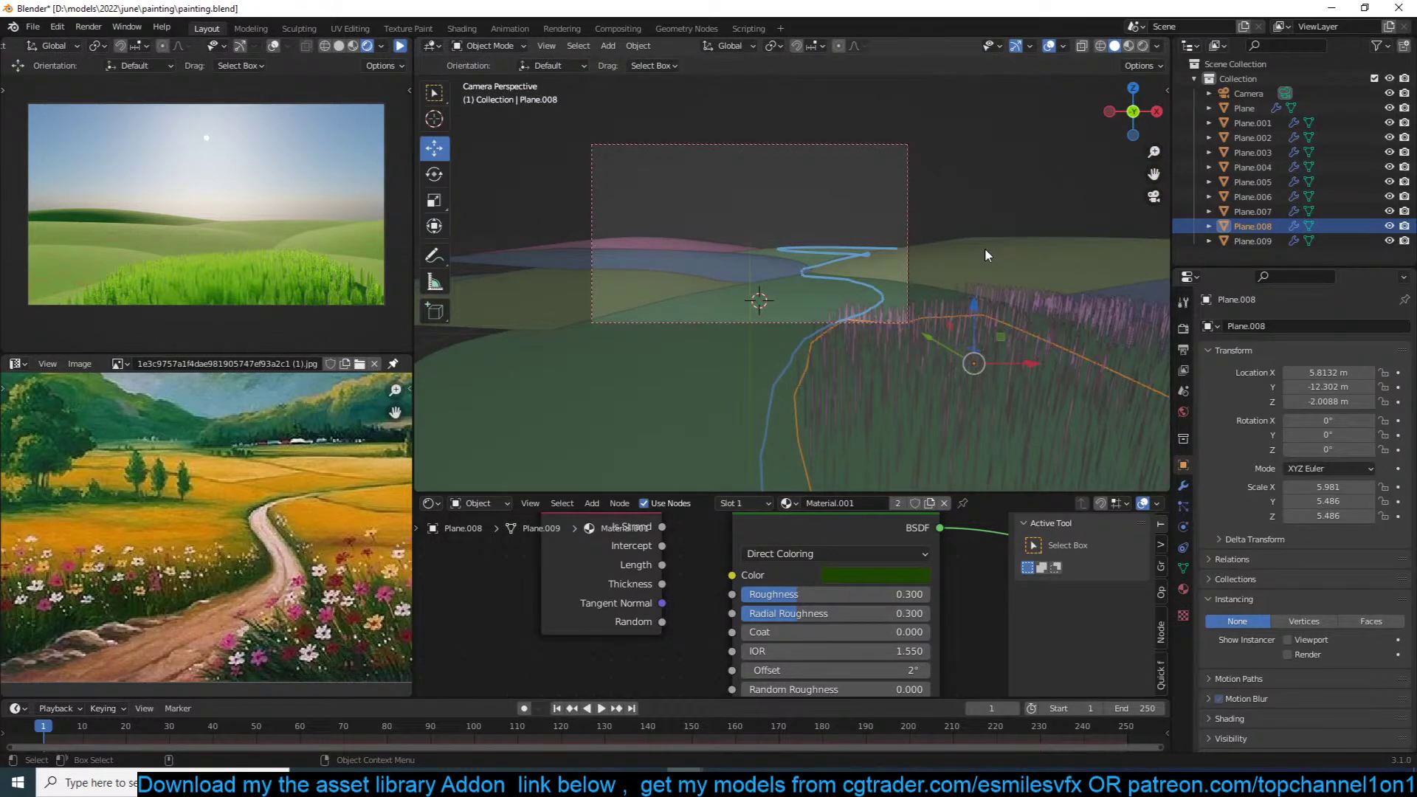
Step: Duplicate the reshaped grass plane in top view and place the copy farther along the path at X 12.713 m, Y -2.4064 m
key("KP_7")
scroll(974, 266, "down", 1)
key("shift+d")
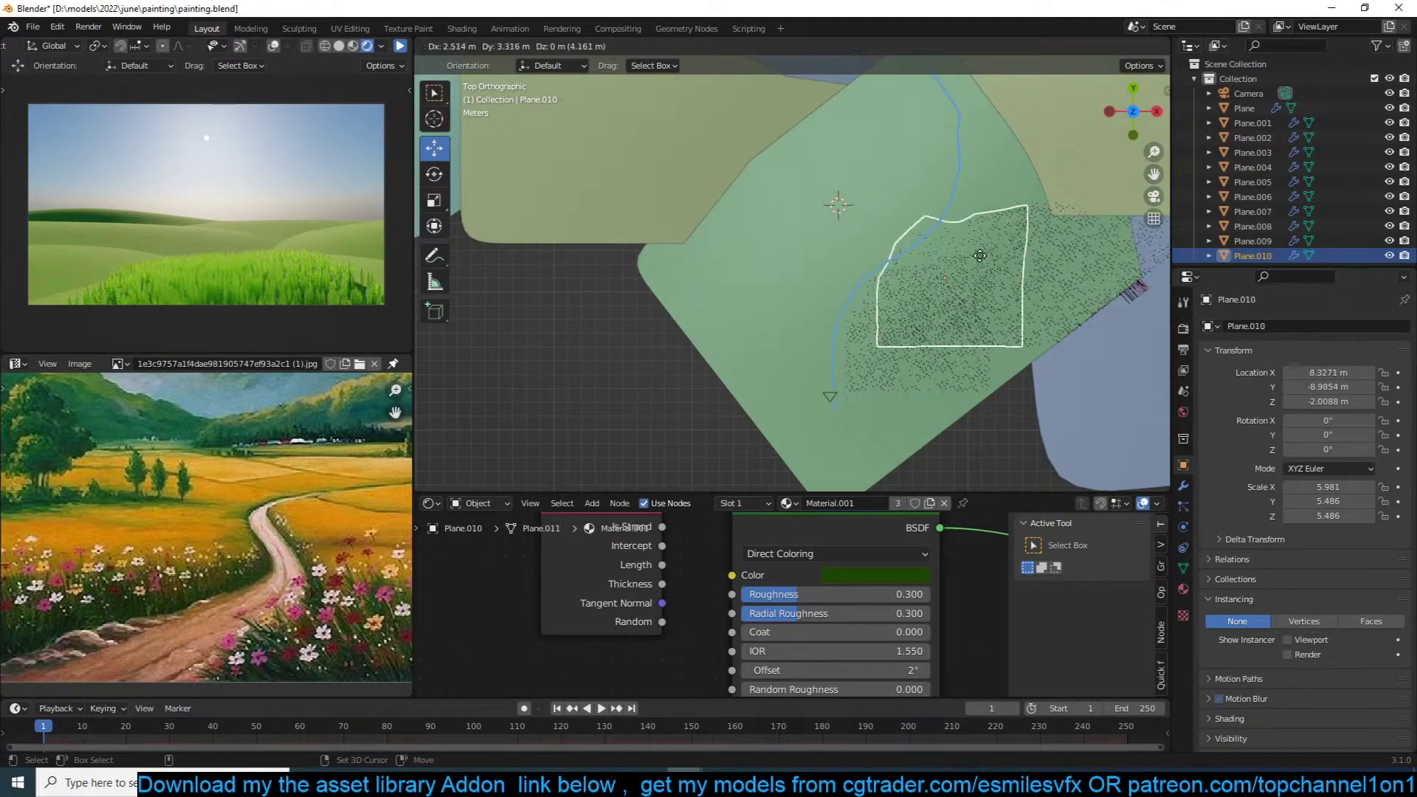
left_click(1006, 184)
middle_click_drag(1006, 184, 906, 254, "shift")
Step: Delete the earlier unshaped grass plane copy, Plane.009
left_click(1016, 314)
key("x")
left_click(1015, 314)
Step: Reshape Plane.010's mesh with proportional editing, moving its near corner, path-side edge and far corner vertices onto the annotated path
left_click(902, 242)
key("Tab")
scroll(906, 254, "up", 2)
left_click(854, 342)
key("g")
left_click(810, 337)
left_click(861, 228)
key("g")
left_click(893, 231)
left_click(892, 170)
key("g")
left_click(897, 149)
Step: Move the remaining far-edge vertex of Plane.010 toward the path line and return to Object Mode
middle_click_drag(949, 156, 952, 187, "shift")
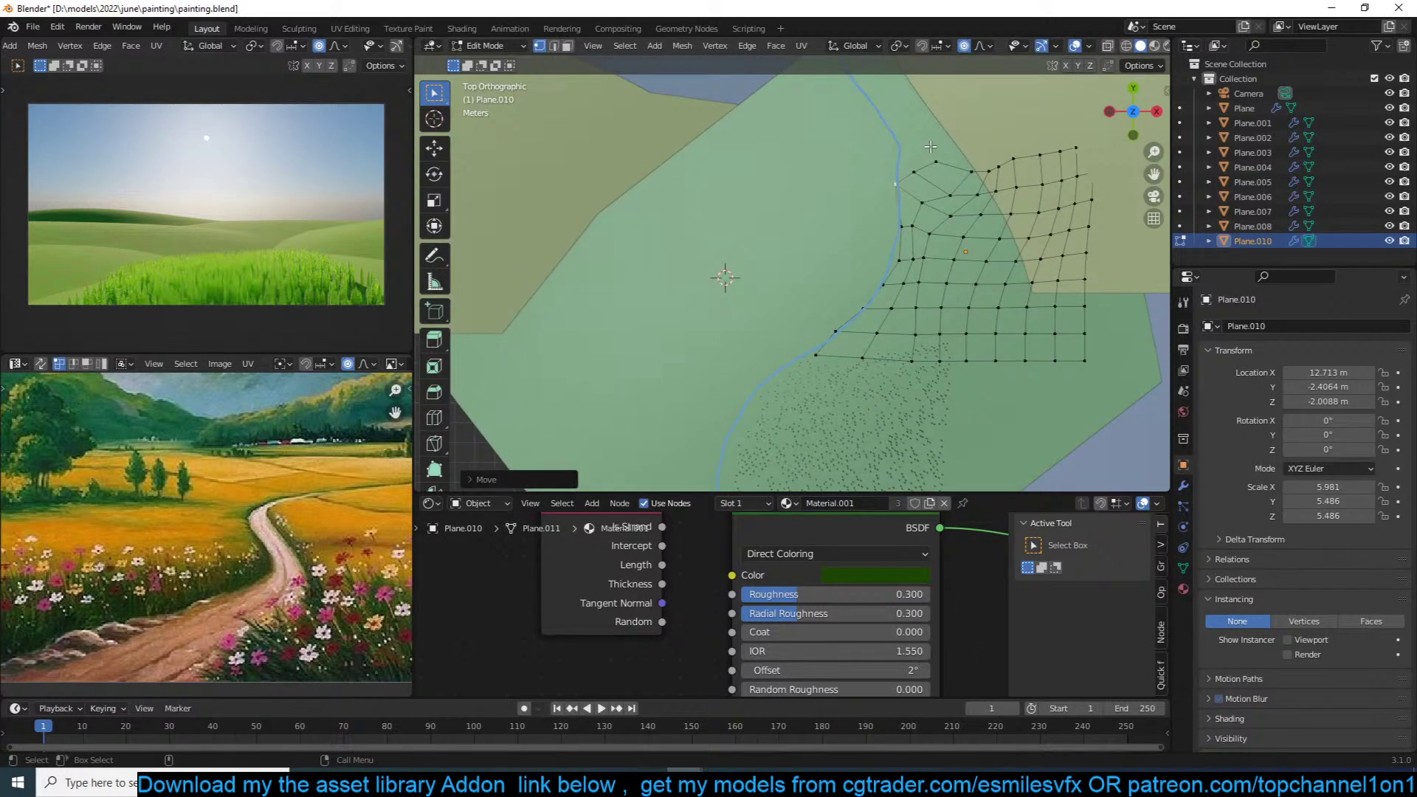
left_click(935, 161)
key("g")
left_click(899, 177)
key("g")
left_click(896, 183)
key("Tab")
Step: View the new grass patch through the camera and select the hill Plane.002 behind it
key("KP_0")
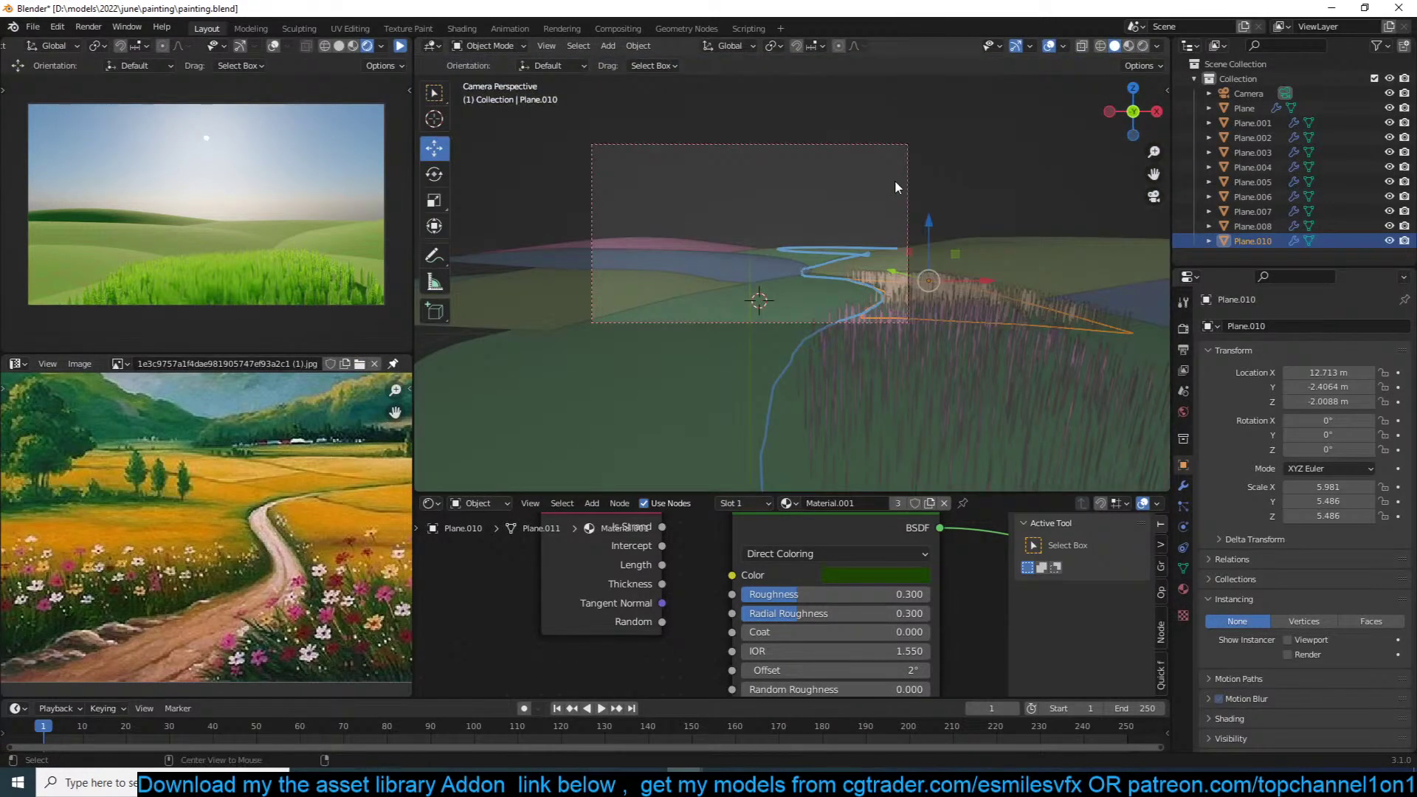
left_click(894, 179)
scroll(893, 192, "up", 3)
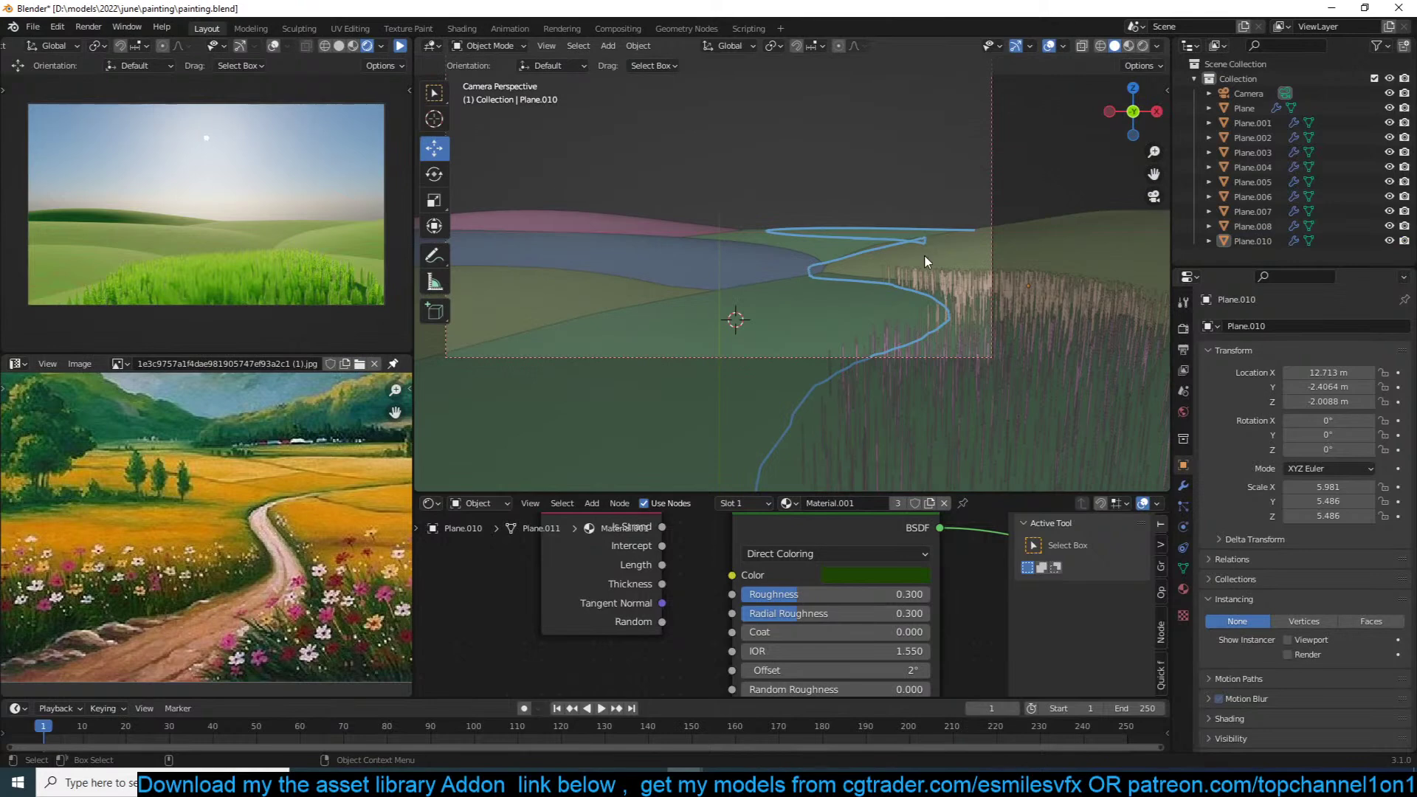
left_click(924, 256)
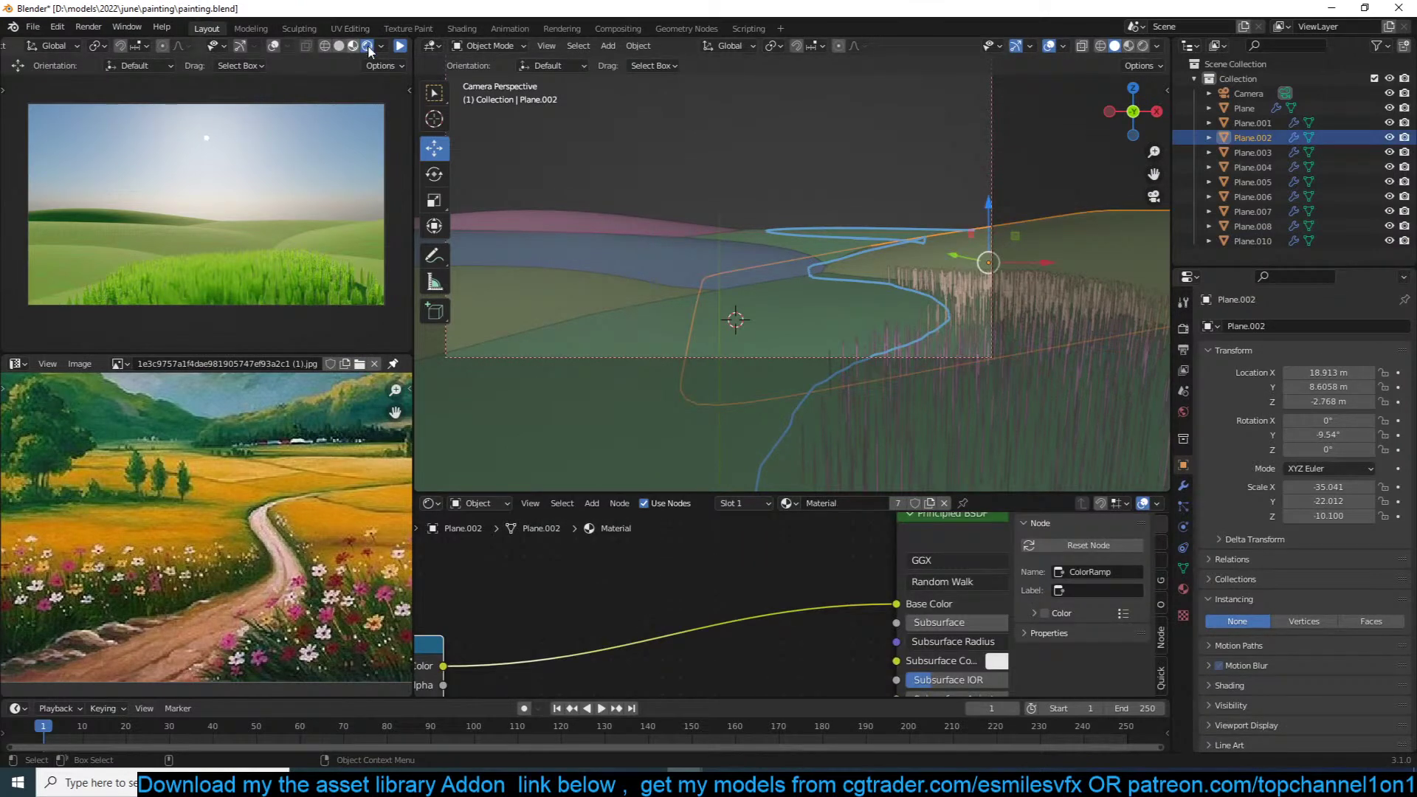
Step: Refresh the rendered preview and duplicate the grass patch Plane.008 to the opposite side of the path, rotated to -28.7° about Z
left_click(401, 46)
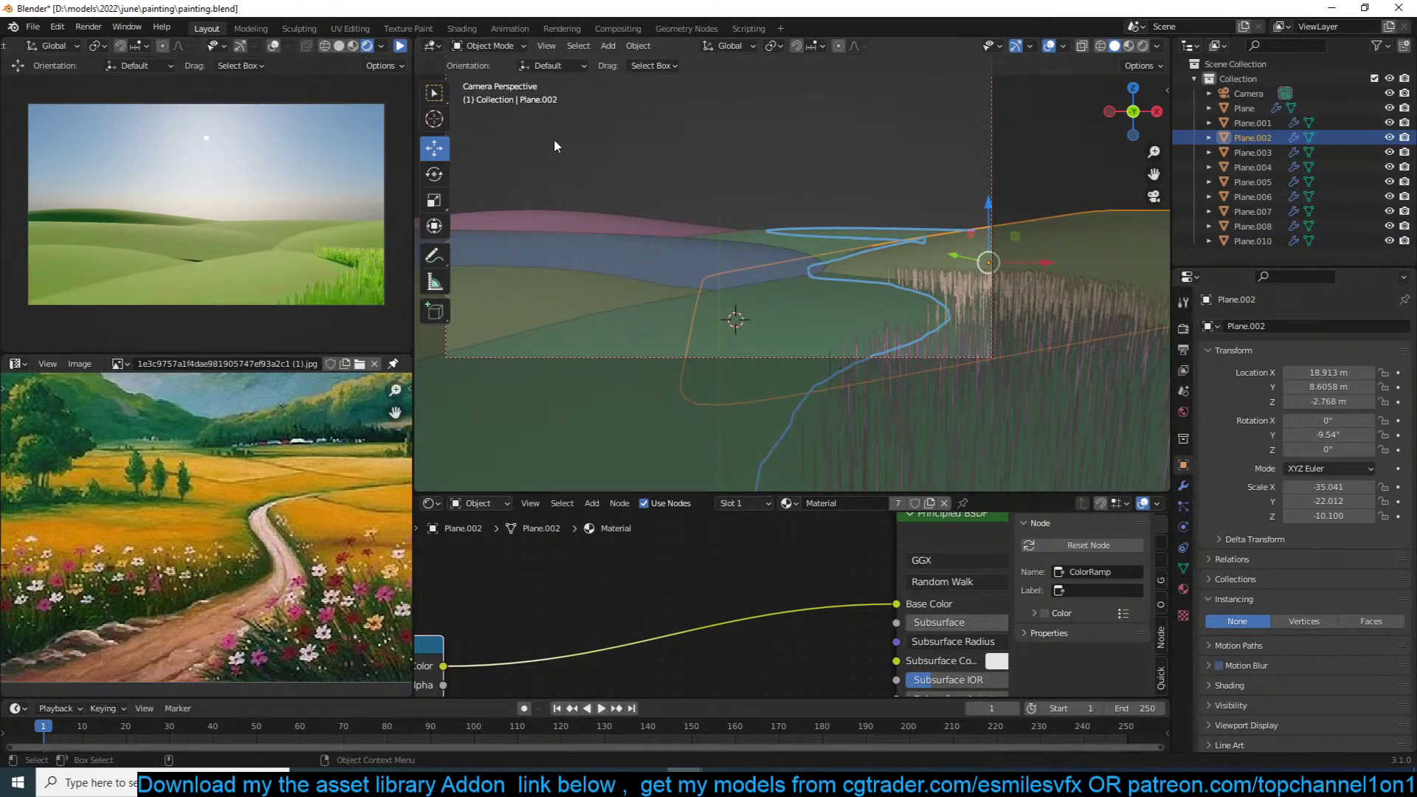
left_click(878, 277)
key("KP_7")
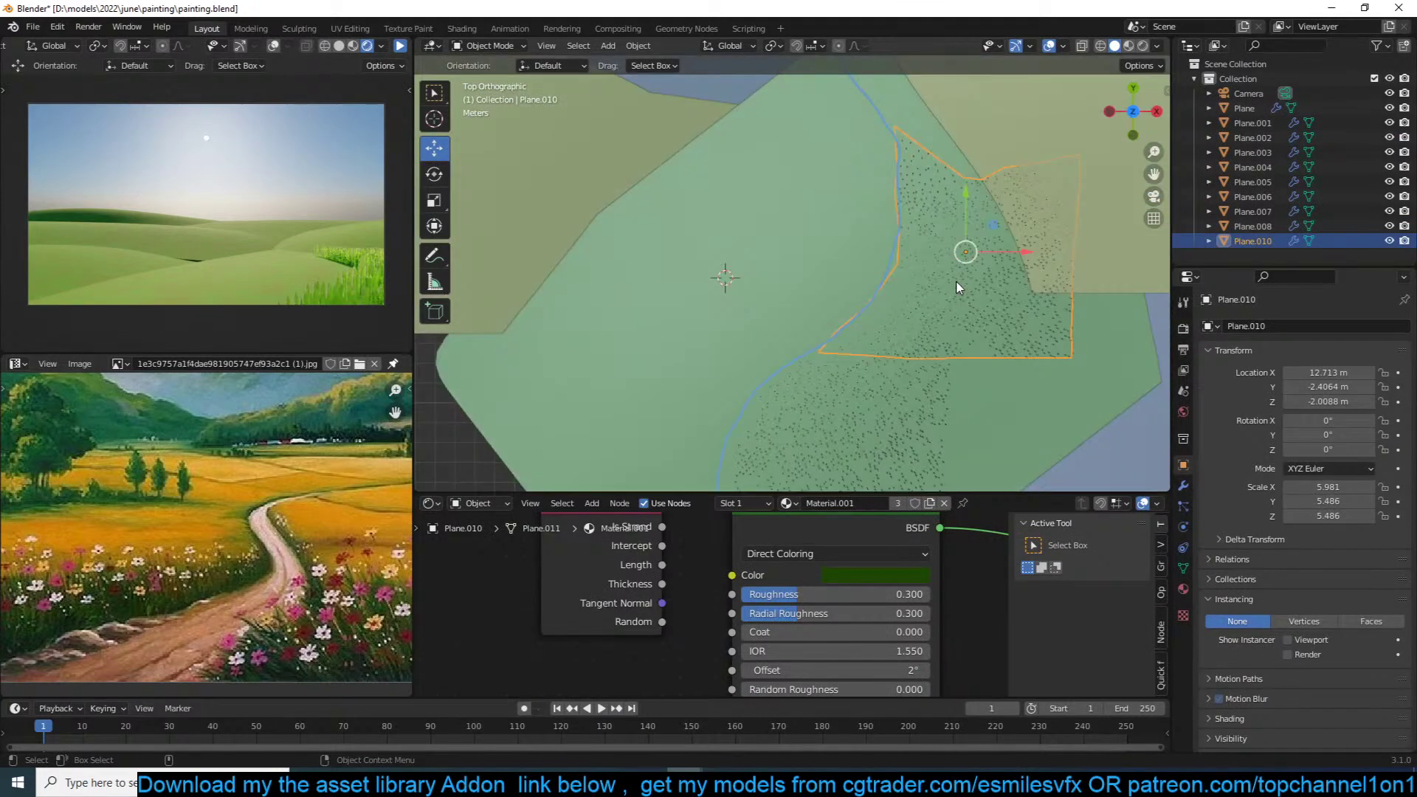
scroll(915, 312, "down", 1)
key("shift+d")
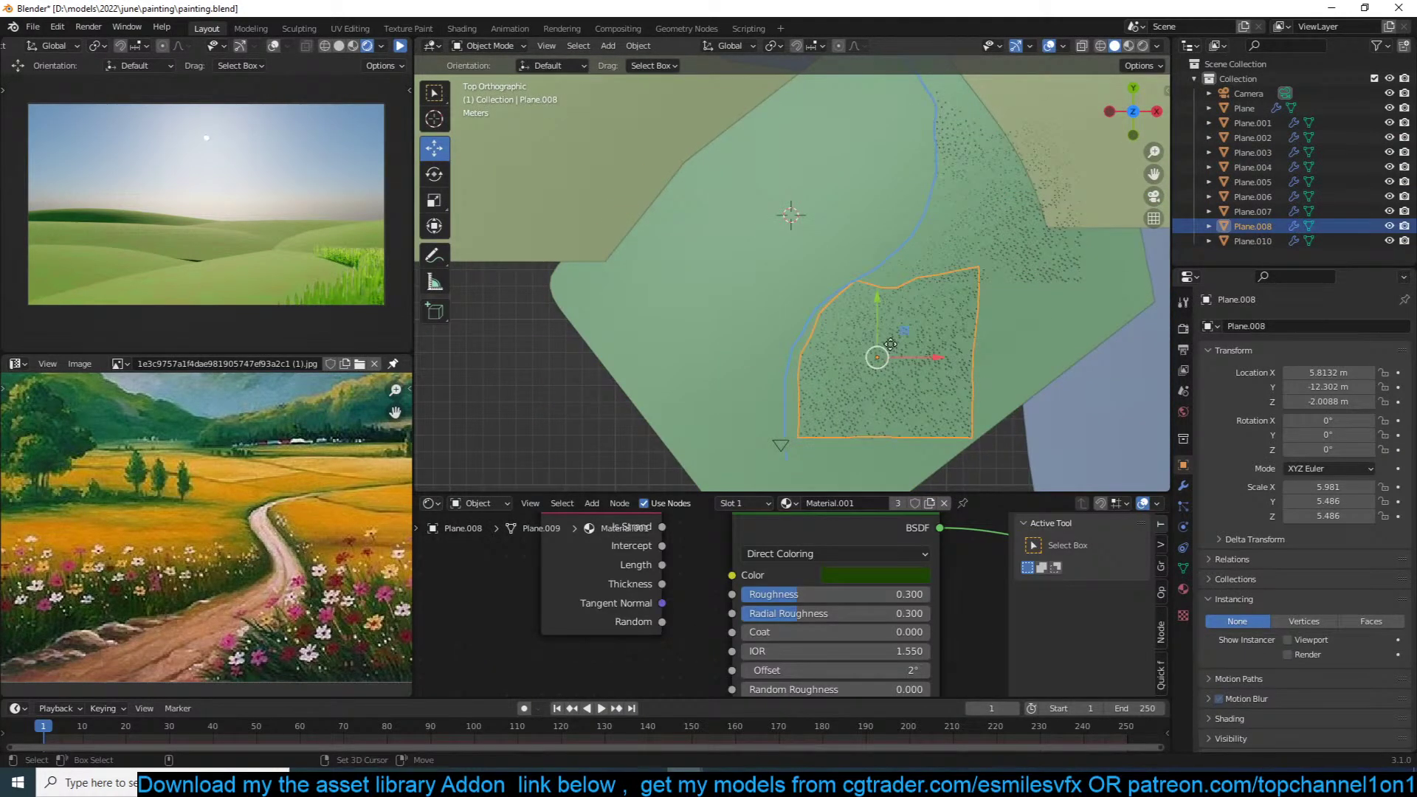
left_click(674, 304)
key("r")
left_click(774, 332)
key("g")
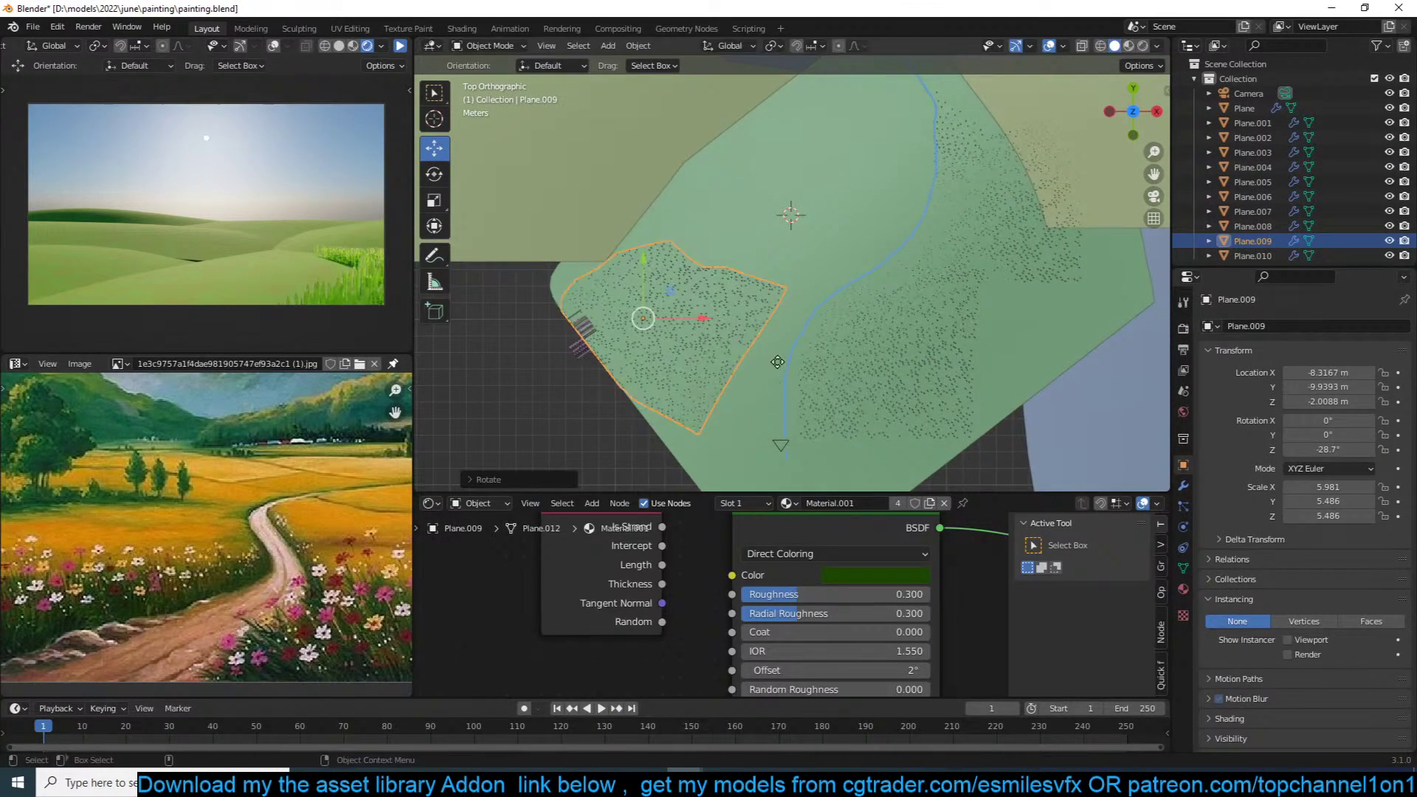
left_click(800, 360)
Step: Reshape Plane.009's mesh with proportional editing, pulling its near corner toward the path and adjusting the corner closest to the path bend
key("Tab")
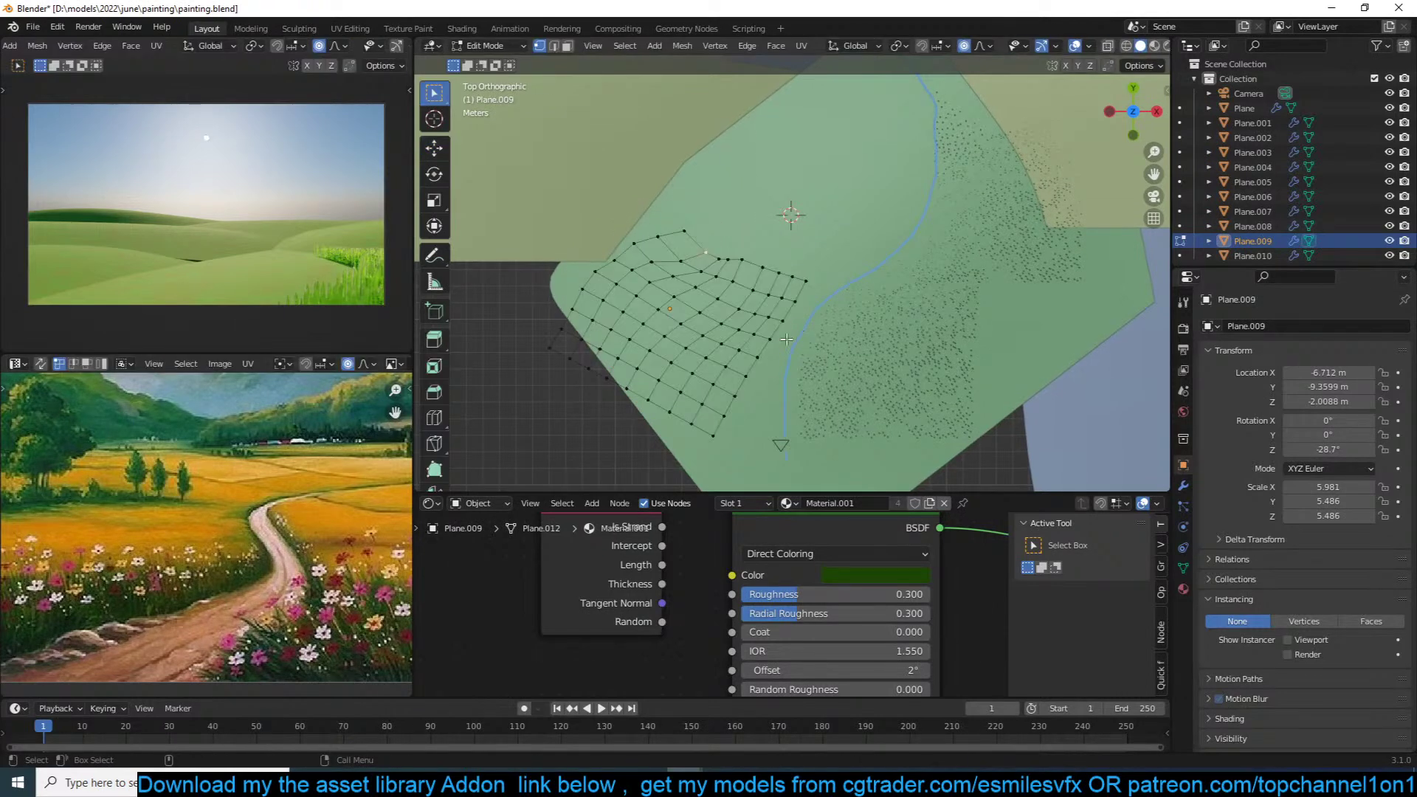
key("g")
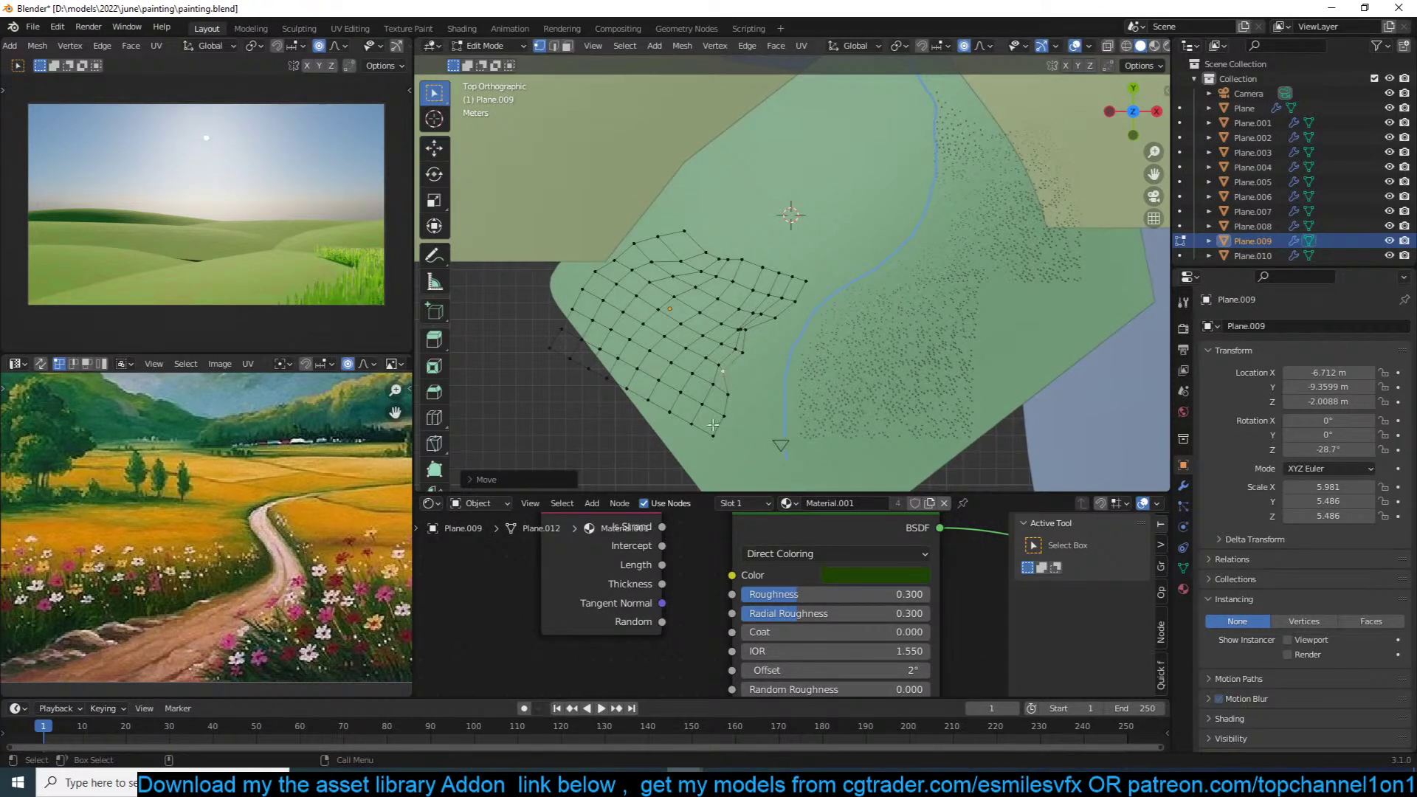
left_click(747, 445)
left_click(793, 306)
key("g")
left_click(785, 286)
Step: Move the intermediate vertices along Plane.009's path-side edge so the edge roughly follows the path's curve
left_click(780, 313)
key("g")
left_click(764, 308)
key("g")
left_click(736, 394)
left_click(729, 374)
key("g")
left_click(750, 368)
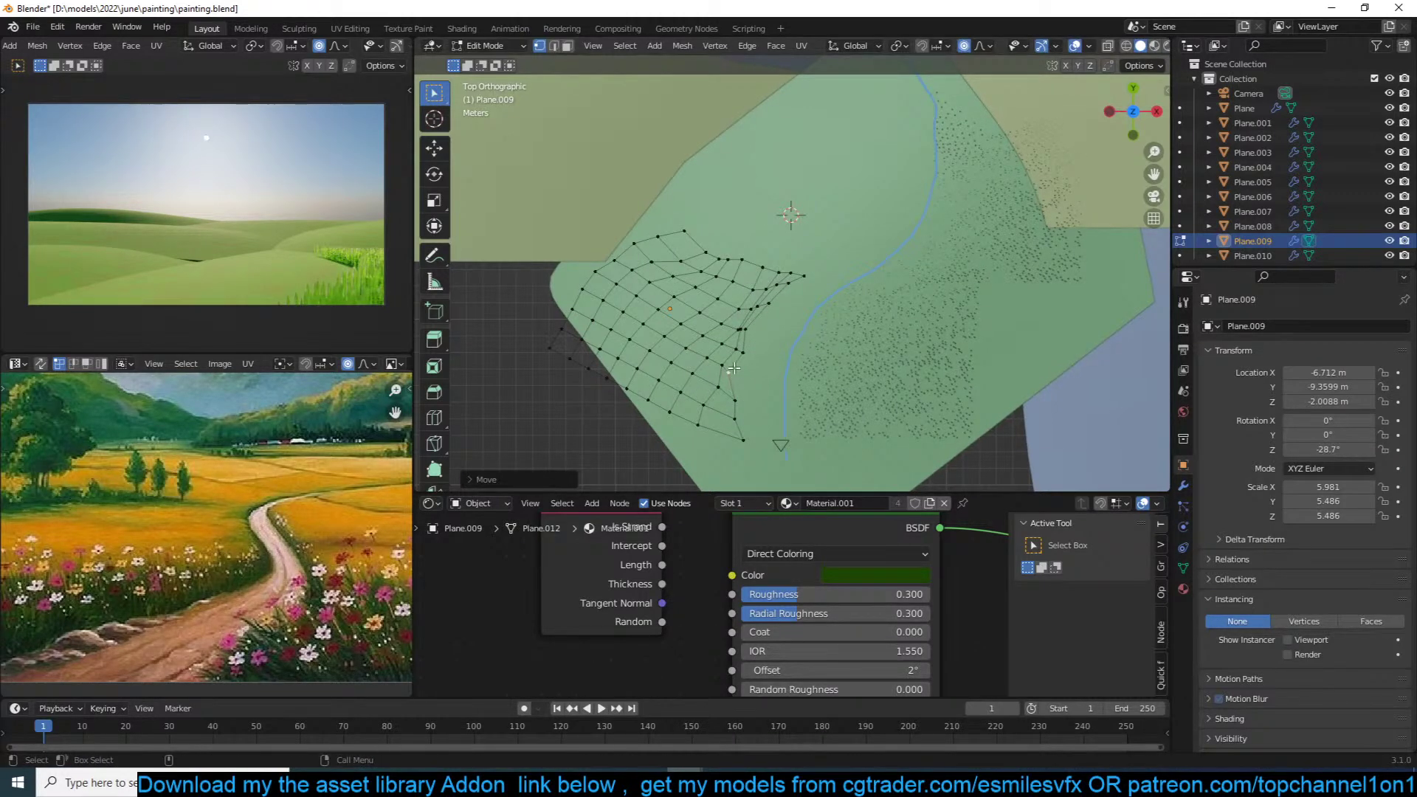
key("g")
left_click(733, 371)
Step: Shift the inner vertices next to Plane.009's path-side edge away from the path and return to Object Mode
scroll(770, 344, "up", 2)
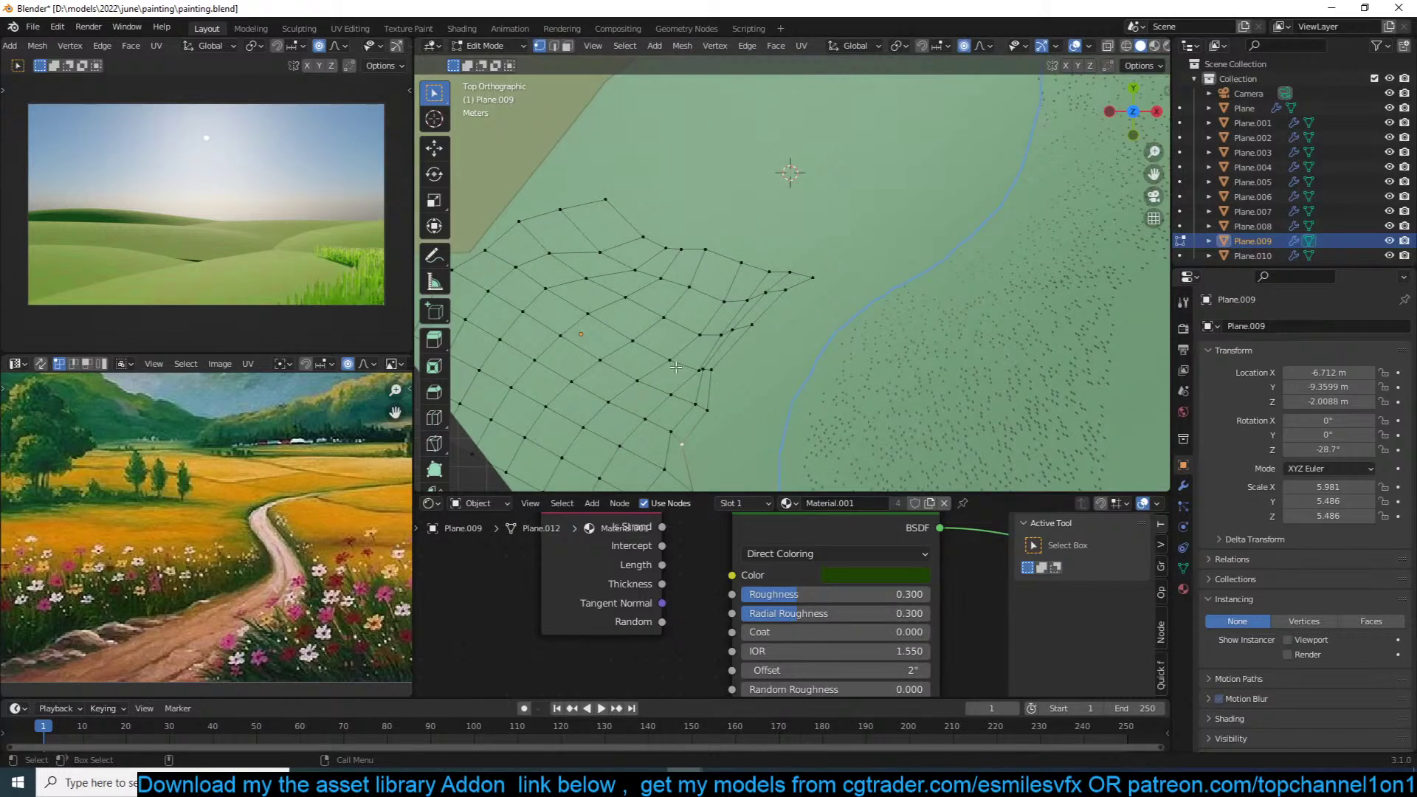
left_click(675, 364)
key("g")
left_click(661, 343)
left_click(704, 327)
key("g")
left_click(695, 307)
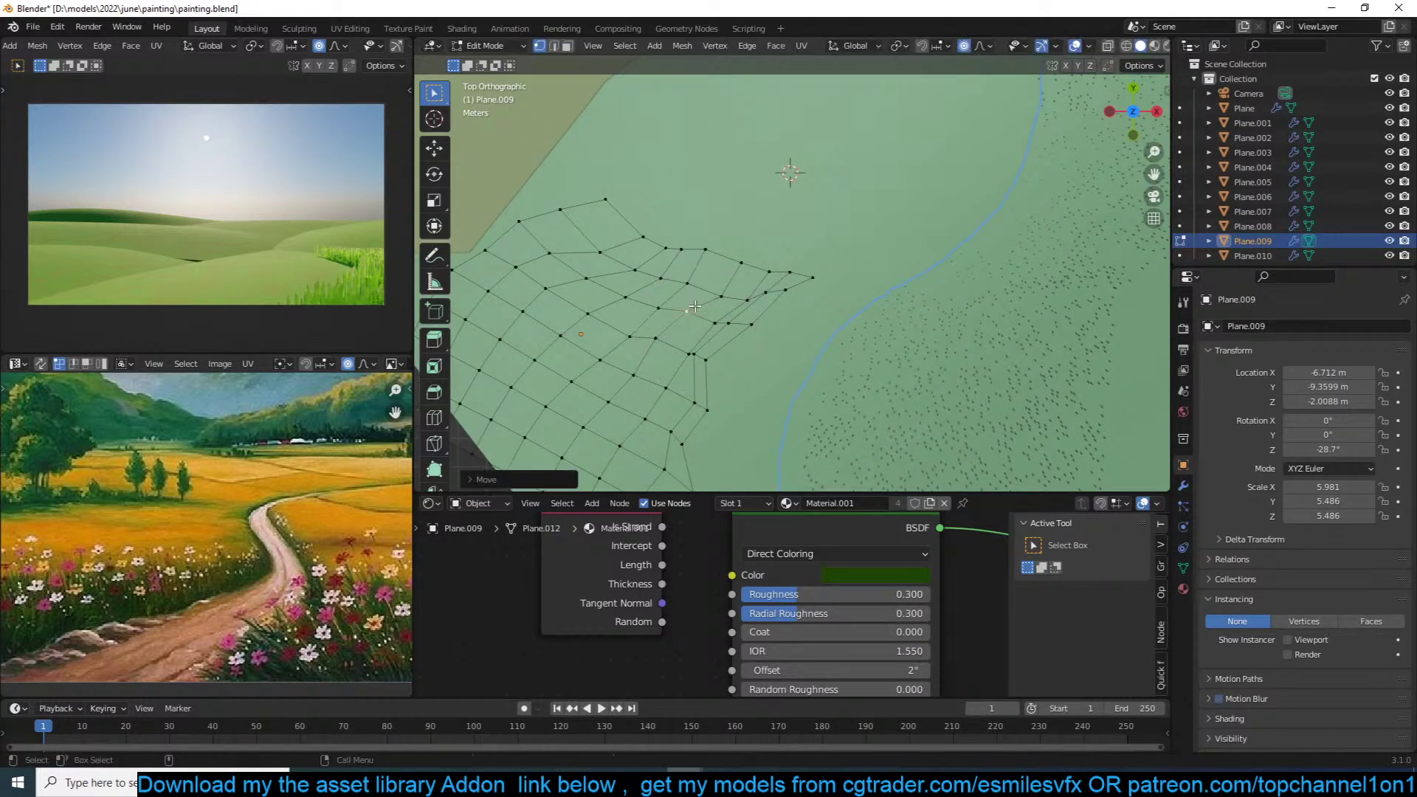
key("Tab")
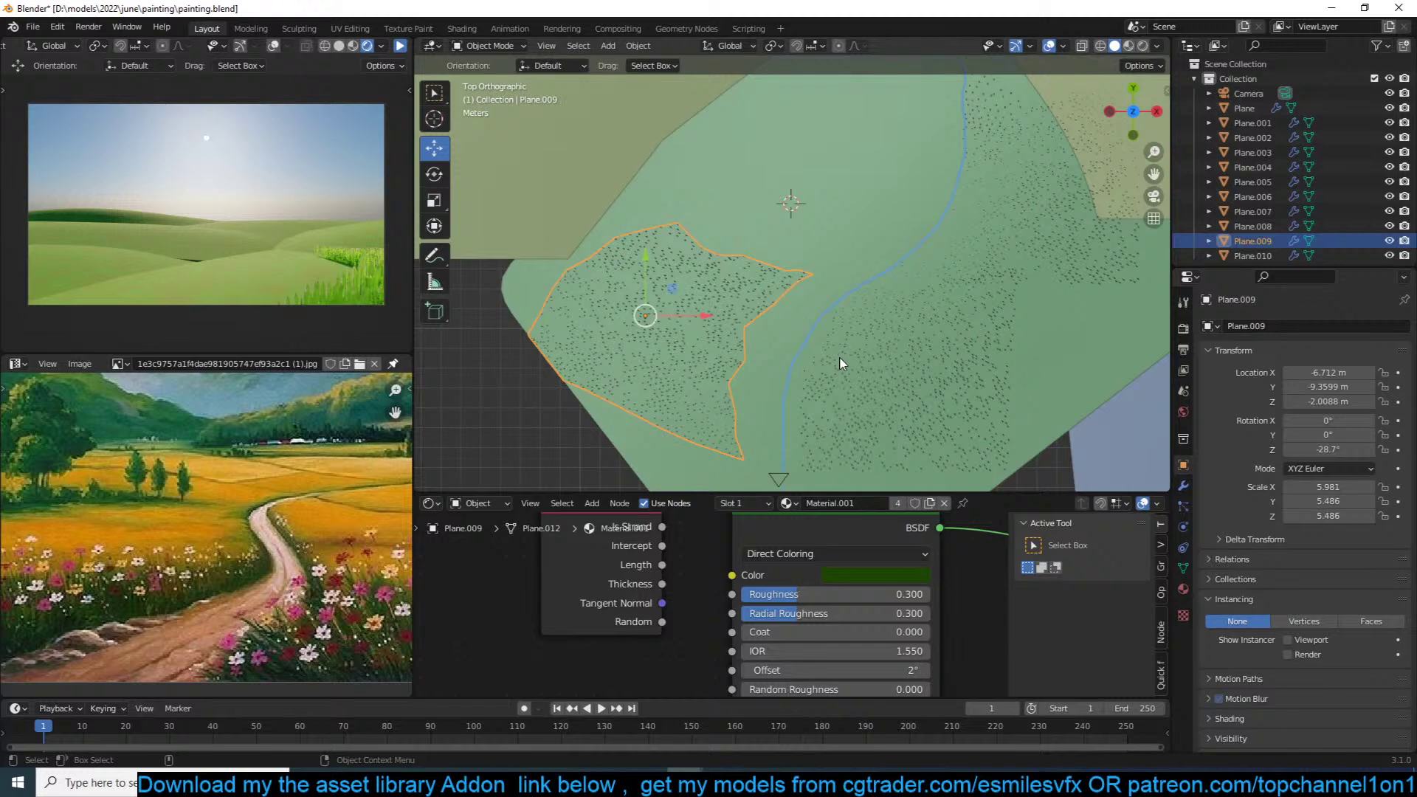
Step: Check the patches through the camera, and duplicate Plane.008 onto the hill beyond Plane.009, rotated to -41.9° about Z
key("KP_0")
scroll(698, 299, "down", 2)
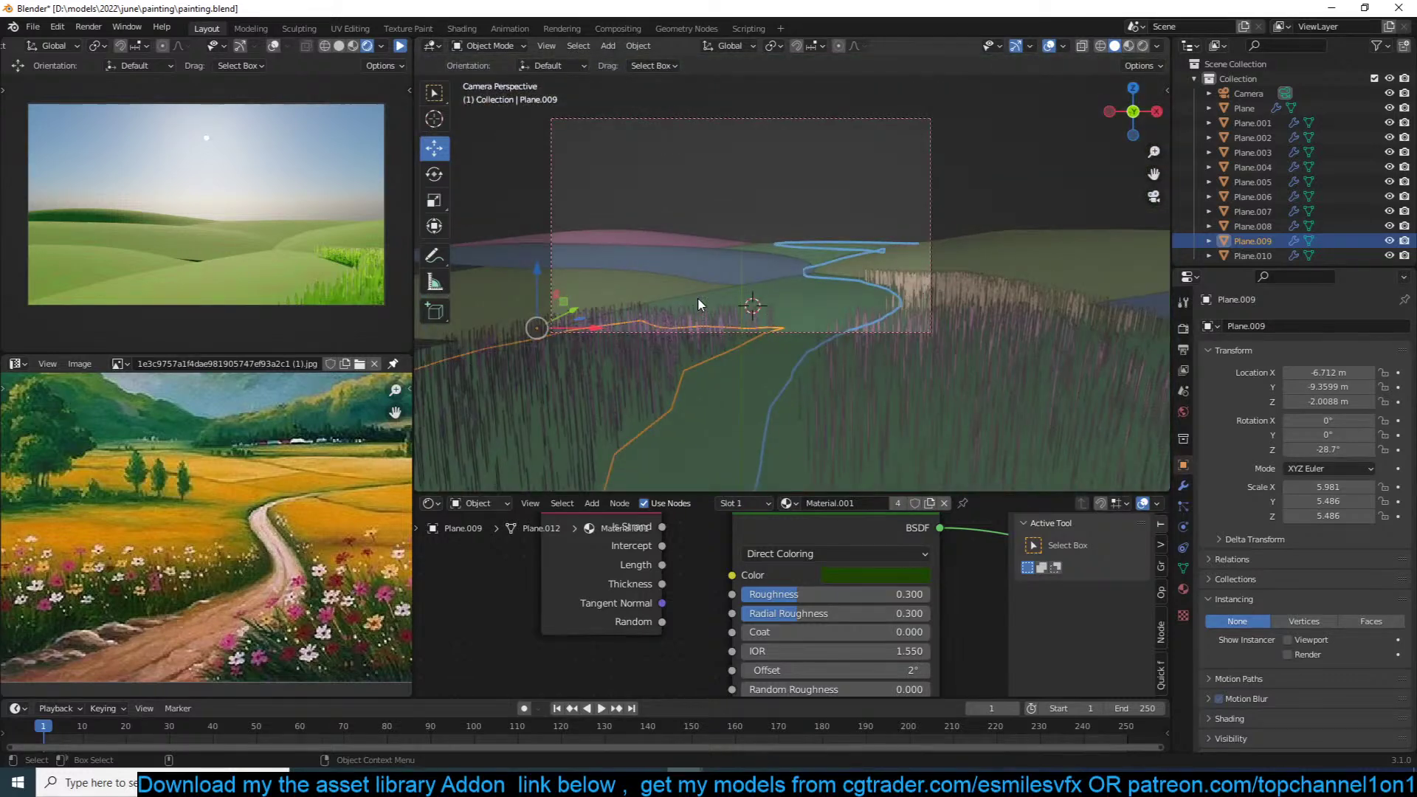
key("KP_0")
left_click(998, 352)
key("KP_7")
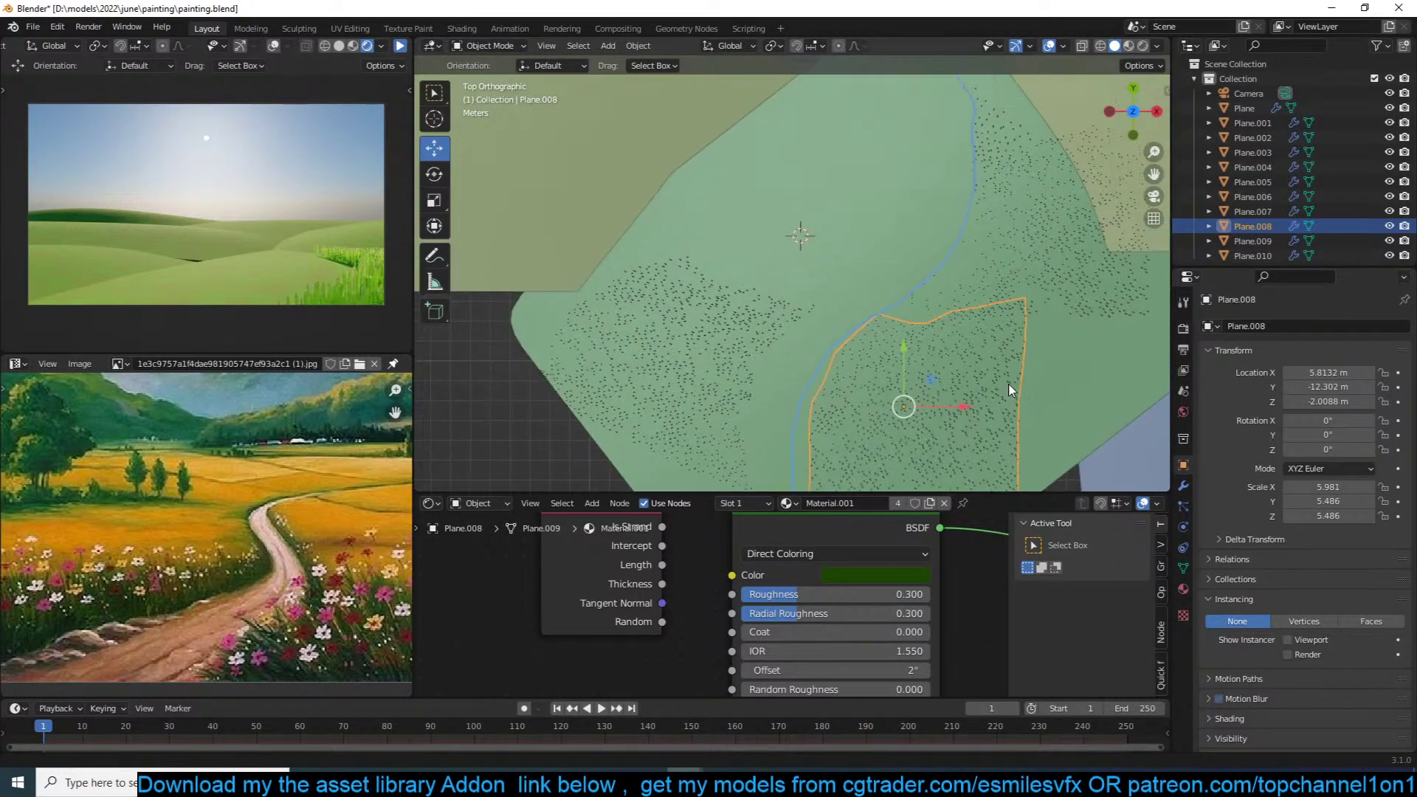
key("shift+d")
left_click(837, 95)
key("r")
left_click(928, 244)
key("g")
left_click(933, 238)
Step: Pull the lower path-side vertices of Plane.011 toward the path with proportional editing, using a falloff of about 5.56 m
key("Tab")
key("g")
left_click(895, 252)
key("g")
scroll(897, 255, "down", 10)
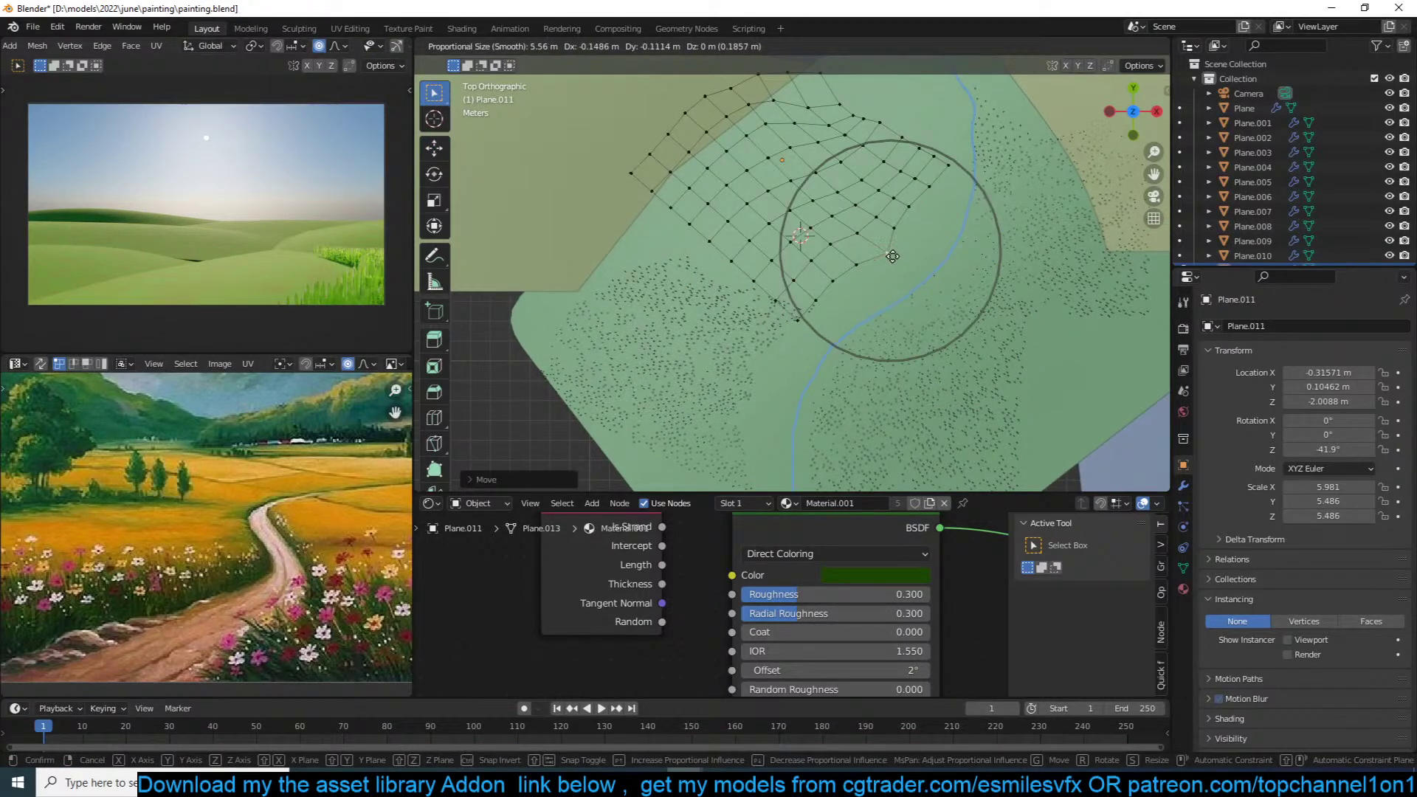
left_click(902, 260)
key("g")
scroll(815, 281, "up", 5)
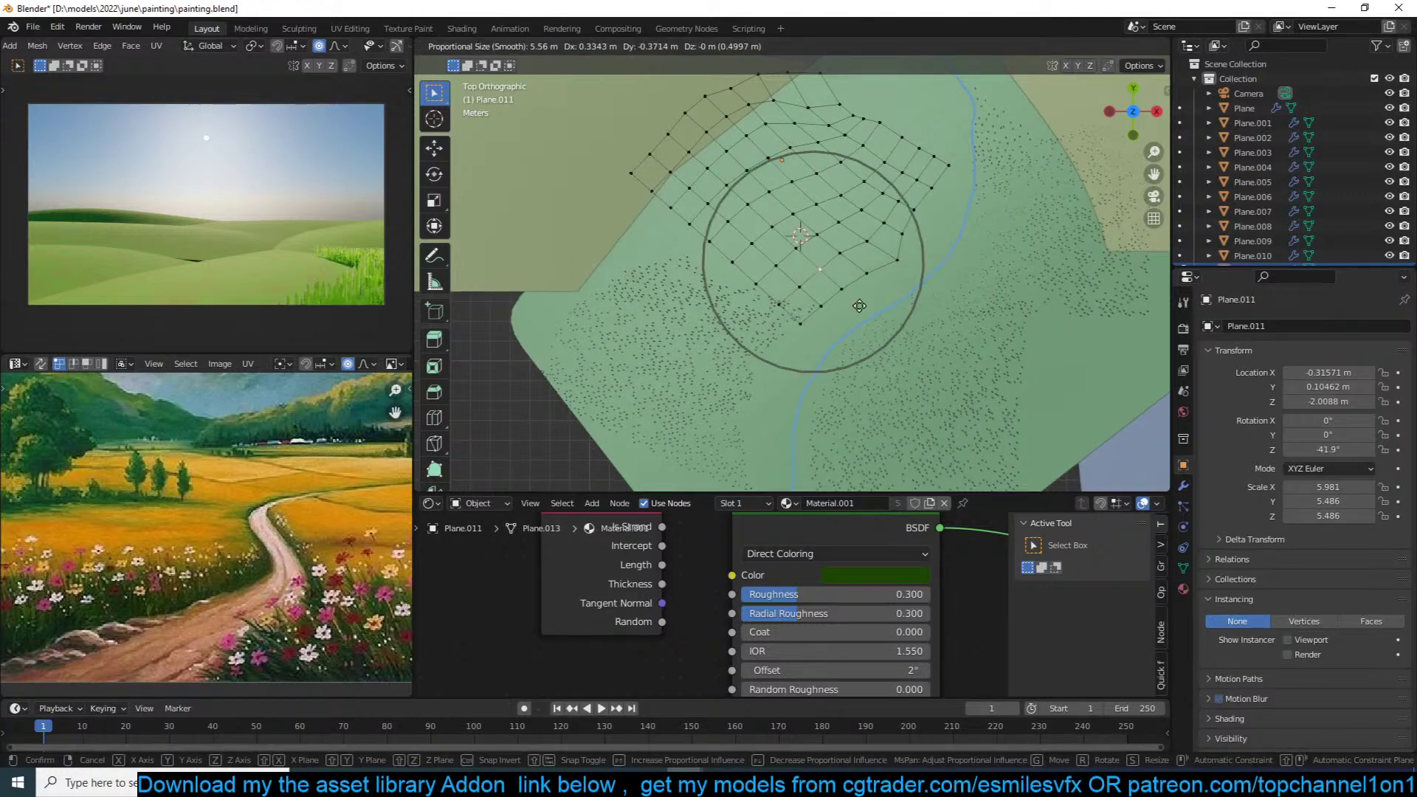
left_click(860, 305)
Step: Fit the remaining vertices on Plane.011's path-side edge to the path's curve and return to Object Mode
key("g")
left_click(906, 251)
key("g")
scroll(908, 248, "up", 6)
left_click(909, 245)
key("g")
left_click(945, 139)
key("Tab")
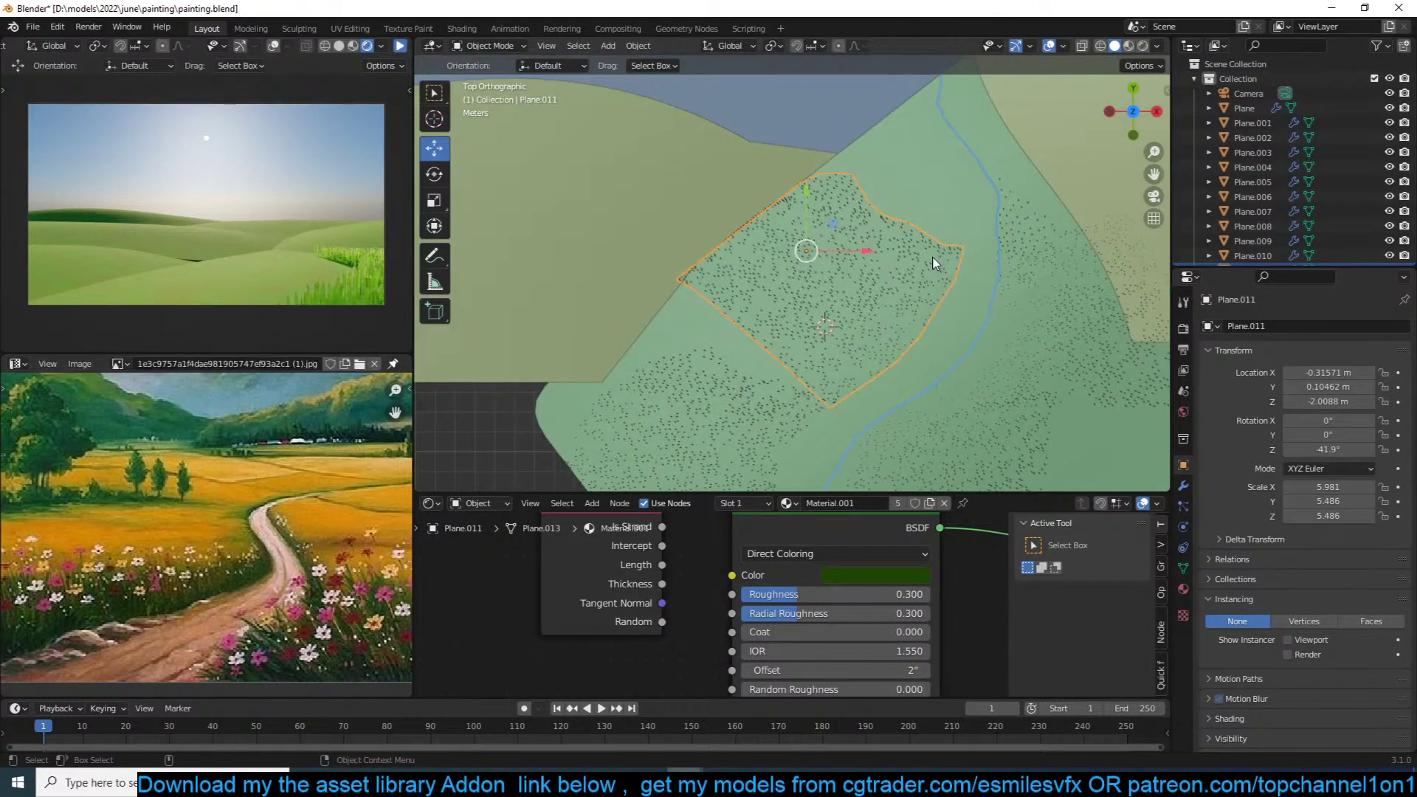
key("shift+d")
left_click(967, 153)
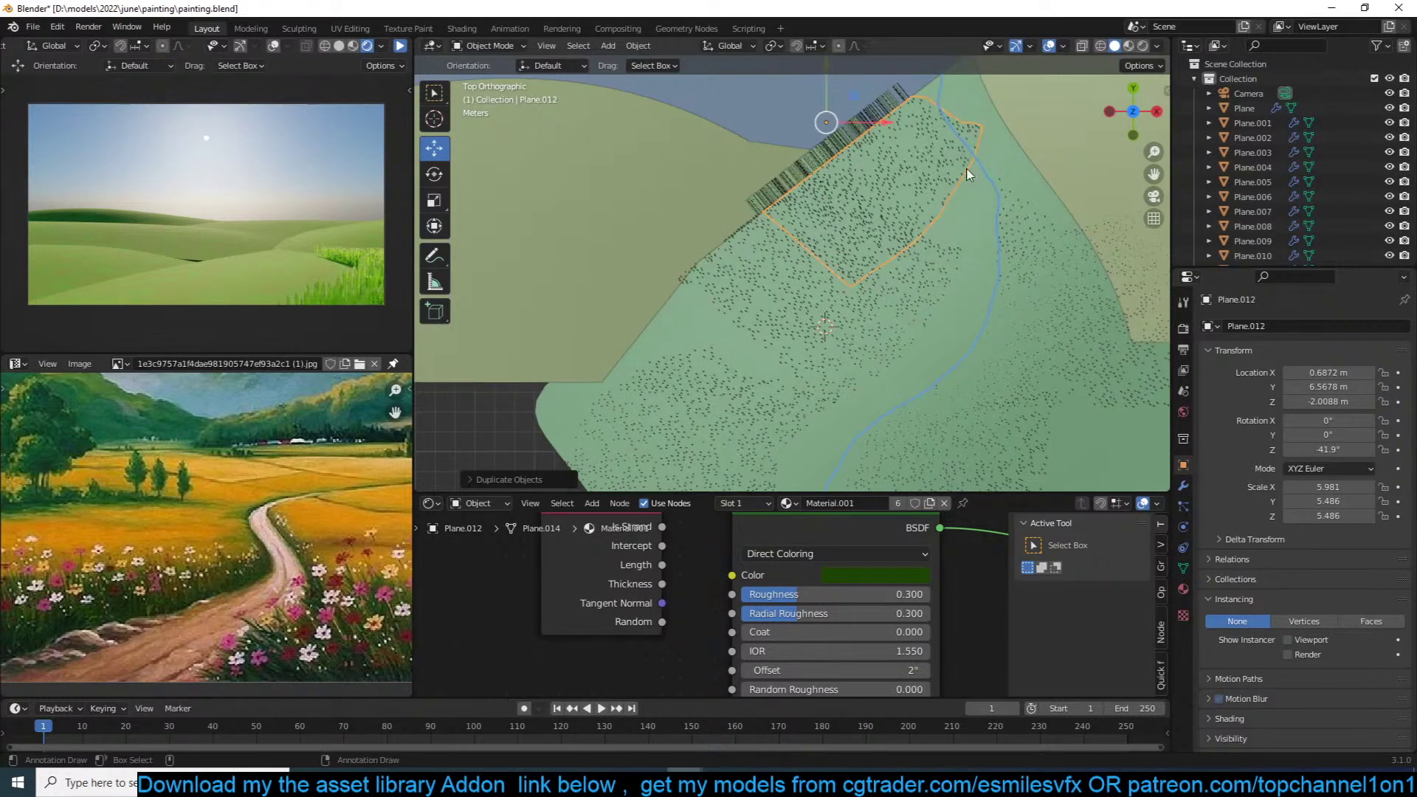
scroll(959, 181, "down", 2)
key("x")
key("d")
Step: Circle-select the Plane.011 vertices near and beyond the hill's far edge, delete them, and return to Object Mode
left_click(855, 260)
key("Tab")
key("c")
left_click_drag(820, 196, 719, 256)
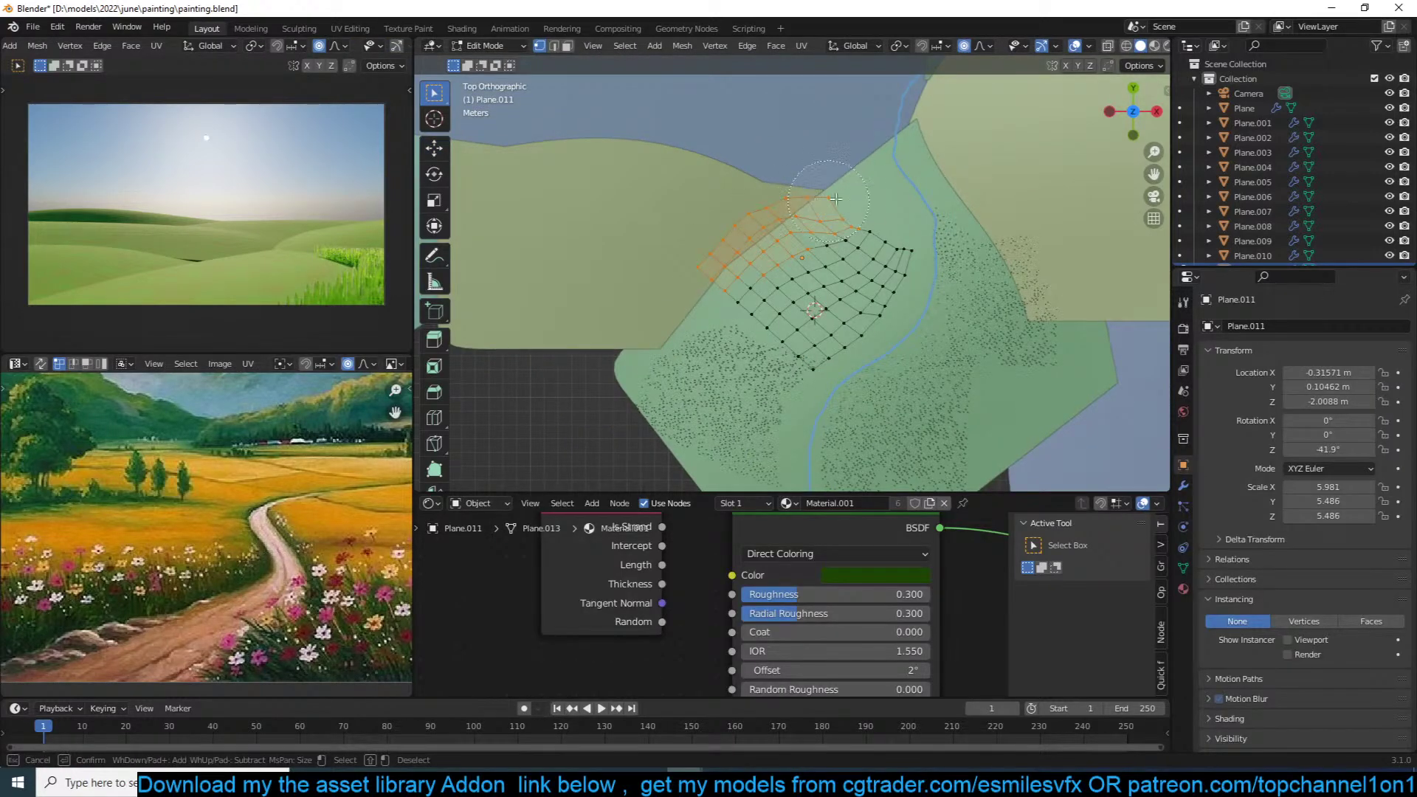
right_click(727, 234)
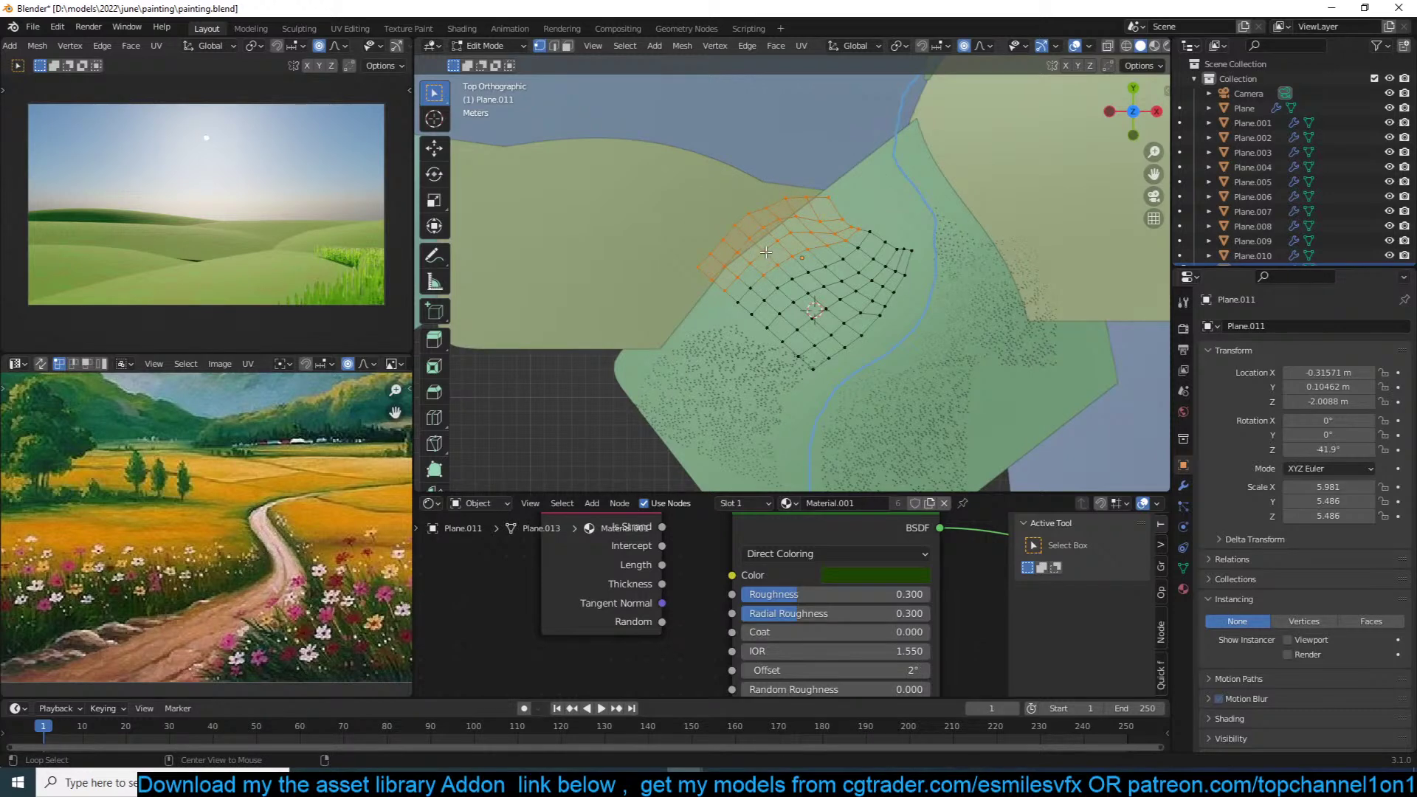
key("x")
left_click(789, 214)
key("Tab")
Step: View the grass patches through the camera and resume the rendered preview
left_click(772, 376)
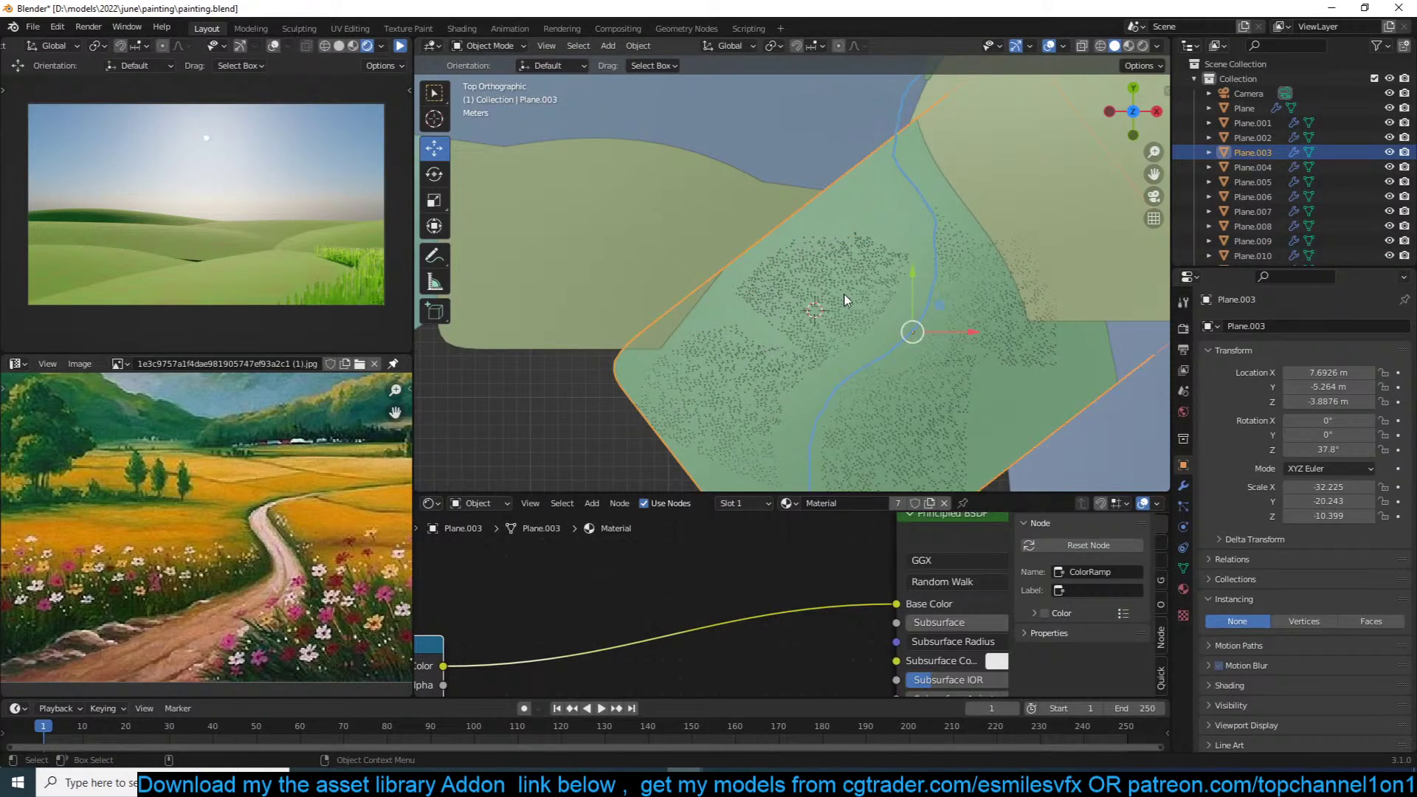
left_click(833, 325)
left_click(996, 299)
middle_click_drag(958, 313, 868, 380, "shift")
key("KP_0")
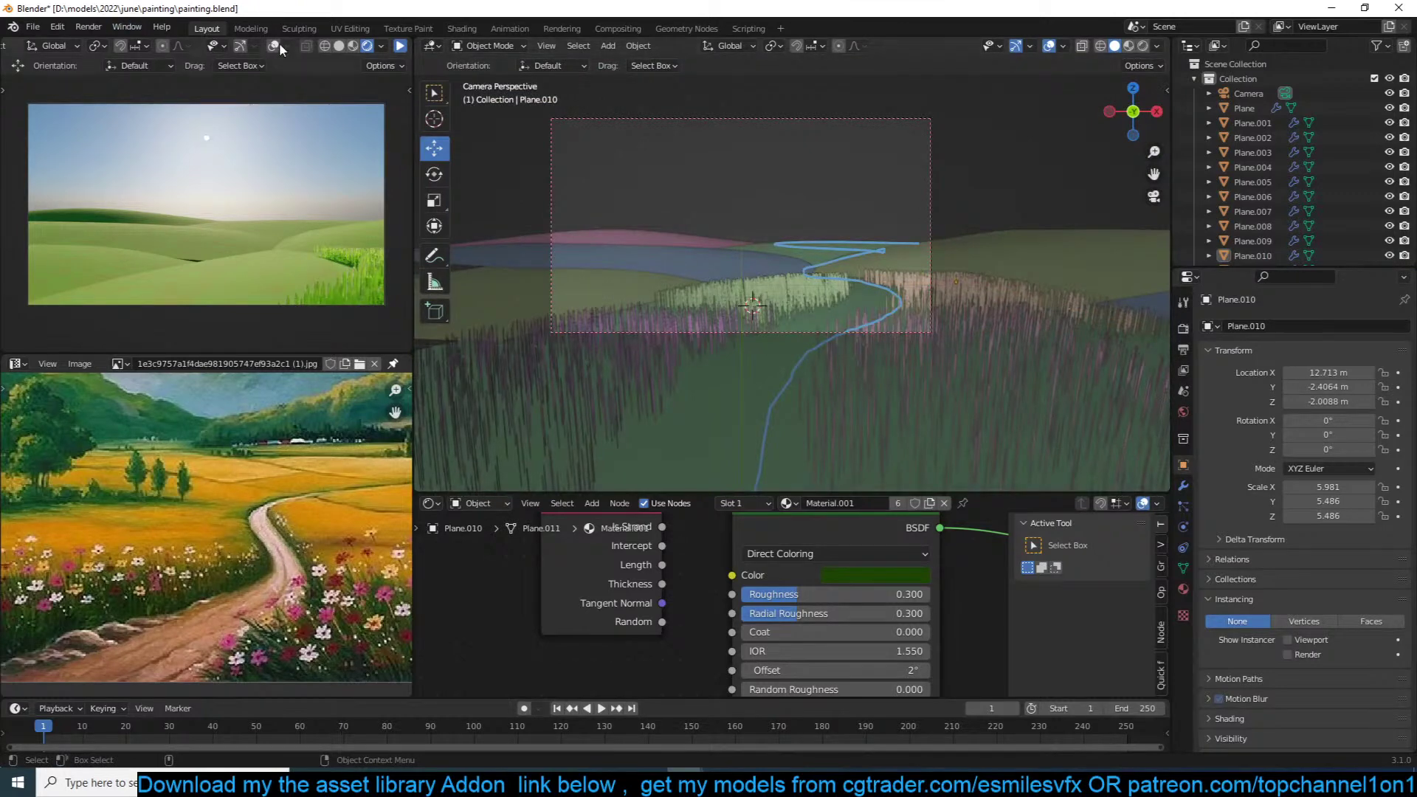
left_click(399, 46)
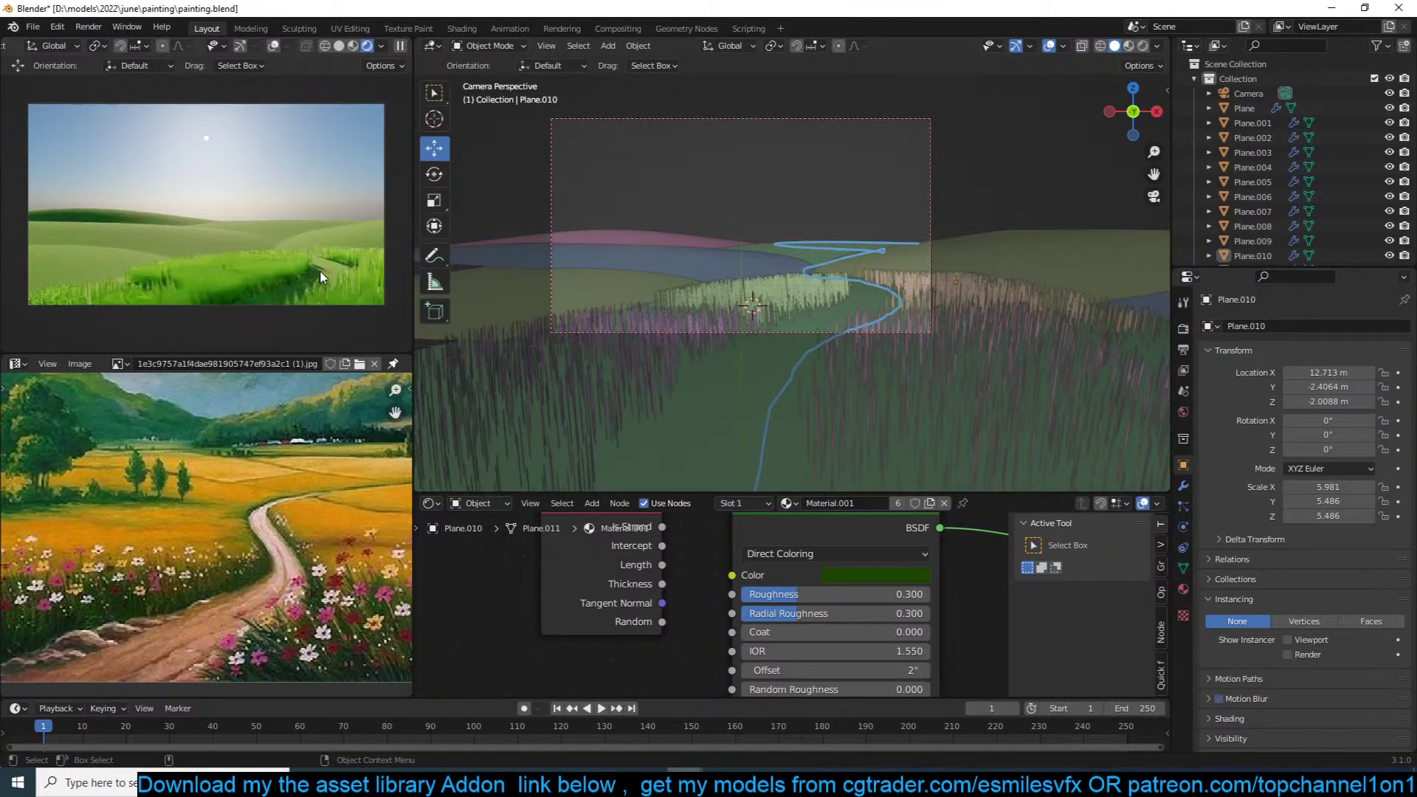
Step: Move Plane.009 and Plane.011 together a short distance away from the path in top view, and deselect everything
left_click(778, 298)
left_click(703, 321)
key("KP_7")
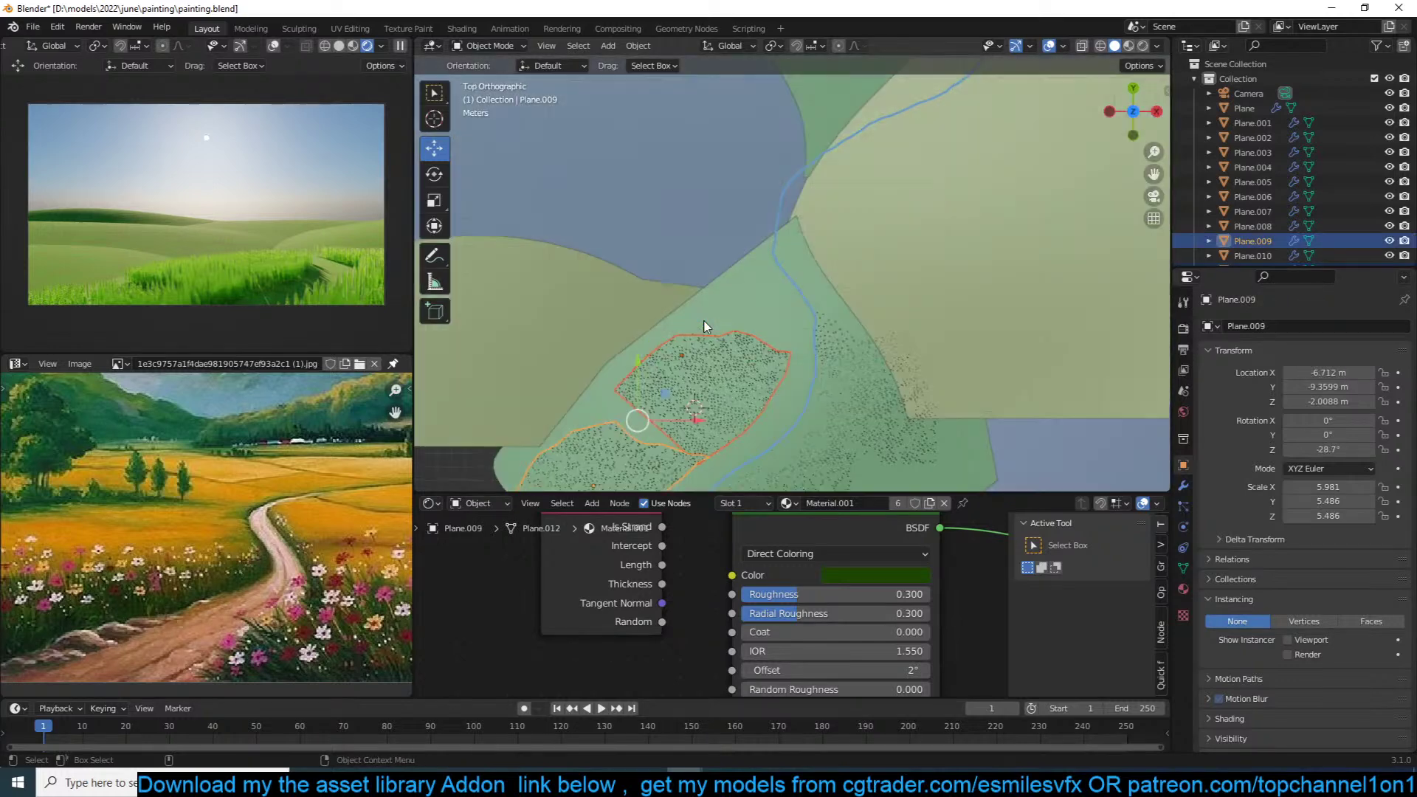
middle_click_drag(759, 337, 894, 231, "shift")
scroll(828, 297, "up", 1)
middle_click_drag(862, 301, 897, 279, "shift")
key("g")
left_click(870, 281)
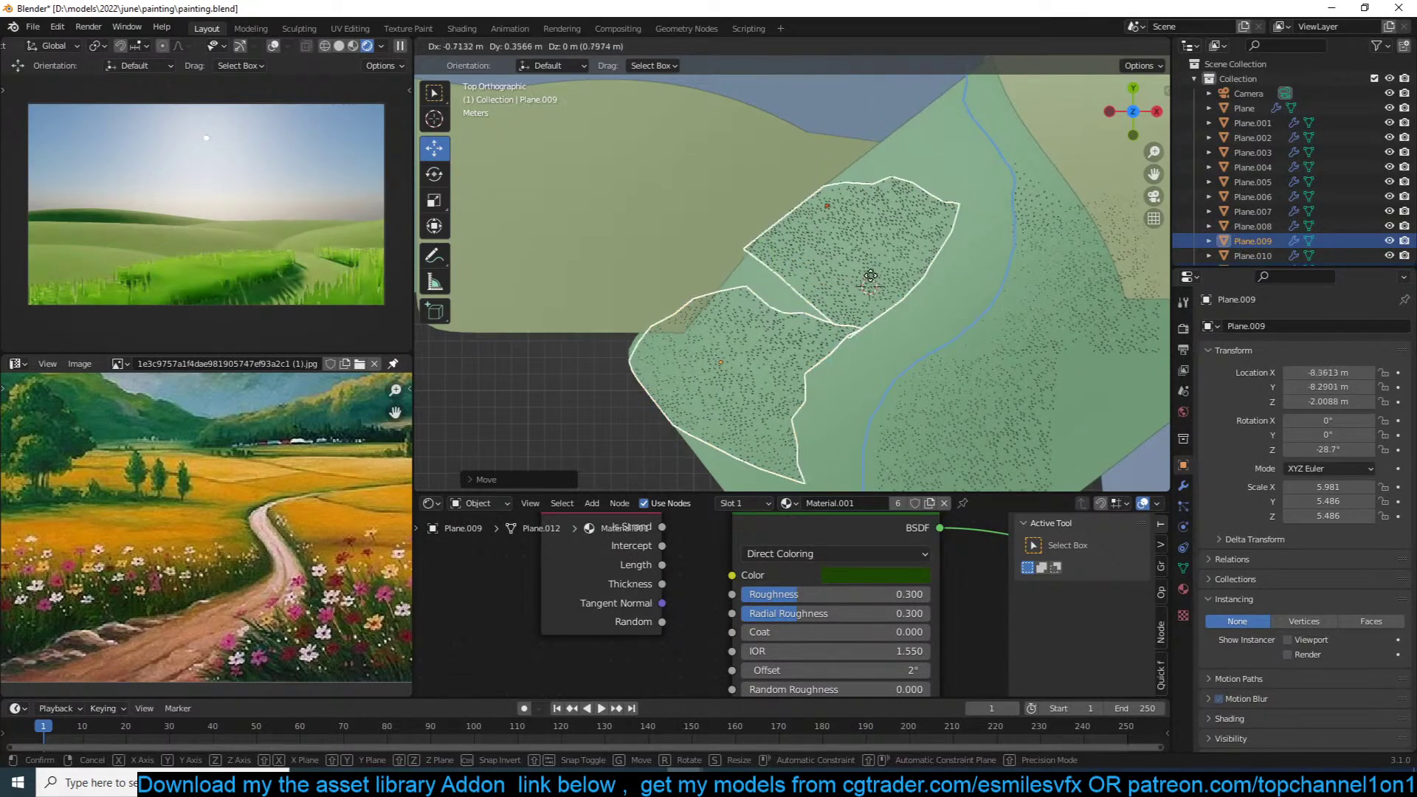
key("g")
left_click(885, 286)
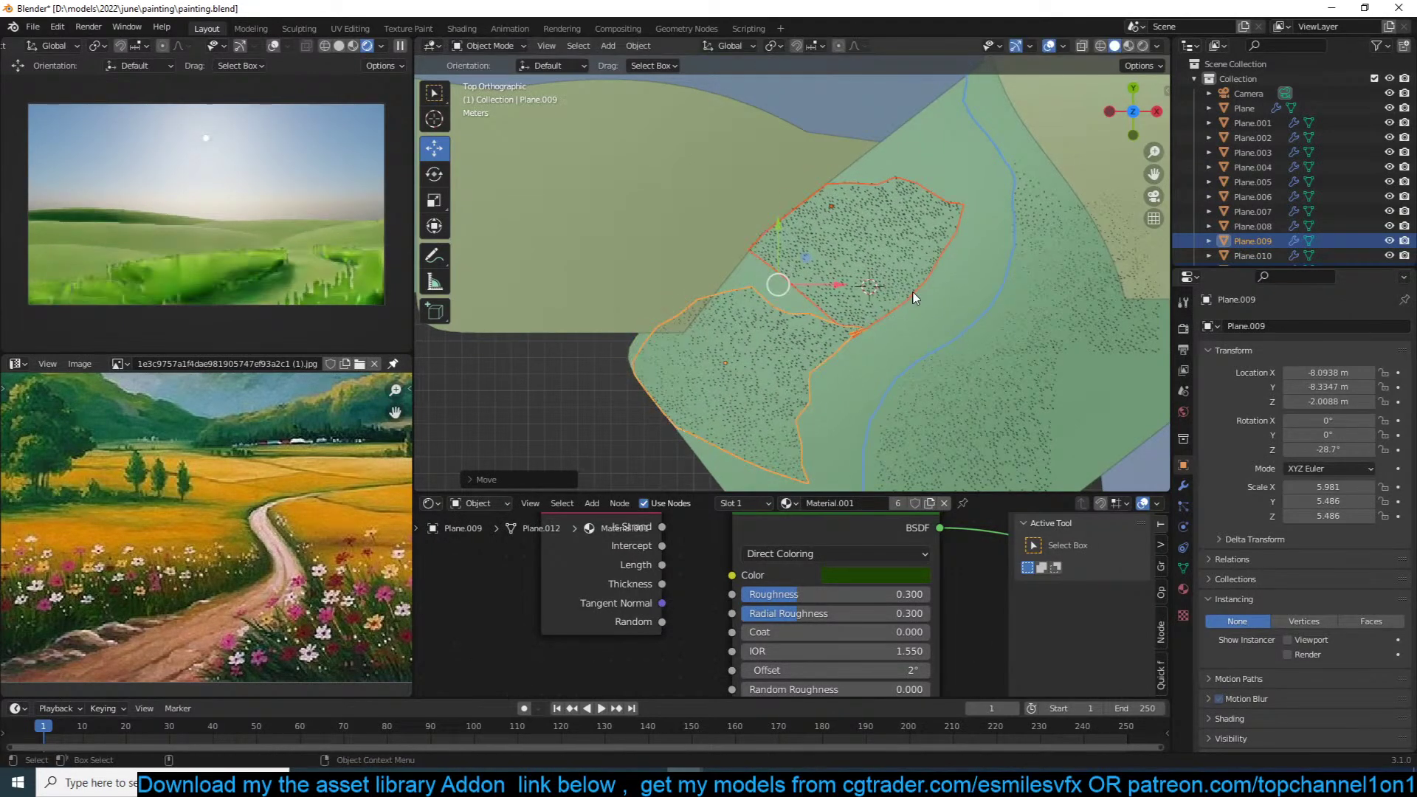
key("alt+a")
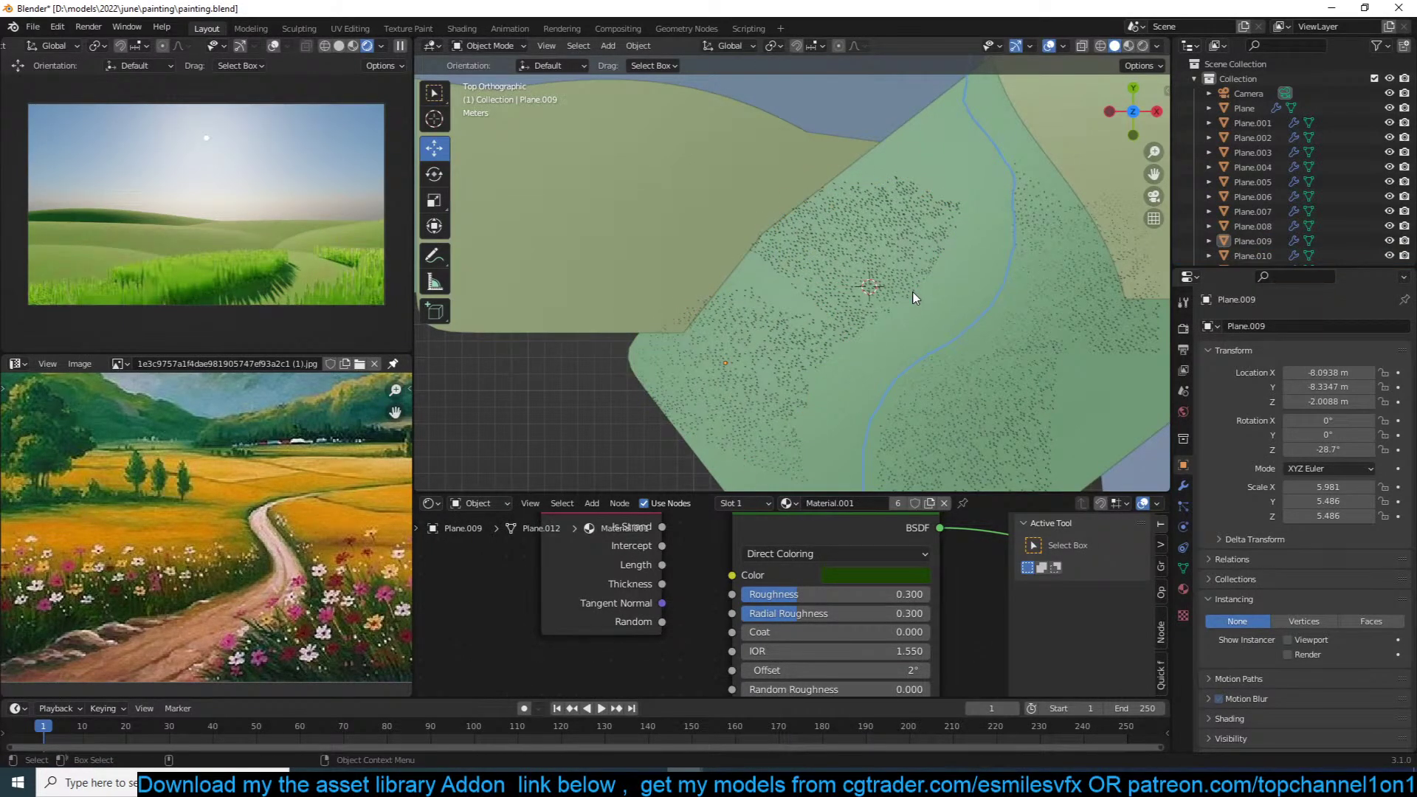
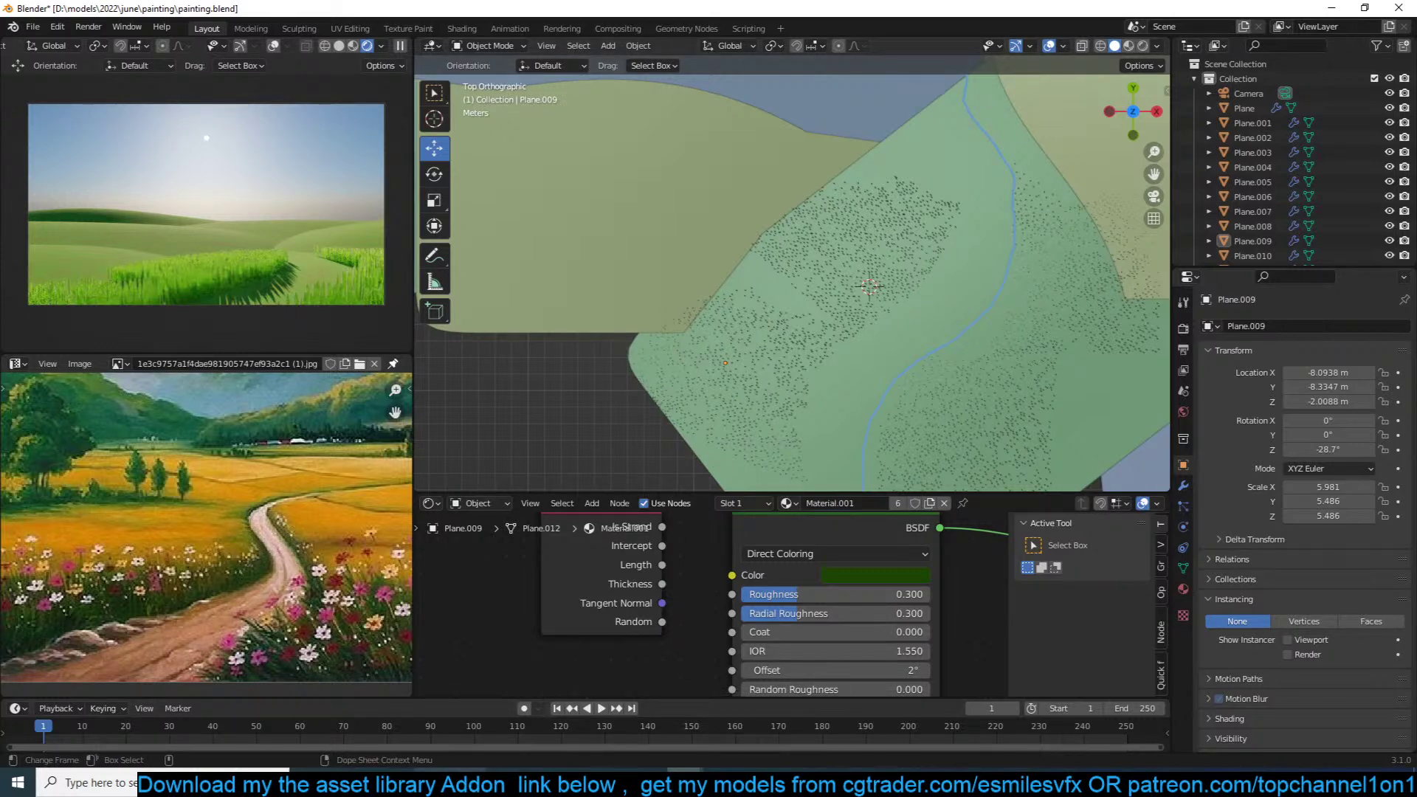
Step: Switch to Chrome and search Google for "windows 95 wallpaper" in a new tab
mouse_move(395, 781)
left_click(431, 740)
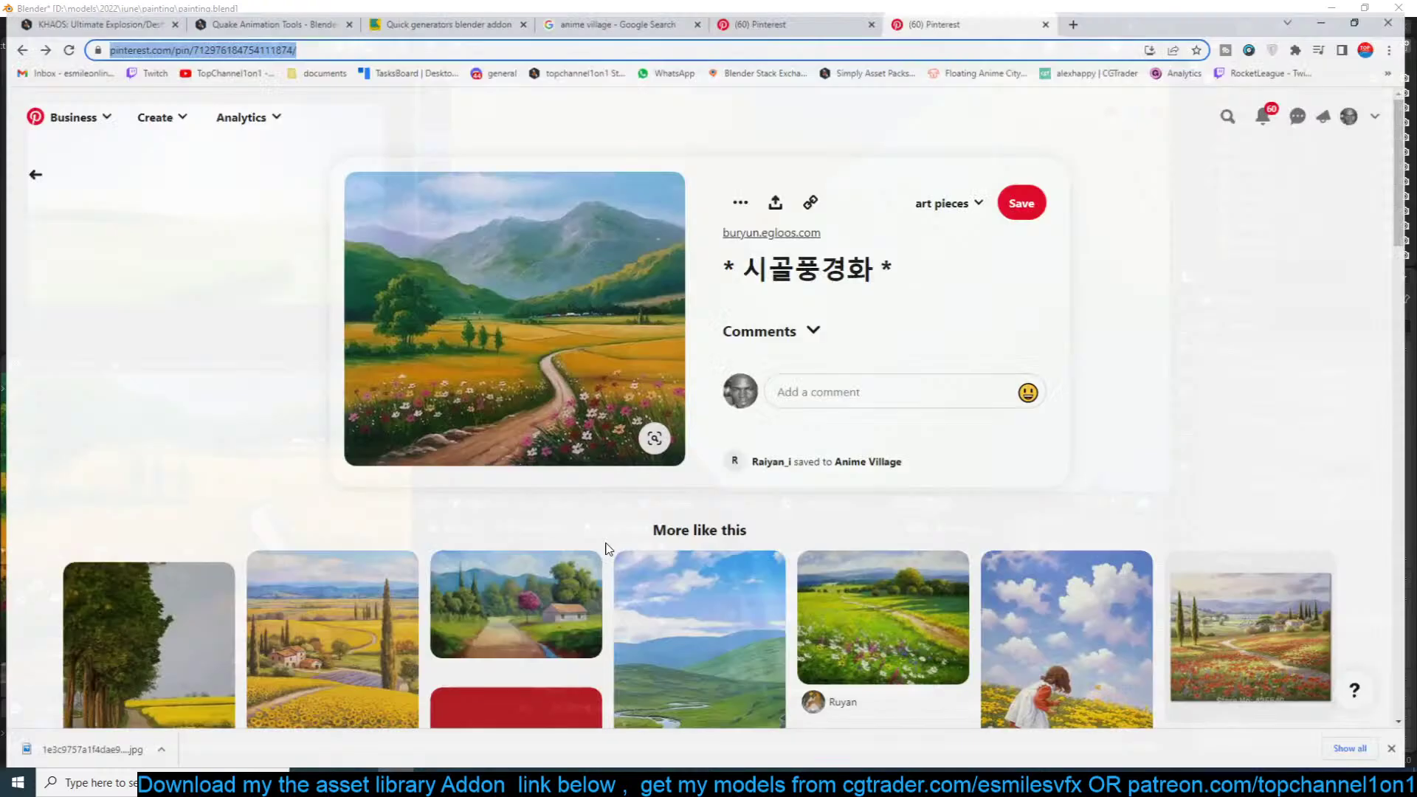
left_click(1082, 12)
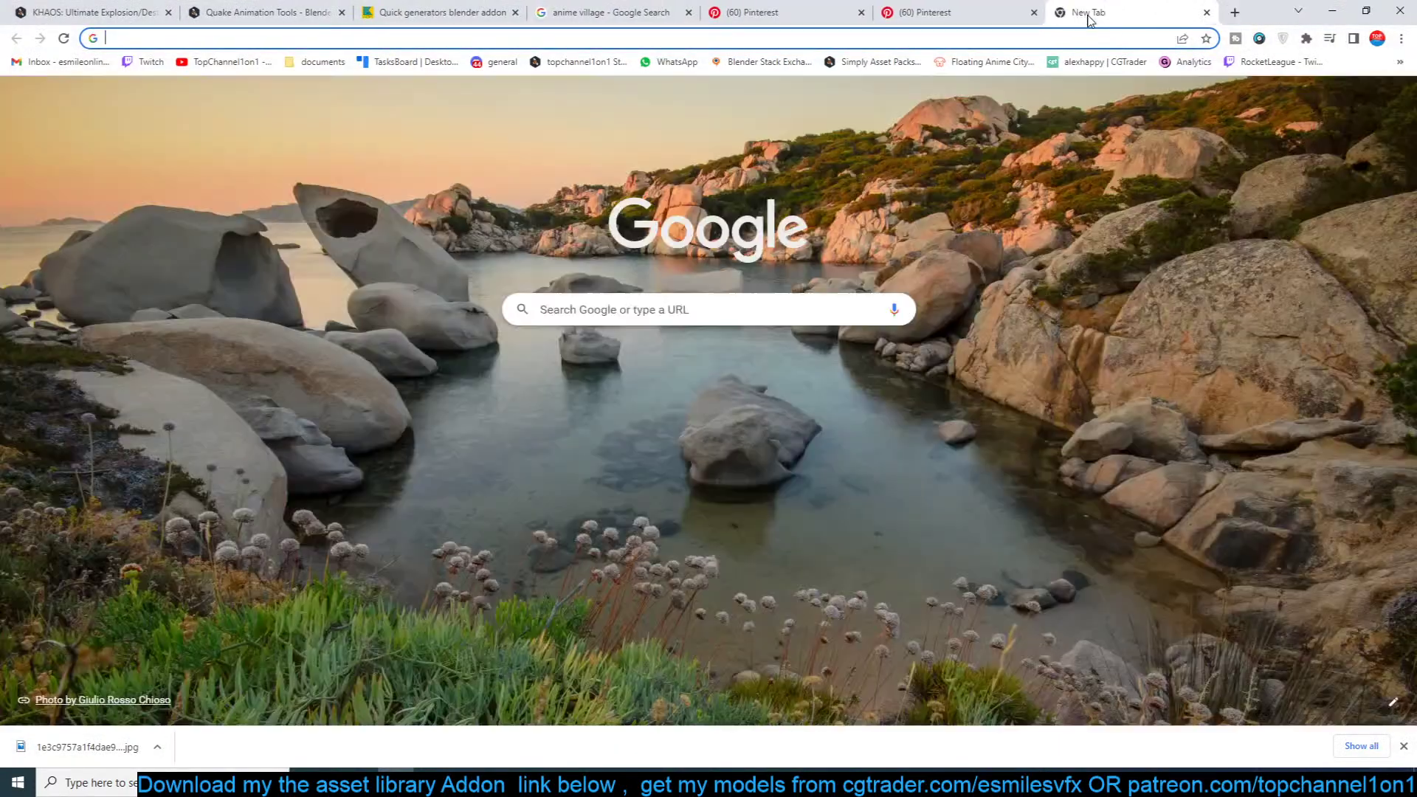
type("windows ")
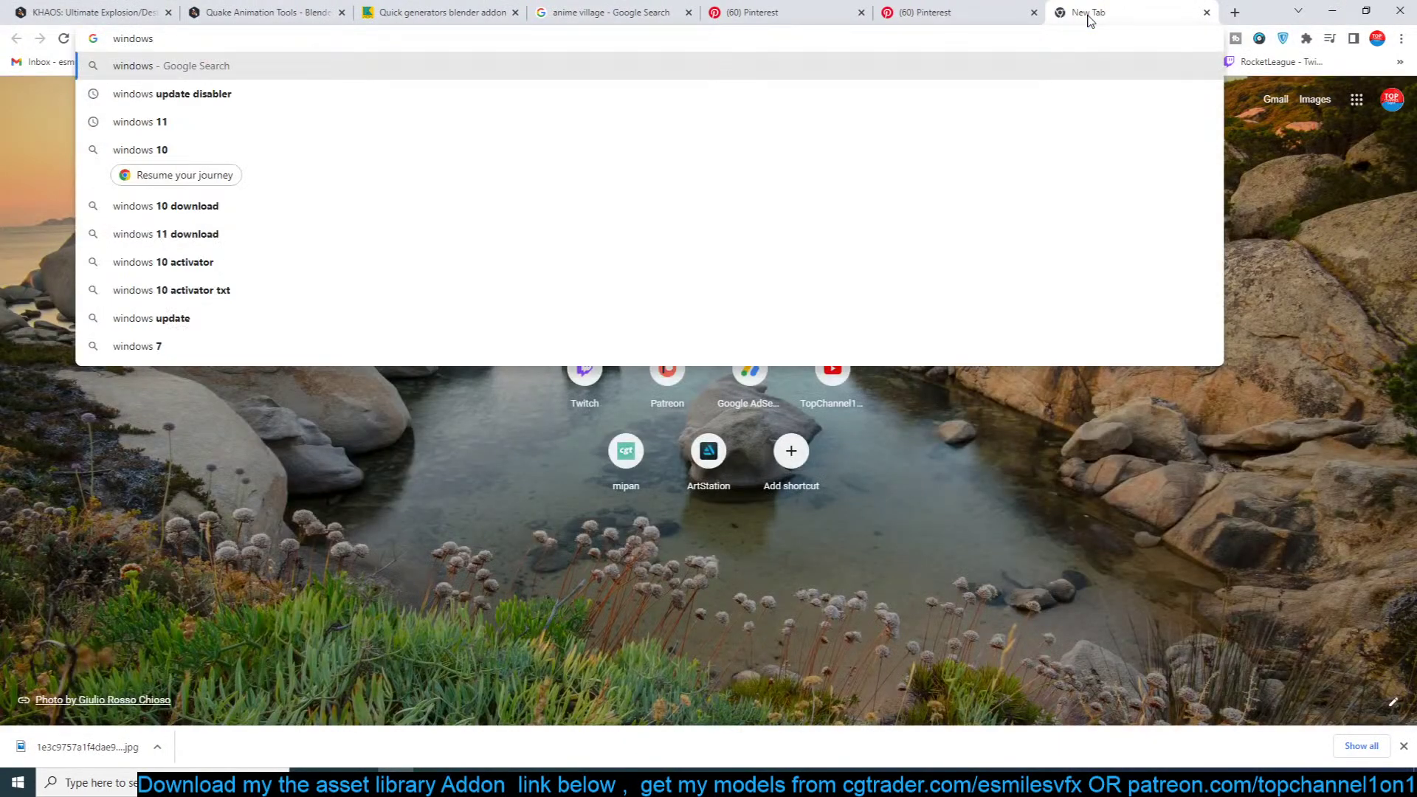
type("95 wallpa")
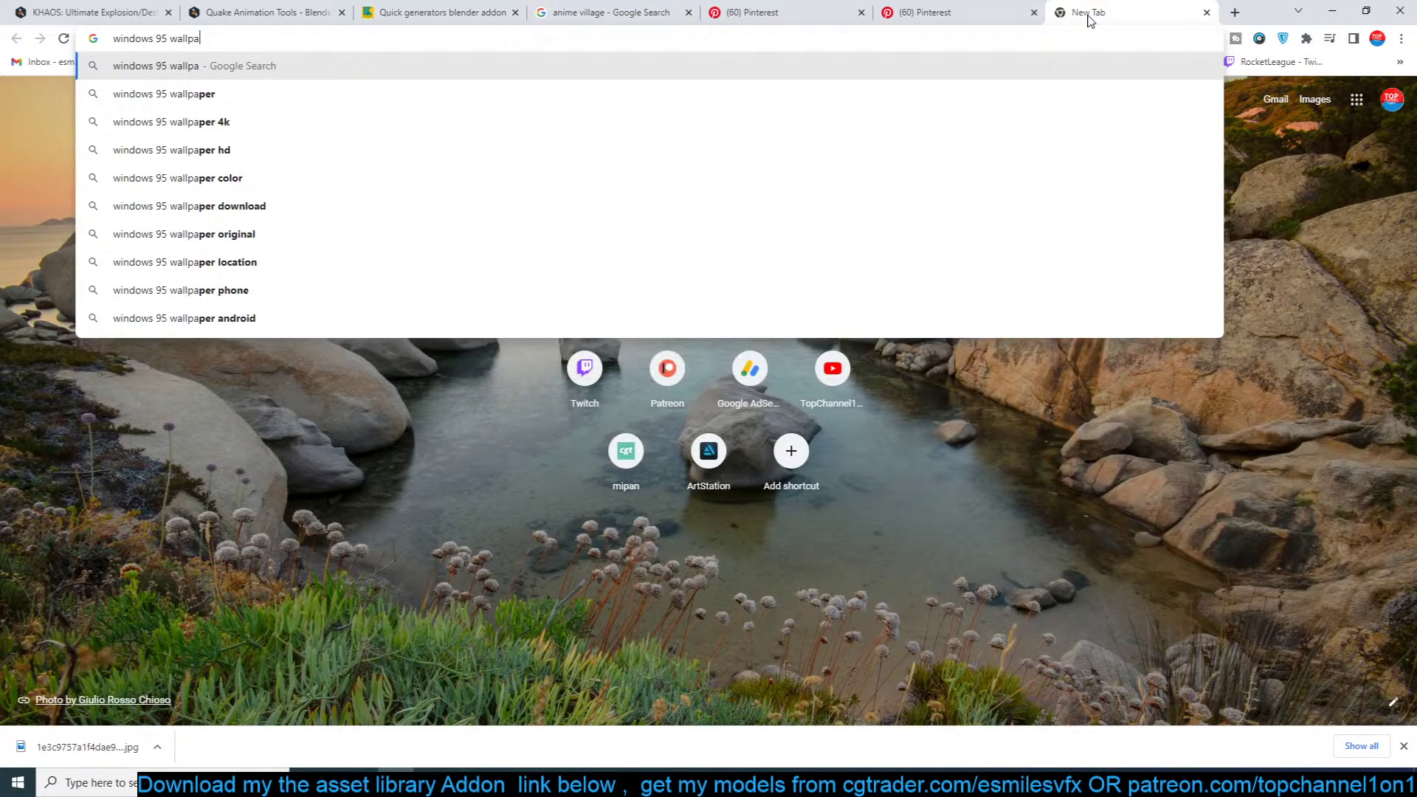
type("per")
key("Return")
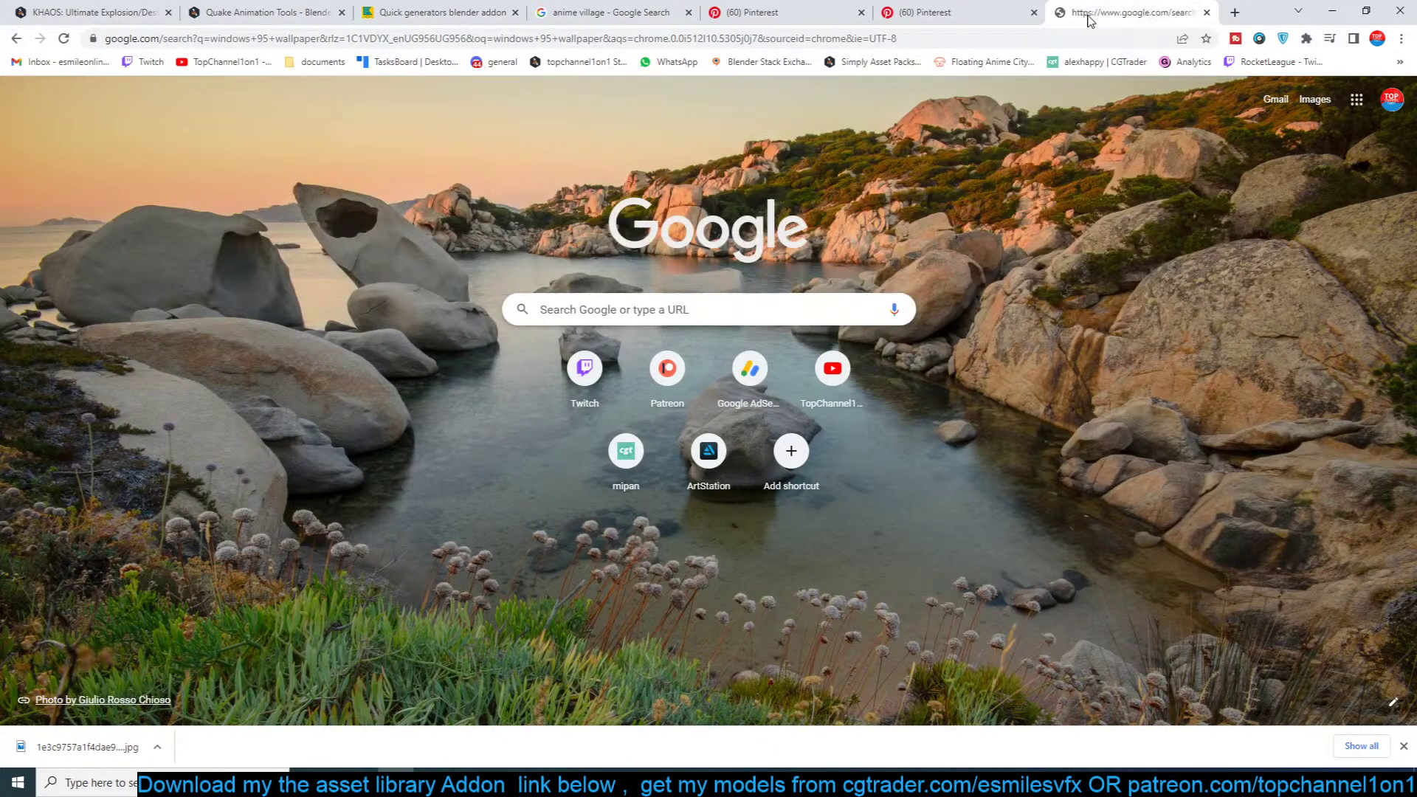
Step: Examine the grassy-hill wallpaper image and its related images, and return to Blender
left_click(410, 313)
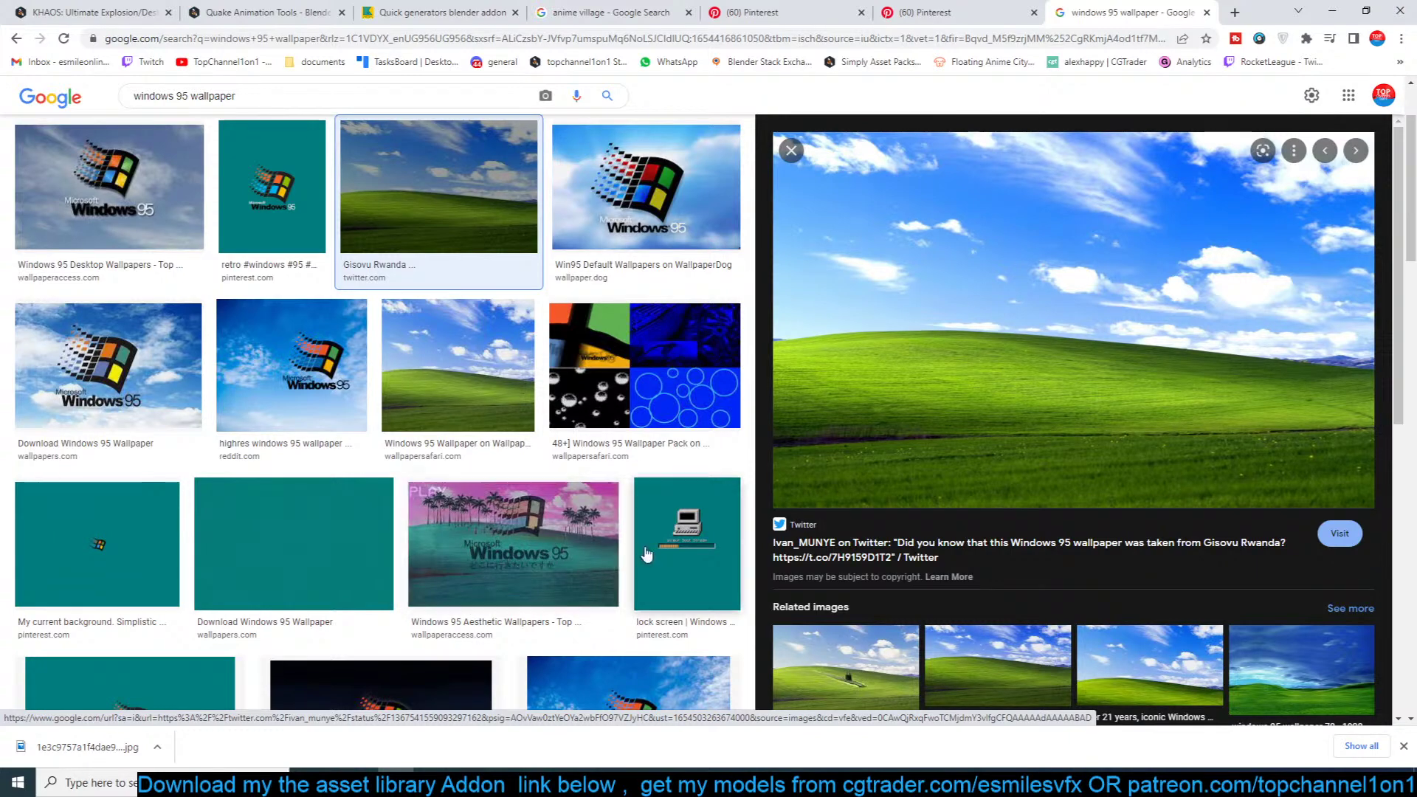
scroll(541, 567, "down", 5)
scroll(1041, 373, "up", 5)
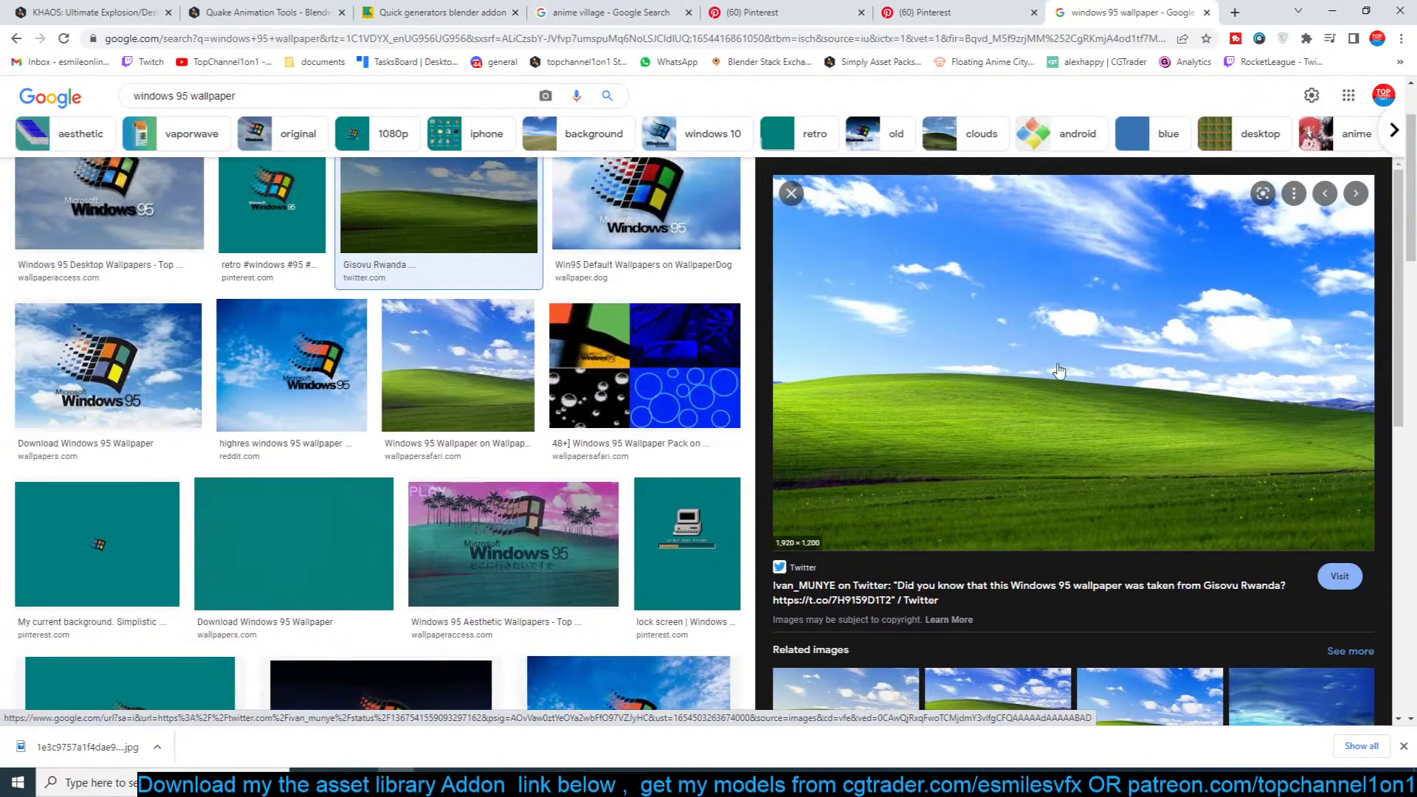
left_click(1332, 11)
Step: Duplicate the upper grass patch beside the path, rotate the copy to about 10° on Z, and place it across the blue field's edge
left_click(879, 291)
middle_click_drag(878, 293, 864, 392, "shift")
scroll(860, 373, "up", 3)
key("shift+d")
left_click(982, 288)
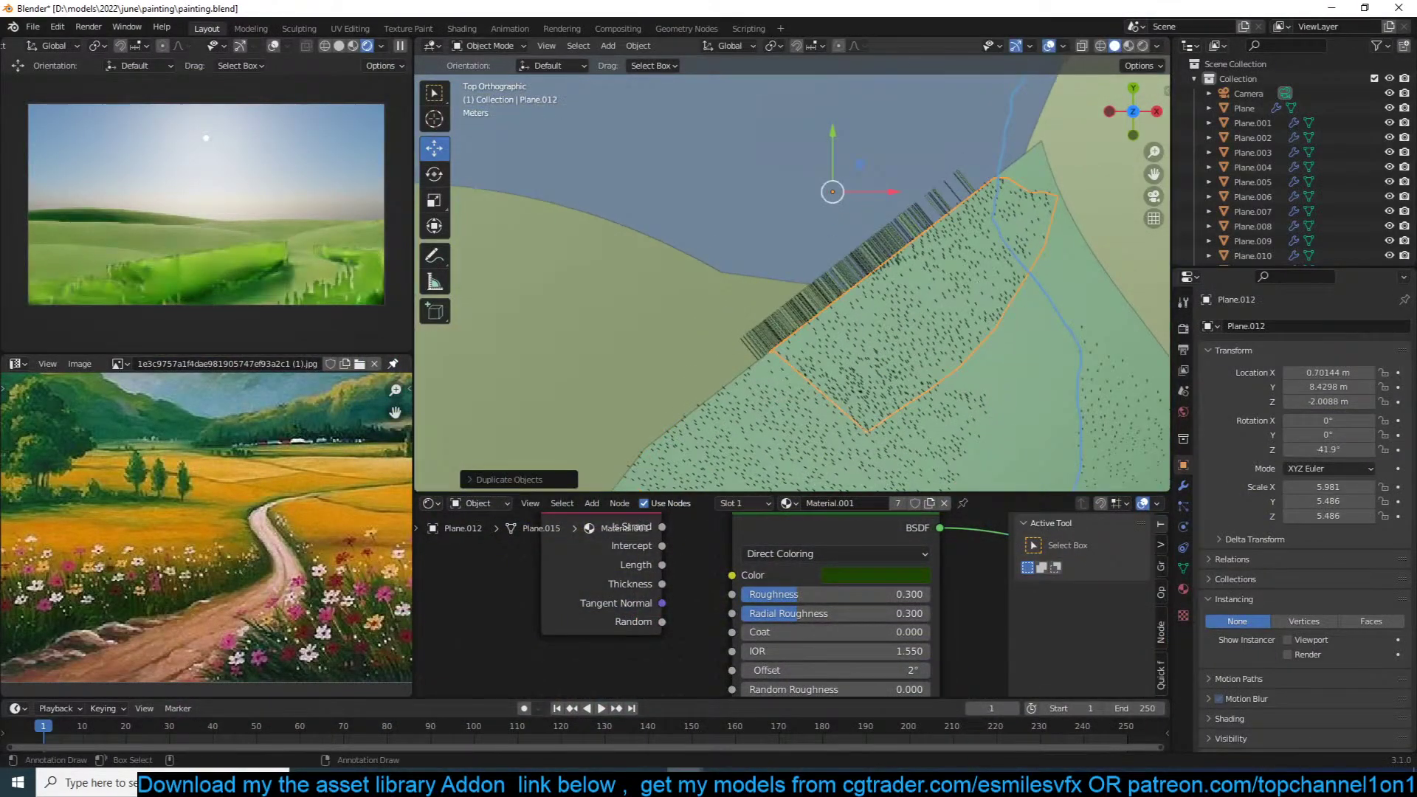
key("r")
left_click(984, 135)
key("g")
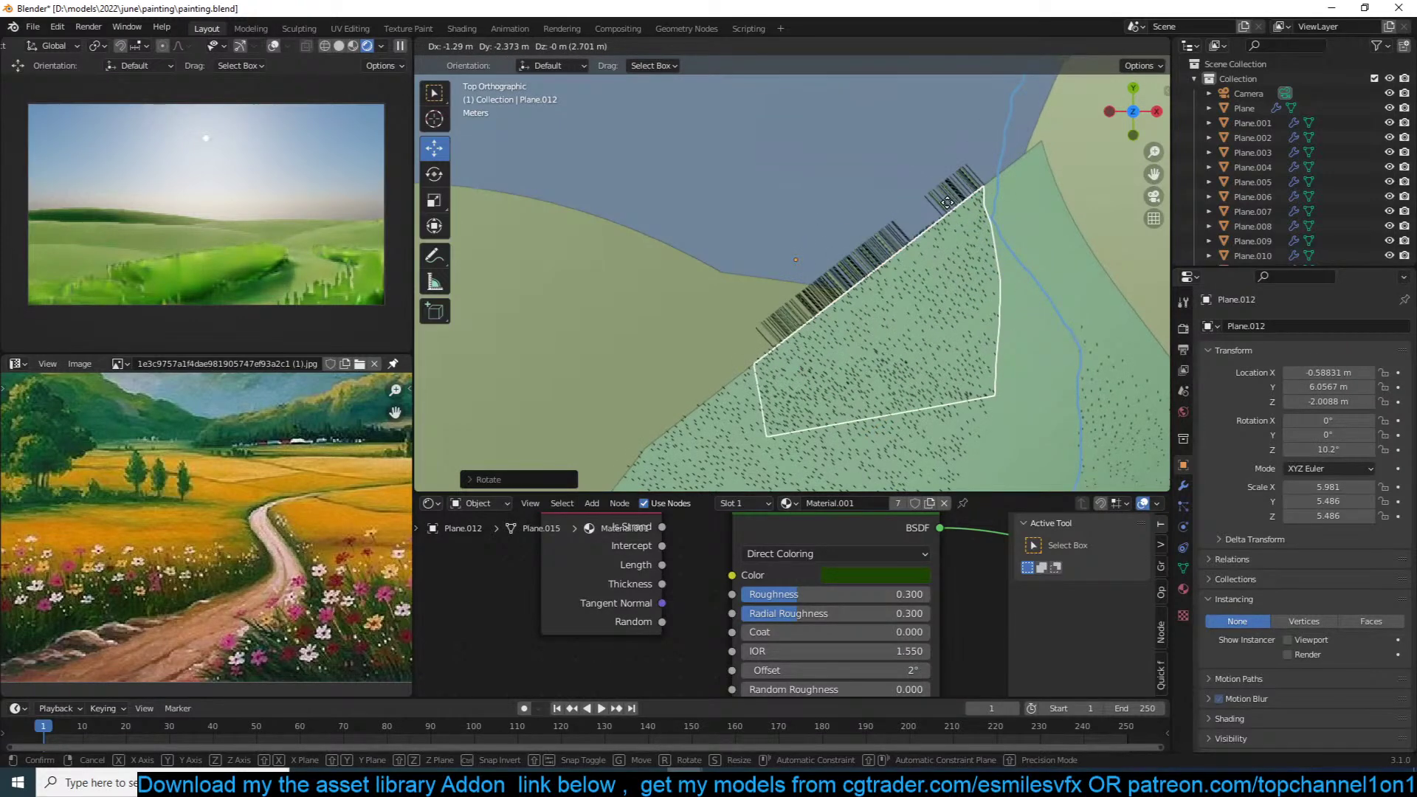
left_click(946, 202)
key("Tab")
key("shift+z")
key("c")
scroll(797, 237, "down", 3)
key("Escape")
key("Tab")
key("shift+z")
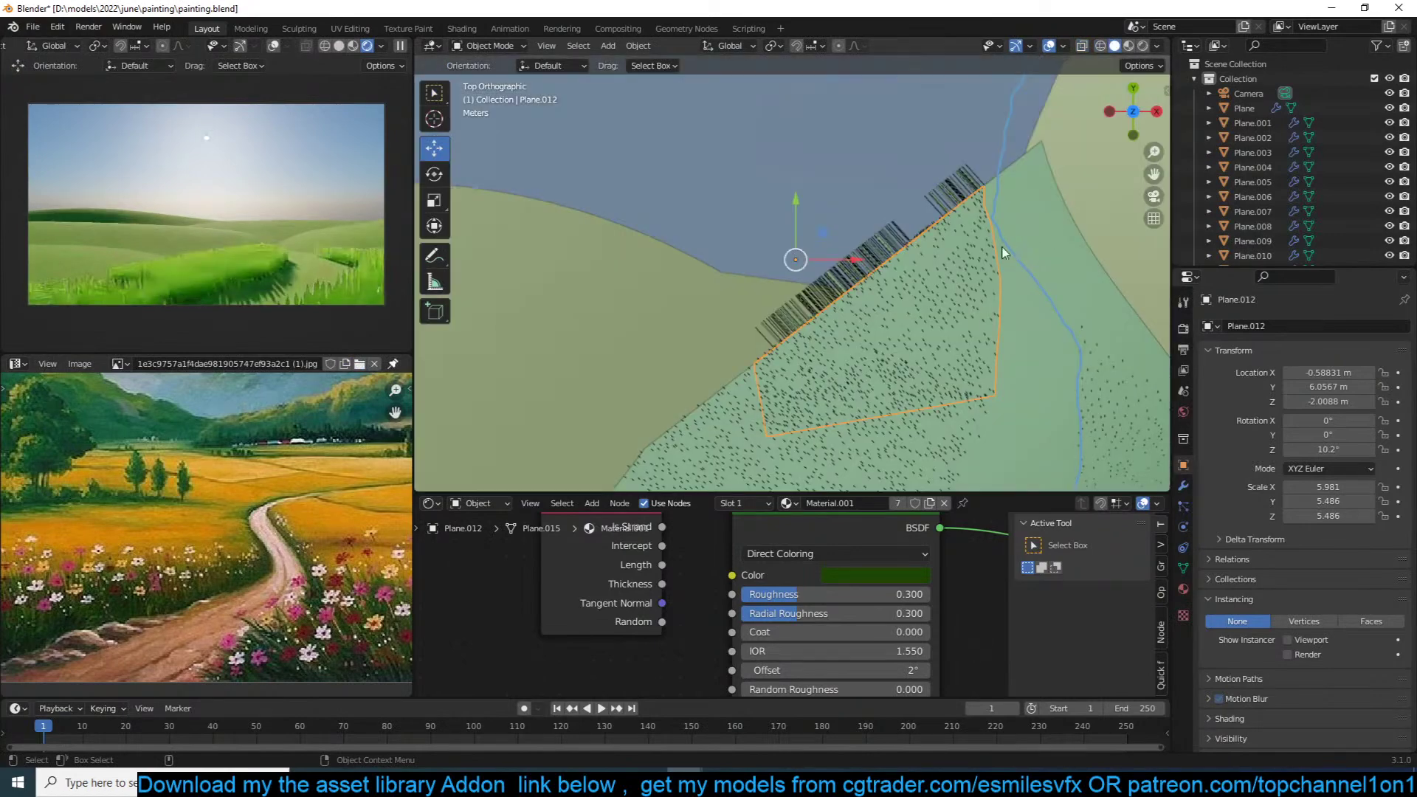
Step: Add a second Shrinkwrap modifier to the new grass patch Plane.012, targeting the blue field Plane.004
middle_click_drag(939, 333, 703, 215)
mouse_move(823, 254)
middle_mouse_down()
mouse_move(816, 187)
mouse_move(819, 273)
middle_mouse_up()
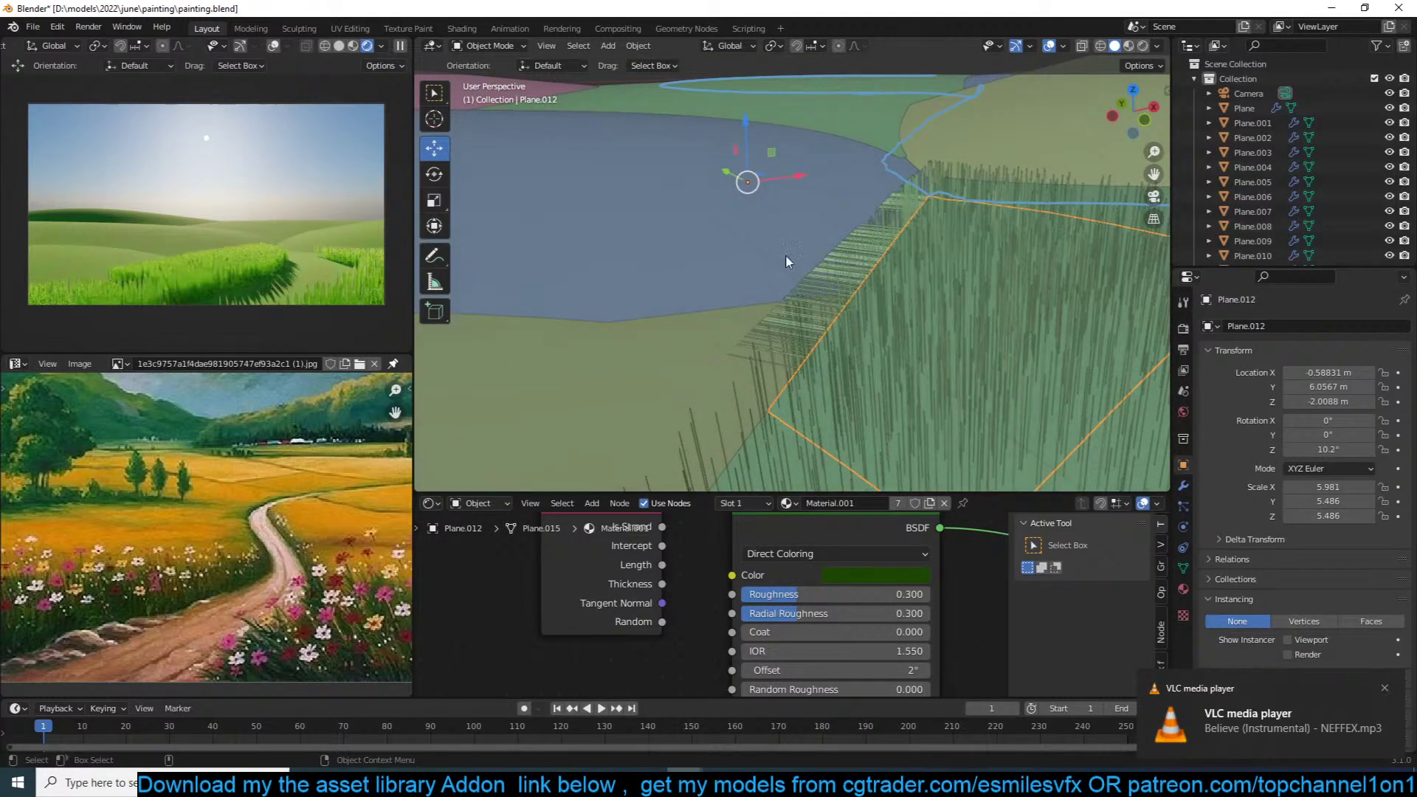
left_click(1183, 487)
left_click(1317, 325)
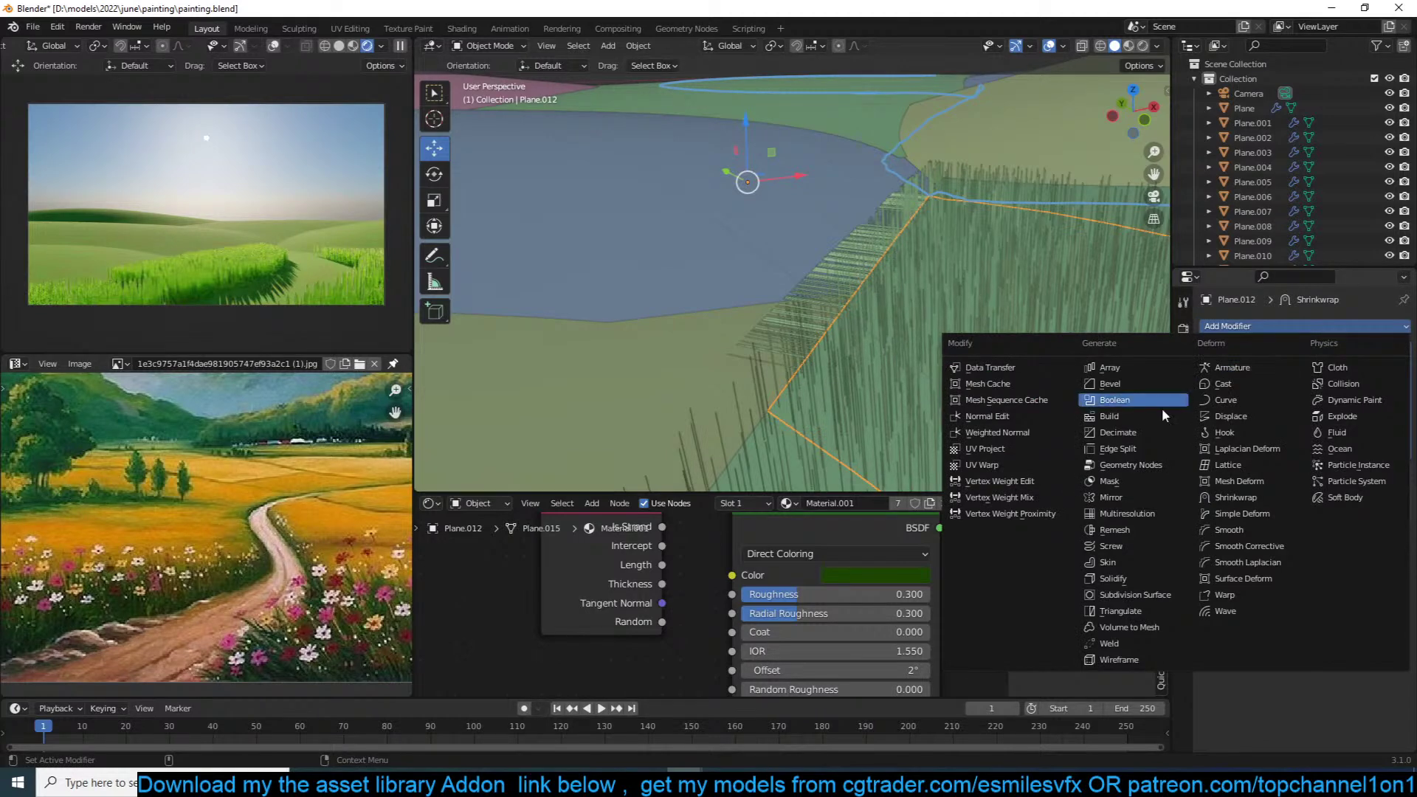
left_click(1250, 505)
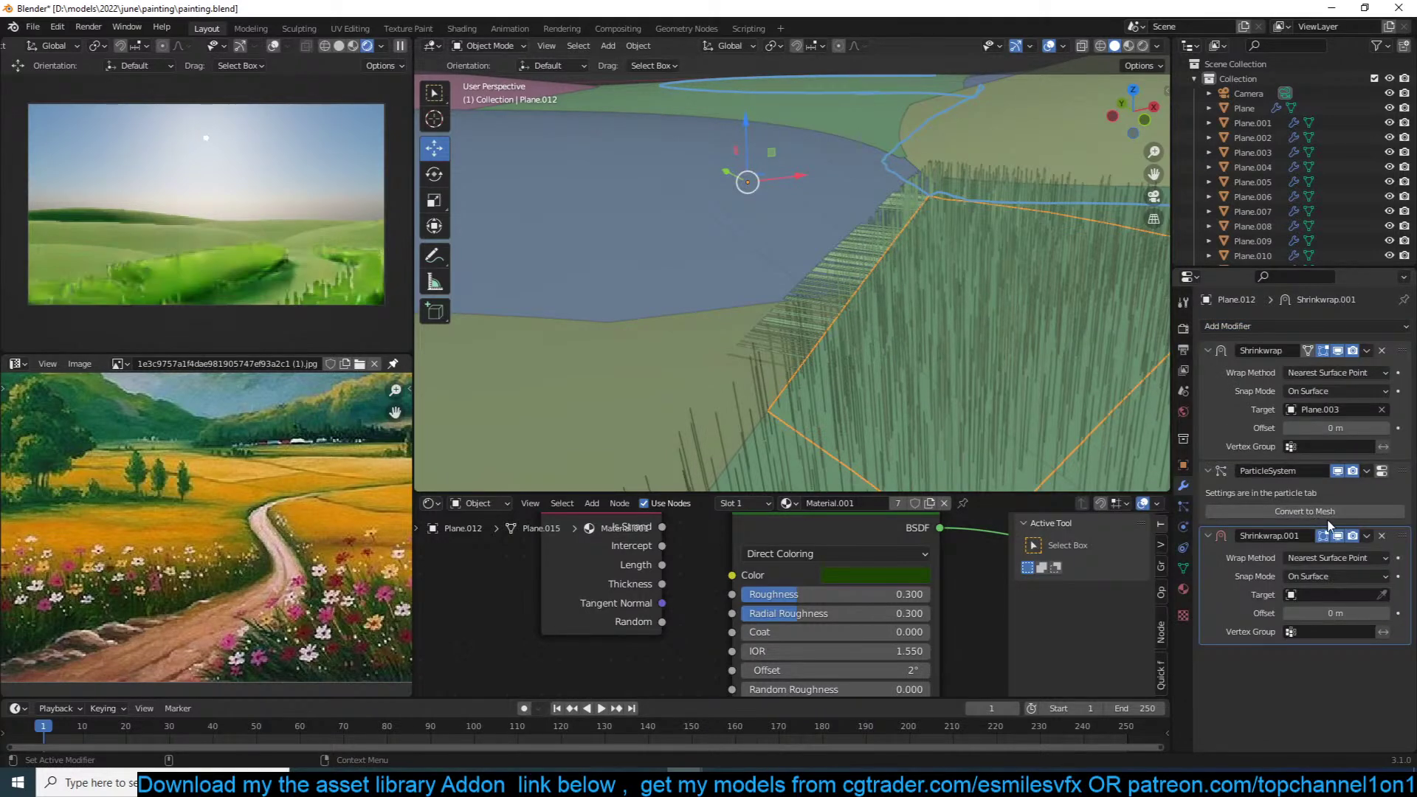
left_click(1381, 594)
left_click(652, 253)
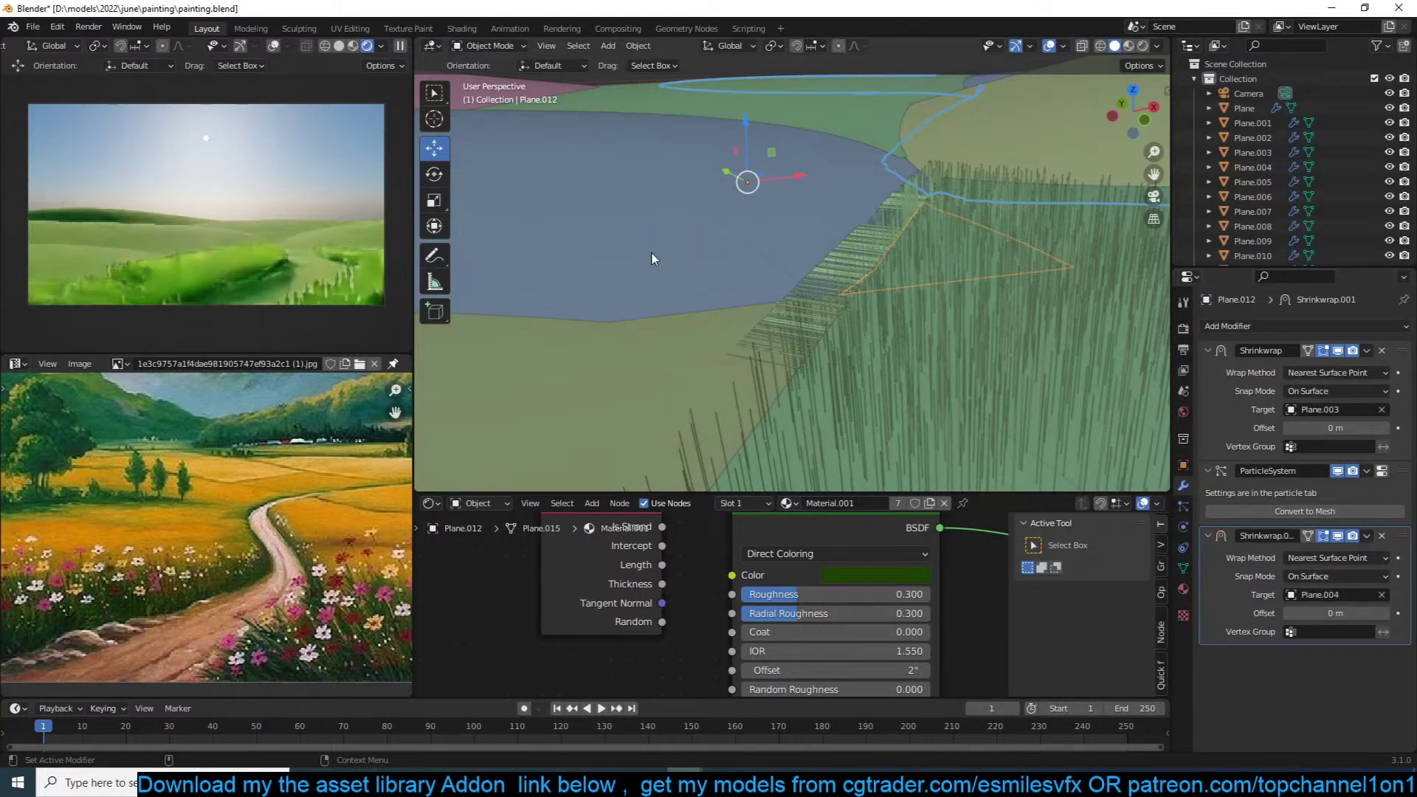
Step: Set the wrap method of both Shrinkwrap modifiers on Plane.012 to Project
middle_click_drag(664, 260, 737, 272)
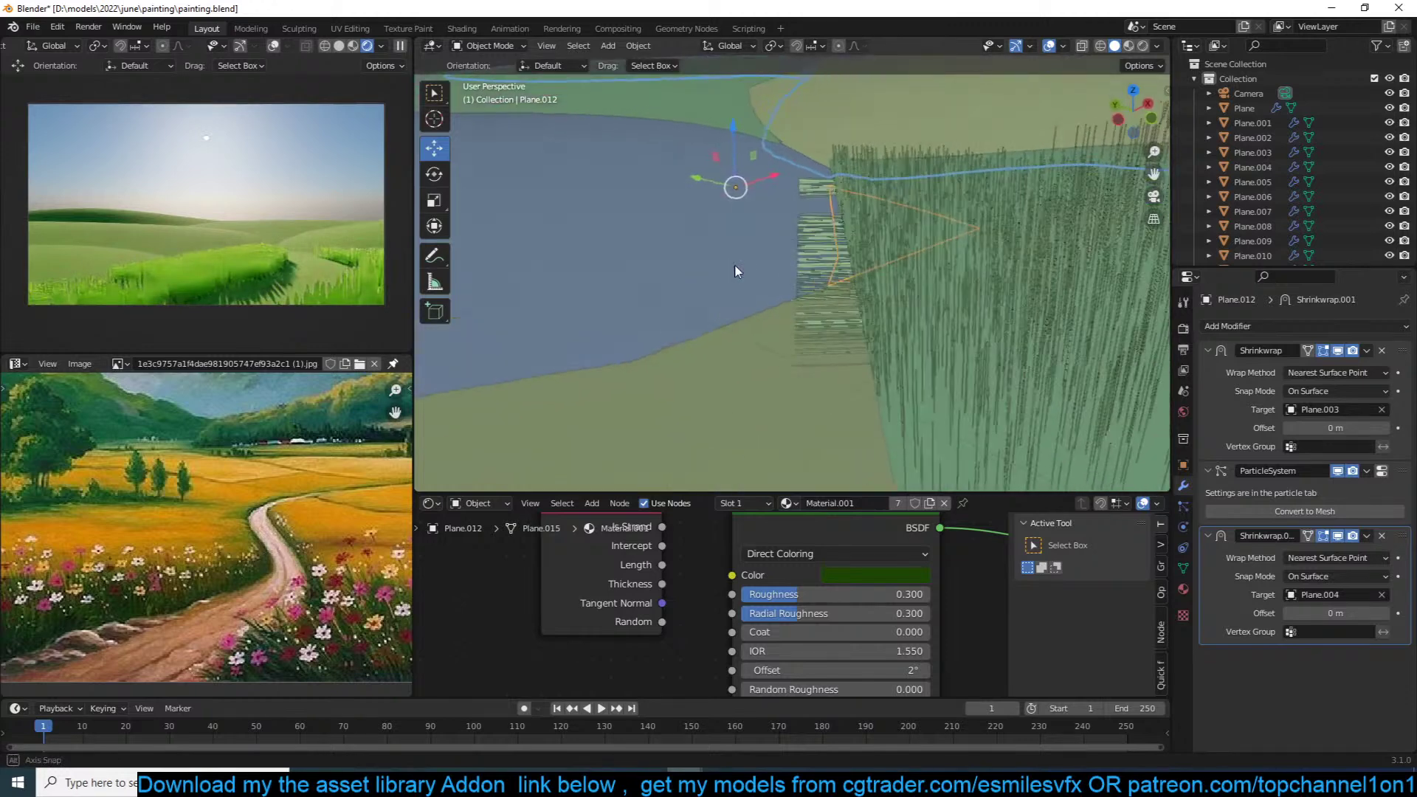
left_click(1366, 377)
left_click(1330, 404)
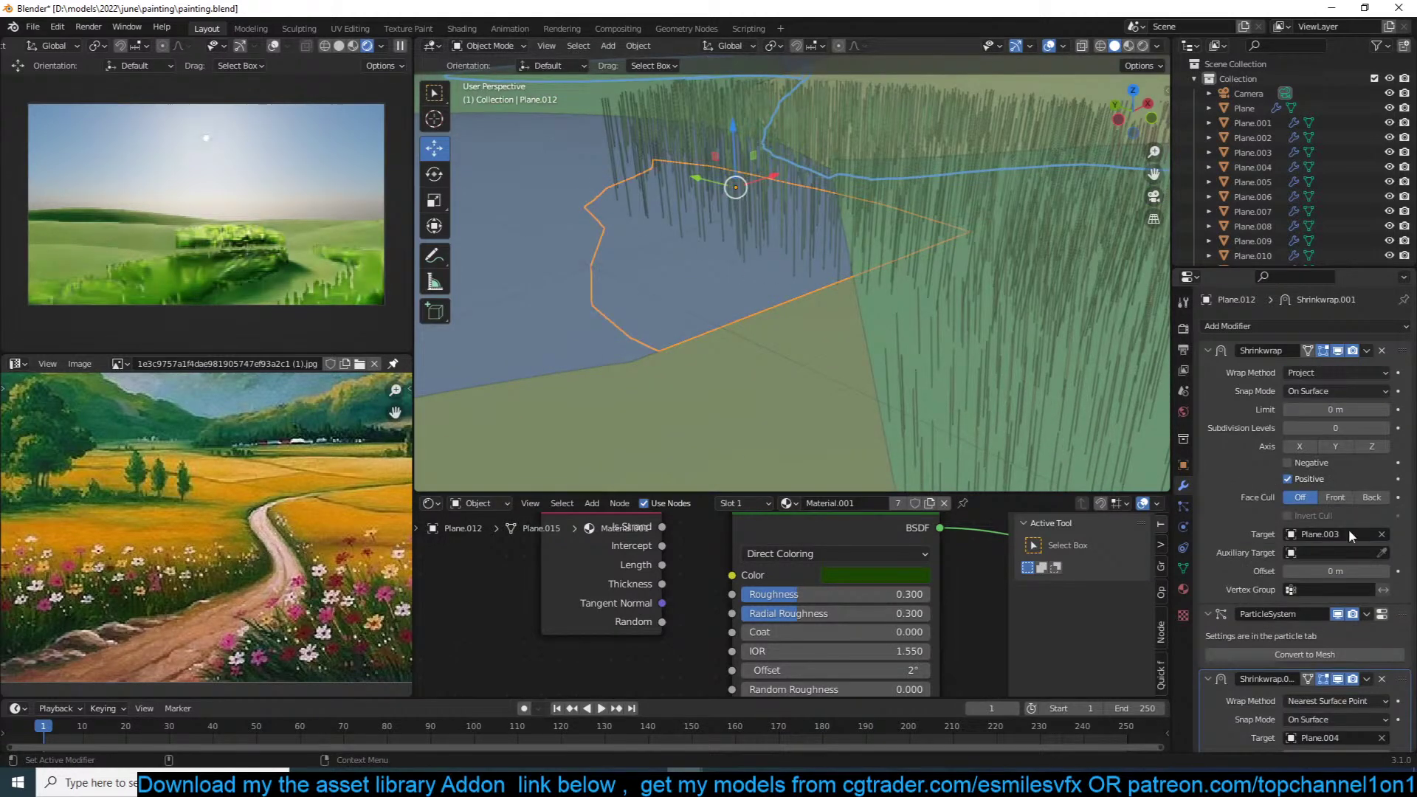
left_click(1209, 351)
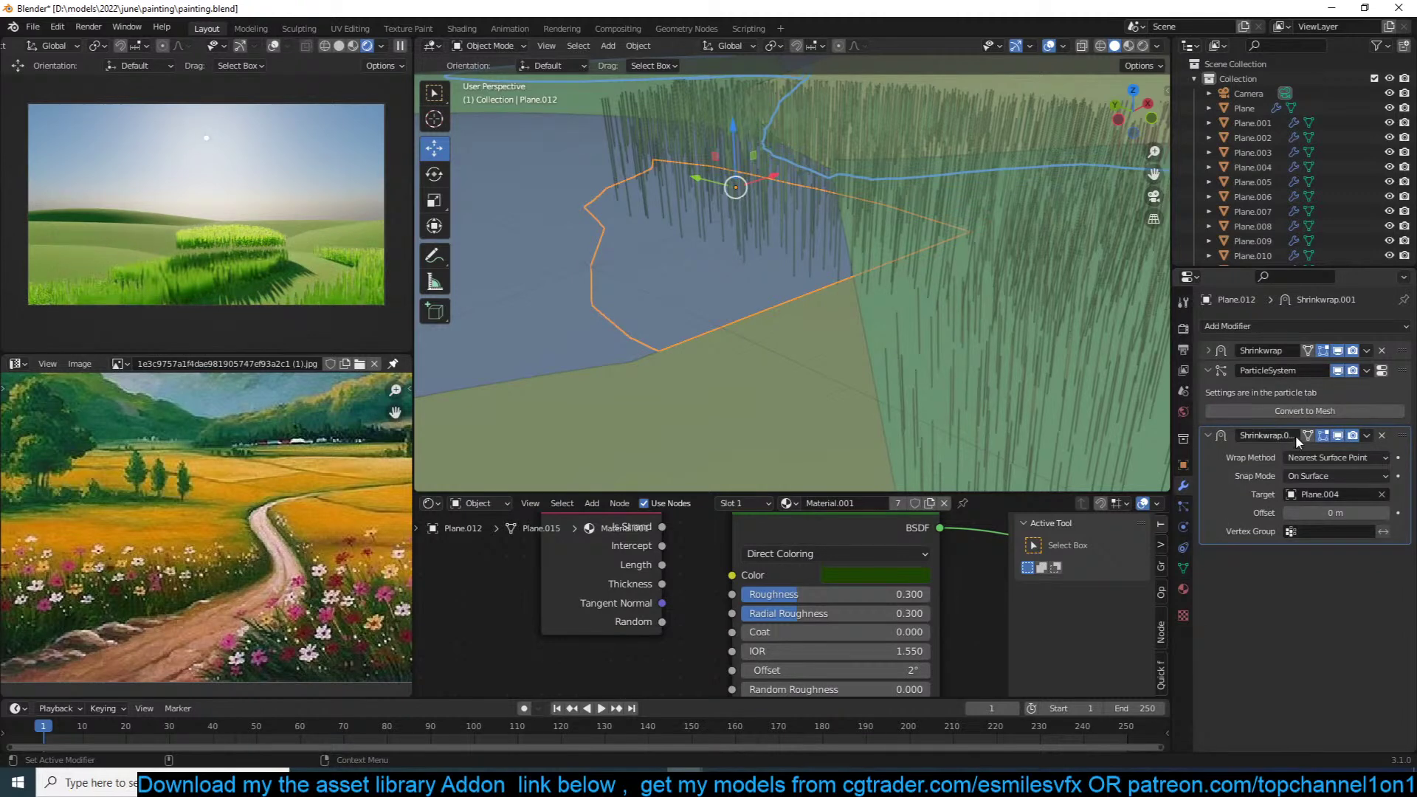
left_click(1350, 458)
left_click(1317, 491)
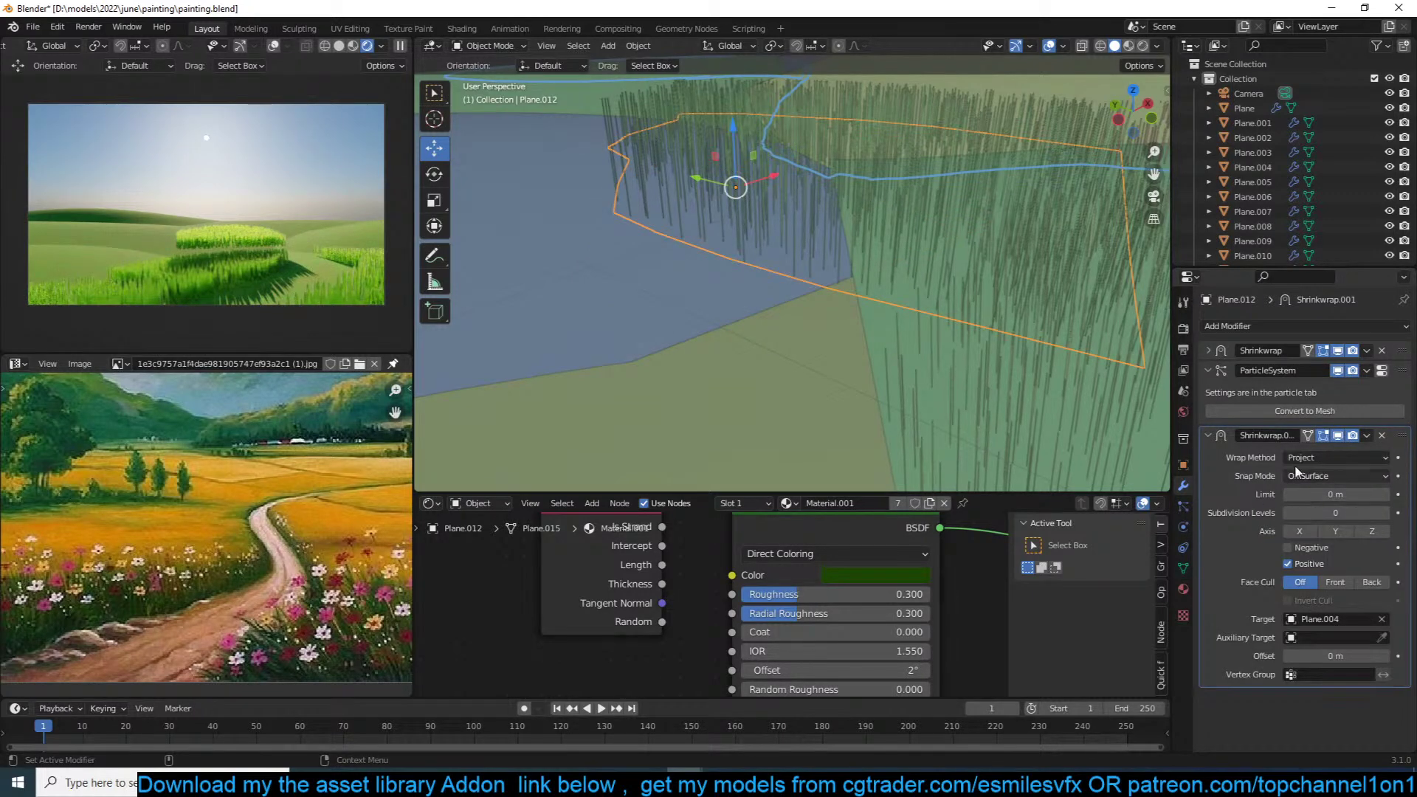
Step: Lower the Plane.012 grass patch along global Z until its grass sits on the terrain
middle_click_drag(909, 201, 974, 159)
key("g")
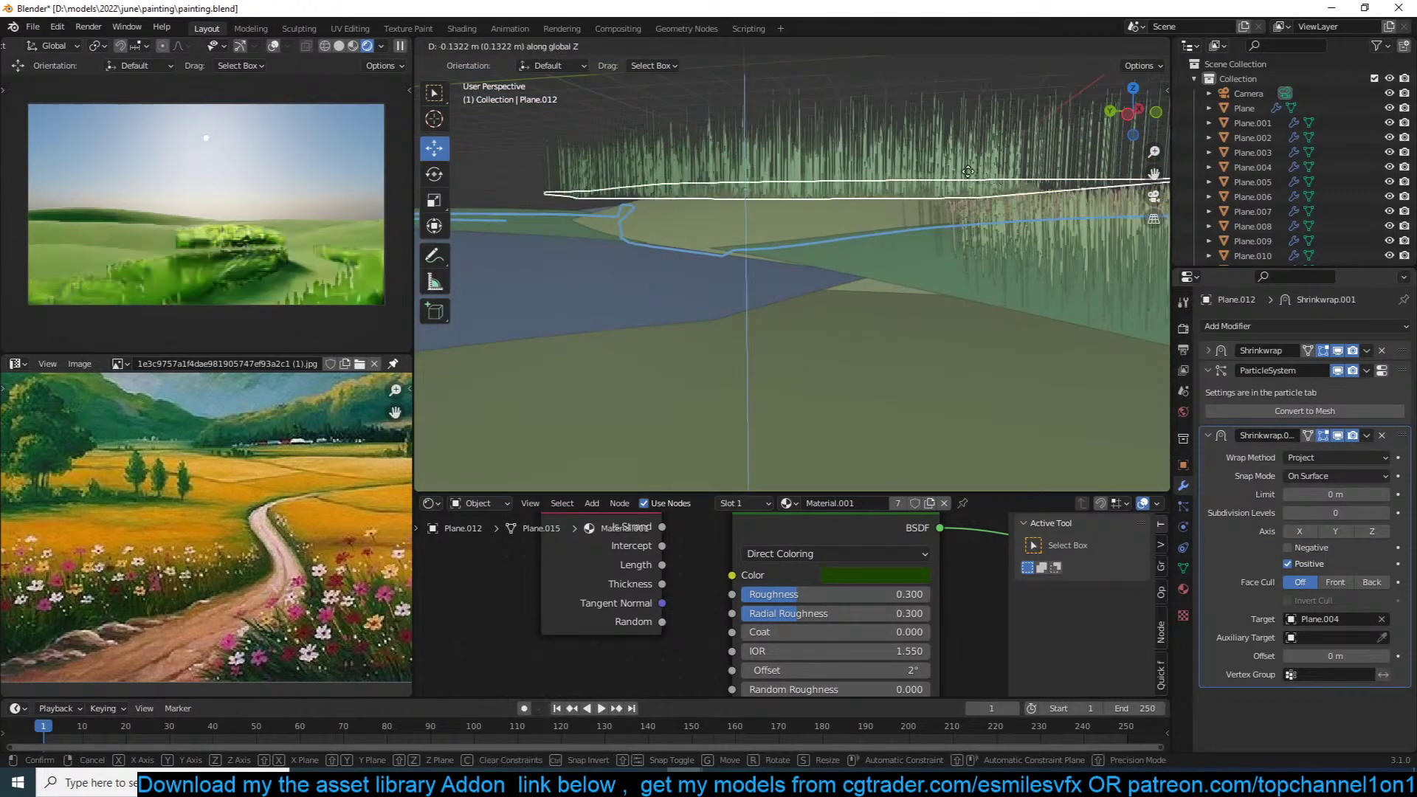
key("z")
left_click(959, 282)
middle_click_drag(958, 282, 853, 258)
scroll(911, 344, "down", 4)
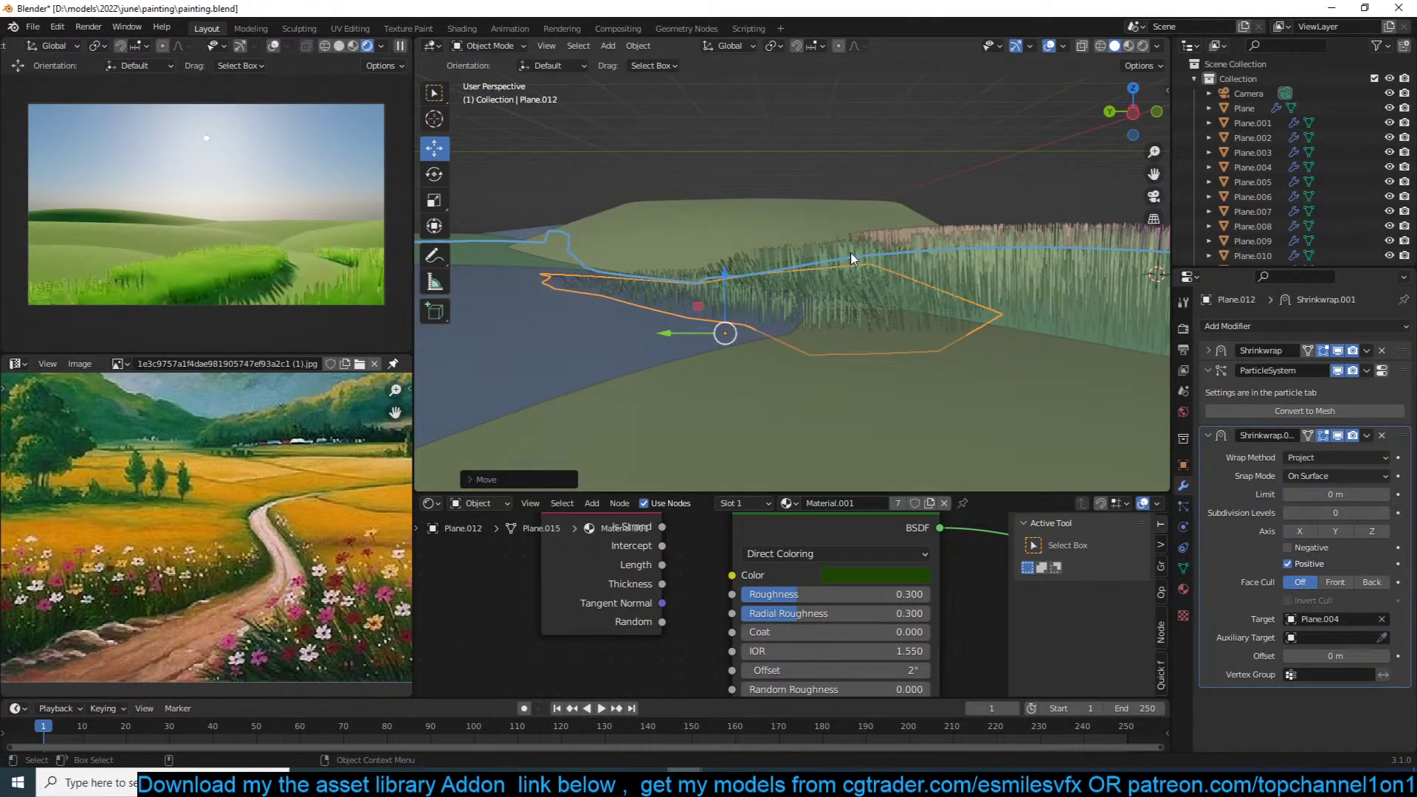
Step: Duplicate the grass patch below Plane.012 in top view and place the copy over the neighbouring olive field
key("KP_7")
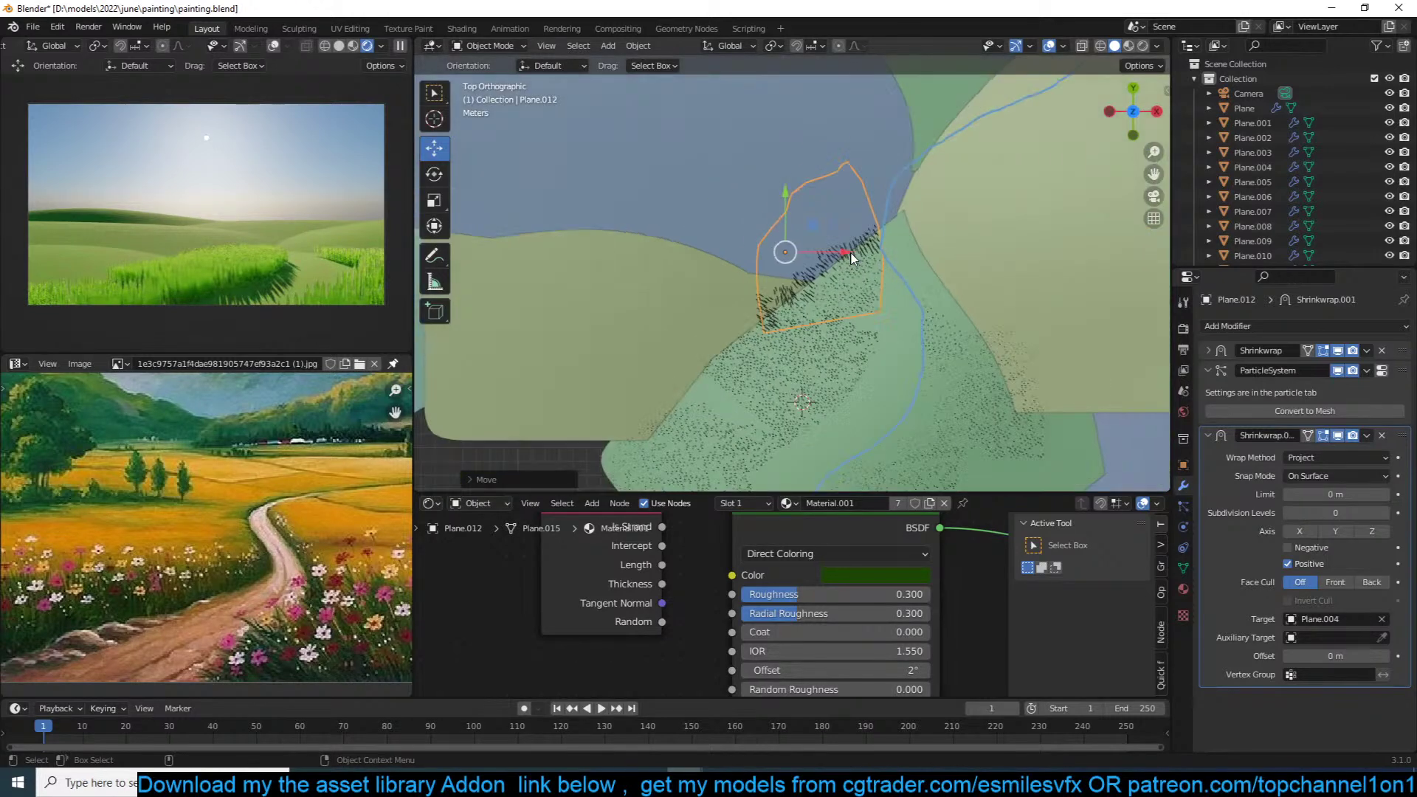
left_click(816, 340)
key("shift+d")
left_click(856, 337)
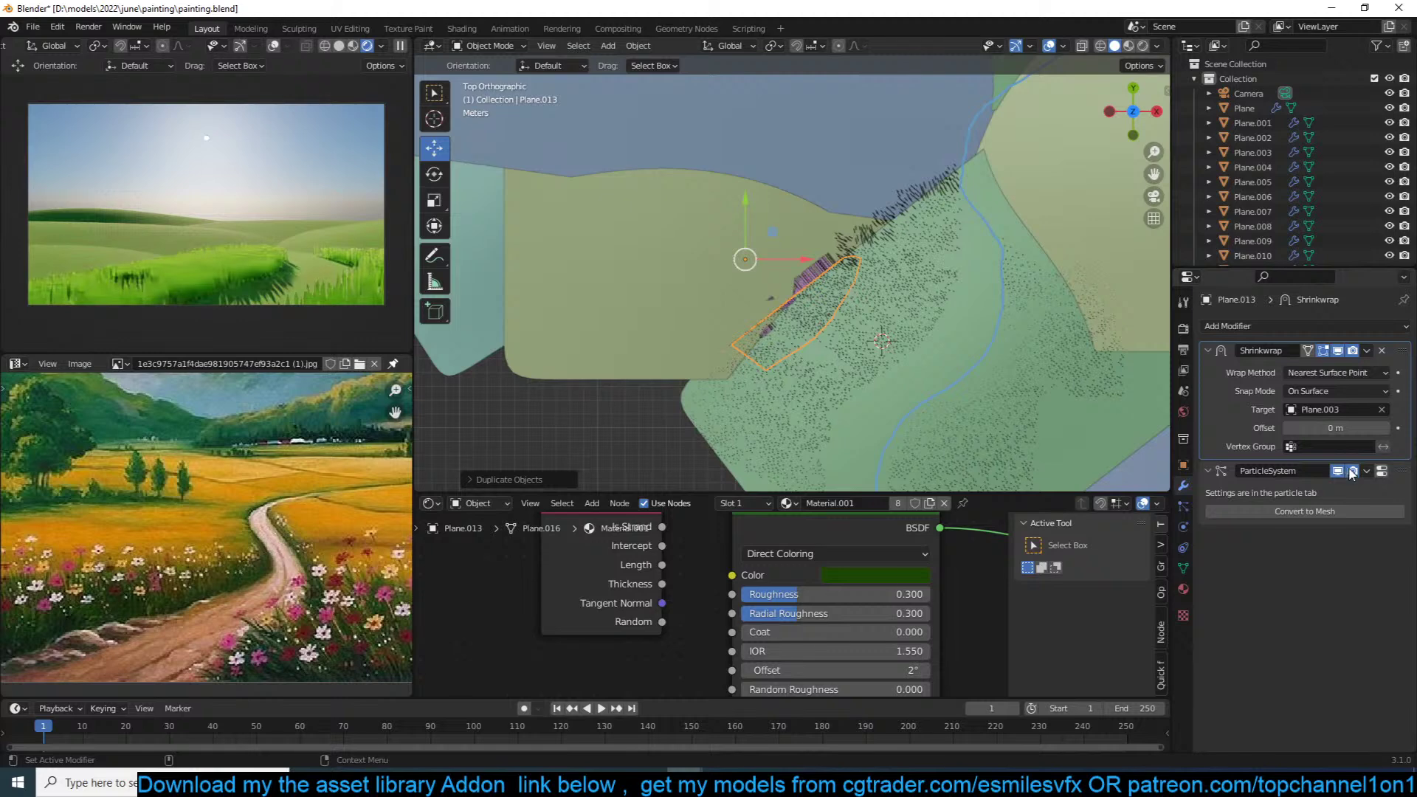
Step: Retarget the copied patch's Shrinkwrap modifier to the olive field Plane and set its wrap method to Project
left_click(1382, 410)
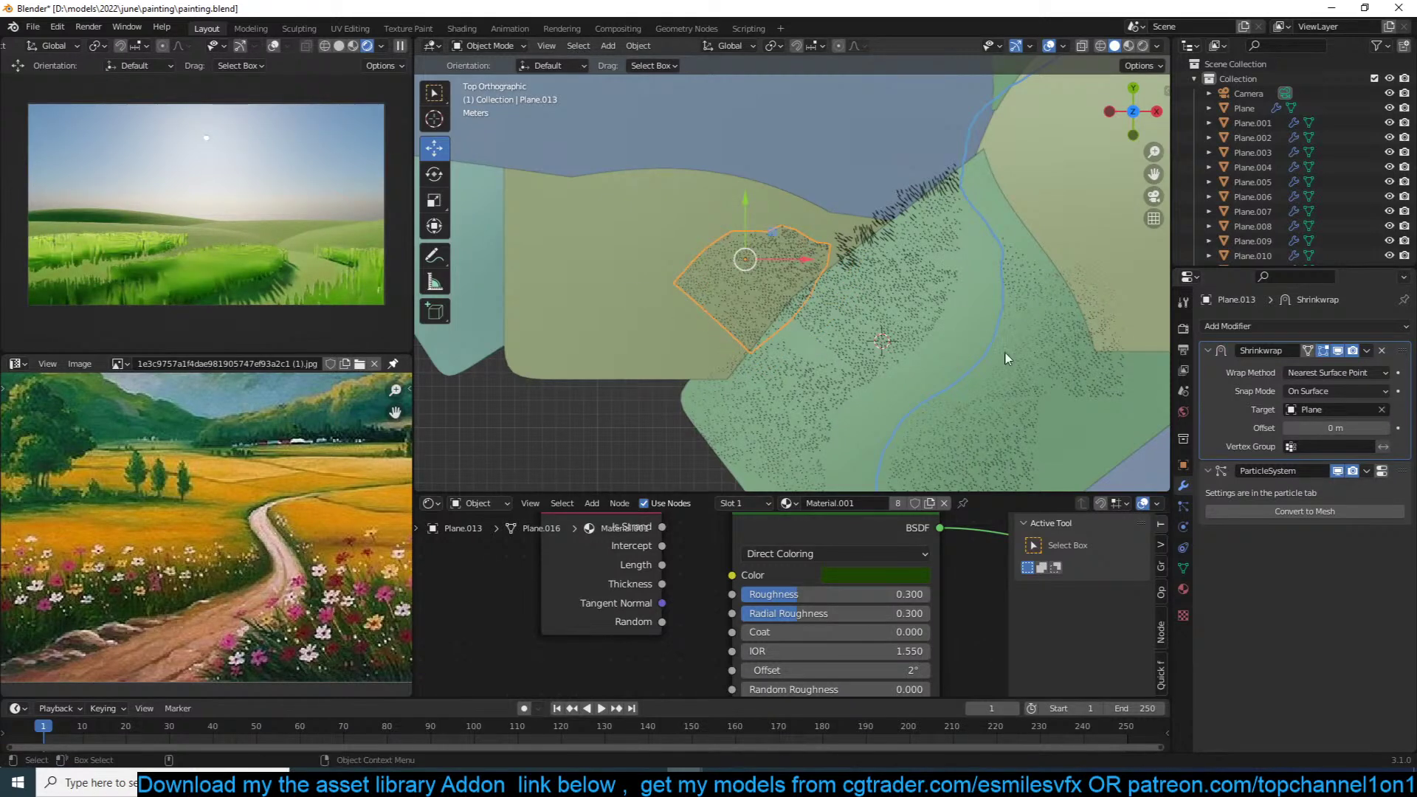
left_click(1332, 373)
left_click(1307, 407)
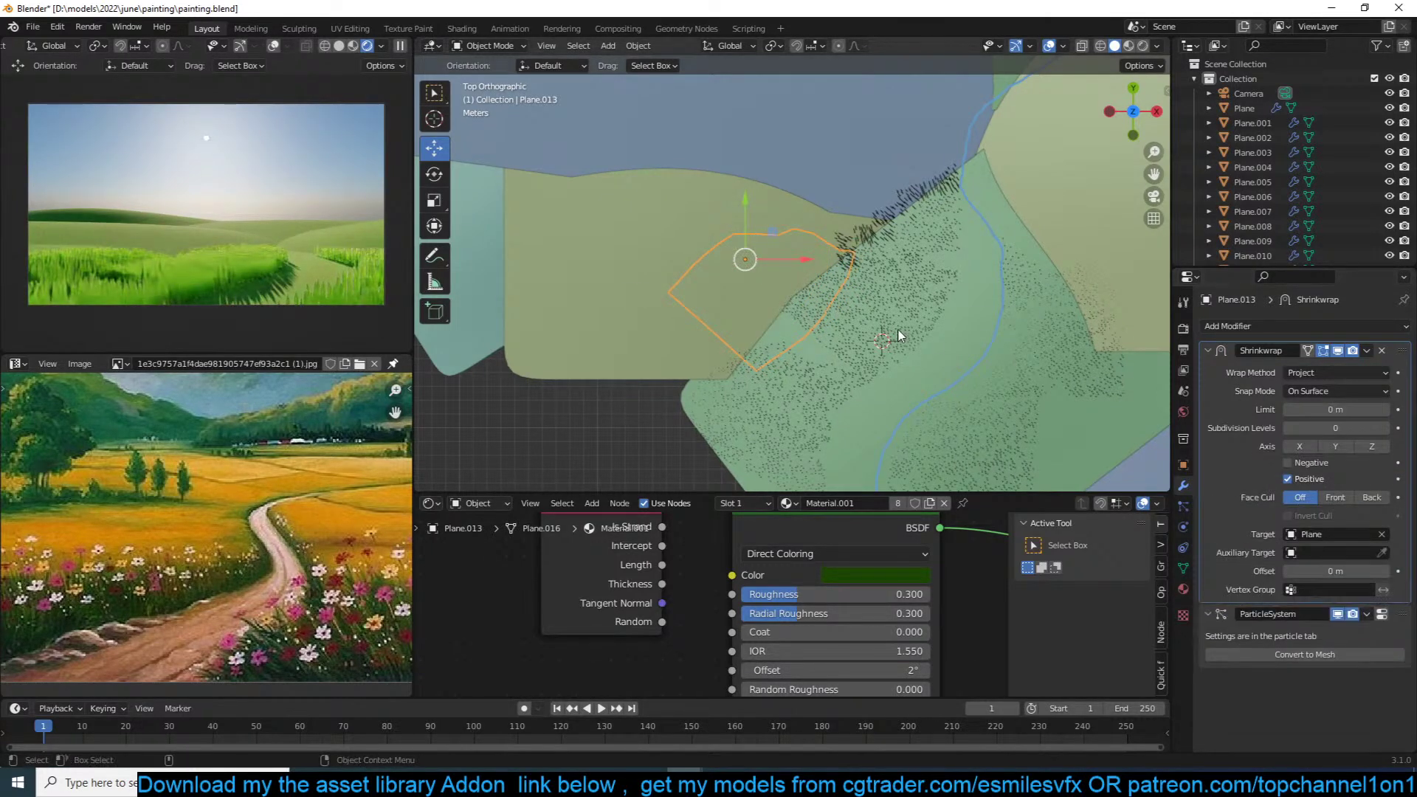
Step: Lower the Plane.013 grass patch along global Z onto the olive field
middle_click_drag(938, 339, 905, 203)
key("g")
key("z")
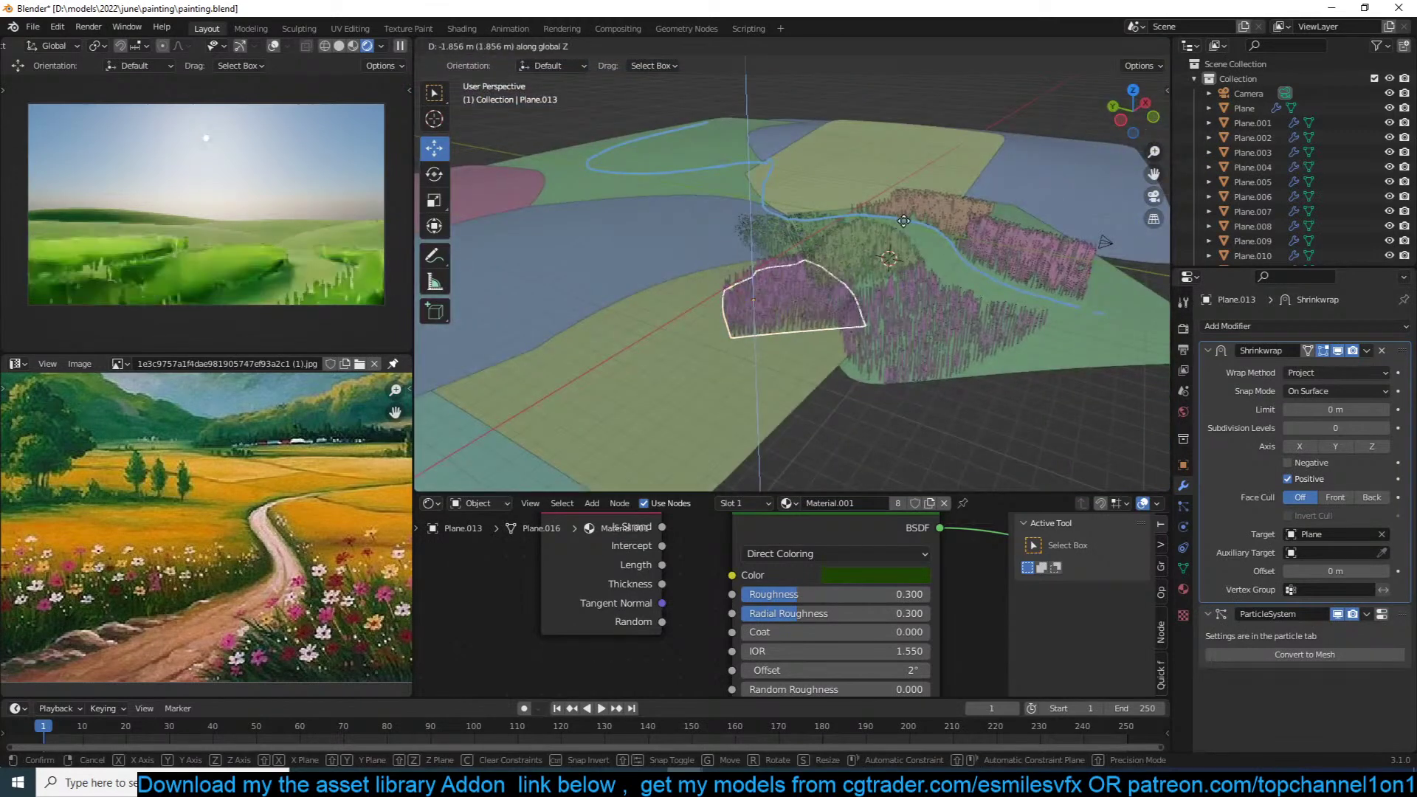
left_click(906, 232)
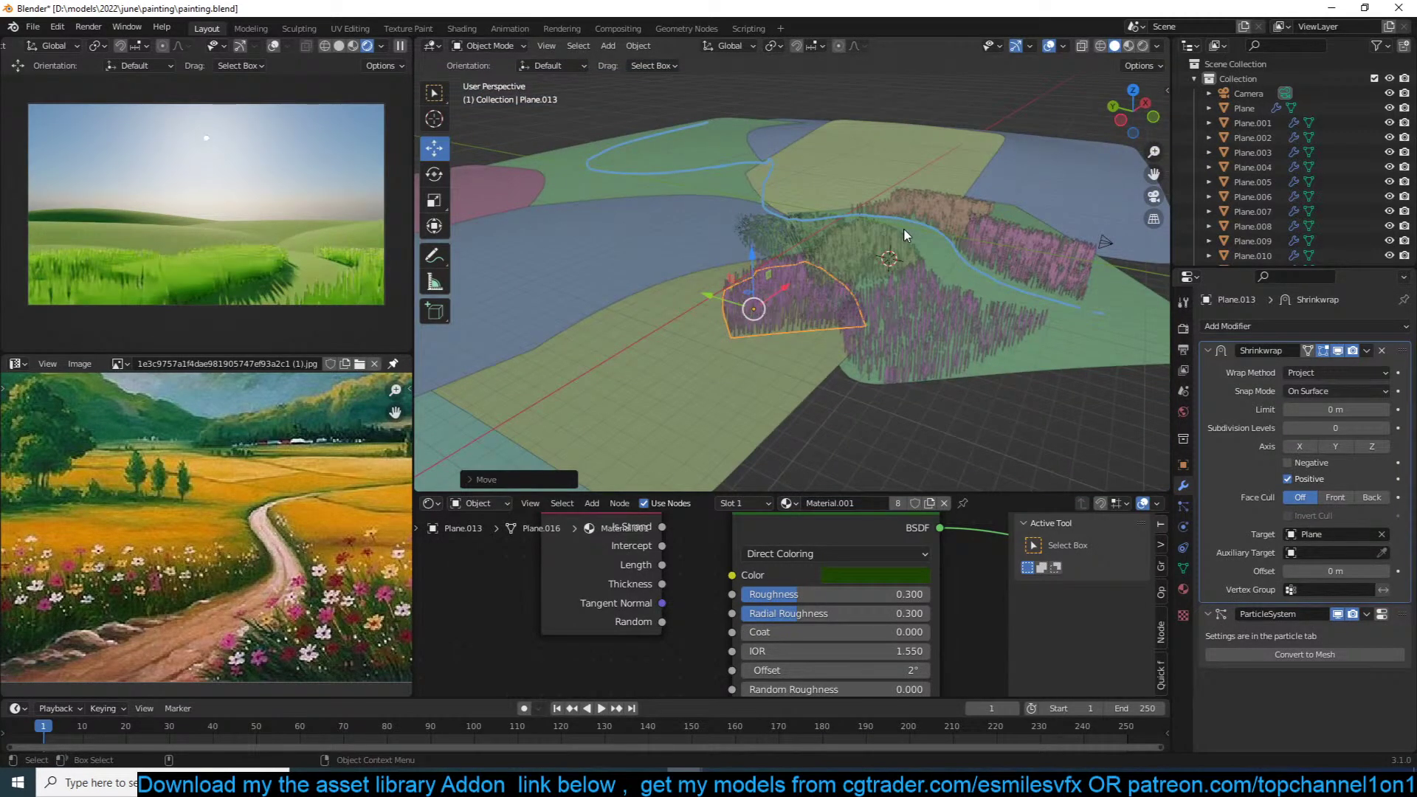
Step: Enlarge the Plane.013 grass patch to cover more of the olive field in top view, deselect everything, and save the file
key("KP_7")
key("s")
left_click(936, 191)
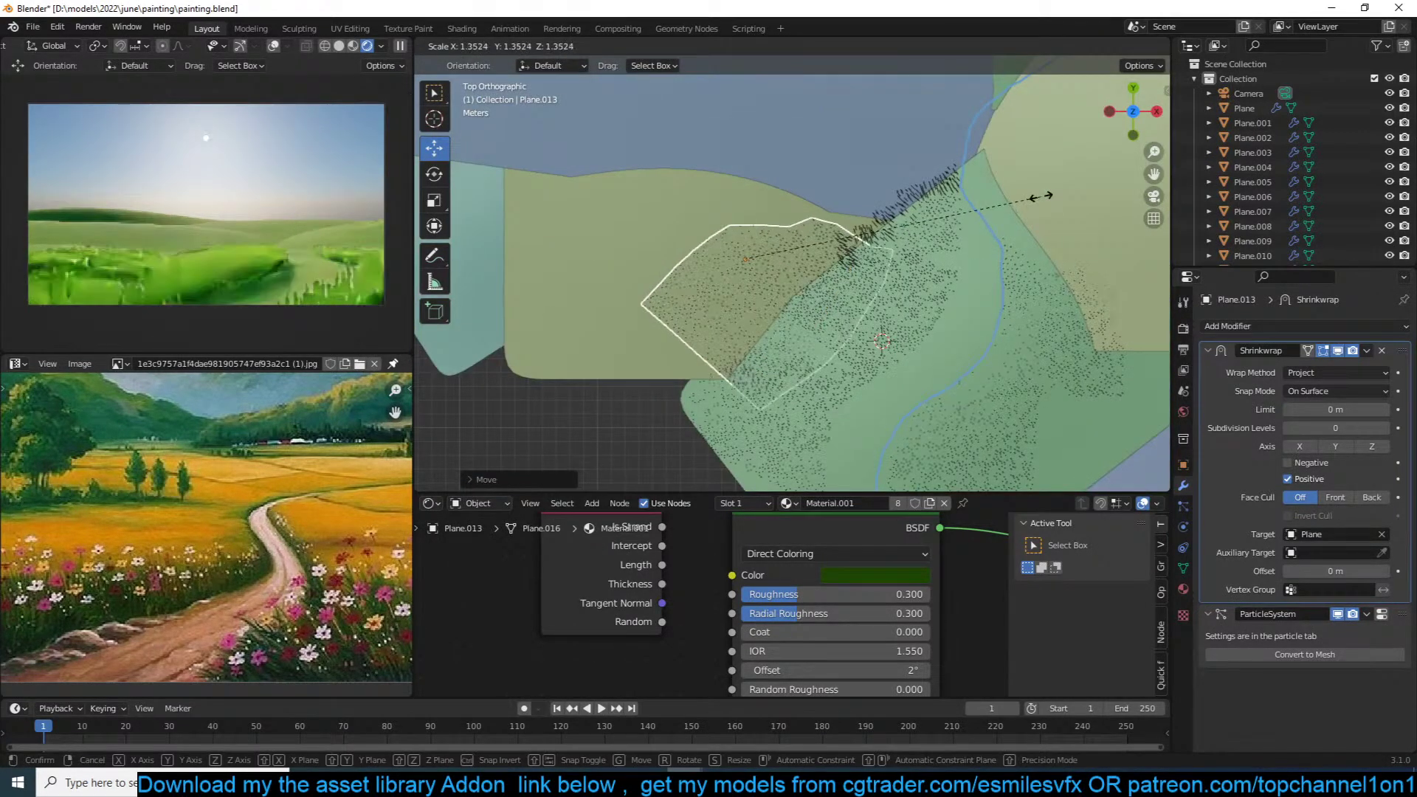
key("s")
left_click(959, 181)
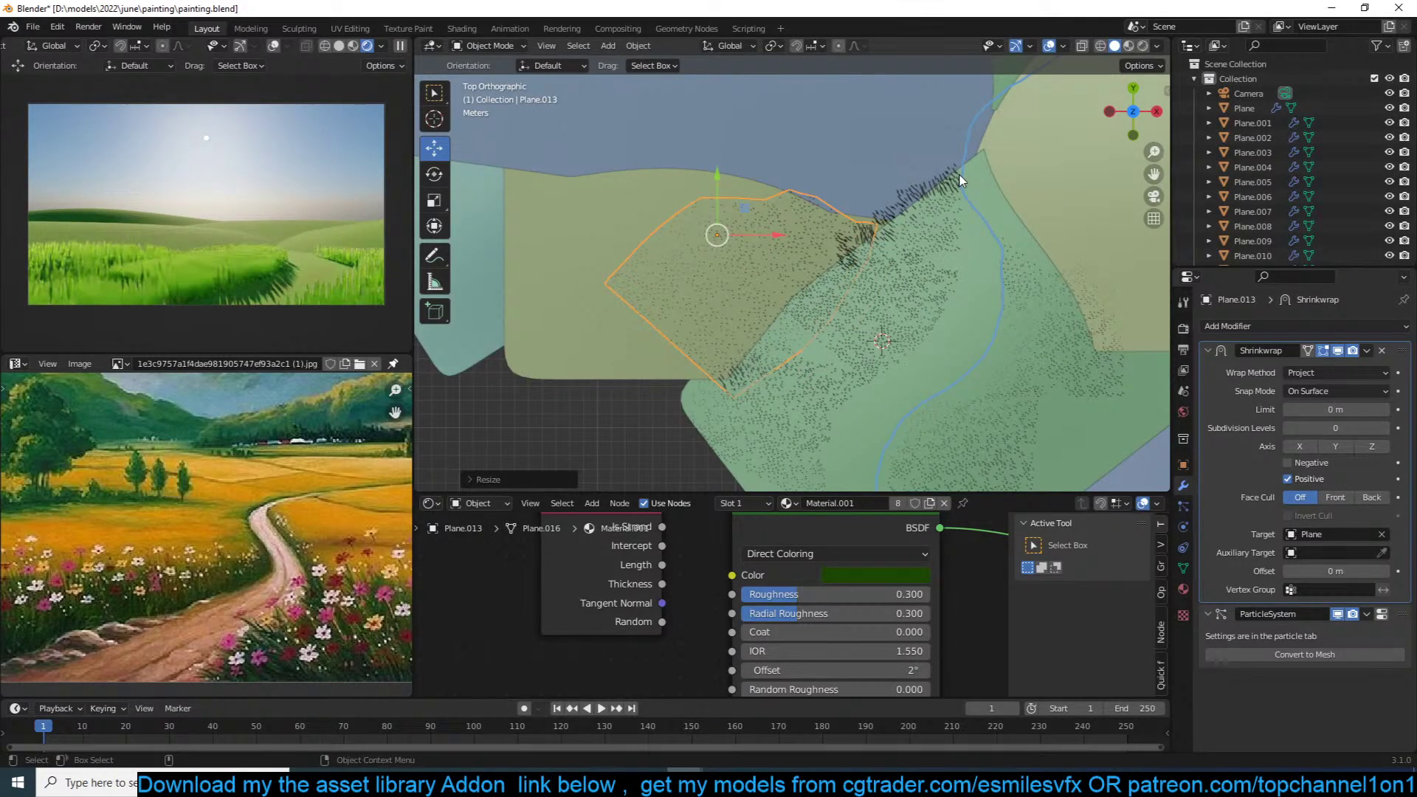
key("ctrl+s")
key("alt+a")
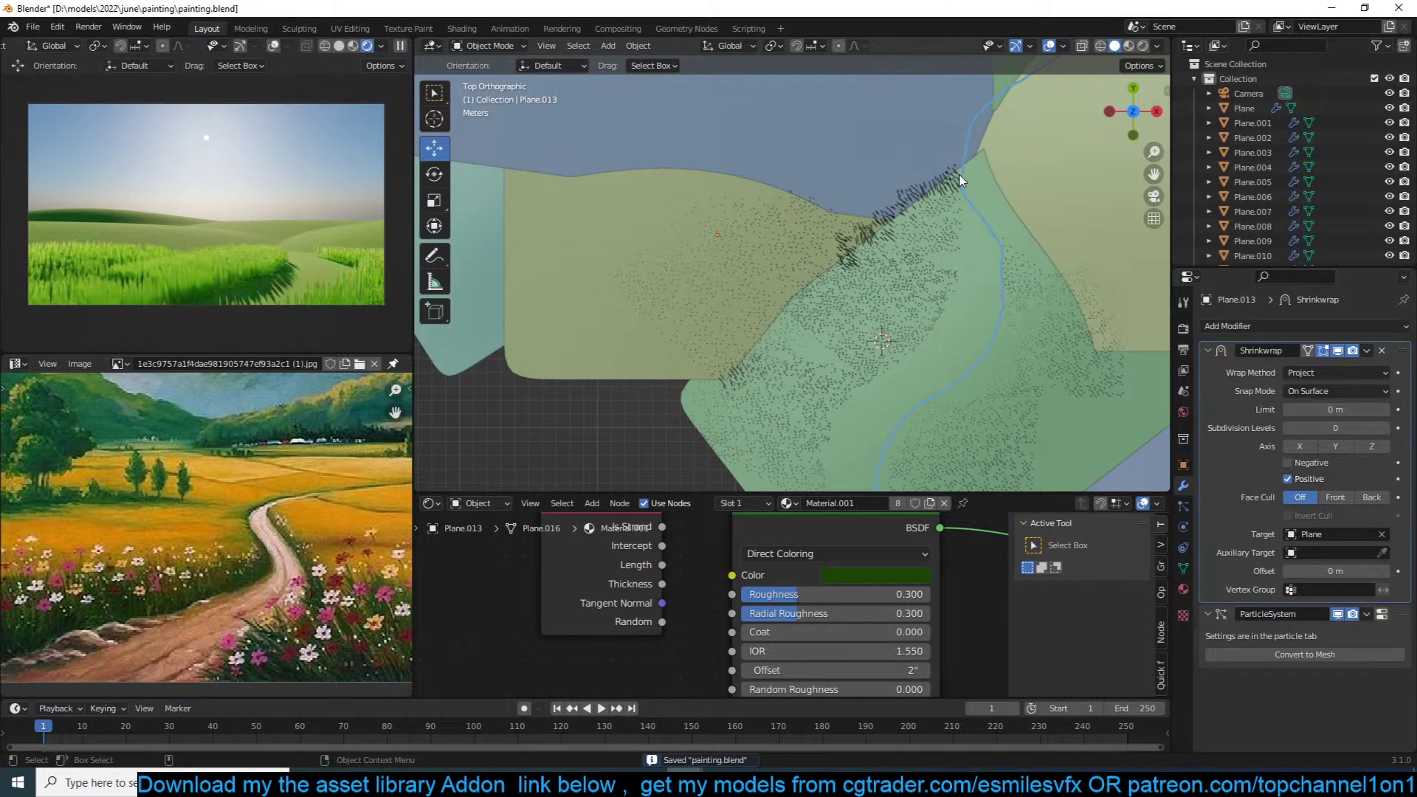
scroll(1003, 263, "up", 3)
key("ctrl+s")
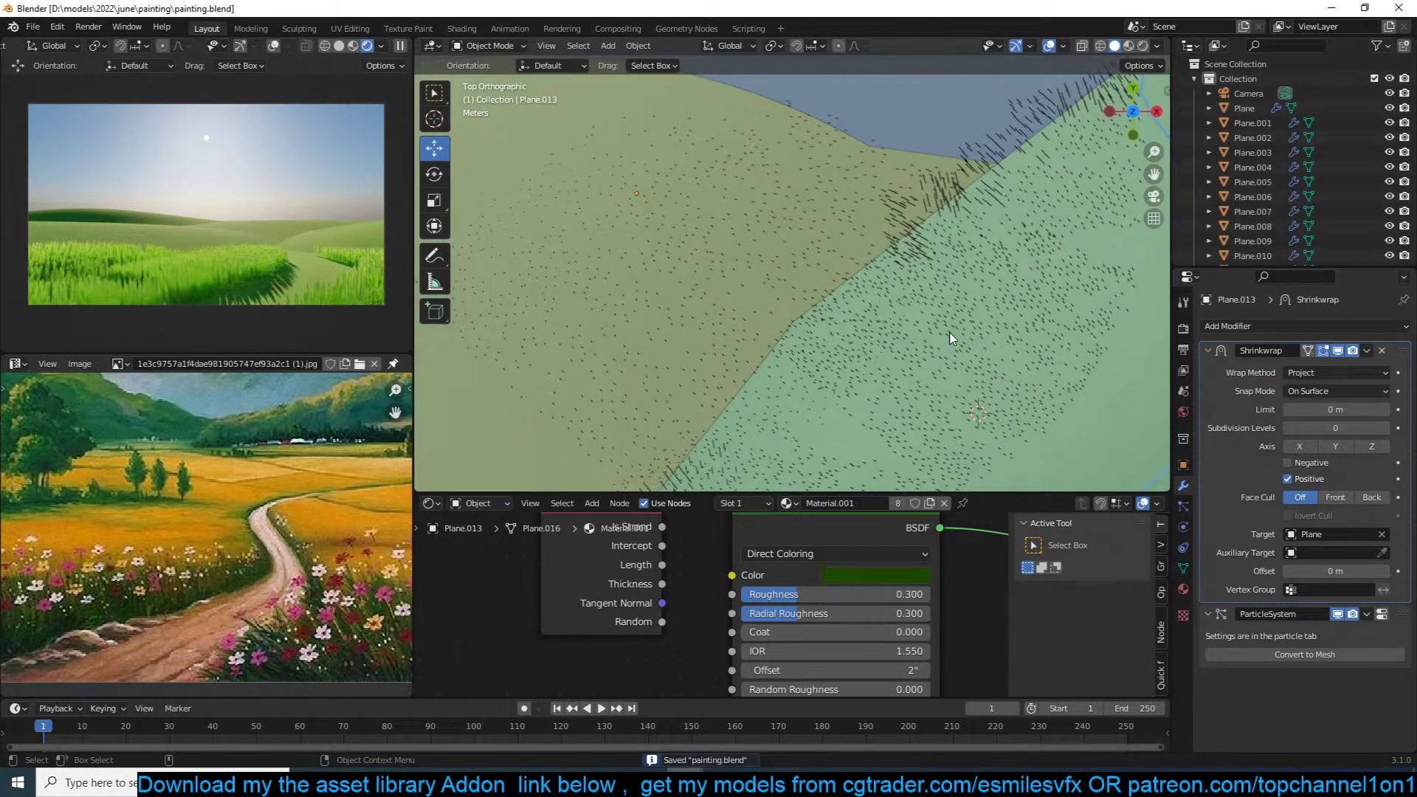
Step: Try hair diameter scales of 0.1 and 0.01 in the particle settings of grass patch Plane.011
left_click(943, 359)
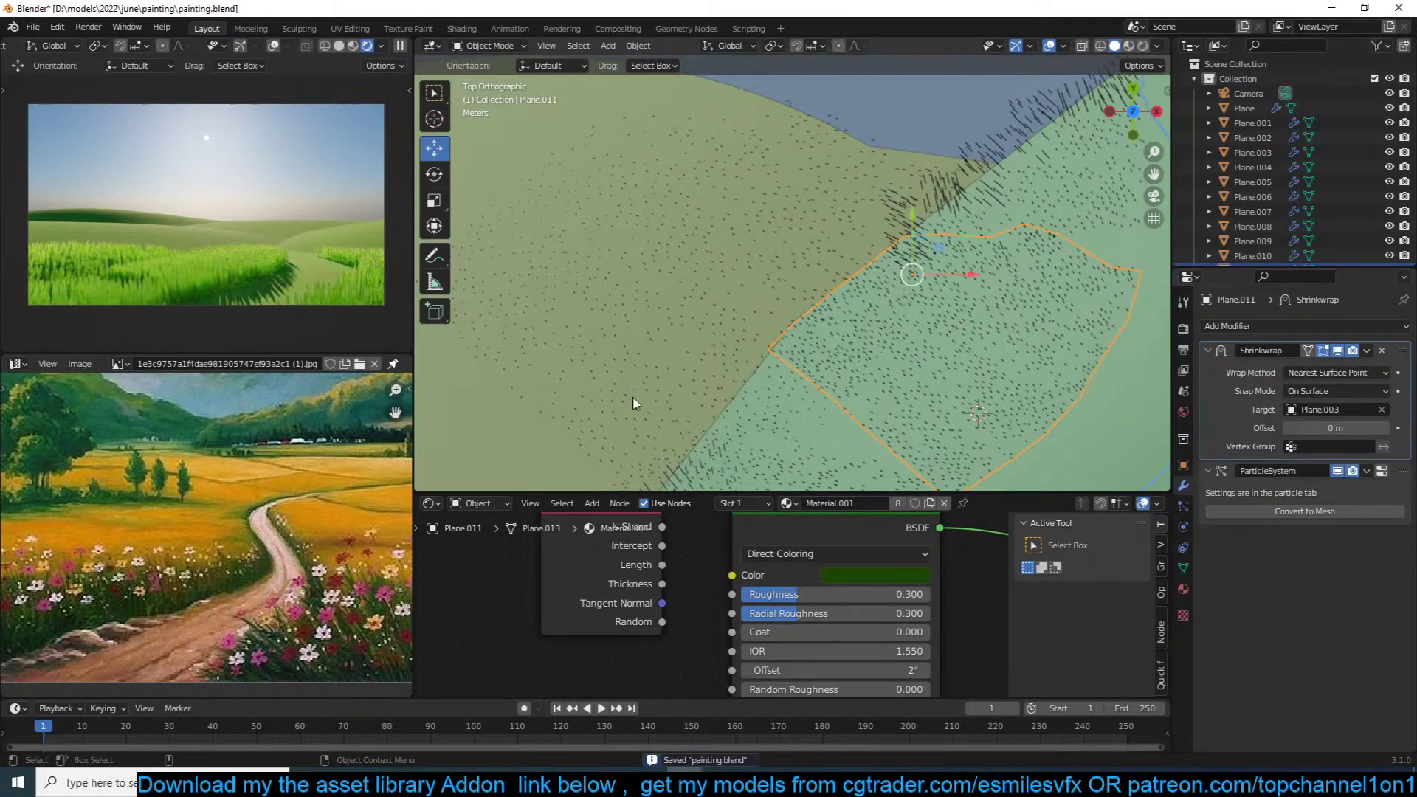
left_click(1185, 505)
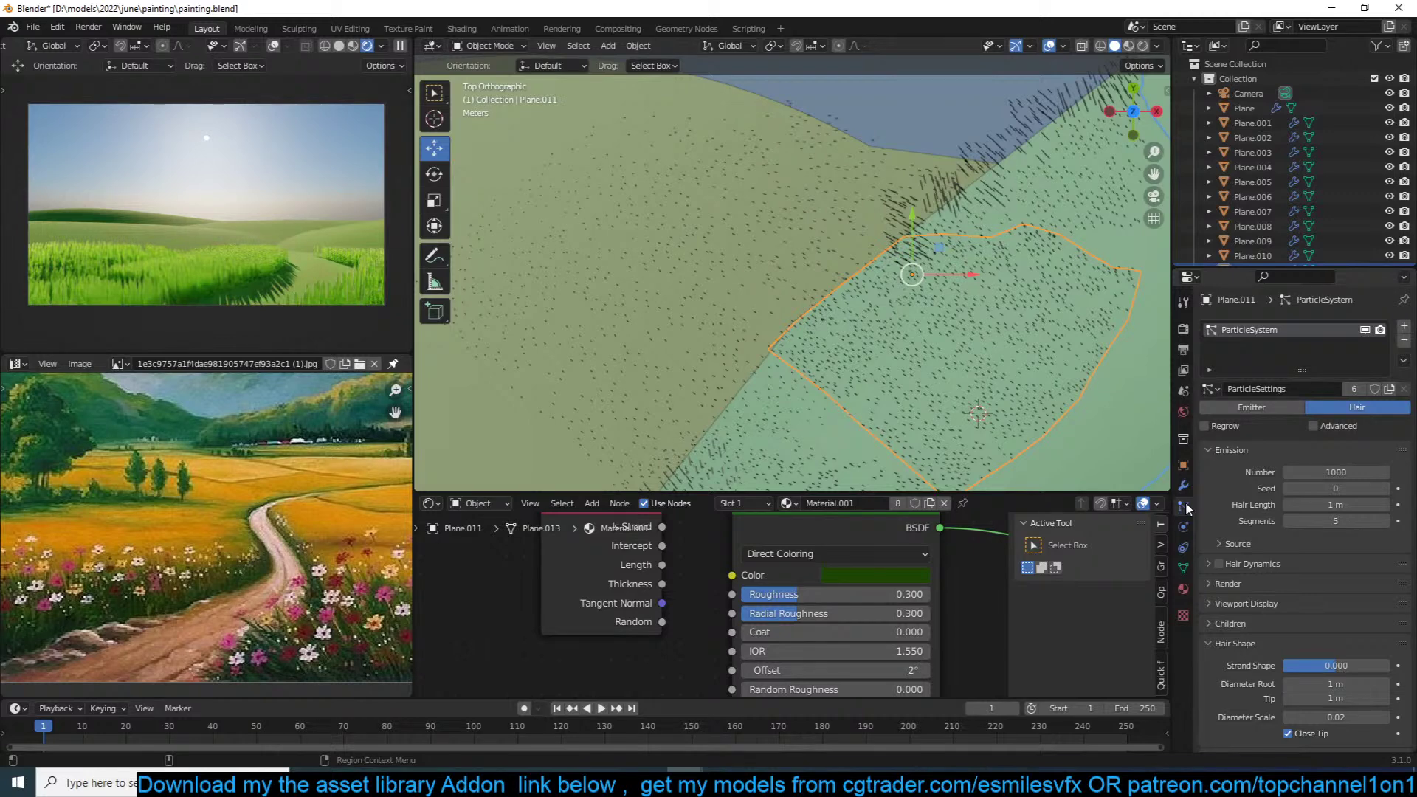
scroll(1296, 588, "down", 5)
left_click(1343, 621)
key("BackSpace")
type(".1")
key("Return")
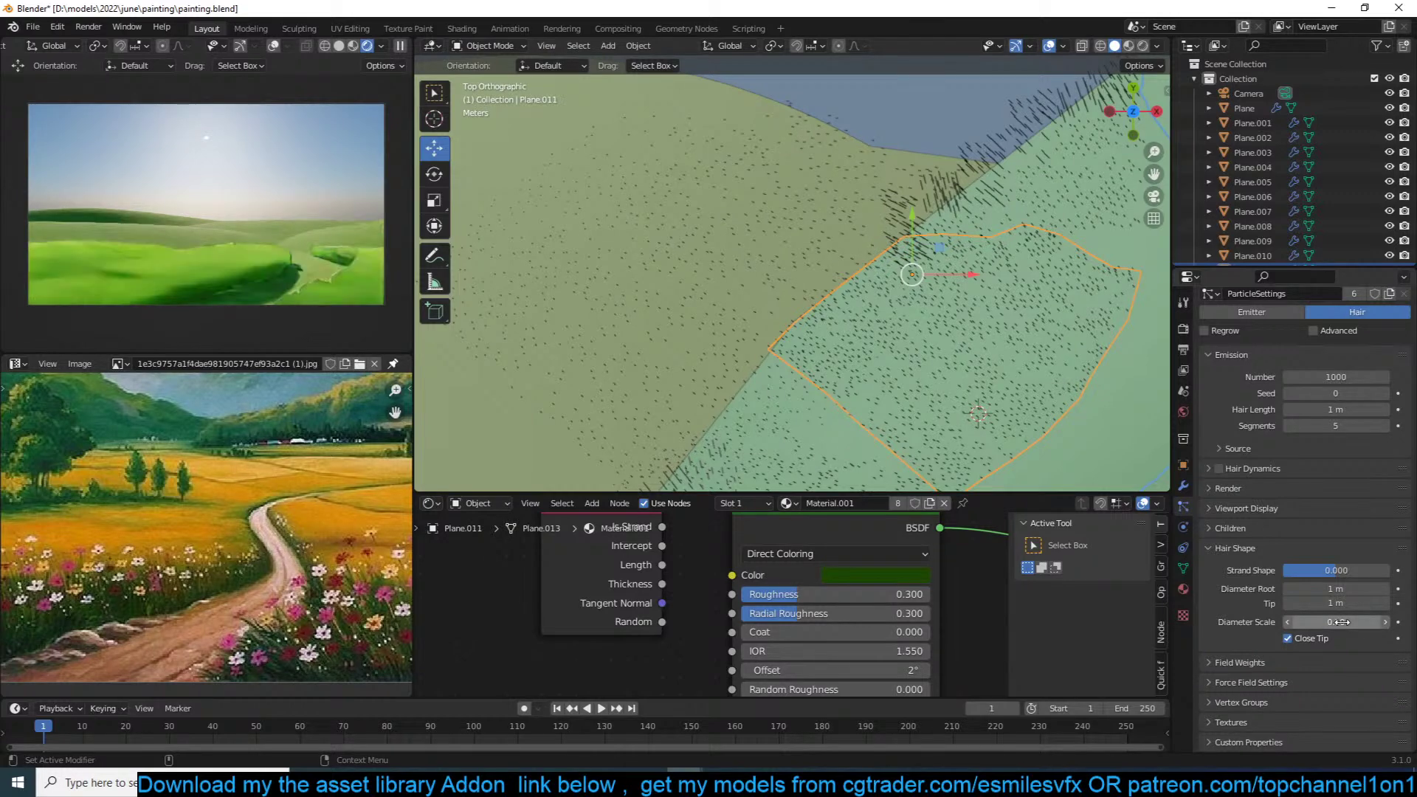
left_click(1340, 622)
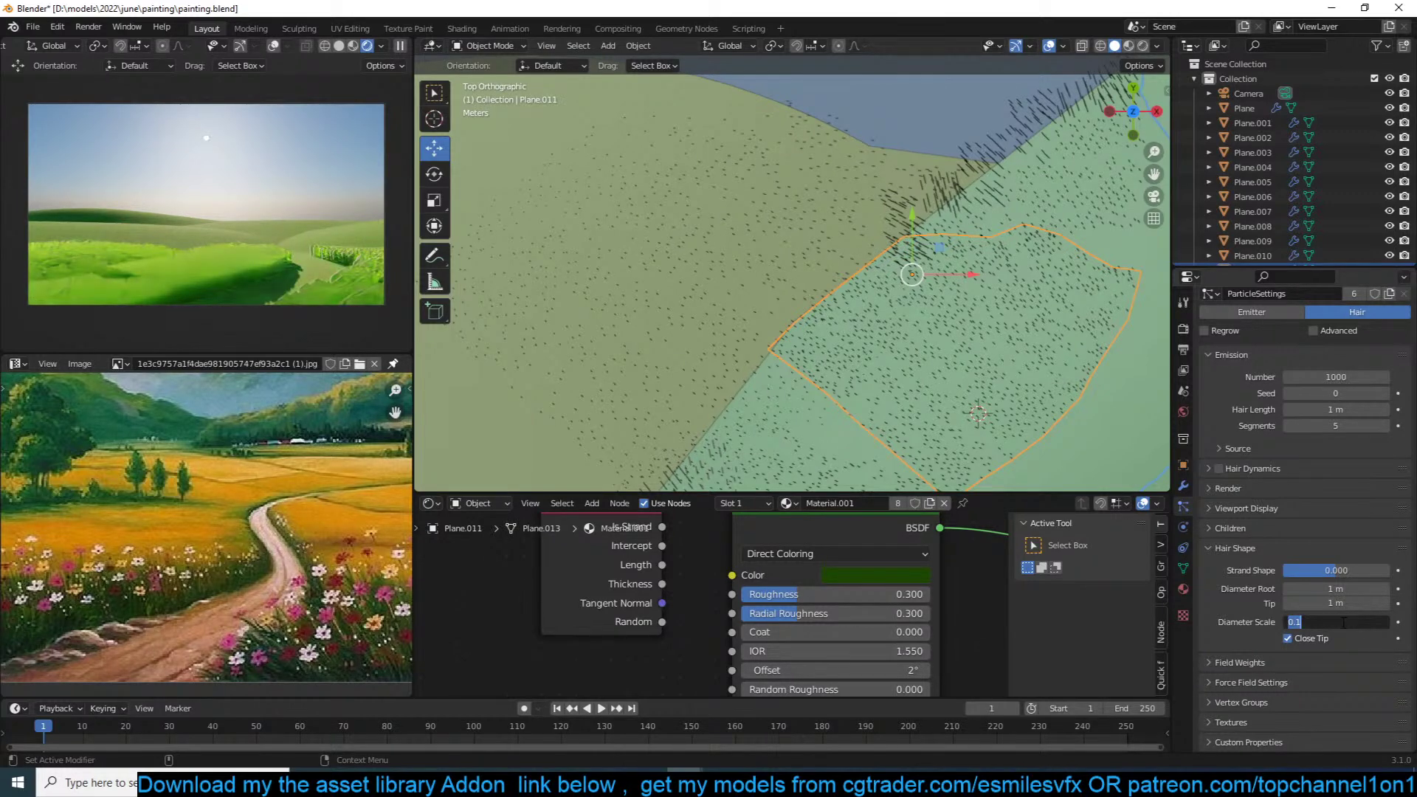
type(".01")
key("Return")
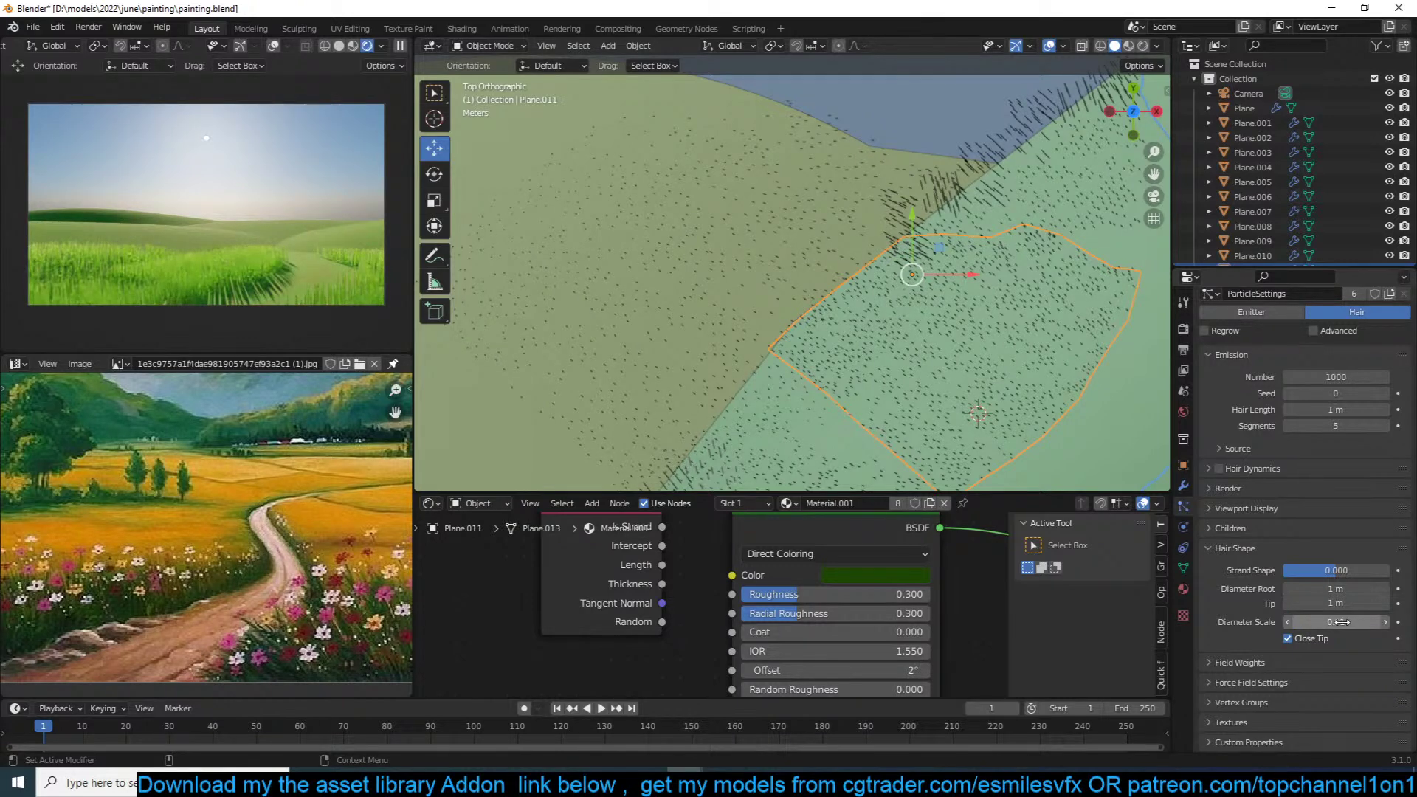
Step: Set the hair diameter scale to 0.02 and save the file
left_click(1339, 622)
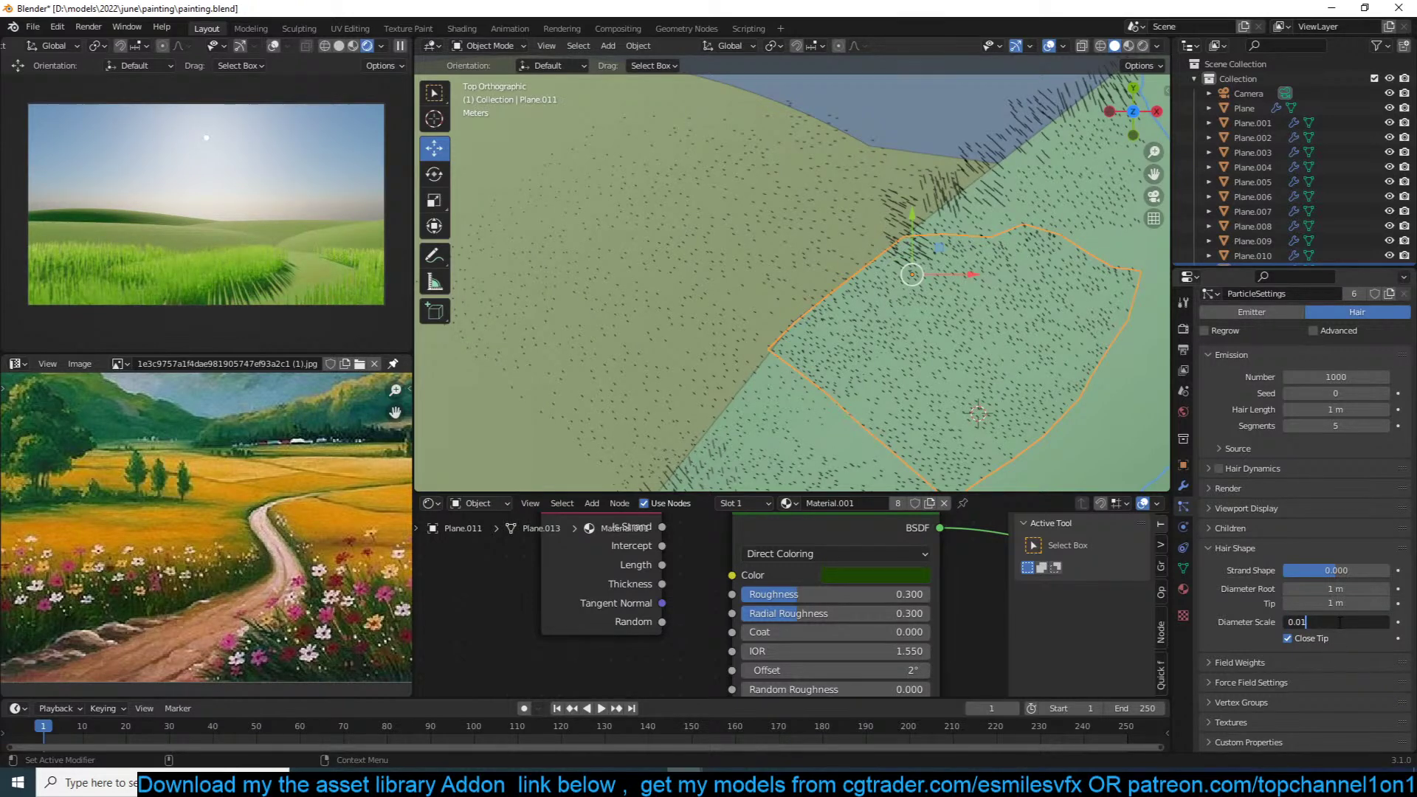
key("Return")
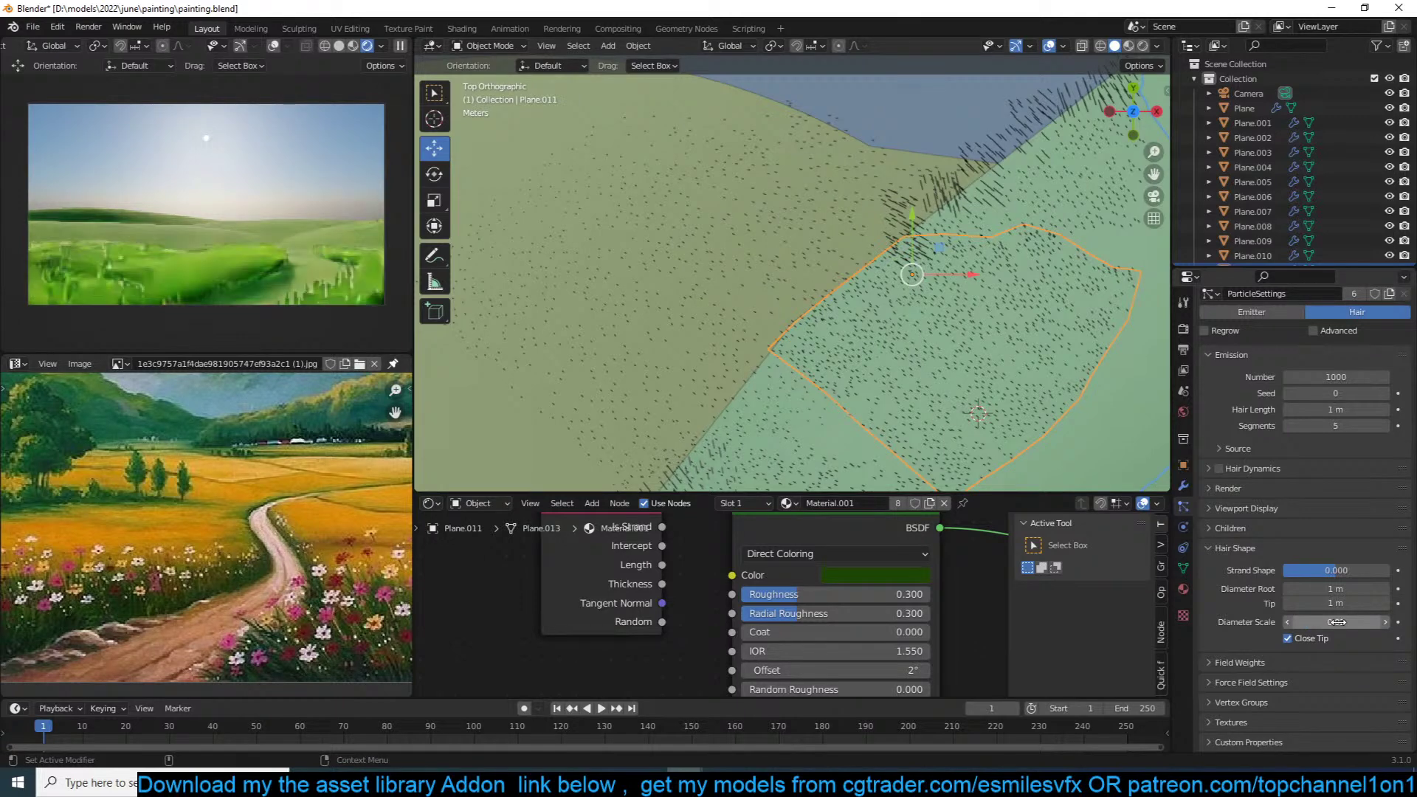
key("ctrl+s")
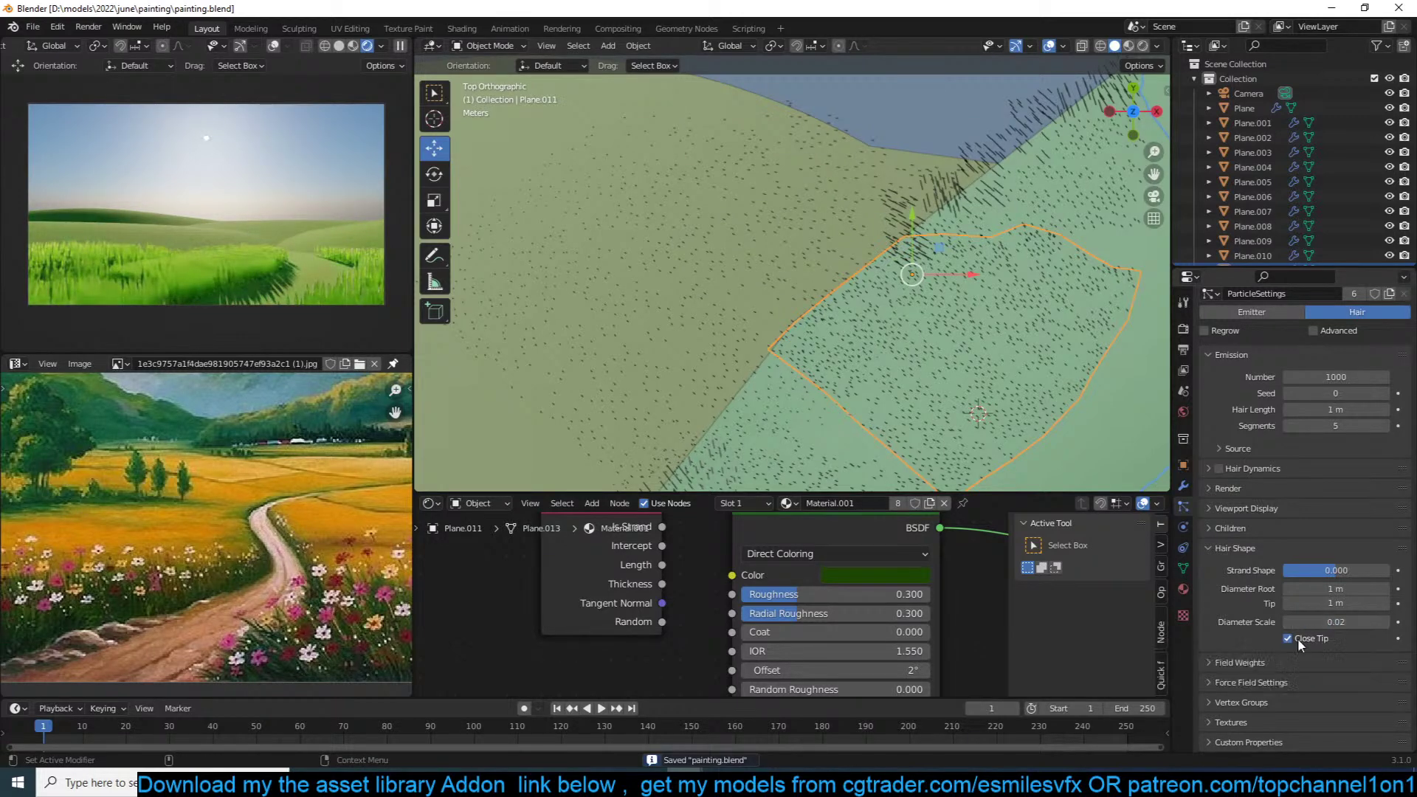
Step: Enable Simple children for the grass hair particles and save the file
left_click(1268, 526)
left_click(1301, 552)
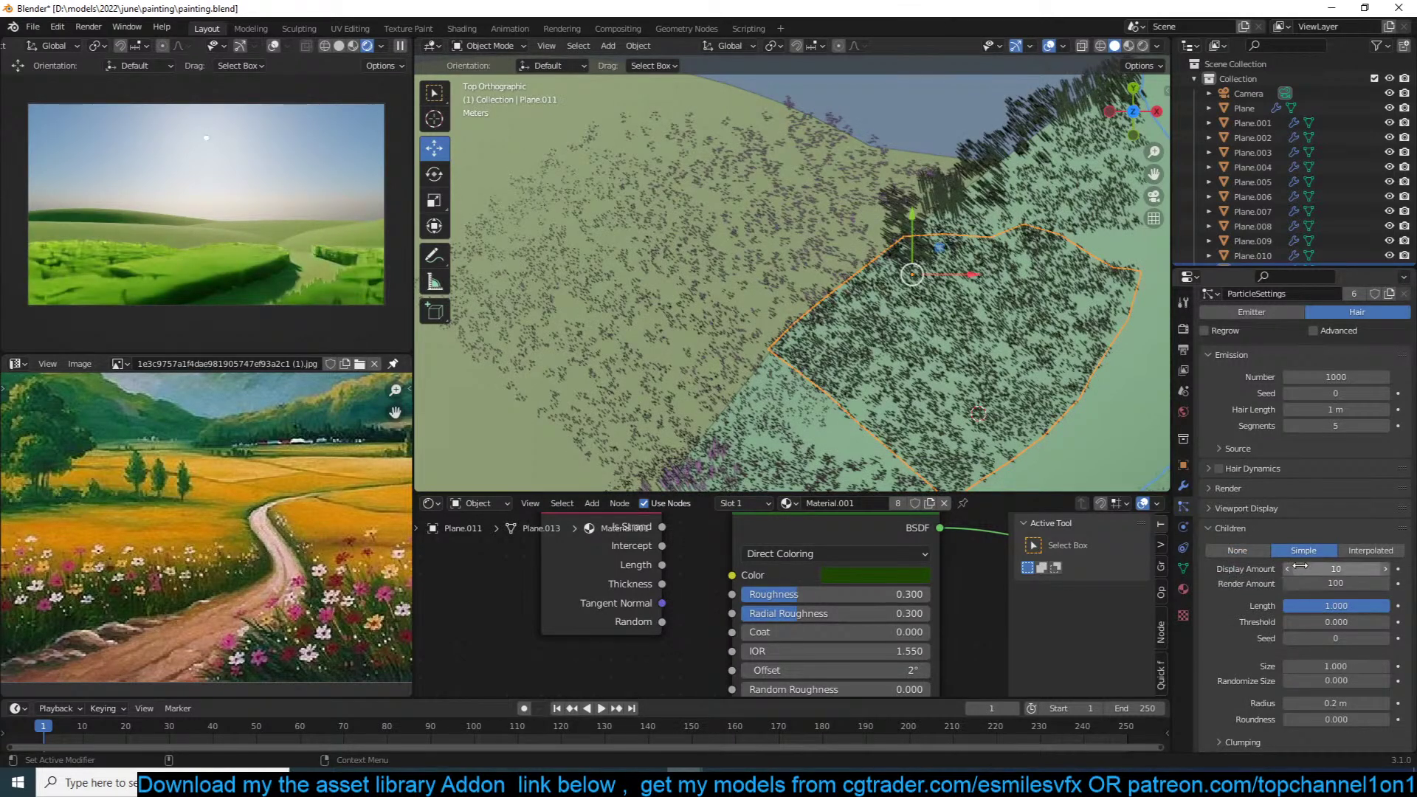
key("ctrl+s")
Step: Reveal the child roughness settings, set the child hairs' roundness to 0.1, and save the file
scroll(1301, 668, "down", 3)
scroll(1302, 669, "down", 1)
left_click(1260, 624)
left_click(1261, 626)
left_click(1260, 643)
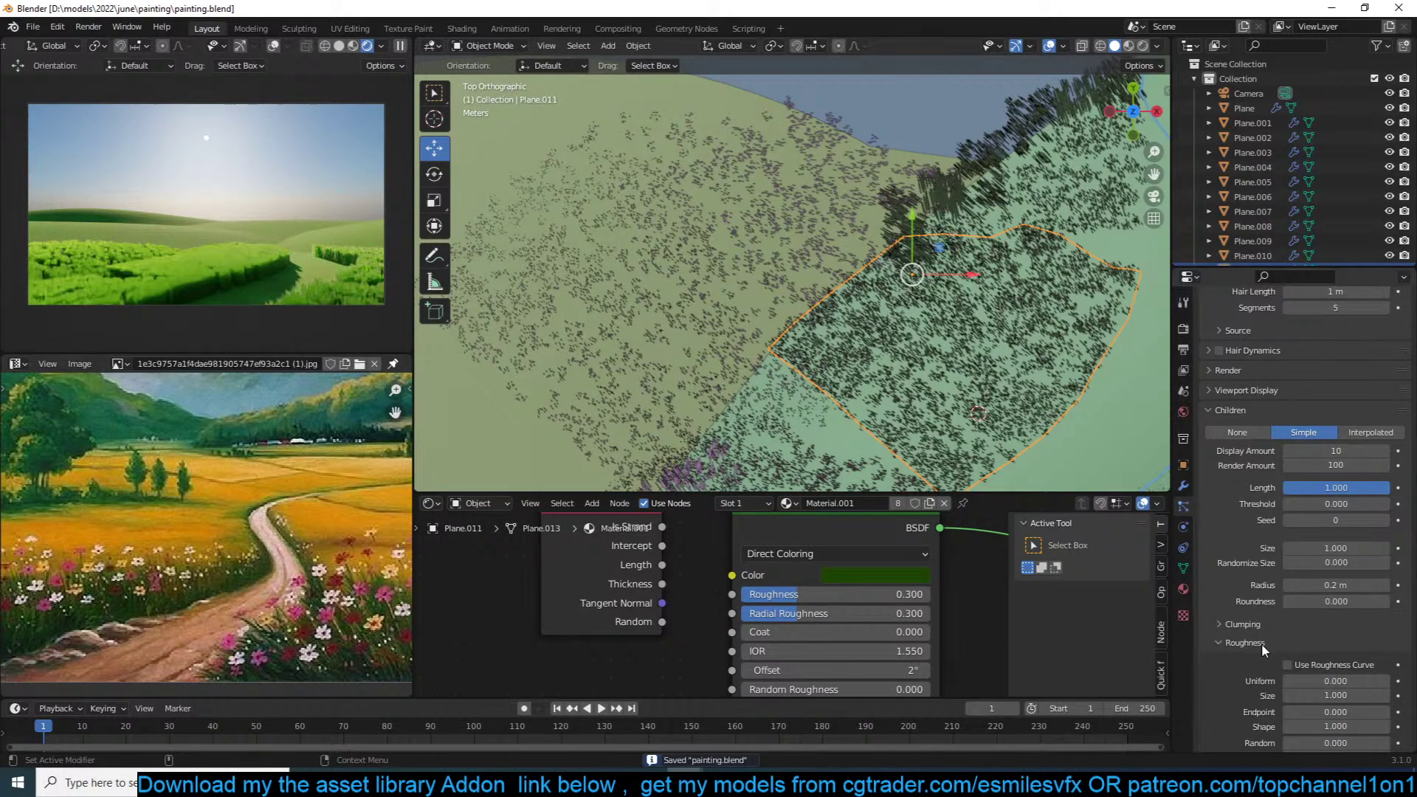
scroll(1280, 679, "down", 3)
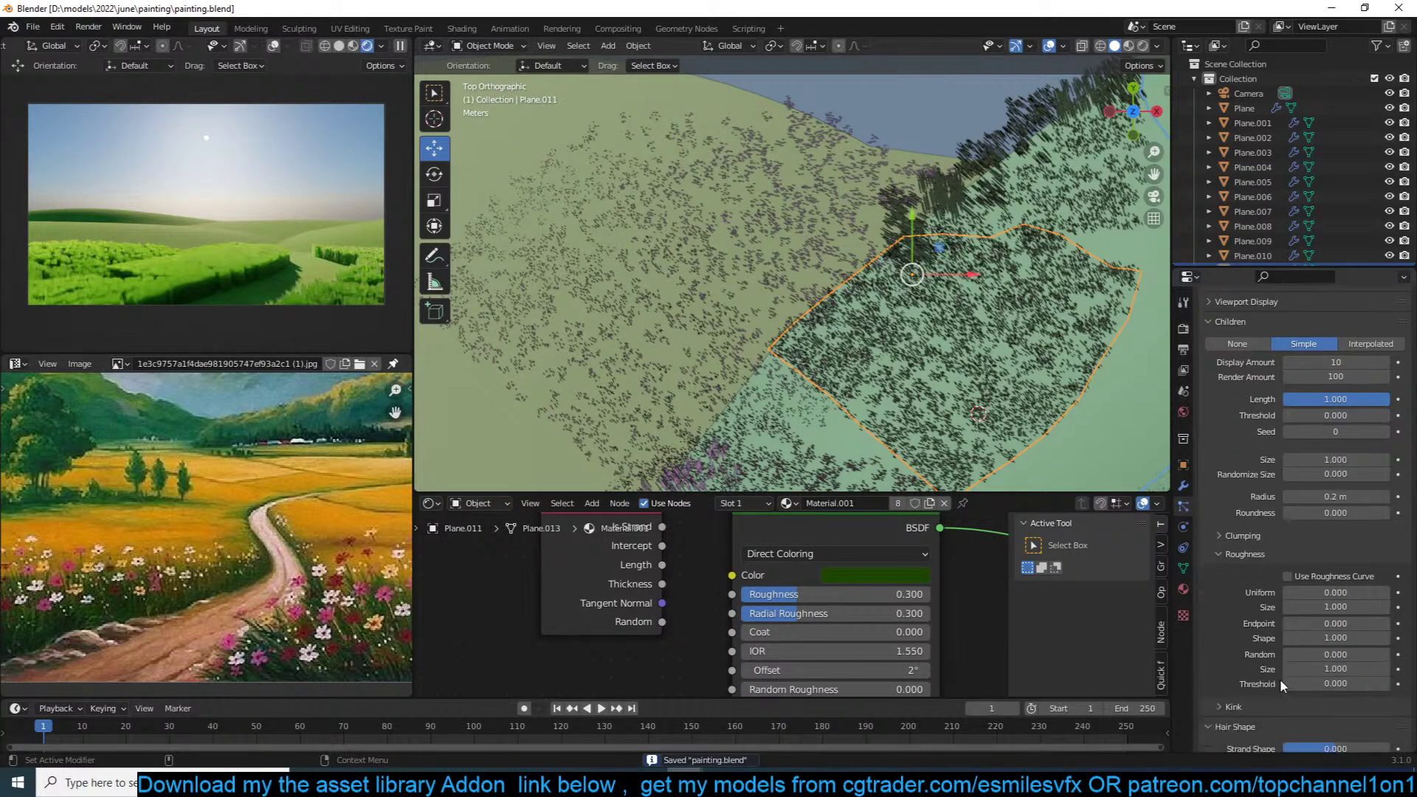
left_click(1337, 514)
type("0.1")
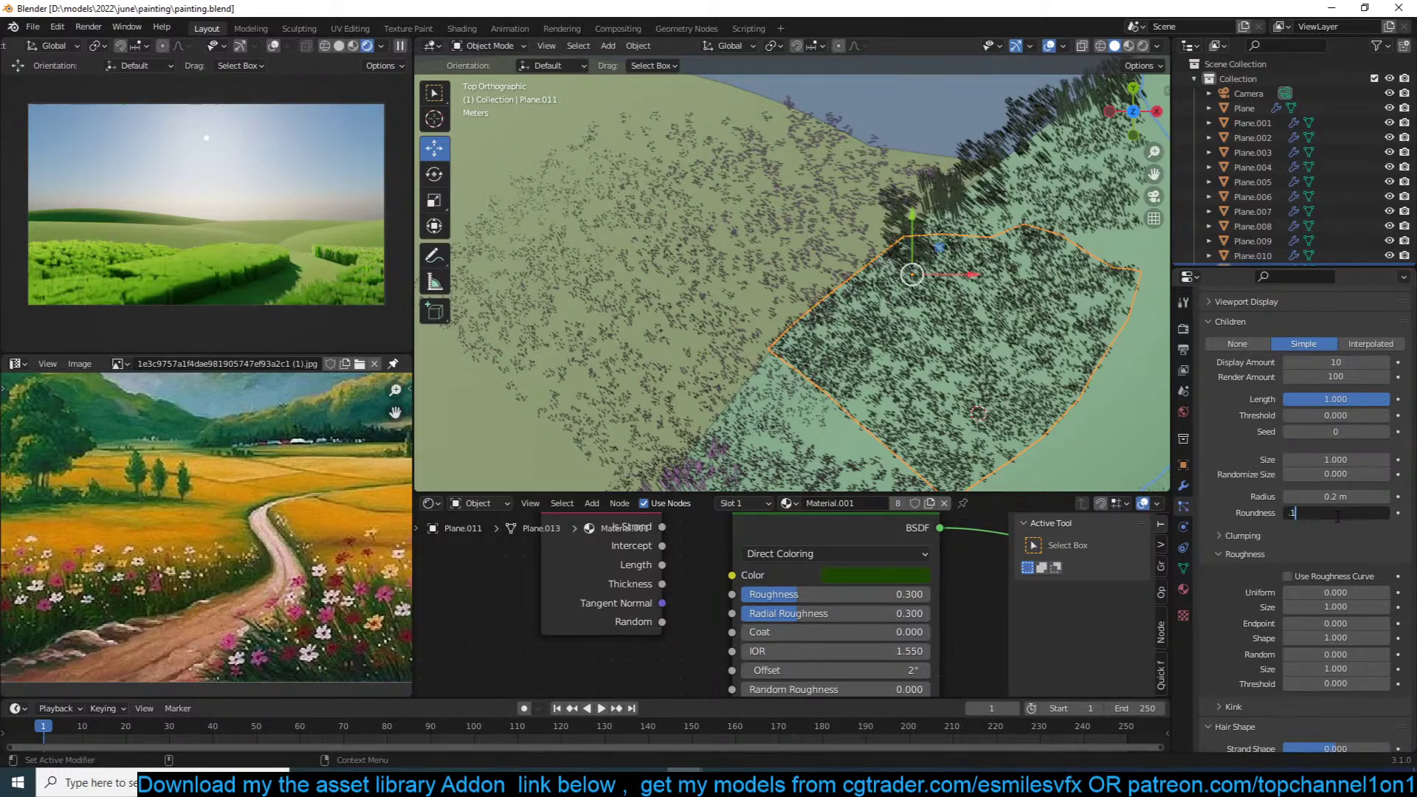
key("Return")
key("ctrl+s")
Step: Pause the rendered viewport preview while viewing the grass patches in perspective, and save the file
mouse_move(856, 340)
middle_mouse_down()
mouse_move(884, 216)
mouse_move(800, 264)
mouse_move(731, 243)
middle_mouse_up()
left_click(403, 45)
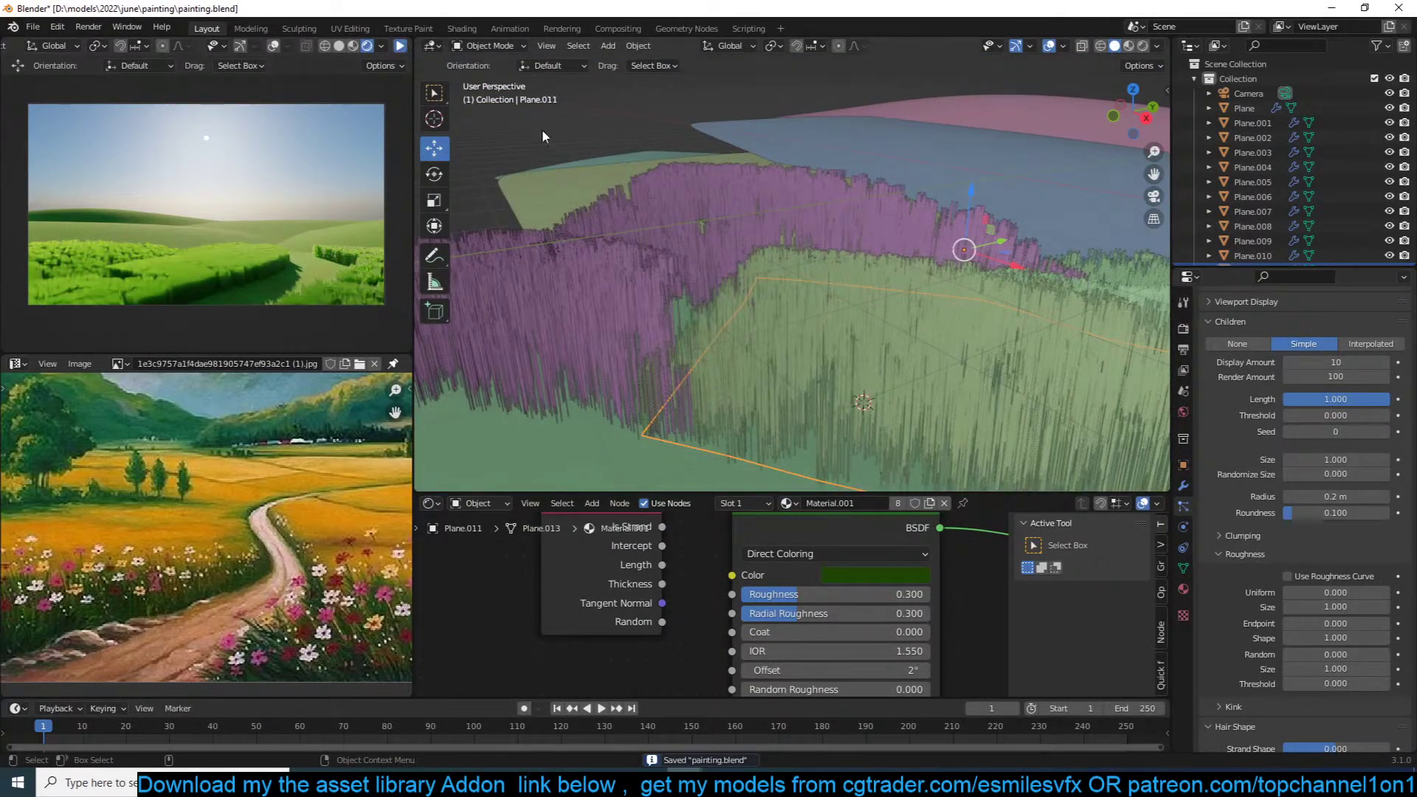
scroll(1247, 509, "down", 4)
key("ctrl+s")
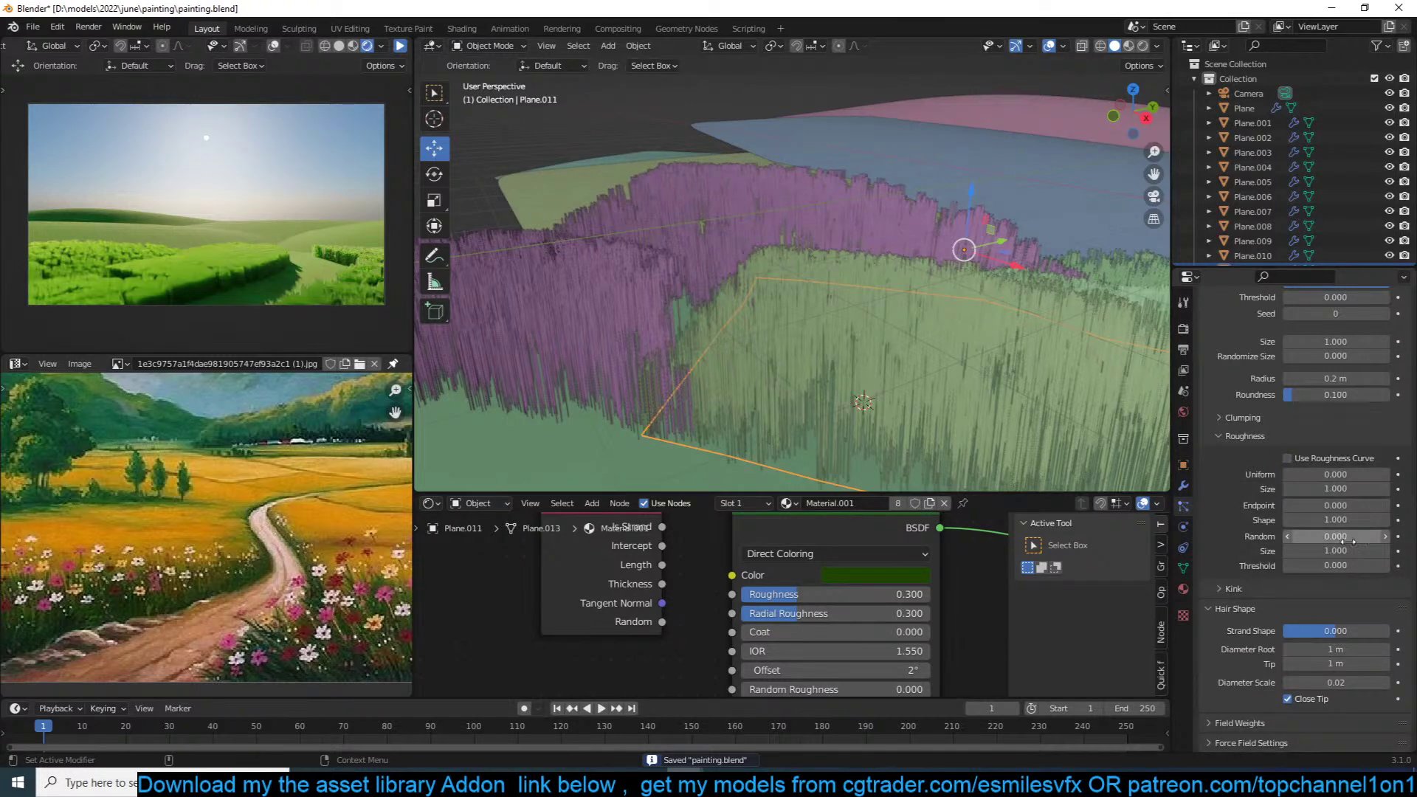
Step: Try a child hair size randomization of 0.5, adjust it to 0.398, and save the file
scroll(1284, 406, "up", 2)
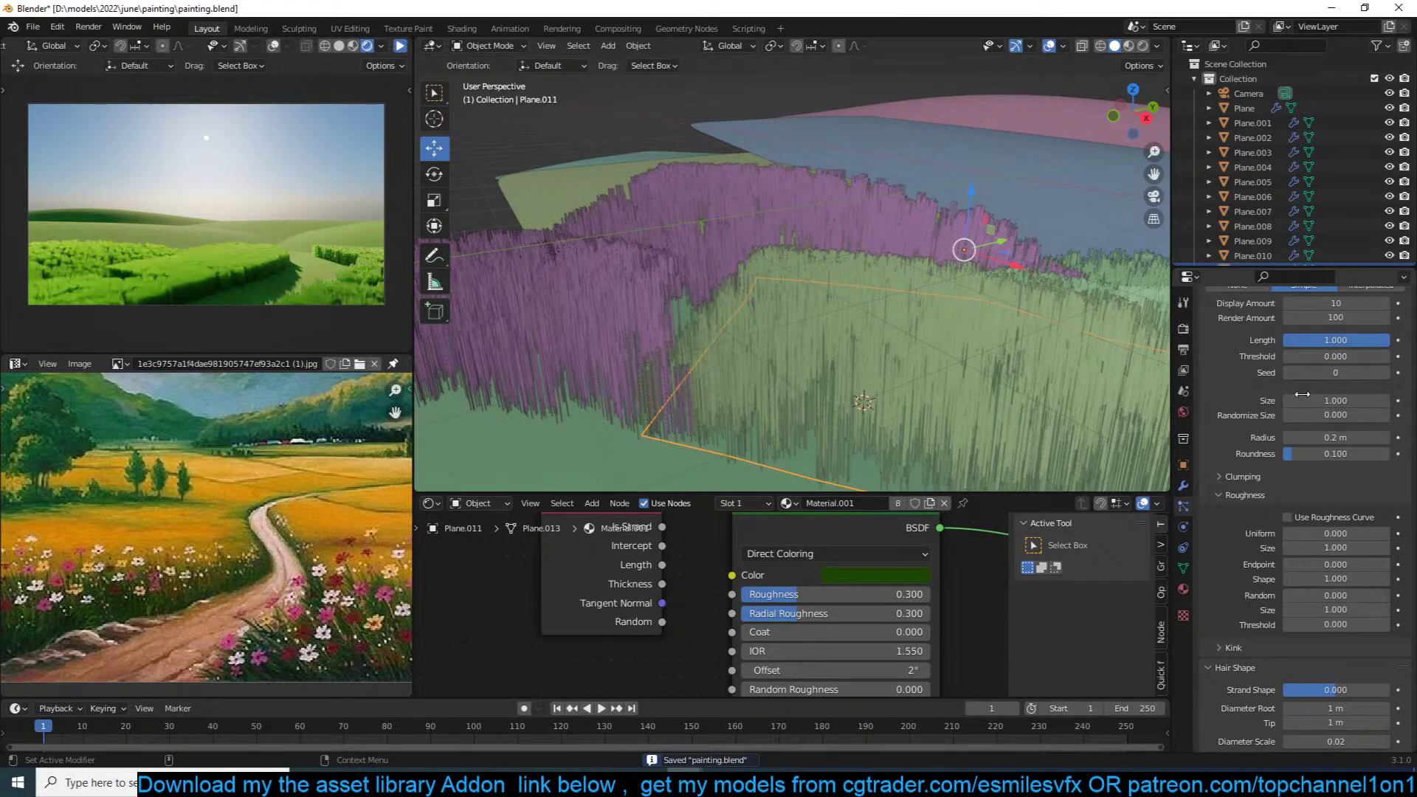
left_click(1326, 402)
left_click(1325, 415)
type("0.5")
key("Return")
left_click_drag(1326, 416, 1314, 415)
mouse_move(826, 341)
middle_mouse_down()
mouse_move(923, 302)
mouse_move(908, 325)
middle_mouse_up()
scroll(1254, 406, "up", 3)
key("ctrl+s")
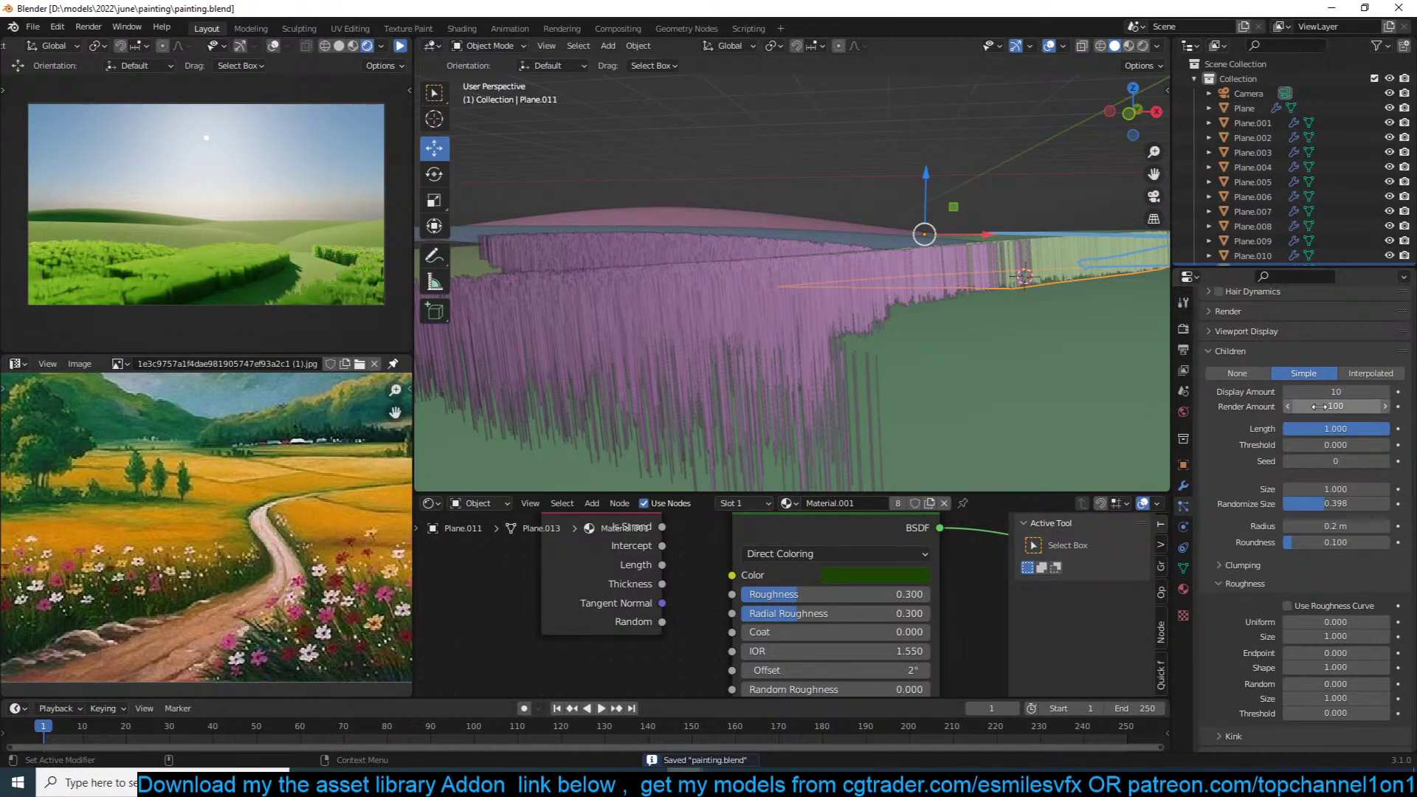
Step: Try a hair emission number of 50 for the grass particles, and raise it to about 534
scroll(1319, 406, "up", 8)
left_click_drag(1337, 472, 1306, 472)
left_click(1343, 471)
type("50")
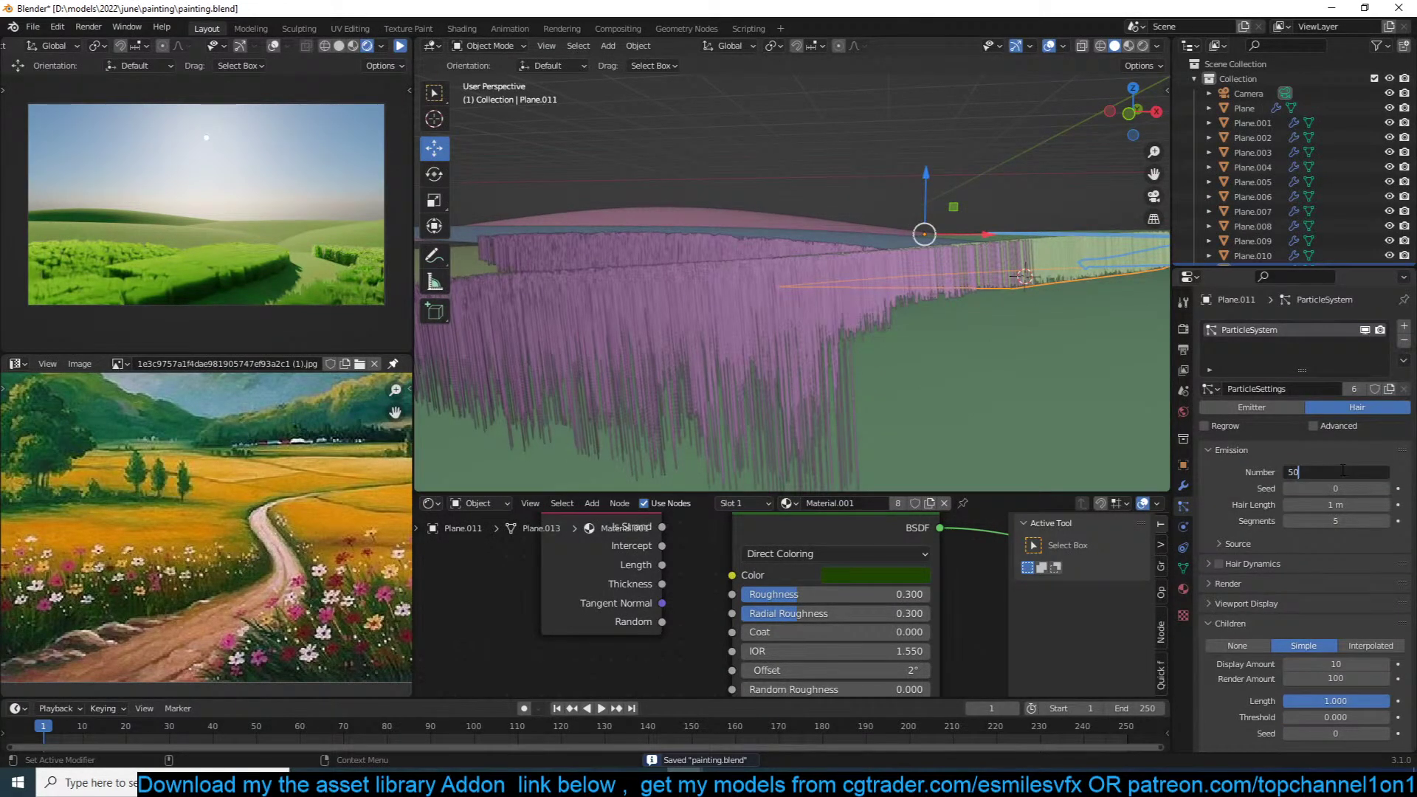
key("Return")
middle_click_drag(867, 345, 836, 402)
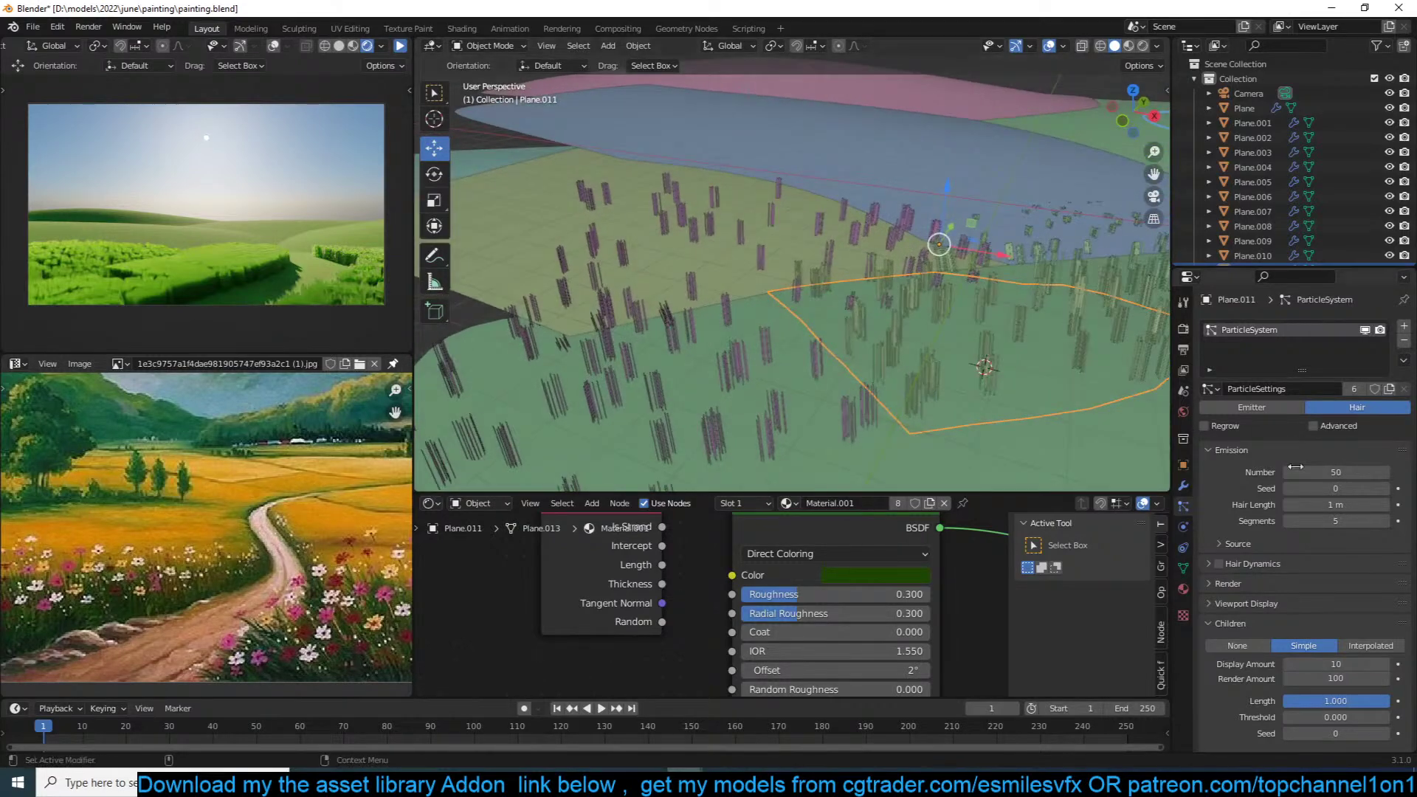
mouse_move(1336, 472)
left_mouse_down()
mouse_move(1380, 473)
mouse_move(1357, 472)
left_mouse_up()
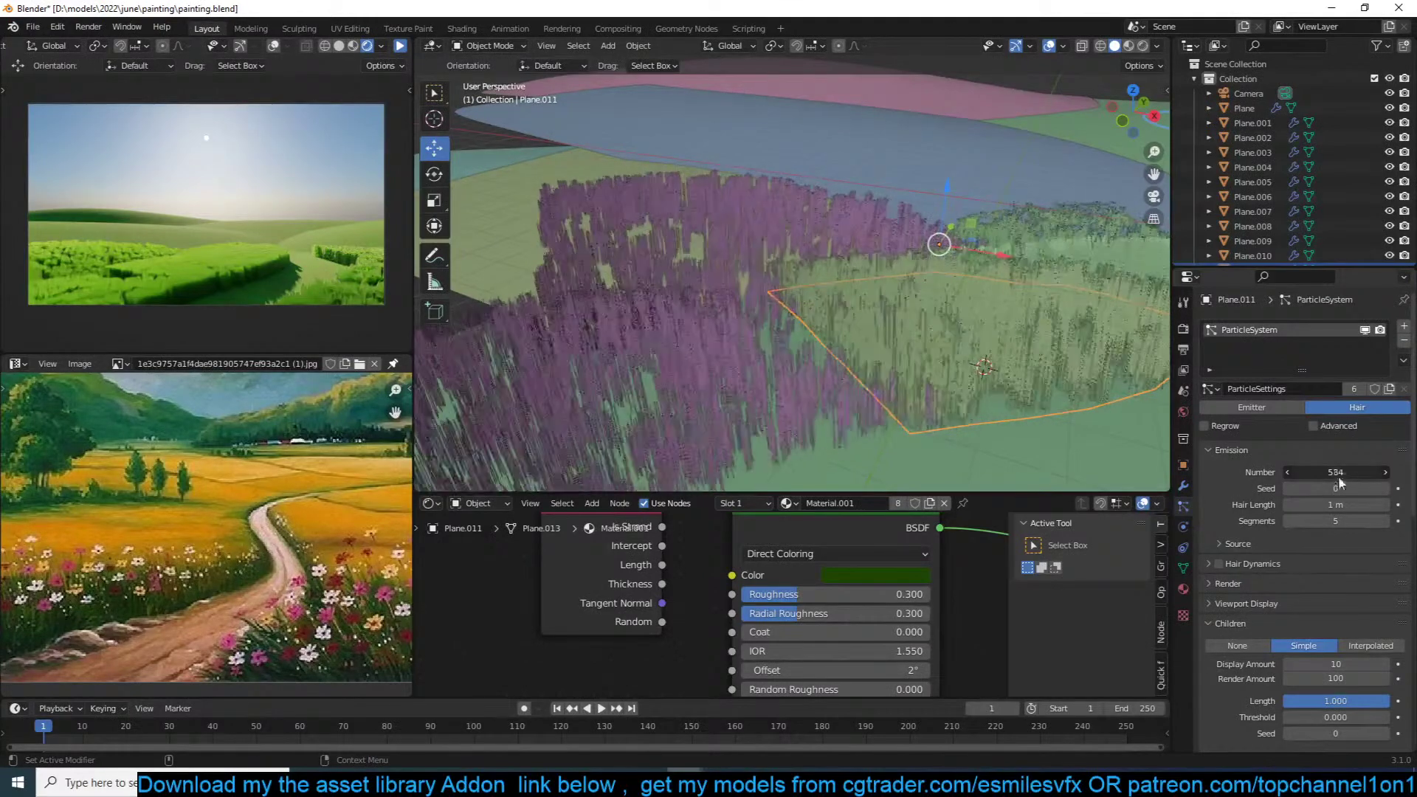
Step: Widen the child hairs' spread around their parents by setting the radius to 0.57 m
scroll(1300, 556, "down", 10)
scroll(1300, 556, "up", 2)
scroll(1300, 557, "up", 1)
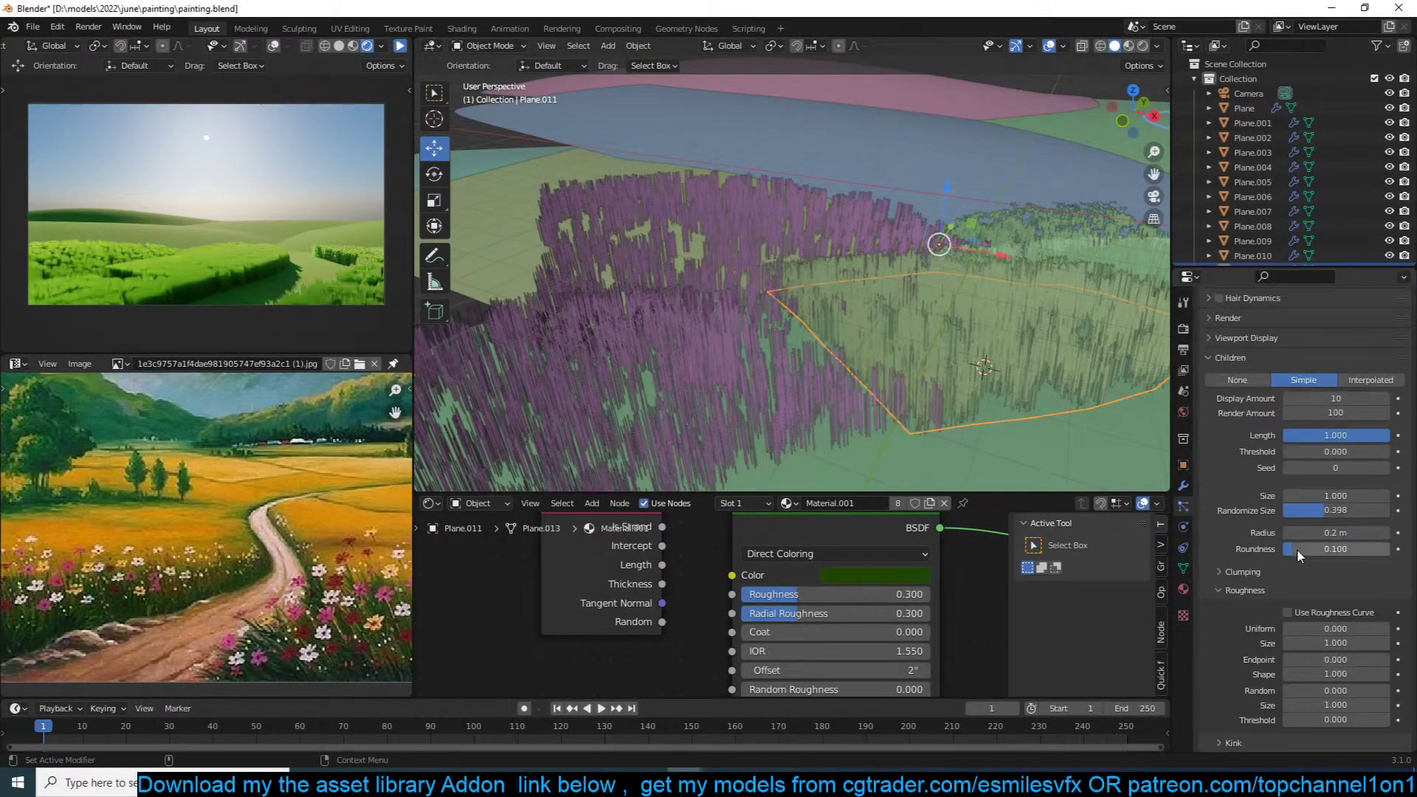
middle_click_drag(854, 370, 918, 350)
left_click_drag(1305, 538, 1350, 536)
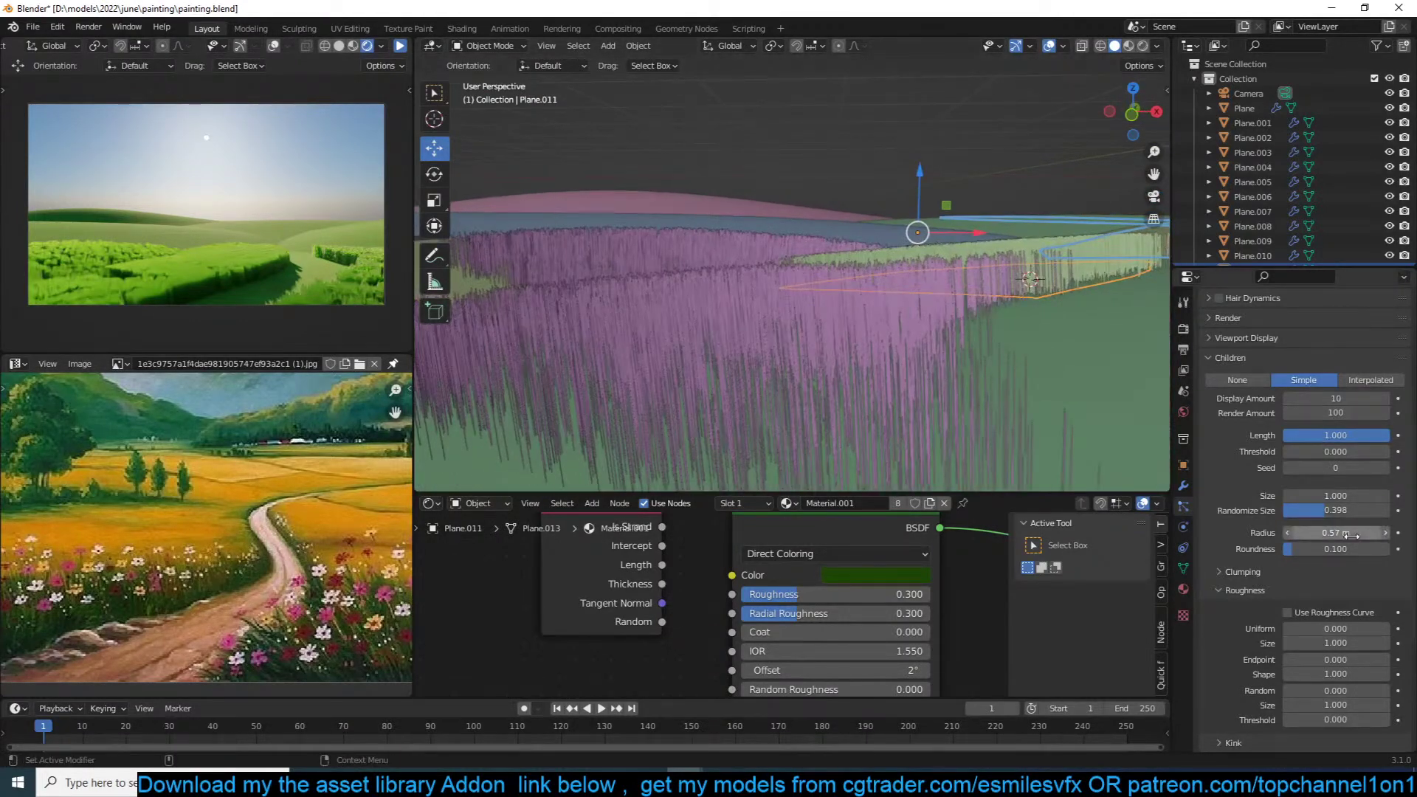
Step: Set the render amount of child hairs to 10 and save the file
scroll(1351, 536, "up", 2)
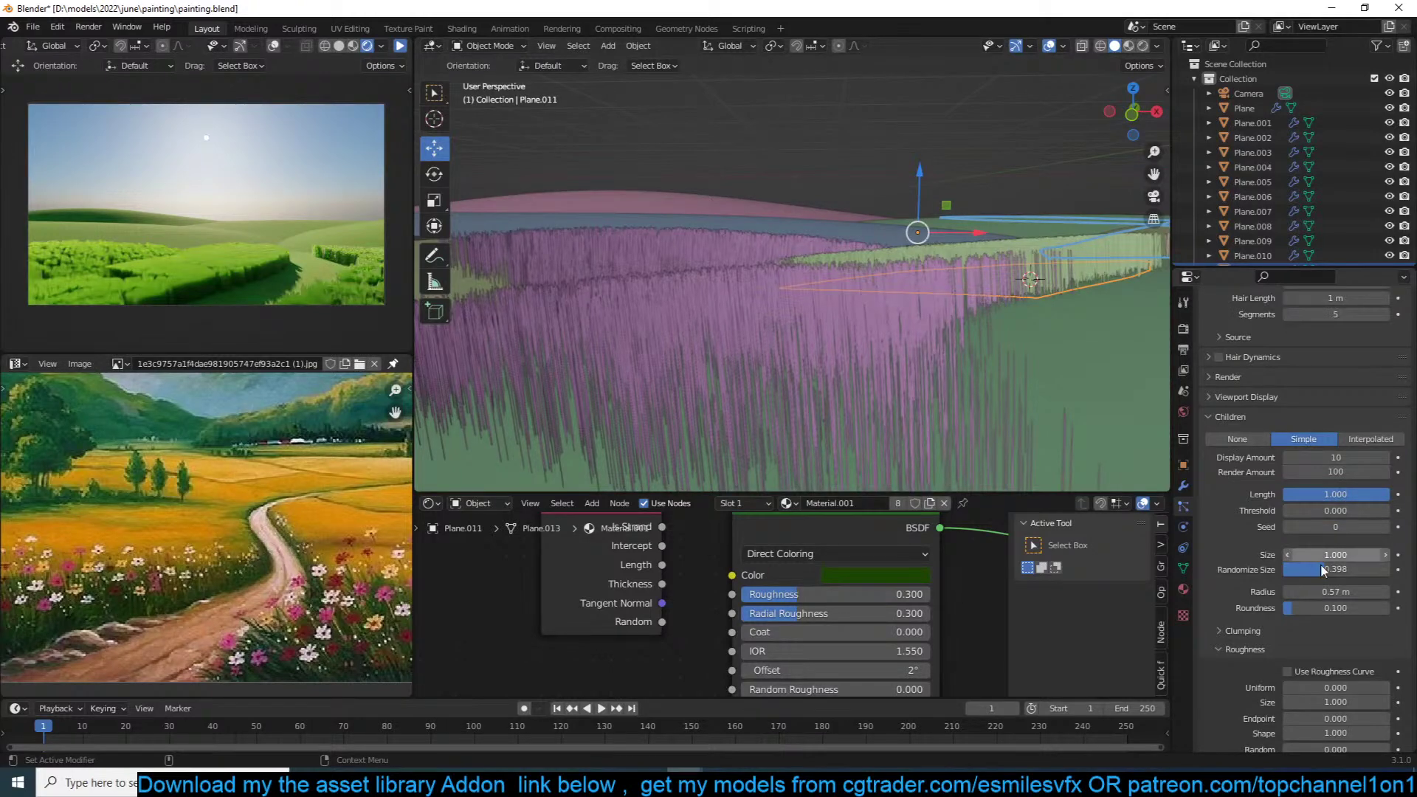
left_click(1336, 472)
type("10")
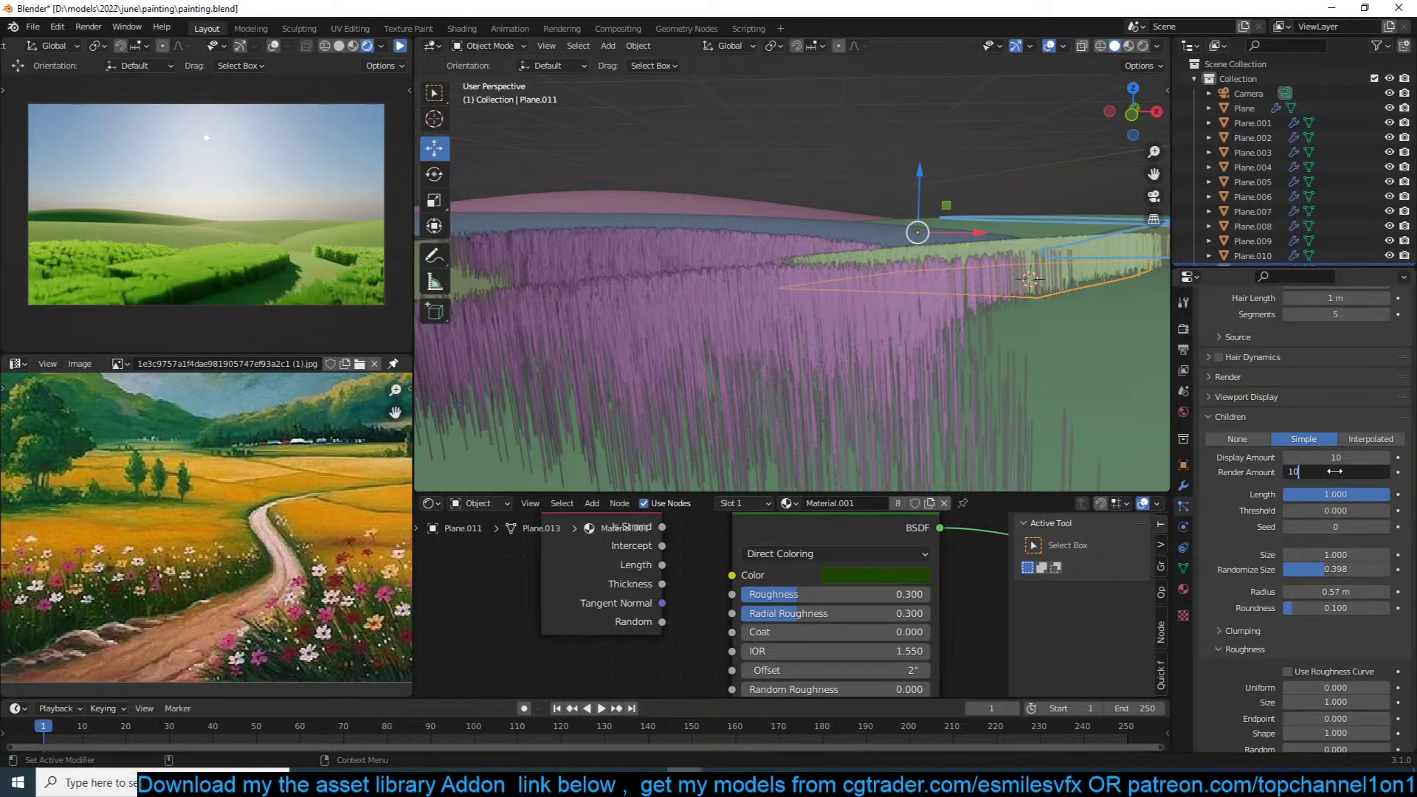
key("Return")
key("ctrl+s")
Step: Let the rendered preview update, pause it again, and bring the whole reference painting into view
left_click(402, 46)
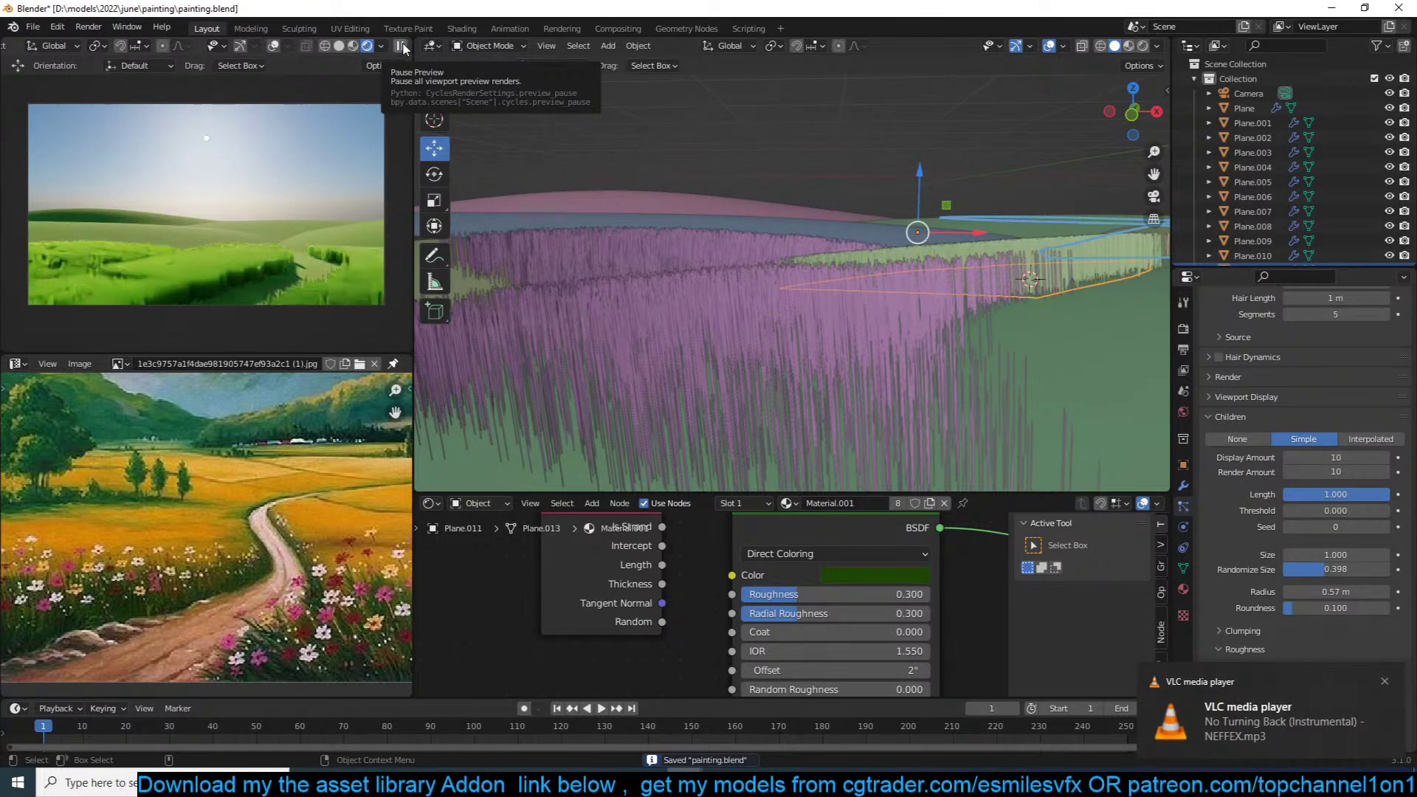
left_click(402, 47)
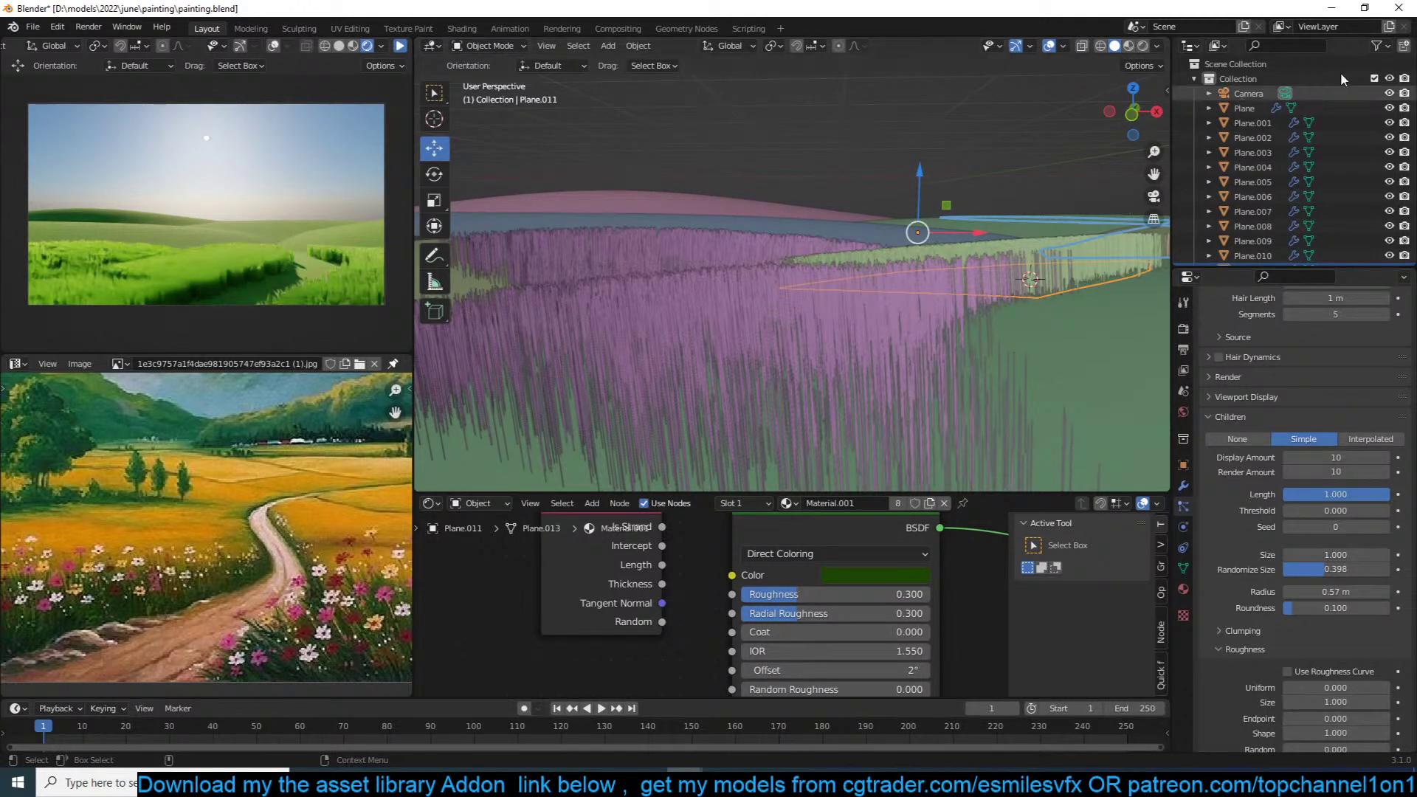
scroll(207, 517, "down", 4)
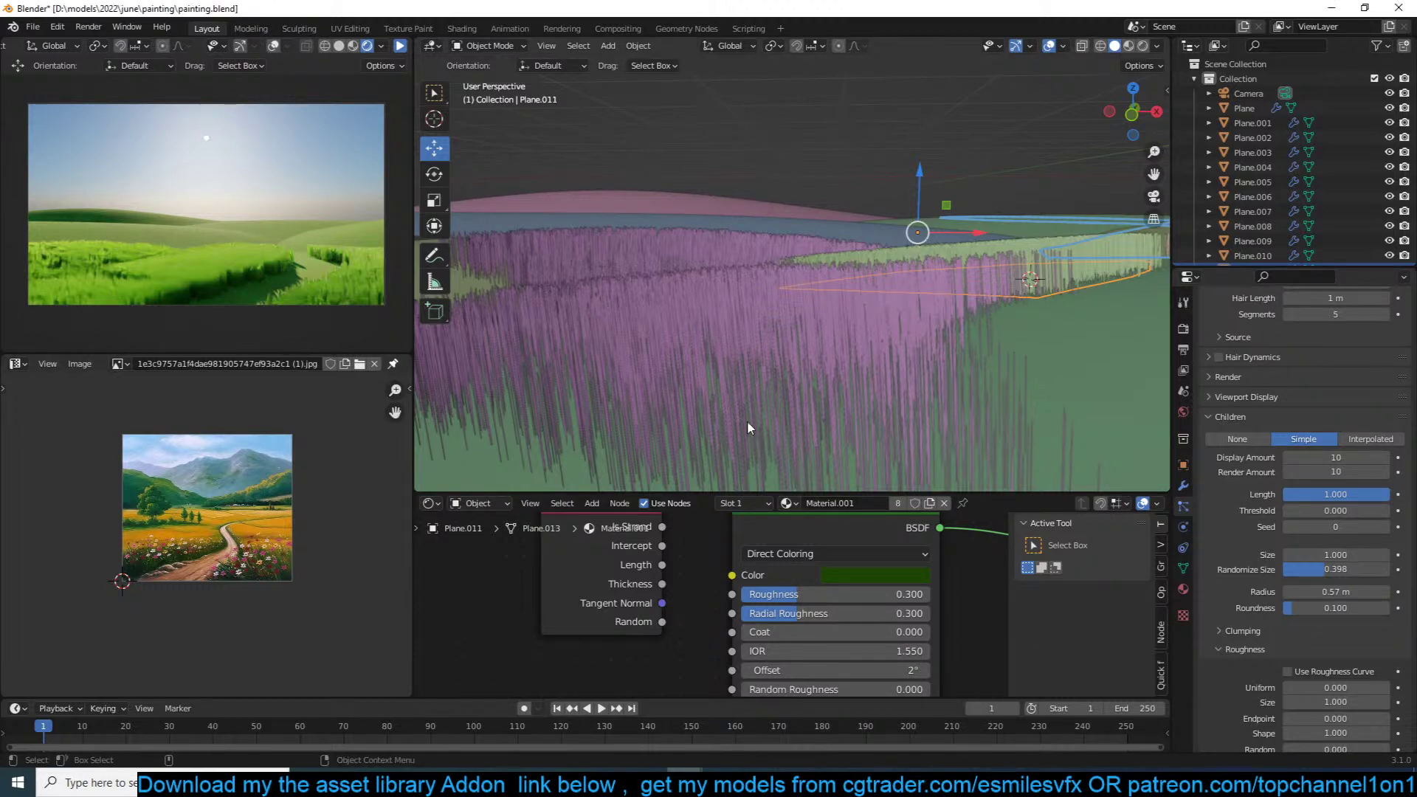
Step: Show the grass patches through the camera and select patch Plane.011 beside the path
left_click(812, 320)
left_click(720, 382)
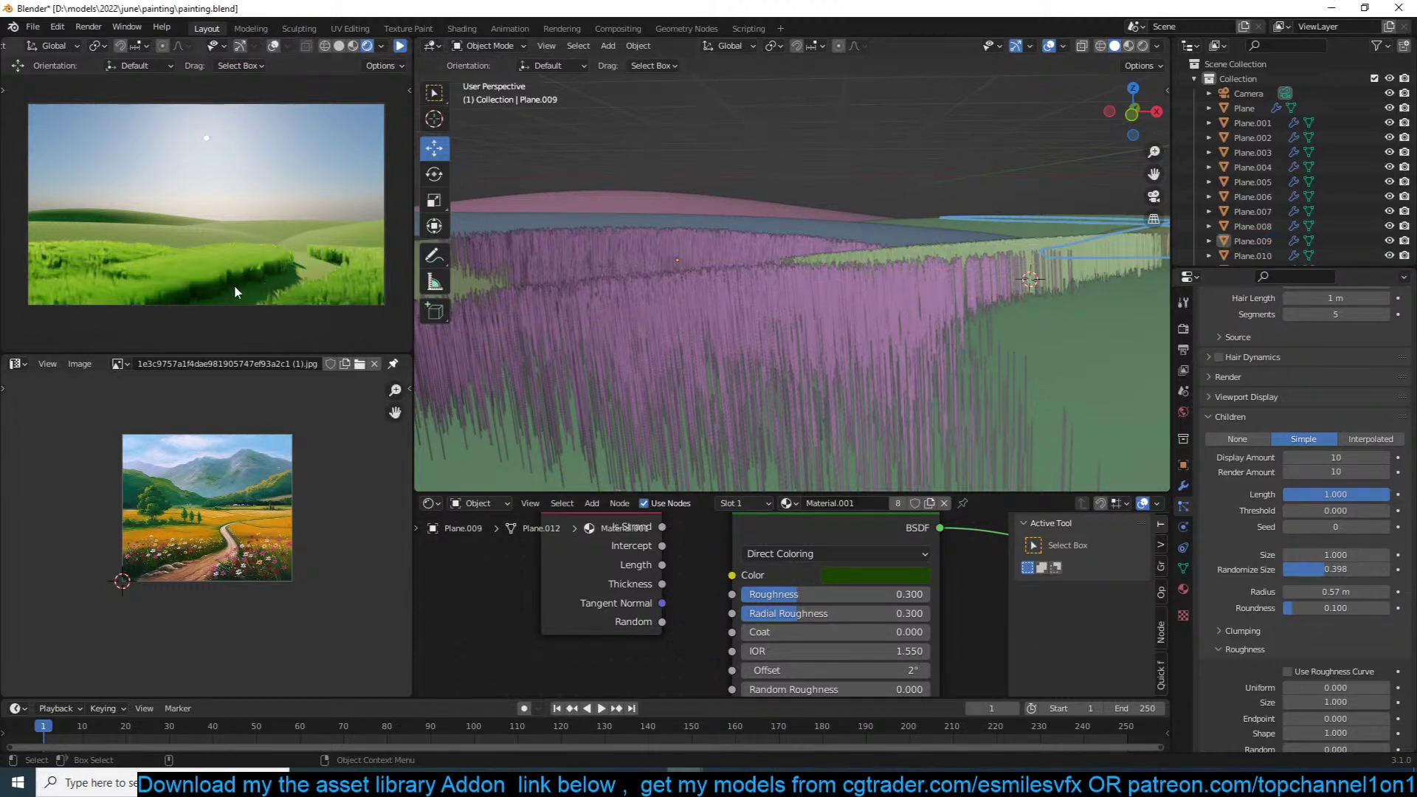
scroll(771, 316, "down", 3)
middle_click_drag(772, 316, 801, 327)
left_click(751, 339)
key("KP_0")
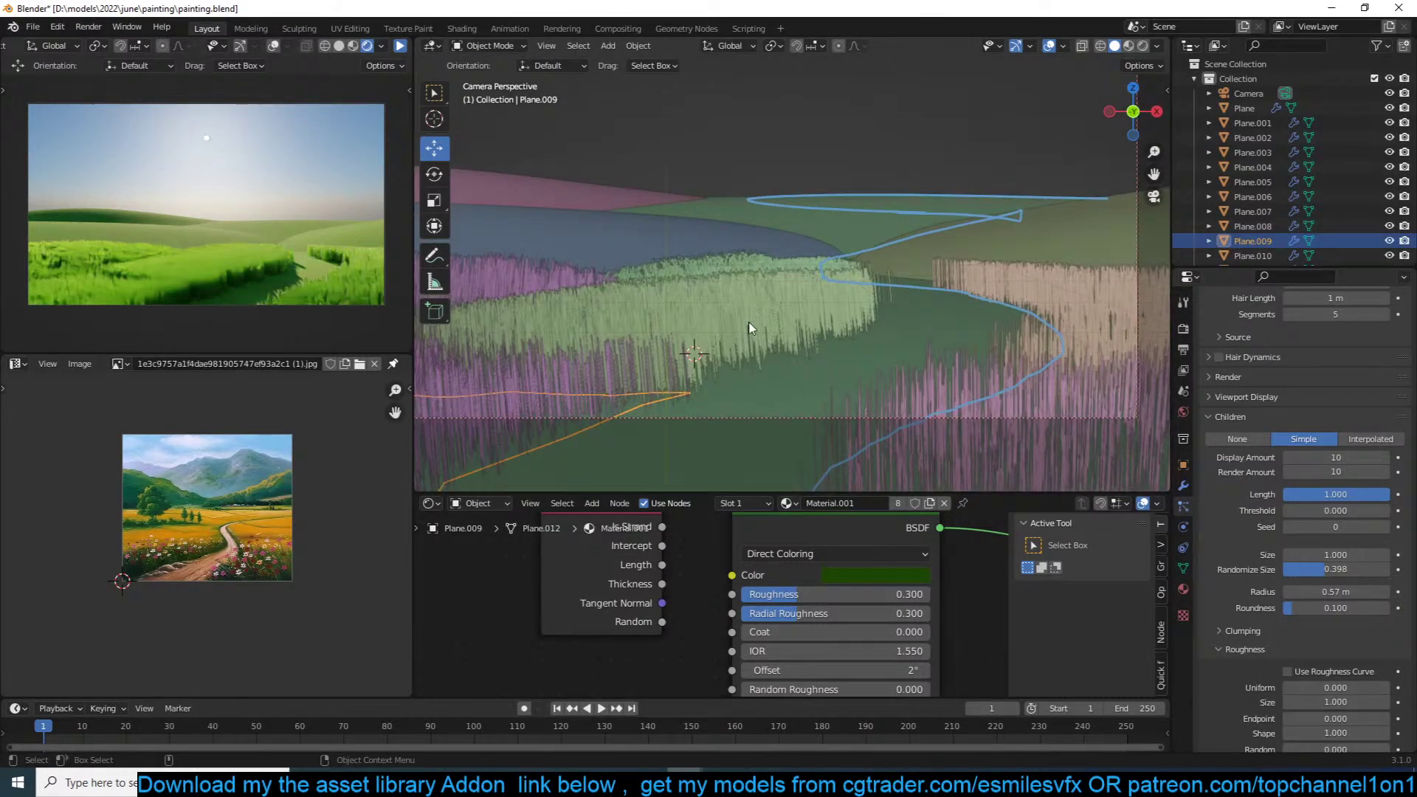
left_click(790, 330)
Step: Set the child hairs' roundness to 0.318, resume the rendered preview, and save the file
scroll(1285, 516, "down", 6)
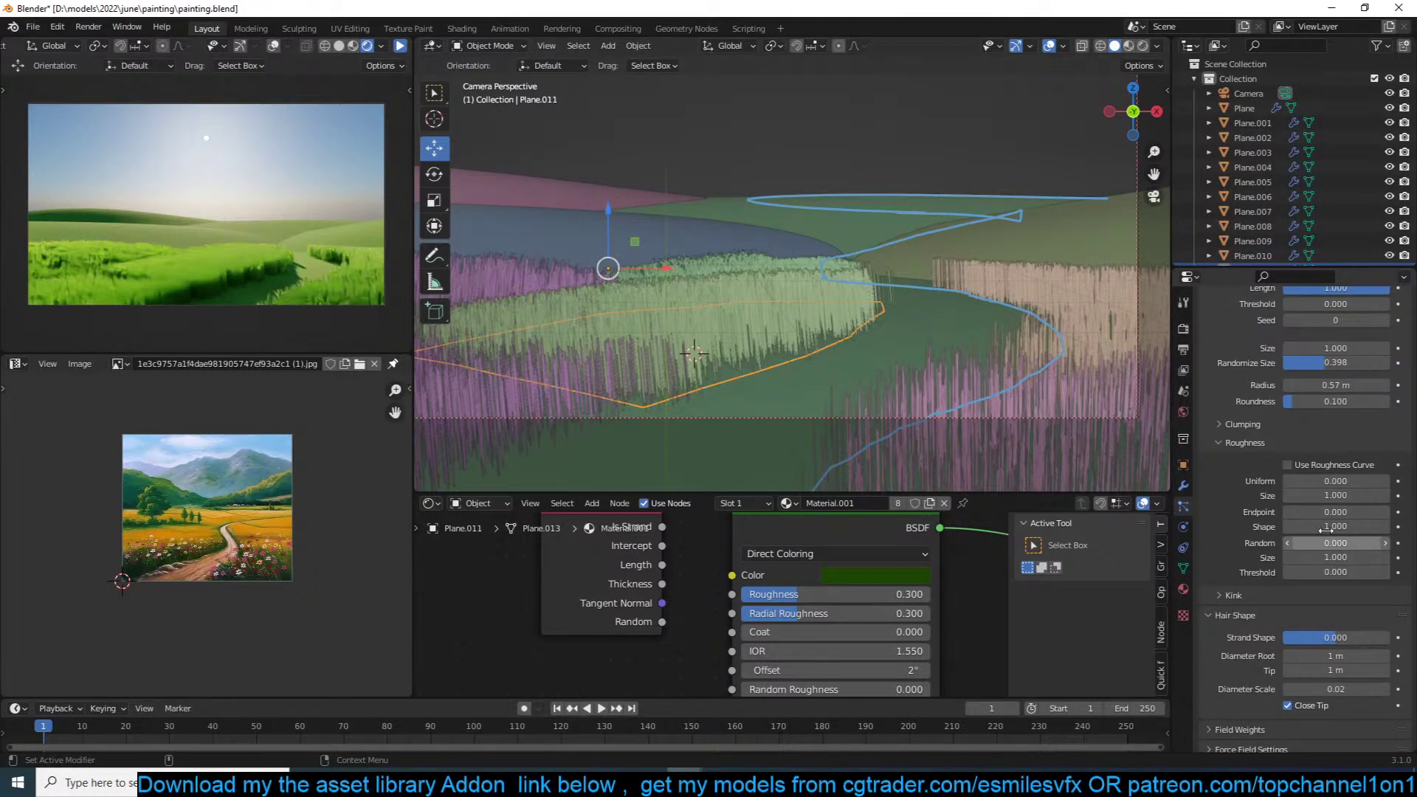
scroll(1281, 515, "up", 3)
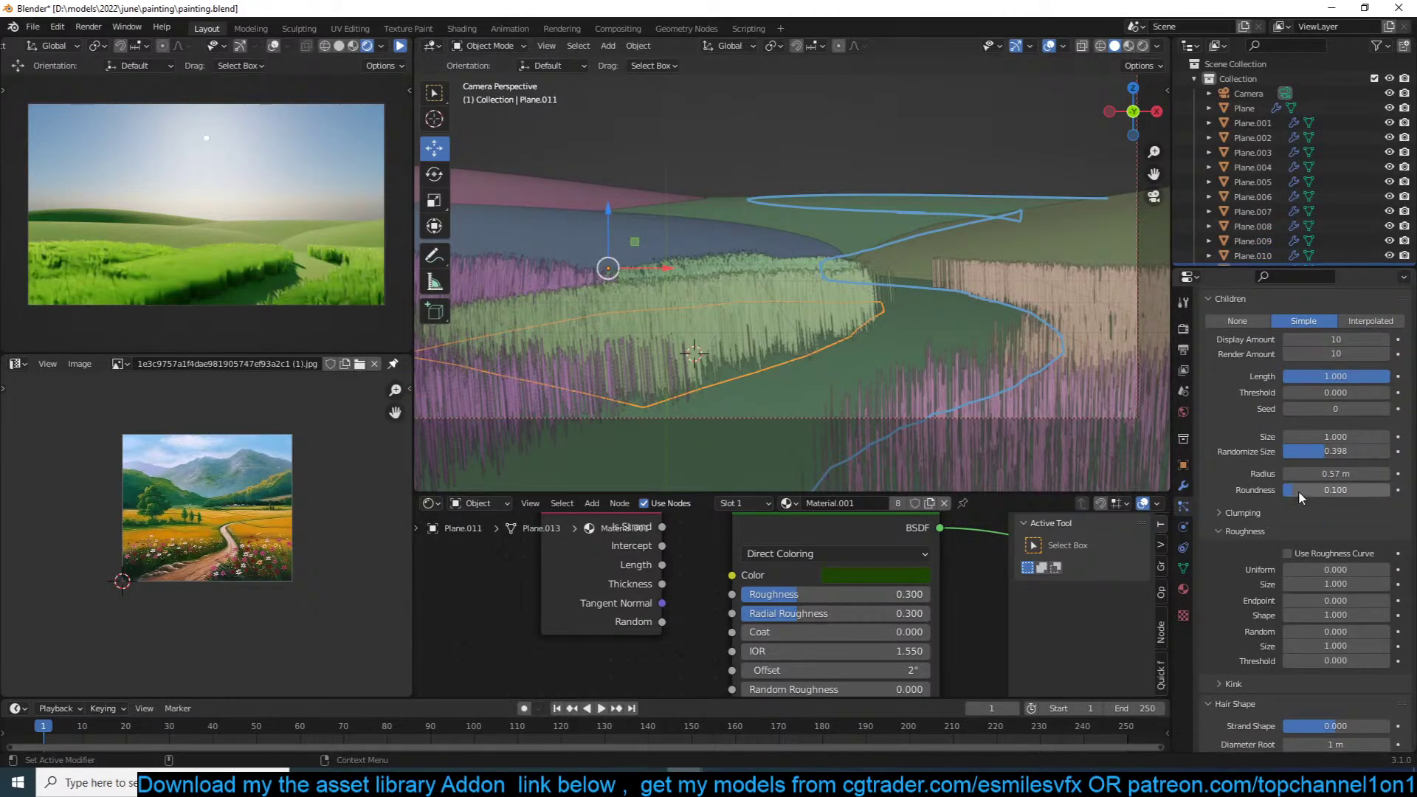
left_click_drag(1301, 489, 1326, 489)
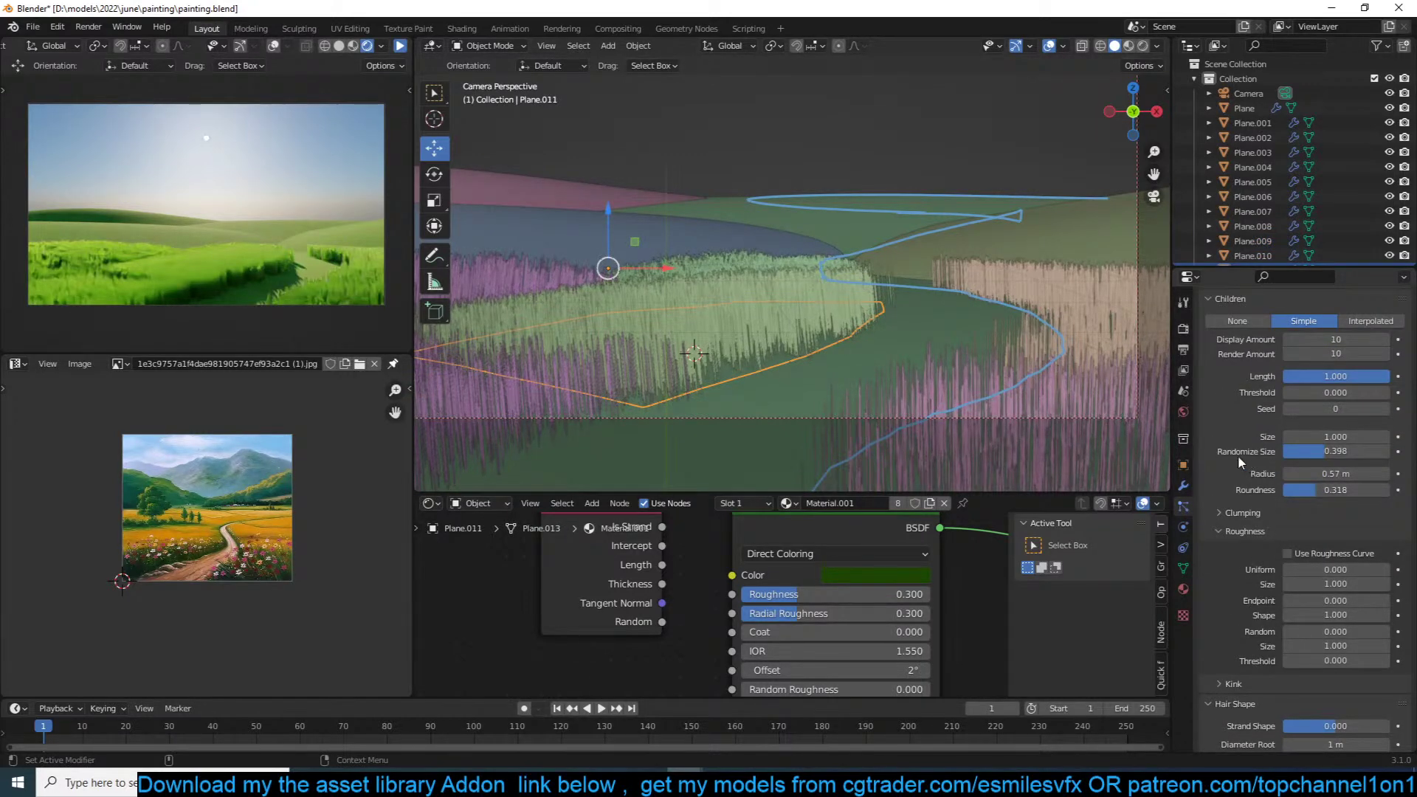
left_click(399, 46)
key("ctrl+s")
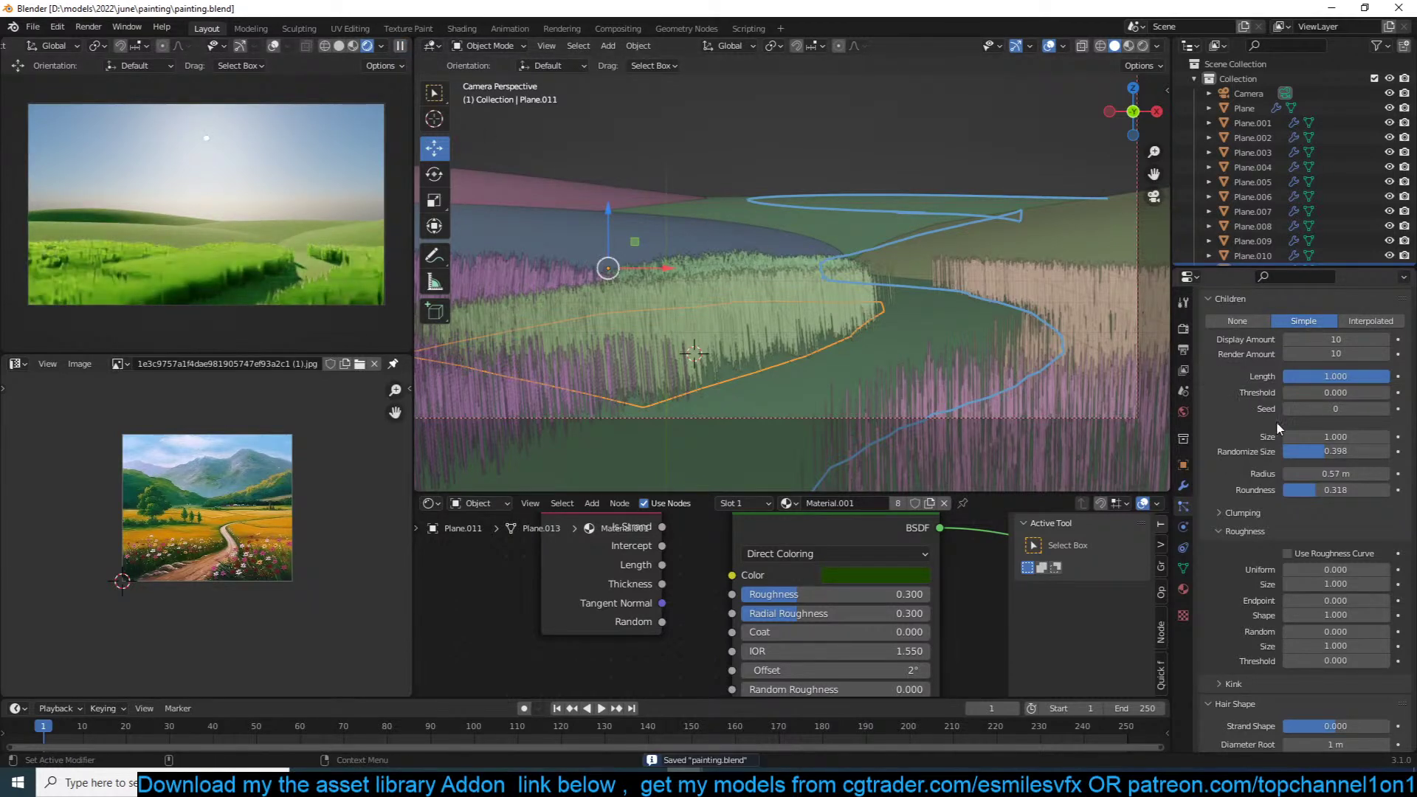
Step: Set the child hairs' size randomization to 0.908, save the file, and collapse the roughness settings
left_click_drag(1340, 452, 1383, 456)
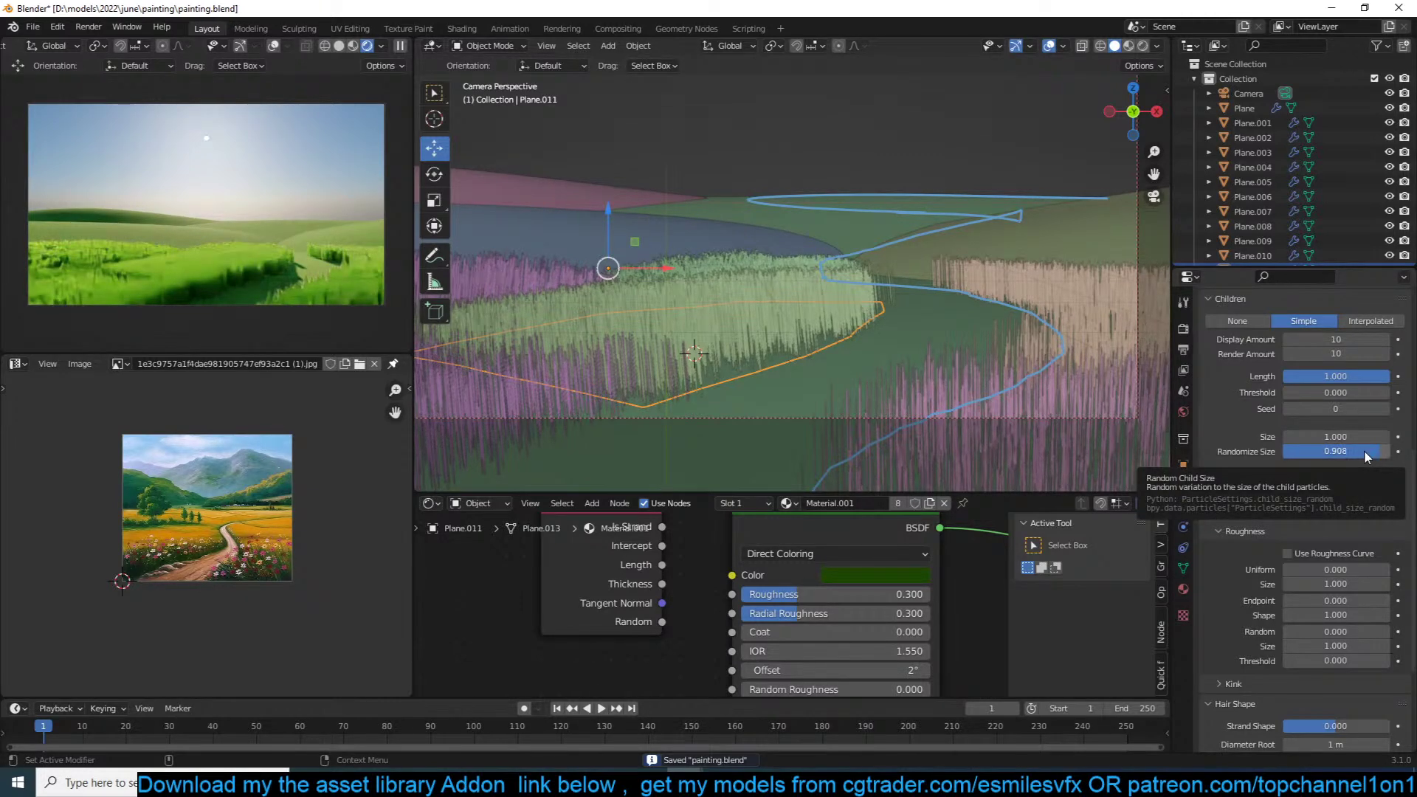
key("ctrl+s")
scroll(1304, 503, "down", 2)
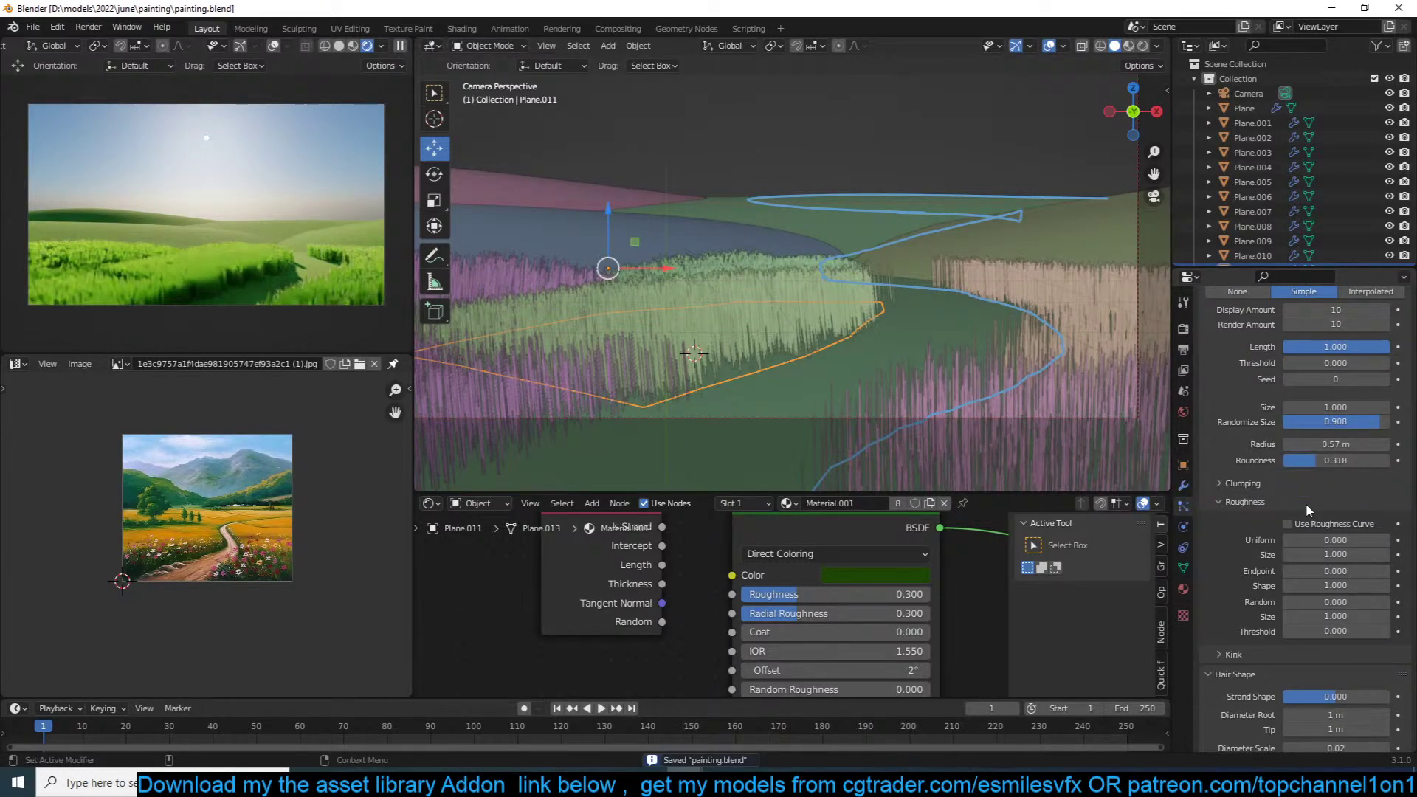
left_click(1305, 503)
Step: Apply a Curl kink to the child hairs with 0.03 m amplitude and 0.829 shape, and save the file
scroll(1260, 410, "up", 1)
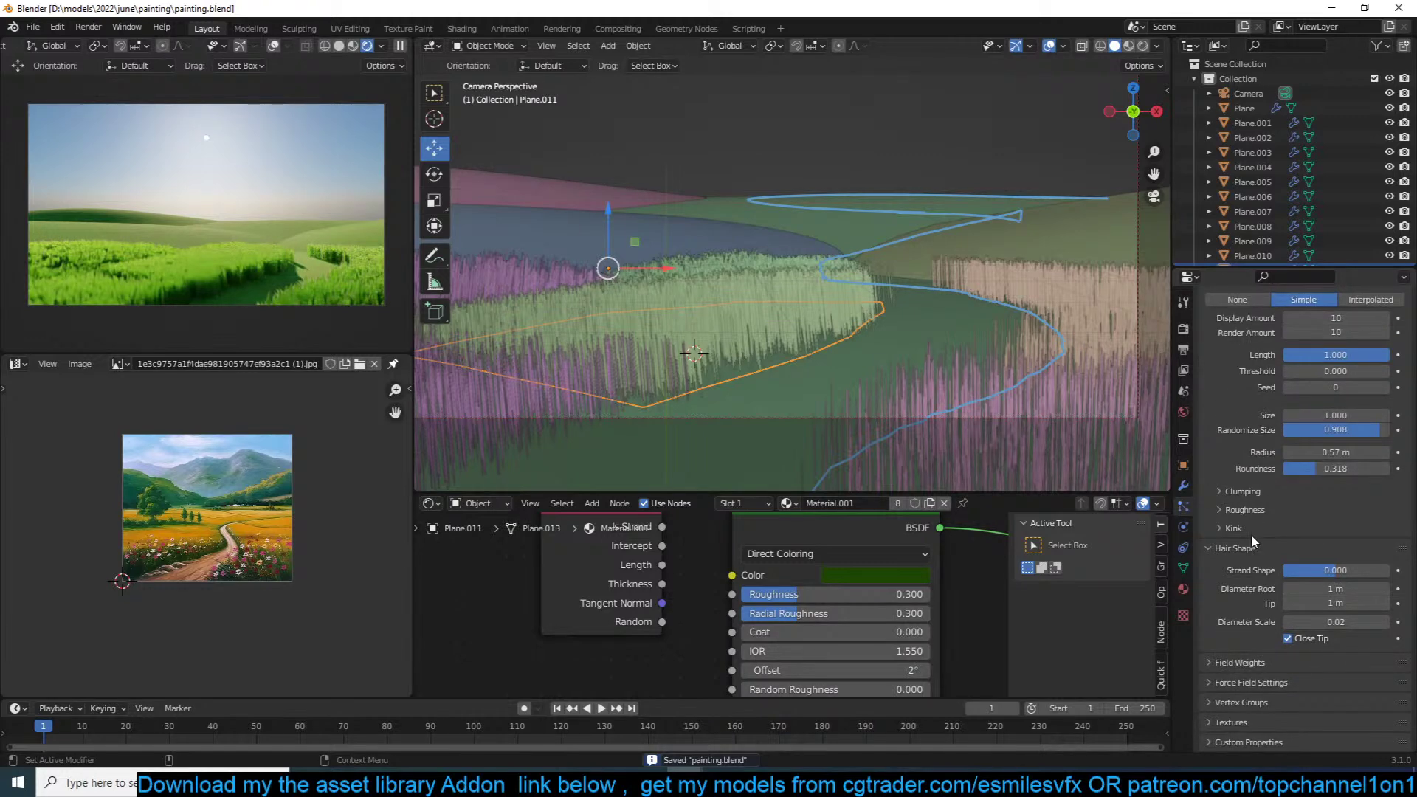
left_click(1251, 528)
left_click(1302, 550)
left_click(1303, 584)
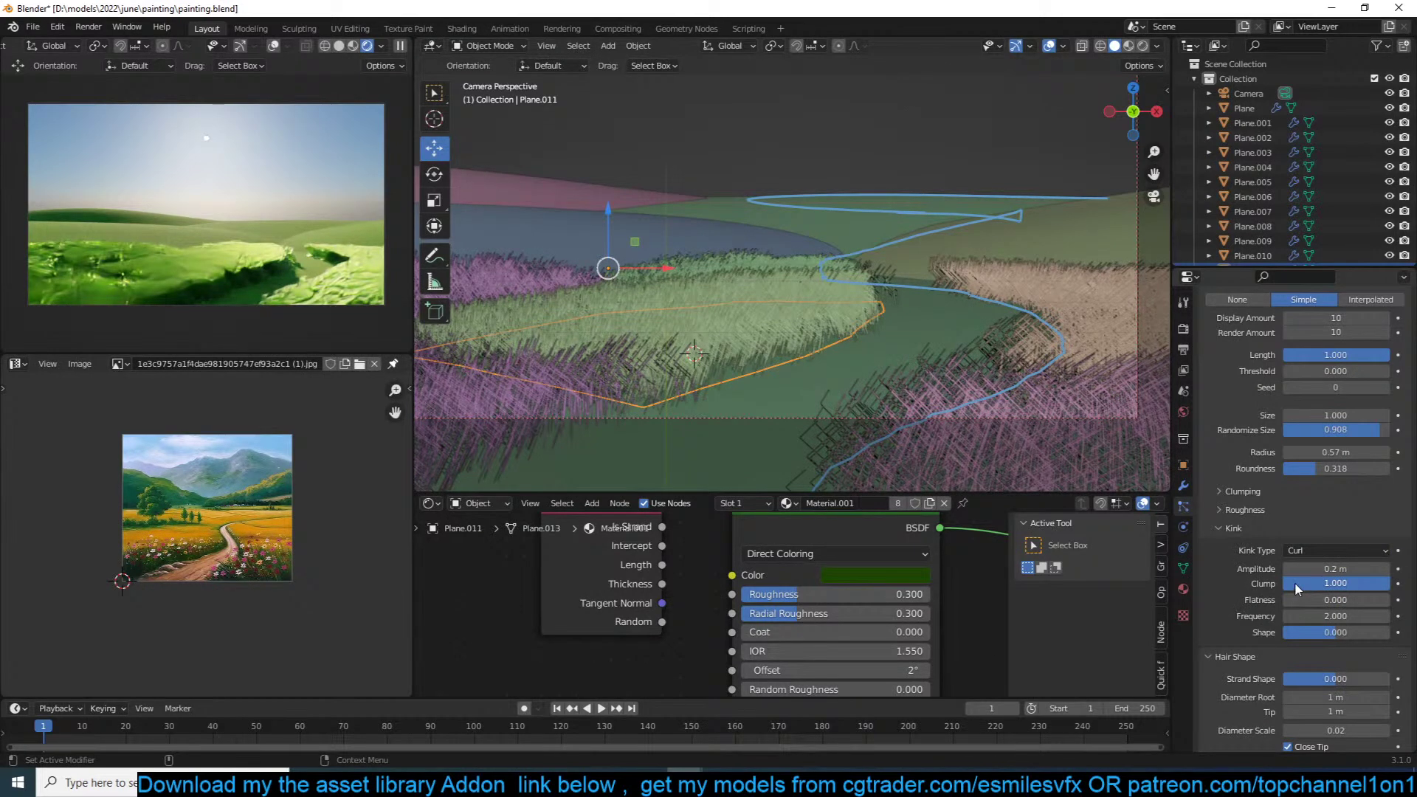
left_click(1333, 570)
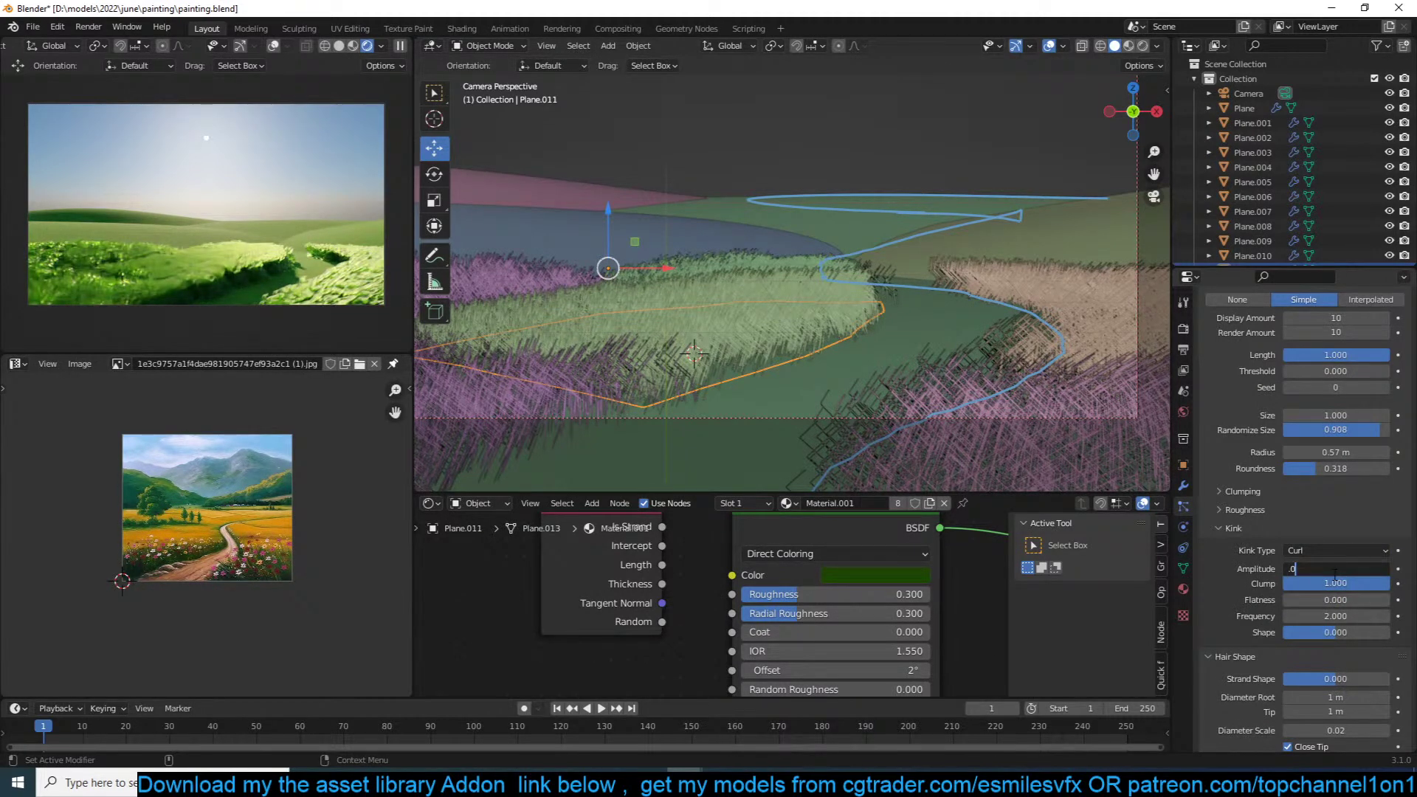
type(".01")
key("Return")
left_click(1334, 569)
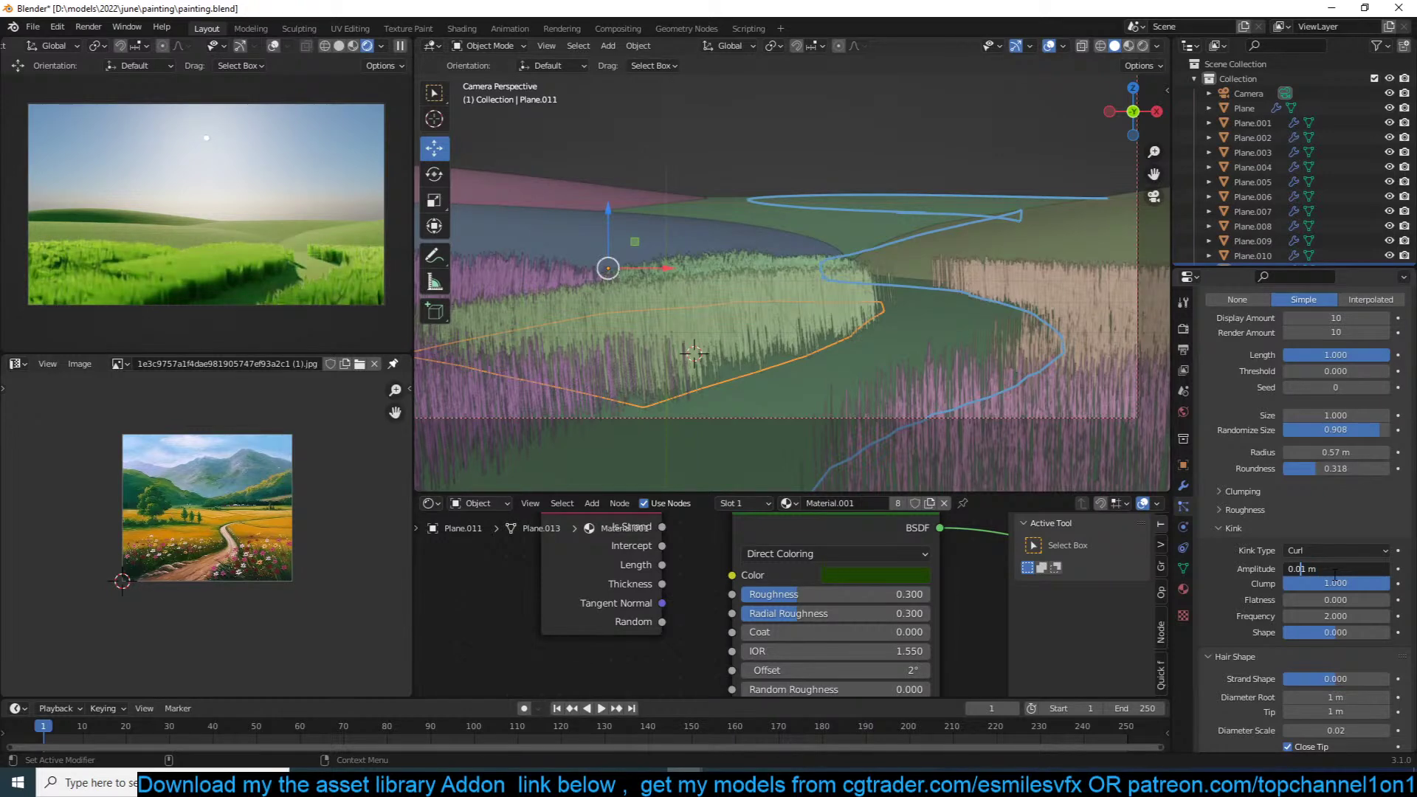
key("Return")
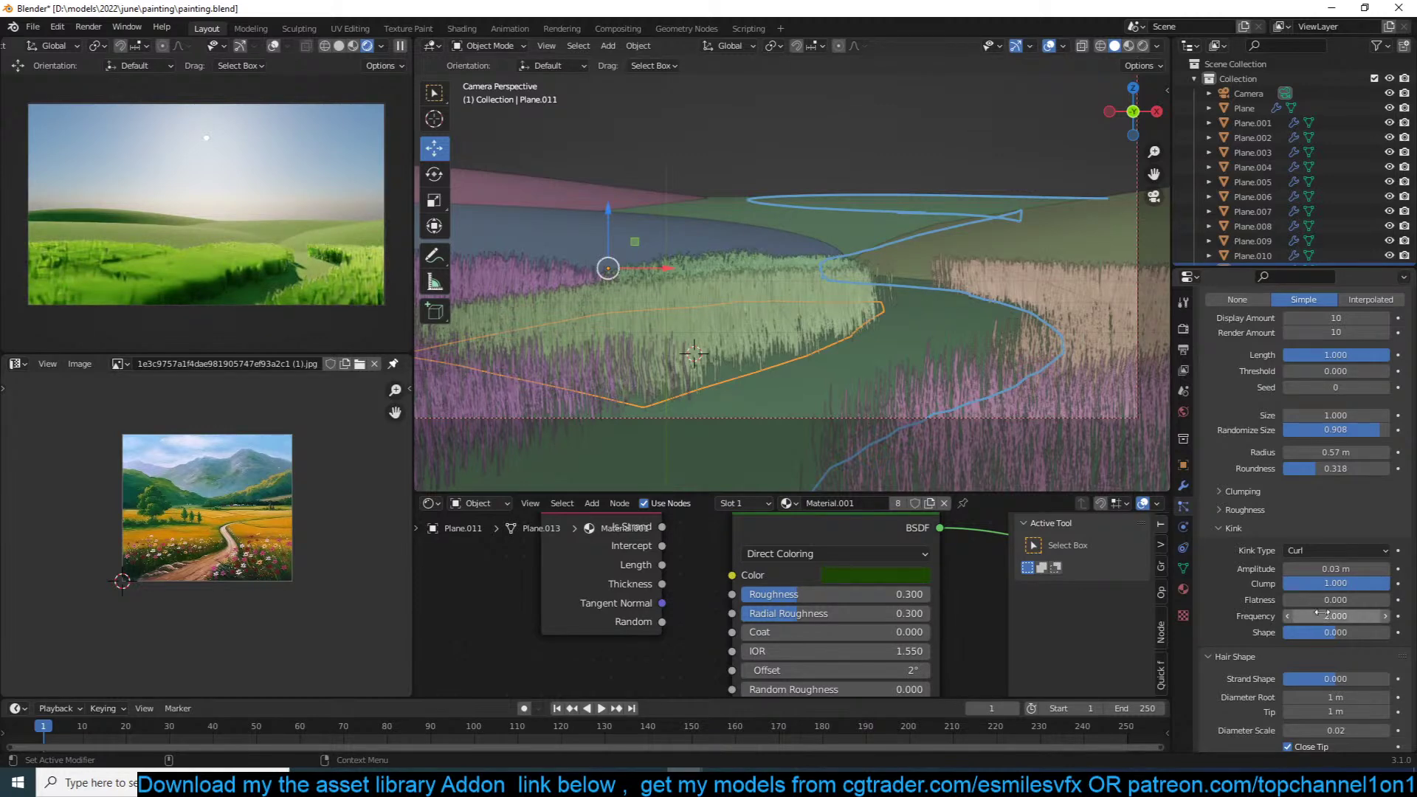
mouse_move(1329, 633)
left_mouse_down()
mouse_move(1377, 633)
mouse_move(1321, 633)
left_mouse_up()
key("ctrl+s")
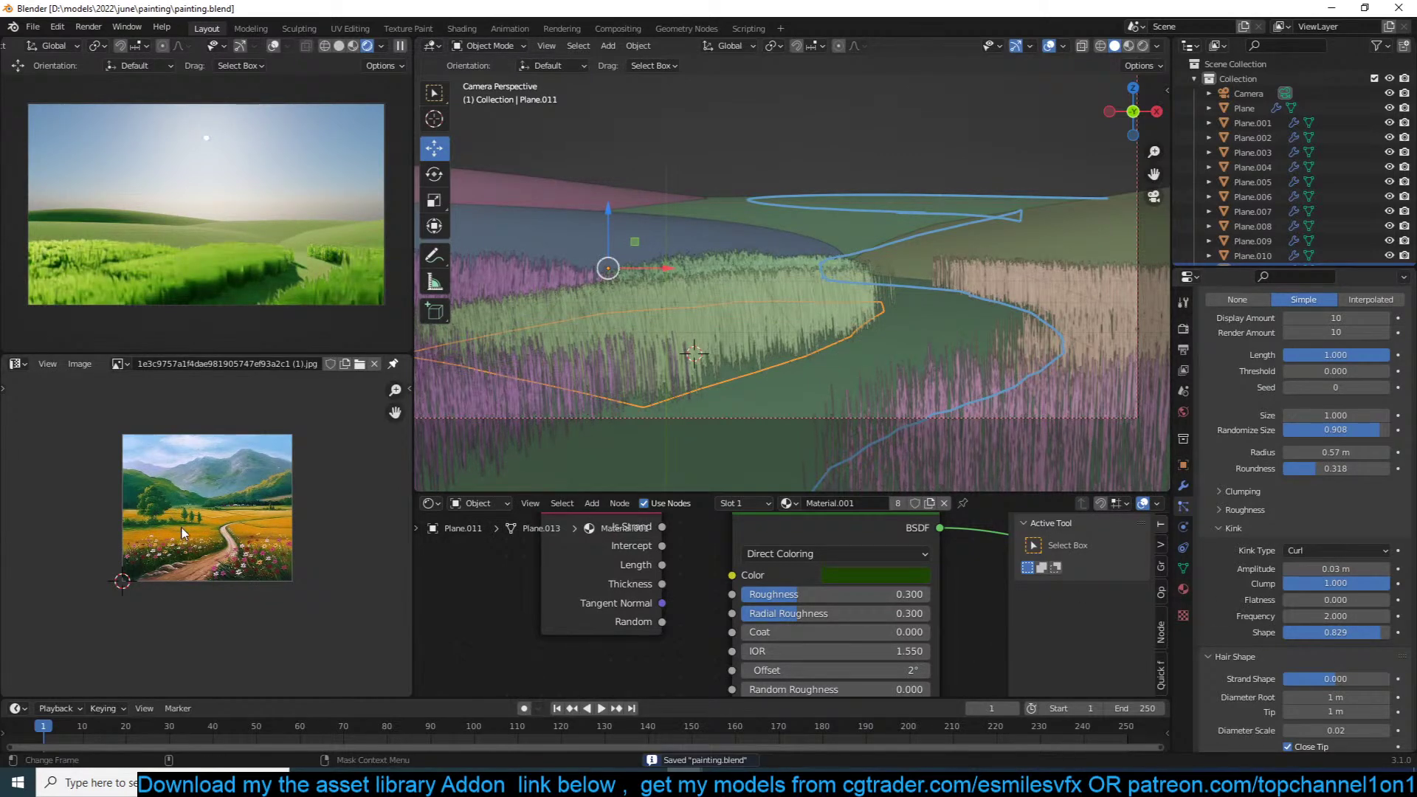
Step: Delete the unused Hair Info node from Material.001, save the file, and reposition the Principled Hair BSDF node
scroll(252, 532, "up", 6)
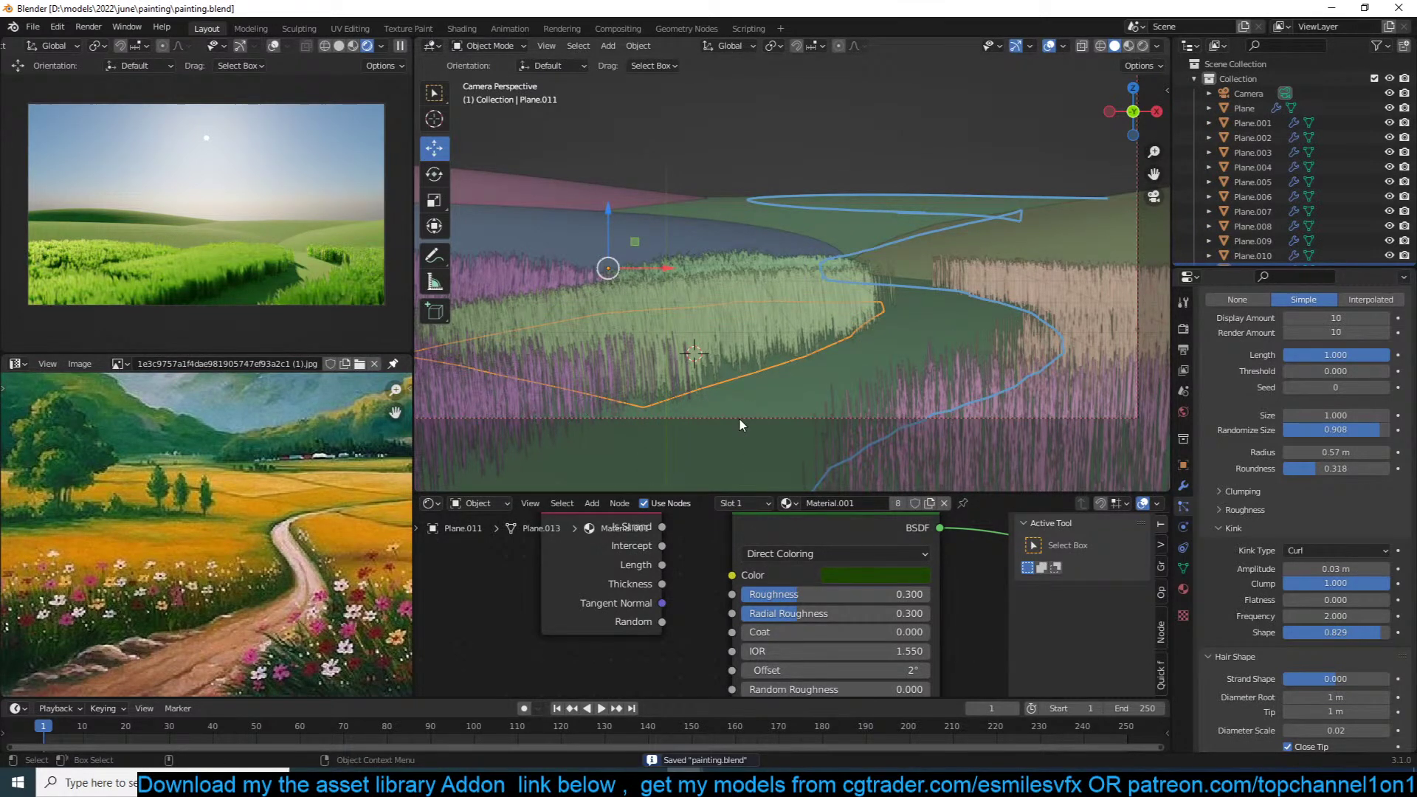
scroll(754, 534, "down", 4)
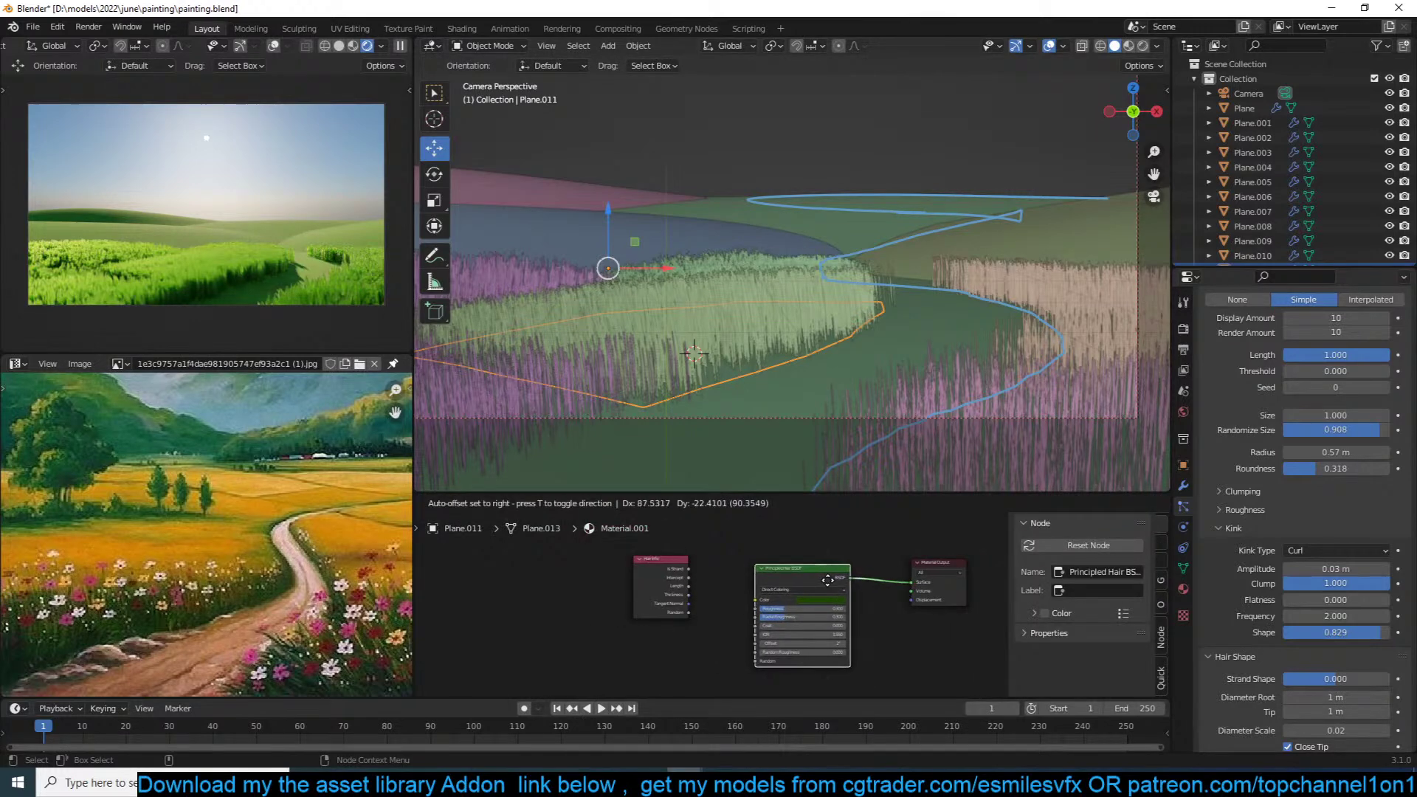
scroll(787, 580, "up", 4)
left_click(640, 555)
key("x")
scroll(777, 557, "down", 5)
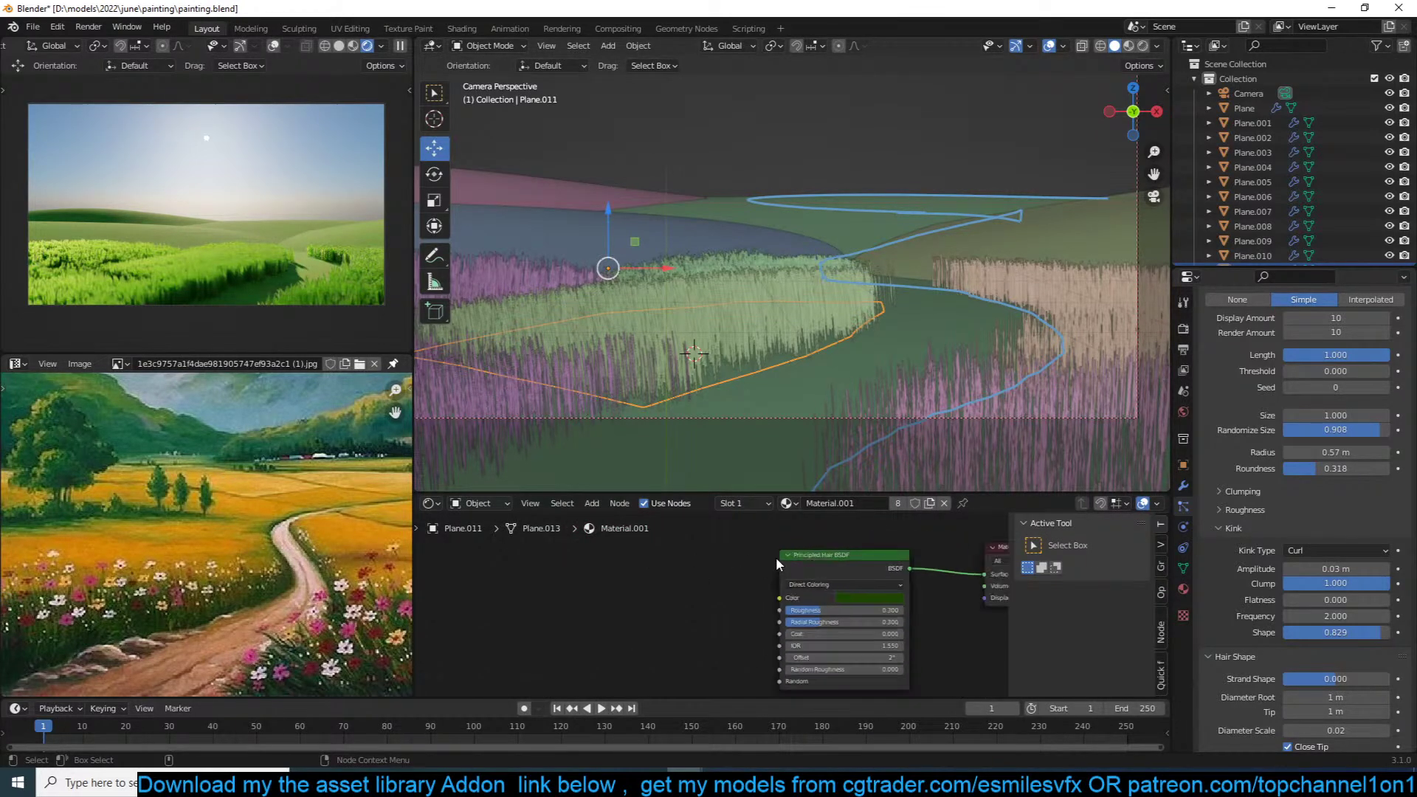
key("ctrl+s")
left_click_drag(802, 570, 714, 589)
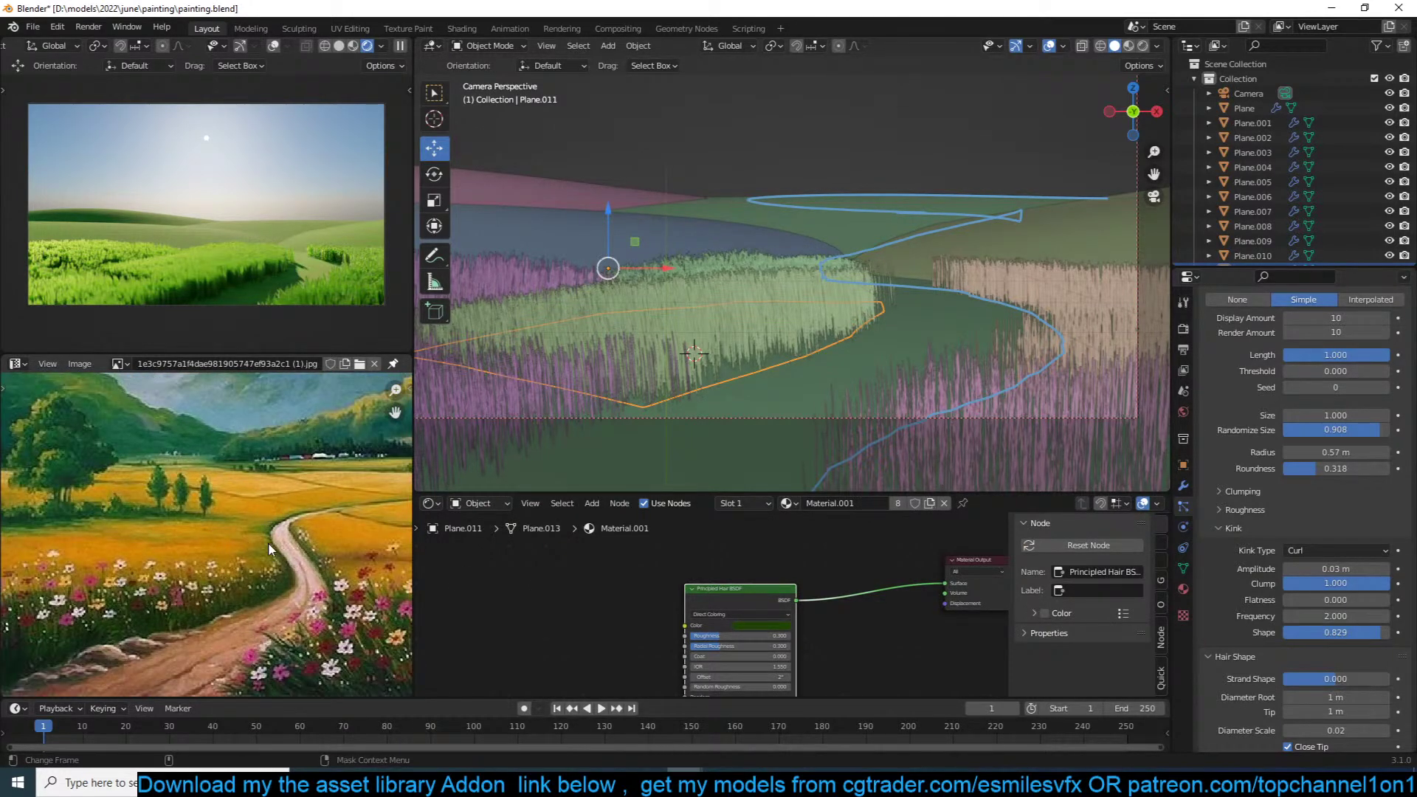
Step: Save the file, make room beside the Principled Hair BSDF node, and add an Object Info node to Material.001
middle_click_drag(763, 615, 746, 631)
key("ctrl+s")
left_click_drag(728, 602, 668, 618)
mouse_move(596, 571)
middle_mouse_down()
mouse_move(715, 572)
mouse_move(826, 518)
middle_mouse_up()
key("shift+a")
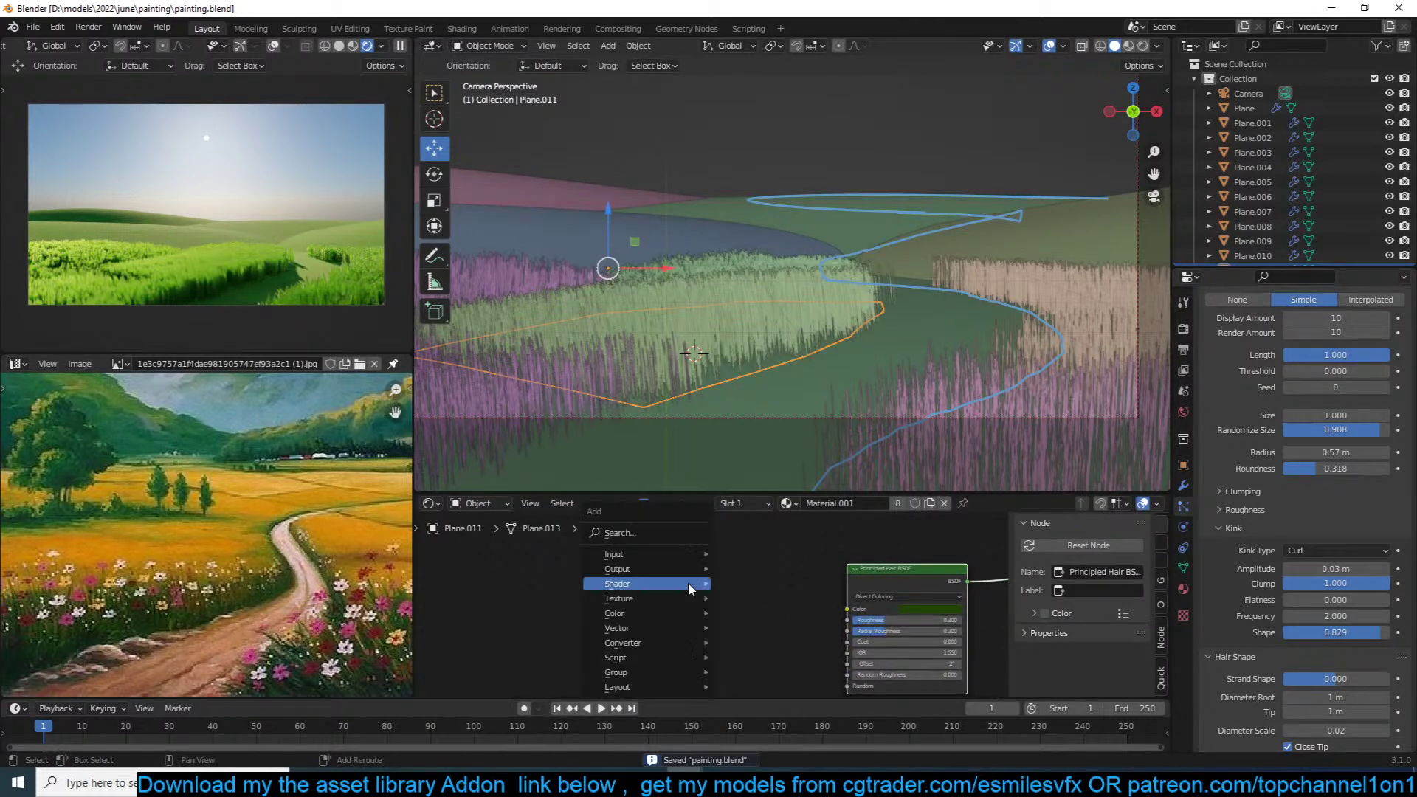
mouse_move(646, 556)
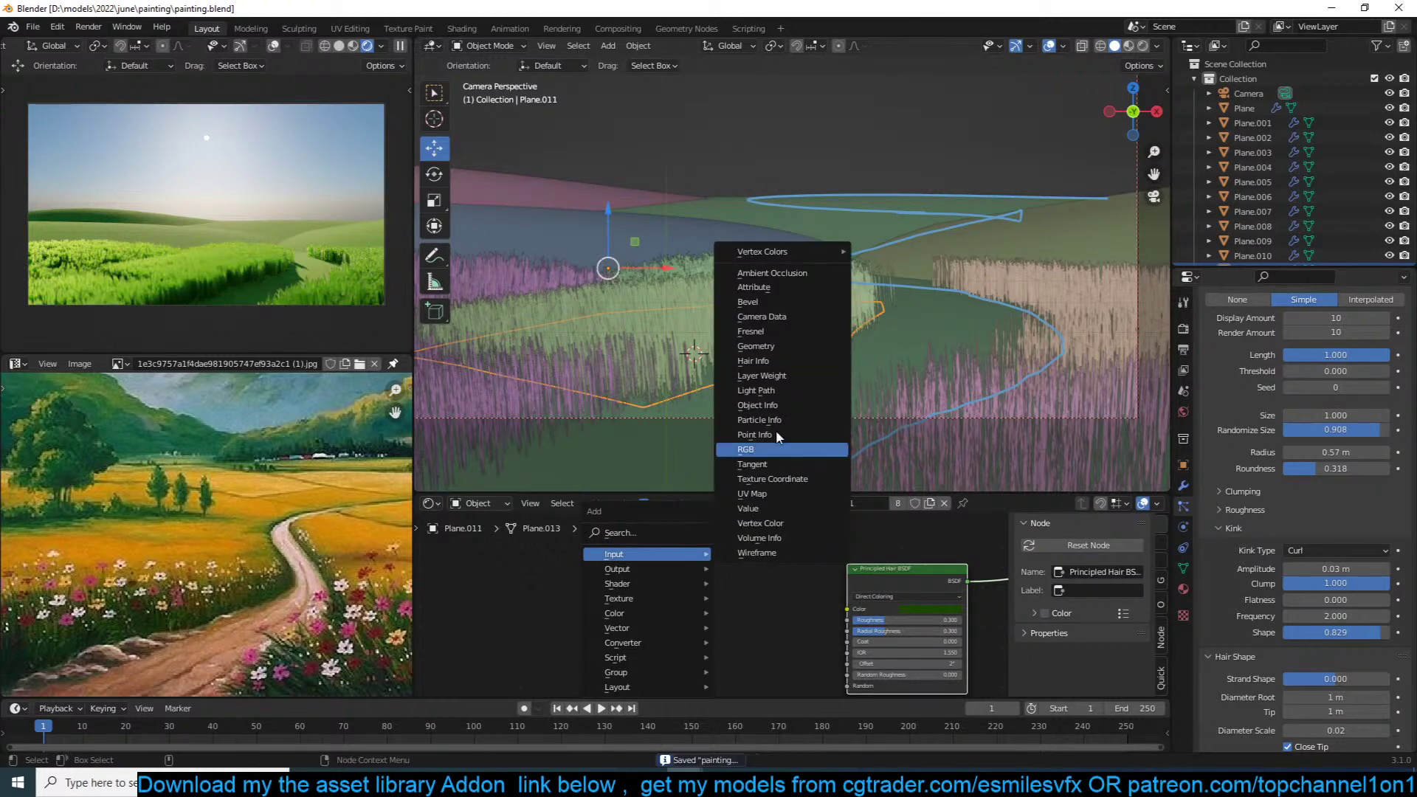
left_click(778, 405)
left_click(599, 557)
left_click(600, 555)
Step: Preview the Object Info node's Random output on the grass, save the file, and move the node away from the hair shader
left_click(613, 559, "ctrl+shift")
left_click(613, 560, "ctrl+shift")
left_click(613, 560, "ctrl+shift")
left_click(613, 559, "ctrl+shift")
left_click(613, 560, "ctrl+shift")
key("ctrl+s")
left_click_drag(604, 561, 505, 564)
Step: Insert a ColorRamp node on the preview link from the Object Info node's Random output
key("shift+a")
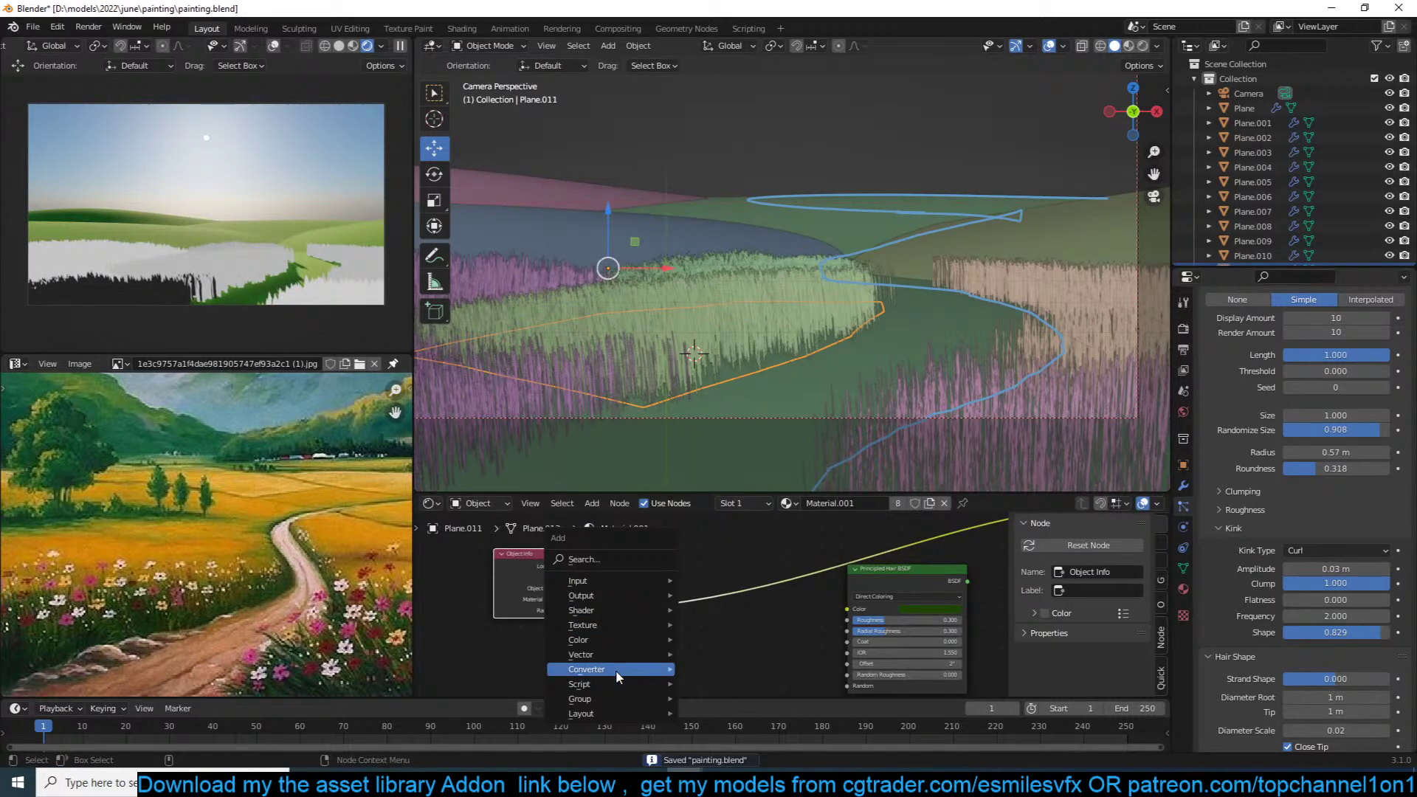
mouse_move(615, 669)
left_click(721, 491)
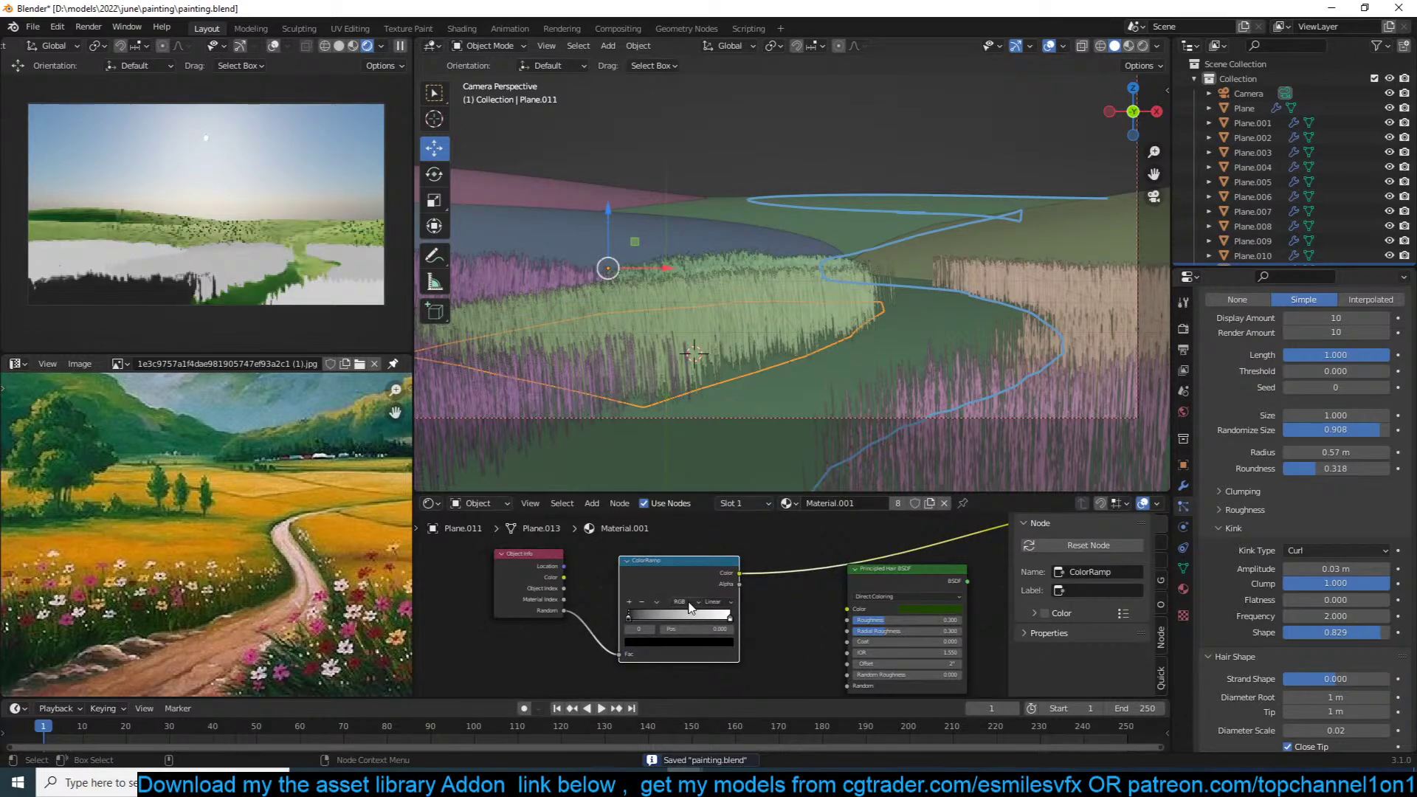
left_click(740, 602)
left_click(738, 601)
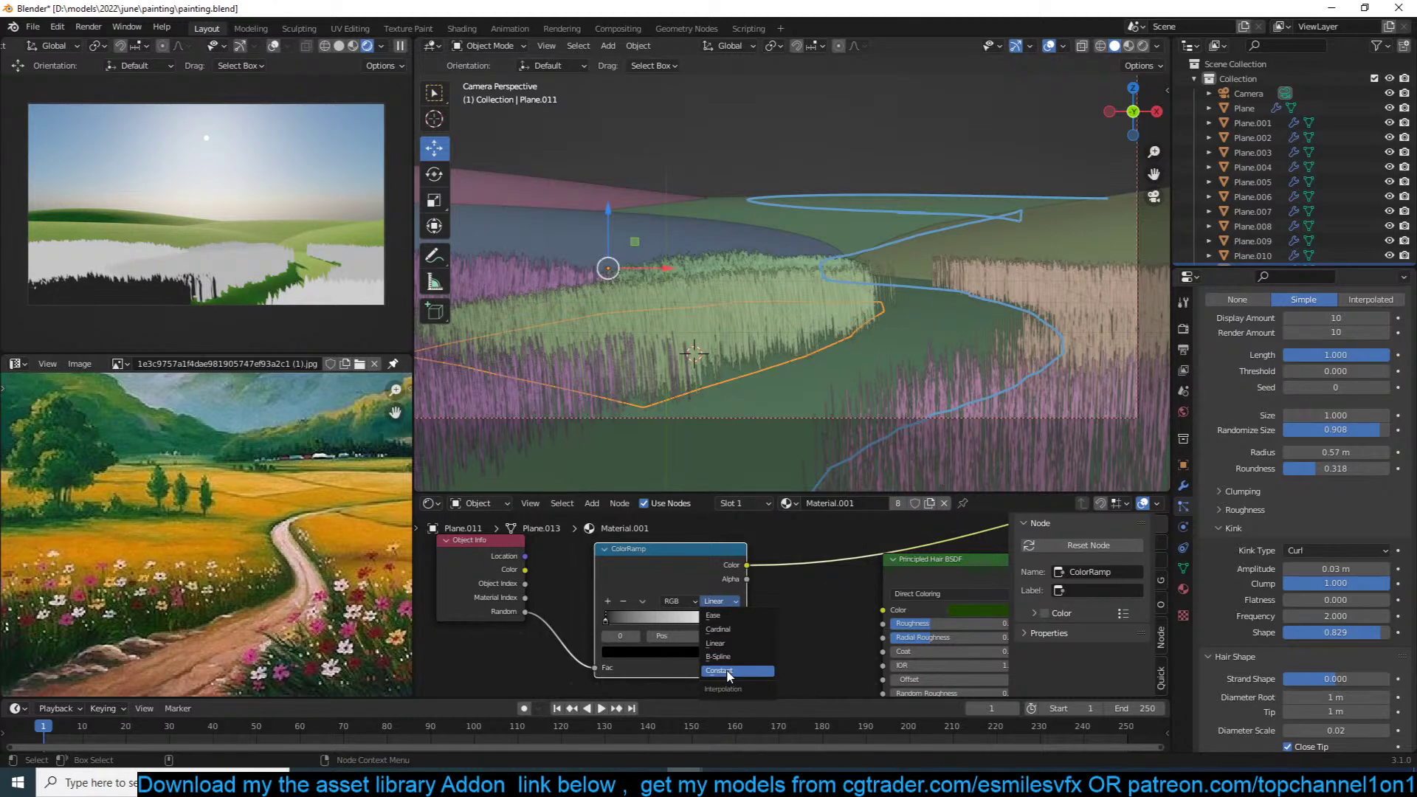
Step: Set the ColorRamp's white end stop to an orange sampled from the field in the reference painting
left_click(737, 618)
left_click(670, 651)
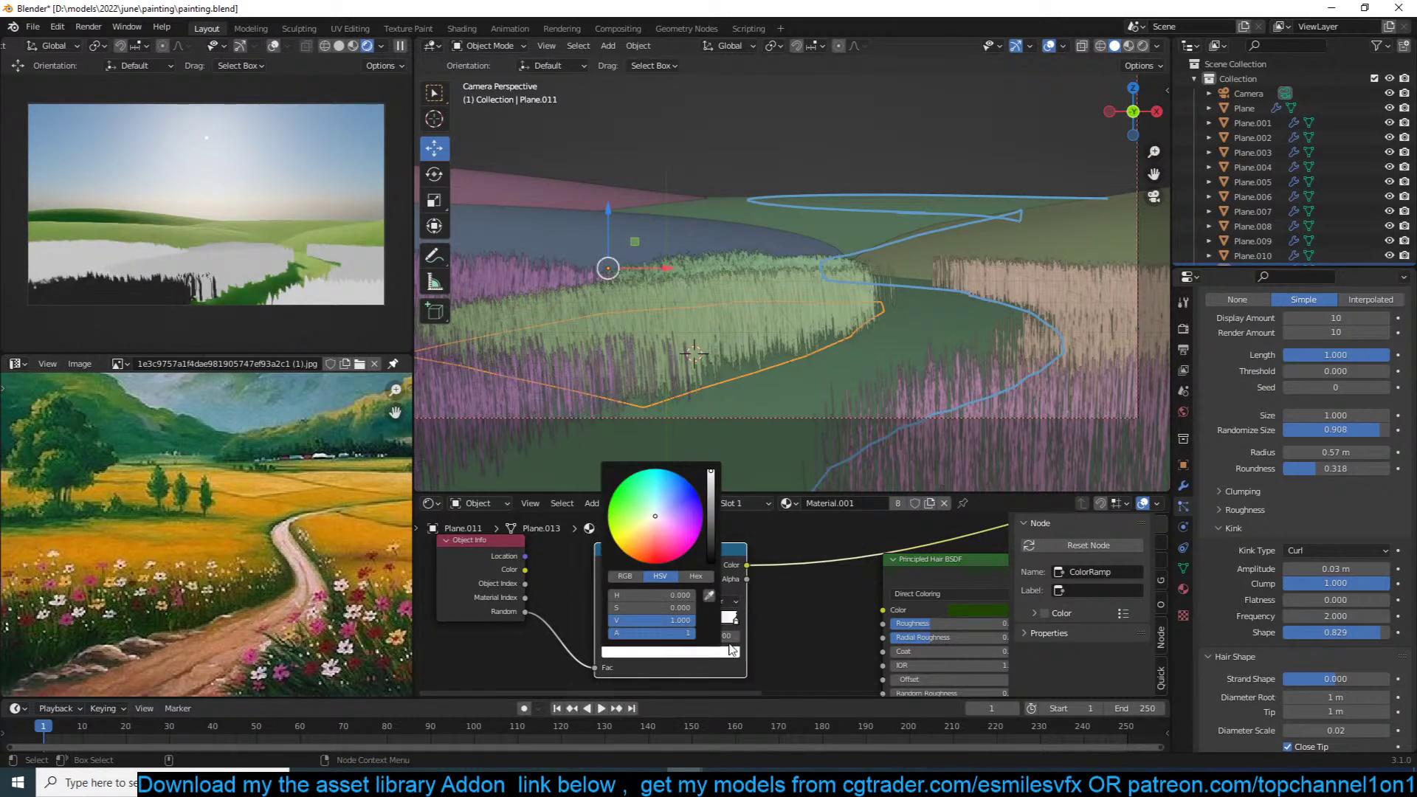
left_click(719, 603)
left_click(196, 541)
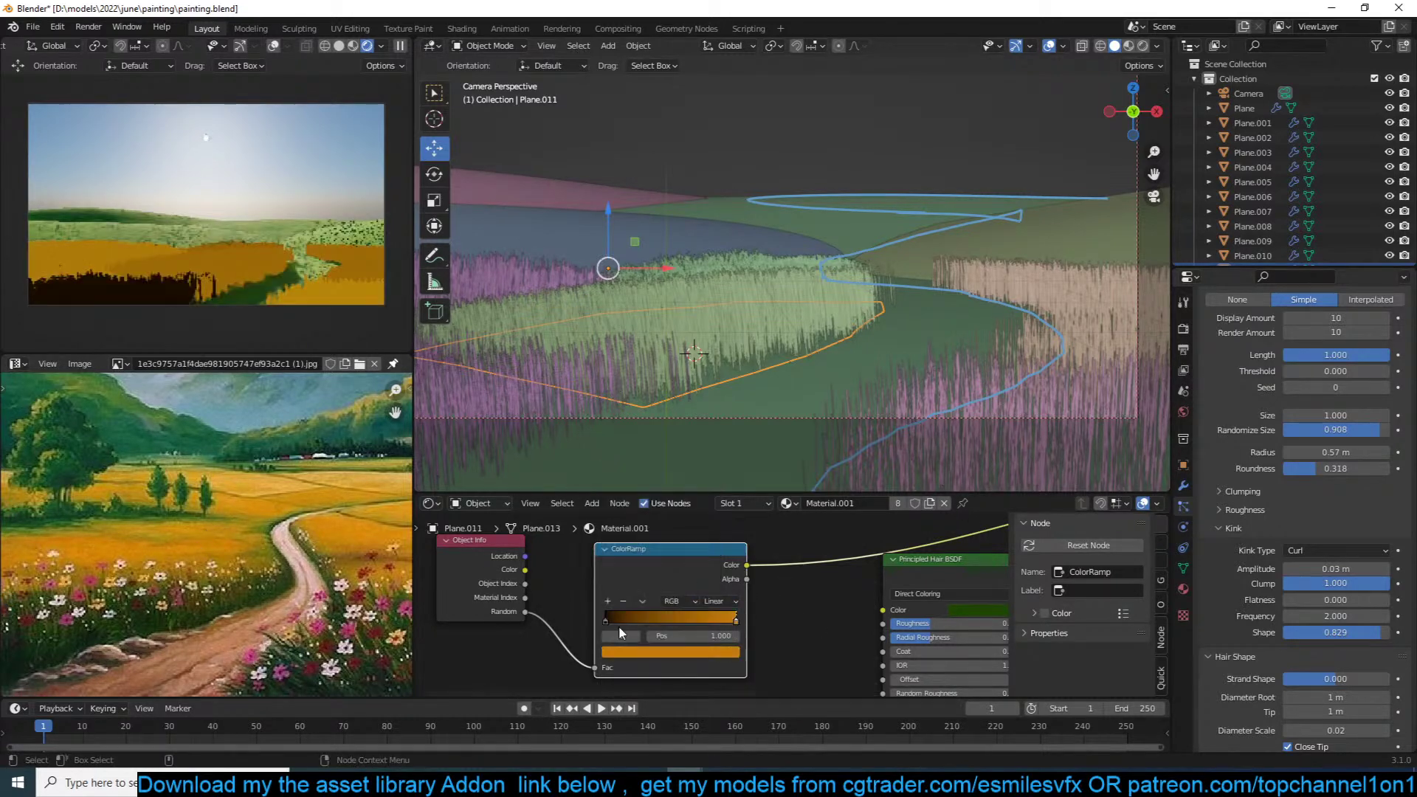
Step: Set the ColorRamp's black start stop to a dark green sampled from the reference painting
left_click(607, 619)
left_click(698, 649)
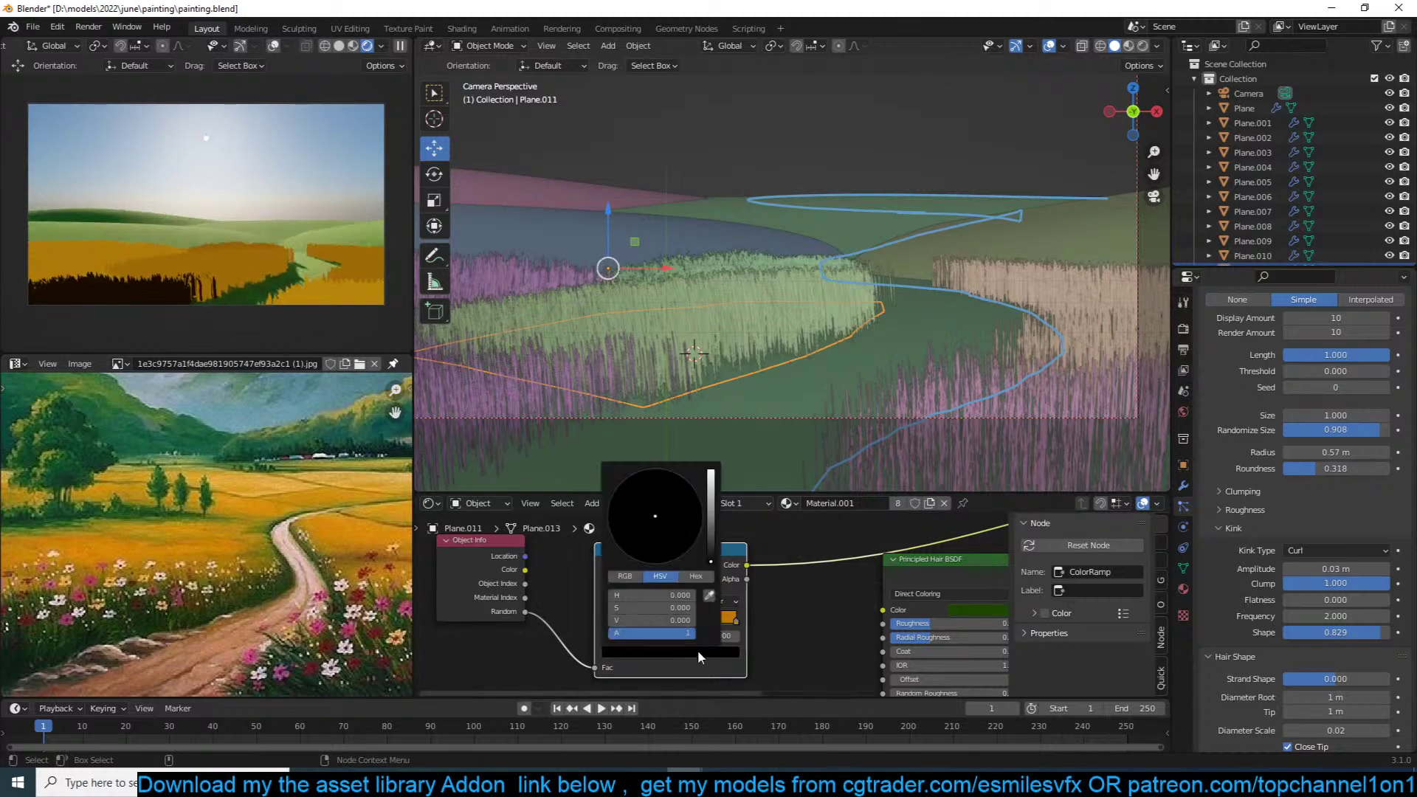
left_click(709, 594)
left_click(114, 508)
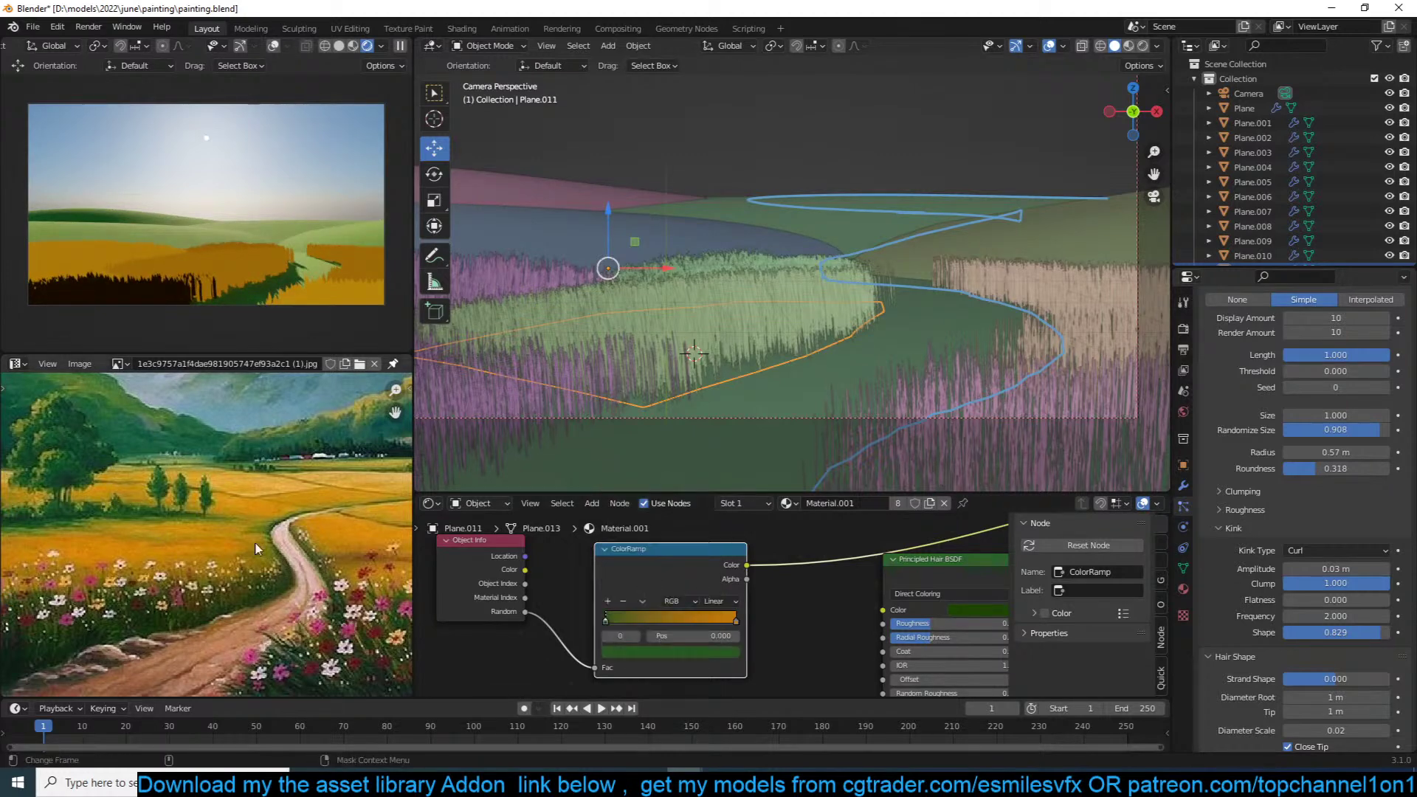
Step: Add a middle ColorRamp stop at 0.500 and give it a yellow sampled from the reference painting's field
left_click(607, 600)
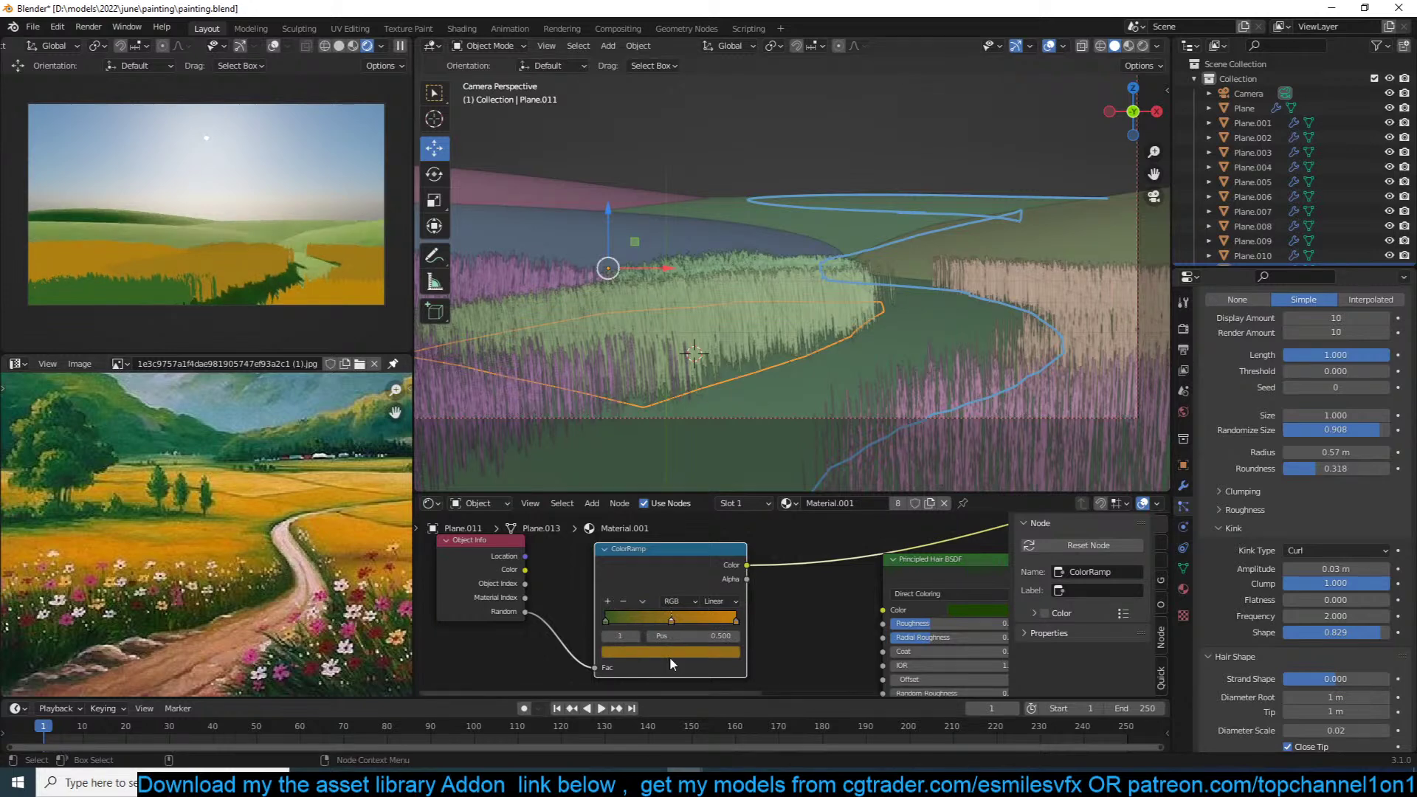
left_click(671, 652)
left_click(708, 595)
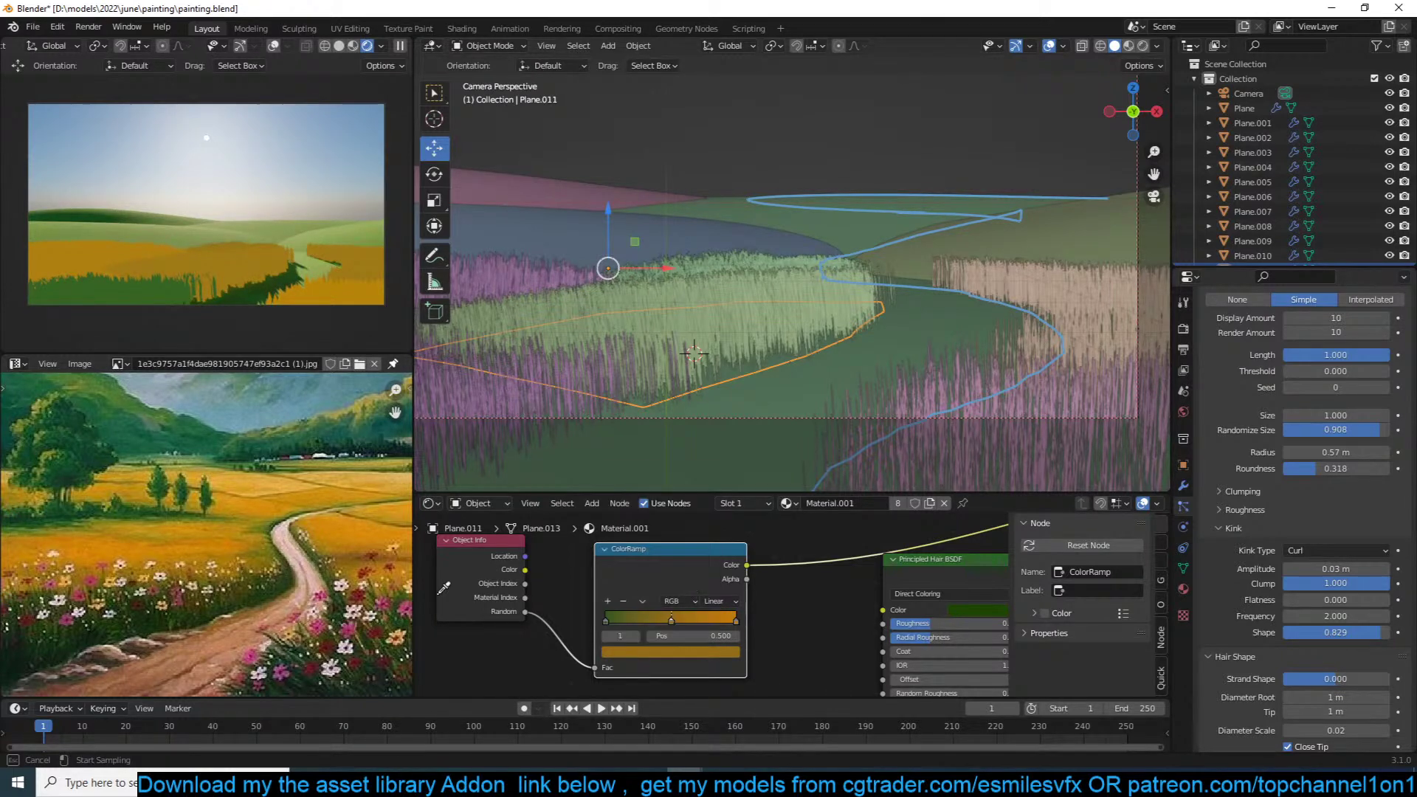
left_click(166, 540)
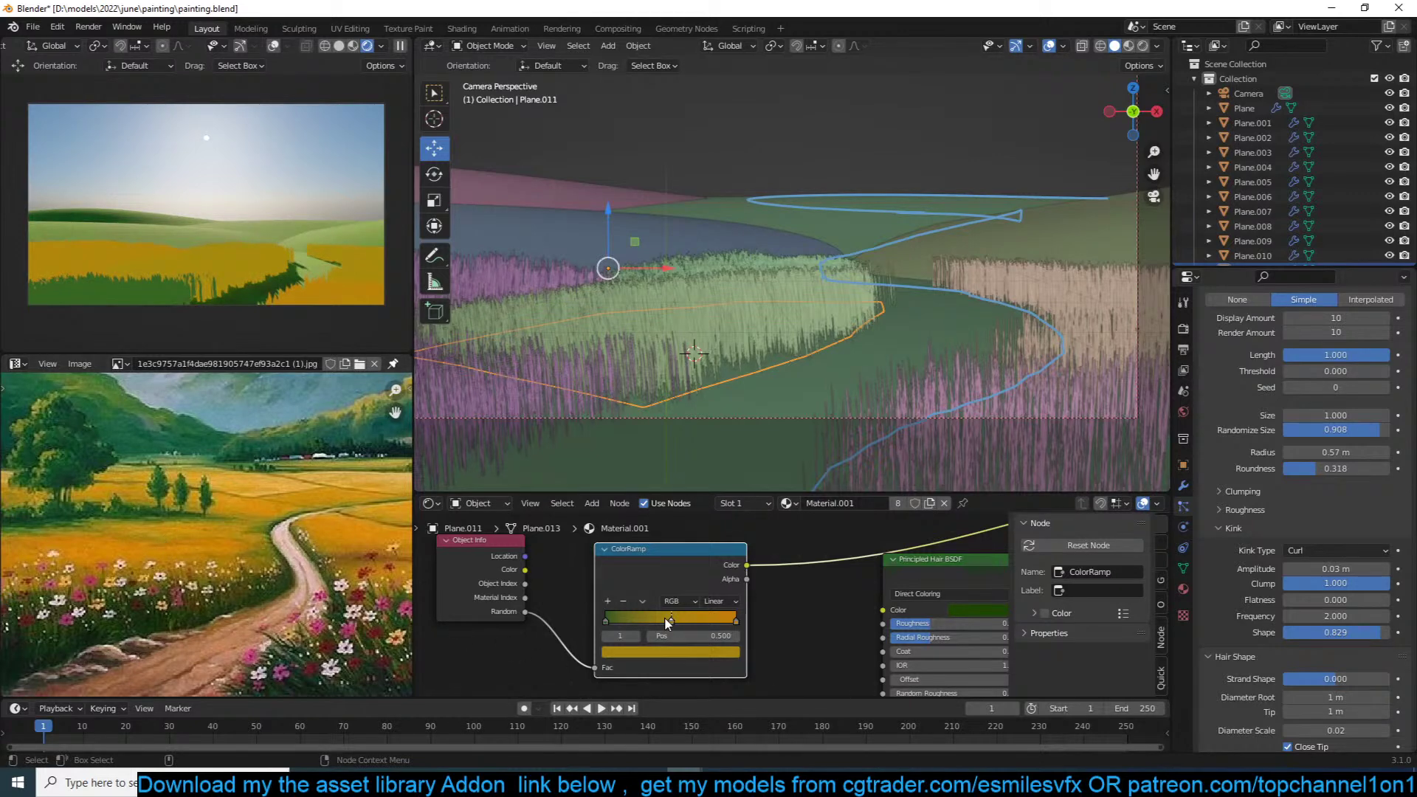
Step: Adjust the green stop's position and add a stop between the green and yellow ones with a muted, desaturated colour
left_click_drag(607, 619, 615, 622)
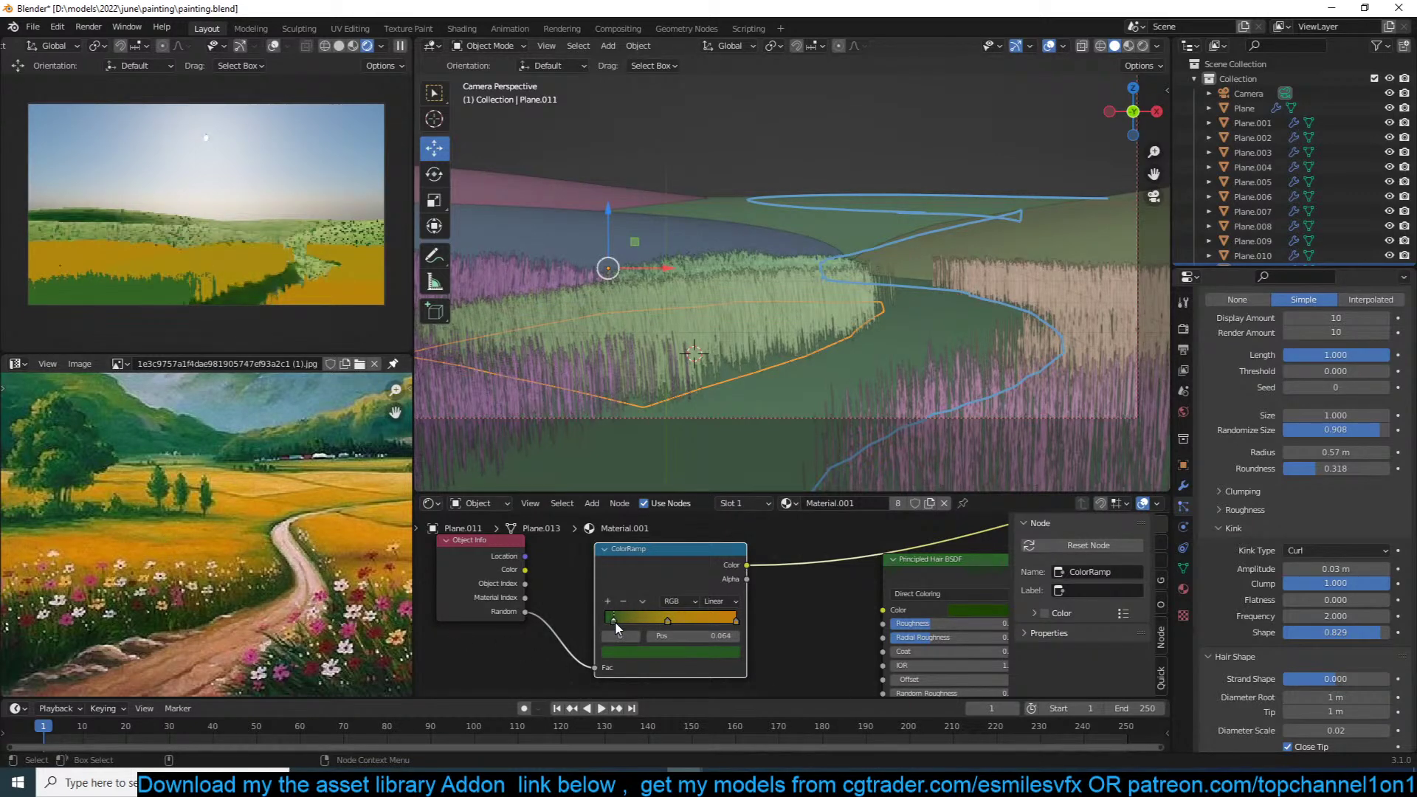
left_click(608, 601)
left_click(652, 648)
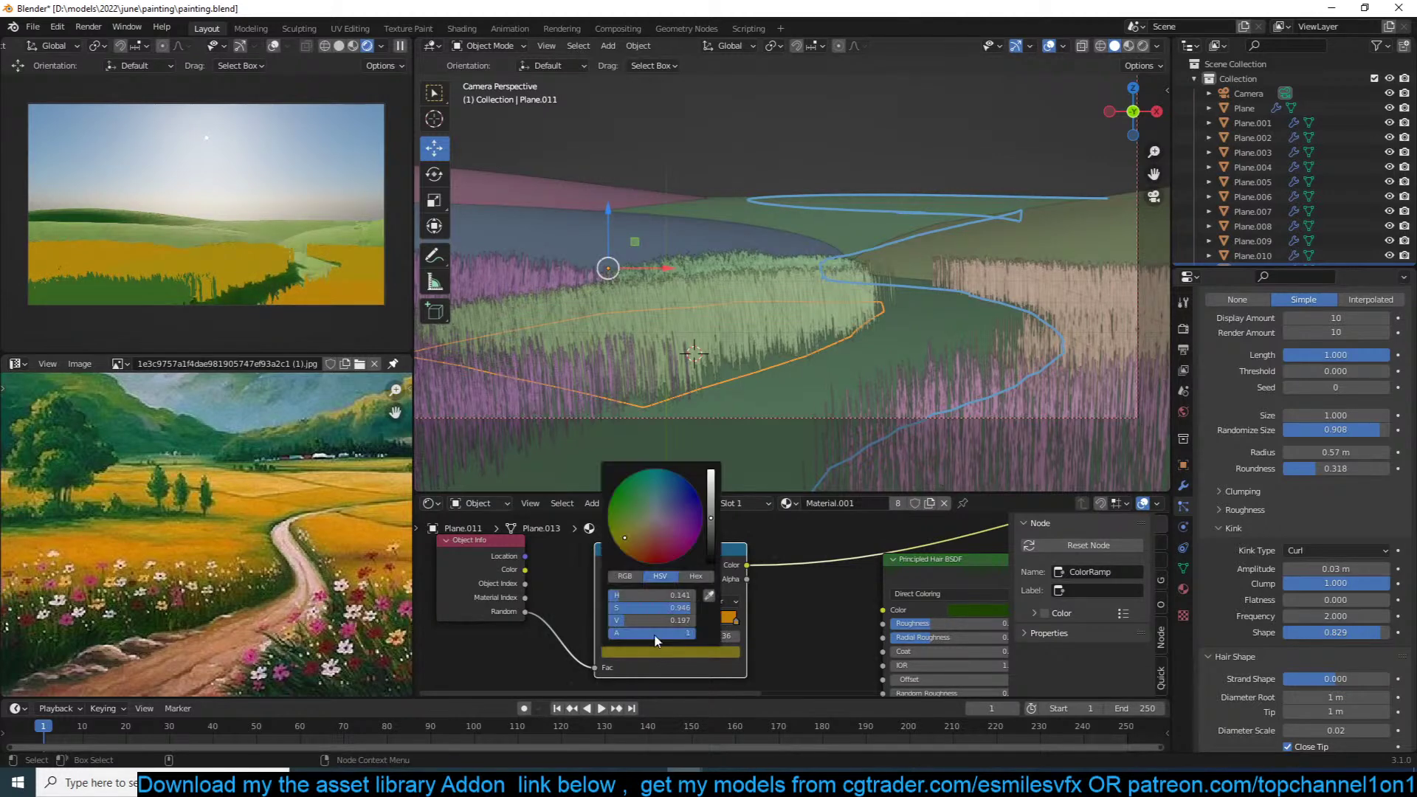
left_click(671, 503)
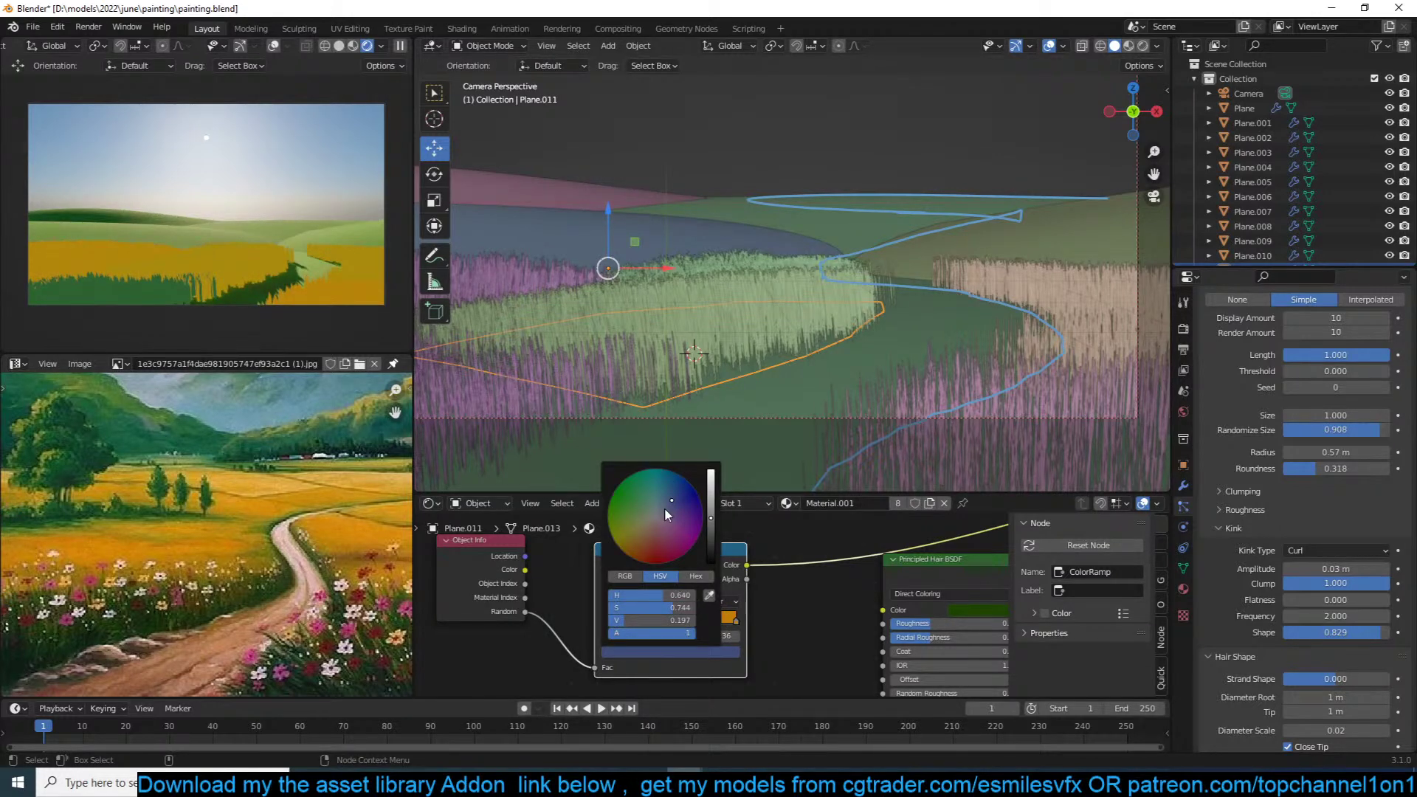
left_click(654, 509)
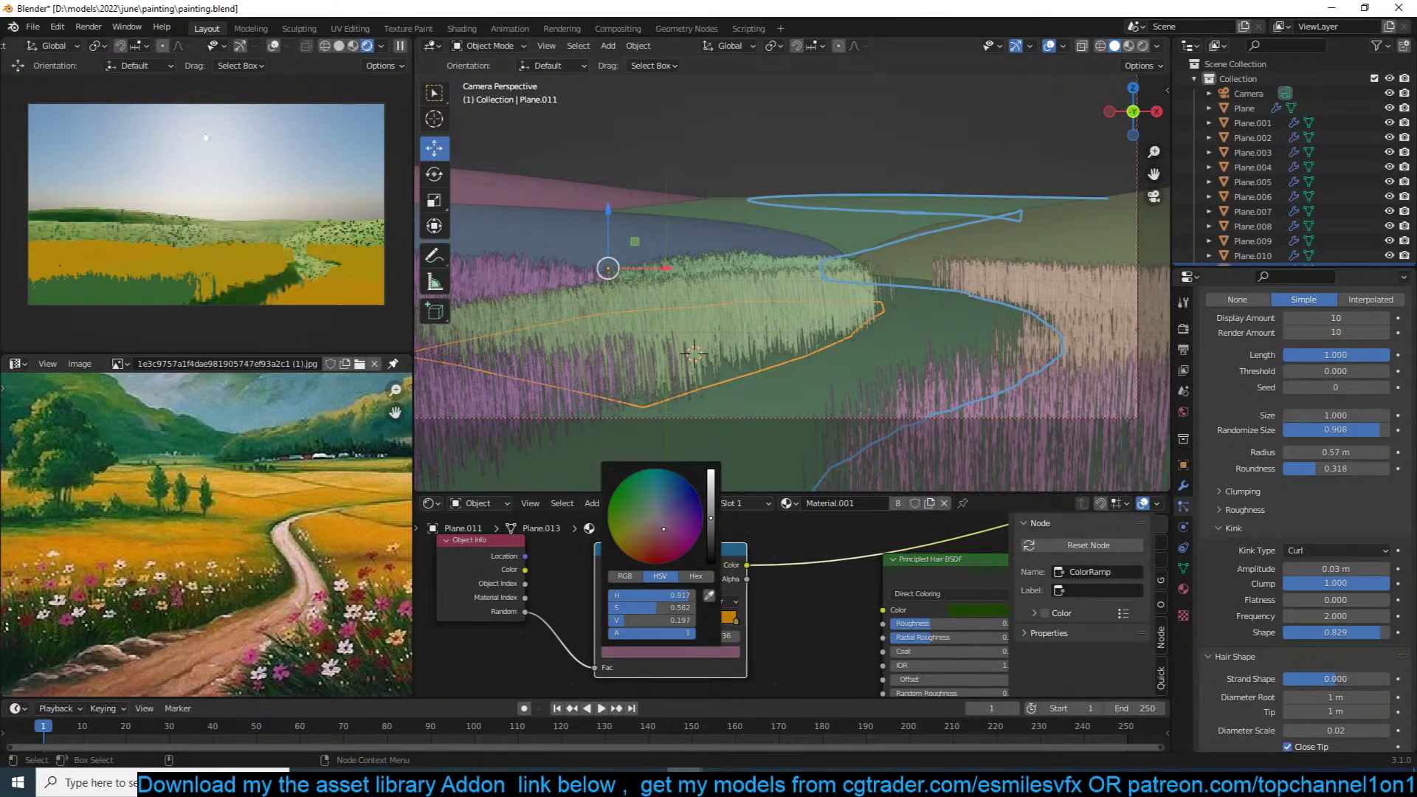
Step: Connect the ColorRamp's colour to the Principled Hair BSDF's Color input, preview the hair shader, and save the file
scroll(841, 616, "down", 2)
middle_click_drag(778, 569, 818, 545)
mouse_move(727, 544)
left_mouse_down()
mouse_move(621, 569)
mouse_move(741, 525)
left_mouse_up()
left_click_drag(540, 618, 878, 586)
left_click(721, 578)
key("shift+a")
key("Escape")
left_click(917, 564)
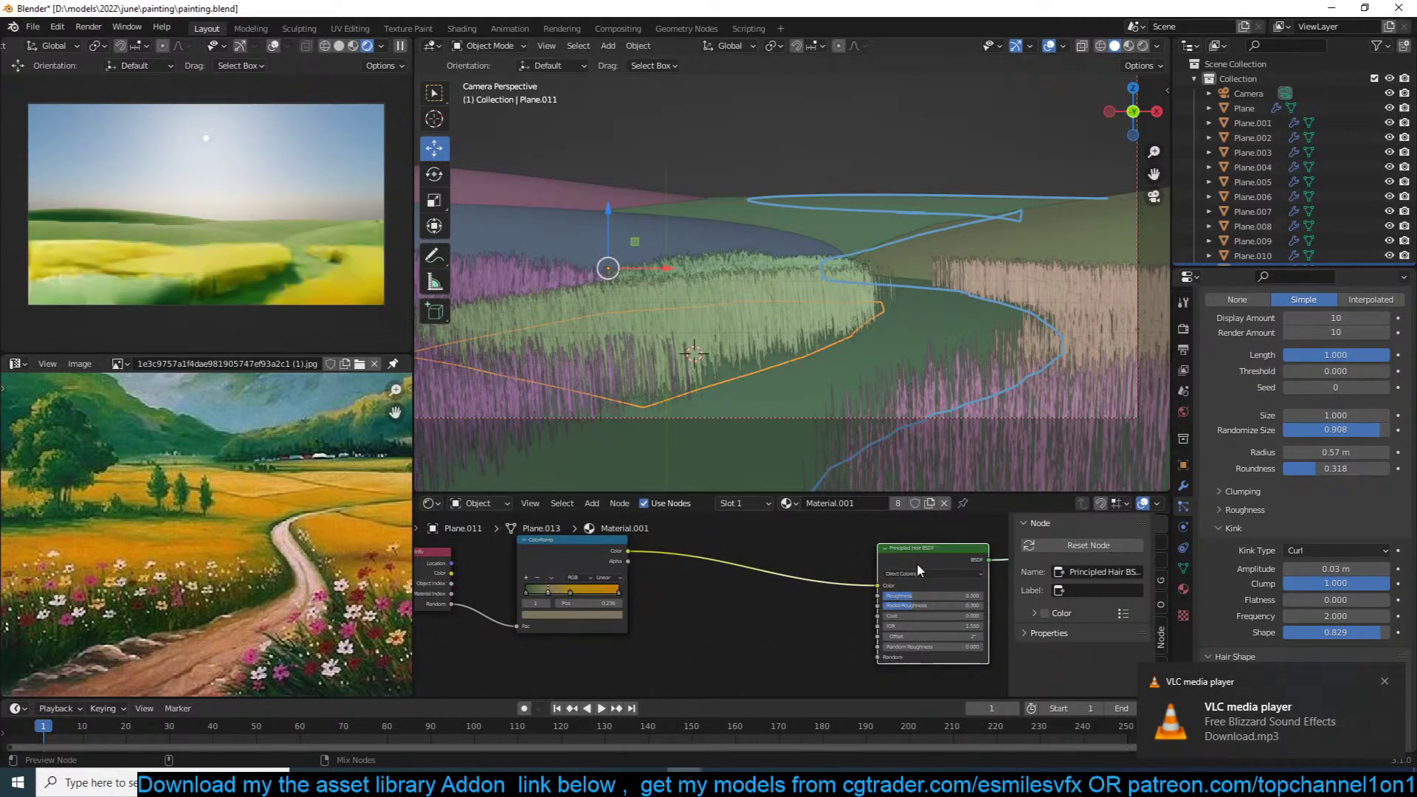
key("ctrl+s")
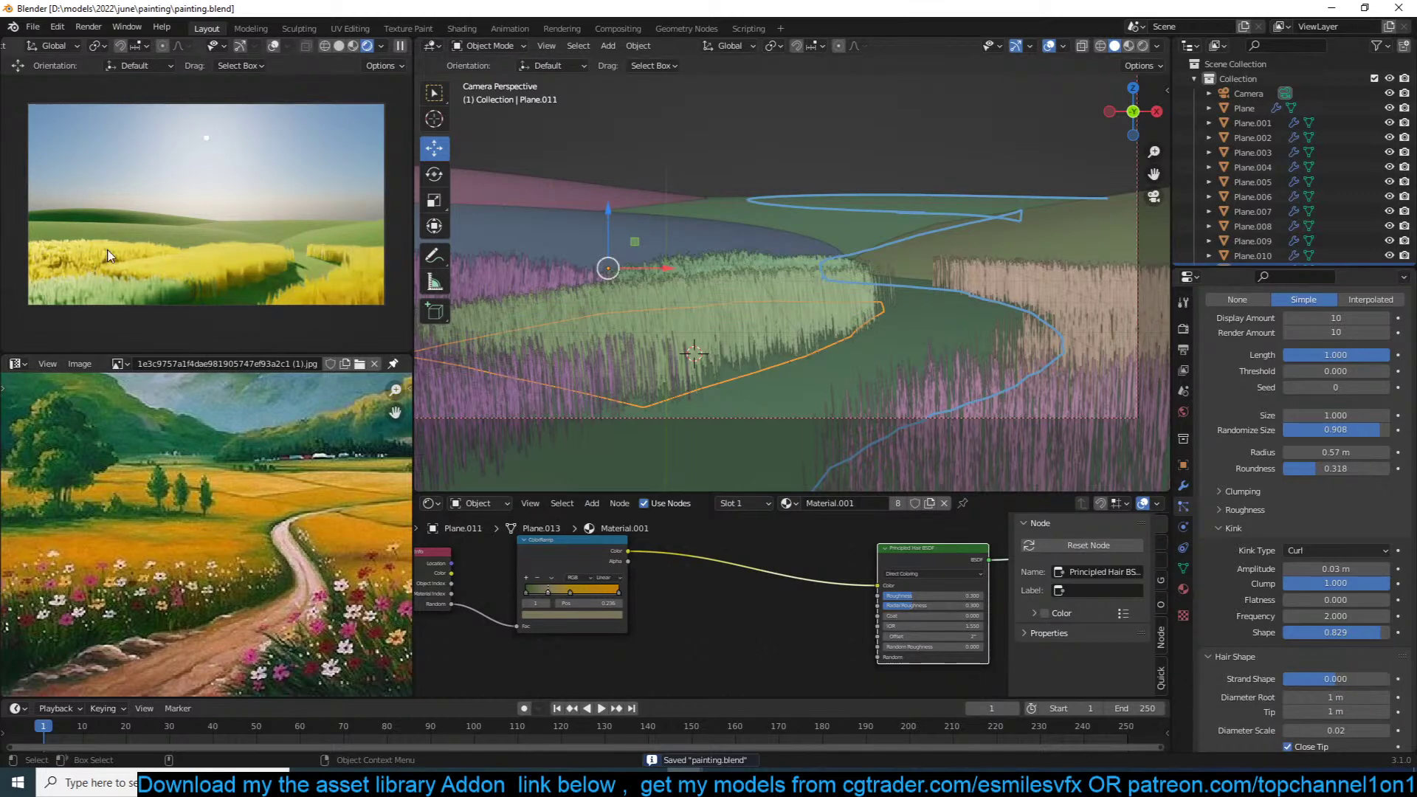
Step: Move the ColorRamp's yellow stop to position 0.773 and save the file
scroll(749, 596, "up", 5)
middle_click_drag(742, 597, 904, 588)
left_click_drag(649, 582, 719, 578)
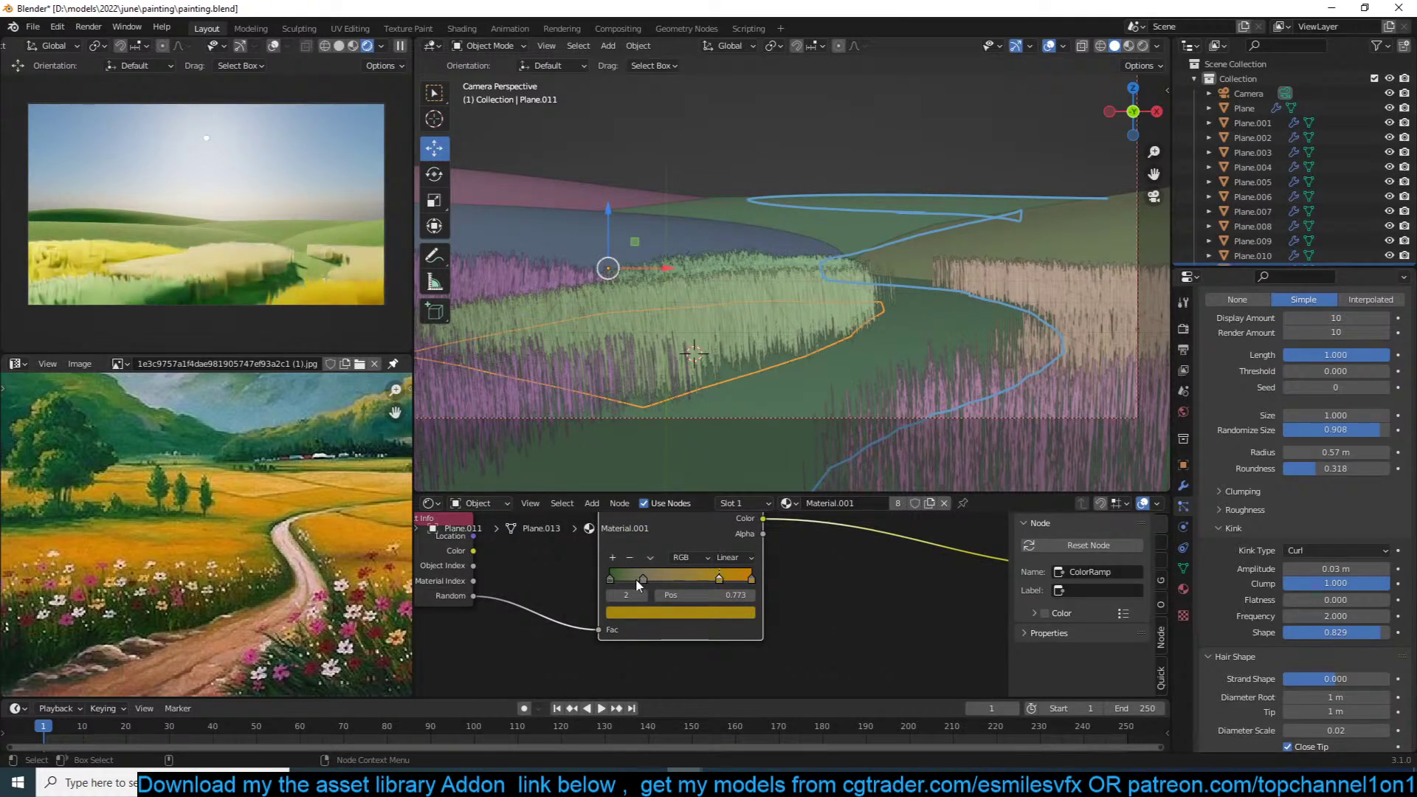
middle_click_drag(895, 658, 891, 652)
scroll(891, 652, "down", 2)
key("ctrl+s")
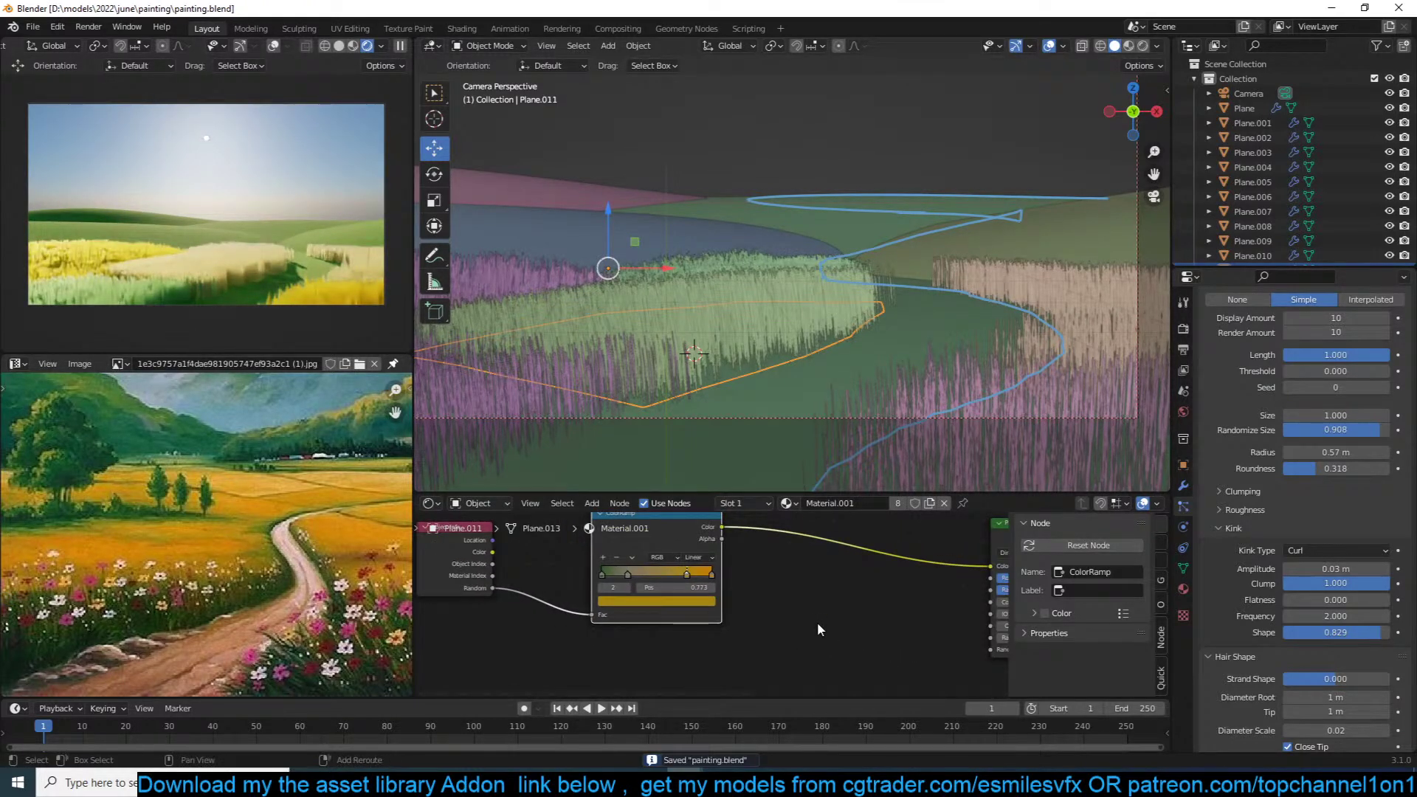
Step: Disconnect the ColorRamp from the Principled Hair BSDF's Color input and add a MixRGB node between the two nodes
middle_click_drag(817, 622, 807, 604)
left_click_drag(935, 568, 909, 568)
middle_click_drag(838, 595, 816, 605)
key("shift+a")
mouse_move(779, 606)
mouse_move(768, 574)
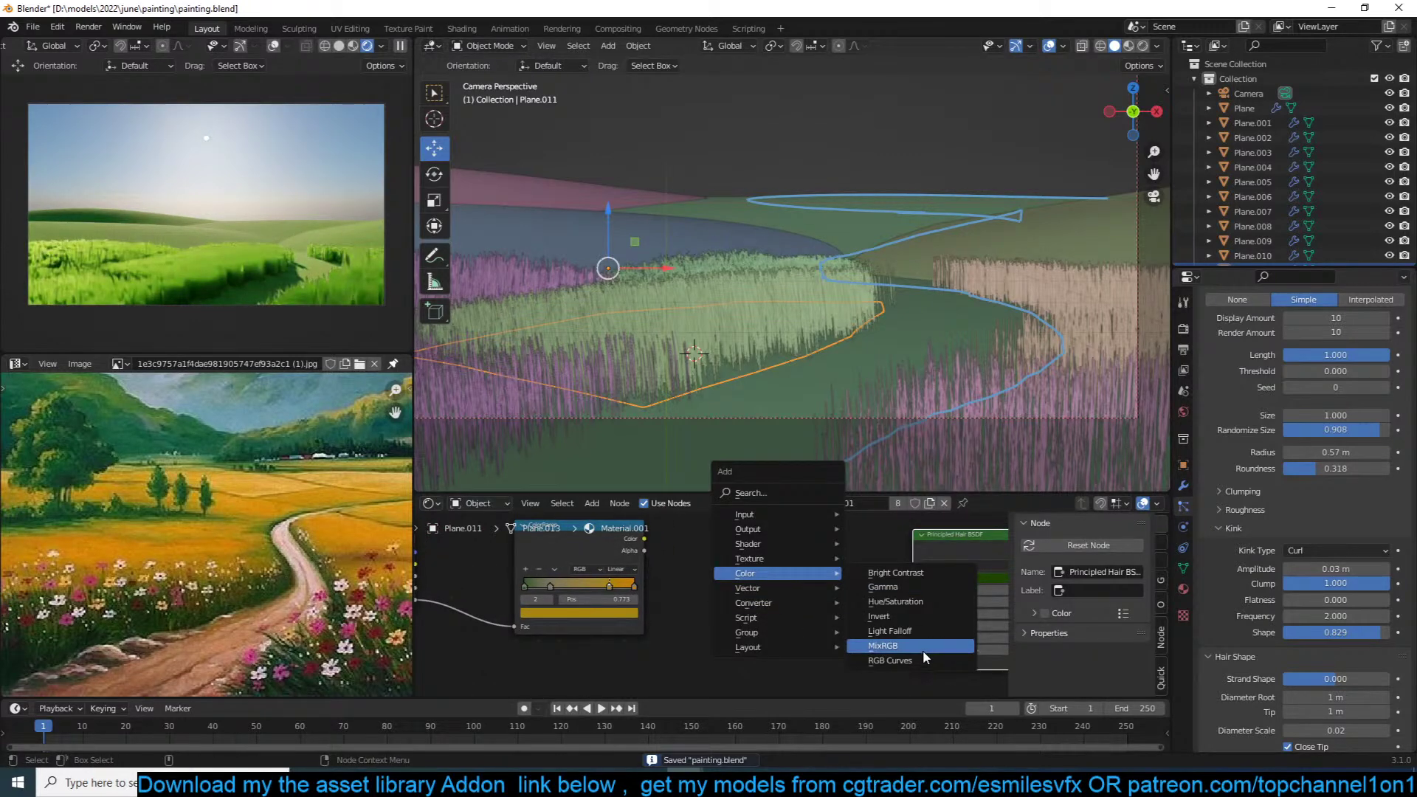
left_click(924, 647)
left_click(784, 533)
Step: Feed the ColorRamp into the Mix node's Color2, sample the hair shader's green for Color1, and connect the mix to the shader's Color
left_click_drag(645, 539, 698, 589)
left_click_drag(799, 621, 791, 609)
left_click(837, 604)
left_click(903, 558)
left_click(992, 578)
left_click_drag(861, 550, 913, 577)
Step: Switch to VLC media player, skip to the next playlist track, and return to Blender
left_click(757, 782)
left_click(82, 755)
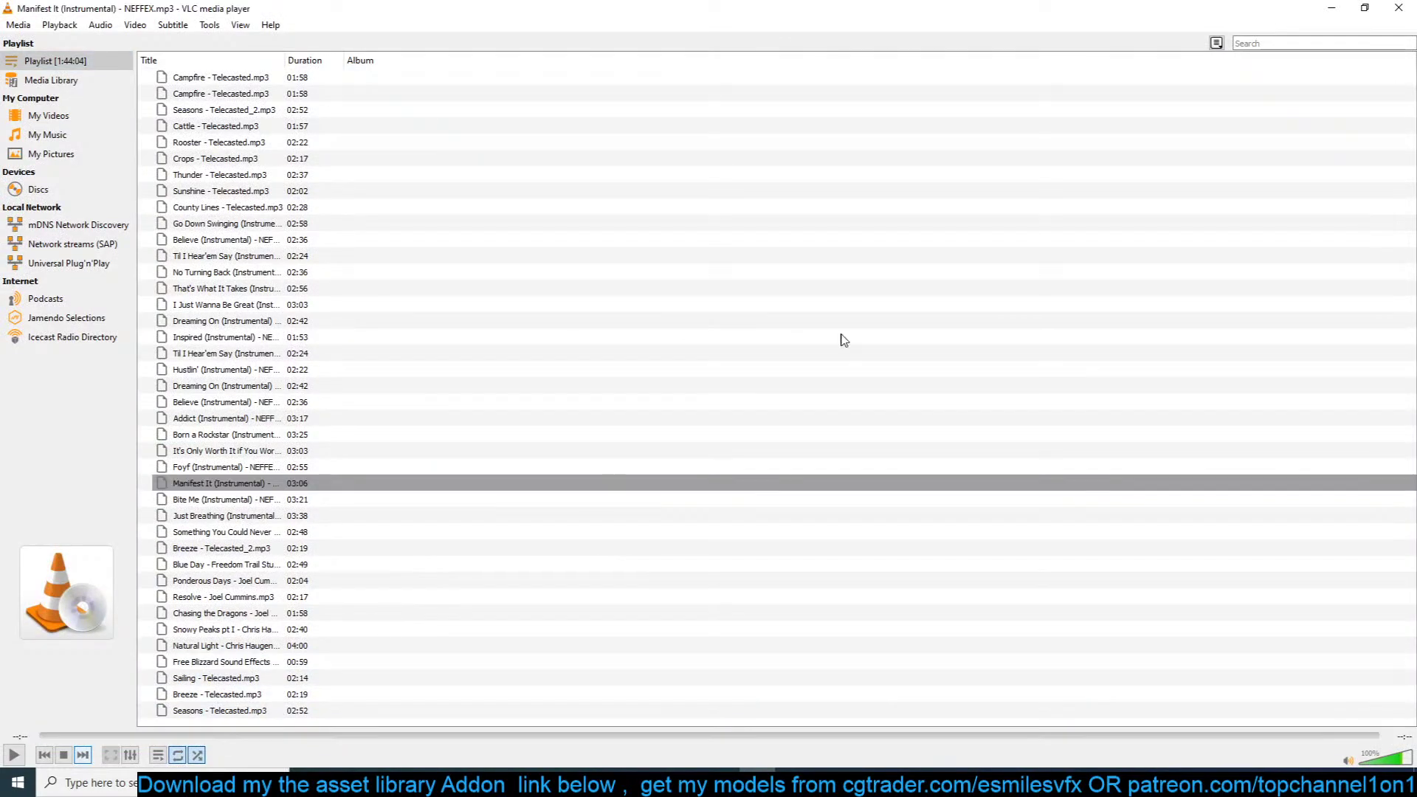
left_click(1331, 8)
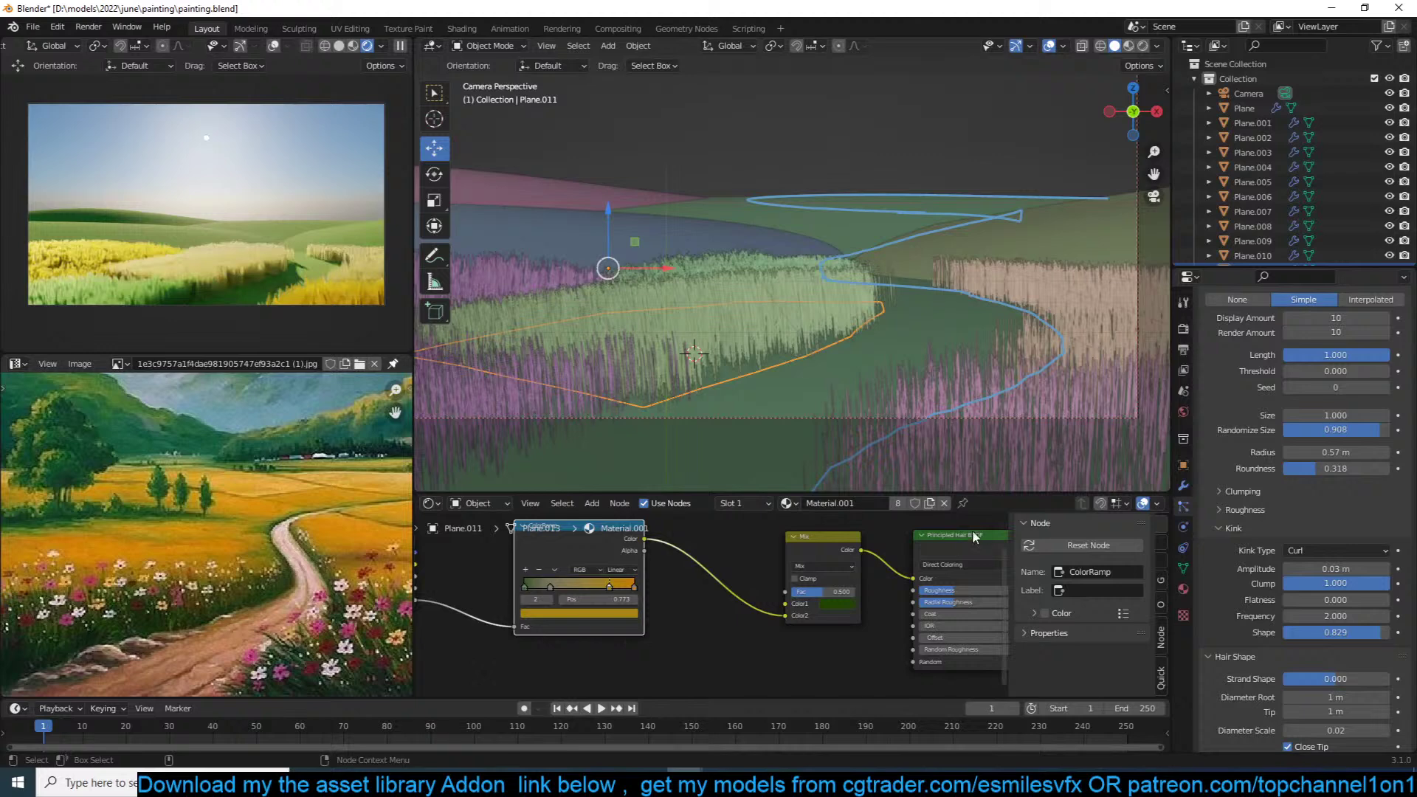
Step: Save the file and set the Mix node's factor to 0.058
left_click(810, 627)
key("ctrl+s")
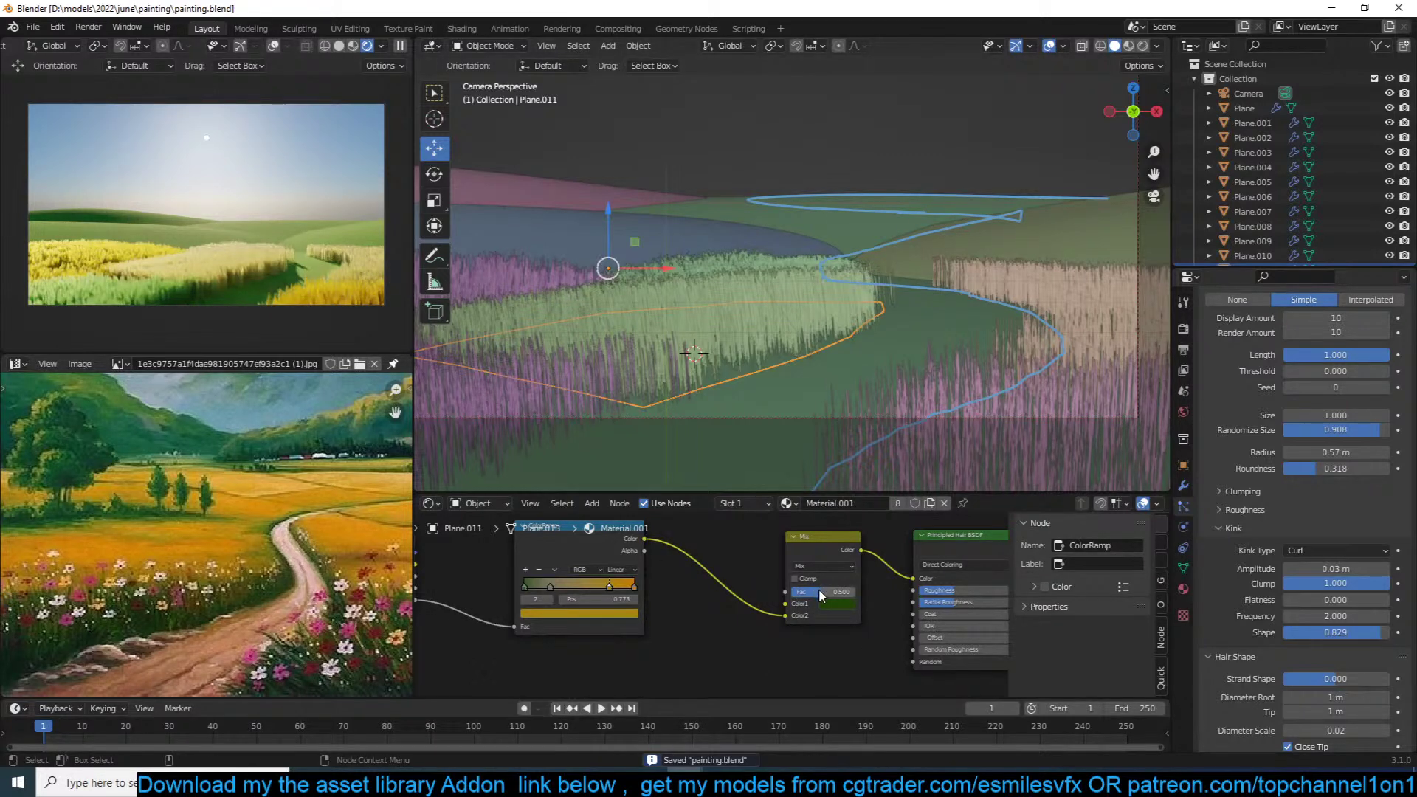
mouse_move(823, 591)
left_mouse_down()
mouse_move(853, 591)
mouse_move(803, 591)
left_mouse_up()
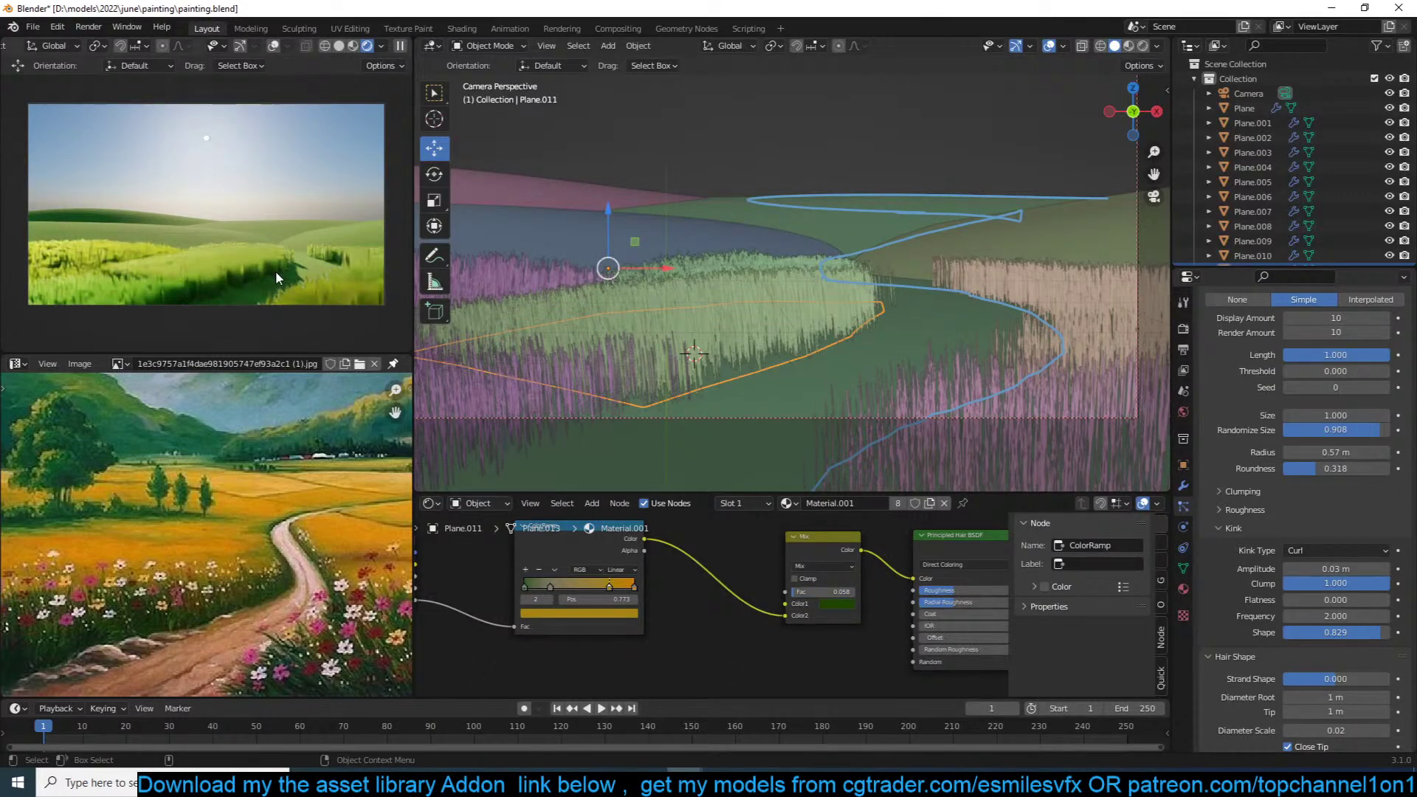
Step: Deselect all objects and save the file
key("ctrl+s")
key("alt+a")
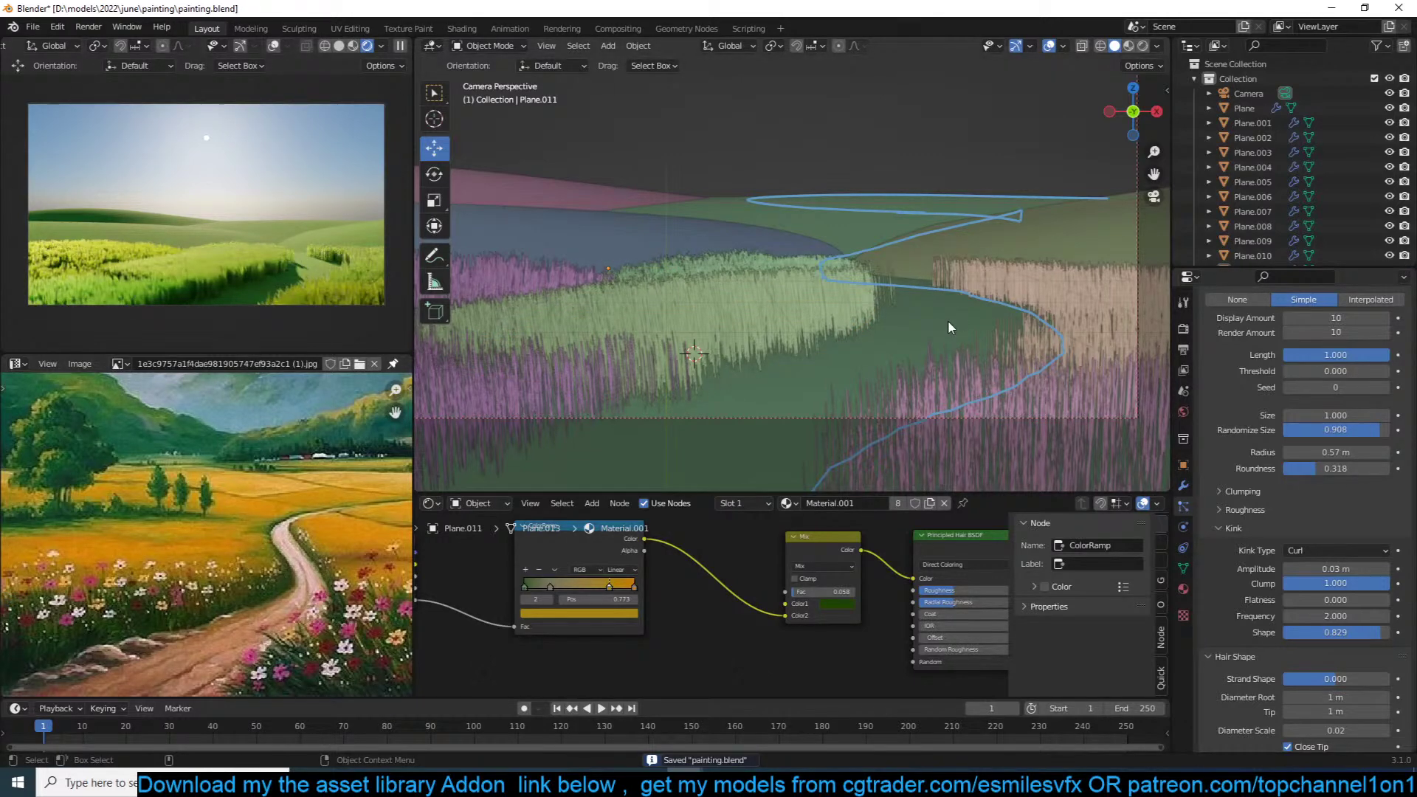
scroll(949, 323, "up", 2)
key("KP_7")
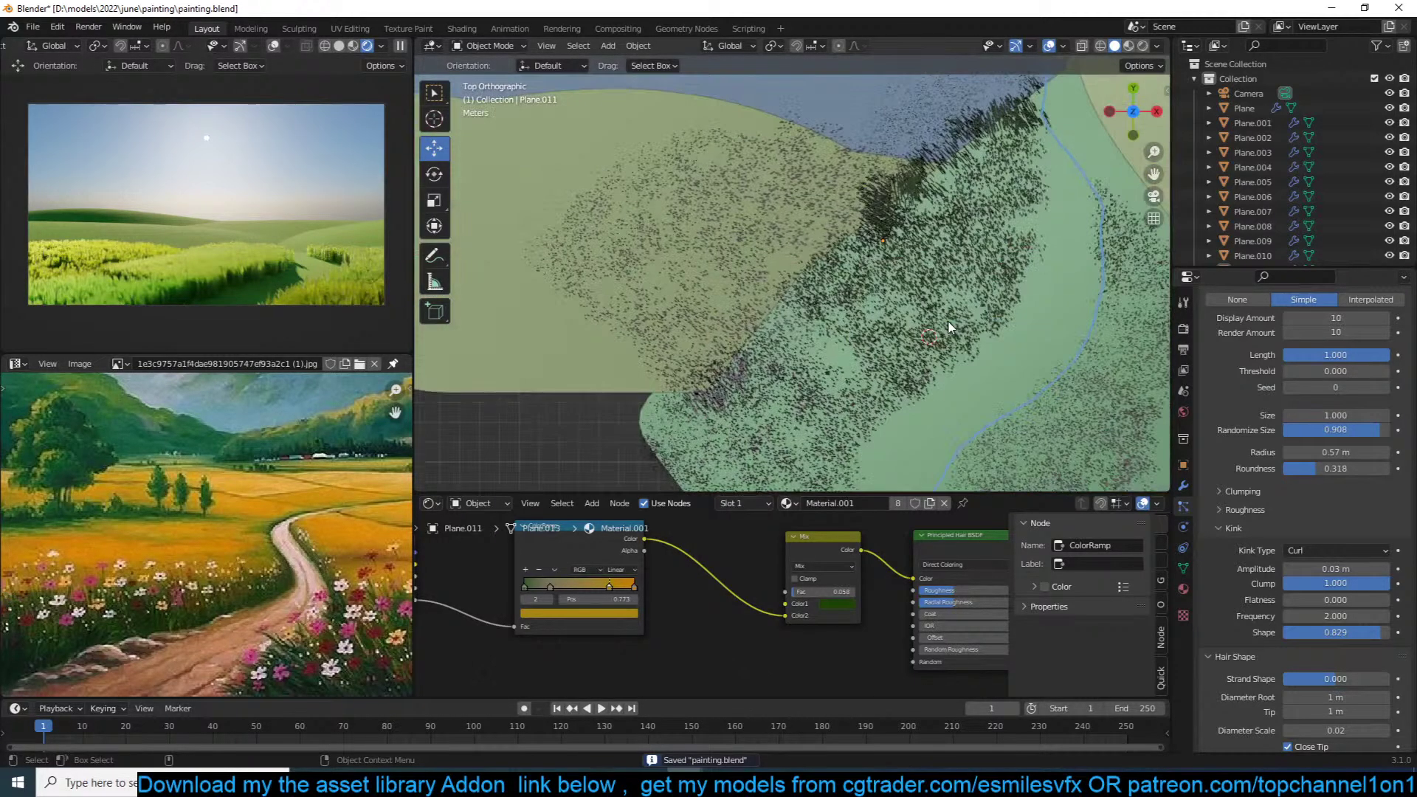
scroll(949, 323, "down", 5)
scroll(955, 319, "up", 4)
middle_click_drag(975, 259, 922, 391, "shift")
key("ctrl+s")
Step: Add a Bezier curve at the 3D cursor and scale it up to about 2.5
key("shift+a")
mouse_move(886, 434)
left_click(978, 422)
scroll(947, 330, "down", 2)
key("s")
left_click(1097, 324)
Step: Rotate the curve's points in wireframe edit mode and try to make a segment from the selected end point
key("Tab")
key("shift+z")
key("r")
left_click(872, 408)
scroll(884, 360, "up", 2)
left_click(896, 335)
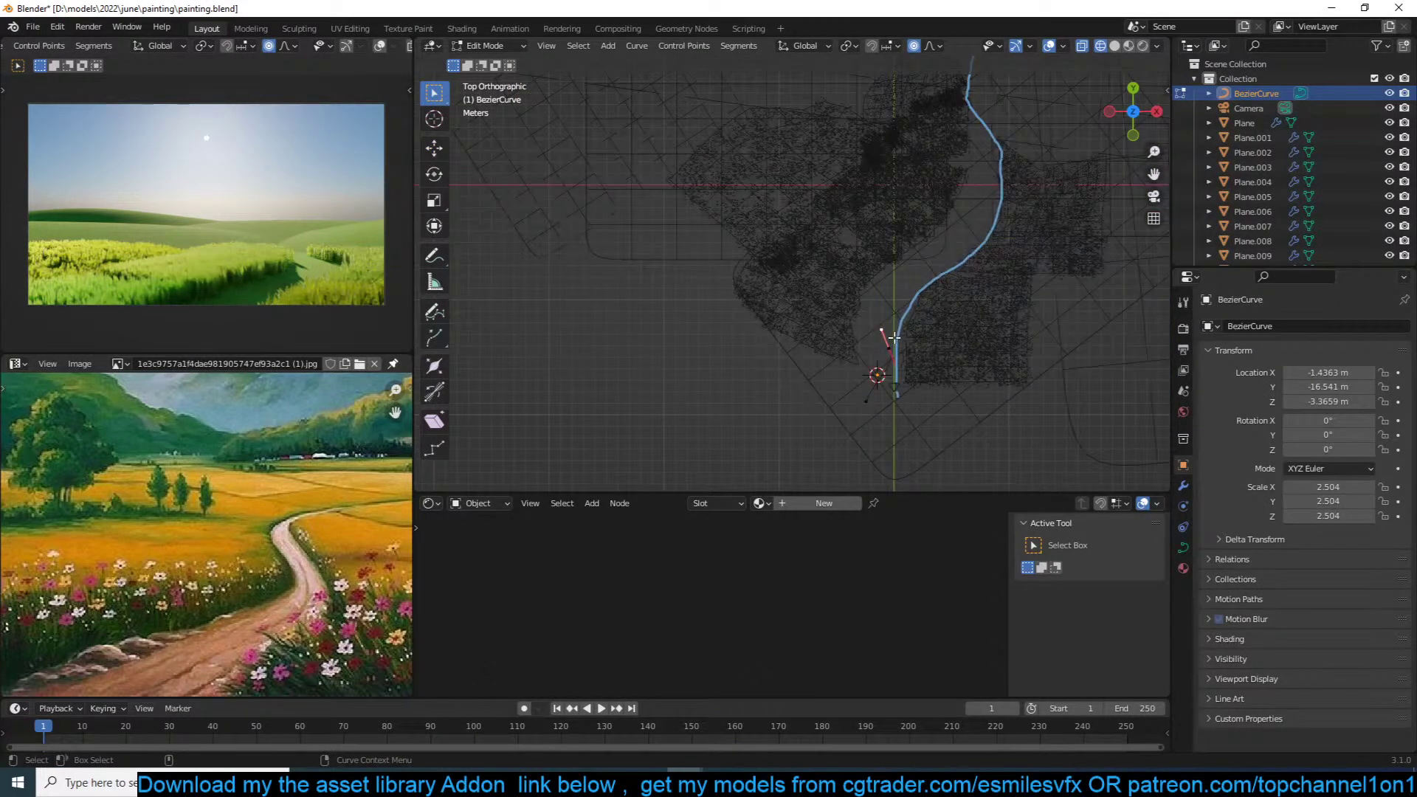
right_click(891, 347)
left_click(862, 353)
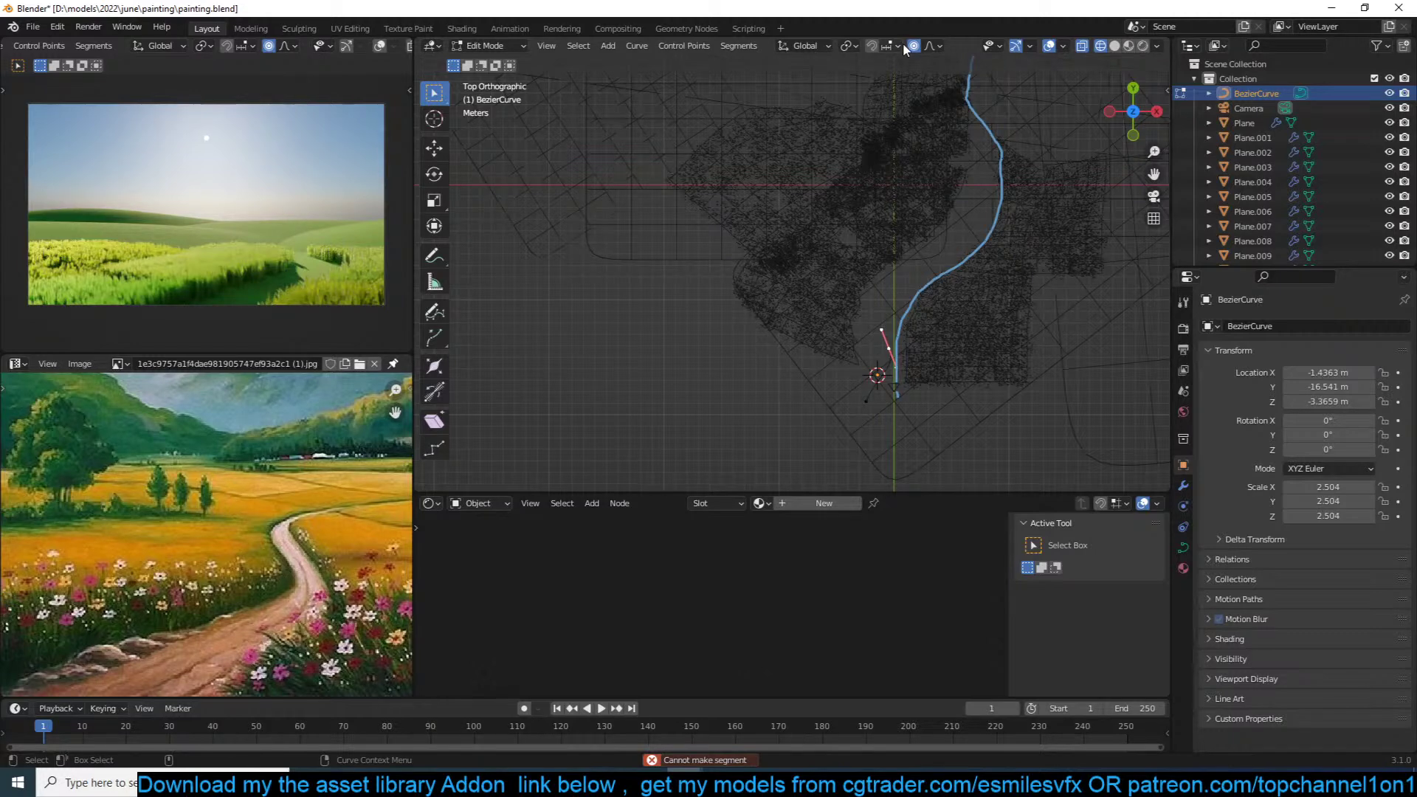
Step: Turn off proportional editing and move the selected control point up along the foreground path
middle_click_drag(928, 167, 905, 219, "shift")
scroll(874, 384, "up", 1)
key("r")
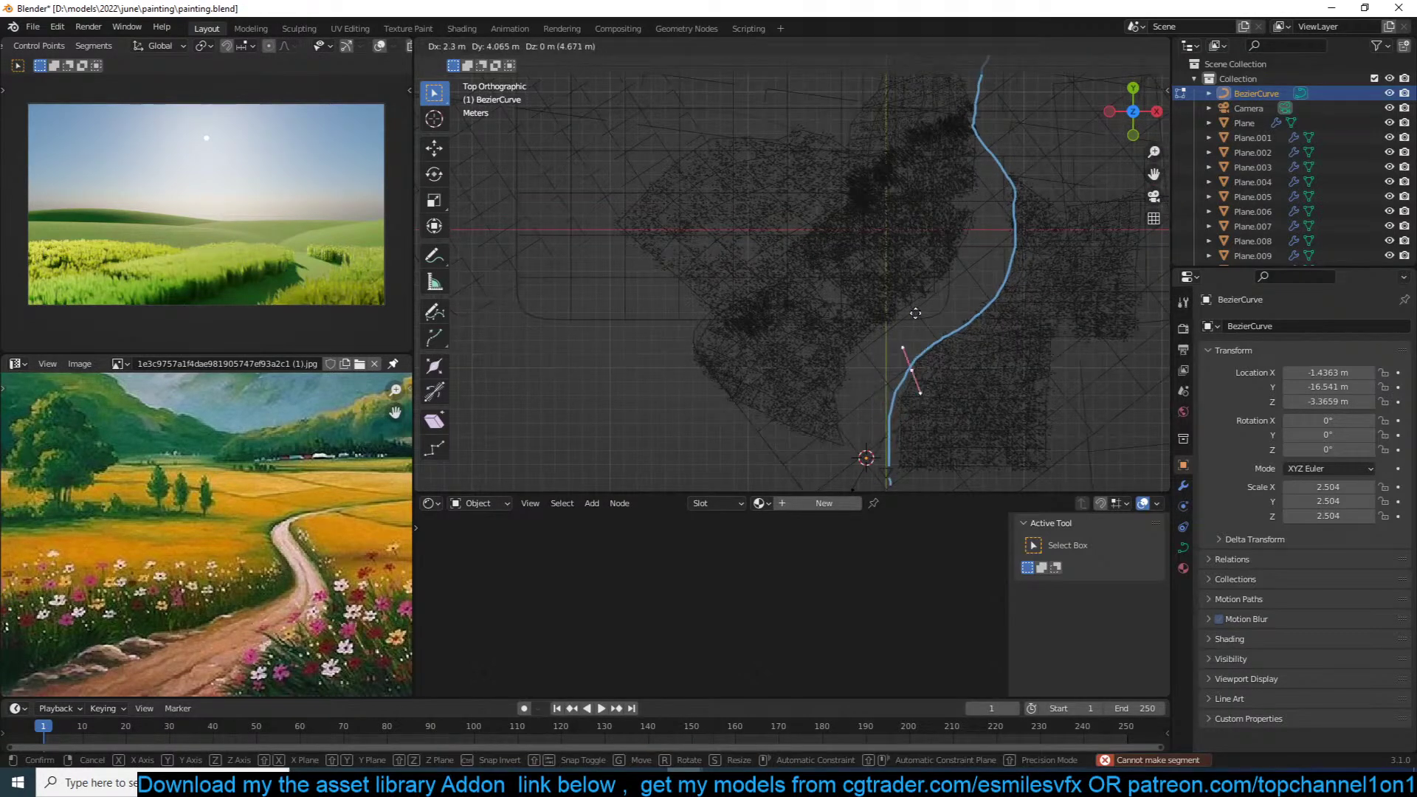
left_click(963, 325)
key("shift+s")
key("8")
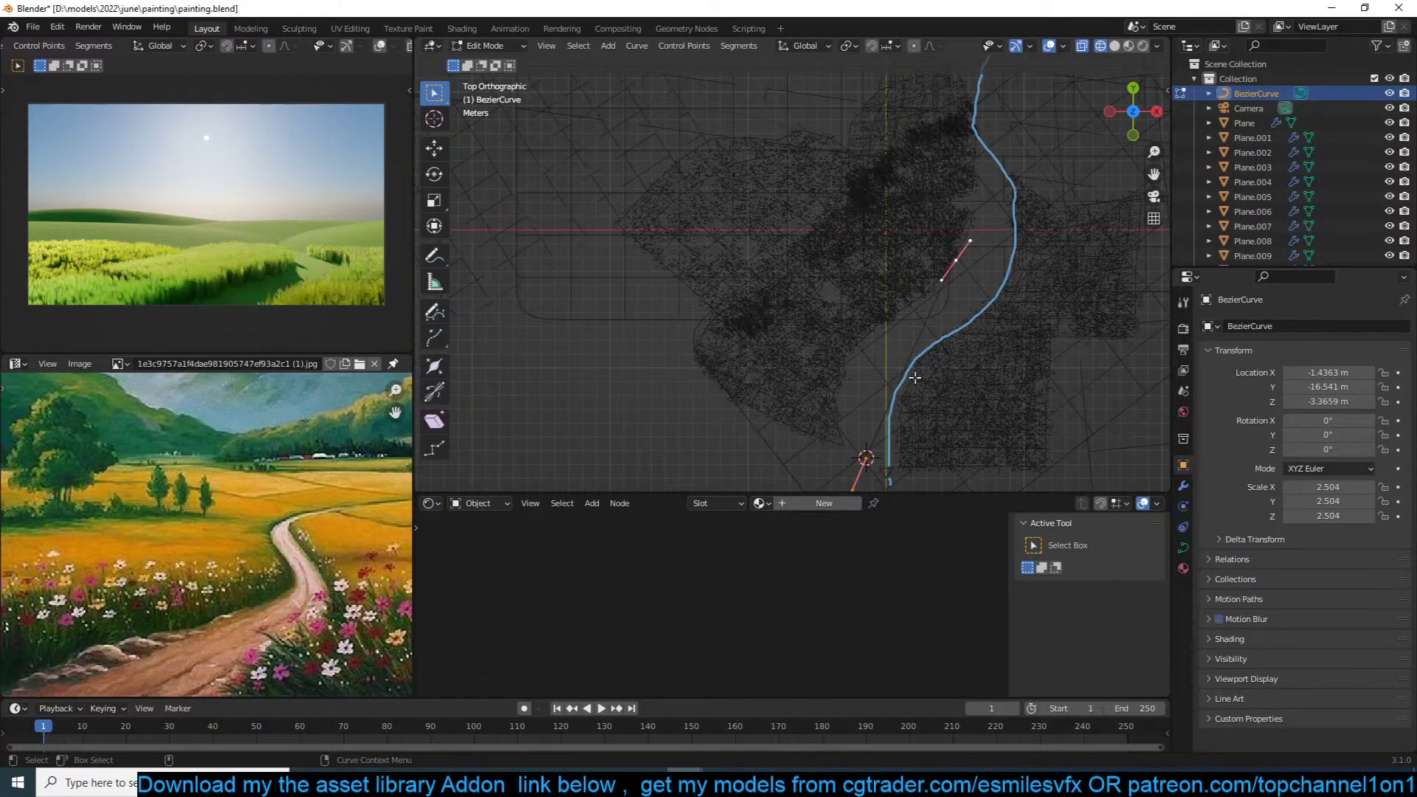
Step: Subdivide the curve segment and move a control point along the bend of the foreground path
scroll(930, 457, "down", 1)
key("g")
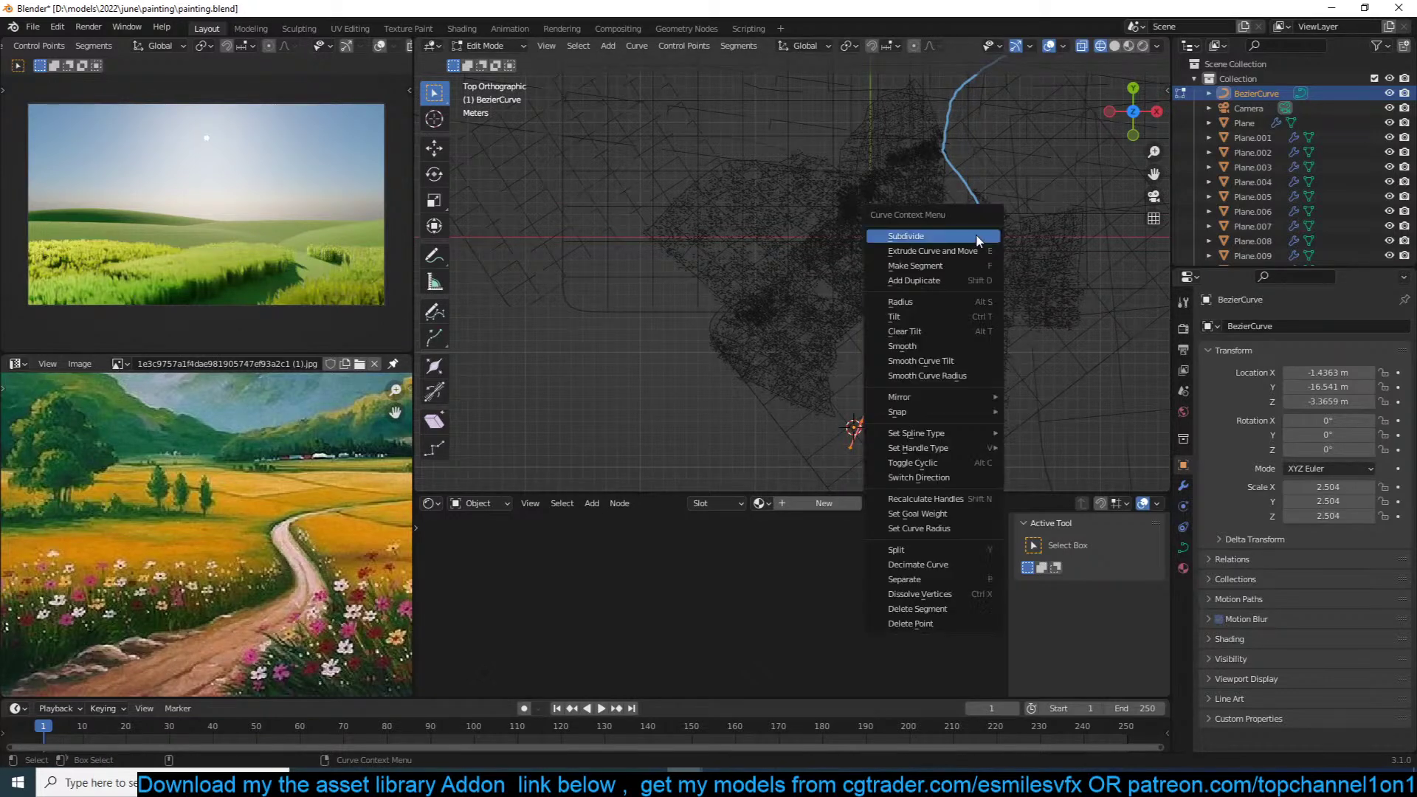
left_click(922, 280)
left_click(933, 253)
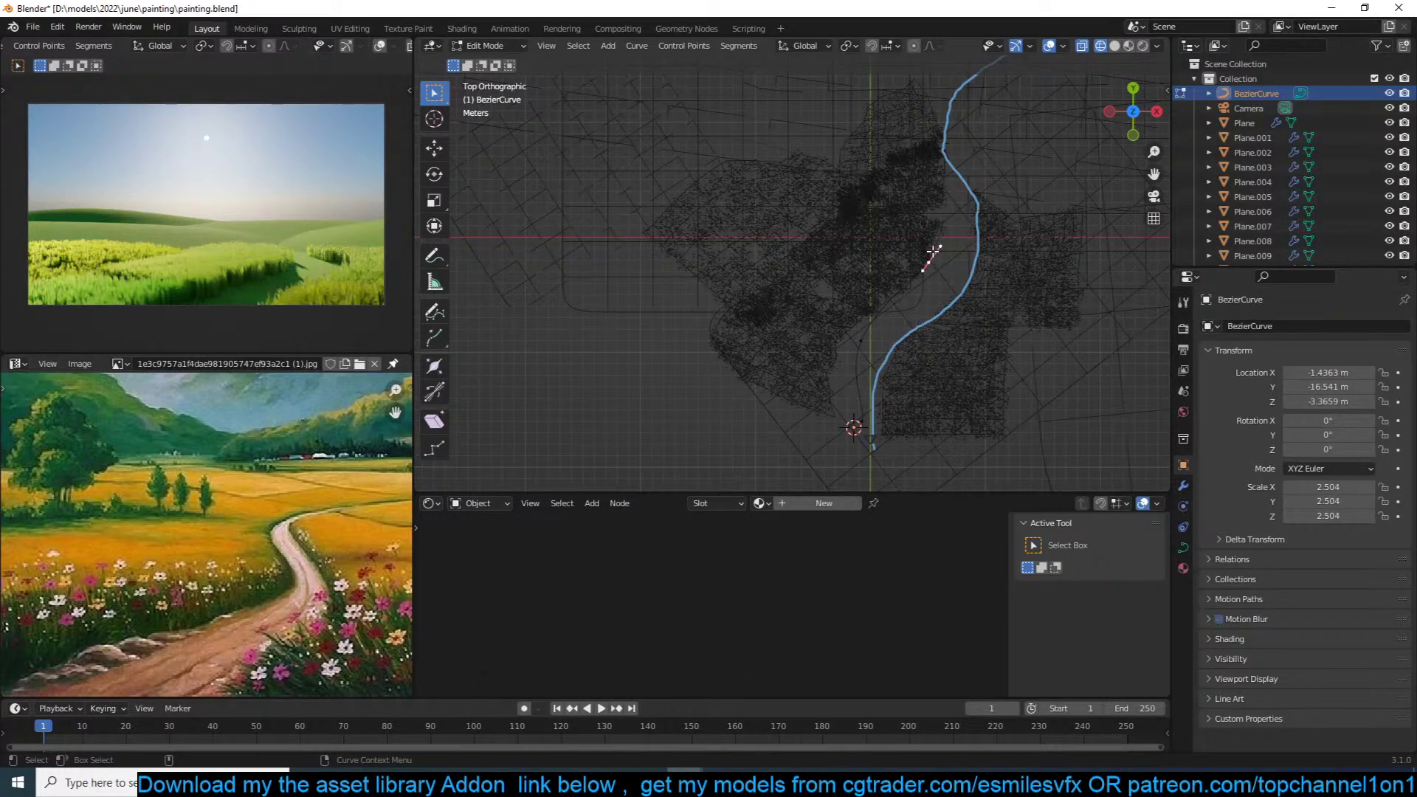
key("ctrl+l")
key("g")
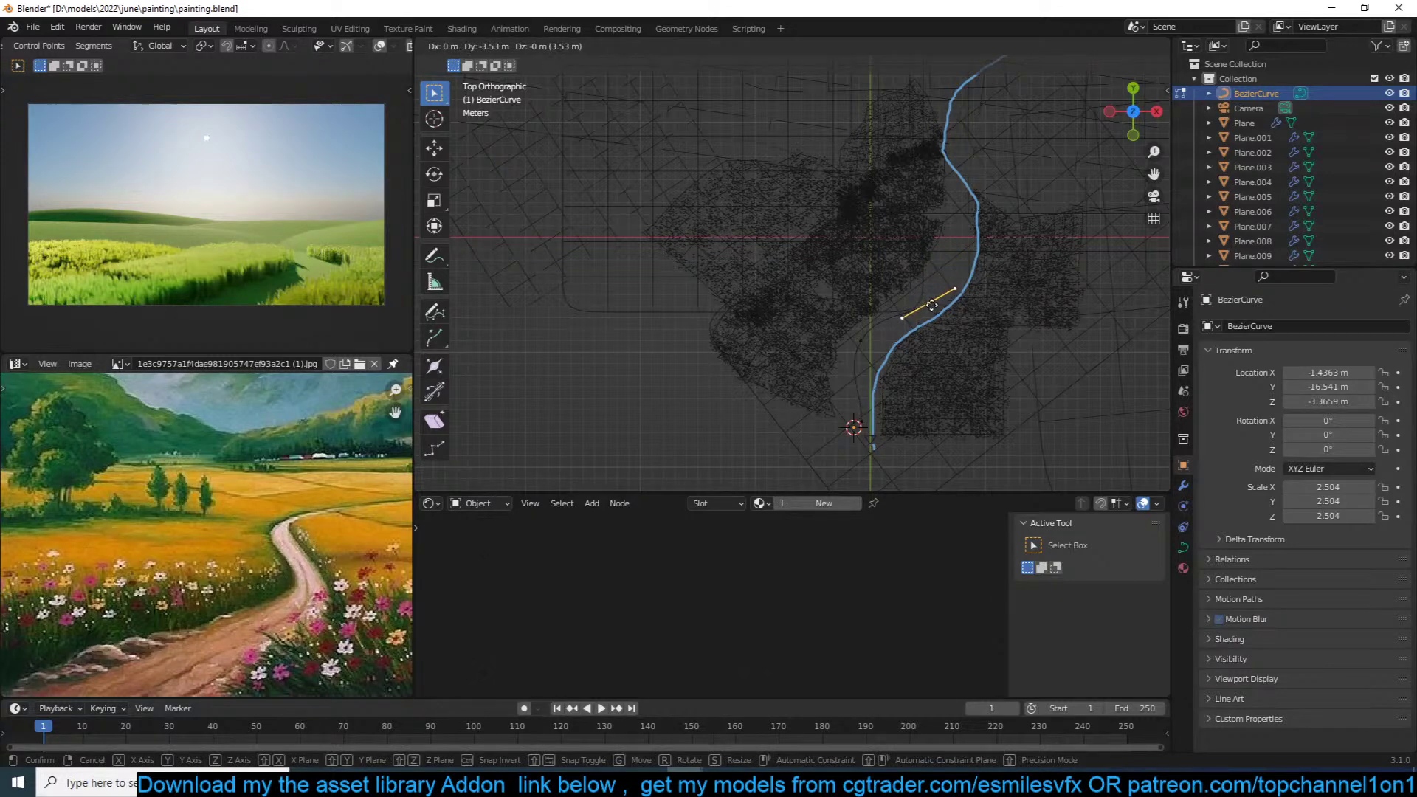
left_click(965, 210)
Step: Extend the curve with extruded points that follow the existing path line to the far end of the landscape
right_click(955, 214, "ctrl")
middle_click_drag(955, 214, 949, 308, "shift")
right_click(940, 196, "ctrl")
middle_click_drag(976, 195, 948, 259, "shift")
middle_click_drag(1036, 191, 1006, 273, "shift")
right_click(946, 233, "ctrl")
right_click(878, 161, "ctrl")
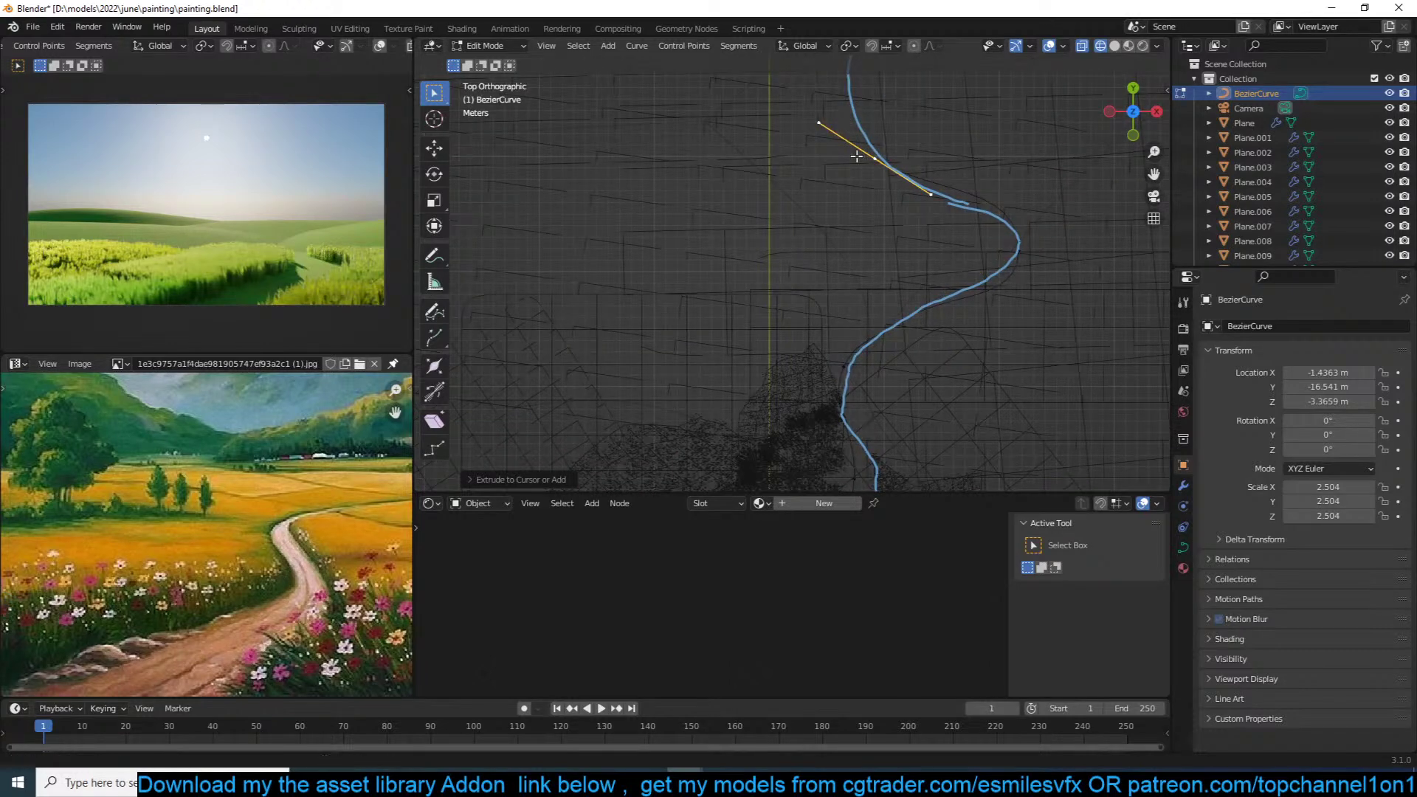
middle_click_drag(878, 160, 875, 269, "shift")
right_click(904, 165, "ctrl")
middle_click_drag(959, 142, 757, 230, "shift")
right_click(994, 153, "ctrl")
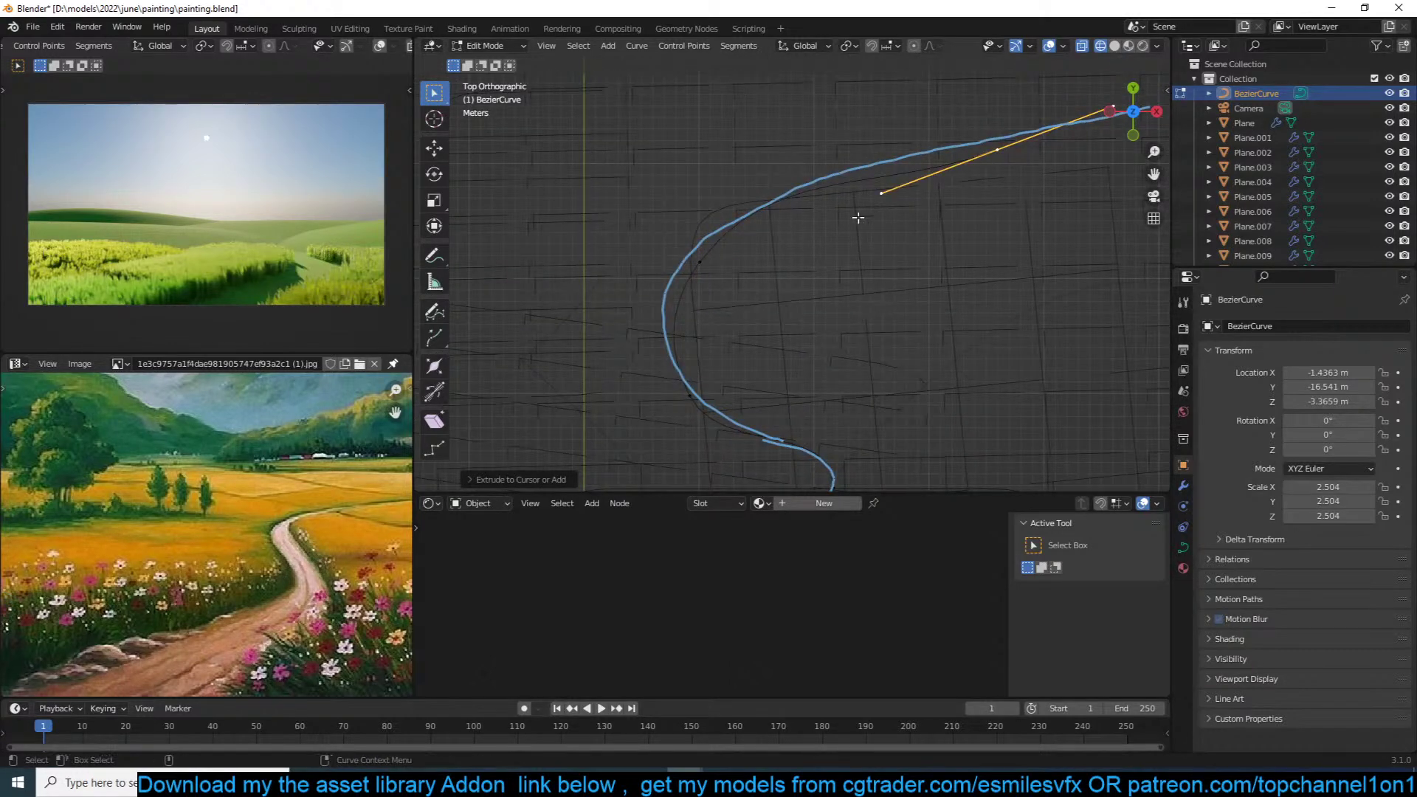
Step: Raise the whole curve object along Z to about -2.24 m and save the file
key("Tab")
scroll(850, 279, "down", 4)
key("shift+z")
mouse_move(884, 361)
middle_mouse_down("shift")
mouse_move(1004, 185)
mouse_move(949, 538)
middle_mouse_up("shift")
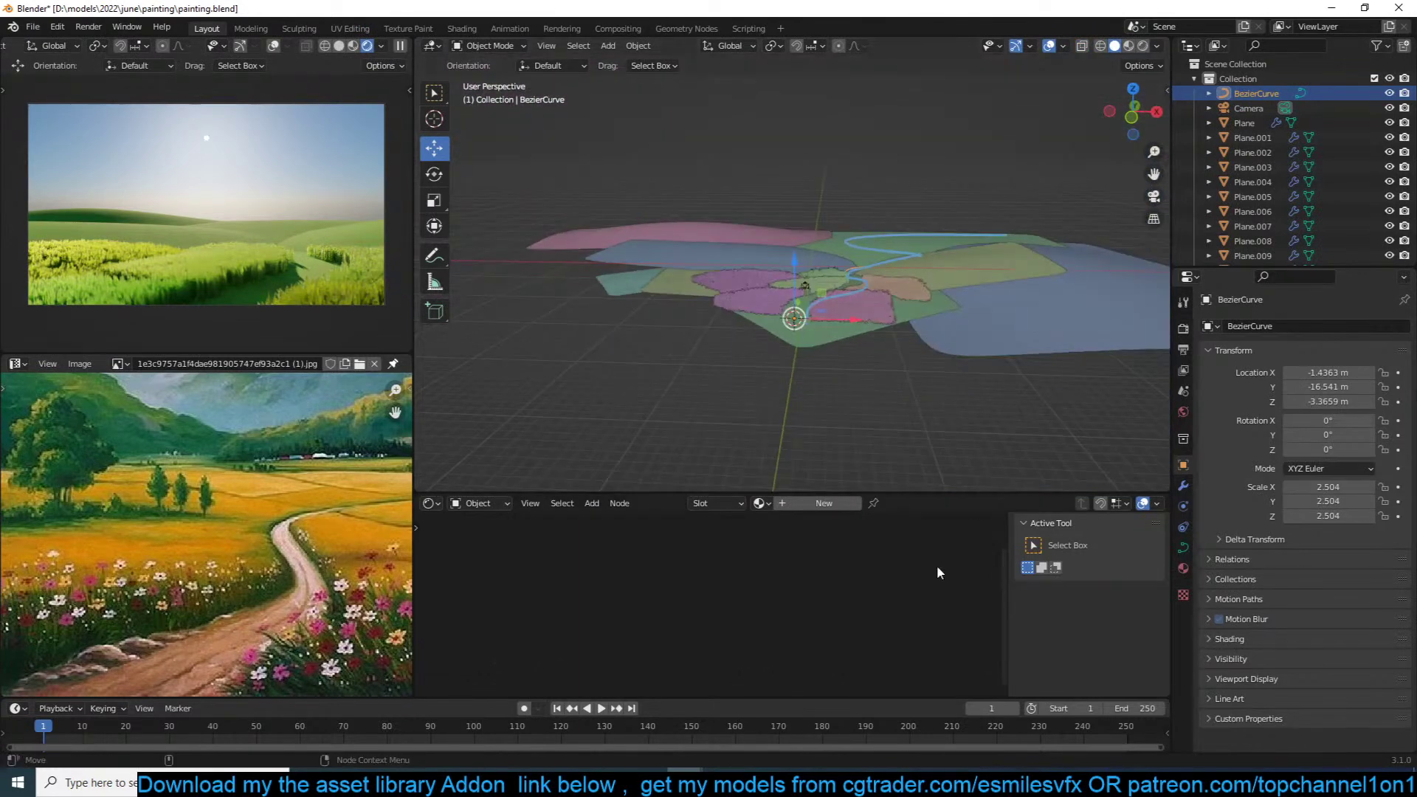
scroll(949, 538, "up", 4)
middle_click_drag(892, 481, 818, 412)
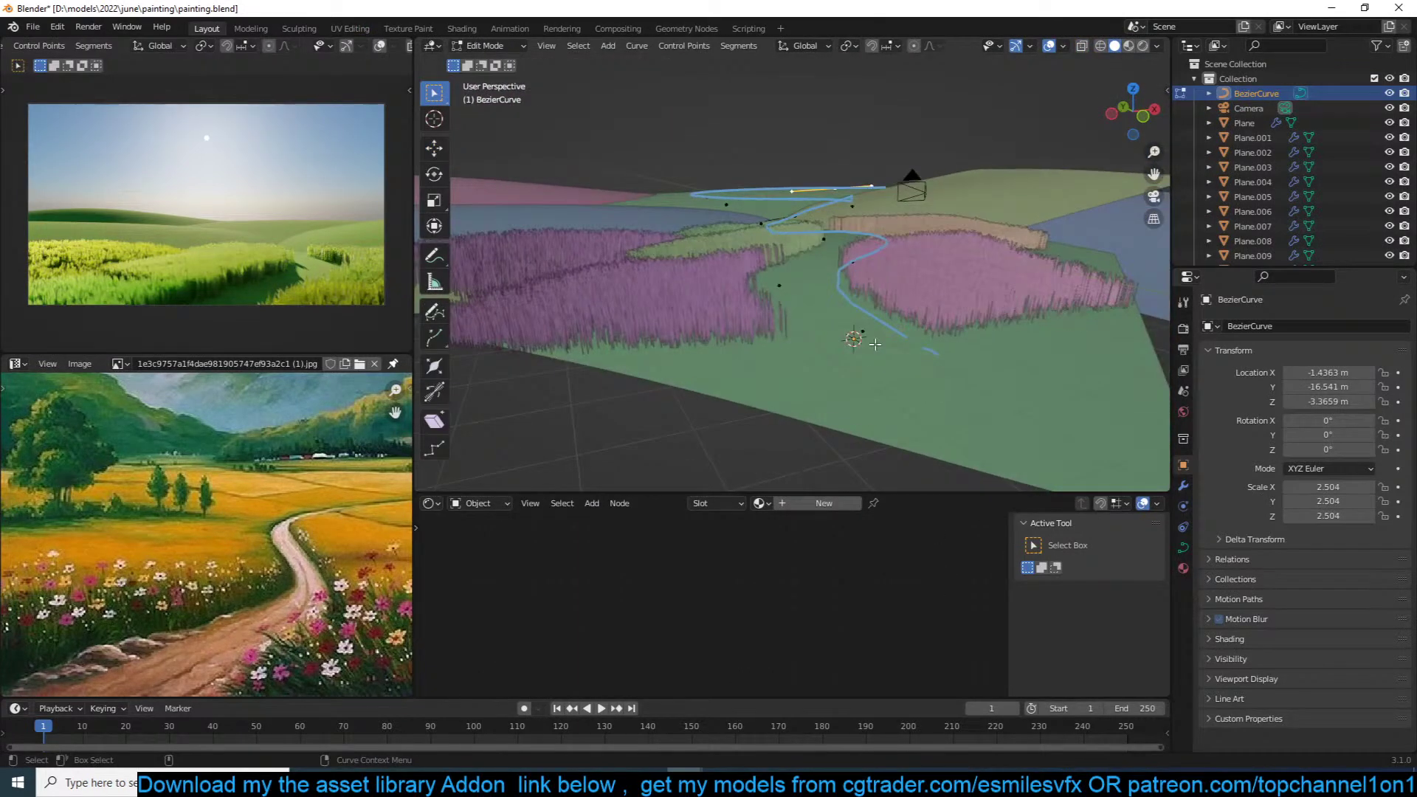
key("g")
key("z")
left_click(908, 293)
key("ctrl+s")
middle_click_drag(908, 294, 838, 341)
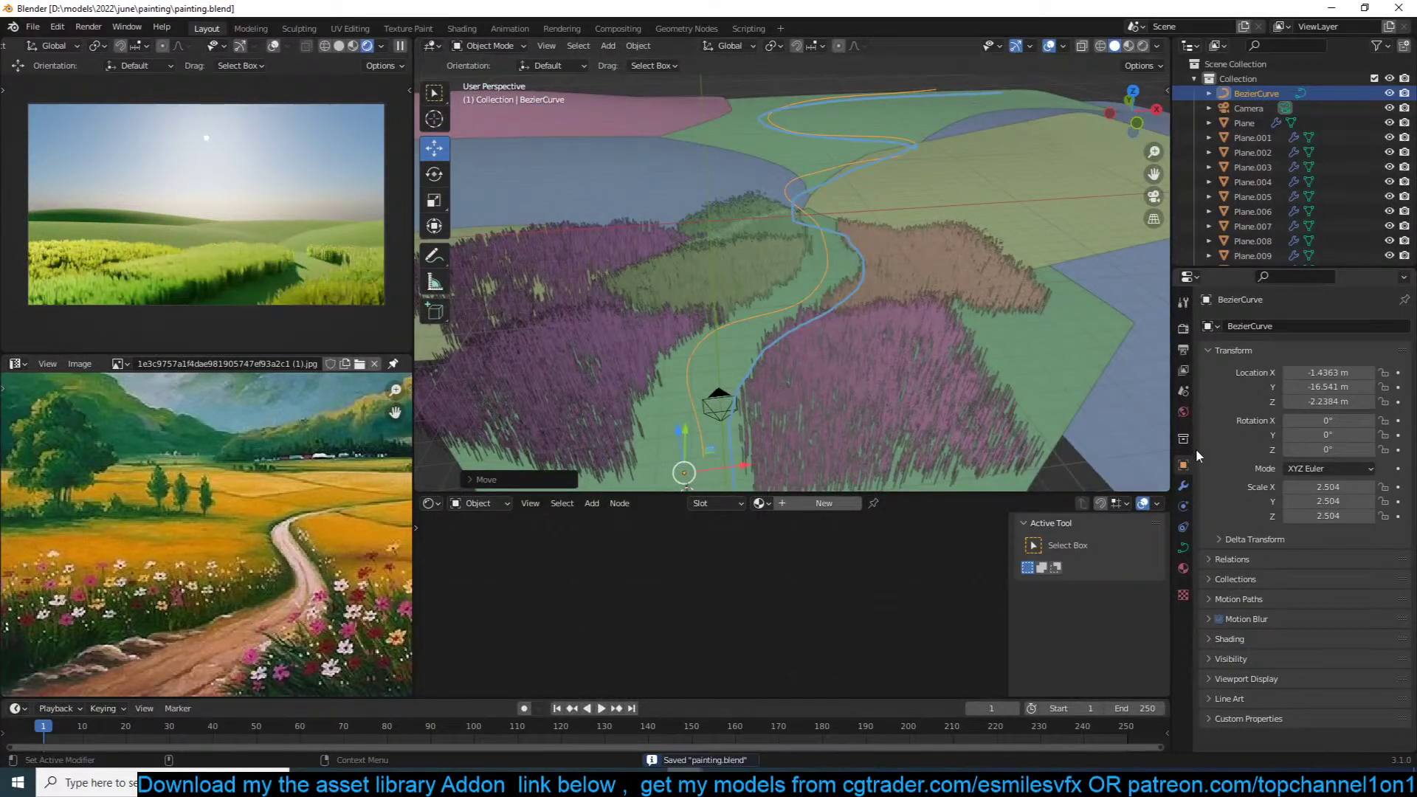
Step: Add a Shrinkwrap modifier to the curve with Plane.003 as target and Project as wrap method
left_click(1184, 485)
left_click(1294, 326)
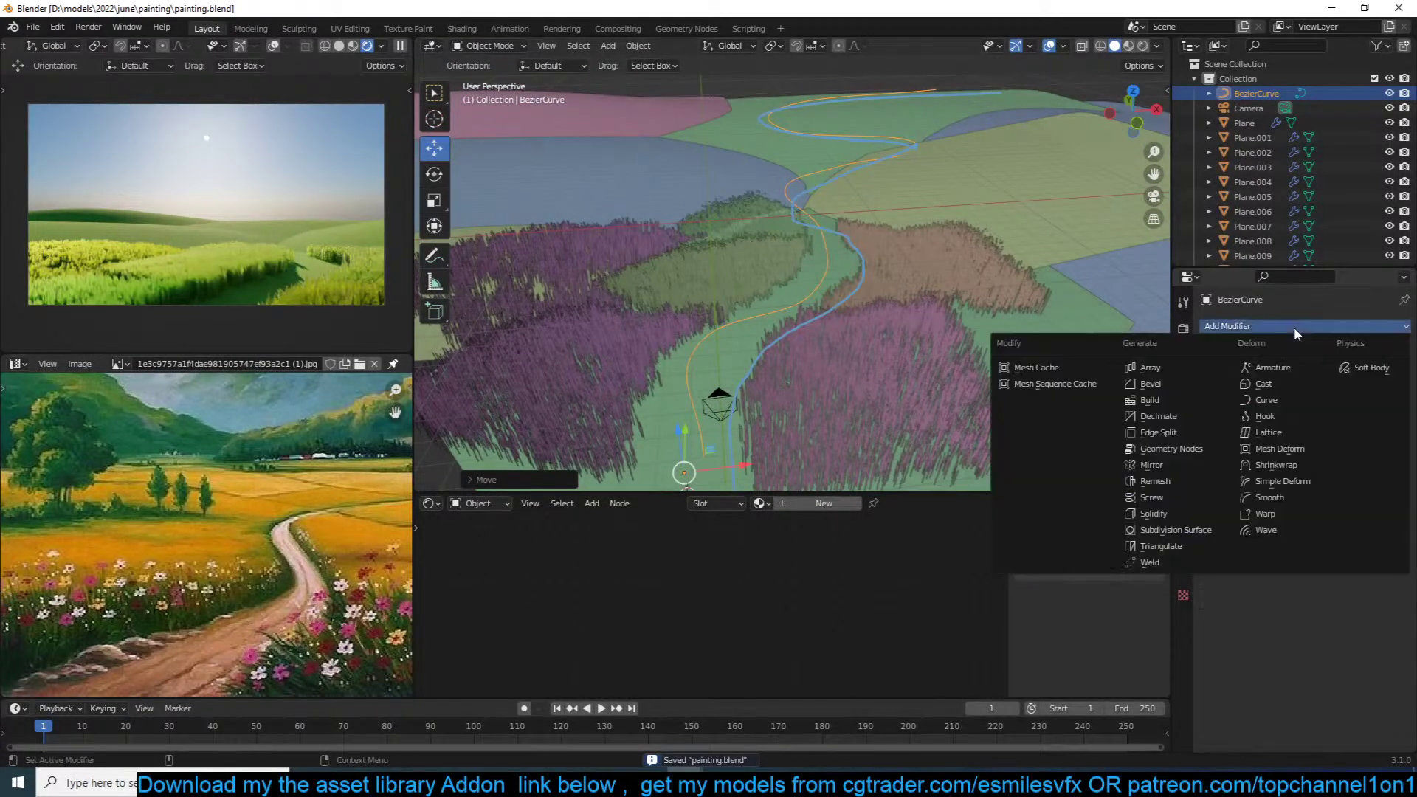
left_click(1273, 466)
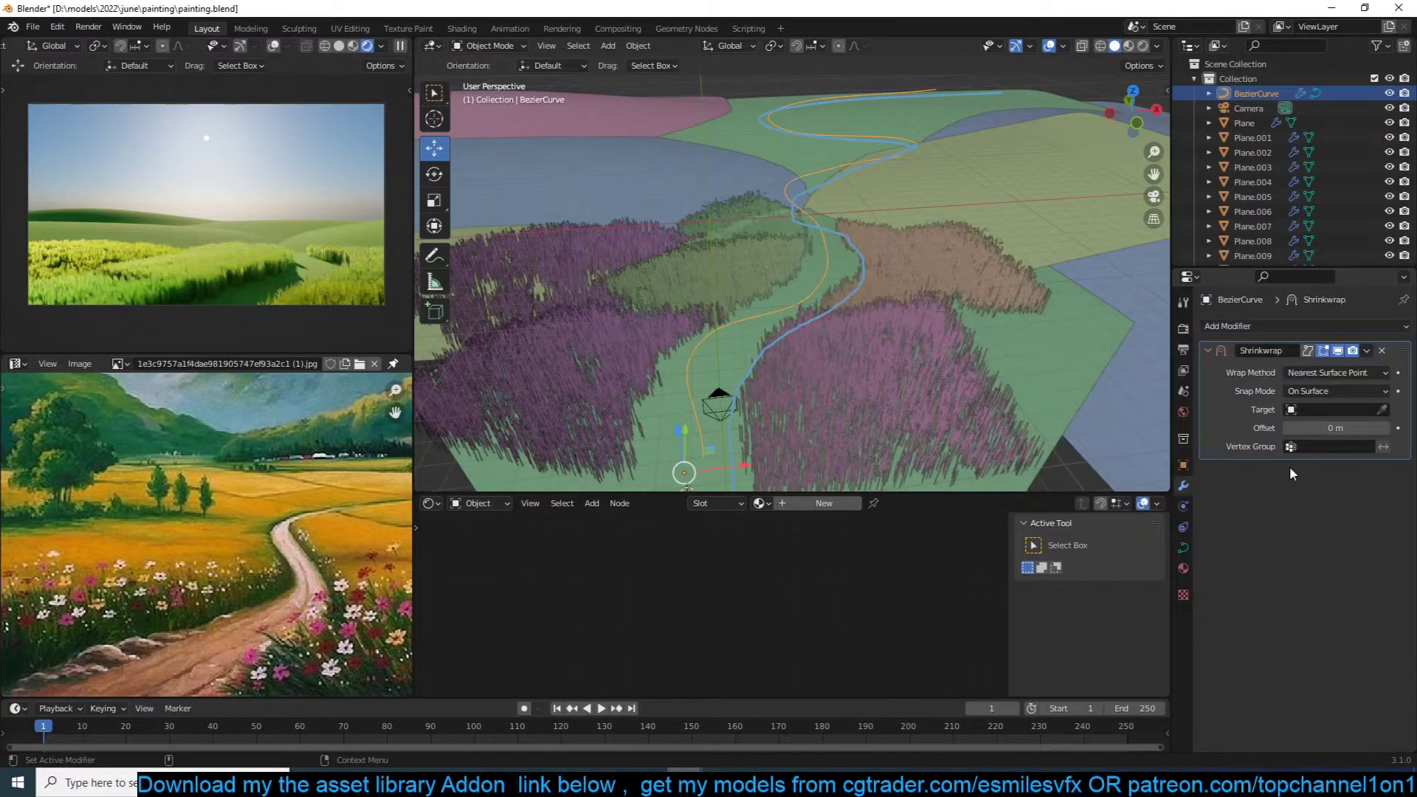
left_click(1381, 409)
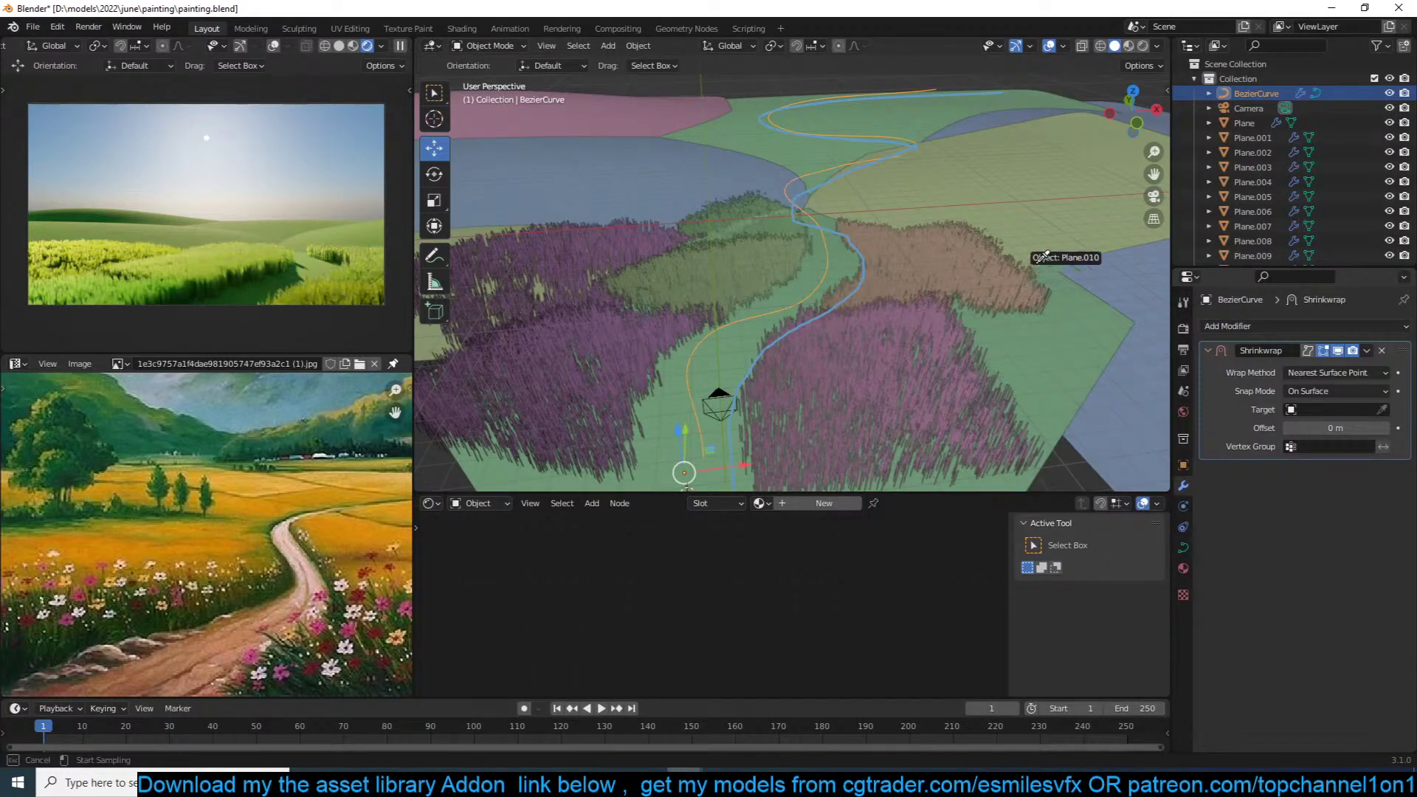
left_click(1078, 337)
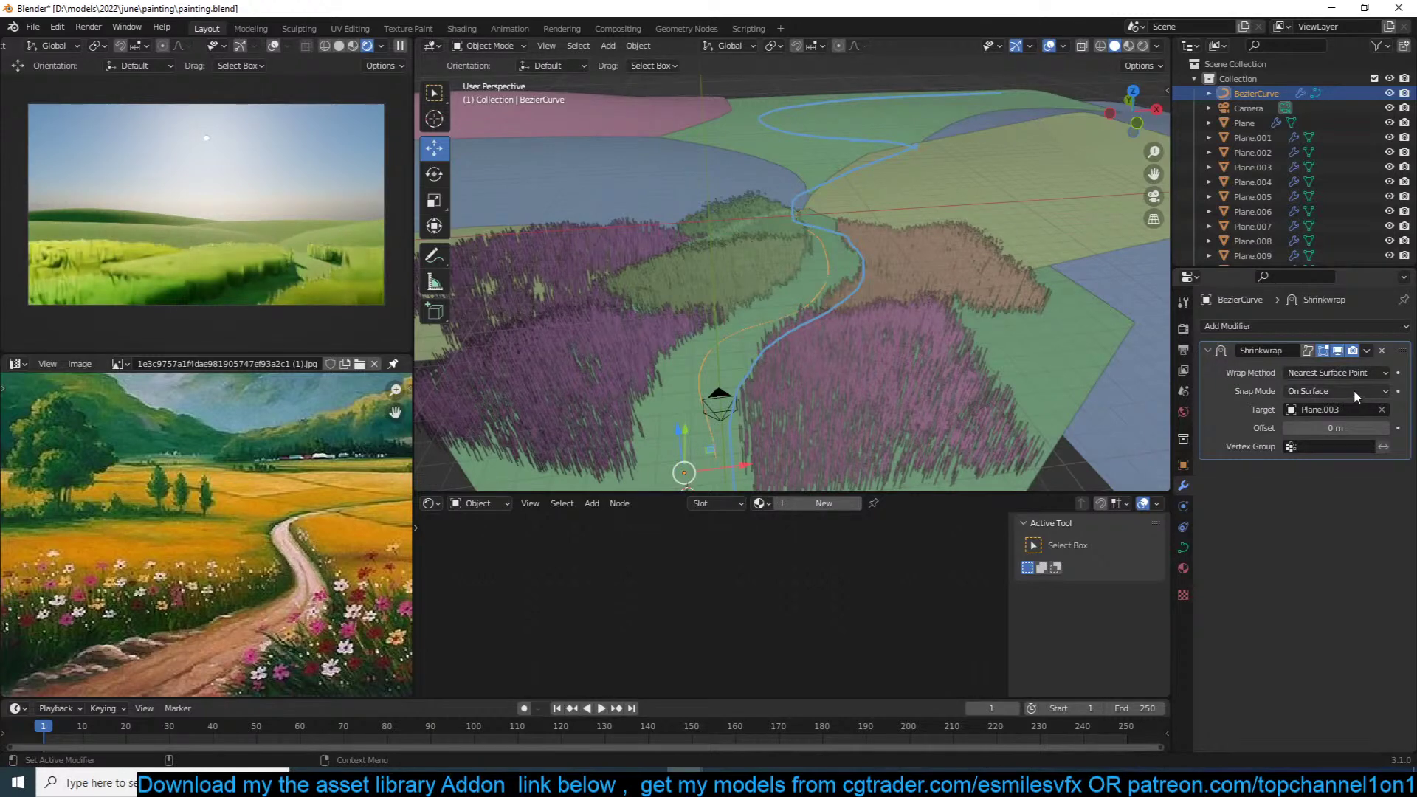
left_click(1358, 375)
left_click(1287, 406)
Step: Lower the projected curve object along Z toward the ground plane
mouse_move(885, 244)
middle_mouse_down()
mouse_move(864, 236)
mouse_move(874, 232)
middle_mouse_up()
key("g")
key("z")
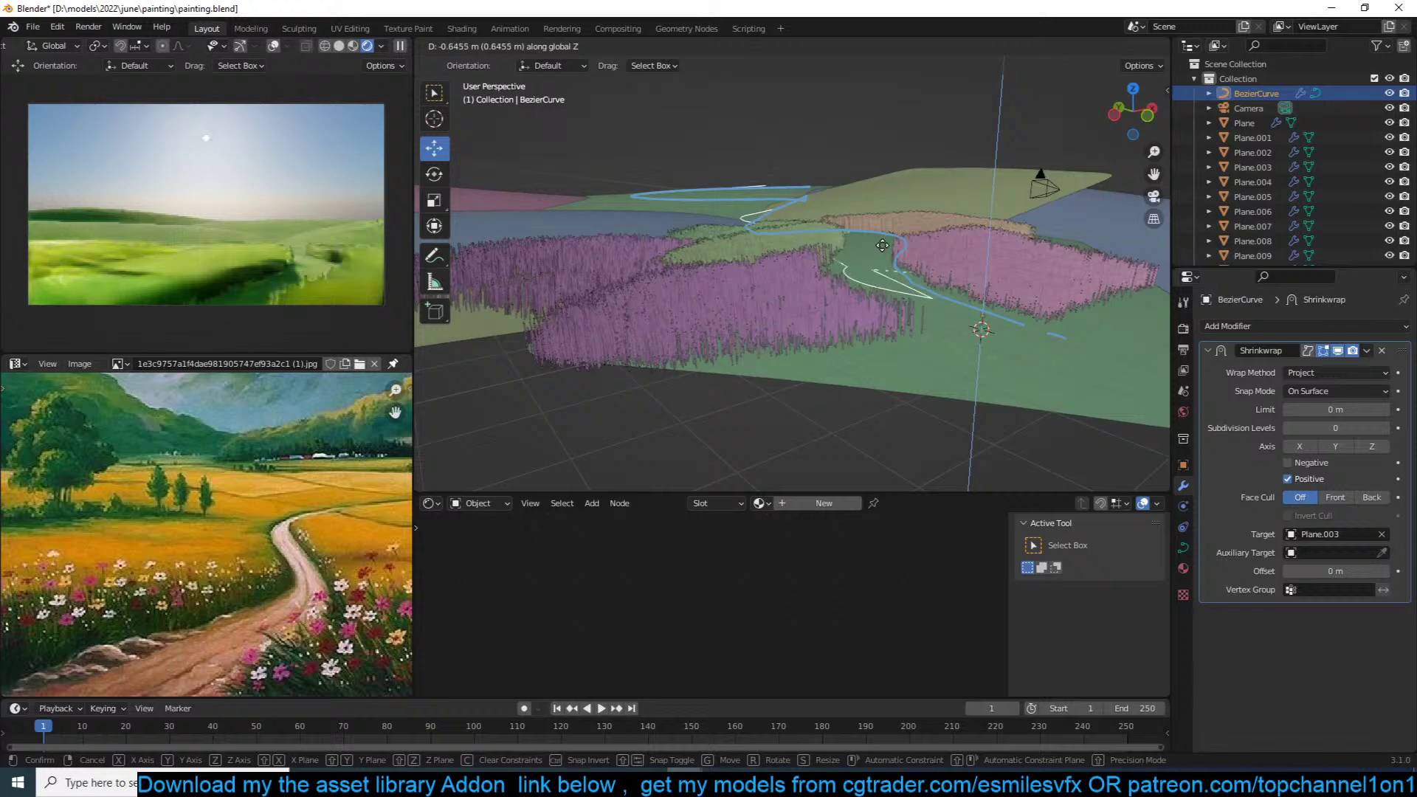
left_click(876, 254)
middle_click_drag(887, 248, 832, 244)
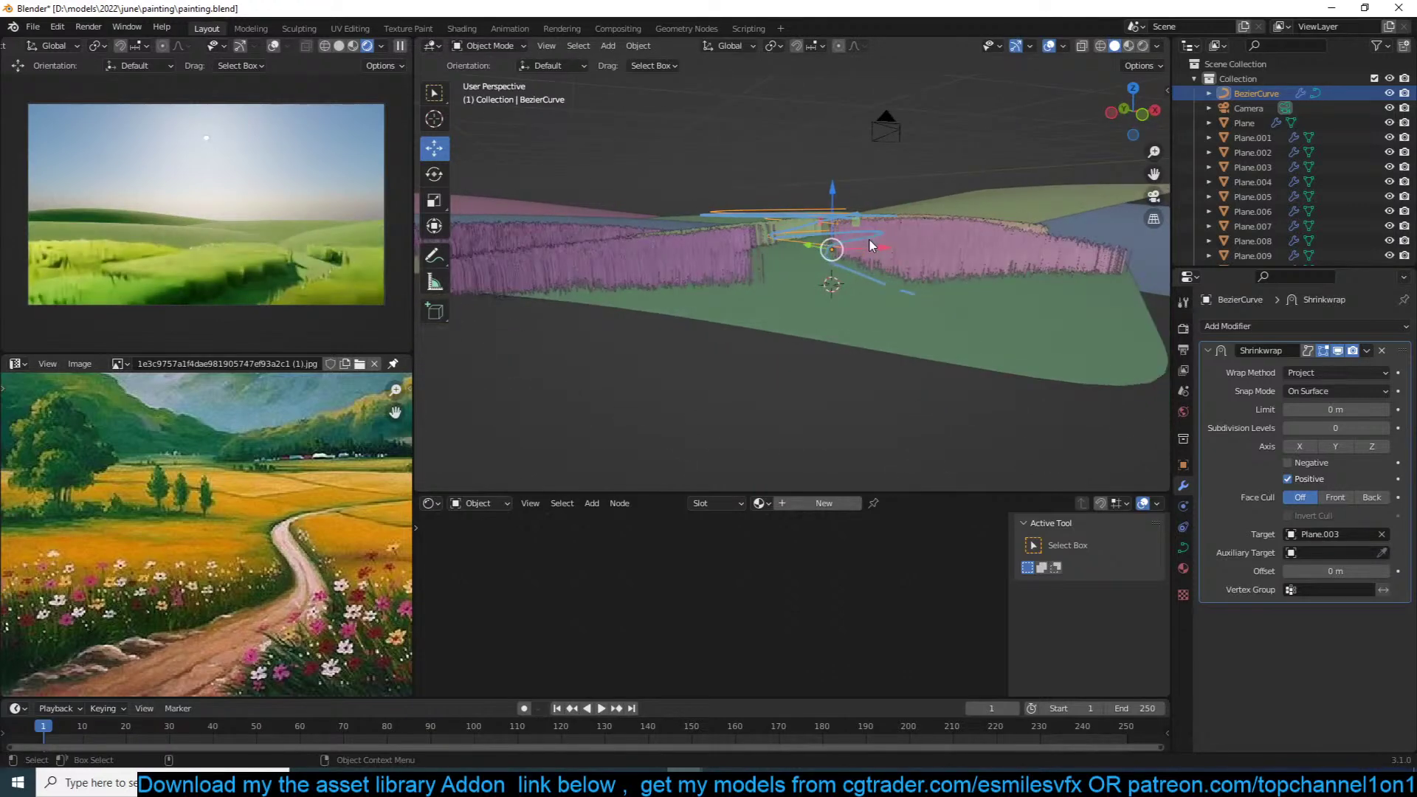
left_click_drag(828, 200, 829, 225)
middle_click_drag(829, 225, 821, 264)
Step: Compare the curve with the ground in wireframe and review the Shrinkwrap snap modes
key("z")
left_click(694, 265)
middle_click_drag(687, 266, 823, 319)
left_click(1336, 392)
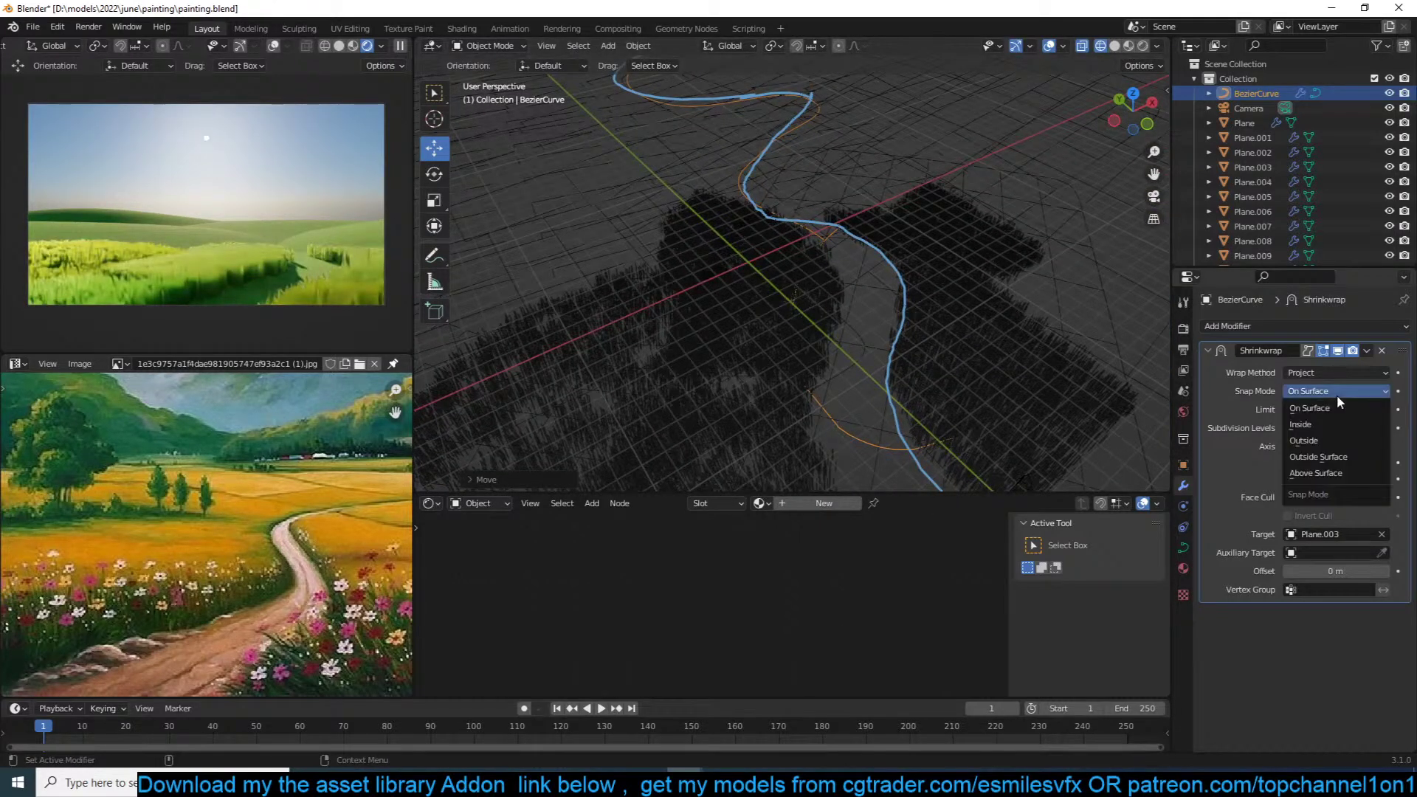
left_click(1336, 398)
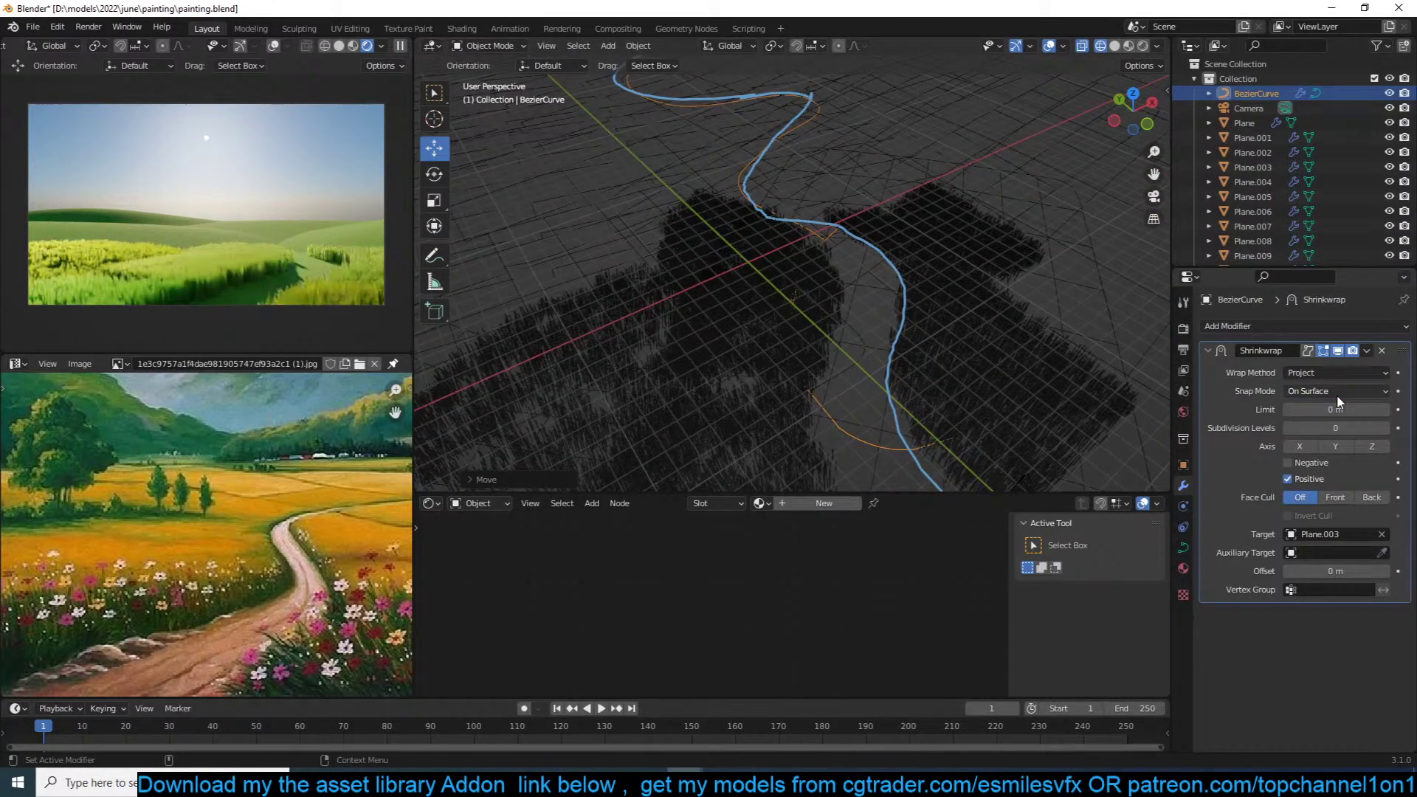
Step: Examine how the projected curve follows the ground from above and in perspective, in solid and wireframe shading
key("KP_7")
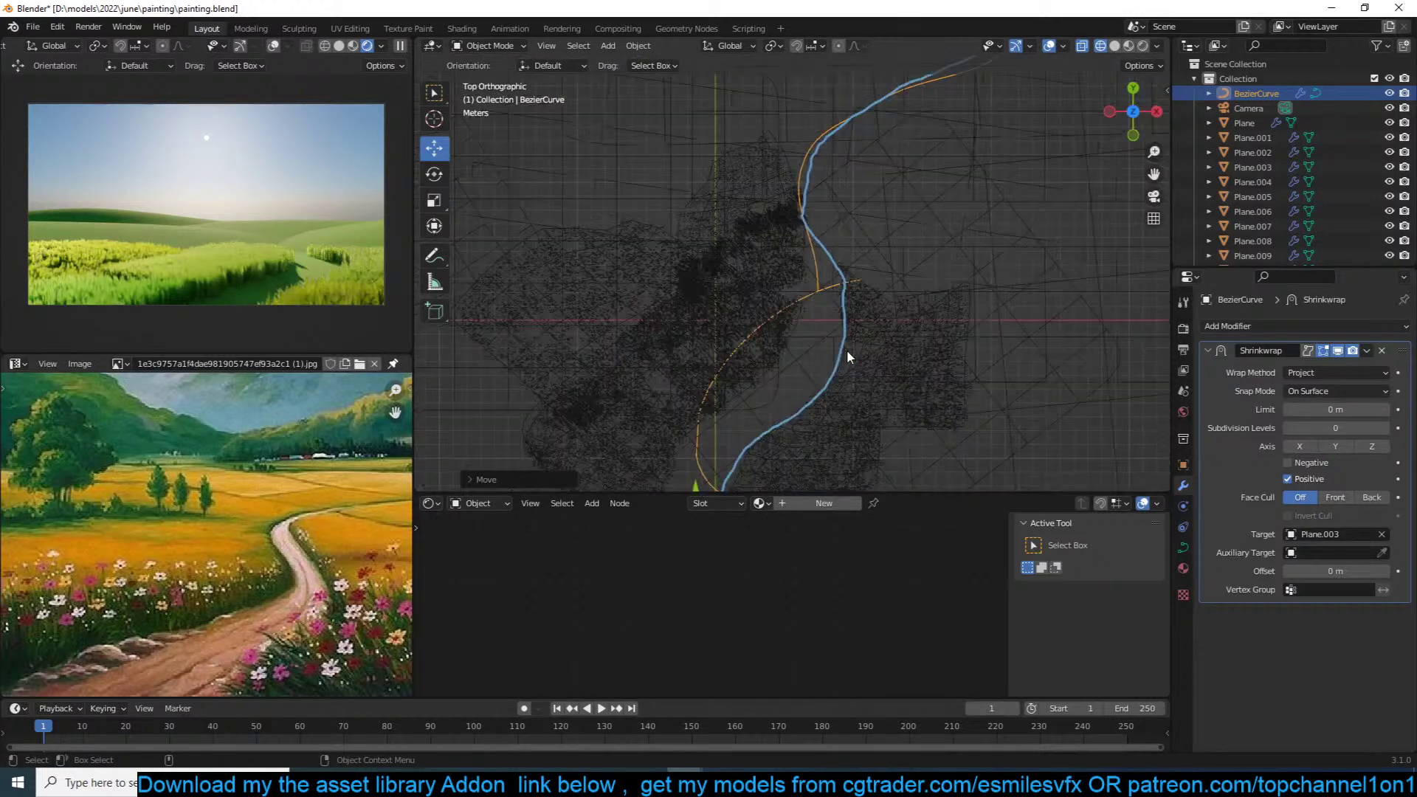
key("z")
left_click(974, 384)
middle_click_drag(890, 400, 983, 223)
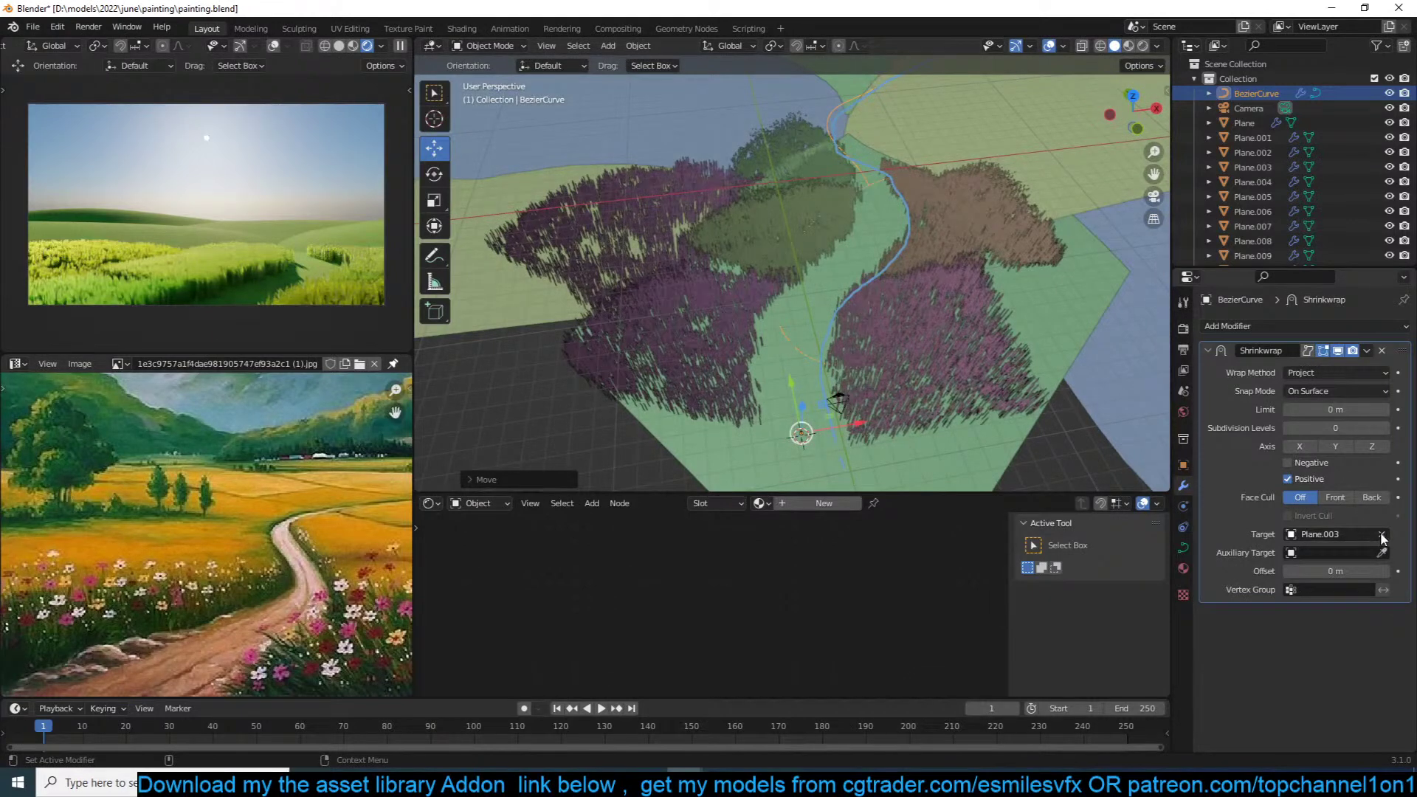
middle_click_drag(1008, 386, 982, 404)
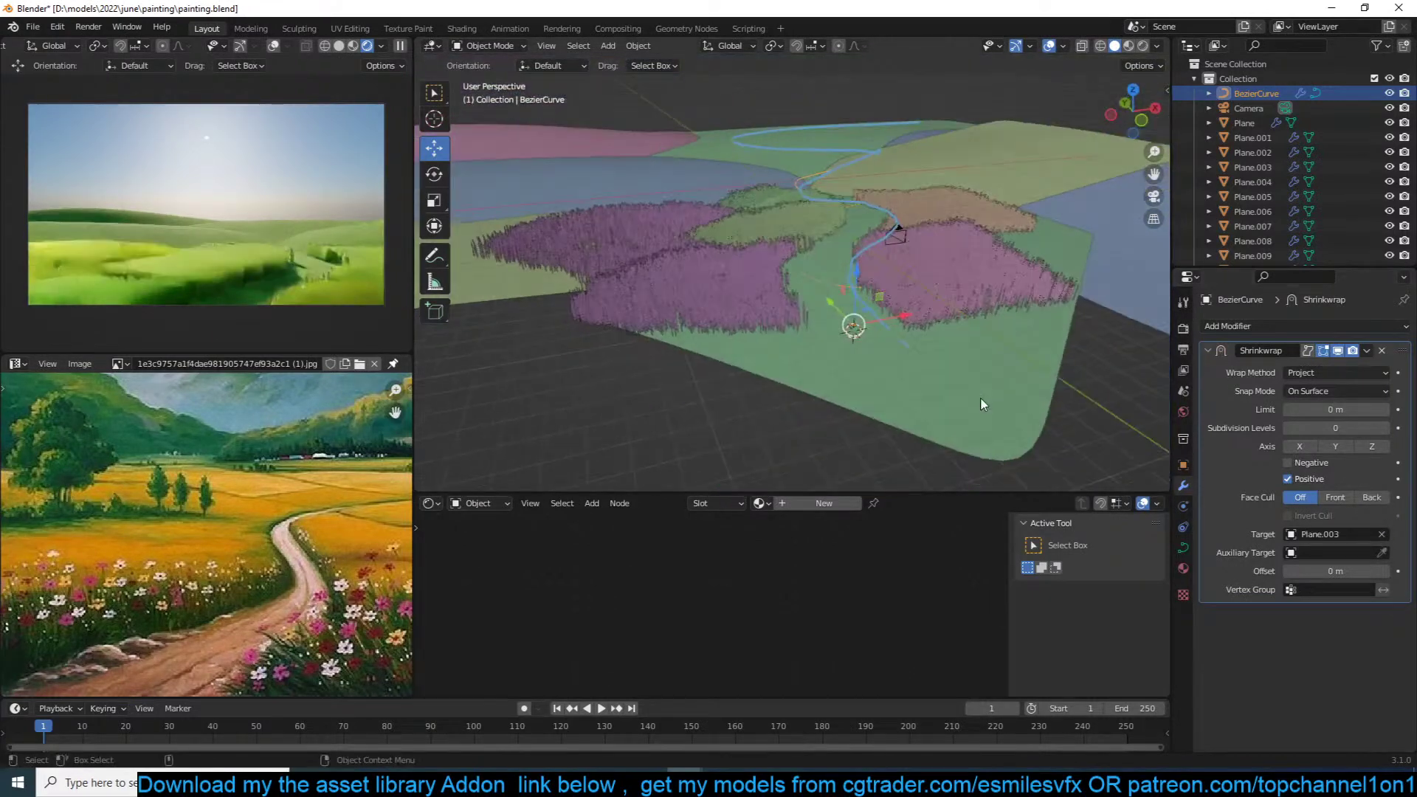
key("z")
left_click(692, 392)
key("KP_7")
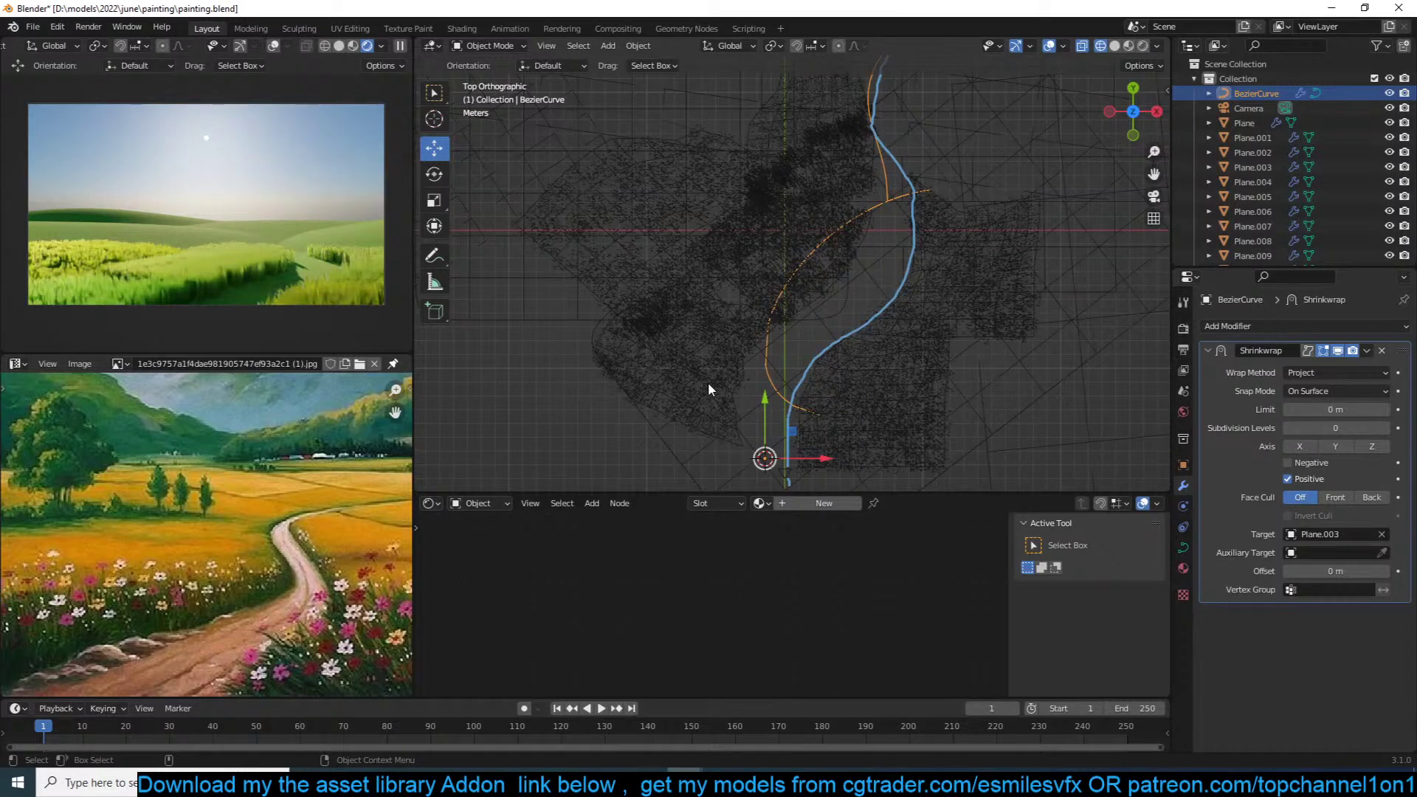
scroll(708, 387, "down", 2)
key("z")
left_click(906, 371)
scroll(872, 350, "up", 1)
scroll(872, 351, "down", 2)
middle_click_drag(872, 351, 855, 230)
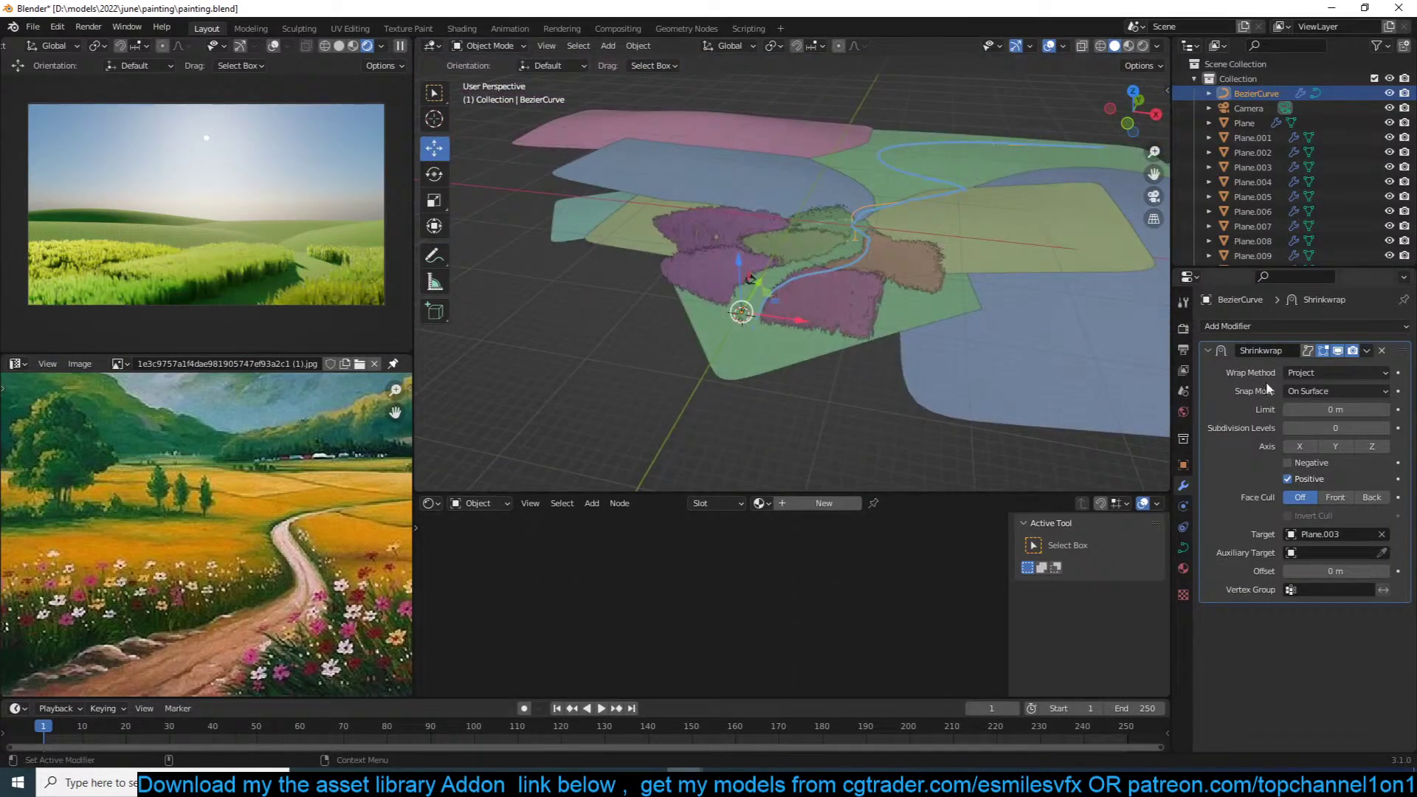
Step: Remove the Shrinkwrap modifier from the curve
left_click(1381, 351)
middle_click_drag(1107, 310, 1002, 294)
scroll(1002, 294, "up", 5)
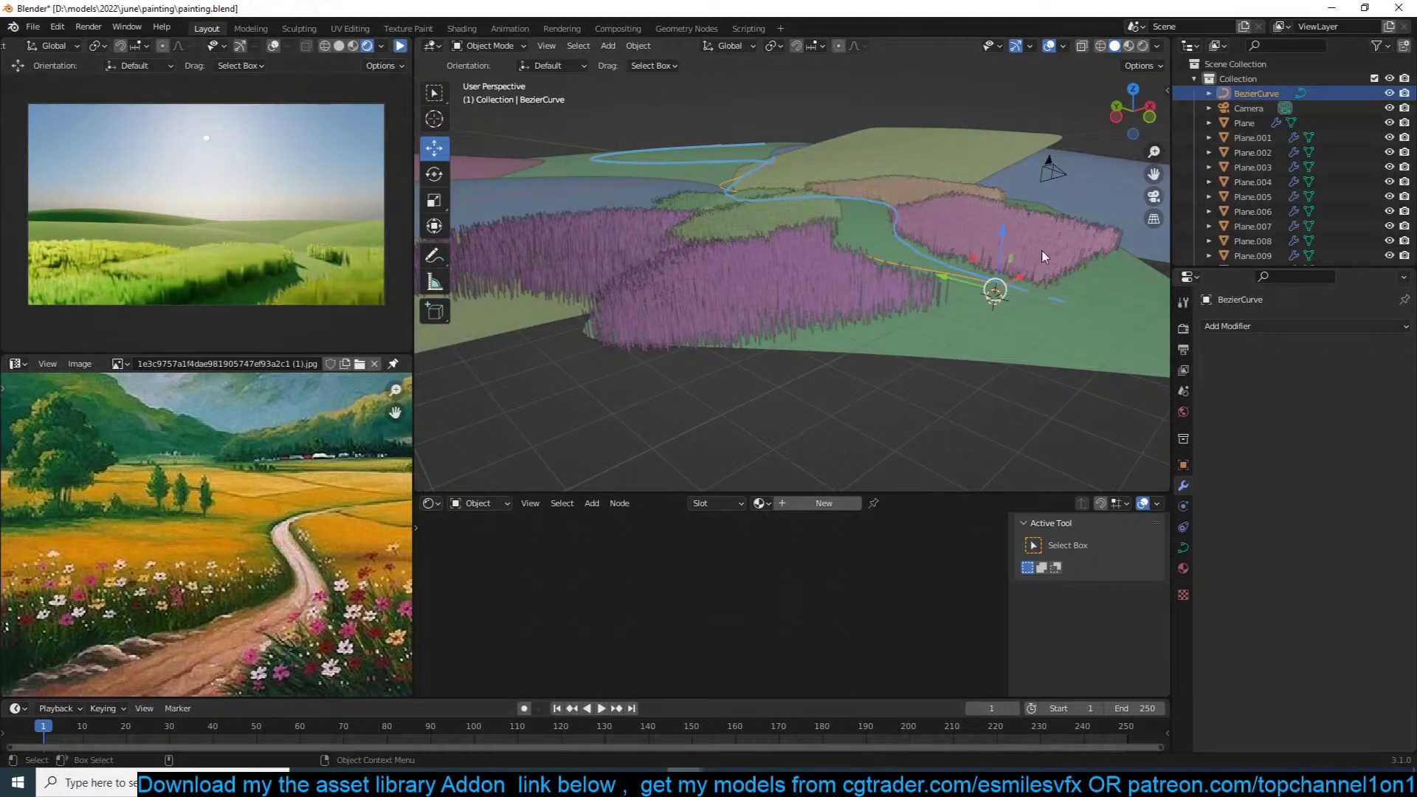
Step: Delete all control points of the curve in edit mode
key("Tab")
key("KP_7")
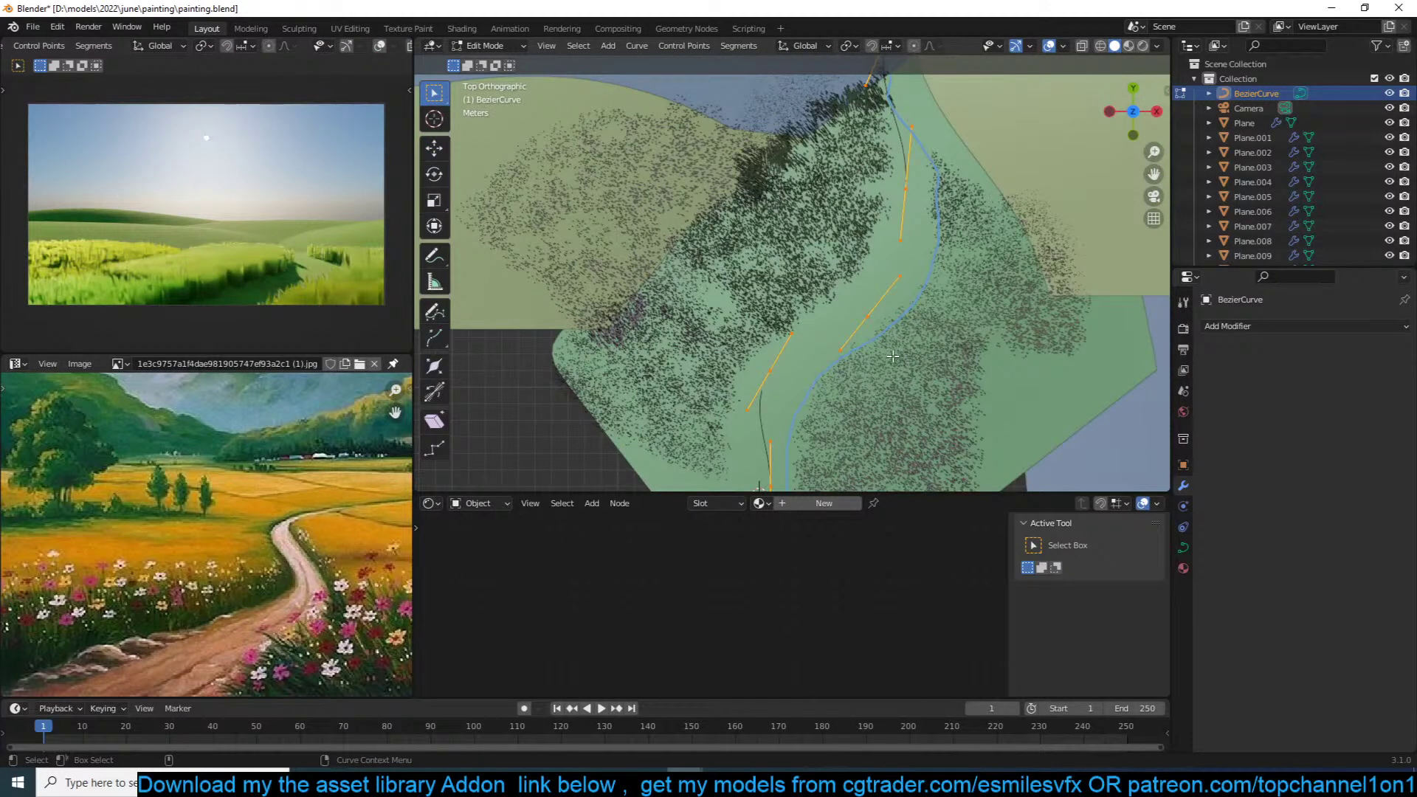
scroll(893, 356, "down", 5)
key("x")
left_click(889, 344)
scroll(588, 357, "up", 3)
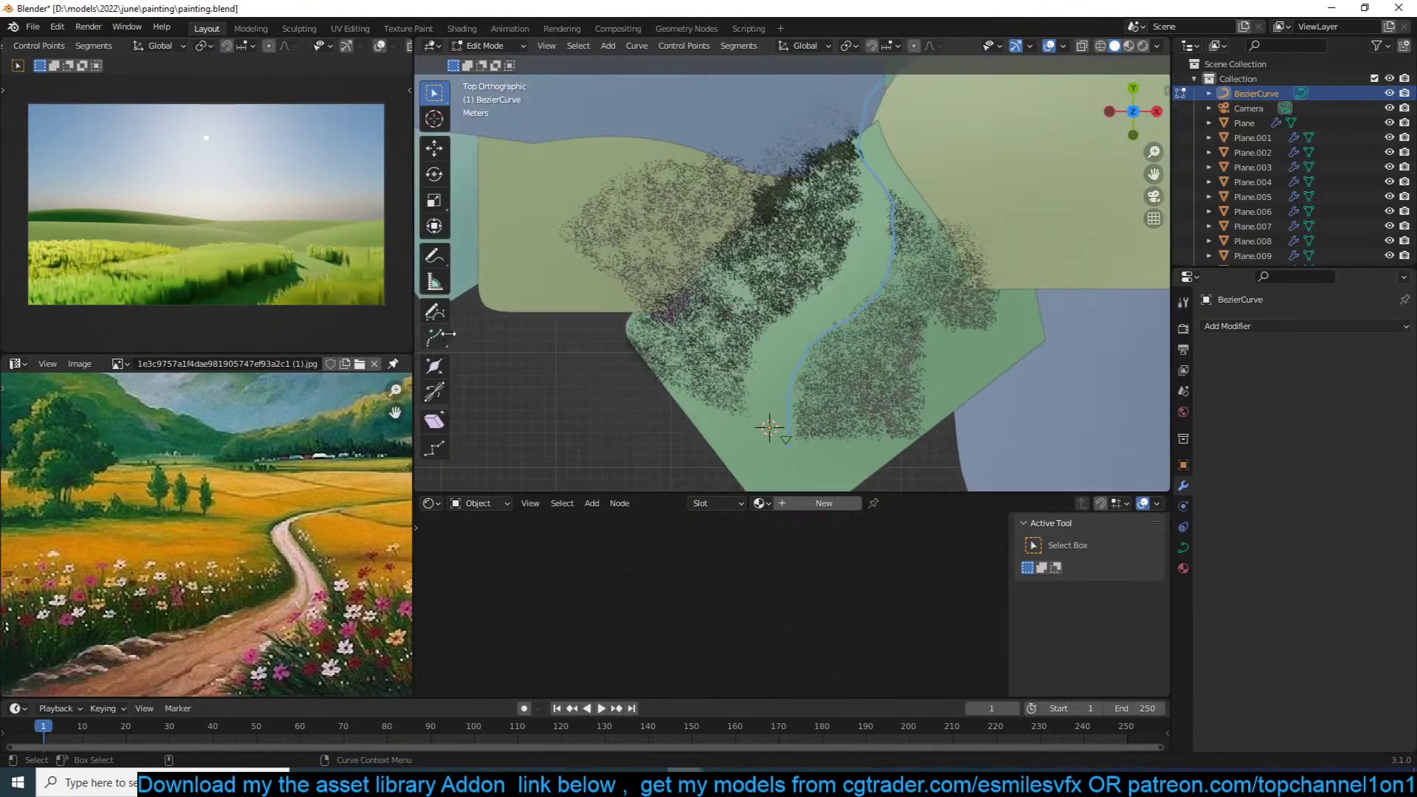
Step: Draw a freehand Bezier curve with surface depth along the path from the foreground fields to the distant green plane
left_click(437, 314)
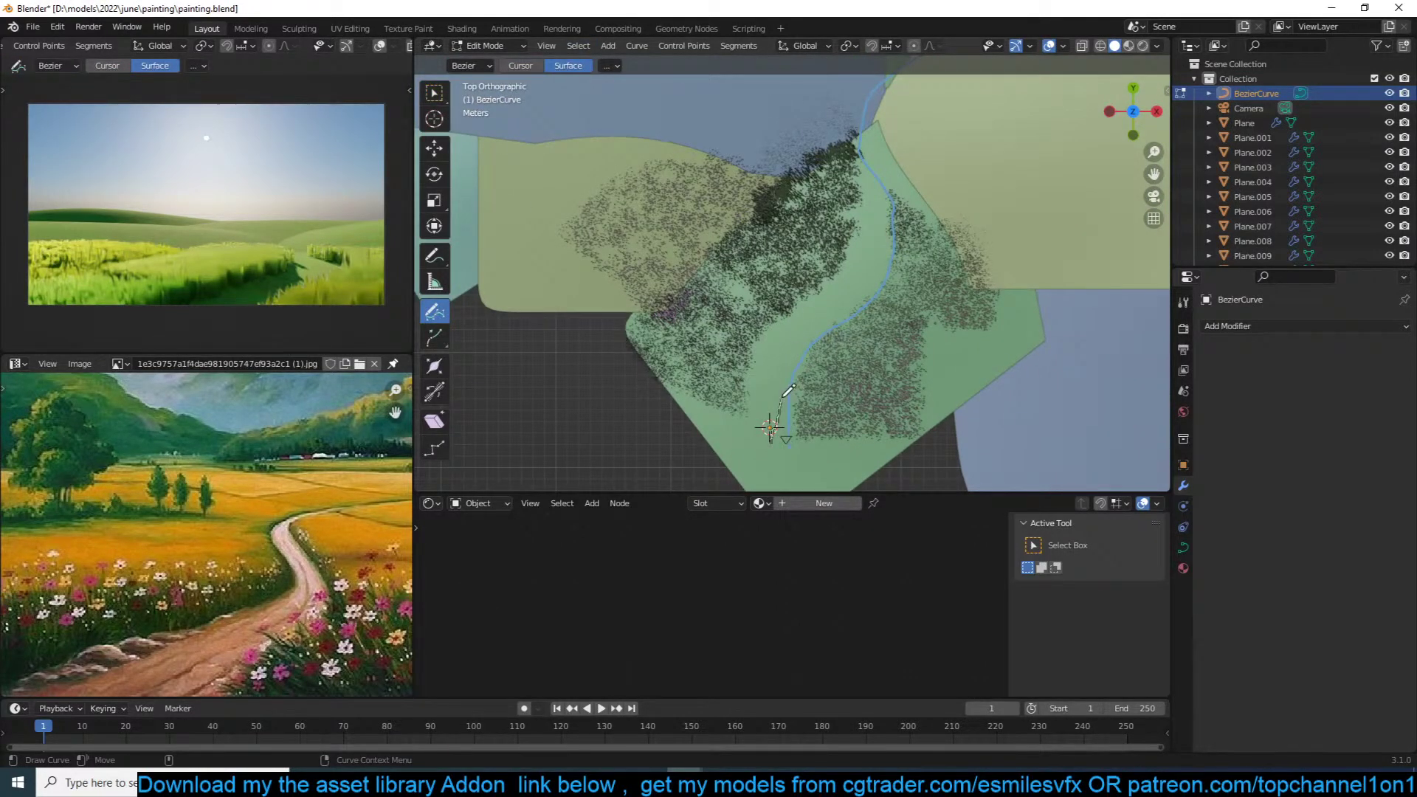
left_click_drag(875, 289, 888, 200)
key("ctrl+z")
left_click_drag(861, 286, 882, 85)
scroll(815, 321, "up", 3)
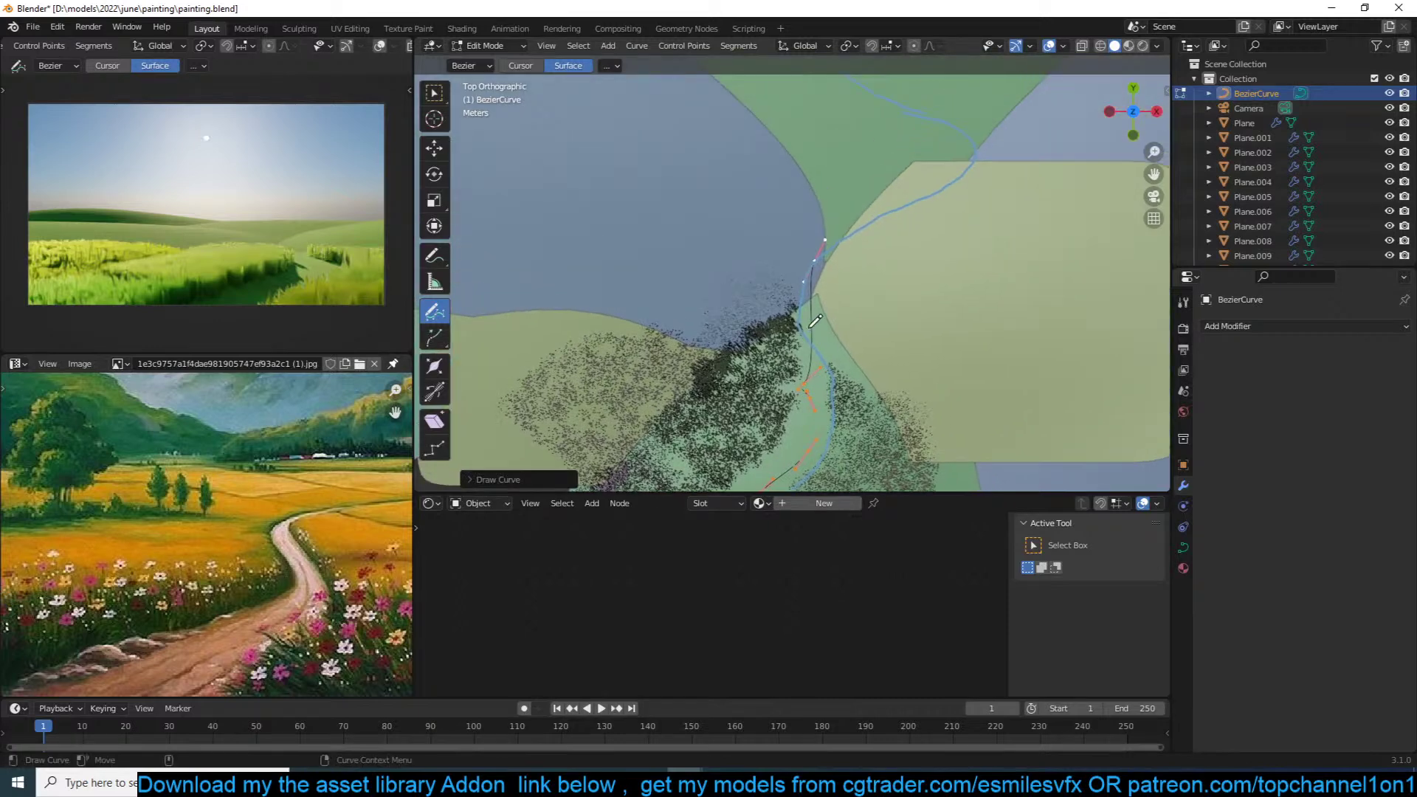
scroll(832, 256, "down", 5)
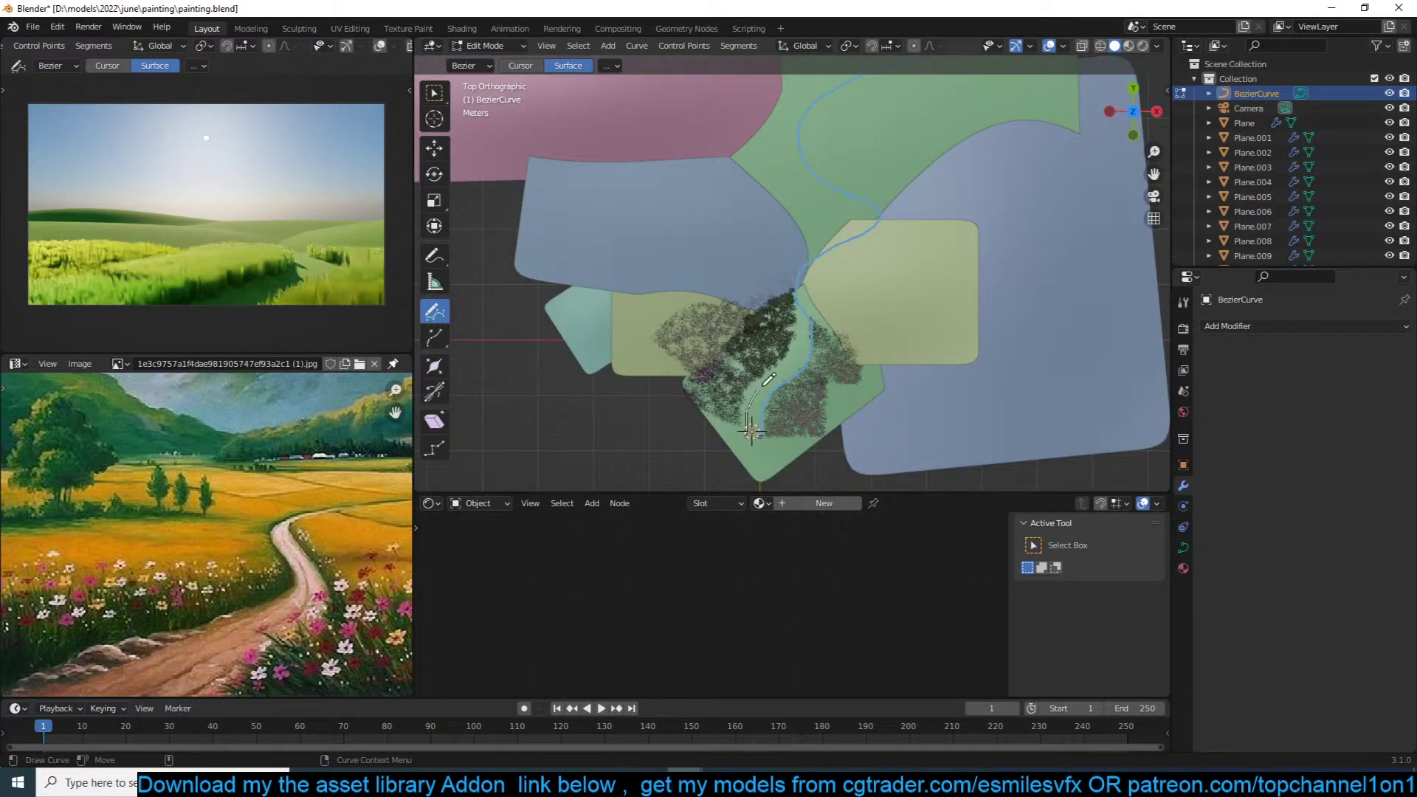
left_click_drag(810, 329, 803, 279)
left_click_drag(924, 68, 926, 66)
key("Tab")
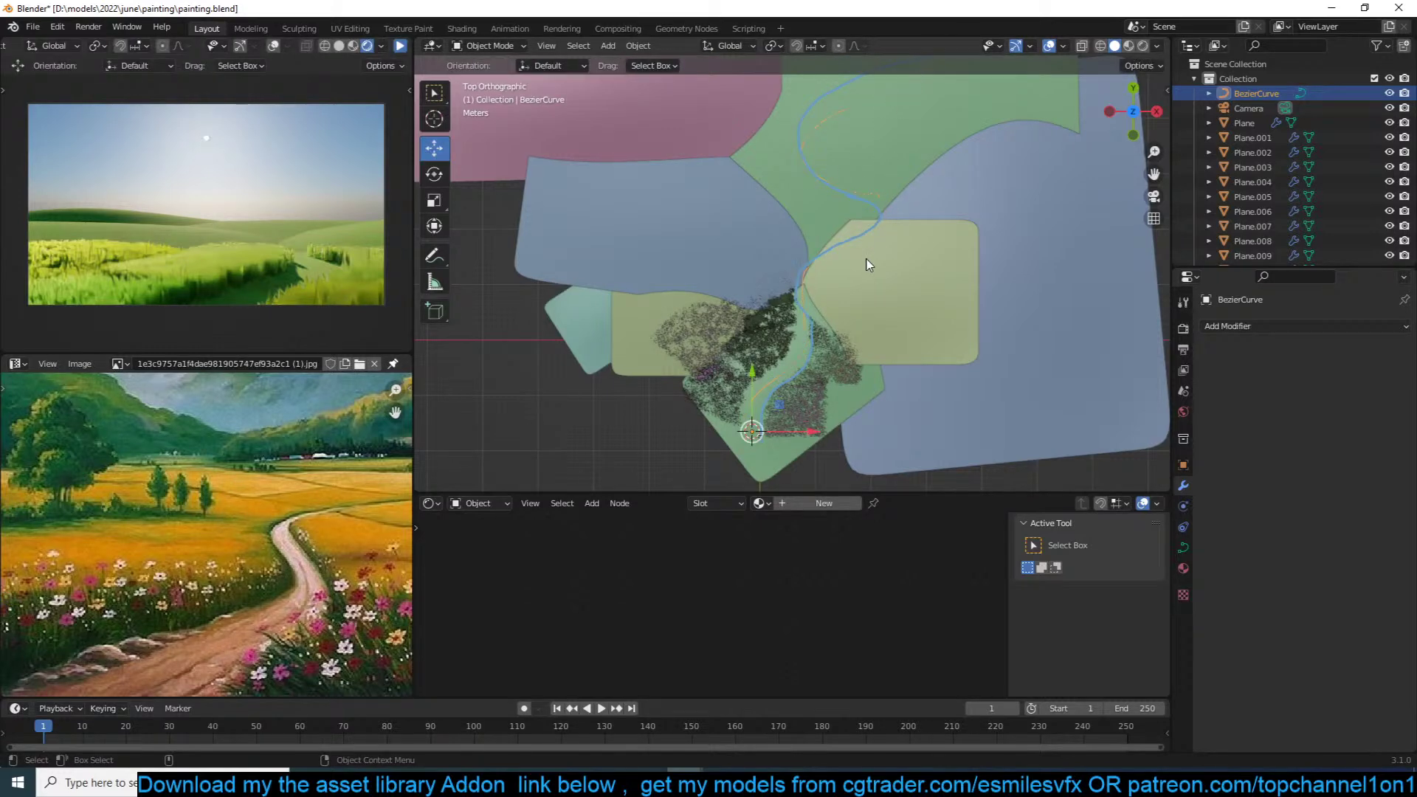
Step: Check the drawn curve in perspective over the terrain and save the file
key("KP_0")
mouse_move(868, 264)
middle_mouse_down()
mouse_move(852, 238)
mouse_move(756, 211)
mouse_move(829, 286)
middle_mouse_up()
key("ctrl+s")
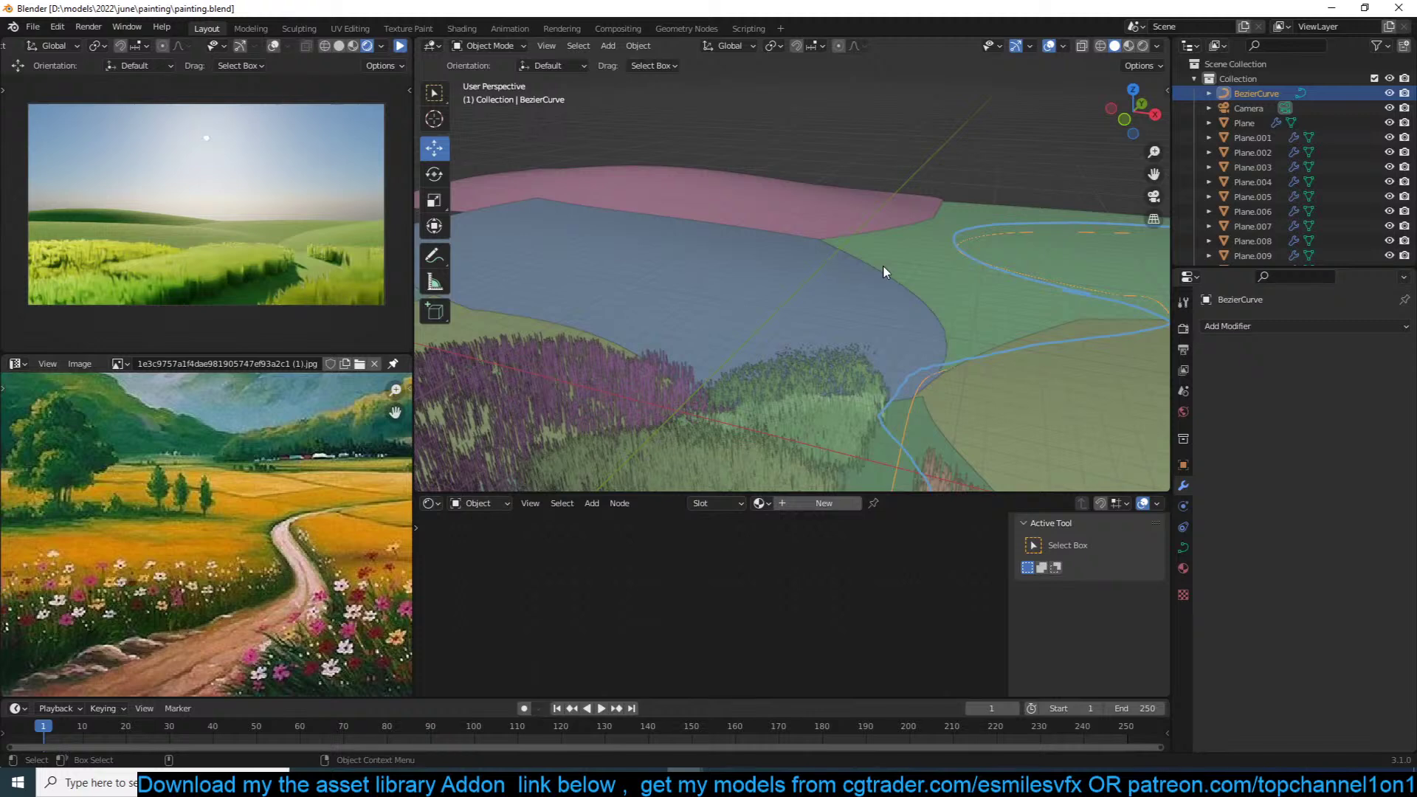
Step: Save the file and add a plane on the empty area beside the terrain in top view
scroll(889, 271, "down", 3)
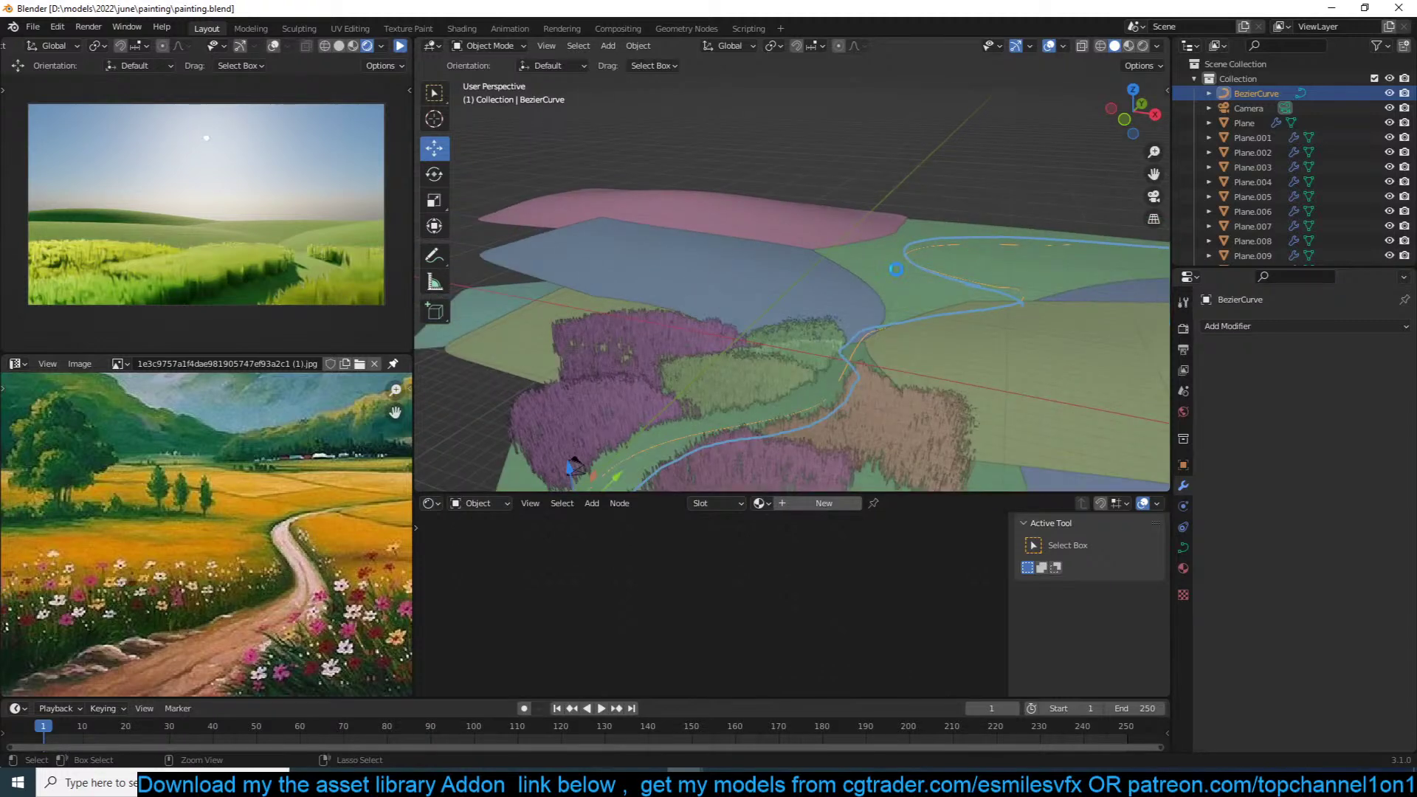
key("ctrl+s")
key("KP_7")
scroll(935, 257, "down", 4)
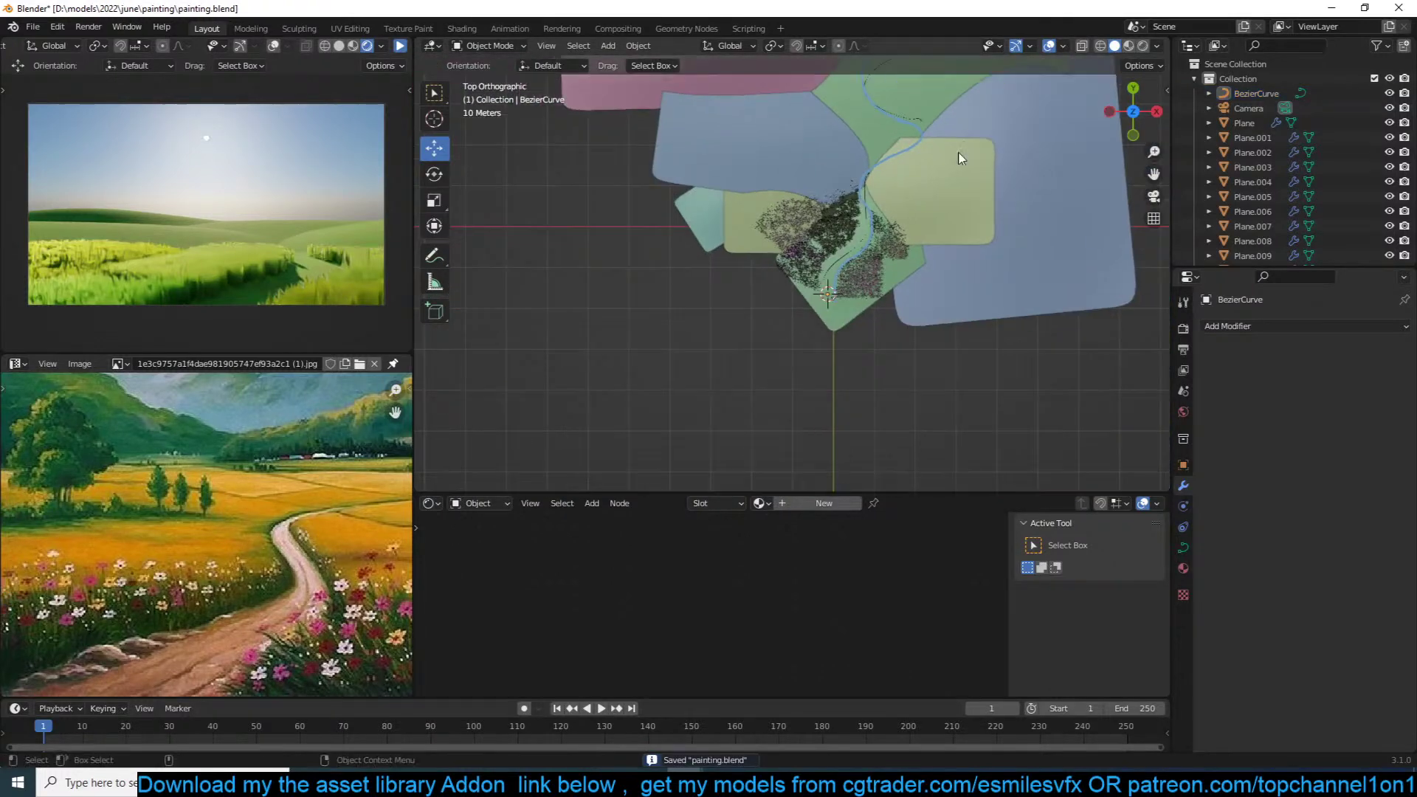
scroll(826, 256, "up", 4)
scroll(827, 256, "up", 1)
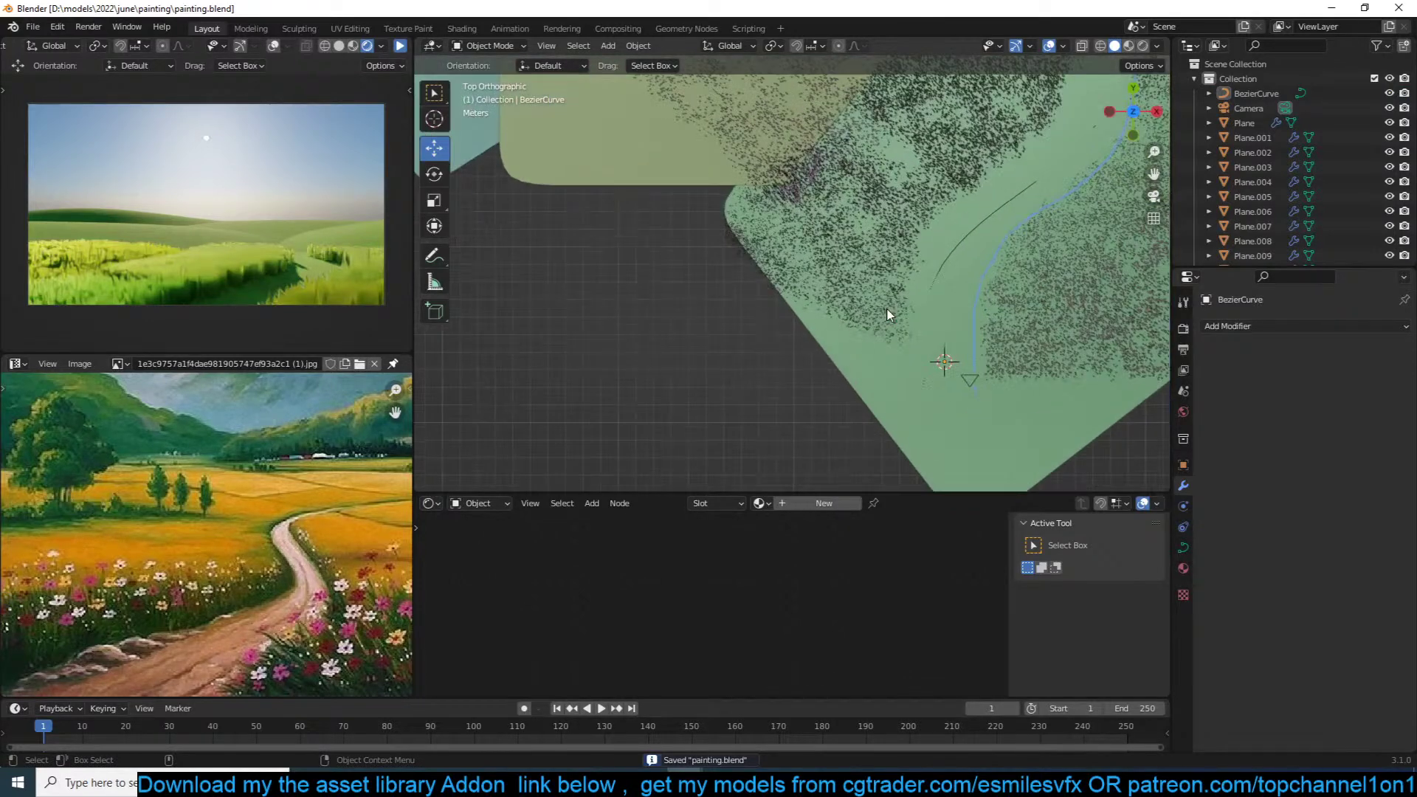
scroll(765, 389, "down", 3)
key("shift+a")
mouse_move(690, 358)
left_click(767, 357)
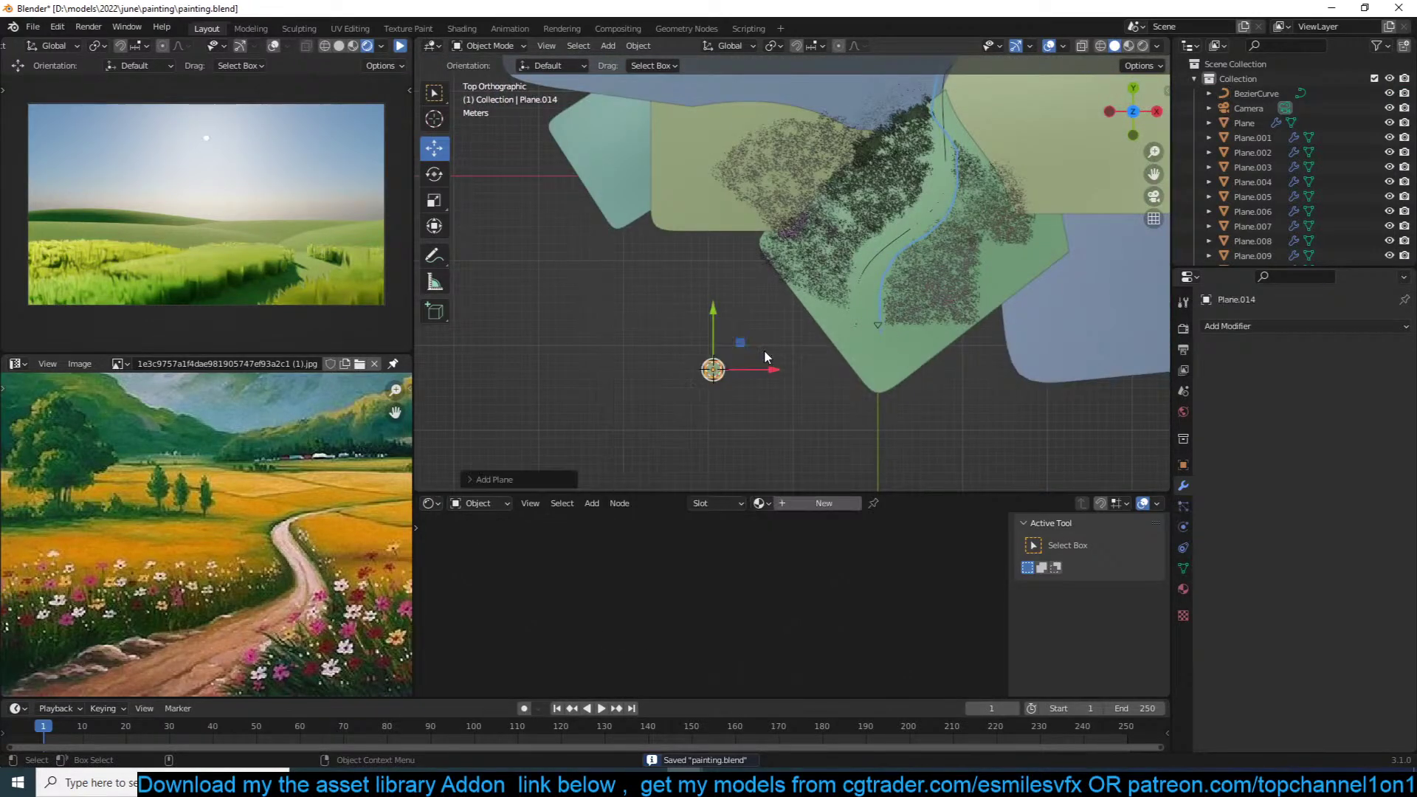
key("KP_Decimal")
scroll(912, 310, "down", 4)
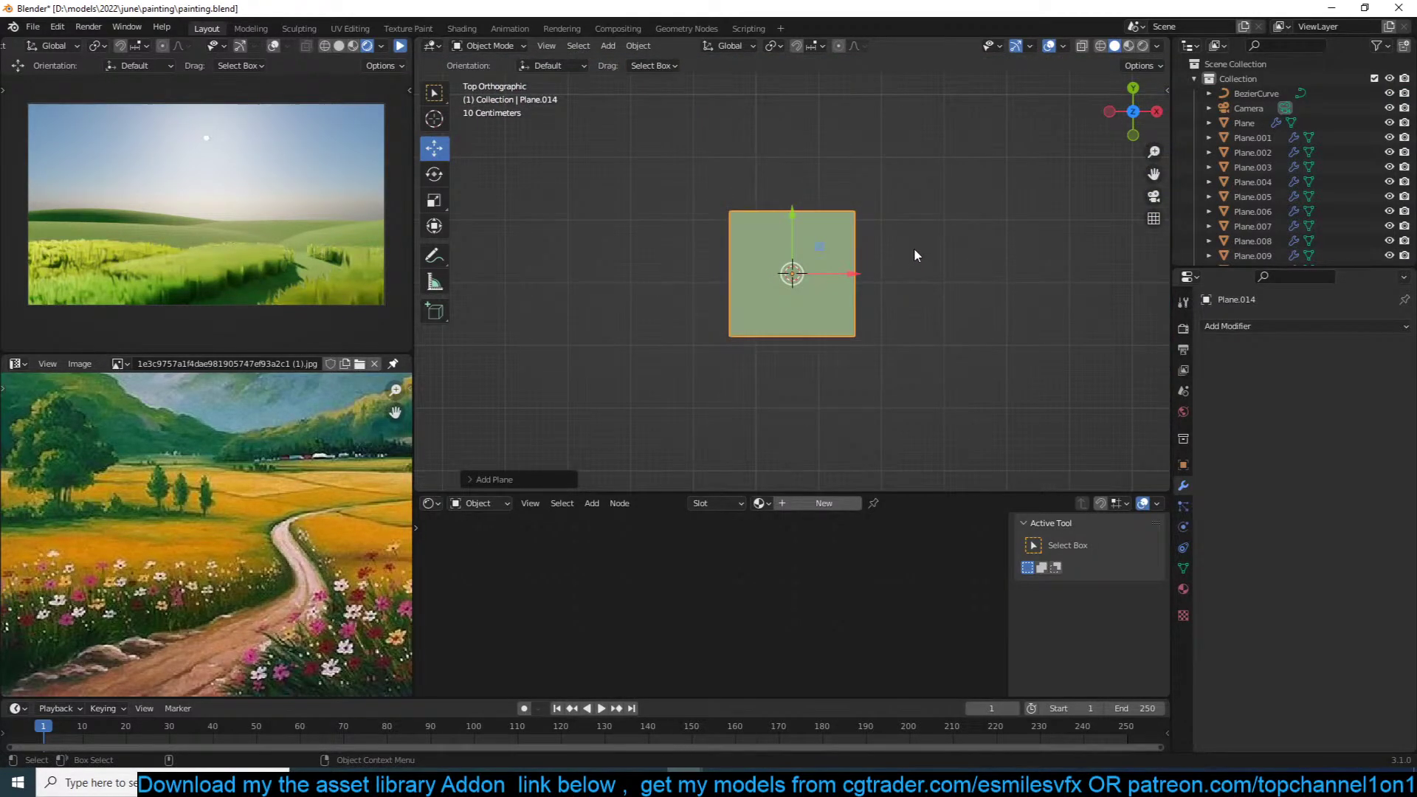
Step: Scale the new plane up, stretch it along Y into a strip and apply its scale
key("s")
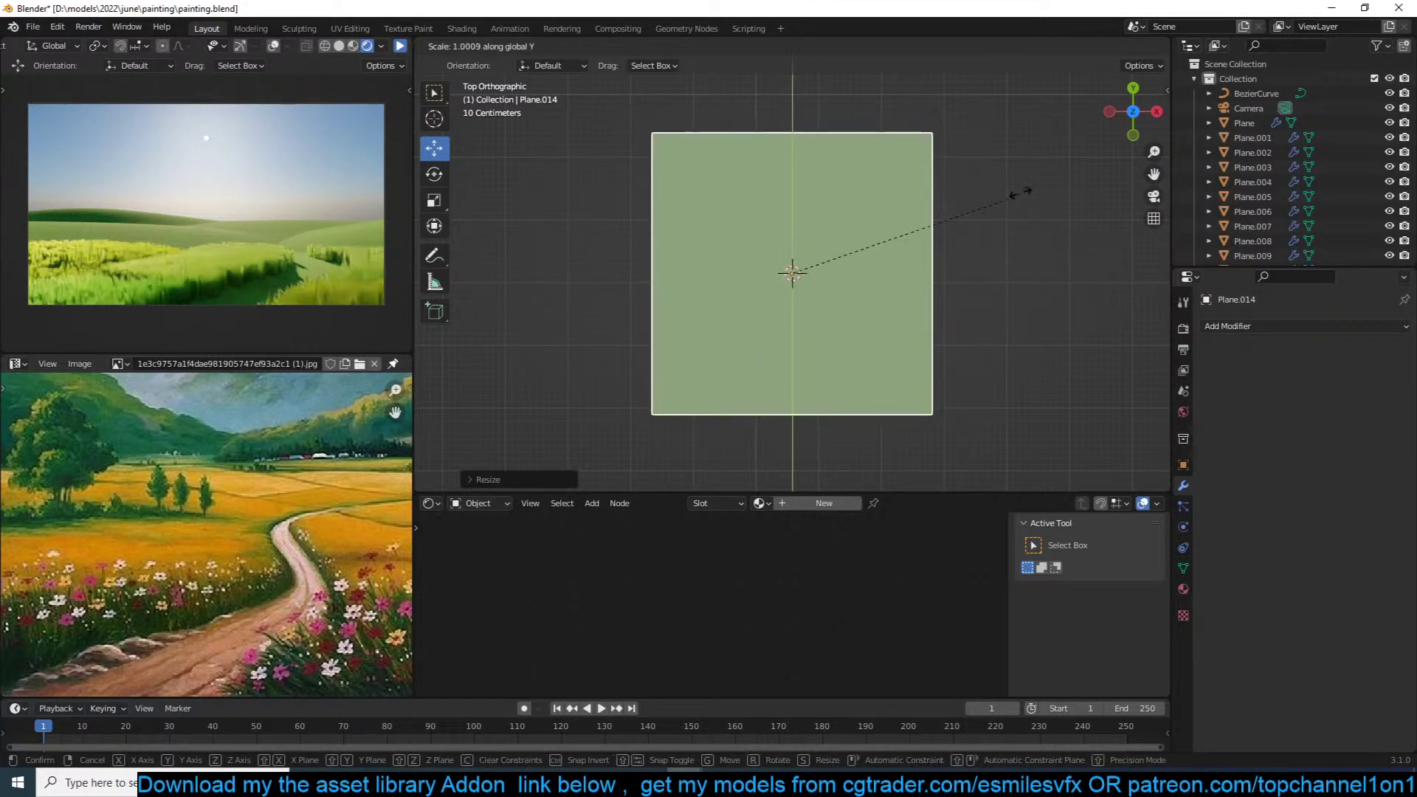
key("y")
key("Return")
key("ctrl+a")
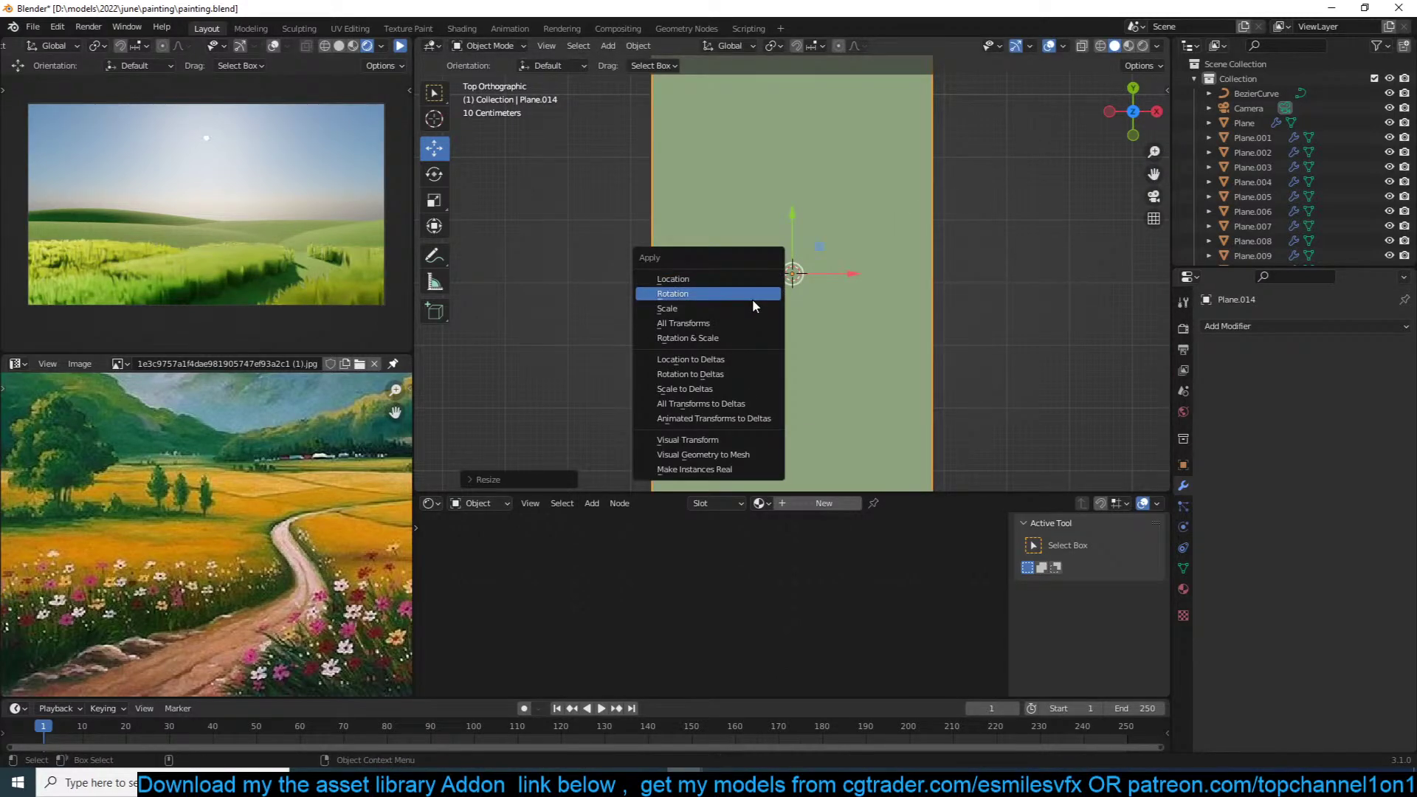
left_click(752, 308)
Step: Subdivide the strip with 21 evenly spaced crosswise loop cuts and several lengthwise loop cuts
key("Tab")
key("ctrl+r")
scroll(633, 279, "up", 20)
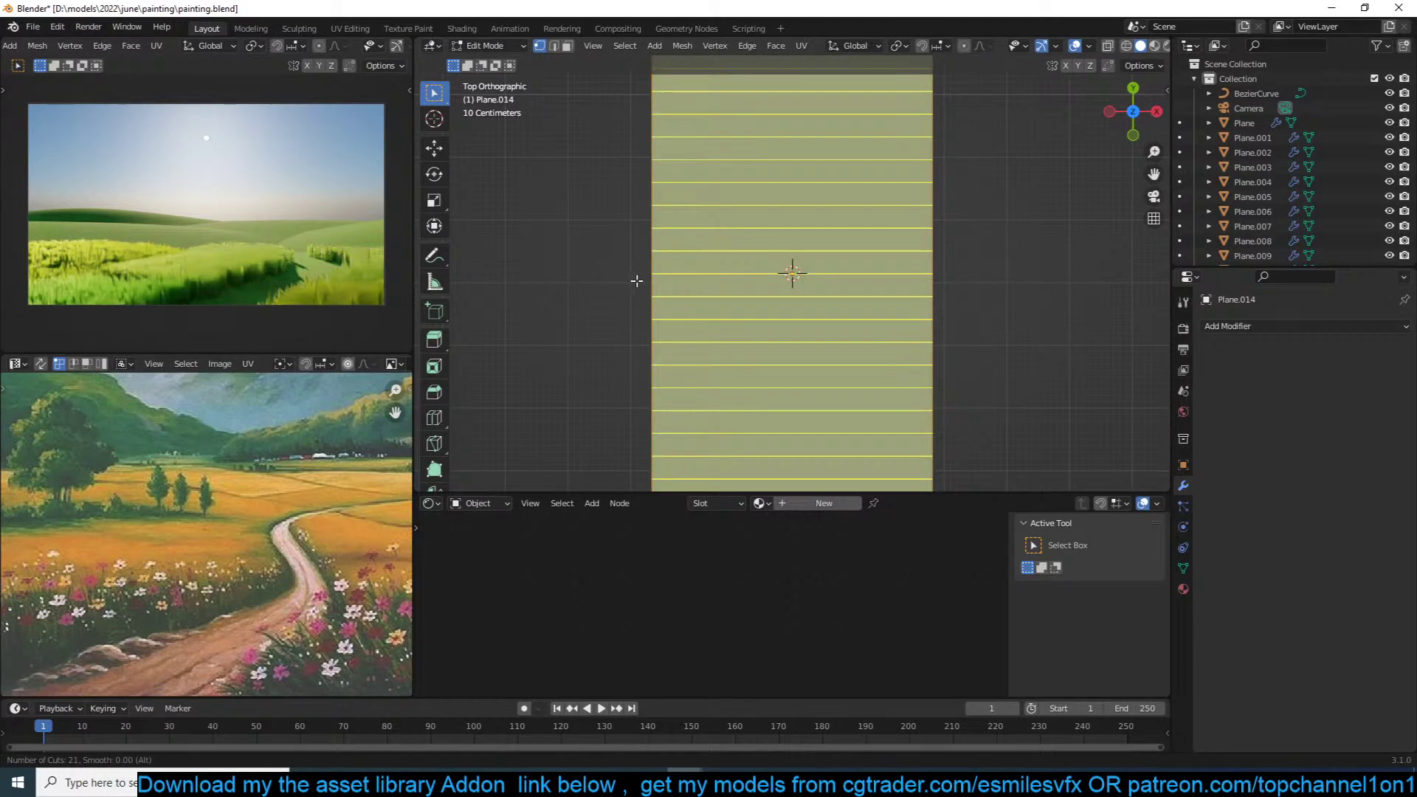
left_click(636, 282)
right_click(635, 281)
key("ctrl+r")
scroll(757, 217, "up", 5)
left_click(758, 219)
right_click(760, 224)
Step: Set the strip's origin to the middle of its lower short edge using the 3D cursor
key("Tab")
scroll(790, 233, "down", 6)
key("Tab")
left_click(799, 365)
key("Tab")
right_click(799, 288)
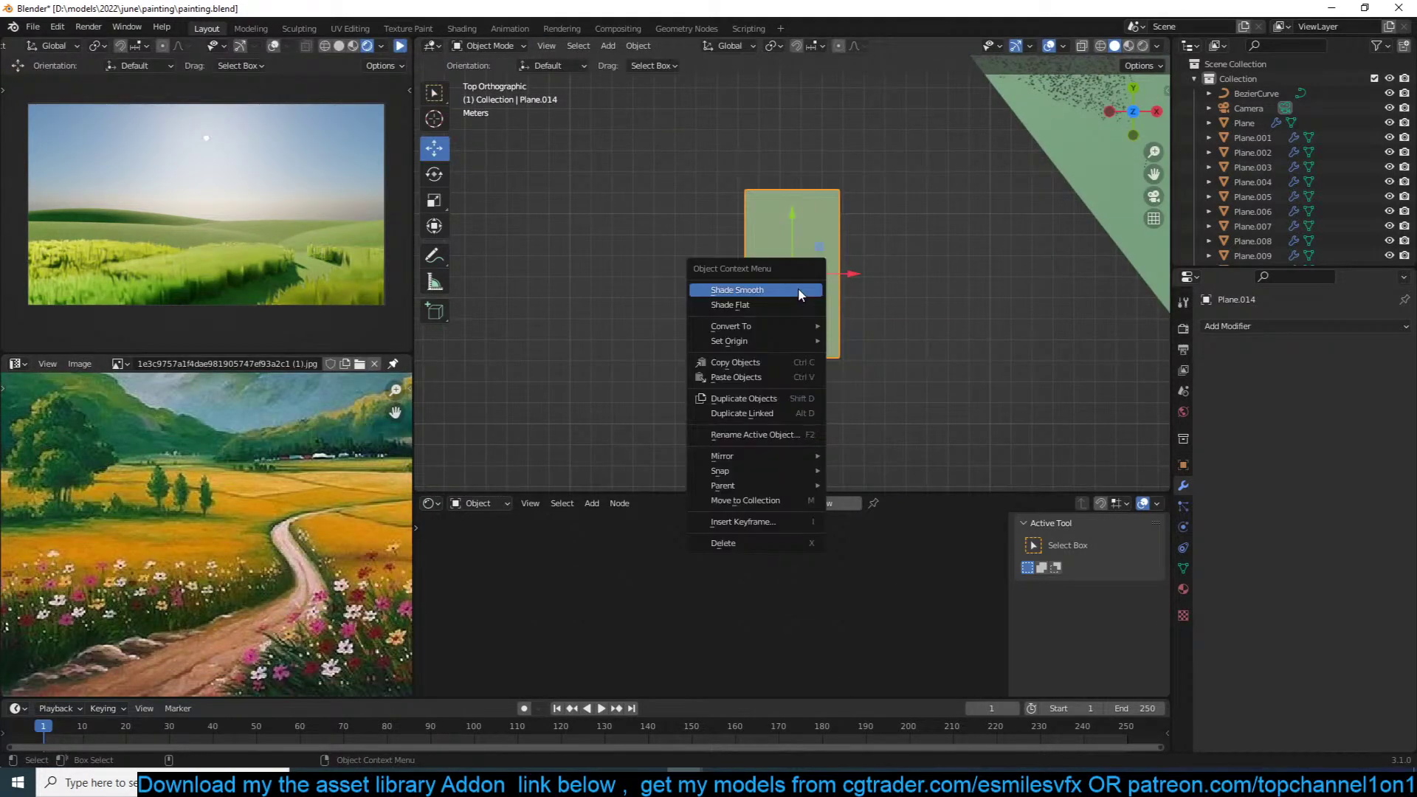
mouse_move(755, 341)
left_click(882, 373)
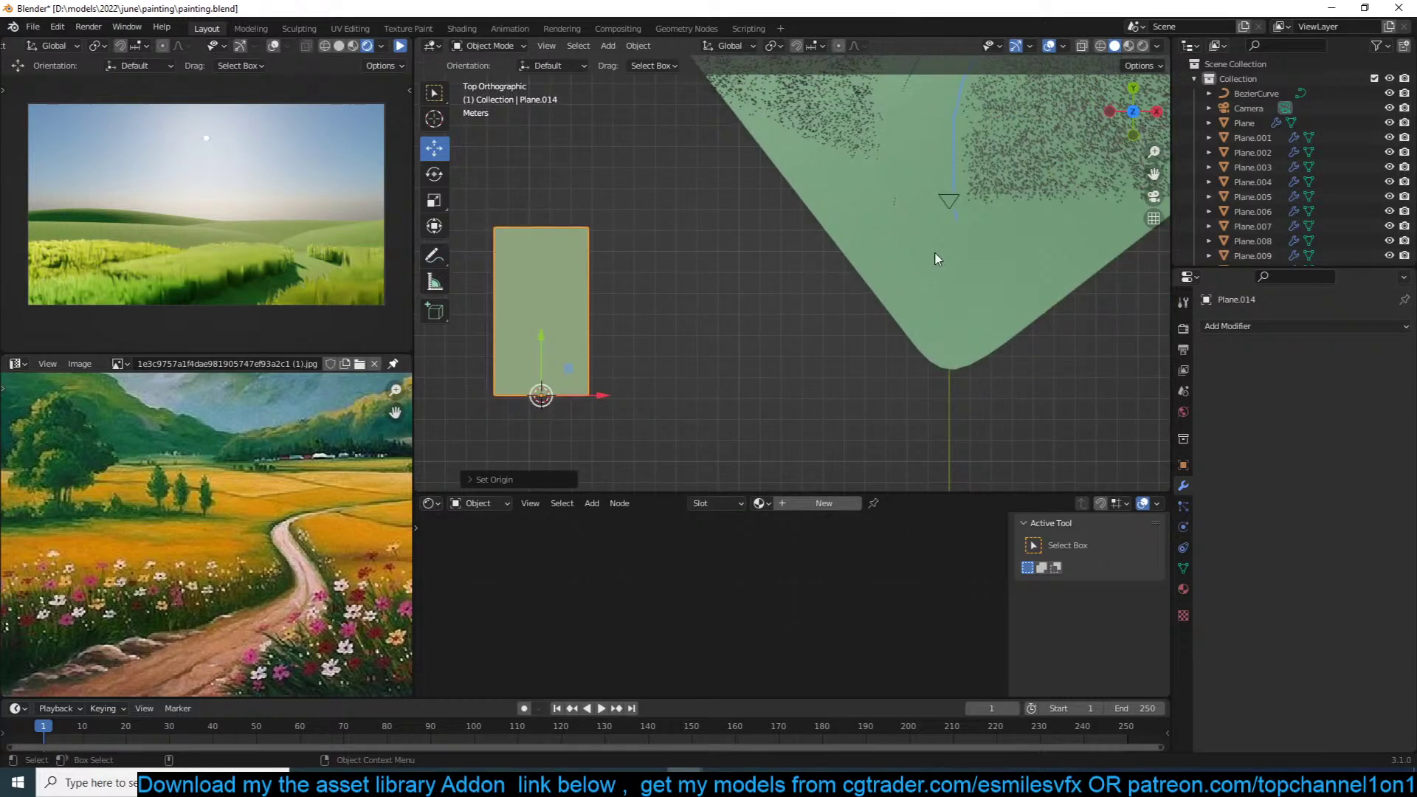
Step: Snap the 3D cursor to the starting control point of the Bezier curve
left_click(899, 207)
left_click(898, 208)
key("shift+z")
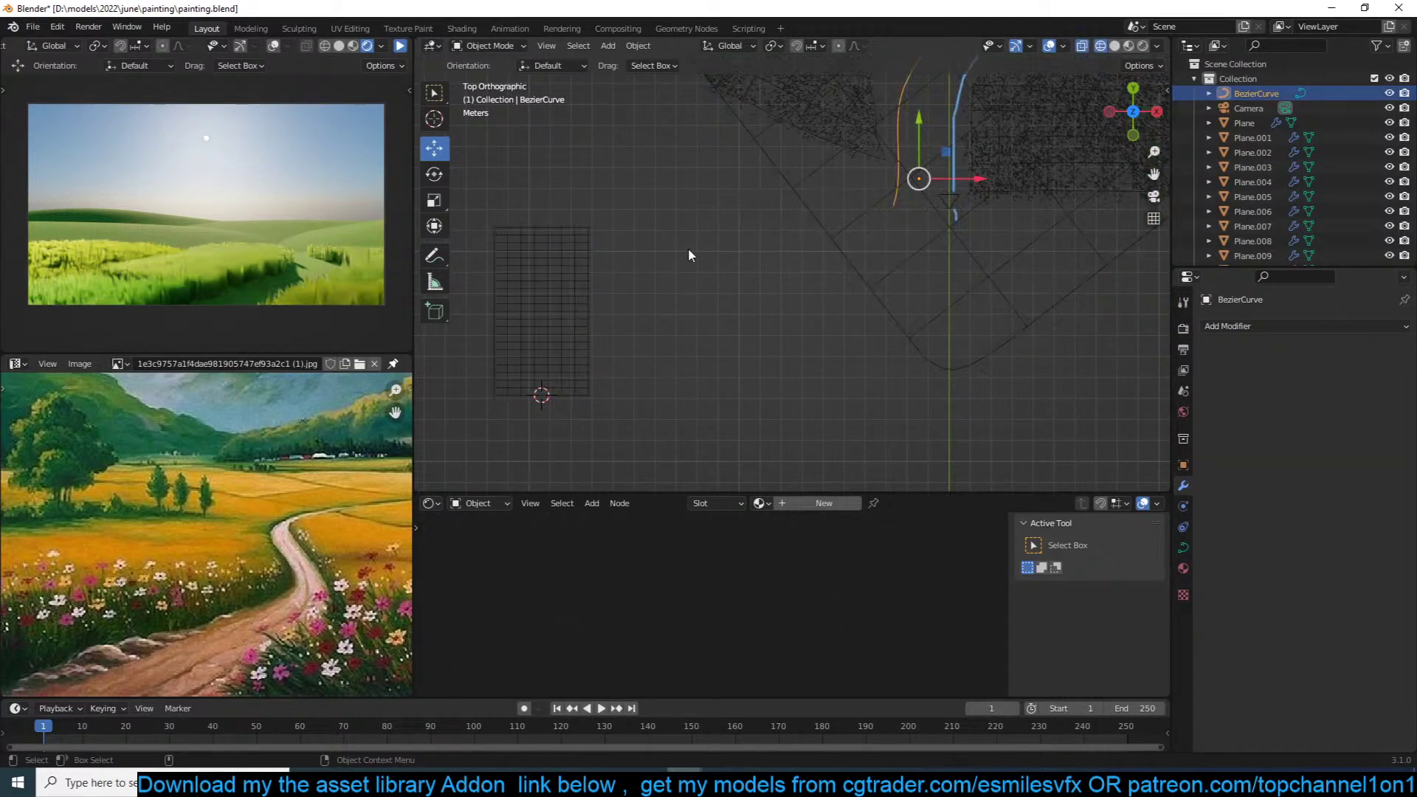
key("shift+z")
key("Tab")
key("z")
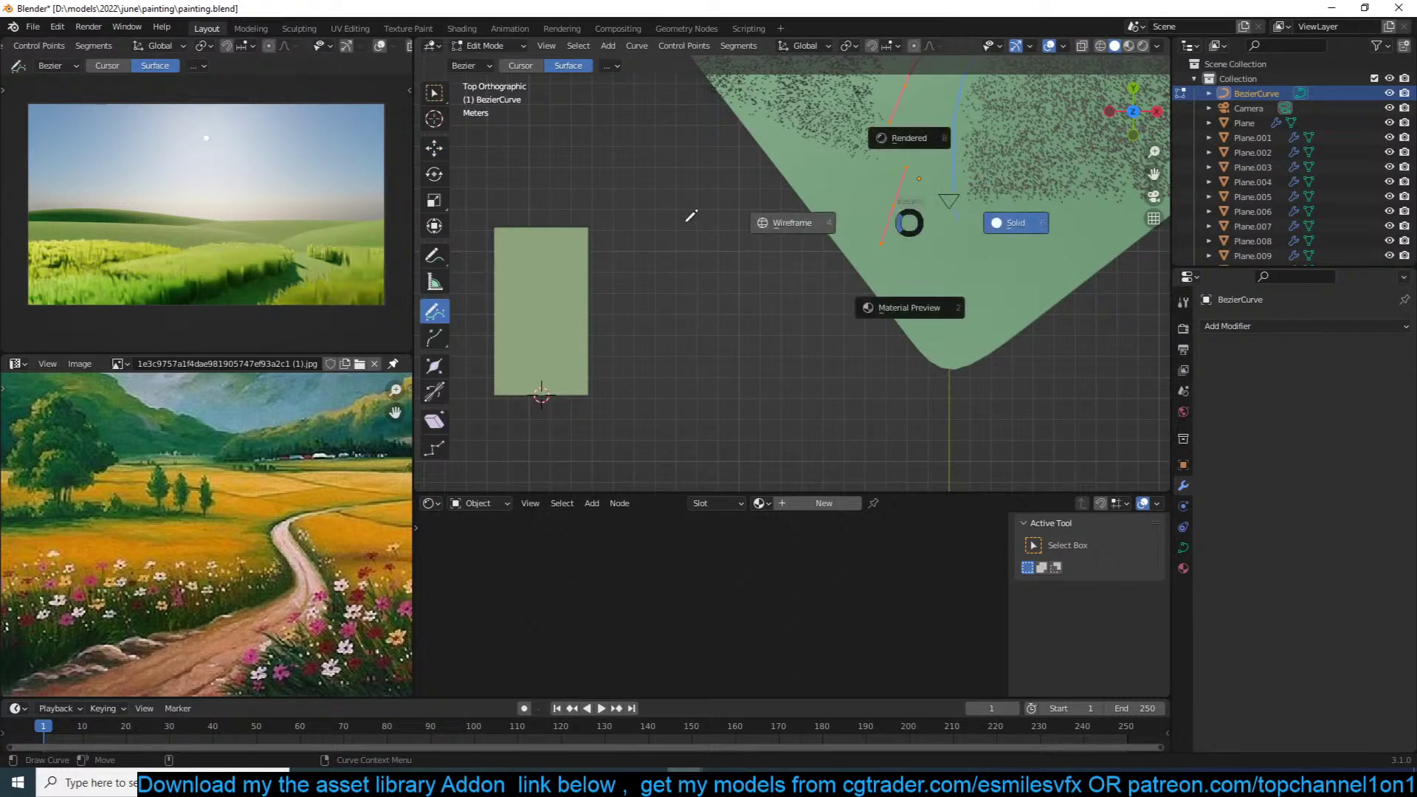
left_click(728, 220)
key("Tab")
key("shift+s")
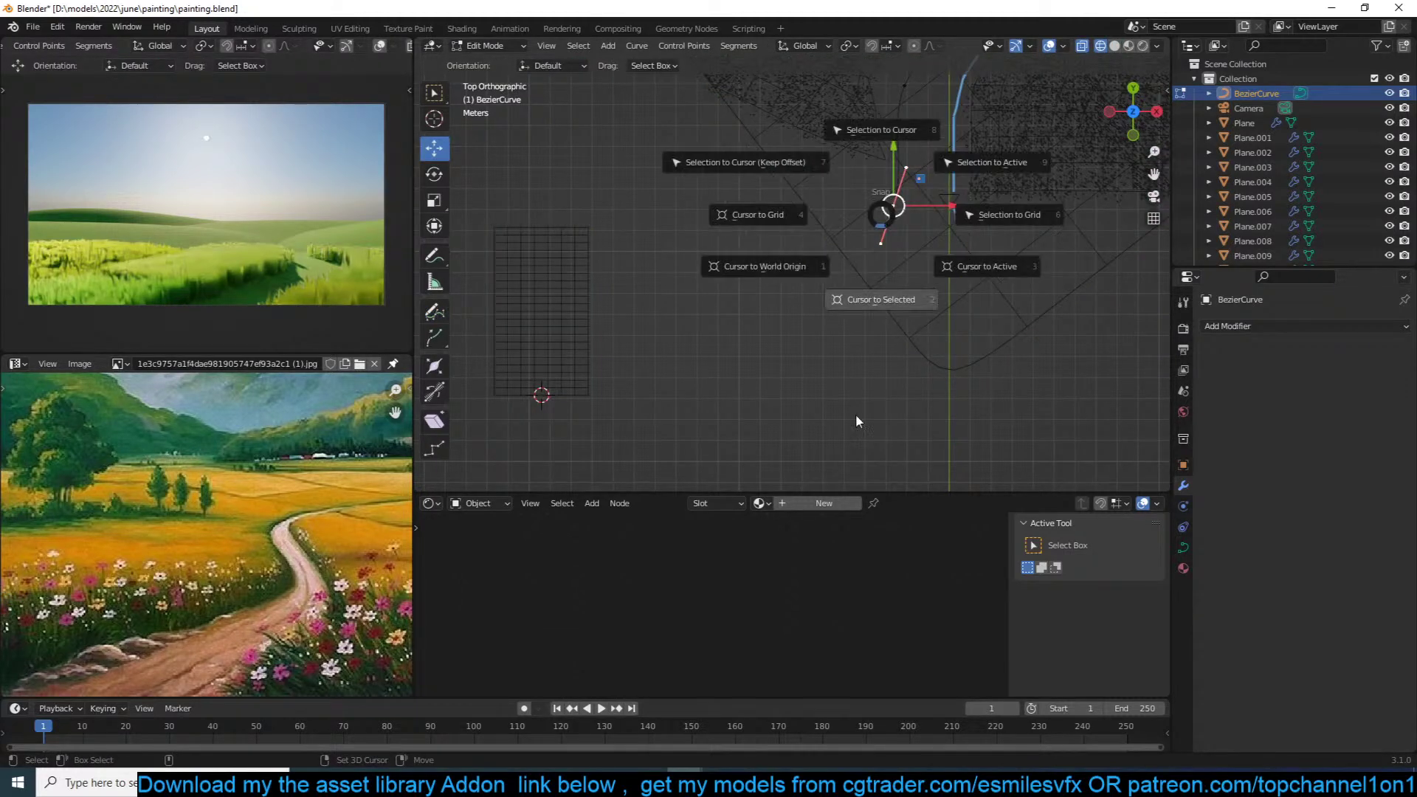
left_click(865, 369)
Step: Set the Bezier curve's origin to the 3D cursor
right_click(878, 258)
mouse_move(867, 256)
left_click(959, 289)
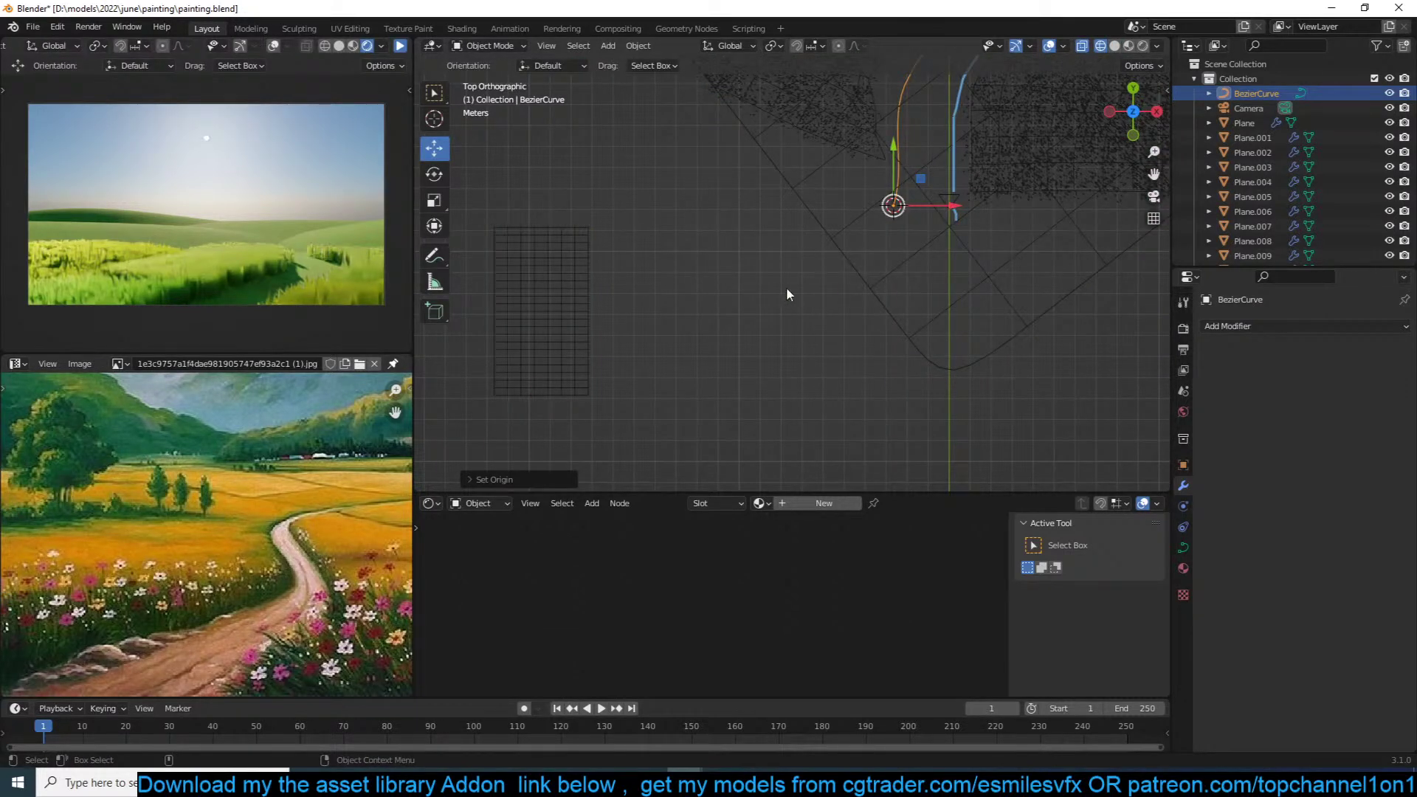
Step: Snap the strip plane to the 3D cursor at the curve's start and return to solid shading
left_click(560, 332)
left_click(559, 326)
key("shift+s")
left_click(626, 169)
key("z")
left_click(1033, 181)
middle_click_drag(1042, 220, 969, 240, "shift")
scroll(971, 246, "up", 3)
left_click(1231, 326)
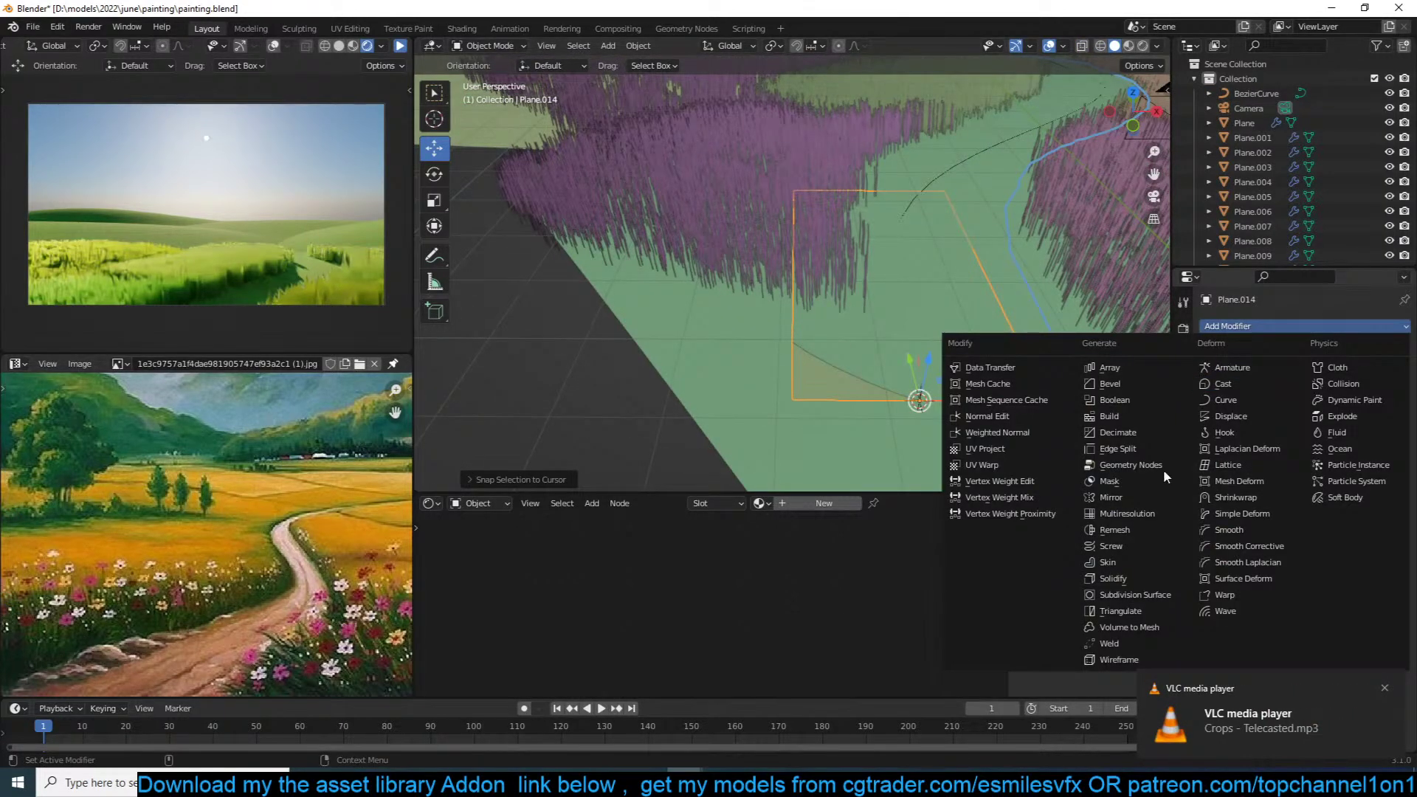
left_click(1234, 498)
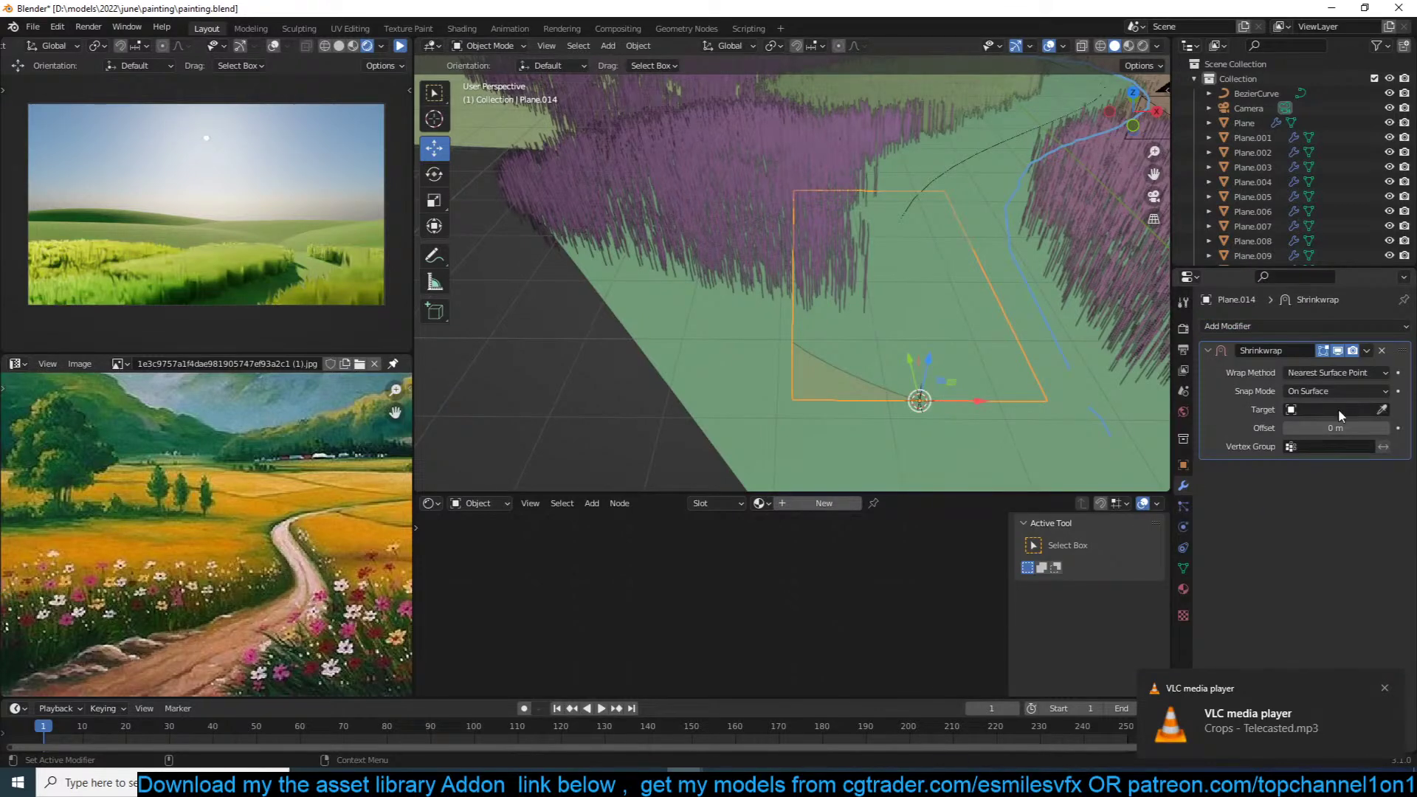
left_click(1382, 350)
Step: Add a Curve modifier to the strip plane with BezierCurve as the curve object
left_click(1372, 326)
left_click(1264, 410)
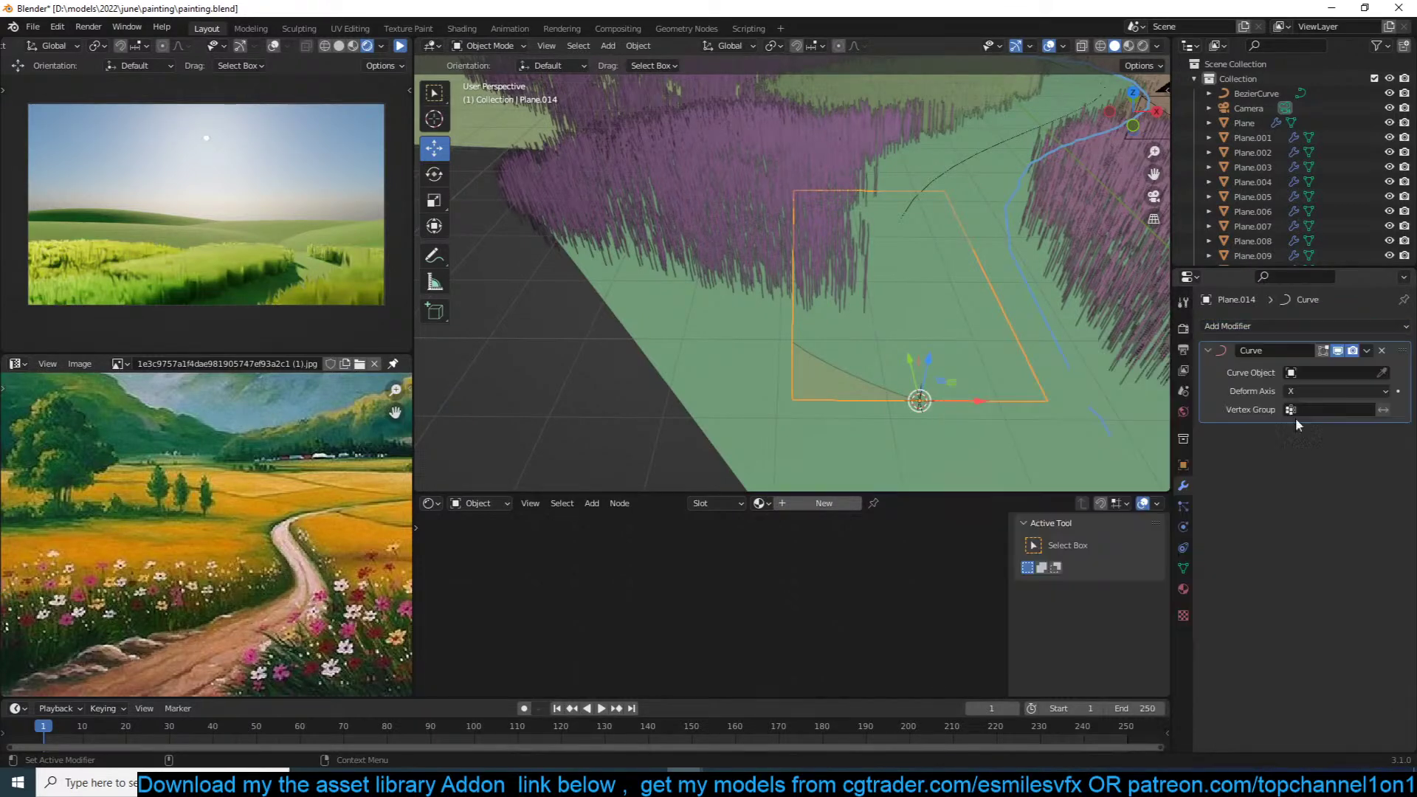
left_click(1369, 373)
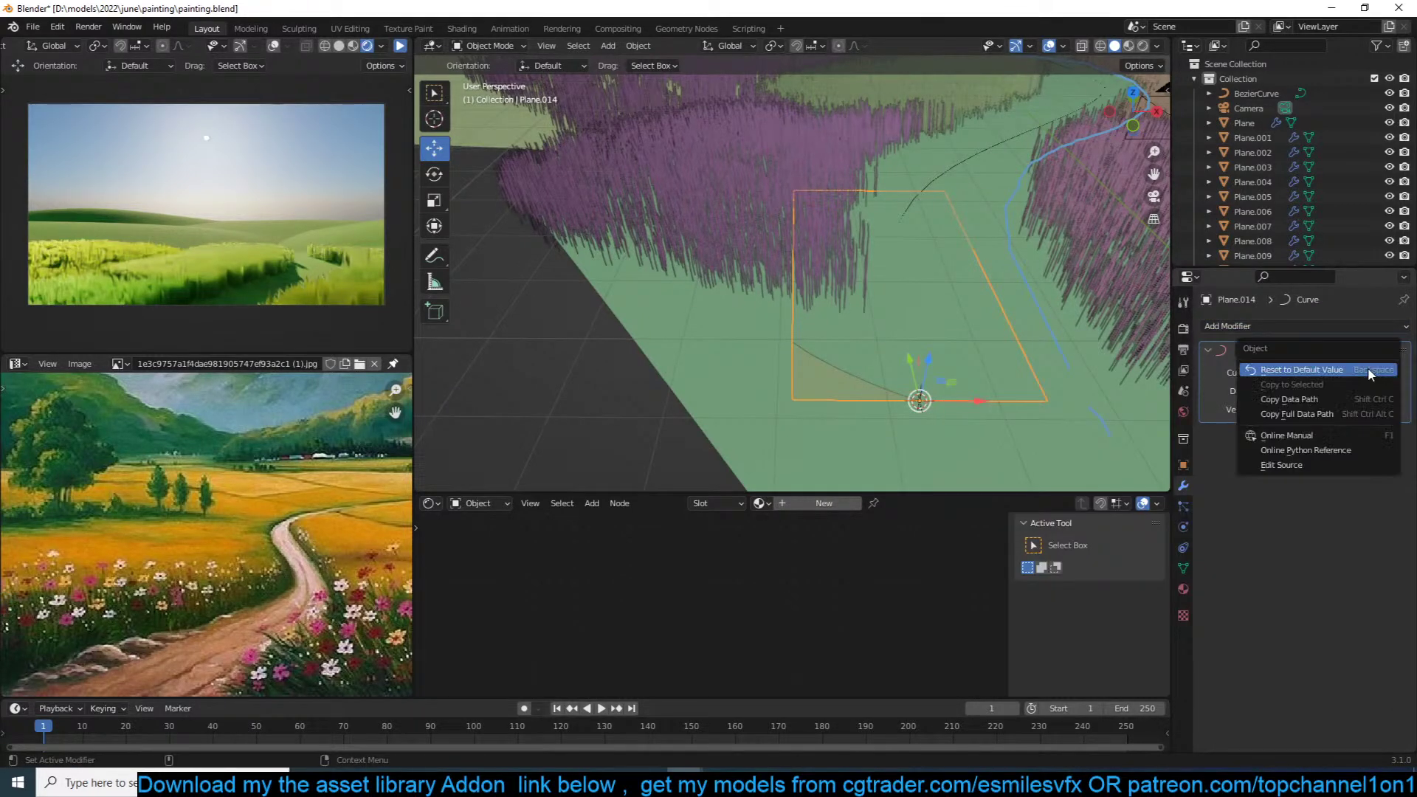
left_click(1369, 373)
left_click(1298, 393)
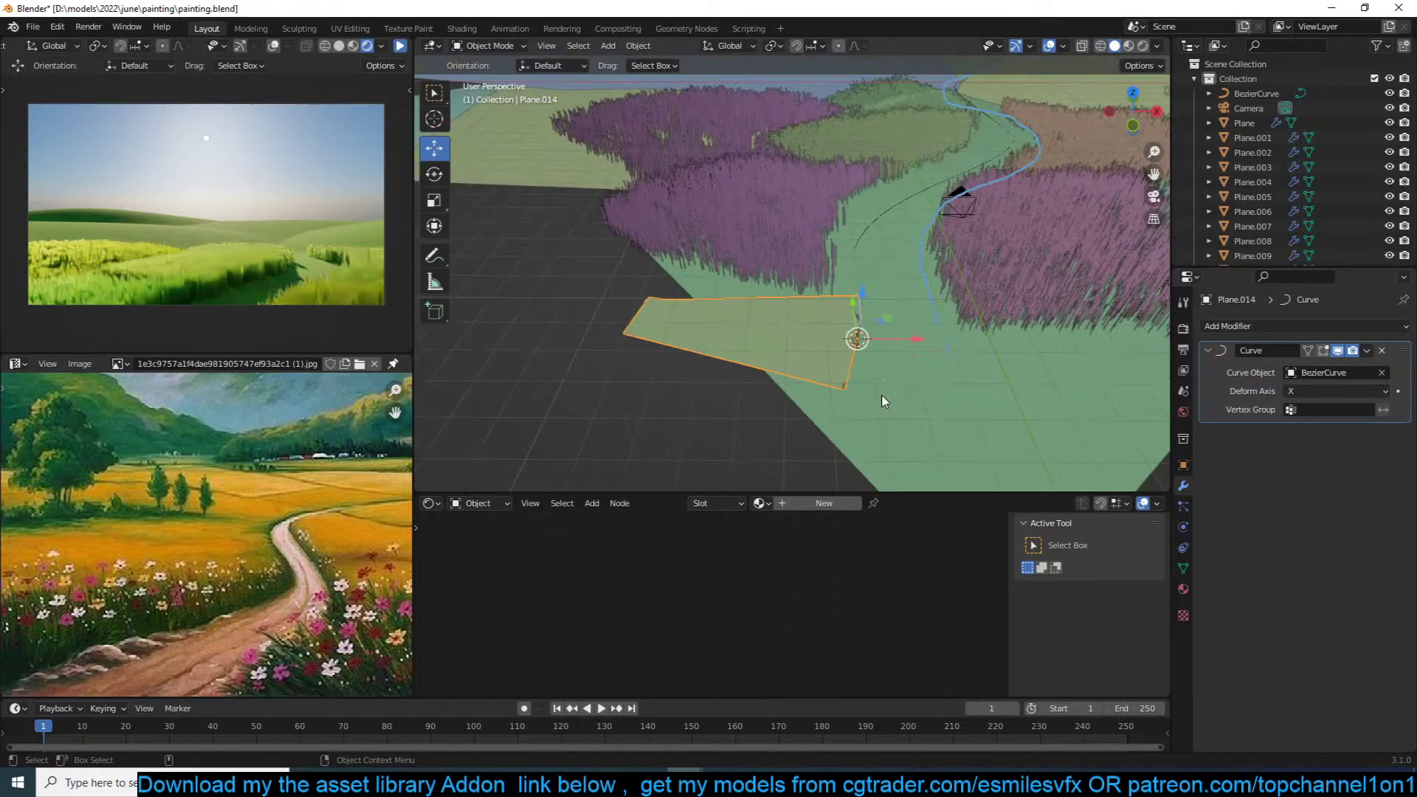
Step: Rotate the strip plane 90° in top view so it runs along the curve
key("KP_7")
key("shift+z")
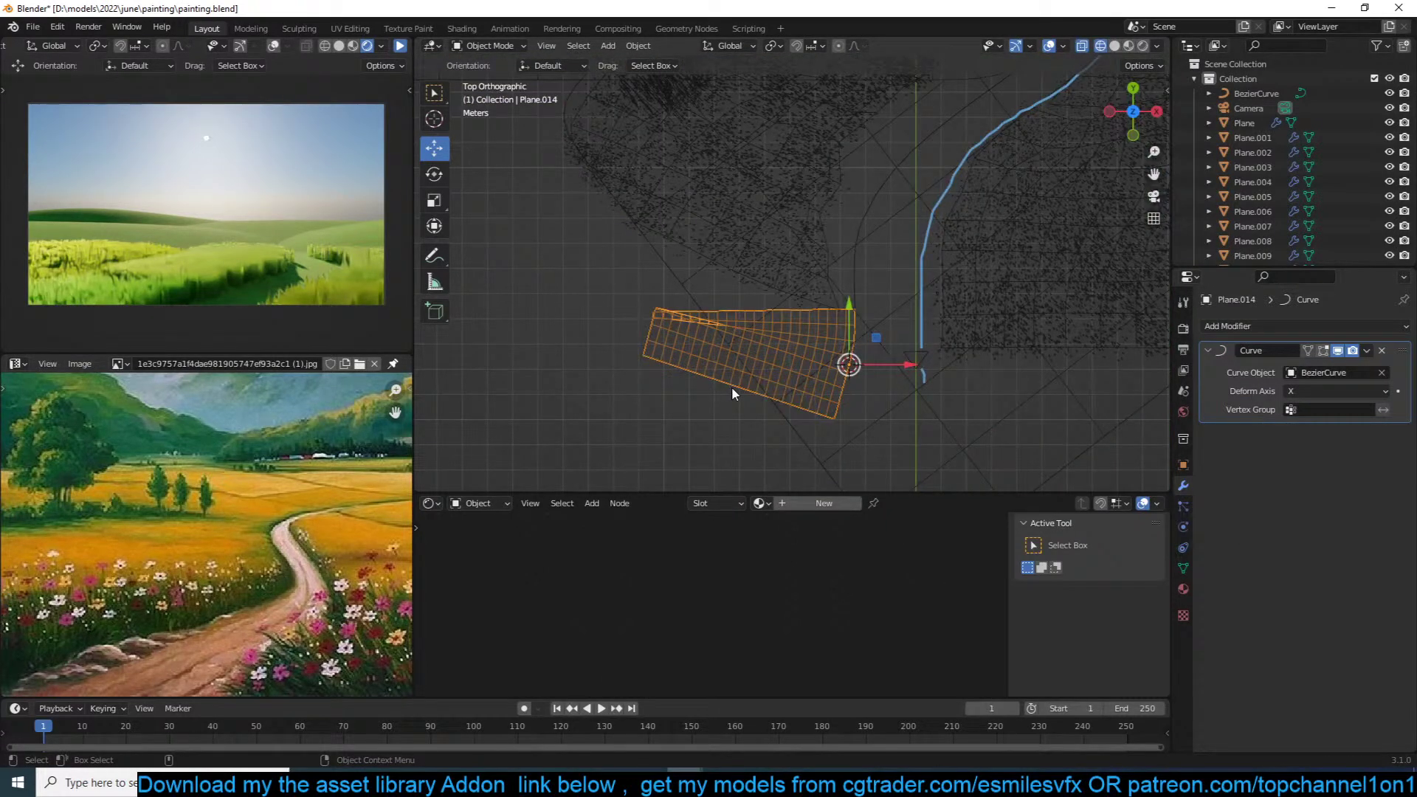
type("r90")
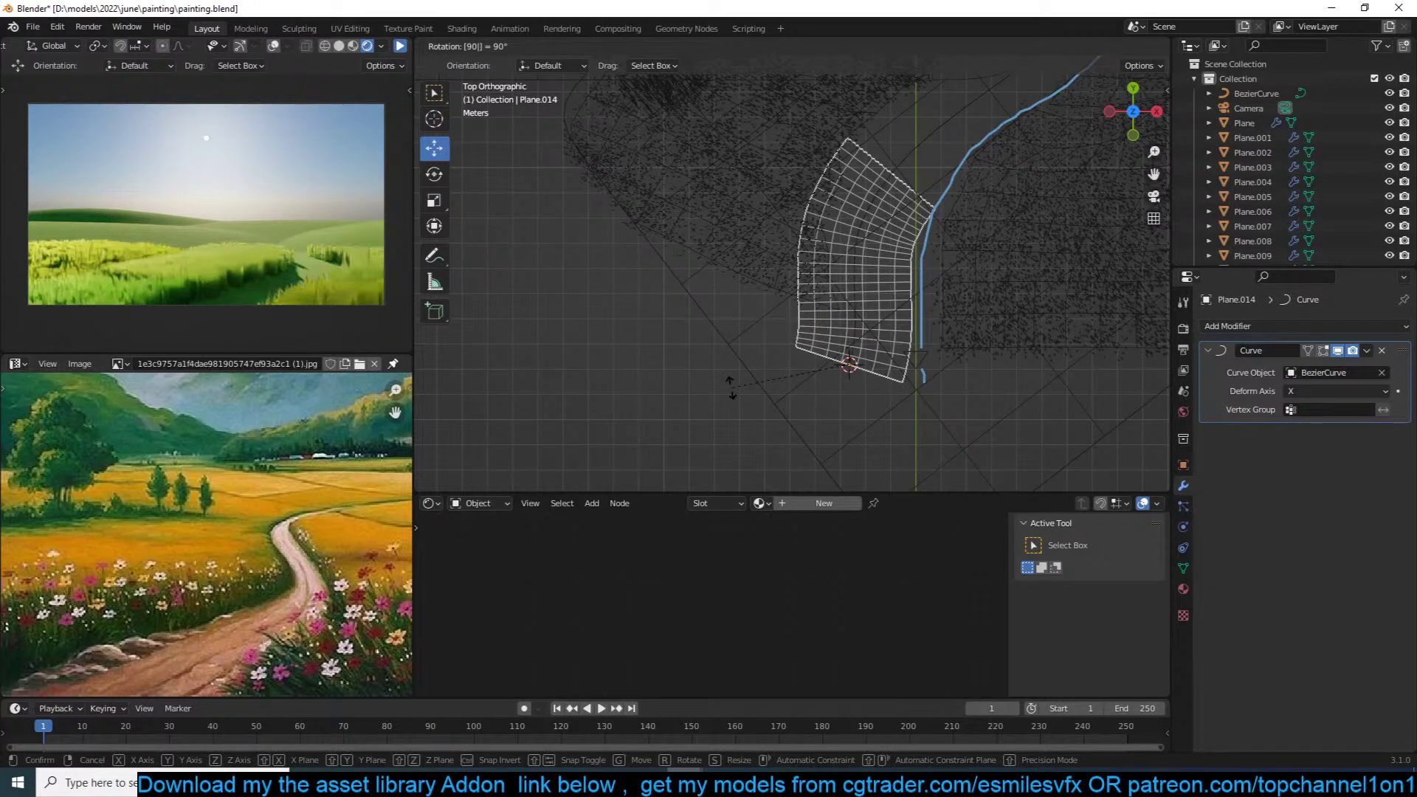
key("Return")
Step: Move the deformed strip so it lines up with the start of the path curve
key("g")
left_click(883, 335)
key("g")
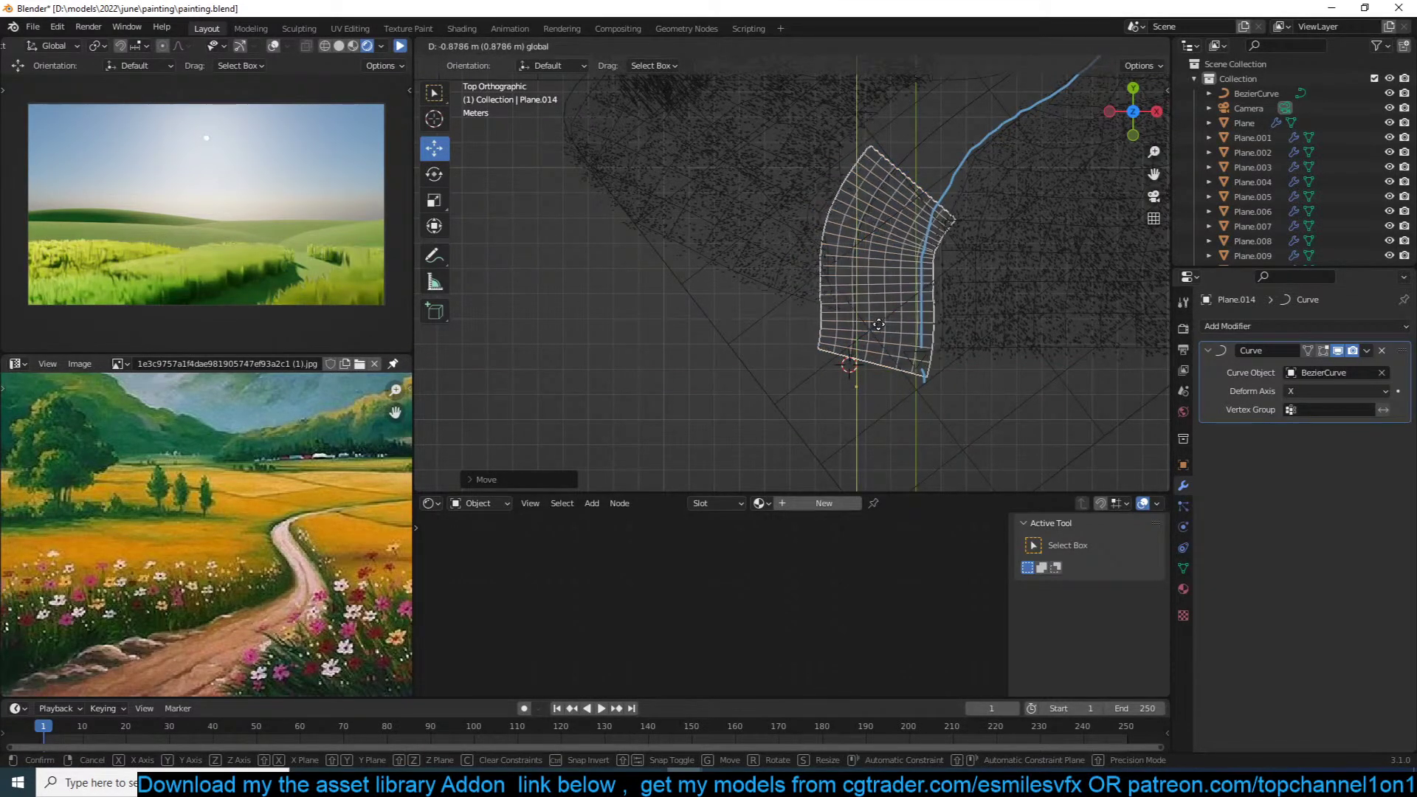
left_click(880, 326)
middle_click_drag(880, 326, 1007, 189)
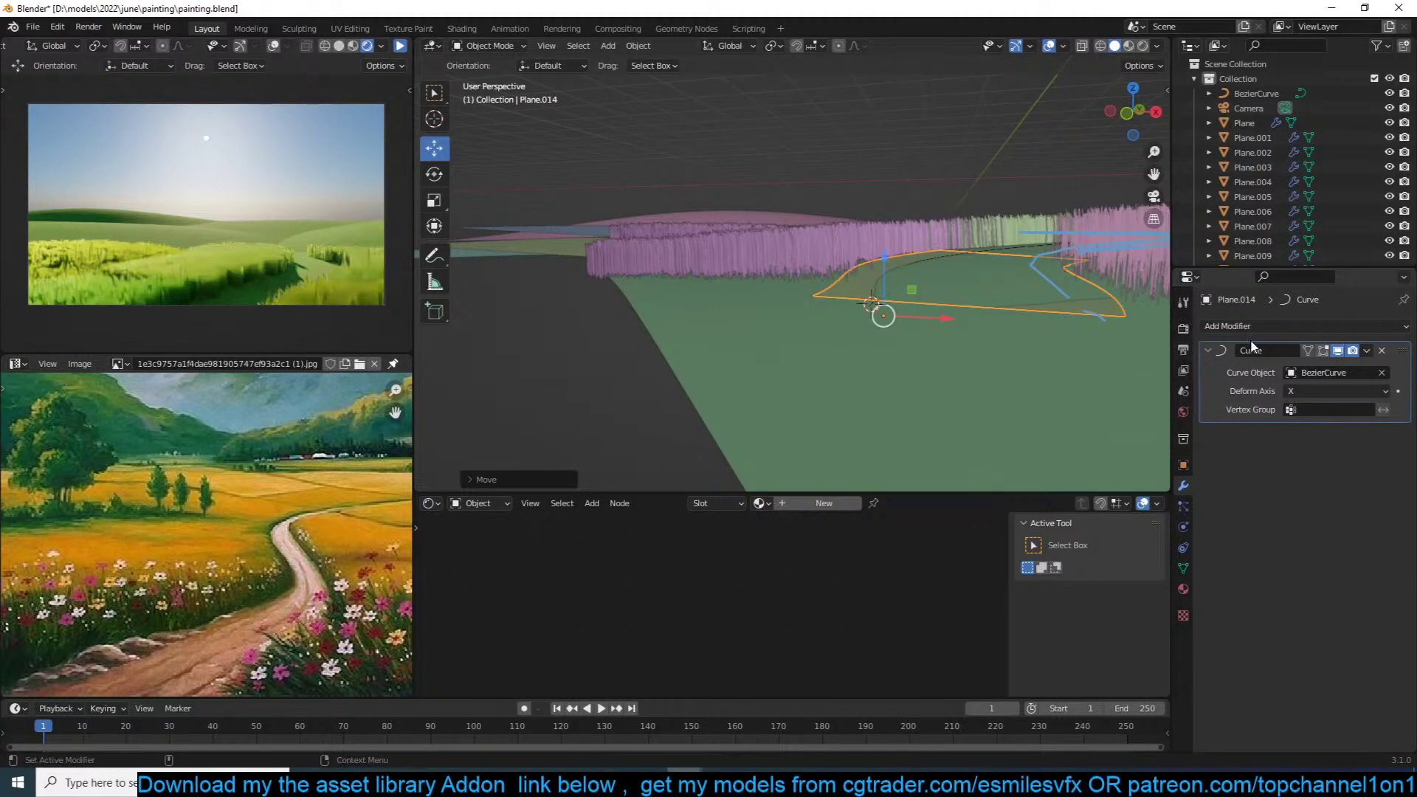
Step: Add an Array modifier to the strip and place it above the Curve modifier
left_click(1266, 327)
left_click(1098, 368)
left_click_drag(1402, 434, 1388, 343)
middle_click_drag(1018, 347, 915, 369)
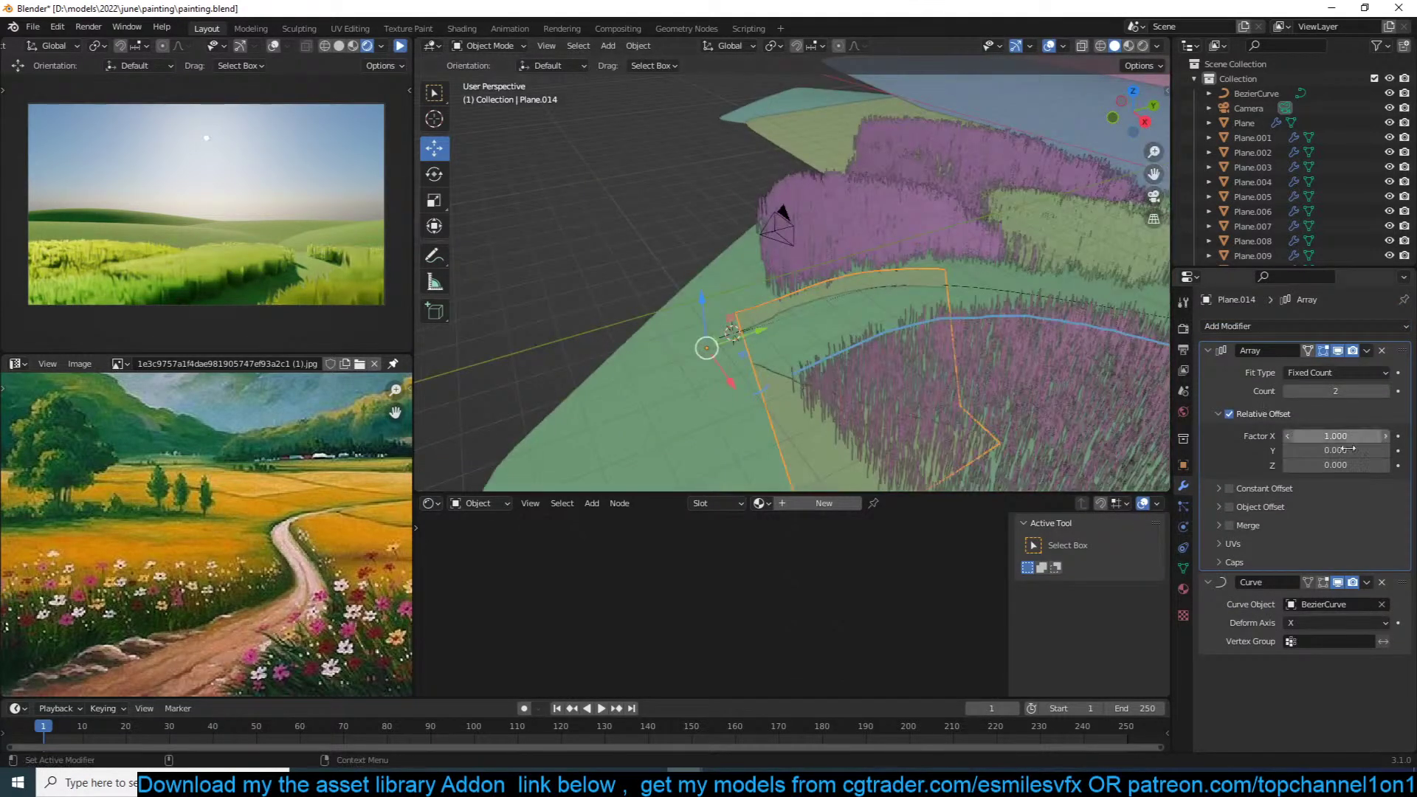
Step: Set the array's relative offset factors to X 0 and Y 1
double_click(1326, 451)
type("1")
key("Return")
left_click_drag(1323, 437, 1329, 436)
middle_click_drag(812, 332, 858, 353)
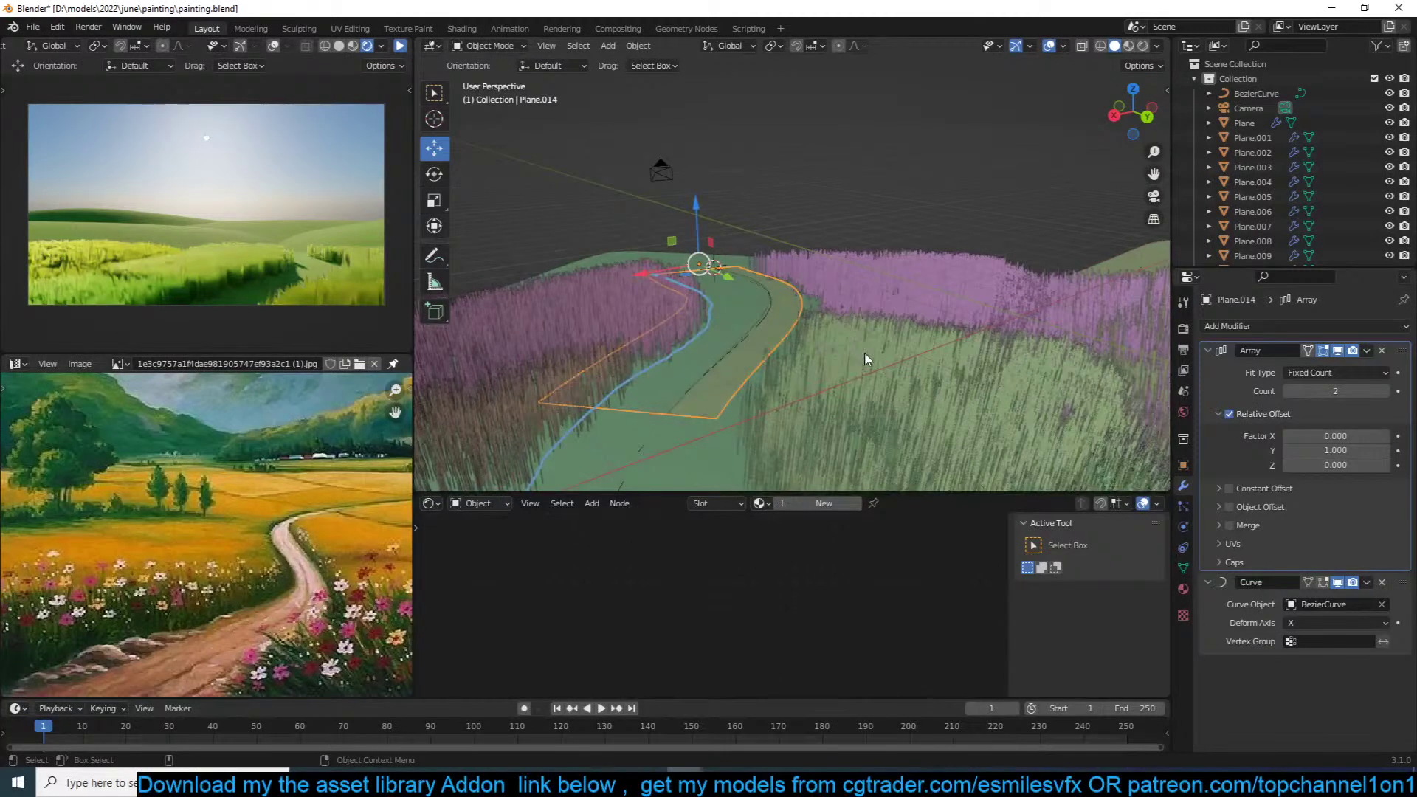
Step: Raise the array count to 6 and check the extended strip in top wireframe view
left_click(1386, 391)
left_click(1385, 391)
left_click(1386, 391)
left_click(1386, 391)
scroll(810, 295, "down", 4)
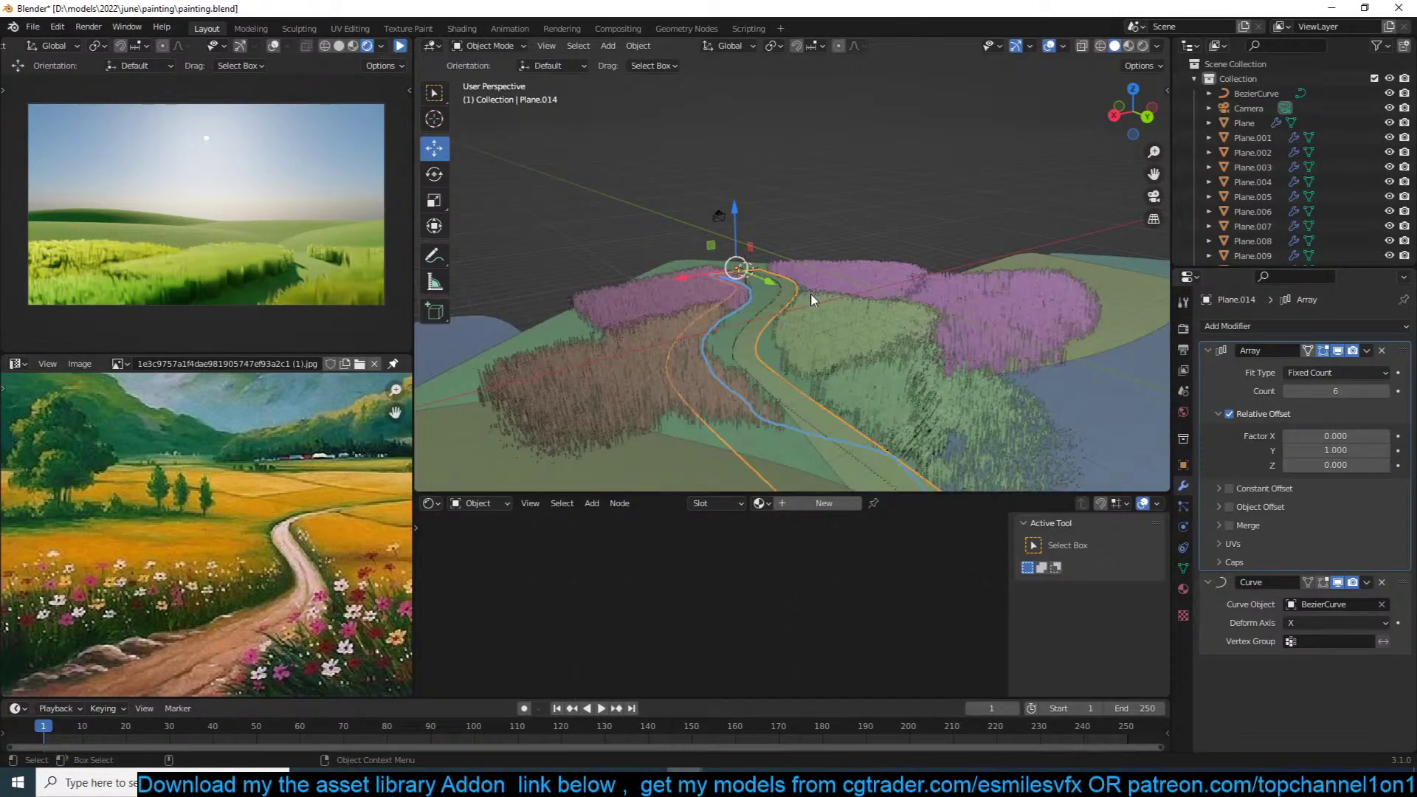
middle_click_drag(809, 294, 930, 325)
key("KP_7")
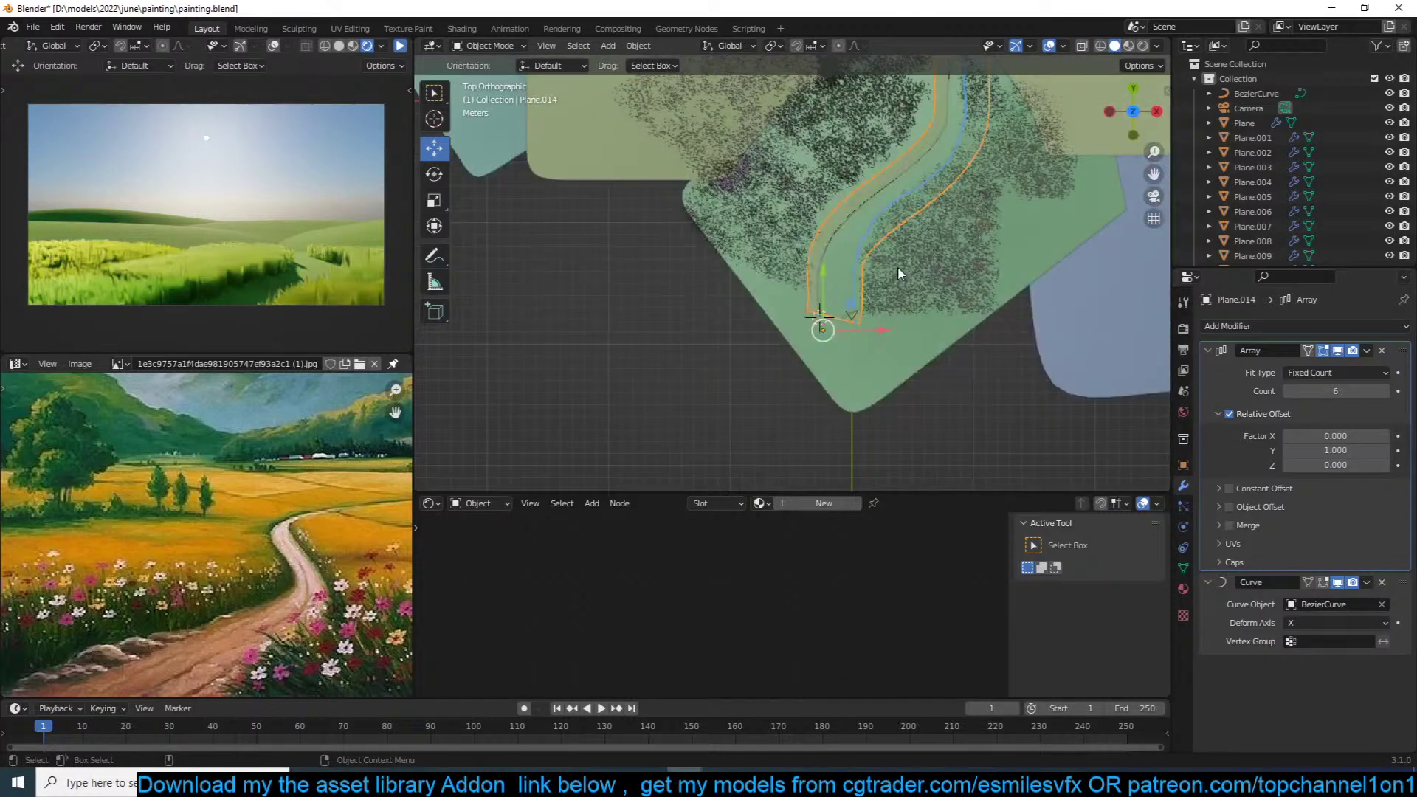
middle_click_drag(899, 275, 919, 290, "shift")
scroll(891, 268, "up", 2)
key("z")
left_click(760, 265)
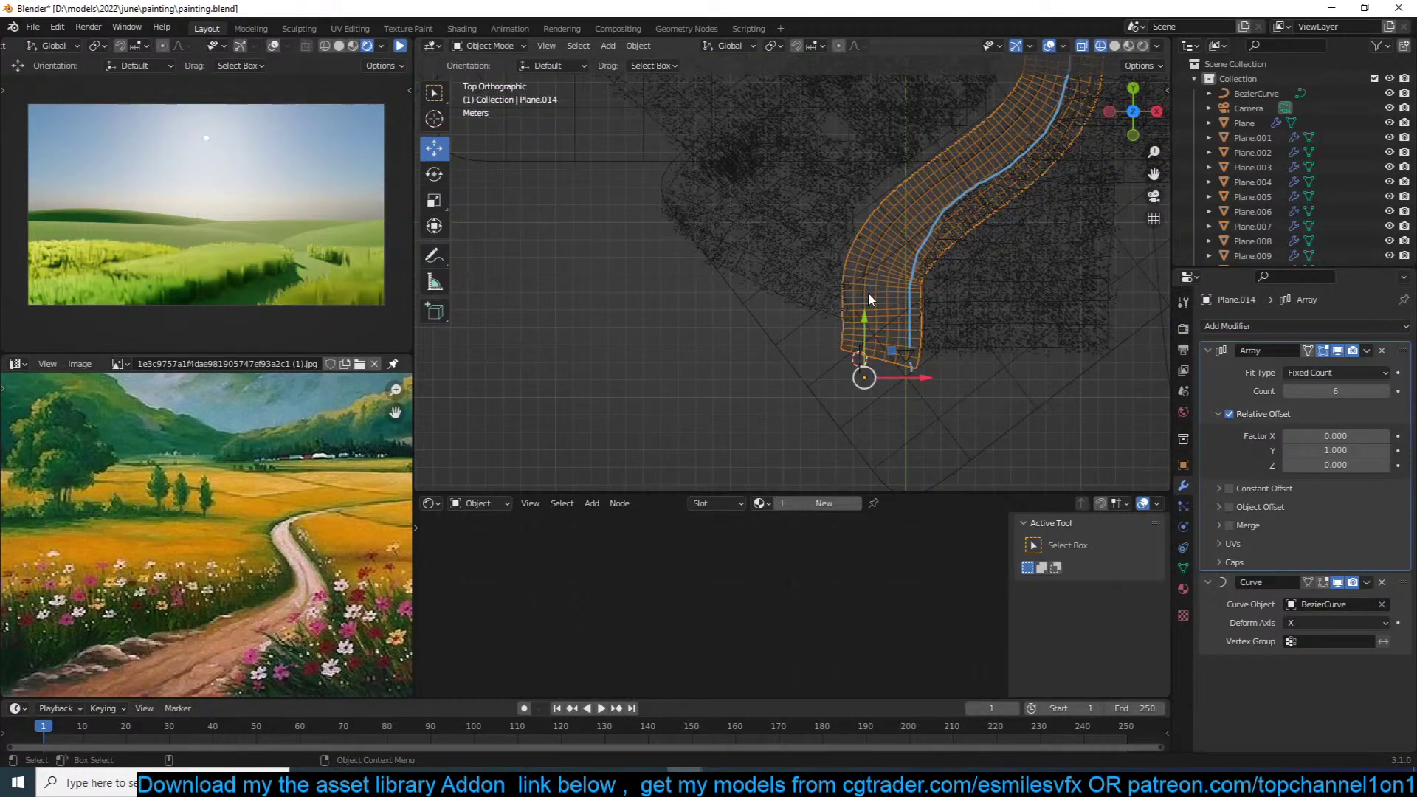
Step: Nudge the starting control point of the Bezier curve slightly in edit mode
left_click(862, 258)
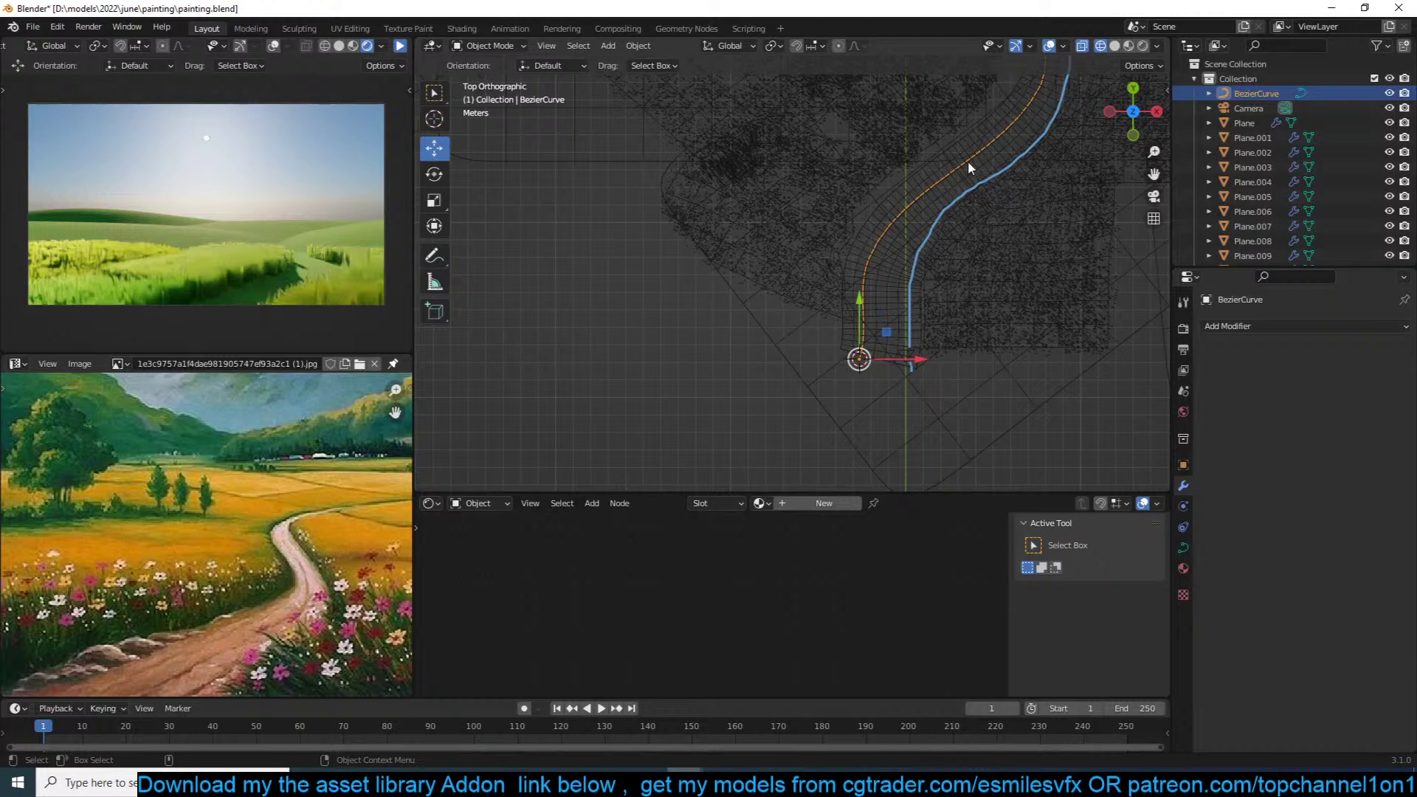
middle_click_drag(967, 132, 1009, 202, "shift")
key("Tab")
left_click(838, 377)
left_click_drag(849, 368, 851, 352)
middle_click_drag(960, 184, 891, 336, "shift")
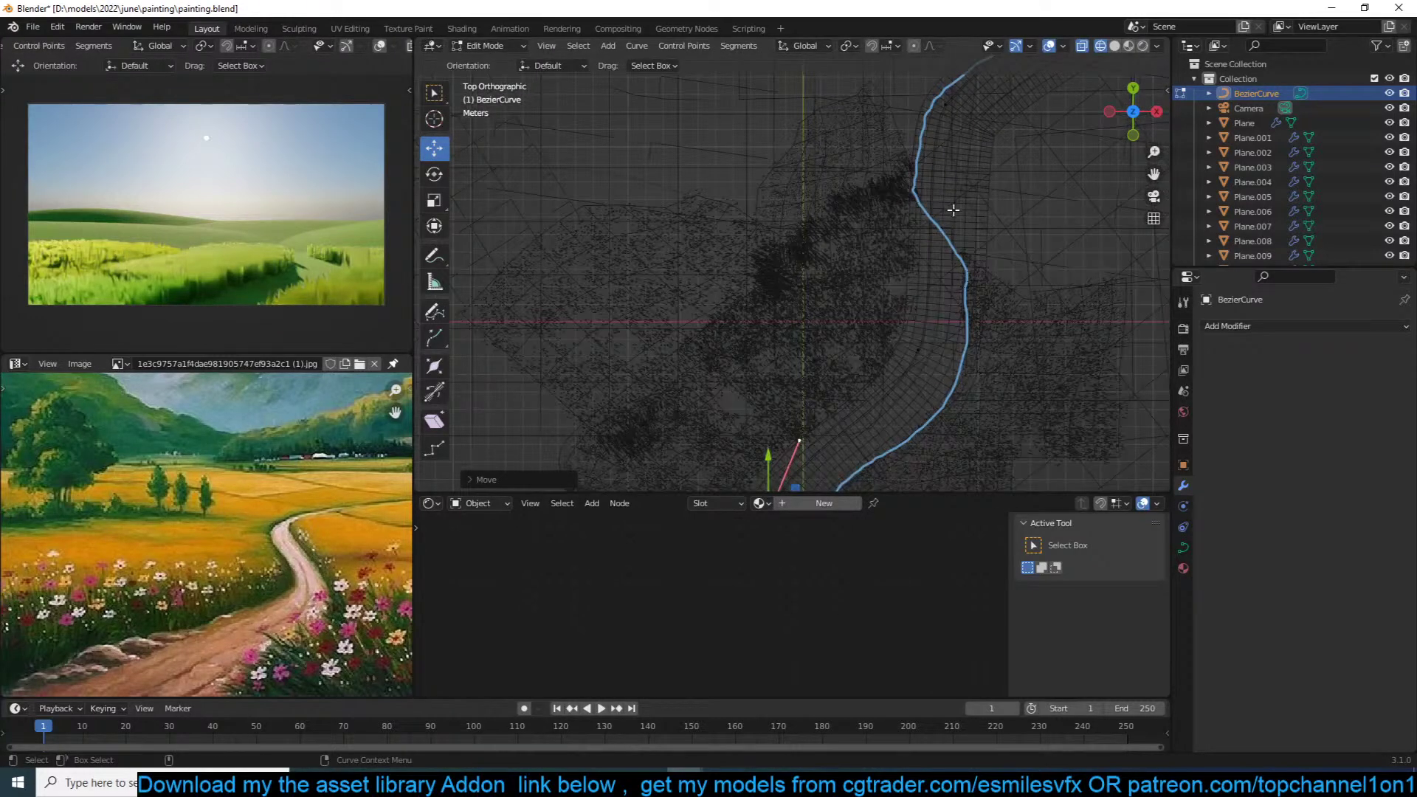
left_click(951, 118)
middle_click_drag(982, 114, 875, 260, "shift")
scroll(946, 226, "down", 3)
left_click(950, 170)
key("Tab")
Step: Scale the path strip along X and switch back to solid shading
left_click(930, 209)
key("s")
key("x")
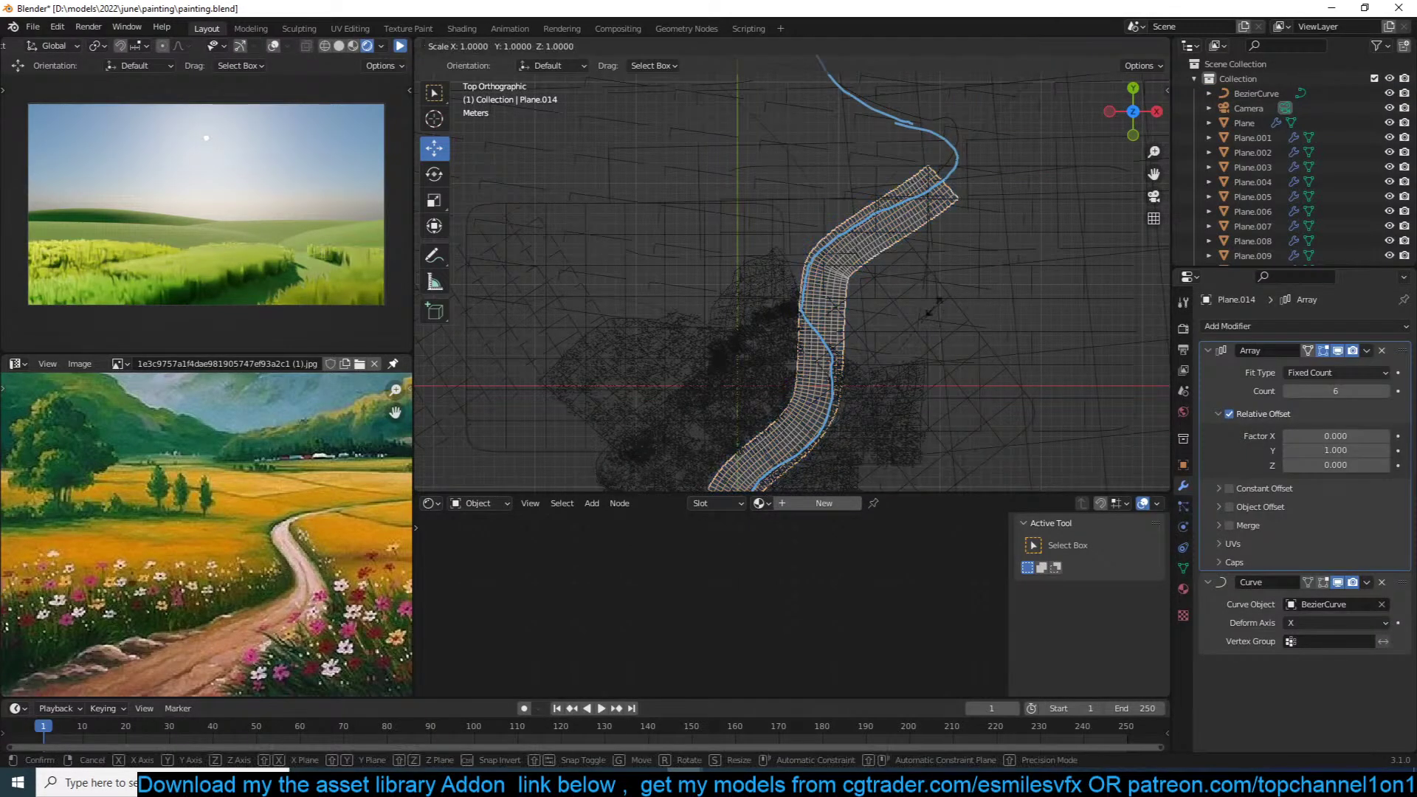
left_click(1031, 197)
key("shift+z")
Step: Inspect the path strip over the terrain from several angles and save the file
middle_click_drag(968, 171, 958, 141, "shift")
left_click(990, 237)
scroll(845, 320, "down", 4)
scroll(1039, 175, "up", 4)
middle_click_drag(844, 319, 529, 337, "shift")
left_click(1040, 175)
left_click(883, 243)
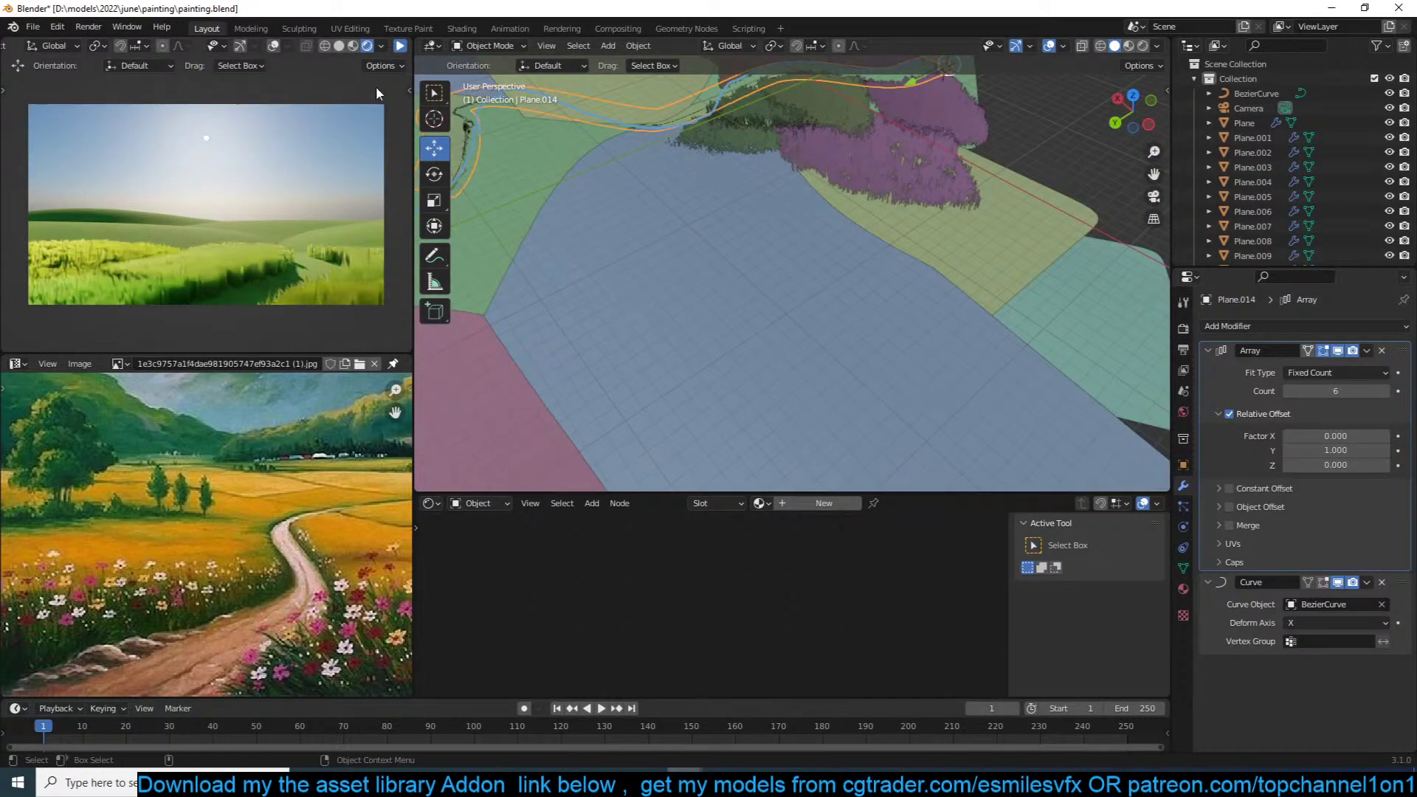
key("ctrl+s")
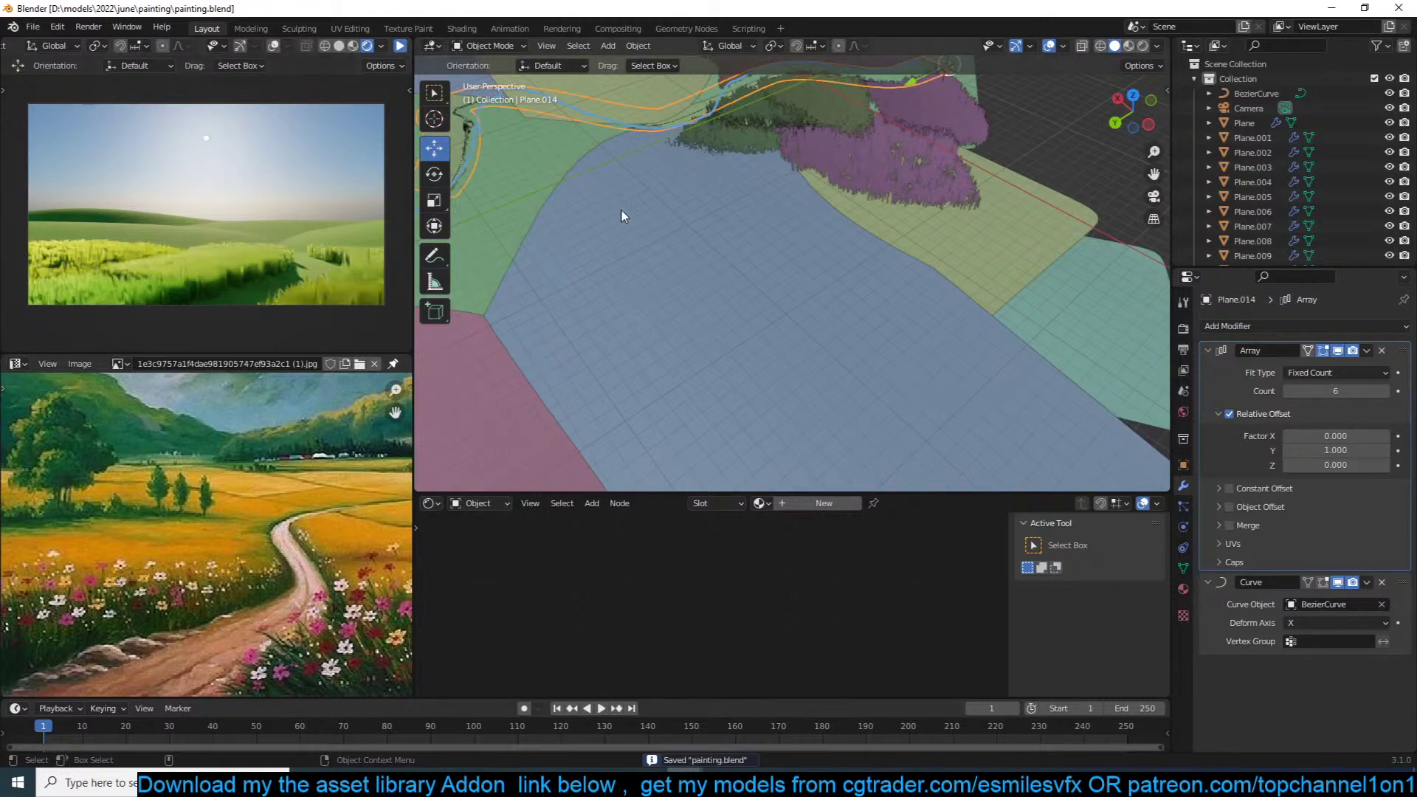
middle_click_drag(995, 256, 848, 244)
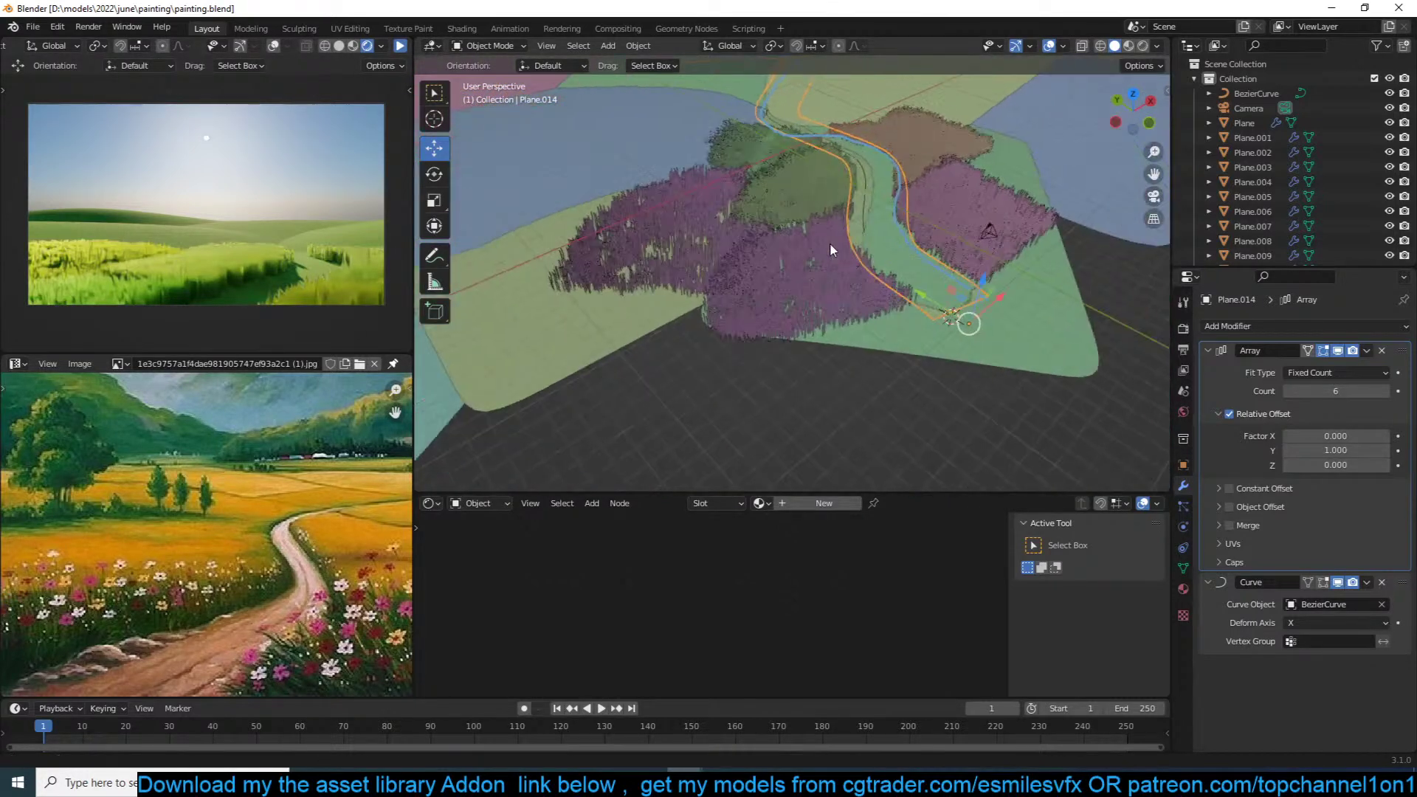
scroll(847, 243, "up", 6)
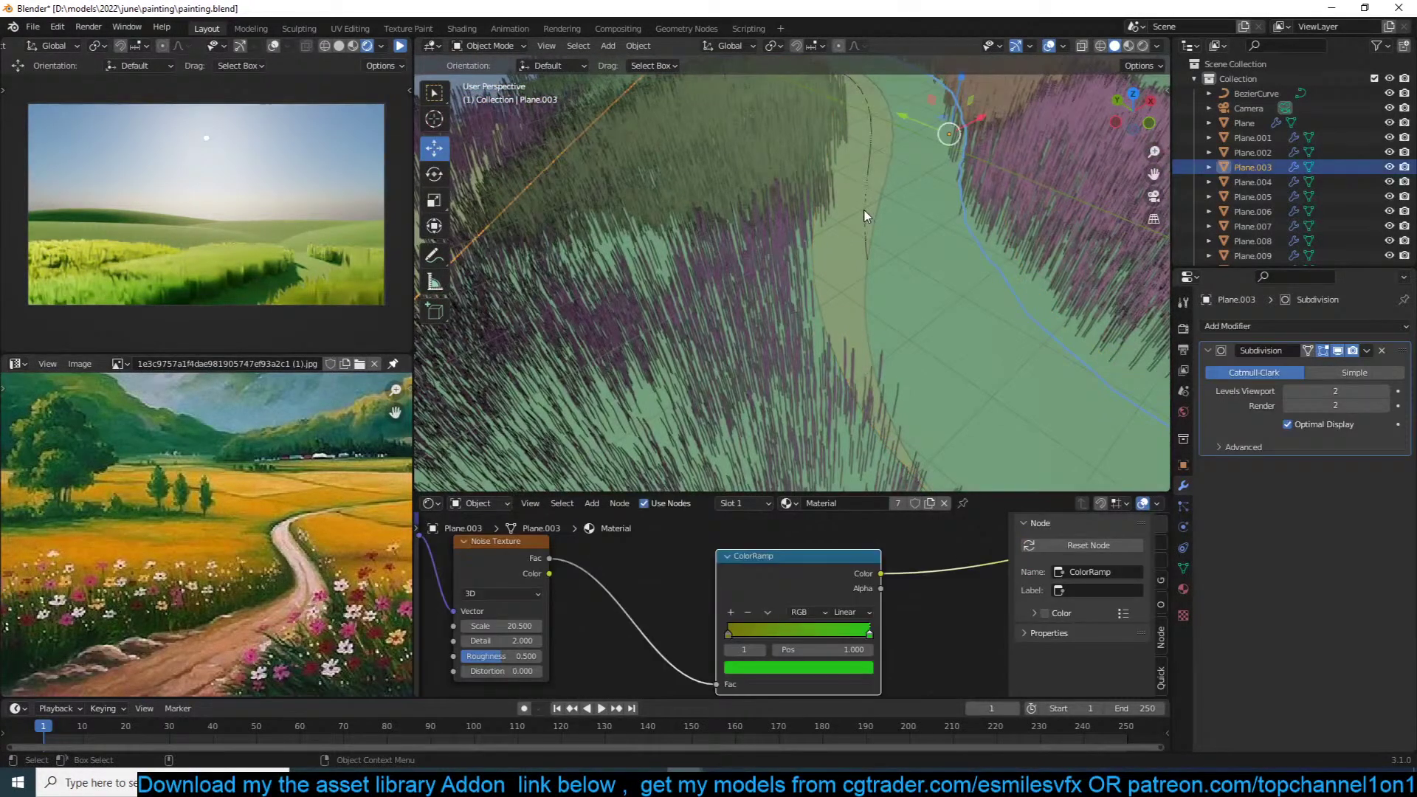
Step: Select the path strip plane between the flower fields and save the file
scroll(902, 255, "down", 8)
scroll(861, 246, "up", 2)
scroll(865, 251, "up", 2)
key("ctrl+s")
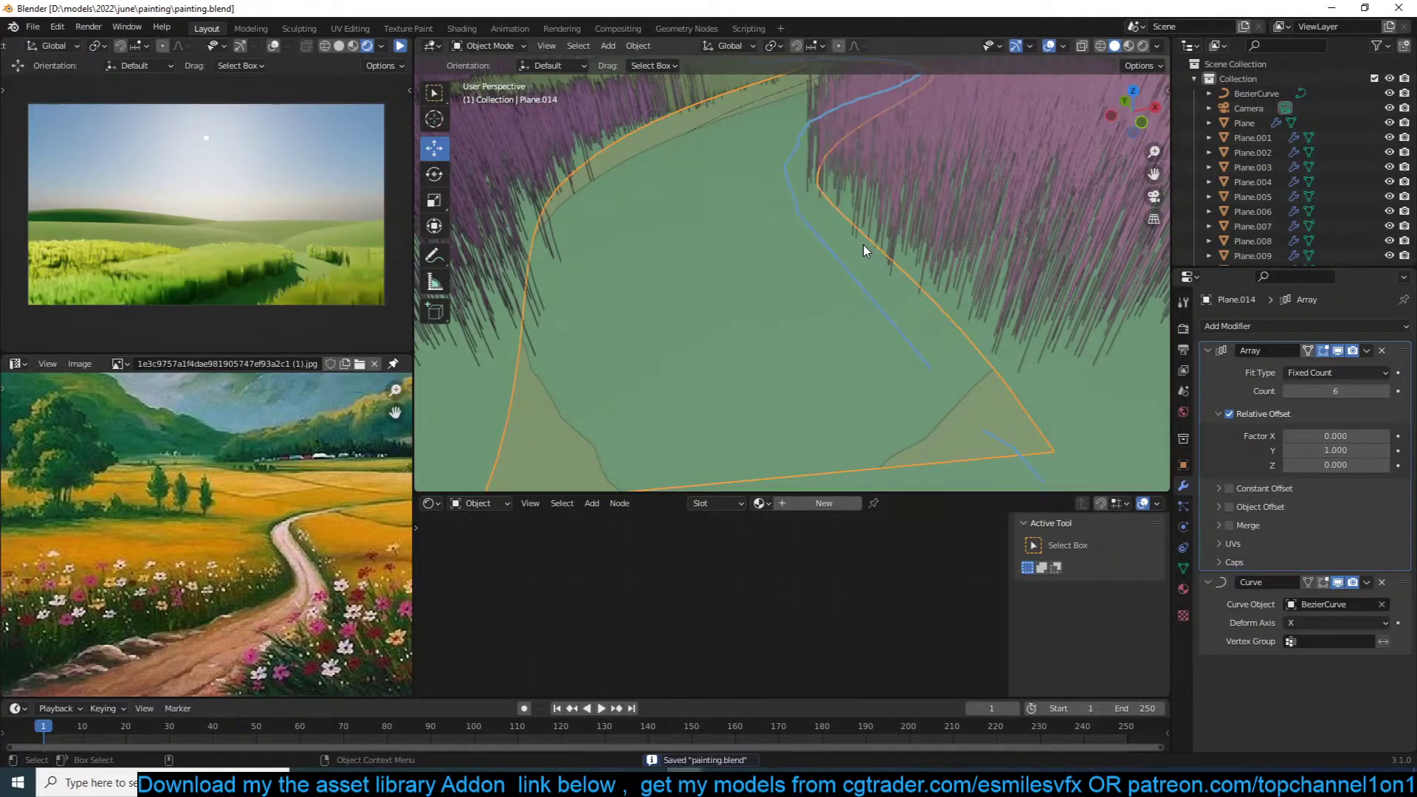
key("n")
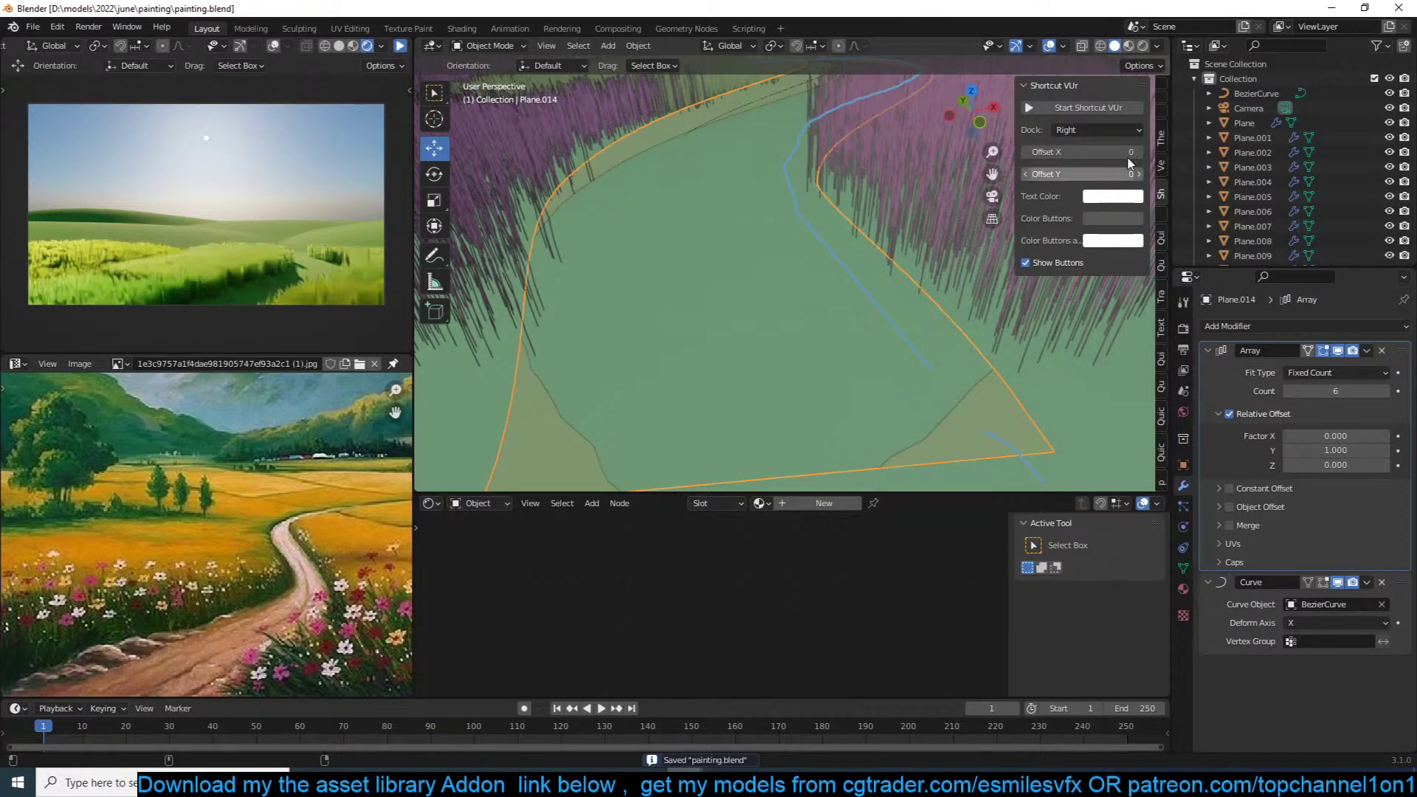
key("n")
scroll(873, 344, "down", 4)
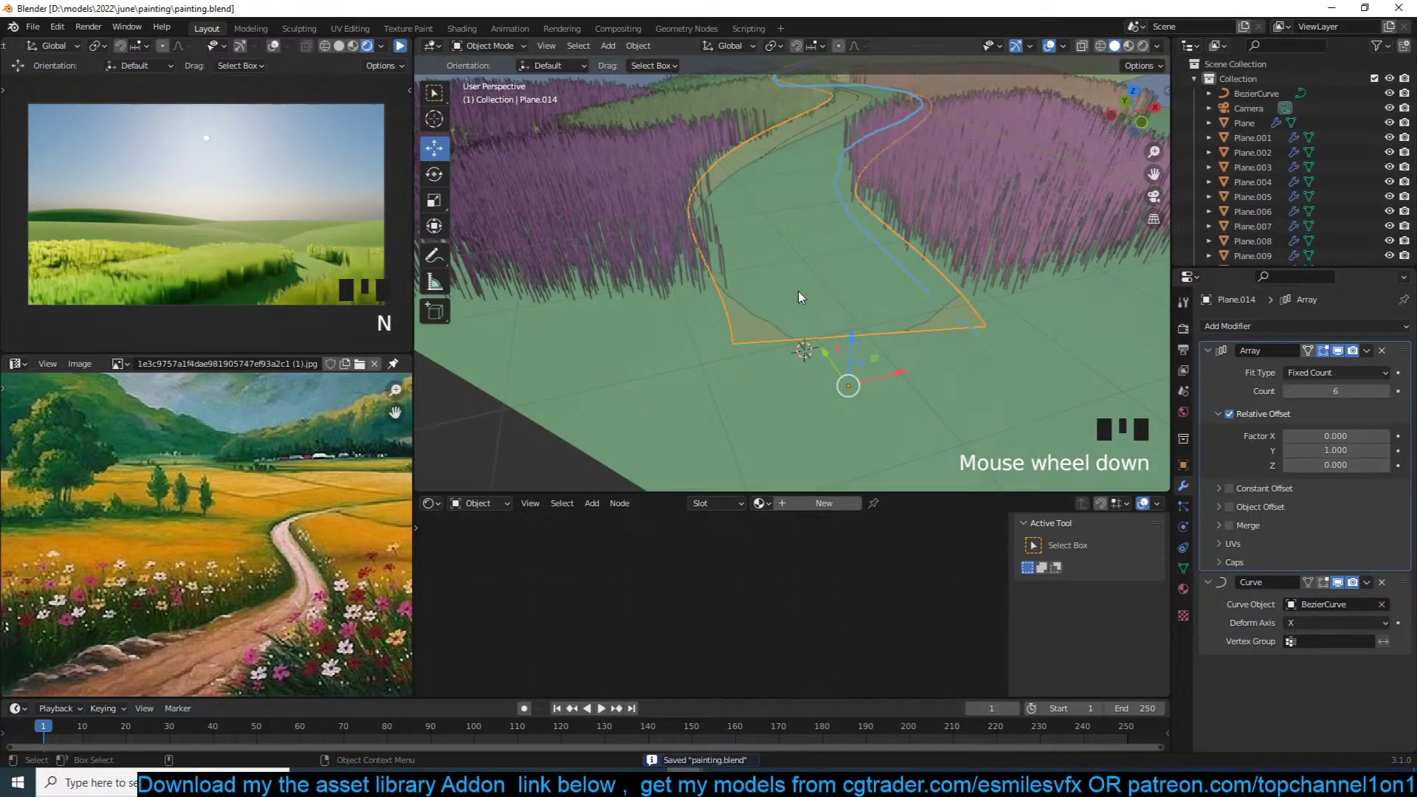
Step: Try adding a Shrinkwrap modifier to the Bezier curve, with the ground mesh Plane.003 as its target
key("z")
left_click(715, 305)
left_click(797, 307)
key("z")
left_click(917, 299)
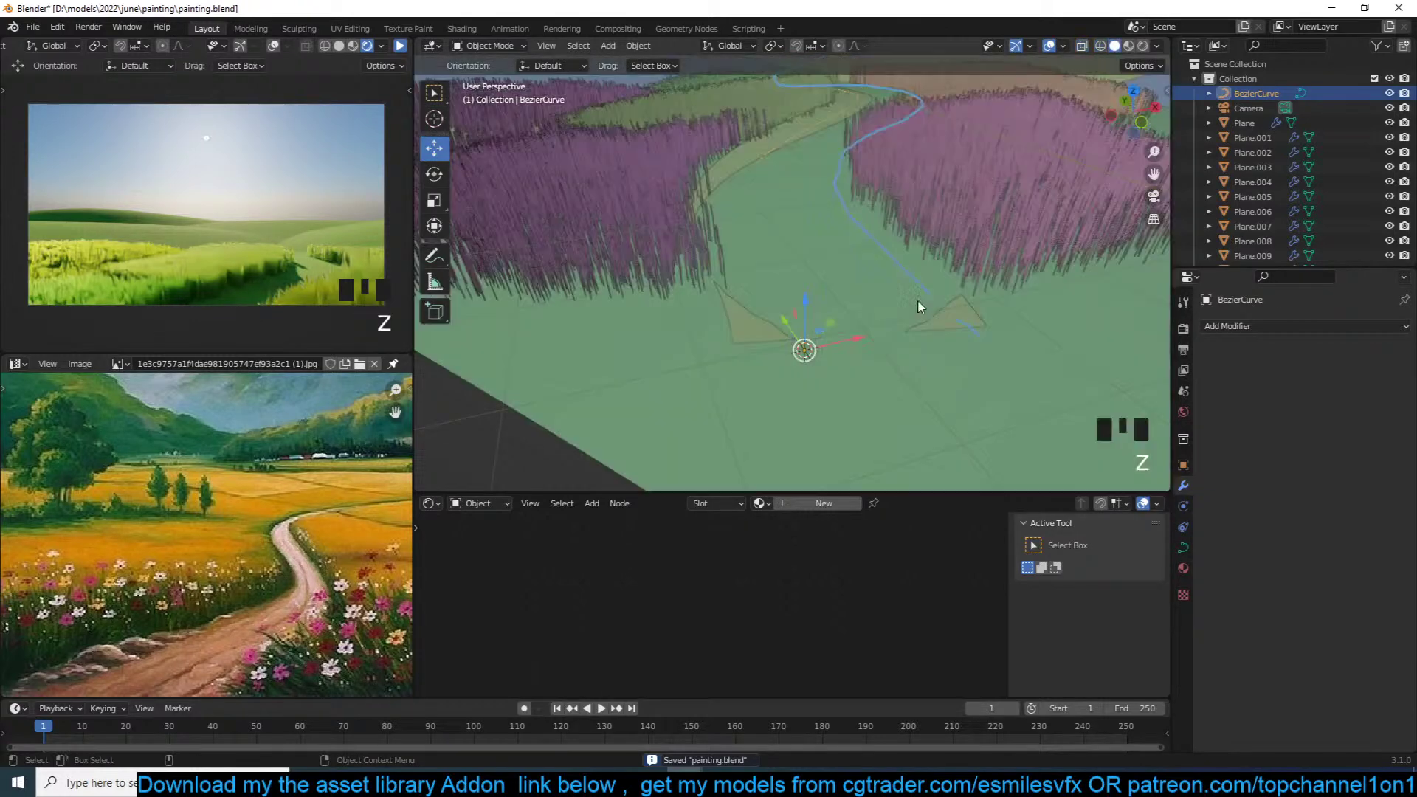
left_click(1349, 327)
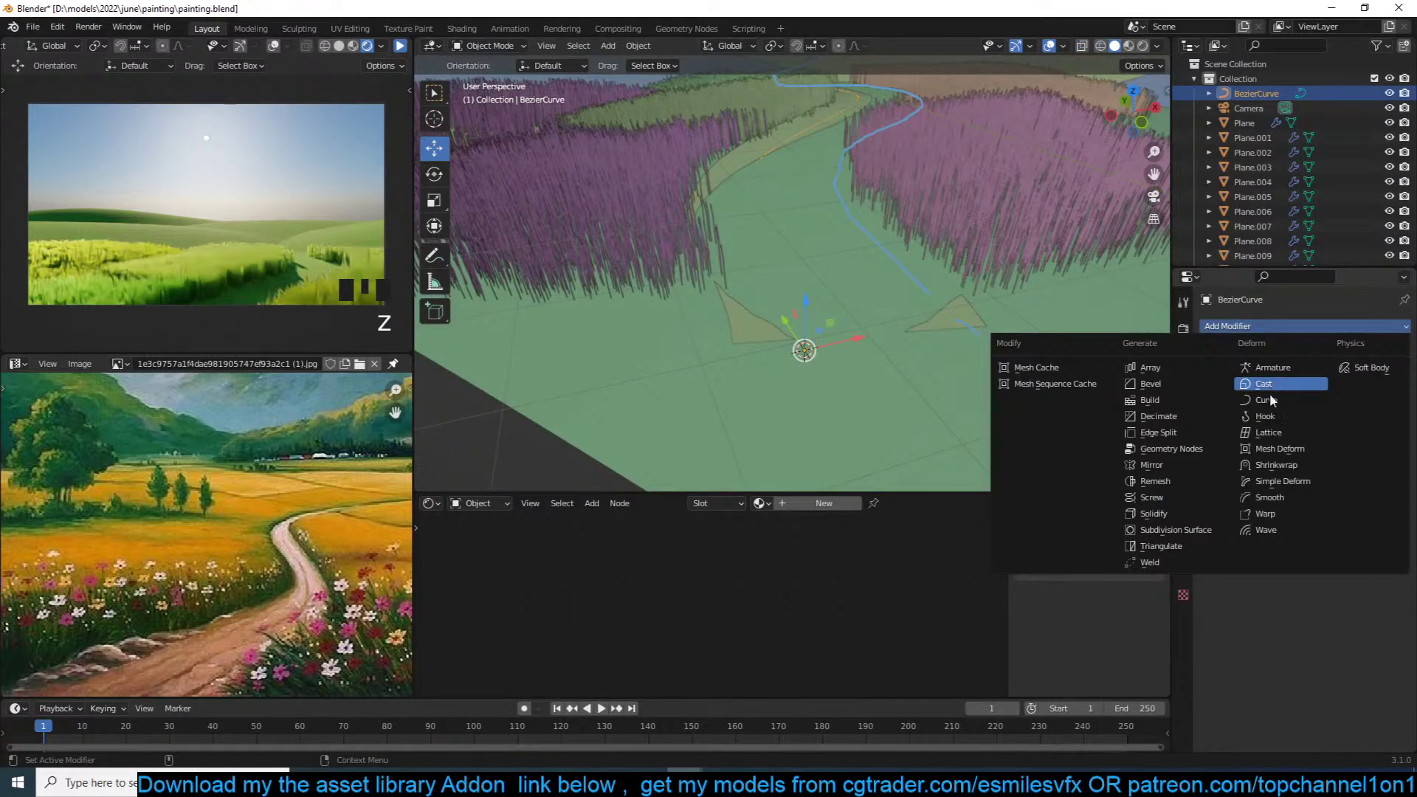
left_click(1276, 465)
key("e")
left_click(995, 427)
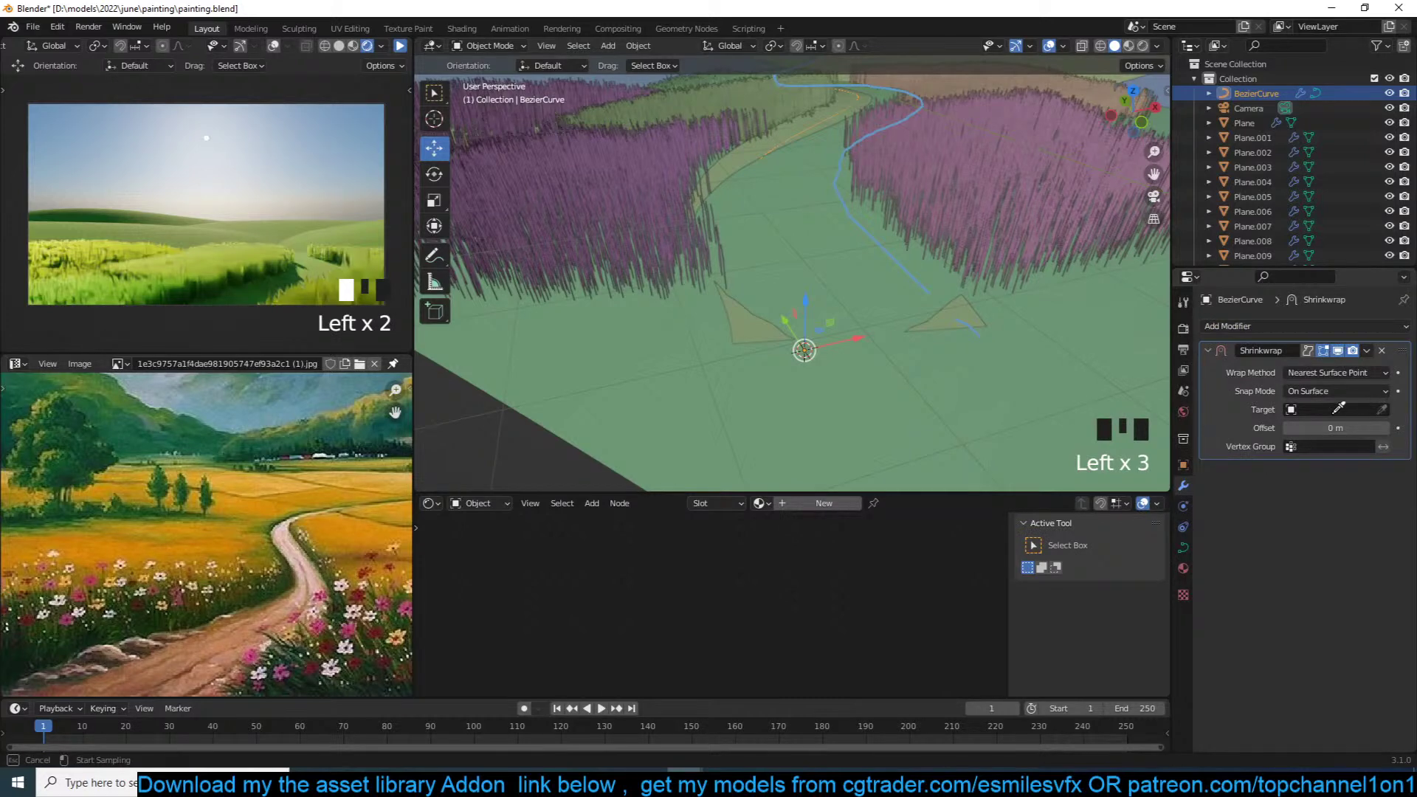
Step: Check the wrapped curve in wireframe and set its Shrinkwrap wrap method to Project
scroll(741, 298, "down", 5)
key("grave")
mouse_move(741, 298)
middle_mouse_down()
mouse_move(723, 329)
mouse_move(803, 298)
middle_mouse_up()
key("z")
middle_click_drag(901, 299, 999, 270)
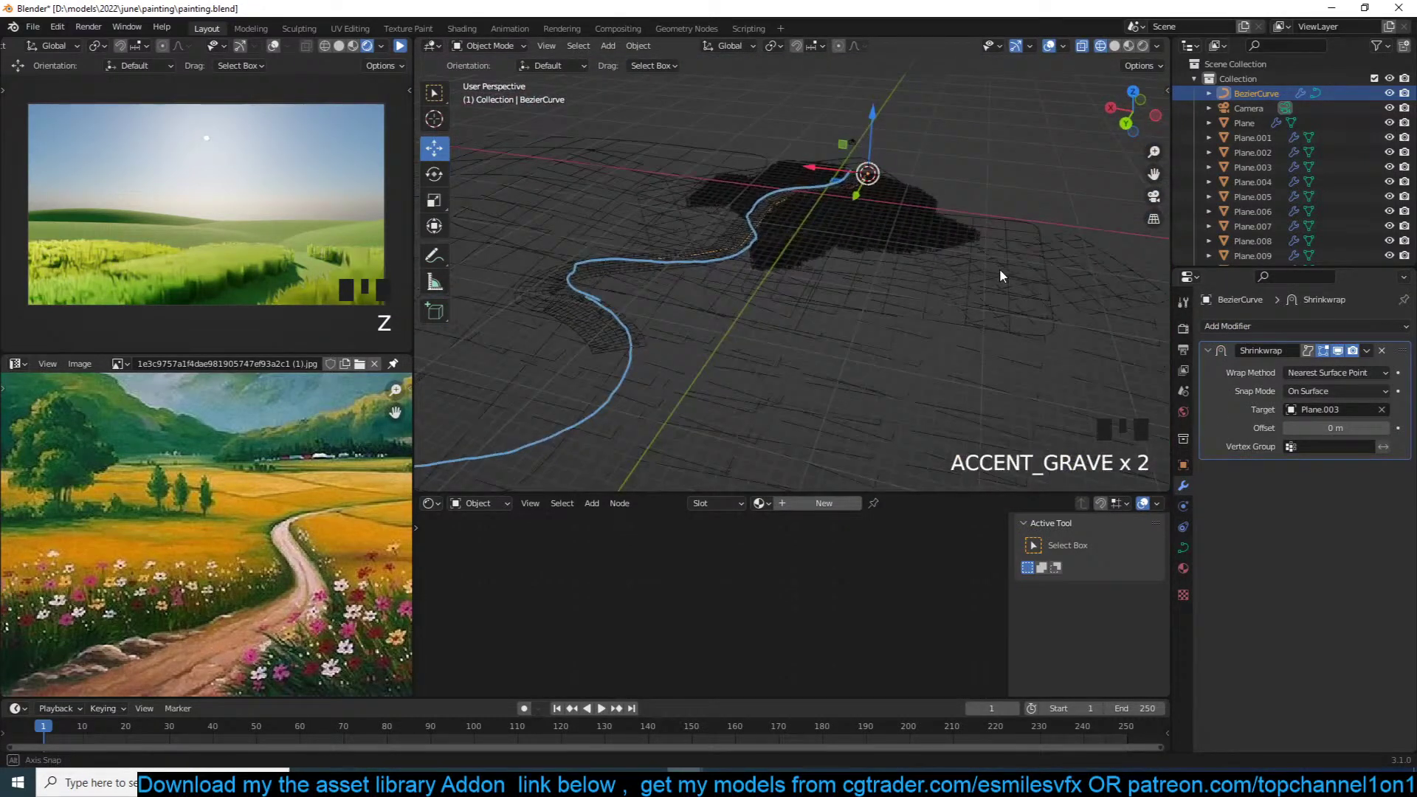
left_click(1334, 375)
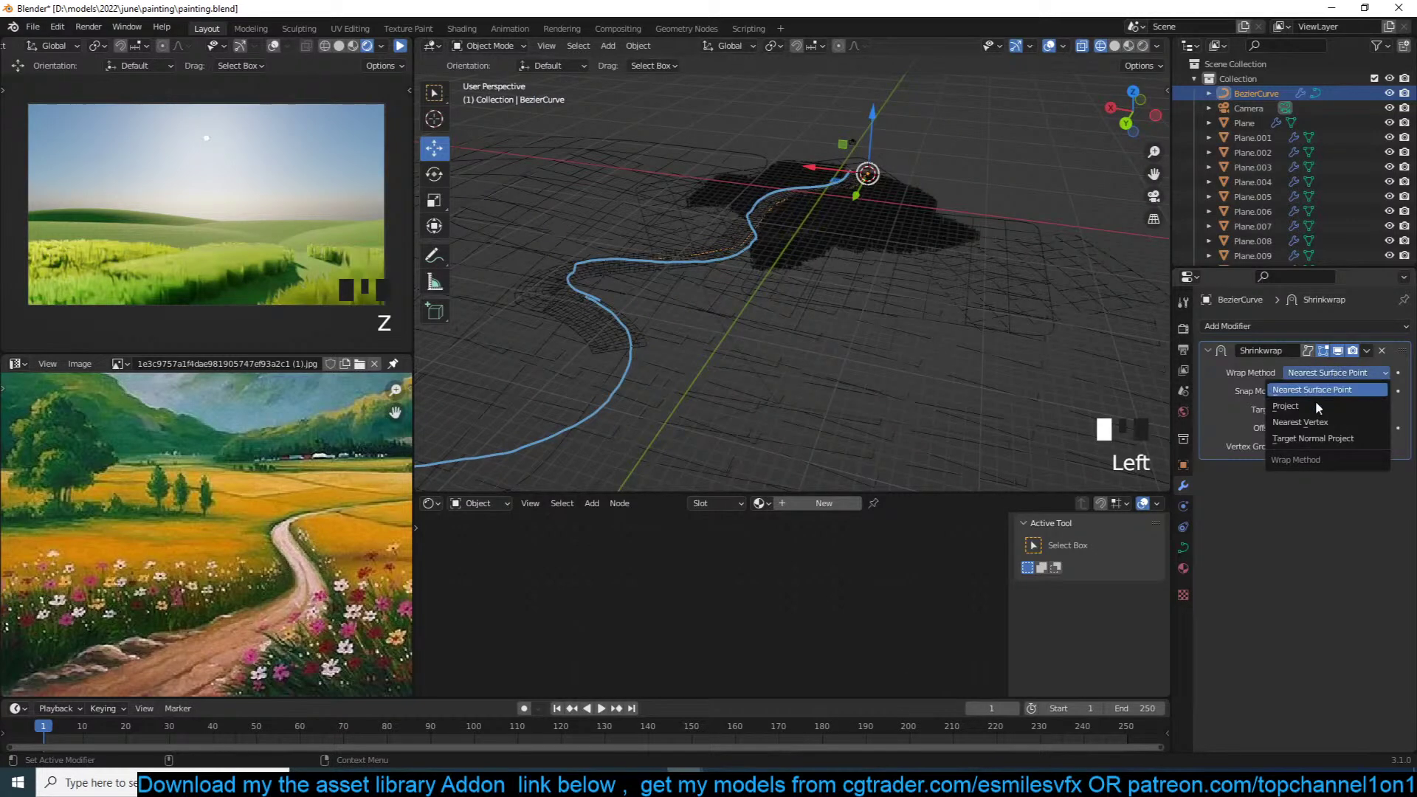
left_click(1318, 405)
Step: Try moving the Bezier curve vertically along Z to test the projection onto the ground
middle_click_drag(989, 287, 776, 232)
mouse_move(967, 324)
middle_mouse_down()
mouse_move(916, 395)
mouse_move(897, 344)
middle_mouse_up()
scroll(898, 344, "up", 3)
key("z")
mouse_move(953, 280)
middle_mouse_down()
mouse_move(1017, 313)
mouse_move(944, 287)
middle_mouse_up()
key("g")
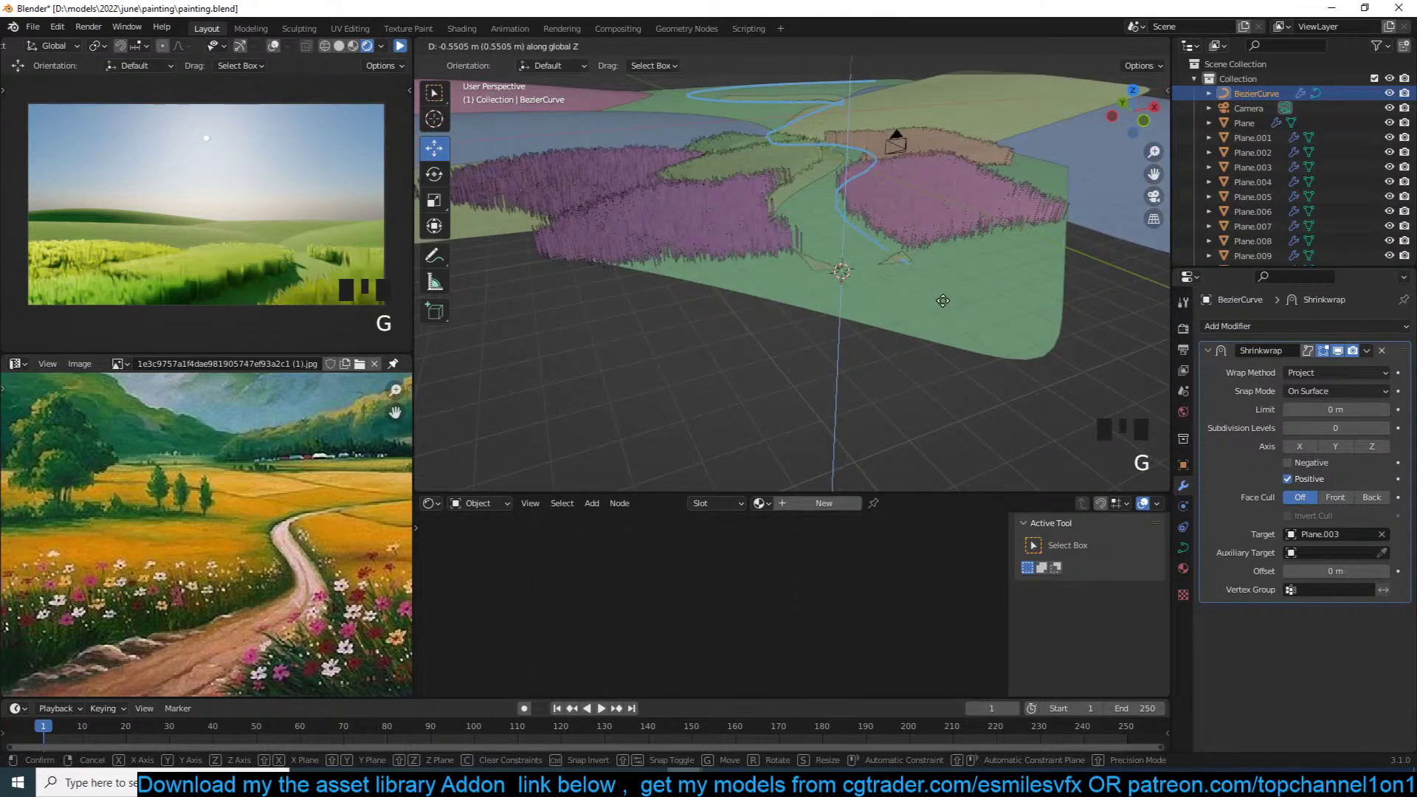
left_click(948, 290)
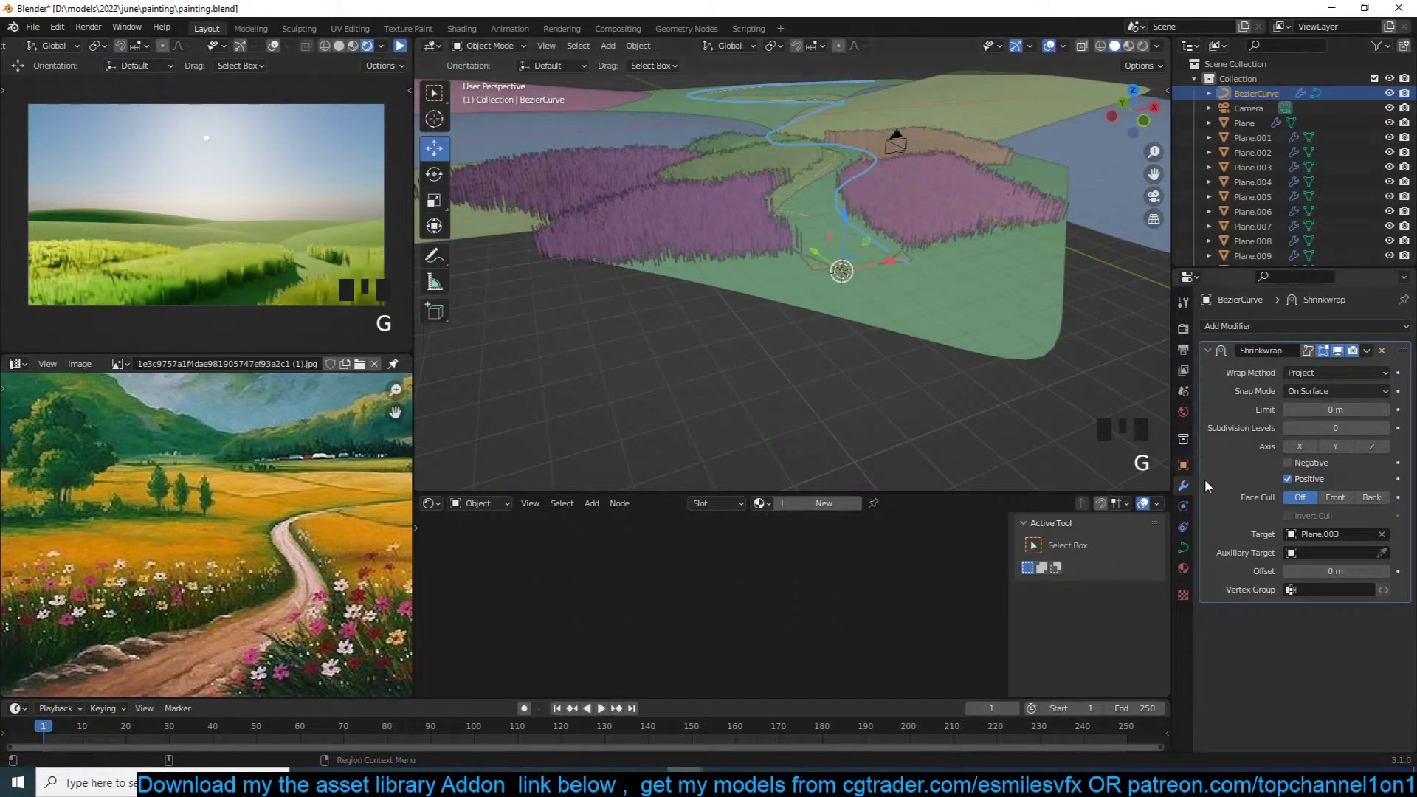
Step: Enable Negative projection in the curve's Shrinkwrap, keep snapping On Surface, and try moving the curve along Z again
left_click(1357, 392)
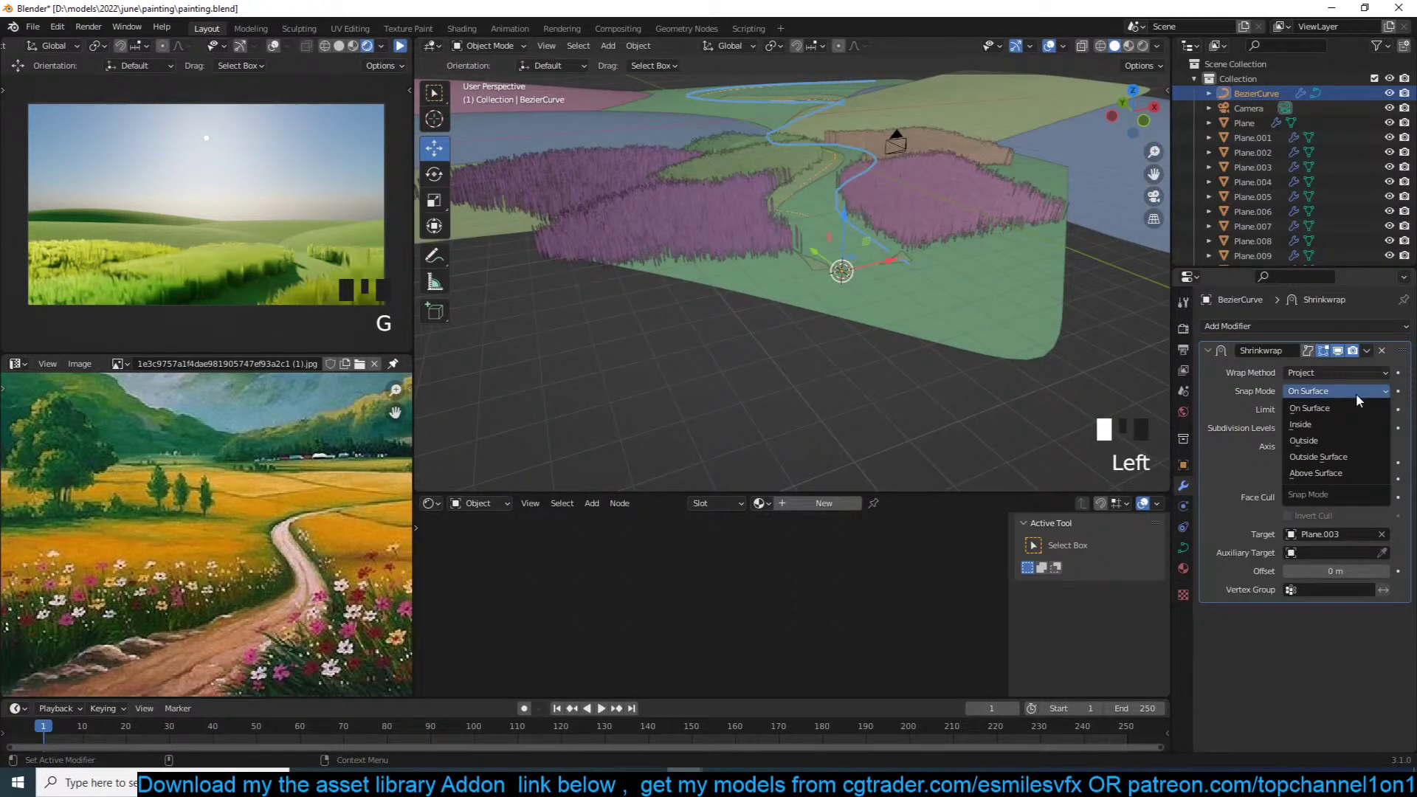
left_click(1333, 407)
left_click(1311, 463)
key("grave")
key("z")
key("g")
key("z")
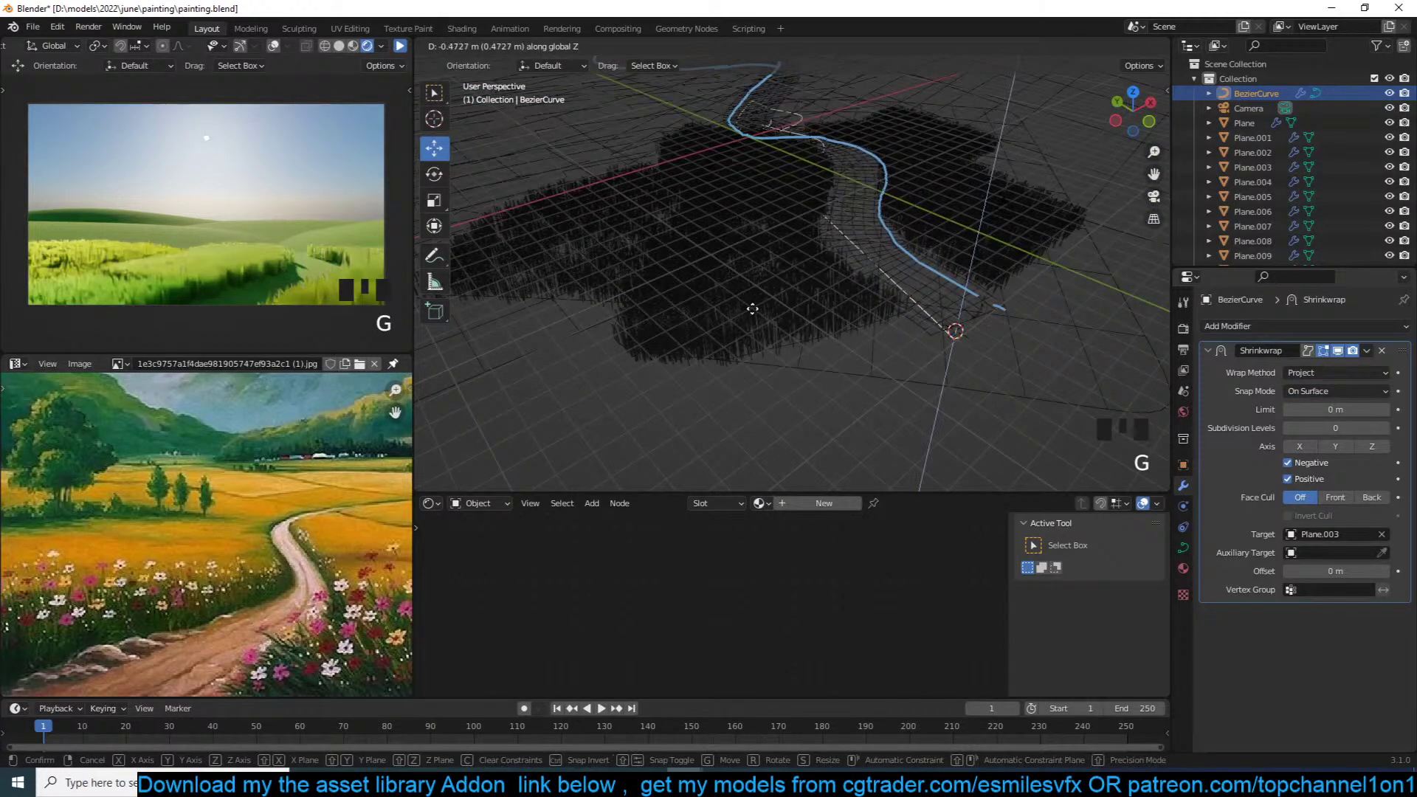
left_click(759, 286)
Step: Examine how the projected curve sits on the terrain from several angles in wireframe and solid shading
middle_click_drag(759, 286, 728, 259)
key("z")
middle_click_drag(844, 267, 826, 355)
key("z")
mouse_move(742, 316)
middle_mouse_down()
mouse_move(747, 340)
mouse_move(826, 259)
mouse_move(794, 219)
mouse_move(886, 193)
middle_mouse_up()
key("z")
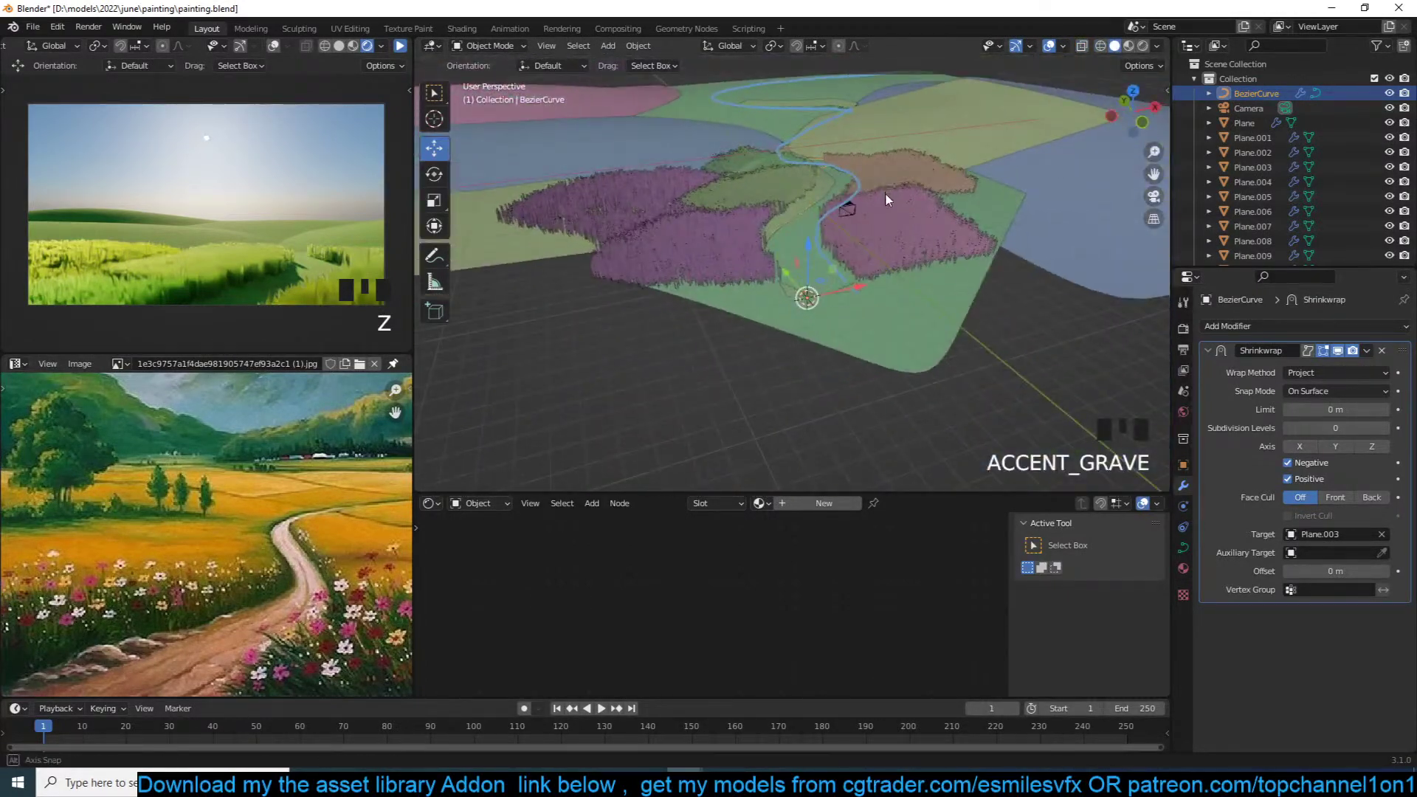
key("z")
middle_click_drag(725, 151, 766, 375, "shift")
middle_click_drag(766, 375, 816, 364)
key("grave")
middle_click_drag(644, 259, 738, 297)
key("z")
key("z")
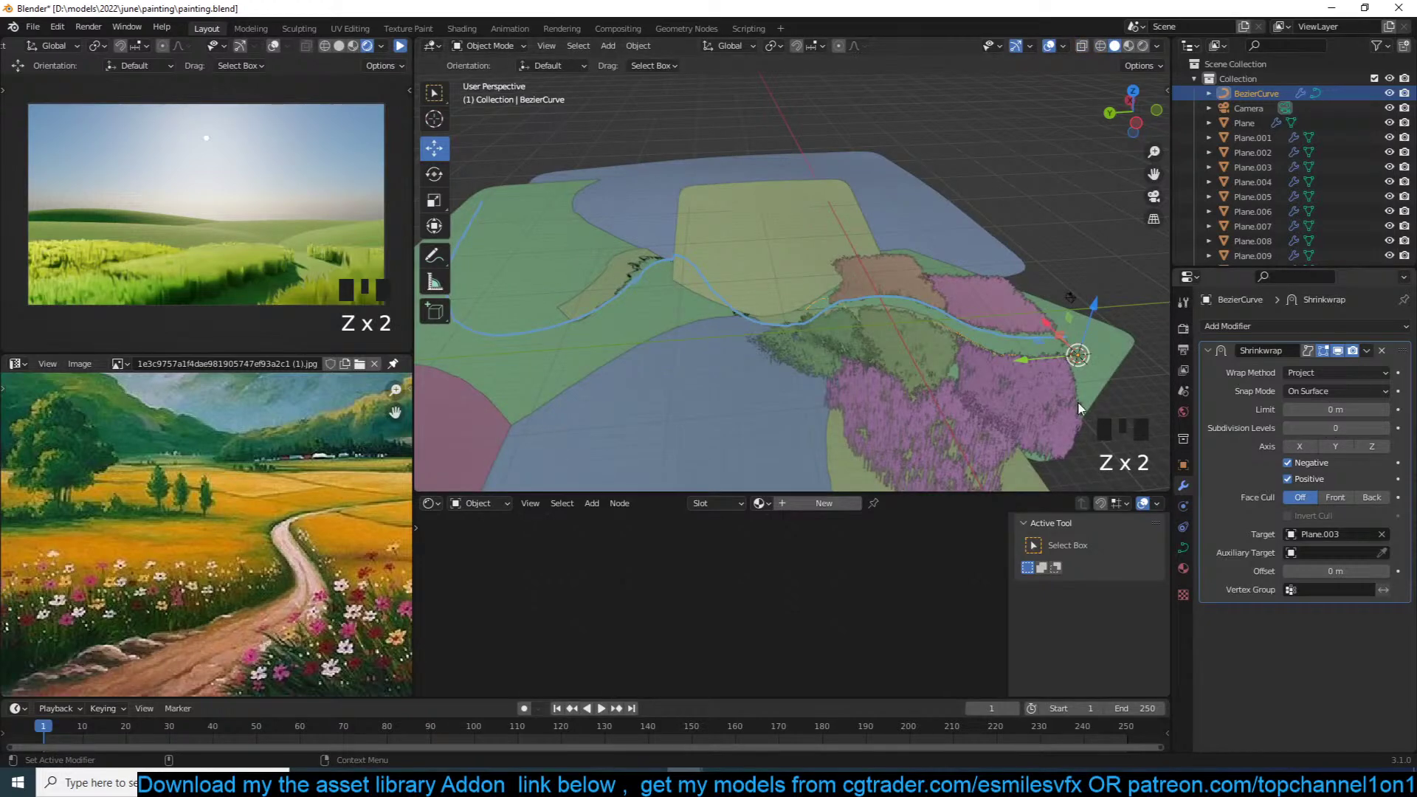
Step: Remove the Shrinkwrap modifier from the Bezier curve and deselect everything
key("grave")
left_click(1382, 351)
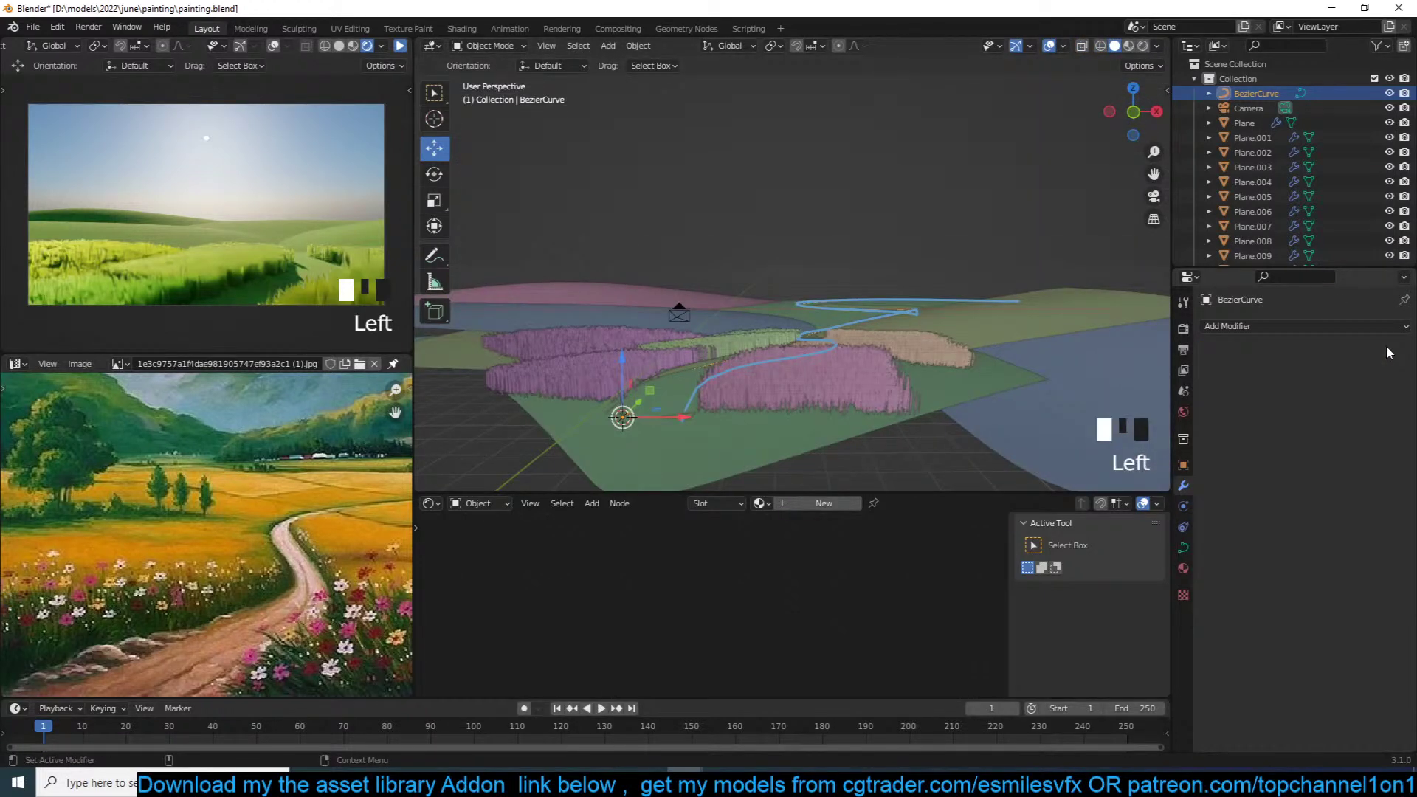
key("grave")
key("grave")
key("alt+a")
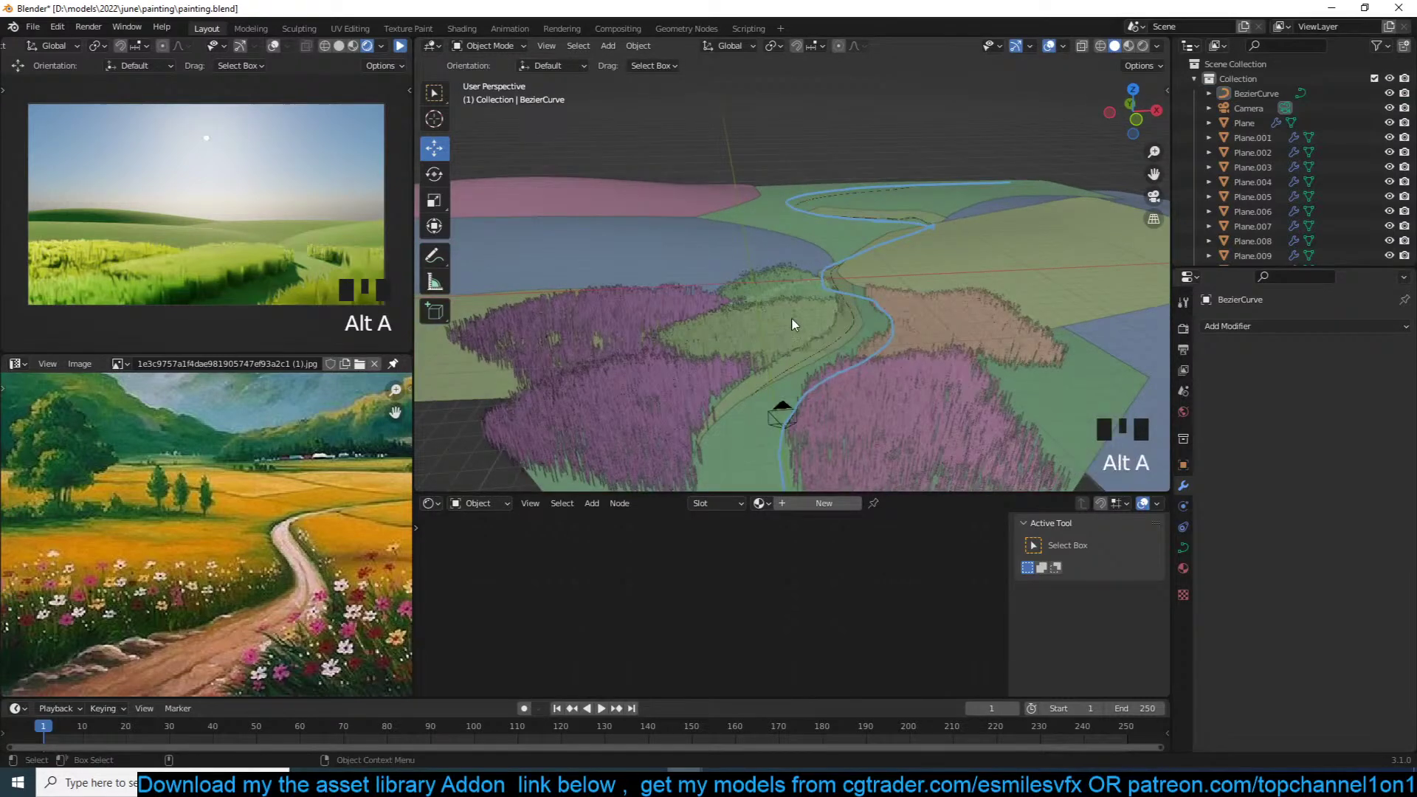
Step: Reselect the path strip mesh, Plane.014, and save the file
key("grave")
left_click(836, 313)
key("grave")
left_click(781, 327)
key("grave")
key("ctrl+s")
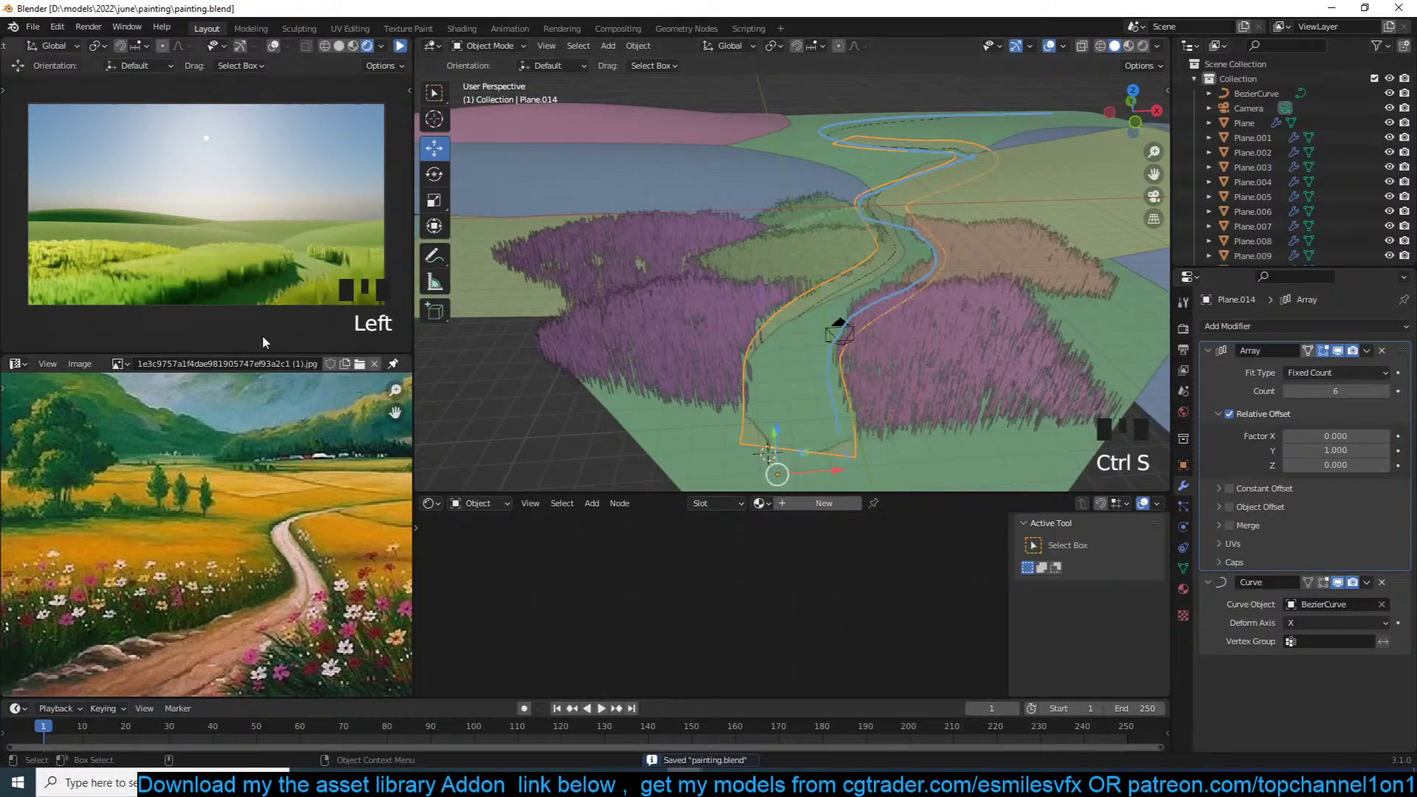
middle_click_drag(857, 456, 870, 400, "shift")
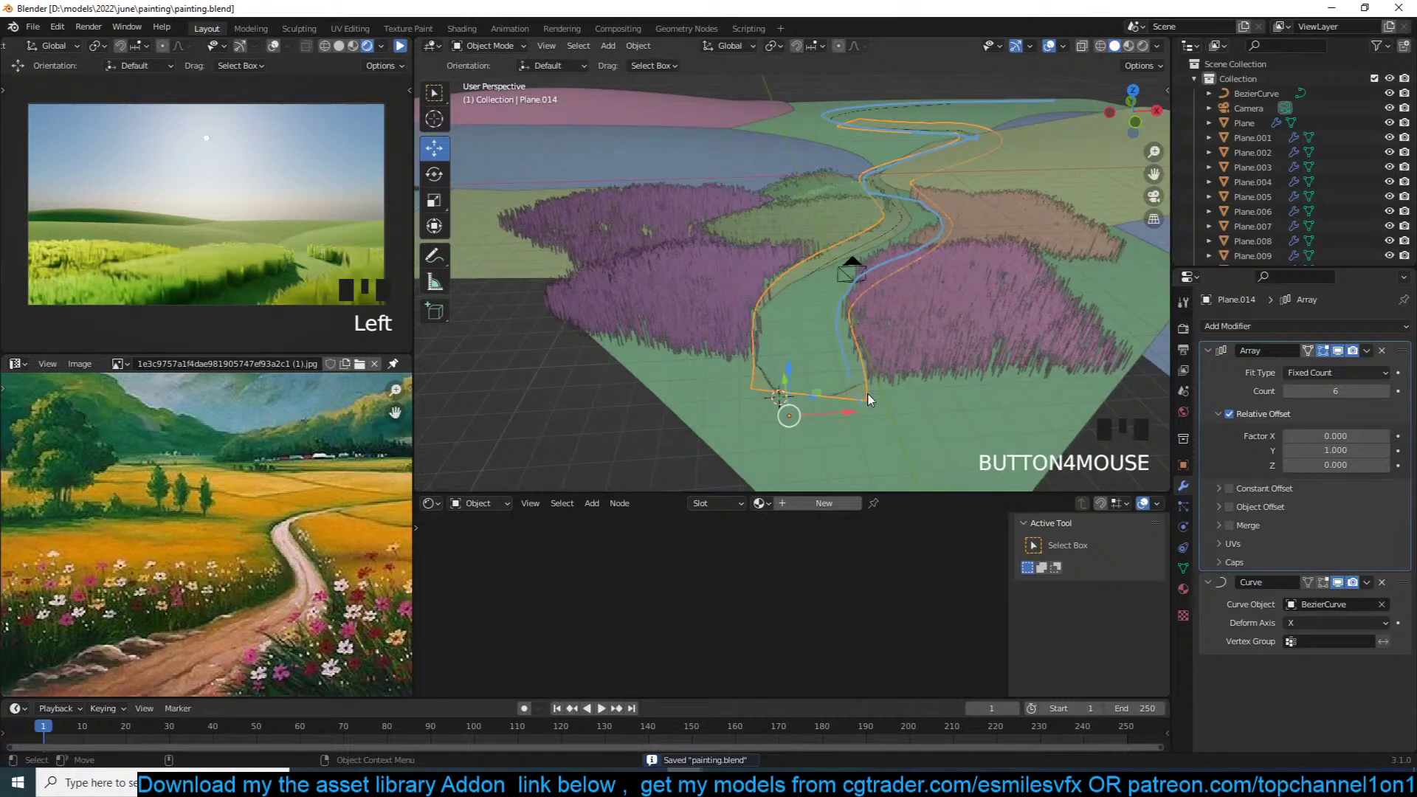
key("ctrl+s")
key("ctrl+s")
middle_click_drag(868, 394, 888, 366, "shift")
key("ctrl+s")
key("ctrl+s")
key("ctrl+s")
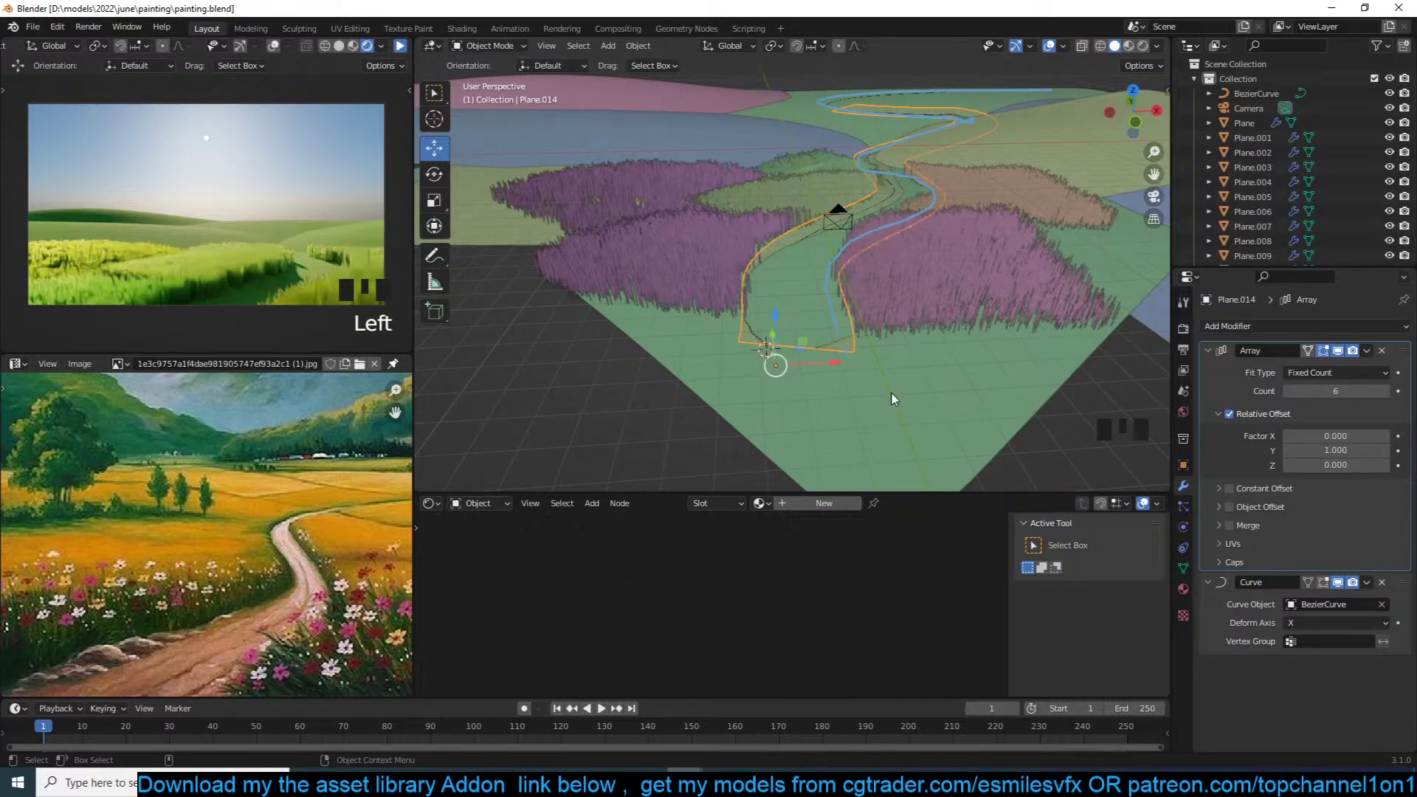
mouse_move(908, 393)
middle_mouse_down()
mouse_move(907, 406)
mouse_move(927, 383)
middle_mouse_up()
key("ctrl+s")
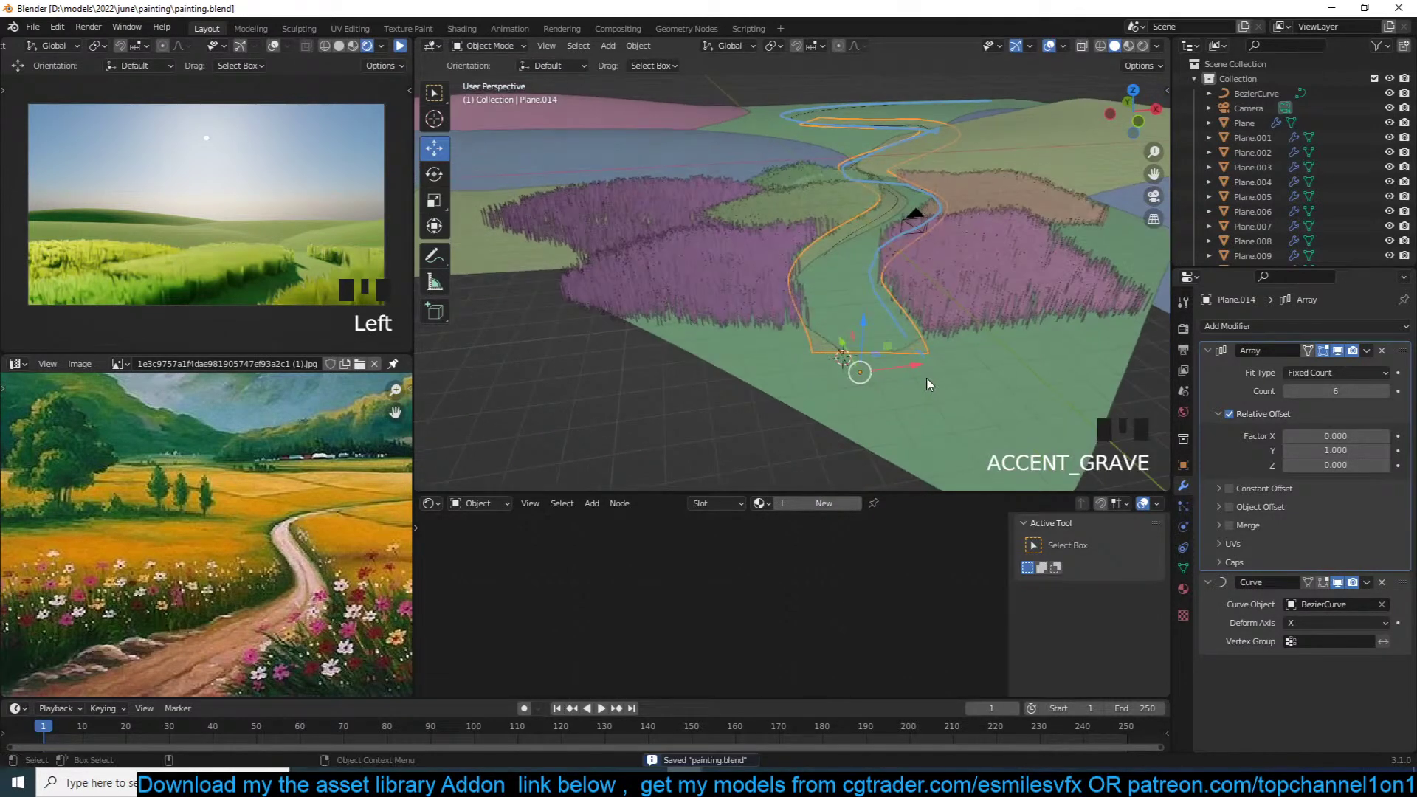
Step: Add a Shrinkwrap modifier to the path strip after its Curve modifier and set the ground mesh Plane.003 as its target
scroll(929, 384, "up", 3)
key("ctrl+s")
left_click(1206, 351)
key("ctrl+s")
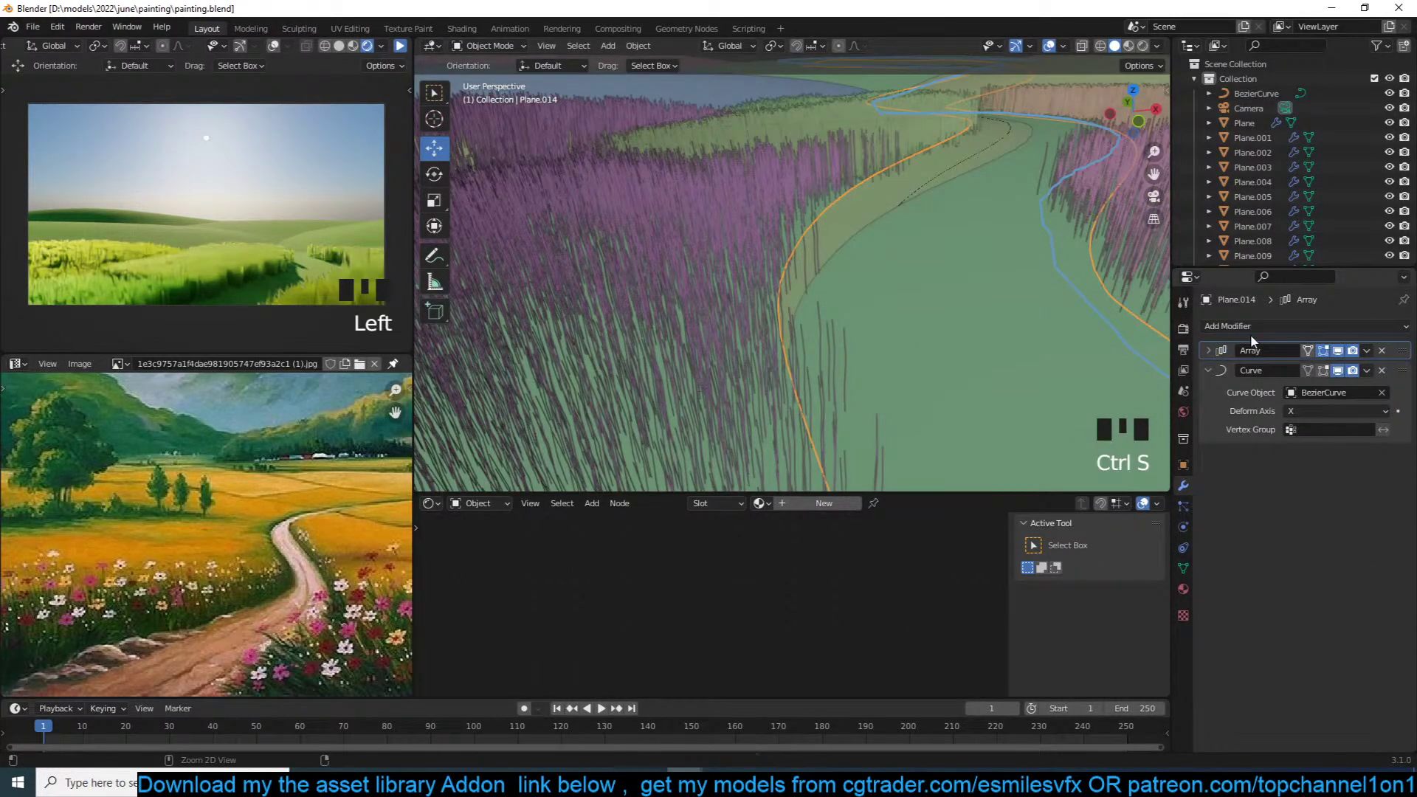
left_click(1253, 327)
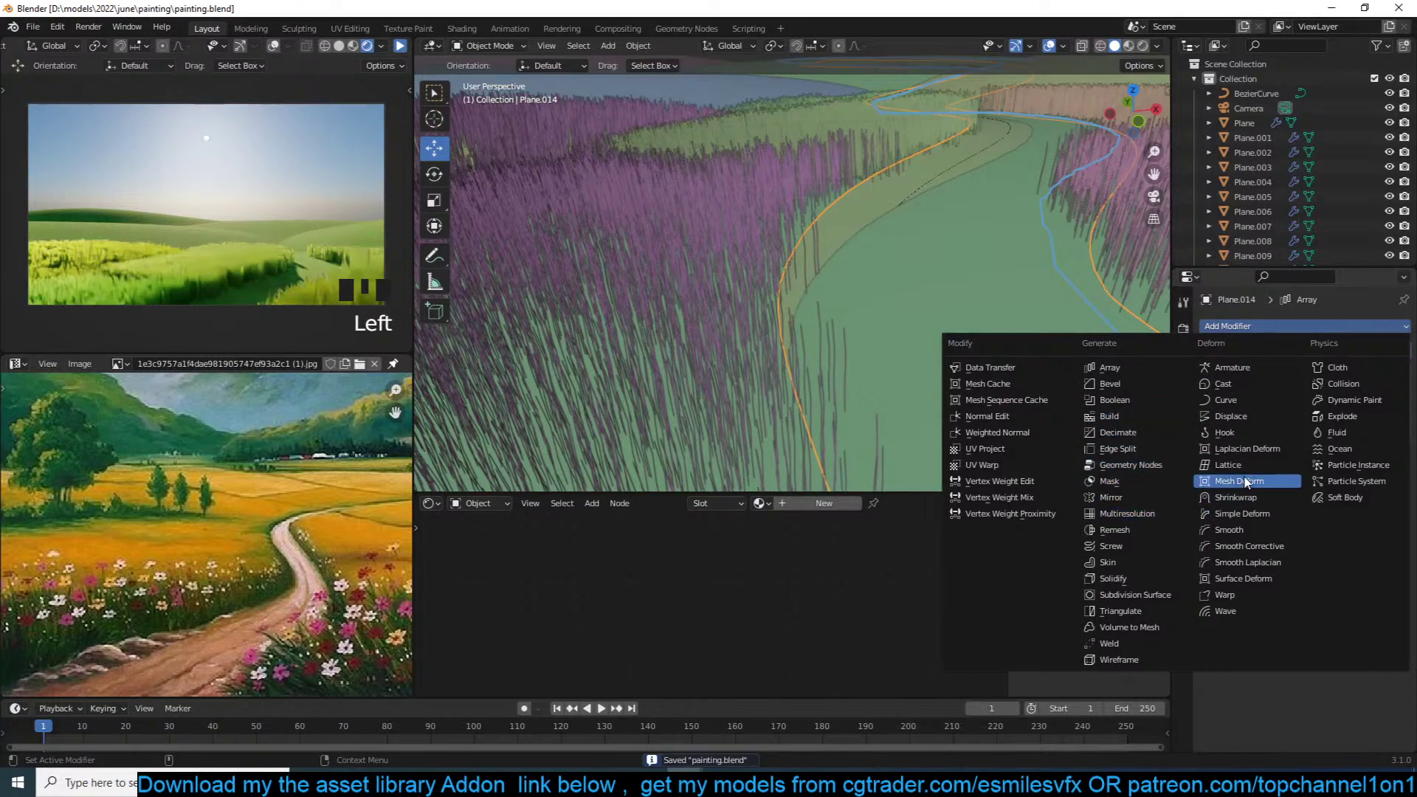
left_click(1236, 498)
middle_click_drag(952, 414, 956, 424)
scroll(957, 424, "up", 2)
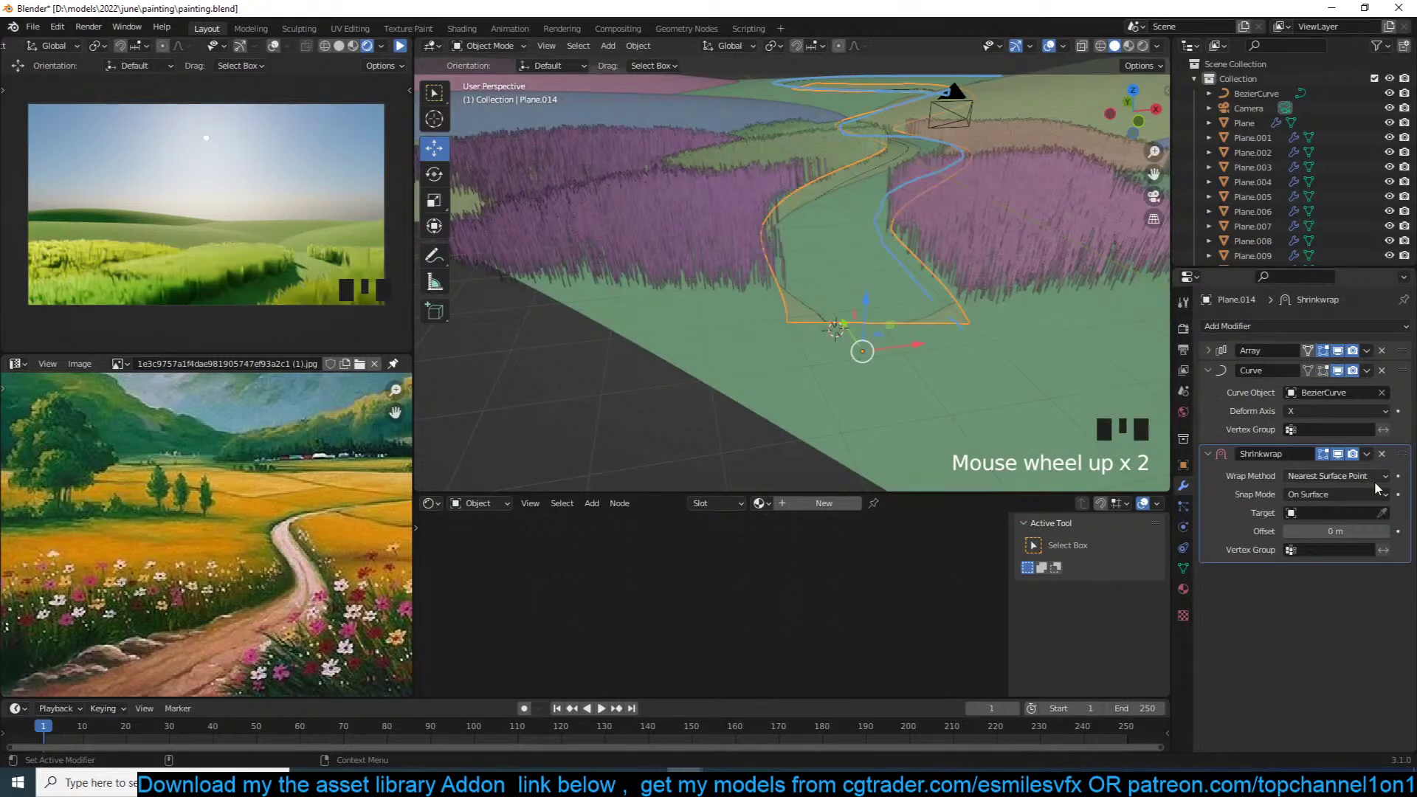
left_click(1382, 513)
left_click(1059, 432)
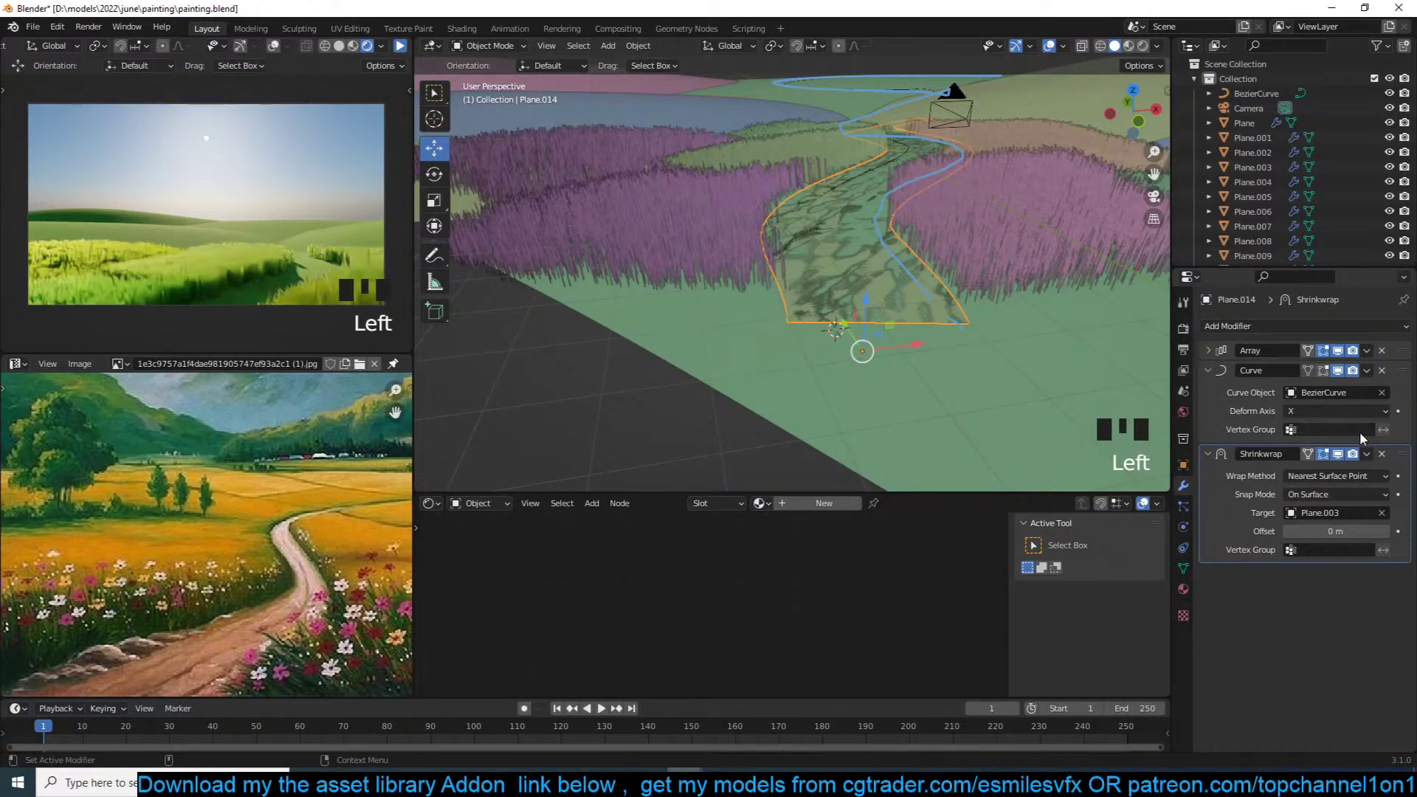
Step: Try a Shrinkwrap offset of about -0.002 m on the path strip, then undo the change
key("shift+grave")
scroll(783, 358, "up", 2)
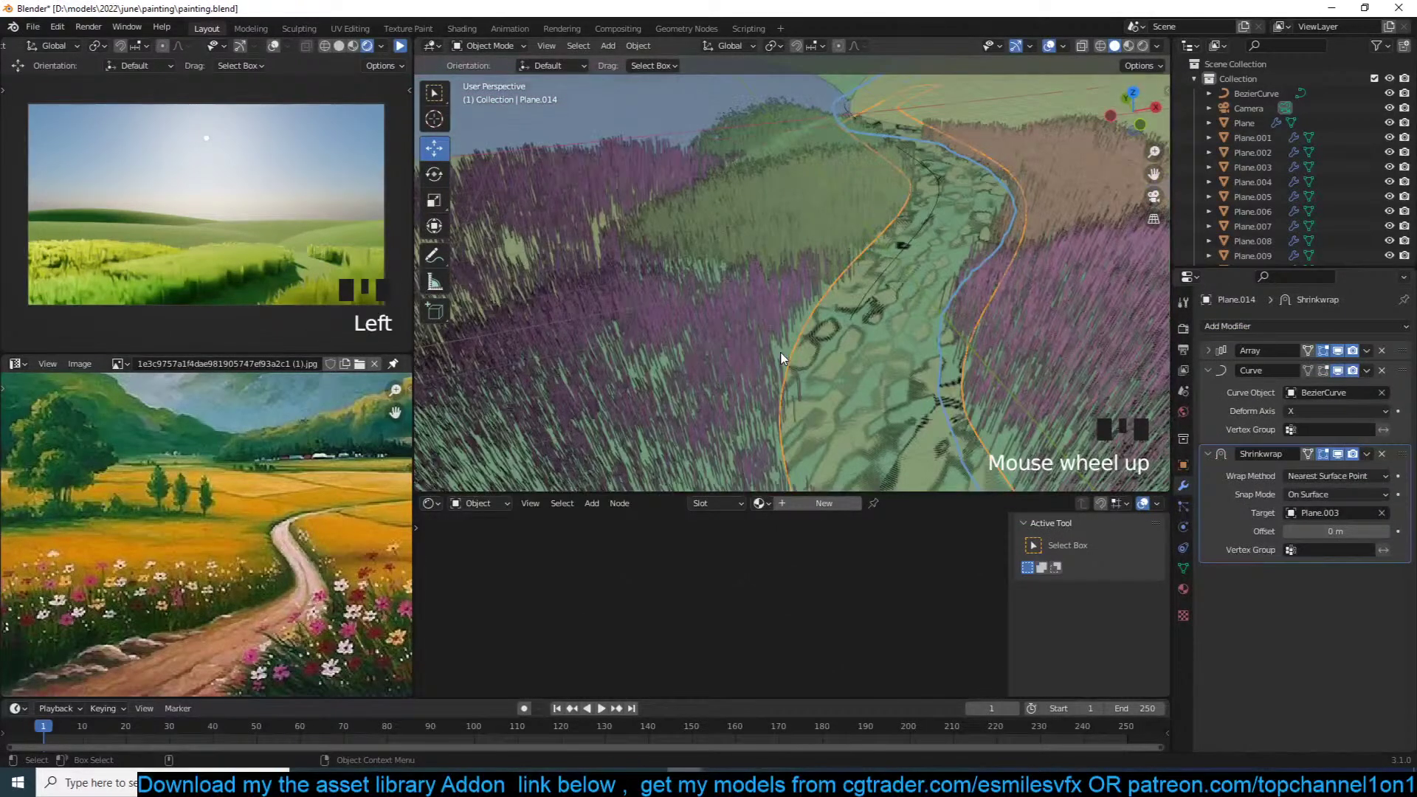
middle_click_drag(783, 358, 735, 294, "shift")
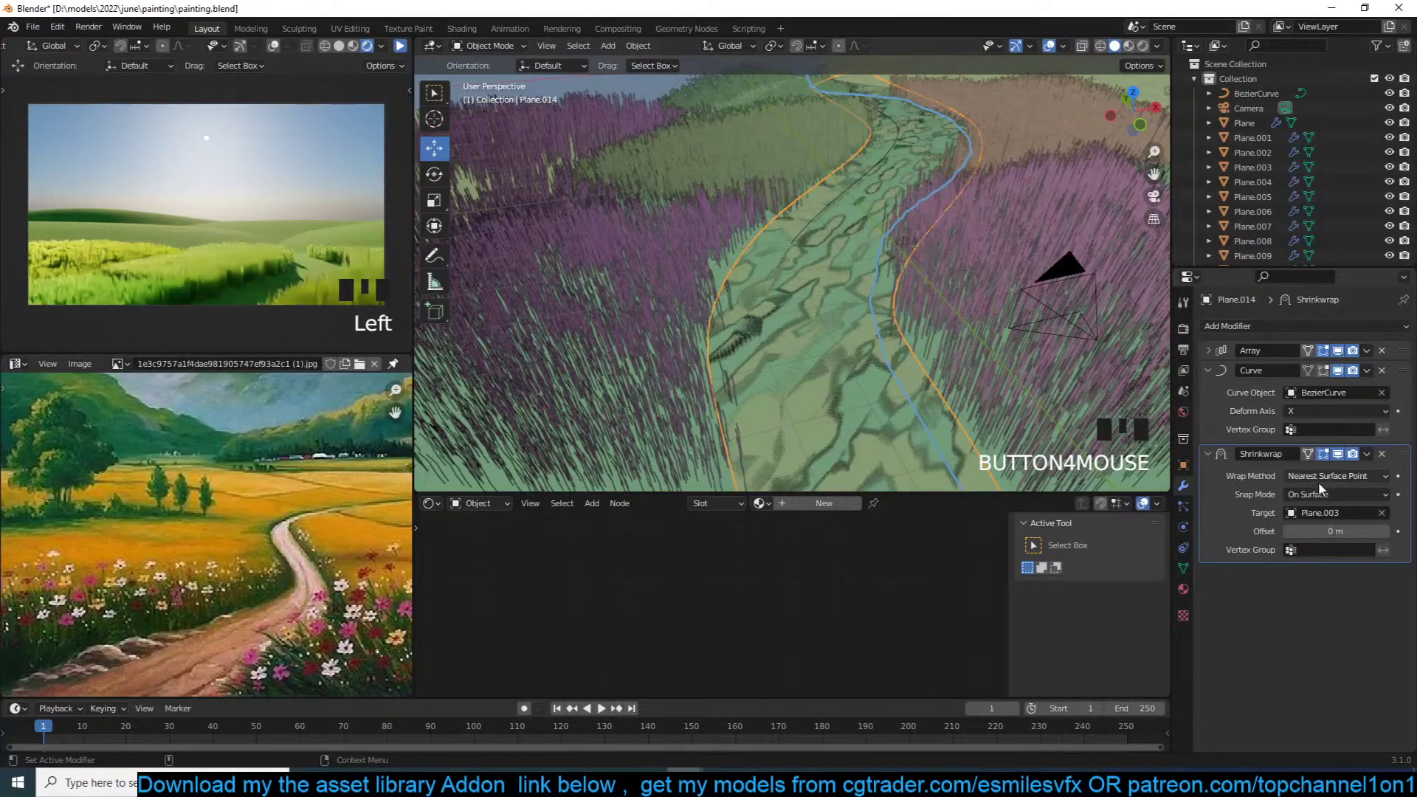
left_click_drag(1336, 531, 1320, 532, "shift")
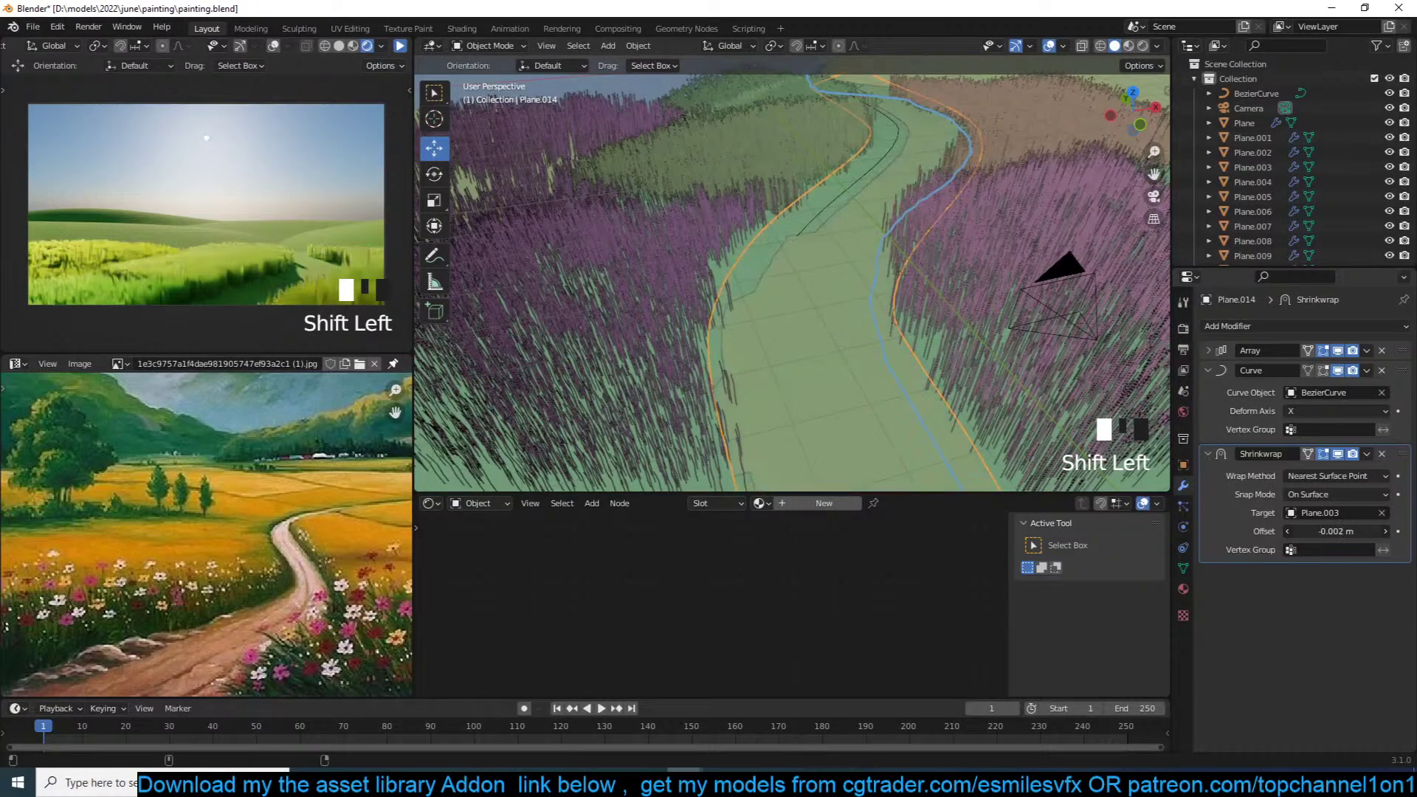
key("ctrl+z")
Step: Set the path strip's Shrinkwrap to the Project wrap method with the Above Surface snap mode
left_click(1329, 476)
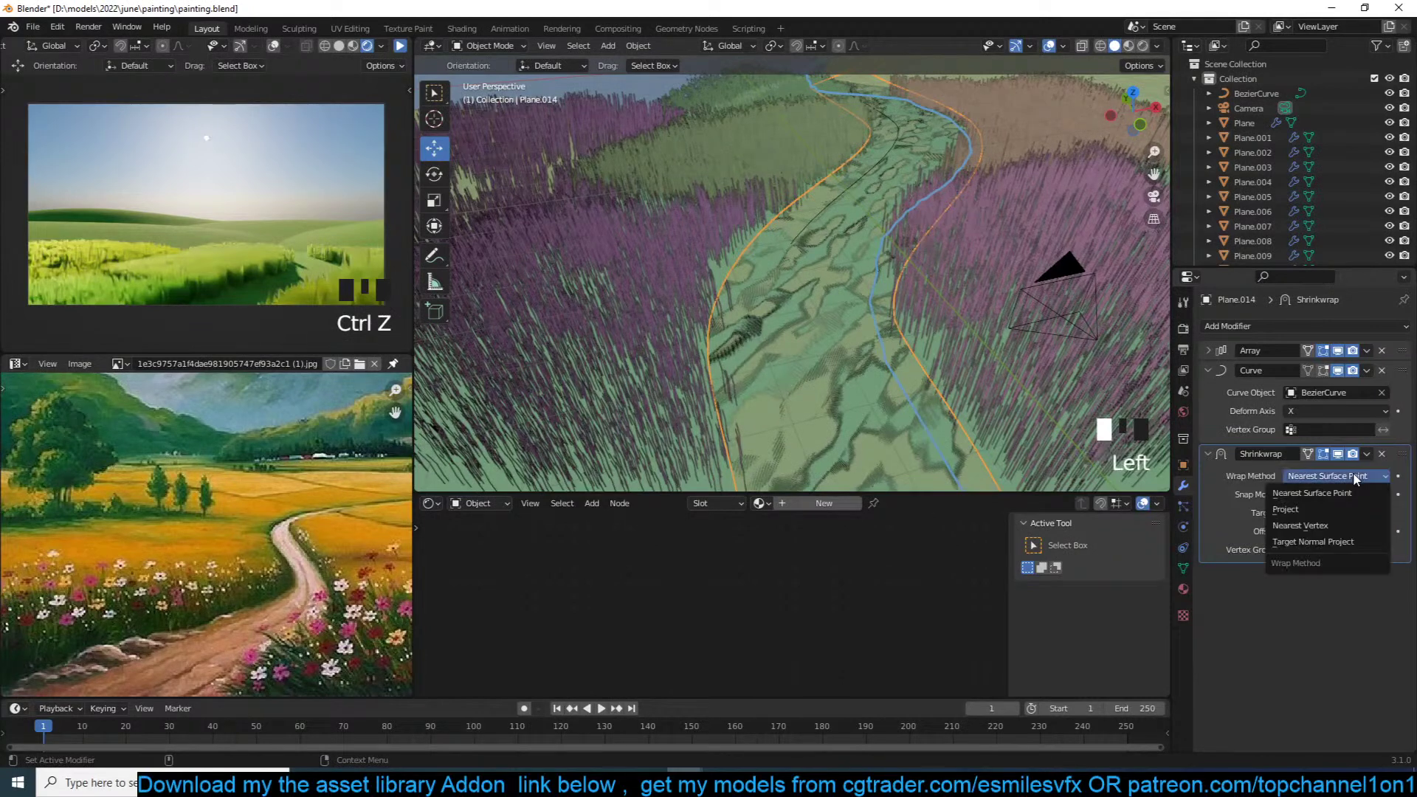
left_click(1332, 511)
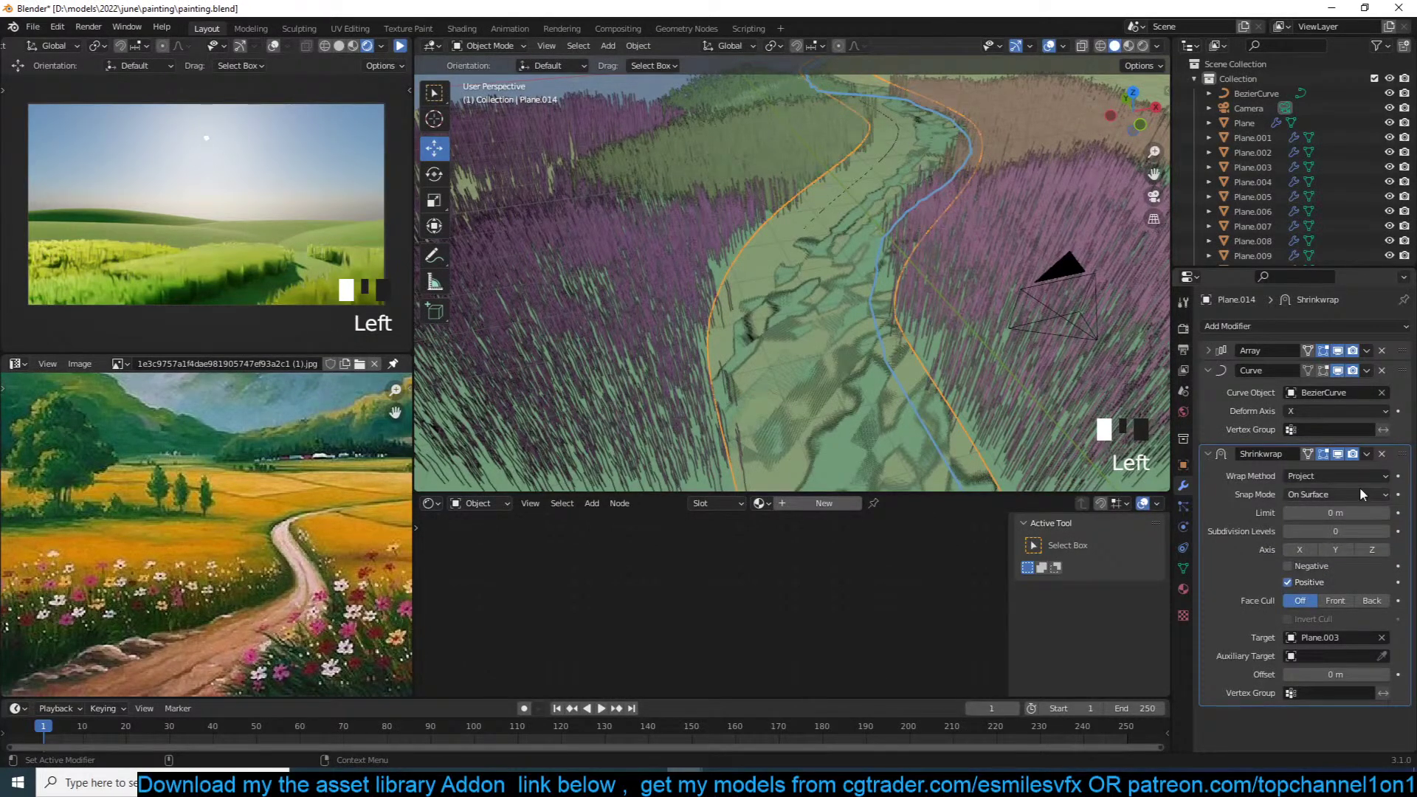
left_click(1361, 493)
left_click(1321, 577)
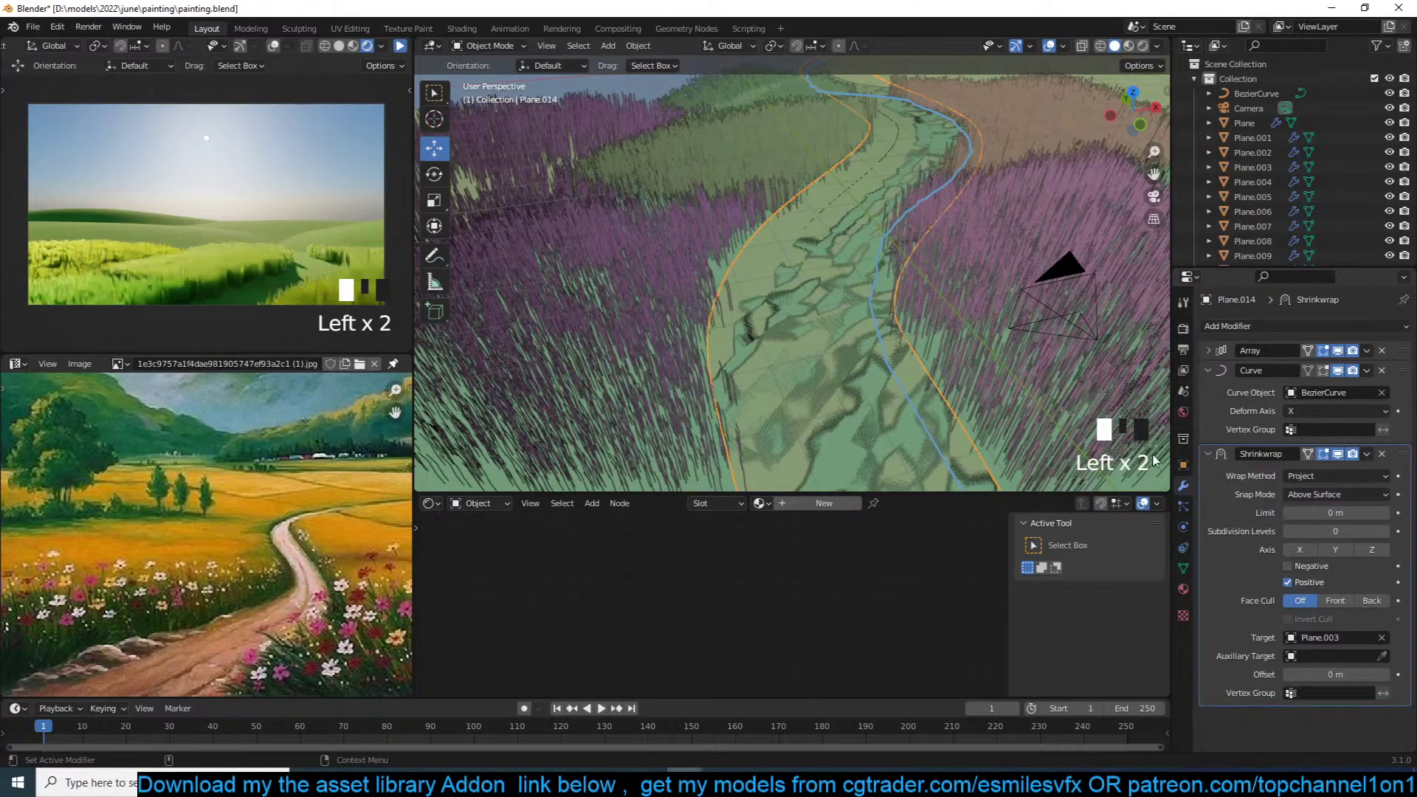
Step: Raise the path strip's Shrinkwrap offset to 0.015 m and deselect everything
left_click_drag(1337, 674, 1358, 674, "shift")
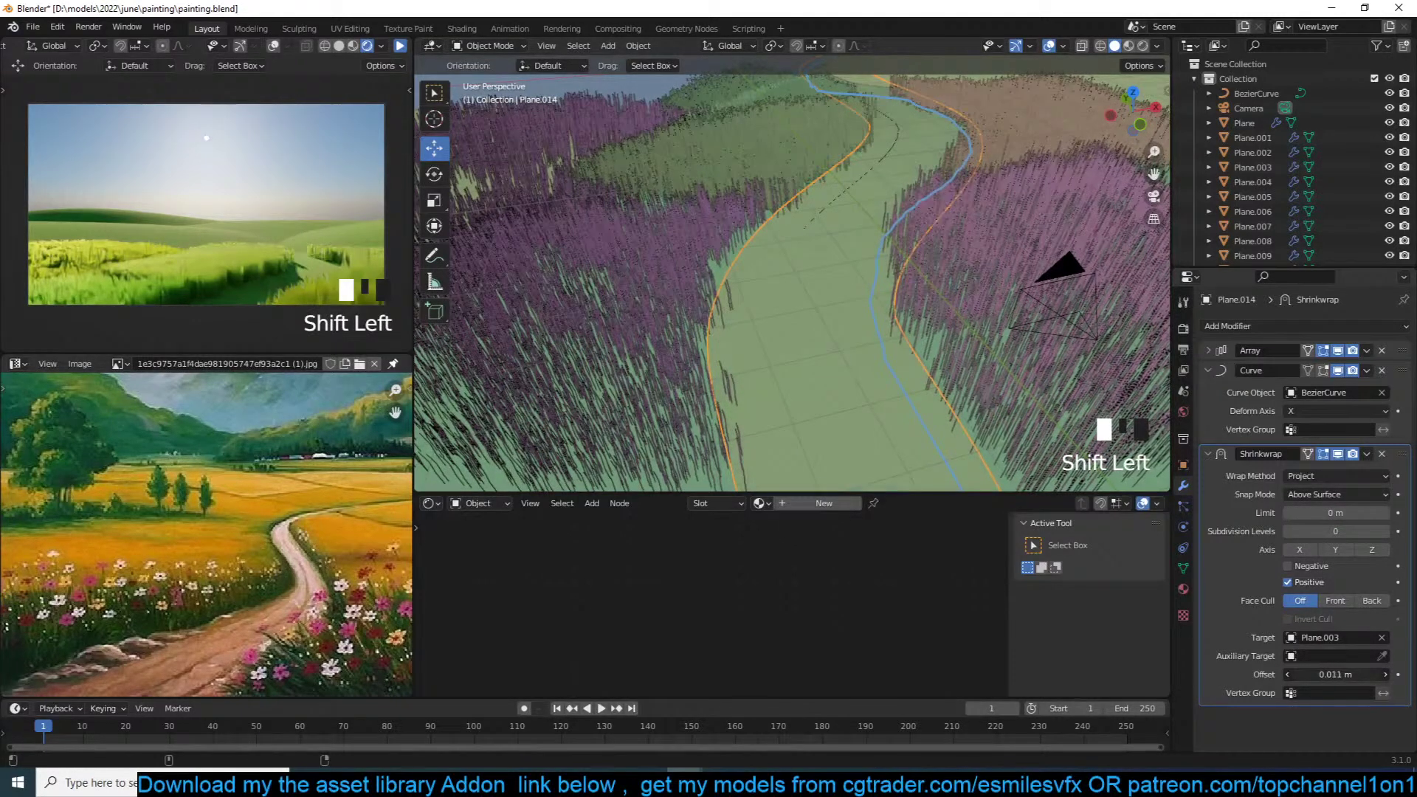
scroll(909, 410, "down", 2)
key("alt+a")
key("grave")
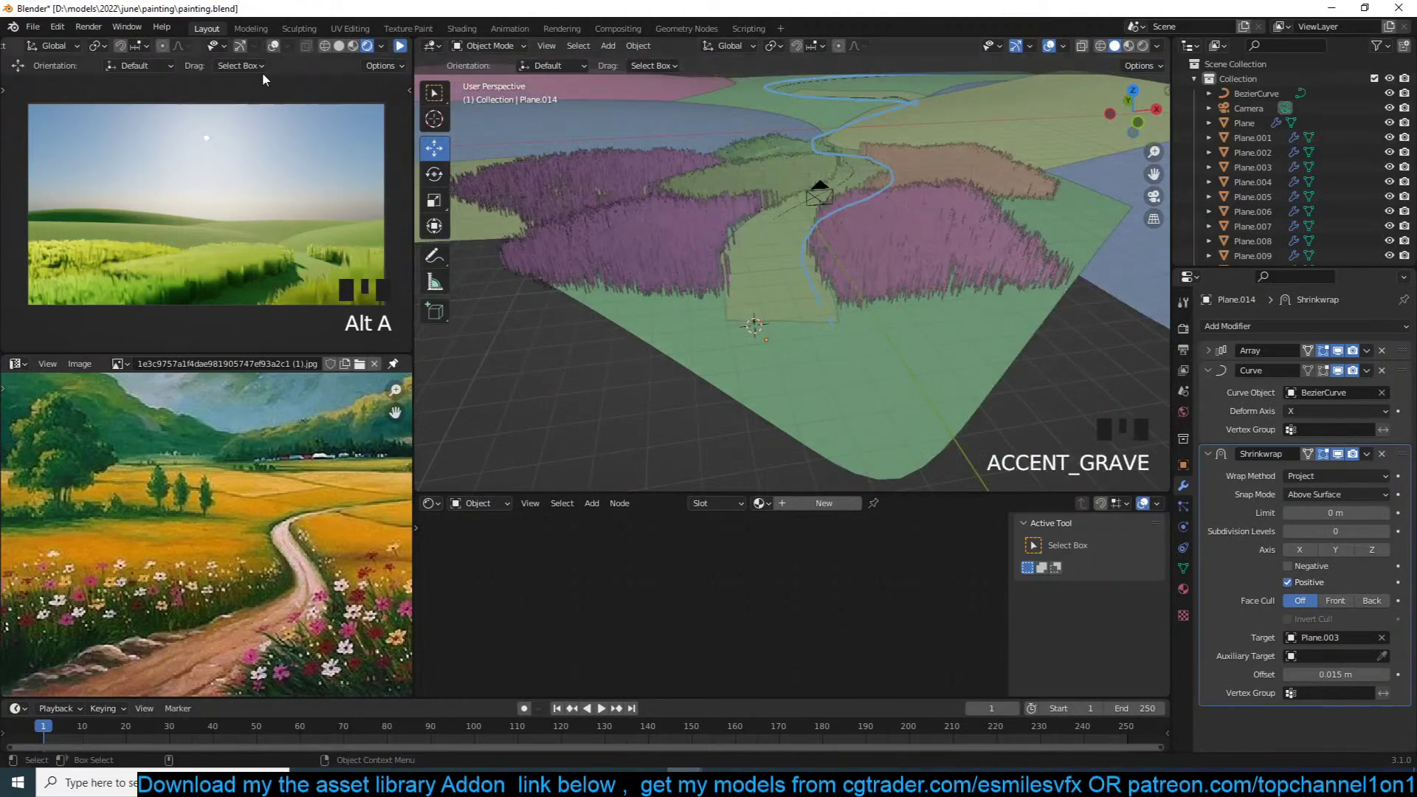
Step: Resume the rendered camera preview to check the path, and reselect the path strip
left_click(397, 47)
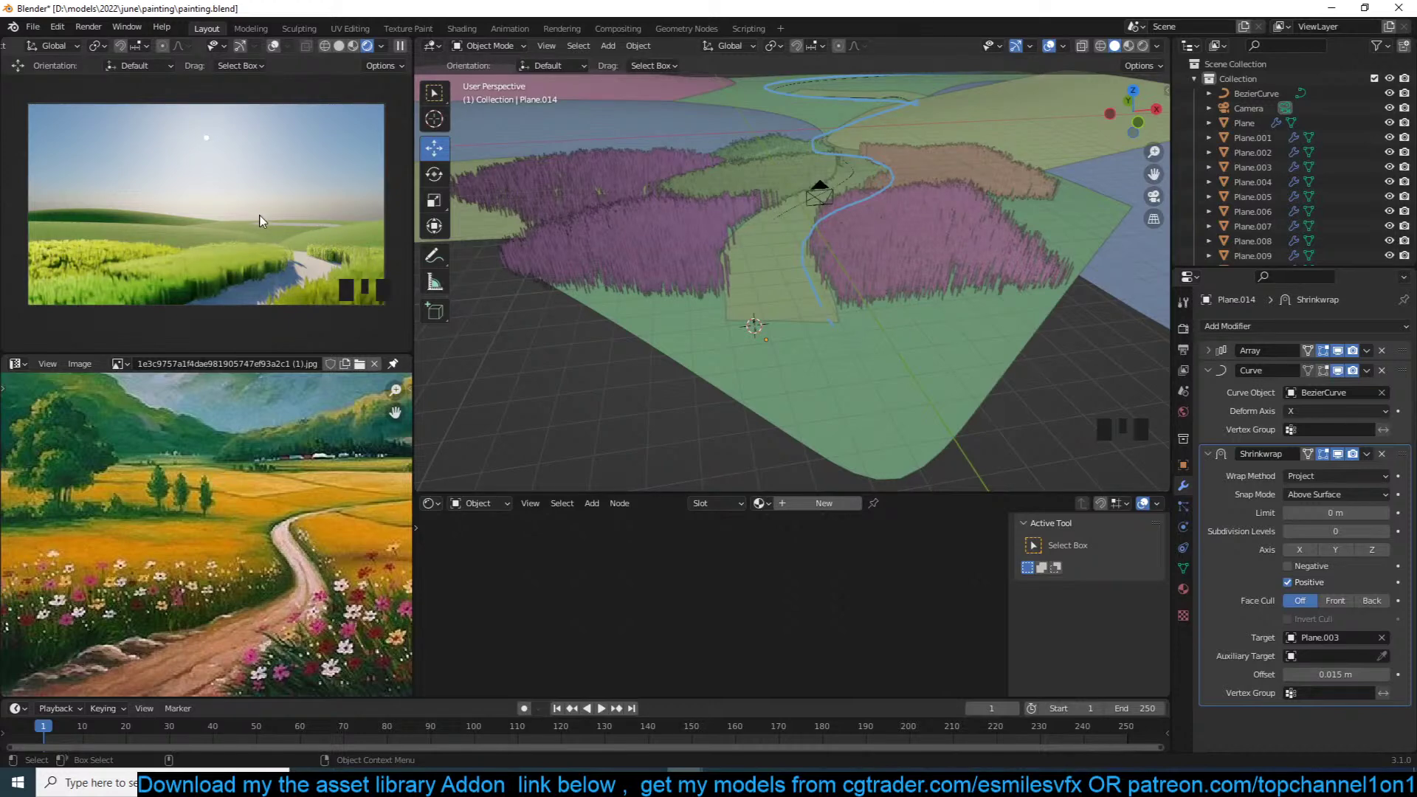
scroll(725, 215, "down", 2)
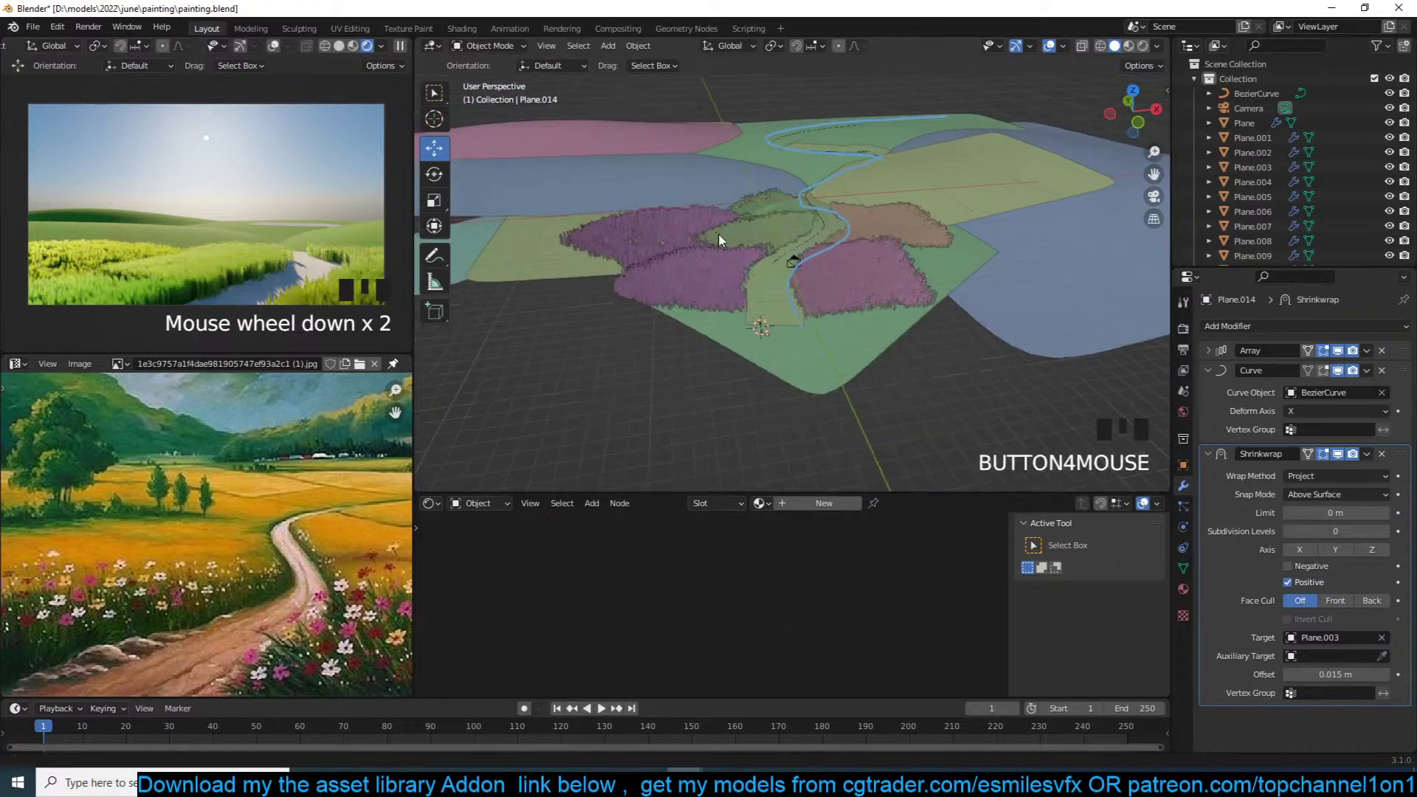
scroll(733, 285, "up", 3)
left_click(810, 196)
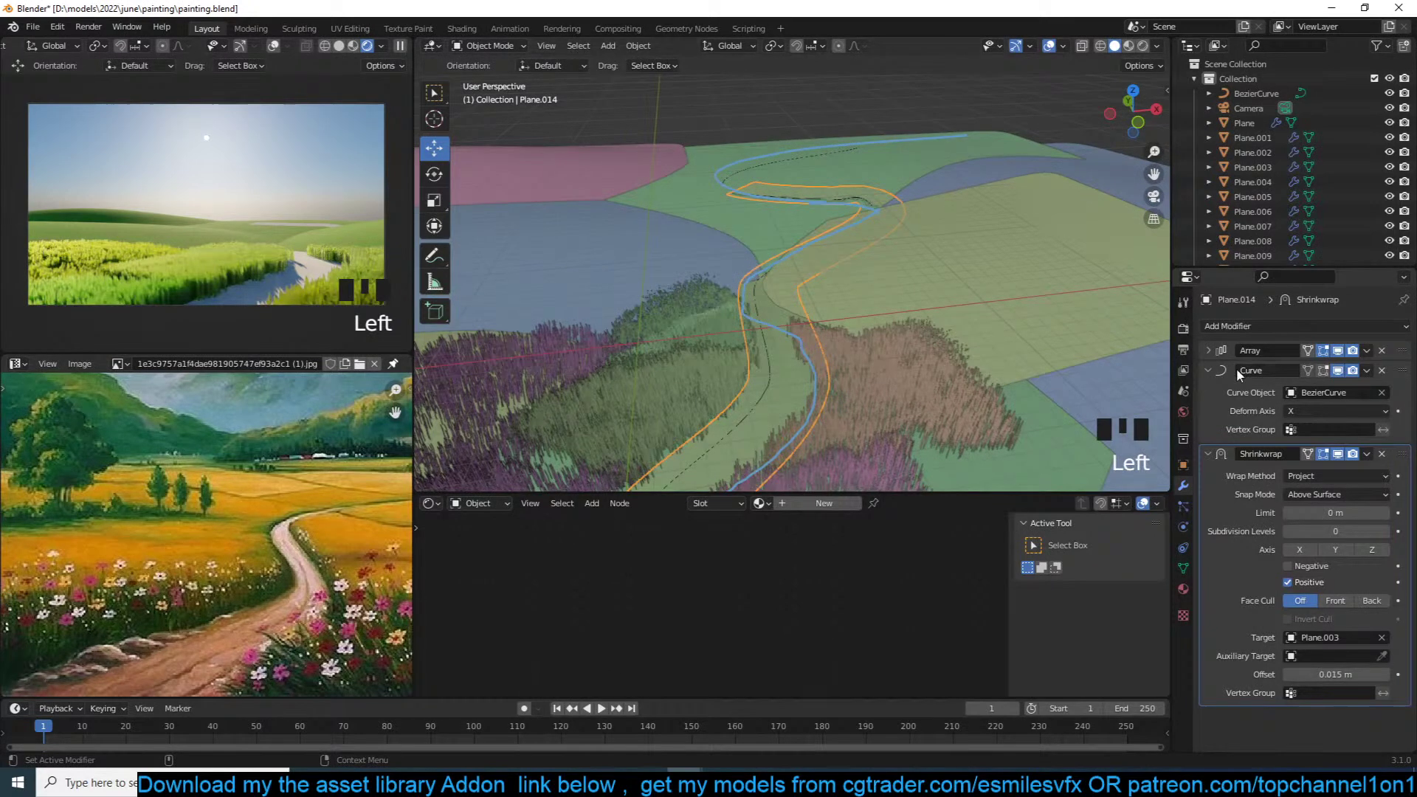
Step: Raise the path strip's Array modifier count to 10 so the path extends further along the curve
left_click(1209, 351)
left_click(1386, 392)
left_click(1386, 391)
left_click(1385, 392)
left_click(1385, 392)
left_click(1385, 392)
left_click(1385, 392)
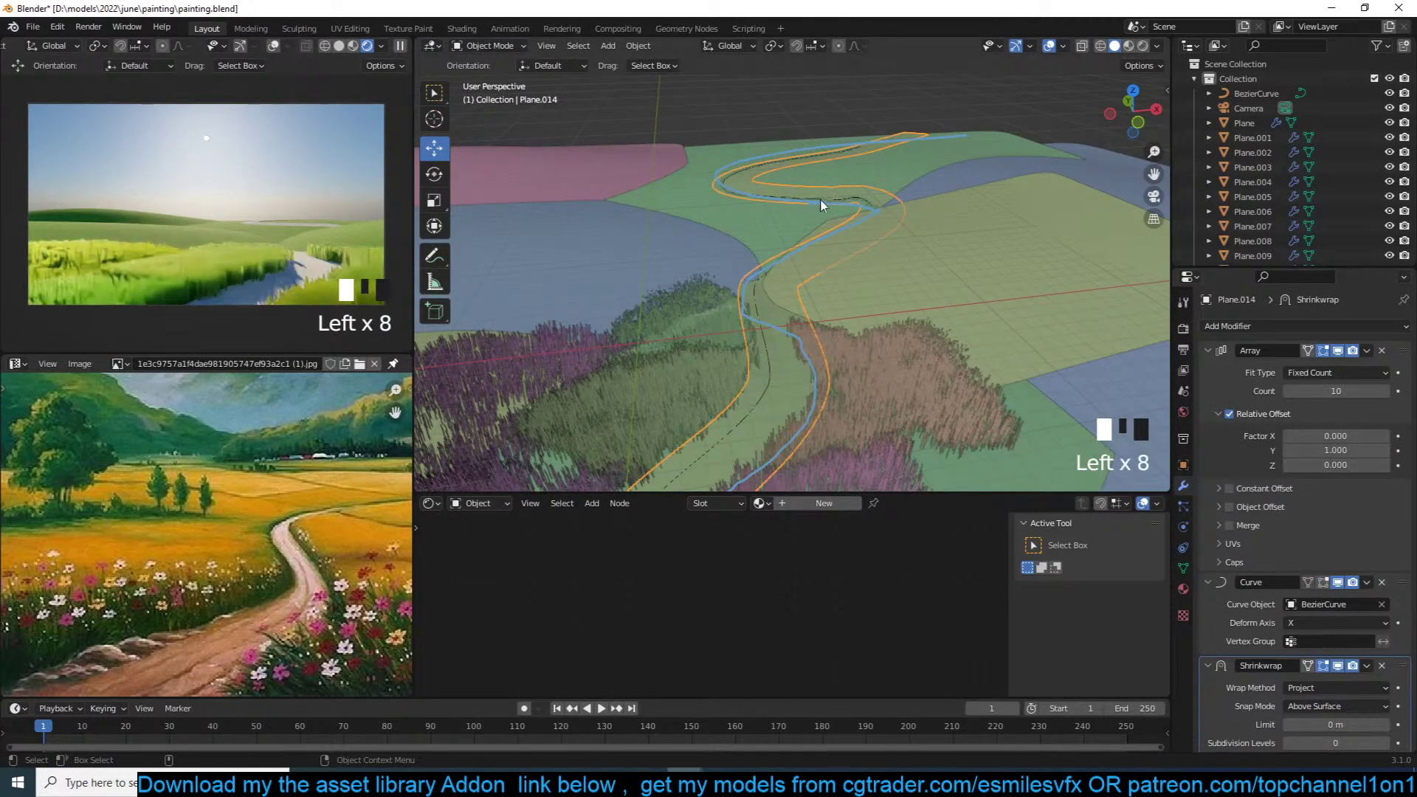
key("grave")
key("grave")
key("grave")
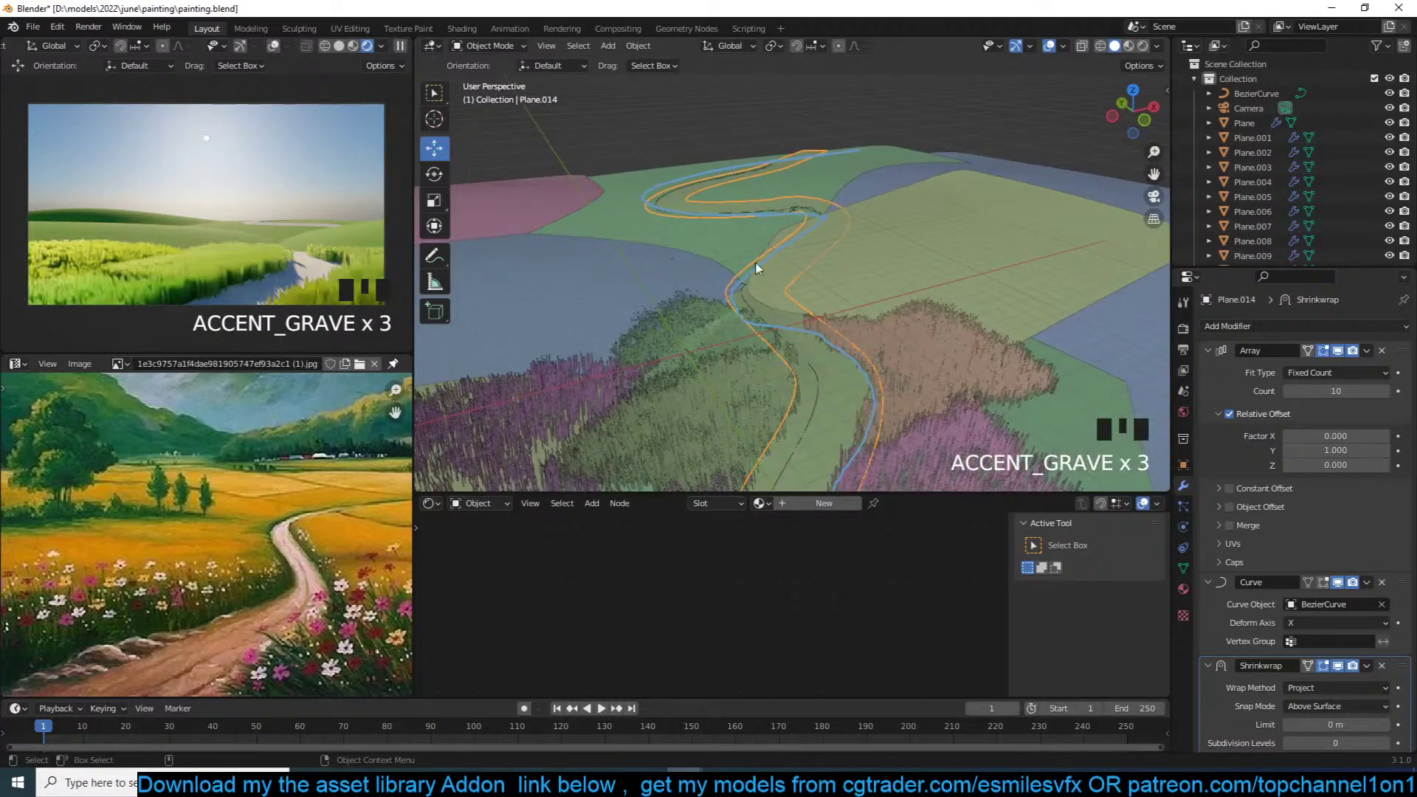
scroll(719, 273, "up", 2)
key("grave")
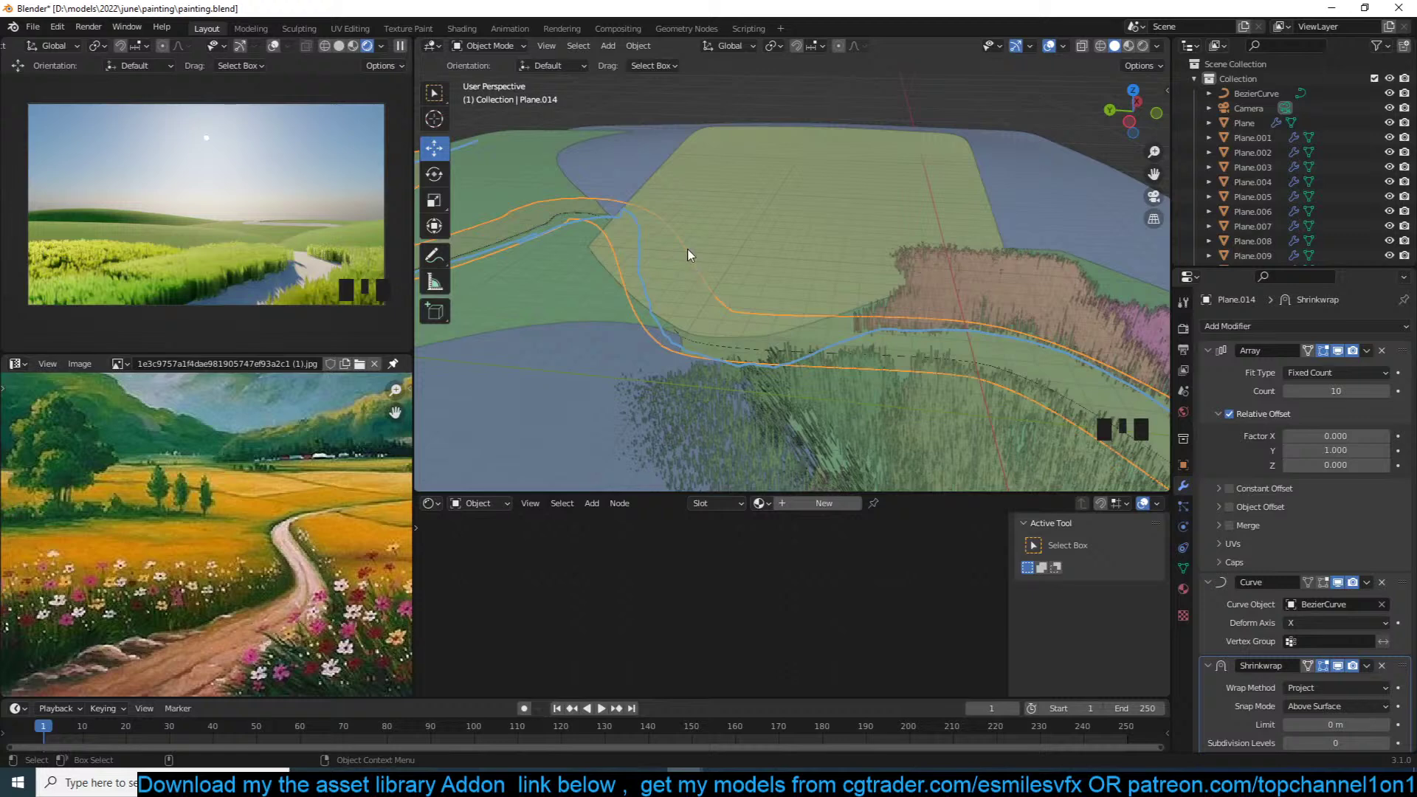
Step: Save the file and collapse the settings of the path strip's Array, Curve and Shrinkwrap modifiers
scroll(703, 267, "down", 2)
key("ctrl+s")
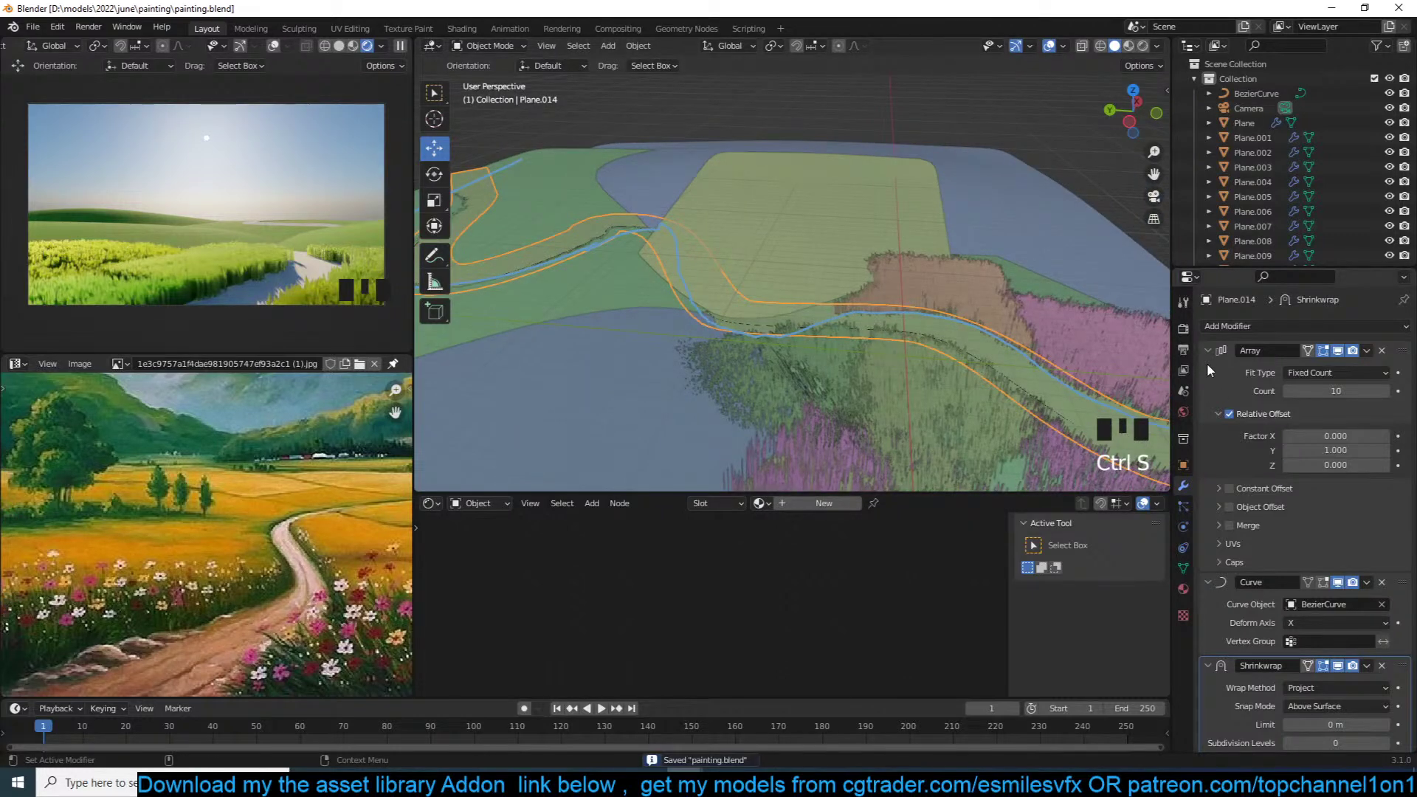
left_click(1208, 350)
left_click(1208, 370)
left_click(1208, 390)
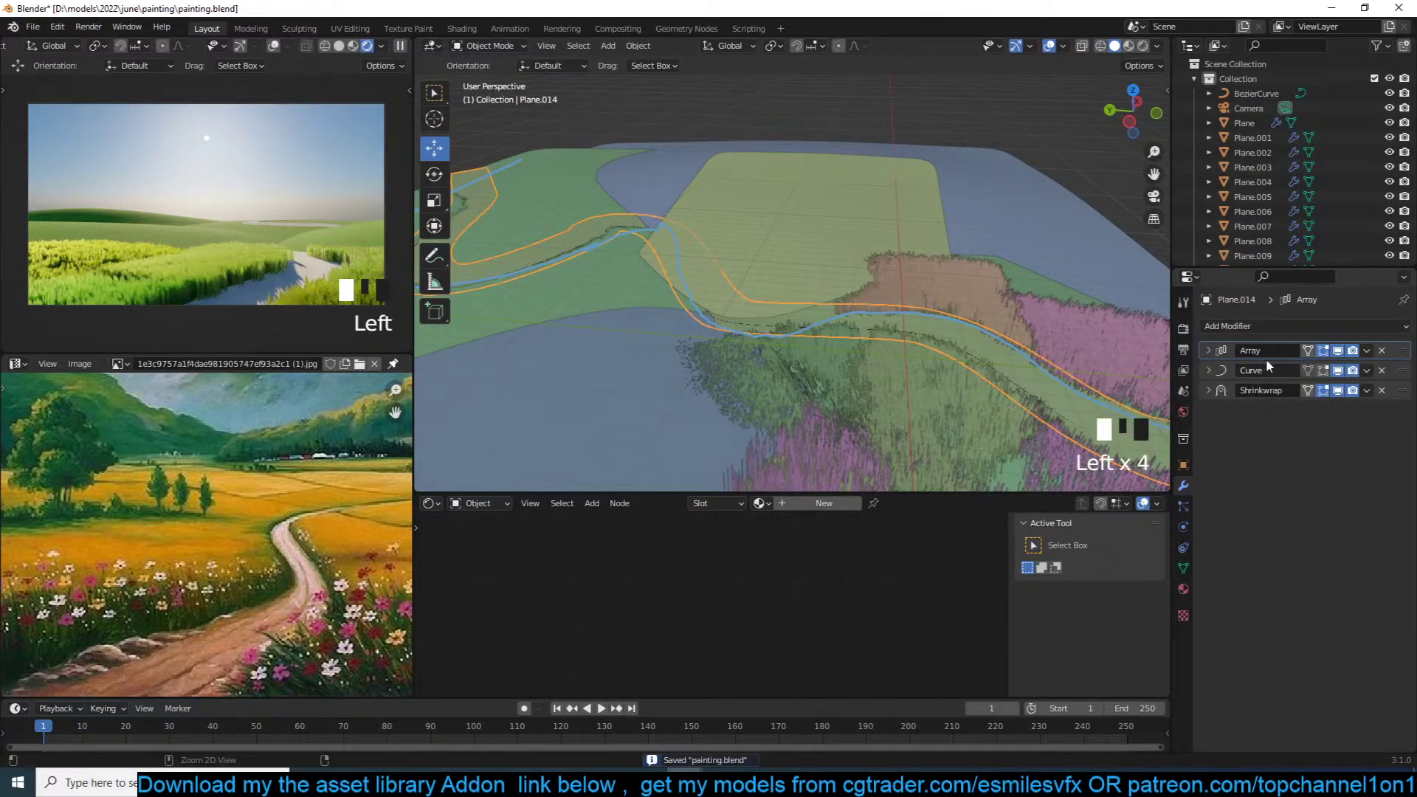
key("ctrl+s")
Step: Duplicate the path strip's Shrinkwrap modifier within the modifier stack
left_click(1400, 394)
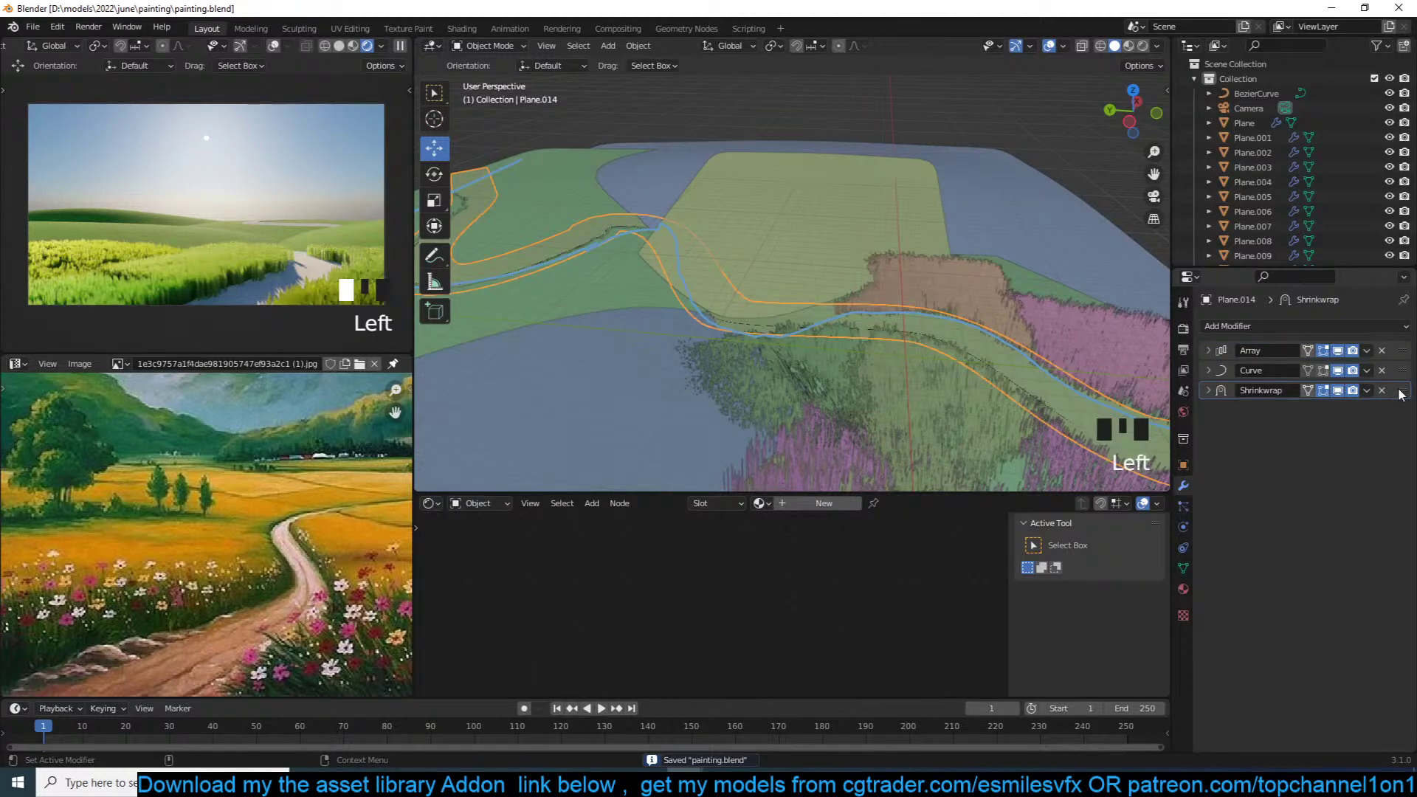
key("ctrl+shift+d")
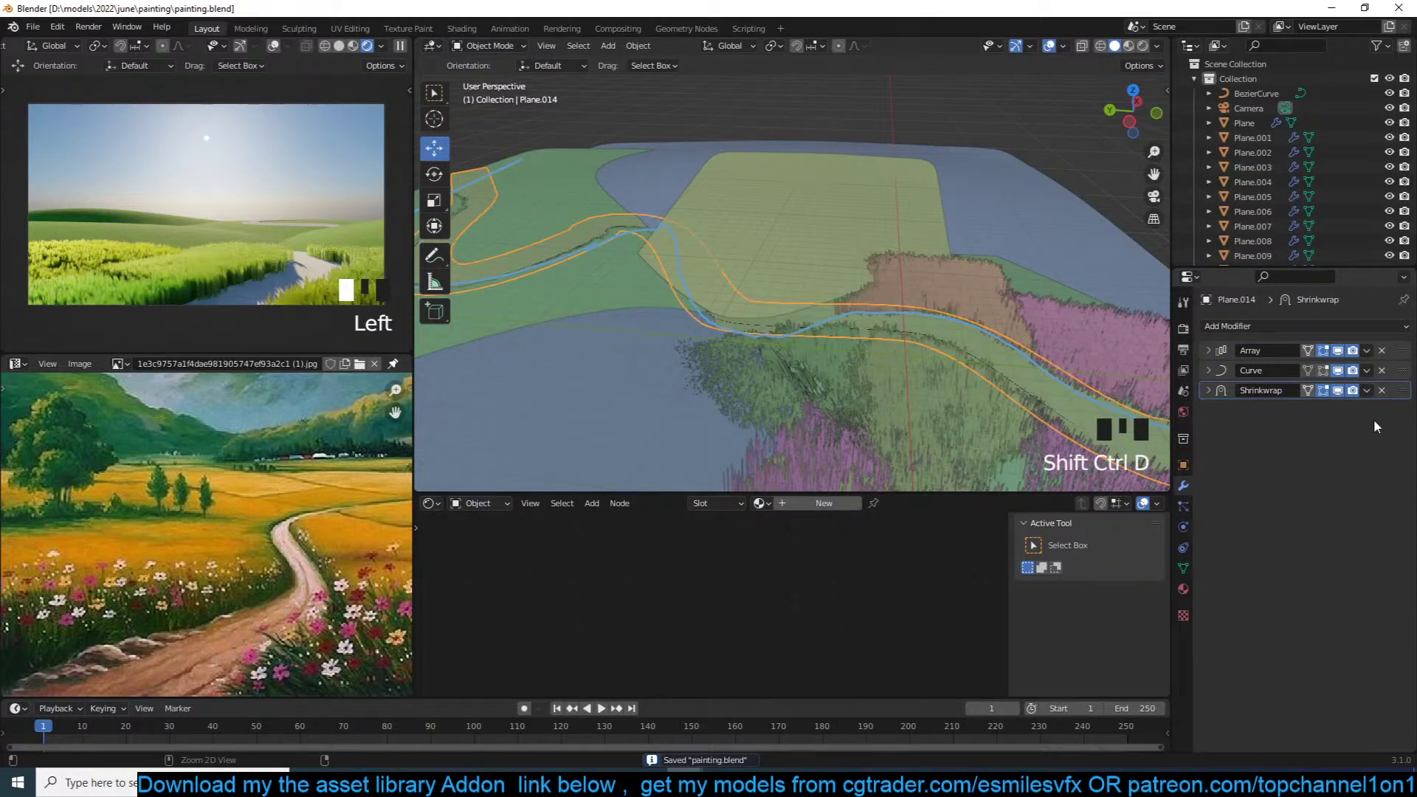
key("ctrl+v")
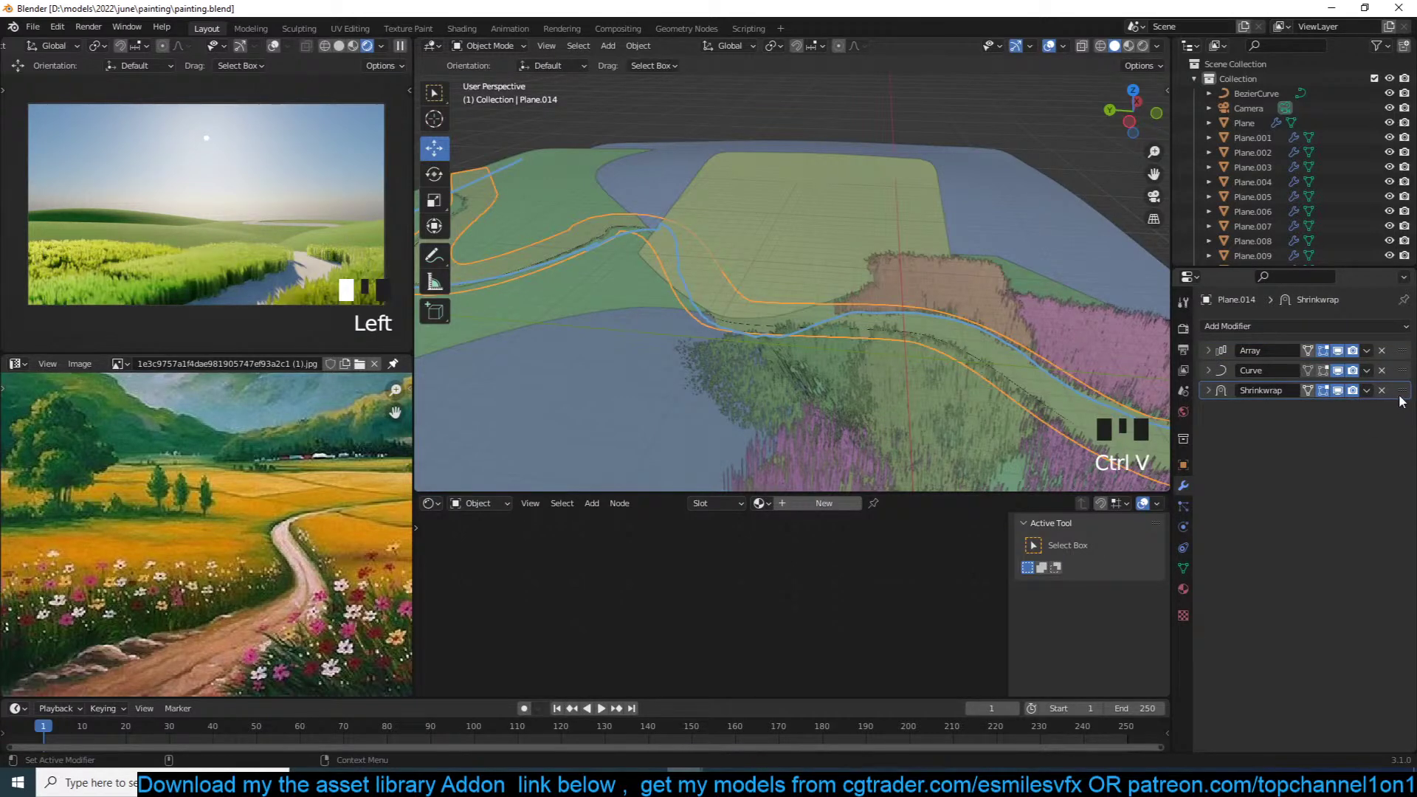
left_click(1216, 387)
left_click(1210, 391)
left_click(1336, 411)
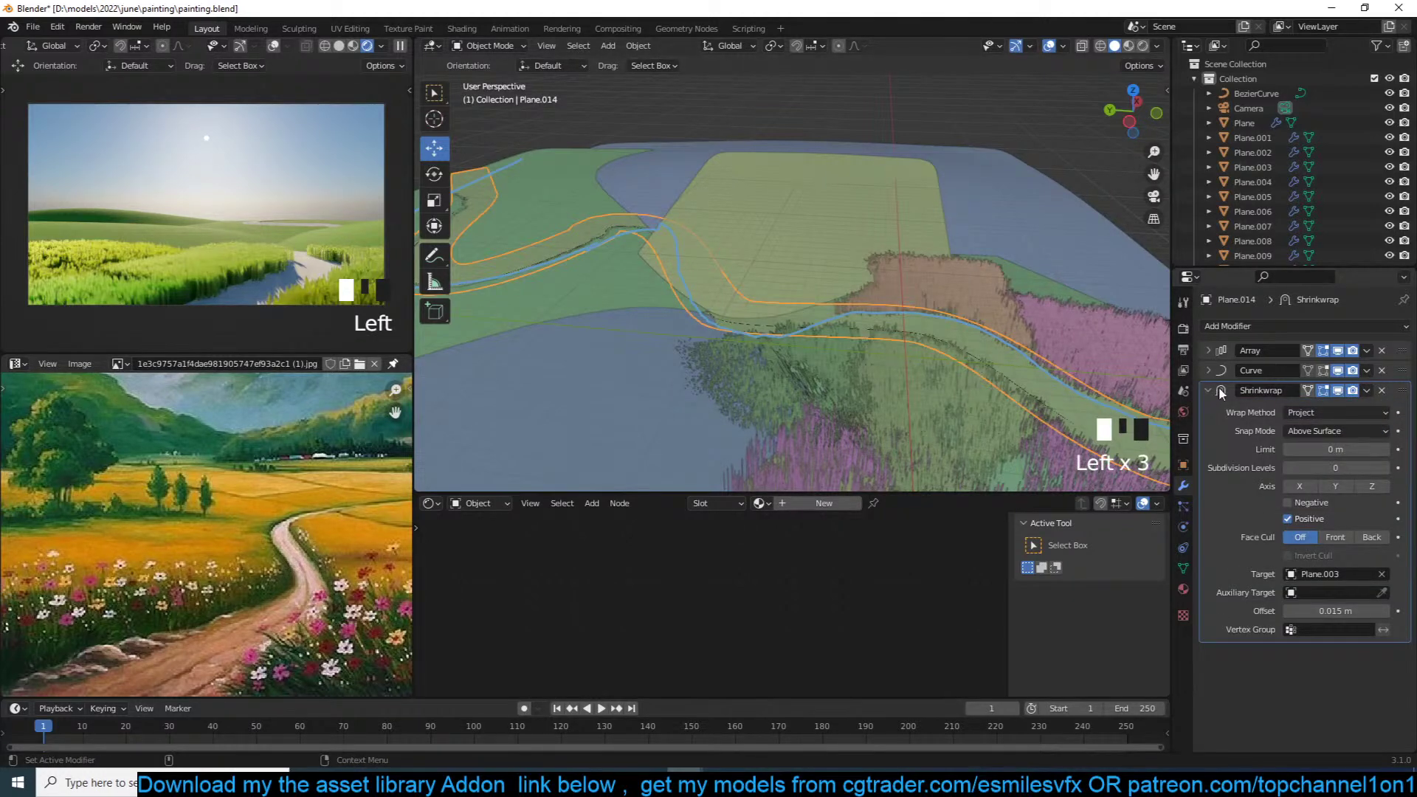
left_click(1366, 390)
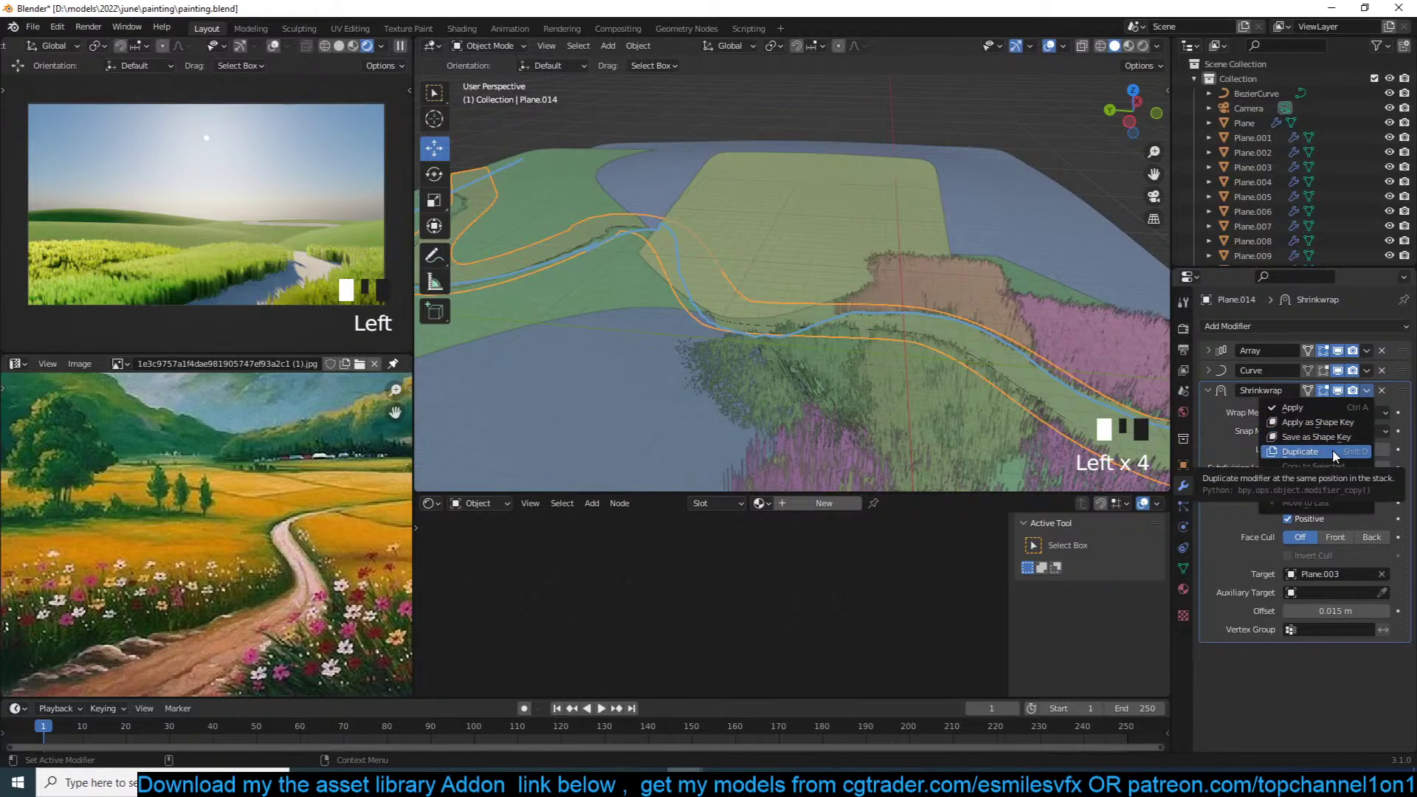
left_click(1335, 451)
left_click(1206, 390)
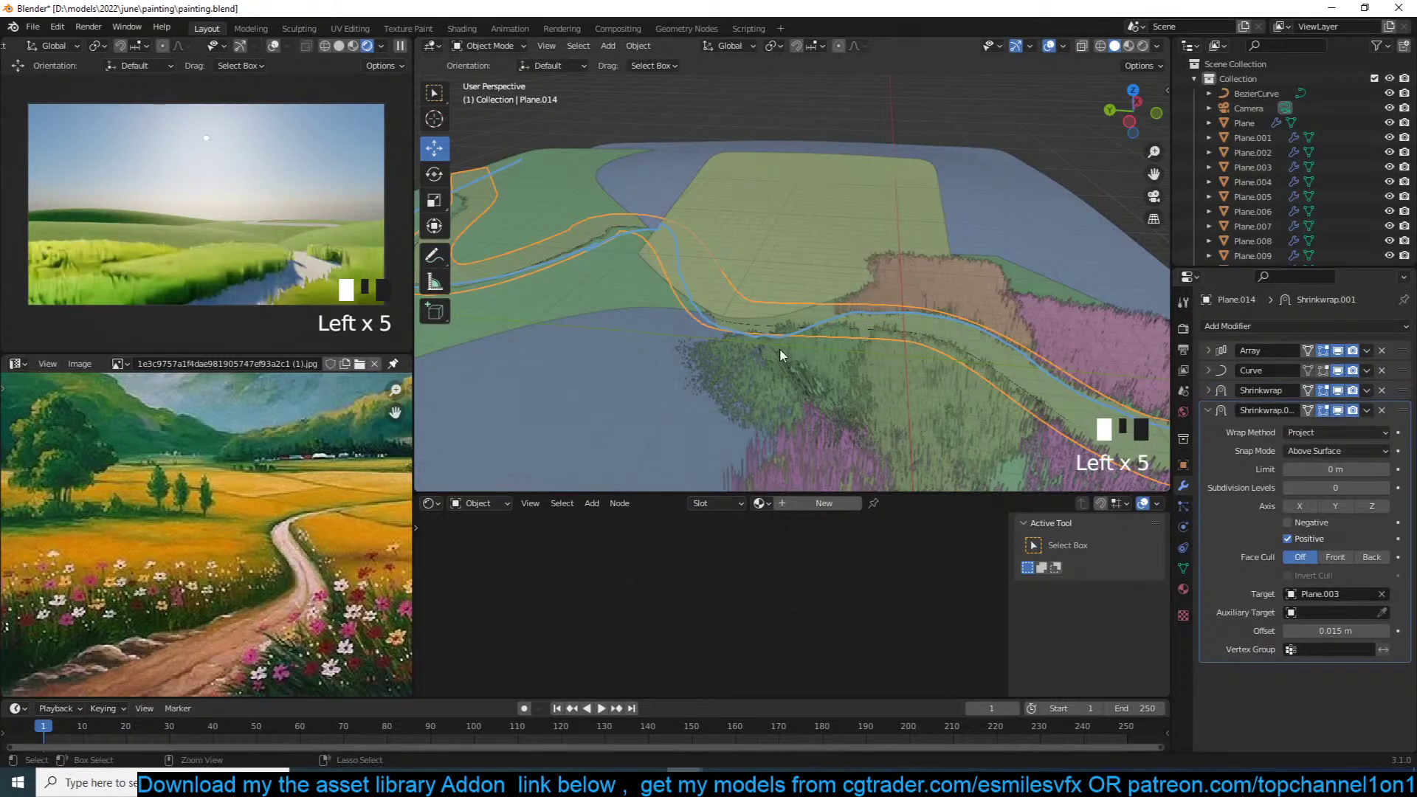
Step: Save the file and set the duplicated Shrinkwrap's auxiliary target to the yellow-green hill, Plane.002
key("ctrl+s")
scroll(909, 374, "up", 2)
left_click(1382, 612)
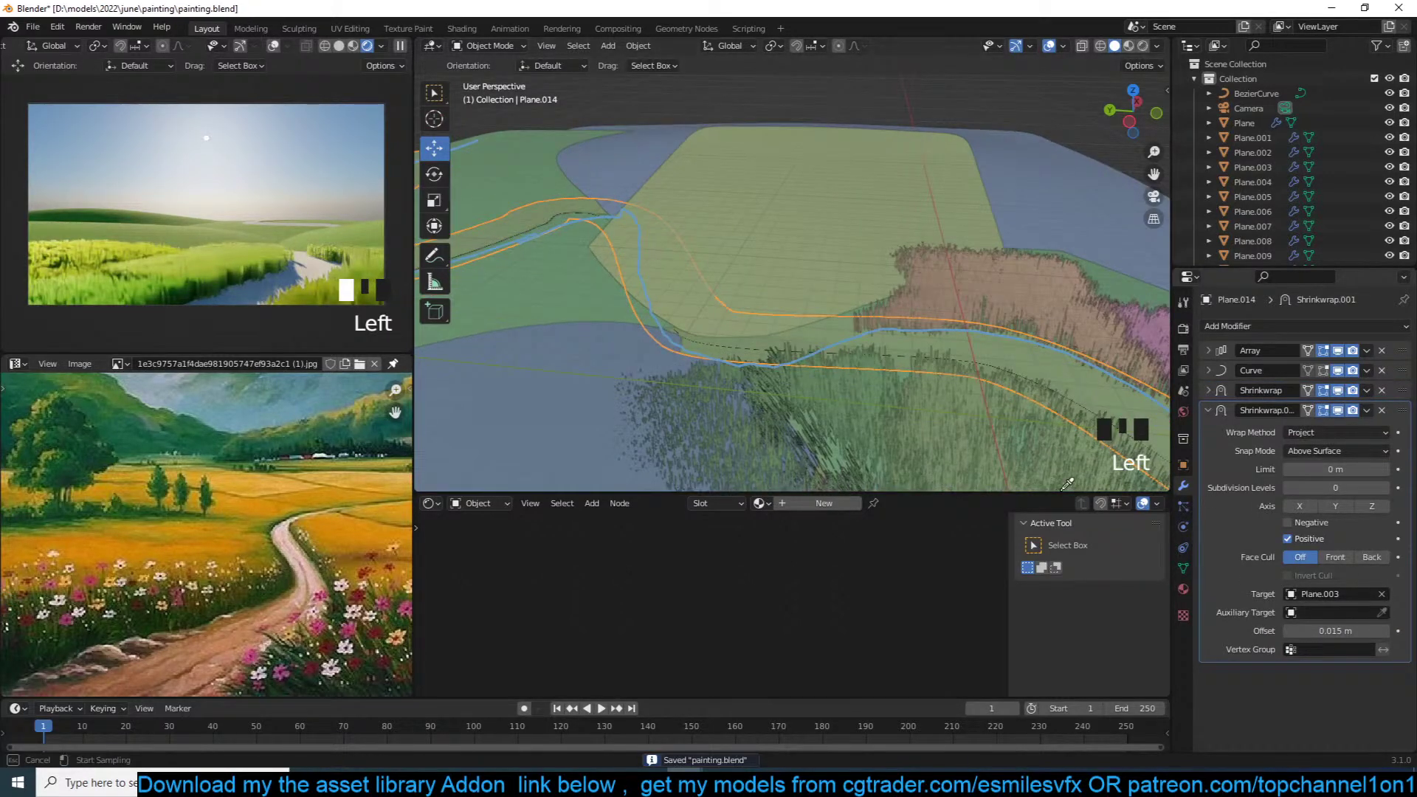
left_click(817, 263)
middle_click_drag(816, 263, 651, 264)
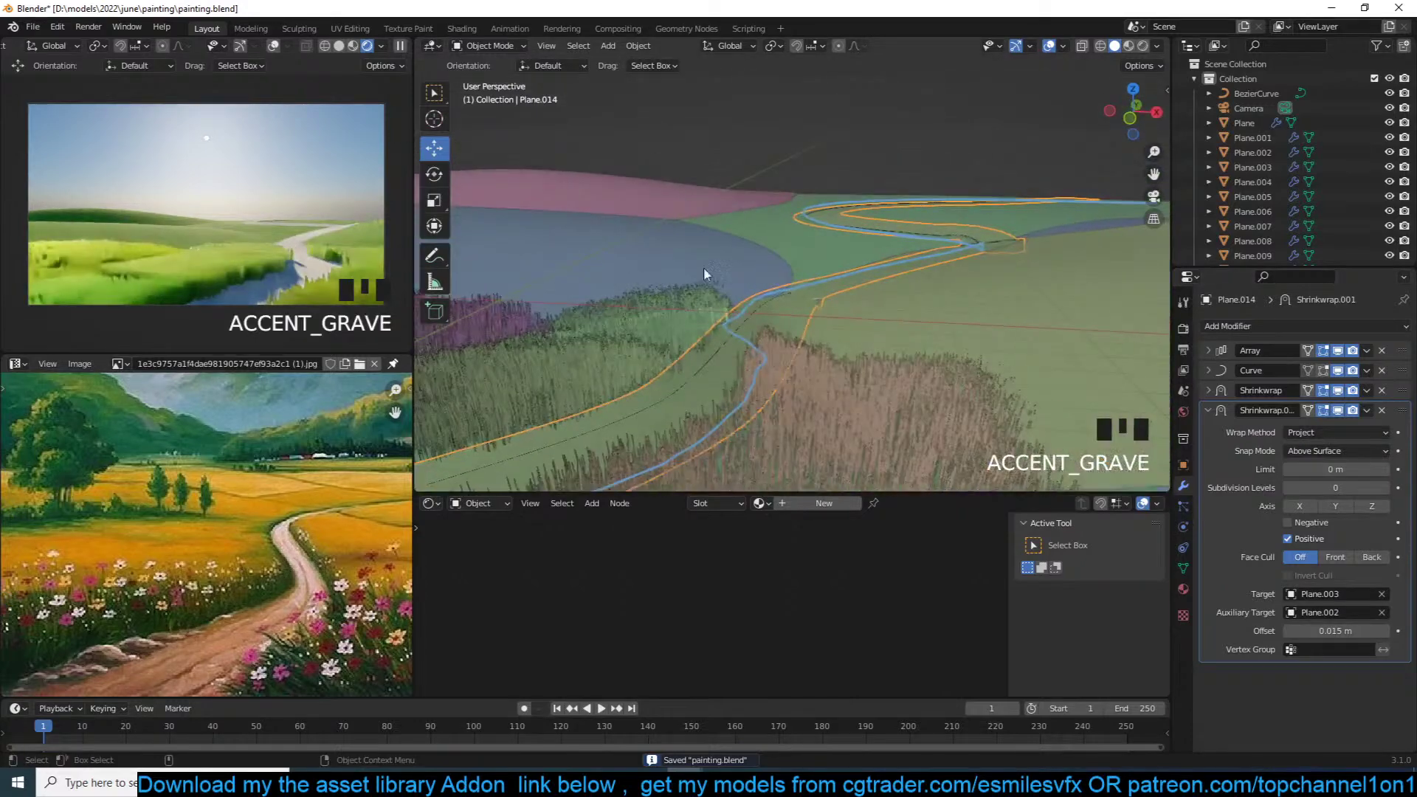
key("grave")
scroll(768, 307, "up", 3)
key("grave")
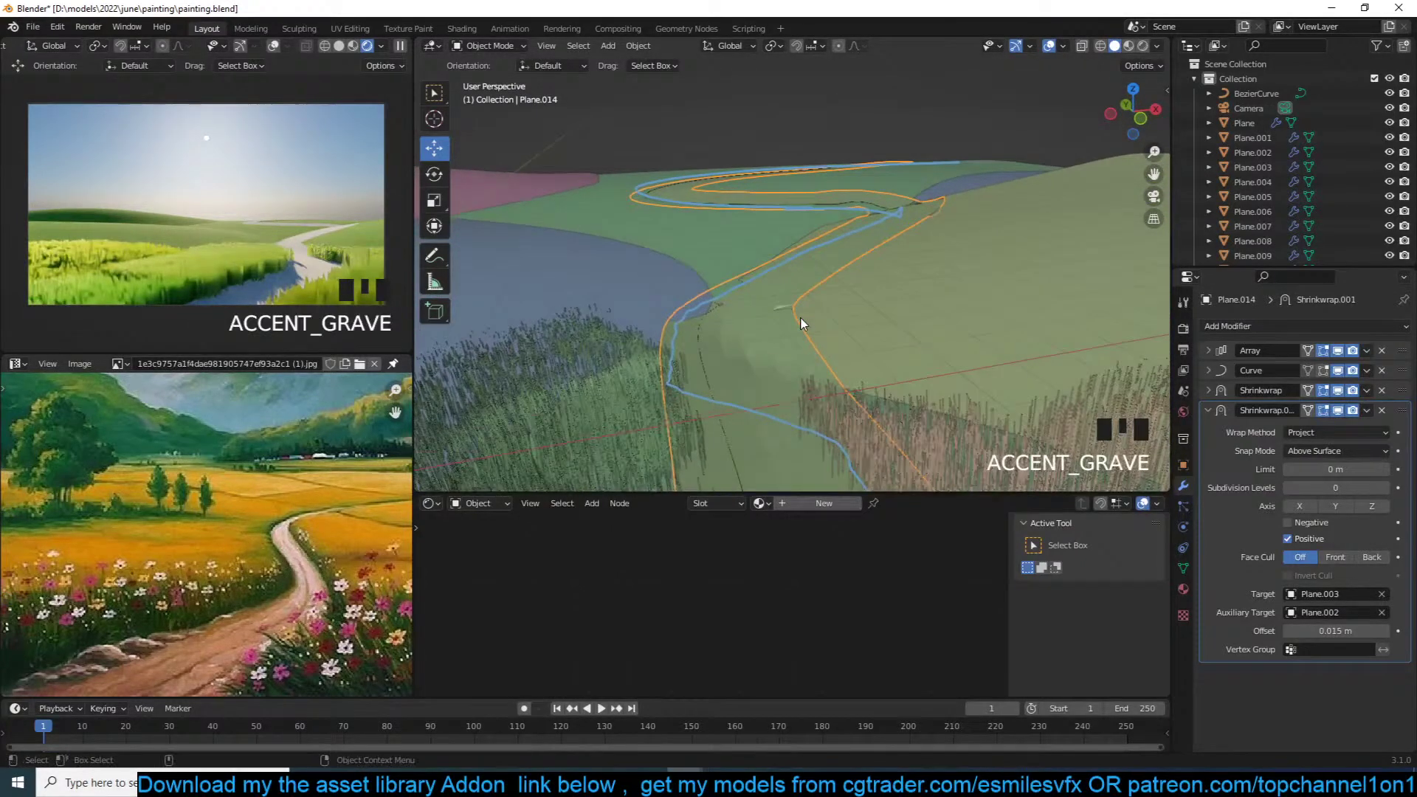
key("grave")
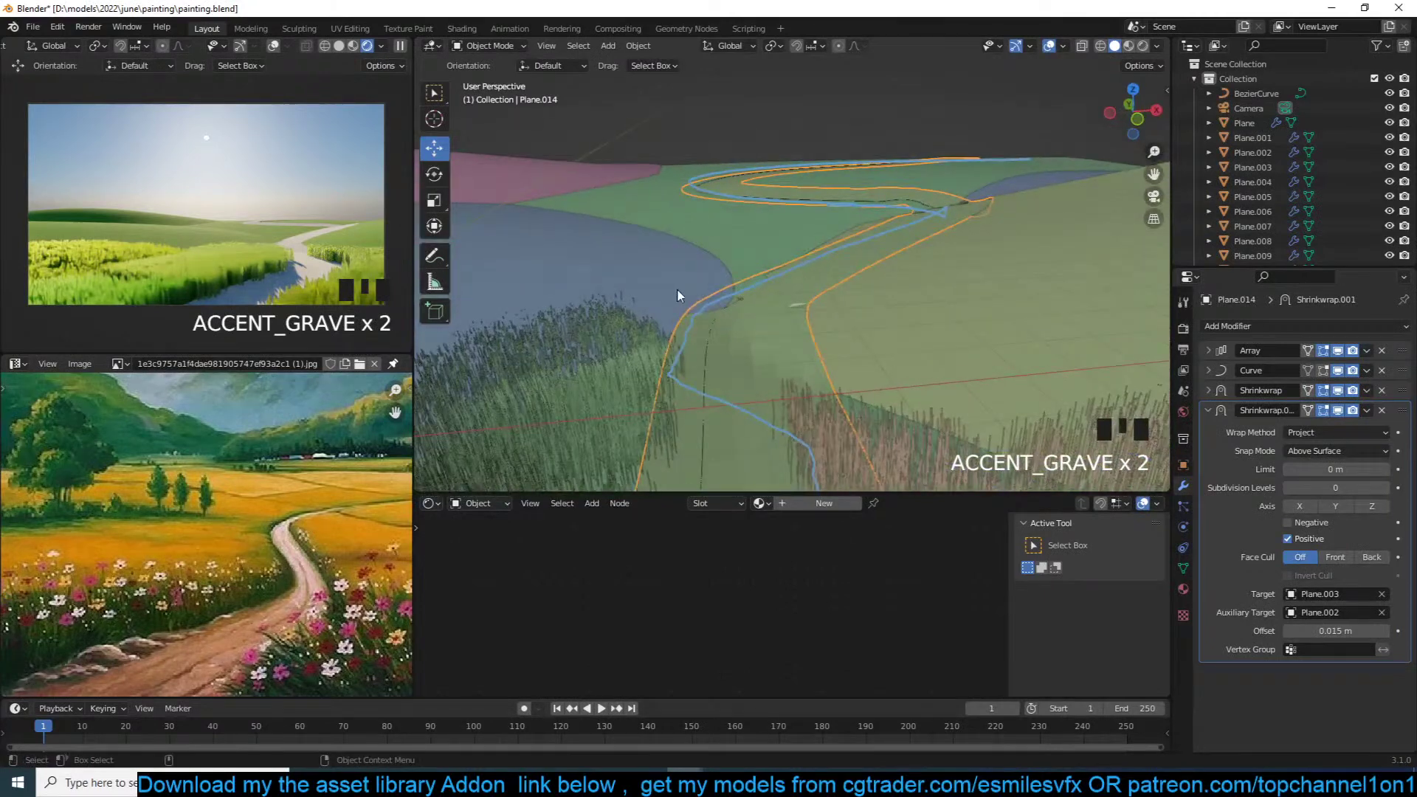
key("grave")
right_click(769, 333)
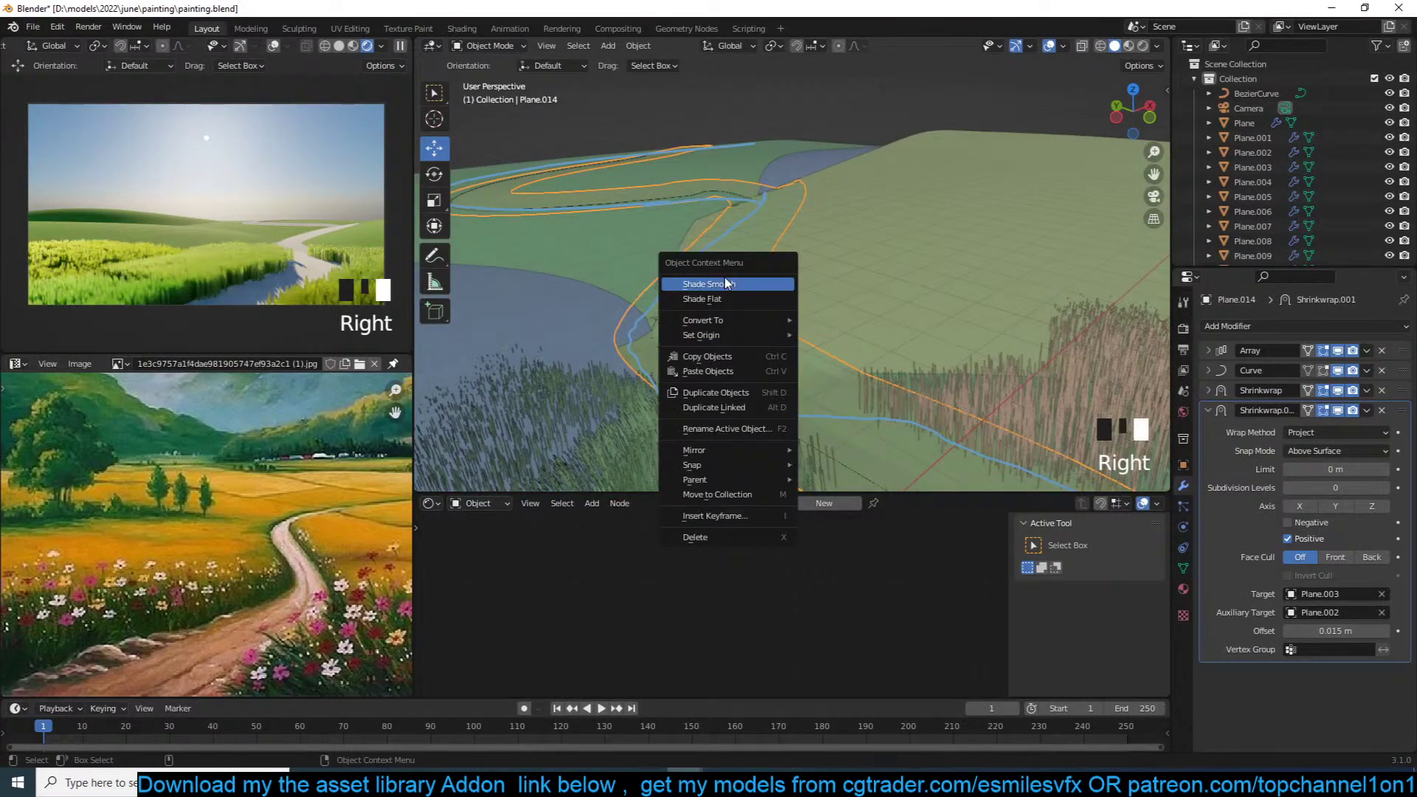
key("grave")
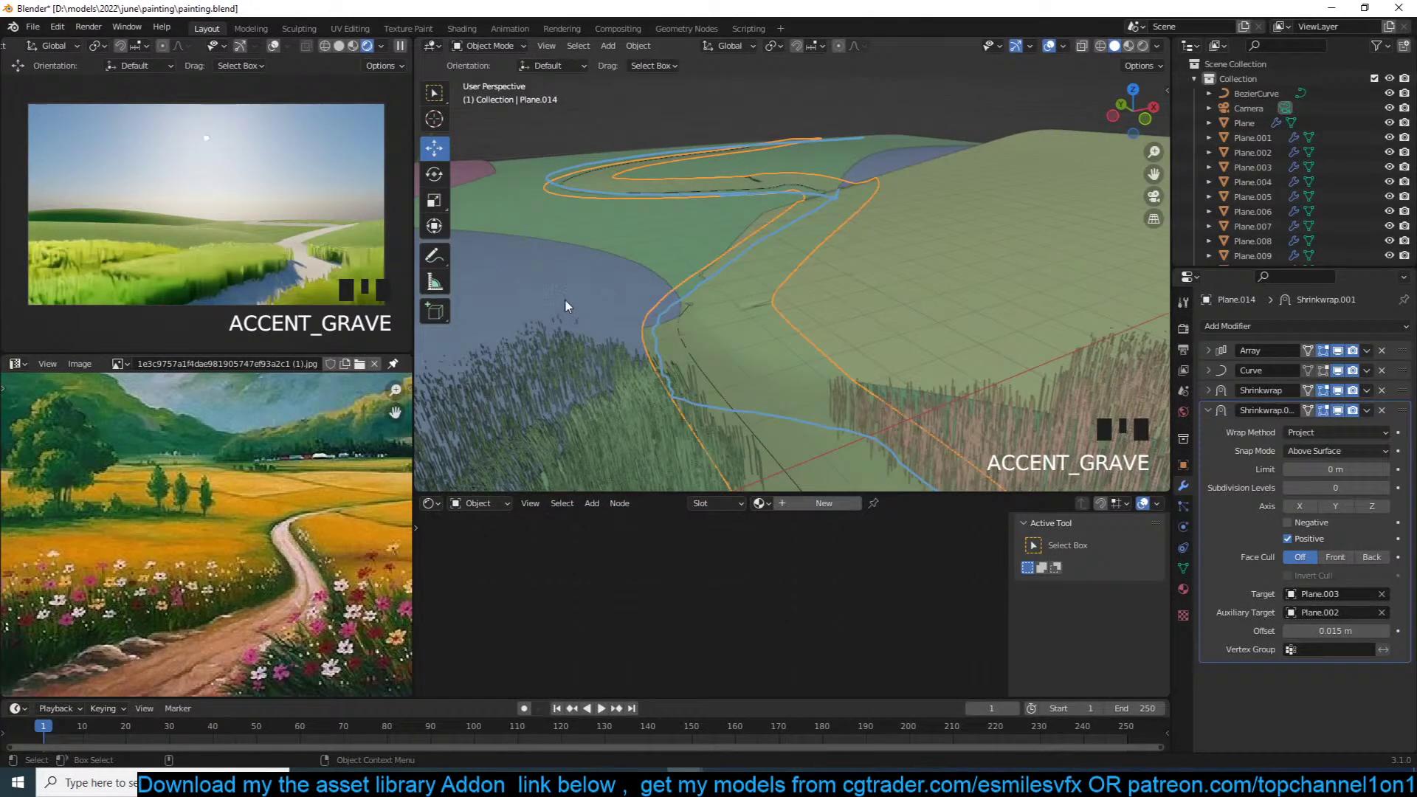
Step: Duplicate the second Shrinkwrap modifier and set the new copy's target to the blue hill, Plane.004
left_click(1208, 410)
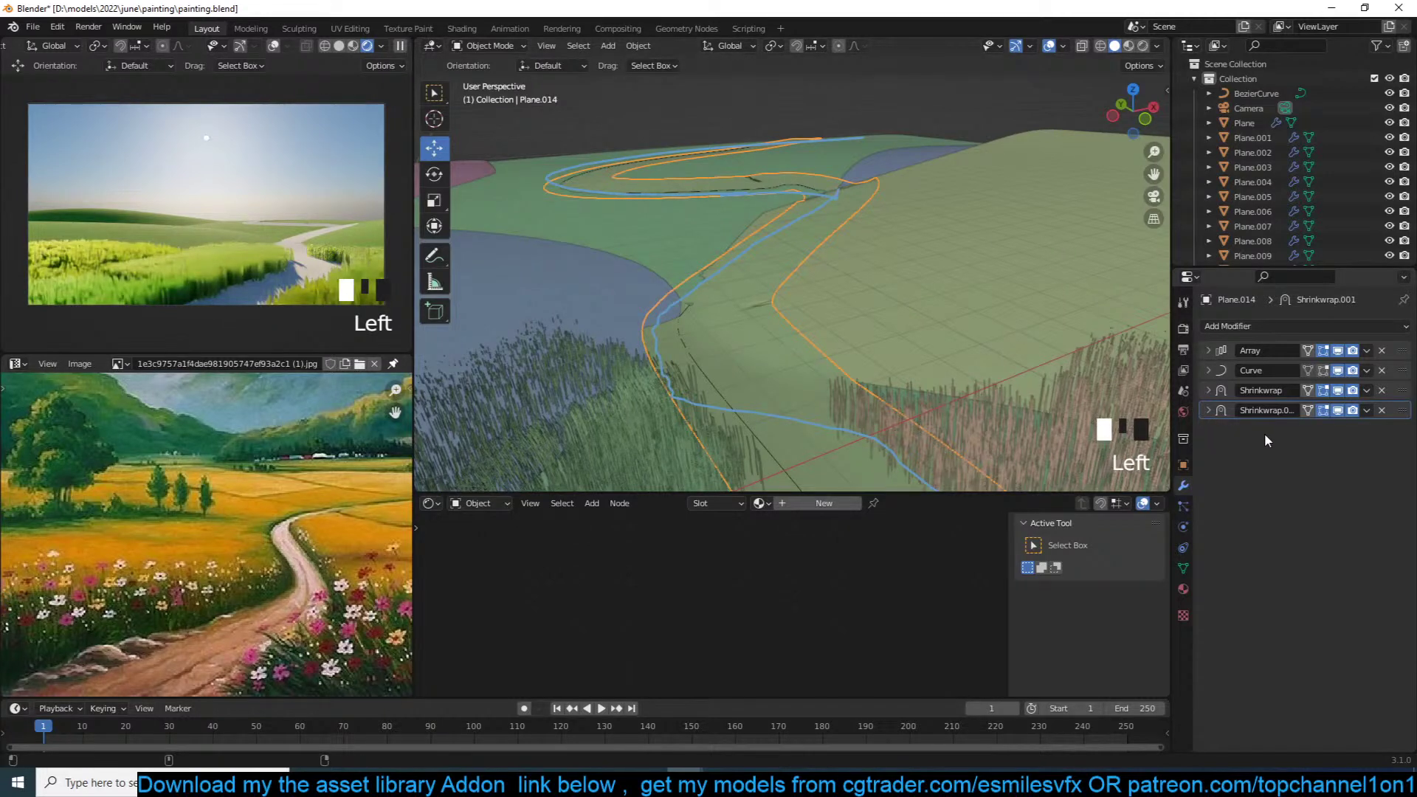
key("shift+d")
key("shift+d")
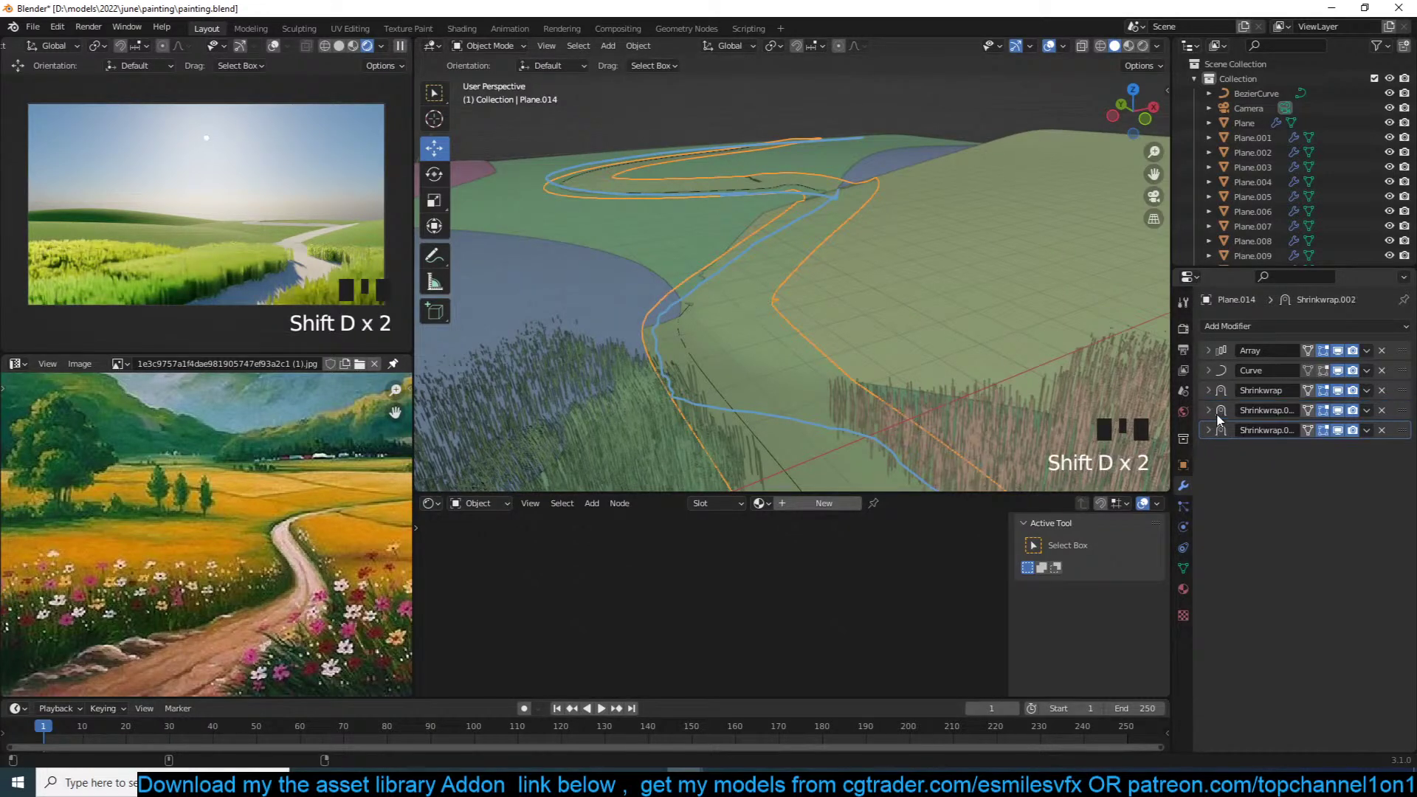
left_click(1207, 430)
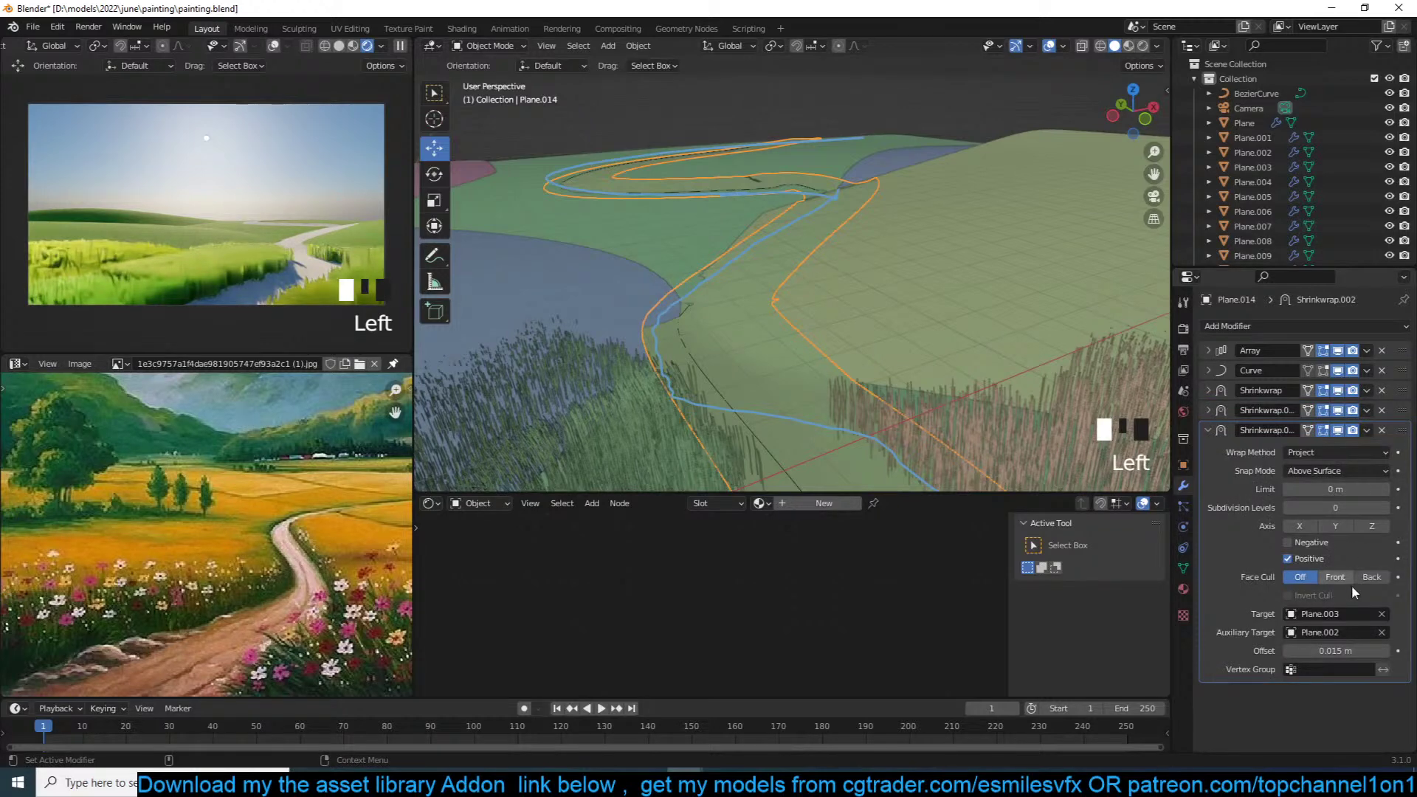
left_click(1382, 614)
left_click(1381, 614)
left_click(543, 259)
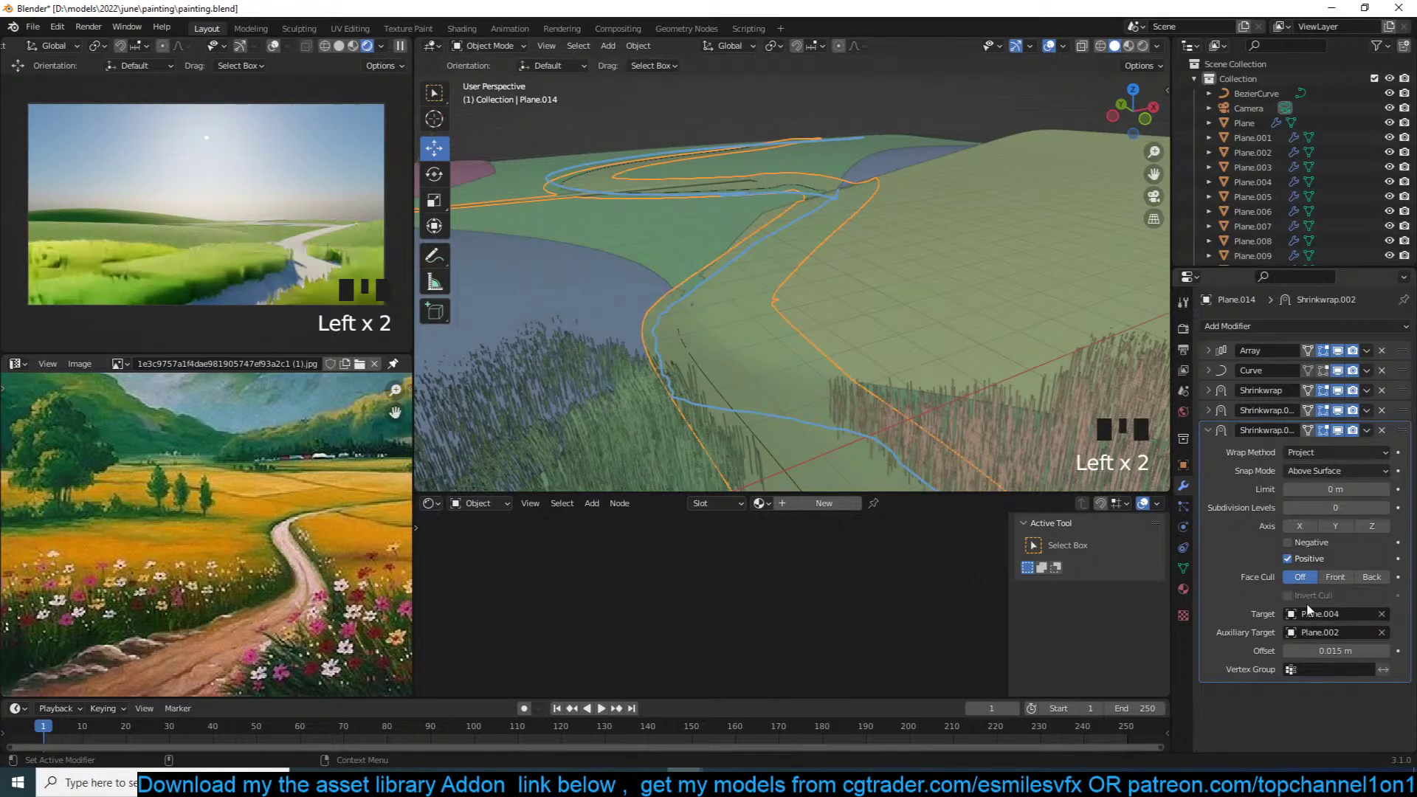
Step: Clear the third Shrinkwrap's auxiliary target and pick the yellow-green hill, Plane.002, again
left_click(1381, 632)
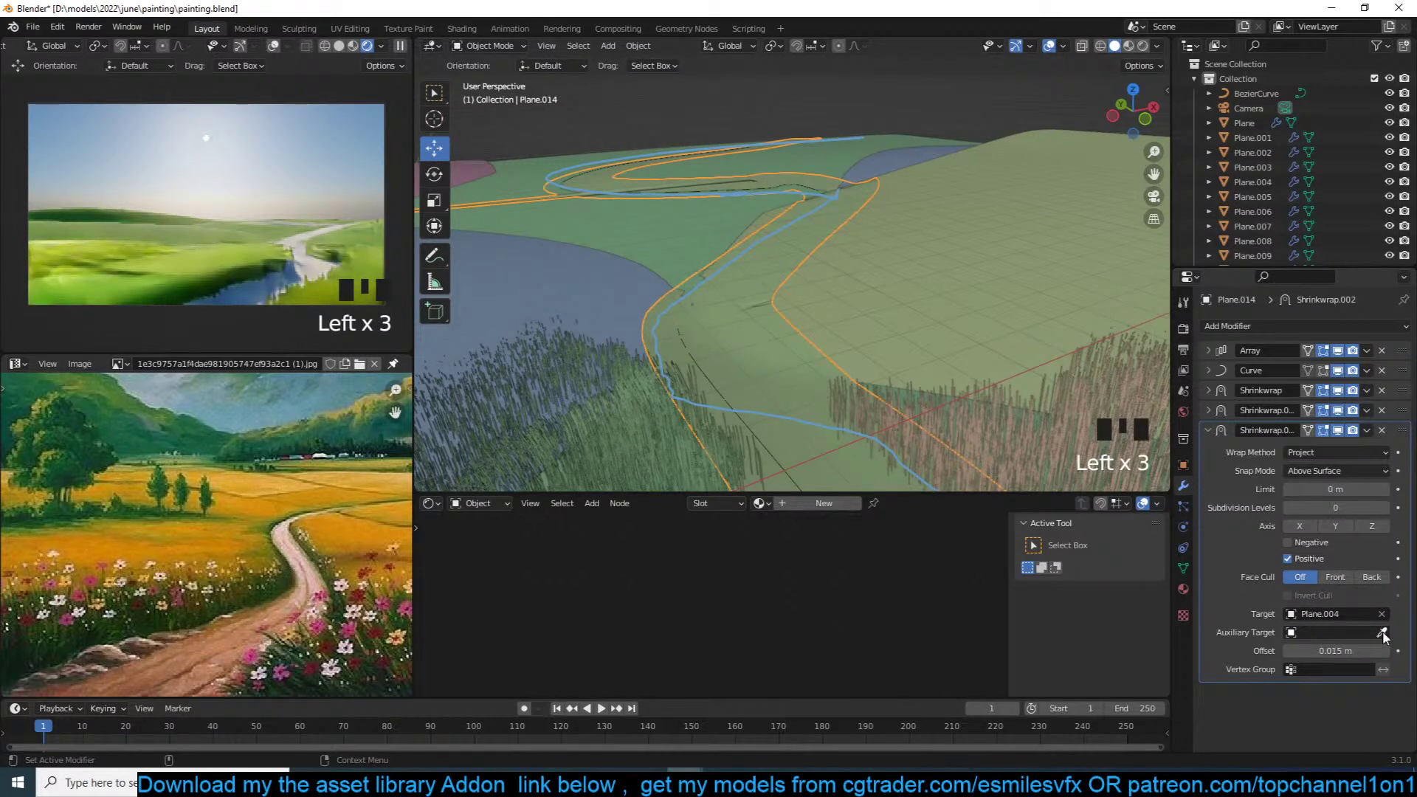
key("ctrl+z")
left_click(1380, 632)
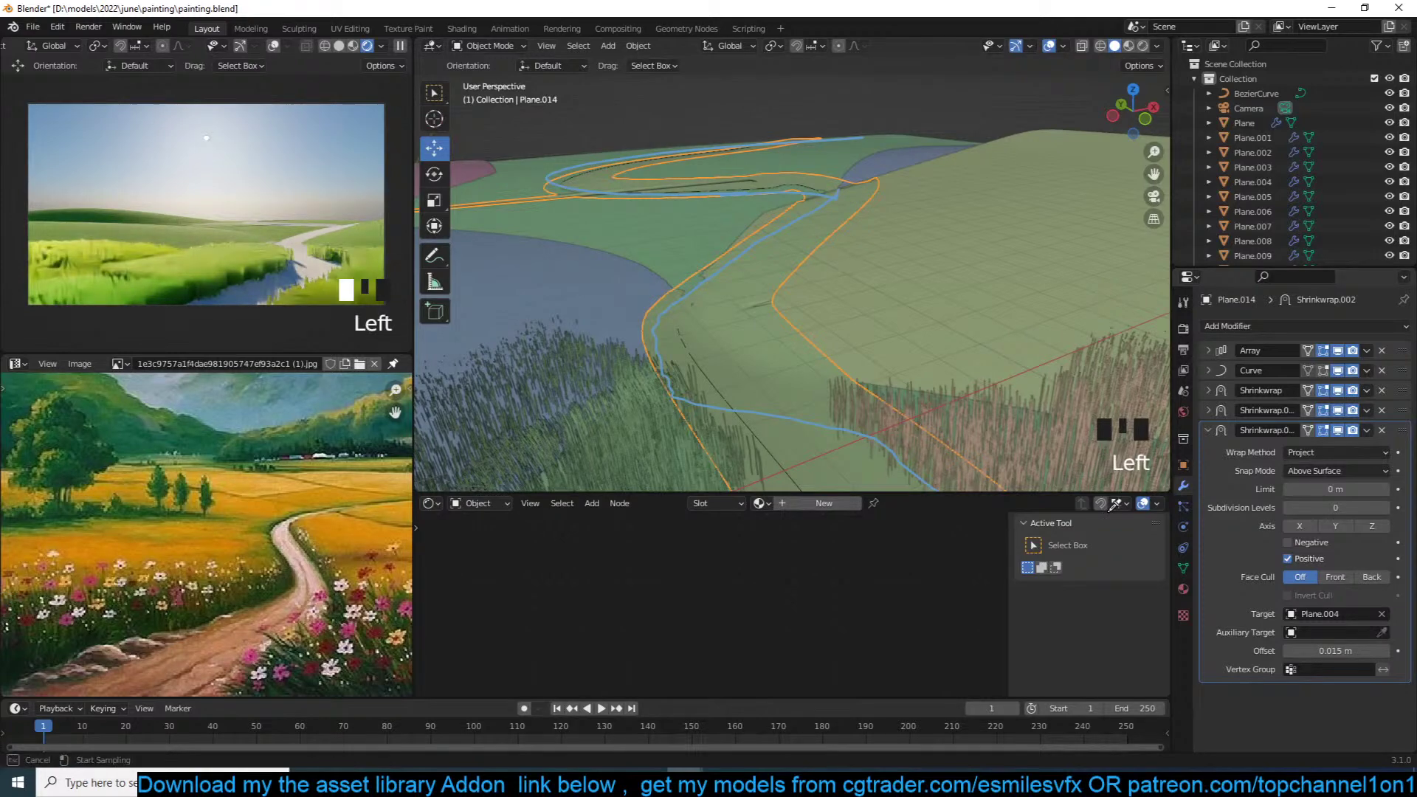
left_click(981, 339)
Step: Examine the path strip's fit against the surrounding hills from several angles, both deselected and selected
key("alt+a")
key("grave")
scroll(816, 386, "down", 2)
scroll(721, 400, "down", 1)
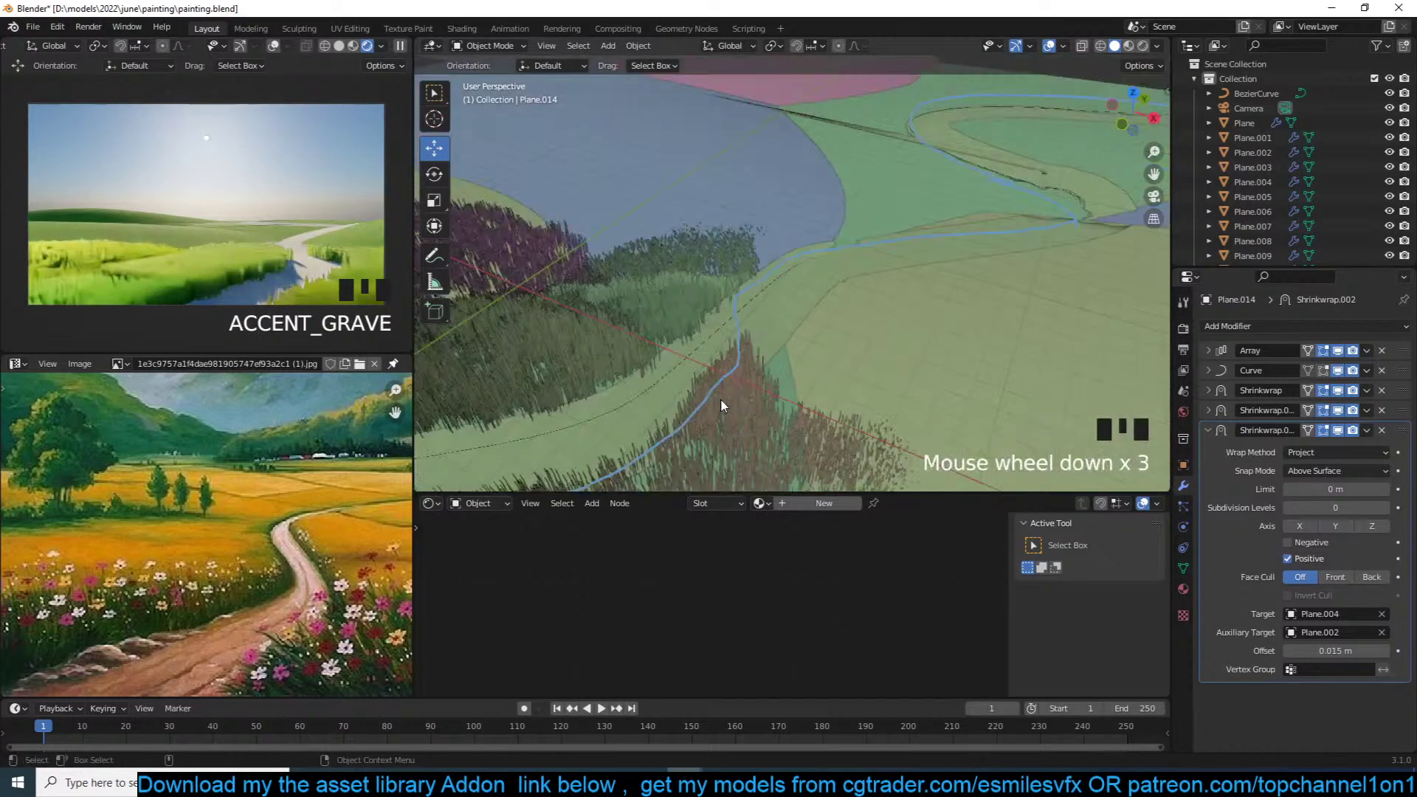
middle_click_drag(721, 400, 837, 366)
middle_click_drag(838, 255, 981, 313, "shift")
left_click(721, 339)
scroll(702, 357, "down", 4)
scroll(588, 399, "down", 1)
scroll(627, 402, "down", 3)
key("grave")
scroll(684, 380, "up", 5)
Step: Move the path strip along the global Z axis, then deselect and reselect it
key("g")
key("z")
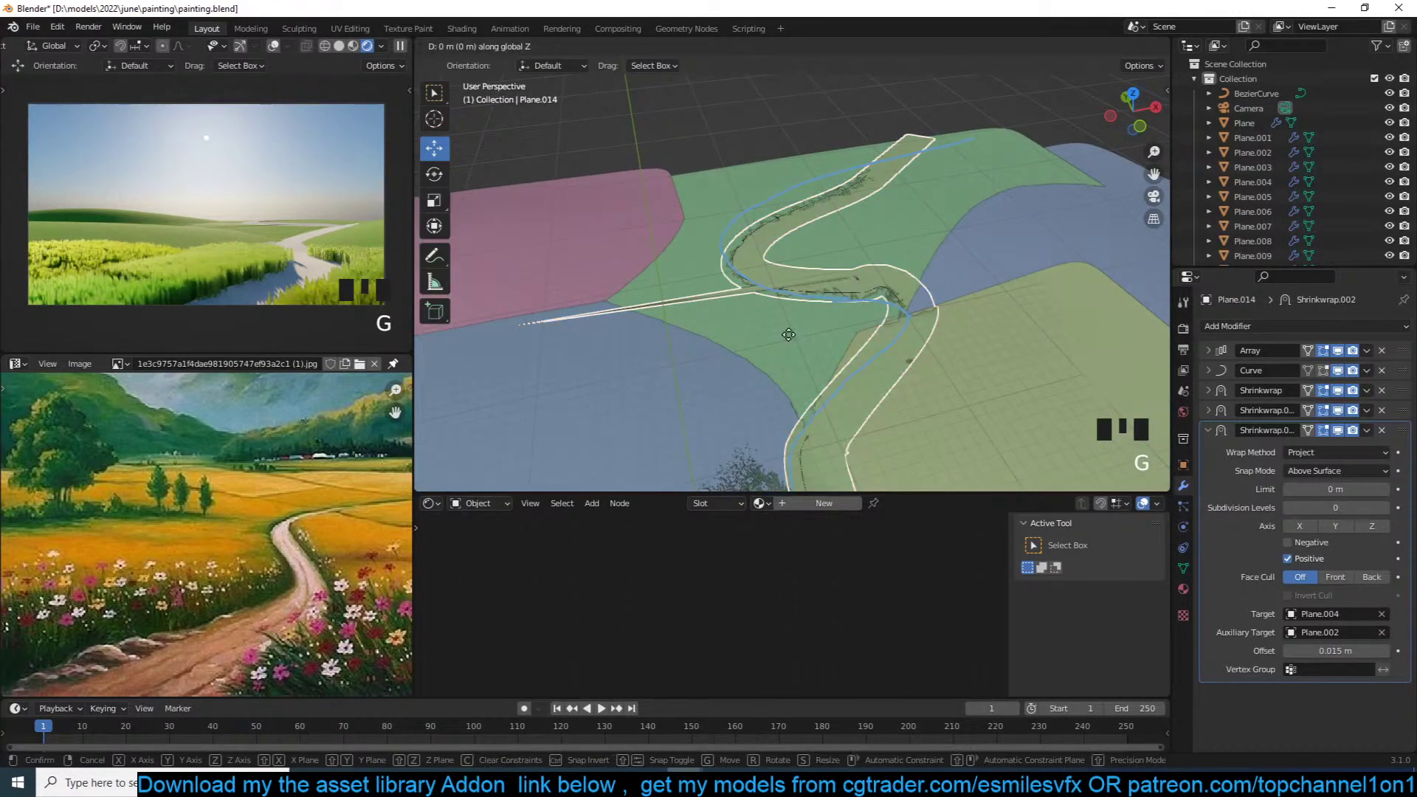
left_click(820, 276)
middle_click_drag(808, 307, 569, 396)
key("alt+a")
left_click(583, 391)
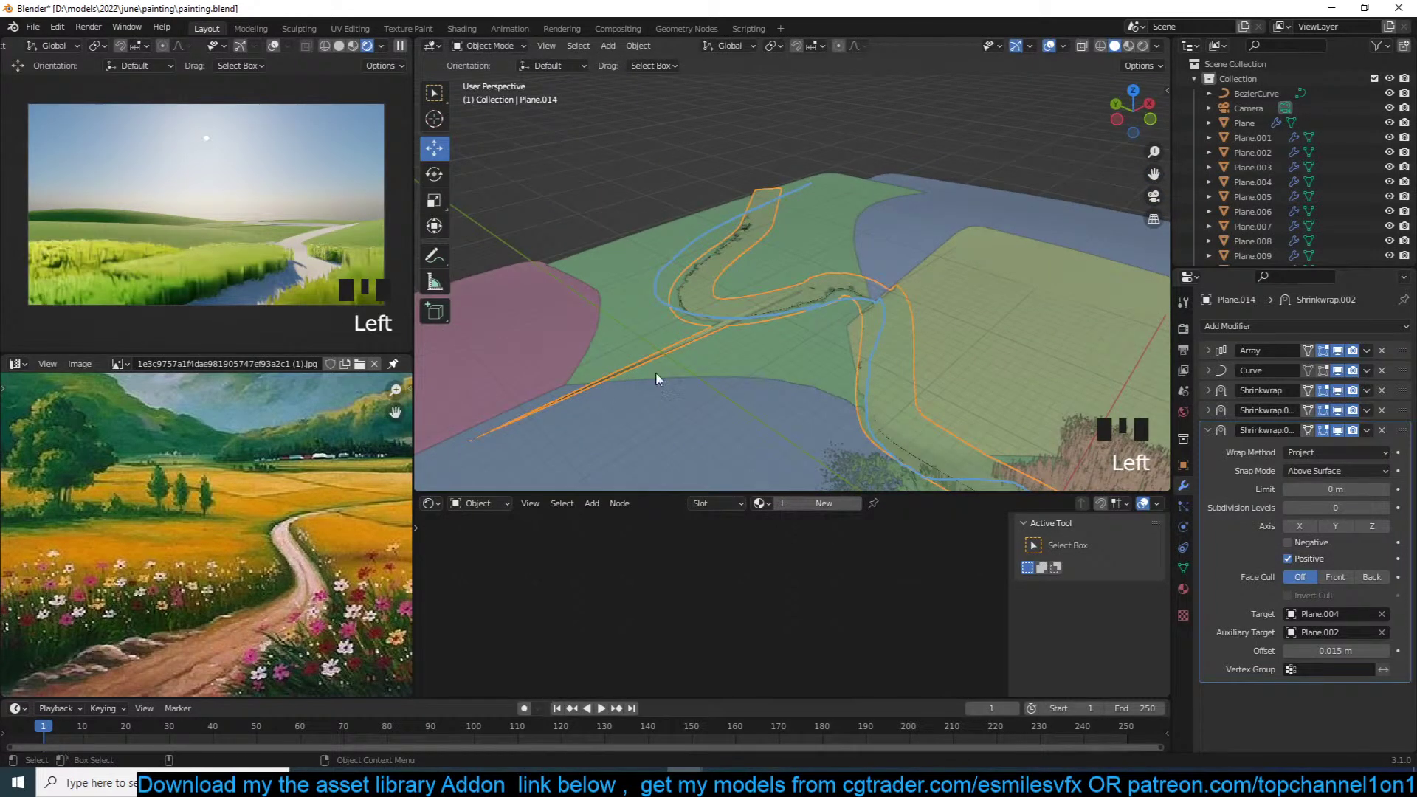
Step: Compare the path with the third Shrinkwrap disabled and enabled in the viewport, and review the second Shrinkwrap's settings
left_click(1337, 430)
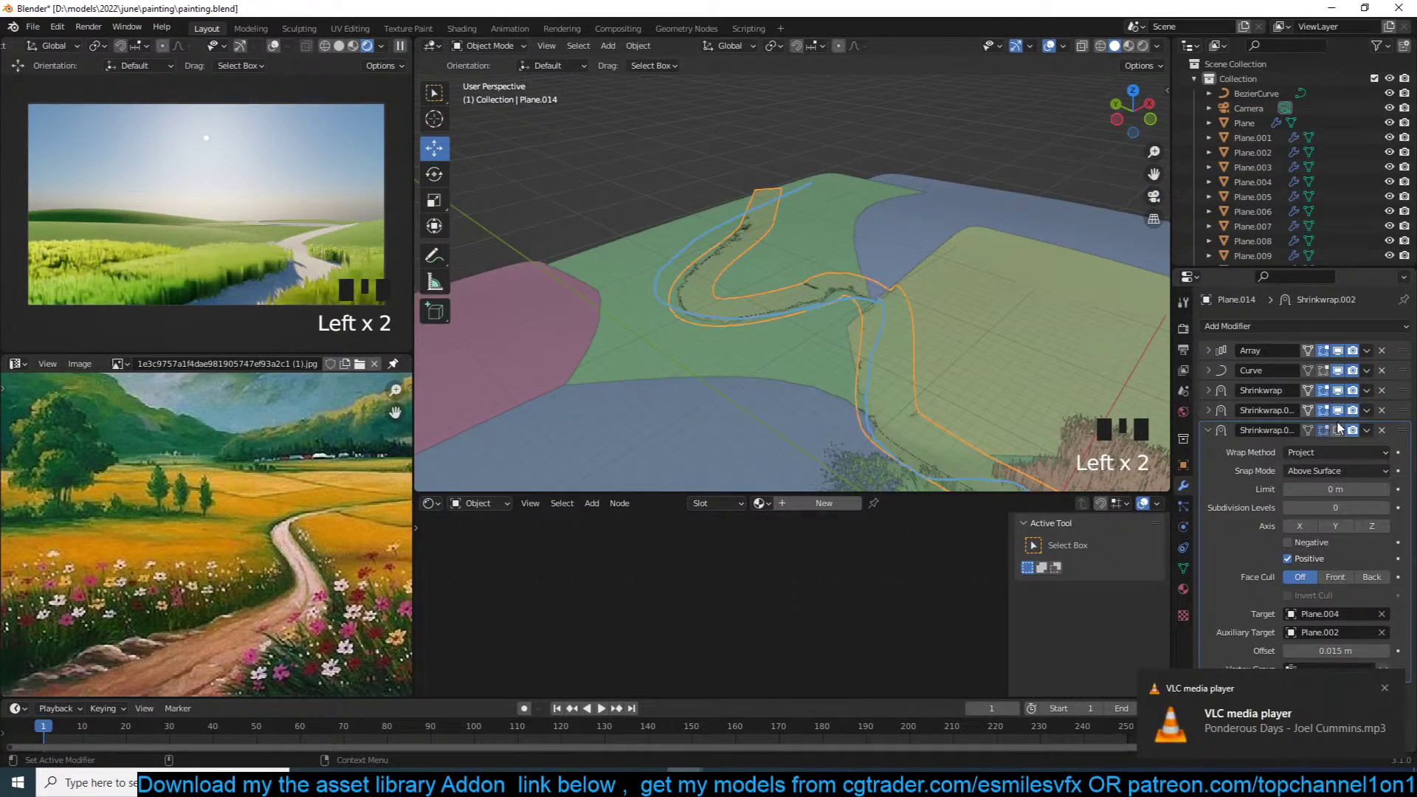
left_click(1338, 430)
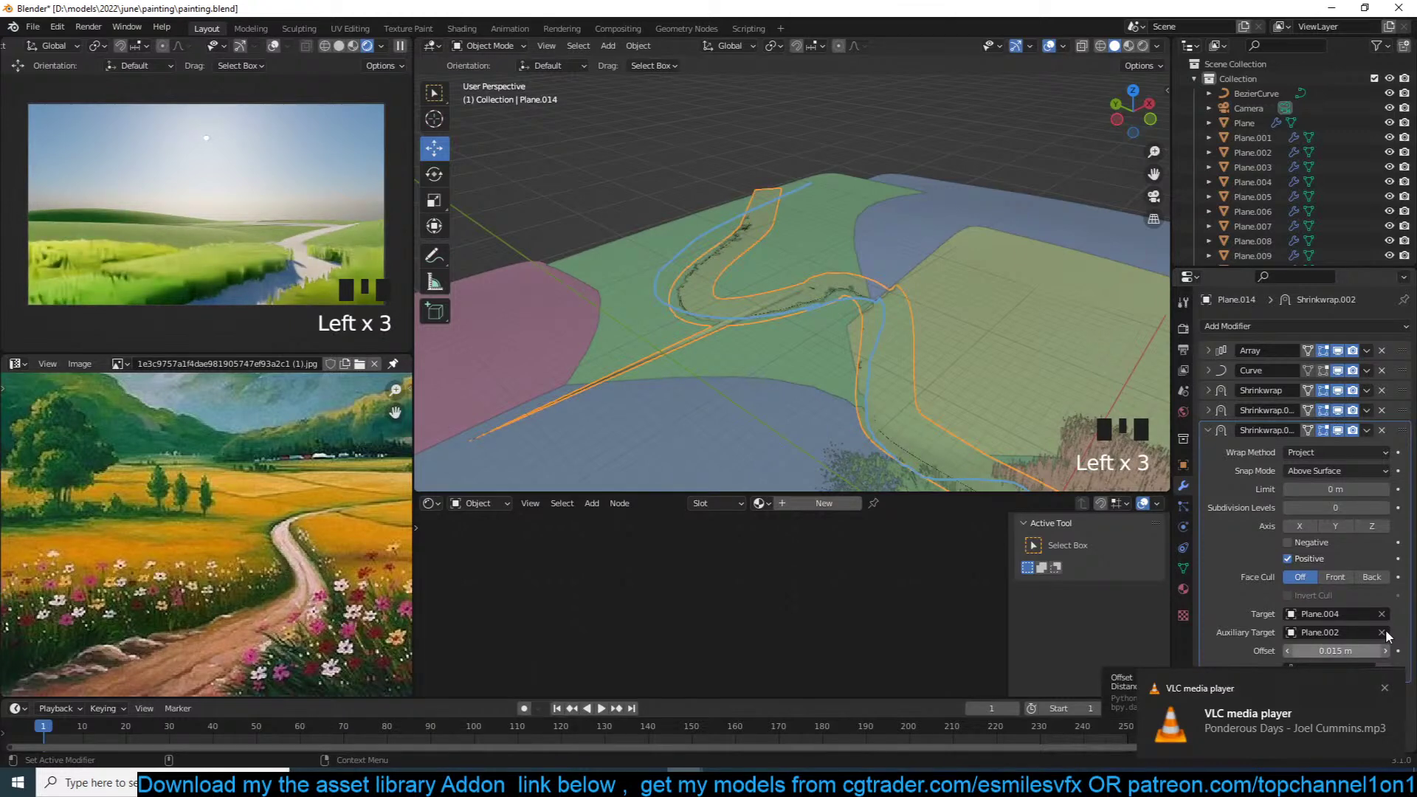
left_click(1207, 410)
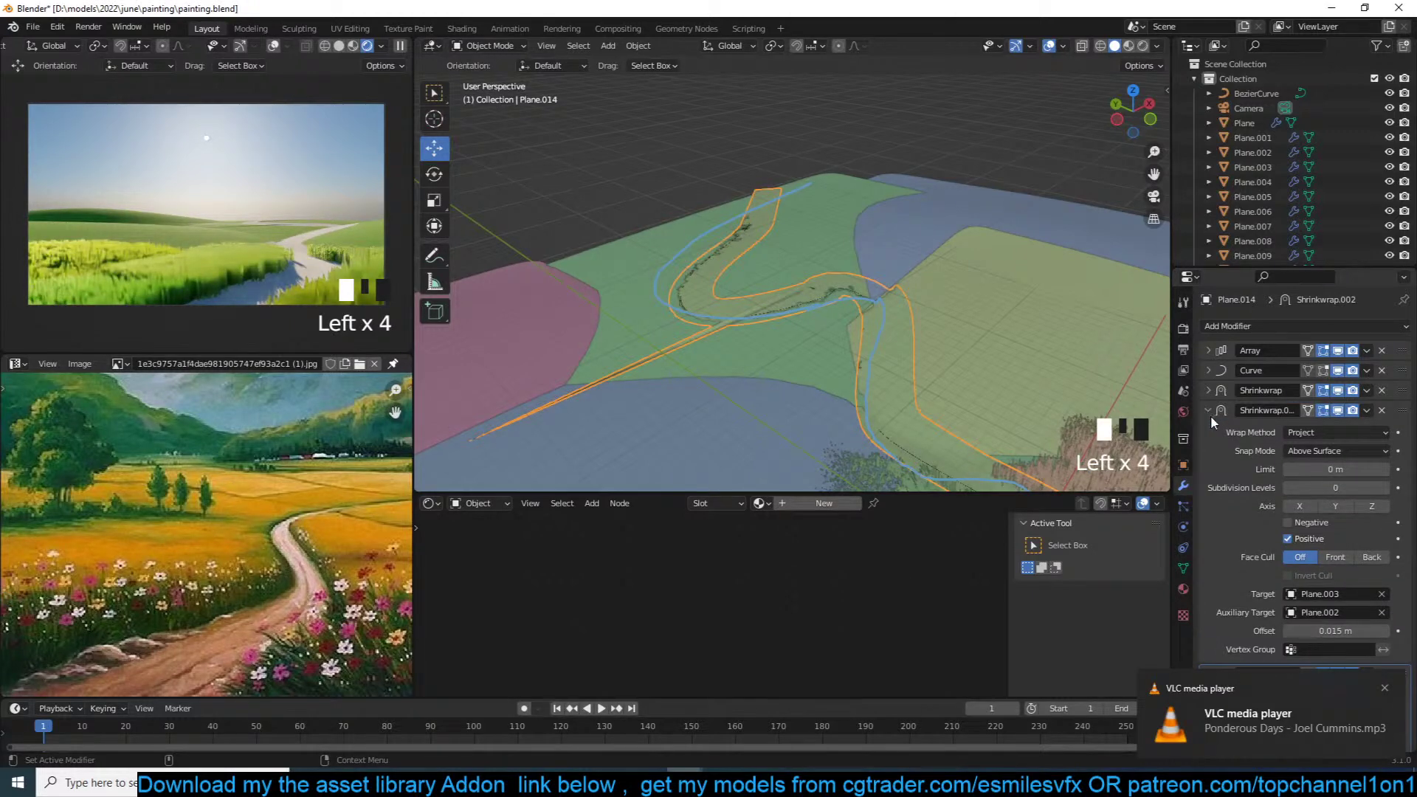
left_click(1265, 470)
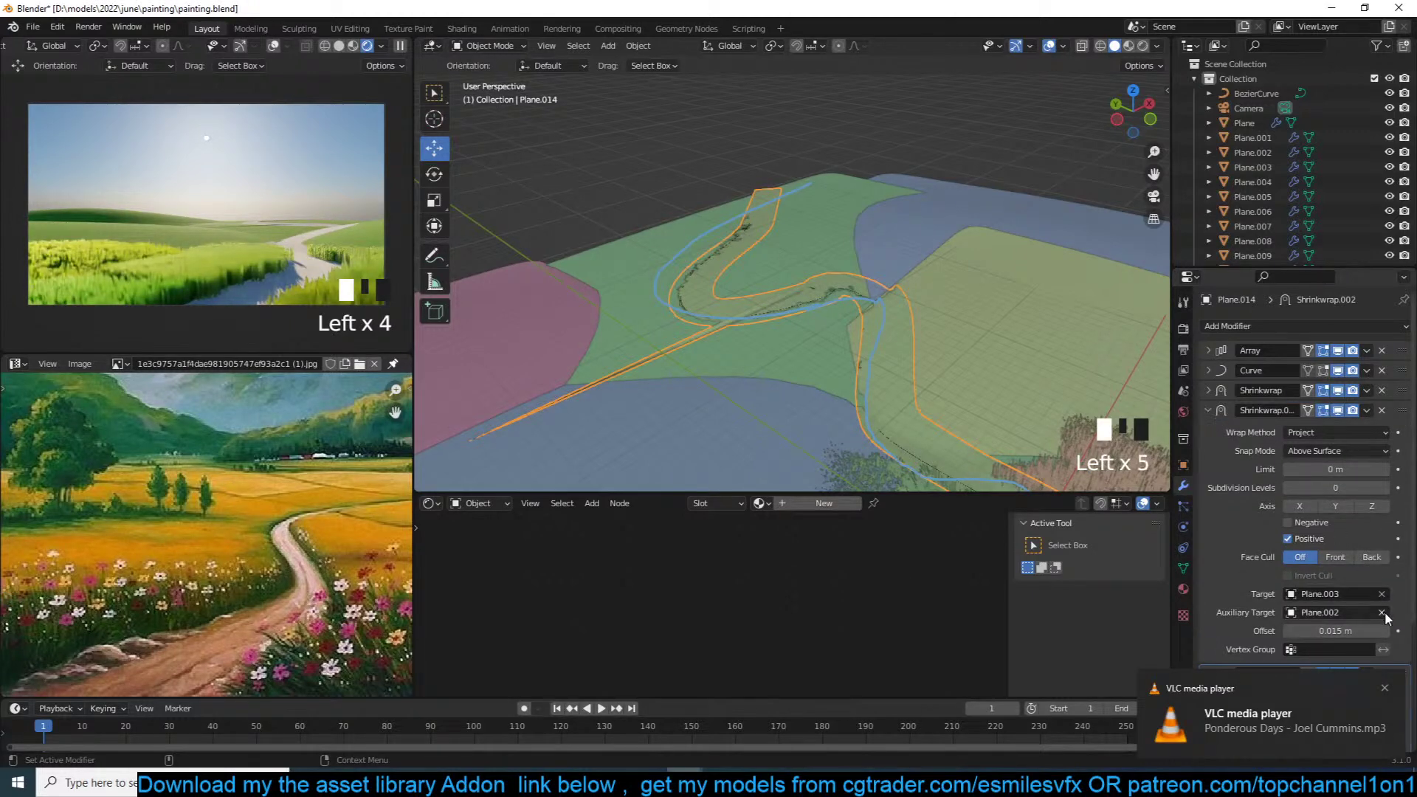
left_click(1208, 410)
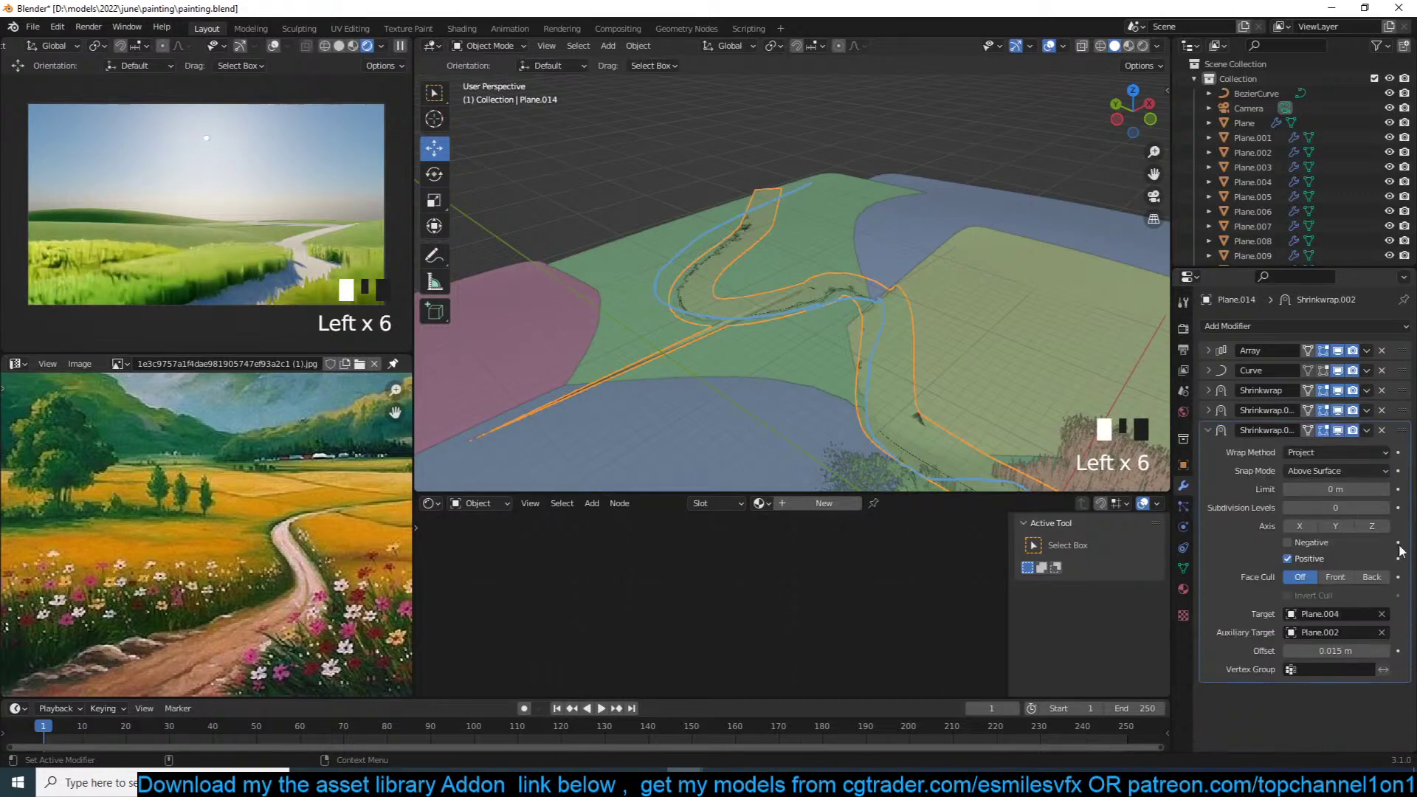
Step: Clear the third Shrinkwrap's auxiliary target and check the path strip from a lower angle
left_click(1383, 632)
middle_click_drag(885, 417, 816, 385)
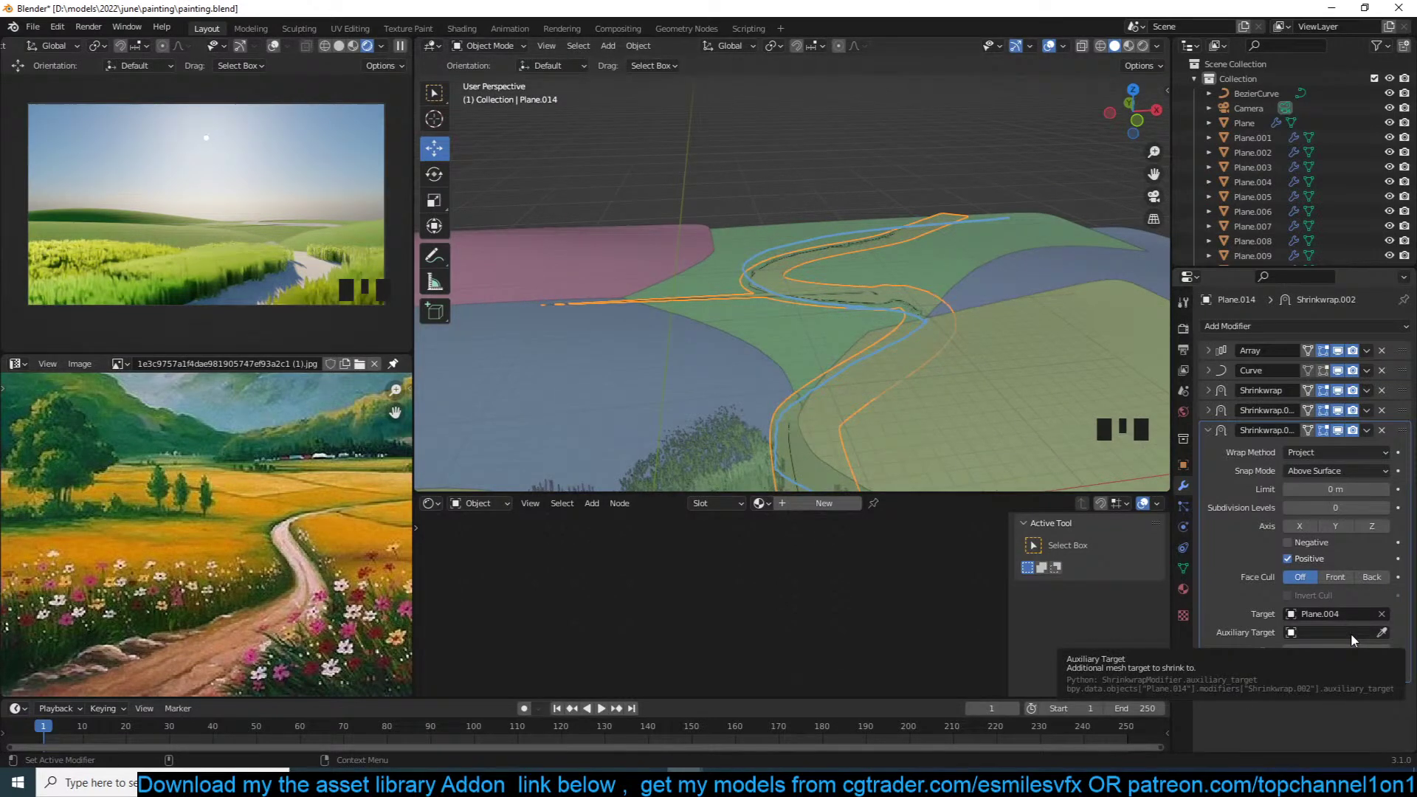
middle_click_drag(926, 432, 921, 407)
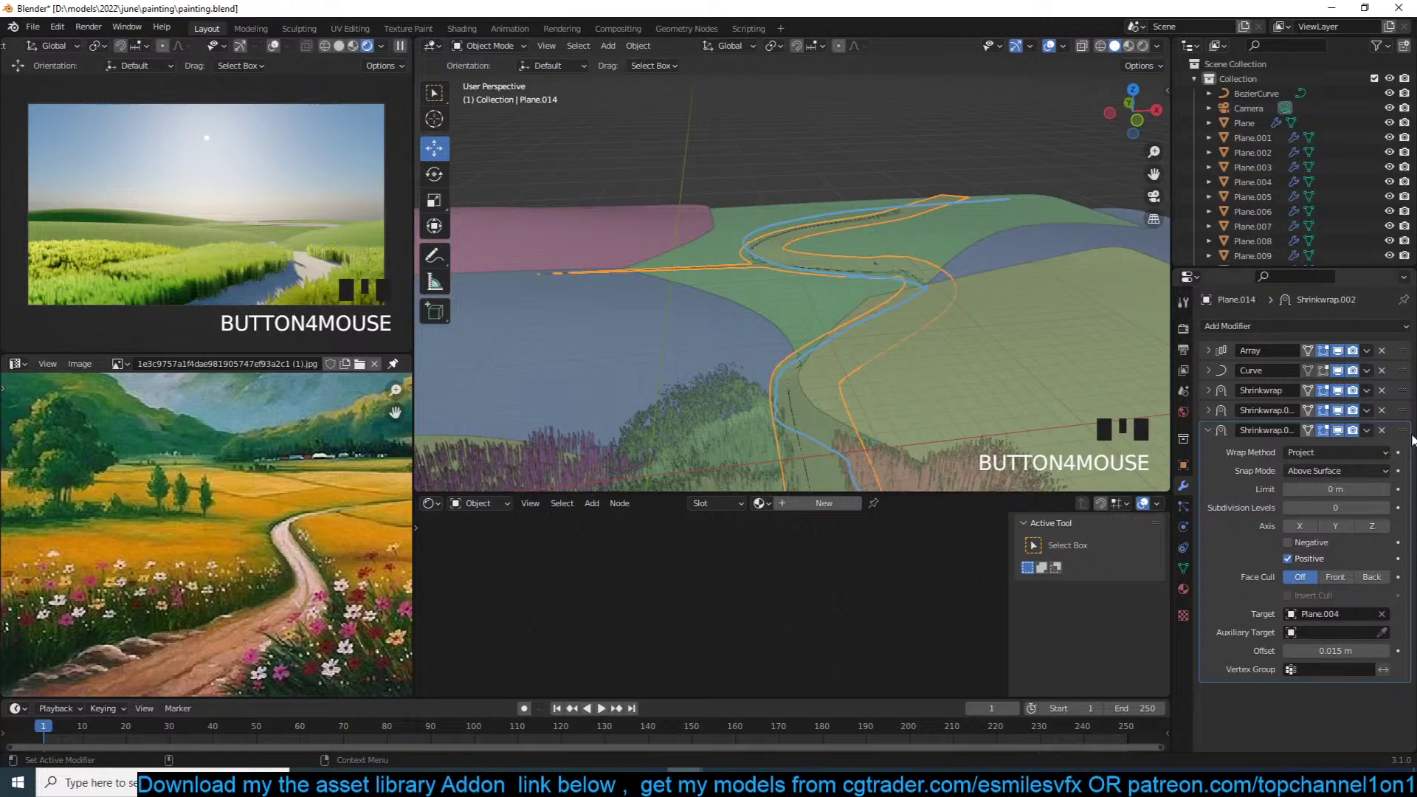
Step: Remove the two duplicated Shrinkwrap modifiers from the path strip, keeping the original one
left_click(1381, 431)
left_click(1380, 410)
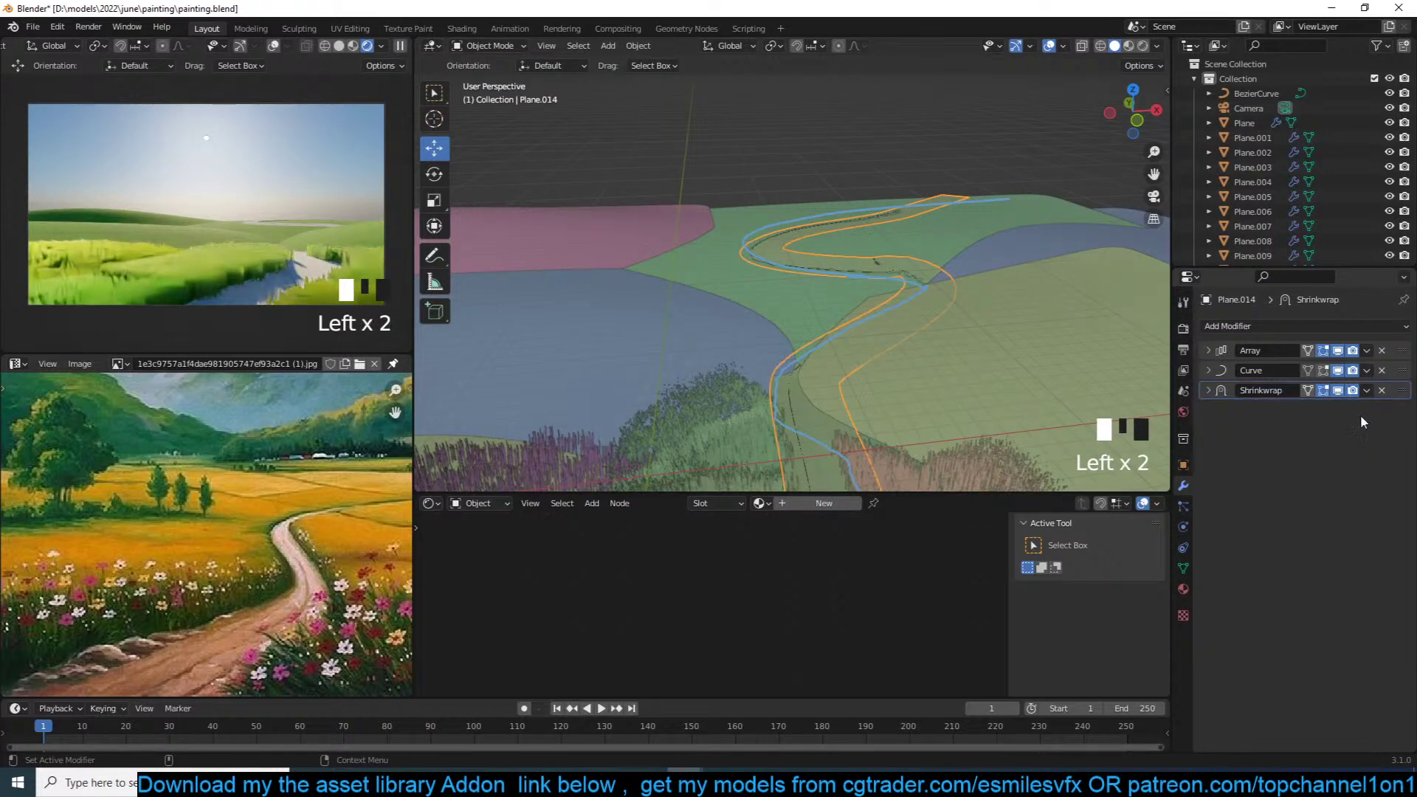
scroll(730, 279, "down", 2)
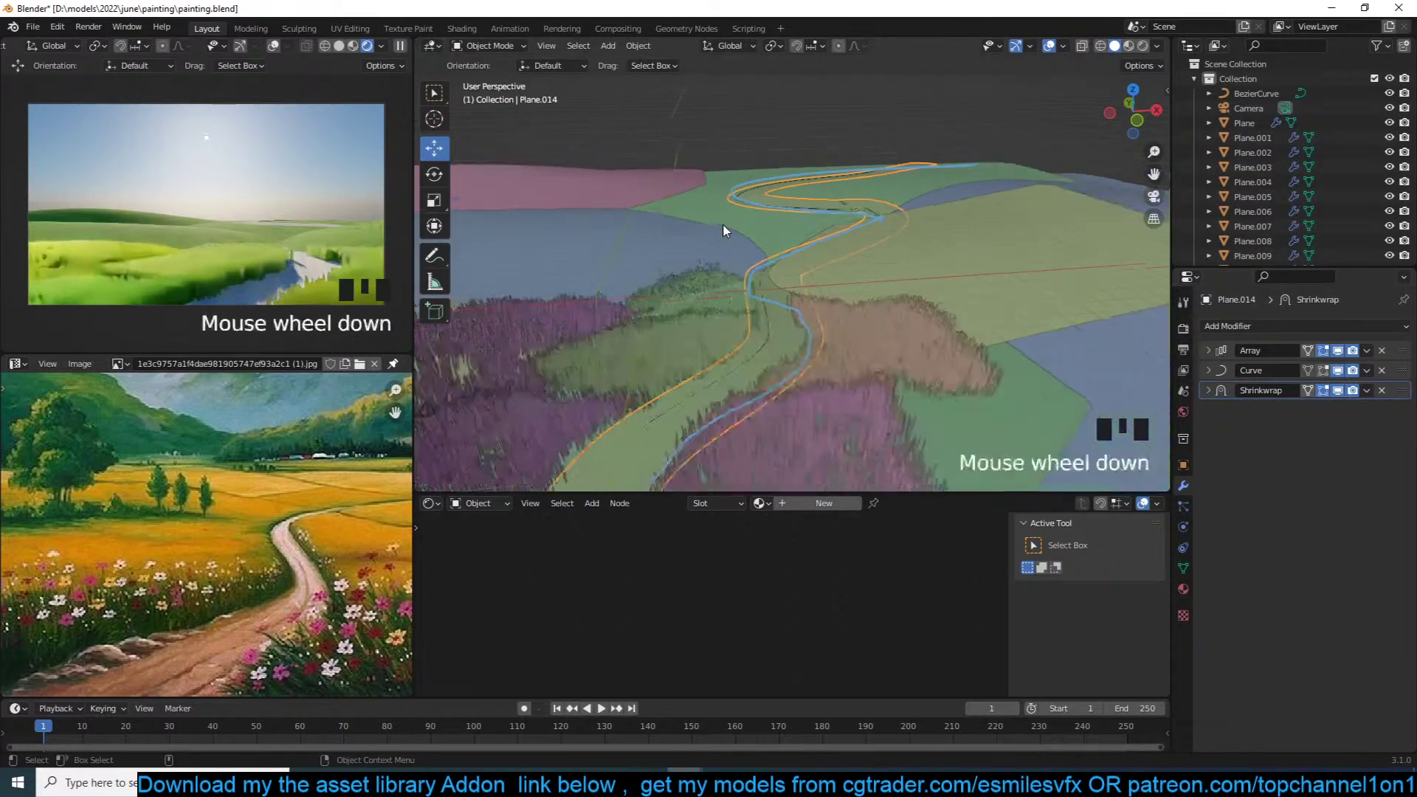
Step: Set the path strip's Shrinkwrap auxiliary target to the hill Plane.002 and save the file
left_click(1210, 390)
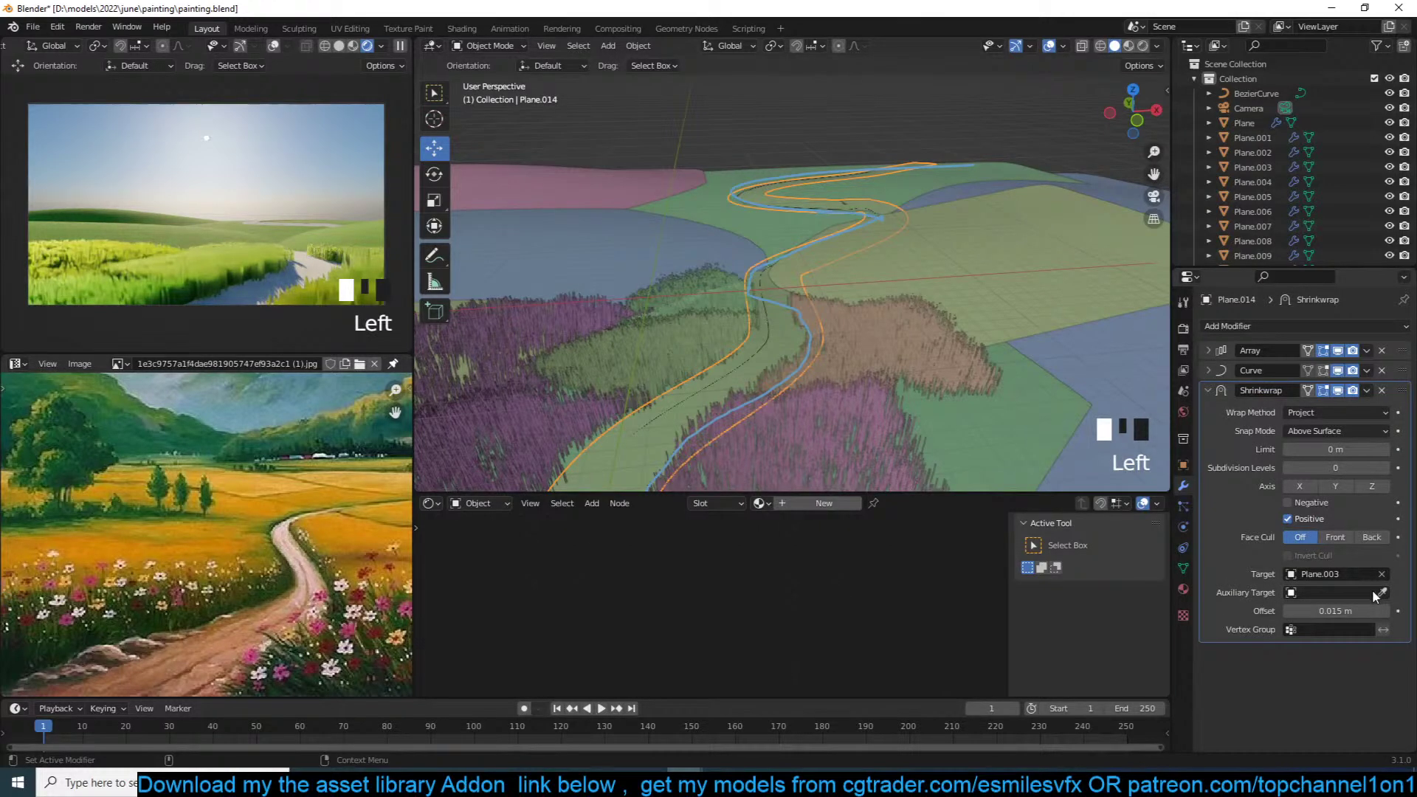
key("grave")
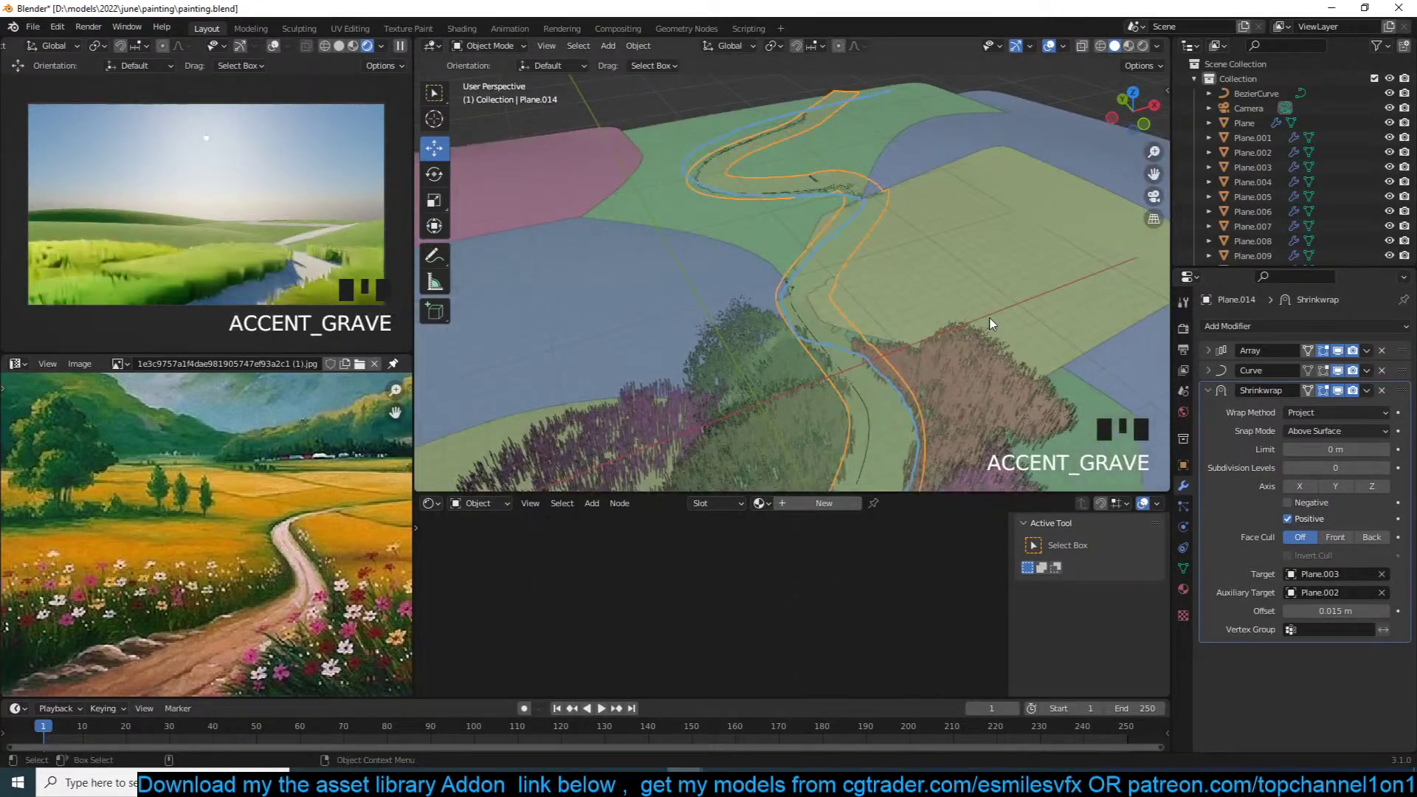
key("grave")
scroll(1024, 383, "up", 1)
key("ctrl+s")
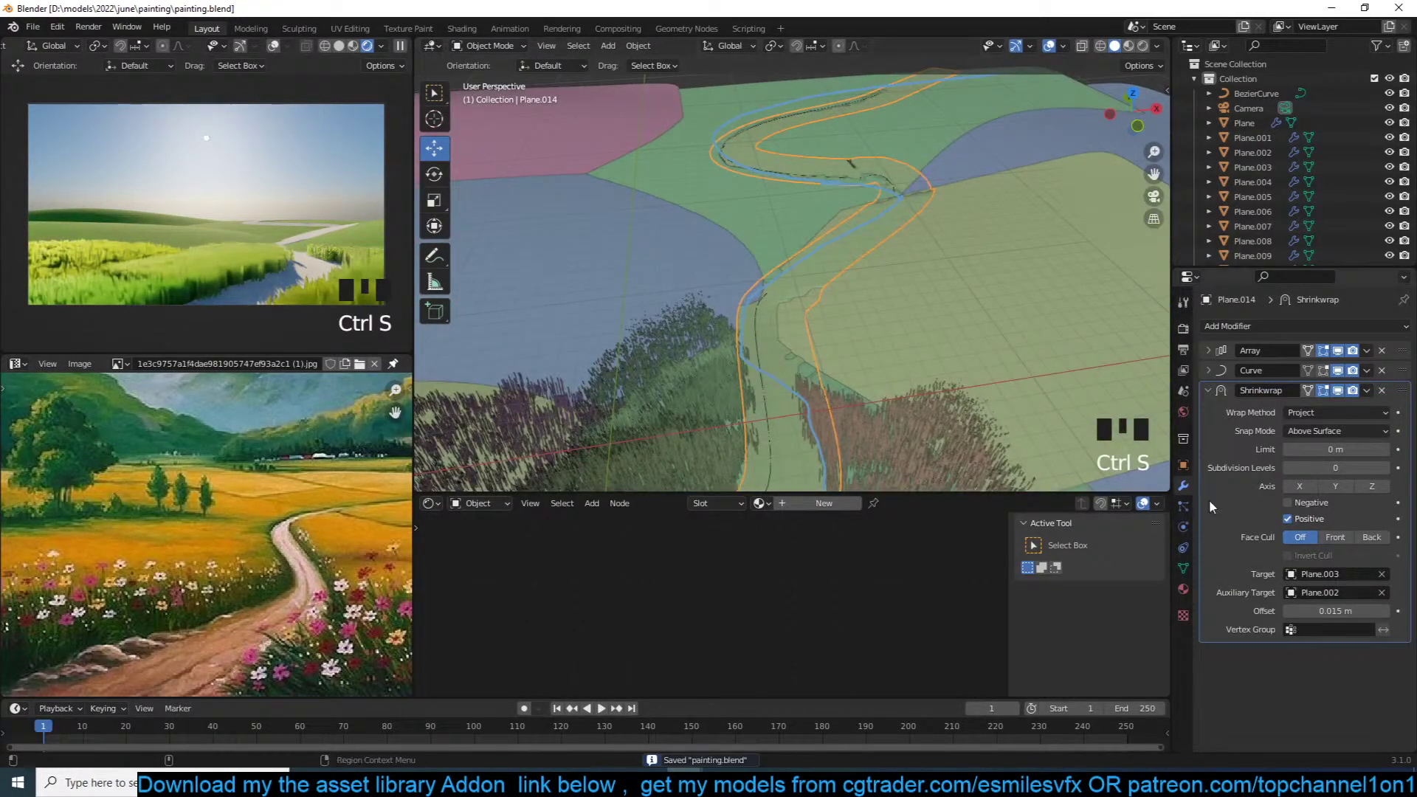
Step: Select the background hills one after another to examine which surfaces the path crosses
key("grave")
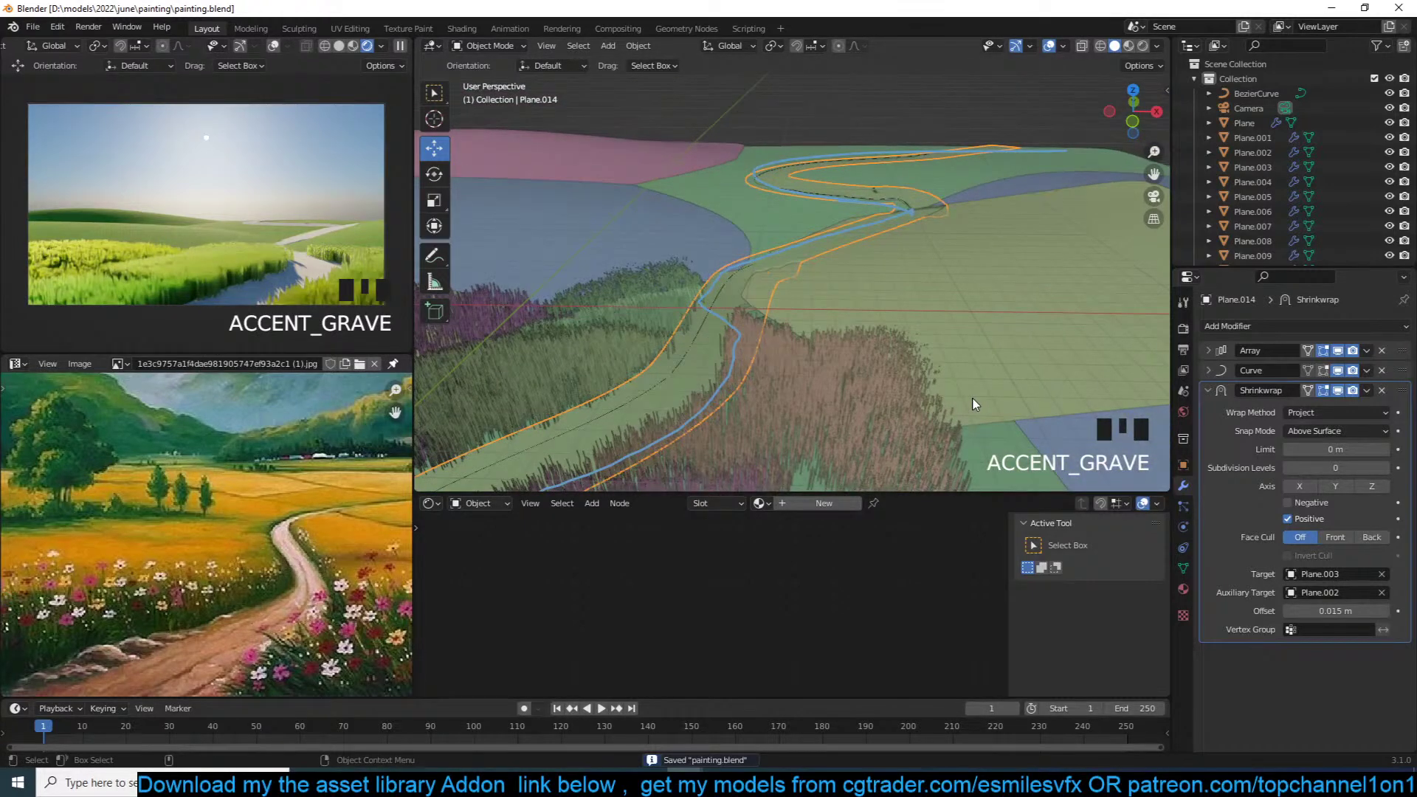
key("alt+a")
key("grave")
left_click(769, 199)
key("grave")
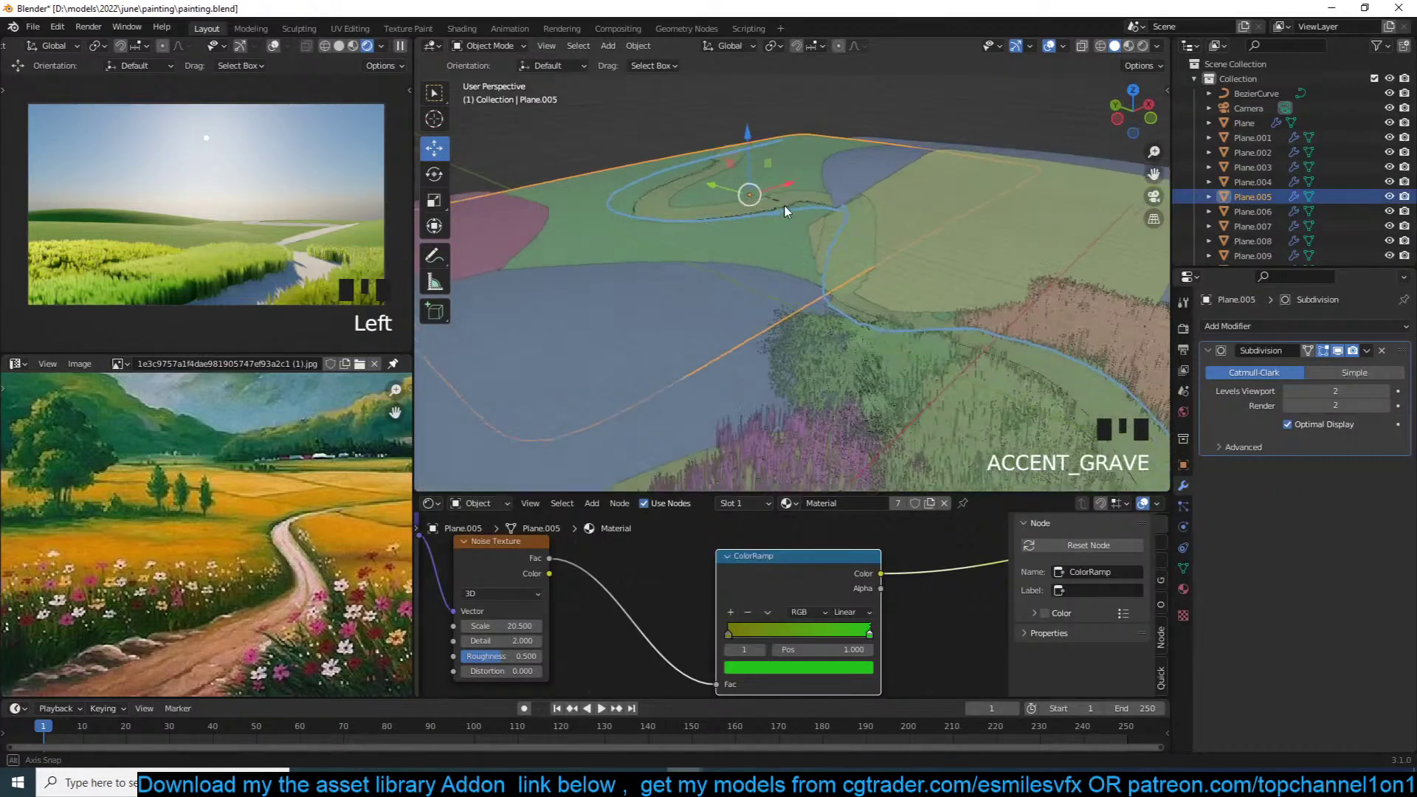
left_click(949, 241)
left_click(983, 196)
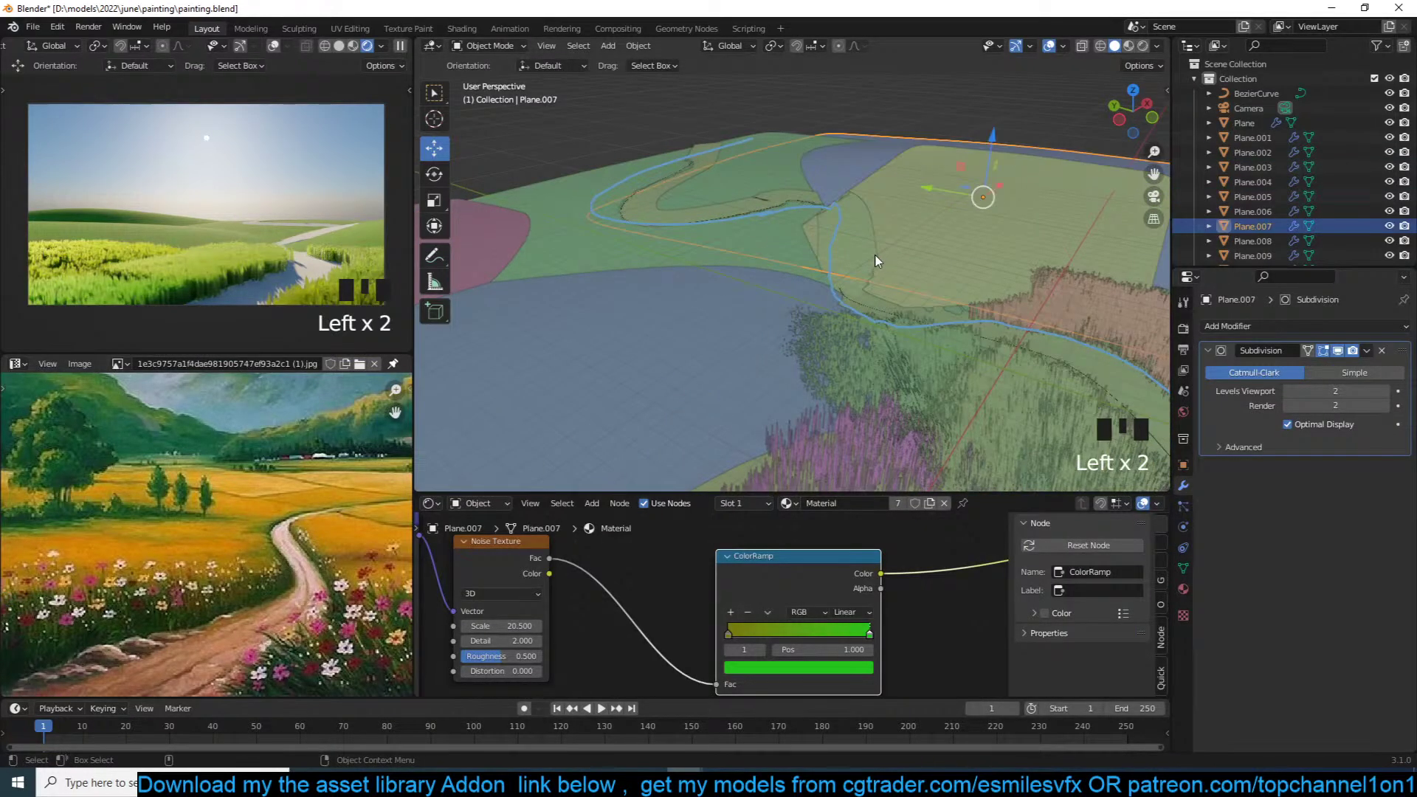
Step: Duplicate the path strip's Shrinkwrap modifier and retarget the copy to Plane.004, clearing its auxiliary target
left_click(883, 278)
key("shift+d")
left_click(1222, 408)
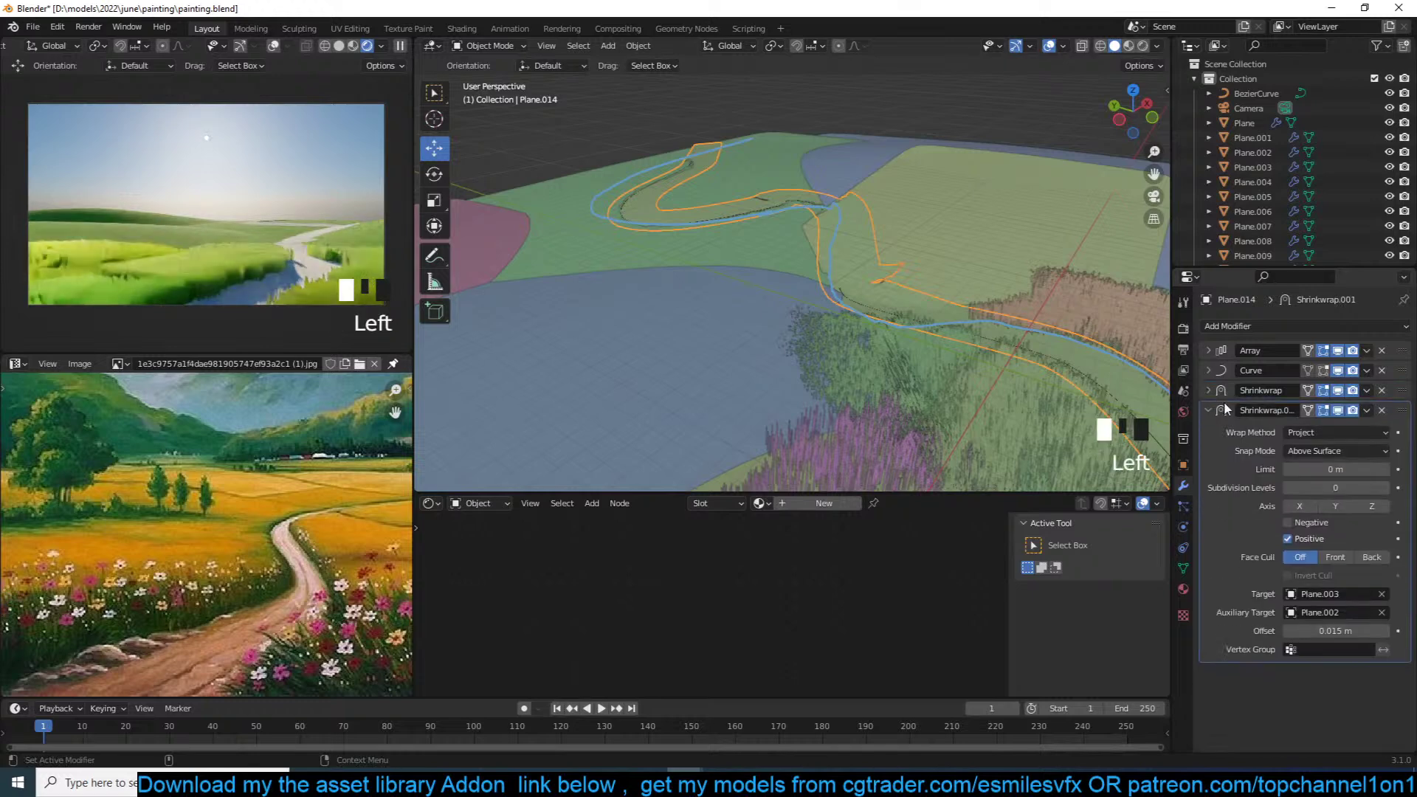
left_click(1382, 613)
left_click(1382, 594)
left_click(1381, 594)
left_click(747, 350)
key("grave")
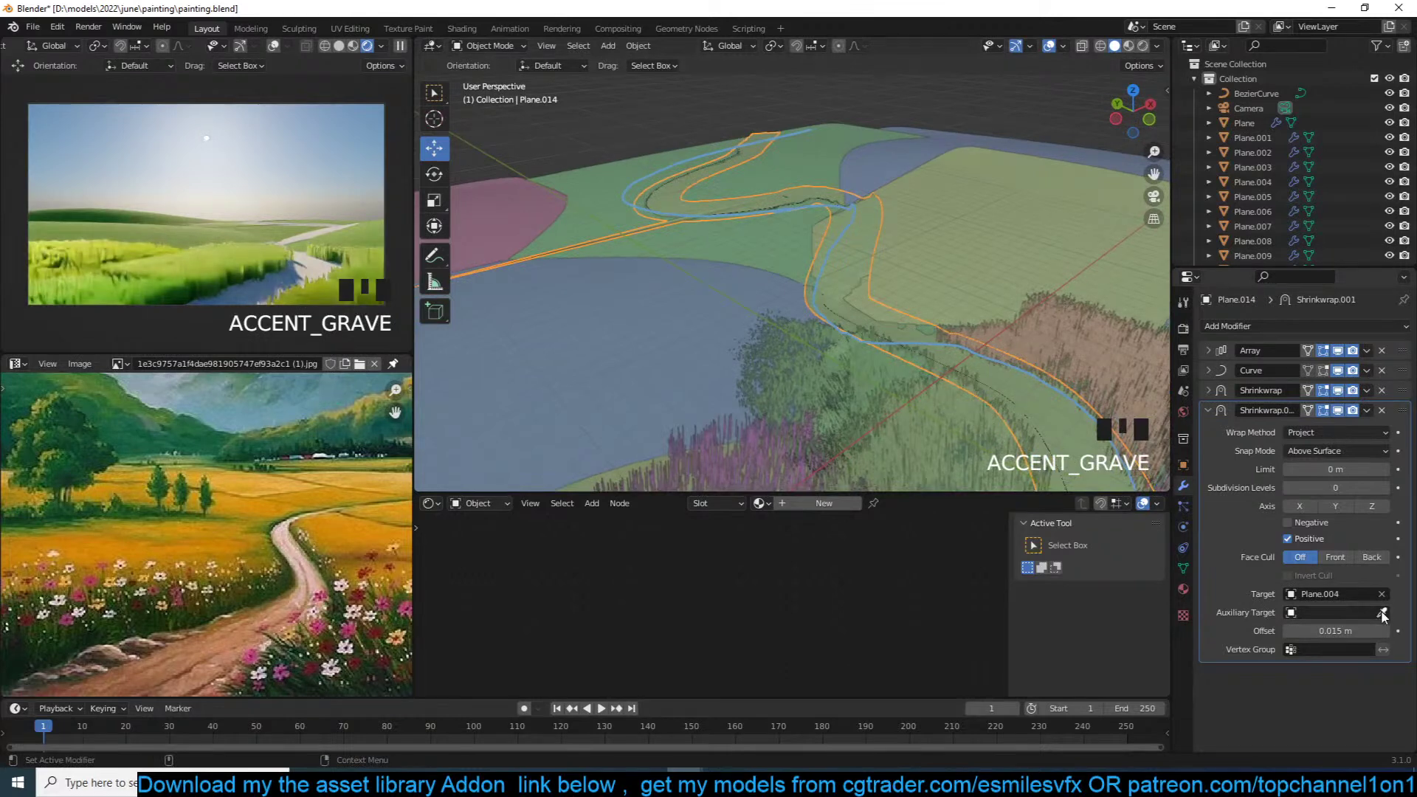
Step: Set the duplicated Shrinkwrap's auxiliary target to Plane.005, after trying Plane.002
left_click(1384, 614)
left_click(915, 185)
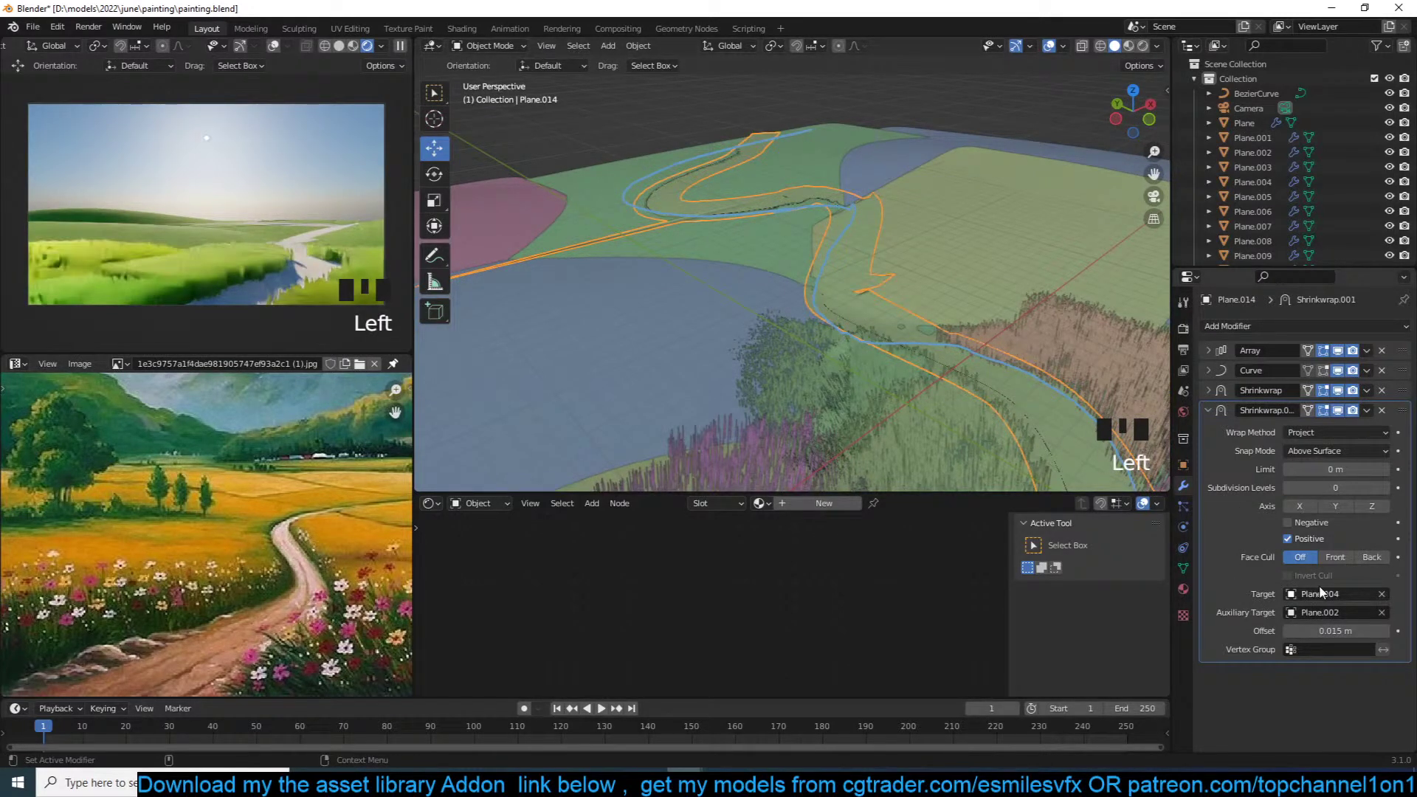
left_click(1383, 613)
left_click(788, 259)
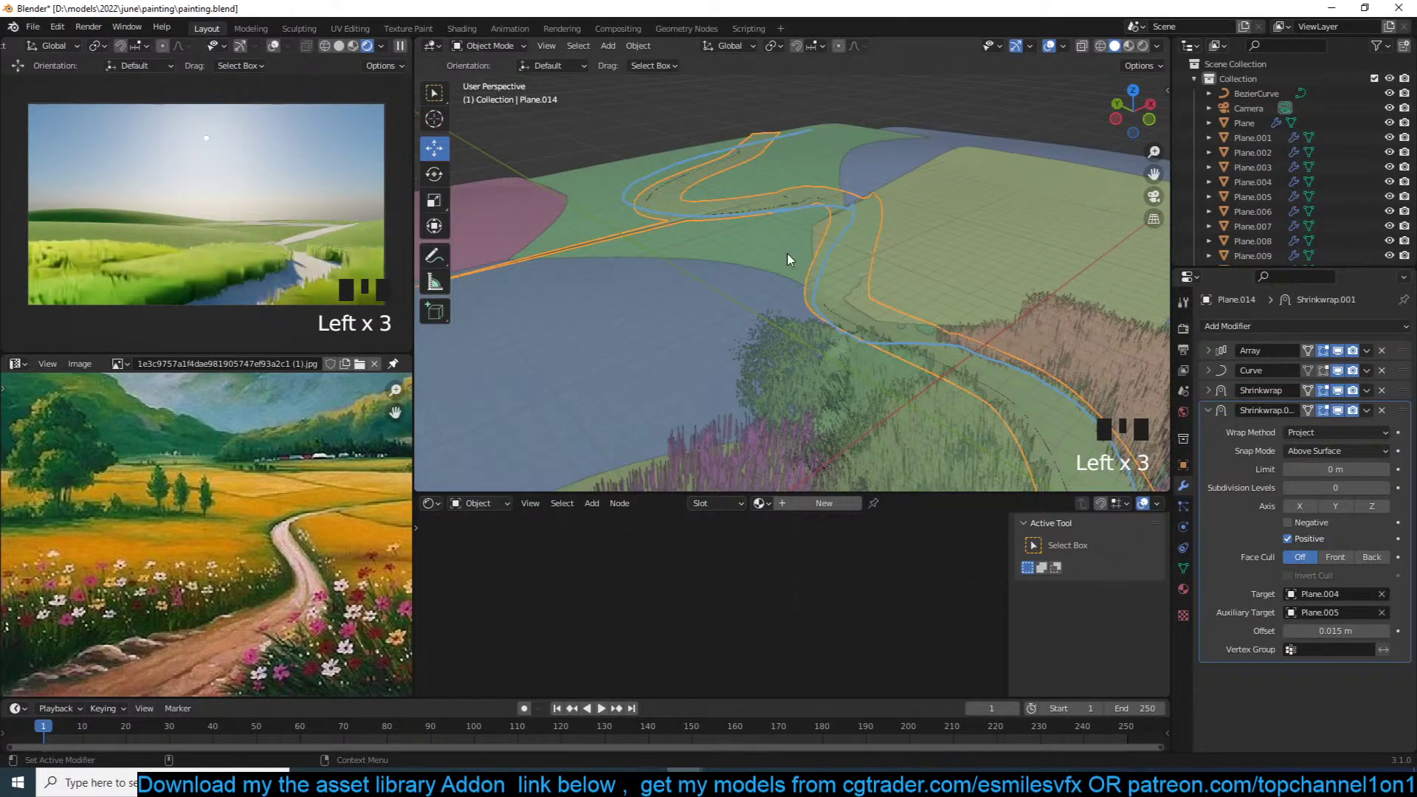
key("grave")
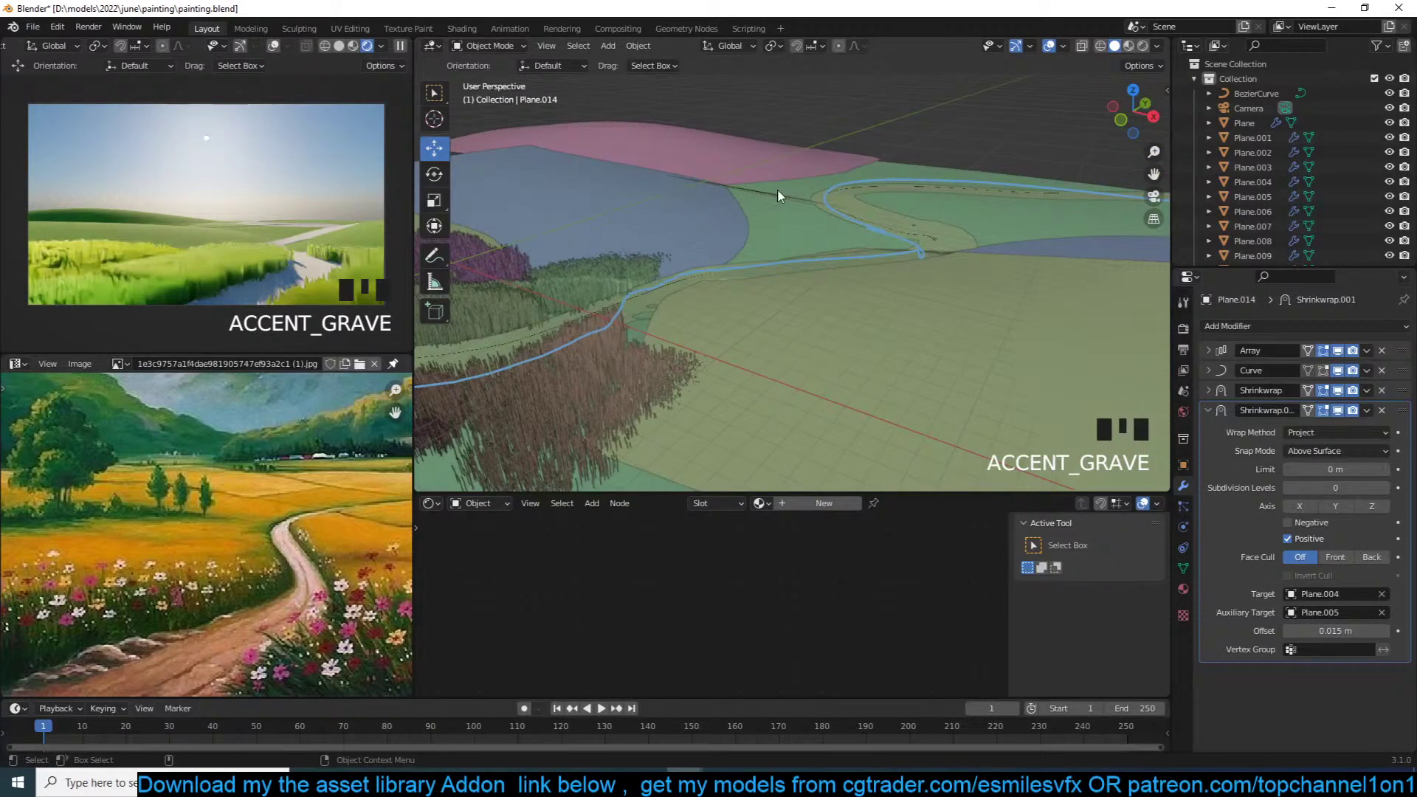
Step: Turn off the Positive projection direction on the duplicated Shrinkwrap modifier
left_click(1288, 539)
left_click(1288, 538)
left_click(1289, 539)
key("grave")
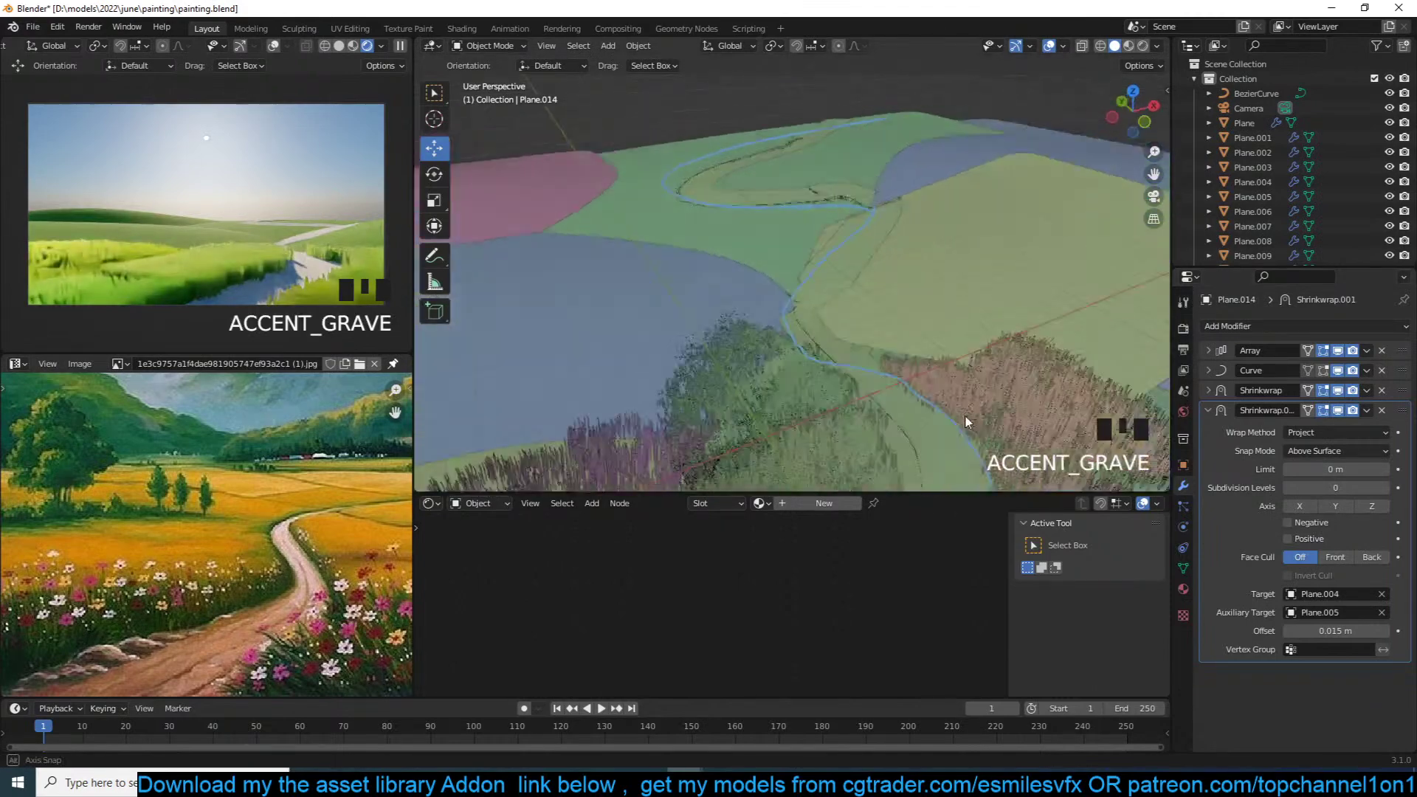
Step: Check the path strip through the camera view and save the file
key("KP_0")
key("ctrl+s")
key("alt+a")
middle_click_drag(854, 319, 950, 258, "shift")
left_click(903, 328)
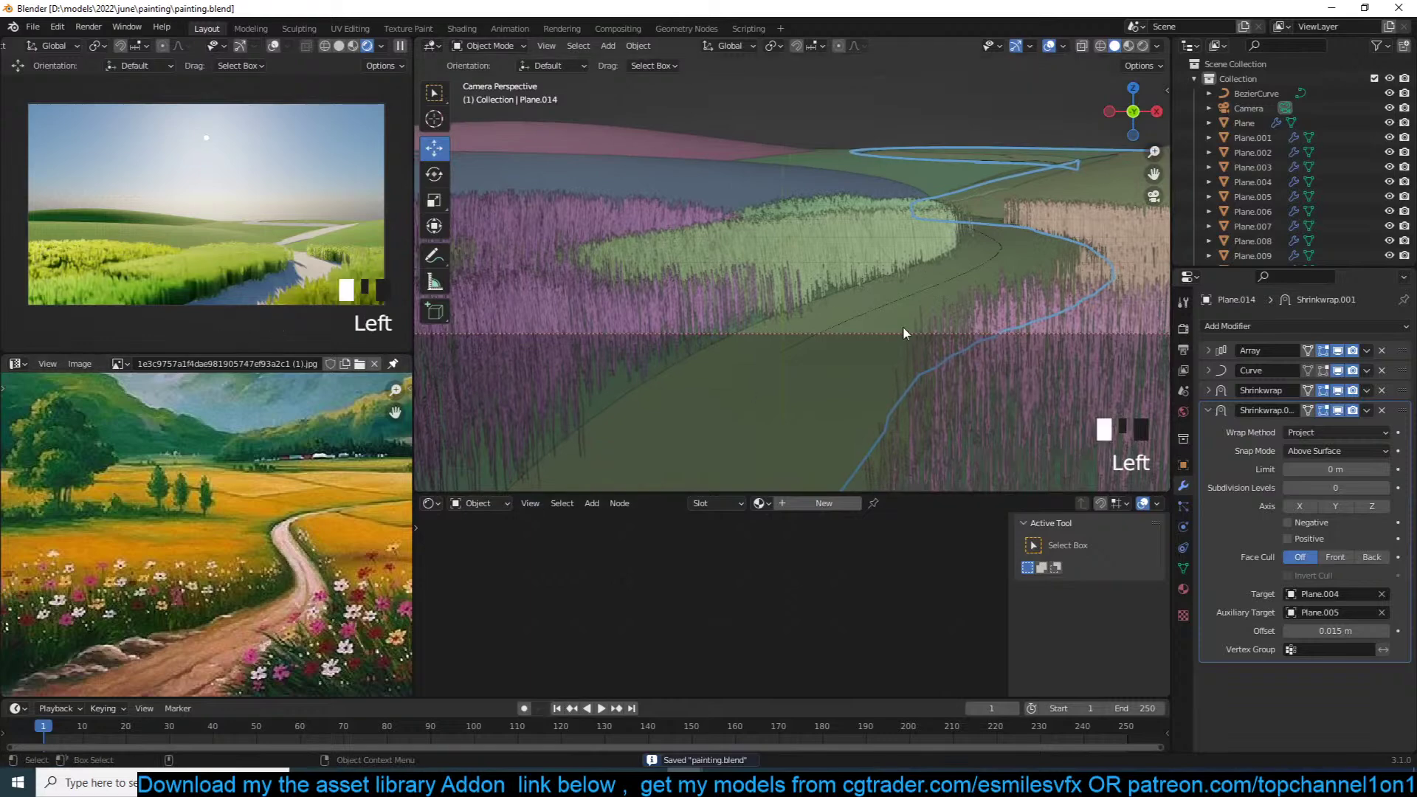
key("ctrl+s")
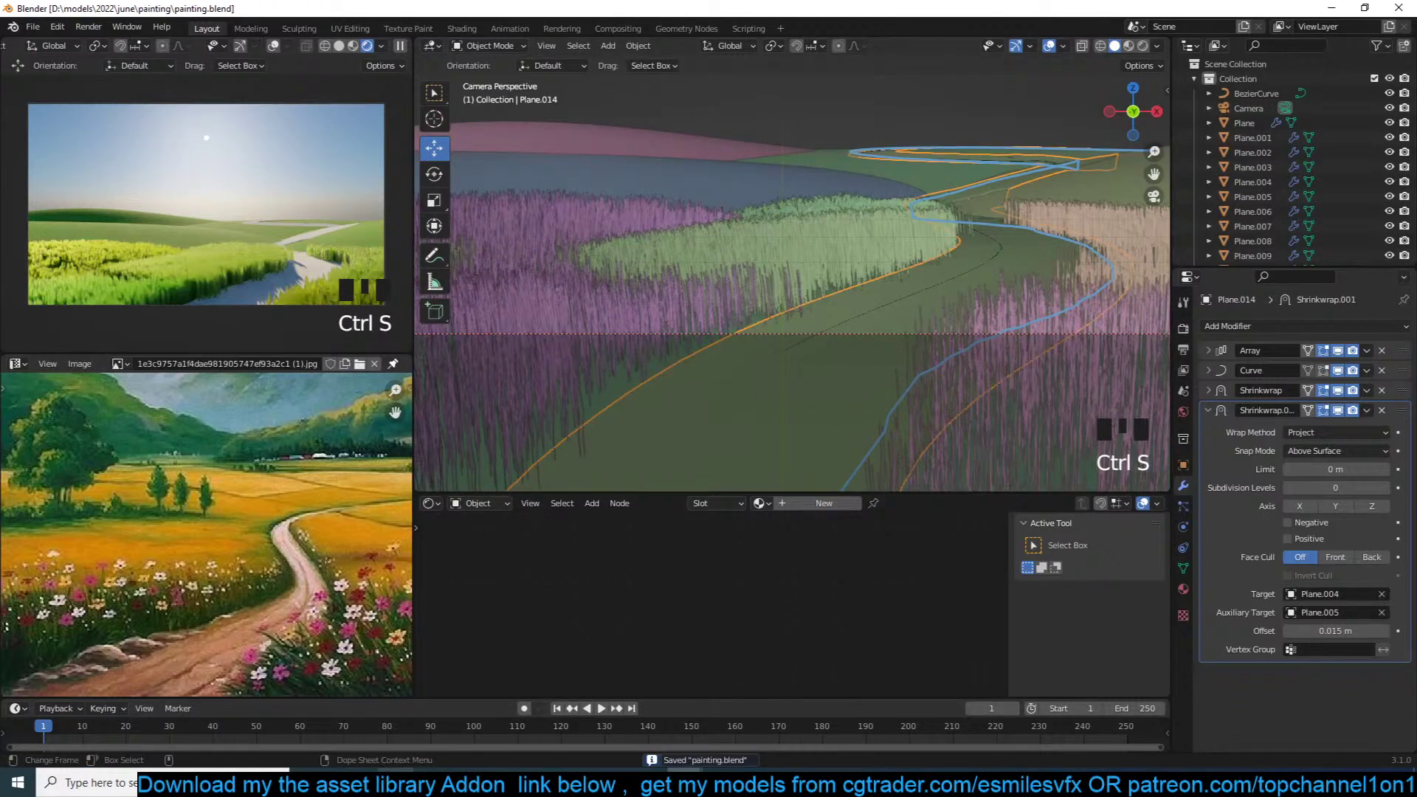
Step: Switch to the Chrome browser and search Google for "dirt road texture"
left_click(397, 783)
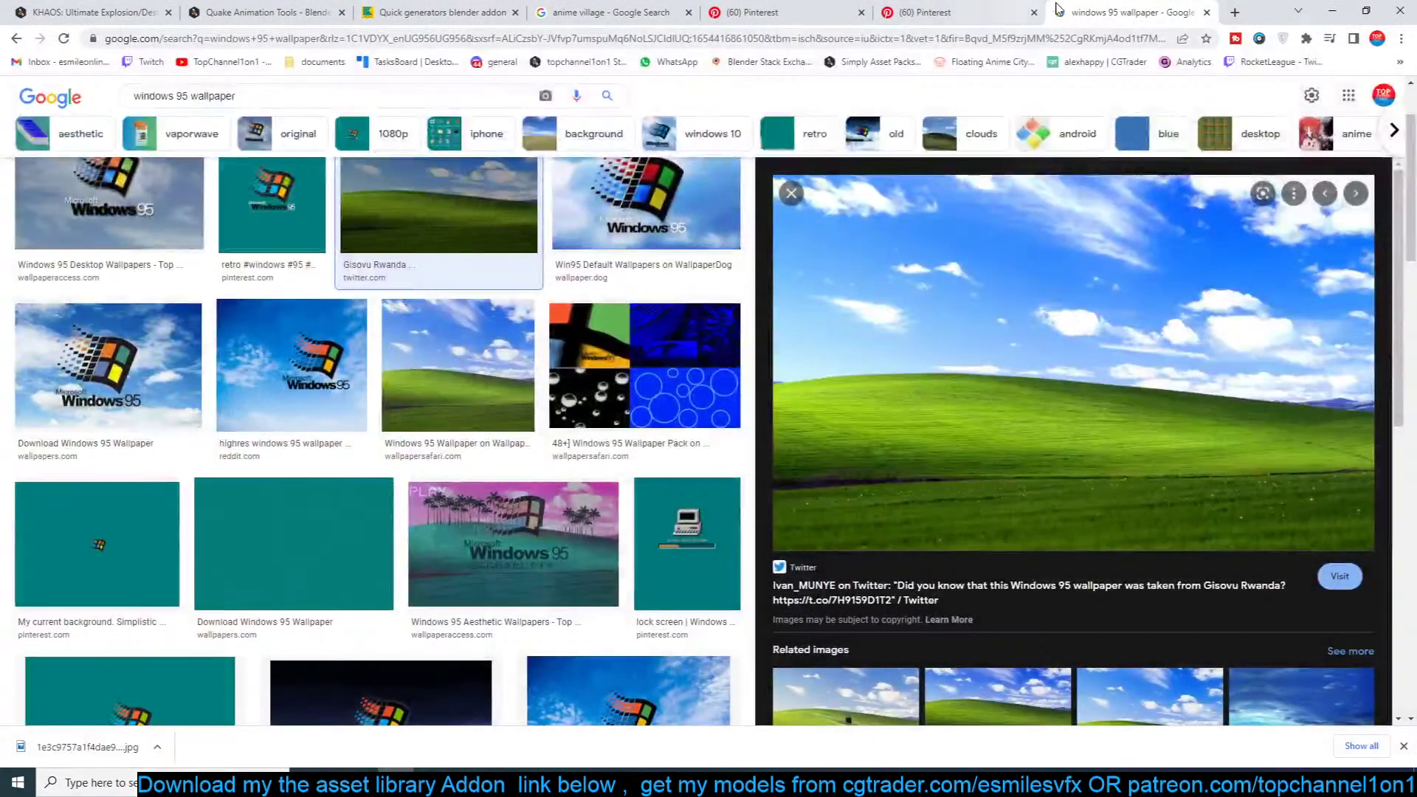
left_click(1008, 18)
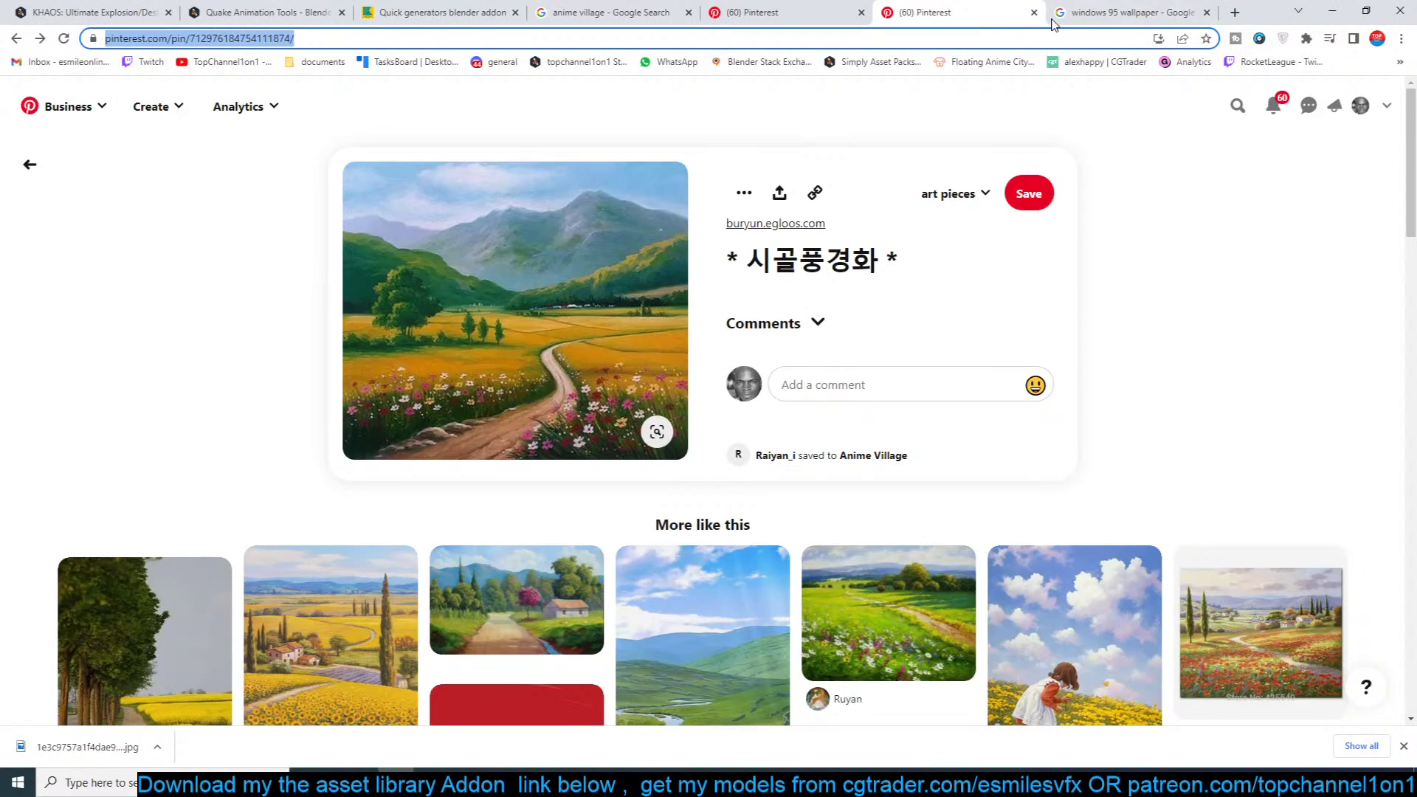
left_click(1122, 13)
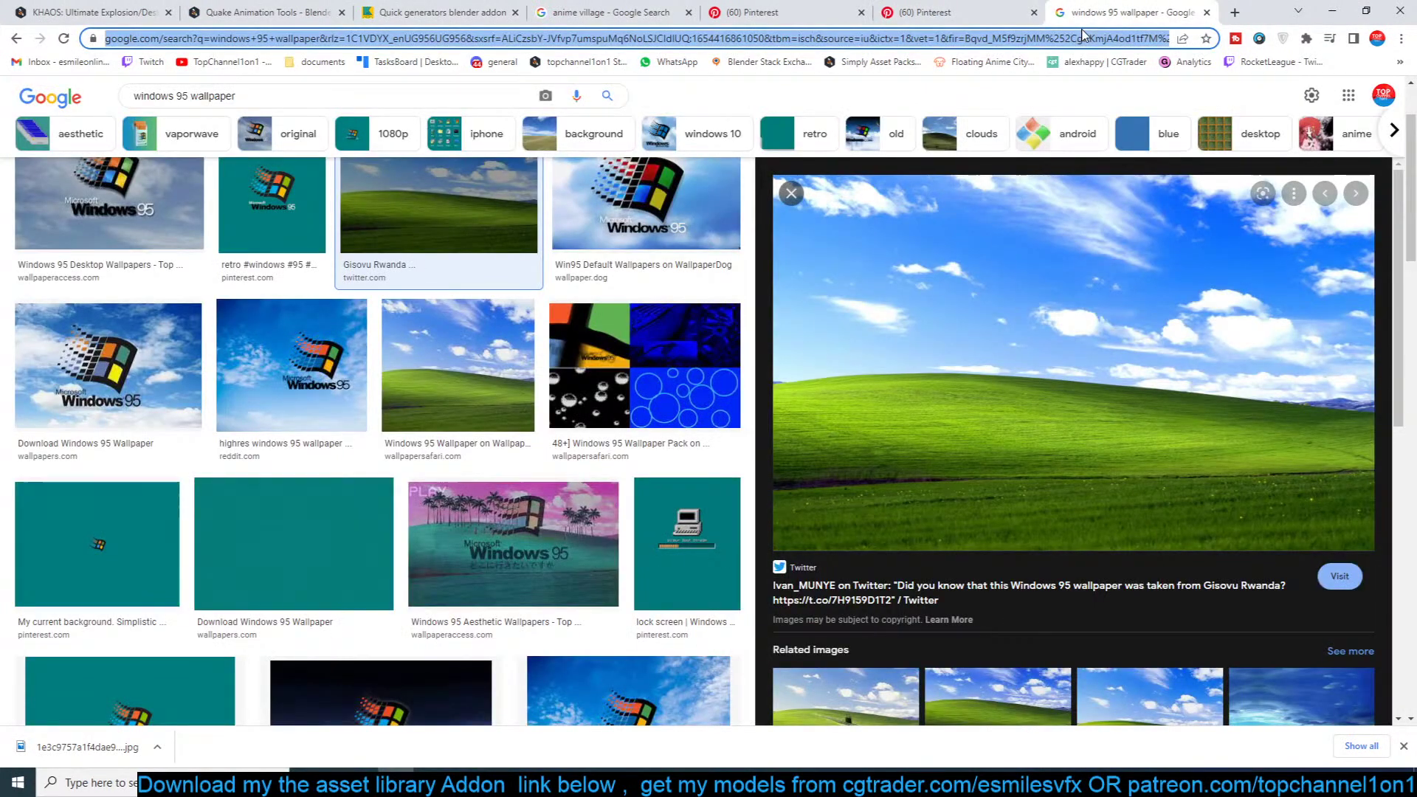
type("tis")
key("BackSpace")
key("BackSpace")
key("BackSpace")
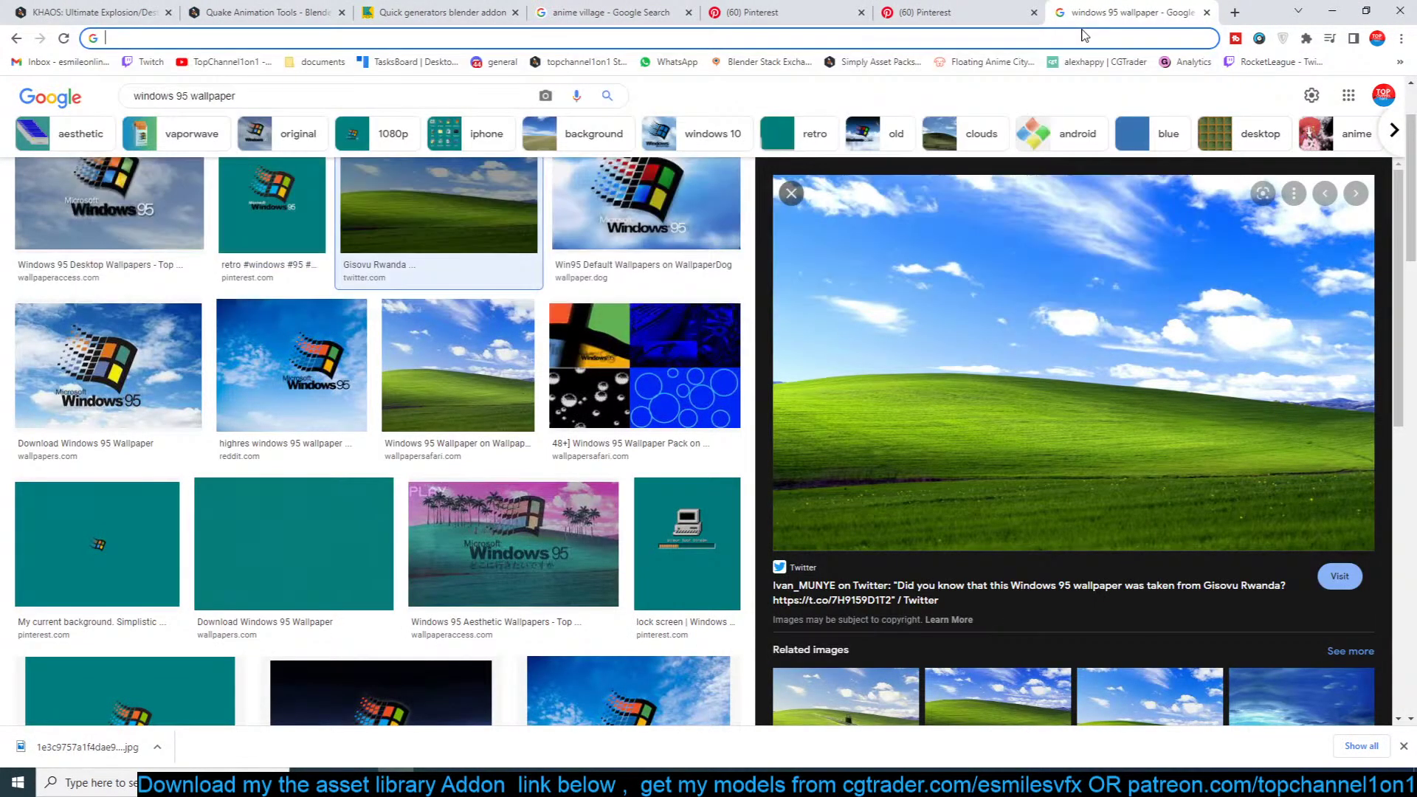
type("dirt road texture")
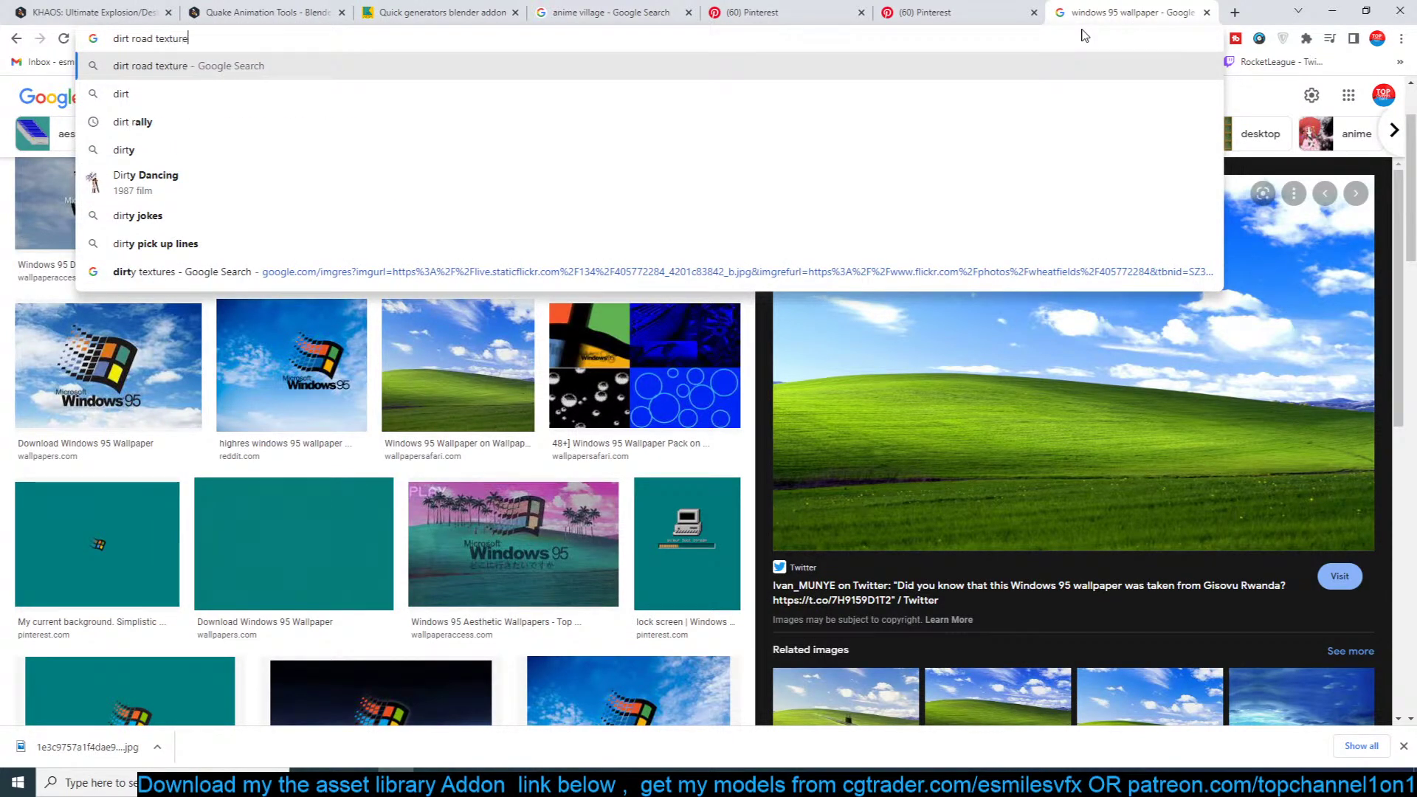
key("Return")
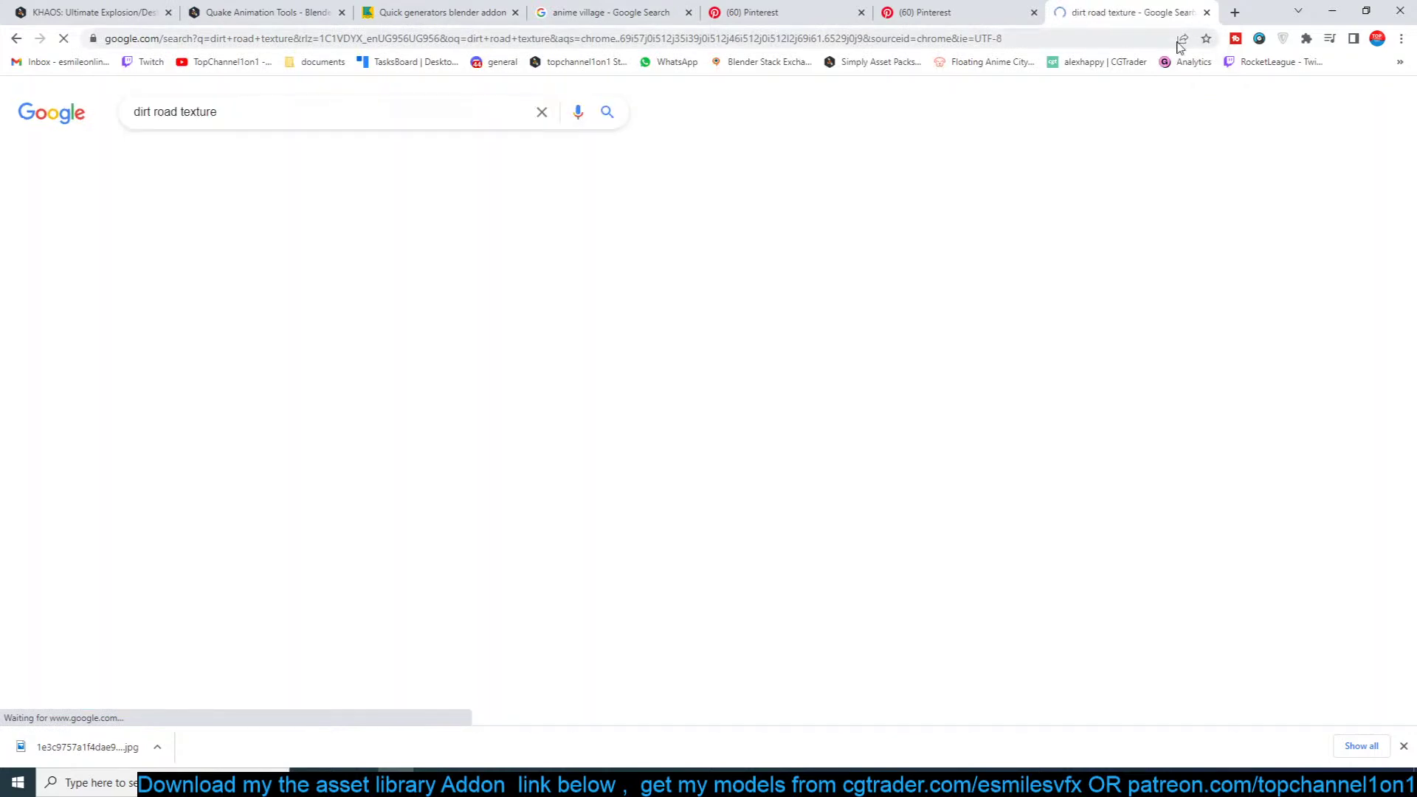
Step: Open textures.com in a new browser tab
left_click(1234, 12)
type("tex")
key("Return")
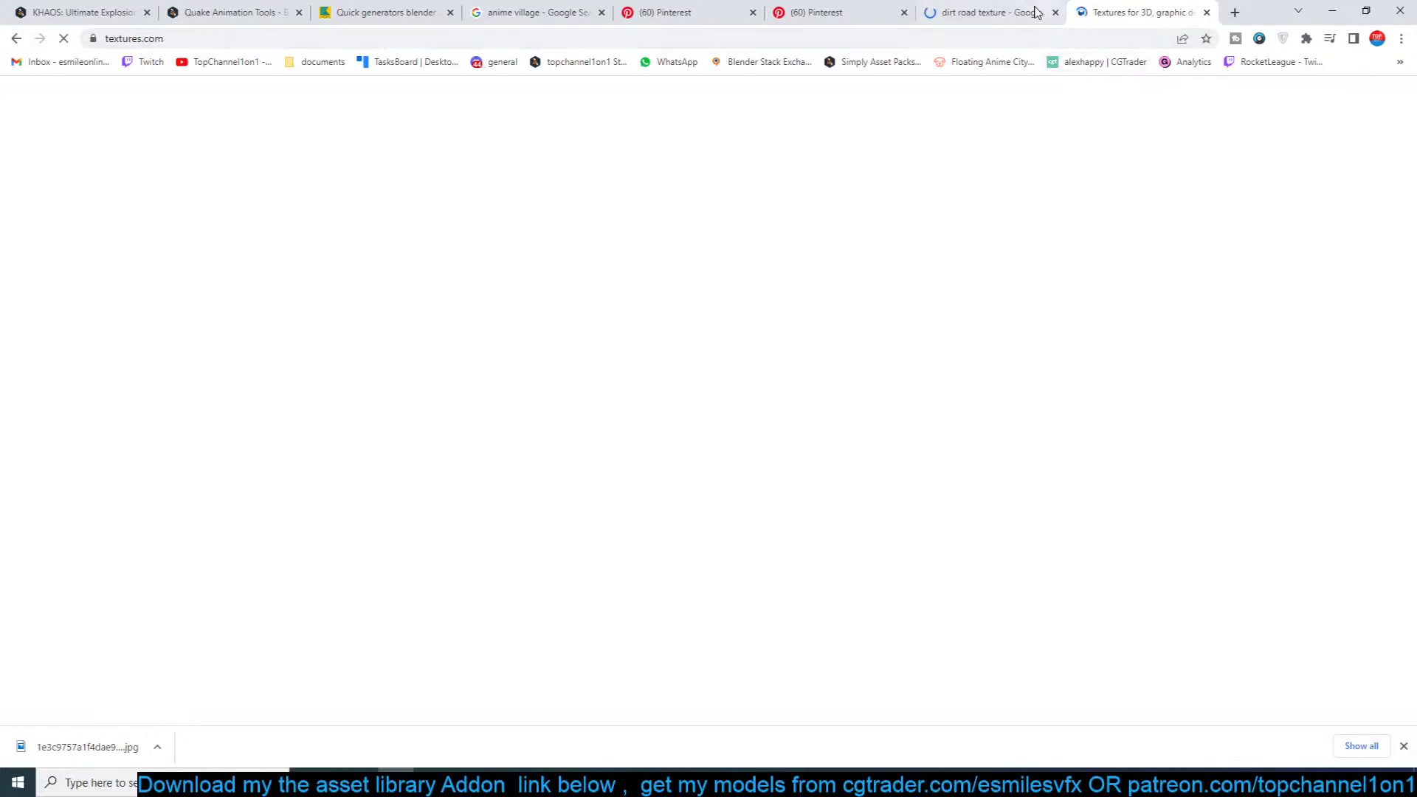
Step: Show the image results for the dirt road search and open two textures.com dirt road images in separate tabs
left_click(1025, 12)
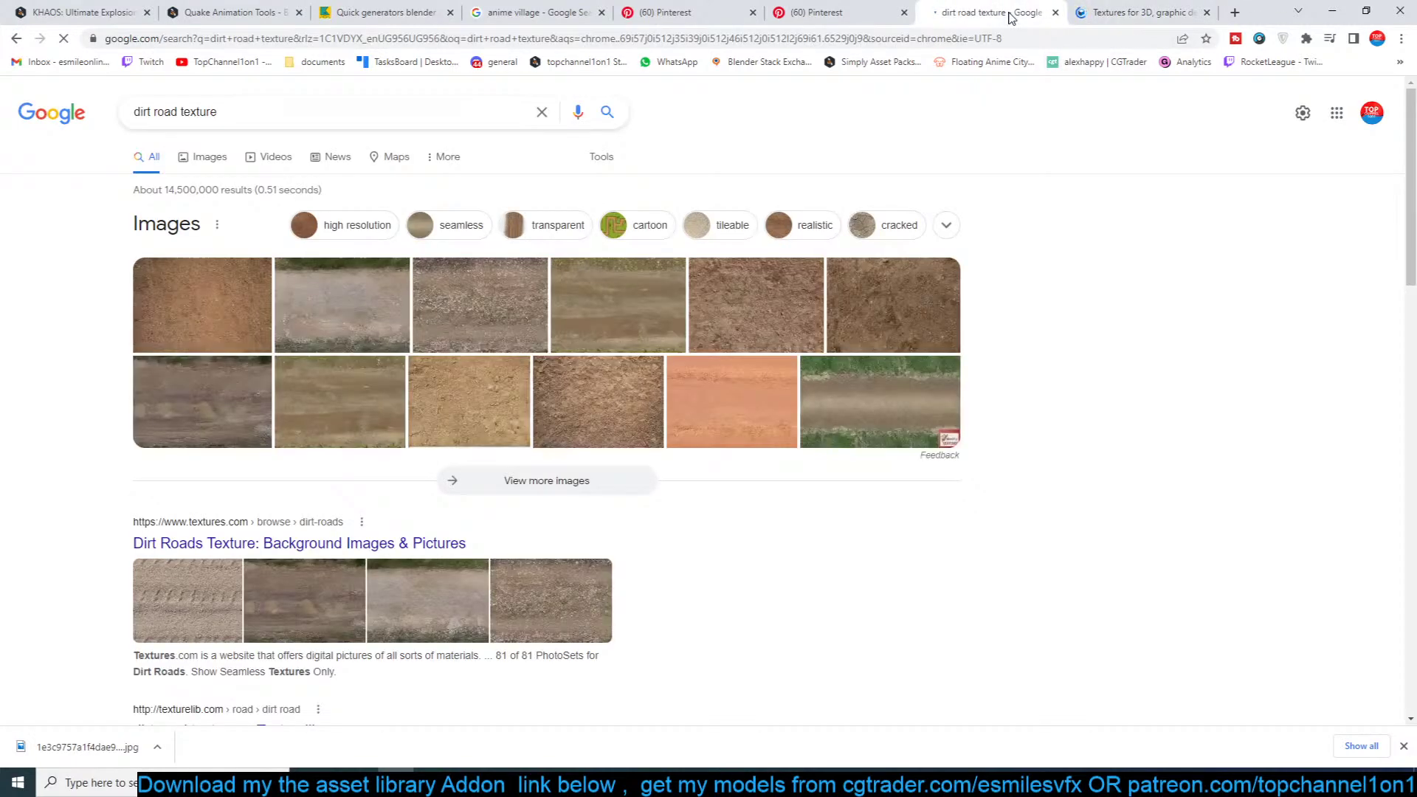
left_click(201, 161)
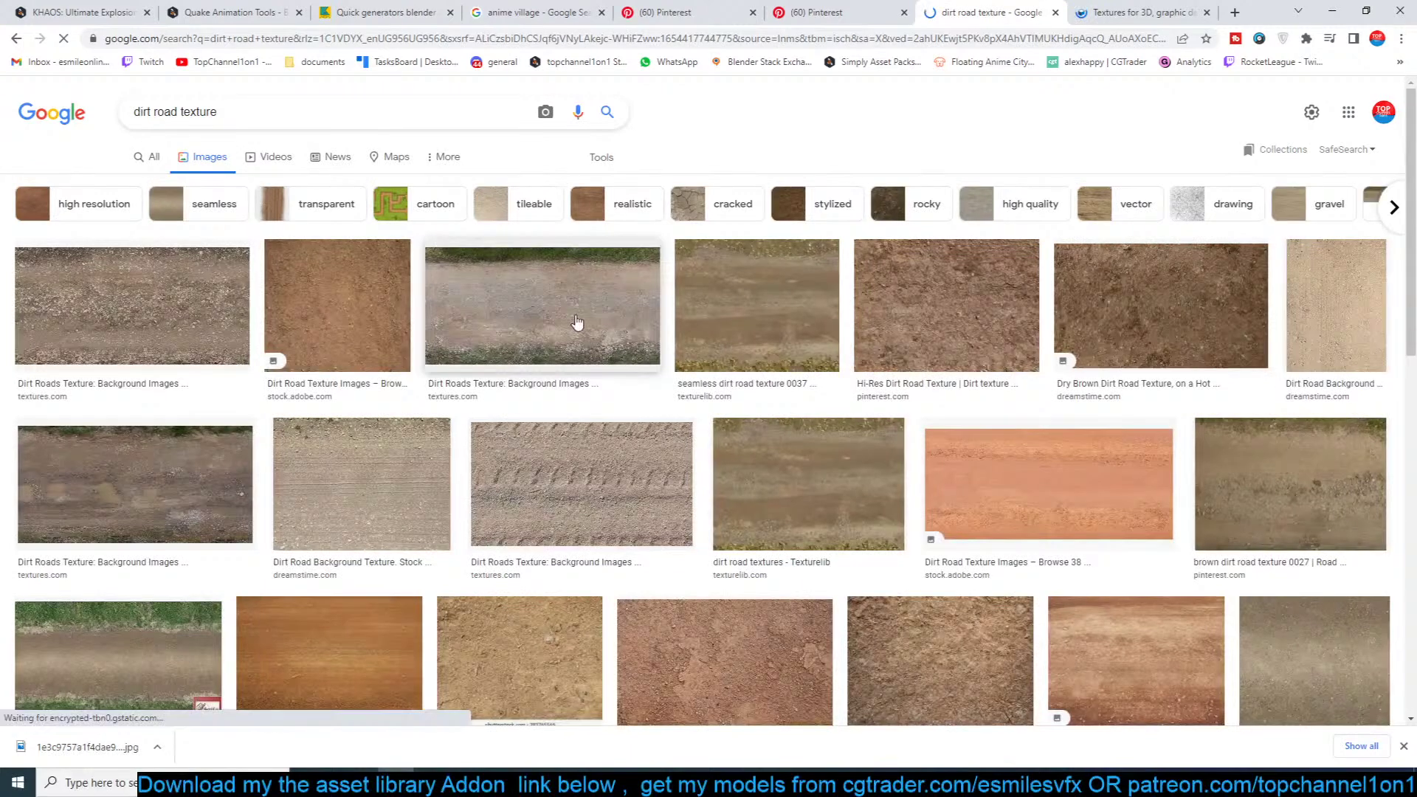
middle_click(563, 298)
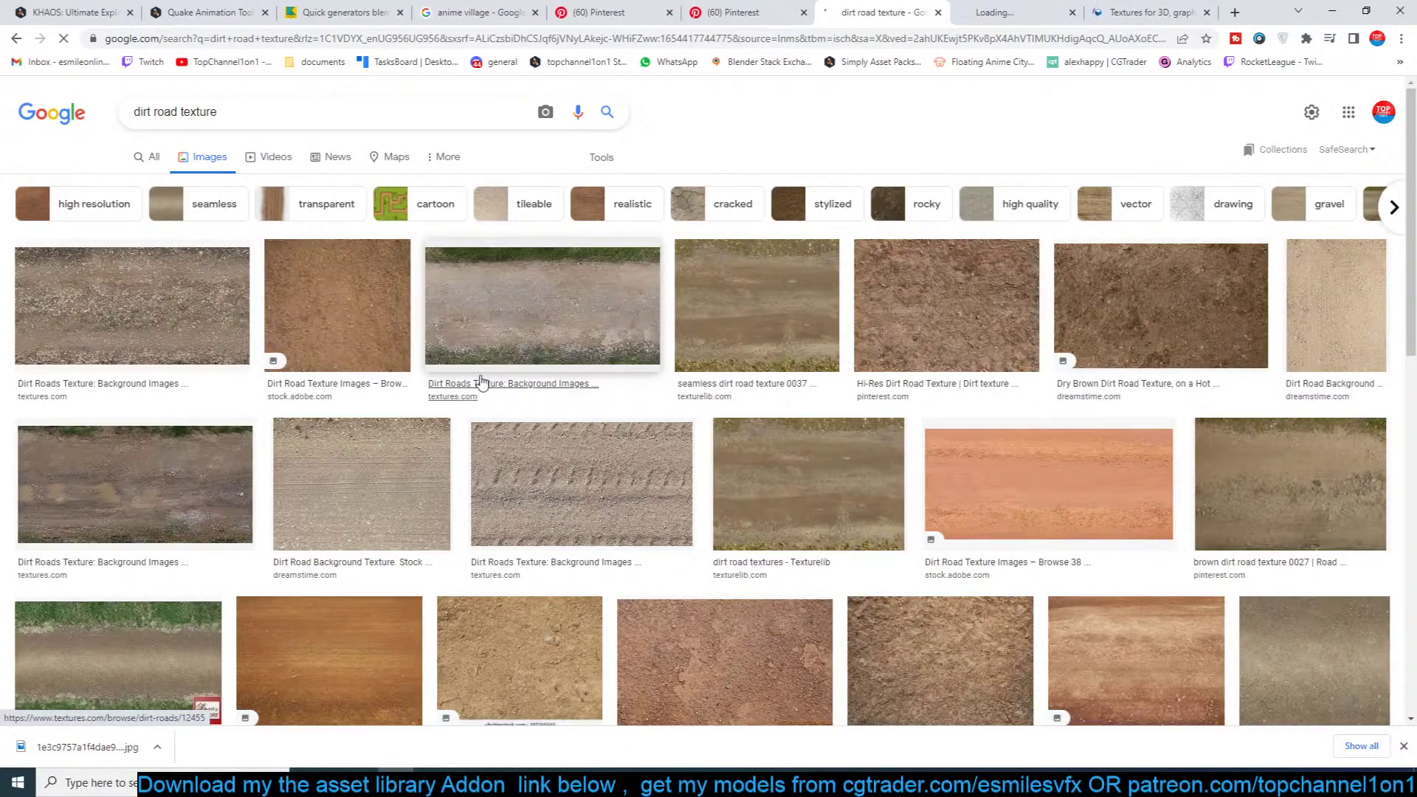
middle_click(181, 316)
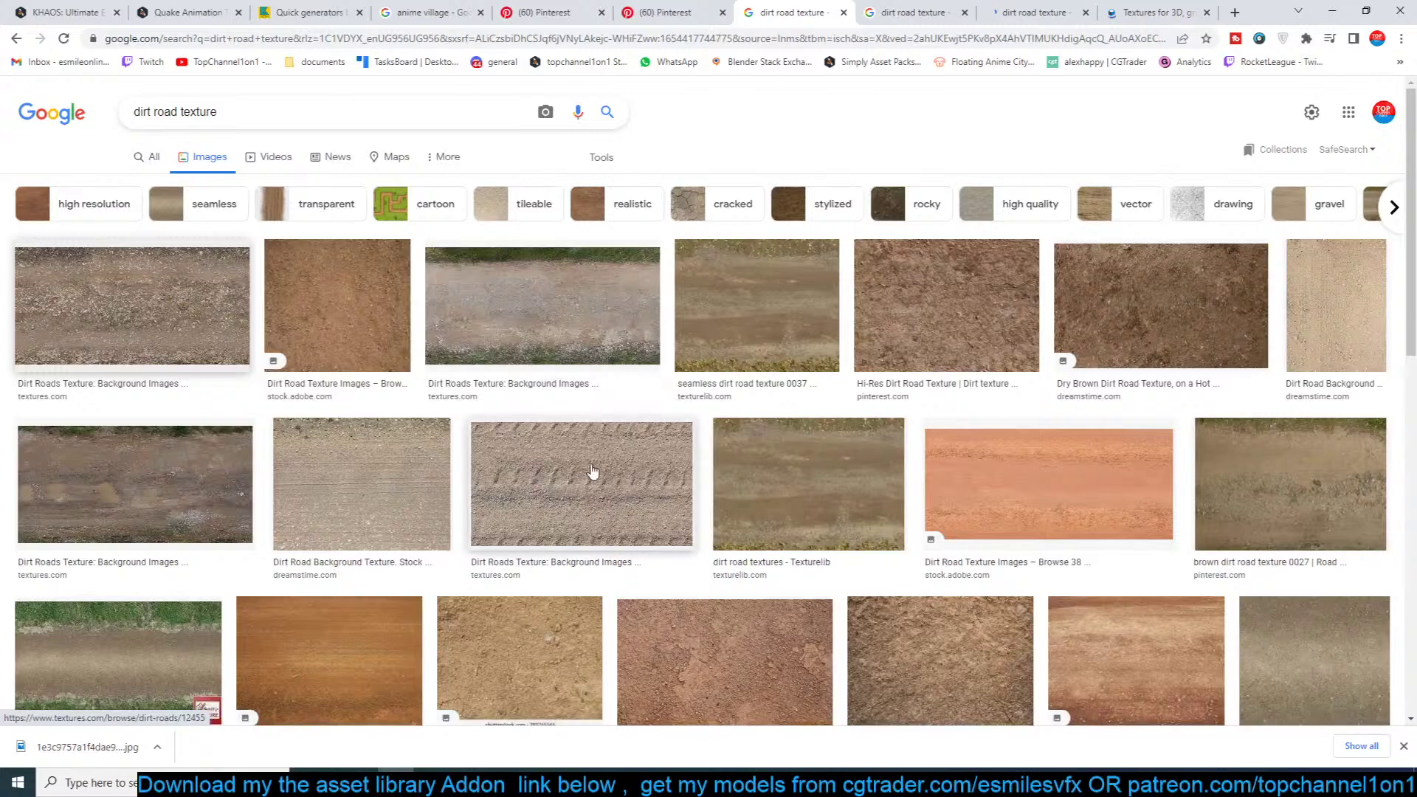
scroll(587, 484, "down", 3)
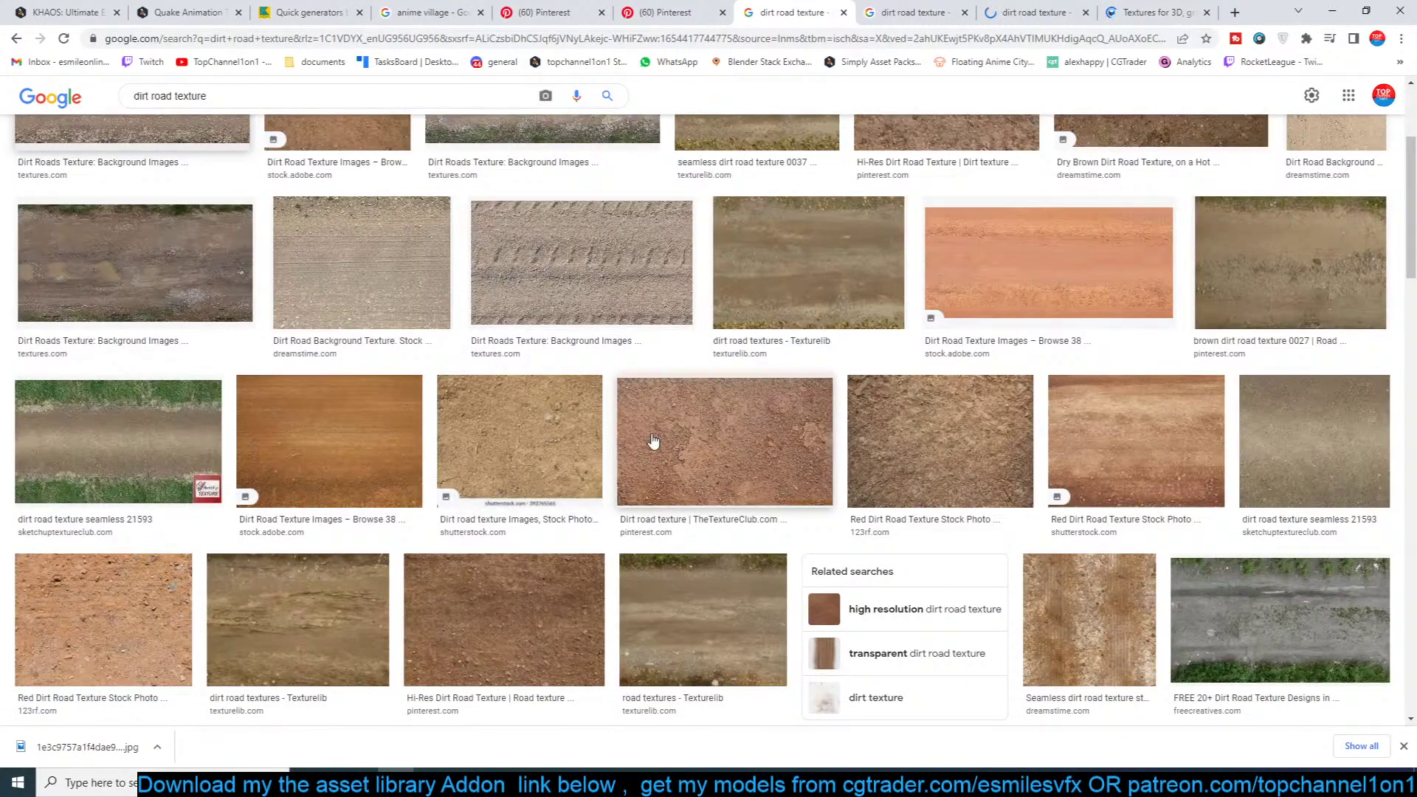
scroll(1021, 291, "up", 1)
scroll(1044, 324, "up", 2)
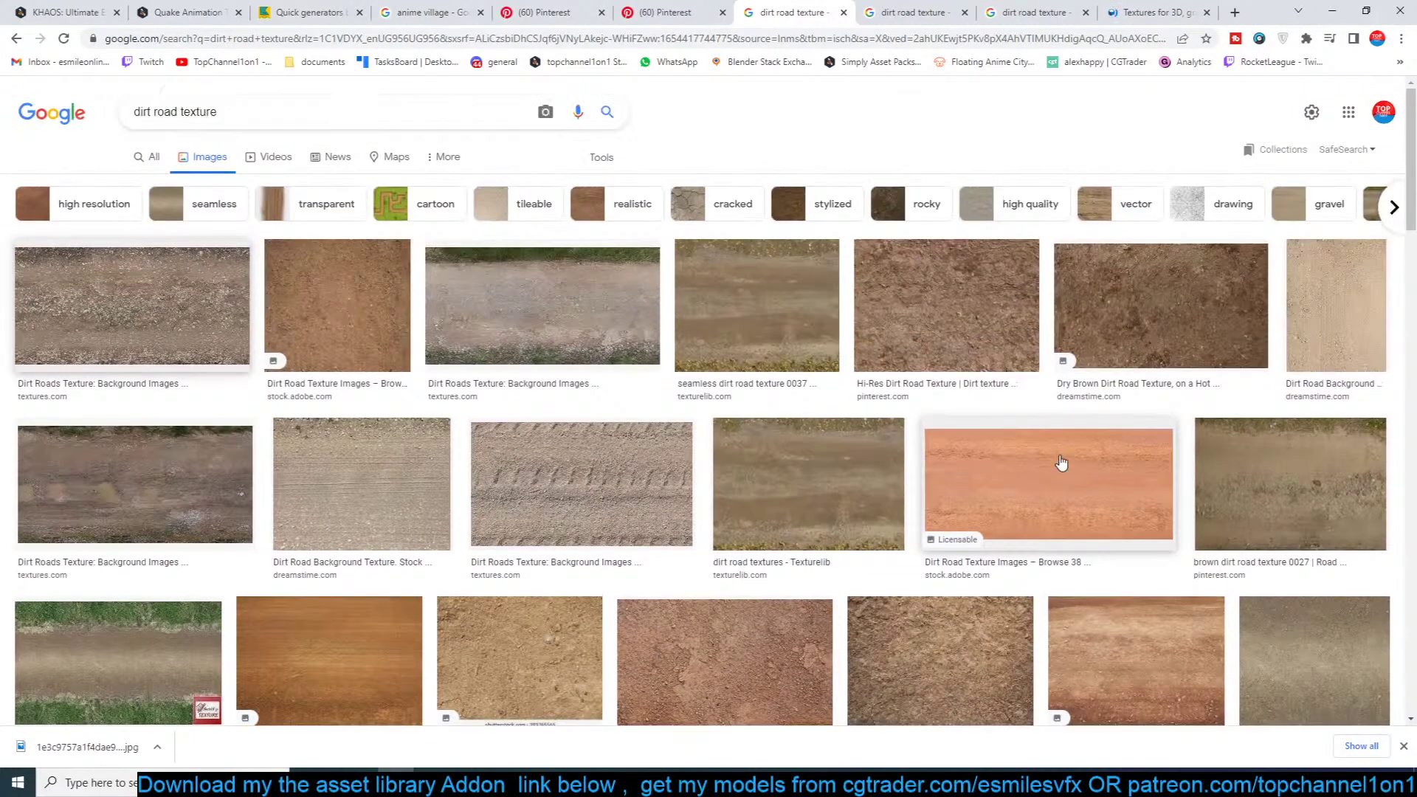
Step: View the enlarged preview of the first opened dirt road image
left_click(1155, 12)
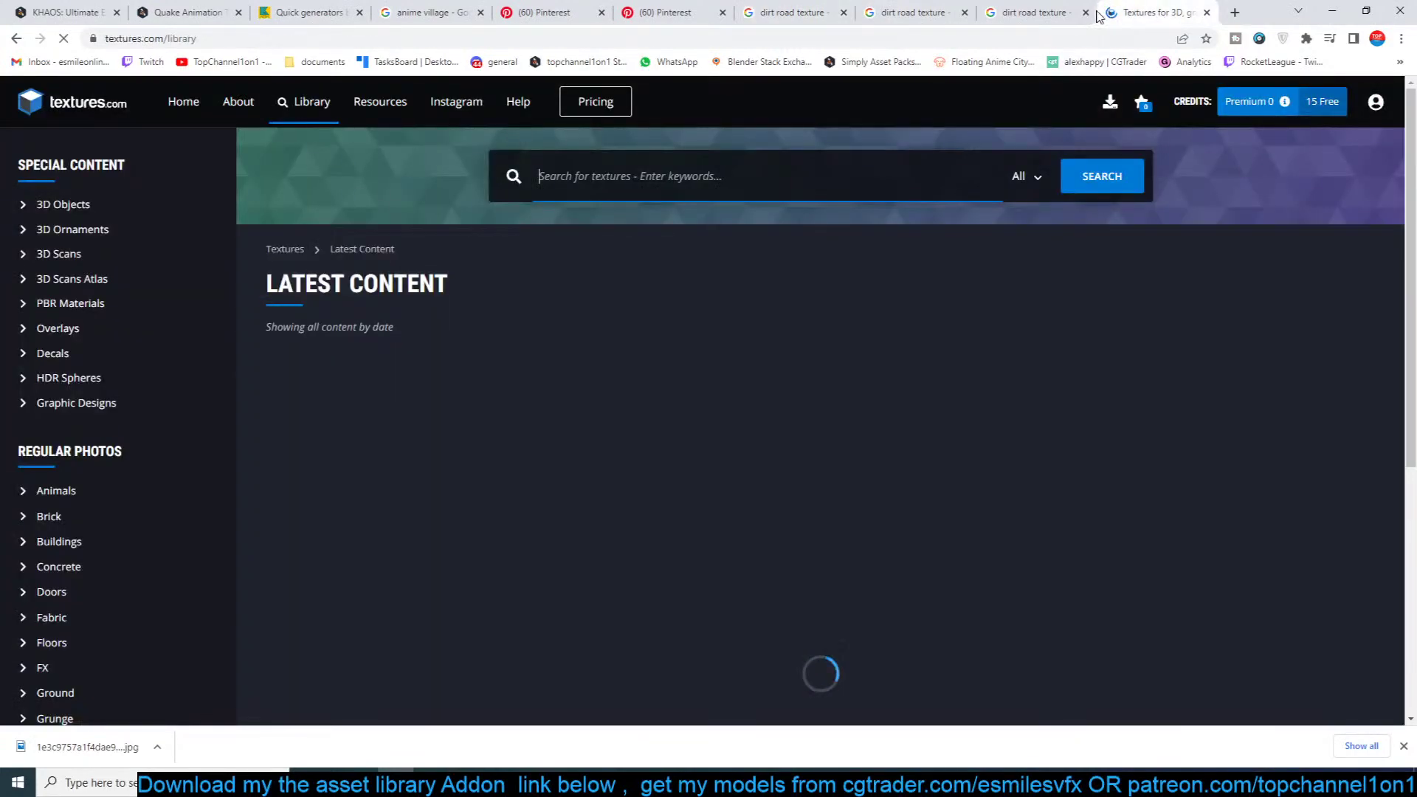
left_click(915, 13)
right_click(784, 183)
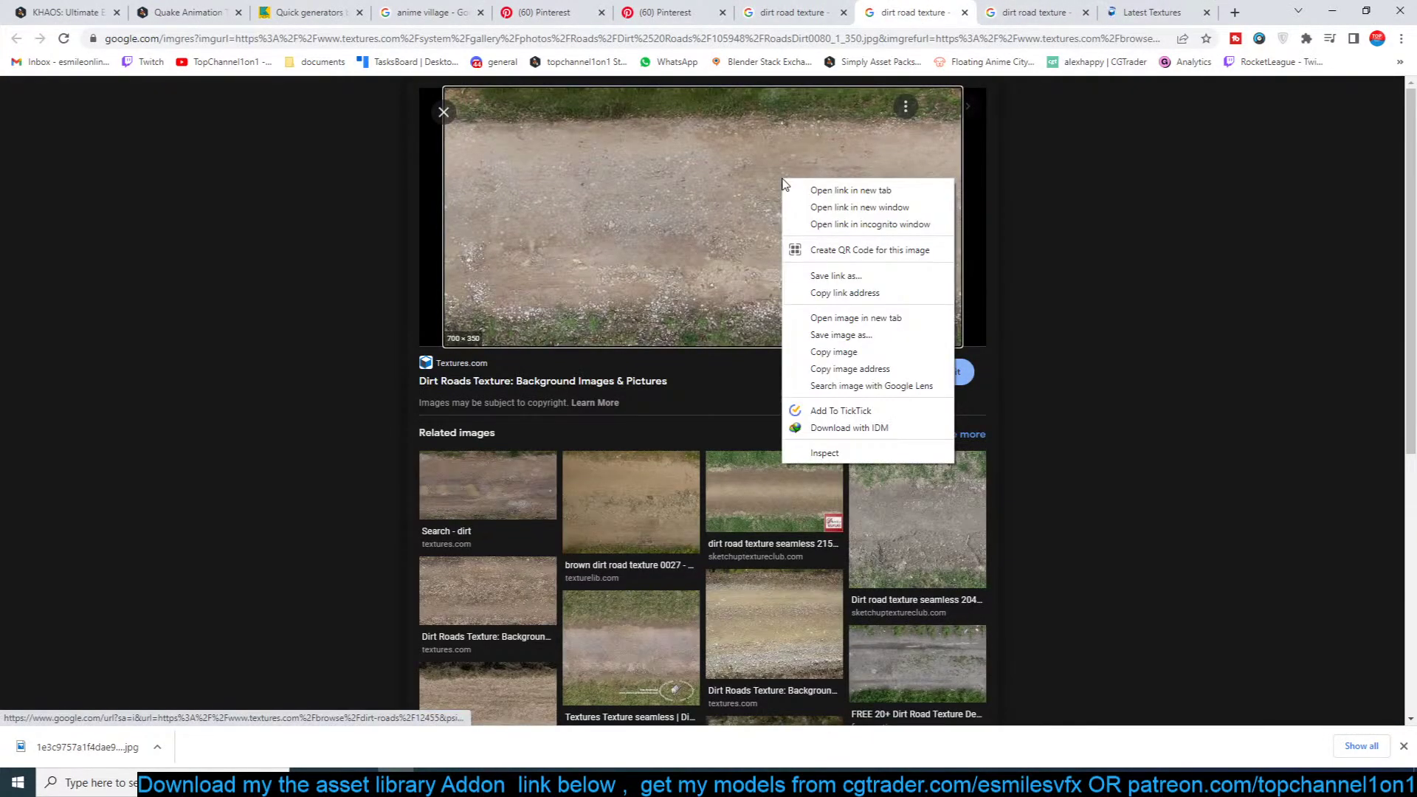
Step: Search the textures.com library for "dirty road"
left_click(1141, 15)
type("dirty ro")
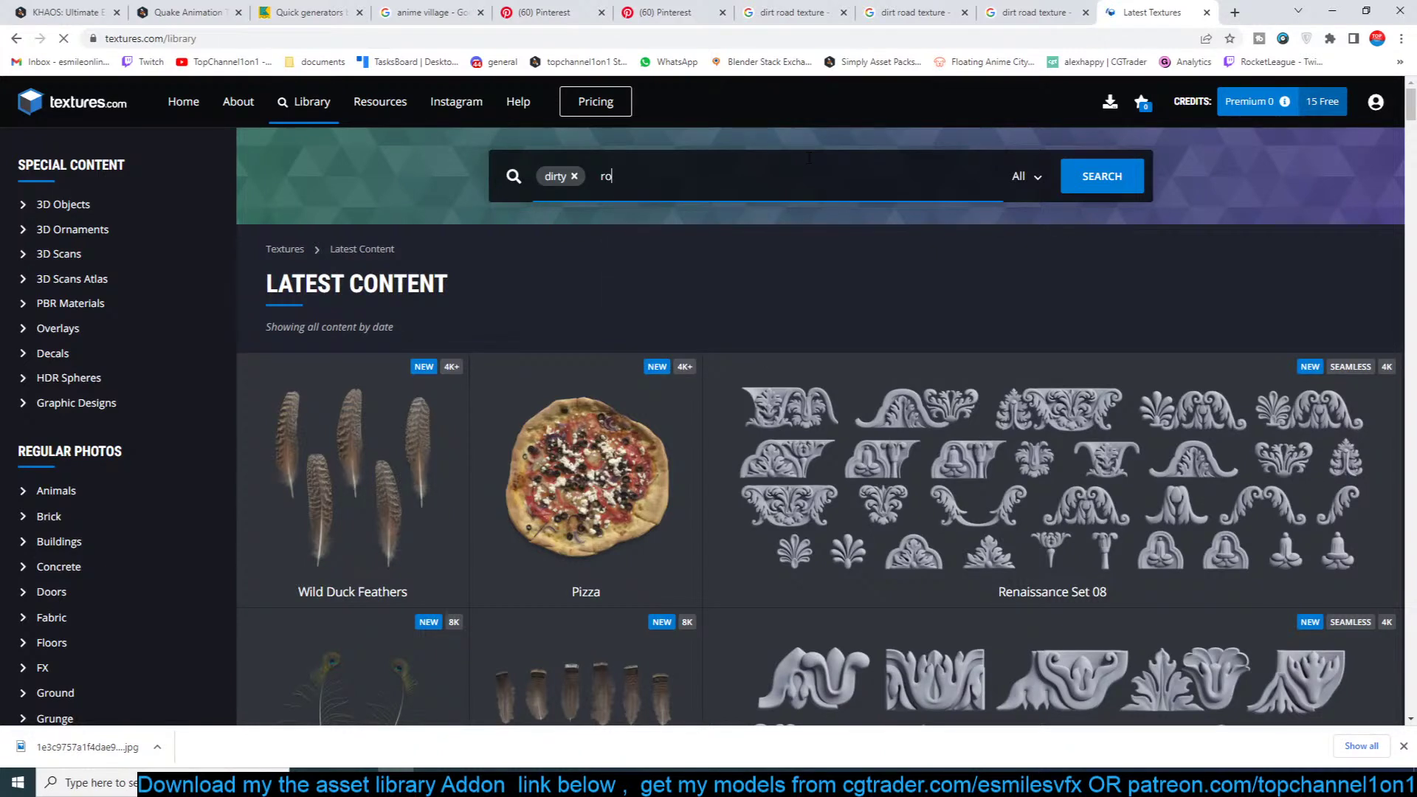
type("ad")
key("Return")
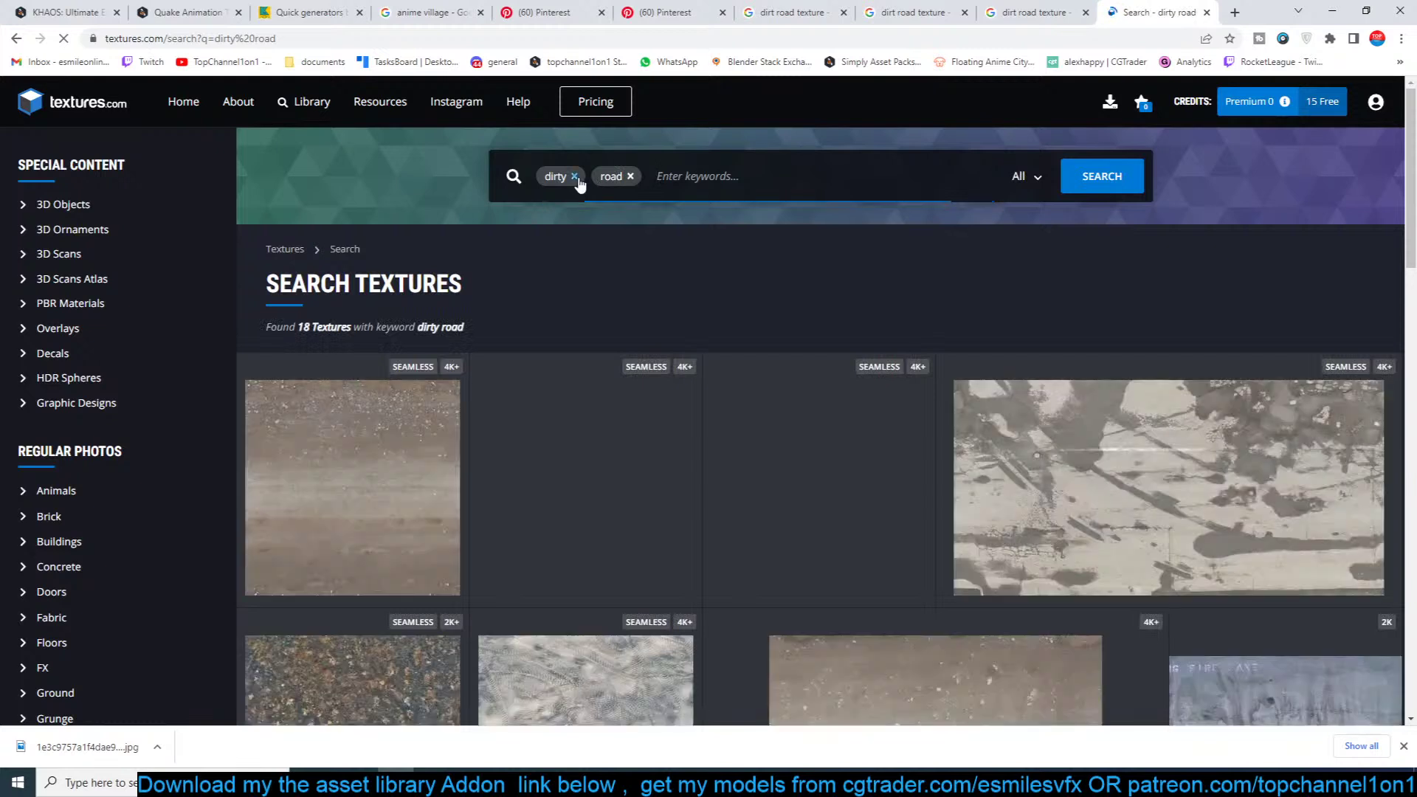
Step: Replace the keyword "dirty" with "dirt" in the textures.com search and browse the road textures
left_click(574, 176)
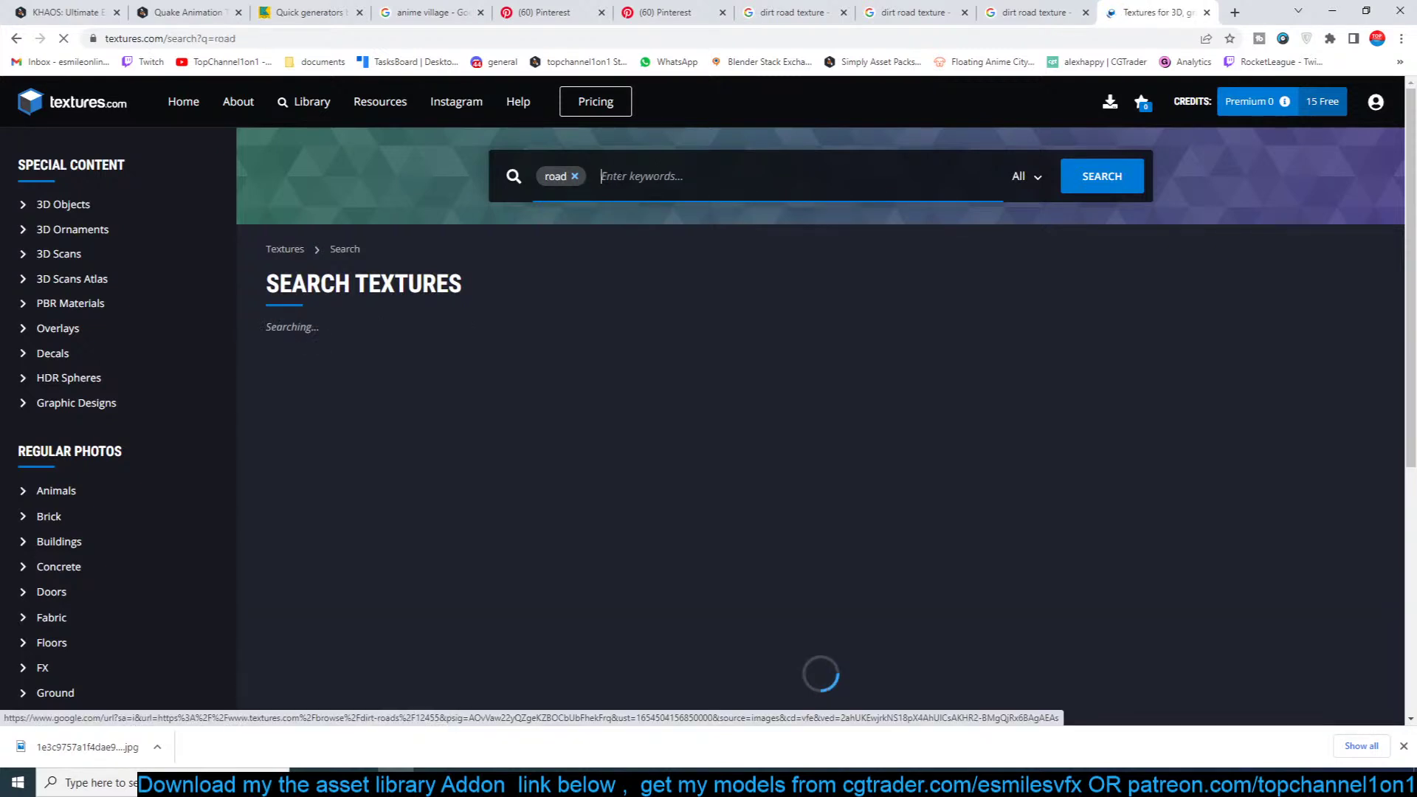
type("dirt")
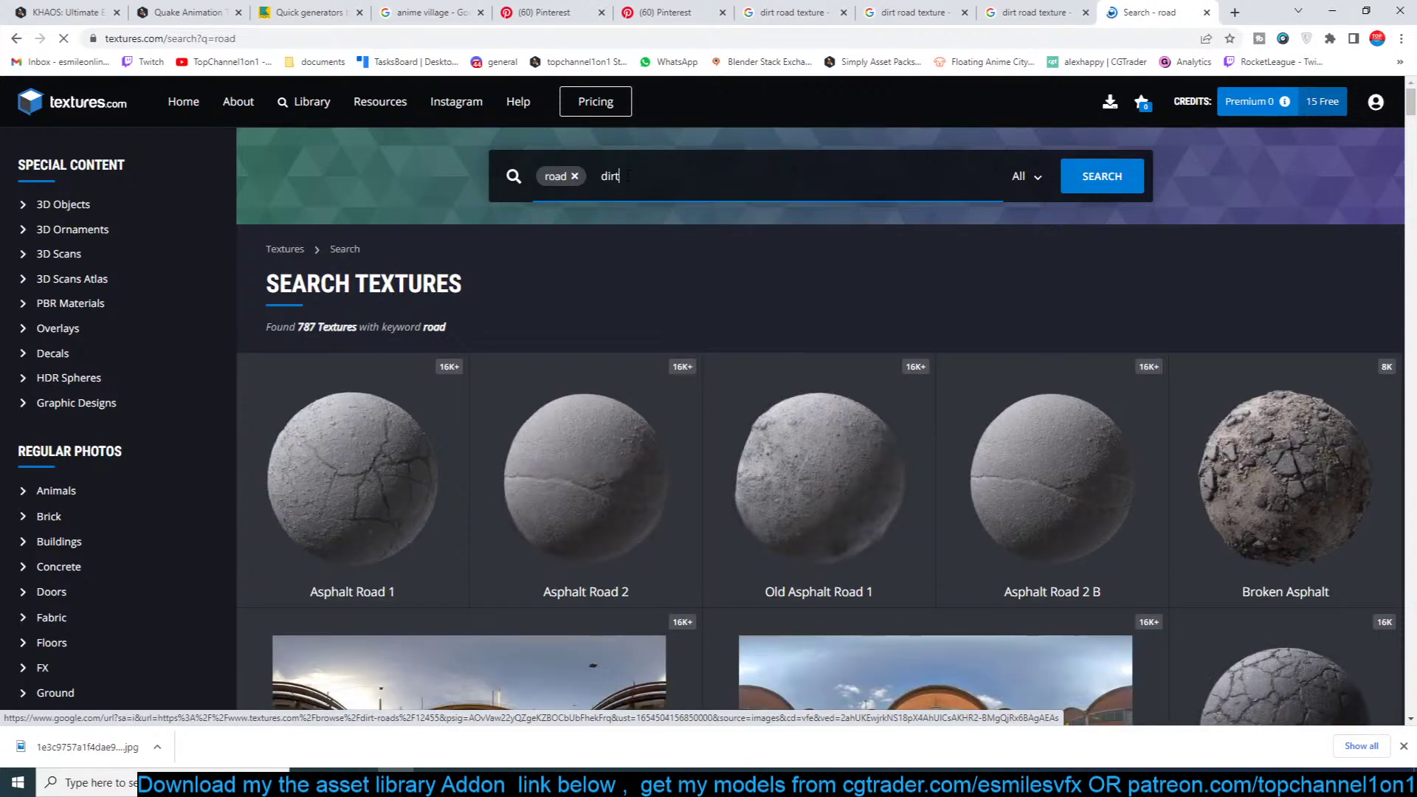
key("Return")
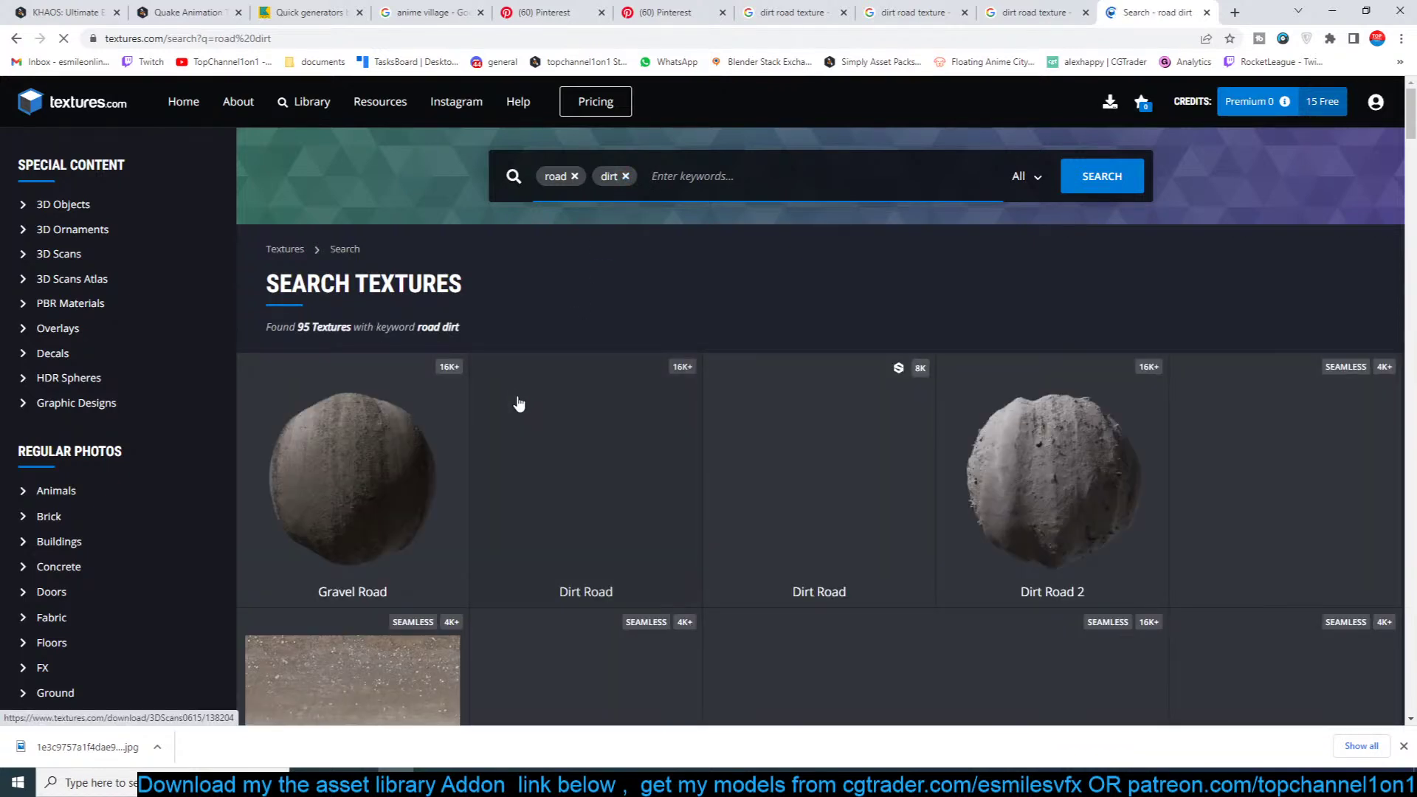
scroll(487, 435, "down", 4)
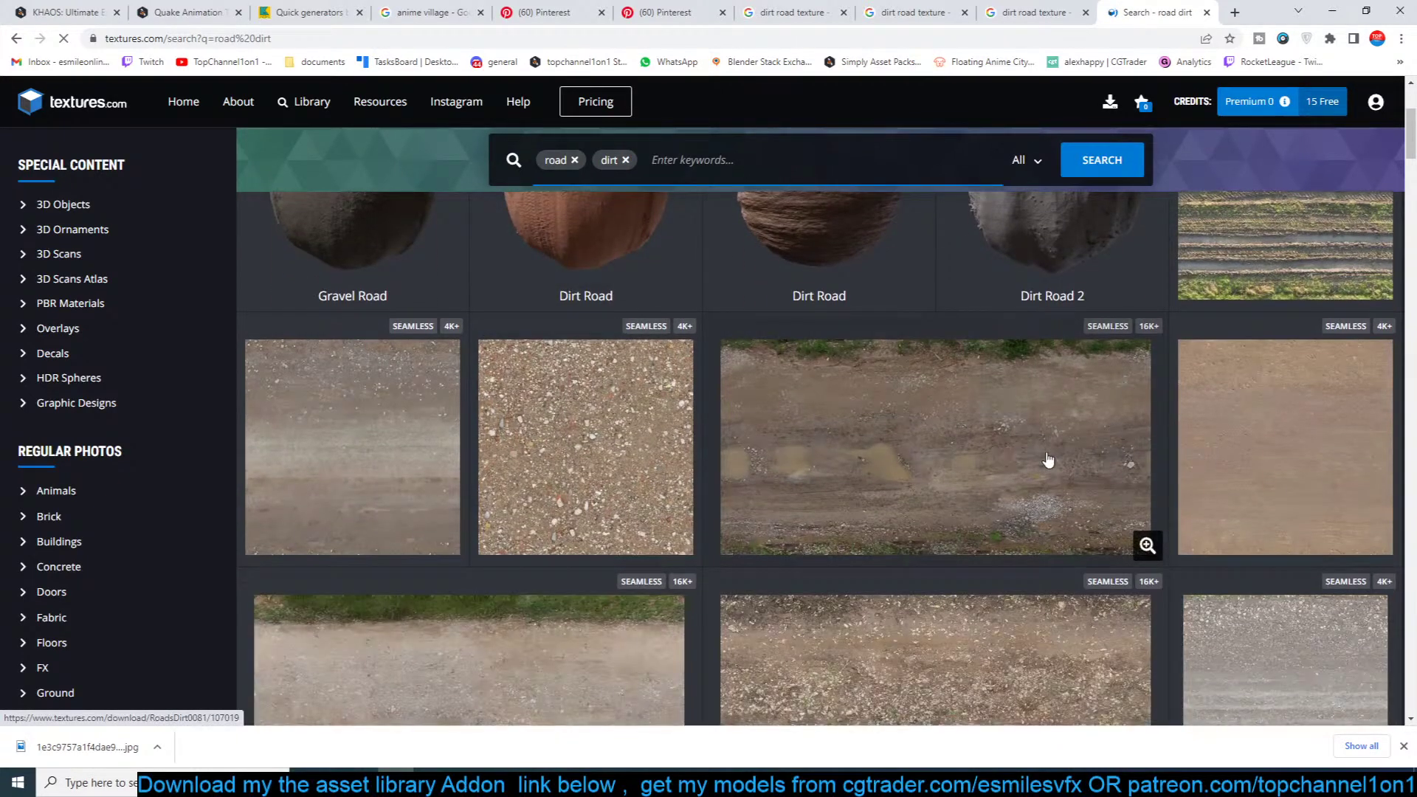
Step: Browse the dirt road results and open the RoadsDirt0080, 0059, 0035, 0046 and 0043 textures in separate tabs
scroll(965, 421, "down", 2)
middle_click(471, 550)
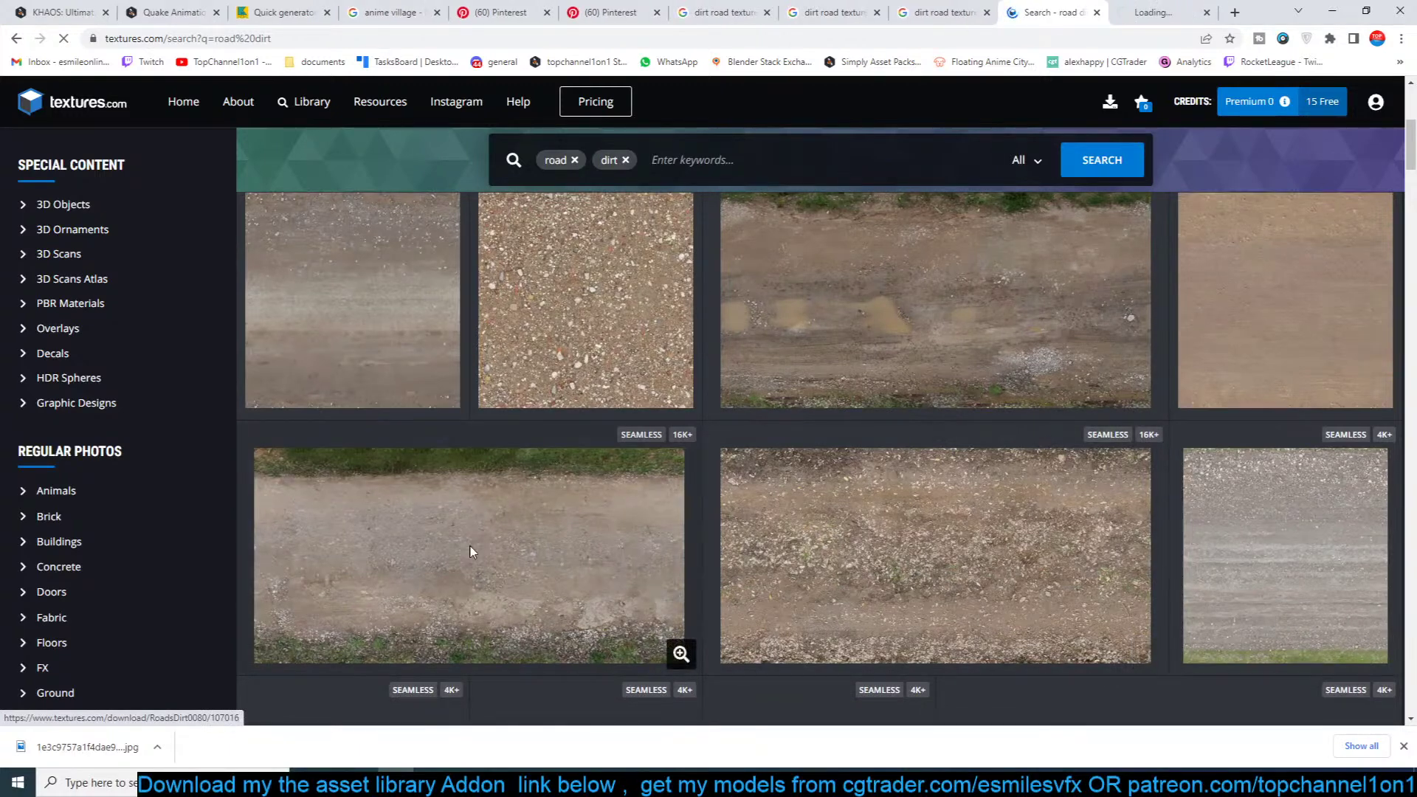
middle_click(386, 342)
scroll(876, 530, "down", 1)
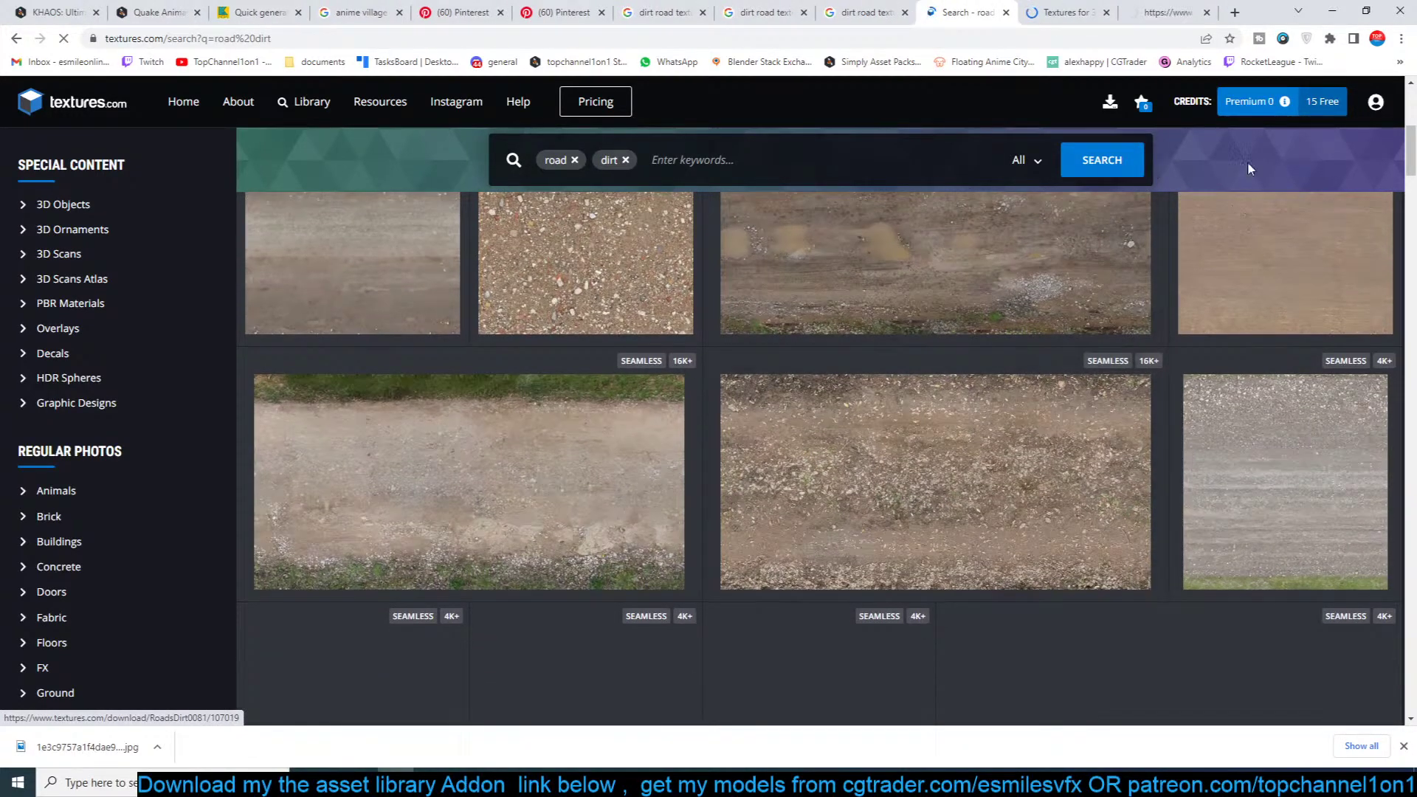
scroll(674, 507, "down", 5)
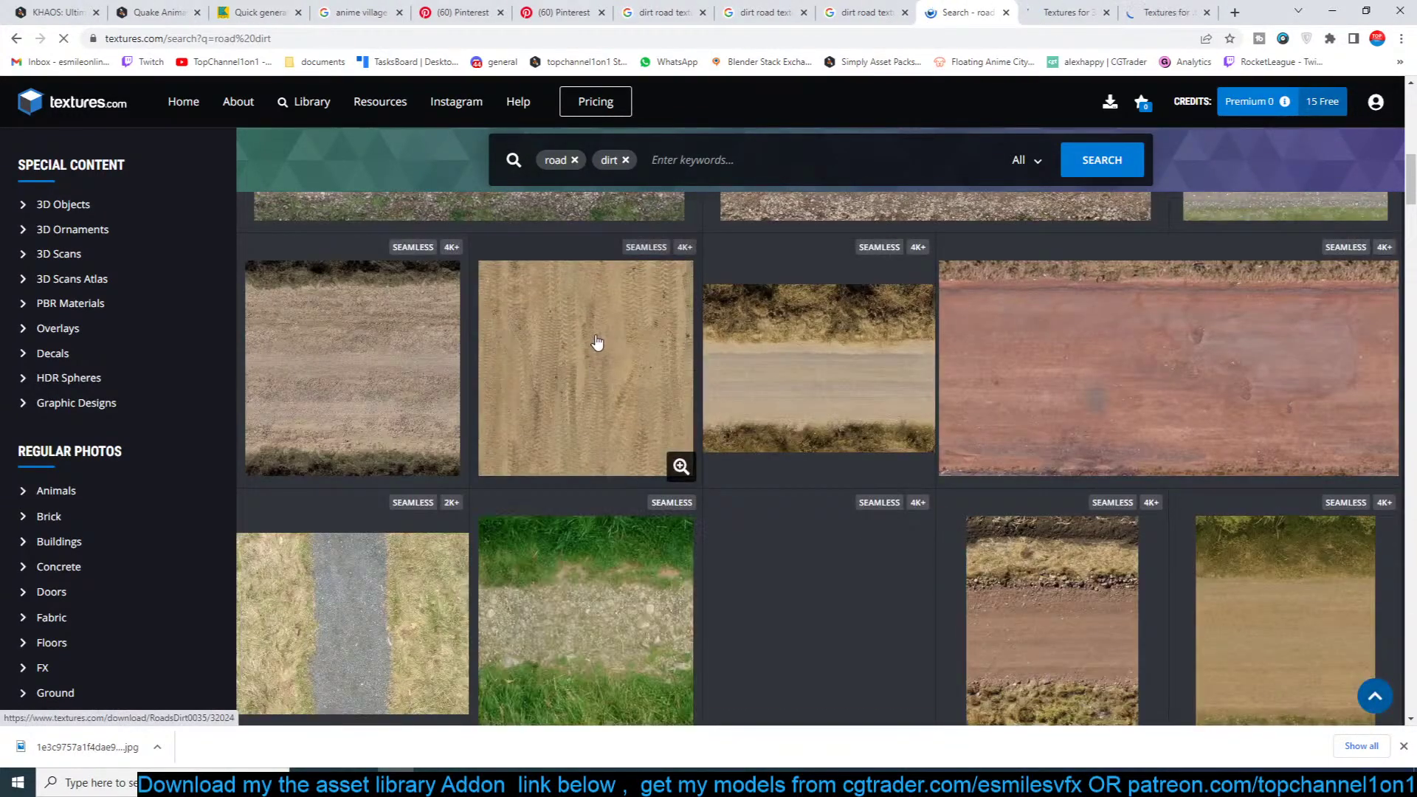
middle_click(642, 399)
scroll(882, 565, "down", 2)
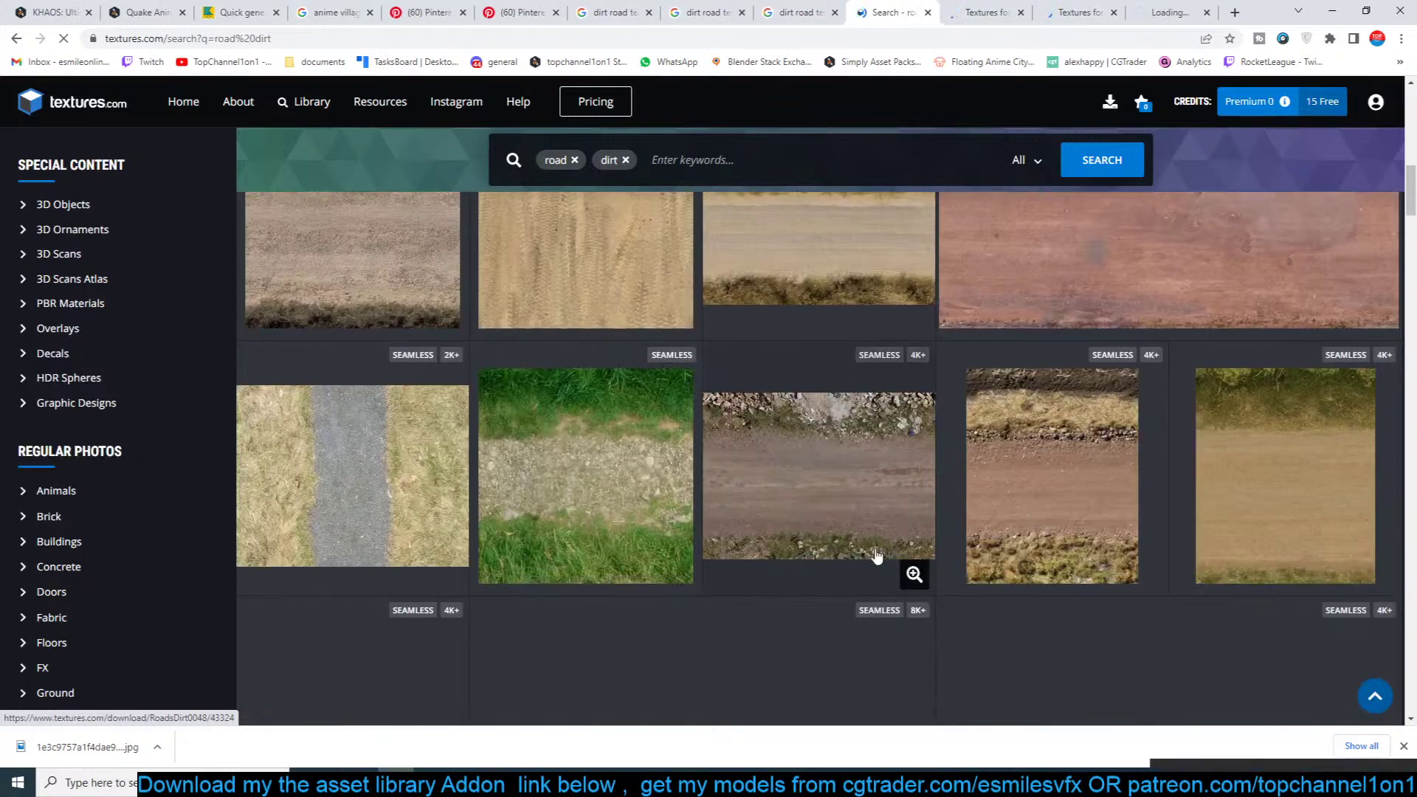
middle_click(1072, 443)
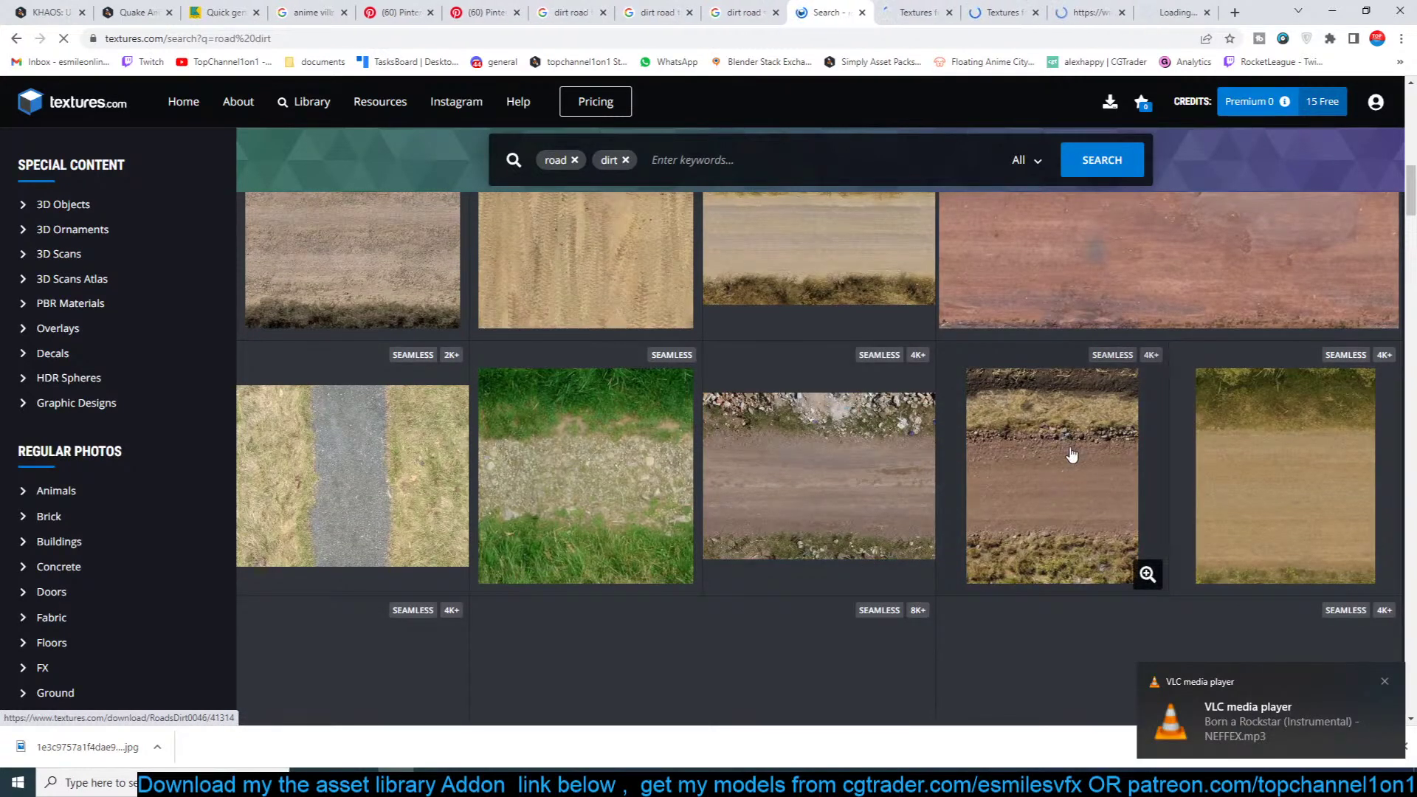
middle_click(1336, 492)
Step: Download the 1024x512 seamless image of RoadsDirt0080 and the 1600x1043 version of RoadsDirt0059 image 2
left_click(830, 6)
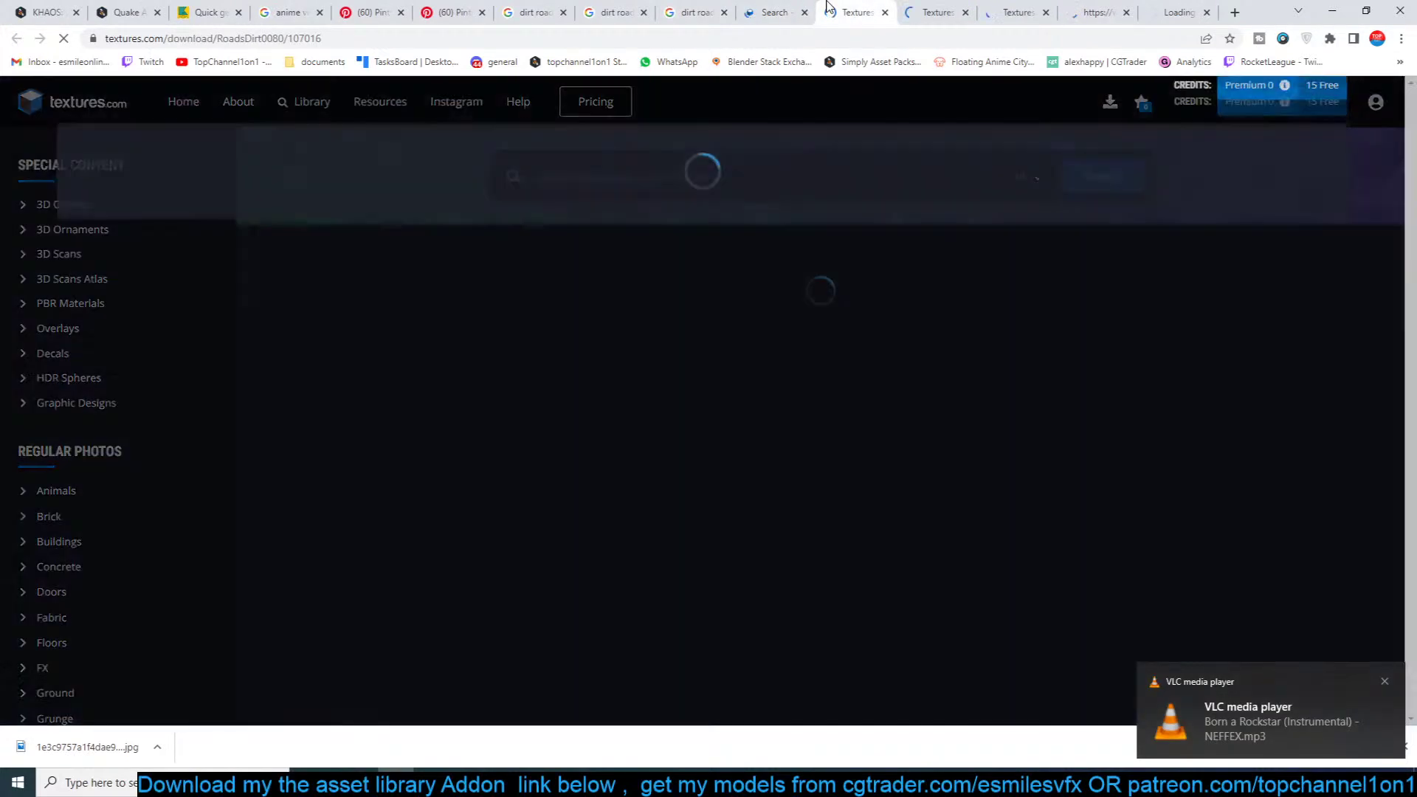
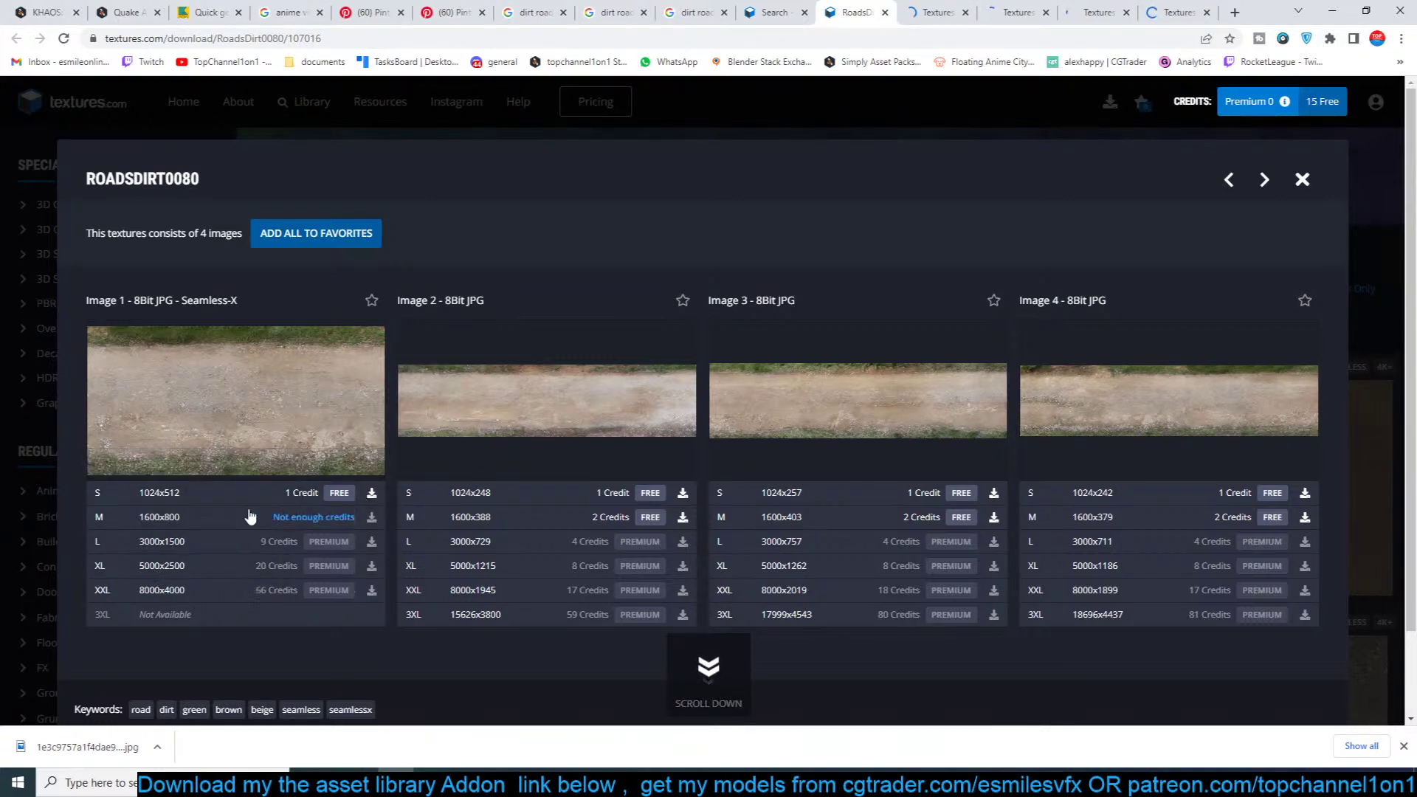
left_click(339, 493)
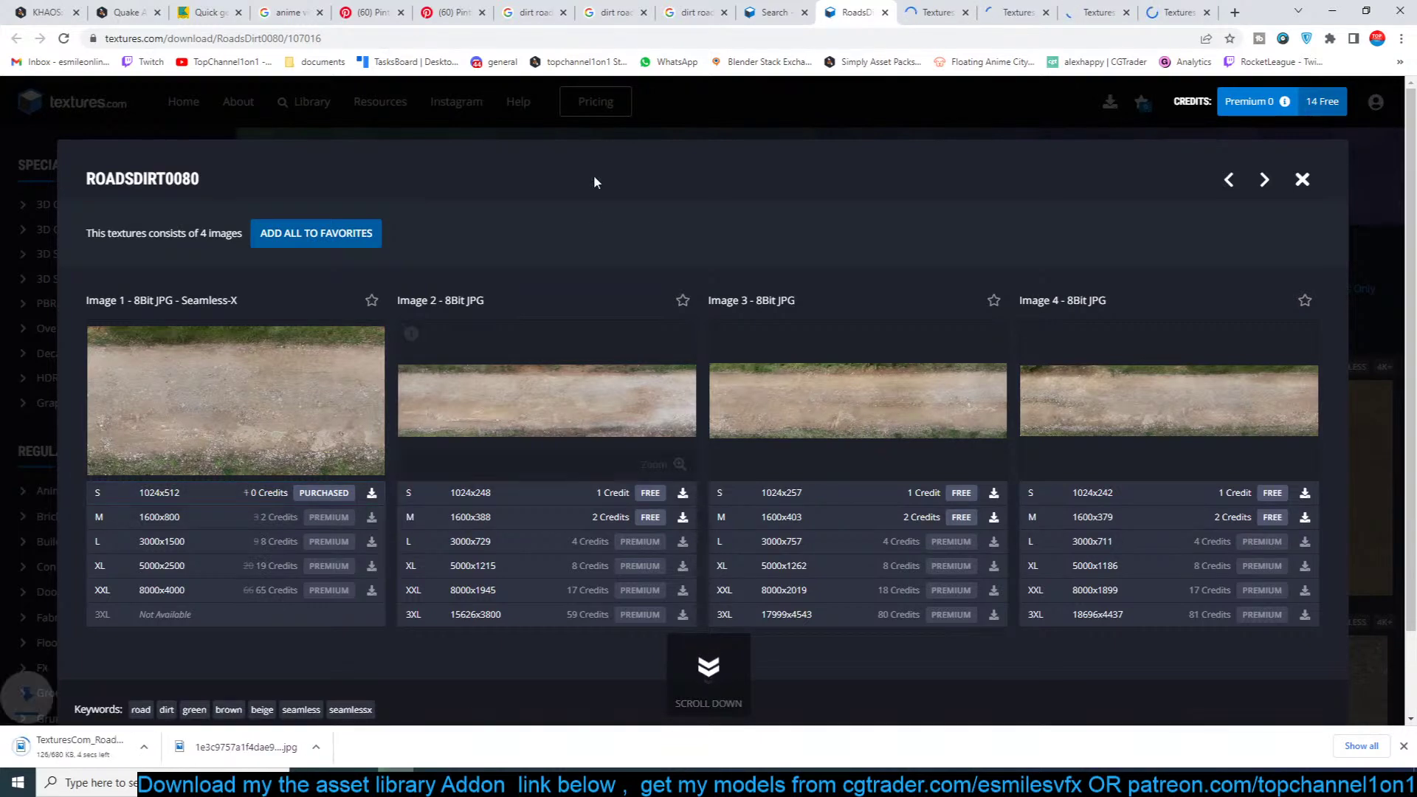
left_click(885, 12)
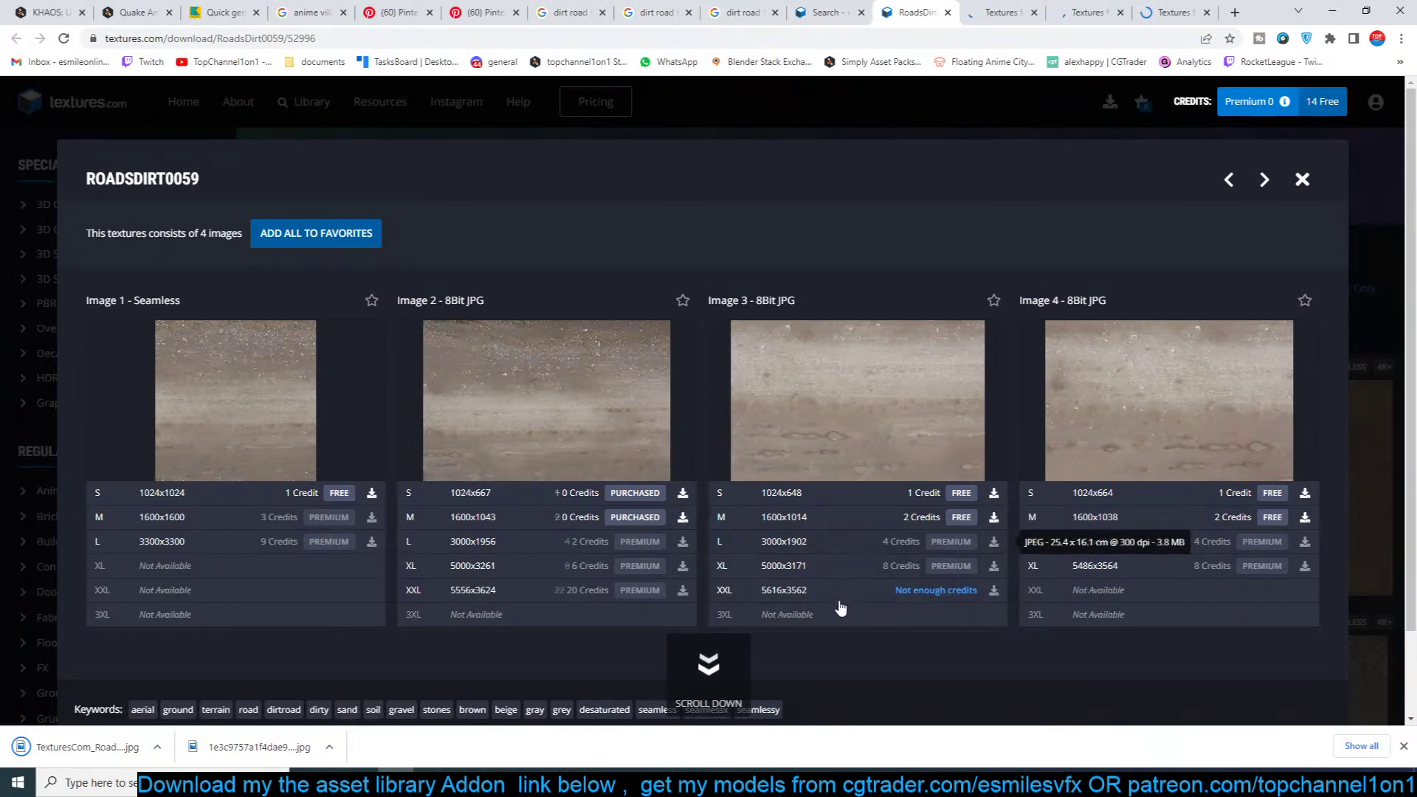
left_click(656, 521)
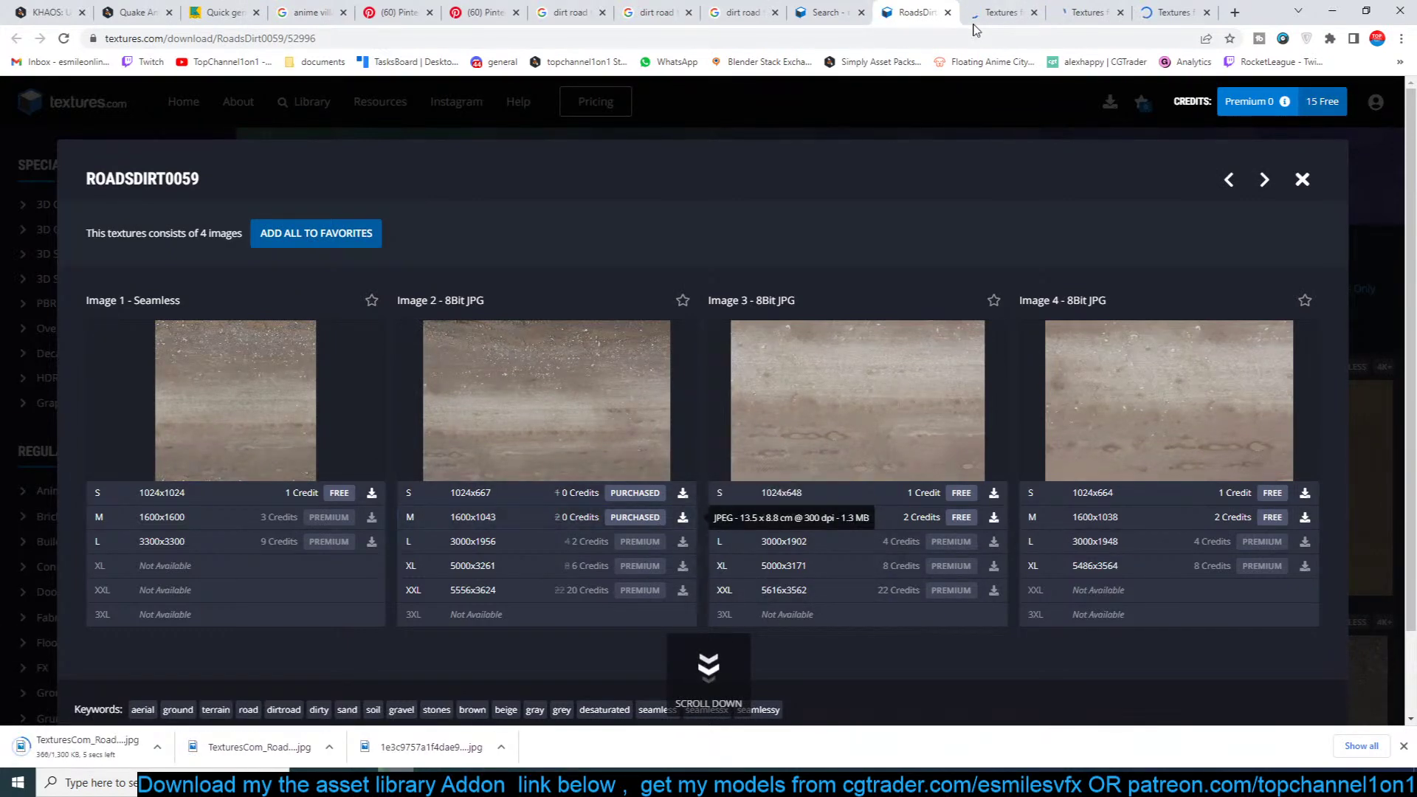
Step: Download the smallest size of RoadsDirt0035 image 2, RoadsDirt0046 image 3 and RoadsDirt0043 image 2
key("ctrl+Tab")
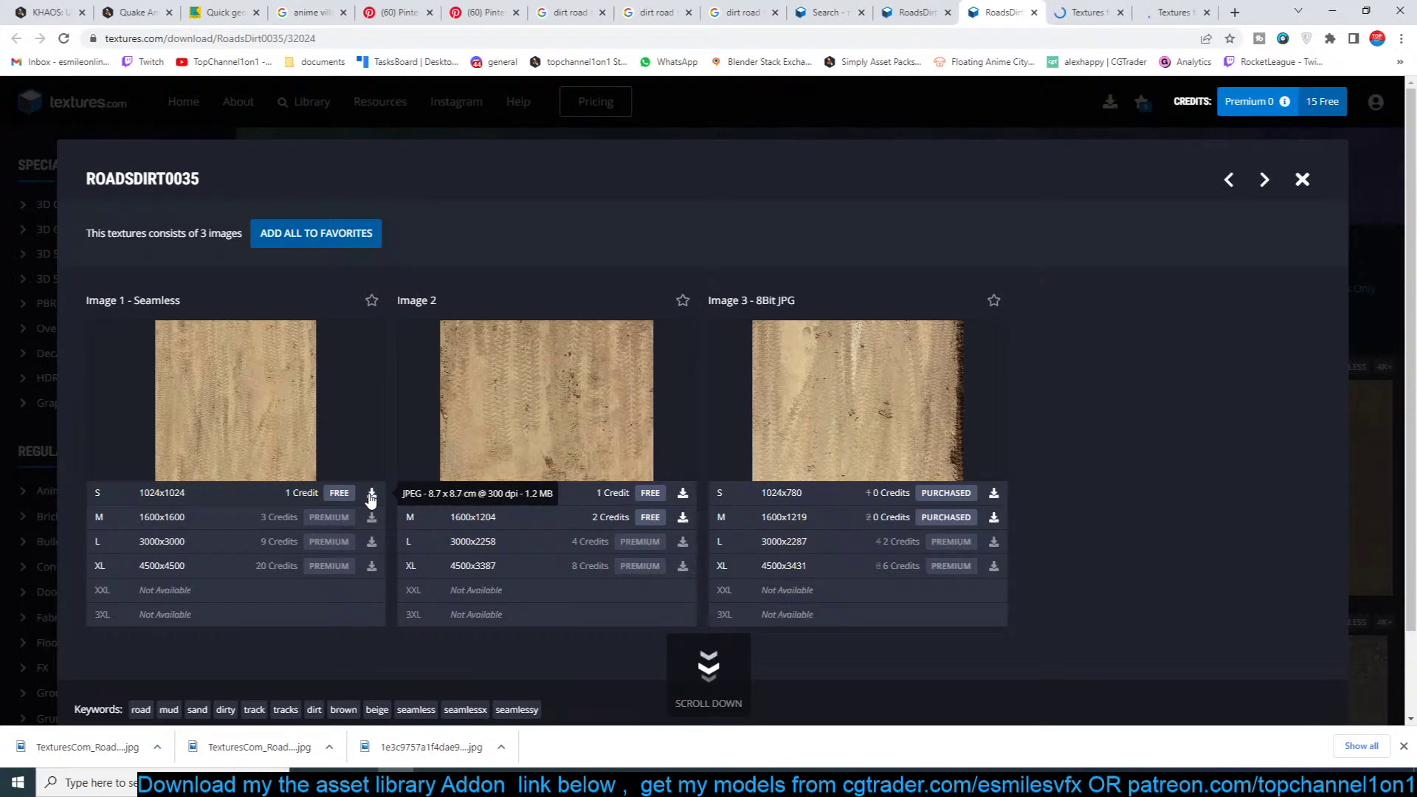
left_click(681, 493)
left_click(1088, 14)
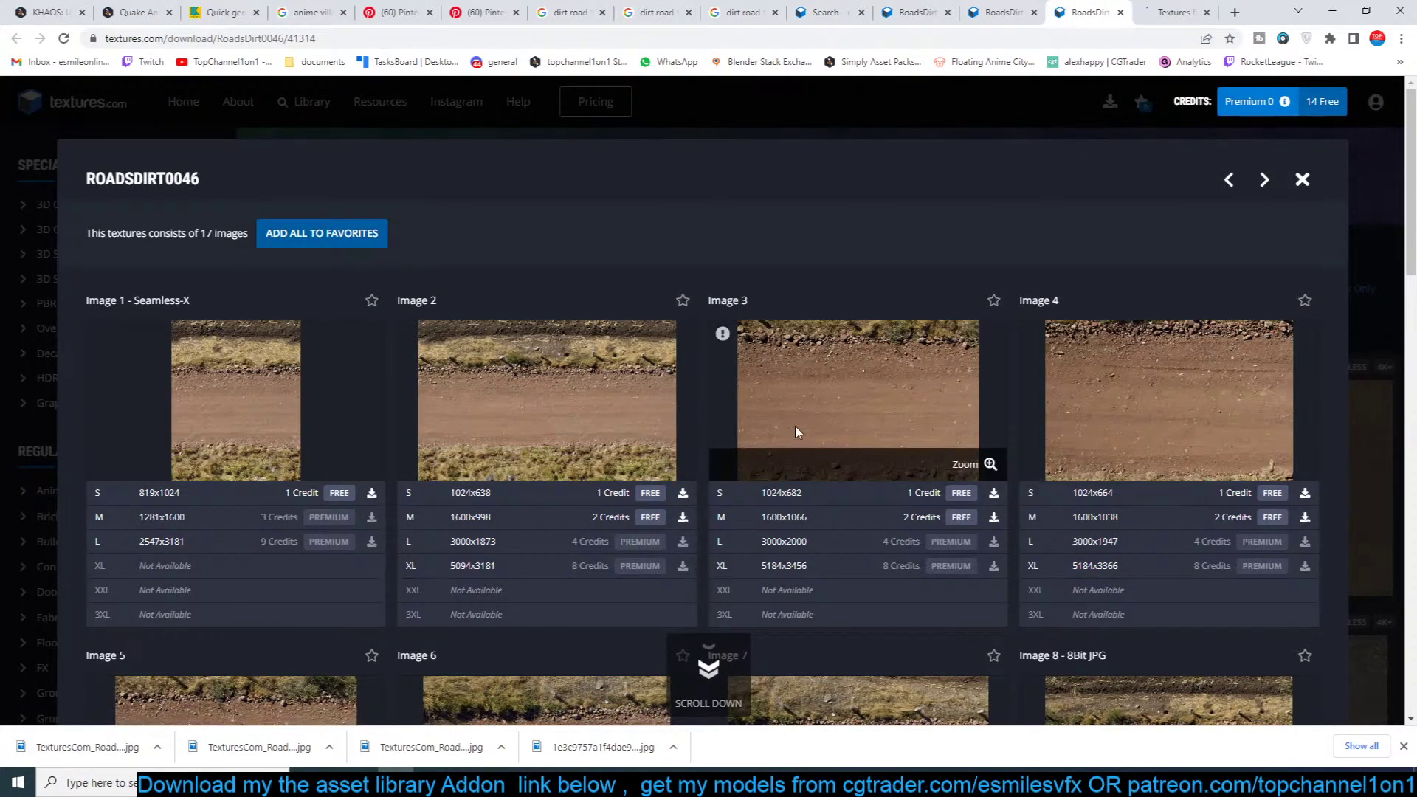
left_click(993, 493)
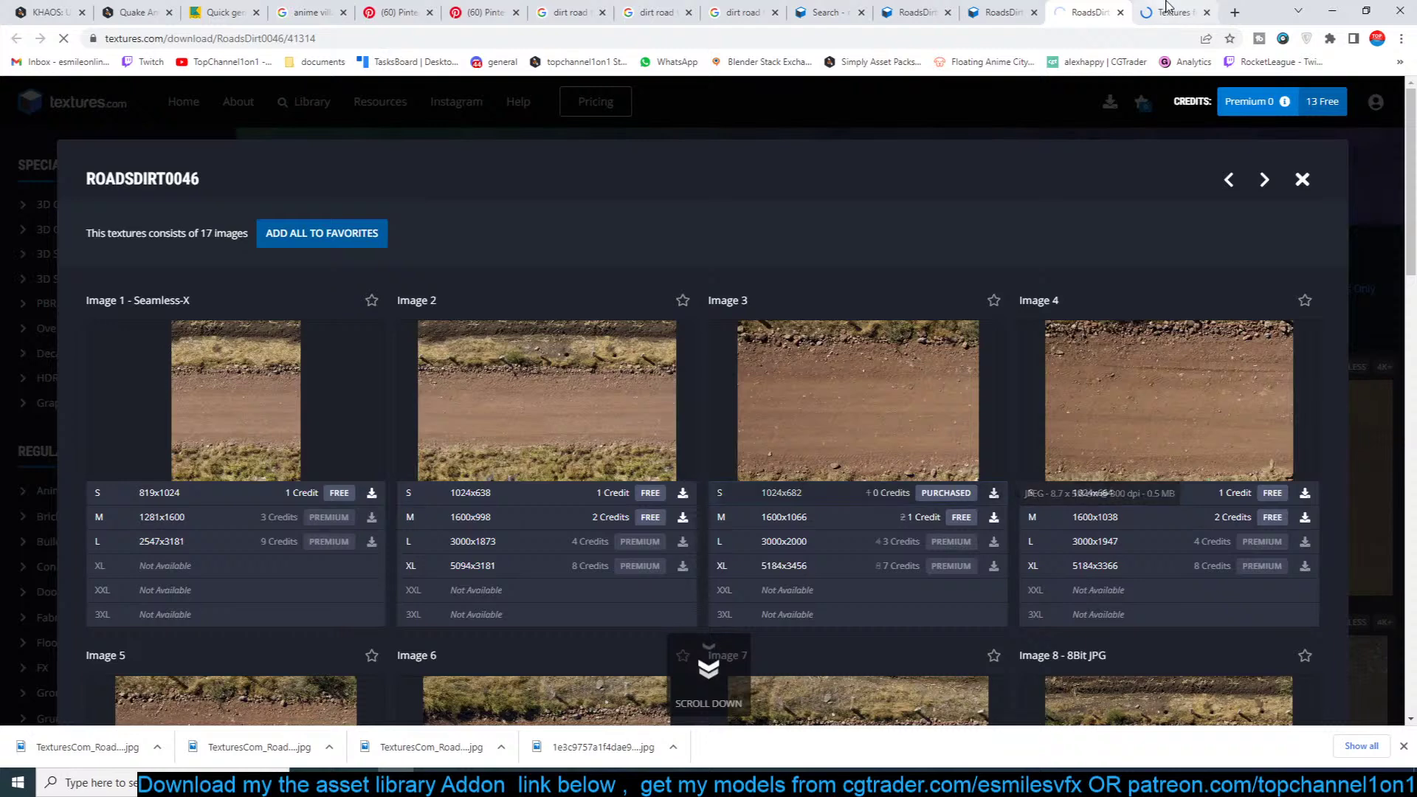
left_click(1170, 21)
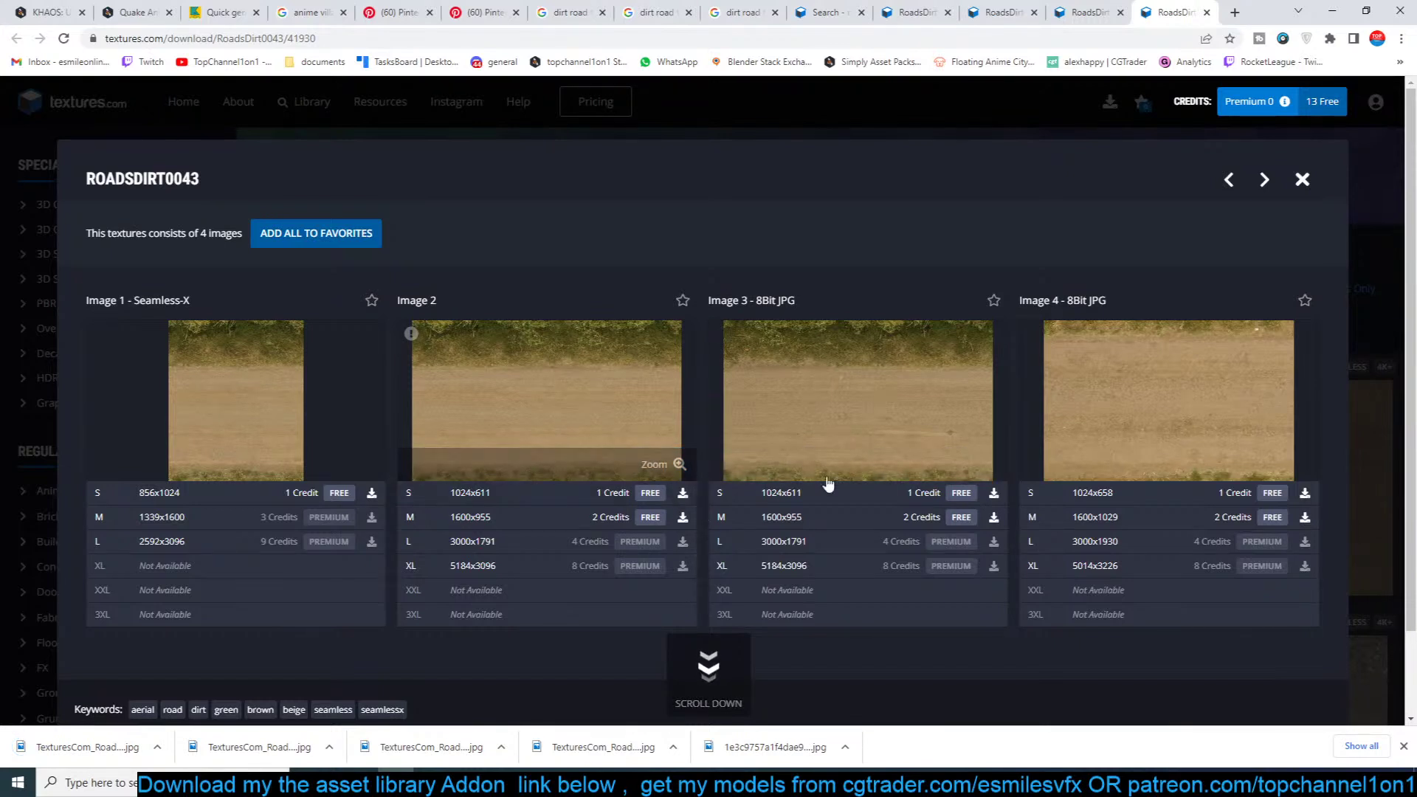
left_click(682, 493)
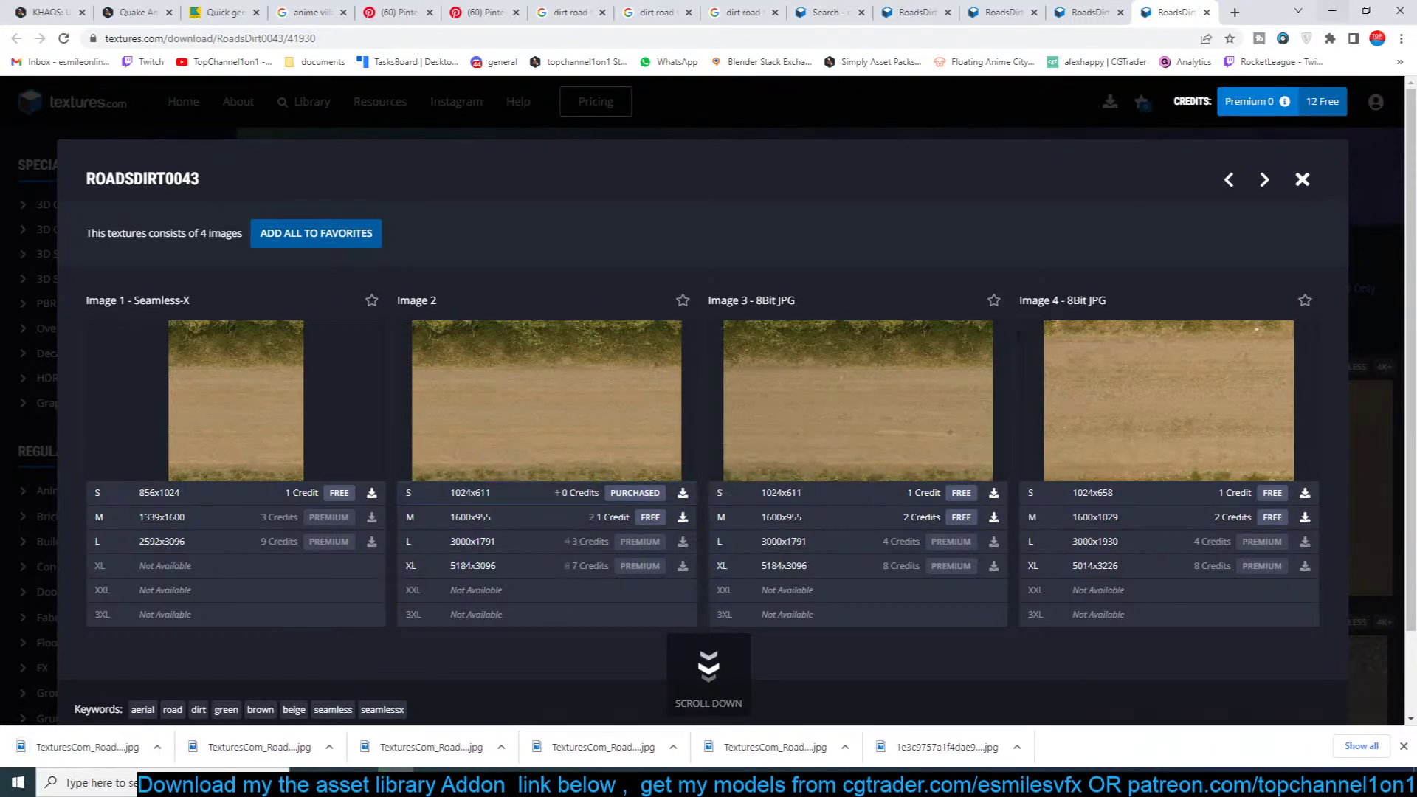
Step: Show the downloaded road textures in their folder, collect the five files for moving, and switch back to Blender
left_click(501, 747)
left_click(531, 693)
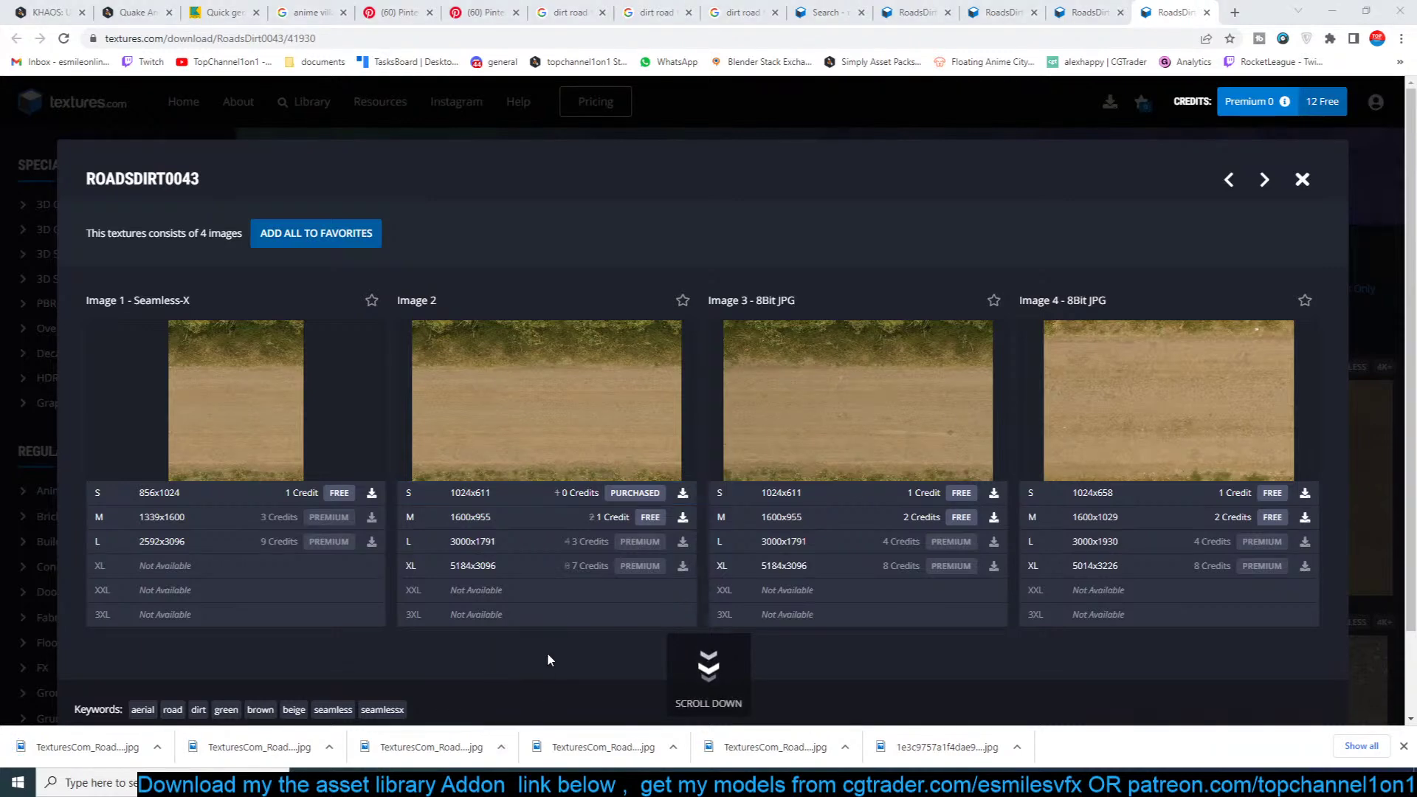
left_click(1347, 19)
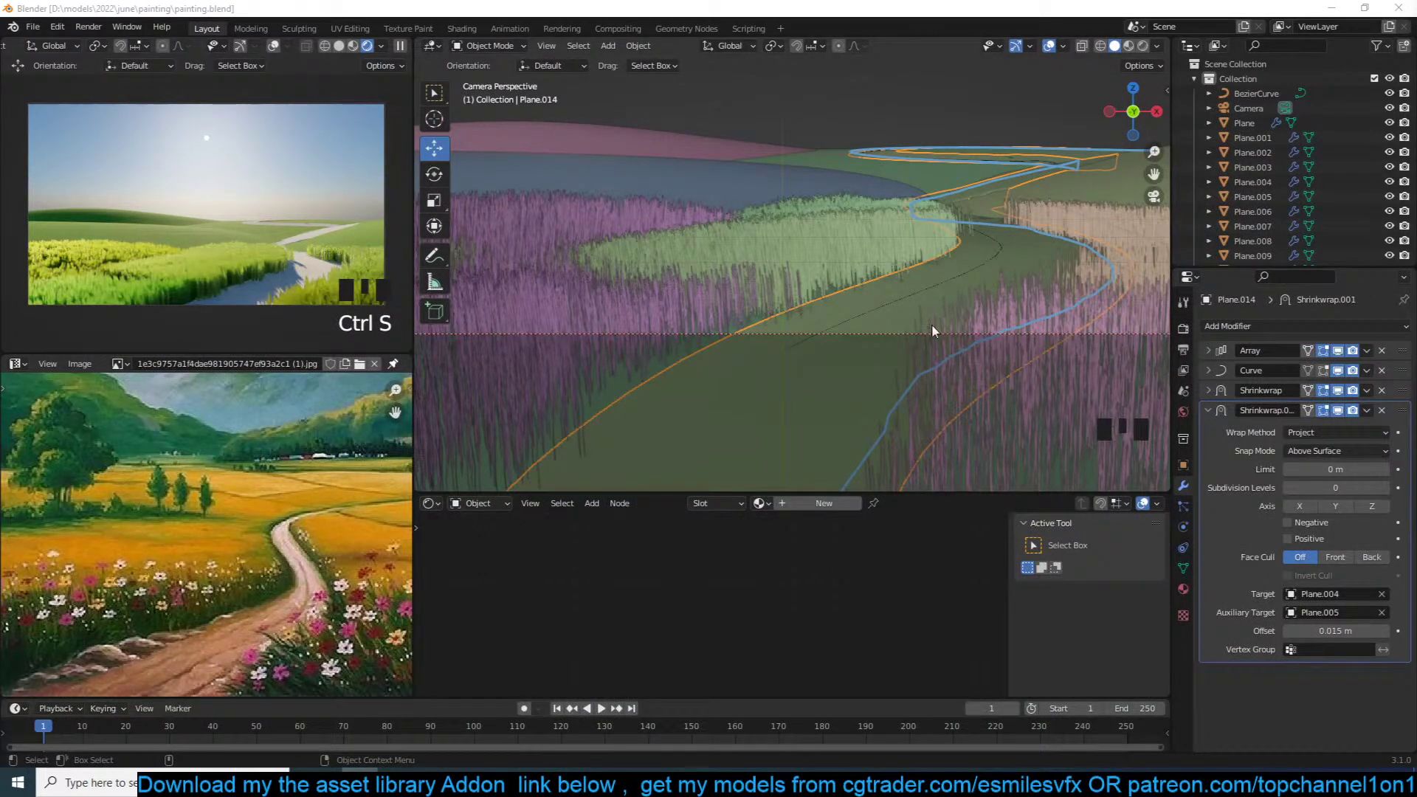
Step: Isolate the winding path mesh in local view and save the file
scroll(915, 244, "down", 2)
left_click(921, 201)
left_click(899, 298)
left_click(908, 275)
key("slash")
mouse_move(915, 242)
middle_mouse_down()
mouse_move(941, 322)
mouse_move(1004, 188)
mouse_move(1047, 155)
middle_mouse_up()
key("ctrl+s")
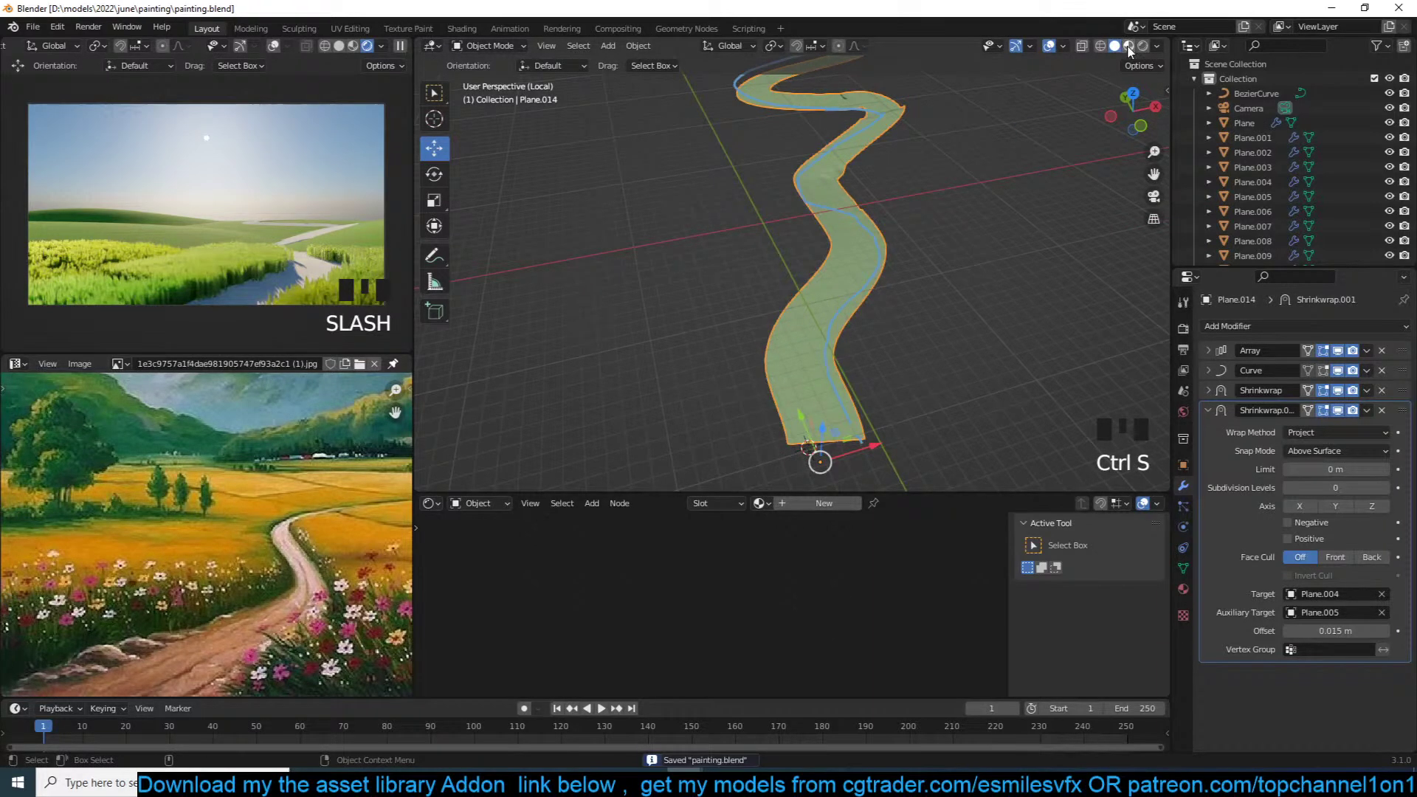
Step: Pause the rendered camera preview, set the main viewport to material preview and inspect the path's base mesh in Edit Mode
left_click(399, 45)
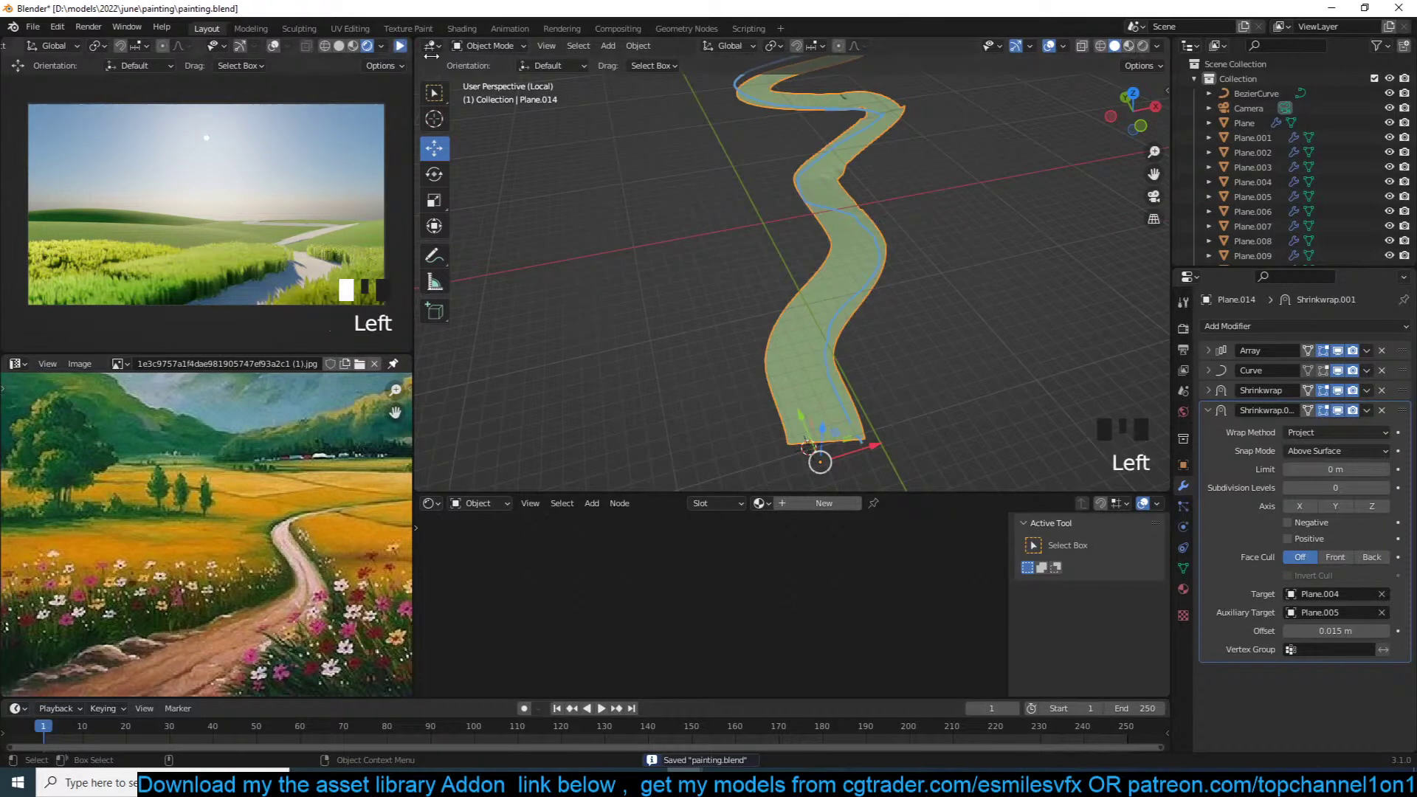
left_click(1115, 46)
scroll(934, 193, "up", 2)
key("Tab")
key("a")
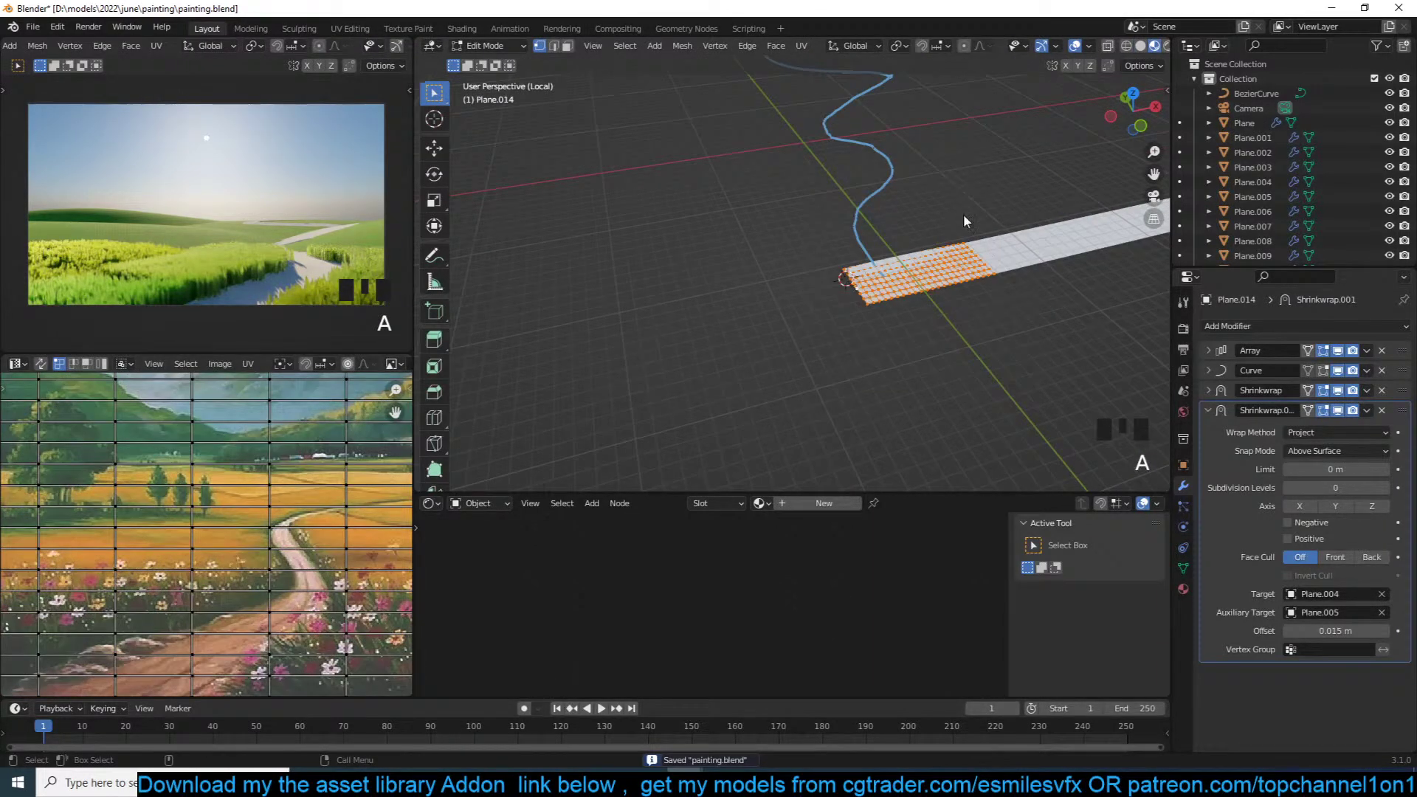
key("Tab")
Step: Frame the path closely, save the file and create a new material for the path
key("grave")
left_click(1016, 254)
key("ctrl+s")
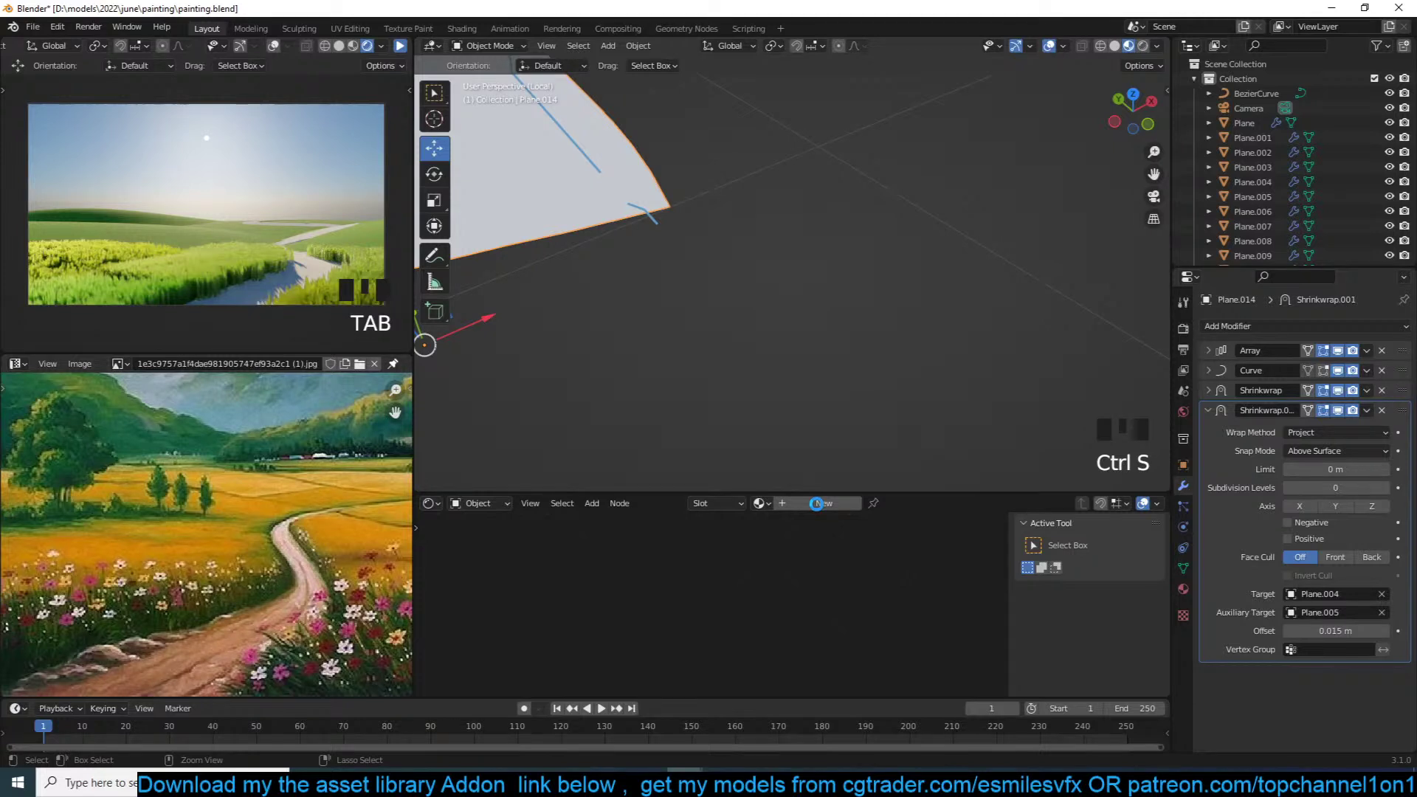
left_click(816, 503)
scroll(792, 554, "down", 12)
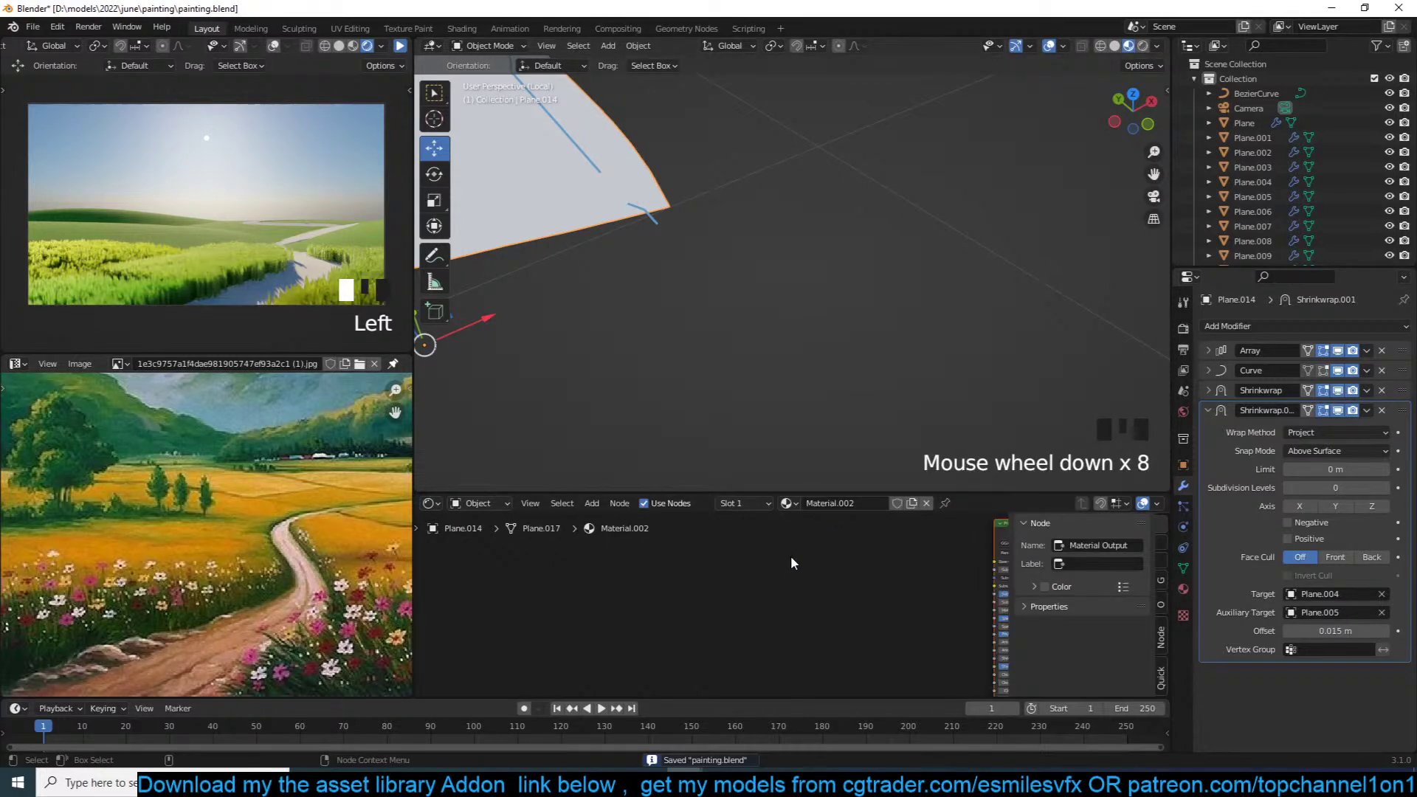
left_click(894, 563)
Step: Move the five downloaded textures into the D:\resouces\roads folder, skipping the duplicate file, and return to Blender
left_click(359, 782)
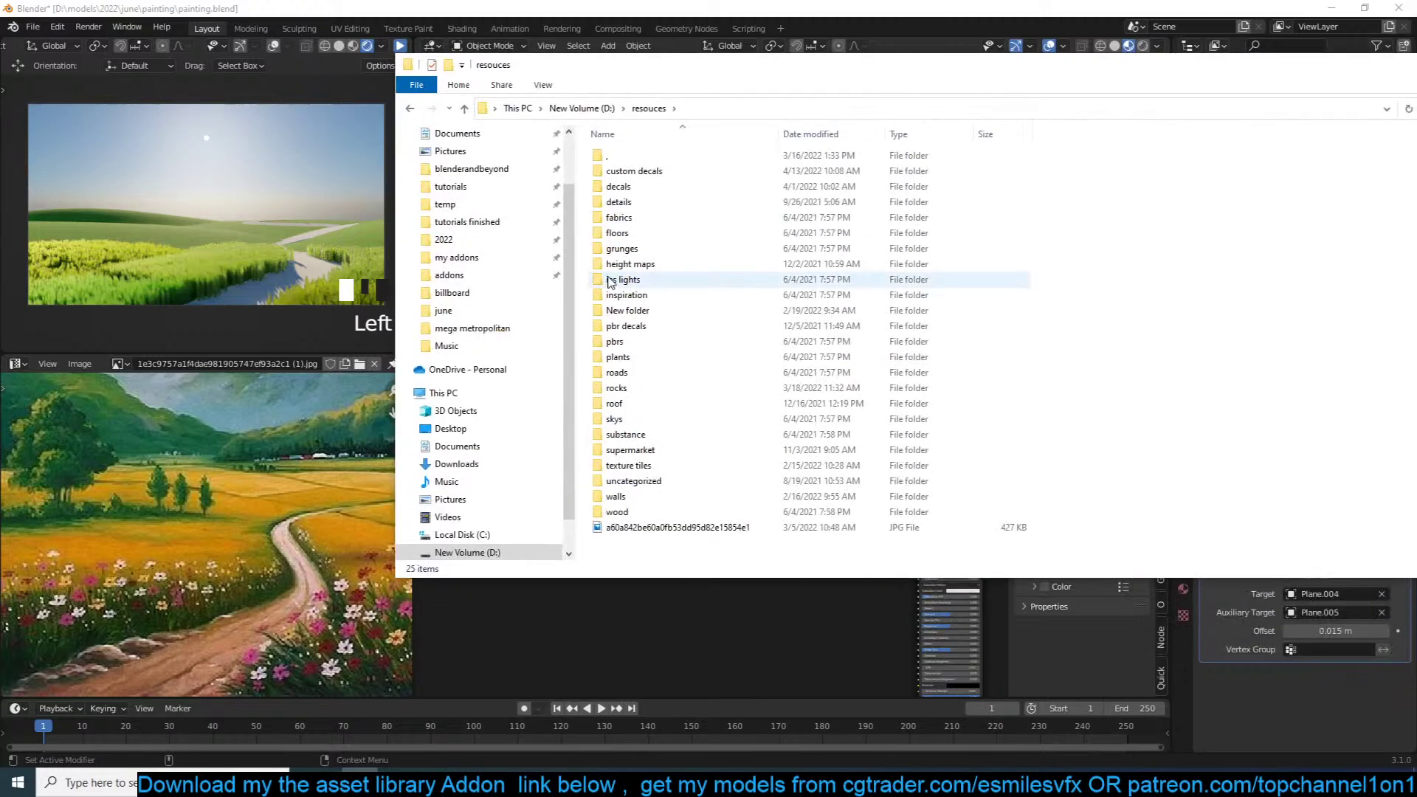
left_click(634, 371)
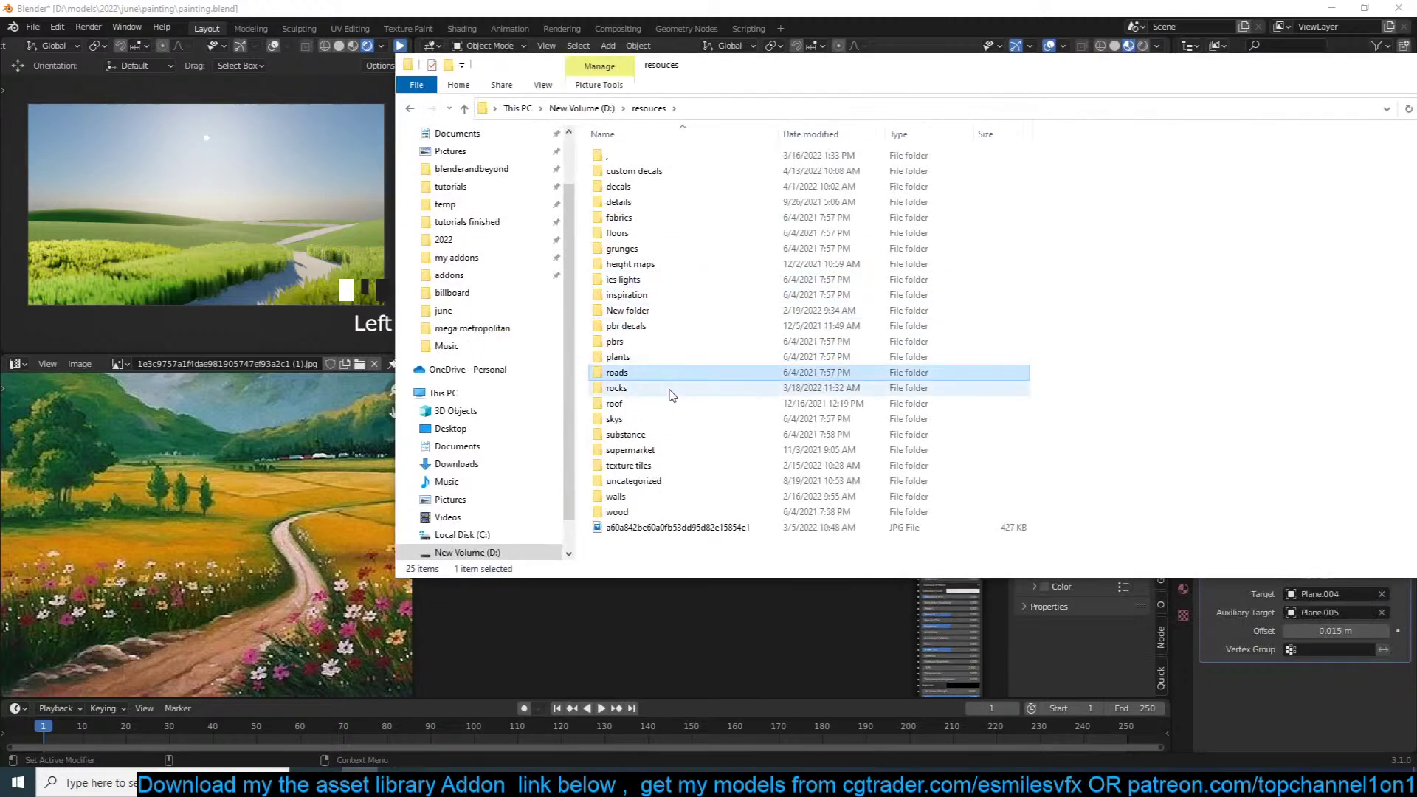
double_click(634, 373)
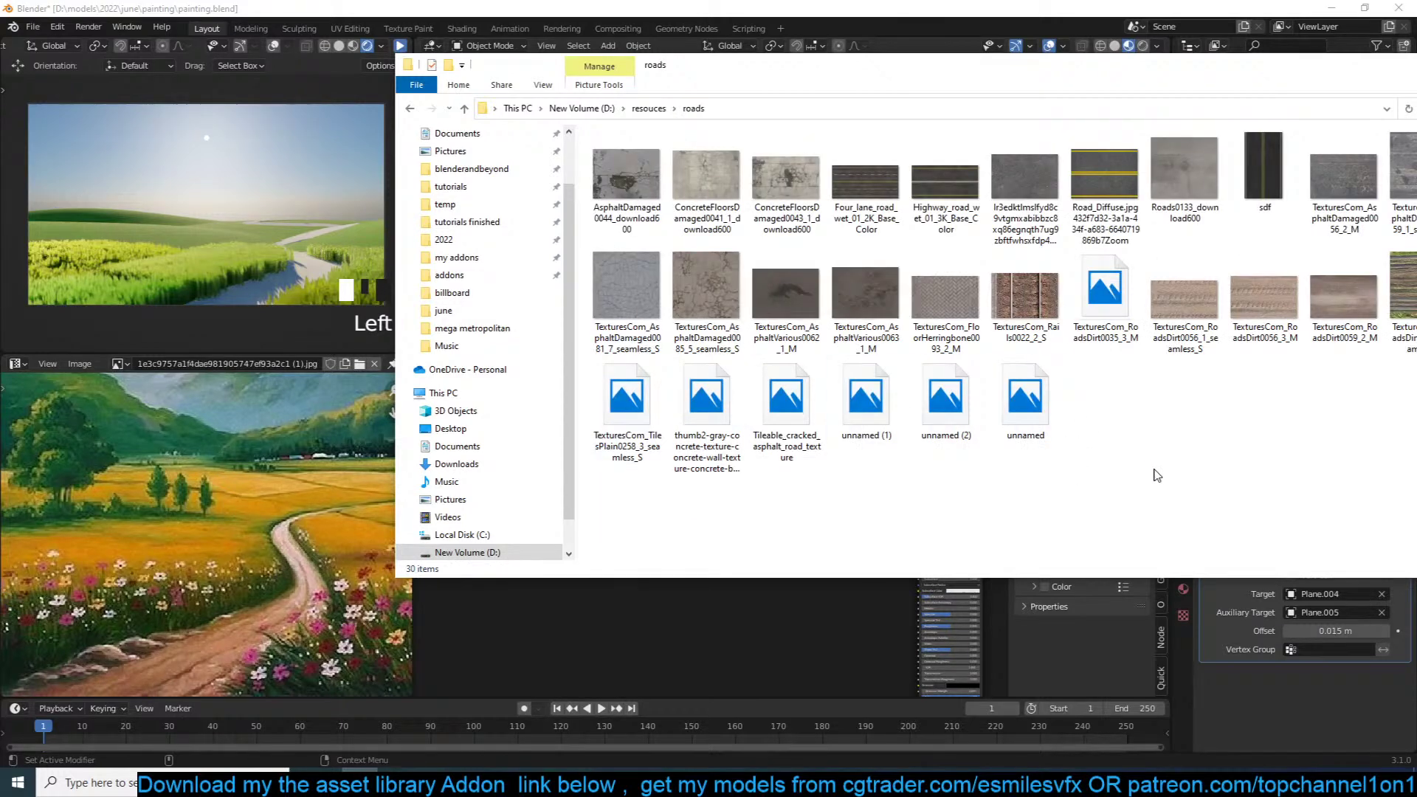
key("ctrl+v")
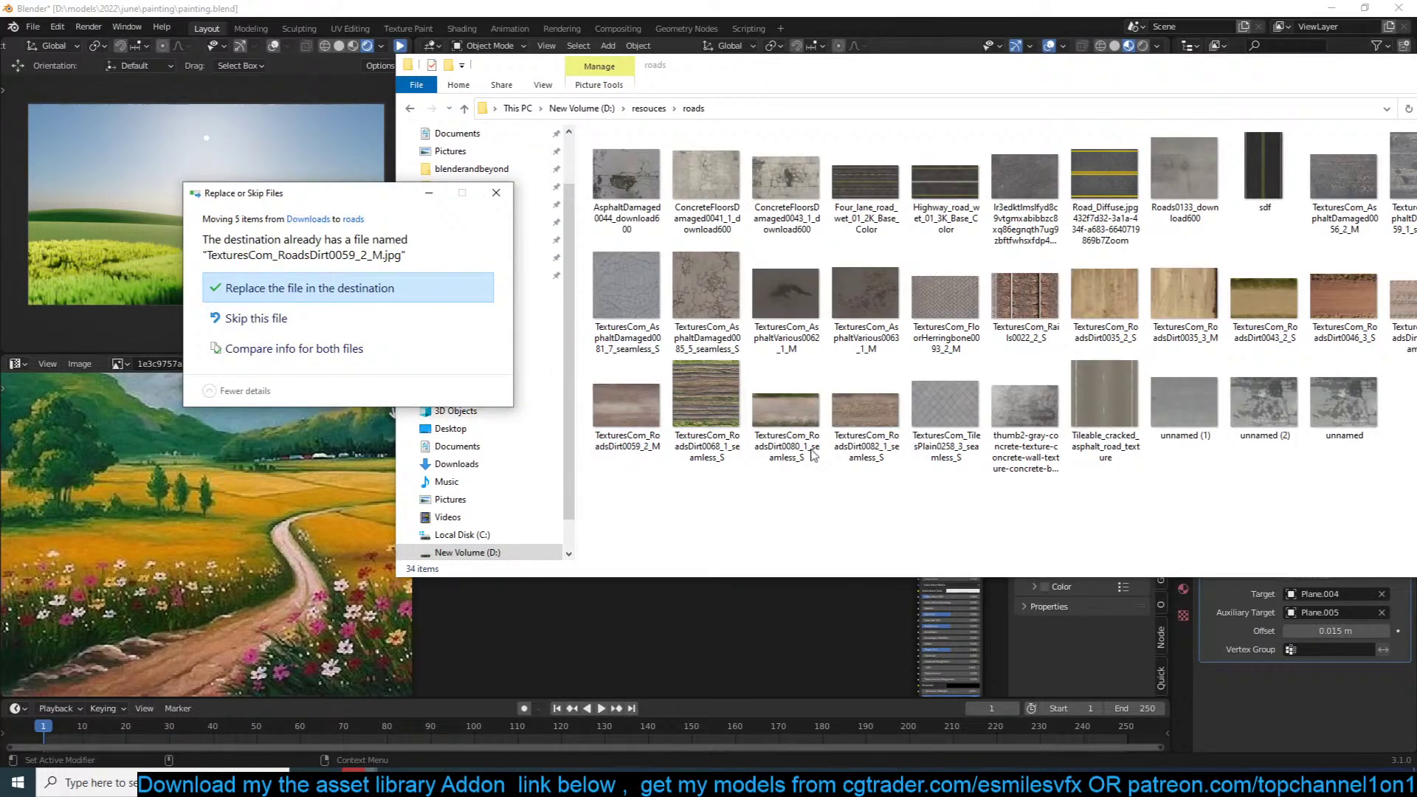
left_click(297, 320)
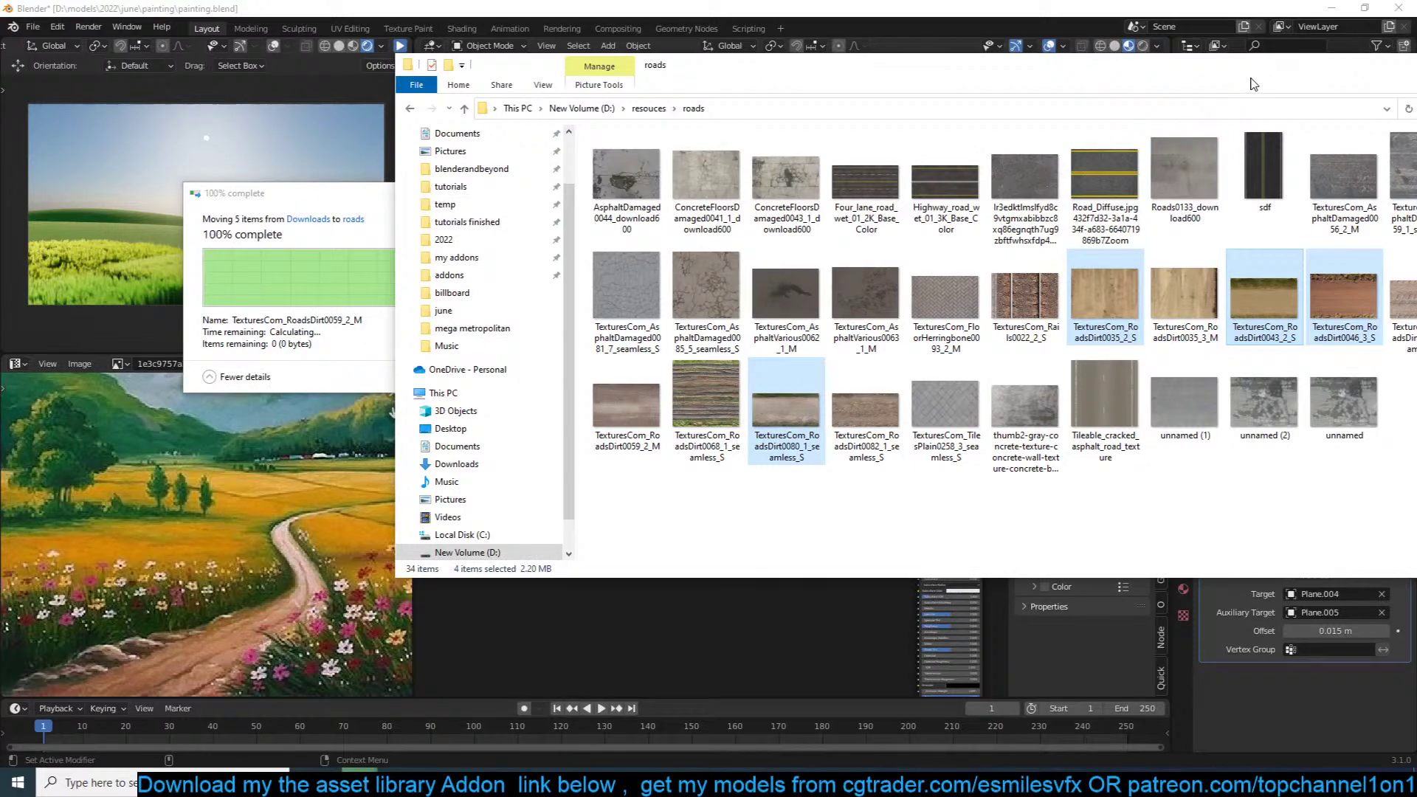
left_click_drag(1090, 77, 846, 98)
left_click(1218, 84)
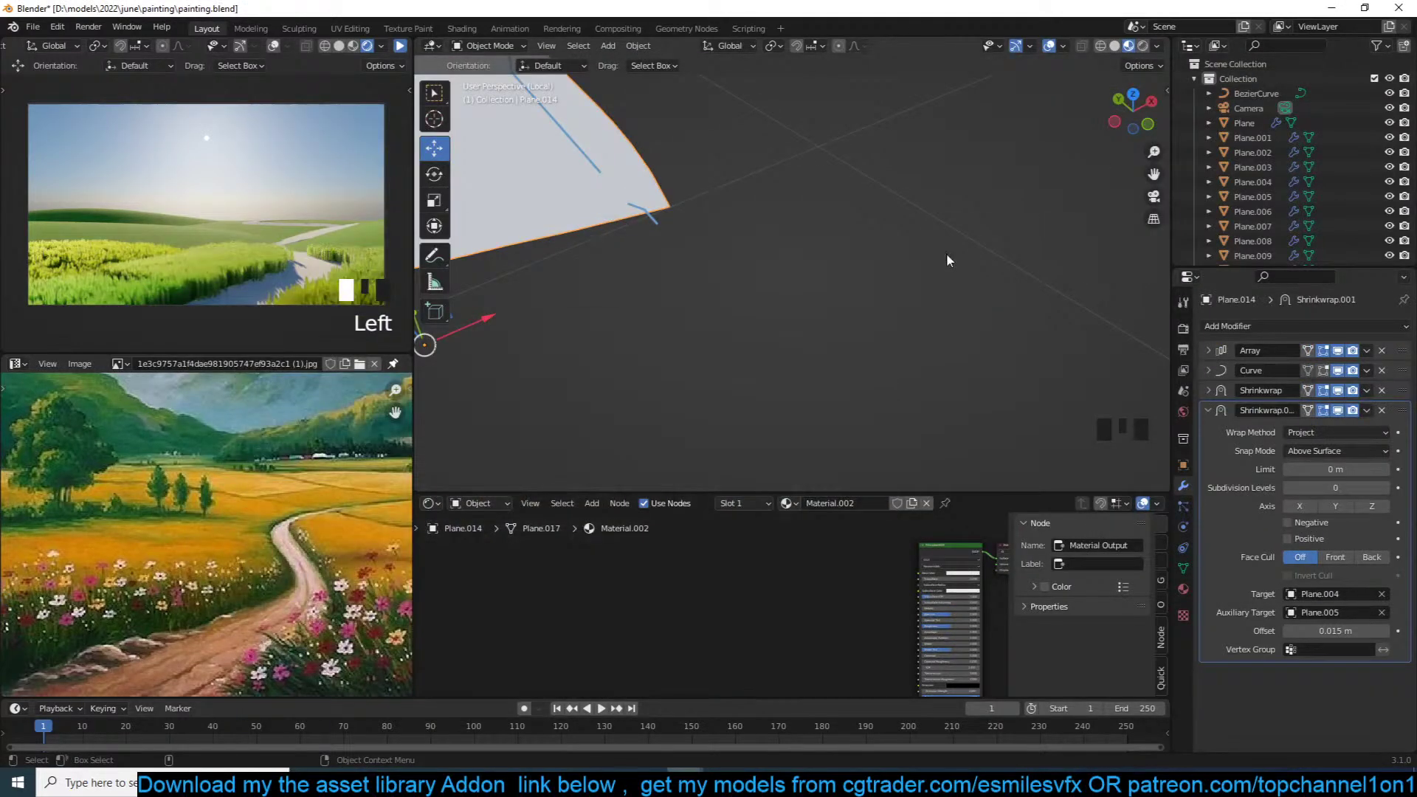
Step: Set the texture add-on's linked folder to D:\resouces\roads and choose the reddish-brown RoadsDirt0046 texture with grassy edges
key("n")
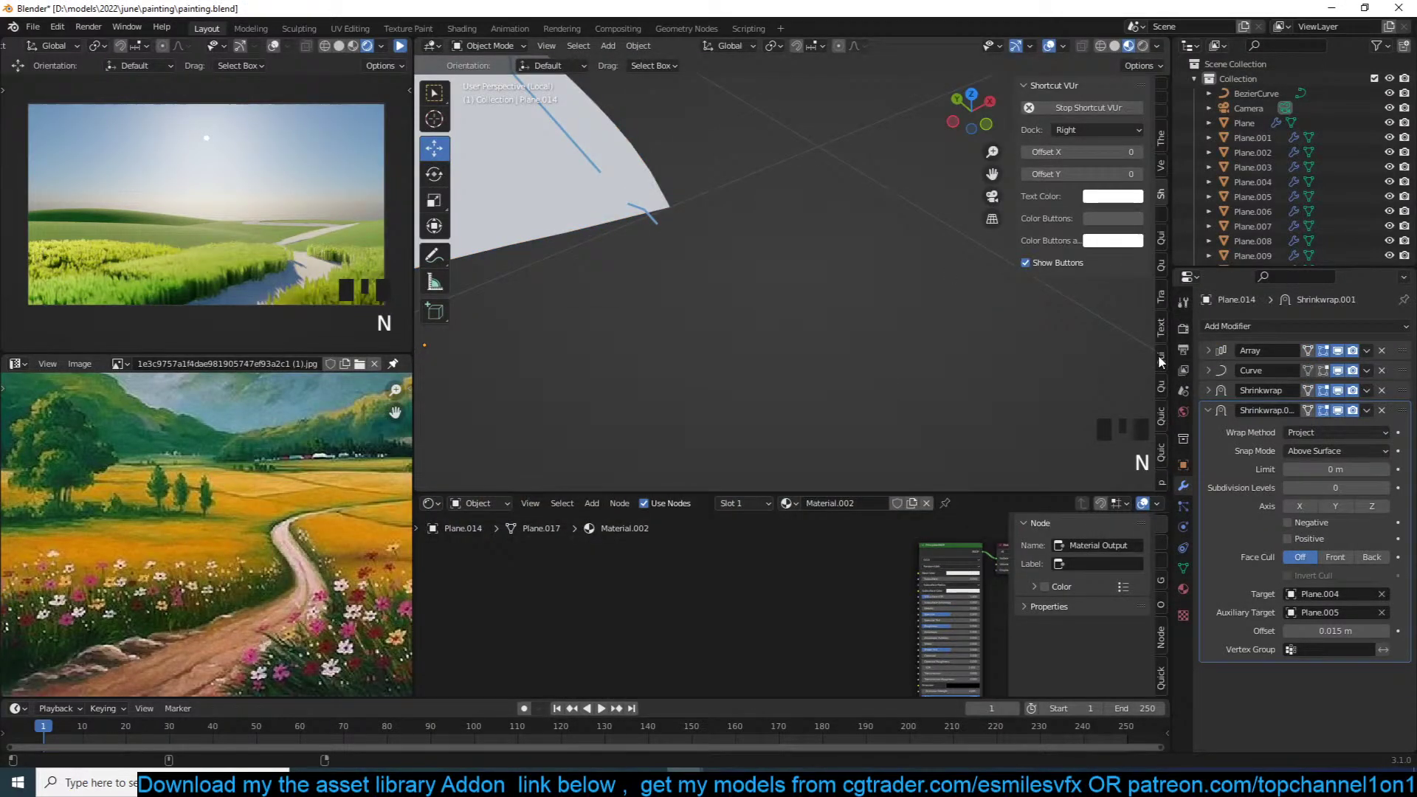
left_click(1161, 330)
scroll(1107, 369, "down", 4)
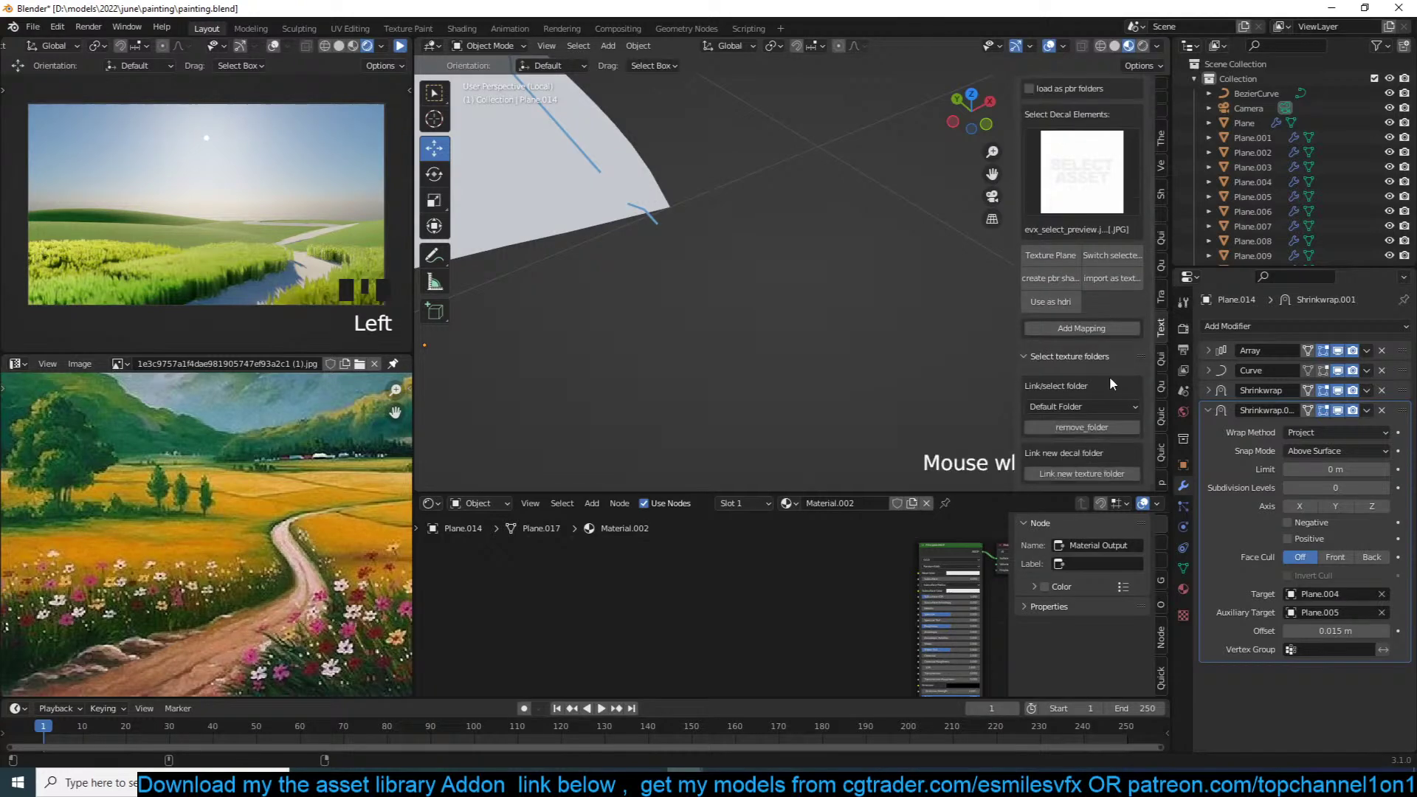
left_click(1089, 407)
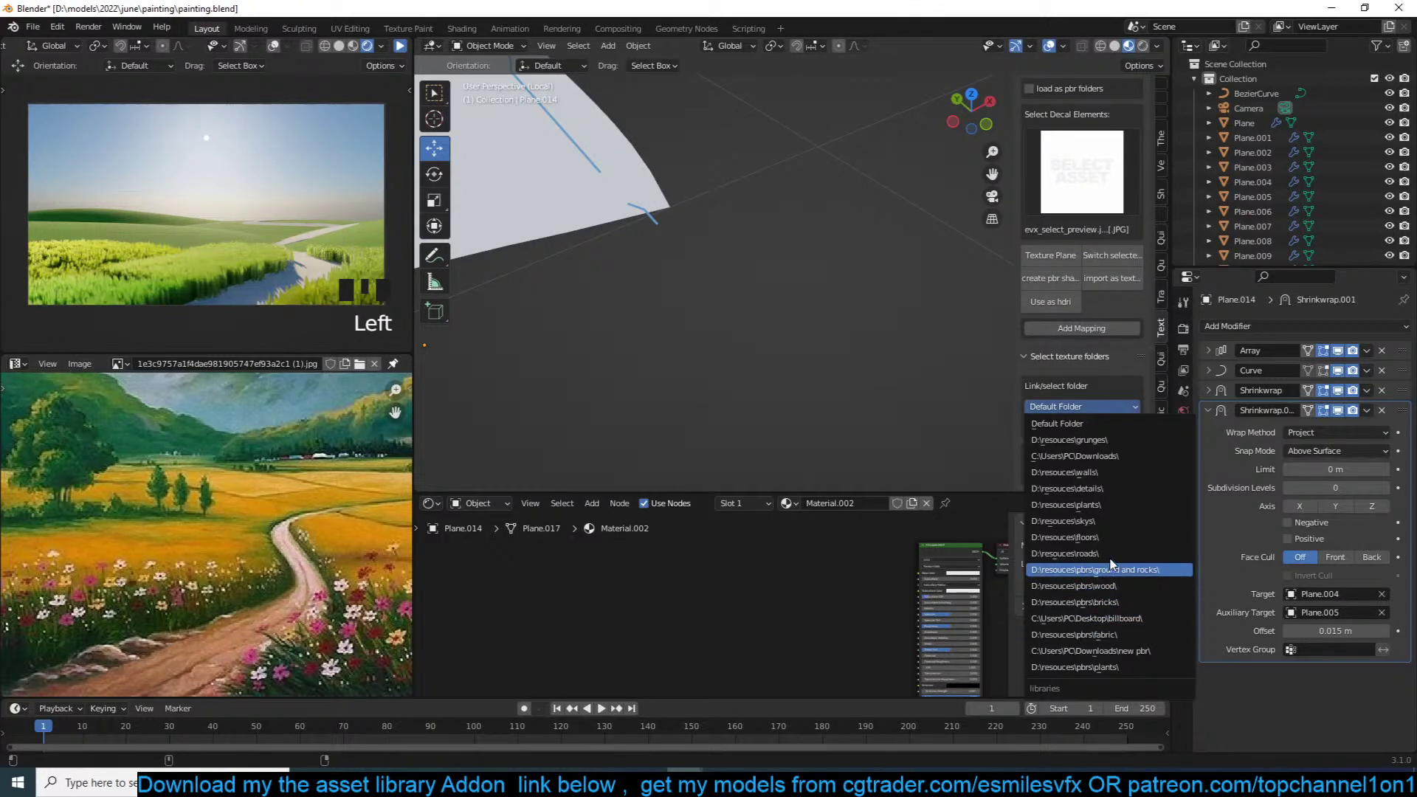
left_click(1077, 572)
left_click(1104, 189)
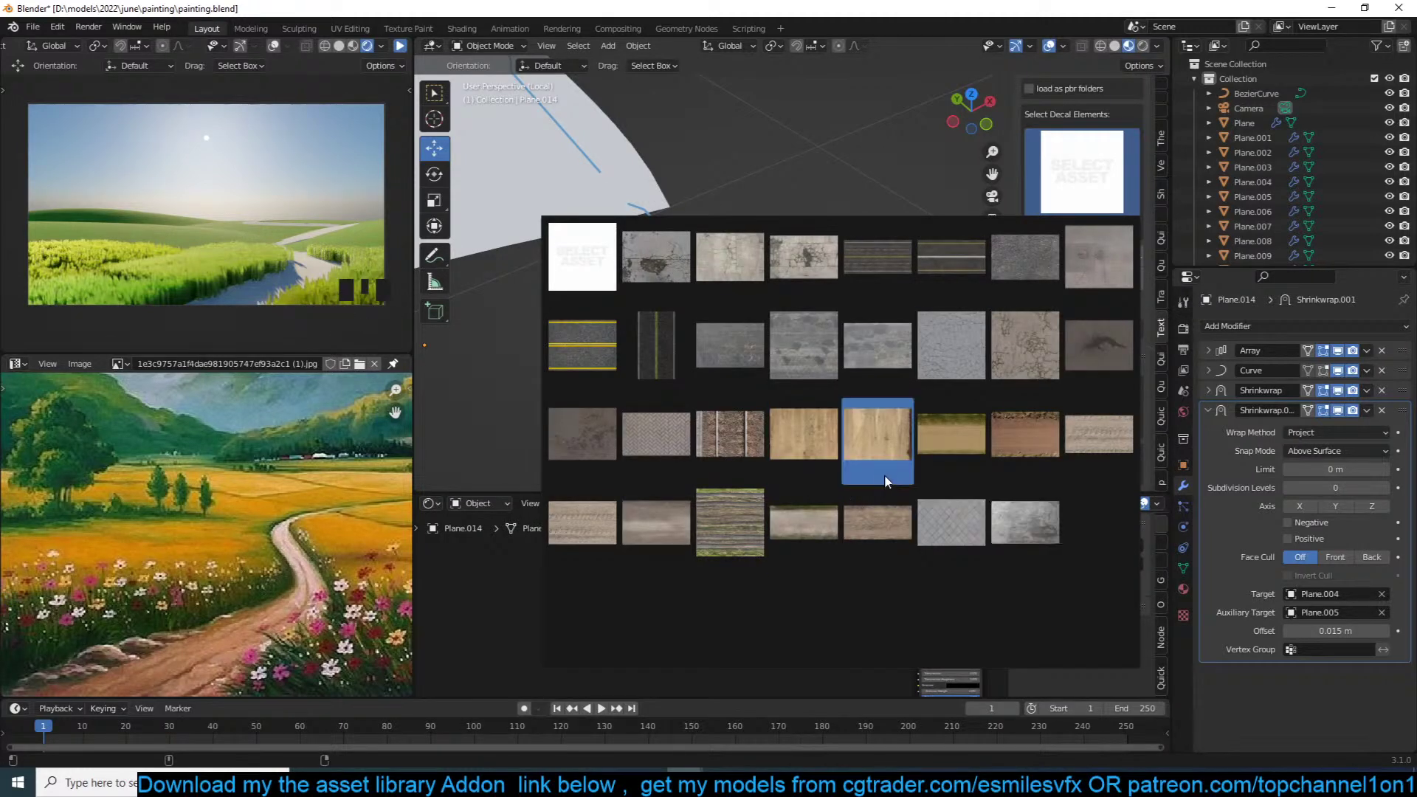
left_click(1004, 443)
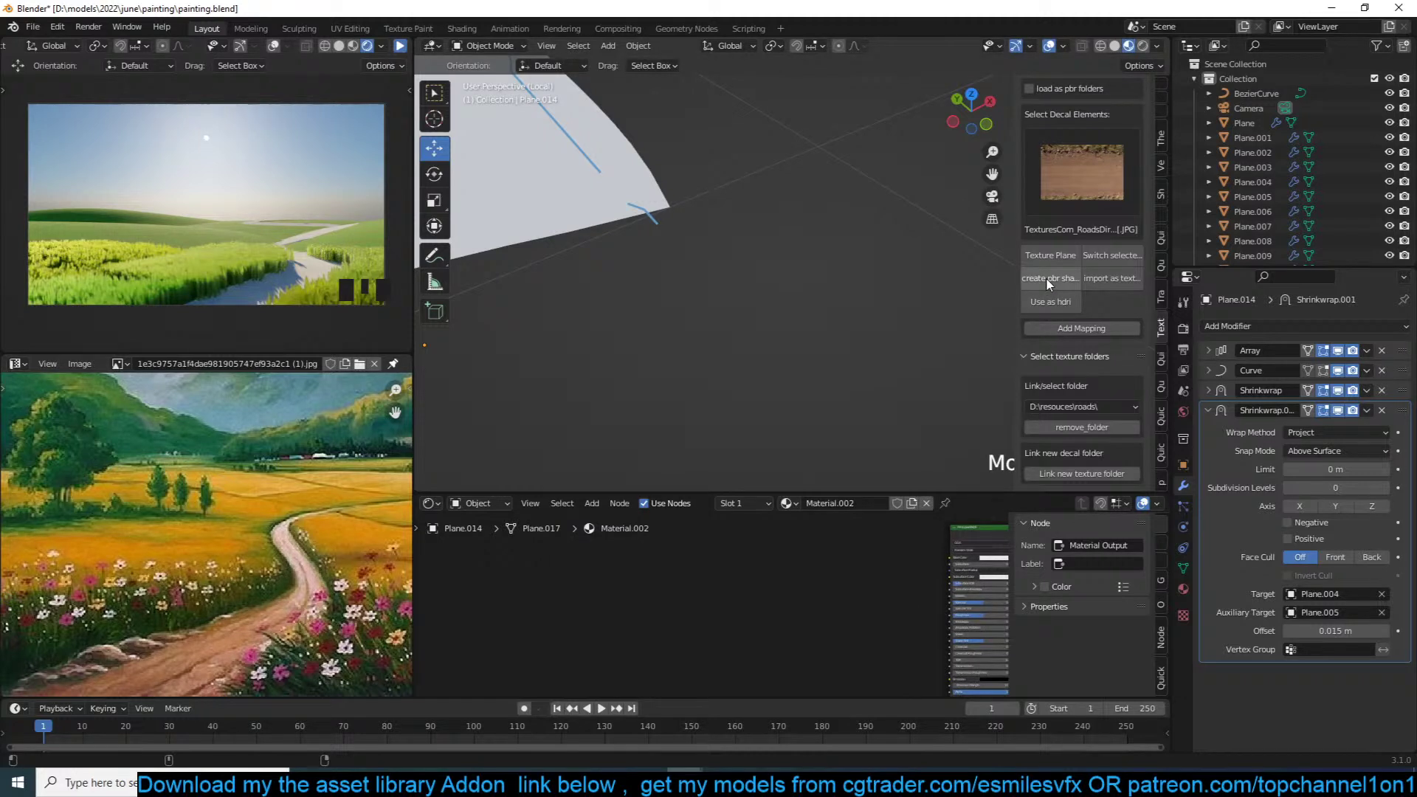
Step: Import the chosen road image as a texture node, place it before the Principled shader and preview it on the path
left_click(1094, 279)
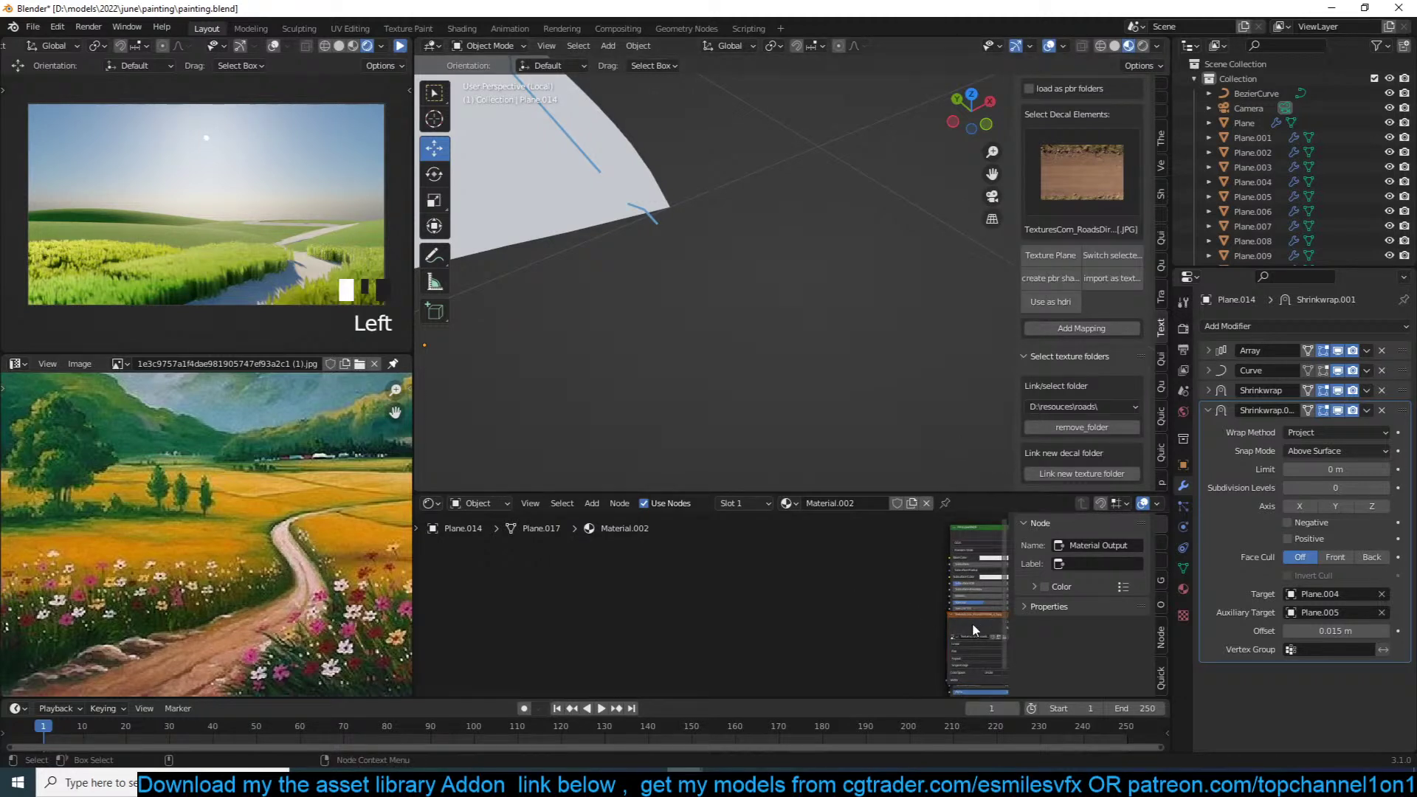
left_click_drag(976, 629, 690, 596)
left_click(734, 594, "ctrl+shift")
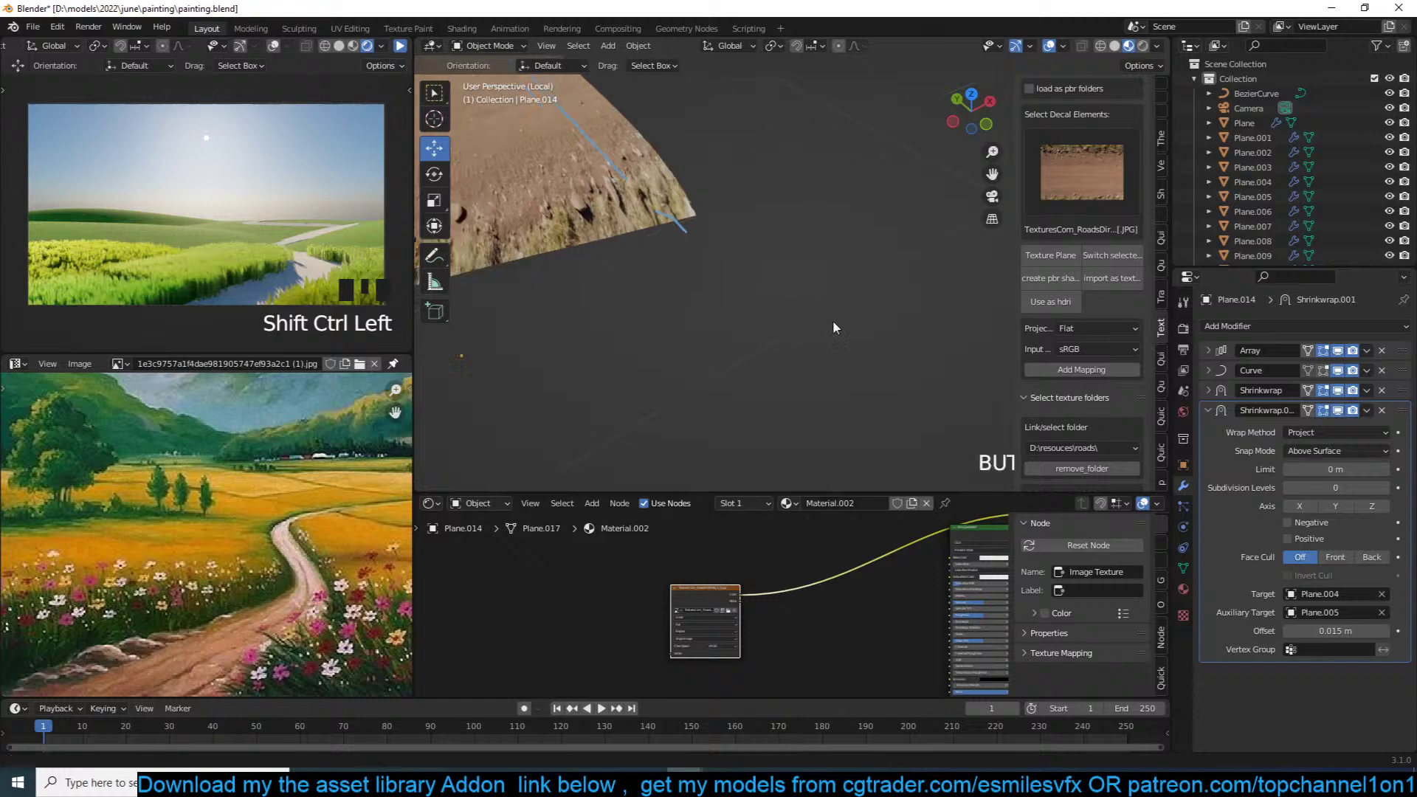
Step: Unwrap the whole path mesh so the dirt road texture follows its length, and inspect the result along the bends
scroll(933, 370, "down", 6)
key("Tab")
key("a")
key("u")
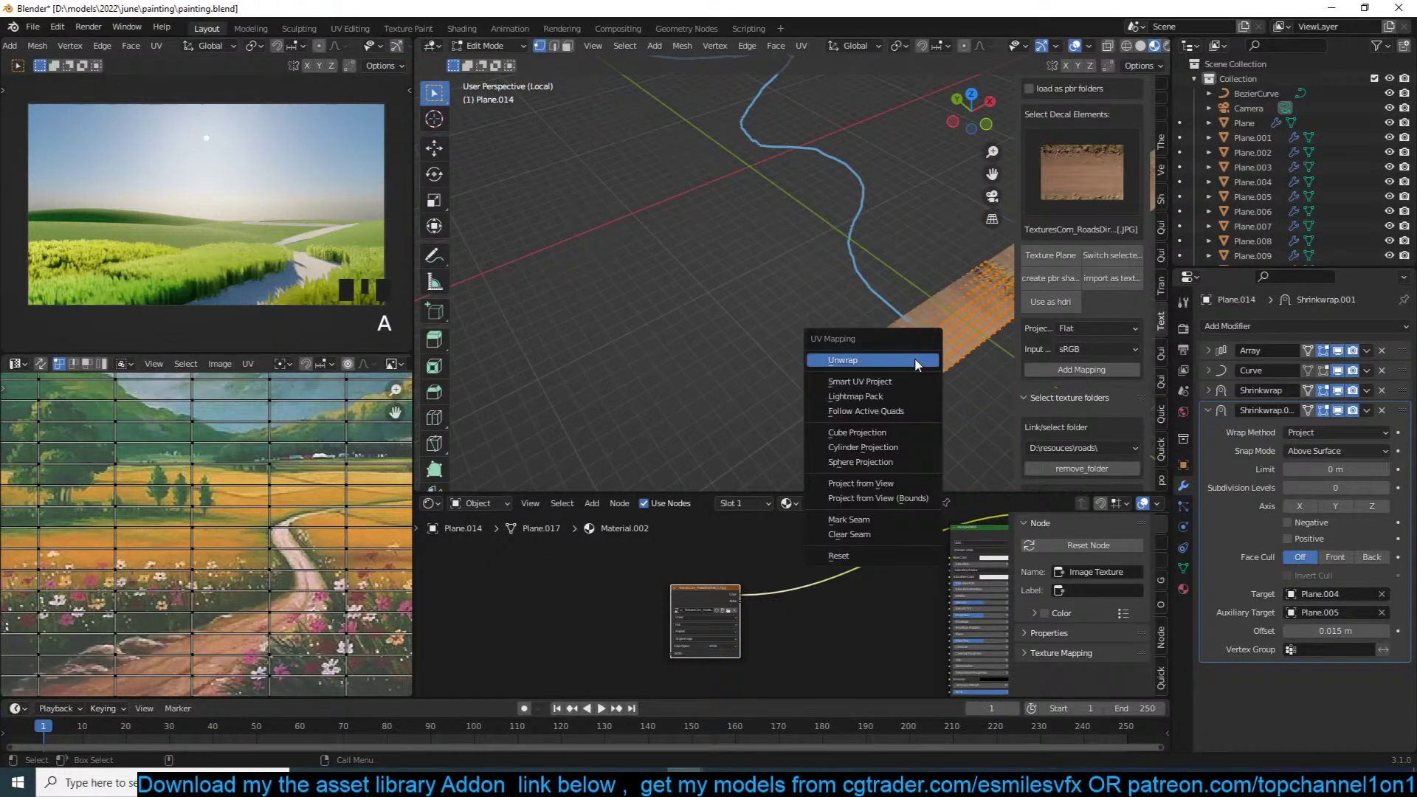
left_click(915, 360)
key("Tab")
scroll(828, 379, "up", 6)
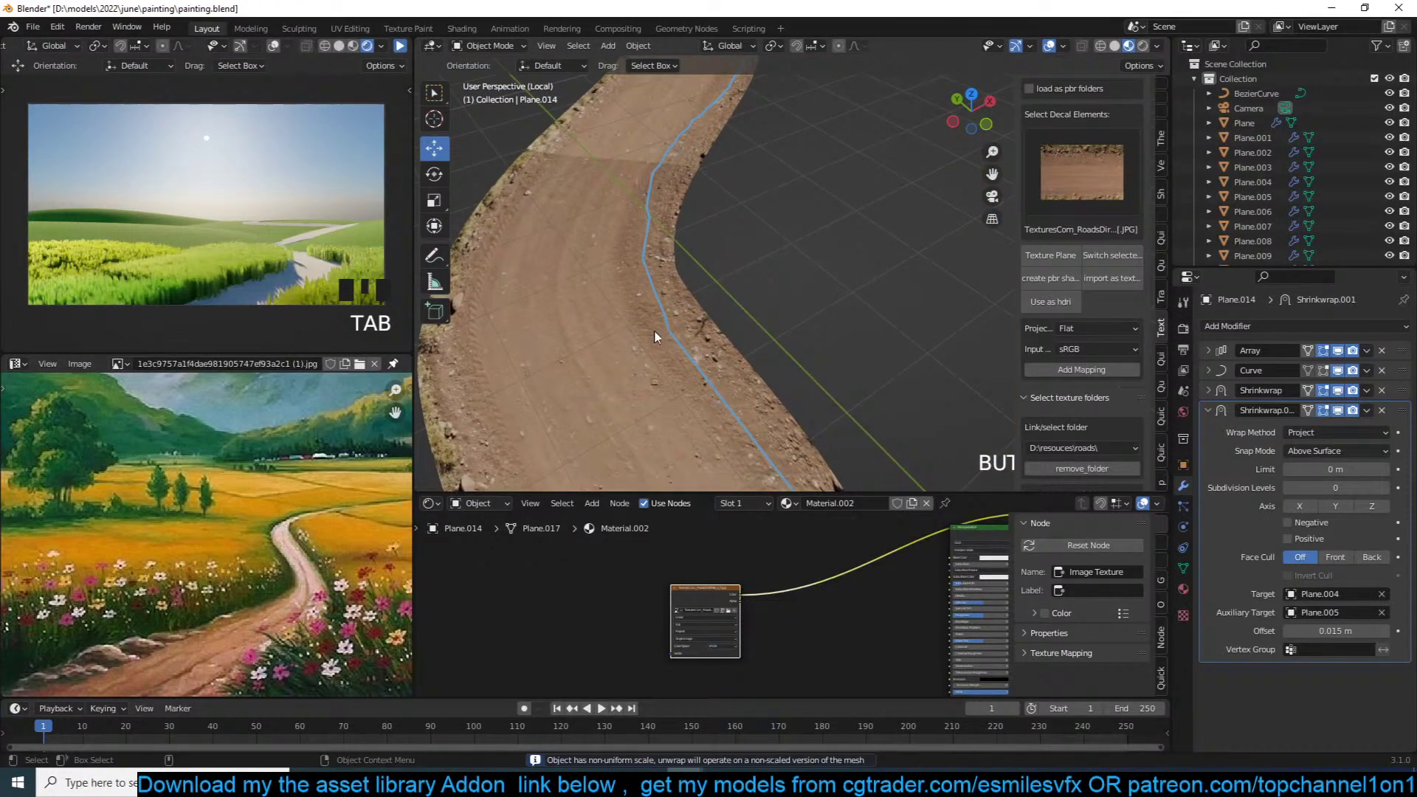
middle_click_drag(617, 206, 641, 193)
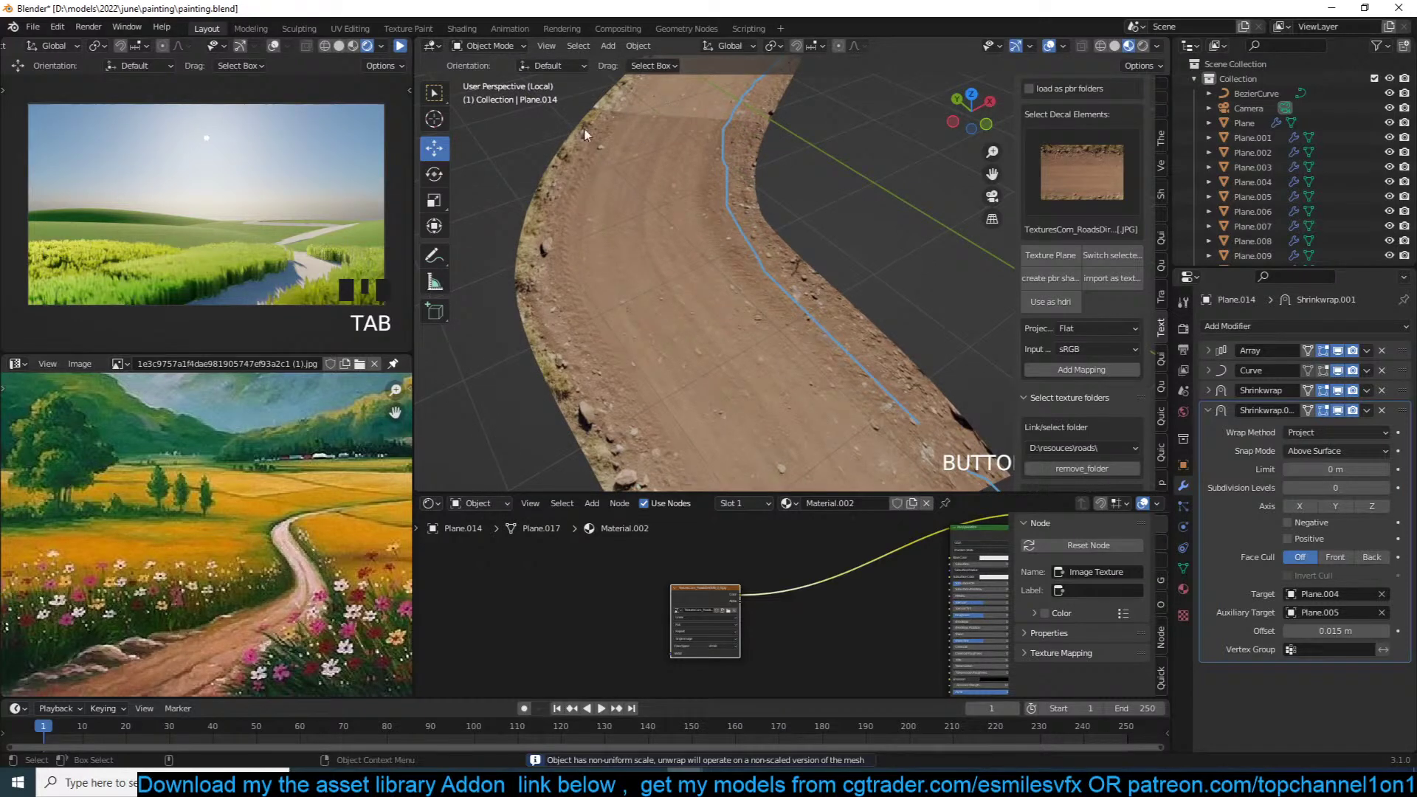
middle_click_drag(695, 303, 849, 402)
scroll(772, 583, "up", 2)
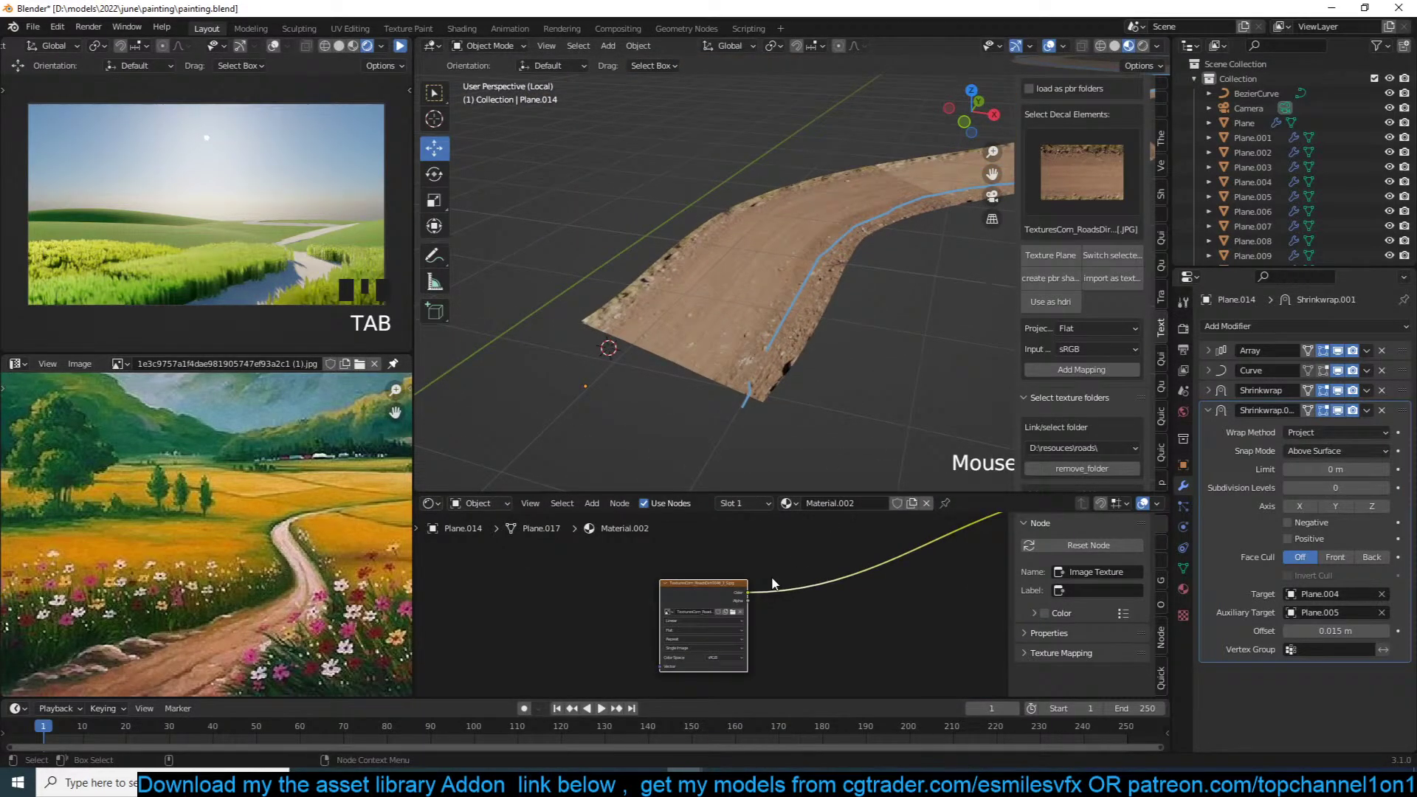
Step: Add Texture Coordinate and Mapping nodes to the road image and raise the mapping's X scale to about 2.15
middle_click_drag(711, 605, 629, 571)
scroll(737, 353, "up", 3)
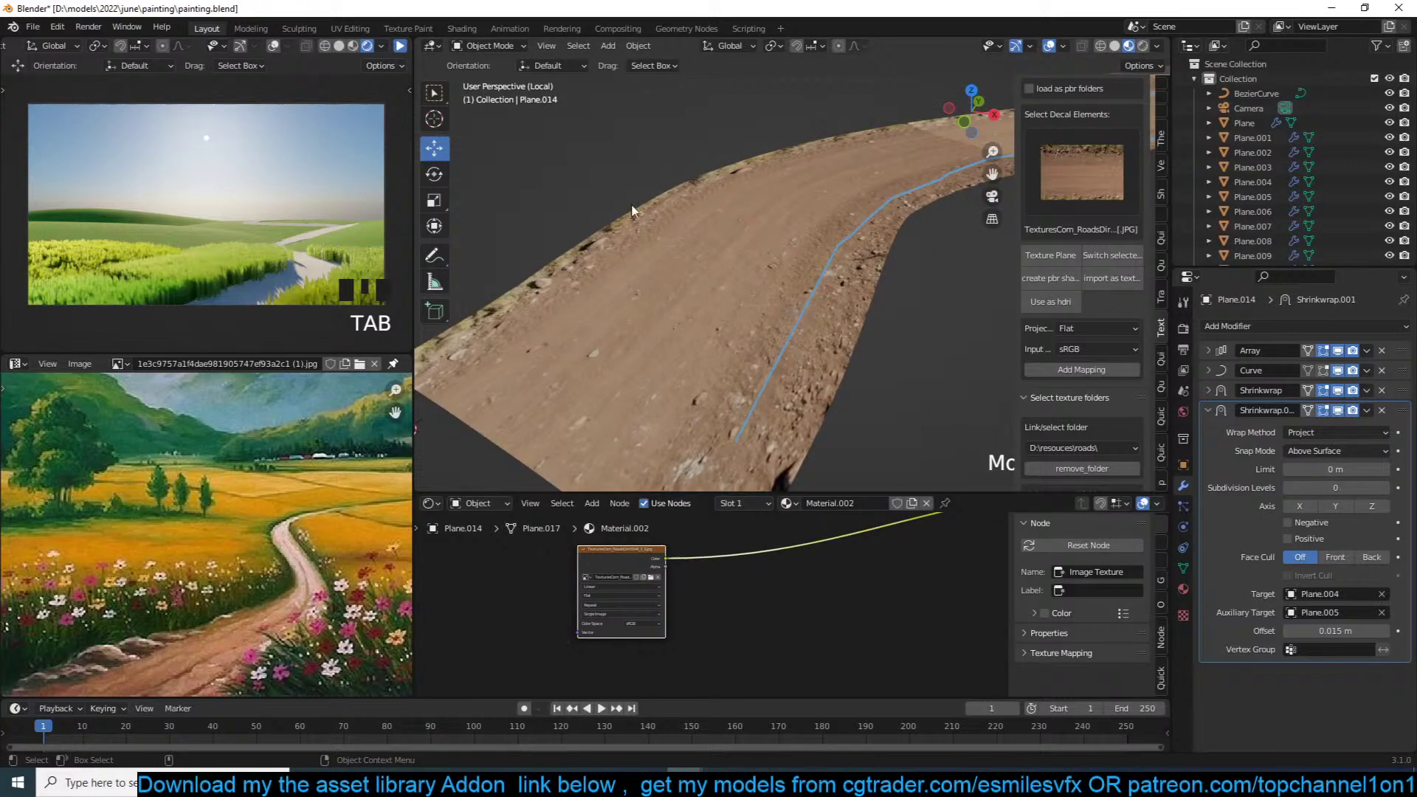
left_click(663, 559)
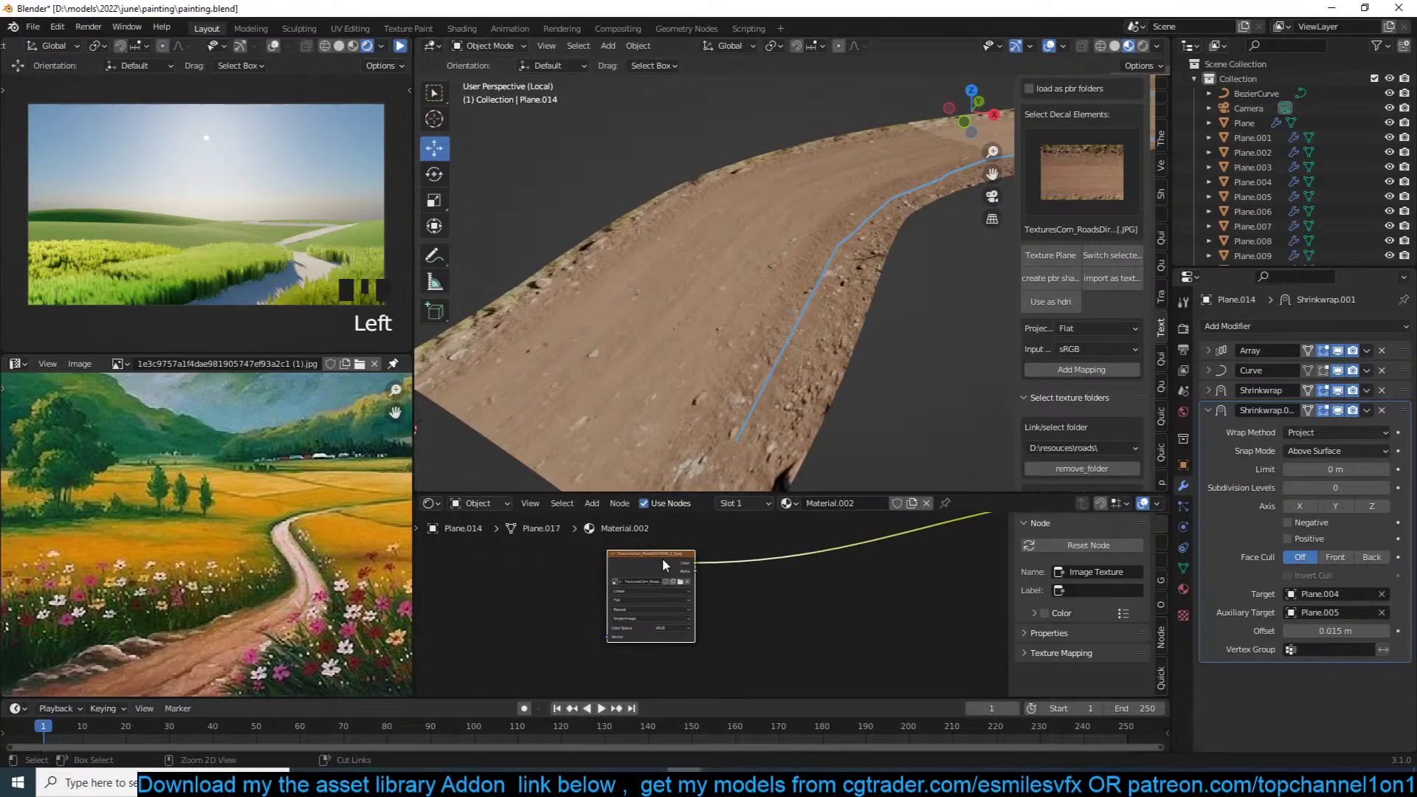
key("ctrl+t")
middle_click_drag(608, 574, 803, 579)
scroll(759, 623, "up", 3)
middle_click_drag(764, 623, 791, 577)
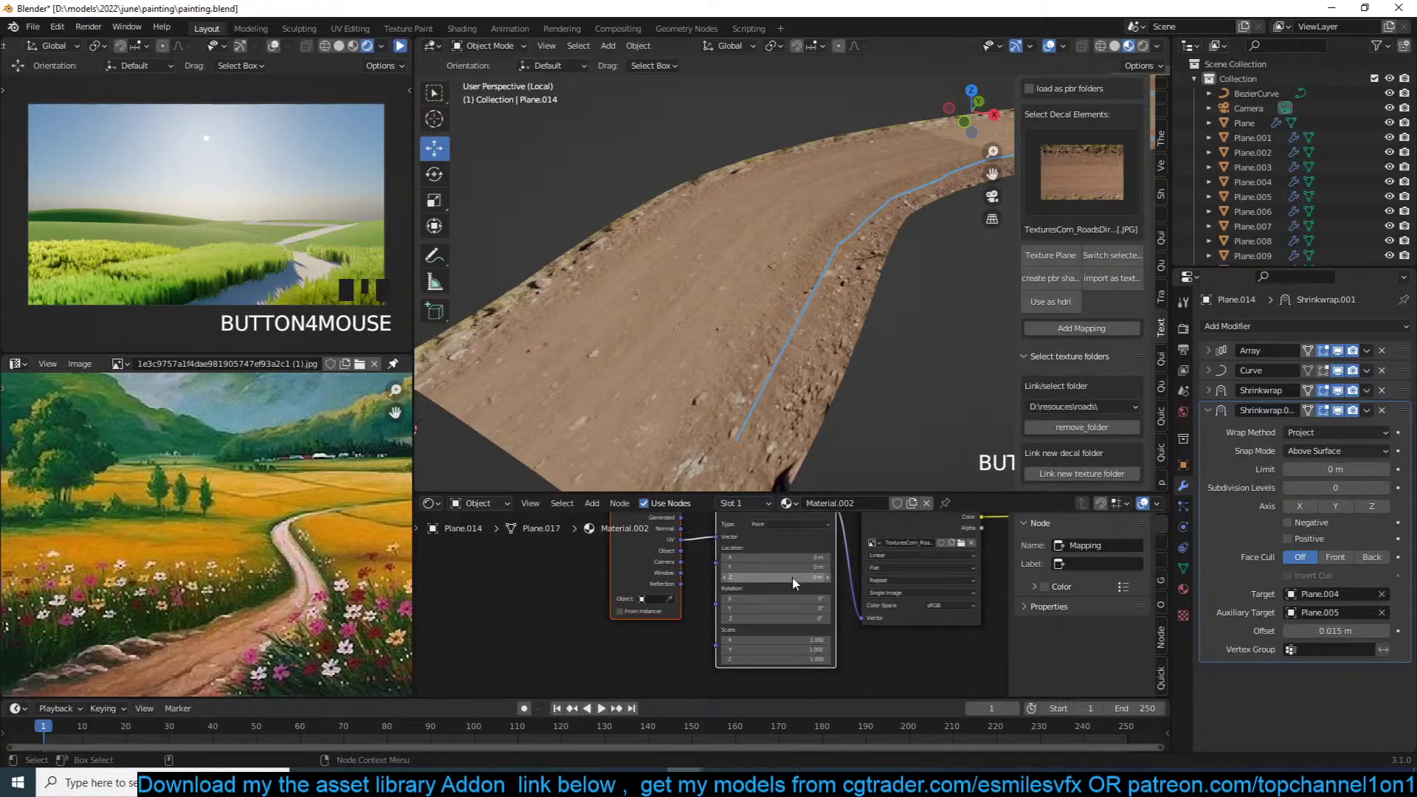
left_click_drag(815, 649, 821, 649, "shift")
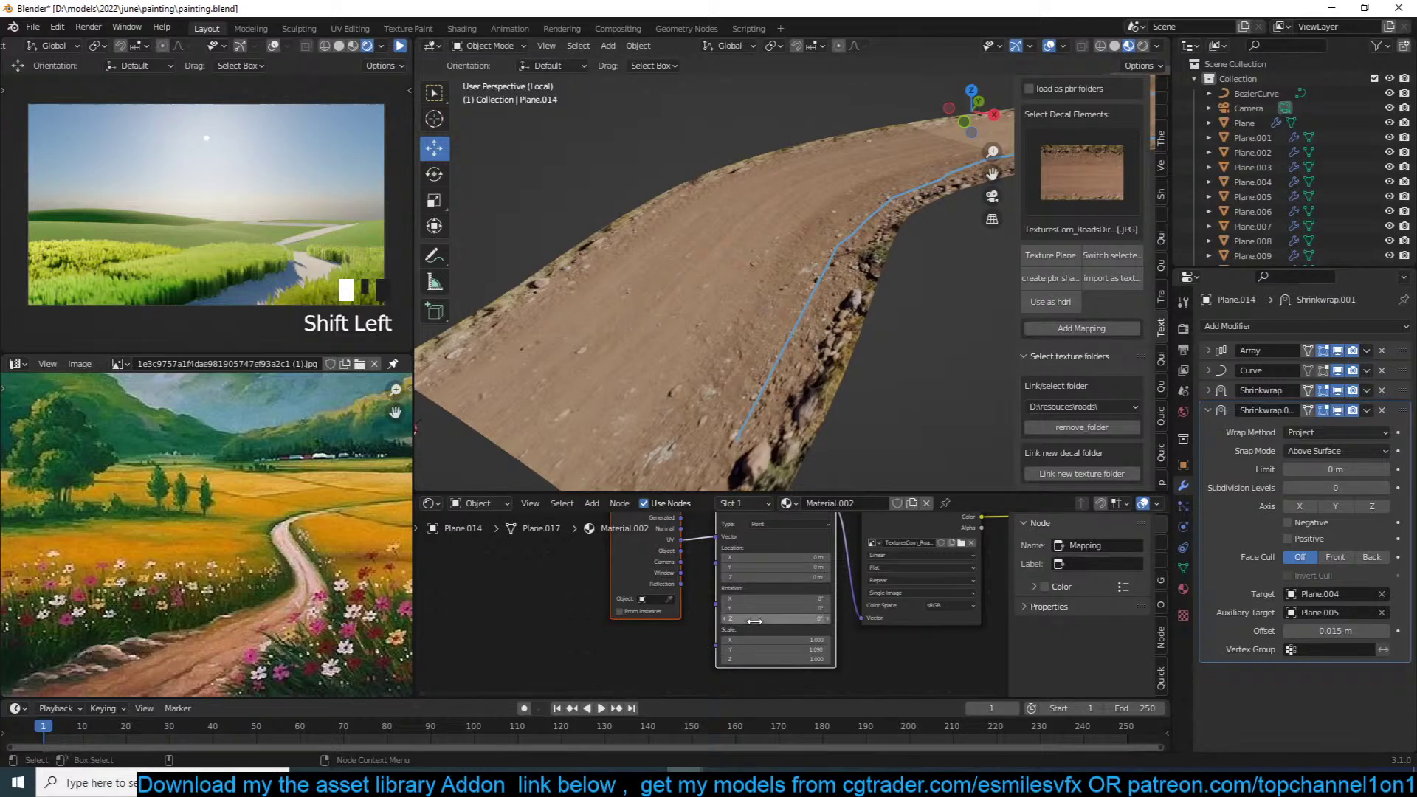
mouse_move(812, 650)
left_mouse_down("shift")
mouse_move(781, 640)
mouse_move(825, 639)
left_mouse_up("shift")
key("ctrl+z")
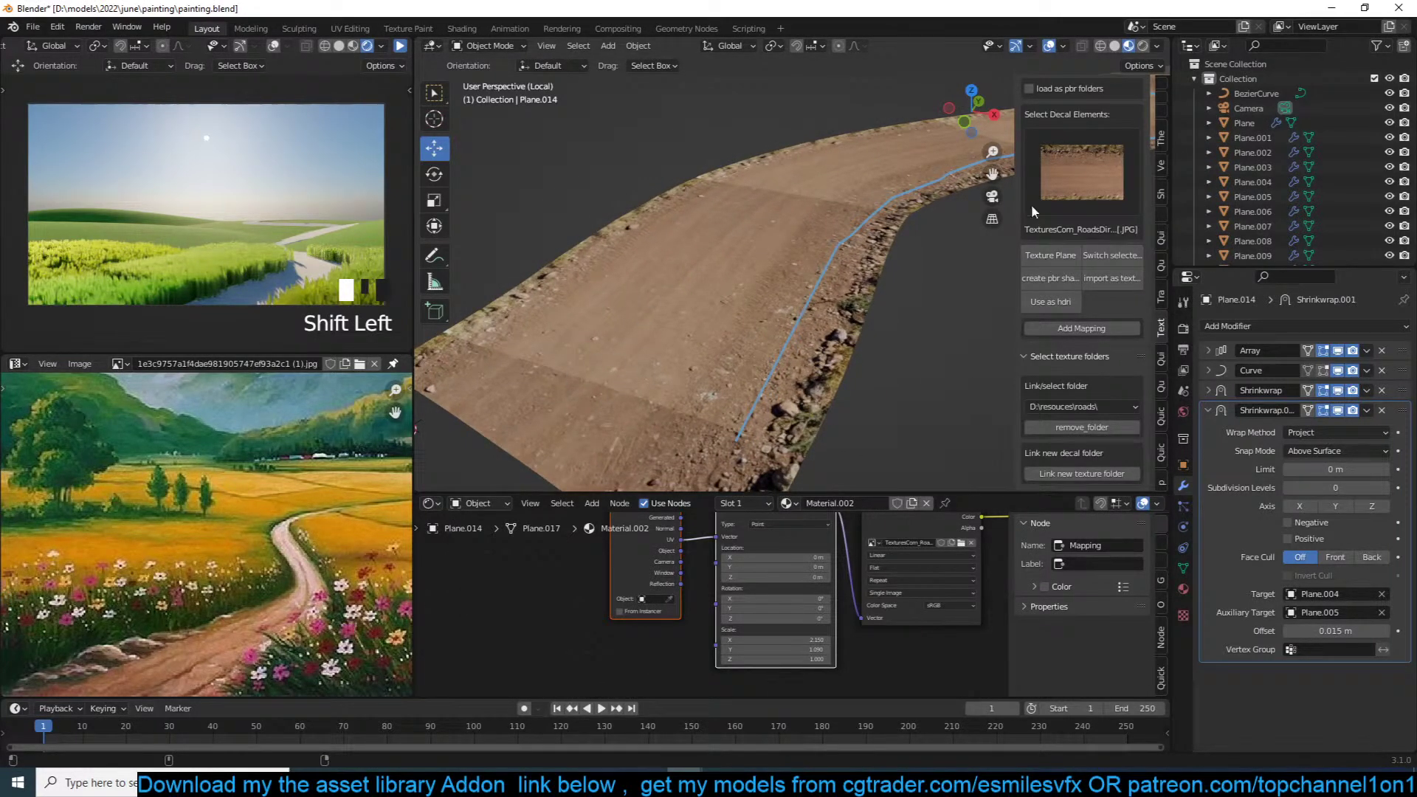
Step: Import the tan dirt road texture with dark grassy edges, place it below the first image node and preview it on the path
left_click(1048, 181)
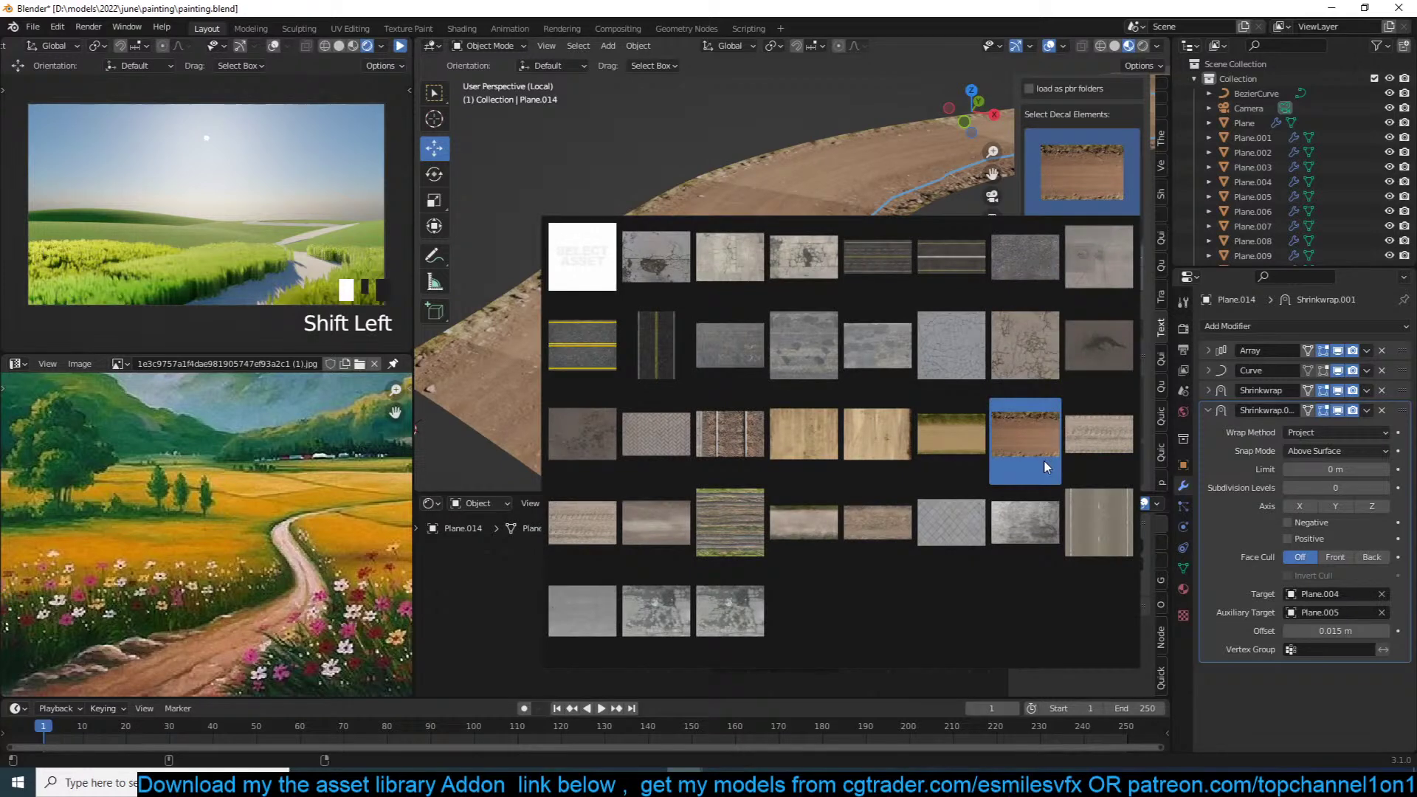
left_click(965, 440)
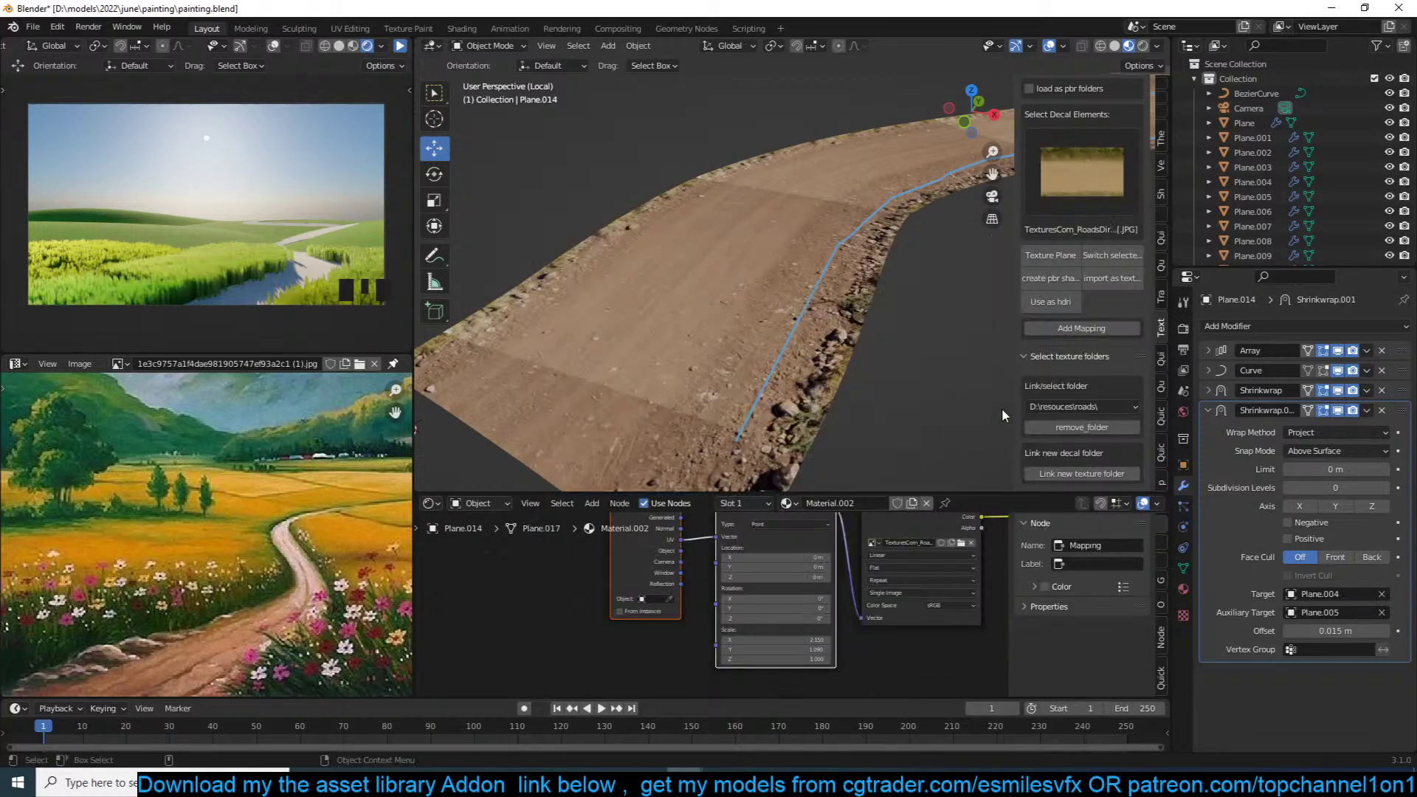
left_click(1121, 281)
scroll(914, 665, "down", 5)
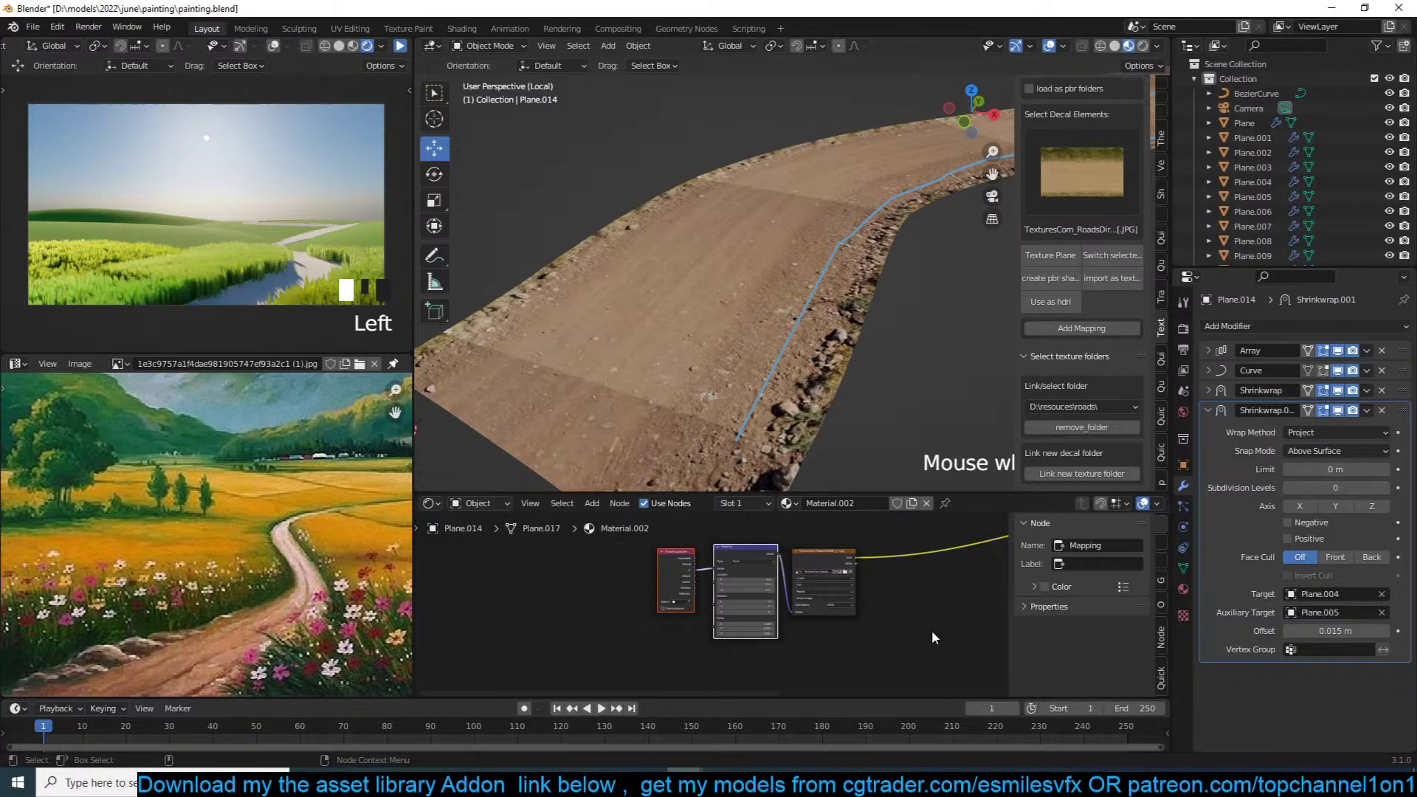
left_click_drag(959, 611, 778, 618)
left_click(778, 618, "ctrl+shift")
scroll(778, 618, "up", 2)
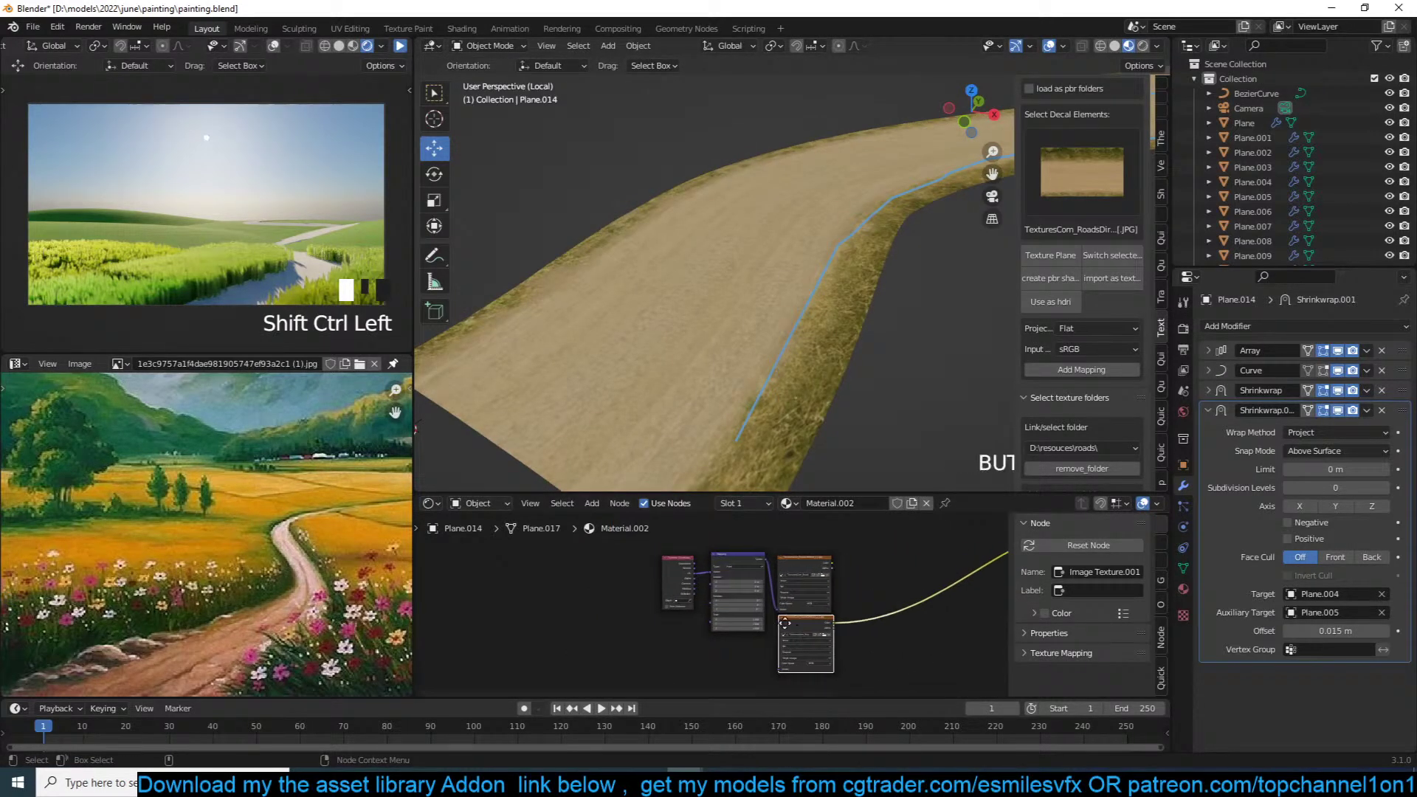
Step: Inspect the tan road on the path, tidy its image node's position, save the file and refresh the rendered camera preview
middle_click_drag(785, 280, 830, 266)
scroll(841, 369, "up", 1)
scroll(844, 393, "down", 1)
scroll(812, 602, "up", 1)
left_click_drag(808, 622, 797, 625)
key("ctrl+s")
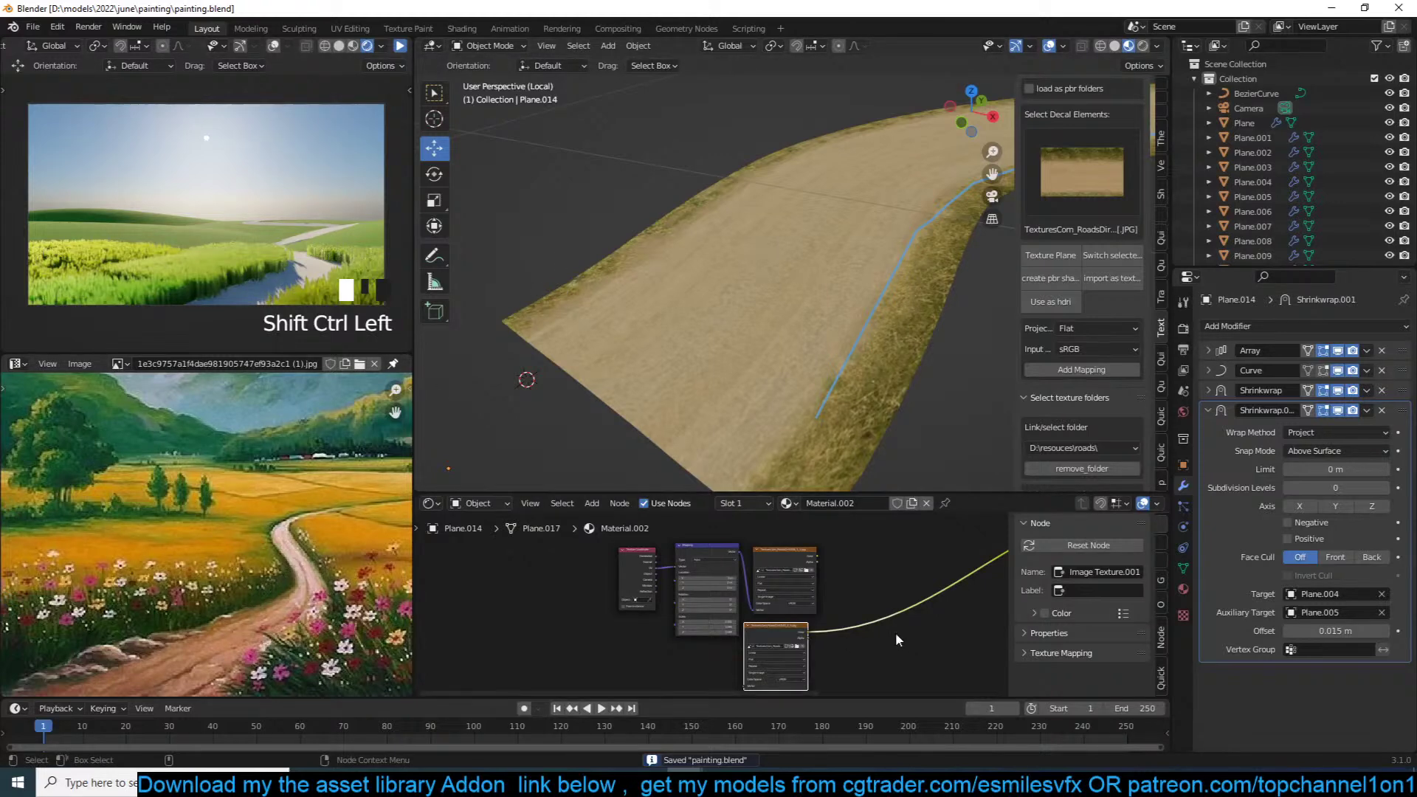
scroll(849, 634, "up", 1)
key("ctrl+s")
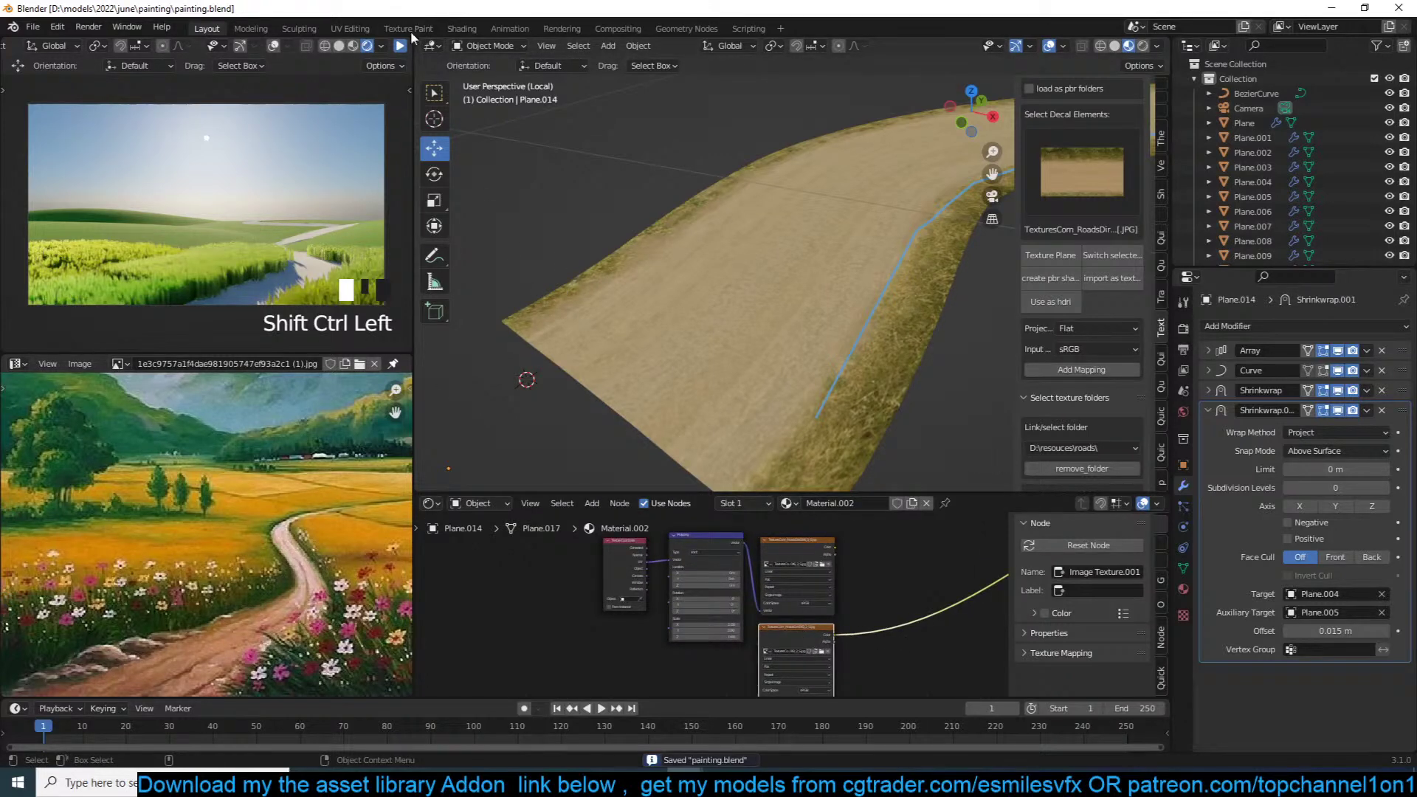
left_click(400, 47)
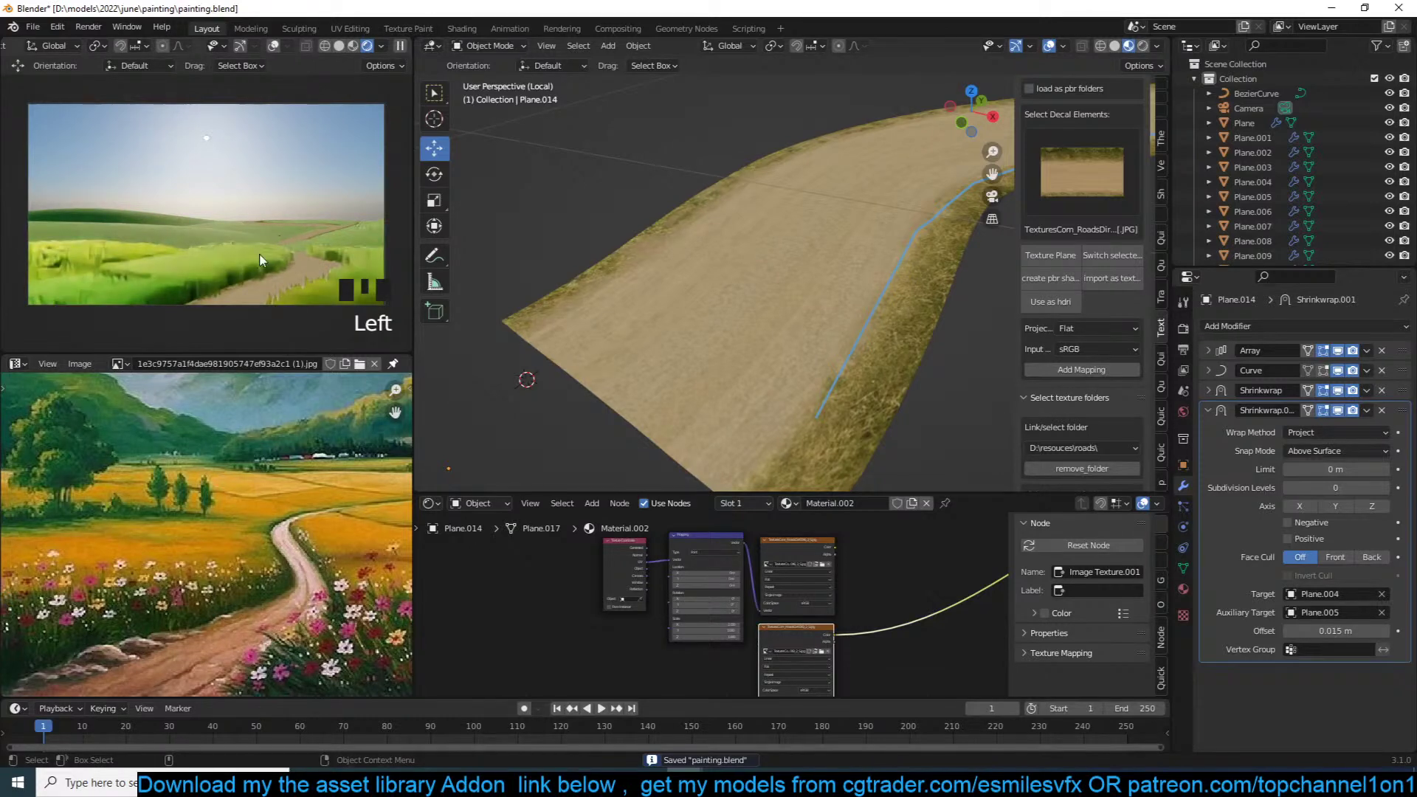
left_click(400, 47)
Step: Combine the two road textures with a Mix node and set its factor to about 0.542
mouse_move(815, 625)
right_mouse_down("ctrl+shift")
mouse_move(801, 649)
mouse_move(811, 646)
right_mouse_up("ctrl+shift")
left_click(866, 605)
left_click(872, 603)
left_click(867, 599)
left_click(866, 599)
left_click(865, 600)
middle_click_drag(866, 602, 745, 612)
scroll(727, 570, "up", 1)
mouse_move(768, 628)
left_mouse_down()
mouse_move(804, 628)
mouse_move(778, 625)
left_mouse_up()
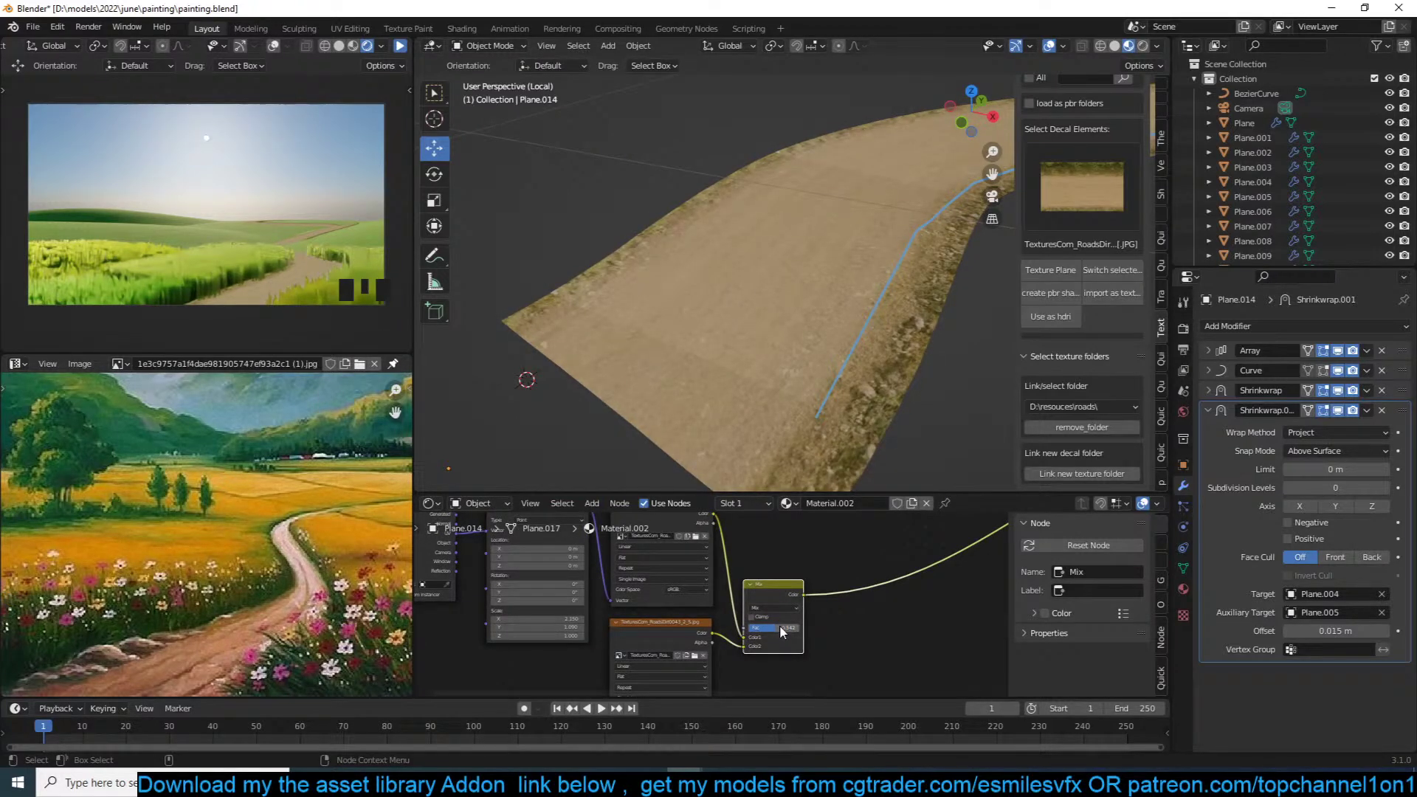
Step: Try the Color, Overlay and Multiply blend modes with different factors on the Mix node, and set it back to Mix
scroll(778, 626, "up", 1)
left_click(798, 605)
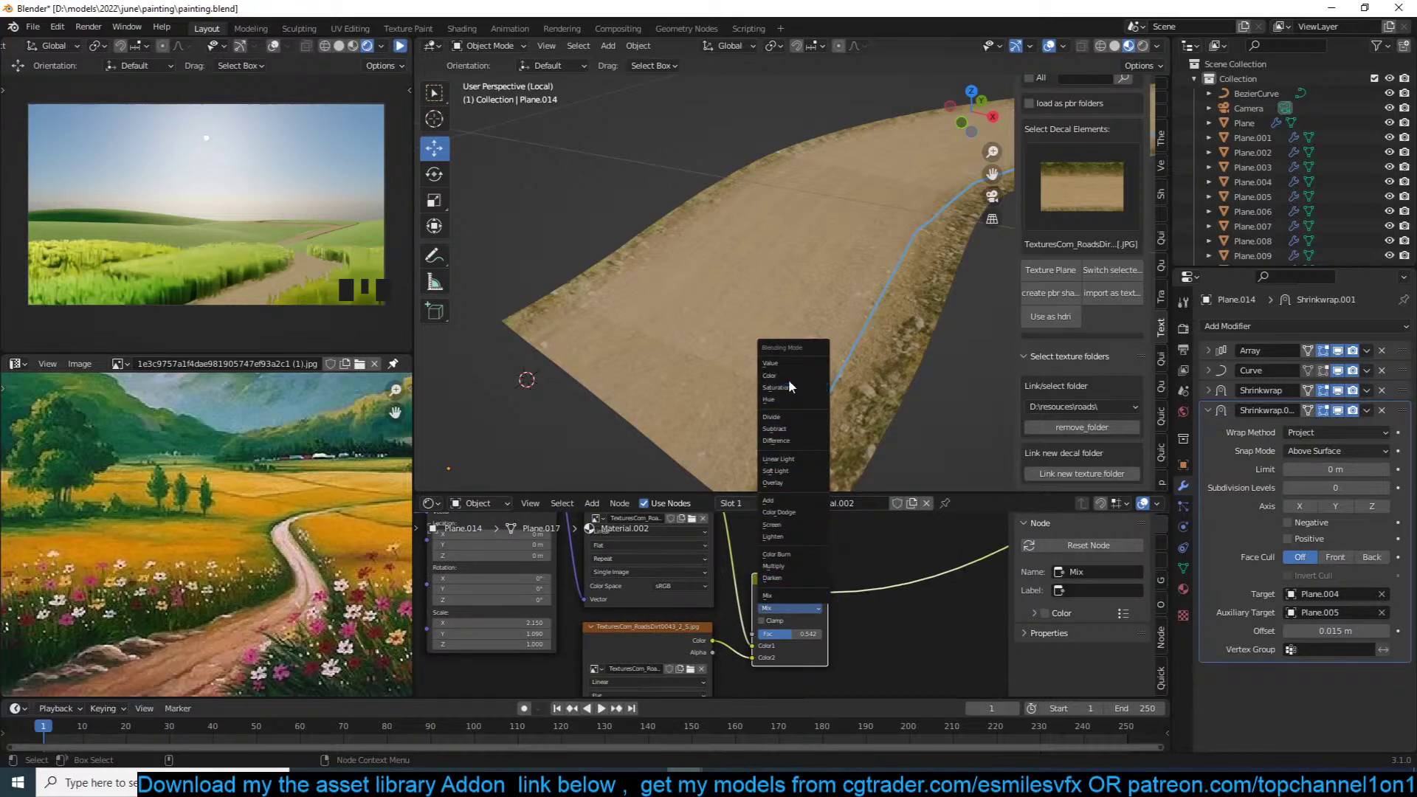
left_click(770, 375)
left_click_drag(788, 636, 823, 635)
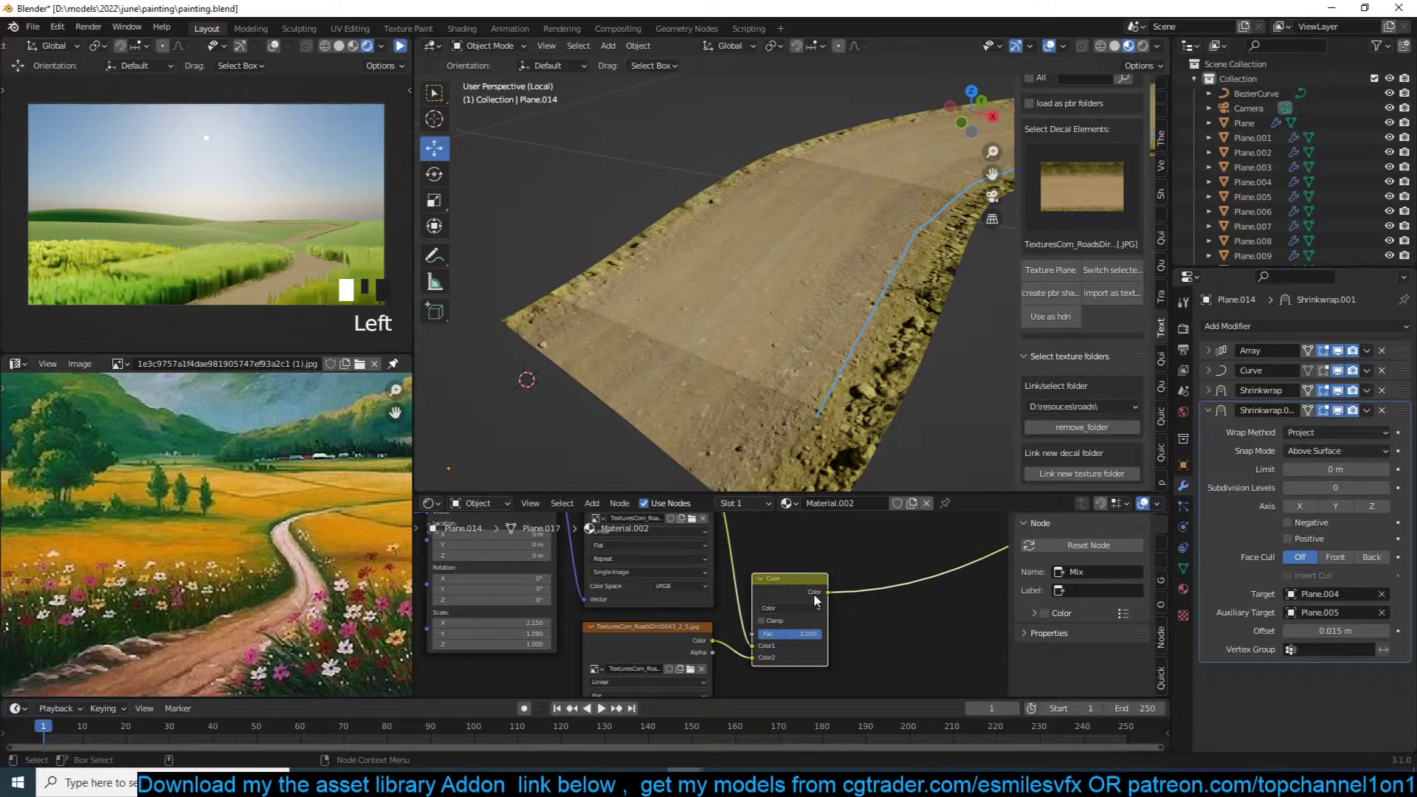
left_click(790, 608)
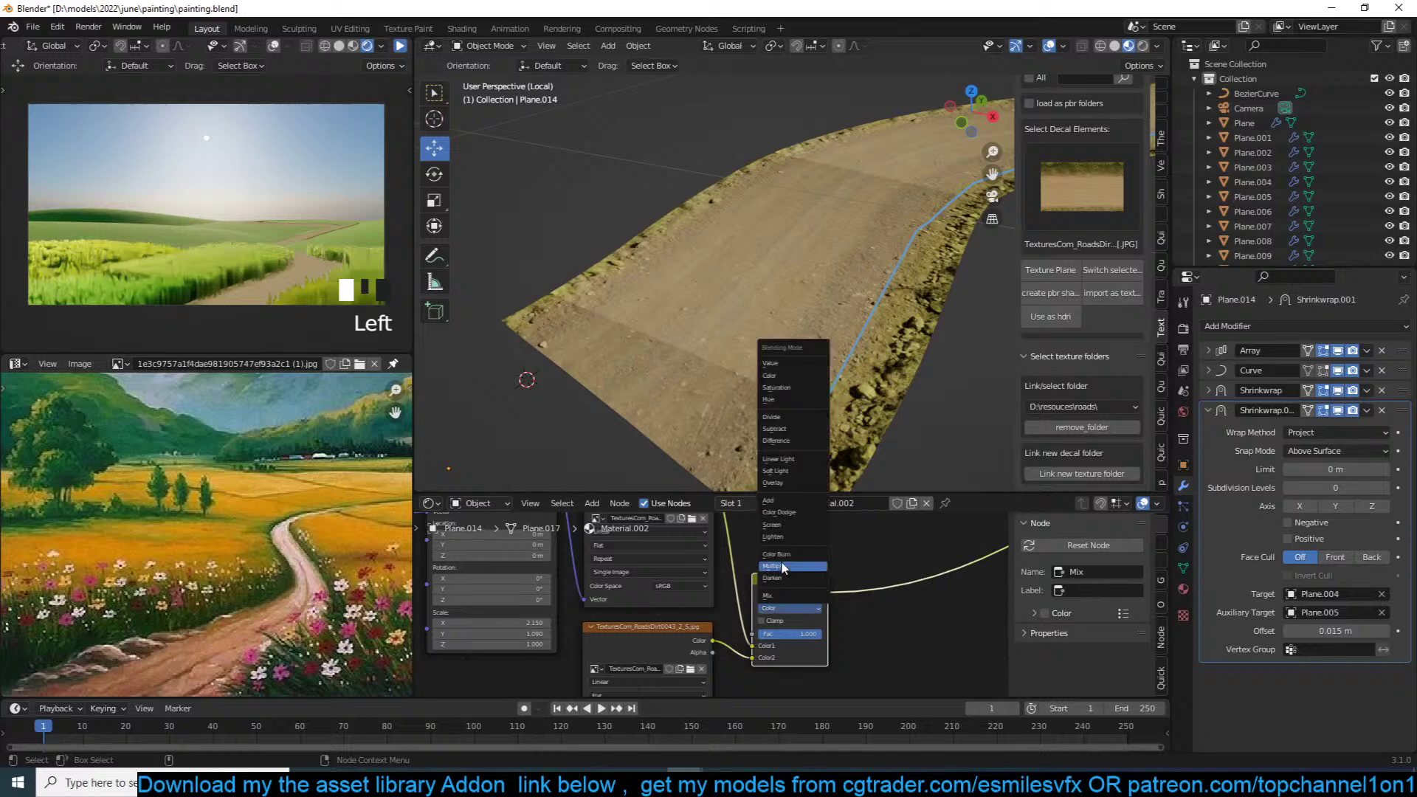
left_click(796, 483)
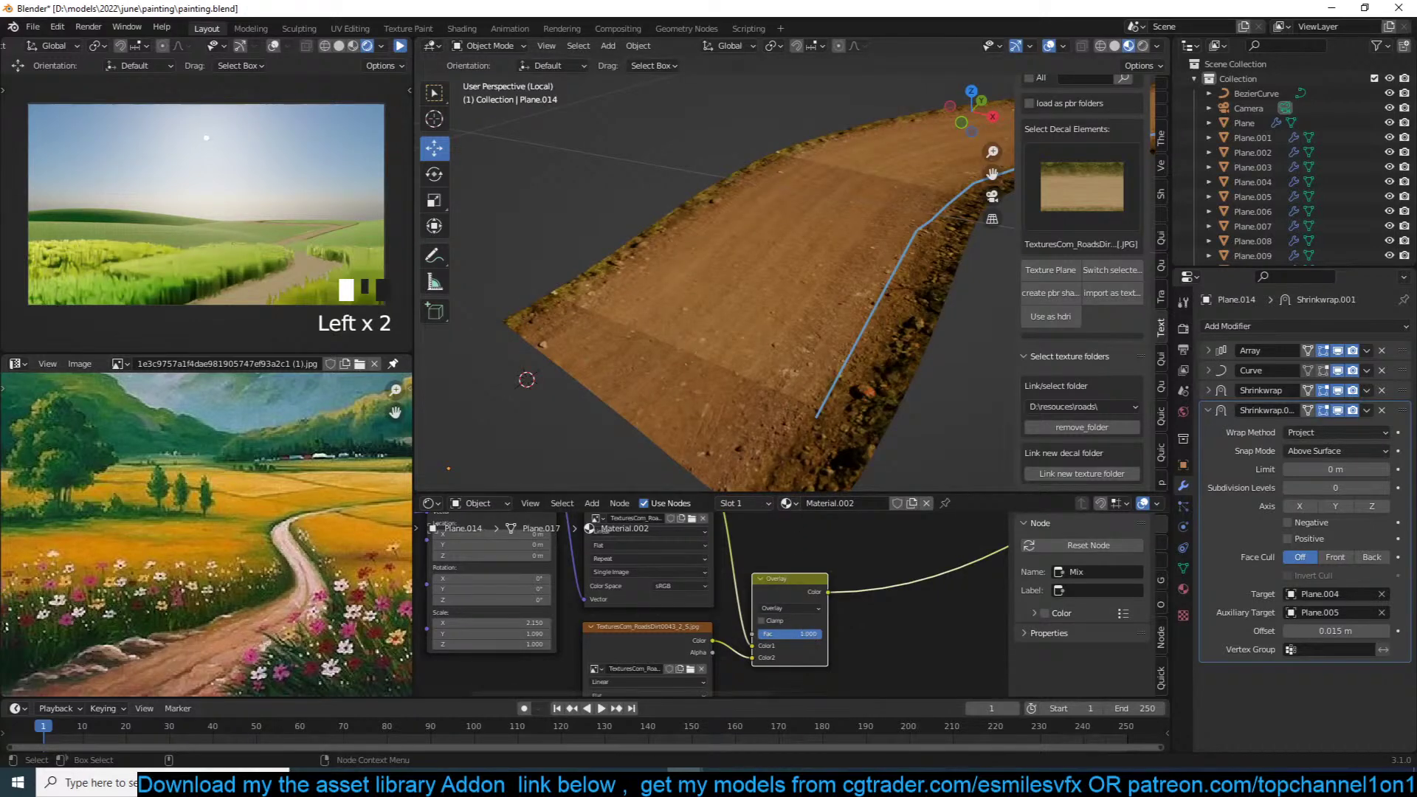
left_click_drag(804, 636, 776, 636)
left_click(804, 608)
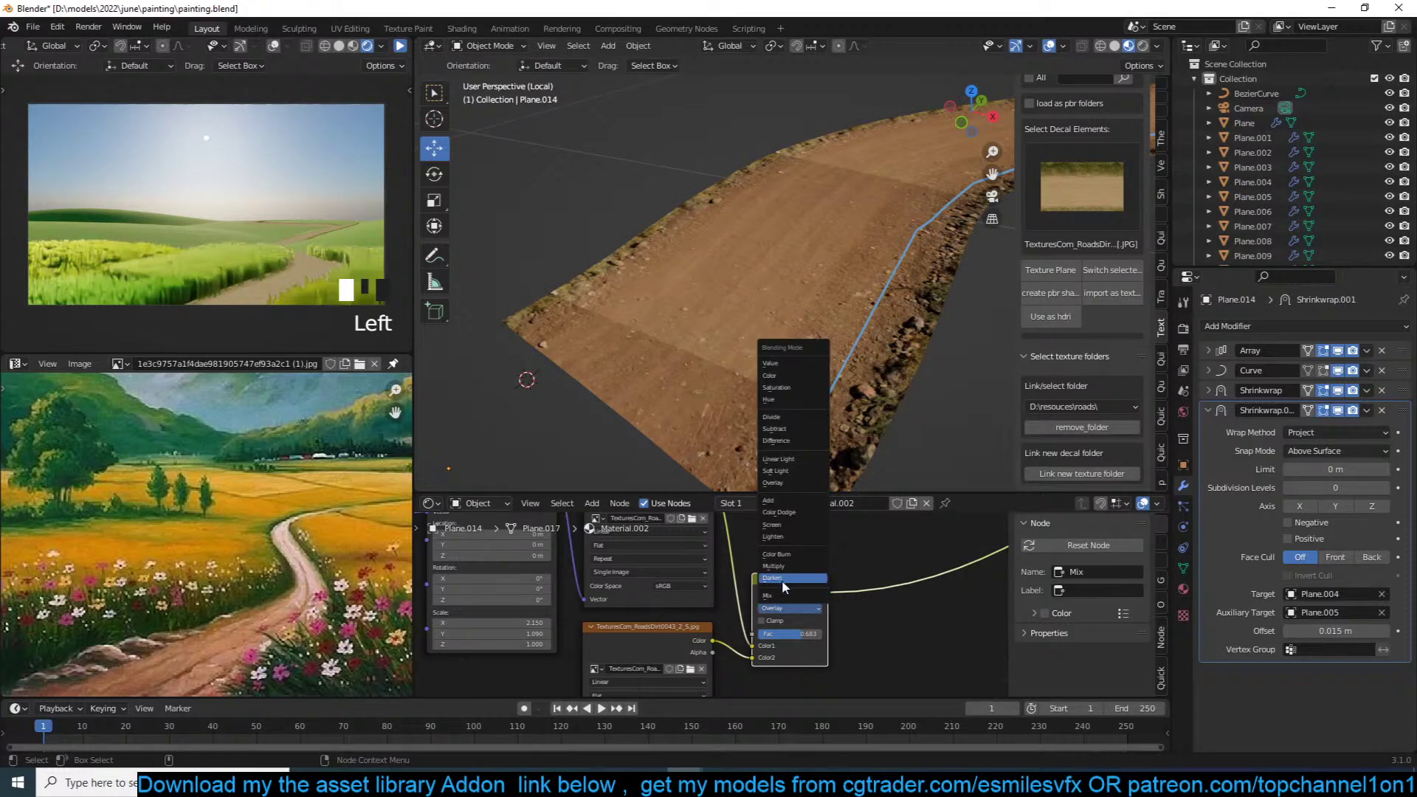
left_click(791, 567)
mouse_move(800, 633)
left_mouse_down()
mouse_move(826, 633)
mouse_move(806, 635)
left_mouse_up()
left_click(806, 610)
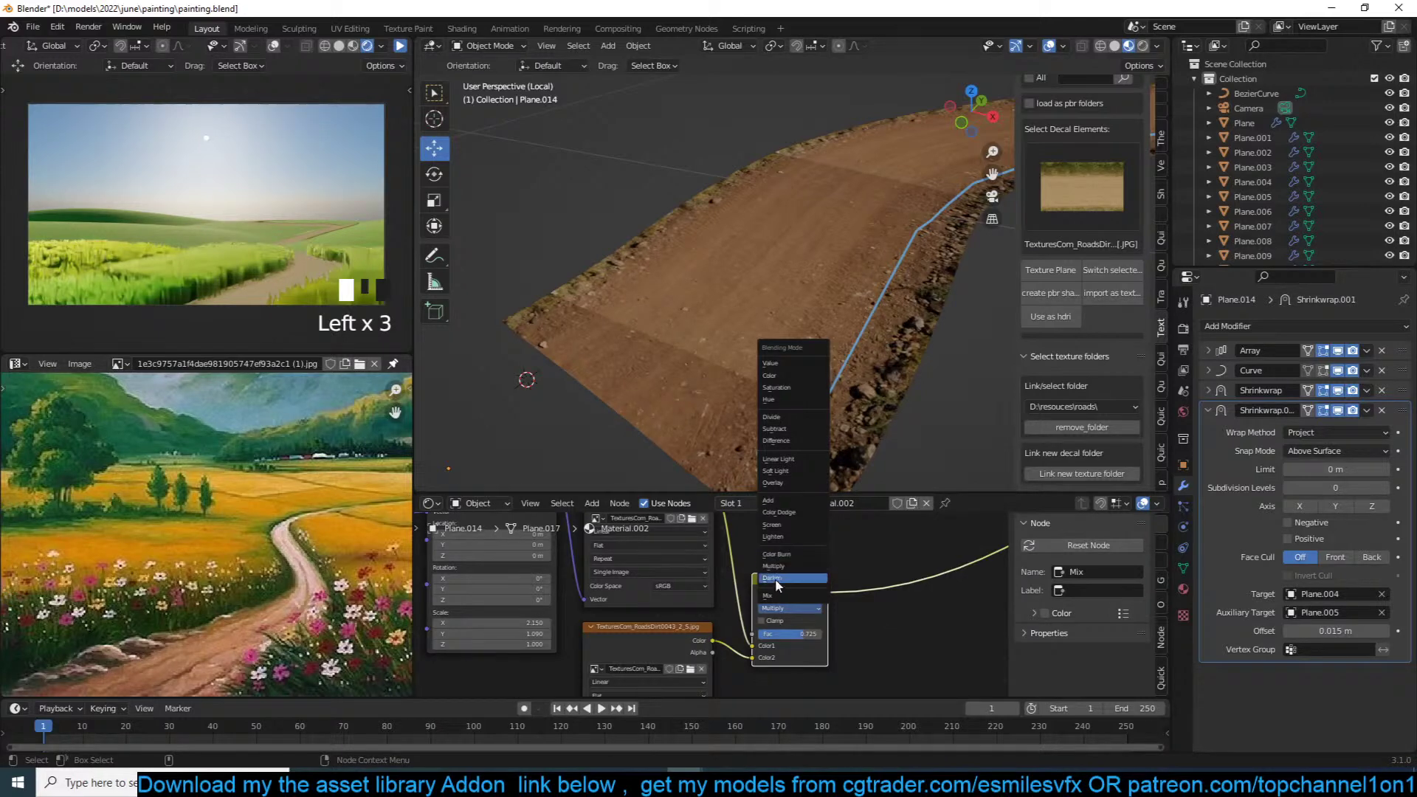
left_click(772, 595)
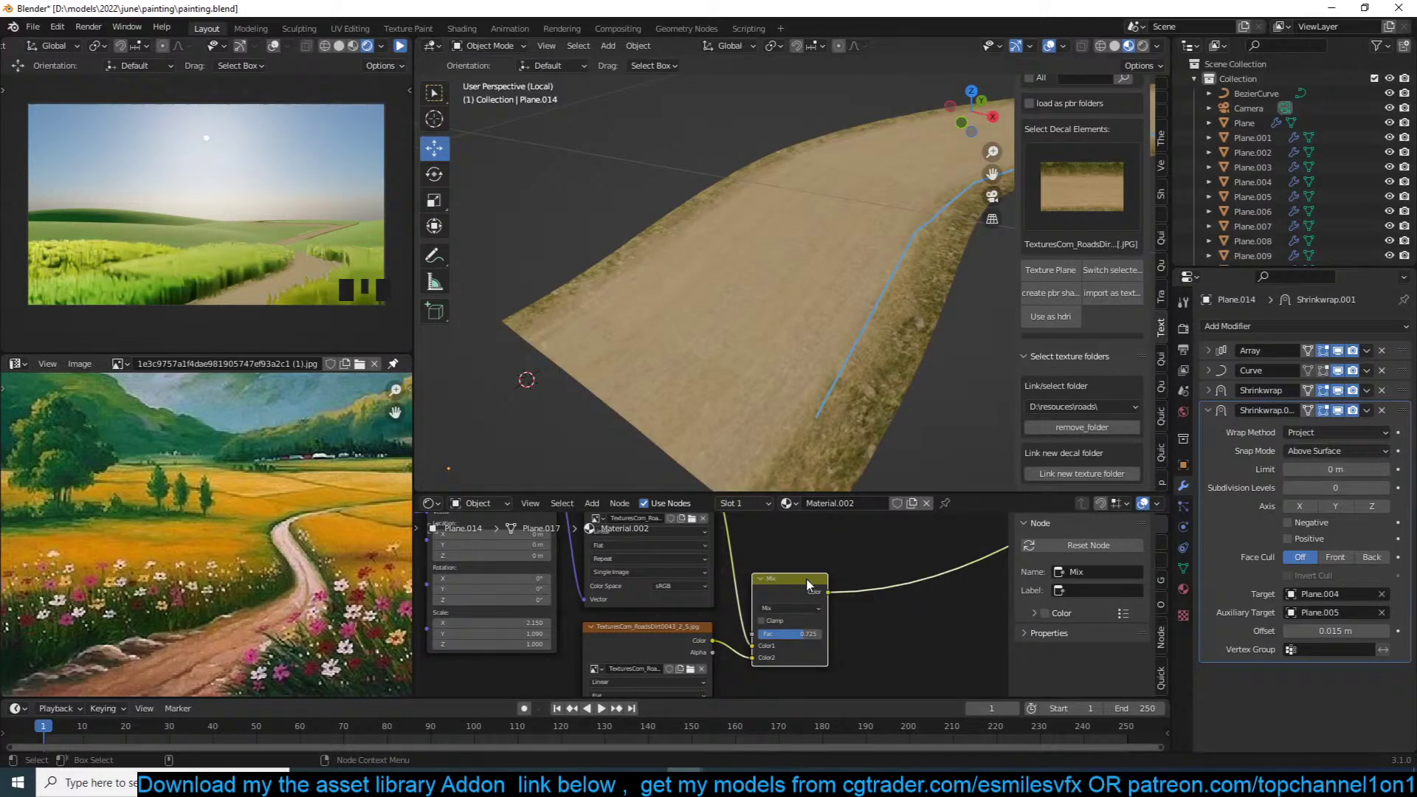
Step: Set the Mix node's factor to about 0.508 and save the file
scroll(805, 590, "down", 2)
mouse_move(766, 626)
left_mouse_down()
mouse_move(747, 627)
mouse_move(762, 626)
left_mouse_up()
key("ctrl+s")
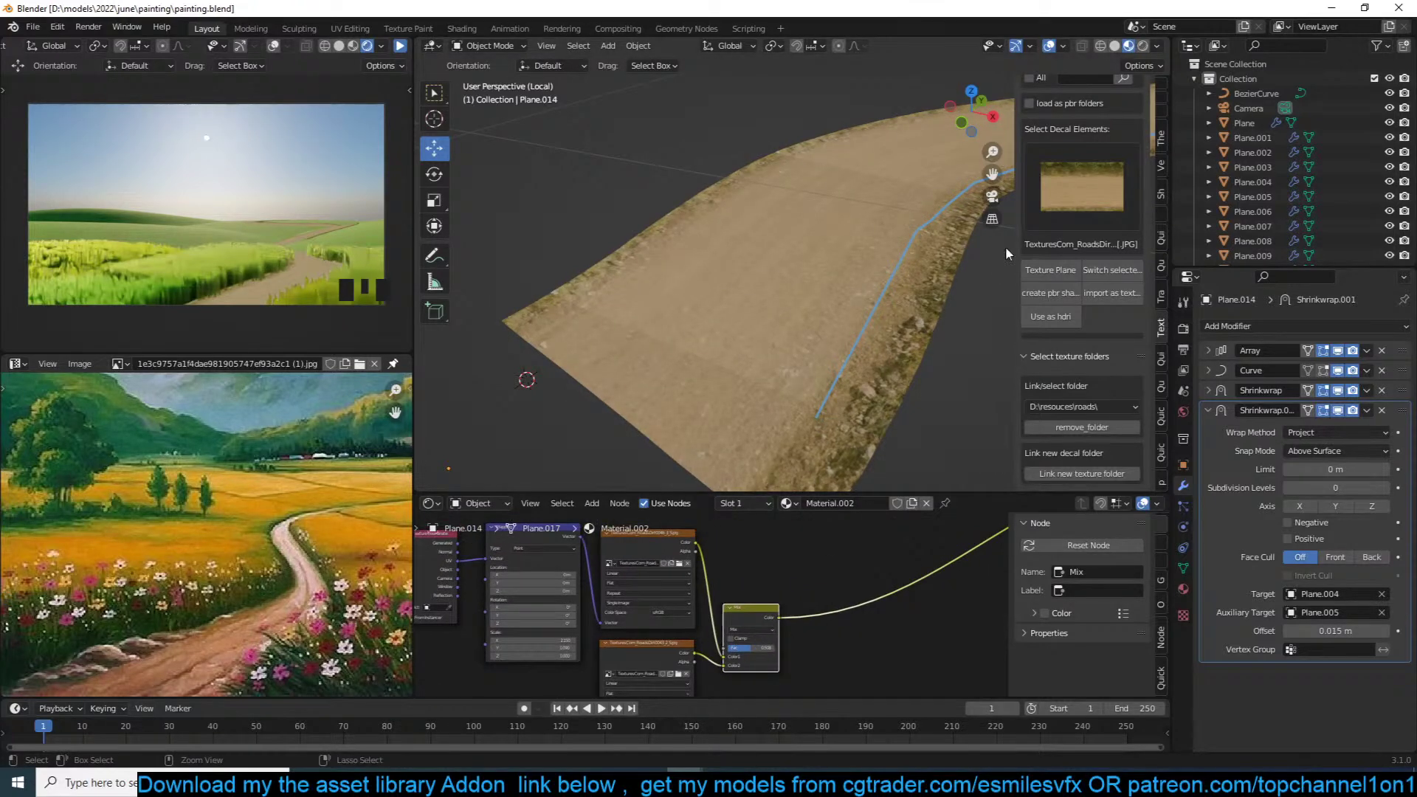
Step: Import the light brown dirt texture with tyre tracks as a third image node, preview it on the path and save the file
left_click(1082, 186)
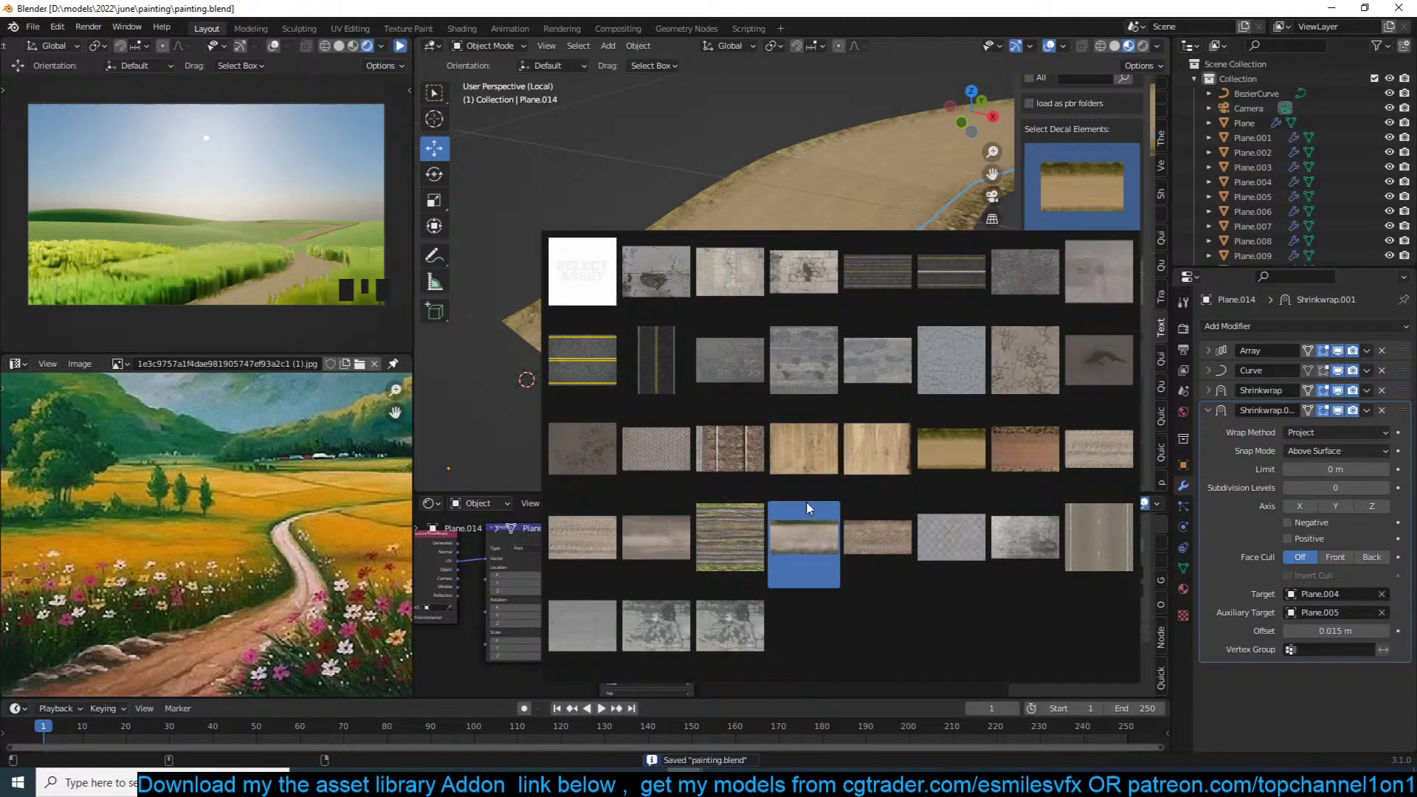
left_click(804, 458)
scroll(812, 577, "down", 3)
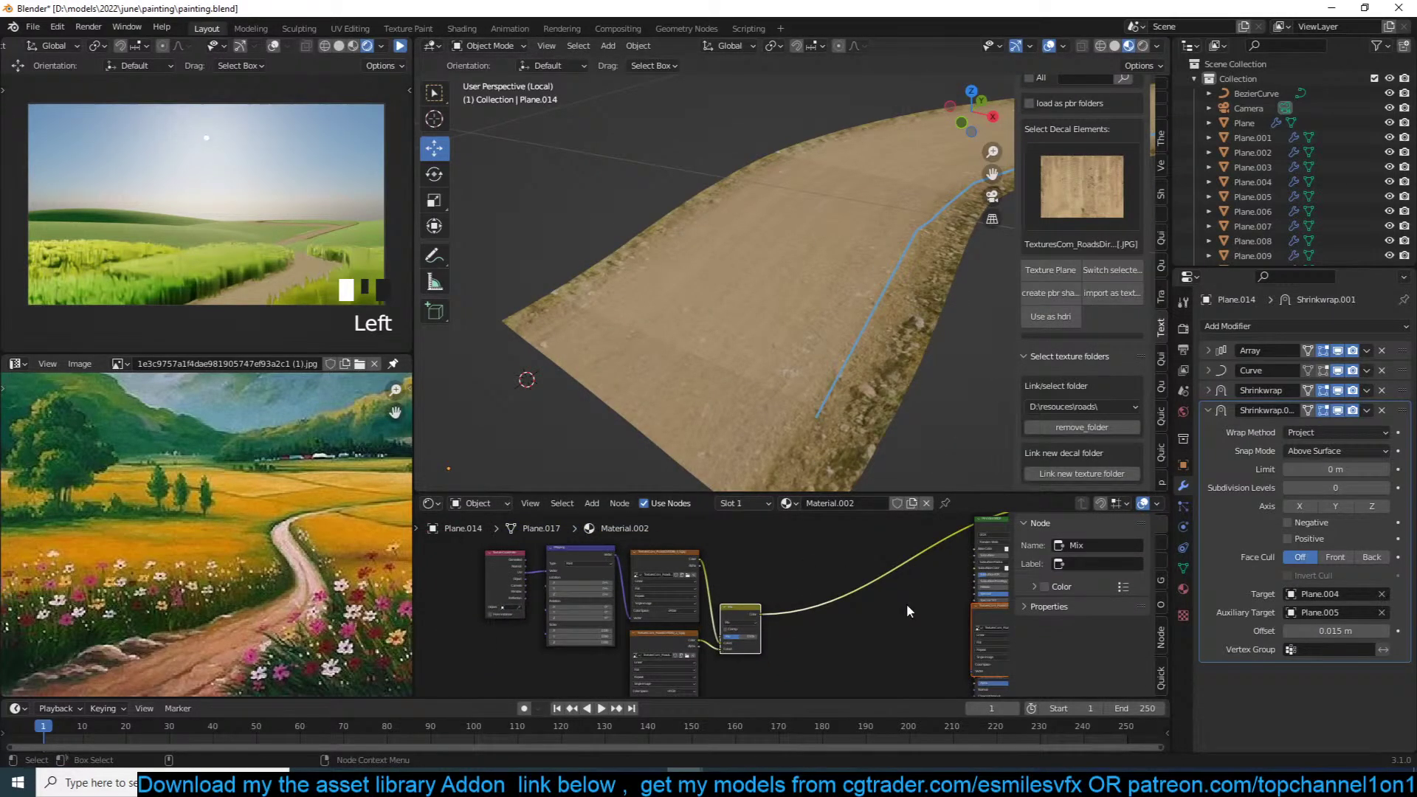
scroll(907, 604, "right", 2, "ctrl")
key("ctrl+s")
left_click_drag(972, 610, 766, 637)
middle_click_drag(741, 623, 738, 622)
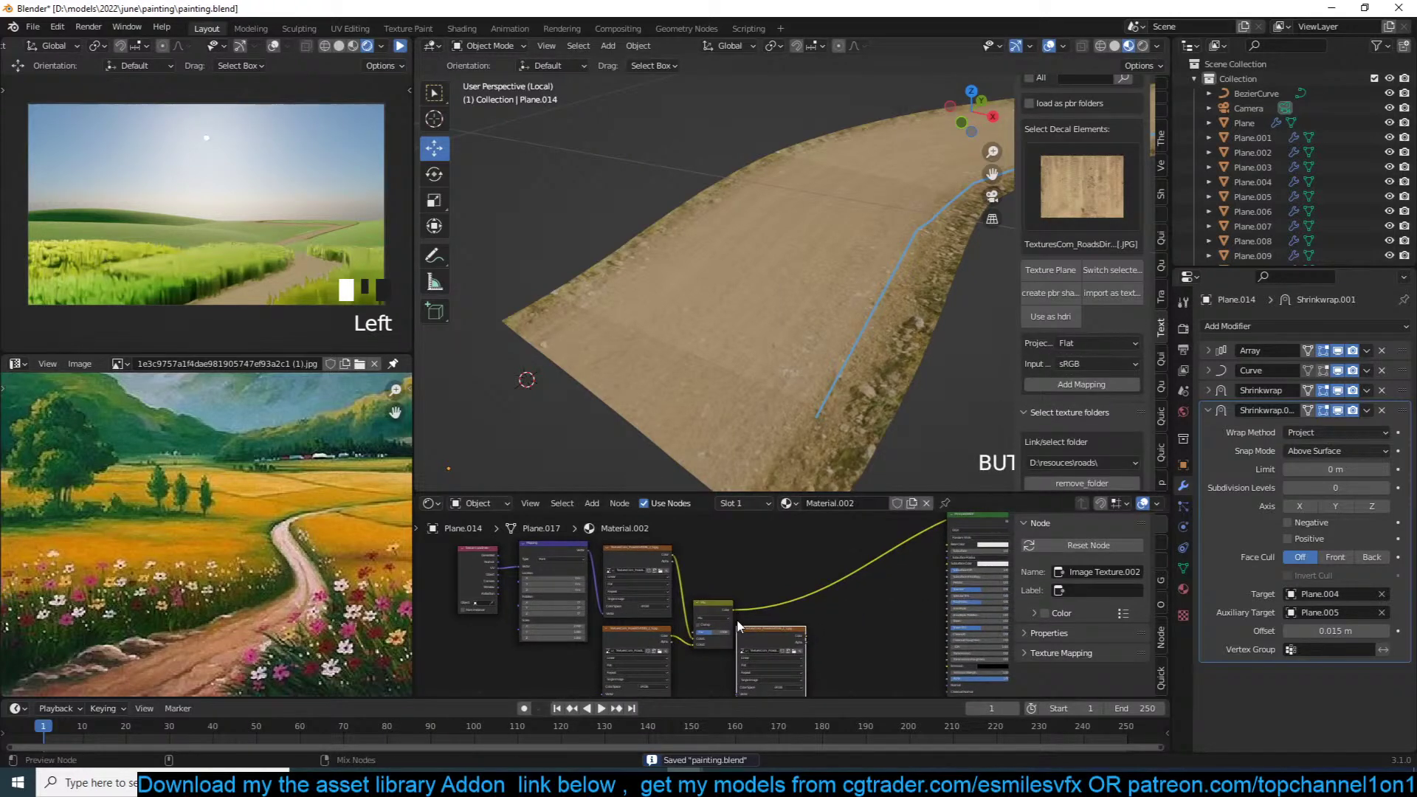
left_click(800, 630, "ctrl+shift")
key("ctrl+s")
Step: Add mapping nodes to the tyre-track texture and set its Z rotation to 90° so the tracks run along the path
mouse_move(775, 621)
middle_mouse_down()
mouse_move(817, 591)
mouse_move(797, 573)
middle_mouse_up()
scroll(814, 593, "up", 2)
left_click_drag(815, 585, 809, 623)
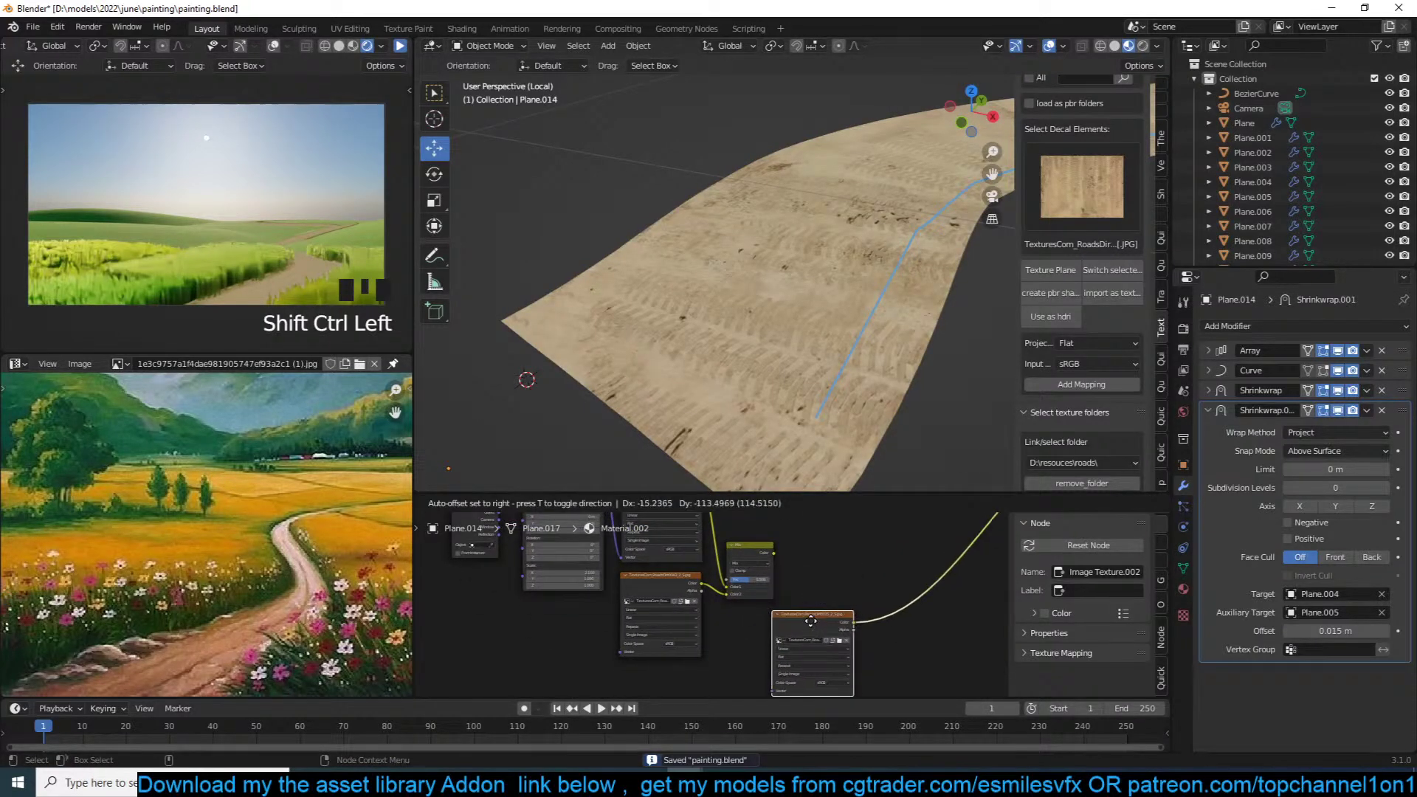
middle_click_drag(791, 623, 803, 591)
key("ctrl+t")
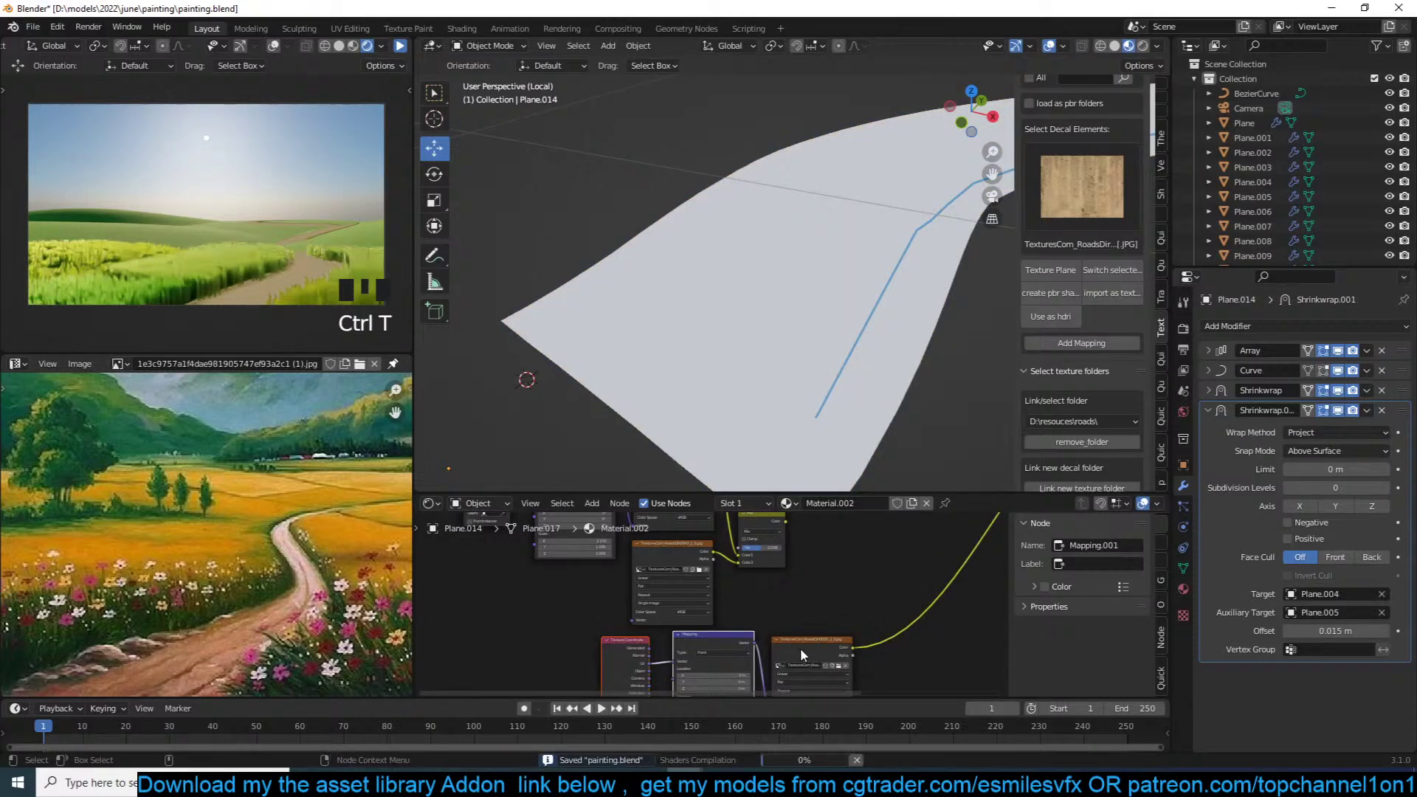
left_click_drag(819, 638, 819, 638)
left_click(819, 638)
type("9")
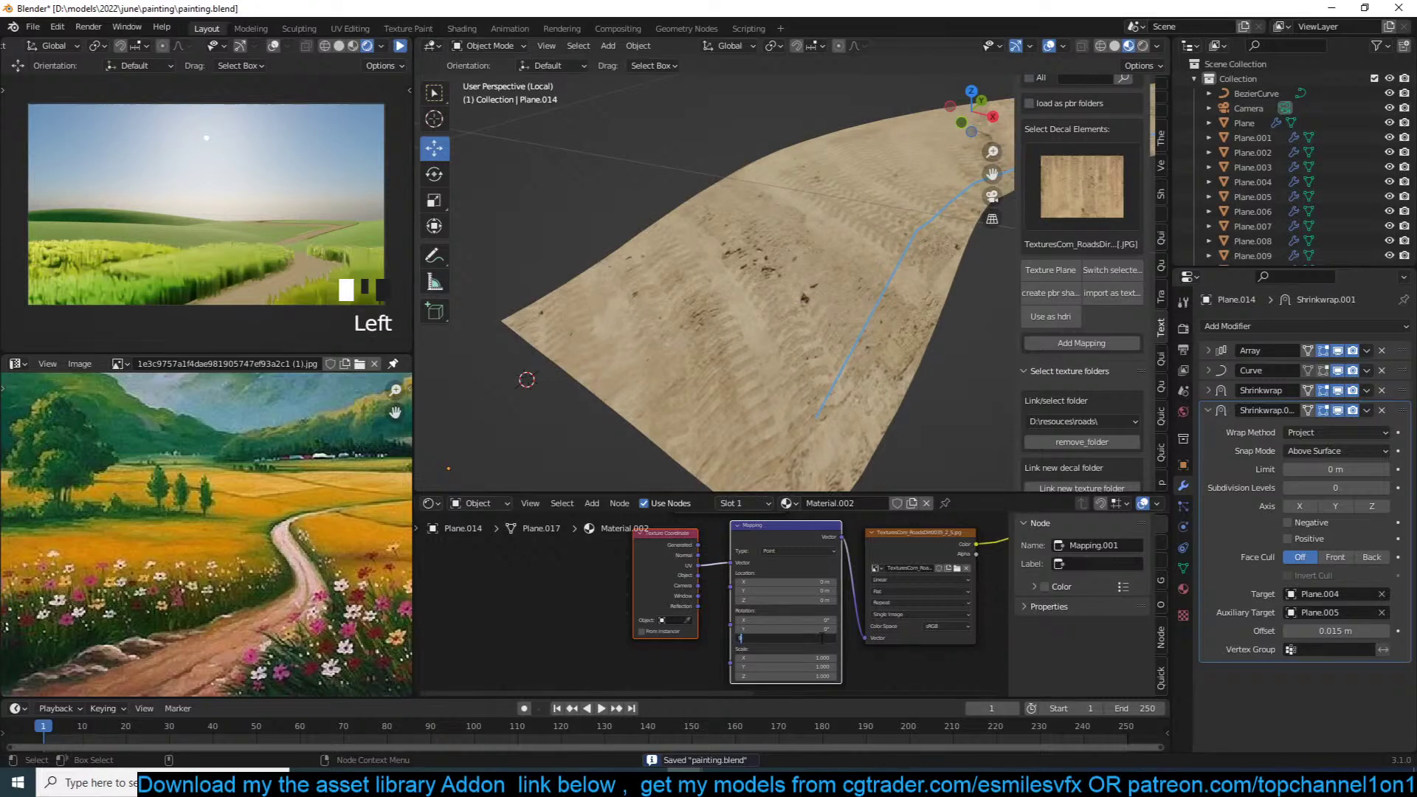
type("0")
key("Return")
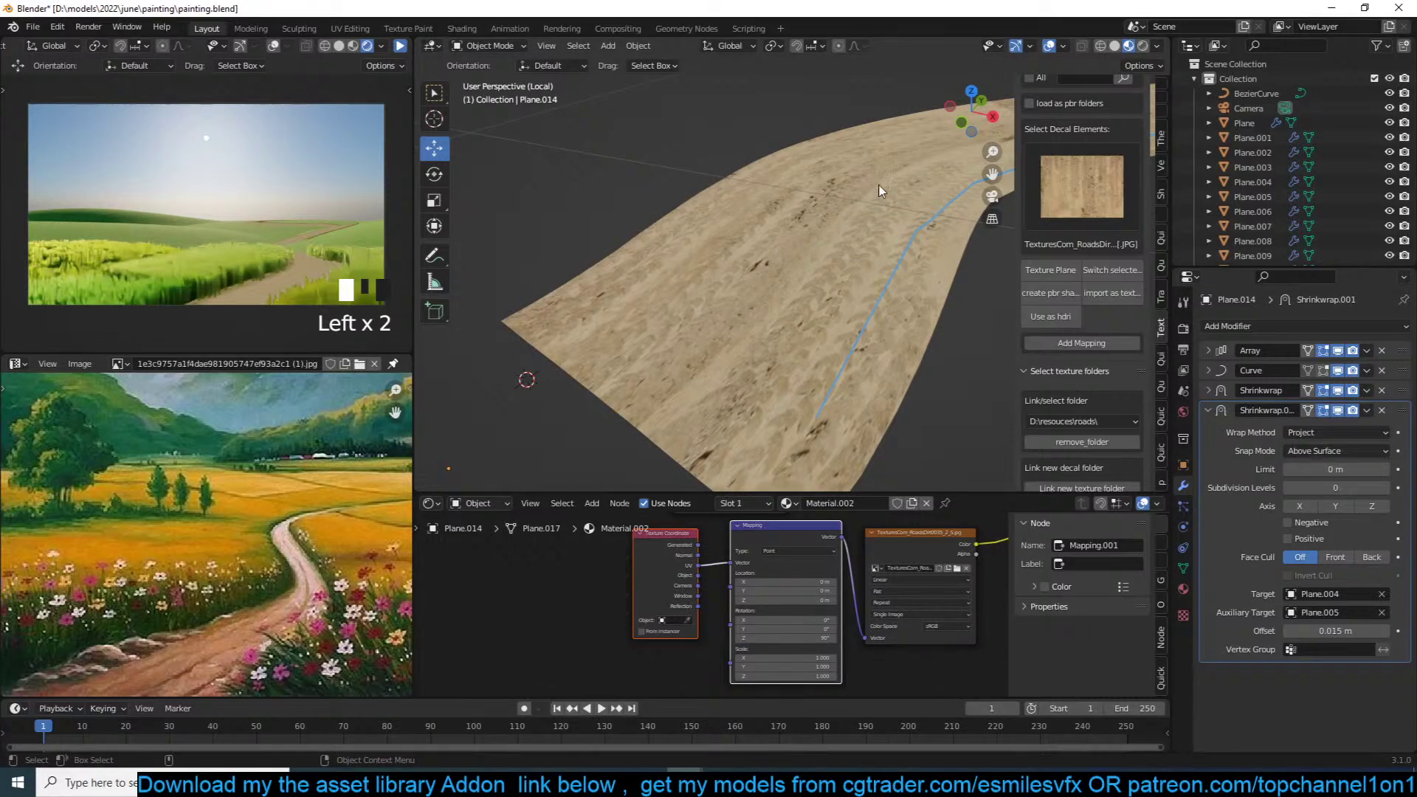
middle_click_drag(886, 278, 891, 317)
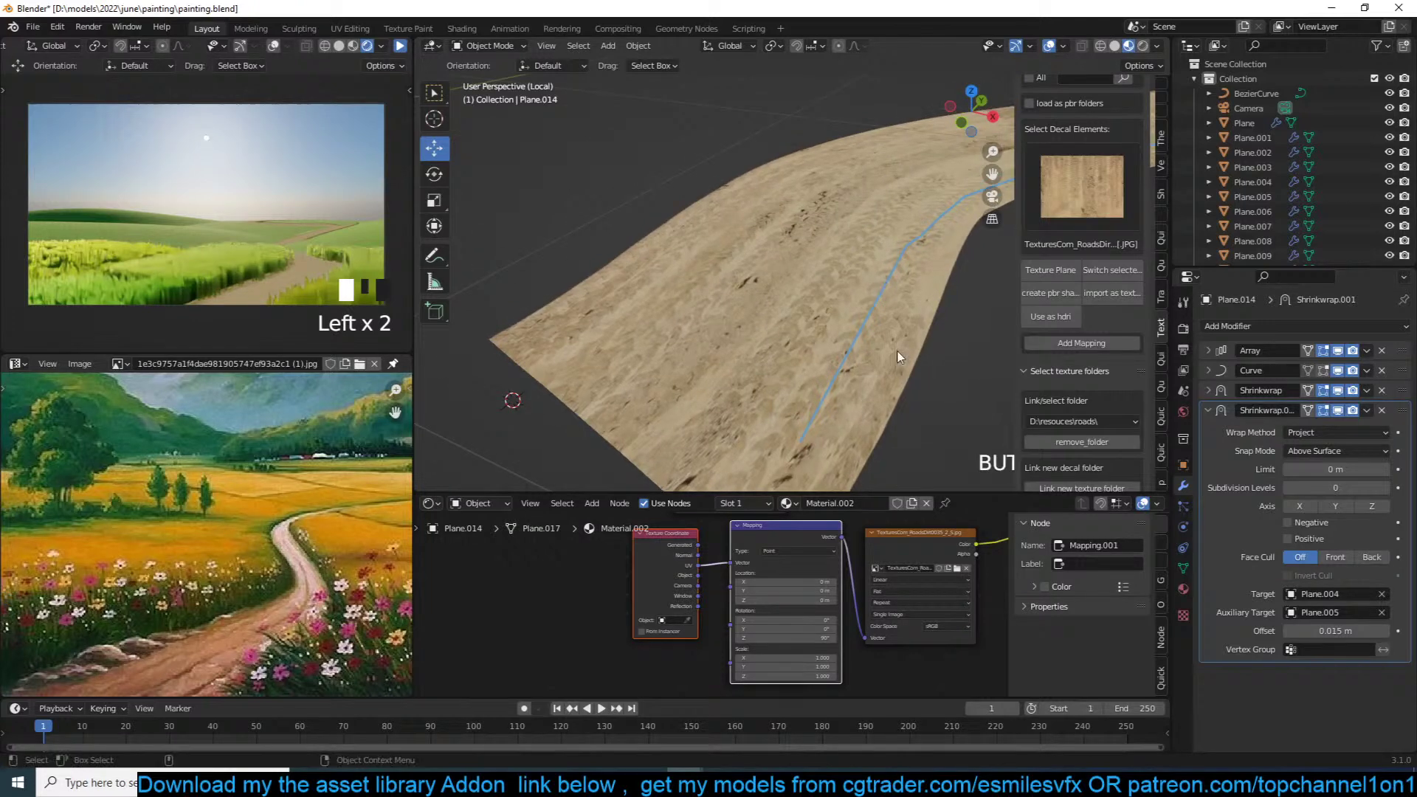
Step: Move the tyre-track texture's nodes beneath the other road textures and mix its colour with the existing blend
scroll(903, 554, "down", 4)
left_click_drag(877, 541, 580, 625)
middle_click_drag(843, 550, 744, 660)
left_click_drag(744, 659, 670, 657)
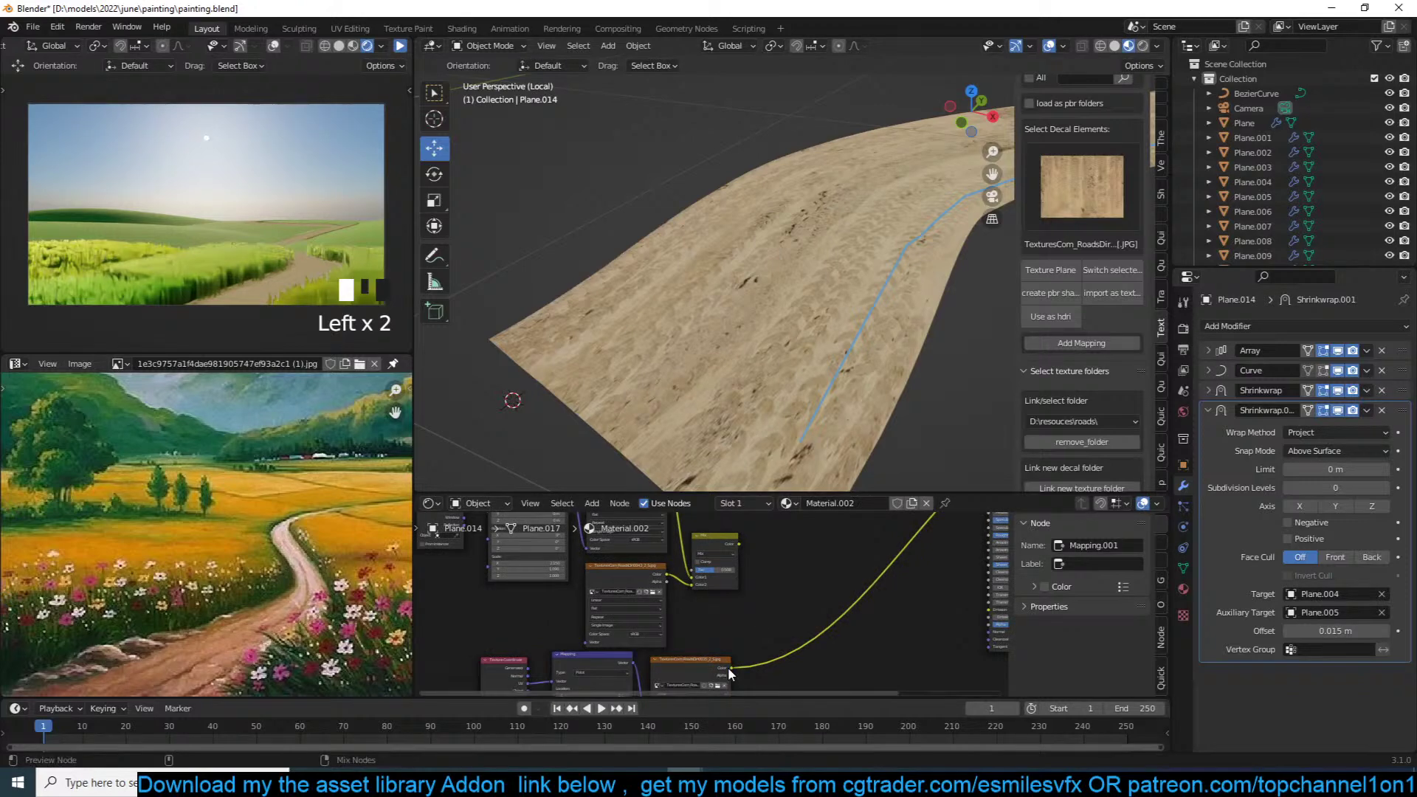
right_click_drag(727, 666, 744, 582, "ctrl+shift")
Step: Reposition the second Mix node clear of the texture nodes and set its factor to about 0.133
scroll(748, 587, "up", 3)
left_click(786, 618)
left_click_drag(795, 617, 832, 559)
scroll(831, 559, "up", 4)
middle_click_drag(826, 559, 748, 566)
left_click_drag(806, 604, 793, 604)
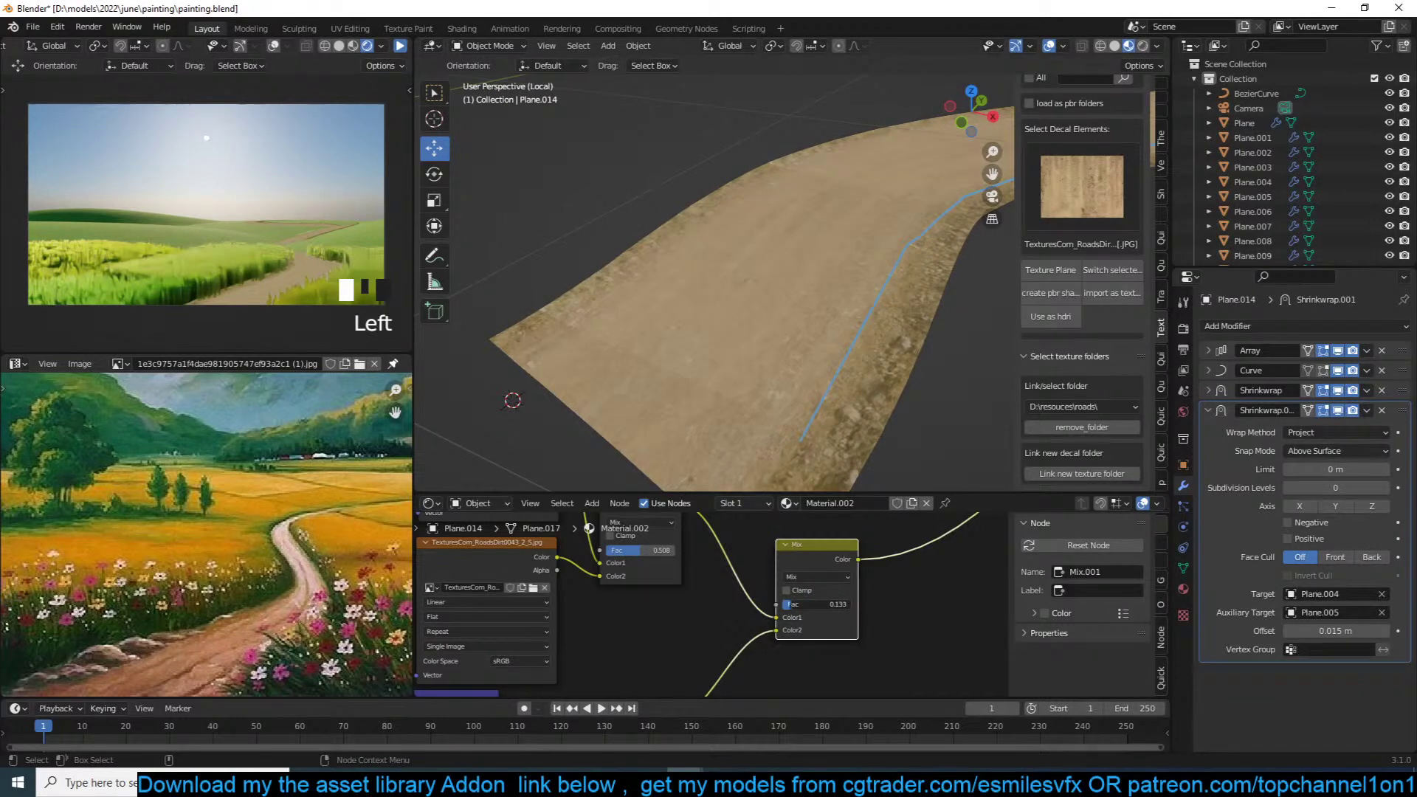
Step: Try the Screen blend, then set the second Mix node to Multiply with a factor of 0.800 and save the file
left_click(815, 577)
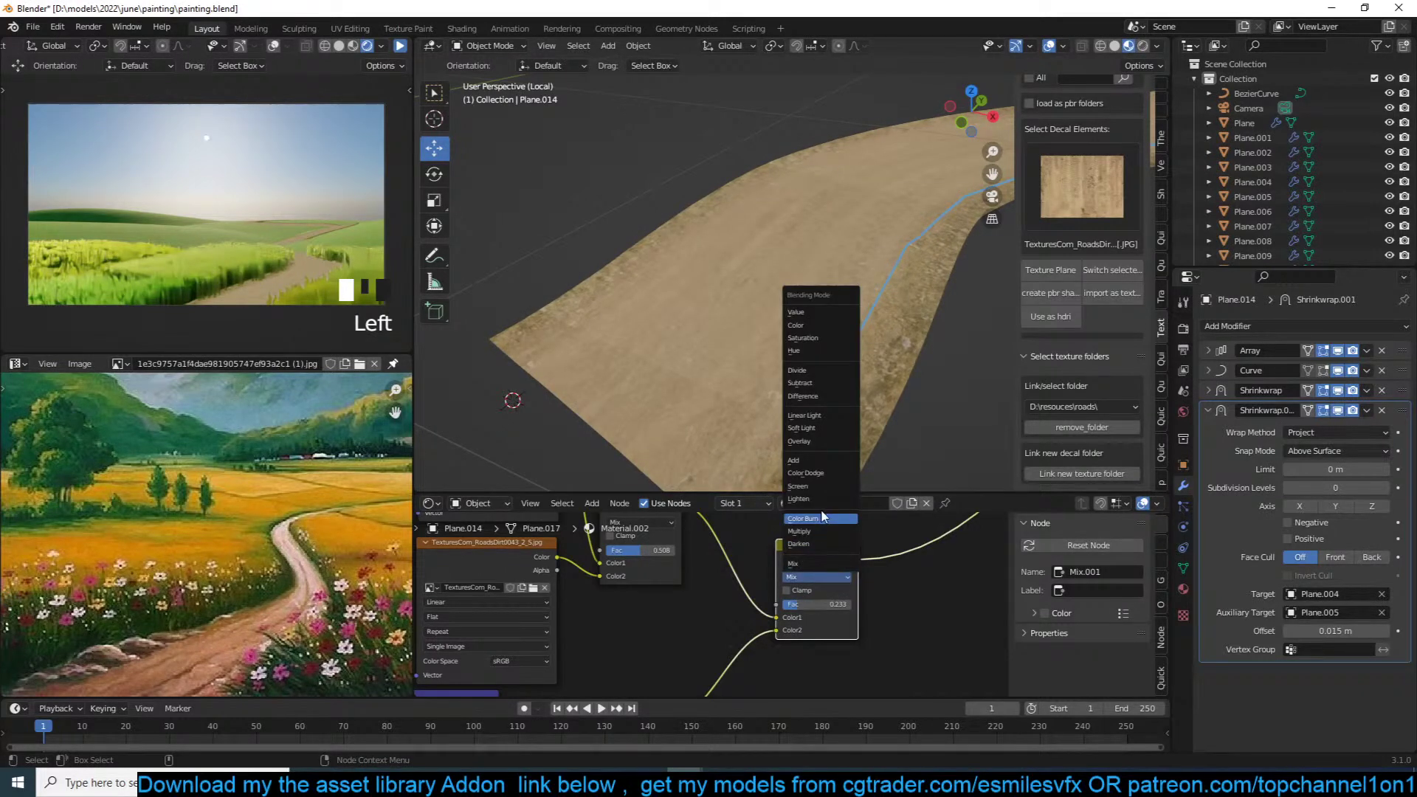
left_click(819, 486)
mouse_move(811, 603)
left_mouse_down()
mouse_move(848, 604)
mouse_move(826, 603)
left_mouse_up()
left_click(820, 577)
left_click(819, 531)
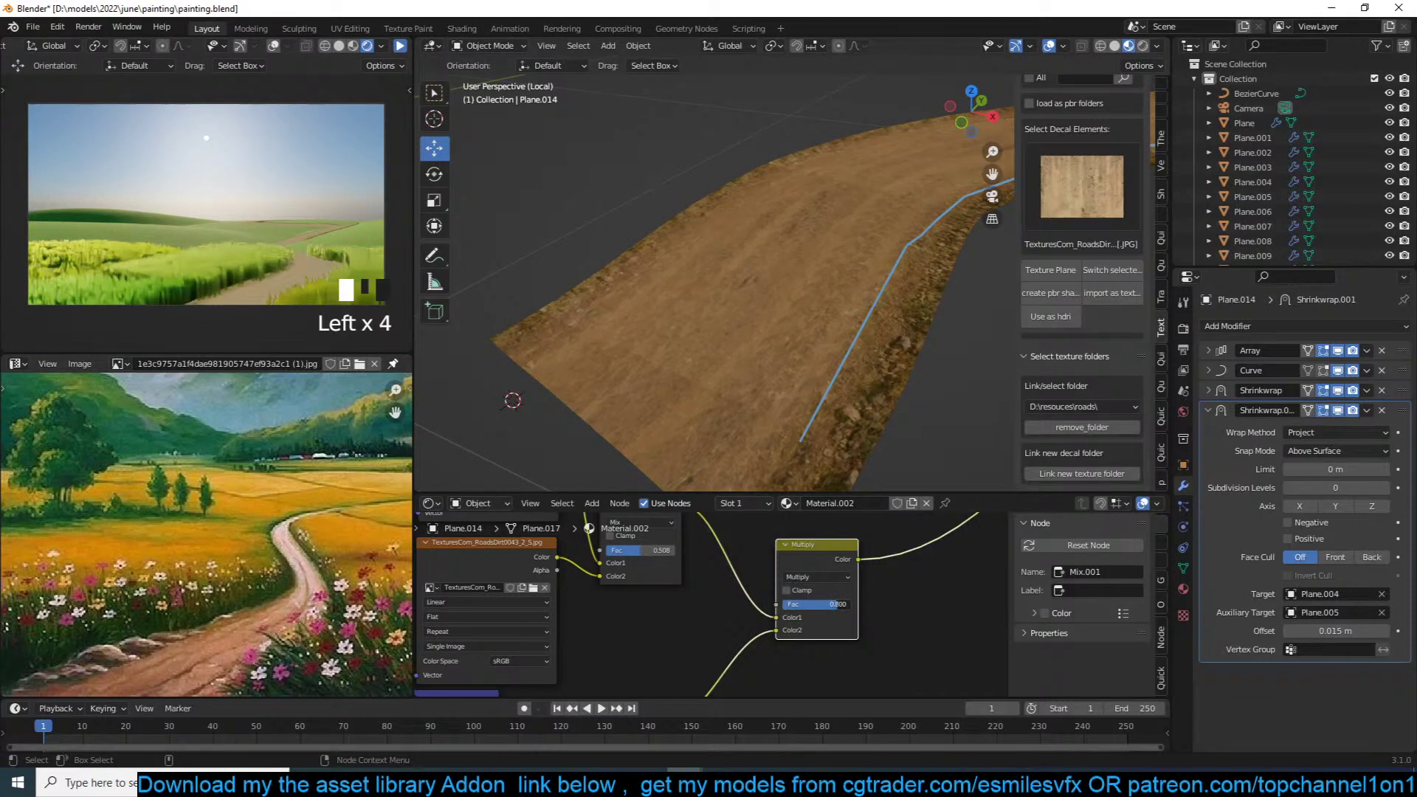
scroll(705, 313, "down", 3)
scroll(763, 274, "up", 5)
scroll(768, 280, "down", 1)
key("ctrl+s")
Step: Feed the tyre-track image's colour through a Bump node into the Principled BSDF's Normal input and save the file
scroll(763, 563, "down", 3)
middle_click_drag(763, 564, 659, 565)
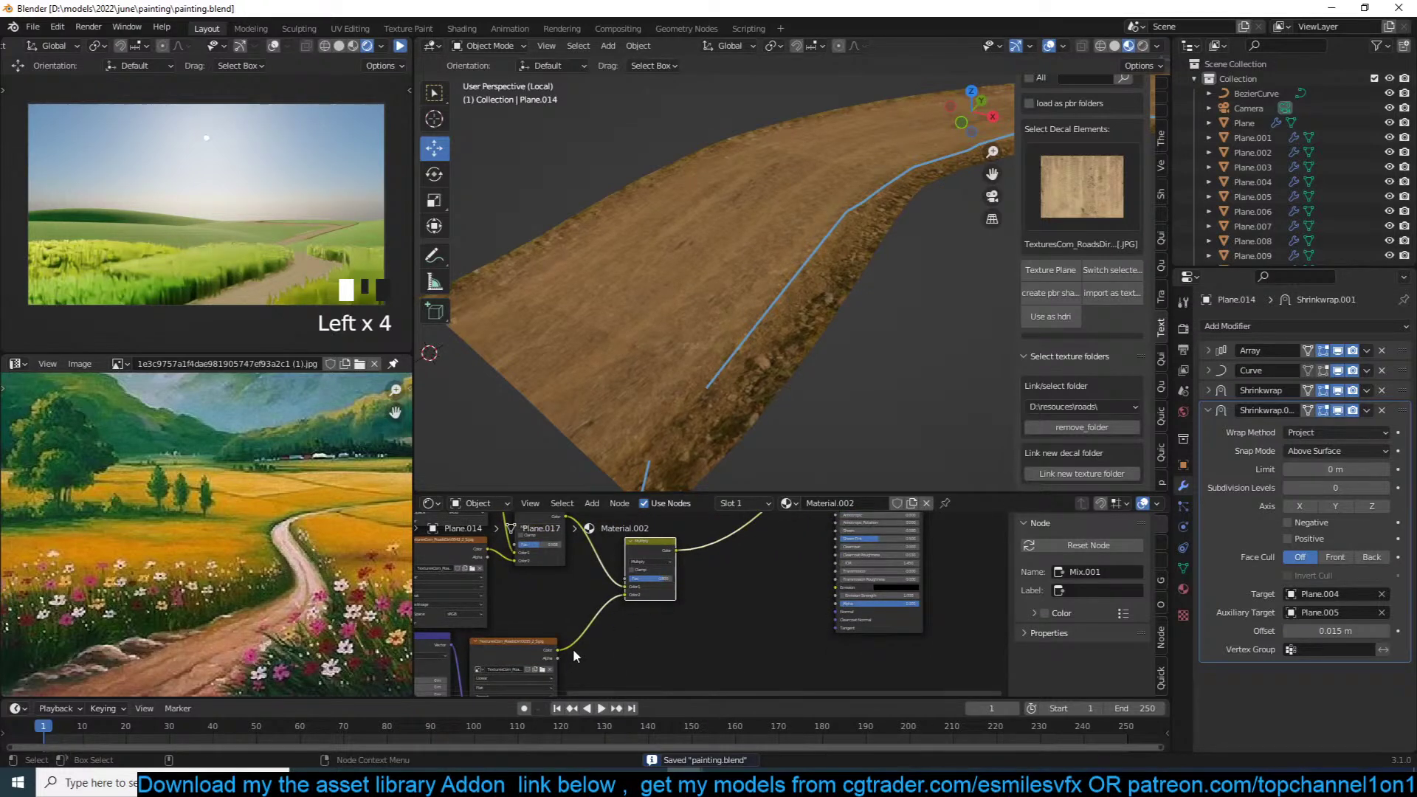
right_click(658, 645)
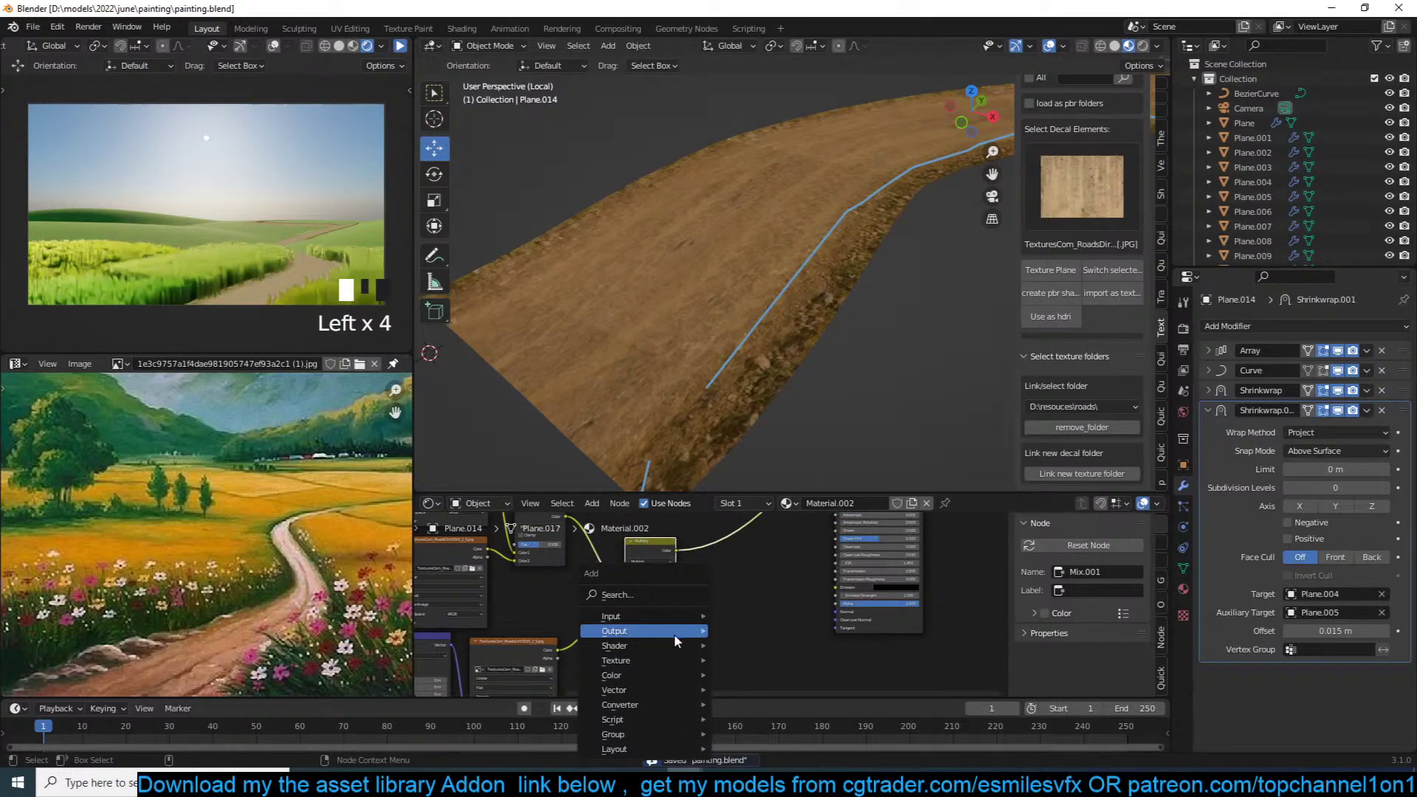
left_click(549, 653)
left_click(879, 625, "shift")
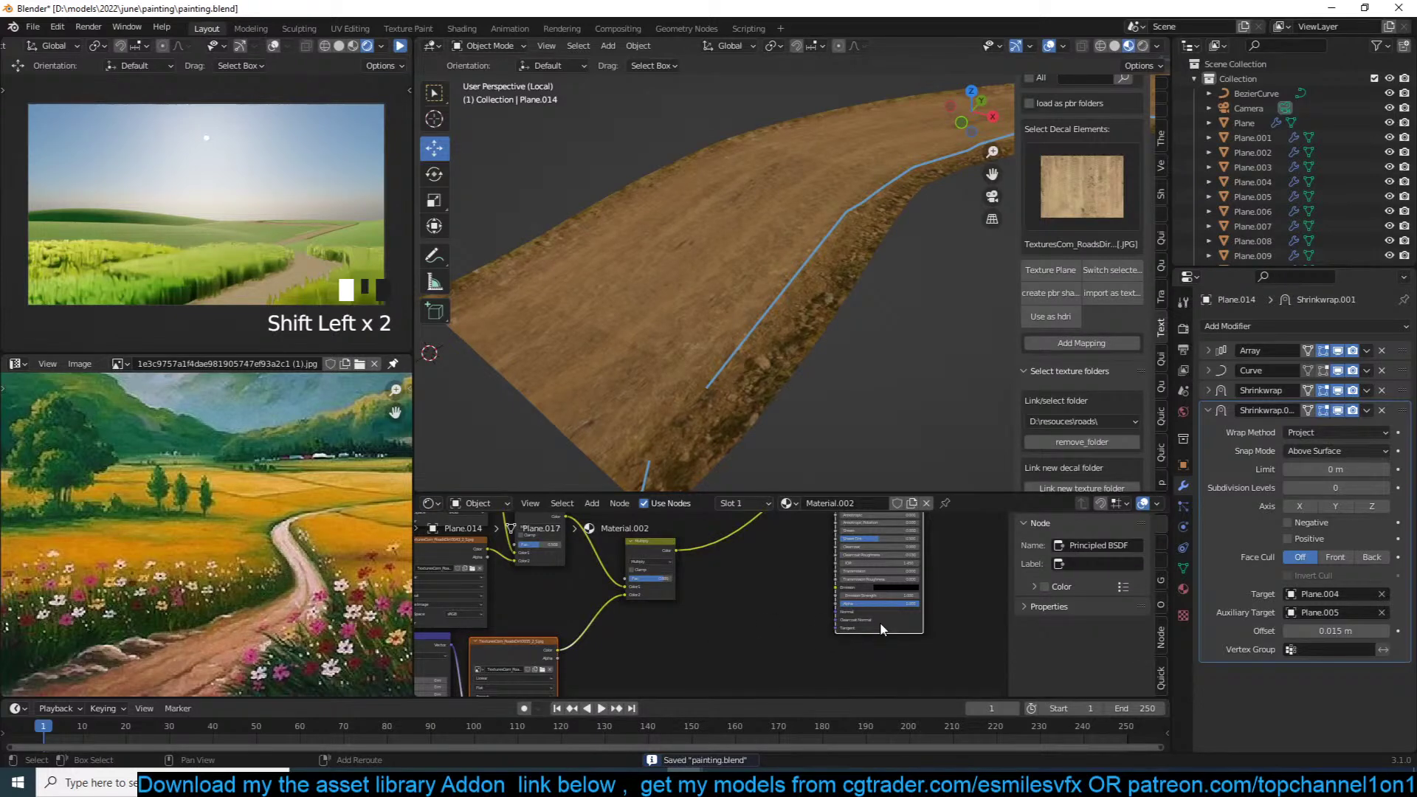
key("shift+q")
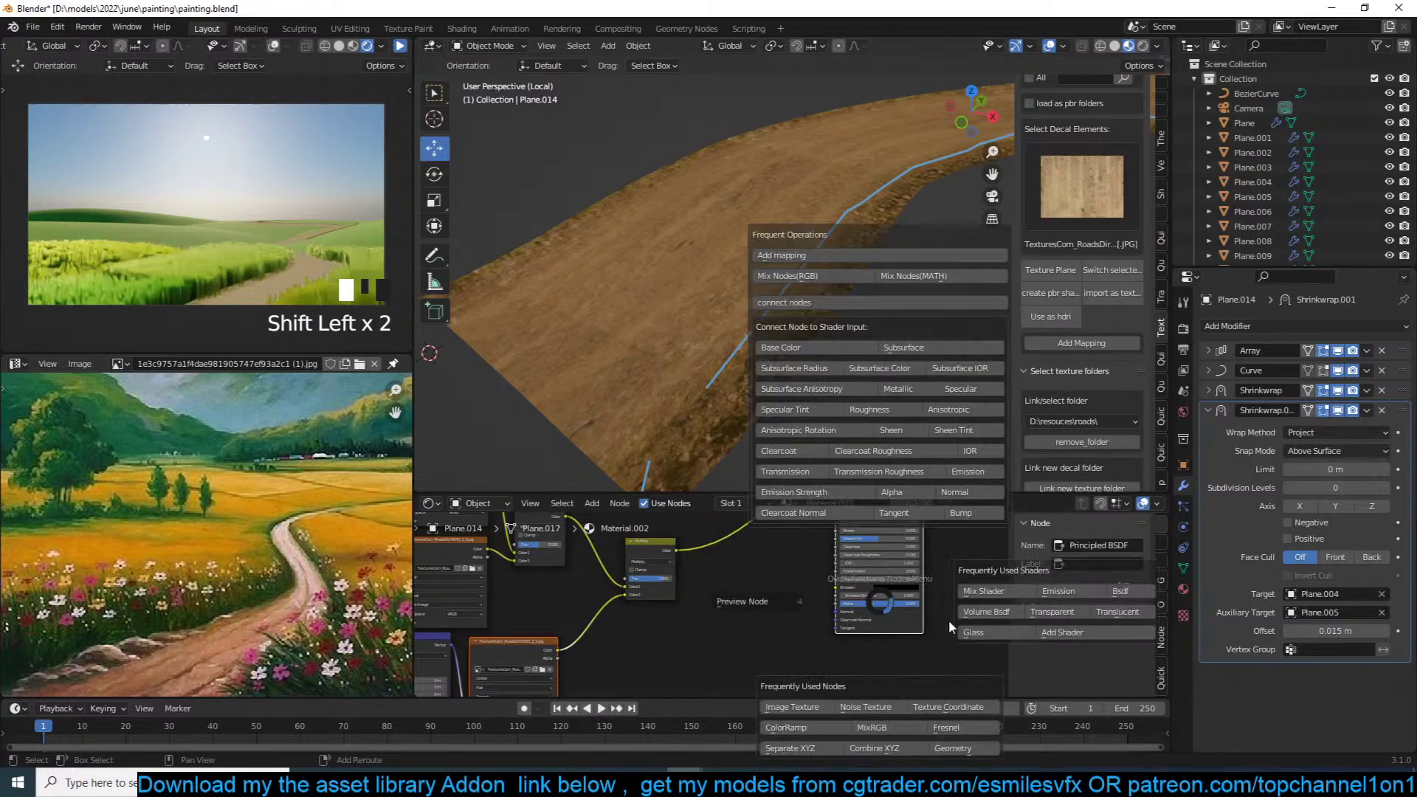
left_click(956, 515)
key("ctrl+s")
left_click(766, 647)
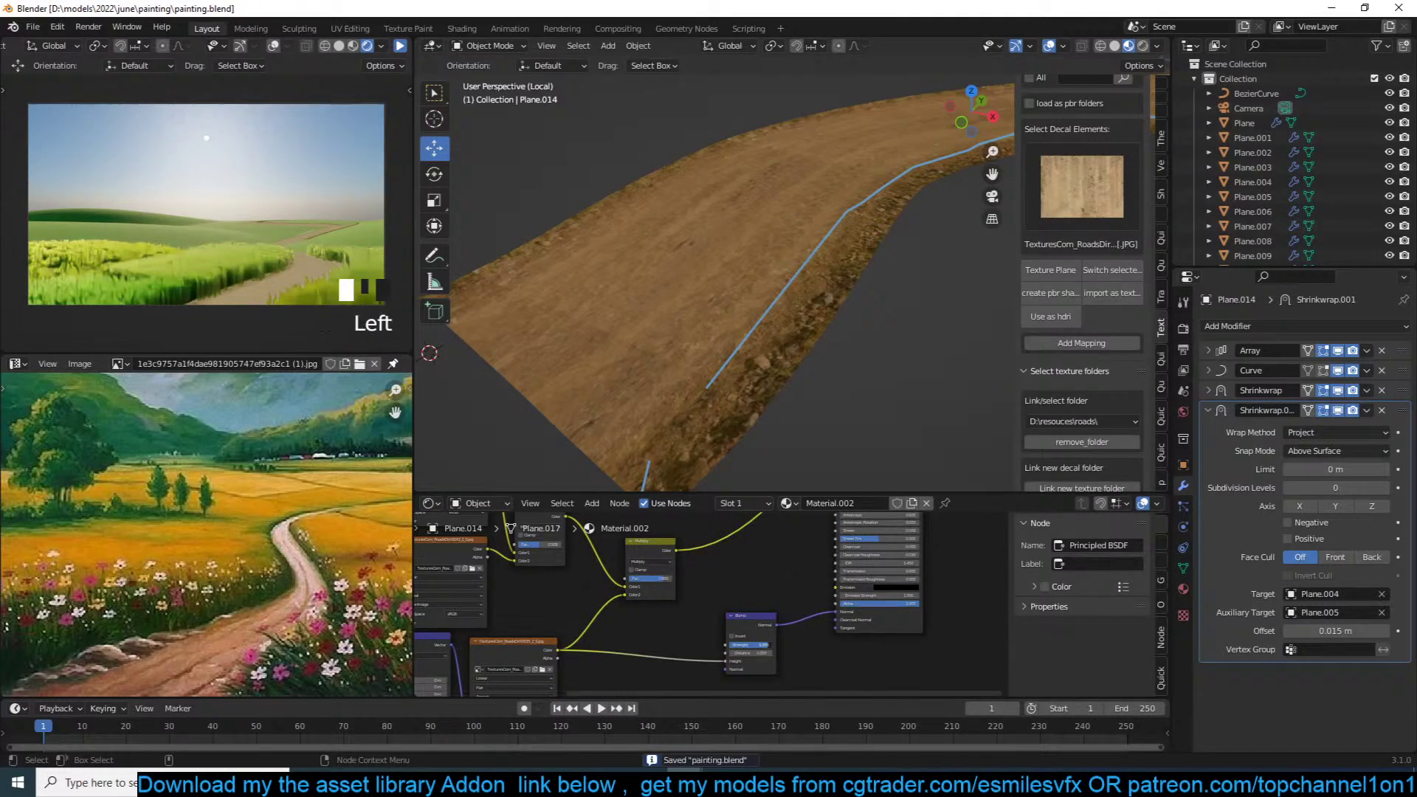
Step: Adjust the Bump node's strength and check the relief on the path
left_click(808, 414)
middle_click_drag(807, 413, 772, 586)
scroll(759, 653, "up", 1)
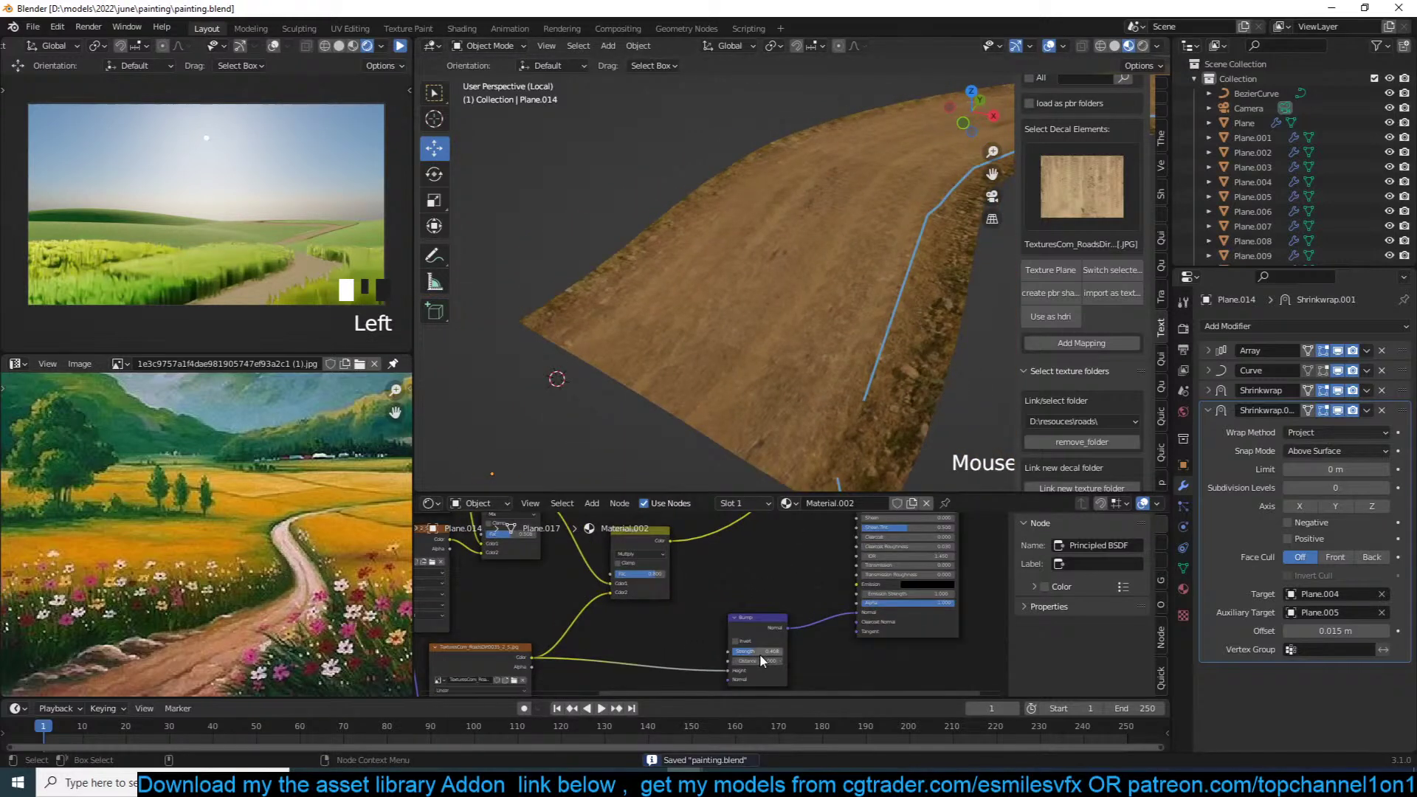
left_click_drag(760, 653, 783, 653)
left_click(833, 329)
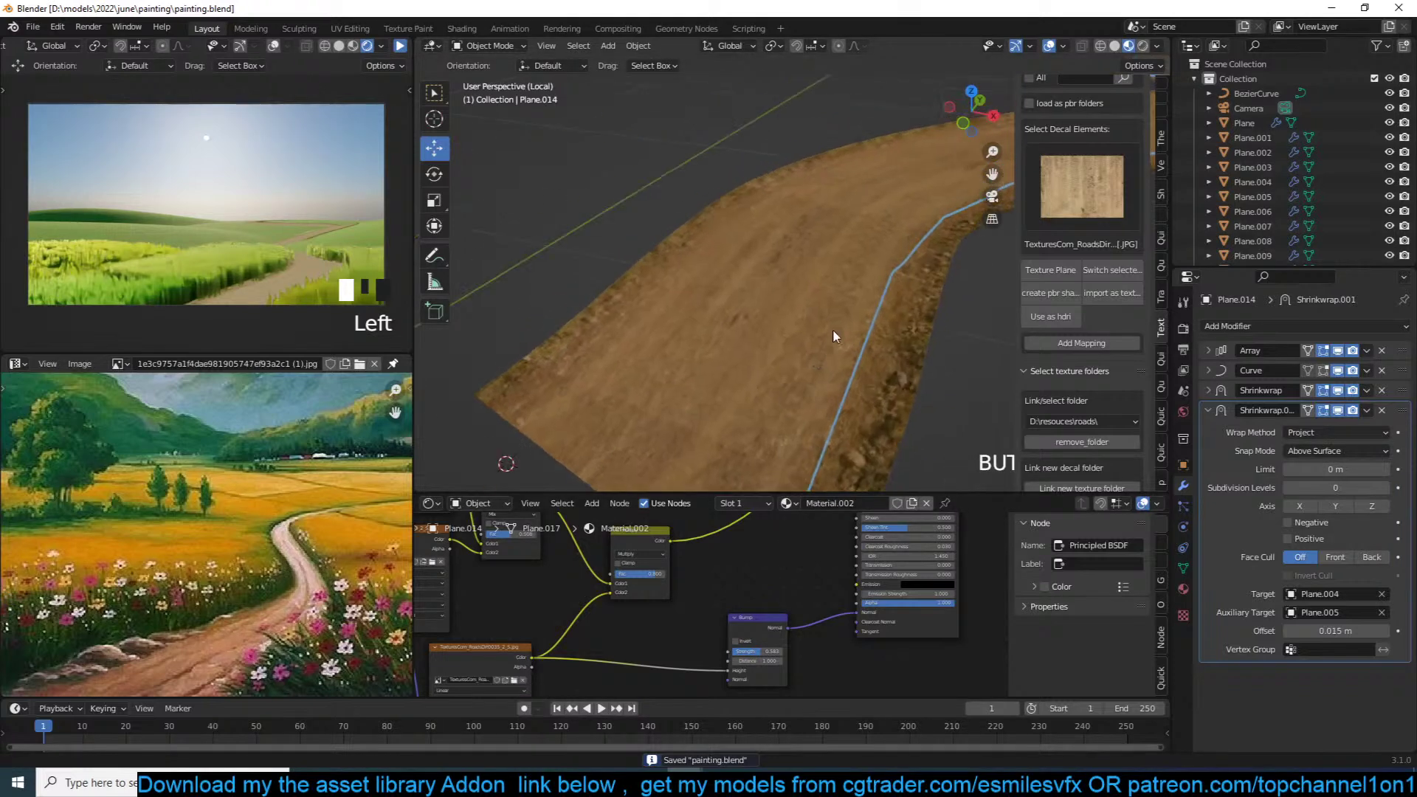
Step: Reposition the Multiply node, reconnect the Principled BSDF to the Material Output and save the file
scroll(871, 543, "down", 4)
middle_click_drag(878, 535, 806, 613)
scroll(830, 596, "down", 3)
scroll(639, 633, "up", 2)
left_click(640, 589)
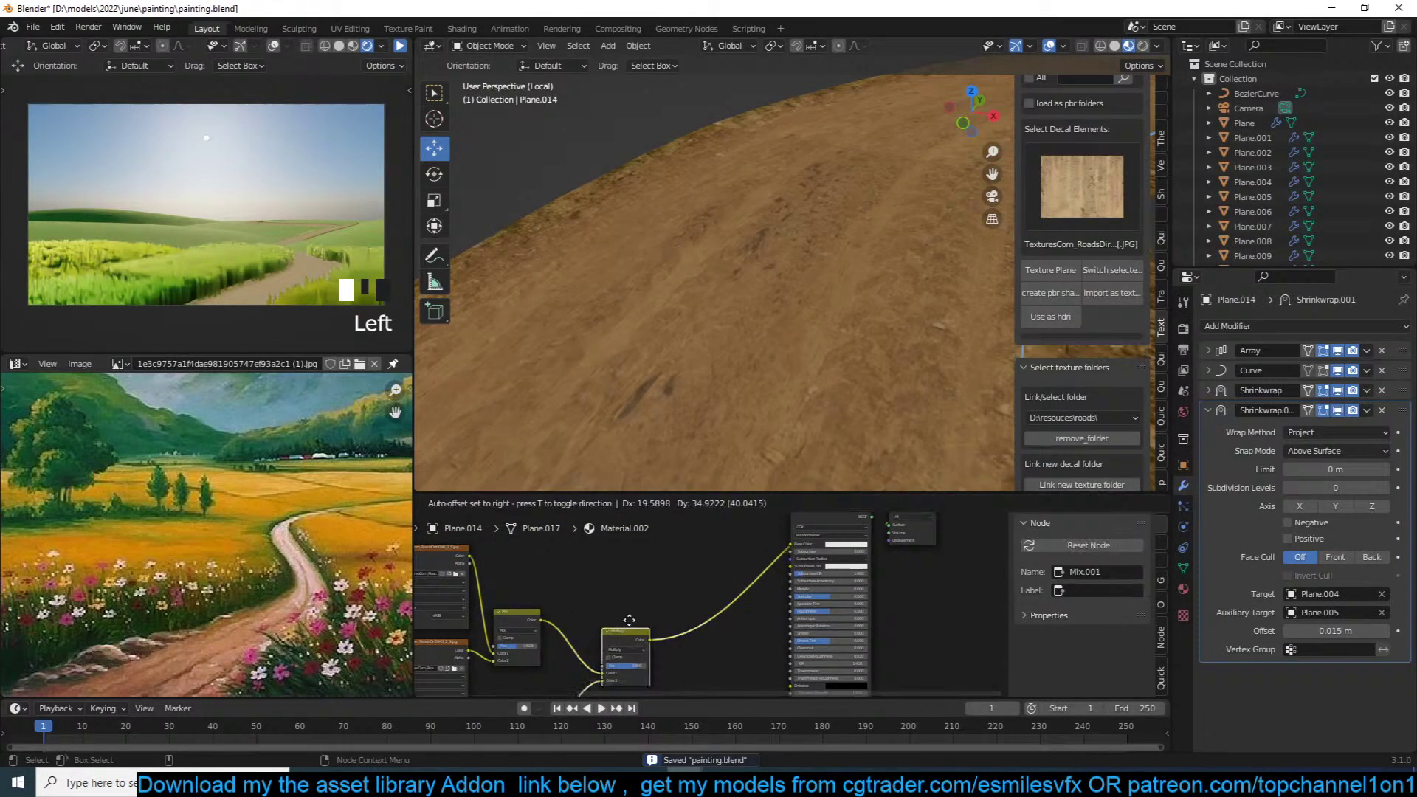
left_click(791, 546)
middle_click_drag(791, 546, 711, 618)
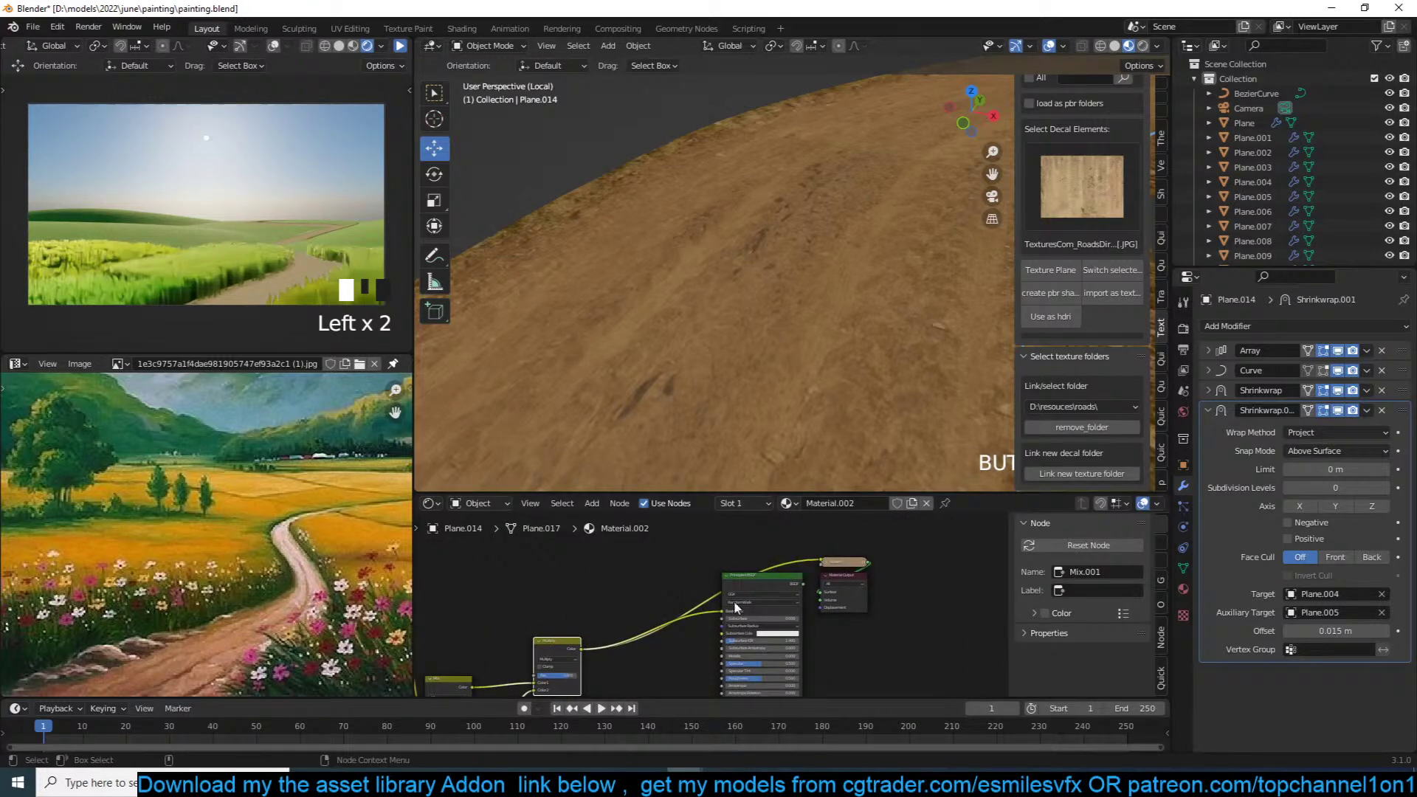
left_click(768, 580, "ctrl+shift")
middle_click_drag(767, 580, 797, 562)
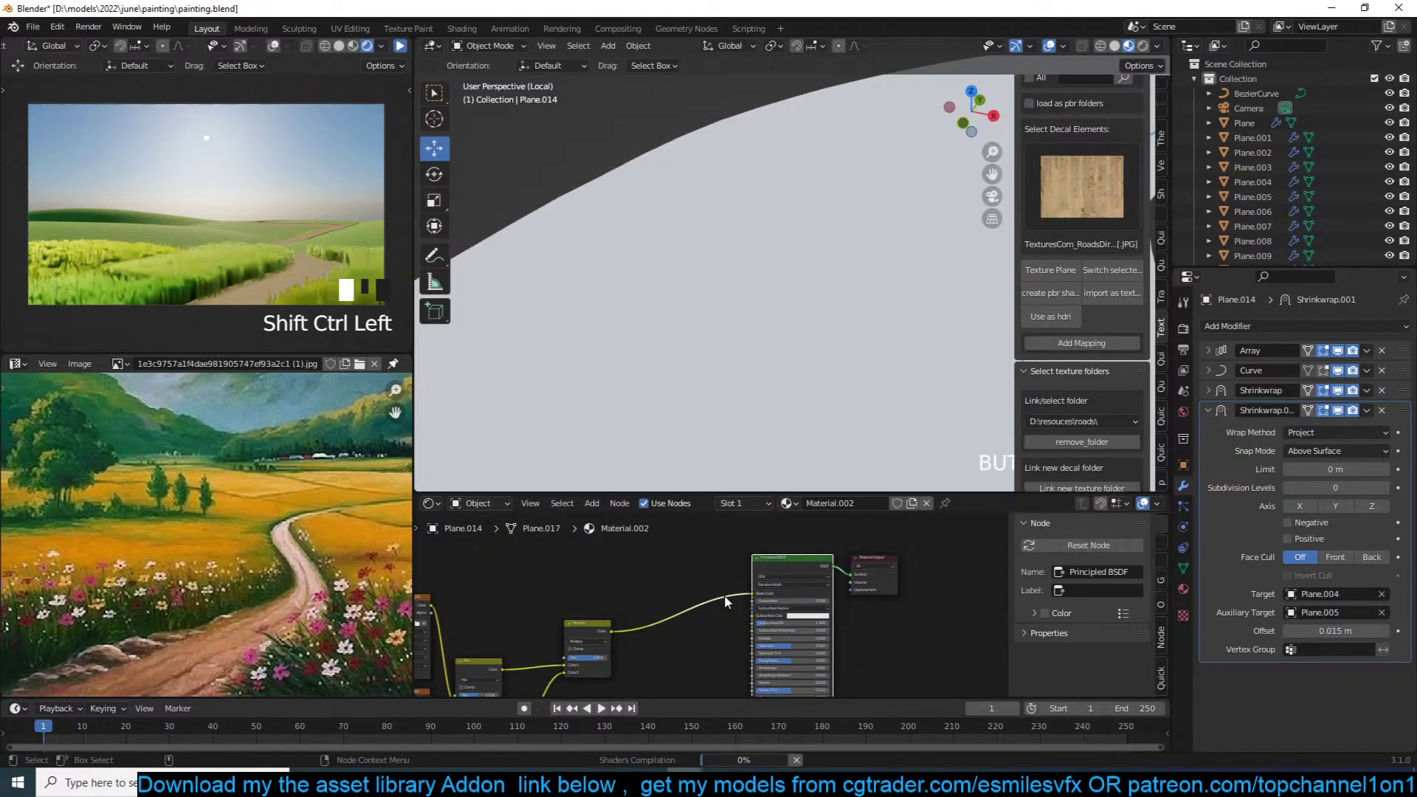
middle_click_drag(782, 443, 858, 285)
key("ctrl+s")
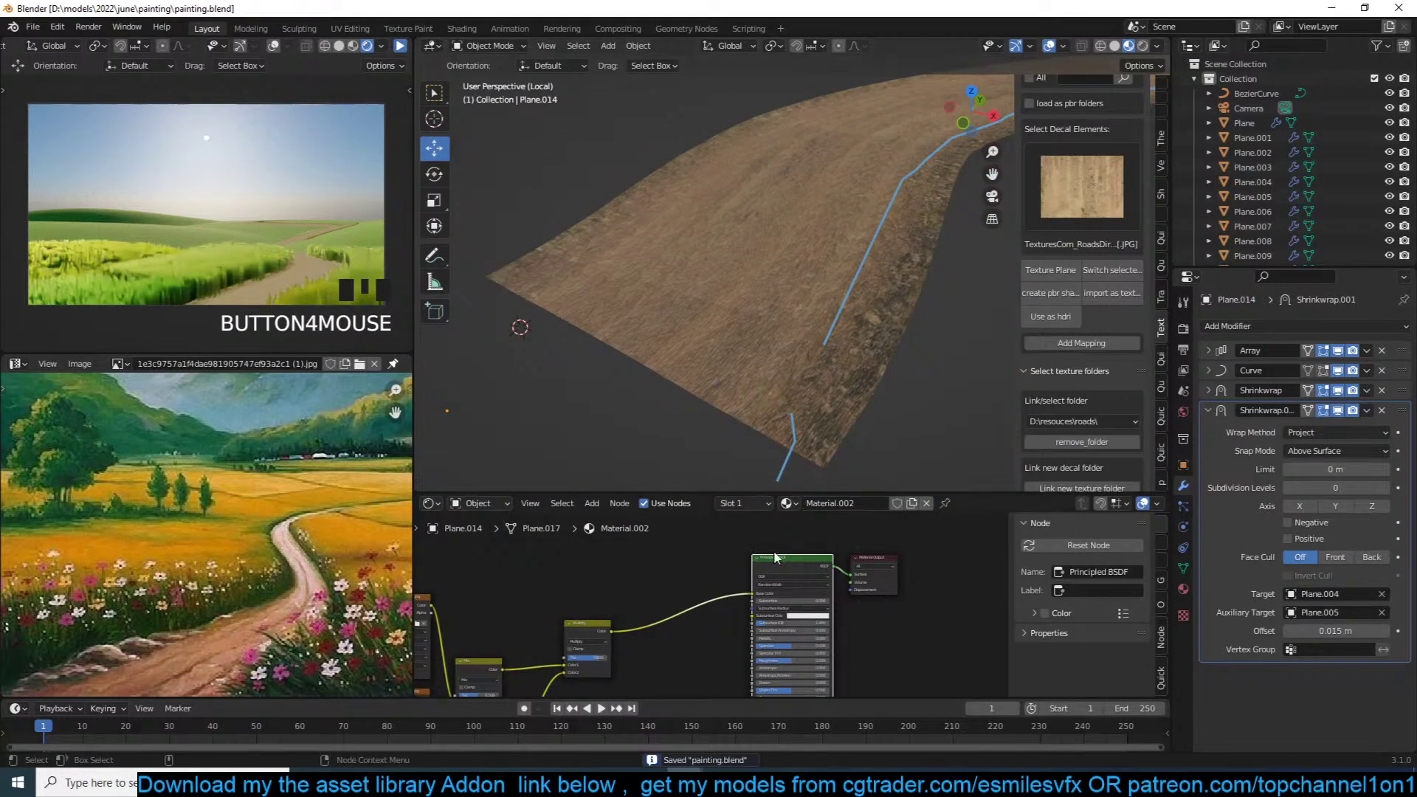
Step: Connect the Multiply node's colour output to the Principled BSDF's Roughness input and save the file
middle_click_drag(745, 586, 785, 544)
scroll(768, 552, "up", 1)
middle_click_drag(665, 597, 650, 560)
mouse_move(647, 545)
left_mouse_down()
mouse_move(807, 602)
mouse_move(821, 620)
mouse_move(827, 586)
left_mouse_up()
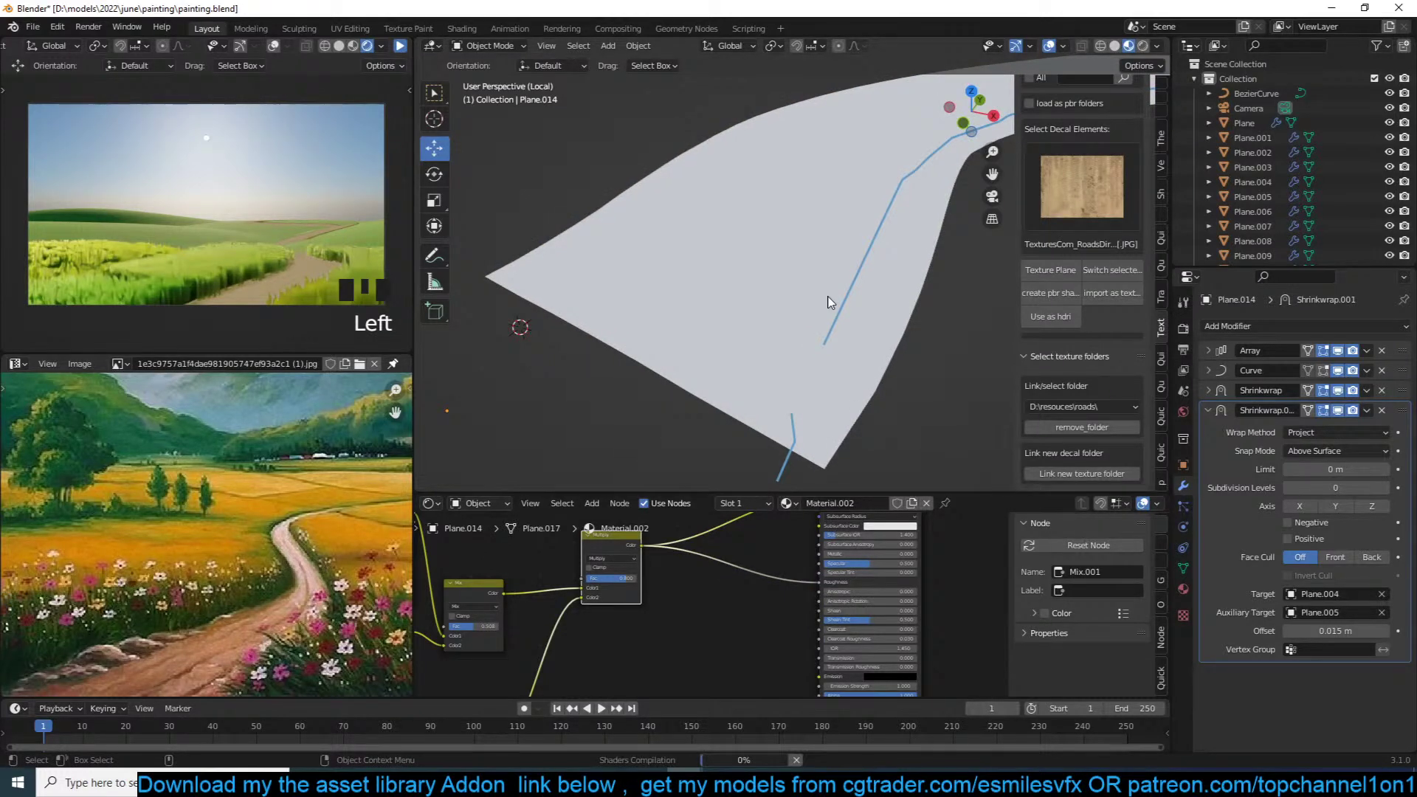
key("ctrl+s")
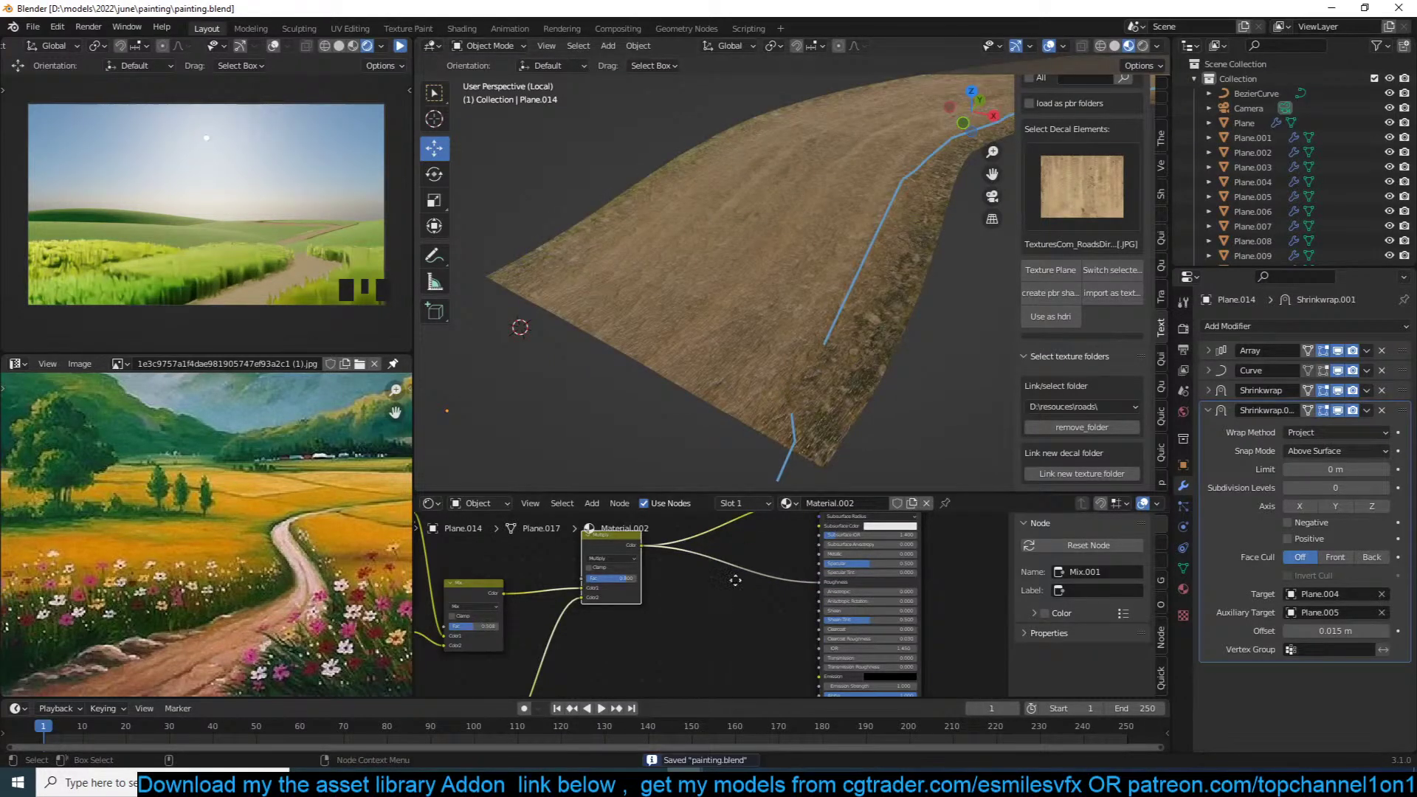
Step: Set the Bump node's strength to about 0.208
middle_click_drag(724, 603, 784, 517)
scroll(803, 641, "up", 4)
left_click_drag(808, 636, 786, 628)
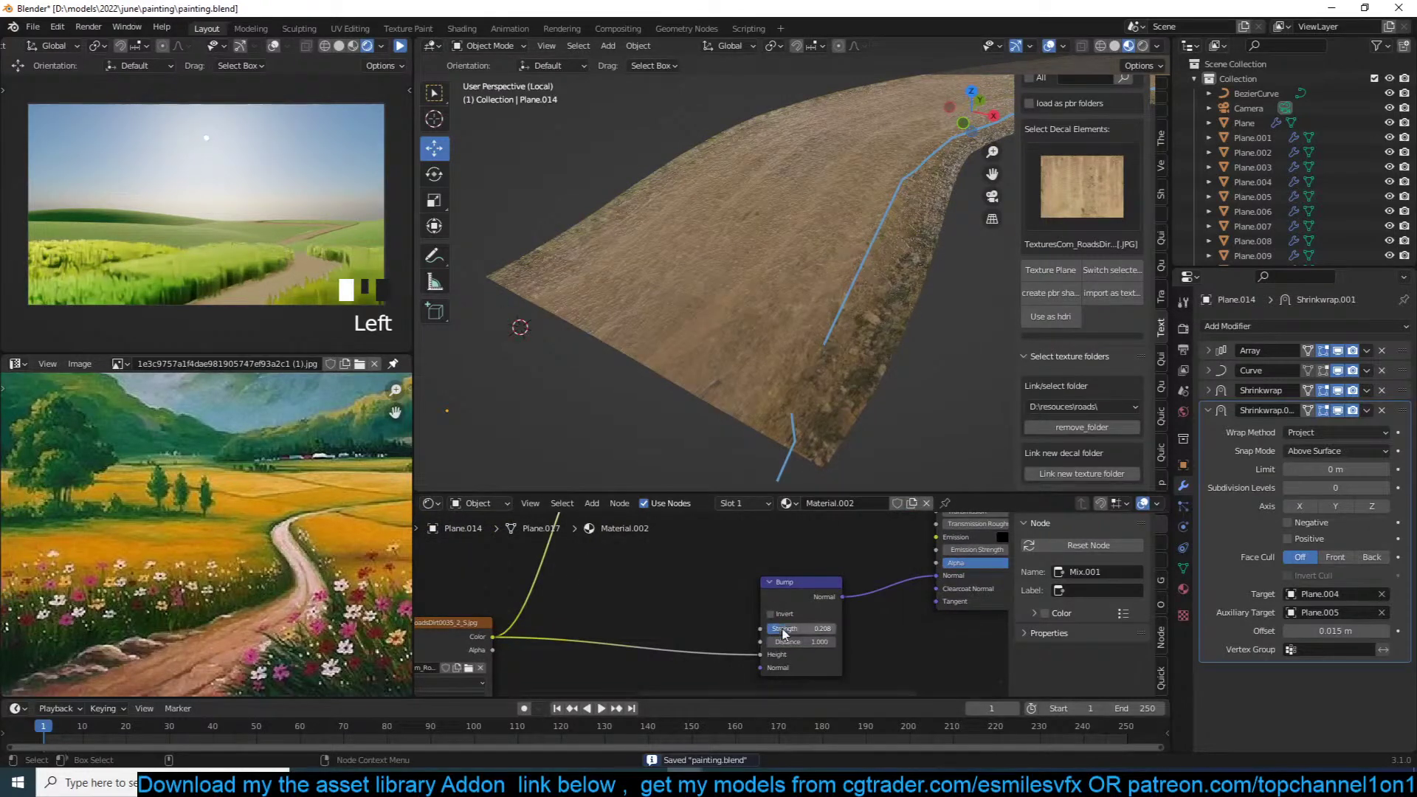
Step: Insert a Math Add node on the link to Roughness, set its value to about -0.320 and save the file
middle_click_drag(744, 619, 718, 688)
scroll(763, 634, "up", 2)
middle_click_drag(764, 596, 710, 685)
middle_click_drag(772, 410, 754, 452, "shift")
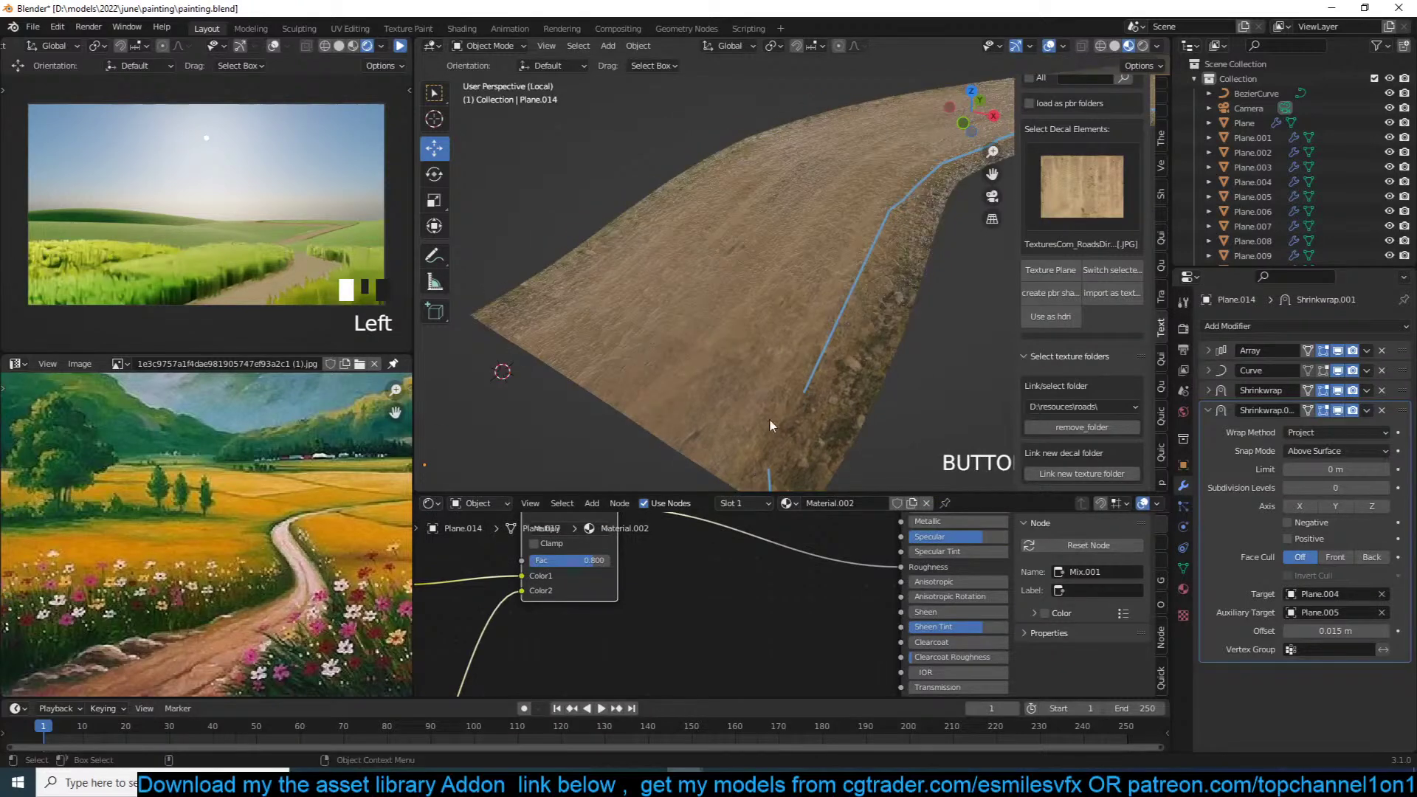
key("shift+a")
mouse_move(793, 694)
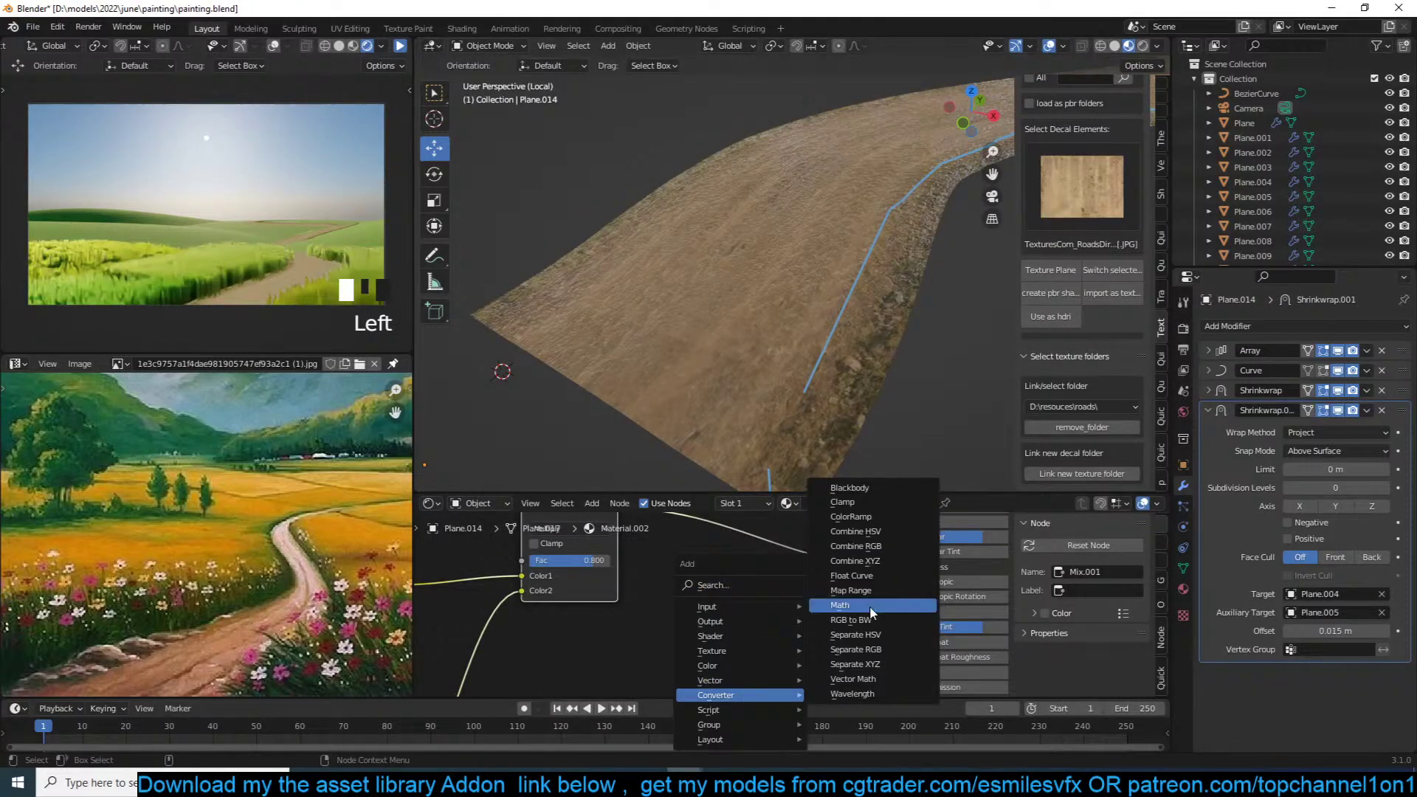
left_click(871, 606)
left_click(801, 576)
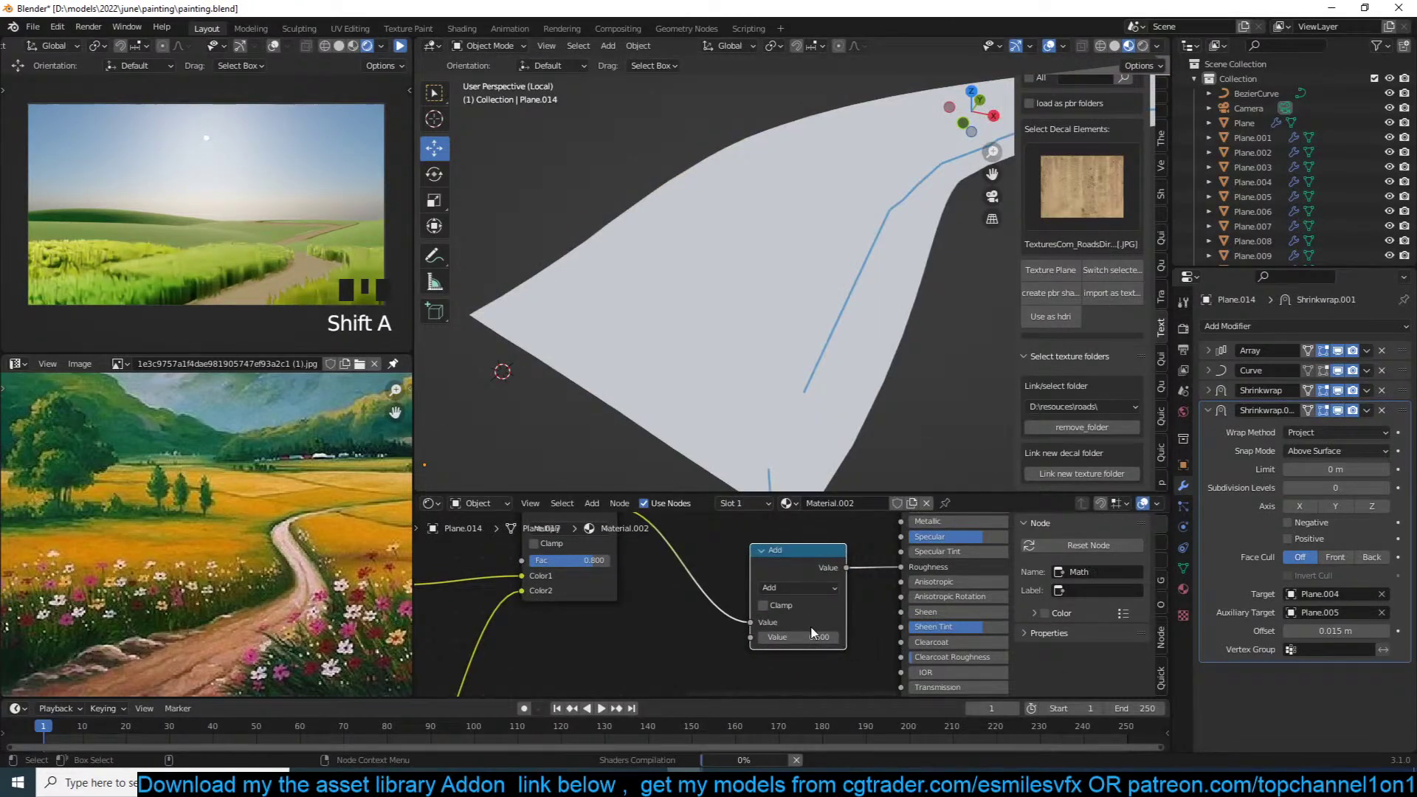
key("ctrl+s")
left_click_drag(811, 632, 724, 633, "shift")
key("ctrl+s")
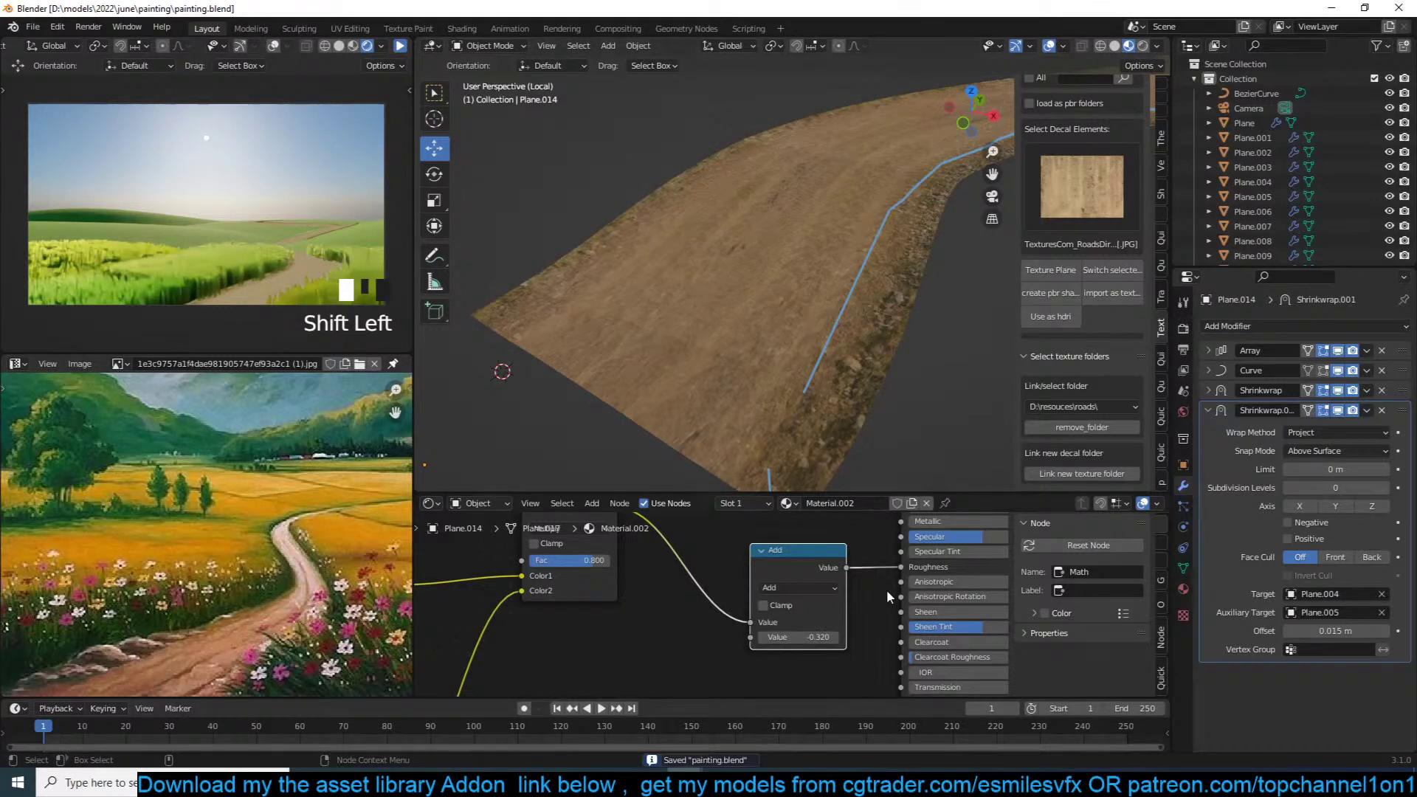
Step: Add a Displace modifier to the path and create a new texture for it, opening the texture's settings
left_click(1208, 411)
left_click(1311, 326)
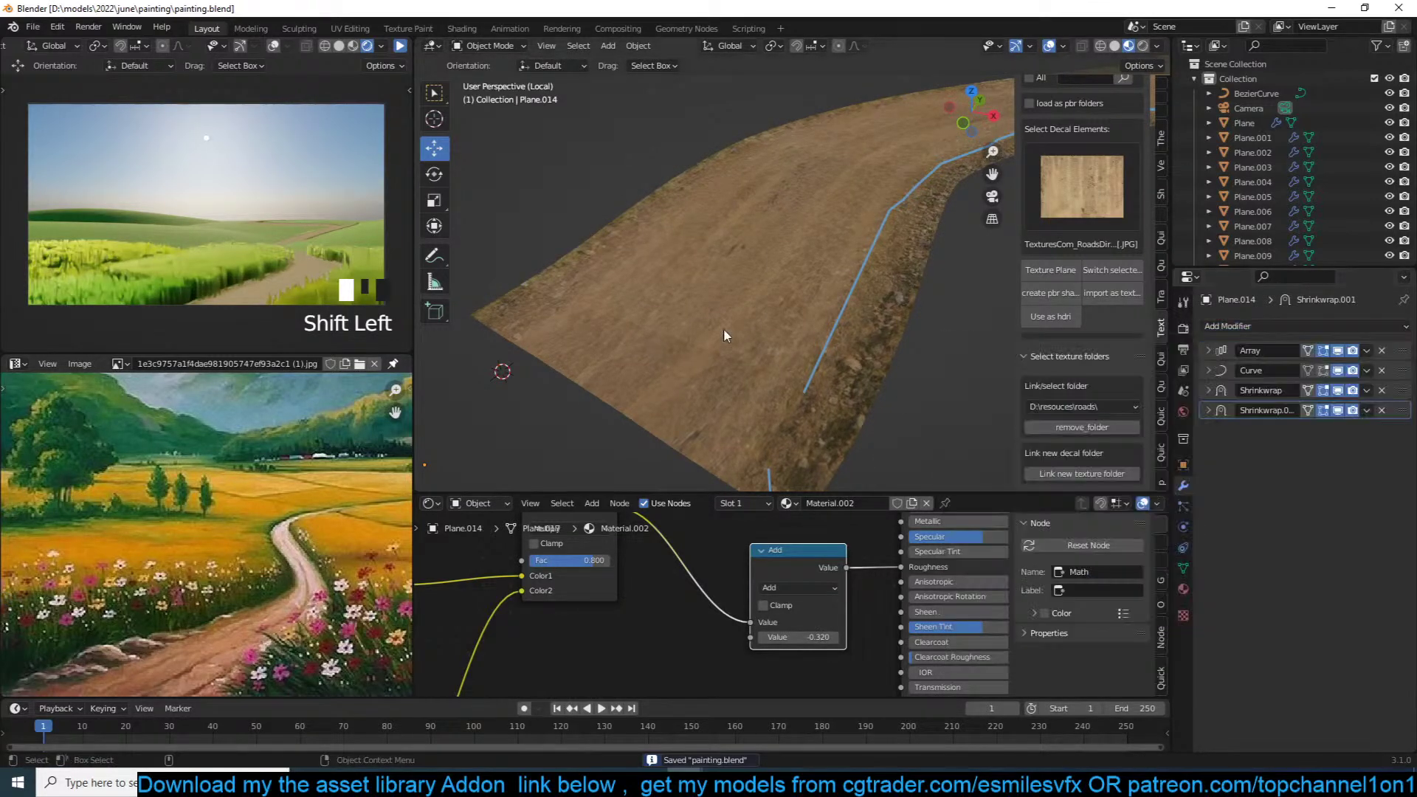
left_click(1244, 327)
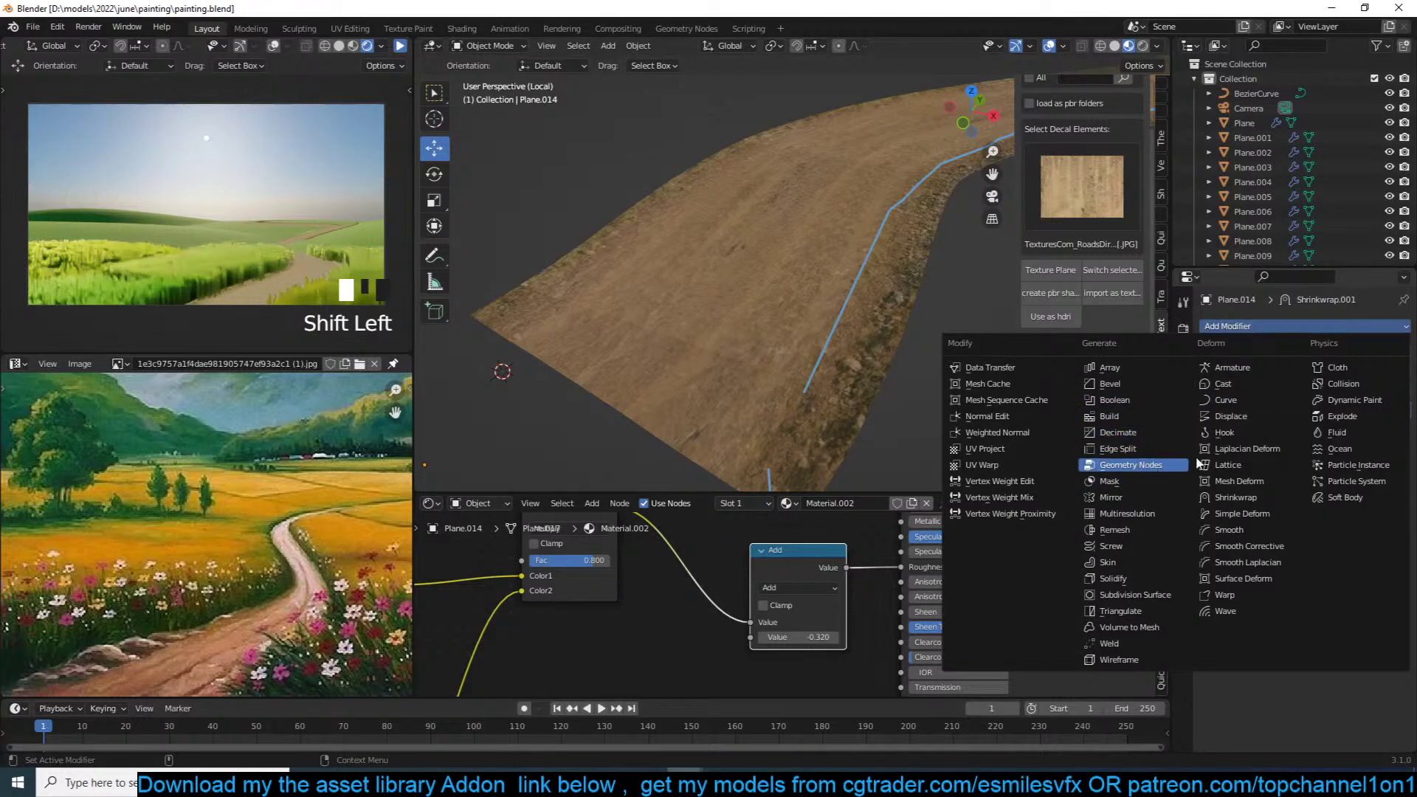
left_click(1231, 416)
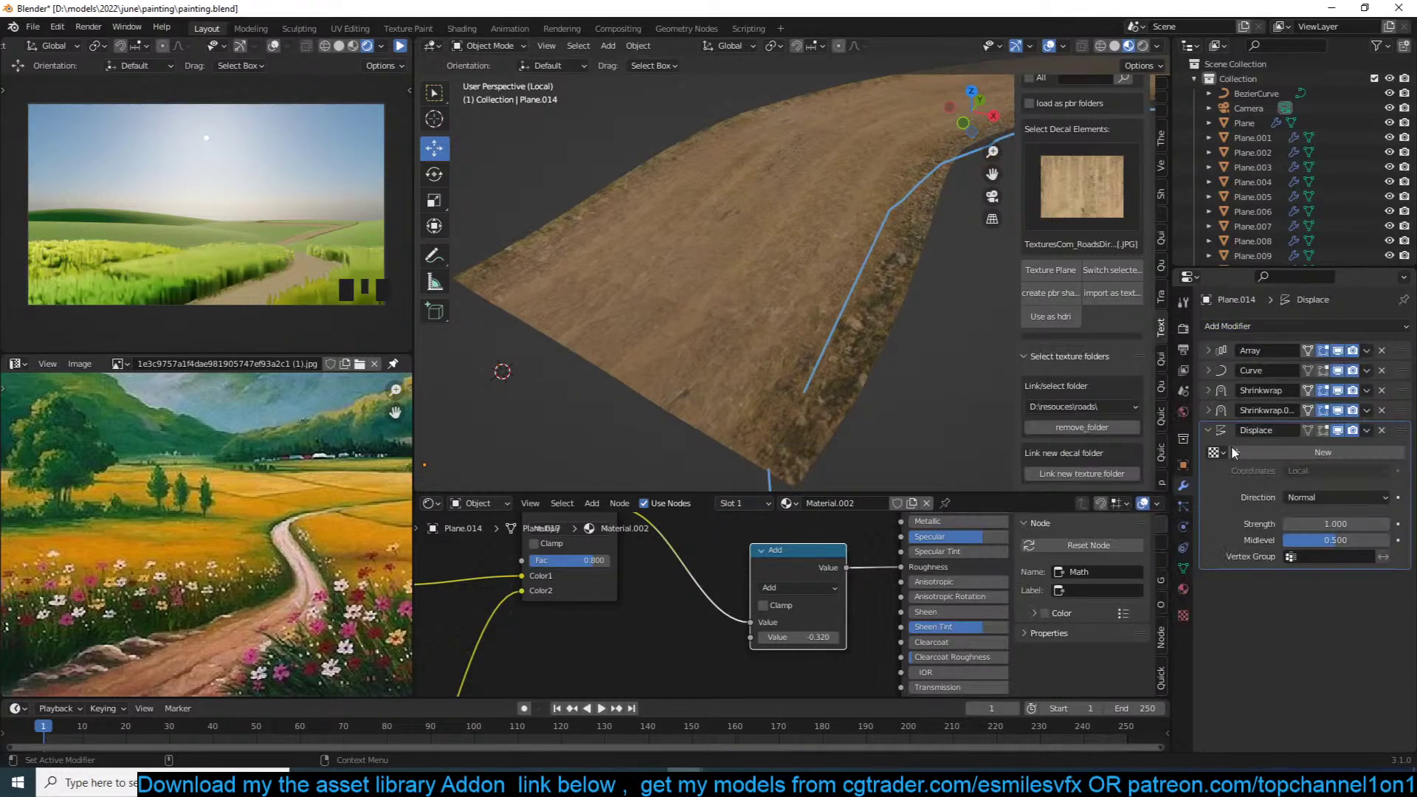
left_click(1339, 448)
left_click(1397, 456)
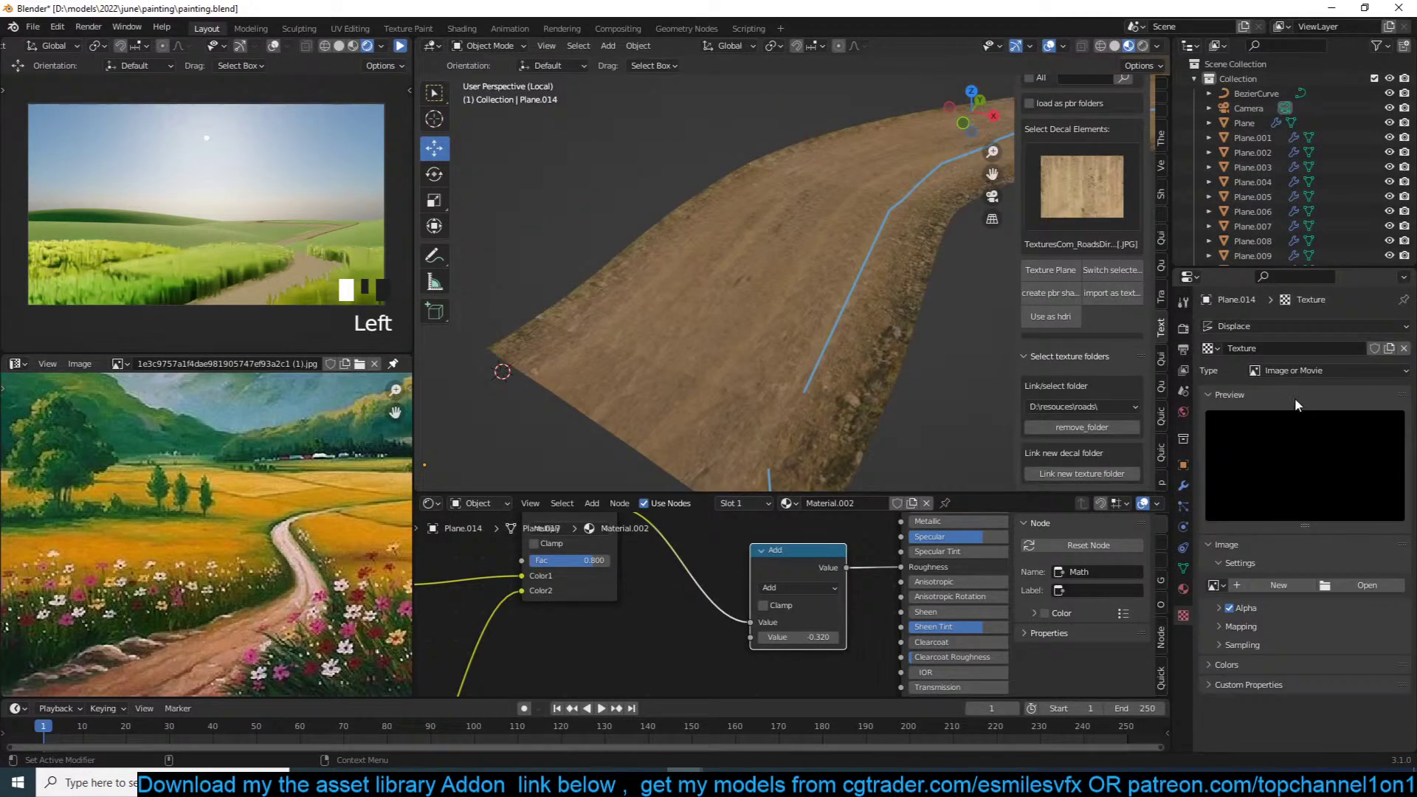
Step: Try the RoadsDirt0046_3 and RoadsDirt0043_2 images for the displacement texture, then assign TexturesCom_RoadsDirt0035_2_S.jpg
left_click(1272, 371)
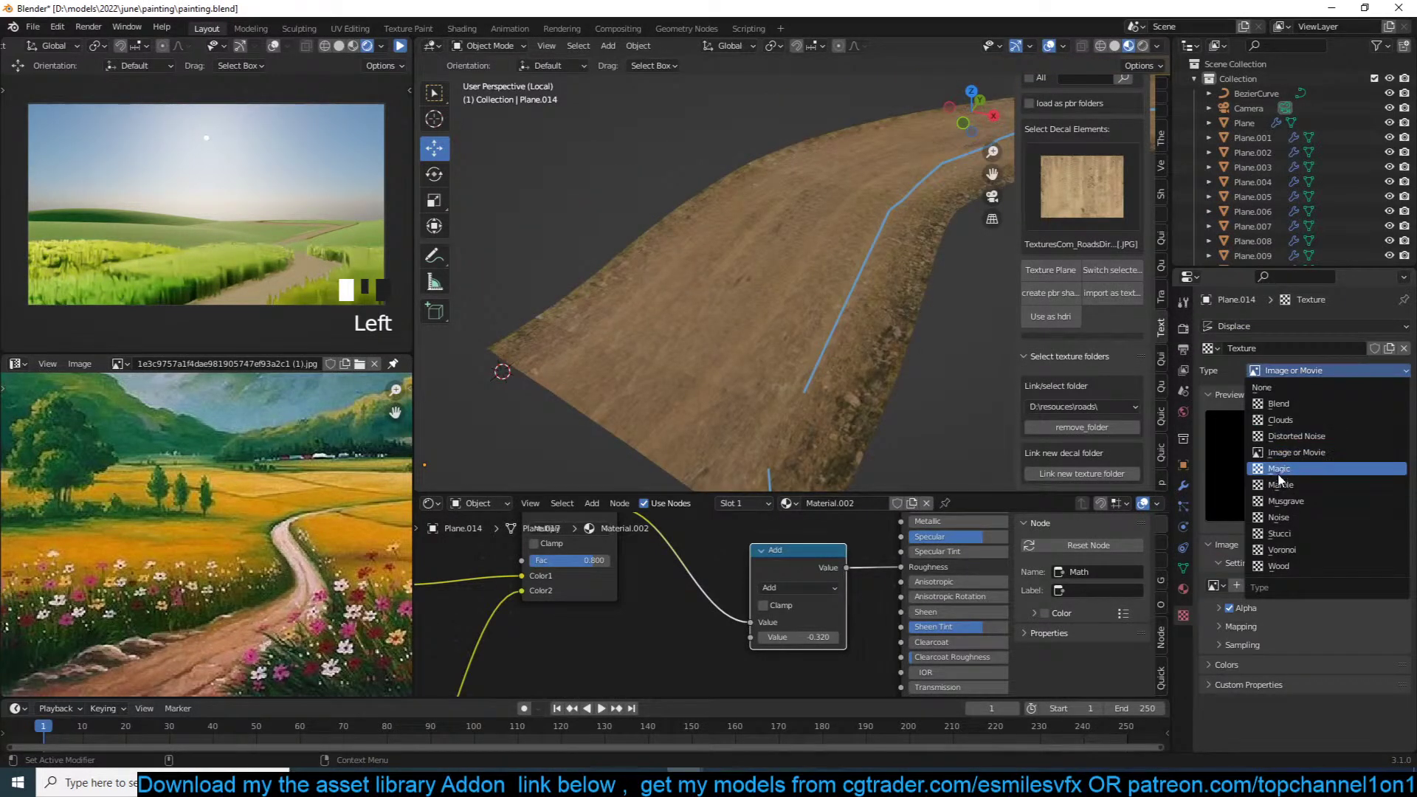
left_click(1214, 586)
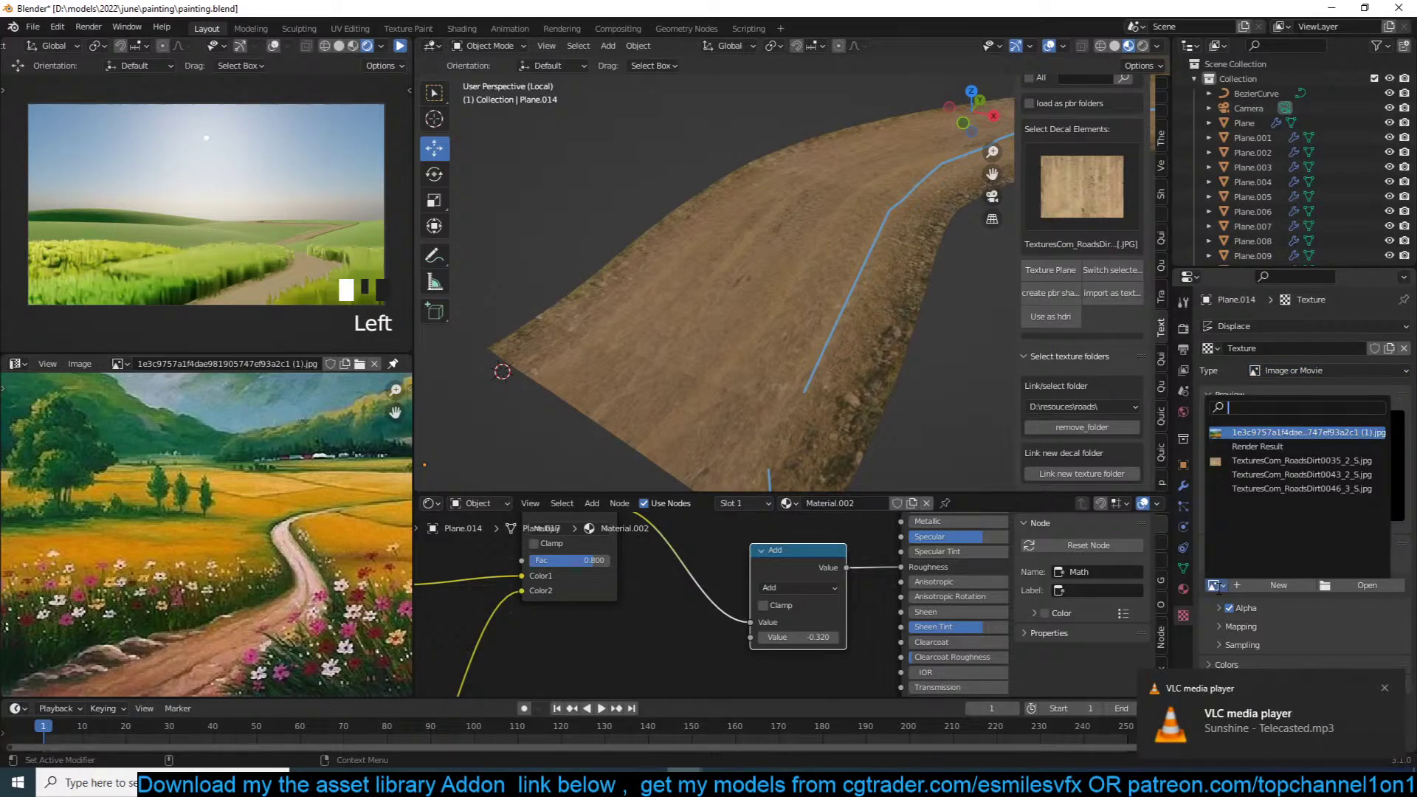
left_click(1243, 488)
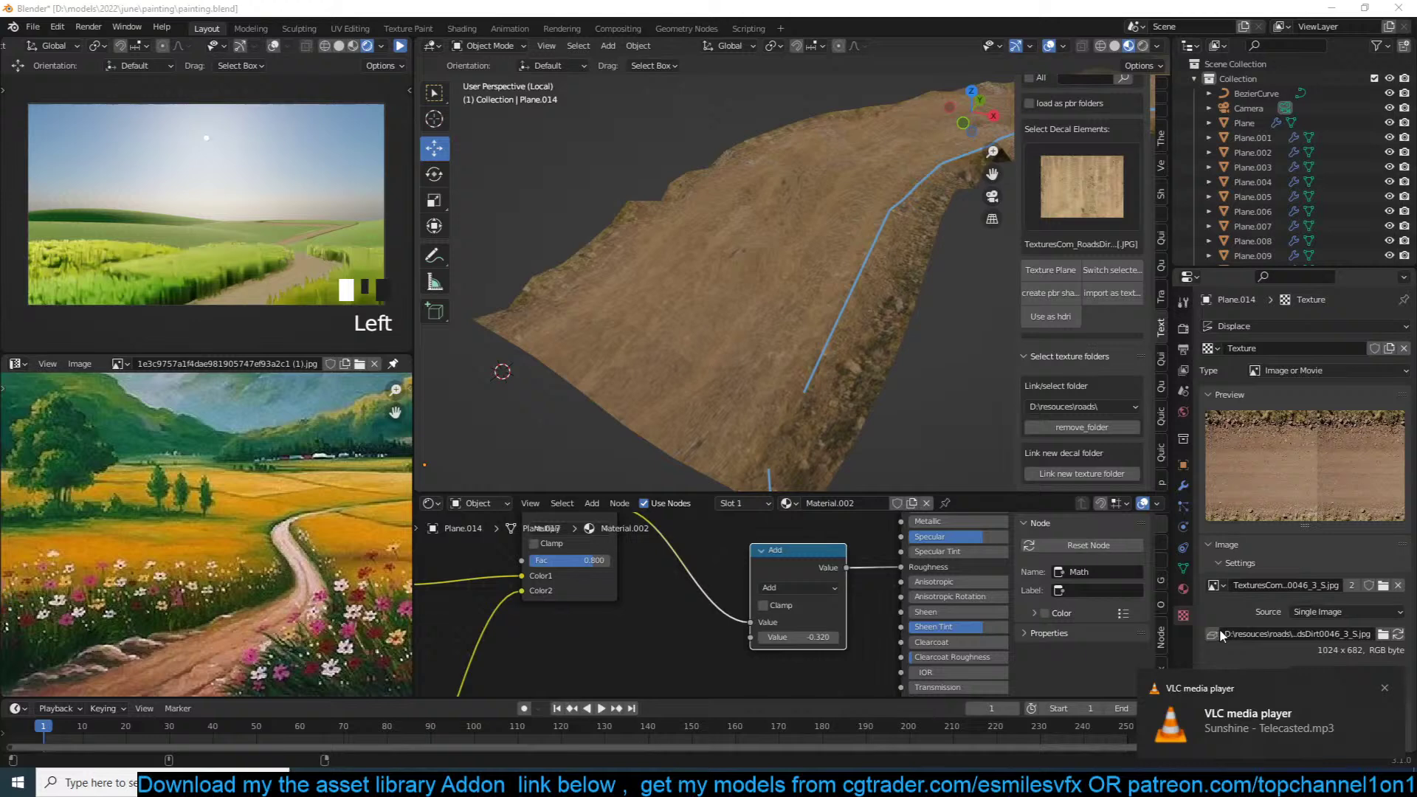
middle_click_drag(717, 313, 605, 367)
left_click(1213, 585)
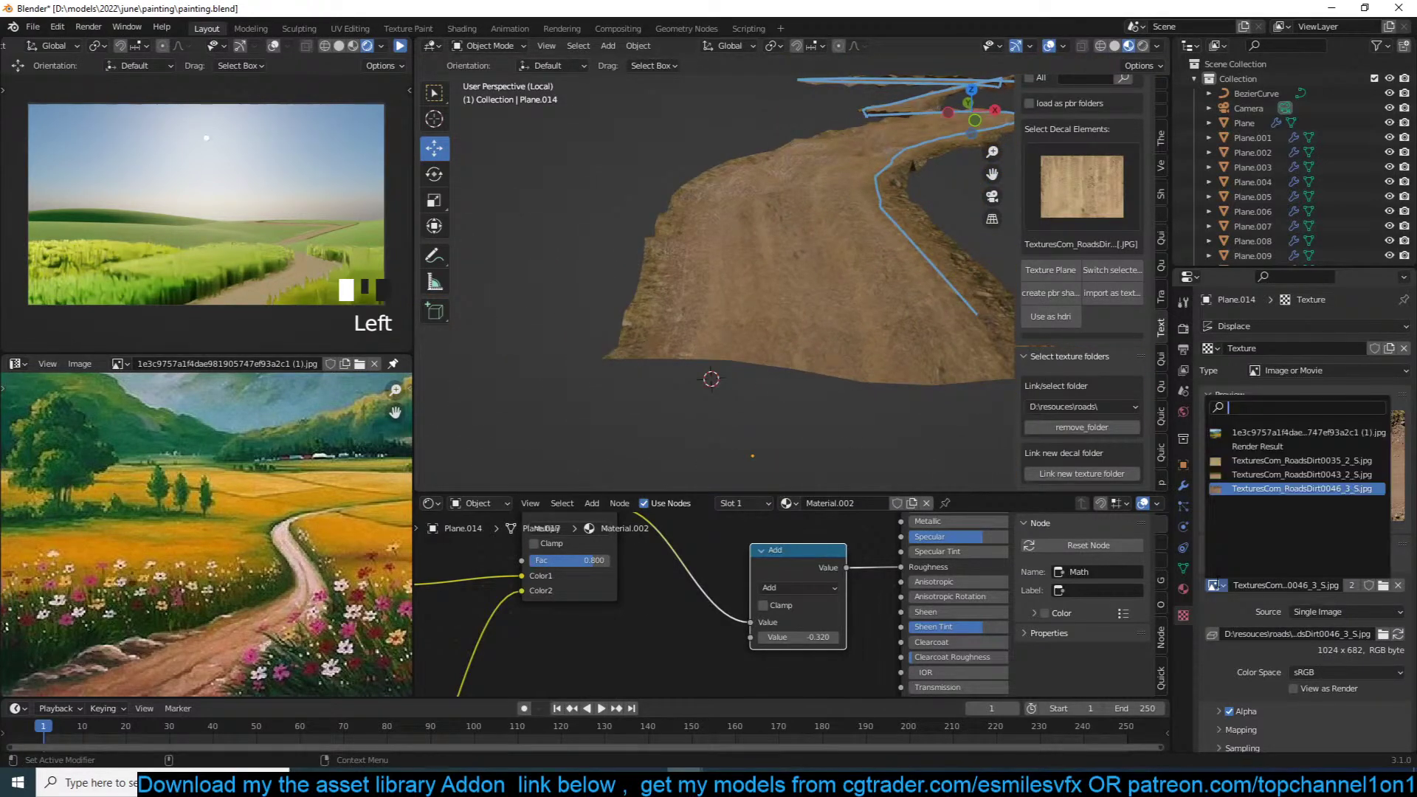
left_click(1255, 474)
left_click(1214, 585)
left_click(1260, 467)
Step: Inspect the path's base mesh in Edit Mode, then return to Object Mode with the path selected
middle_click_drag(841, 310, 677, 332)
scroll(841, 306, "down", 6)
key("Tab")
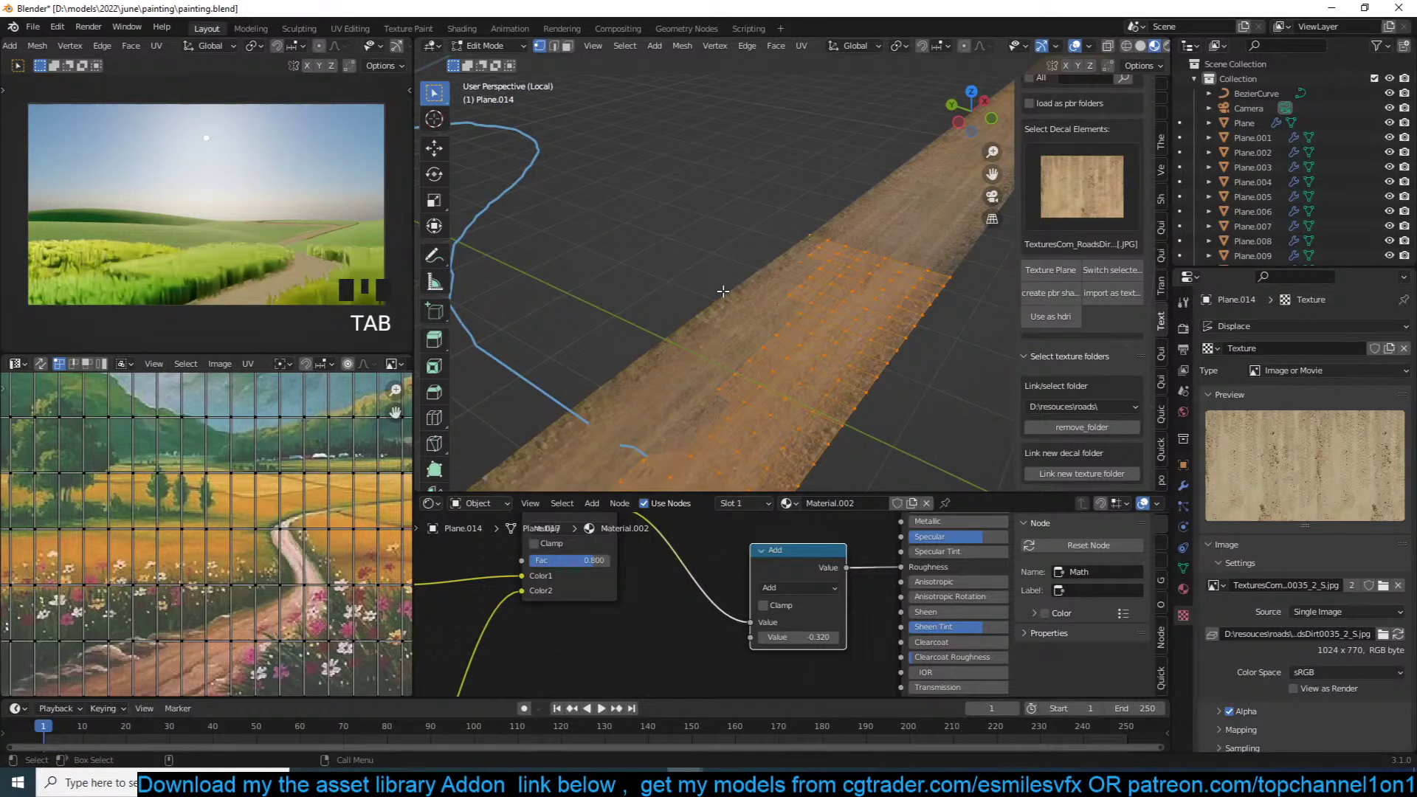
key("Tab")
middle_click_drag(759, 294, 830, 303, "shift")
key("a")
key("Tab")
key("Tab")
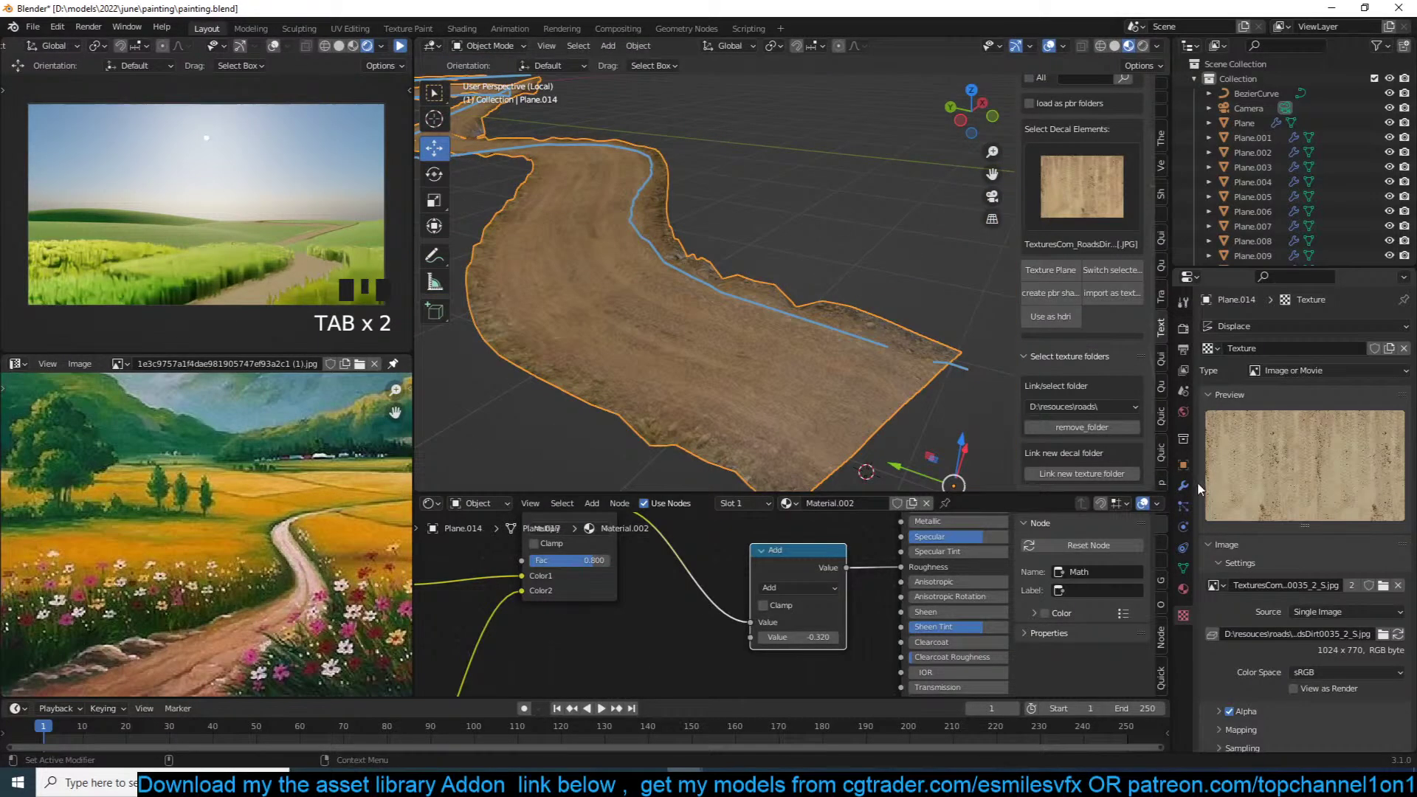
Step: Try a Multiresolution modifier with one subdivision level on the path, attempt to move it down the stack, and delete it
left_click(1183, 485)
left_click(1326, 326)
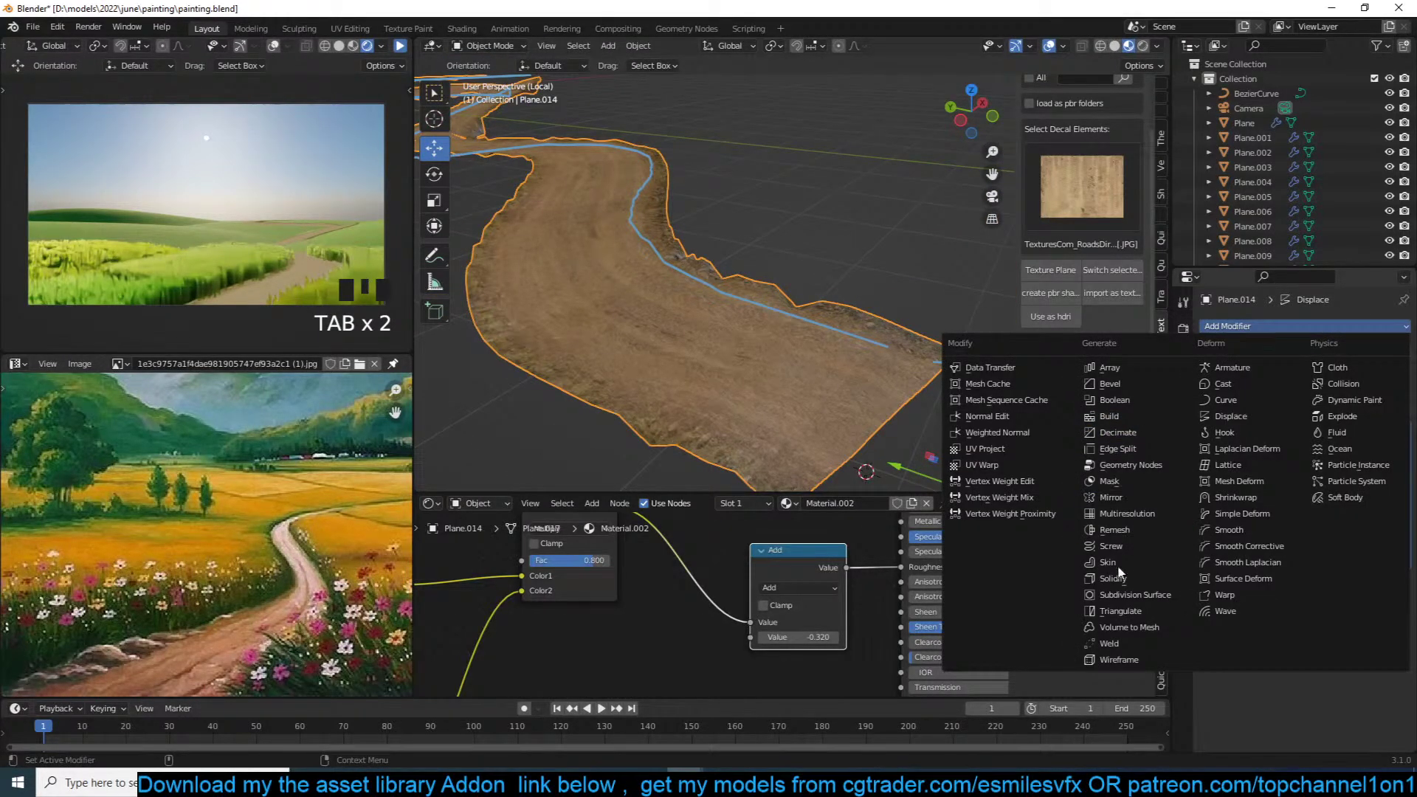
left_click(1164, 515)
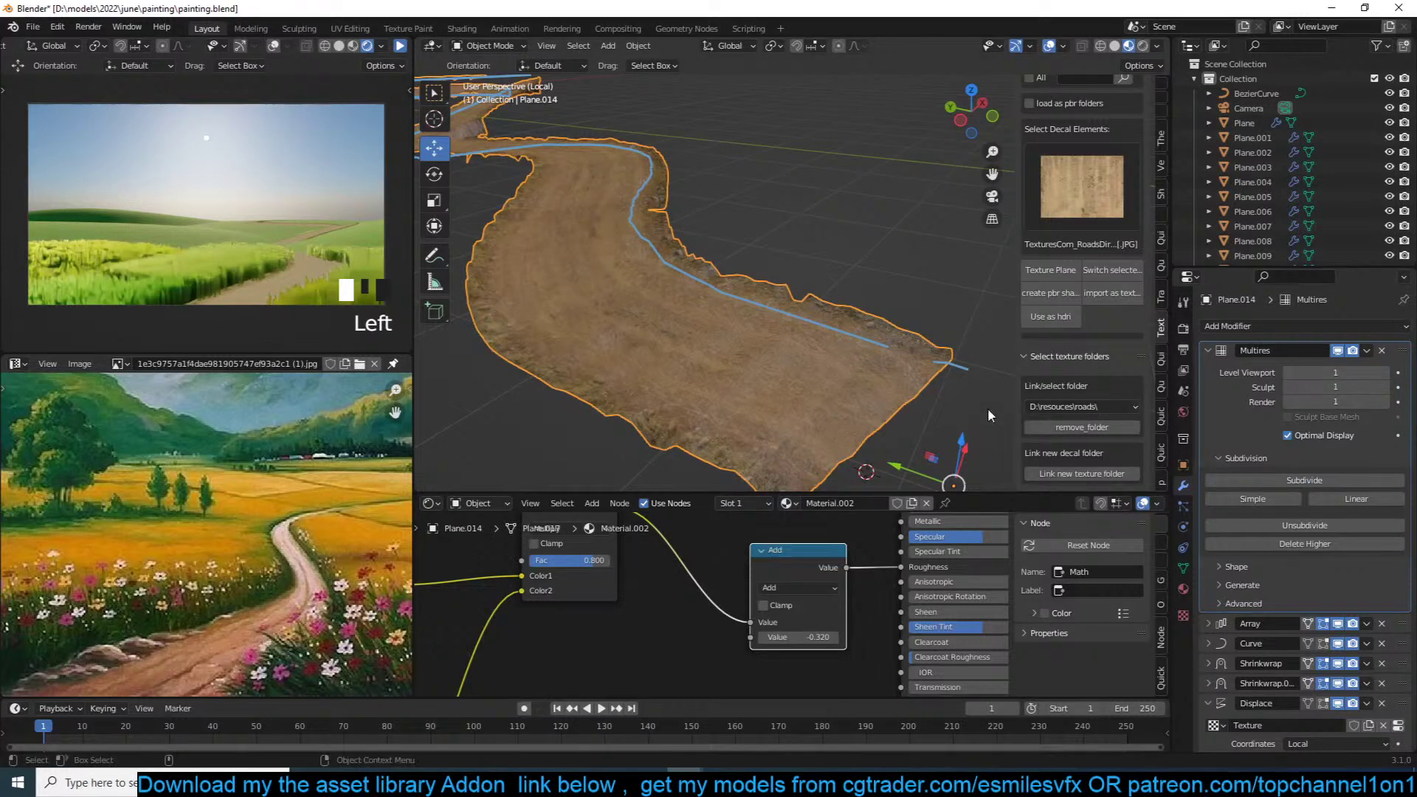
left_click(1211, 351)
left_click_drag(1404, 352, 1398, 399)
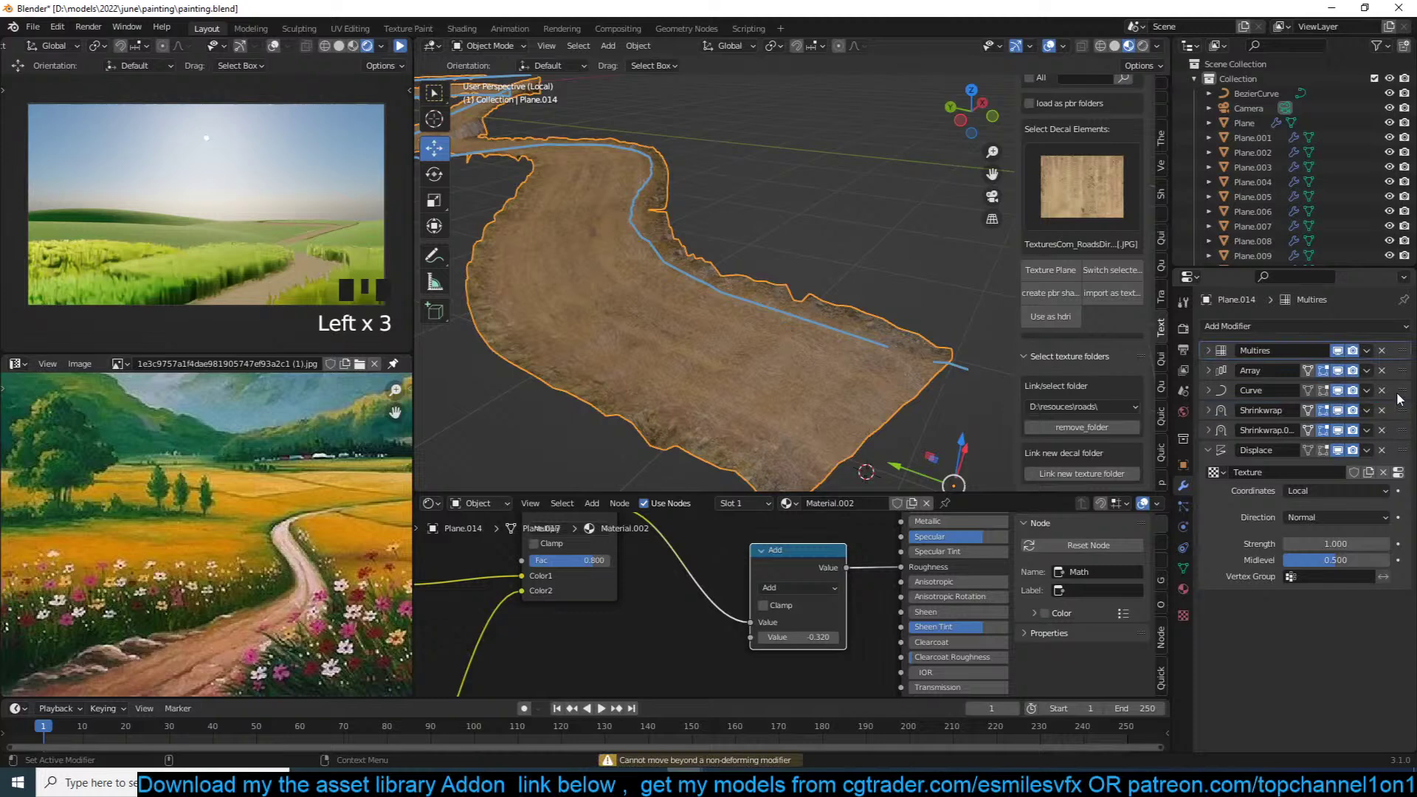
left_click(1208, 351)
left_click(1382, 352)
Step: Add a Subdivision Surface modifier to the path
left_click(1365, 326)
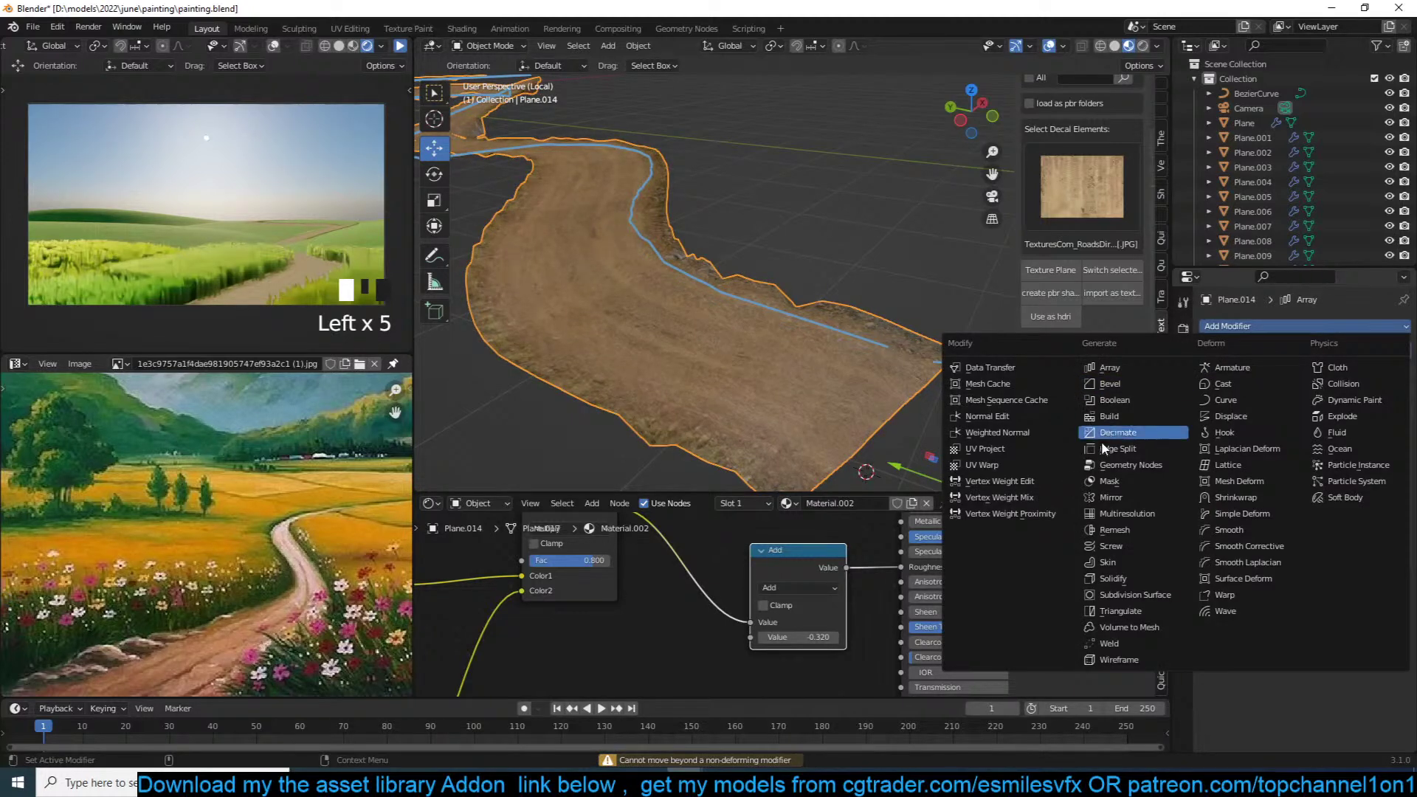
left_click(1129, 595)
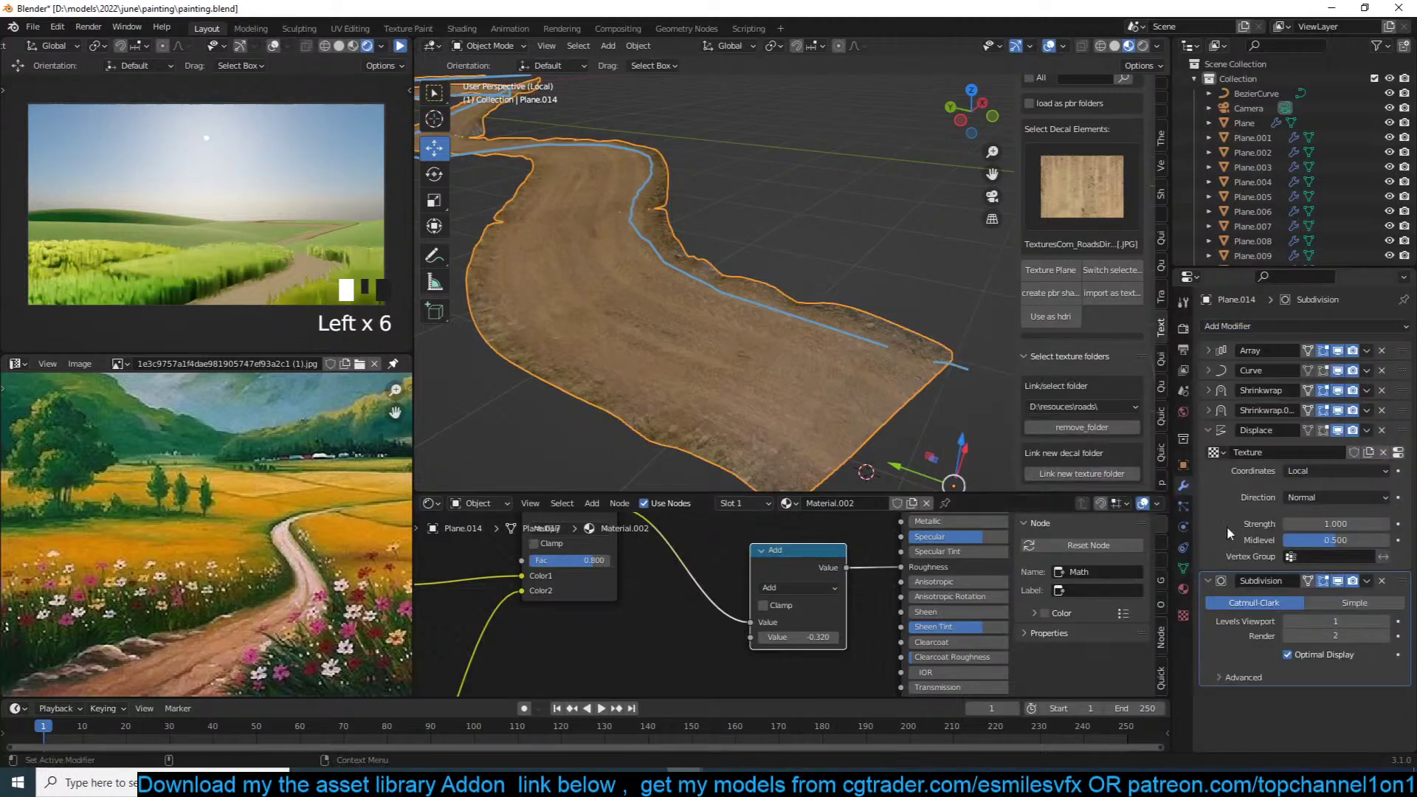
Step: Set the path's Subdivision modifier to Simple with 2 viewport levels and place it above the Displace modifier
left_click(1354, 603)
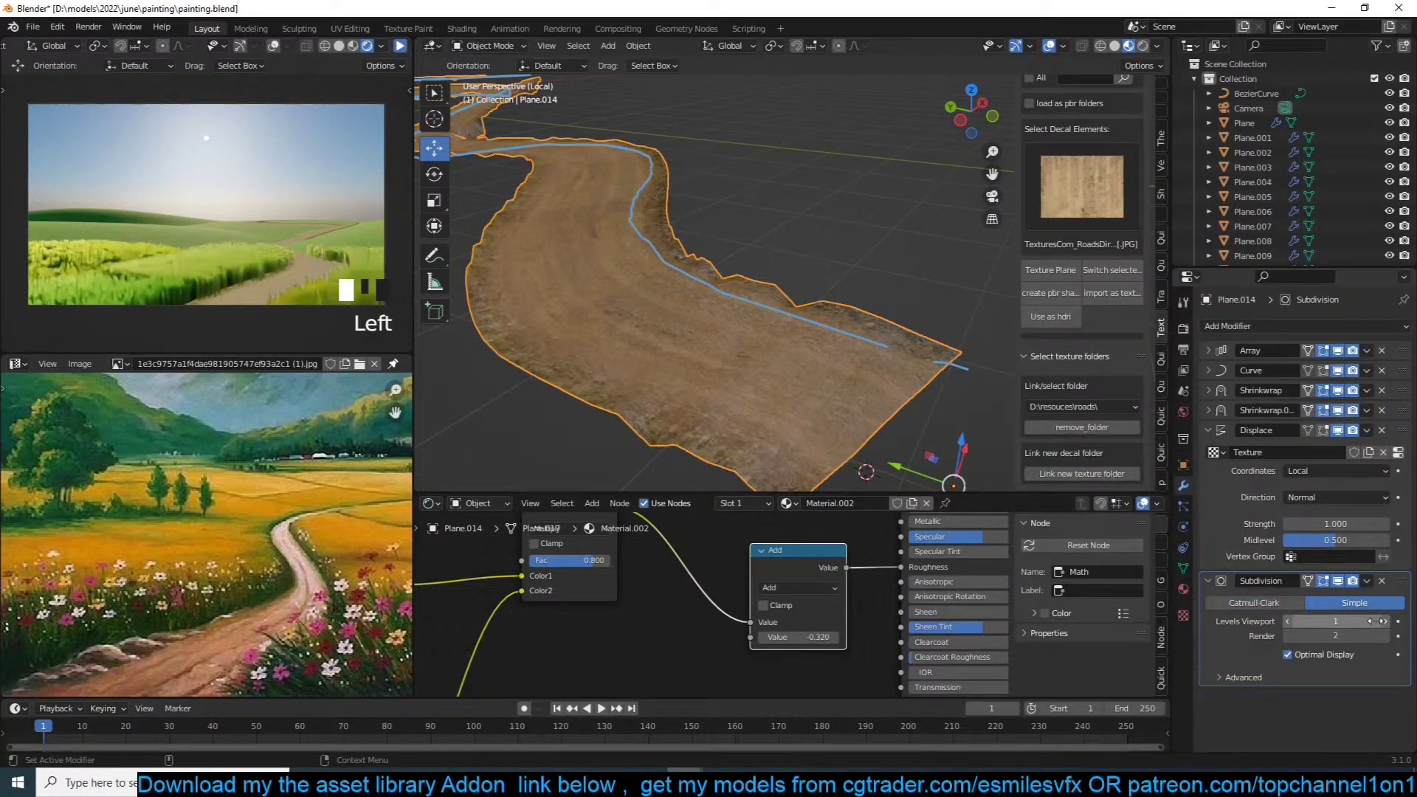
left_click(1385, 621)
left_click_drag(1401, 585, 1401, 430)
Step: Set the path's Displace strength to 0.290
mouse_move(789, 388)
middle_mouse_down()
mouse_move(736, 388)
mouse_move(764, 392)
middle_mouse_up()
left_click_drag(1358, 639, 1313, 639, "shift")
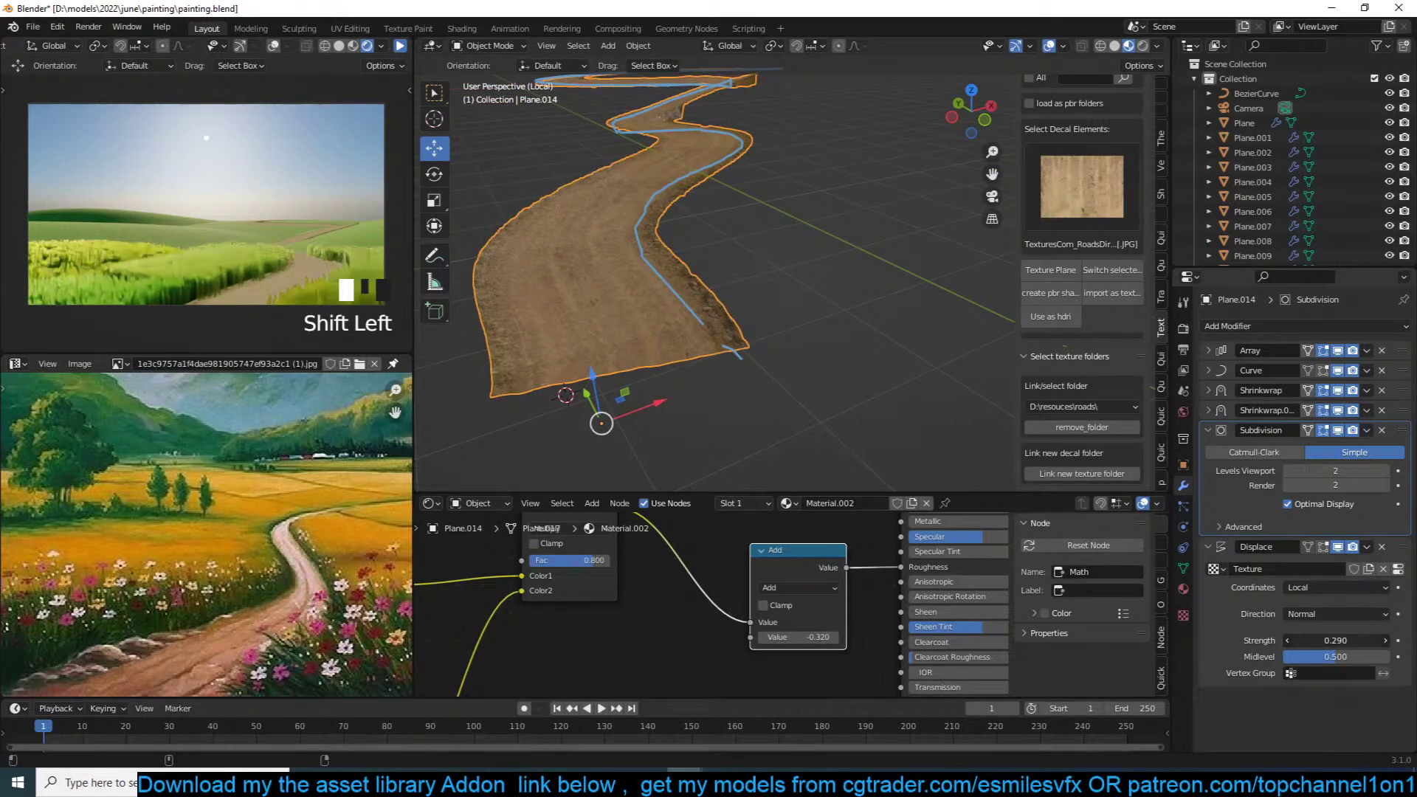
Step: Try setting the X and Y repeat of the displacement texture's image mapping to 0.5
left_click(1404, 567)
left_click(1397, 569)
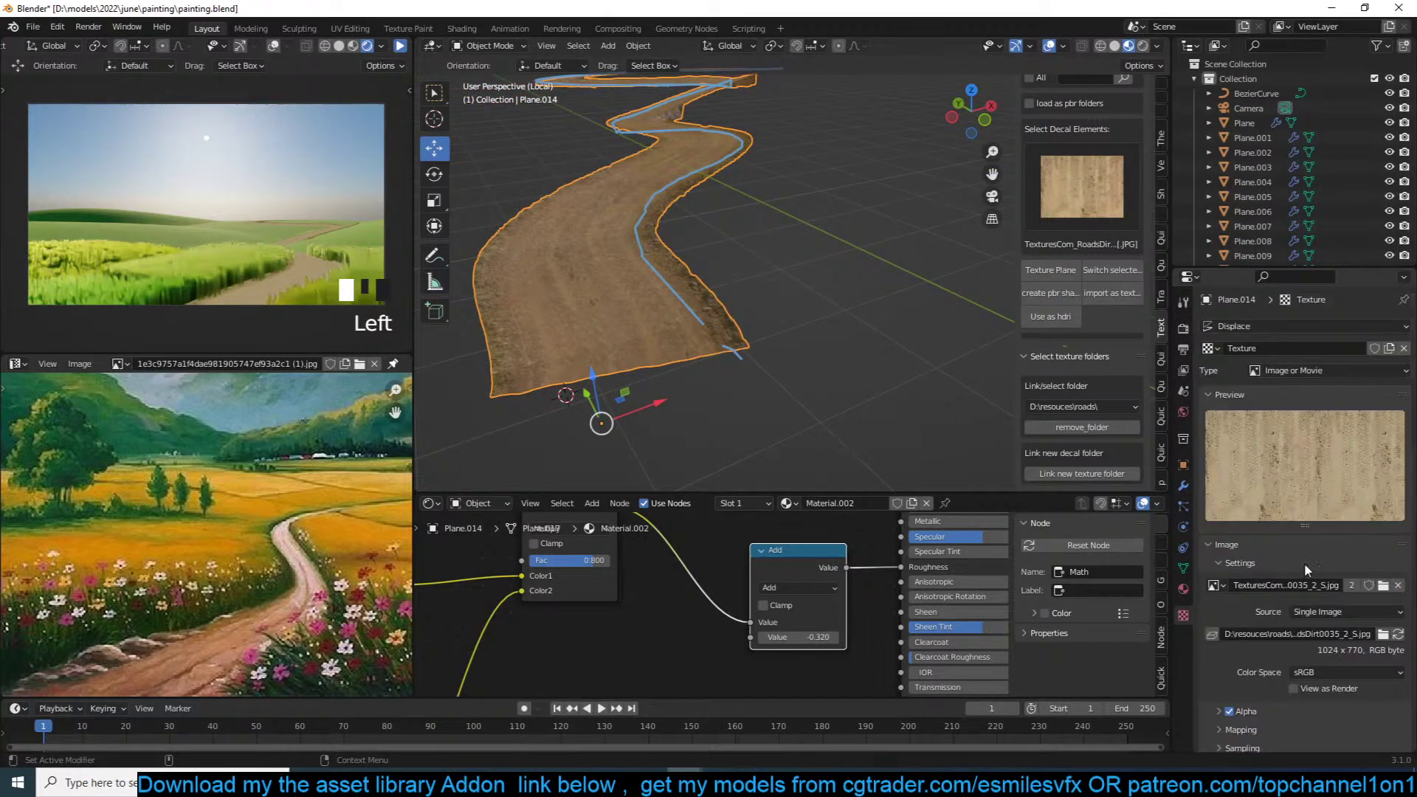
scroll(1304, 635, "up", 3)
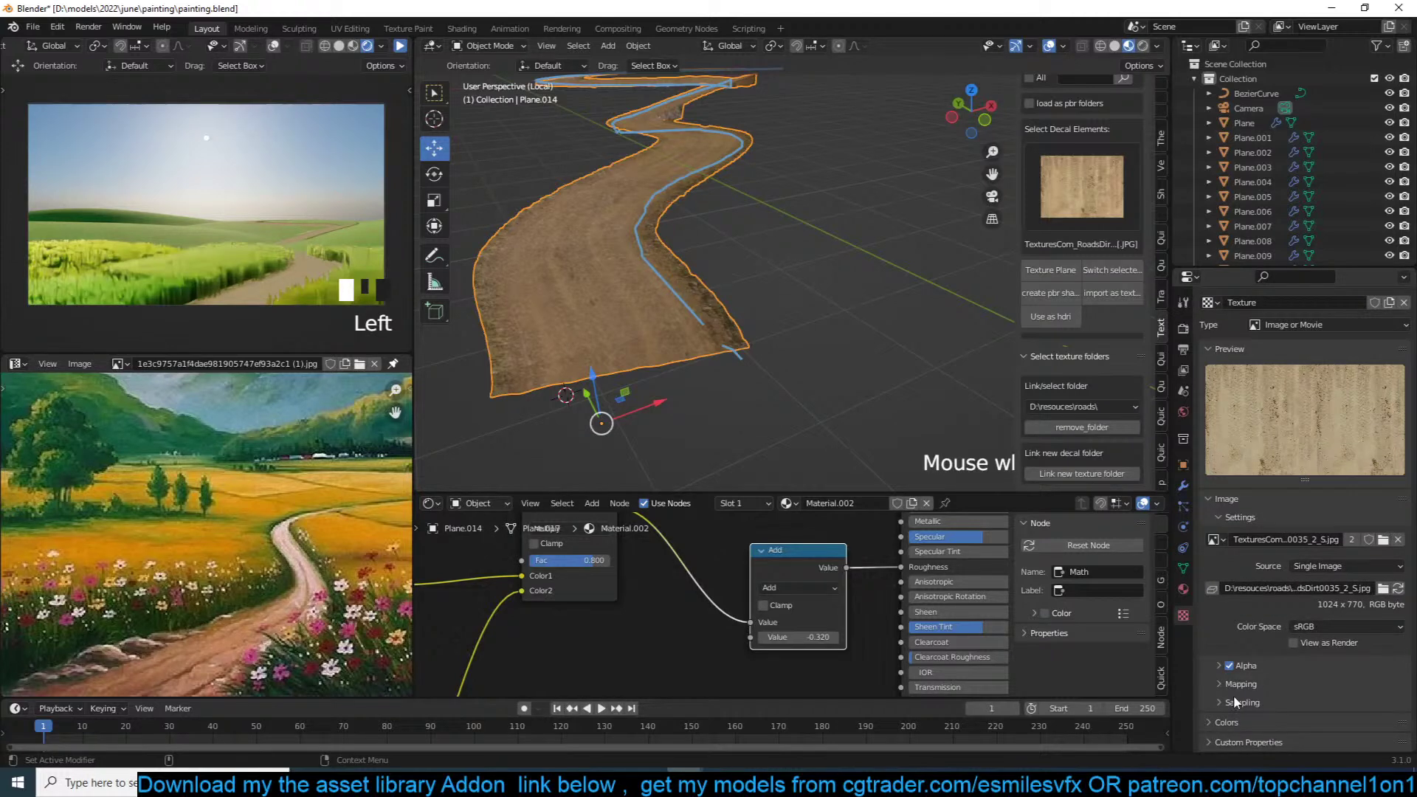
left_click(1256, 685)
scroll(1256, 685, "down", 4)
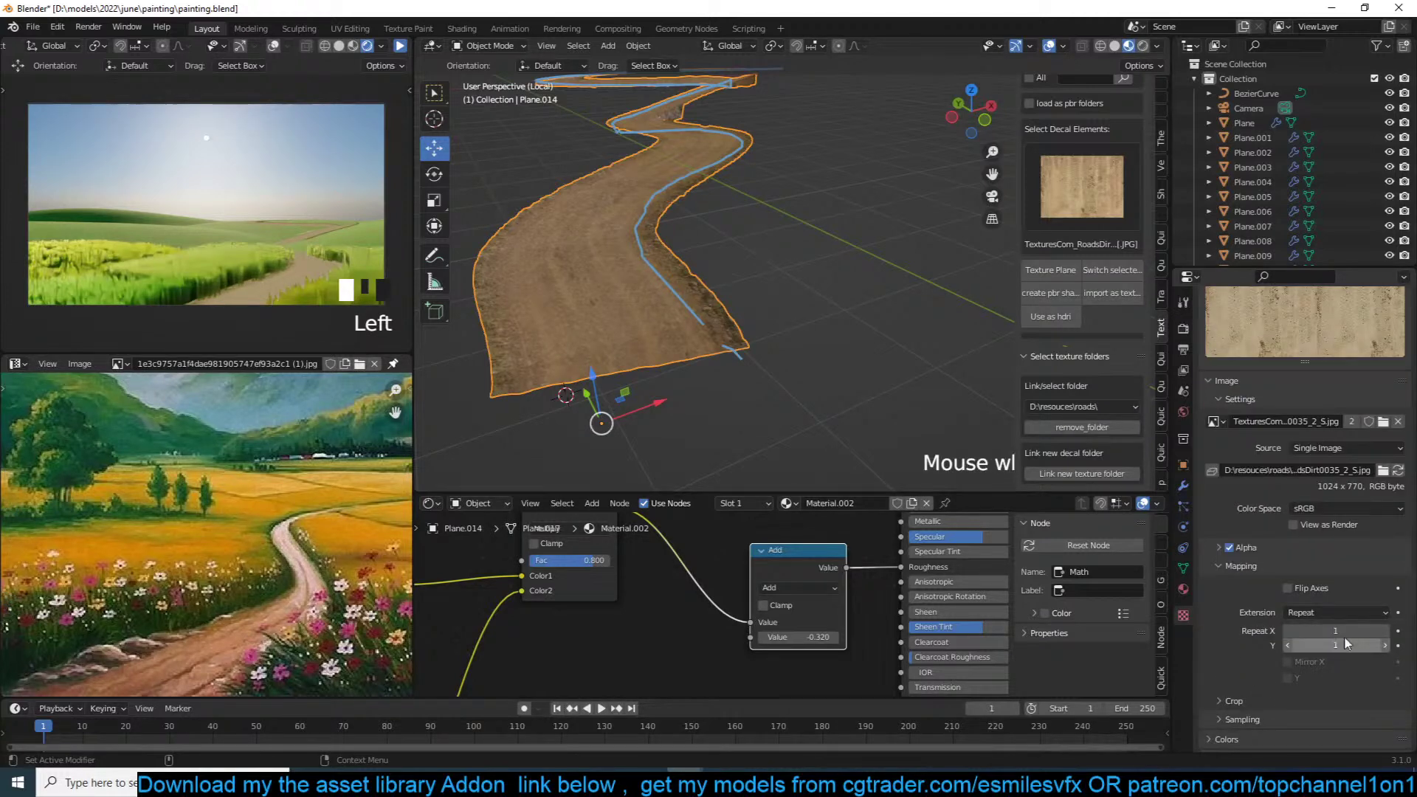
left_click_drag(1345, 629, 1345, 646)
type(".5")
key("Return")
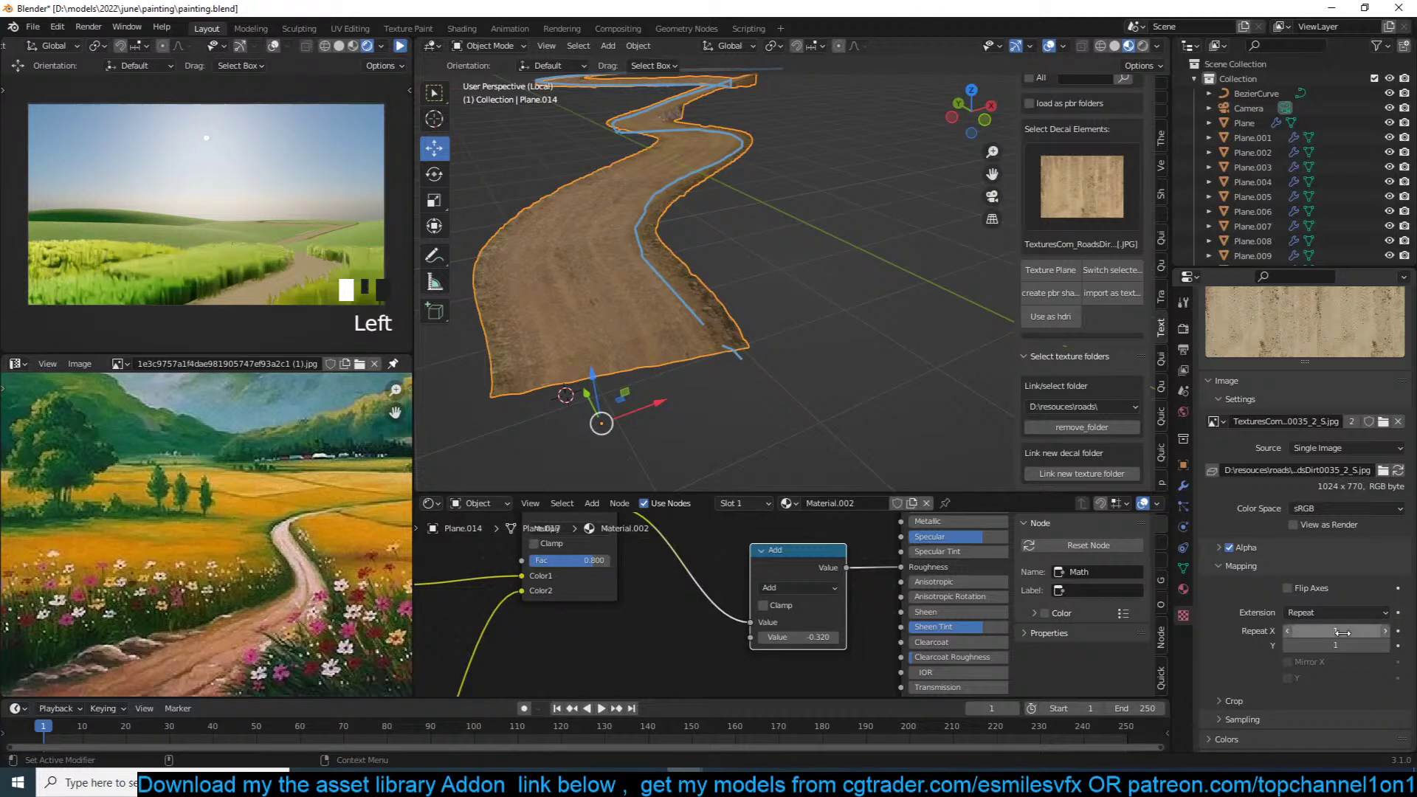
left_click(1183, 487)
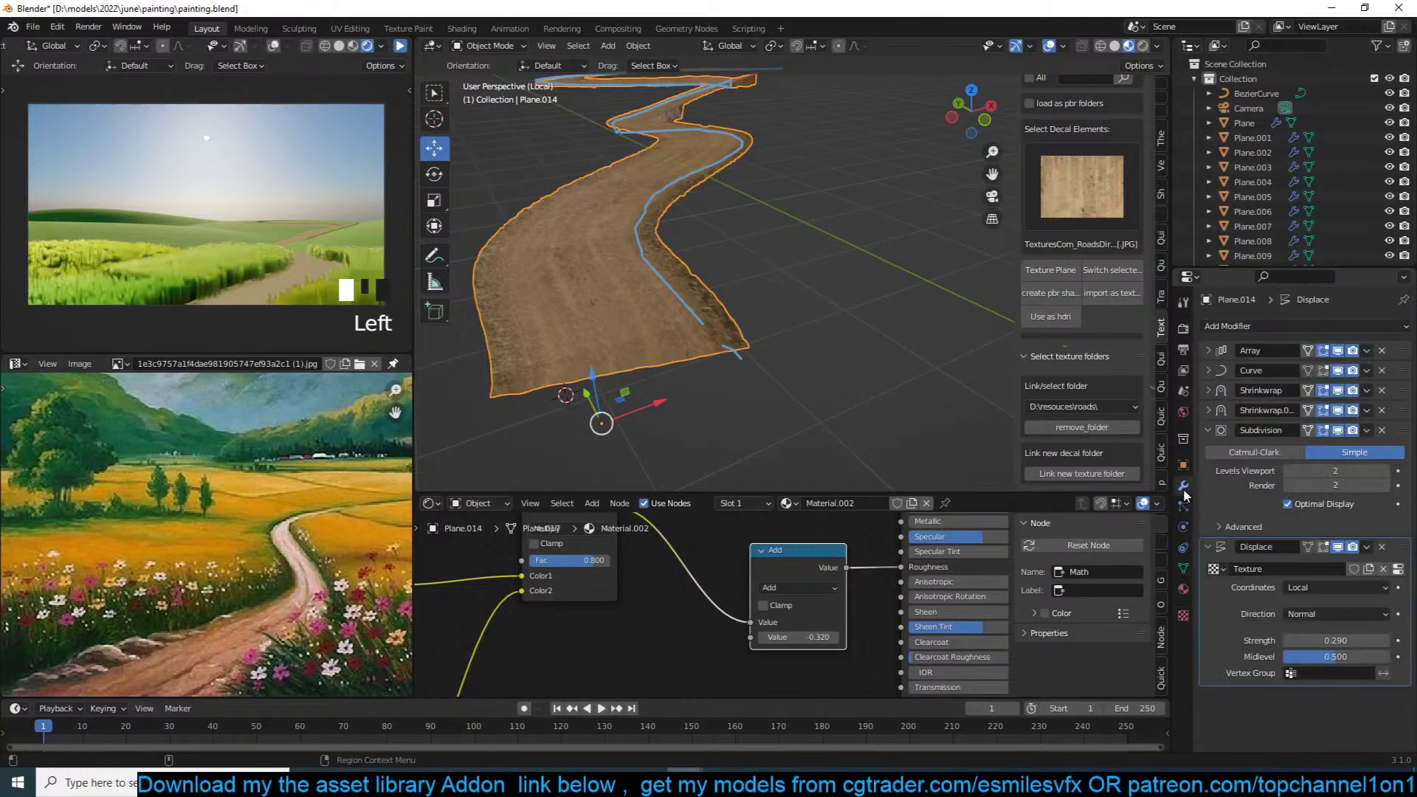
Step: Try an X and Y repeat of 2 on the displacement texture, then set both values back to 1
left_click(1397, 569)
scroll(1326, 637, "down", 5)
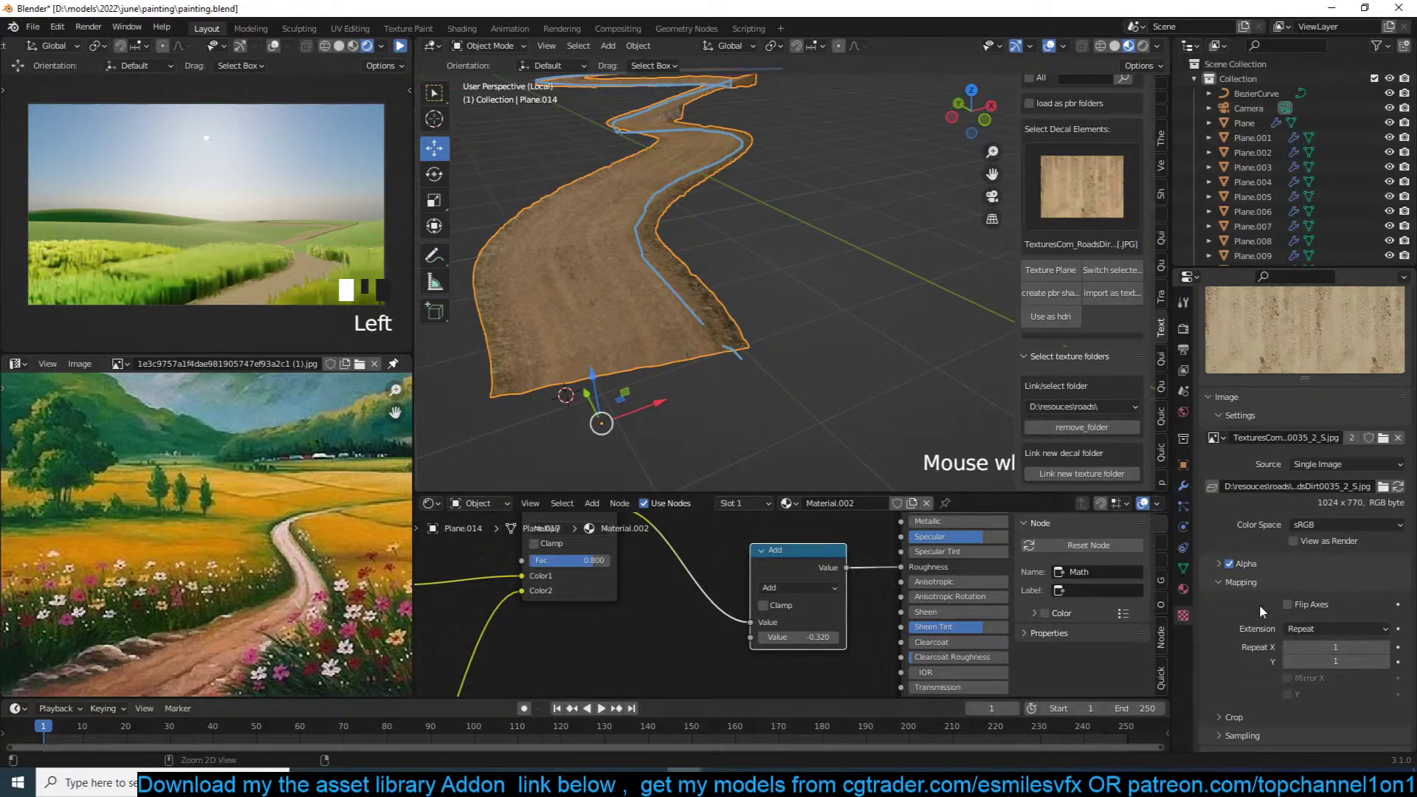
key("ctrl+s")
scroll(1249, 628, "down", 1)
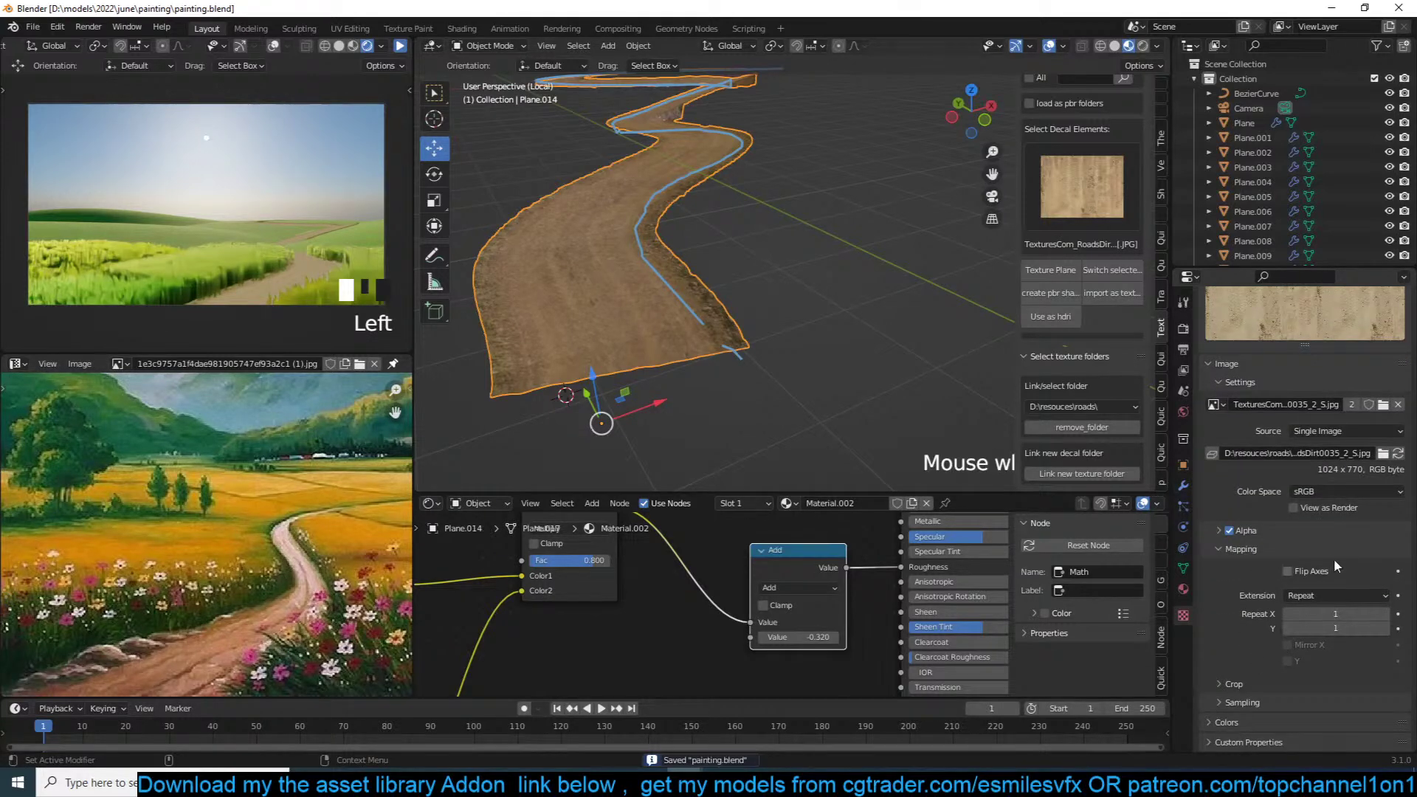
left_click_drag(1302, 614, 1349, 629)
type("2")
key("Return")
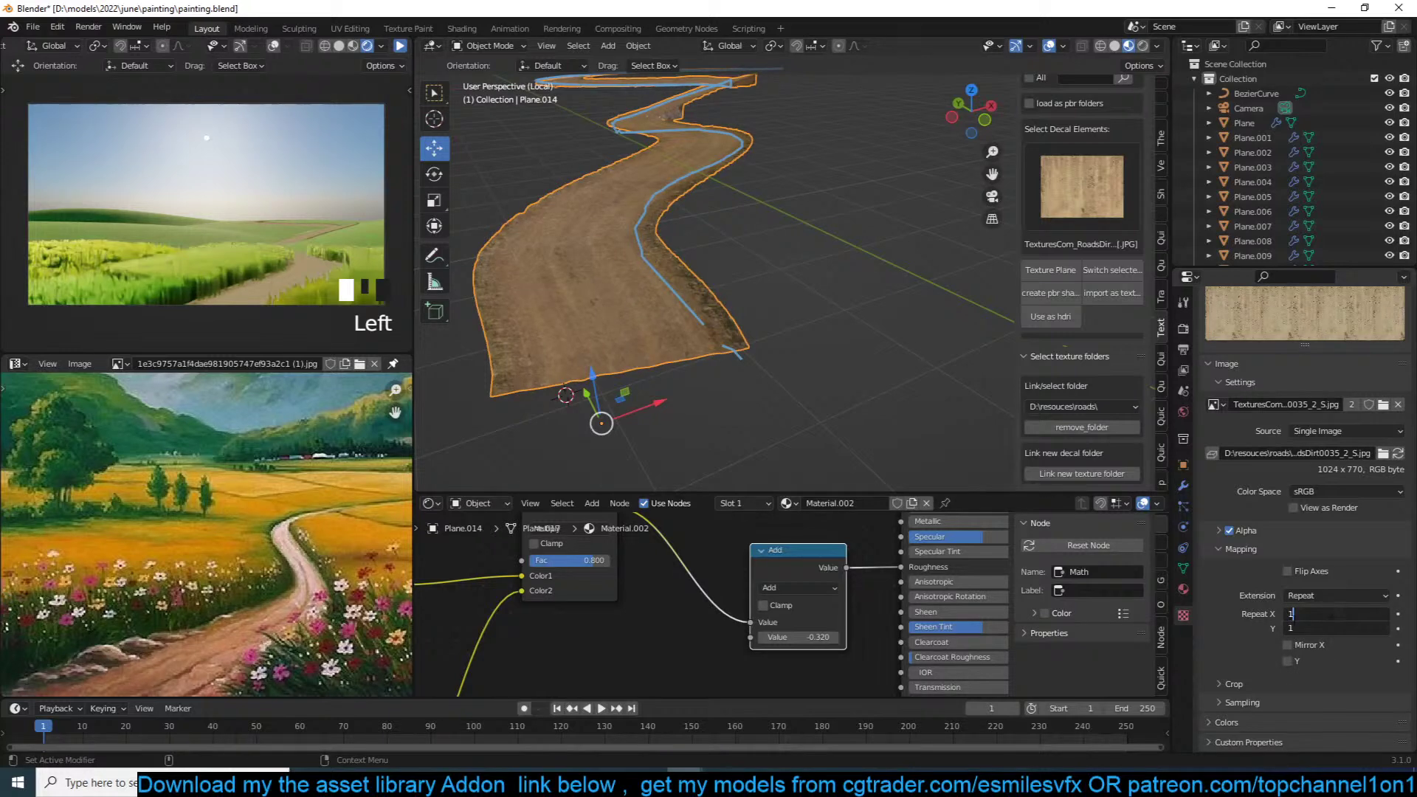
type("1")
key("Return")
Step: Save the file, deselect everything and resume the rendered camera preview
key("ctrl+s")
middle_click_drag(860, 405, 897, 388)
key("alt+a")
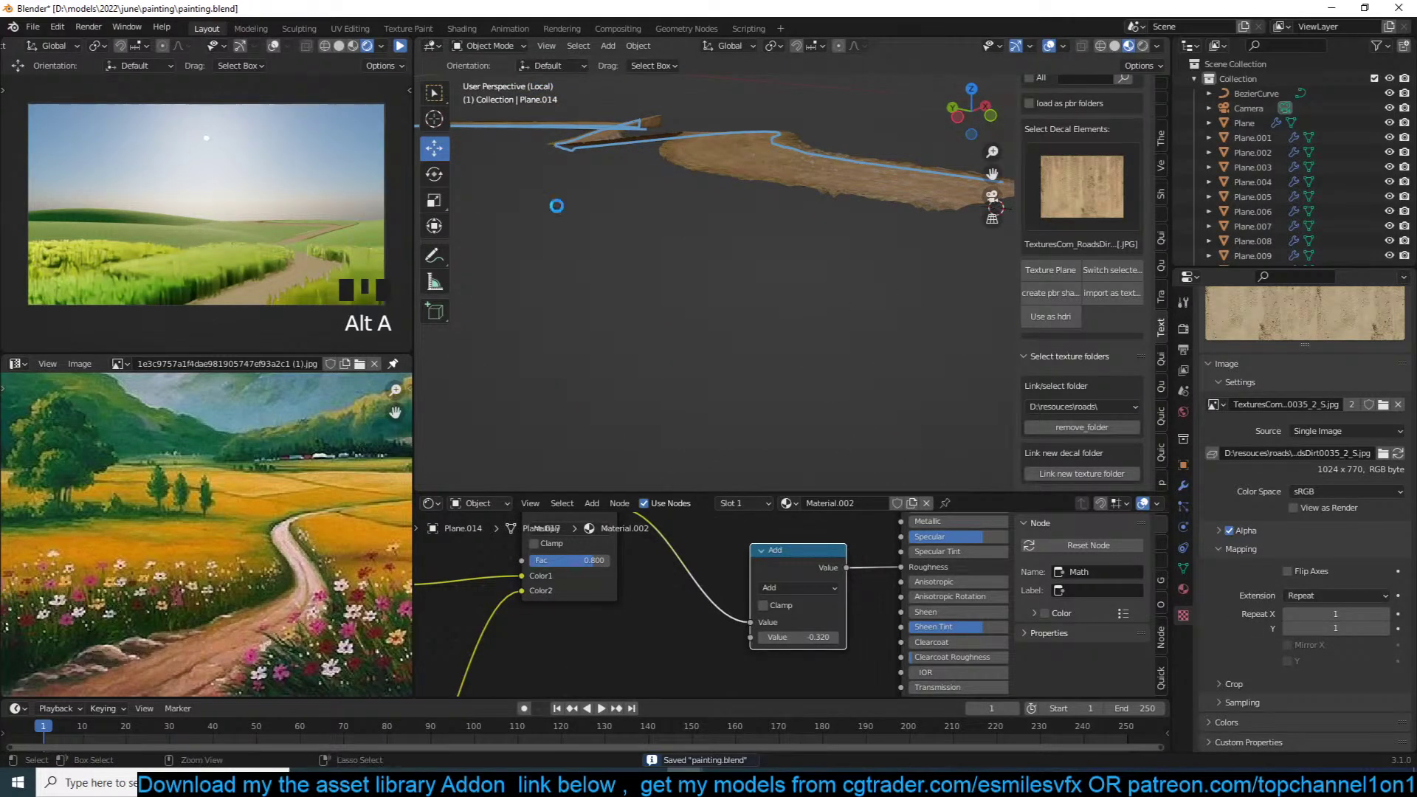
left_click(399, 45)
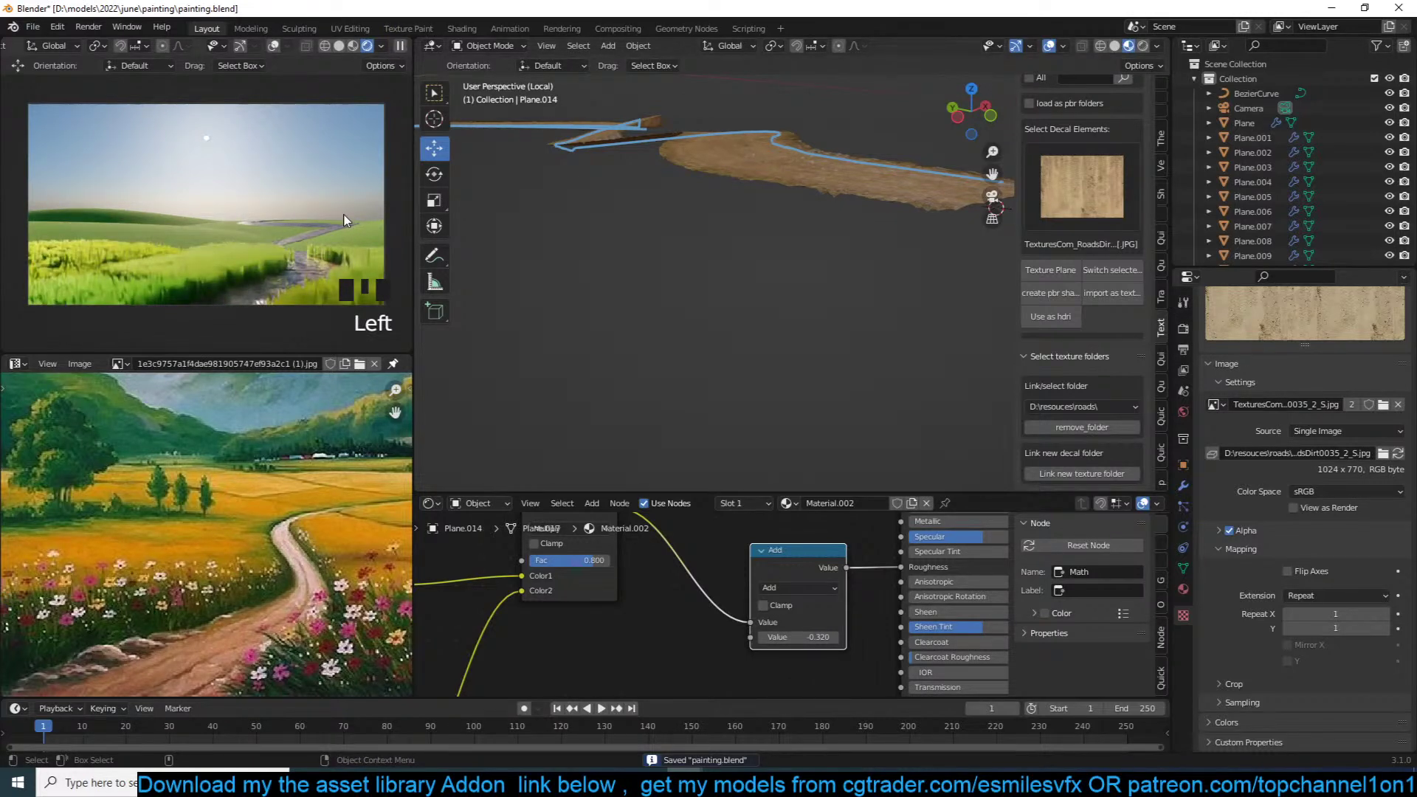
middle_click_drag(727, 298, 783, 297)
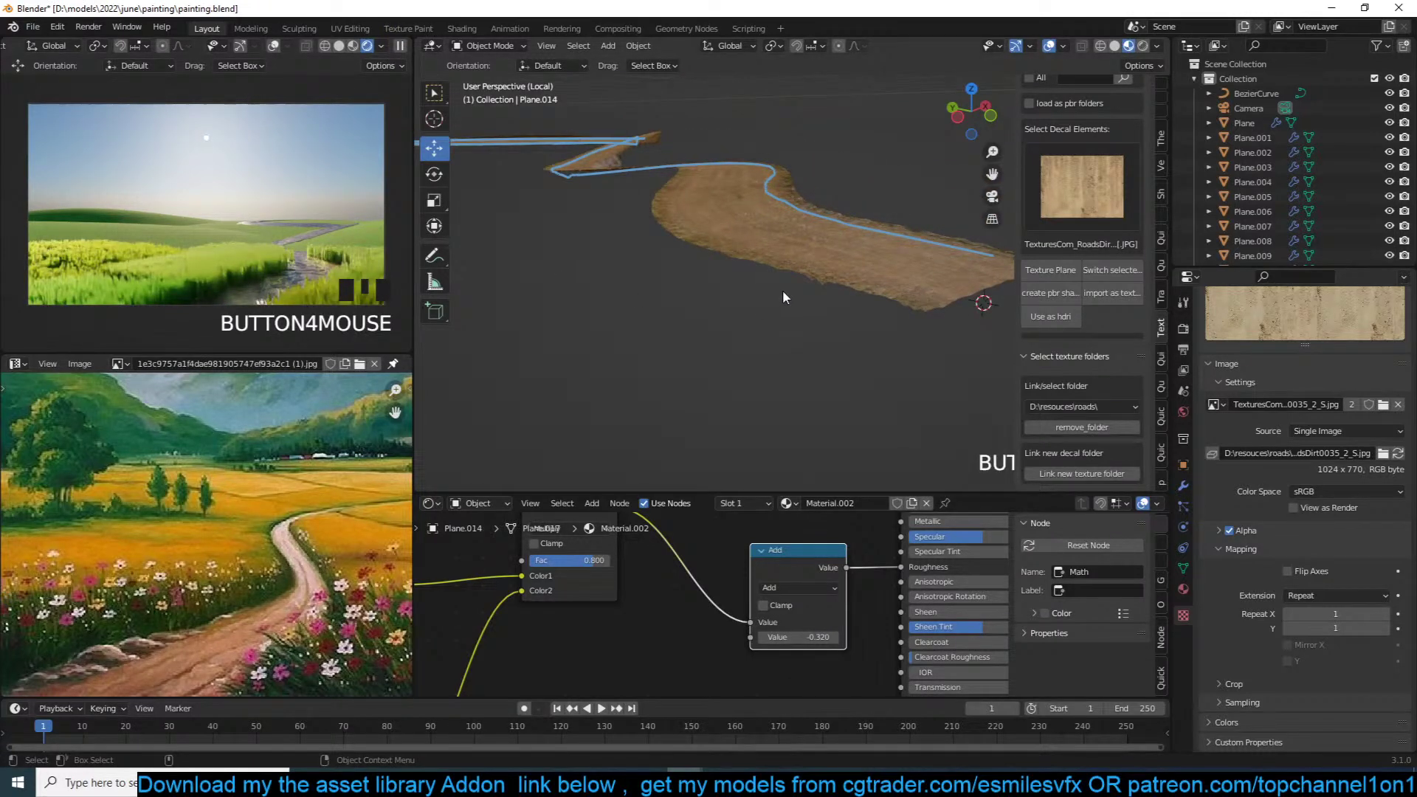
Step: Set the Add node feeding the path material's Roughness to 0.370 and save the file
left_click(836, 295)
middle_click_drag(822, 562, 792, 581)
left_click_drag(791, 656, 818, 656)
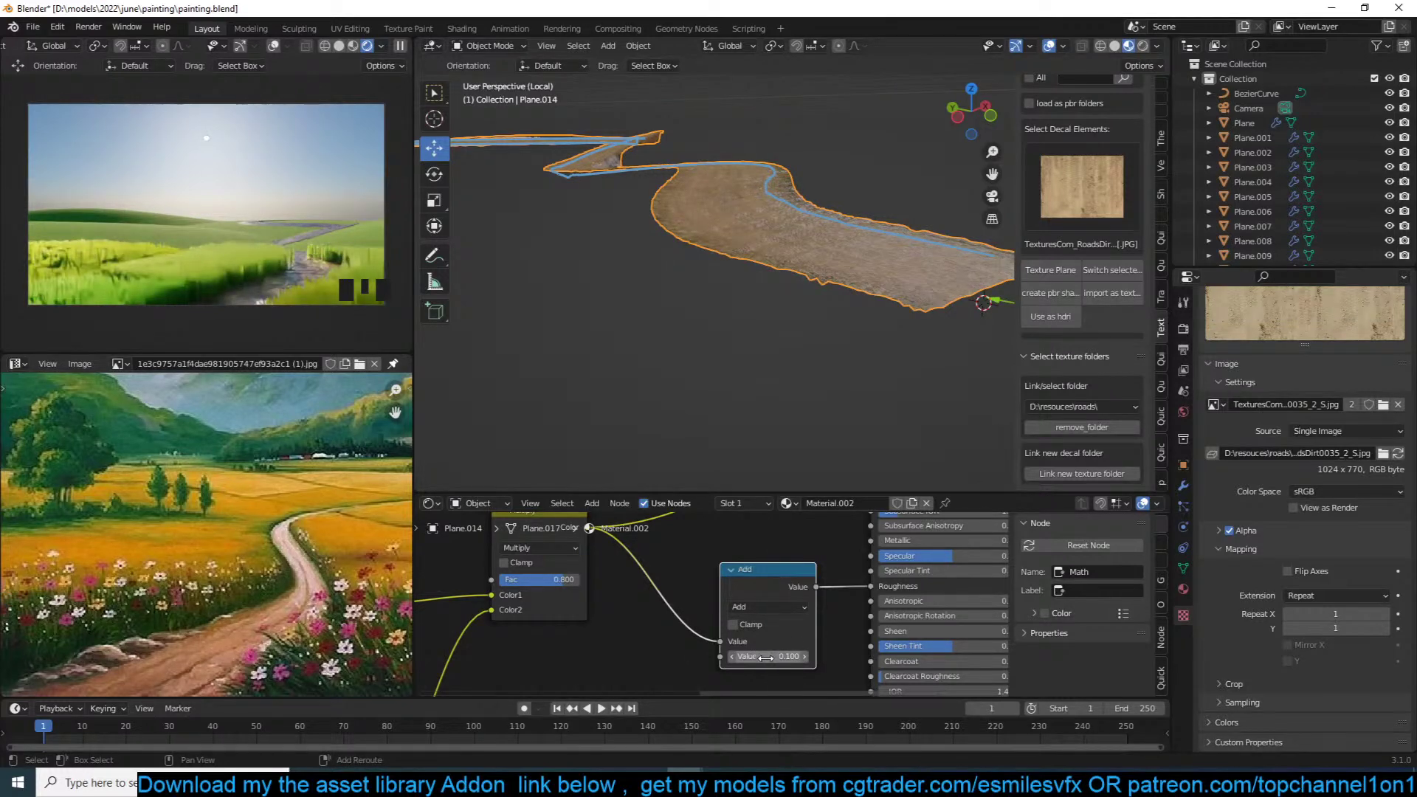
left_click_drag(762, 656, 713, 666, "shift")
key("ctrl+s")
key("alt+a")
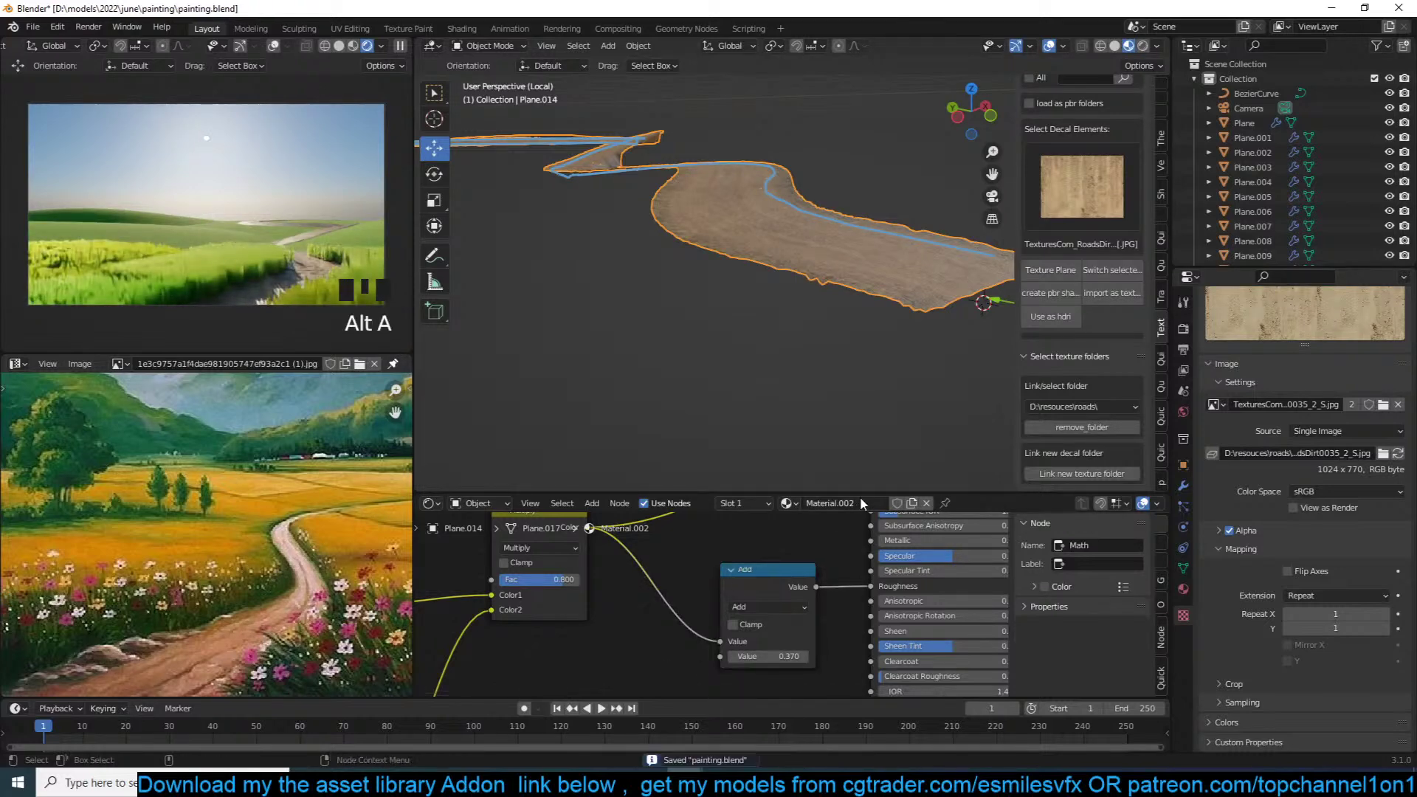
Step: Set the world sky texture's Sun Rotation to 45° and save the file
left_click(1183, 412)
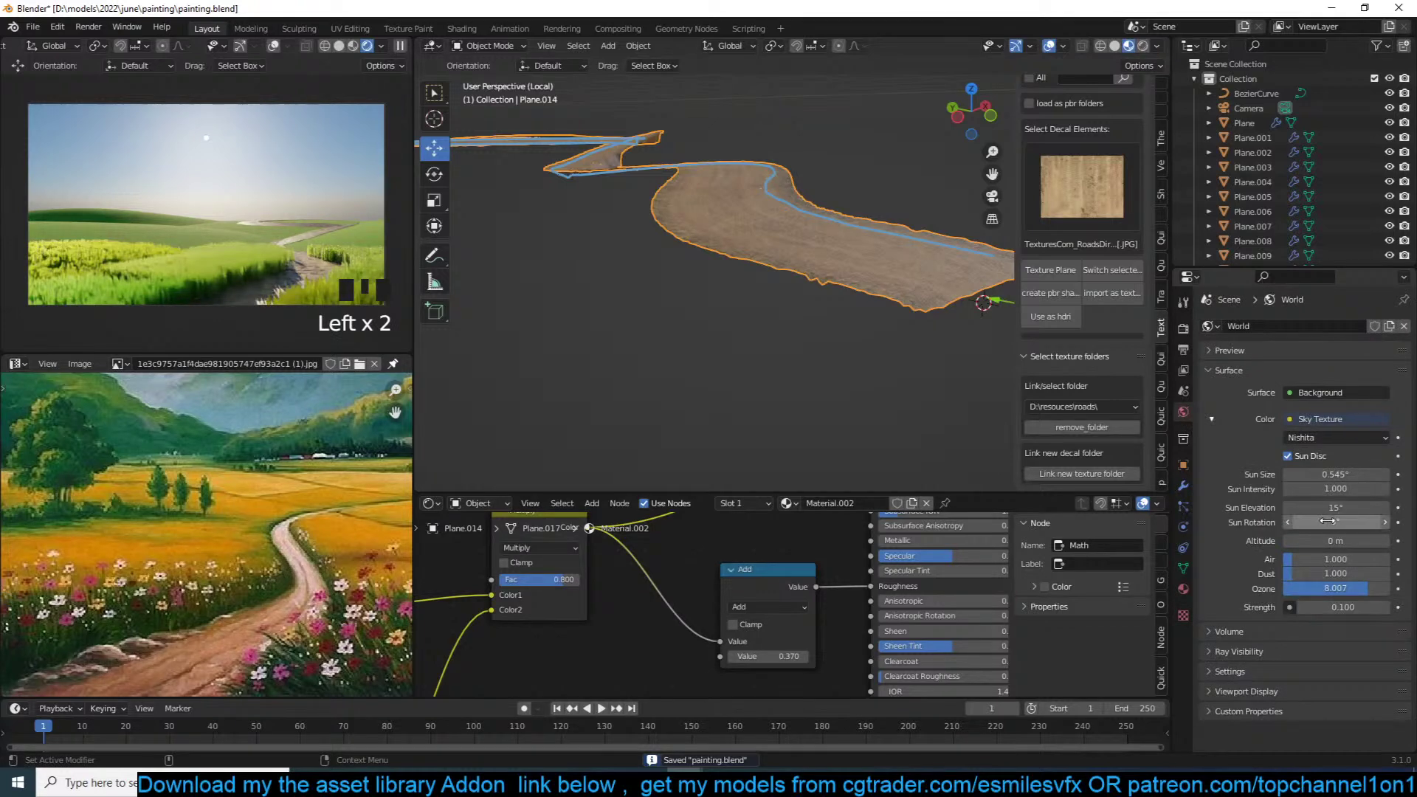
mouse_move(1331, 520)
left_mouse_down()
mouse_move(1366, 520)
mouse_move(1331, 521)
left_mouse_up()
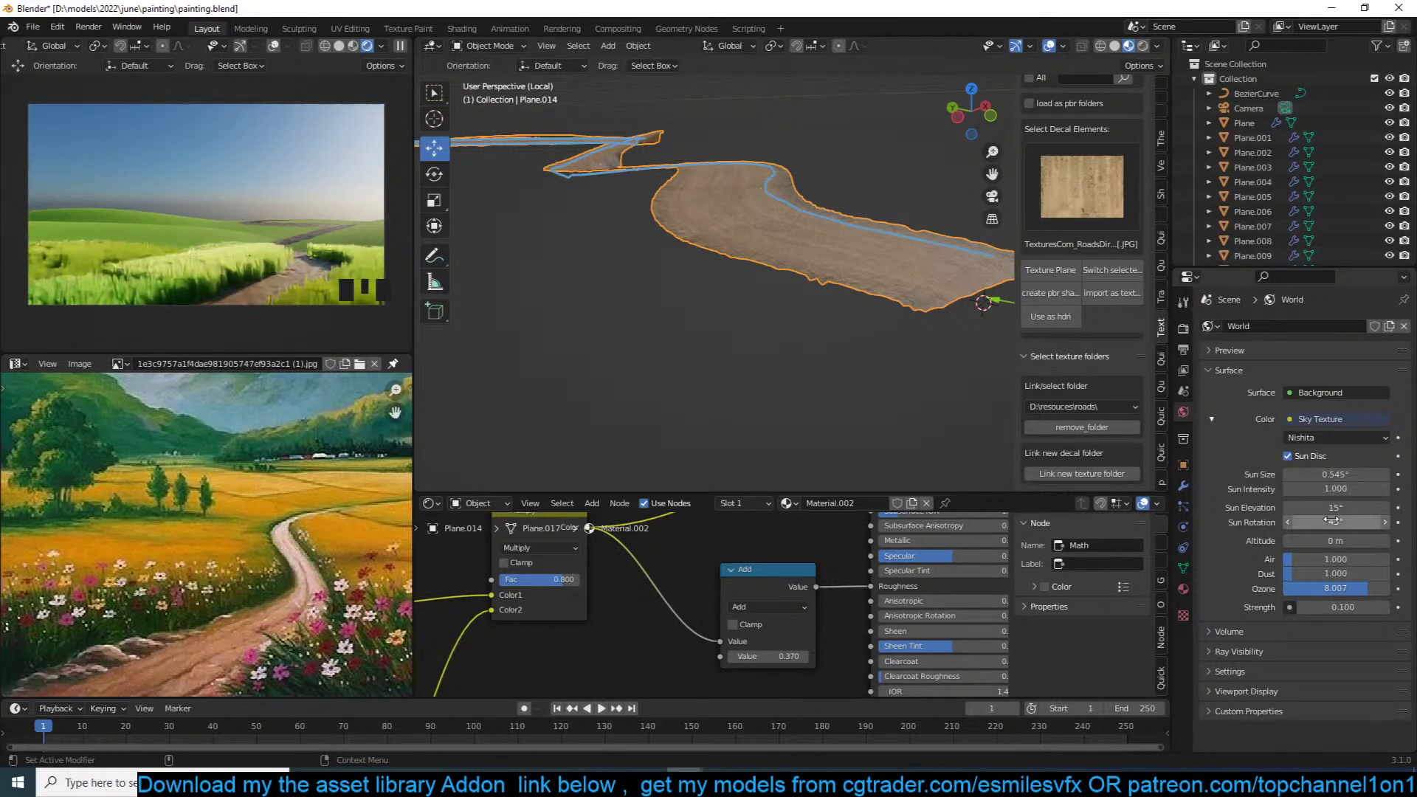
key("ctrl+s")
key("alt+a")
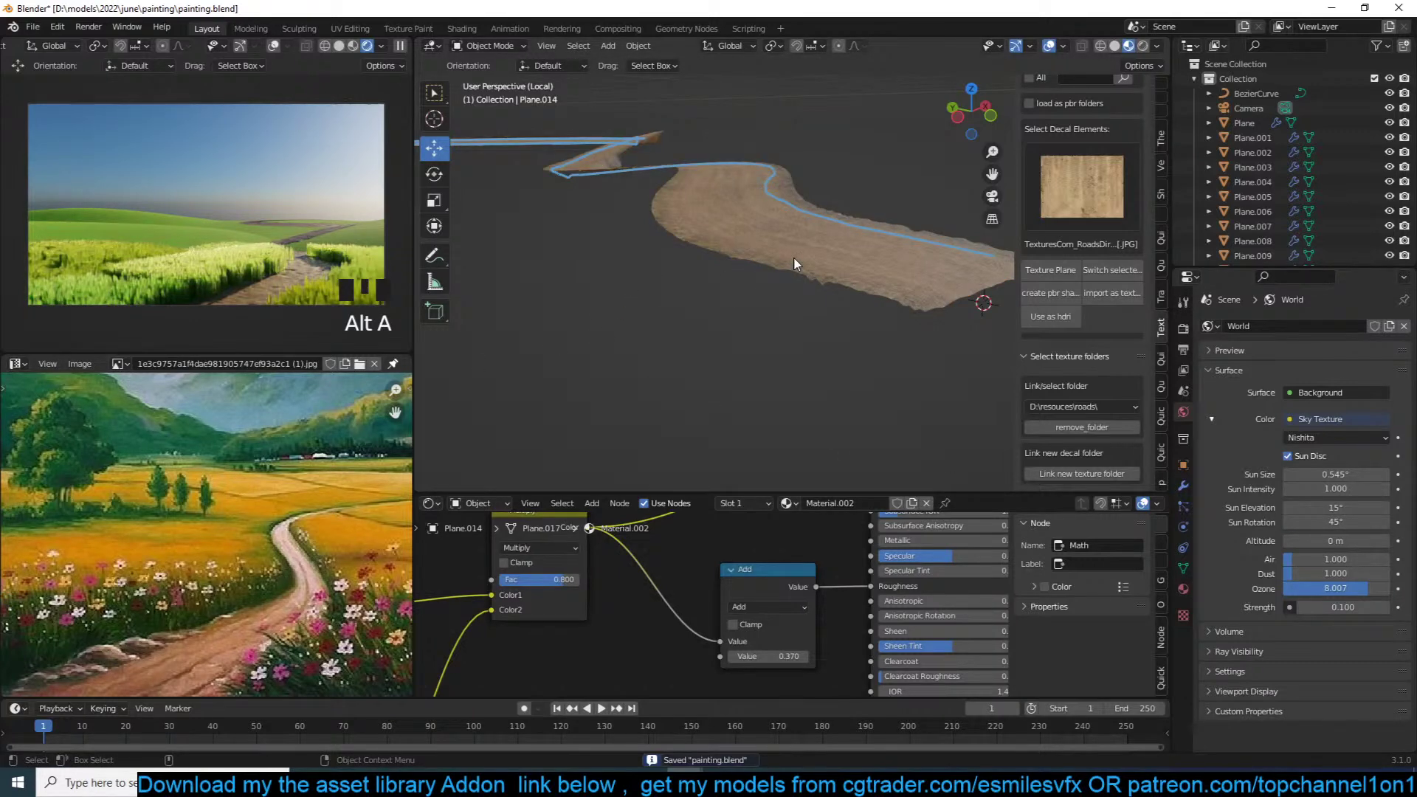
Step: Exit the path's Local View, switch the viewport to Solid shading and save the file
key("KP_Divide")
scroll(794, 256, "down", 3)
key("z")
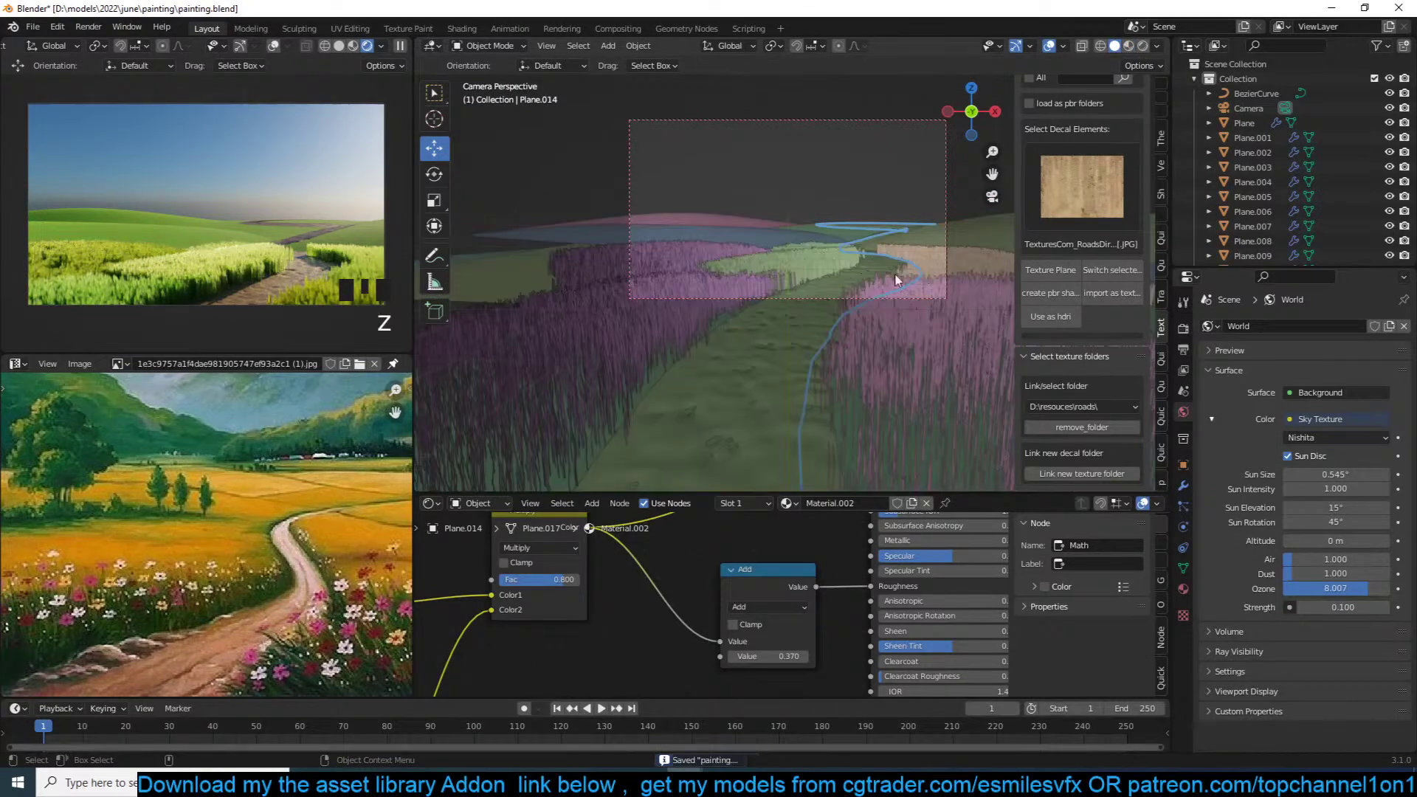
key("grave")
scroll(784, 341, "down", 7)
key("grave")
scroll(831, 357, "up", 5)
key("ctrl+s")
key("grave")
scroll(839, 369, "up", 5)
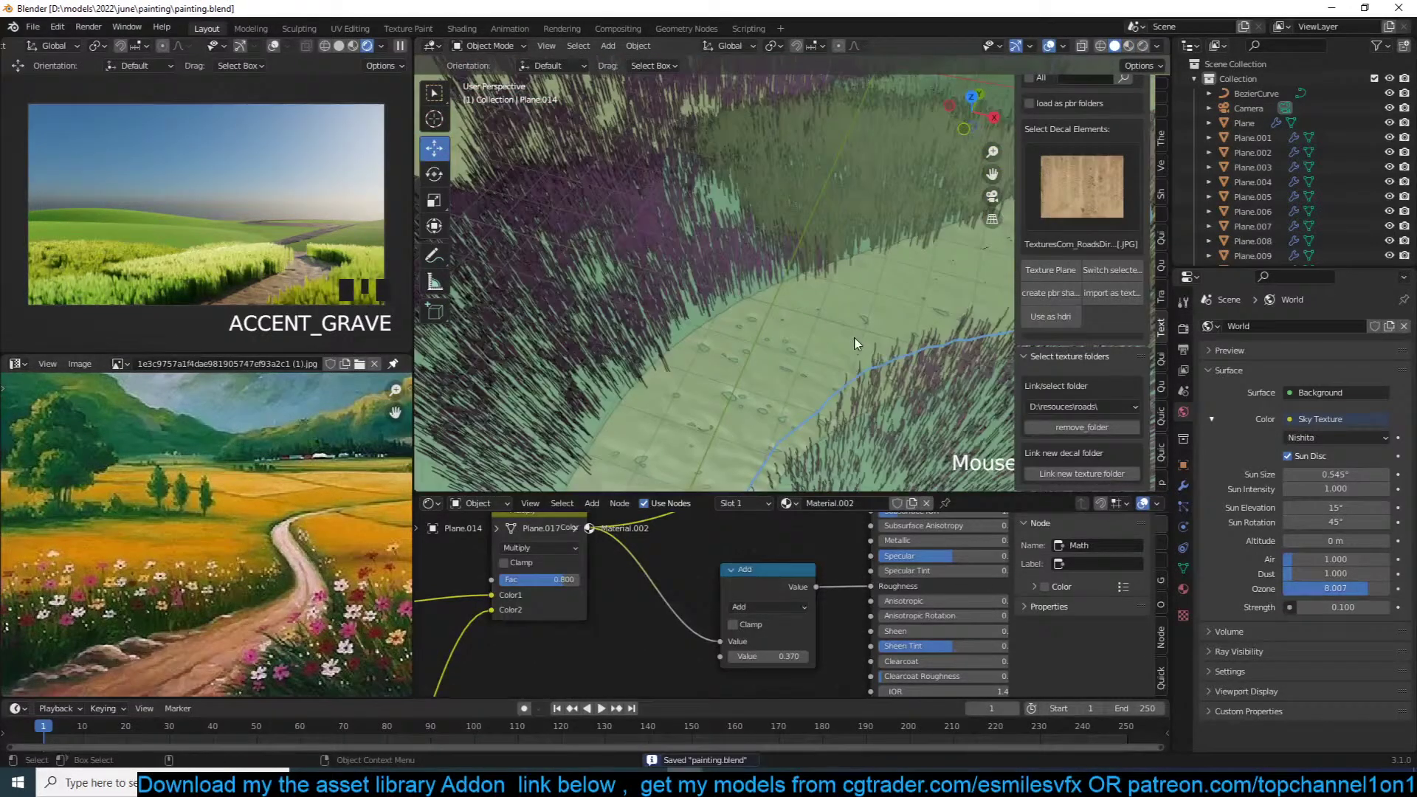
Step: Set the texture coordinates of the path's Displace modifier to UV
left_click(860, 345)
left_click(1184, 484)
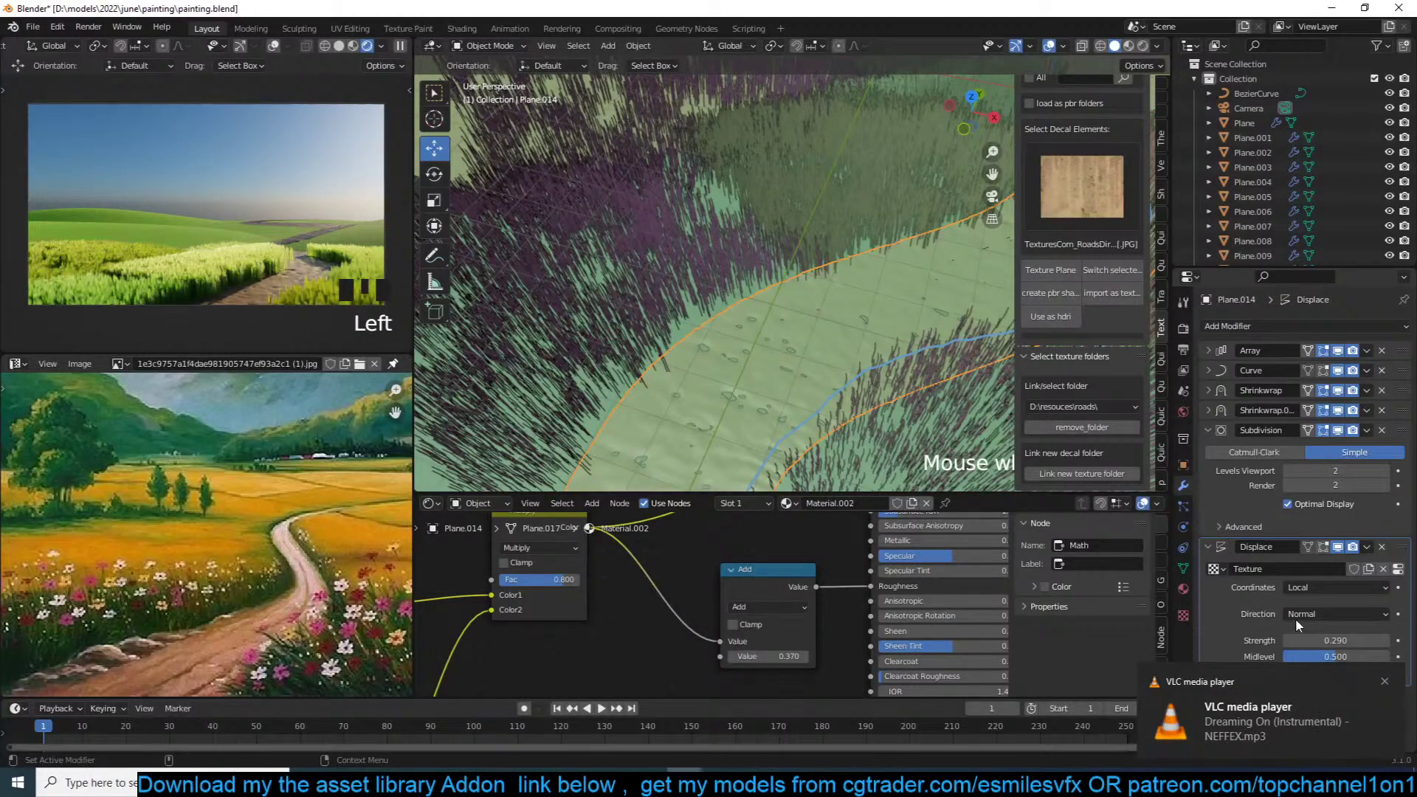
left_click(1316, 587)
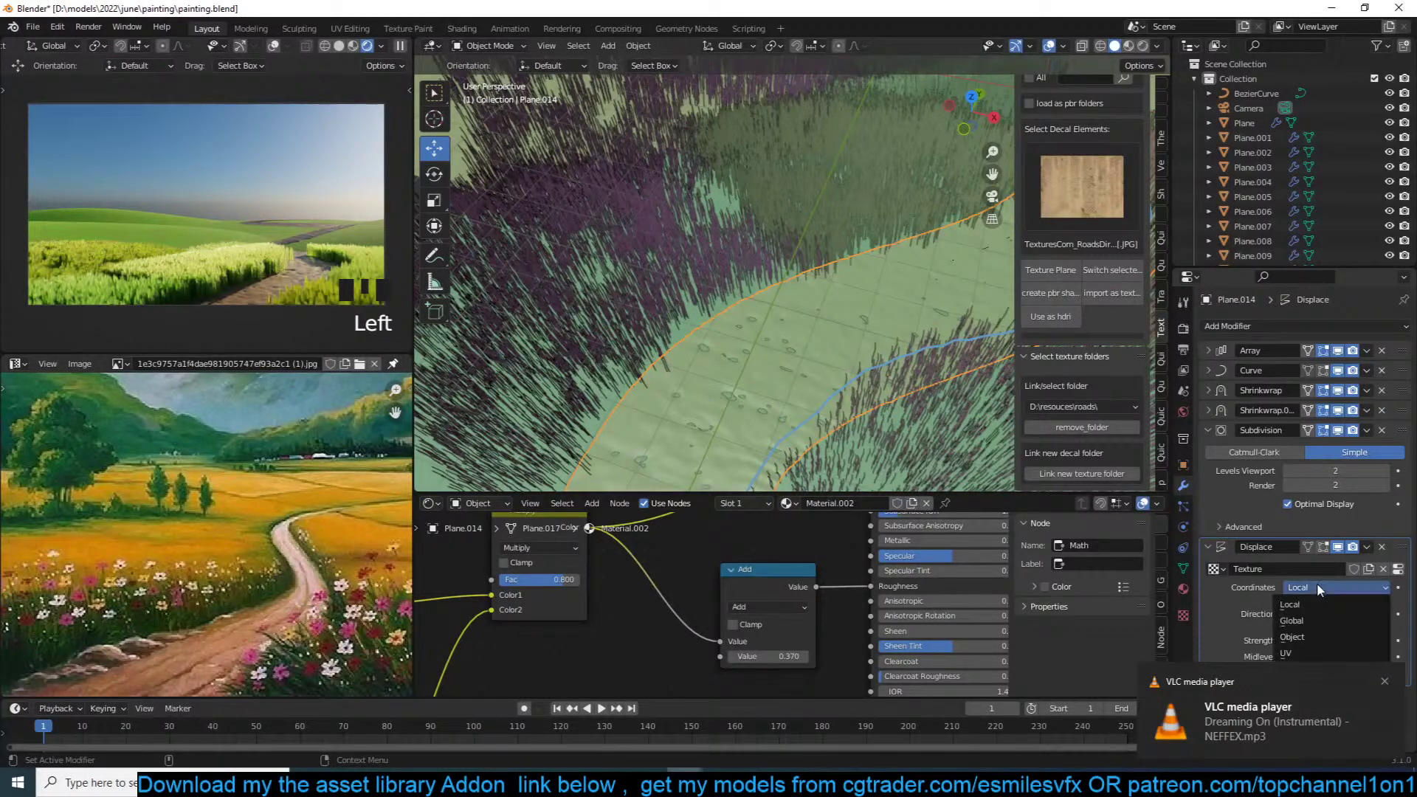
left_click(1313, 650)
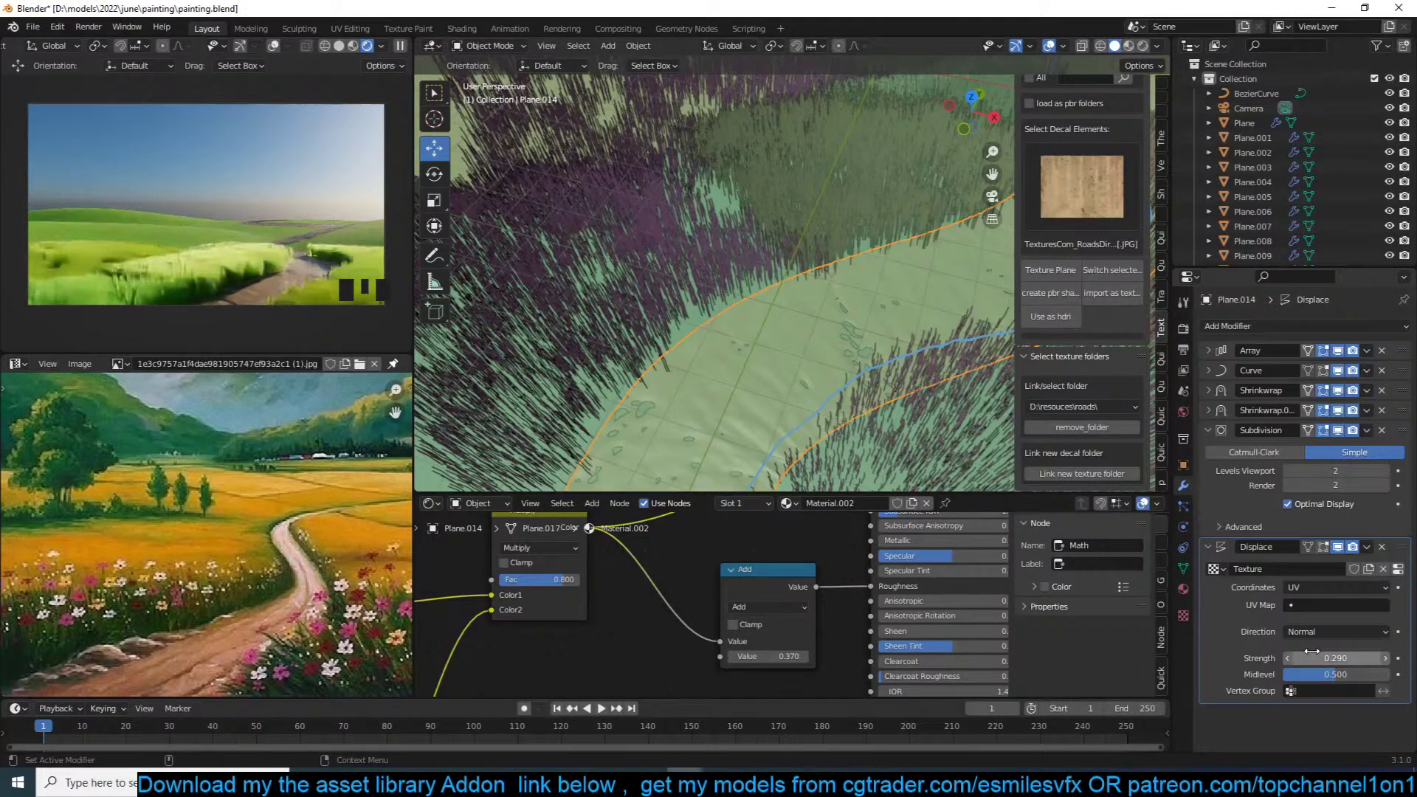
left_click(1398, 569)
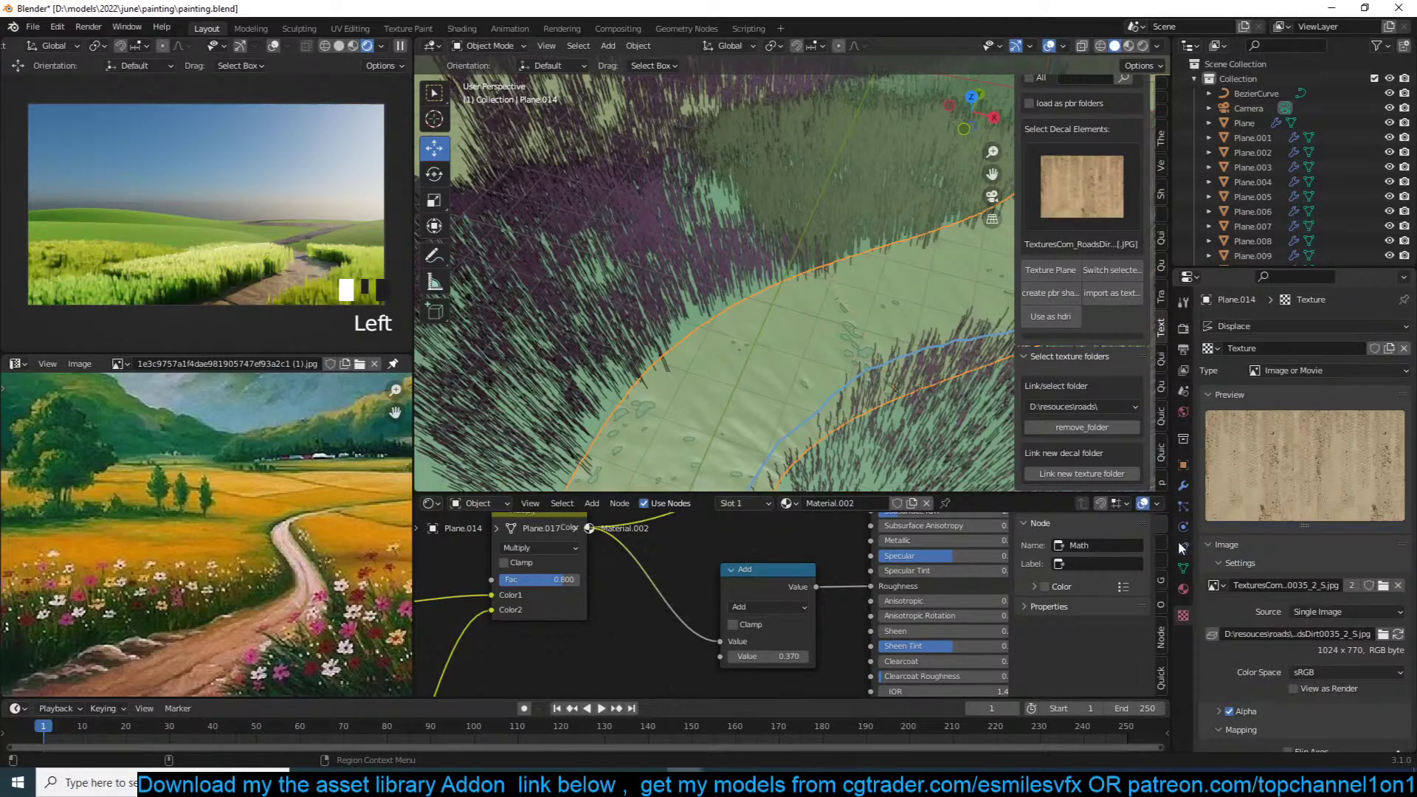
left_click(1184, 485)
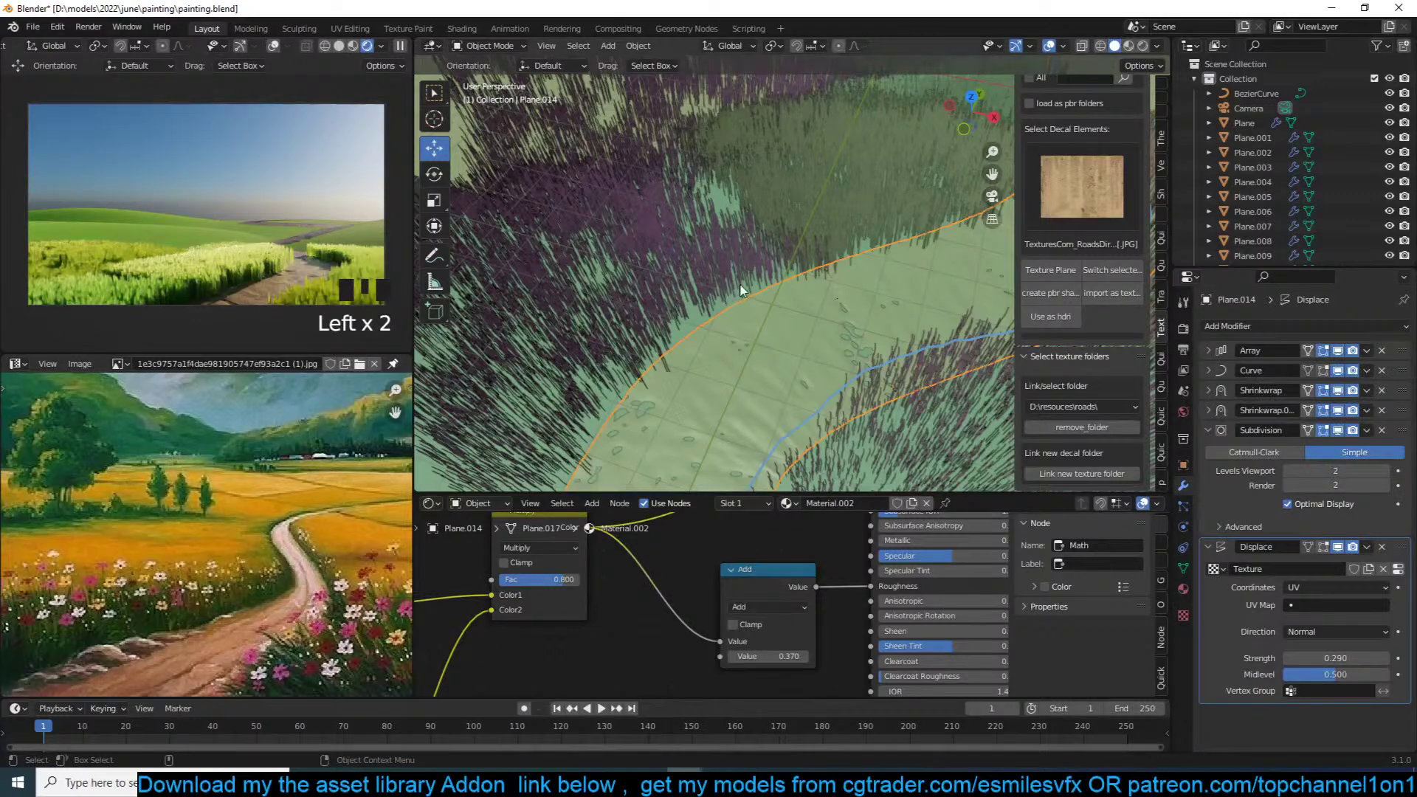
Step: Add a second UV map to the path mesh
scroll(741, 290, "down", 6)
left_click(1184, 568)
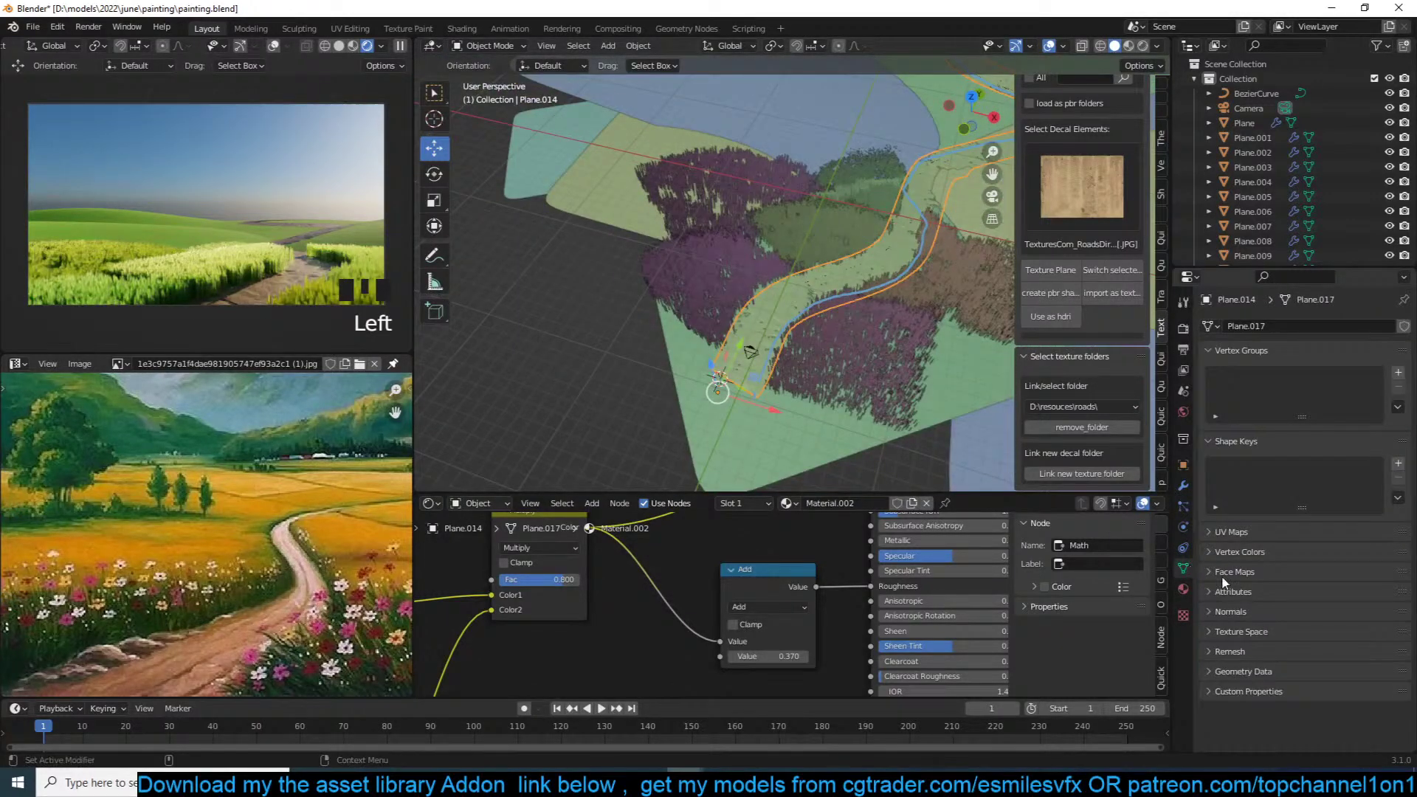
left_click(1247, 533)
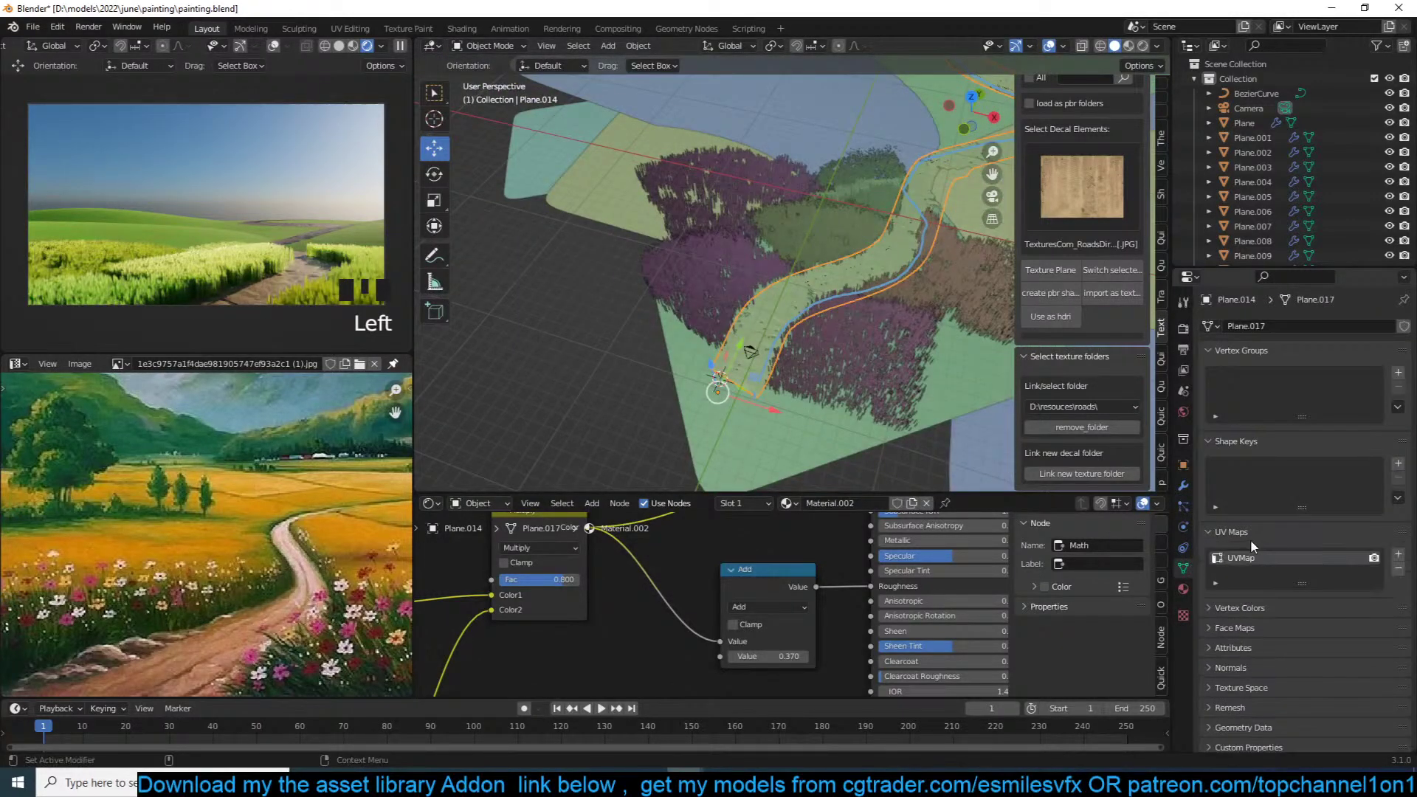
left_click(1397, 553)
left_click(1184, 487)
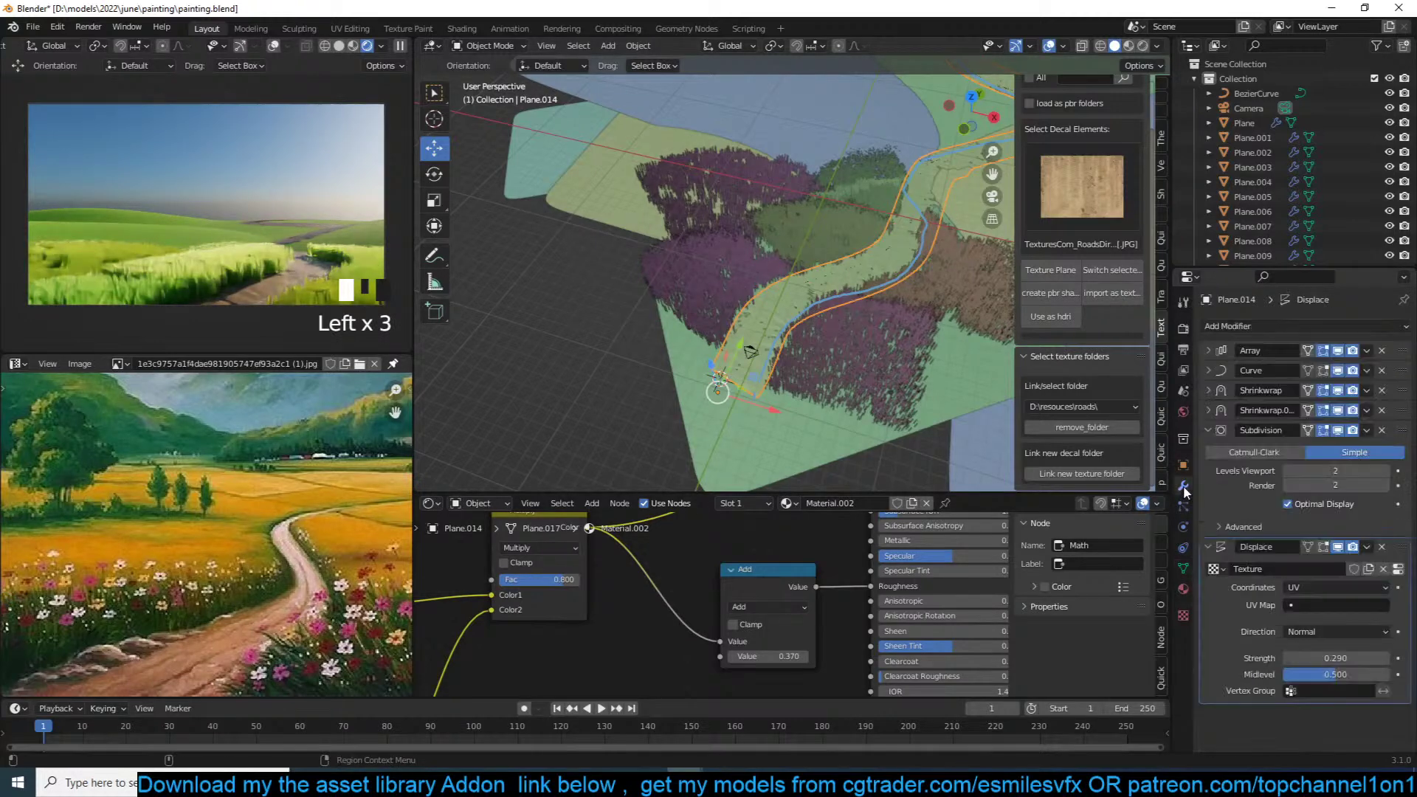
Step: Rotate all of the path's UVs by 90 degrees on the new UV map, then return to Object Mode
key("Tab")
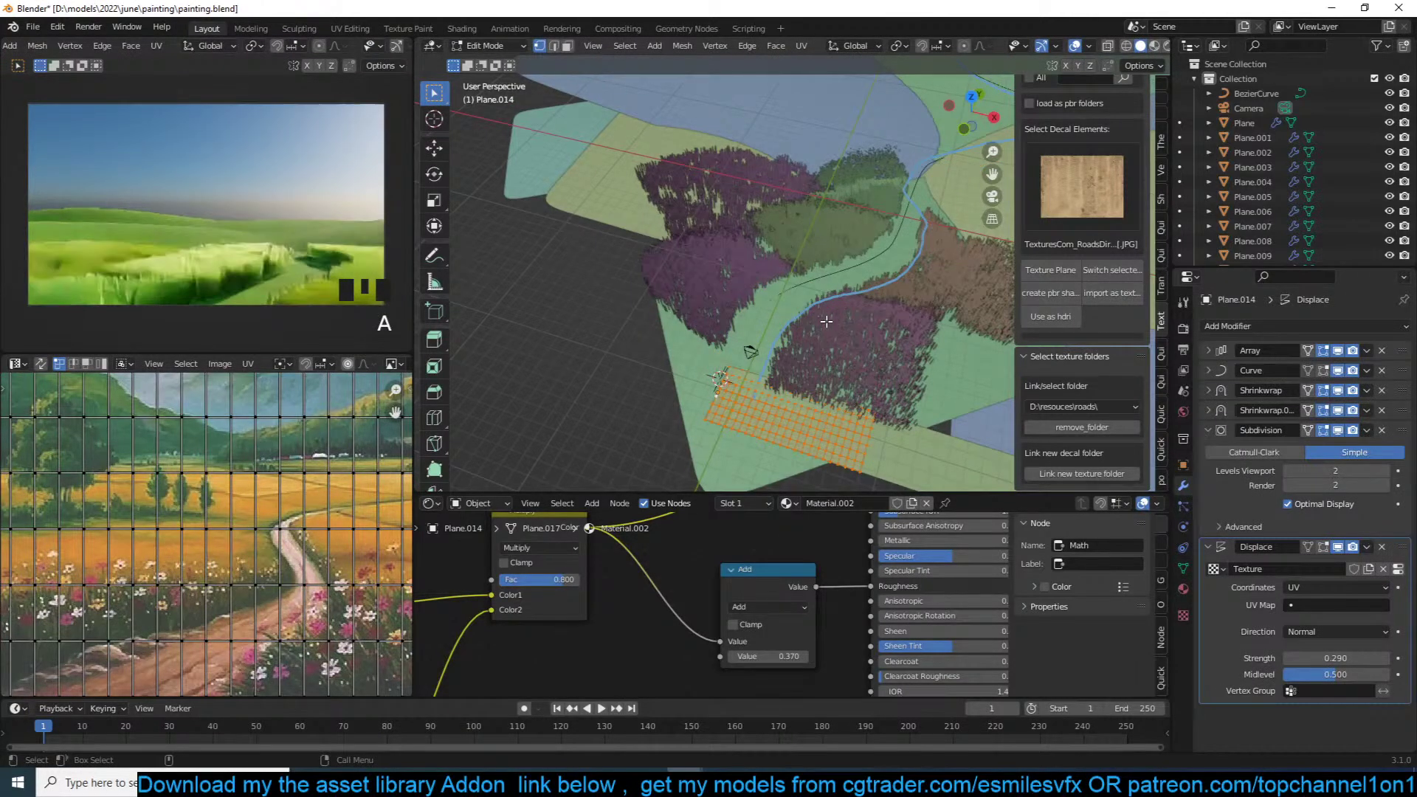
left_click(1184, 569)
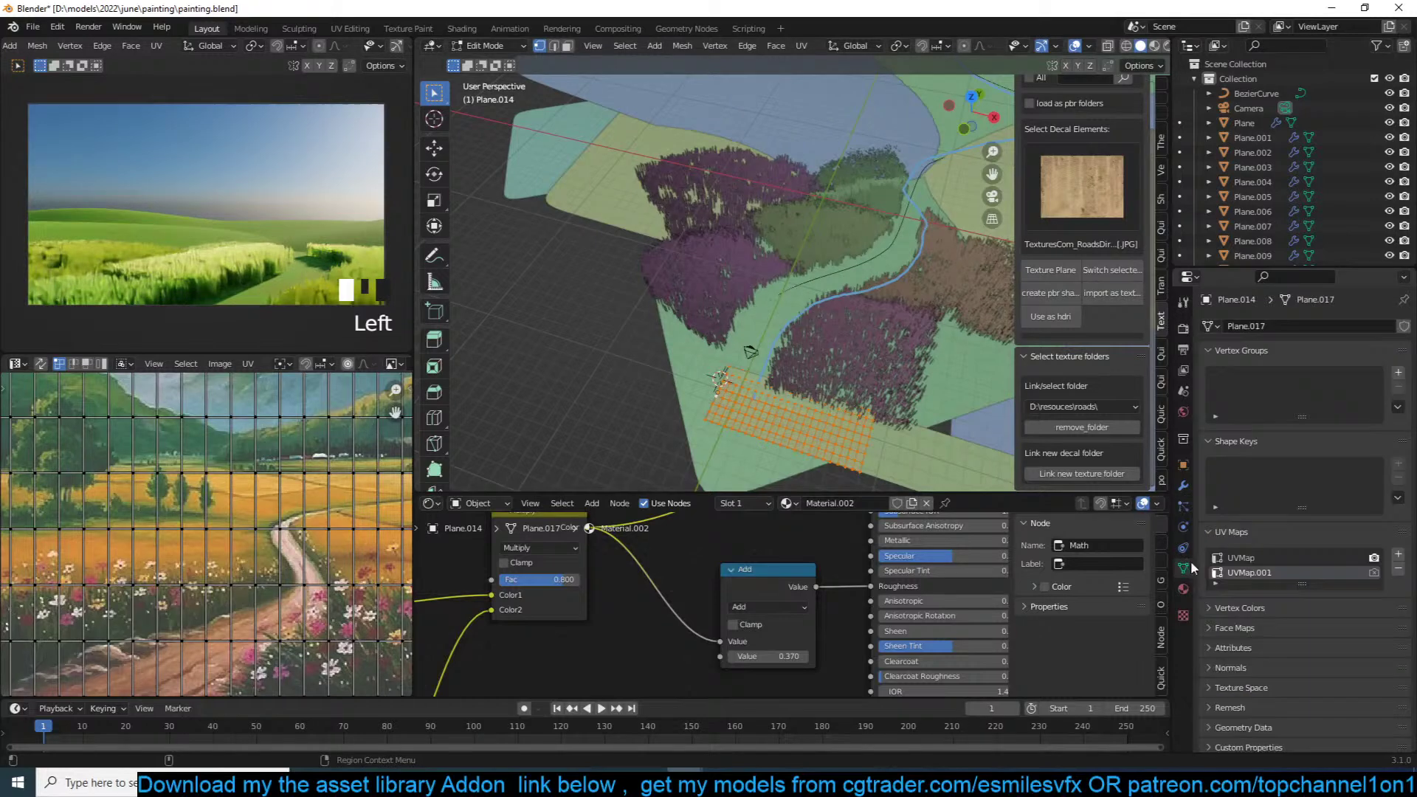
type("ar")
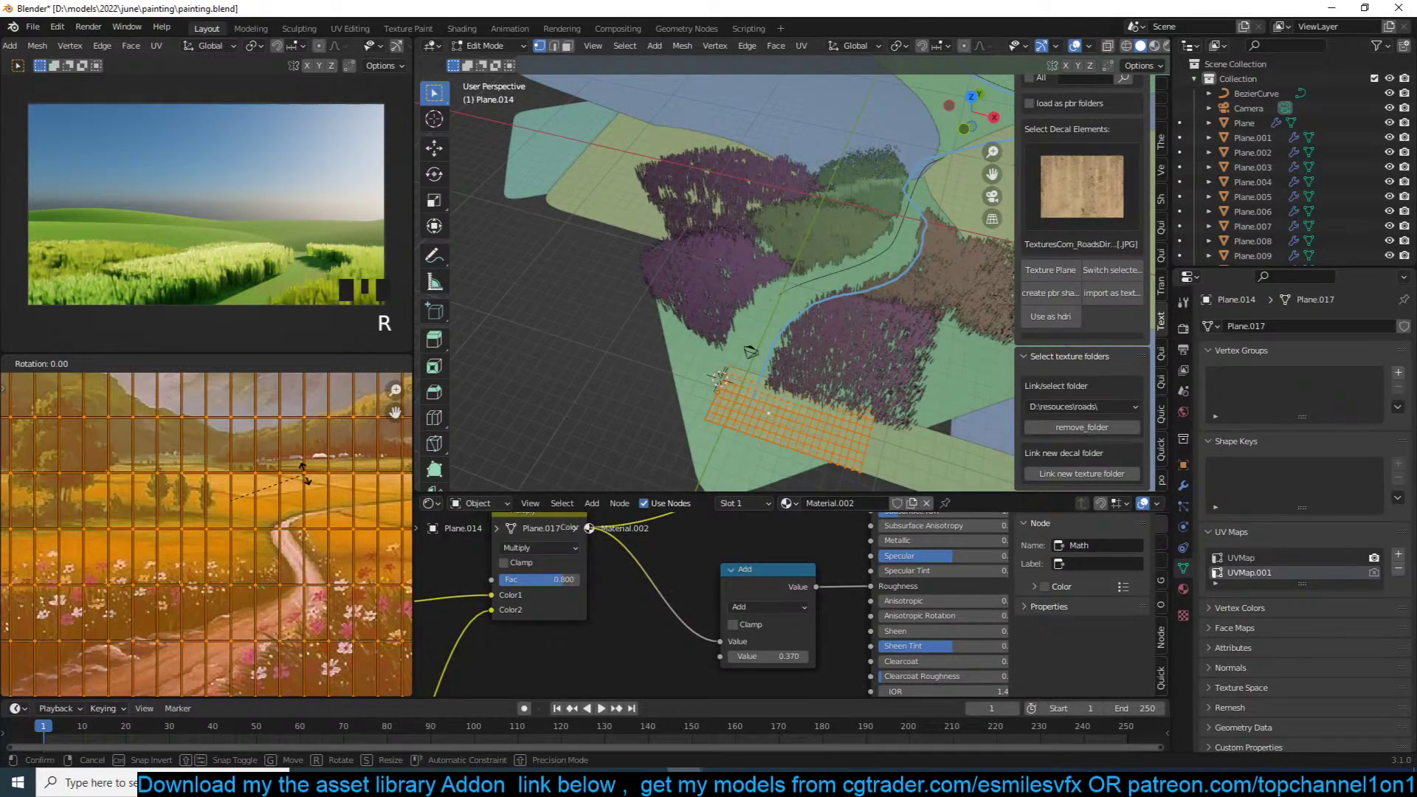
type("90")
key("Return")
key("Tab")
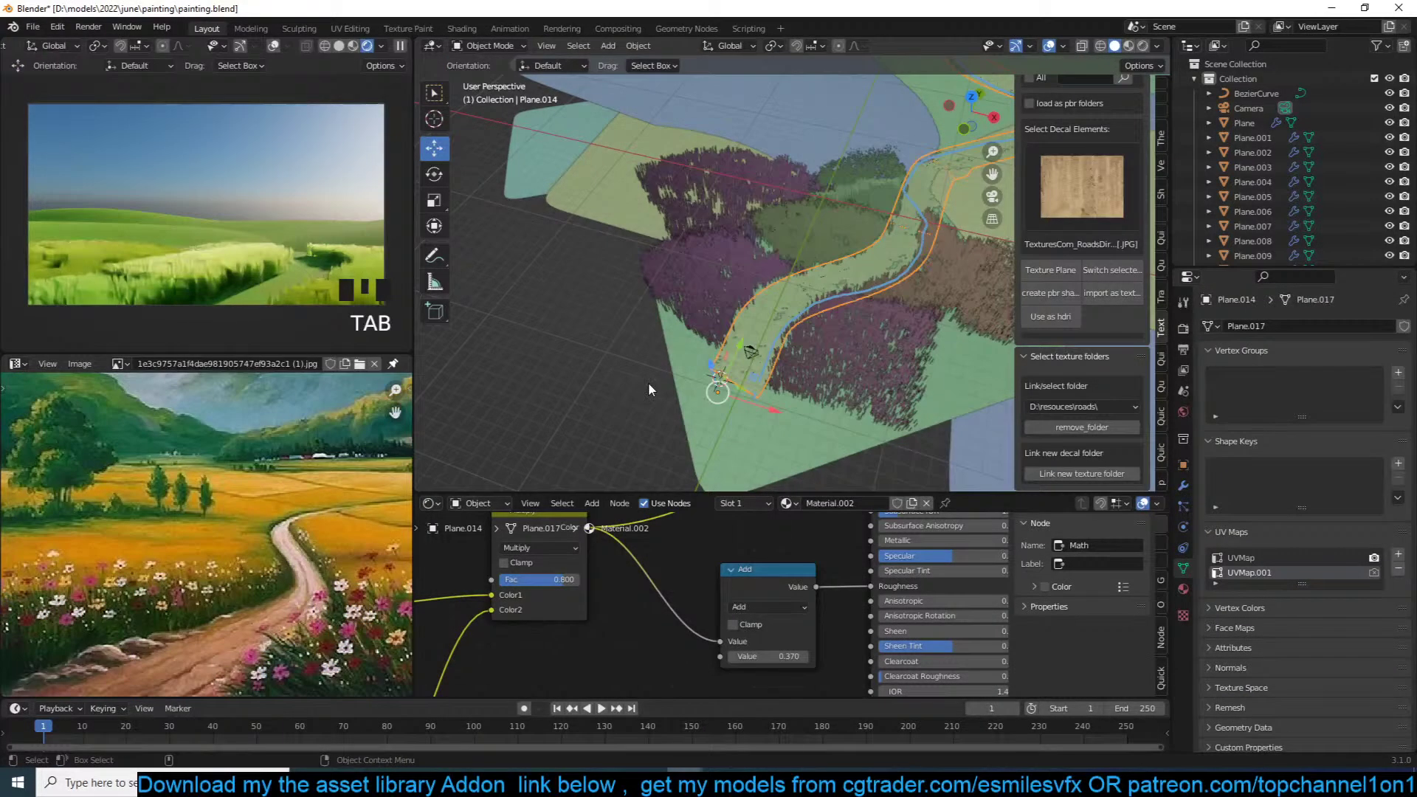
Step: Check the displaced path surface up close and pause the rendered camera preview
scroll(753, 384, "up", 5)
key("grave")
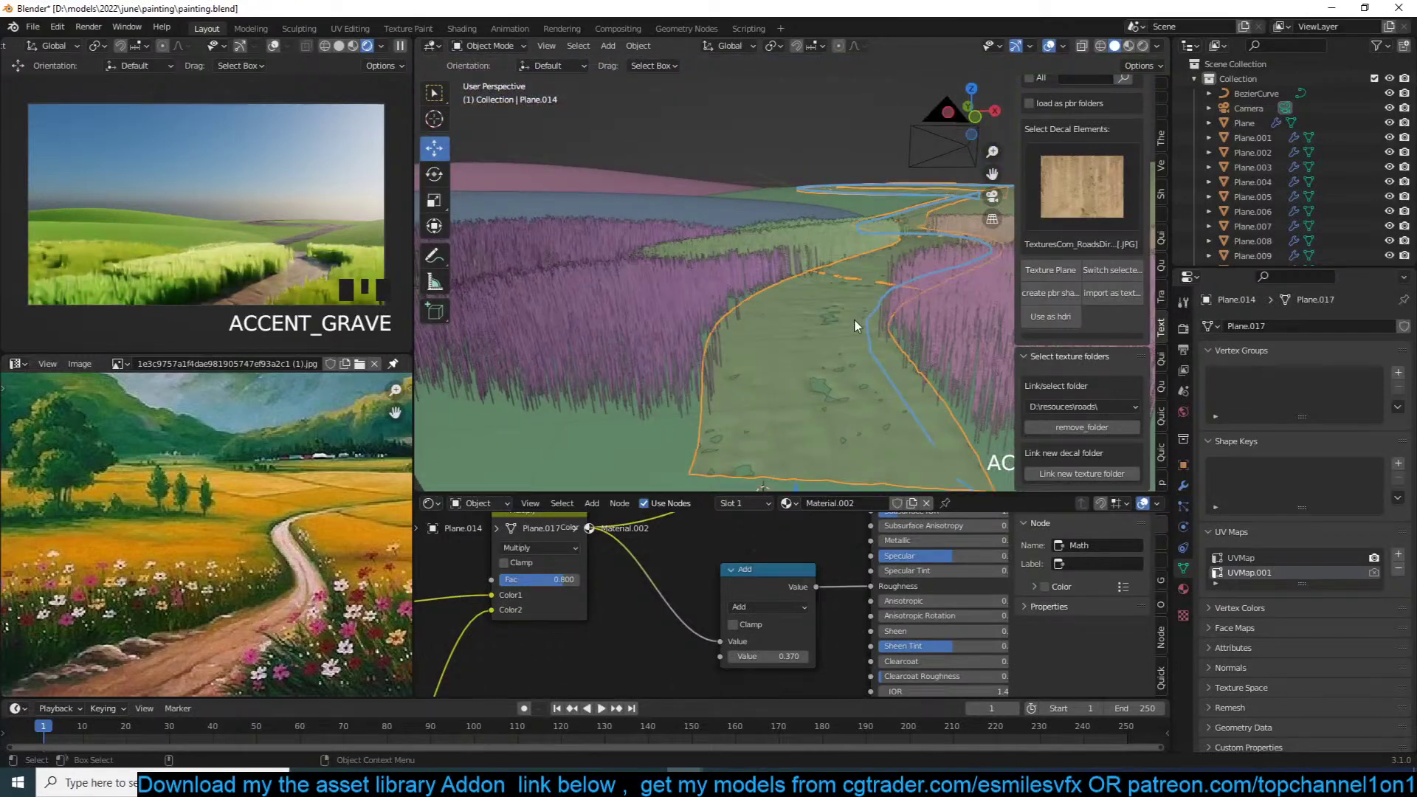
key("grave")
left_click(401, 46)
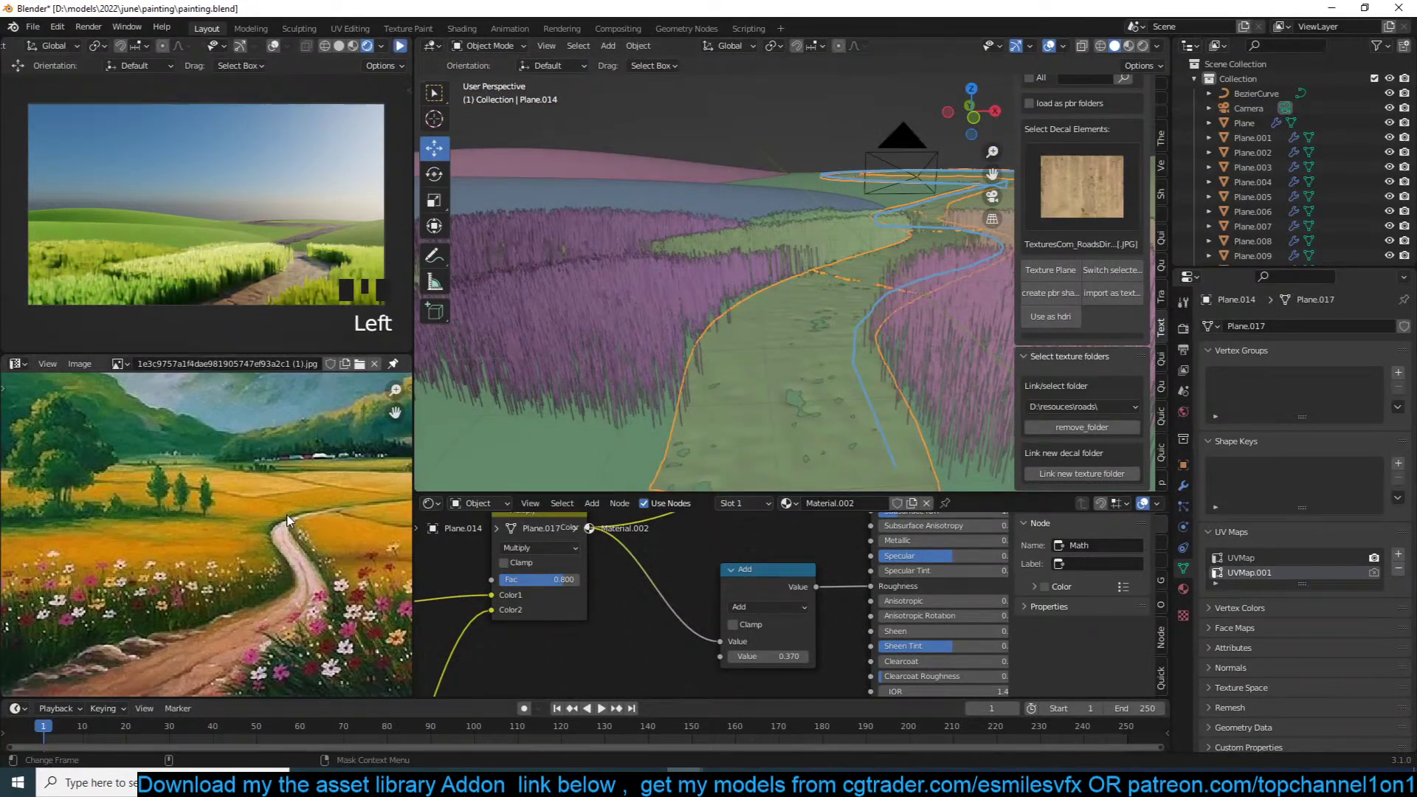
Step: Open the path mesh in Edit Mode and isolate it in Local View
key("Tab")
scroll(287, 517, "down", 3)
key("KP_Divide")
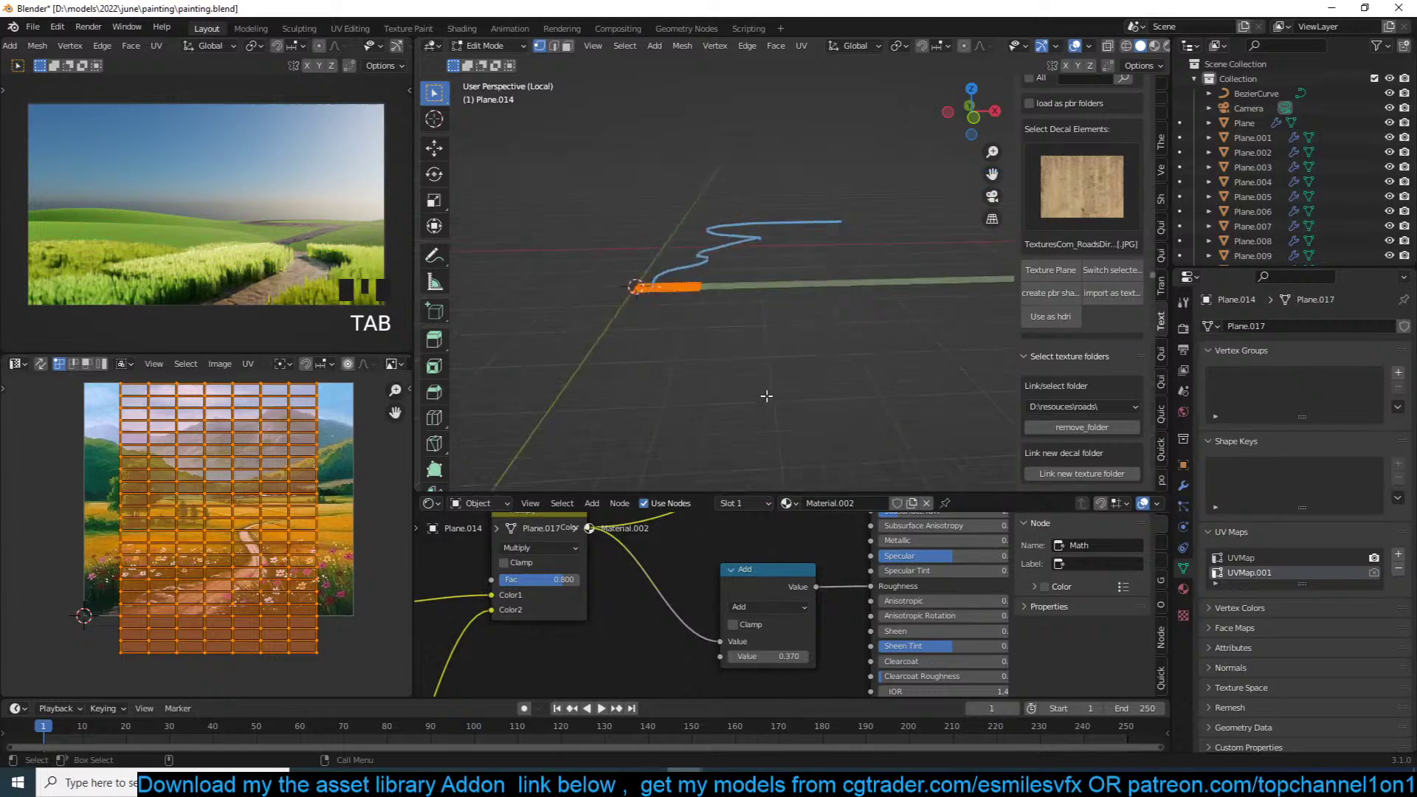
Step: Display the Displace modifier's effect on the path mesh while in Edit Mode
scroll(764, 399, "up", 4)
scroll(974, 267, "up", 3)
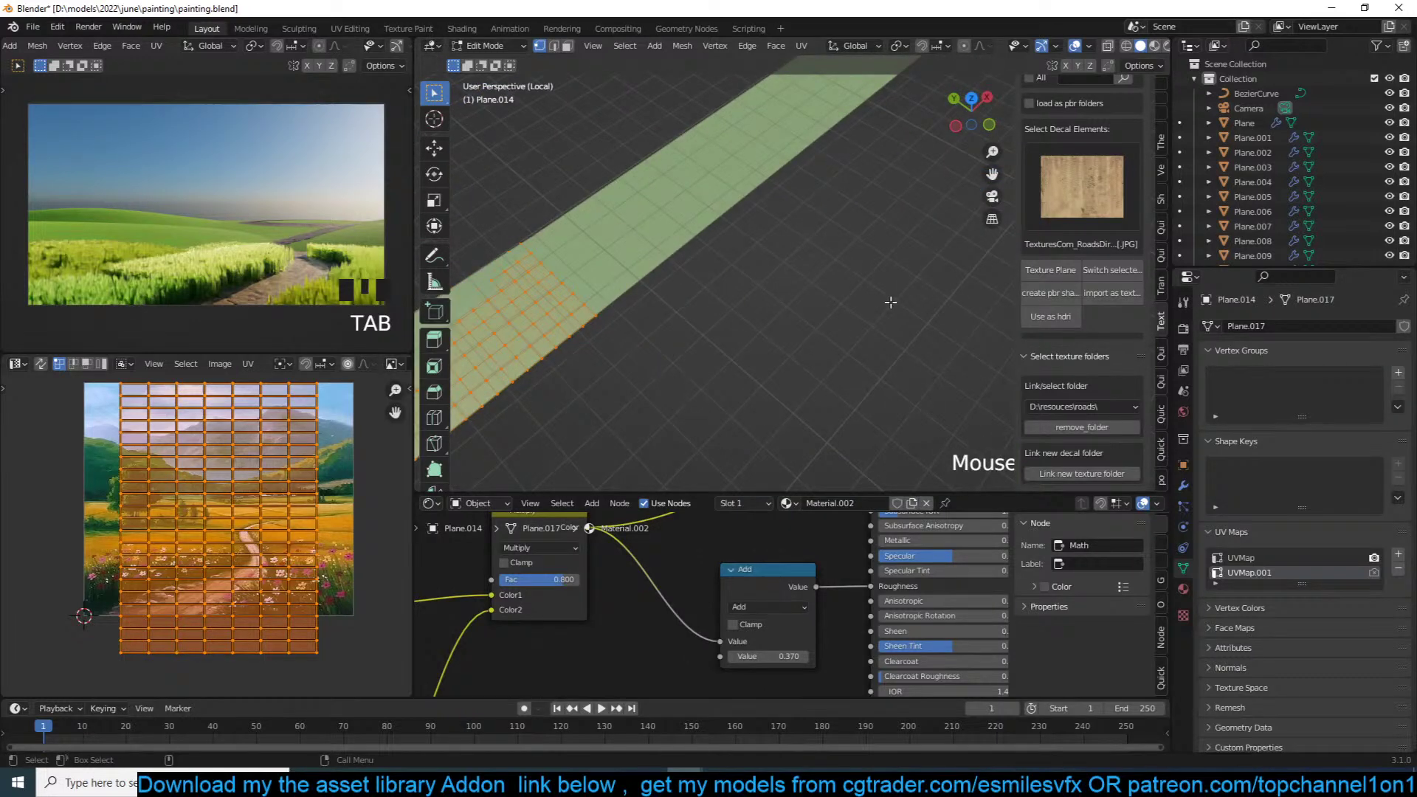
left_click(1183, 485)
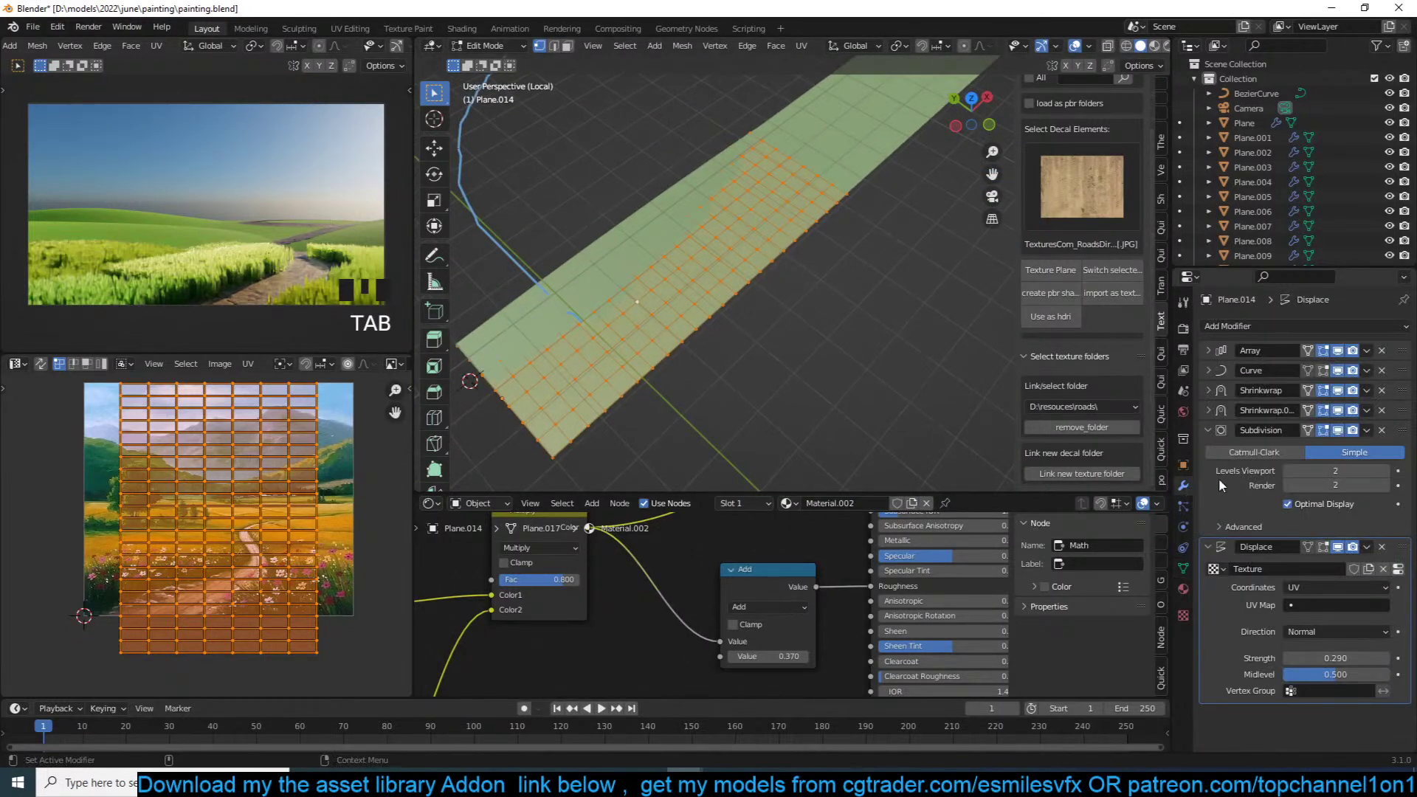
left_click(1308, 547)
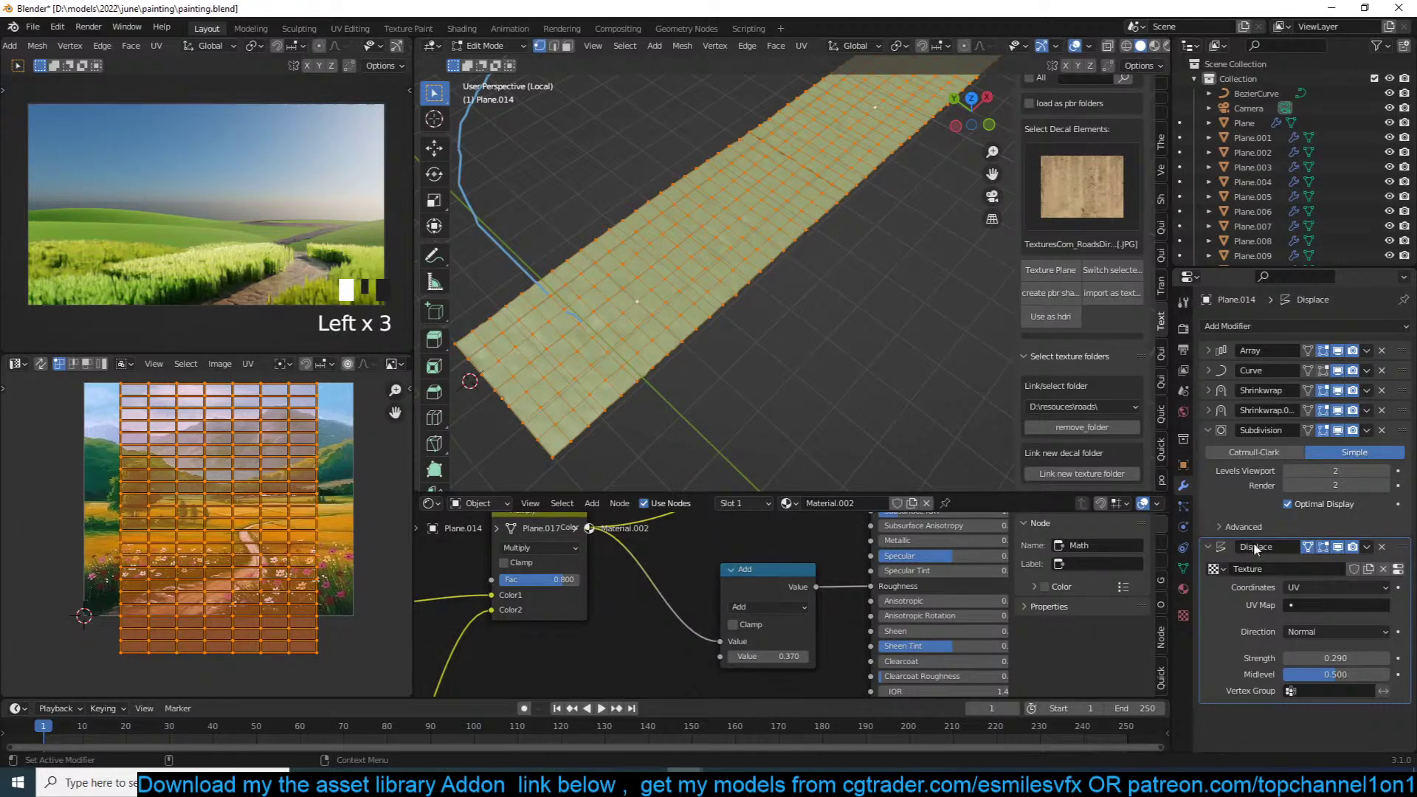
Step: Scale the path's UVs on the second UV map, stretching them along X and enlarging them beyond the image
key("s")
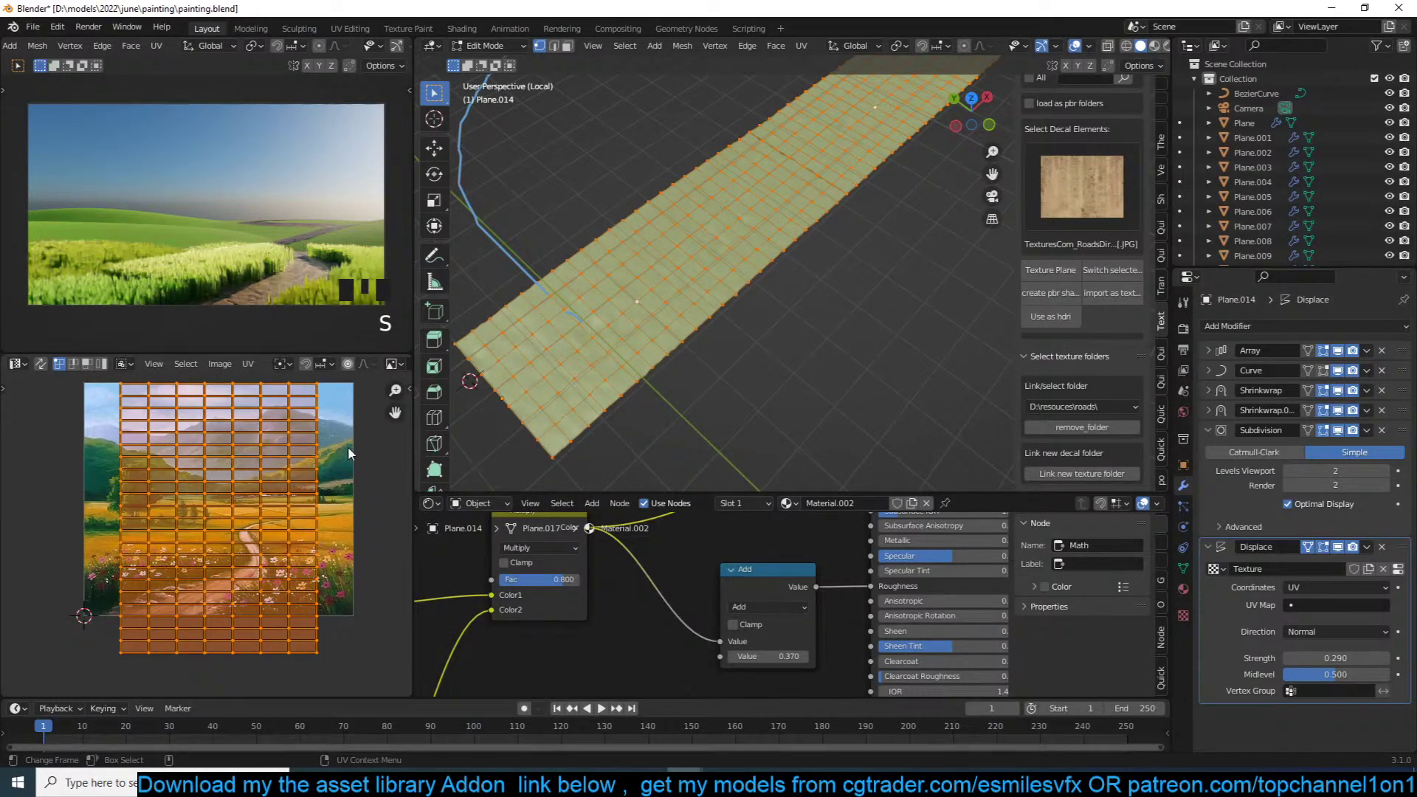
key("s")
key("x")
left_click(252, 484)
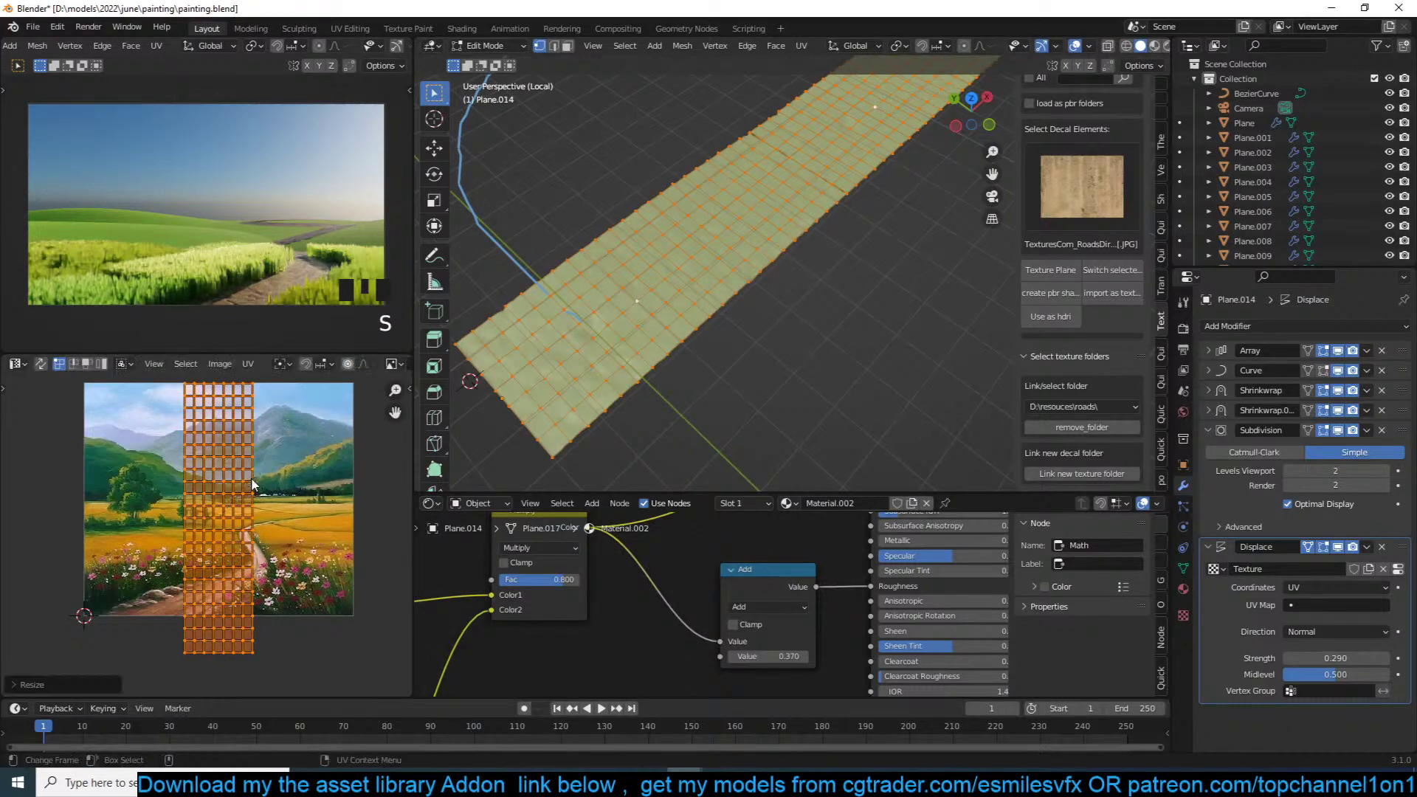
key("s")
key("s")
key("x")
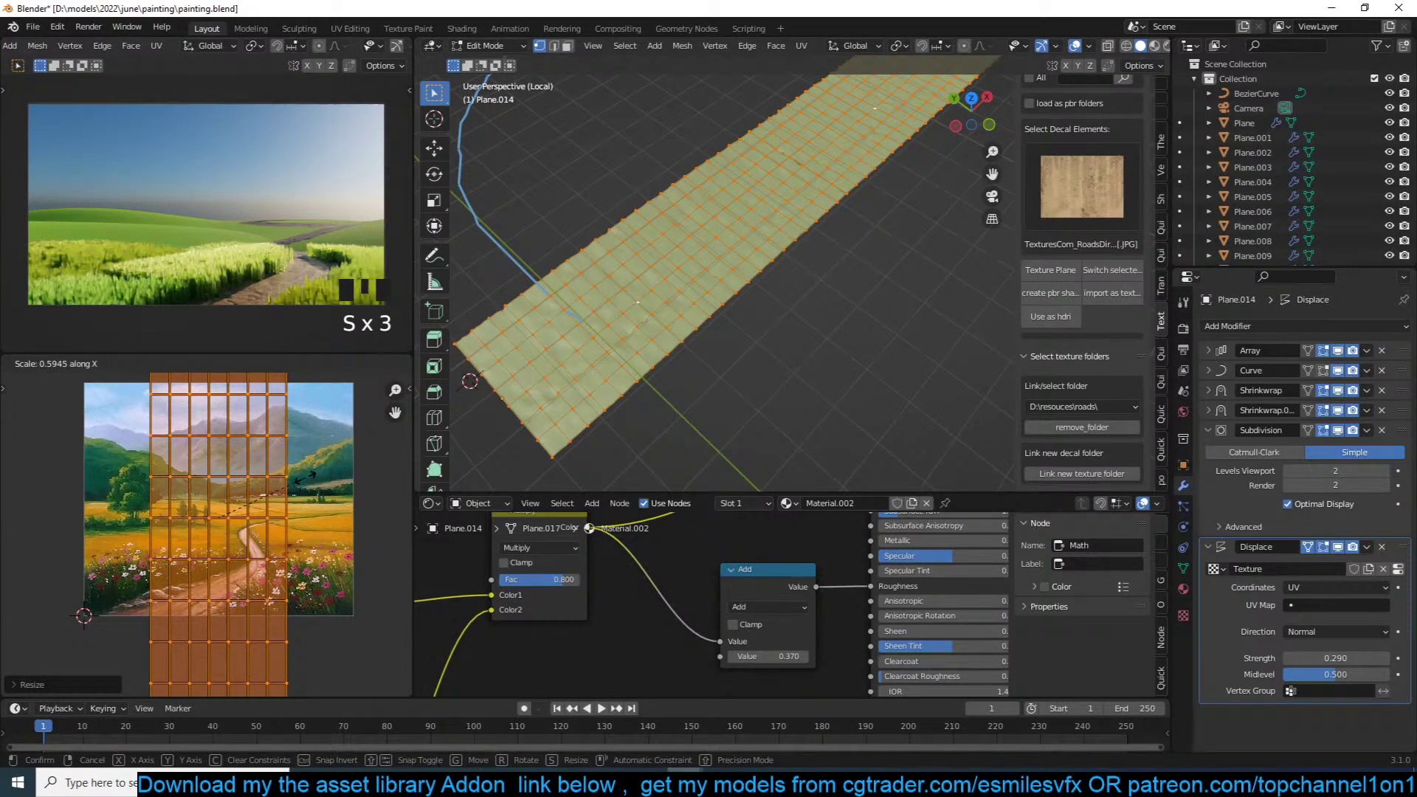
key("Escape")
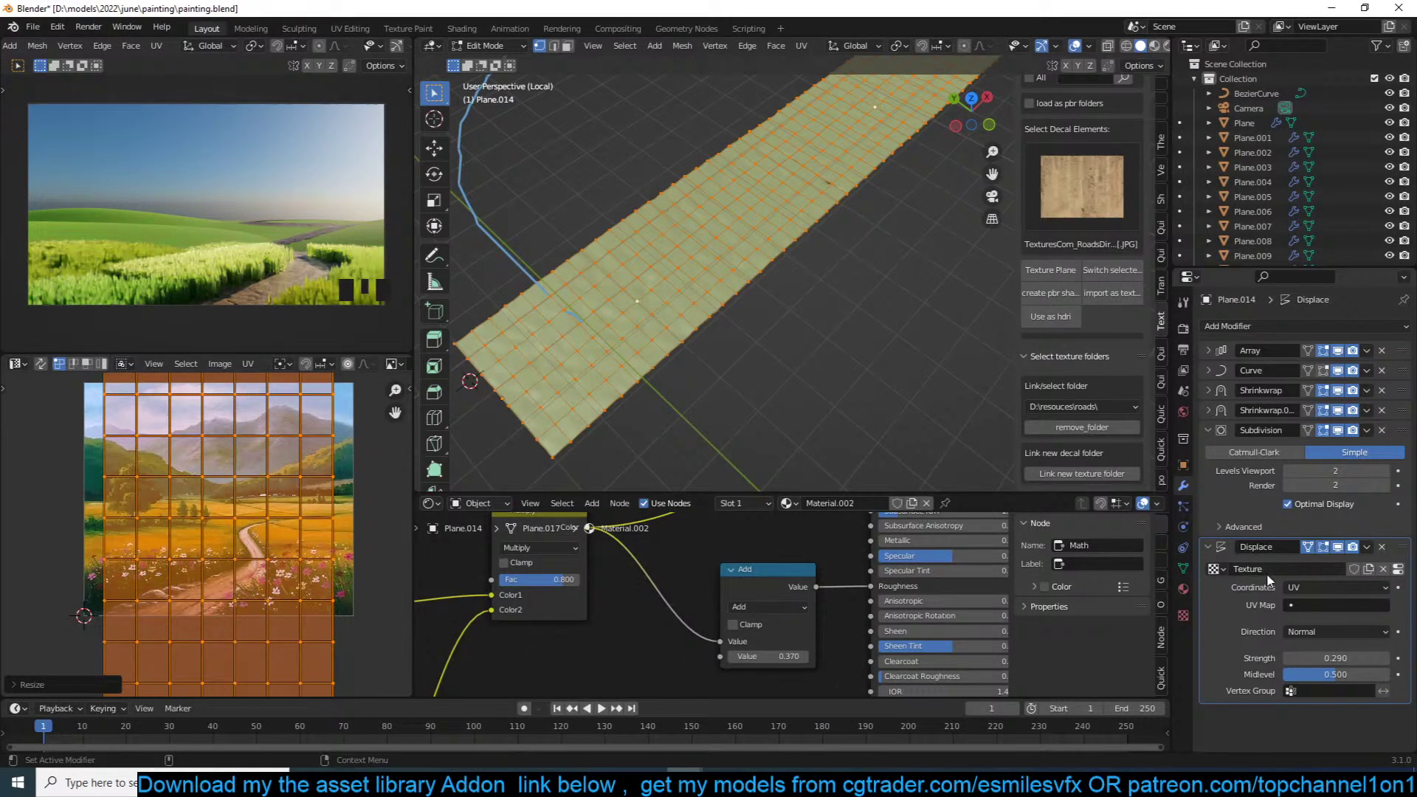
Step: Assign UVMap.001 to the path's Displace modifier and set its strength to 0.510 in Object Mode
left_click(1291, 604)
left_click(1306, 465)
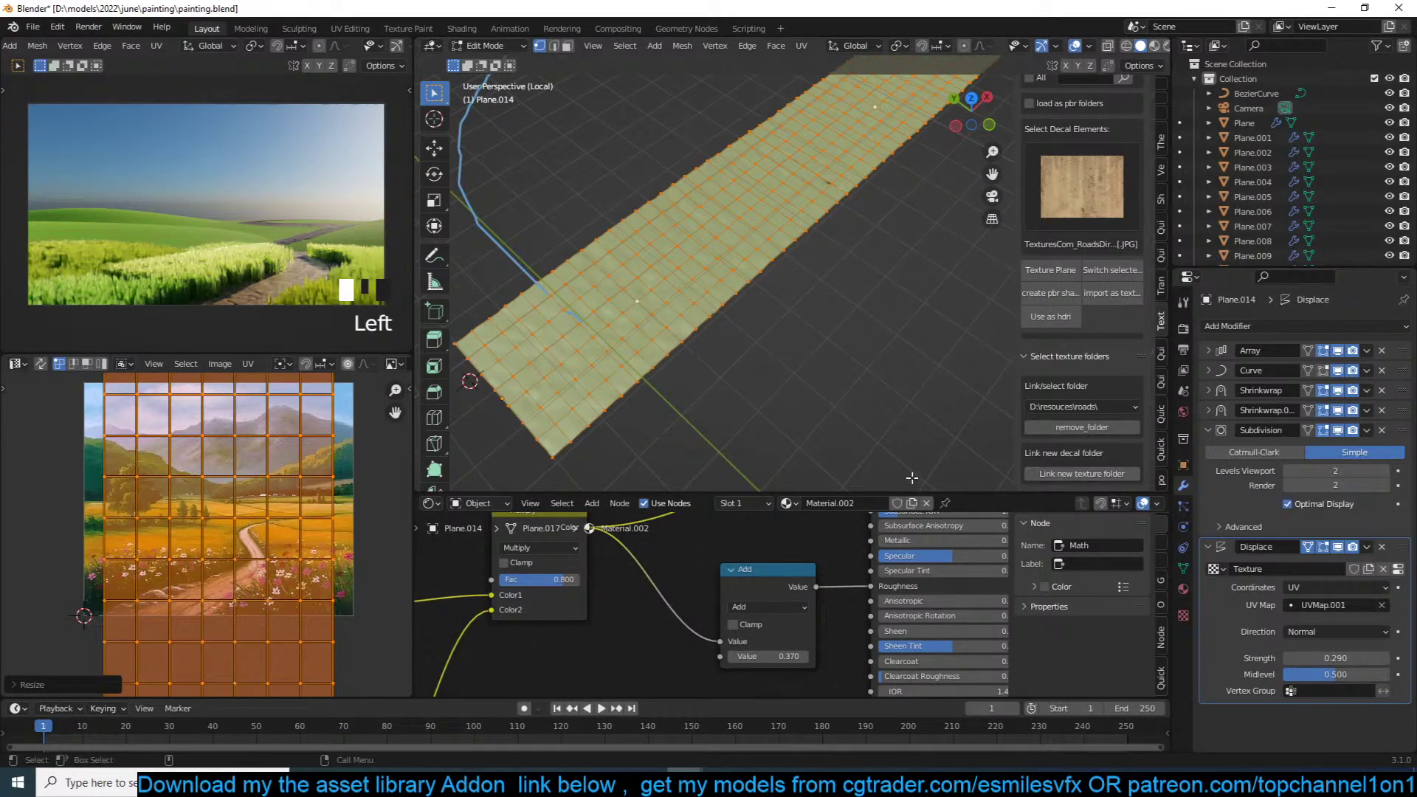
key("Tab")
middle_click_drag(650, 351, 676, 373)
scroll(676, 373, "up", 5)
scroll(738, 392, "down", 2)
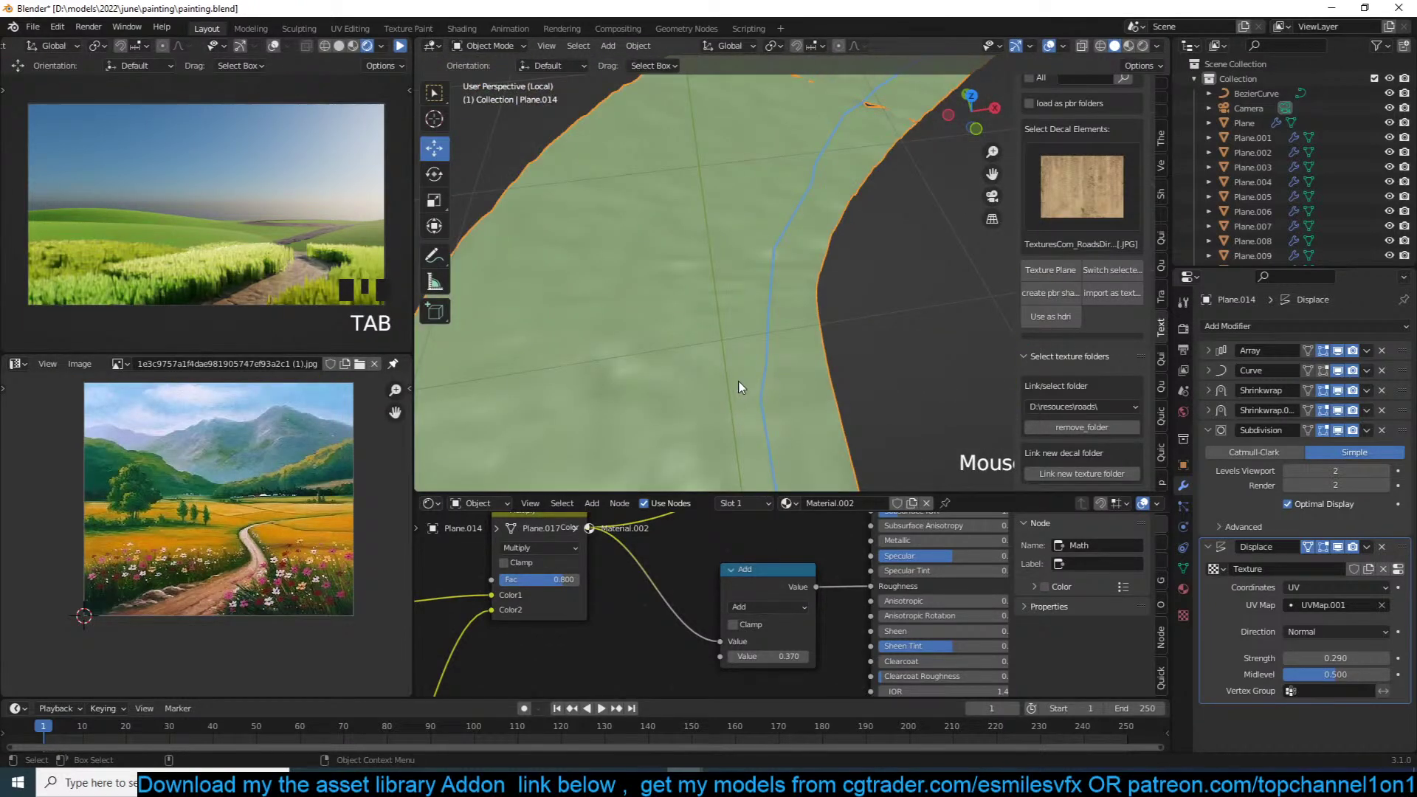
left_click_drag(1299, 658, 1373, 657)
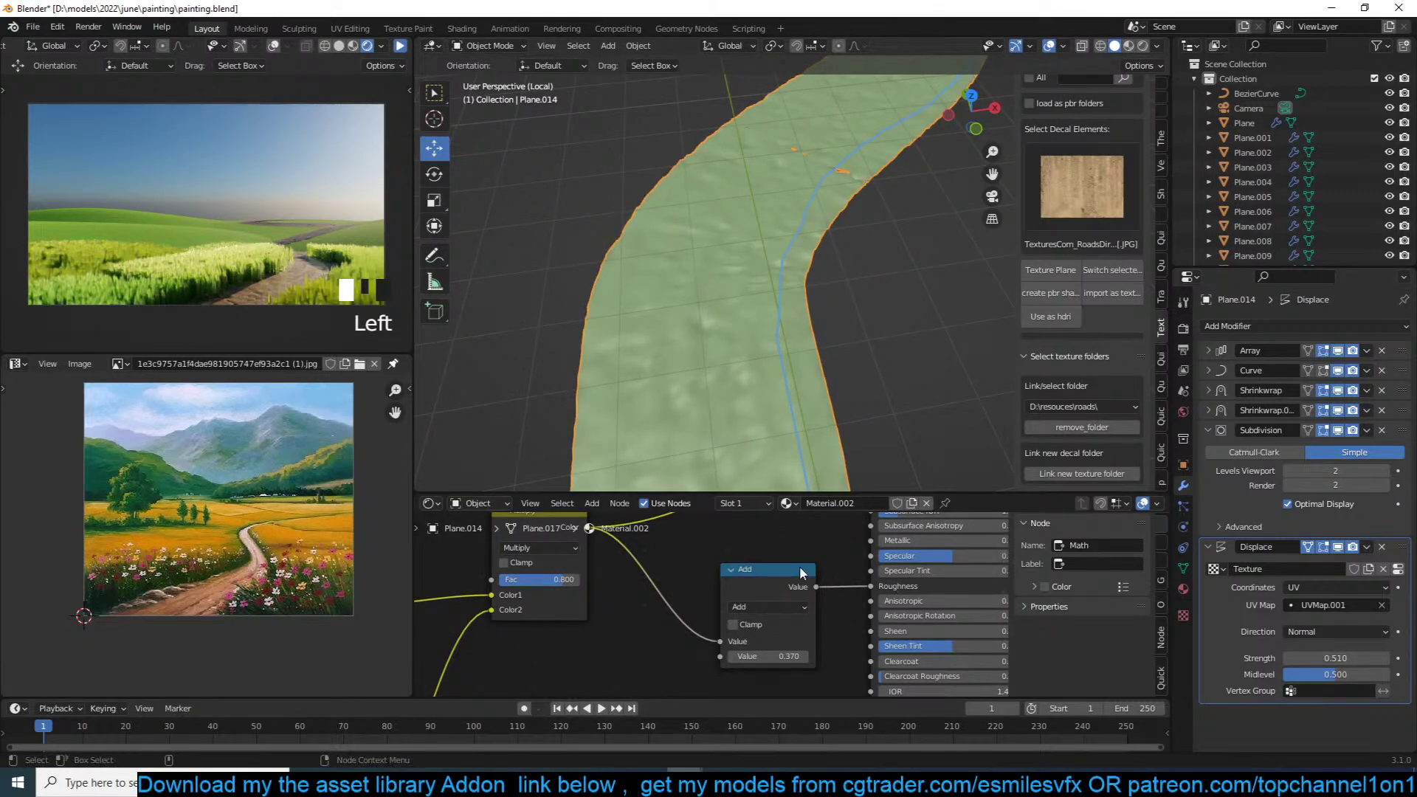
Step: Enlarge all of the path's UVs uniformly once more and return to Object Mode with the displacement texture's mapping settings open
key("Tab")
key("Tab")
scroll(701, 391, "down", 4)
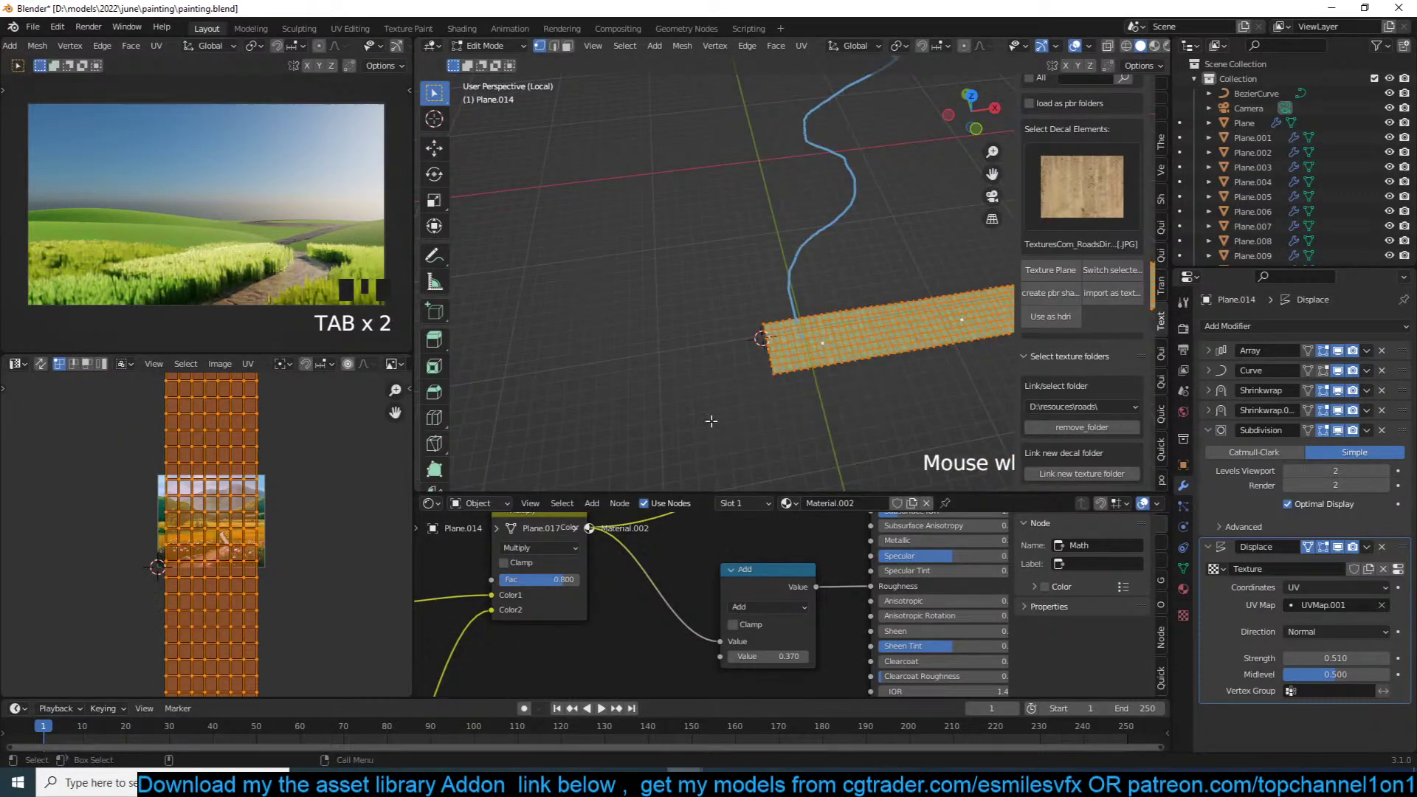
scroll(668, 381, "up", 3)
key("s")
right_click(635, 405)
key("s")
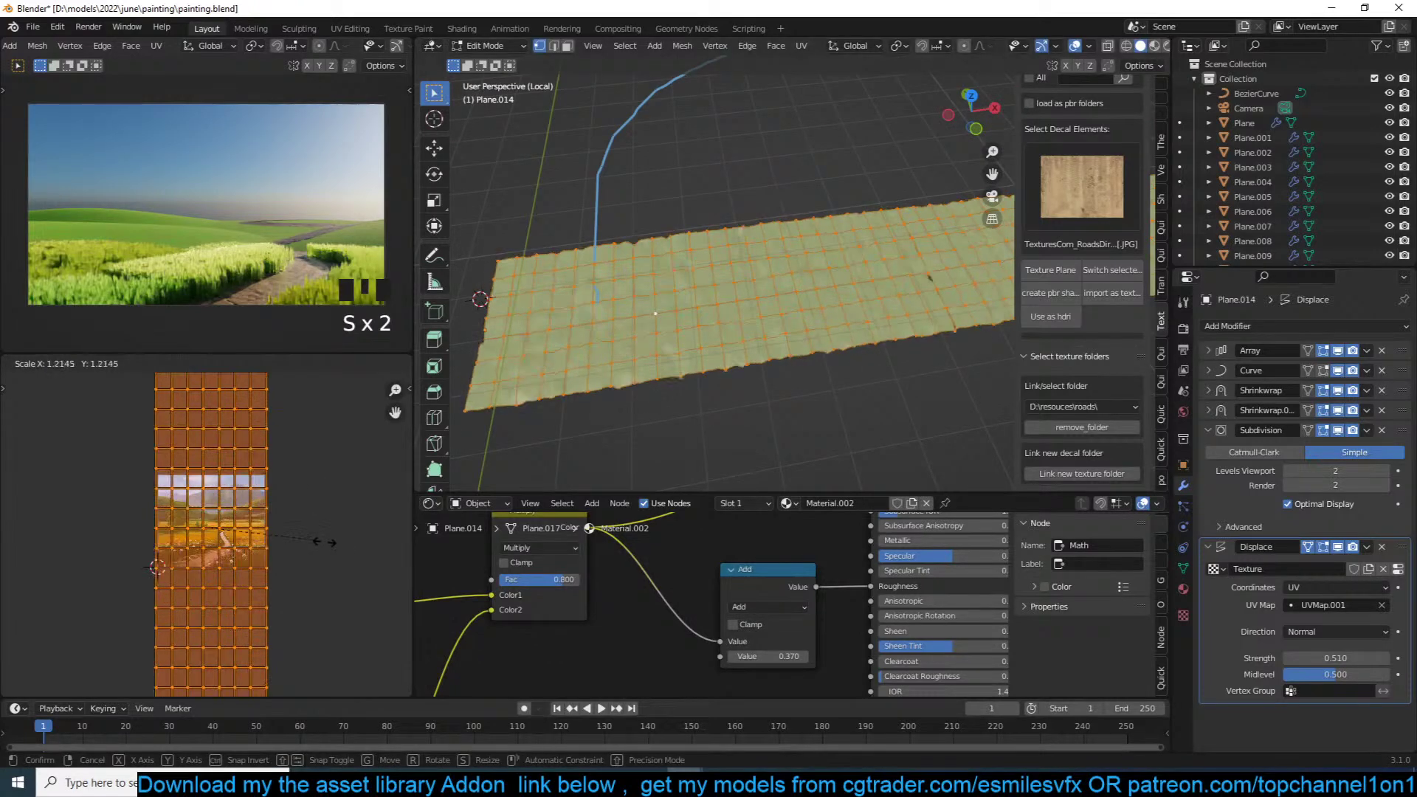
left_click(329, 543)
key("s")
right_click(337, 551)
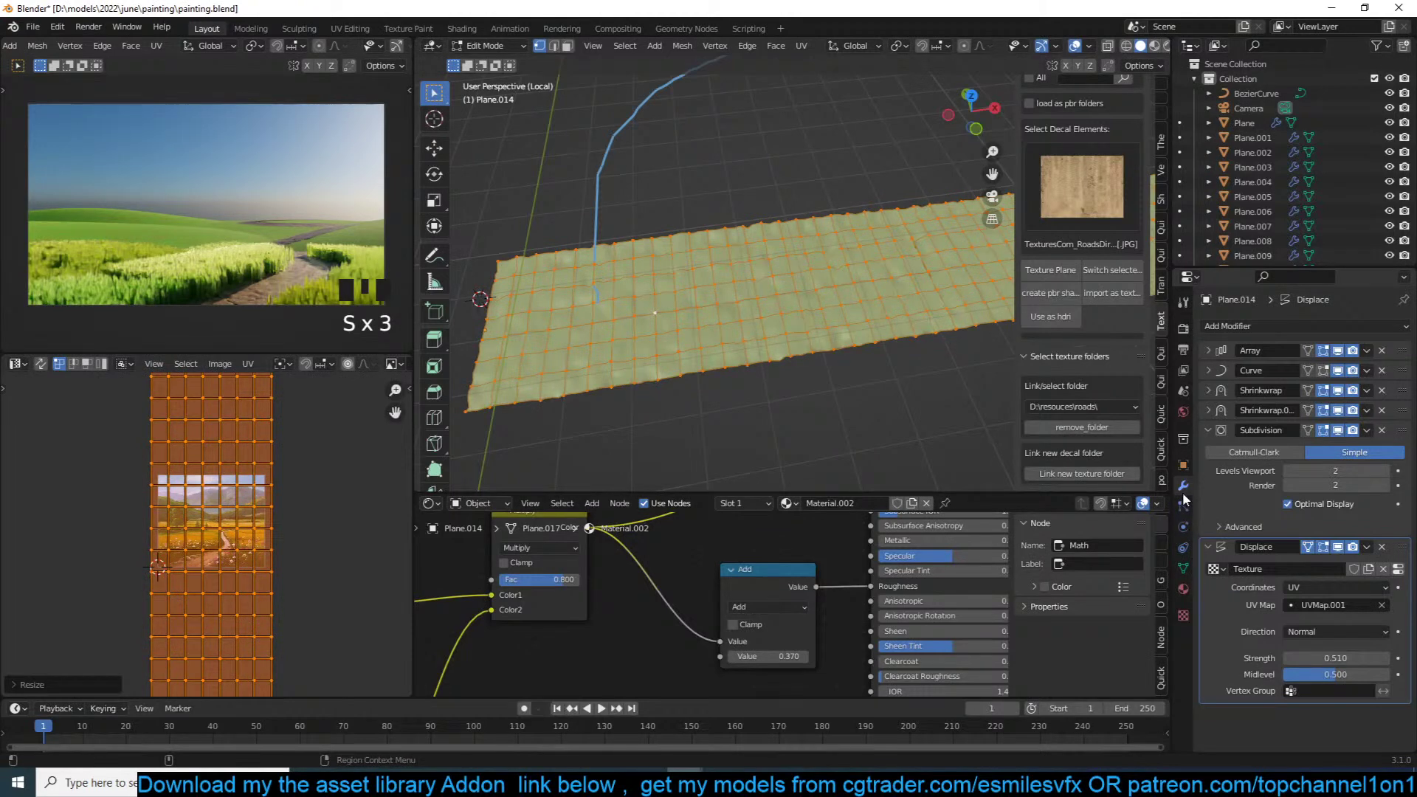
left_click(1397, 569)
scroll(1217, 618, "down", 3)
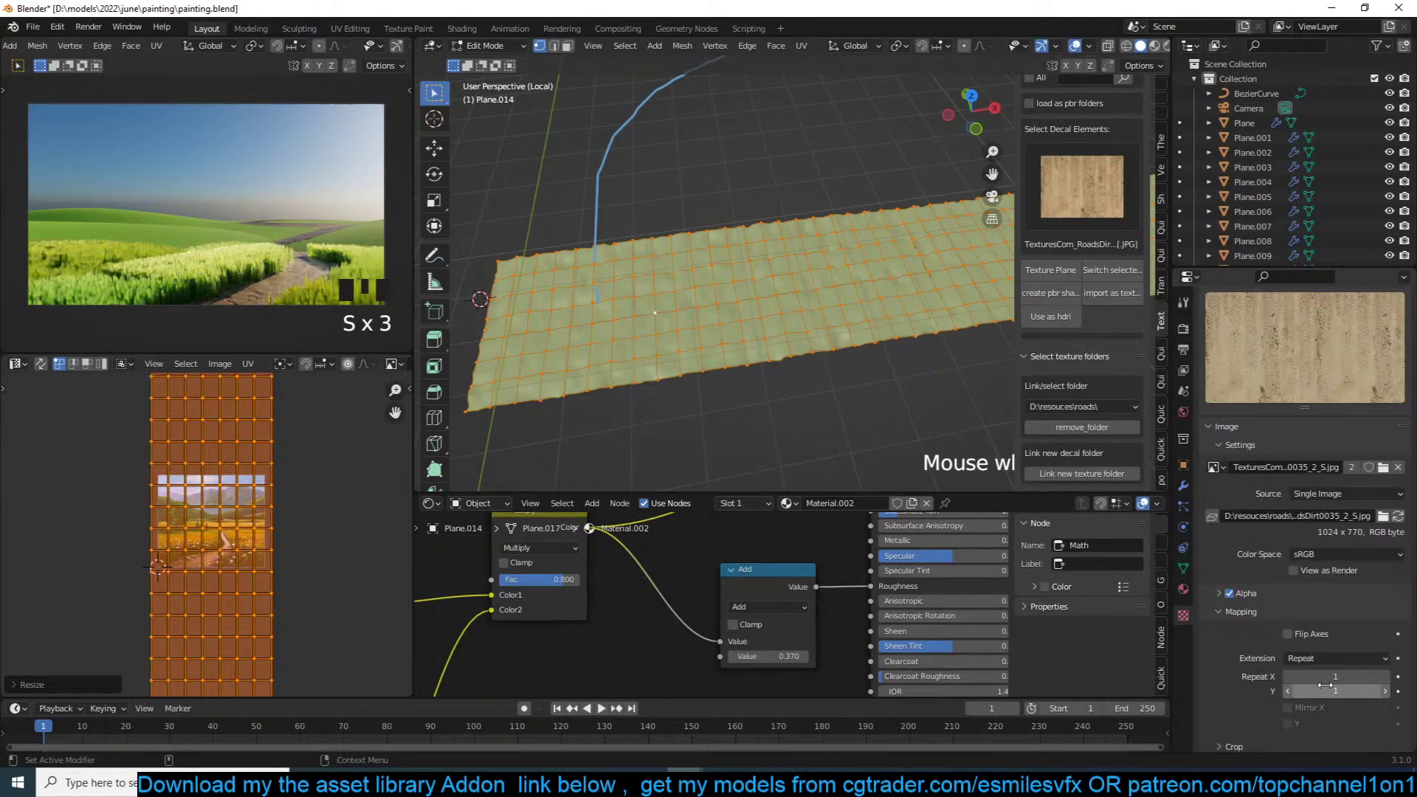
key("Tab")
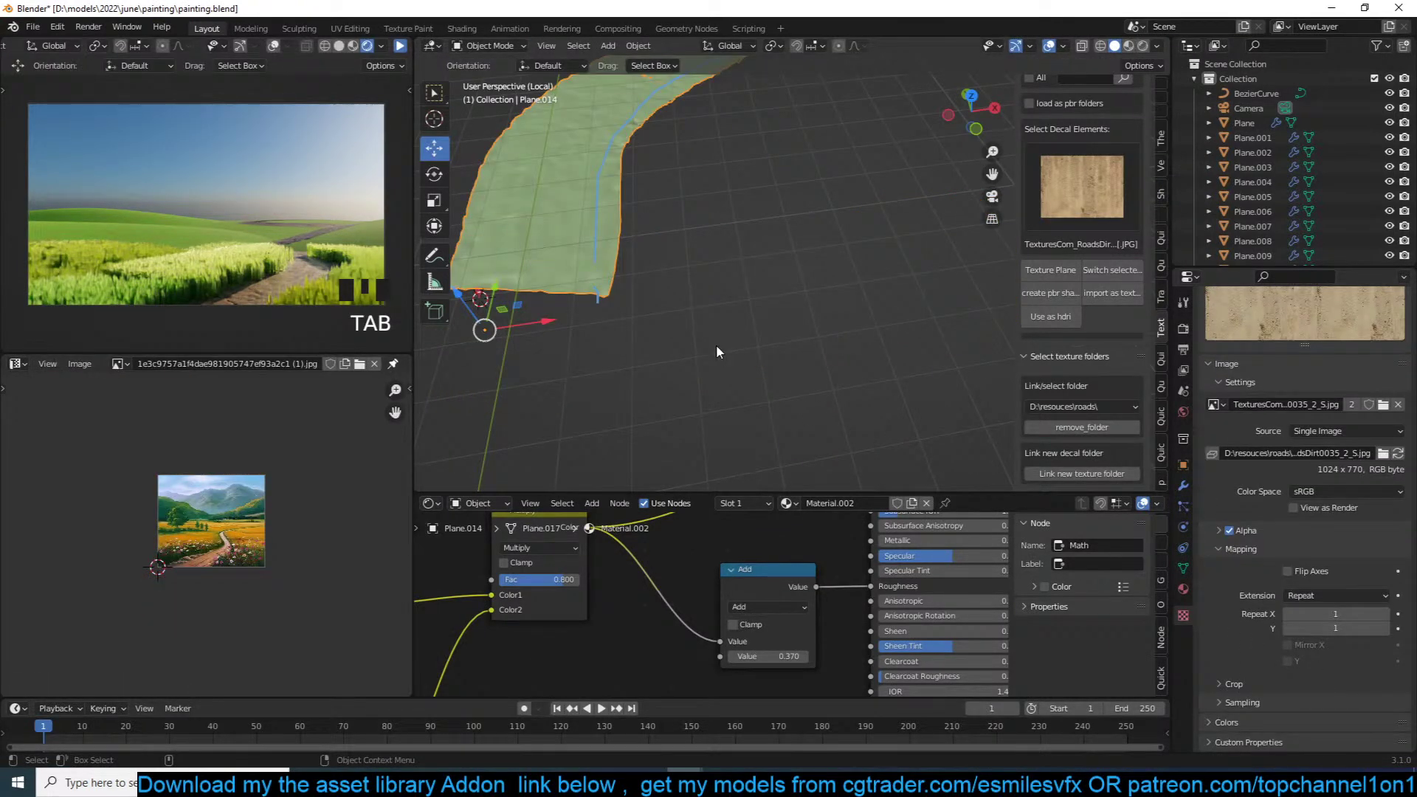
Step: Save the file, resume the rendered camera preview and leave Local View
key("ctrl+s")
left_click(400, 45)
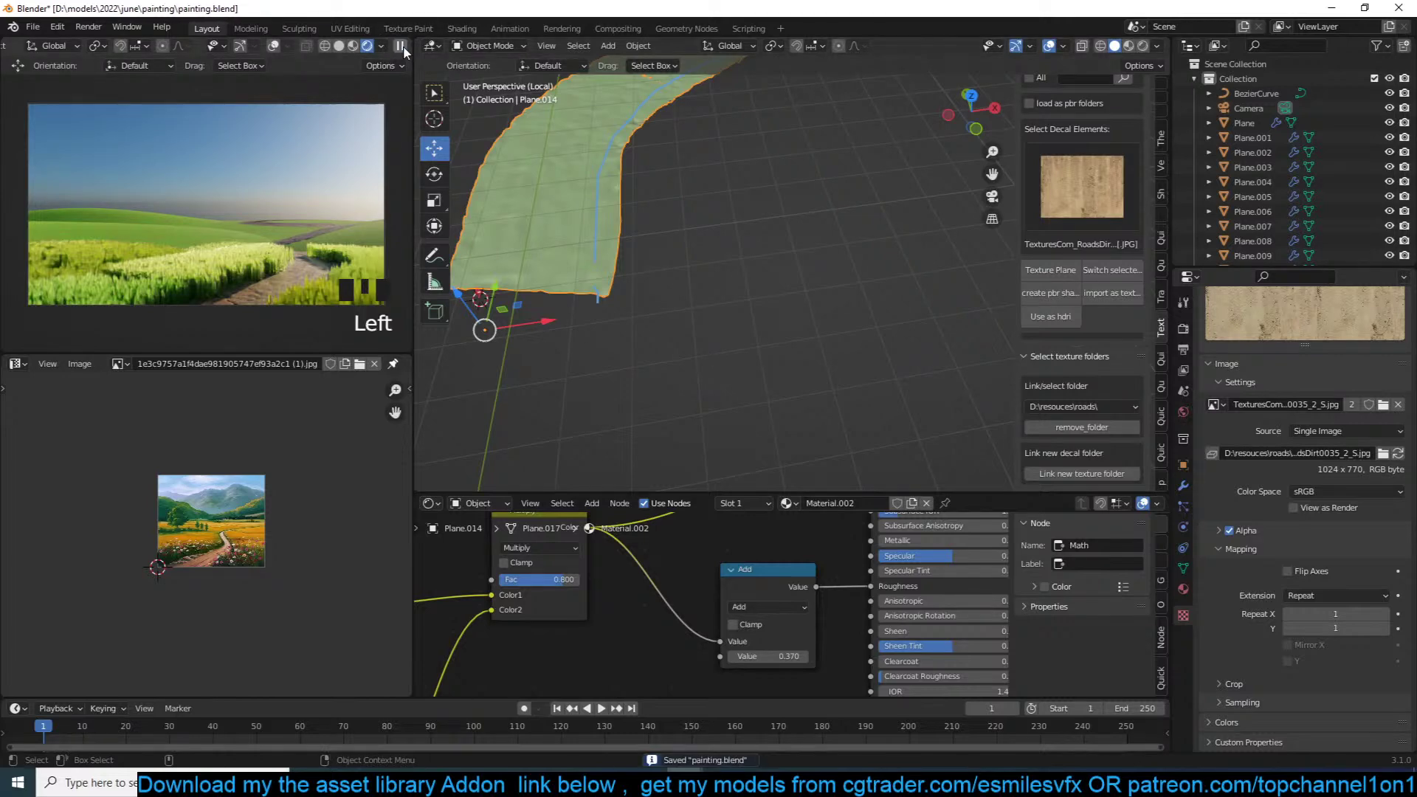
scroll(214, 520, "up", 6)
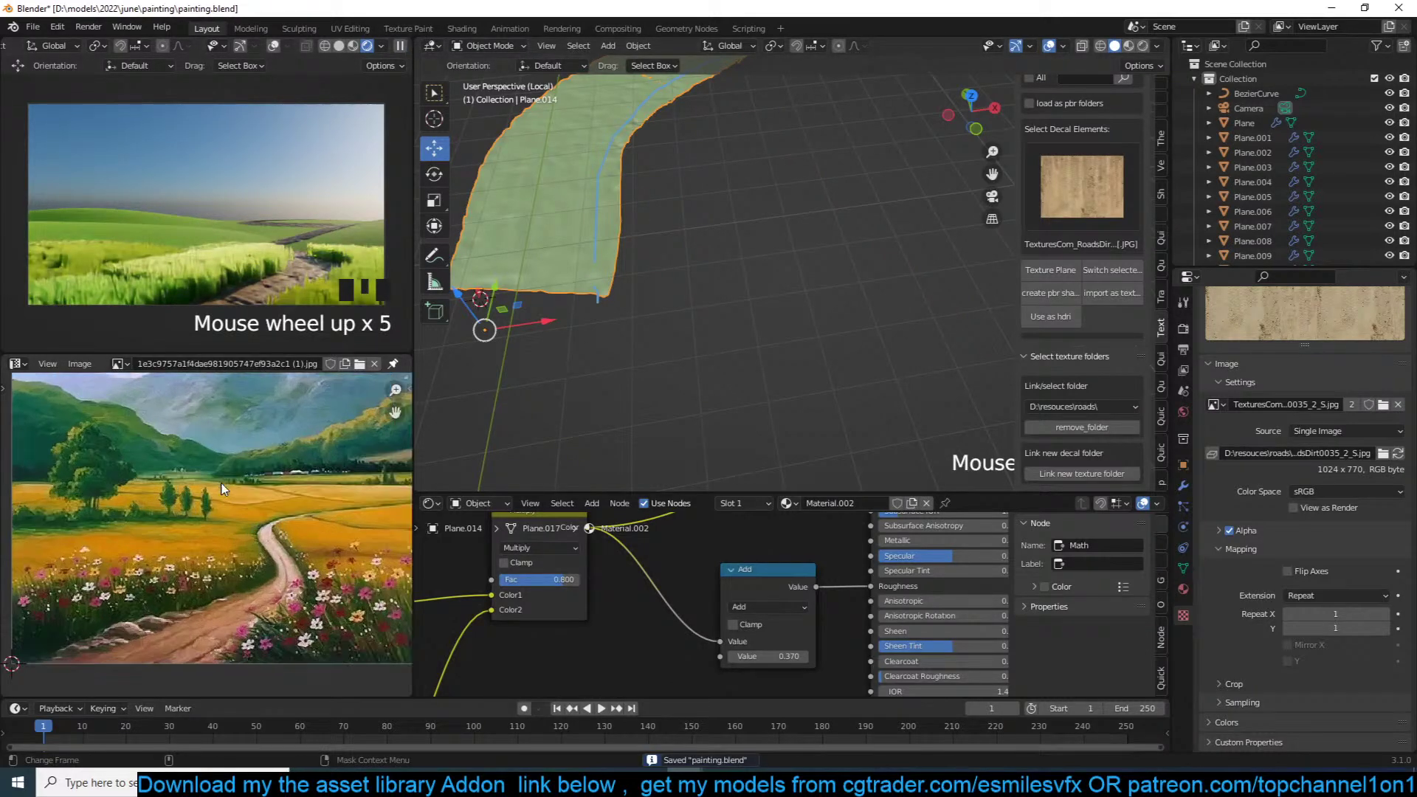
key("ctrl+s")
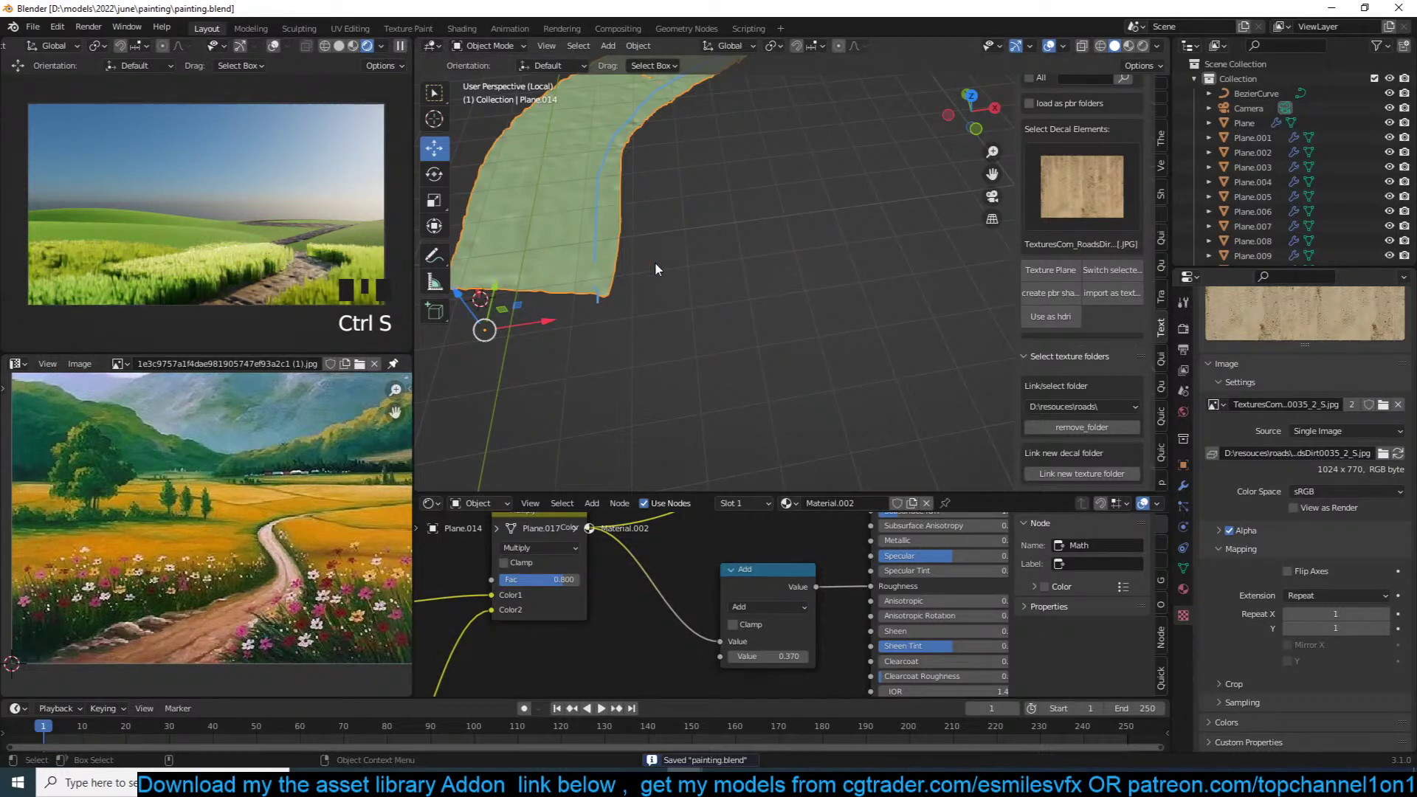
key("slash")
Step: Set Color1 of the Mix node in the foreground grass material to a dark yellow-brown, HSV 0.114, 0.963, 0.060
left_click(633, 286)
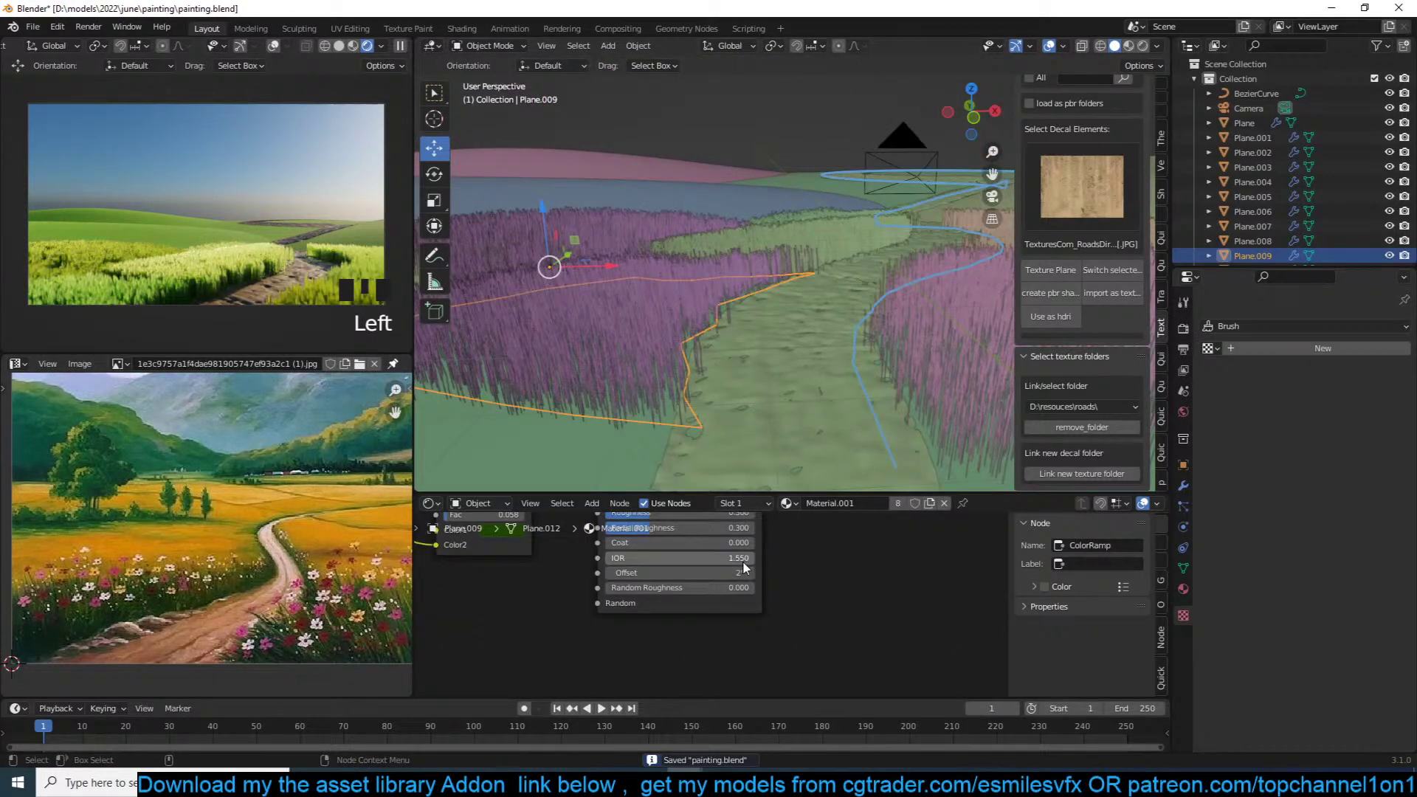
middle_click_drag(744, 562, 783, 648)
scroll(767, 590, "up", 3)
middle_click_drag(747, 579, 818, 617)
middle_click_drag(490, 595, 748, 592)
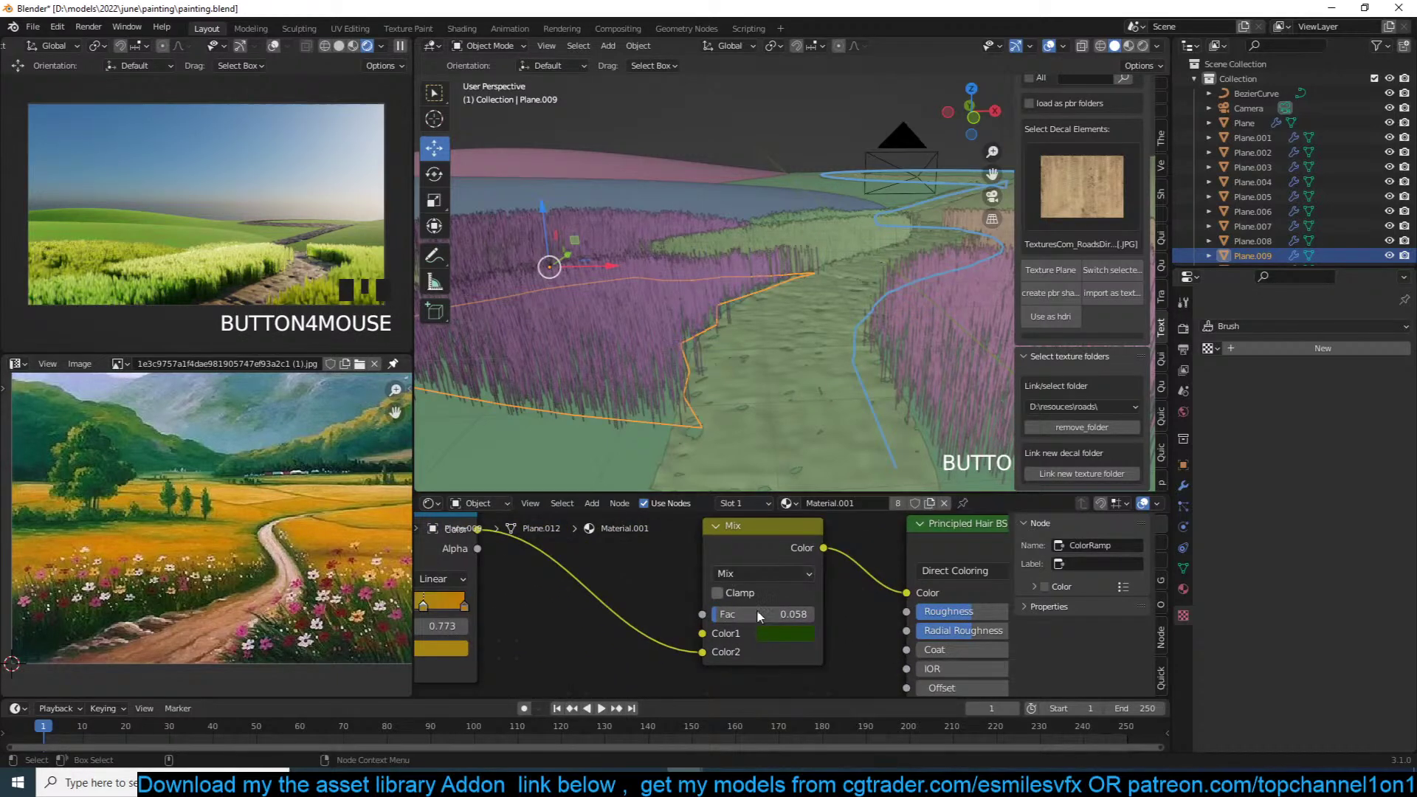
left_click(783, 633)
left_click(810, 468)
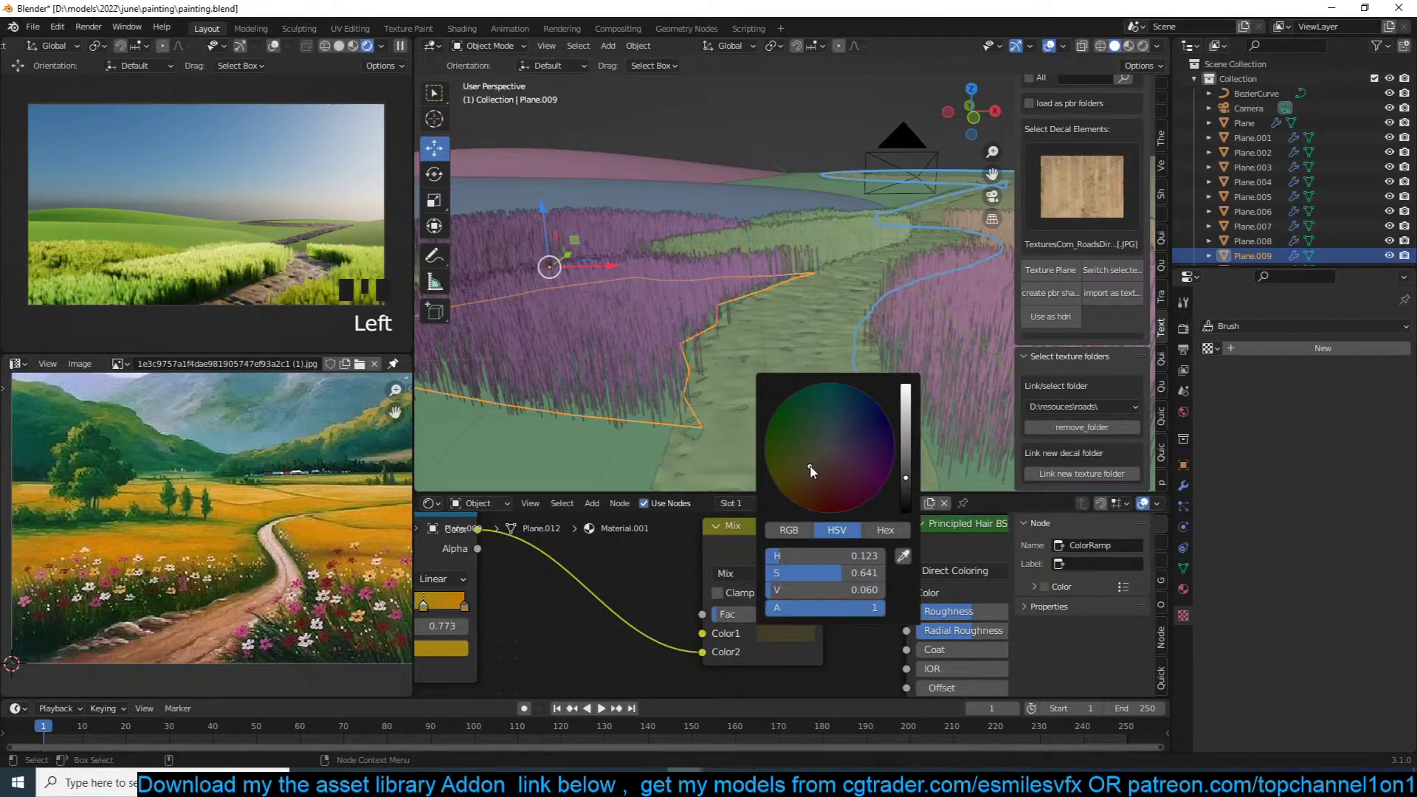
left_click_drag(811, 468, 792, 491)
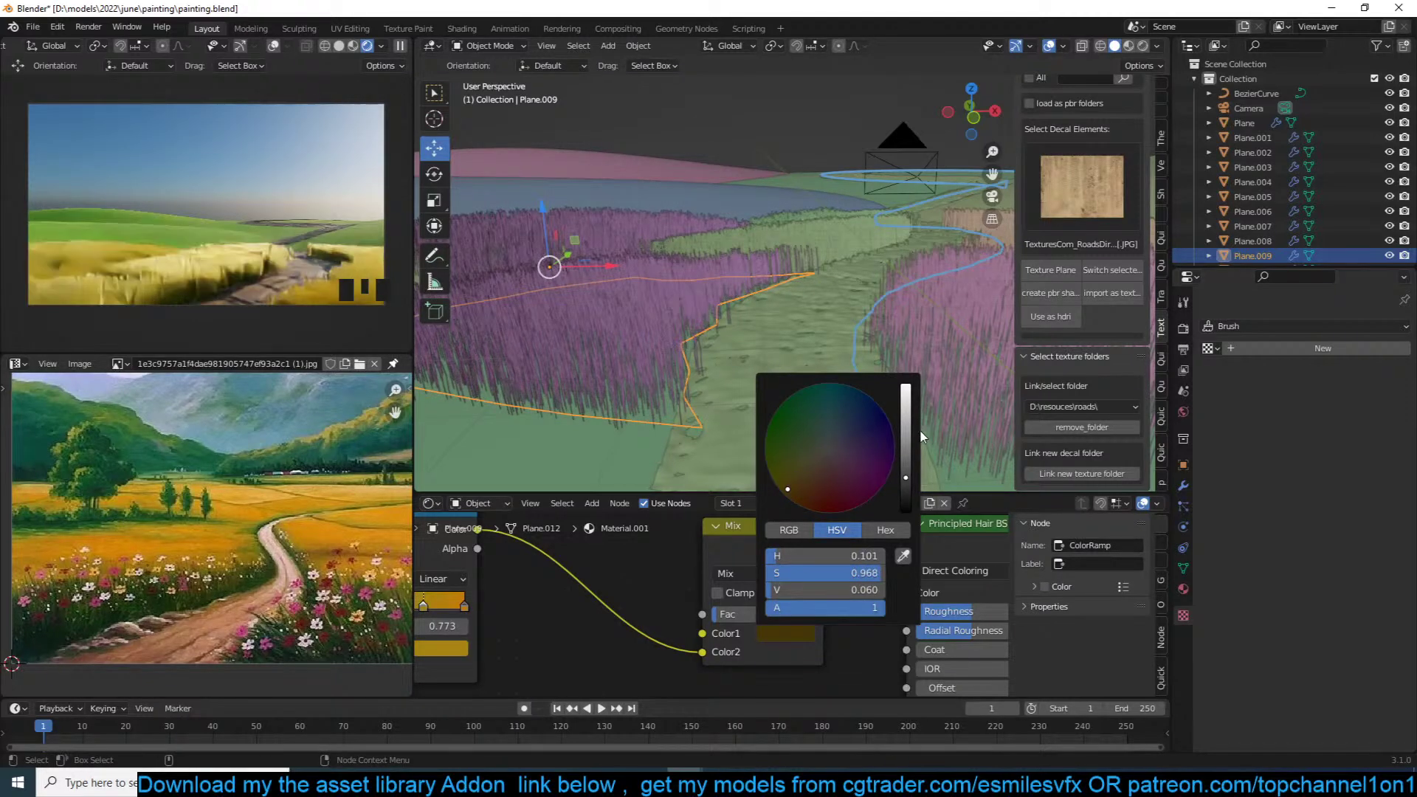
left_click_drag(786, 481, 786, 485)
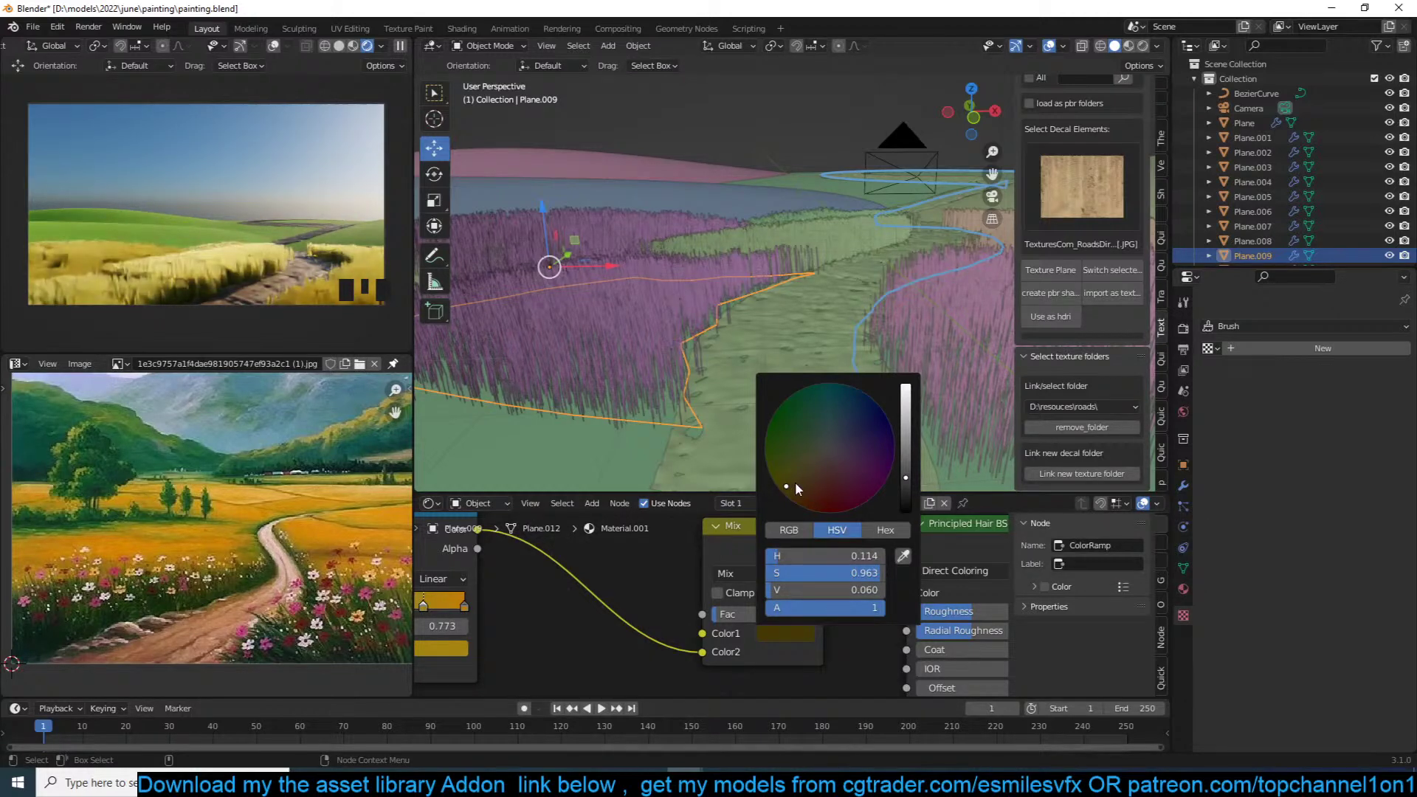
key("alt+a")
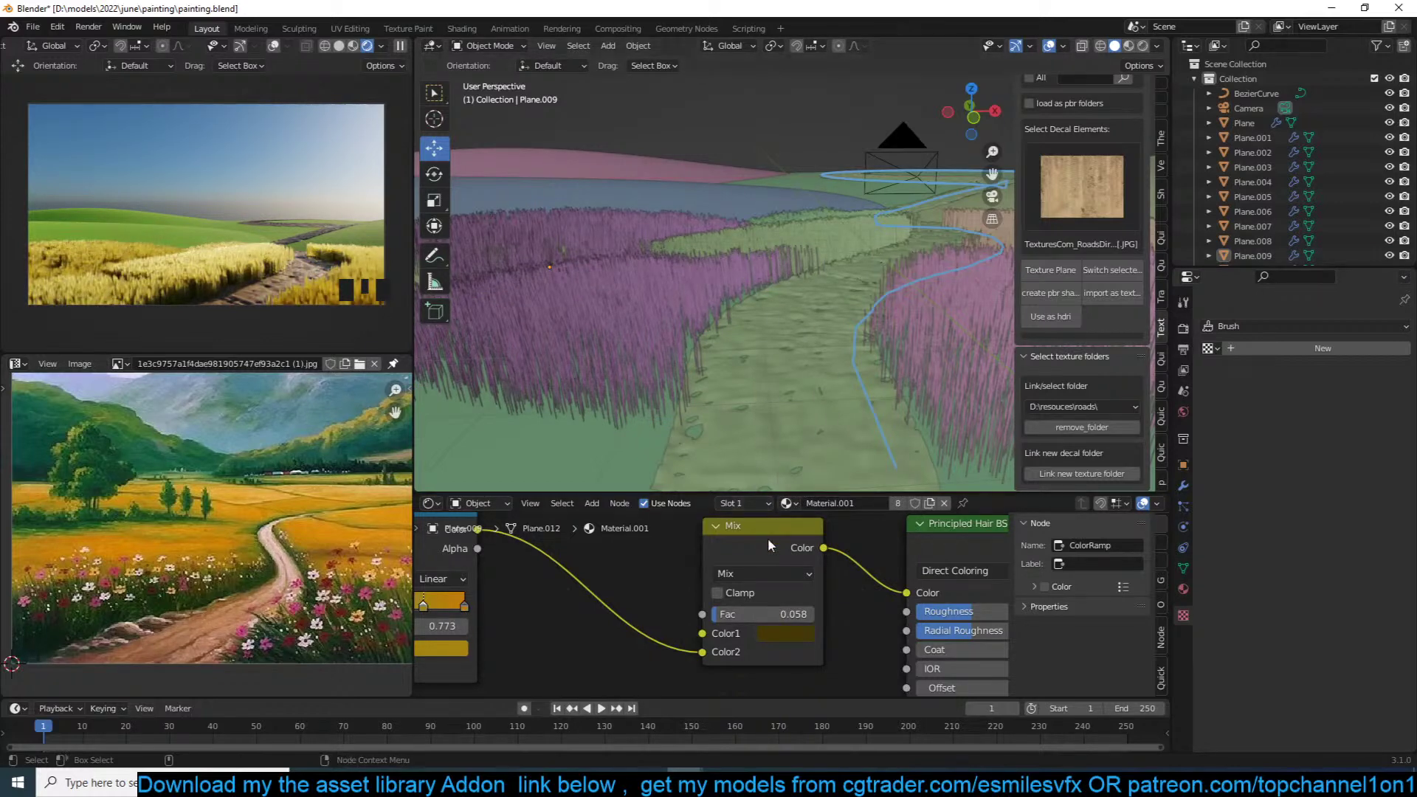
Step: Change the grass Mix node's Color1 to a darker muted green, HSV 0.269, 0.530, 0.027
left_click(783, 633)
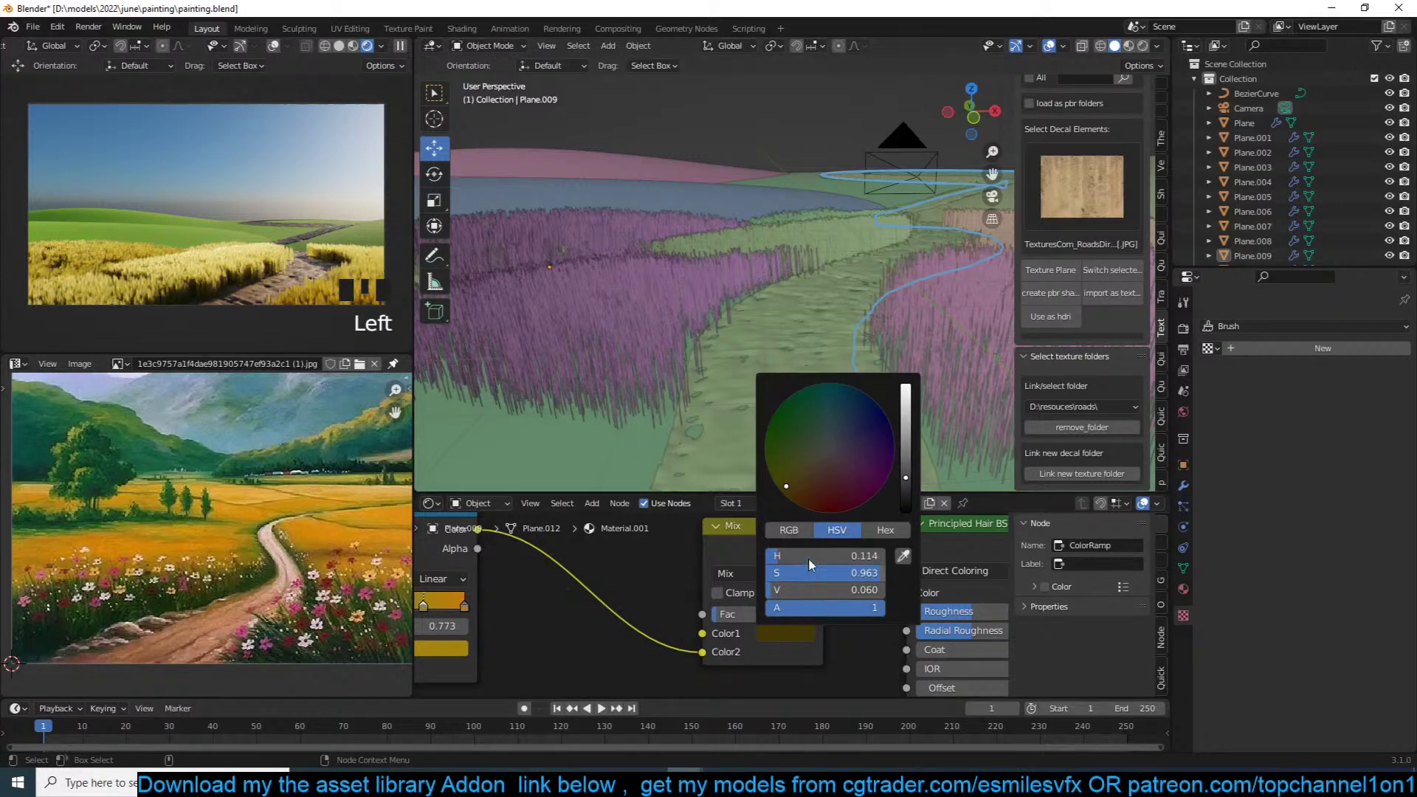
left_click_drag(813, 451, 807, 446)
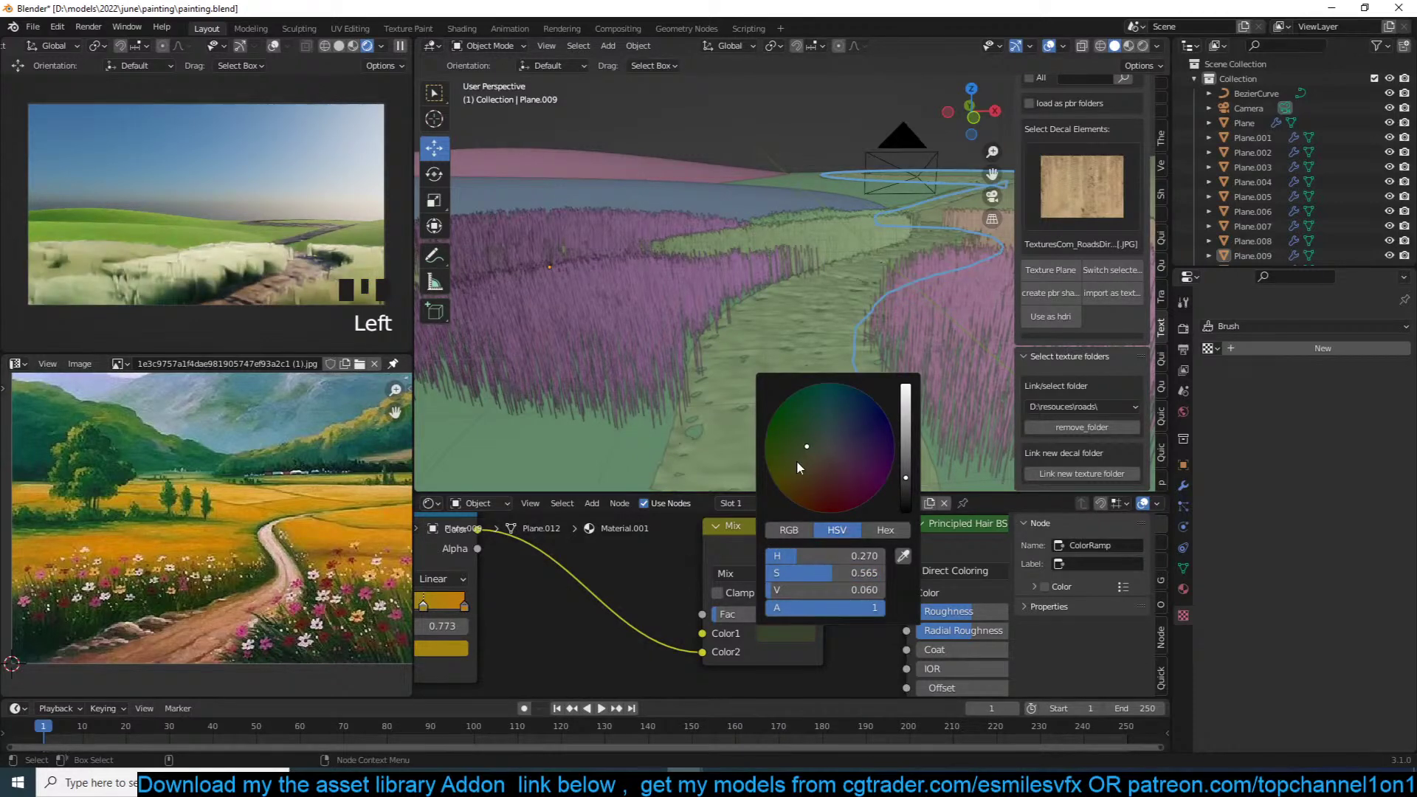
left_click_drag(905, 478, 905, 489)
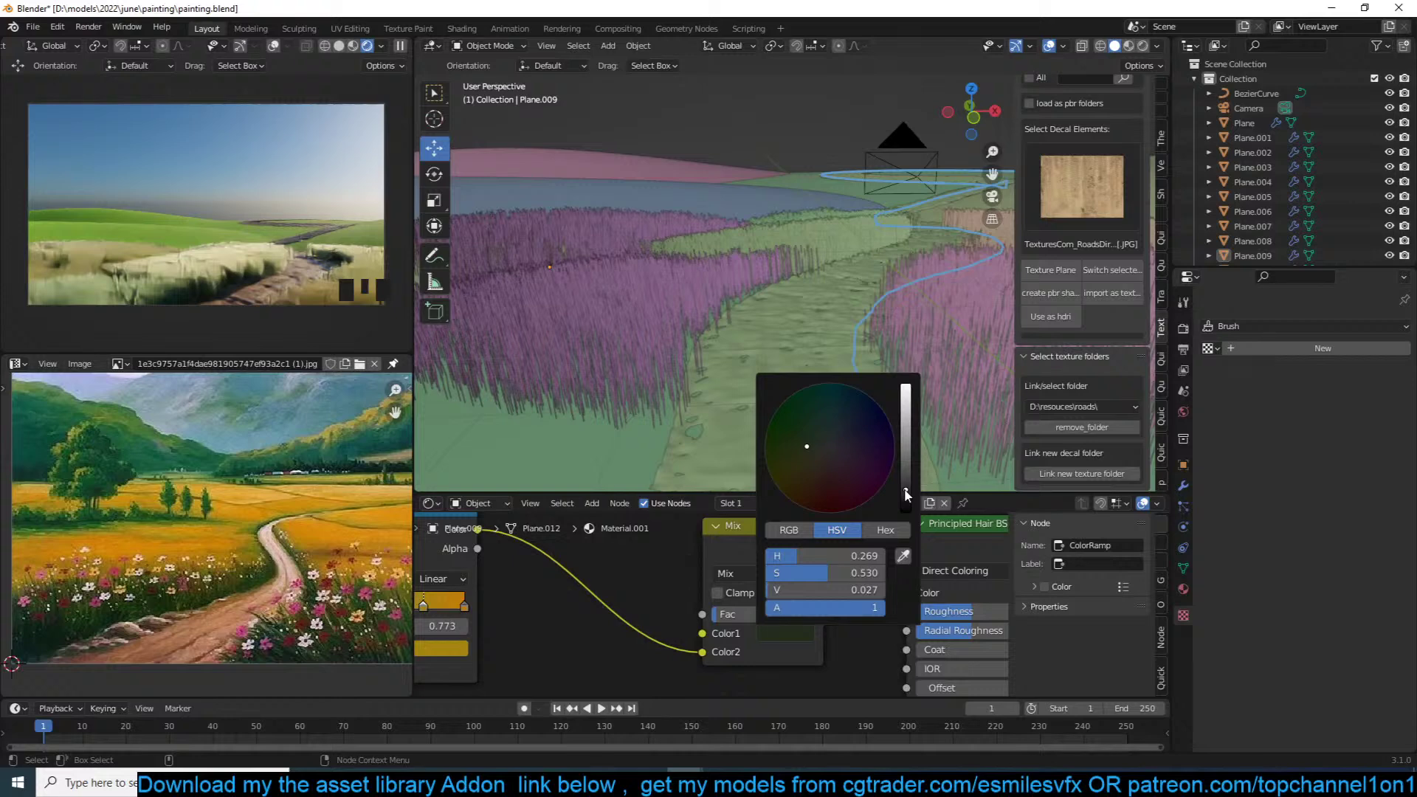
Step: Set the grass material's roughness to 0.191, mix factor to 0.408 and radial roughness to 0.145, and save the file
middle_click_drag(864, 665, 795, 638)
middle_click_drag(871, 598, 786, 618)
mouse_move(815, 605)
left_mouse_down()
mouse_move(879, 607)
mouse_move(784, 604)
mouse_move(813, 607)
left_mouse_up()
left_click_drag(598, 607, 635, 606)
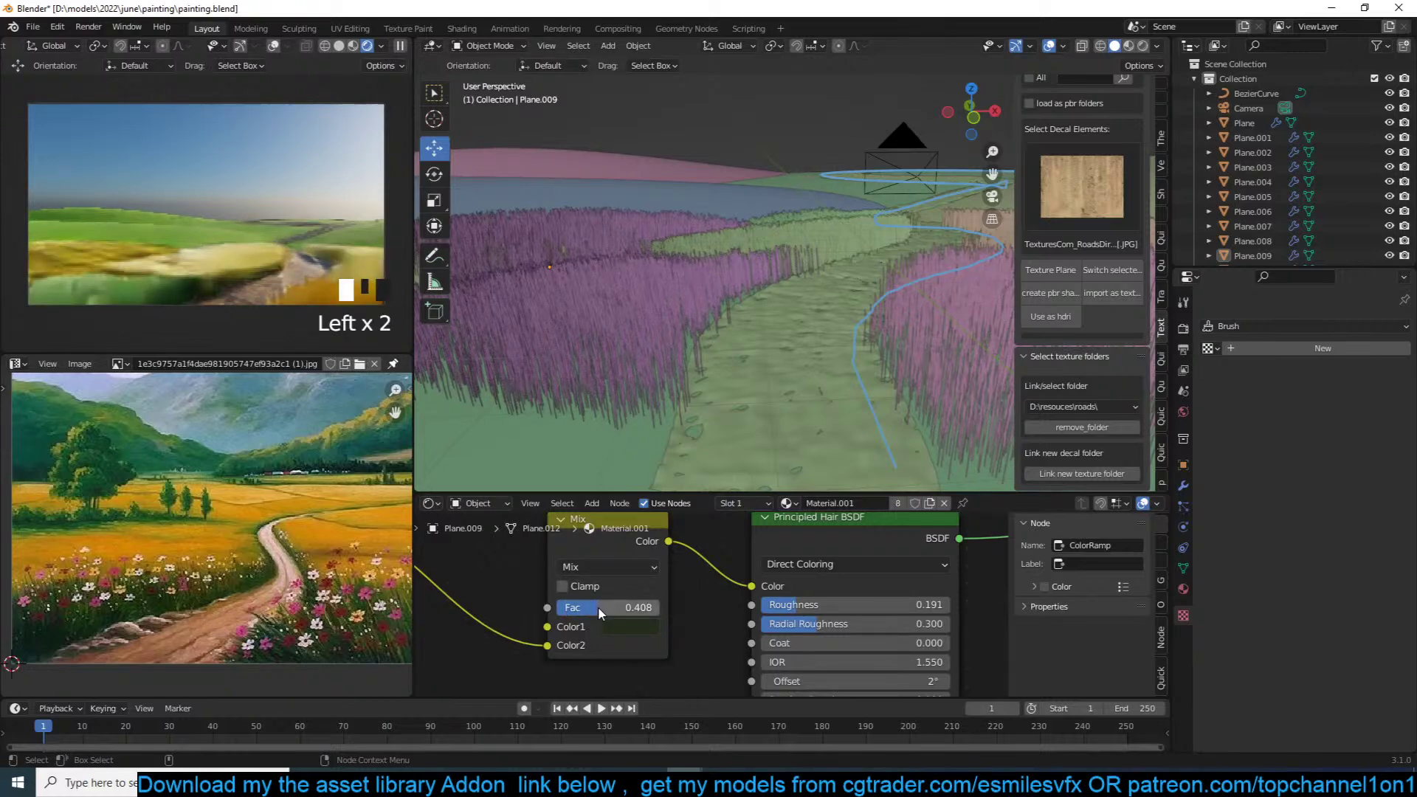
left_click_drag(830, 625, 788, 628)
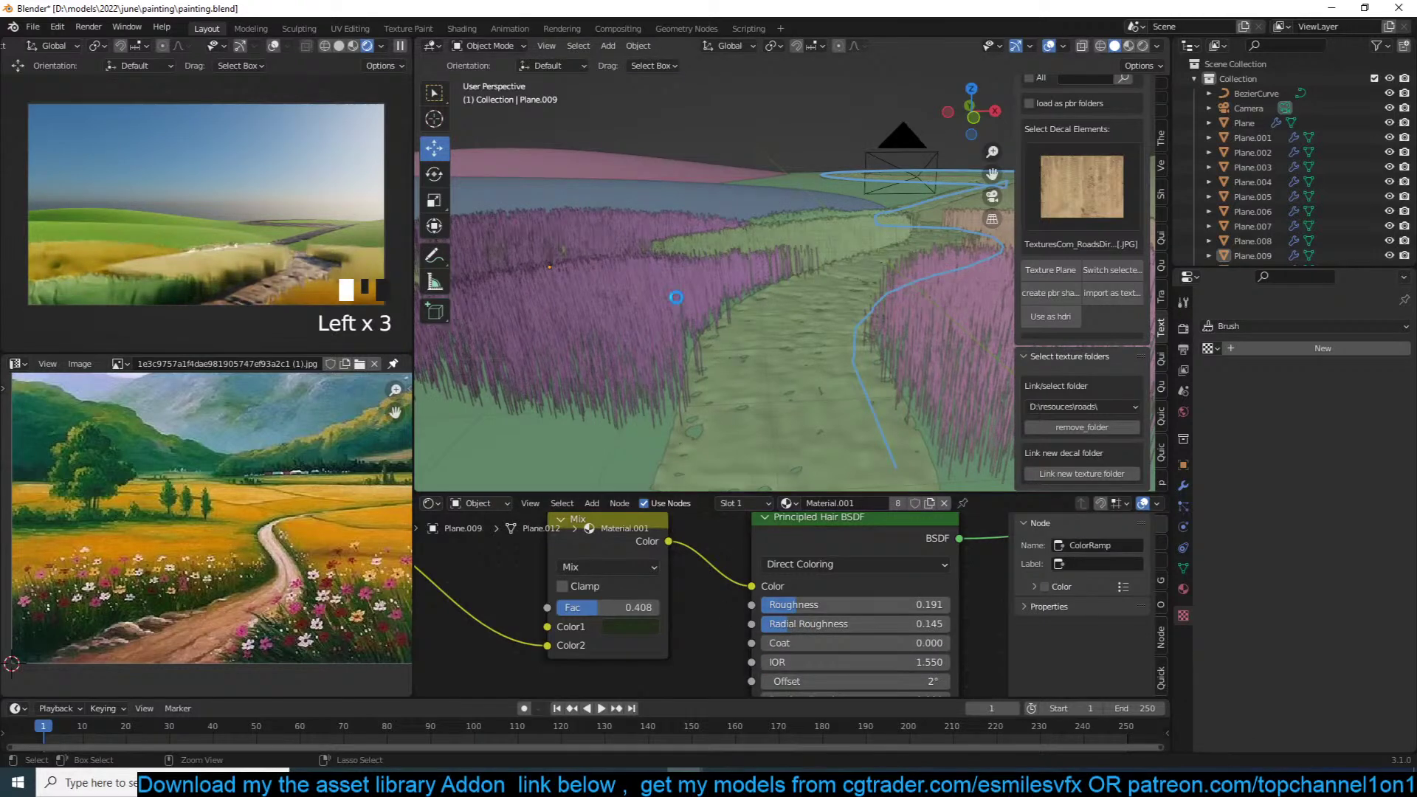
key("ctrl+s")
Step: Duplicate the rear grass patch beside the path in top view and place the copy over the adjoining blue field
left_click(552, 239)
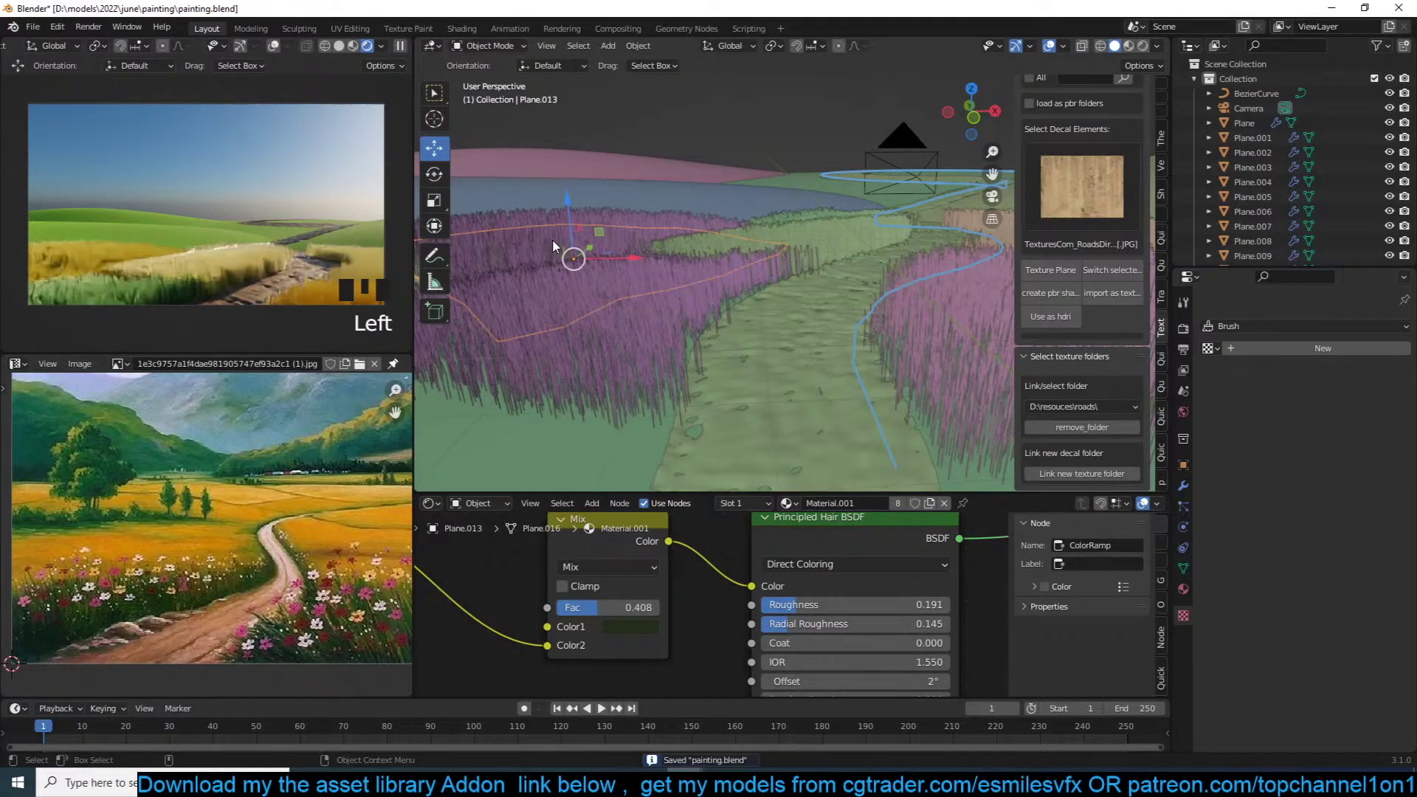
key("KP_7")
scroll(632, 200, "down", 2)
scroll(632, 200, "down", 5)
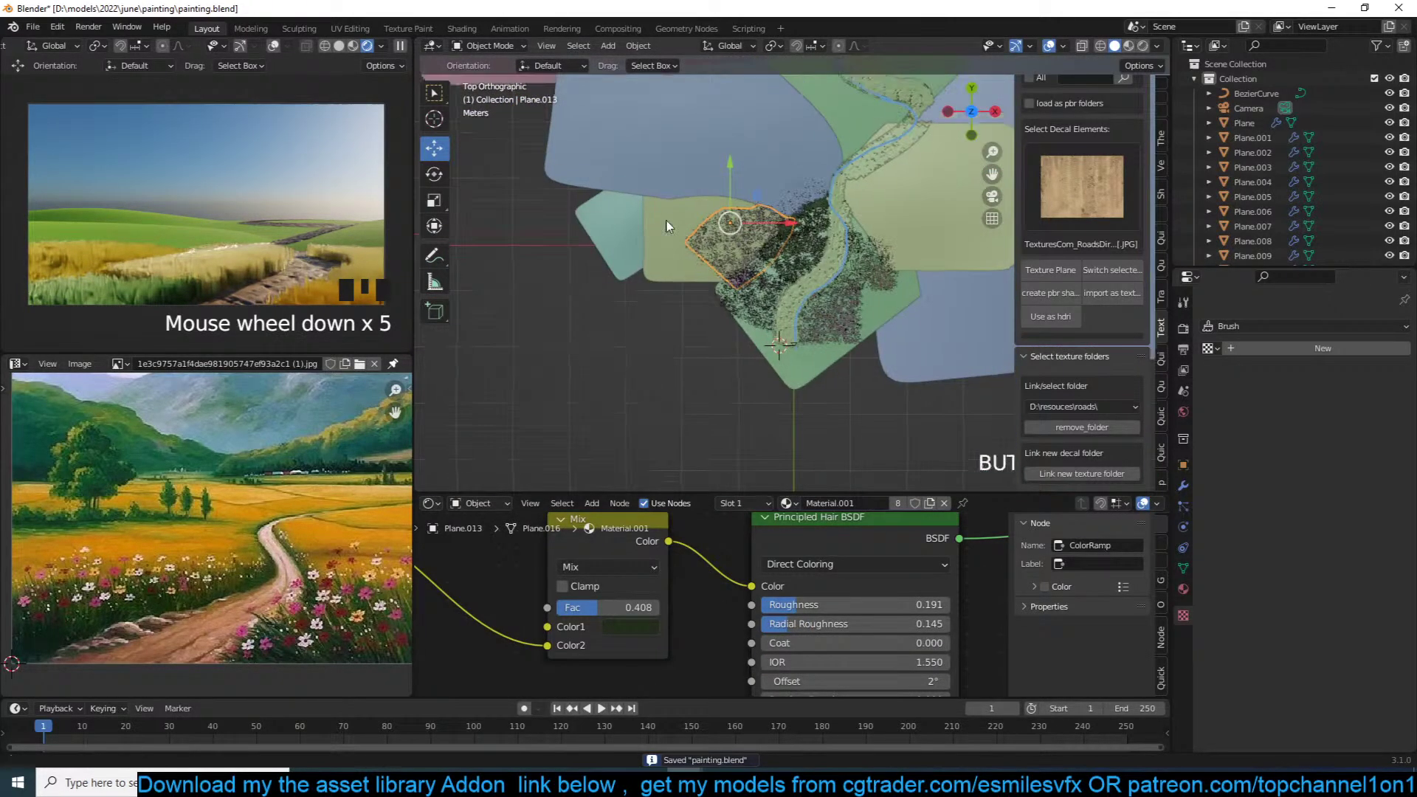
key("shift+d")
left_click(827, 256)
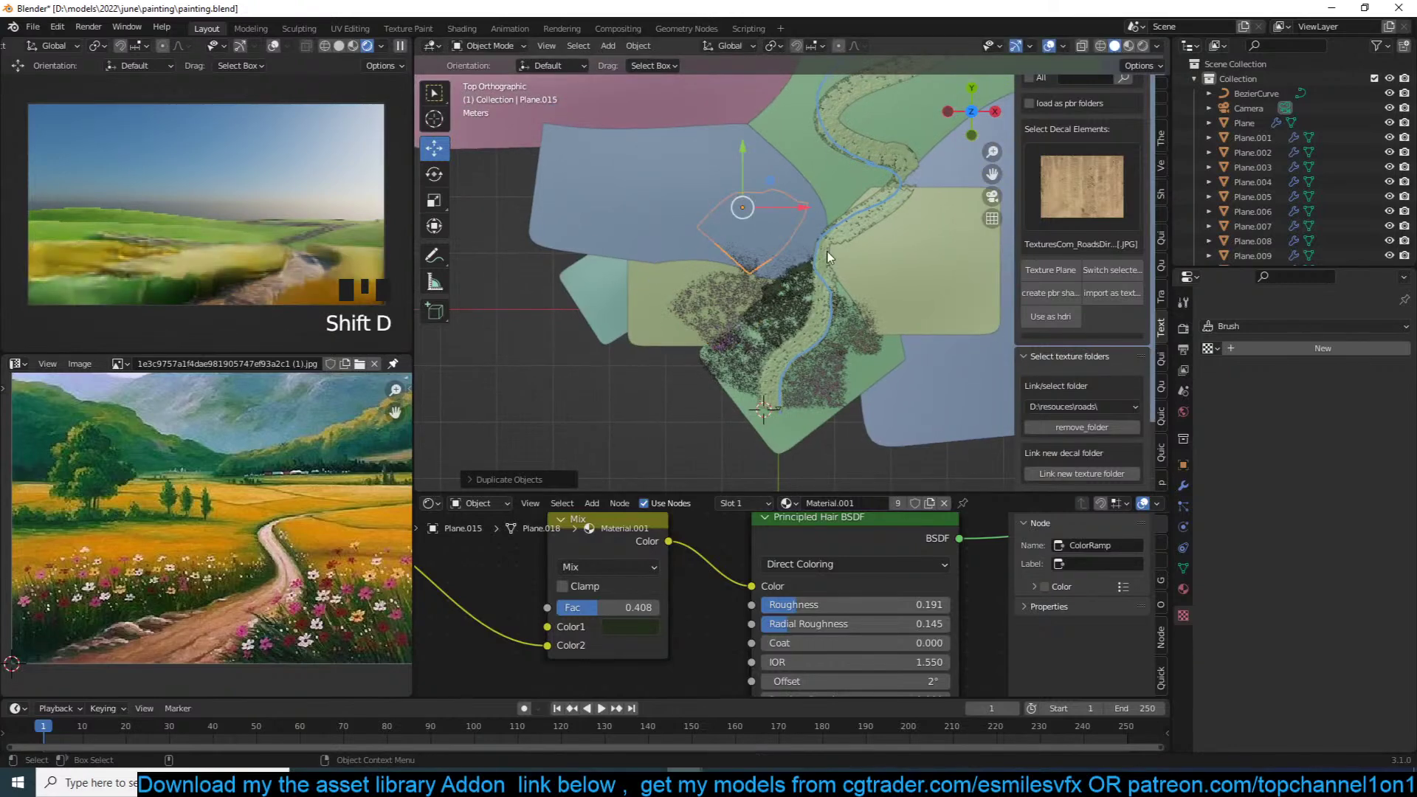
Step: Retarget the copied grass patch's Shrinkwrap modifier to the blue field, Plane.004
left_click(1183, 484)
left_click(1382, 534)
left_click(1381, 534)
left_click(741, 230)
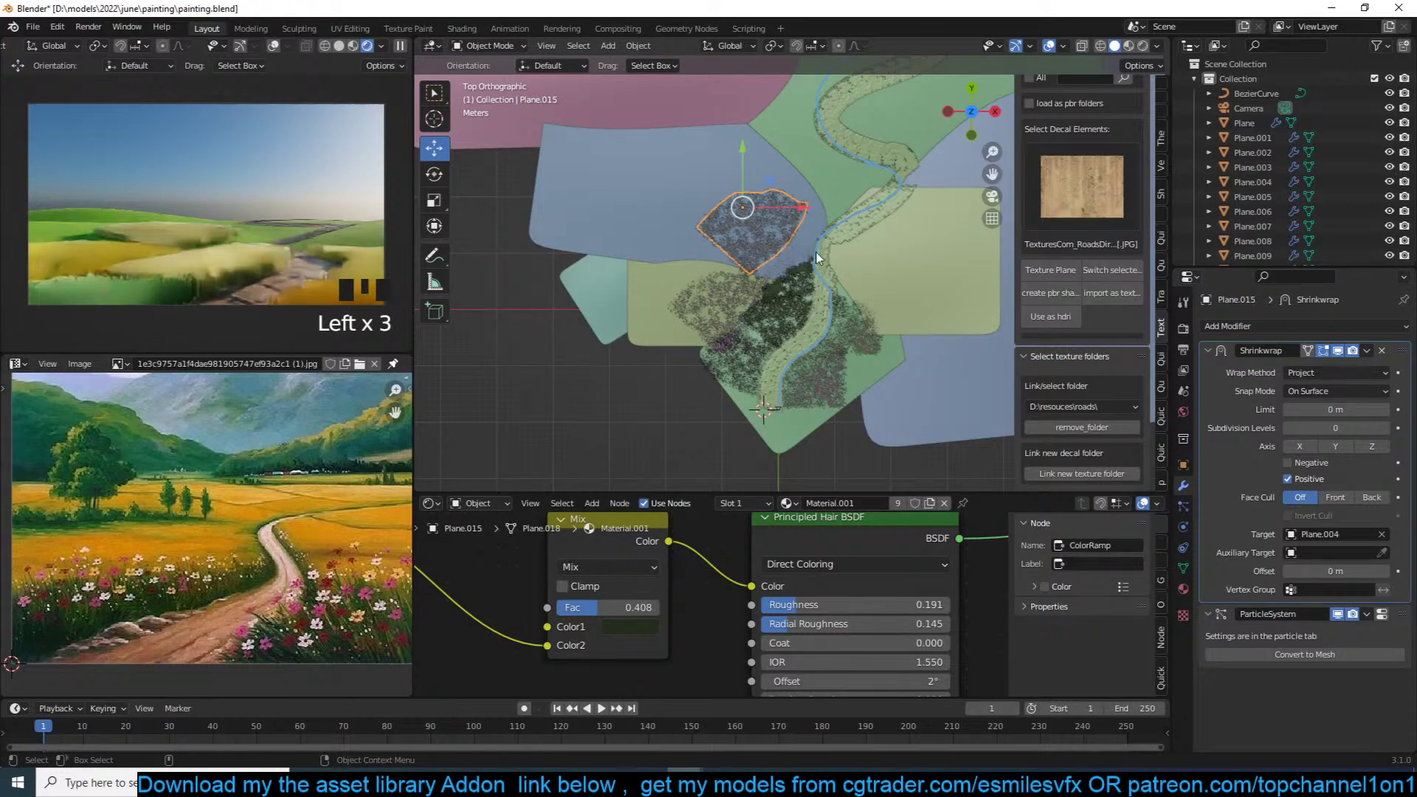
Step: Enlarge and rotate the copied grass patch, move it over the blue field up to the path's edge, and save the file
key("s")
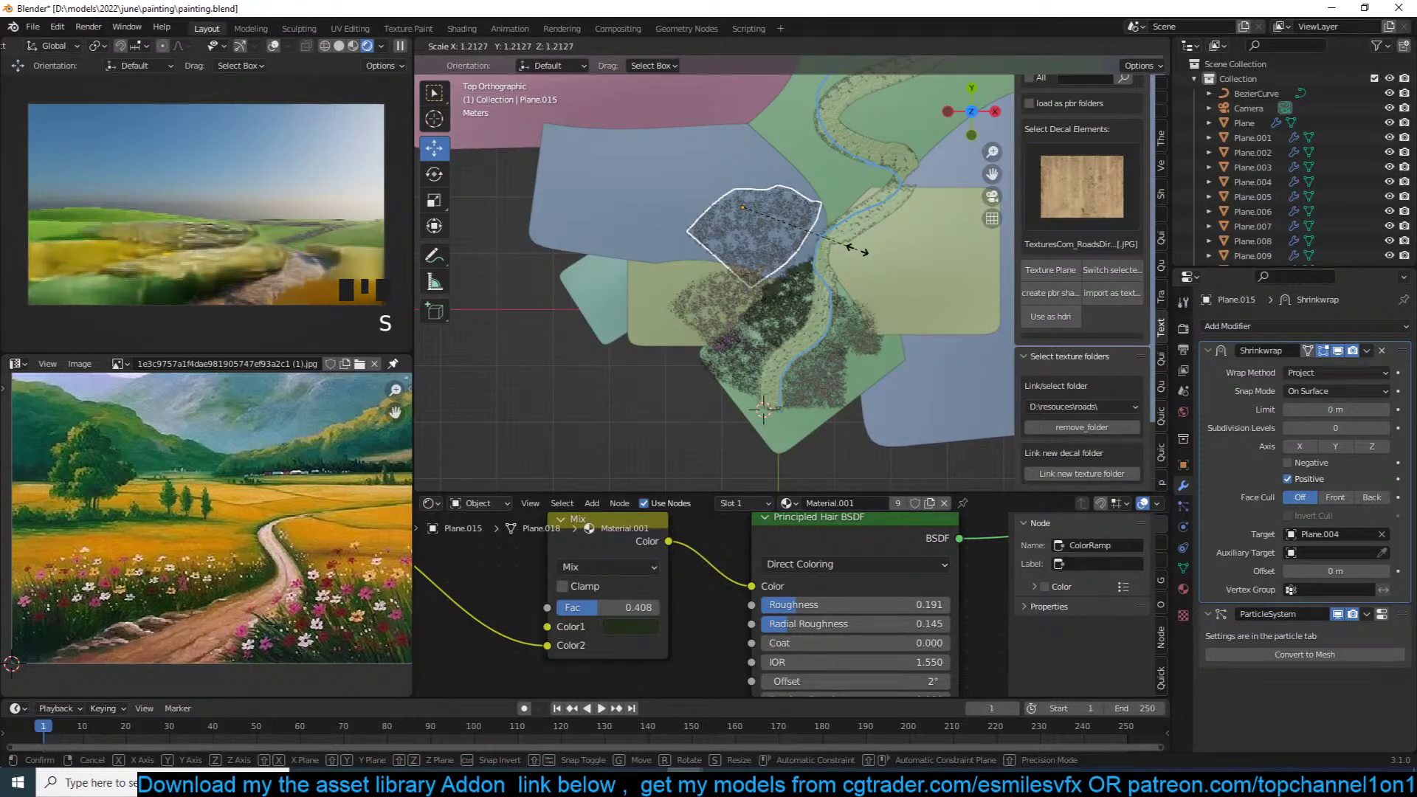
key("g")
left_click(788, 213)
key("r")
key("s")
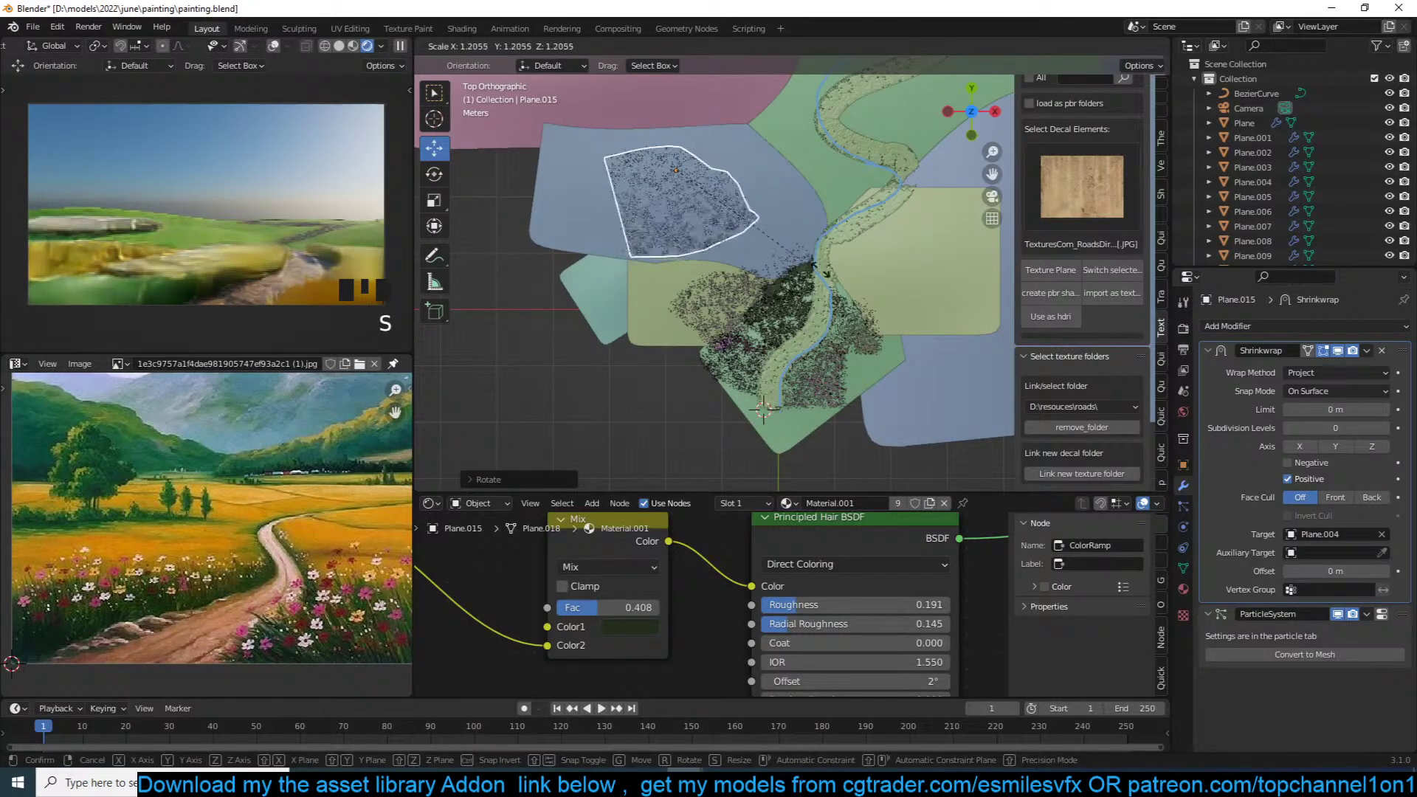
left_click(772, 259)
key("g")
left_click(830, 256)
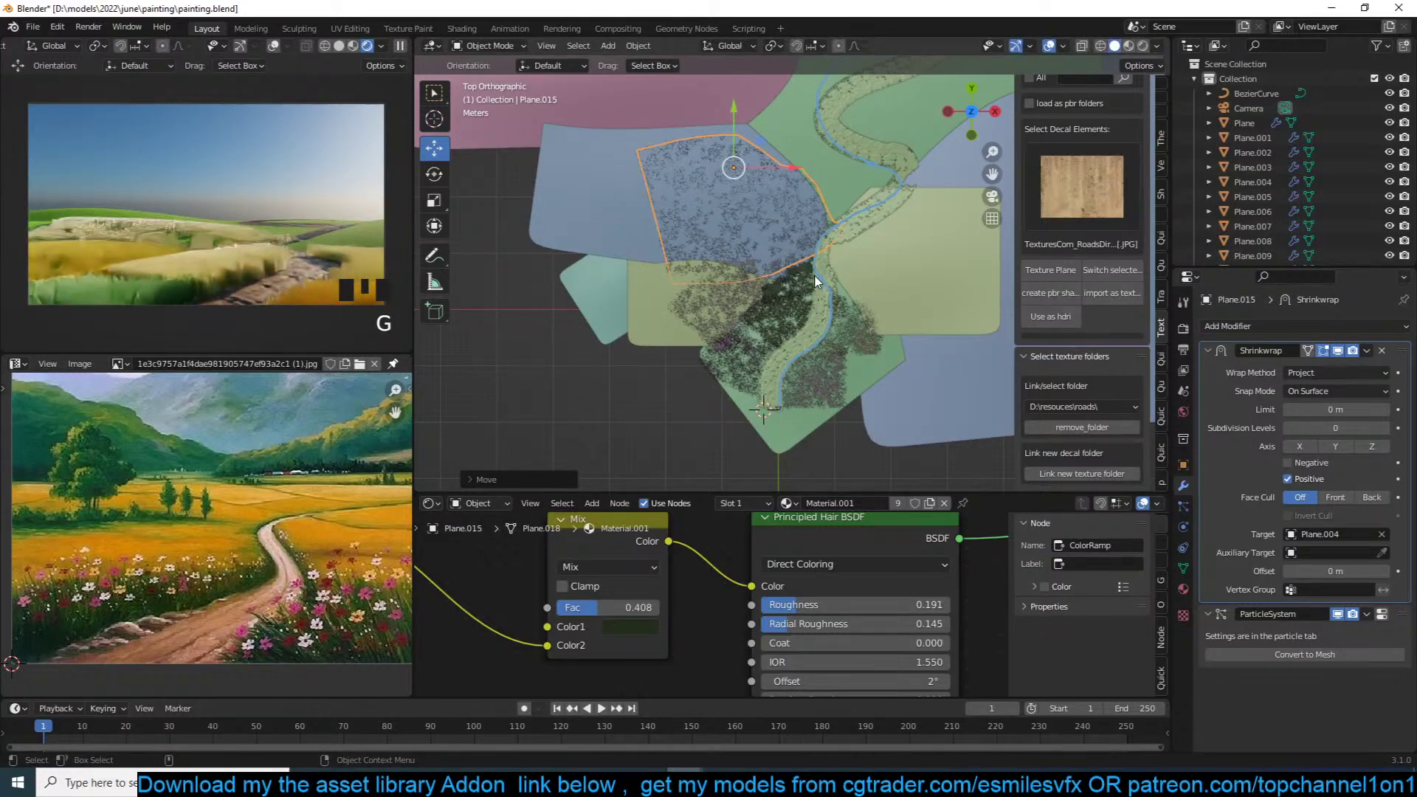
key("grave")
mouse_move(783, 263)
middle_mouse_down()
mouse_move(828, 253)
mouse_move(741, 281)
mouse_move(865, 276)
mouse_move(804, 268)
middle_mouse_up()
scroll(866, 276, "up", 5)
key("grave")
key("ctrl+s")
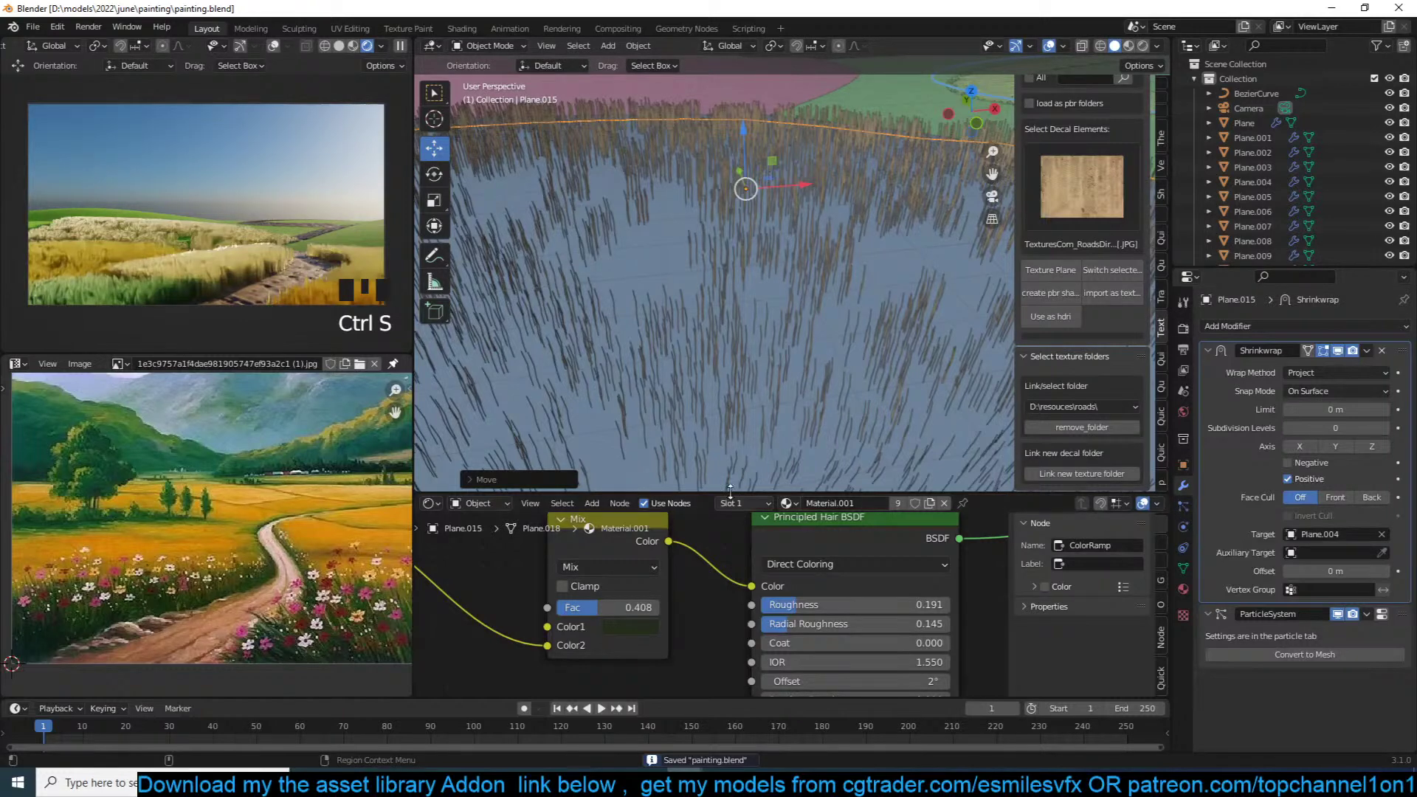
Step: Recolour the grass ColorRamp's stop at position 0.241 to a golden brown, HSV 0.072, 0.912, 0.197
scroll(612, 623, "down", 4)
scroll(767, 598, "down", 2)
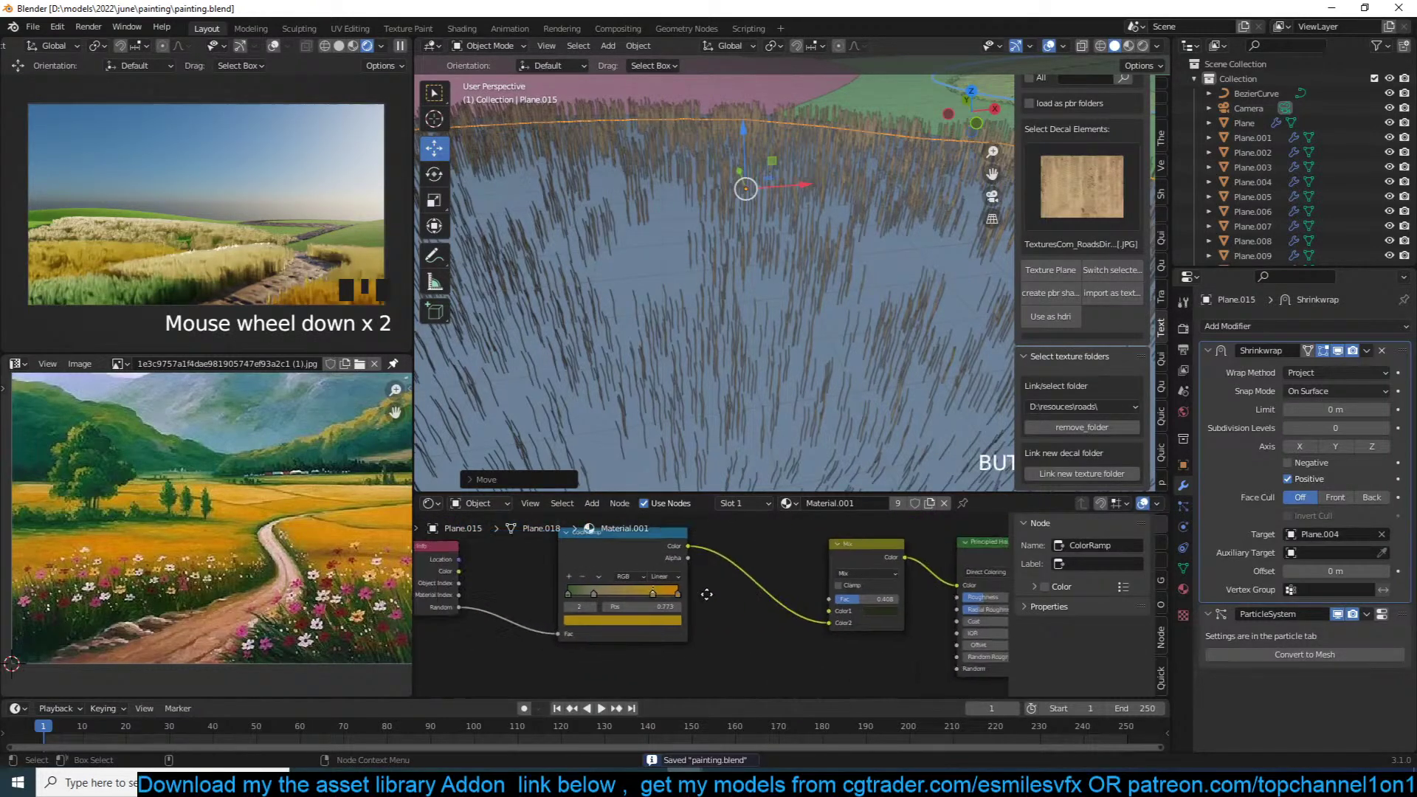
scroll(644, 599, "up", 7)
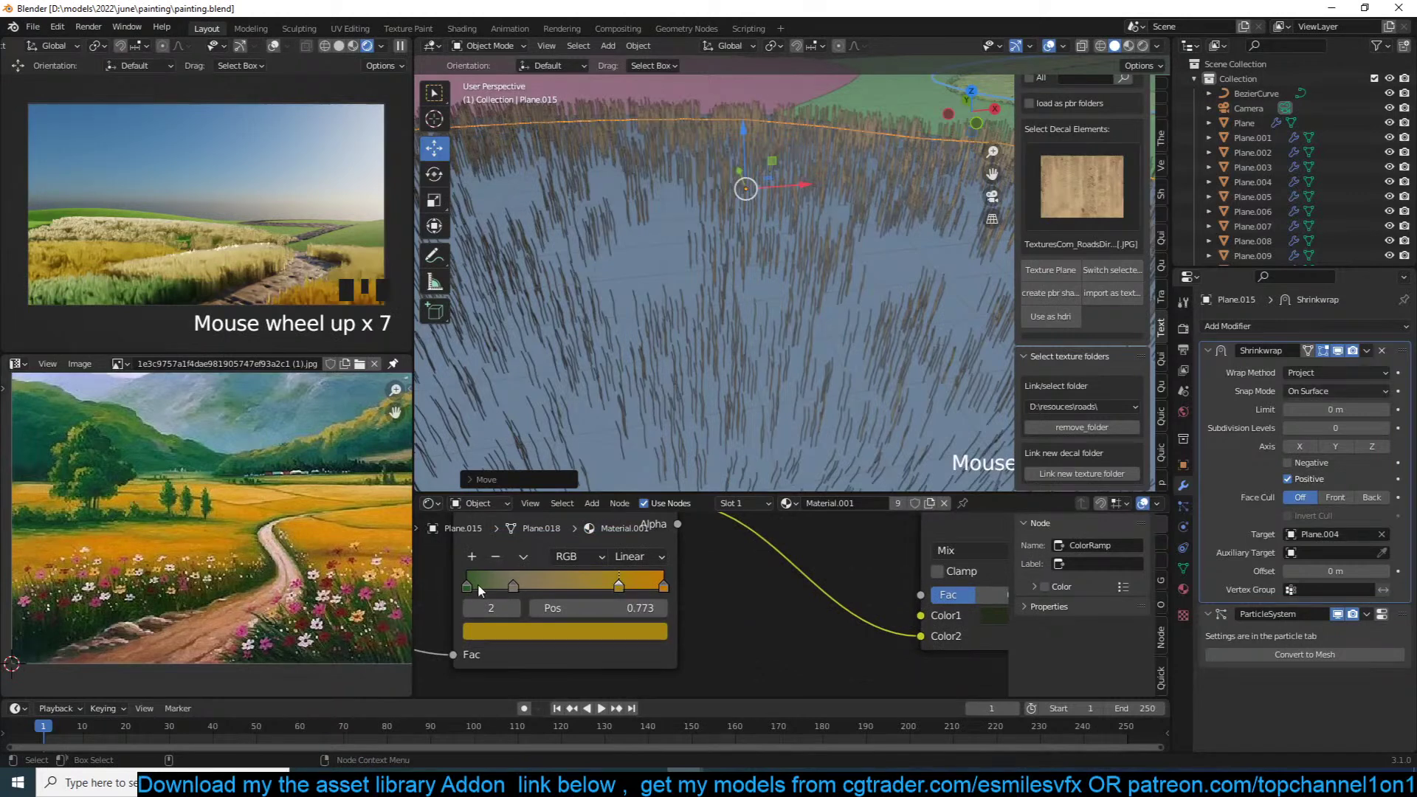
left_click(507, 583)
left_click(537, 631)
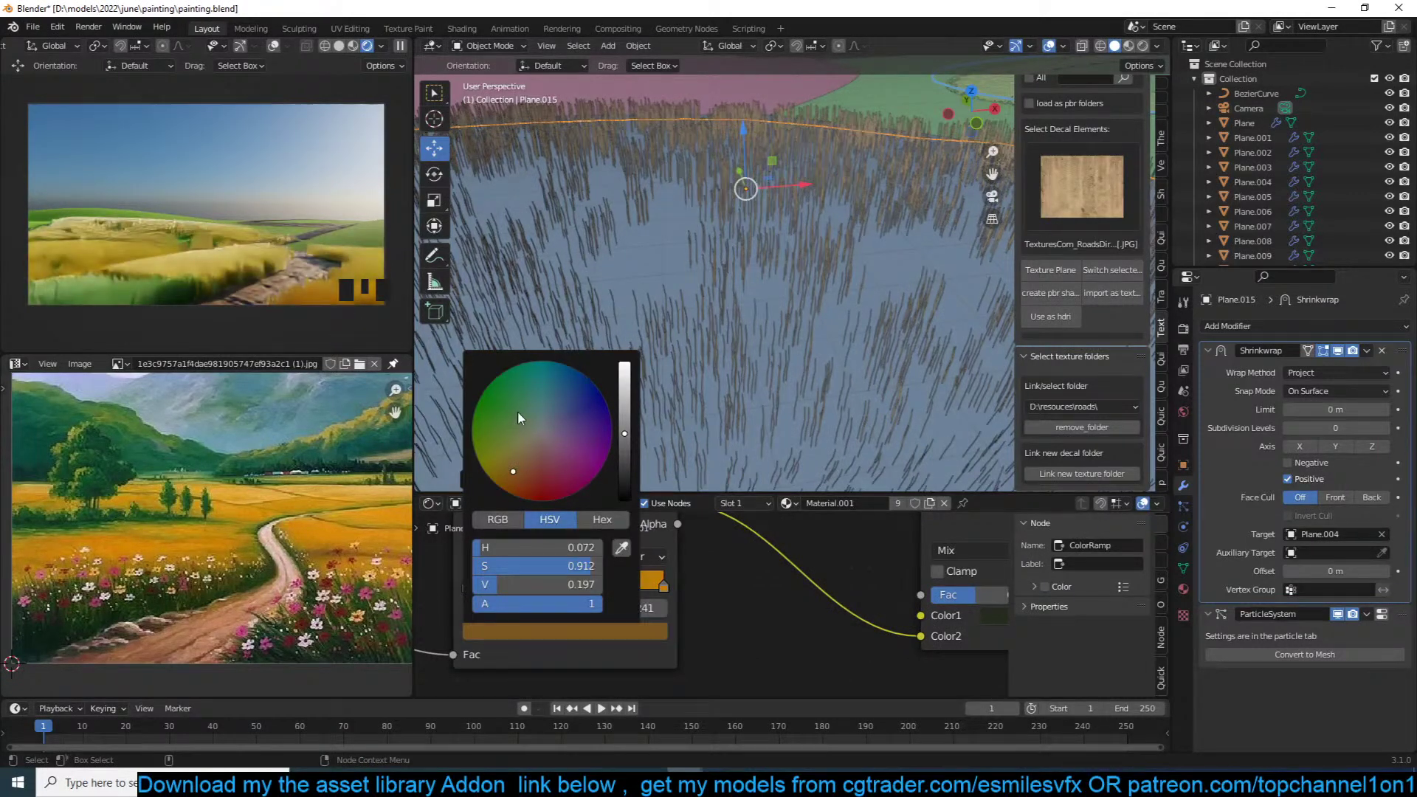
Step: Set the grass particle children's roundness to 0 and radius to 1.32 m, and save the file
middle_click_drag(833, 214, 939, 267, "shift")
scroll(833, 367, "down", 1)
scroll(833, 368, "down", 4)
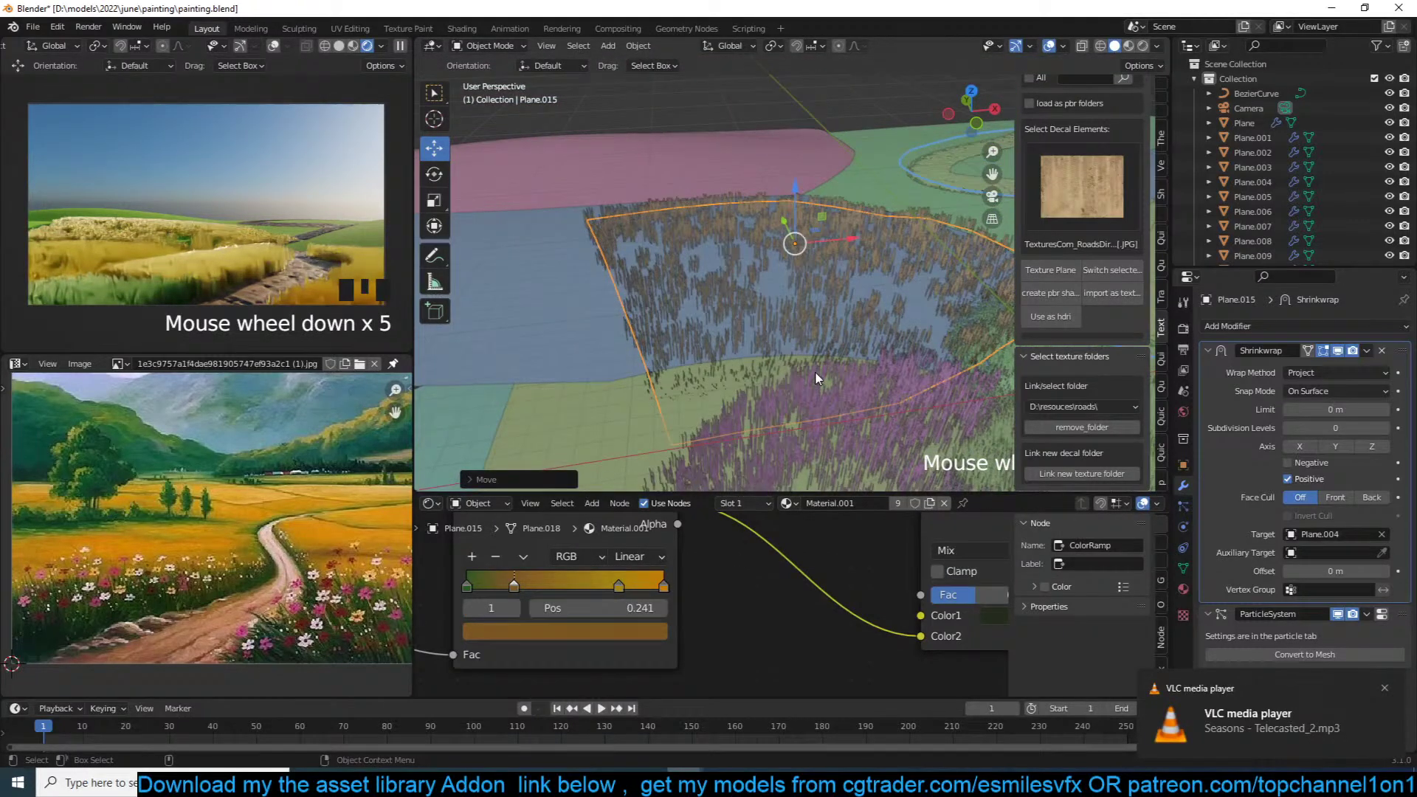
left_click(1182, 506)
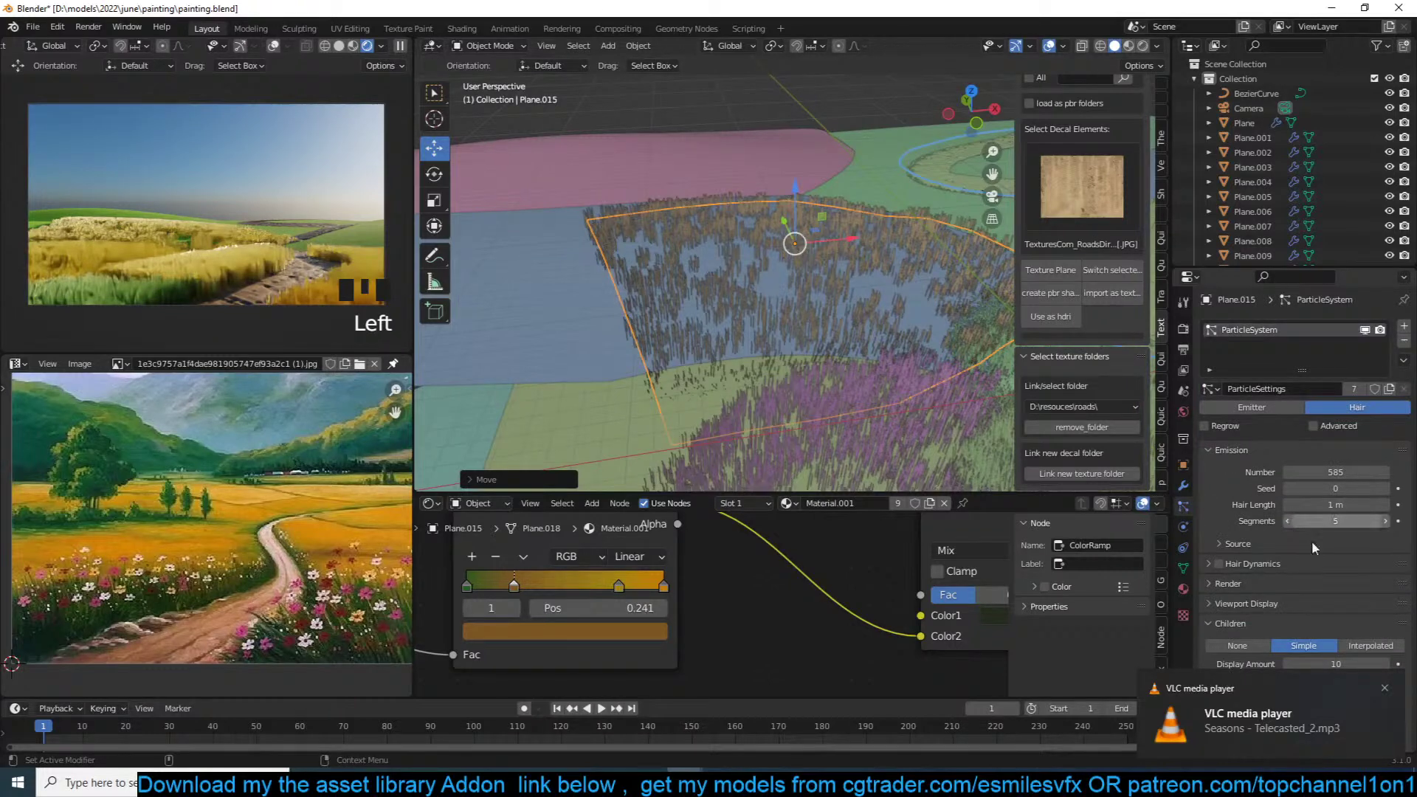
scroll(1294, 612, "down", 1)
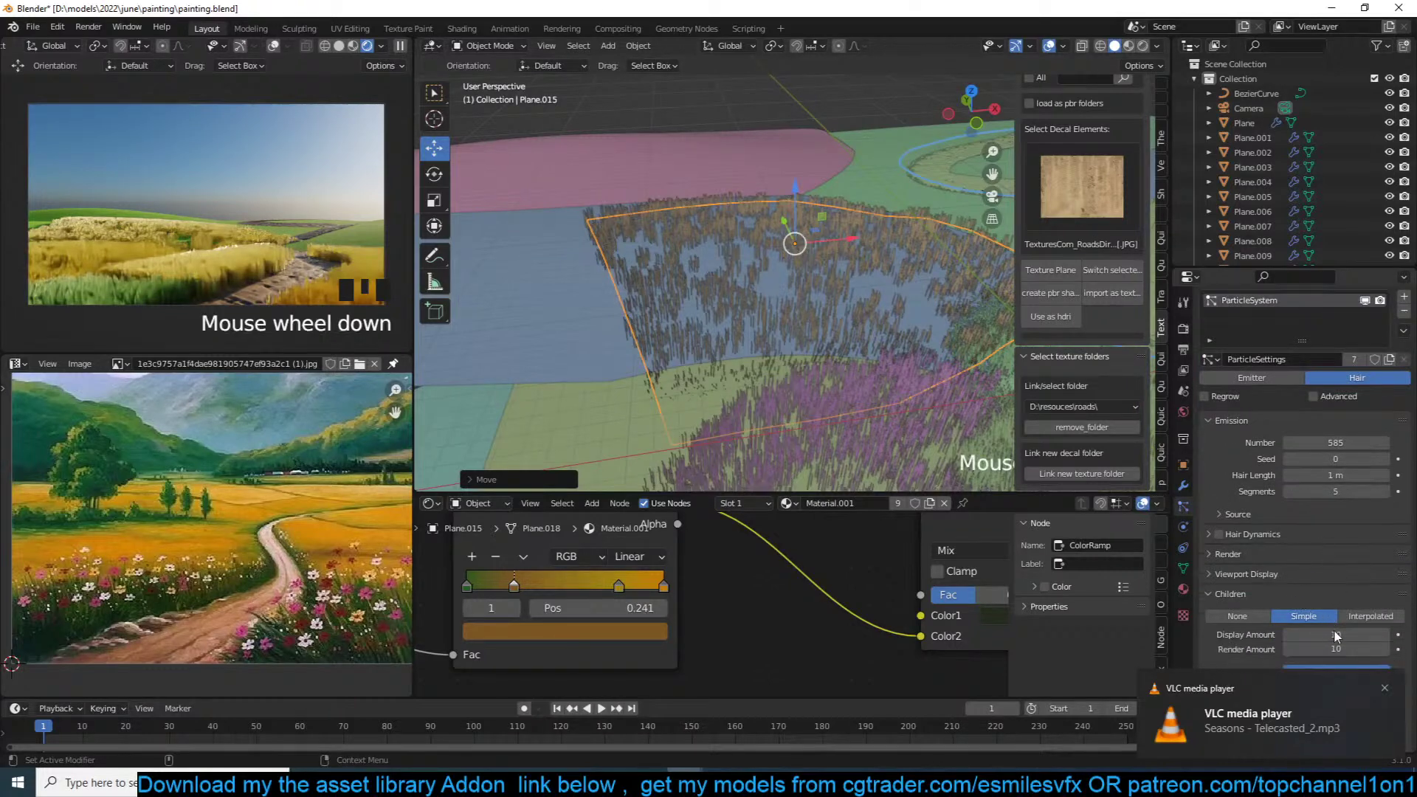
left_click(1386, 689)
scroll(1331, 685, "down", 5)
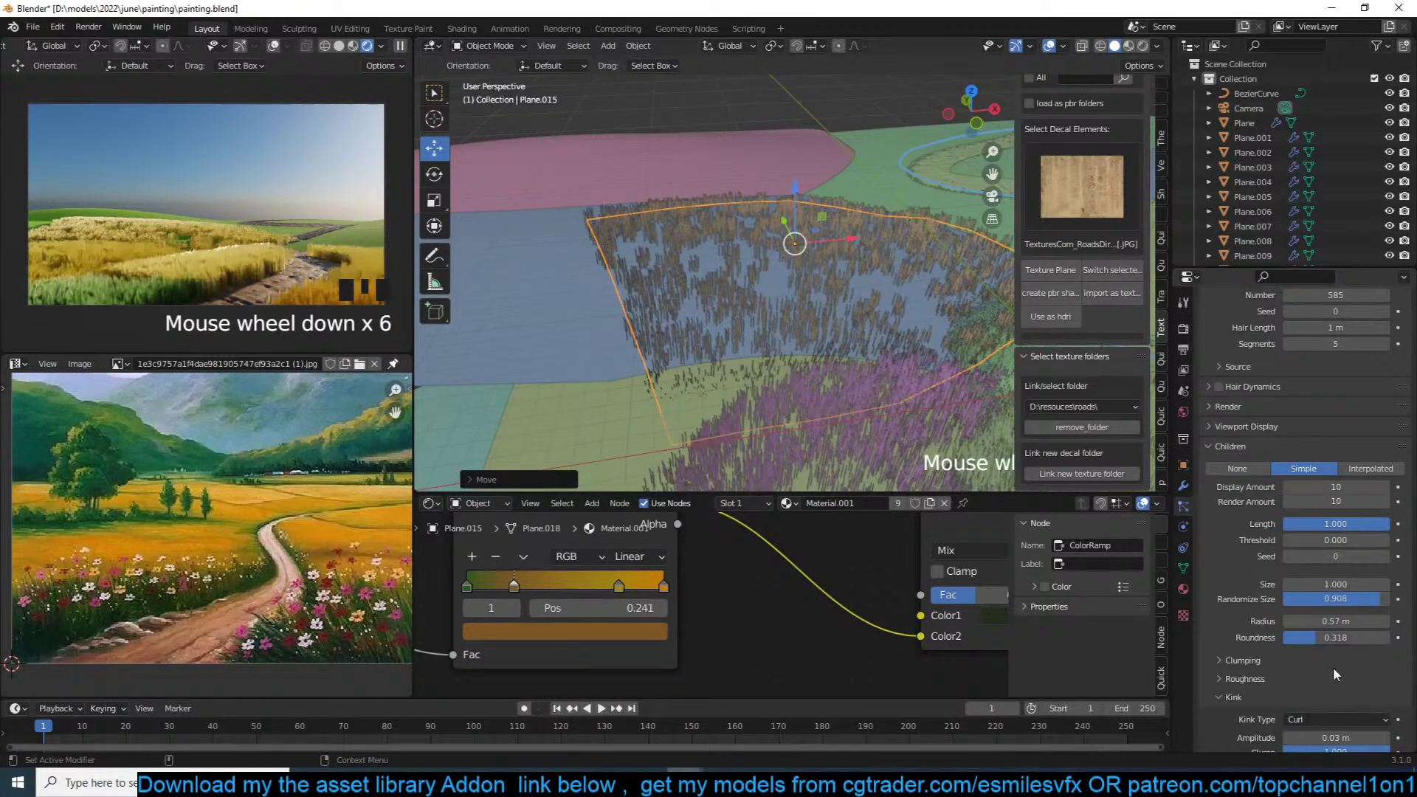
left_click_drag(1331, 640, 1291, 637)
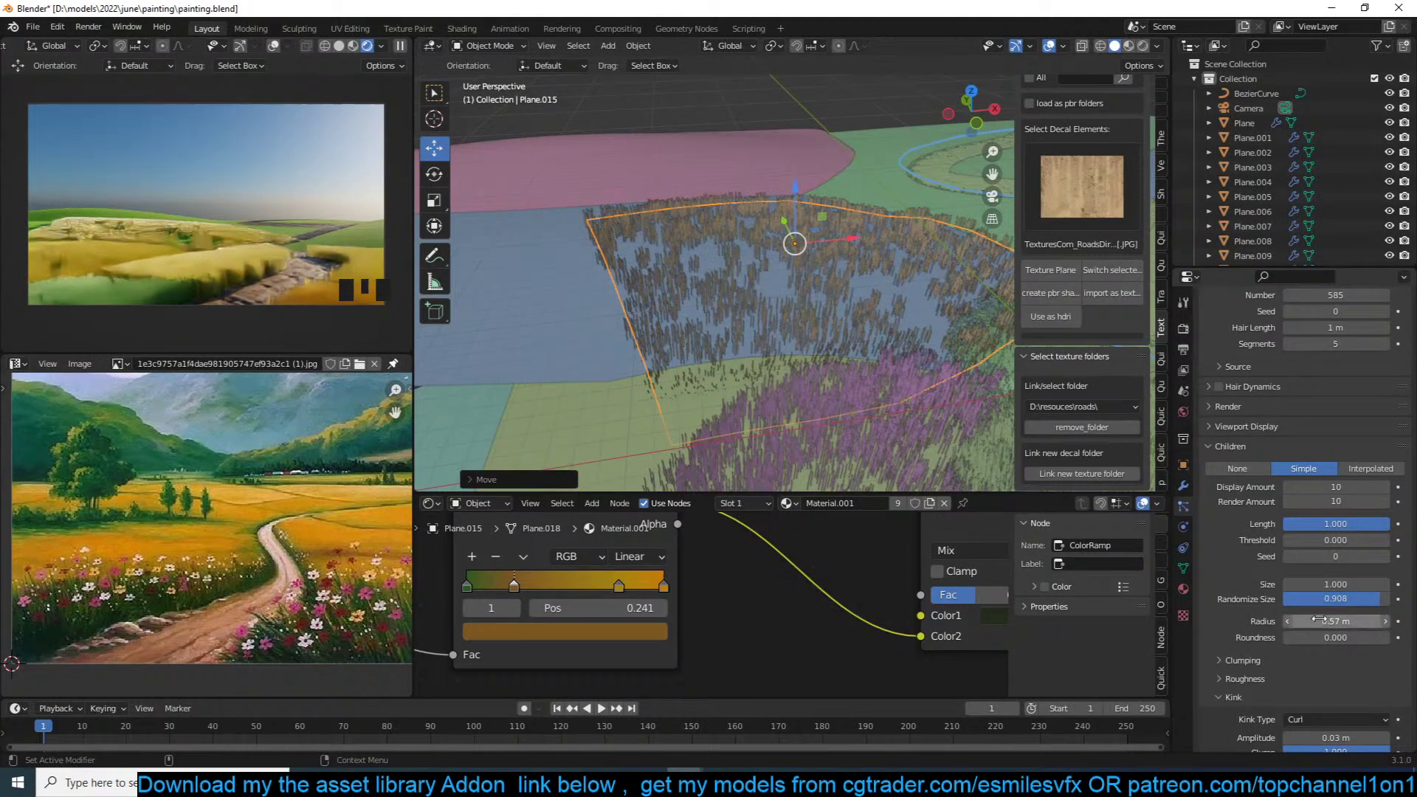
left_click_drag(1320, 618, 1331, 621)
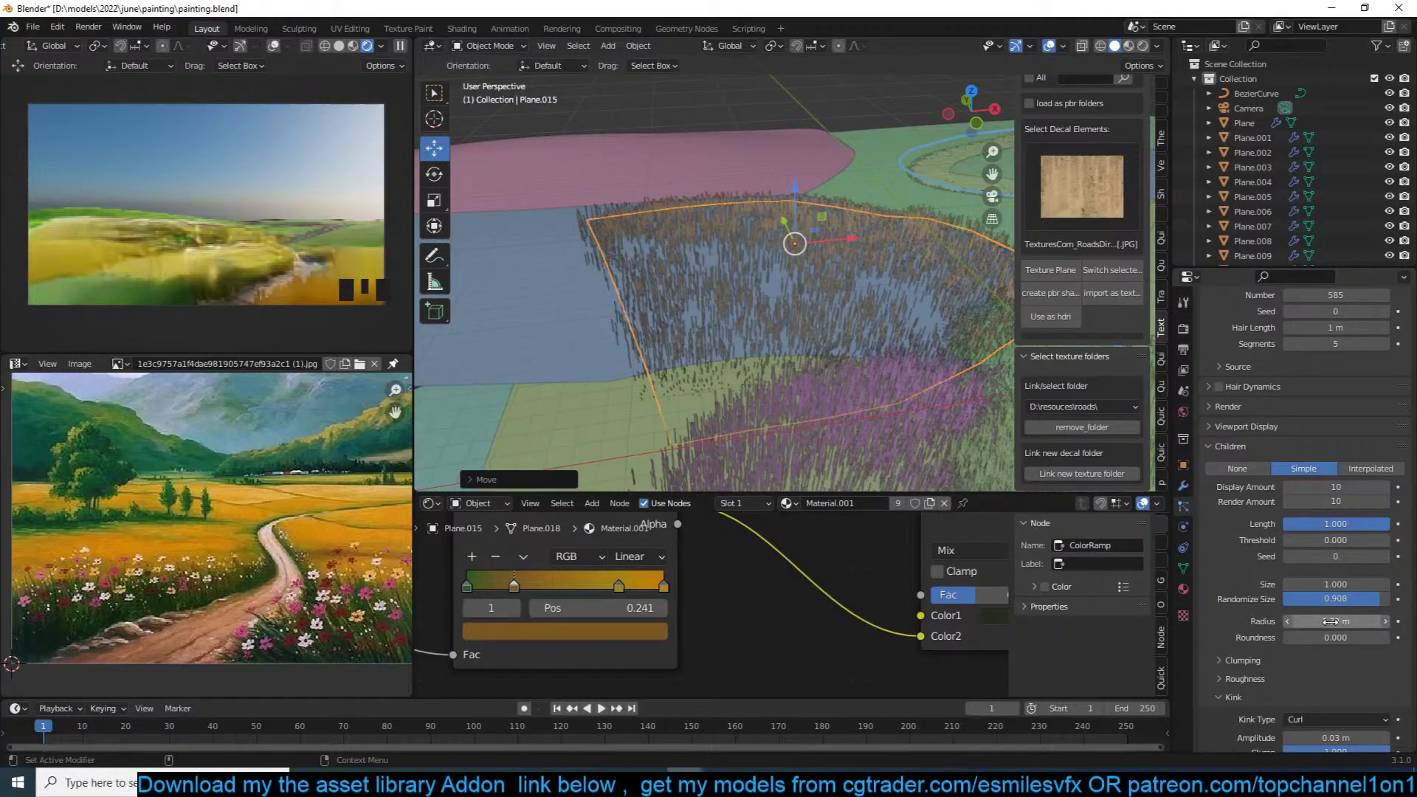
key("ctrl+s")
key("alt+a")
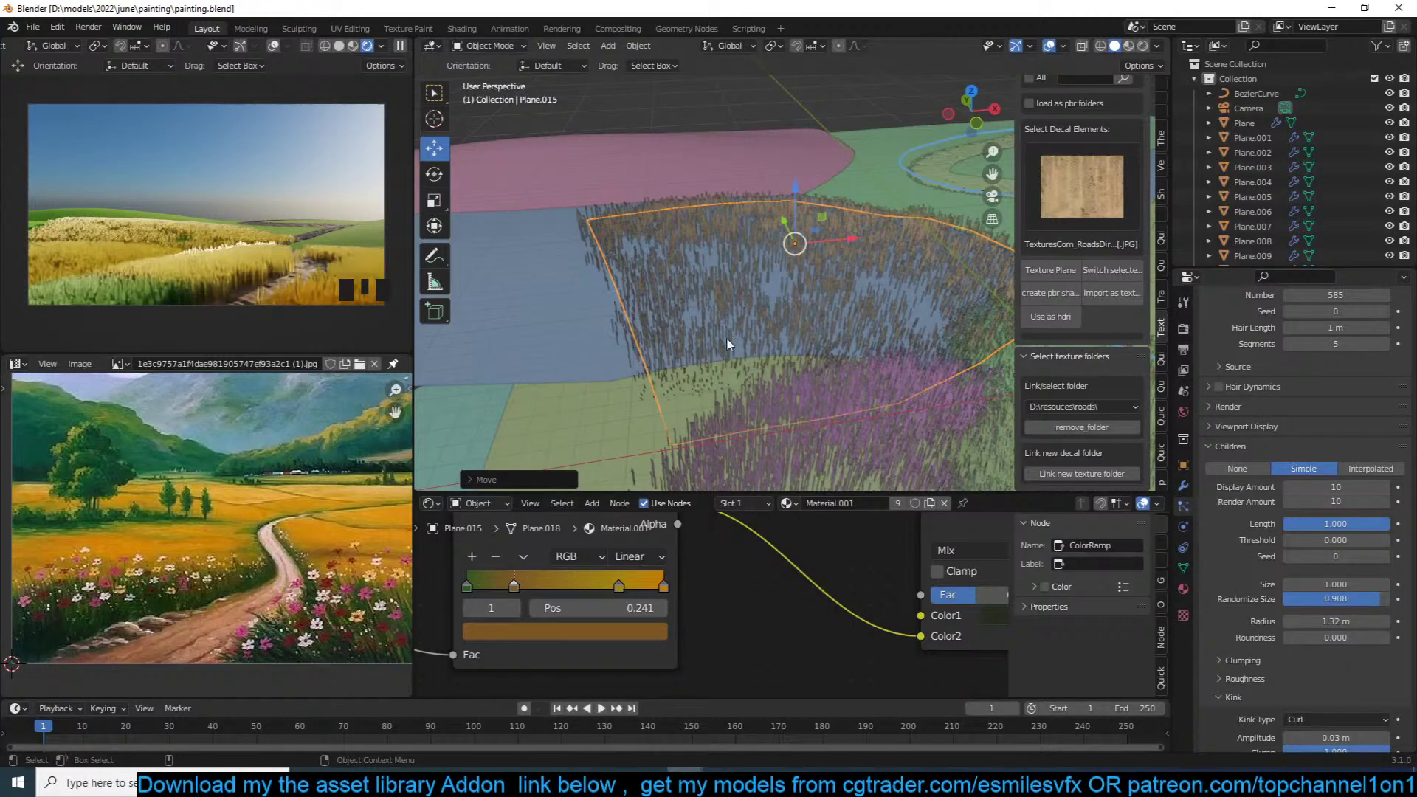
key("ctrl+s")
key("alt+a")
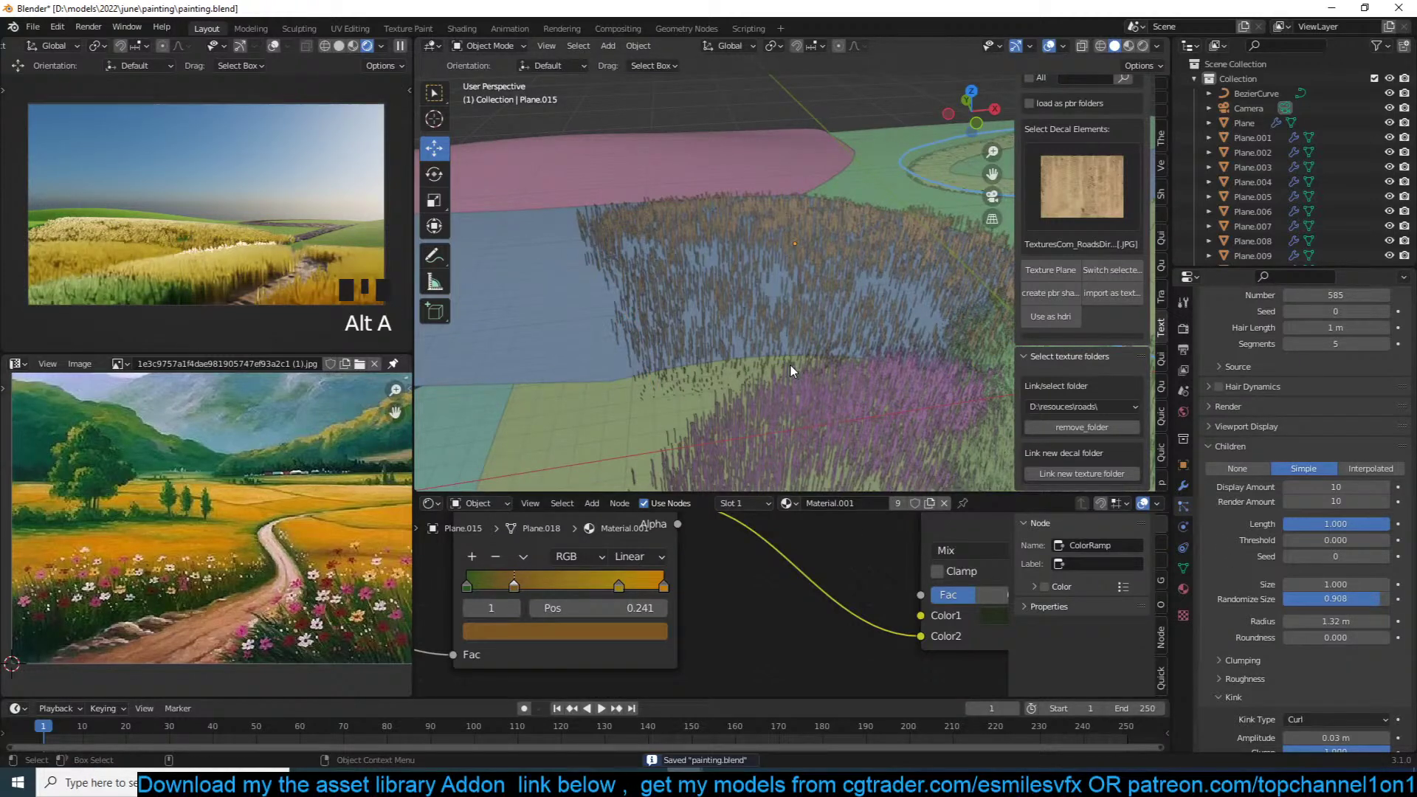
Step: Set the dirt path's Displace modifier strength to 0.100
scroll(795, 347, "up", 2)
middle_click_drag(802, 331, 708, 395)
key("KP_0")
scroll(729, 397, "up", 3)
left_click(776, 381)
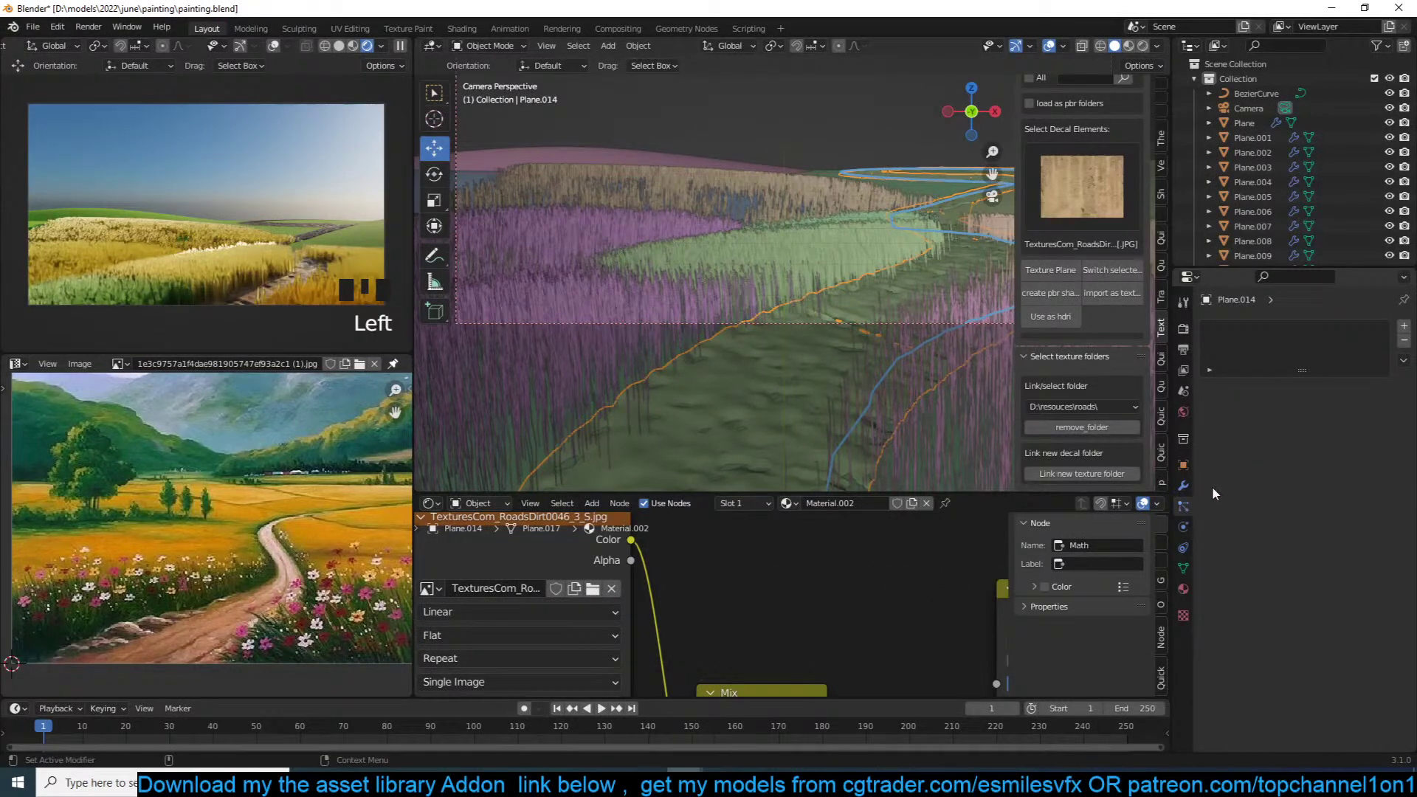
left_click(1184, 485)
left_click_drag(1335, 658, 1314, 658, "shift")
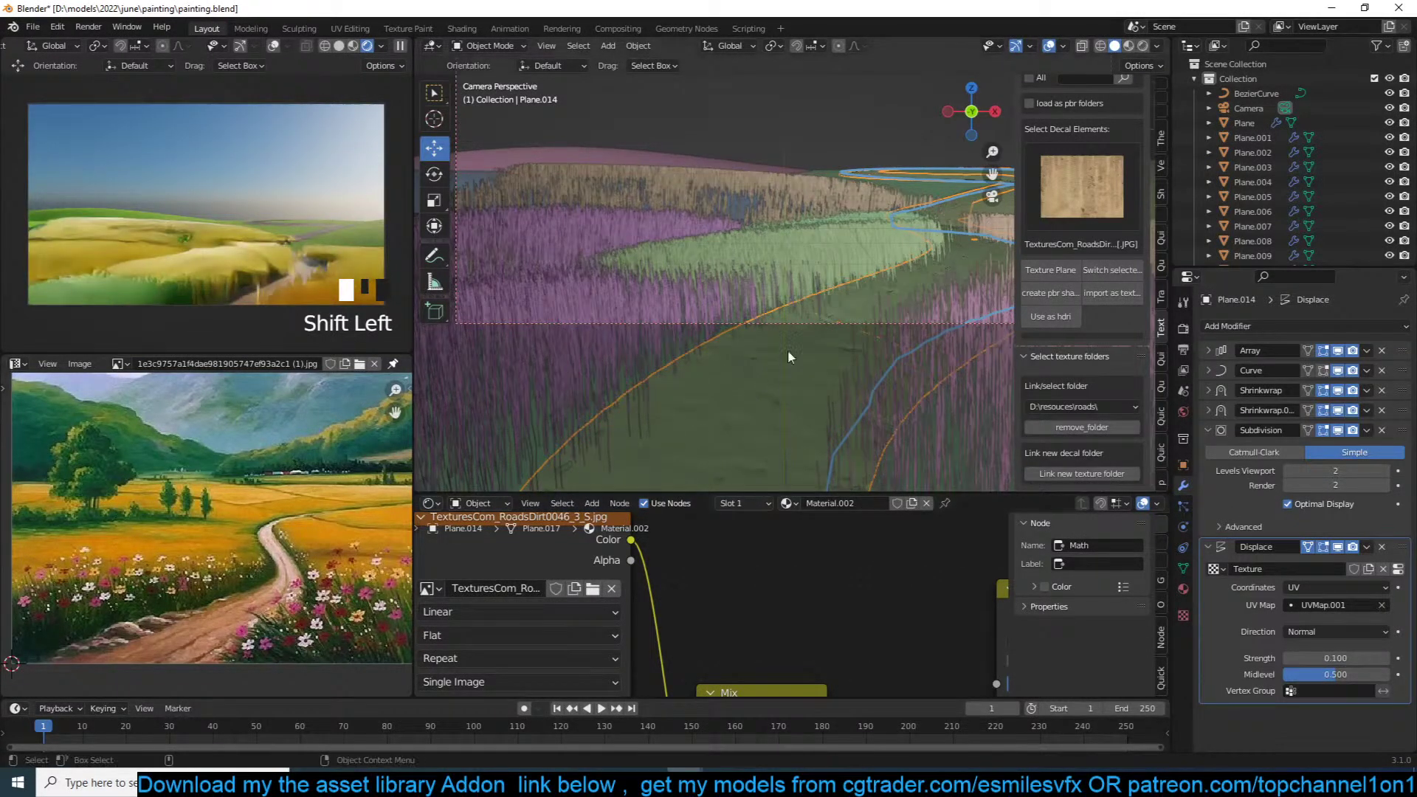
key("alt+a")
Step: Select the foreground grass patch, Plane.008, beside the near end of the path in top view
key("KP_7")
scroll(794, 225, "up", 2)
scroll(714, 178, "down", 2)
scroll(794, 245, "up", 1)
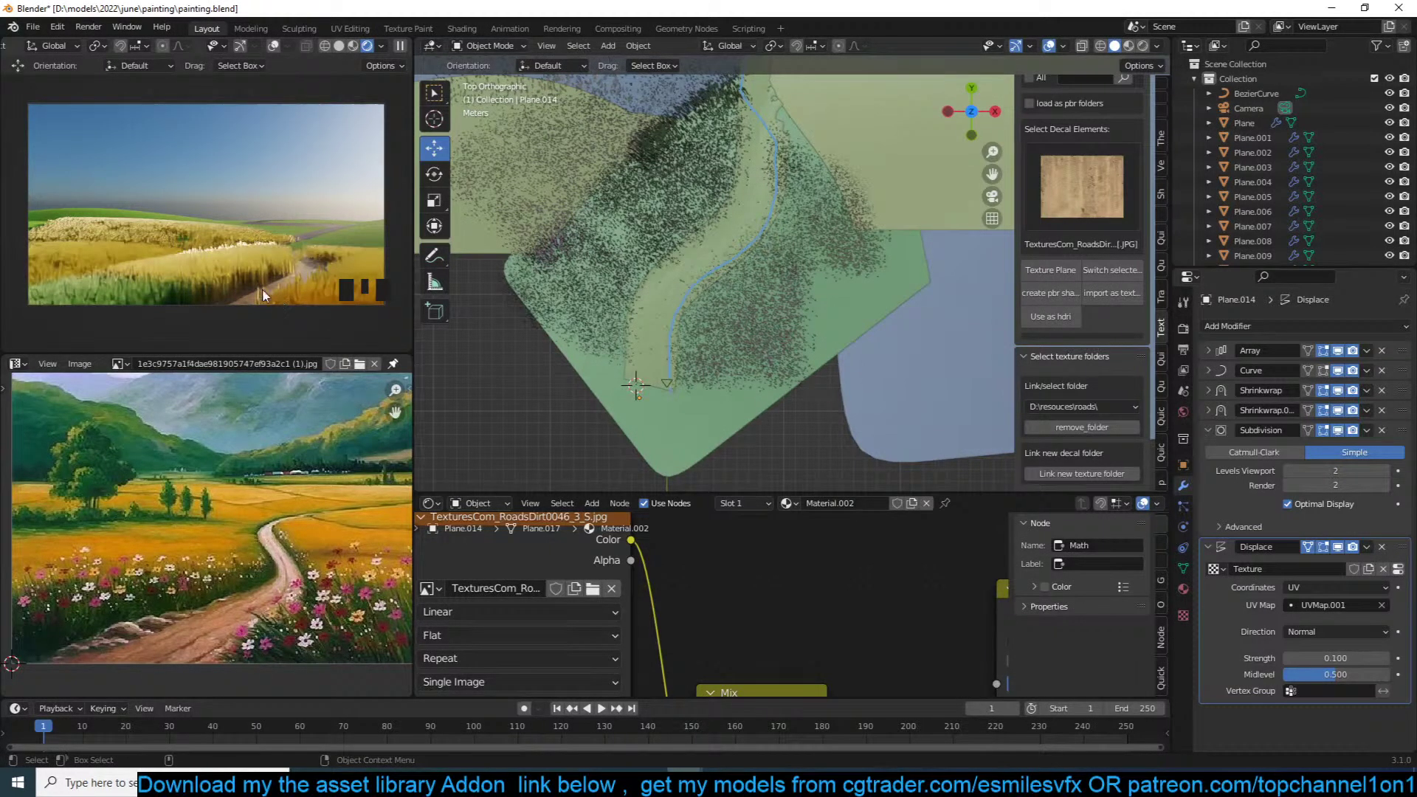
left_click(1183, 506)
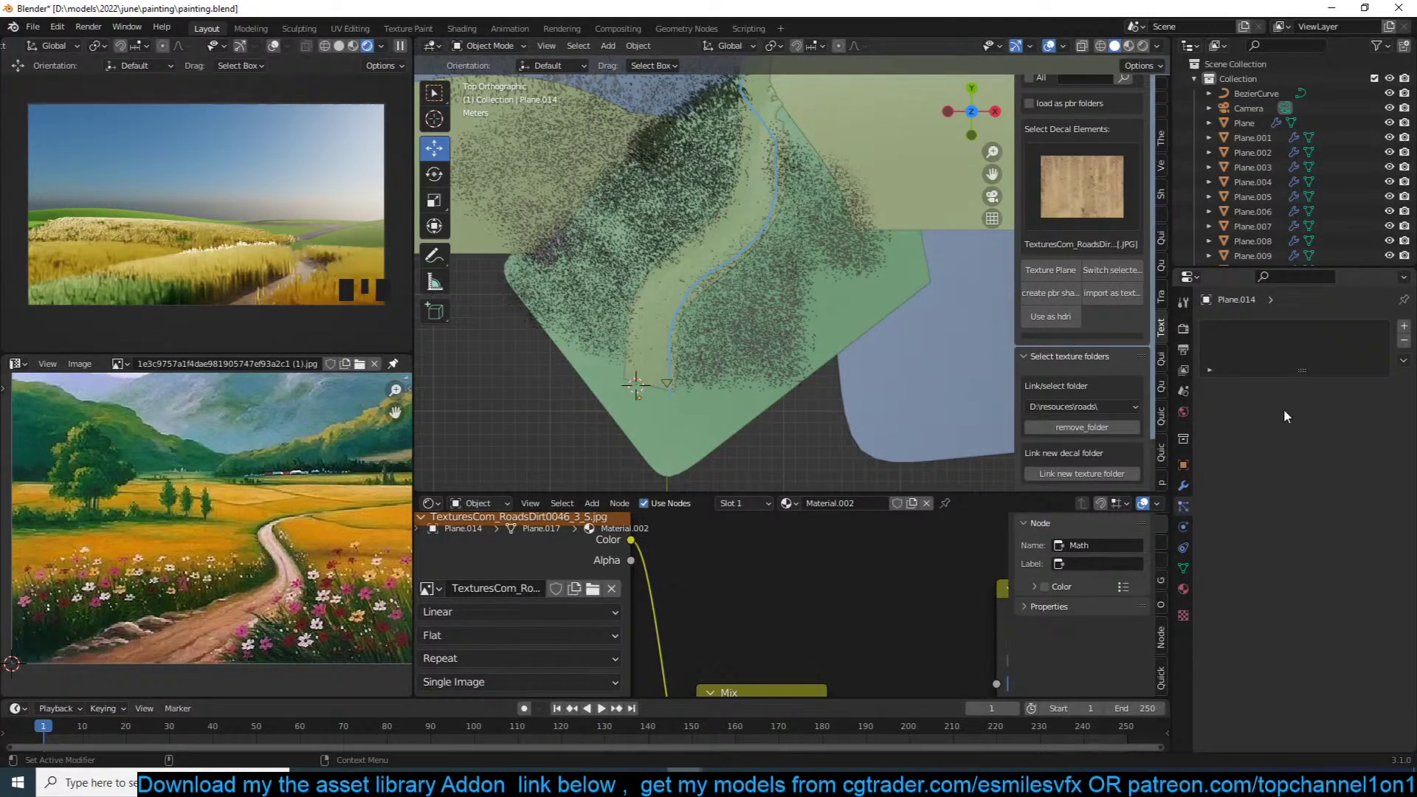
left_click(1184, 470)
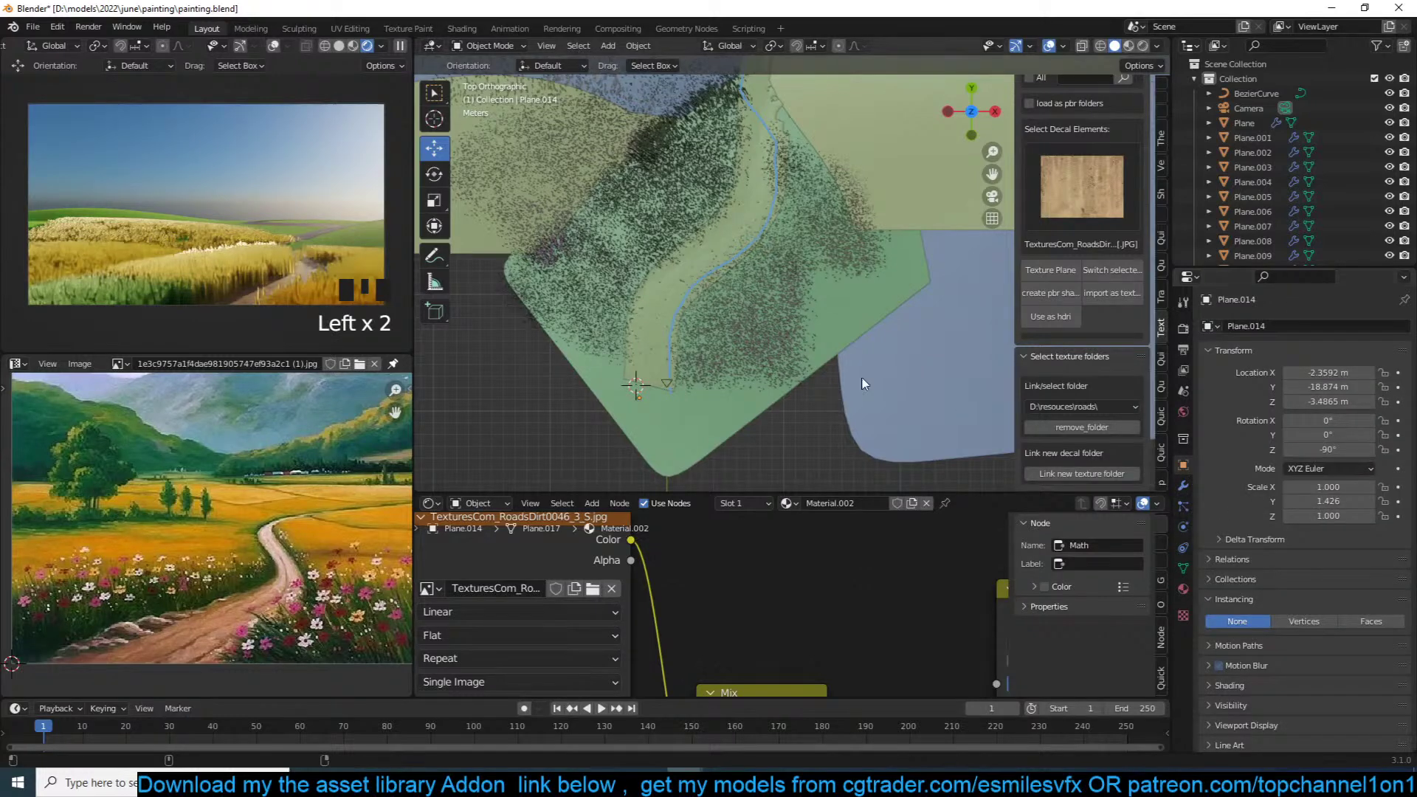
left_click(803, 349)
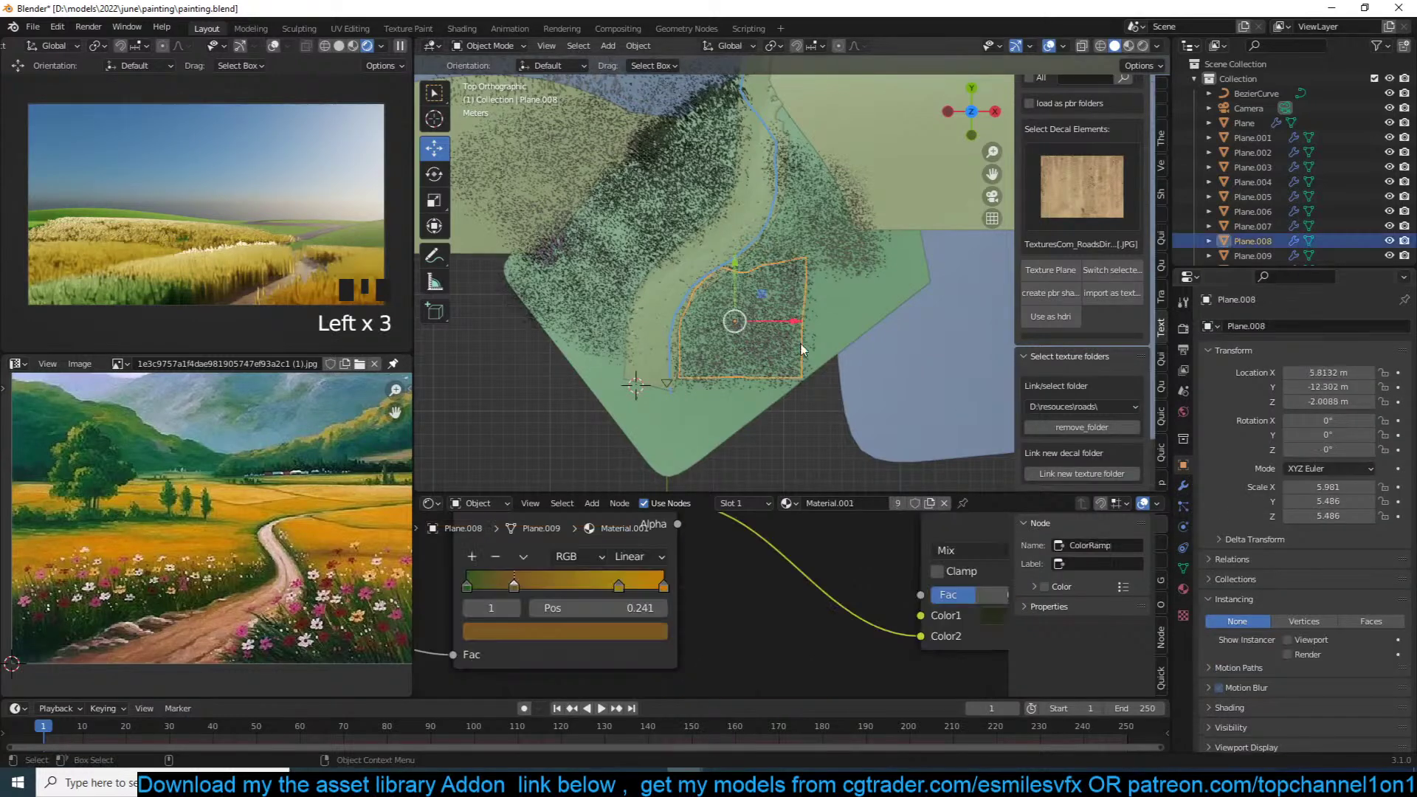
Step: Set the Hair Length of Plane.008's particle system to 0.5 m, deselect everything and save the file
left_click(1183, 507)
scroll(1304, 649, "down", 5)
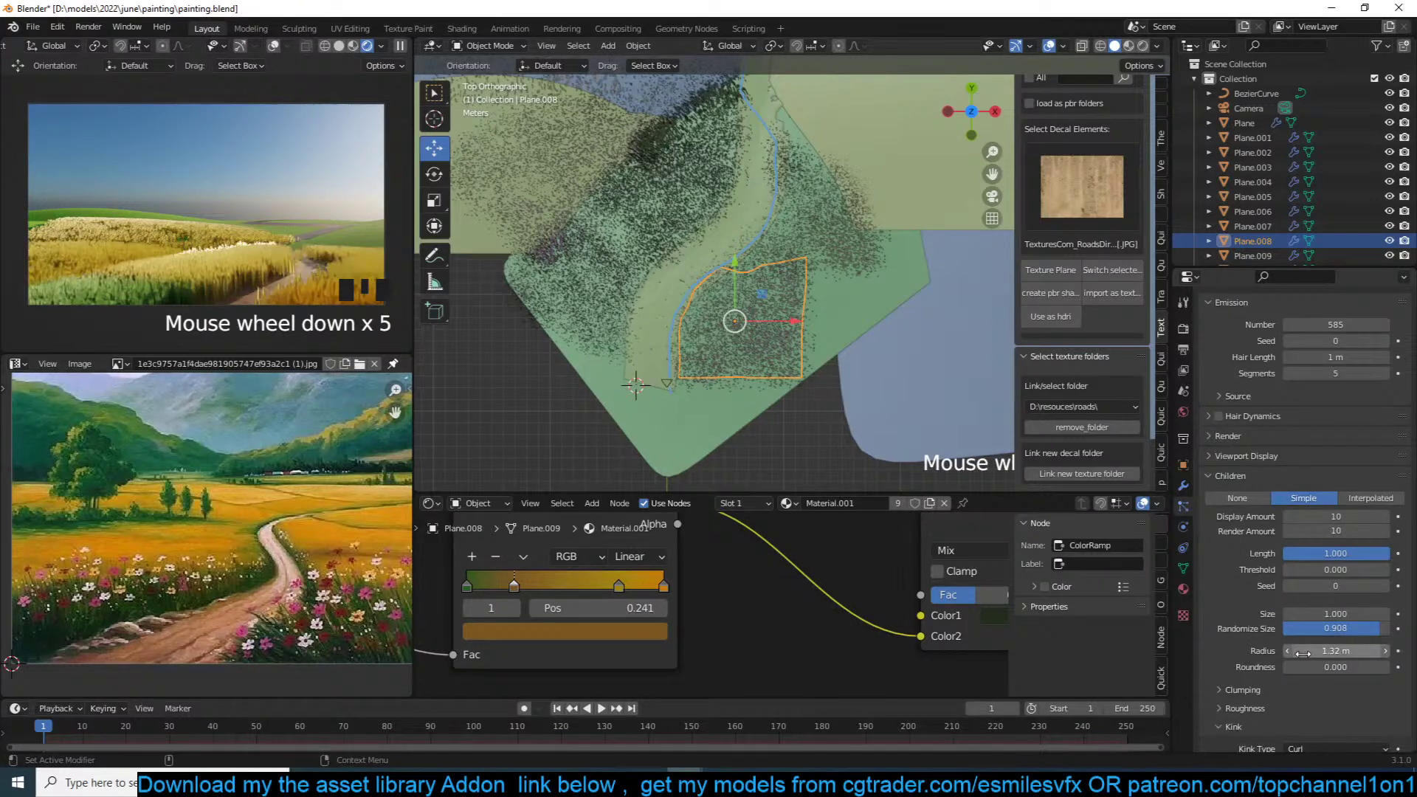
scroll(1304, 657, "up", 4)
left_click(1336, 387)
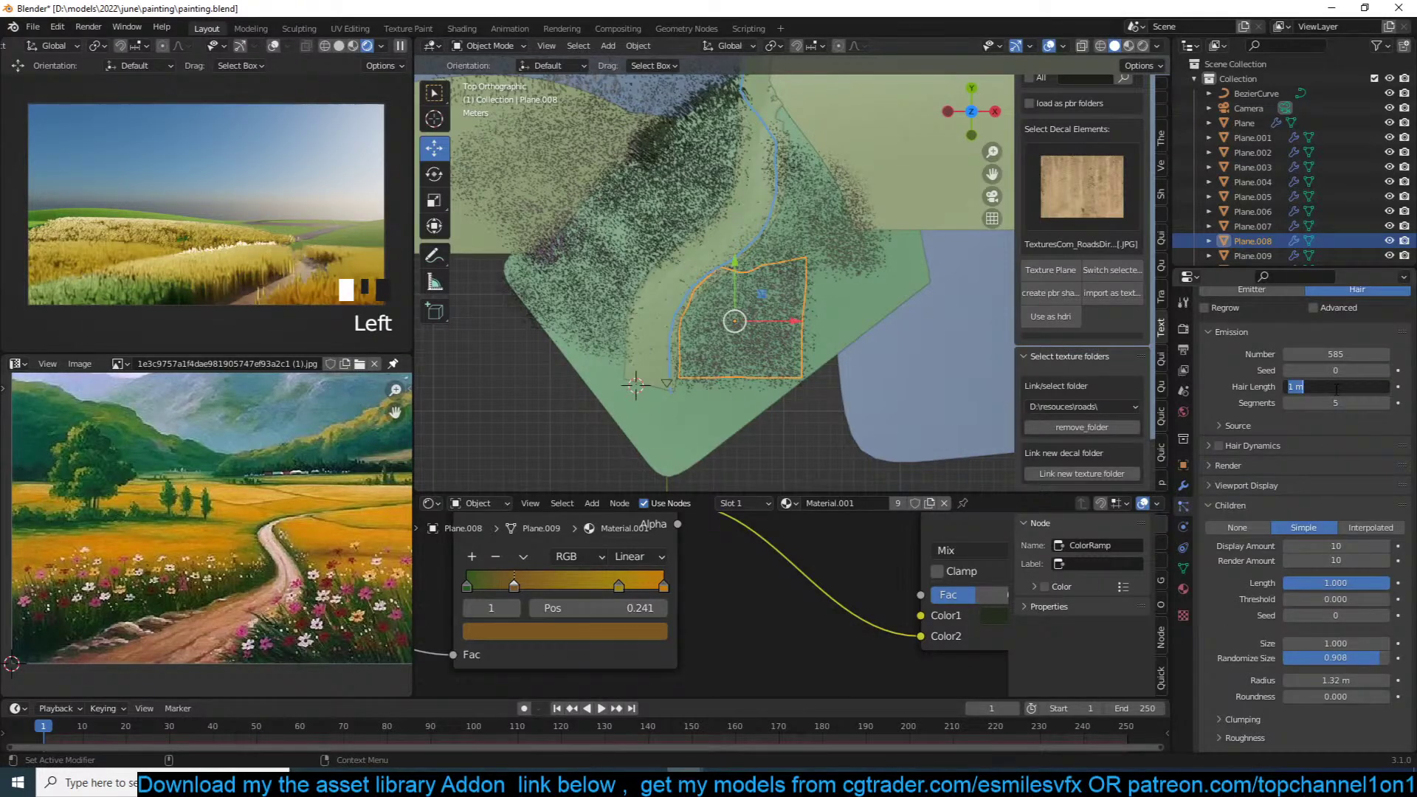
key("Return")
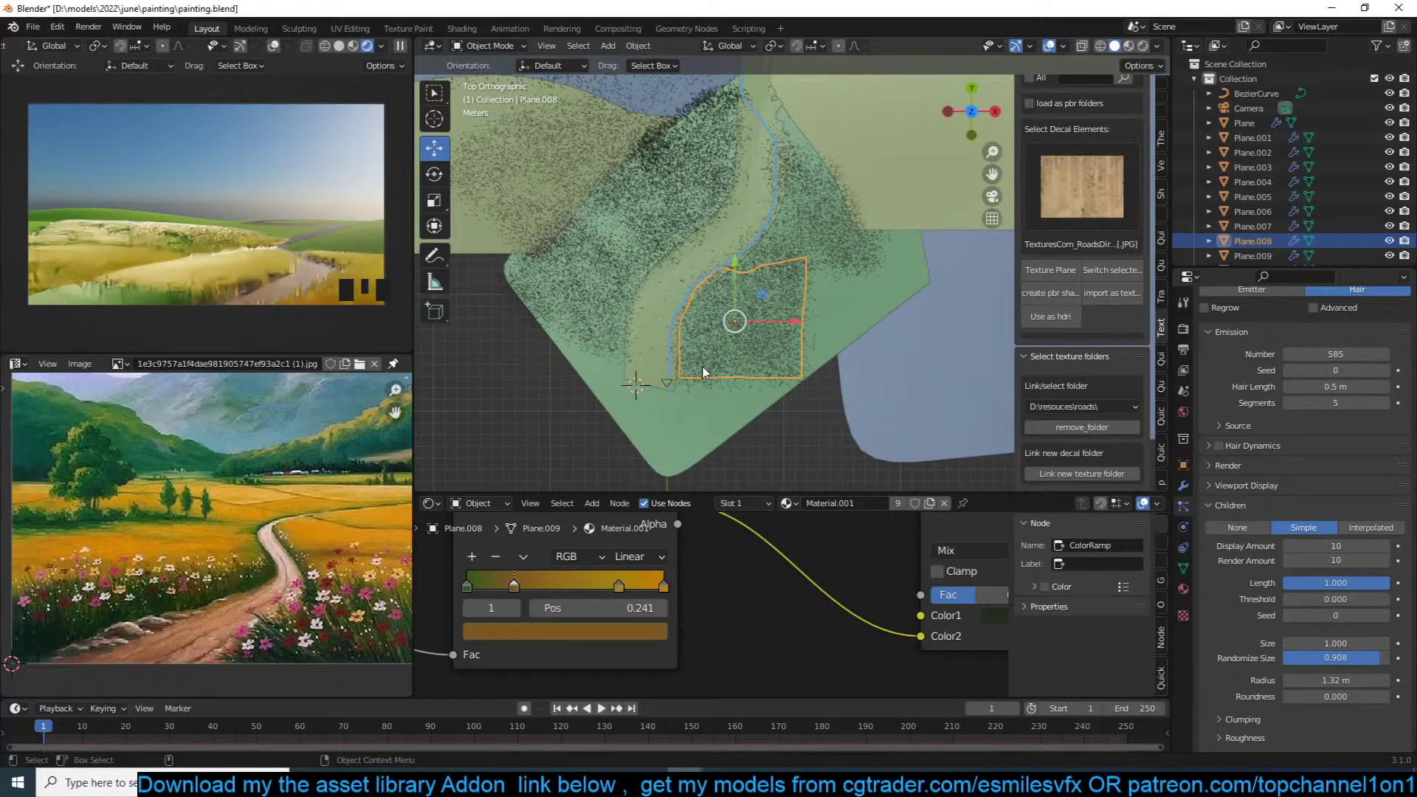
key("alt+a")
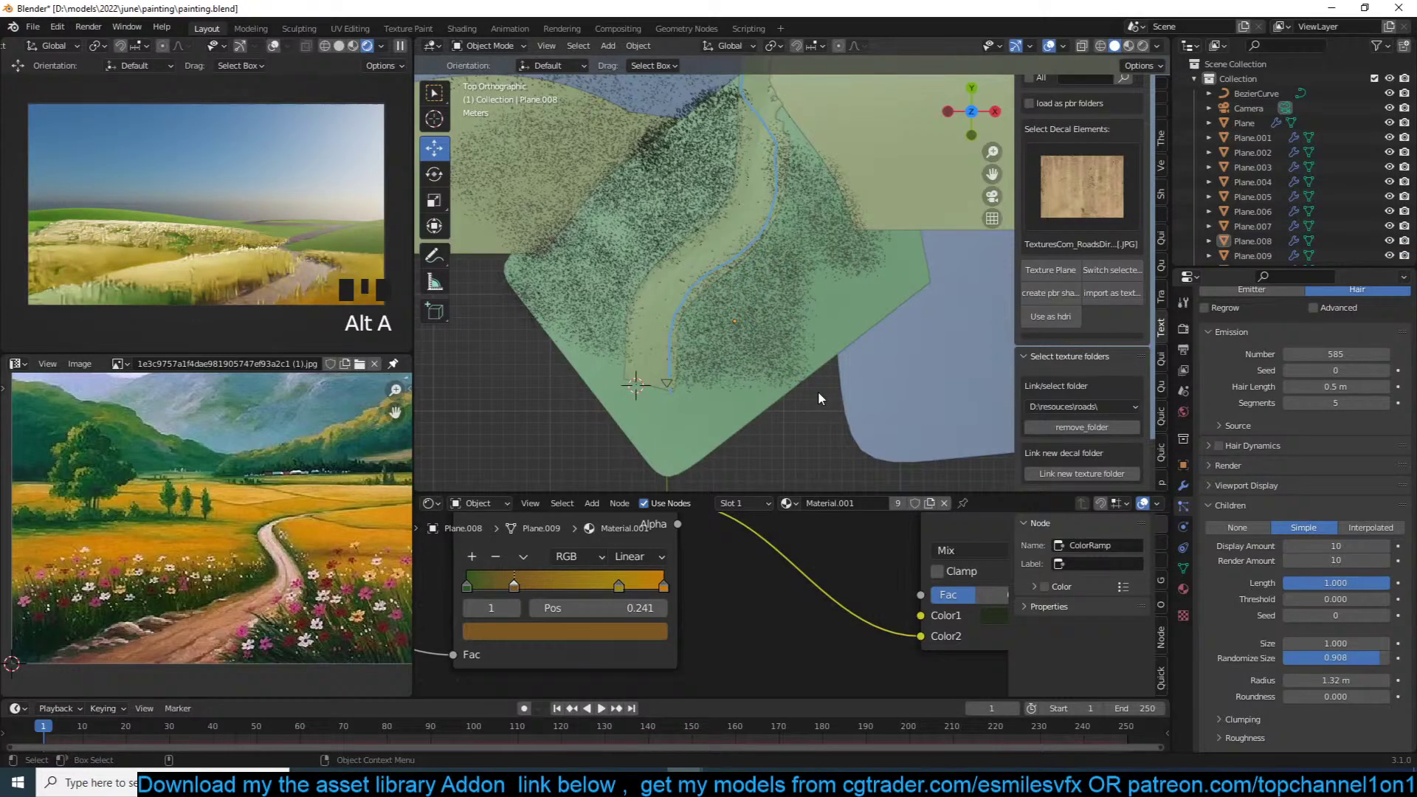
key("ctrl+s")
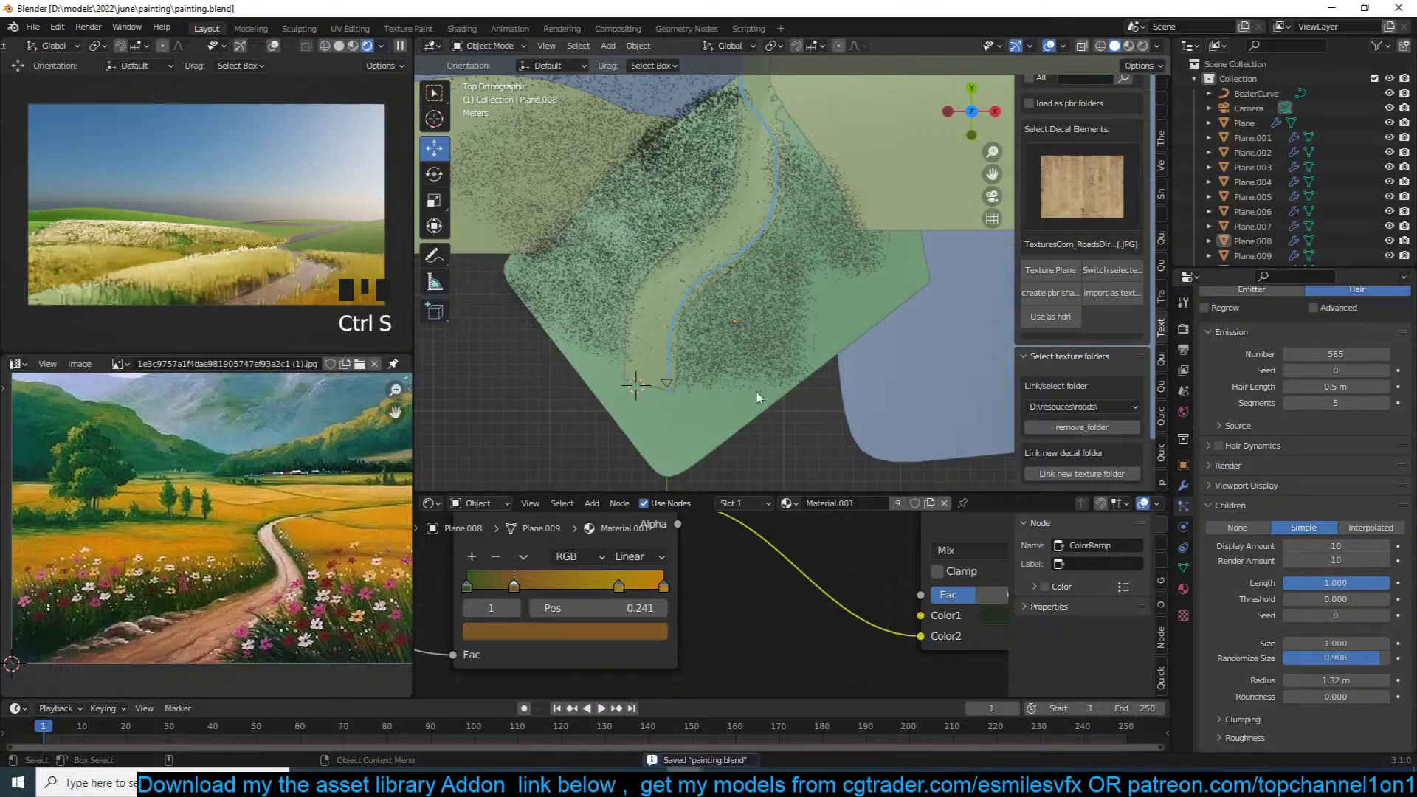
Step: Select the road plane and raise the factor of the Mix node blending its two dirt textures to about 0.858
middle_click_drag(743, 401, 777, 252)
scroll(777, 253, "up", 3)
key("z")
middle_click_drag(832, 290, 848, 332)
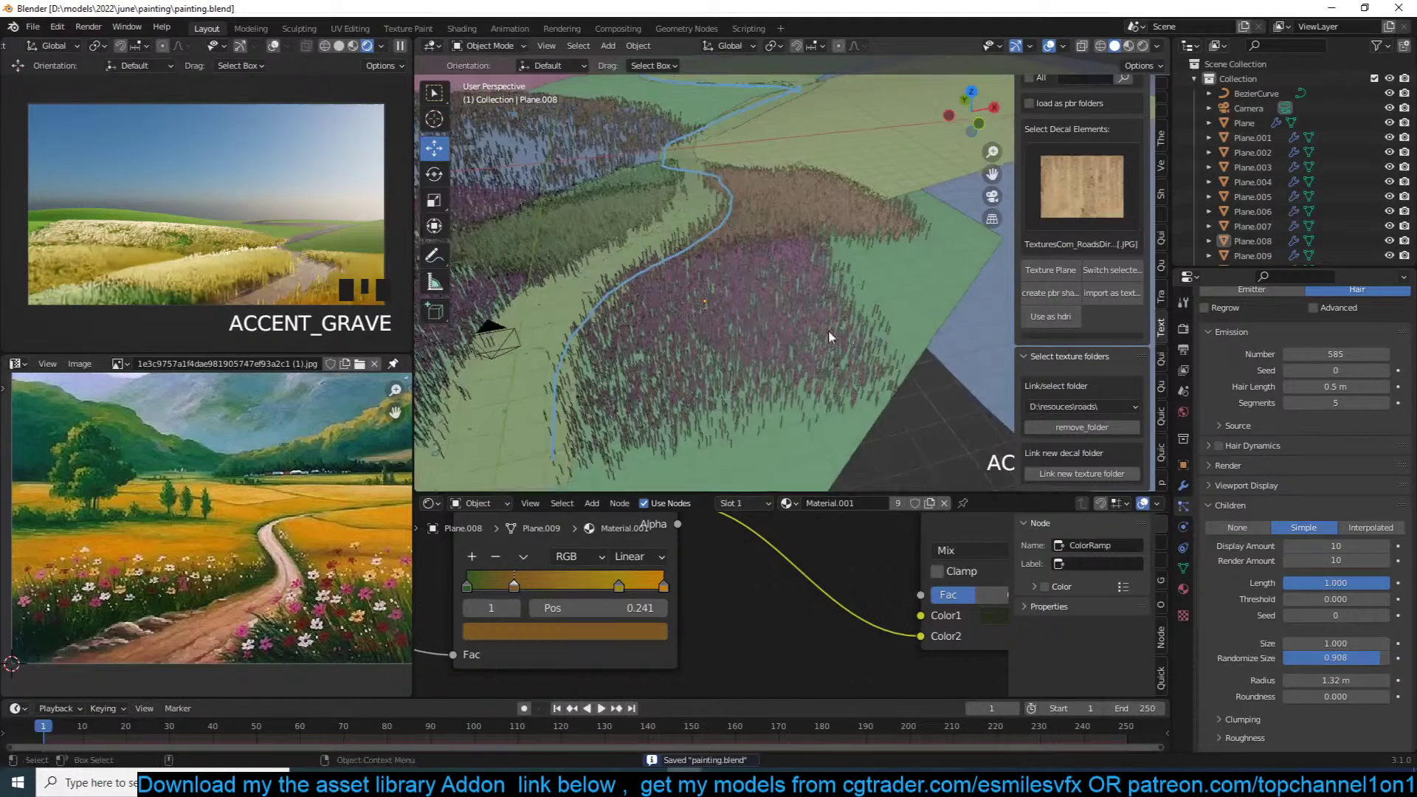
left_click(504, 400)
middle_click_drag(547, 396, 613, 393, "shift")
scroll(747, 624, "down", 7)
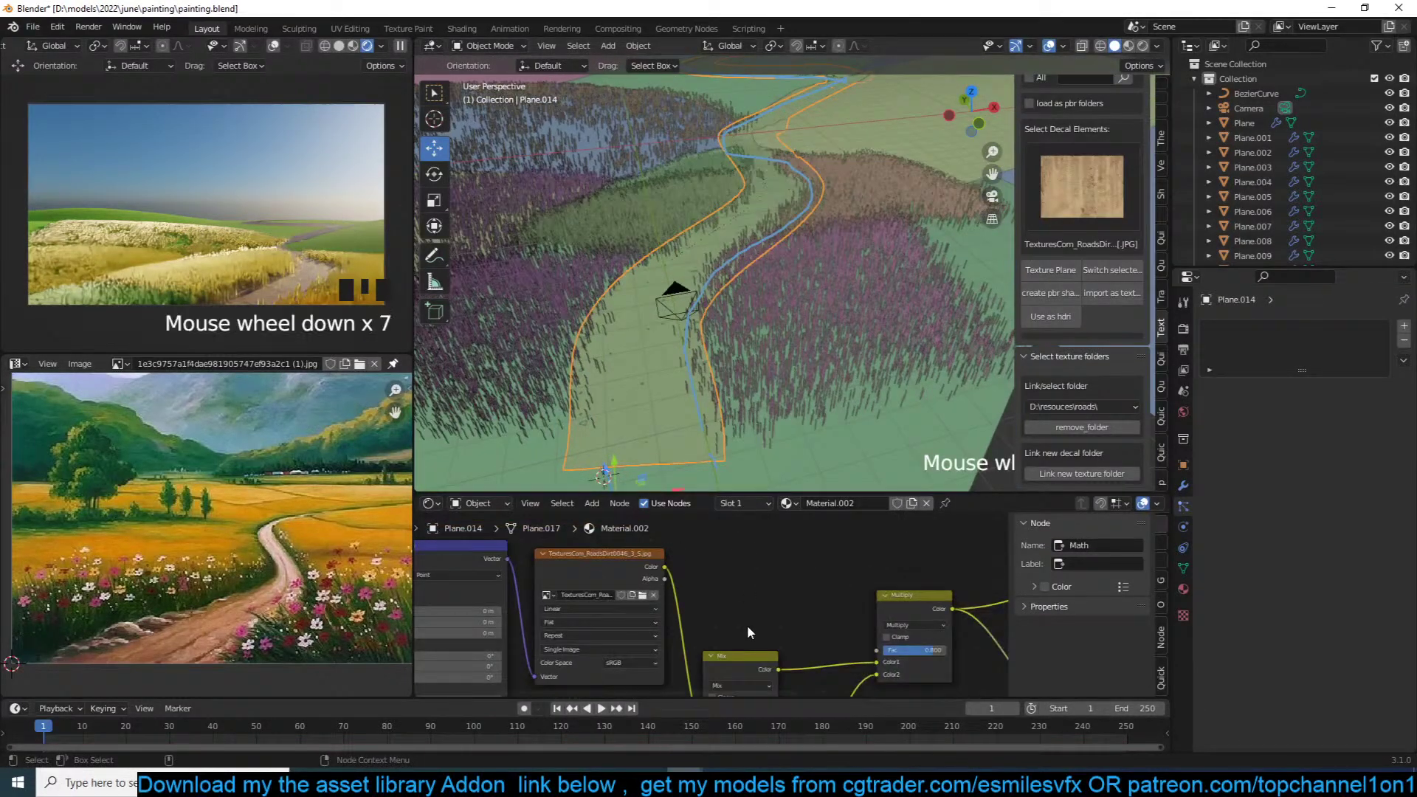
middle_click_drag(753, 609, 747, 548)
scroll(747, 586, "up", 3)
left_click_drag(742, 616, 765, 620)
middle_click_drag(826, 603, 866, 582)
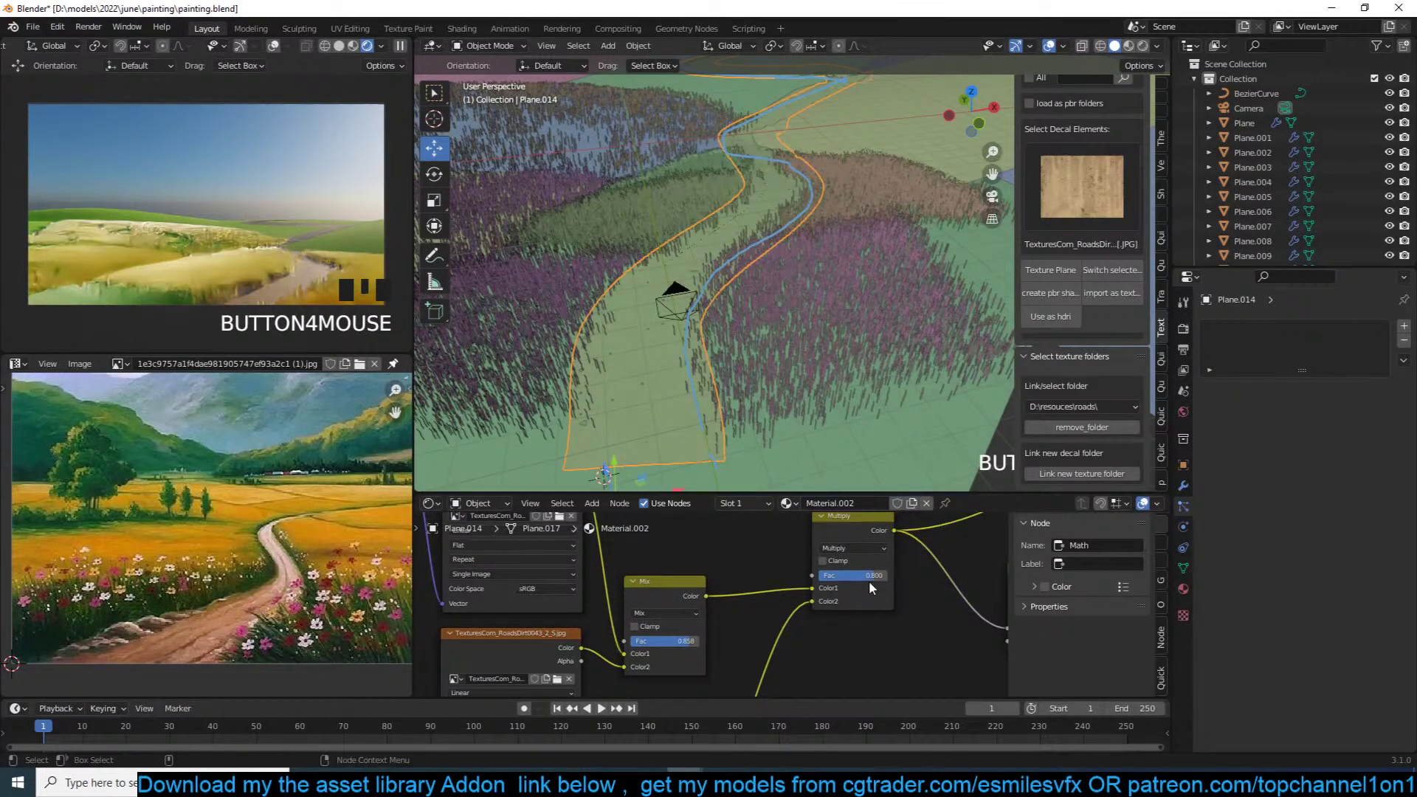
Step: Try a much lower factor on the Multiply node of the road material and save the file
left_click_drag(870, 576, 829, 582)
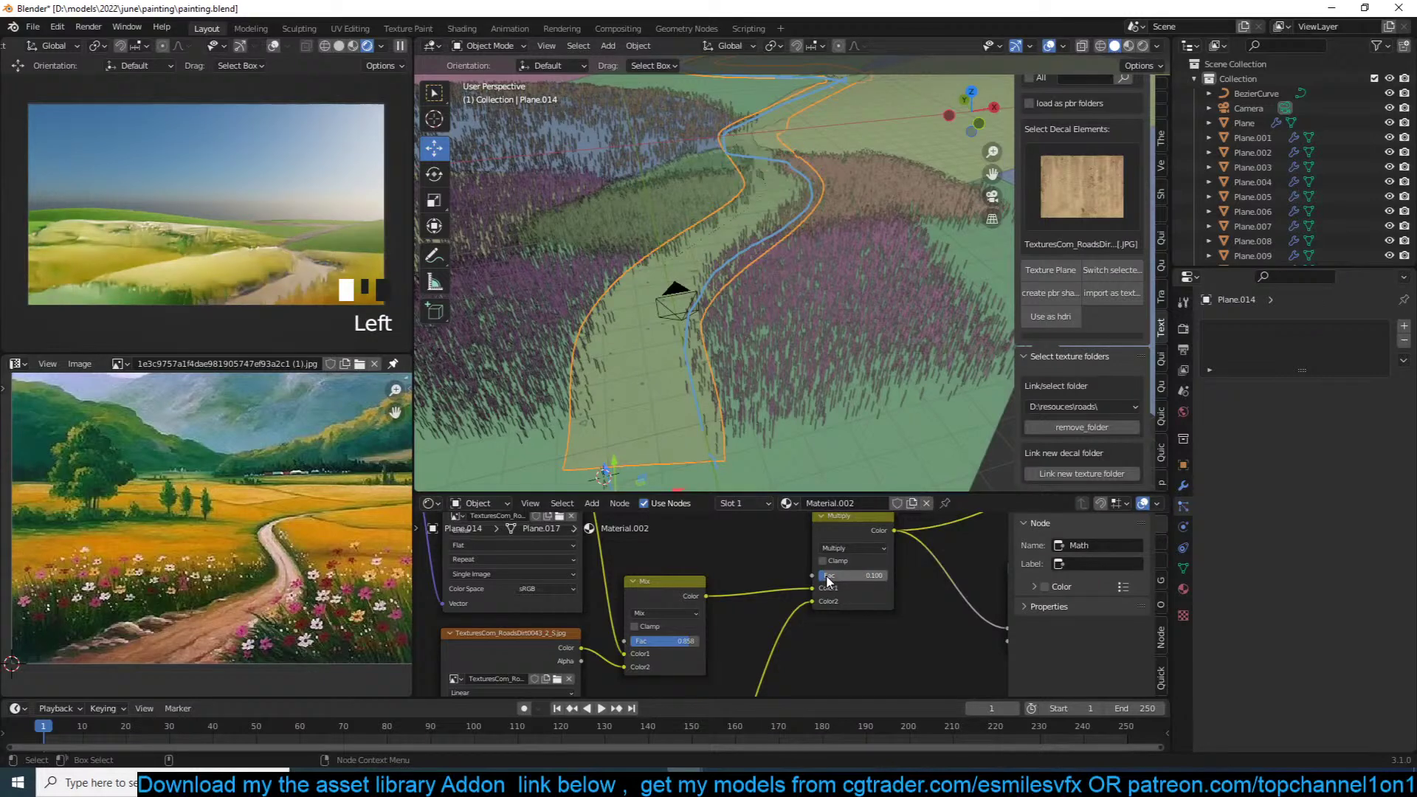
left_click(830, 583)
scroll(853, 609, "down", 5)
middle_click_drag(851, 626, 742, 604)
scroll(767, 564, "down", 4)
scroll(801, 555, "up", 2)
key("ctrl+s")
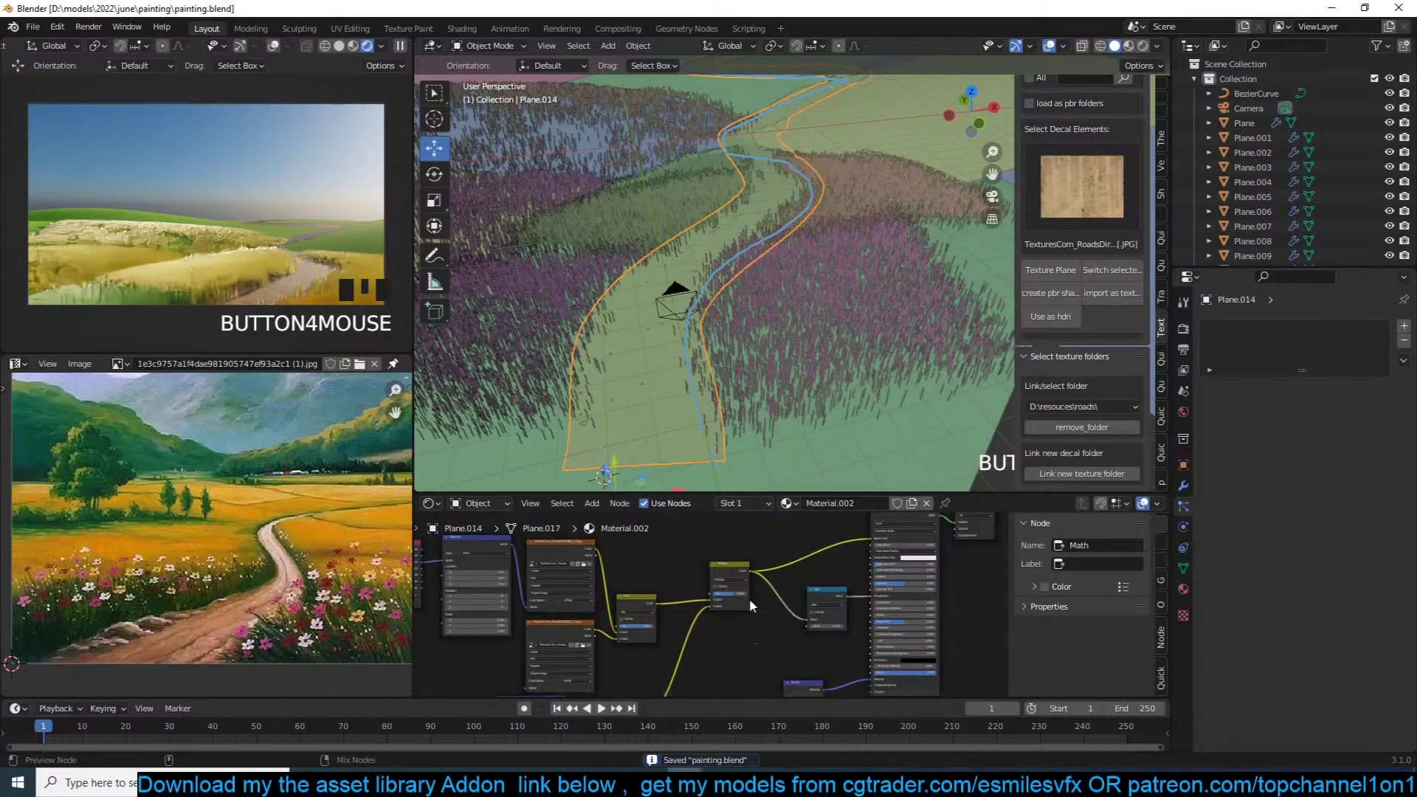
Step: Preview the Multiply node, lower the texture Mix factor to about 0.633 and raise the Multiply factor to 1.000
left_click(740, 567, "ctrl+shift")
scroll(739, 569, "up", 7)
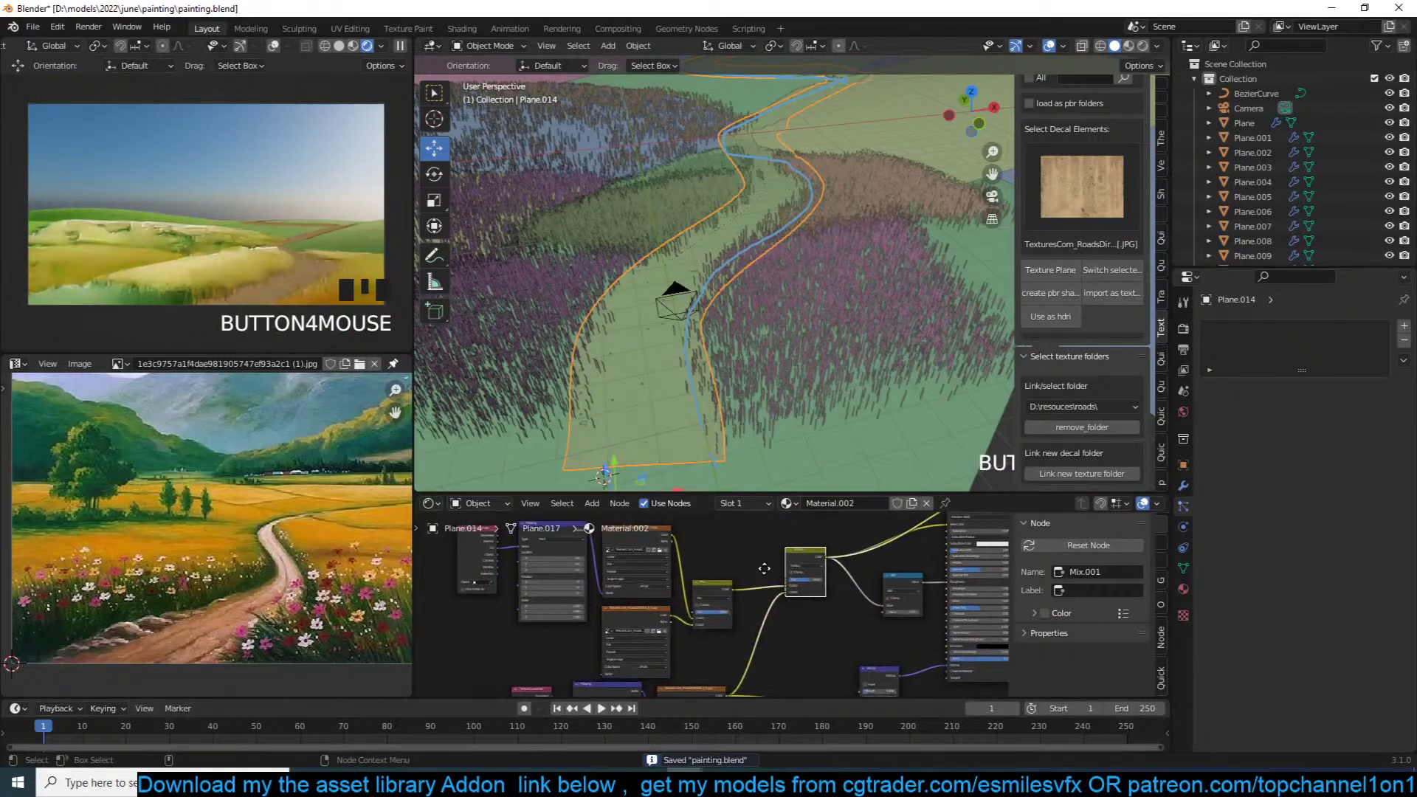
mouse_move(734, 620)
left_mouse_down()
mouse_move(684, 614)
mouse_move(744, 615)
mouse_move(727, 616)
left_mouse_up()
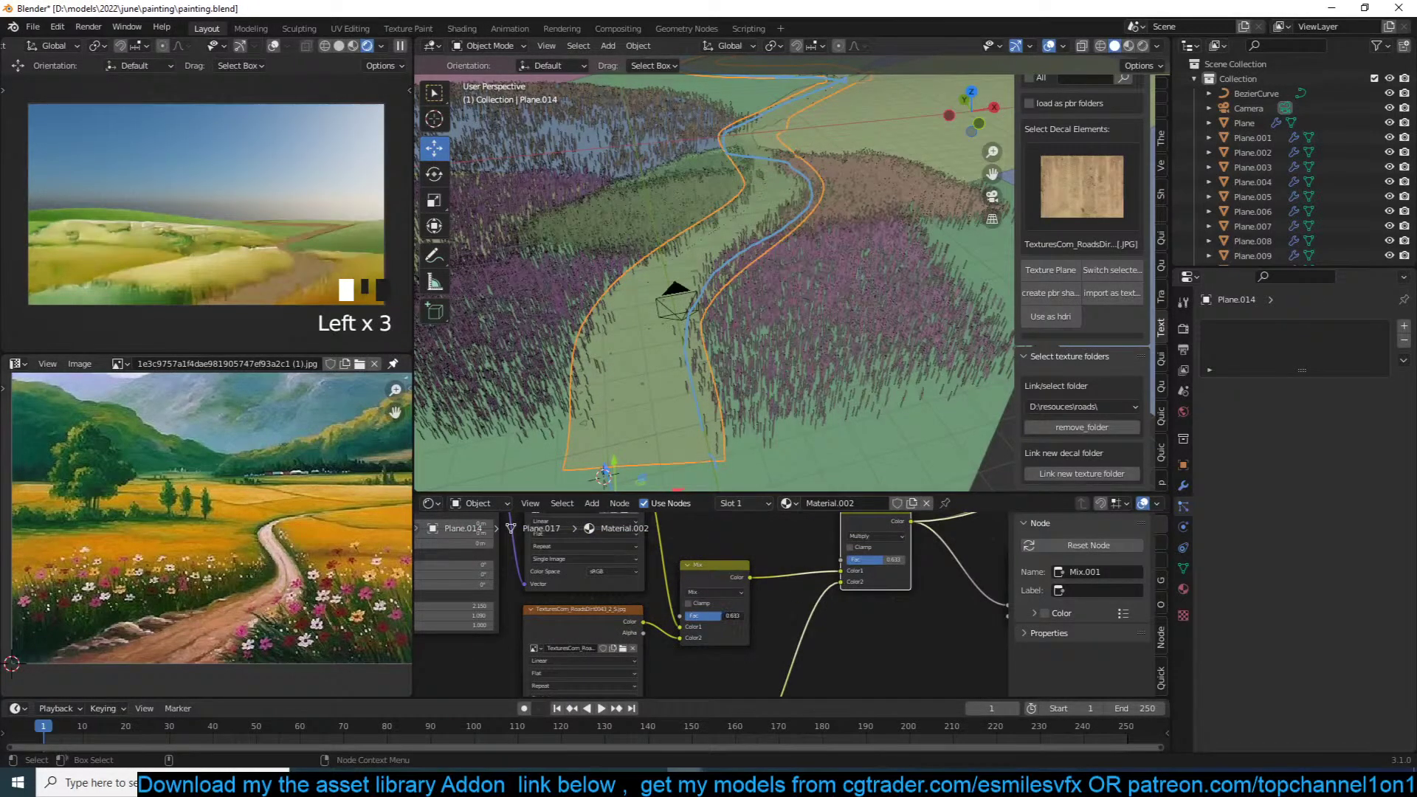
left_click_drag(884, 561, 909, 561)
Step: Try the Mix blending mode on the road material's Multiply node and restore Multiply
left_click(891, 538)
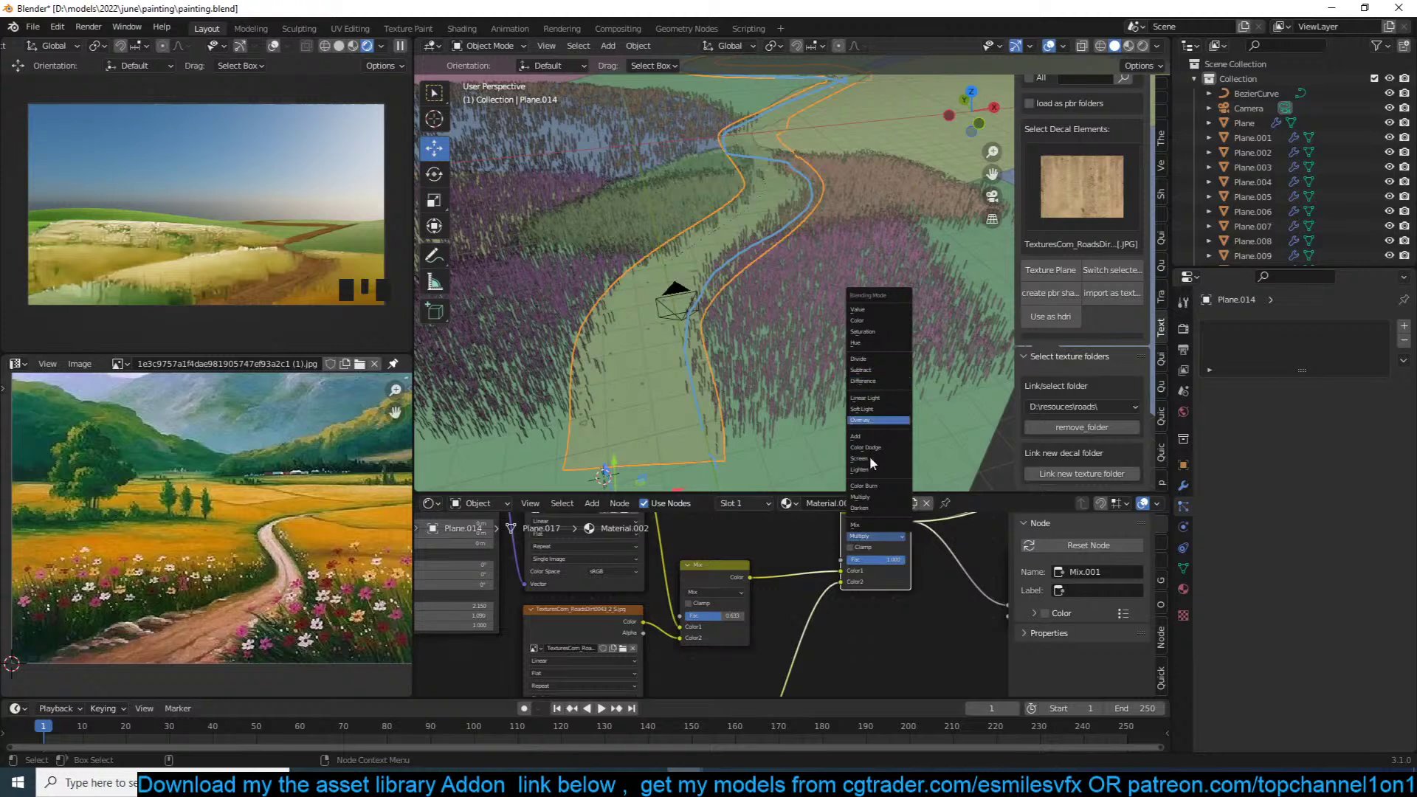
left_click(866, 521)
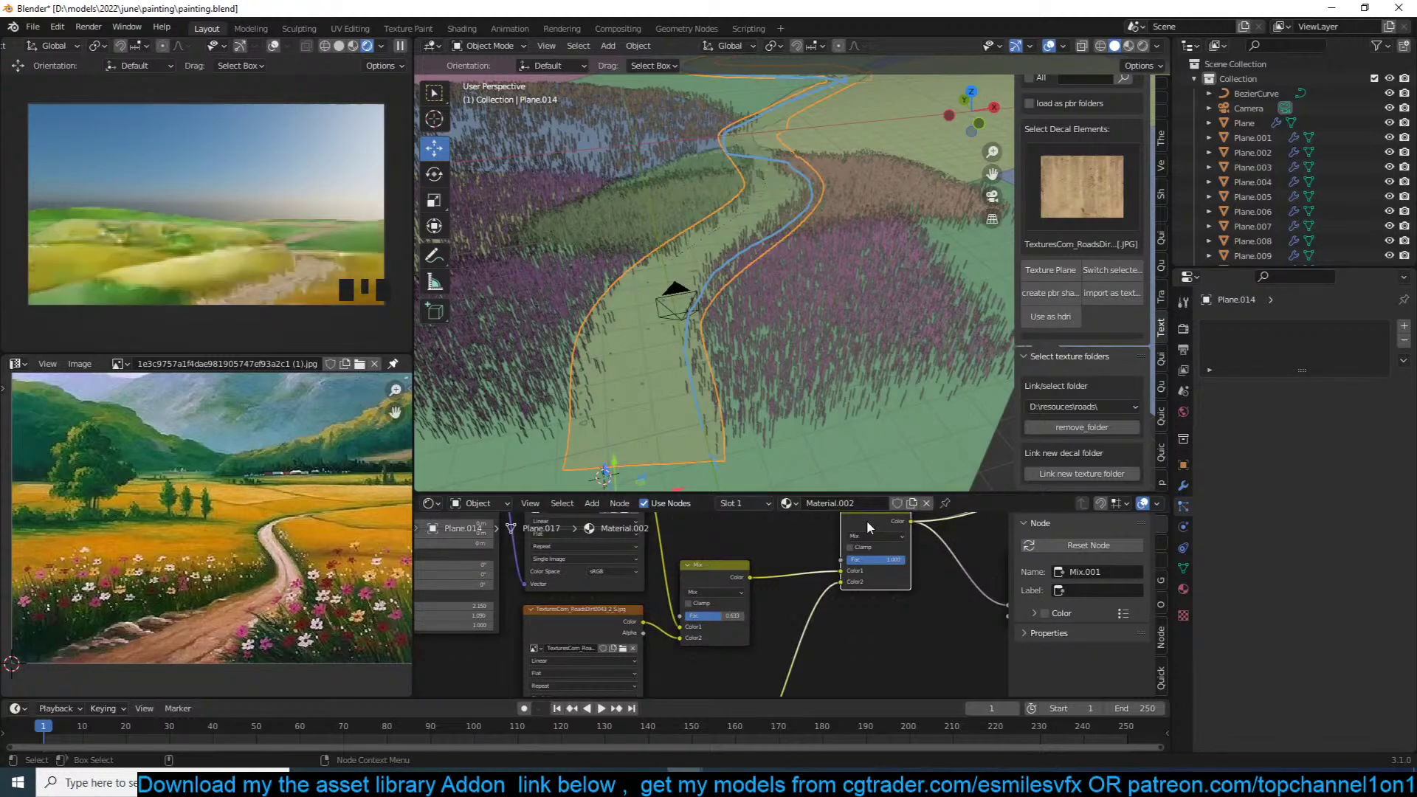
left_click(884, 537)
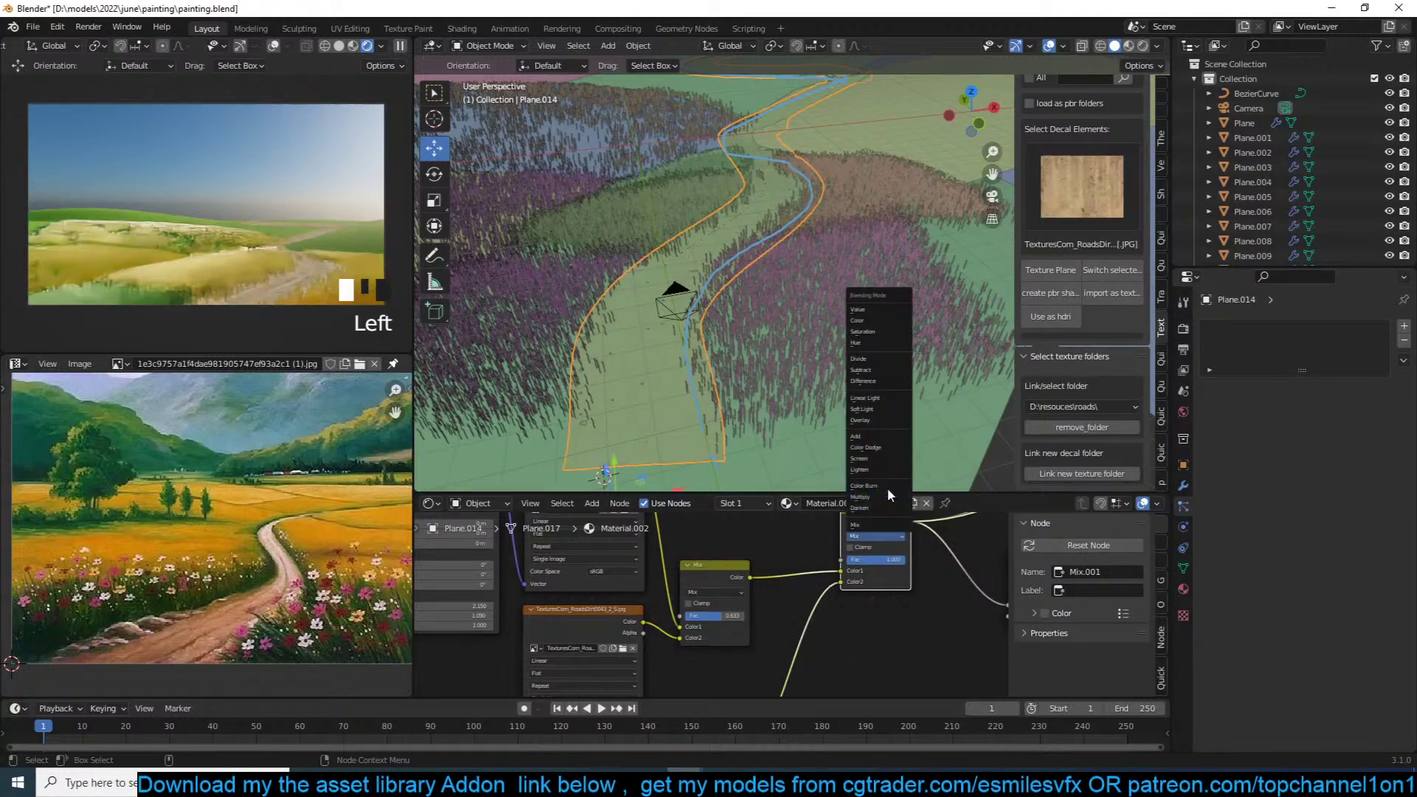
left_click(864, 497)
Step: Save the file and reconnect the Principled BSDF to the road's Material Output
key("KP_Decimal")
key("ctrl+s")
left_click(816, 547, "ctrl+shift")
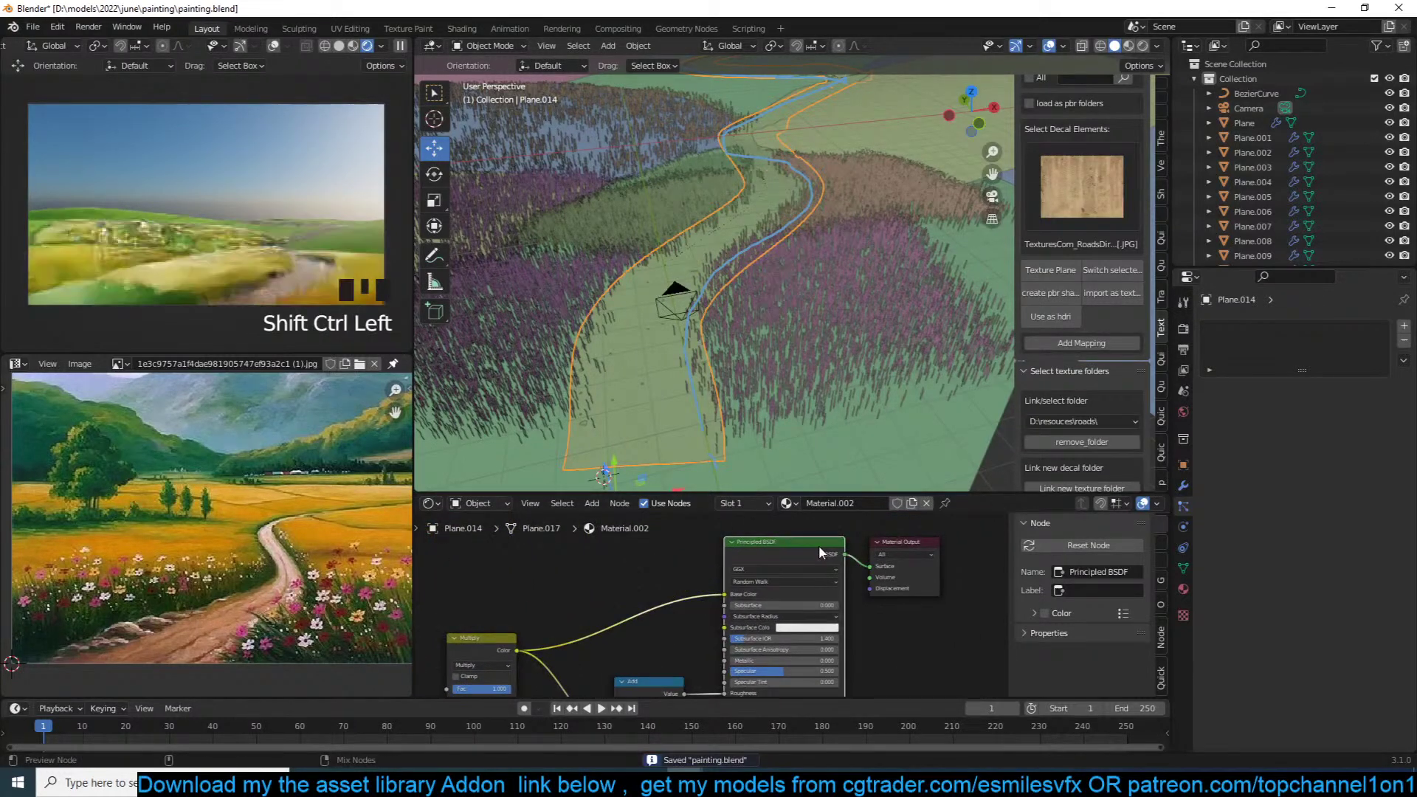
Step: Try a high fixed Roughness on the road's Principled BSDF by unlinking the Add node, and restore the link
scroll(758, 641, "up", 3)
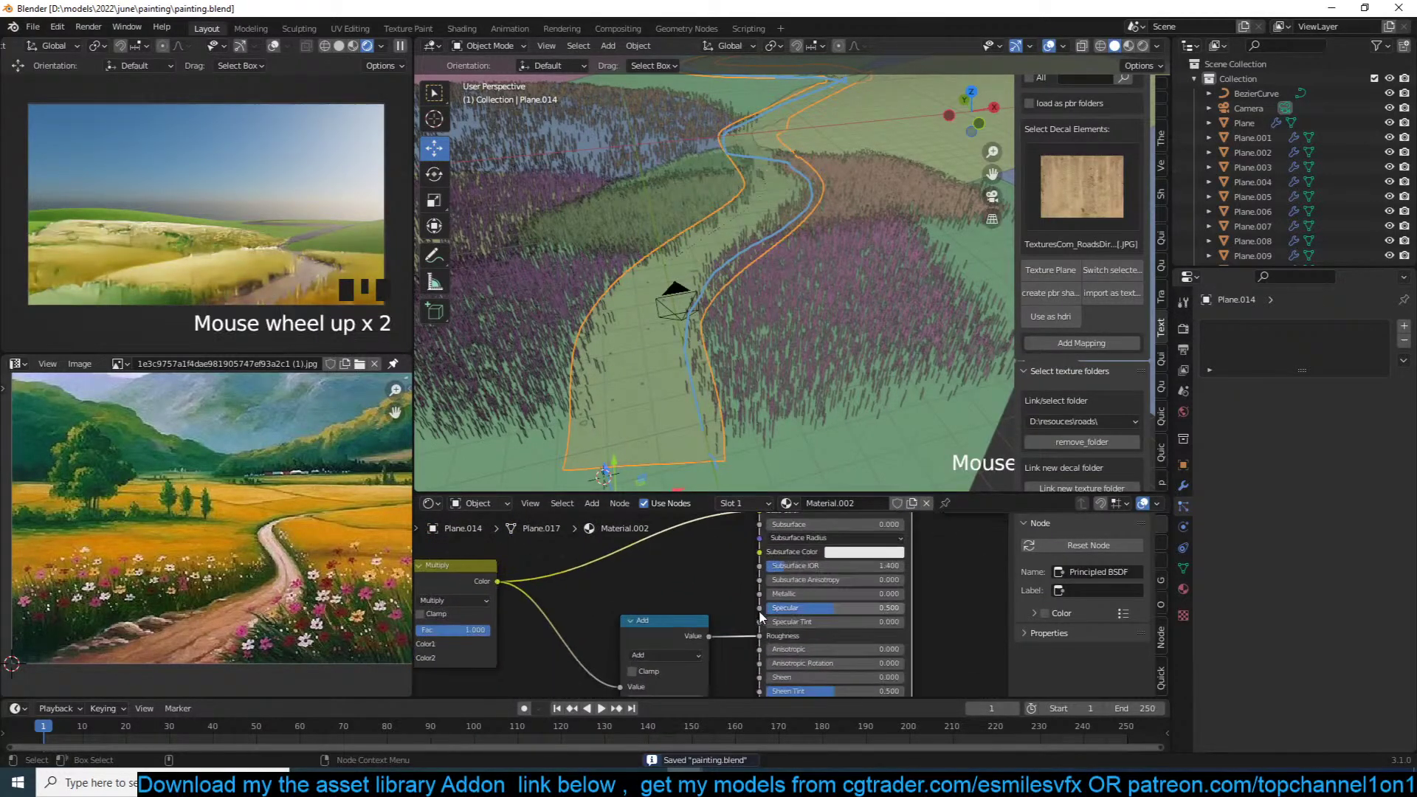
left_click_drag(759, 638, 891, 641)
left_click(873, 636)
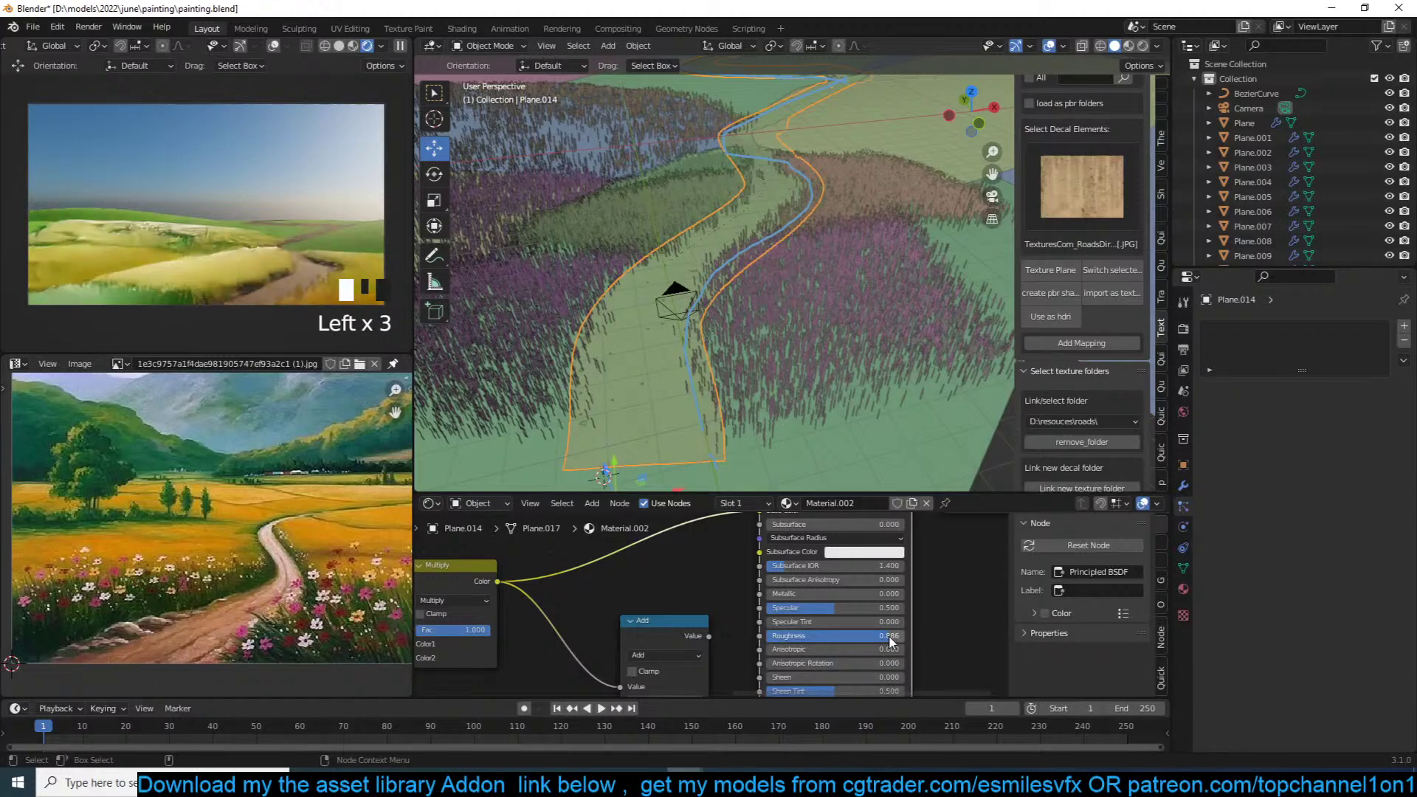
left_click_drag(710, 635, 758, 639)
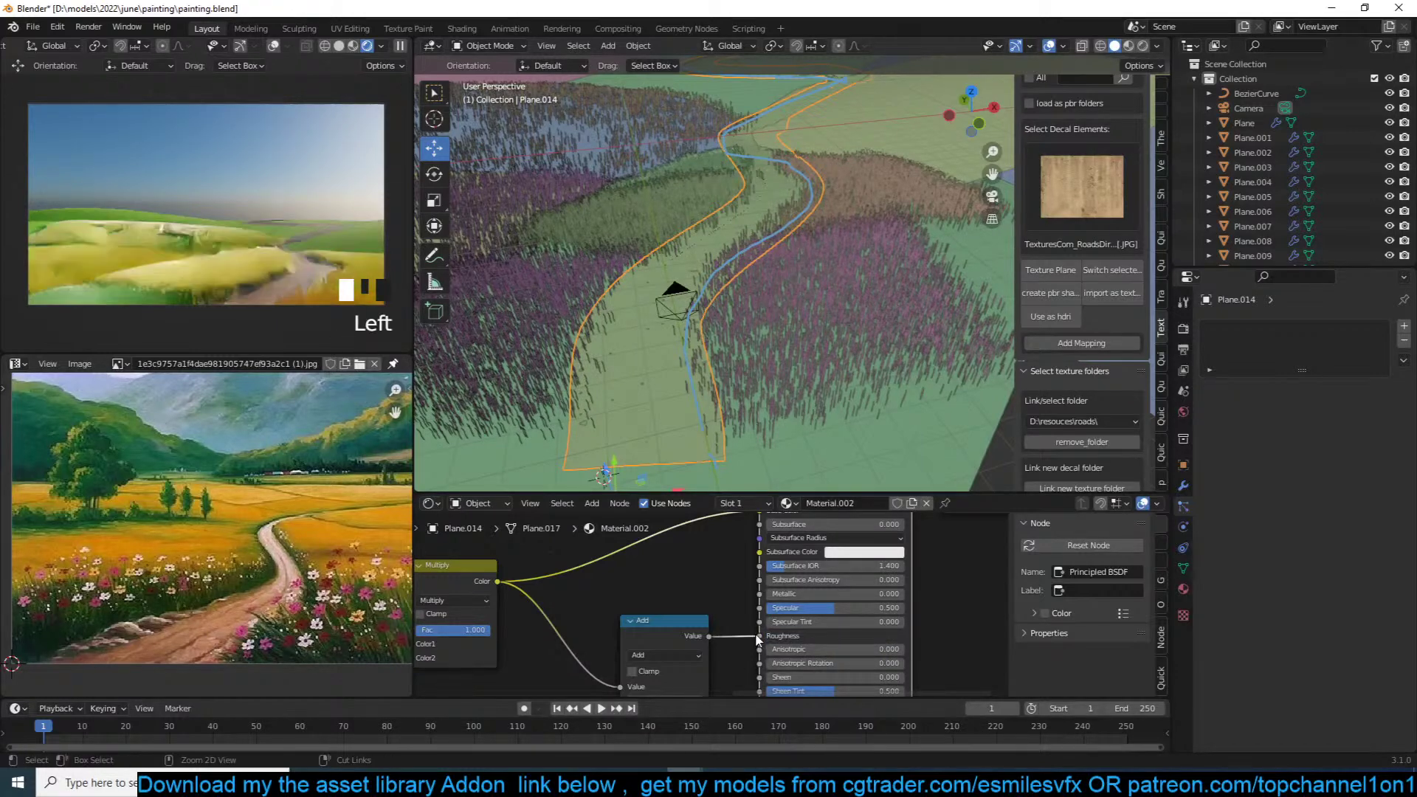
Step: Deselect all objects and save the file
key("ctrl+s")
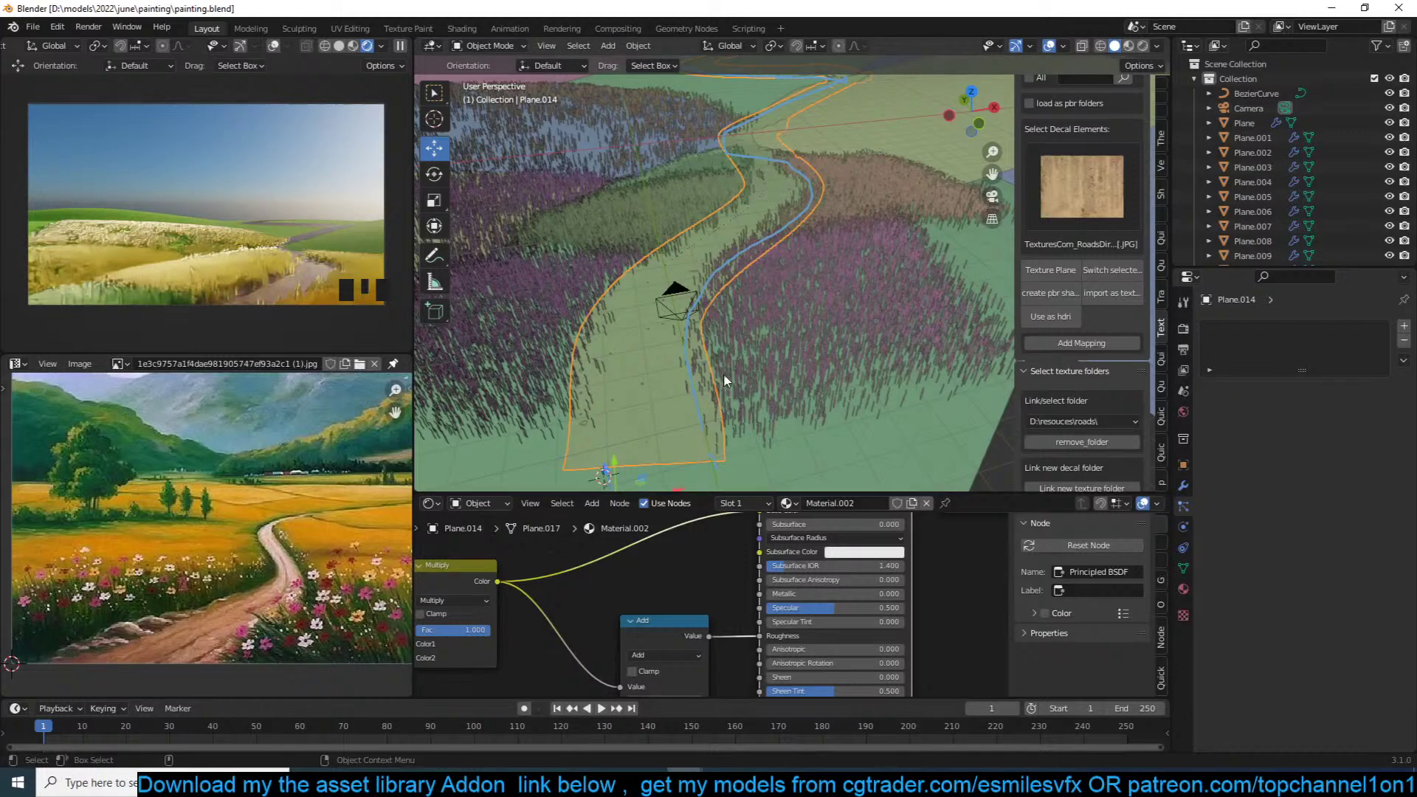
key("alt+a")
key("ctrl+s")
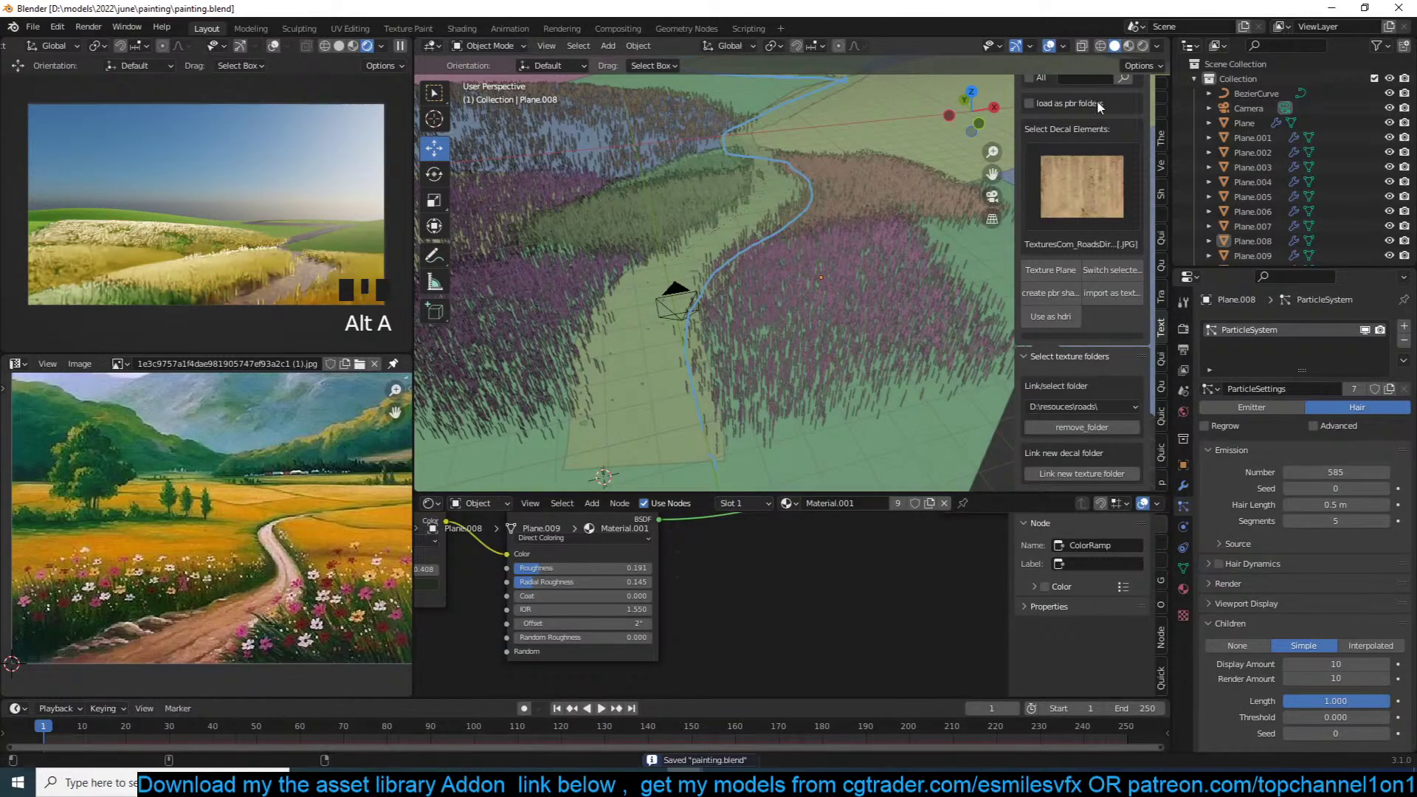
Step: Bring up the Quick Trees add-on's controls and save the file
scroll(1161, 143, "up", 7)
left_click(1161, 140)
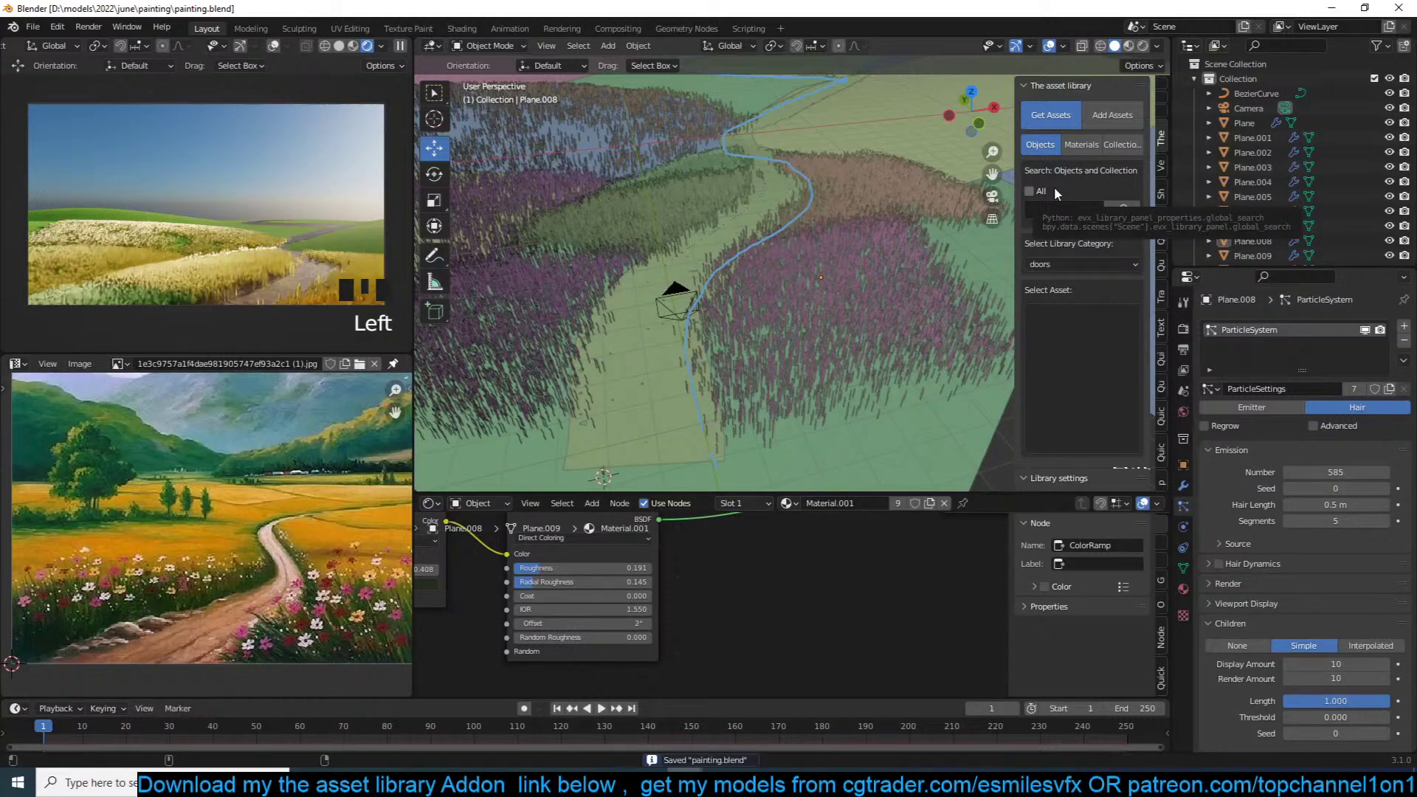
left_click(1161, 409)
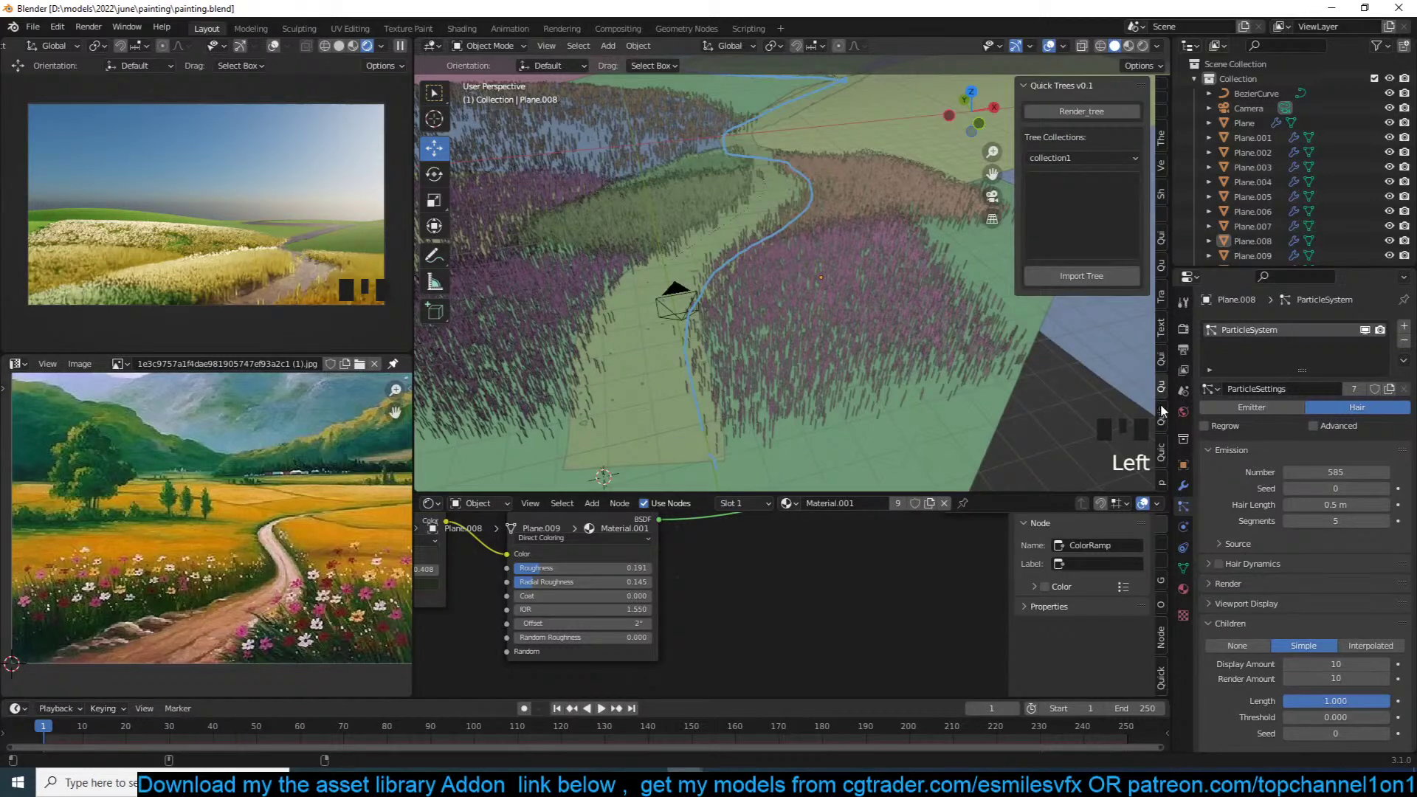
left_click(1163, 396)
left_click(1162, 408)
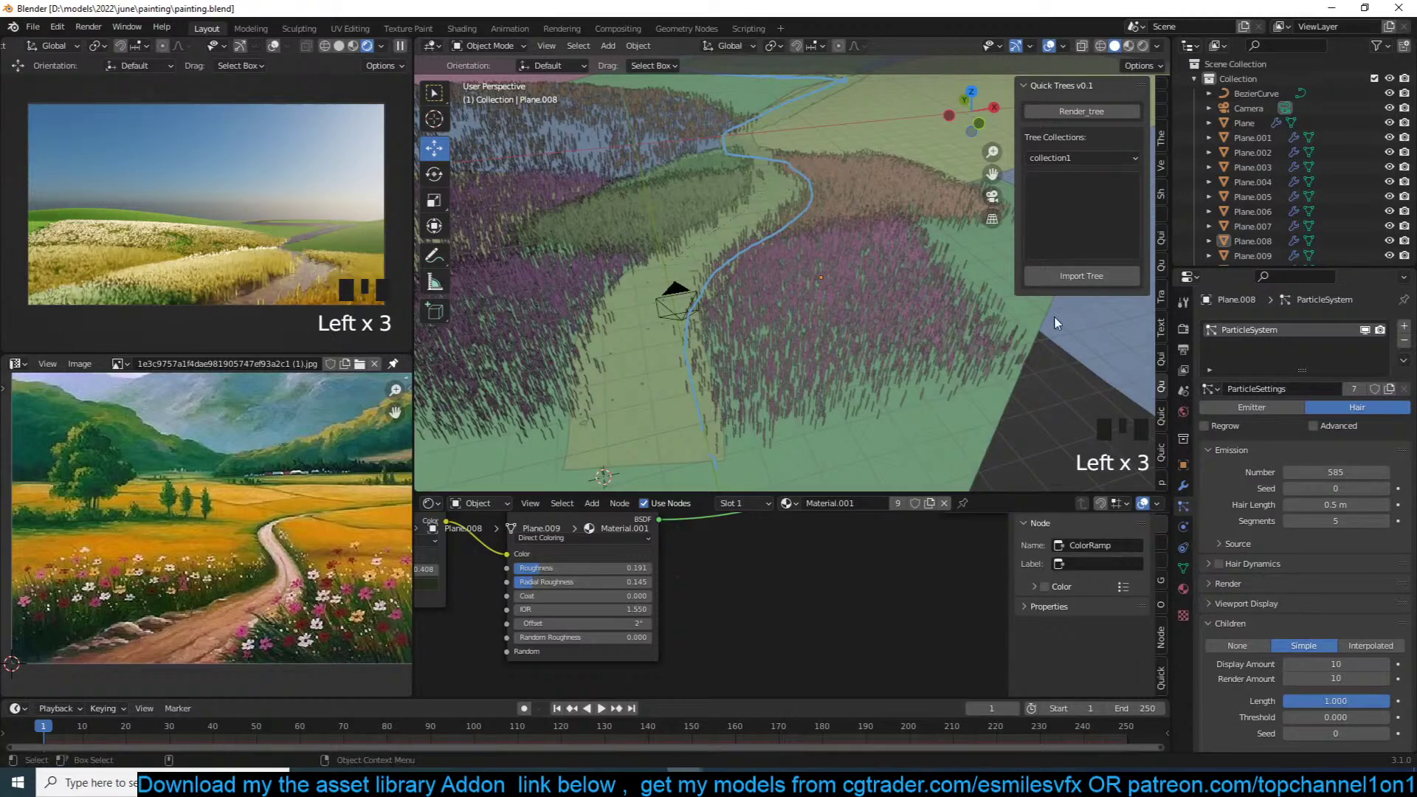
middle_click_drag(910, 339, 952, 334)
key("ctrl+s")
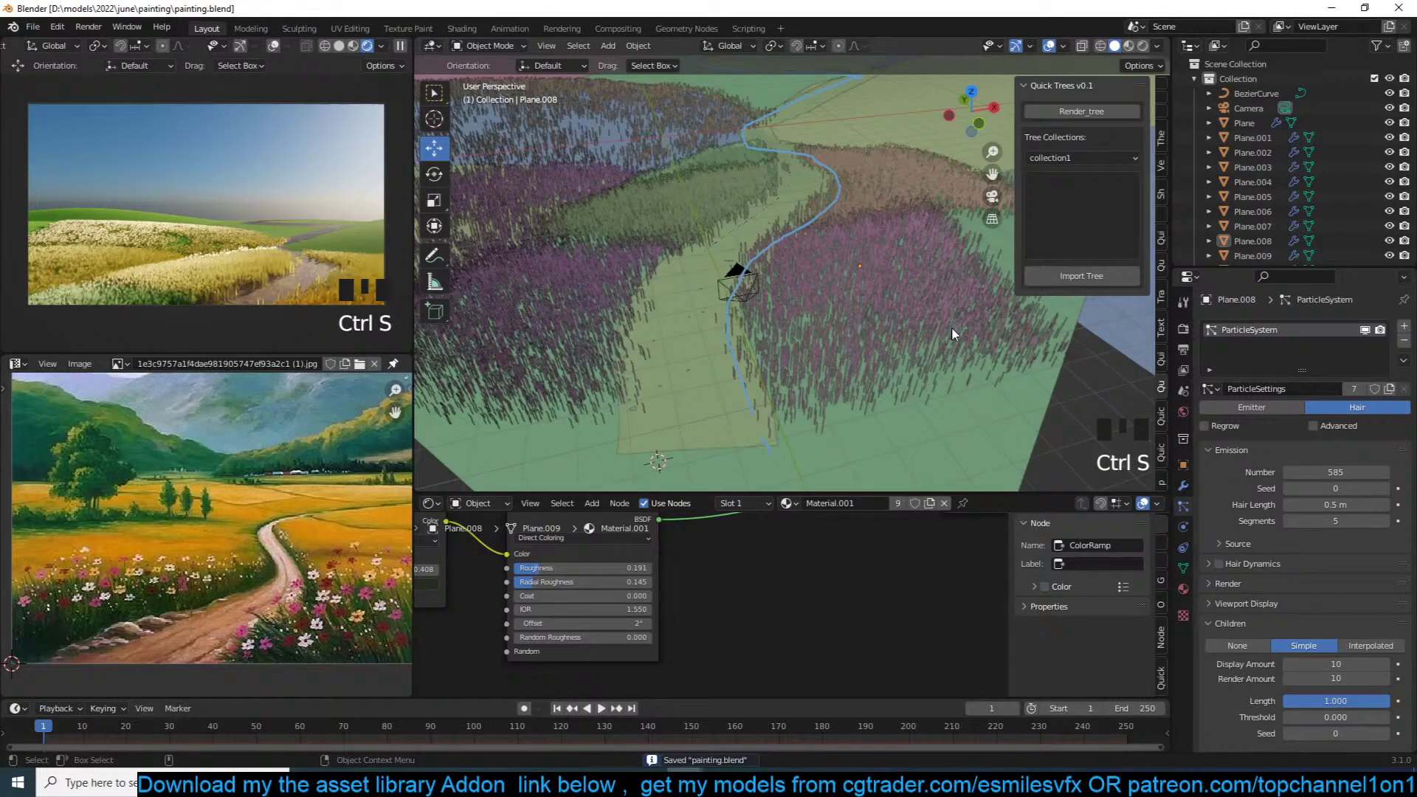
Step: Browse the Quick Trees collections, including collection1, collection2 and the palm collection, to examine the available tree models
left_click(1120, 219)
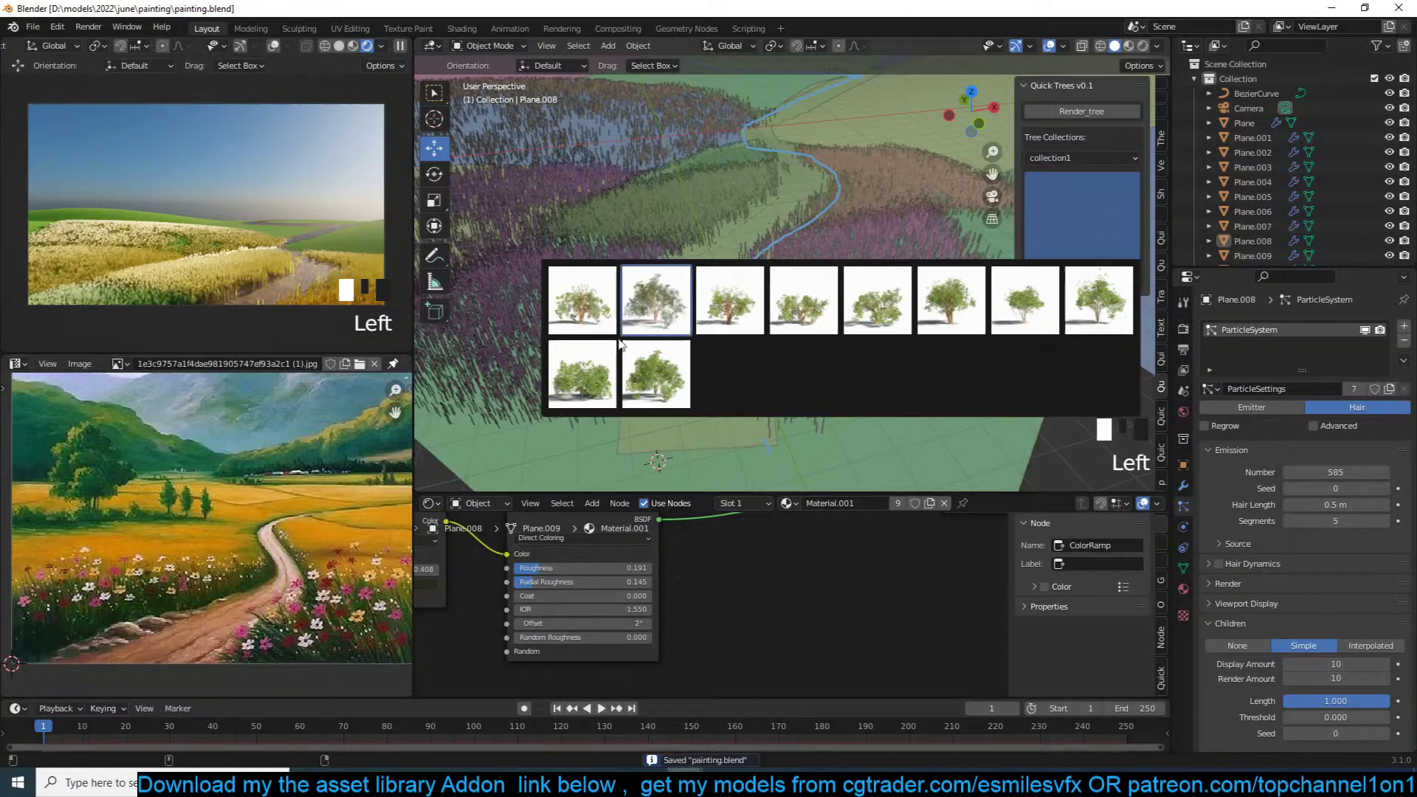
left_click(1091, 157)
left_click(1069, 189)
left_click(1092, 157)
left_click(1076, 176)
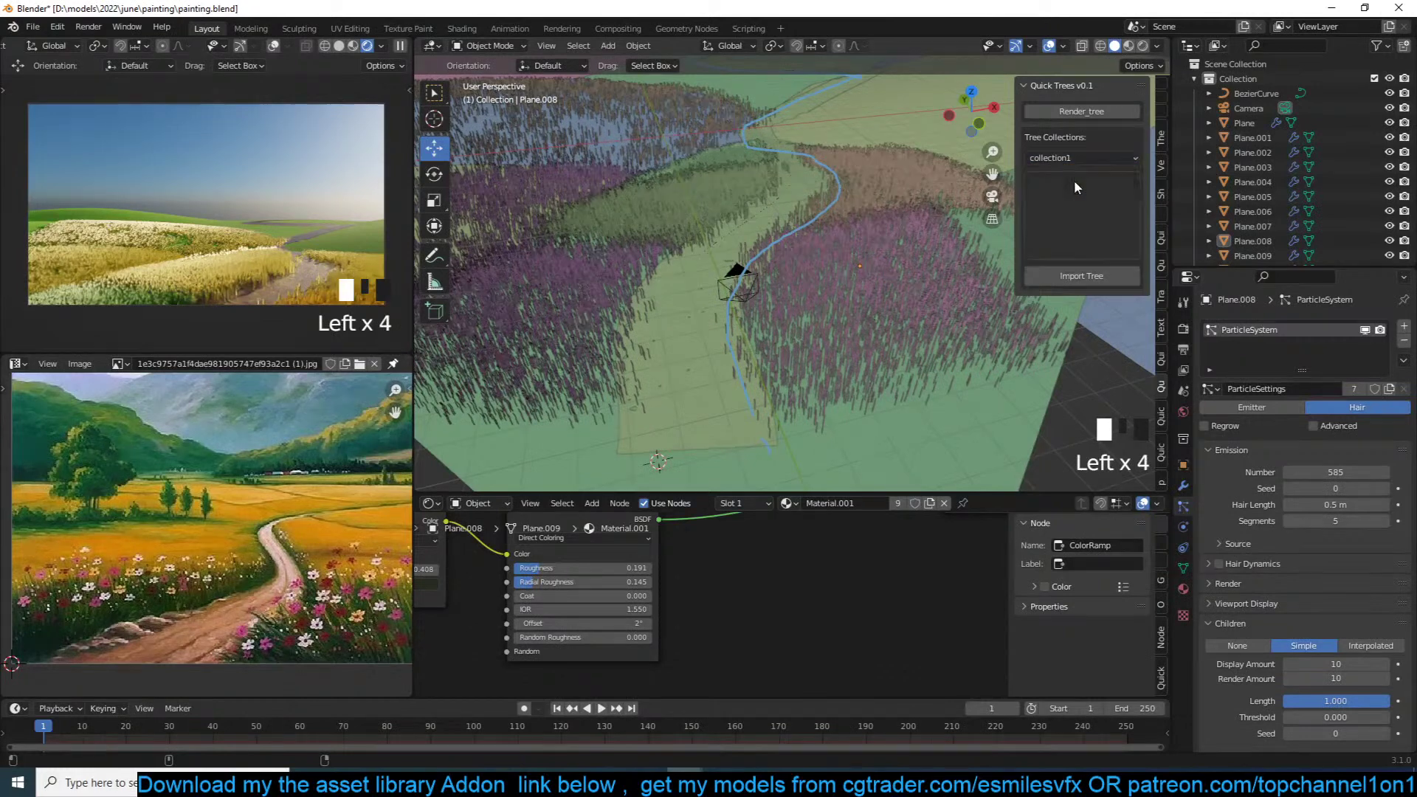
left_click(1095, 157)
left_click(1075, 192)
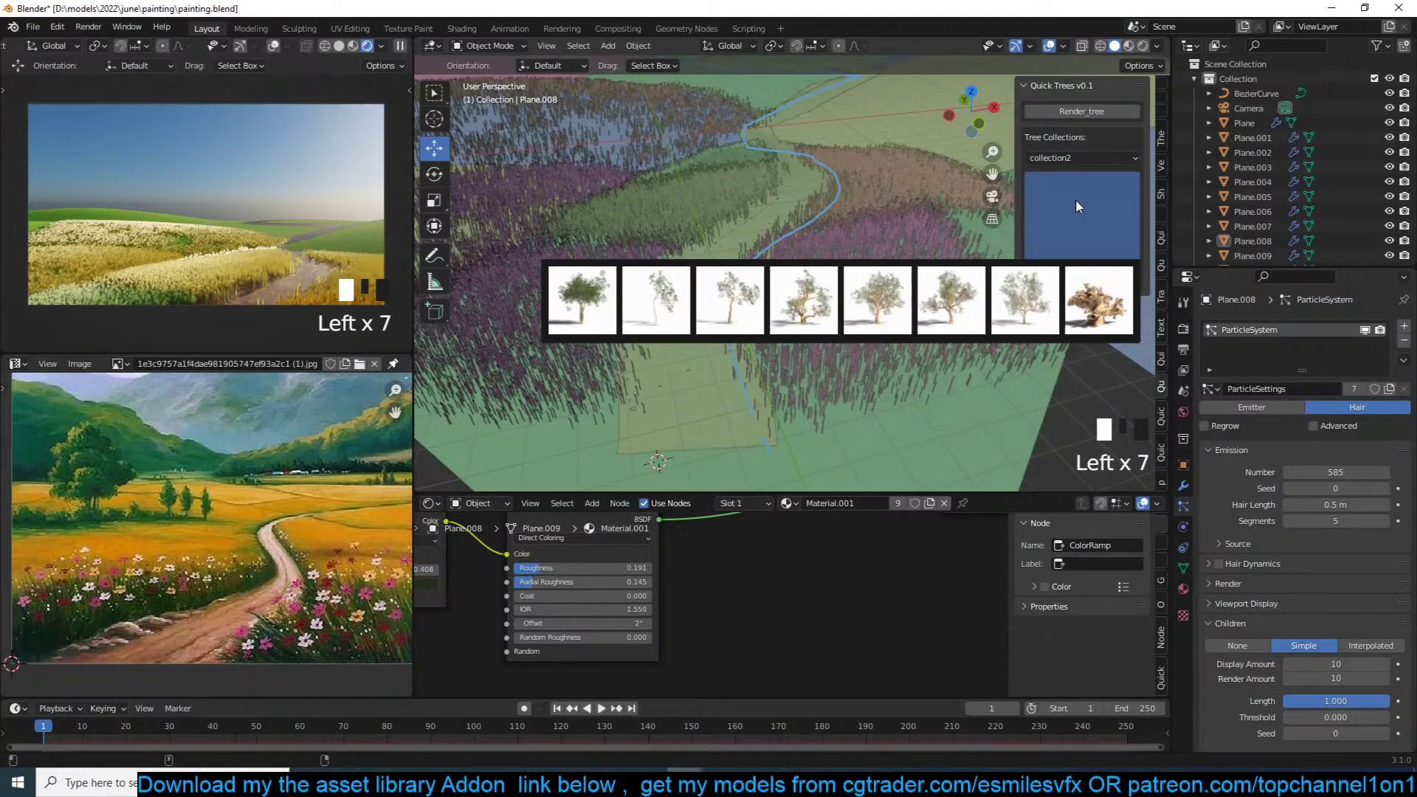
left_click(1098, 155)
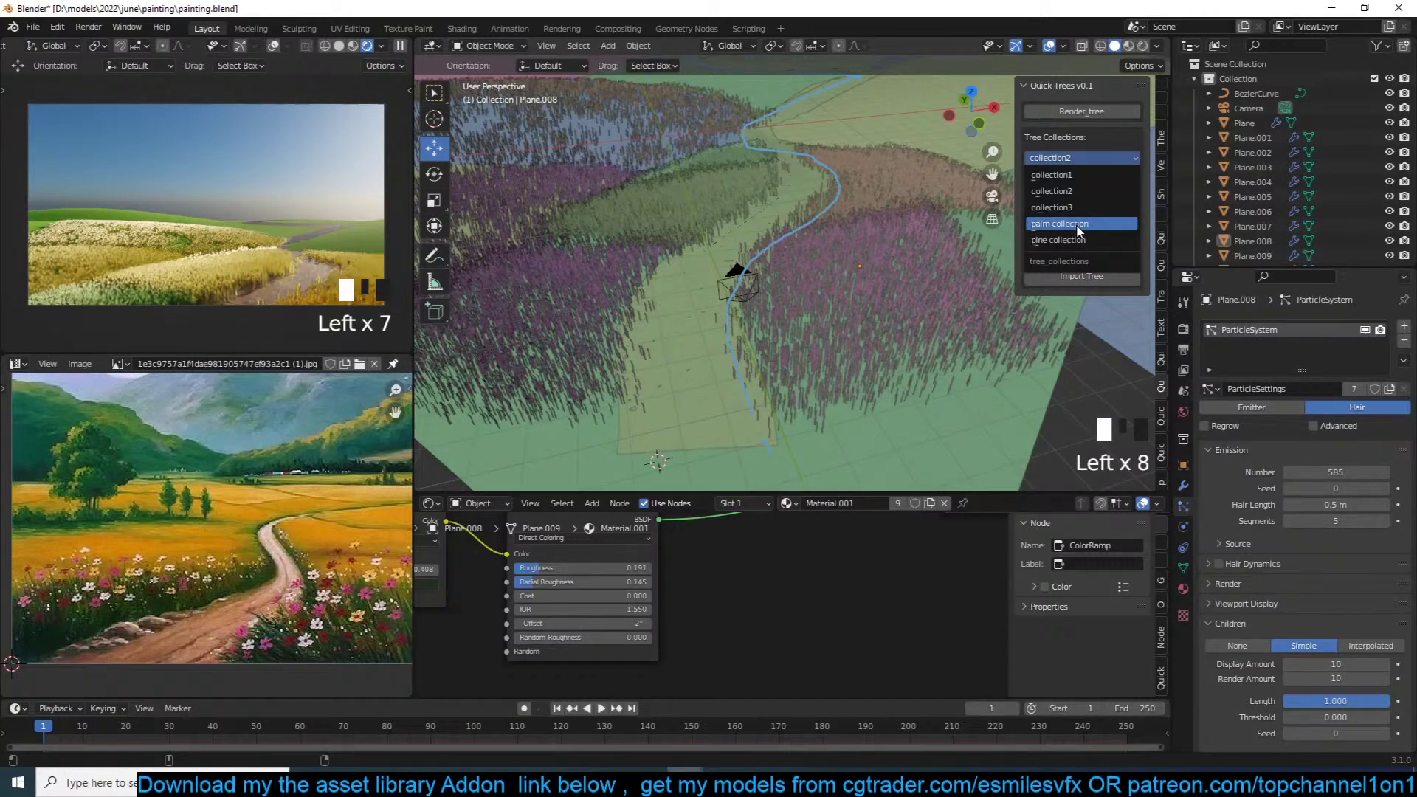
left_click(1083, 223)
Step: Switch to the pine collection and choose the fourth tree model
left_click(1117, 157)
left_click(1079, 237)
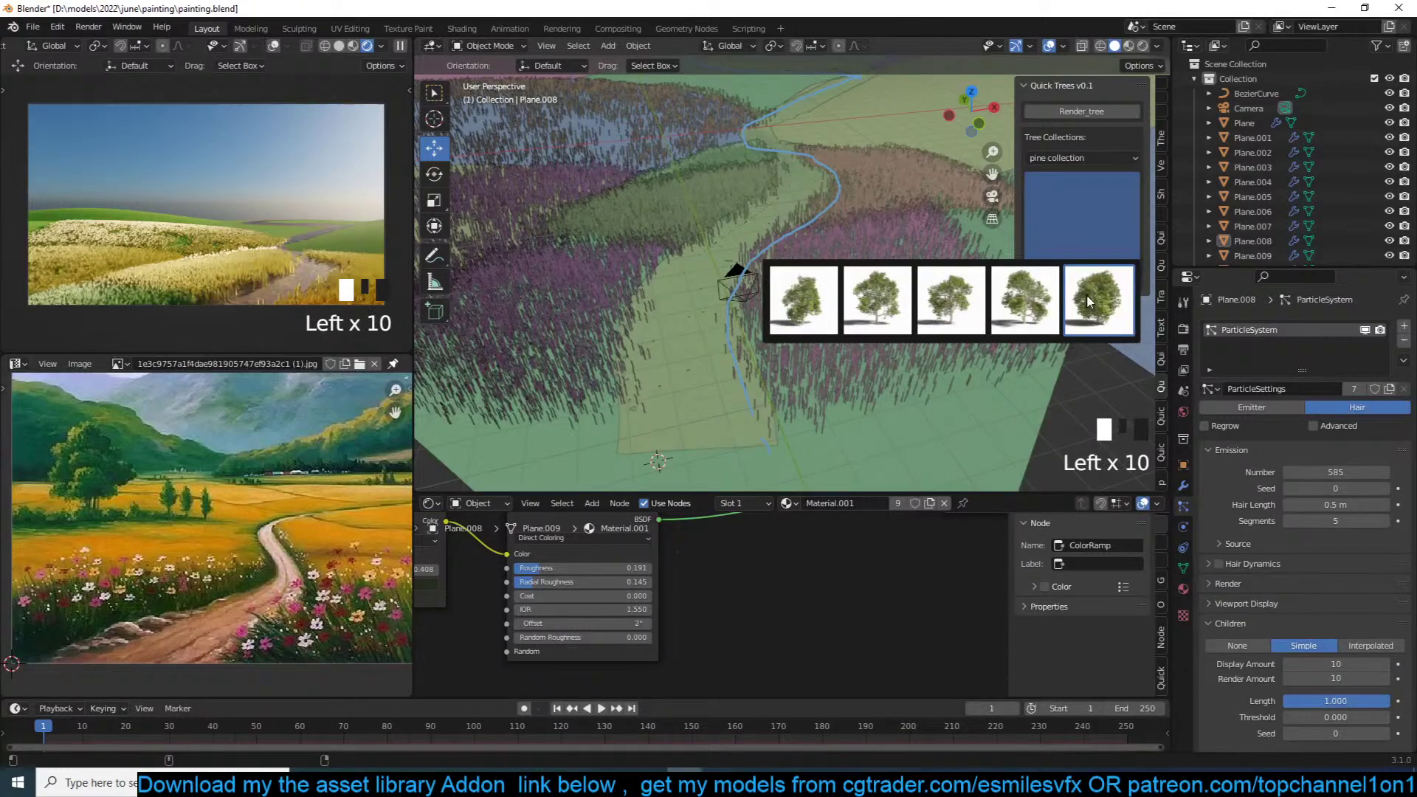
left_click(1089, 310)
left_click(1082, 214)
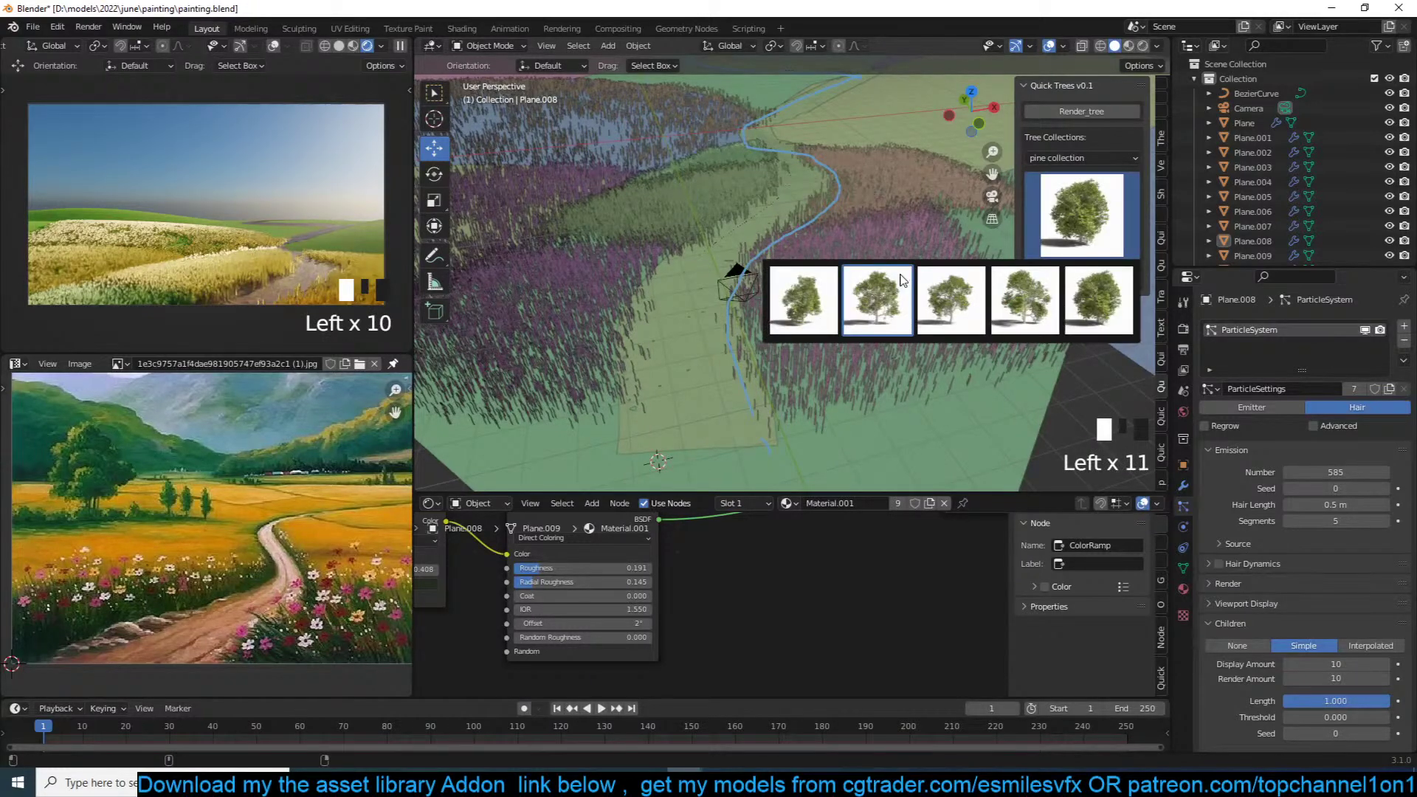
left_click(1020, 303)
Step: Save the file and pause the rendered camera preview
middle_click_drag(788, 237, 757, 321)
key("ctrl+s")
left_click(400, 46)
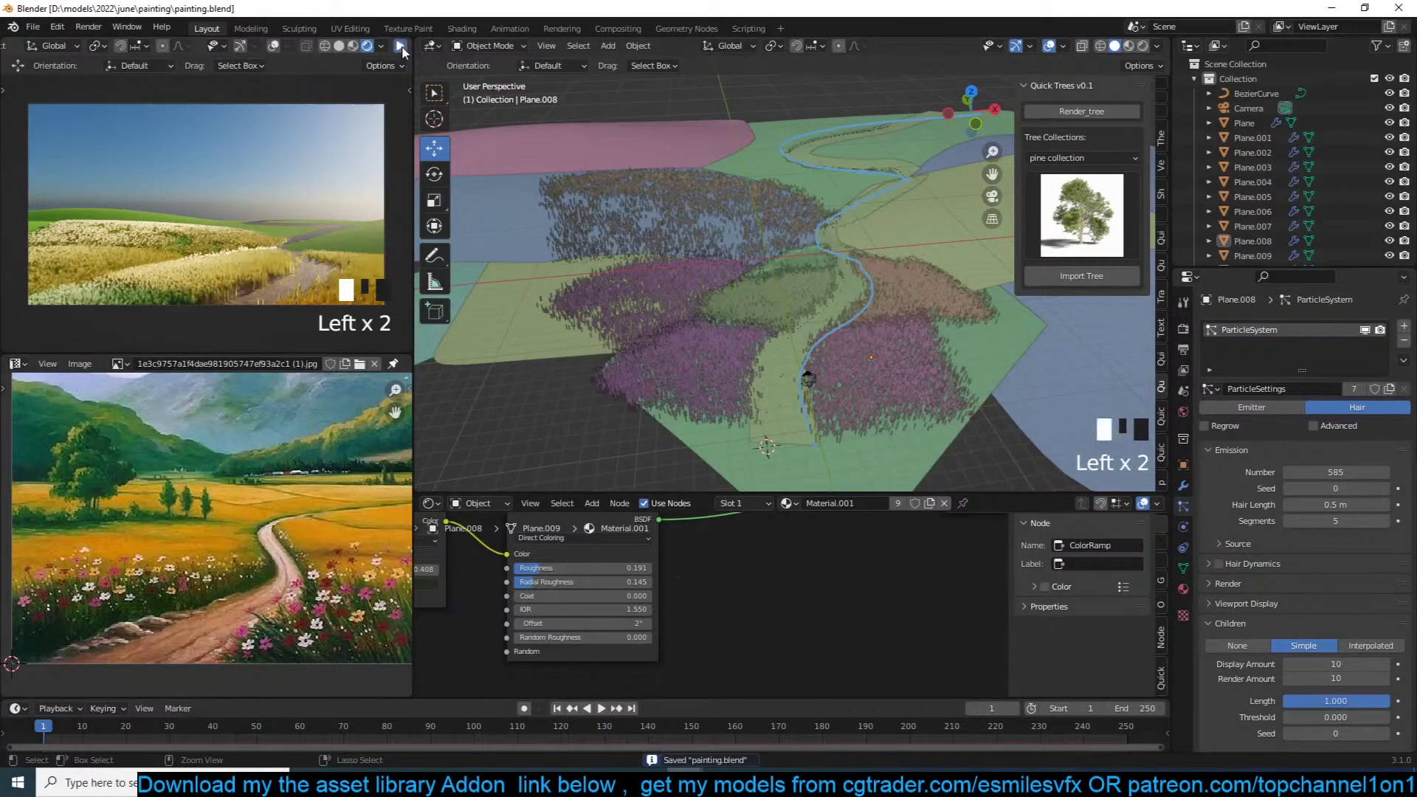
Step: Place the 3D cursor on the far blue field, import the chosen tree, snap it to the cursor and view it through the camera
right_click(676, 200, "shift")
left_click(1098, 277)
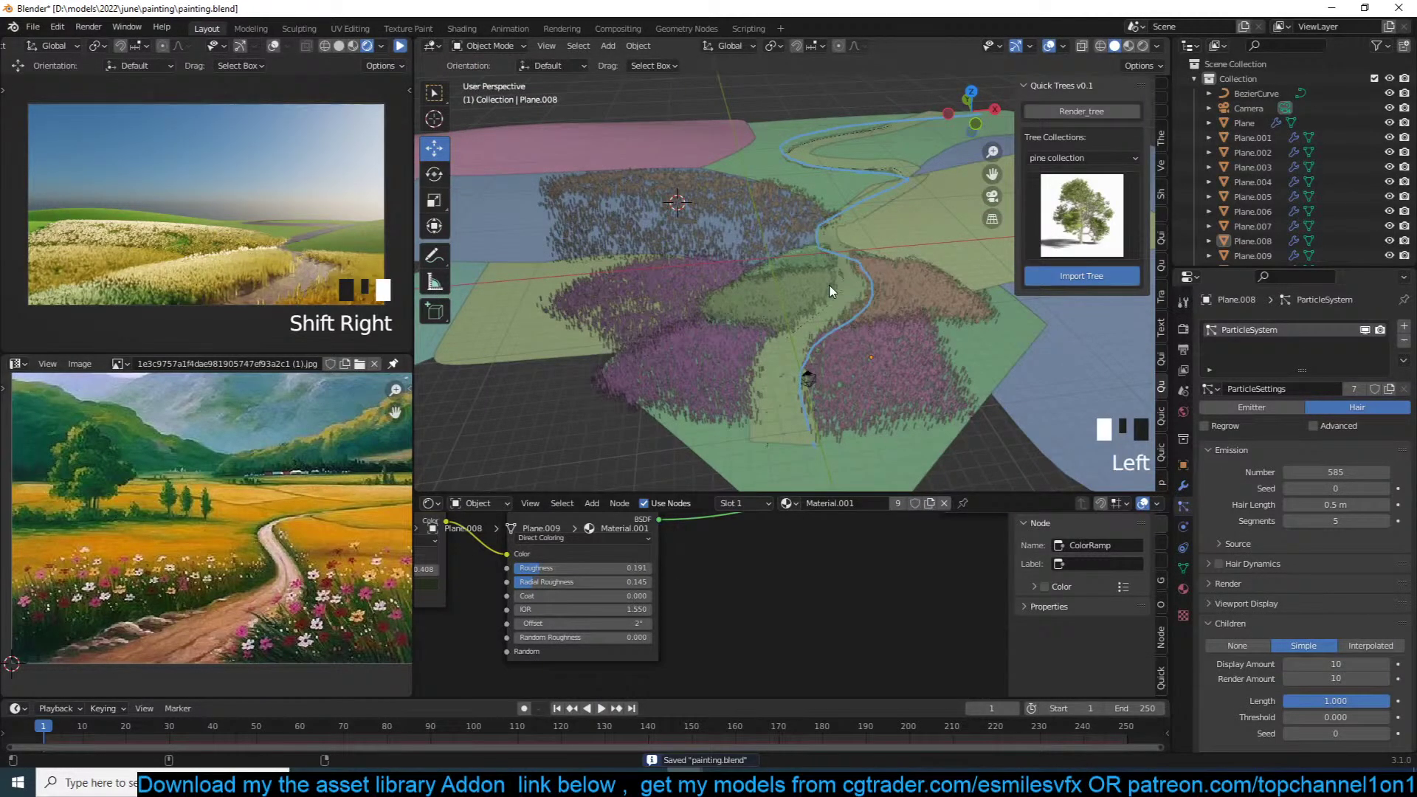
key("shift+s")
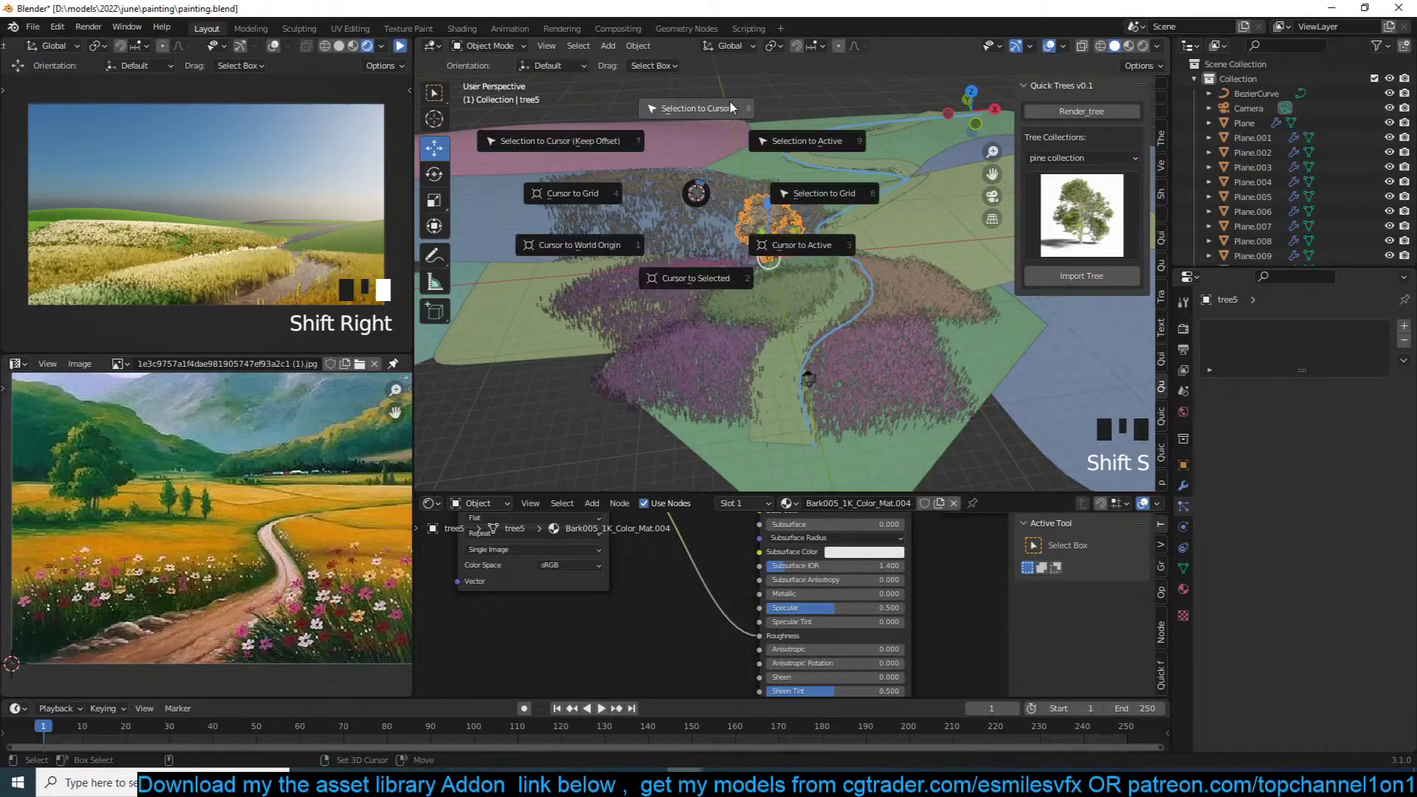
left_click(741, 77)
key("KP_0")
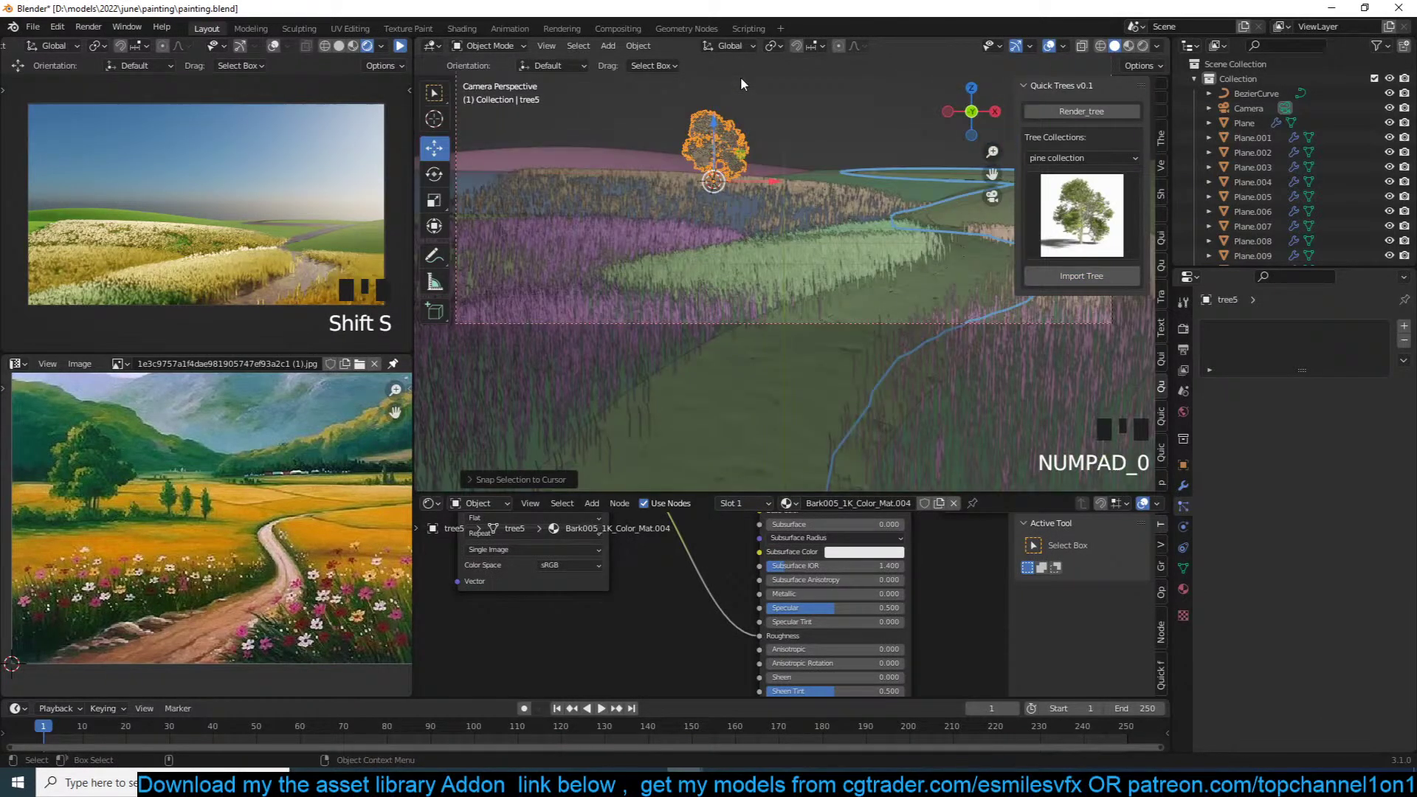
Step: Scale the imported tree up by about a third on the far field
key("s")
left_click(604, 172)
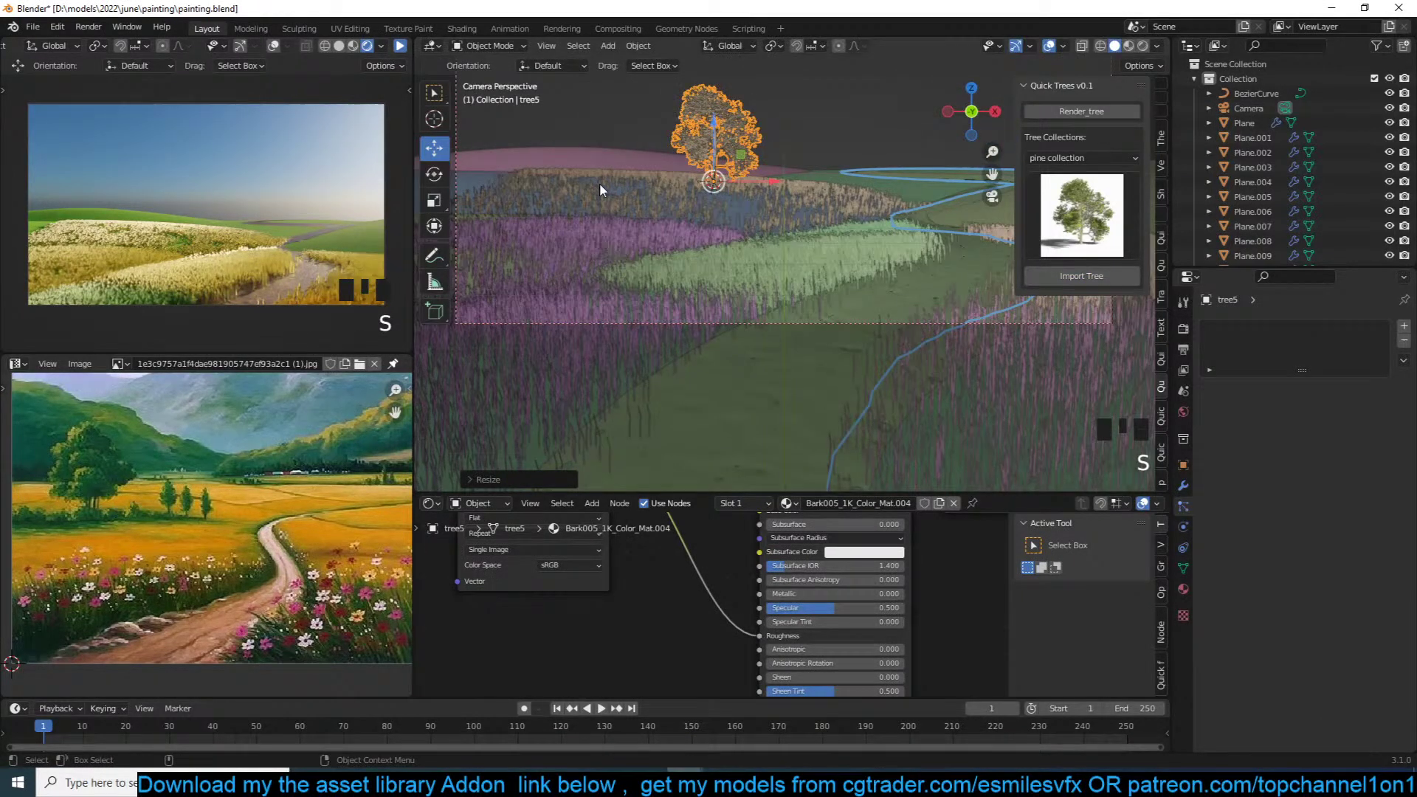
Step: Set the far blue field's particle hair length to 0.8 m and its emission number to 800
left_click(599, 183)
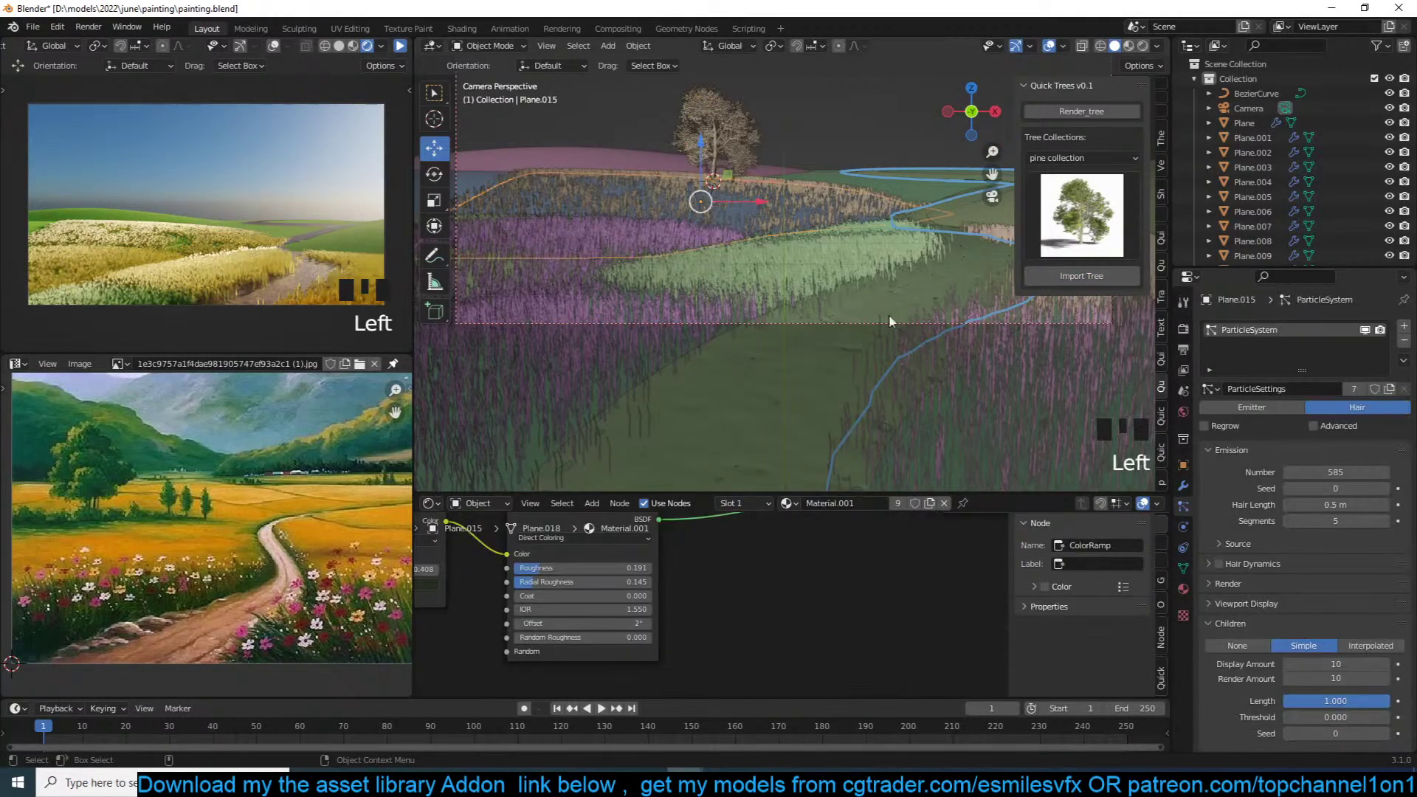
double_click(1332, 505)
key("BackSpace")
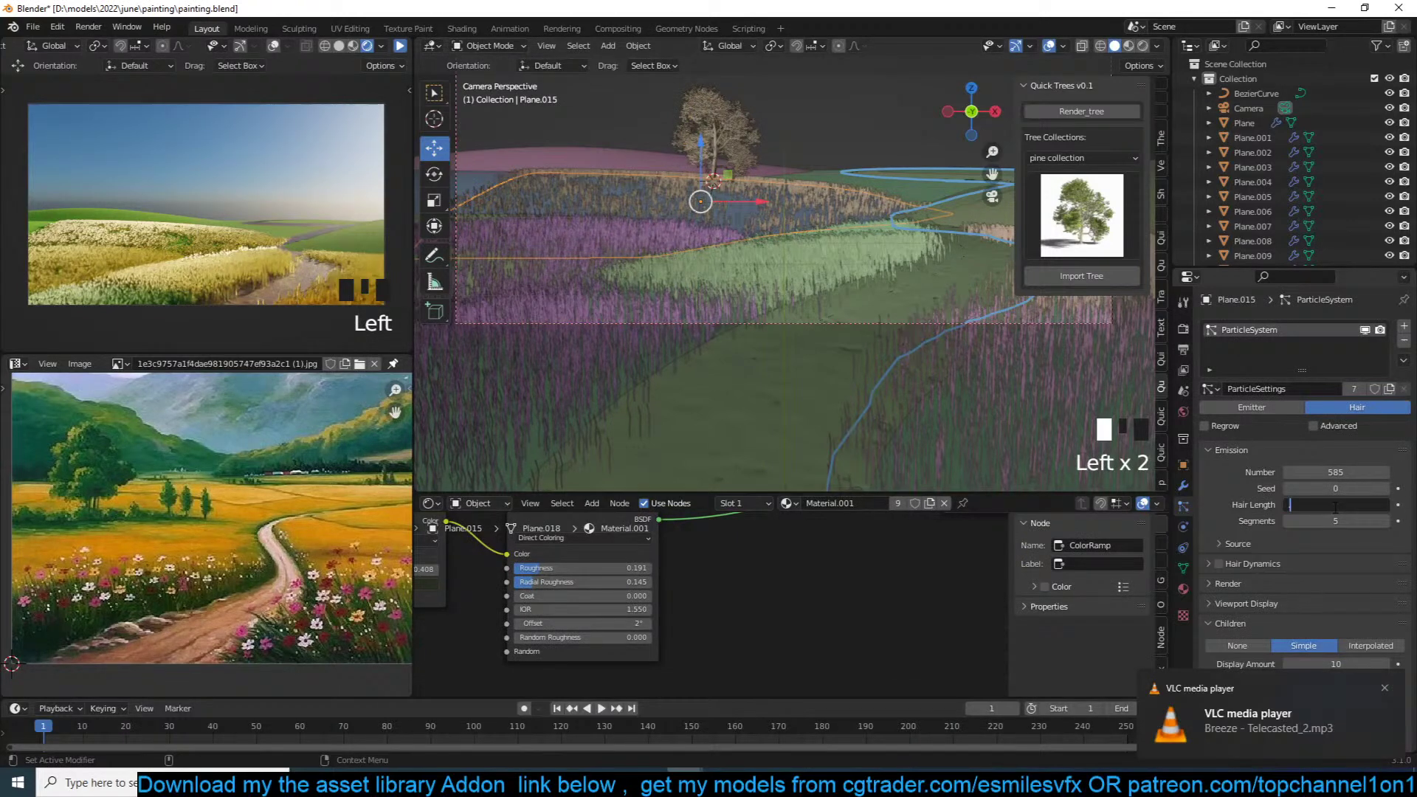
type(".8")
key("Return")
scroll(1329, 546, "down", 5)
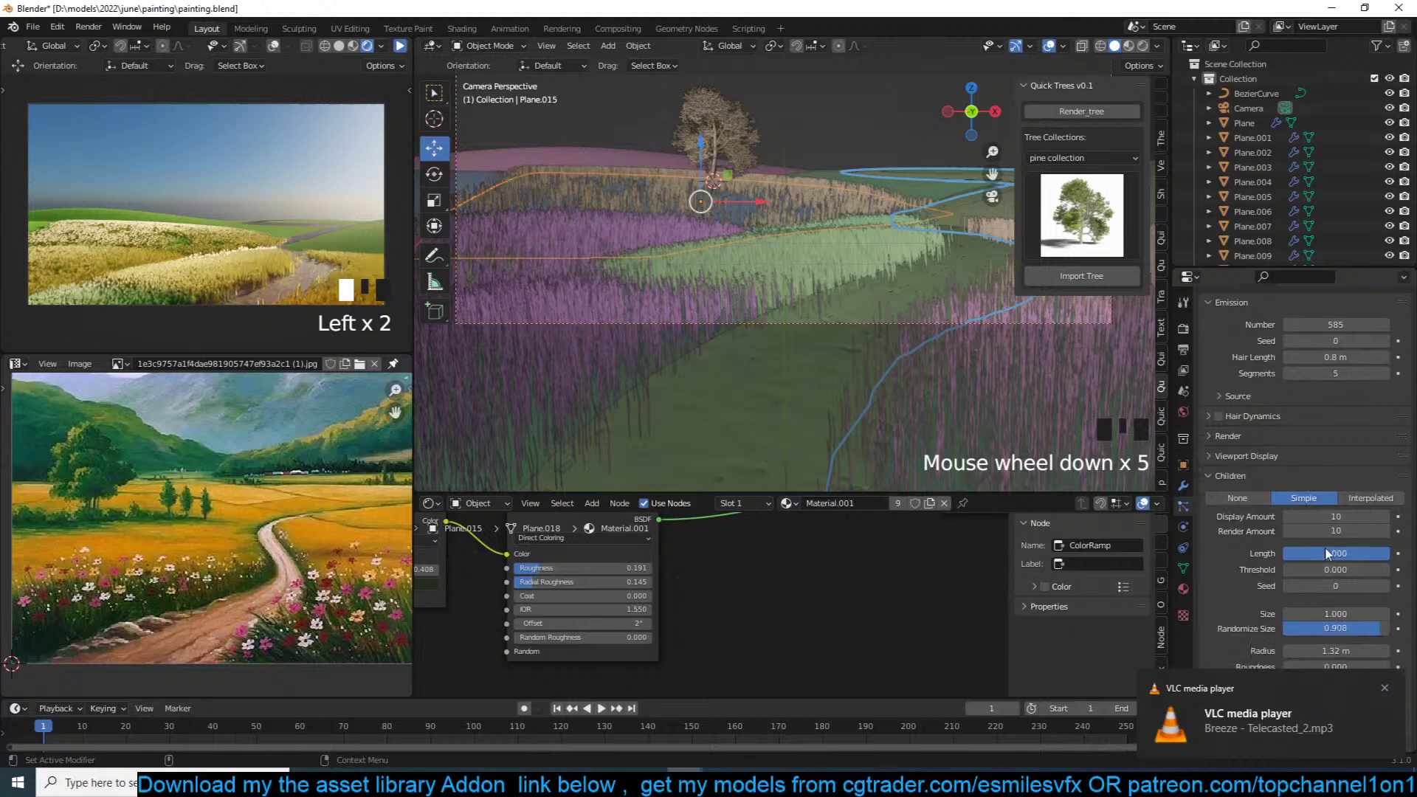
scroll(1346, 502, "up", 8)
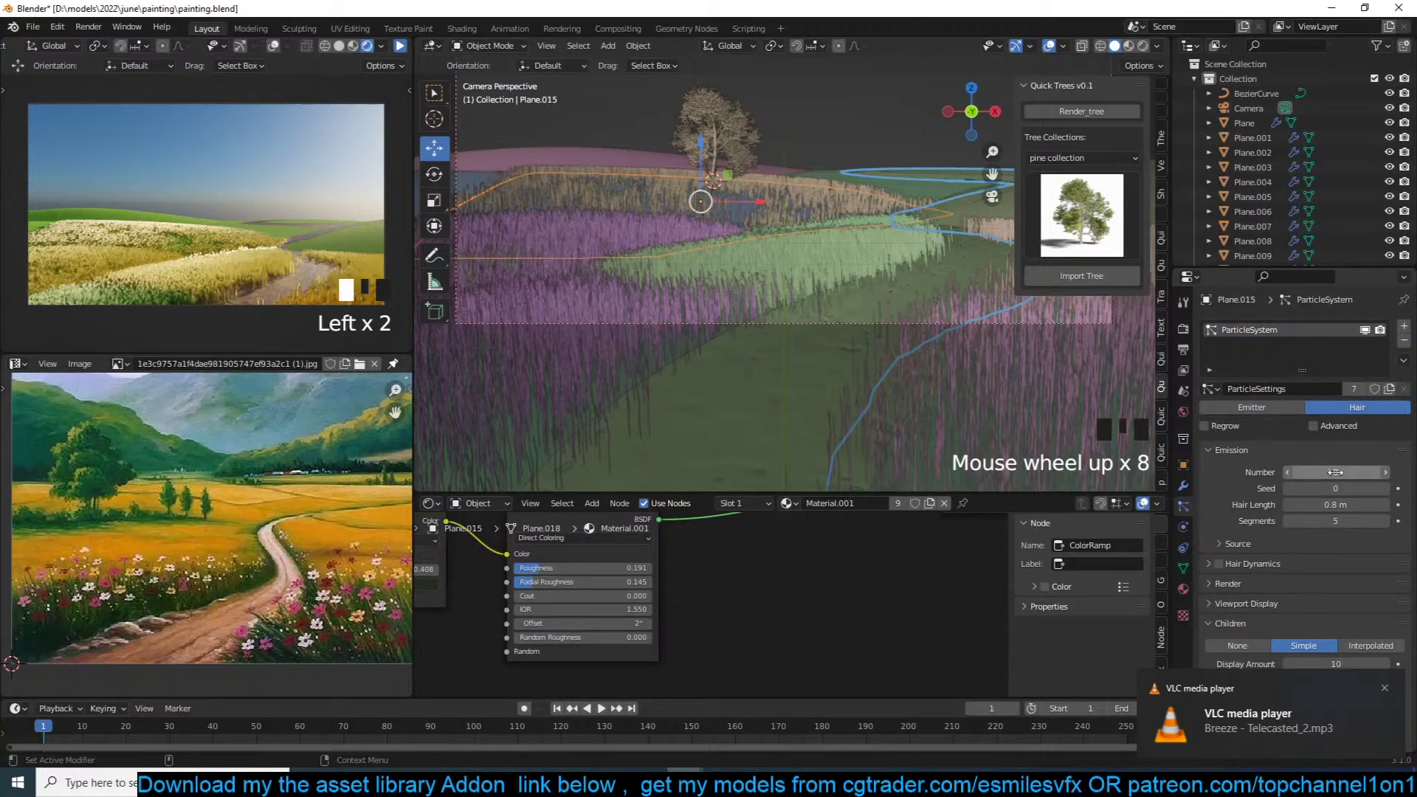
left_click(1339, 473)
type("800")
key("Return")
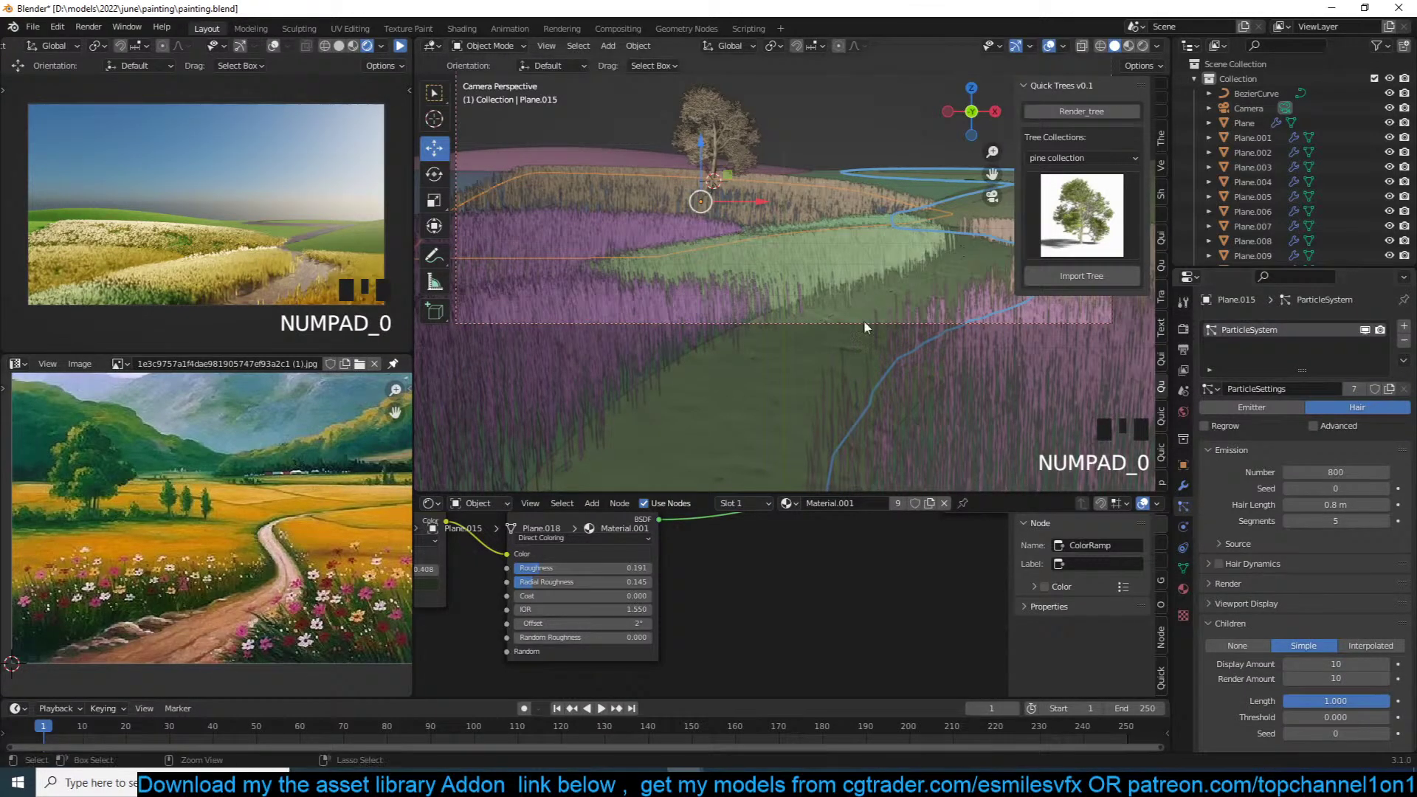
Step: Save the file, clear the selection, and run the rendered preview to check the tree and denser grass before pausing it again
key("ctrl+s")
key("alt+a")
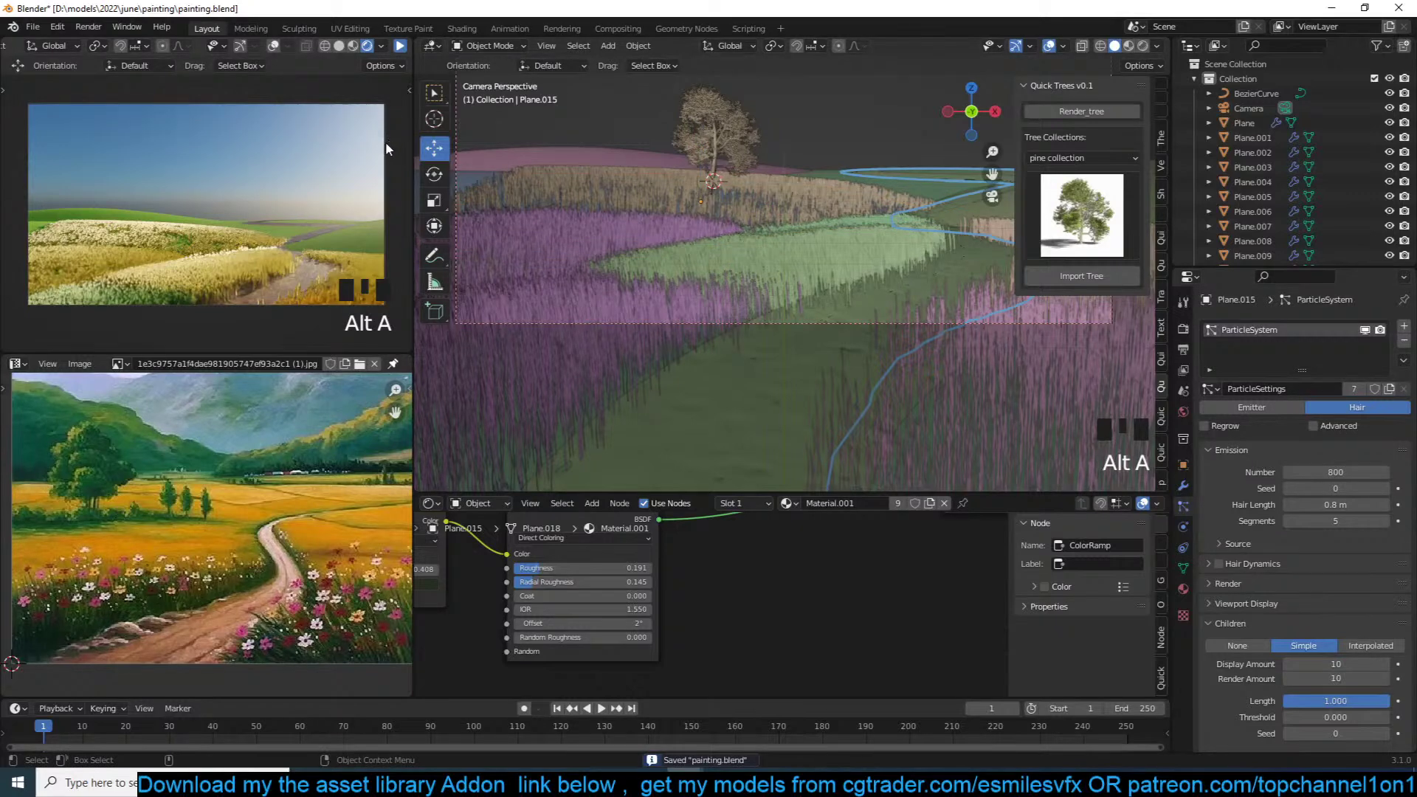
left_click(400, 47)
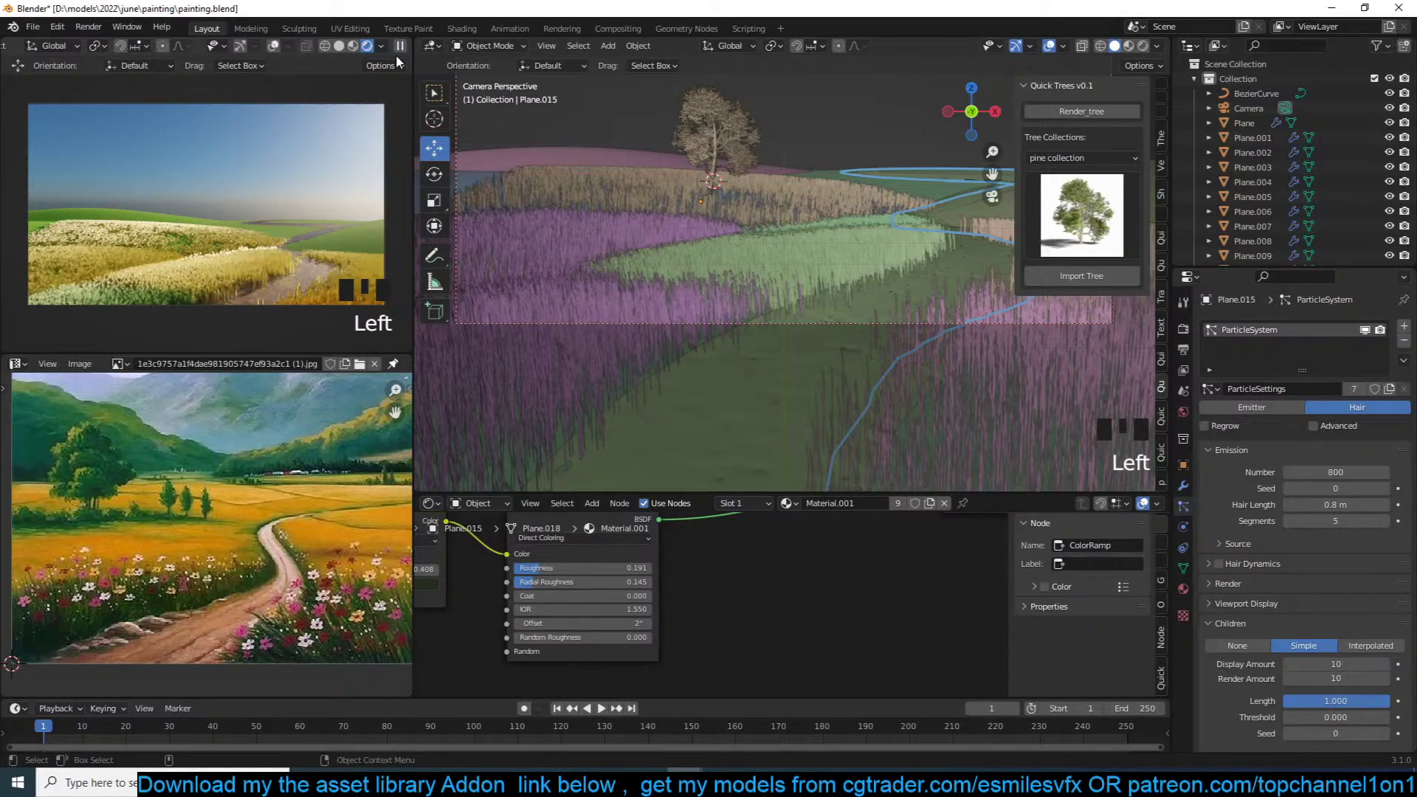
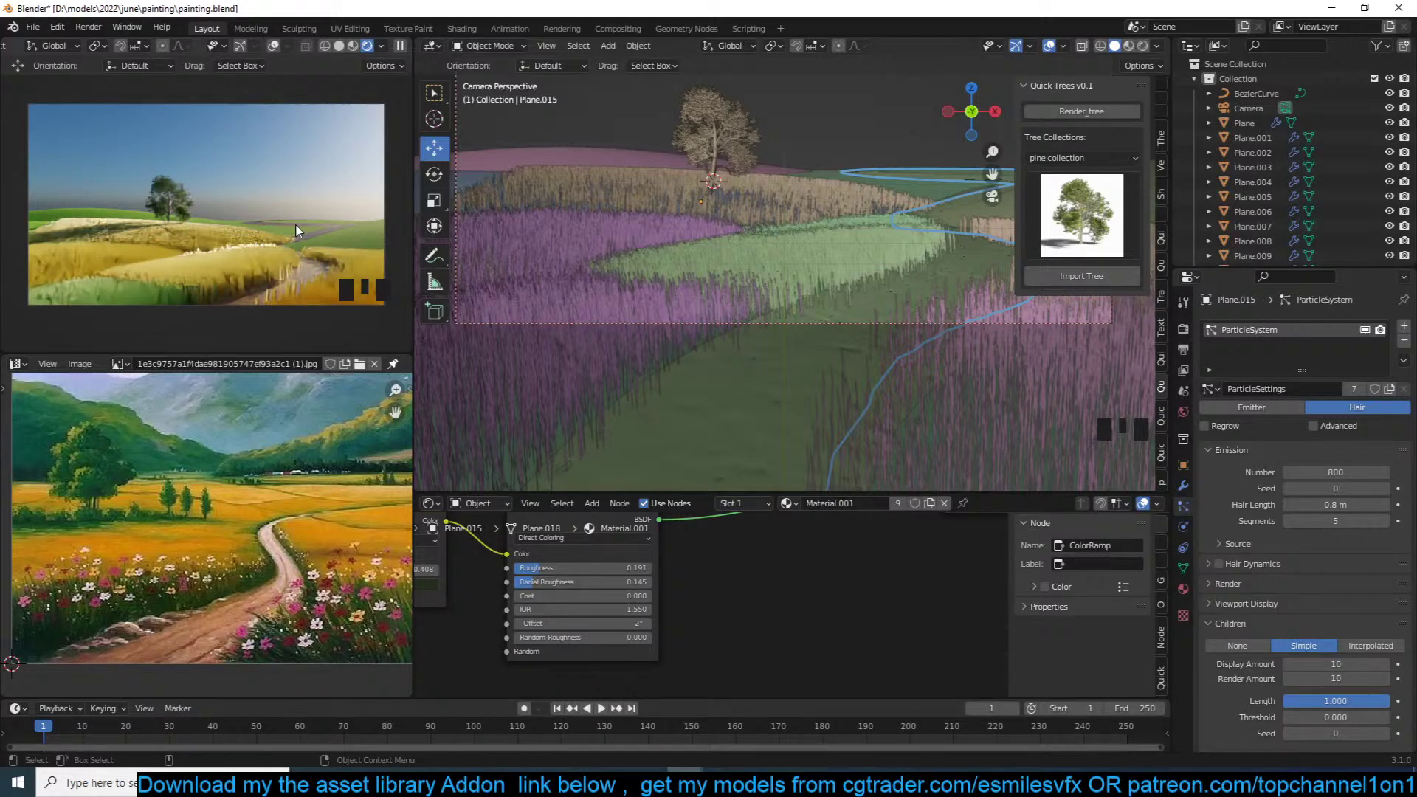
left_click(401, 47)
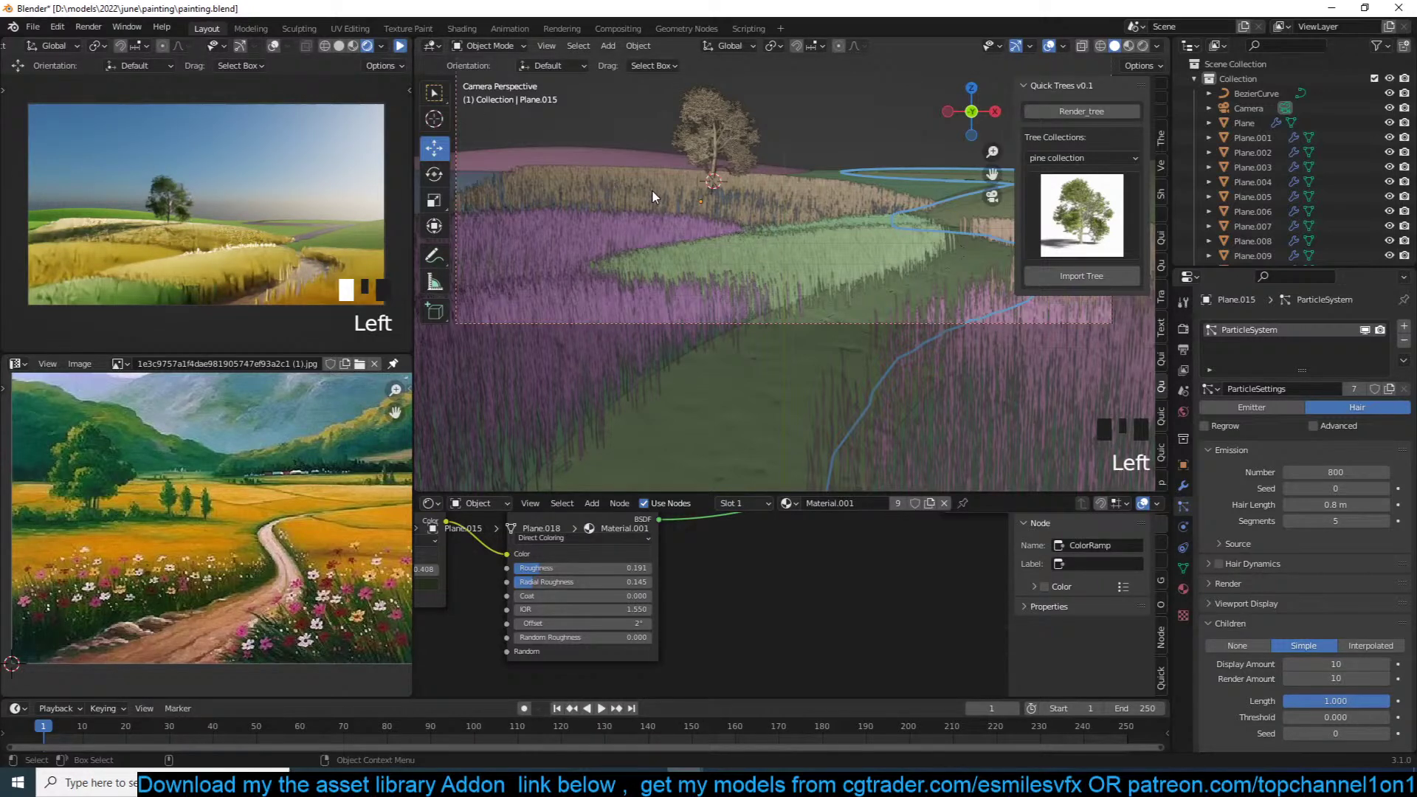
Step: Save the file, limit the rendered preview to a region around the tree, and resume rendering there
scroll(667, 221, "up", 5)
scroll(775, 348, "down", 5)
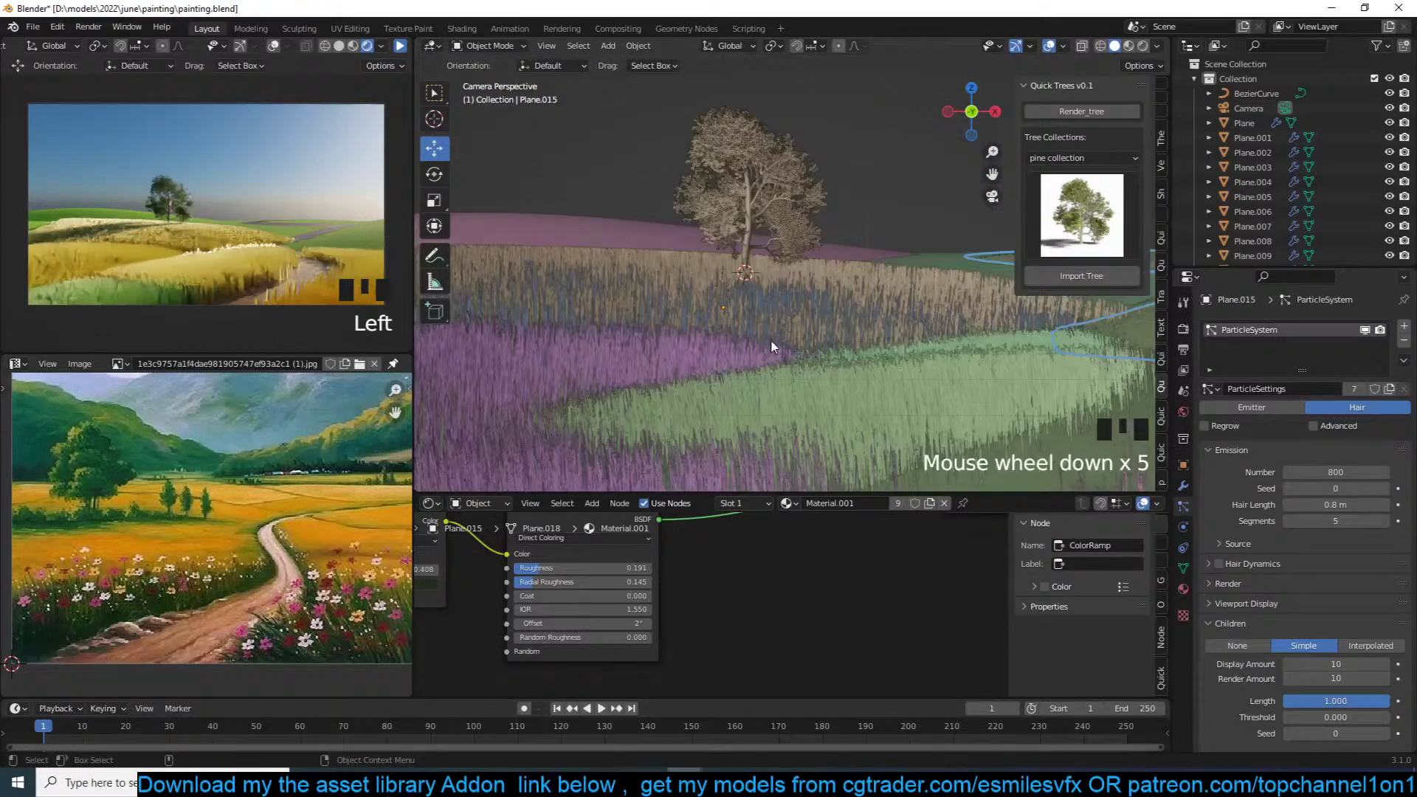
key("ctrl+s")
key("ctrl+b")
mouse_move(94, 162)
left_mouse_down()
mouse_move(196, 251)
mouse_move(192, 210)
left_mouse_up()
scroll(191, 209, "up", 3)
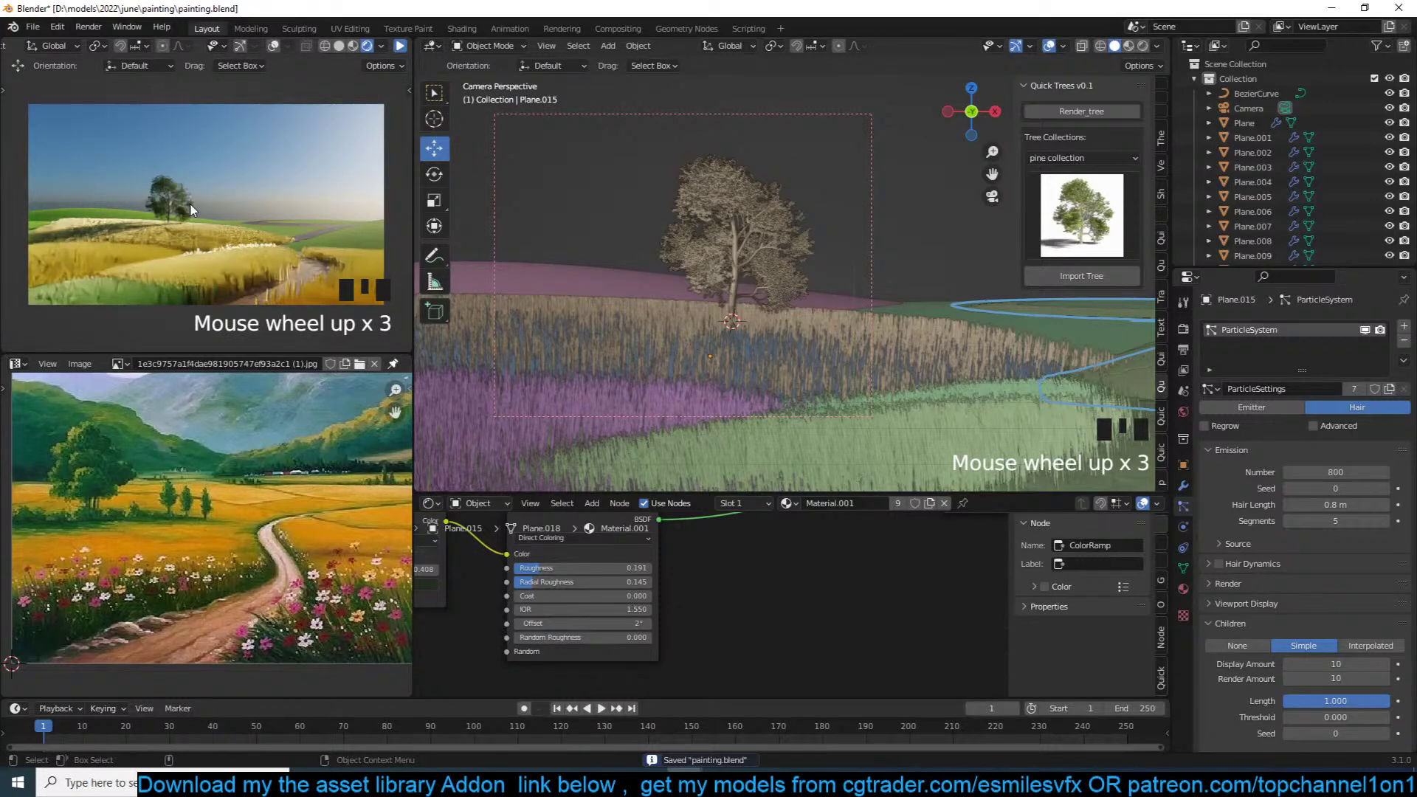
left_click(405, 46)
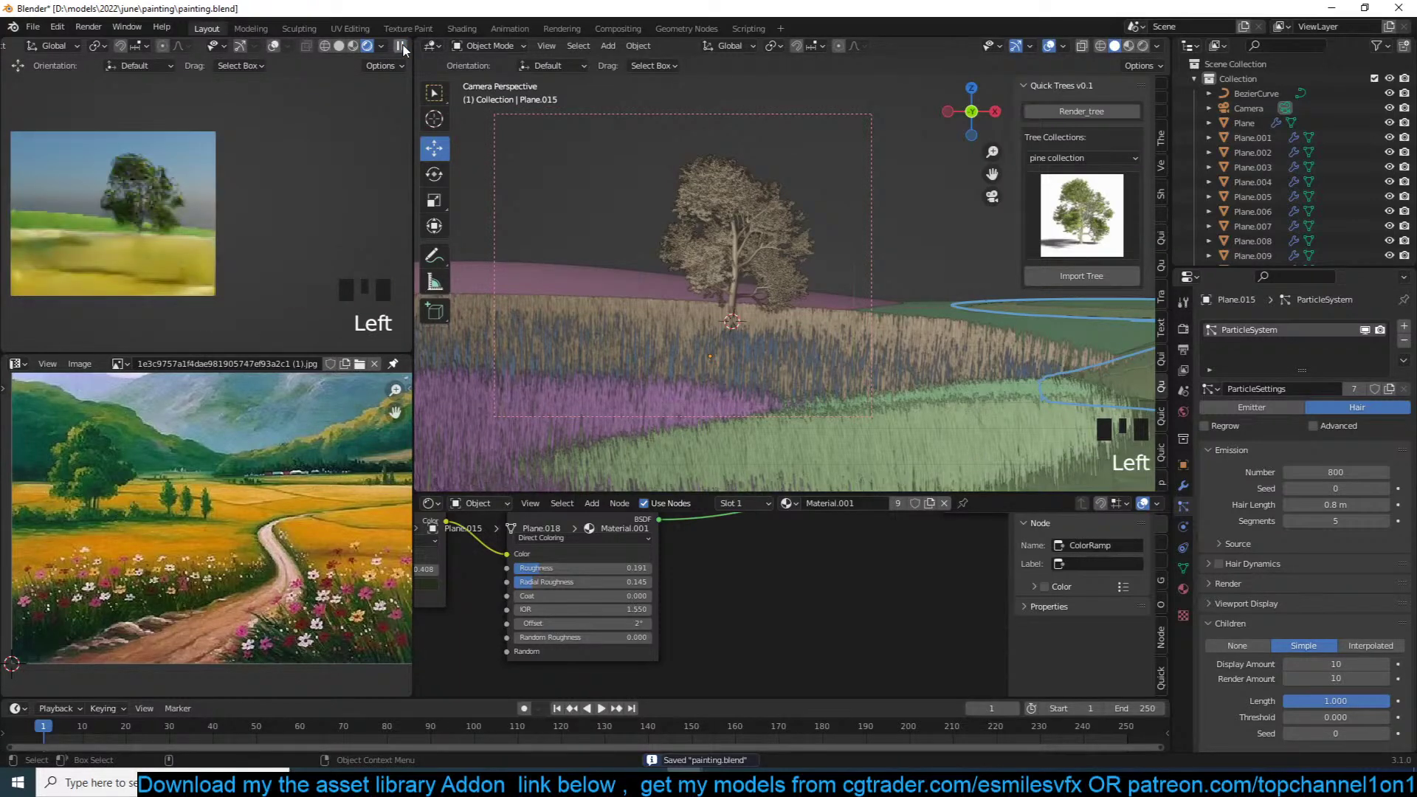
Step: Select the field under the tree, add an Ambient Occlusion node to its Material.001, and preview the node's output
scroll(722, 319, "up", 2)
left_click(738, 369)
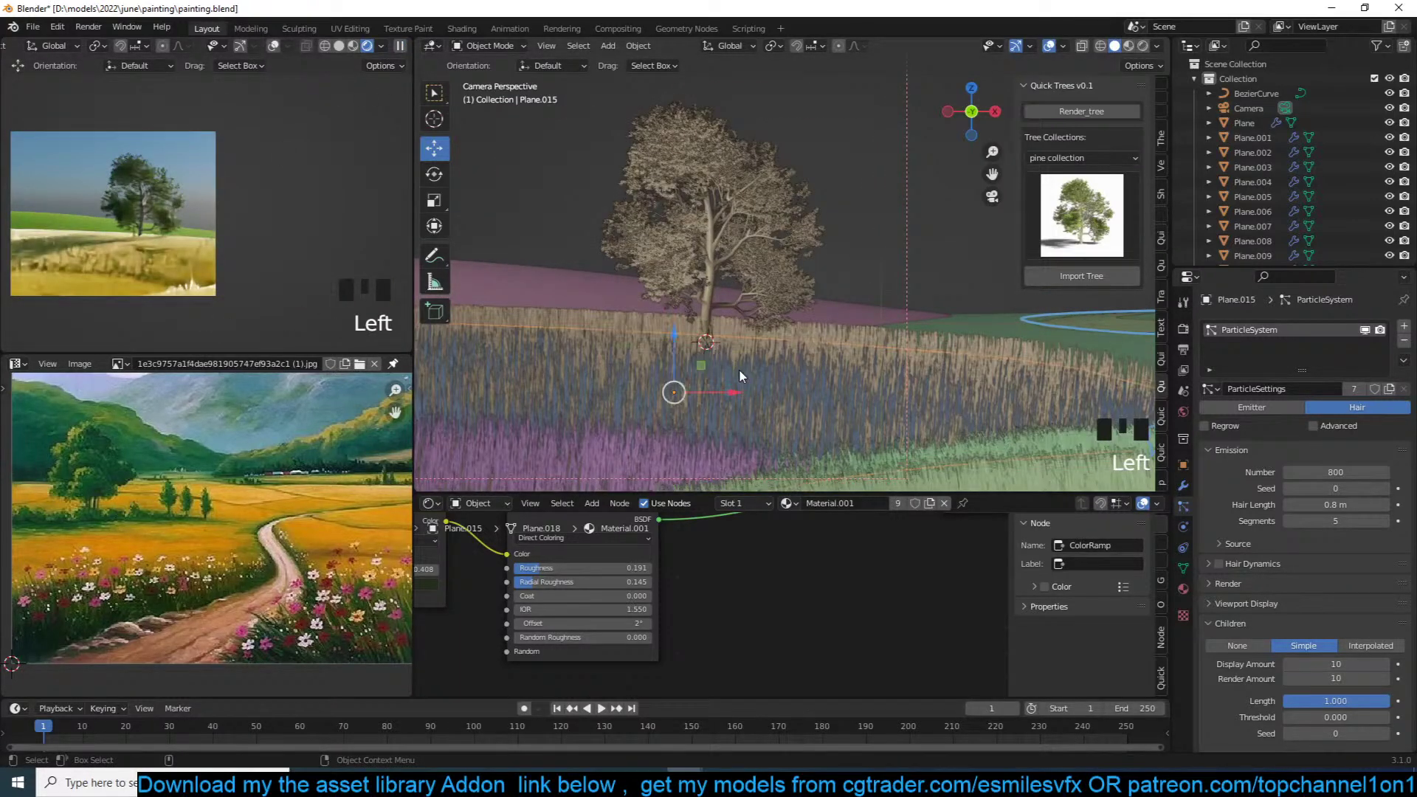
left_click(804, 341)
left_click(804, 342)
scroll(760, 613, "down", 6)
middle_click_drag(801, 539, 736, 630)
key("shift+a")
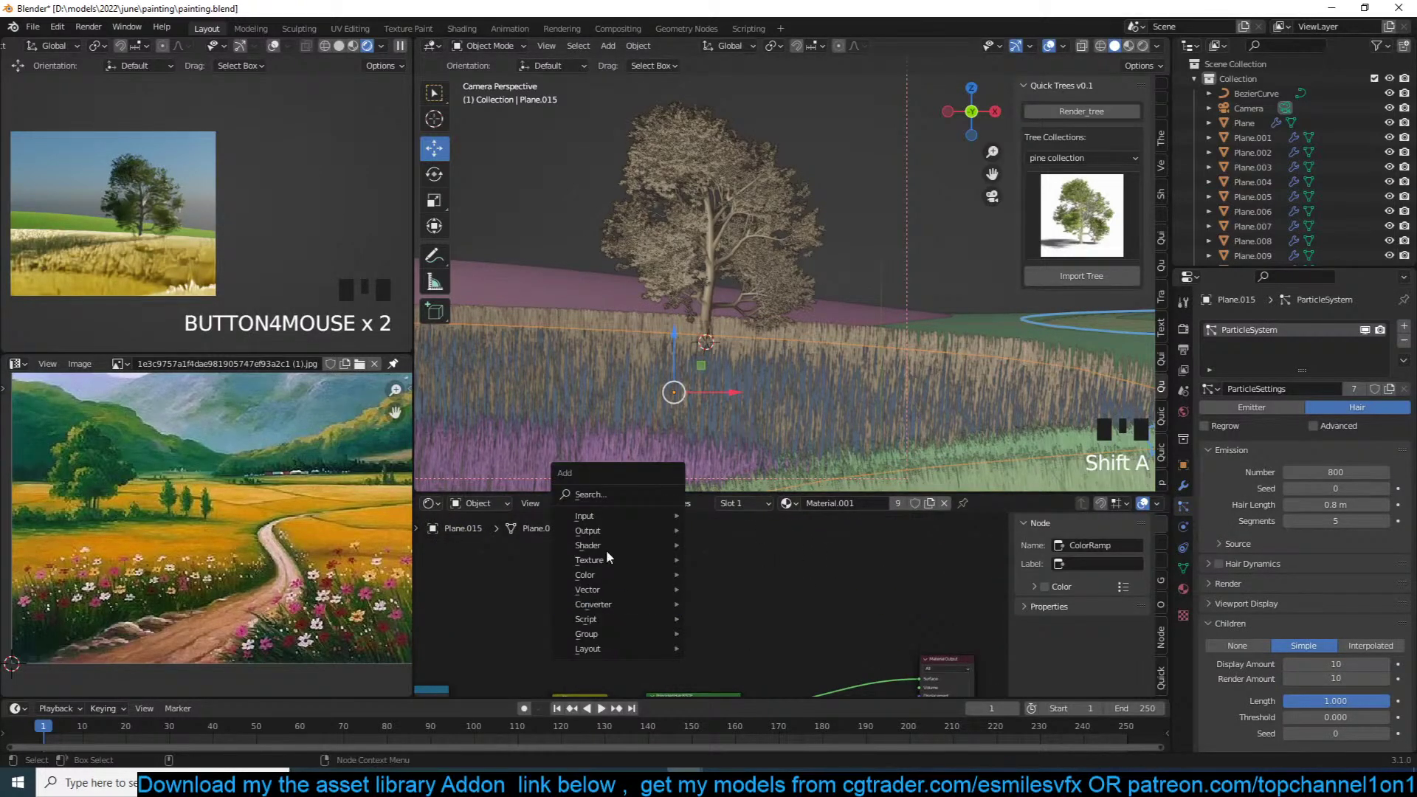
mouse_move(625, 515)
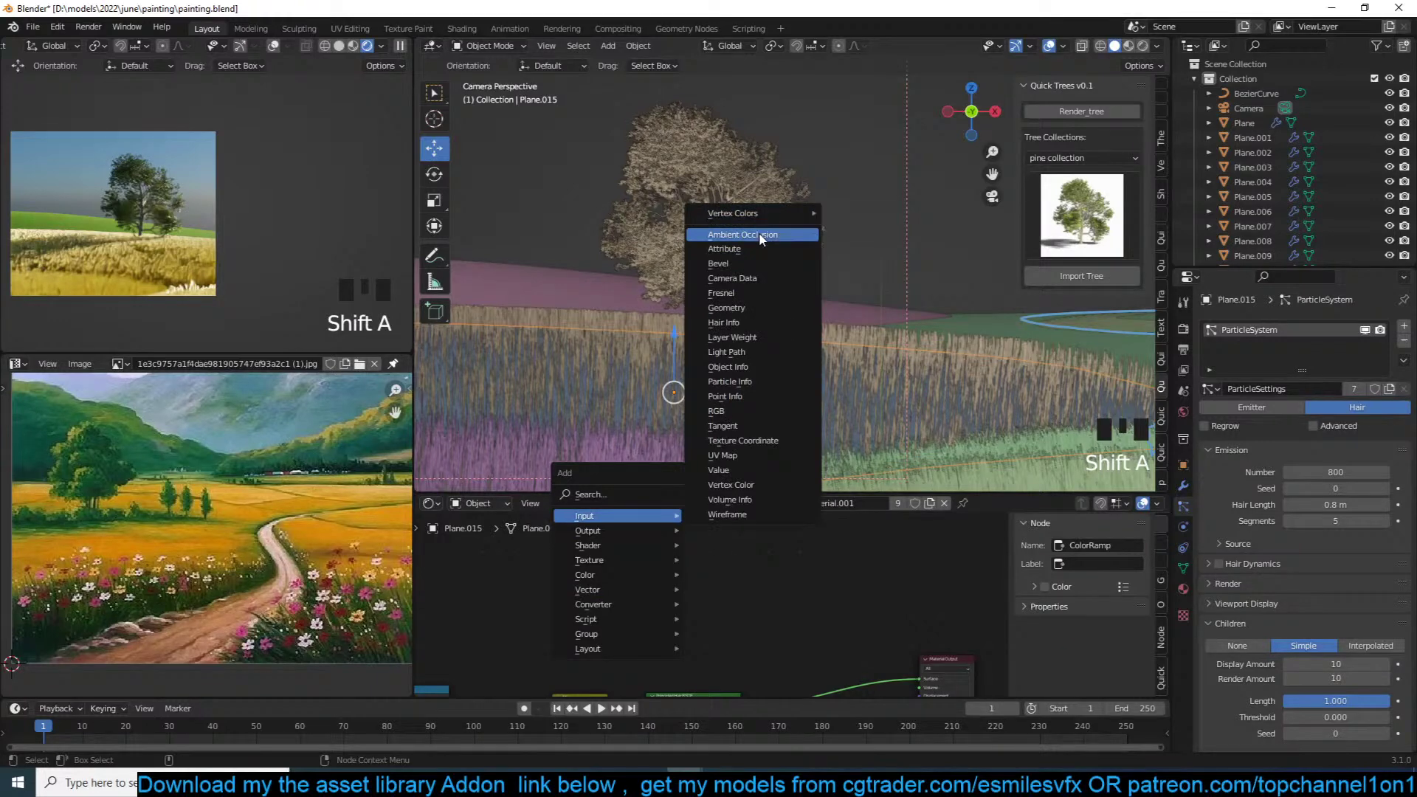
left_click(738, 234)
left_click(626, 550)
left_click(626, 551, "ctrl+shift")
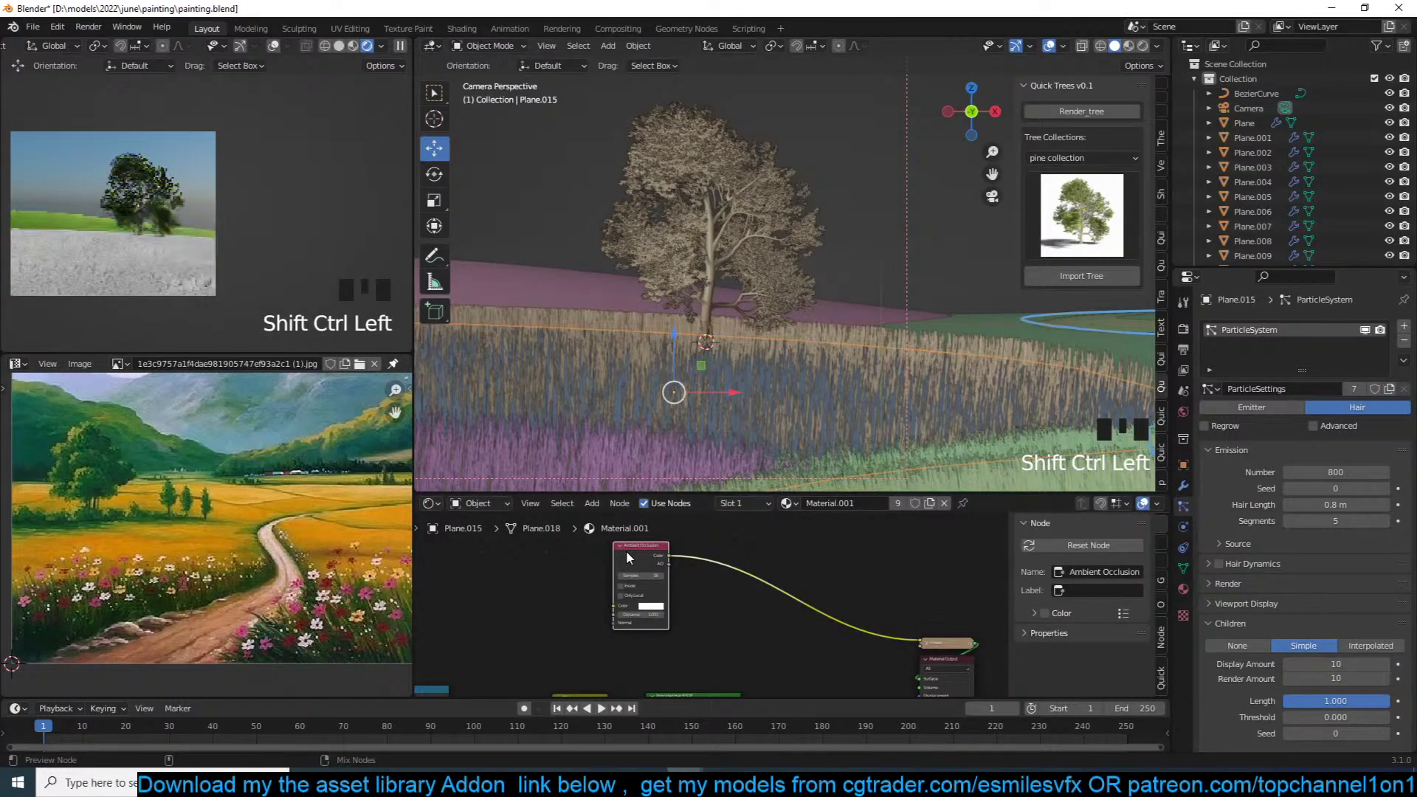
Step: Preview the Ambient Occlusion node's AO output, save the file, and set the node's distance to 100
scroll(683, 589, "up", 5)
left_click(617, 538, "ctrl+shift")
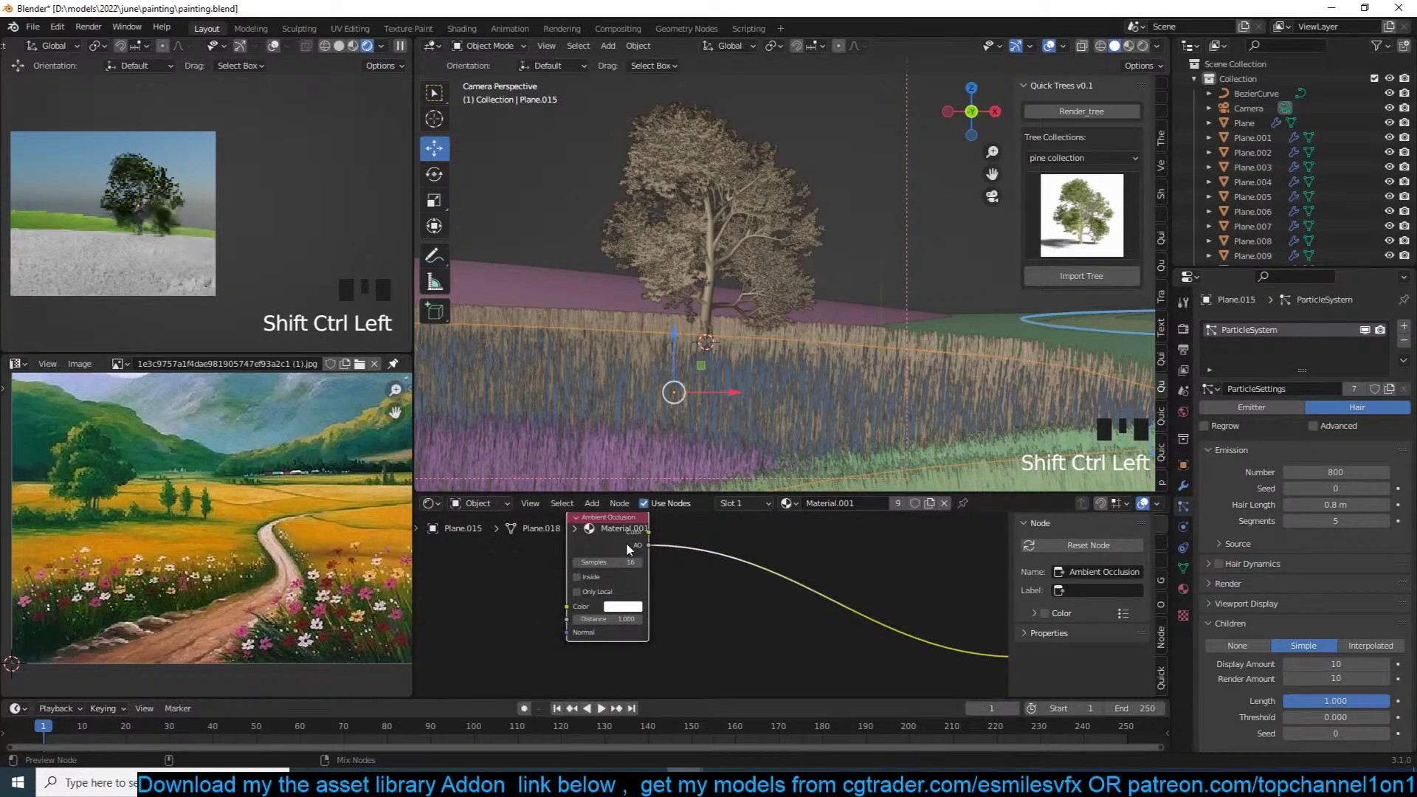
key("ctrl+s")
scroll(704, 581, "up", 4)
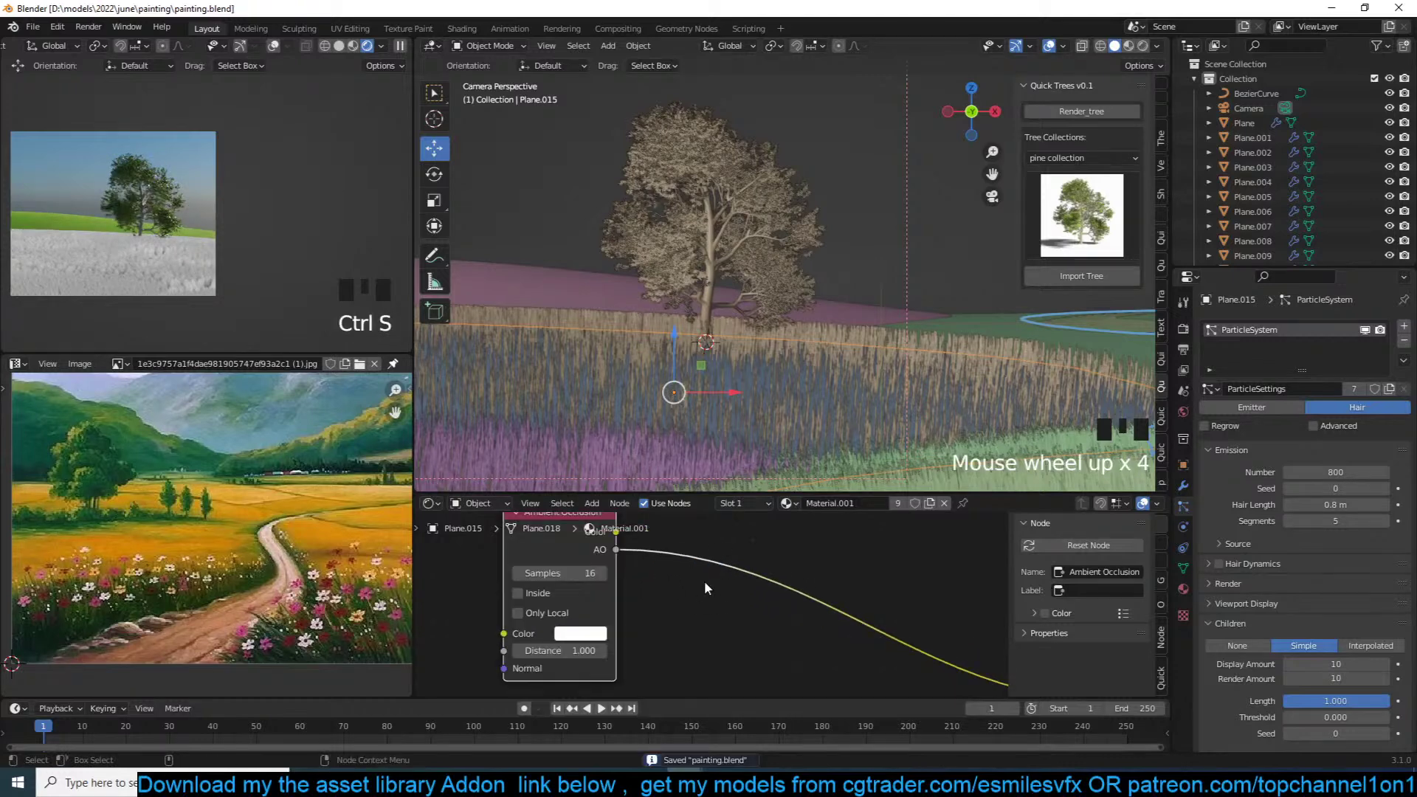
double_click(576, 651)
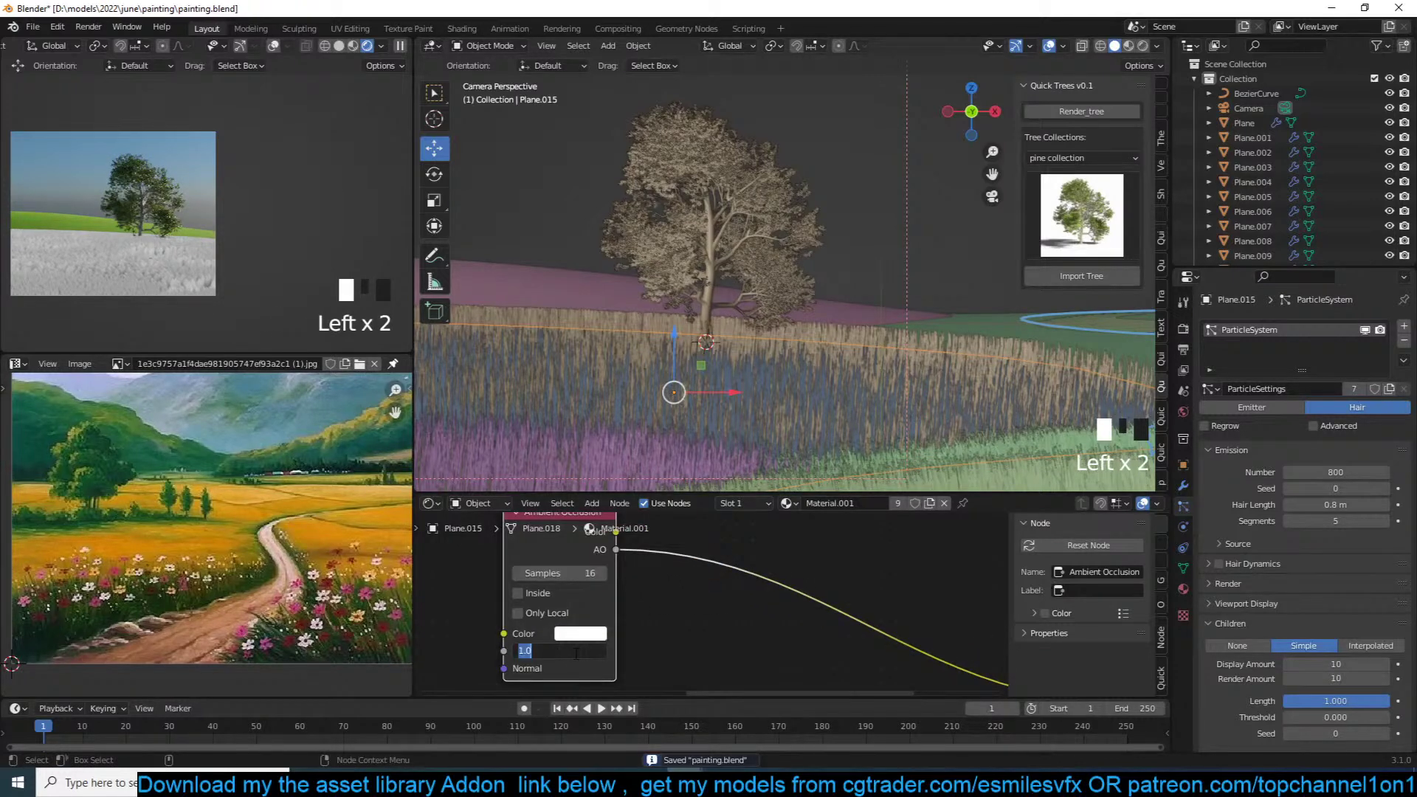
type("100")
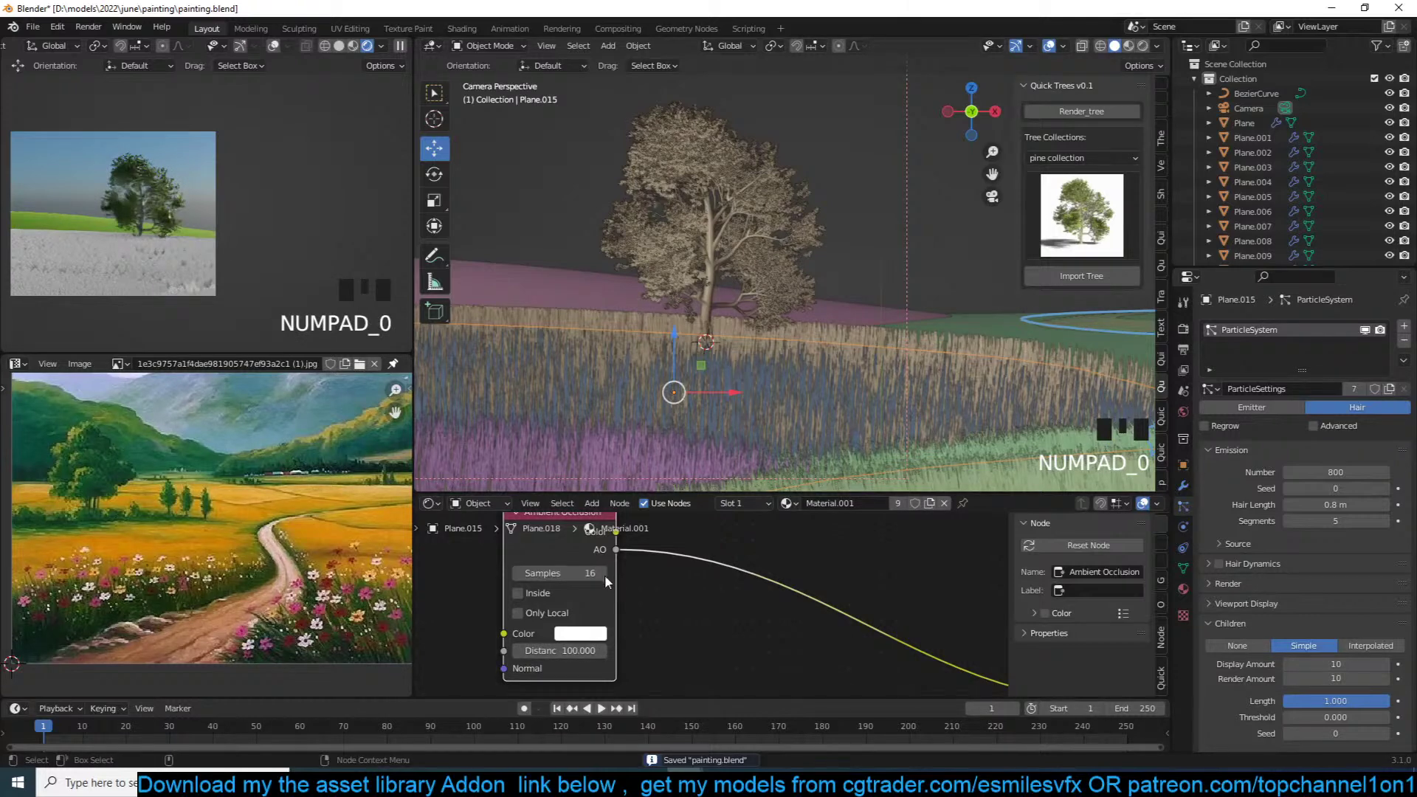
Step: Try the Only Local option on the Ambient Occlusion node, and leave only Inside enabled
scroll(641, 607, "up", 3)
middle_click_drag(641, 607, 701, 589)
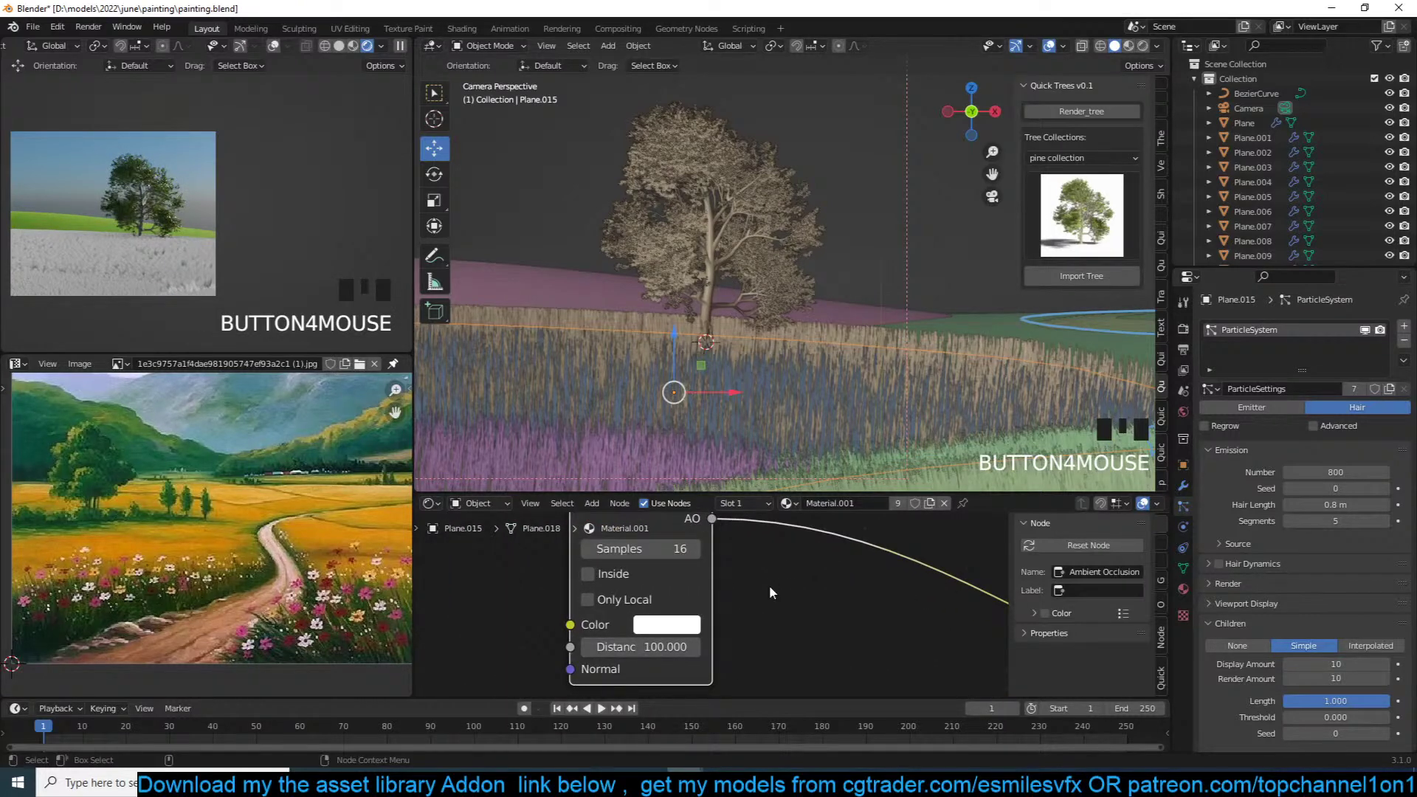
left_click(622, 576)
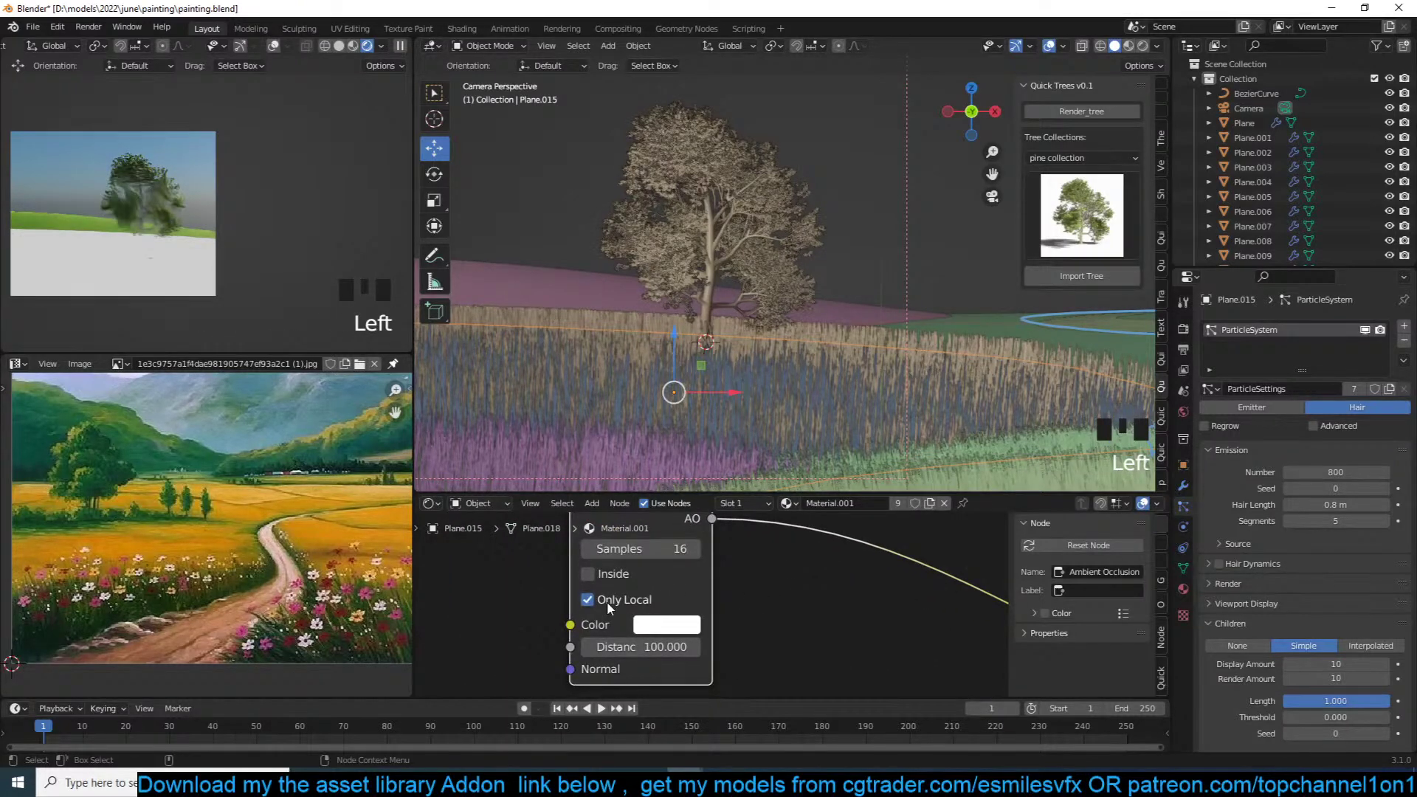
left_click(622, 575)
left_click(622, 576)
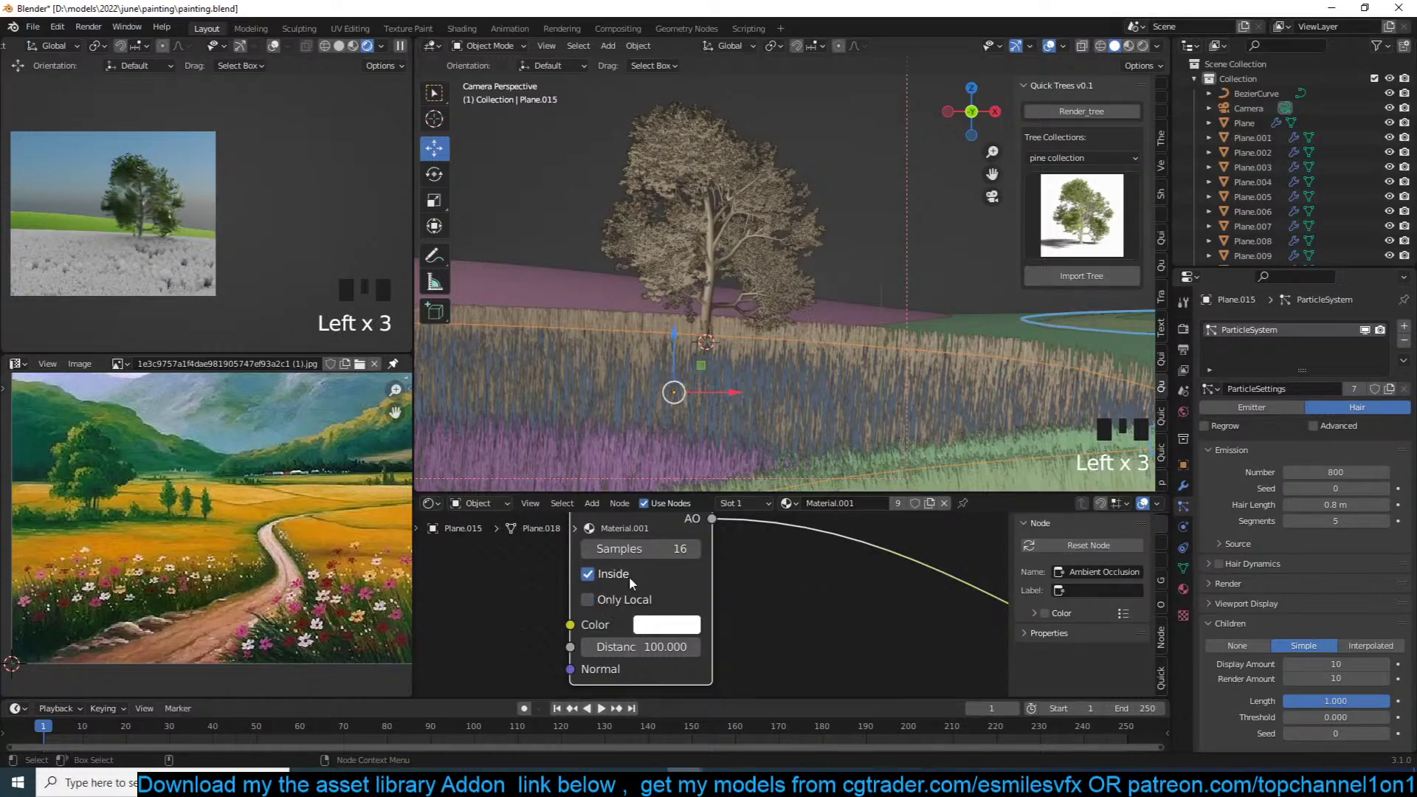
Step: Insert a ColorRamp node on the link after the Ambient Occlusion node's AO output
middle_click_drag(688, 579, 657, 580)
scroll(686, 590, "down", 3)
key("shift+a")
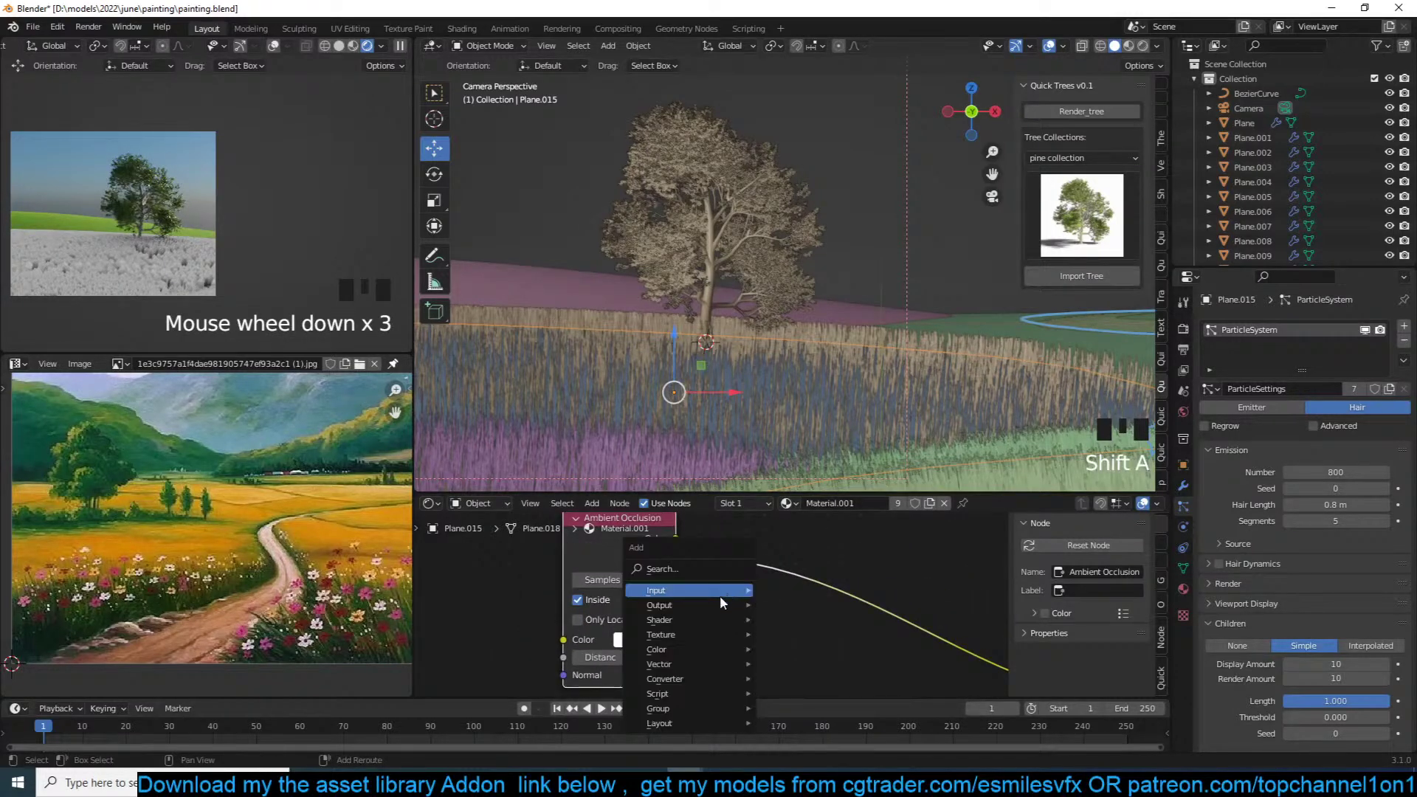
mouse_move(693, 677)
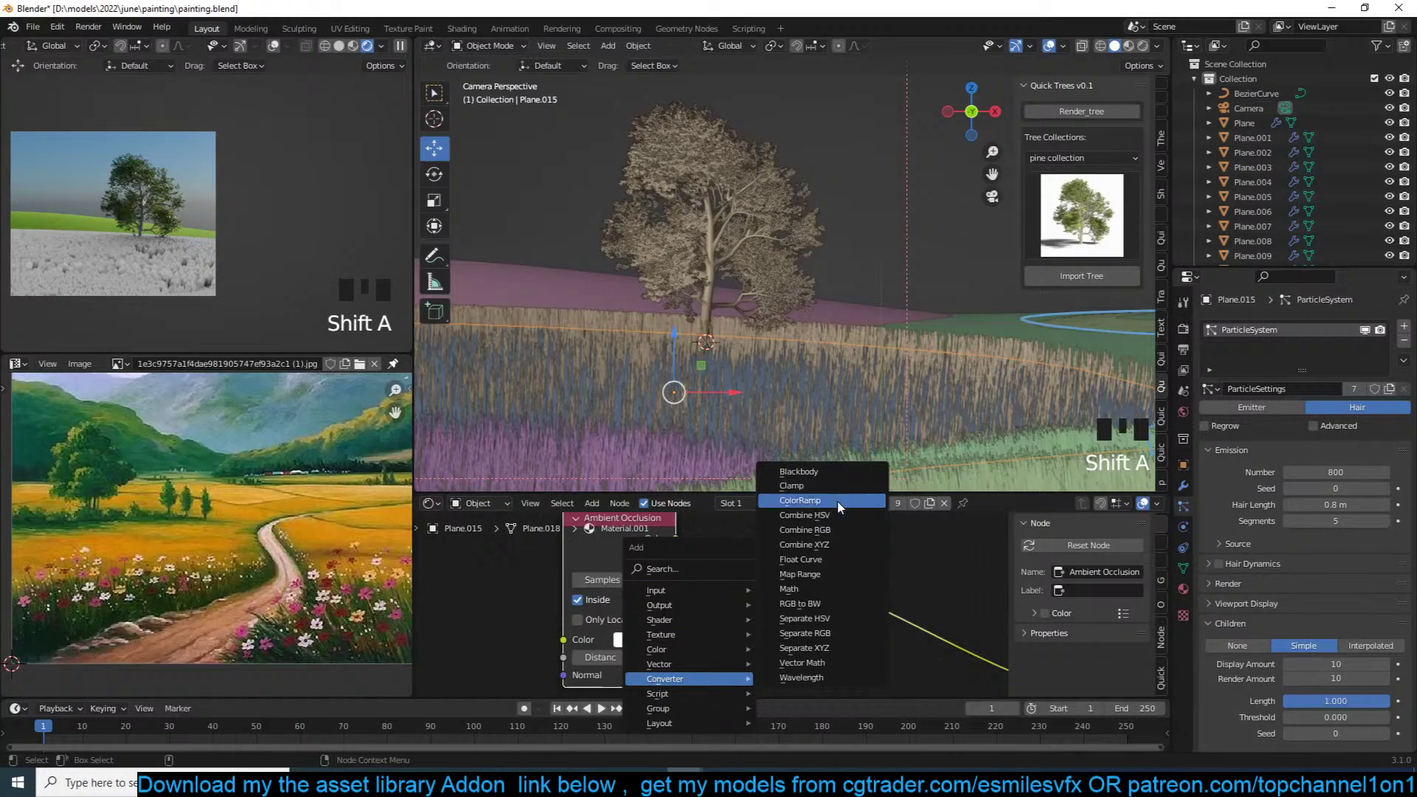
left_click(819, 500)
left_click(768, 642)
middle_click_drag(767, 642, 739, 610)
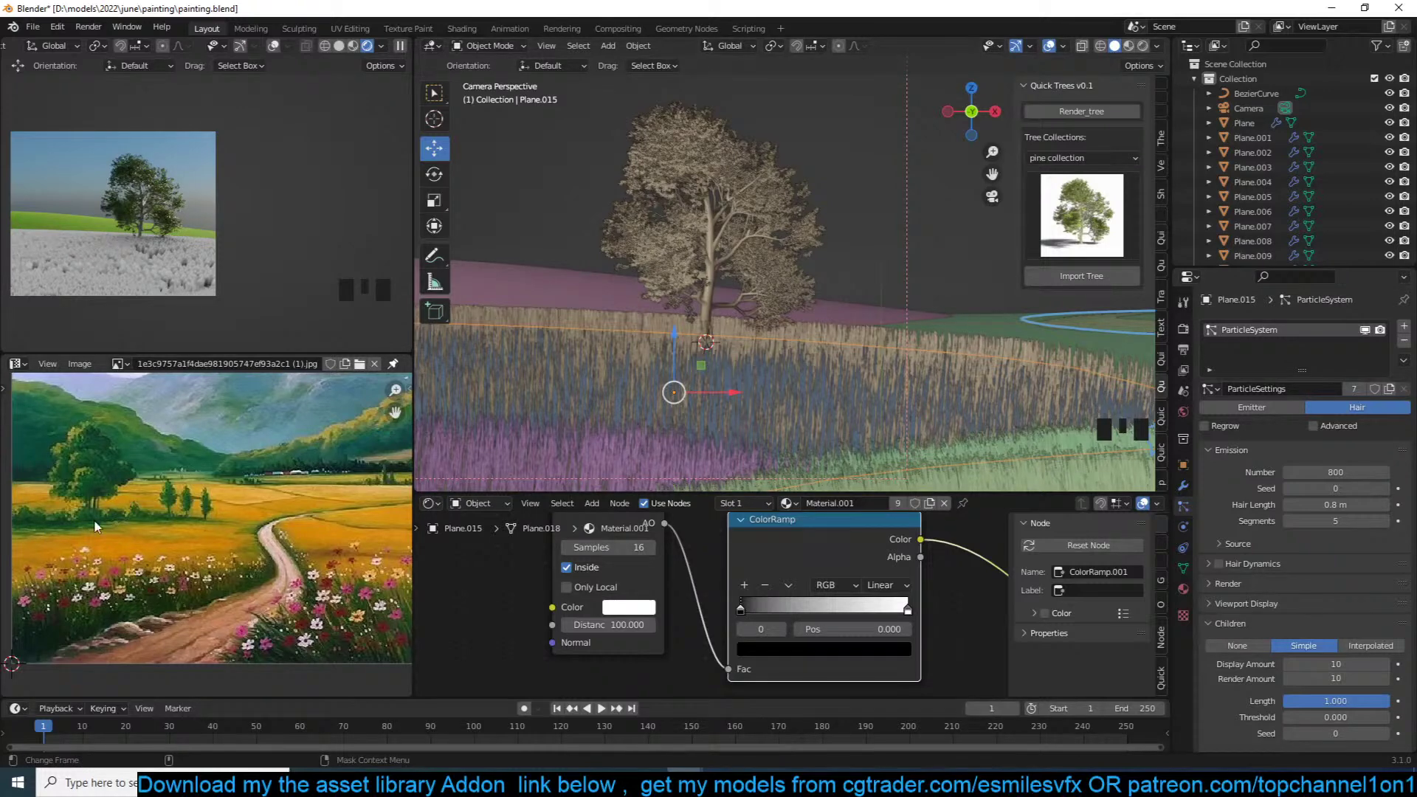
Step: Set the new ColorRamp's black stop to 0.364, pull its white stop inwards, and reposition the node above the existing colour nodes
left_click_drag(750, 605, 781, 607)
left_click_drag(905, 610, 809, 606)
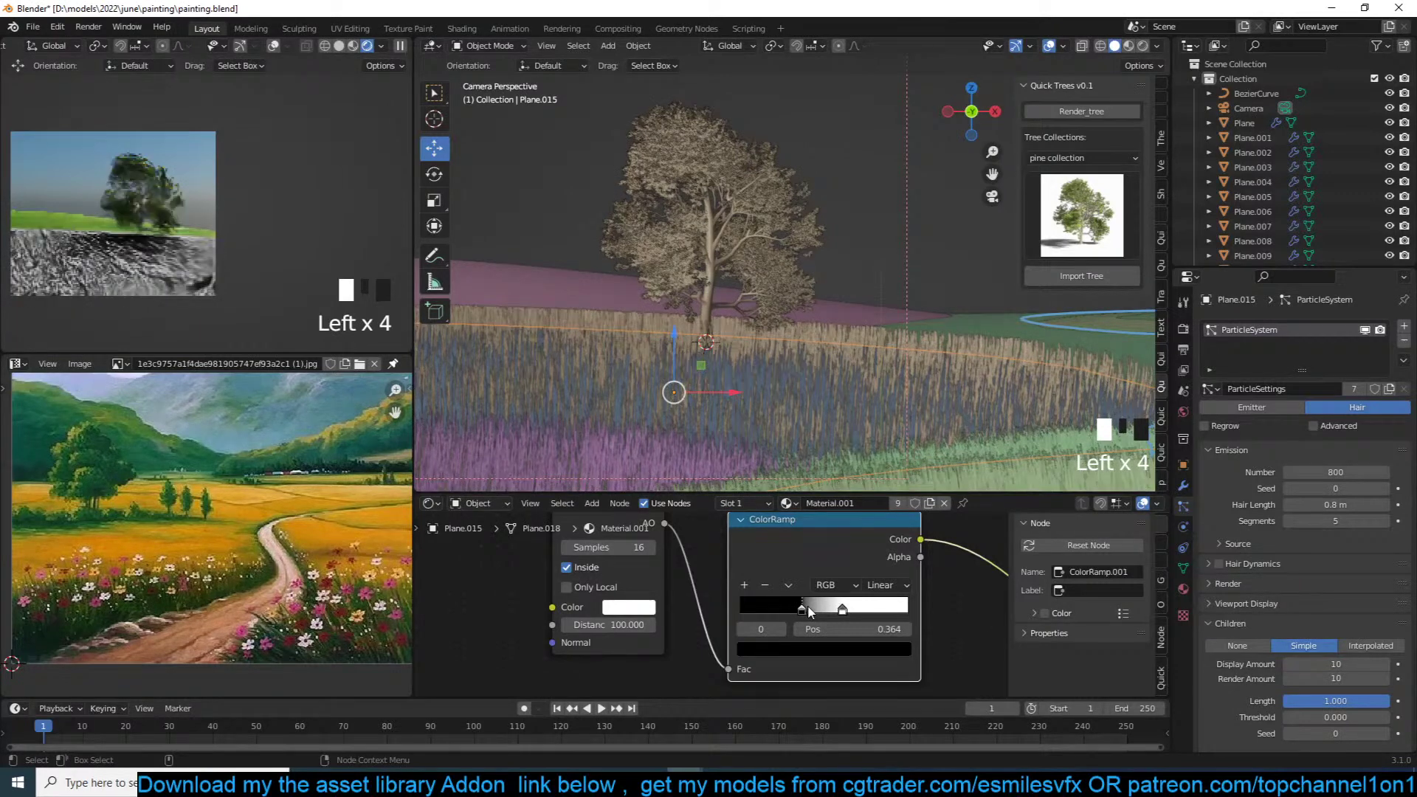
scroll(893, 613, "down", 18)
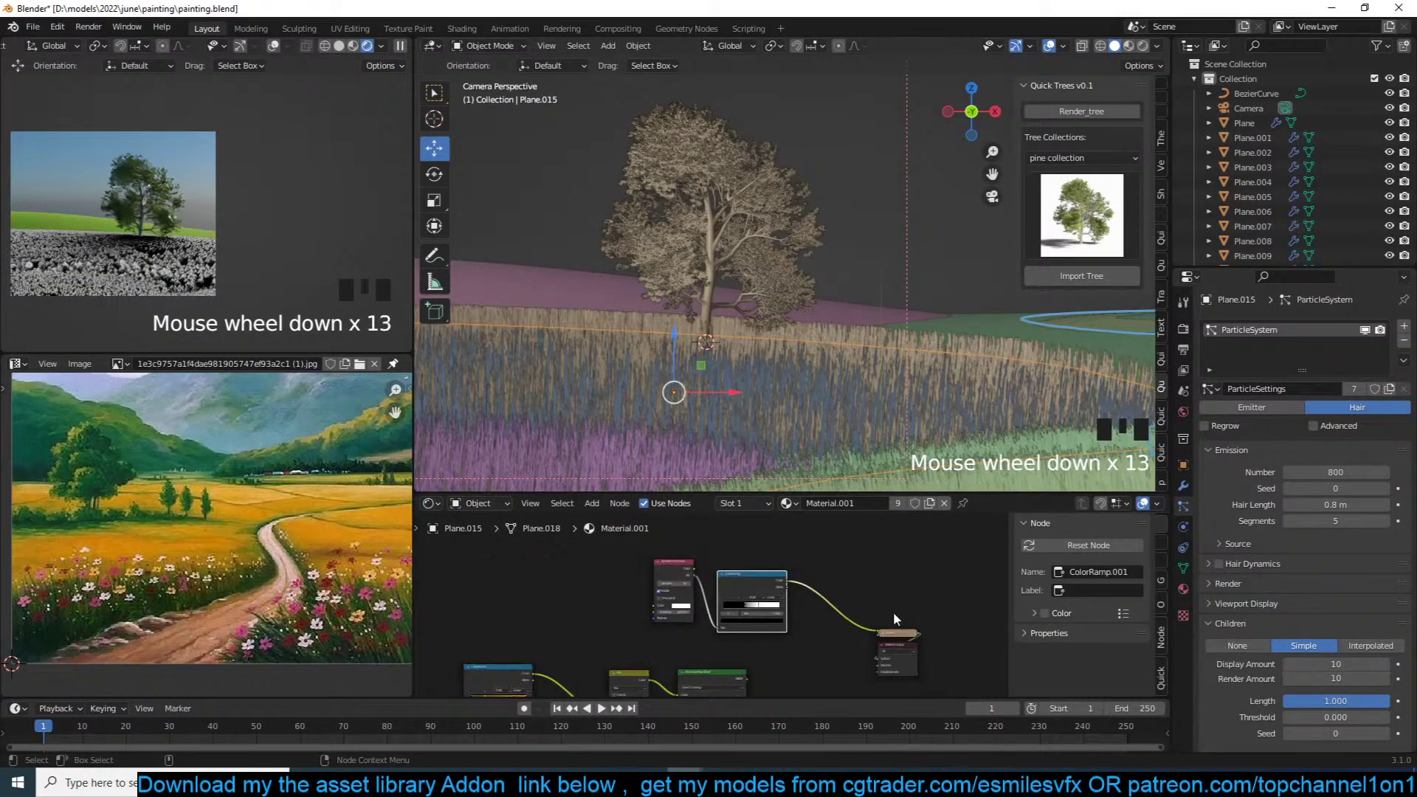
left_click(719, 559)
left_click(723, 568)
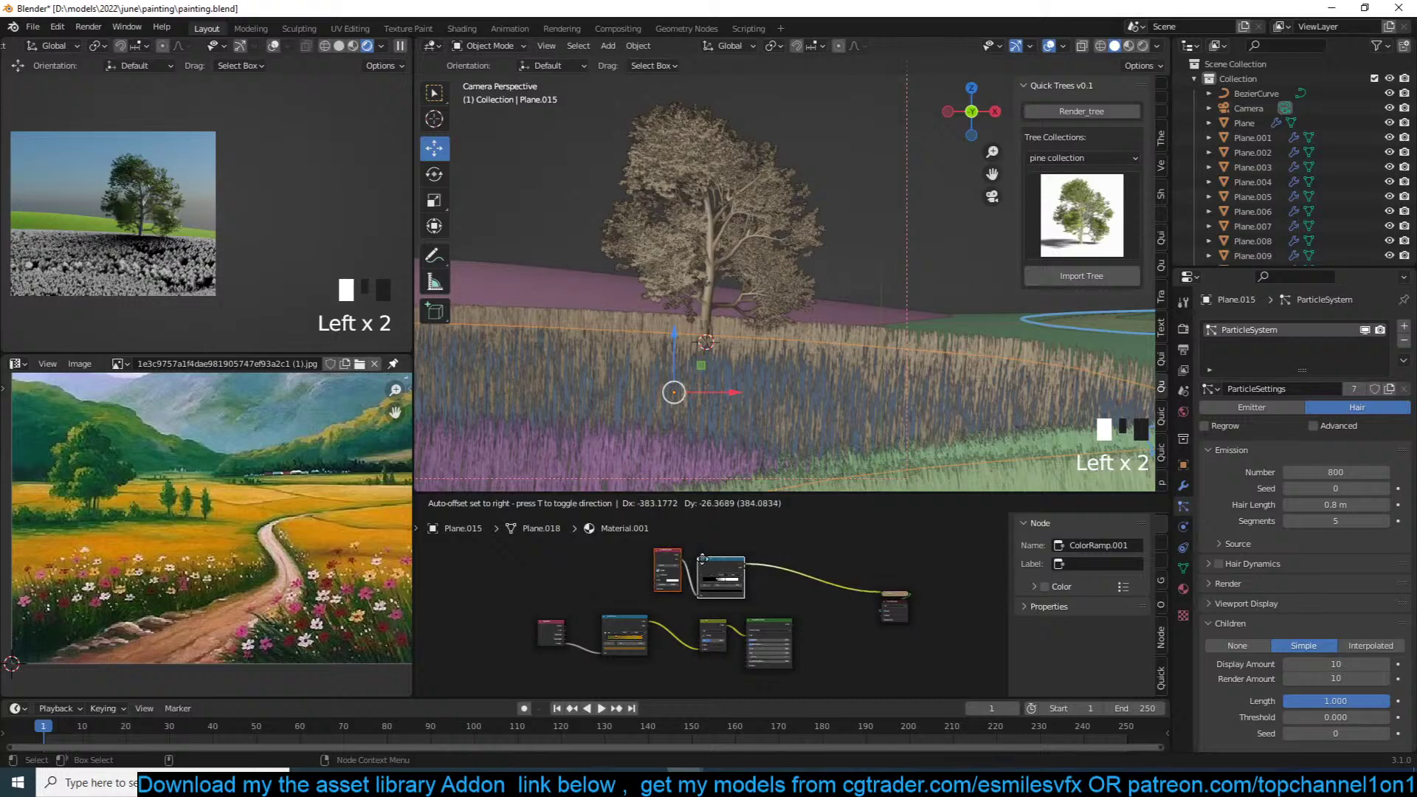
Step: Duplicate the existing Mix node and place the copy above the Principled Hair BSDF
scroll(737, 592, "up", 10)
left_click(717, 639)
middle_click_drag(718, 640, 694, 660)
key("shift+d")
left_click(727, 669)
left_click_drag(727, 669, 707, 590)
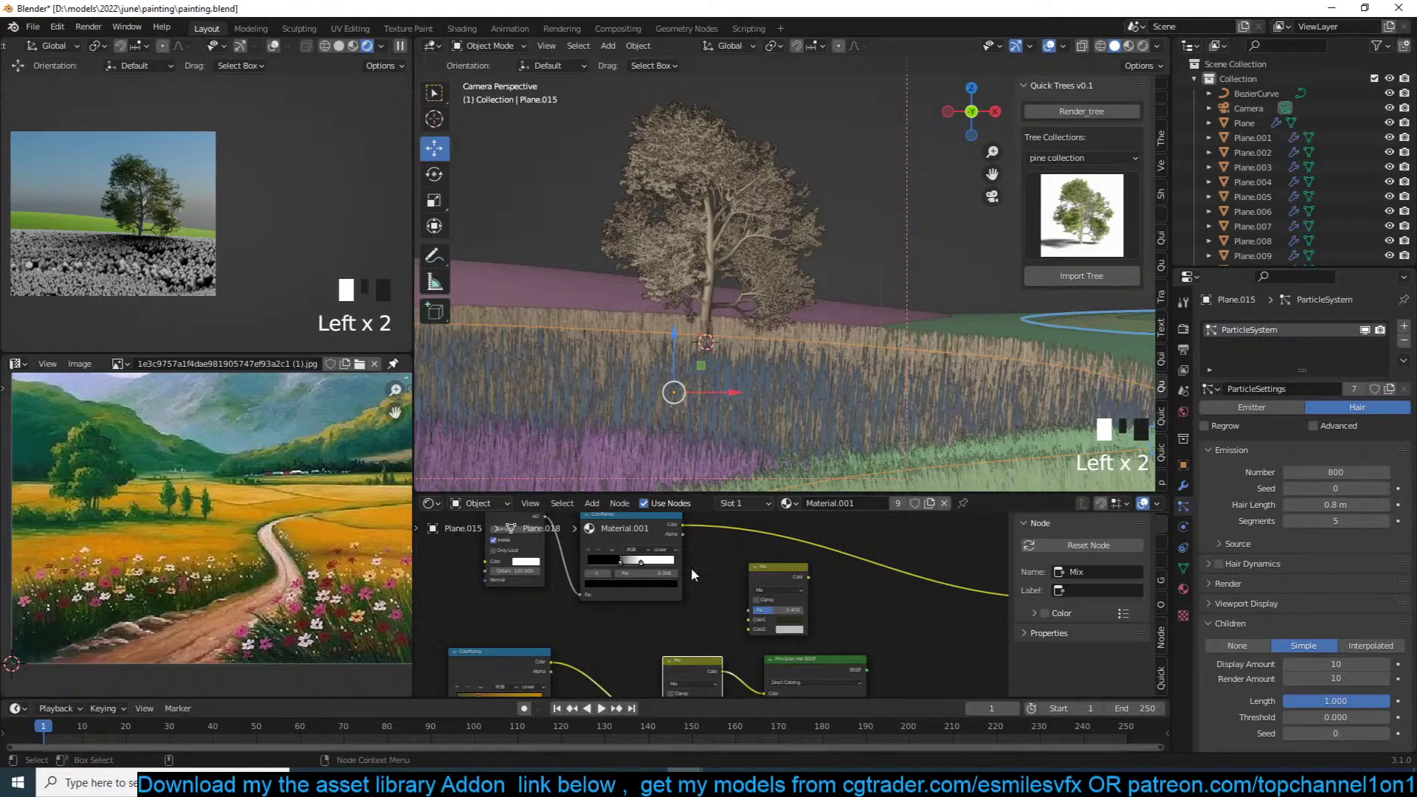
Step: Connect the occlusion ColorRamp to the new Mix node's Fac and the original Mix colour to its Color1, and preview the mix
left_click_drag(685, 526, 750, 611)
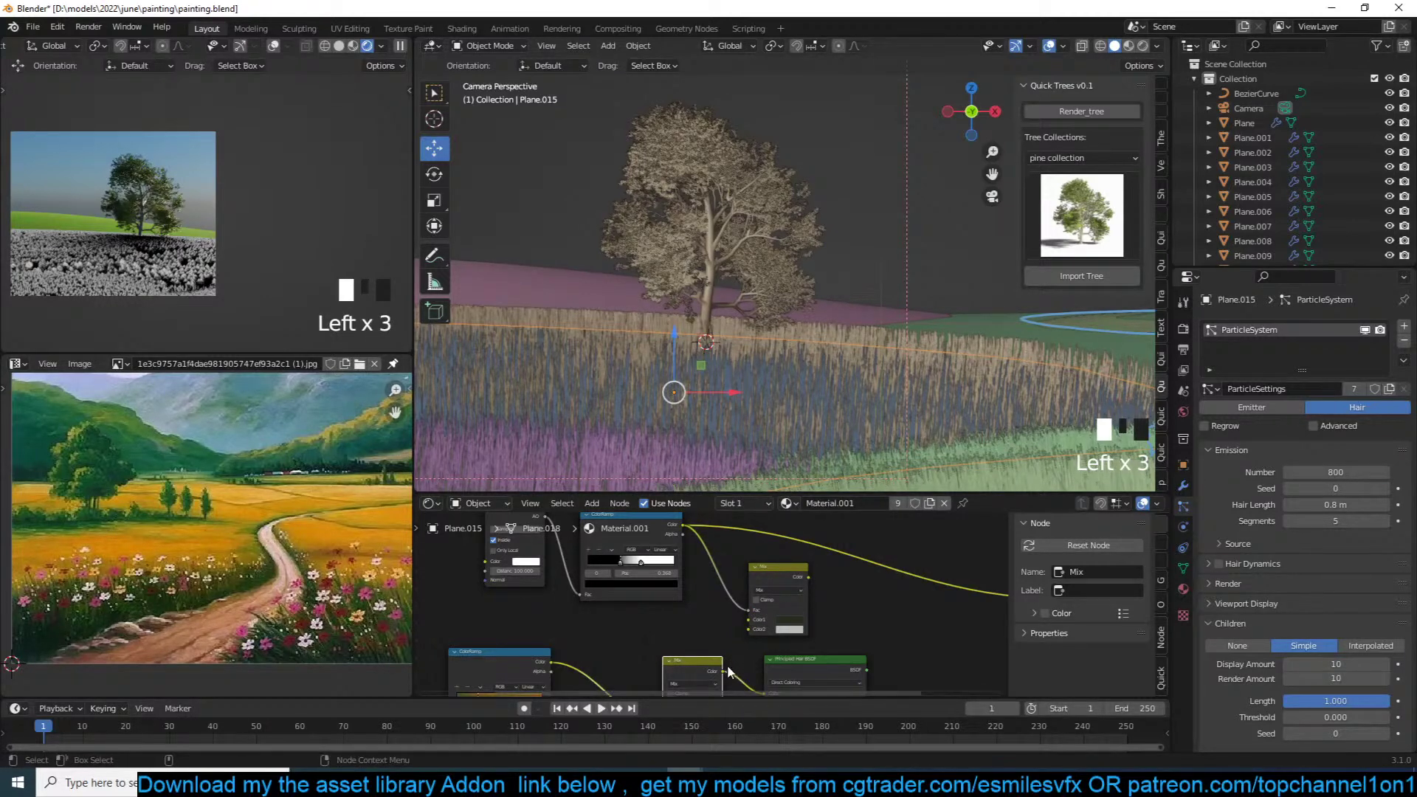
left_click_drag(722, 671, 749, 629)
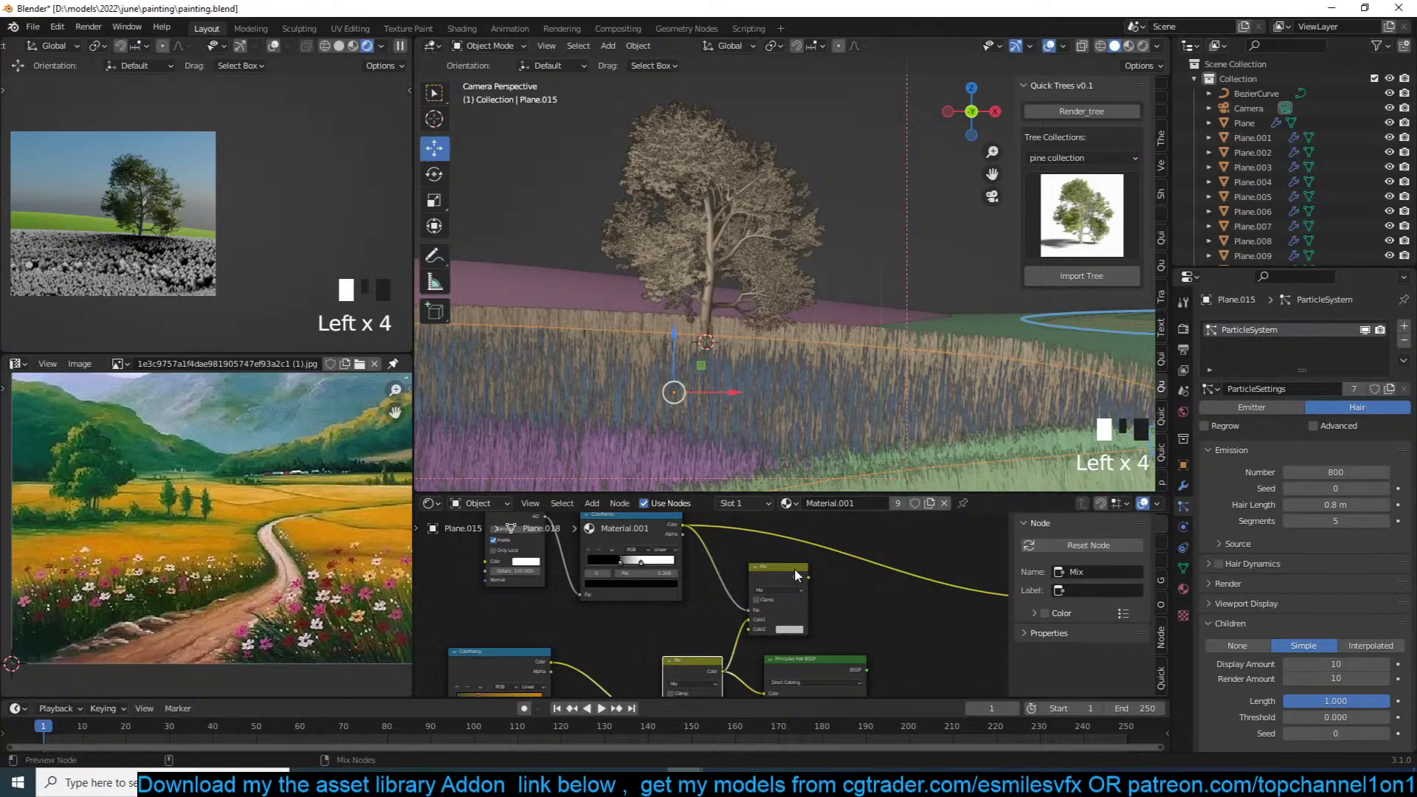
left_click(760, 620, "ctrl+shift")
scroll(738, 609, "up", 2)
scroll(731, 597, "up", 2)
Step: Save the file, move the original Mix link to the new Mix node's Color2, and set its Color1 to dark green (HSV 0.383, 0.821, 0.027)
key("ctrl+s")
left_click(702, 592)
left_click_drag(702, 597, 702, 605)
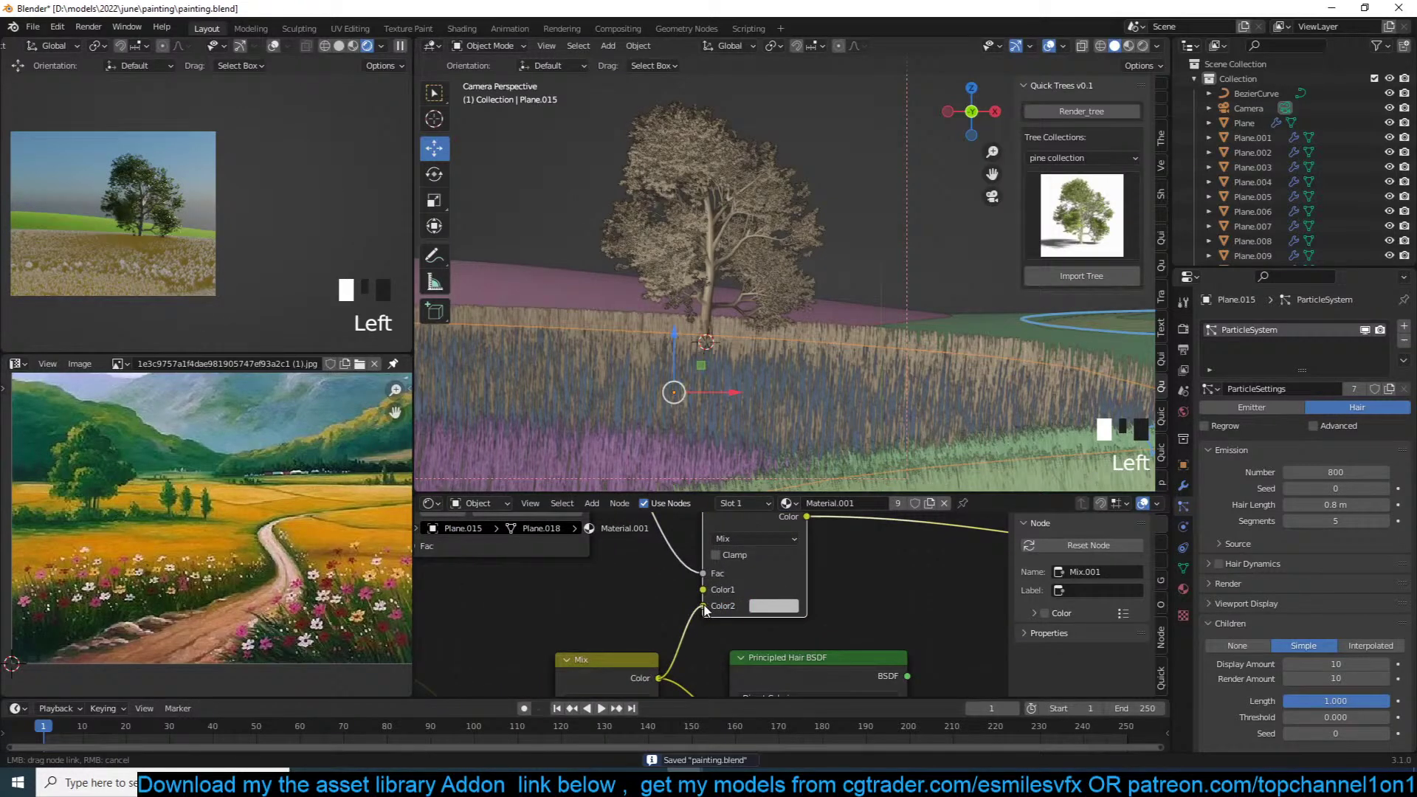
left_click(782, 588)
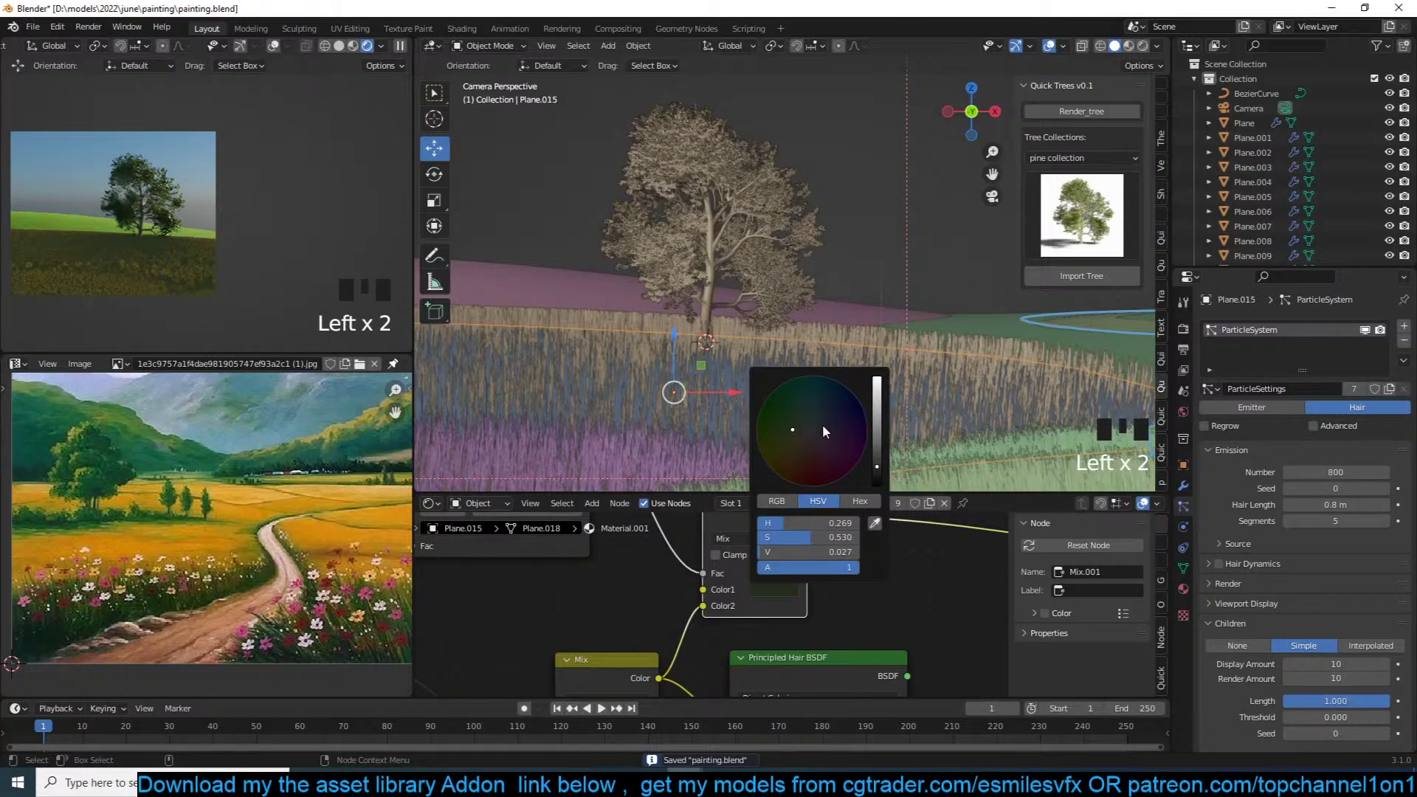
left_click(794, 406)
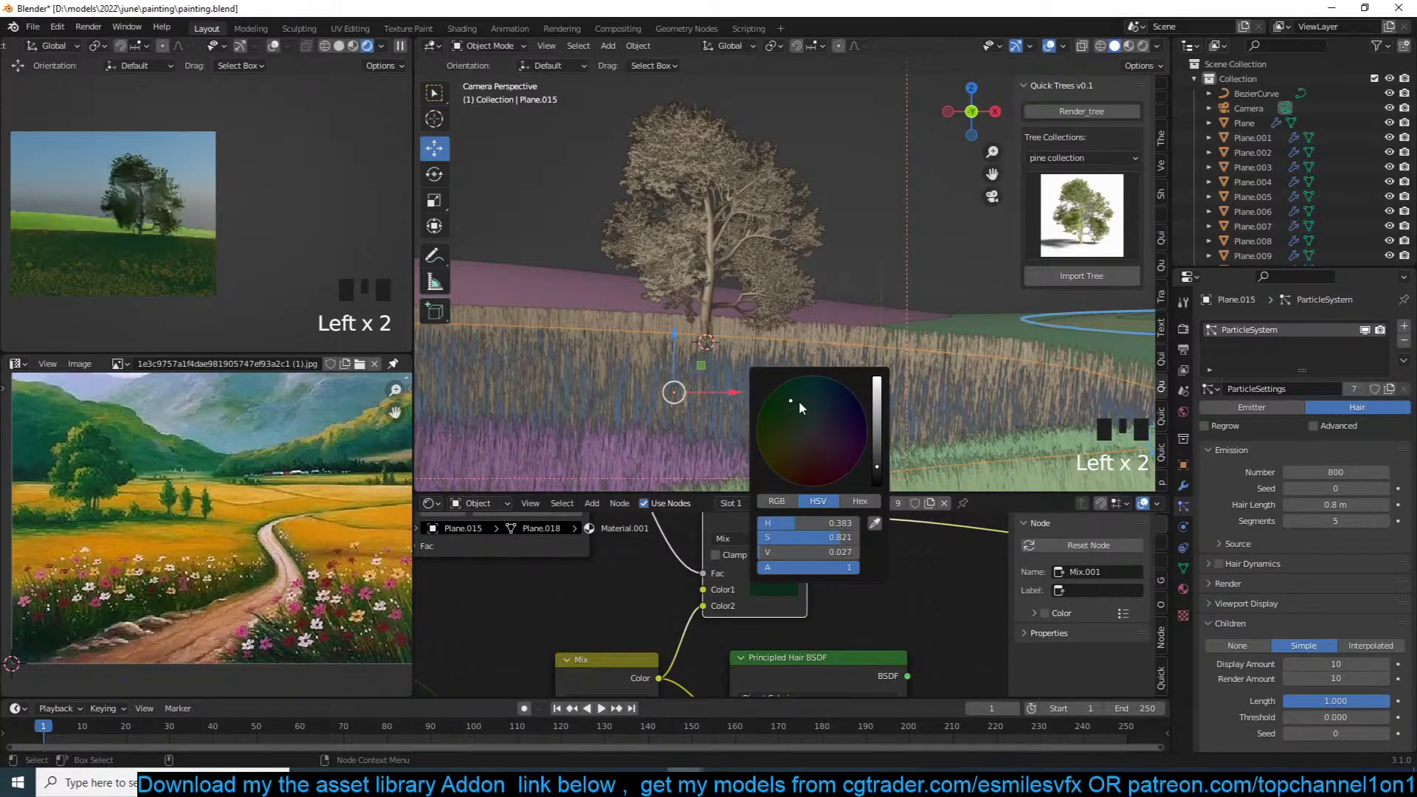
Step: Try Ambient Occlusion distances of 1 and 0.5
middle_click_drag(553, 574, 689, 666)
middle_click_drag(547, 616, 628, 619)
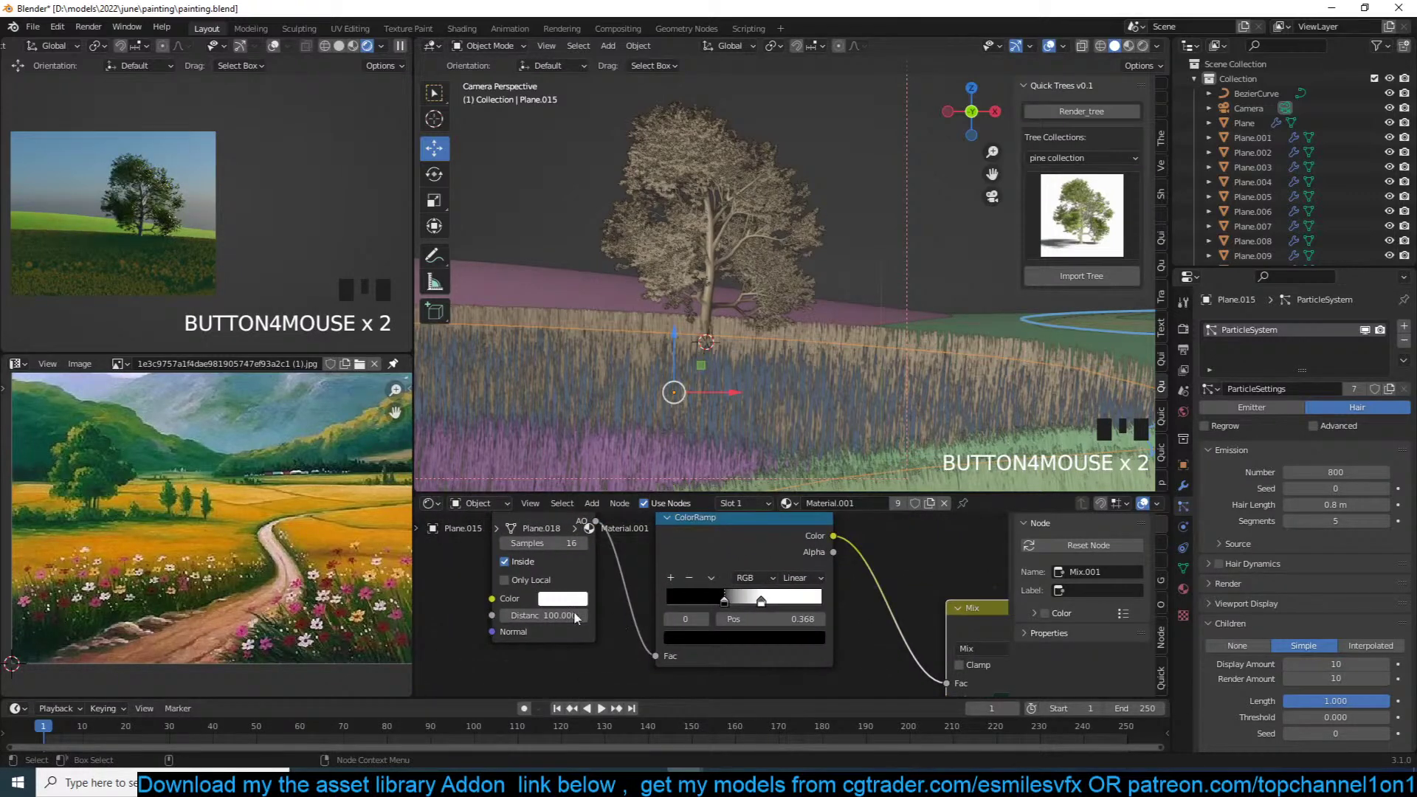
left_click(565, 616)
type("1")
key("Return")
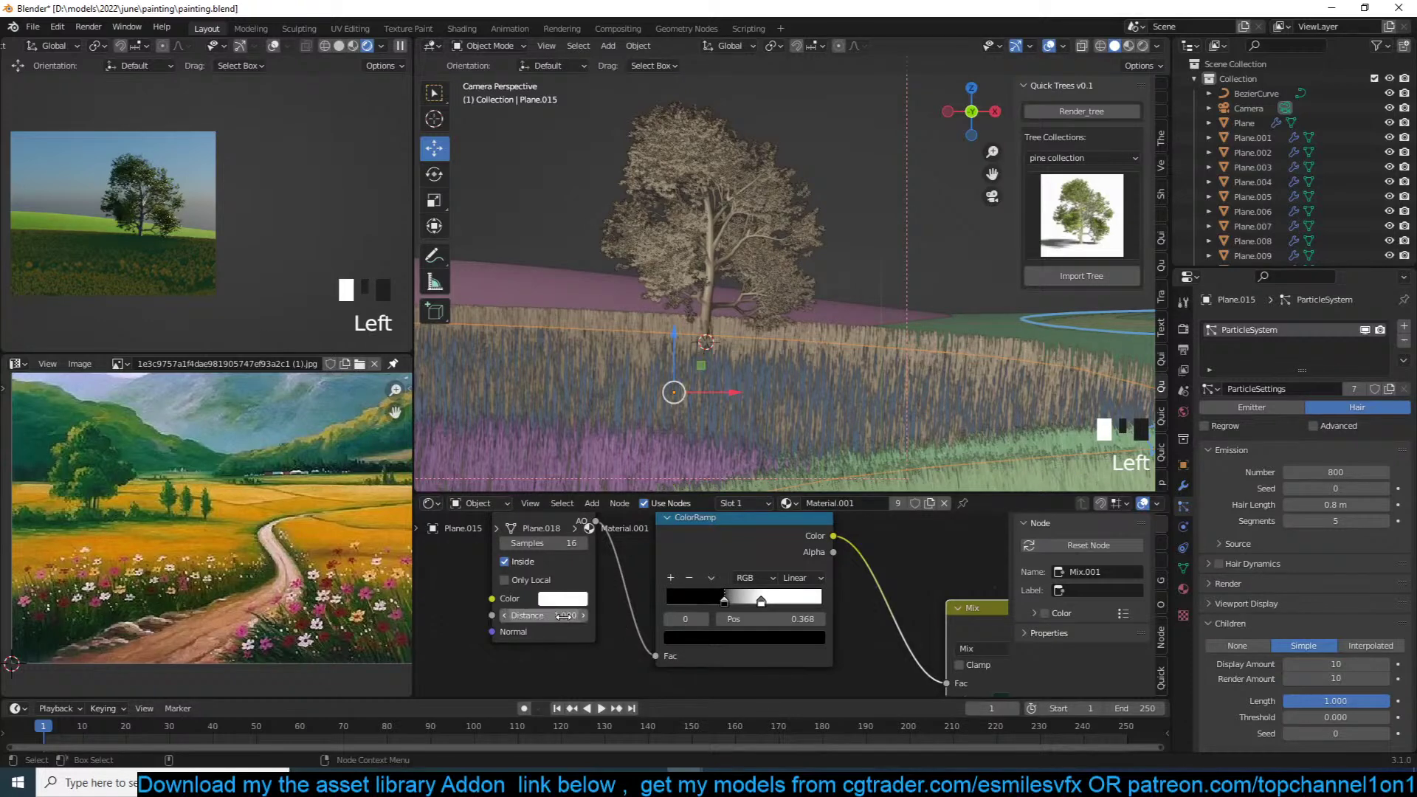
left_click(563, 617)
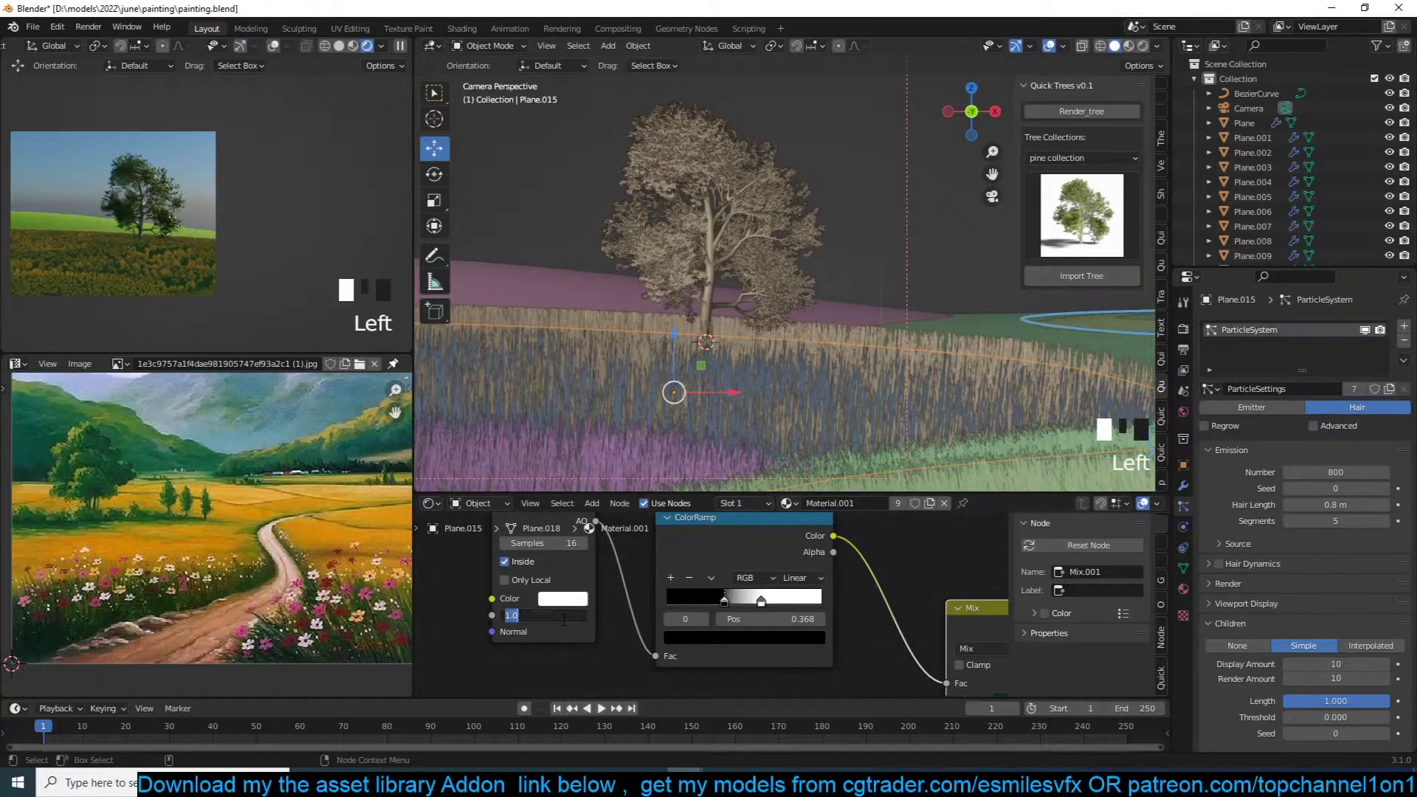
type(".5")
key("Return")
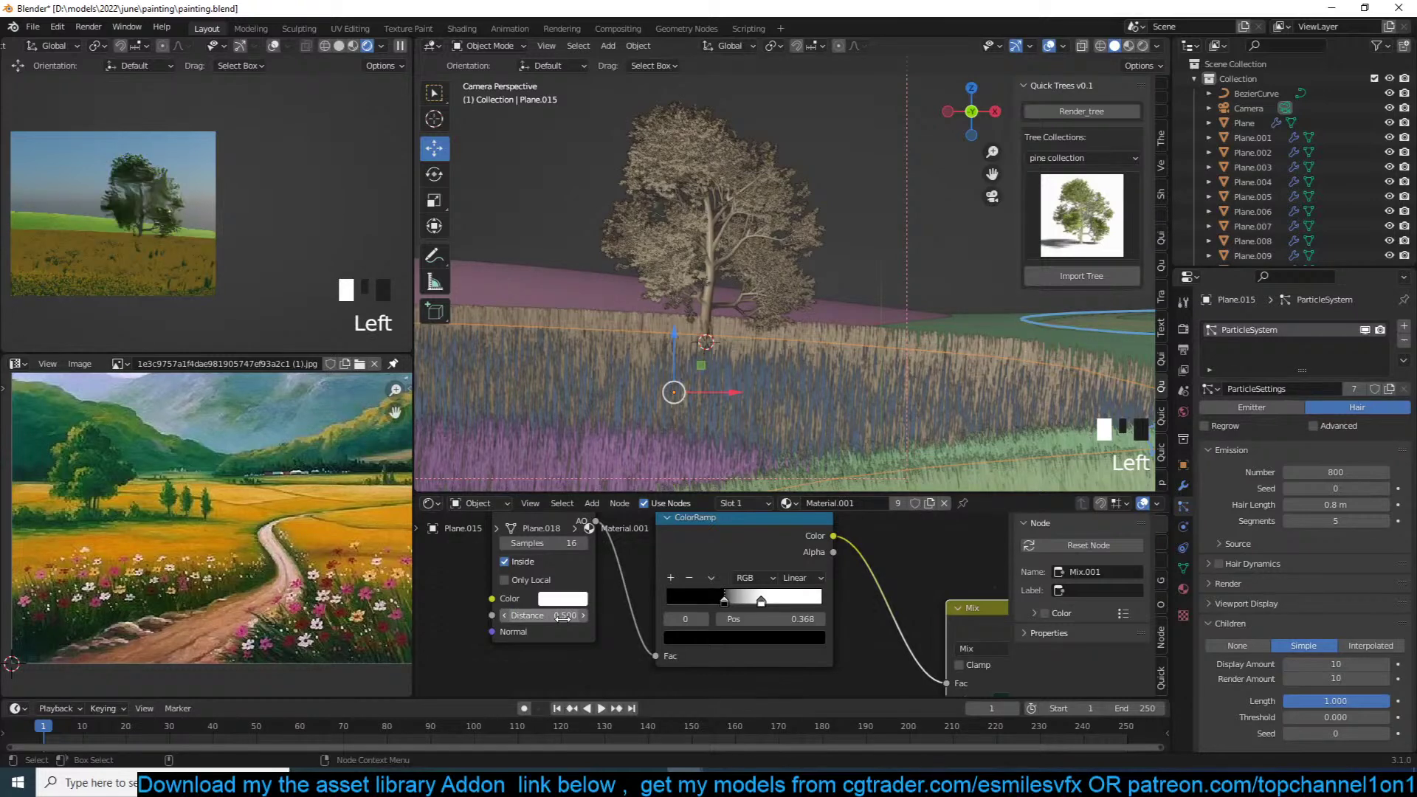
Step: Try an Ambient Occlusion distance of 10 and toggle its Inside option off and back on
left_click(572, 613)
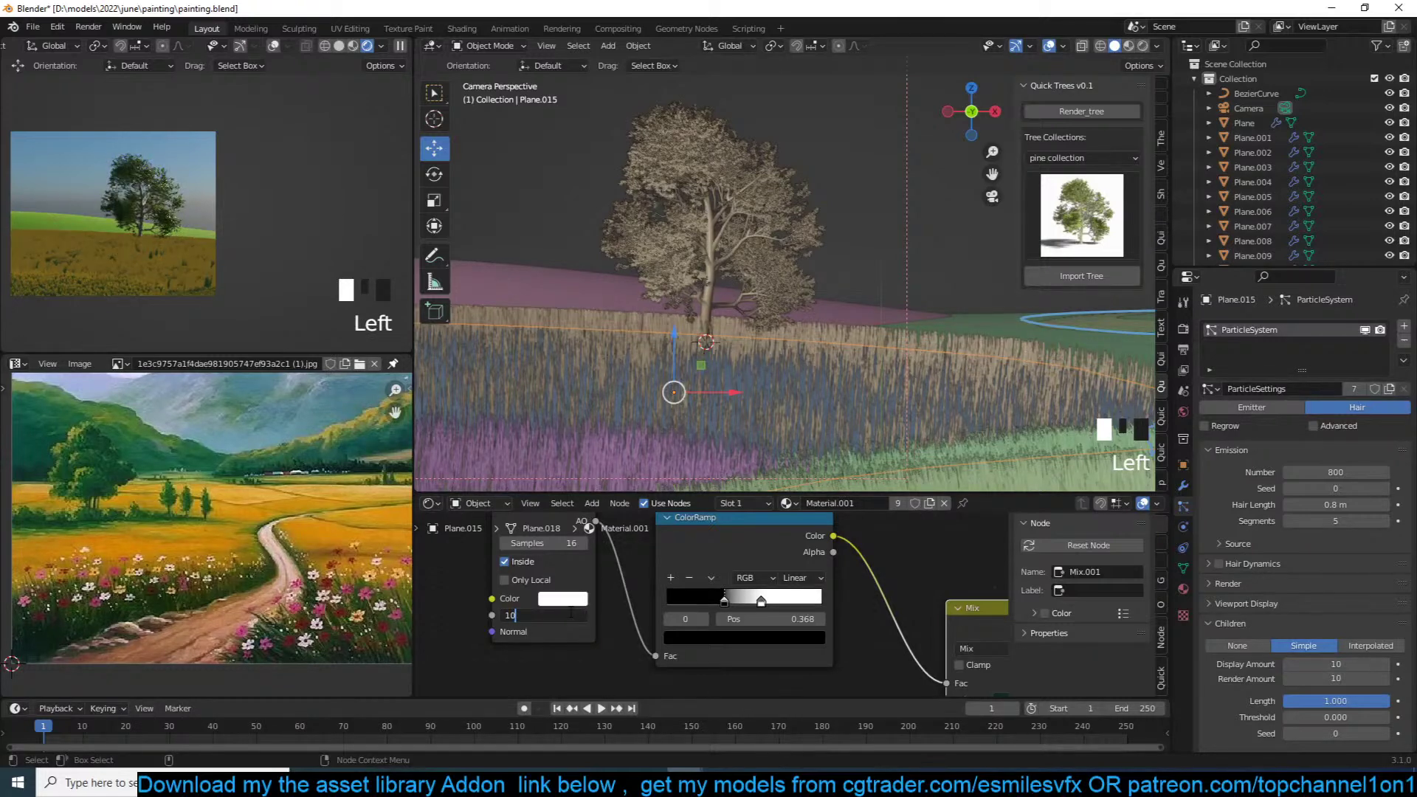
type("10")
key("Return")
left_click(505, 562)
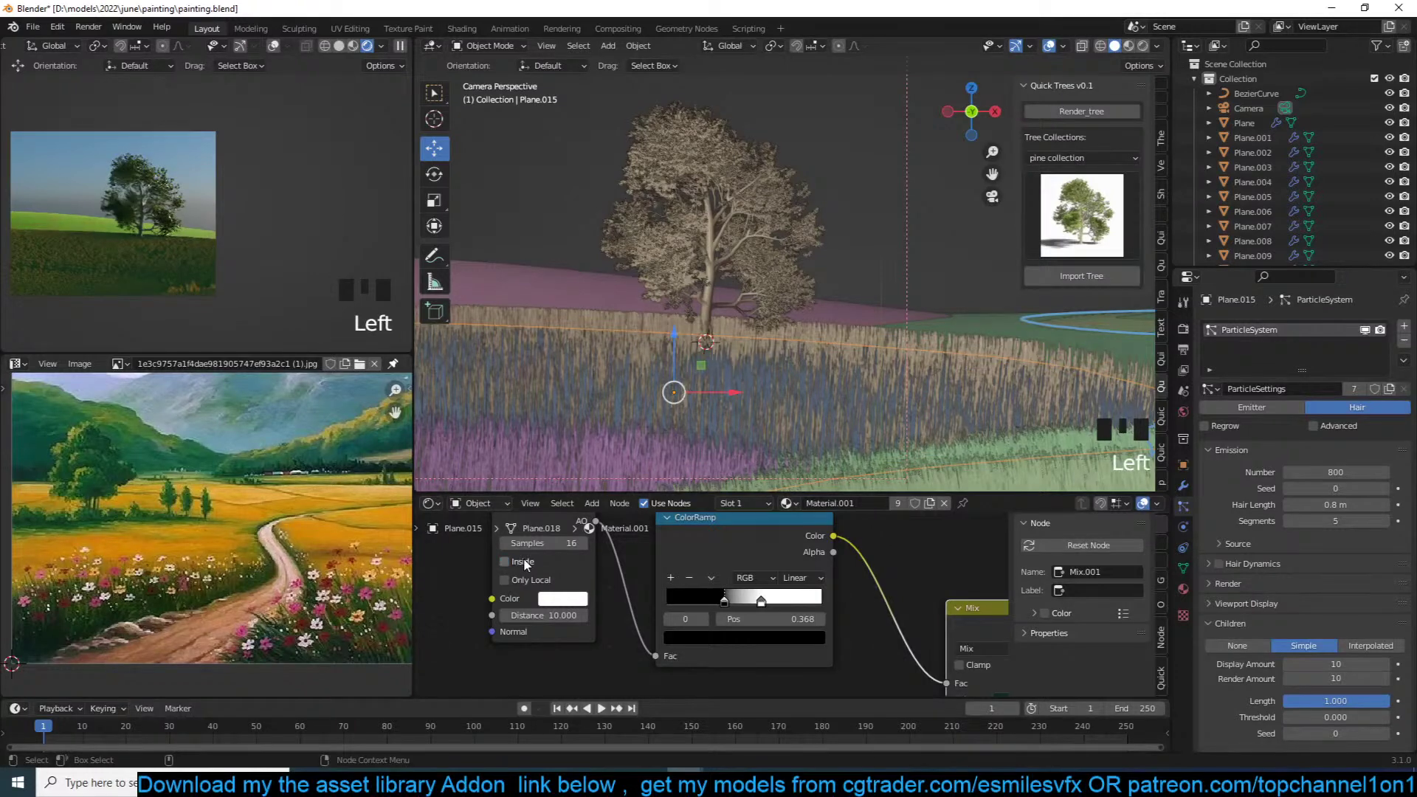
left_click(524, 563)
Step: Redraw the render region around the whole camera frame in the rendered preview
scroll(214, 225, "down", 3)
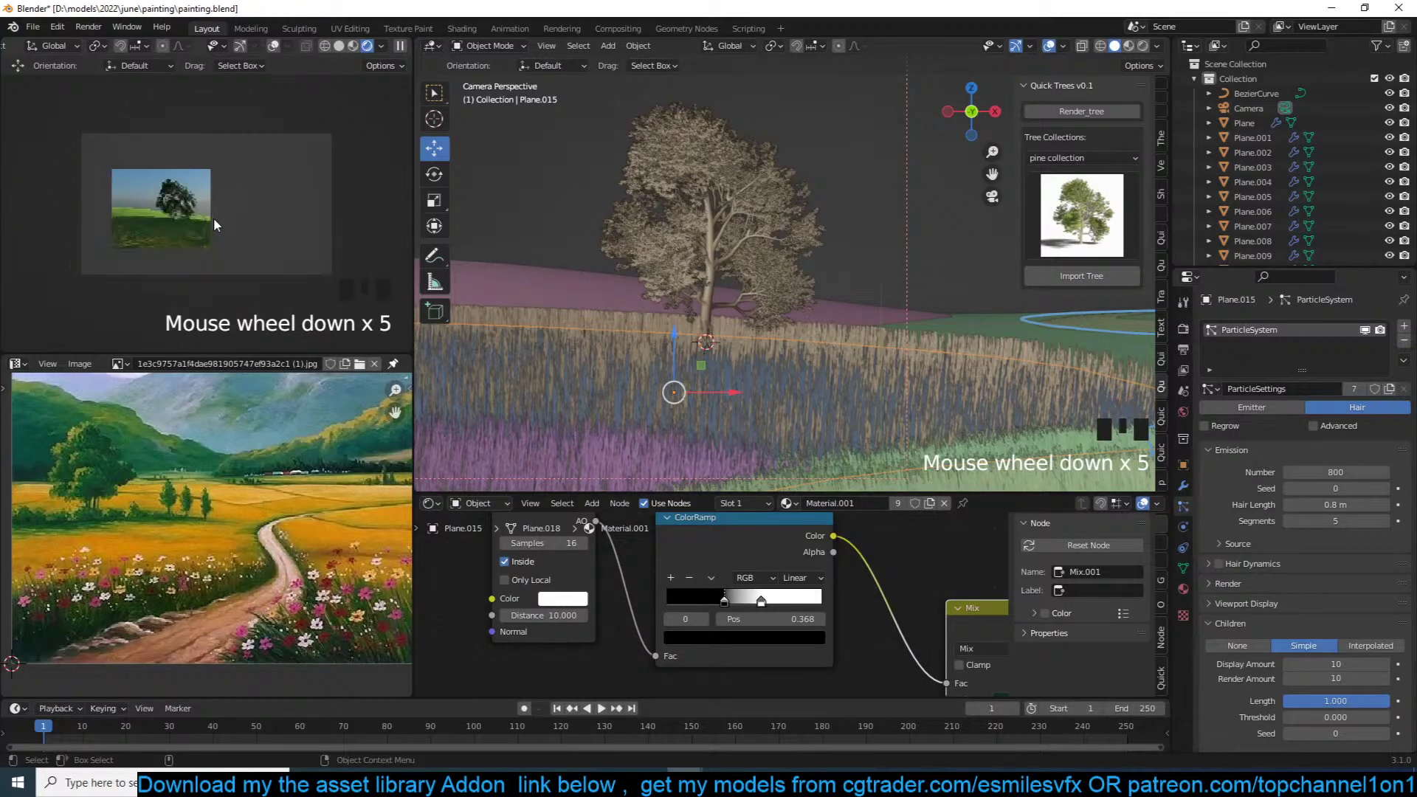
key("ctrl+b")
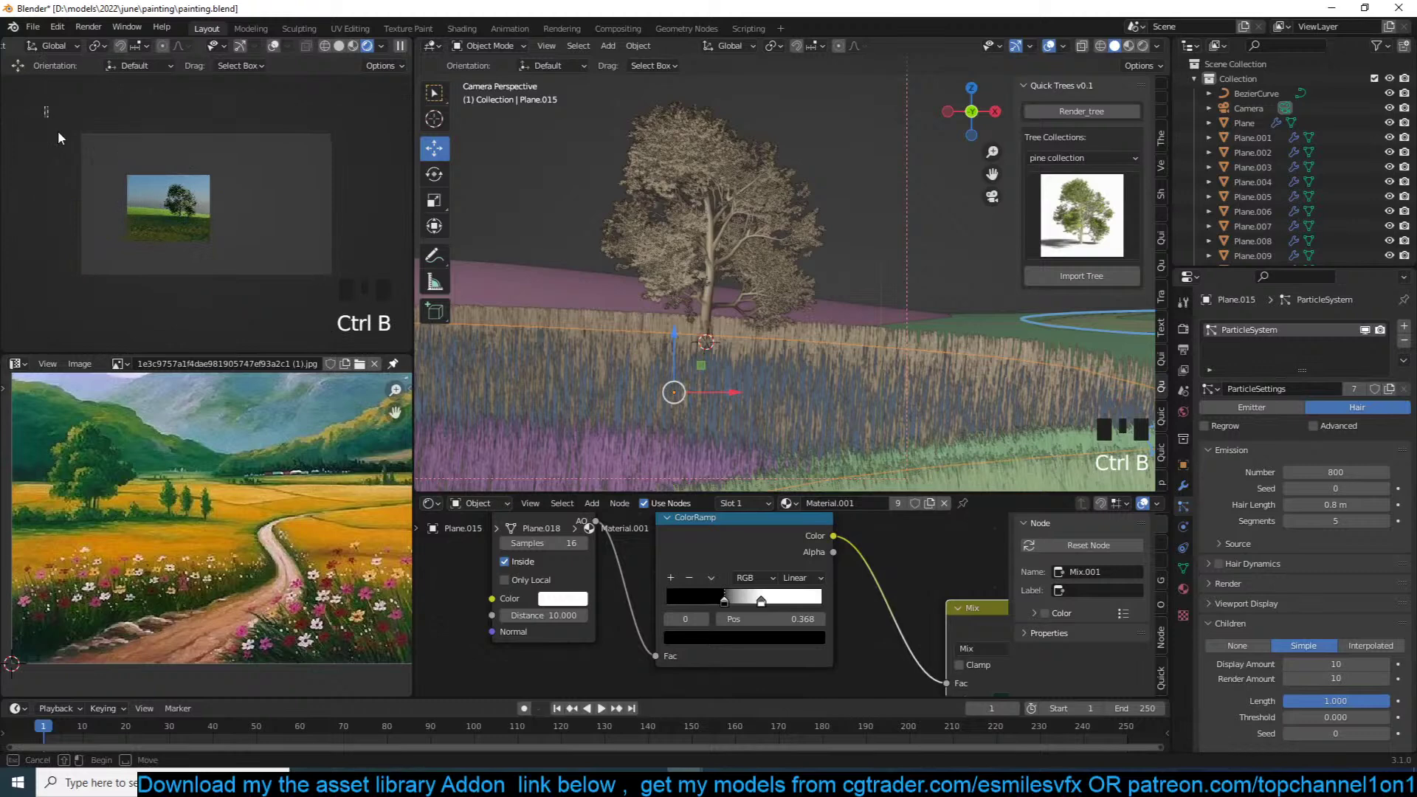
left_click_drag(58, 138, 363, 289)
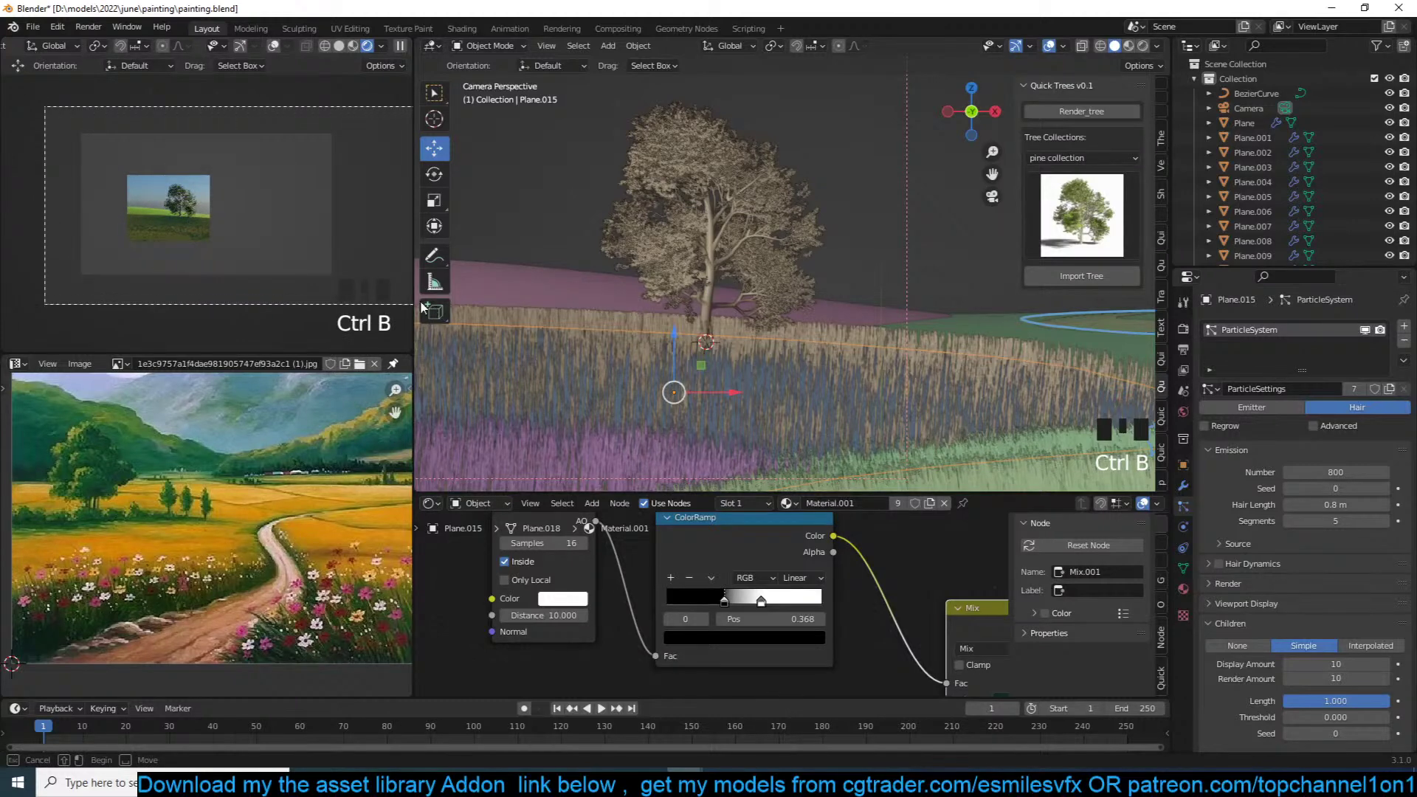
Step: Set the occlusion ColorRamp's black stop to 0.164 and pull its white stop closer to it
scroll(364, 289, "up", 5)
scroll(670, 600, "up", 1)
scroll(670, 601, "up", 7)
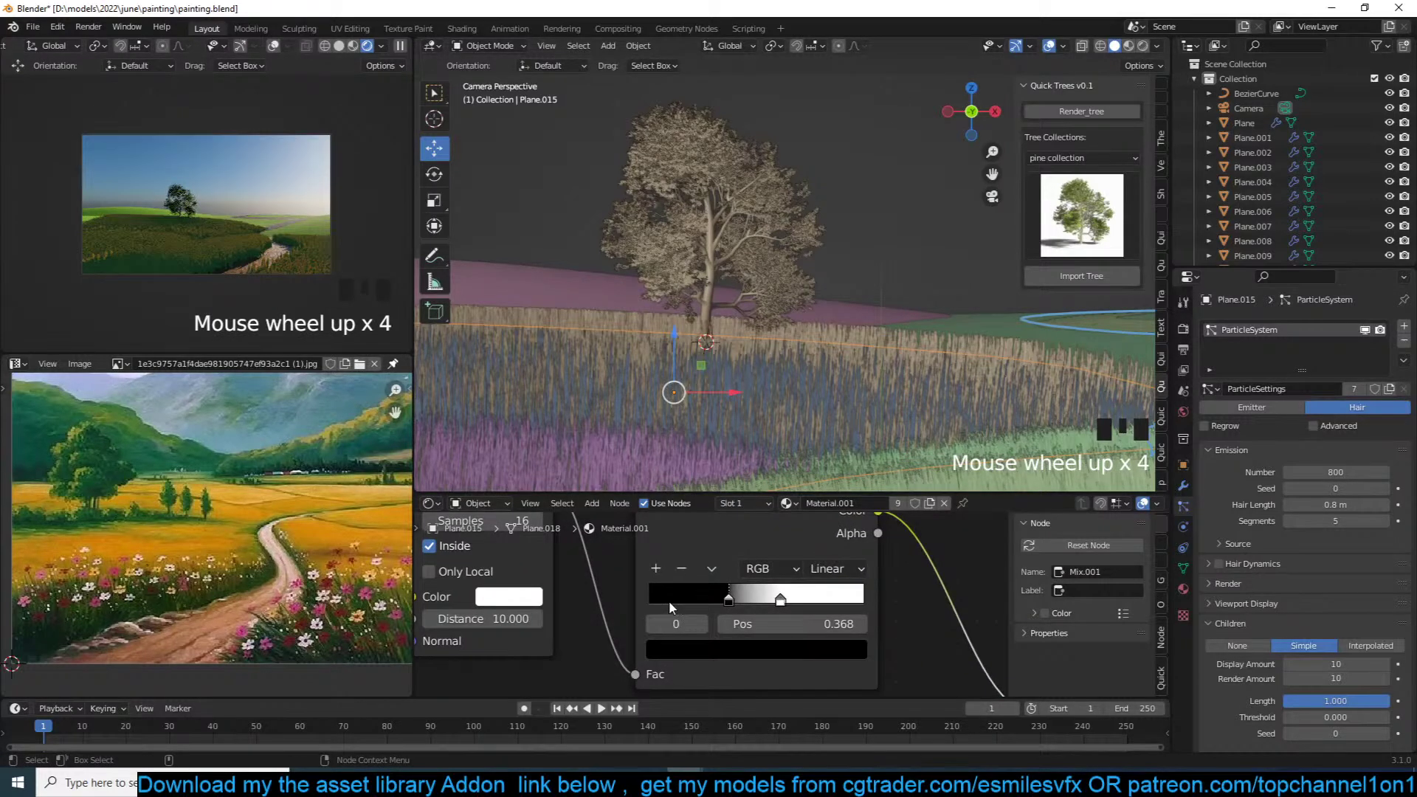
scroll(769, 590, "down", 3)
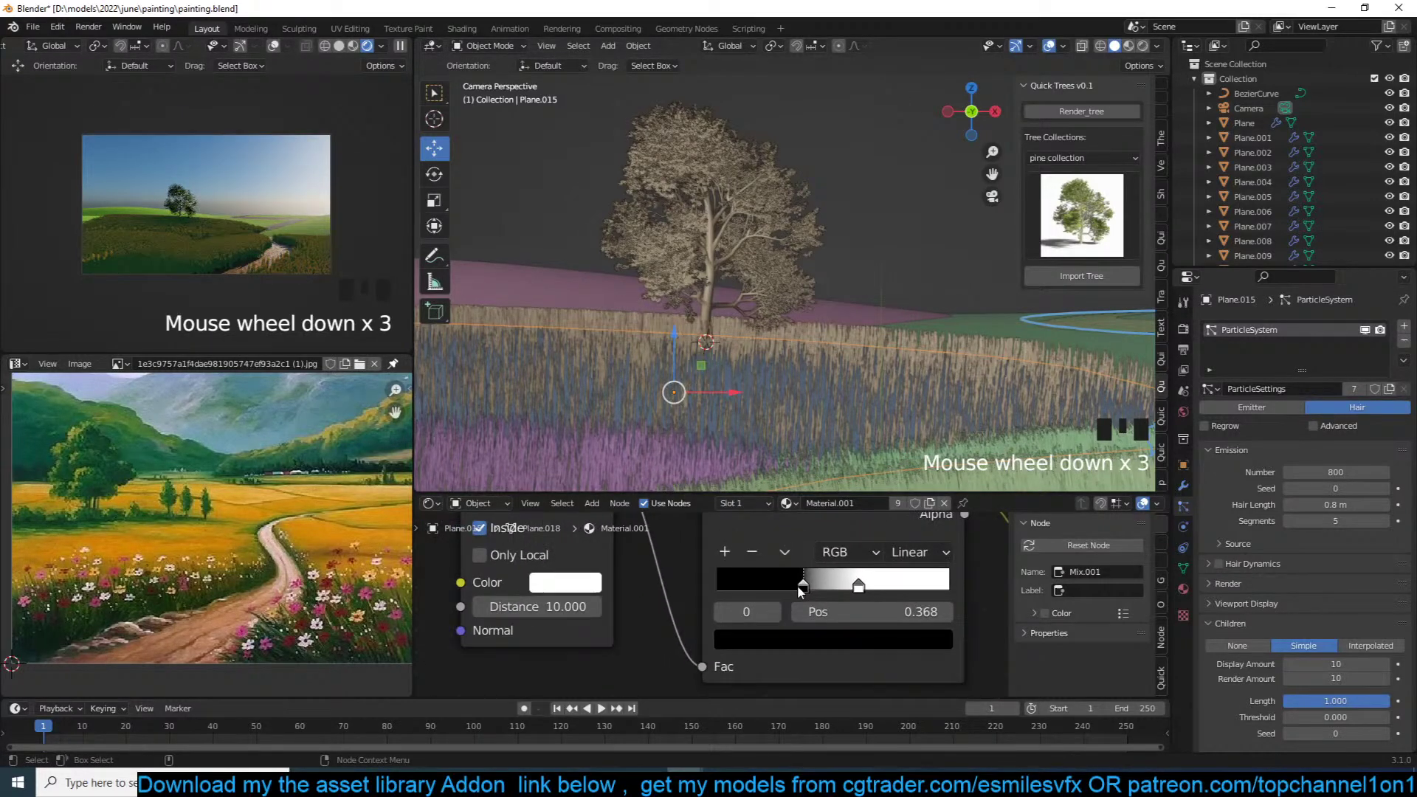
left_click_drag(802, 587, 740, 586)
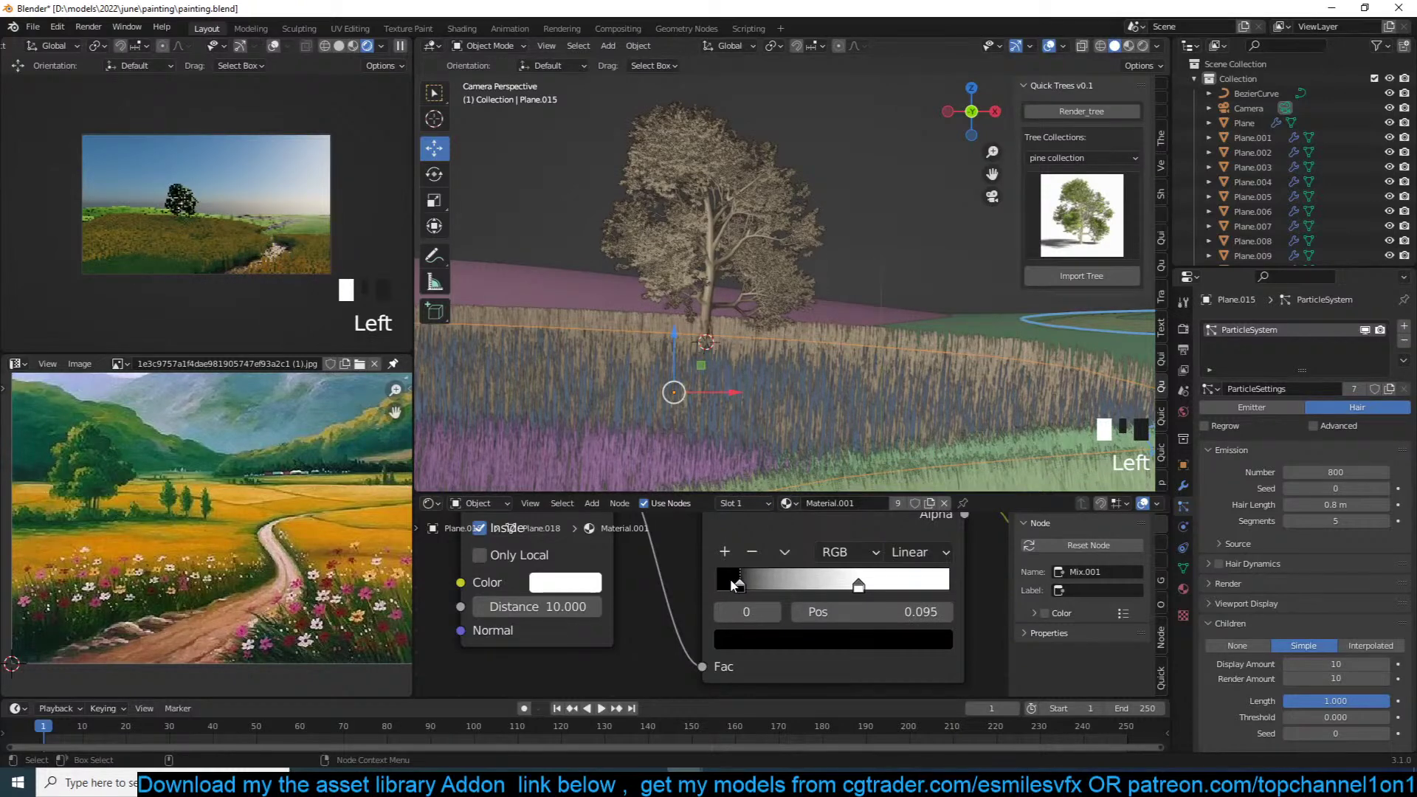
left_click_drag(858, 585, 757, 589)
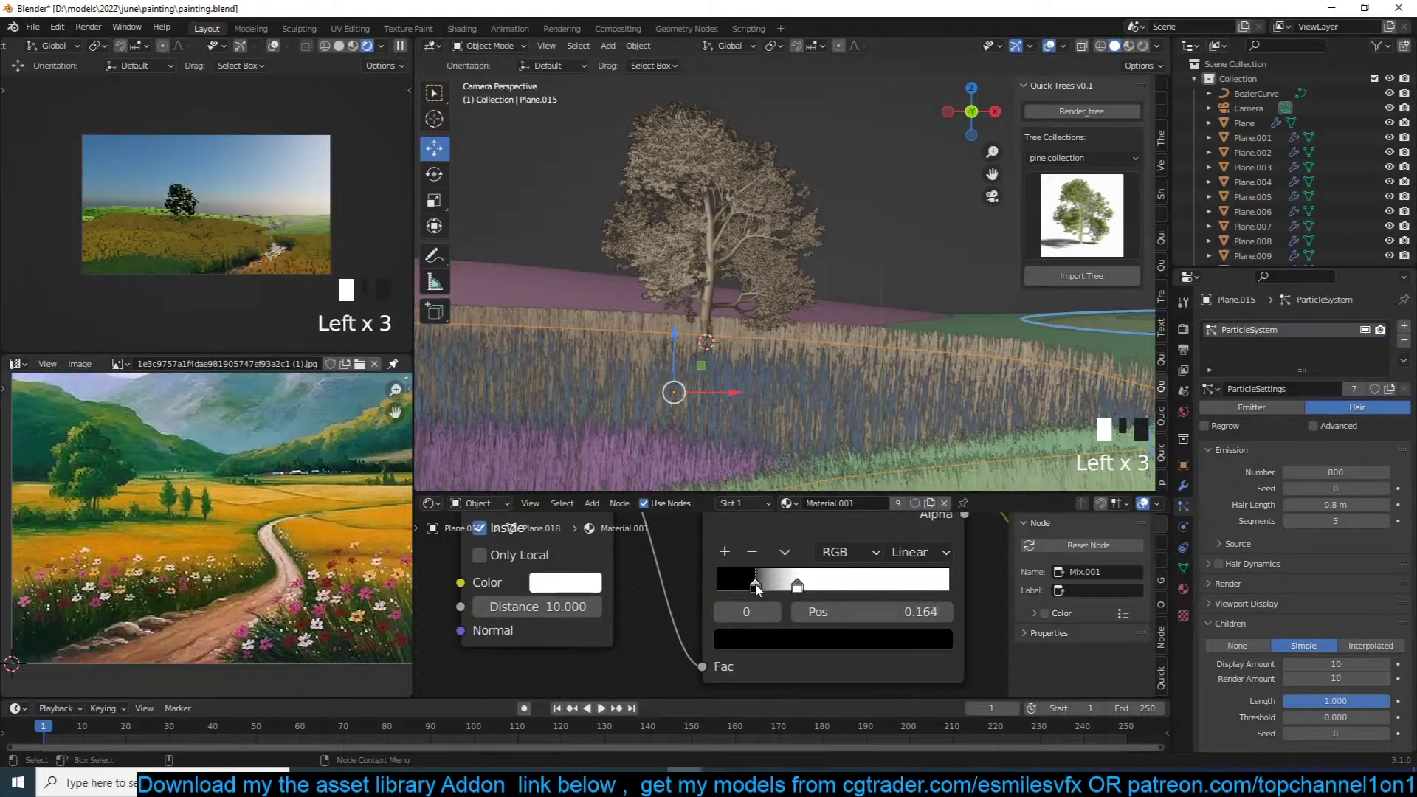
Step: Set the Ambient Occlusion node's distance to 50
scroll(592, 590, "up", 3)
middle_click_drag(592, 590, 688, 621)
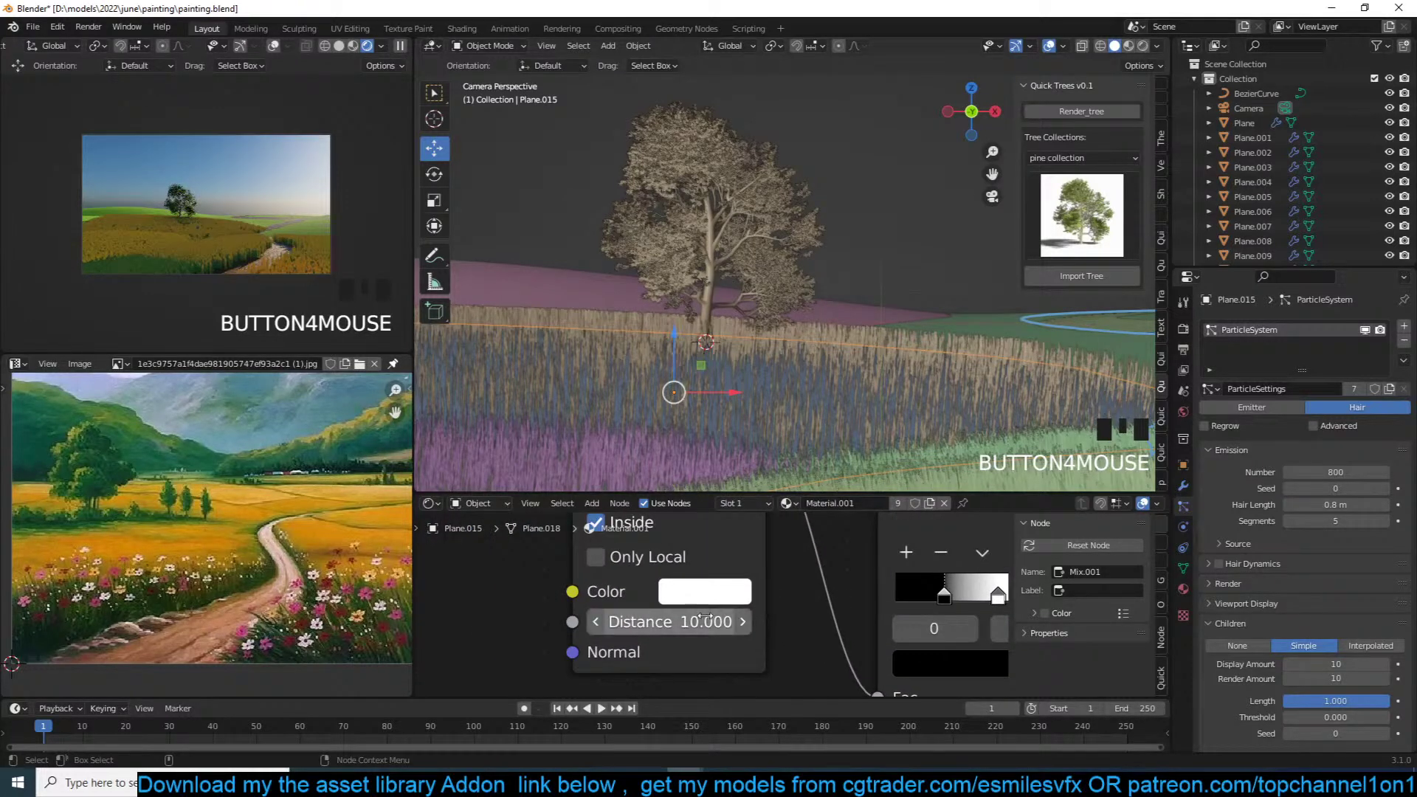
left_click(688, 622)
type("50")
key("Return")
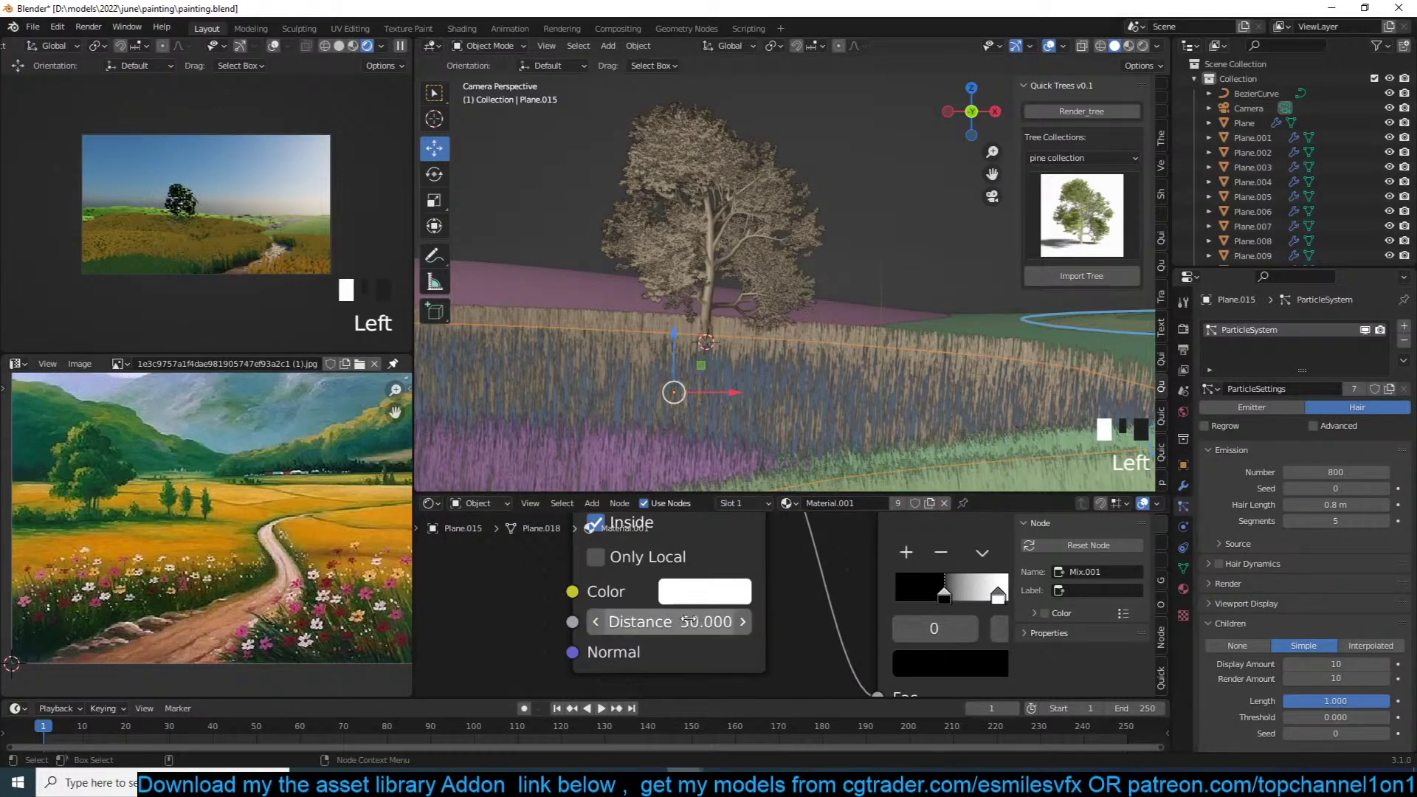
Step: Move the Principled Hair BSDF clear of the Mix nodes, feed its Color from the occlusion Mix, save, and route the shader to the Material Output
scroll(774, 663, "down", 3)
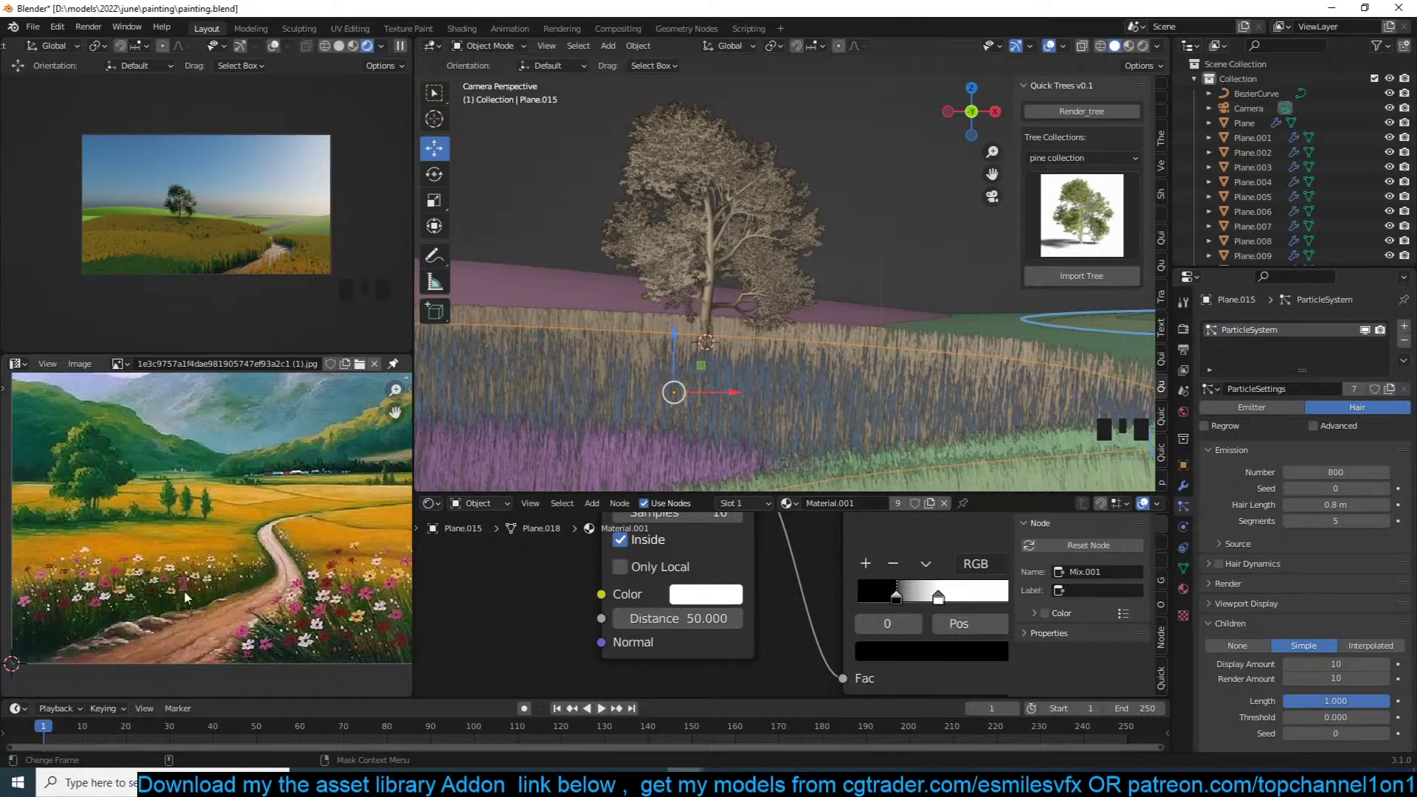
scroll(471, 624, "down", 14)
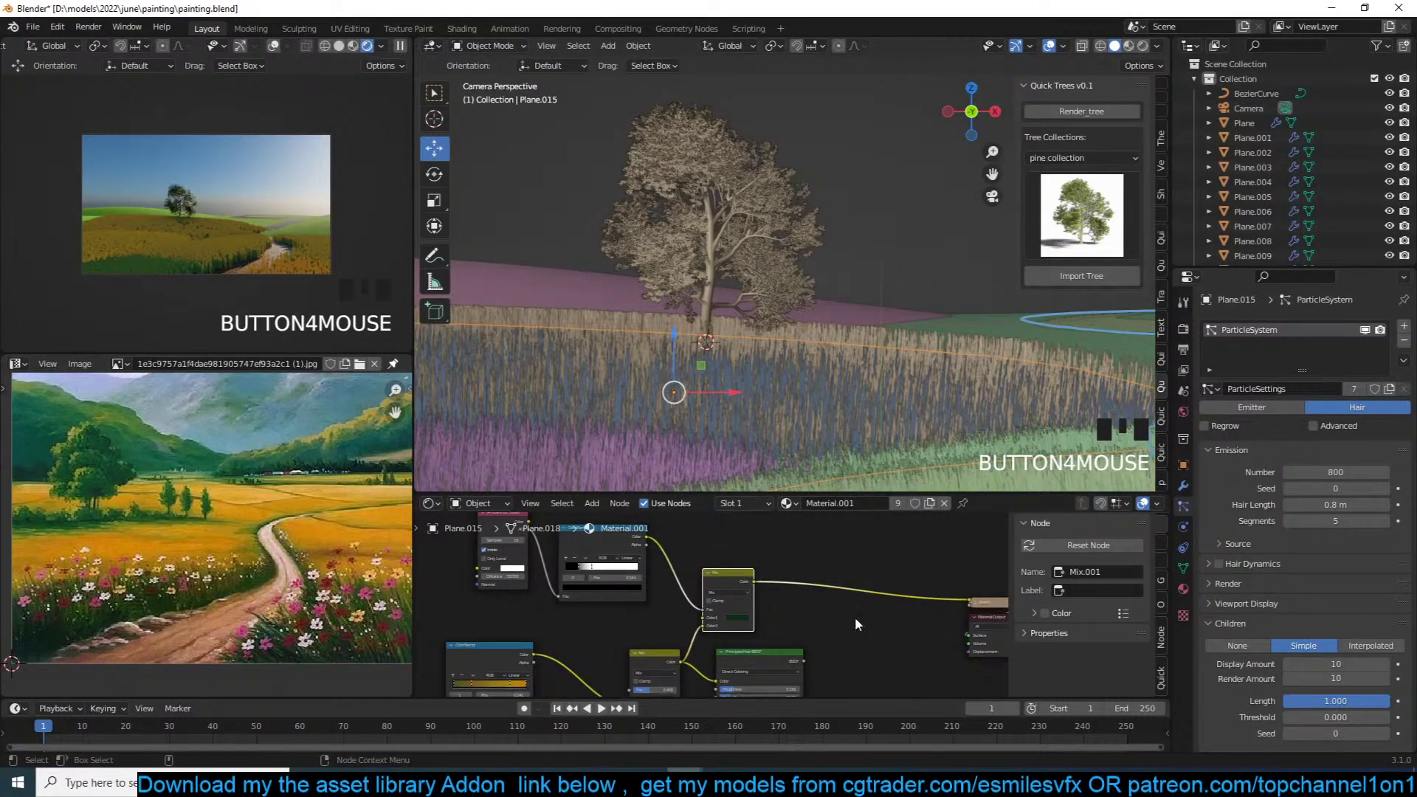
scroll(765, 648, "down", 4)
left_click_drag(765, 648, 865, 633)
scroll(712, 605, "up", 4)
key("ctrl+s")
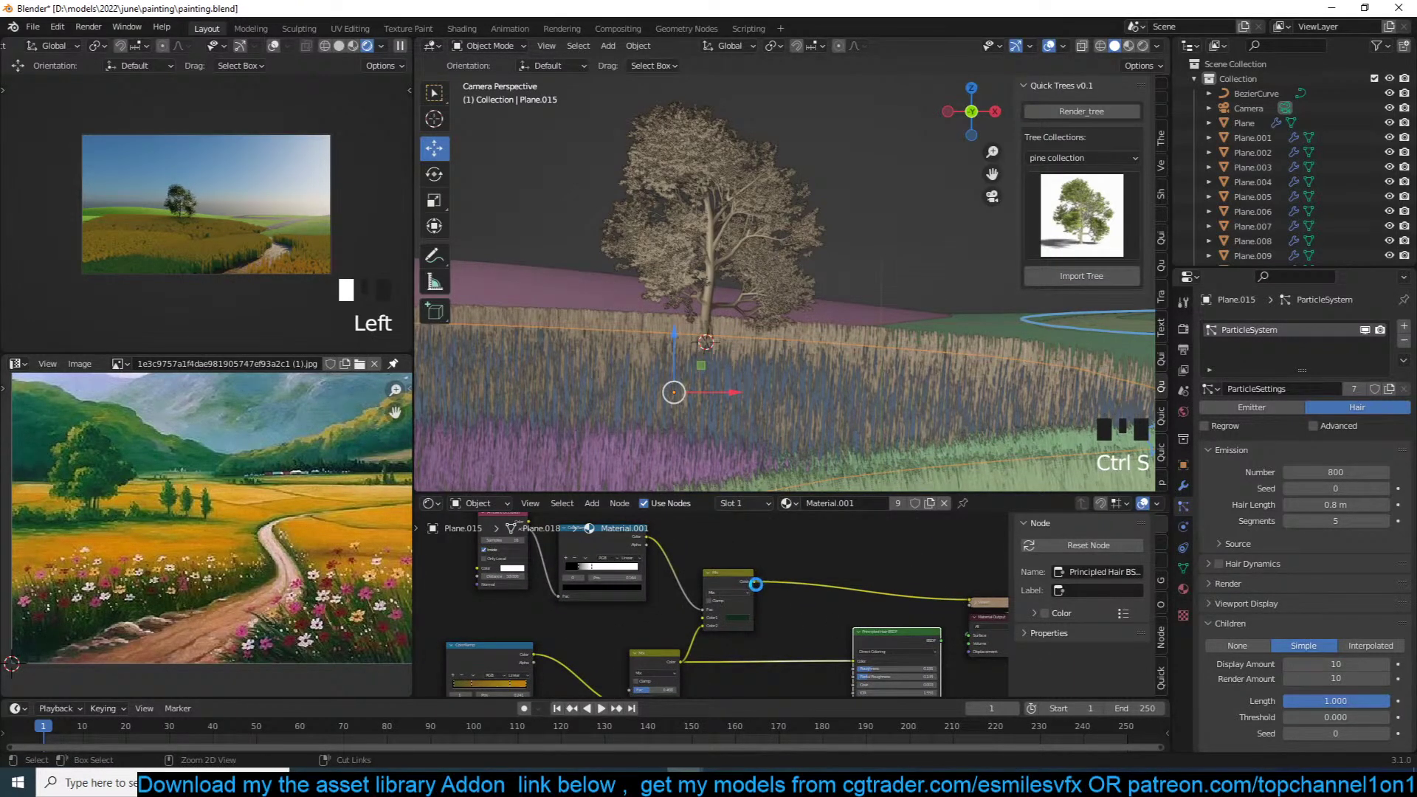
left_click_drag(755, 584, 874, 636)
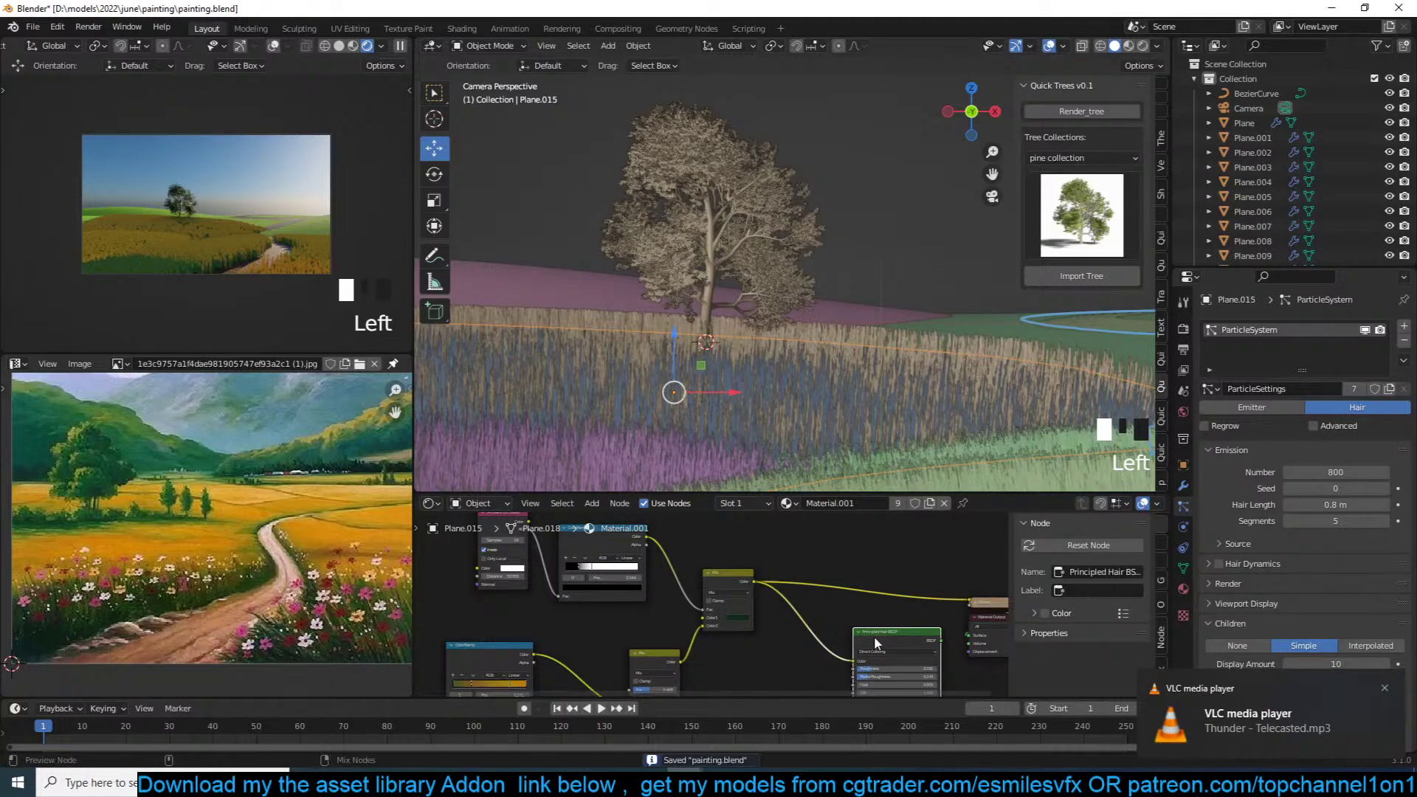
left_click(873, 634, "ctrl+shift")
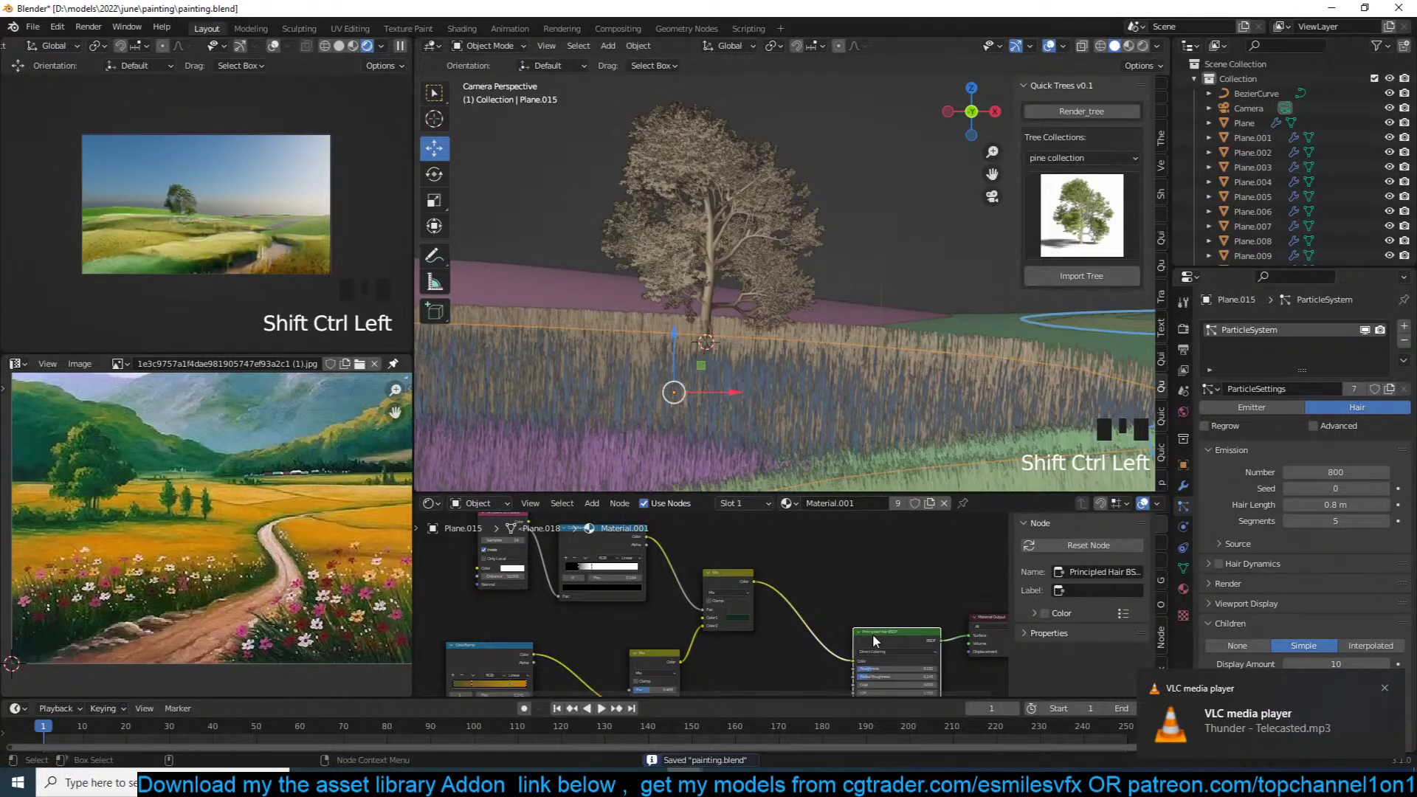
Step: Examine the rendered preview, the occlusion Mix node's Color1, and the first stop colour of the ColorRamp fed by Object Info
scroll(342, 263, "up", 1)
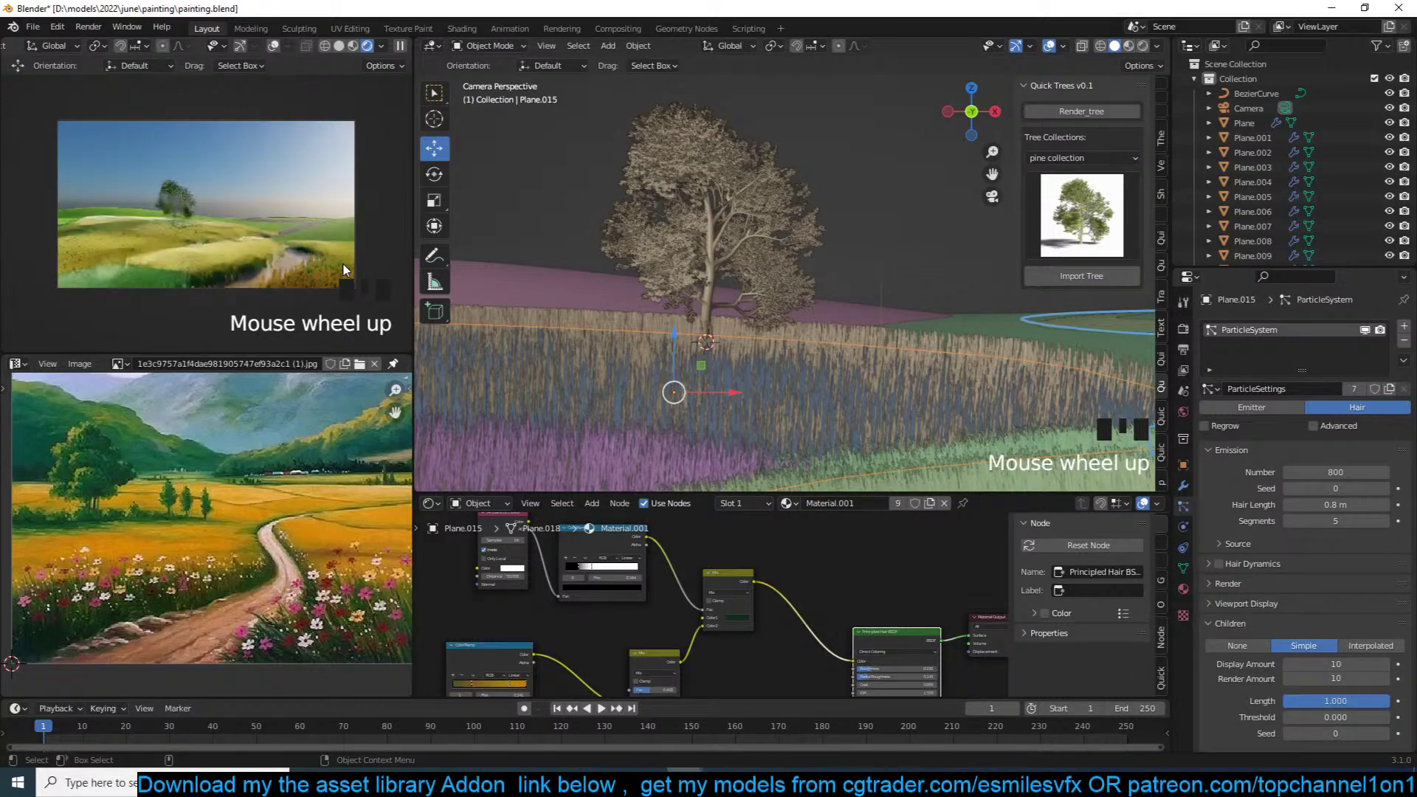
scroll(741, 552, "up", 3)
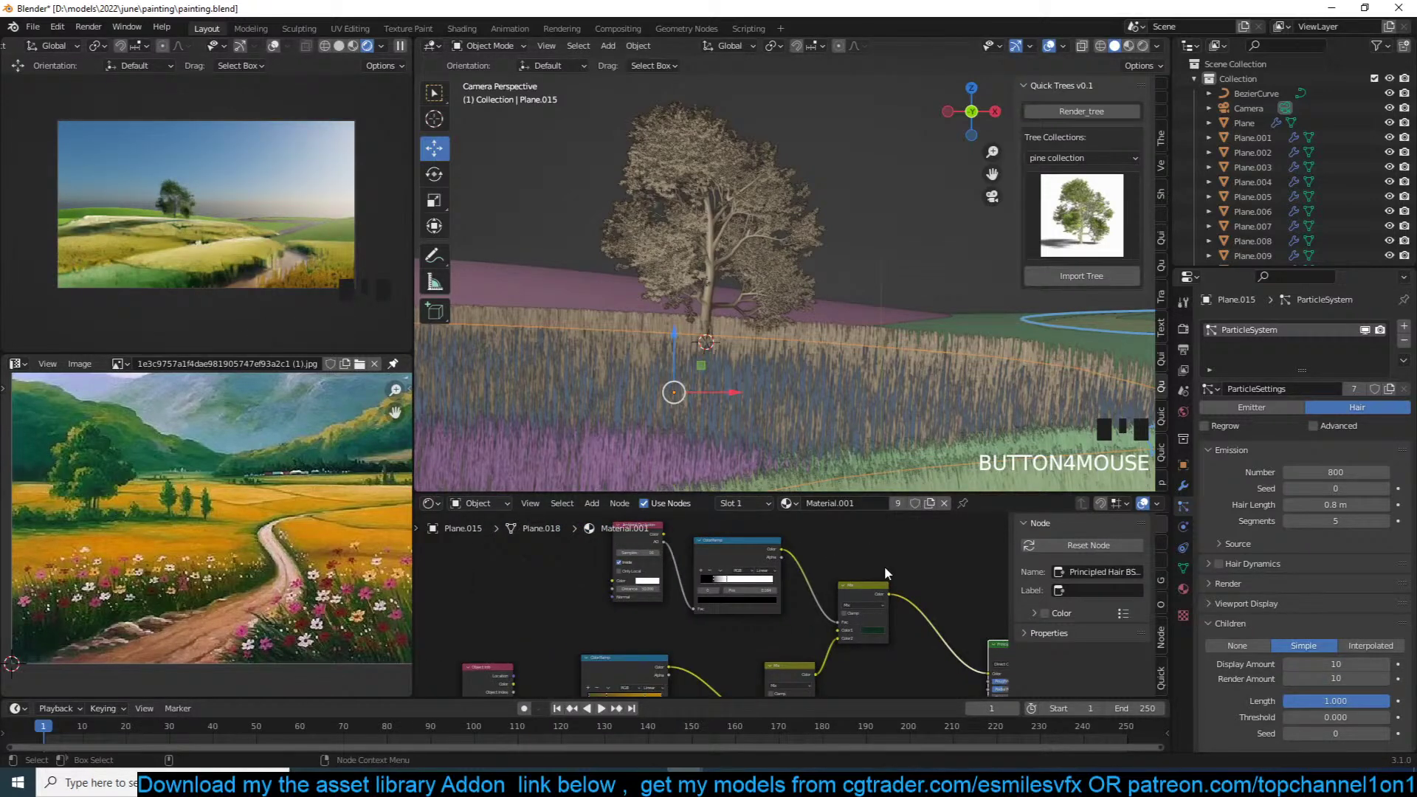
scroll(774, 569, "up", 1)
scroll(774, 569, "down", 2)
scroll(777, 606, "up", 5)
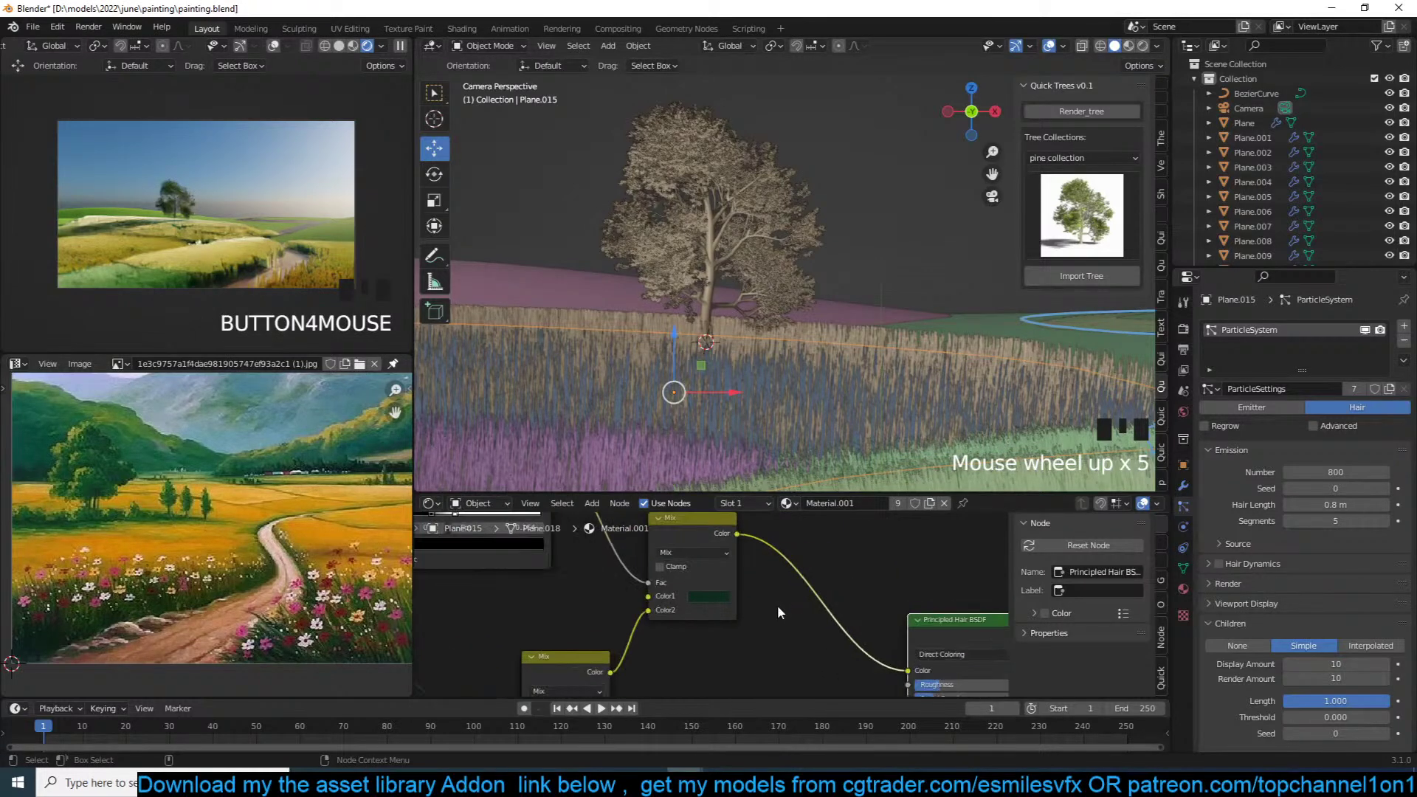
left_click(711, 593)
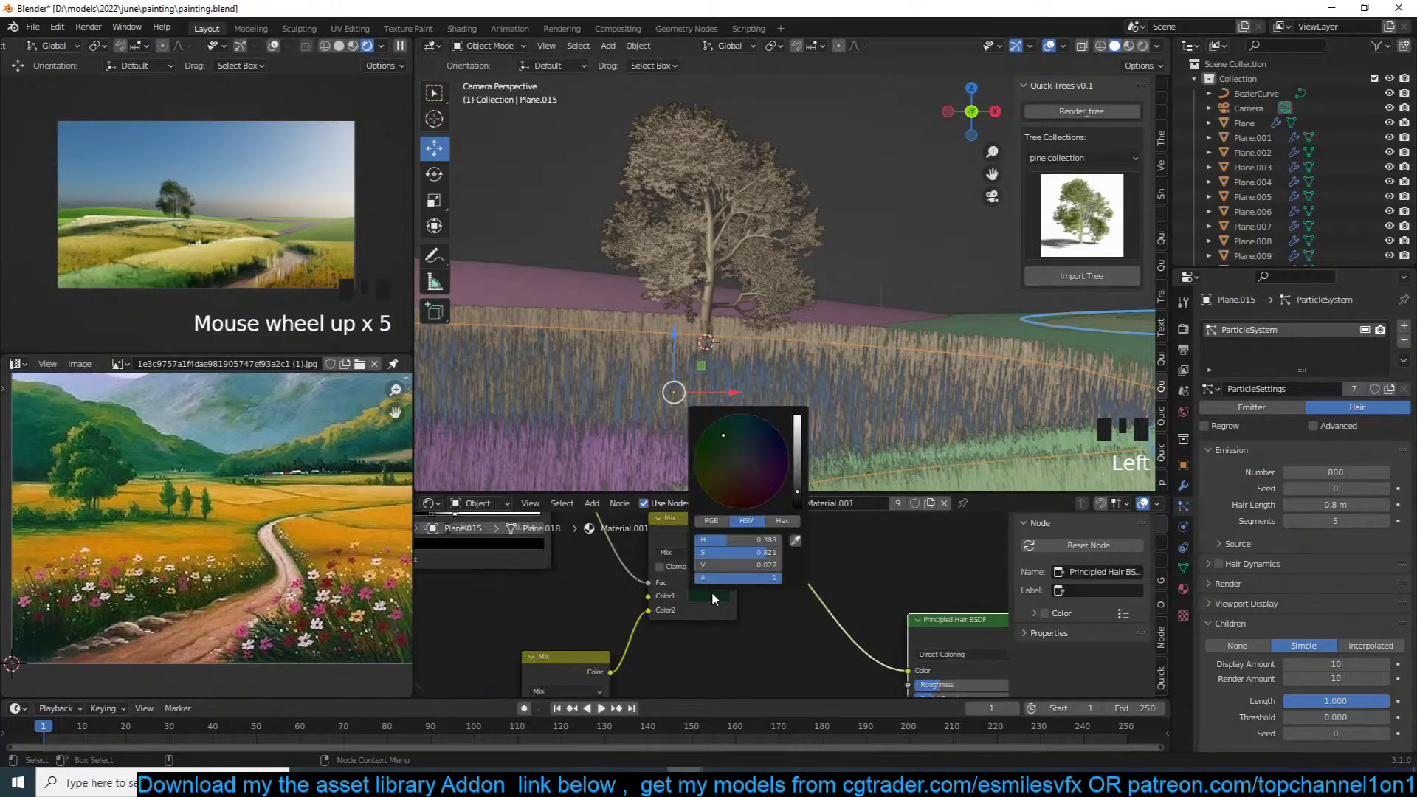
left_click(846, 646)
scroll(684, 649, "down", 4)
middle_click_drag(667, 650, 629, 612)
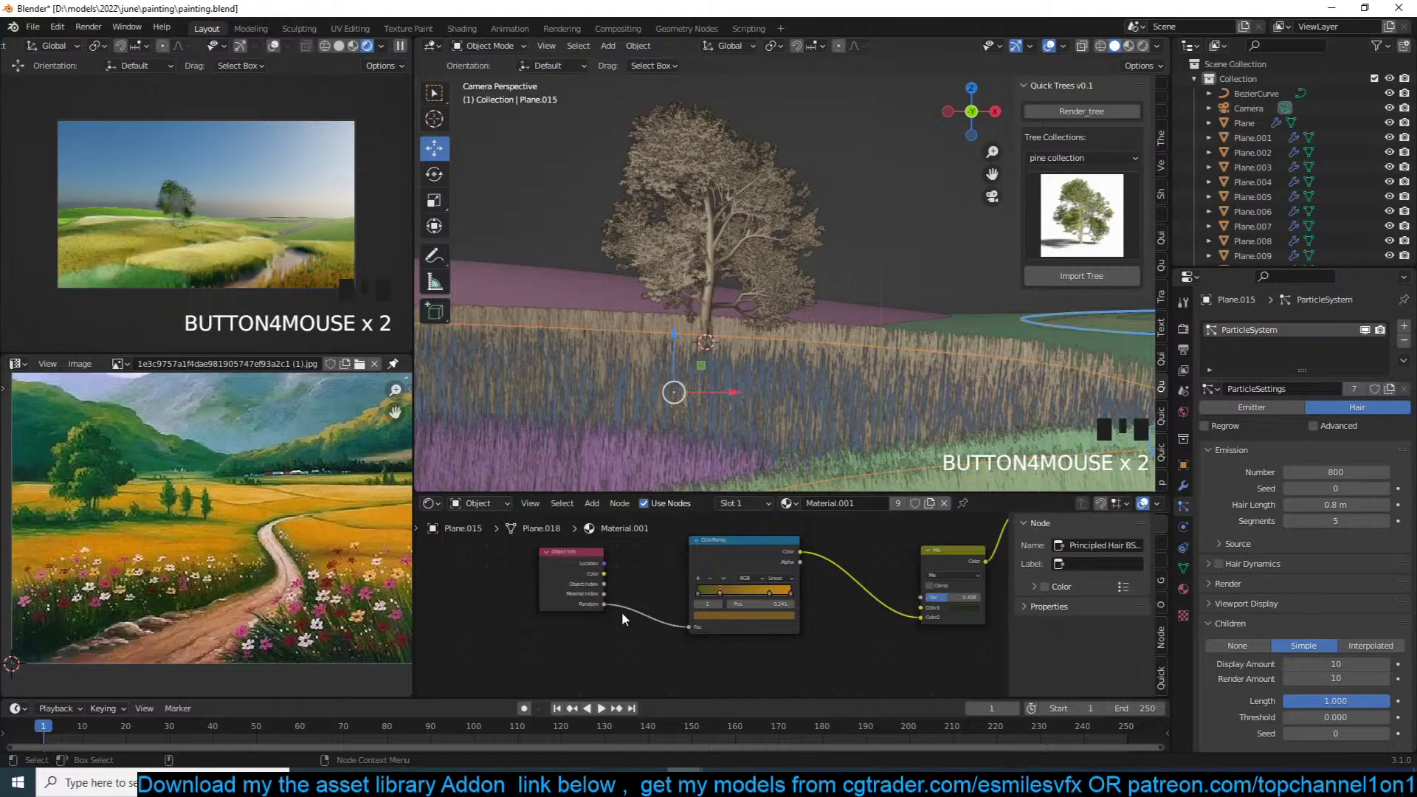
scroll(651, 608, "up", 6)
left_click(689, 586)
left_click(732, 621)
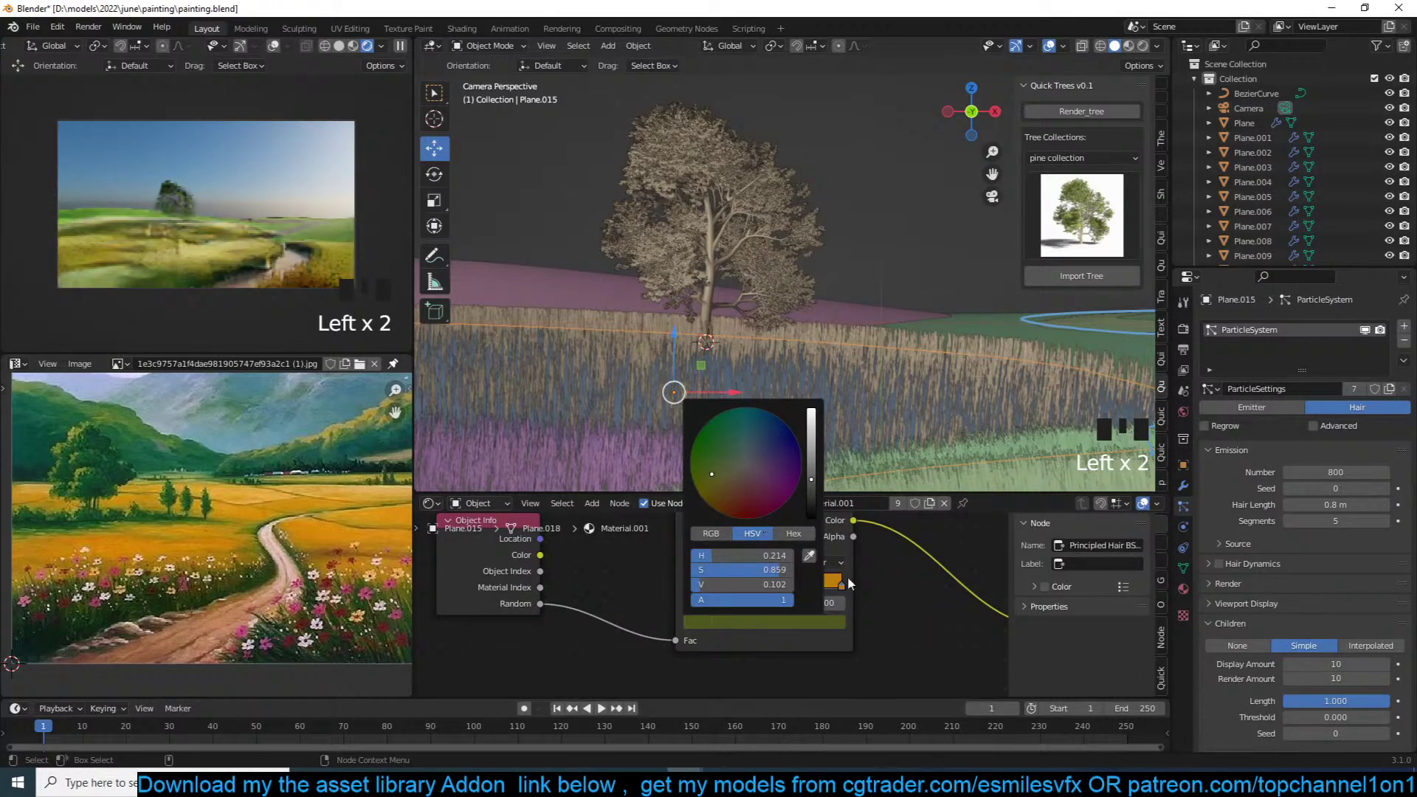
left_click(878, 622)
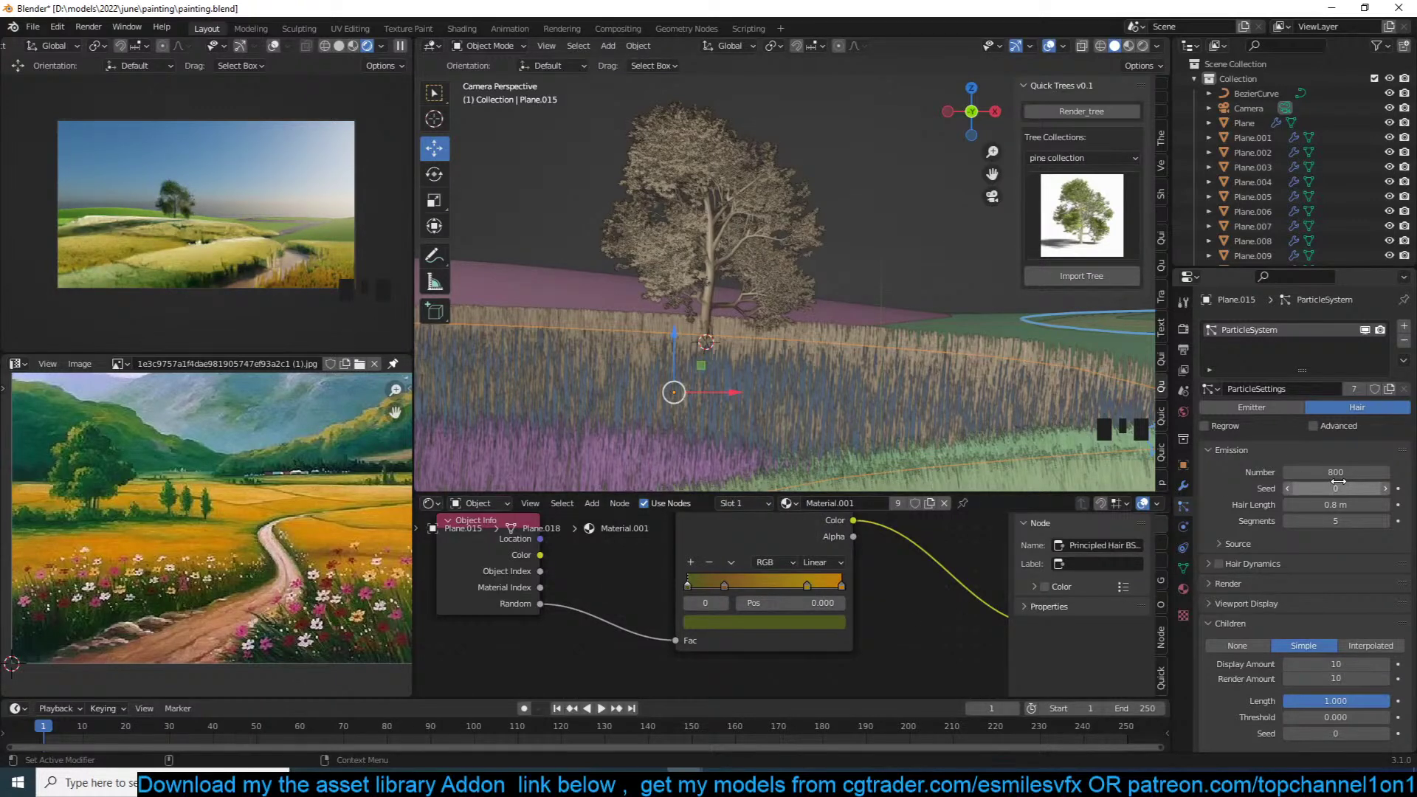
Step: Connect the original Mix node's Color output directly to the Principled Hair BSDF's Color and save the file
middle_click_drag(862, 617, 671, 639)
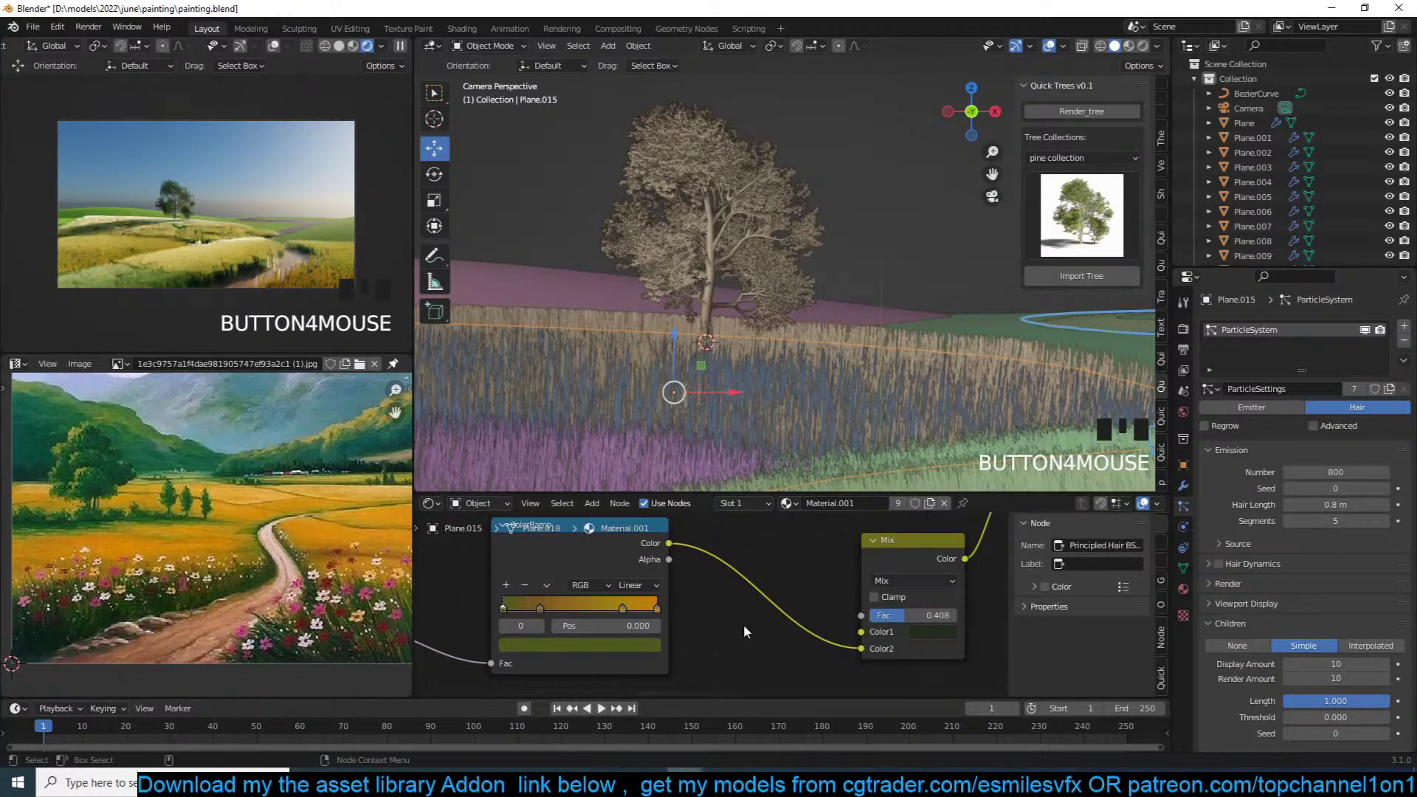
middle_click_drag(878, 577, 750, 654)
middle_click_drag(898, 545, 819, 540)
scroll(856, 567, "down", 6)
middle_click_drag(724, 627, 704, 619)
left_click_drag(679, 621, 898, 620)
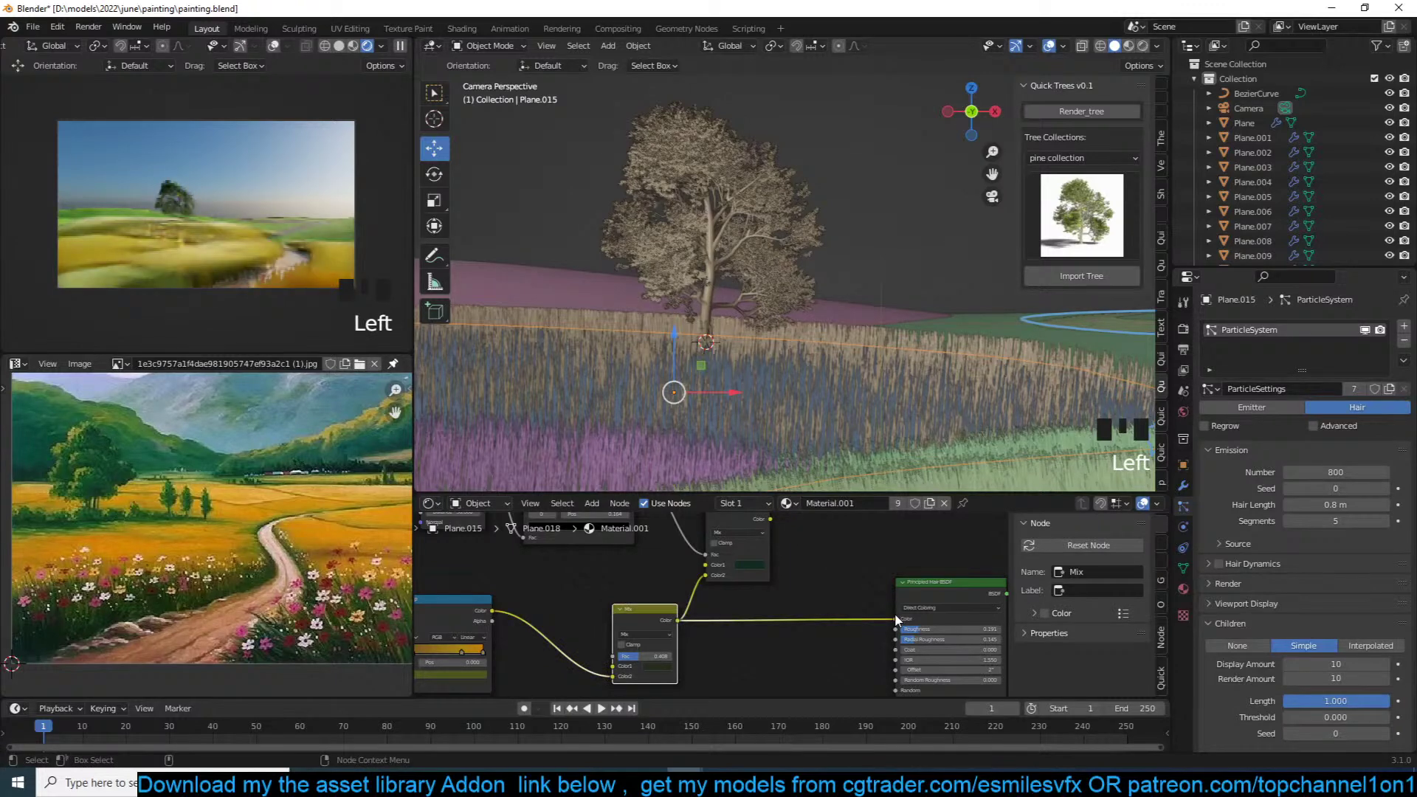
key("ctrl+s")
scroll(196, 270, "up", 2)
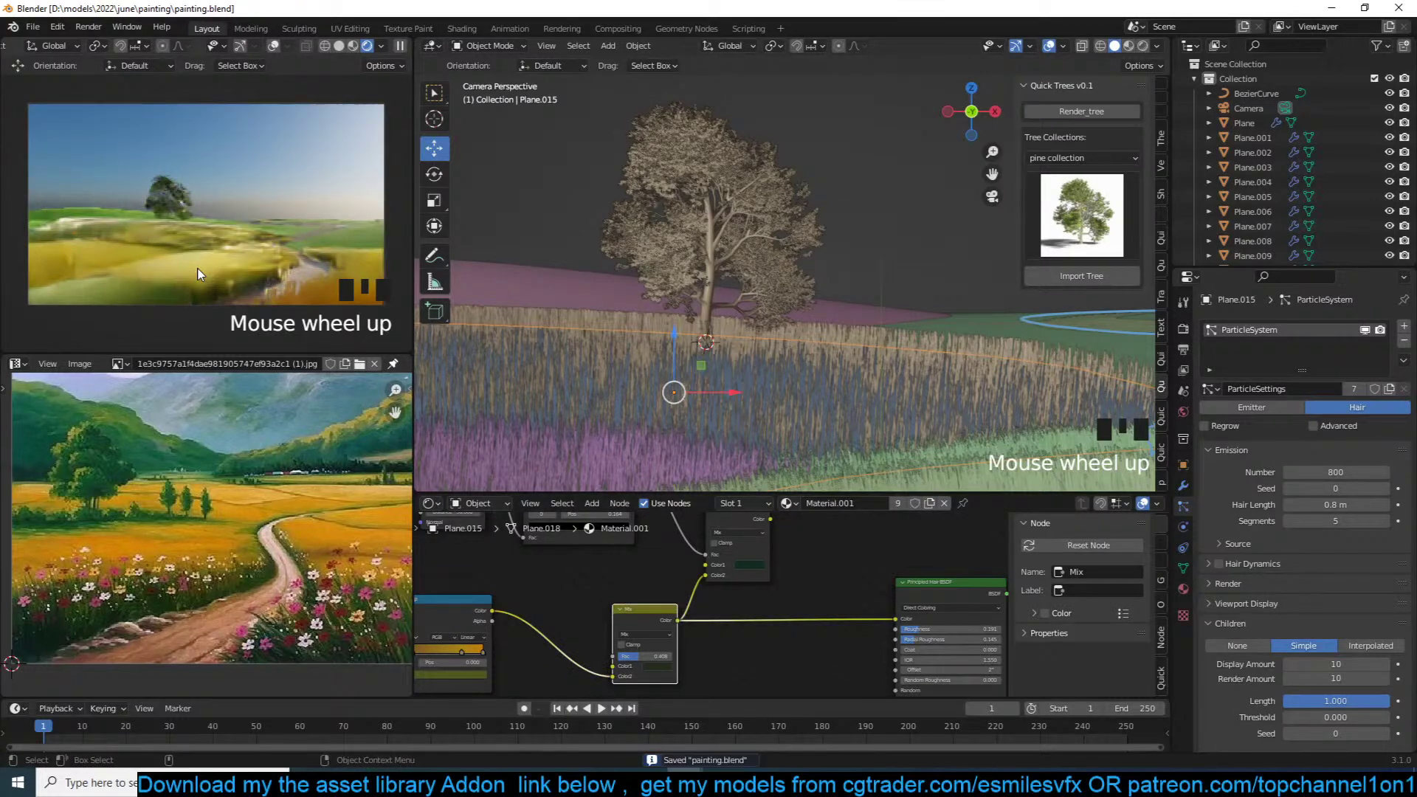
key("ctrl+s")
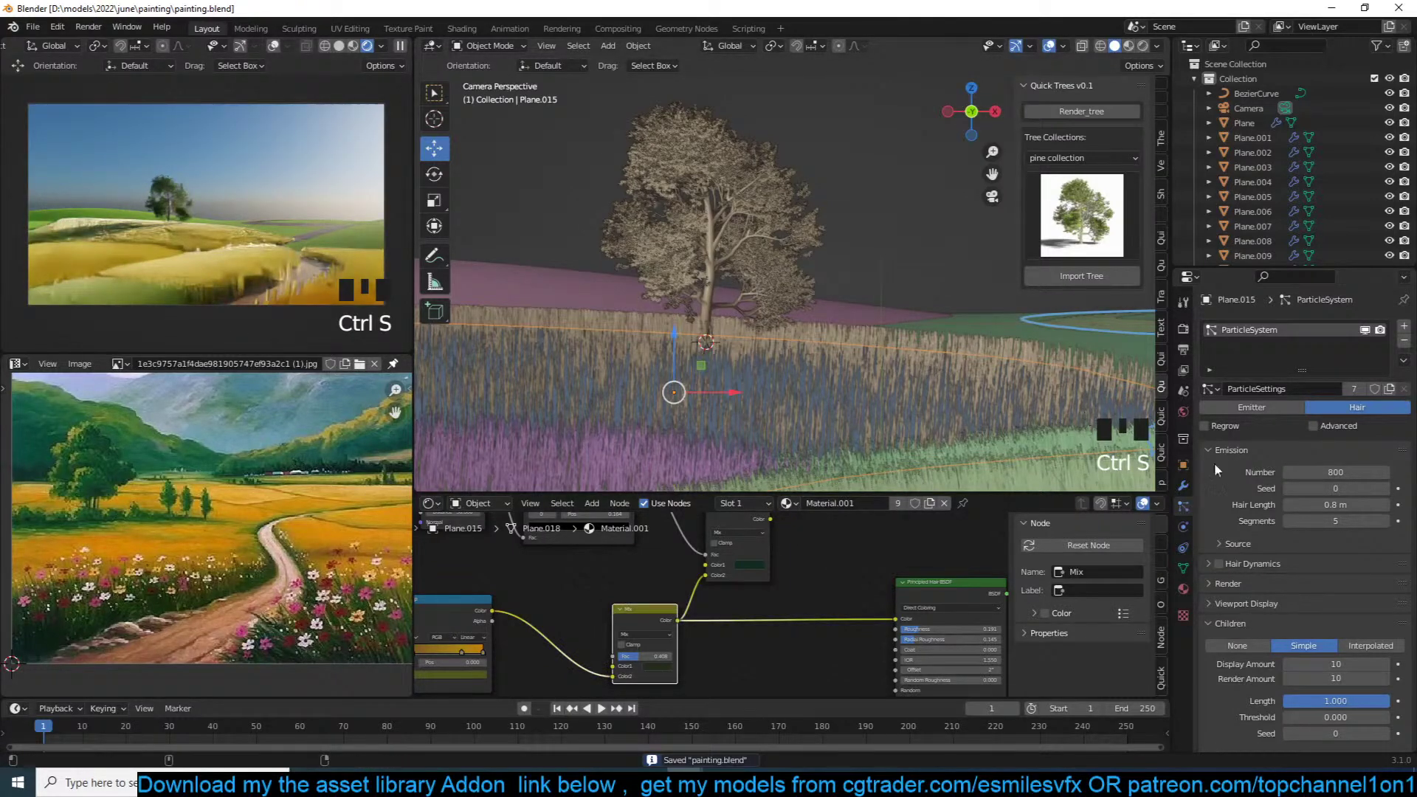
Step: Set the grass particle system's hair emission number to 500
left_click(1348, 473)
type("500")
key("Return")
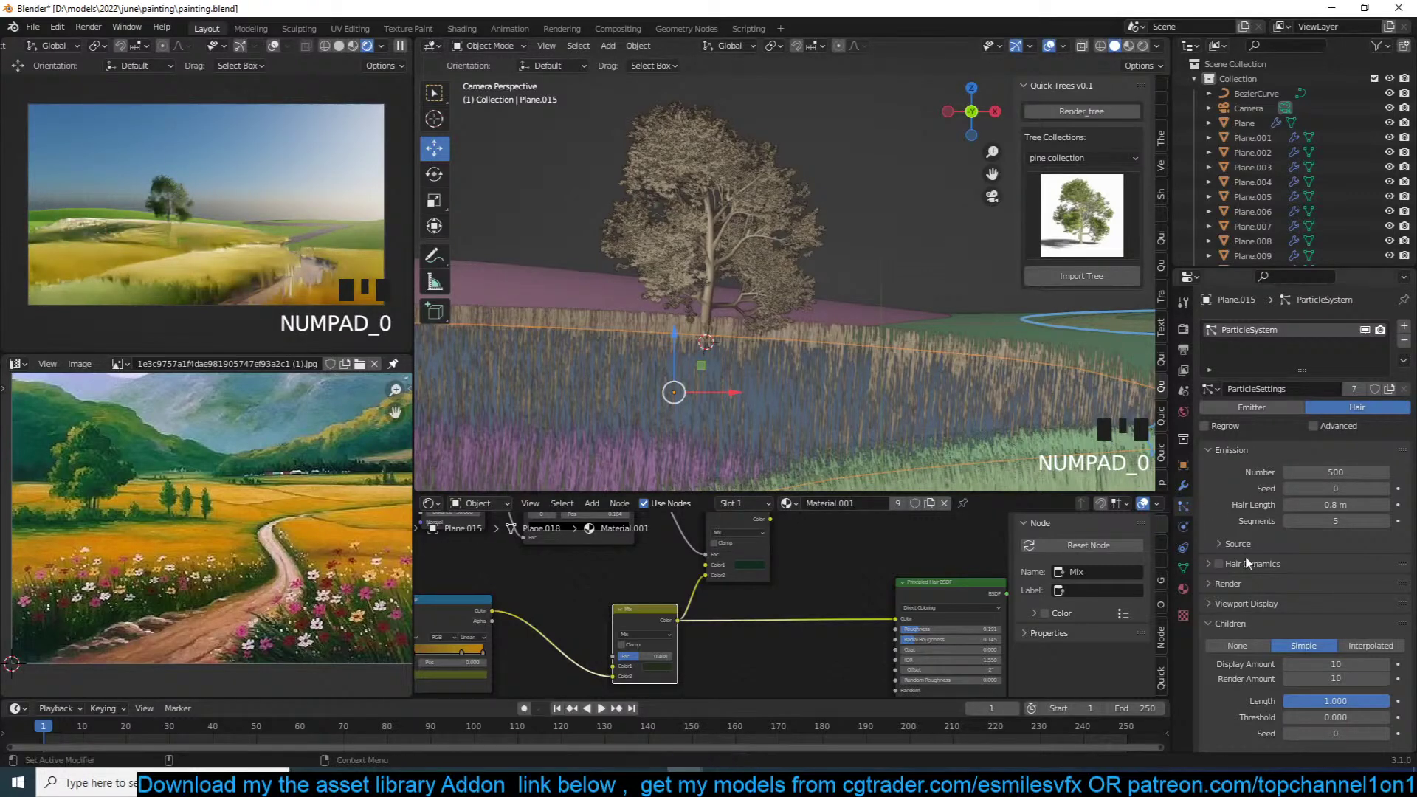
Step: Try a child display amount of 5 on the grass particle system, and return it to 10
scroll(1299, 649, "down", 9)
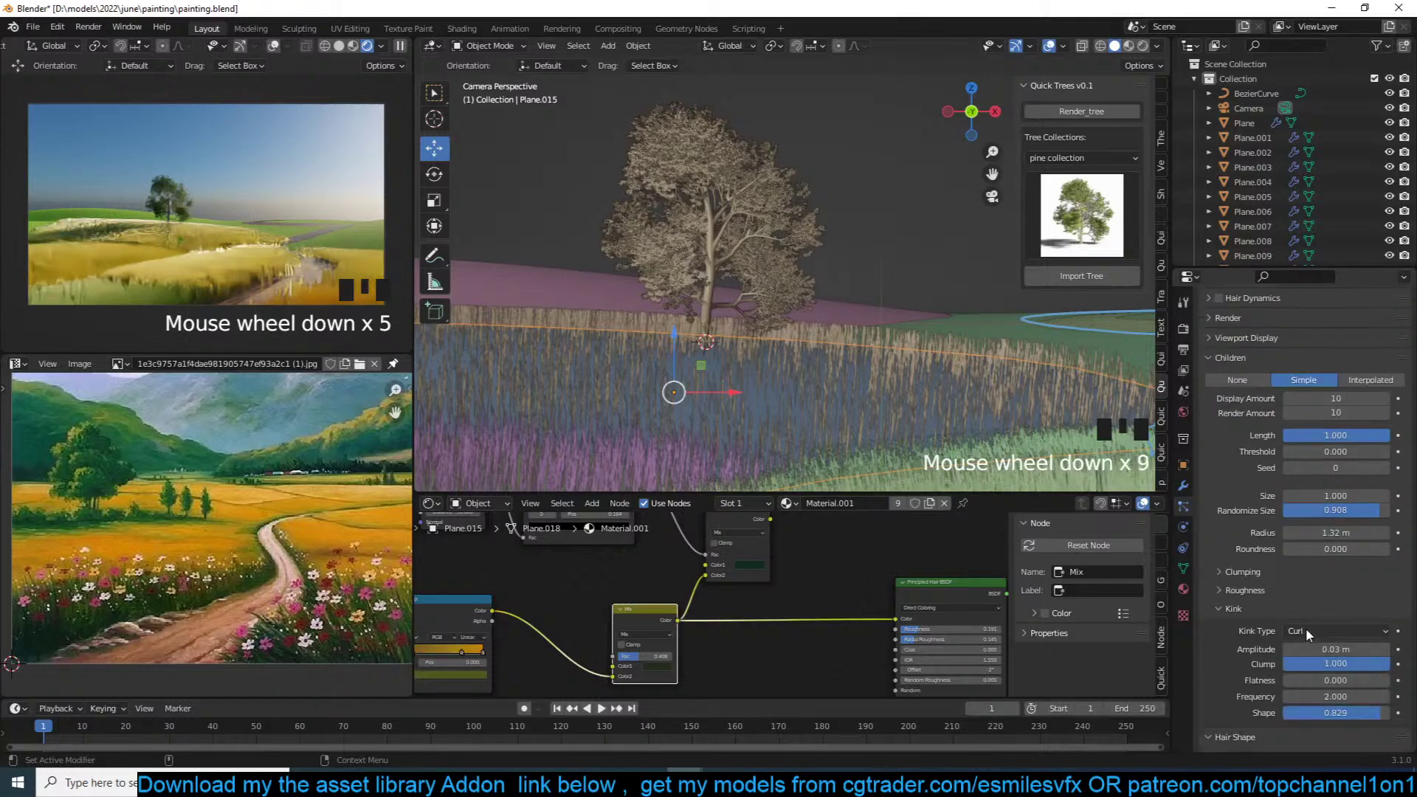
scroll(1335, 587, "down", 3)
scroll(1361, 475, "up", 7)
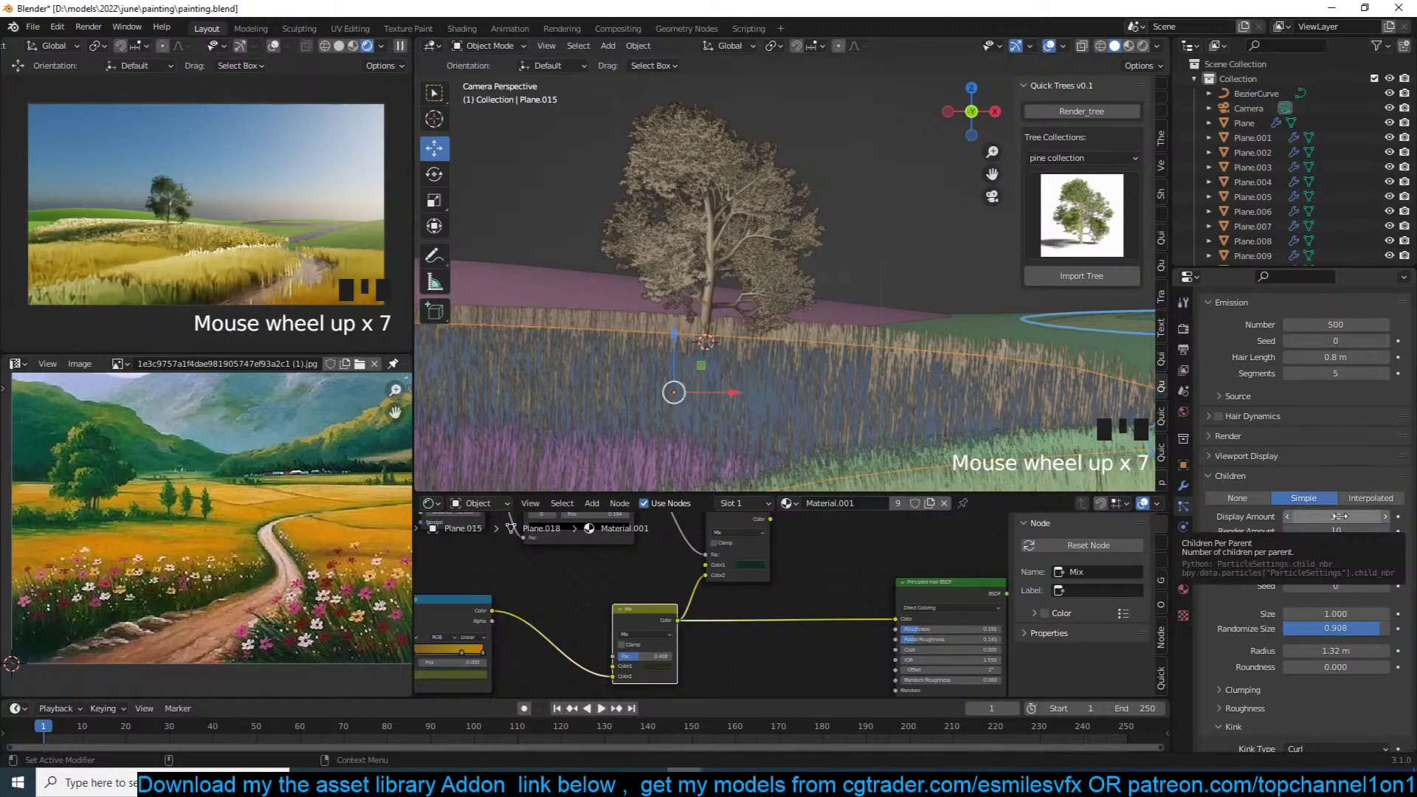
left_click(1340, 517)
key("Return")
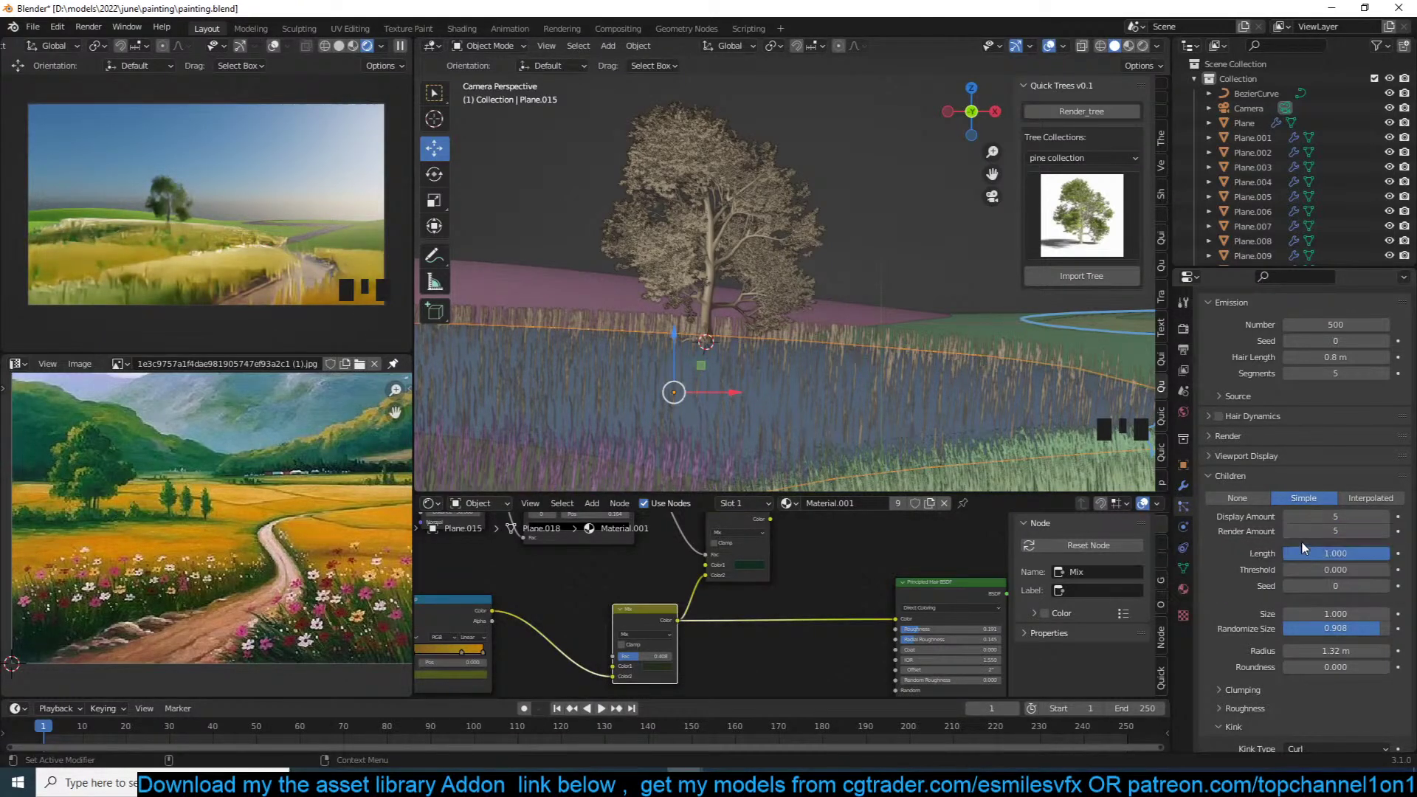
left_click(1341, 517)
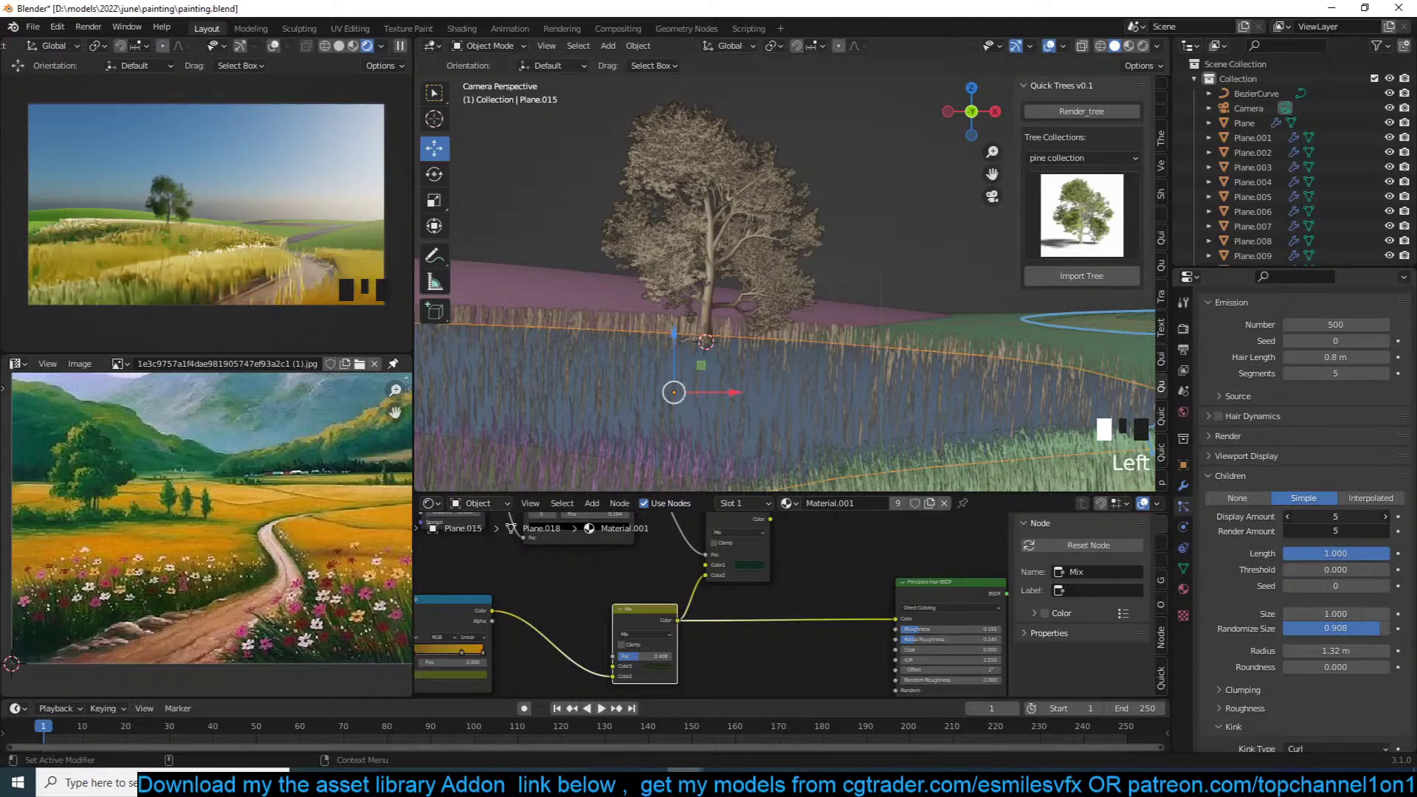
type("10")
key("Return")
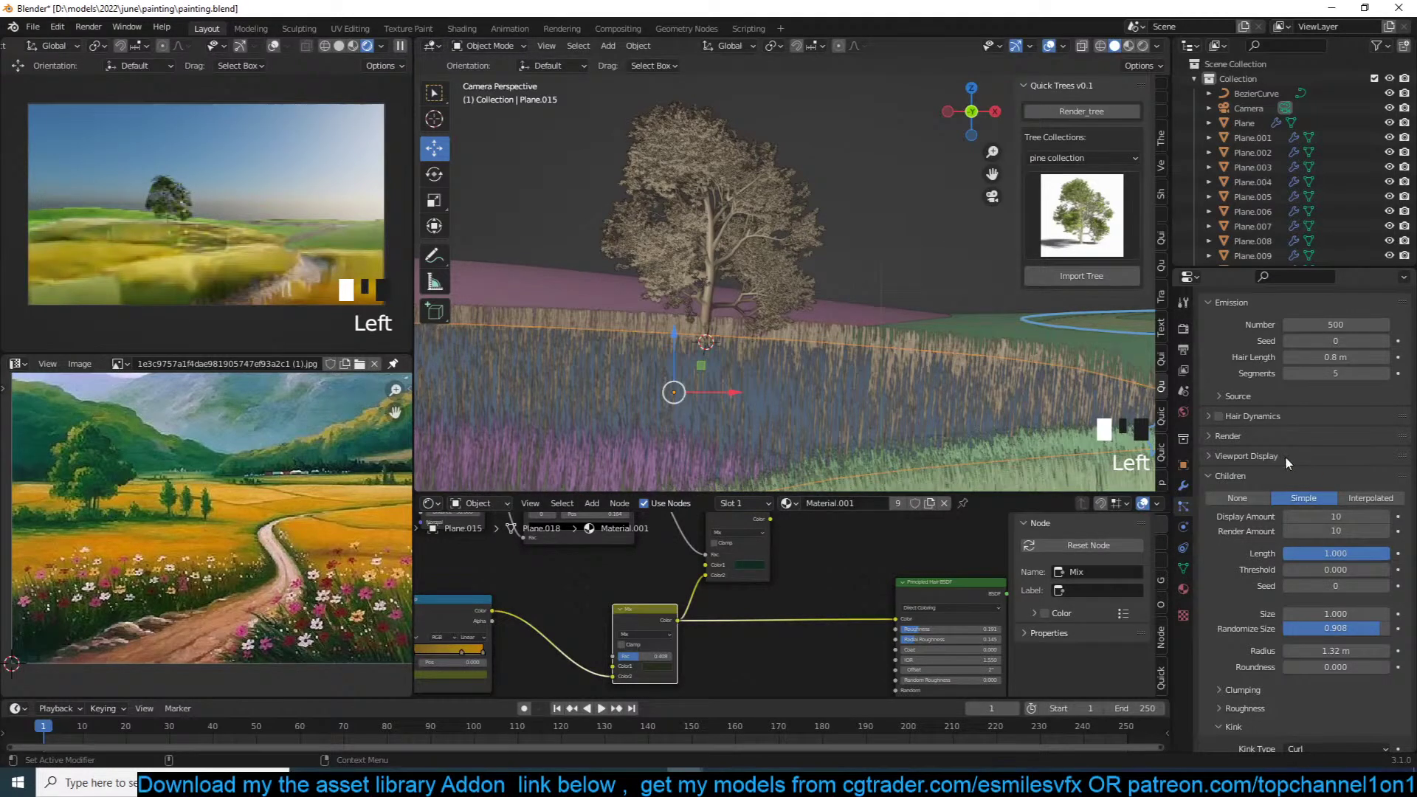
Step: Collapse the Children settings and set the grass Hair Shape's Diameter Scale to 0.04
left_click(1236, 474)
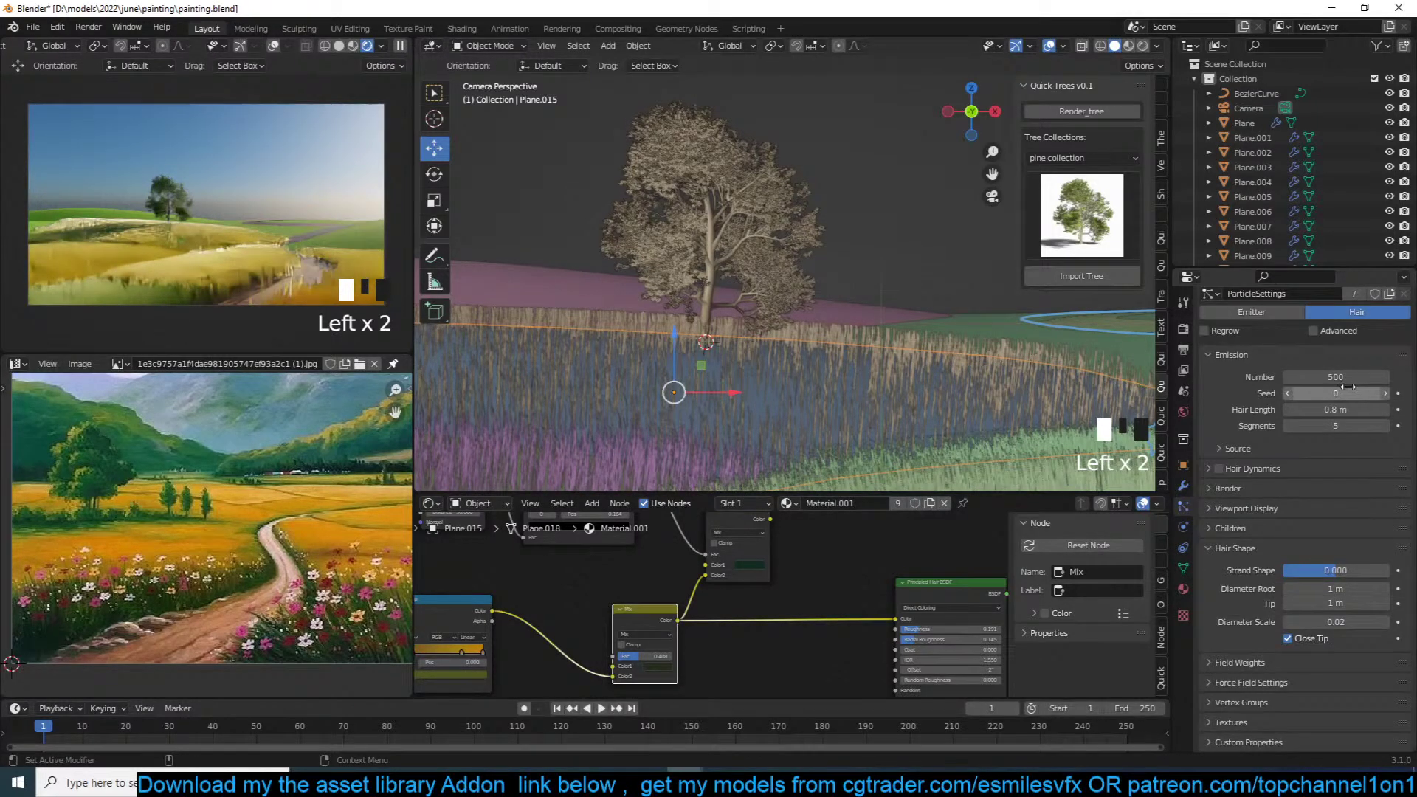
left_click(1333, 622)
key("BackSpace")
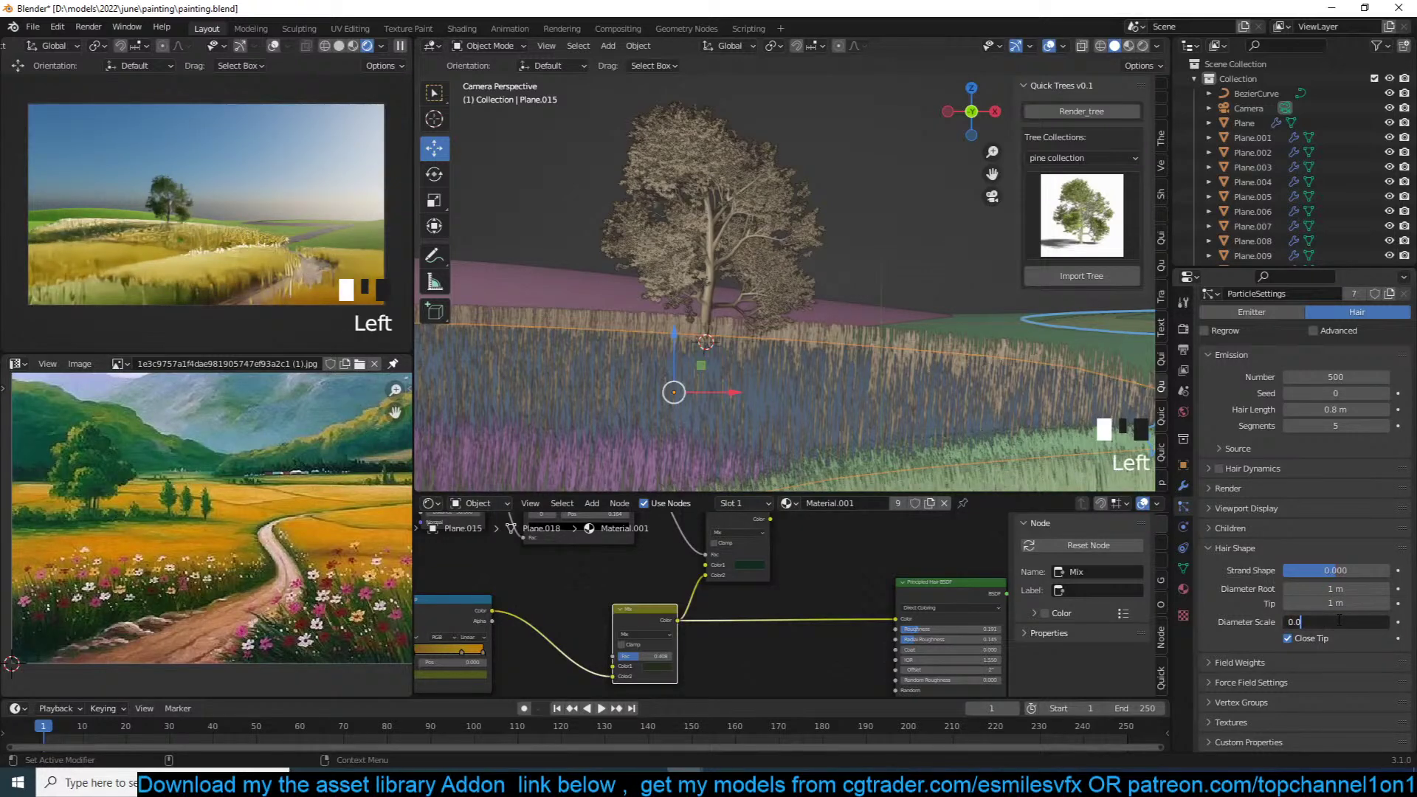
type("4")
key("Return")
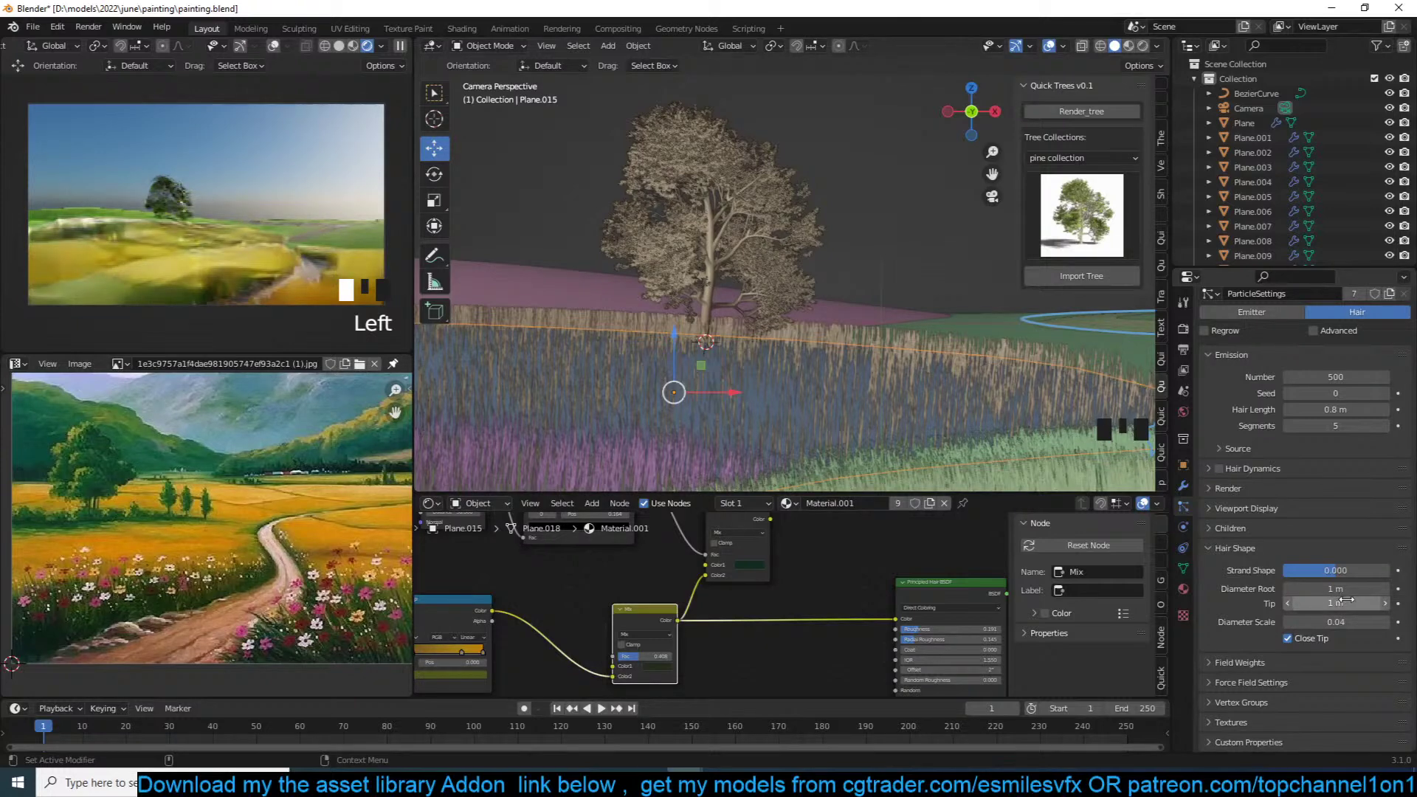
Step: Set the grass hair's Tip diameter to 0.1 m, deselect the field and save the file
left_click(1349, 589)
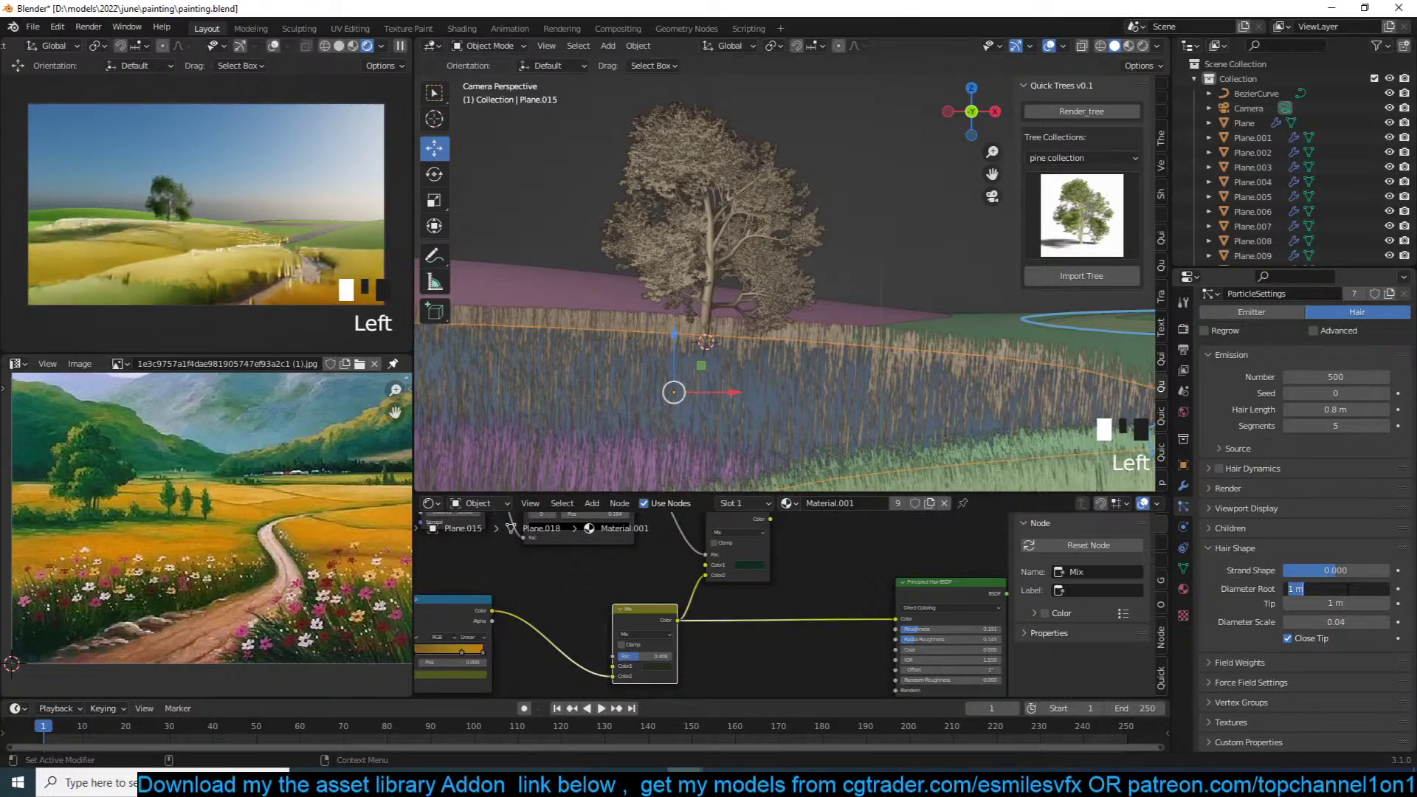
left_click(1237, 575)
left_click(1333, 604)
type(".1")
key("Return")
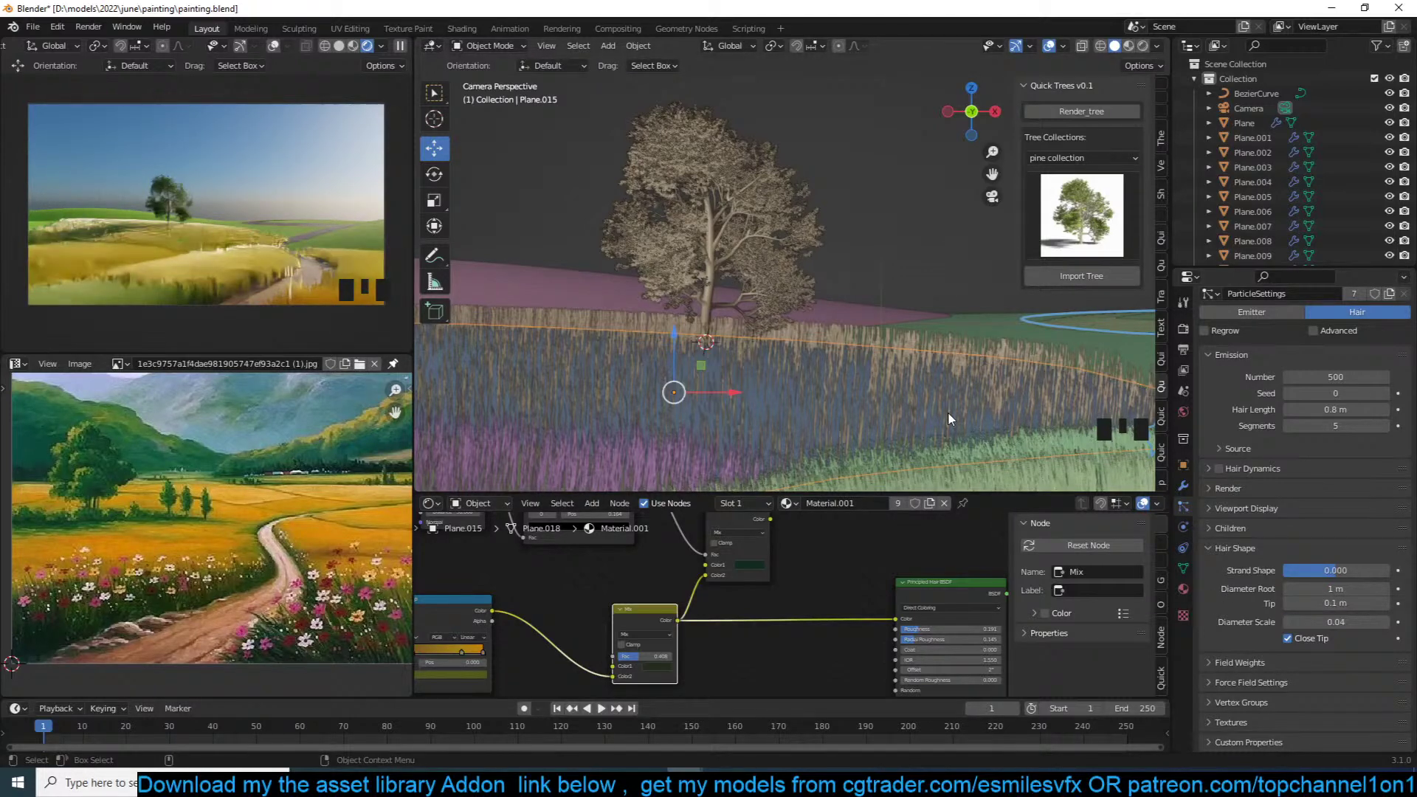
key("ctrl+s")
key("alt+a")
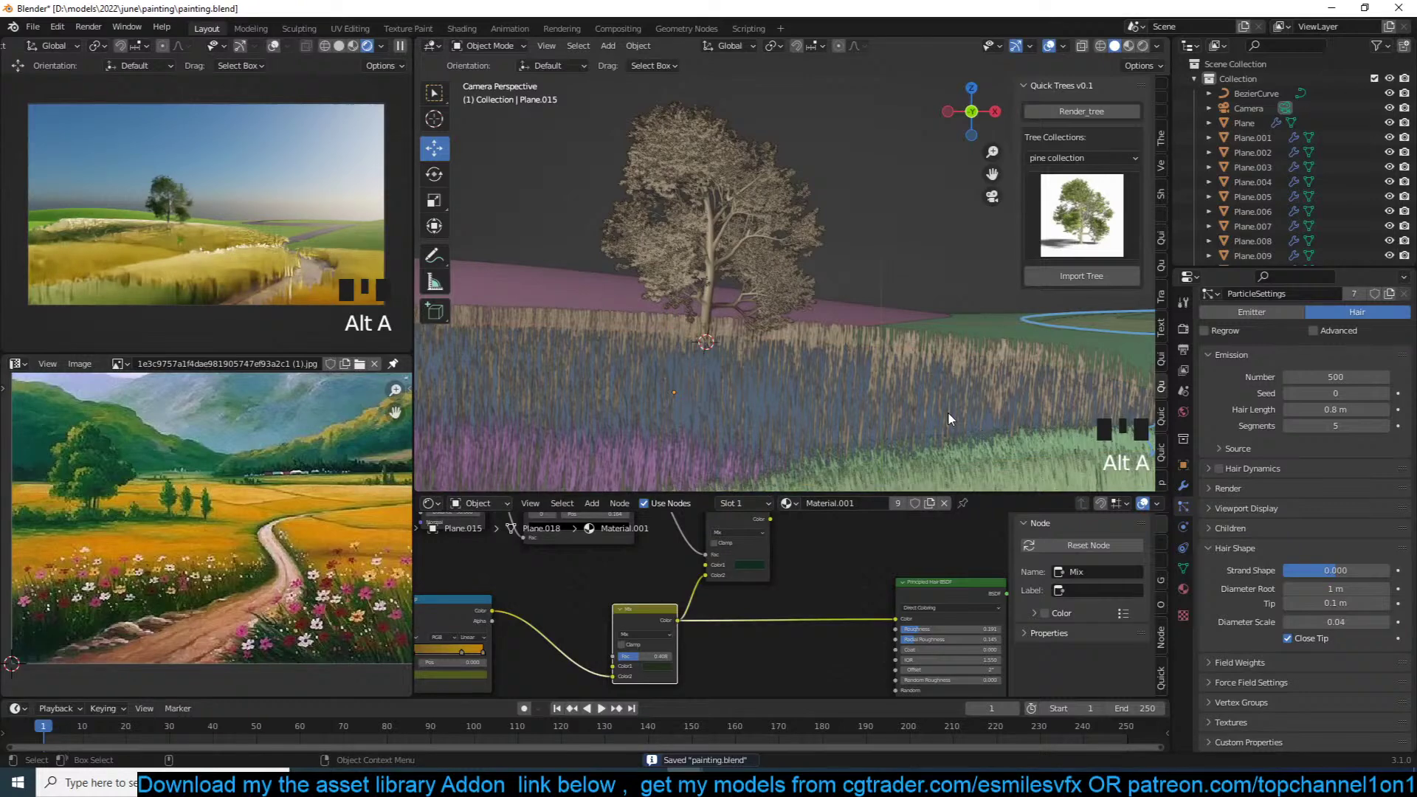
key("ctrl+s")
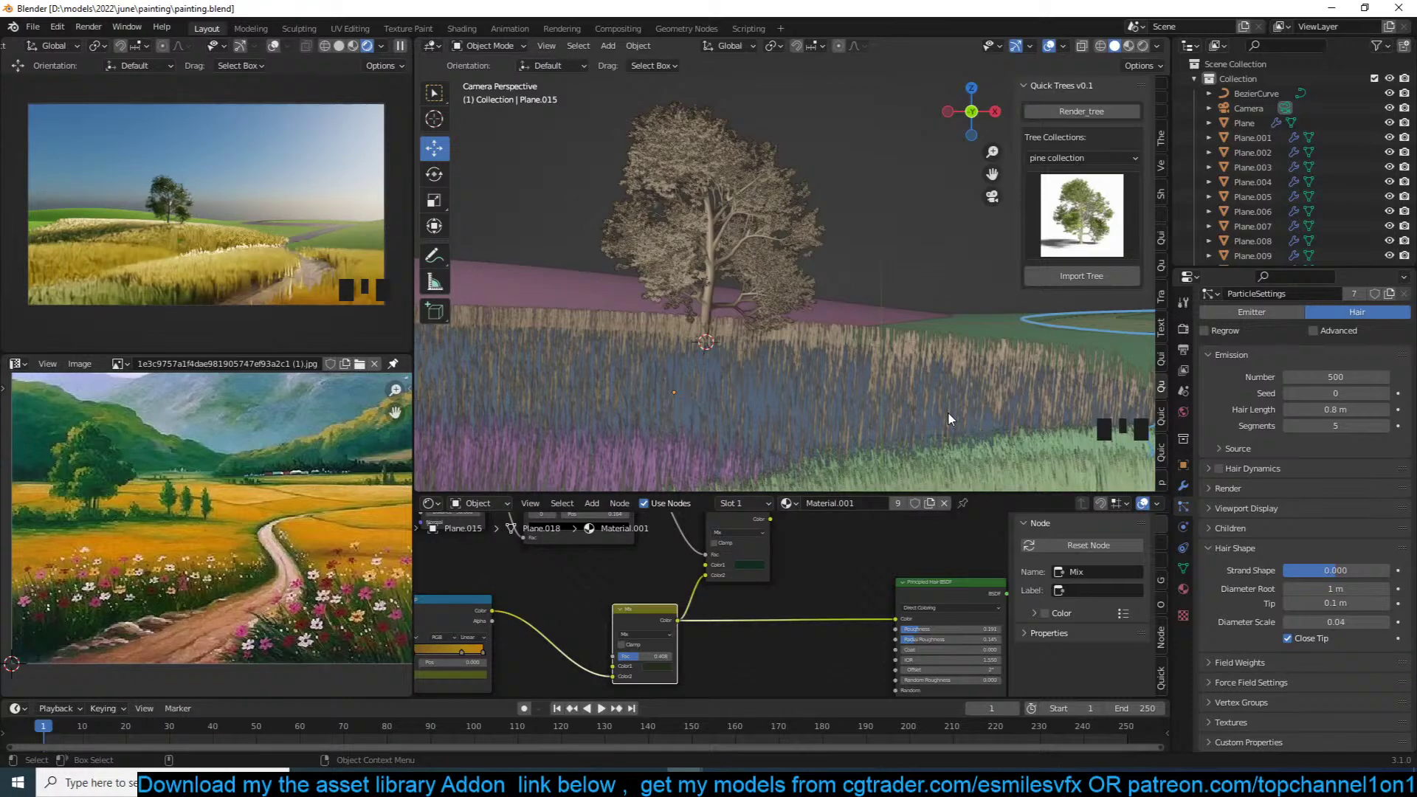
Step: Scale up the tree on the field slightly, deselect it and save the file
left_click(766, 232)
key("s")
left_click(854, 196)
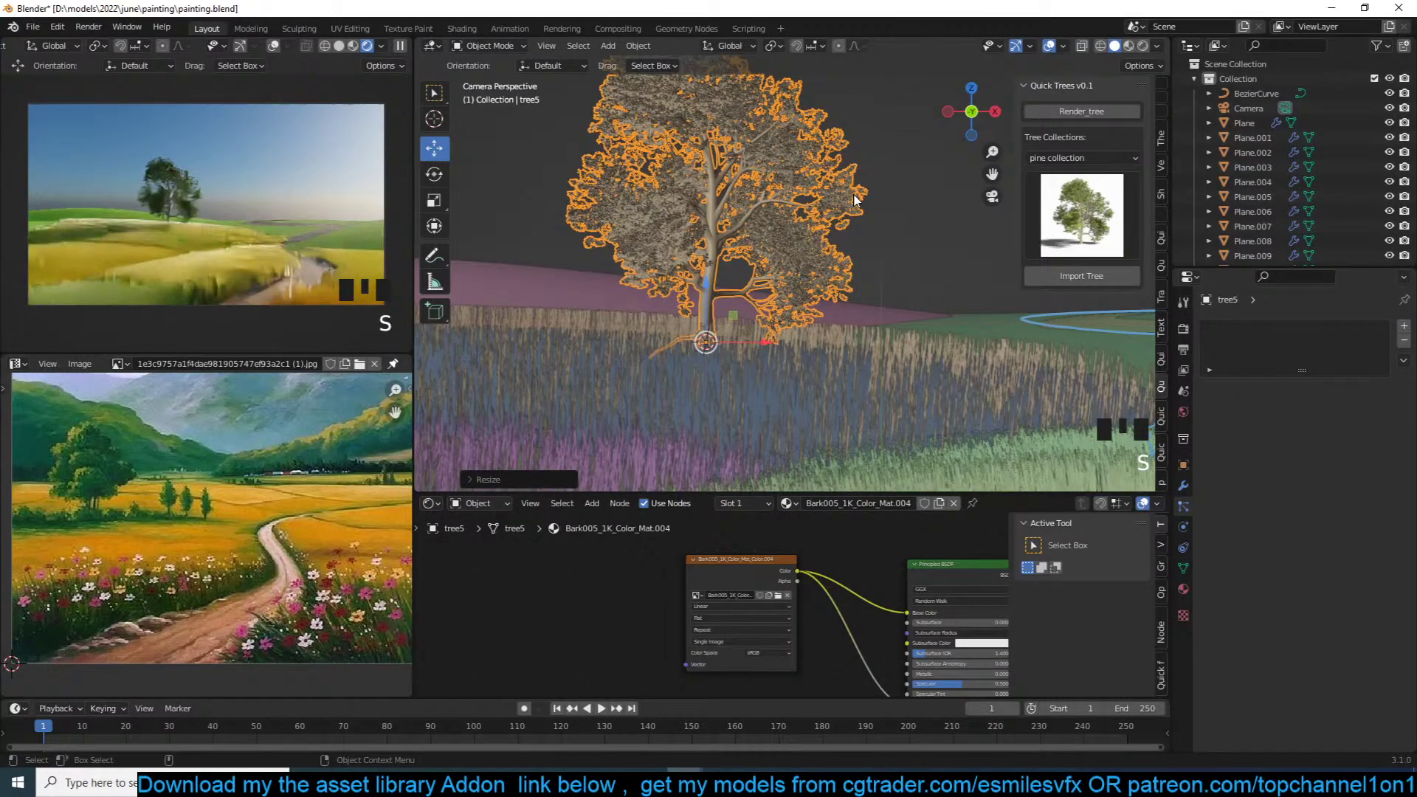
key("alt+a")
key("ctrl+s")
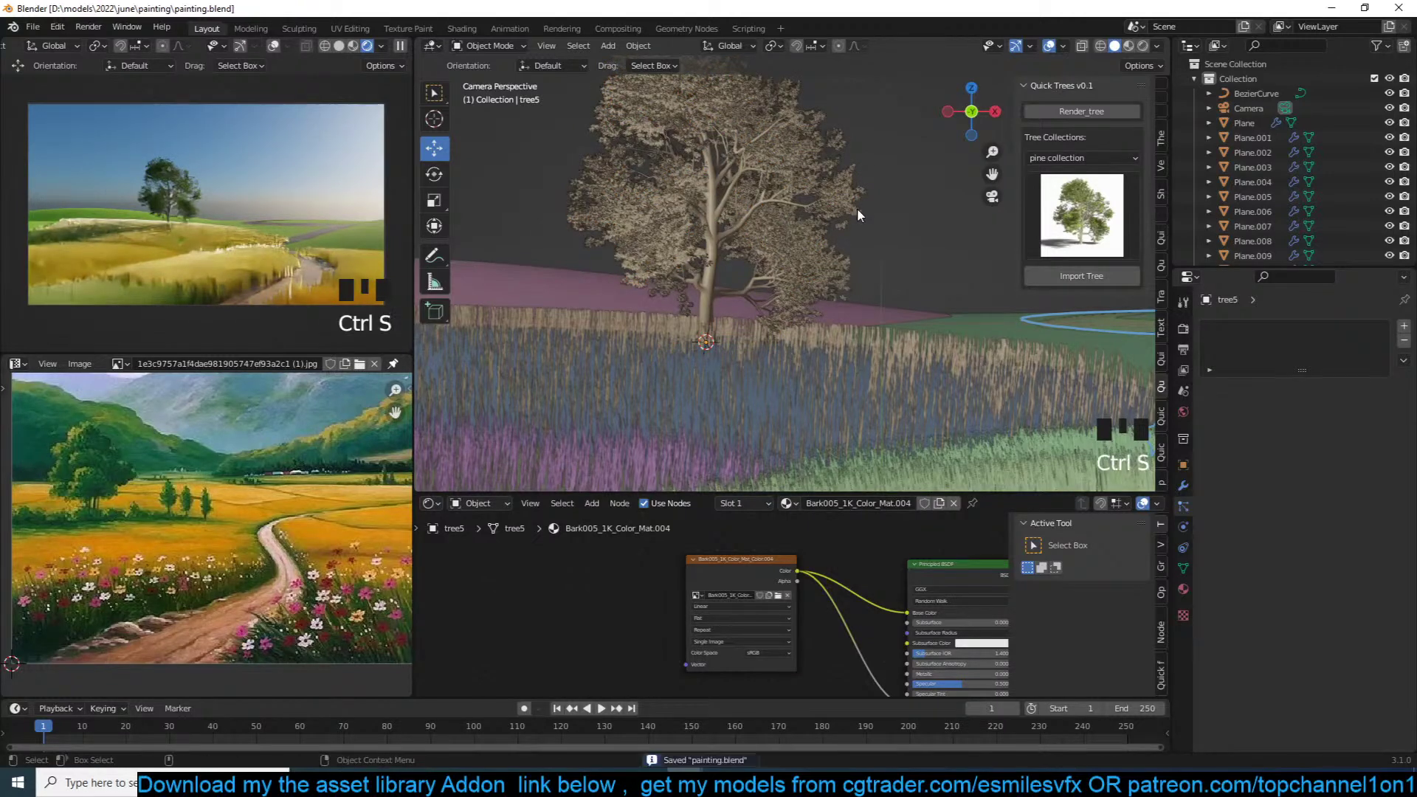
Step: Search all categories of the asset library for "tree" and choose the pink flowering plant asset
left_click(1161, 144)
left_click(1053, 207)
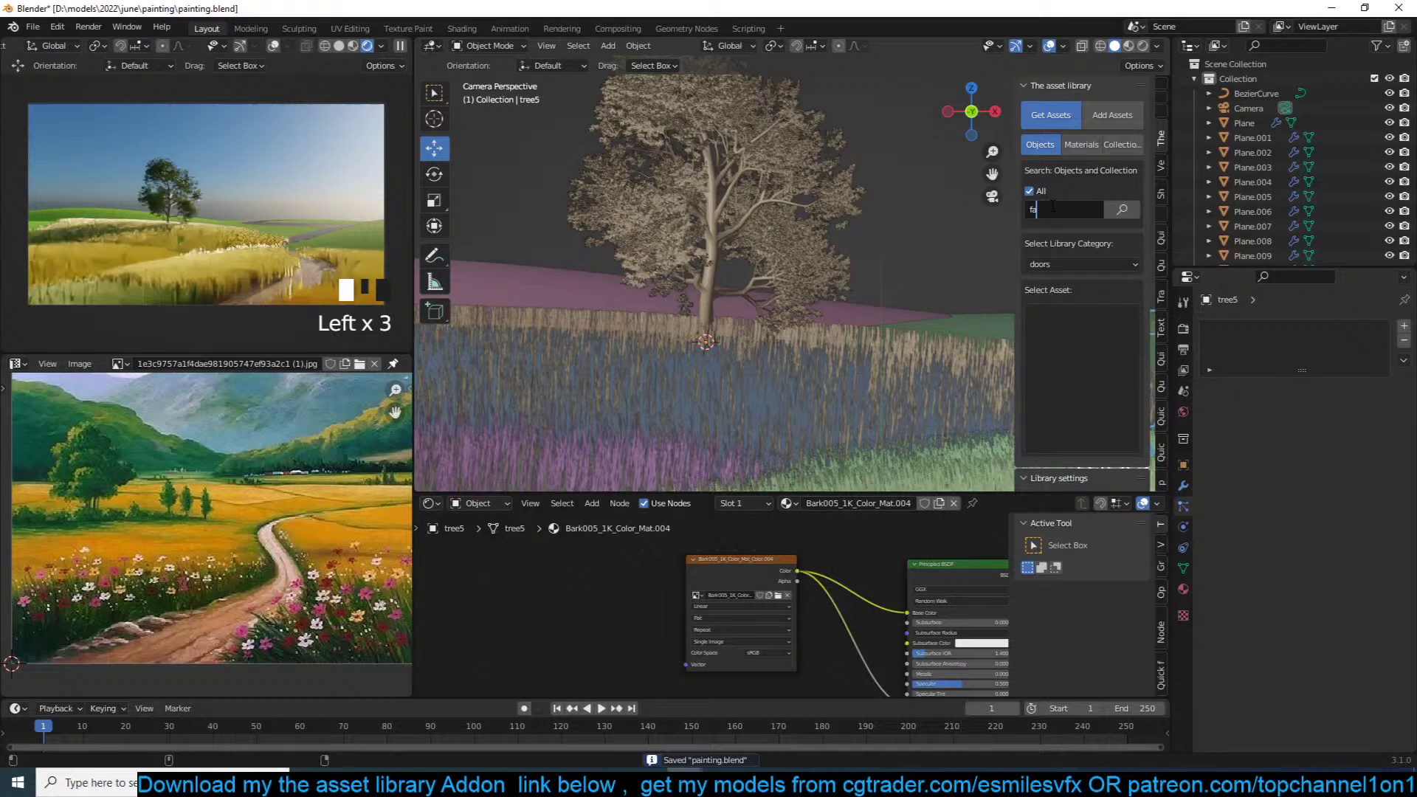
key("Return")
left_click(1078, 352)
left_click(1061, 207)
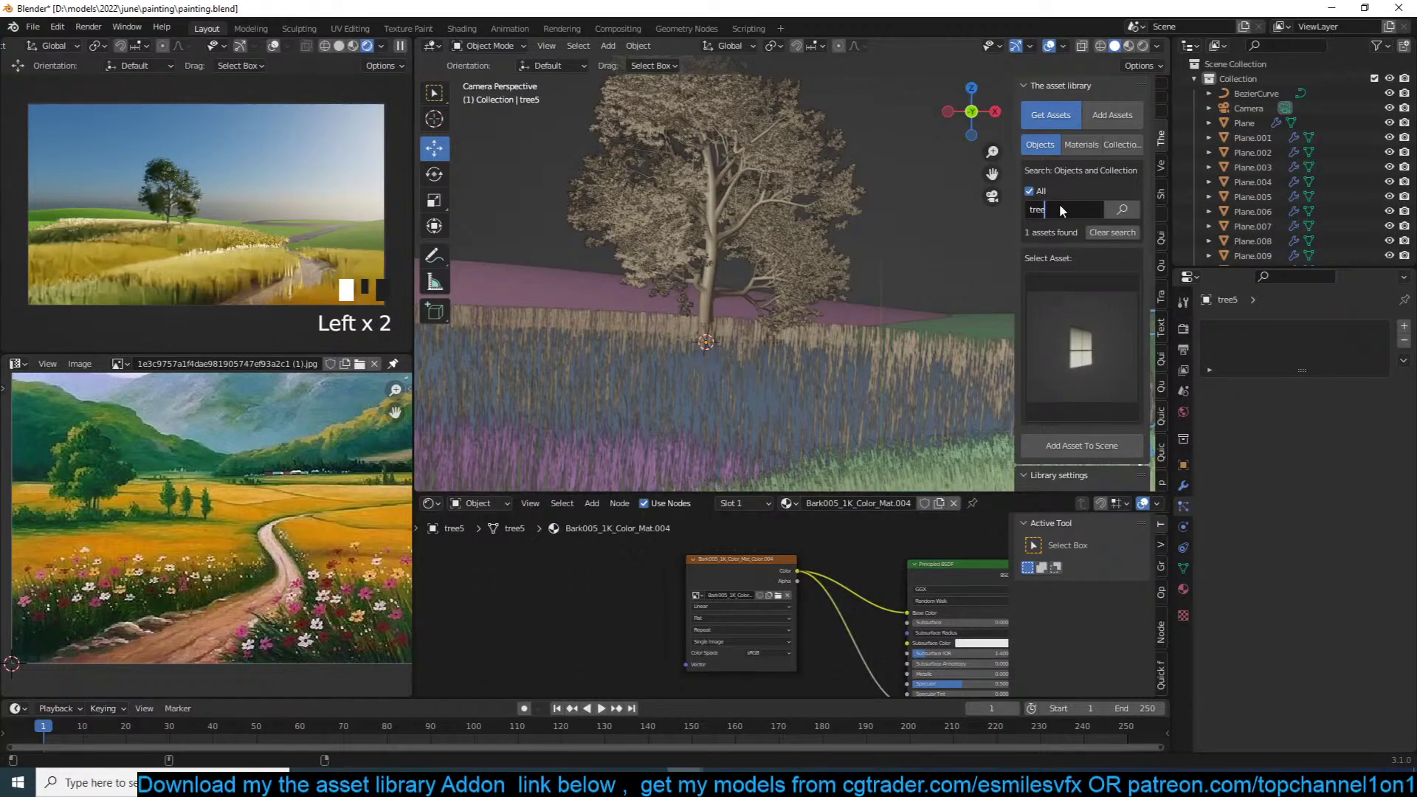
key("Return")
left_click(1091, 338)
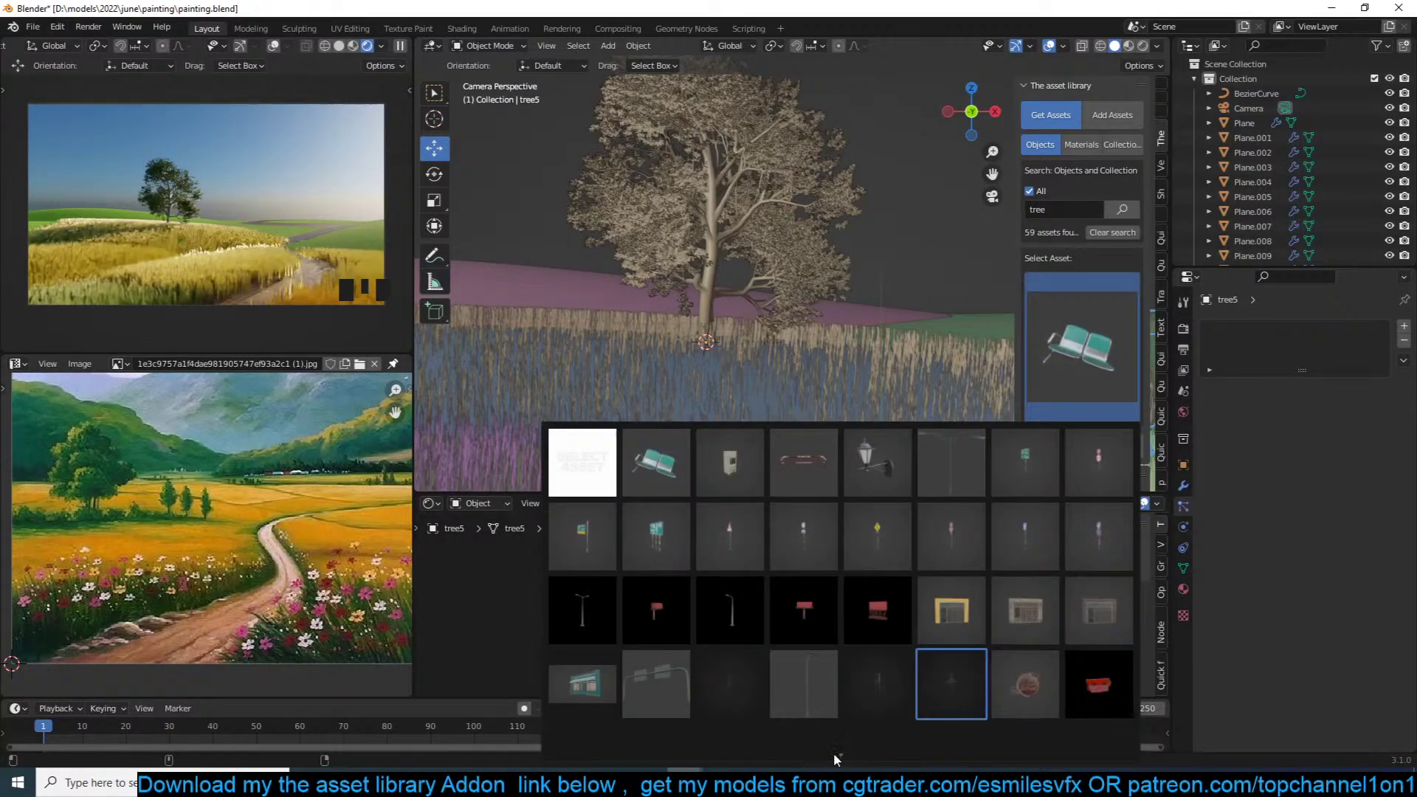
mouse_move(833, 756)
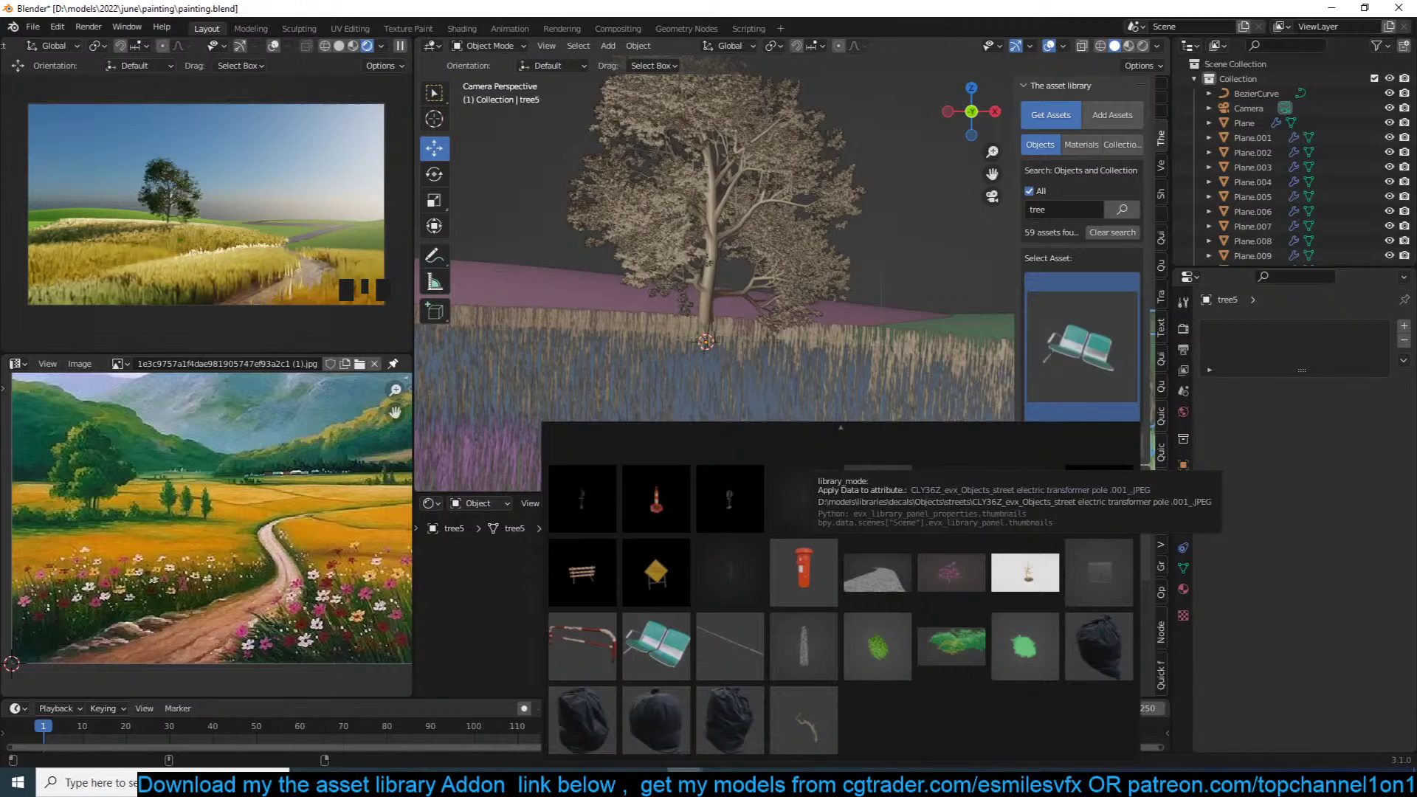
left_click(936, 578)
Step: Pause the rendered preview and fit the whole reference painting in its view for comparison
left_click(411, 47)
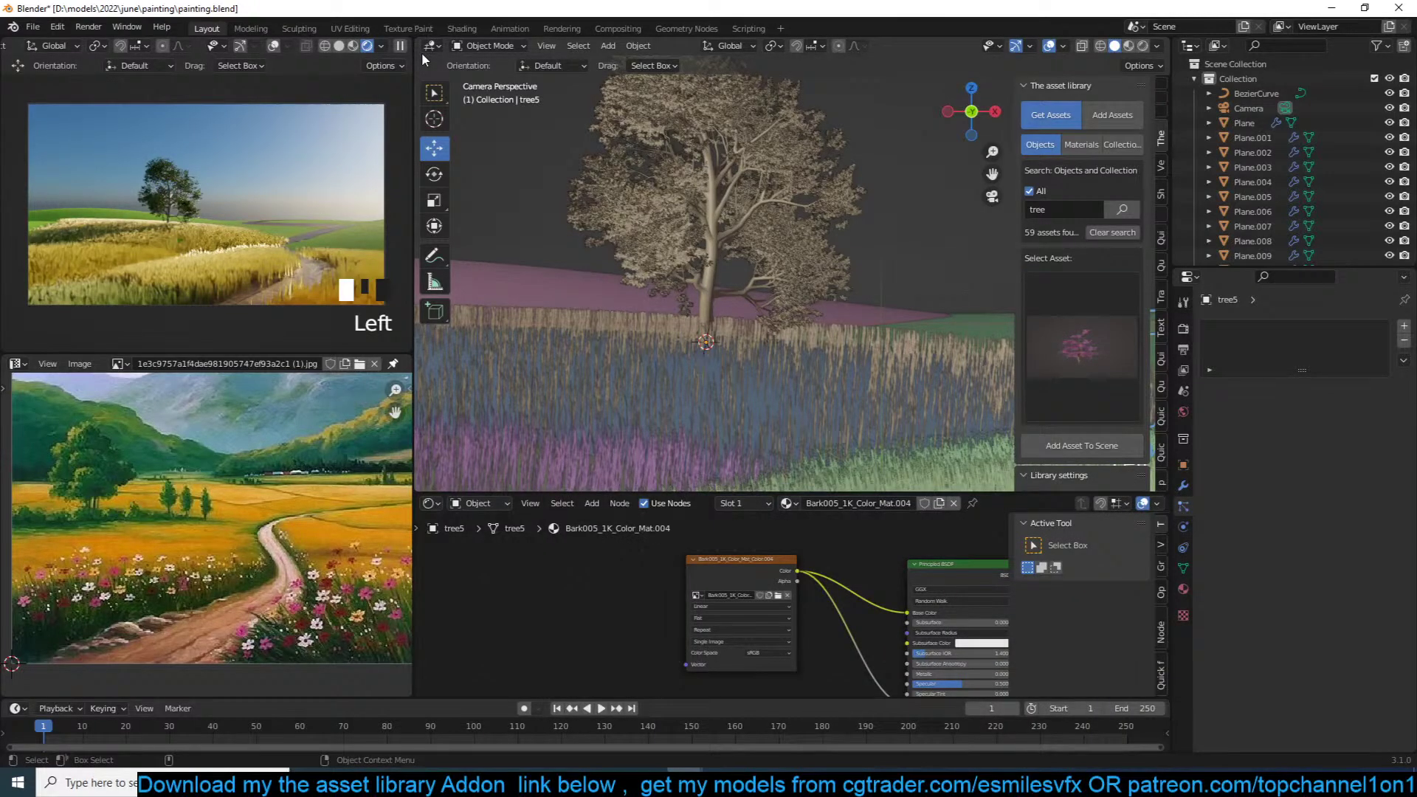
left_click(405, 45)
right_click(689, 416, "shift")
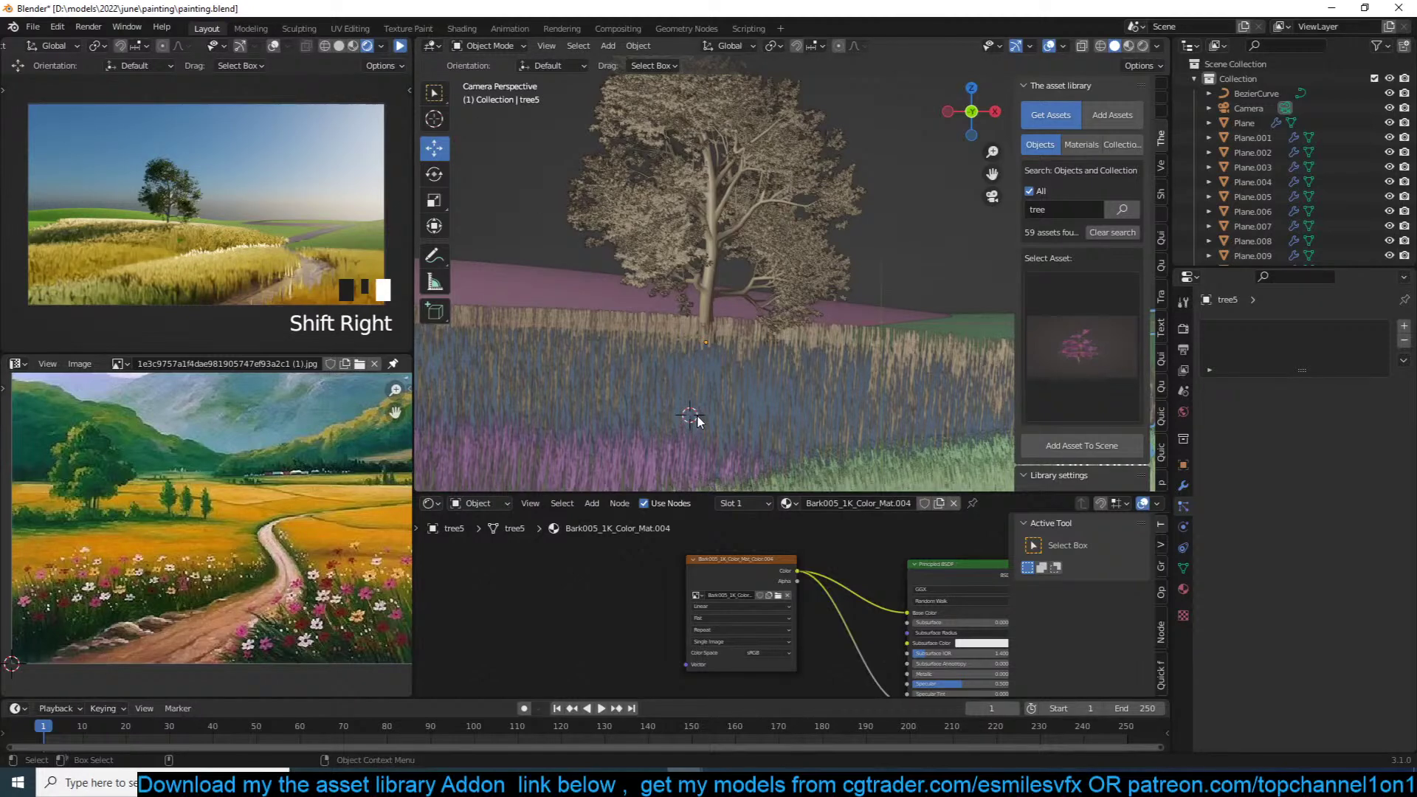
scroll(192, 440, "down", 1)
scroll(183, 468, "up", 1)
scroll(239, 473, "down", 1)
mouse_move(238, 472)
middle_mouse_down()
mouse_move(215, 480)
mouse_move(250, 495)
middle_mouse_up()
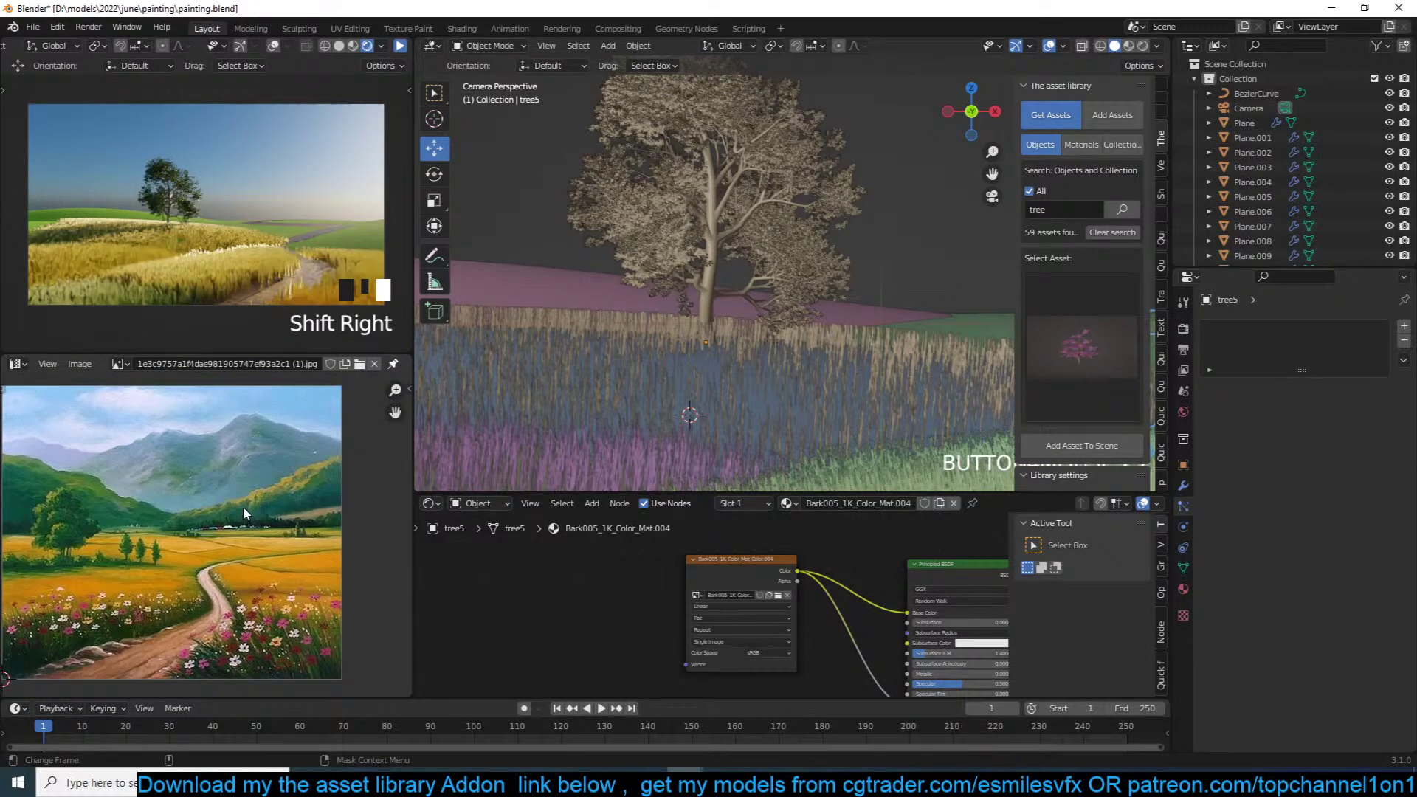
scroll(273, 504, "down", 1)
scroll(811, 355, "down", 2)
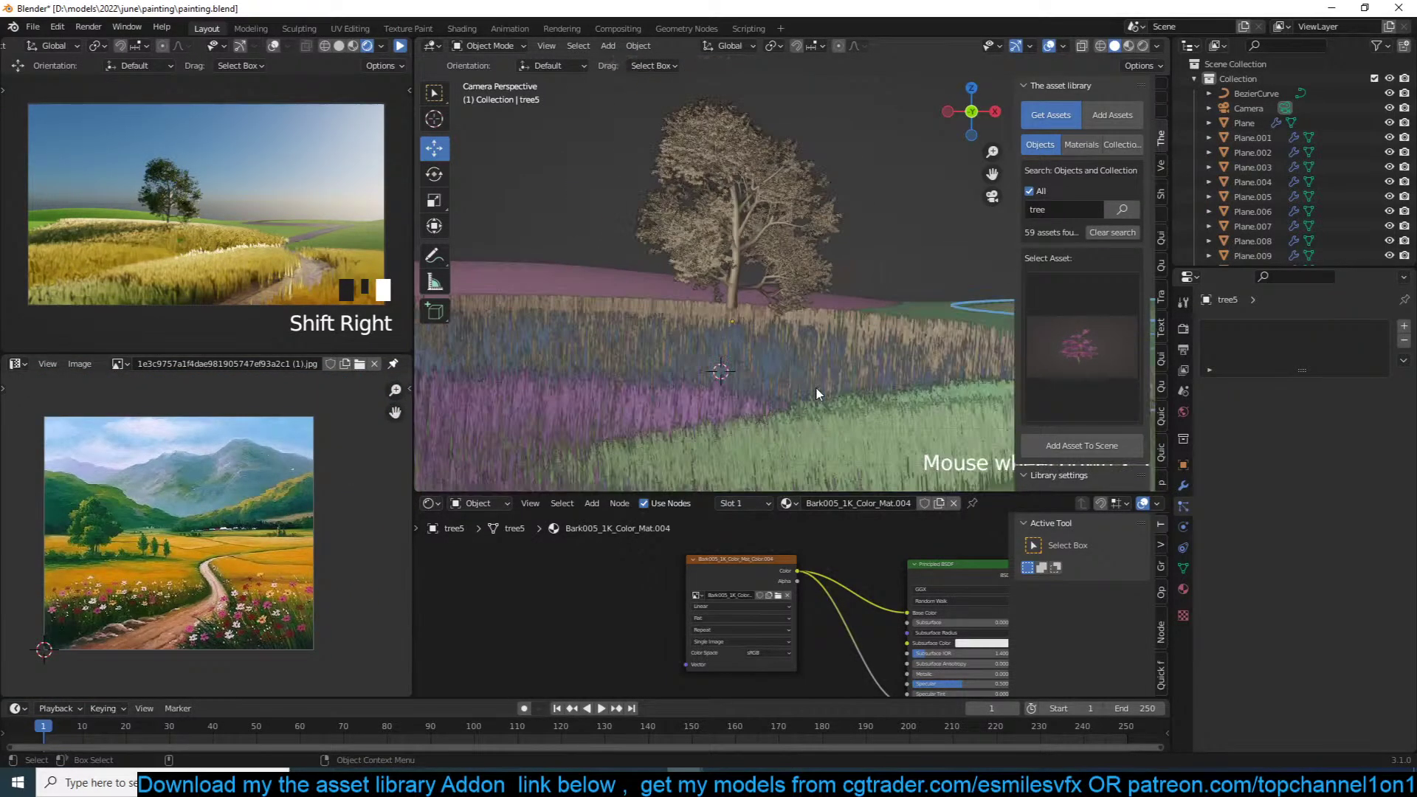
Step: Bring the full camera frame into view, clear the grass field's selection and save the file
left_click(862, 361)
scroll(862, 362, "down", 3)
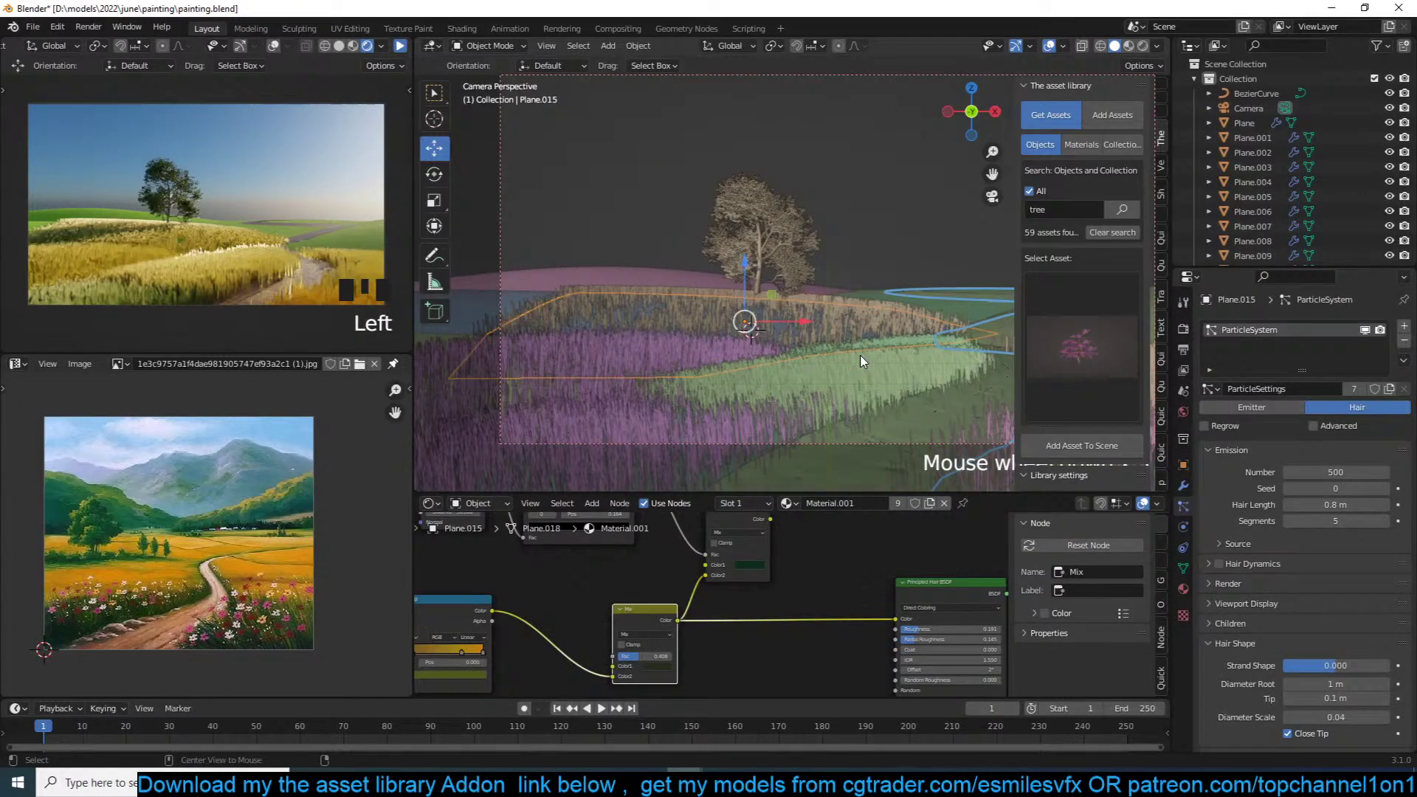
key("alt+a")
scroll(862, 362, "down", 2)
key("ctrl+s")
scroll(698, 331, "down", 2)
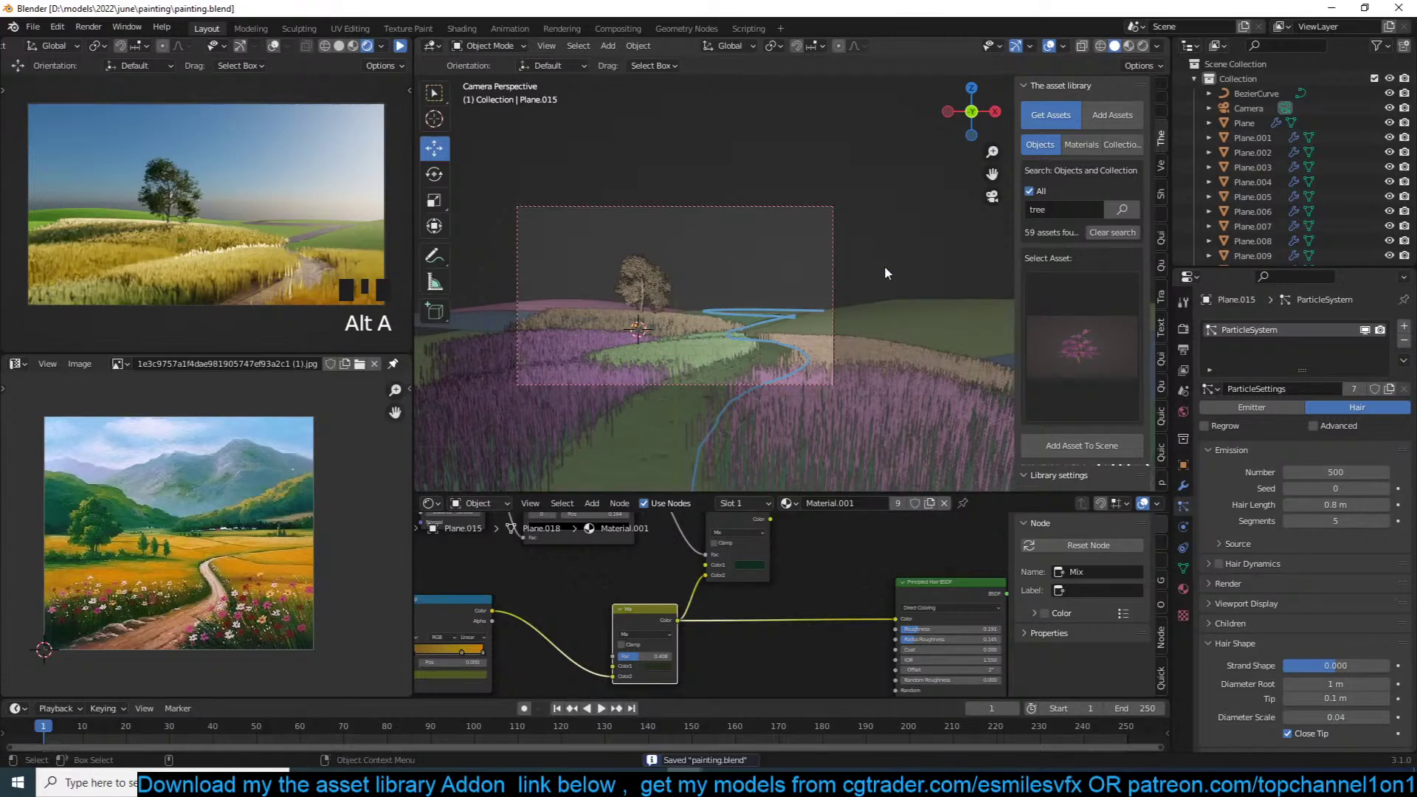
Step: Place the 3D cursor beside the road and add a plane there, rotated 90° about X
right_click(823, 313, "shift")
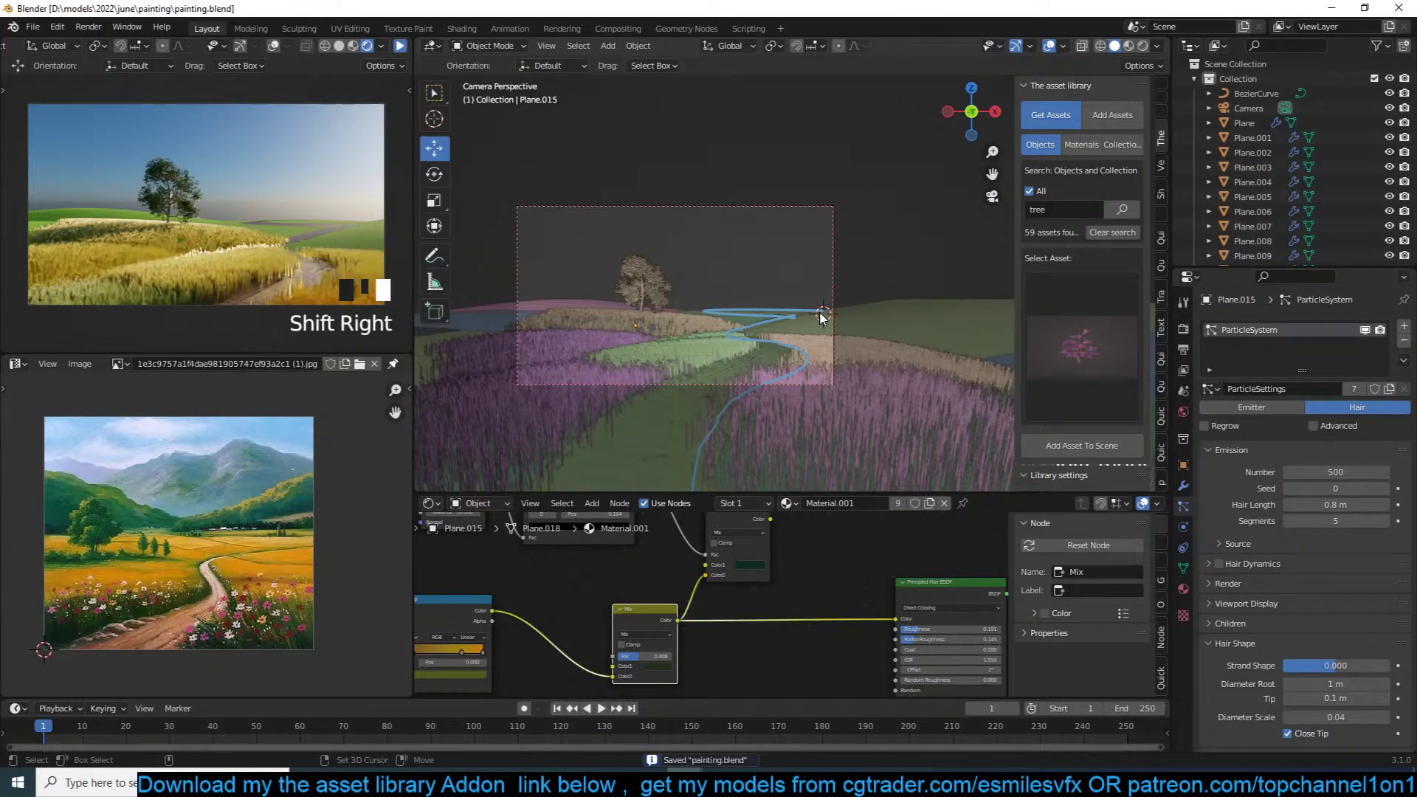
right_click(793, 363, "shift")
key("shift+a")
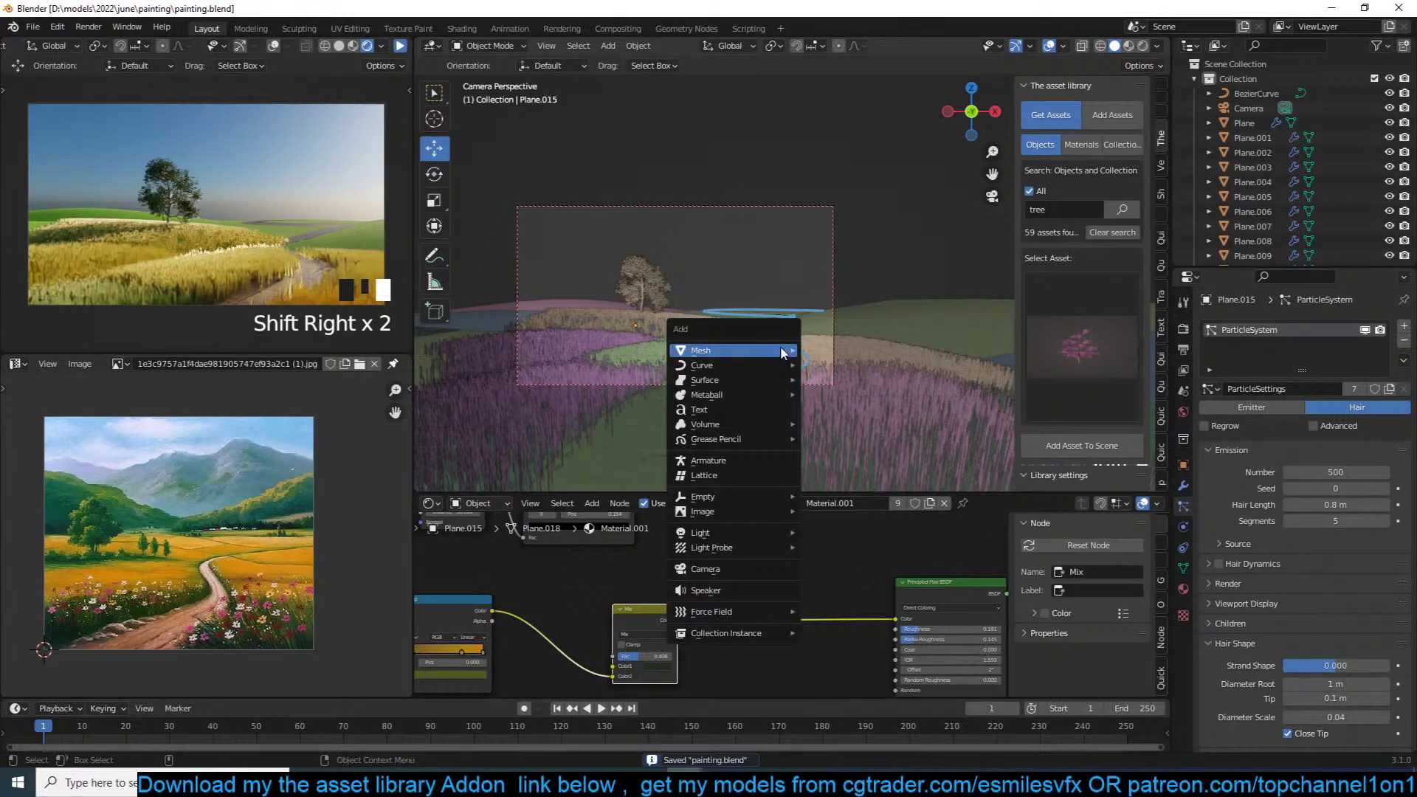
left_click(810, 354)
type("rx90")
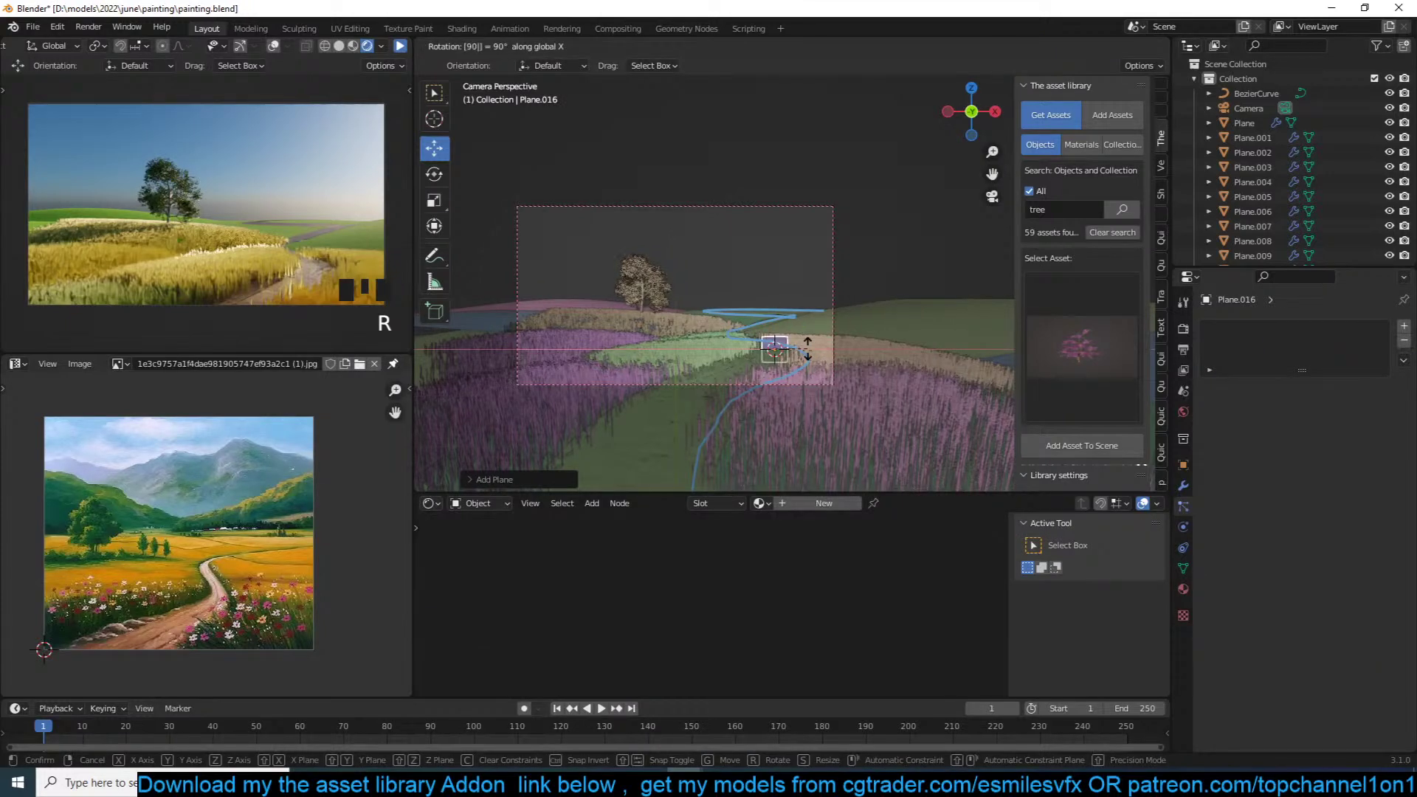
key("Return")
Step: Raise the new plane above the ground, and shift its geometry up in Edit Mode relative to its origin
key("KP_Decimal")
scroll(810, 342, "down", 2)
scroll(810, 341, "down", 3)
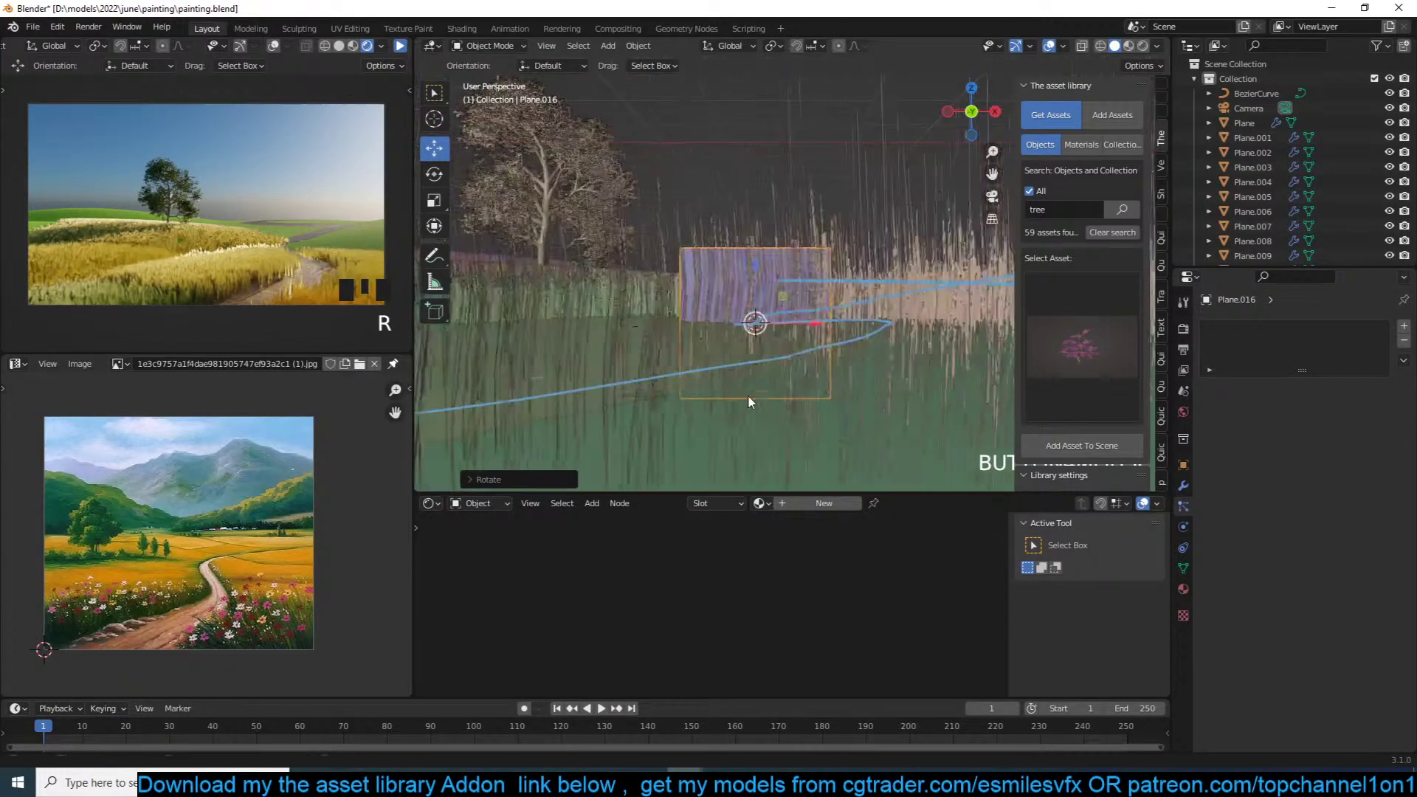
key("g")
left_click(797, 271)
key("Tab")
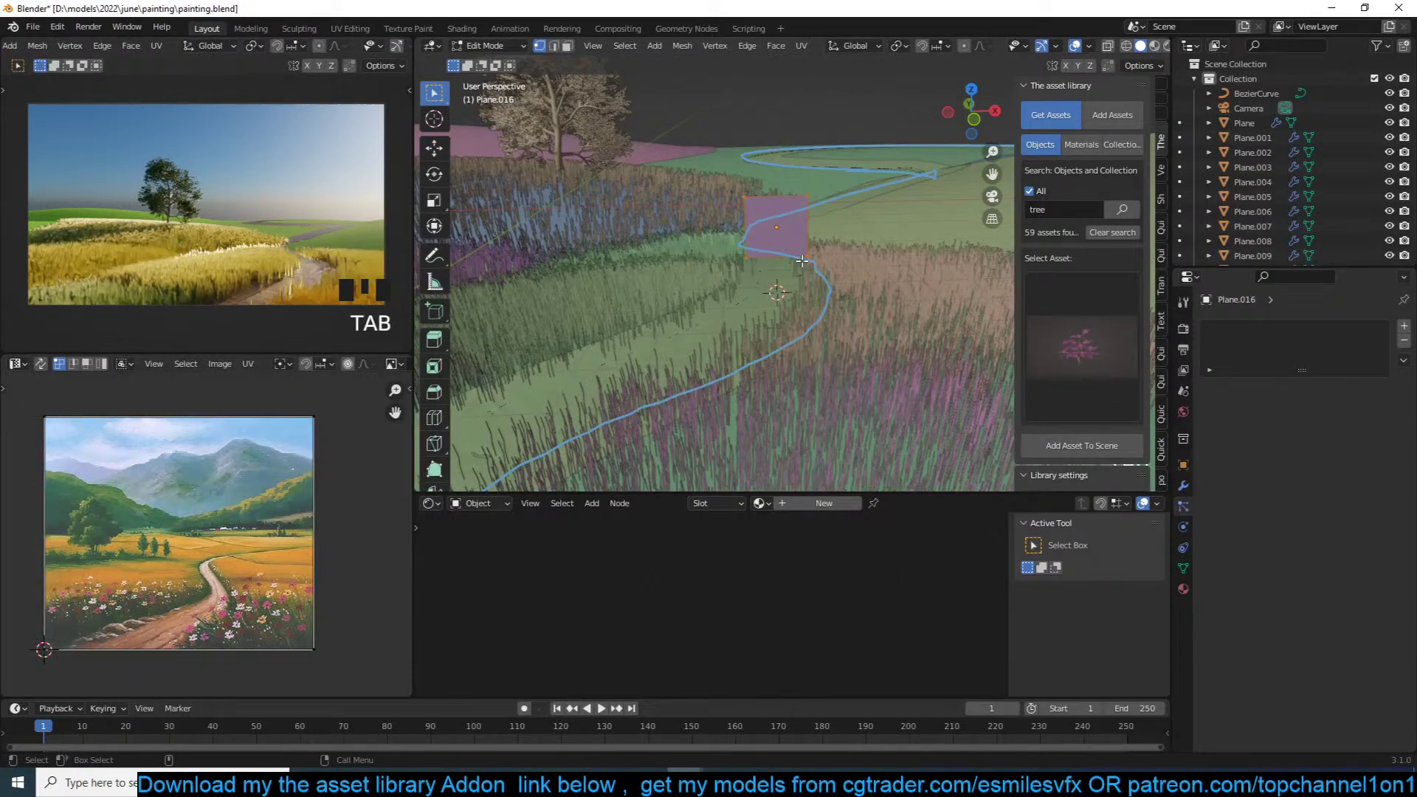
key("g")
left_click(807, 230)
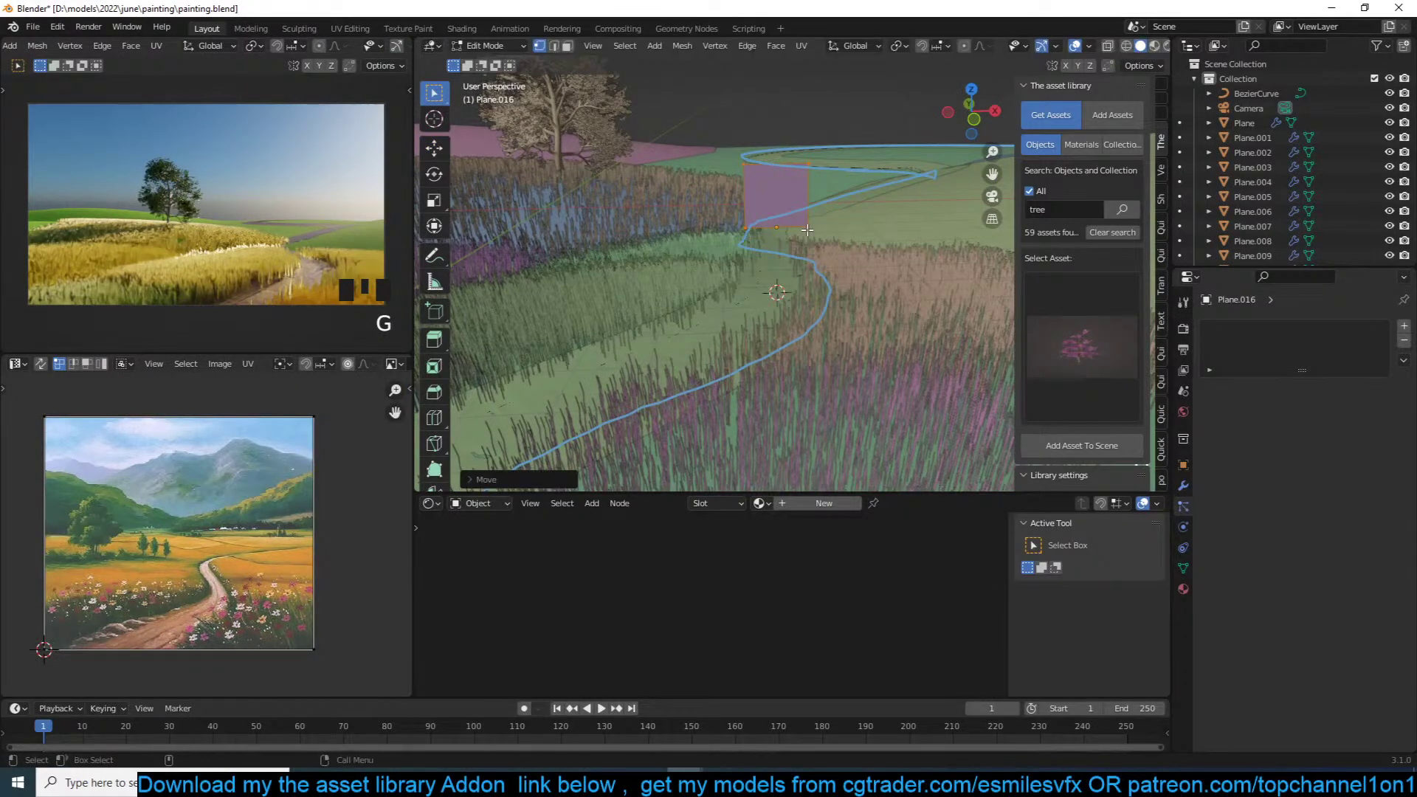
Step: Stretch the plane's geometry along Z and raise it so its base meets the origin, ending in Object Mode
key("KP_Decimal")
key("s")
key("z")
left_click(839, 187)
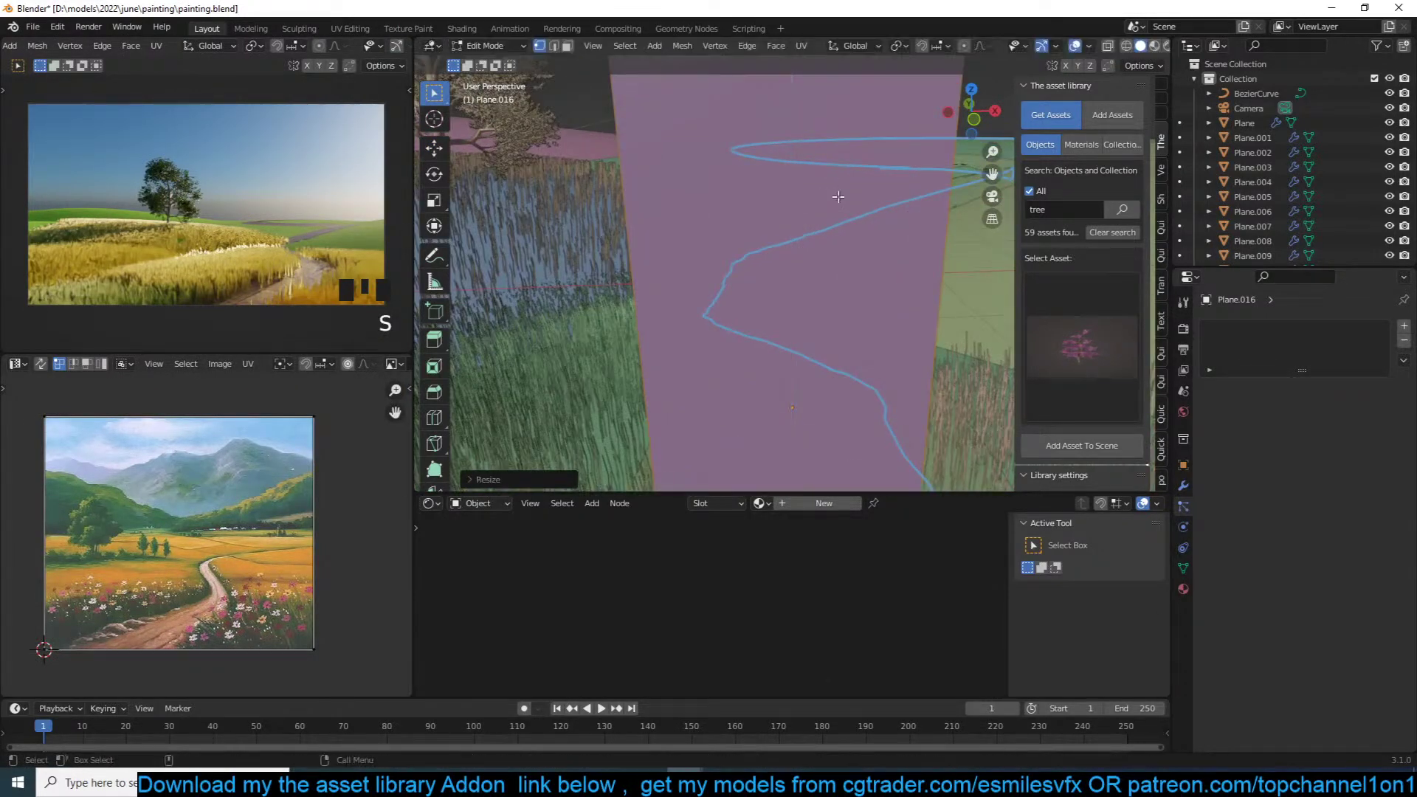
scroll(799, 301, "down", 4)
key("g")
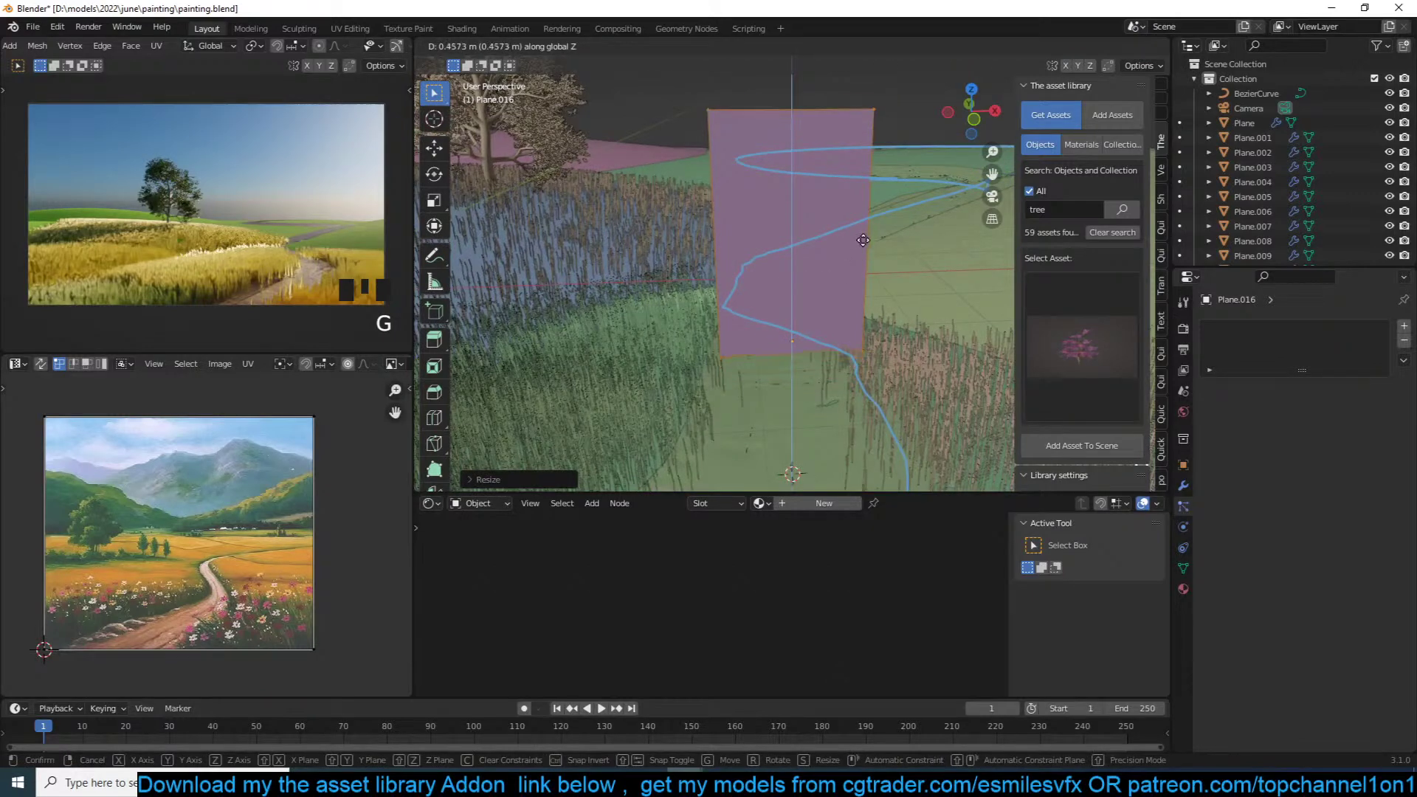
left_click(865, 235)
key("Tab")
key("Tab")
key("Tab")
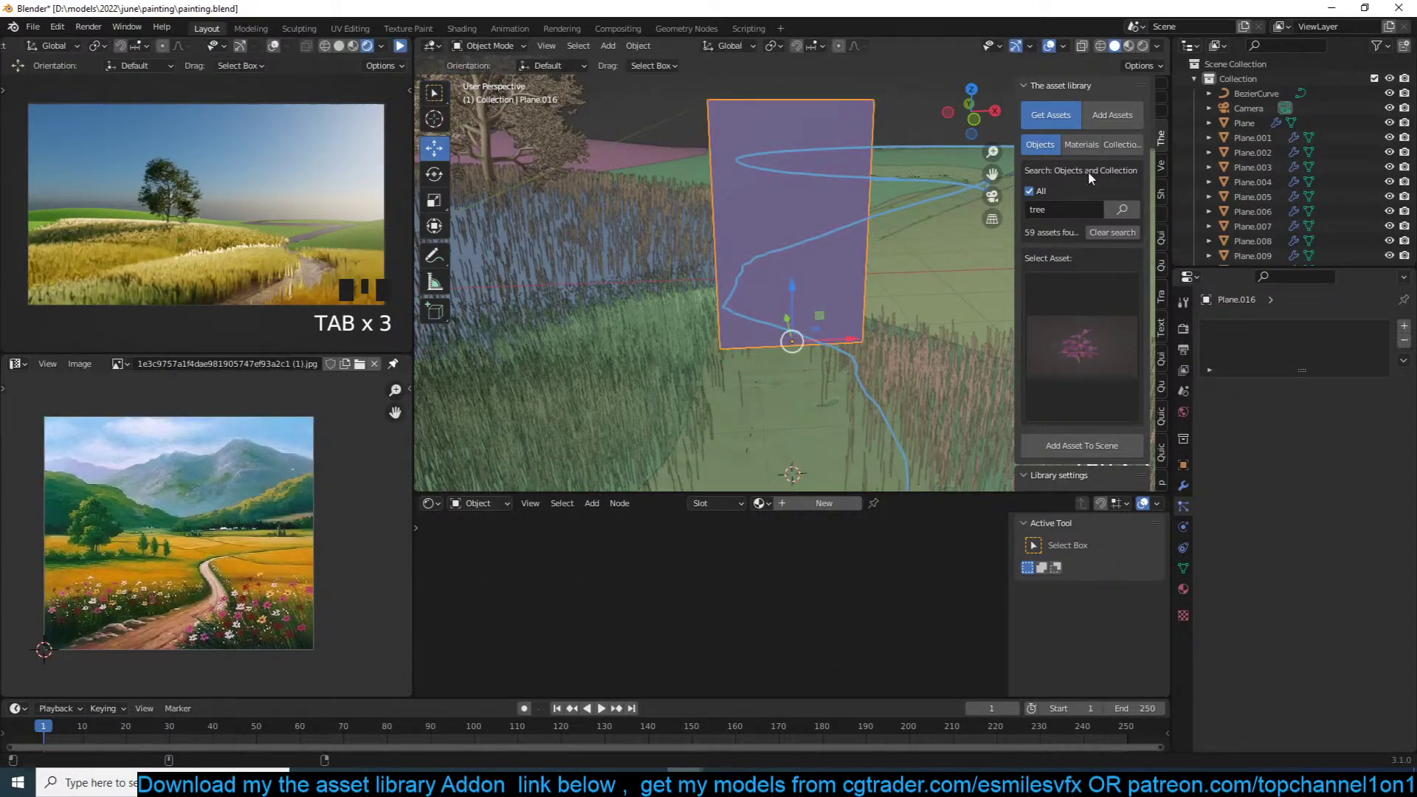
Step: Open the Texture Folders library and select the D:\resouces\pbrs\plants\ folder as its texture source
left_click(1162, 327)
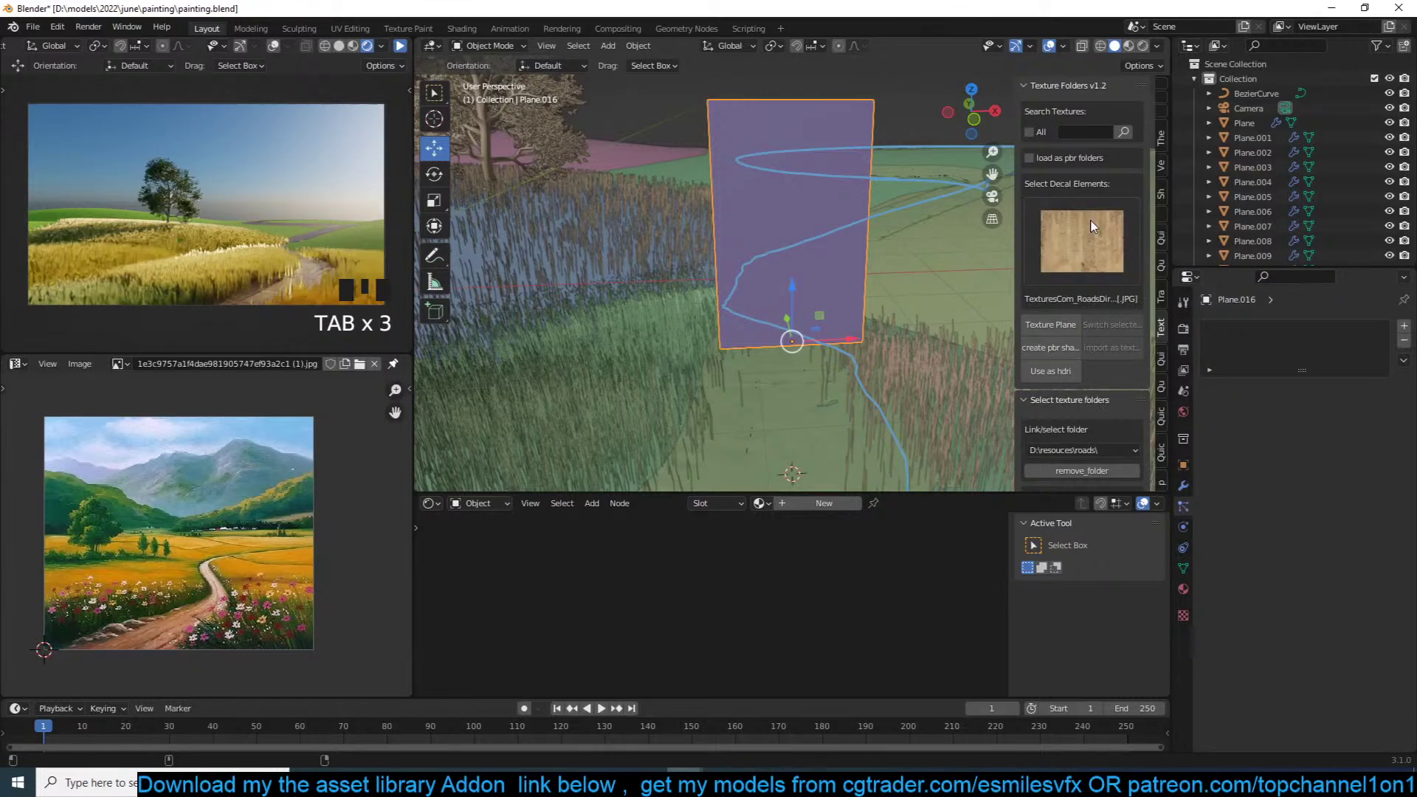
scroll(1041, 376, "down", 3)
left_click(1062, 406)
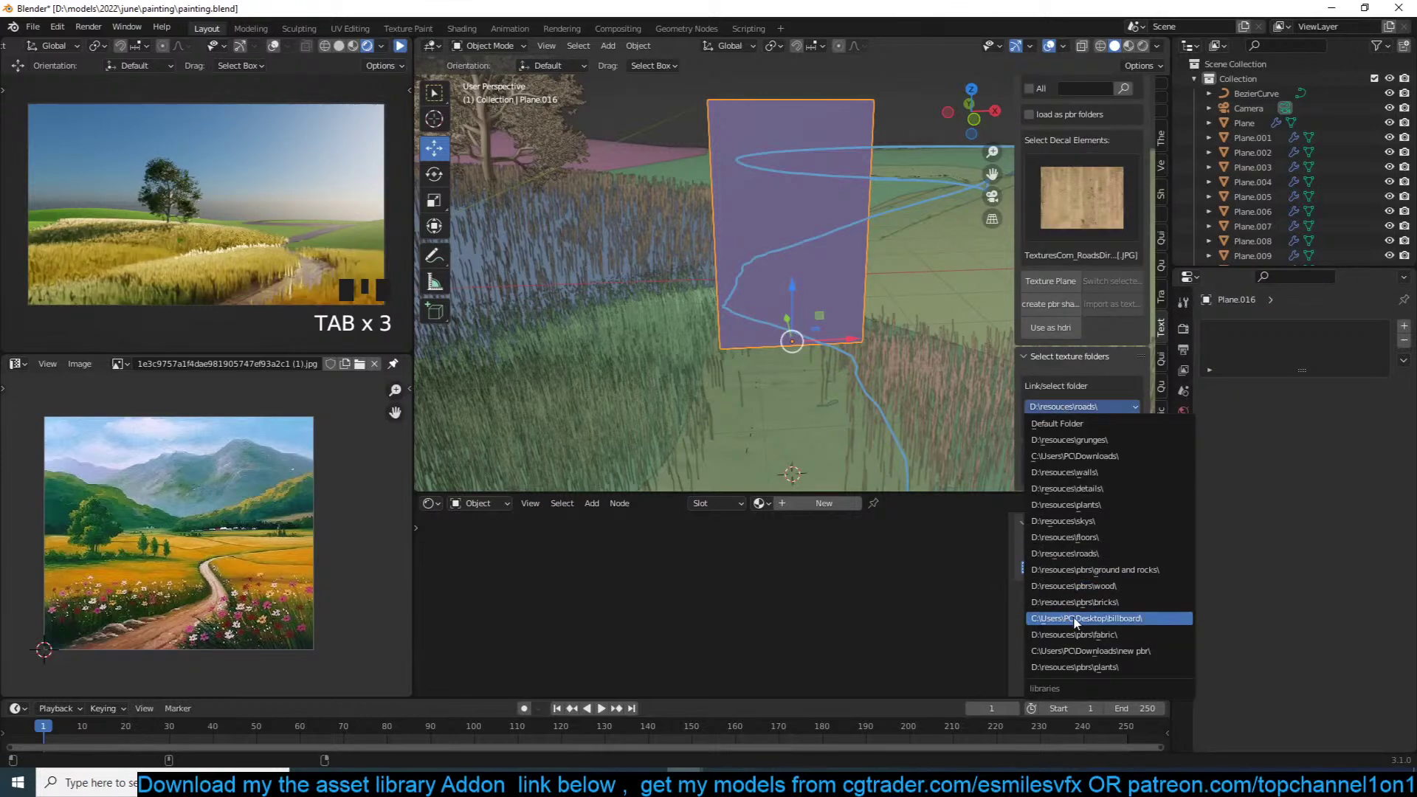
left_click(1082, 667)
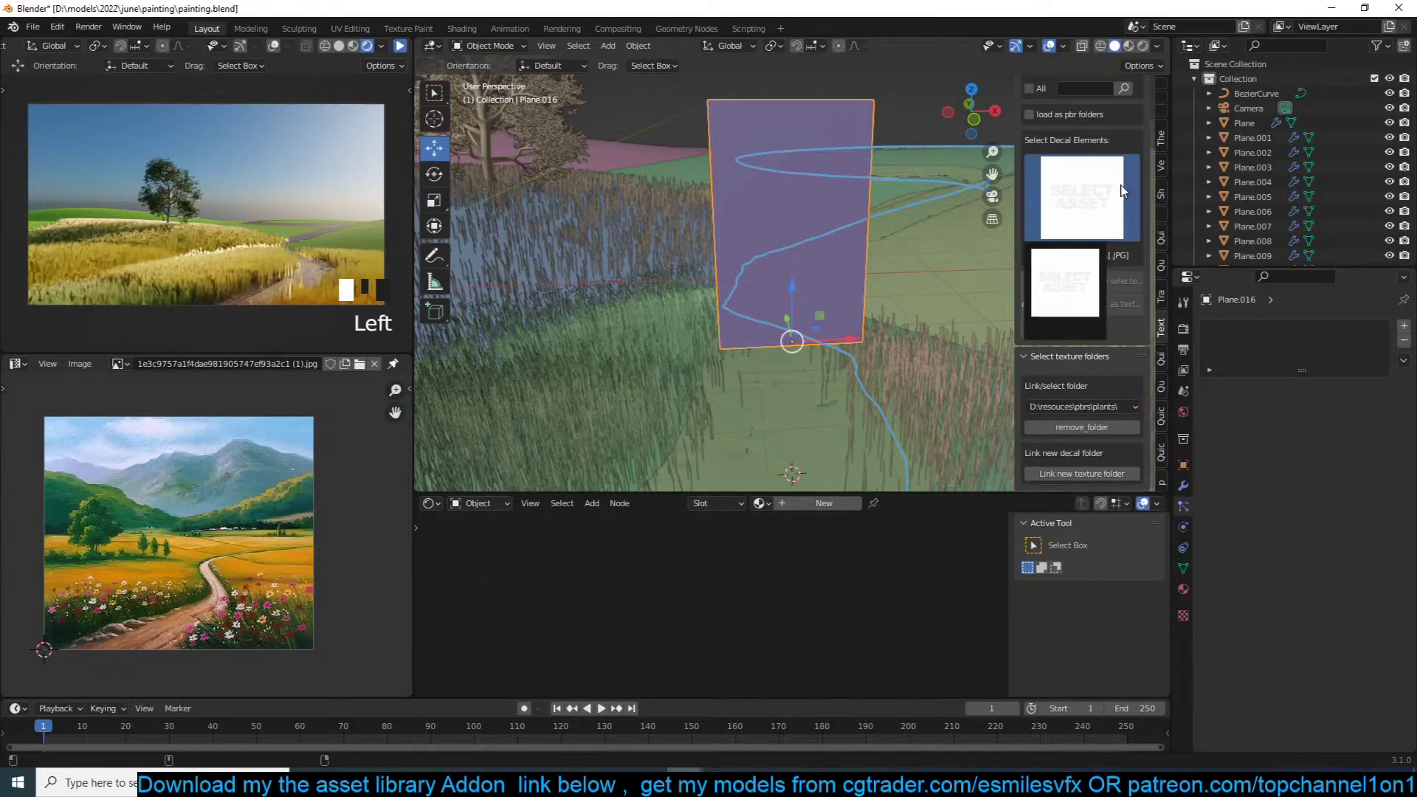
scroll(1125, 205, "up", 2)
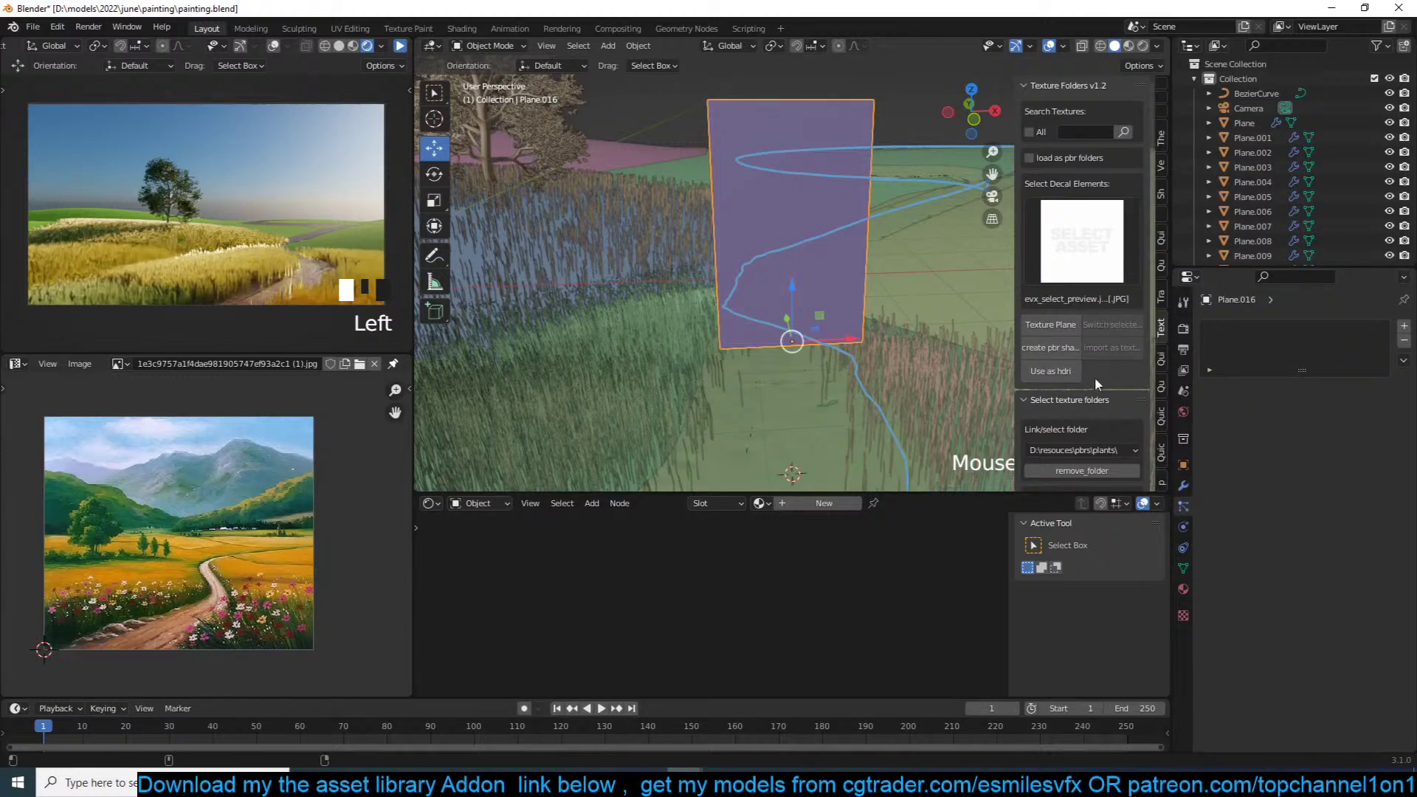
scroll(1095, 373, "down", 1)
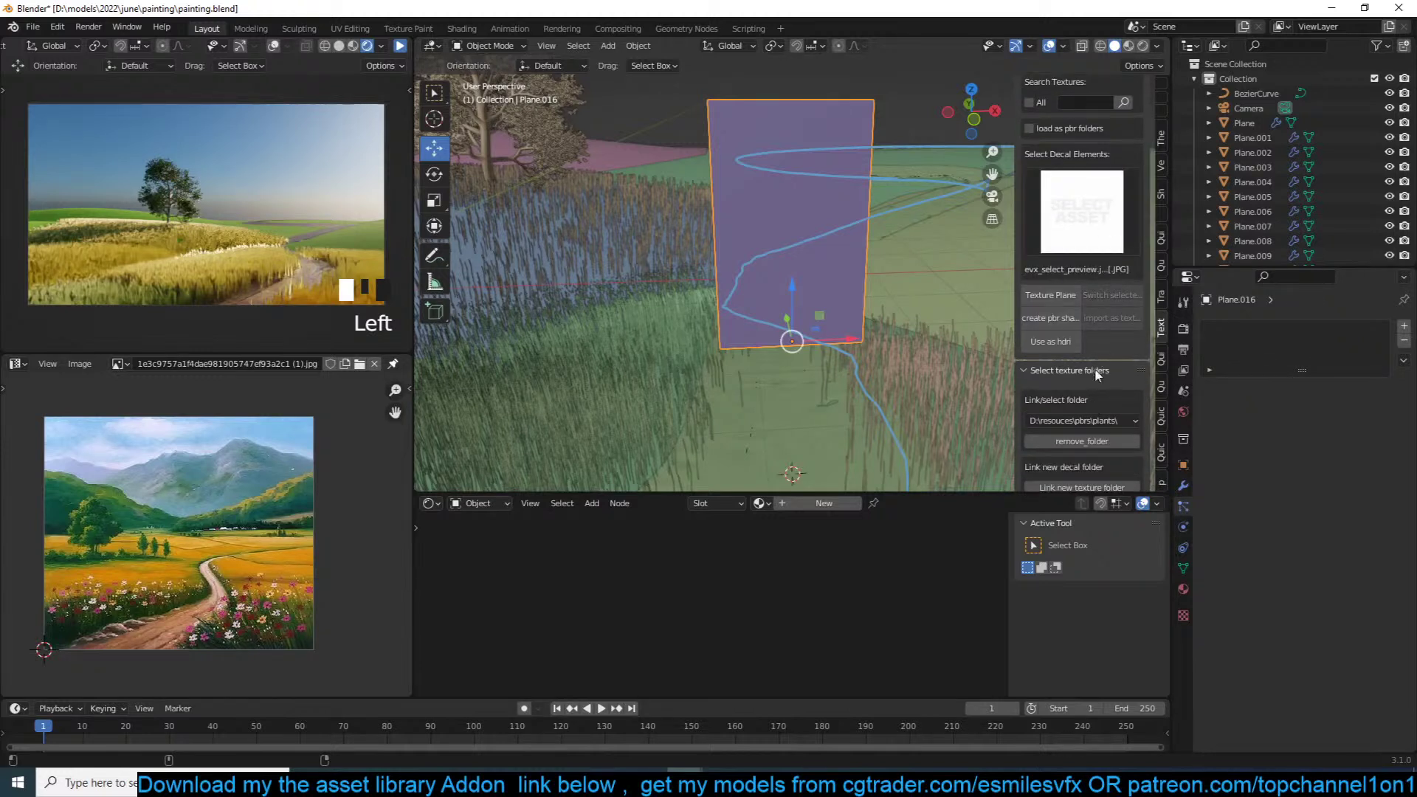
Step: Try extending the texture search to all folders and browse the available images, ending with that option switched off
left_click(1093, 421)
left_click(1099, 227)
left_click(1043, 105)
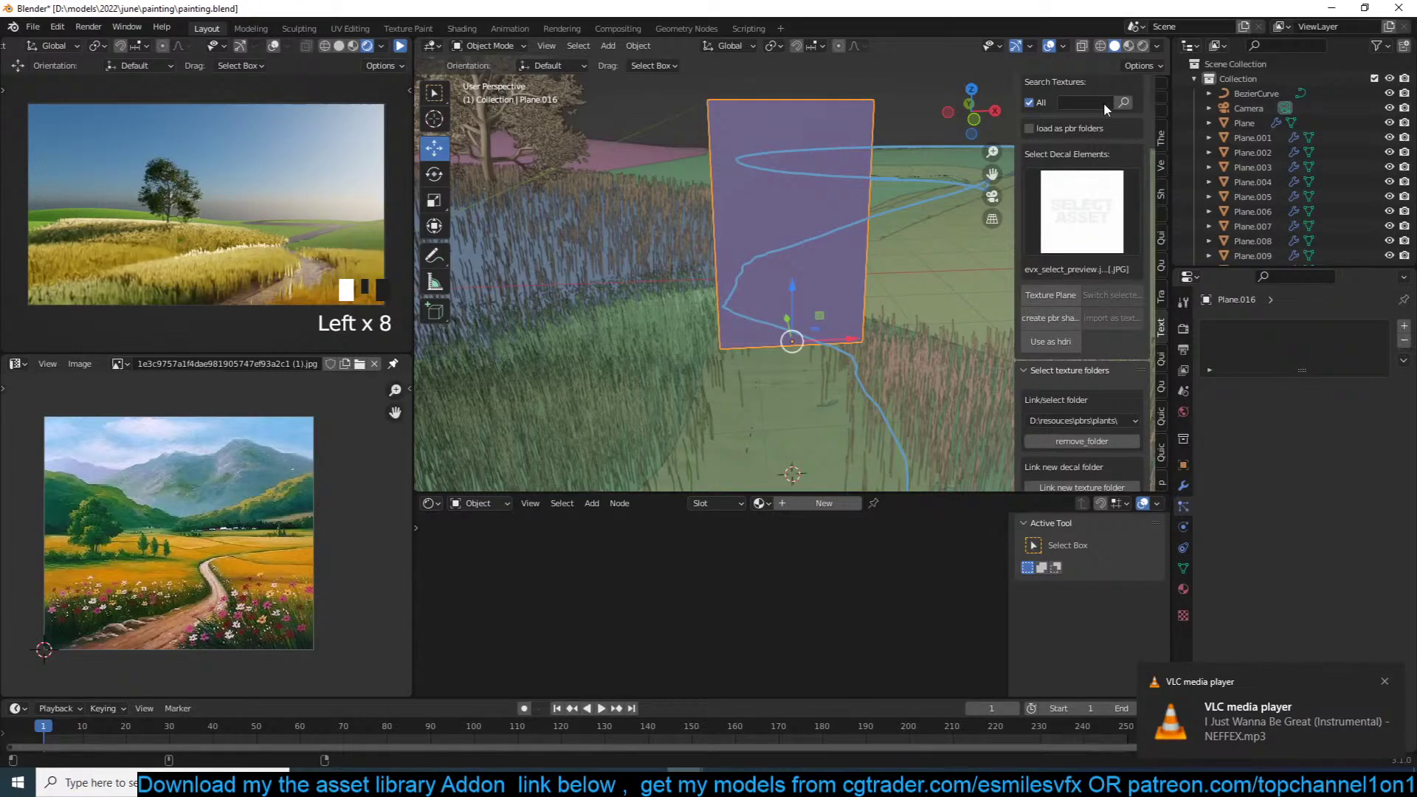
left_click(1073, 173)
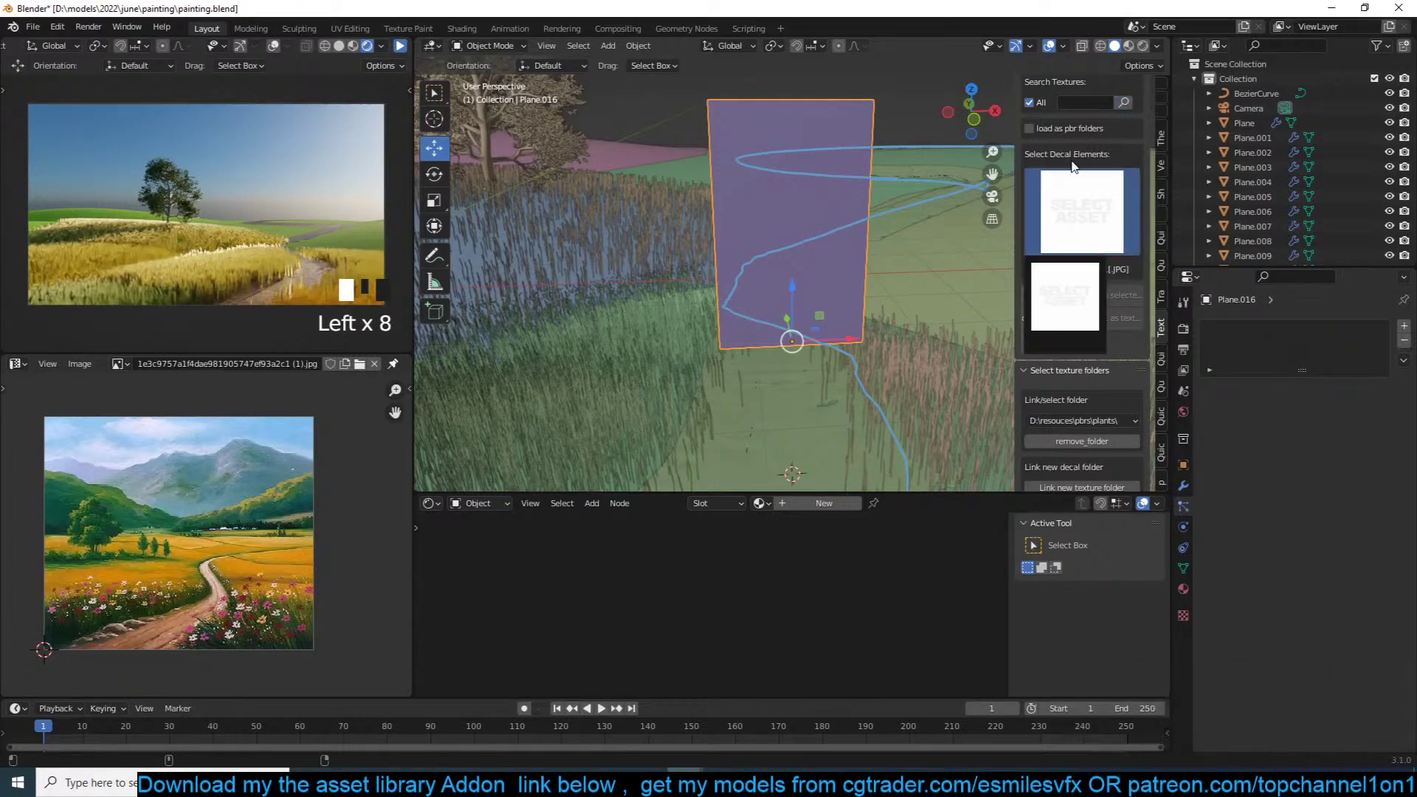
left_click(1043, 100)
Step: Load the D:\resouces\plants\ texture folder, choose the no-background-tree-3 image and apply it as a material to the upright plane
scroll(1079, 412, "down", 2)
left_click(1097, 411)
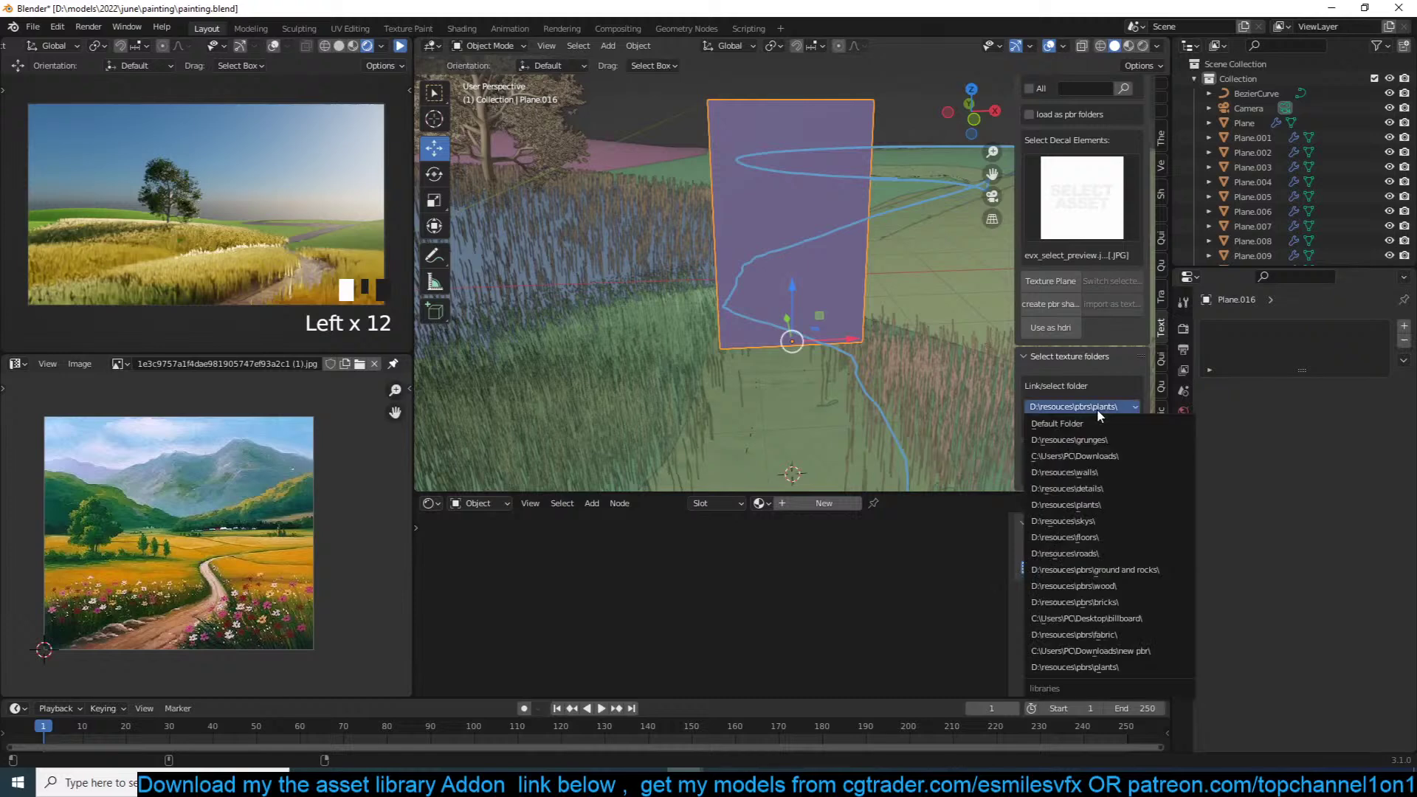
left_click(1117, 506)
left_click(1061, 252)
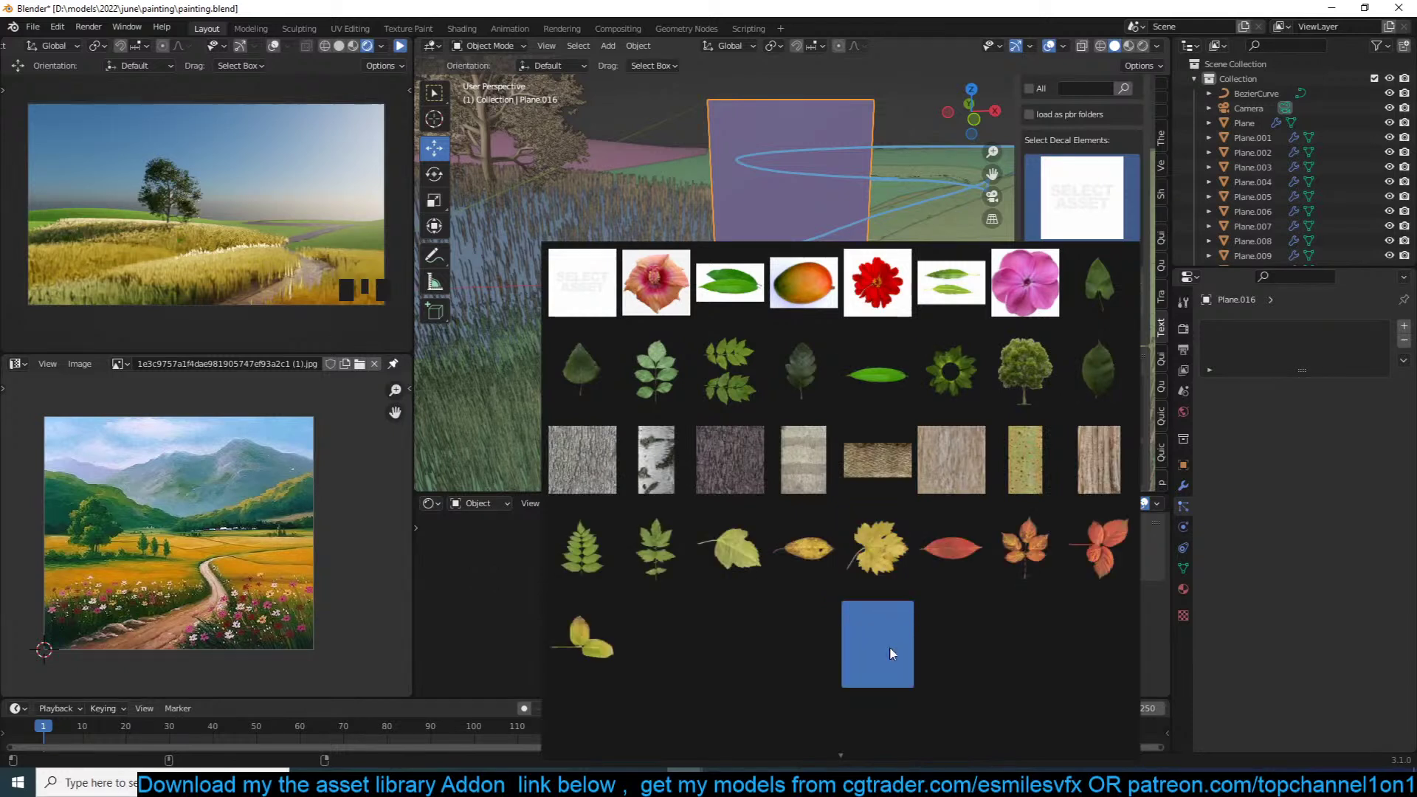
mouse_move(843, 757)
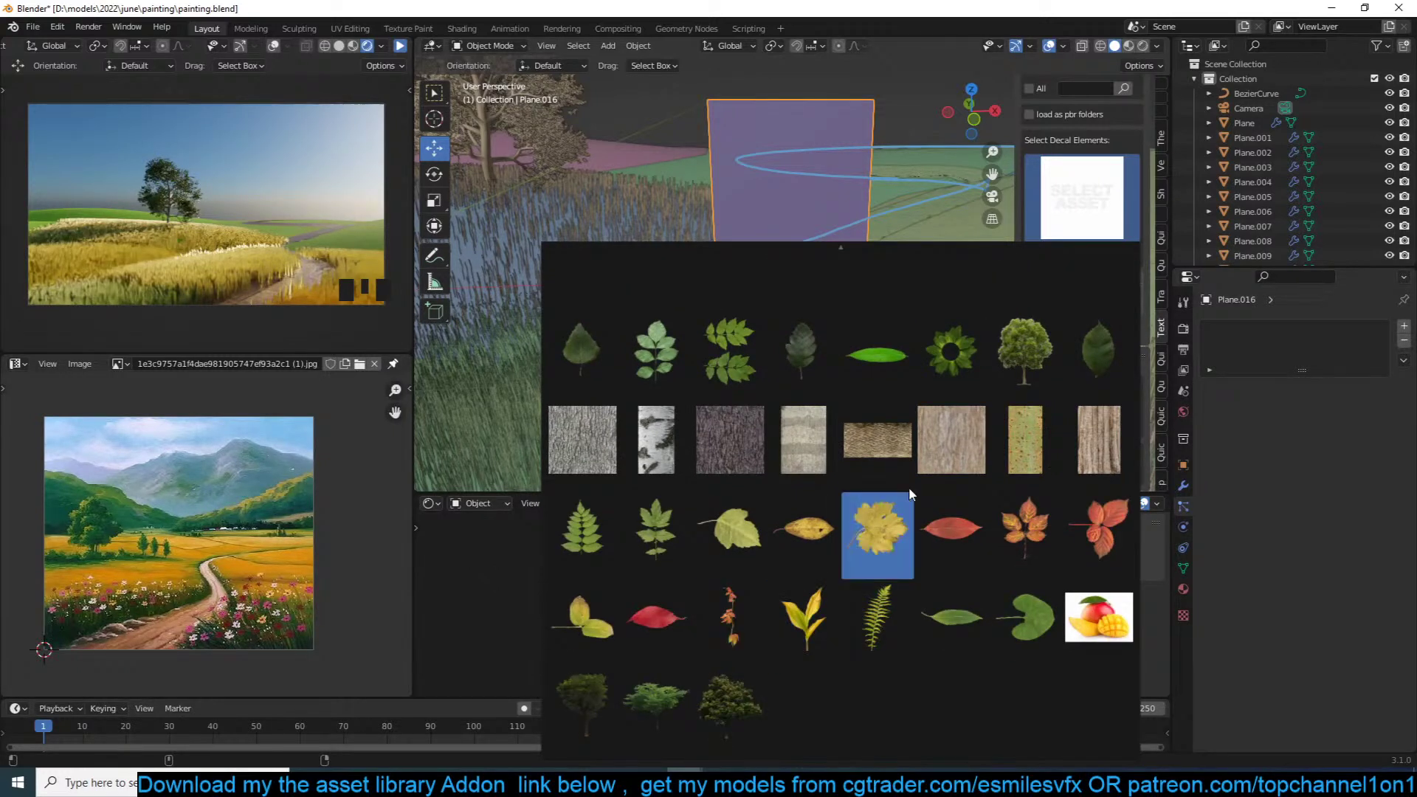
left_click(1011, 366)
left_click(1050, 282)
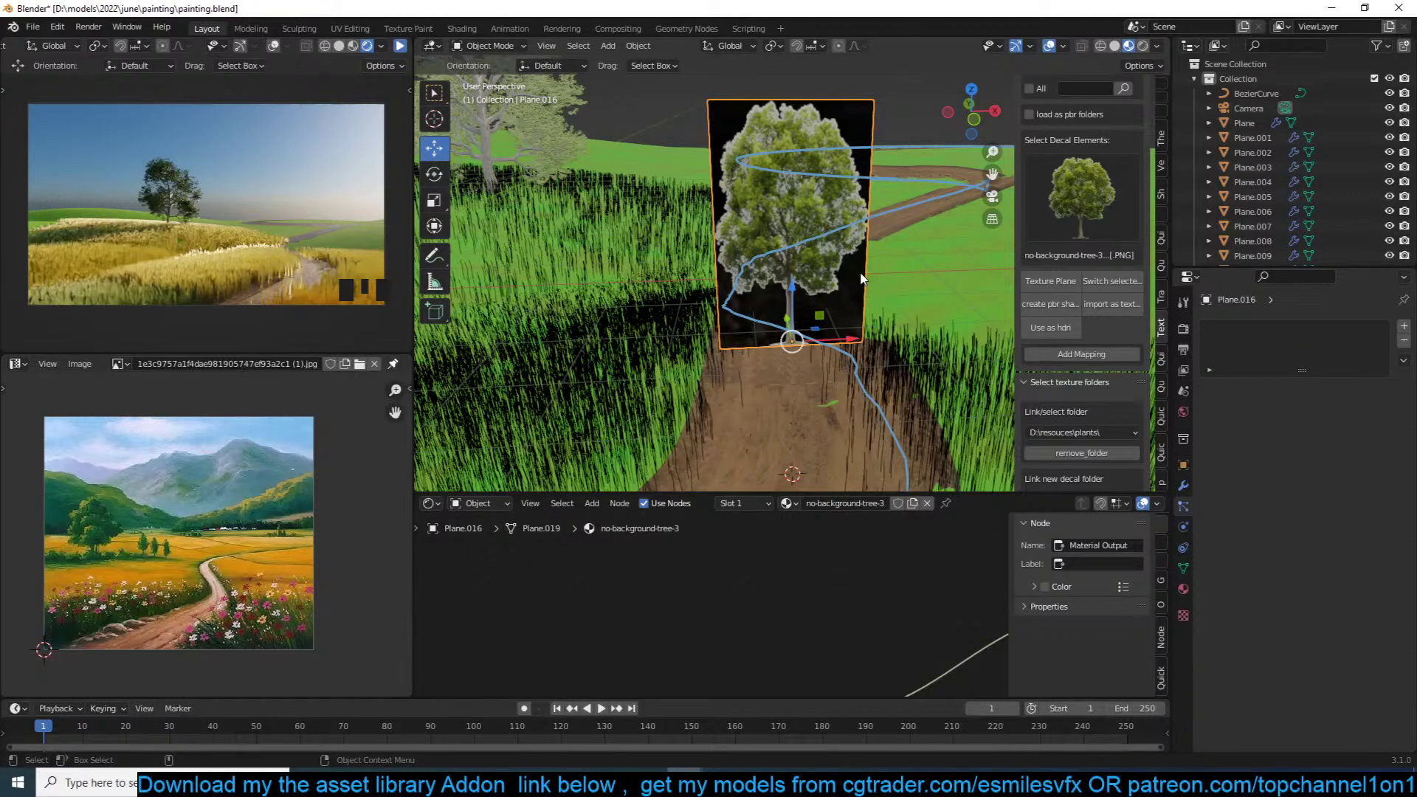
Step: Widen the tree plane to about 1.3 times its width along its local X axis and save the file
middle_click_drag(862, 276, 849, 293, "shift")
key("s")
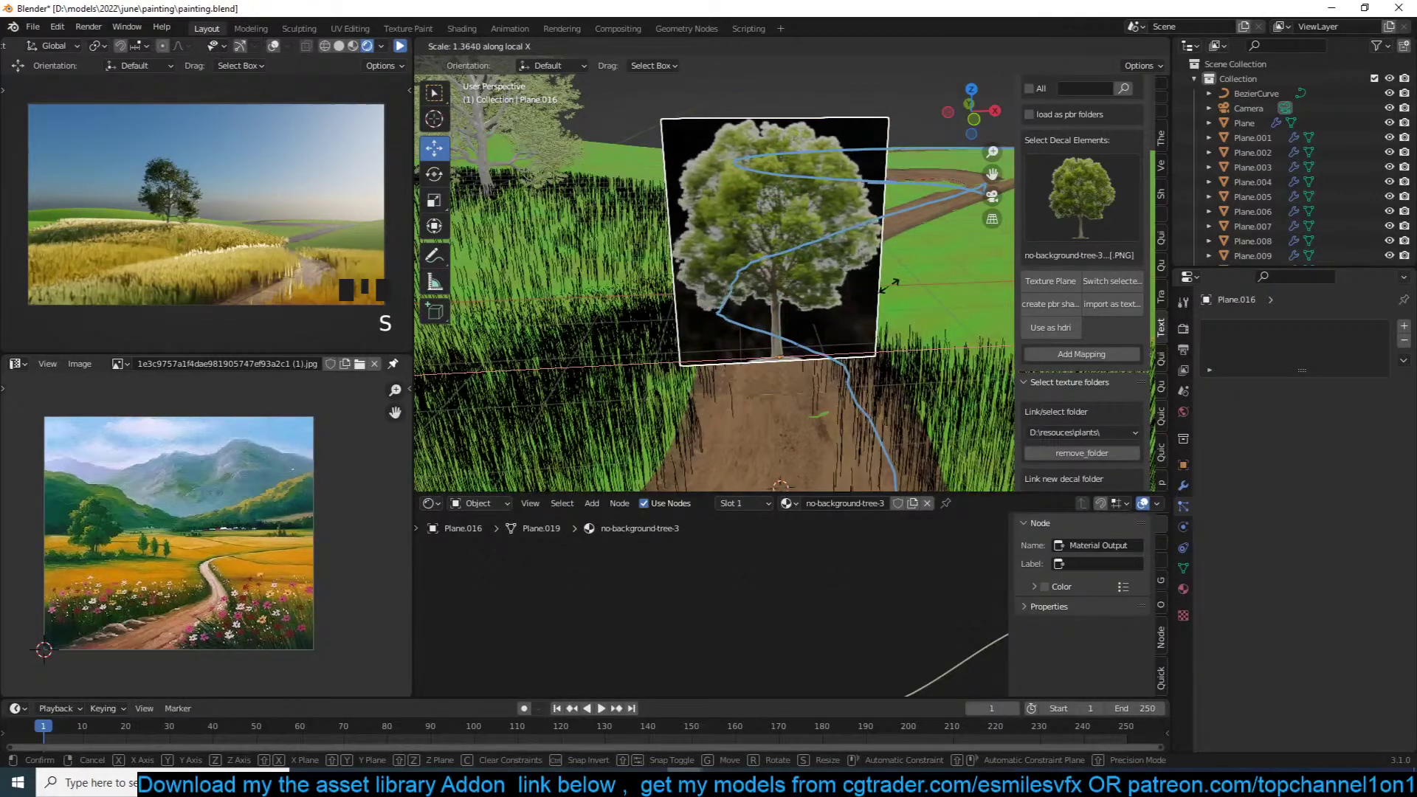
left_click(884, 288)
key("ctrl+s")
middle_click_drag(884, 288, 862, 327)
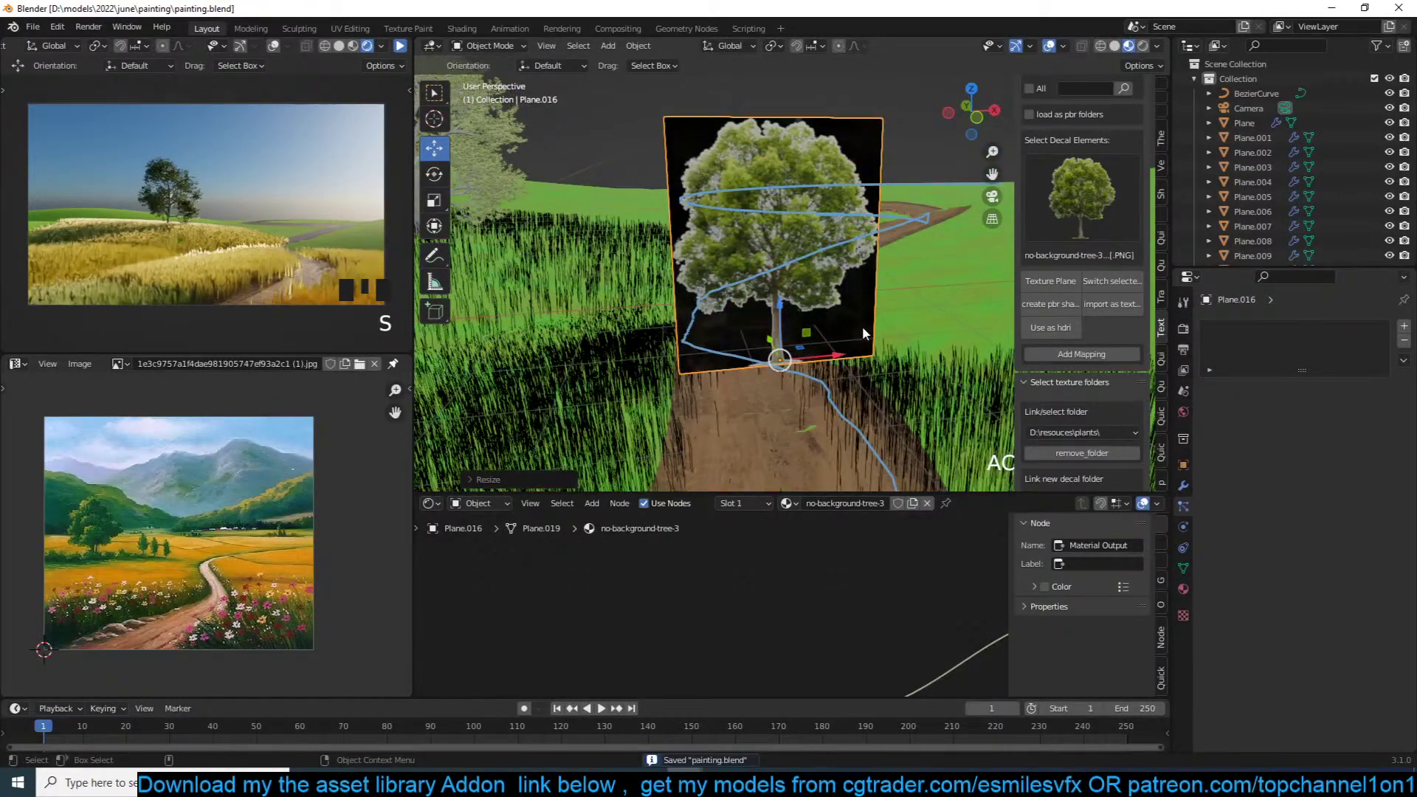
Step: Try linking the tree's Image Texture node to the Alpha input of the Principled BSDF
key("KP_Decimal")
scroll(938, 667, "up", 3)
left_click_drag(739, 601, 681, 556)
key("alt+a")
scroll(735, 588, "up", 4)
key("ctrl+s")
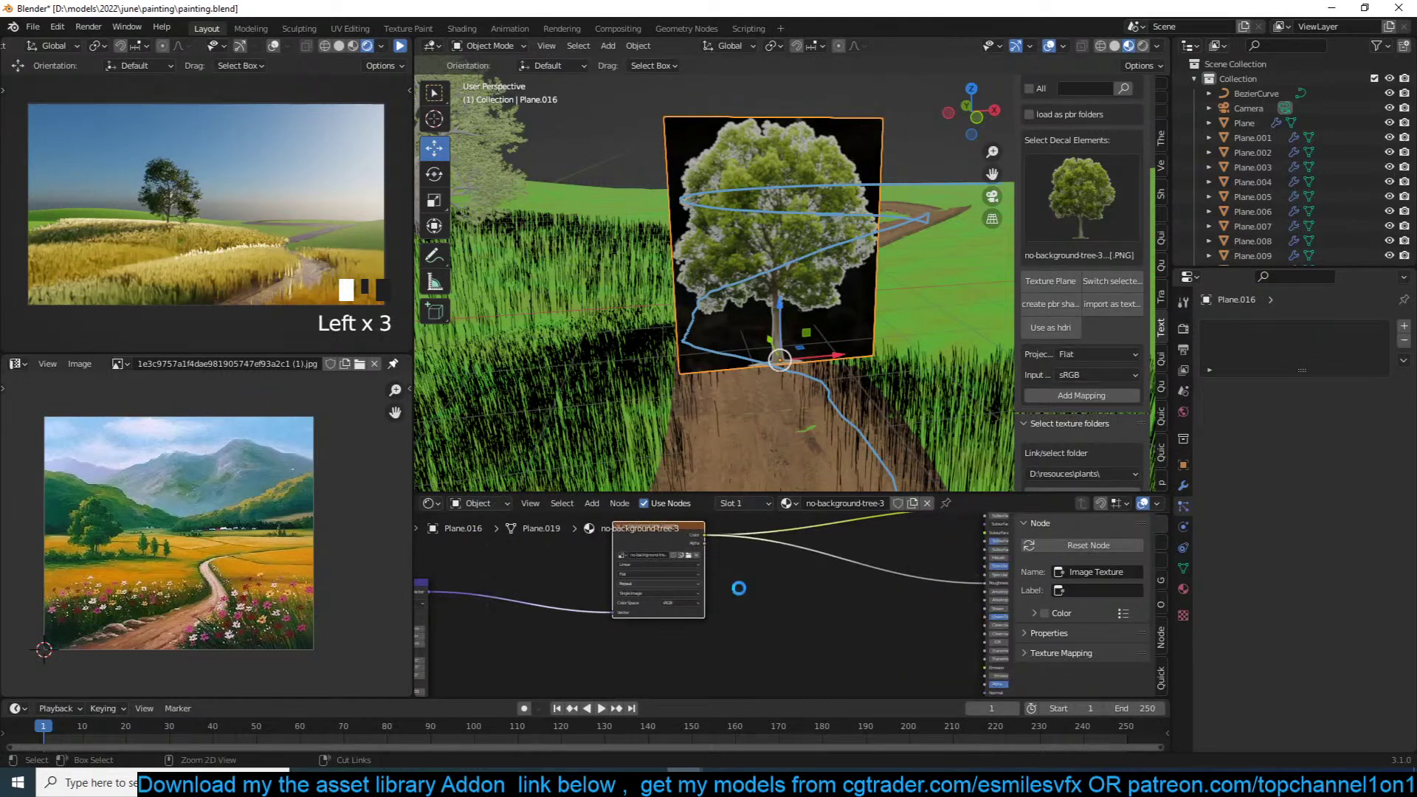
middle_click_drag(737, 588, 705, 585)
scroll(705, 585, "down", 4)
scroll(706, 584, "up", 4)
left_click_drag(667, 537, 952, 617)
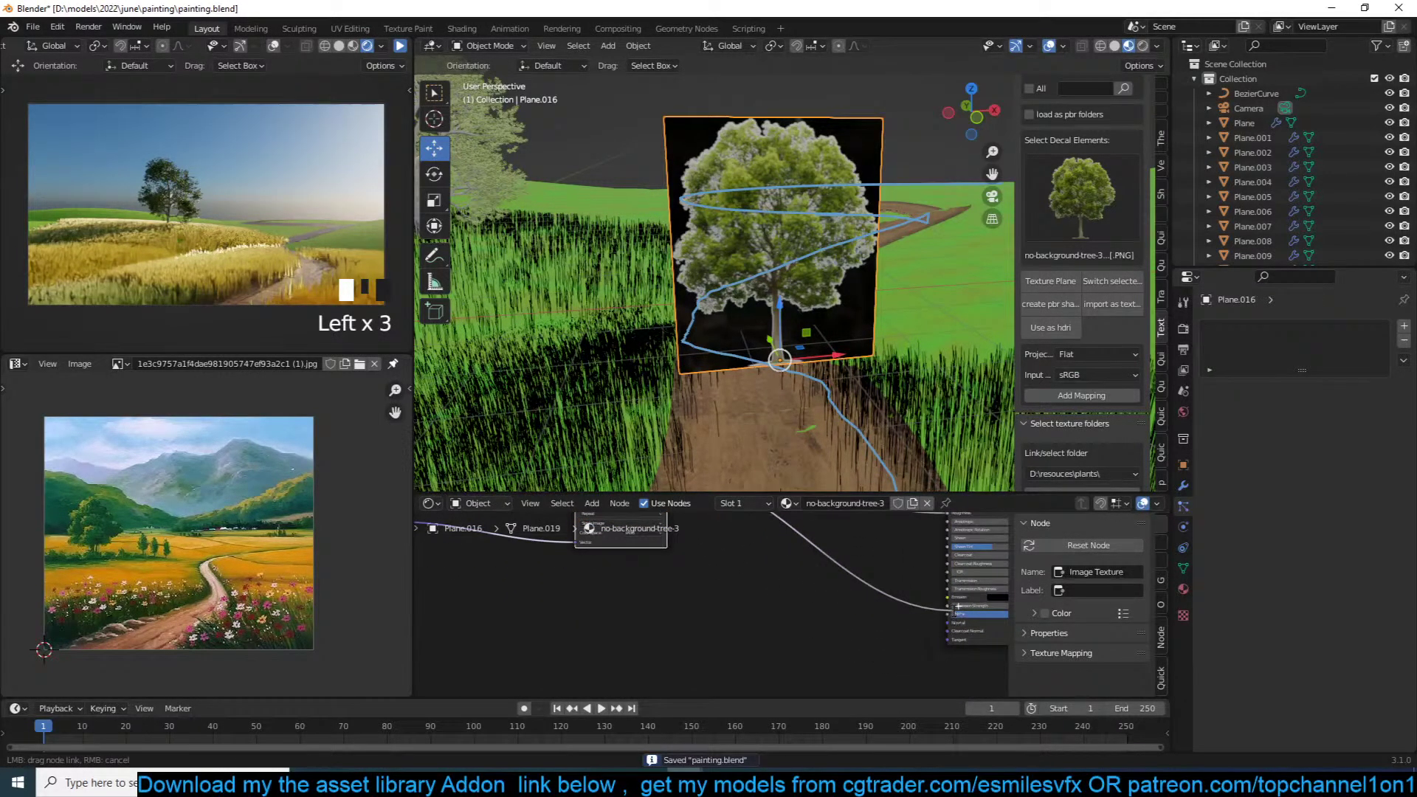
left_click(821, 614)
Step: Delete the Principled BSDF node from the tree material
scroll(821, 614, "down", 4)
left_click(850, 559)
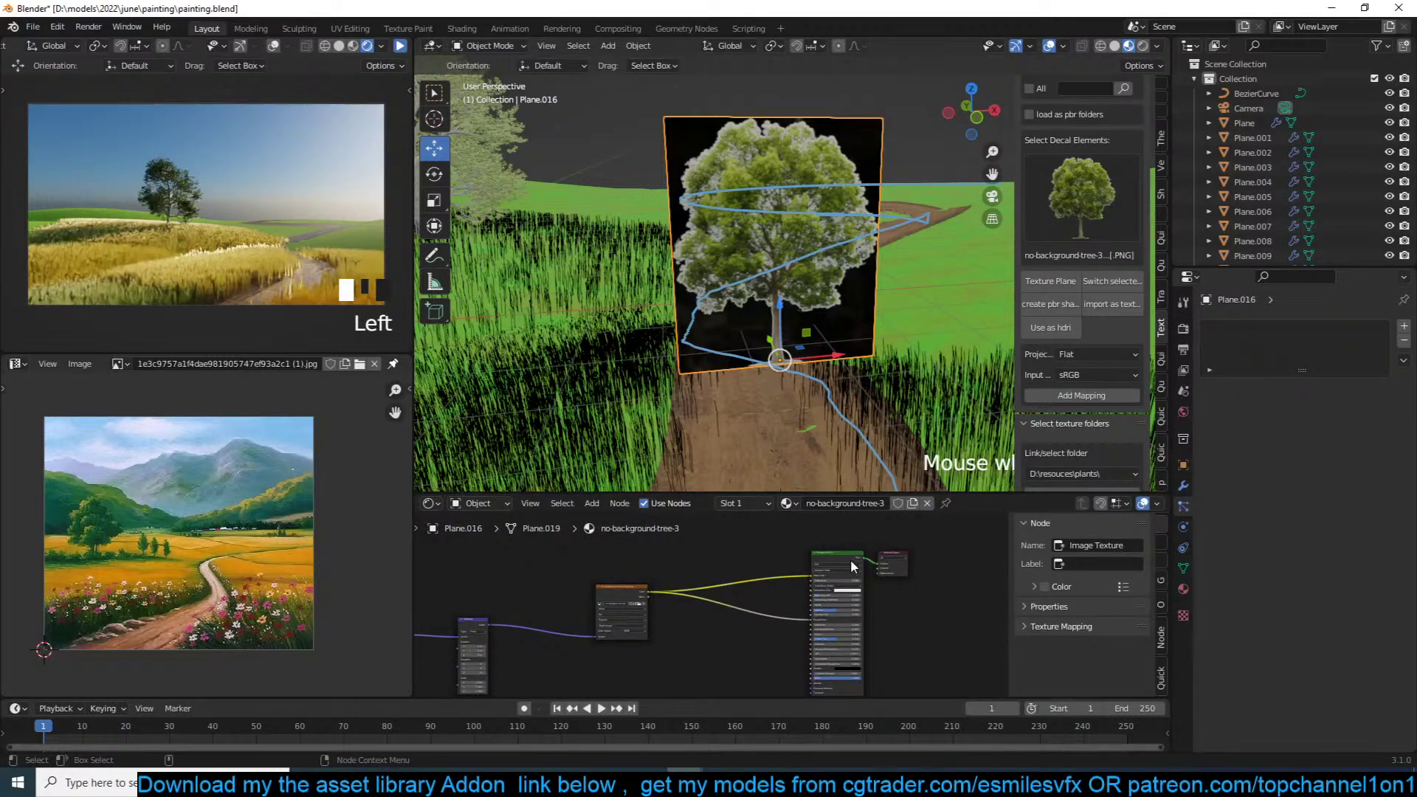
key("x")
scroll(708, 579, "up", 6)
key("shift+a")
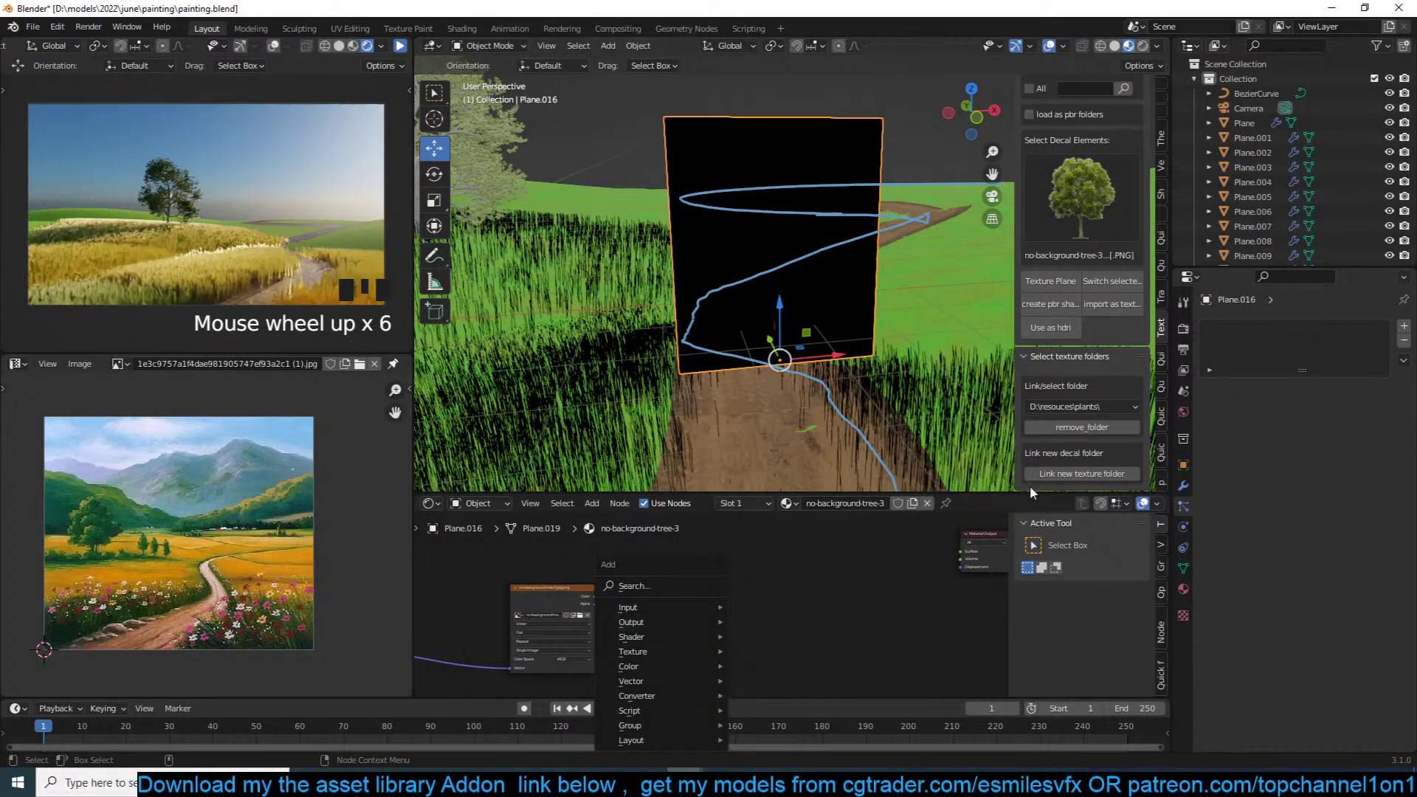
Step: Set the tree material's Eevee alpha blend method to Alpha Clip and save the file
left_click(1185, 589)
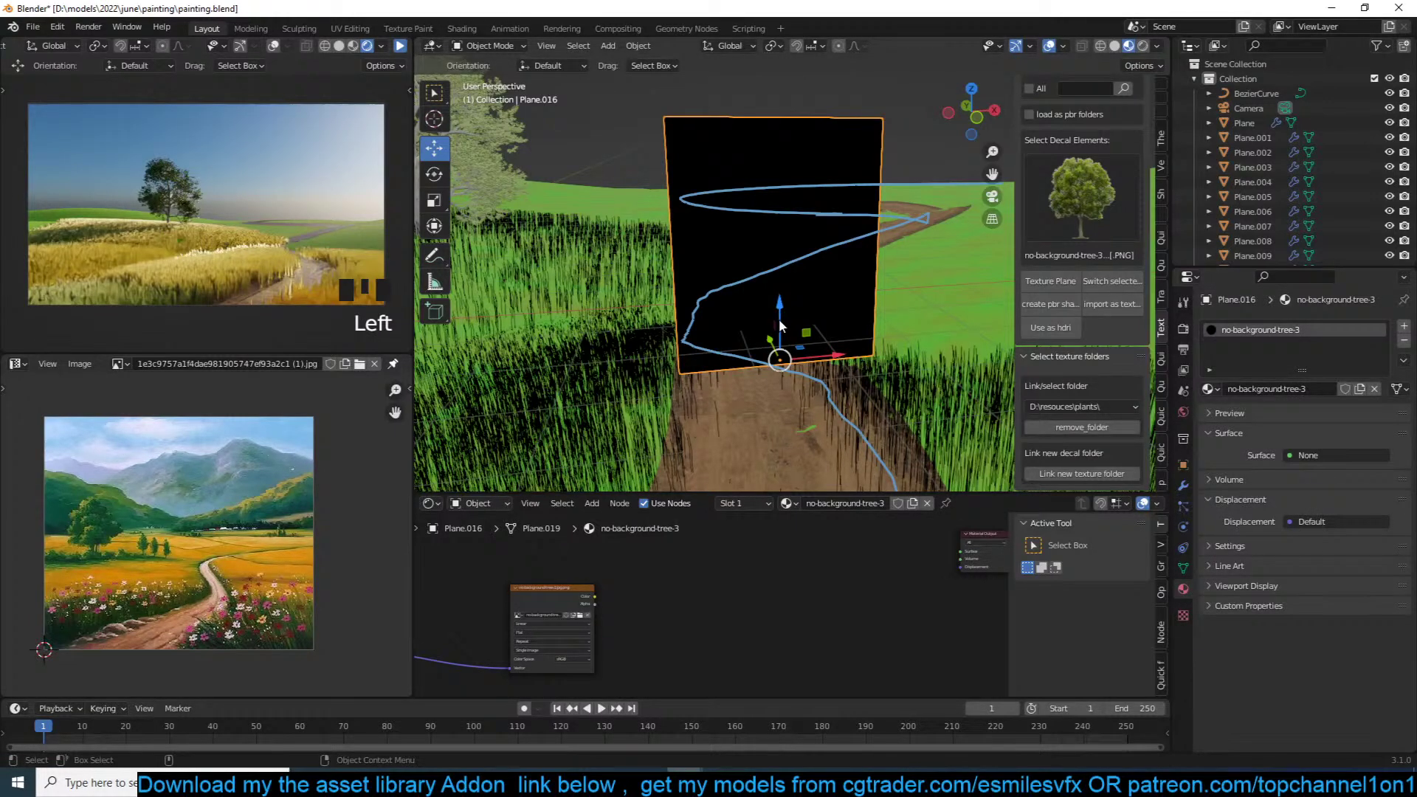
key("q")
left_click(901, 322)
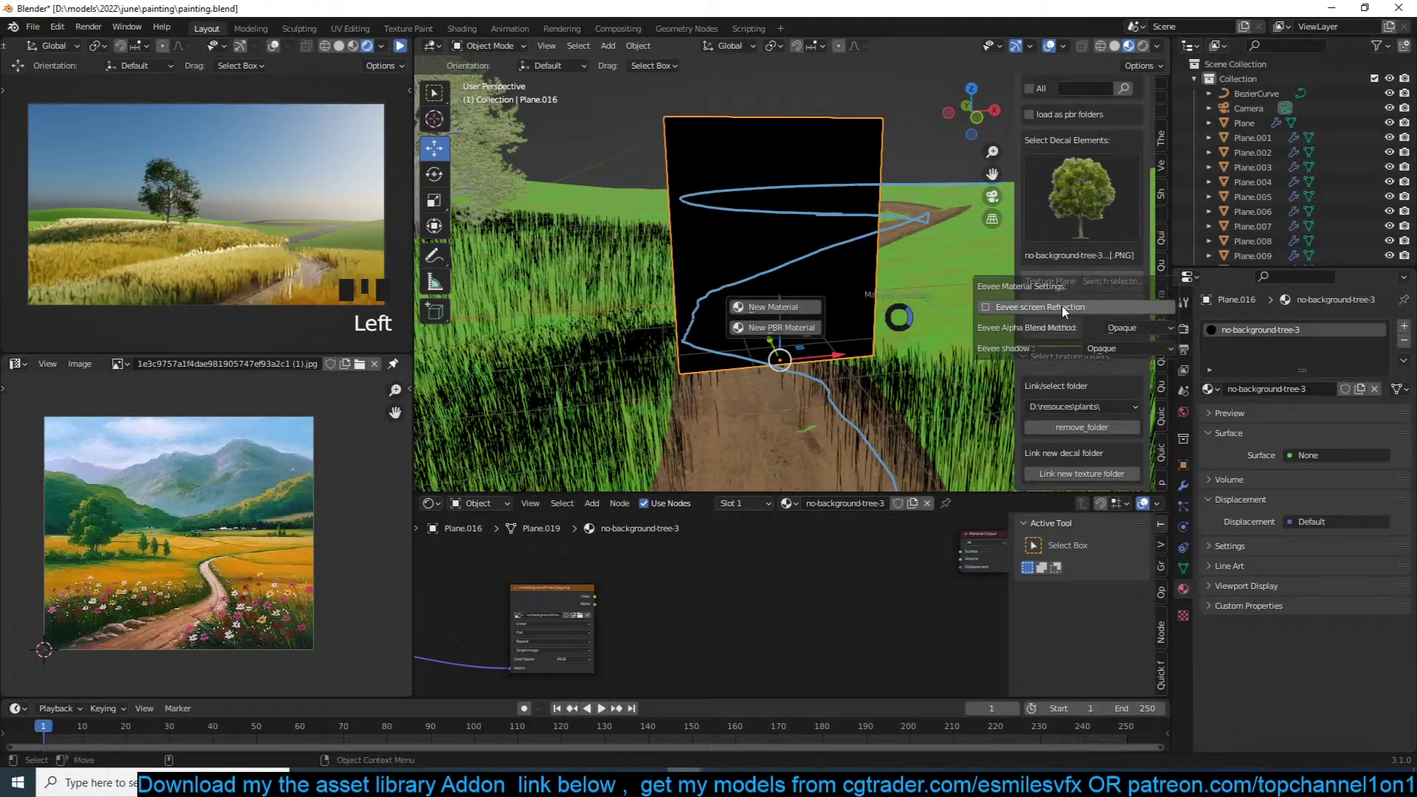
left_click(1114, 324)
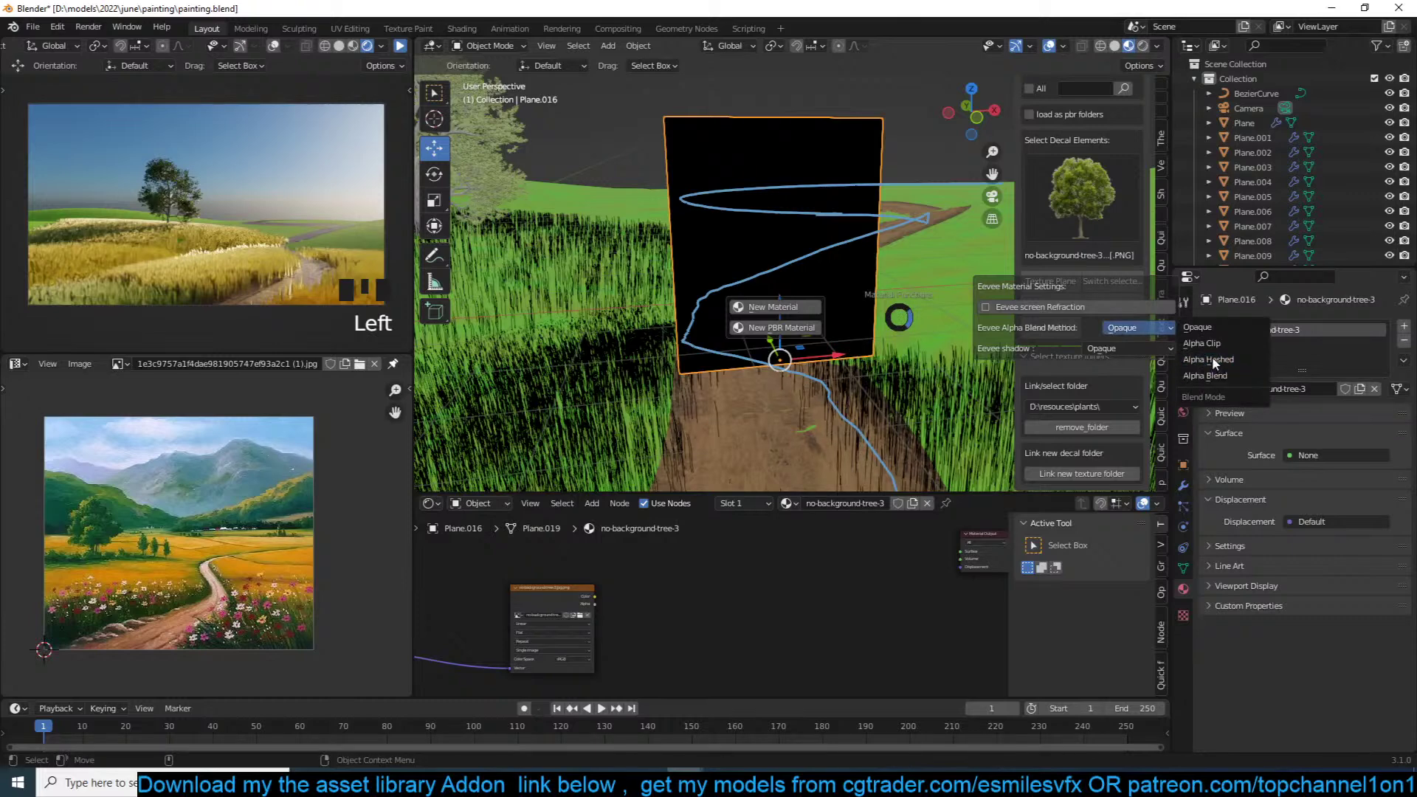
left_click(1245, 345)
key("ctrl+s")
Step: Add a Translucent BSDF node and a Transparent BSDF node below it in the tree material
key("shift+a")
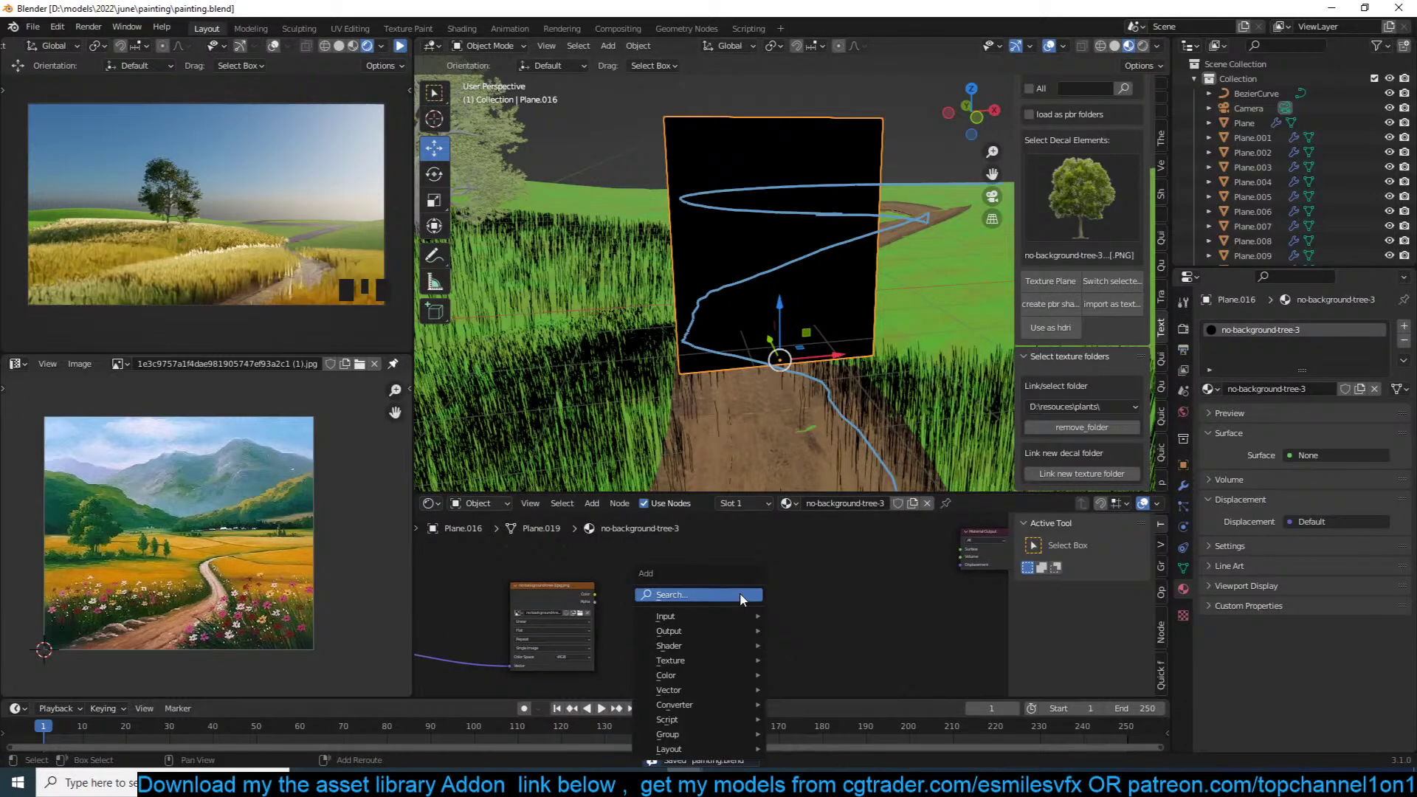
mouse_move(710, 616)
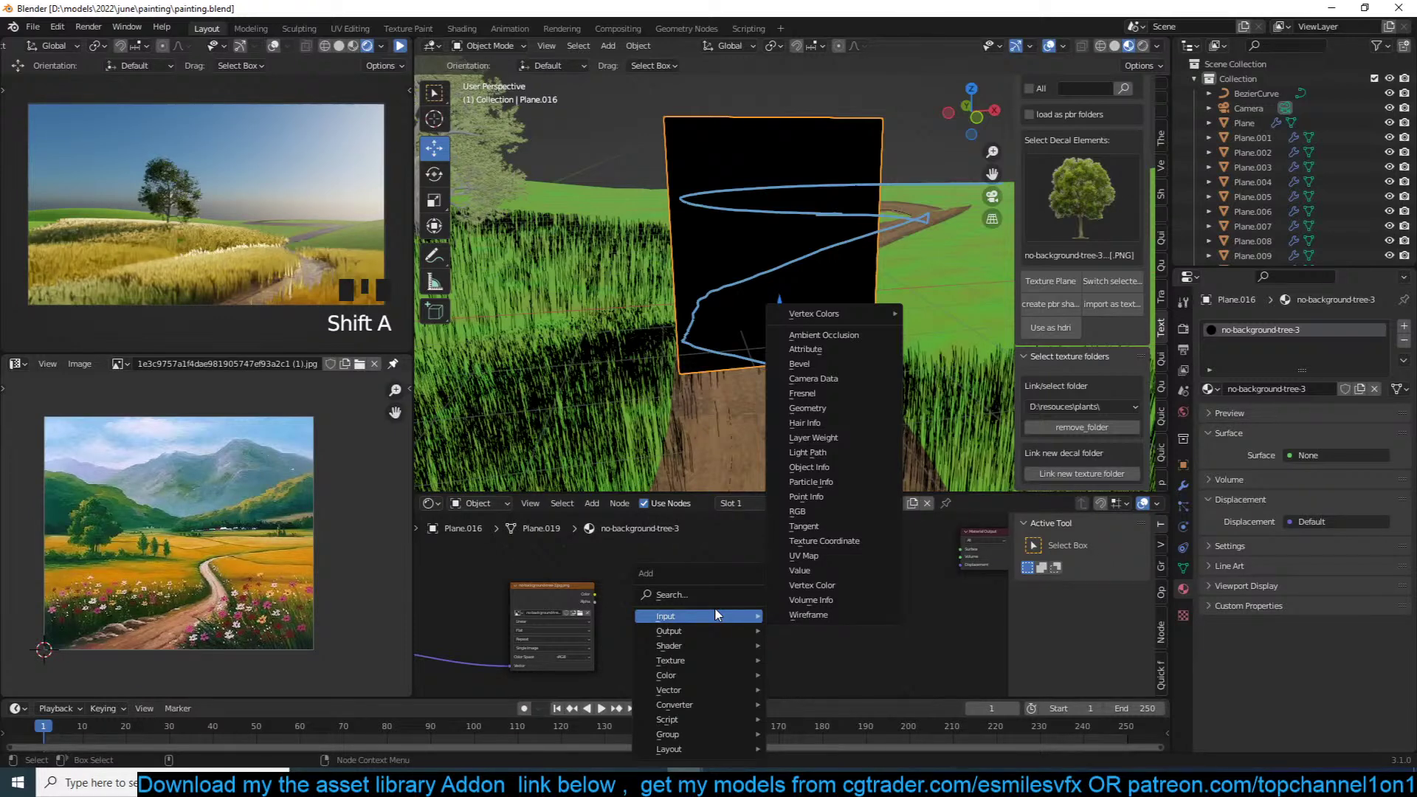
mouse_move(703, 647)
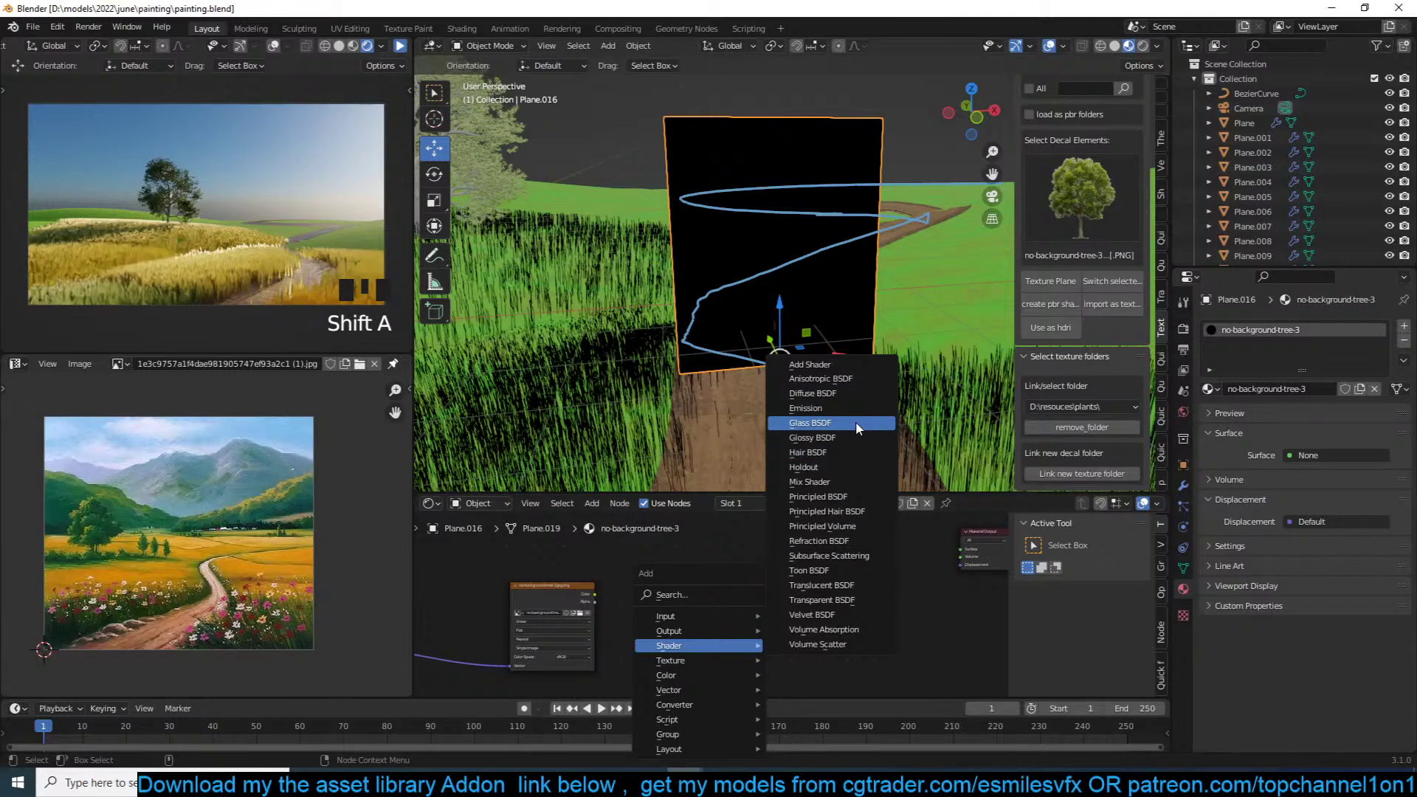
left_click(819, 586)
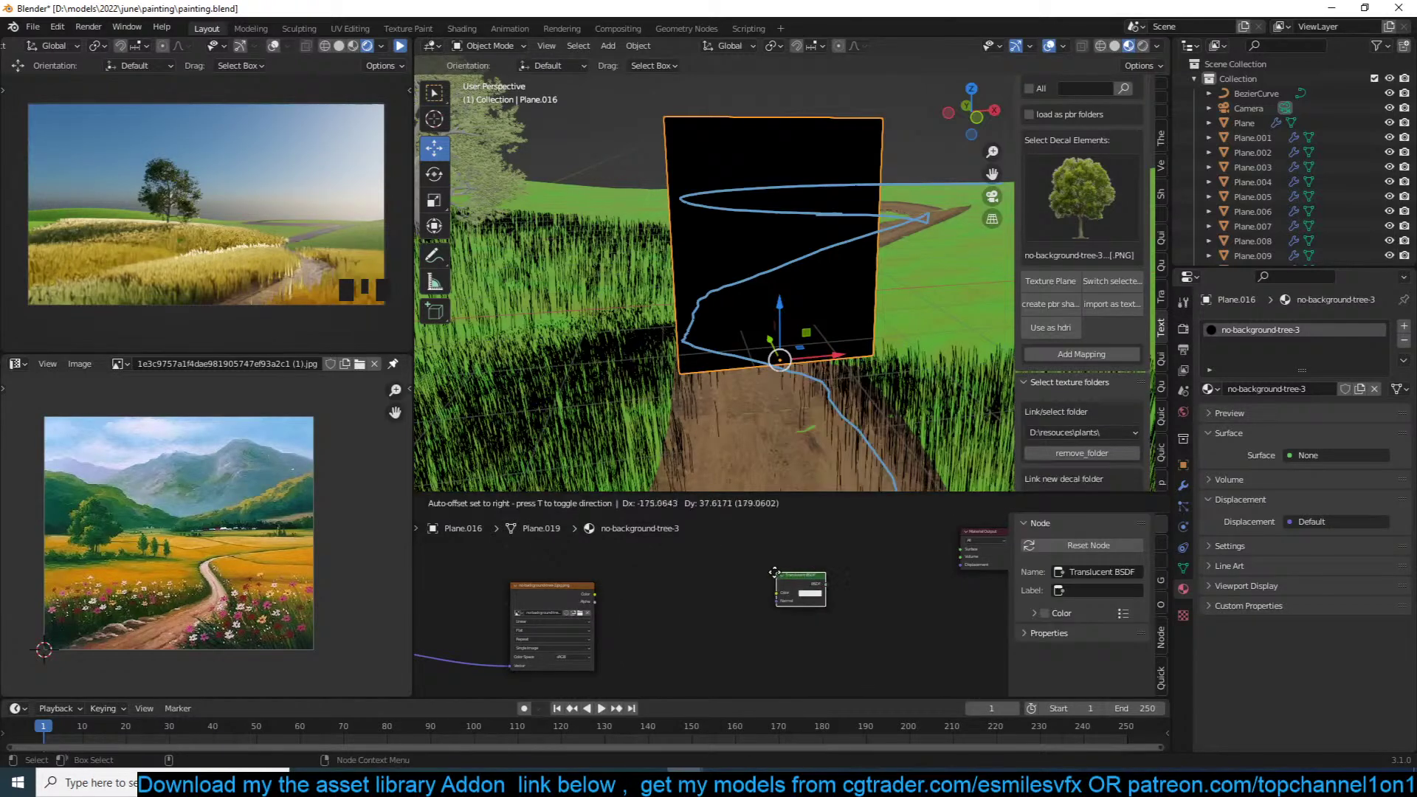
left_click(808, 590)
key("shift+a")
mouse_move(776, 578)
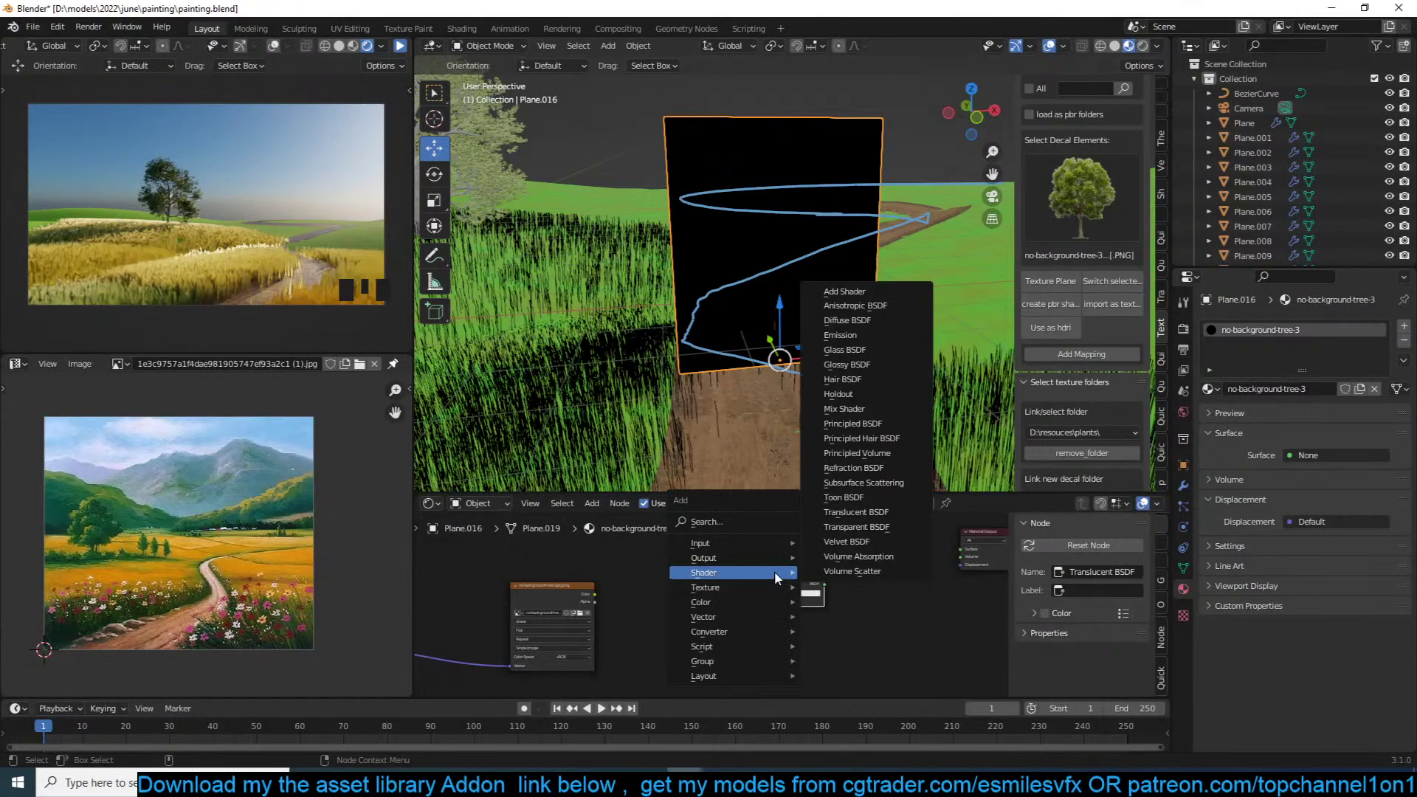
left_click(878, 527)
left_click(830, 638)
Step: Add a Diffuse BSDF above the Translucent BSDF and combine the two with a Mix Shader
key("shift+a")
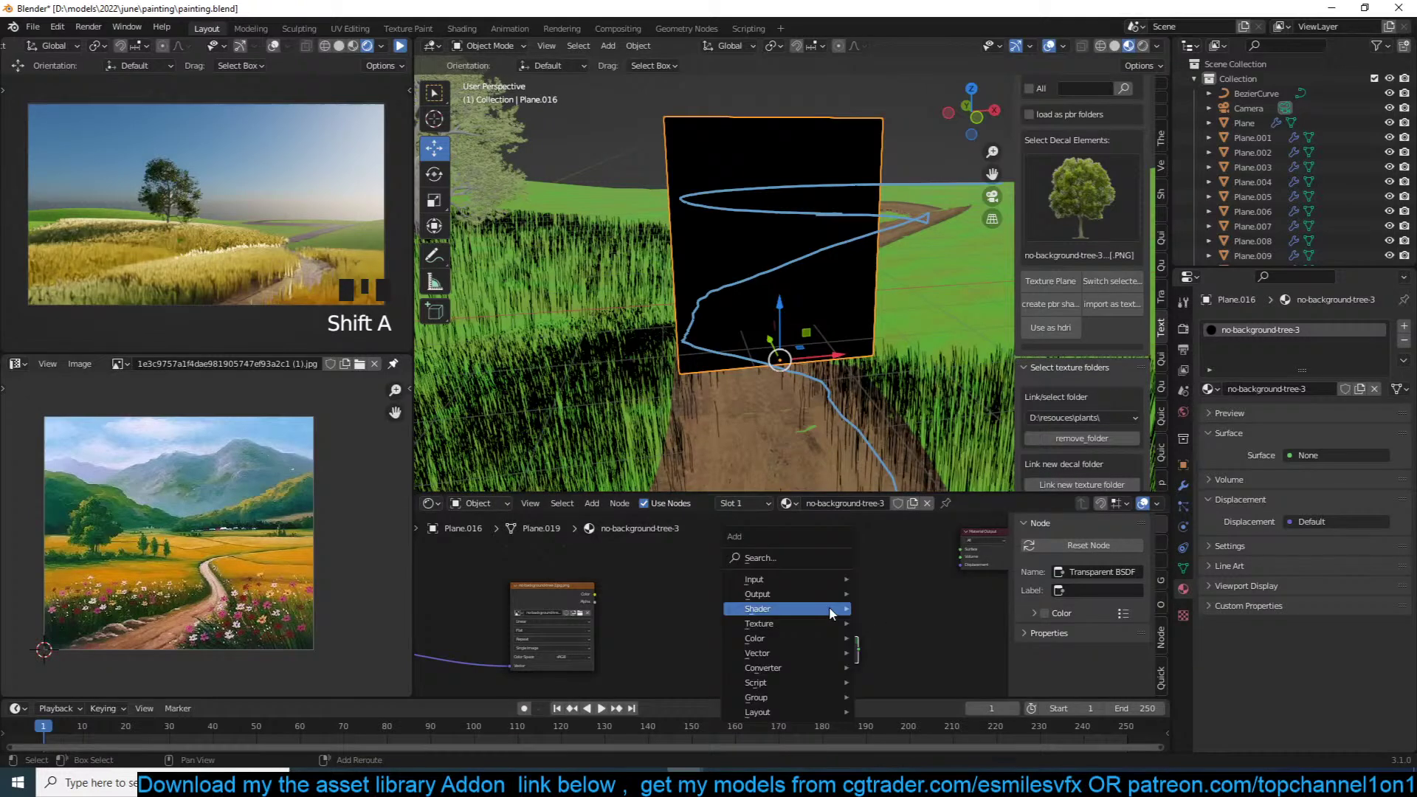
mouse_move(830, 609)
left_click(904, 357)
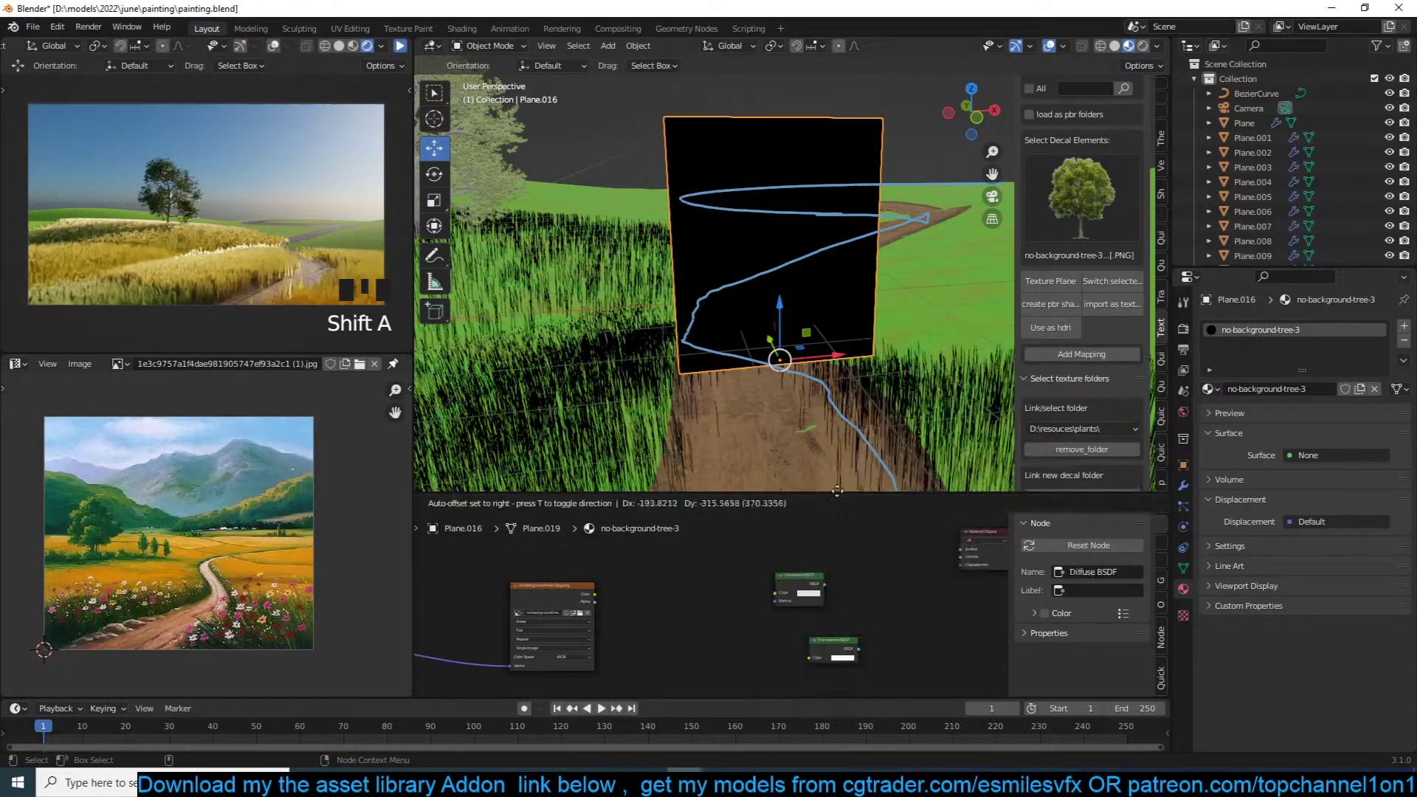
left_click(767, 528)
left_click_drag(809, 589, 791, 595)
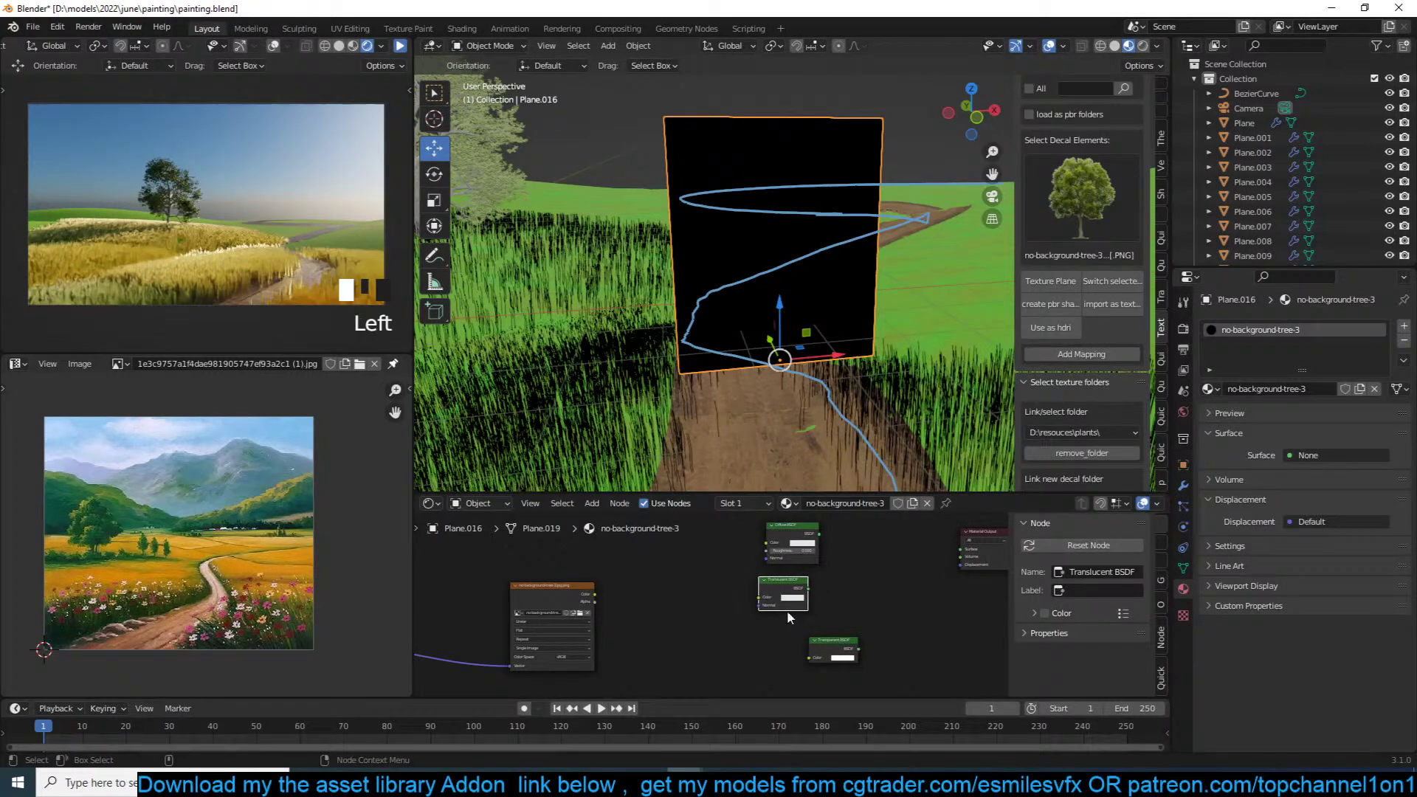
right_click_drag(791, 543, 788, 595, "ctrl+shift")
scroll(830, 582, "up", 2)
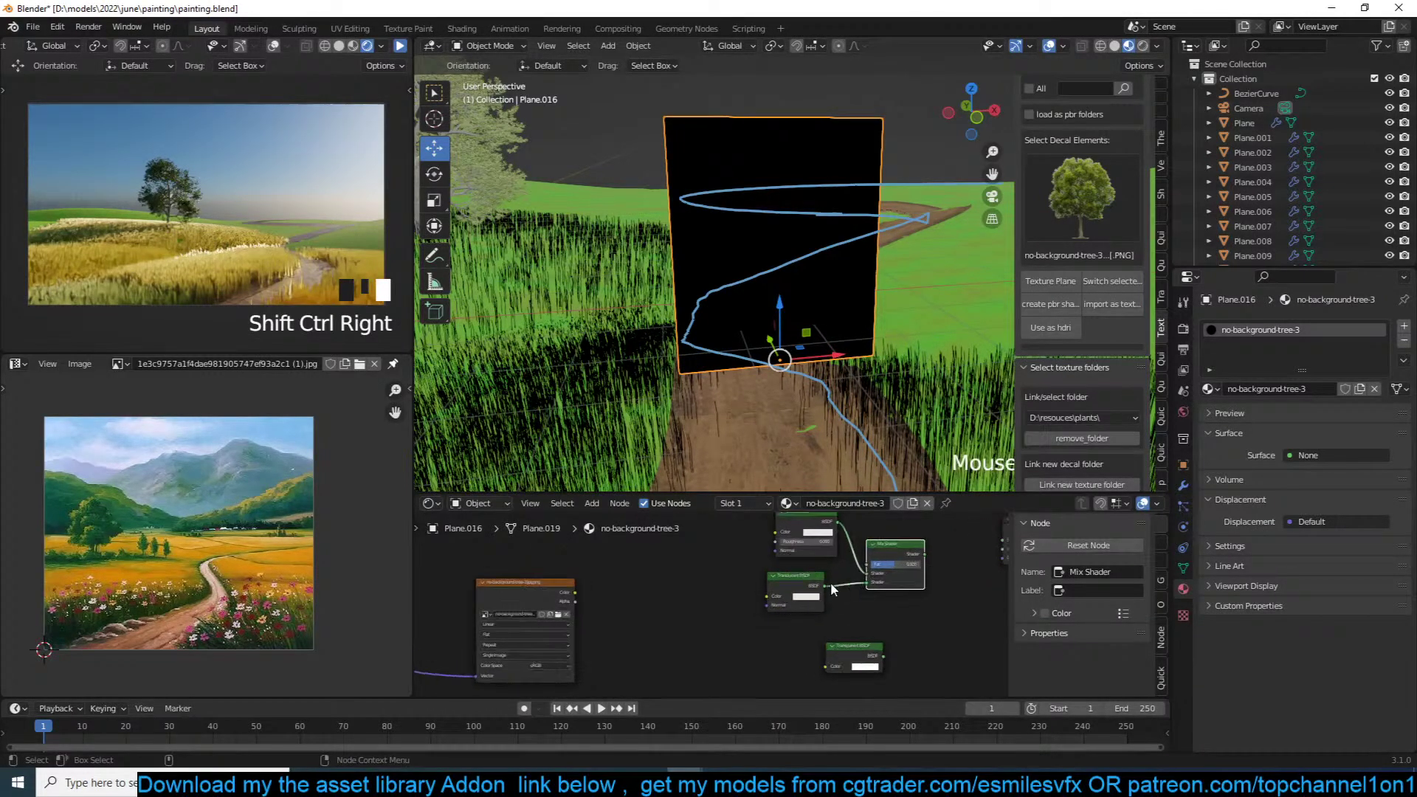
Step: Link the tree image's Color to the Diffuse BSDF's Color and connect the Mix Shader to the Material Output
middle_click_drag(579, 607, 583, 633)
left_click_drag(565, 616, 780, 553)
left_click(896, 565, "ctrl+shift")
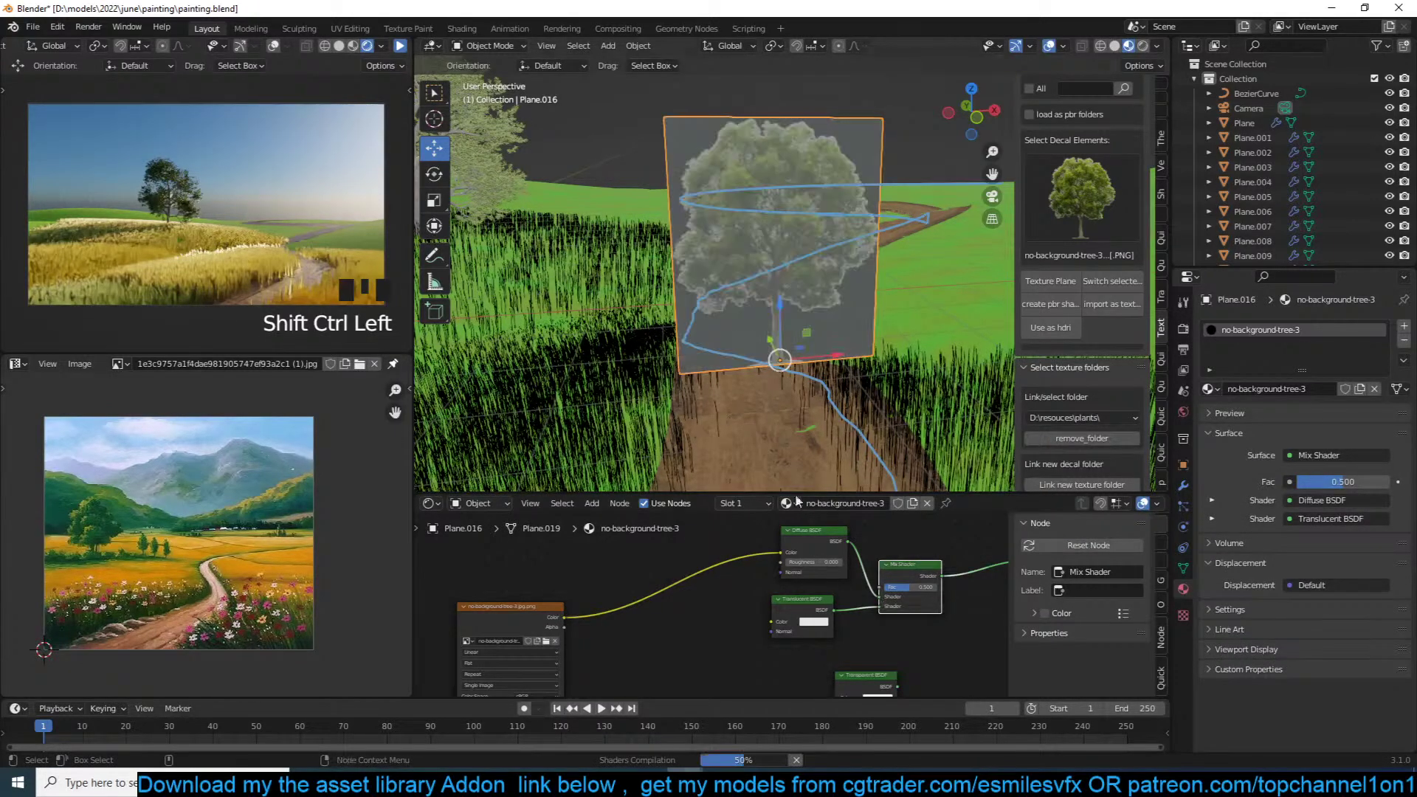
Step: Combine the Mix Shader and the Transparent BSDF through a second Mix Shader placed before the Material Output
scroll(756, 268, "up", 2)
middle_click_drag(891, 639, 871, 624)
right_click_drag(862, 667, 897, 590, "ctrl+shift")
middle_click_drag(886, 655, 764, 644)
scroll(765, 644, "up", 3)
left_click_drag(871, 605, 842, 596)
Step: Drive the second Mix Shader's Fac with the tree image's Alpha, swap its two shader inputs, save and deselect the plane
scroll(760, 610, "down", 3)
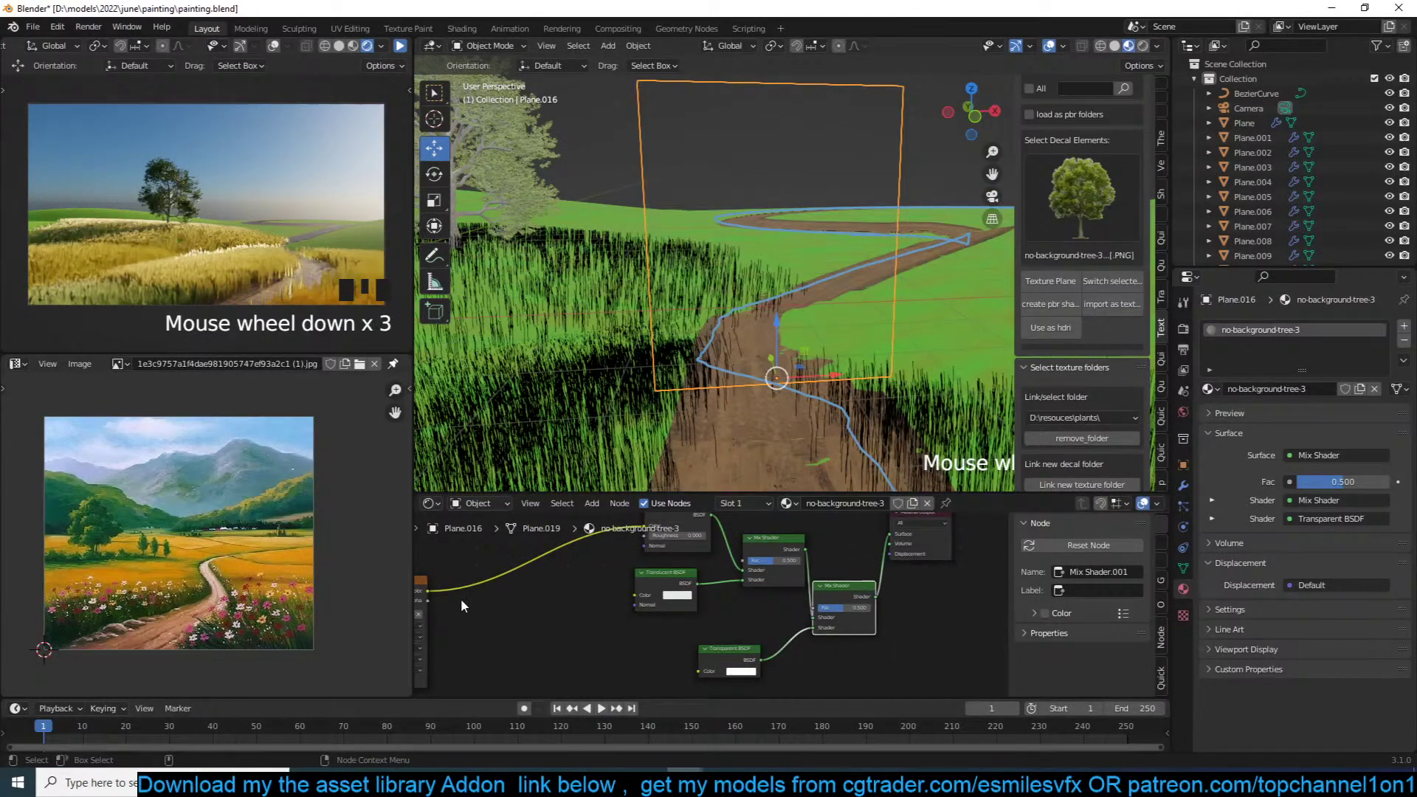
left_click_drag(429, 601, 814, 606)
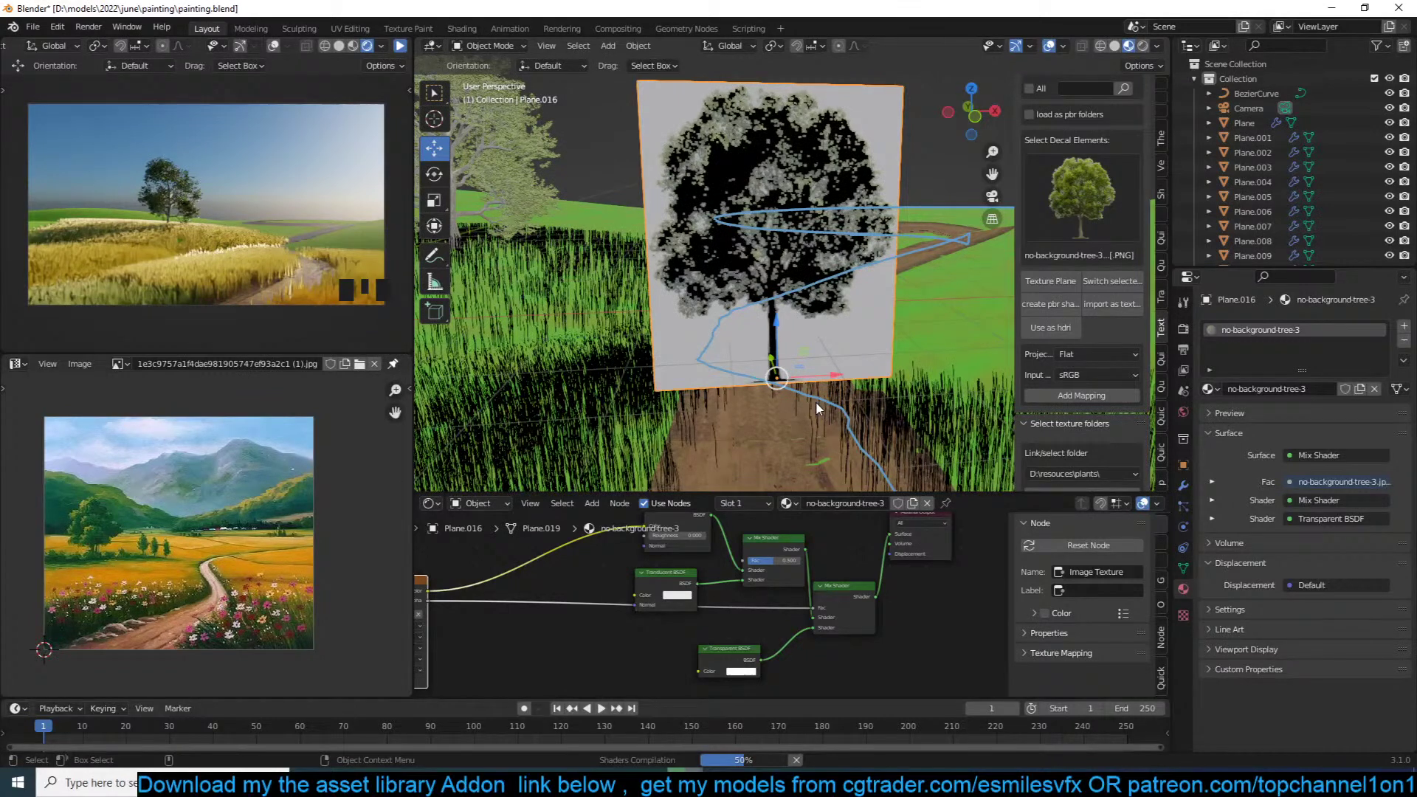
left_click_drag(811, 626, 814, 613)
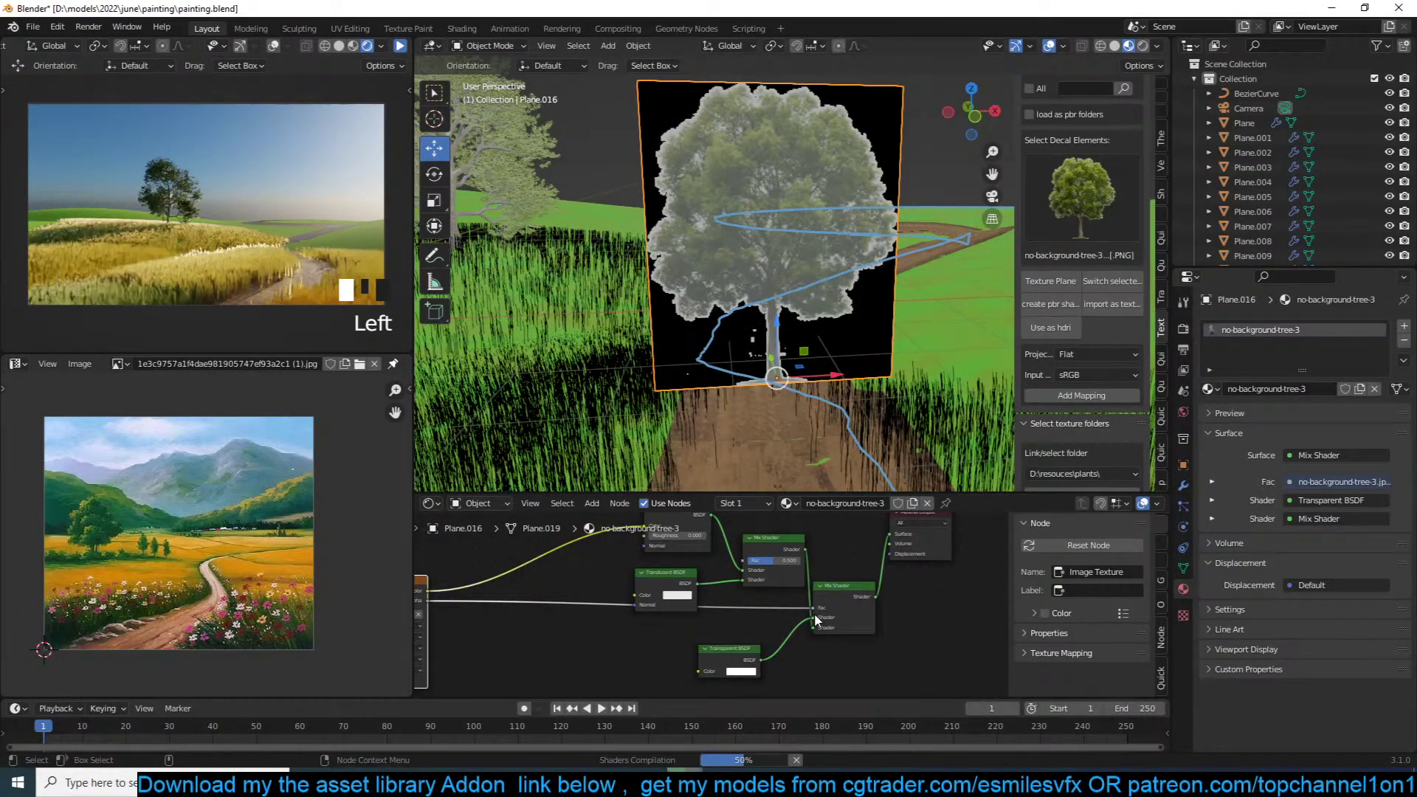
key("ctrl+s")
key("alt+a")
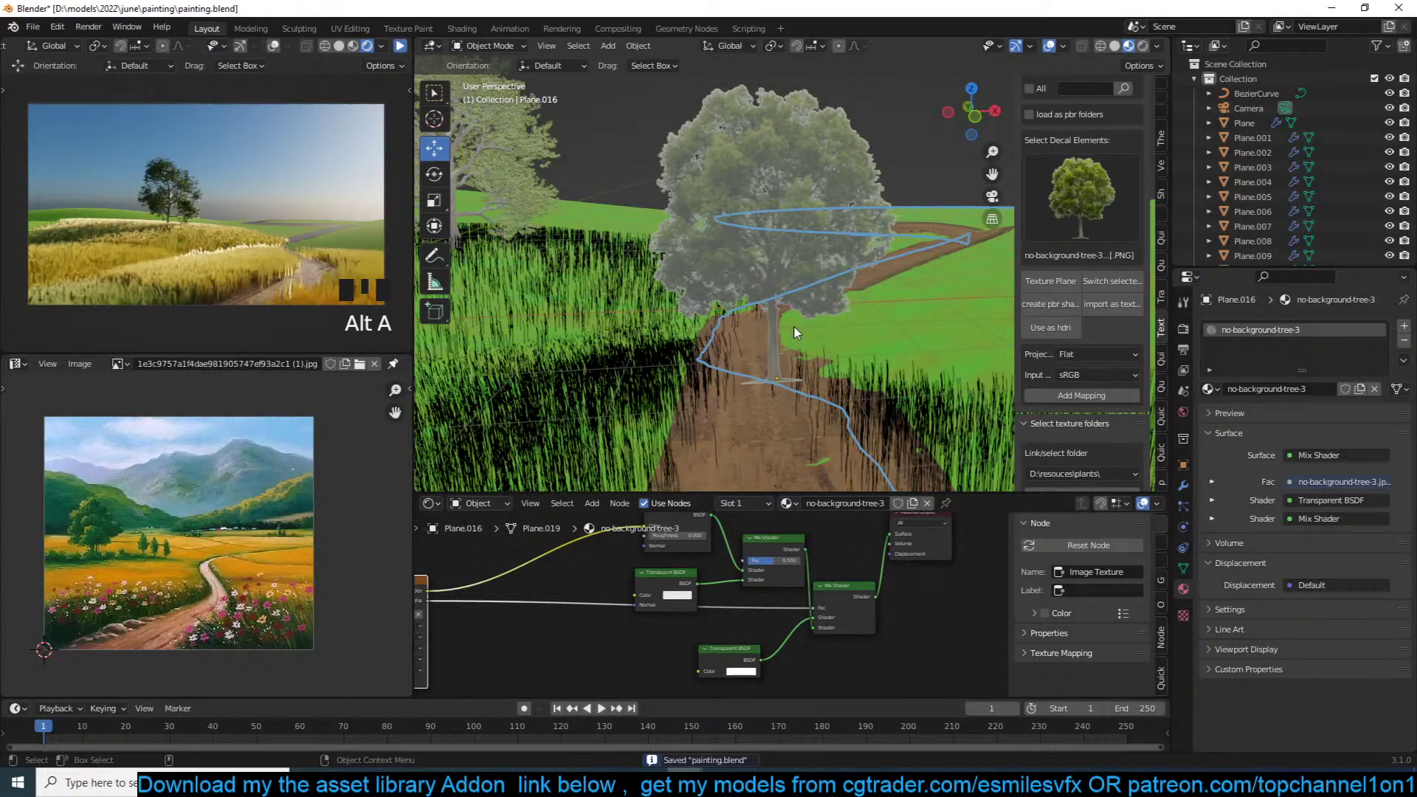
Step: Set the Translucent BSDF's color to a light green with a hue of 0.336
scroll(758, 570, "up", 1)
left_click(668, 593)
left_click(681, 459)
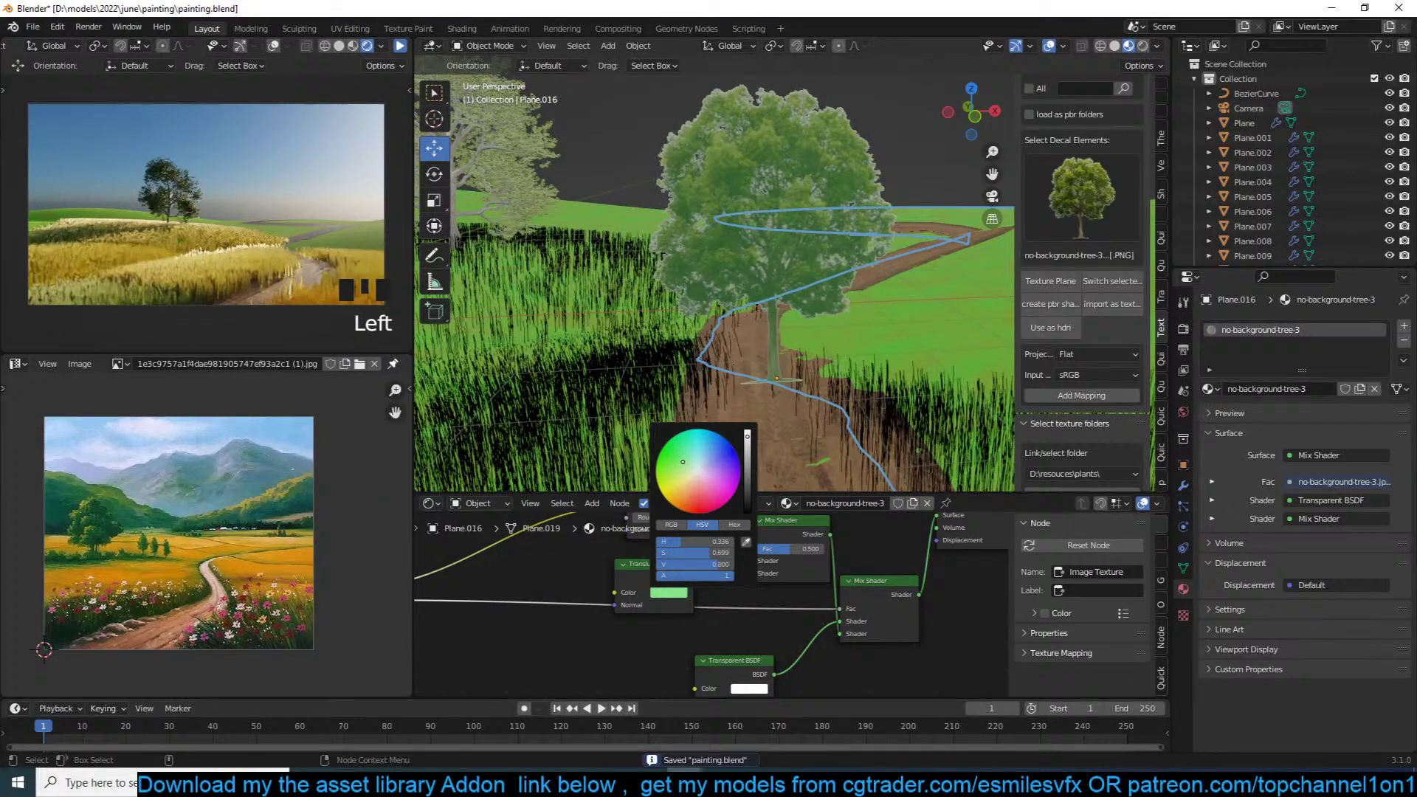
Step: Duplicate the tree plane's face in its mesh, rotate the copy 90 degrees to cross the original, and save
key("alt+a")
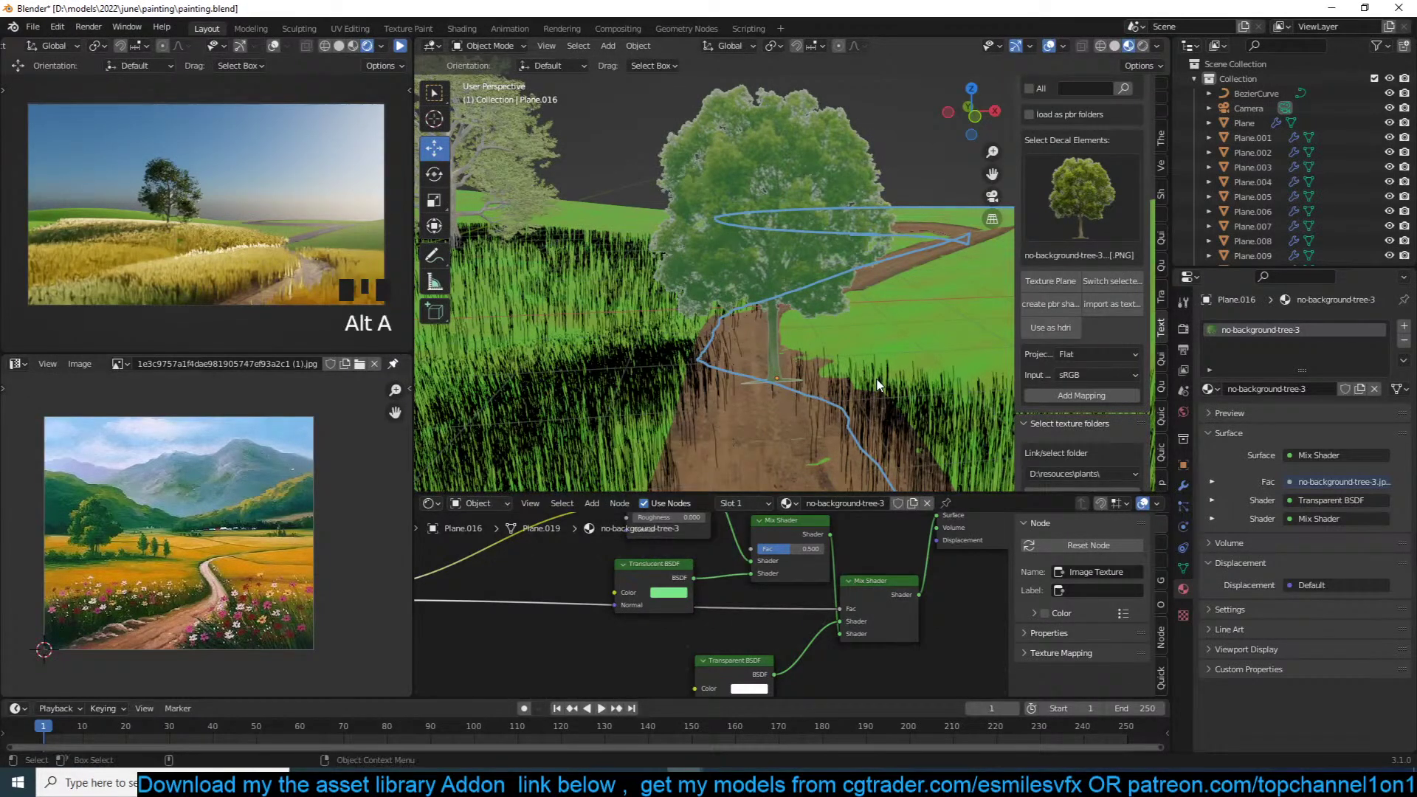
key("ctrl+s")
scroll(734, 617, "down", 3)
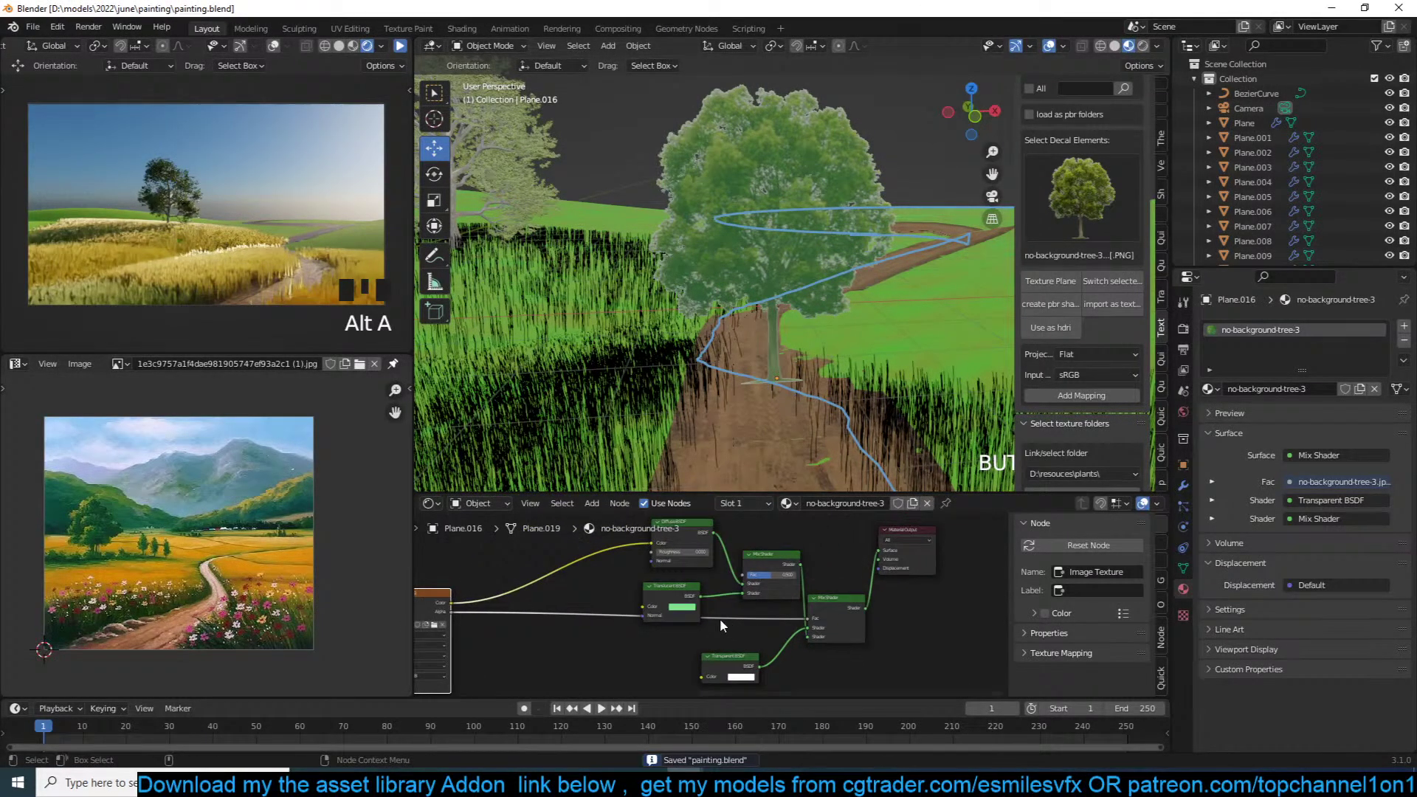
key("Tab")
key("shift+d")
type("r90")
key("Return")
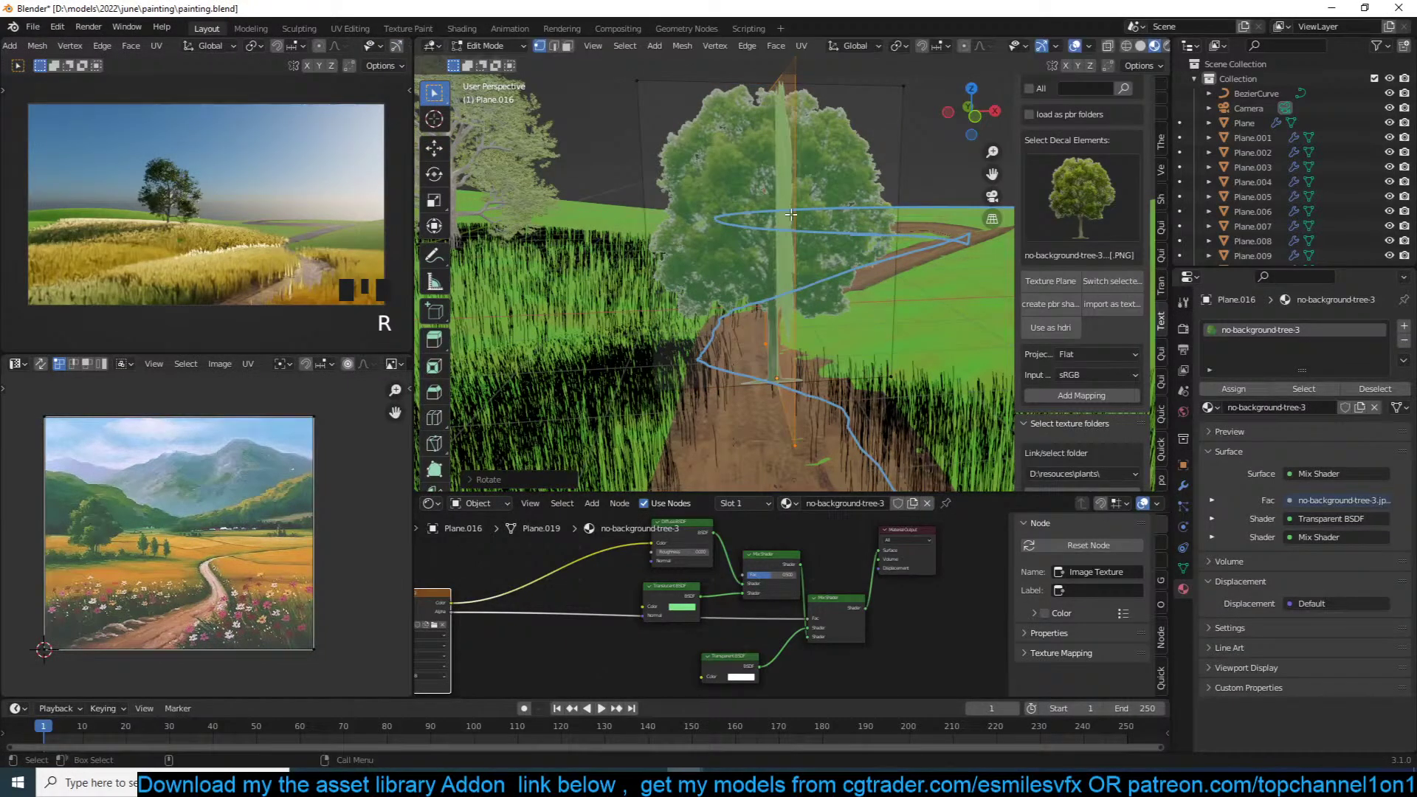
key("Tab")
key("KP_0")
scroll(766, 207, "up", 3)
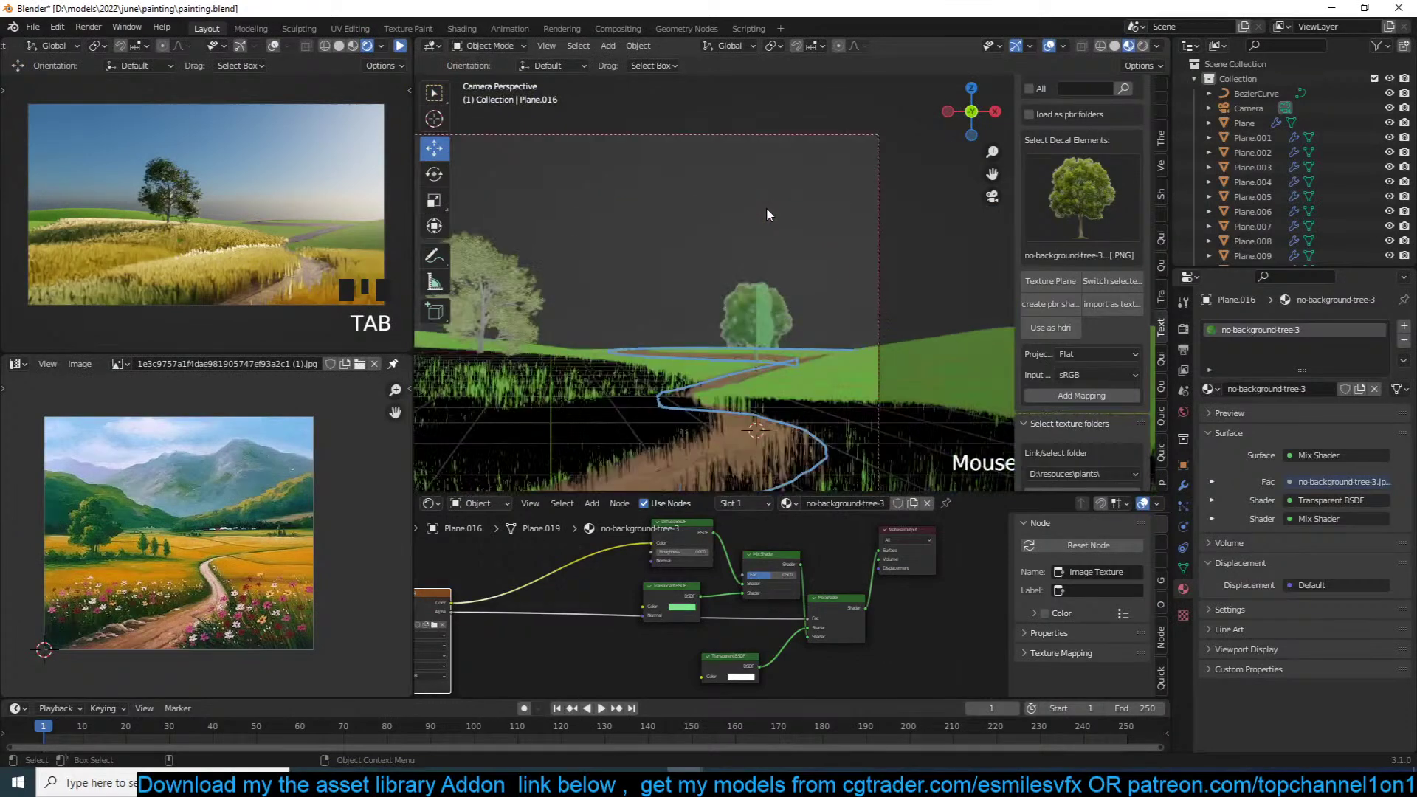
key("ctrl+s")
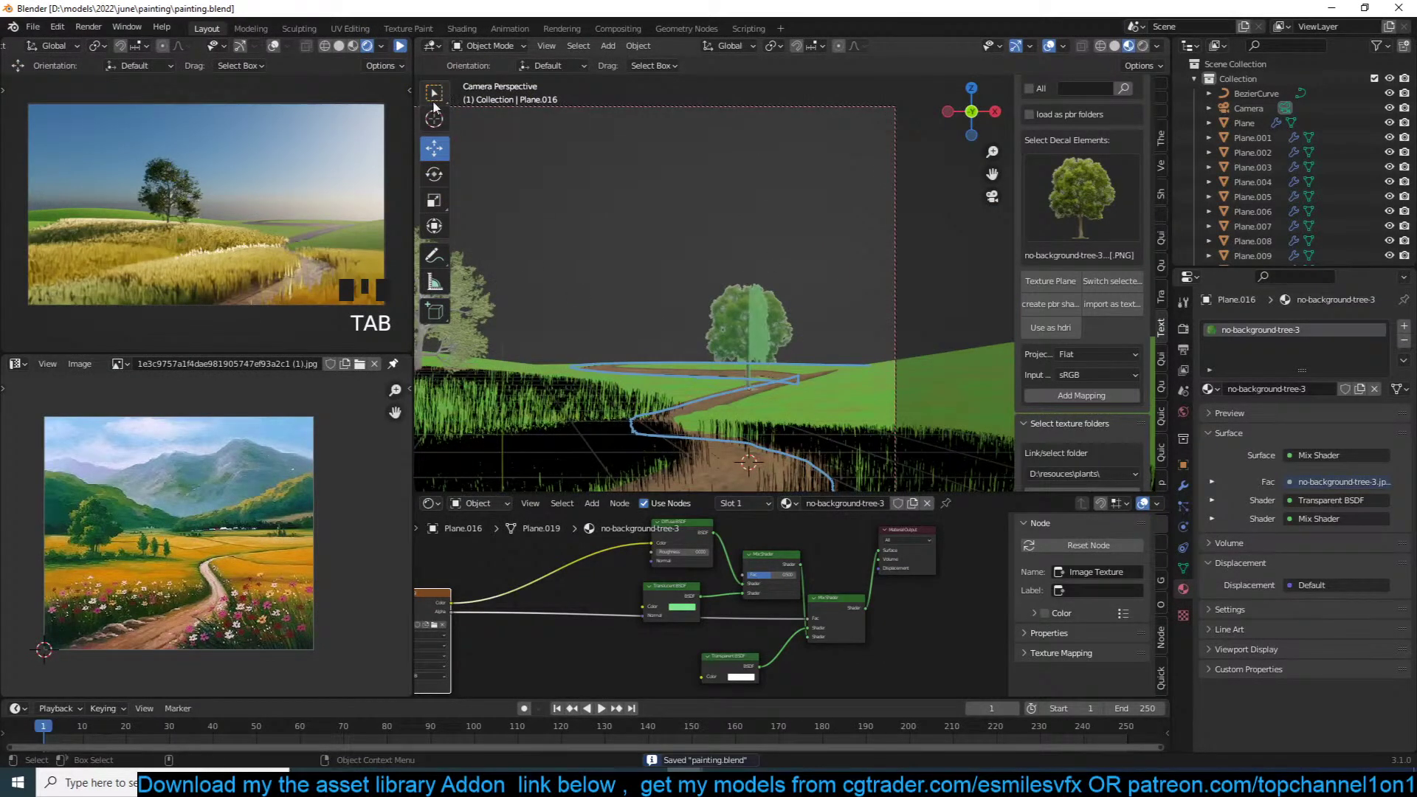
Step: Resume the rendered preview and inspect the crossed tree planes up close
left_click(400, 46)
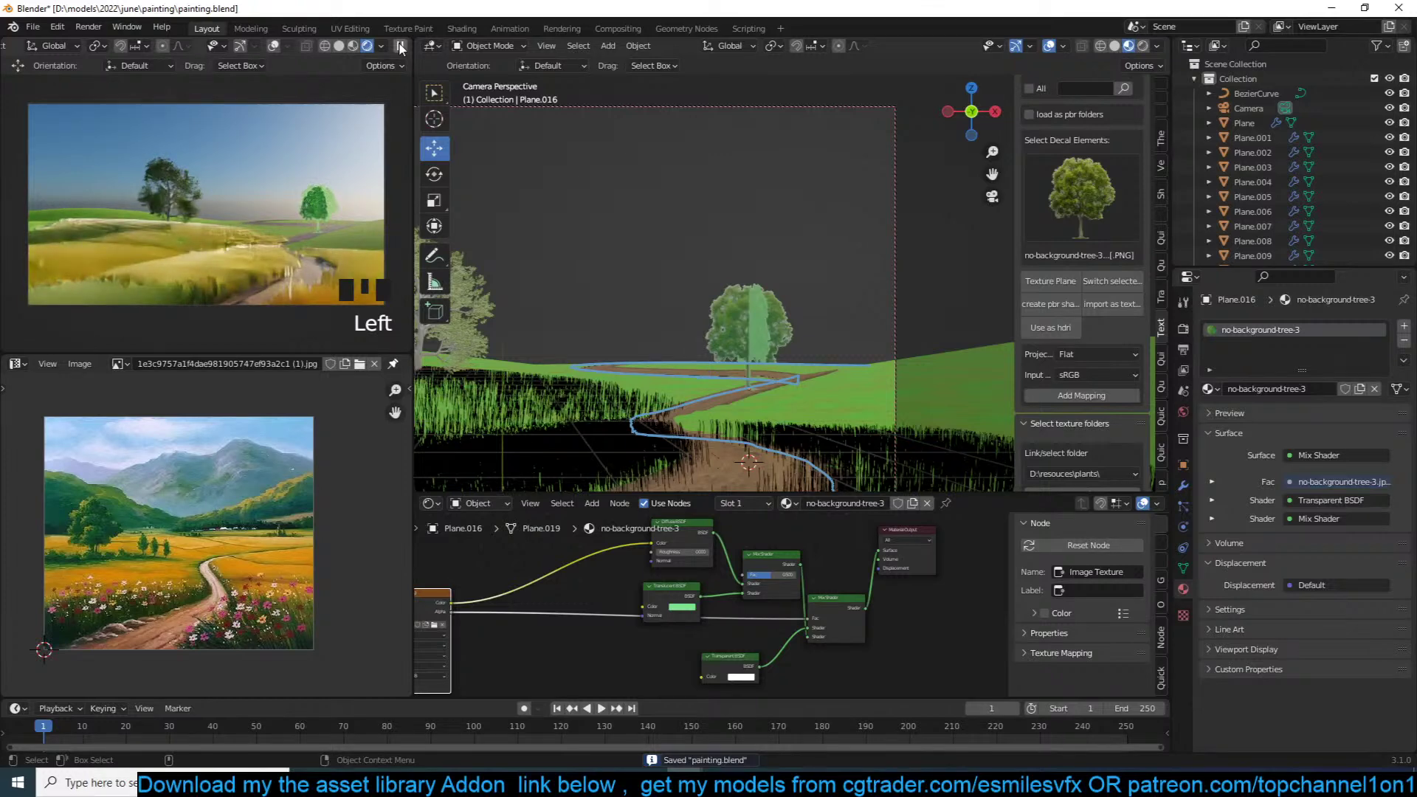
scroll(812, 358, "up", 3)
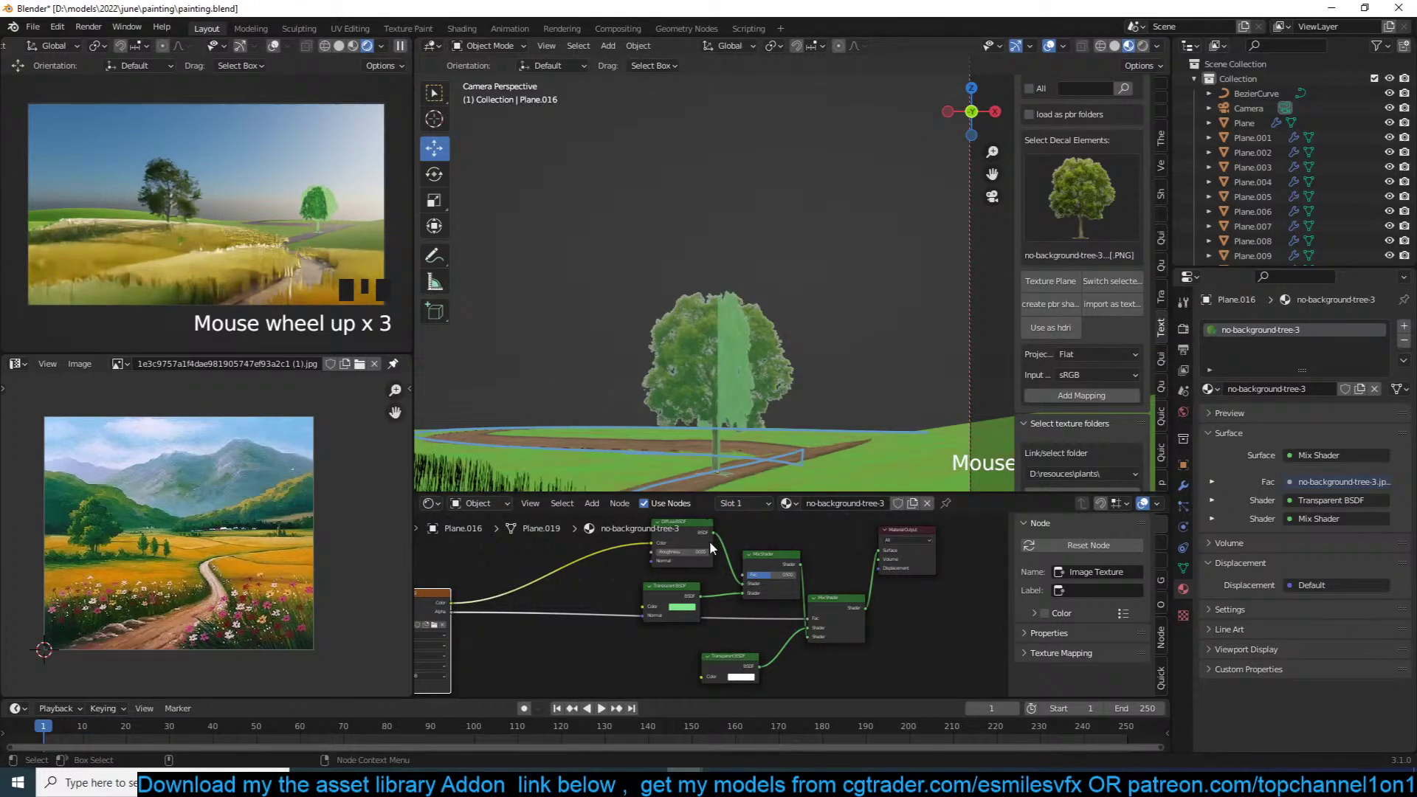
scroll(788, 467, "up", 2)
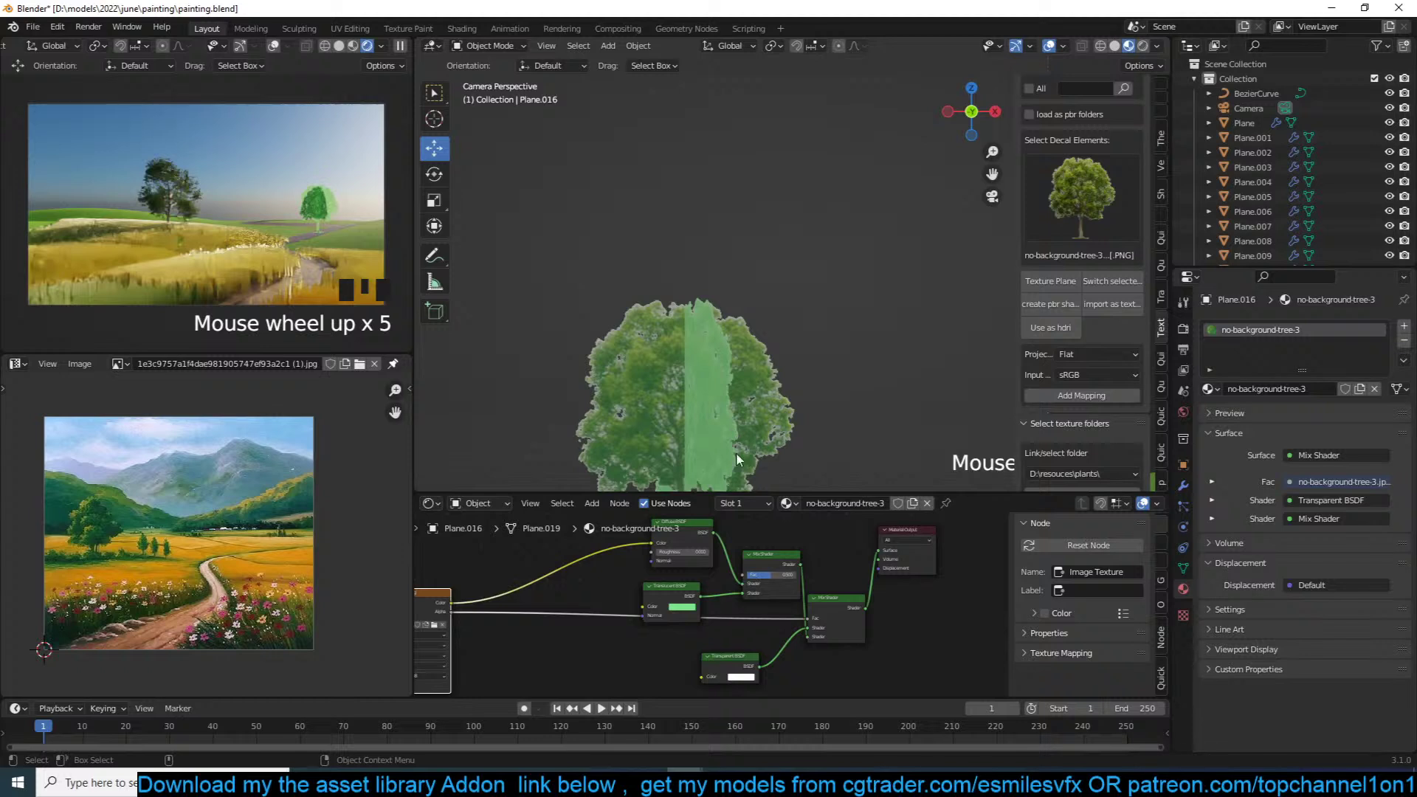
Step: Set the Fac of the Mix Shader combining the Diffuse and Translucent BSDFs to 0.150
middle_click_drag(704, 618, 805, 584)
scroll(802, 592, "up", 2)
key("ctrl+s")
scroll(814, 588, "up", 4)
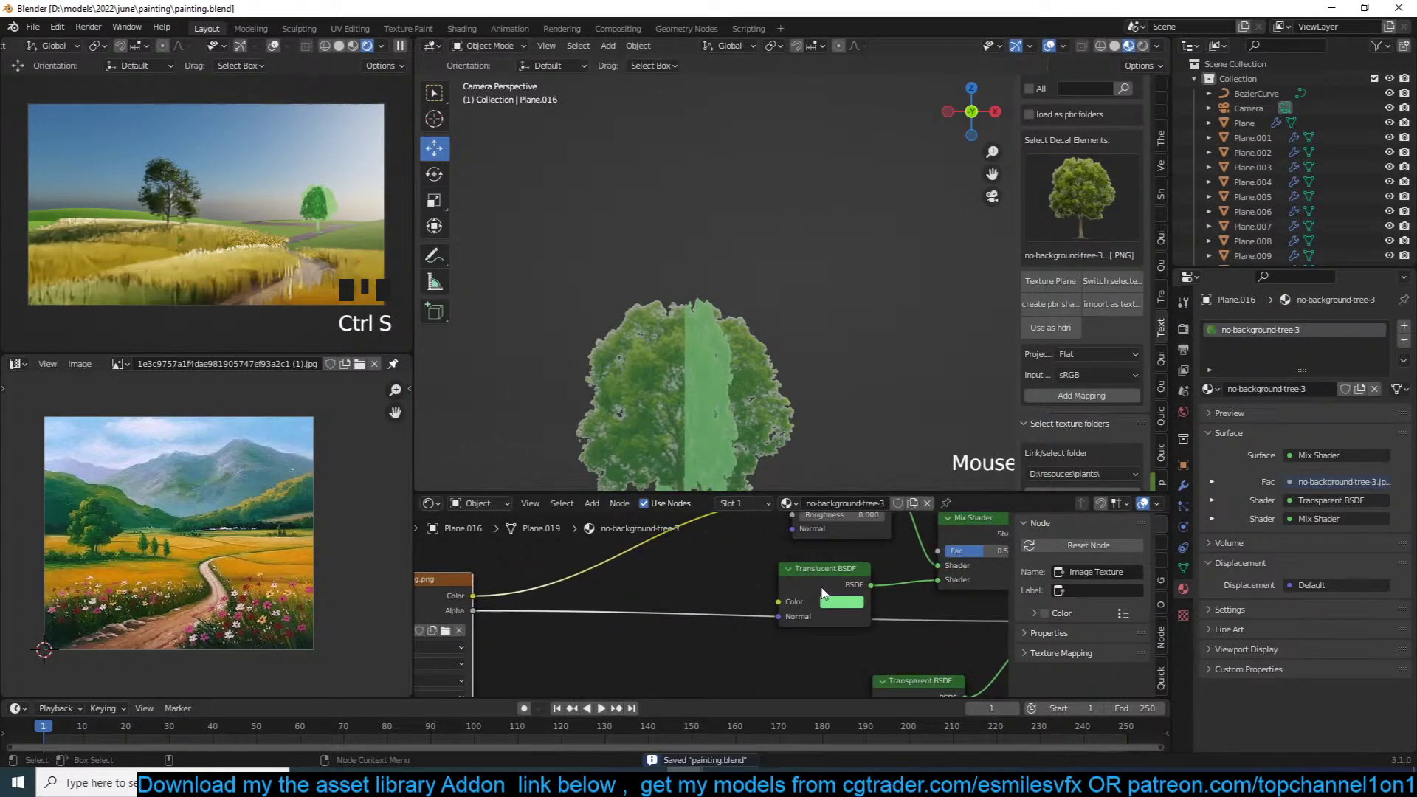
middle_click_drag(964, 558, 781, 596)
left_click_drag(780, 593, 752, 593)
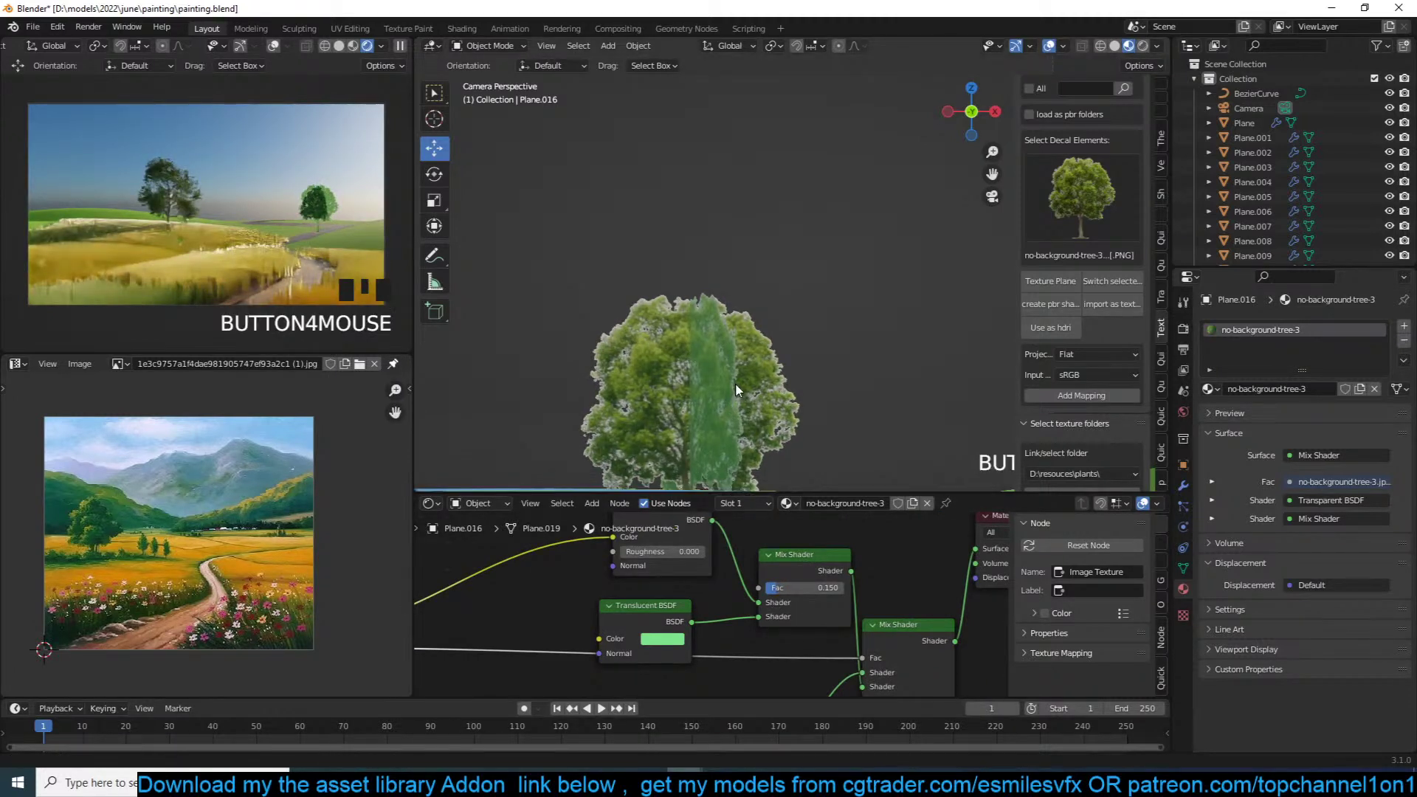
Step: Delete the rotated duplicate face from the tree plane's mesh
key("Tab")
key("x")
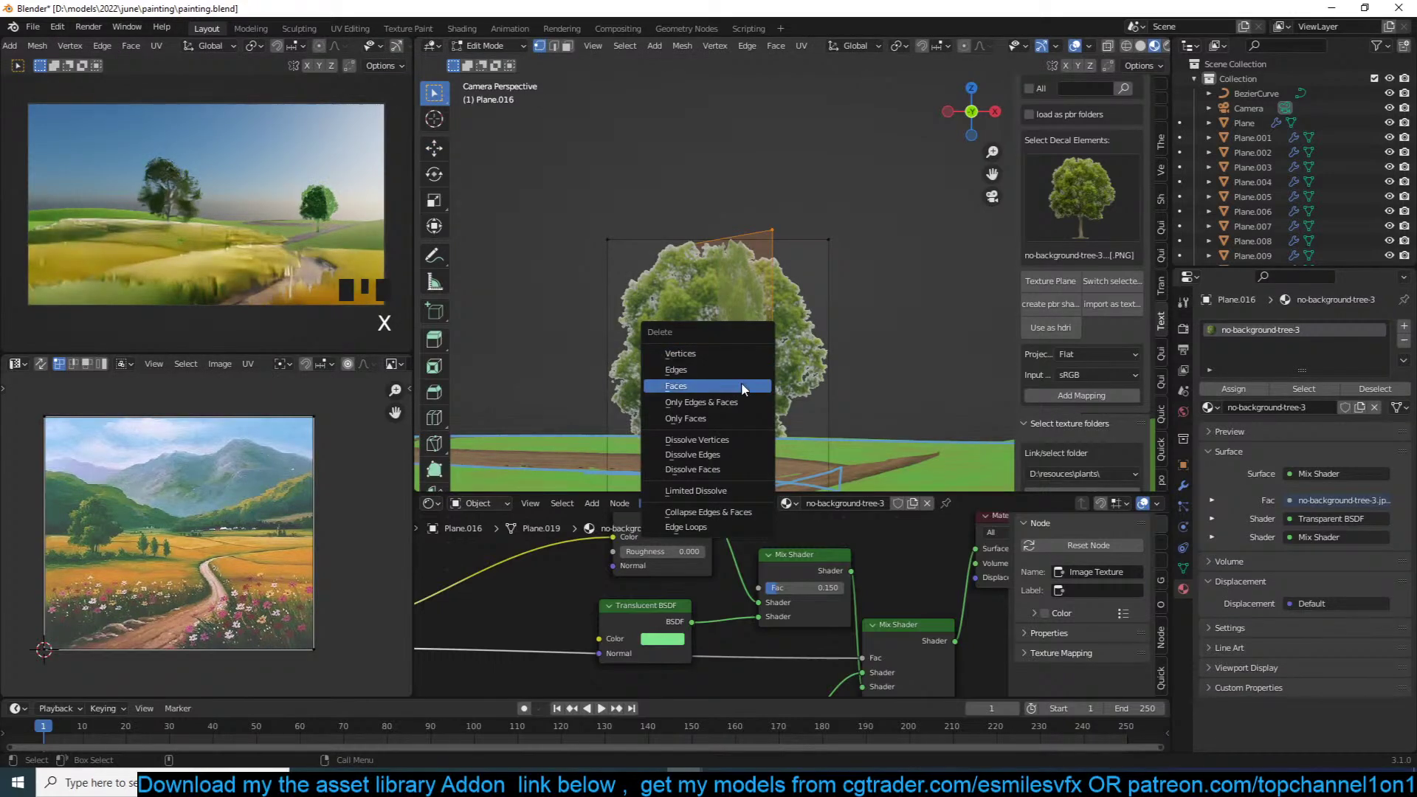
left_click(742, 385)
key("Tab")
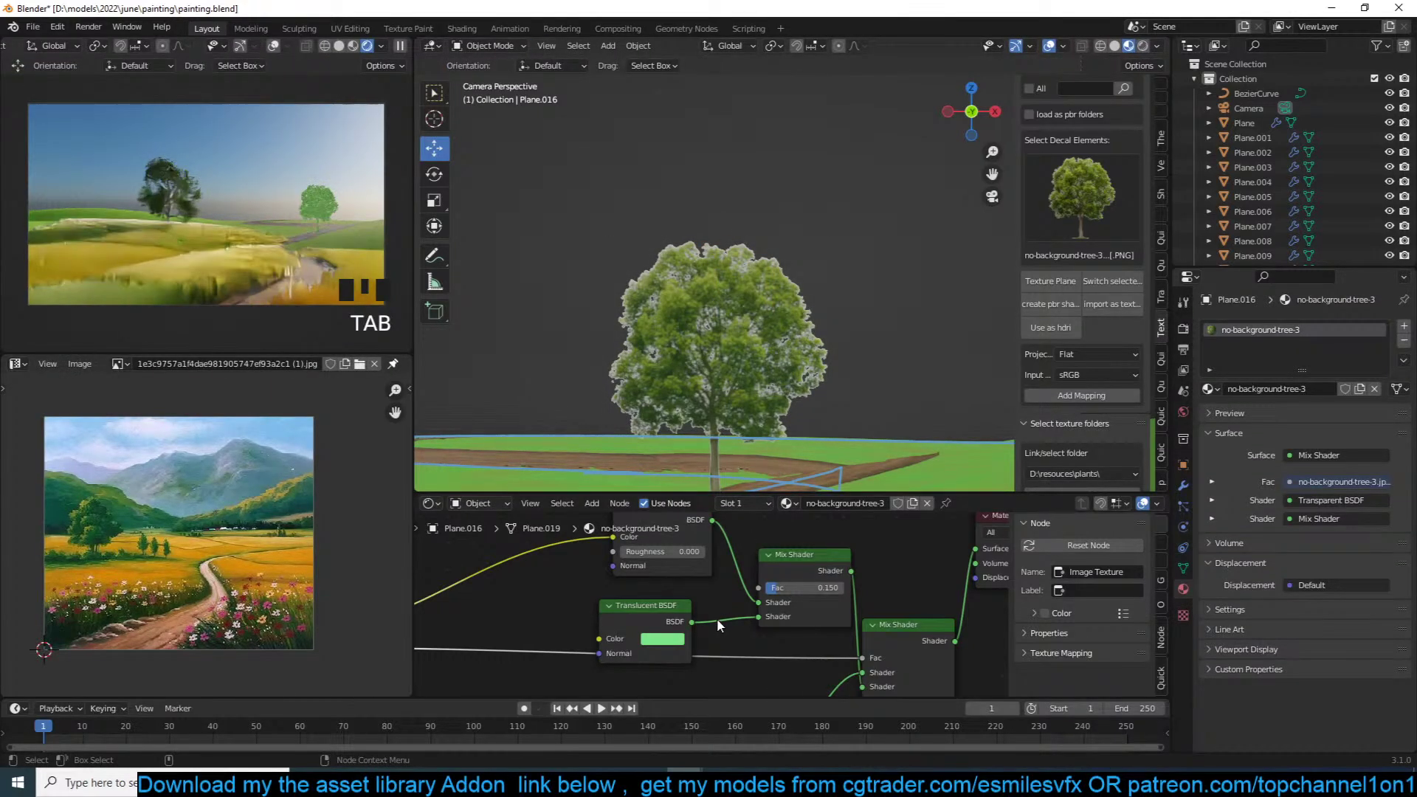
Step: Darken the Translucent BSDF's green to a value of 0.026 and set its Mix Shader's Fac to 0.292, saving and pausing the preview
mouse_move(804, 588)
left_mouse_down()
mouse_move(764, 587)
mouse_move(781, 587)
left_mouse_up()
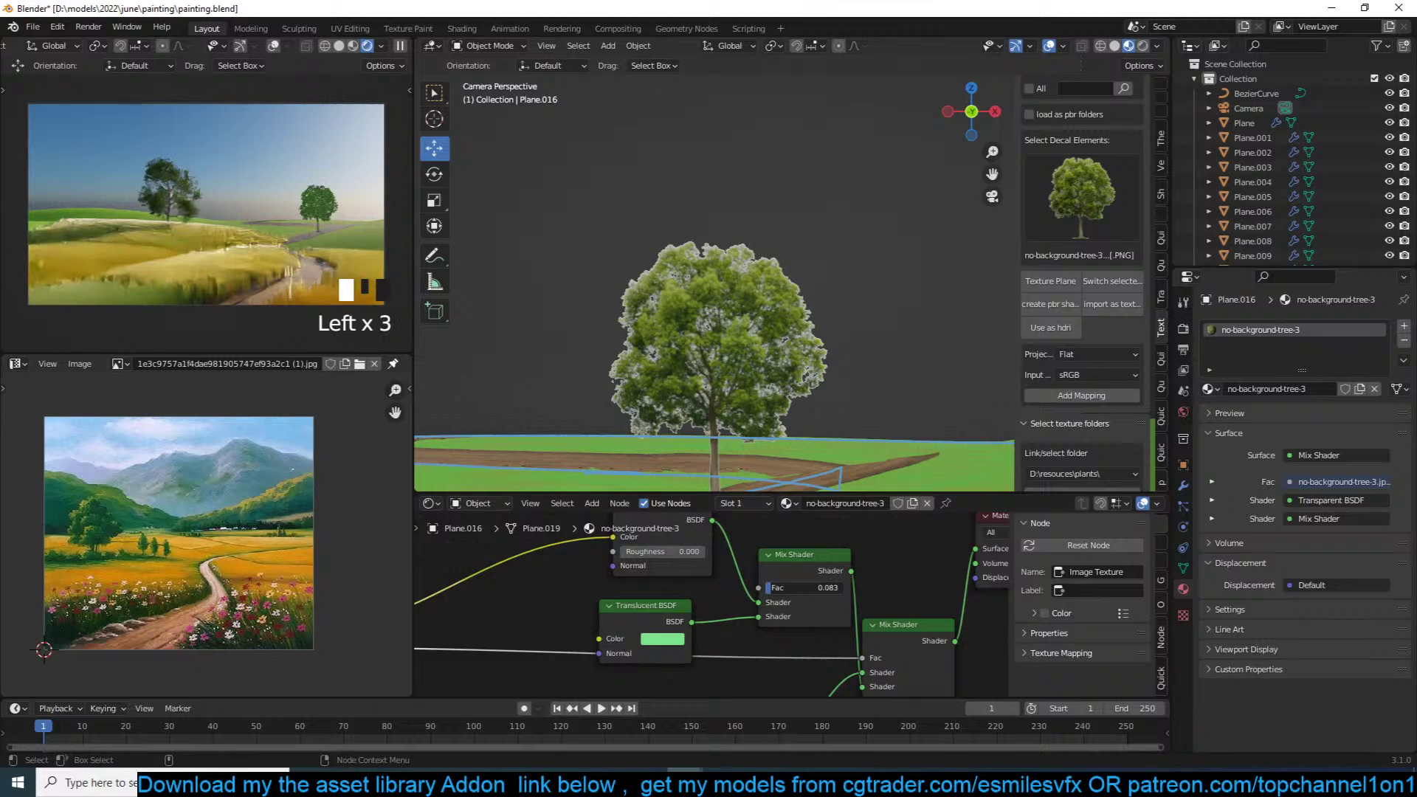
left_click(760, 590)
left_click(662, 639)
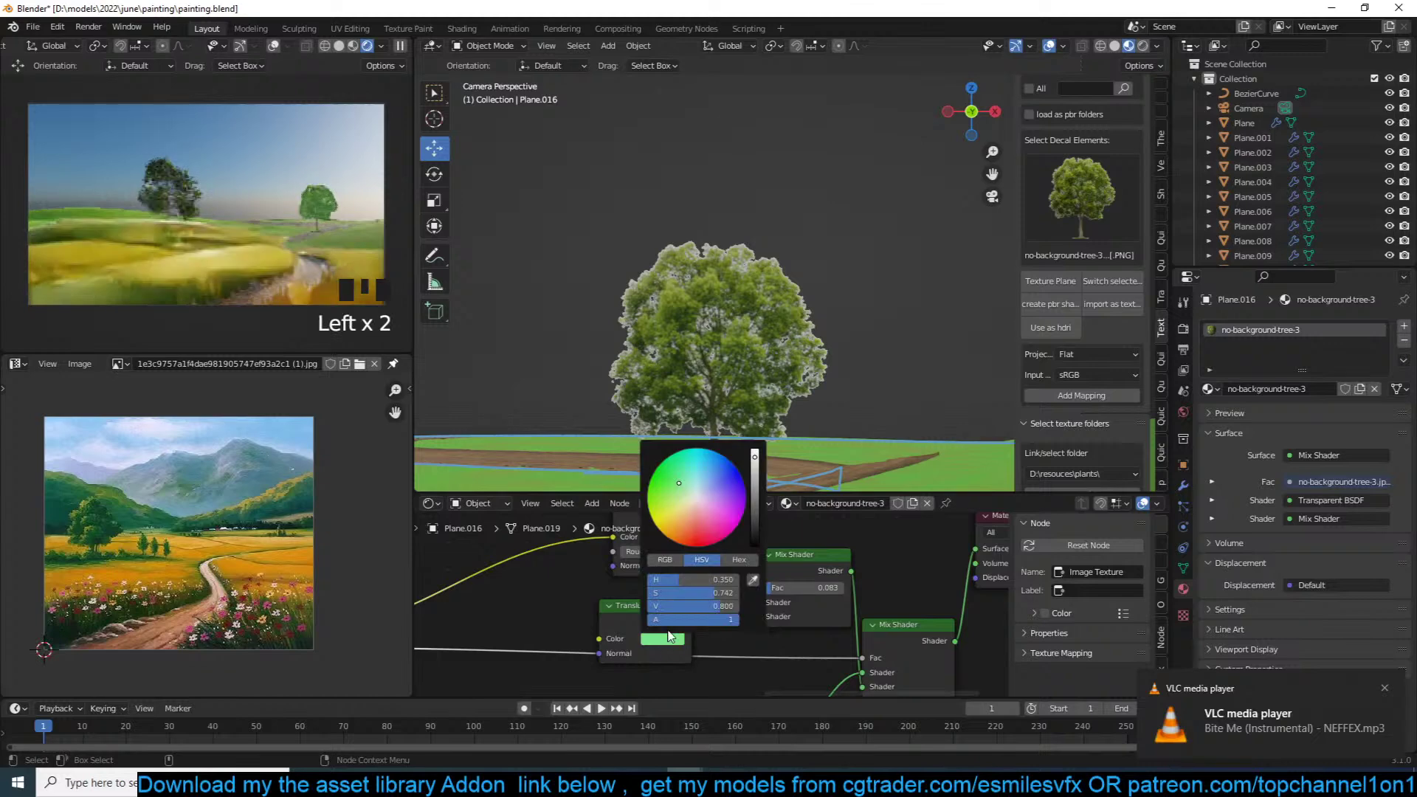
left_click(754, 527)
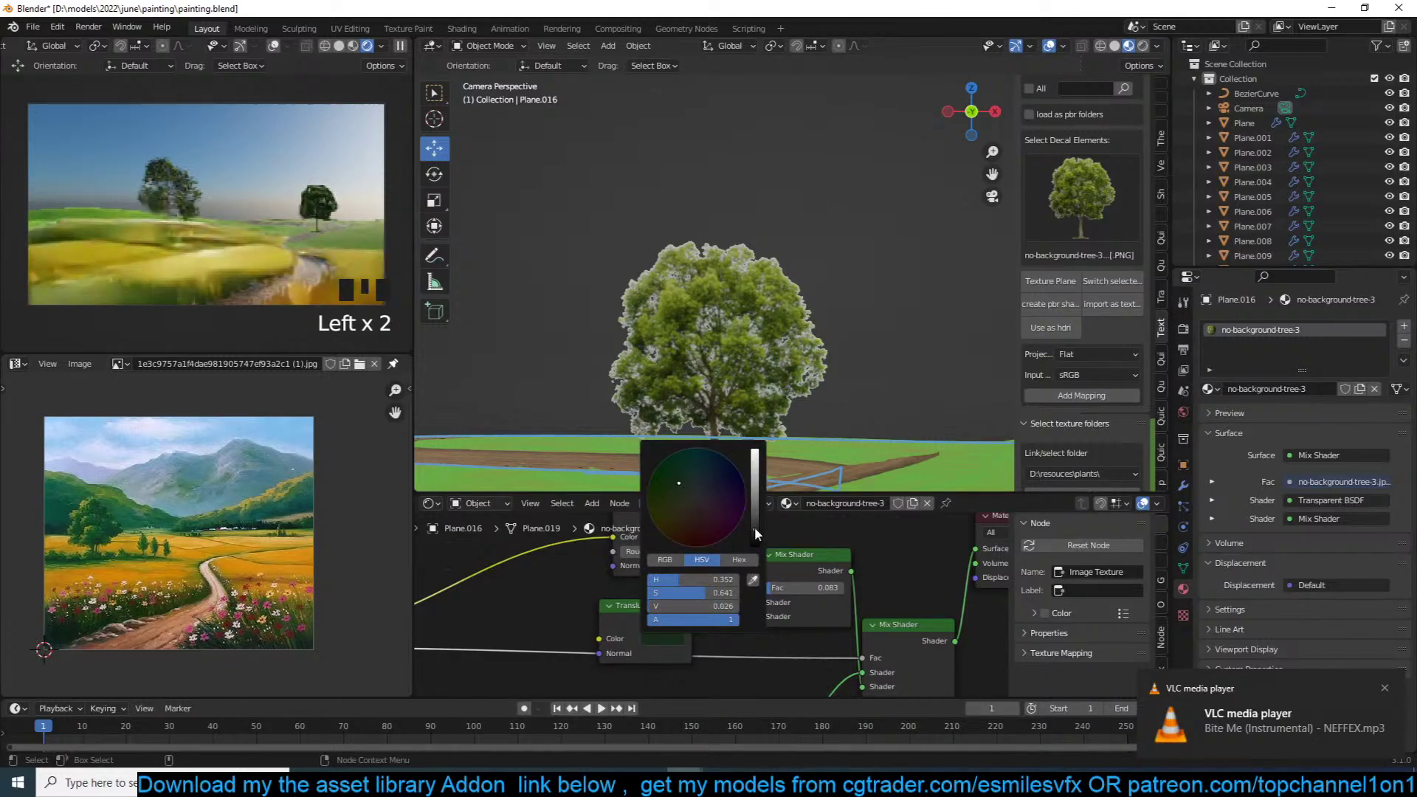
left_click_drag(810, 589, 768, 633)
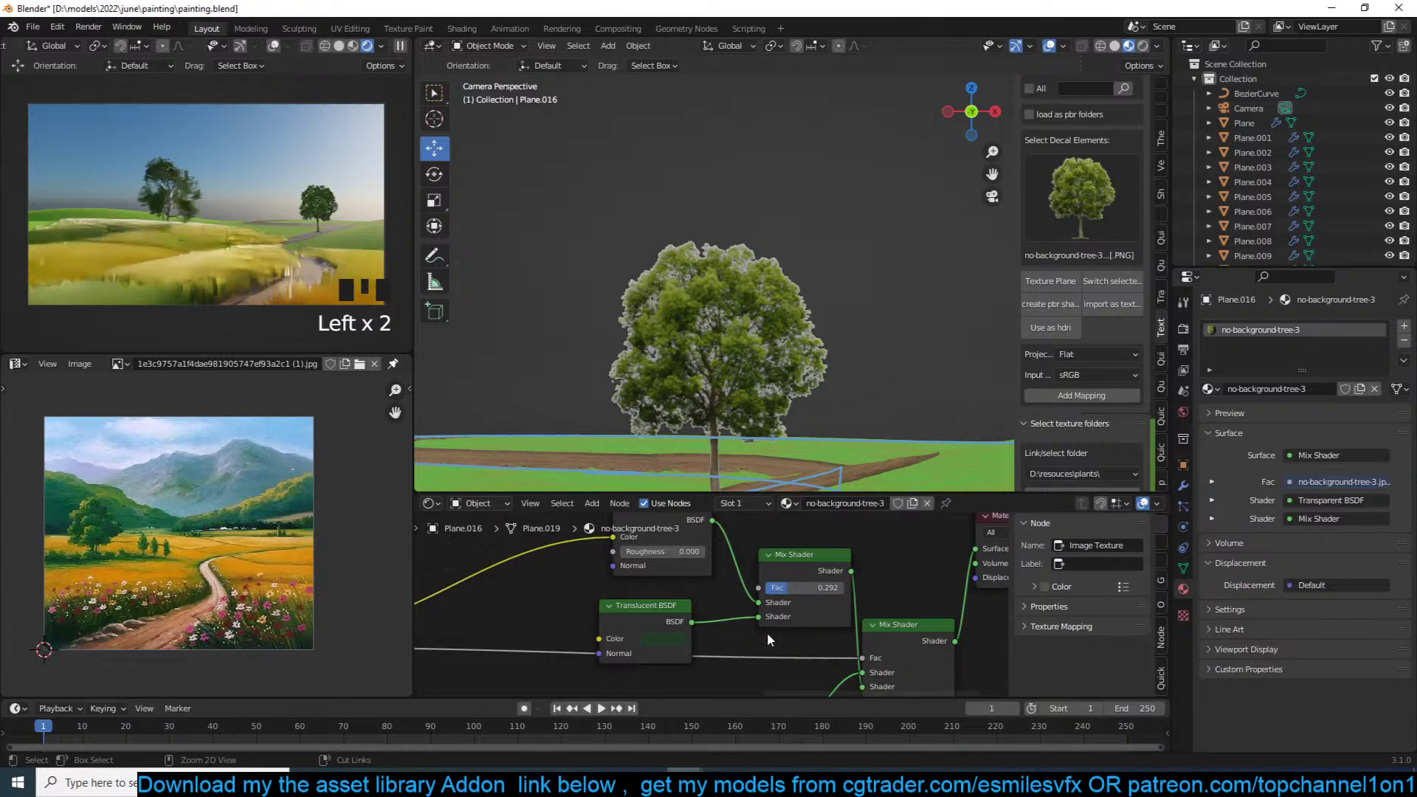
key("ctrl+s")
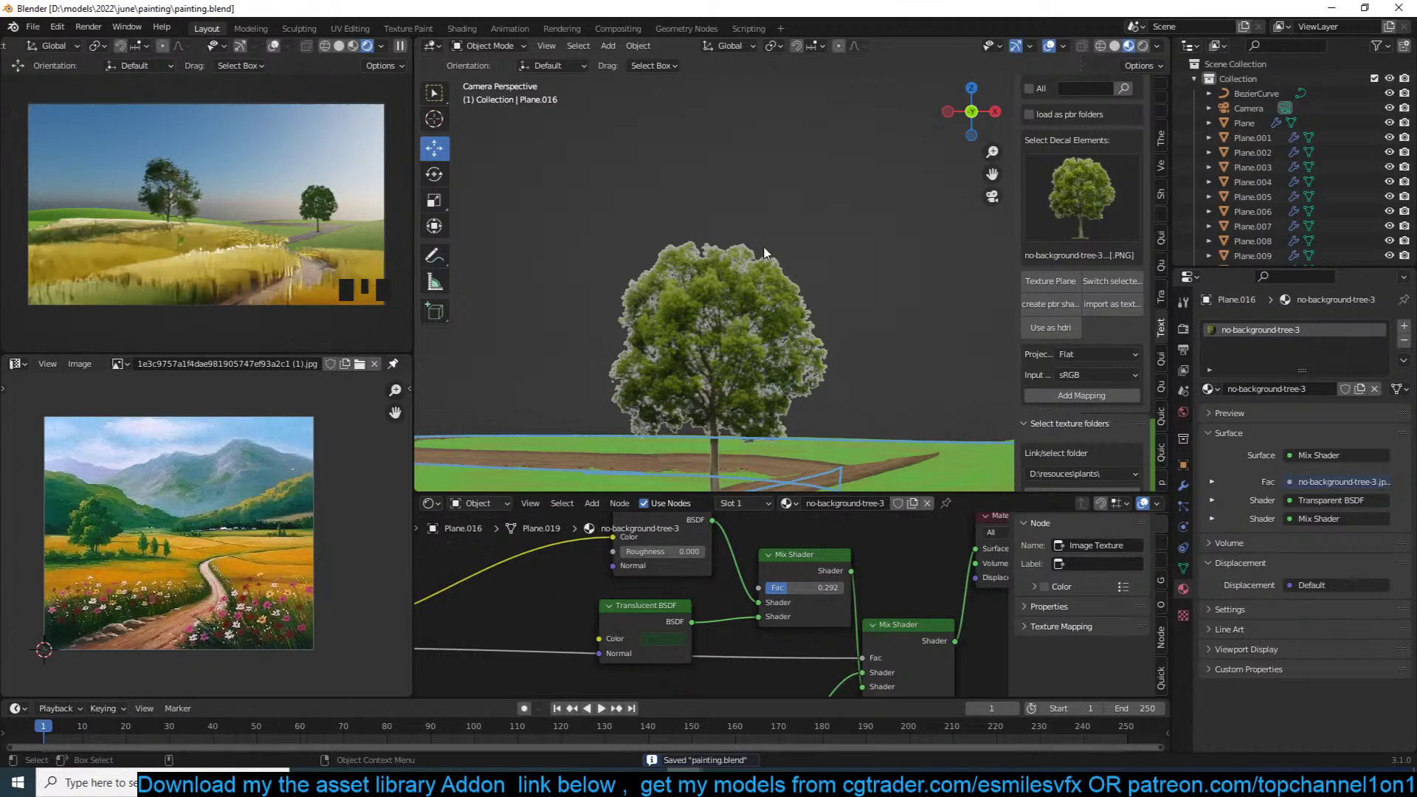
key("ctrl+s")
left_click(400, 45)
scroll(653, 201, "down", 5)
middle_click_drag(654, 201, 662, 319)
scroll(658, 242, "down", 7)
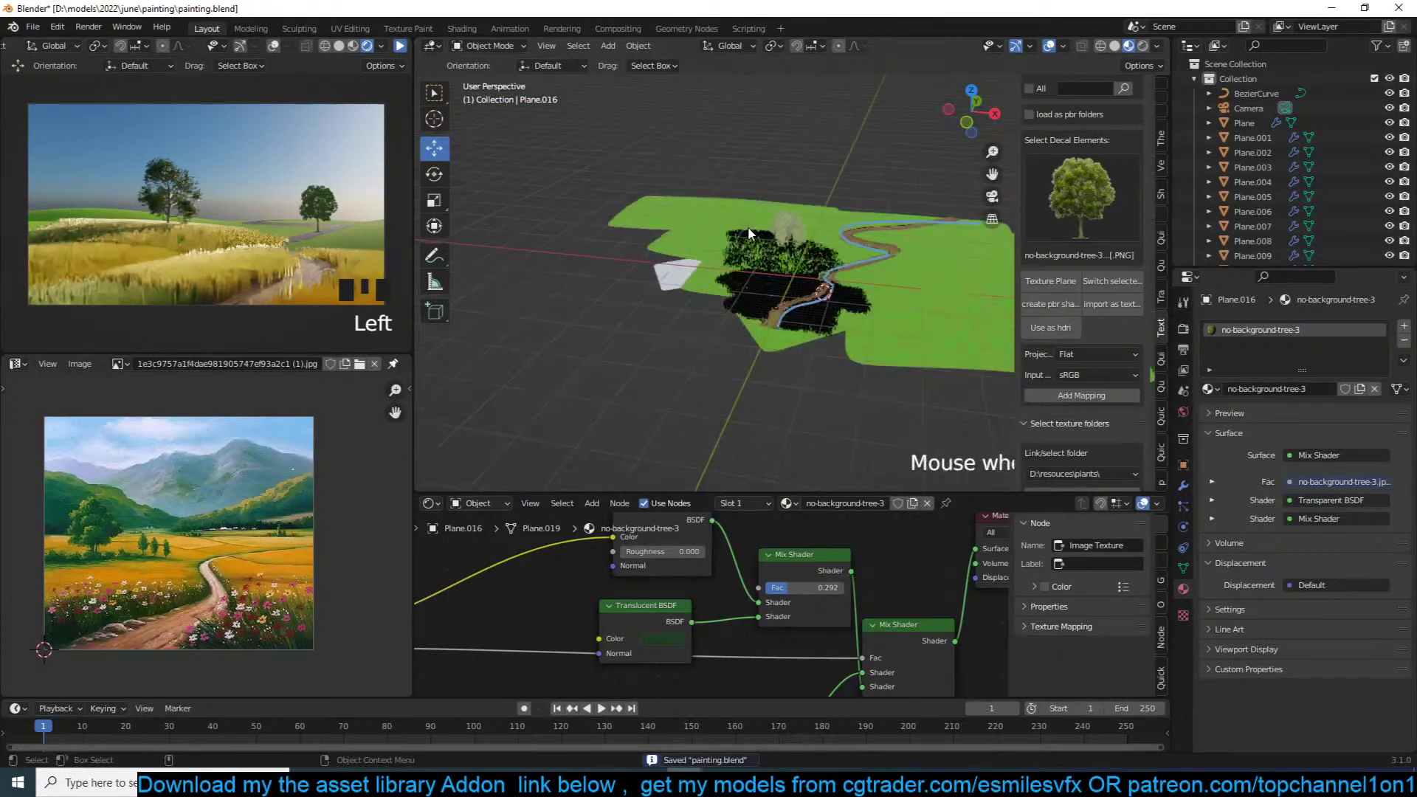
scroll(662, 323, "up", 3)
right_click(838, 313, "shift")
key("shift+a")
mouse_move(840, 315)
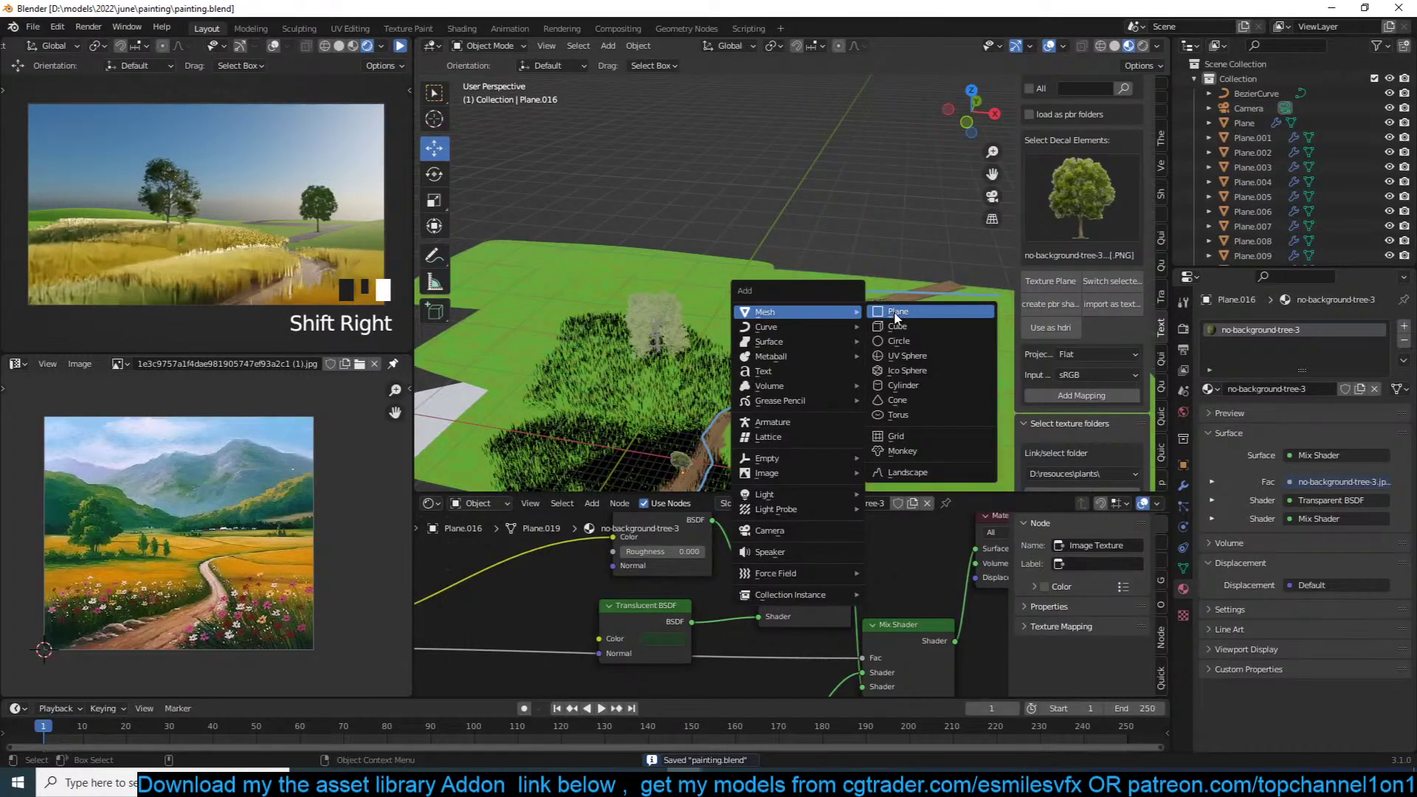
left_click(612, 259)
Step: Duplicate the far hill field plane in front view, raise the copy above the landscape and scale it down
left_click(621, 254)
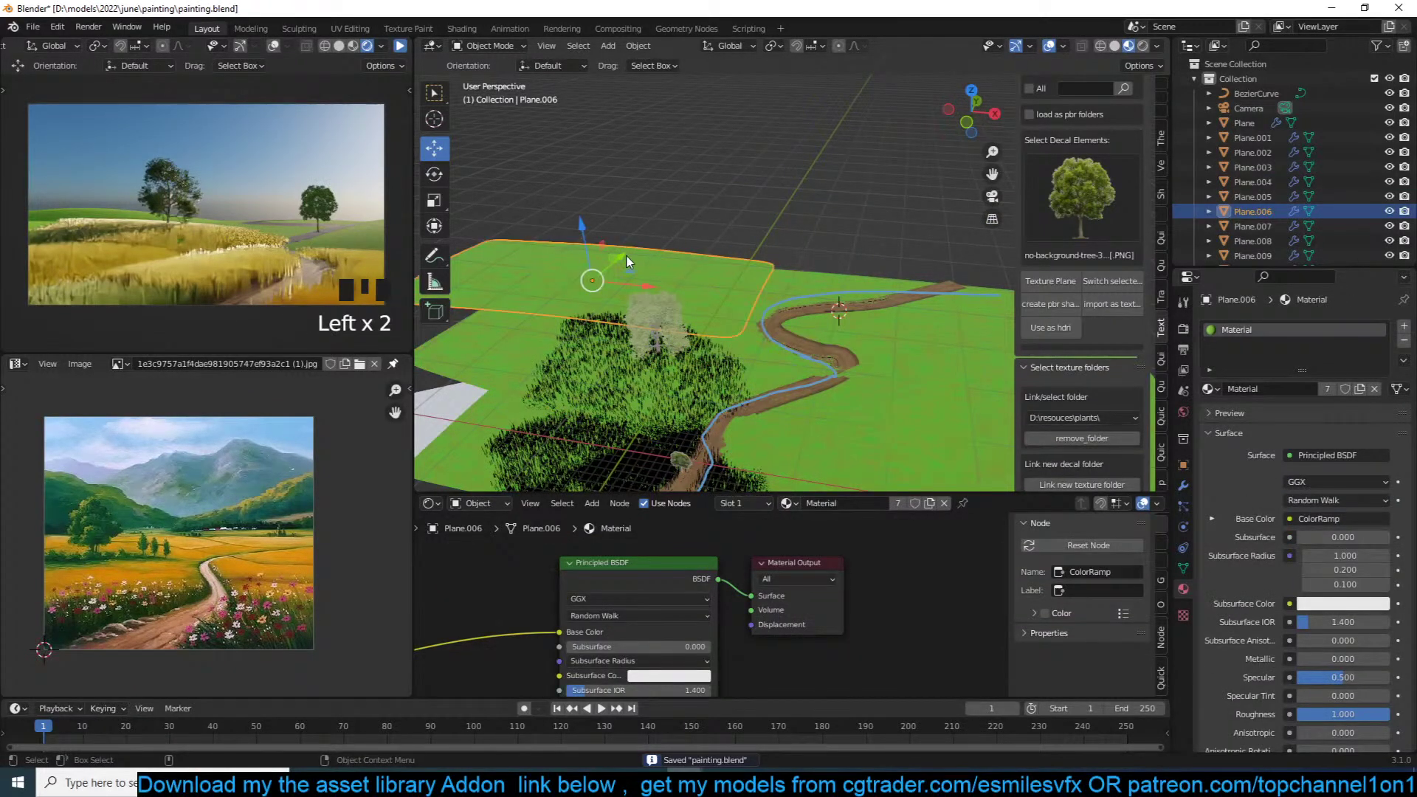
key("KP_1")
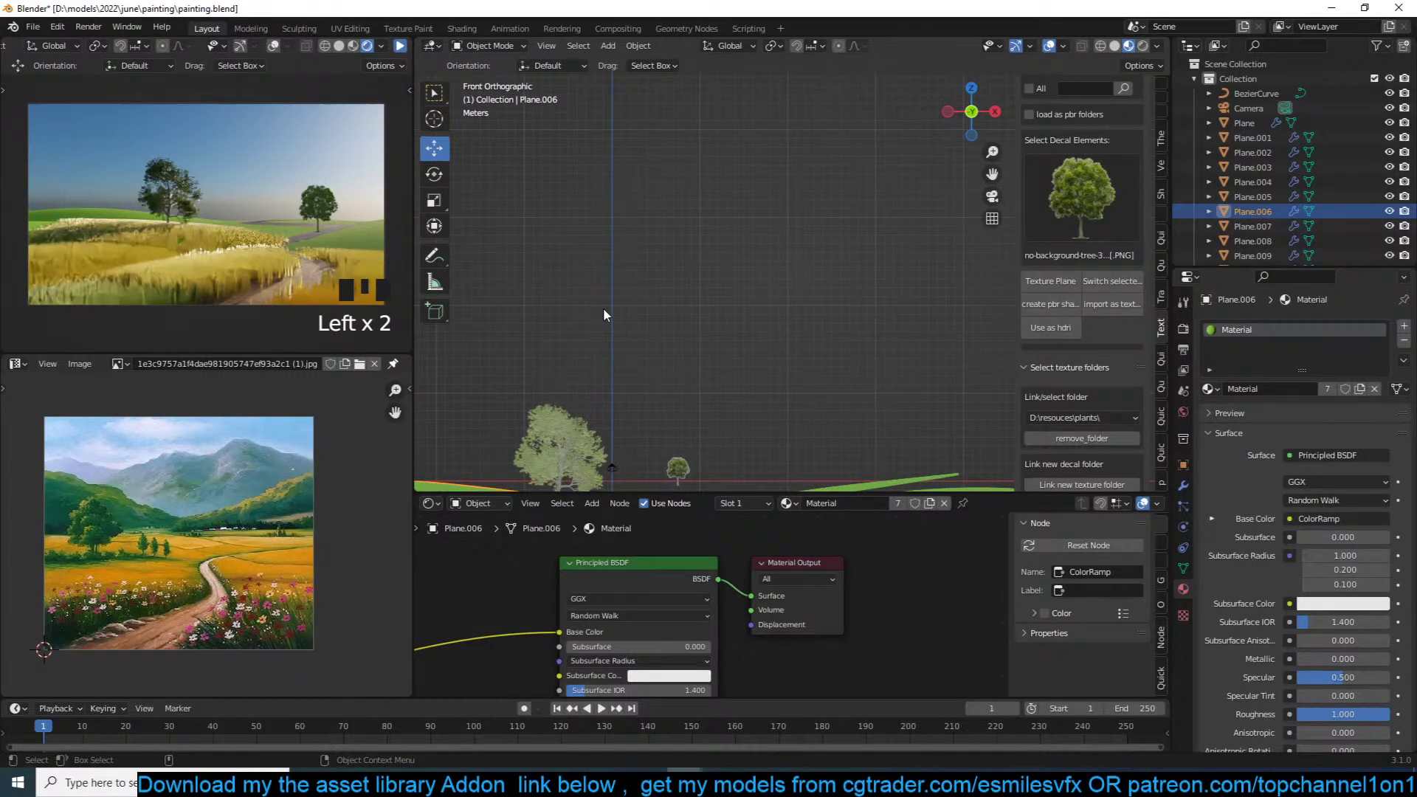
key("shift+d")
left_click(795, 276)
key("s")
left_click(613, 310)
Step: Snap the small tree plane to the 3D cursor on the open field beside the road and deselect it
middle_click_drag(612, 310, 799, 289)
scroll(579, 336, "down", 3)
scroll(717, 356, "up", 1)
scroll(839, 286, "up", 3)
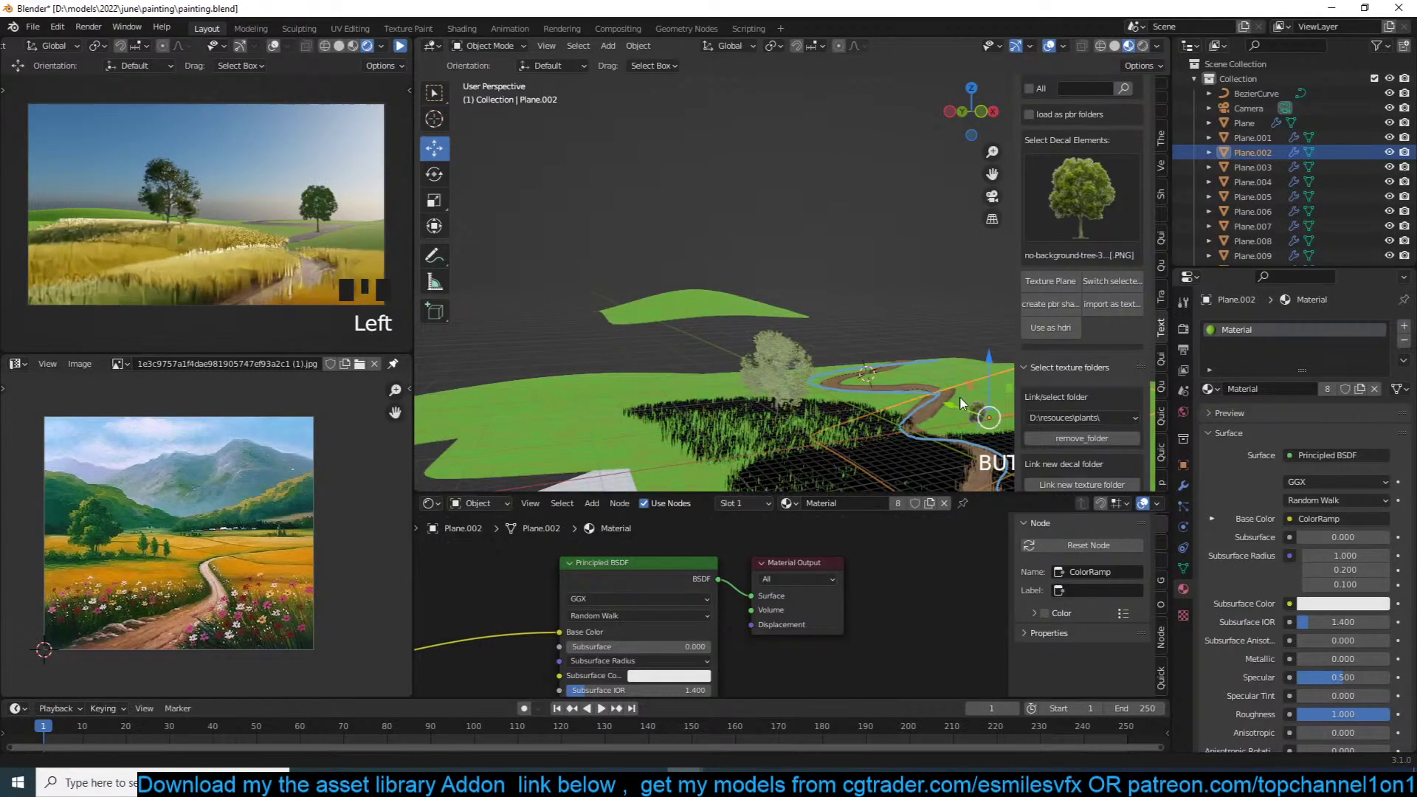
left_click(969, 419)
key("KP_Decimal")
key("shift+s")
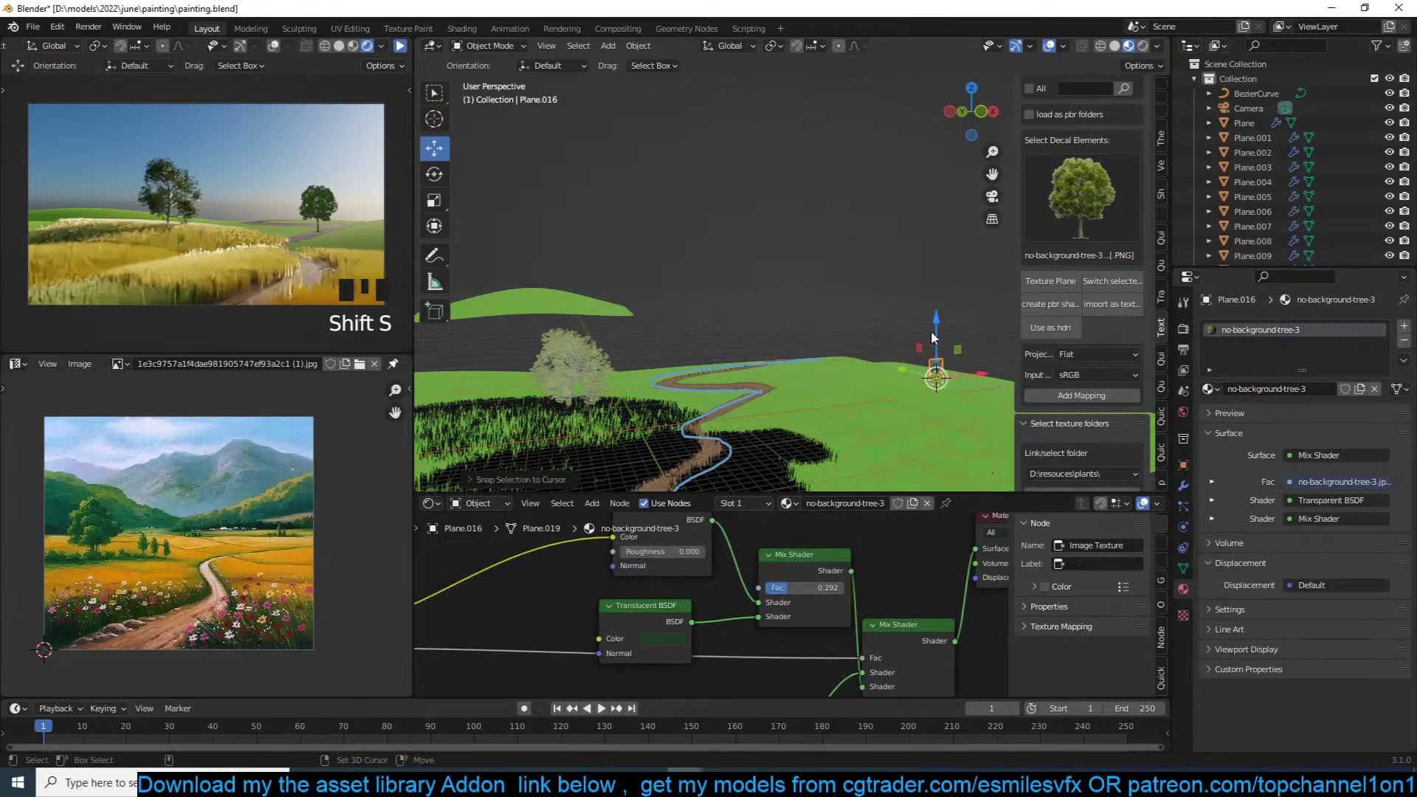
left_click(931, 329)
key("alt+a")
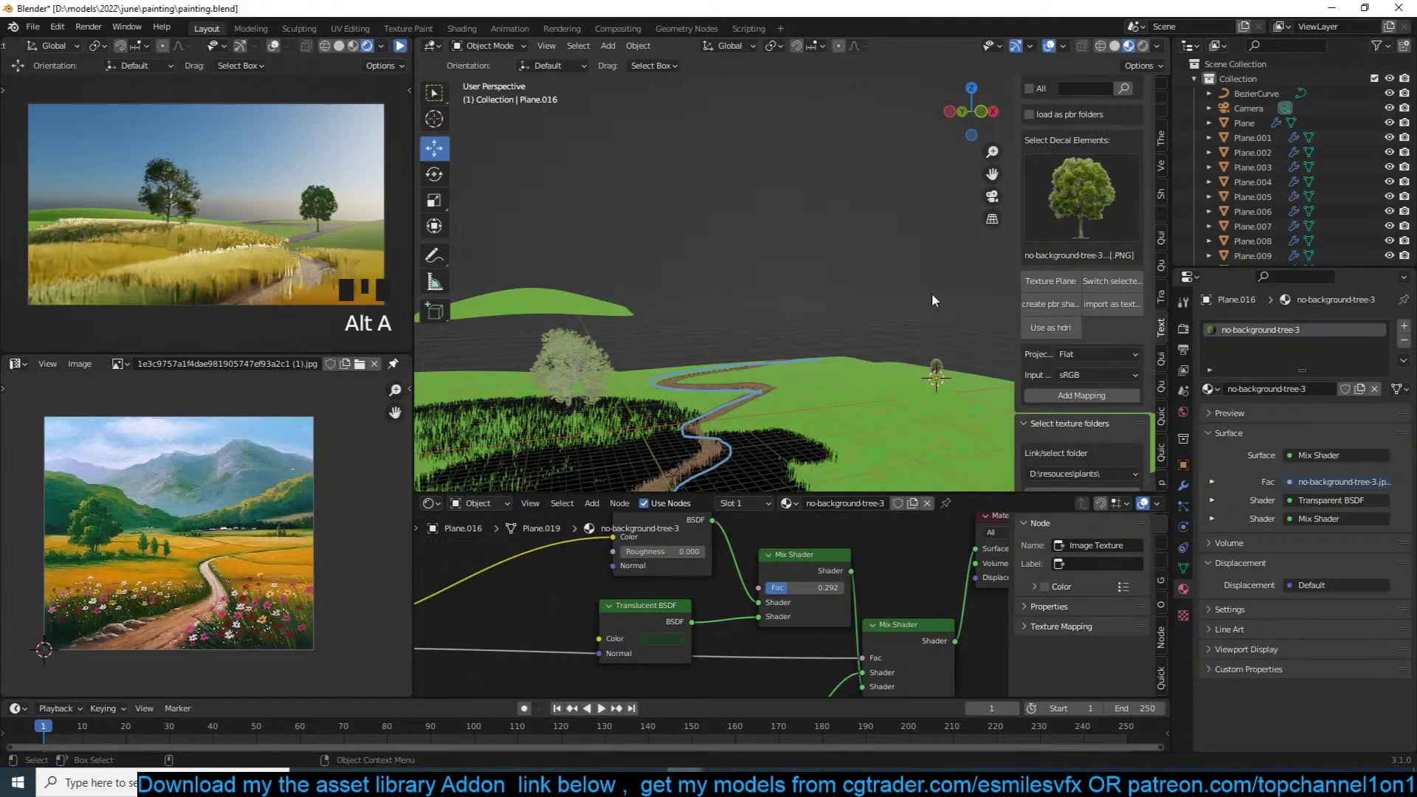
Step: Add a Hair particle system with Advanced options enabled to the raised field plane copy and save the file
left_click(558, 306)
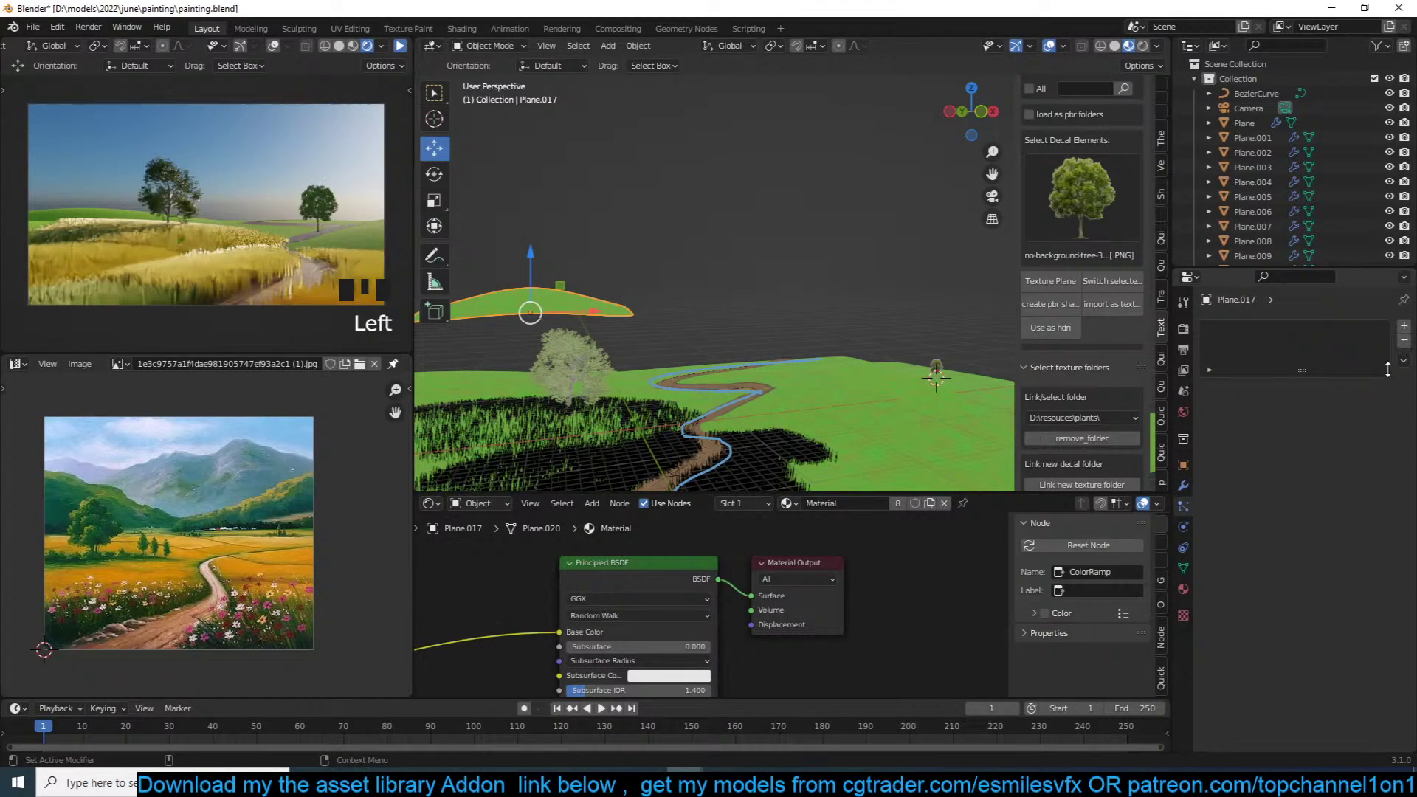
left_click(1404, 327)
left_click(1358, 407)
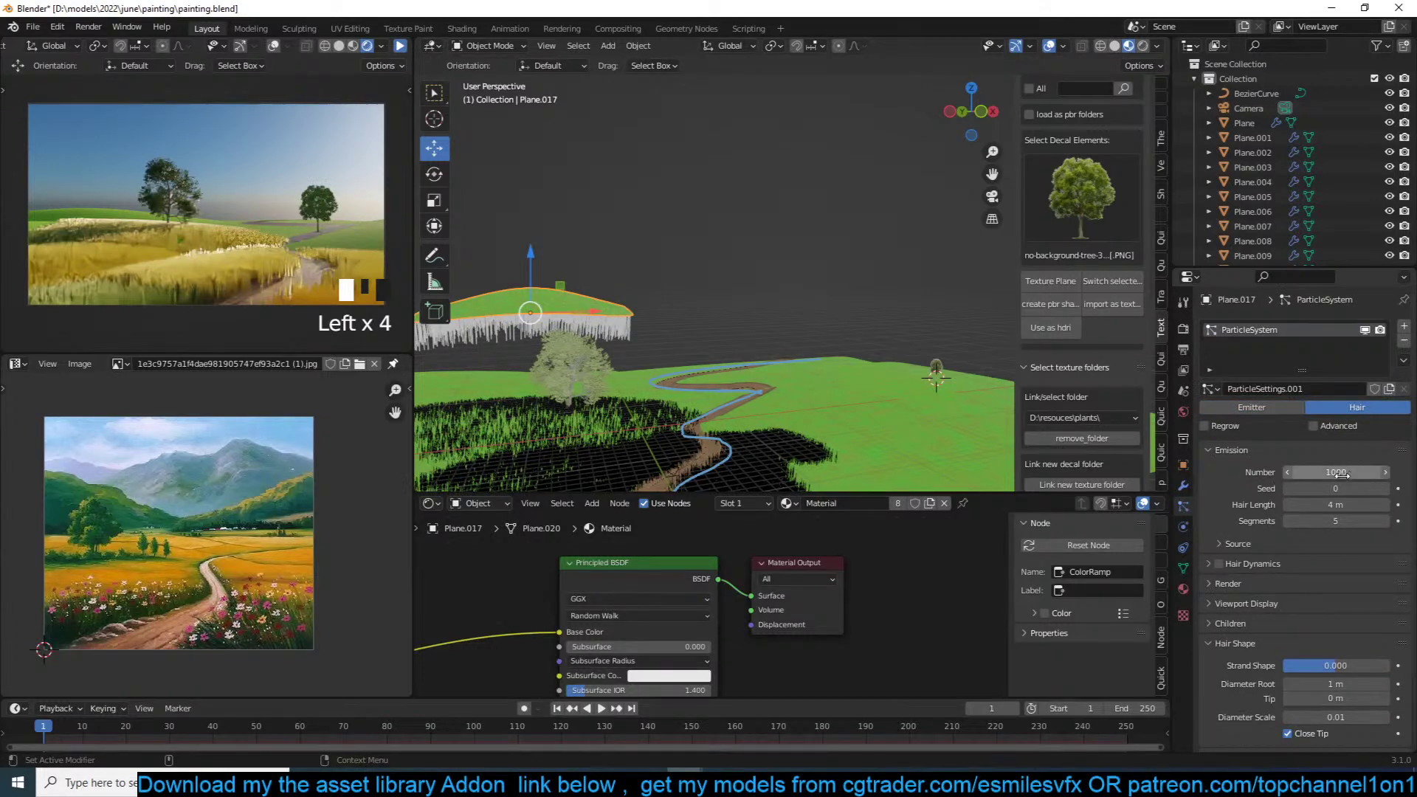
left_click(1345, 426)
scroll(1284, 576, "down", 3)
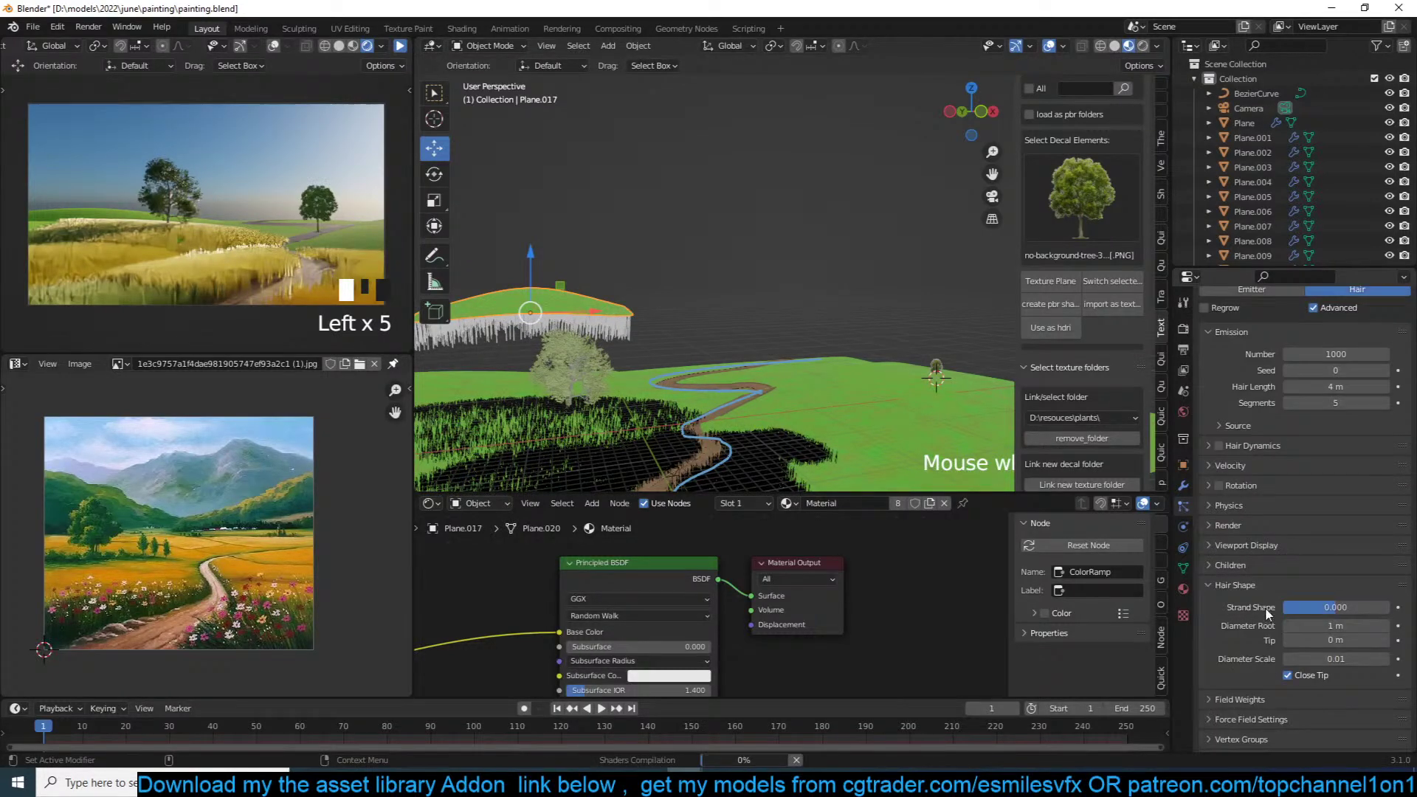
key("ctrl+s")
Step: Pick the small tree plane, Plane.016, as the Coordinate System in the hair particles' render settings
left_click(1228, 525)
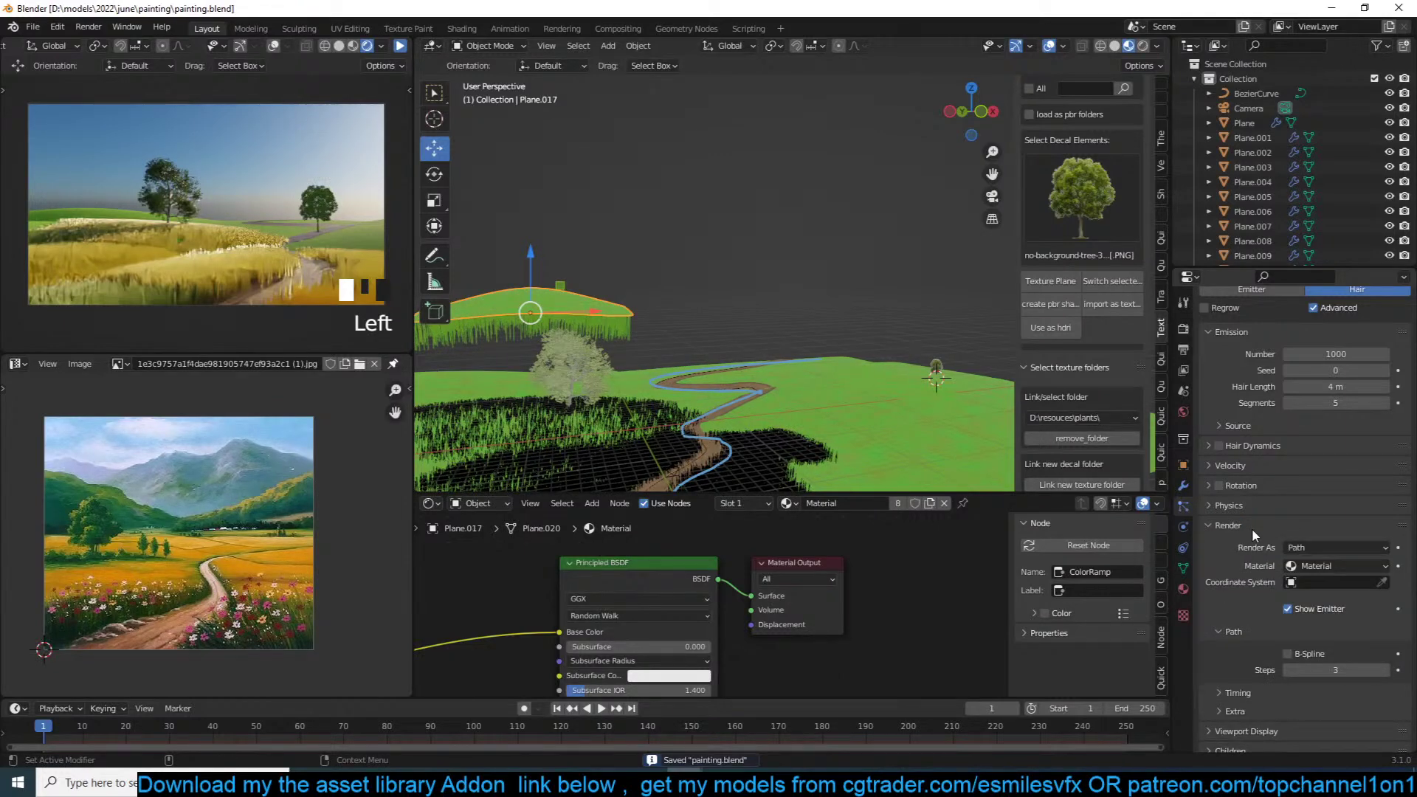
left_click(1380, 582)
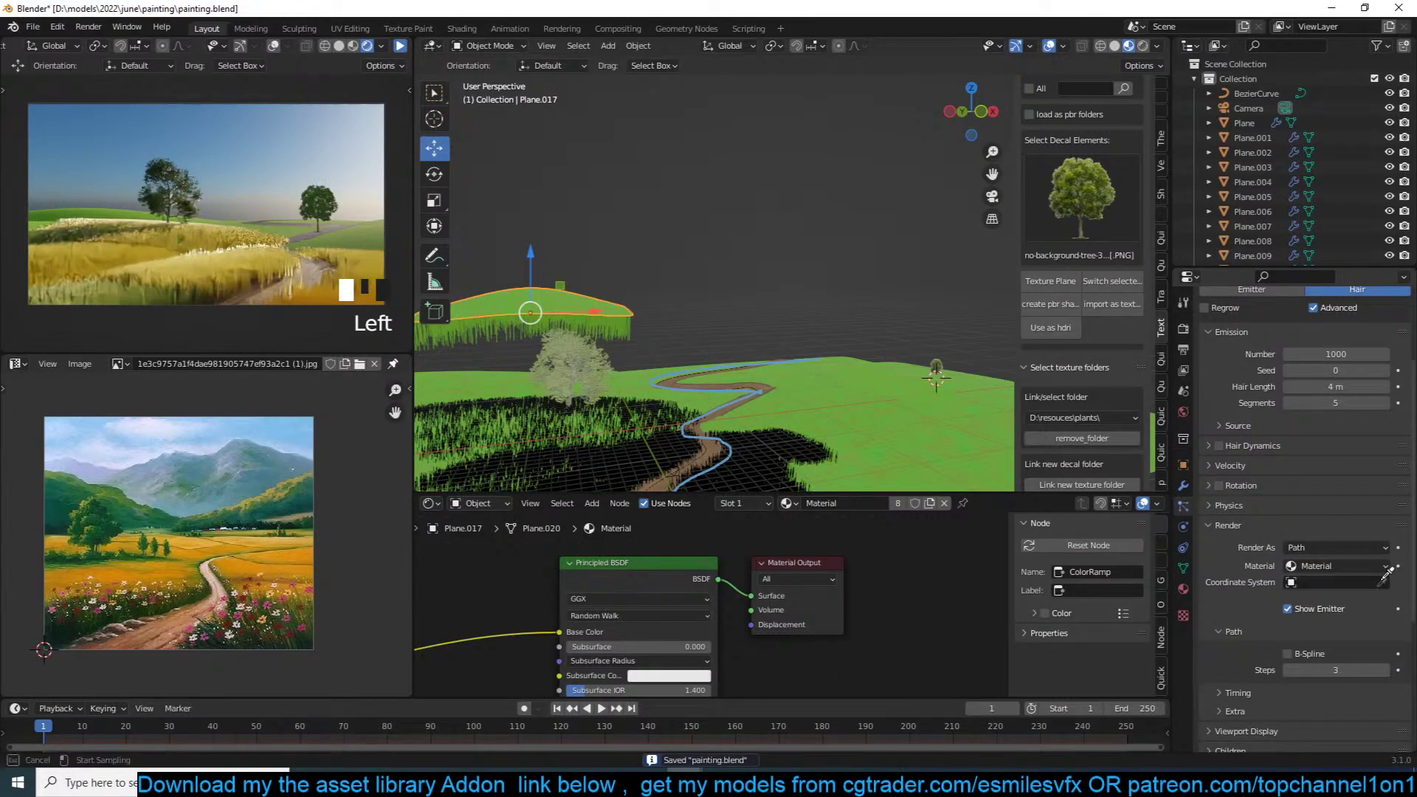
left_click(940, 357)
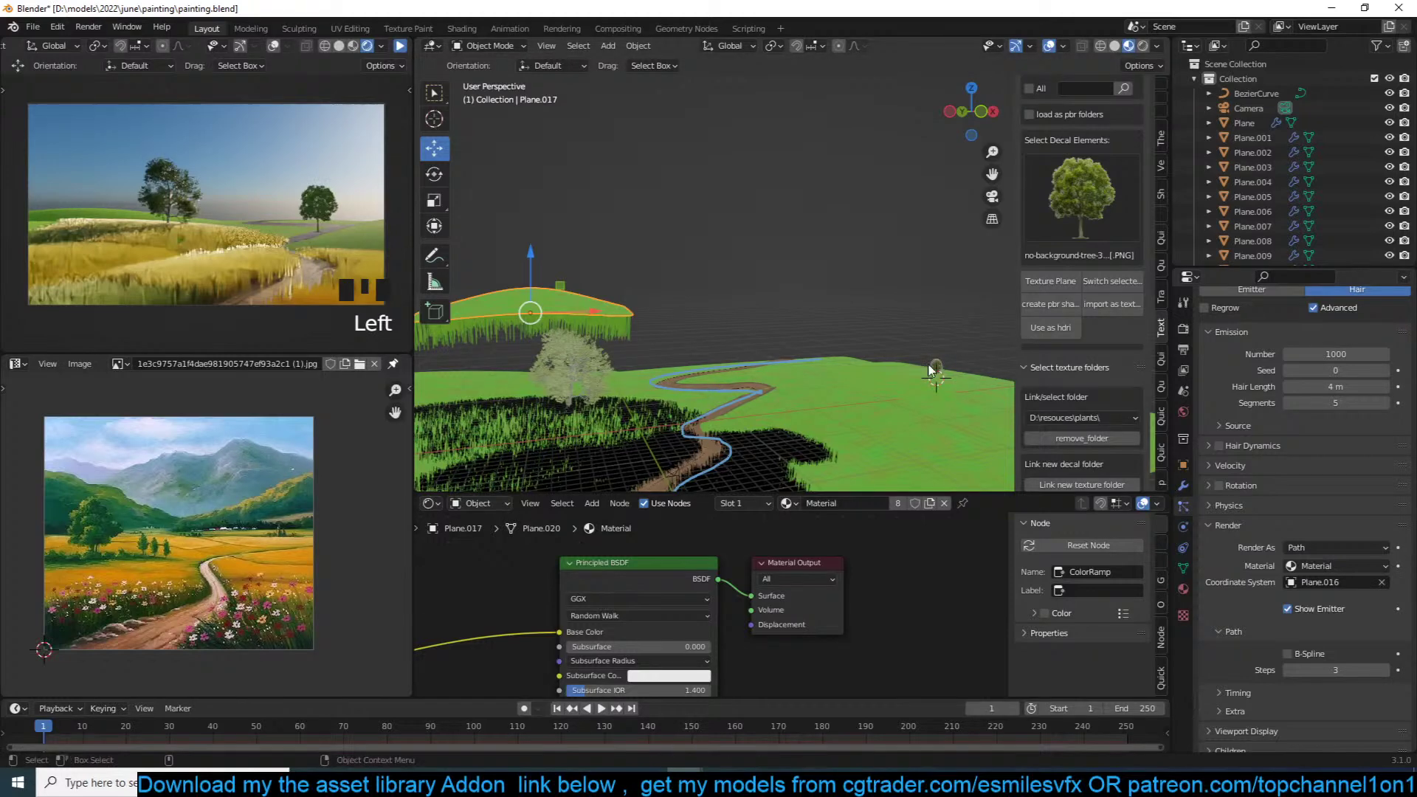
Step: Recalculate all normals of the raised field plane copy so its hair grows upward, and save the file
middle_click_drag(529, 295, 815, 309, "shift")
scroll(817, 308, "up", 5)
middle_click_drag(815, 402, 794, 249, "shift")
scroll(812, 232, "down", 10)
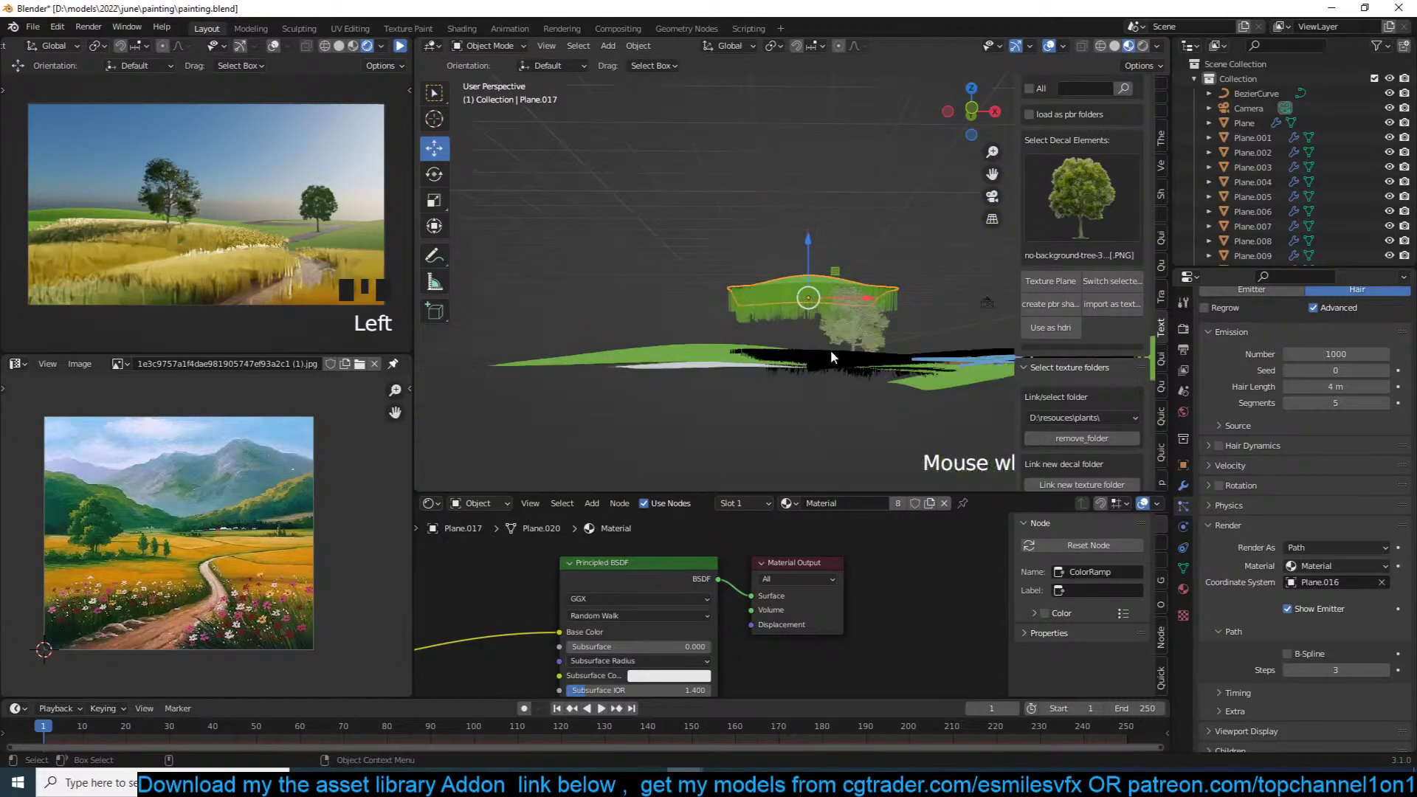
middle_click_drag(831, 358, 670, 397)
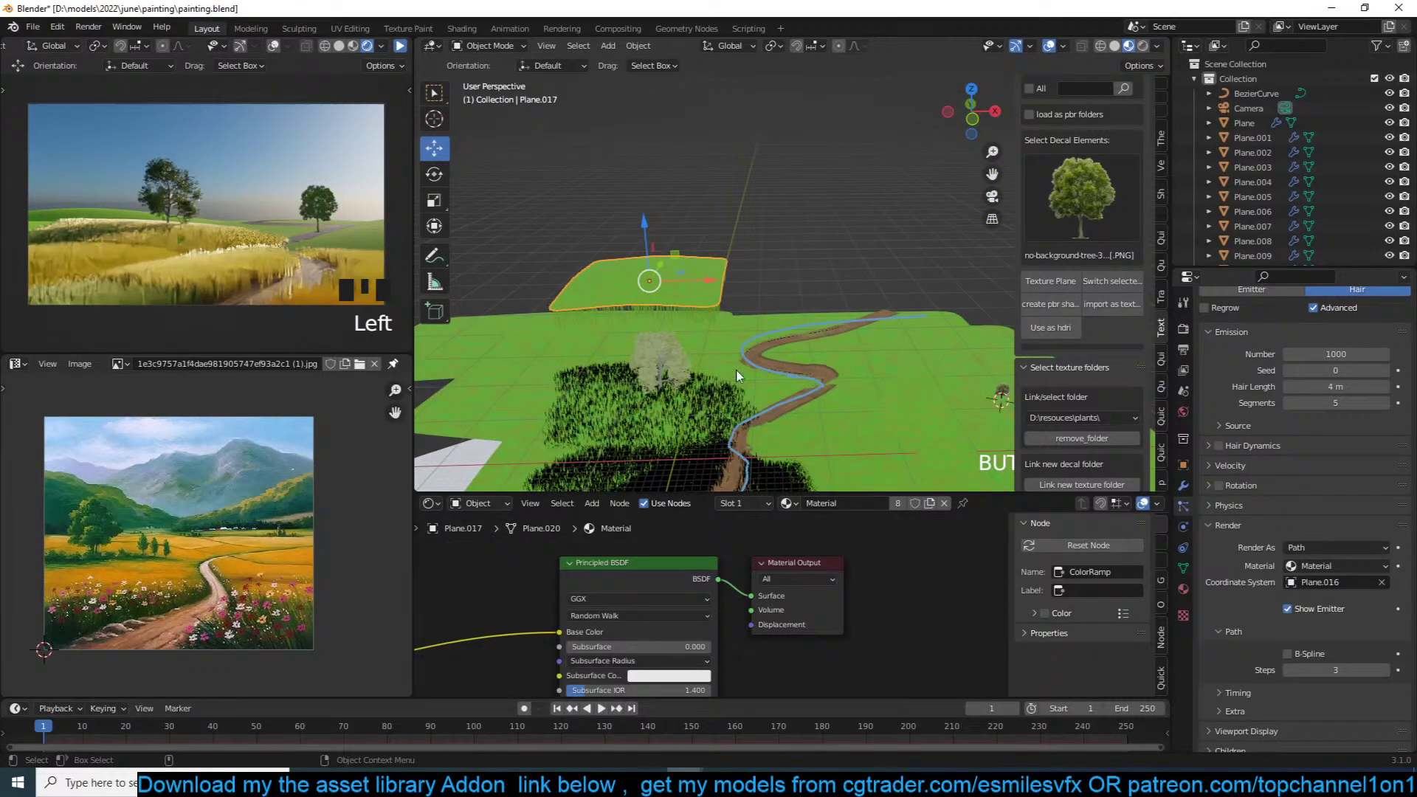
key("Tab")
key("a")
key("shift+n")
key("Tab")
mouse_move(823, 373)
middle_mouse_down()
mouse_move(849, 343)
mouse_move(813, 373)
middle_mouse_up()
key("ctrl+s")
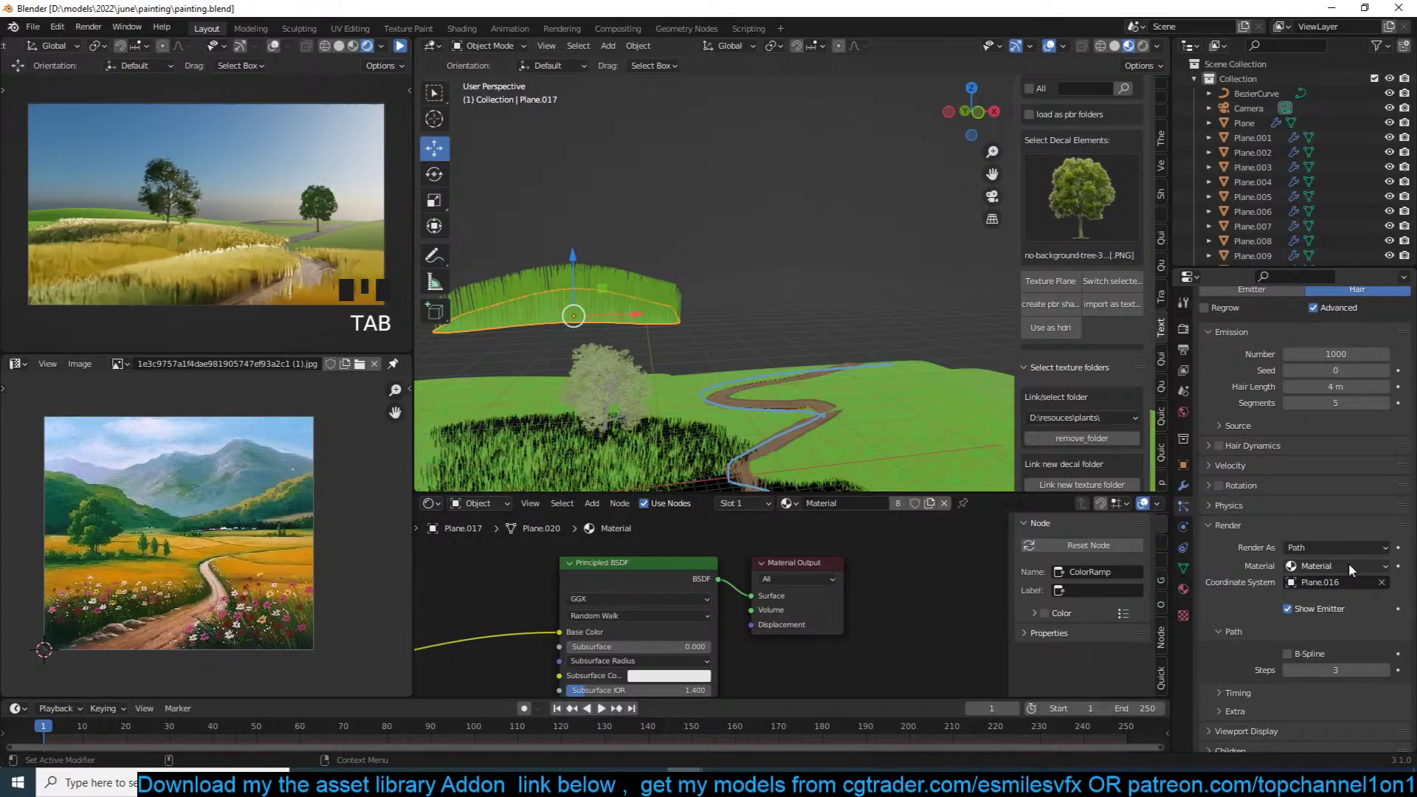
Step: Render the hair particles as Object, picking the small tree plane, Plane.016, as the Instance Object
middle_click_drag(765, 450, 825, 380)
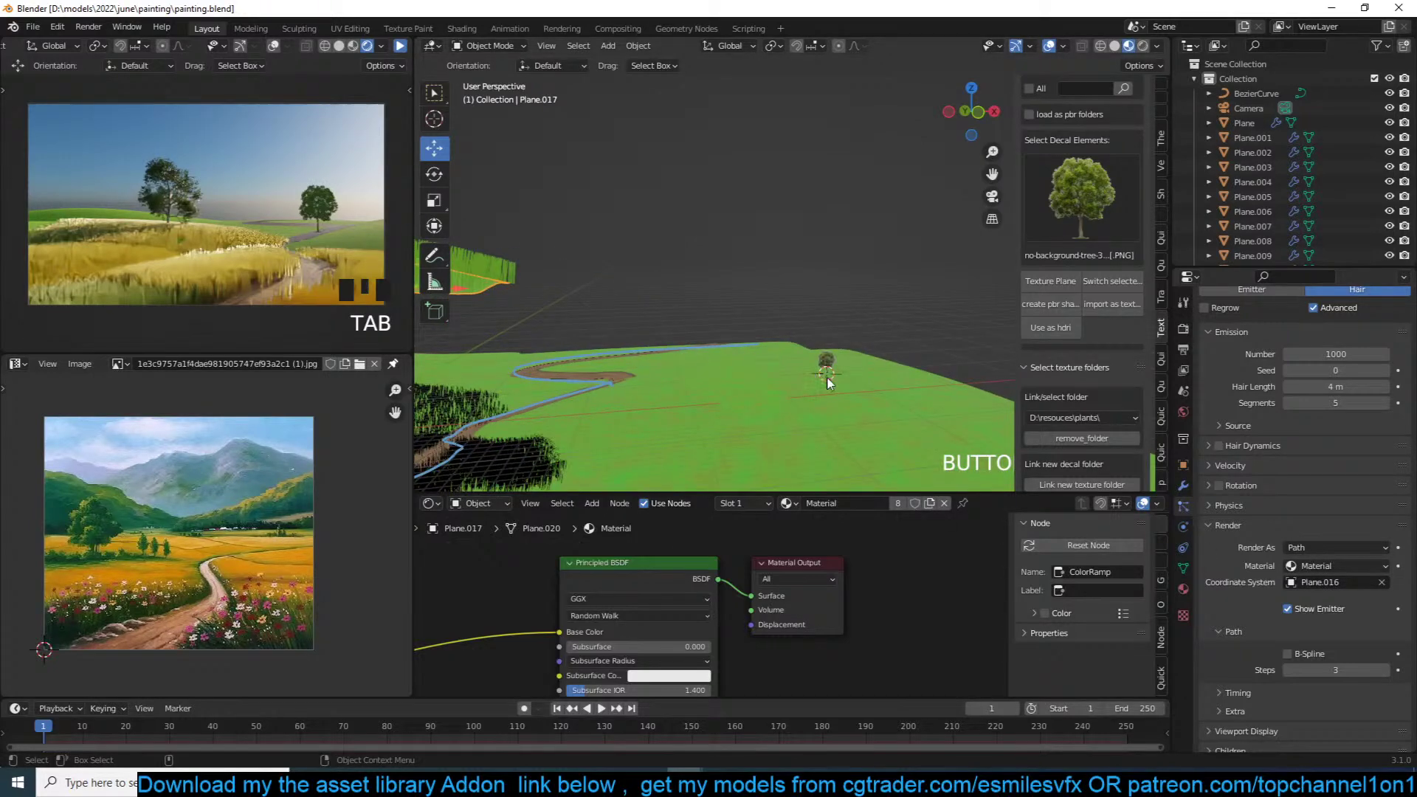
left_click(1331, 546)
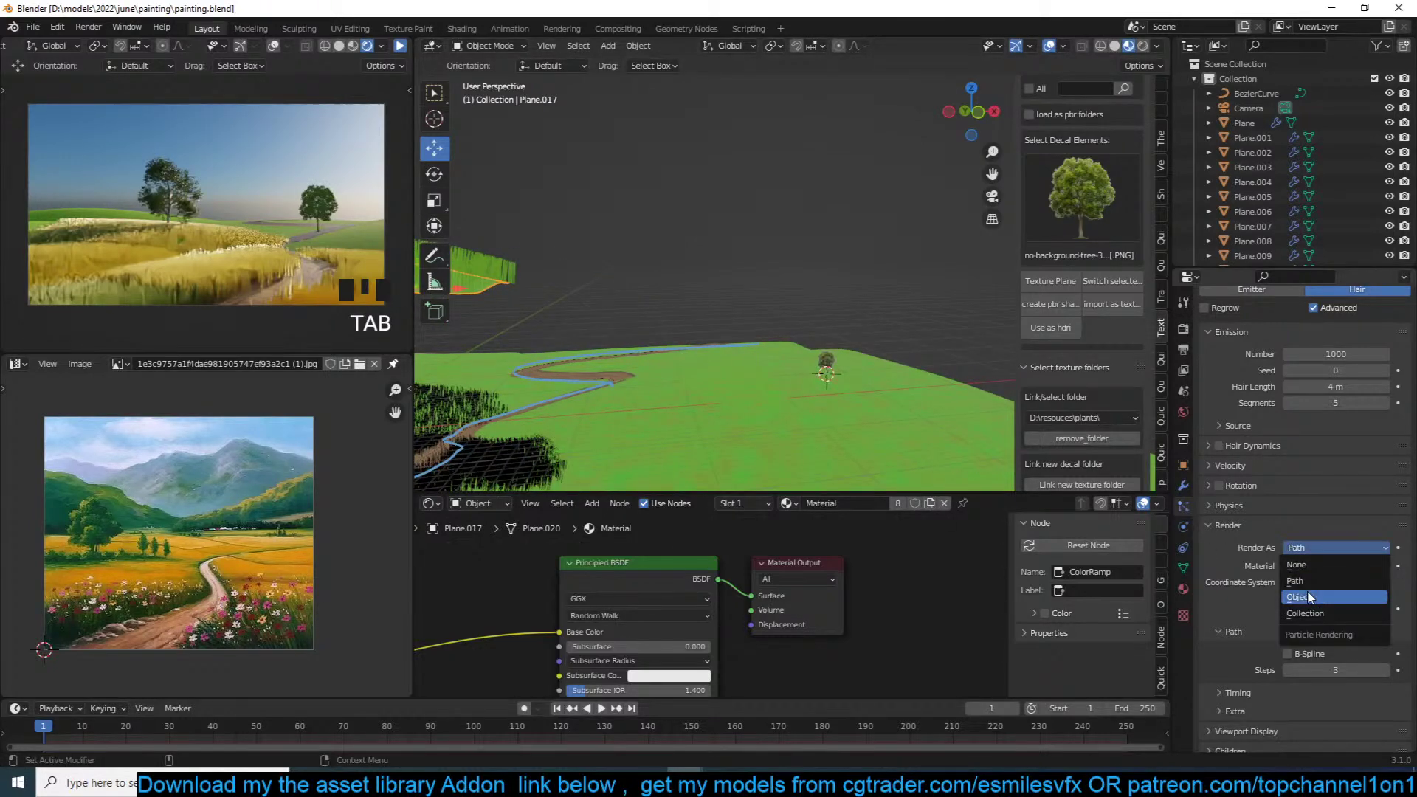
left_click(1329, 566)
left_click(1382, 656)
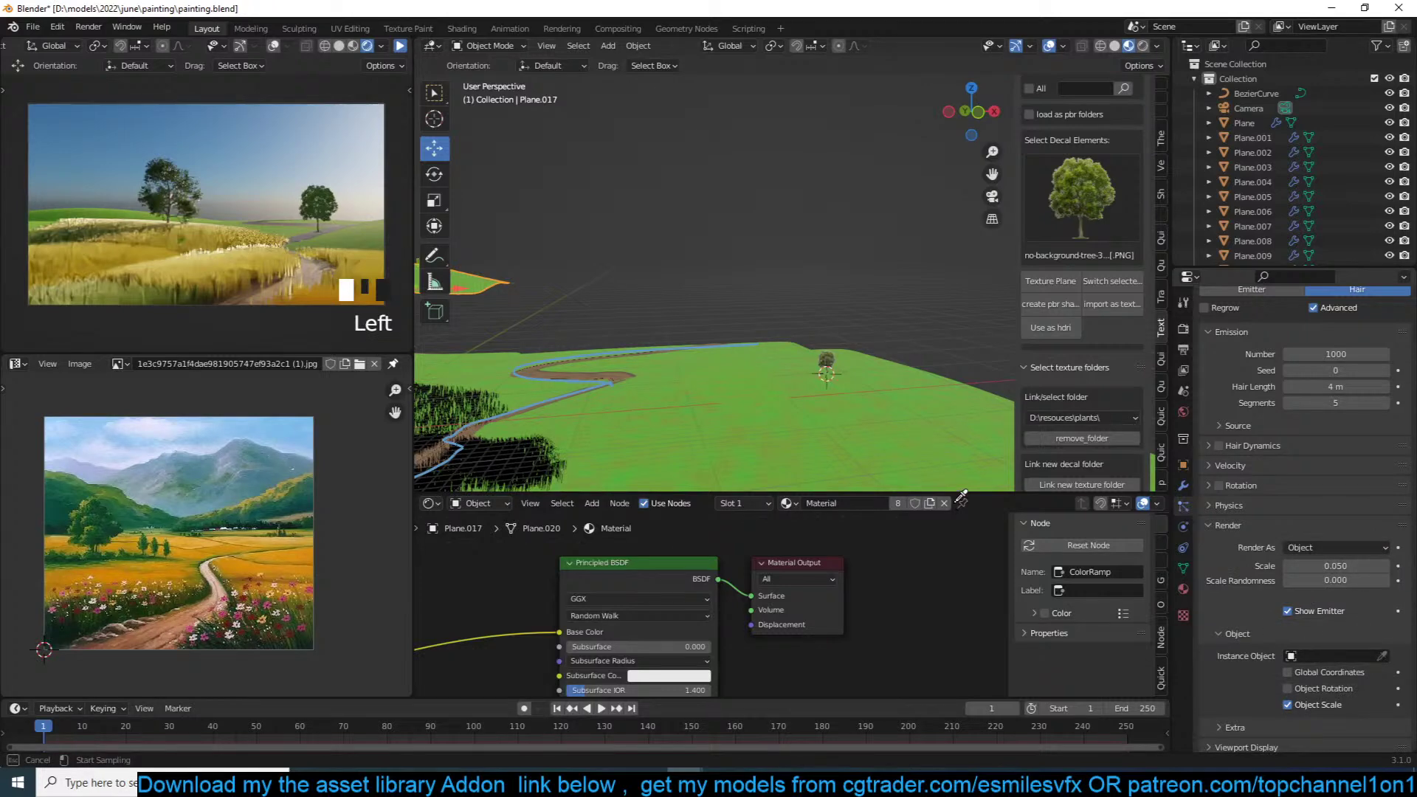
left_click(825, 359)
middle_click_drag(698, 316, 905, 274)
scroll(839, 320, "up", 5)
scroll(905, 274, "up", 1)
key("alt+a")
scroll(905, 272, "down", 4)
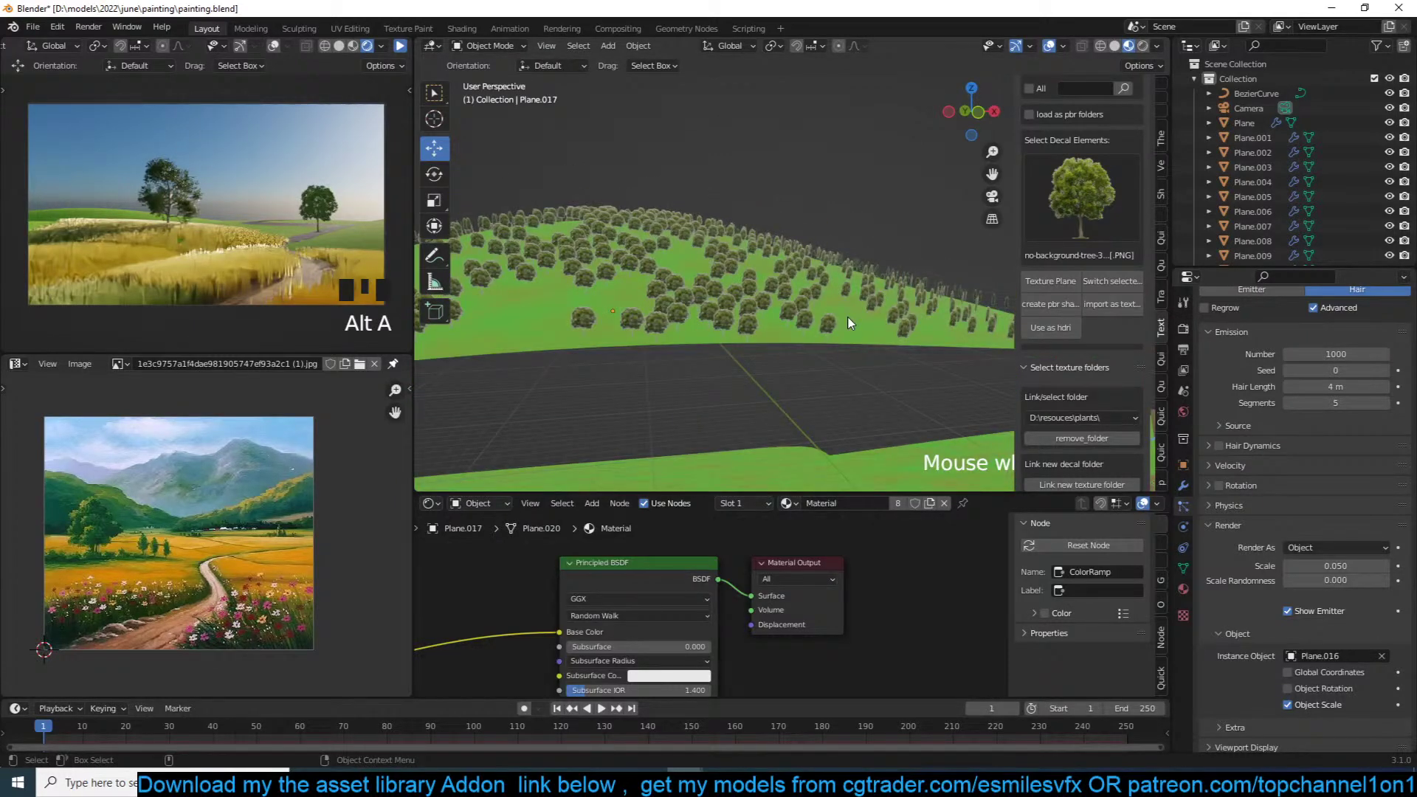
Step: Set the tree particles' render scale to 0.230 and scale randomness to 0.517
left_click_drag(1336, 566, 1387, 581)
scroll(794, 383, "down", 8)
middle_click_drag(795, 383, 775, 293)
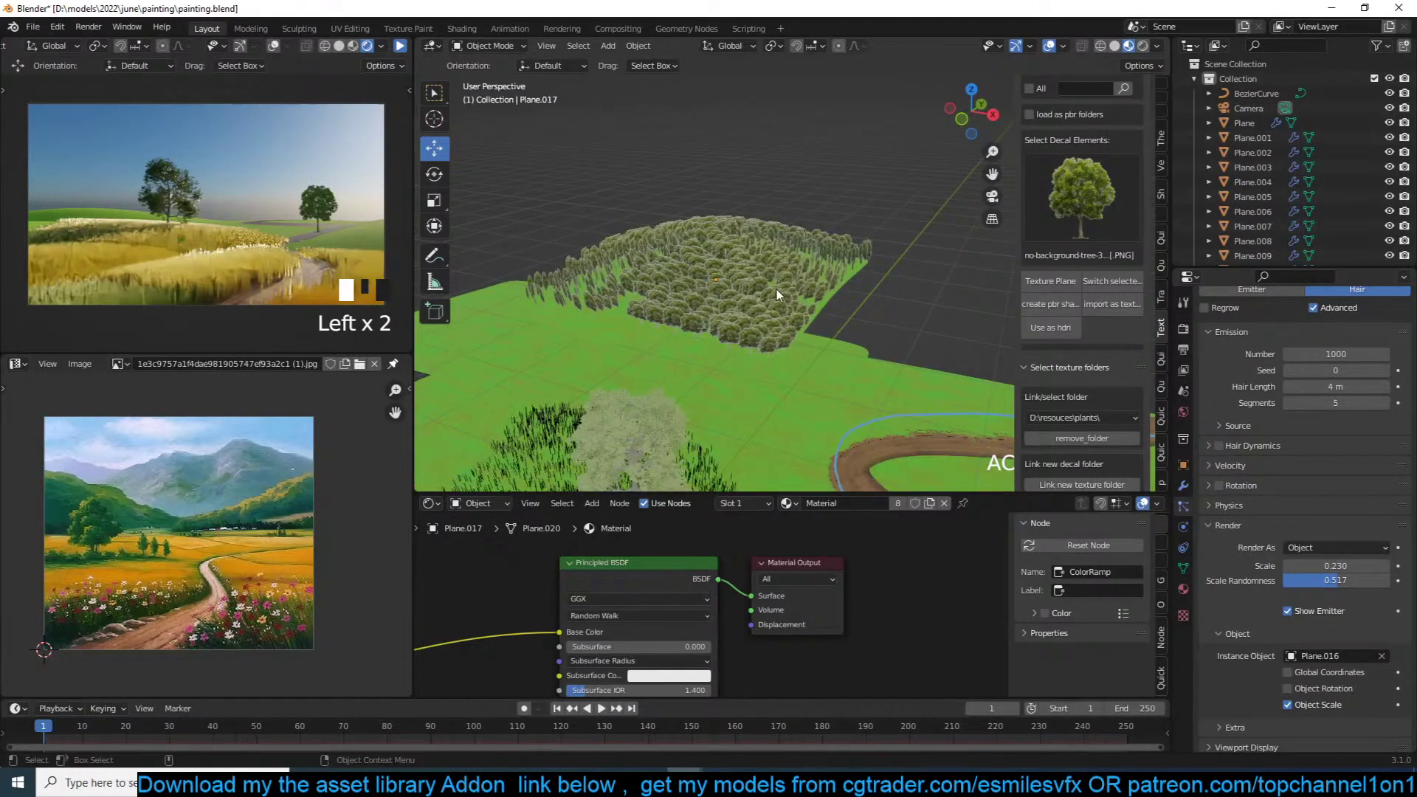
Step: Move and rotate the tree-covered plane in camera view so it sits behind the road
left_click(777, 293)
key("KP_0")
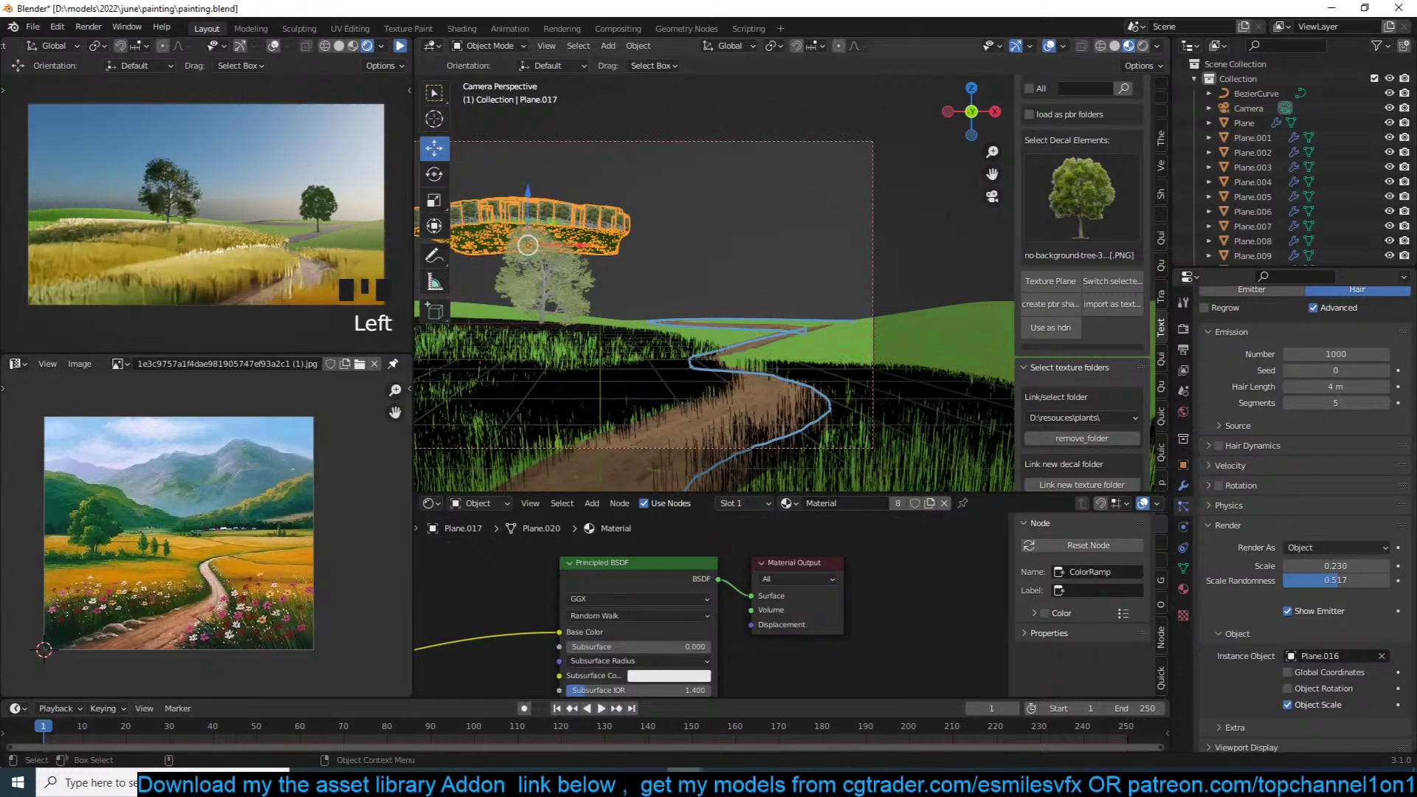
key("g")
left_click(887, 330)
key("r")
key("r")
left_click(801, 338)
key("alt+a")
Step: Stretch the tree-covered plane along X, then rotate and lower it into the background behind the fields
left_click(728, 281)
key("s")
key("x")
left_click(793, 276)
key("r")
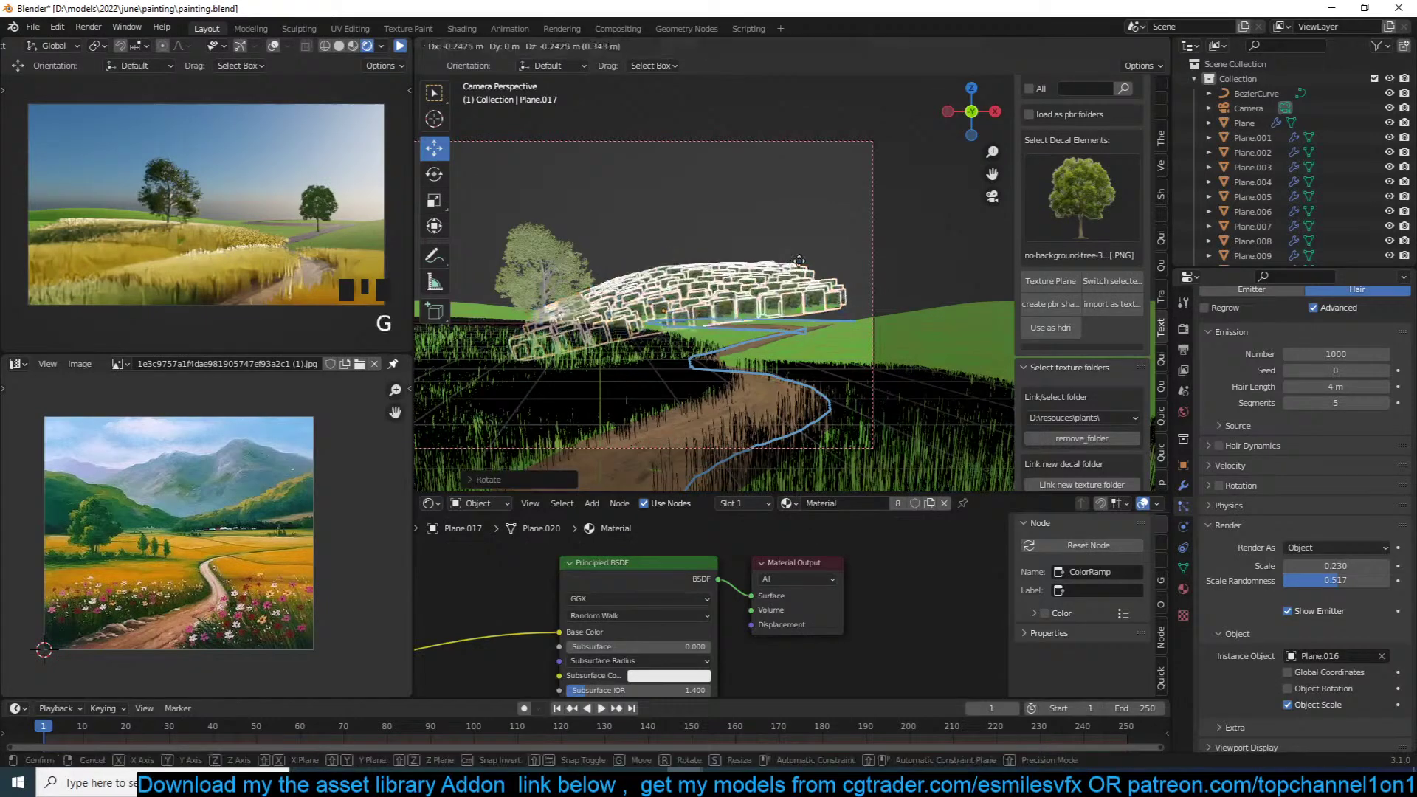
left_click(744, 317)
key("alt+a")
left_click(743, 318)
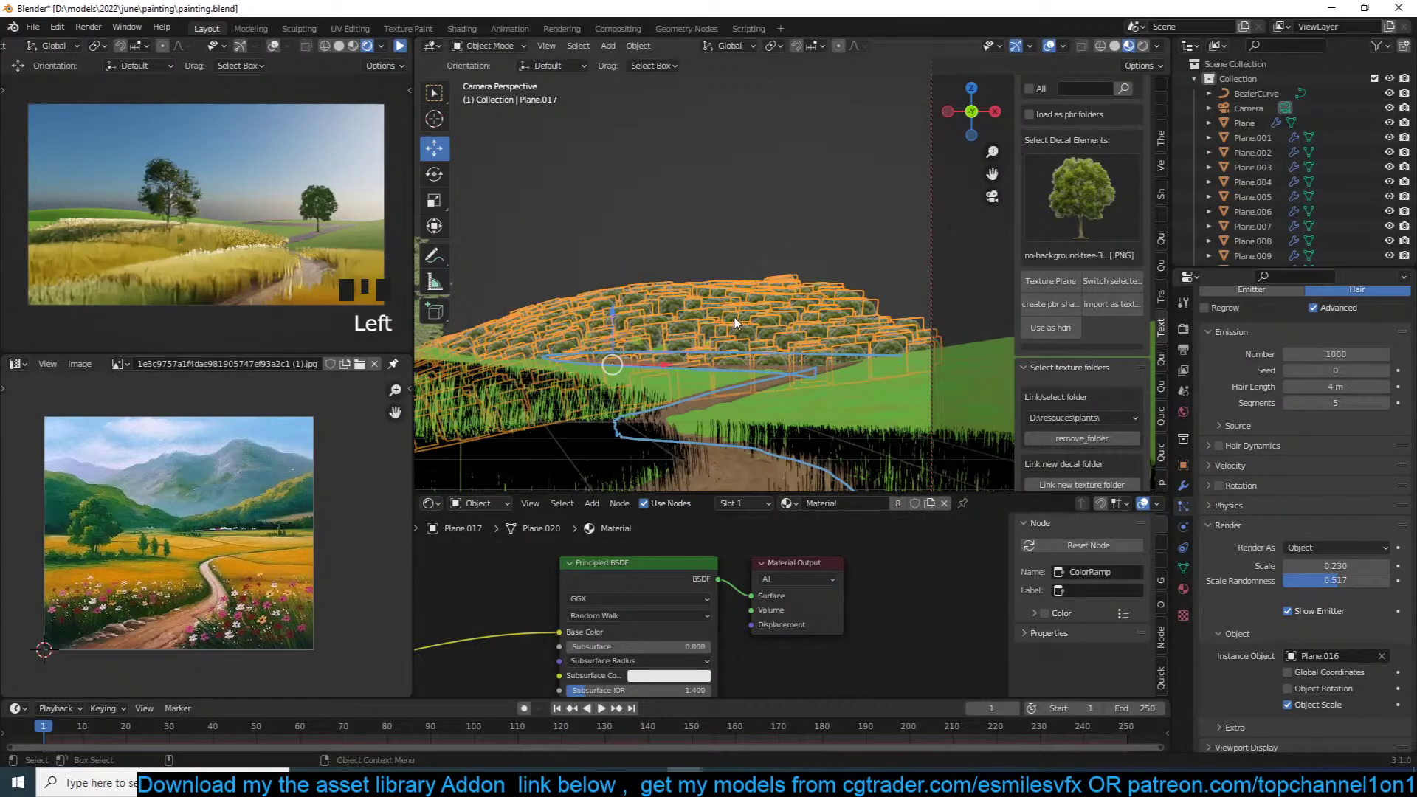
Step: Add a Displace modifier to the tree-covered plane and place it first, above the Subdivision and ParticleSystem modifiers
left_click(1183, 485)
key("q")
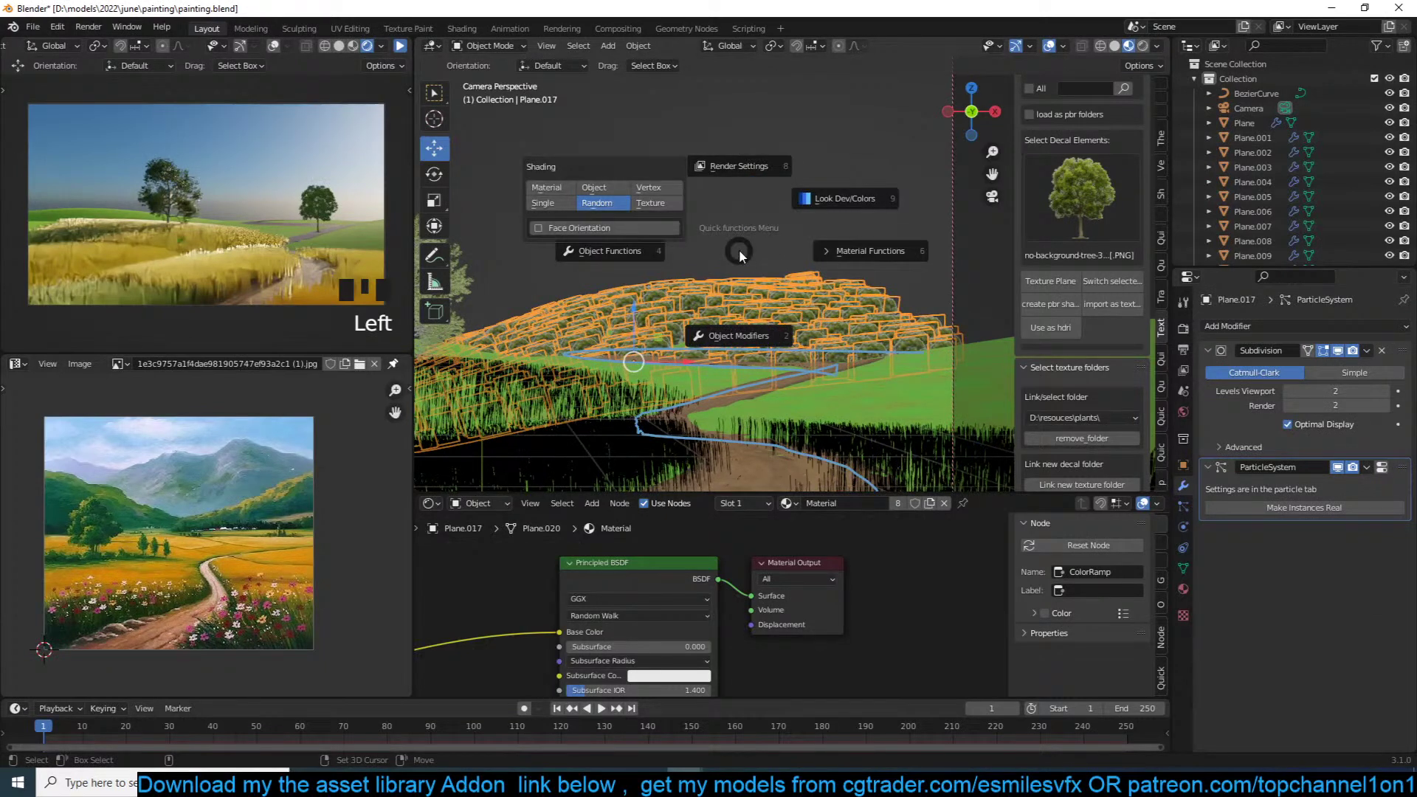
left_click(727, 337)
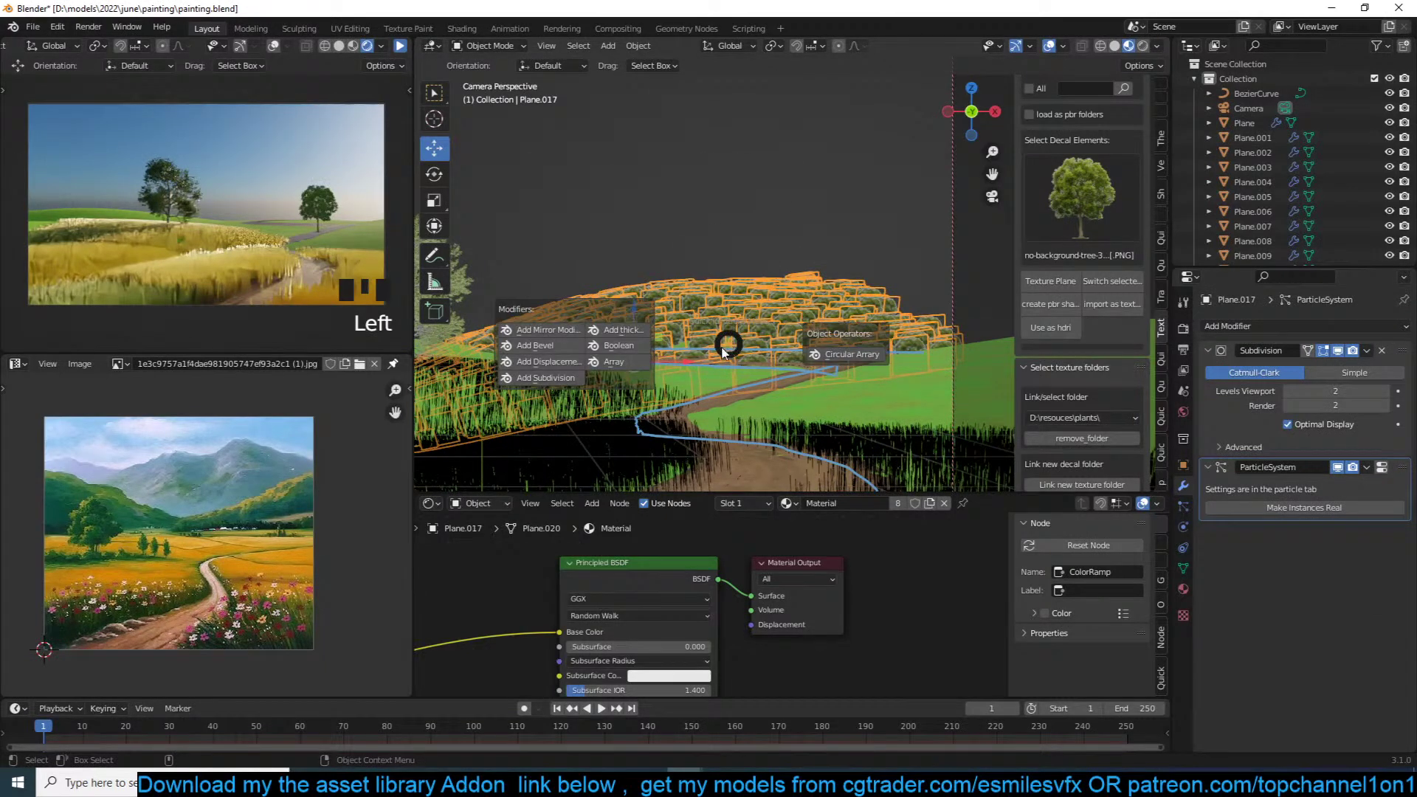
left_click(552, 357)
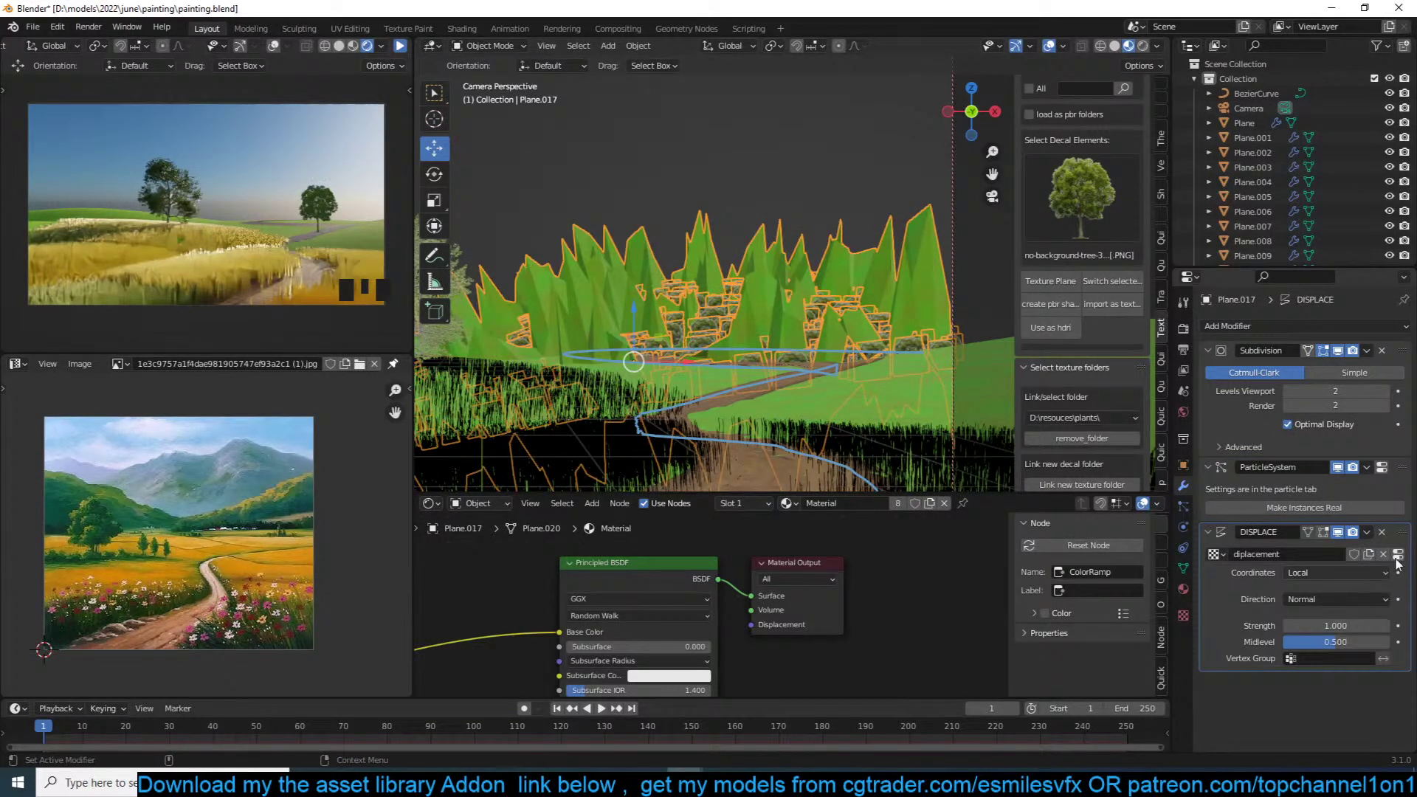
left_click_drag(1408, 537, 1341, 478)
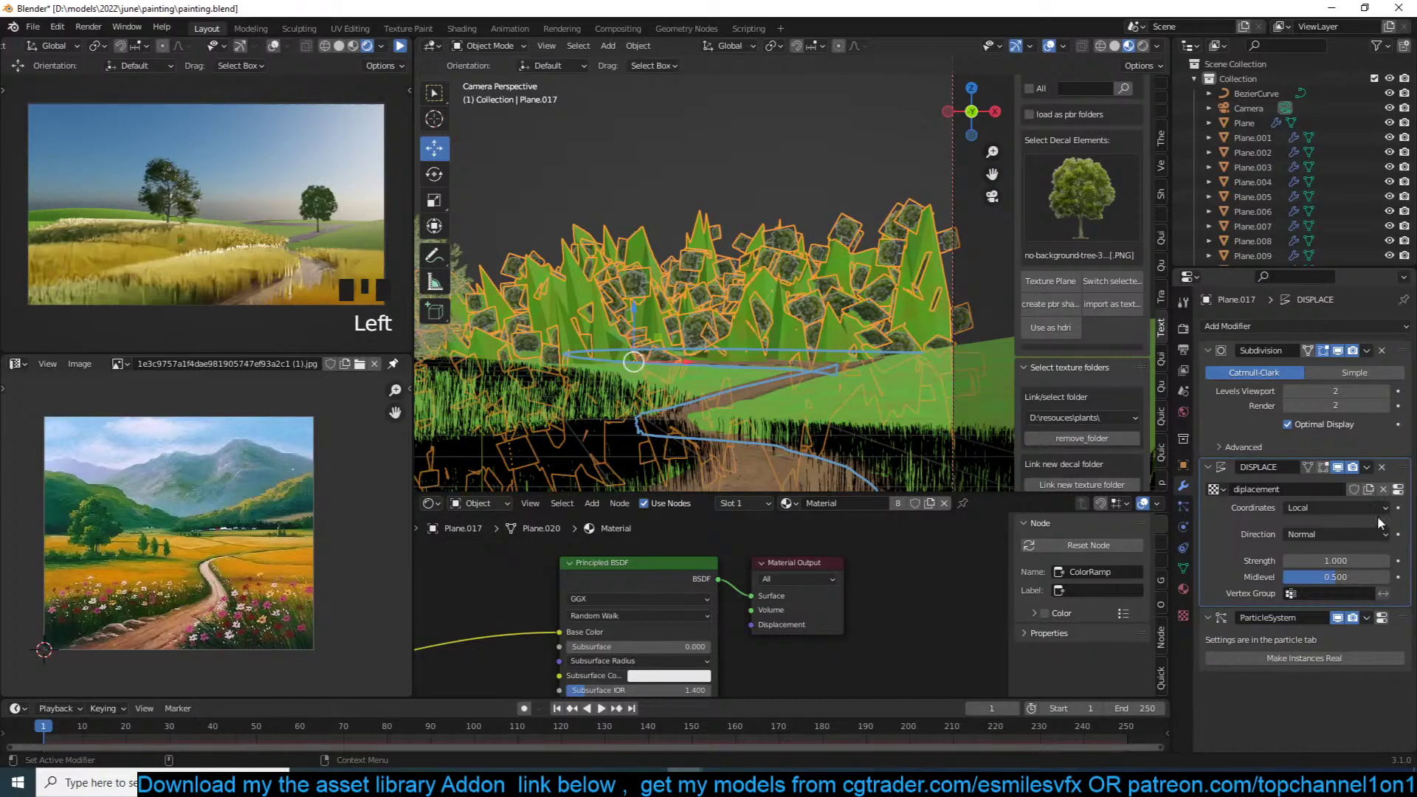
left_click_drag(1395, 457, 1320, 356)
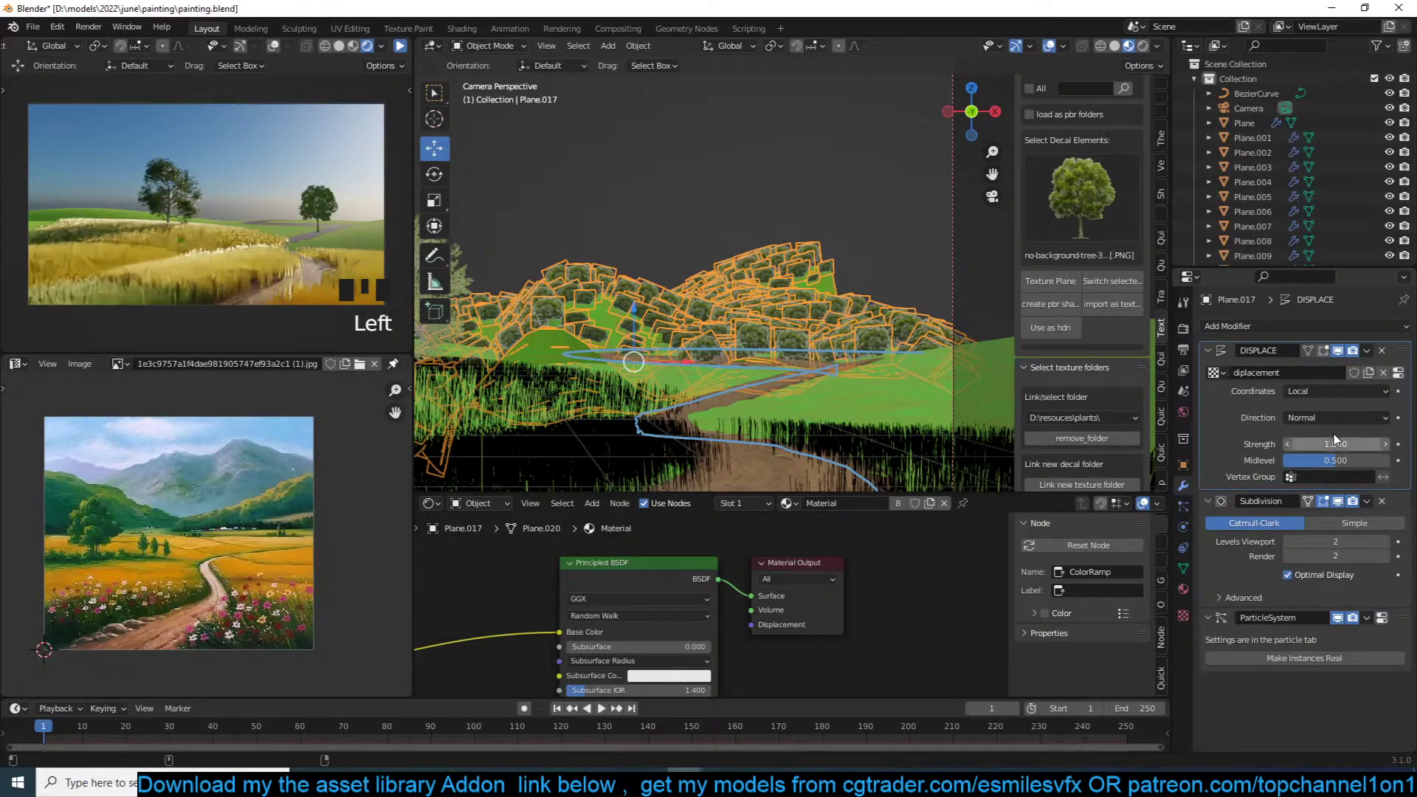
Step: Set the Displace modifier's strength to 0.520 for gentle hills on the tree-covered plane
mouse_move(1358, 443)
left_mouse_down("shift")
mouse_move(1306, 444)
mouse_move(1345, 464)
left_mouse_up("shift")
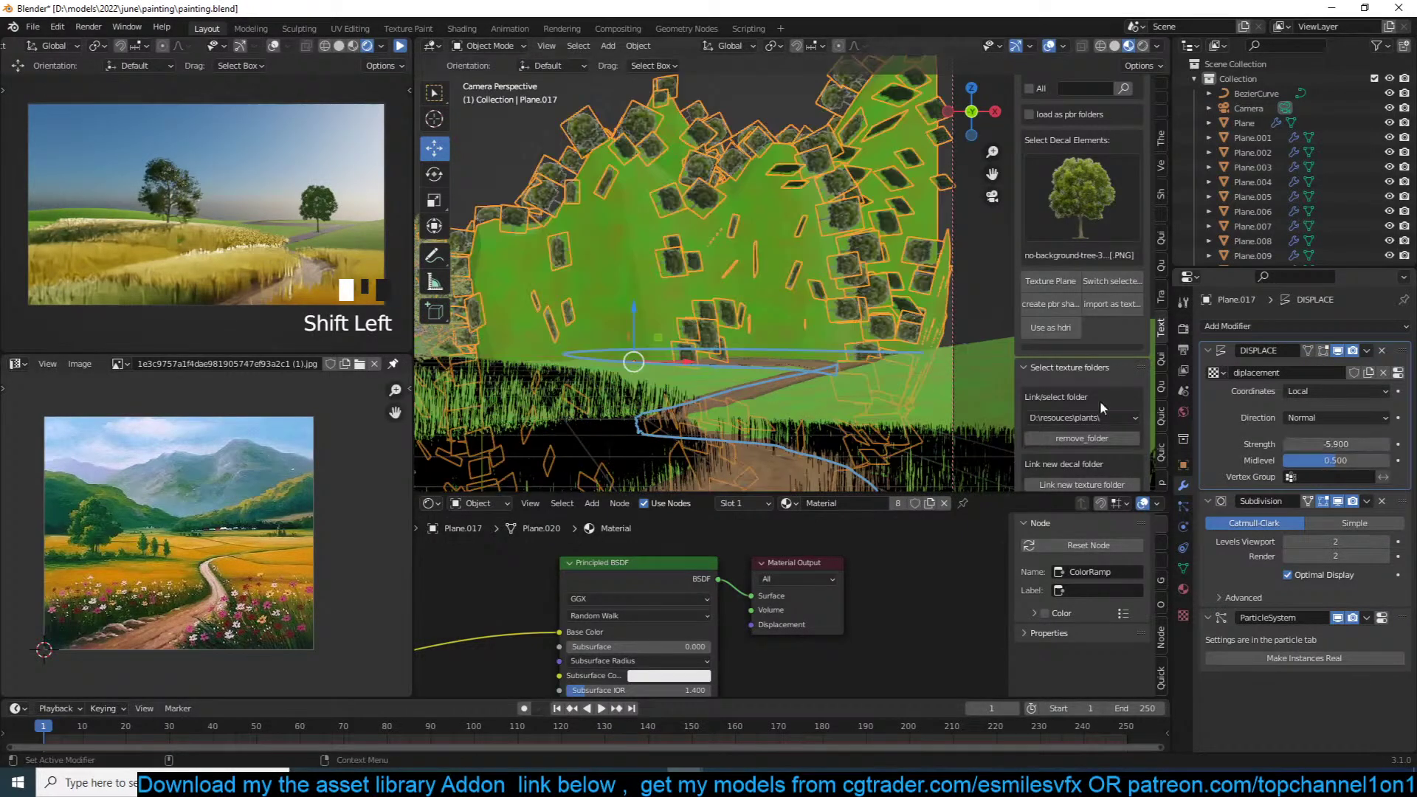
key("alt+a")
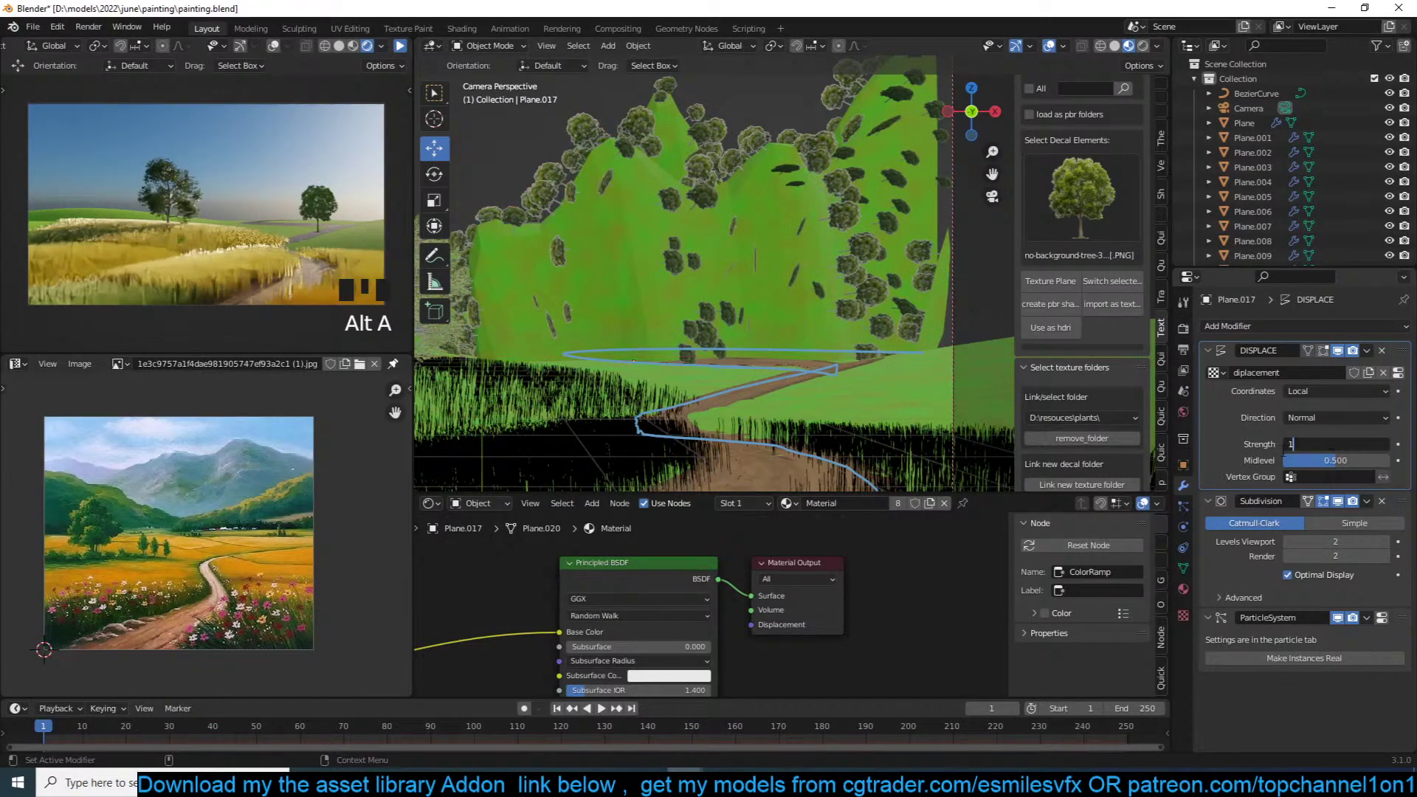
left_click(1331, 444)
type("1")
left_click(1225, 455)
left_click_drag(1337, 444, 1291, 444, "shift")
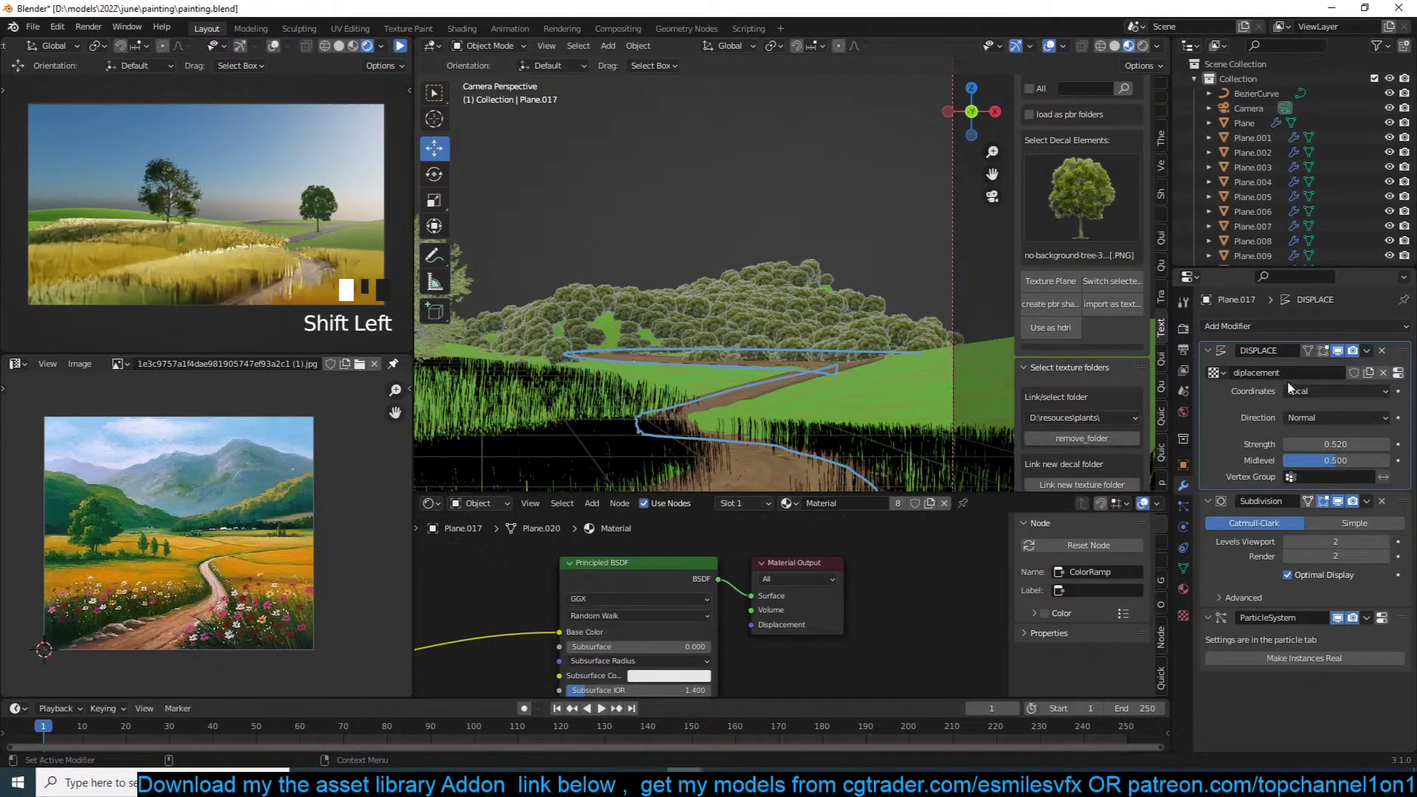
Step: Check the displacement's Clouds texture and raise the tree particles' number to 1303
left_click(1398, 374)
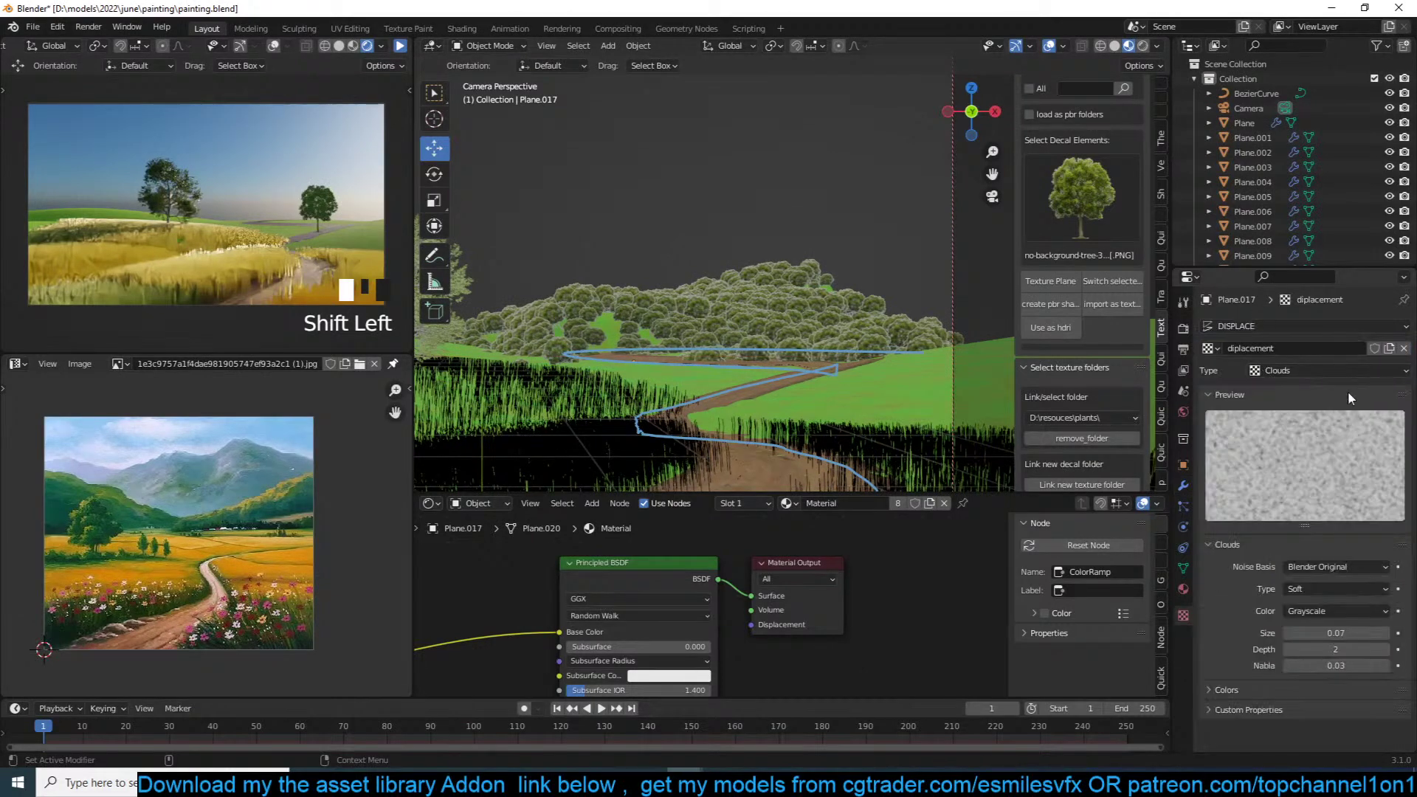
left_click(1183, 486)
left_click(1183, 506)
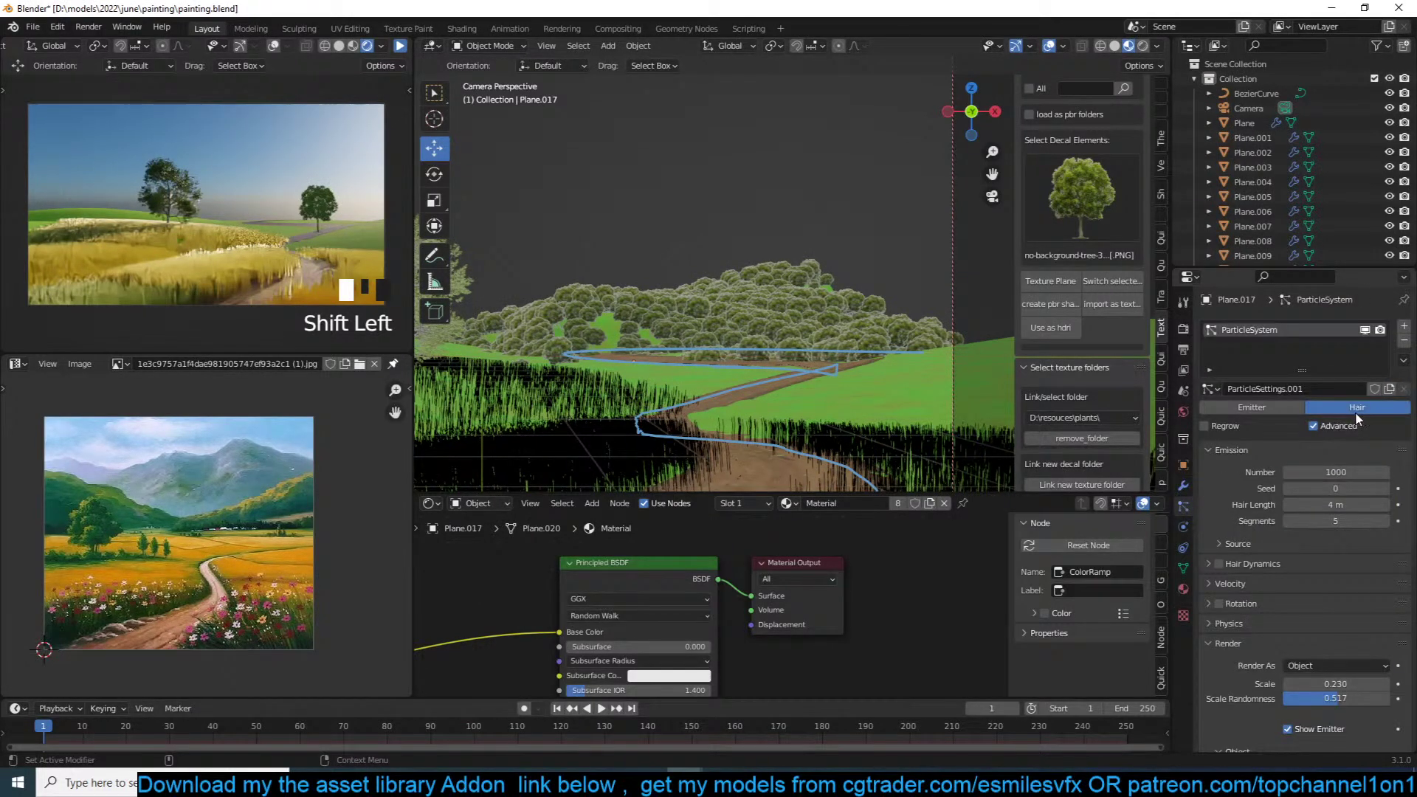
left_click_drag(1334, 471, 1414, 472)
scroll(704, 333, "down", 3)
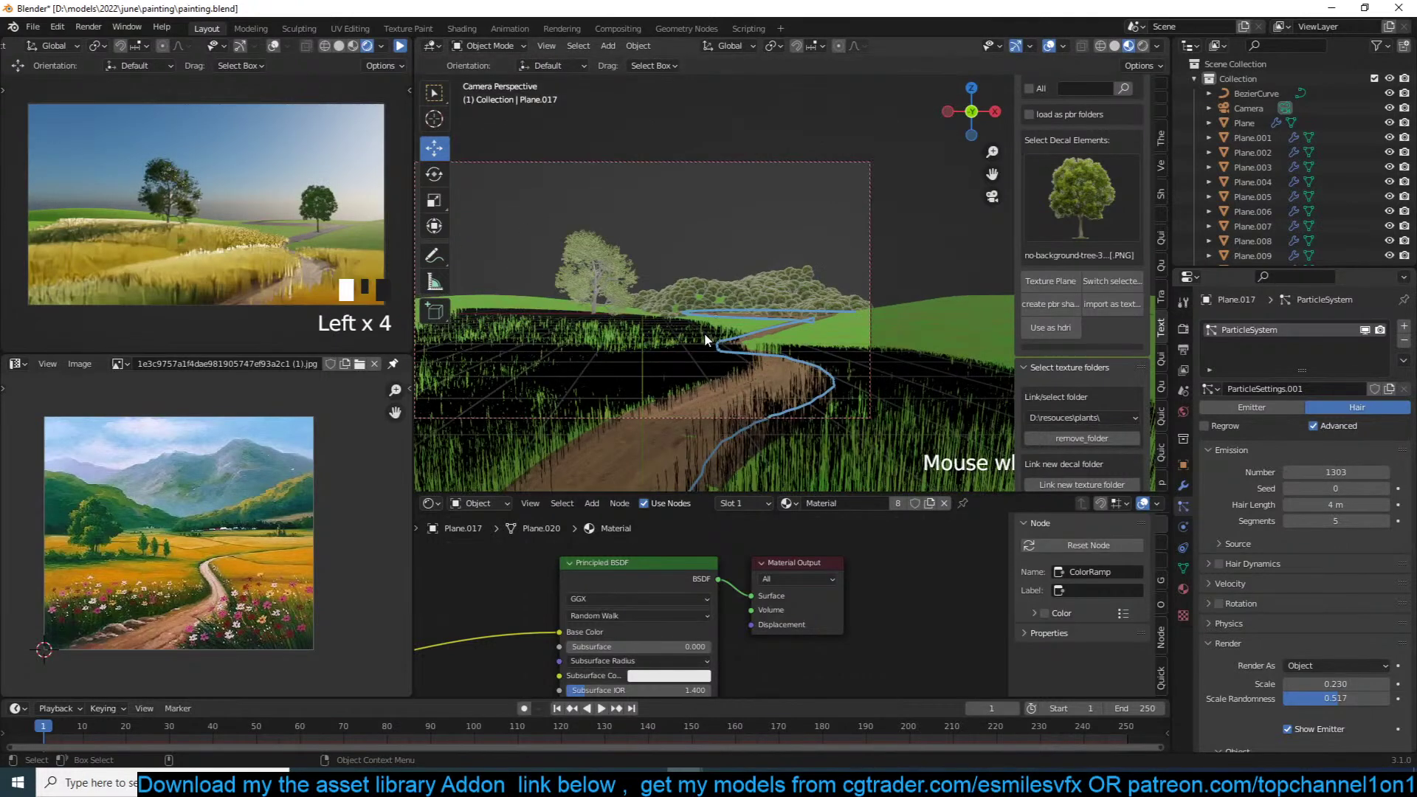
Step: Move the forest hill toward the right edge of the camera frame and deselect it
left_click(753, 304)
key("g")
left_click(858, 275)
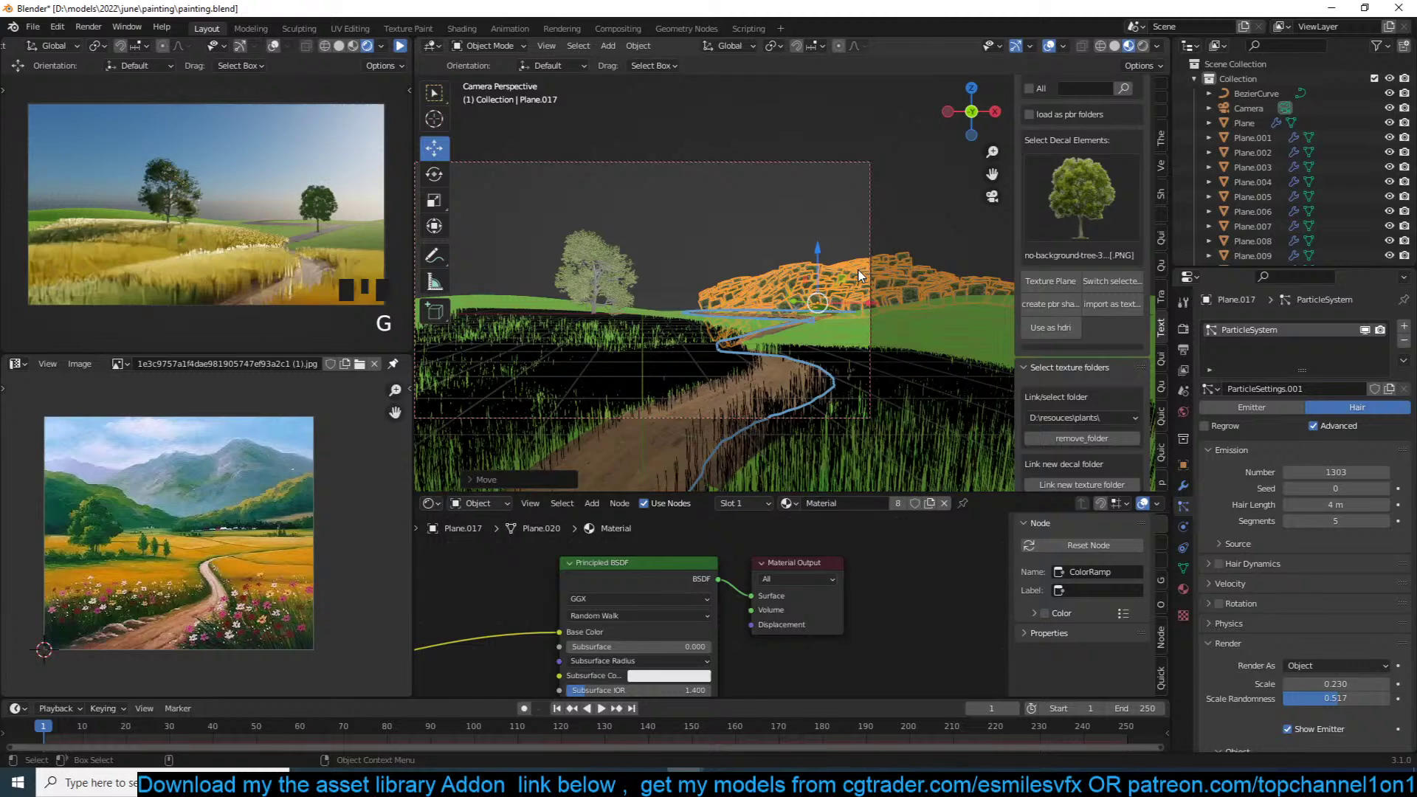
key("alt+a")
scroll(893, 272, "up", 3)
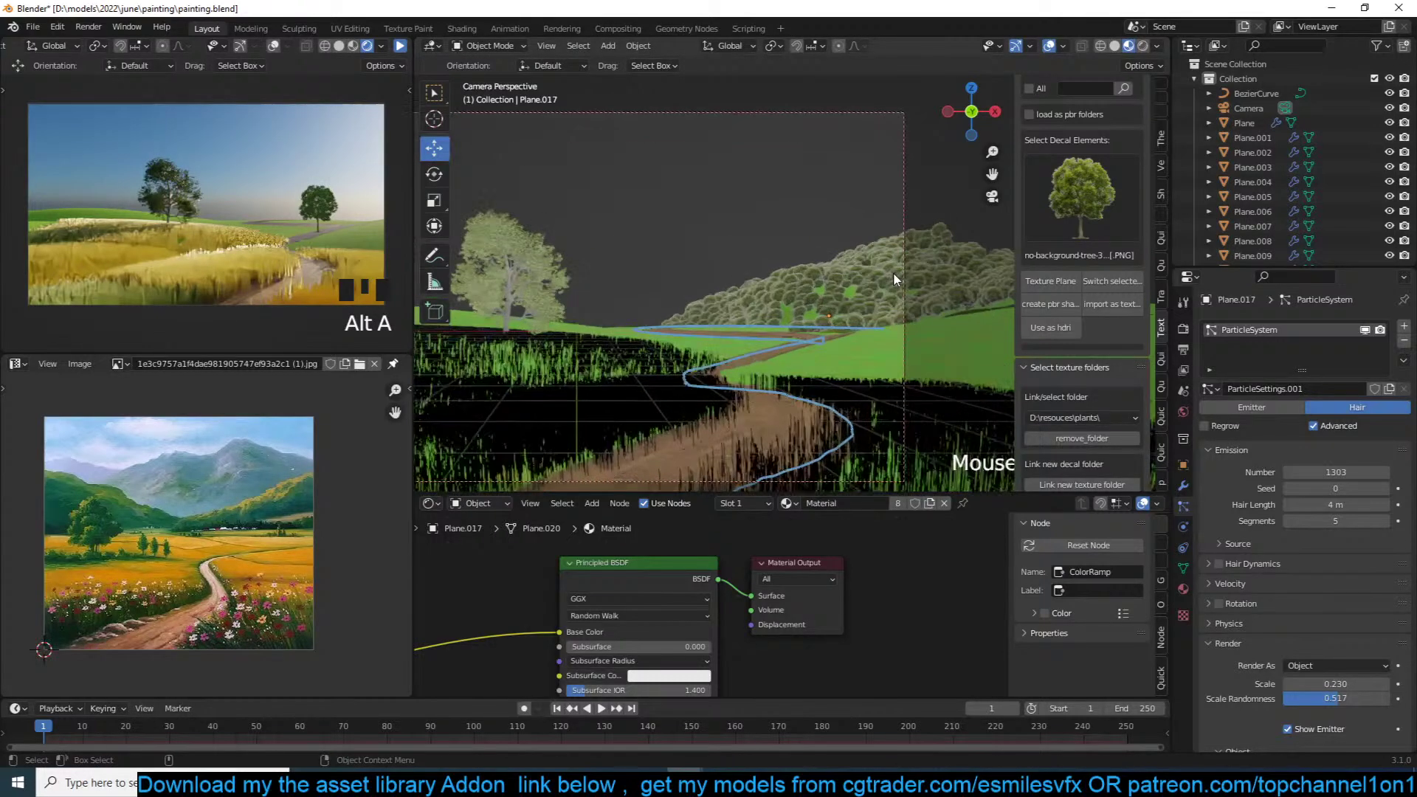
left_click(832, 310)
key("alt+a")
scroll(753, 312, "up", 4)
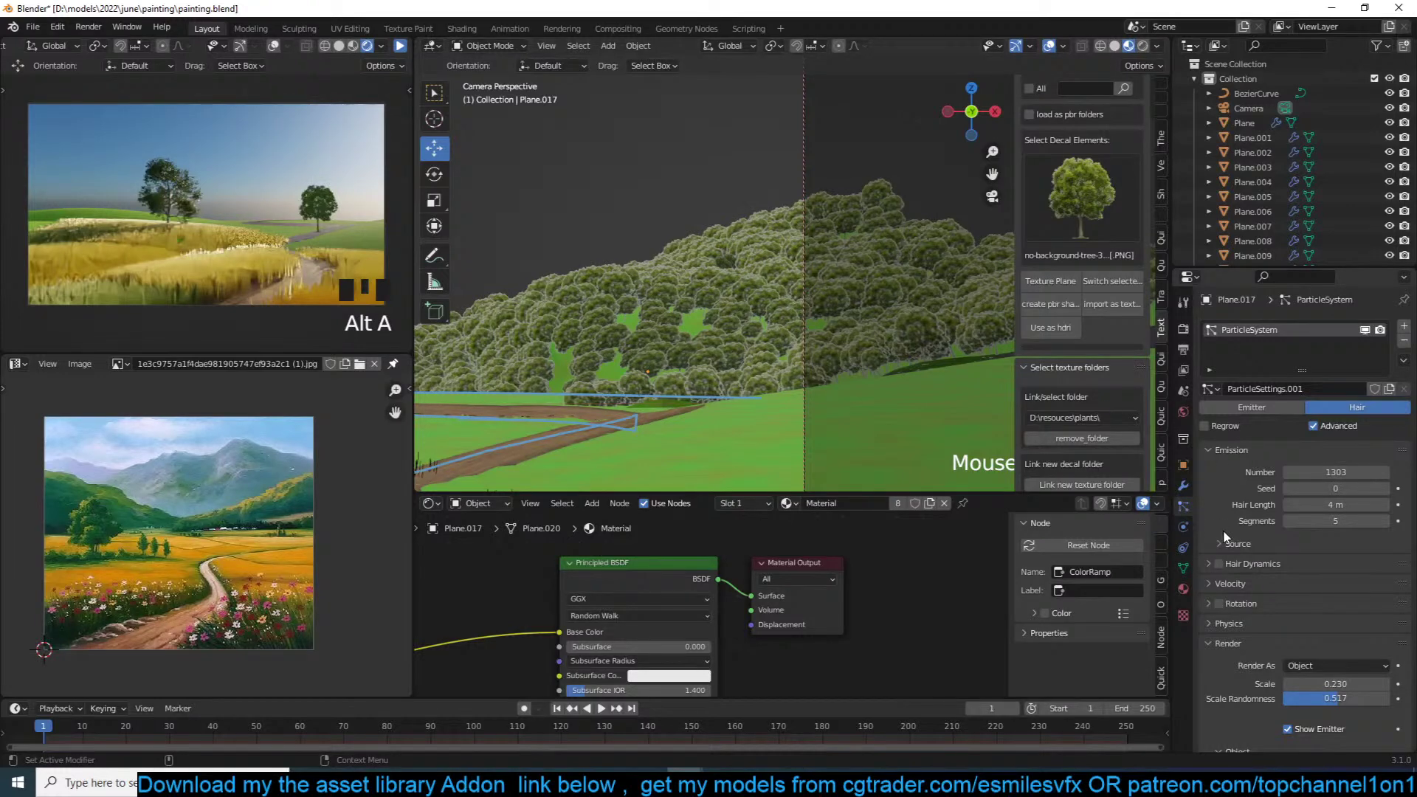
Step: Set the forest particles' hair length to 5.37 m and save the file
left_click(1229, 584)
left_click(1264, 585)
left_click_drag(1323, 505, 1350, 504)
scroll(438, 116, "down", 2)
key("ctrl+s")
Step: Refresh the rendered camera preview with the forest hill and save the file
left_click(401, 47)
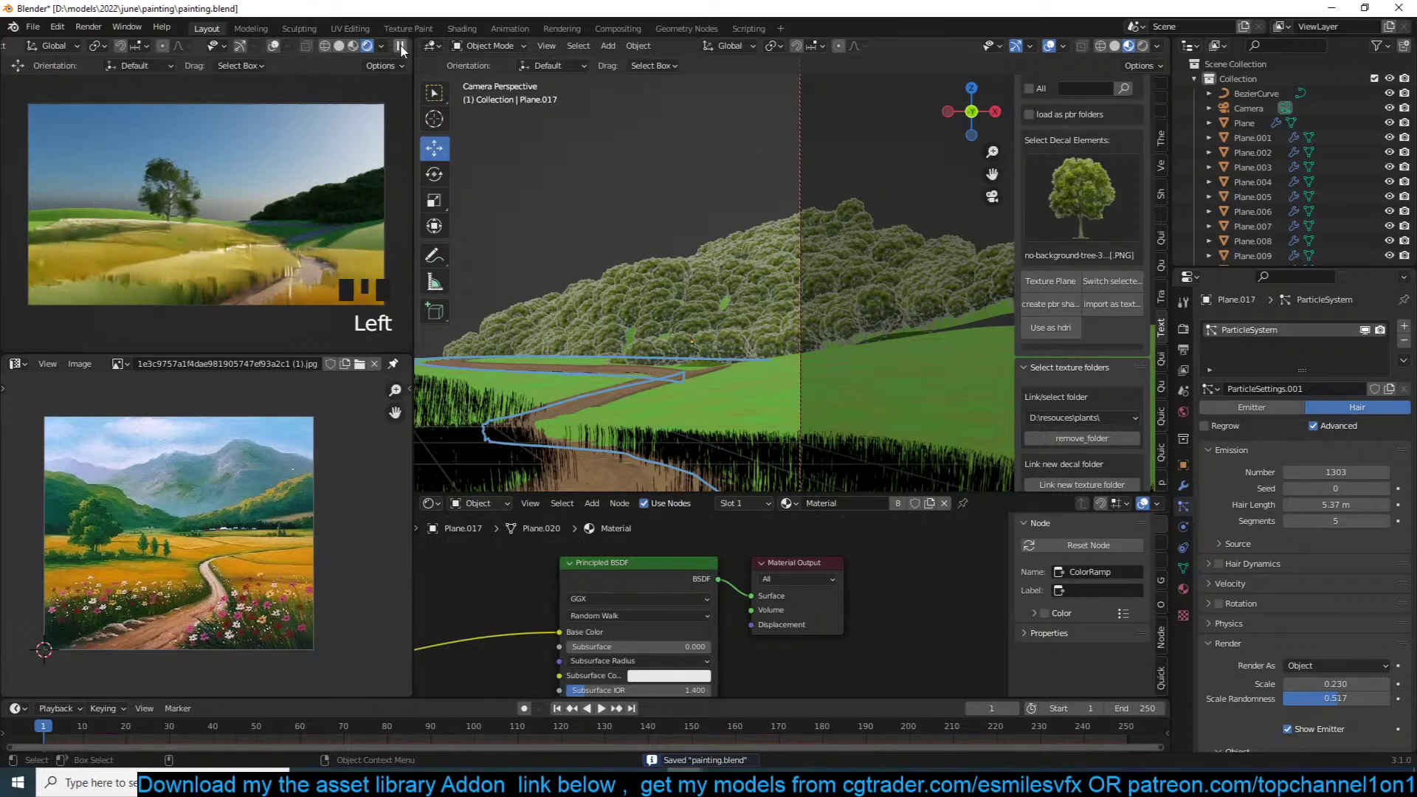
left_click(400, 47)
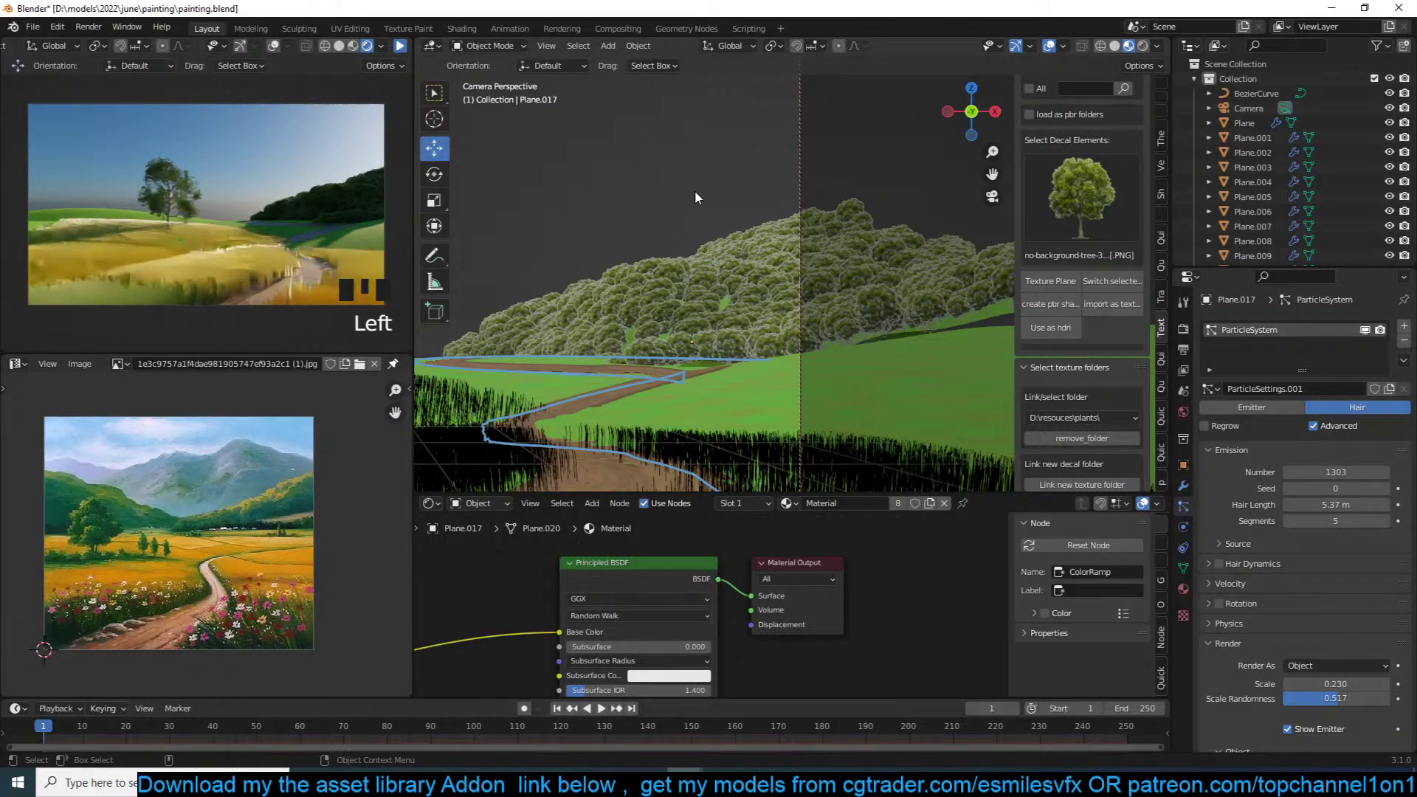
scroll(713, 244, "down", 2)
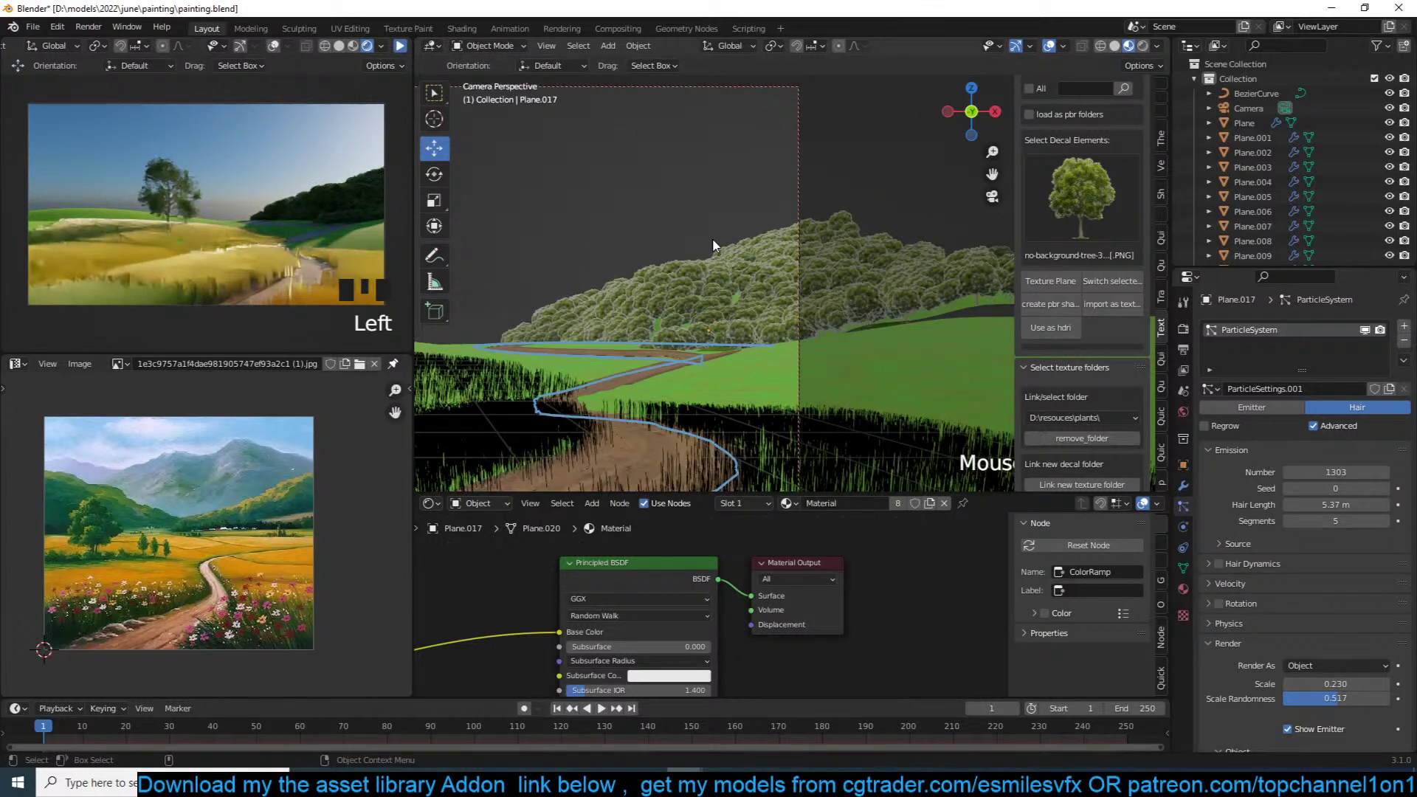
key("ctrl+s")
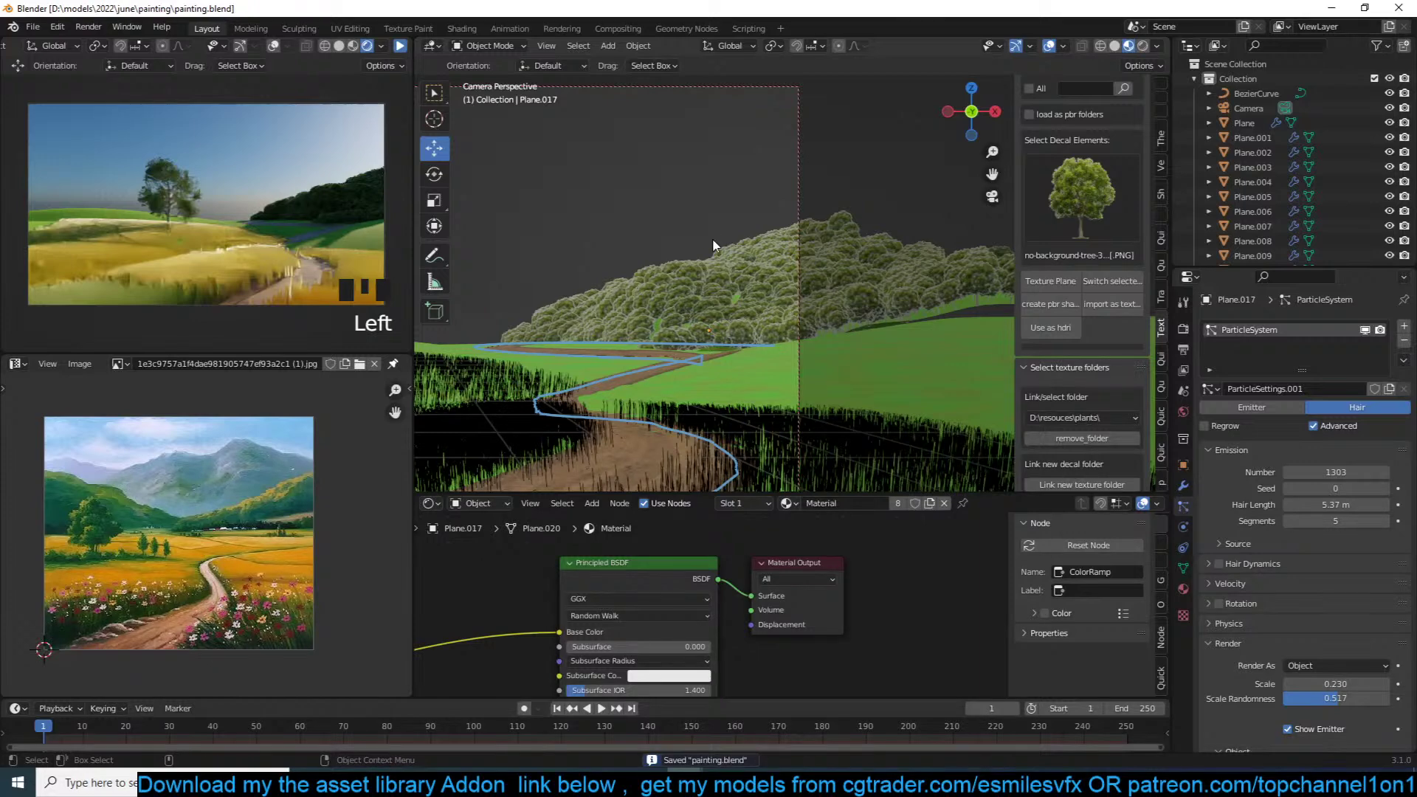
Step: In top view, move the forest hill beyond the far end of the road and scale it up
left_click(713, 244)
key("KP_7")
scroll(724, 239, "down", 5)
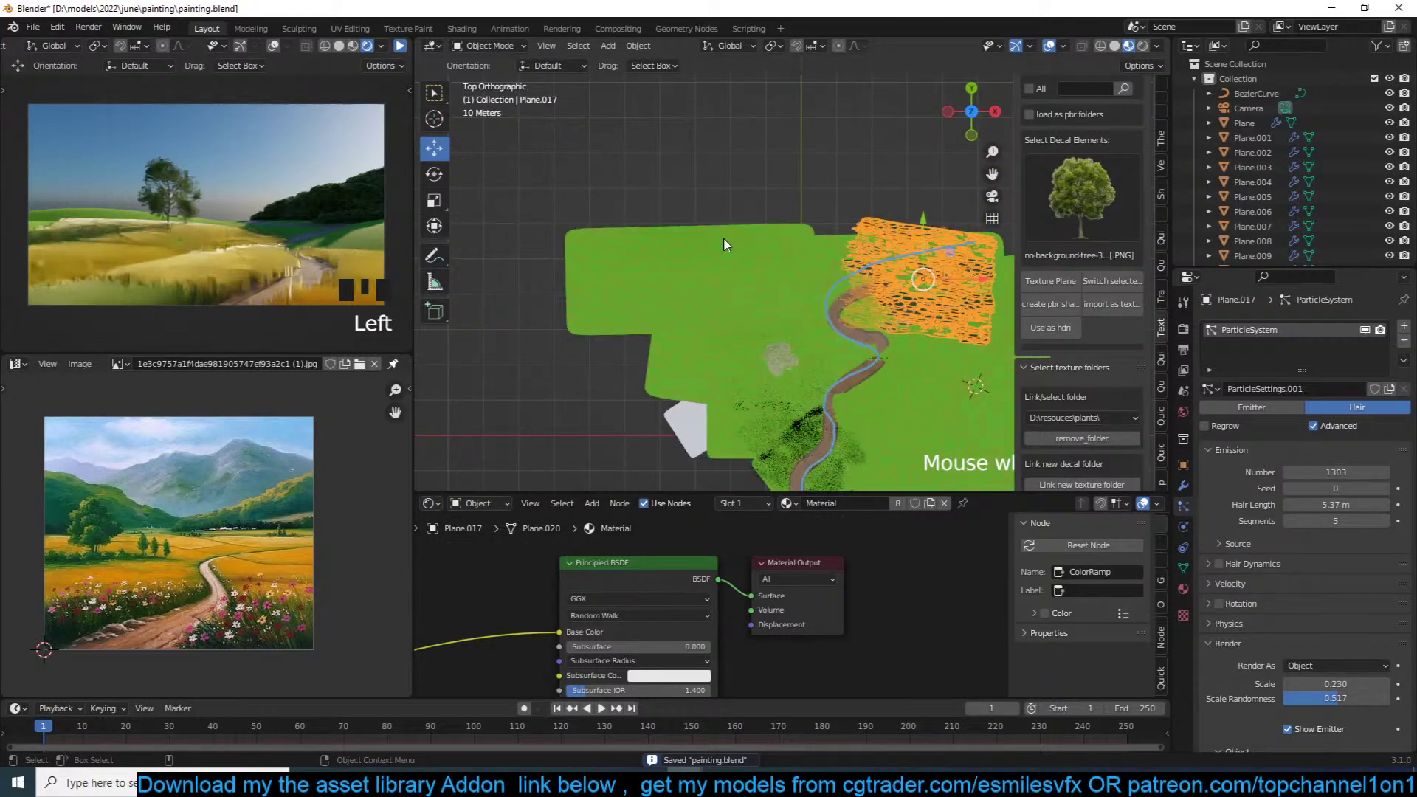
key("g")
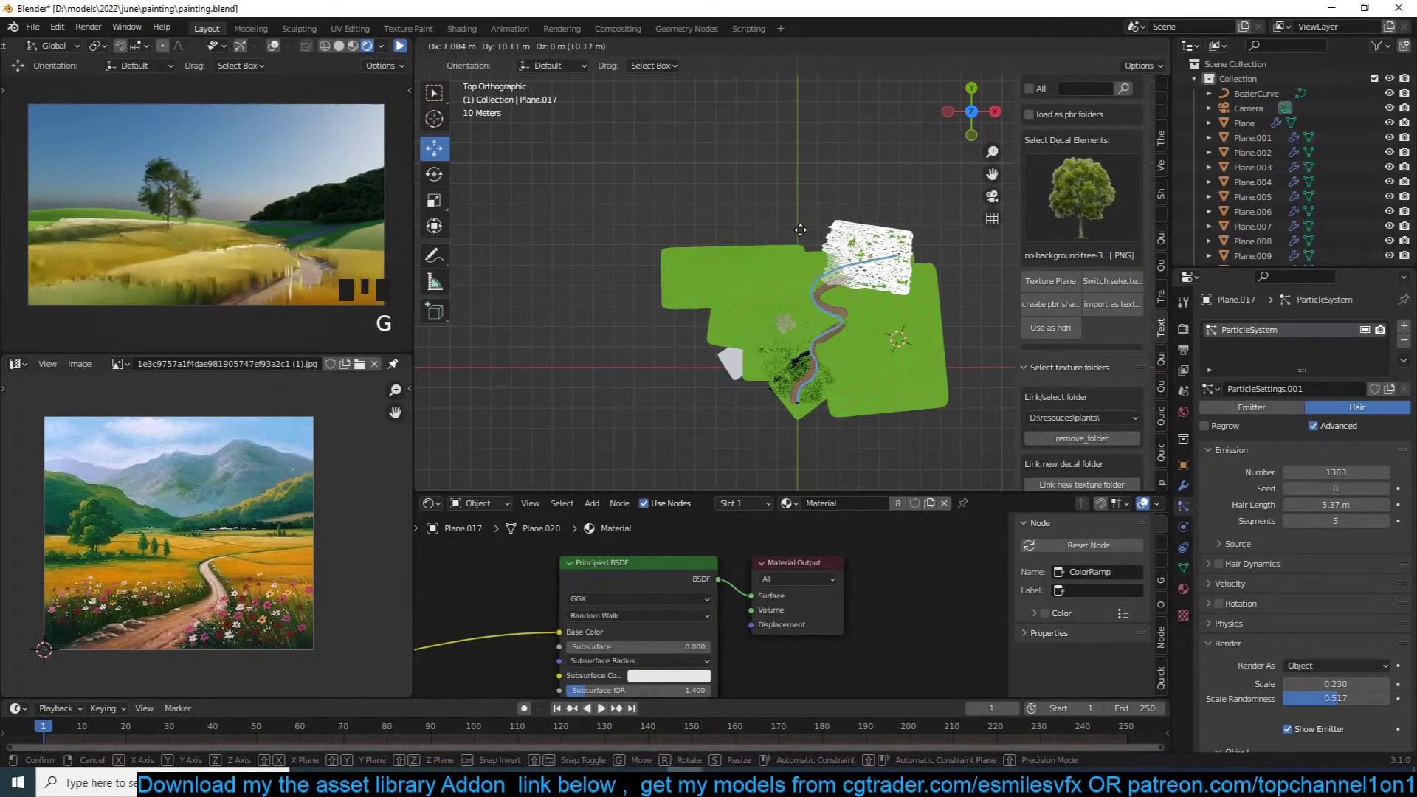
left_click(852, 234)
key("s")
left_click(959, 211)
Step: Rotate the forest hill in top view to align it with the fields' far edge and save the file
key("r")
left_click(947, 250)
key("r")
left_click(964, 237)
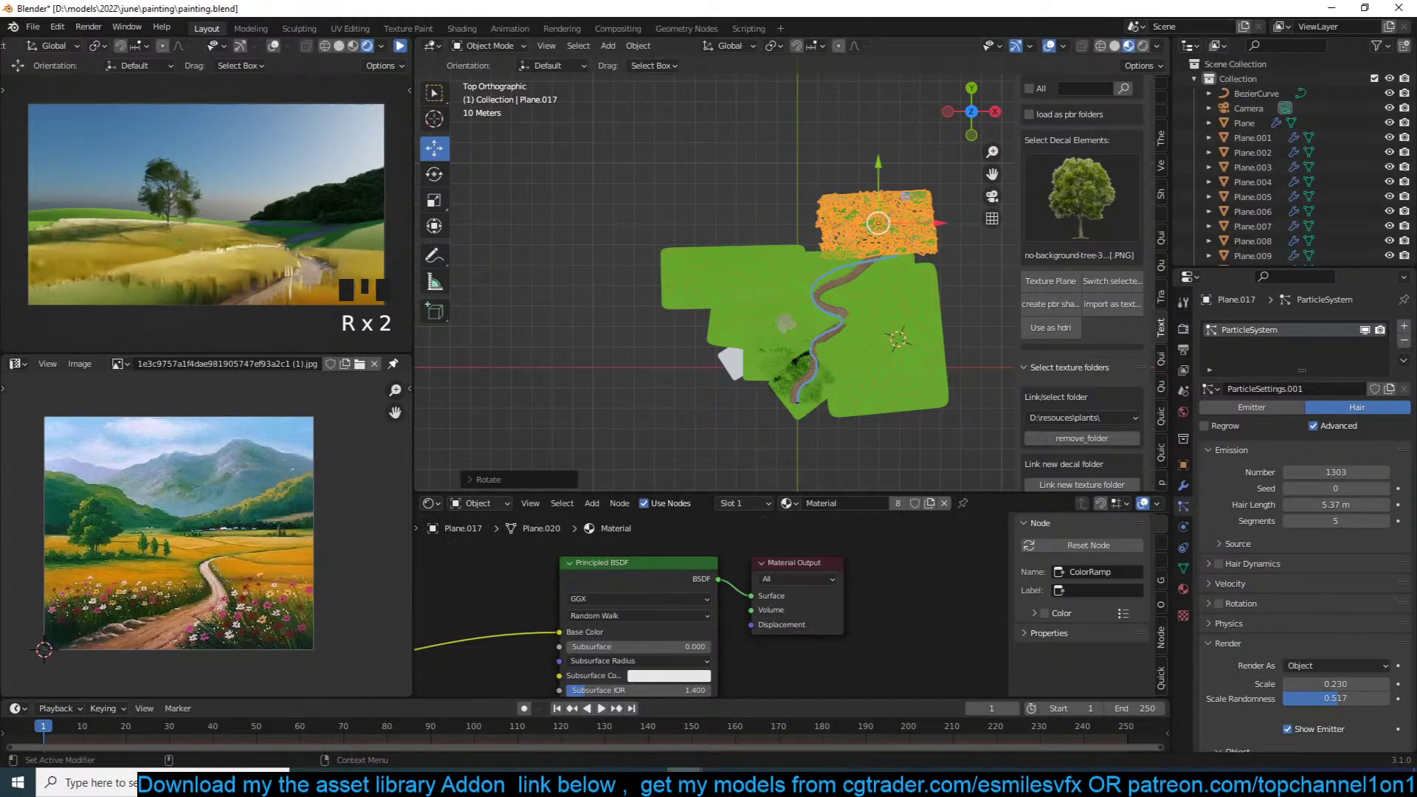
middle_click_drag(878, 227, 870, 235, "shift")
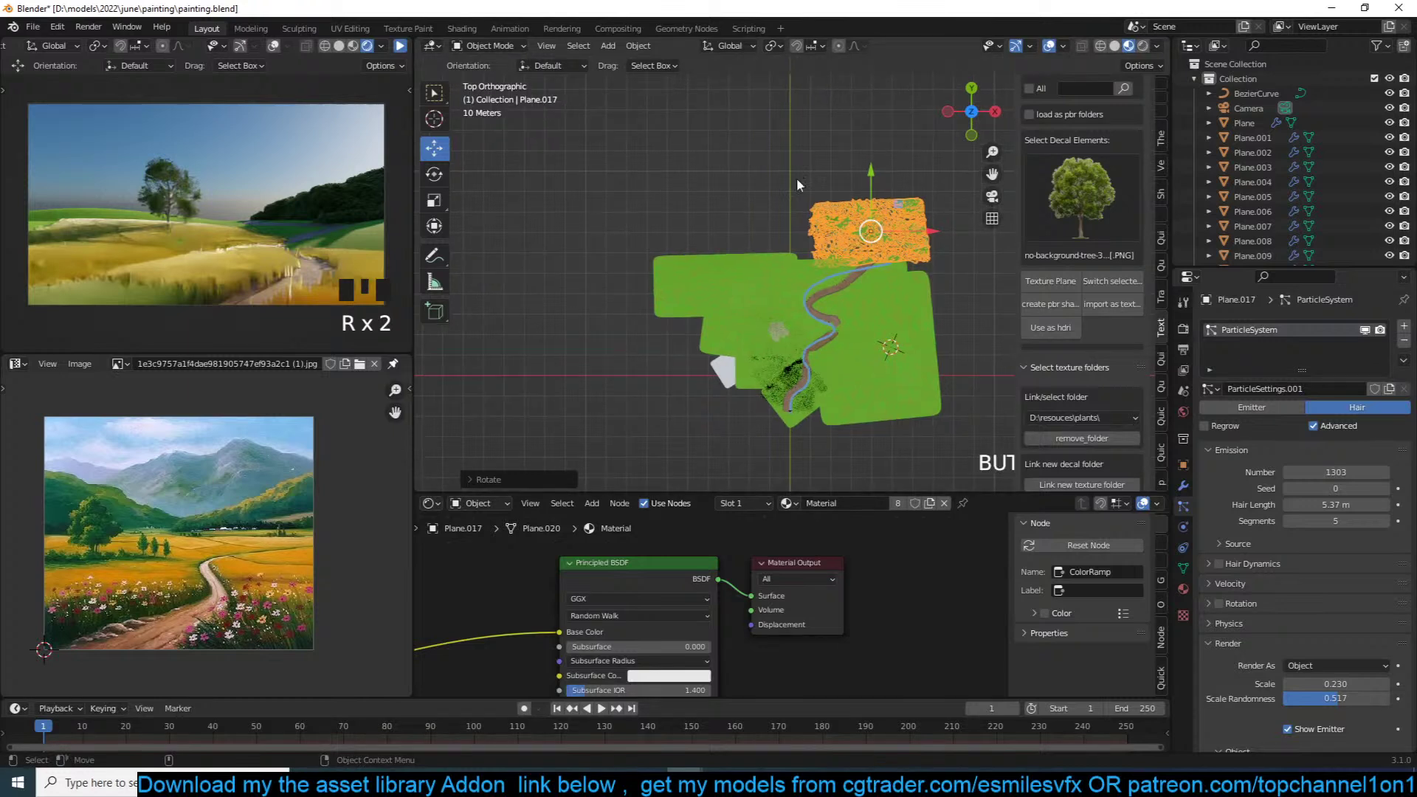
left_click(818, 194)
key("ctrl+s")
Step: Make a linked duplicate of the forest hill and place it beside the original, behind the far-left field
left_click(863, 225)
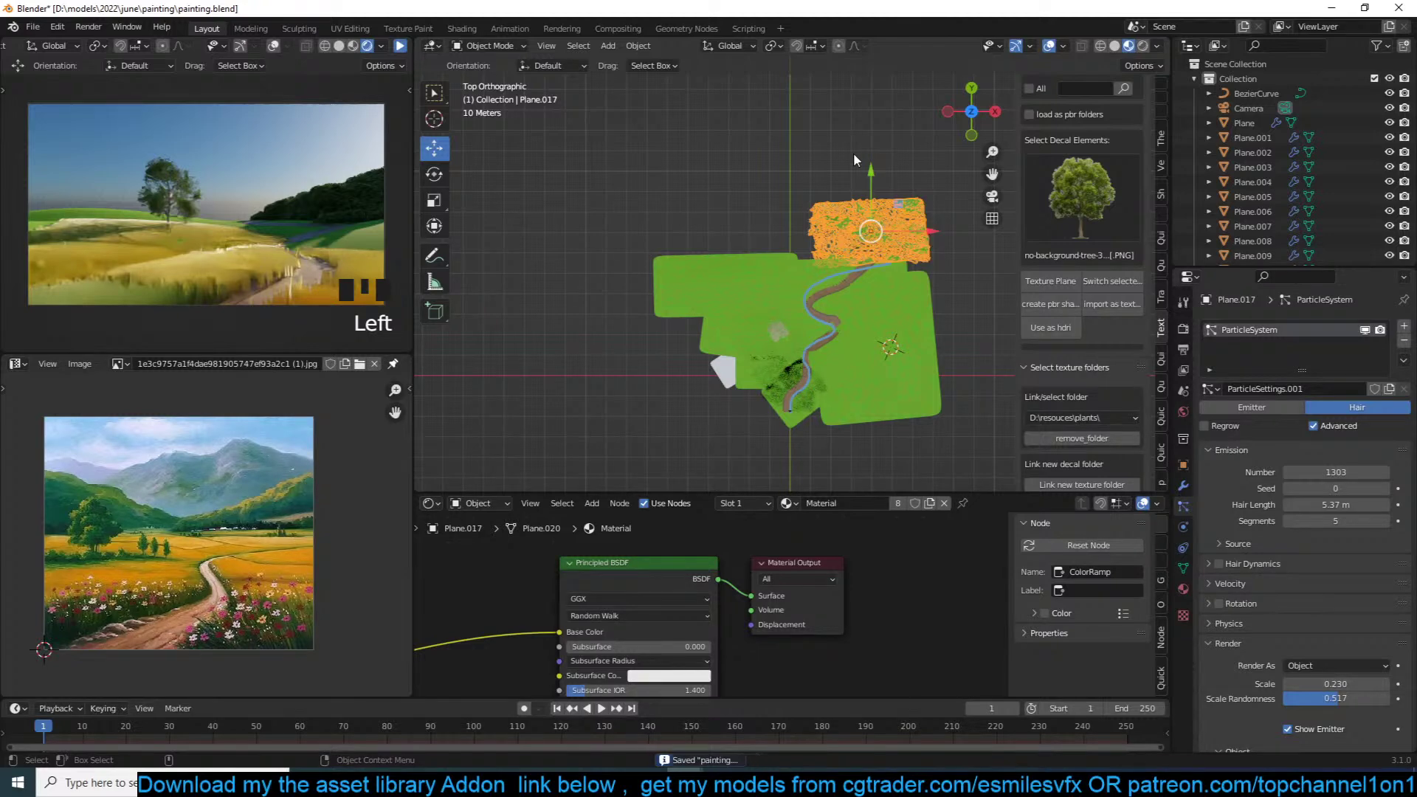
key("alt+d")
left_click(730, 174)
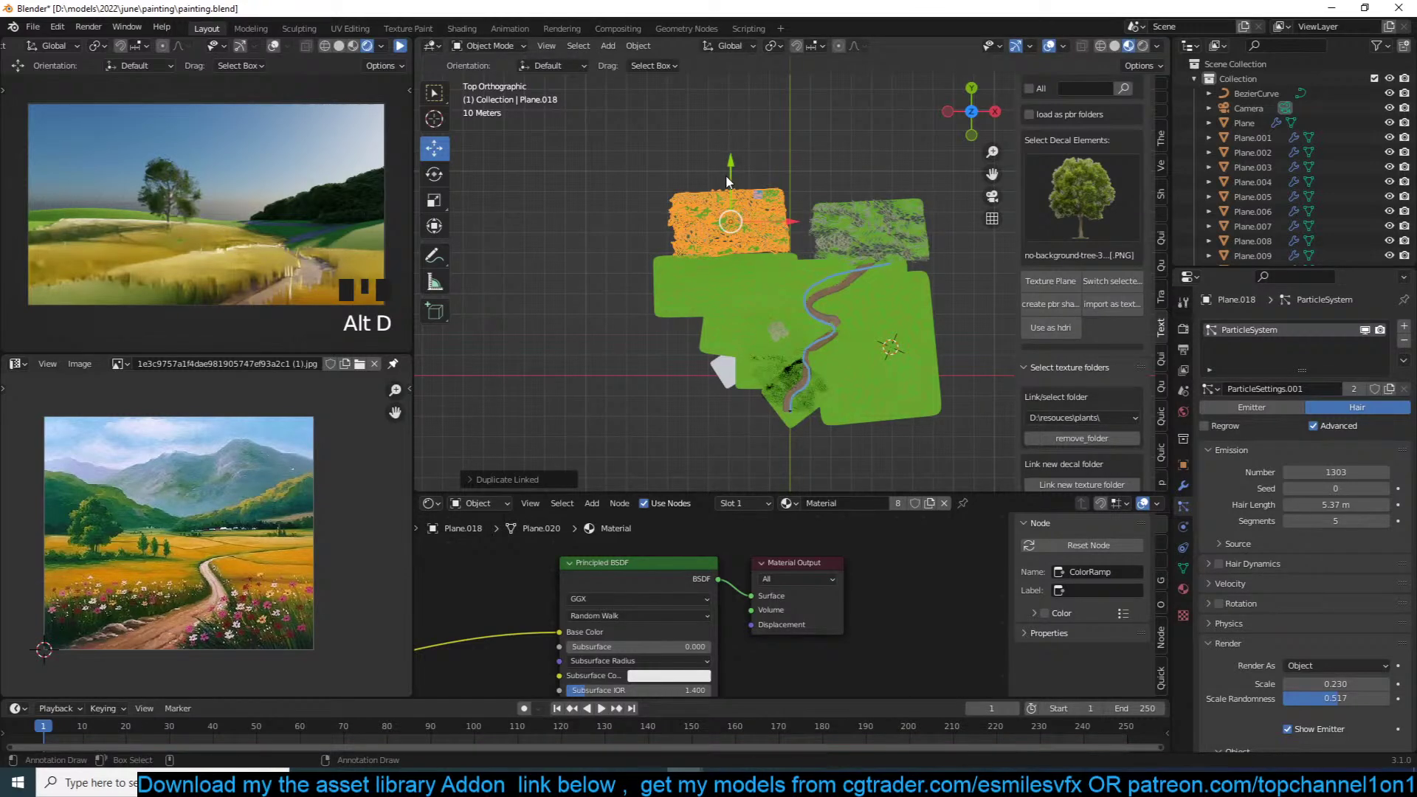
Step: Rotate and reposition the duplicated forest hill in camera view so it slopes down behind the large tree
key("KP_0")
scroll(727, 177, "down", 3)
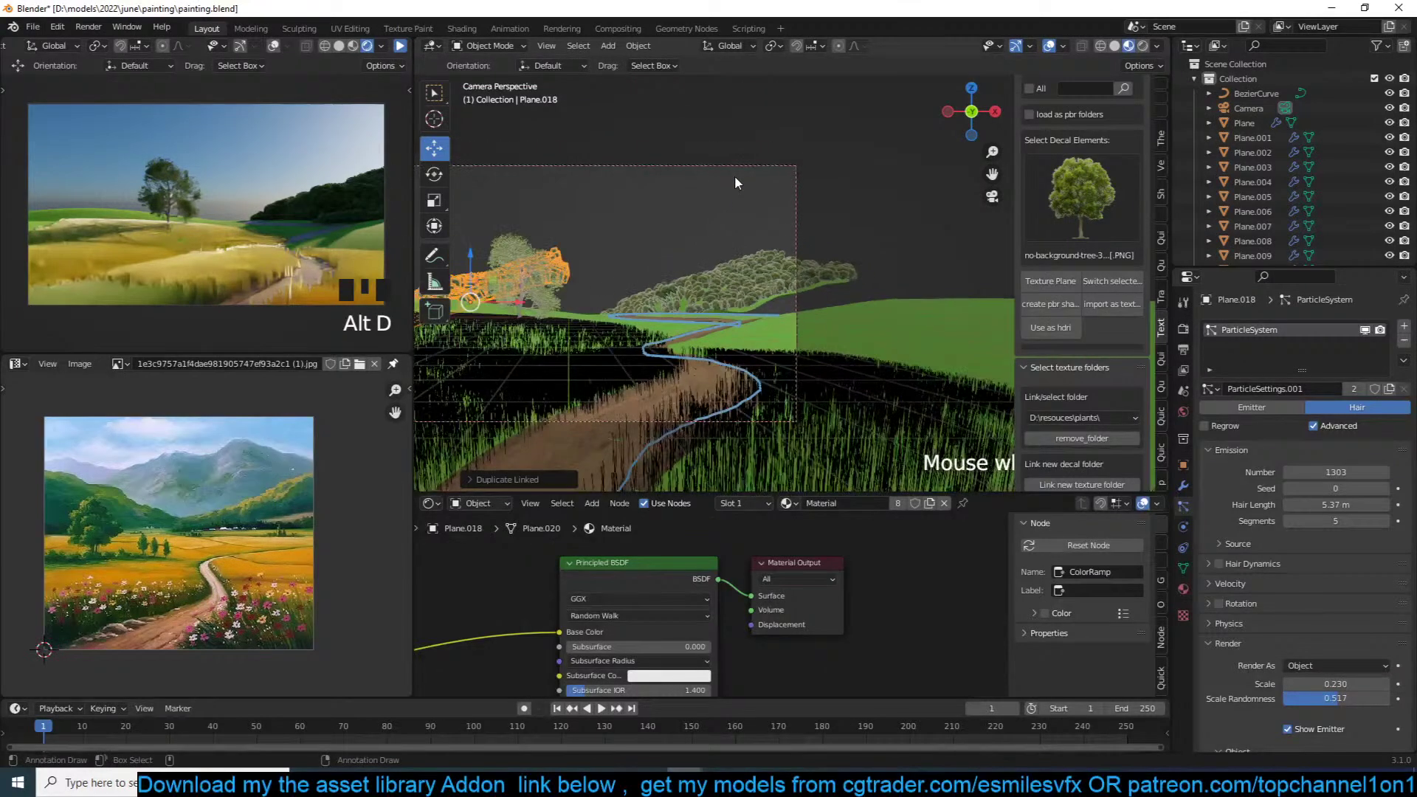
scroll(643, 216, "down", 2)
middle_click_drag(673, 207, 818, 175, "shift")
scroll(740, 205, "up", 3)
key("r")
left_click(728, 392)
middle_click_drag(560, 162, 699, 152, "shift")
key("g")
left_click(744, 158)
key("g")
Step: Using proportional editing, pull the lower front vertices of the duplicated forest hill's mesh down toward the field
key("Tab")
key("Tab")
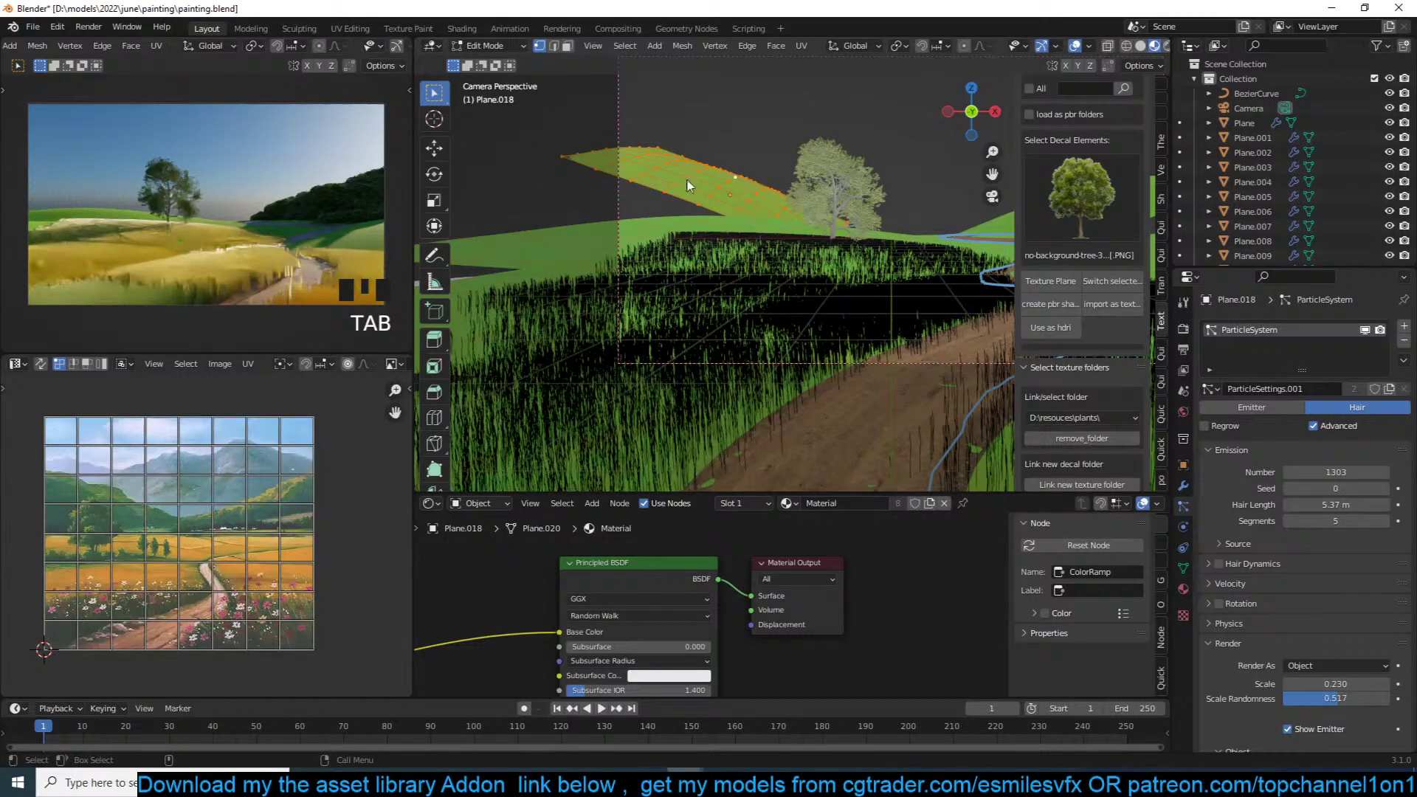
key("Tab")
left_click(655, 196)
key("o")
key("g")
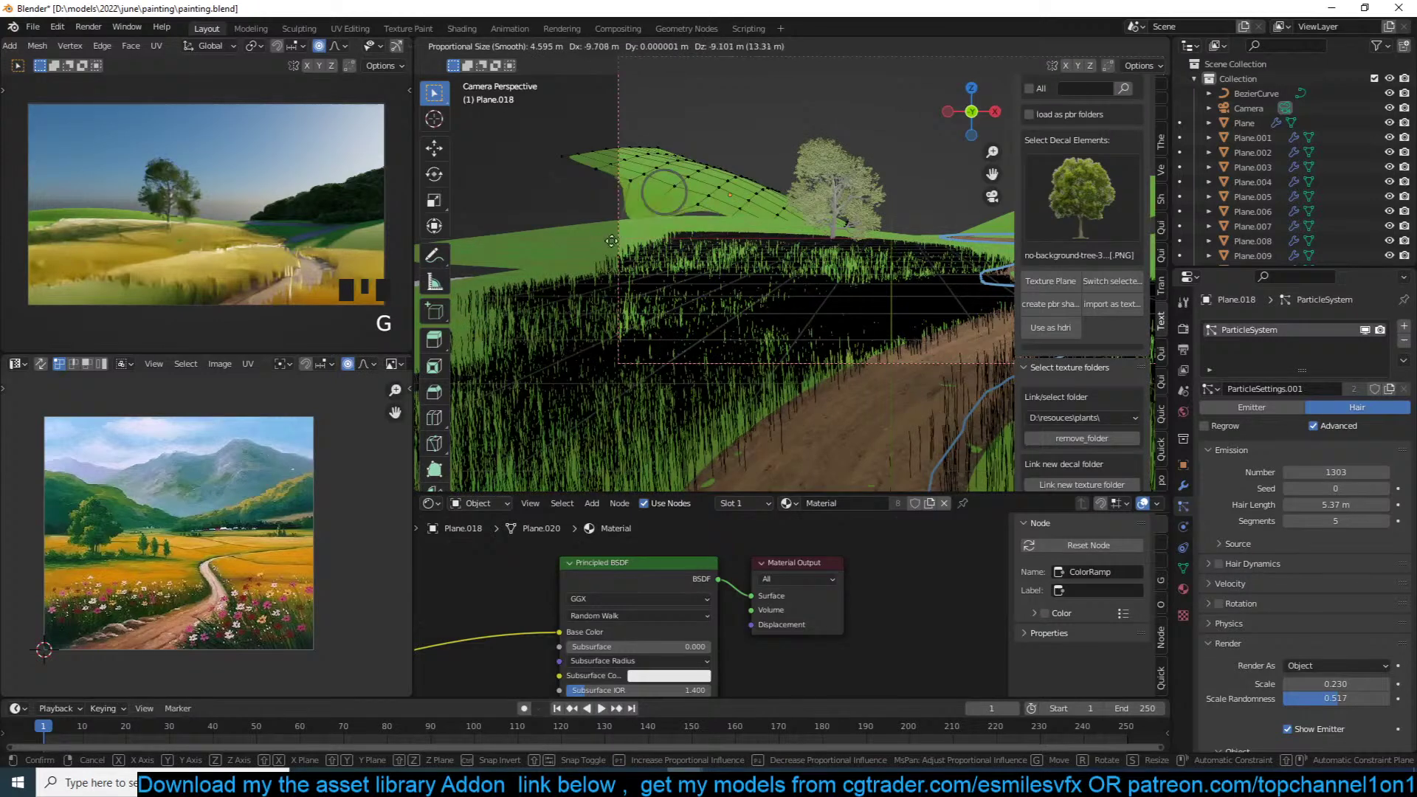
left_click(607, 248)
key("g")
left_click(638, 189)
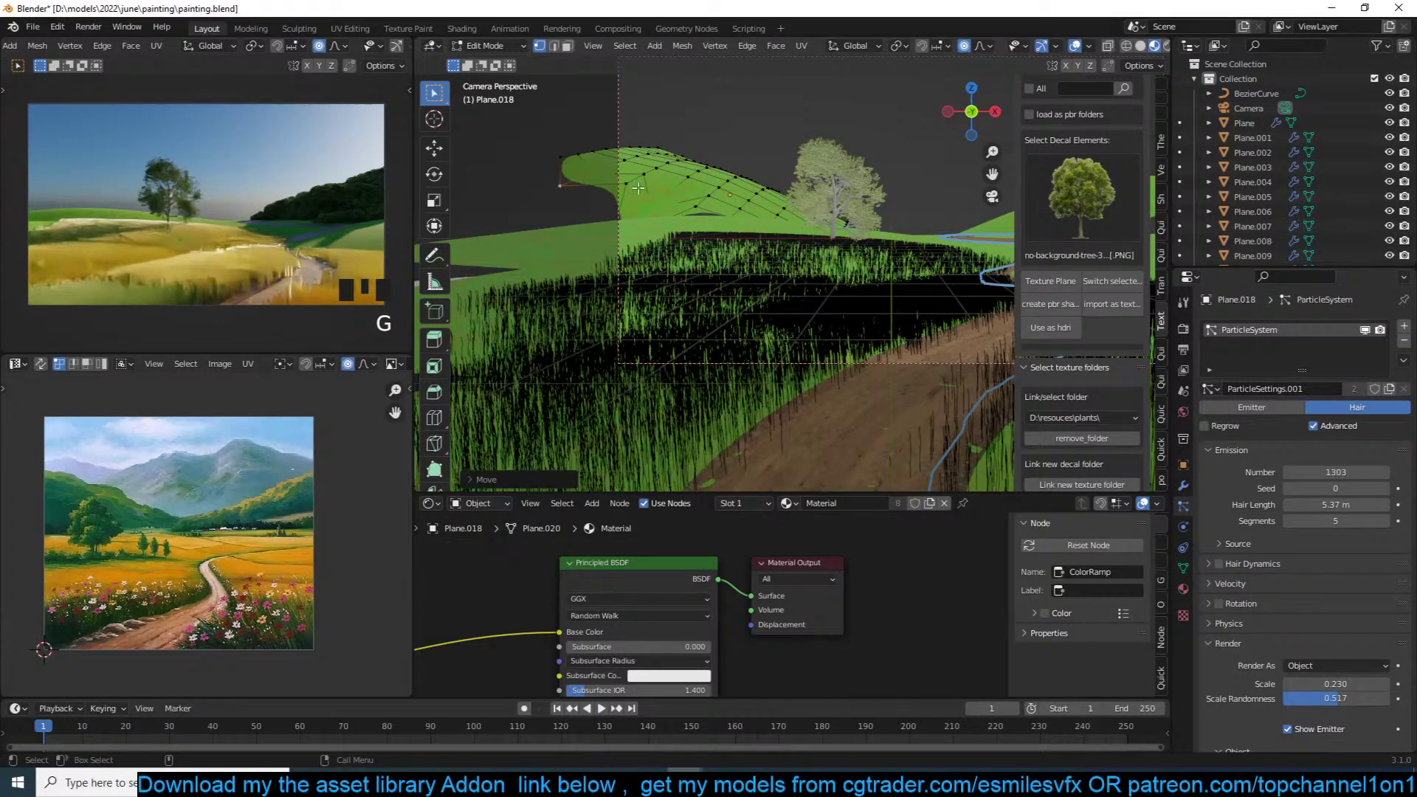
Step: Lower another bottom-edge vertex of the duplicated forest hill nearer the large tree to close the gap above the field
key("Tab")
key("Tab")
left_click(709, 214)
left_click(698, 217)
key("g")
left_click(699, 227)
key("Tab")
key("alt+a")
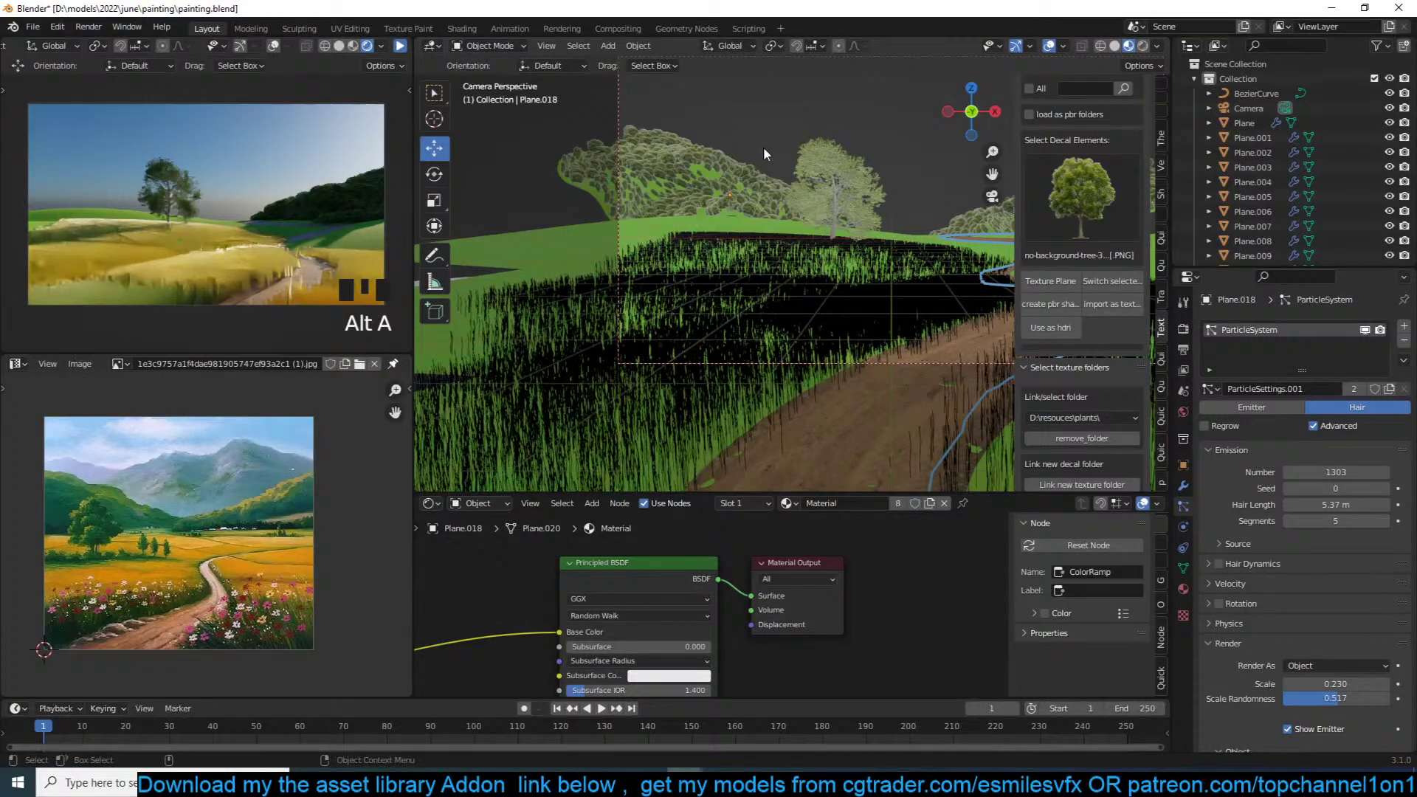
Step: Preview the reshaped forest hill in the rendered camera view and save the file
left_click(399, 47)
key("Tab")
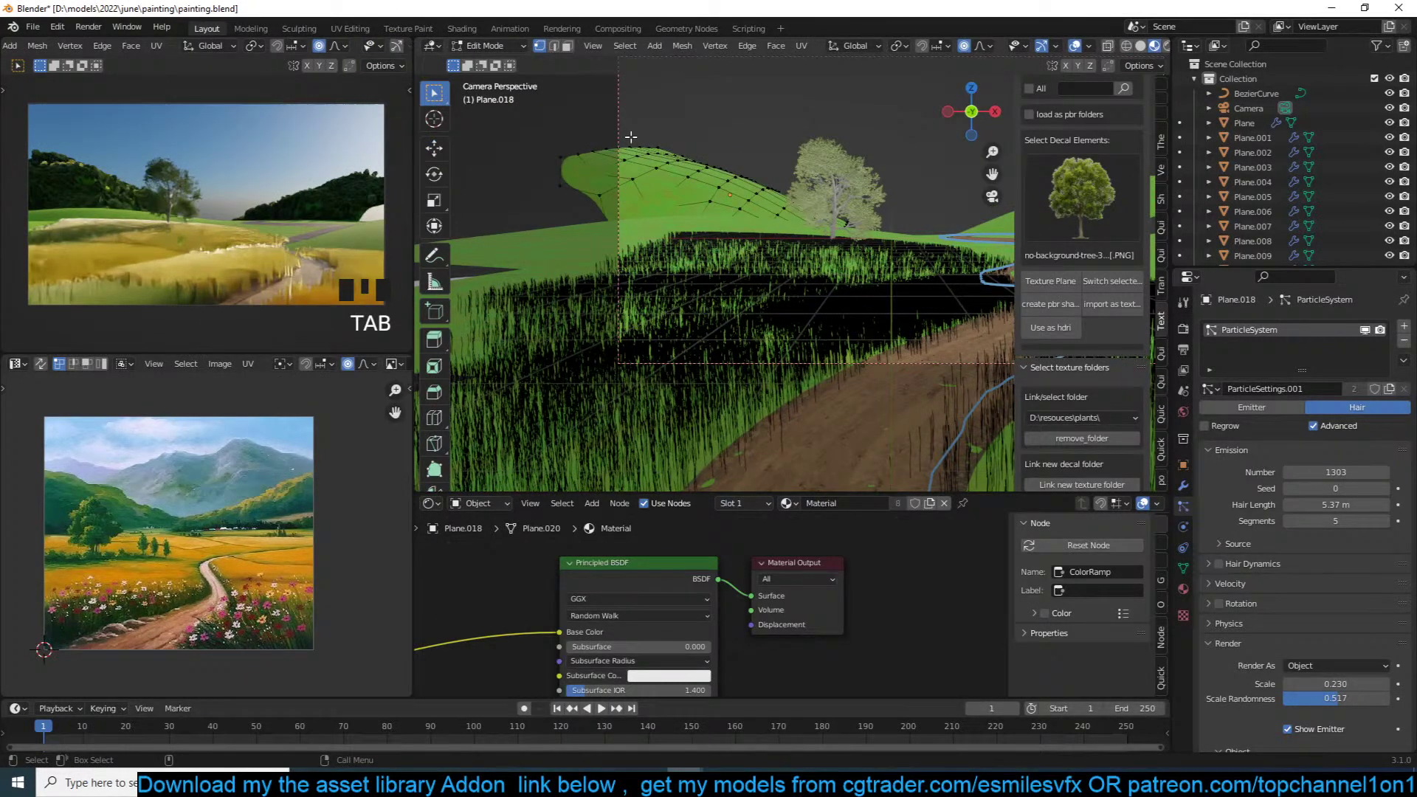
key("Tab")
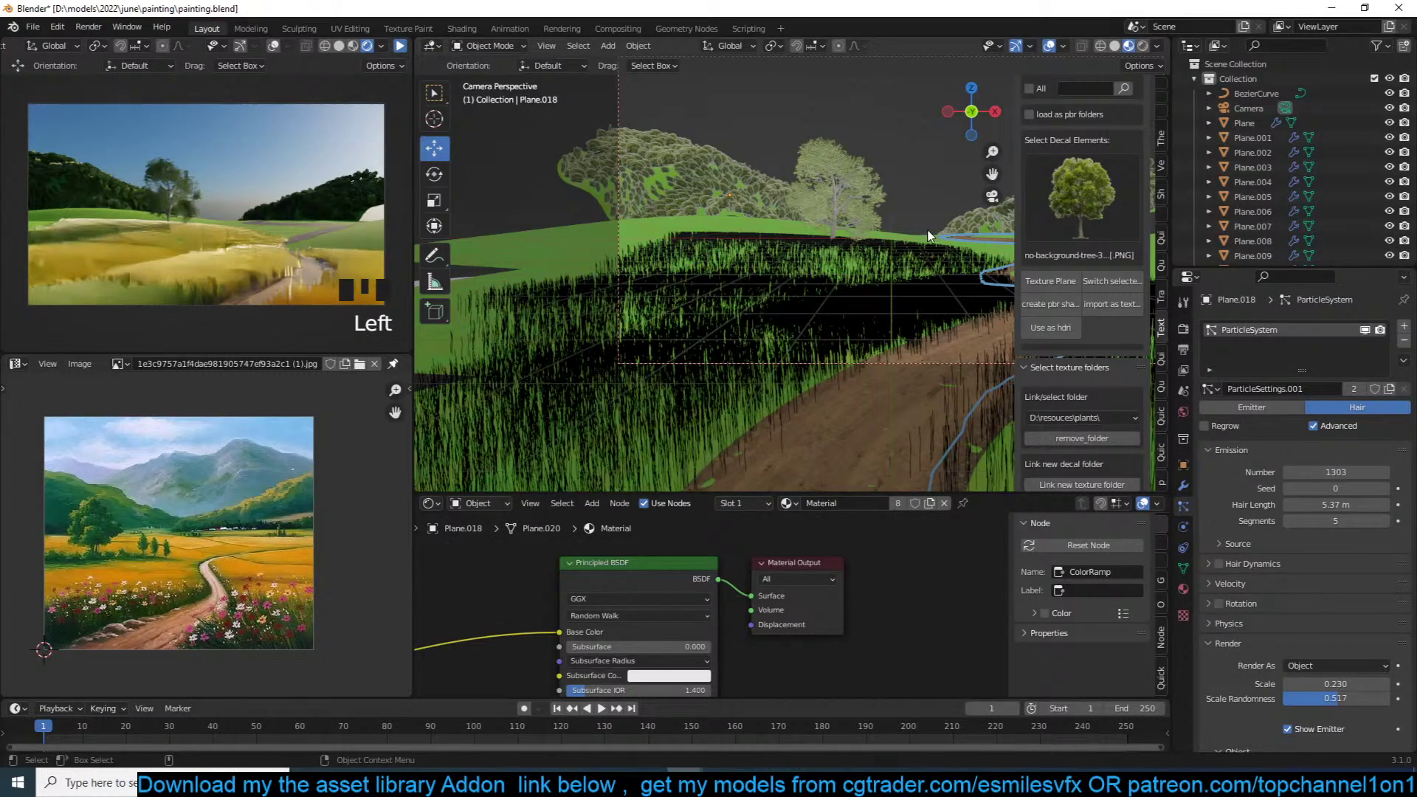
scroll(928, 219, "down", 5)
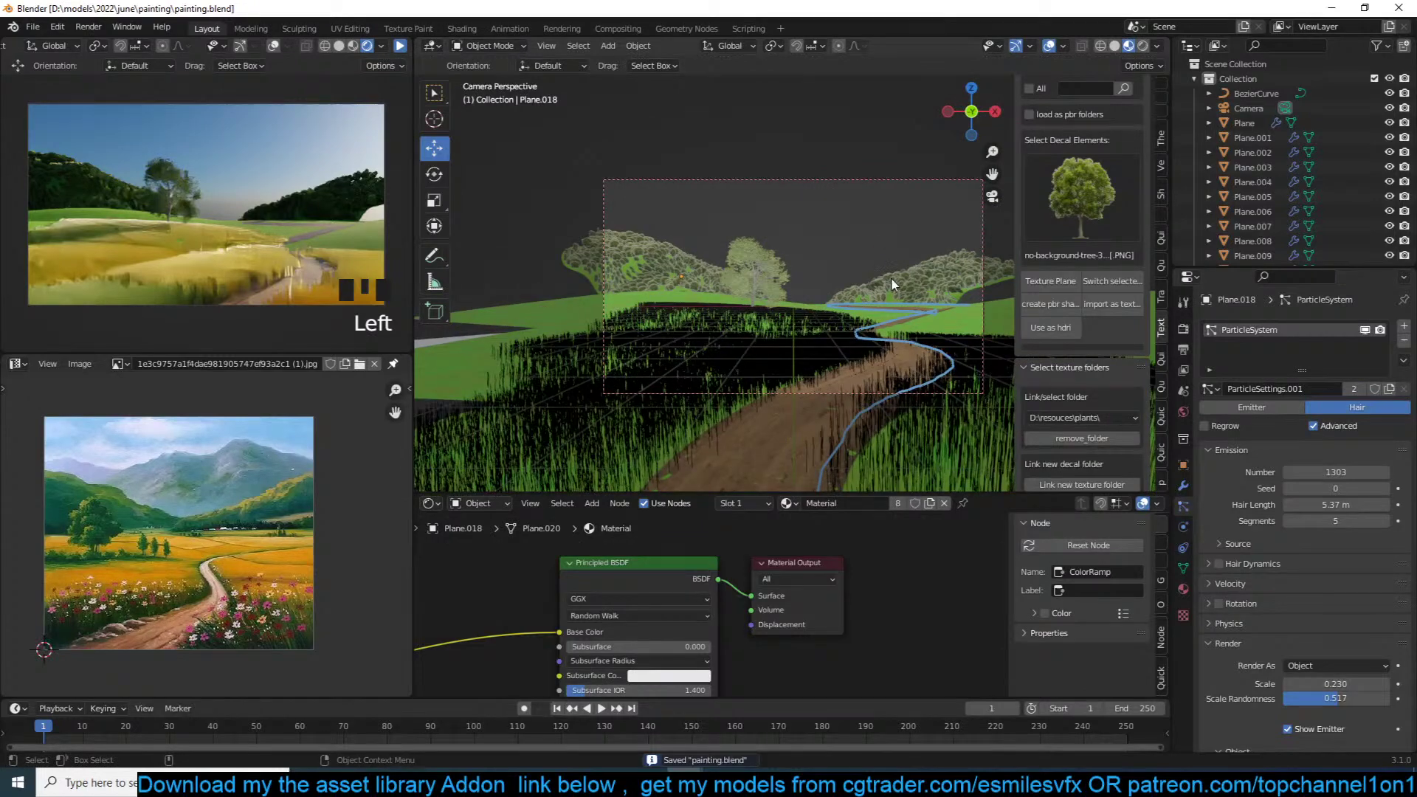
scroll(864, 251, "up", 4)
right_click(783, 304, "shift")
scroll(786, 310, "down", 5)
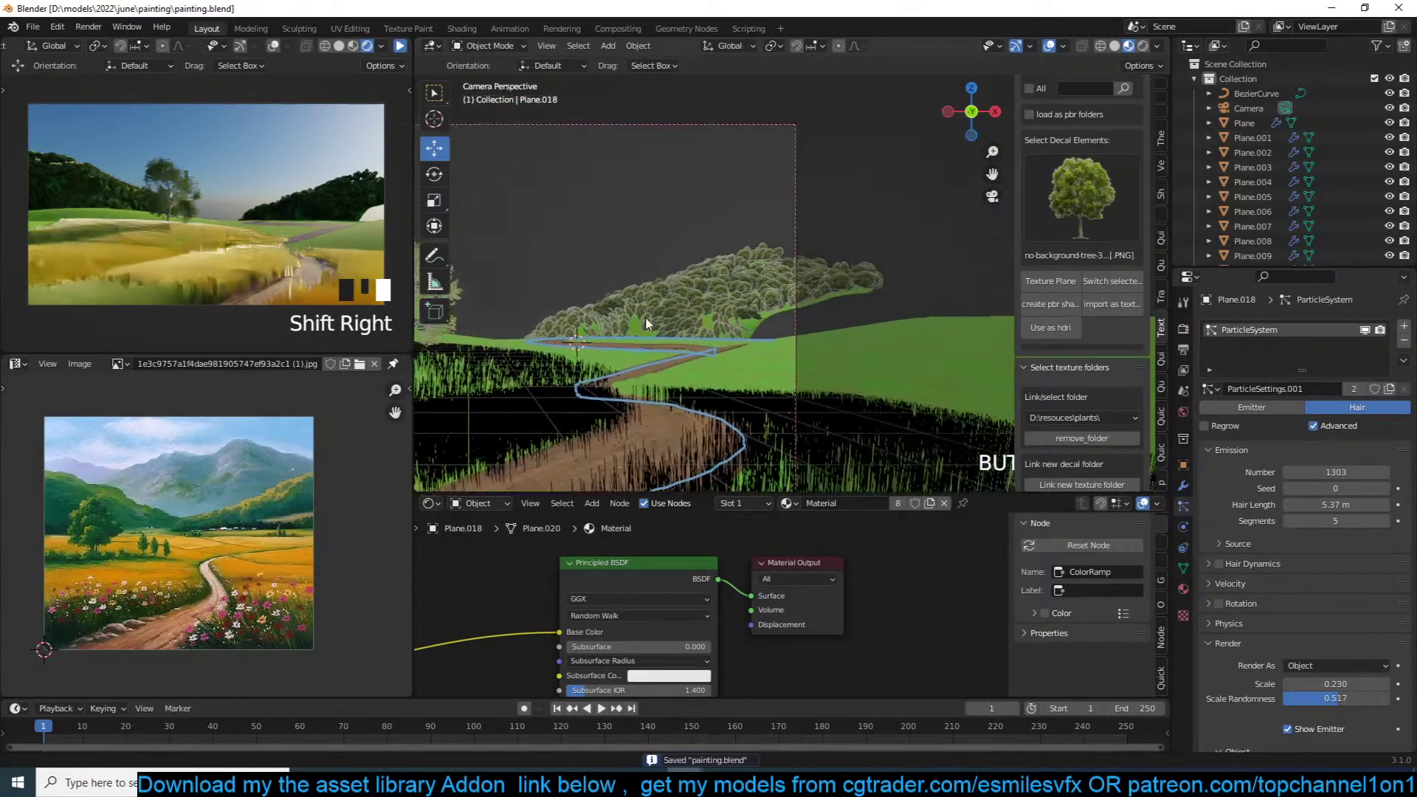
Step: Try enabling particle rotation on the forest hill beyond the road, with the orientation axis set to Object Z
left_click(734, 293)
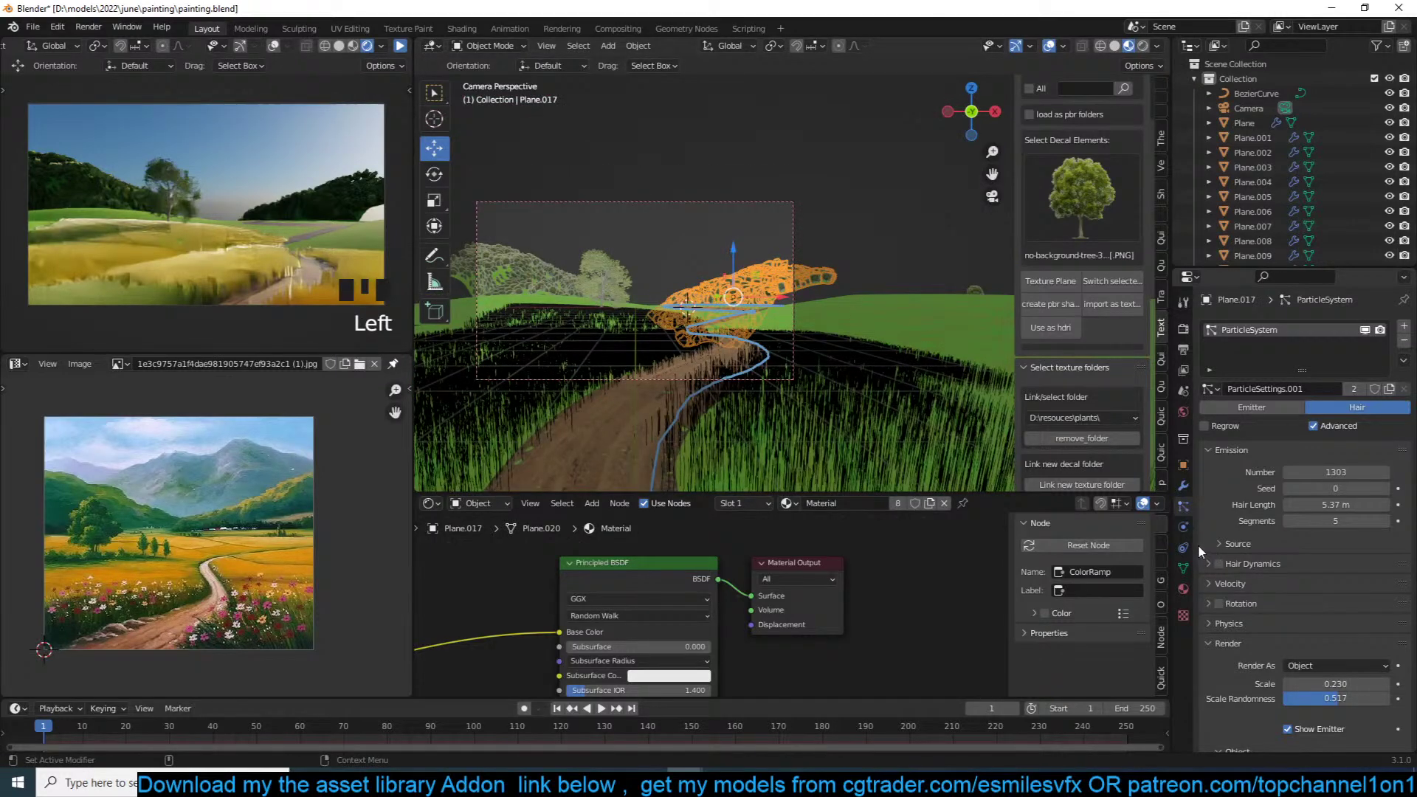
scroll(1270, 662, "down", 1)
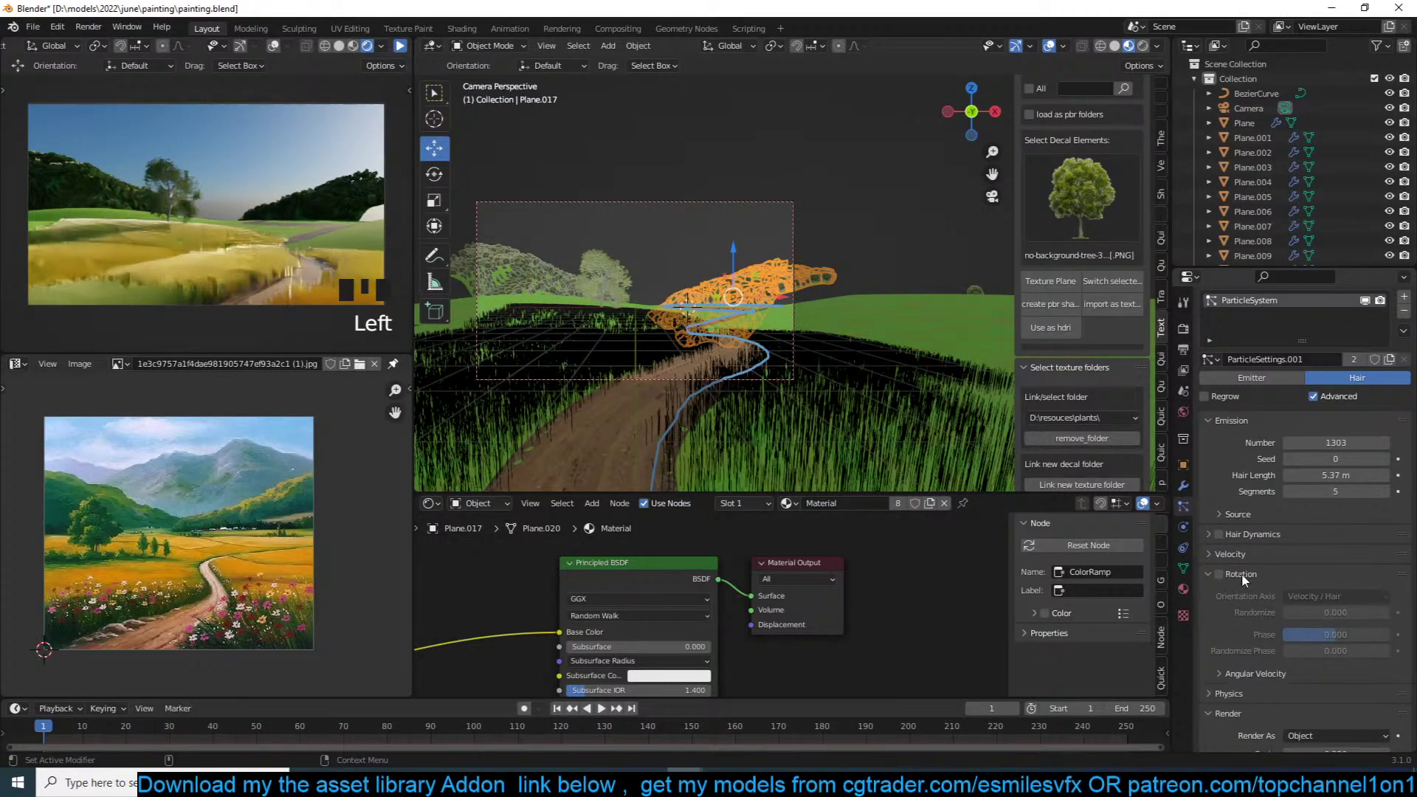
left_click(1218, 574)
left_click(1212, 575)
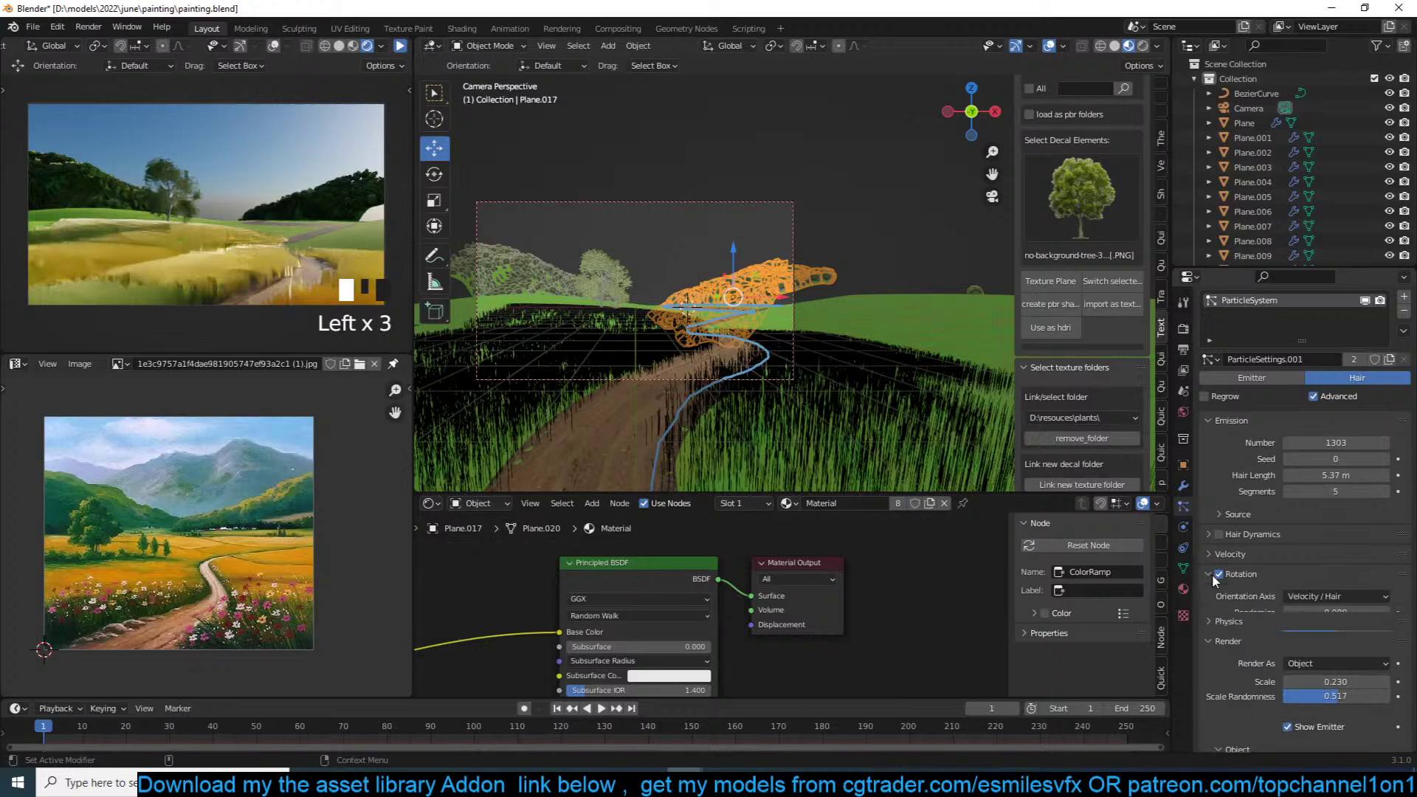
left_click(1365, 594)
left_click(1304, 433)
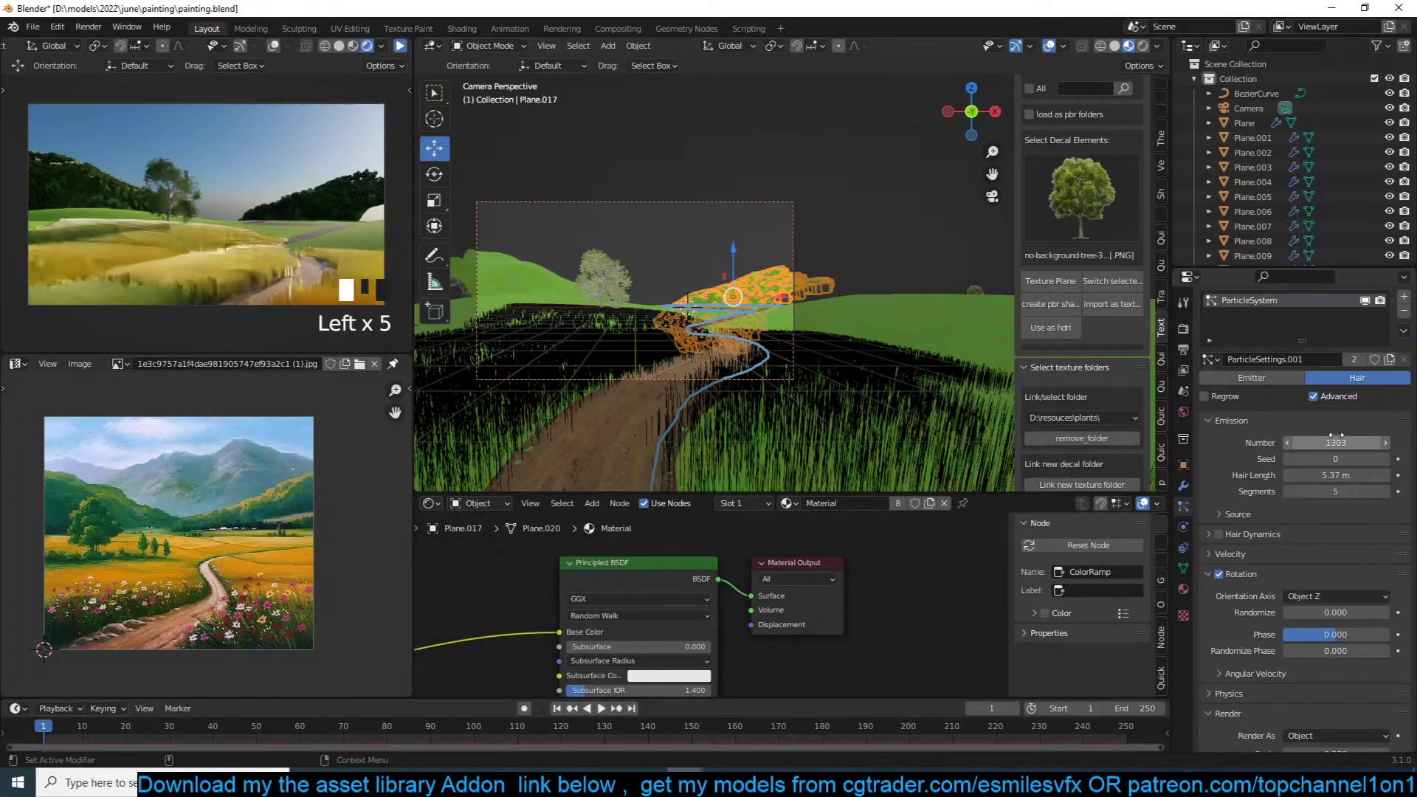
left_click(1321, 593)
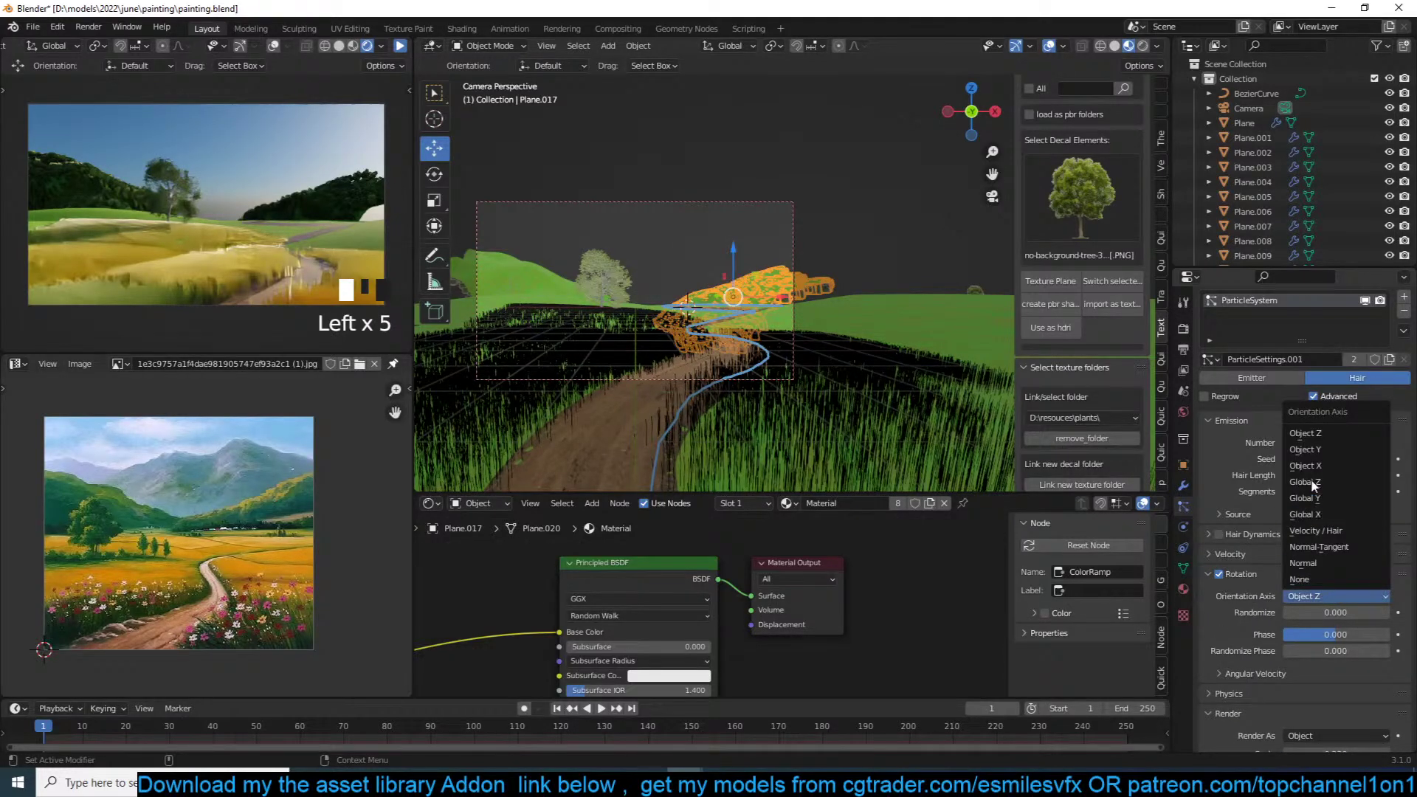
left_click(1328, 433)
Step: Inspect the rotated tree planes up close and disable particle rotation on the forest hill
scroll(832, 349, "up", 2)
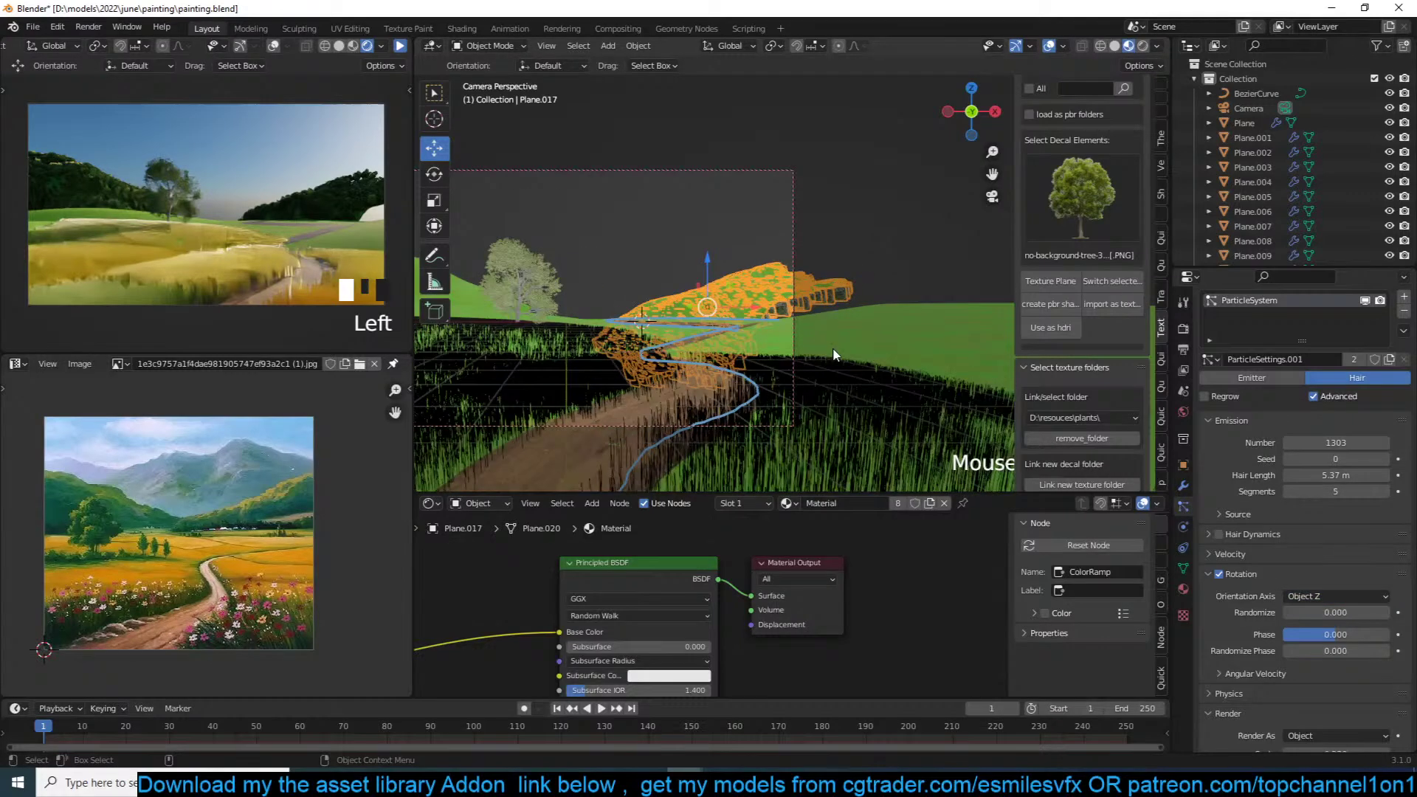
key("KP_Decimal")
scroll(832, 349, "up", 4)
middle_click_drag(832, 354, 778, 370)
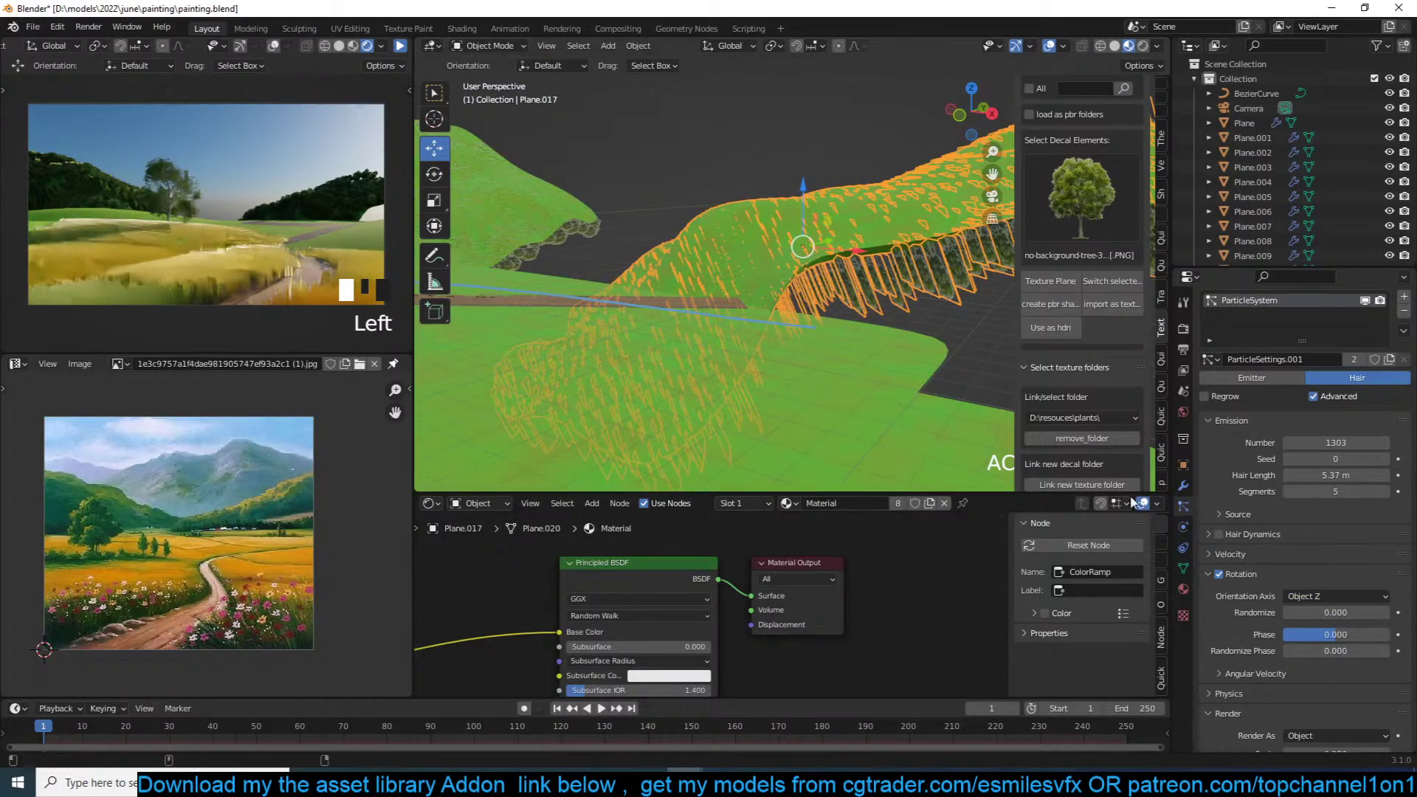
left_click(1339, 596)
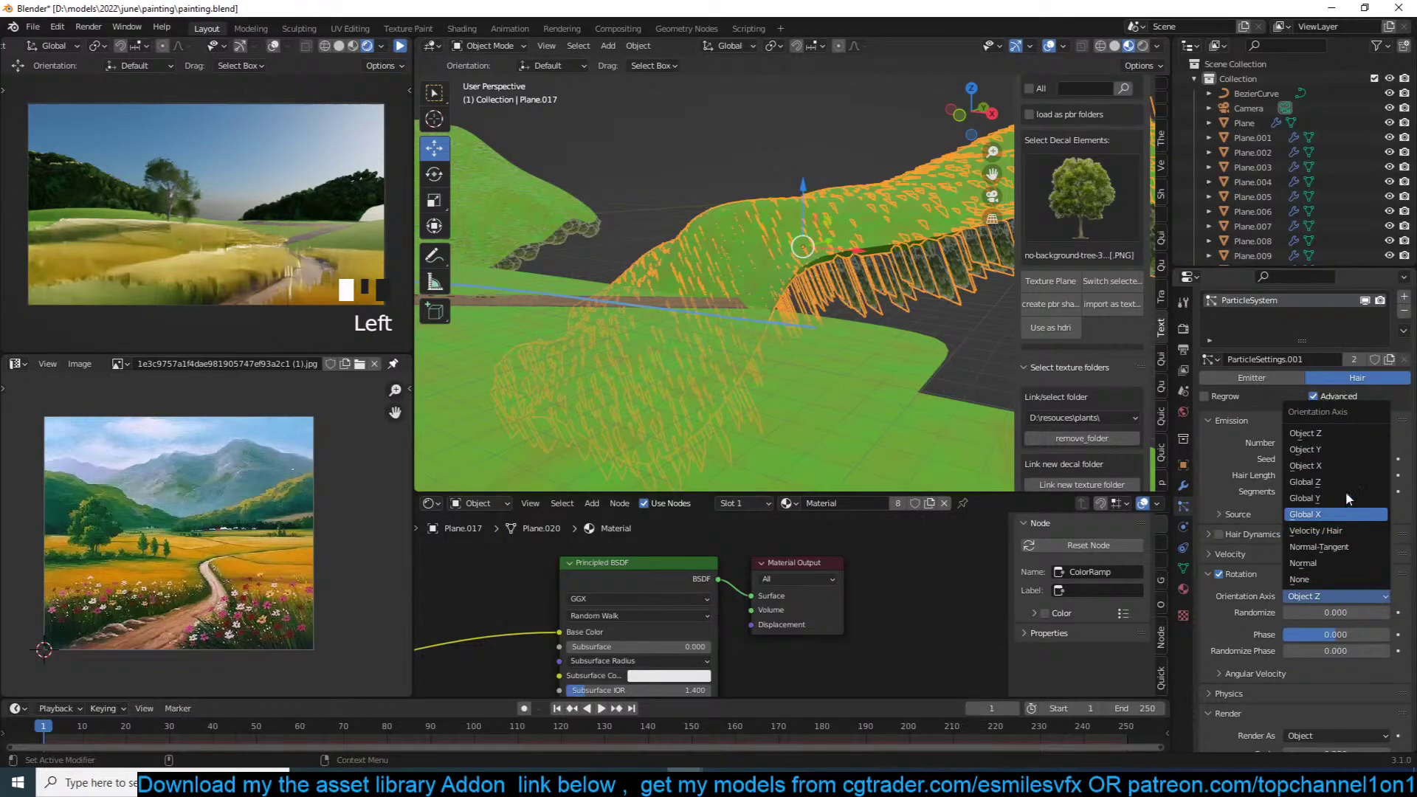
left_click(1210, 574)
left_click(1217, 574)
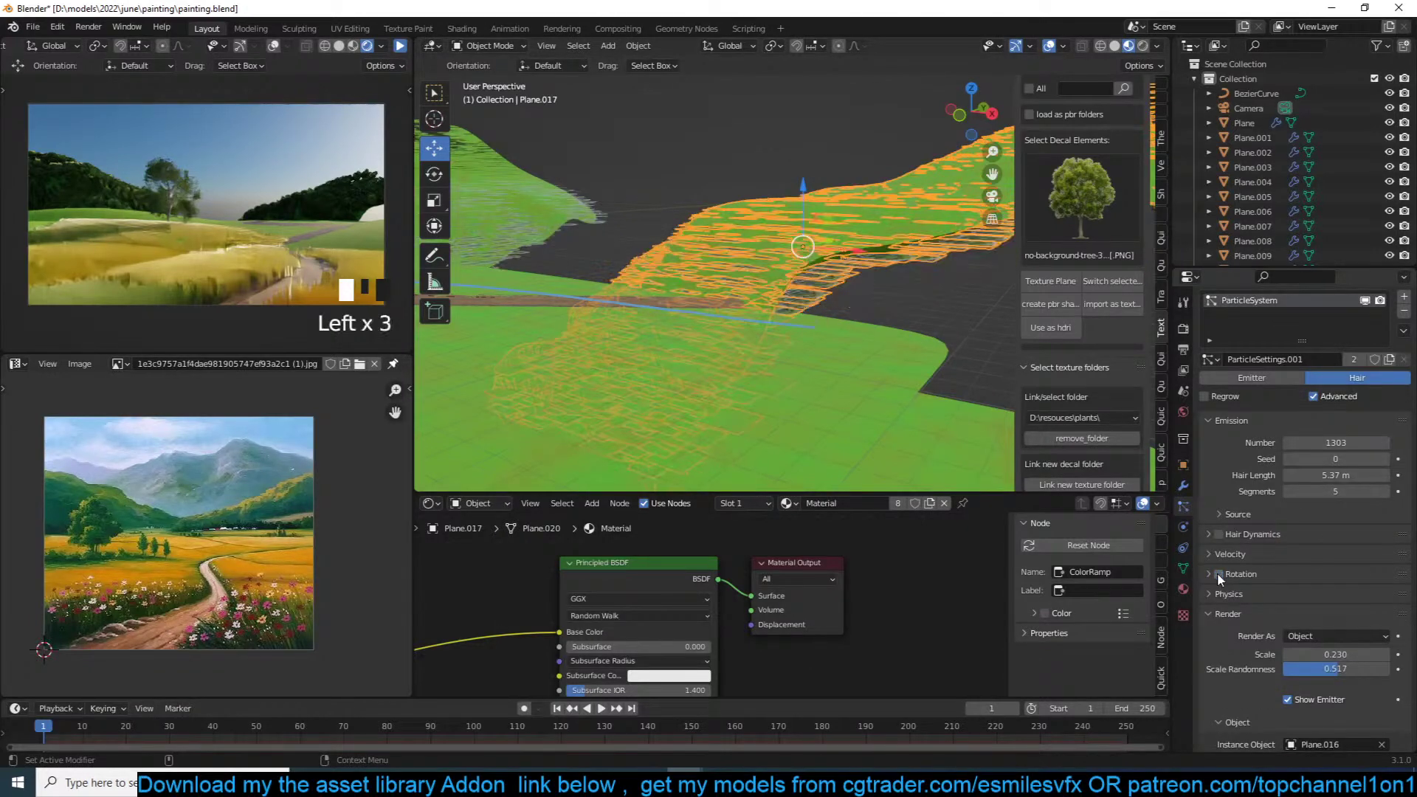
Step: Enable Object Rotation for the forest hill's tree instances and return to the camera view
scroll(1259, 635, "down", 5)
left_click(1288, 630)
key("alt+a")
key("KP_0")
middle_click_drag(746, 303, 841, 252, "shift")
scroll(848, 264, "up", 1)
scroll(691, 260, "up", 1)
scroll(841, 252, "down", 1)
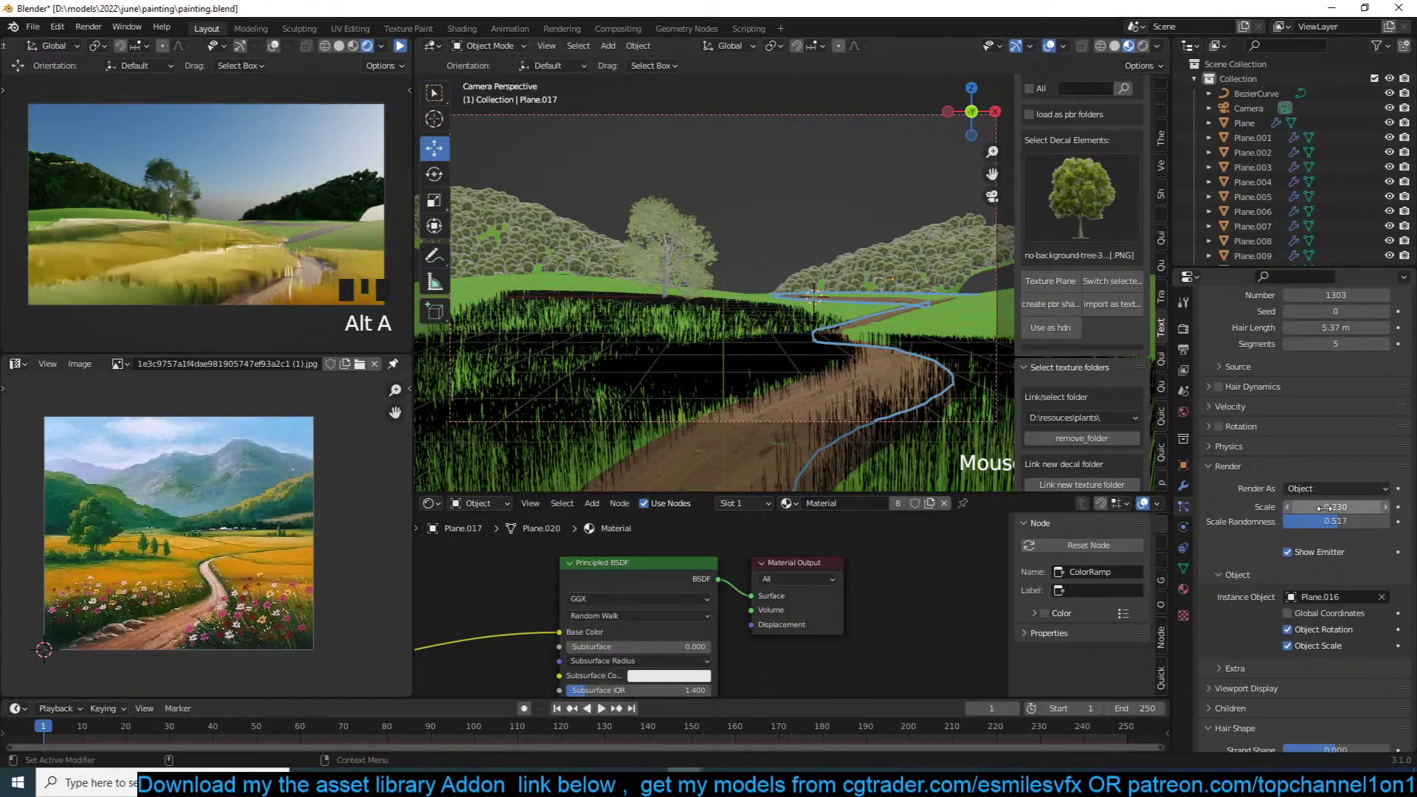
Step: Set the particle scale of the forest hill's trees to 0.330 and save the file
left_click_drag(1319, 507, 1355, 507)
key("ctrl+s")
middle_click_drag(855, 206, 667, 193, "shift")
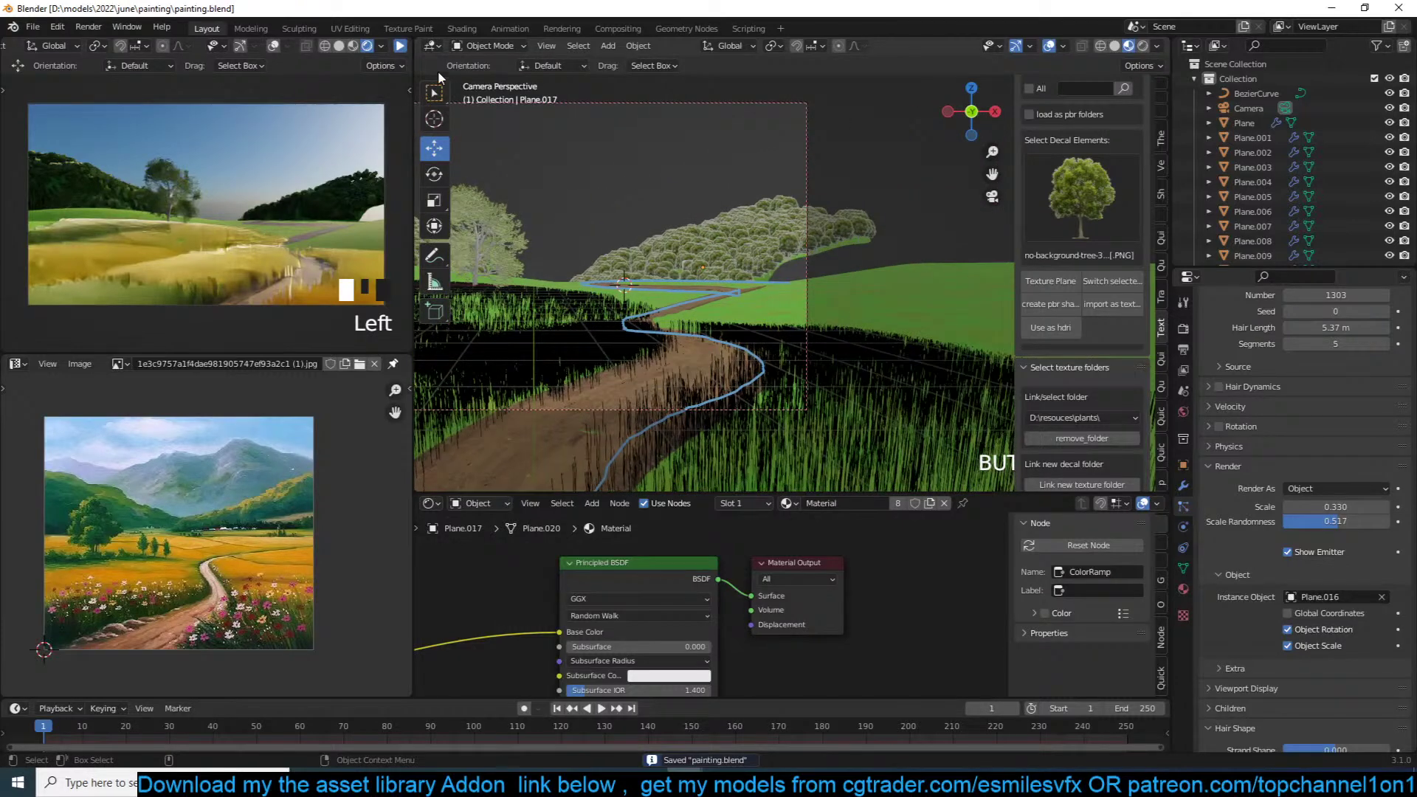
left_click(400, 47)
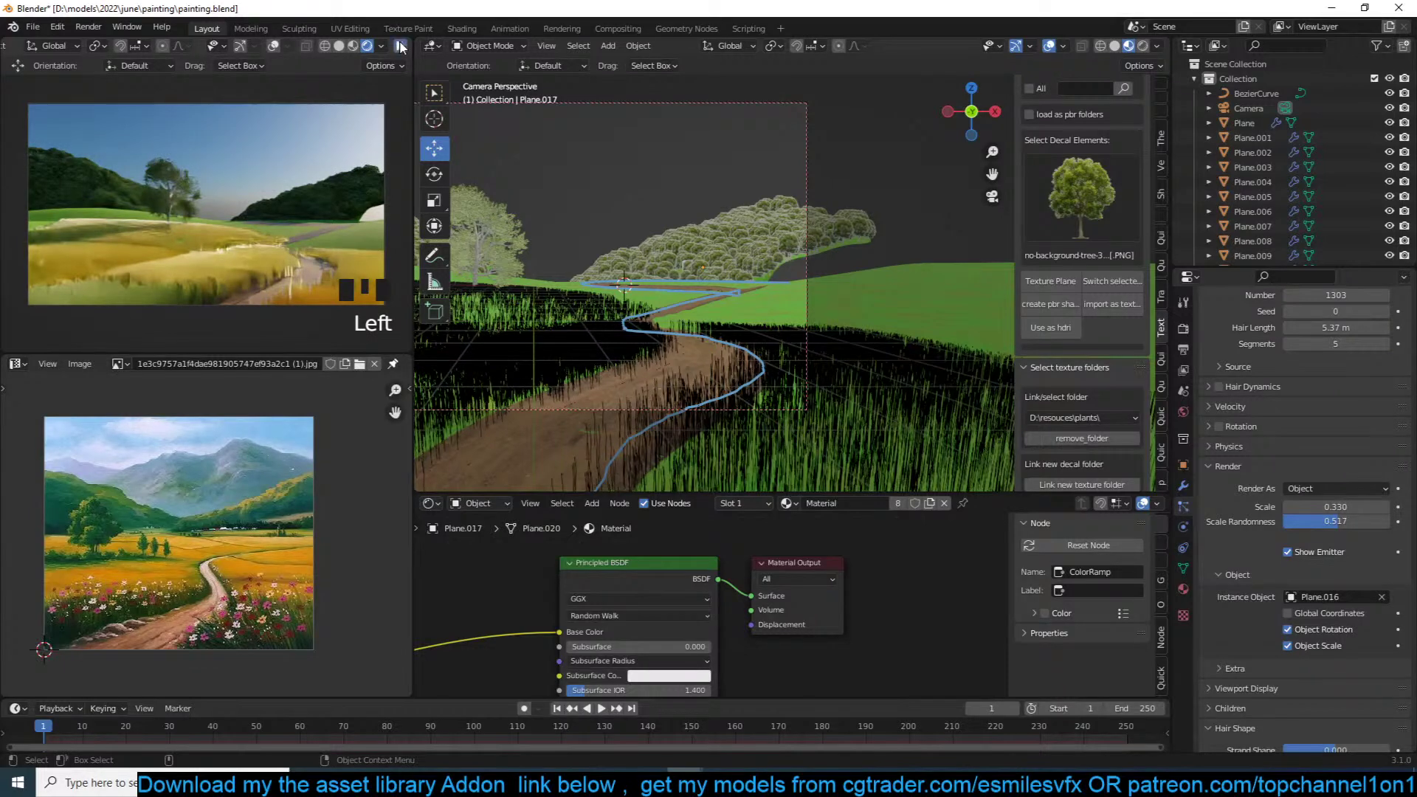
Step: Move the forest hill beyond the road along X, away from the large tree, and save the file
left_click(722, 240)
key("g")
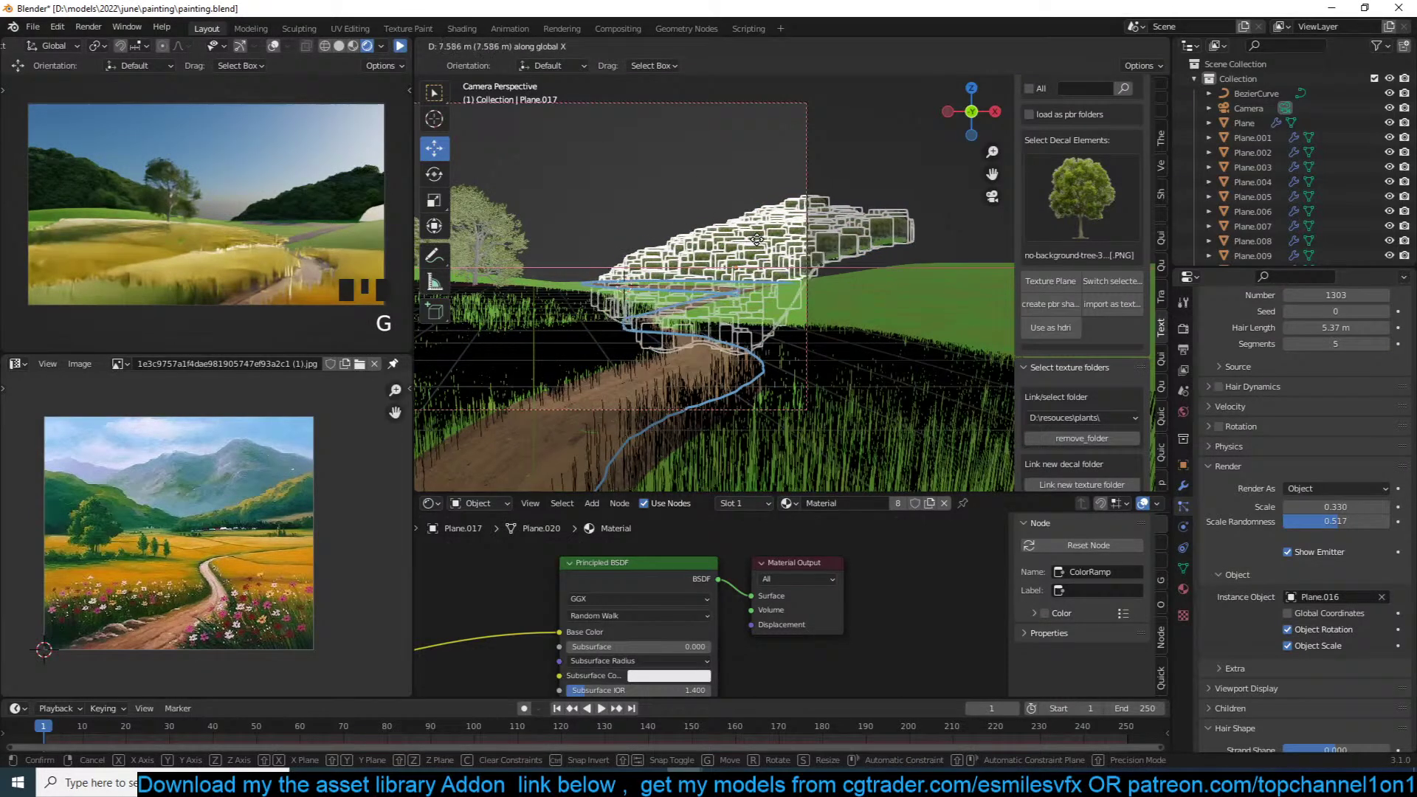
key("Escape")
key("alt+a")
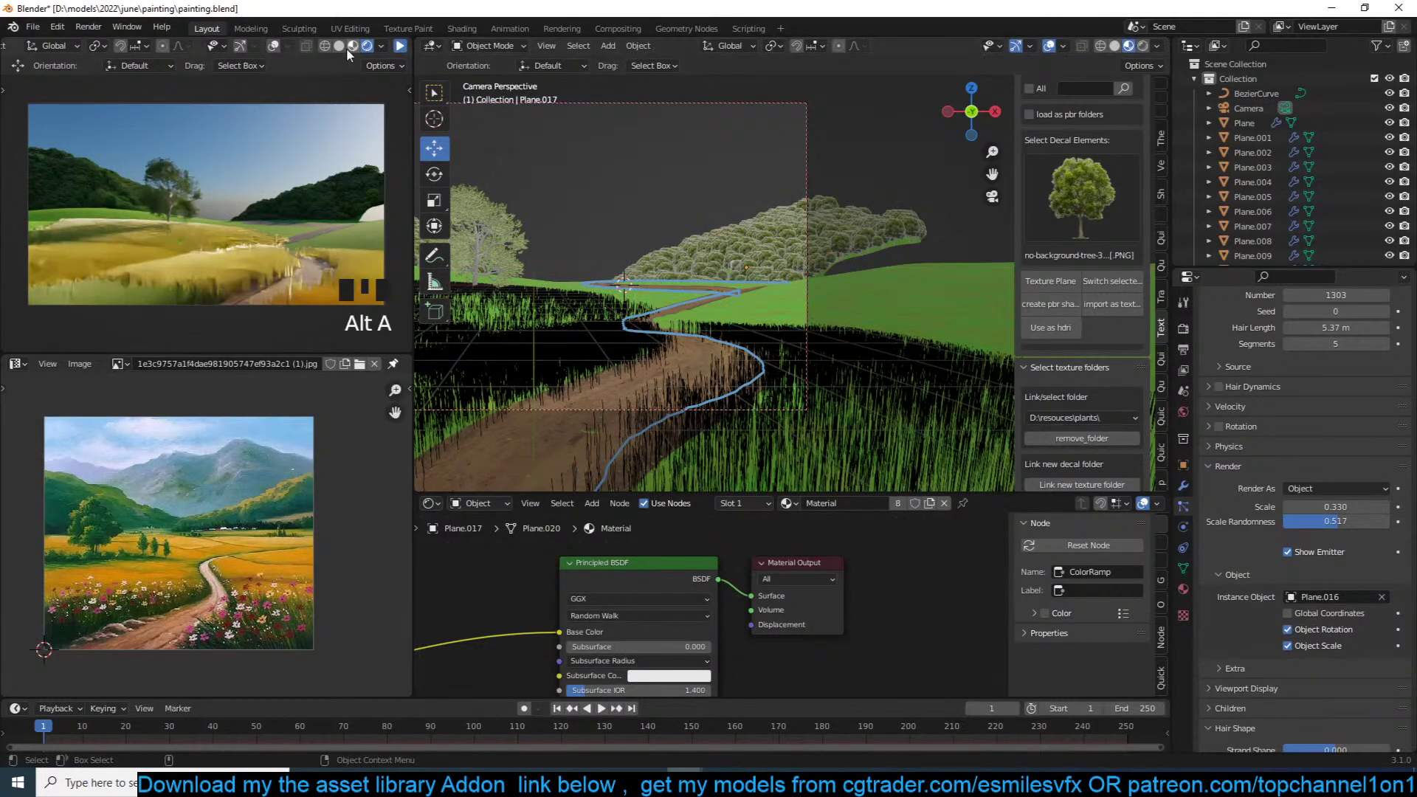
left_click(401, 46)
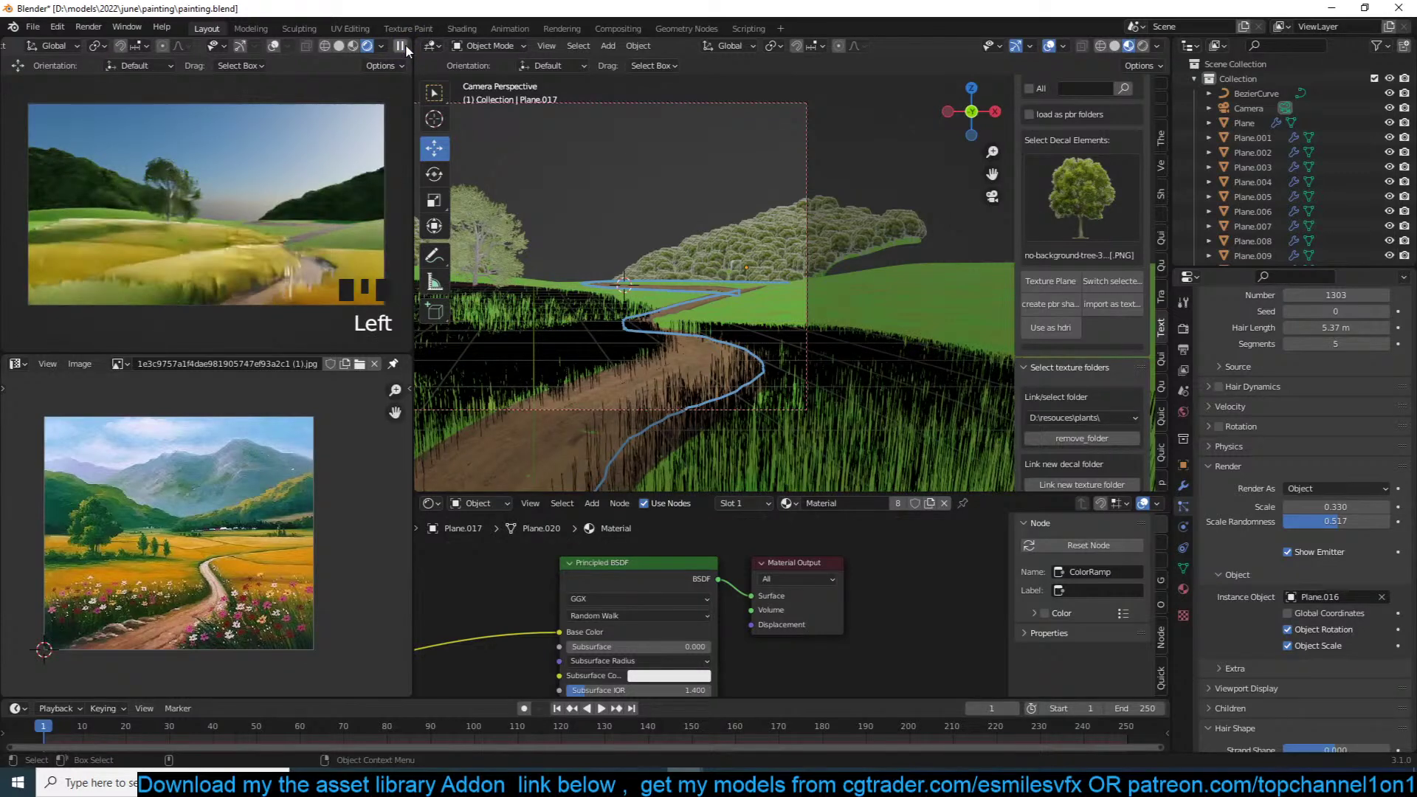
left_click(403, 45)
middle_click_drag(705, 177, 757, 209, "shift")
scroll(847, 232, "up", 2)
key("ctrl+s")
Step: Add a point light at the forest hill beyond the road and raise it above the trees
right_click(874, 307, "shift")
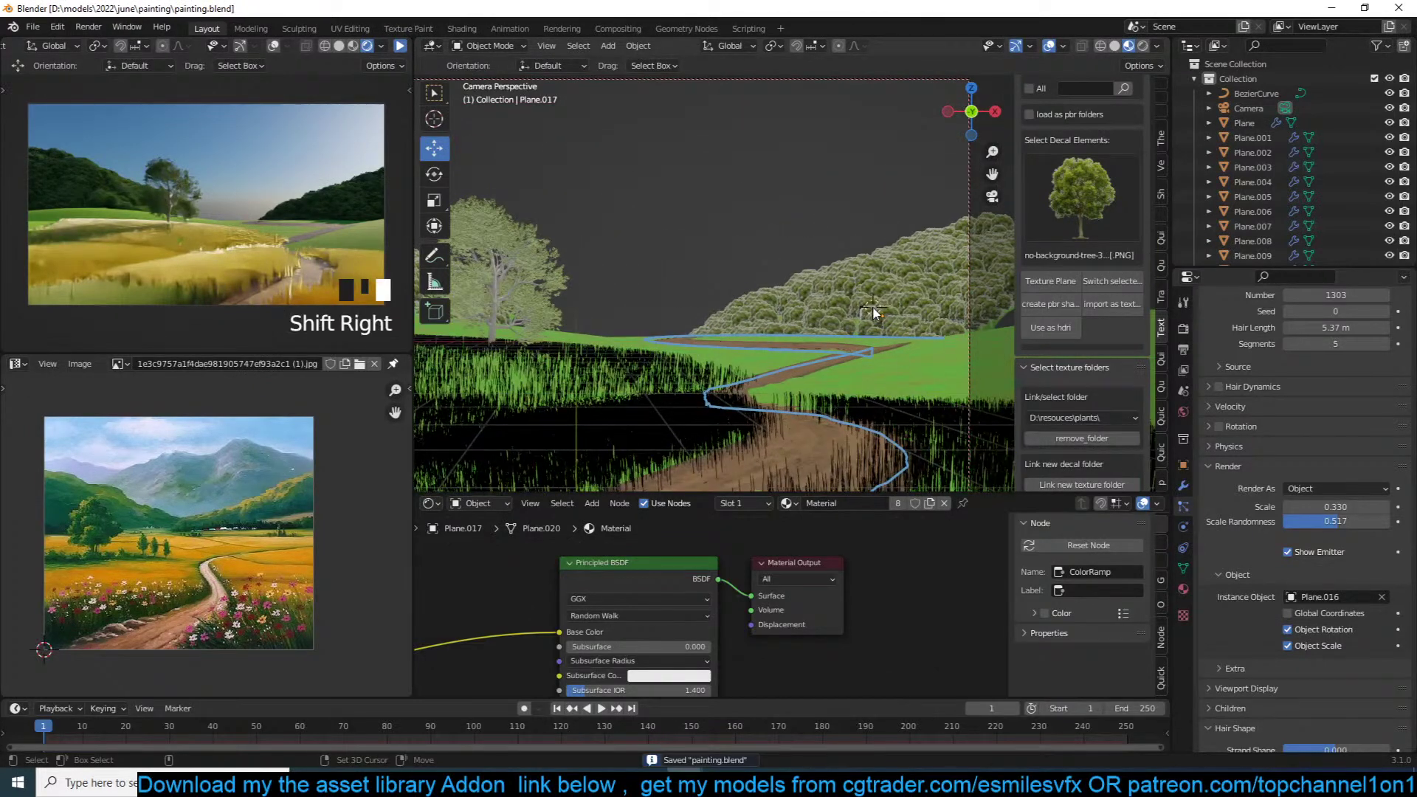
key("shift+a")
mouse_move(846, 490)
left_click(915, 488)
key("g")
left_click(900, 337)
Step: Set the point light's power to 1000 W and preview its effect in the rendered view
left_click(1185, 526)
left_click(1336, 428)
type("1000")
key("Return")
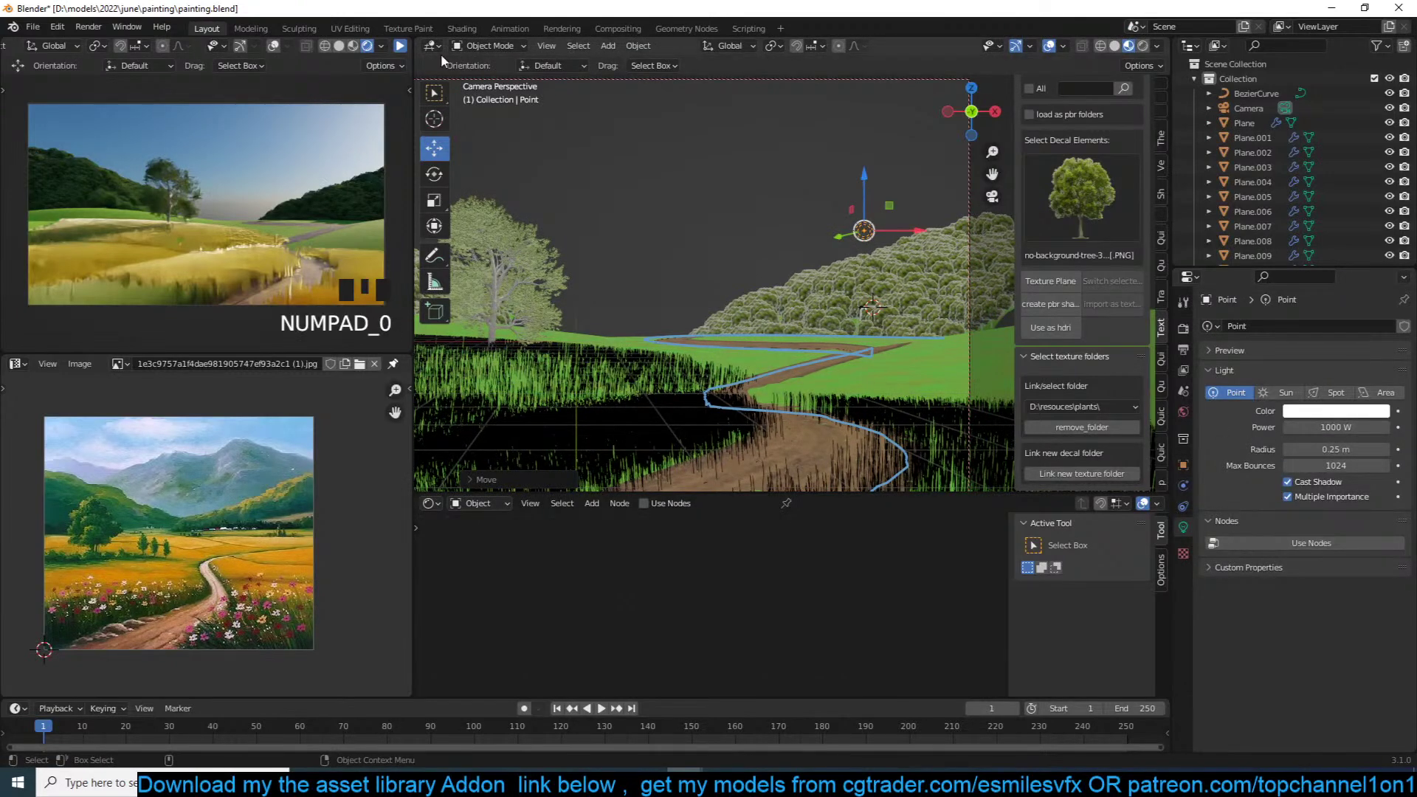
left_click(400, 47)
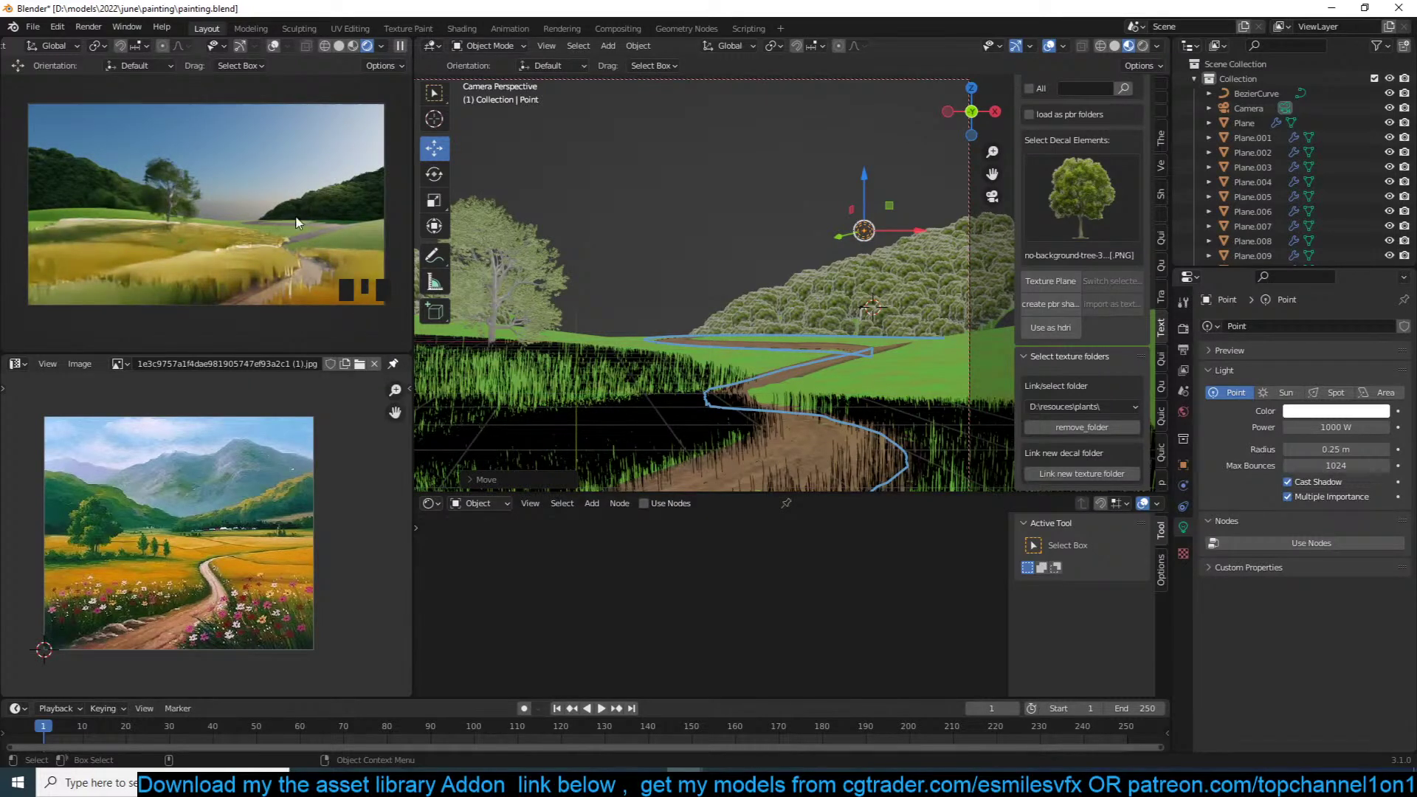
left_click(401, 47)
Step: Change the point light to an area light and rotate it to aim at the forest hill
key("KP_Decimal")
middle_click_drag(907, 215, 986, 275)
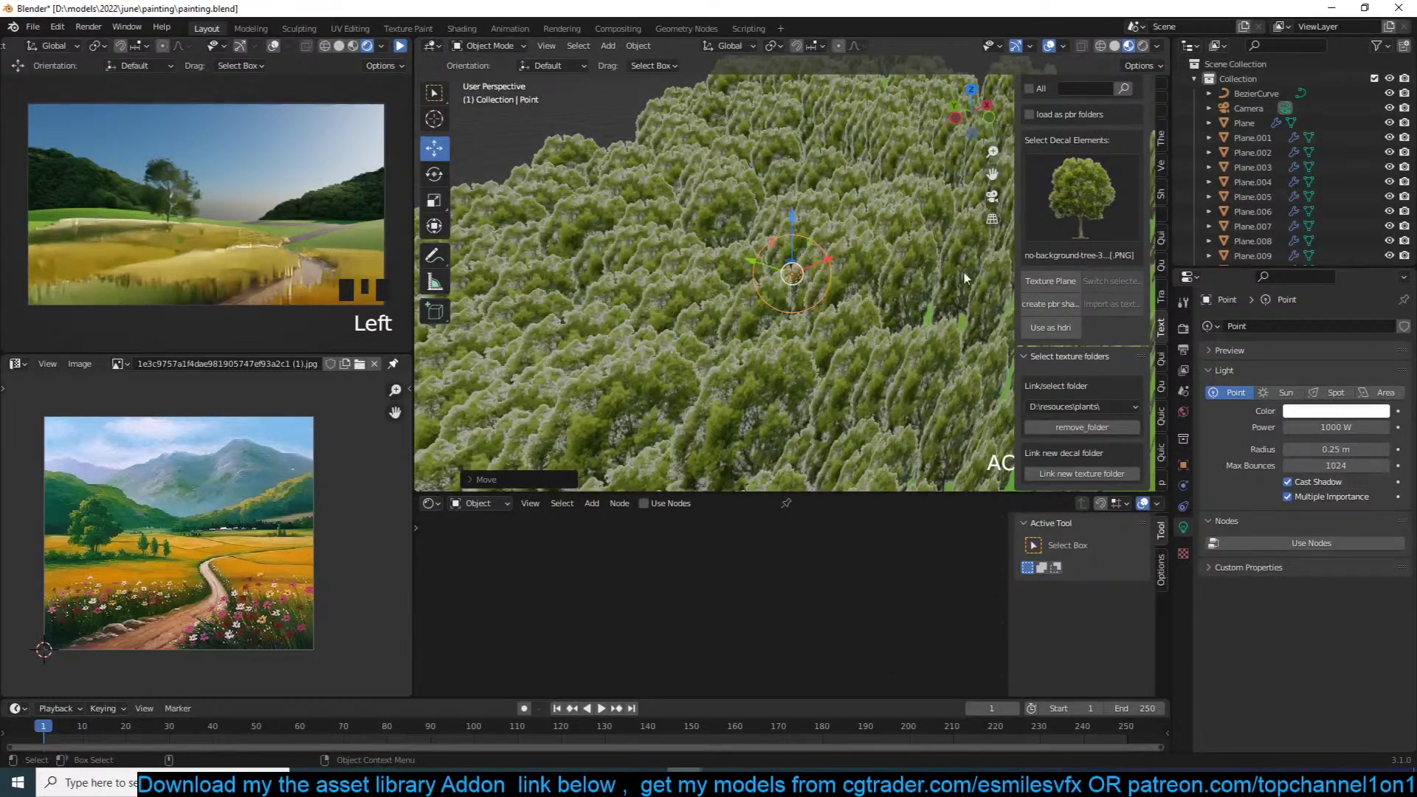
scroll(959, 277, "down", 4)
left_click(1378, 392)
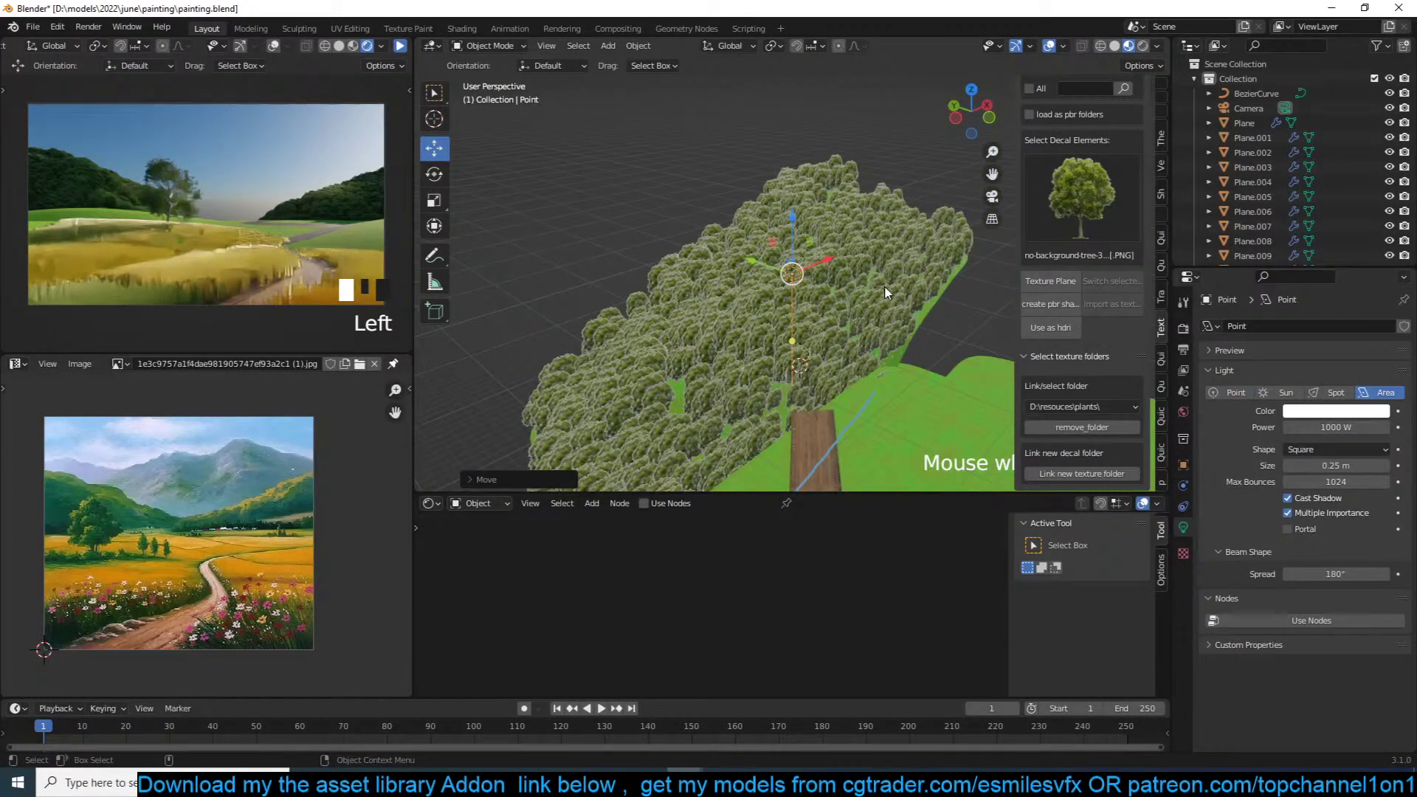
left_click(987, 105)
key("r")
left_click(871, 152)
middle_click_drag(871, 152, 1031, 315)
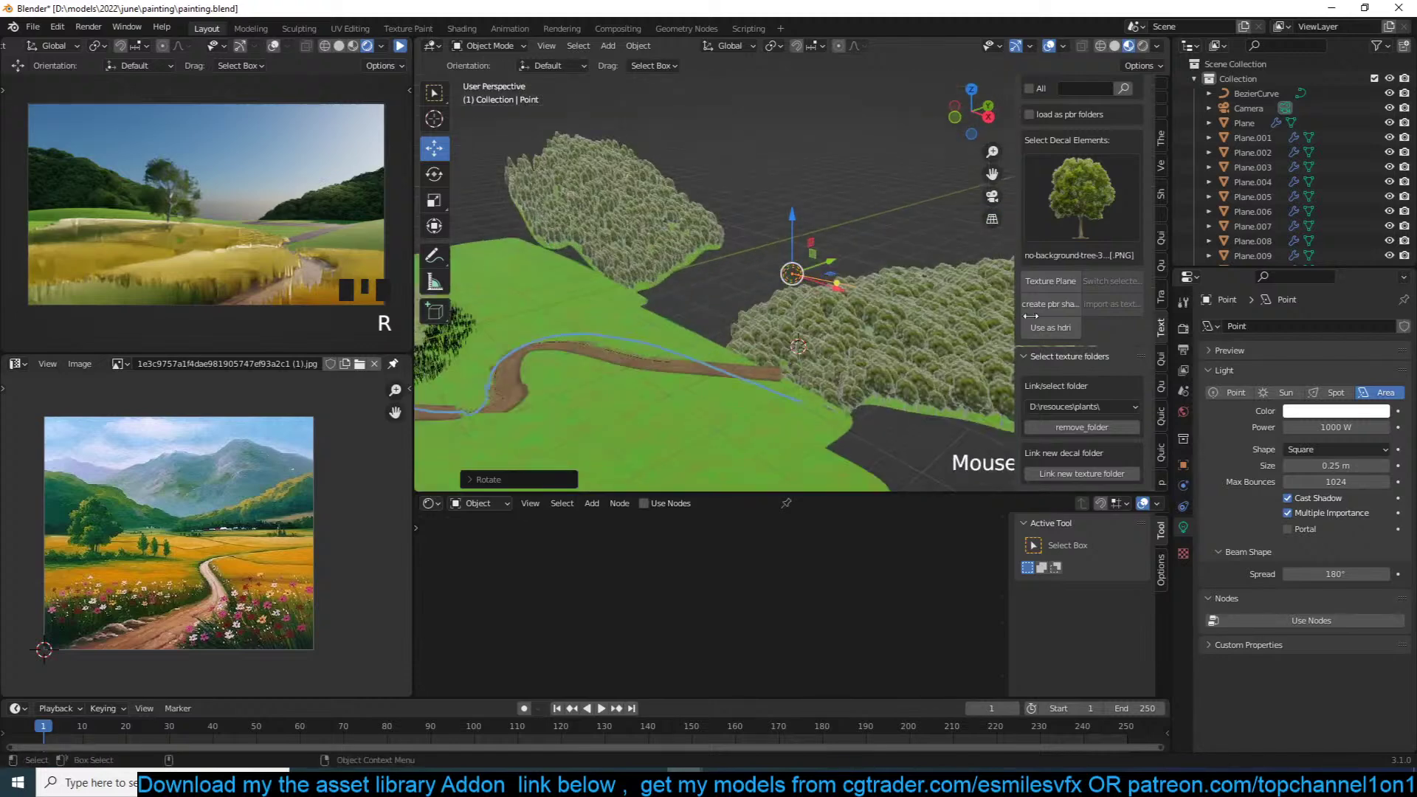
Step: Preview the area light's effect on the forest hill in the rendered view
left_click(1331, 428)
key("Return")
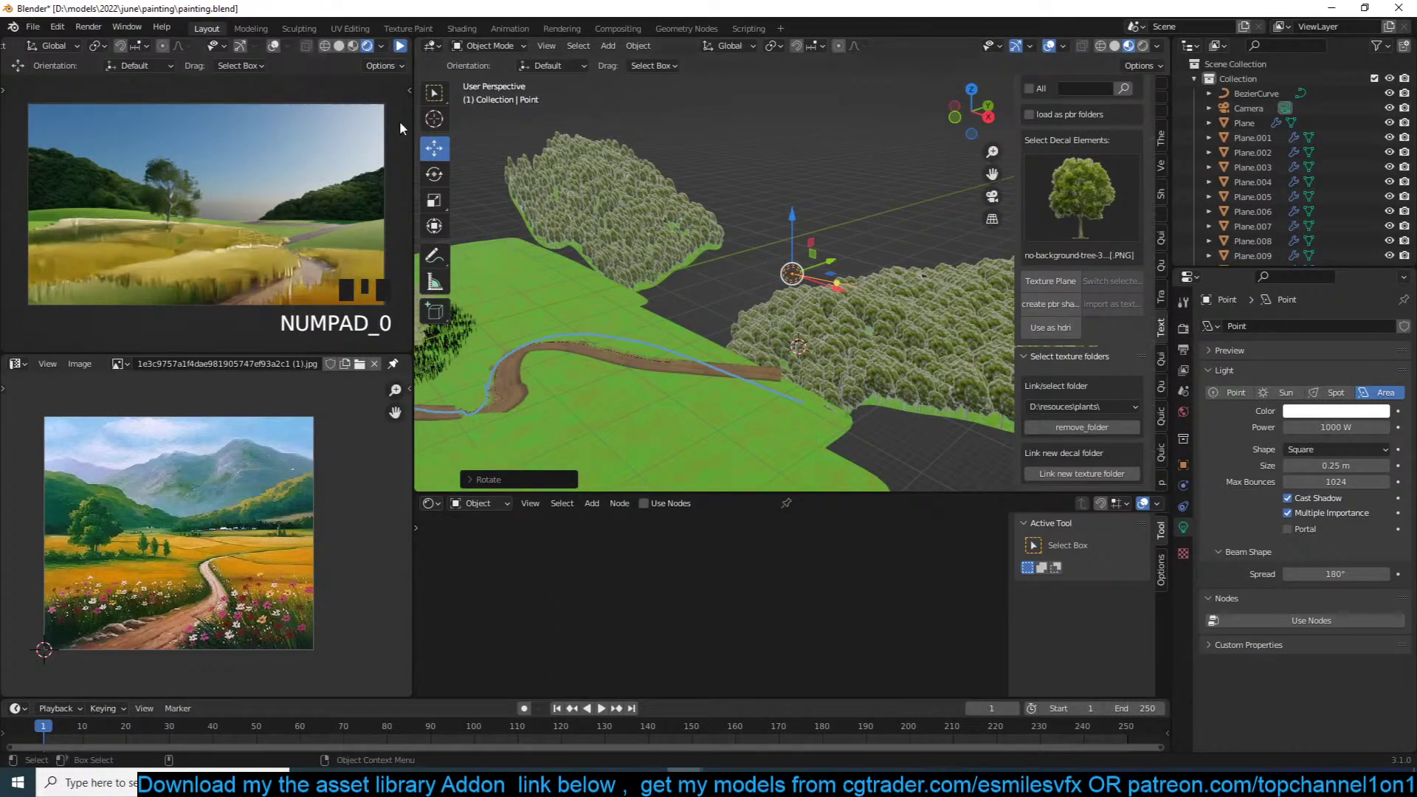
left_click(400, 47)
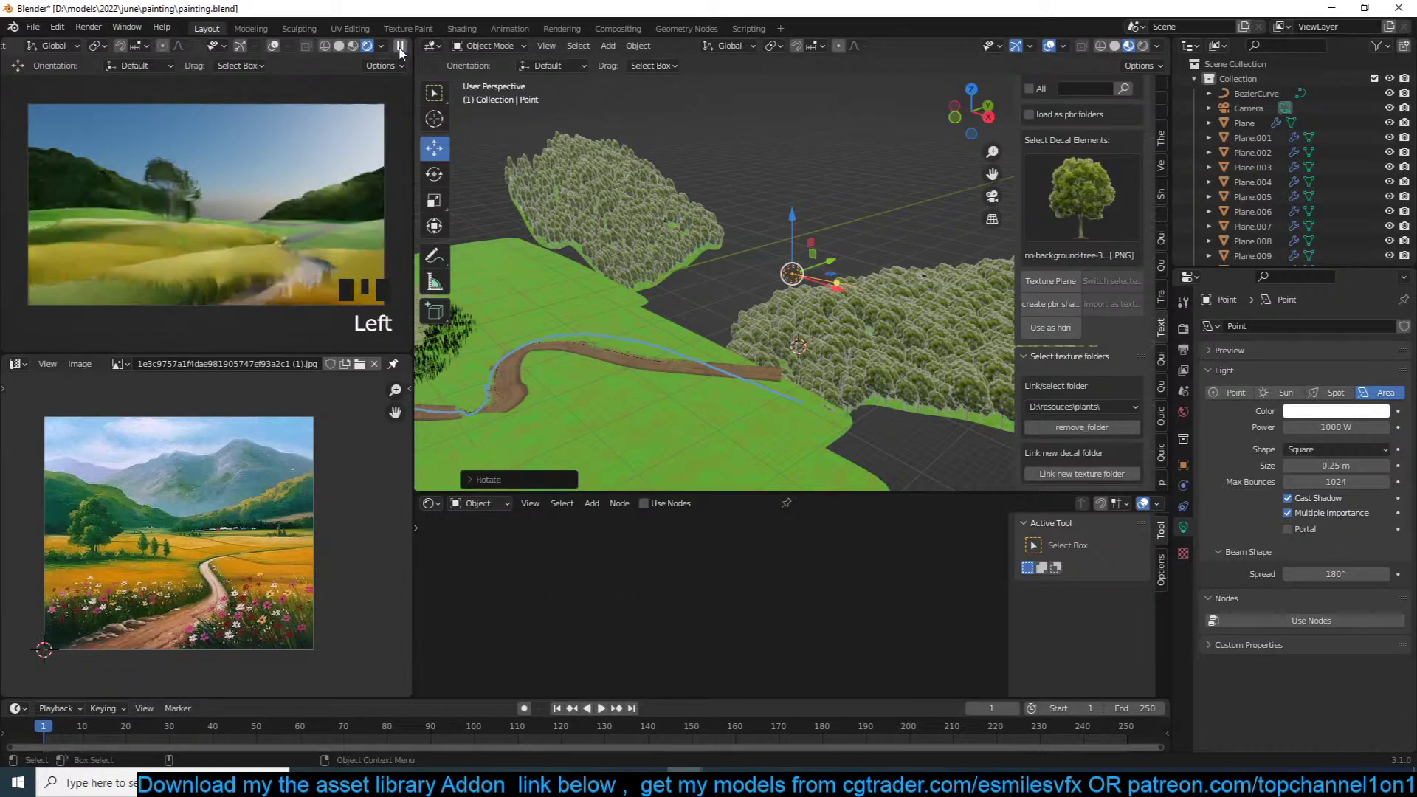
left_click(400, 47)
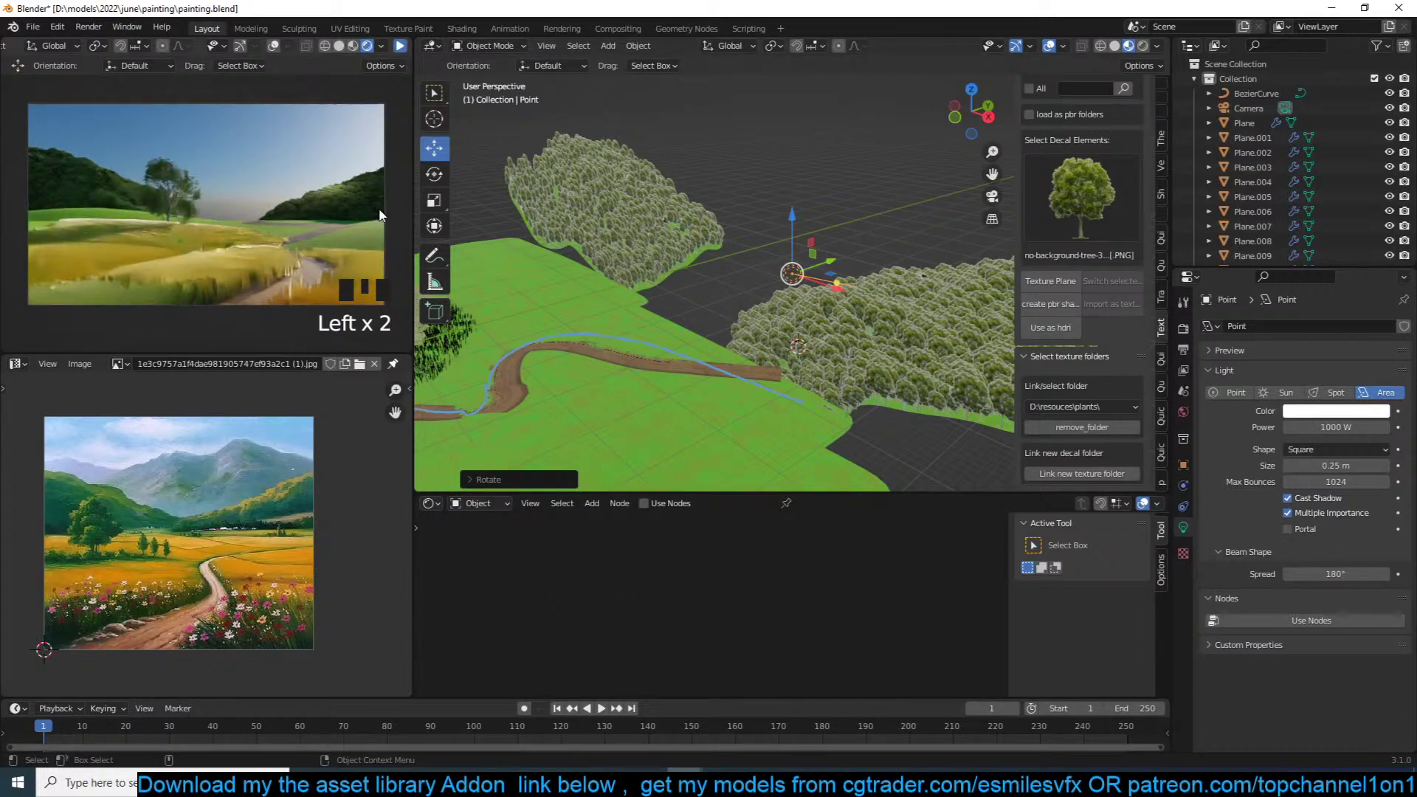
Step: Tint the area light pale yellow and set its size to 3.91 m
left_click(1311, 418)
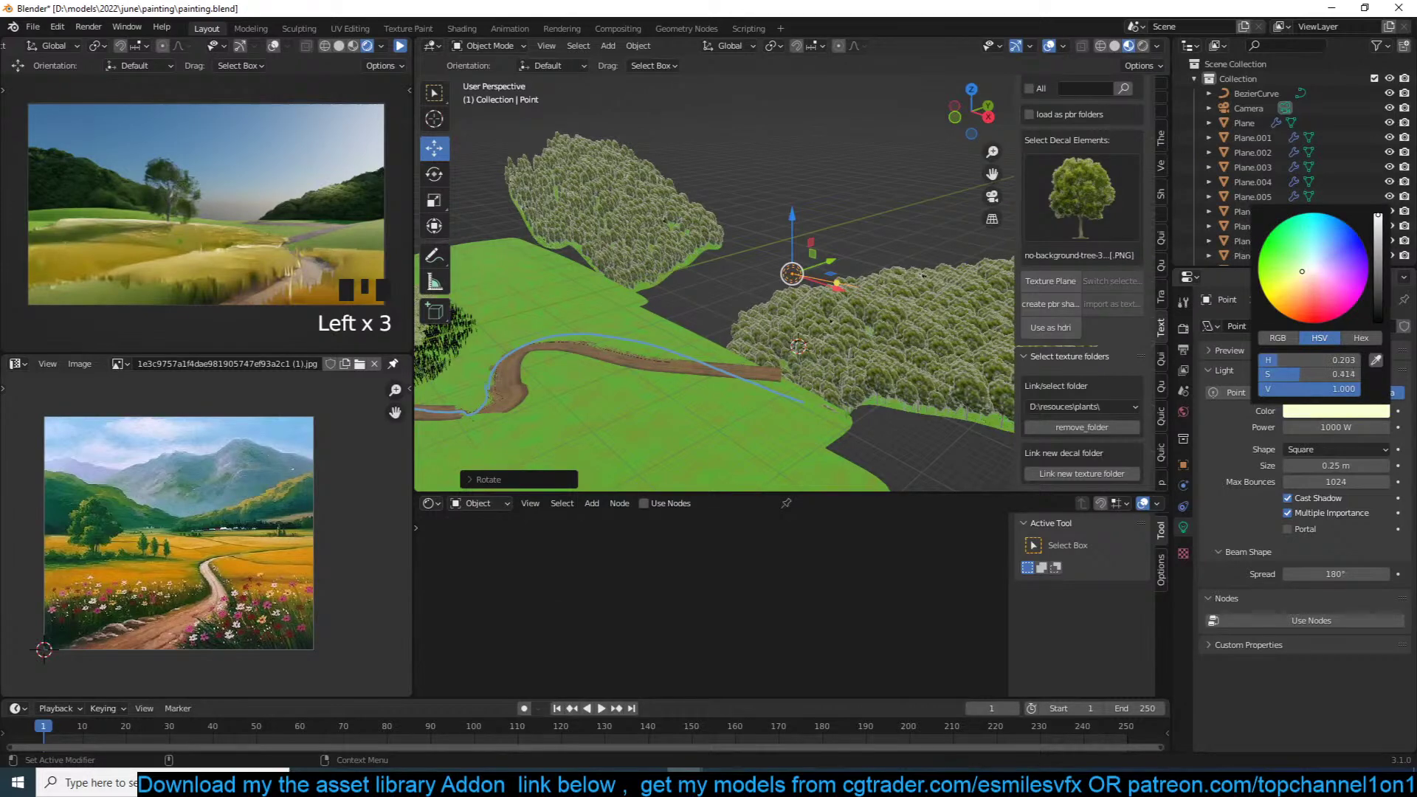
left_click_drag(1338, 465, 1362, 465)
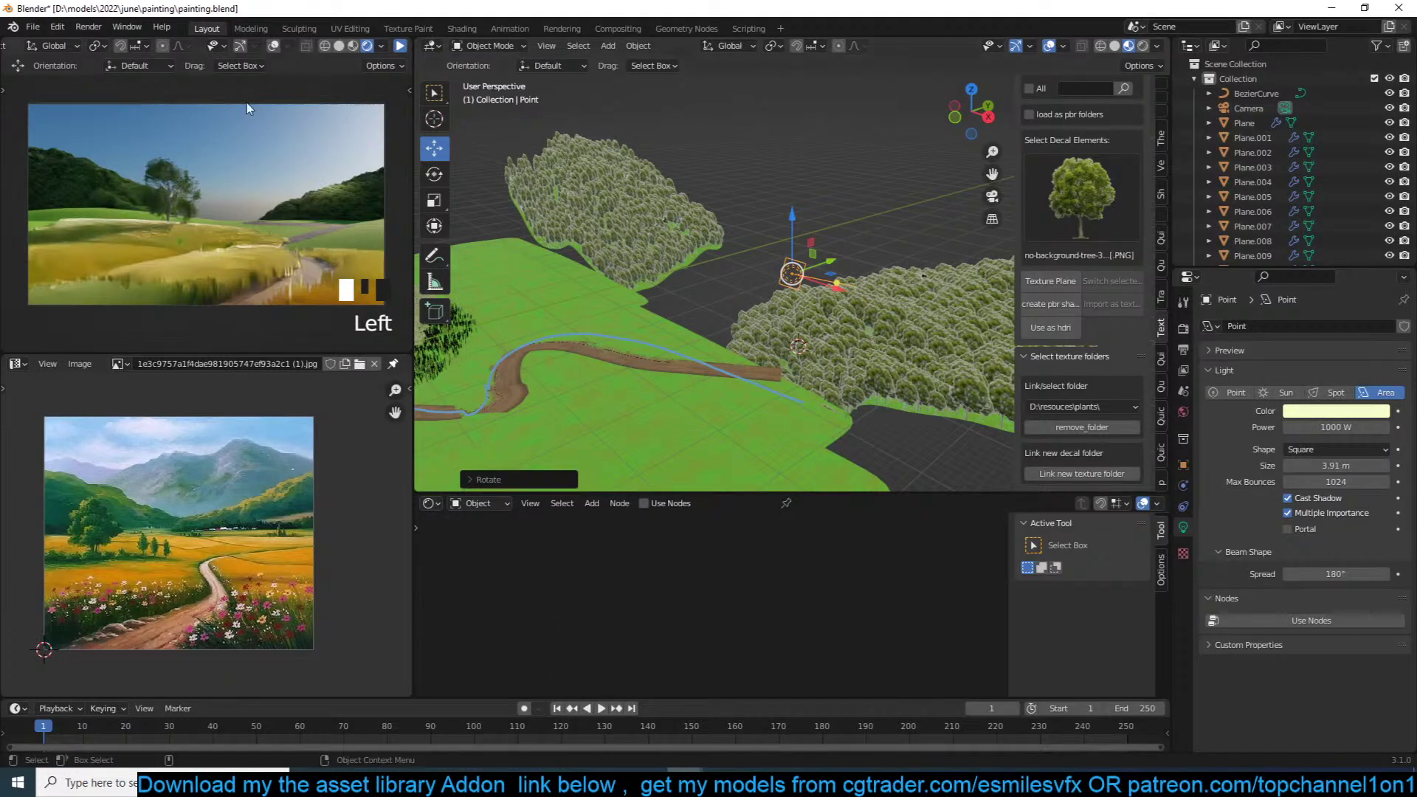
left_click(402, 47)
Step: Stretch the area light along the global X axis, rotate it in front view to follow the hill's slope, and preview the result
key("s")
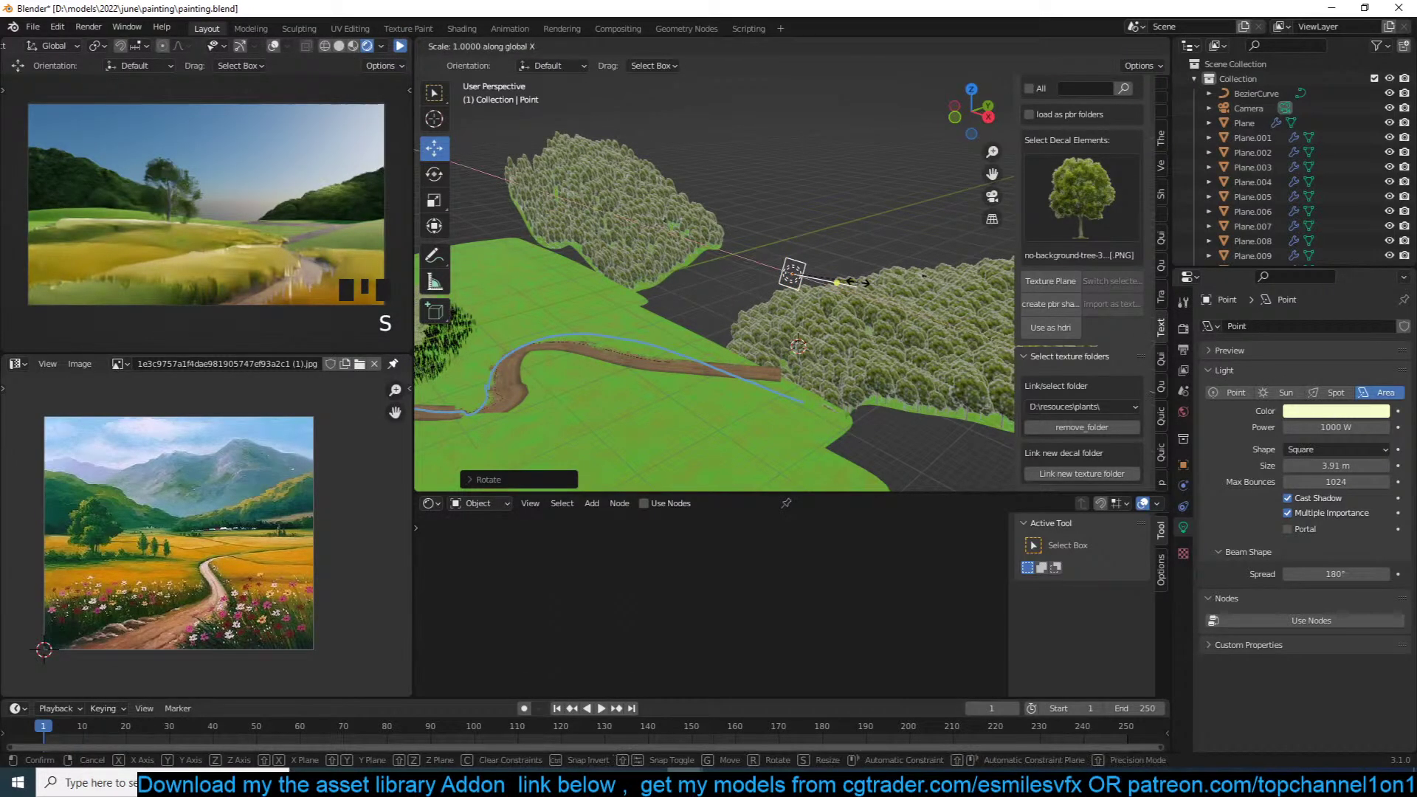
left_click(1067, 303)
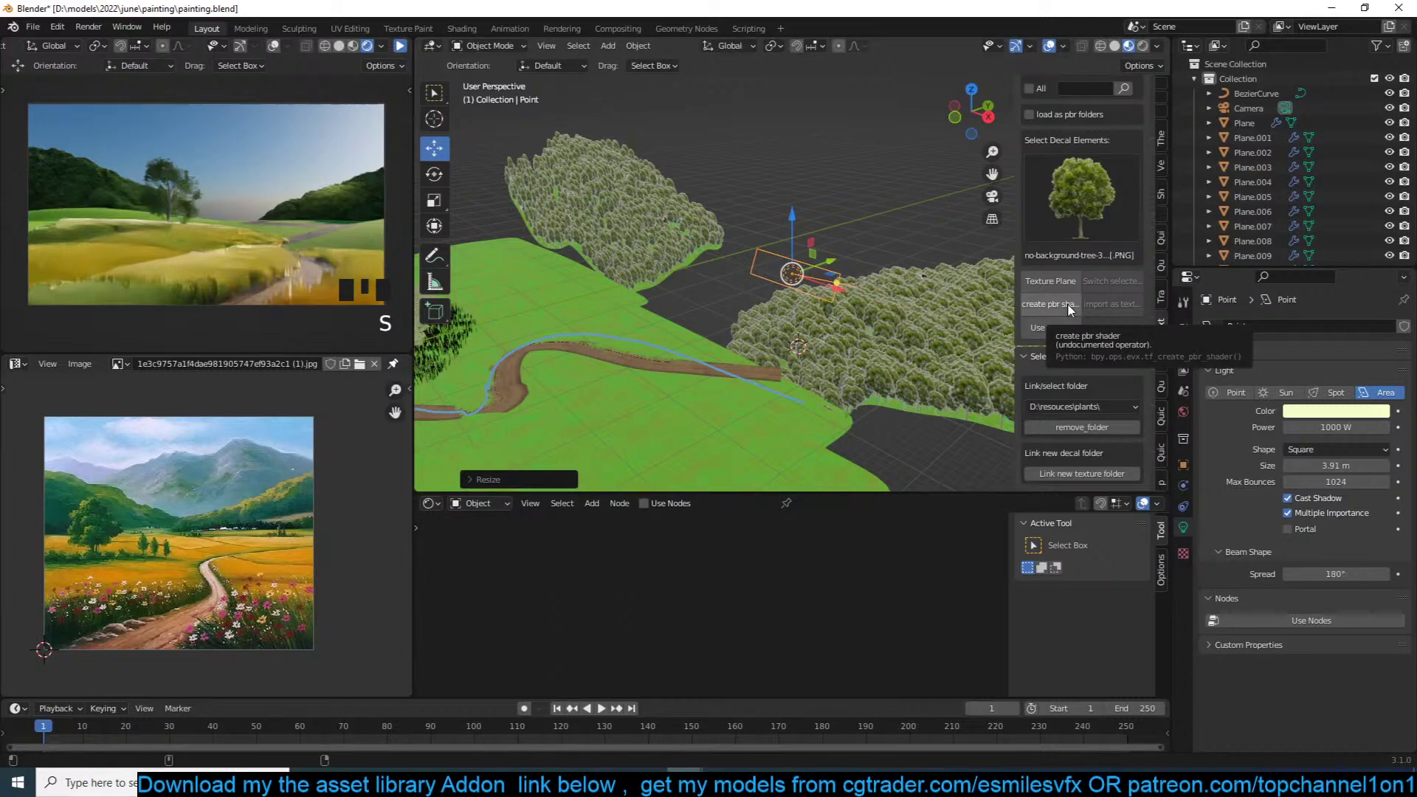
key("KP_1")
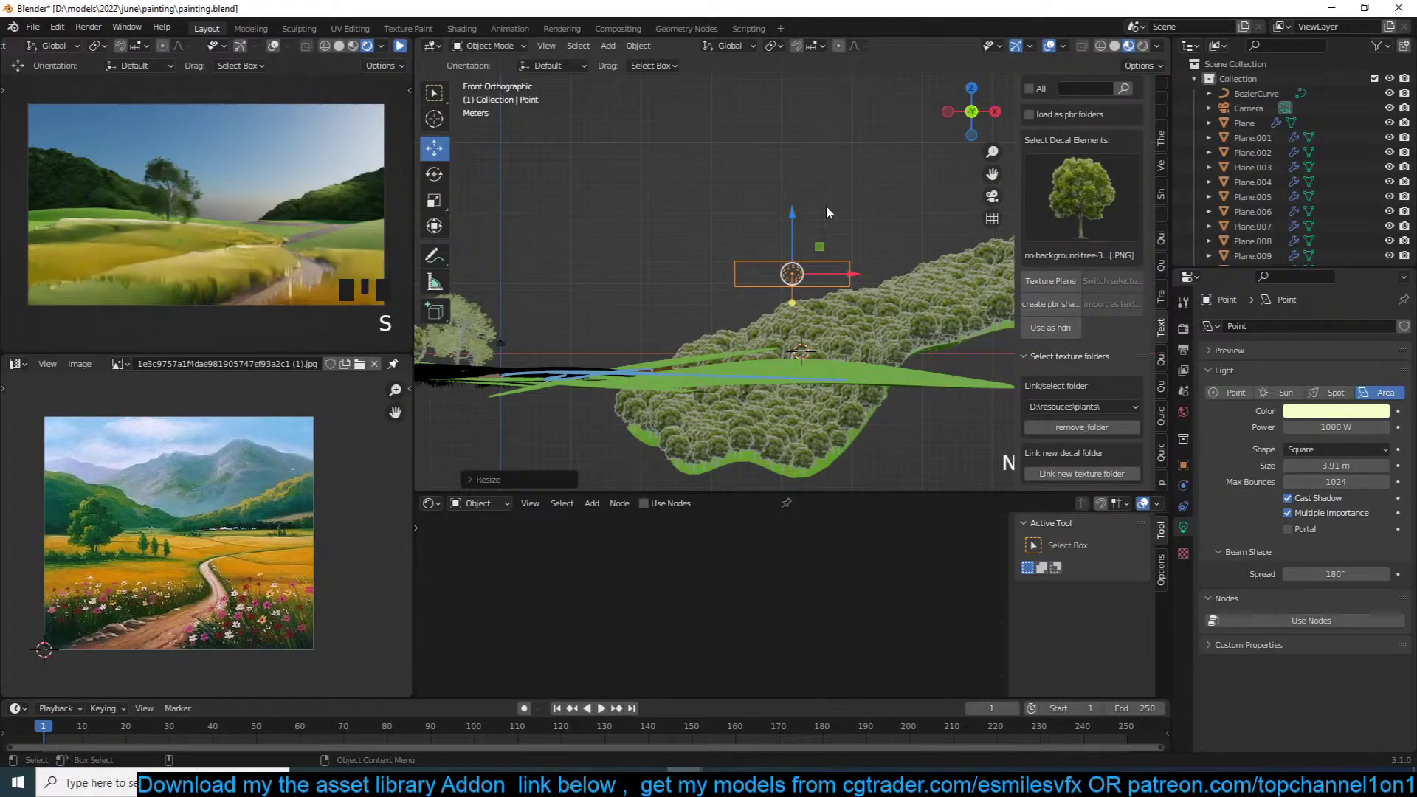
key("r")
left_click(701, 122)
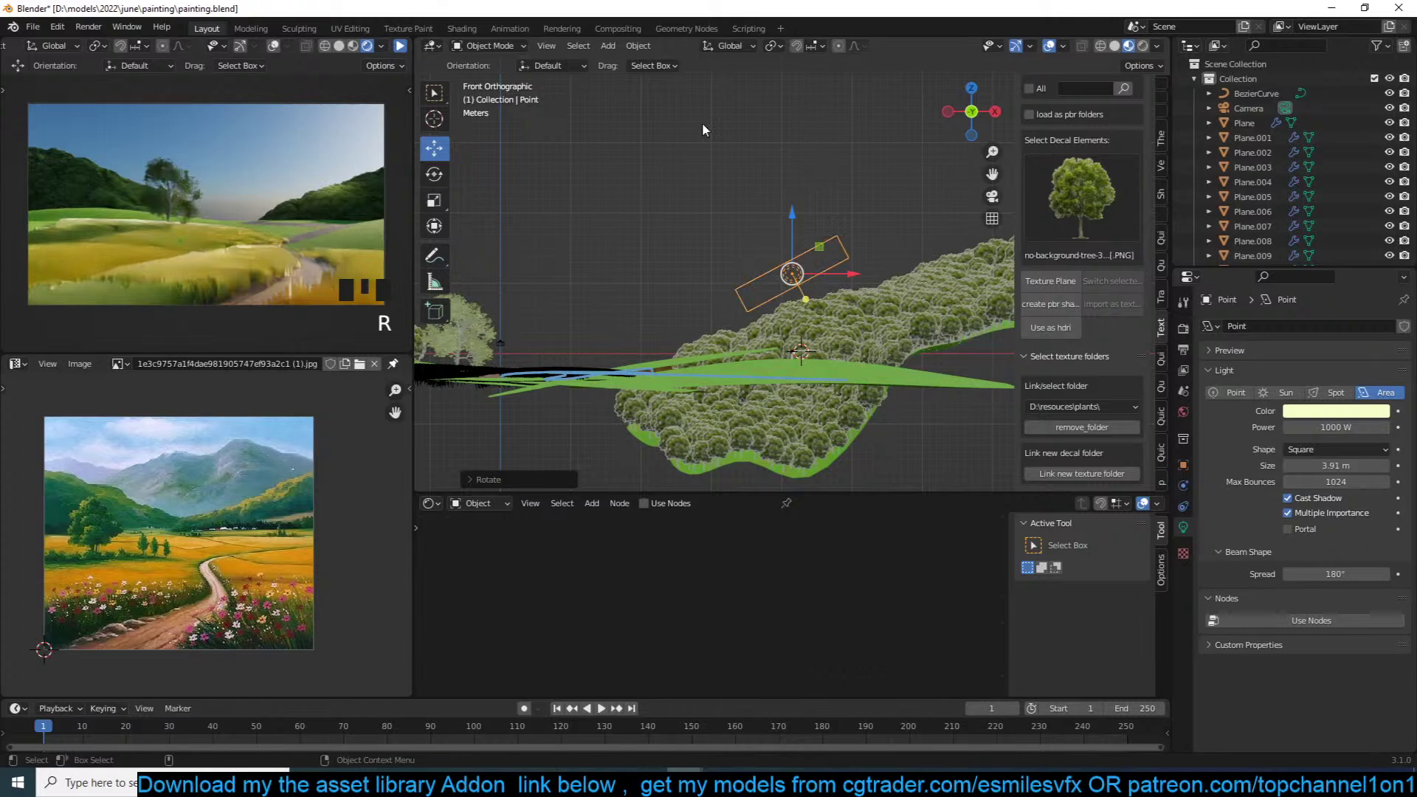
left_click(399, 48)
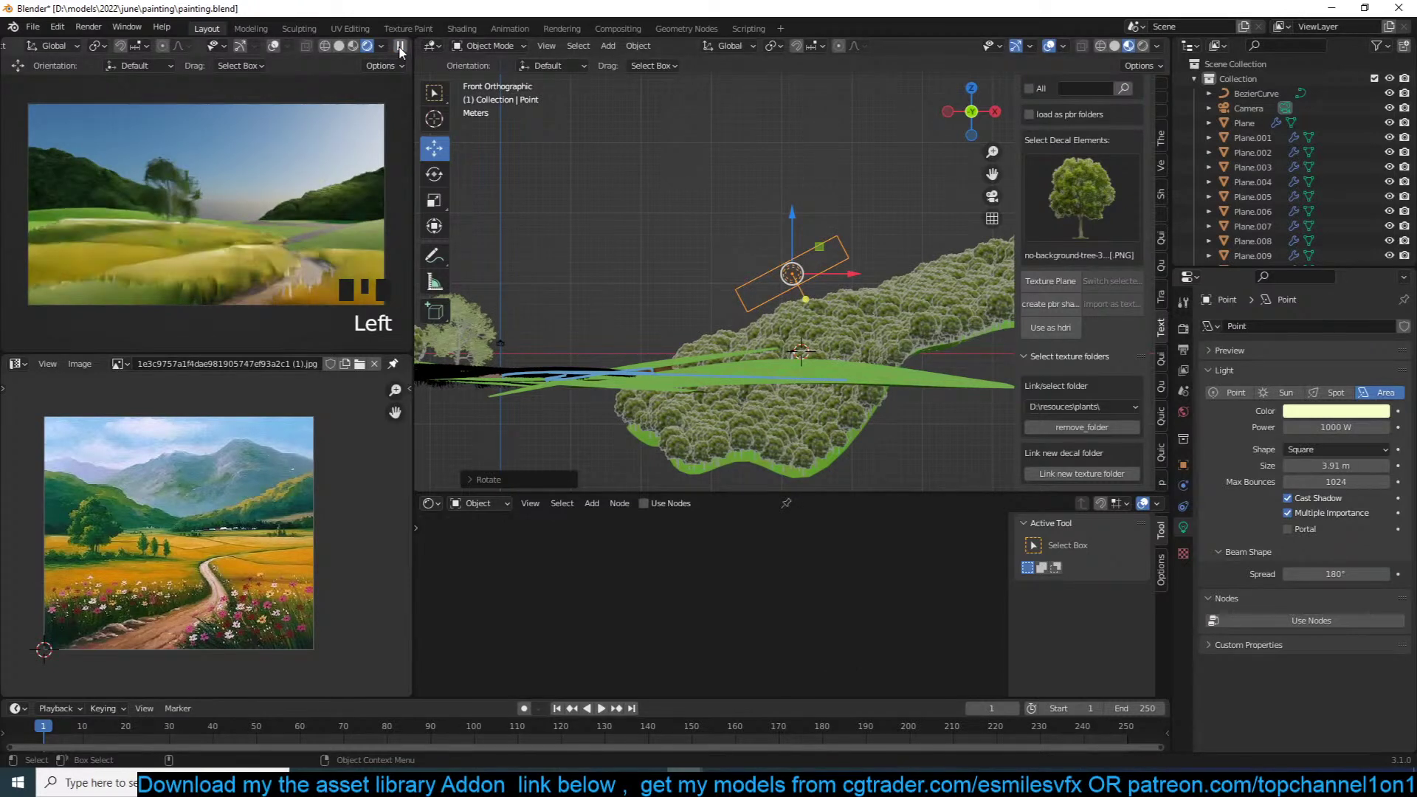
left_click(399, 47)
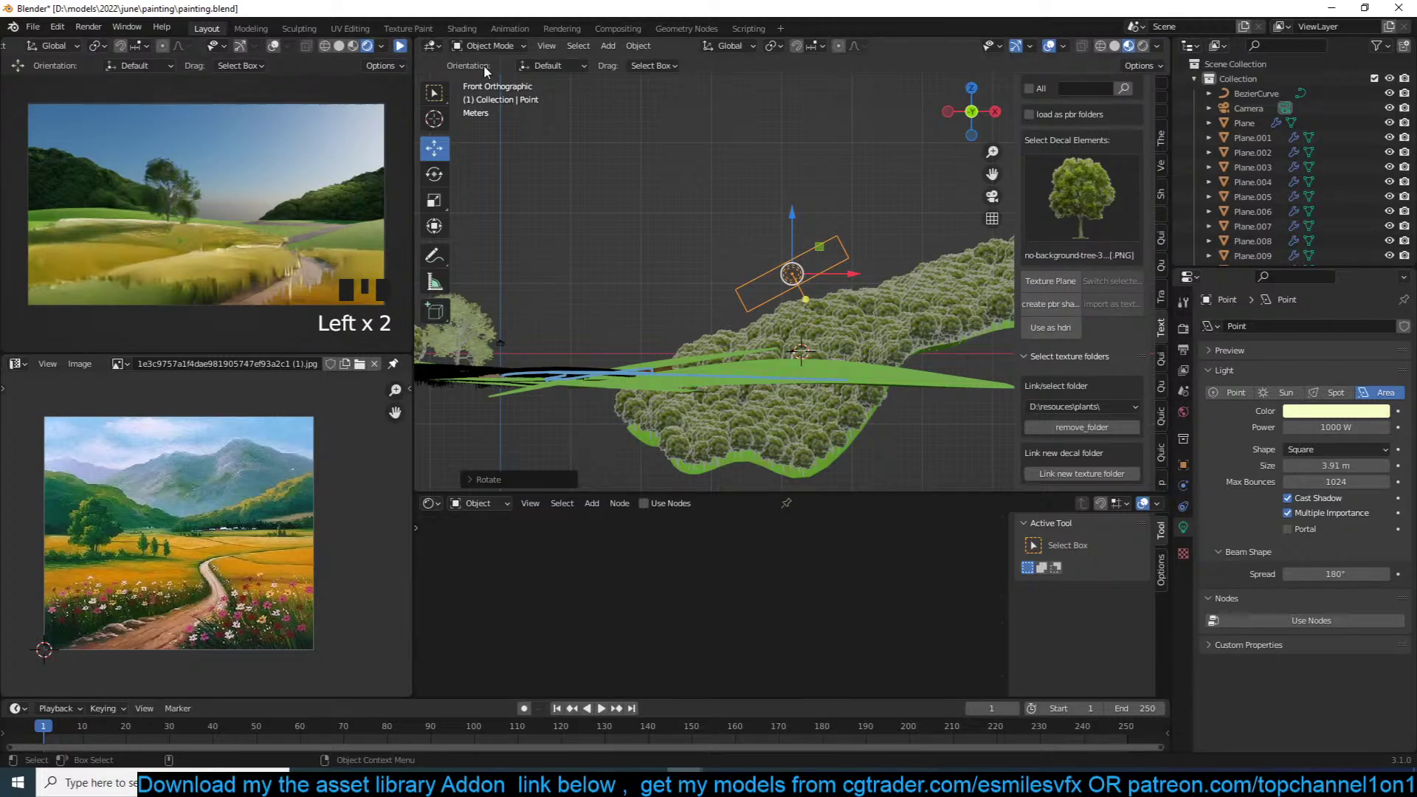
Step: Duplicate the area light to the outer side of the road-side forest hill and rotate it in top view
key("KP_7")
scroll(755, 176, "down", 6)
key("shift+d")
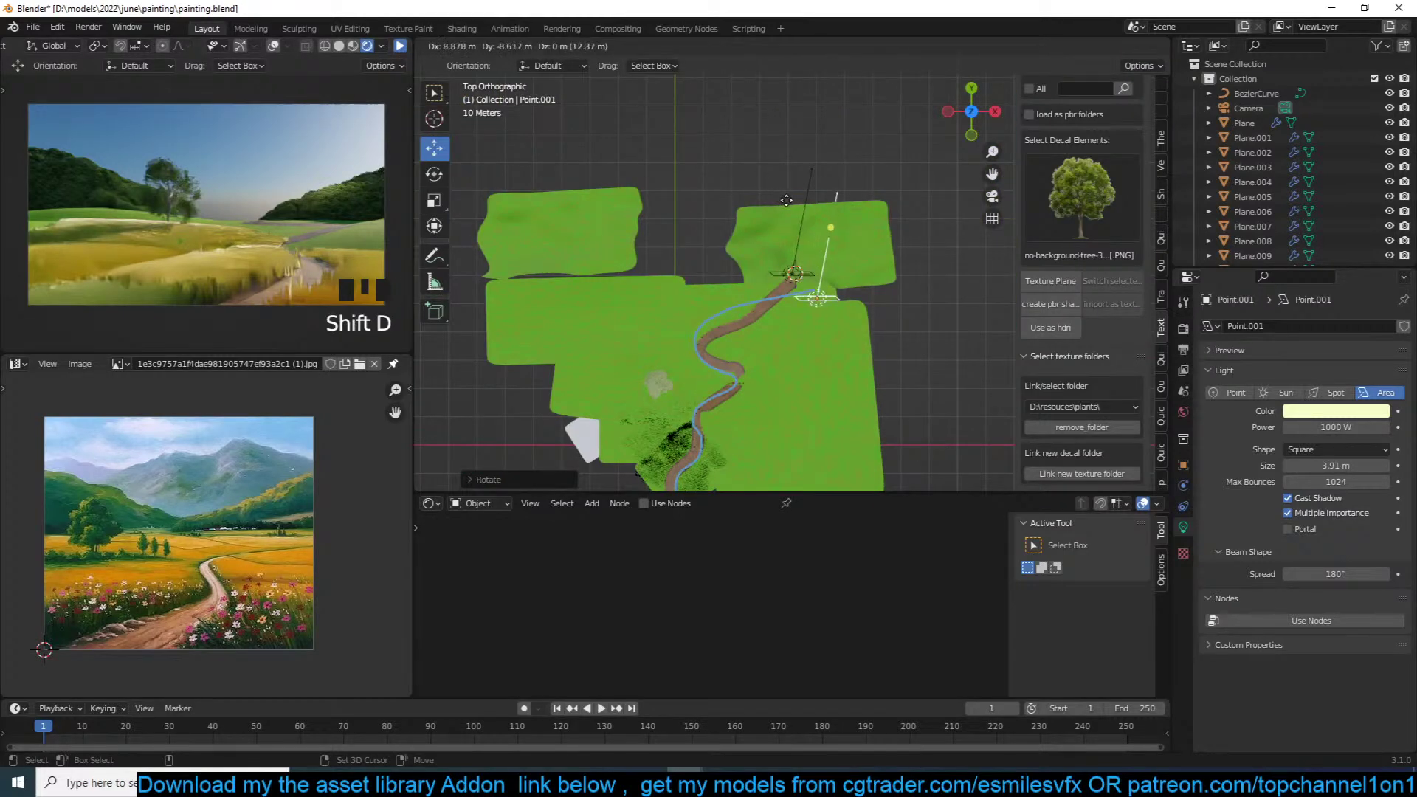
left_click(852, 197)
key("r")
left_click(771, 184)
left_click(400, 46)
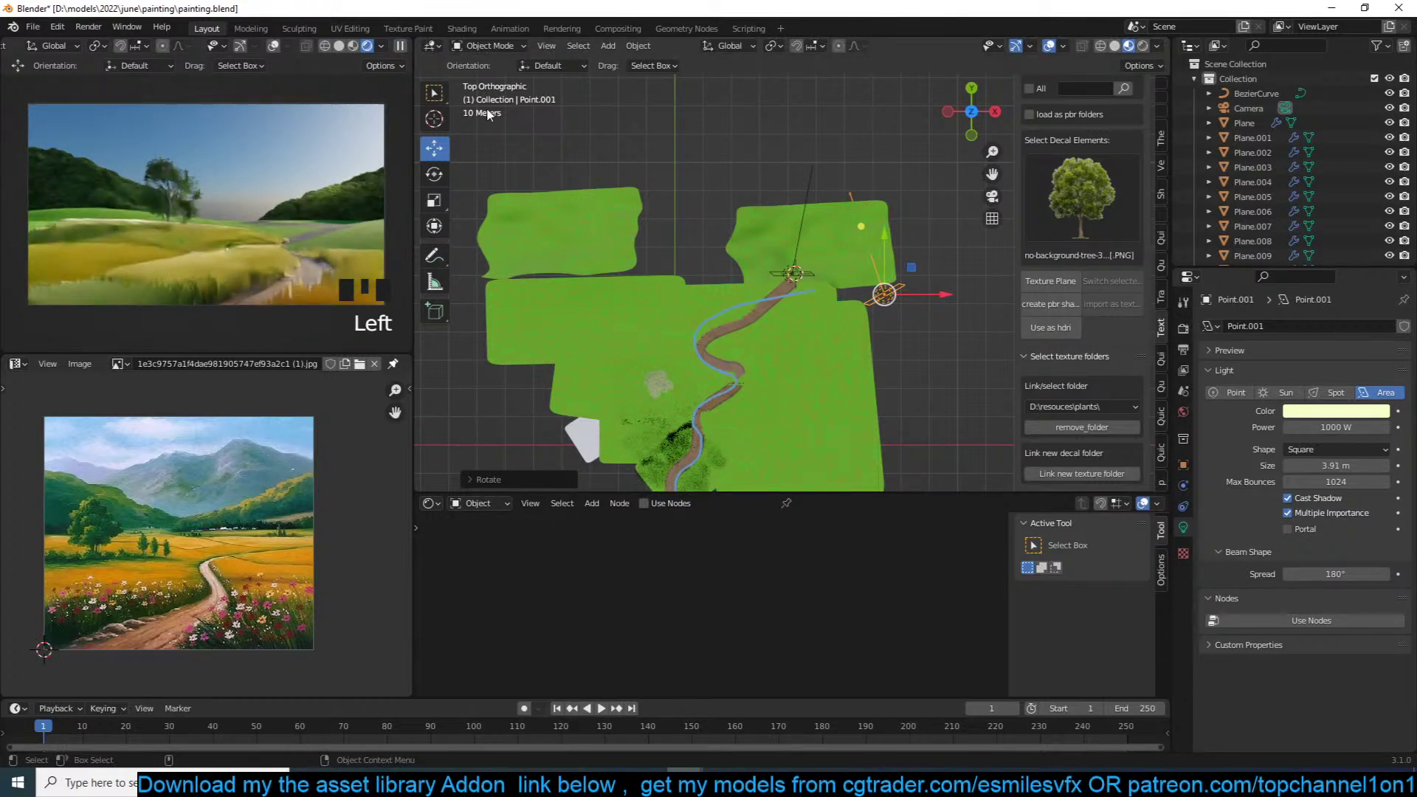
Step: Reposition the duplicated area light in front of the forest hill and scale it down
key("g")
left_click(770, 187)
middle_click_drag(770, 188, 795, 90)
key("g")
left_click(831, 189)
key("s")
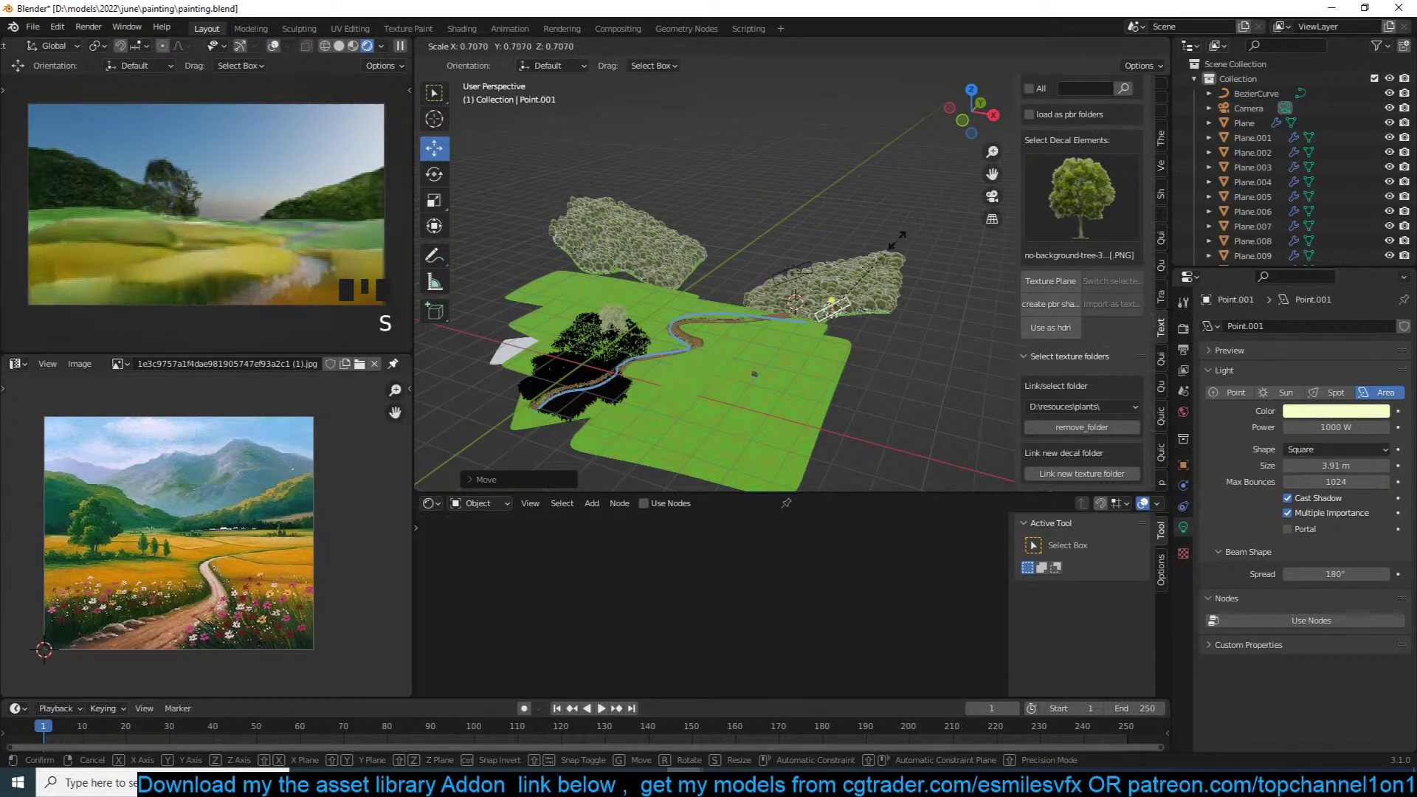
left_click(893, 250)
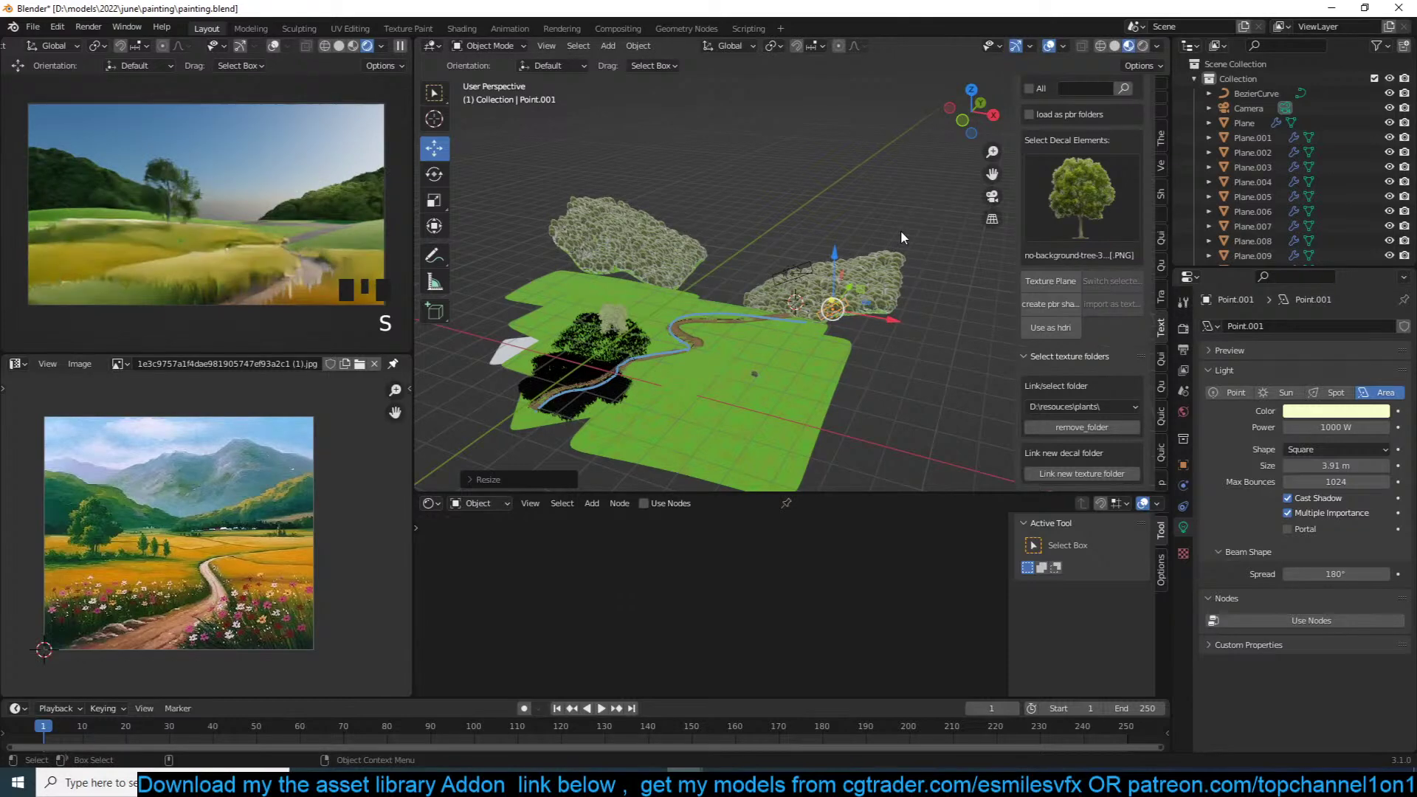
Step: Set the power of the original area light above the road-side forest hill to 2000 W
scroll(858, 251, "up", 2)
left_click(792, 273)
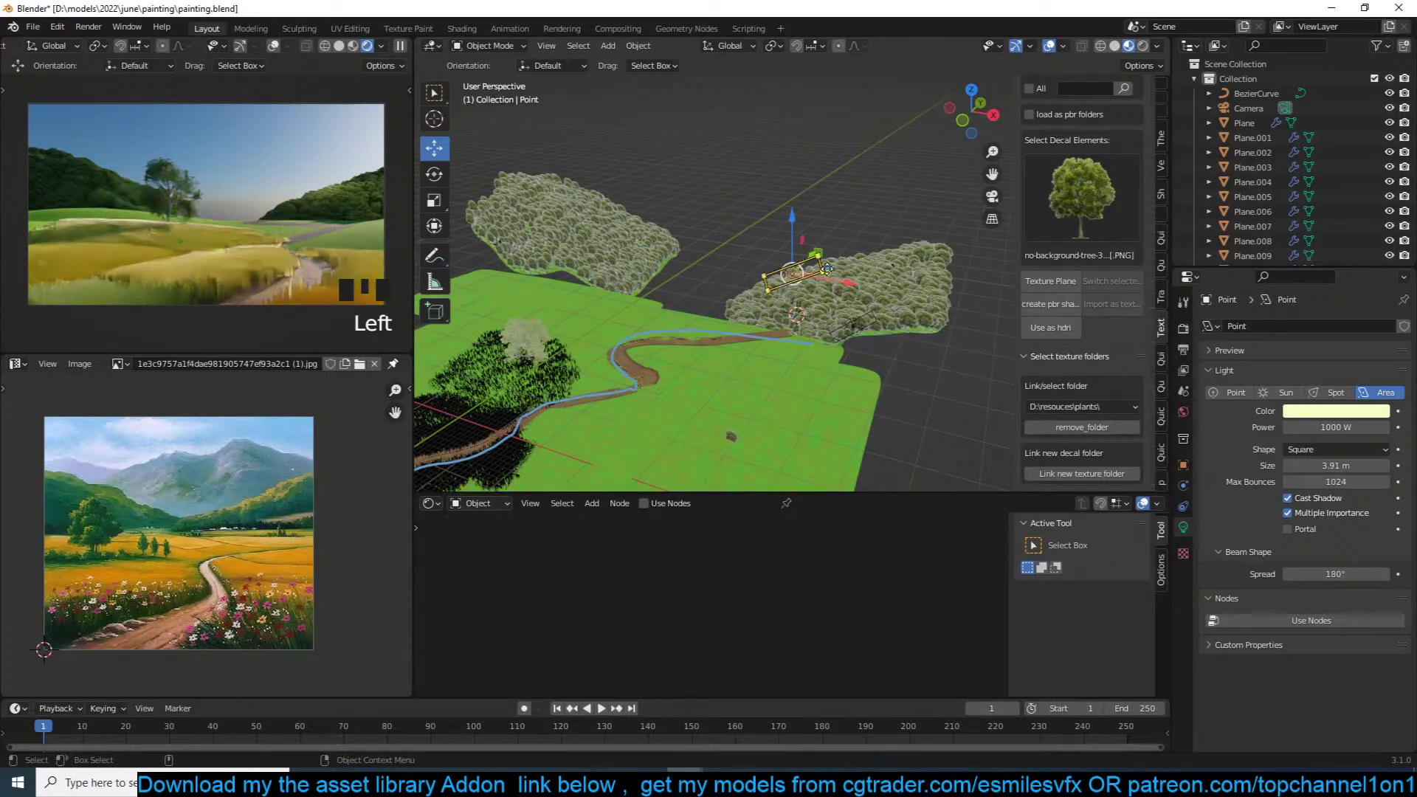
double_click(1310, 428)
type("200")
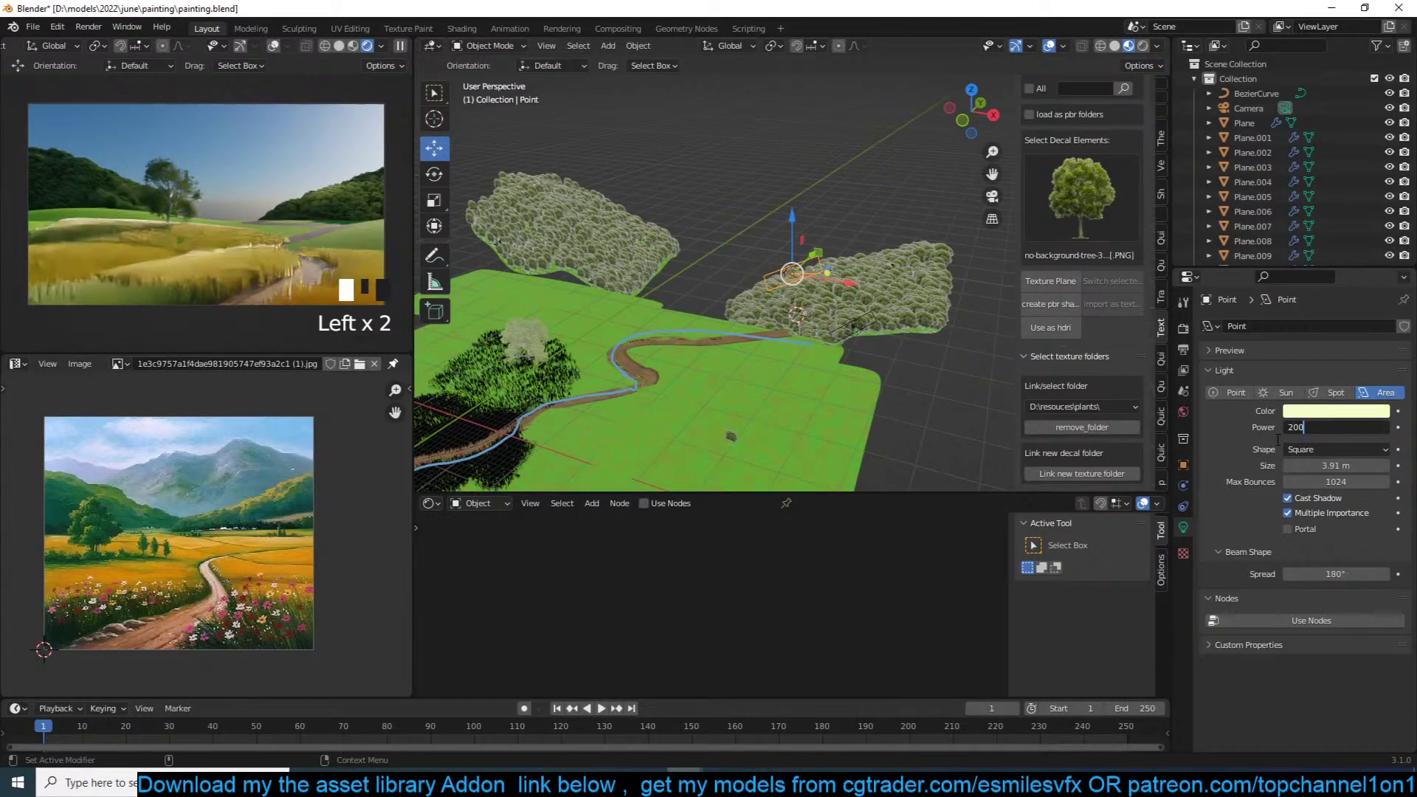
type("0")
key("Return")
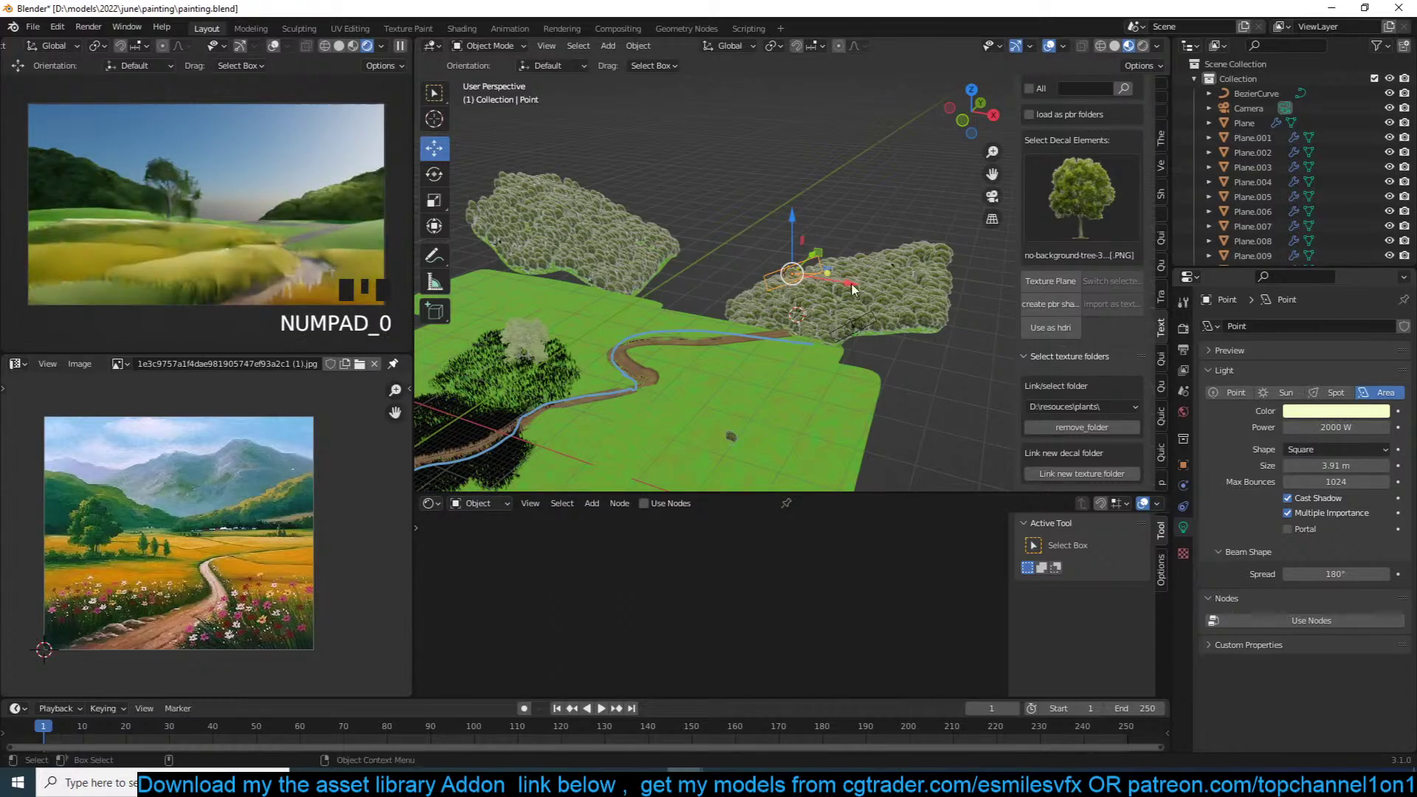
Step: Shift the 2000 W area light slightly toward the forest hill in top view
scroll(832, 238, "up", 2)
key("KP_7")
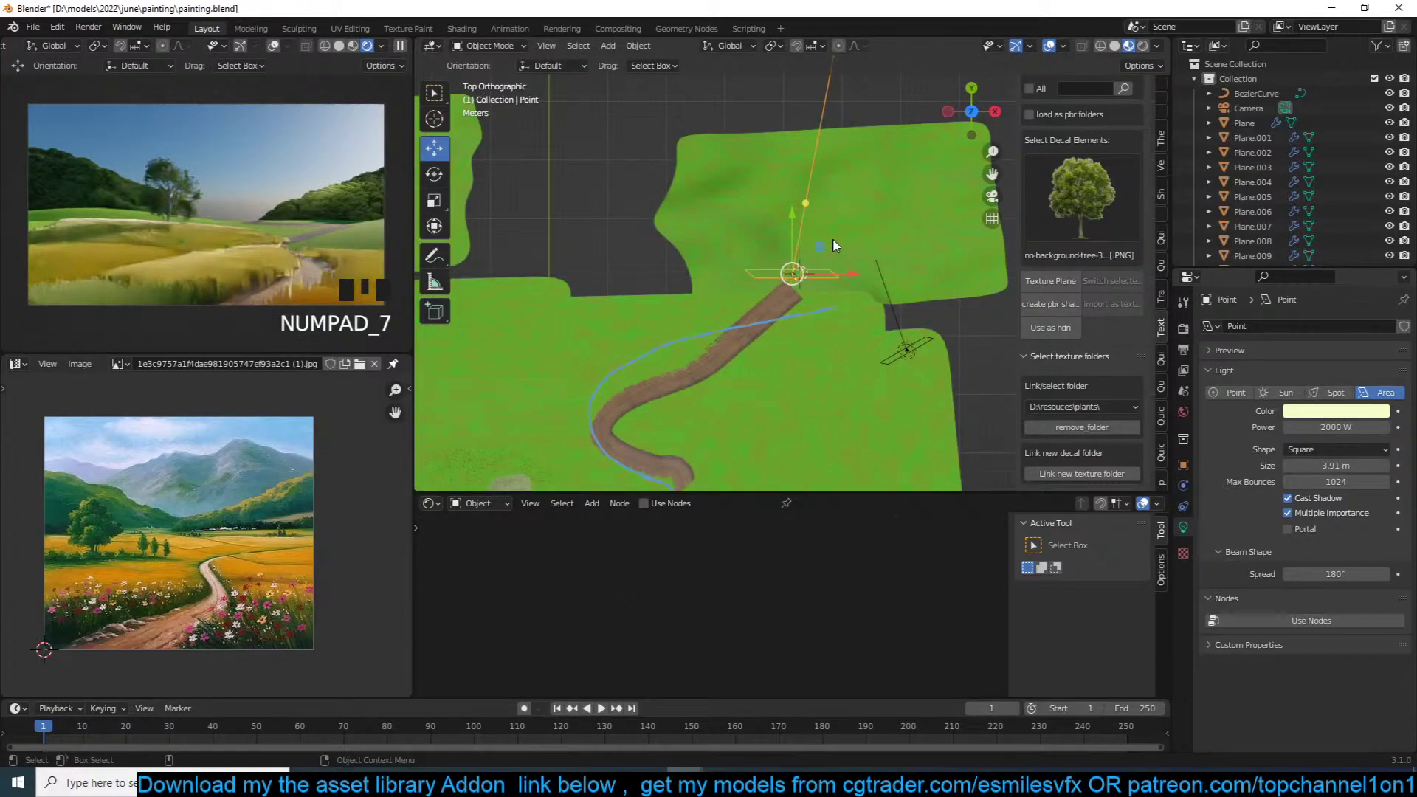
key("g")
left_click(860, 214)
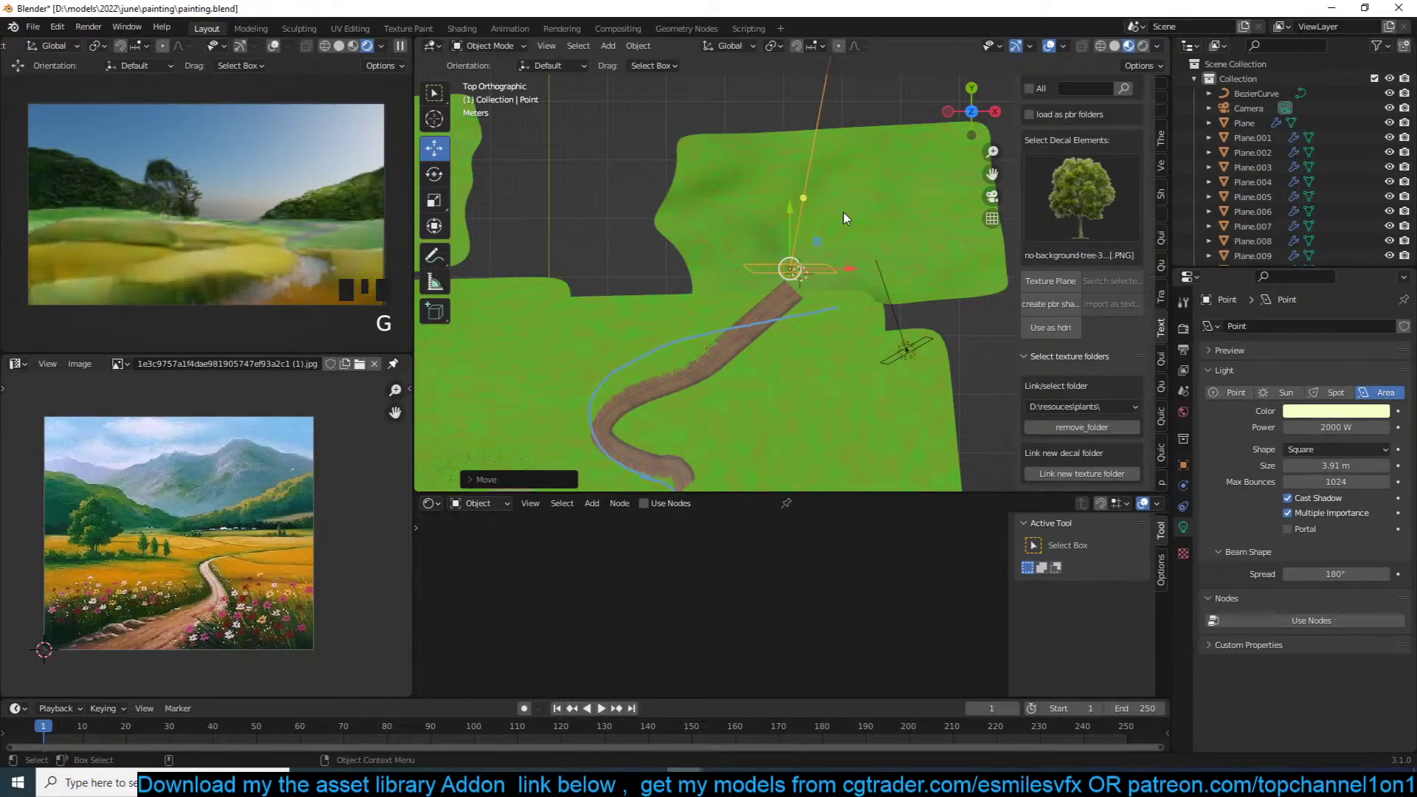
Step: Duplicate the 2000 W area light to the front of the other forest hill and rotate it to face that hill
scroll(869, 191, "down", 7)
key("shift+d")
left_click(790, 172)
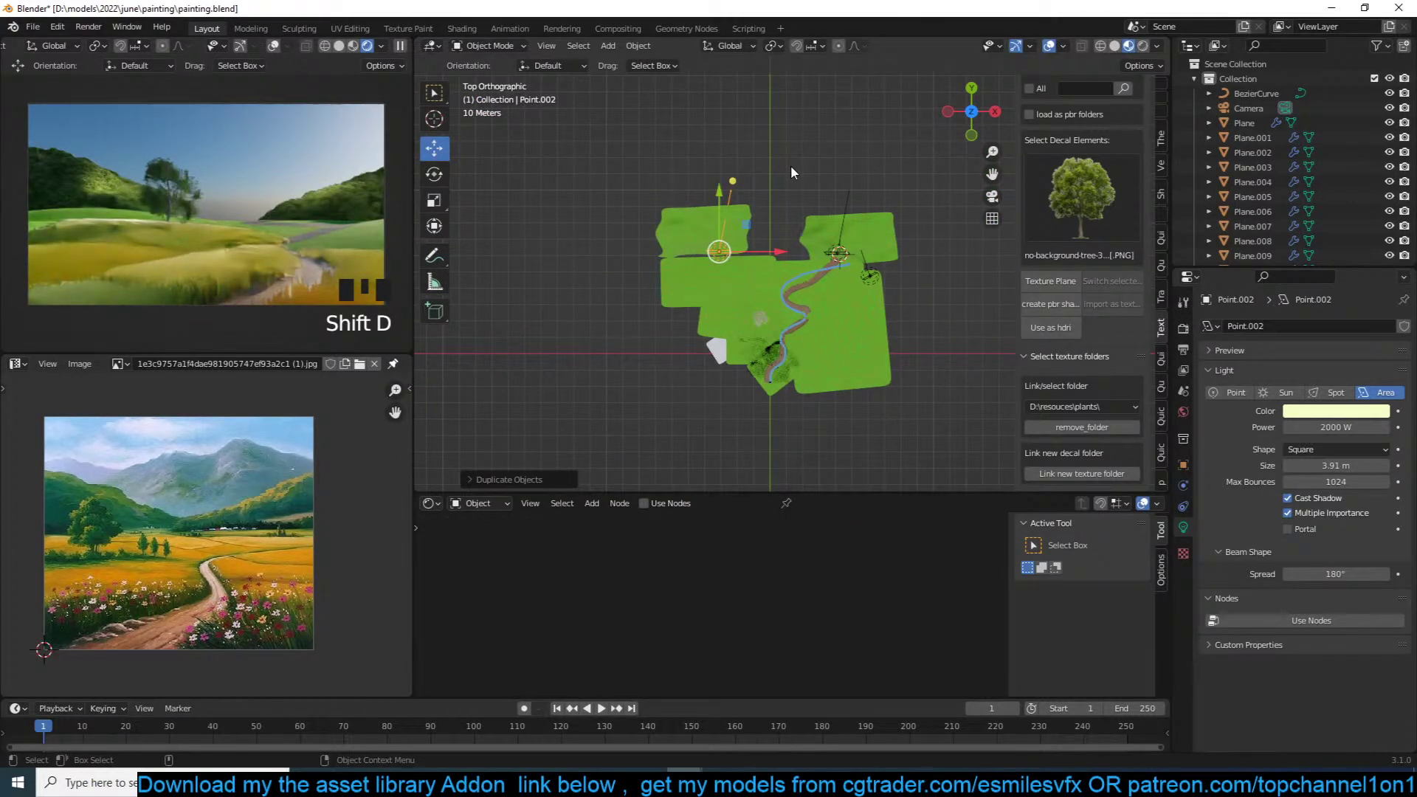
scroll(796, 167, "up", 5)
key("r")
left_click(784, 249)
key("g")
left_click(789, 270)
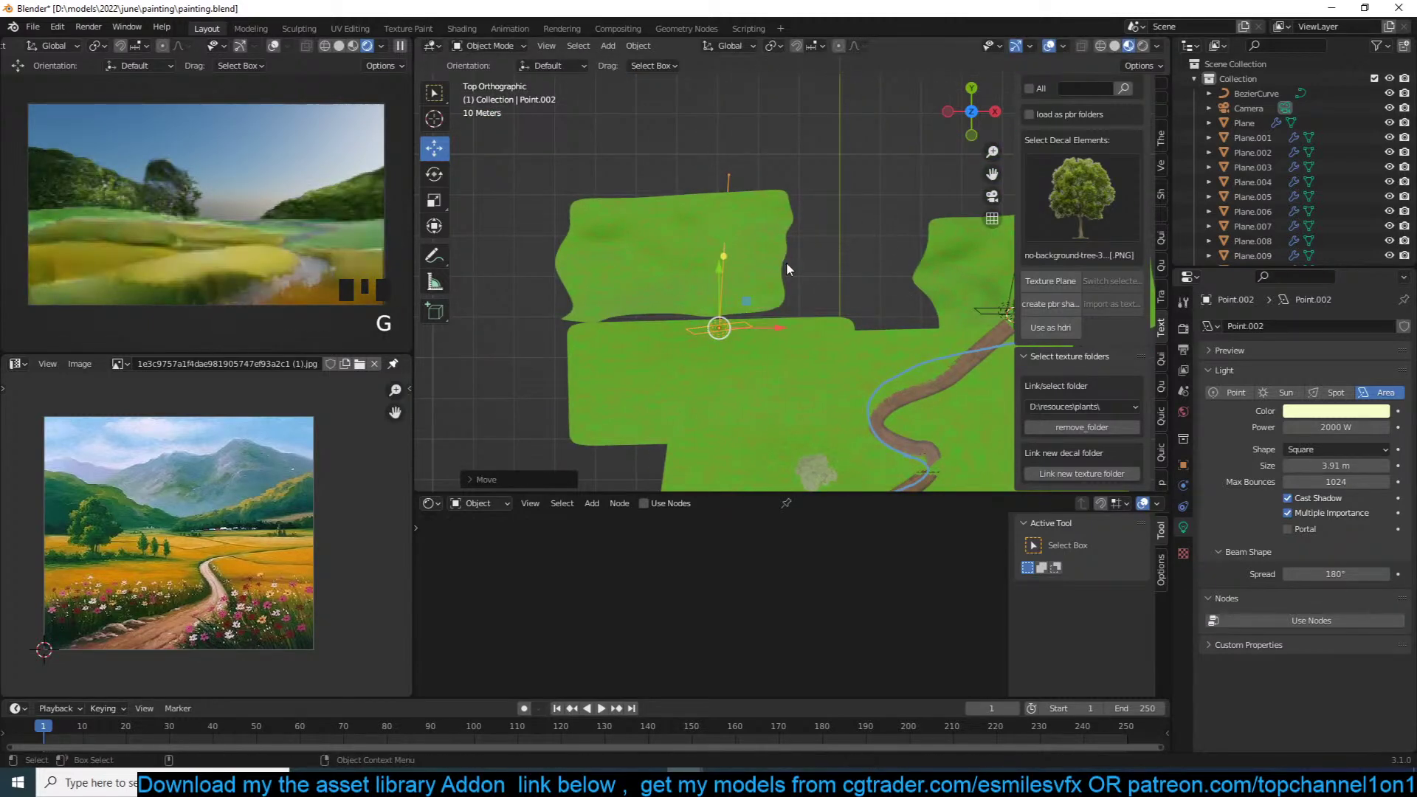
Step: Rotate the second hill's area light in camera view to follow the descending slope of the forest
key("KP_0")
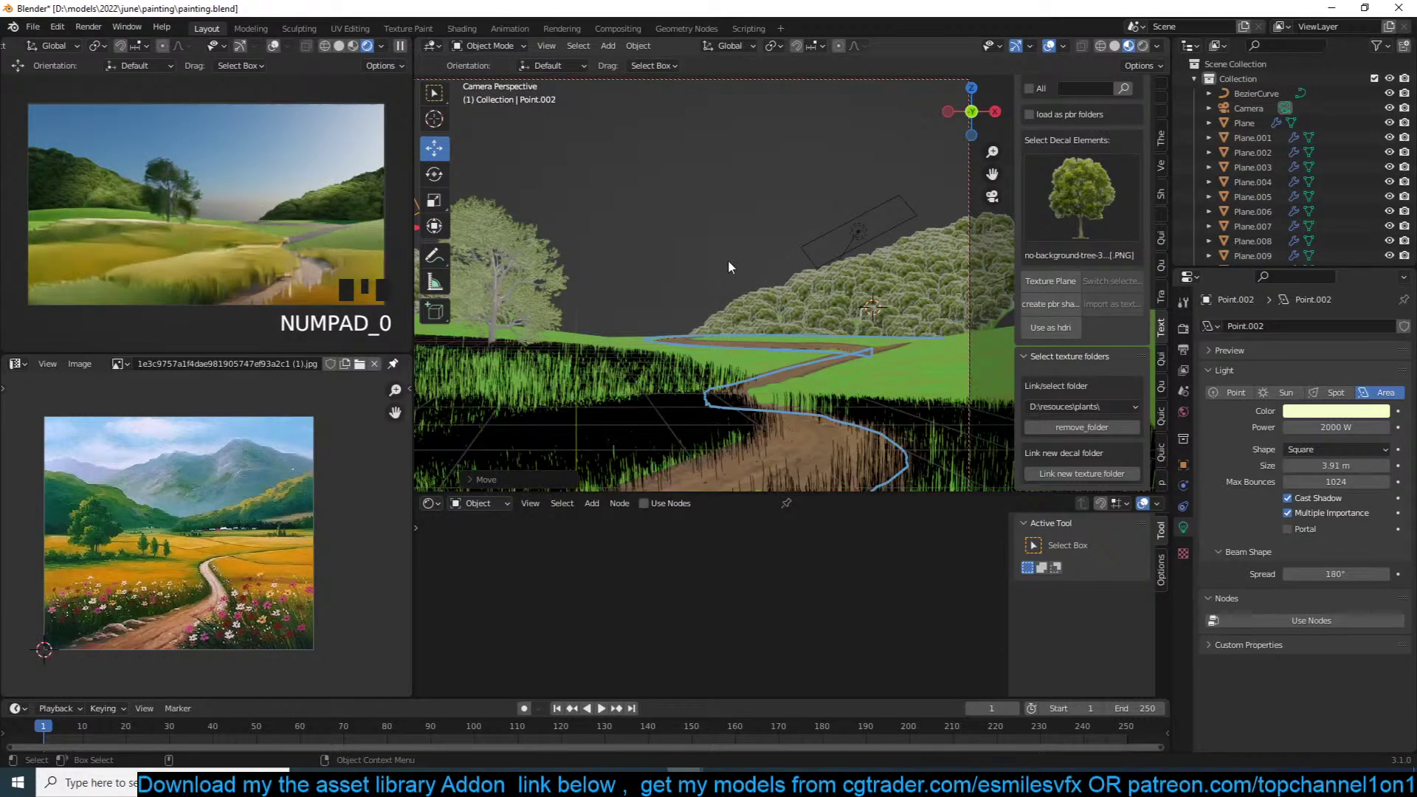
scroll(752, 263, "down", 3)
key("r")
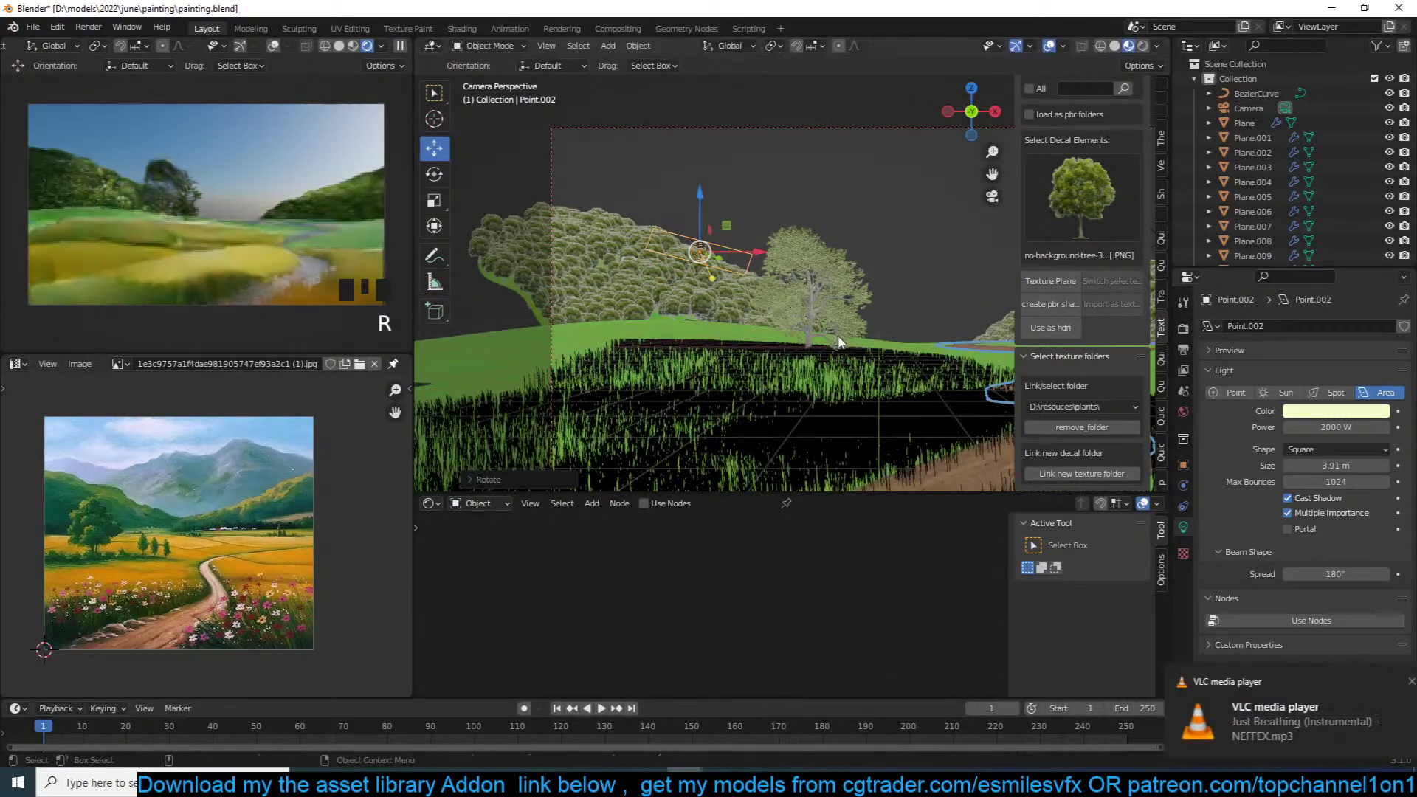
left_click(799, 294)
Step: Duplicate the light over the upper slope of the forest hill behind the tree and enlarge it along its local Z axis
key("shift+d")
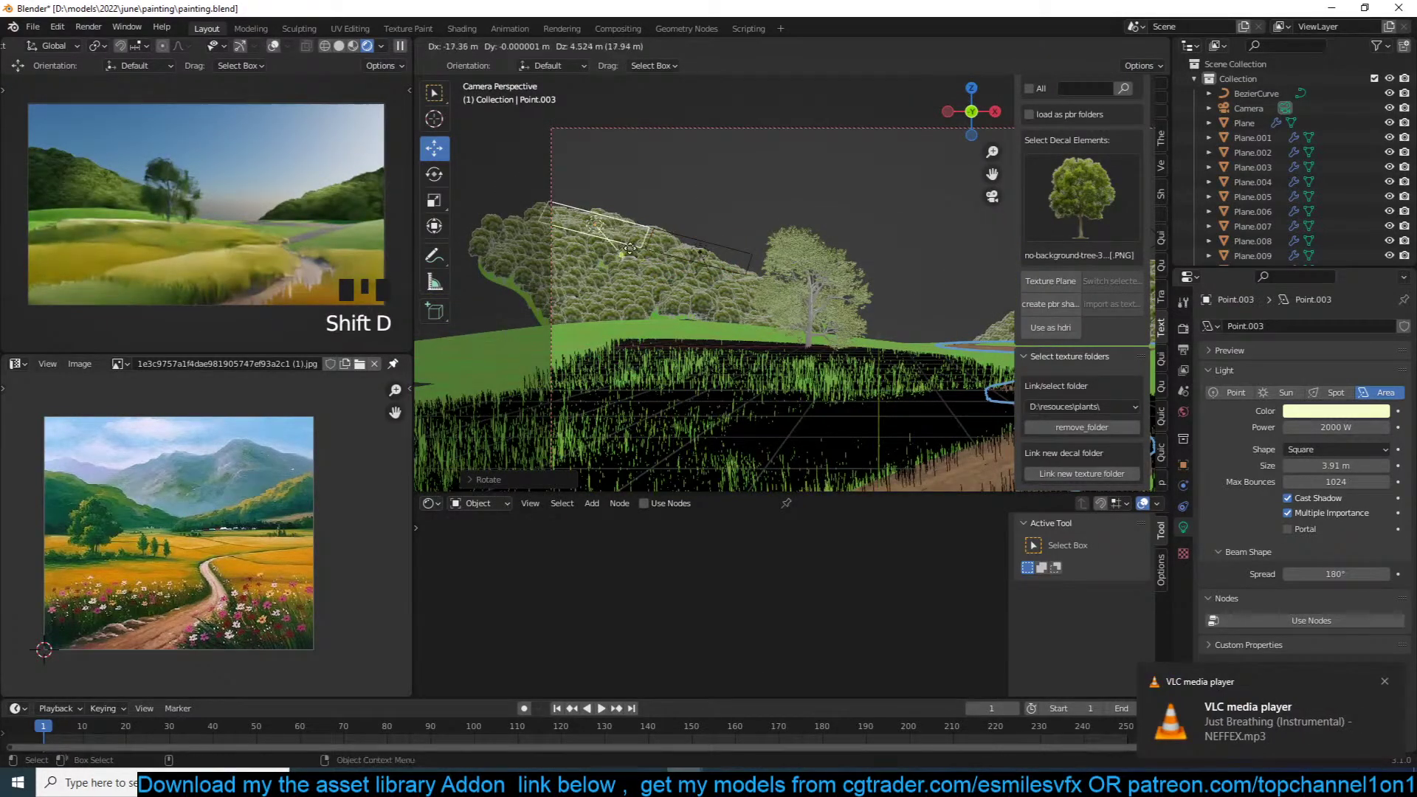
left_click(601, 248)
key("s")
key("z")
key("z")
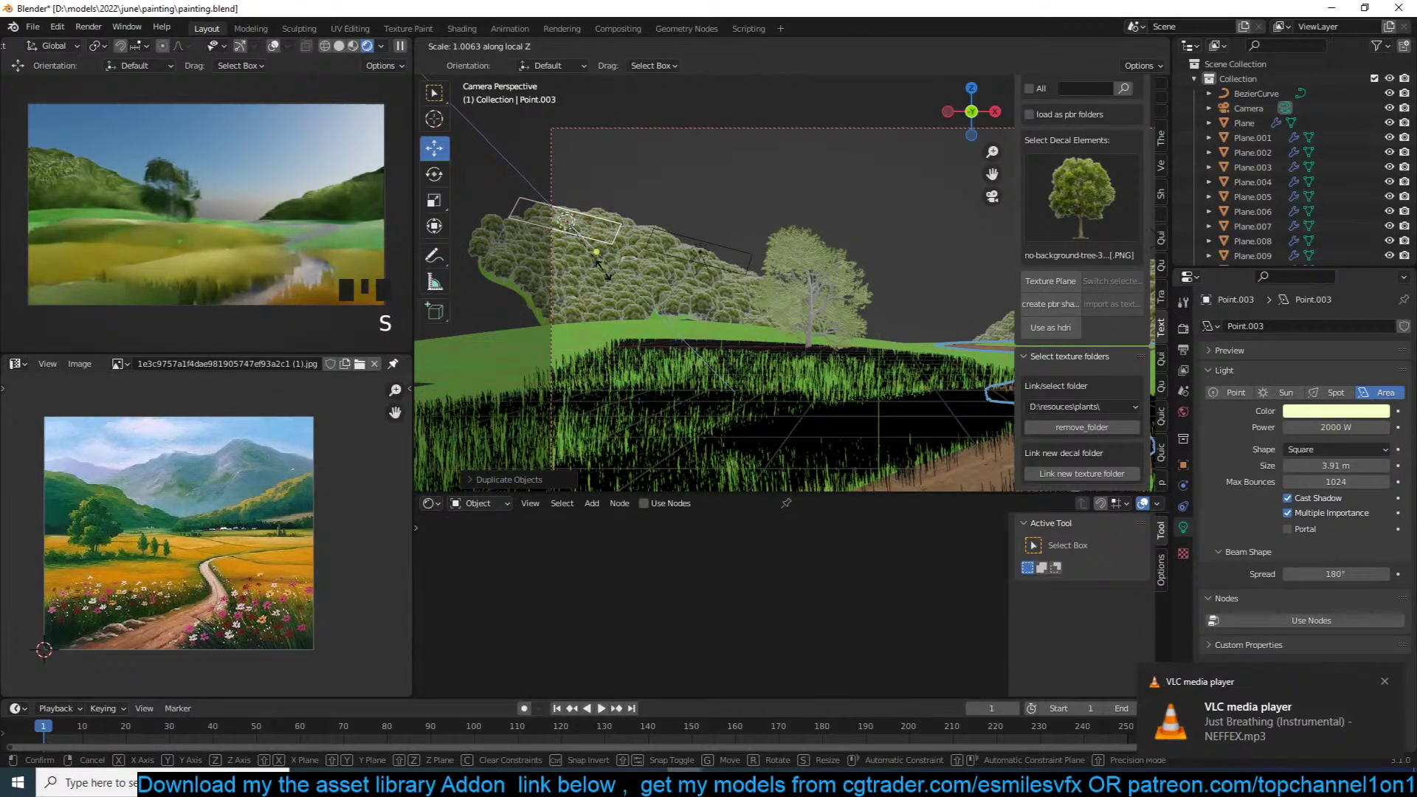
left_click(640, 301)
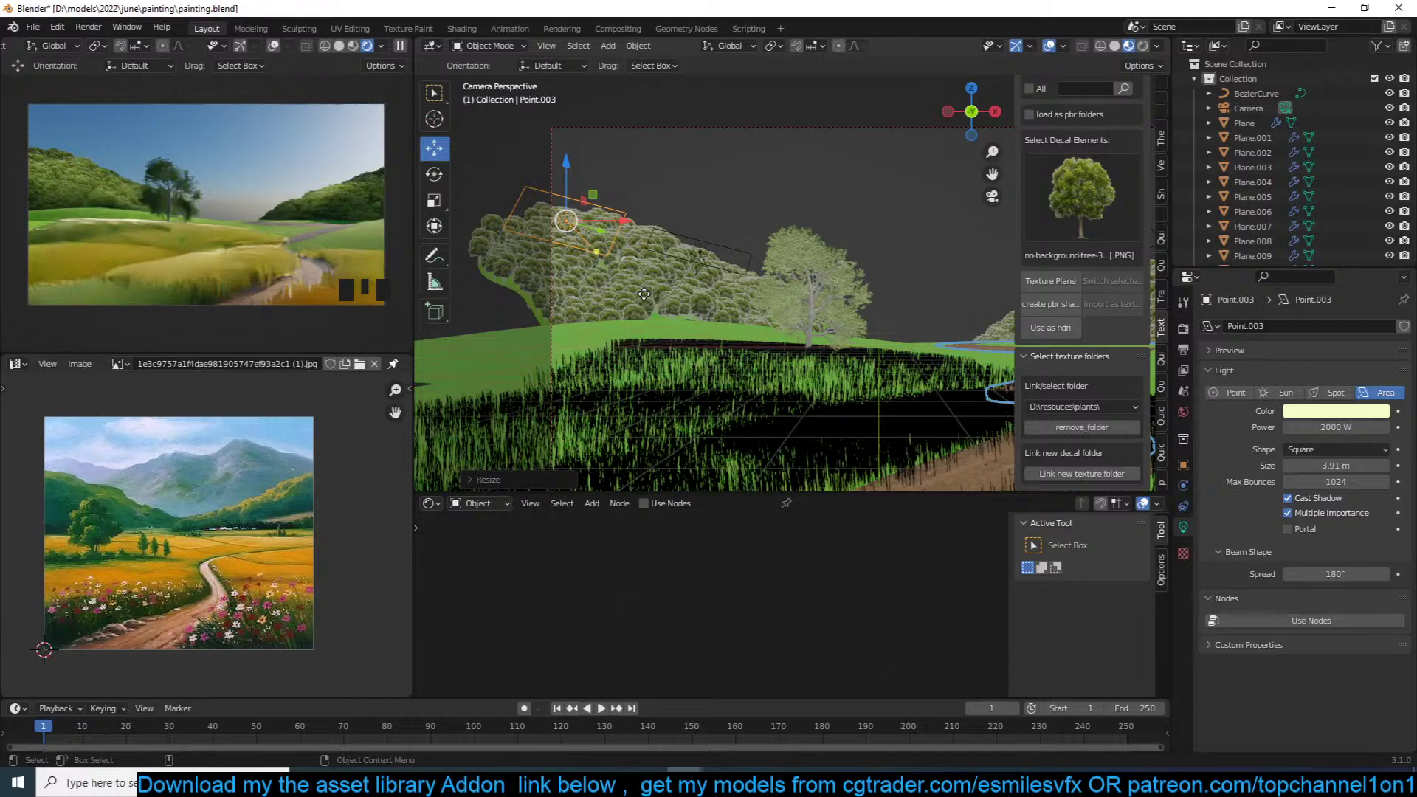
Step: Tint the upper-slope area light orange and raise it above the treetops
key("g")
left_click(666, 267)
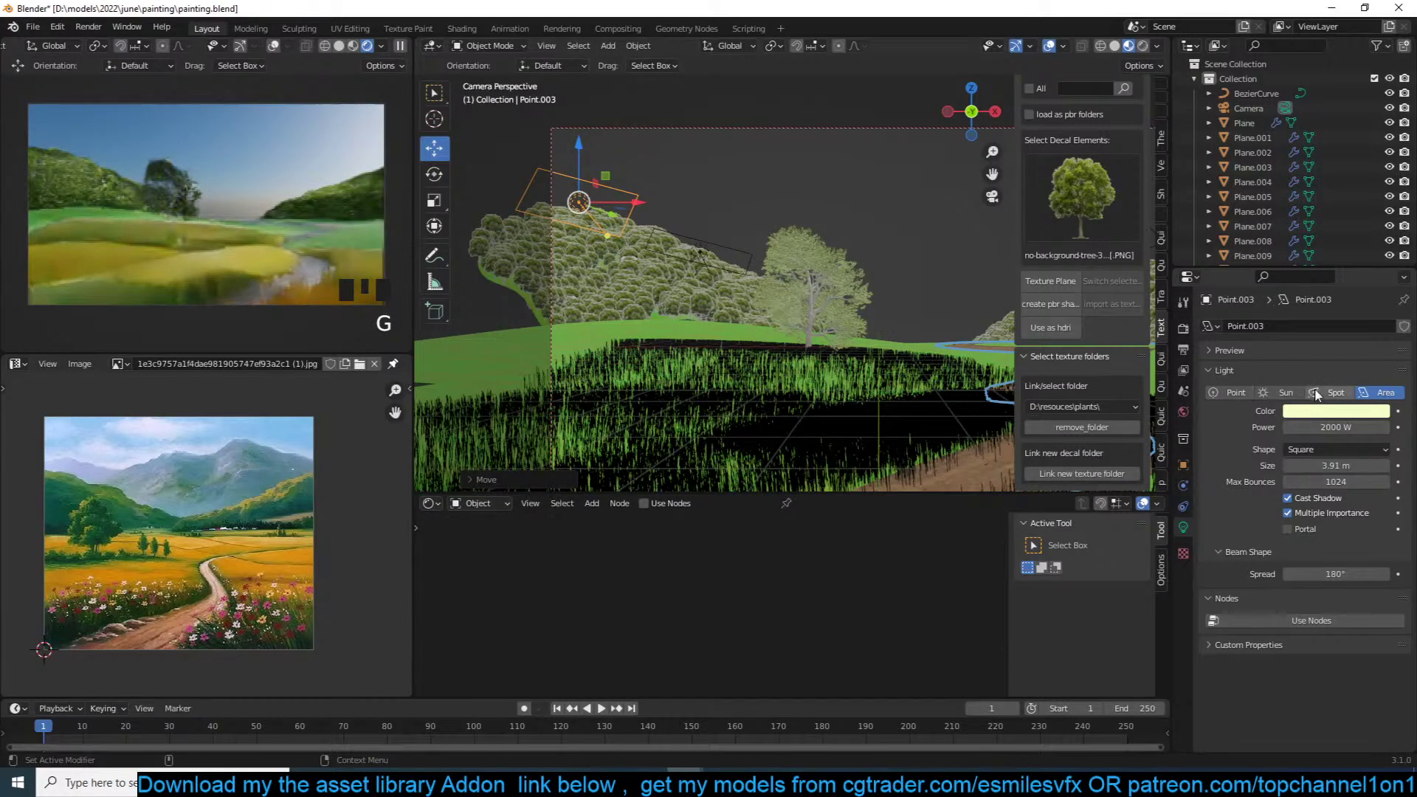
left_click(1328, 412)
left_click(1319, 290)
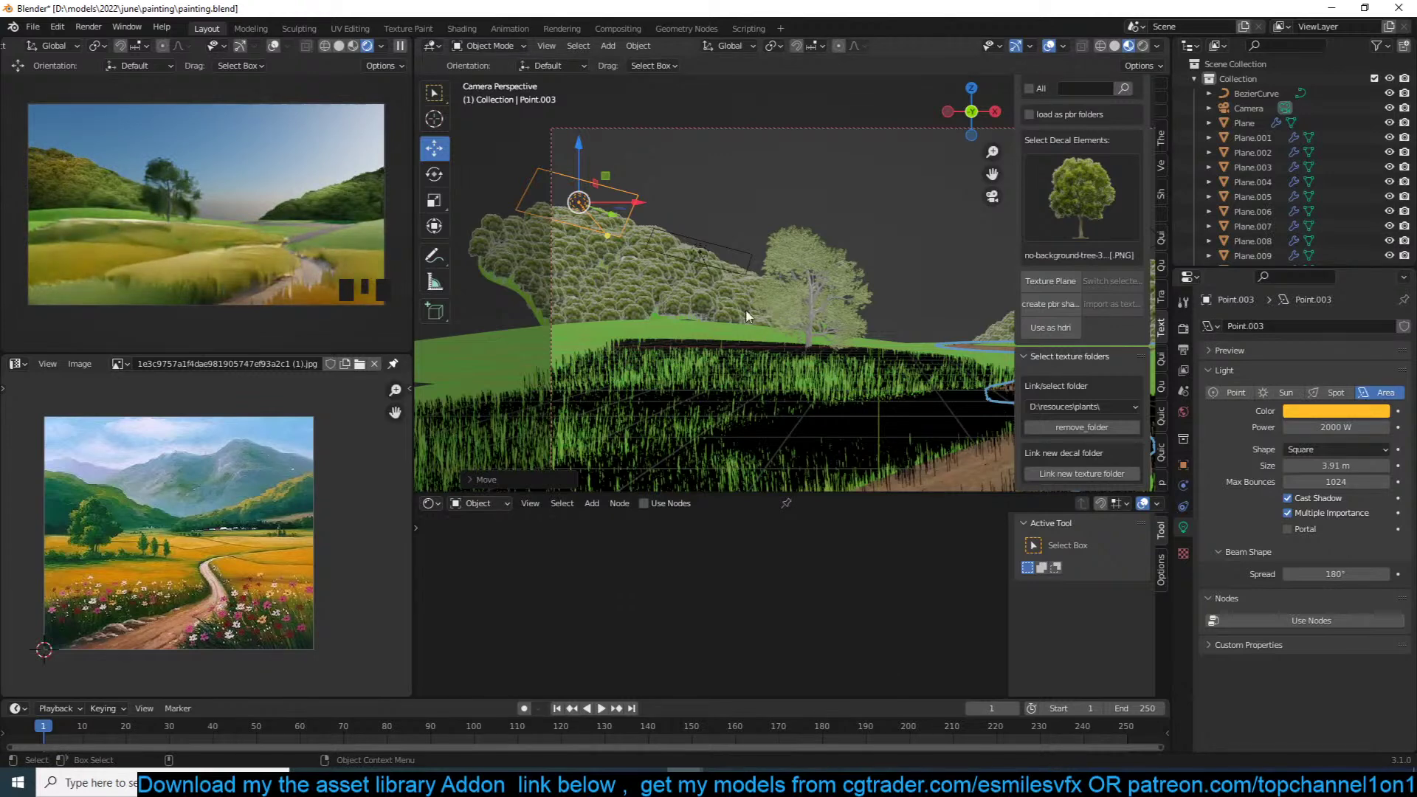
key("g")
left_click(706, 276)
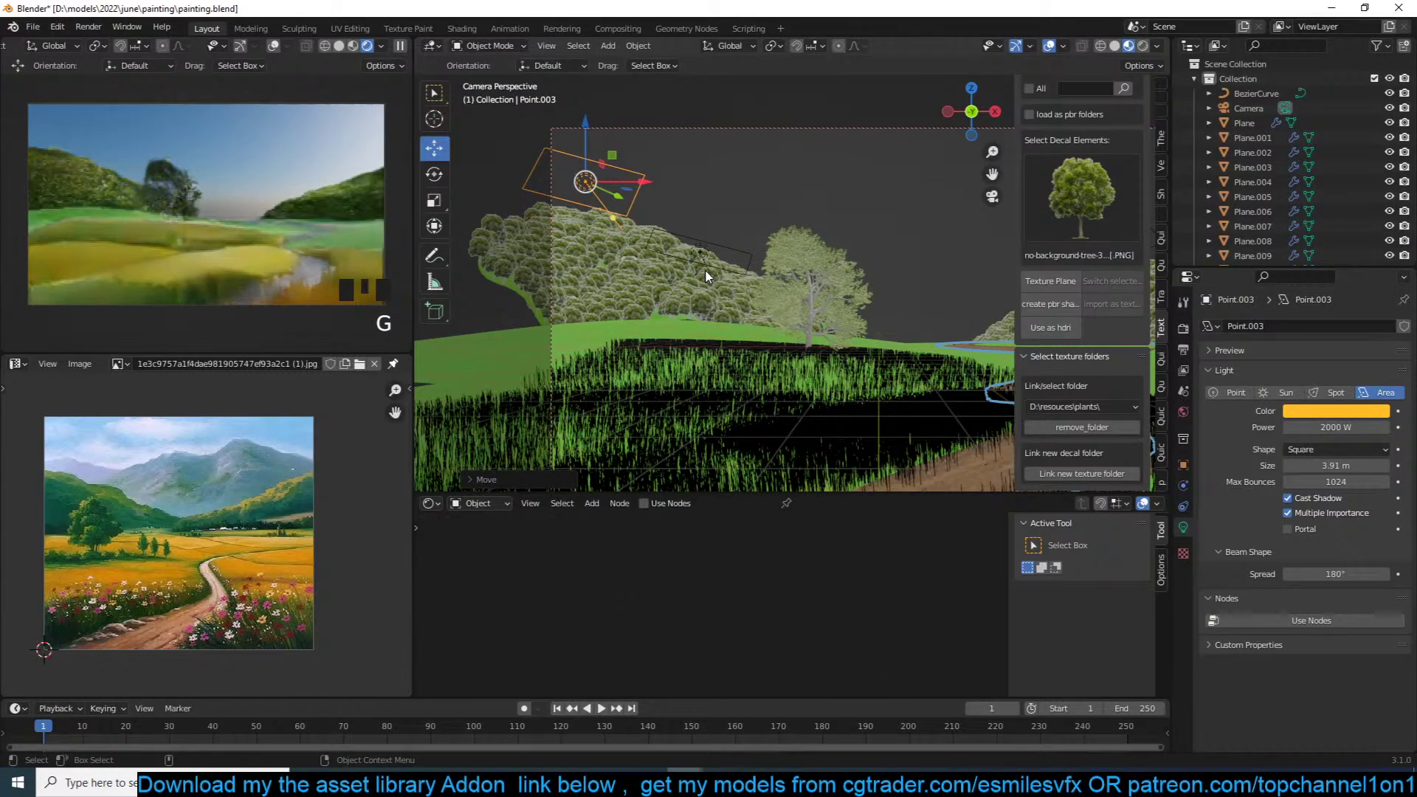
Step: Set the orange area light's power to 1000 W and save the file
left_click(1336, 427)
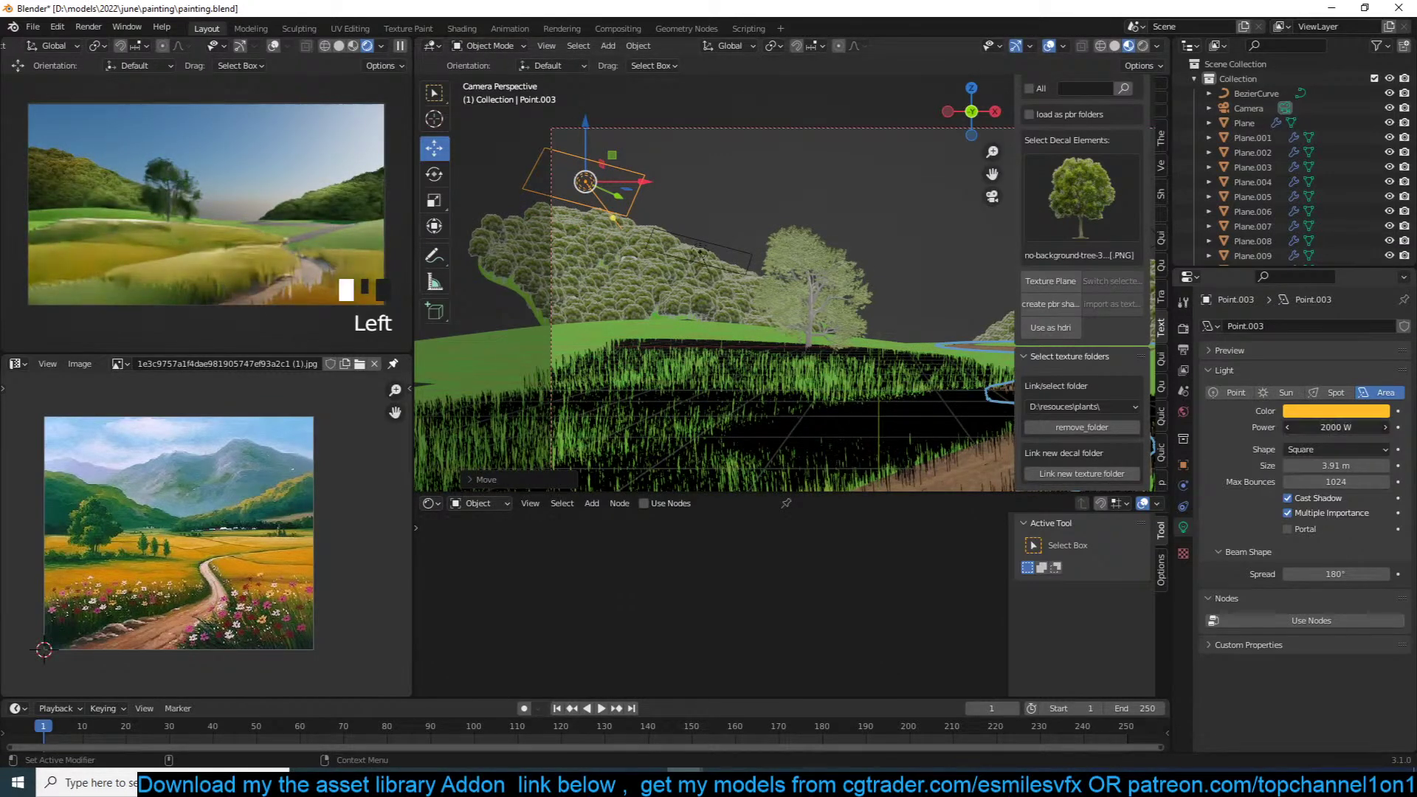
type("1000")
key("Return")
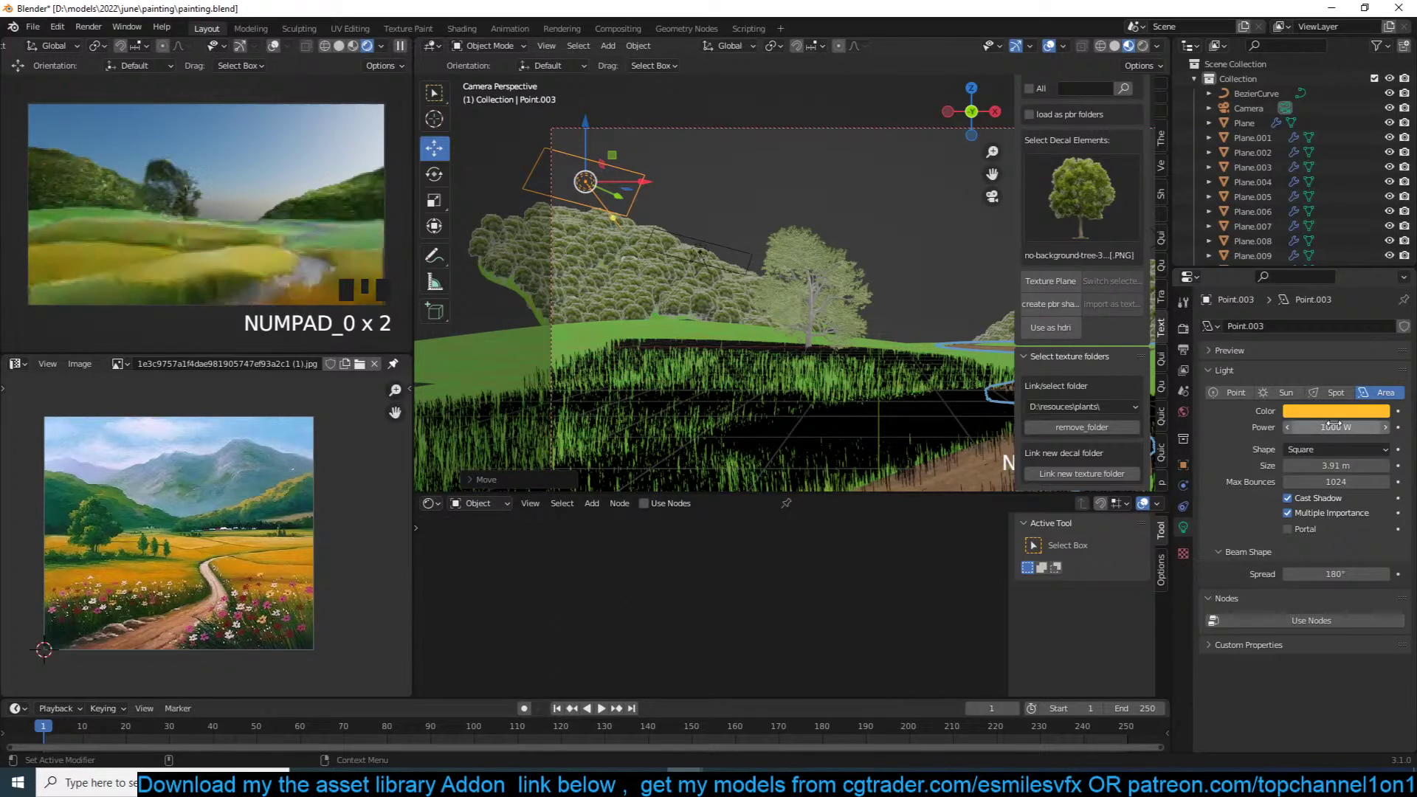
key("ctrl+s")
Step: Duplicate the forest hill behind the tree and place the copy farther back toward the middle of the scene
left_click(673, 310)
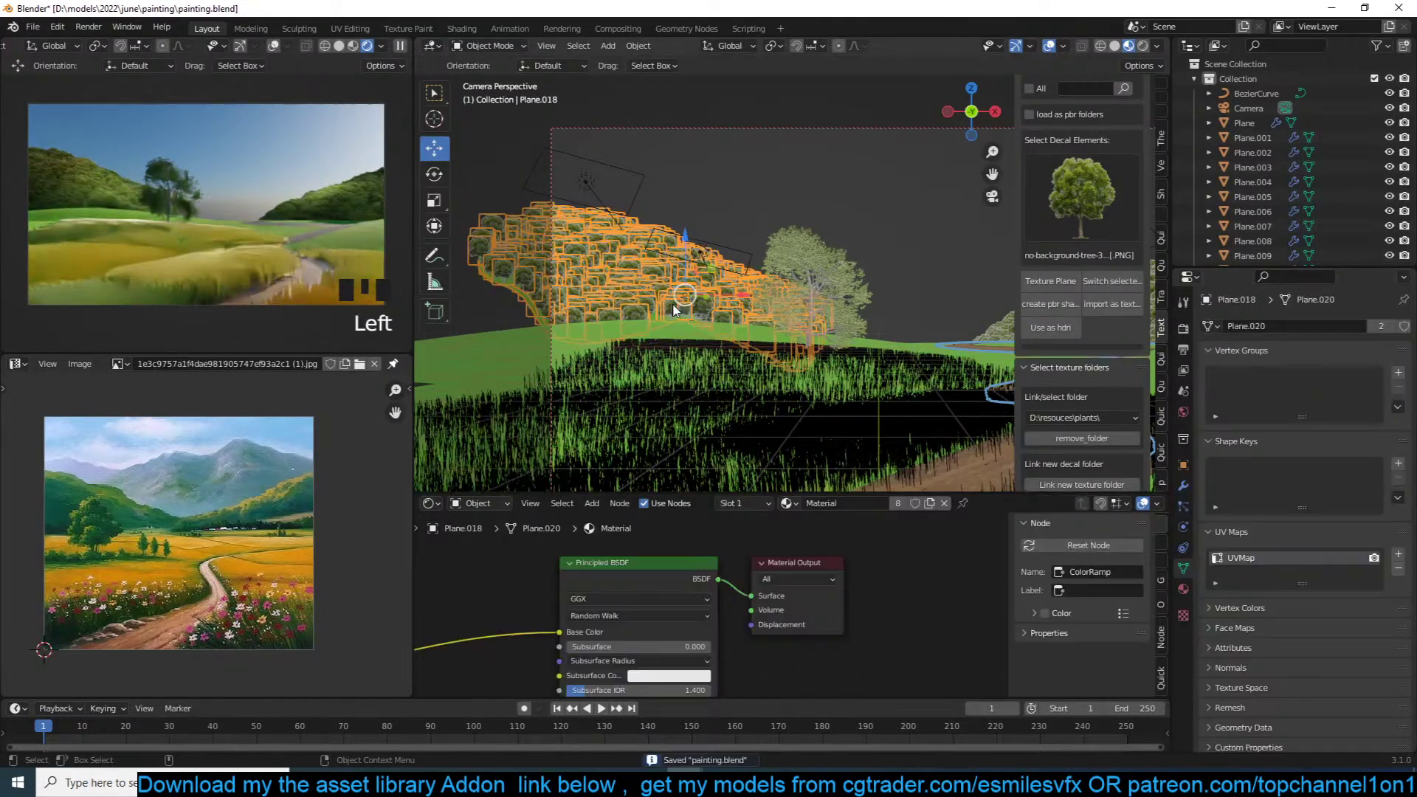
key("KP_7")
key("shift+d")
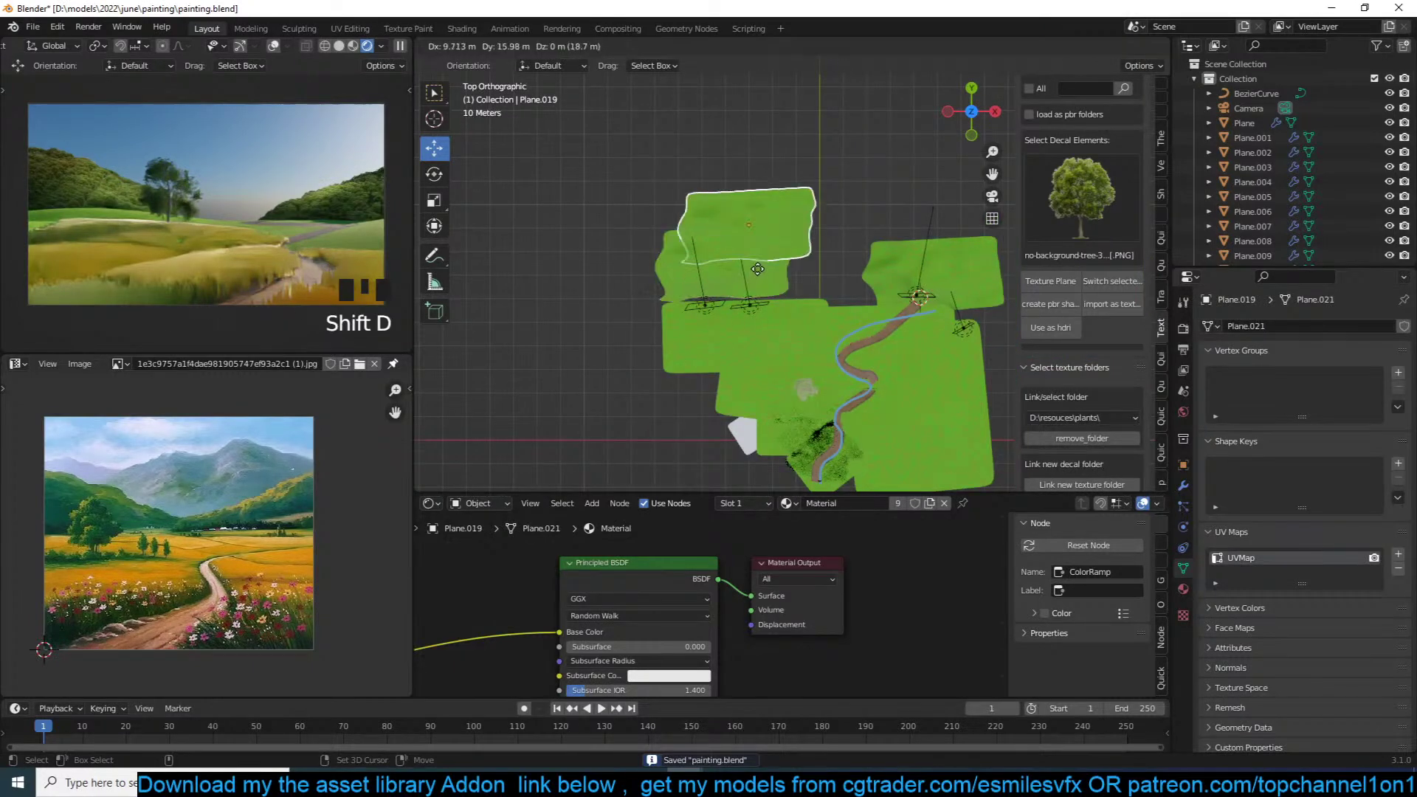
key("KP_0")
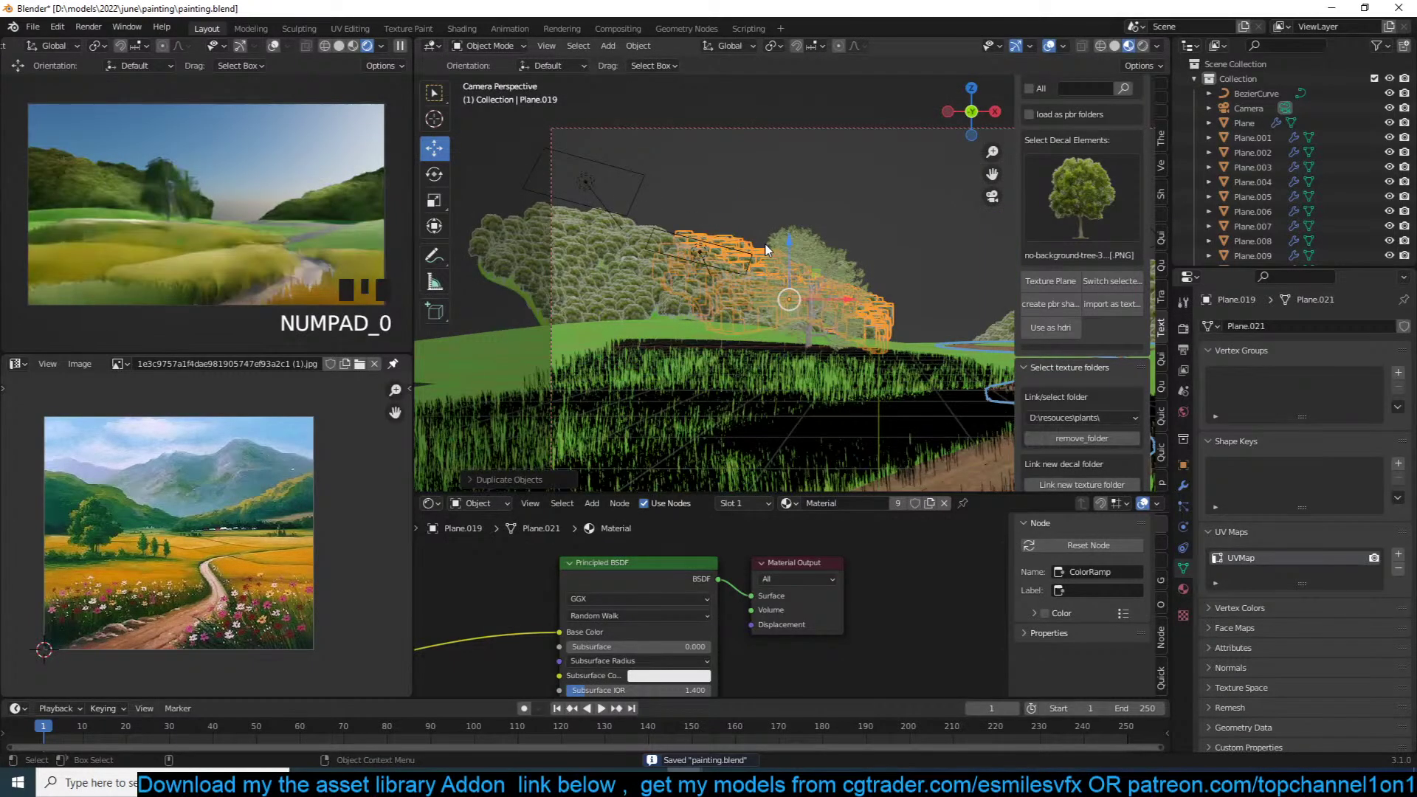
Step: Move and rotate the duplicated forest hill in camera view so it forms a low ridge between the two existing hills
key("g")
left_click(930, 300)
key("r")
left_click(934, 283)
key("g")
left_click(879, 316)
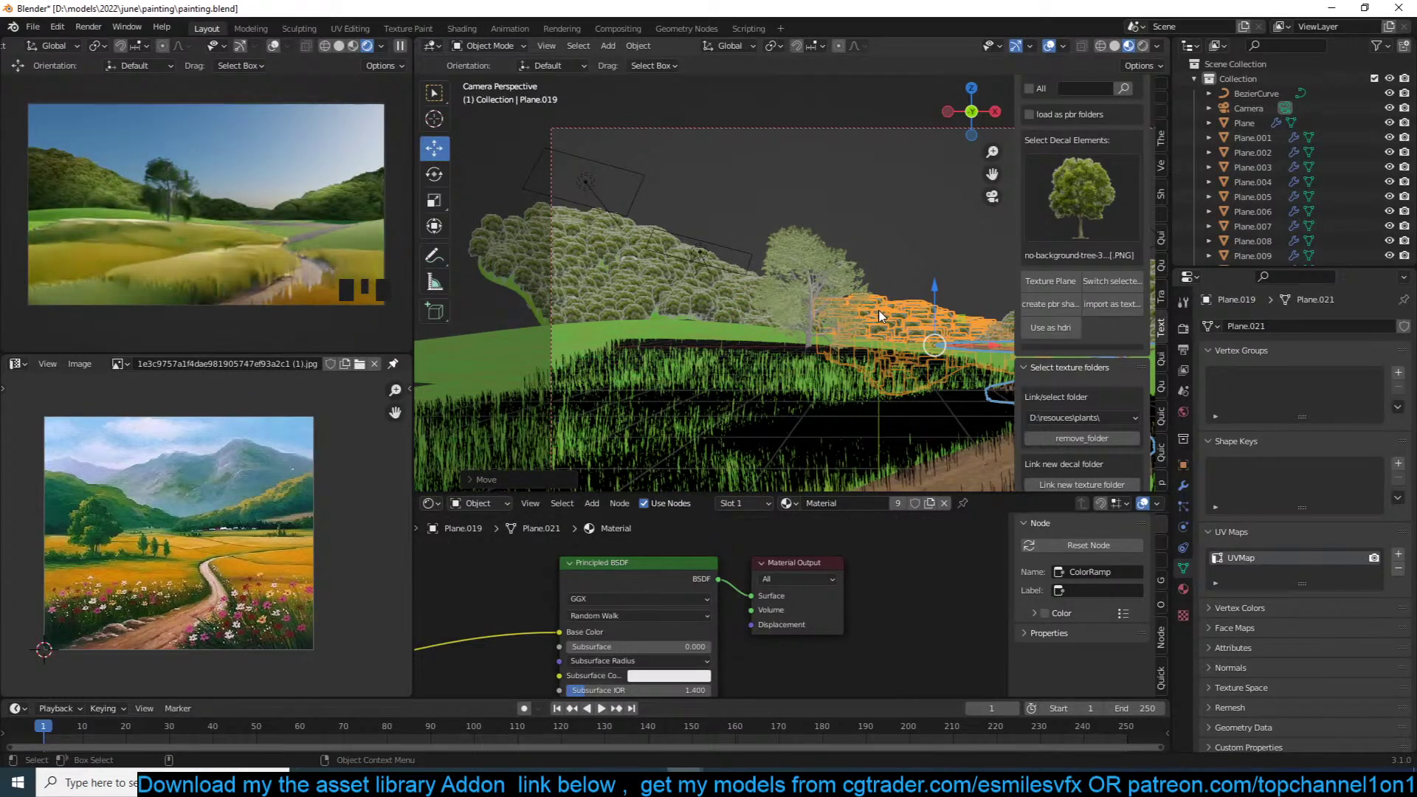
Step: Lower the emission number of the duplicated hill's tree particle system
left_click(1183, 486)
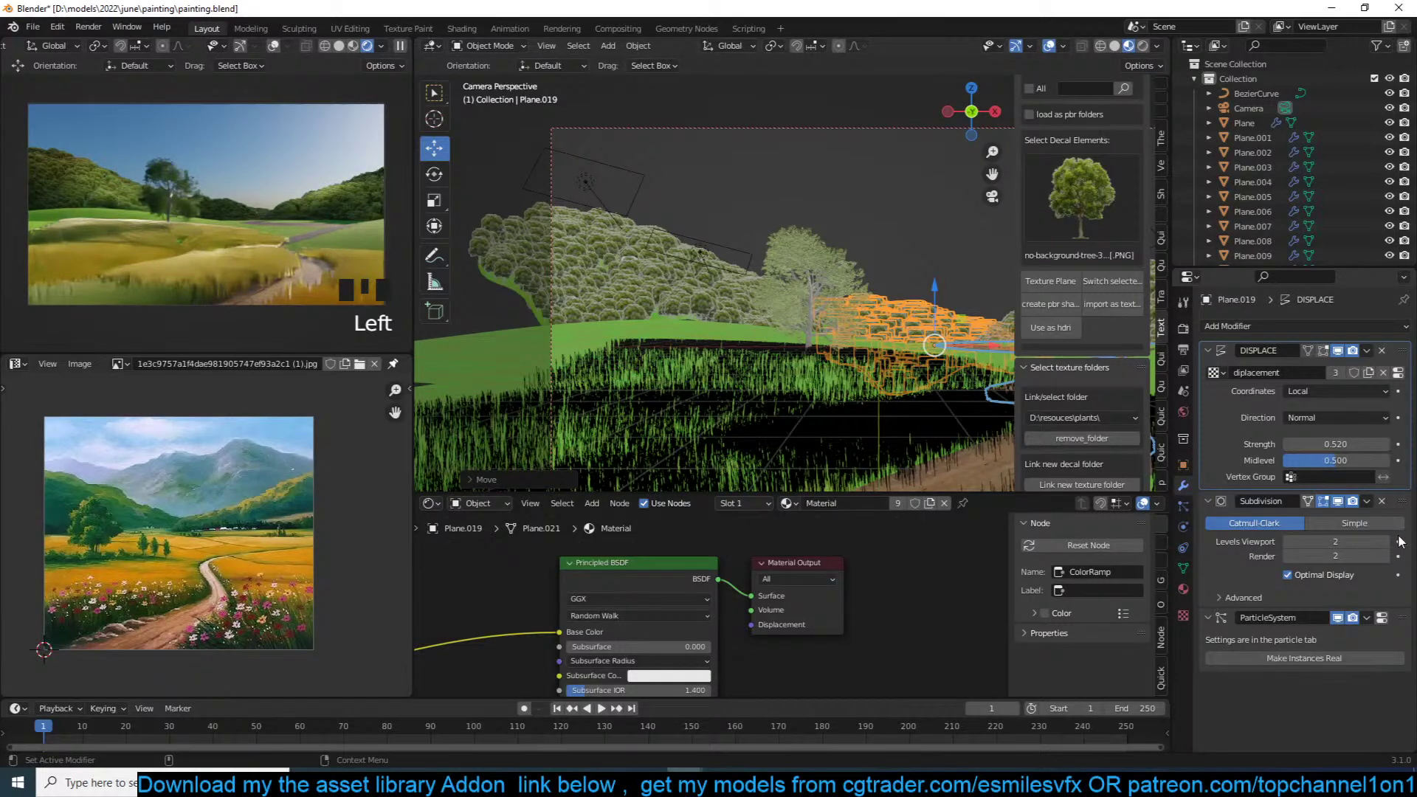
left_click(1381, 618)
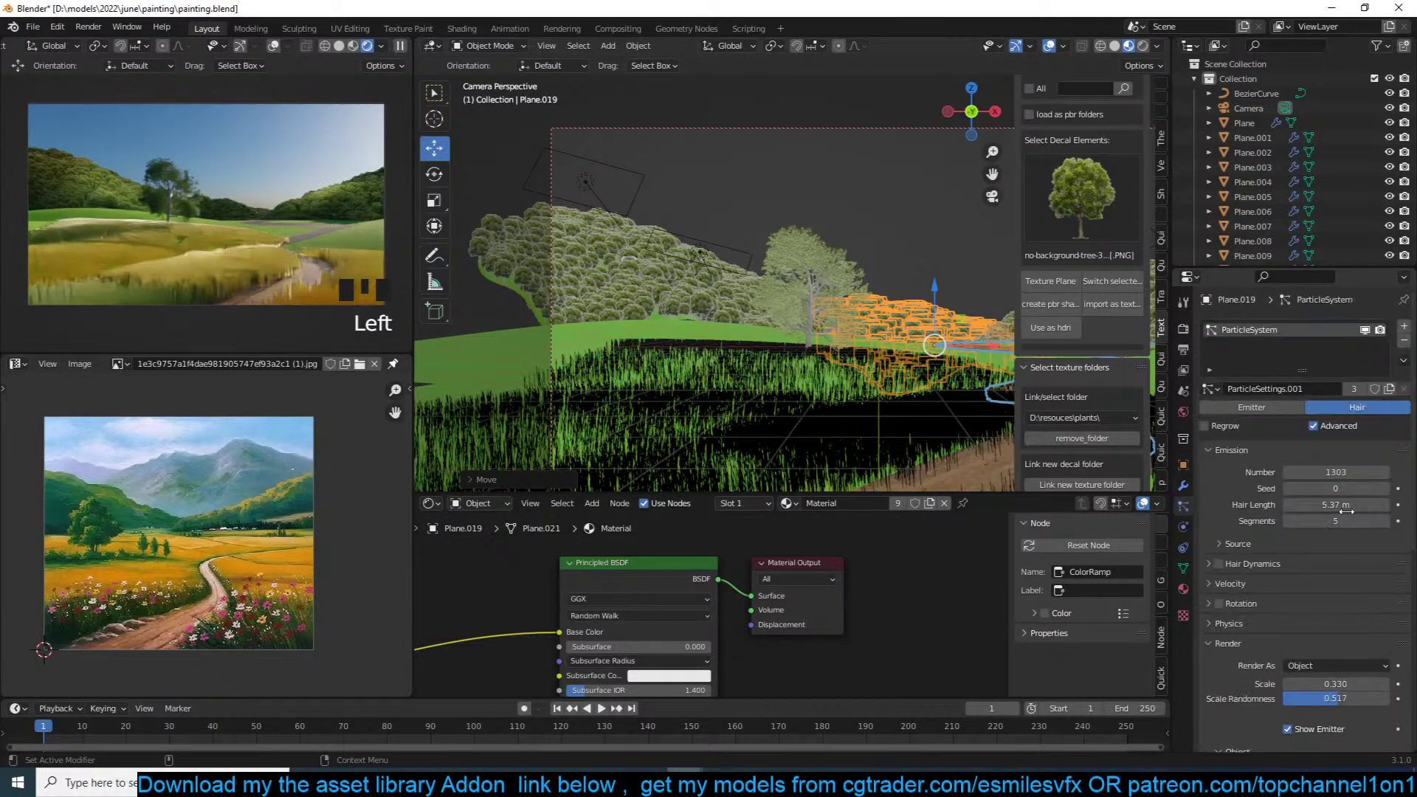
double_click(1346, 468)
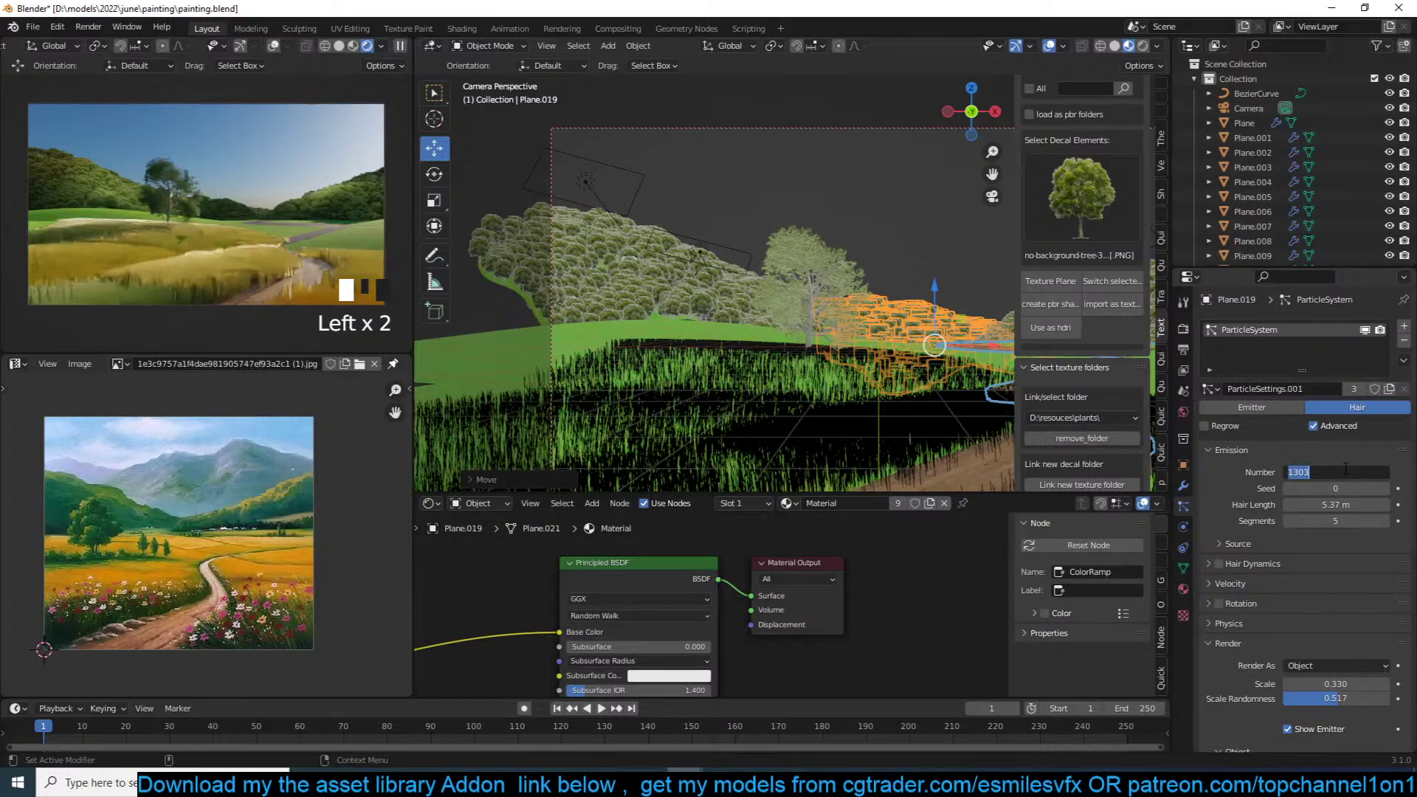
key("Return")
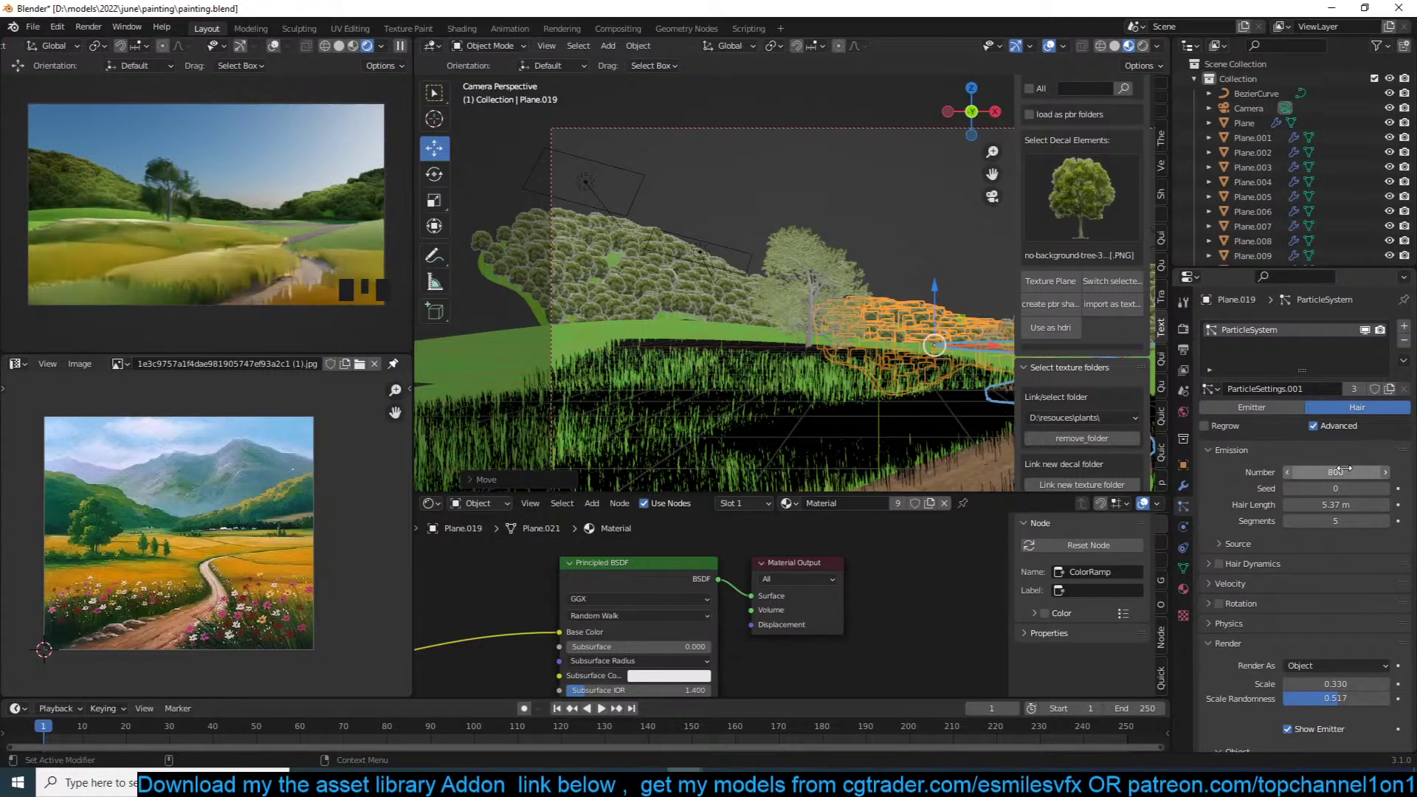
Step: Save the file, then insert a Hue/Saturation node between the ColorRamp and Principled BSDF in the green hill's ground material
key("ctrl+s")
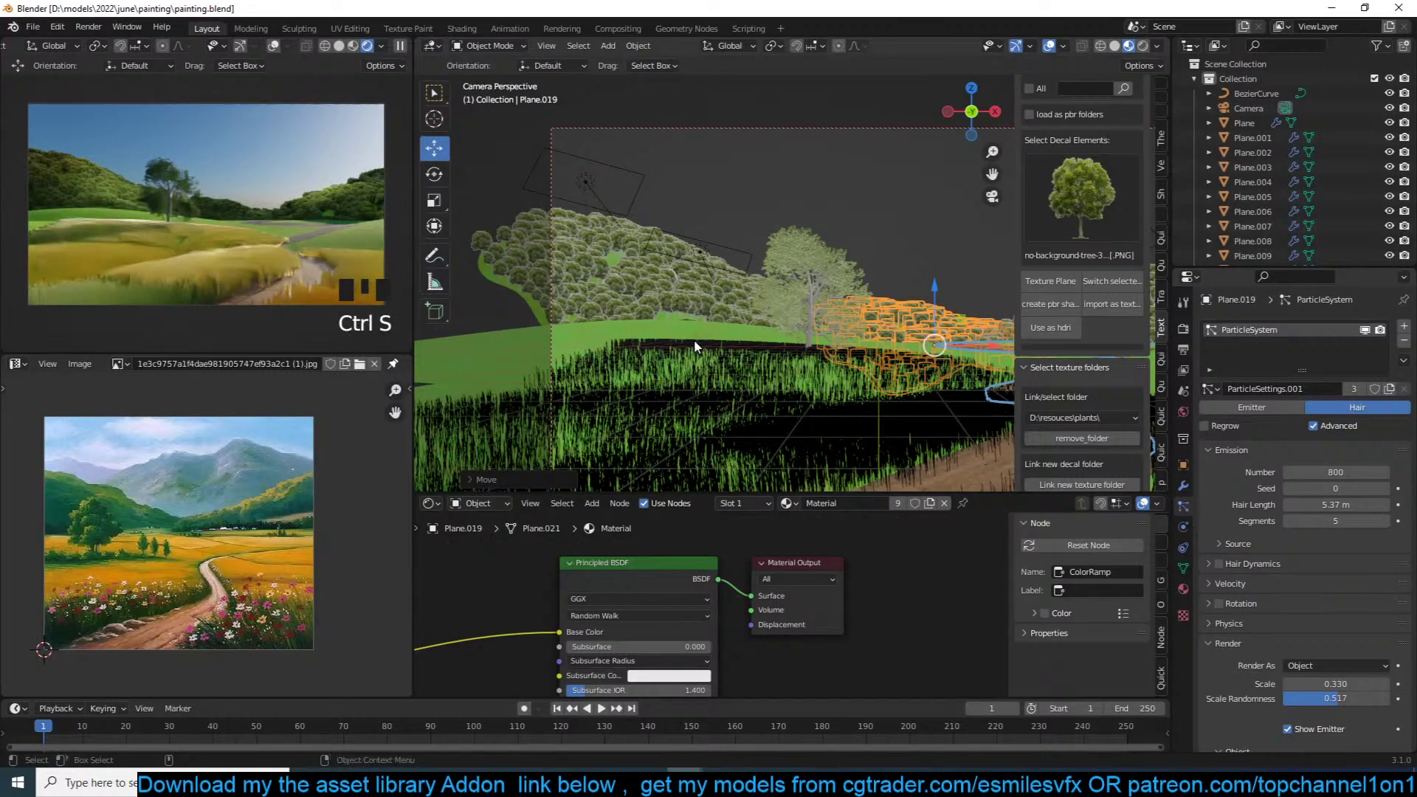
key("alt+a")
left_click(642, 348)
left_click(633, 354)
scroll(801, 593, "down", 4)
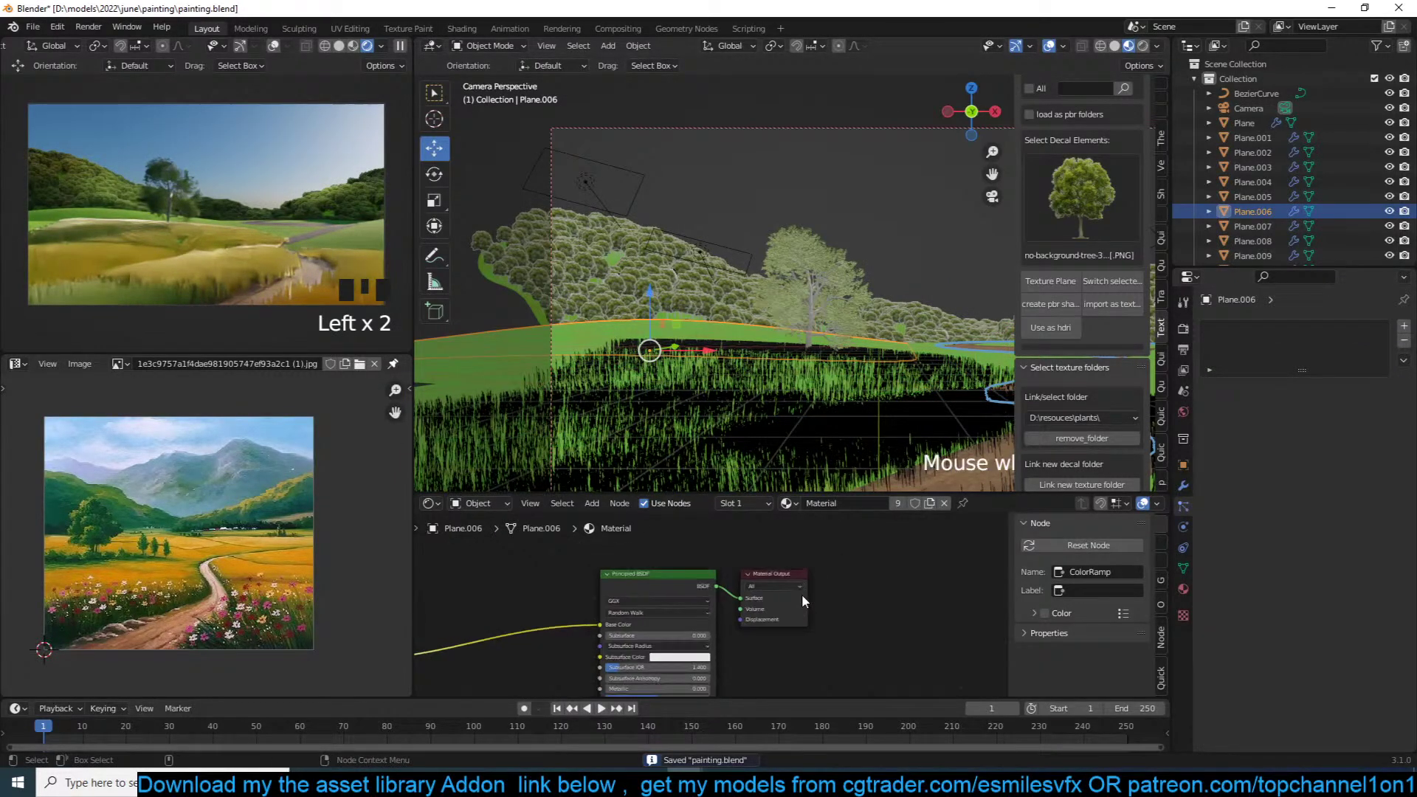
middle_click_drag(801, 594, 959, 545)
scroll(743, 576, "down", 3)
middle_click_drag(731, 576, 866, 549)
scroll(865, 551, "up", 4)
key("shift+a")
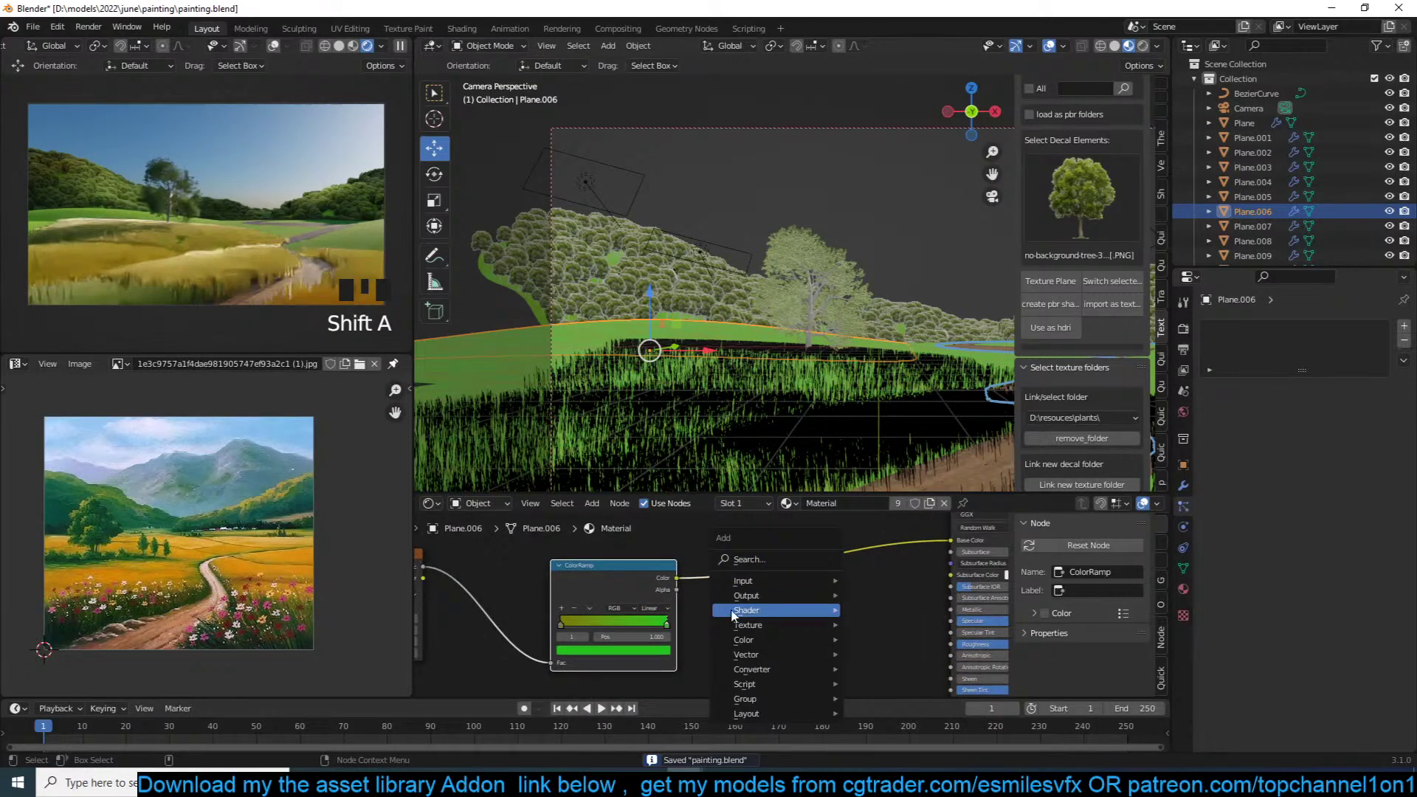
mouse_move(789, 639)
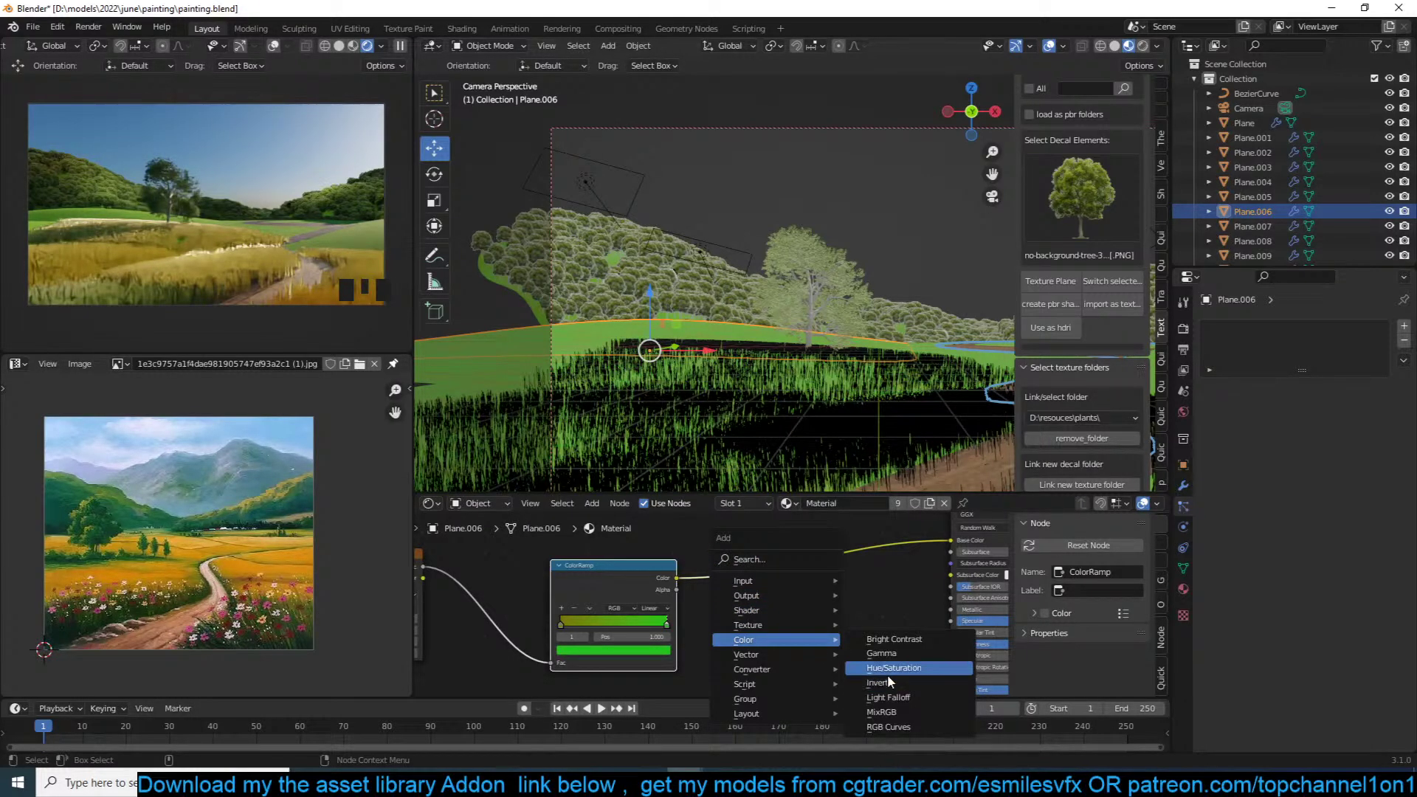
left_click(887, 672)
left_click(799, 553)
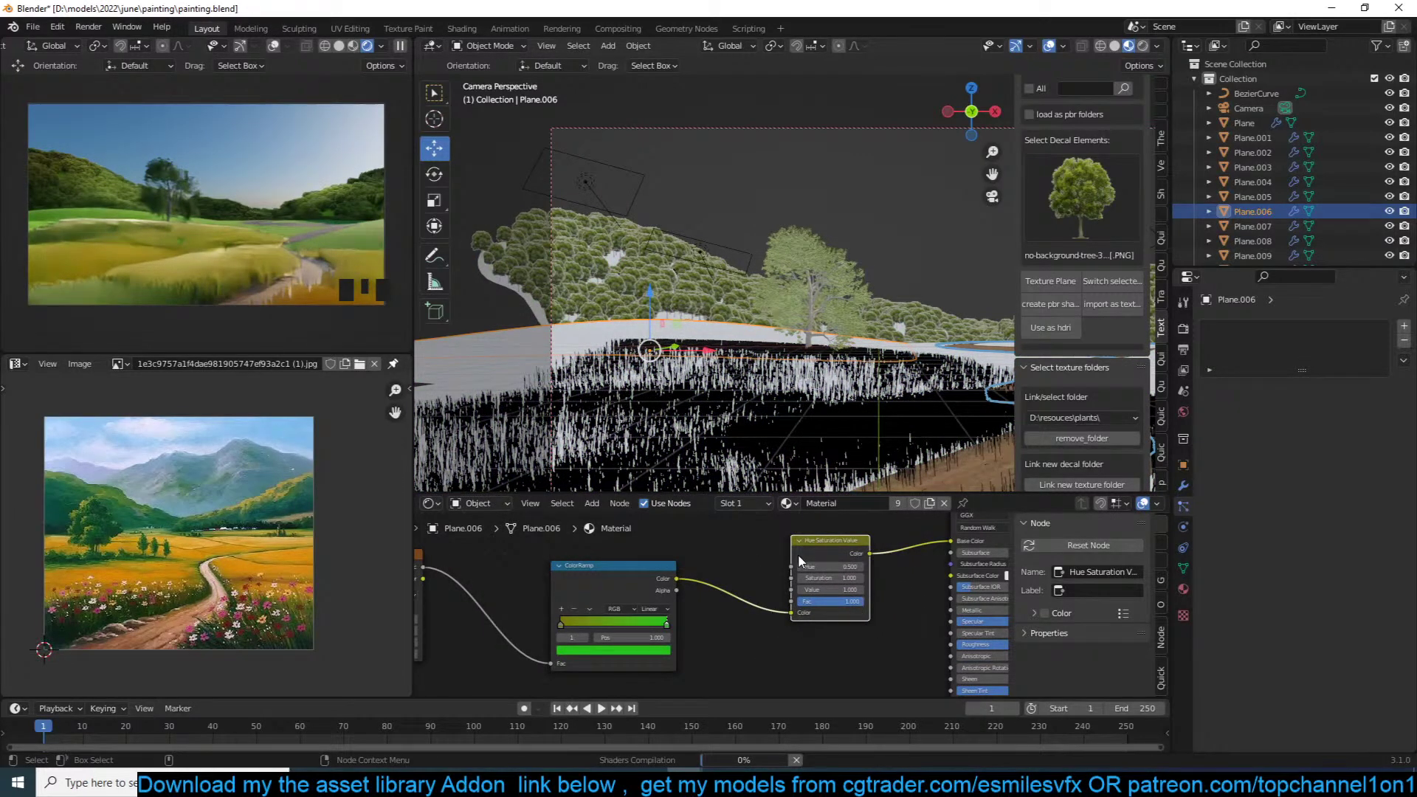
Step: Save the file and set the Hue/Saturation node's Value to 0.5
scroll(852, 601, "up", 1)
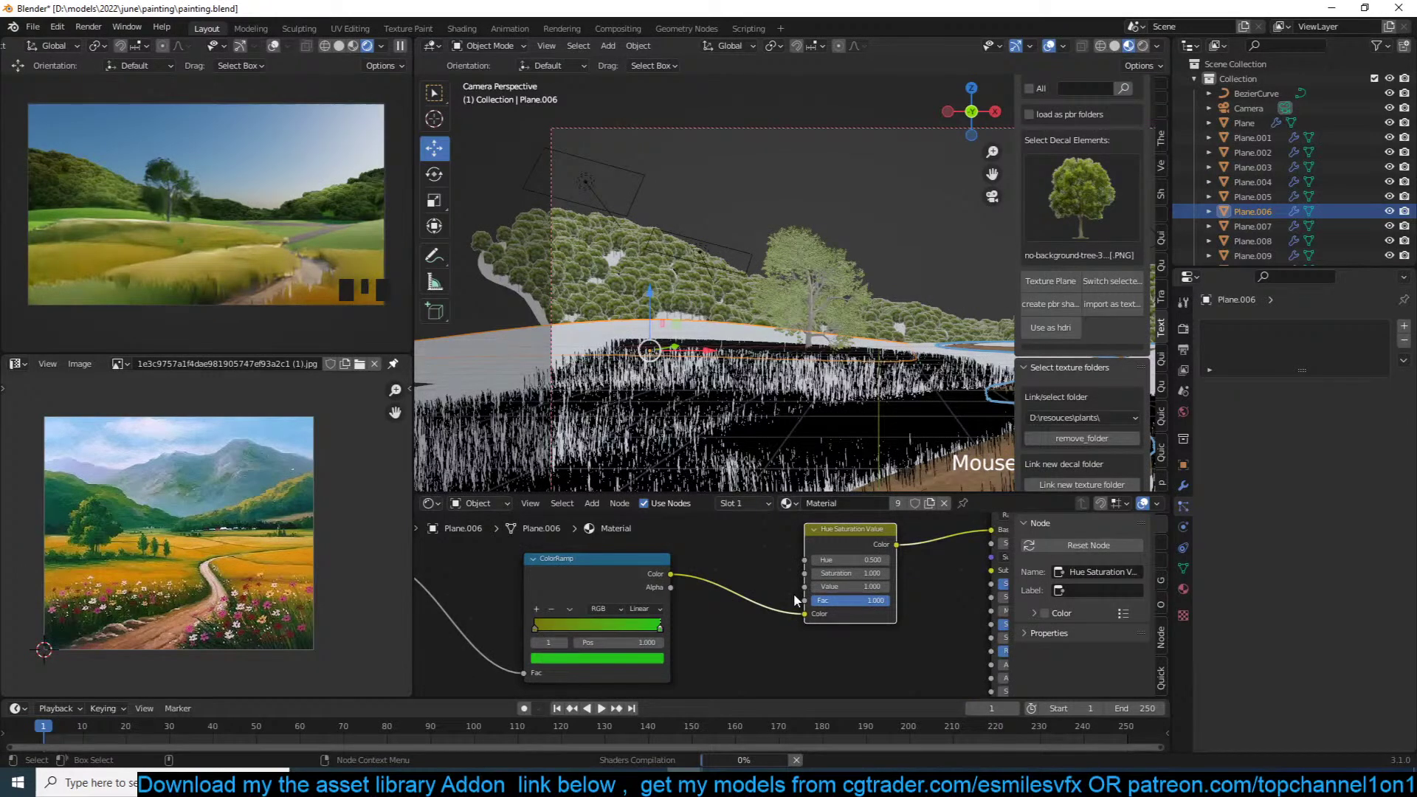
scroll(794, 594, "up", 1)
key("ctrl+s")
left_click(878, 583)
type("0.5")
key("Return")
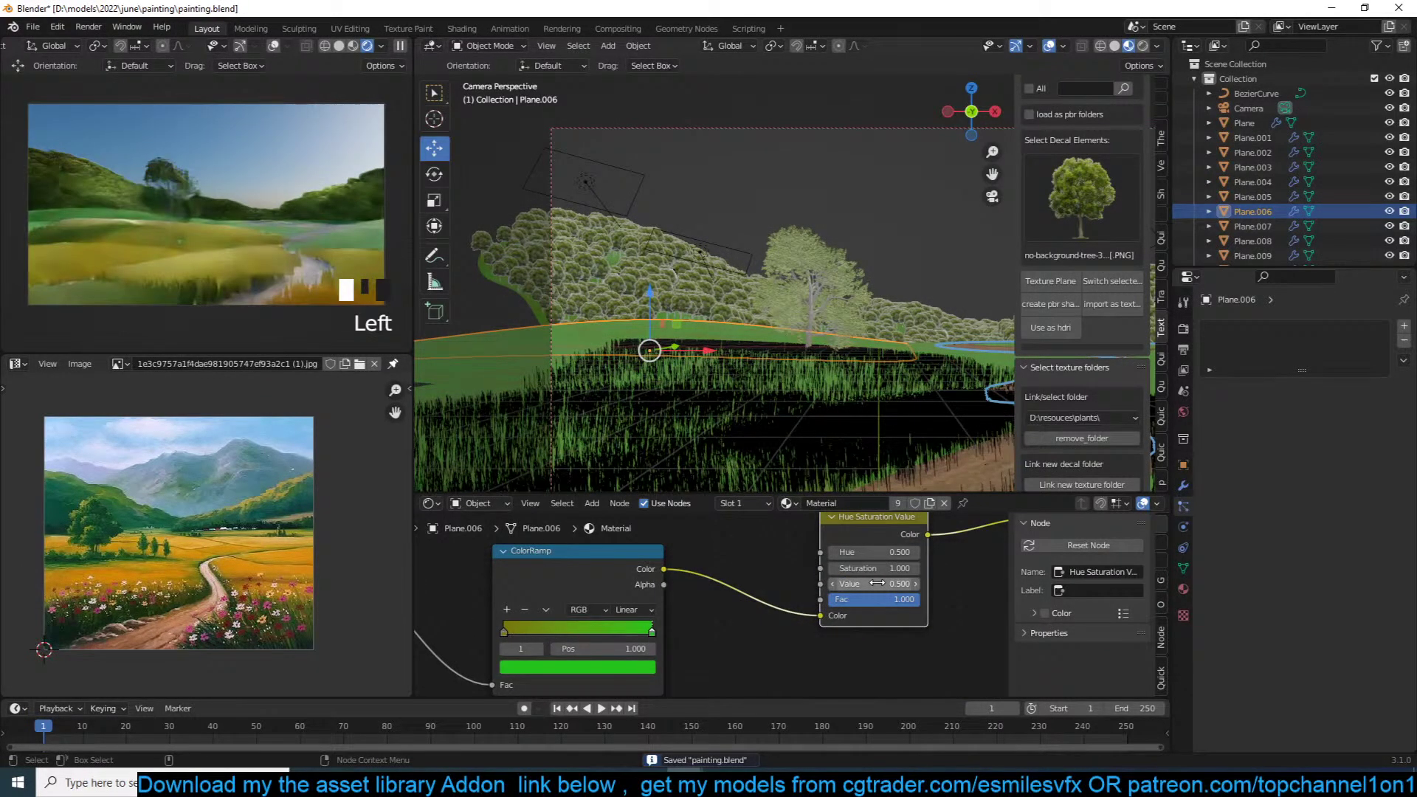
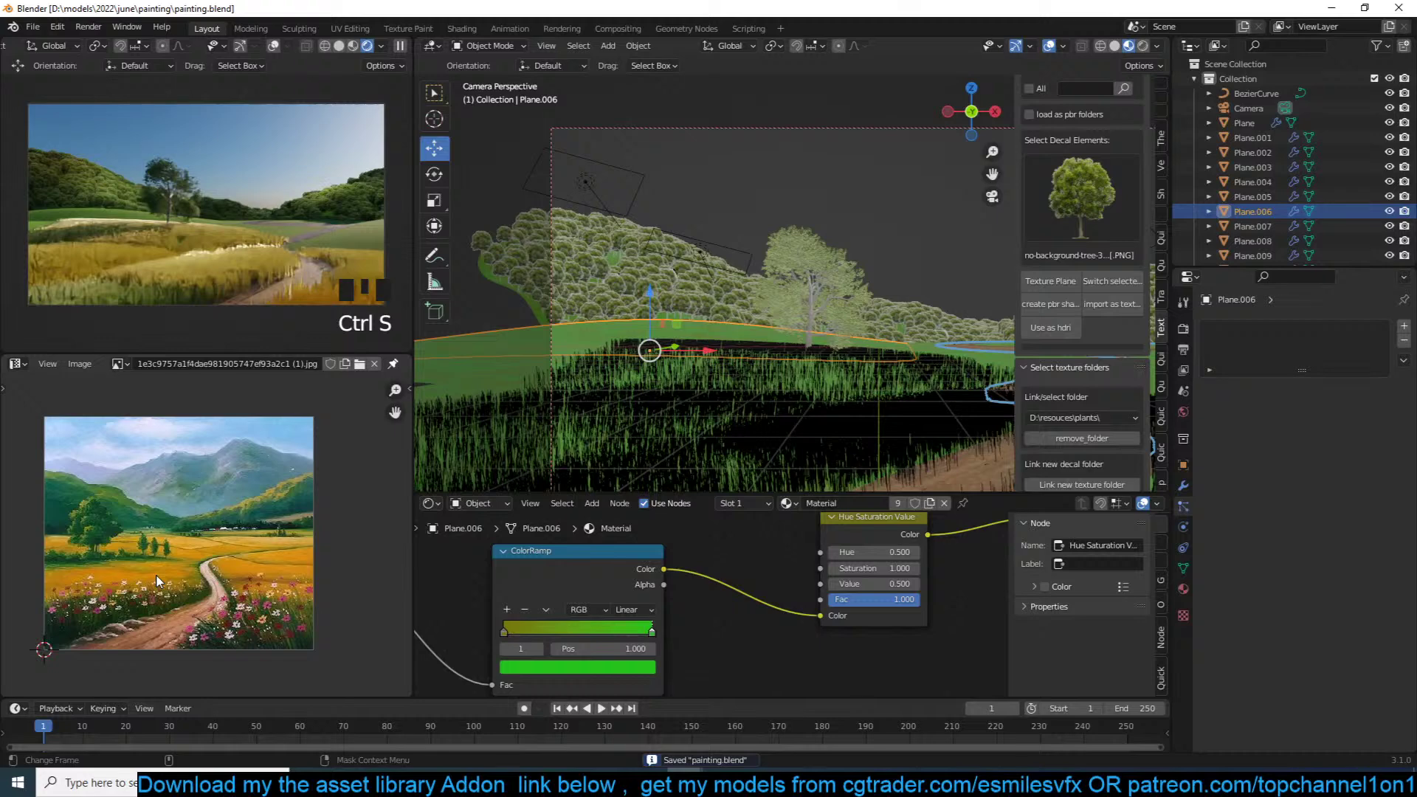
Step: Select the foreground grass field and lower the Mix node factor in its grass material to 0
left_click(669, 410)
mouse_move(724, 603)
middle_mouse_down()
mouse_move(787, 607)
mouse_move(750, 596)
middle_mouse_up()
scroll(808, 600, "down", 4)
scroll(693, 600, "up", 4)
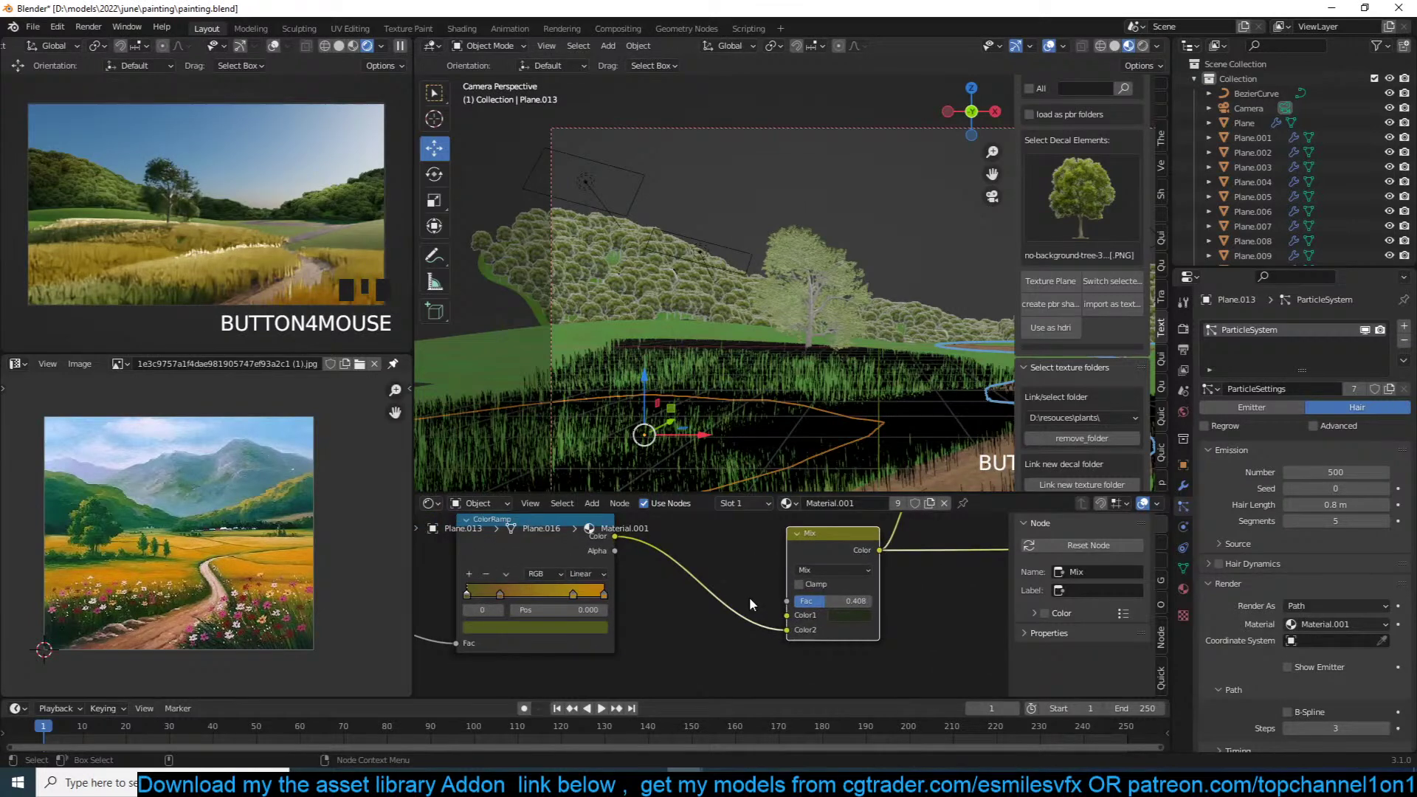
left_click(578, 588)
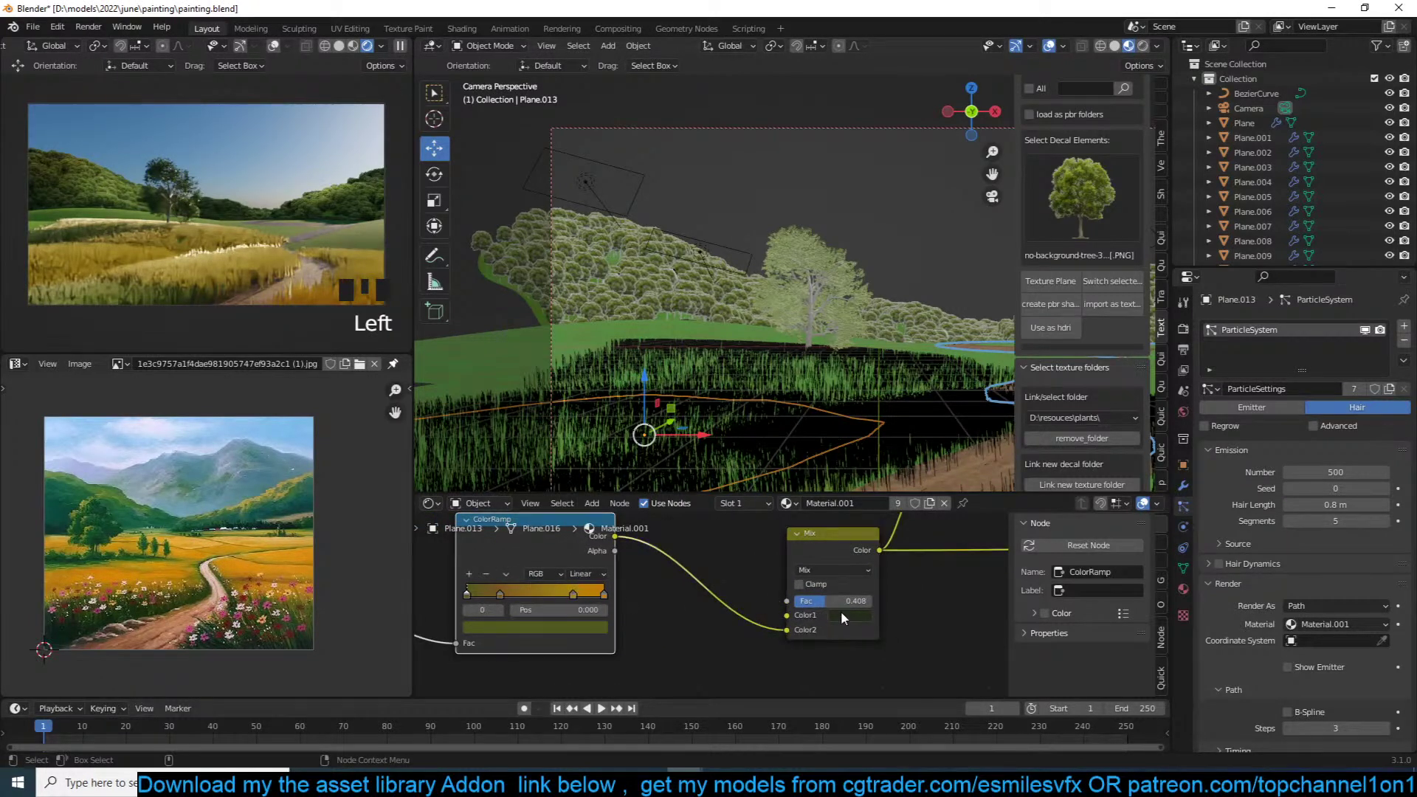
left_click_drag(823, 601, 792, 600)
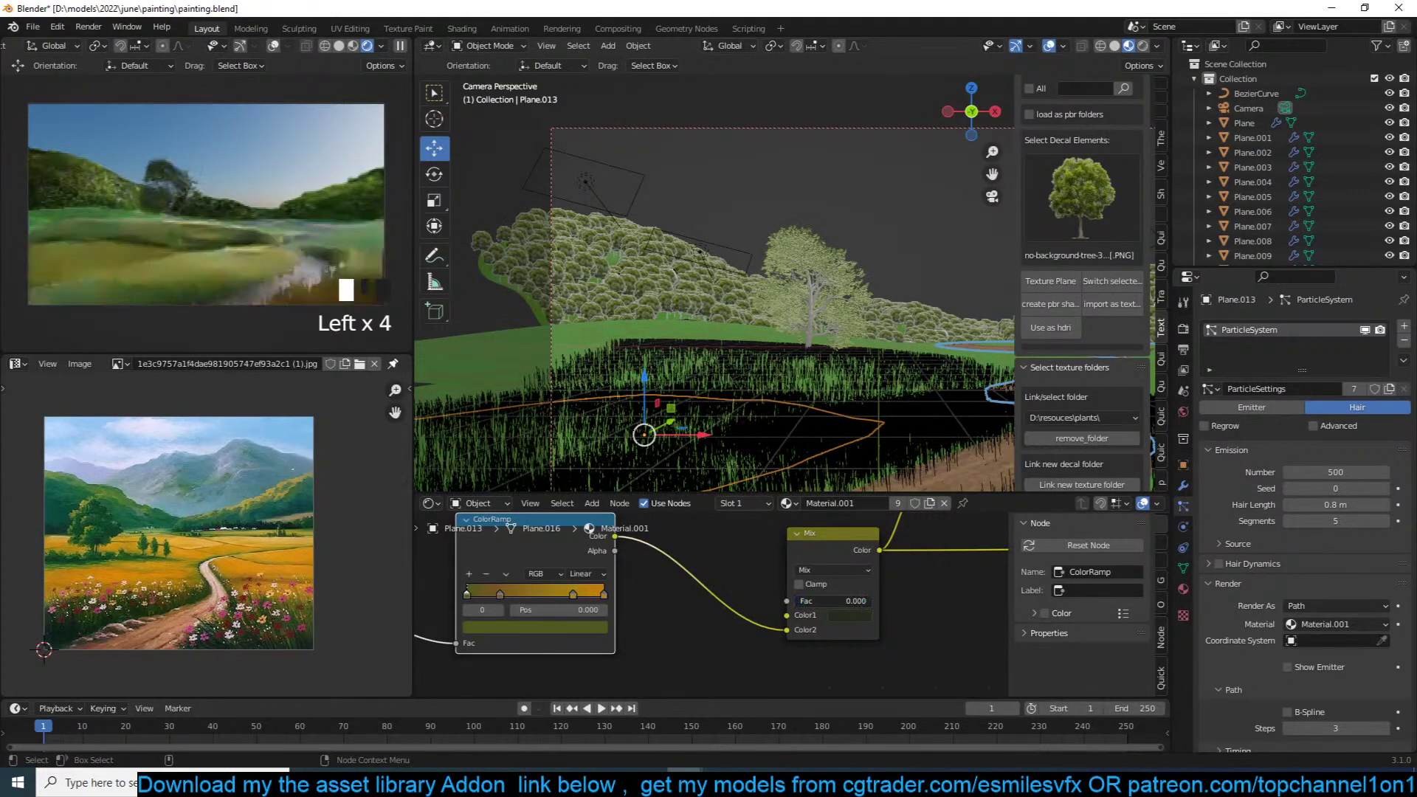
Step: Set the Mix node's Color1 to a dark green (hue 0.296, value 0.055), save, and set its factor to 0.608
left_click(837, 616)
left_click_drag(936, 469, 847, 469)
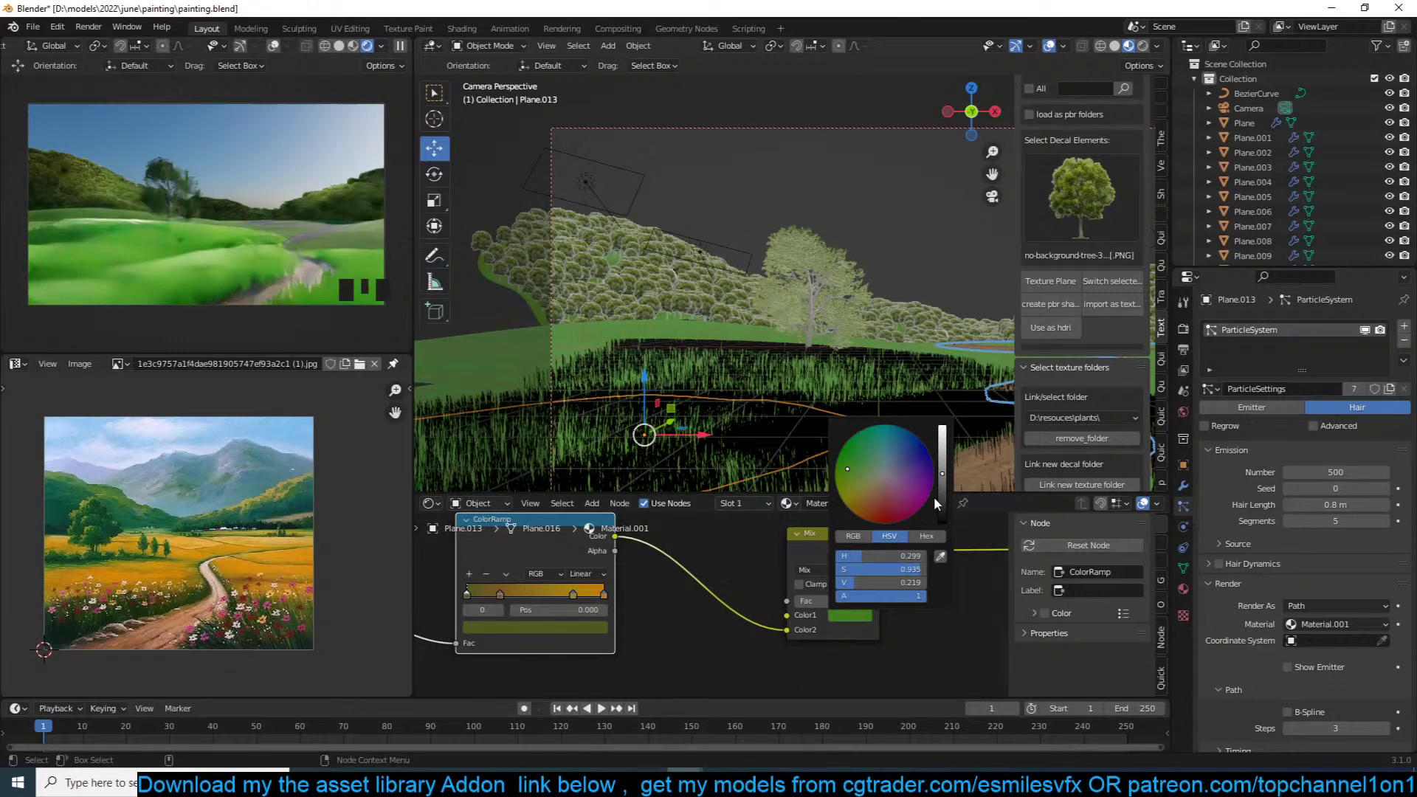
left_click_drag(940, 498, 941, 502)
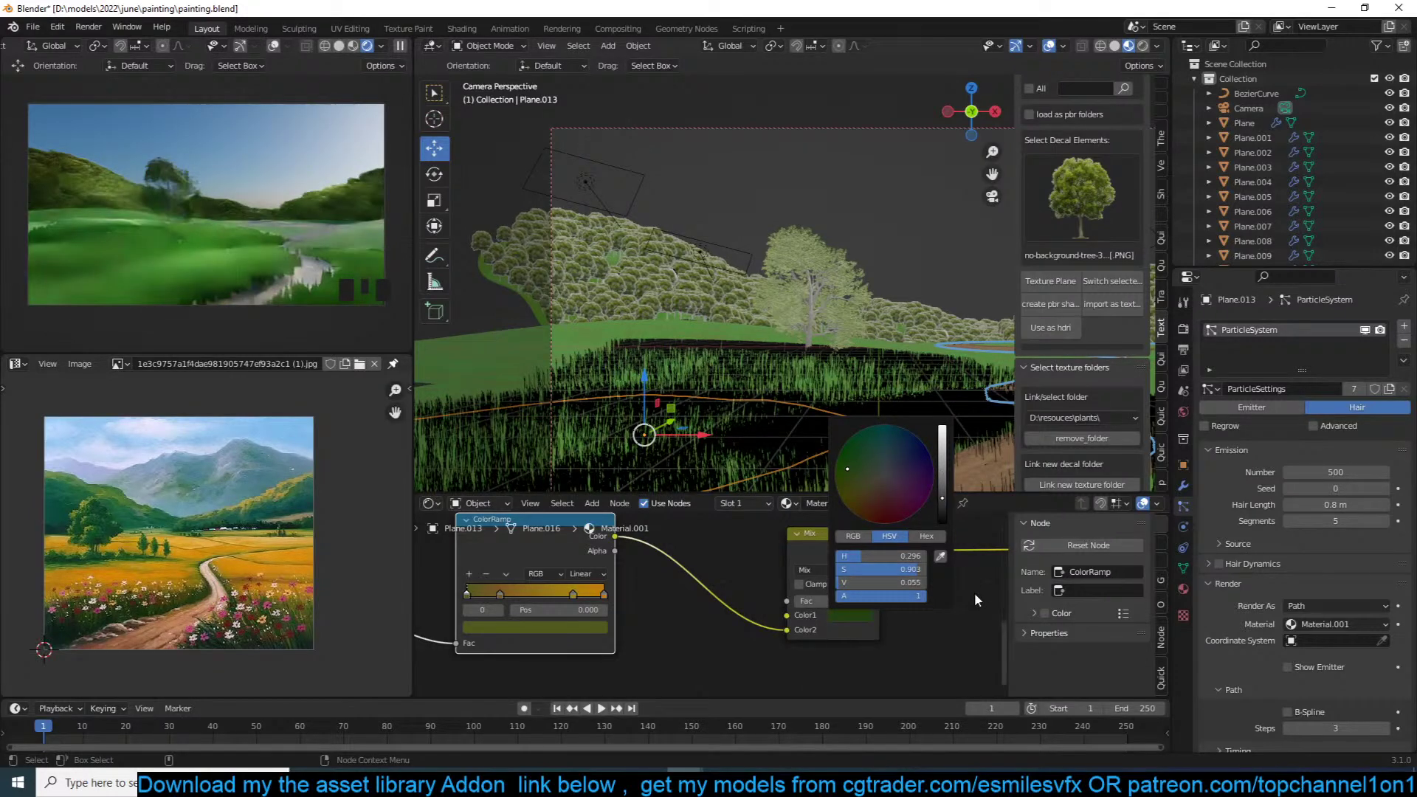
key("ctrl+s")
mouse_move(832, 595)
left_mouse_down()
mouse_move(872, 600)
mouse_move(827, 595)
left_mouse_up()
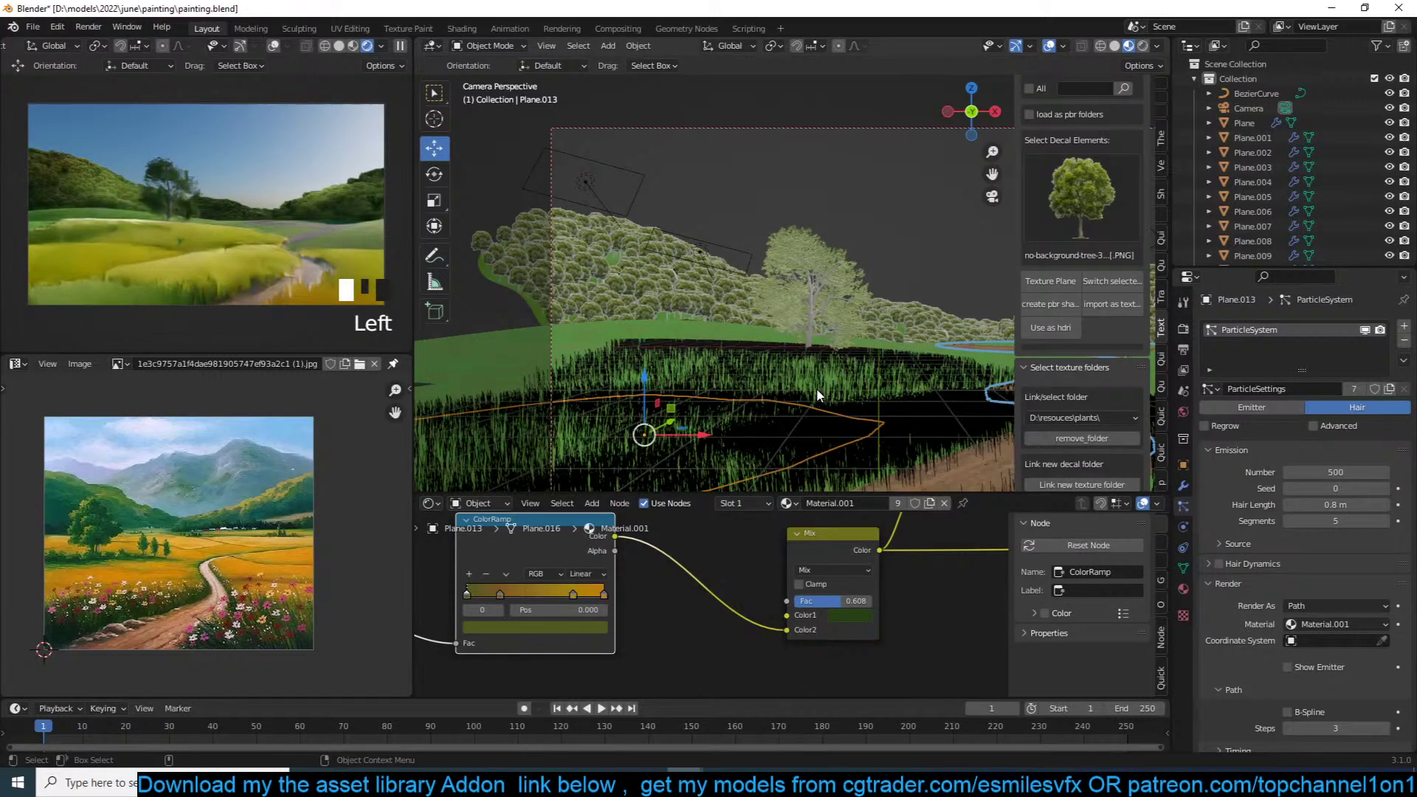
key("alt+a")
Step: Recolor the grass ColorRamp's stop at position 0.773 to a light olive green and save the file
scroll(637, 576, "down", 1)
middle_click_drag(637, 568, 716, 574)
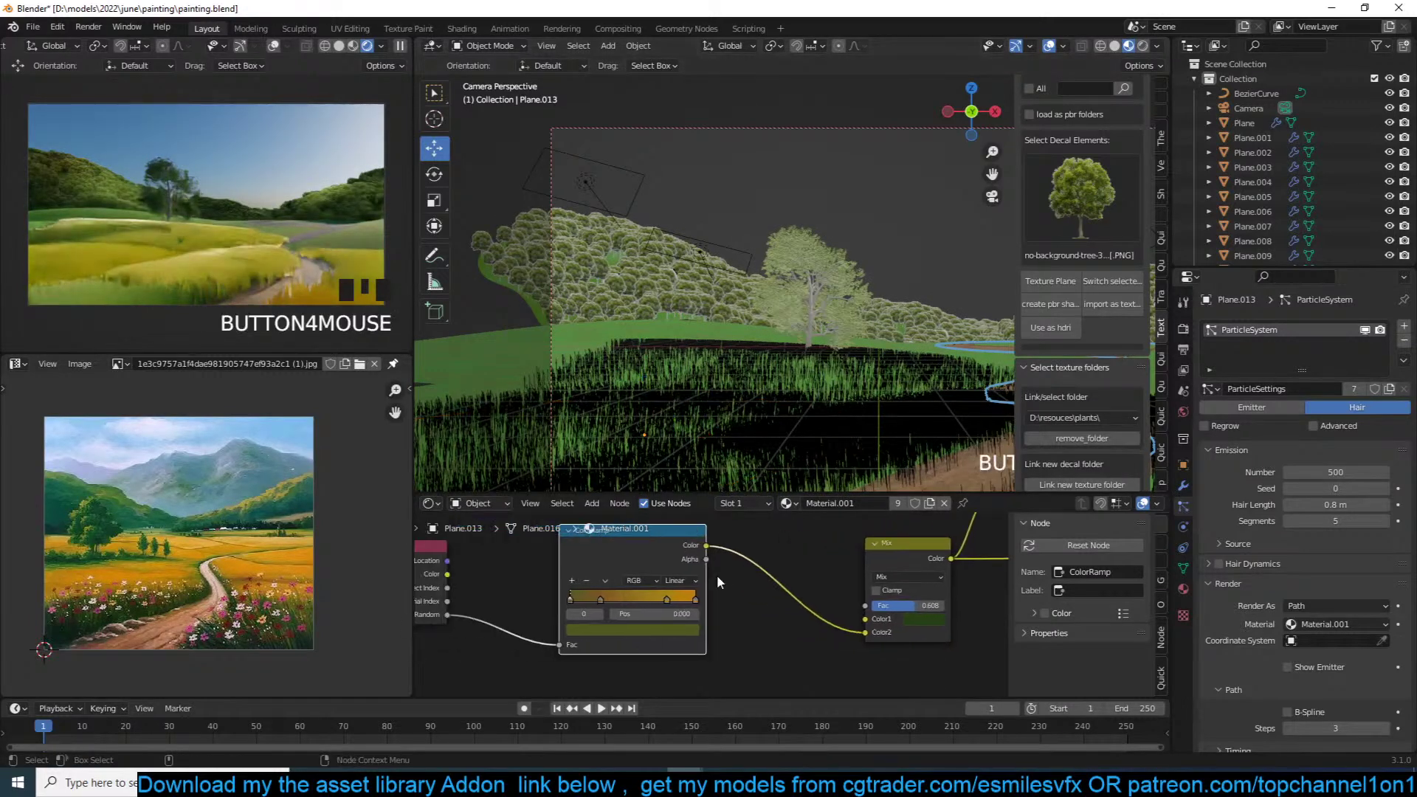
left_click(669, 601)
left_click(660, 629)
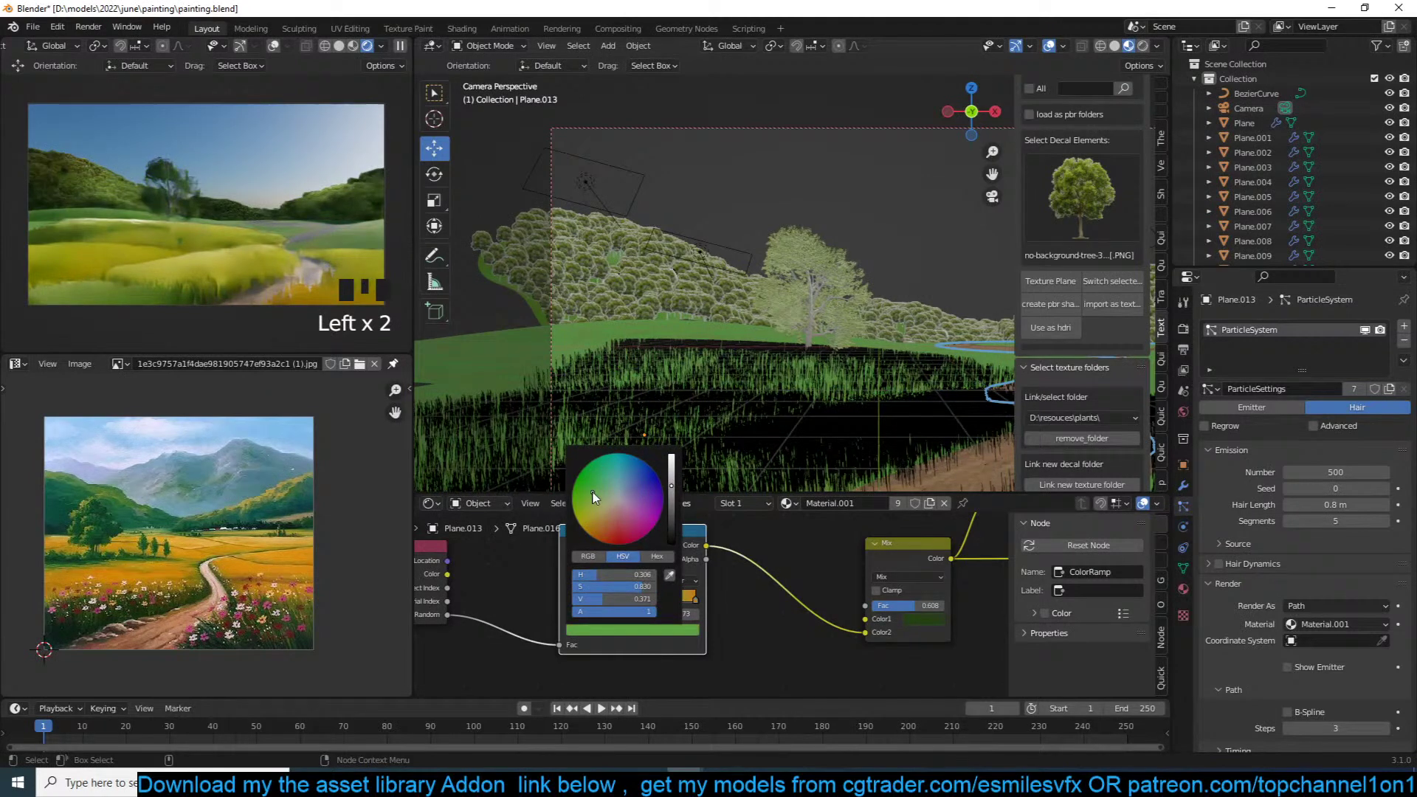
left_click_drag(595, 498, 596, 510)
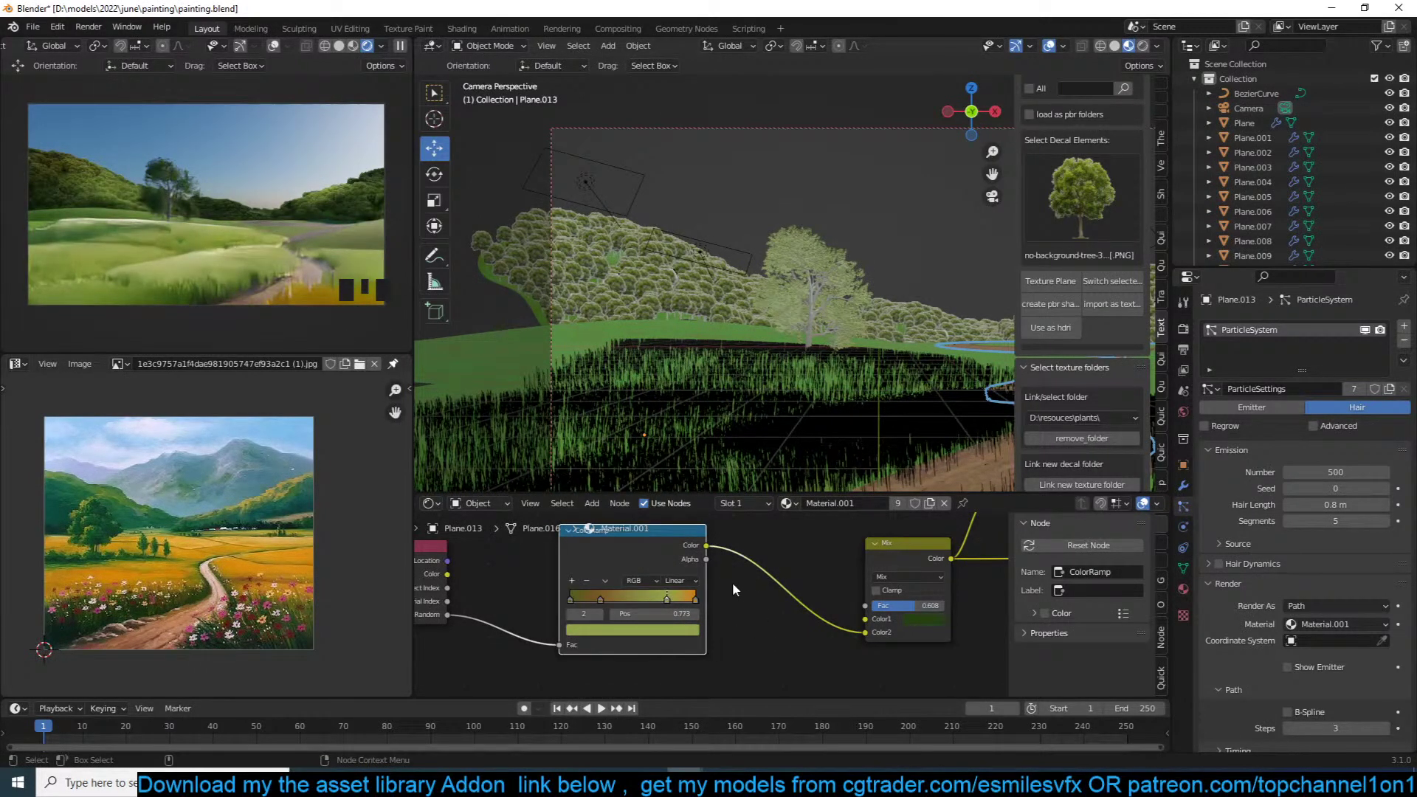
key("ctrl+s")
Step: Set the grass ColorRamp's interpolation to Constant and shift its light green stop slightly toward the dark end
left_click(680, 580)
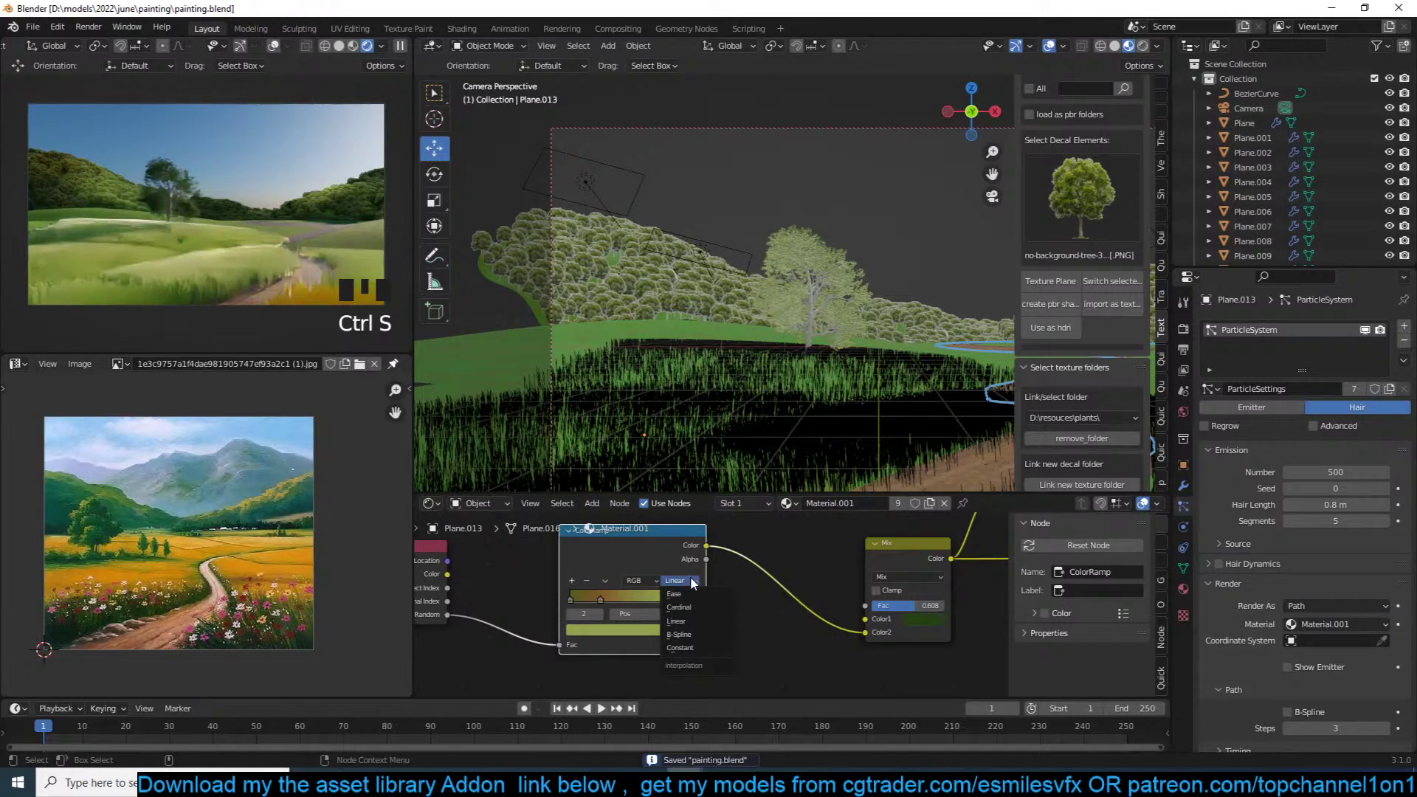
left_click(683, 646)
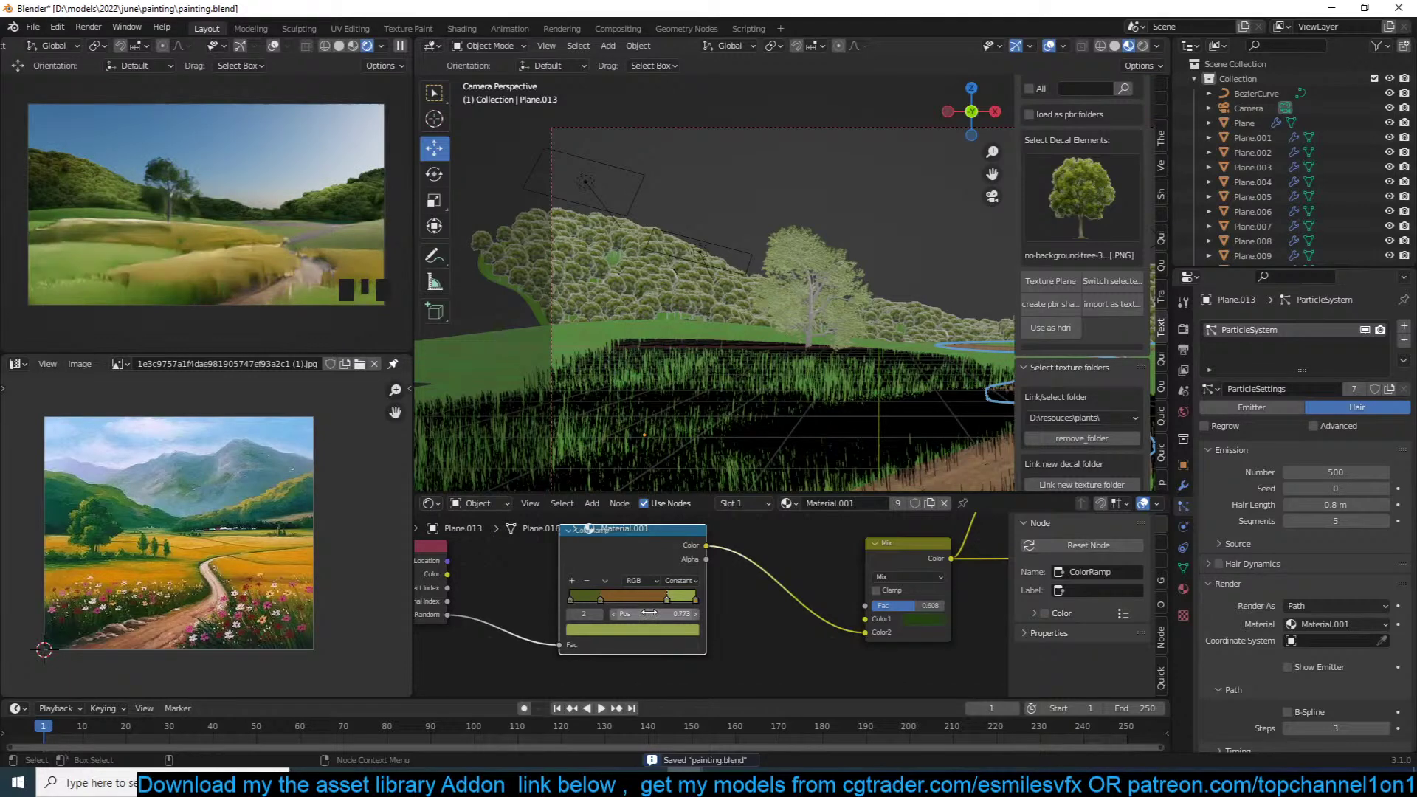
mouse_move(664, 600)
left_mouse_down()
mouse_move(634, 600)
mouse_move(653, 601)
left_mouse_up()
Step: Add a ColorRamp stop at position 0.457, color it mid green (hue 0.267, value 0.230), and save the file
left_click(572, 581)
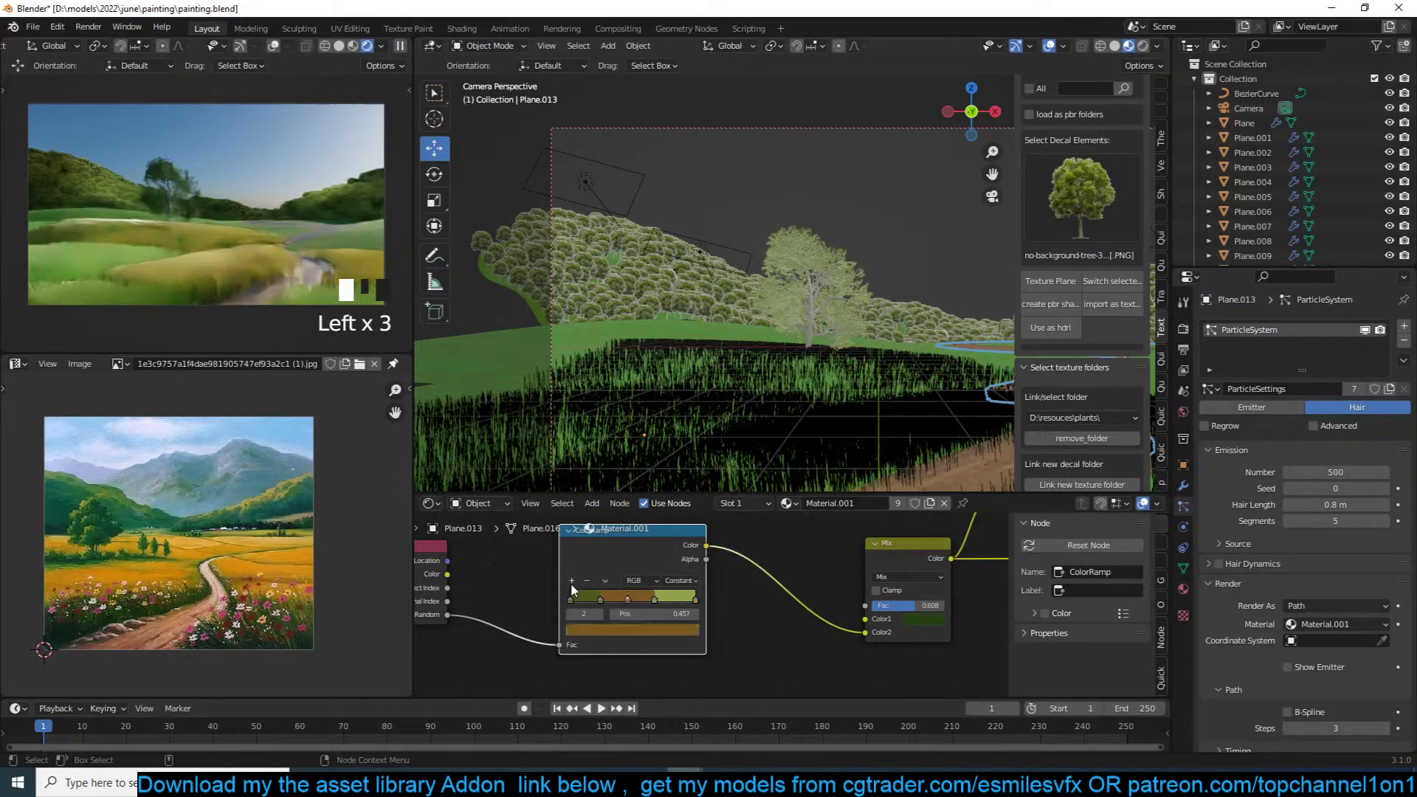
left_click(620, 629)
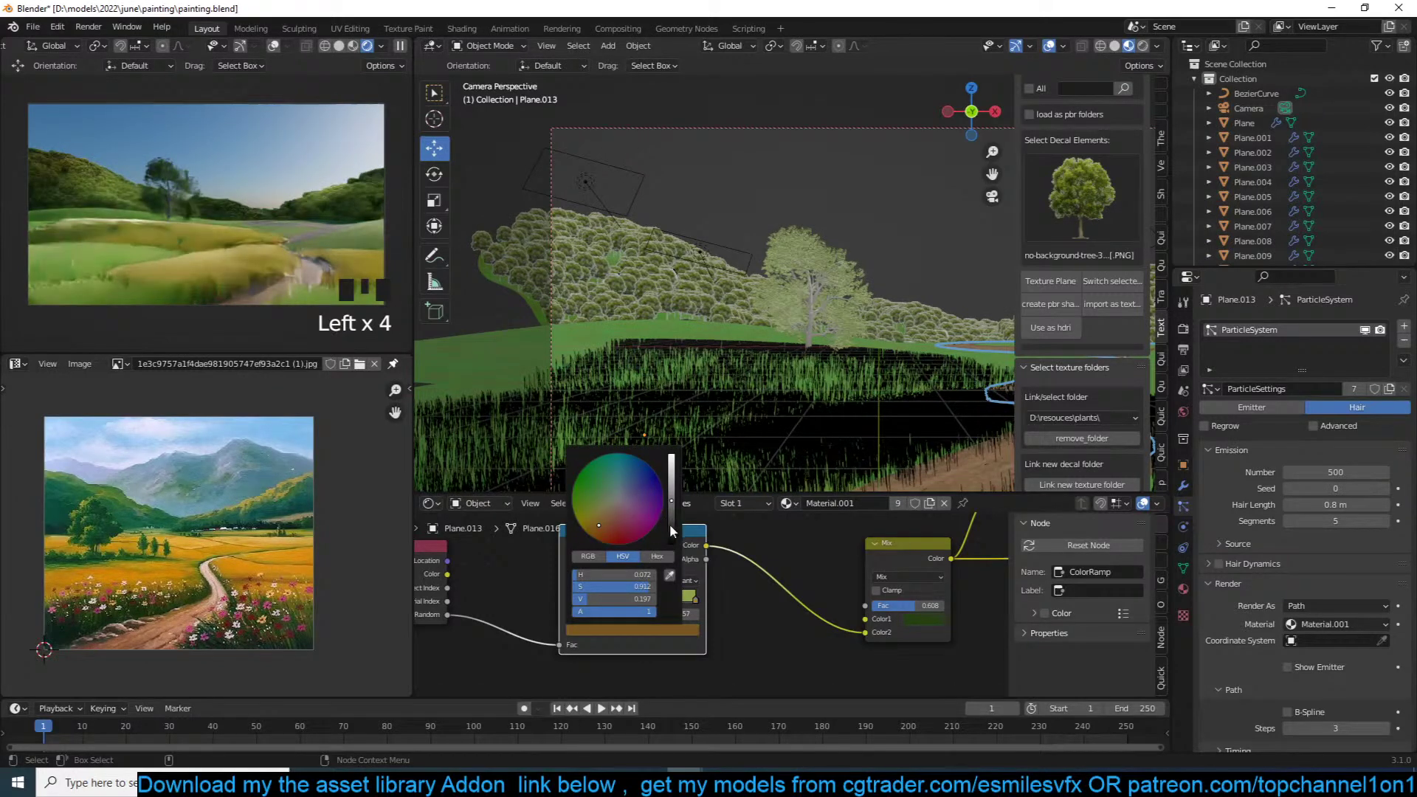
left_click(671, 525)
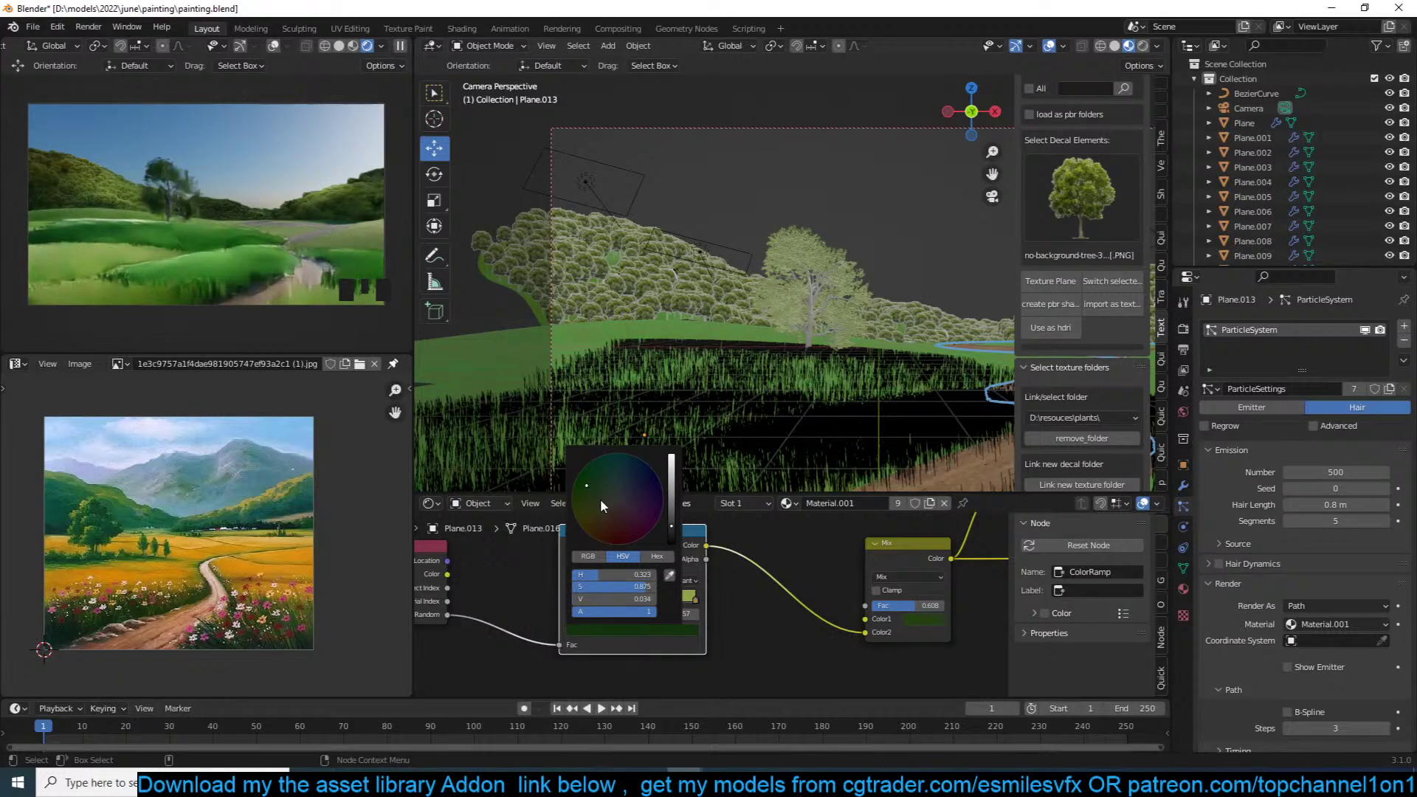
left_click(672, 497)
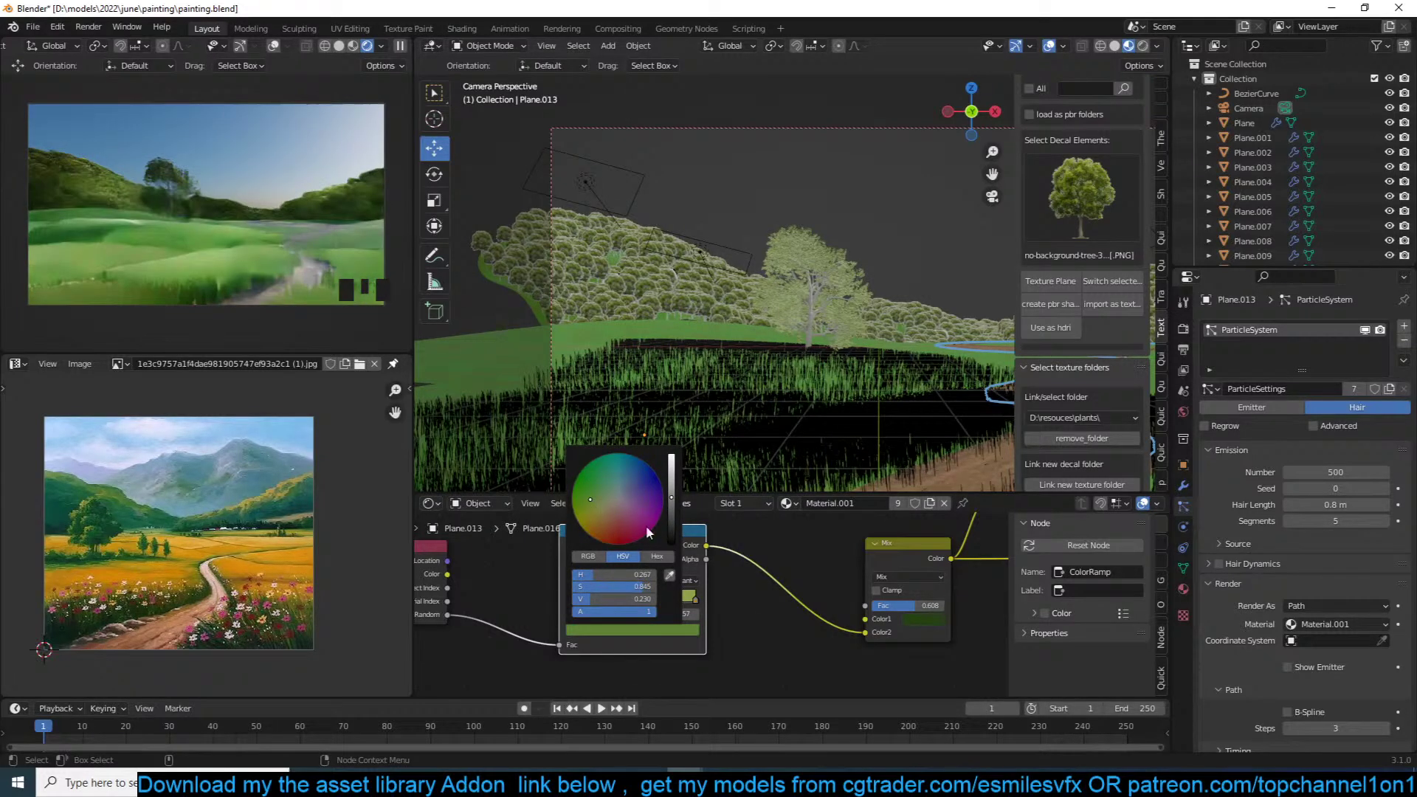
left_click(766, 589)
key("ctrl+s")
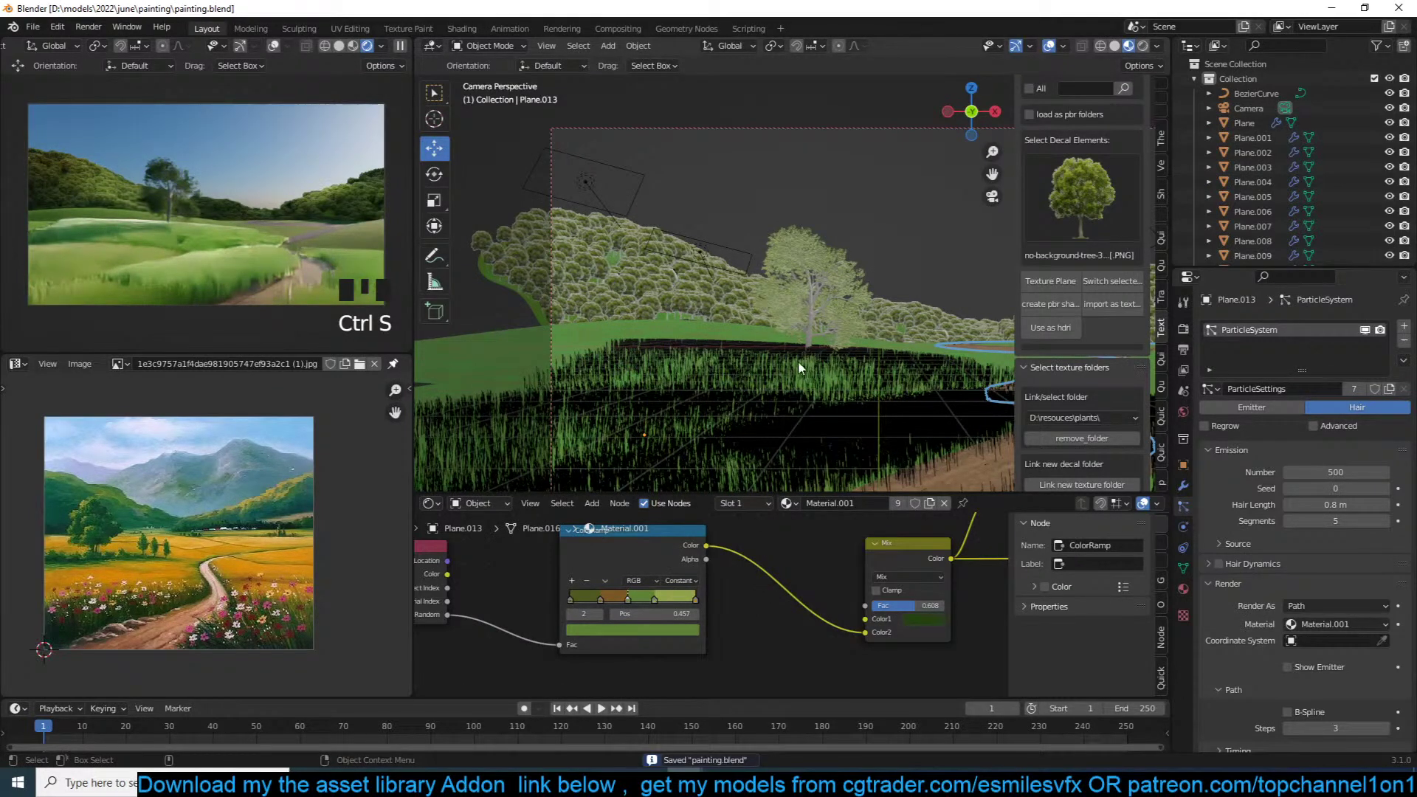
key("ctrl+s")
key("alt+a")
key("ctrl+s")
Step: Move the Mix node closer to the ColorRamp, save, and add a Noise Texture node below the Mix node
scroll(822, 578, "down", 2)
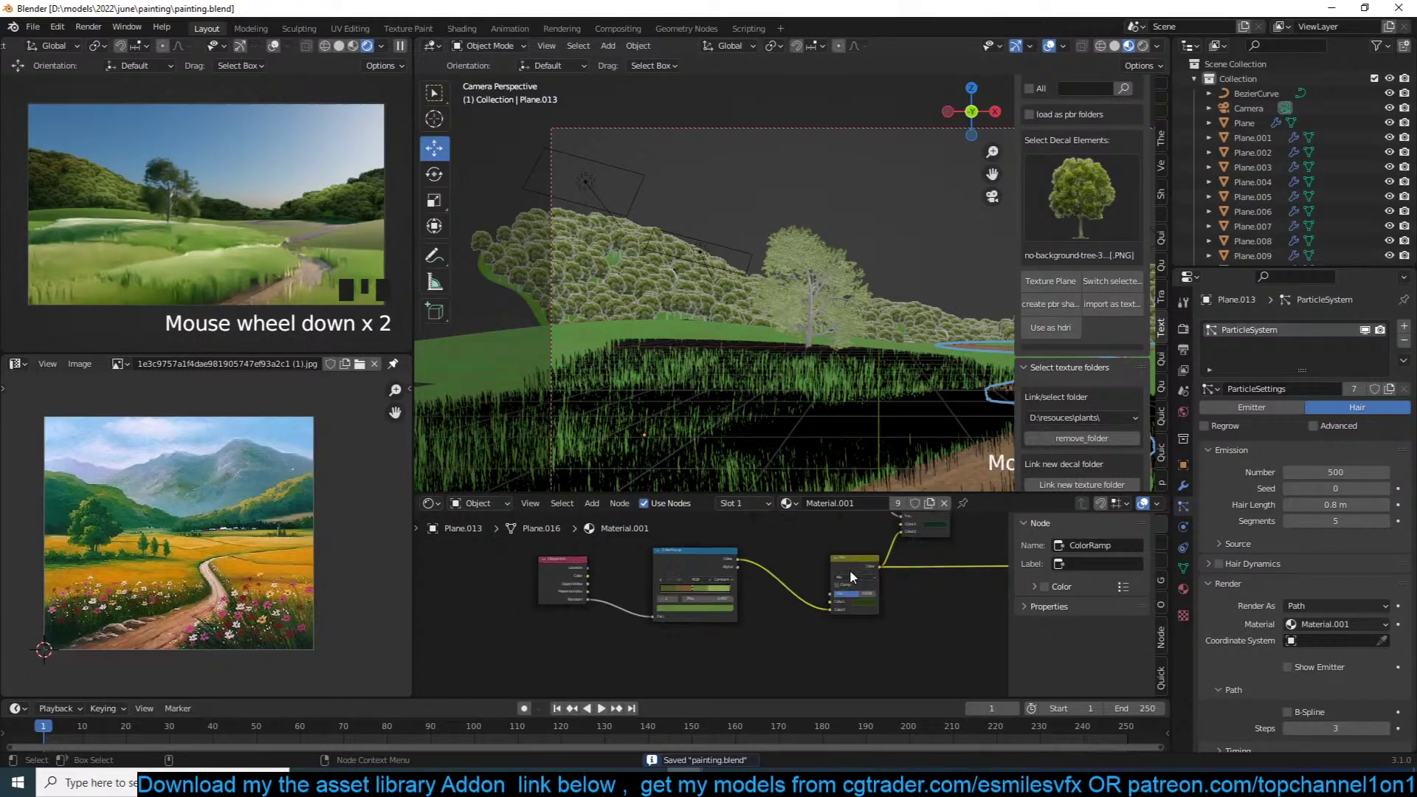
scroll(848, 574, "up", 4)
left_click_drag(777, 577, 715, 578)
scroll(727, 574, "down", 2)
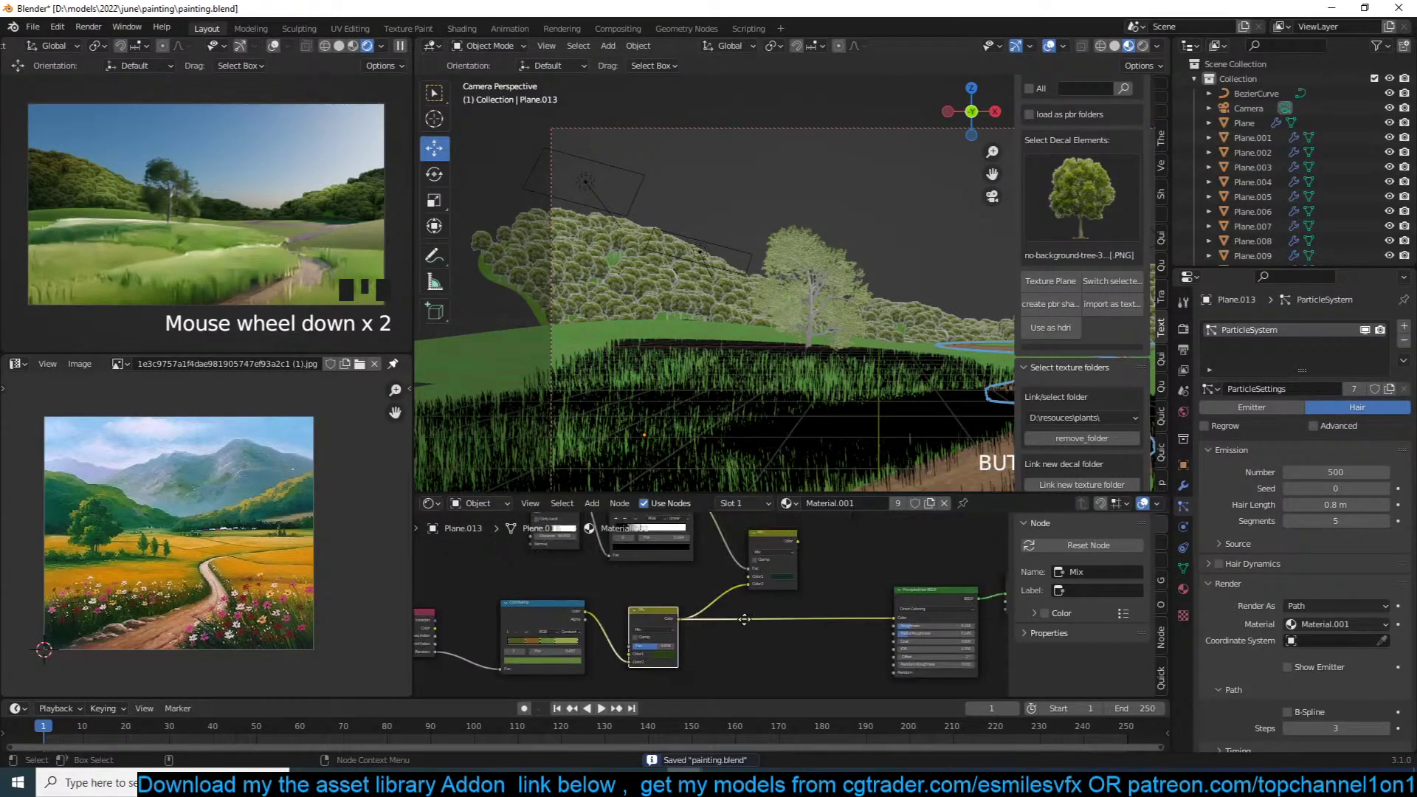
scroll(792, 597, "down", 2)
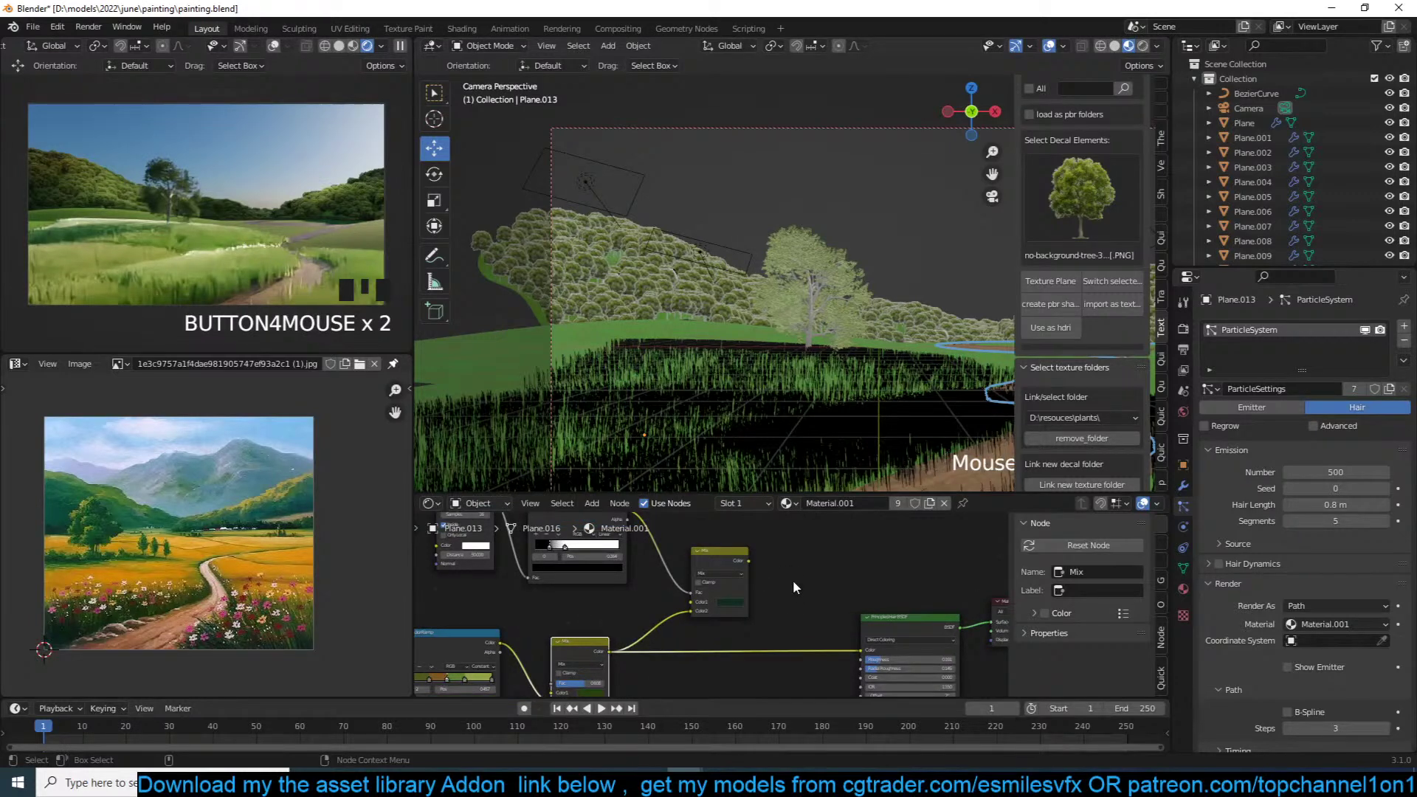
left_click(521, 595)
scroll(717, 591, "up", 3)
key("ctrl+s")
scroll(717, 591, "up", 1)
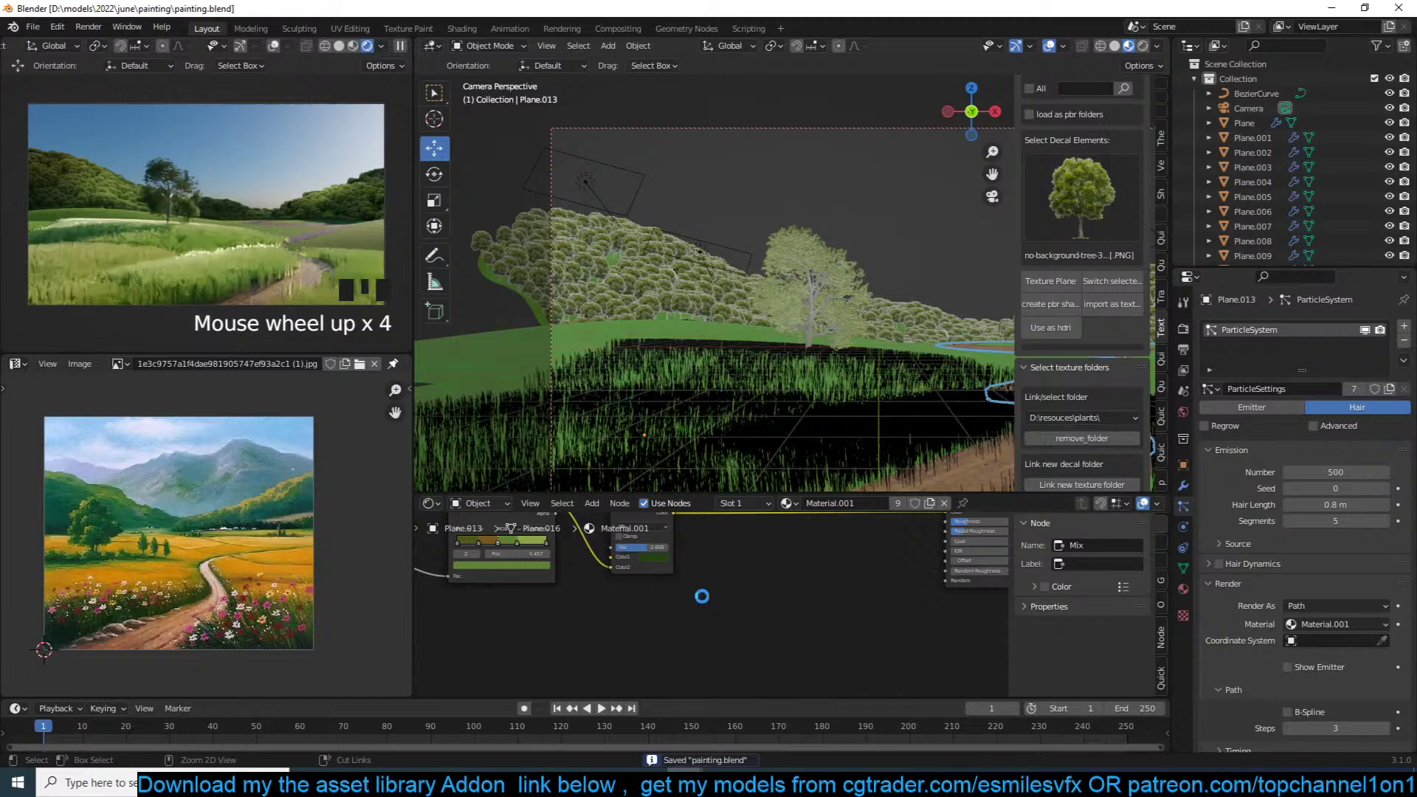
key("shift+a")
mouse_move(659, 585)
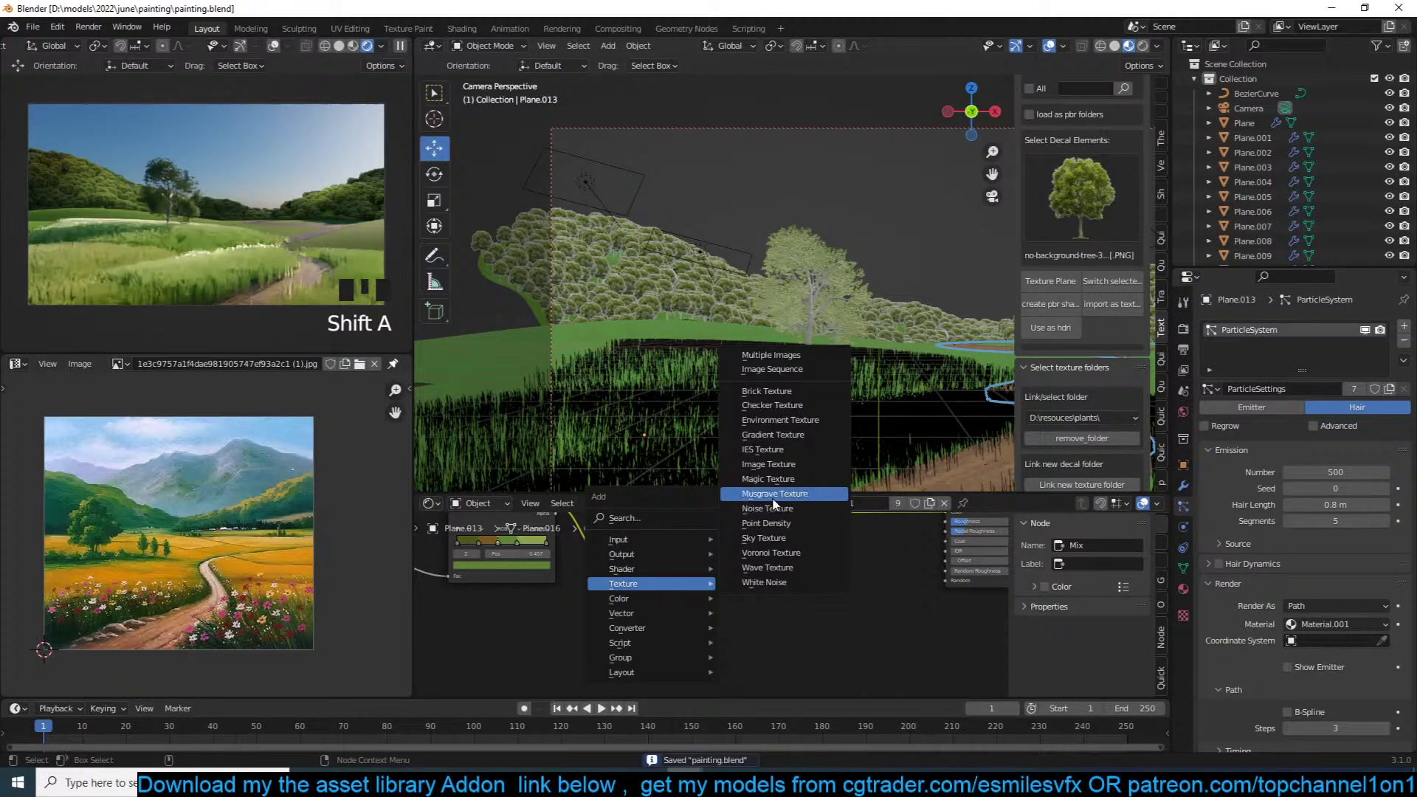
left_click(768, 509)
Step: Preview the Noise Texture, combine it with the Mix node's color through a new mix node, and set that node's blending mode to Overlay
left_click(622, 597, "ctrl+shift")
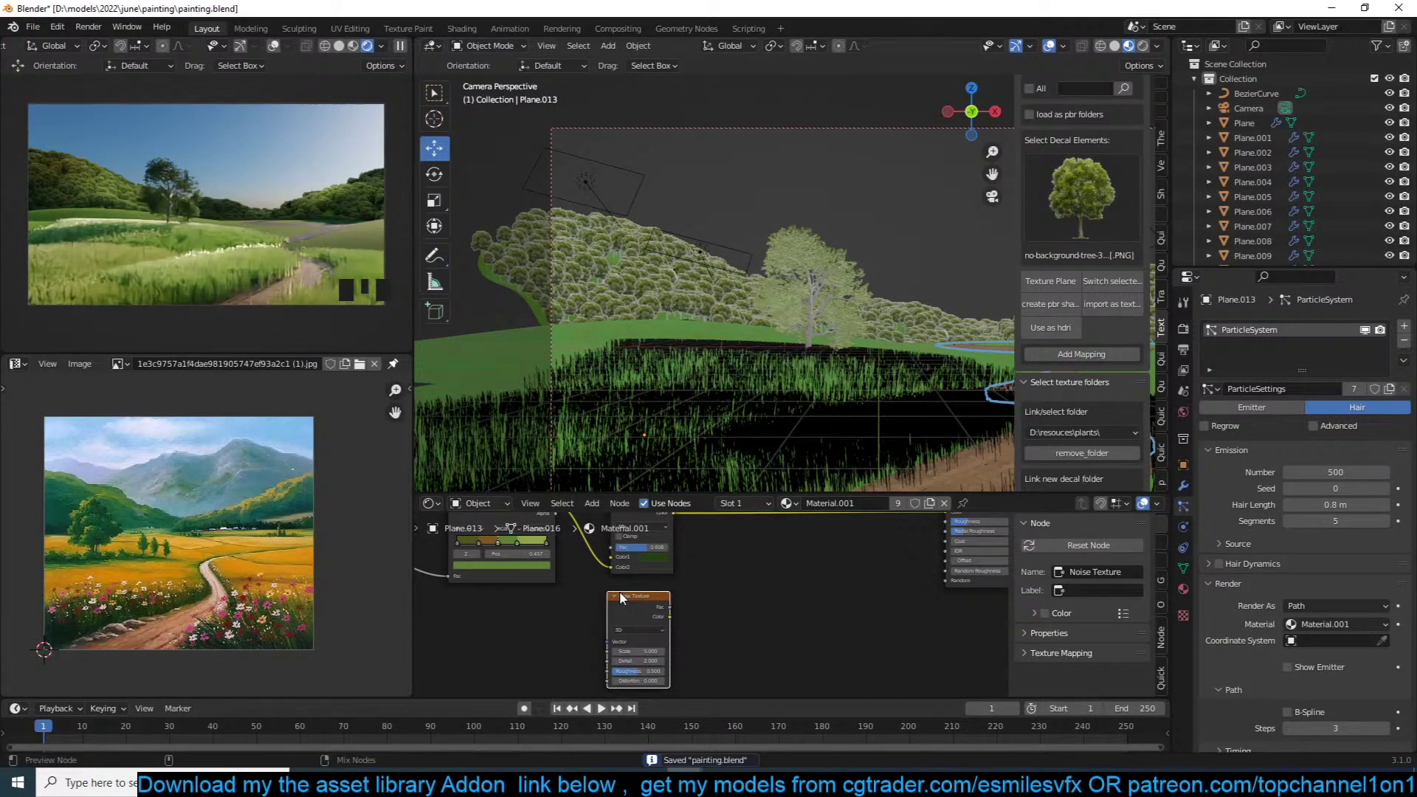
scroll(704, 580, "up", 3)
scroll(705, 580, "down", 5)
middle_click_drag(704, 581, 675, 637)
right_click_drag(646, 642, 640, 606, "ctrl+shift")
double_click(692, 621)
scroll(749, 556, "up", 4)
left_click(777, 561)
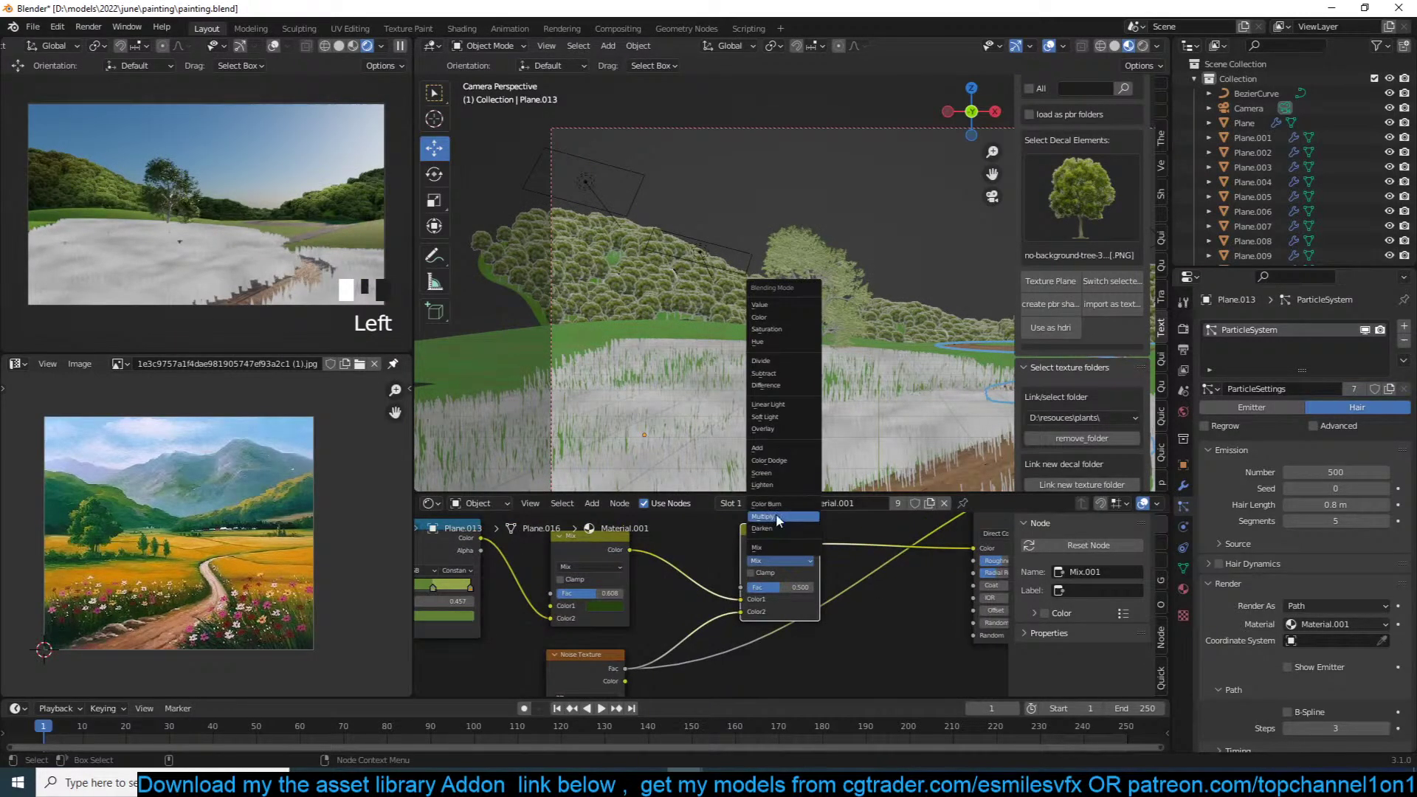
left_click(787, 433)
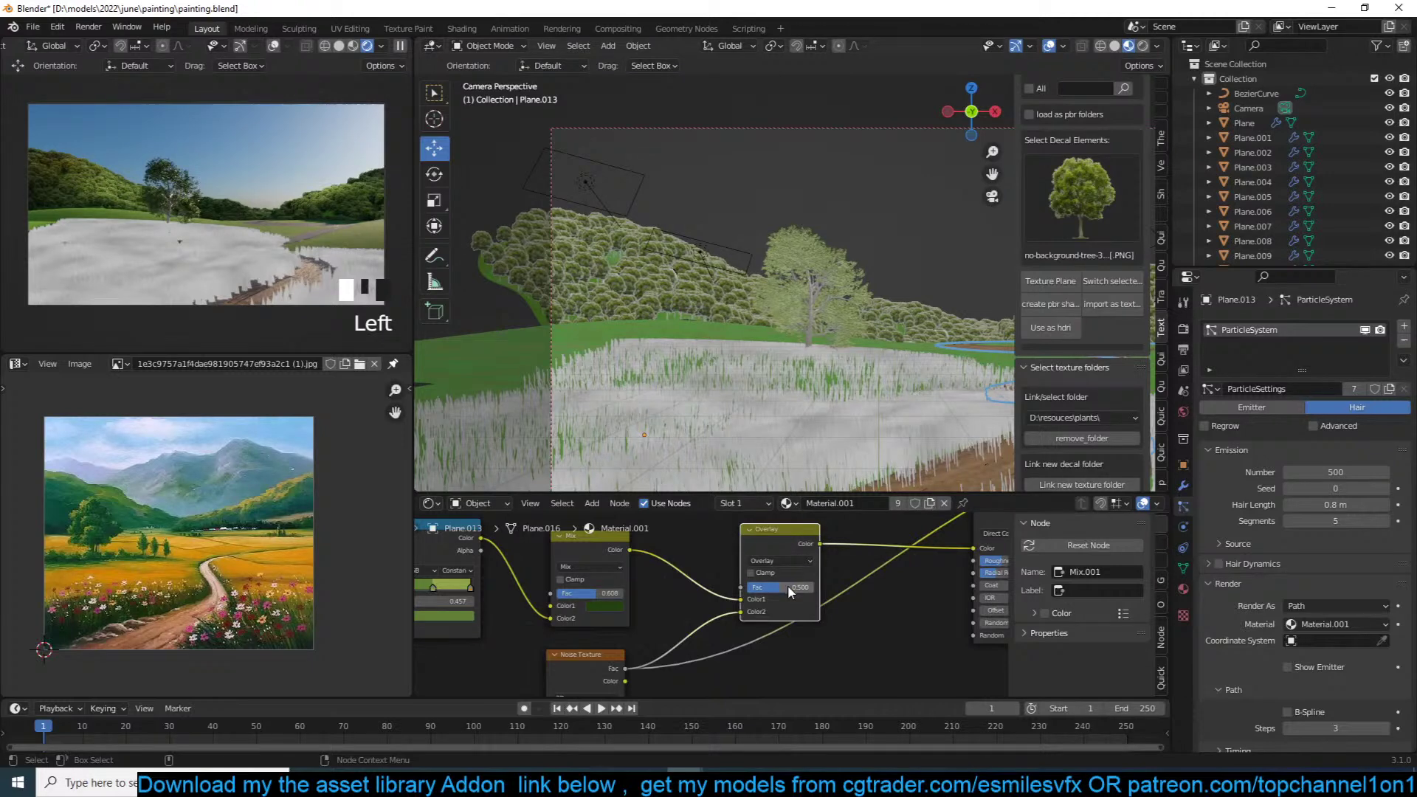
Step: Reconnect the Principled Hair BSDF to the material output, save, and raise the Overlay node's factor to about 0.8
middle_click_drag(912, 557, 806, 594)
left_click(887, 548, "ctrl+shift")
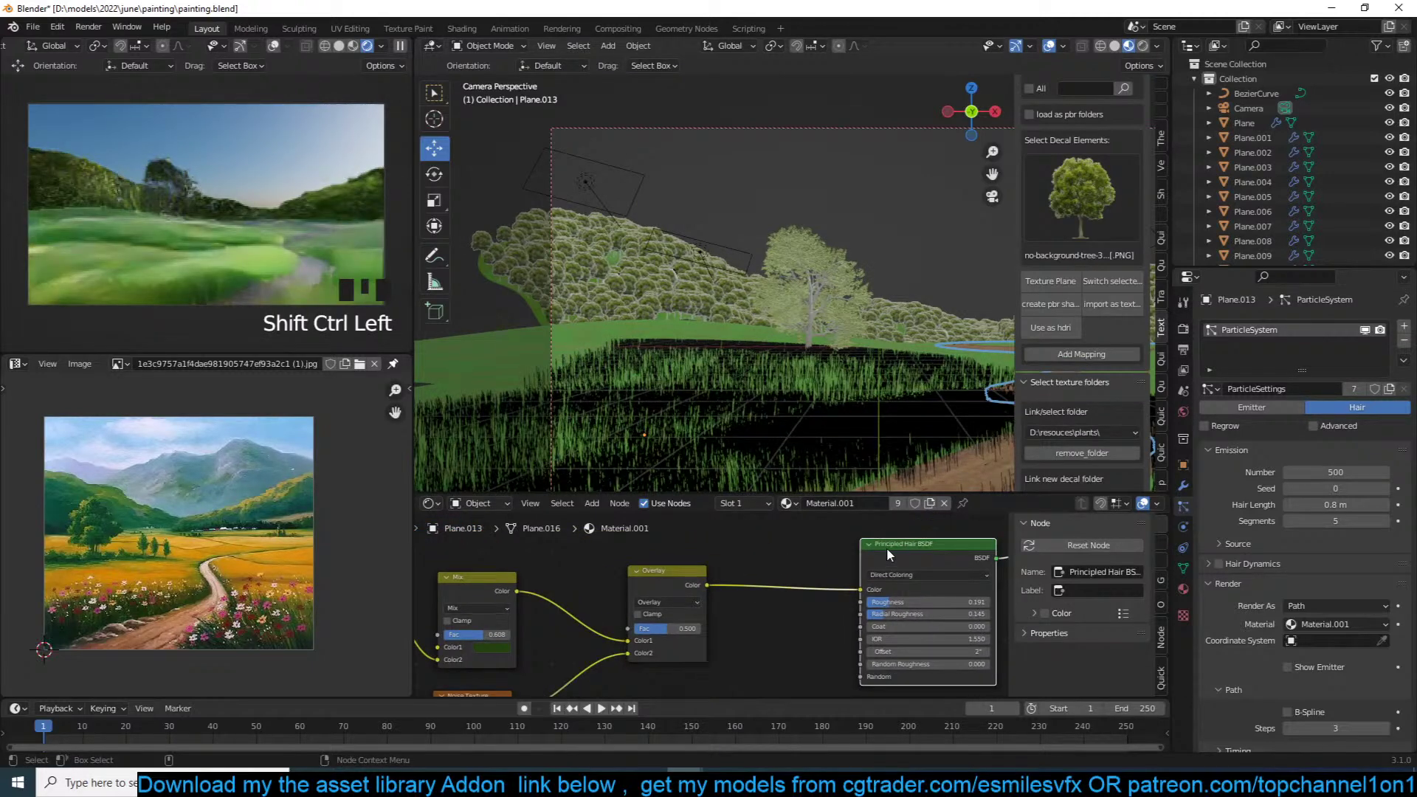
middle_click_drag(682, 590, 765, 567)
key("ctrl+s")
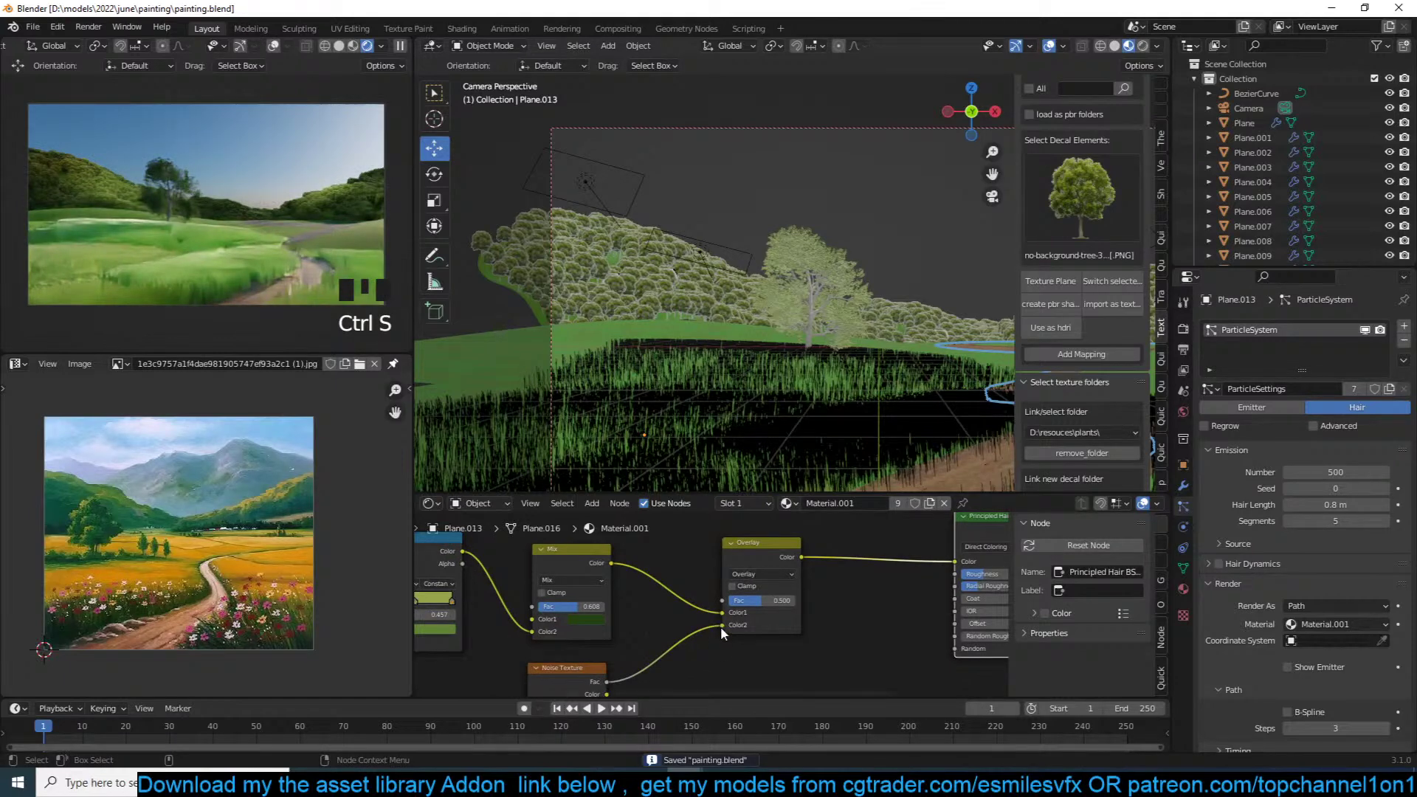
left_click_drag(761, 600, 782, 599)
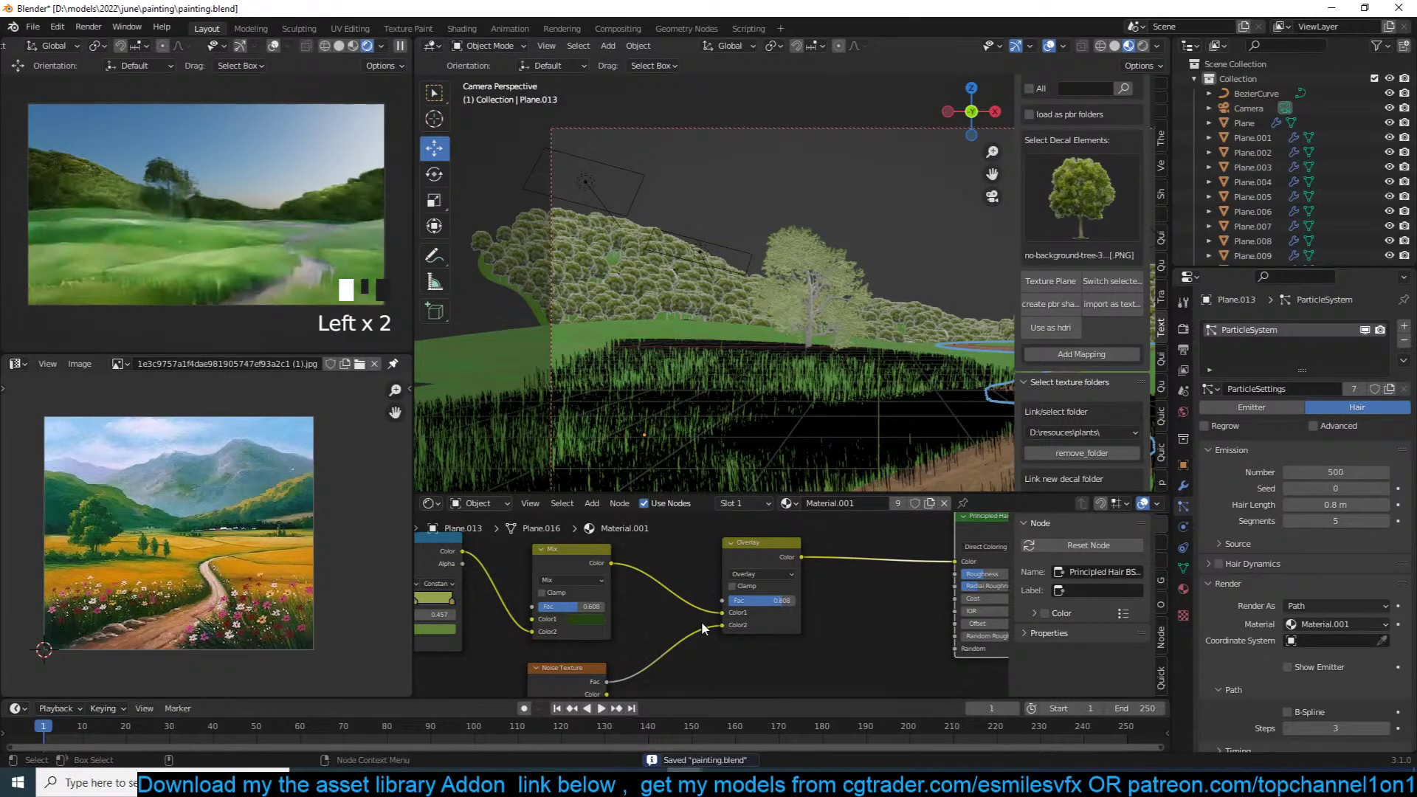
Step: Set the Mix node's Color1 to the golden yellow of the reference painting's fields and save the file
key("alt+a")
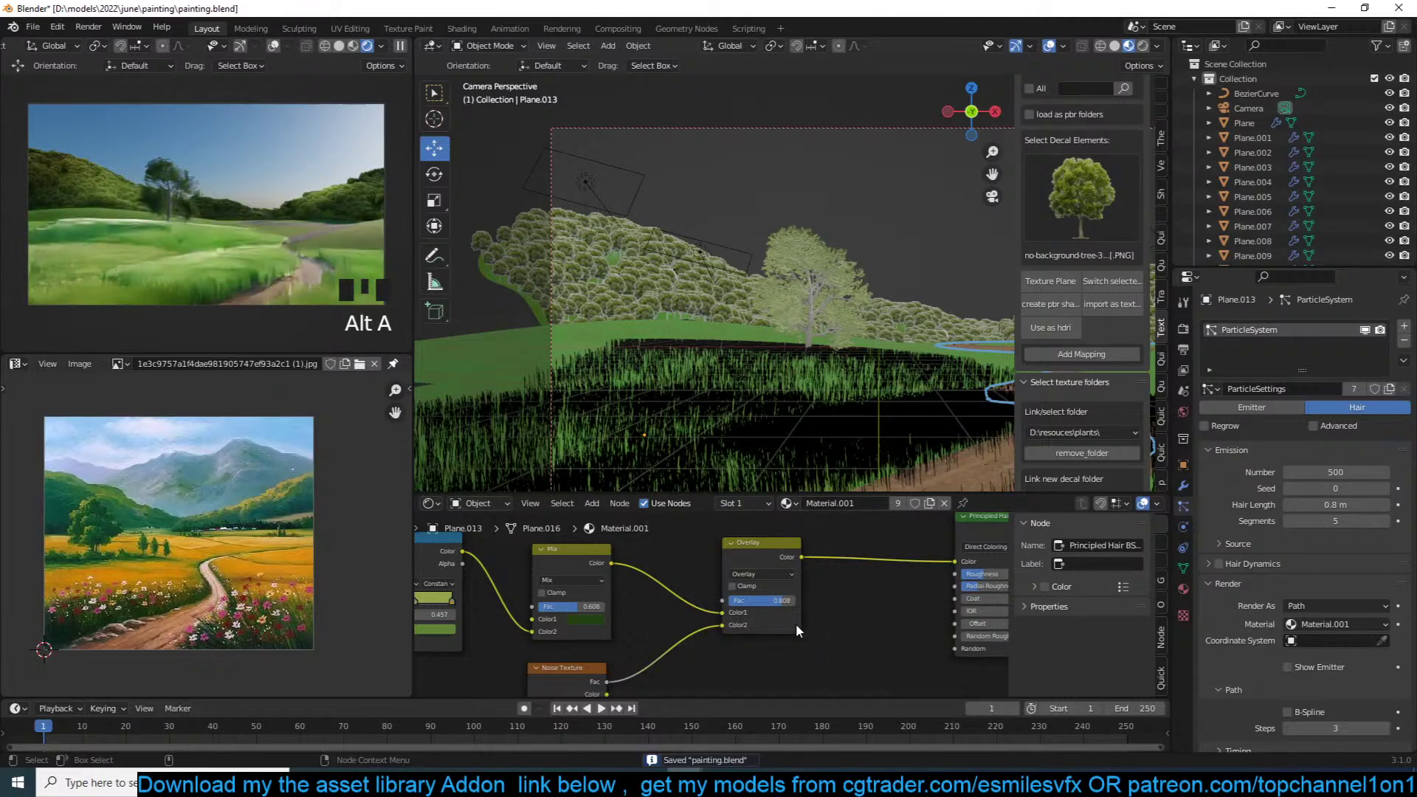
scroll(849, 326, "down", 1)
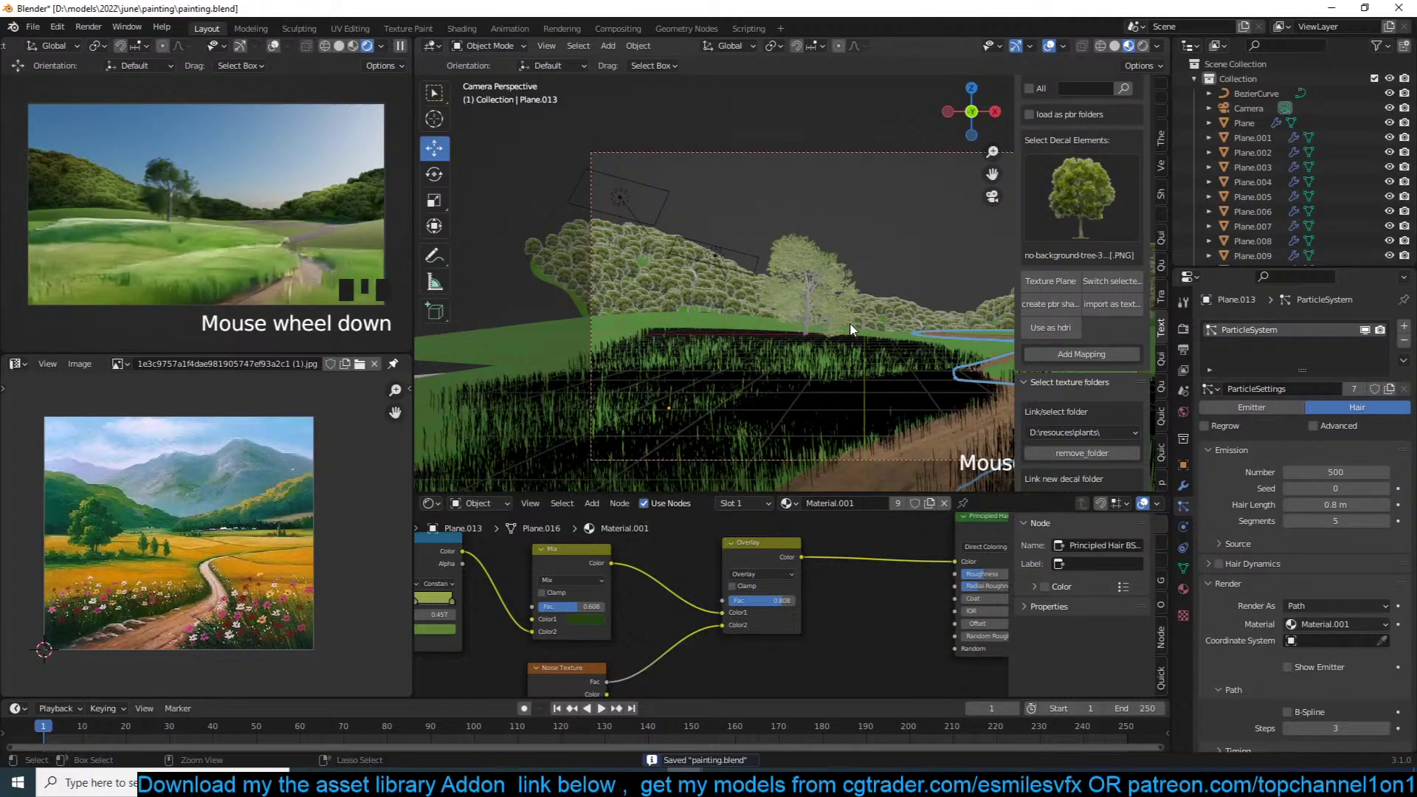
key("ctrl+s")
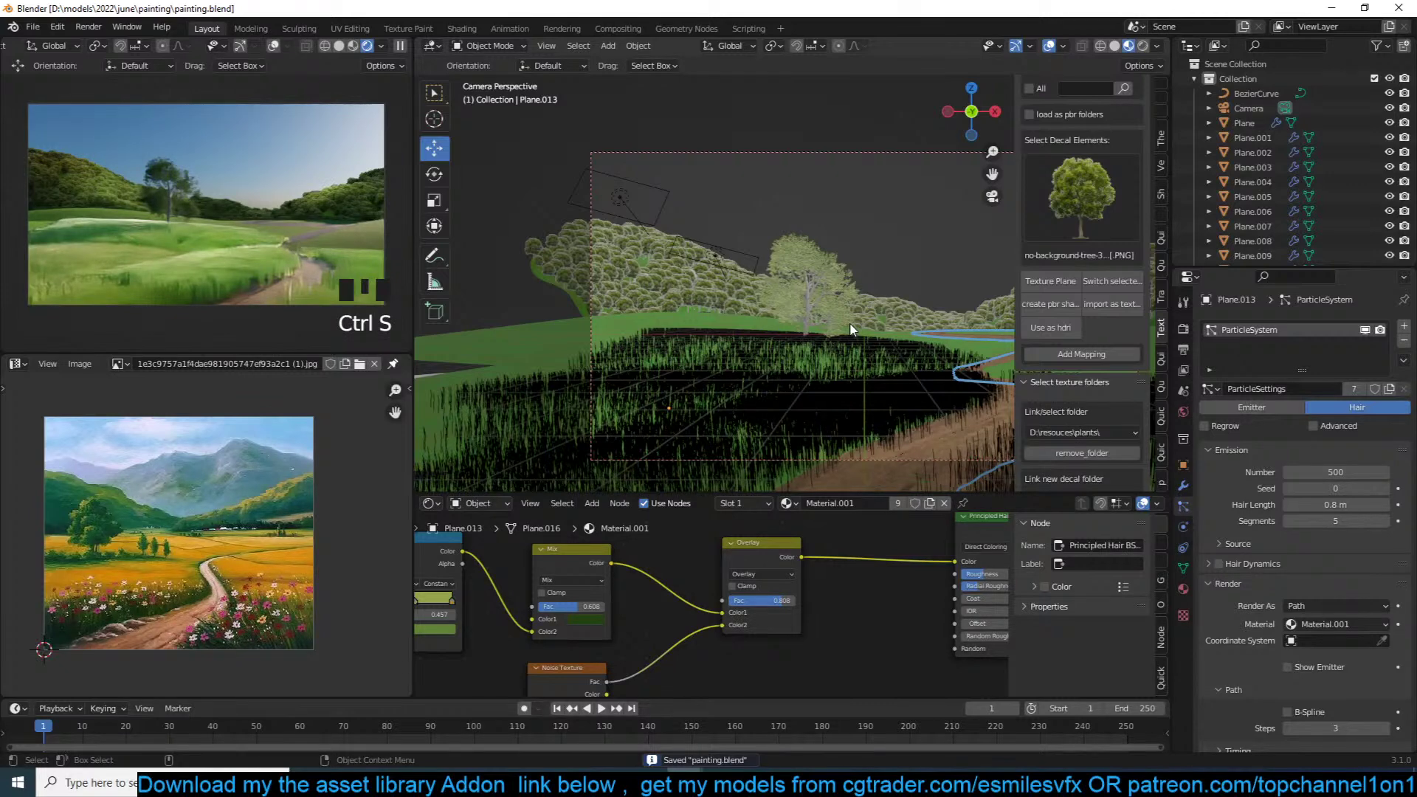
scroll(698, 592, "up", 4)
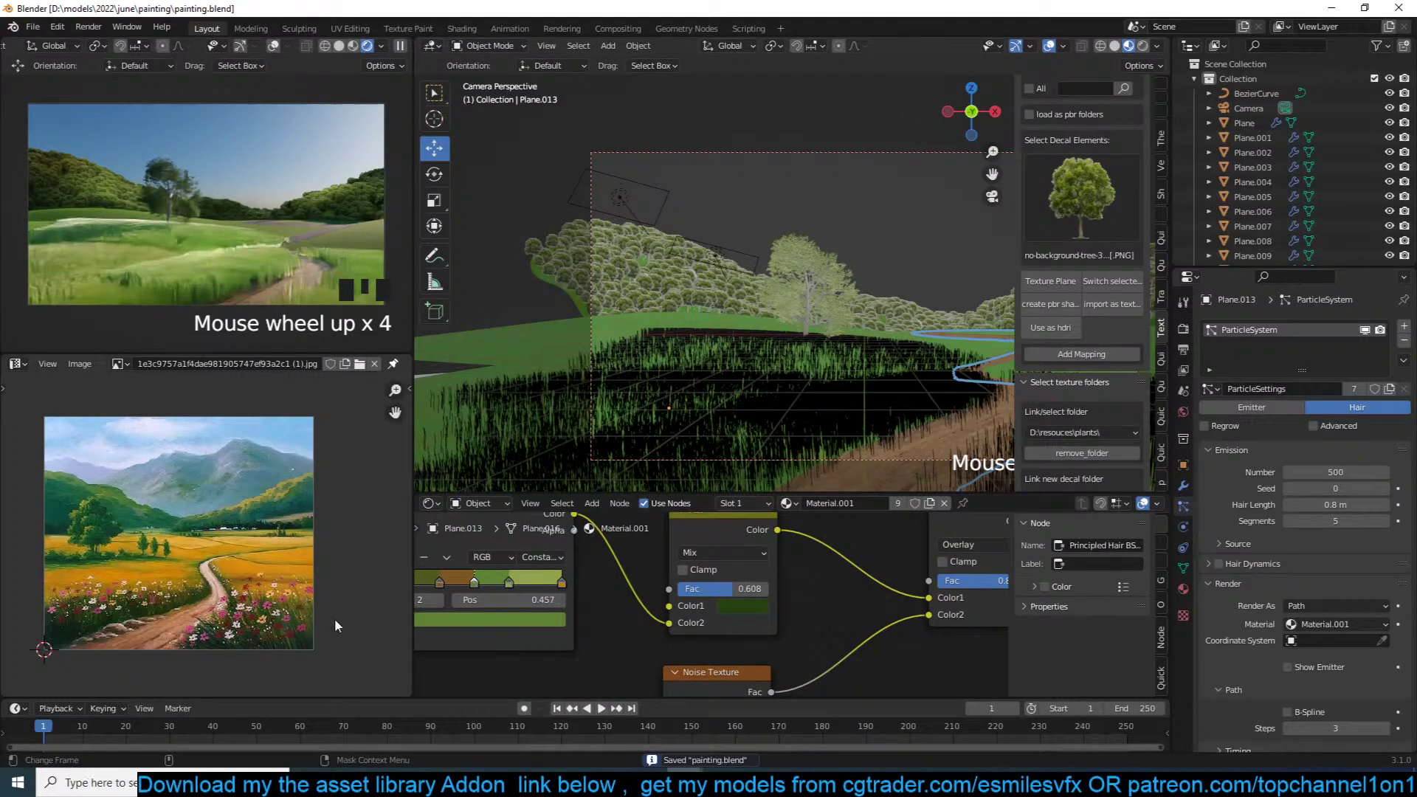
scroll(363, 626, "up", 4)
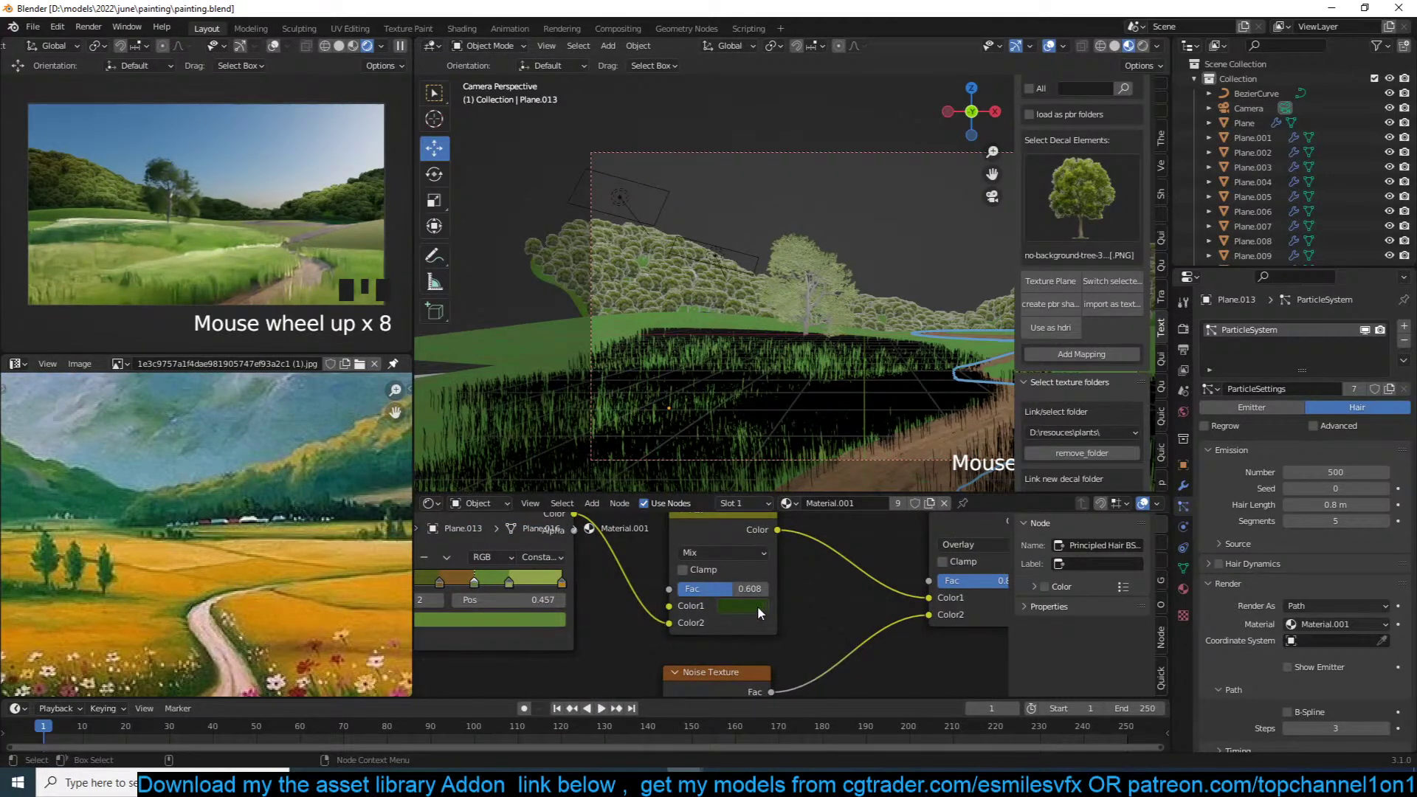
left_click(743, 606)
left_click(747, 462)
left_click(851, 404)
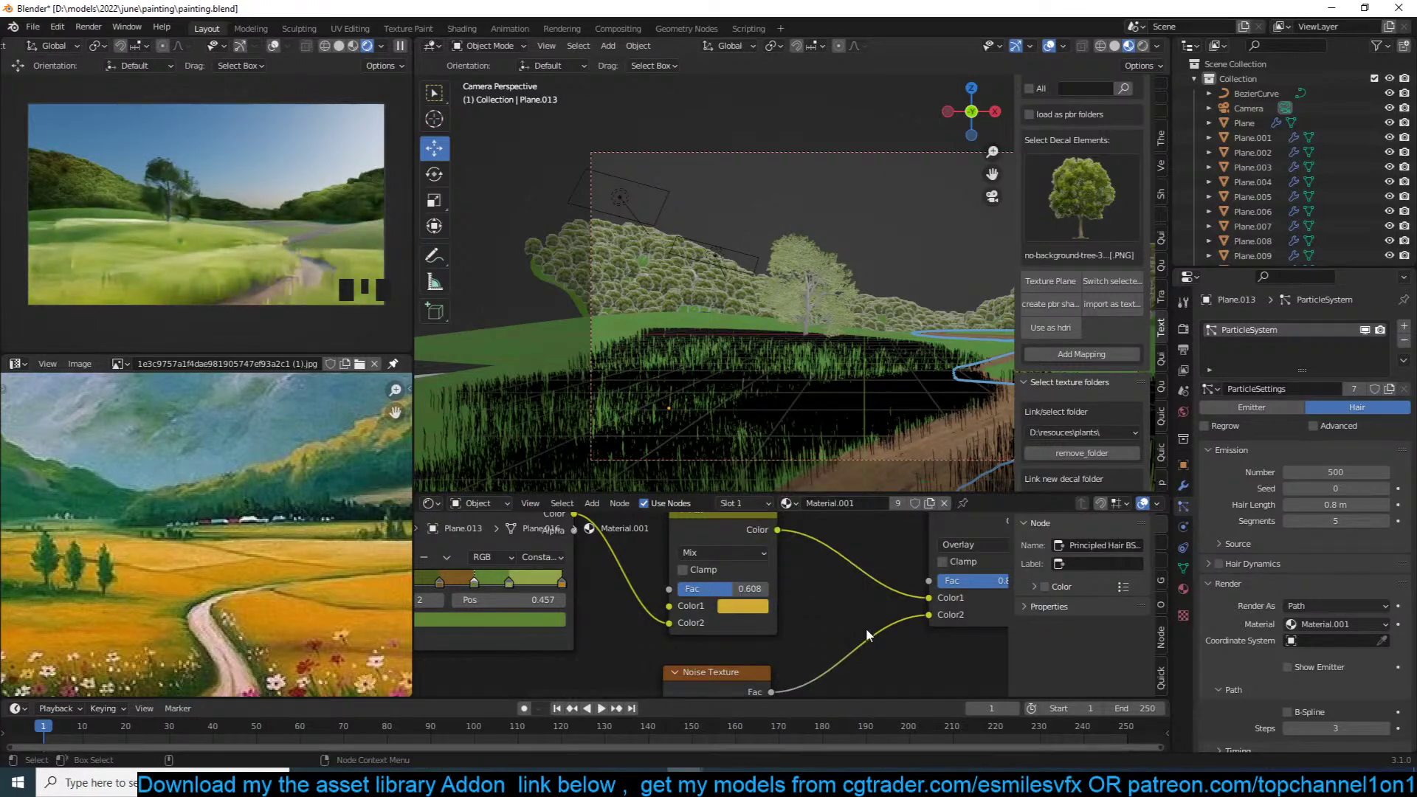
key("ctrl+s")
key("alt+a")
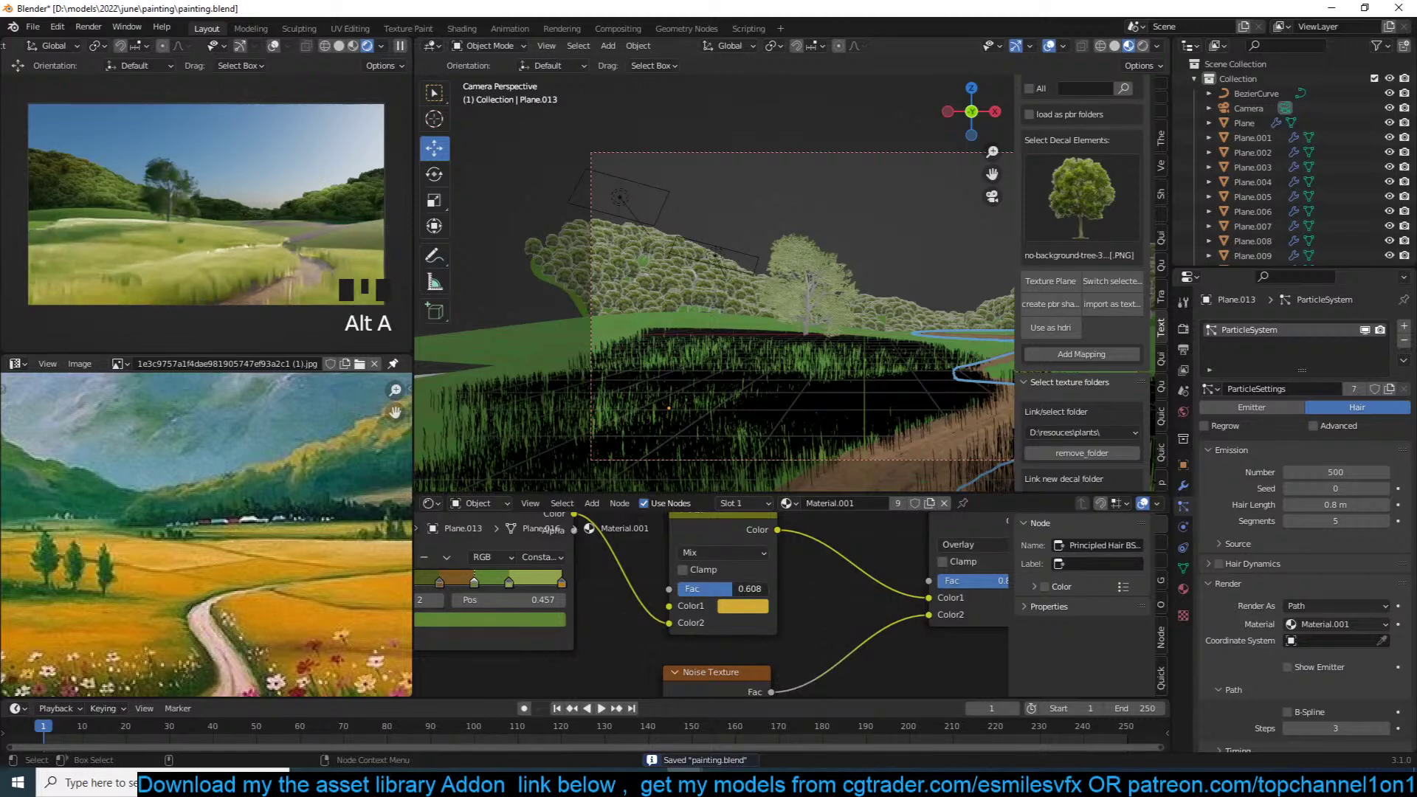
Step: Set the Mix node's factor to 0.700 and the Overlay node's factor to 0.667
left_click_drag(733, 589, 738, 589)
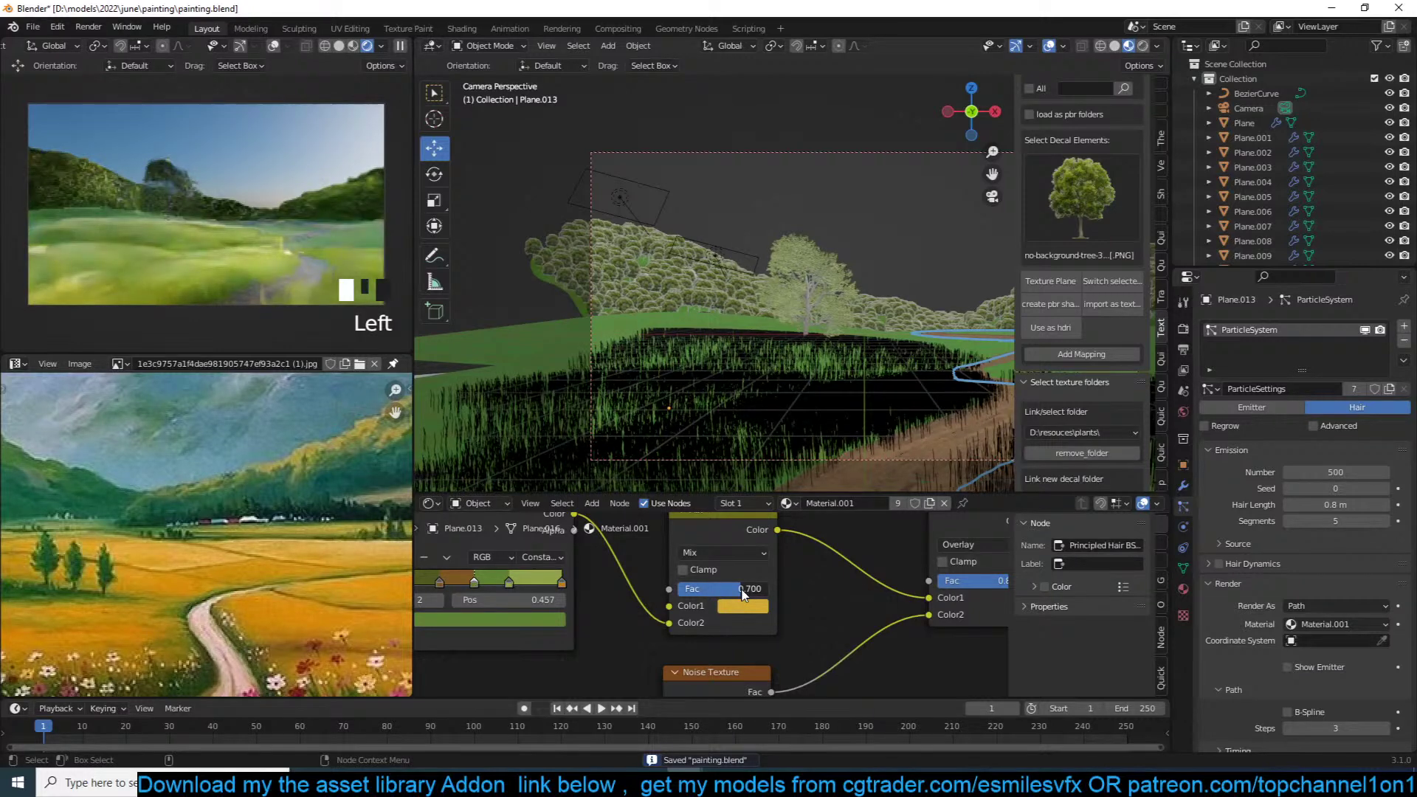
key("alt+a")
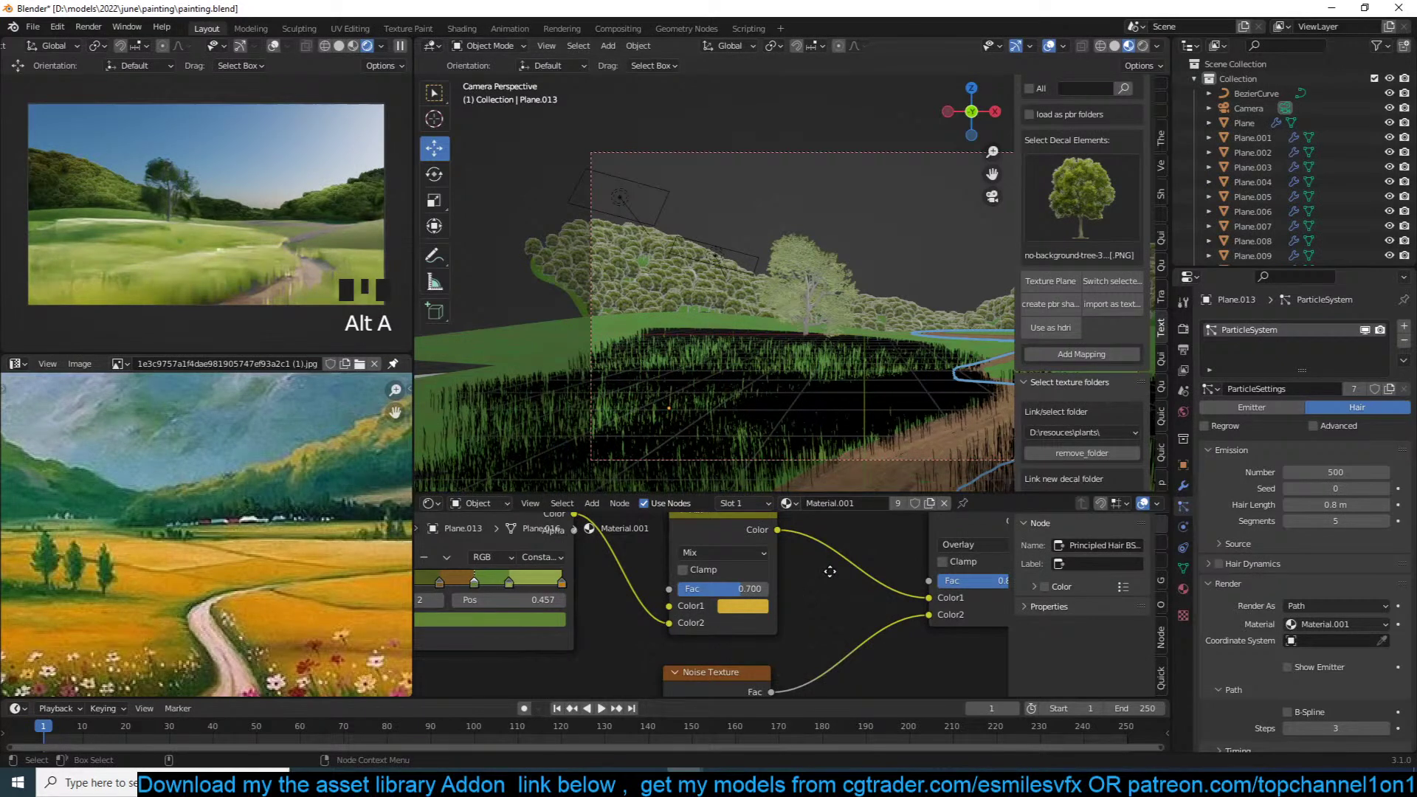
middle_click_drag(829, 571, 745, 566)
scroll(762, 605, "down", 4)
scroll(762, 601, "up", 3)
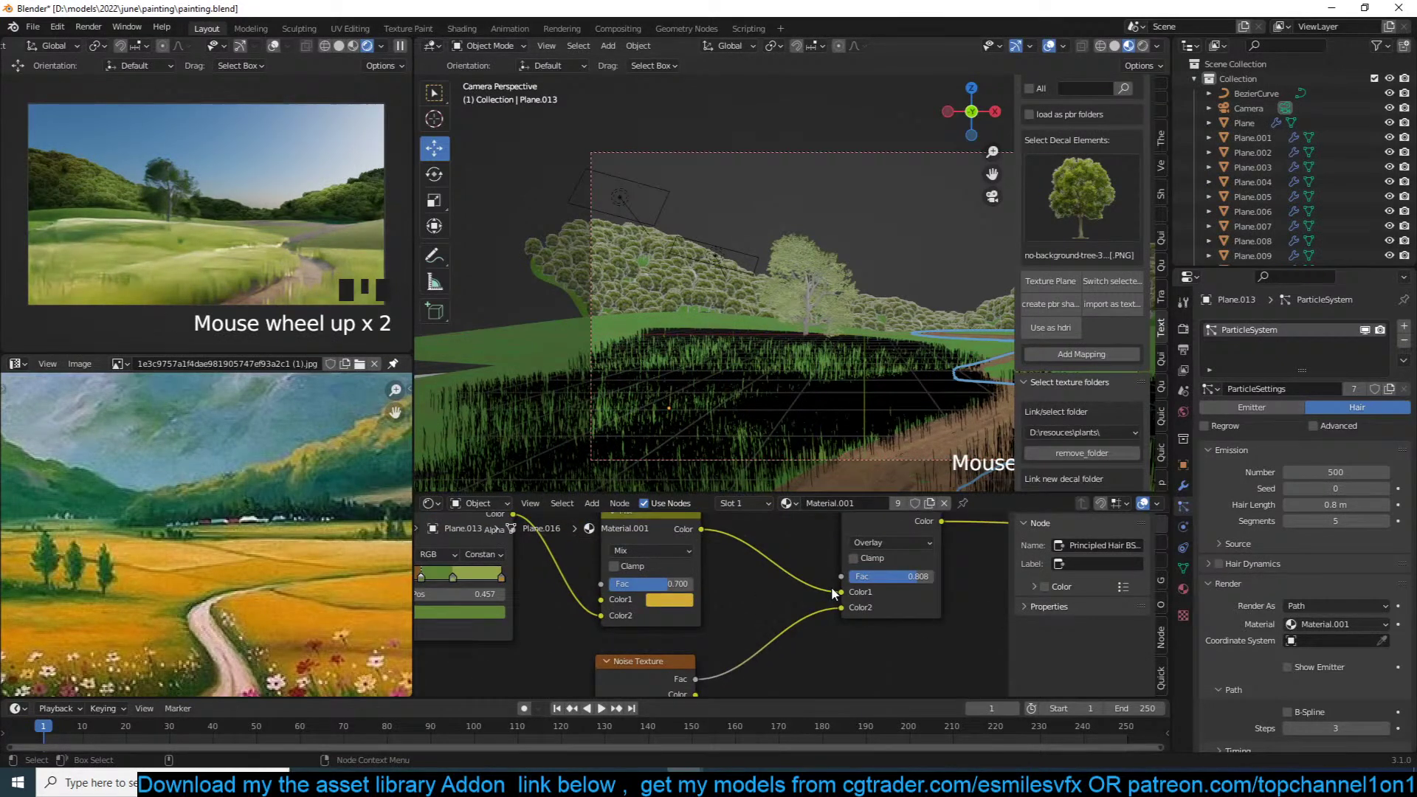
middle_click_drag(833, 588, 740, 591)
left_click_drag(822, 580, 781, 581)
mouse_move(781, 581)
left_mouse_down()
mouse_move(830, 581)
mouse_move(809, 580)
left_mouse_up()
Step: Insert a Hue/Saturation node between the Overlay node and the Principled Hair BSDF's Color input
scroll(853, 578, "down", 2)
middle_click_drag(872, 577, 697, 617)
key("shift+a")
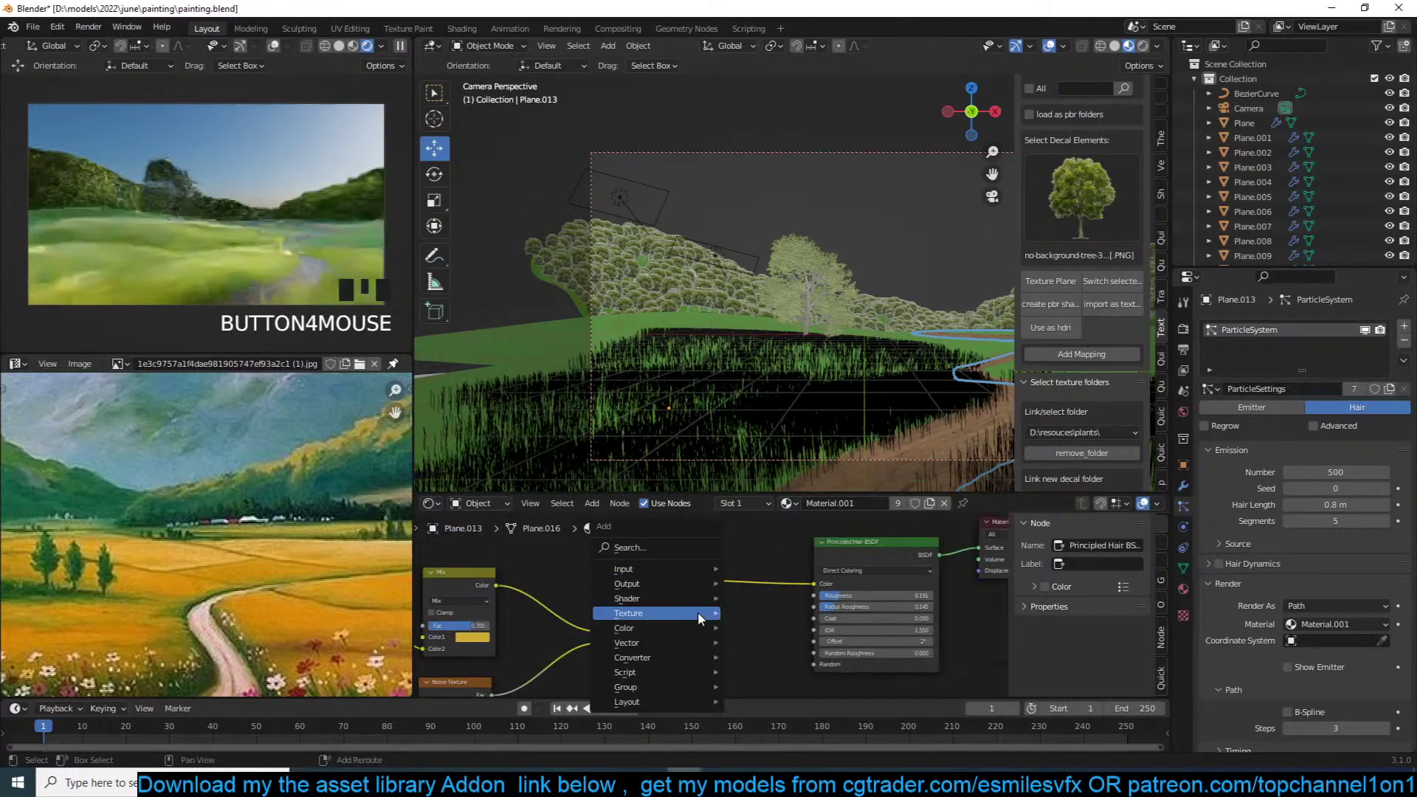
mouse_move(678, 613)
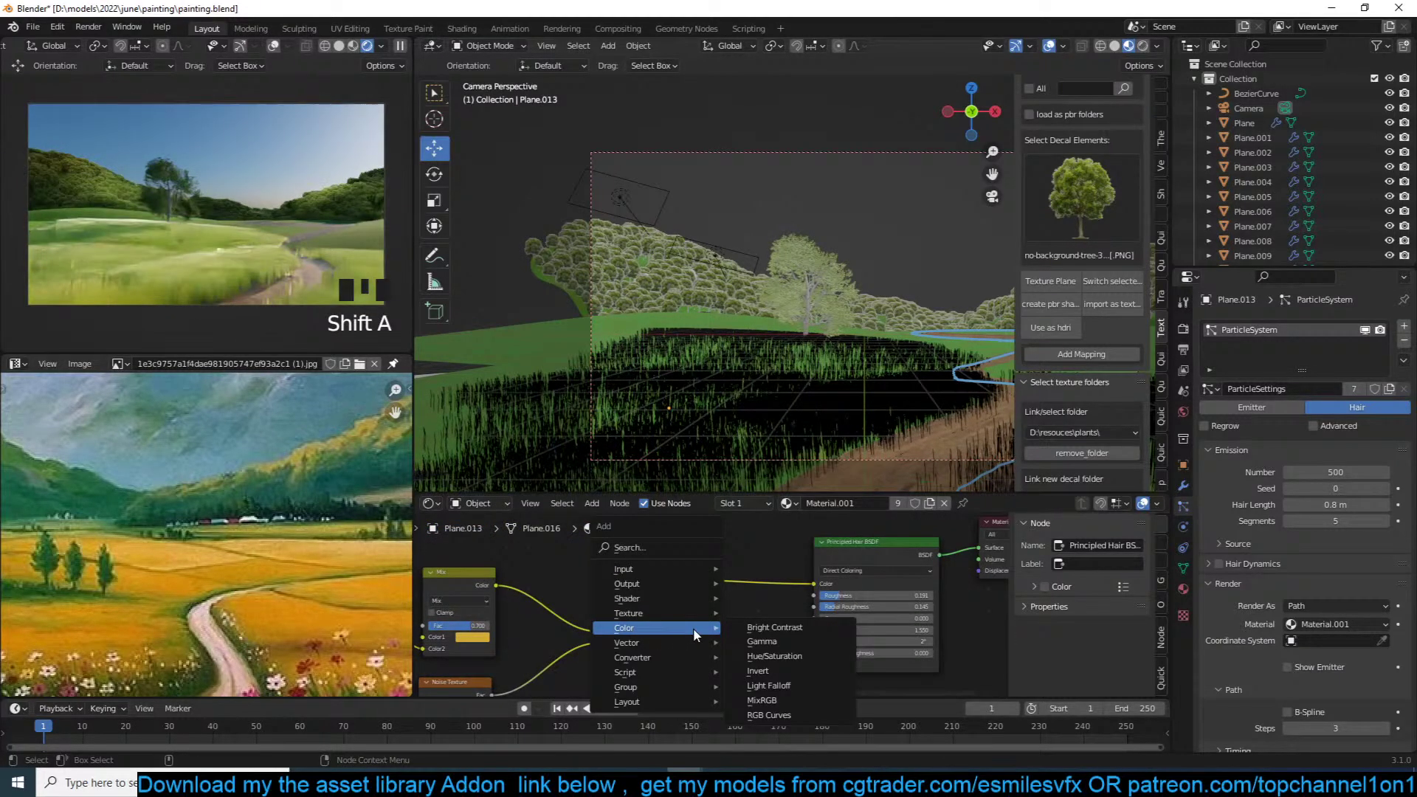
left_click(773, 656)
left_click(786, 635)
scroll(791, 636, "up", 4)
Step: Darken the grass by setting the Hue Saturation Value node's Value to 0.1, and save the file
left_click(801, 622)
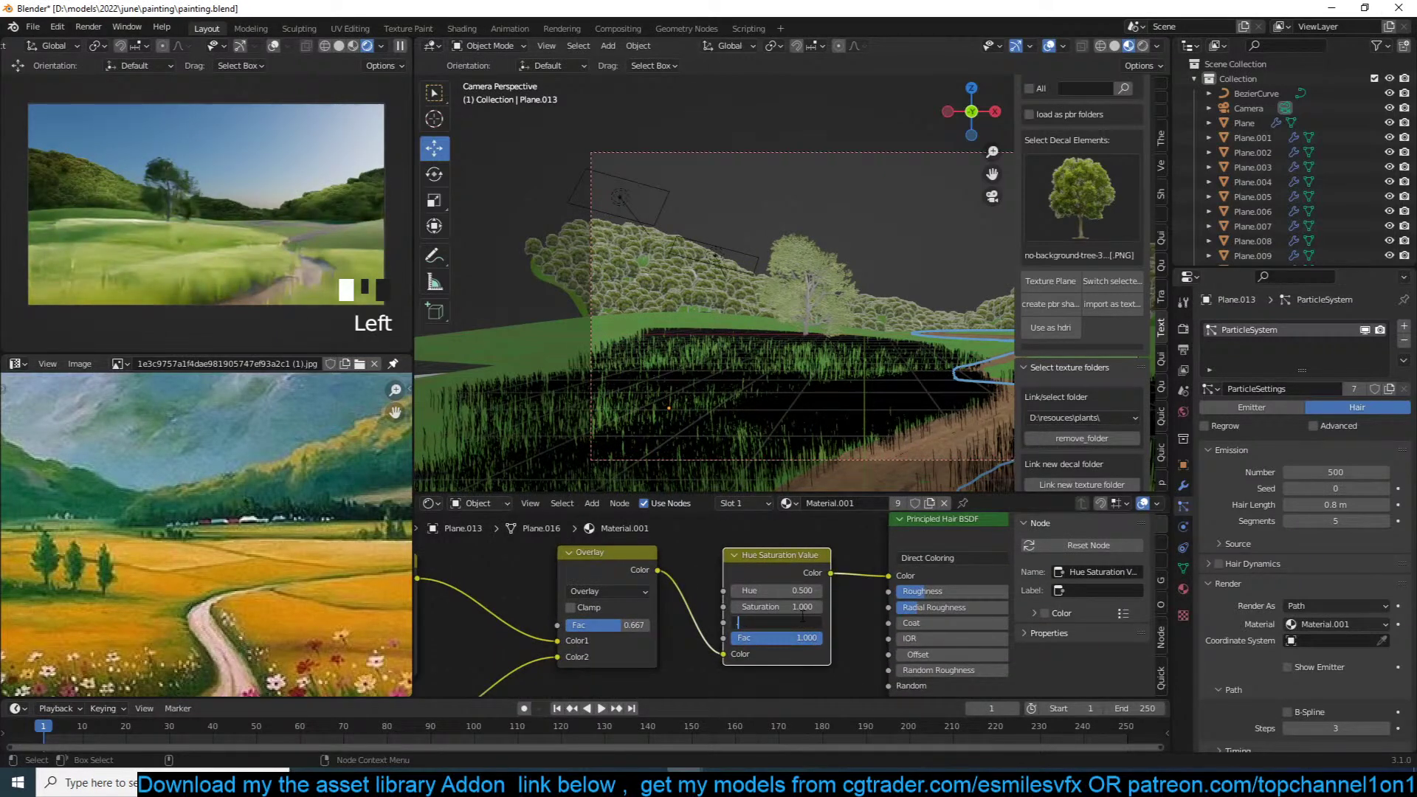
left_click(803, 620)
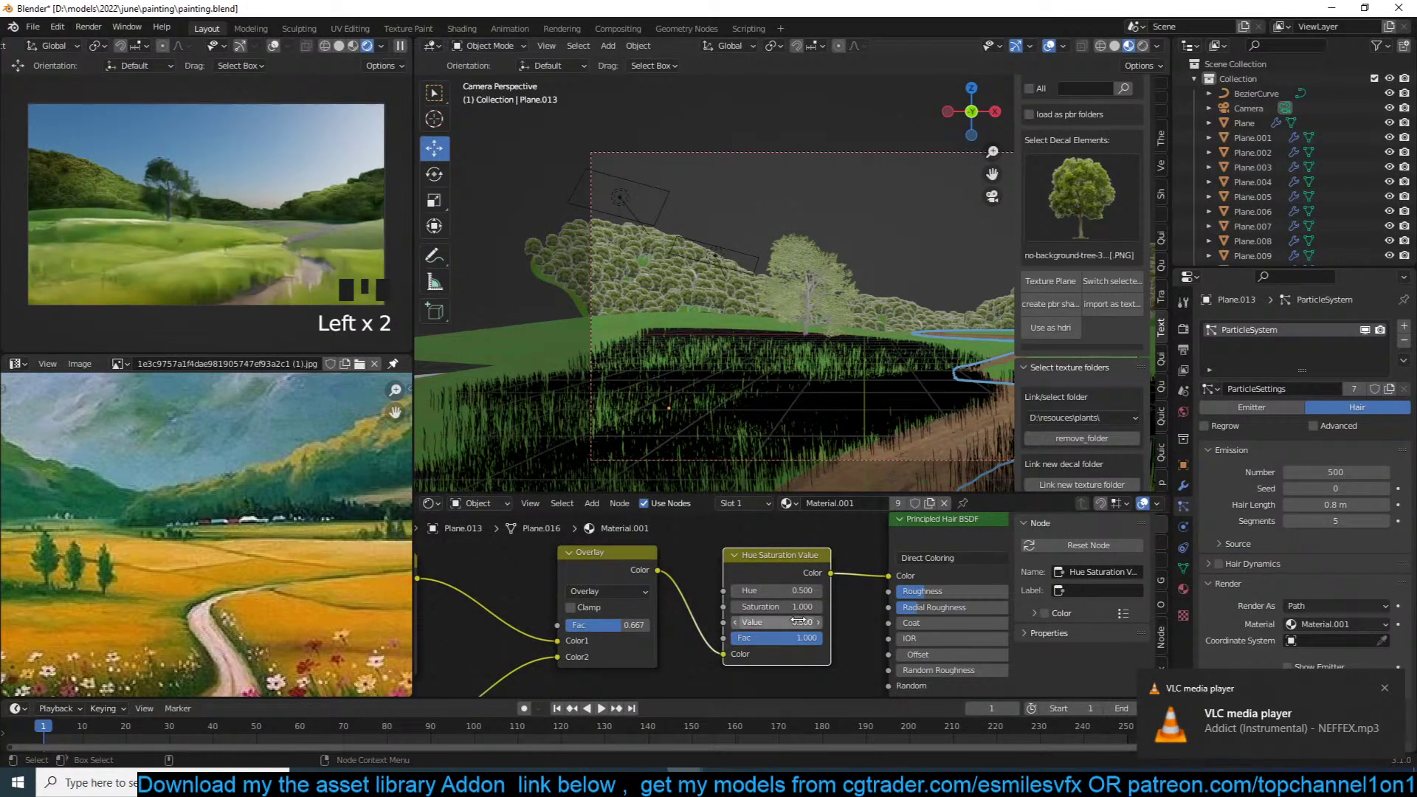
type("0.3")
key("Return")
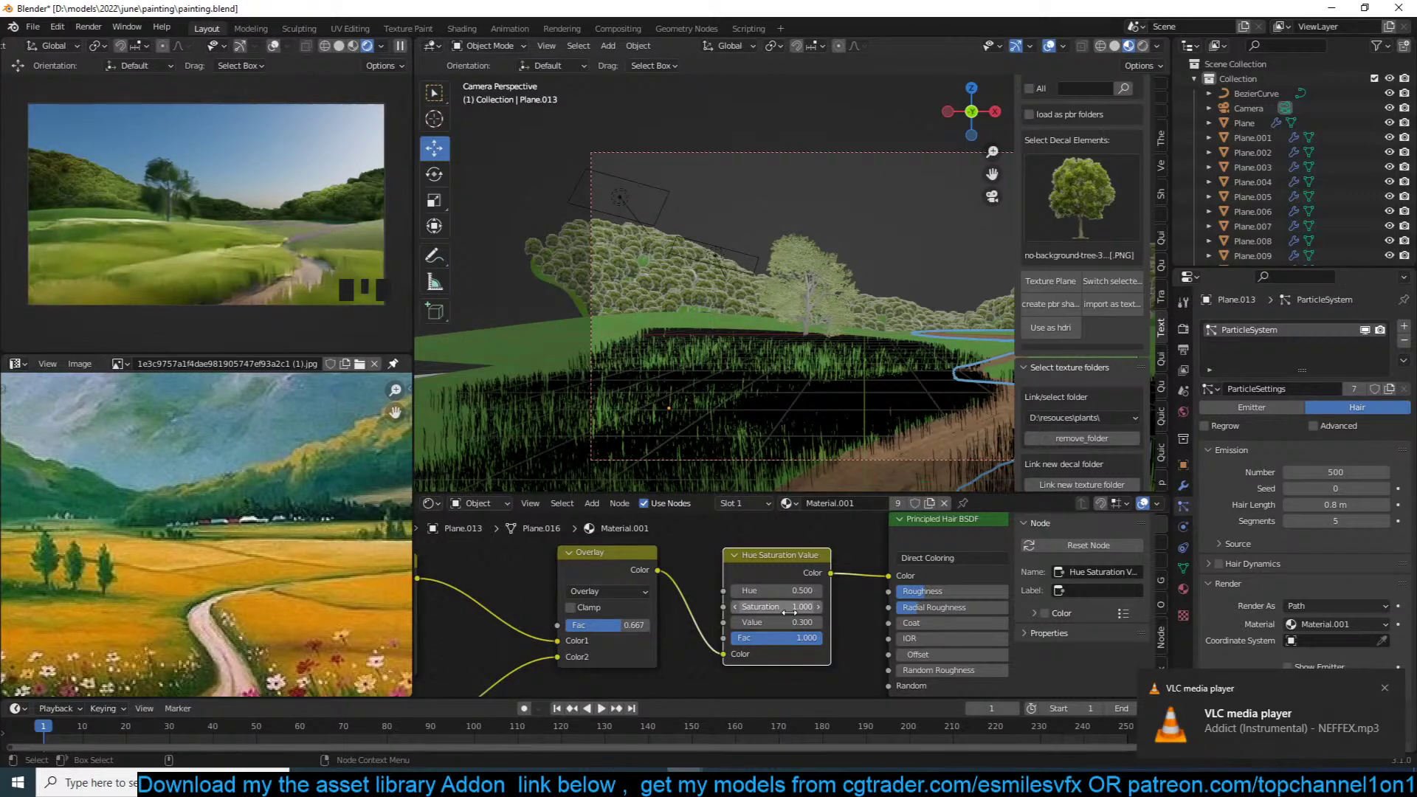
left_click(791, 621)
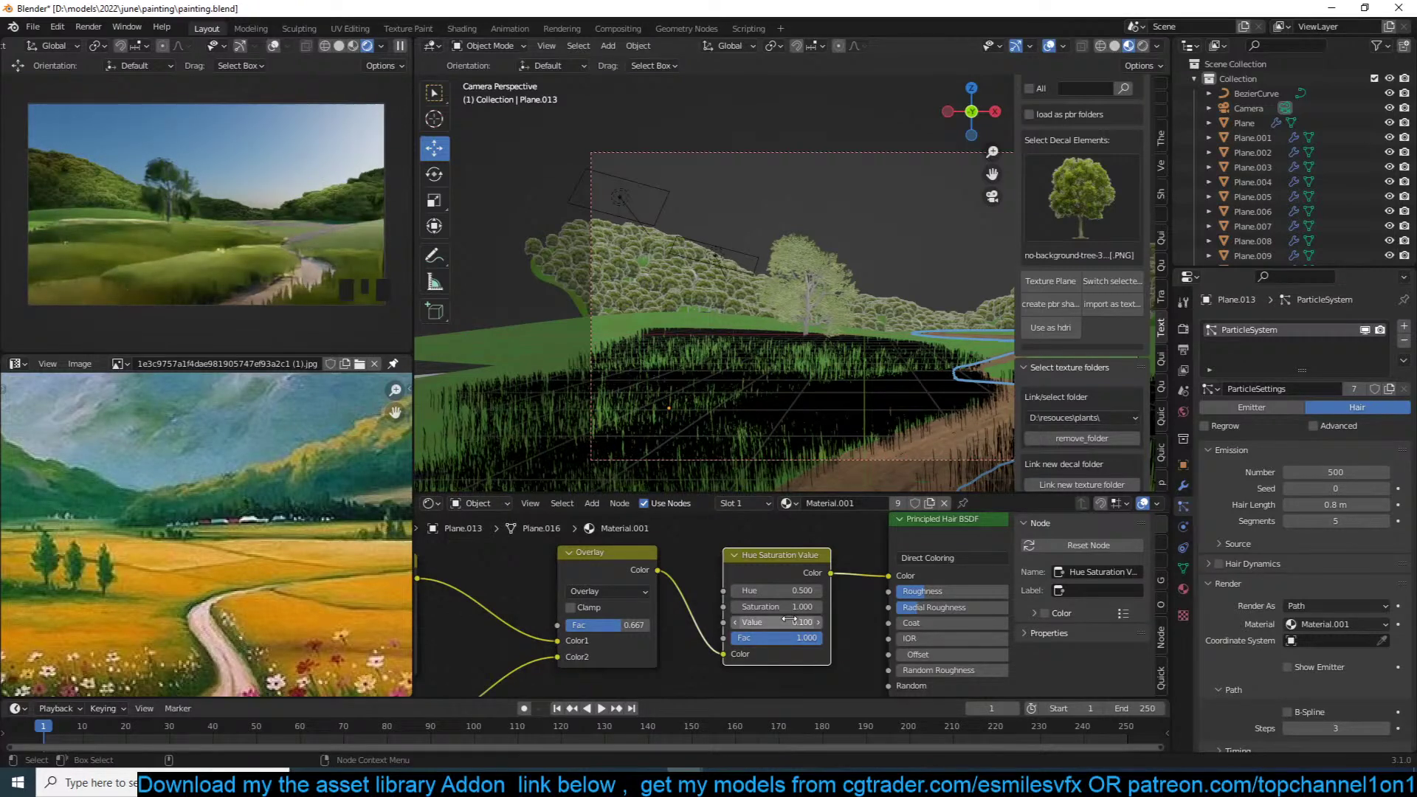
scroll(746, 354, "down", 3)
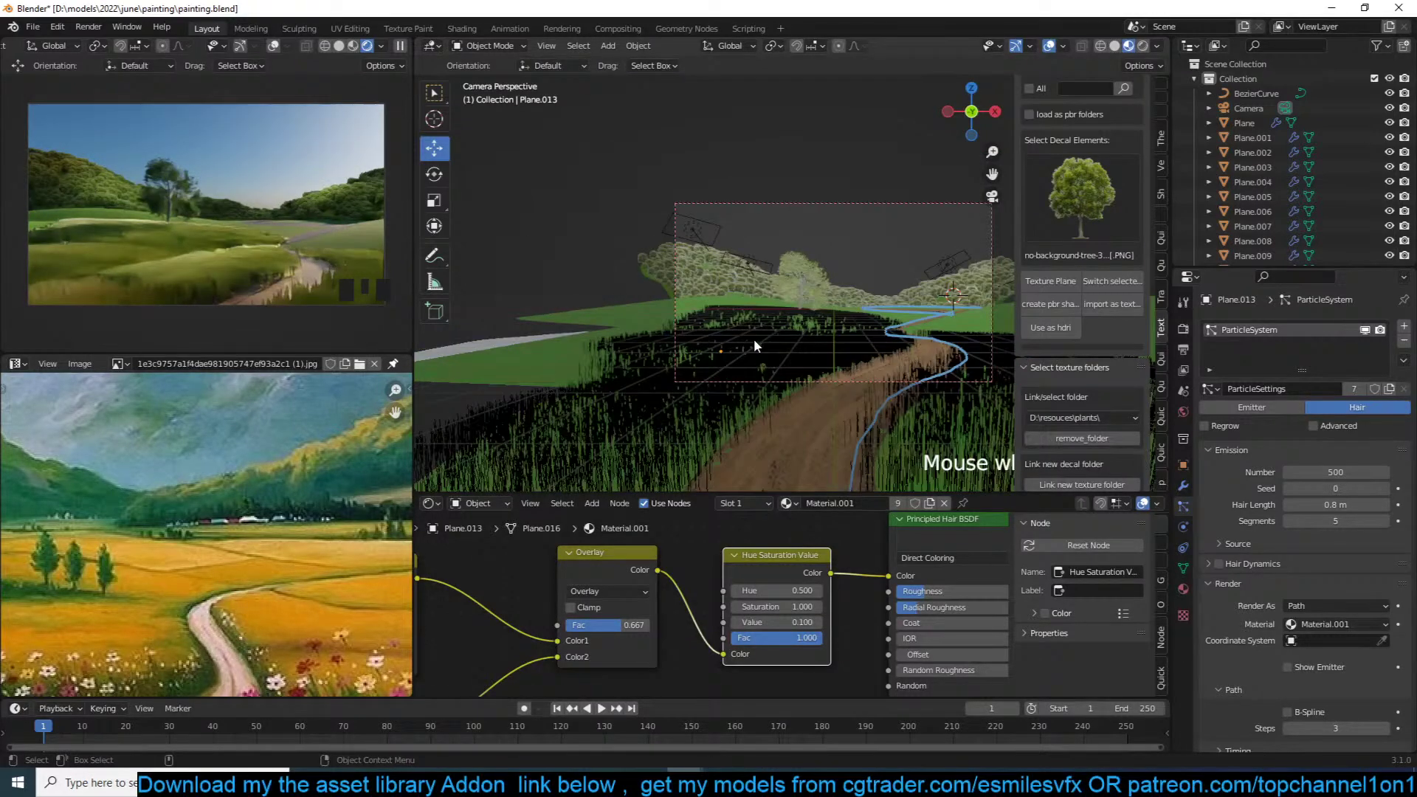
key("alt+a")
key("ctrl+s")
Step: Add a point light in the grass field beside the road and raise it vertically above the grass
right_click(740, 336, "shift")
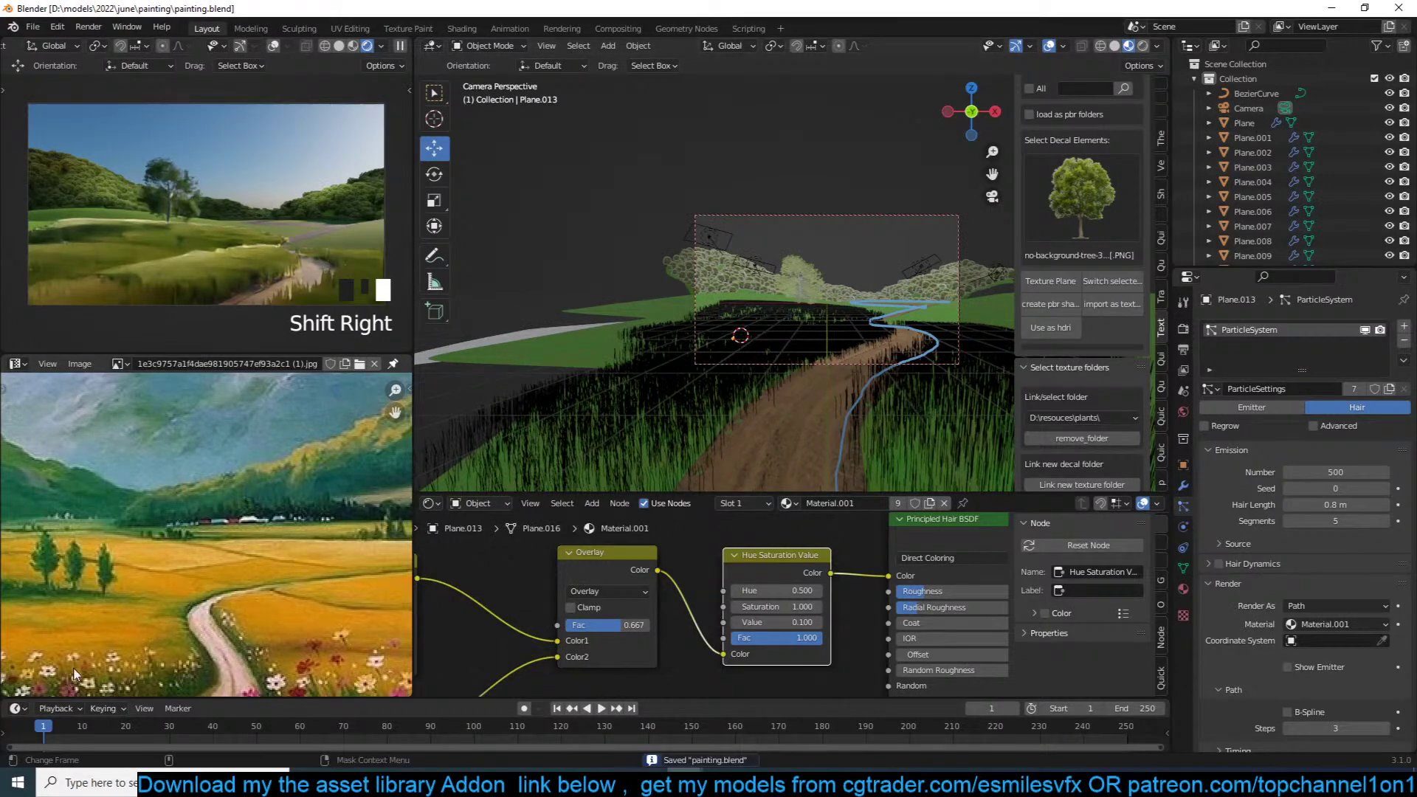
key("shift+a")
mouse_move(783, 490)
left_click(915, 490)
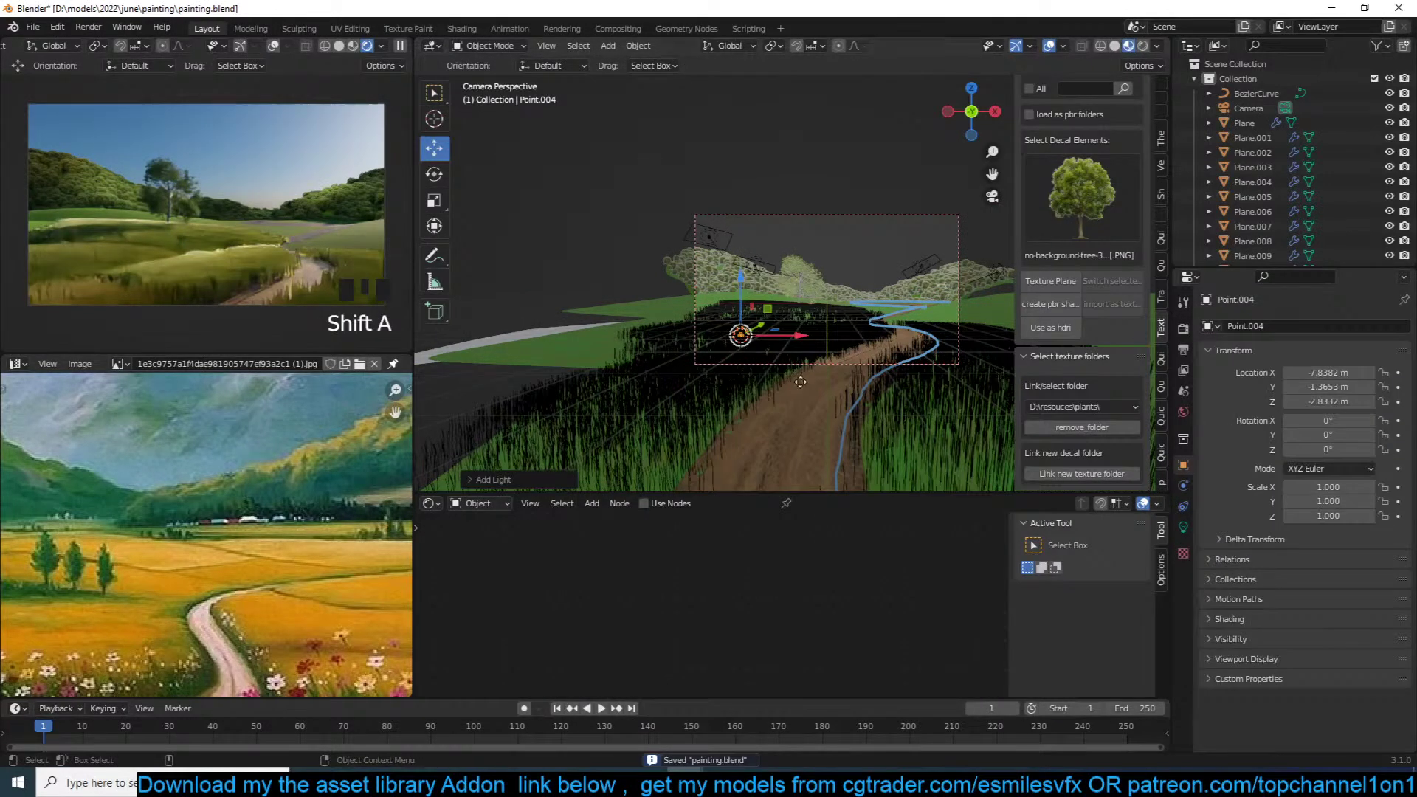
key("g")
key("z")
left_click(822, 316)
Step: Set the new point light's power to 1000 W
left_click(1183, 527)
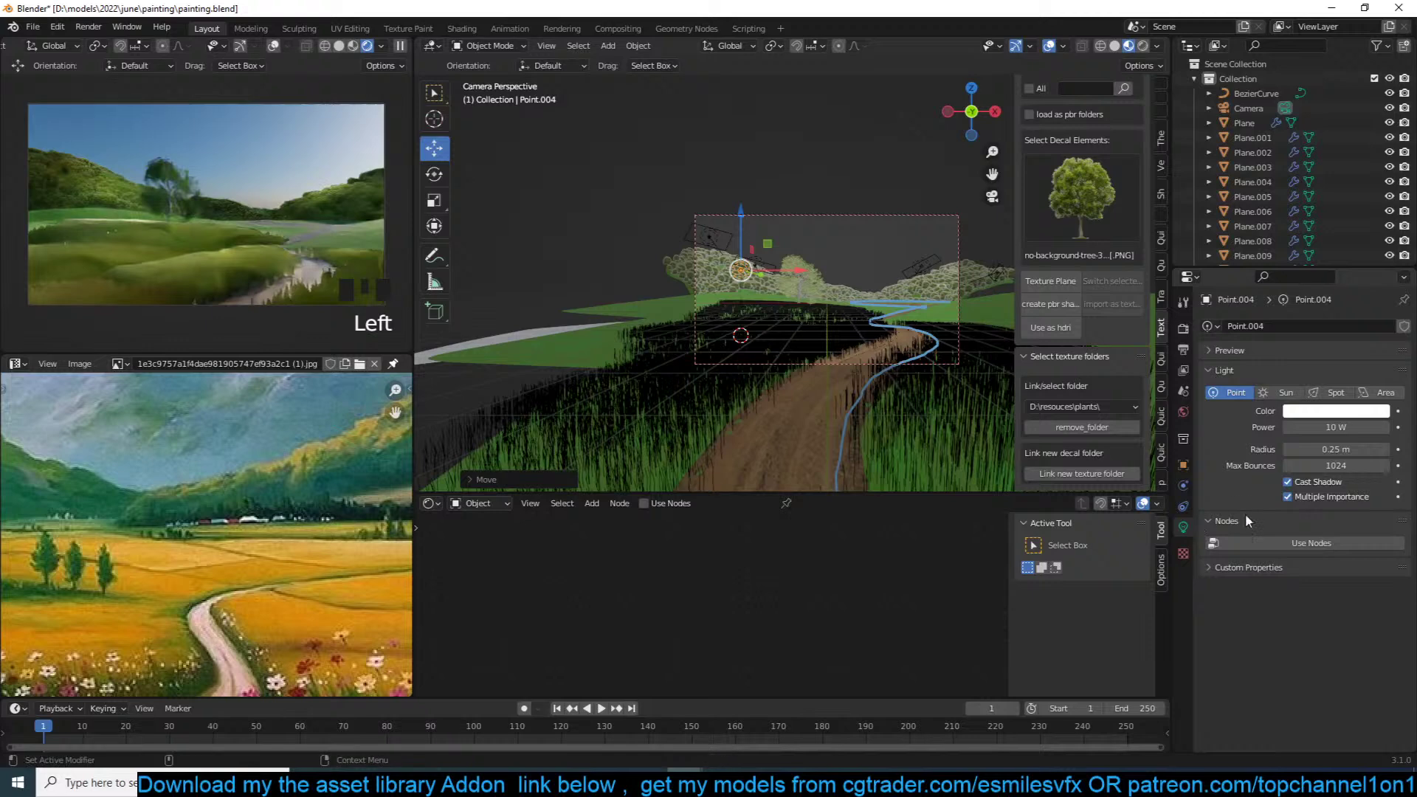
double_click(1341, 431)
type("00")
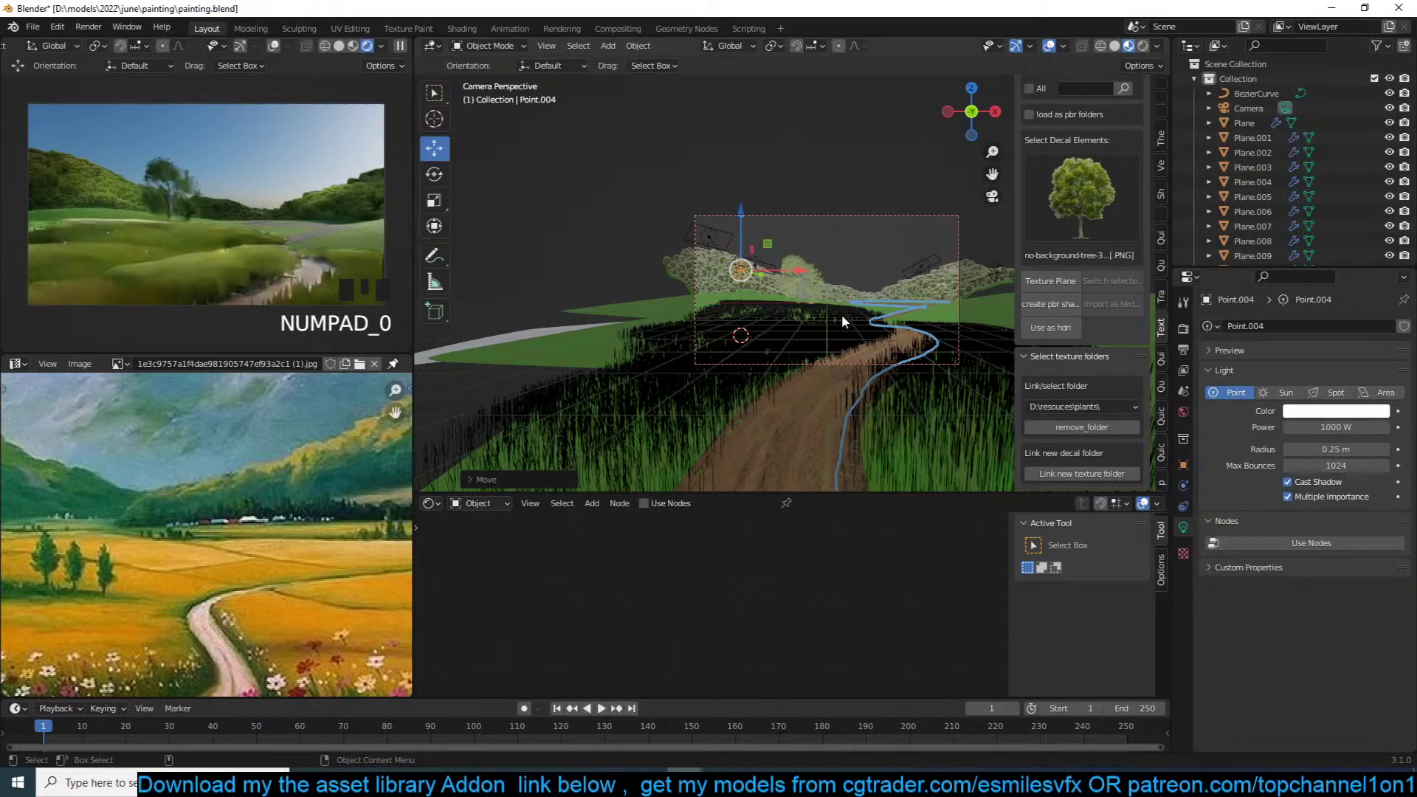
Step: Lower the point light in the camera view to just above the grass in front of the hill
key("KP_7")
scroll(827, 354, "up", 3)
key("KP_0")
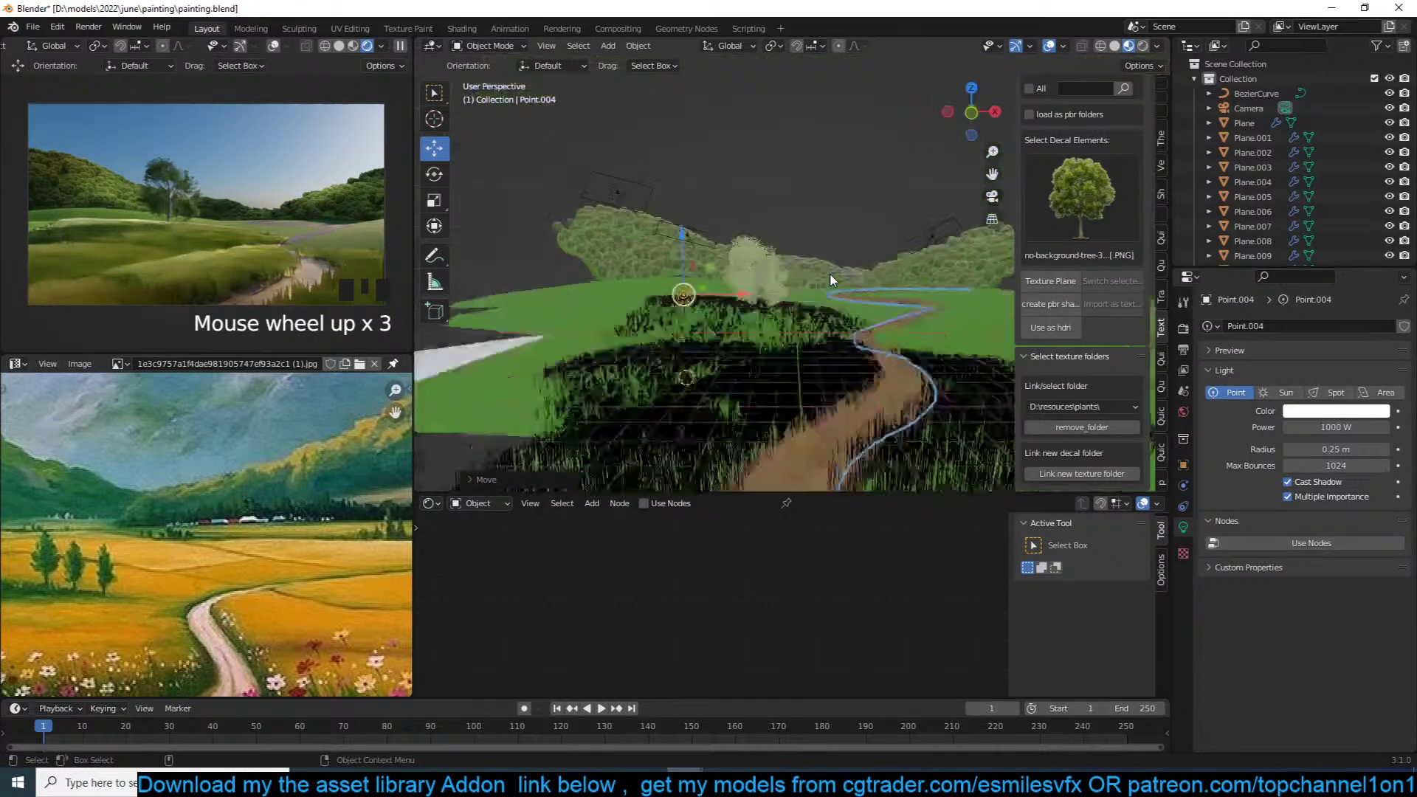
scroll(699, 247, "up", 5)
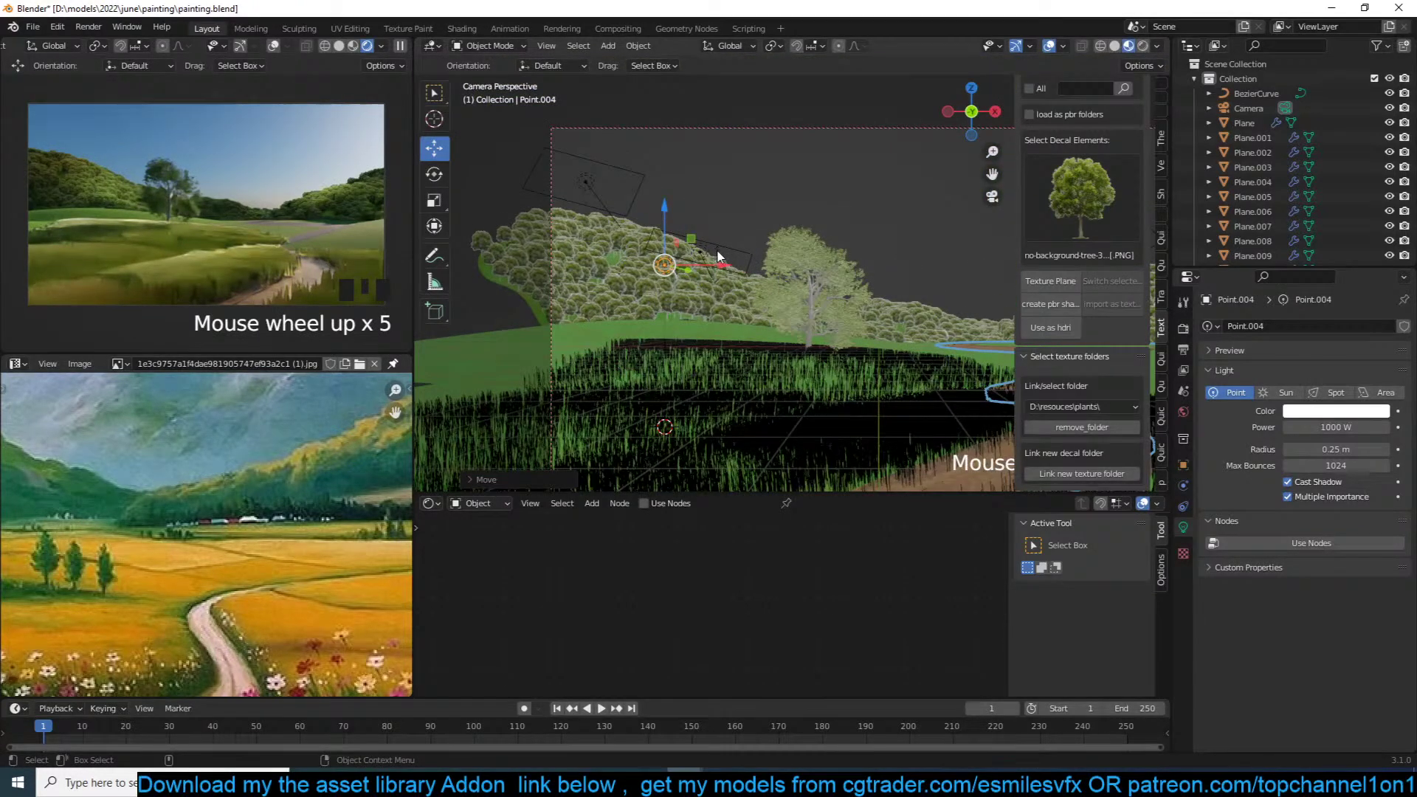
key("g")
left_click(709, 338)
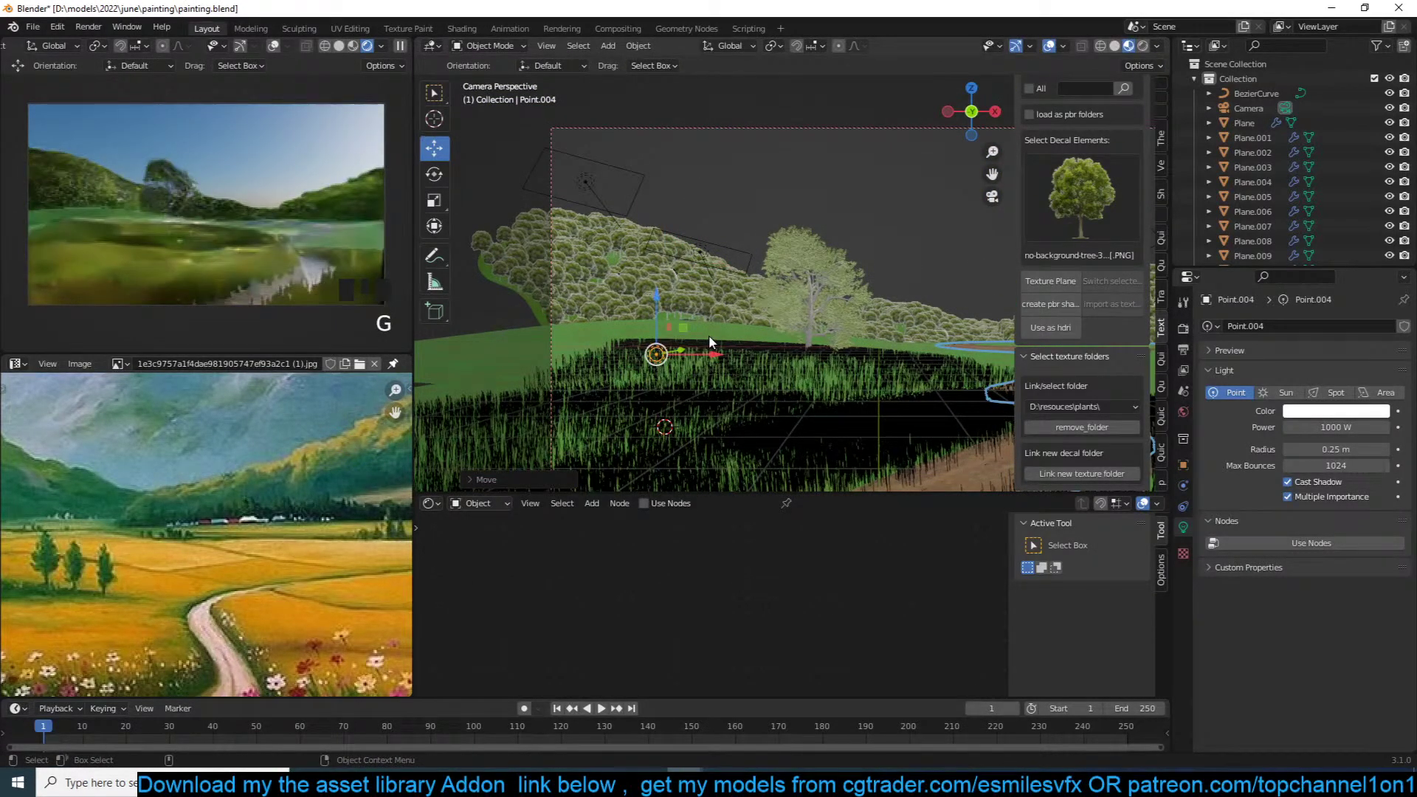
Step: Move the point light in top view close to the near end of the road, then show the camera view in solid shading
key("KP_7")
scroll(791, 209, "up", 2)
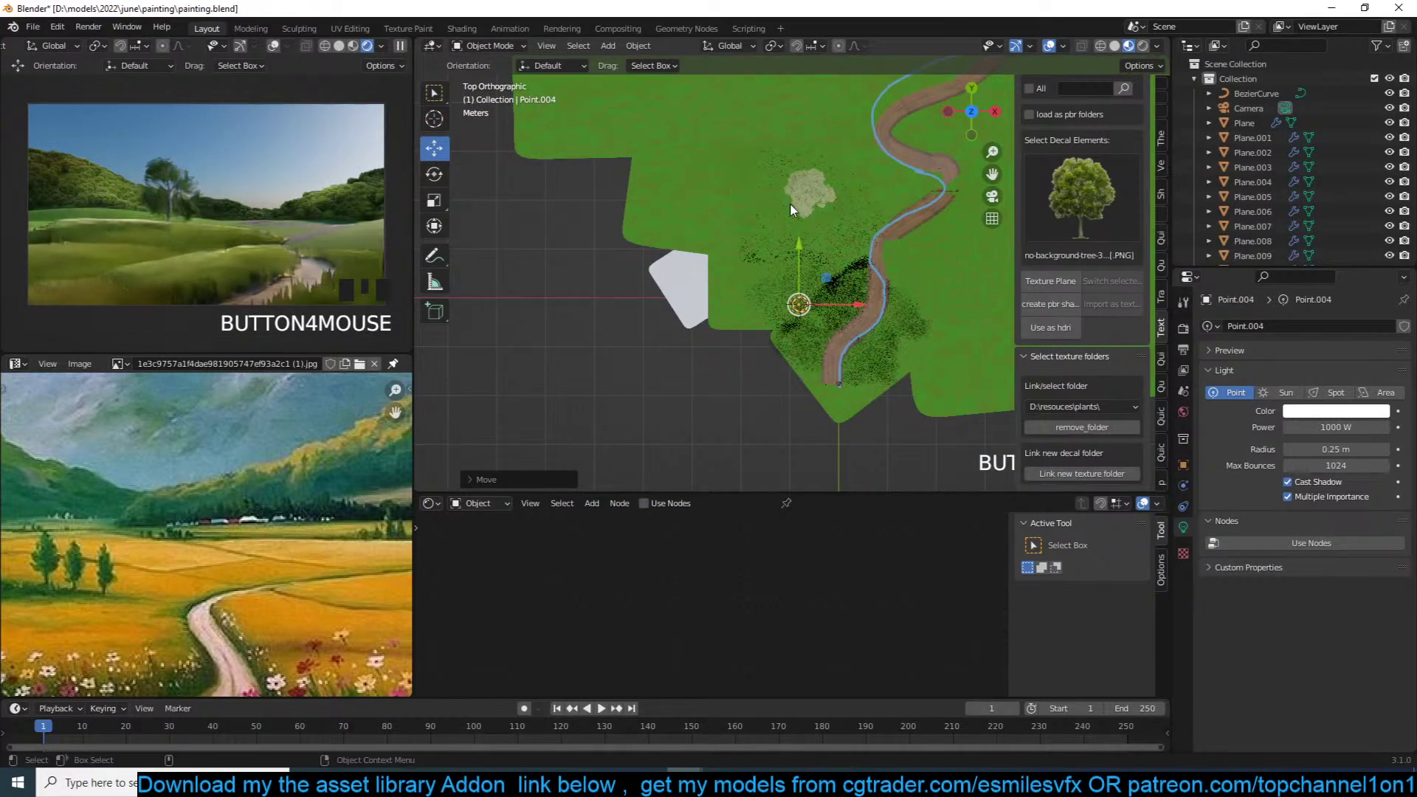
key("g")
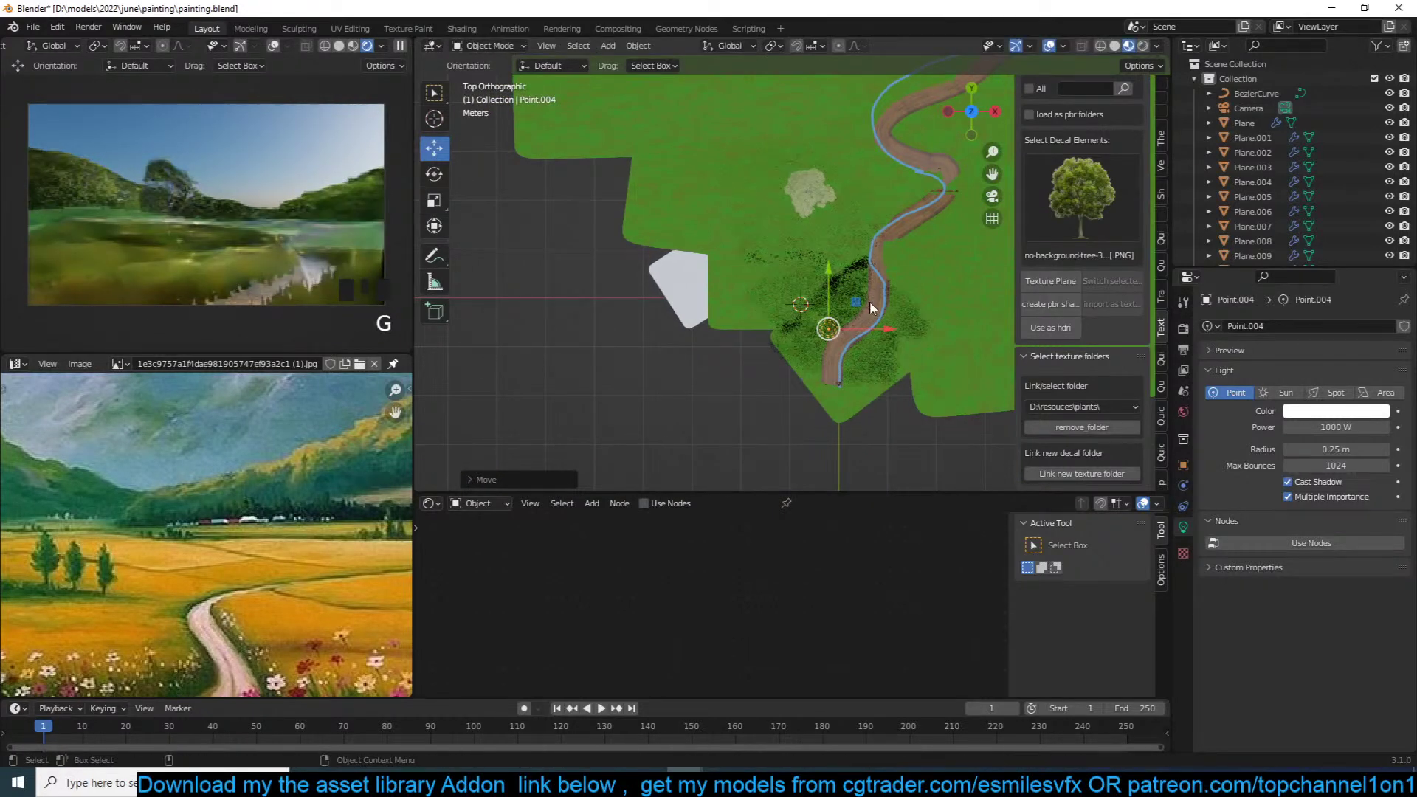
left_click(870, 302)
key("KP_0")
key("z")
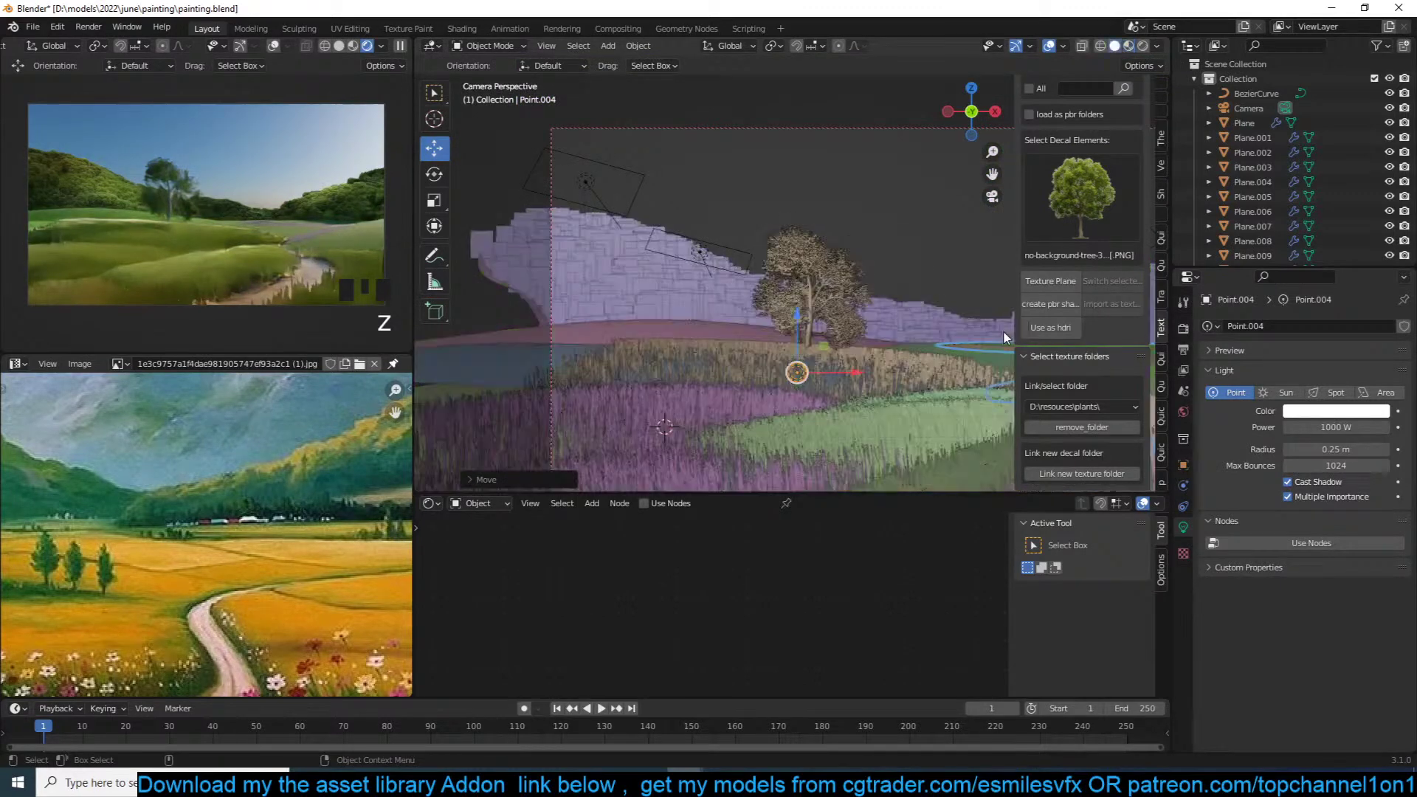
Step: Snap the selected point light to a new 3D cursor position in the green grass field and raise it above the grass
right_click(821, 435, "shift")
key("shift+s")
left_click(819, 347)
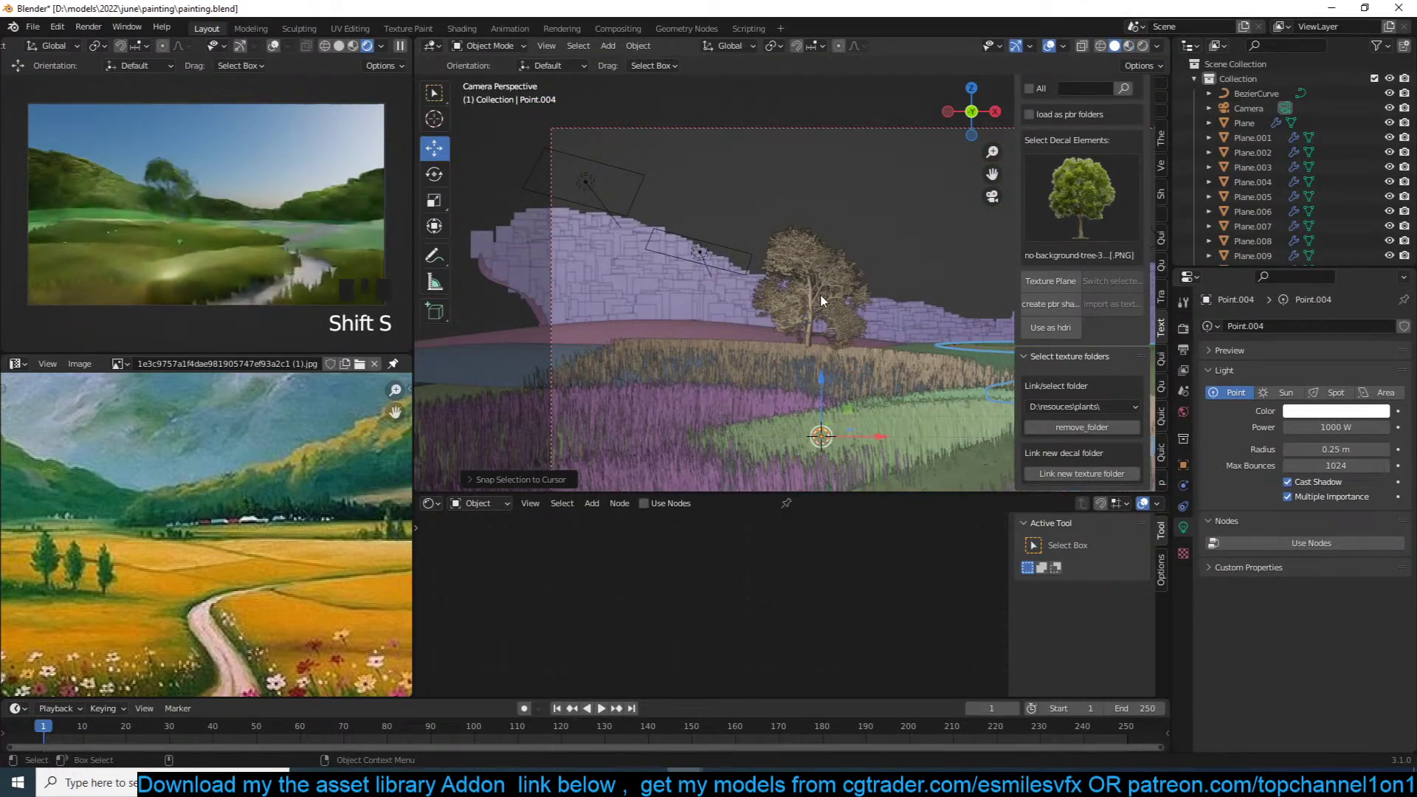
key("g")
left_click(819, 279)
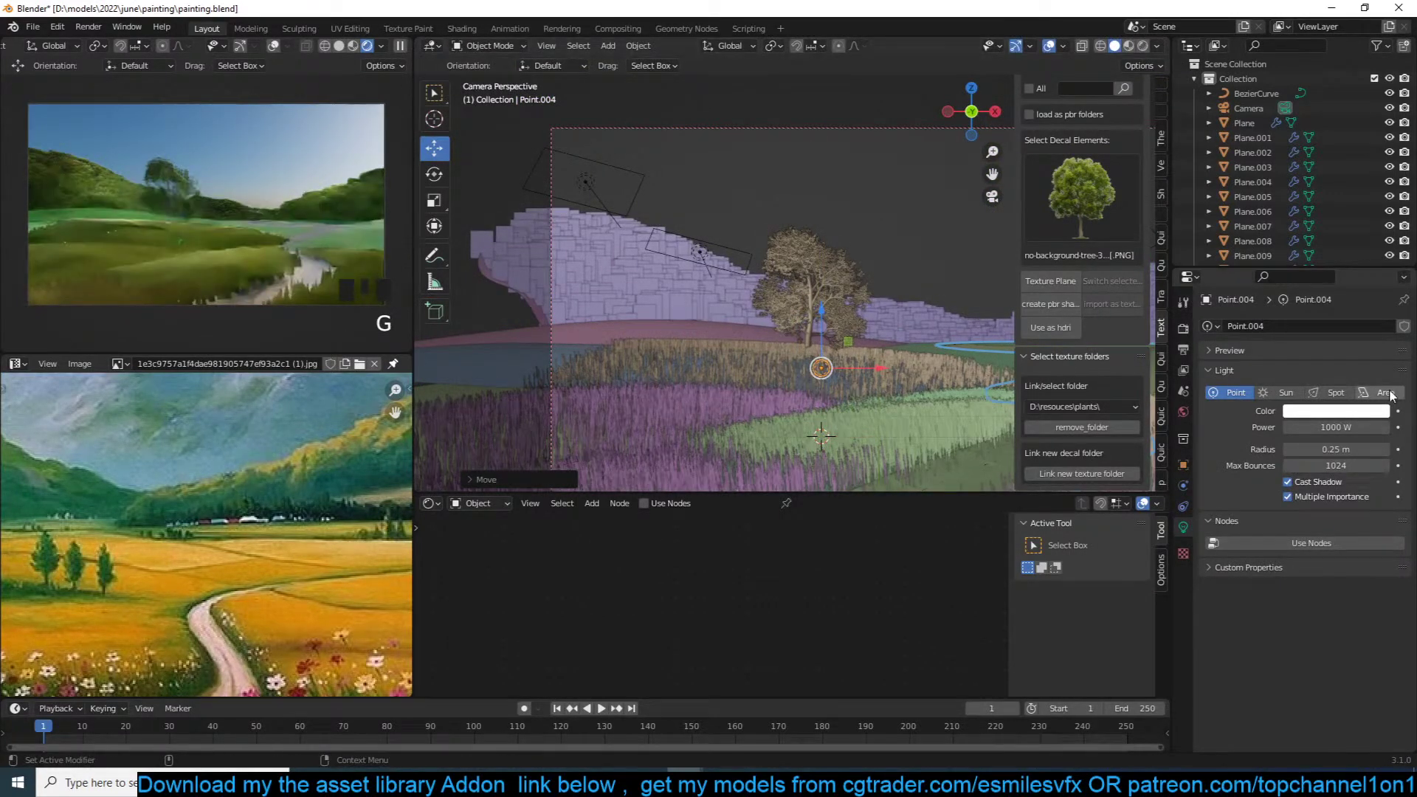
Step: Convert the point light to an area light with 10000 W power and a yellow color
left_click(1377, 391)
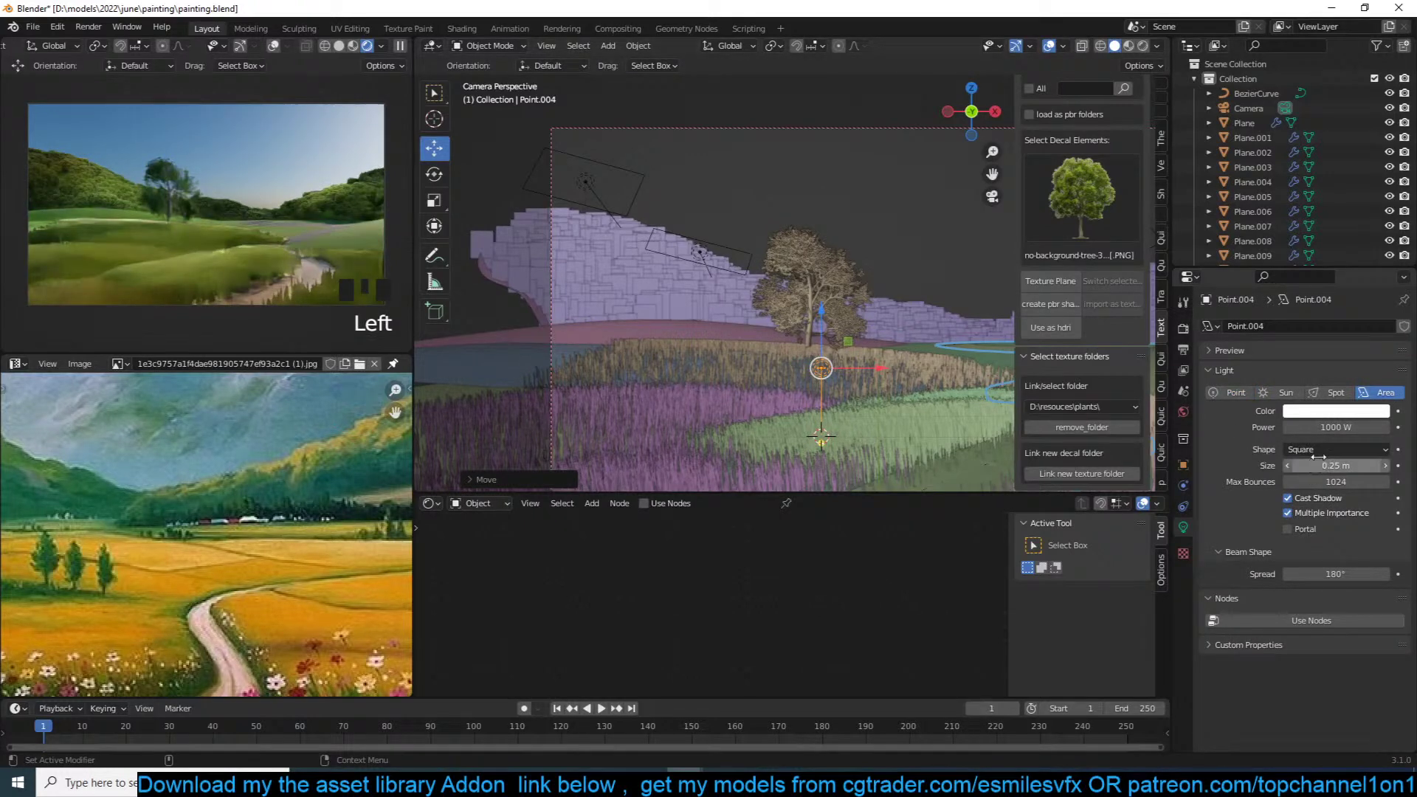
double_click(1336, 427)
type("1000")
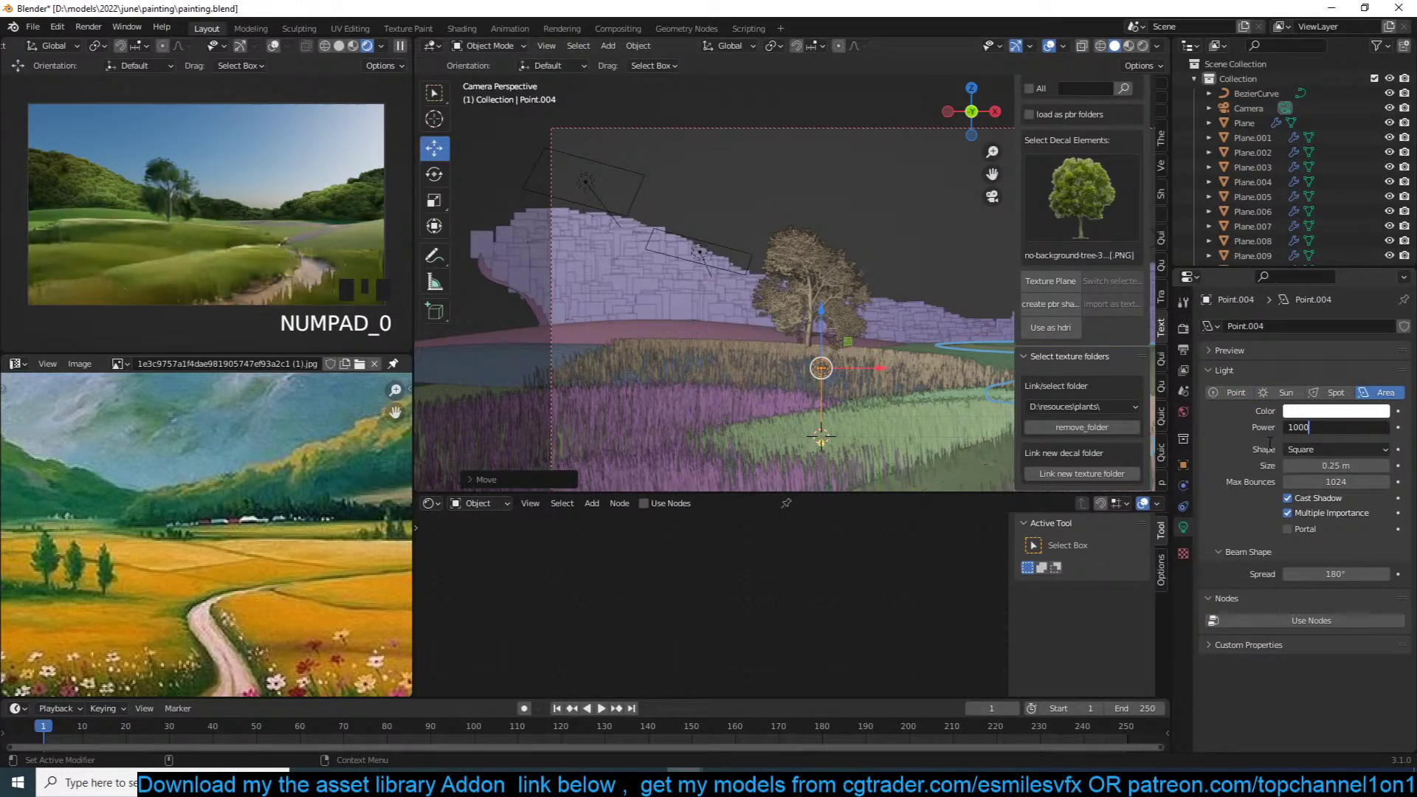
left_click(1349, 413)
left_click(1272, 299)
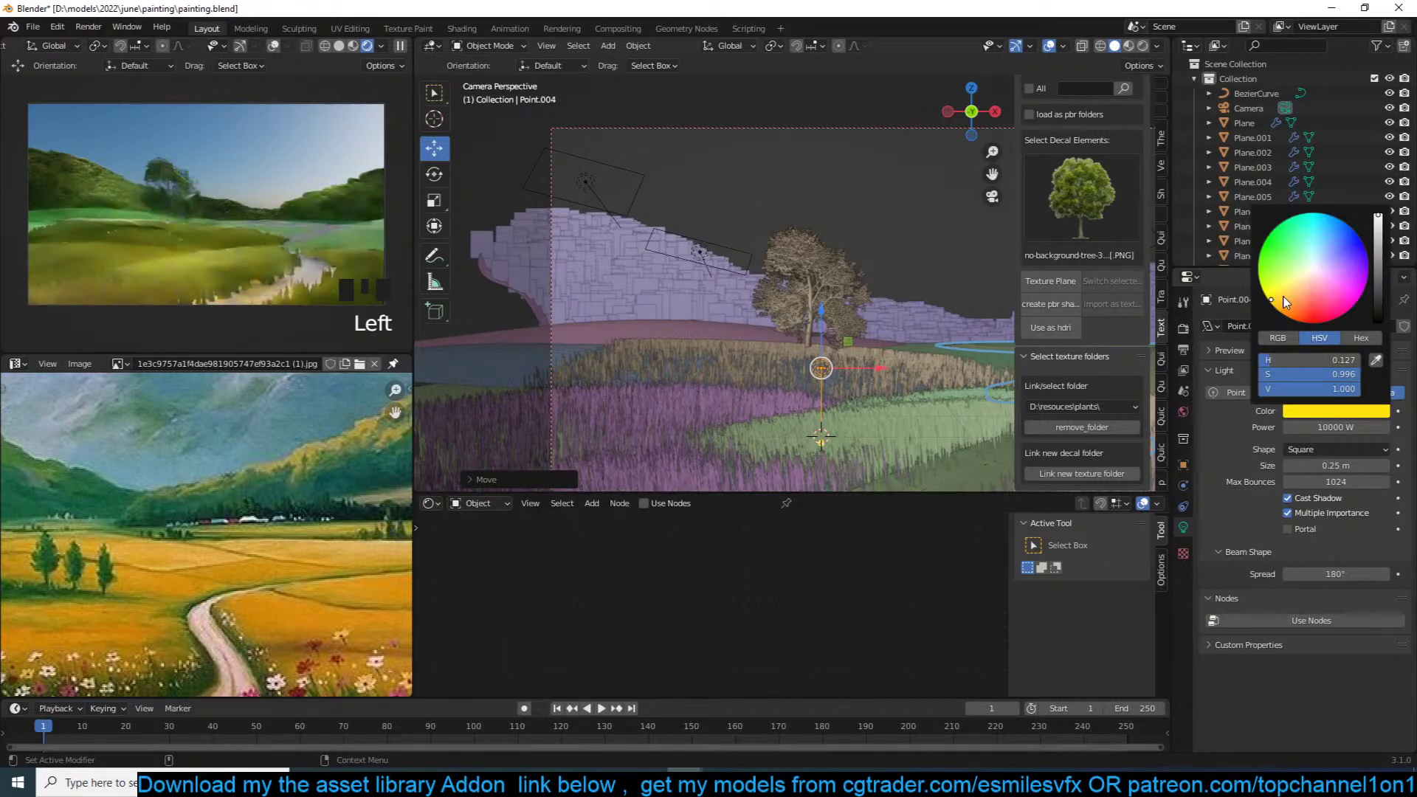
Step: Raise the area light vertically to the treetop's height and set its power to 100 W
key("g")
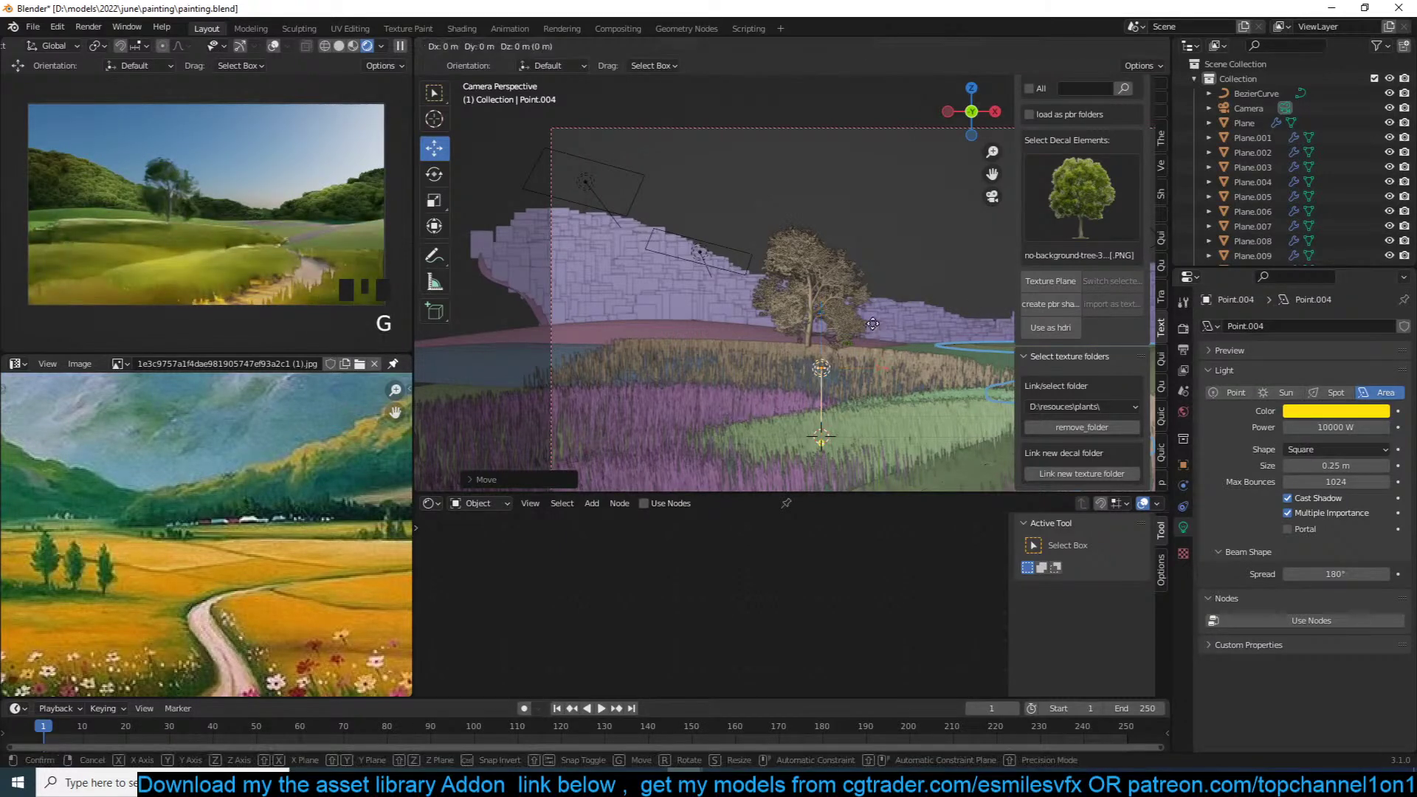
key("z")
left_click(908, 192)
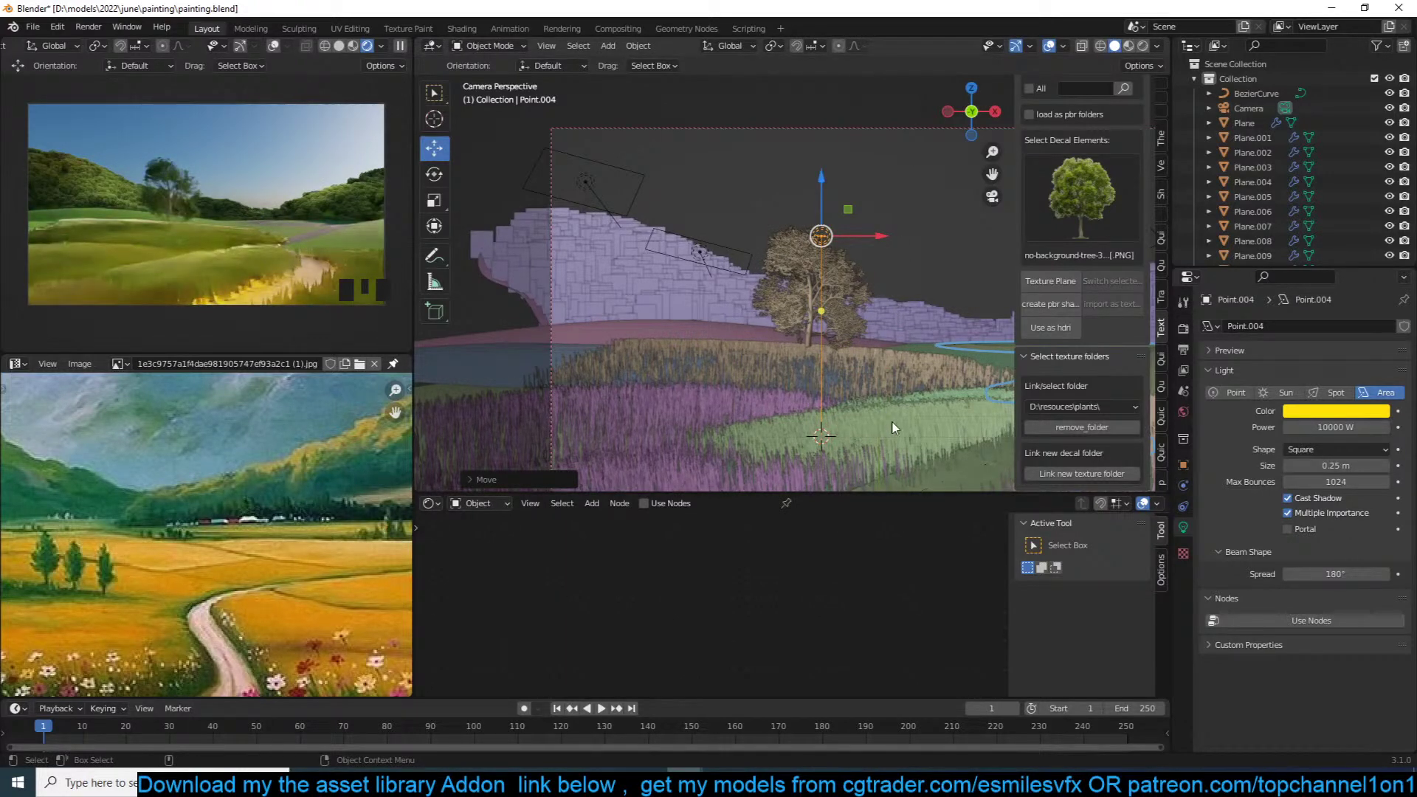
left_click(1336, 427)
type("10")
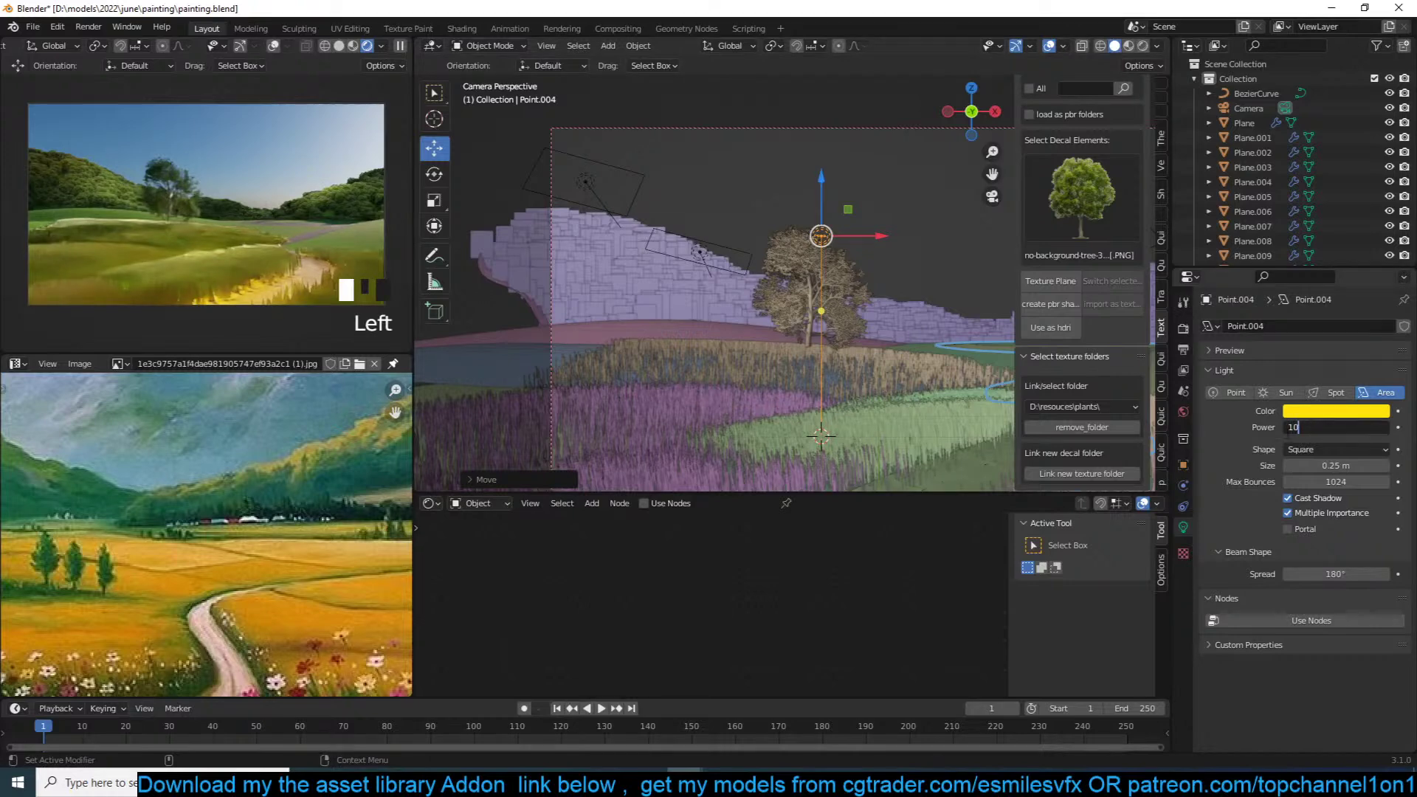
type("0")
left_click(1269, 441)
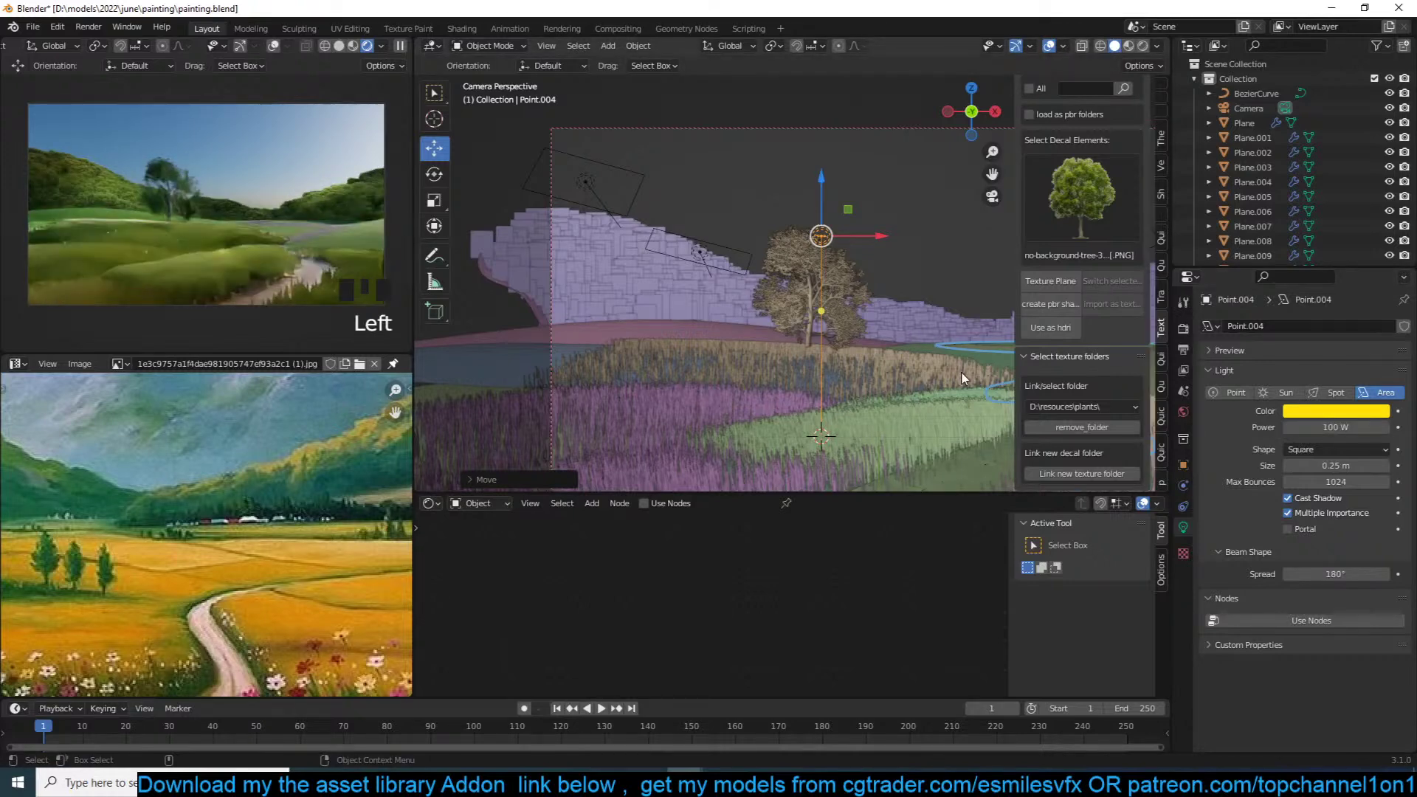
Step: Delete the yellow area light beside the tree
middle_click_drag(954, 347, 976, 334, "shift")
key("x")
left_click(979, 333)
Step: Set the Value of the green grass plane's Hue Saturation Value node to 0.5 and save the file
left_click(764, 434)
left_click_drag(767, 622, 753, 623)
double_click(805, 623)
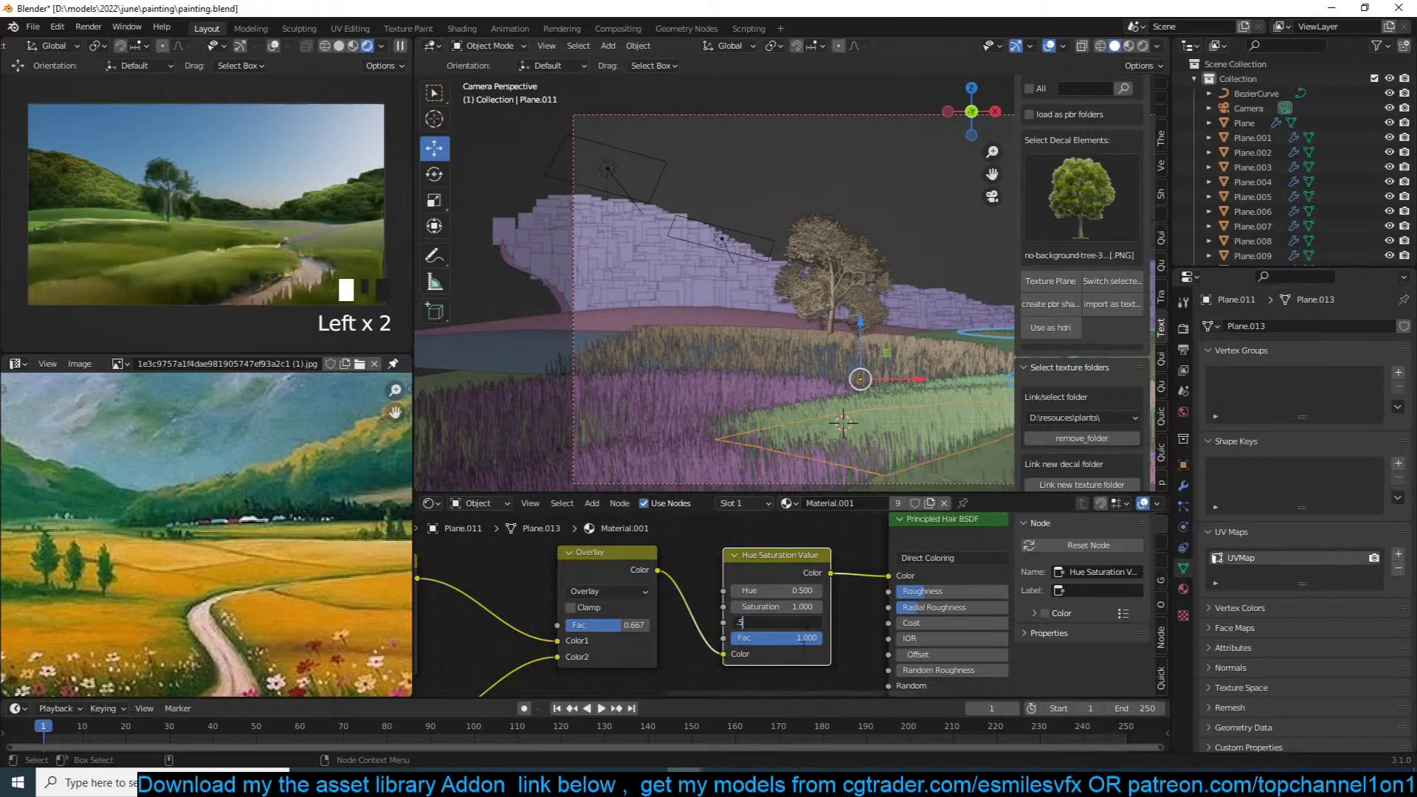
type(".5")
key("Return")
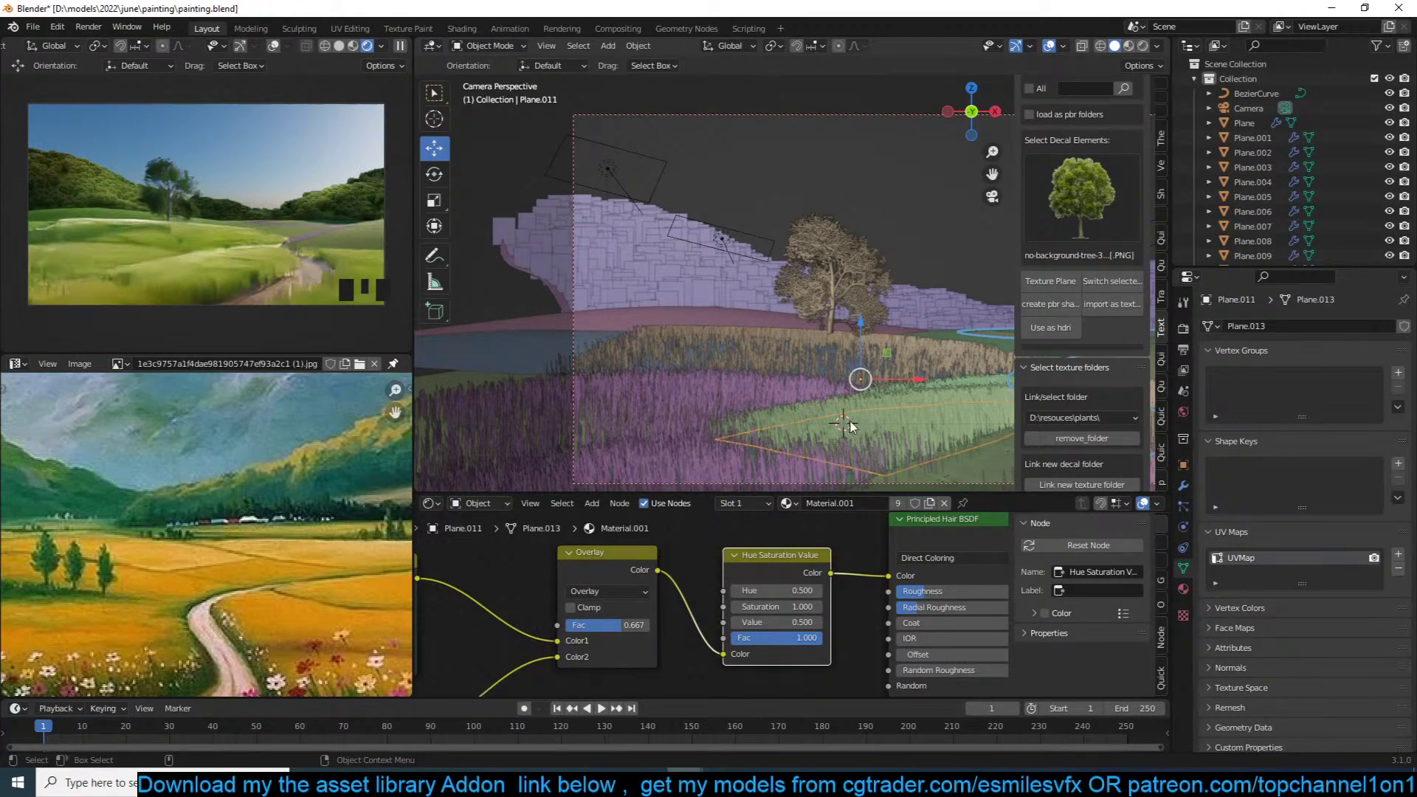
key("ctrl+s")
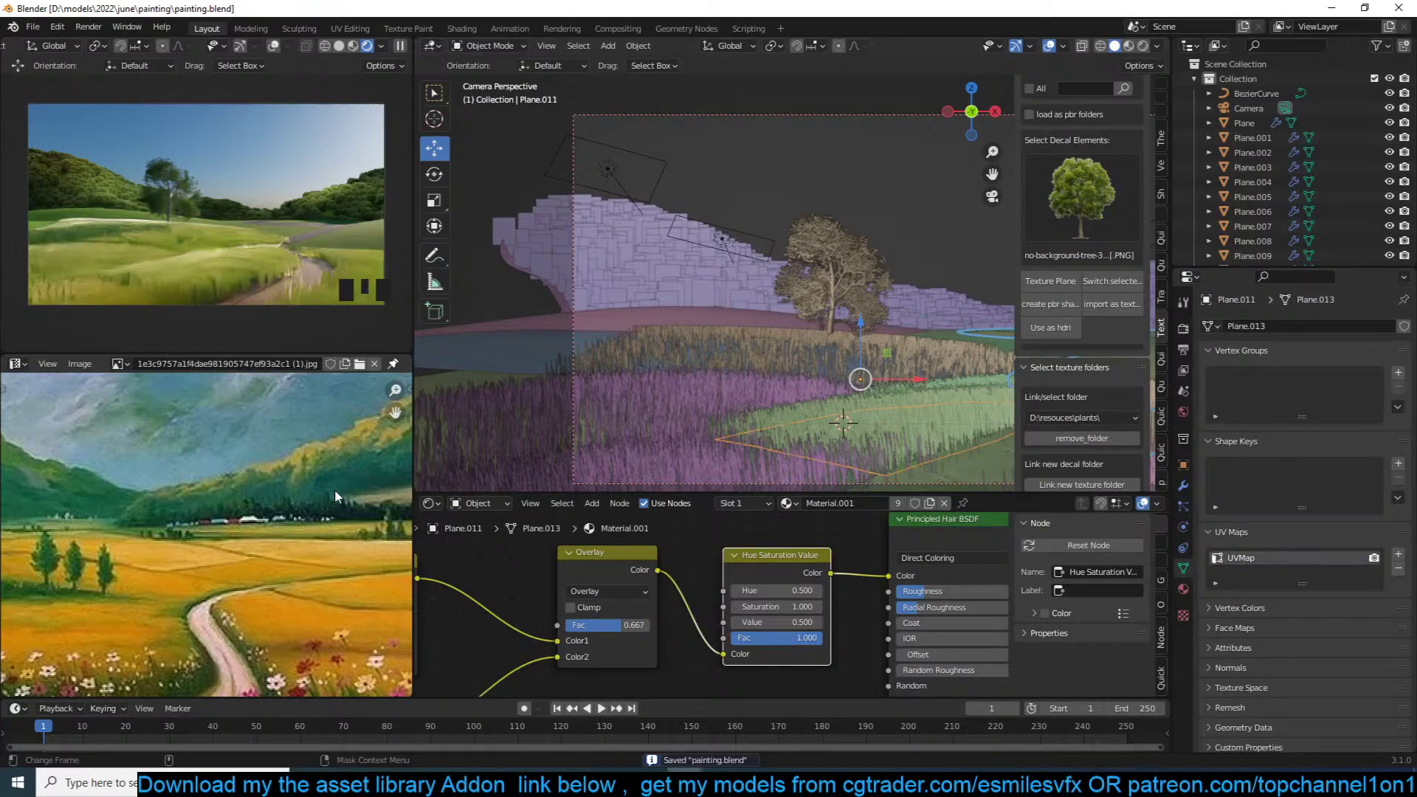
Step: Widen the grass plane beneath the tree along X, shift it slightly left, save the file, and deselect everything
scroll(335, 494, "down", 2)
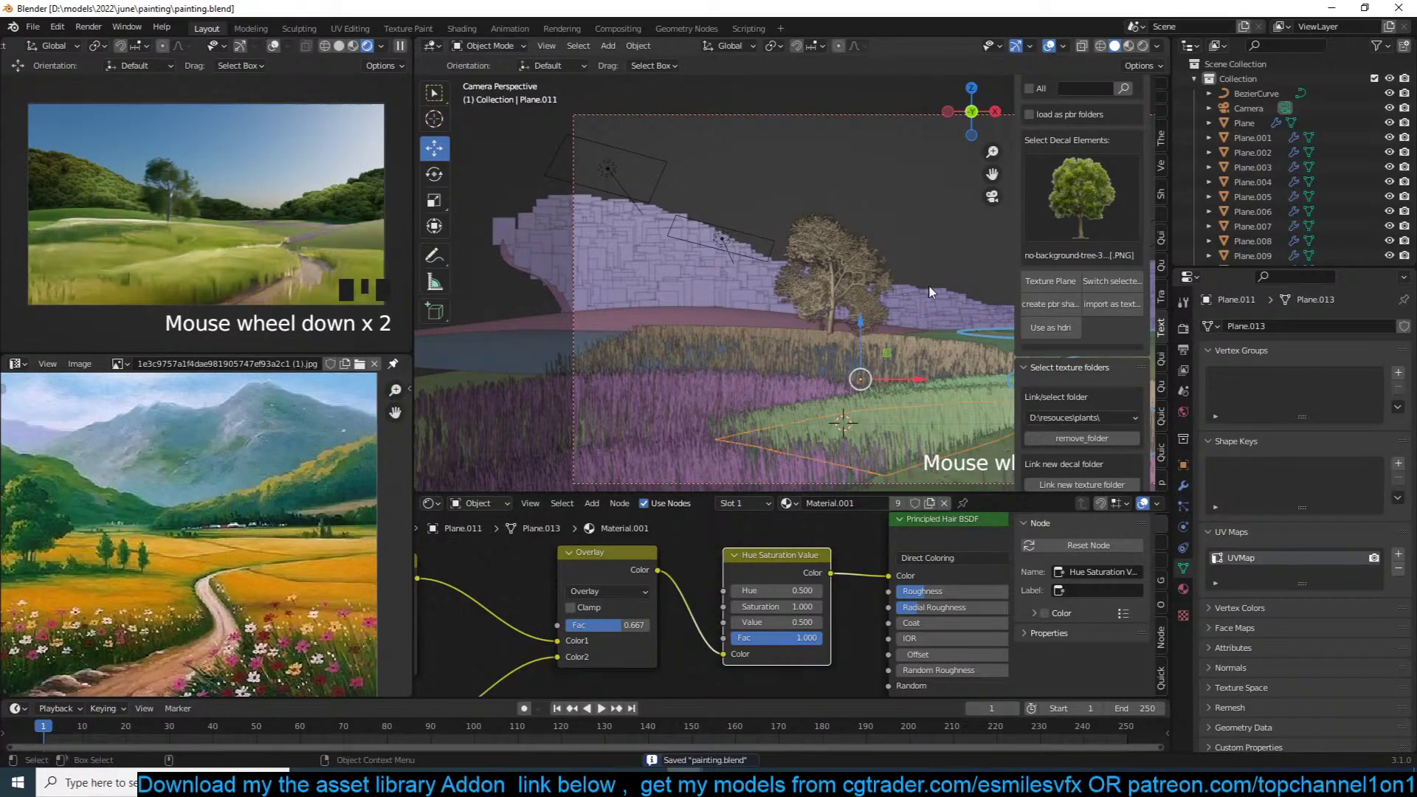
middle_click_drag(829, 294, 824, 309, "shift")
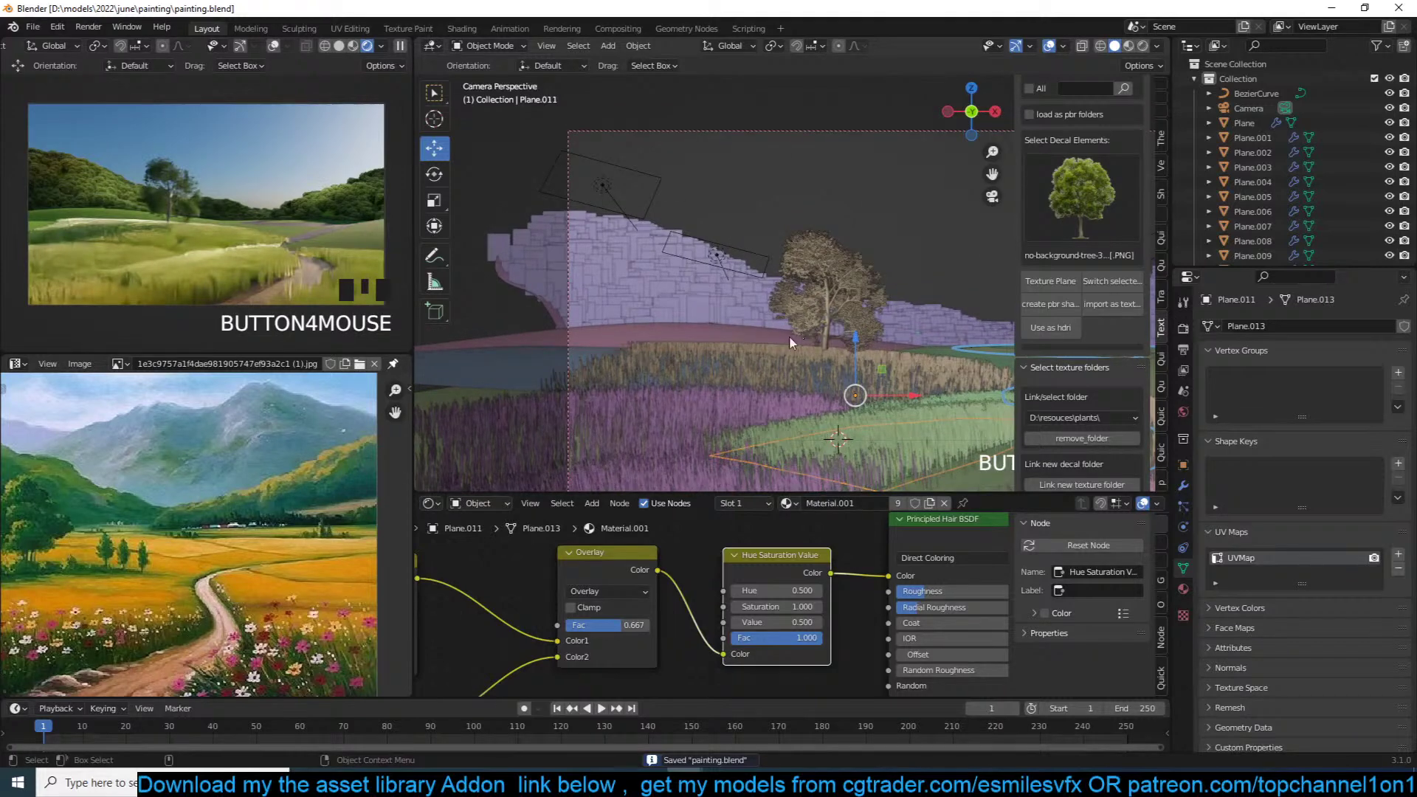
scroll(308, 470, "down", 1)
left_click(718, 362)
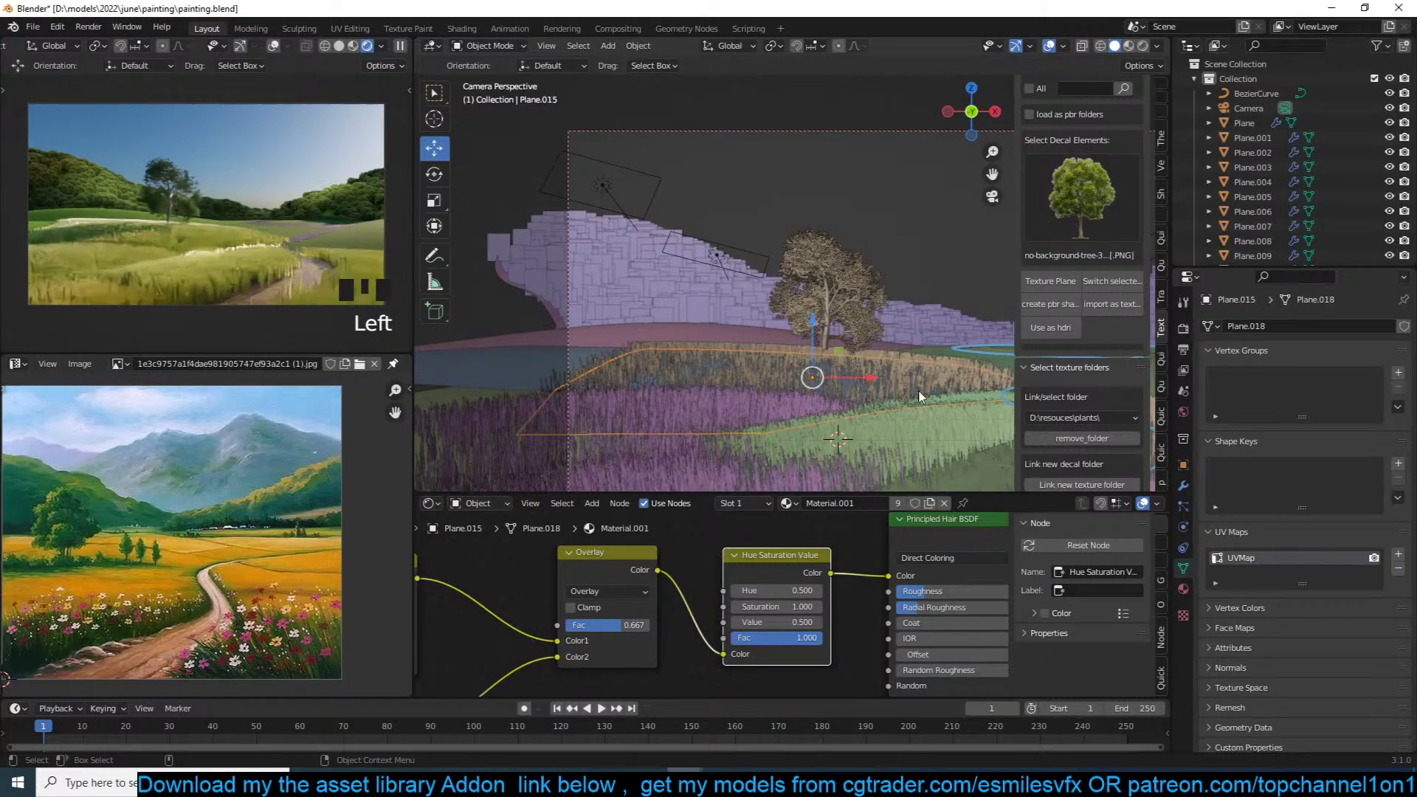
key("s")
key("x")
left_click(946, 391)
left_click_drag(858, 376, 855, 374)
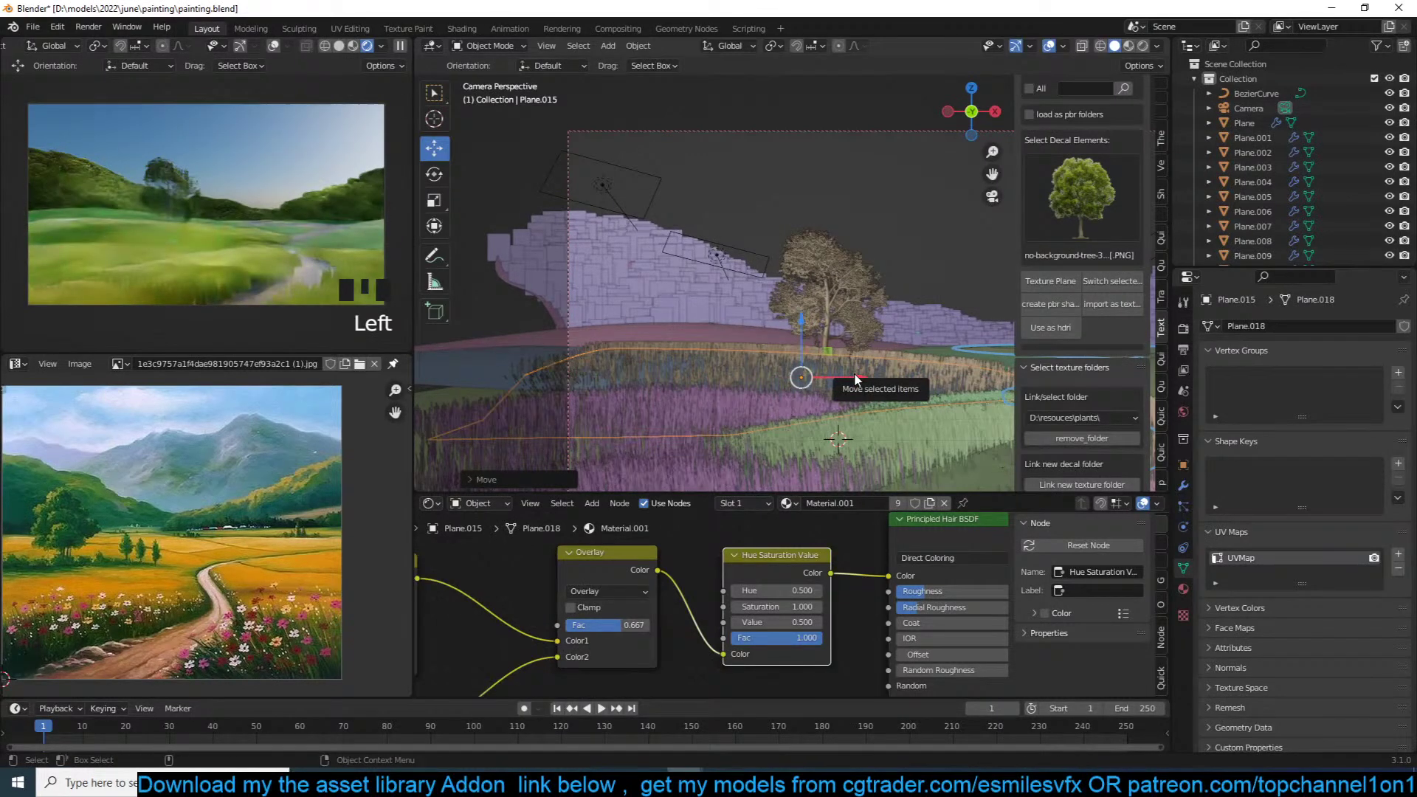
key("ctrl+s")
key("alt+a")
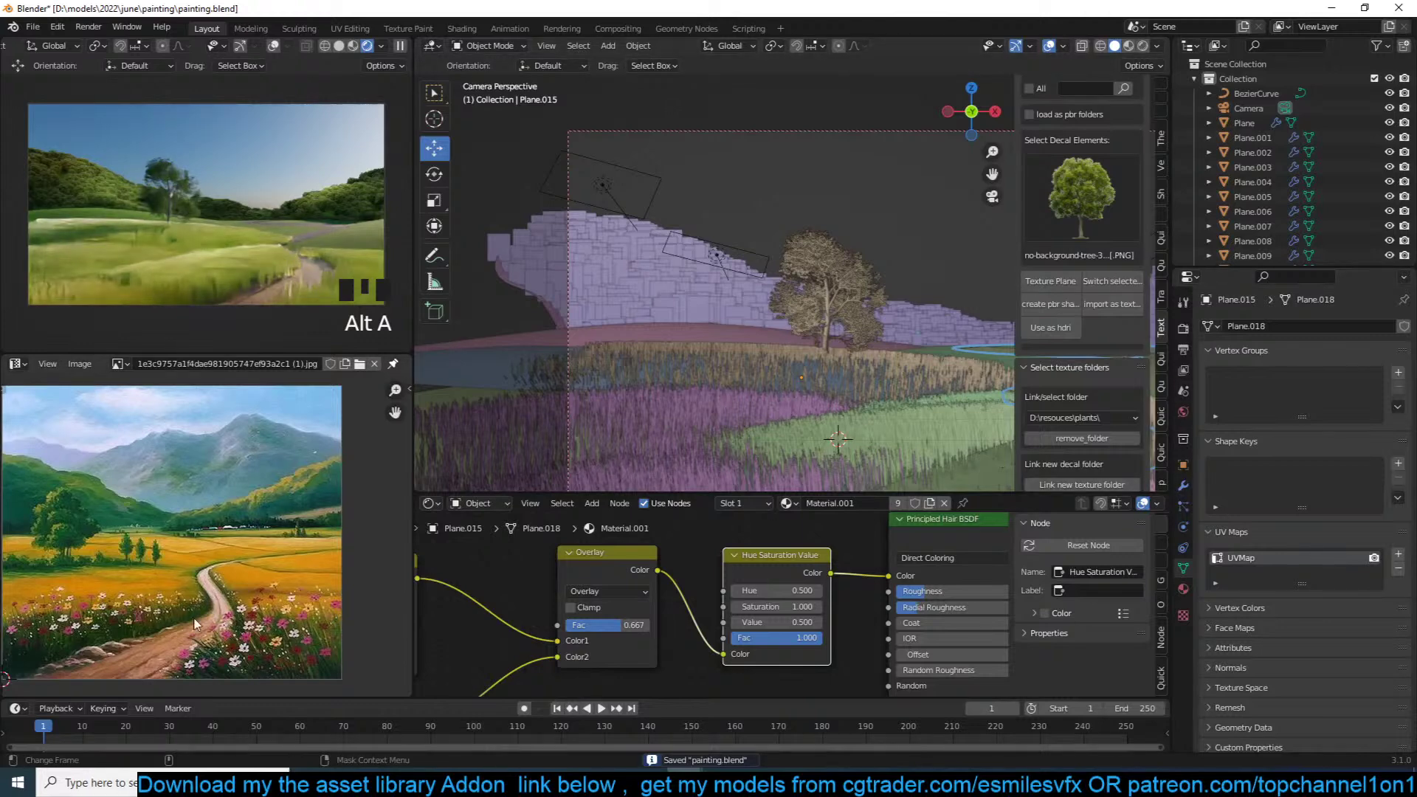
Step: Choose the Common marigold asset from the flowers category of the botaniq Spawn Asset library
left_click(1161, 413)
left_click(1162, 453)
left_click(1161, 474)
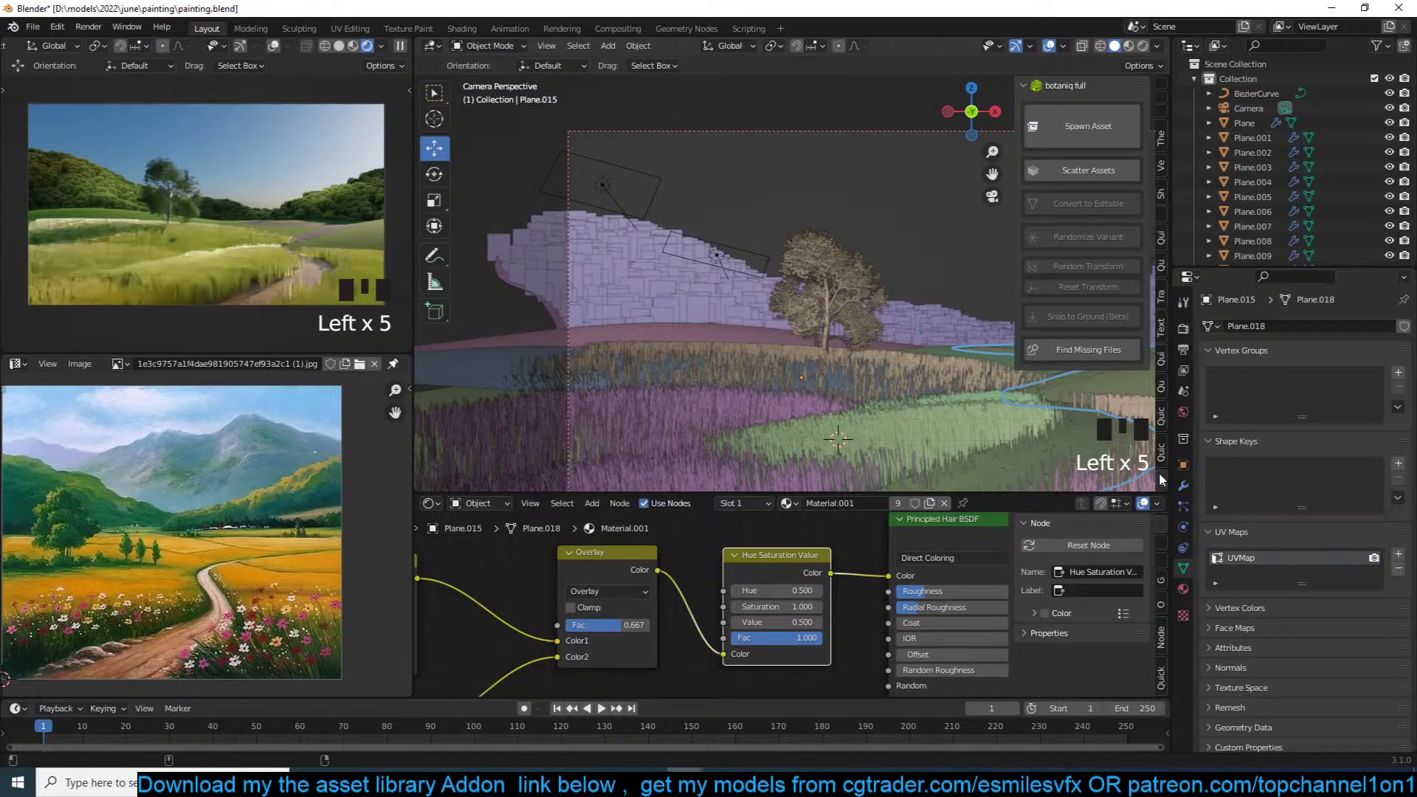
left_click(1090, 145)
left_click(1089, 240)
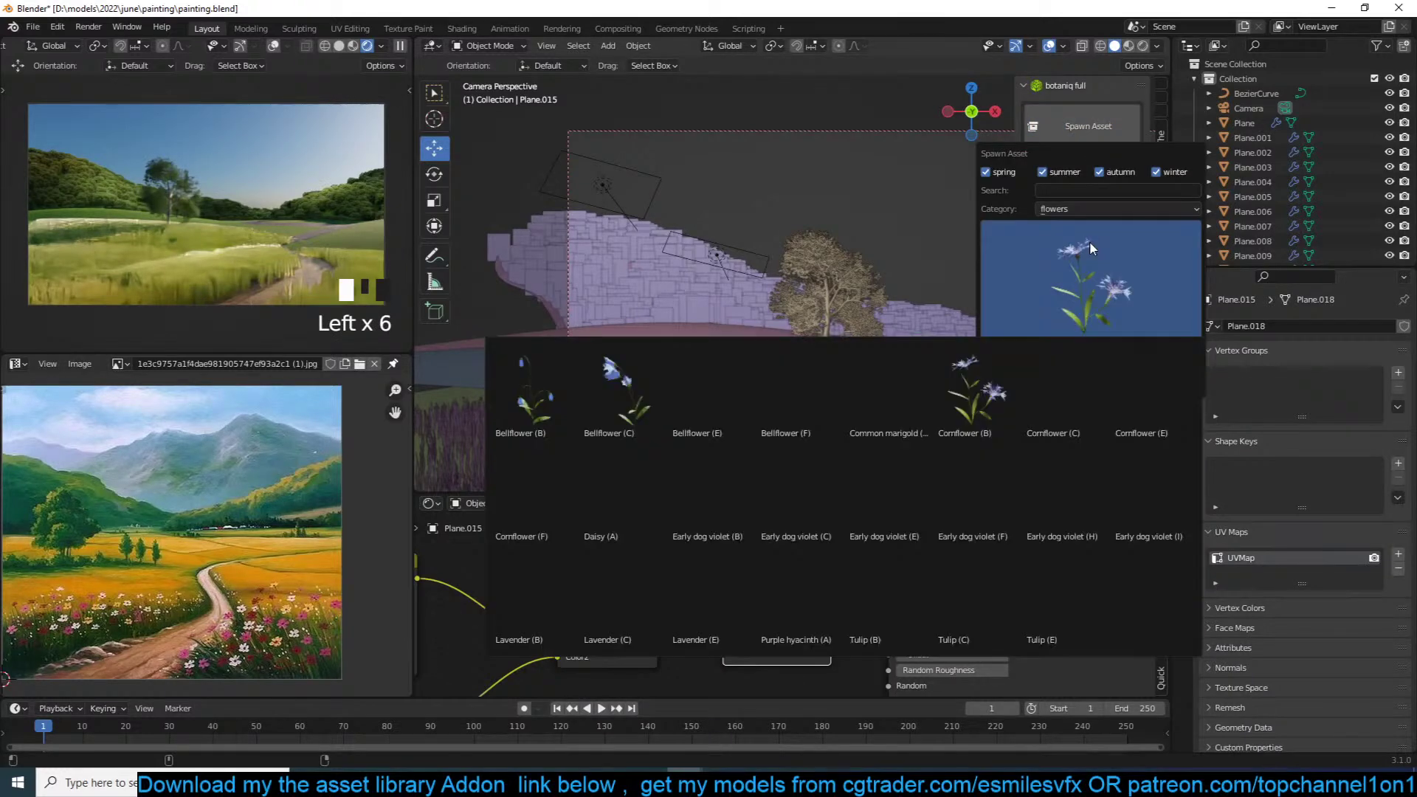
left_click(923, 375)
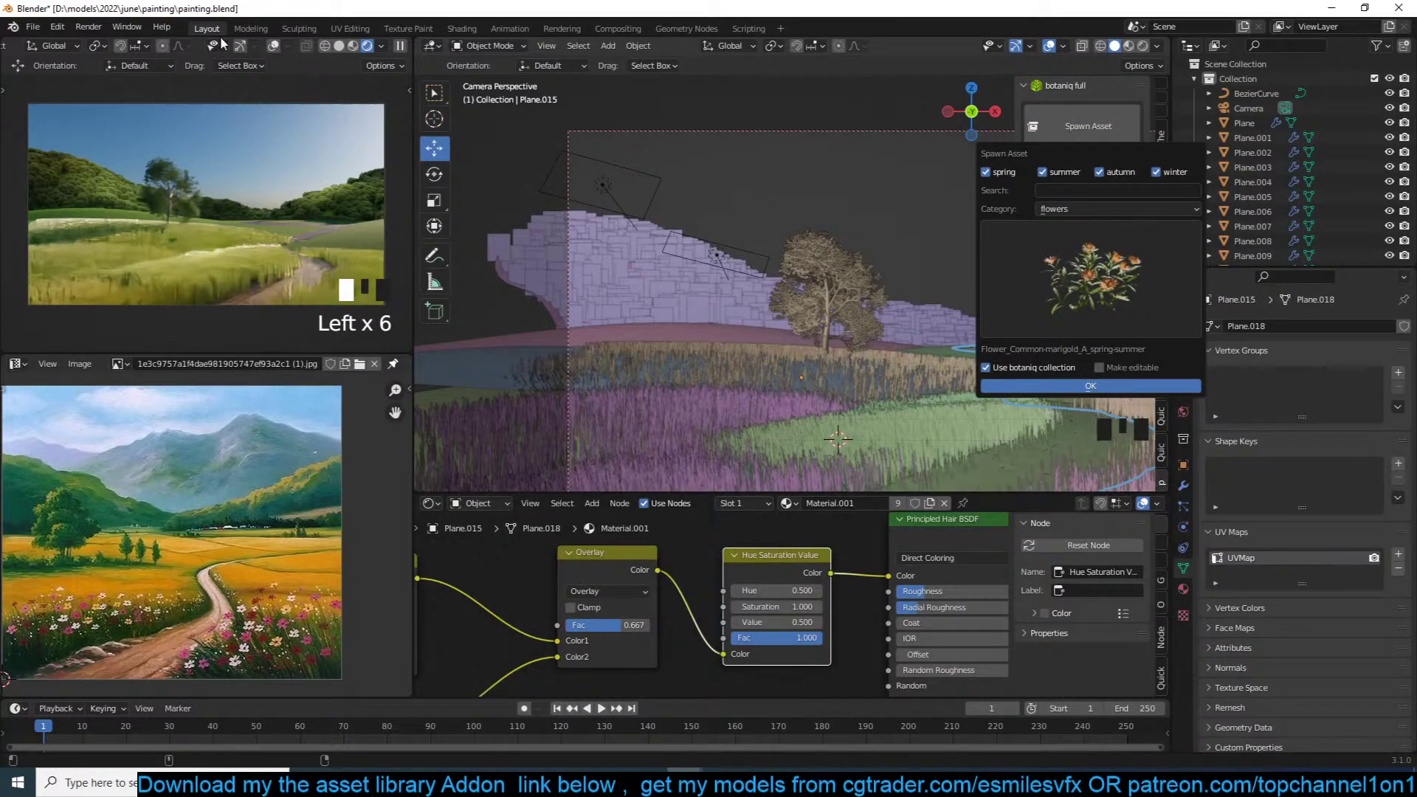
Step: Pause the rendered viewport preview and save the file
scroll(397, 47, "down", 3)
left_click(397, 47)
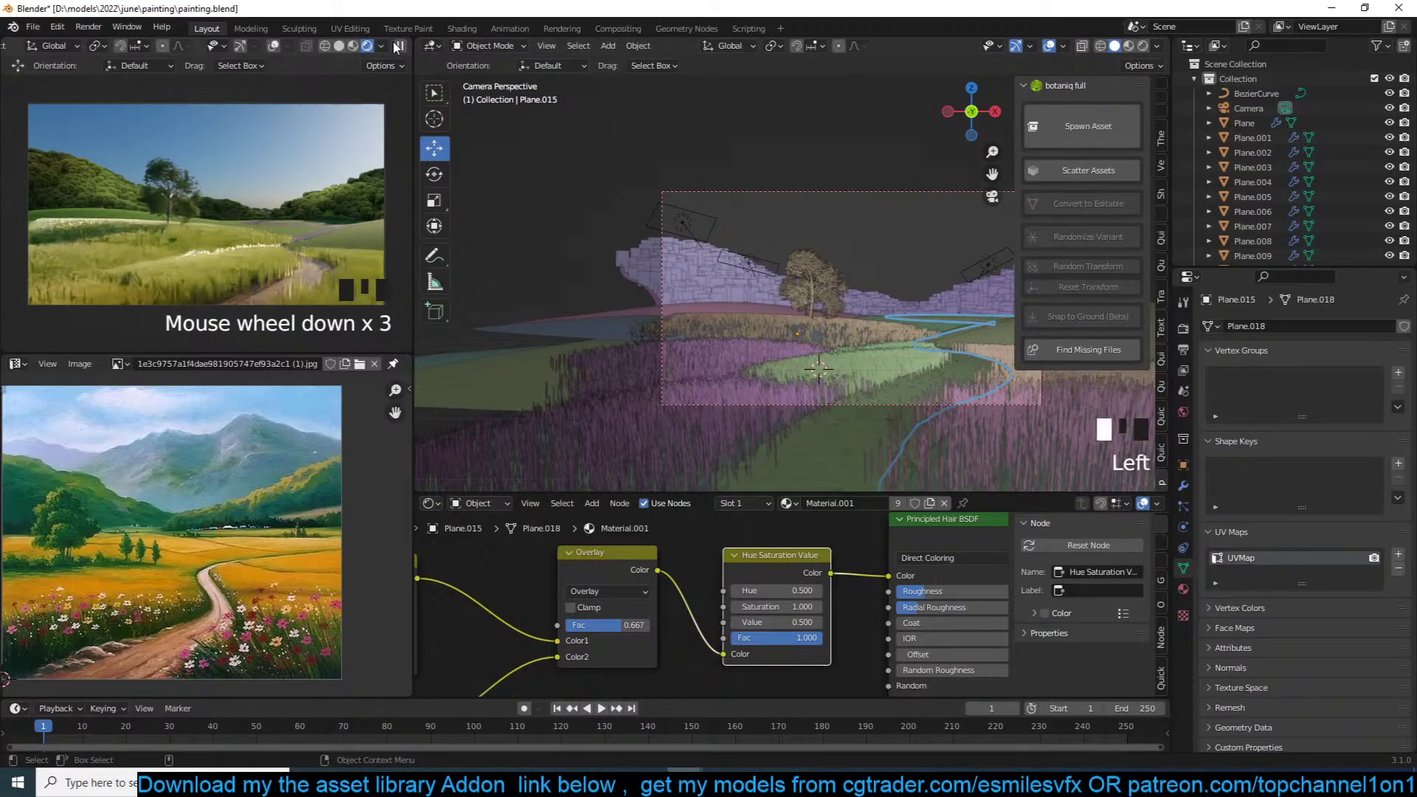
key("ctrl+s")
Step: Place the 3D cursor beside the path near the camera and spawn the Common marigold there
key("grave")
scroll(827, 448, "down", 5)
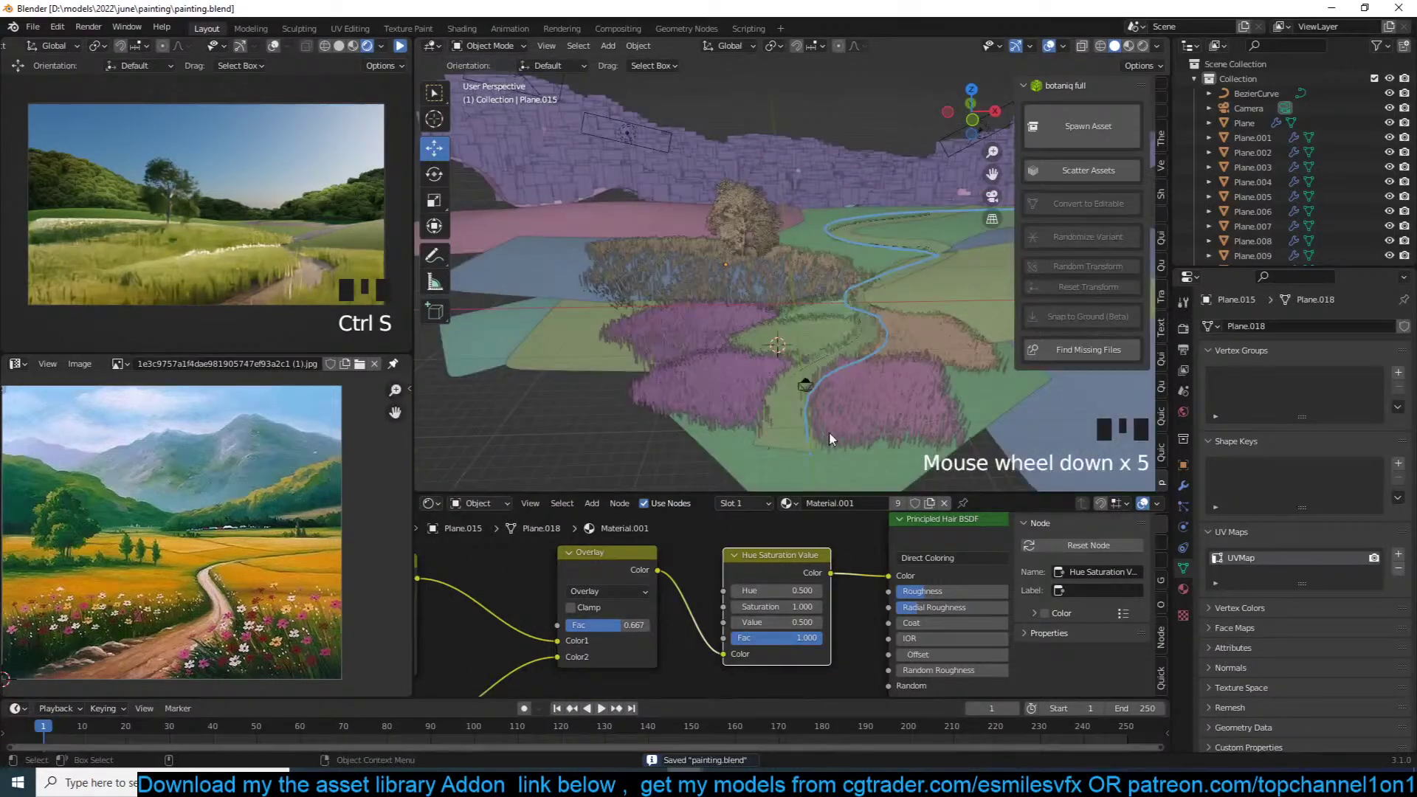
scroll(827, 448, "up", 3)
key("grave")
middle_click_drag(827, 444, 779, 361)
key("ctrl+s")
right_click(773, 350, "shift")
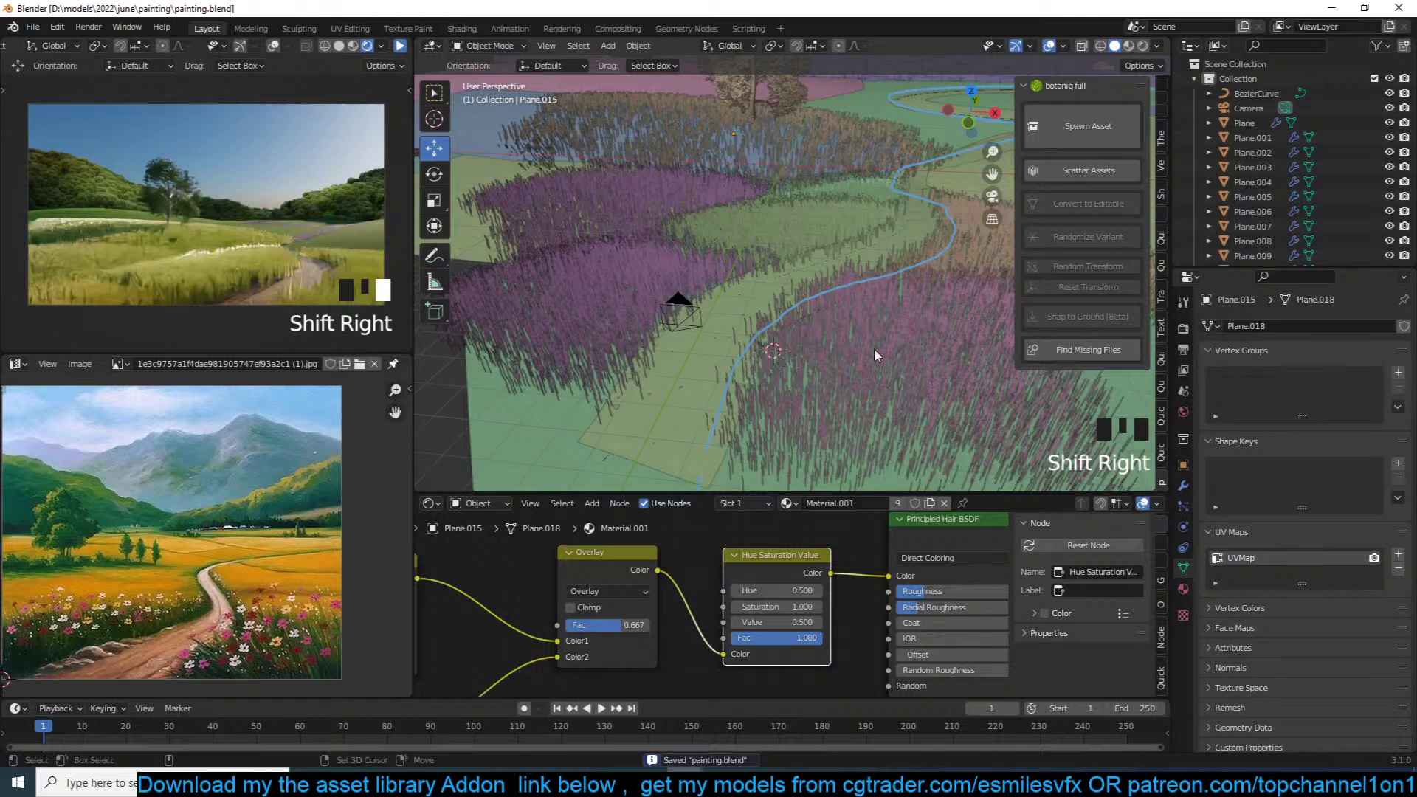
left_click(1091, 132)
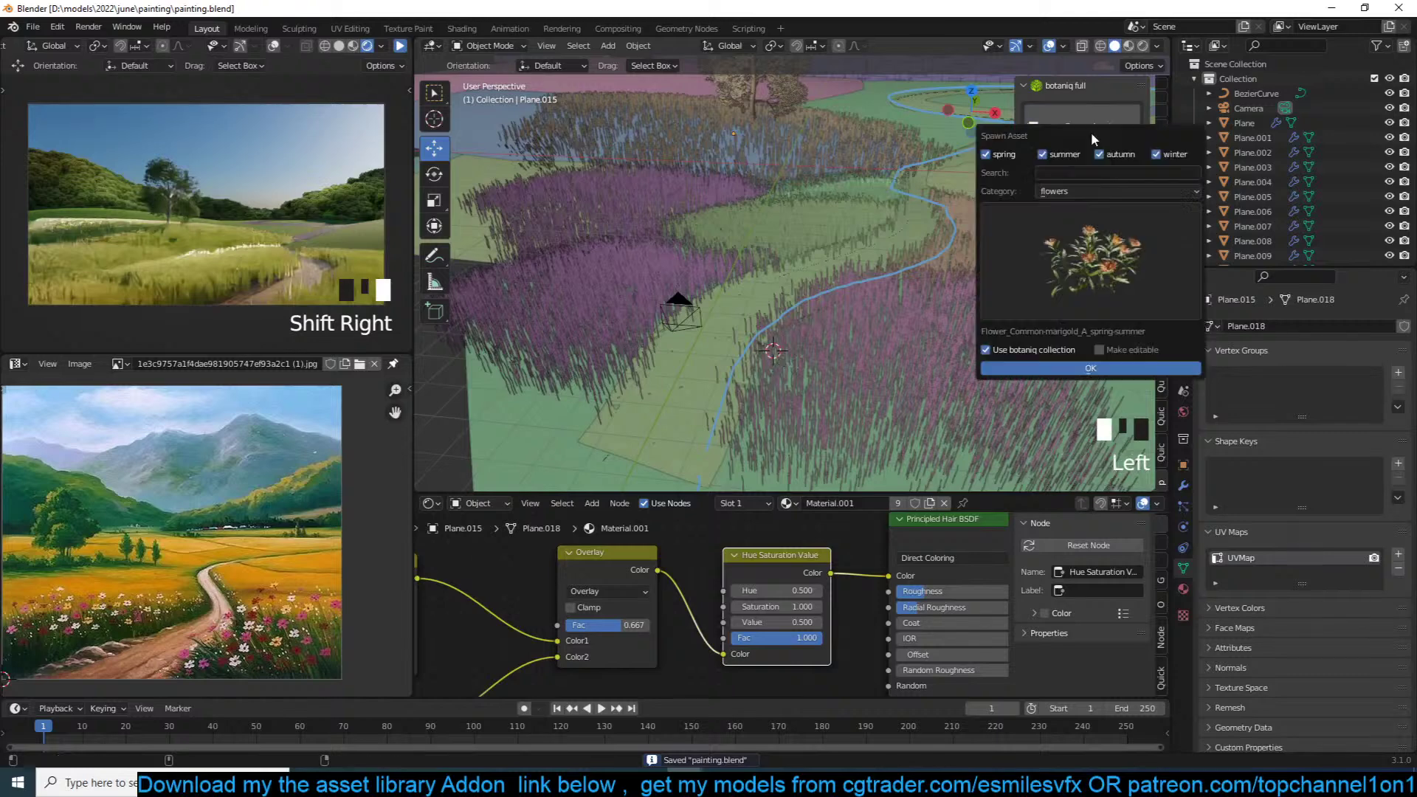
left_click(1091, 369)
key("KP_0")
scroll(941, 343, "down", 2)
scroll(948, 333, "down", 1)
key("s")
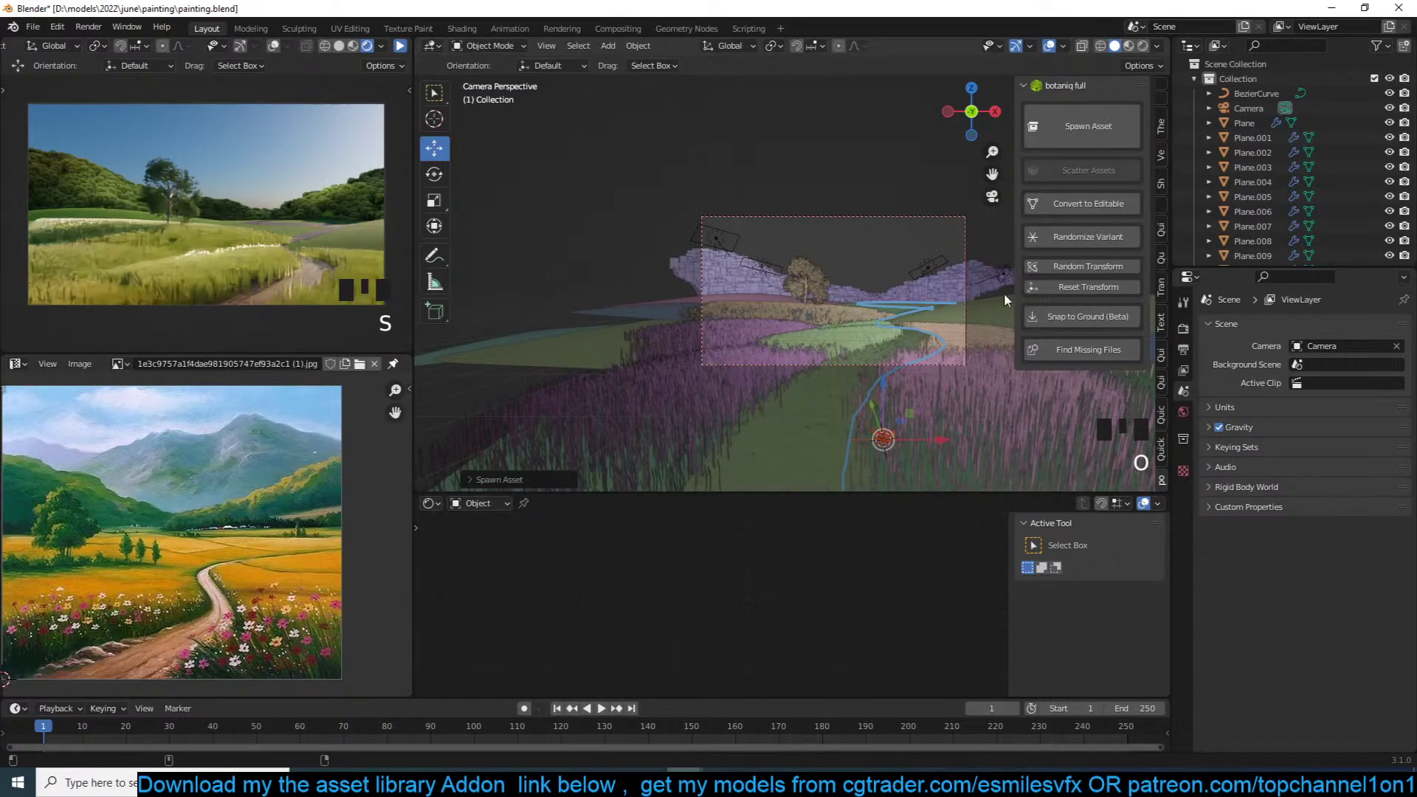
key("s")
right_click(924, 351)
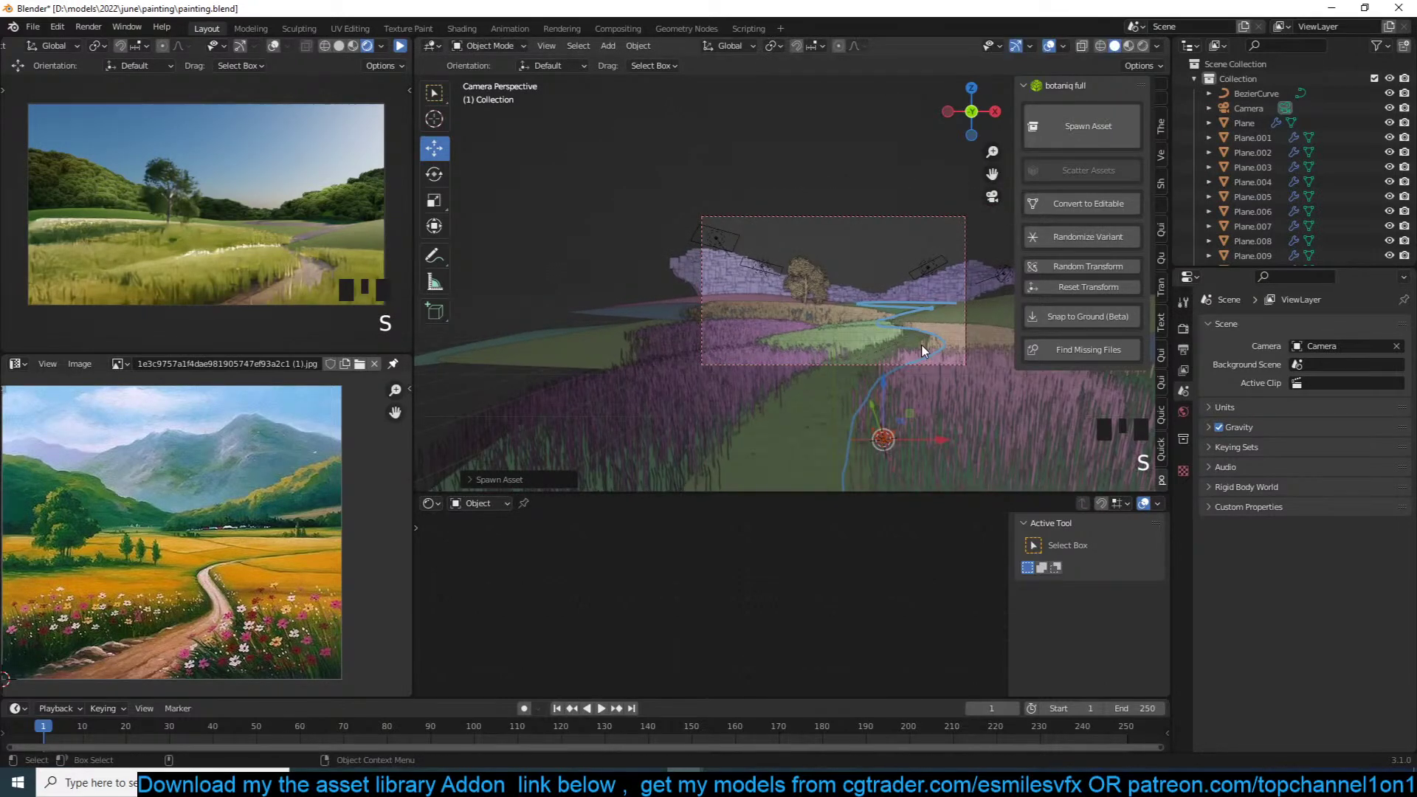
key("o")
key("s")
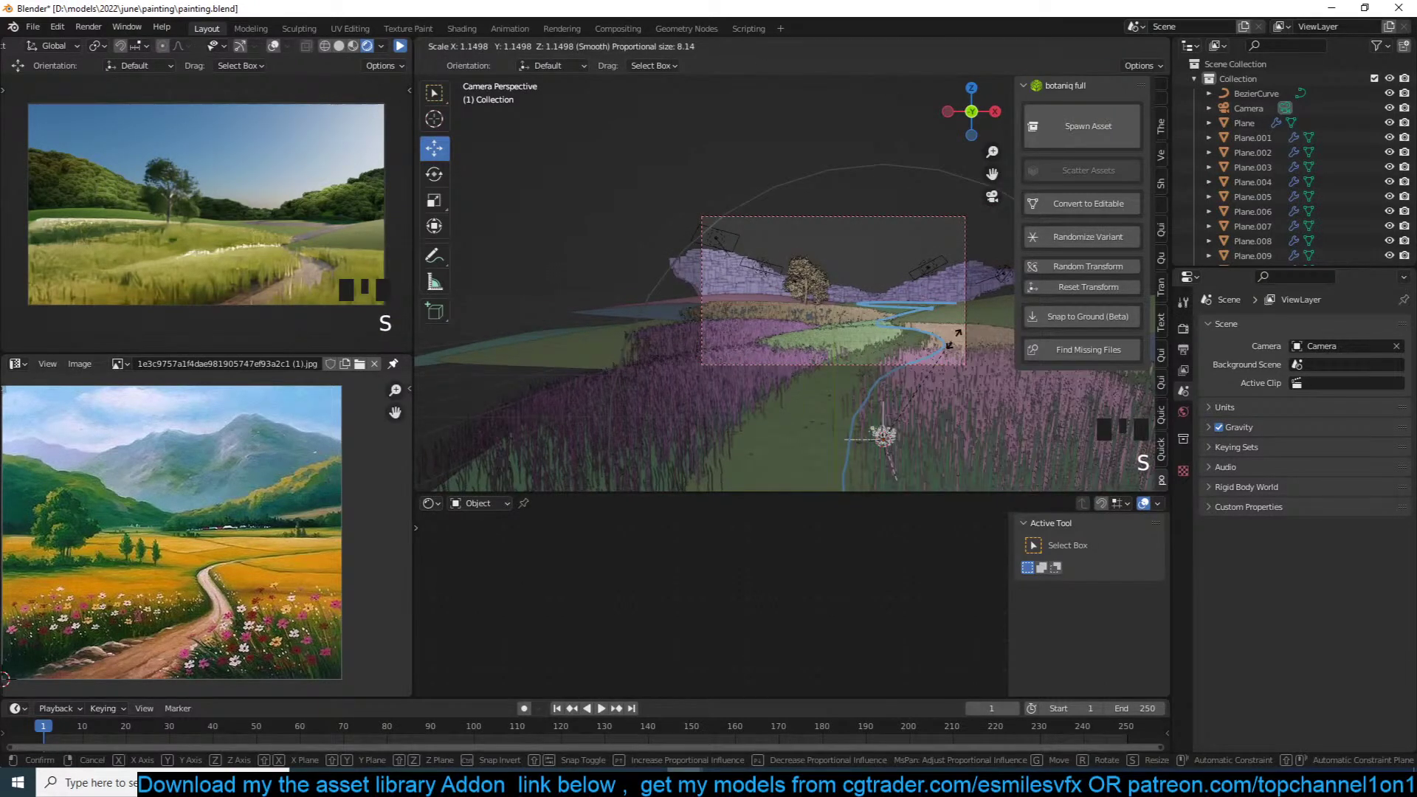
key("alt+a")
Step: Scale the spawned marigold and snap it to a new 3D cursor position beside the path
left_click(884, 441)
left_click(884, 440)
key("s")
left_click(928, 406)
right_click(897, 374, "shift")
key("shift+s")
Step: From the top view, place four linked duplicates of the marigold along the path's right edge, rotating the first three
key("KP_7")
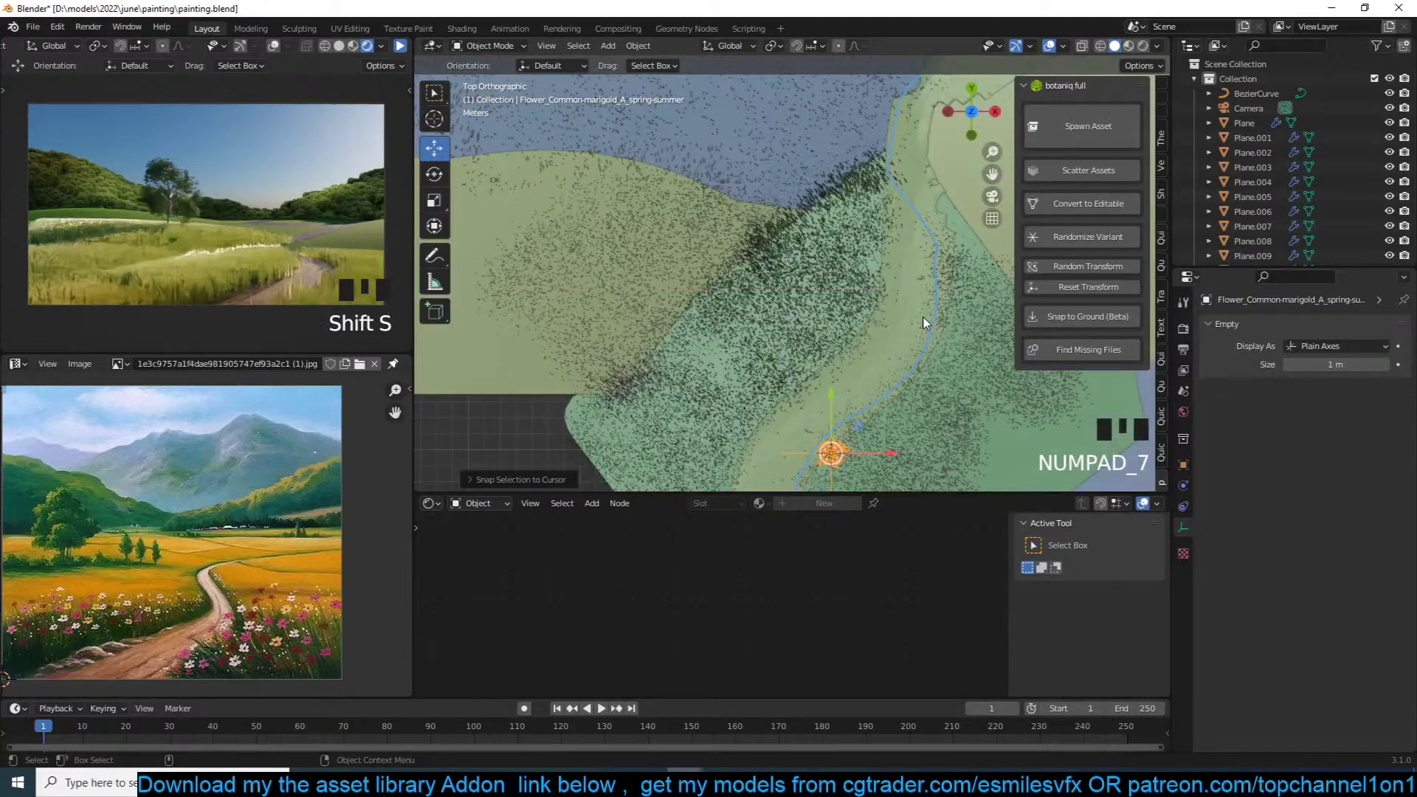
scroll(923, 317, "up", 2)
key("alt+d")
left_click(893, 361)
key("r")
left_click(913, 352)
middle_click_drag(911, 352, 837, 379, "shift")
key("alt+d")
left_click(874, 347)
key("r")
left_click(886, 318)
key("alt+d")
left_click(915, 280)
key("r")
left_click(932, 236)
key("alt+d")
mouse_move(934, 247)
middle_mouse_down("shift")
mouse_move(862, 306)
mouse_move(918, 225)
middle_mouse_up("shift")
left_click(870, 262)
Step: Place six more linked marigold duplicates along the path's left side, rotating two of them, and save the file
key("alt+d")
left_click(799, 220)
key("alt+d")
left_click(689, 286)
key("r")
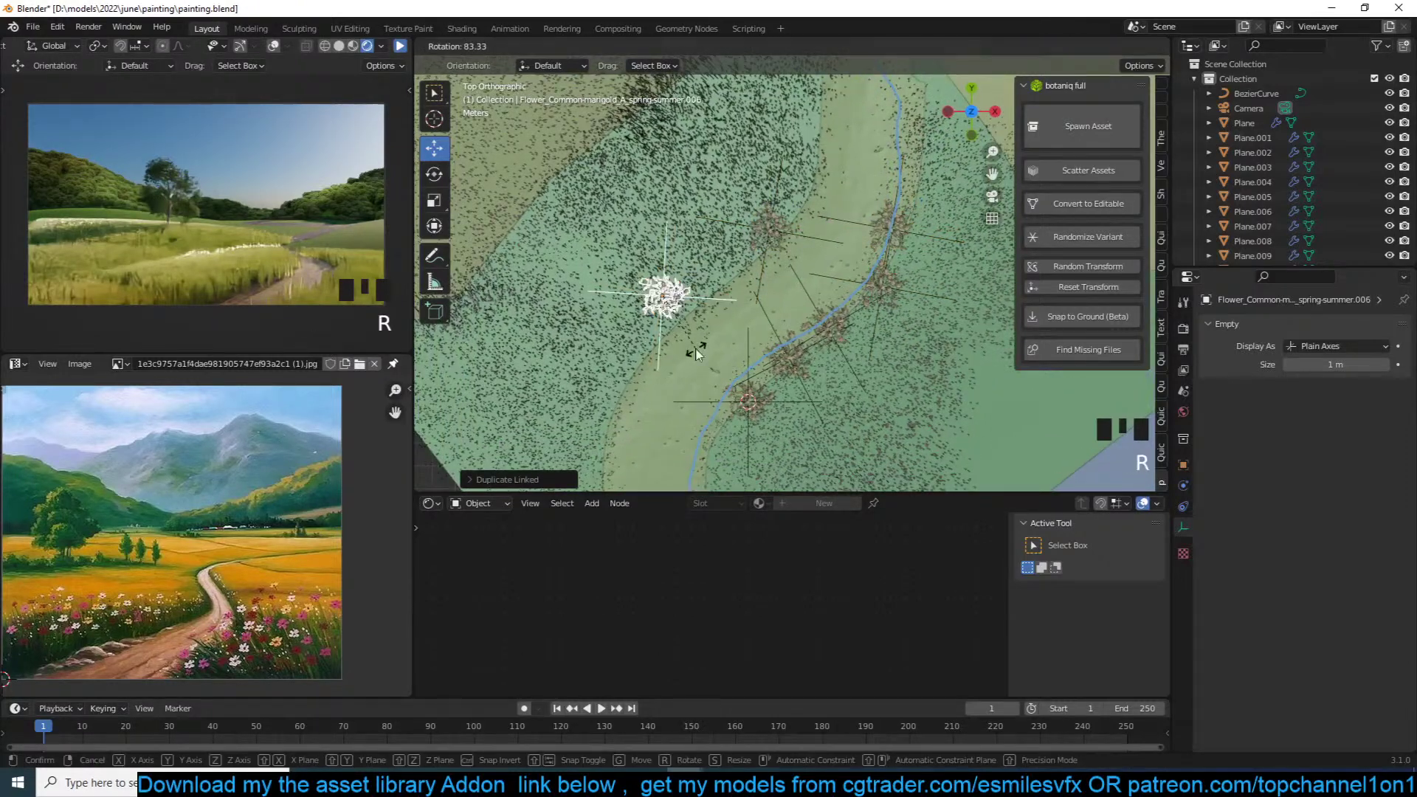
left_click(720, 329)
middle_click_drag(724, 325, 779, 287, "shift")
key("alt+d")
left_click(777, 255)
key("r")
left_click(844, 291)
key("alt+d")
left_click(747, 360)
key("alt+d")
left_click(743, 411)
key("alt+d")
left_click(707, 464)
key("ctrl+s")
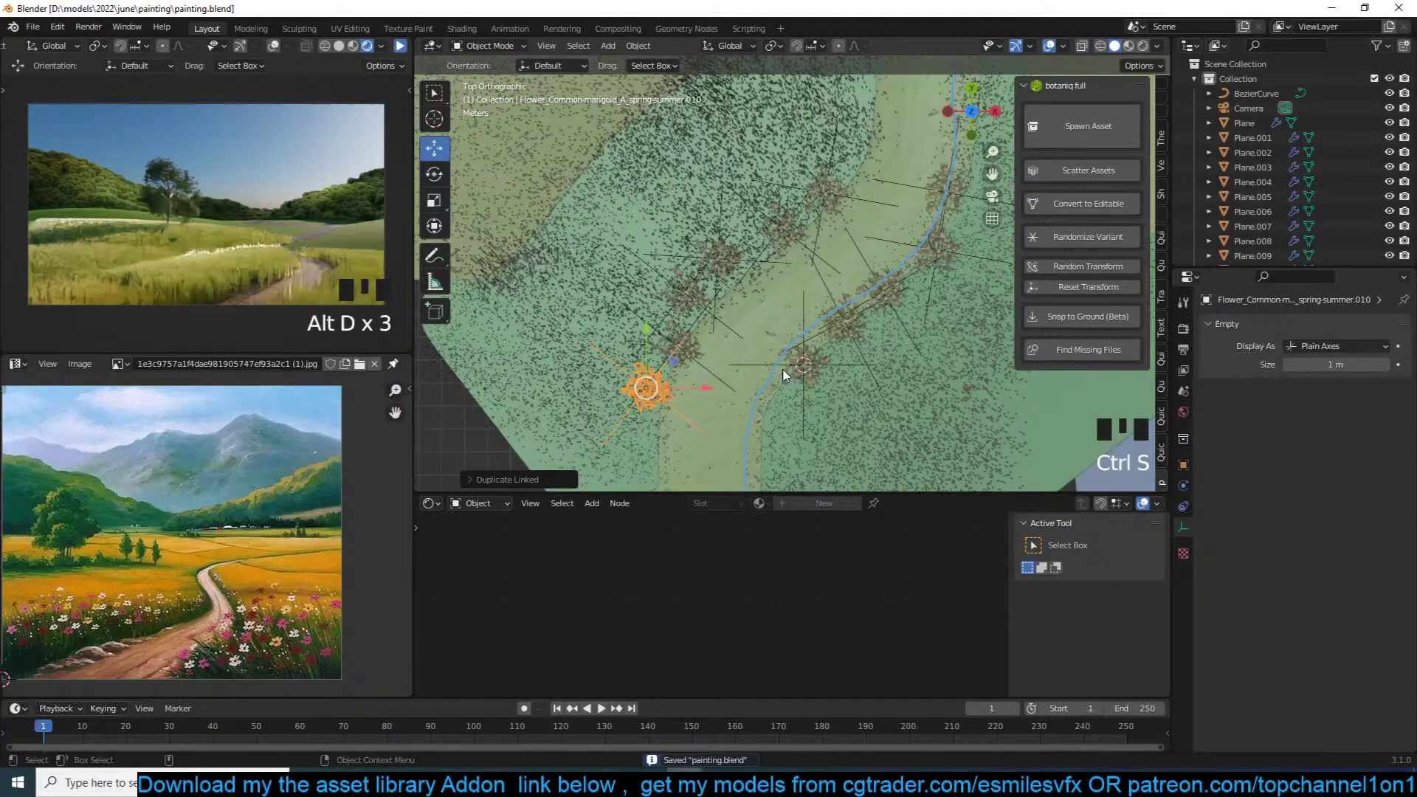
Step: From the camera view, clear the selection and choose Tulip (B) from the flowers category of the asset spawner
key("KP_0")
scroll(753, 369, "up", 4)
key("alt+a")
left_click(1117, 127)
left_click(1074, 246)
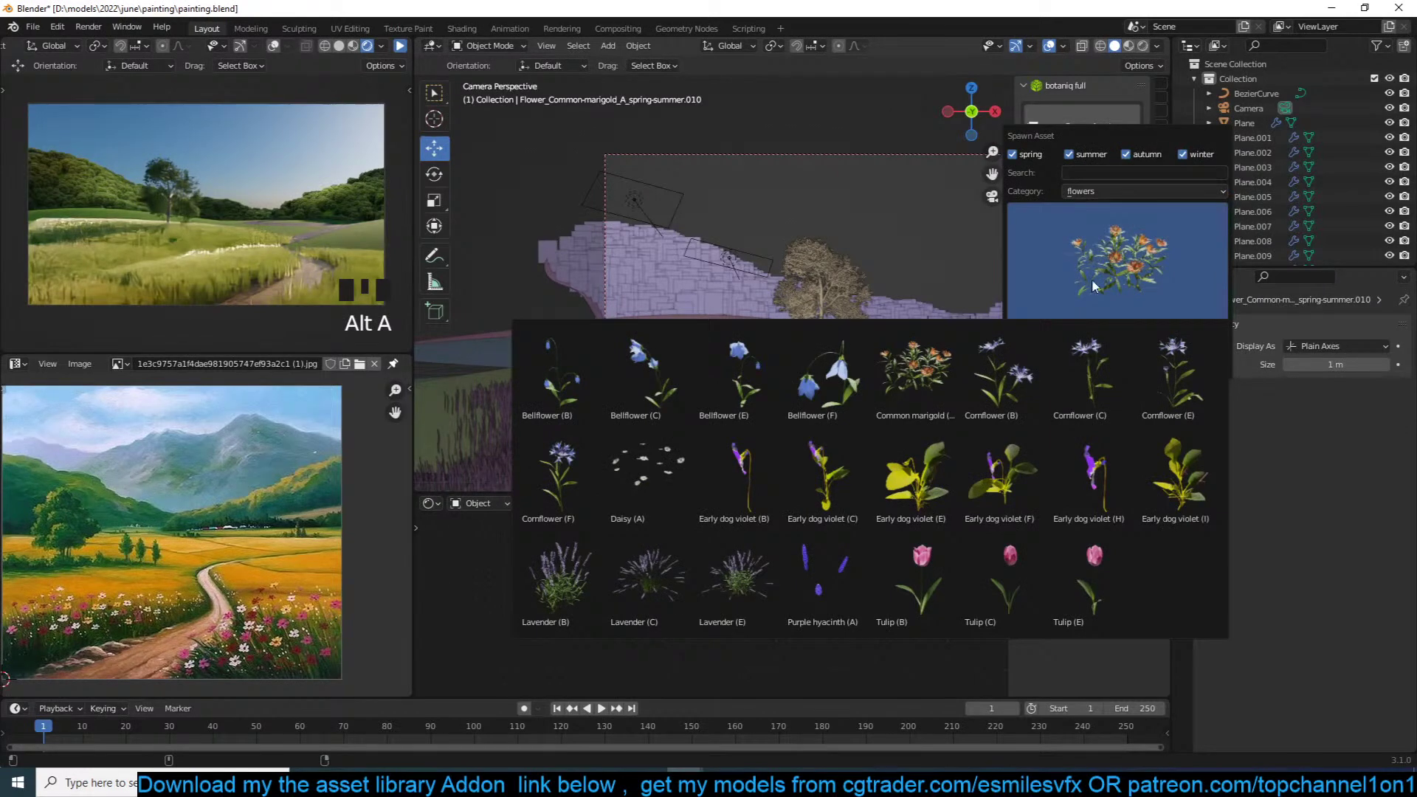
left_click(1182, 191)
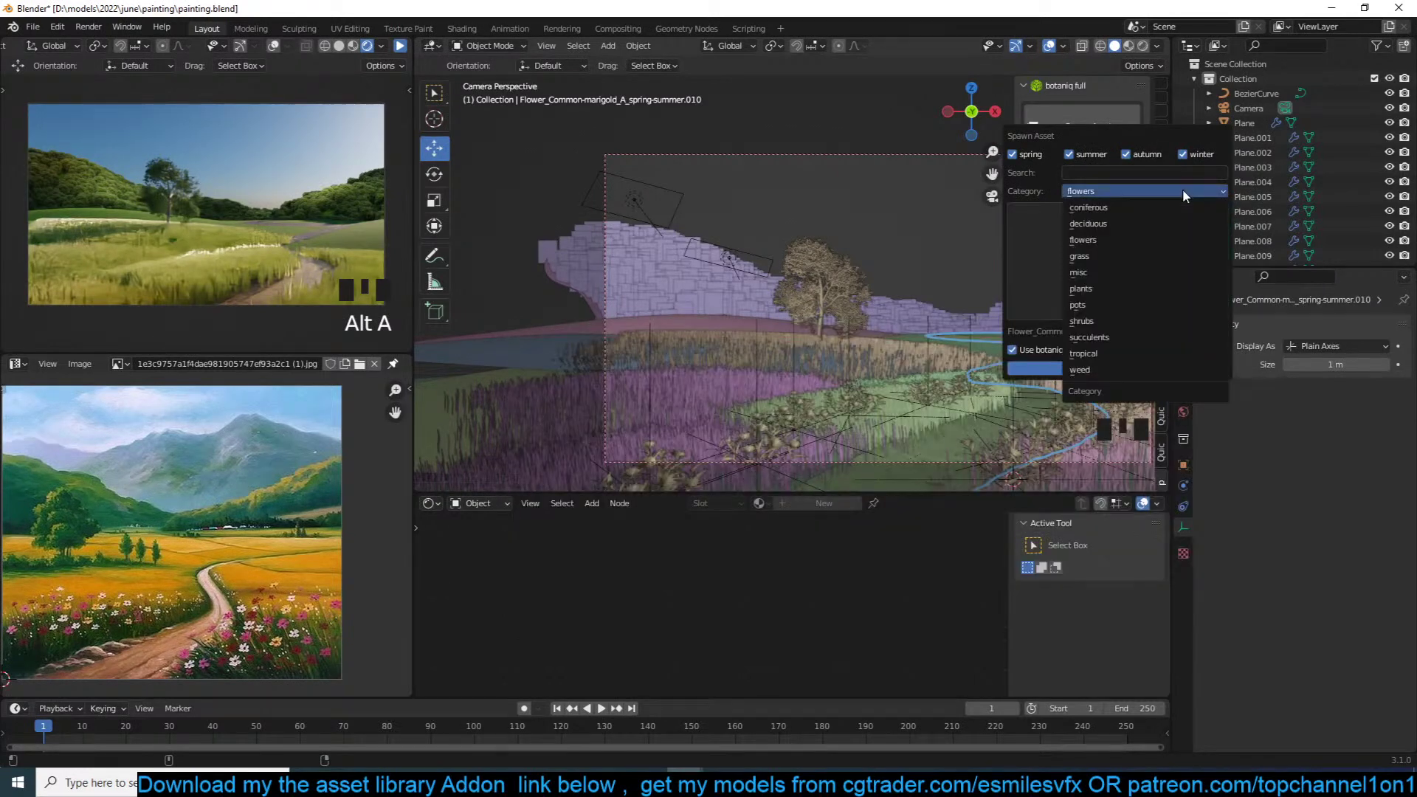
left_click(1183, 190)
left_click(1061, 246)
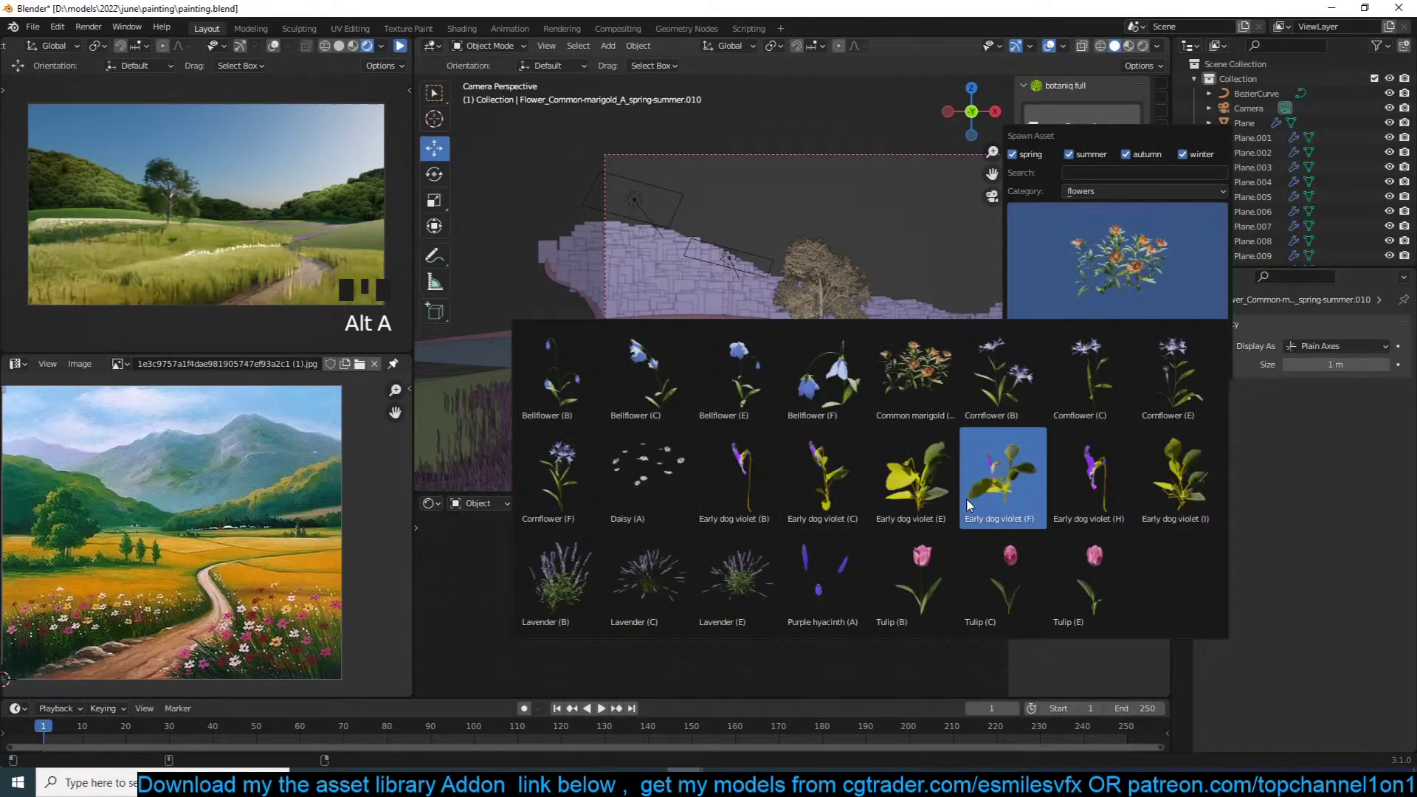
left_click(948, 582)
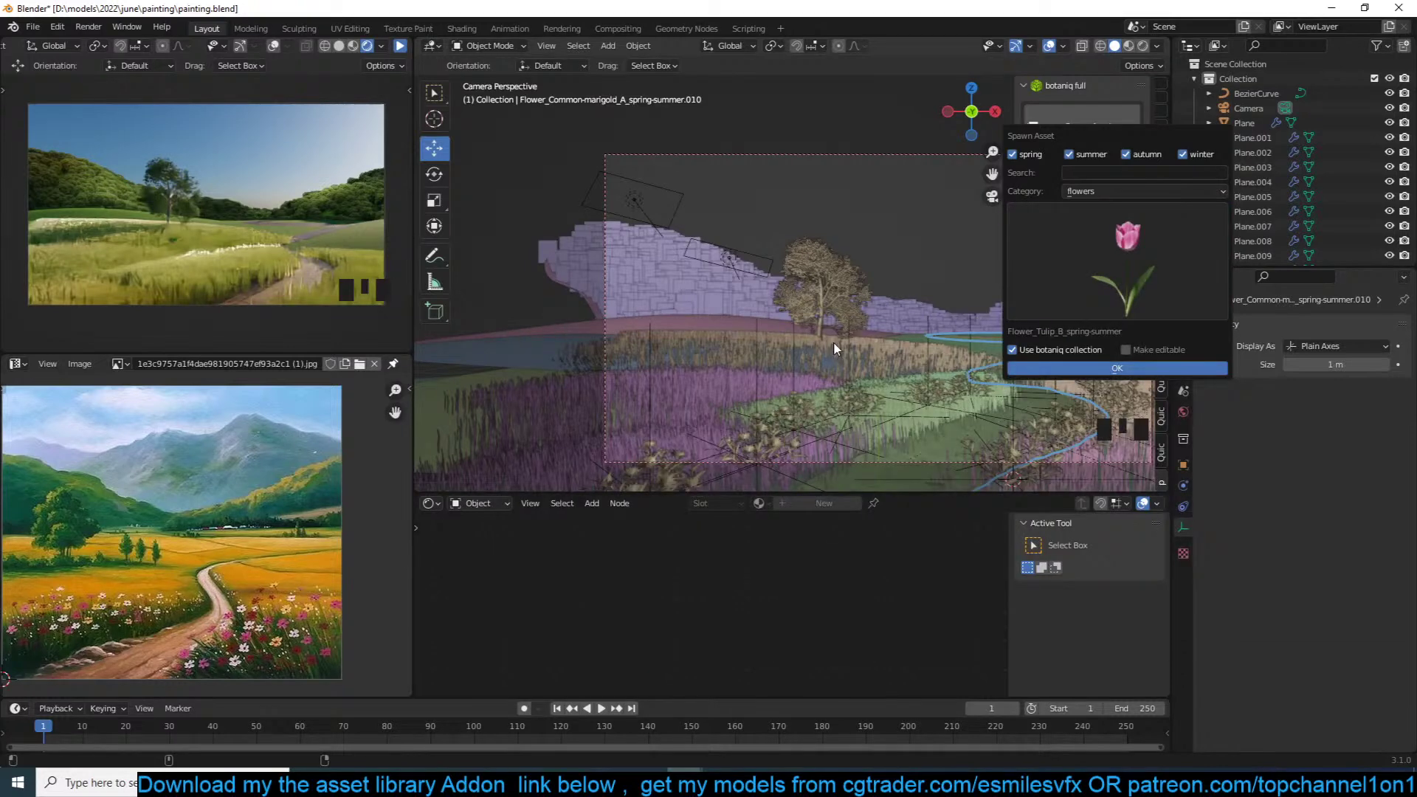
Step: Place the 3D cursor among the foreground flowers and spawn Tulip (B) there, then clear the selection
right_click(819, 437, "shift")
left_click(1088, 124)
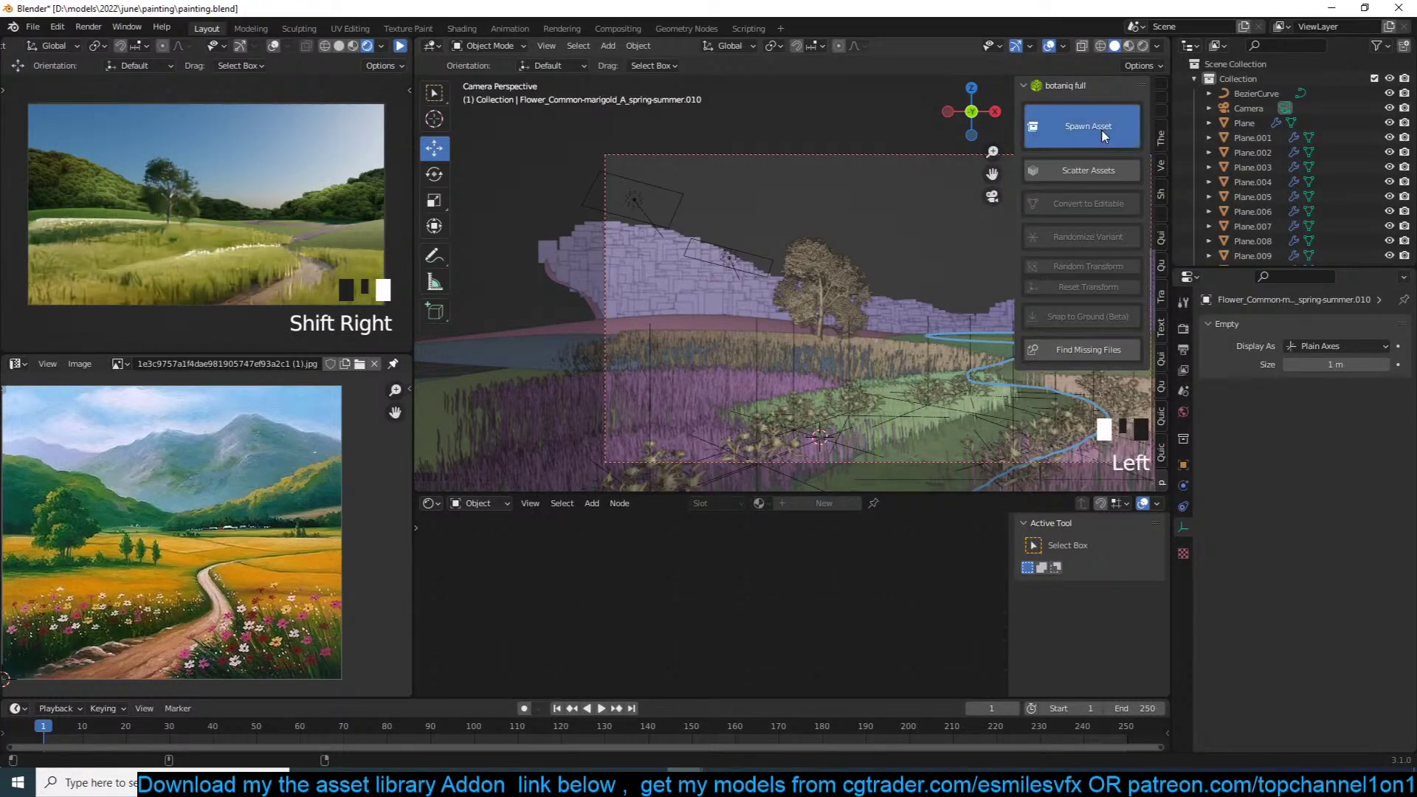
left_click(1099, 369)
key("s")
key("Escape")
key("alt+a")
Step: Select the marigold beside the newly spawned tulip and frame it for a closer view
left_click(821, 437)
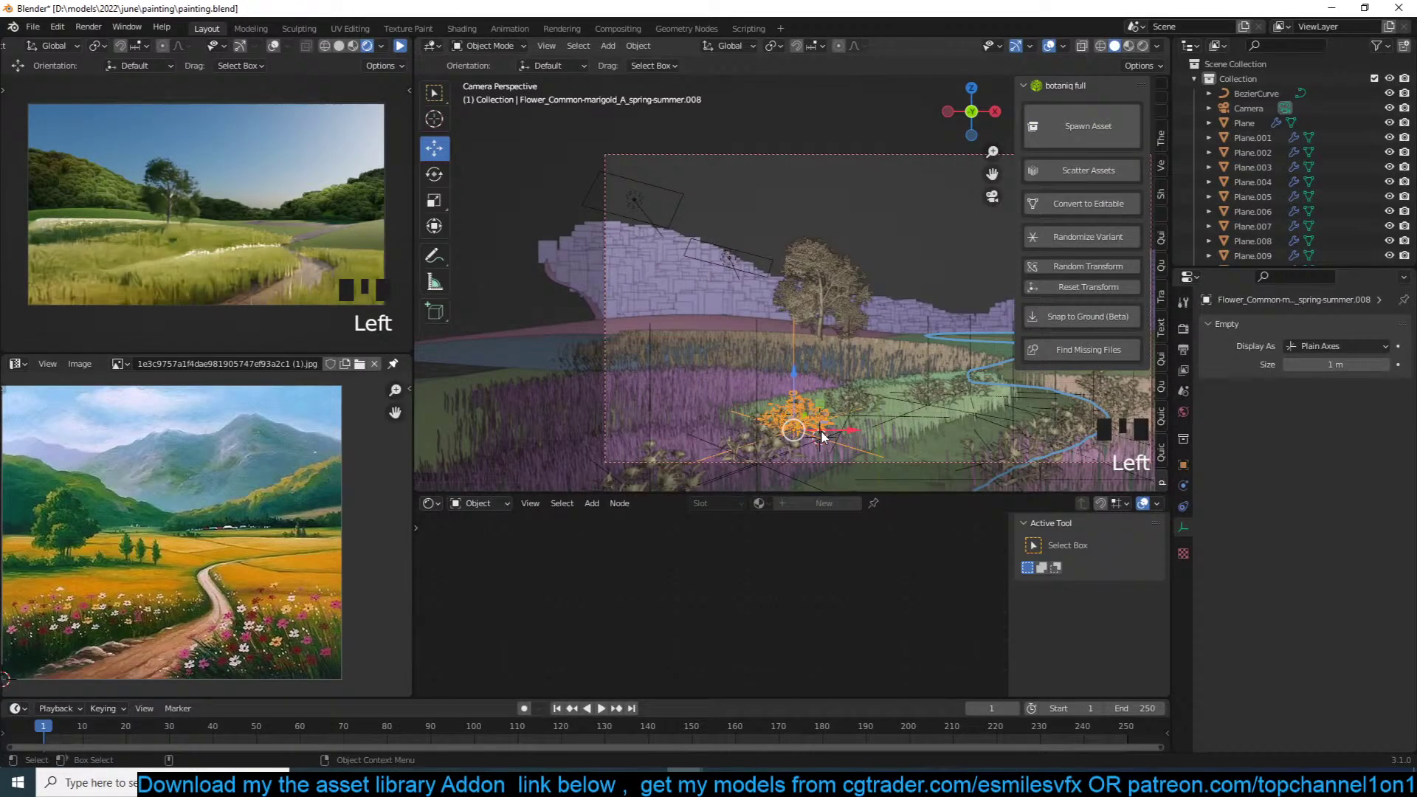
left_click(822, 437)
left_click(821, 437)
left_click(822, 437)
left_click(822, 437)
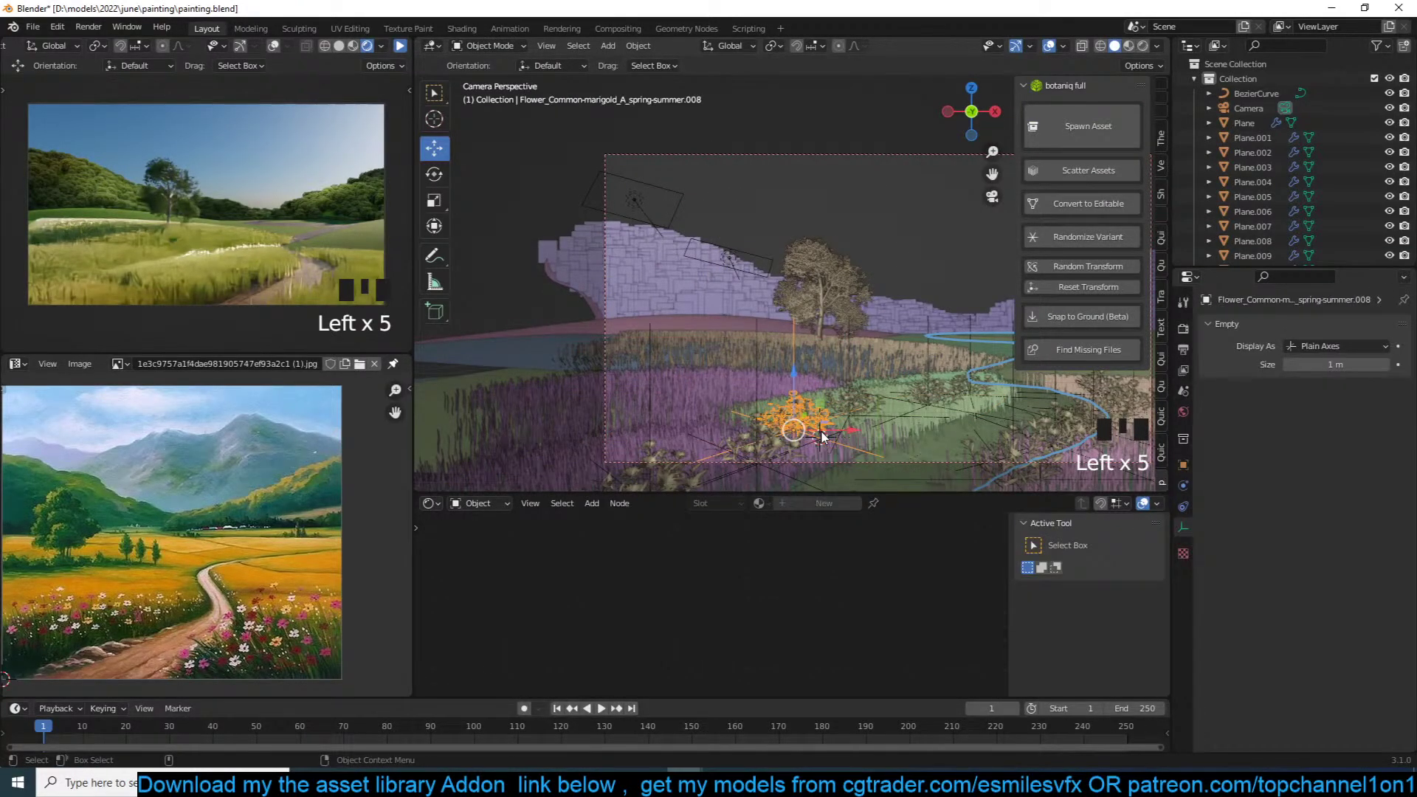
key("KP_Decimal")
key("grave")
middle_click_drag(910, 342, 907, 376)
scroll(736, 399, "down", 3)
Step: Select everything in the marigold's collection, lower it along Z, and snap it to the ground
key("grave")
key("shift+g")
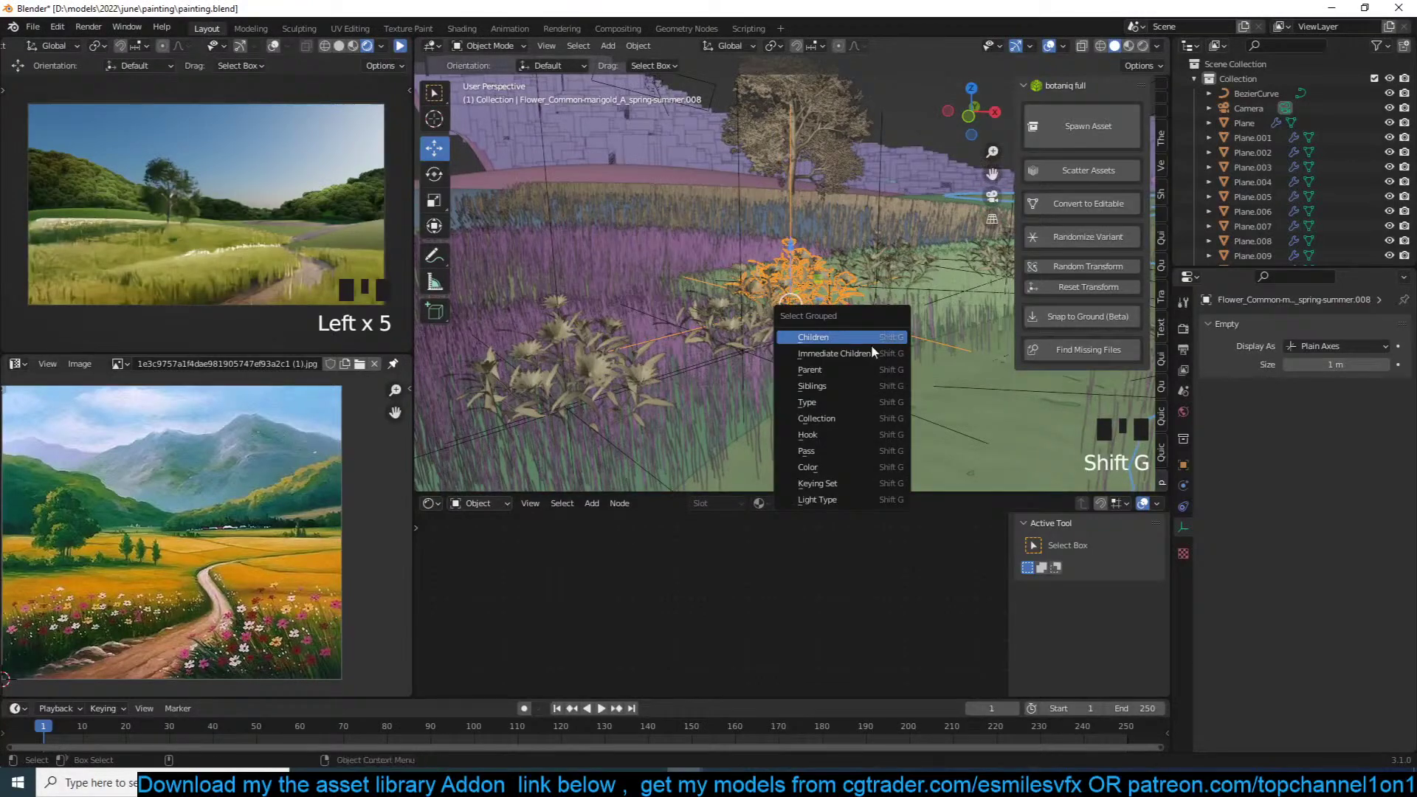
left_click(858, 419)
key("grave")
middle_click_drag(865, 341, 886, 258)
key("grave")
key("g")
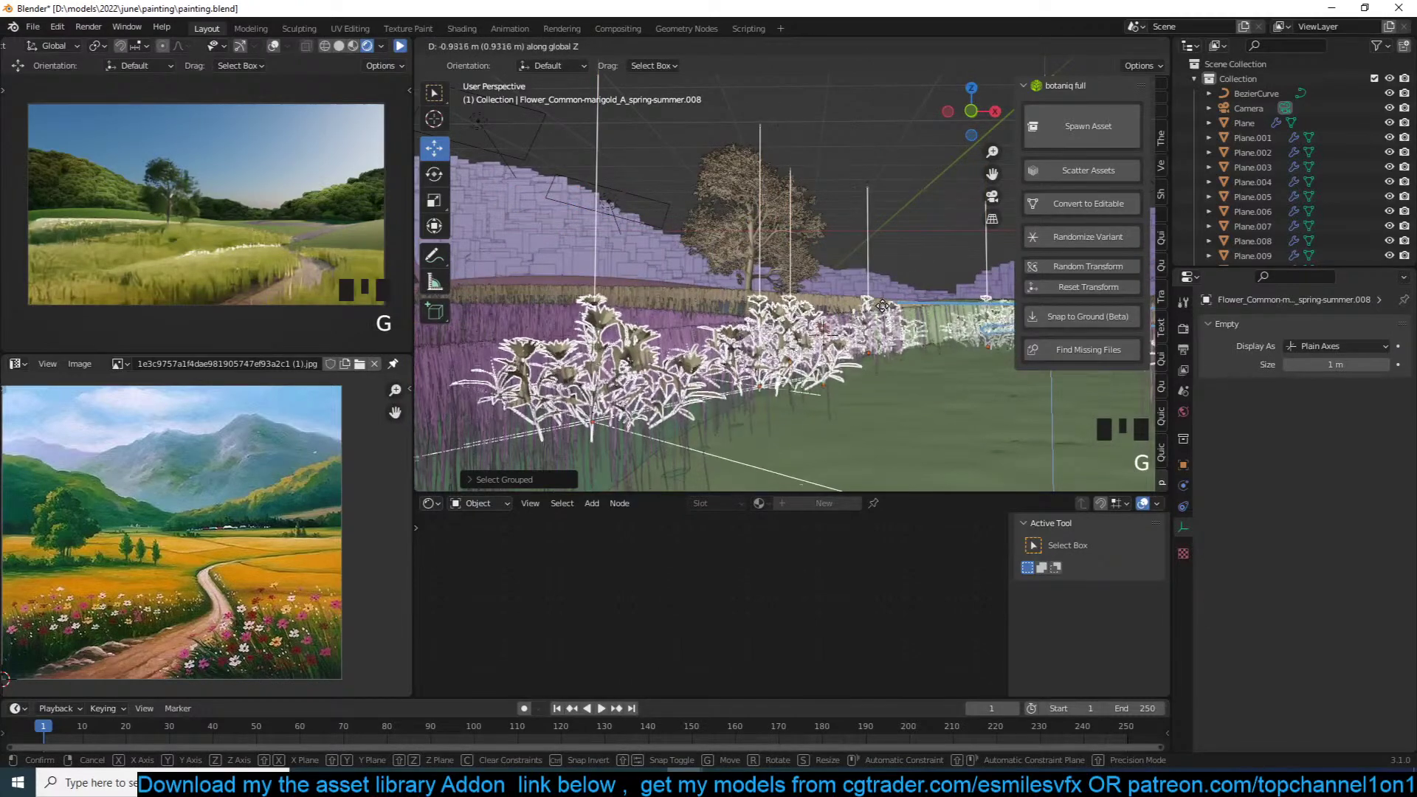
left_click(1017, 212)
left_click(1085, 317)
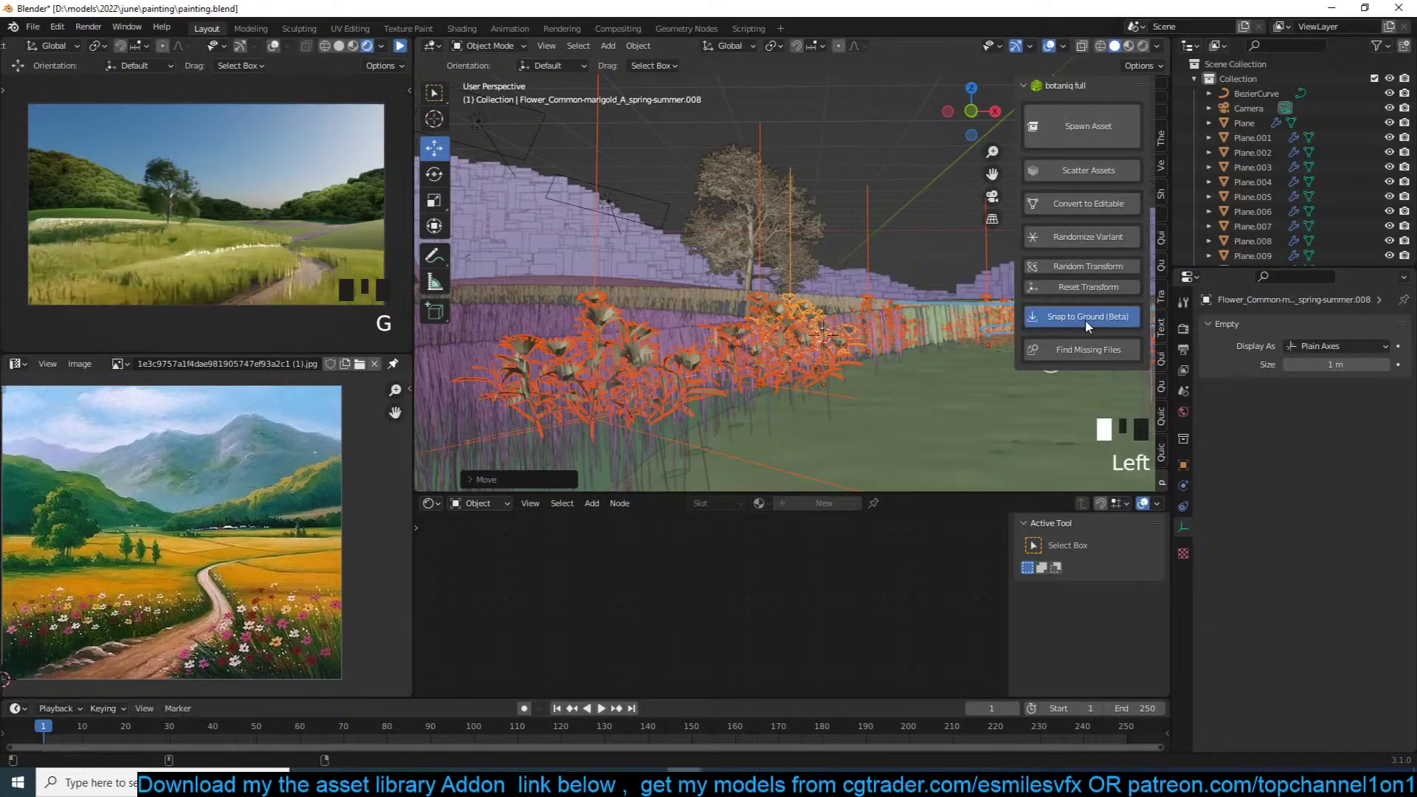
Step: Select the marigolds that are off the ground along one side of the path and adjust their height along Z
scroll(919, 272, "down", 2)
key("grave")
middle_click_drag(918, 273, 856, 238)
key("alt+a")
left_click(926, 365)
middle_click_drag(927, 366, 843, 369)
left_click(915, 365, "shift")
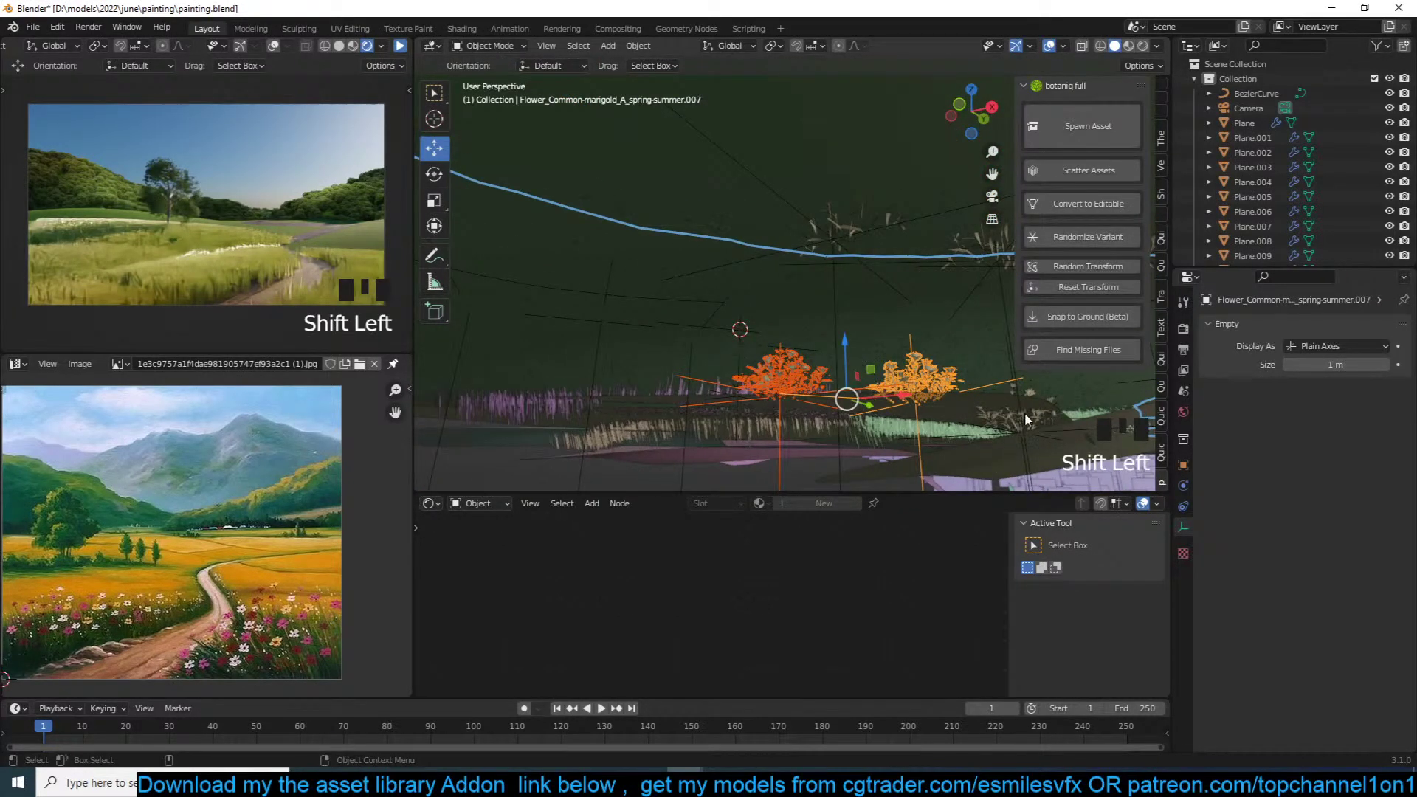
left_click(1008, 426, "shift")
left_click(1003, 420)
left_click(923, 366, "shift")
left_click(796, 364, "shift")
key("grave")
middle_click_drag(795, 365, 825, 432)
key("g")
key("z")
left_click(812, 355)
Step: Readjust the selected marigolds' height along Z from another viewing angle
key("grave")
middle_click_drag(812, 355, 587, 371)
key("g")
key("z")
left_click(601, 295)
Step: Adjust the height of the middle marigold alone along Z, clear the selection, and save the file
key("grave")
middle_click_drag(601, 296, 810, 318)
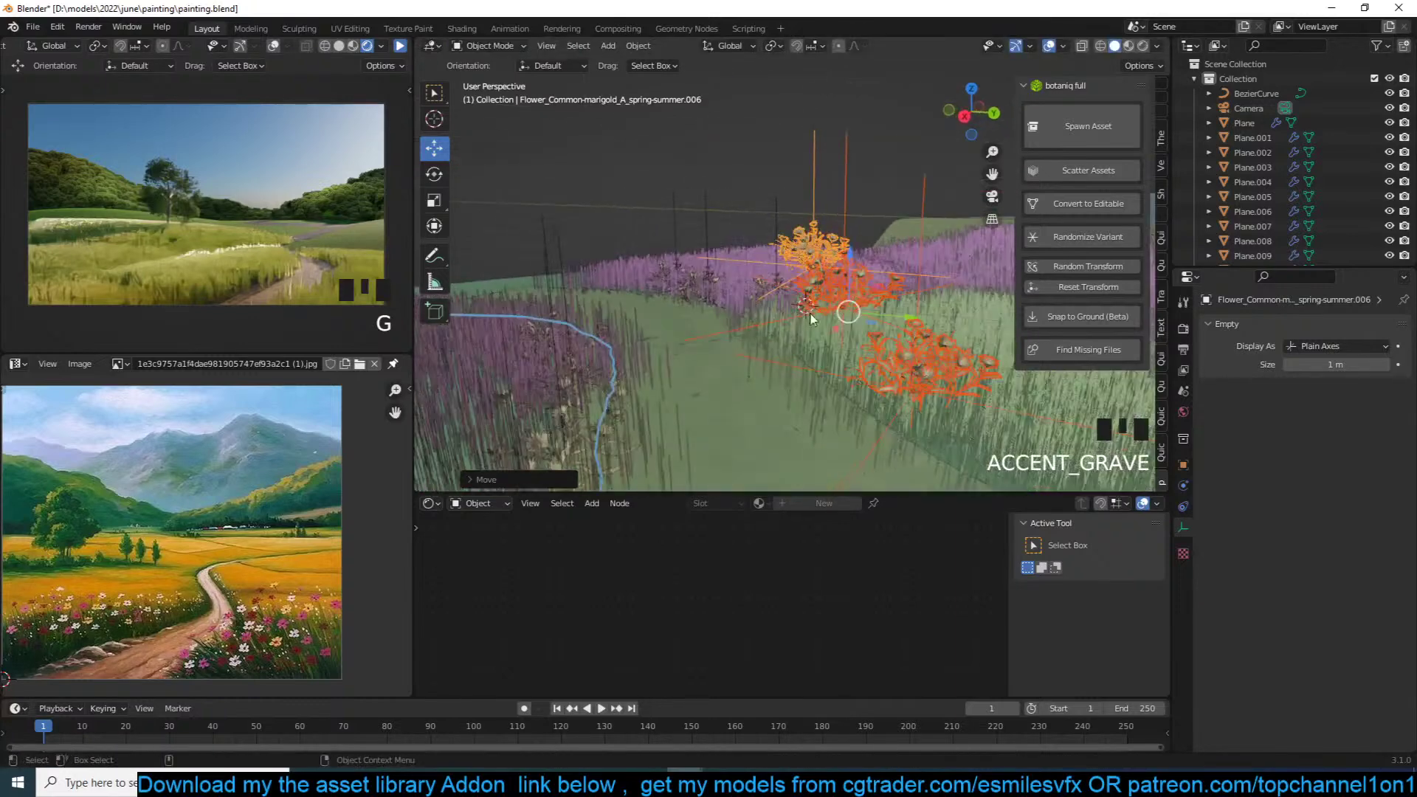
left_click(836, 282)
key("g")
key("z")
left_click(823, 221)
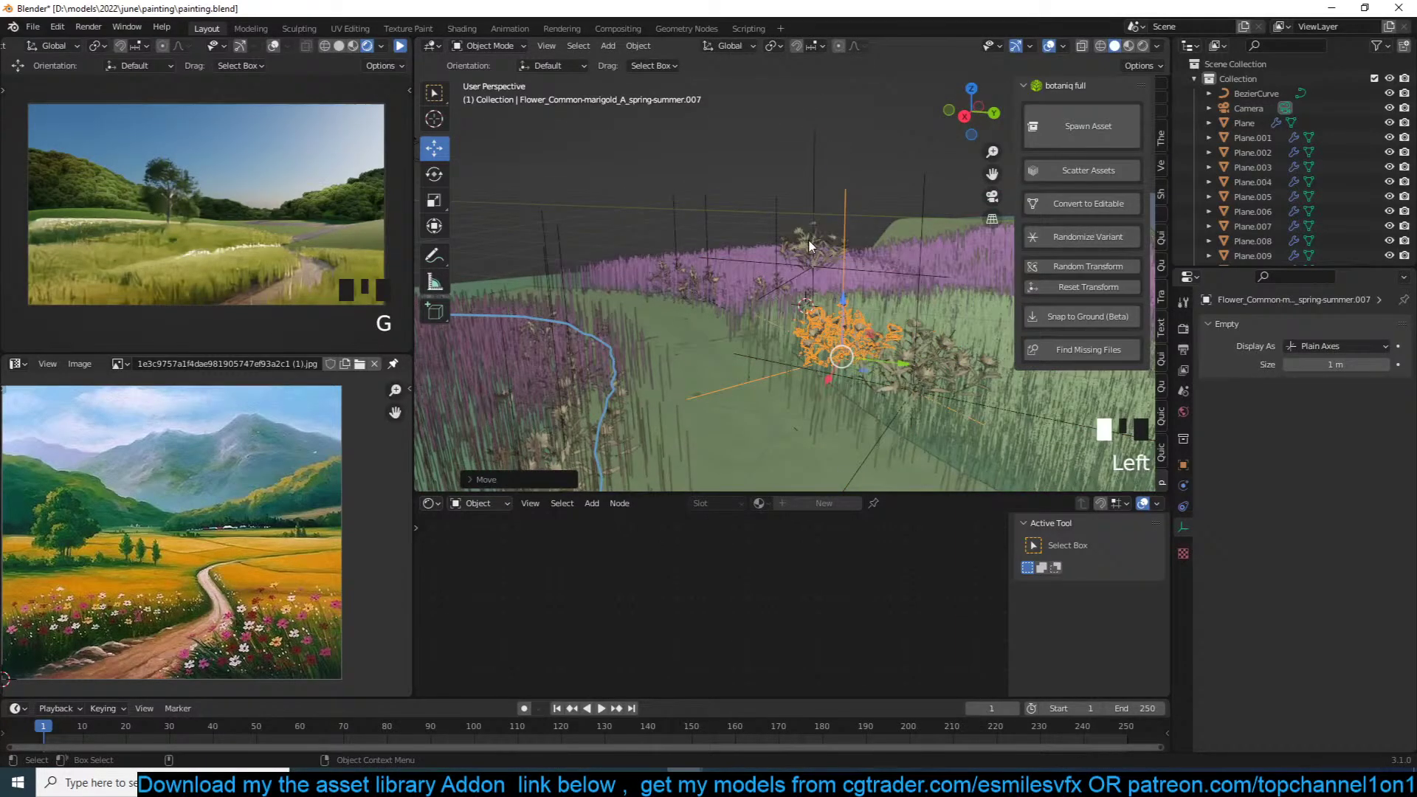
left_click(810, 246)
key("alt+a")
key("grave")
middle_click_drag(809, 246, 952, 337)
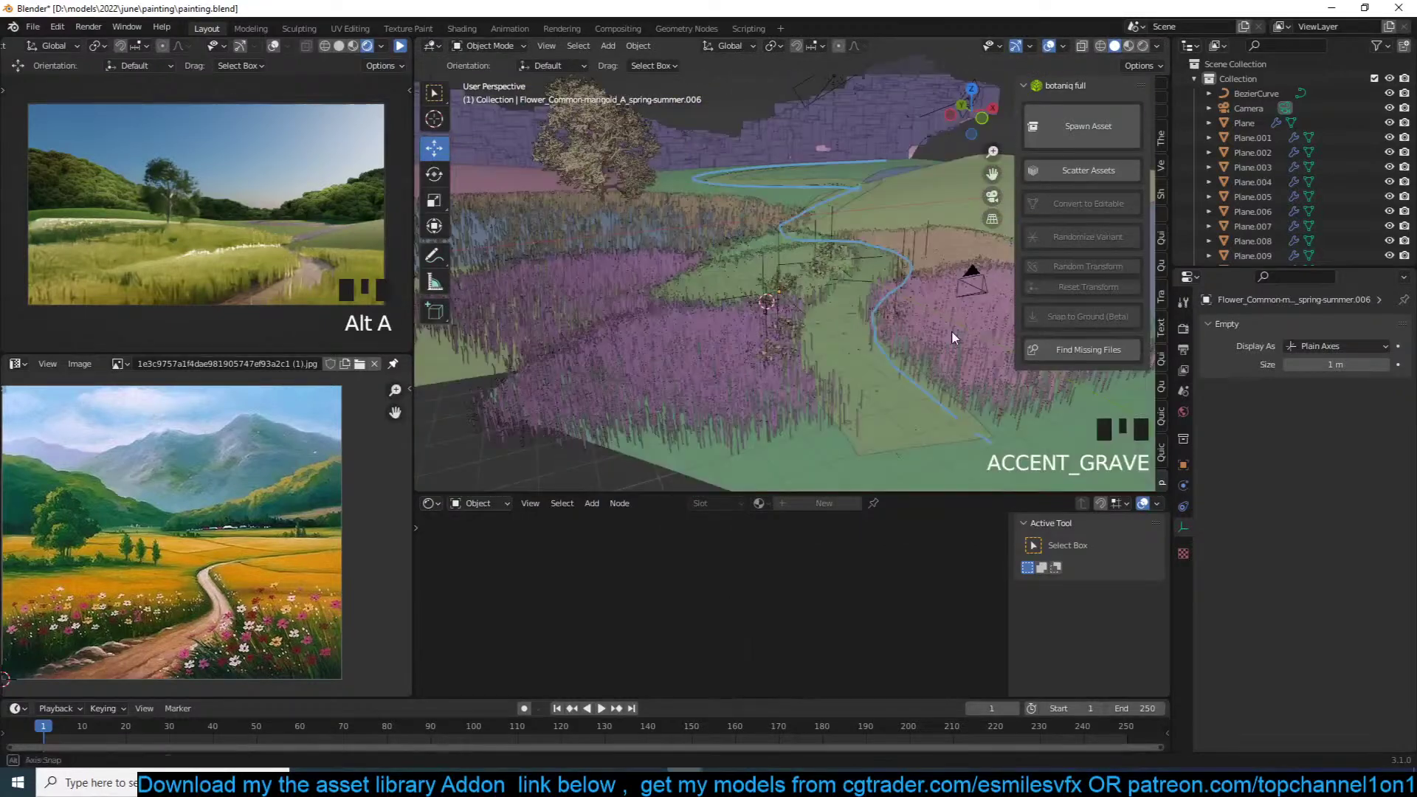
scroll(952, 337, "up", 3)
key("ctrl+s")
Step: Place the 3D cursor on the path near its right edge and spawn Tulip (B) there
left_click(1098, 130)
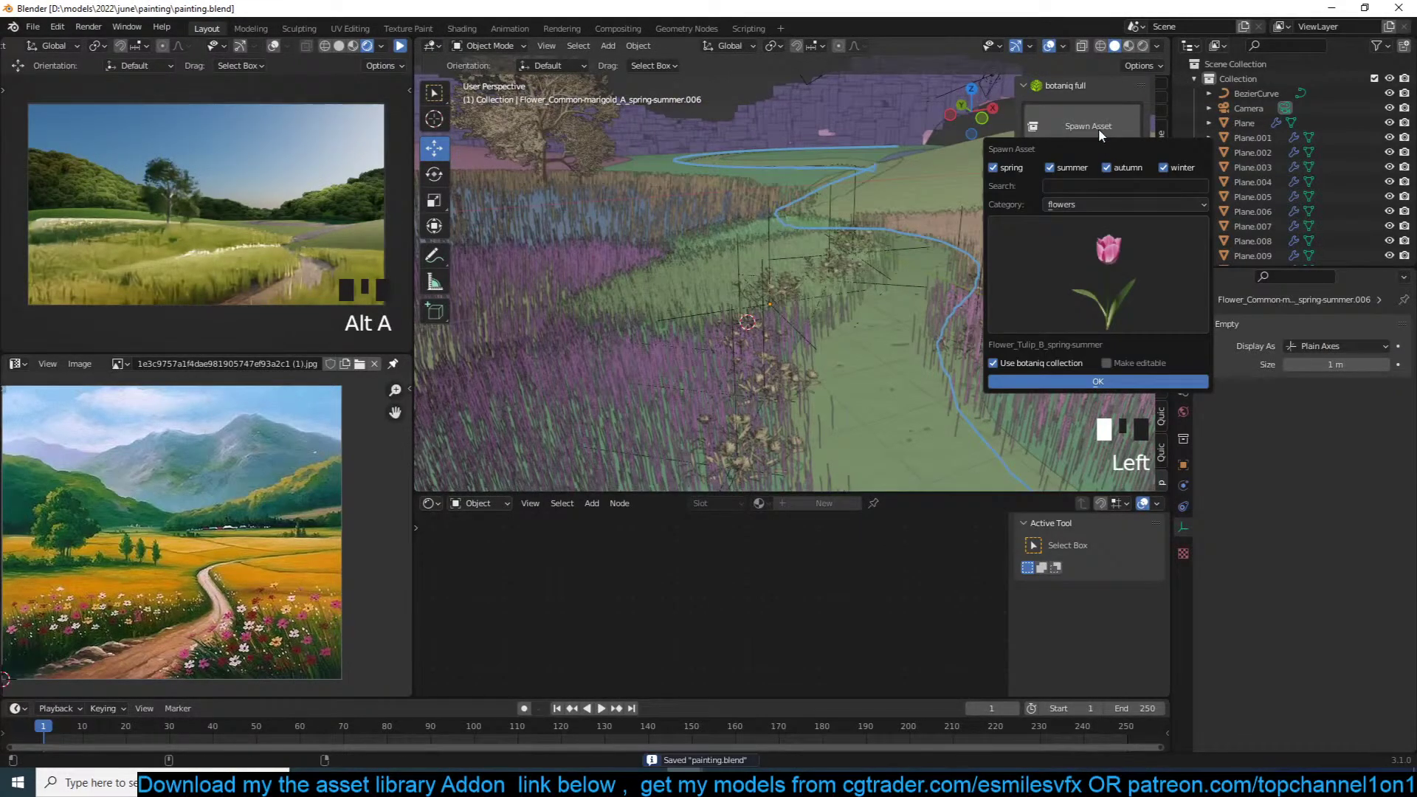
right_click(918, 386, "shift")
right_click(919, 386, "shift")
left_click(1073, 127)
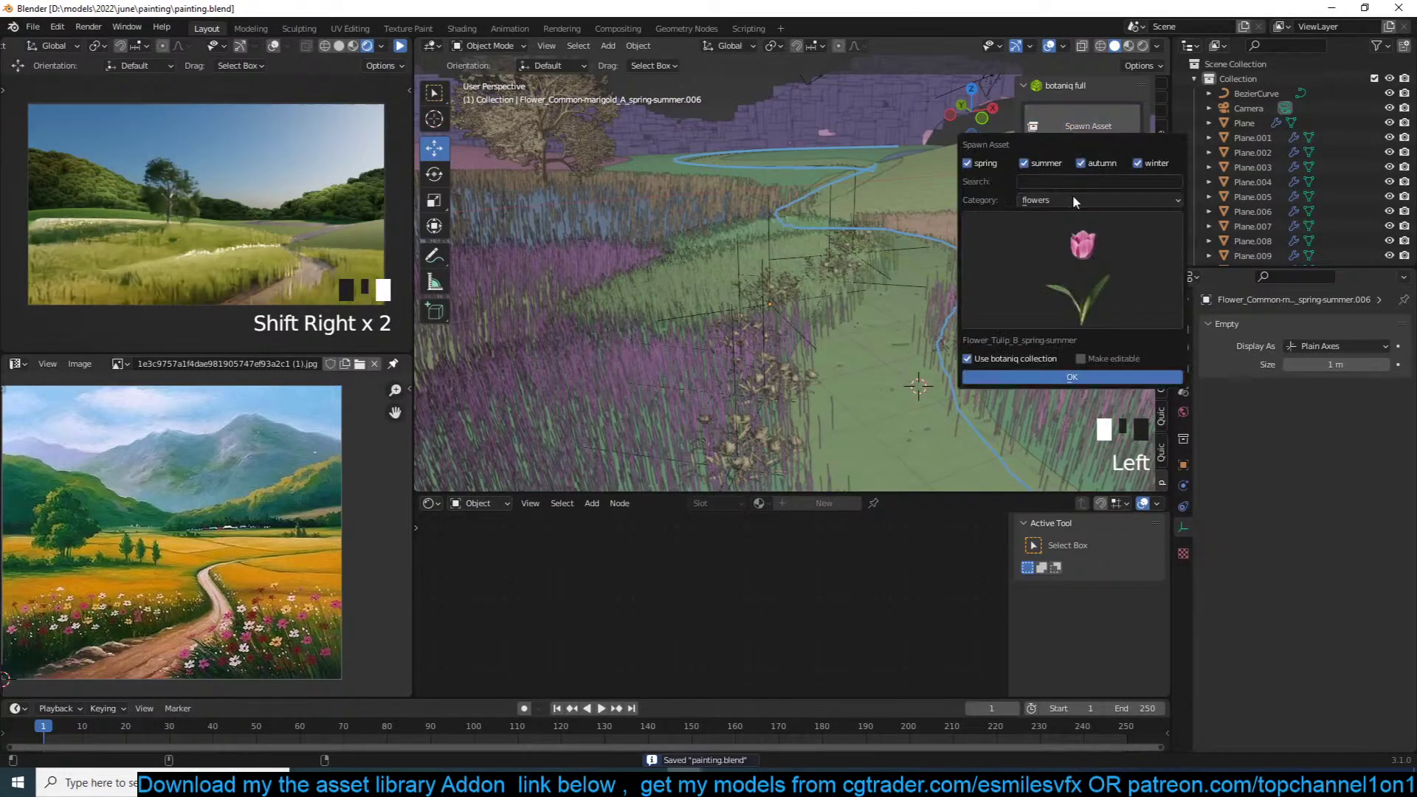
left_click(1069, 376)
Step: Select the newly spawned tulip, scale it up, and reposition it near the path's right edge
key("s")
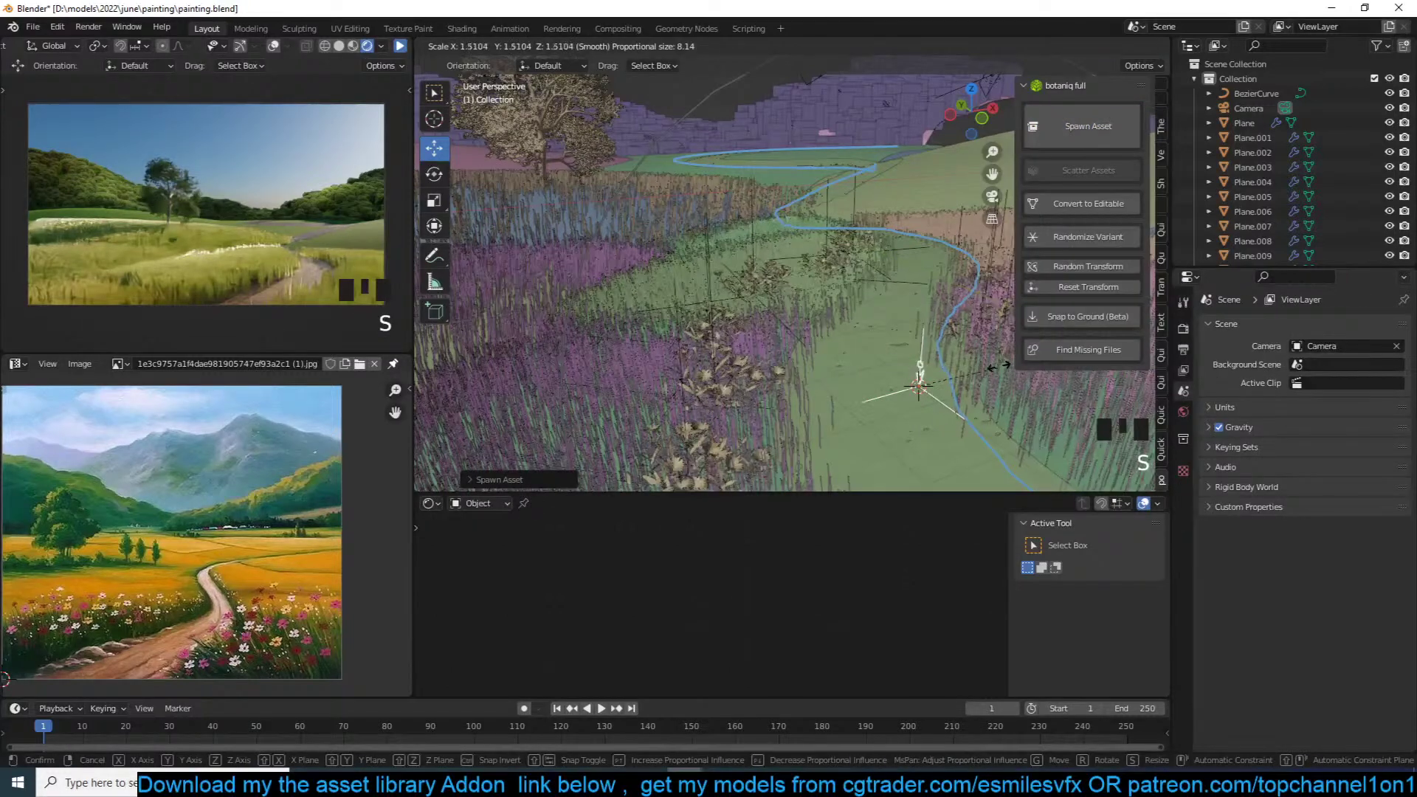
key("alt+a")
left_click(919, 385)
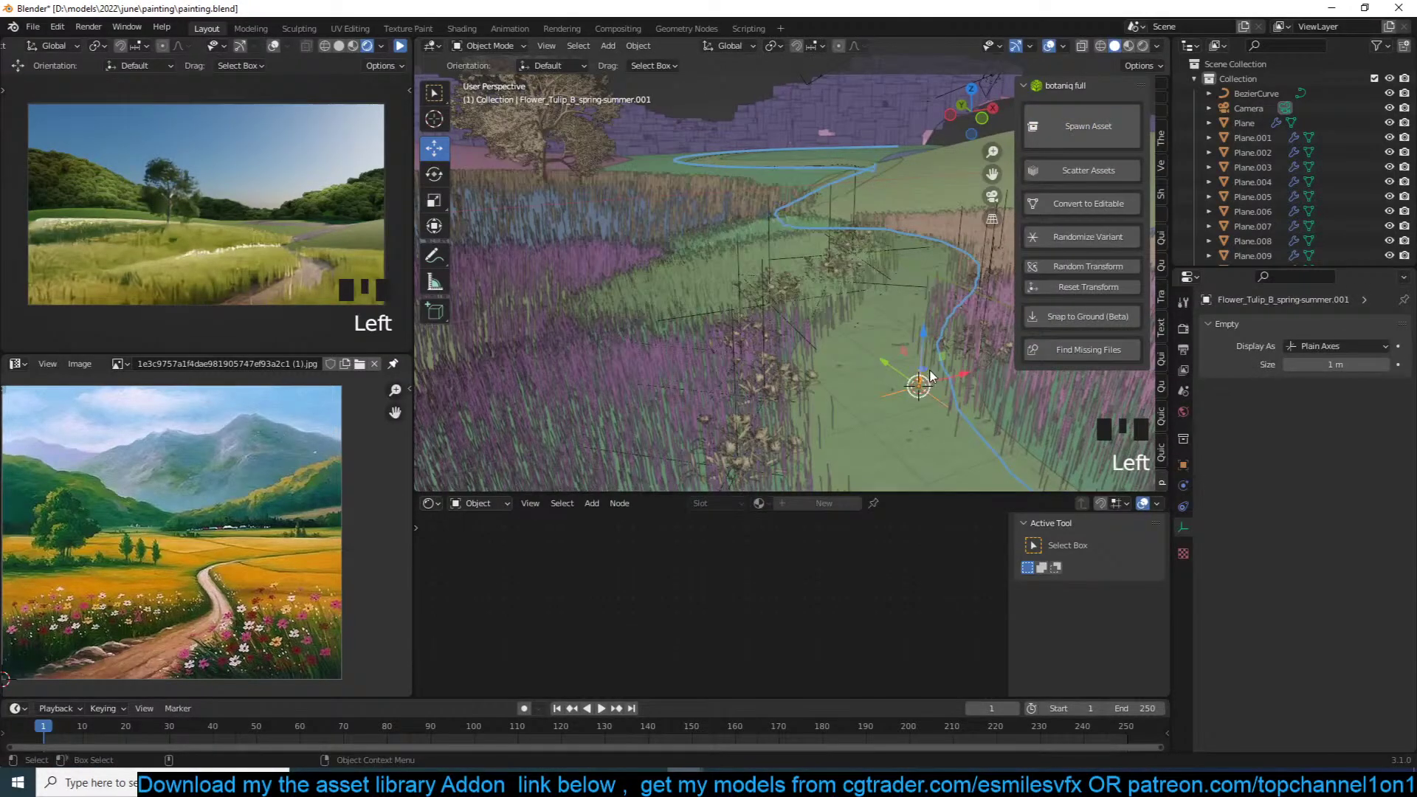
key("s")
left_click(949, 339)
key("g")
left_click(957, 343)
Step: From the top view, place a linked duplicate of the tulip on the path's right edge and rotate it freely
key("KP_7")
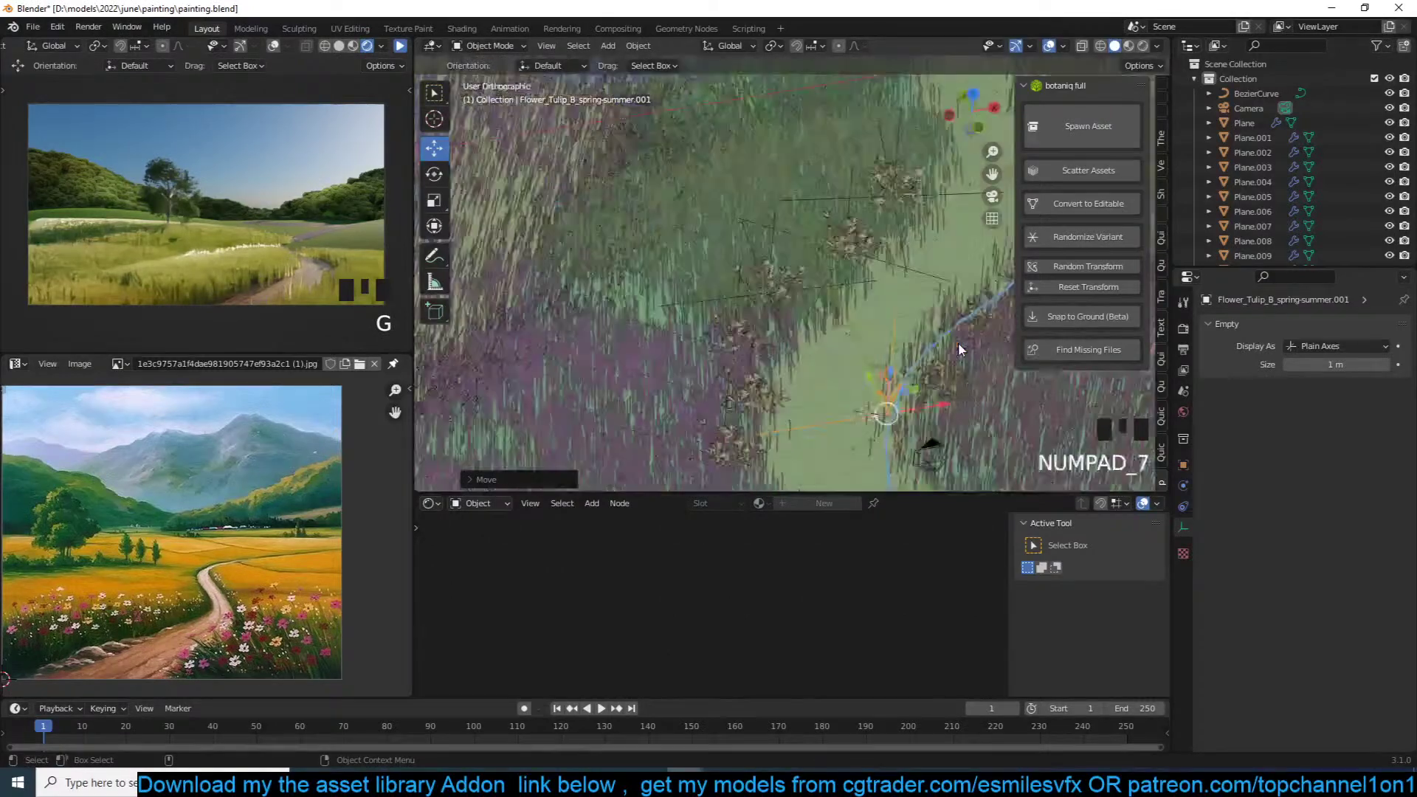
scroll(854, 218, "up", 3)
middle_click_drag(854, 217, 851, 151, "shift")
key("alt+d")
left_click(840, 232)
key("r")
key("r")
left_click(839, 228)
Step: Continue the row of linked tulip duplicates farther along the path's right edge, rotating each one freely
key("alt+d")
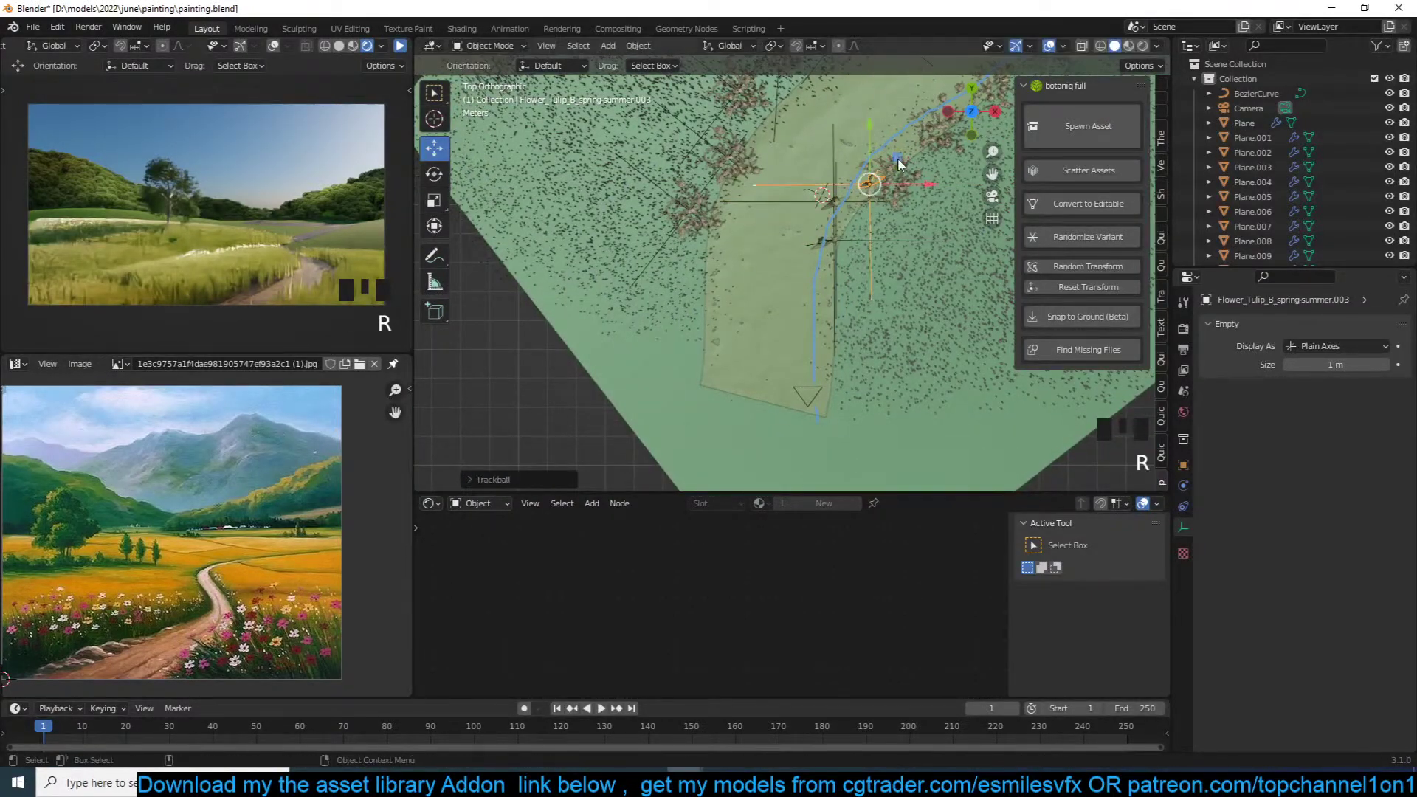
left_click(913, 145)
middle_click_drag(922, 153, 883, 233, "shift")
key("r")
key("r")
left_click(875, 225)
key("alt+d")
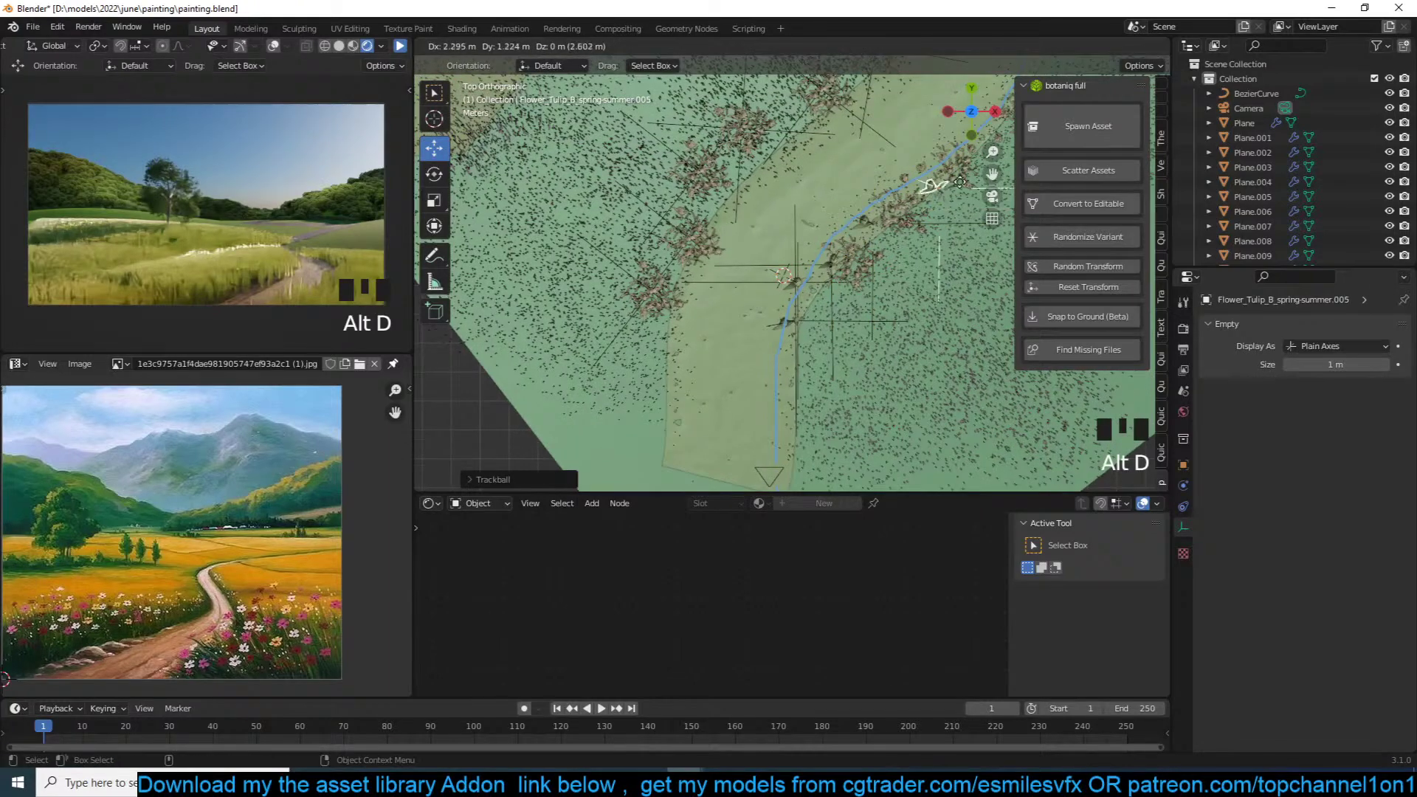
left_click(931, 181)
key("r")
key("r")
left_click(932, 186)
Step: Add another linked tulip duplicate at the near end of the path, then rotate and reposition it in perspective
key("alt+d")
left_click(794, 358)
key("grave")
middle_click_drag(794, 358, 838, 235)
scroll(838, 235, "up", 2)
key("g")
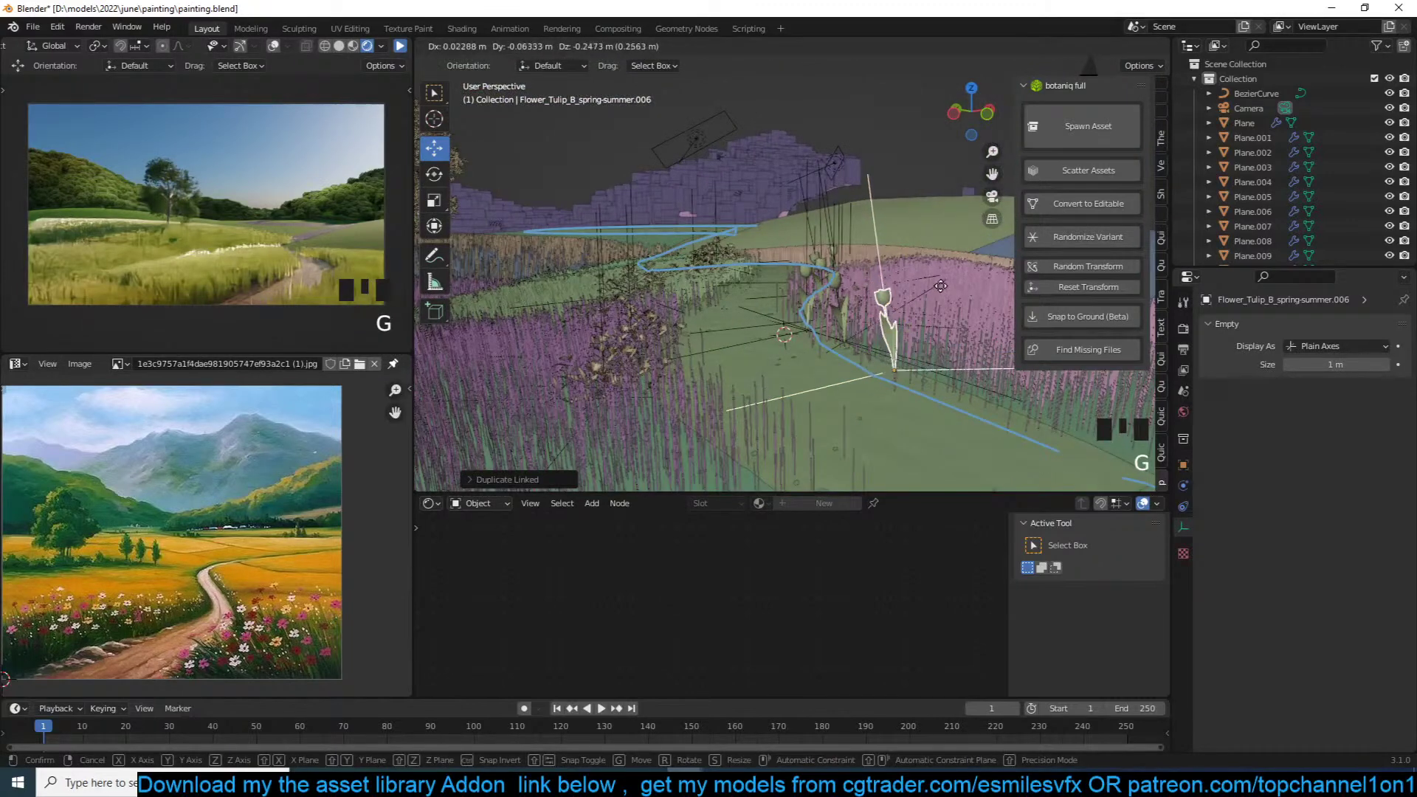
left_click(878, 181)
key("r")
key("r")
left_click(957, 306)
key("g")
left_click(960, 317)
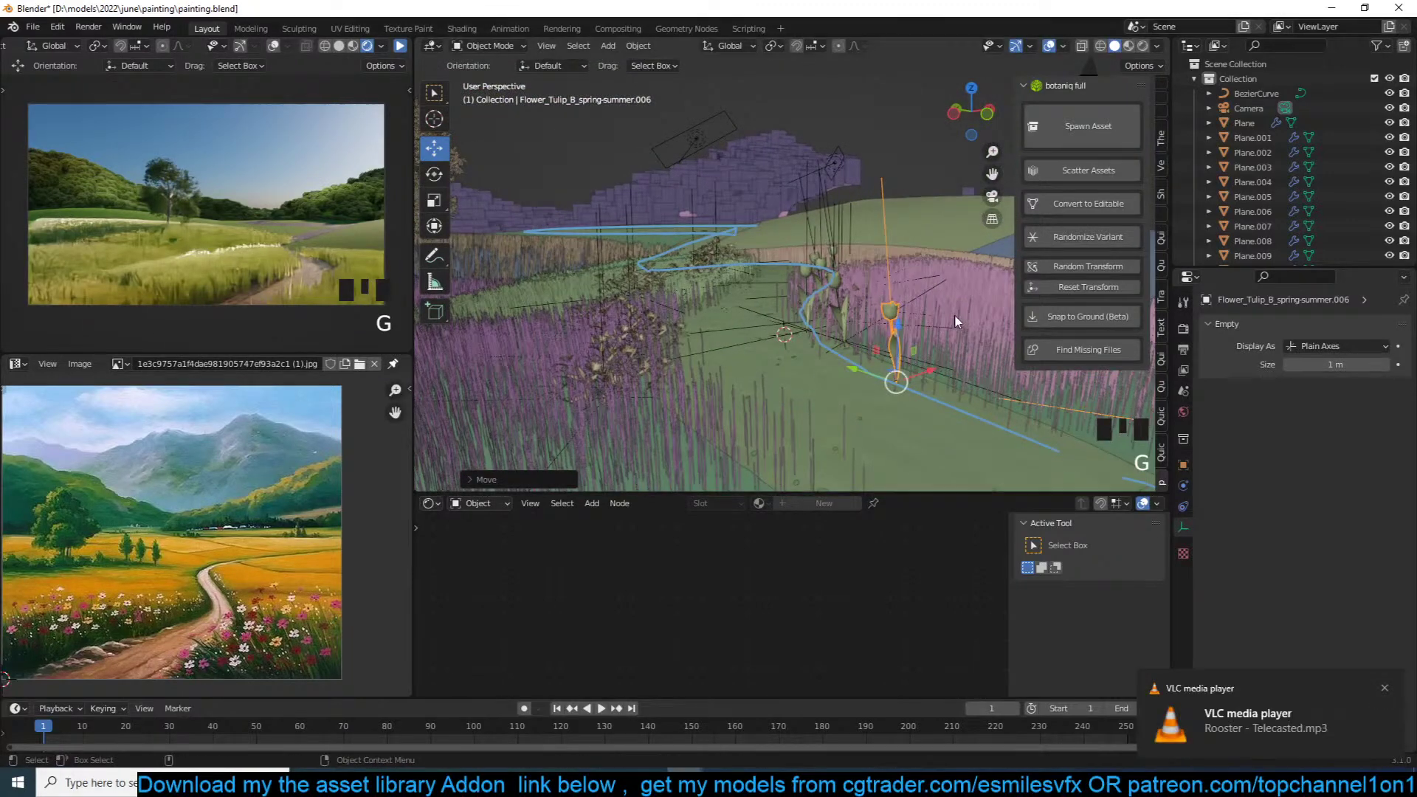
Step: Return to the camera view, save the file, and refresh the rendered preview before pausing it again
key("grave")
middle_click_drag(962, 319, 887, 318)
key("alt+a")
key("KP_0")
scroll(887, 318, "down", 2)
key("ctrl+s")
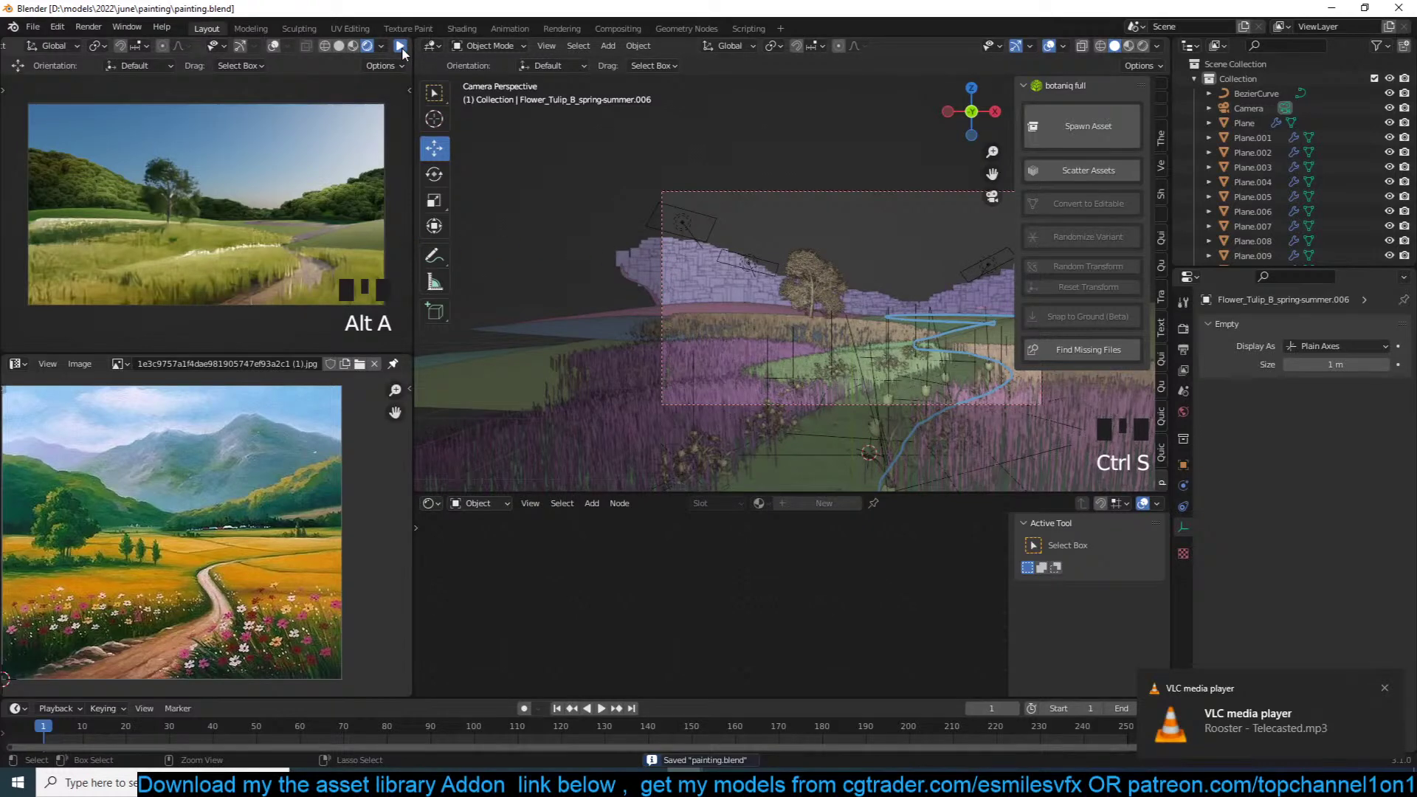
left_click(401, 47)
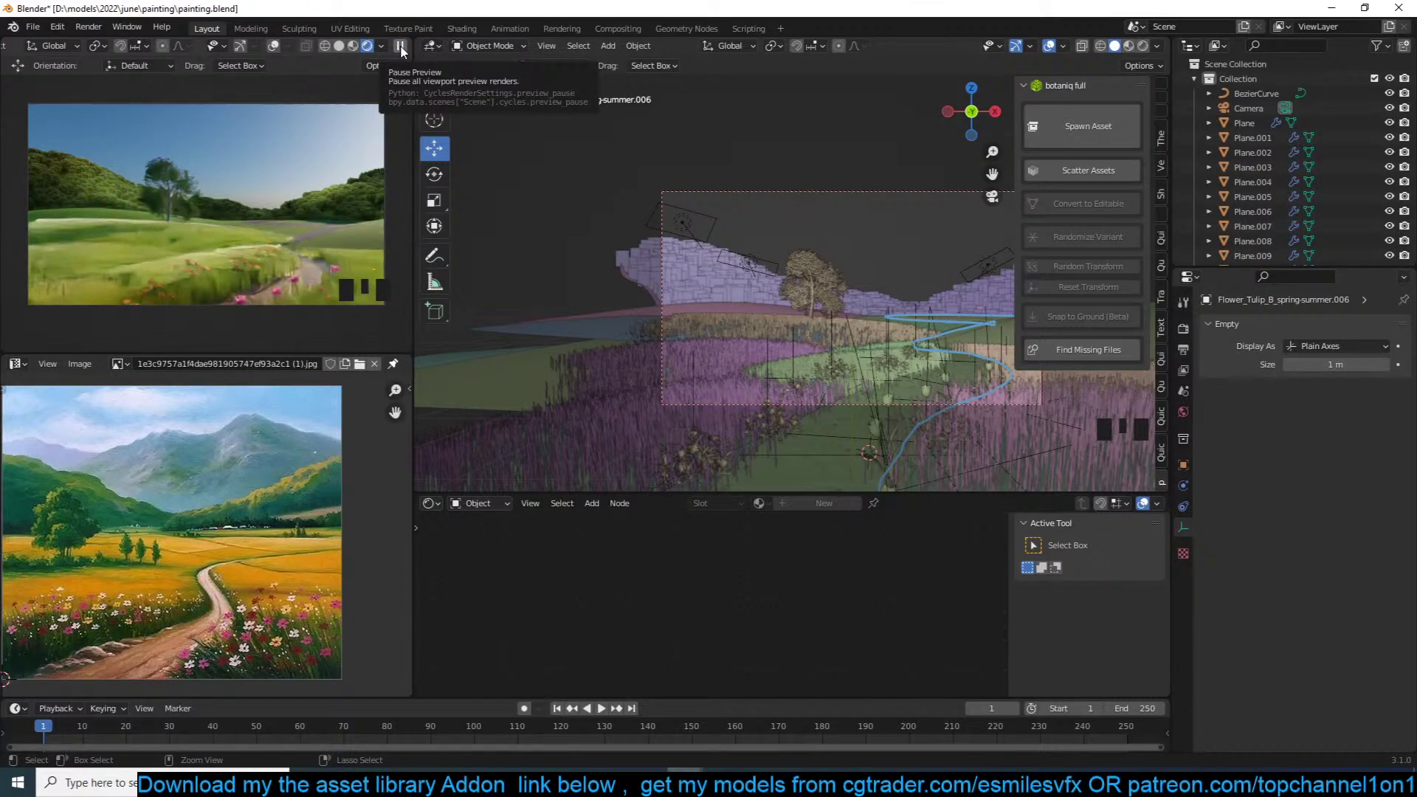
left_click(400, 48)
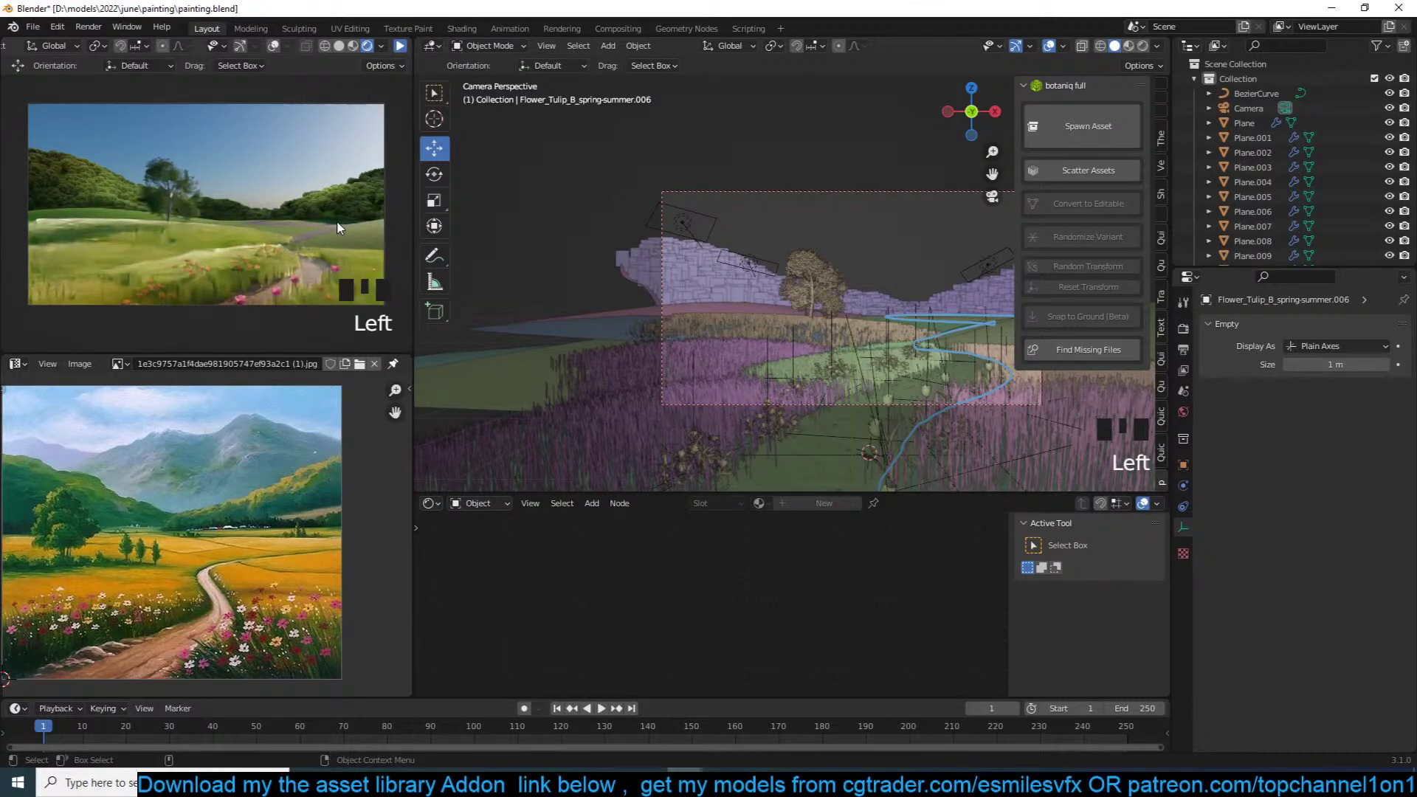
Step: Duplicate the grass plane Plane.015 and snap the copy to a 3D cursor placed on the field right of the path
left_click(745, 324)
key("KP_7")
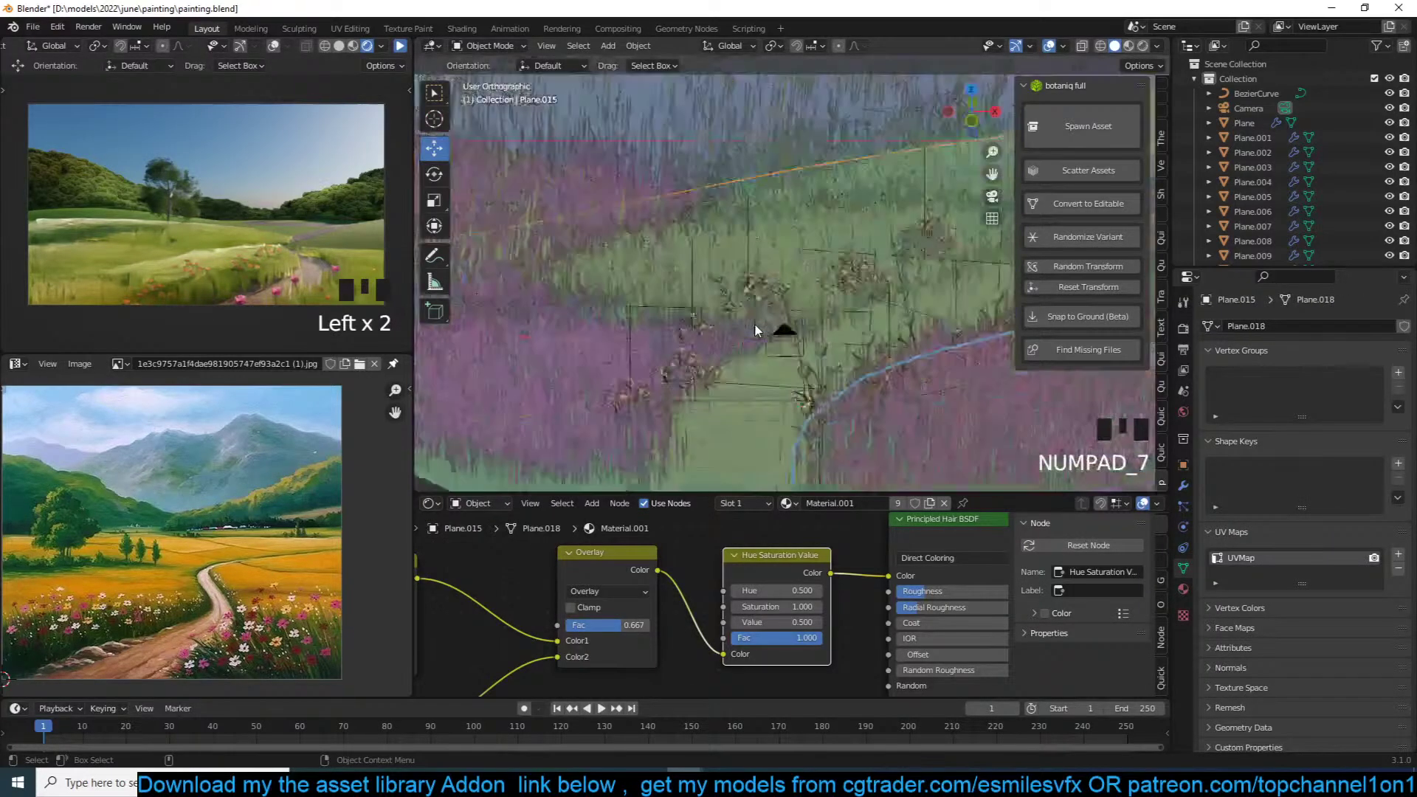
scroll(791, 312, "down", 5)
key("Home")
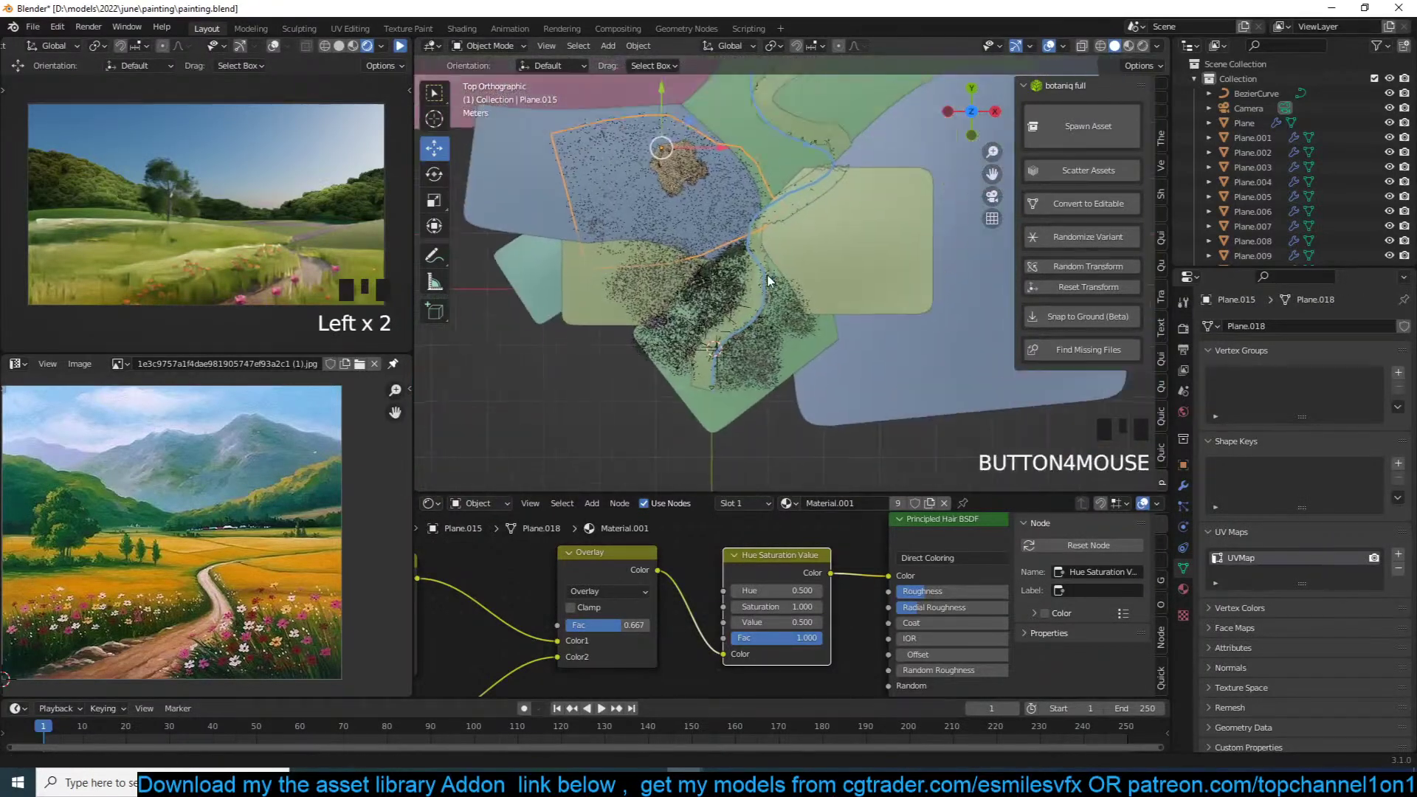
scroll(817, 250, "up", 1)
key("shift+d")
right_click(829, 243, "shift")
right_click(829, 244, "shift")
key("shift+s")
Step: Set the copy's Shrinkwrap target to Plane.002, then move it and scale it down to fit that field
left_click(1185, 485)
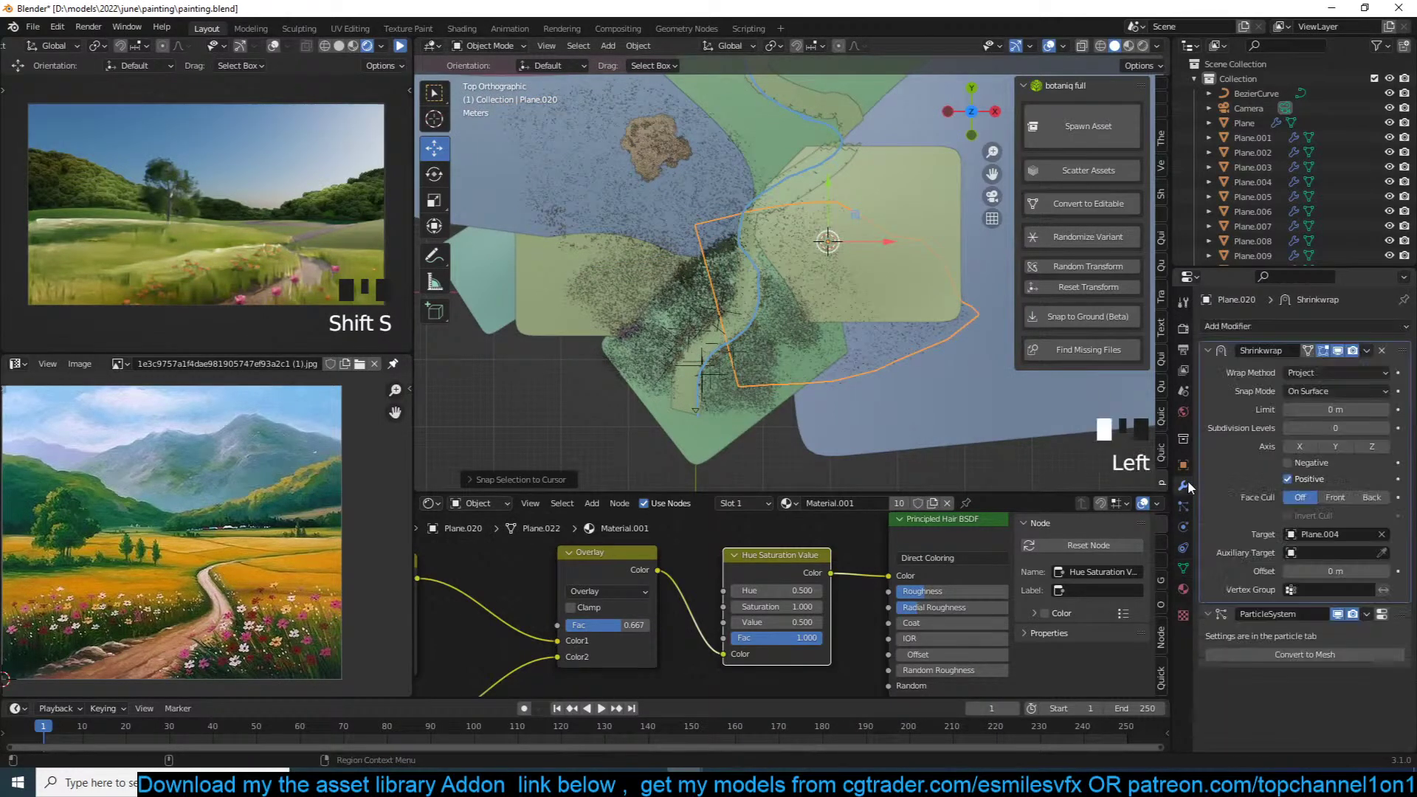
left_click(1383, 535)
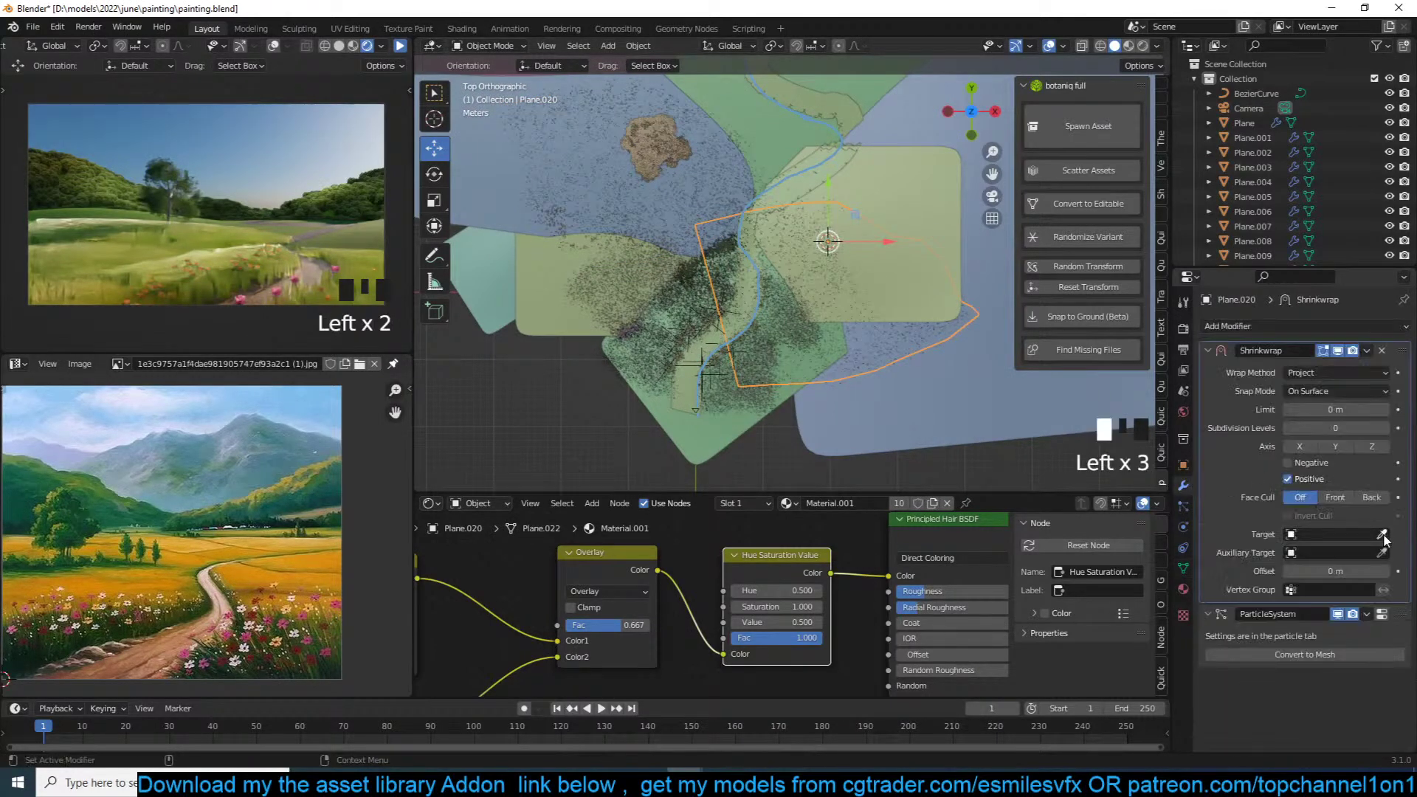
left_click(948, 217)
key("g")
key("s")
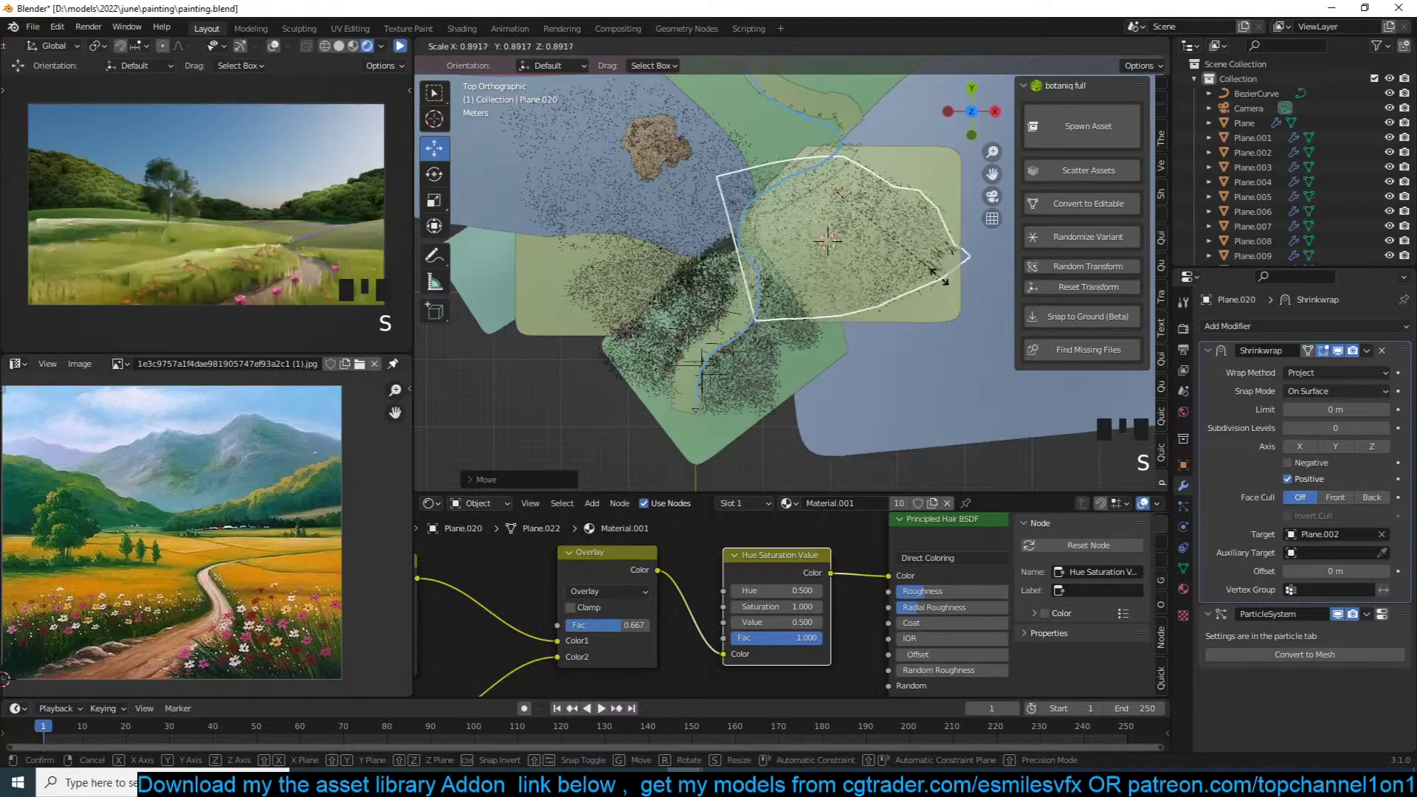
left_click(921, 283)
Step: Lower the duplicated grass plane onto the hillside in the camera view, and enlarge the reference image's fields for comparison
key("KP_0")
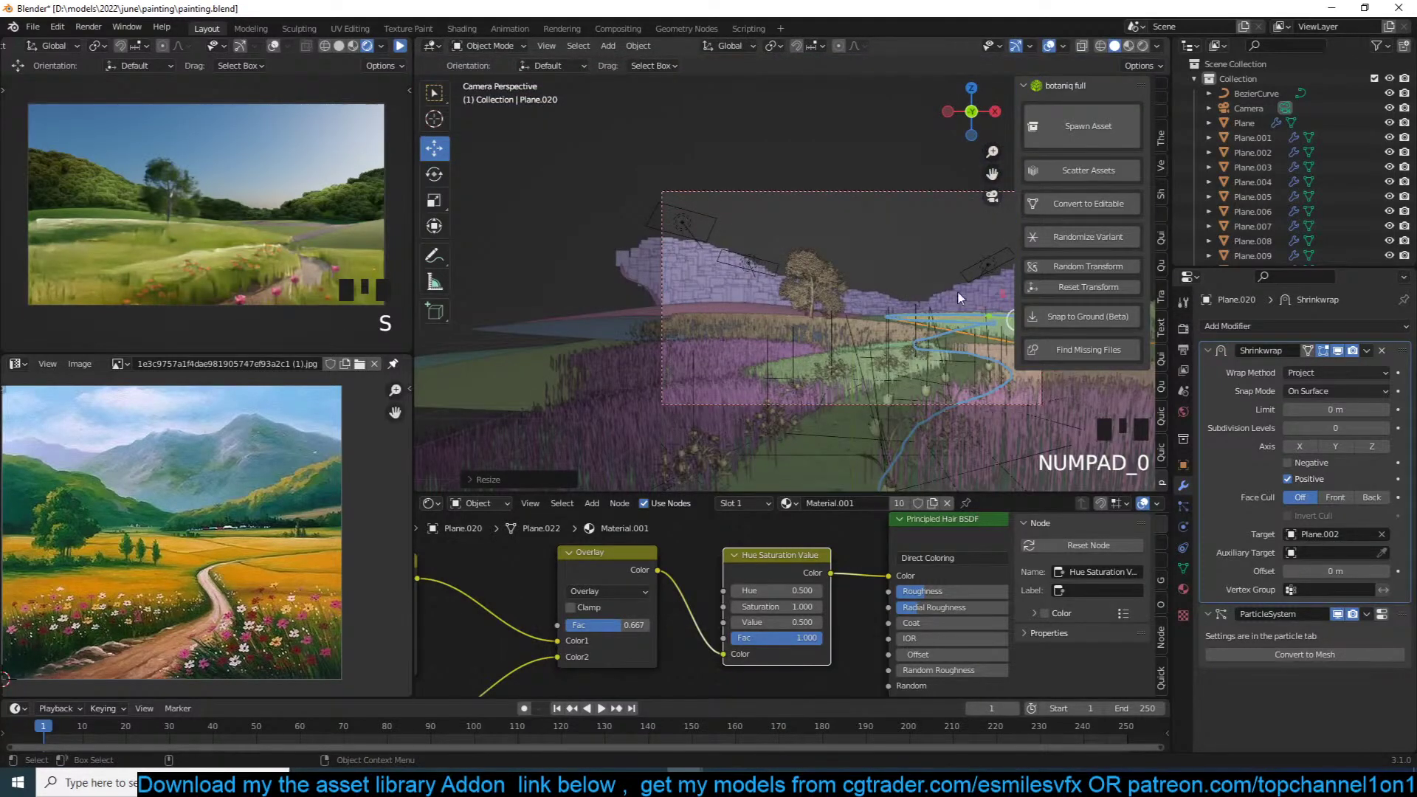
scroll(954, 285, "up", 2)
key("g")
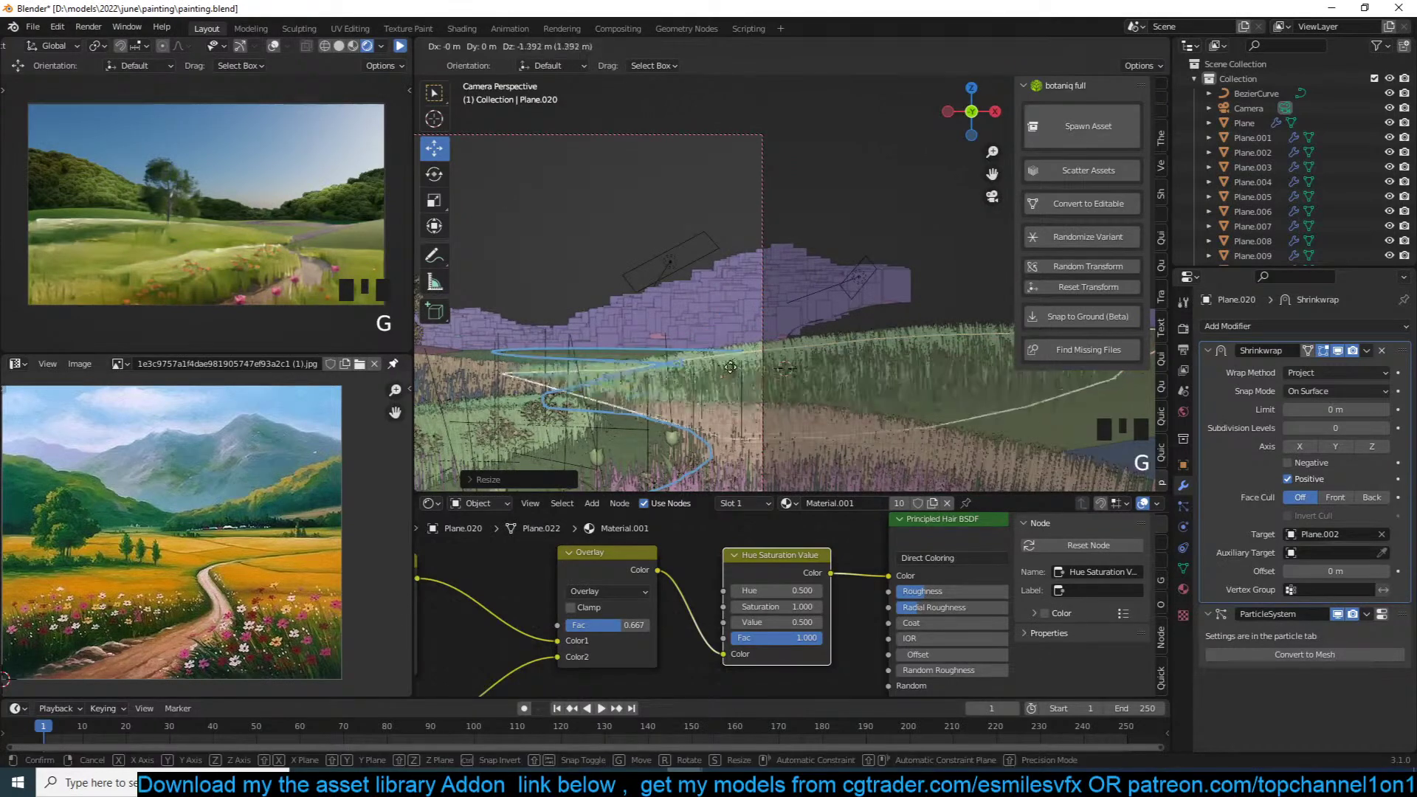
left_click(743, 399)
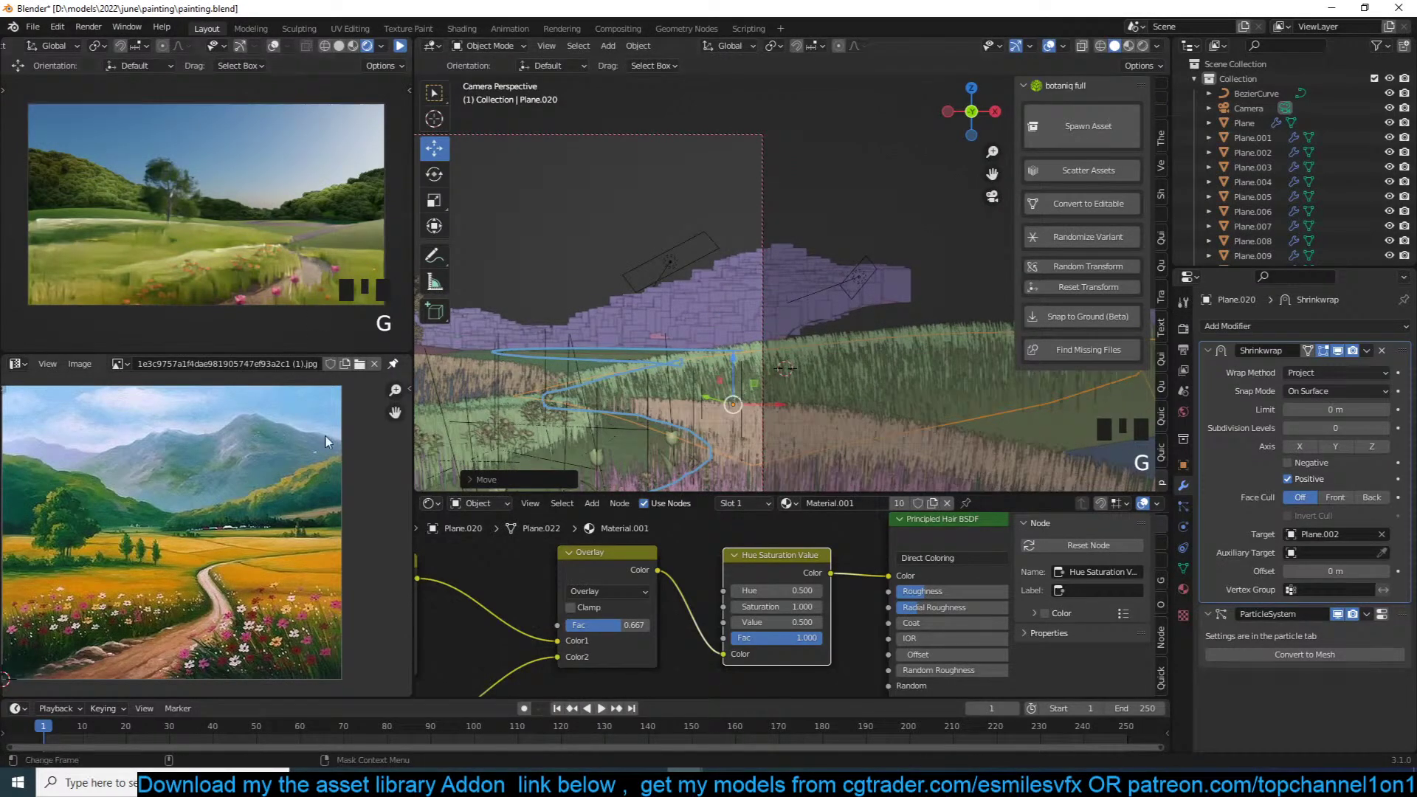
scroll(296, 576, "up", 2)
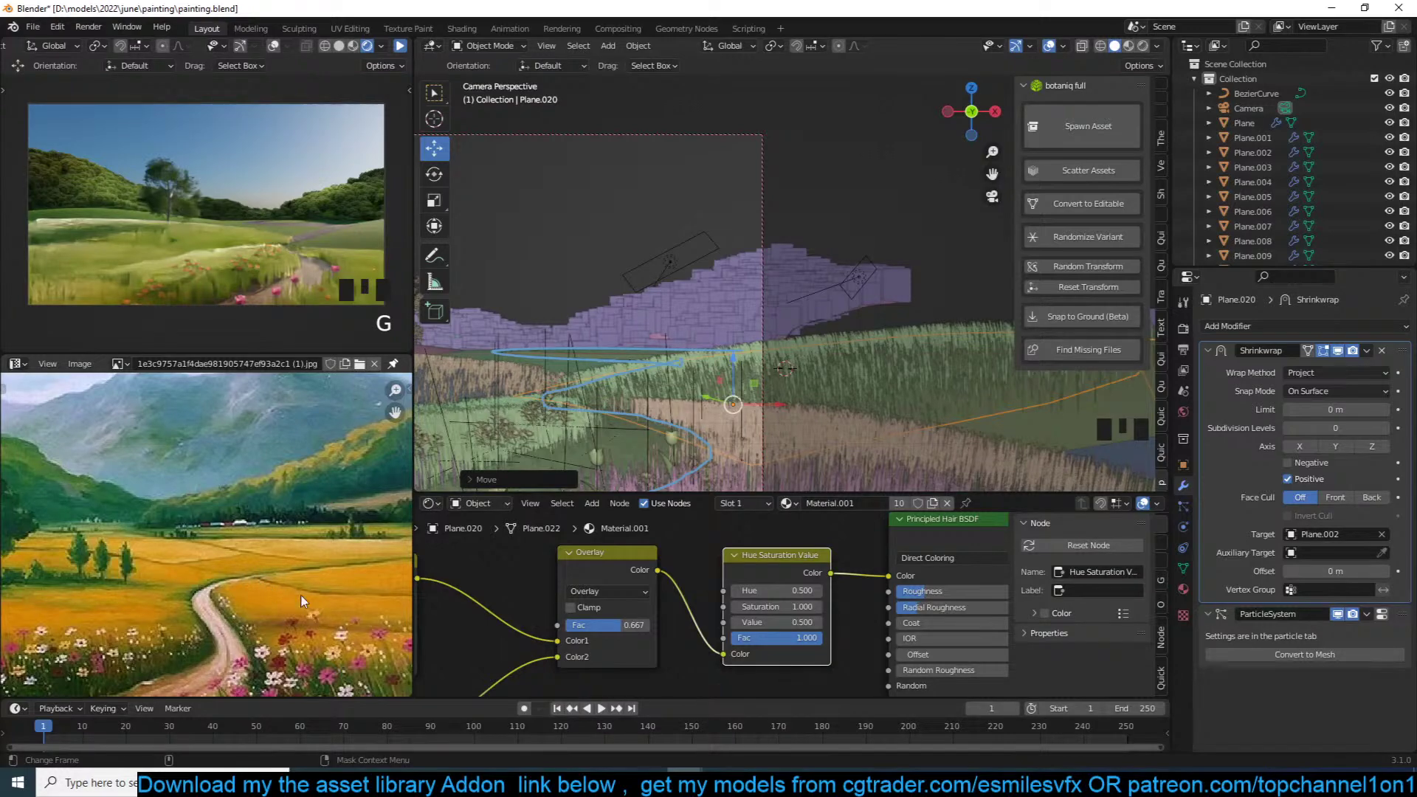
Step: Inspect the grass plane Plane.020 up close, in edit mode and in isolation, and compare it in the camera view
key("grave")
scroll(787, 231, "down", 5)
scroll(787, 231, "up", 5)
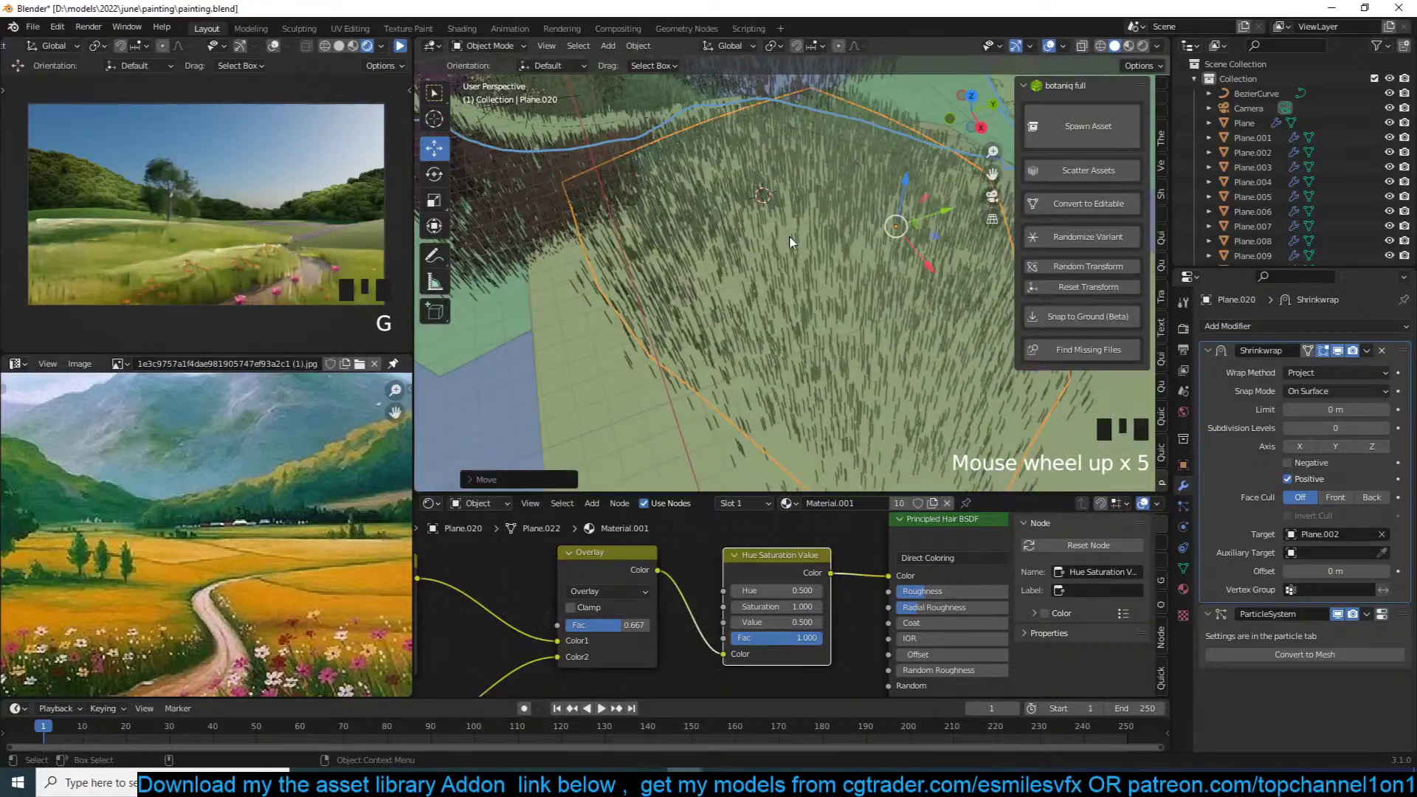
key("Tab")
key("grave")
key("a")
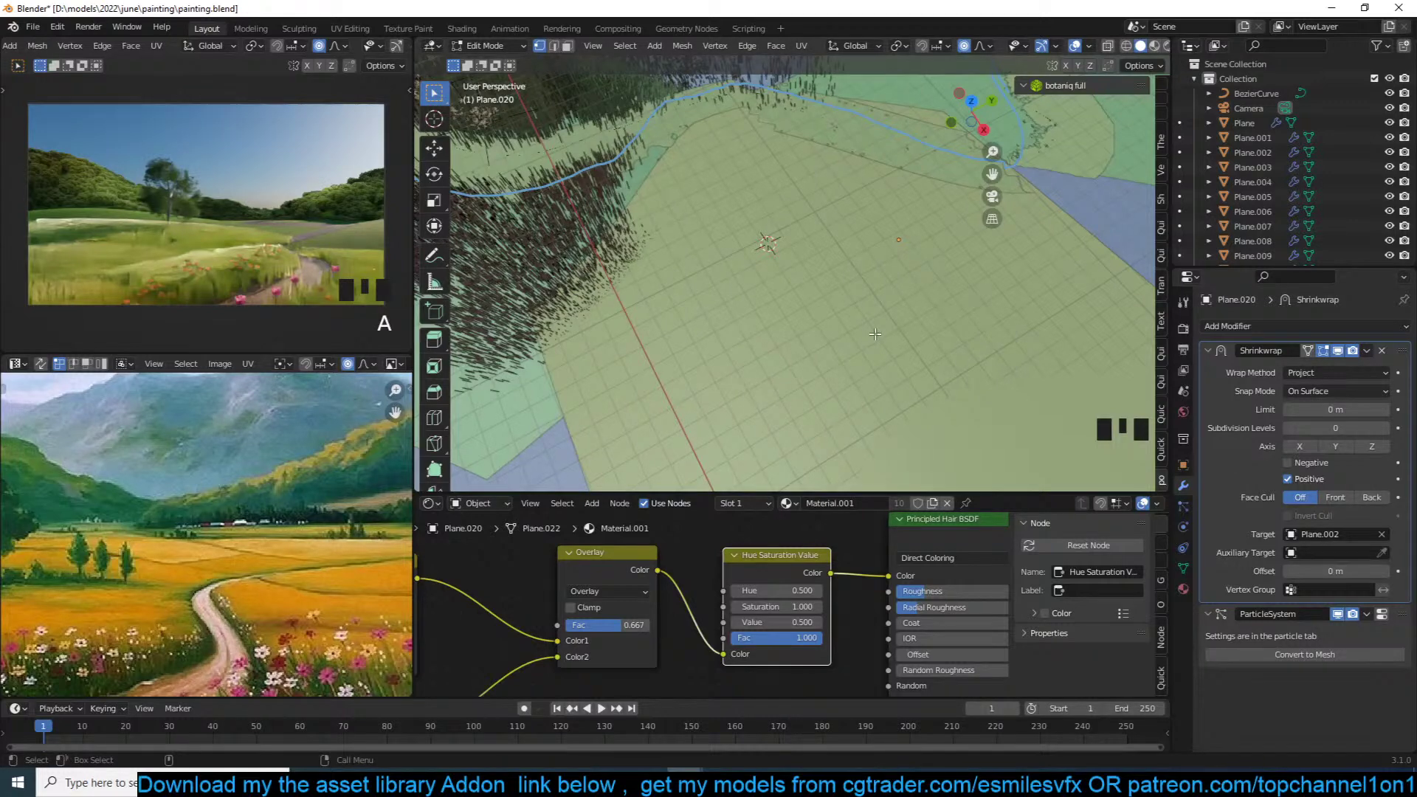
key("slash")
scroll(867, 329, "up", 2)
key("Tab")
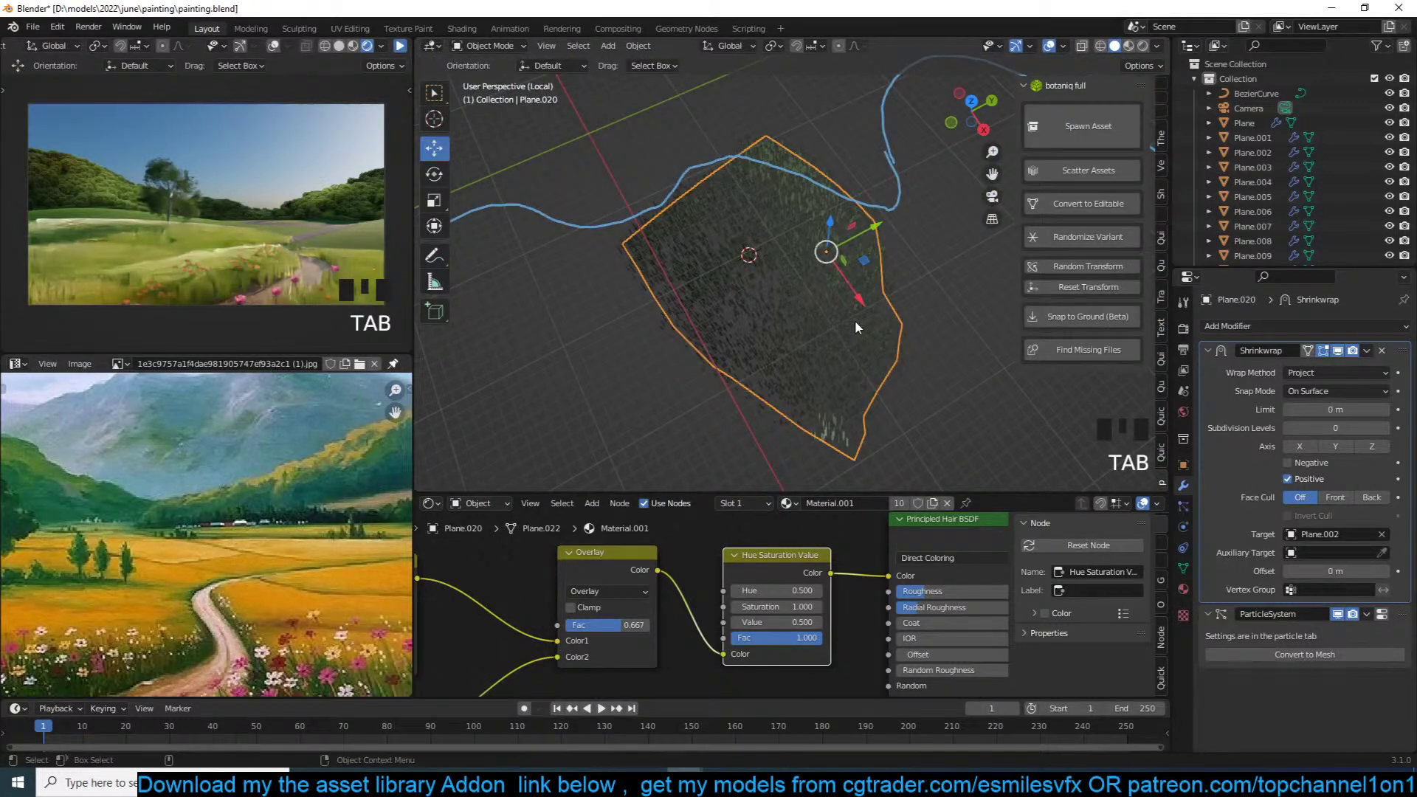
key("KP_0")
key("slash")
key("slash")
key("slash")
key("KP_0")
scroll(651, 280, "up", 3)
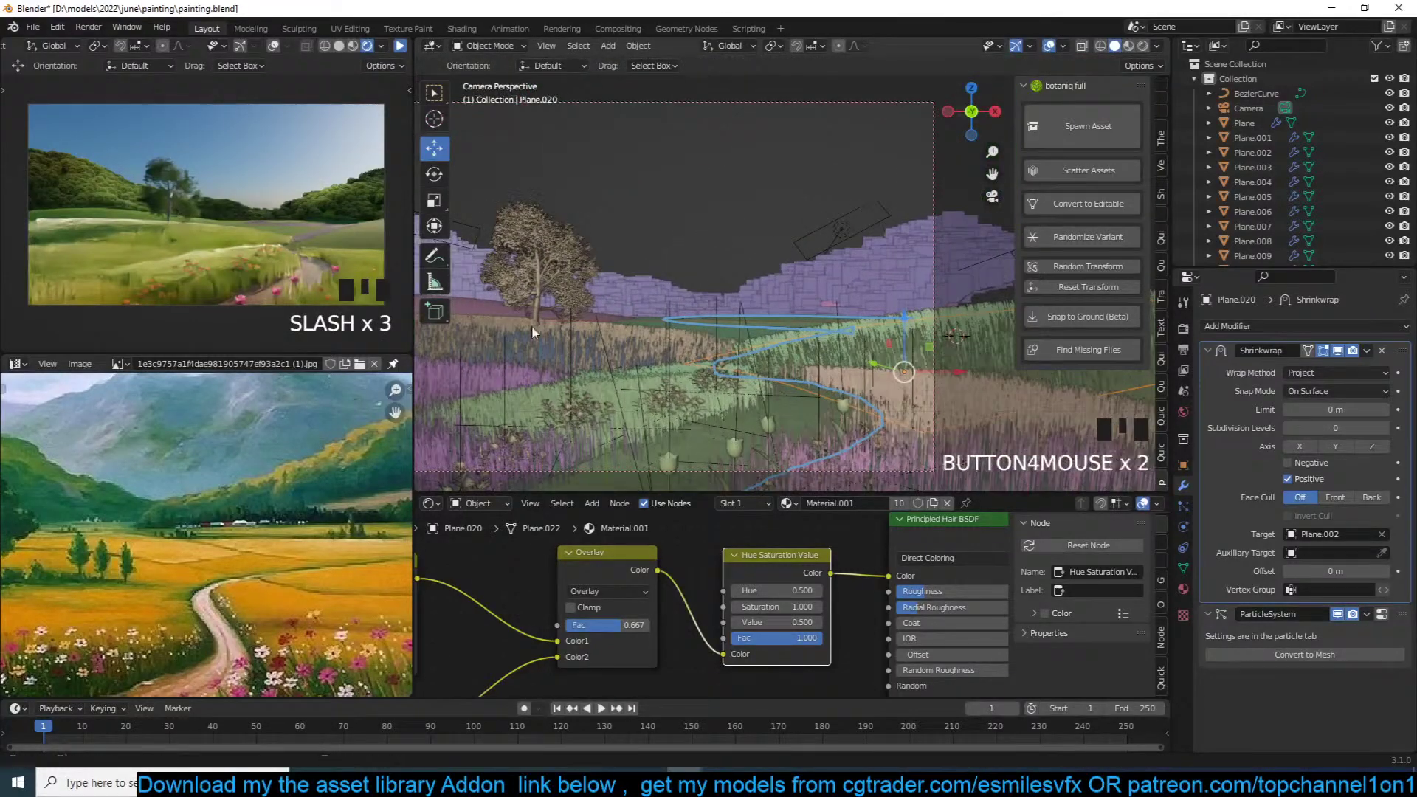
scroll(516, 329, "up", 1)
Step: Duplicate the grass plane Plane.015 in the top view and place the copy over the field around the path's far bend
left_click(738, 317)
left_click(741, 330)
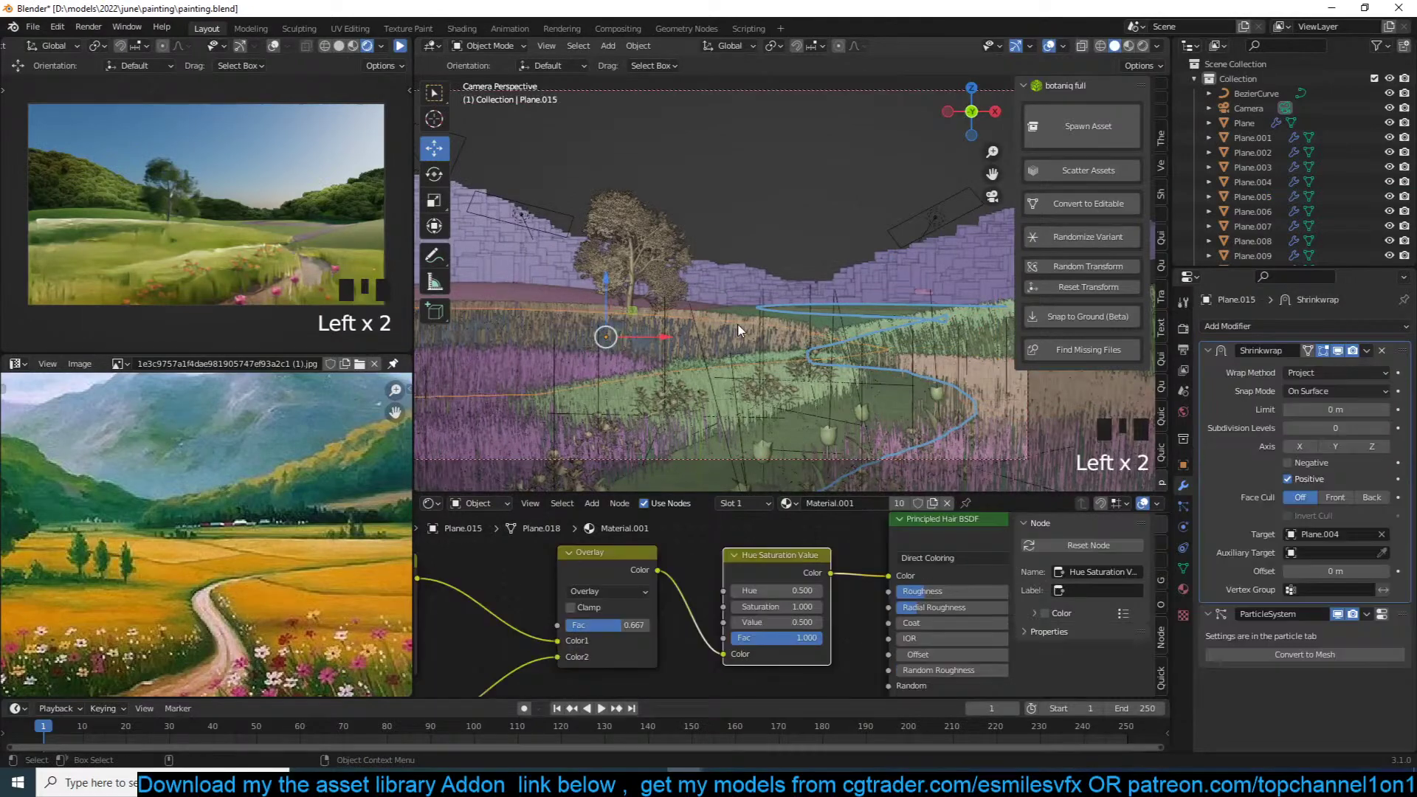
key("KP_7")
scroll(738, 325, "down", 4)
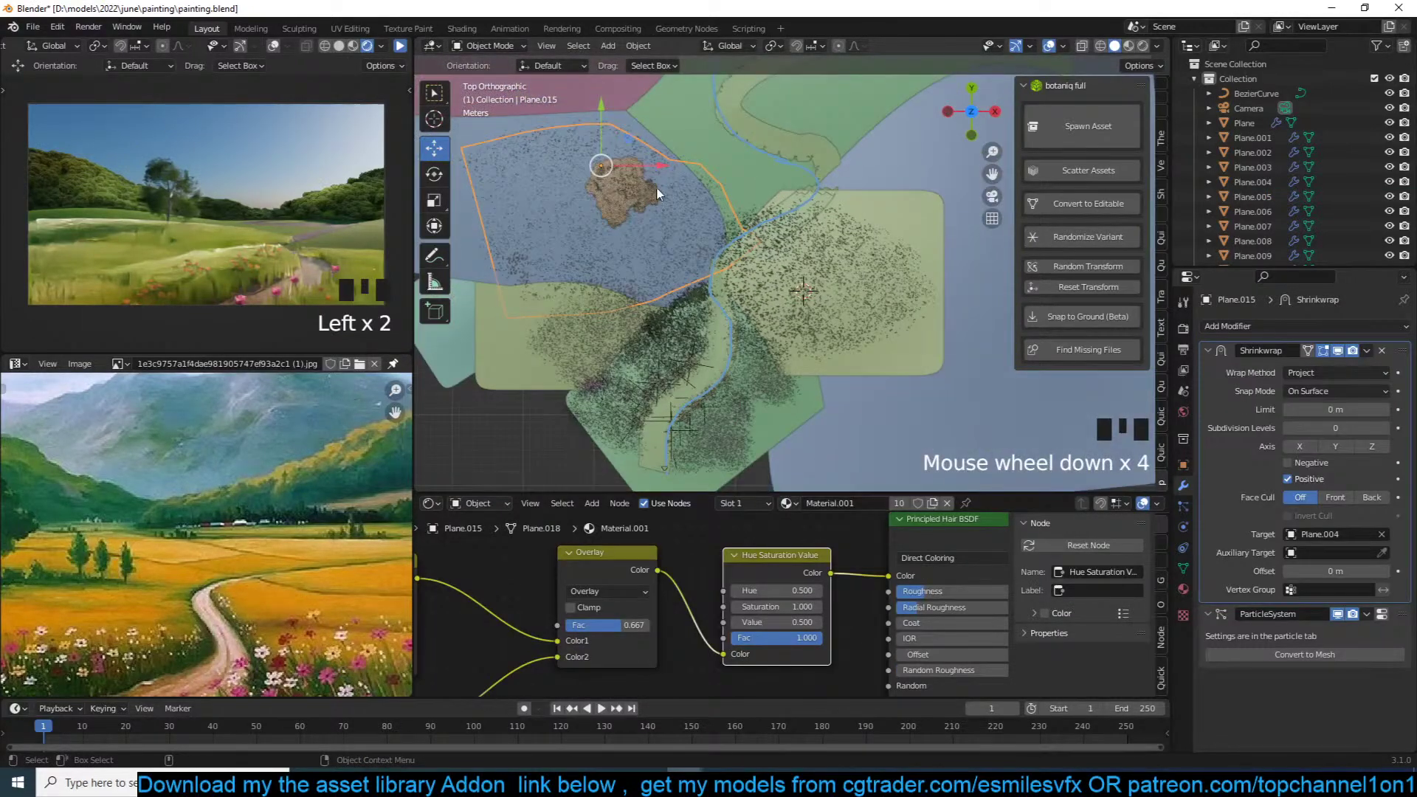
scroll(620, 317, "up", 1)
key("shift+d")
left_click(804, 213)
Step: Check the duplicated plane around the path's far bend in perspective and save the file
key("grave")
scroll(835, 189, "up", 2)
key("ctrl+s")
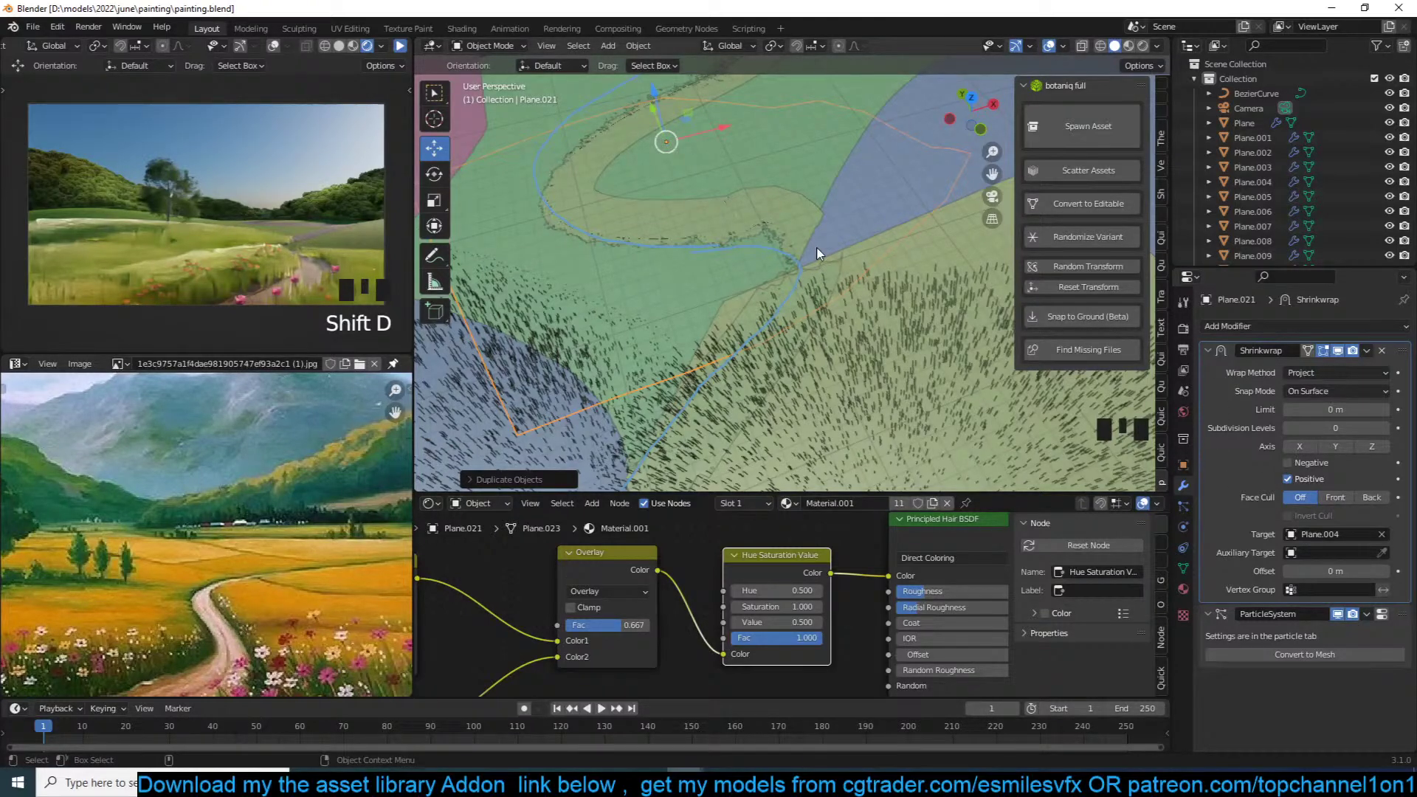
scroll(817, 253, "up", 2)
key("ctrl+s")
key("grave")
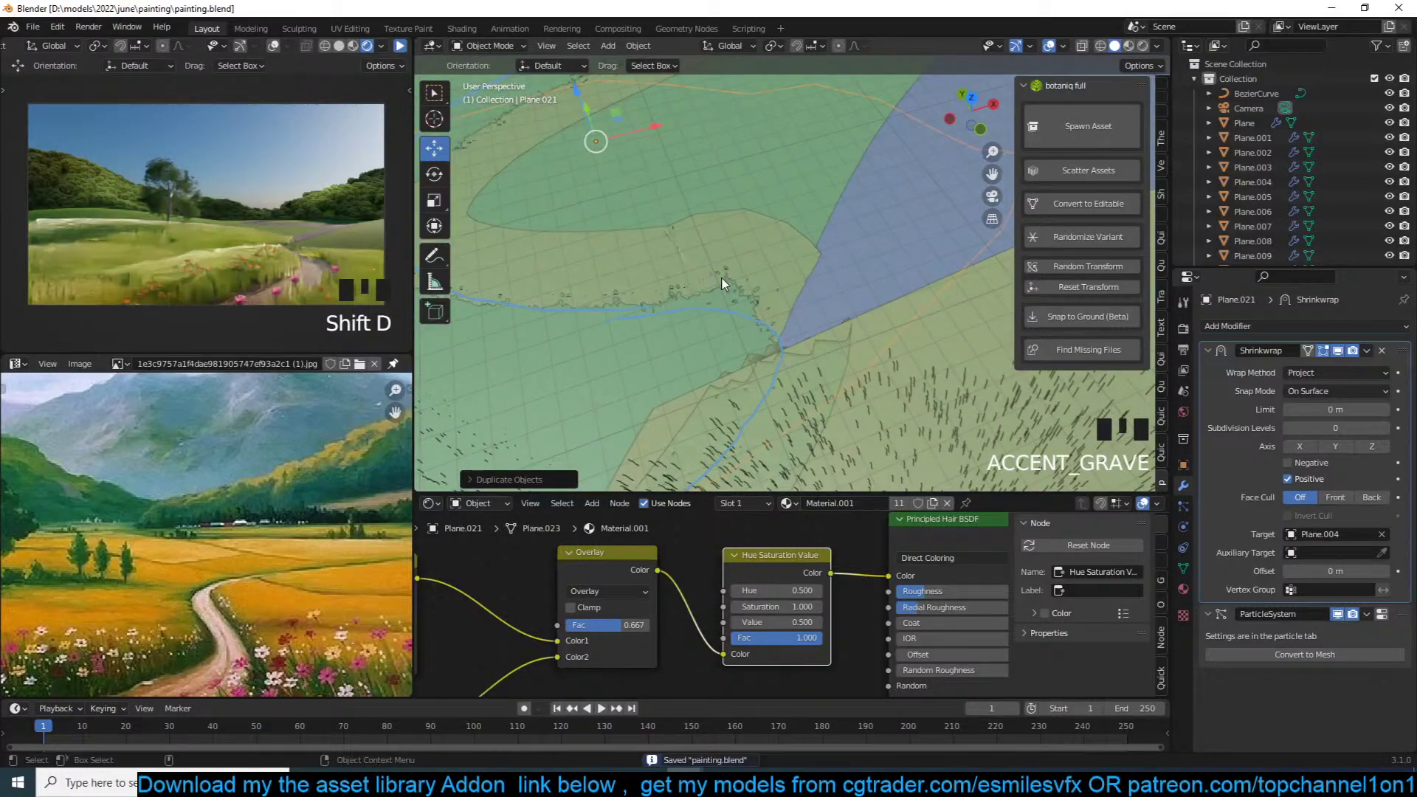
key("grave")
key("grave")
key("ctrl+s")
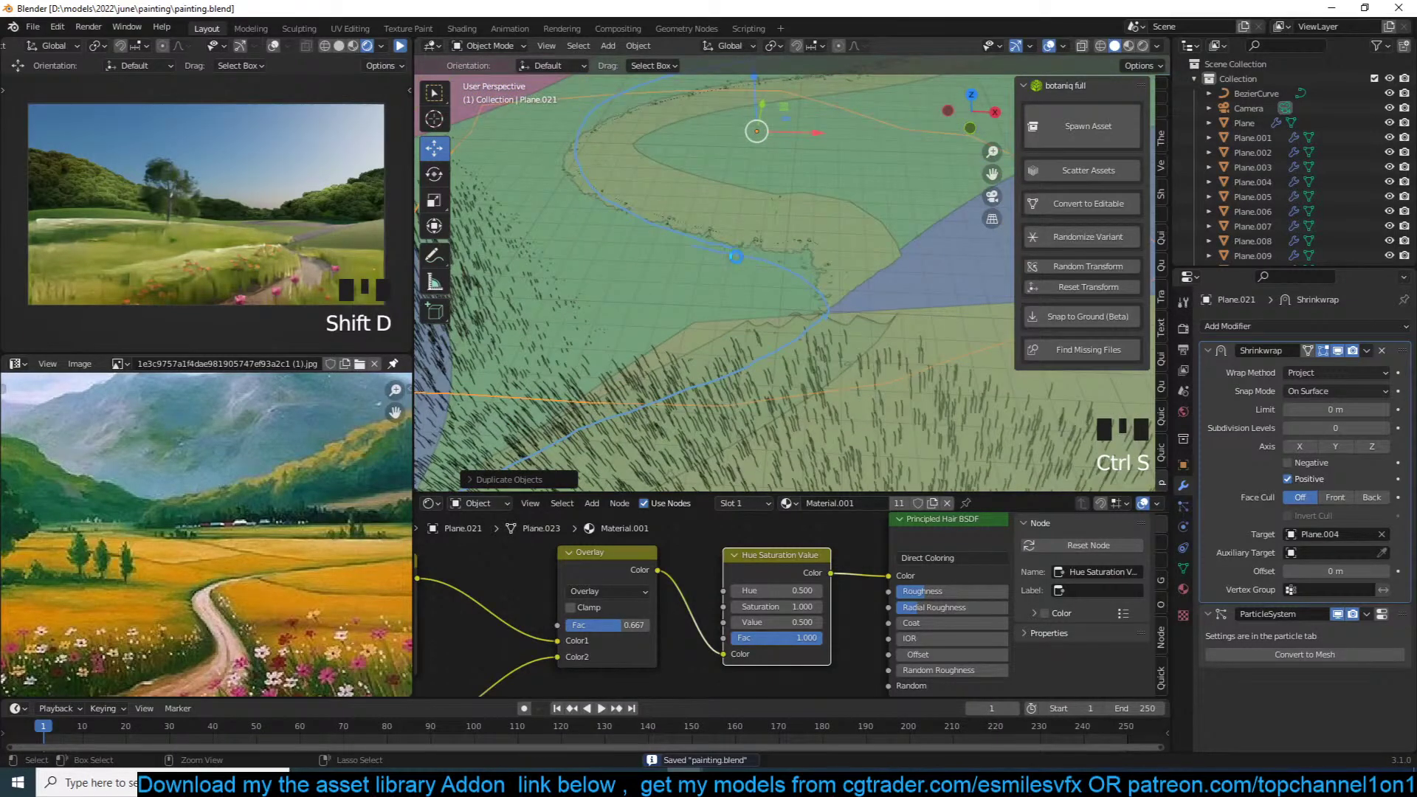
Step: Set the copy's Shrinkwrap target to the green field Plane.005
key("grave")
middle_click_drag(723, 248, 759, 273, "shift")
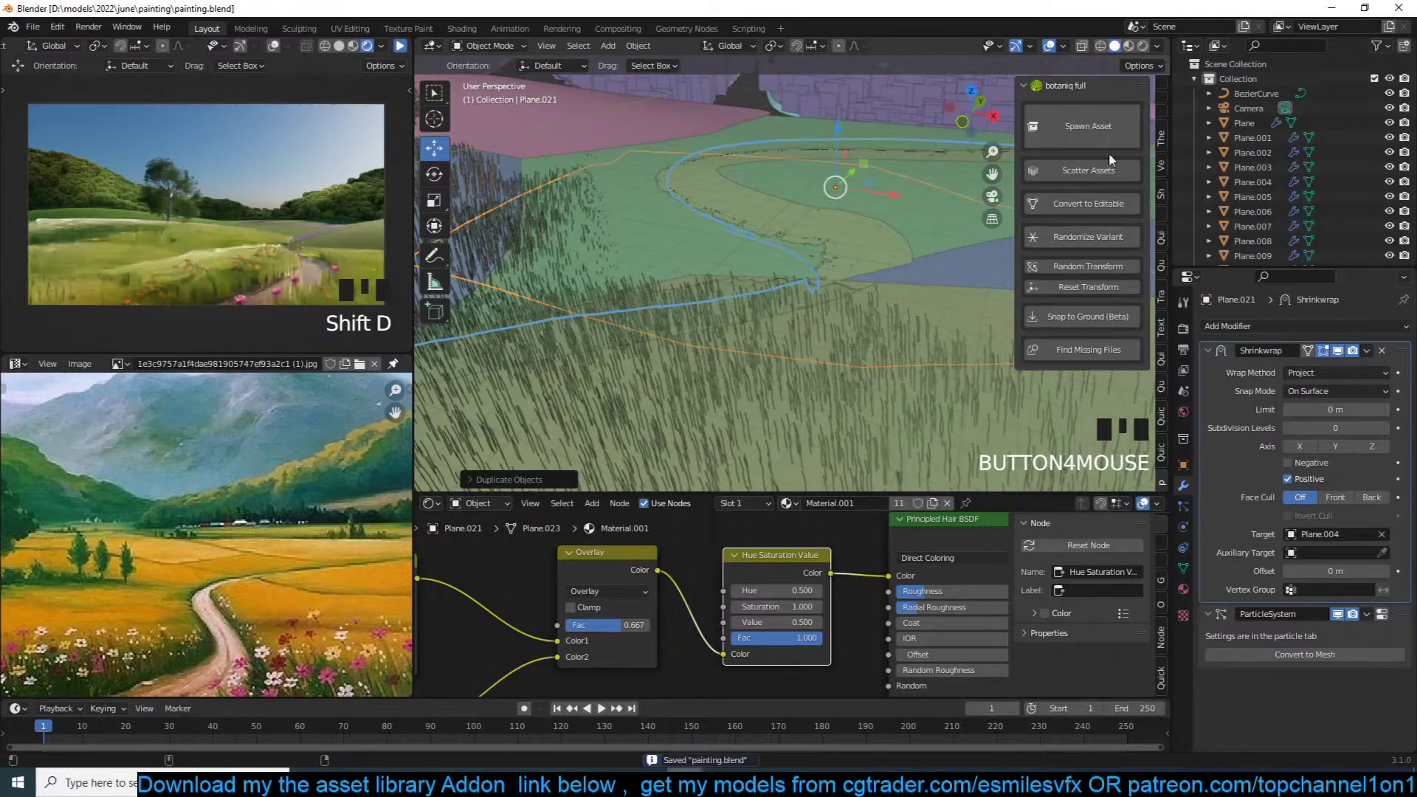
left_click(1382, 533)
left_click(1383, 535)
left_click(715, 245)
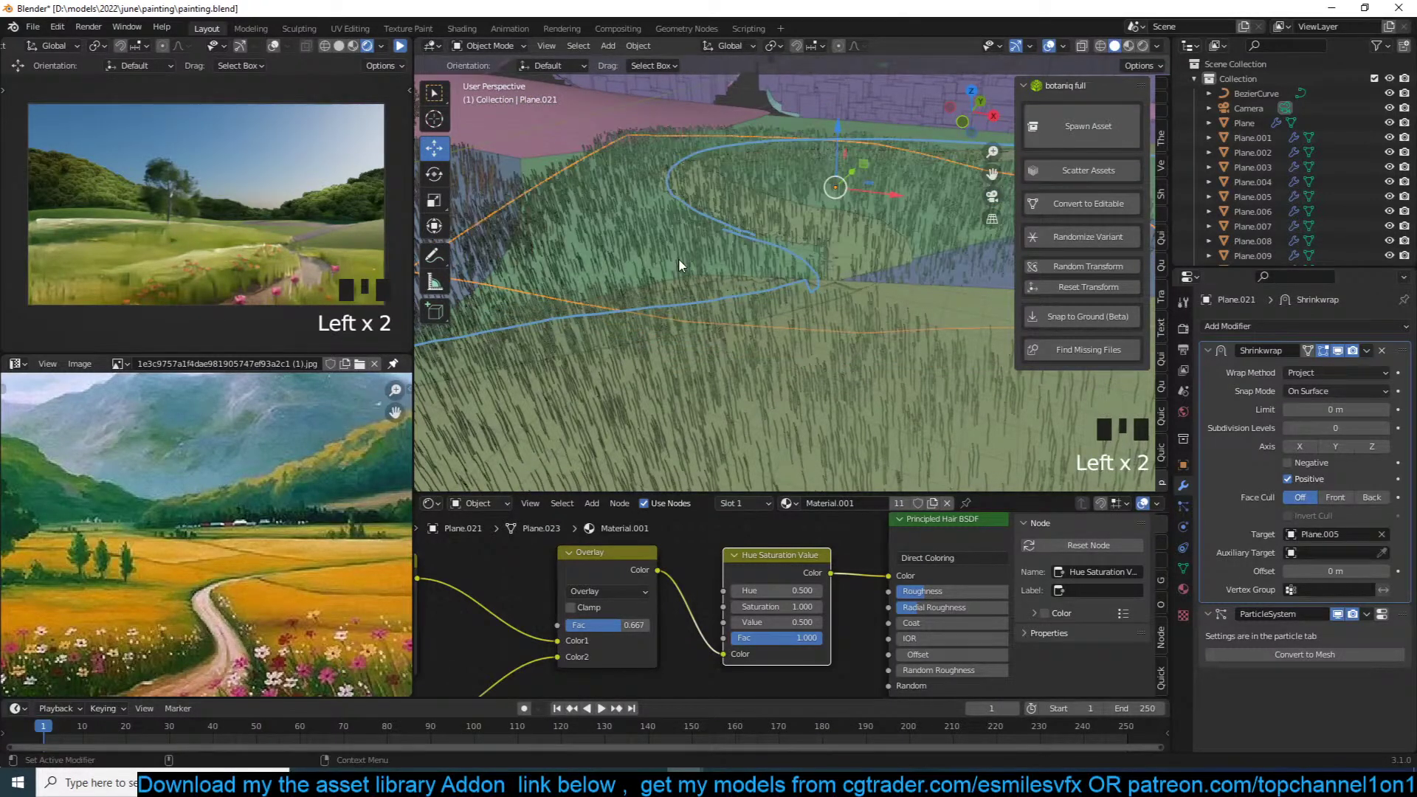
middle_click_drag(717, 242, 663, 247)
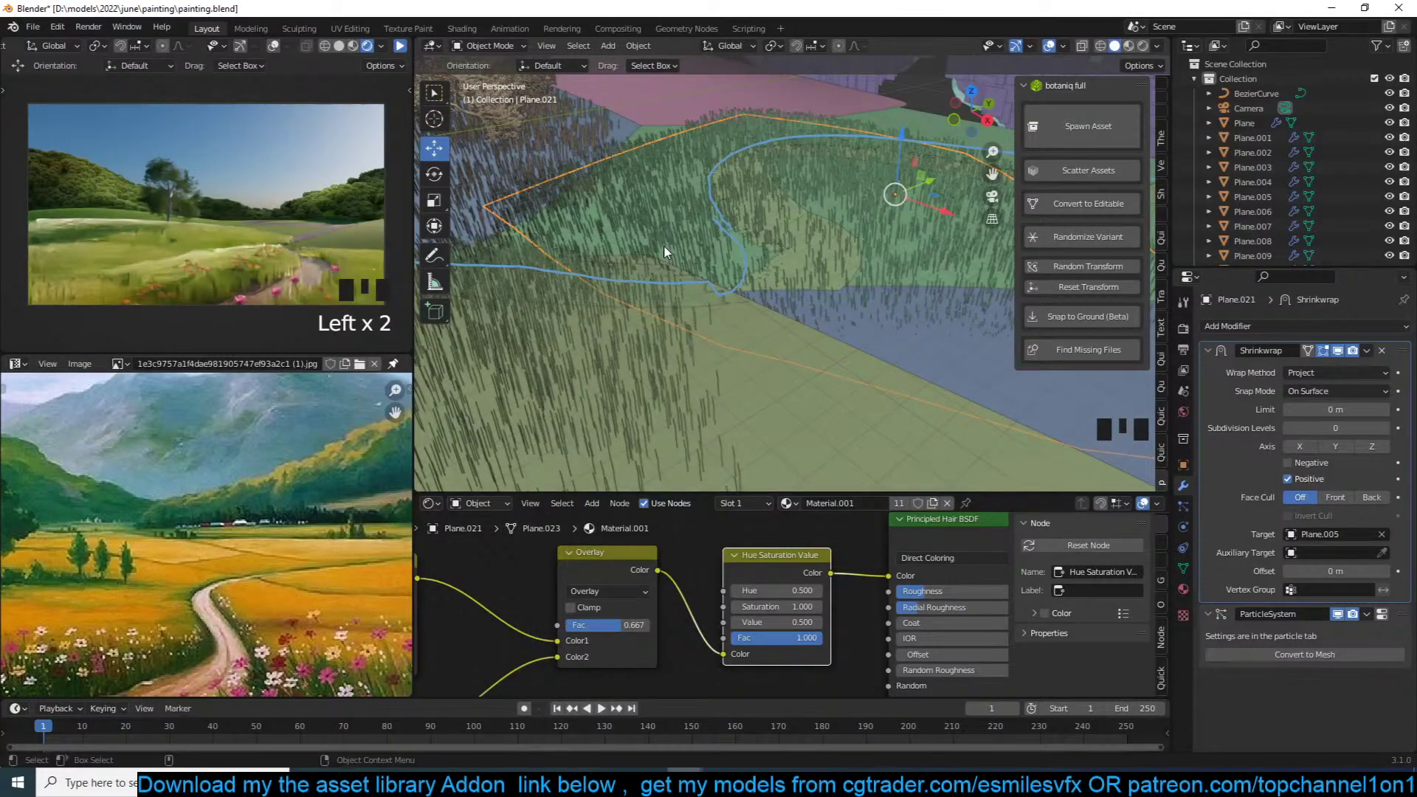
Step: Scale the copied grass plane down to about 0.56 in the top view and move it into the inside of the path's bend
key("KP_7")
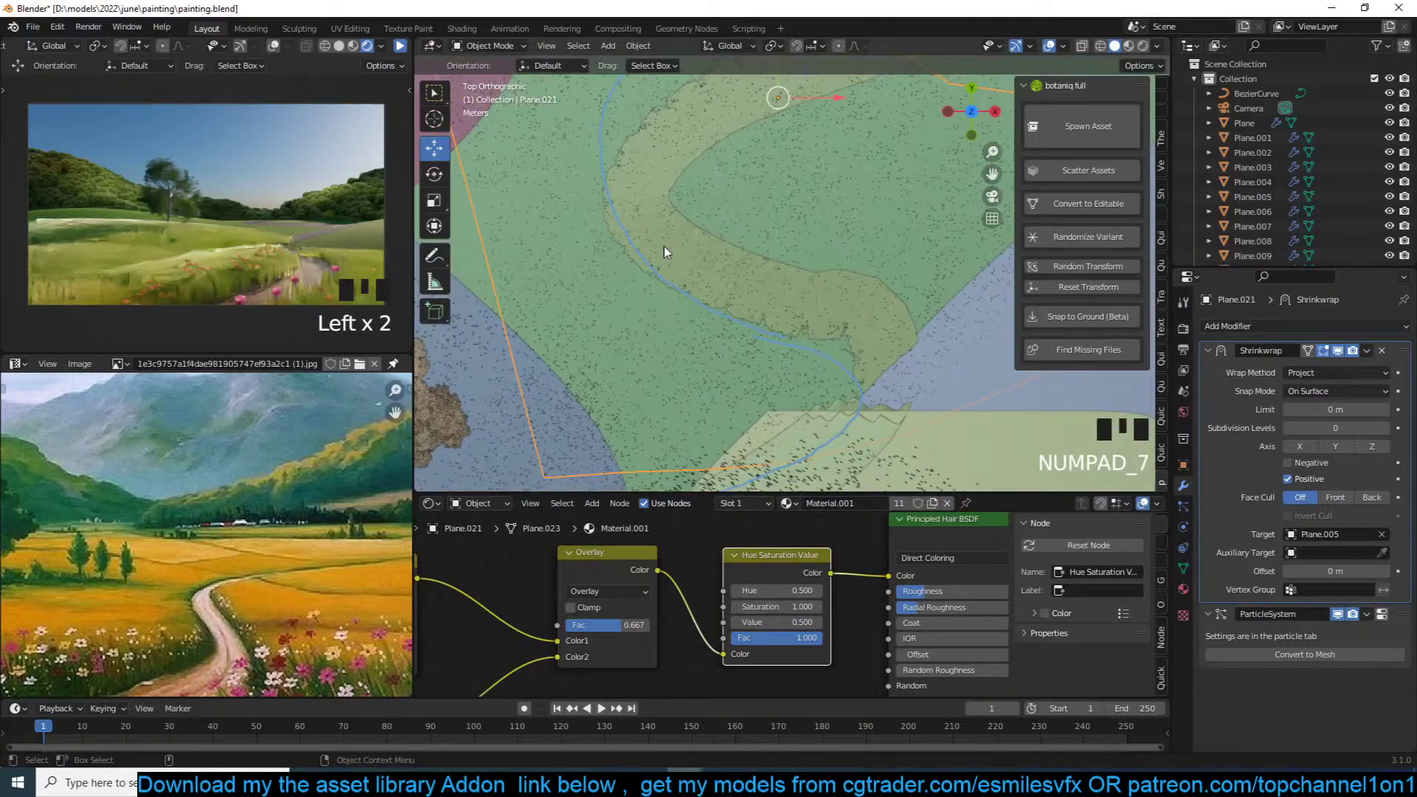
scroll(664, 251, "down", 5)
key("s")
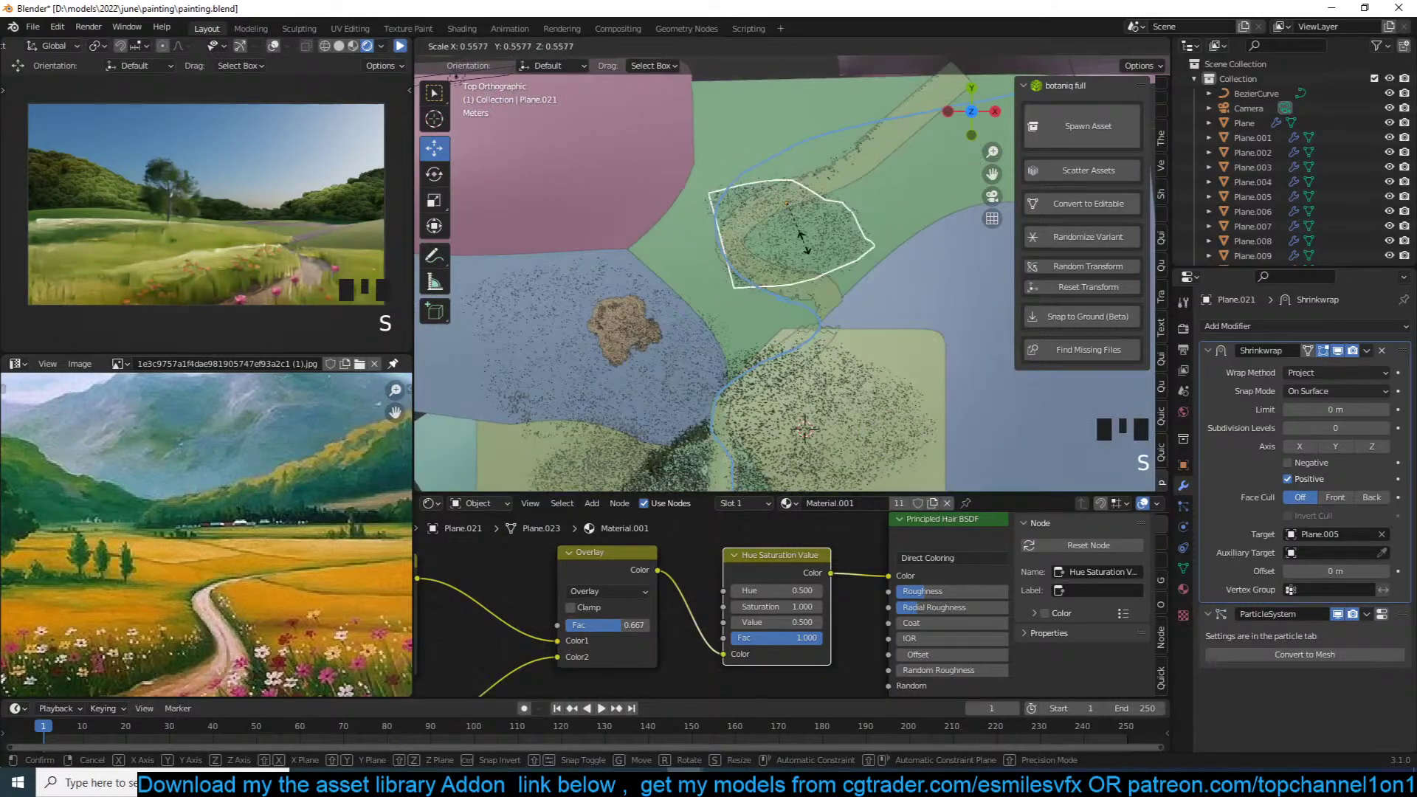
left_click(807, 249)
key("g")
left_click(856, 259)
scroll(841, 247, "up", 1)
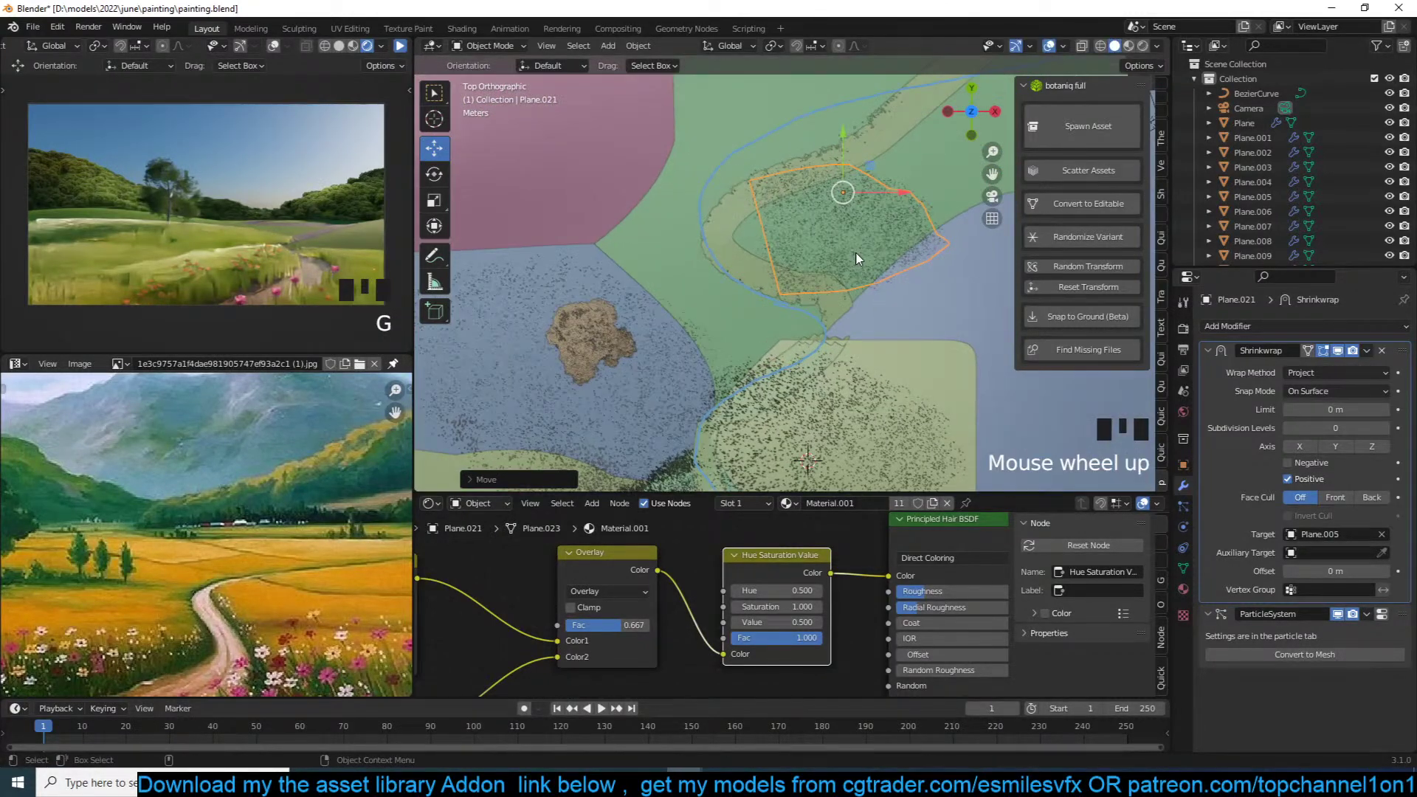
key("g")
left_click(823, 244)
scroll(797, 221, "up", 2)
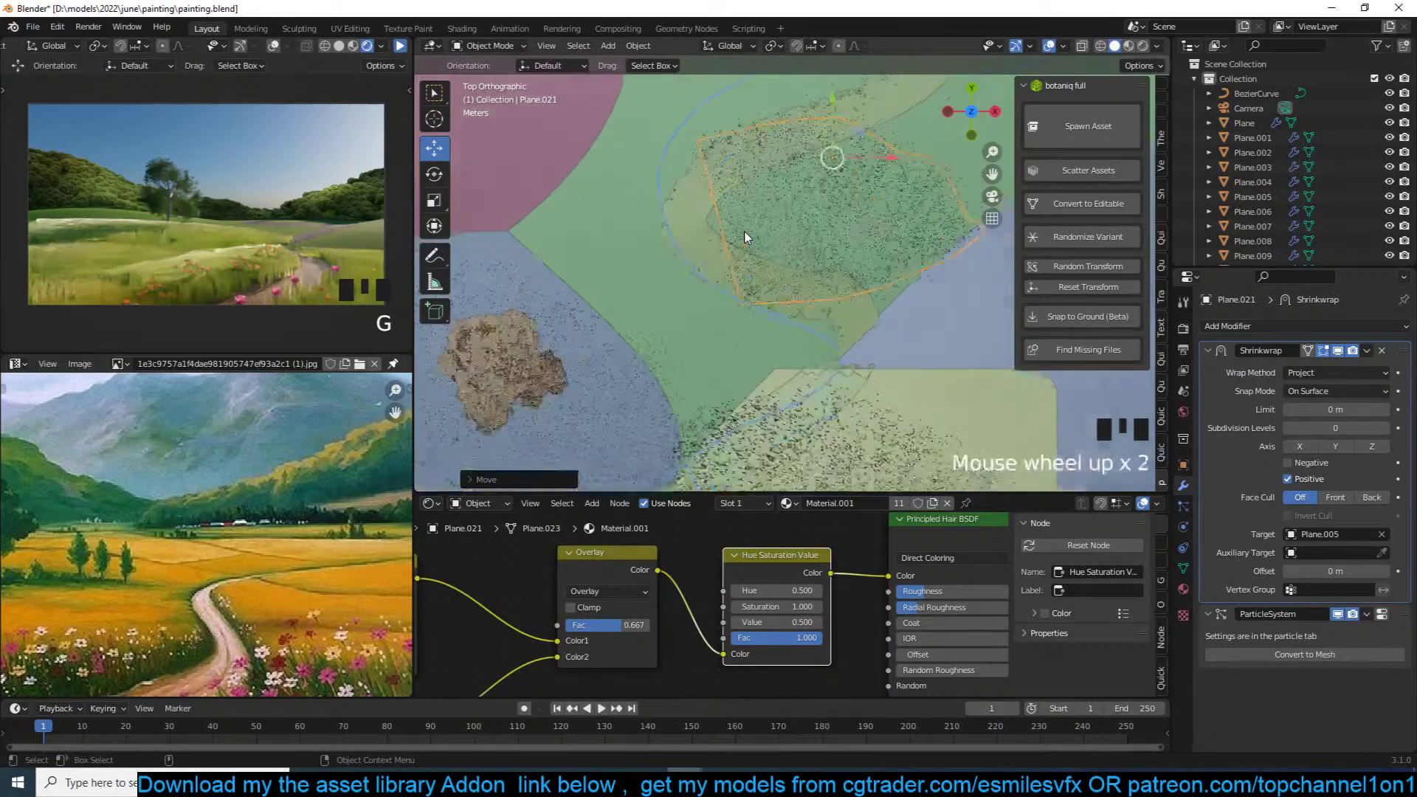
Step: Clear the Shrinkwrap target of the scaled grass plane and pick Plane.005 again as its target
key("Tab")
key("Tab")
key("grave")
middle_click_drag(768, 203, 651, 164)
key("grave")
left_click(1380, 537)
left_click(1381, 535)
left_click(663, 232)
key("grave")
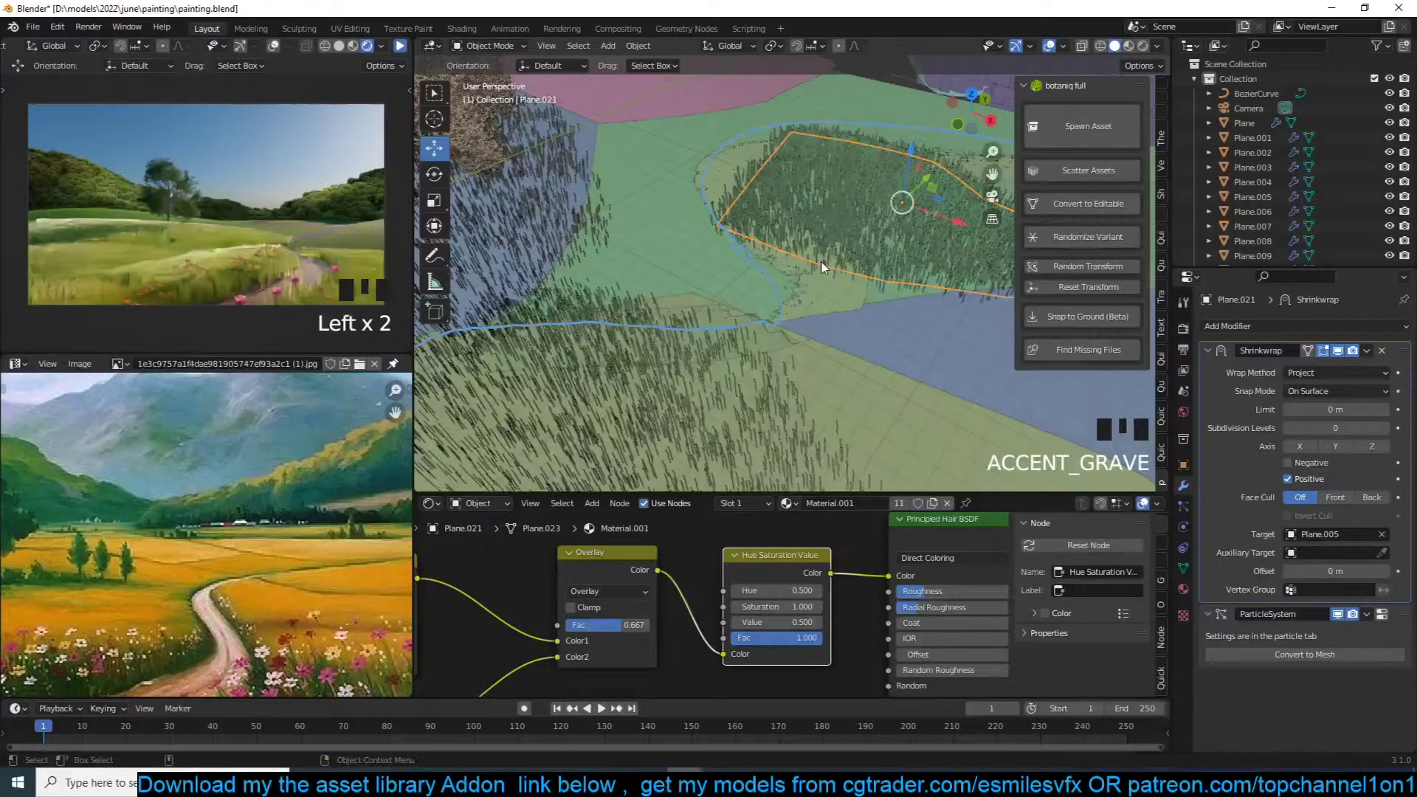
Step: Reshape the grass plane's outline in wireframe with proportional editing so it follows the inside of the path's bend
key("KP_7")
key("Tab")
key("z")
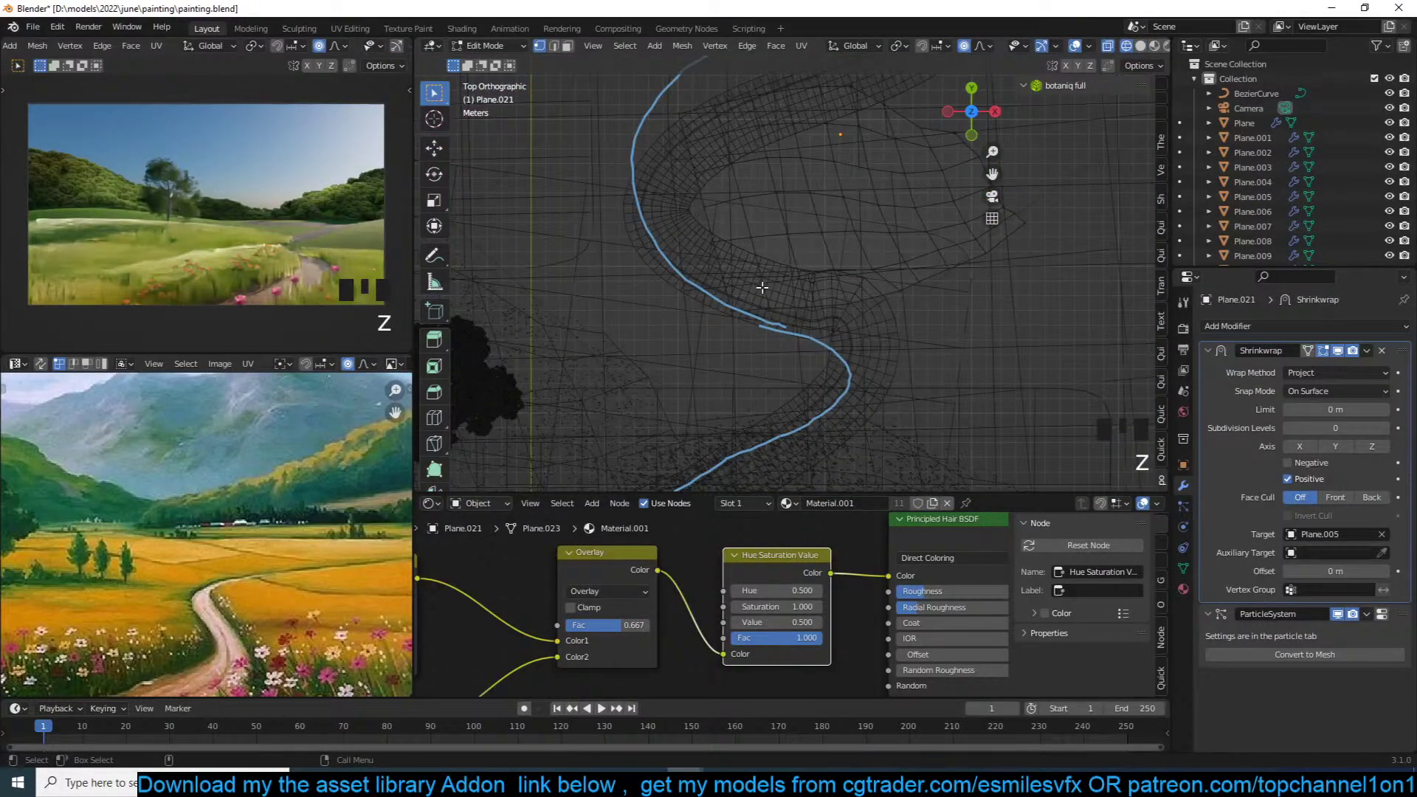
left_click(755, 317)
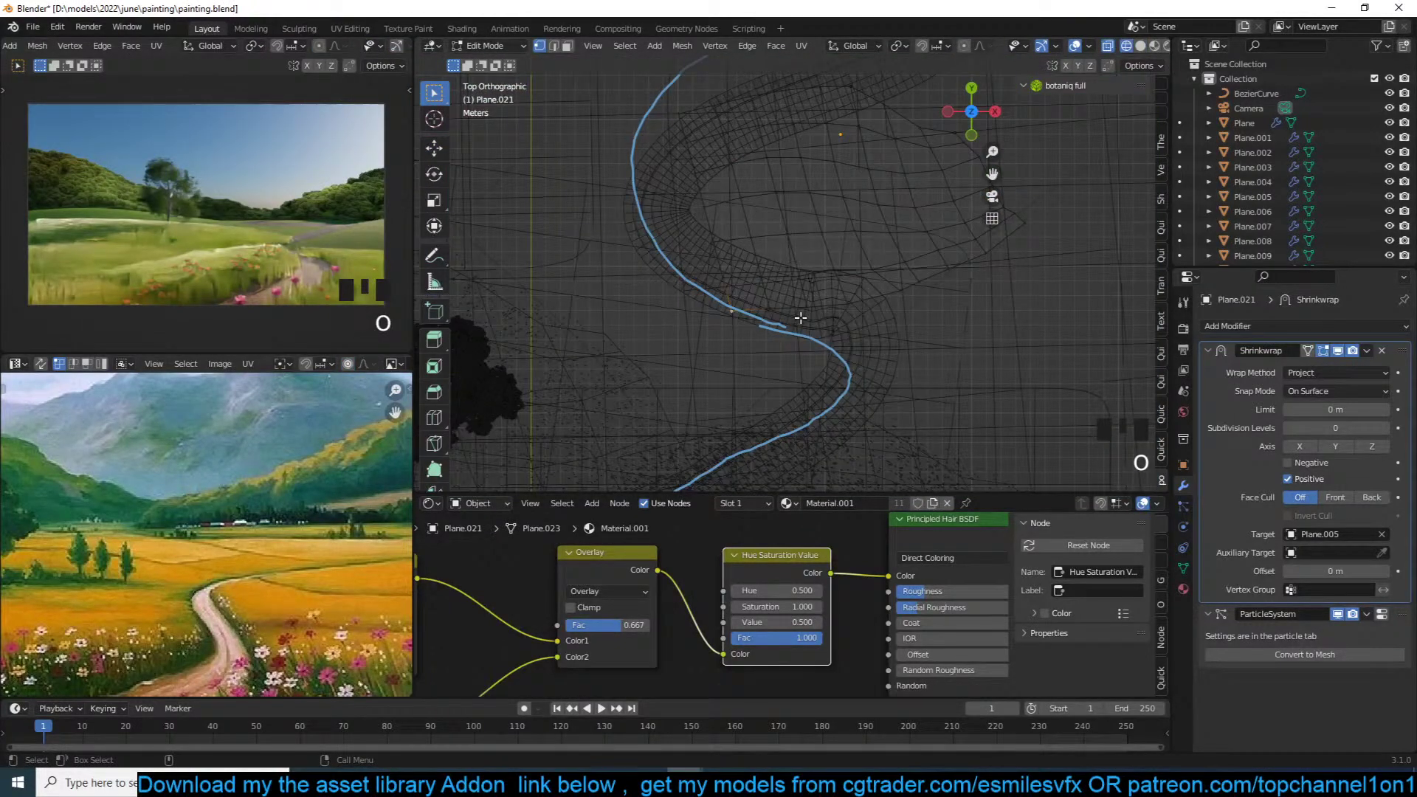
key("g")
key("o")
key("g")
left_click(944, 273)
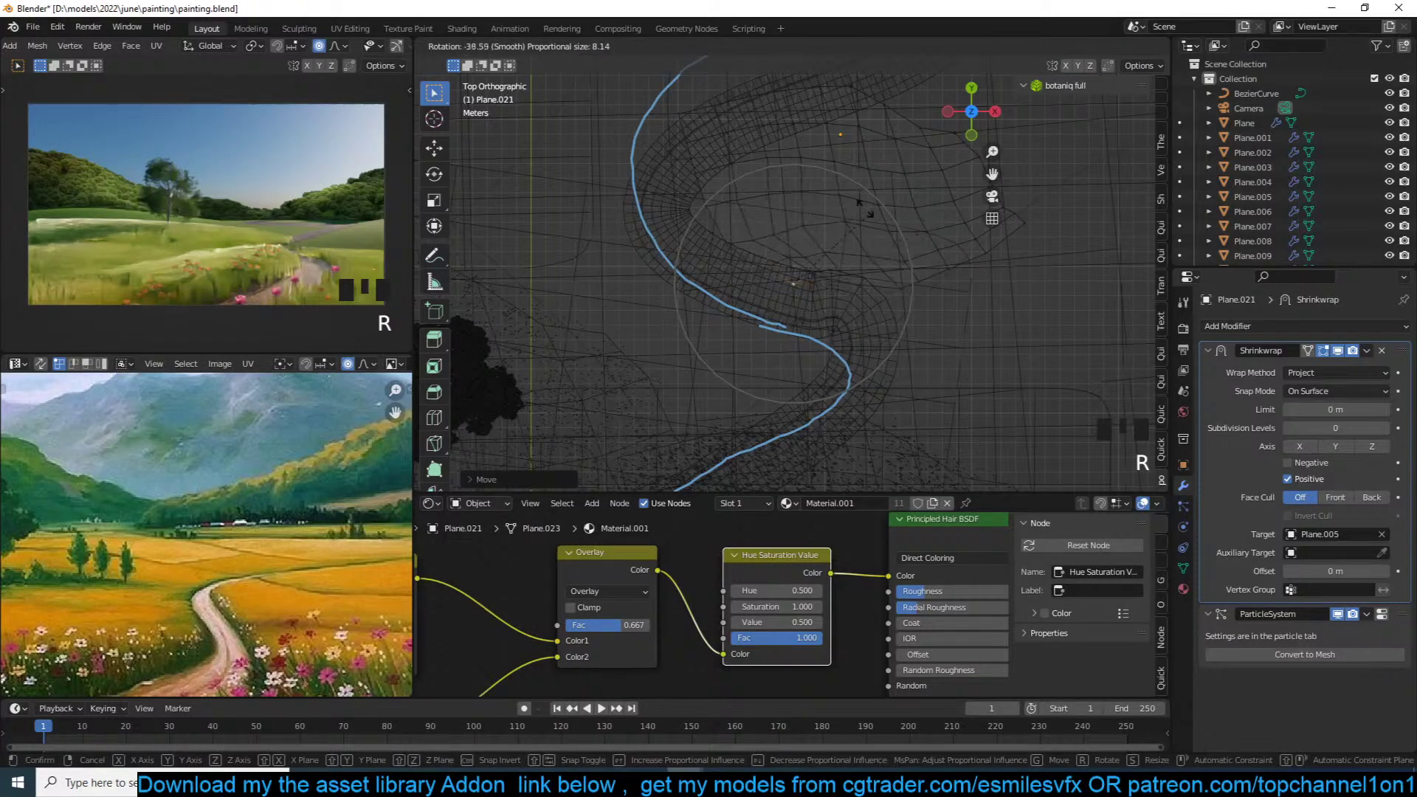
left_click(670, 109)
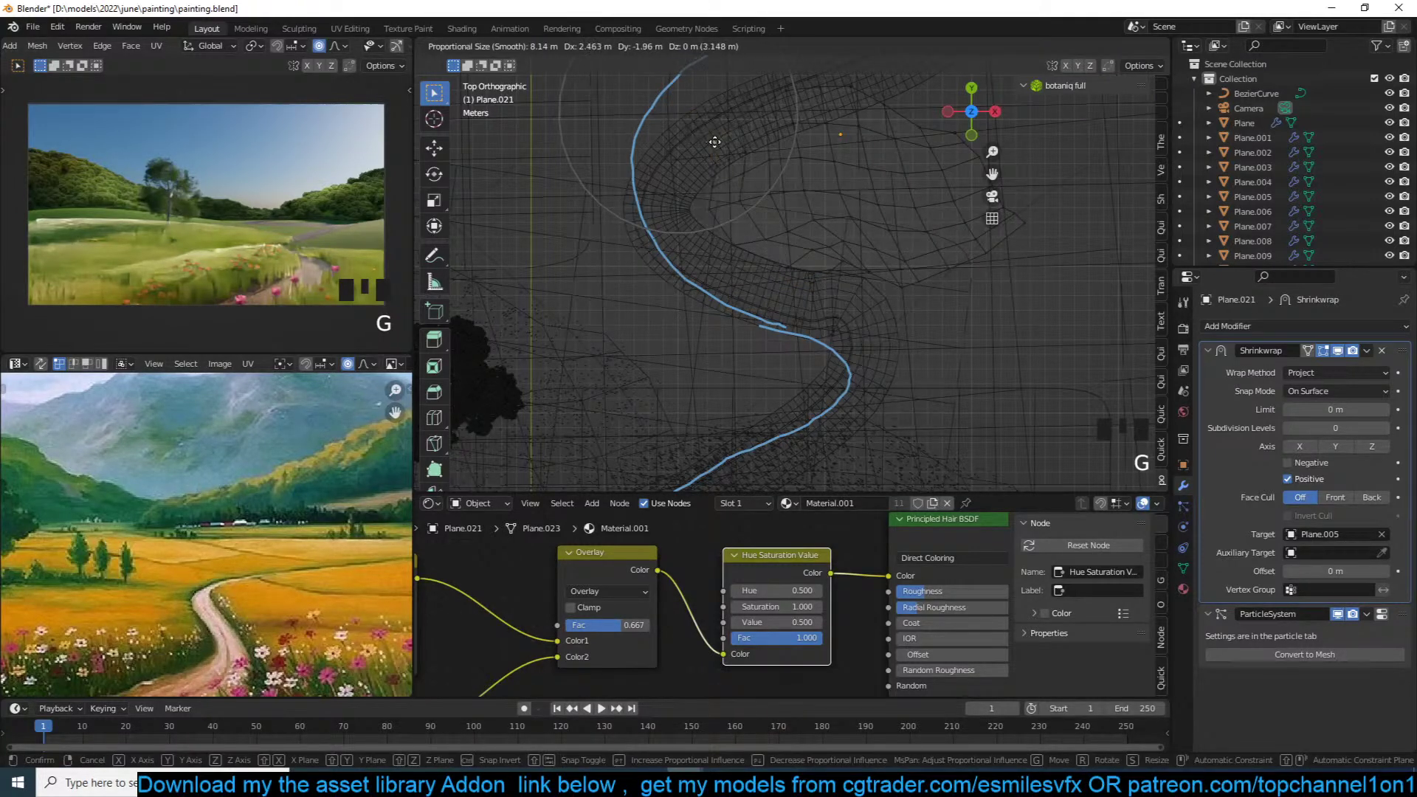
key("Tab")
scroll(795, 206, "down", 2)
key("z")
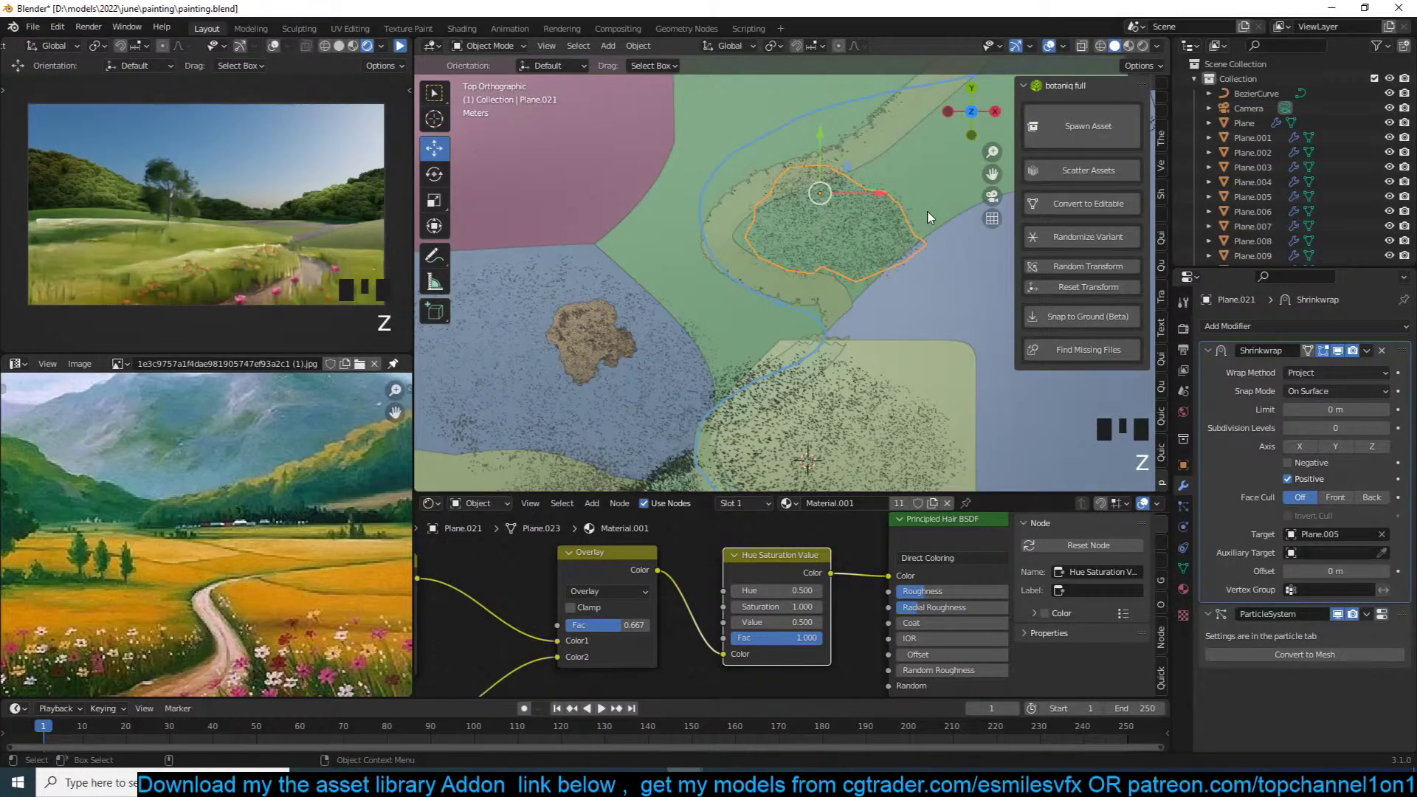
Step: Deselect everything, save the file, and return to the camera view
key("alt+a")
key("ctrl+s")
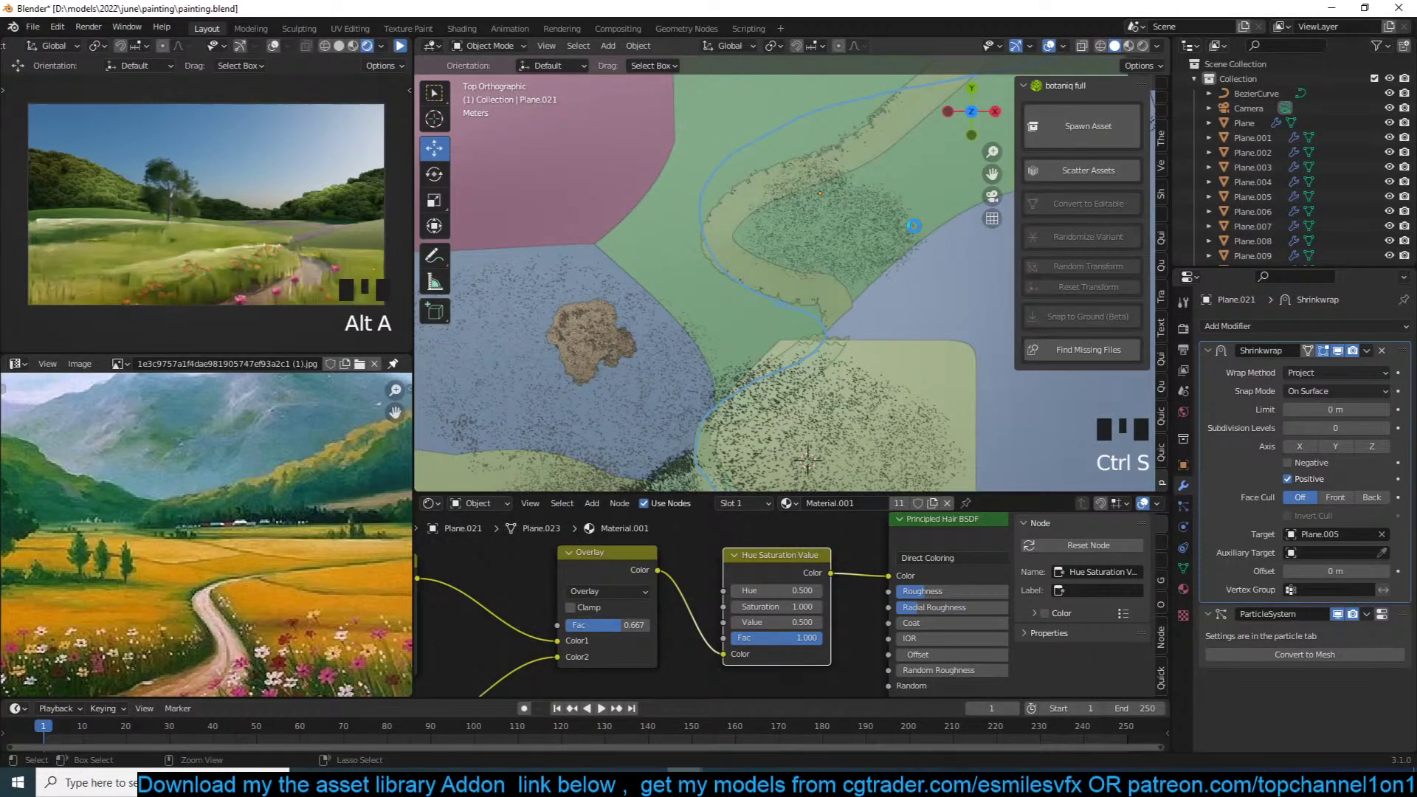
key("KP_0")
key("ctrl+s")
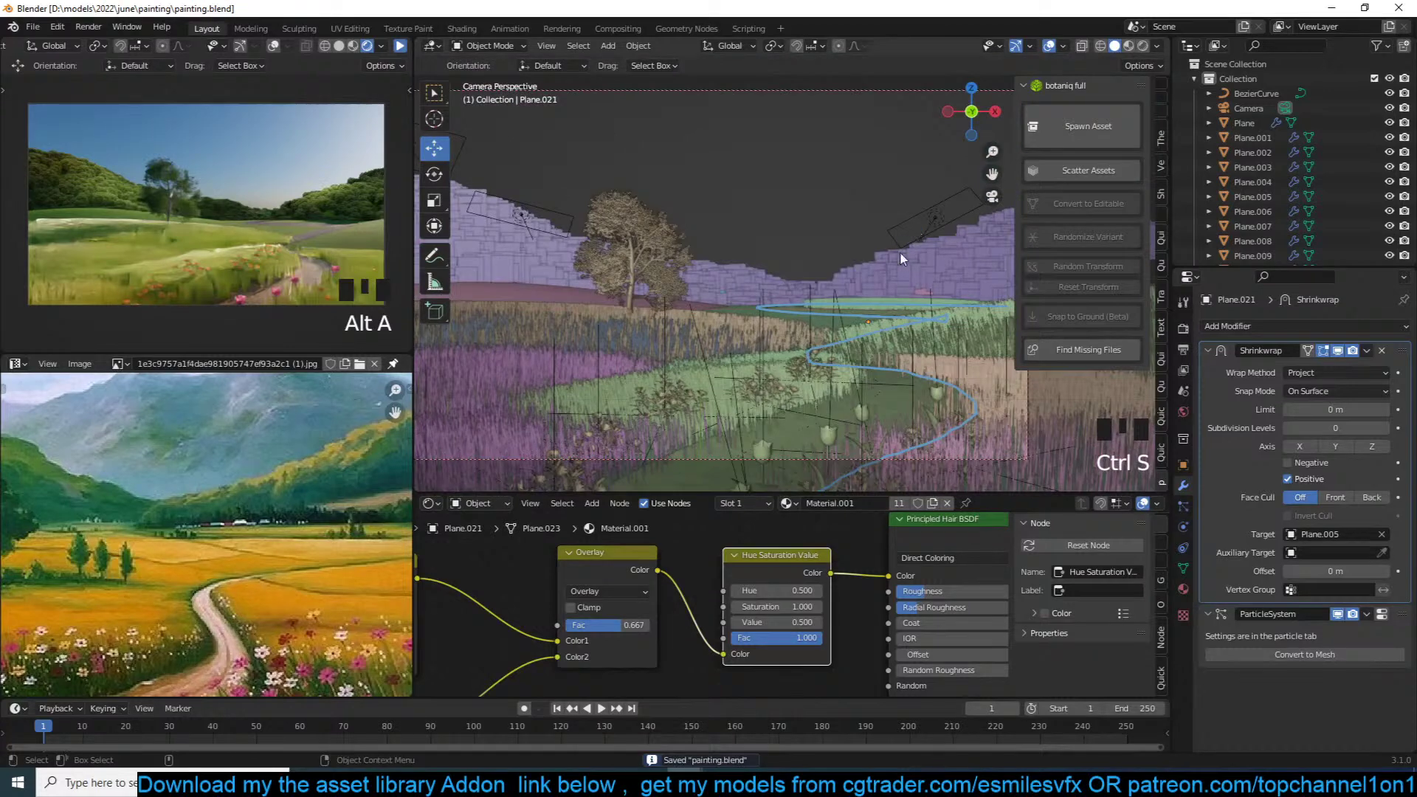
left_click(1159, 392)
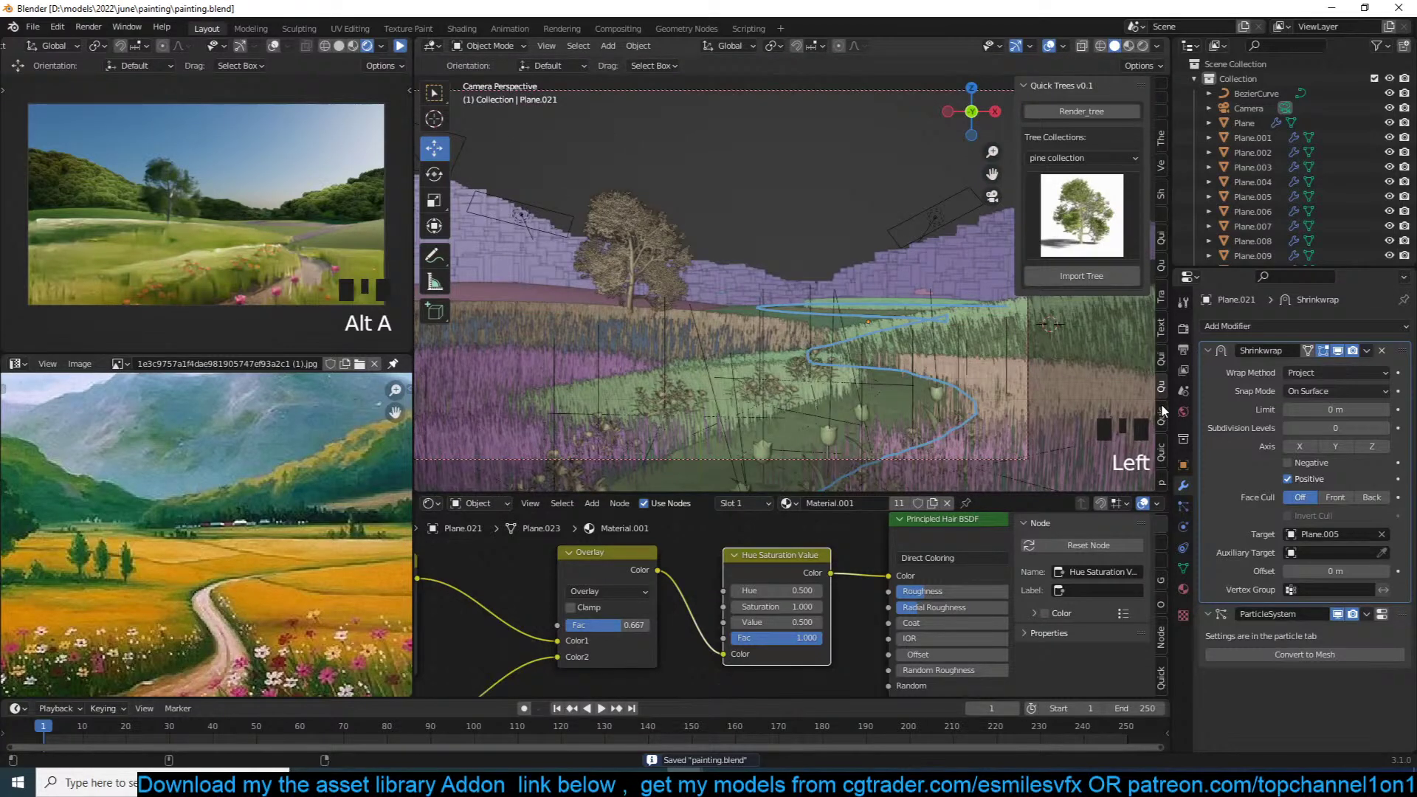
left_click(1162, 415)
left_click(1163, 452)
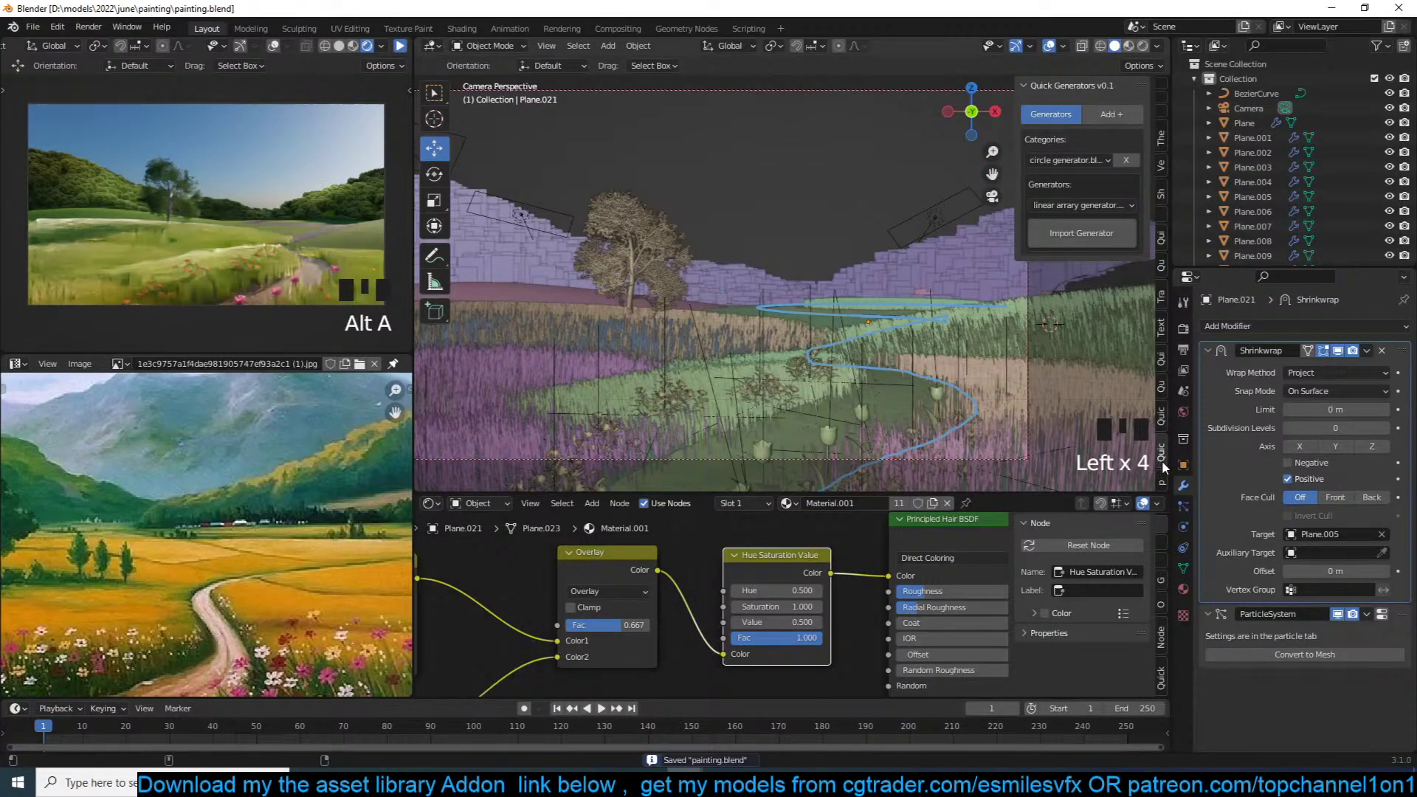
left_click(1162, 368)
left_click(1160, 267)
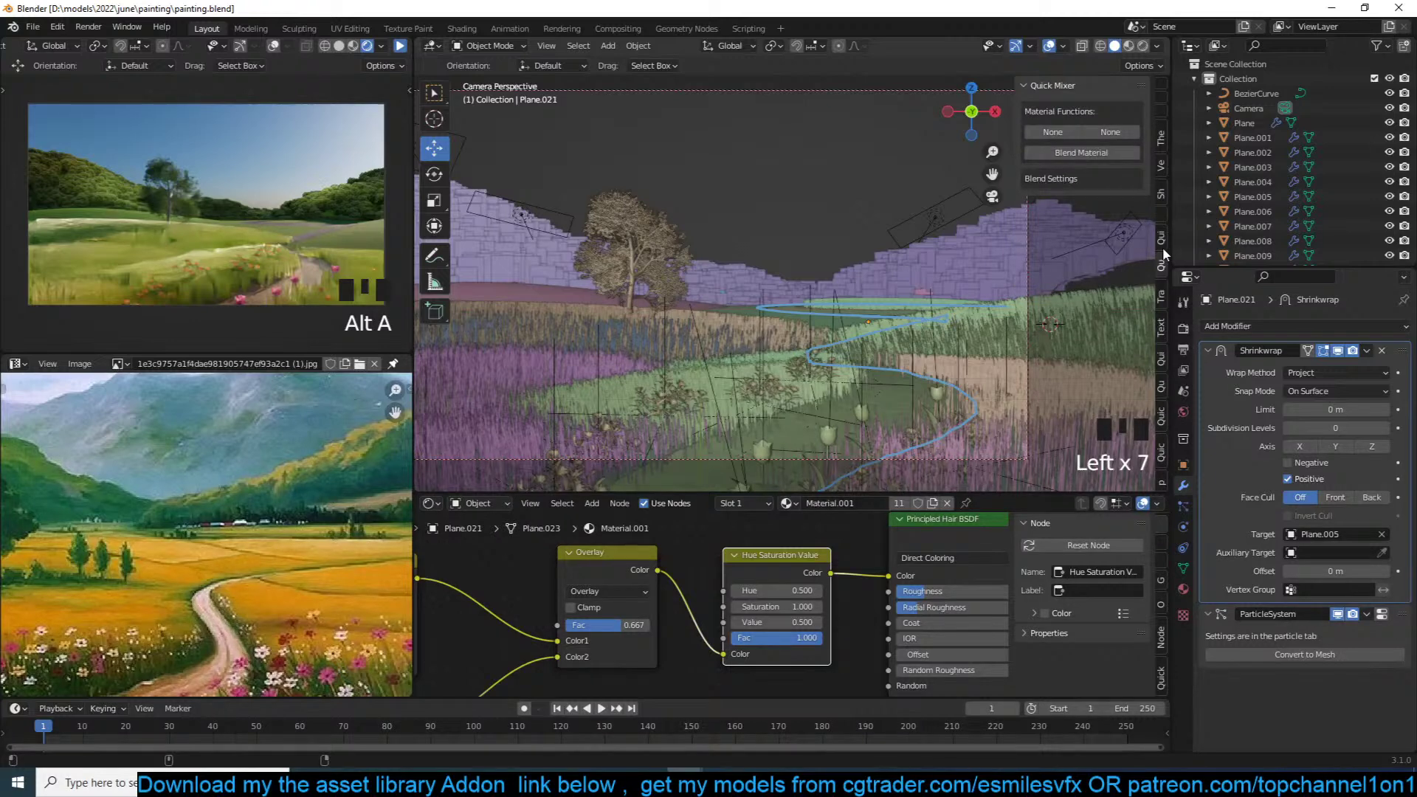
left_click(1163, 255)
left_click(1161, 197)
left_click(1162, 237)
left_click(1163, 263)
left_click(1162, 295)
left_click(1177, 389)
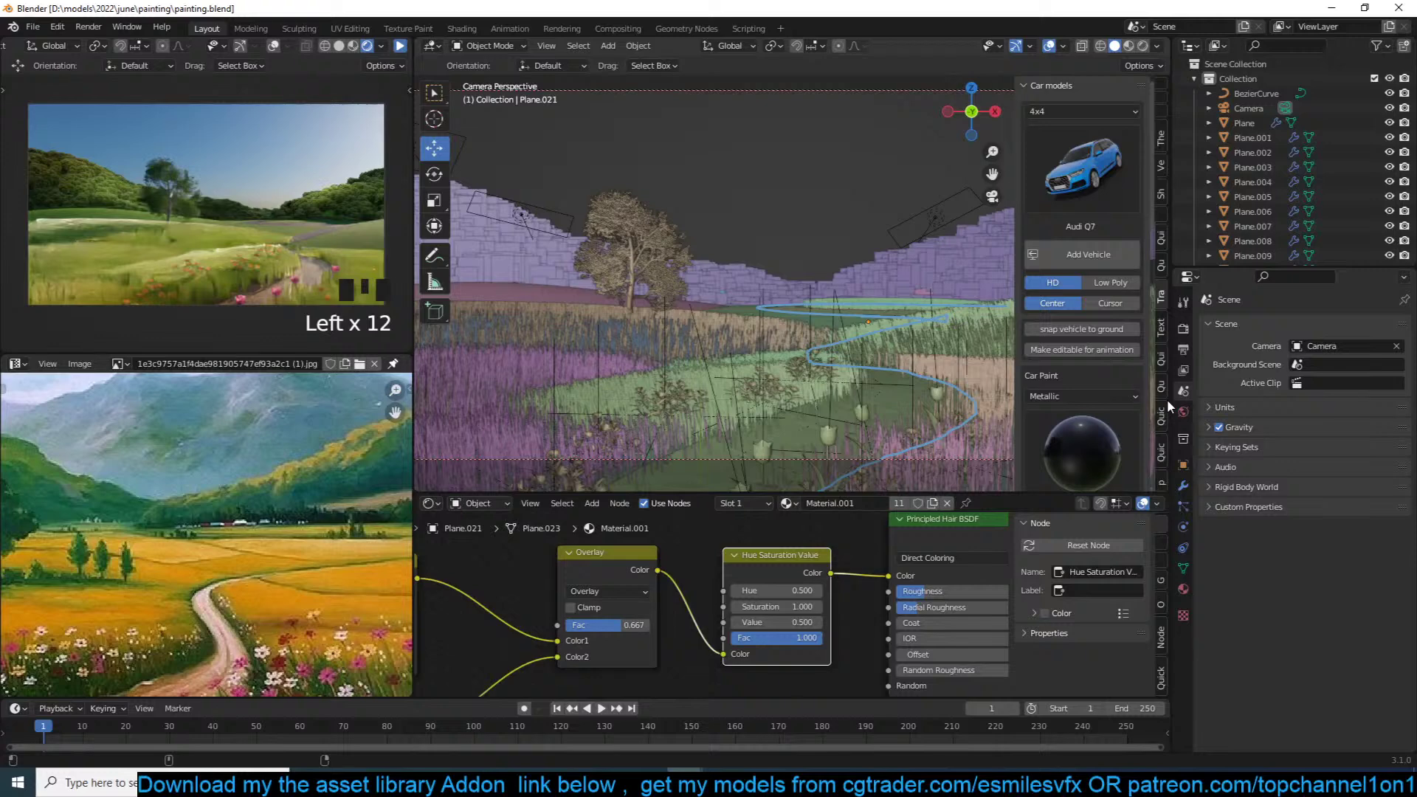
left_click(1164, 407)
left_click(1165, 408)
left_click(867, 405)
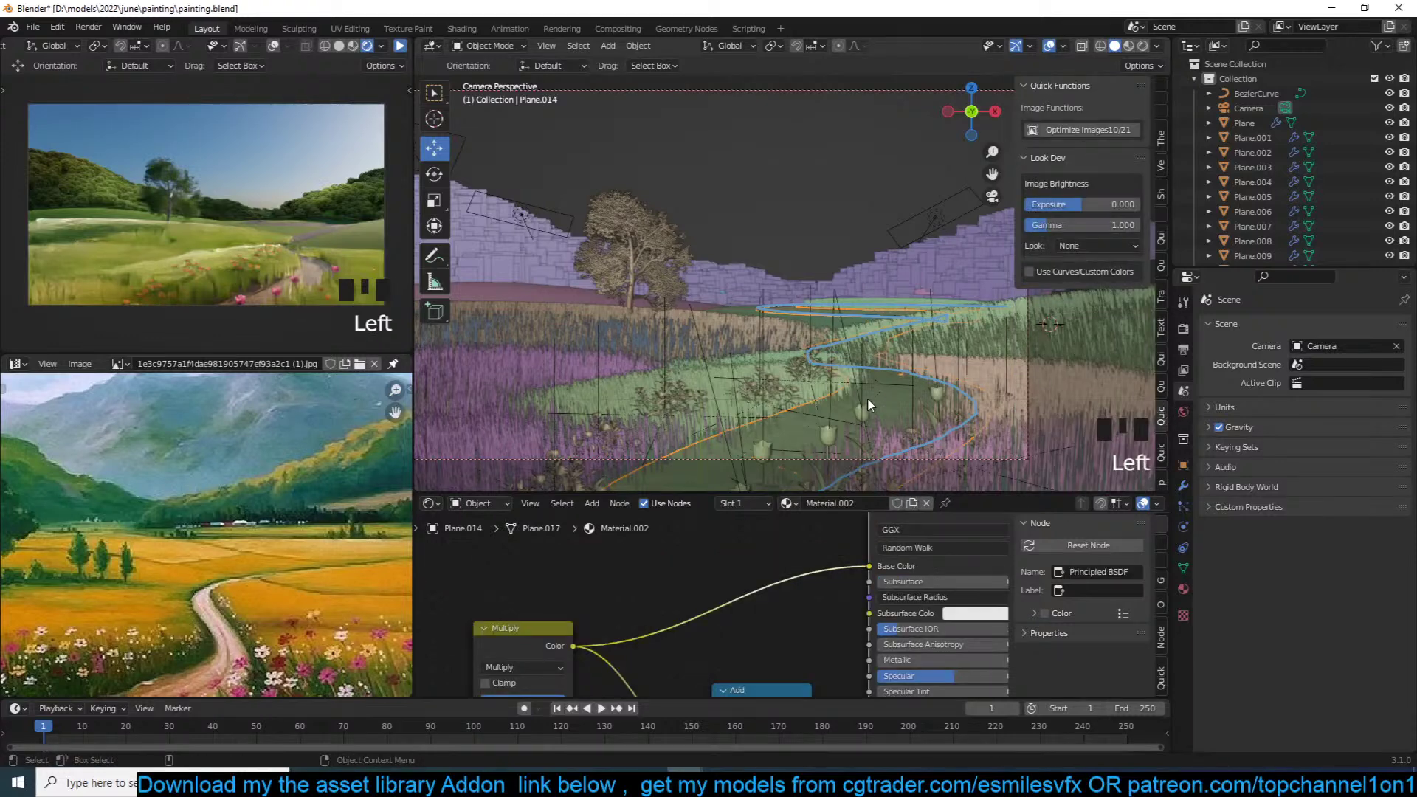
left_click(868, 410)
key("KP_7")
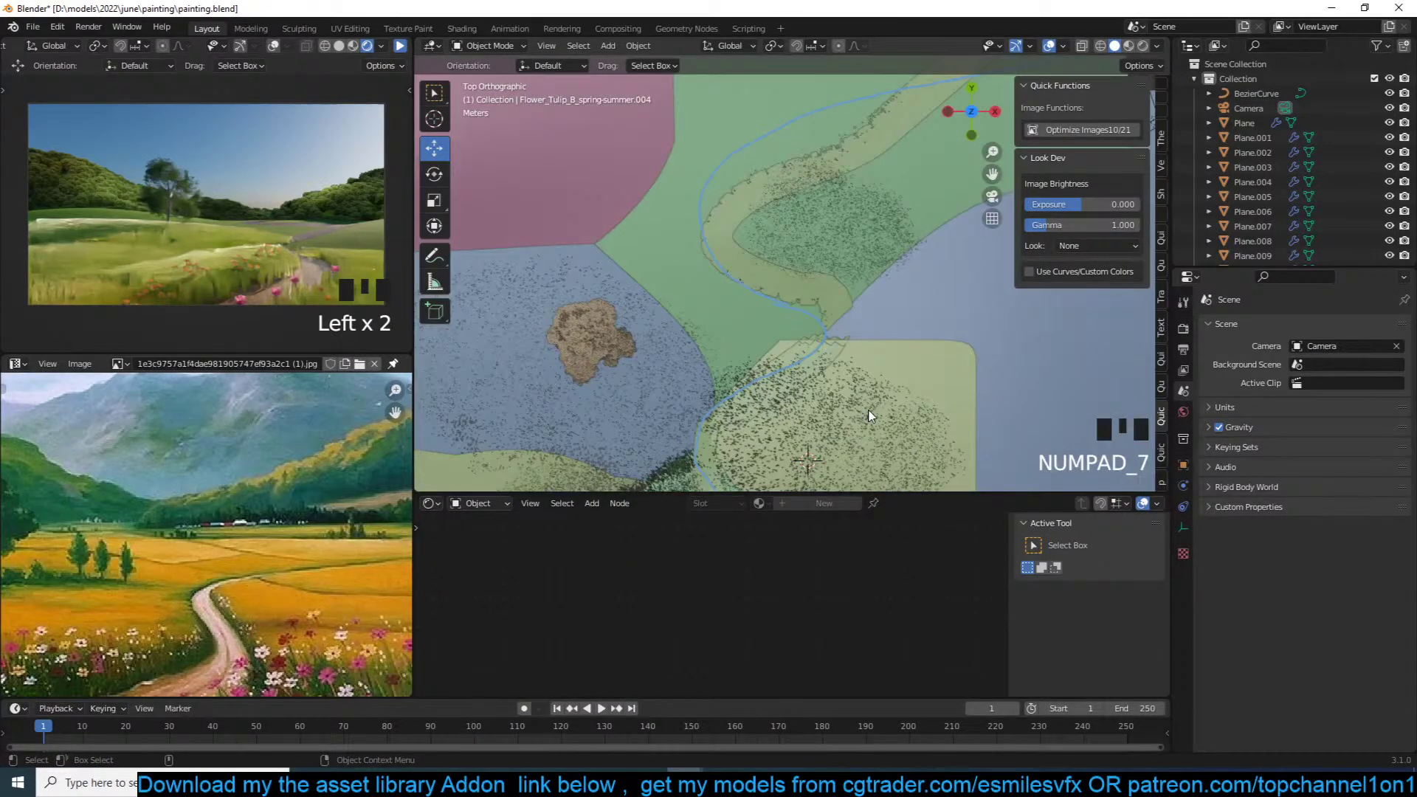
left_click(1163, 452)
left_click(1161, 475)
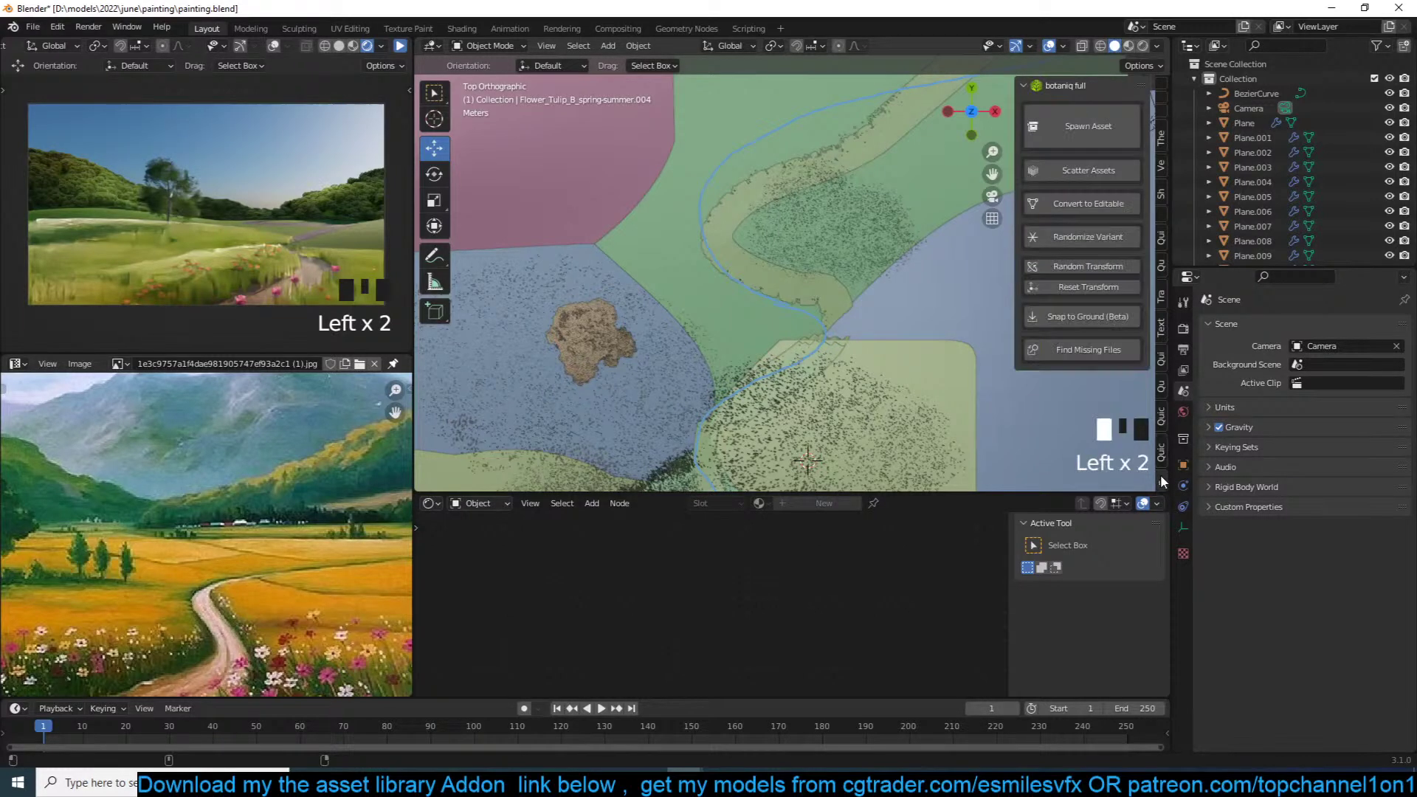
left_click(1082, 126)
left_click(1051, 246)
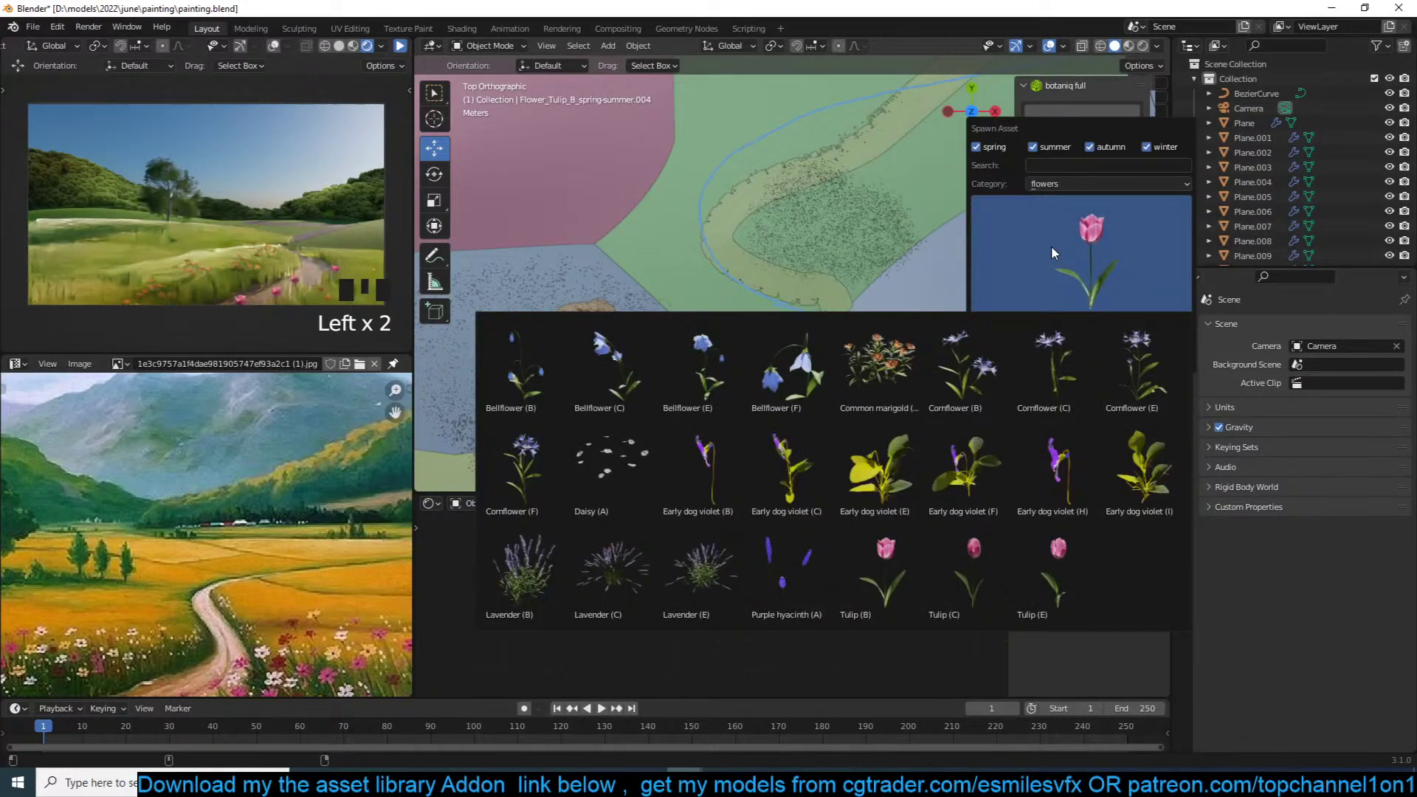
left_click(1110, 187)
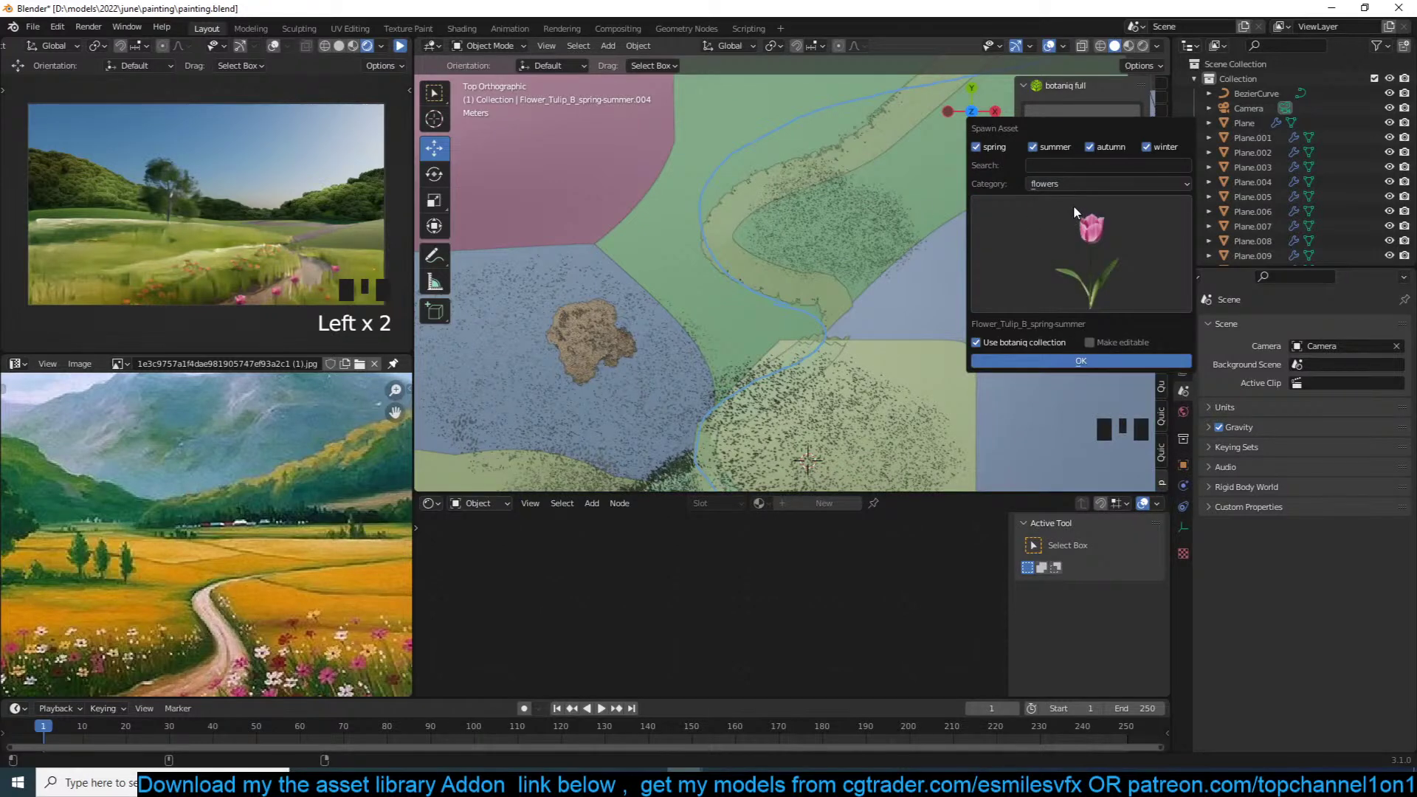
left_click(1082, 184)
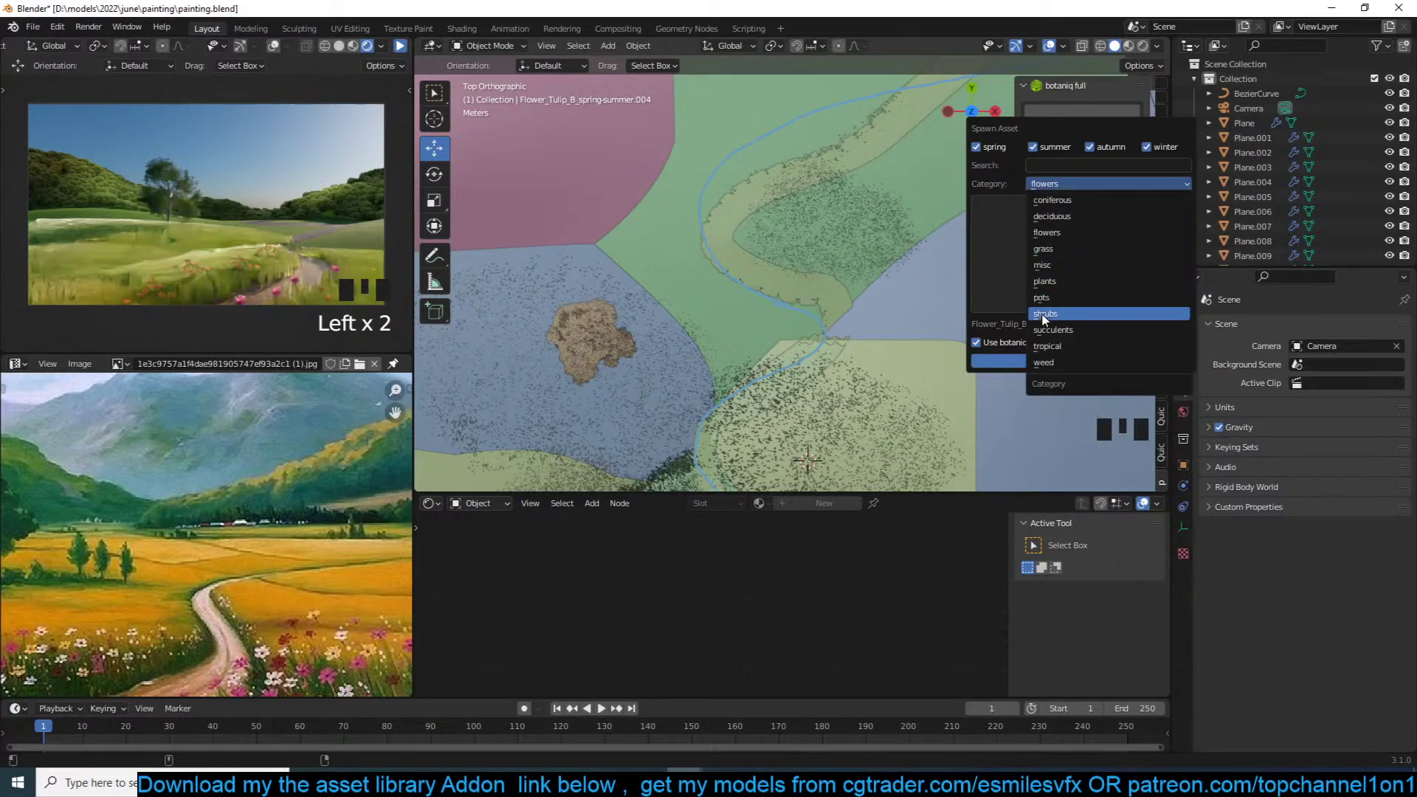
left_click(1030, 281)
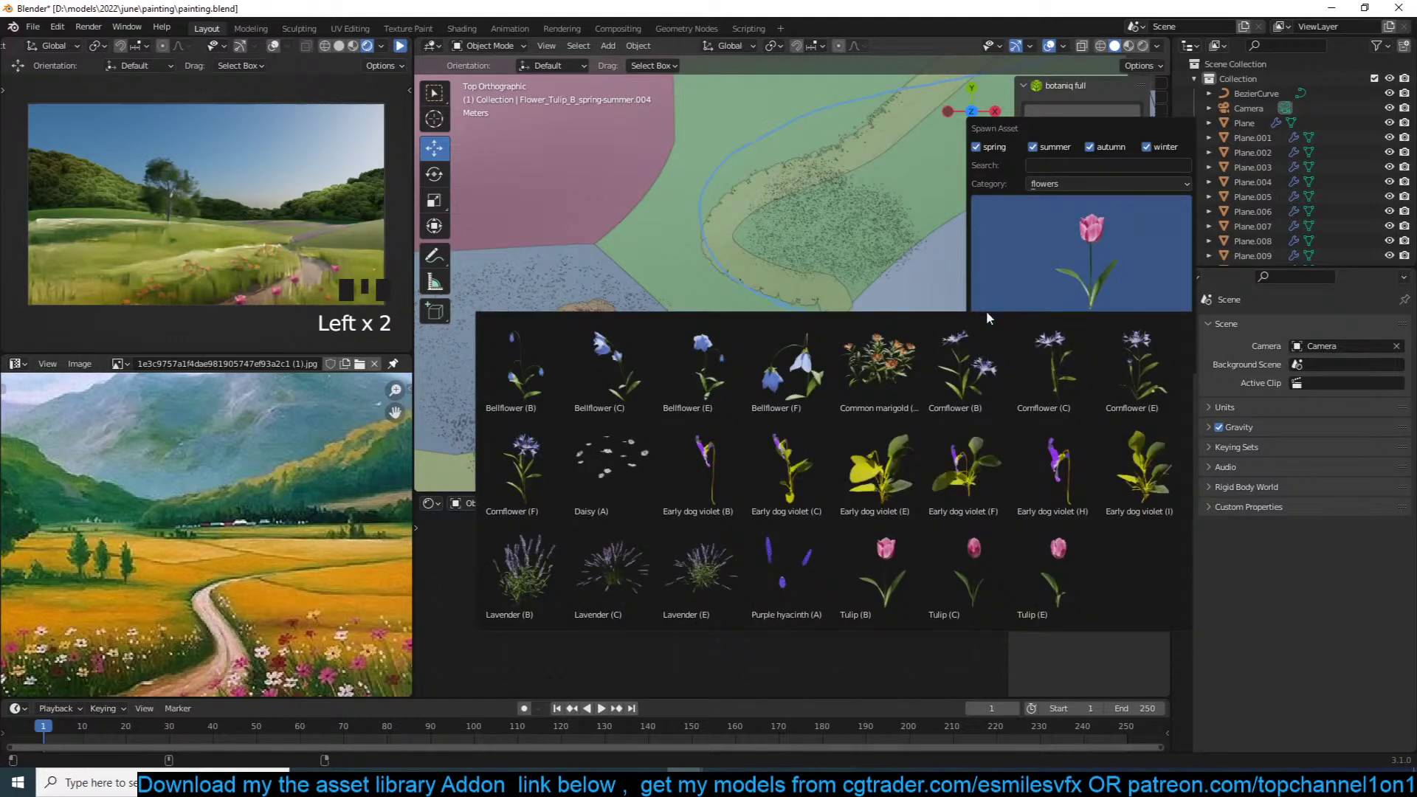
left_click(901, 378)
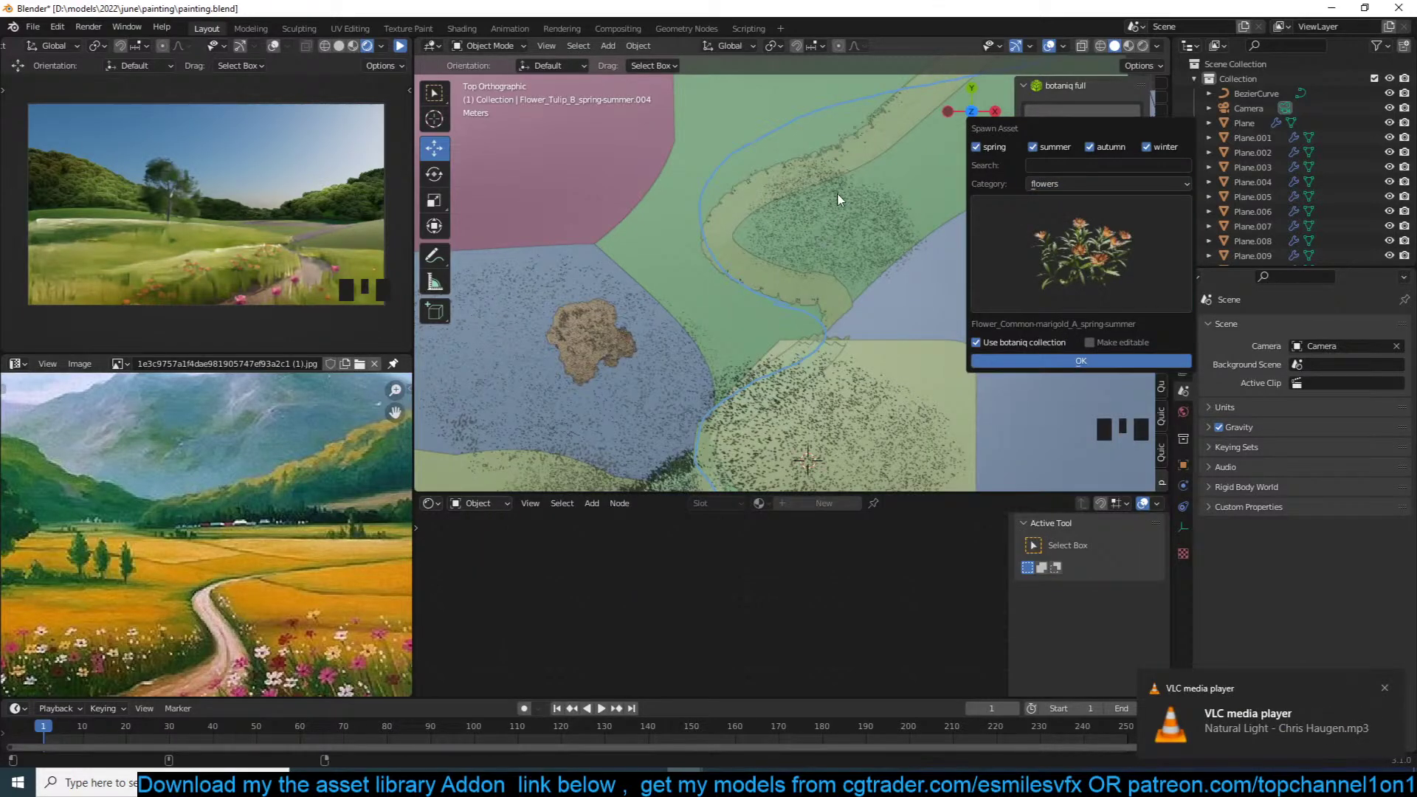
Step: Select a marigold beside the near end of the path in the top view and place a rescaled linked copy of it along the path
scroll(873, 395, "down", 4)
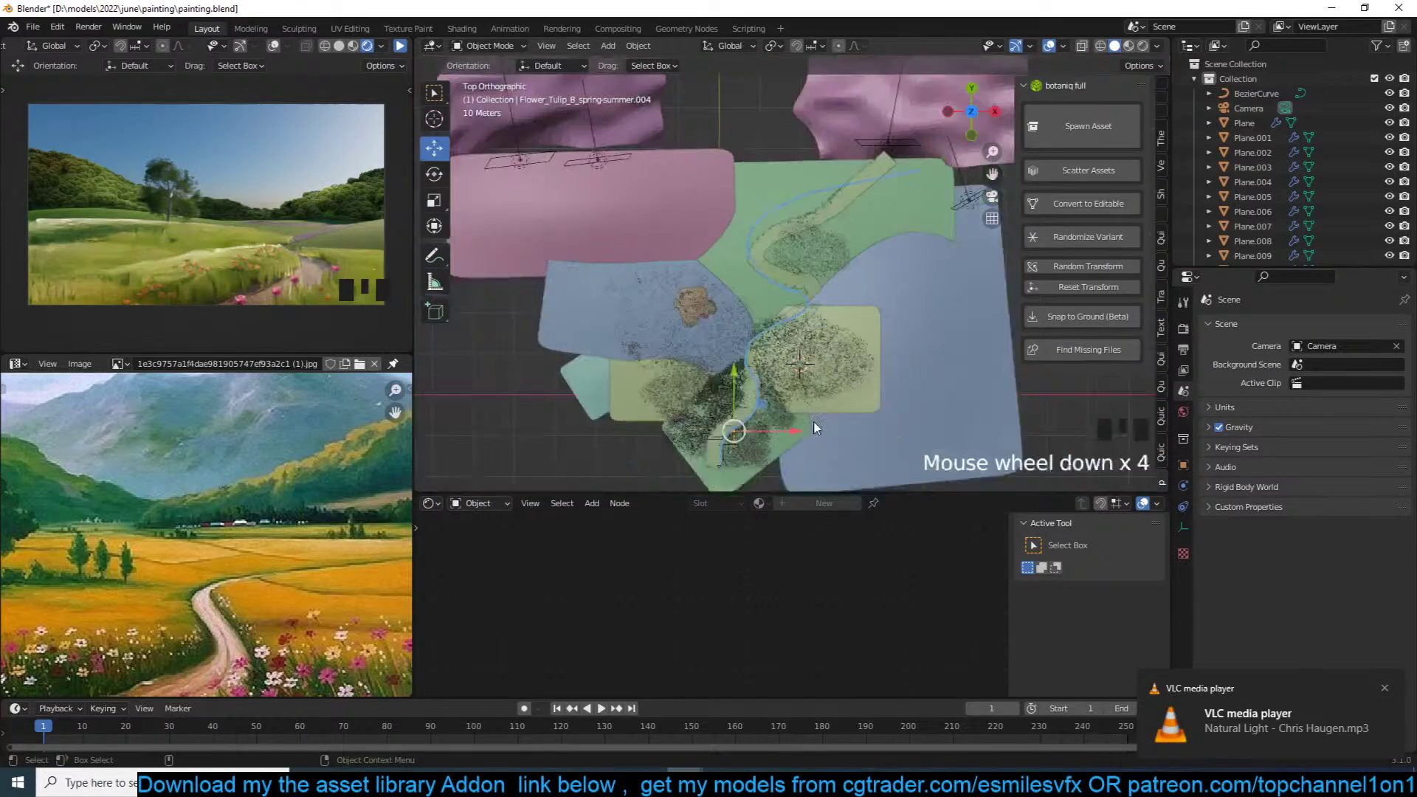
scroll(764, 253, "up", 8)
left_click(698, 284)
middle_click_drag(699, 284, 735, 257, "shift")
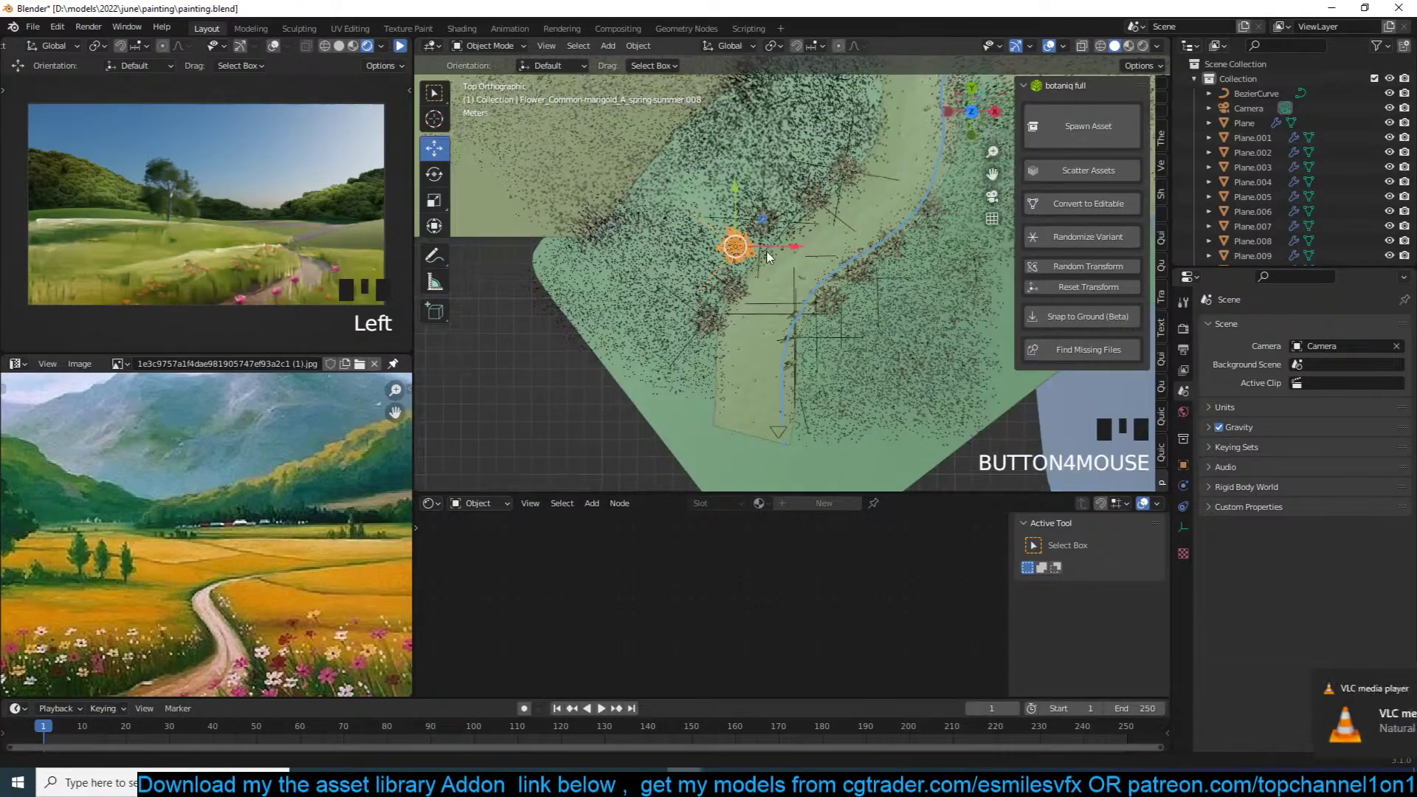
key("alt+d")
left_click(799, 336)
key("s")
left_click(868, 346)
Step: Place two further linked marigold copies beside the path's near end, scaling both and rotating the first
key("alt+d")
left_click(874, 333)
key("s")
left_click(861, 334)
key("r")
left_click(825, 388)
key("alt+d")
left_click(790, 355)
key("s")
left_click(839, 386)
Step: Add two linked marigold copies along the path's right edge, turning each one with free trackball rotation
key("alt+d")
left_click(909, 295)
key("r")
key("r")
left_click(906, 306)
key("alt+d")
left_click(896, 319)
key("r")
key("r")
left_click(878, 314)
Step: Place two linked marigold copies on the path's left edge, the first scaled up about 1.3 times and the second freely rotated
key("alt+d")
left_click(742, 328)
key("s")
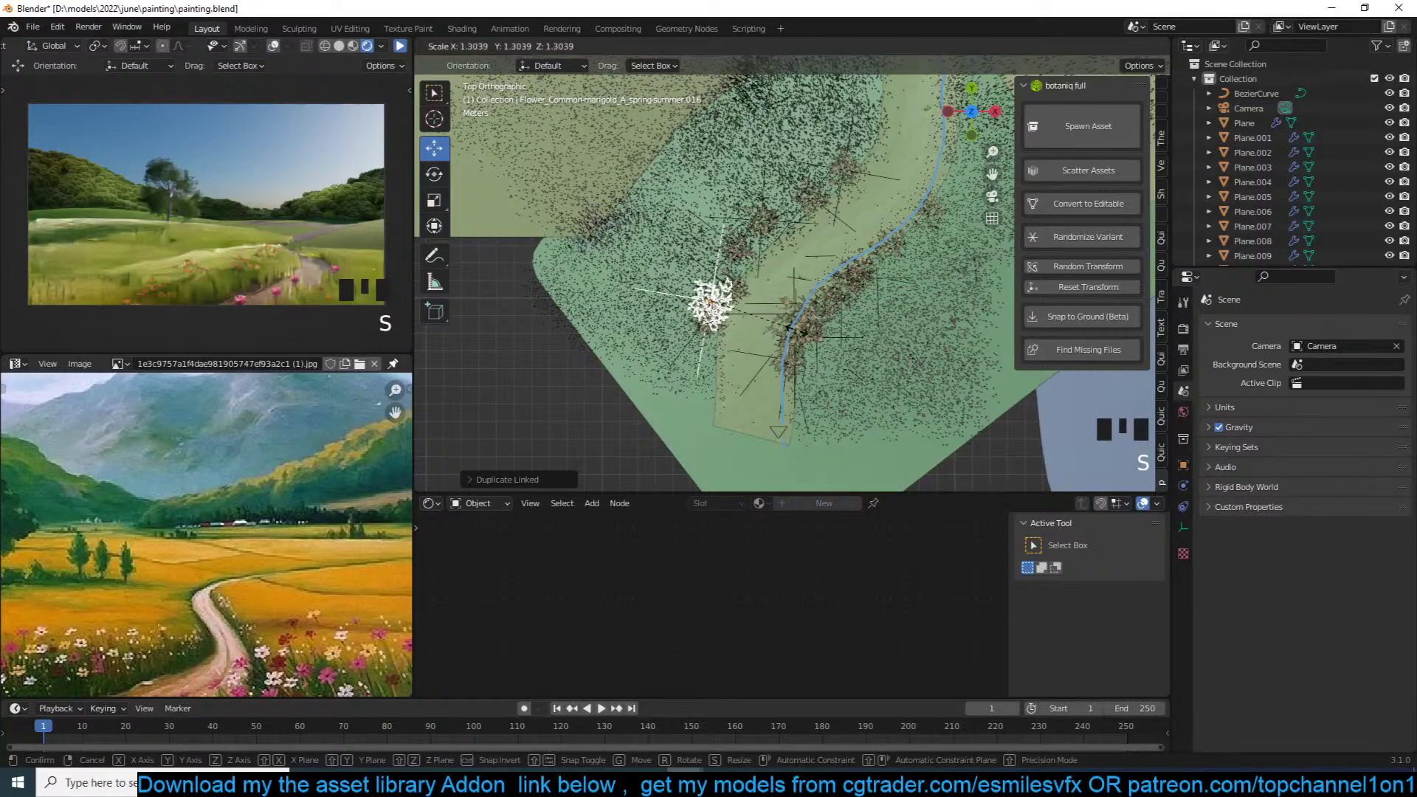
left_click(793, 334)
key("alt+d")
left_click(784, 377)
key("r")
key("r")
left_click(784, 375)
Step: Continue the marigold row up the path's left edge with two more linked copies, adjusting the scale of each
key("alt+d")
left_click(819, 279)
key("s")
left_click(823, 287)
key("alt+d")
left_click(857, 249)
key("s")
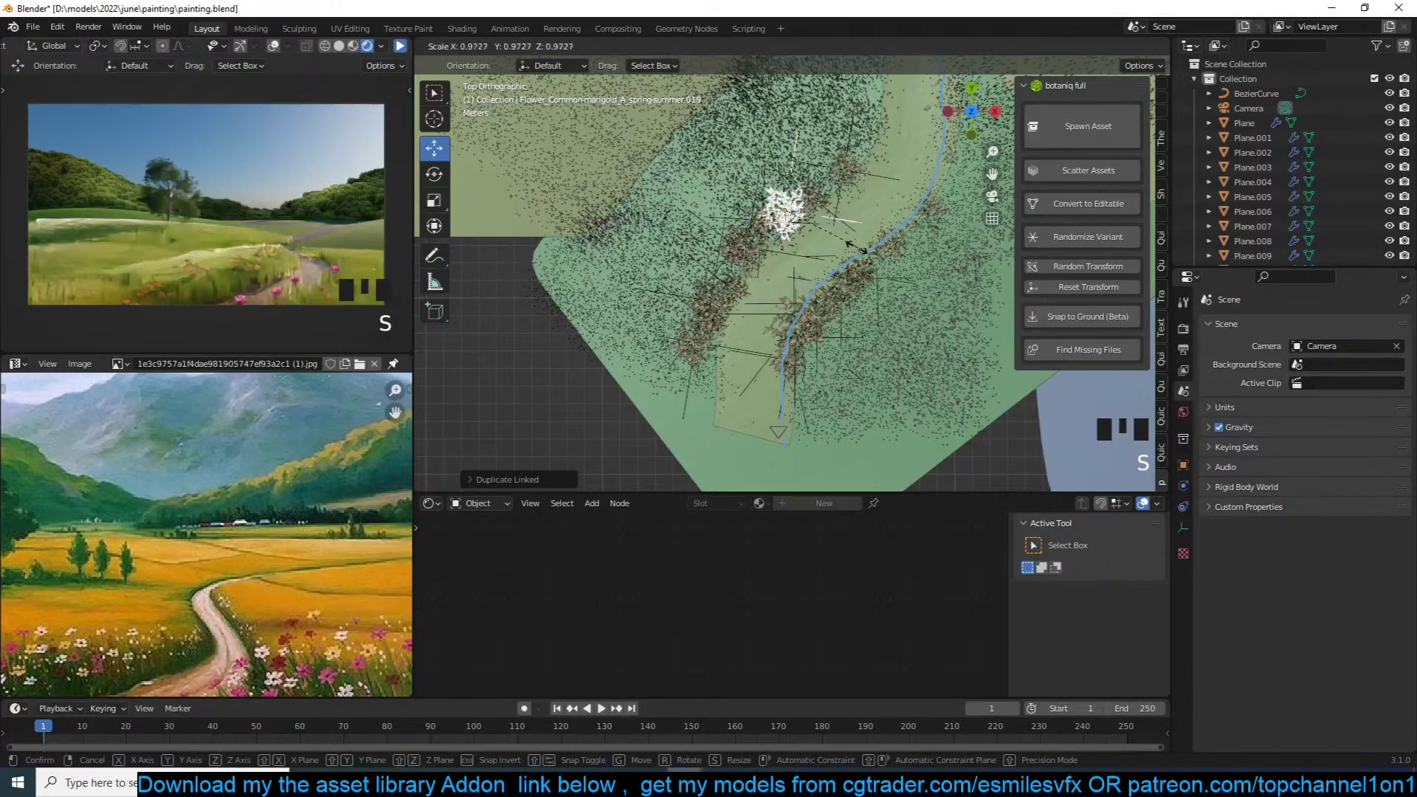
left_click(855, 255)
Step: Reposition the newest marigold at the path's edge from a perspective angle and resume the rendered preview
key("grave")
middle_click_drag(856, 252, 871, 159)
scroll(849, 157, "up", 4)
key("g")
left_click(747, 223)
left_click(400, 48)
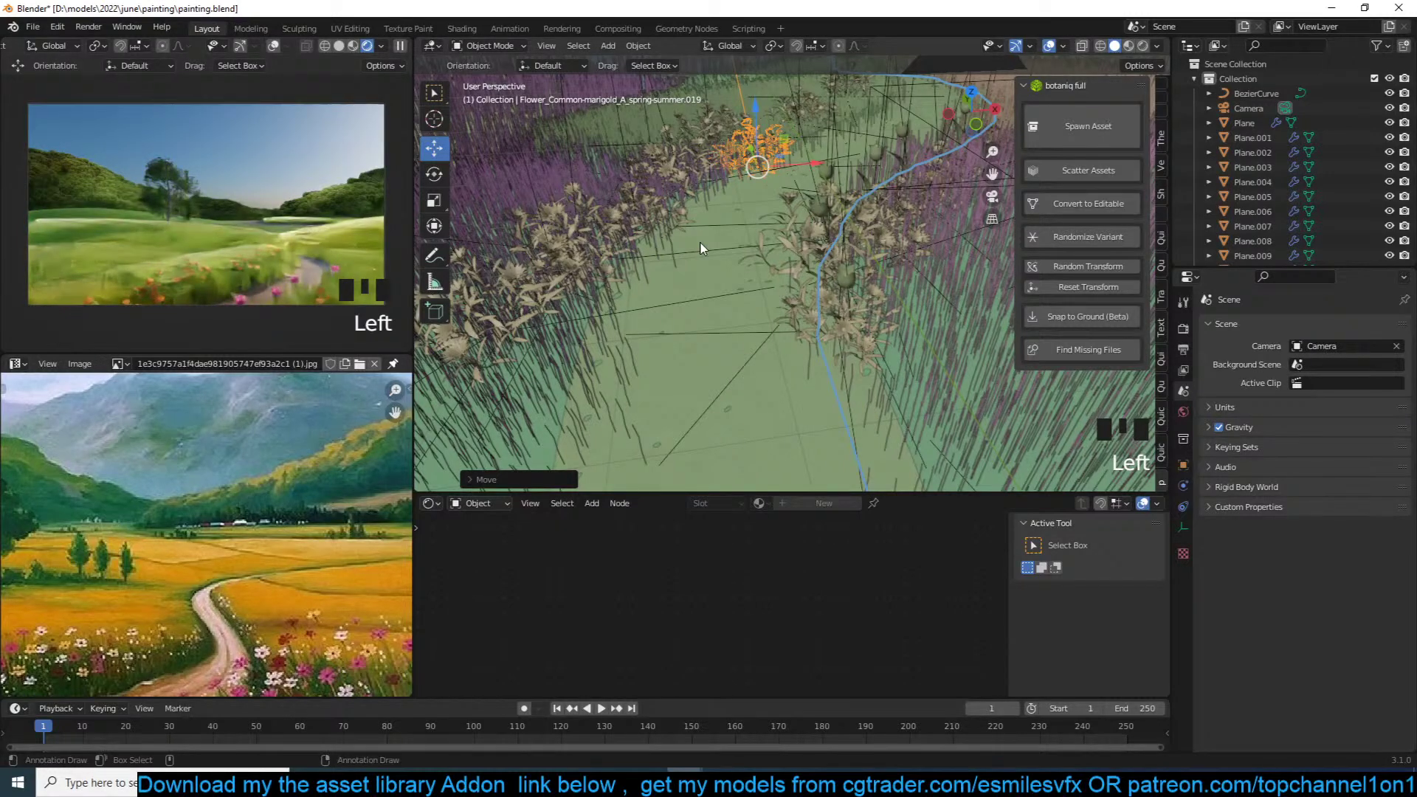
Step: Add two more linked marigold copies at the path's left edge from the camera view and enlarge the second one
key("KP_0")
scroll(778, 342, "up", 2)
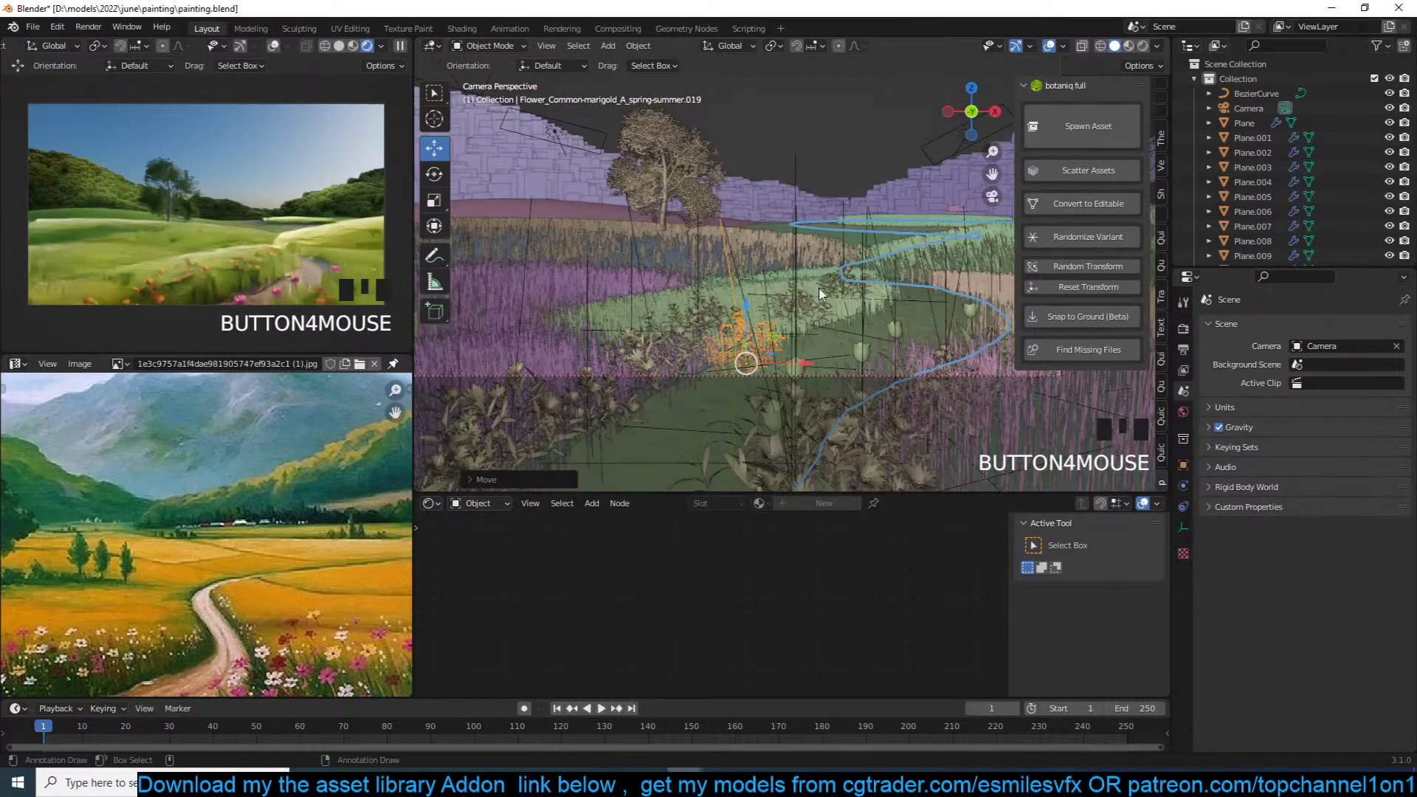
key("alt+d")
left_click(815, 307)
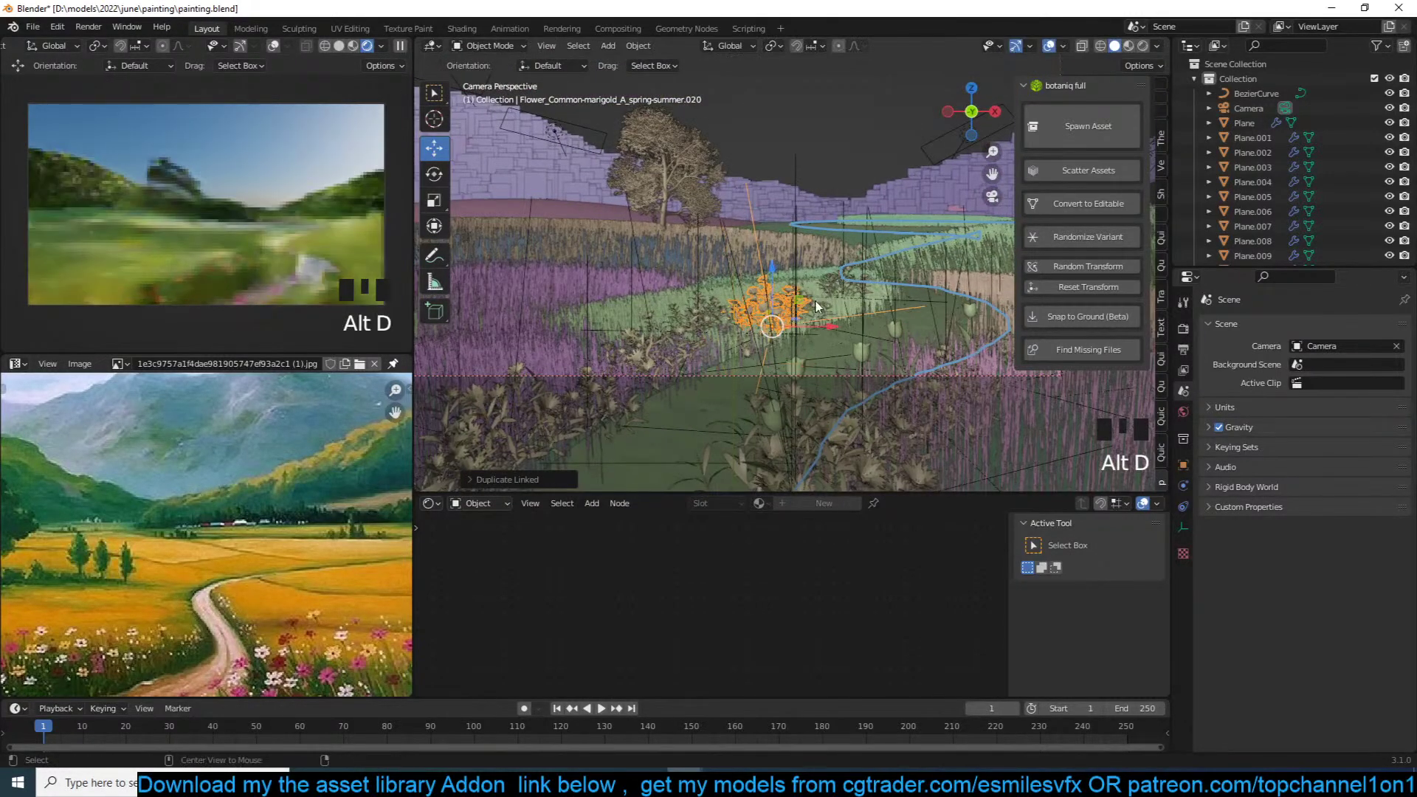
key("alt+d")
left_click(762, 345)
key("s")
left_click(818, 317)
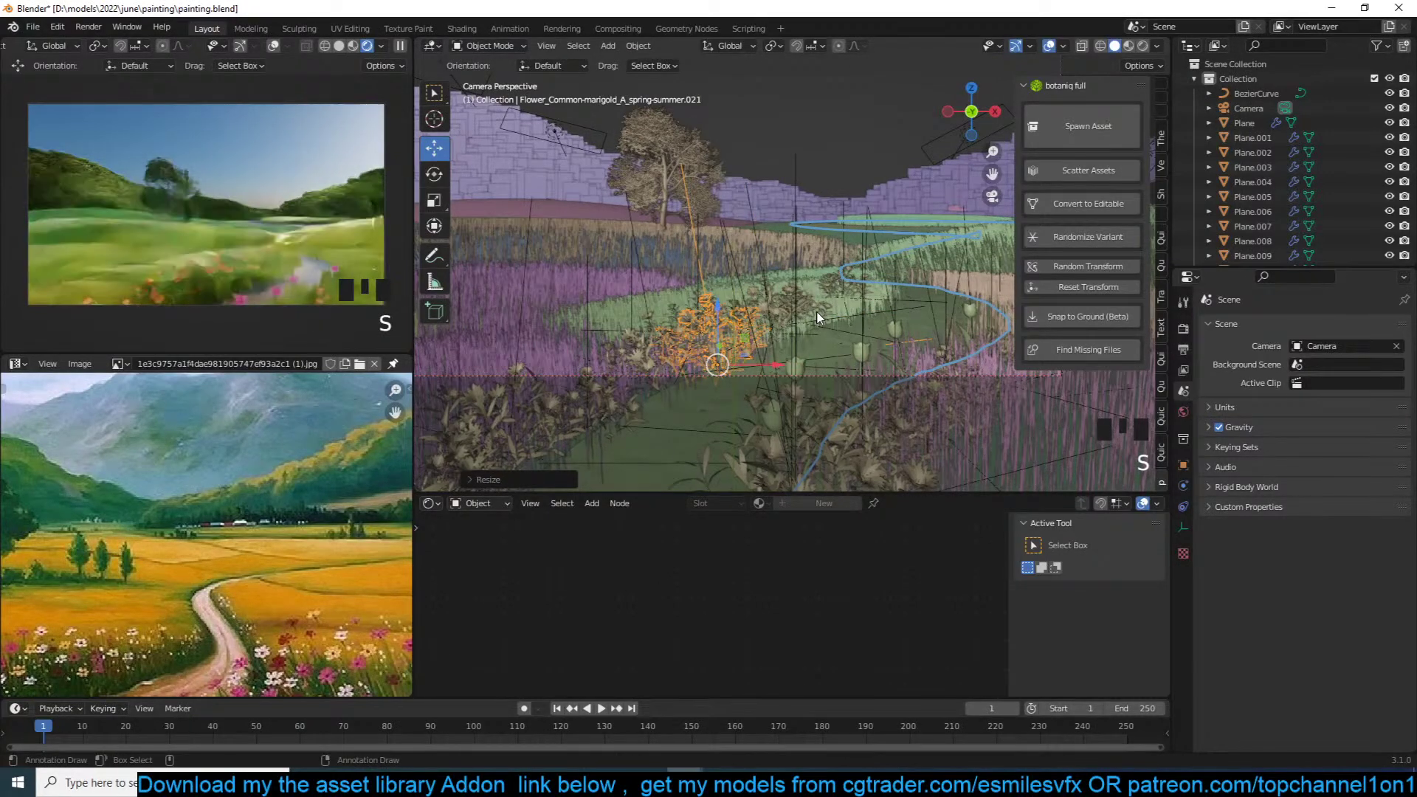
Step: Save the file and pause the rendered preview
key("ctrl+s")
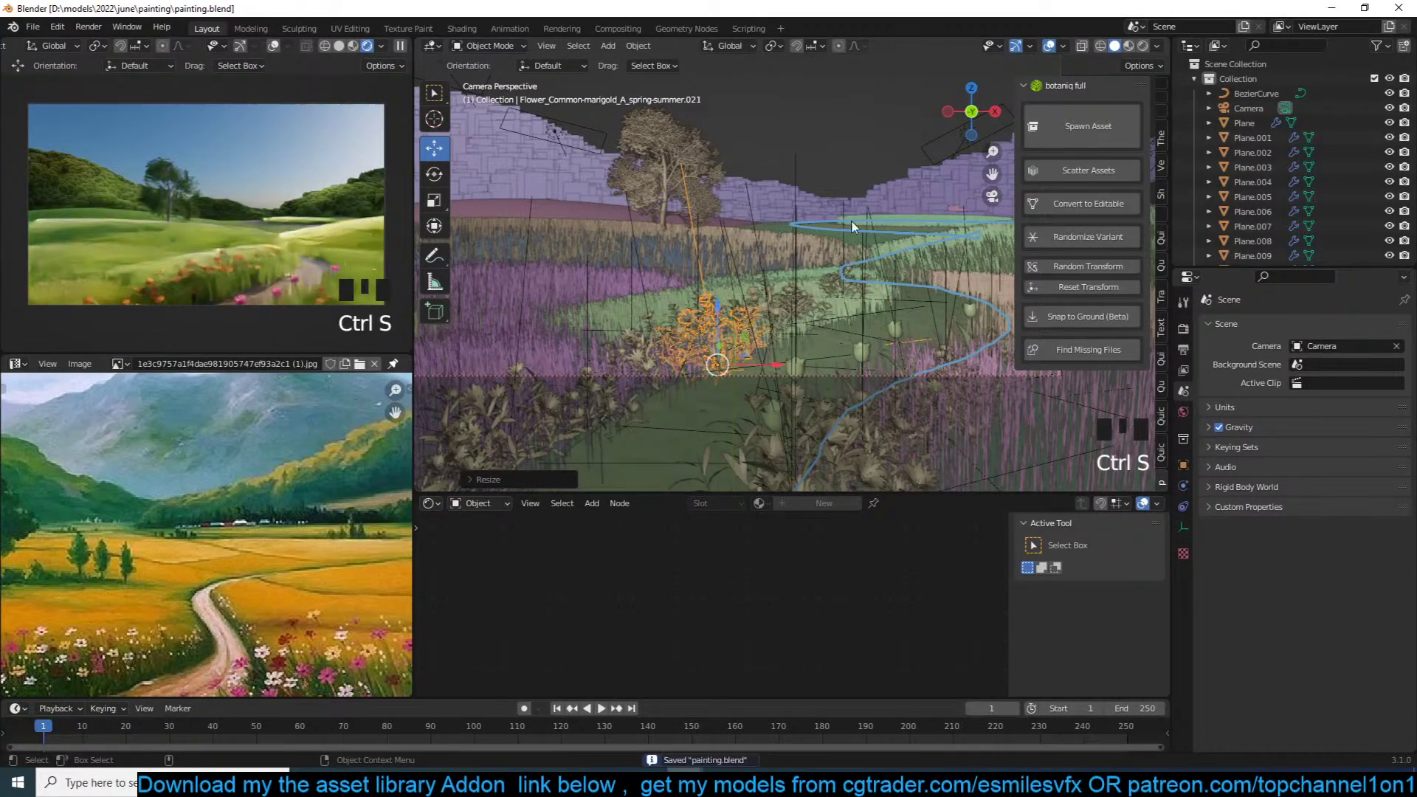
left_click(400, 46)
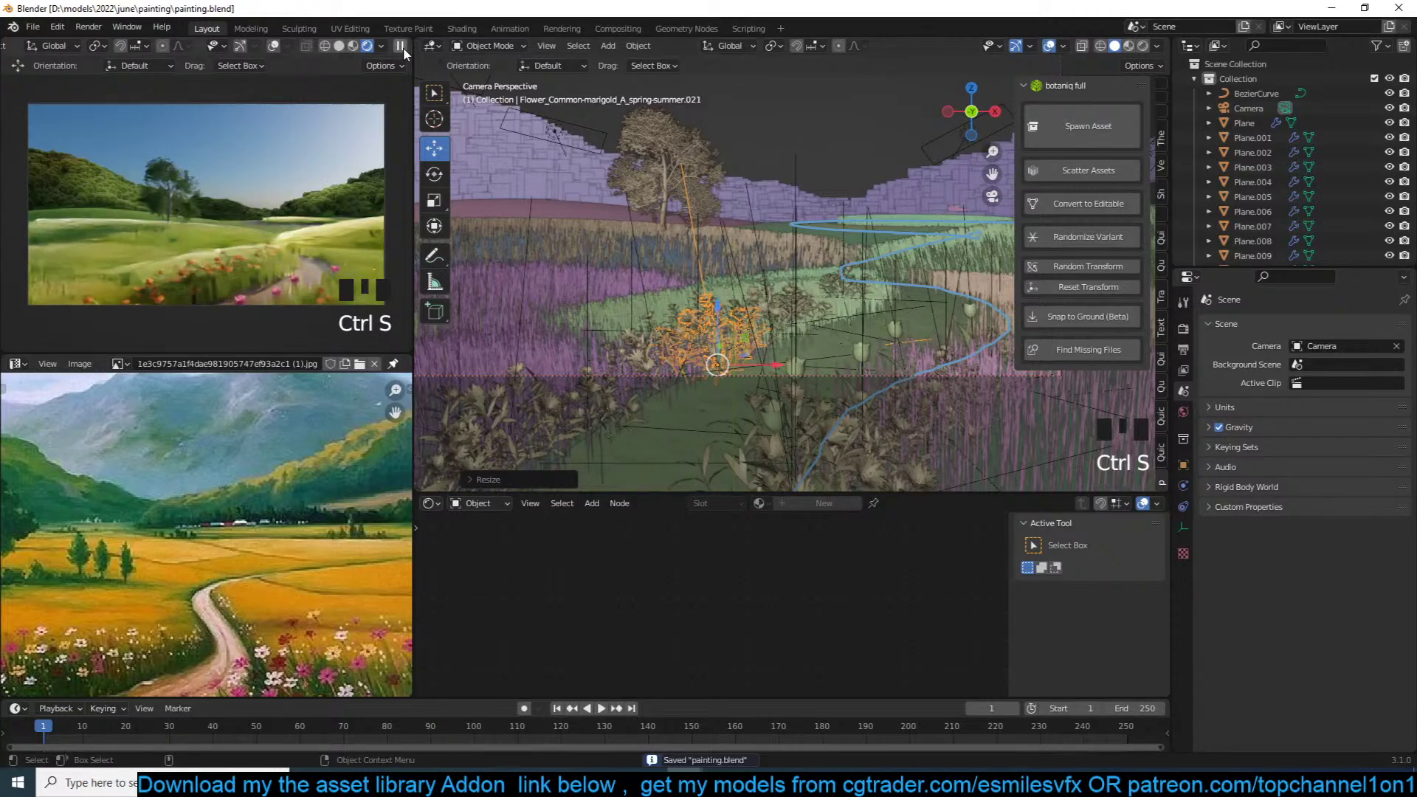
key("KP_7")
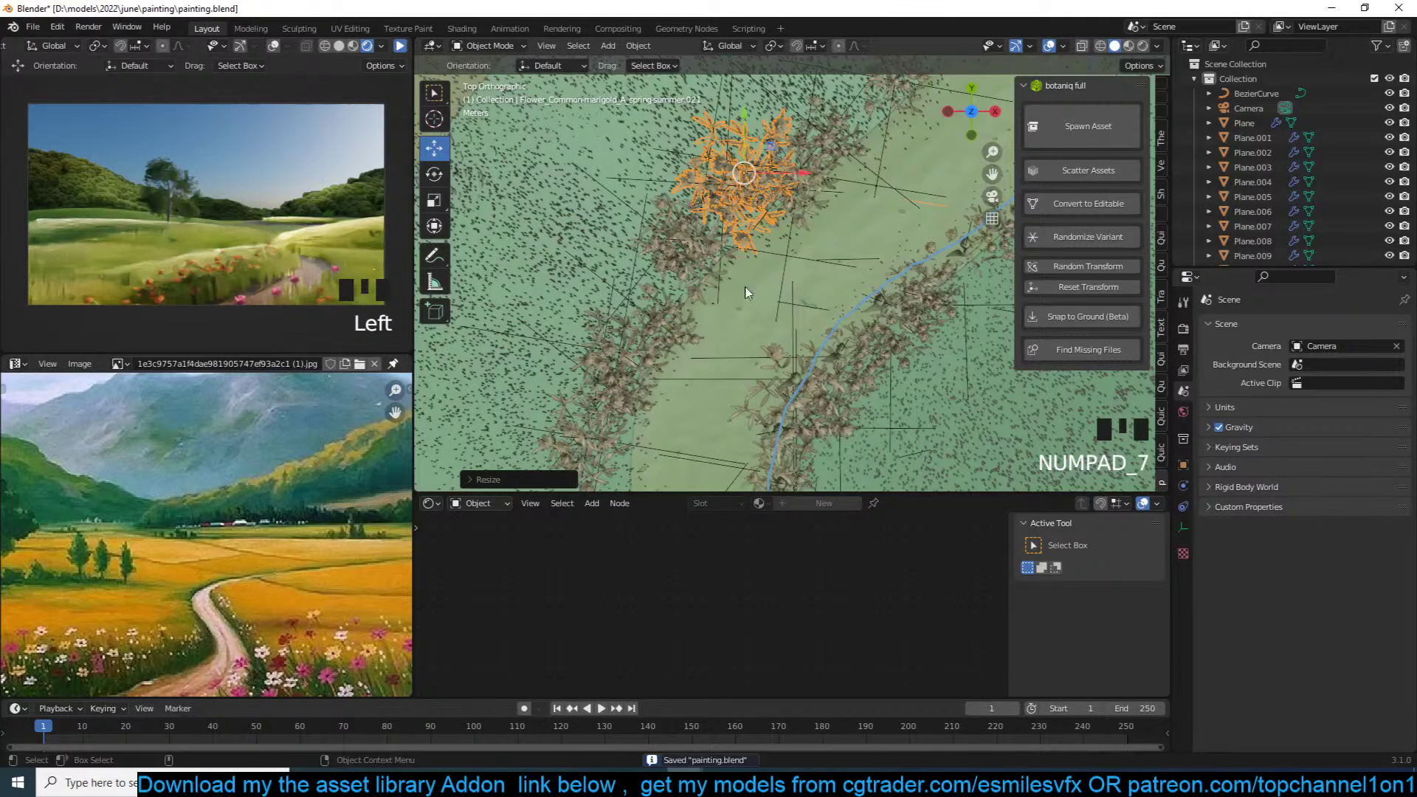
middle_click_drag(745, 293, 782, 234, "shift")
scroll(746, 251, "up", 2)
key("ctrl+s")
left_click(697, 279)
key("g")
right_click(694, 287)
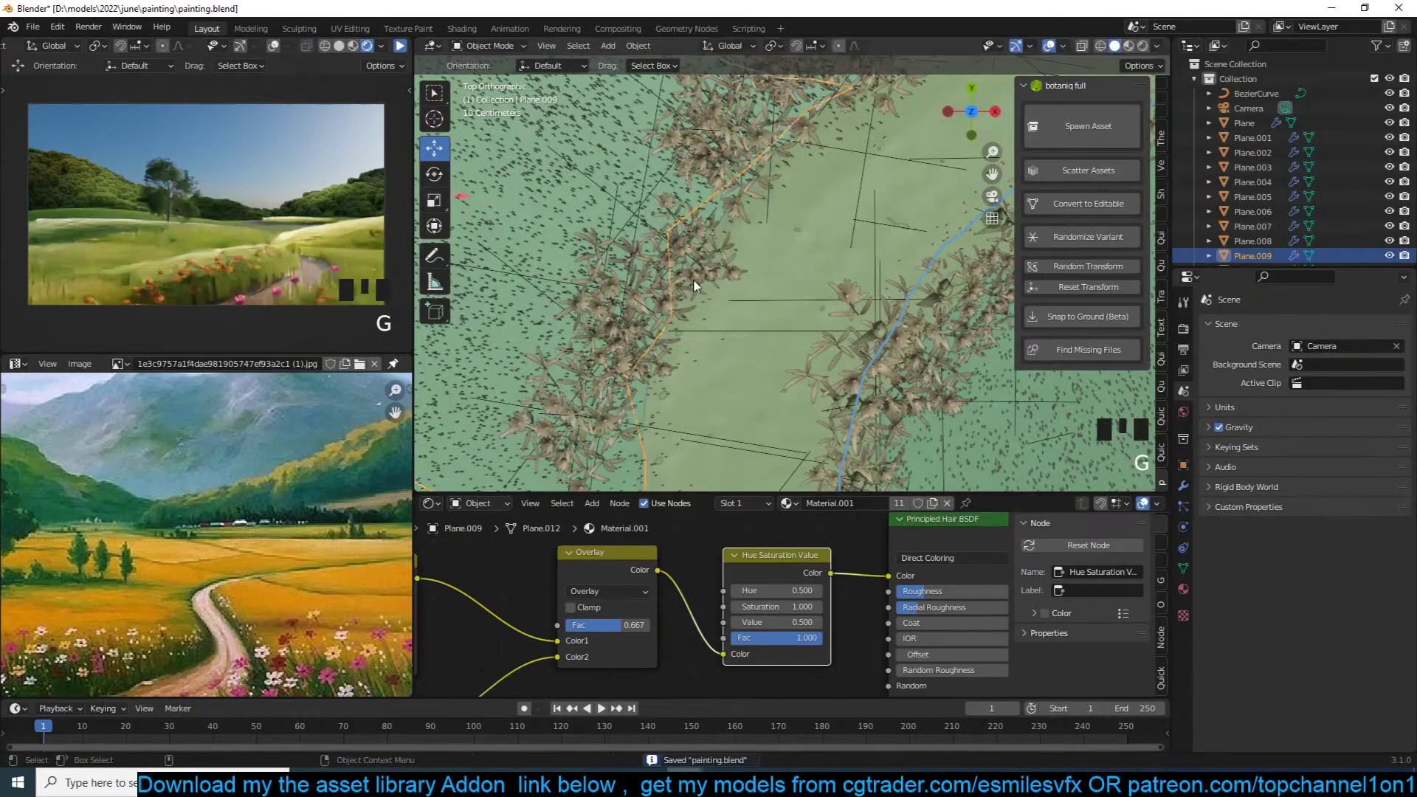
Step: Move two marigolds in the middle of the left-hand row inward to the path's edge in the top view
left_click(692, 270)
key("g")
left_click(749, 276)
left_click(628, 297)
key("g")
left_click(681, 298)
Step: Shift the two lower marigolds of the left-hand row towards the path and nudge the upper one slightly down
left_click(574, 389)
key("g")
left_click(583, 408)
right_click(584, 408)
left_click(585, 401)
key("g")
left_click(611, 382)
left_click(601, 346)
key("g")
left_click(626, 352)
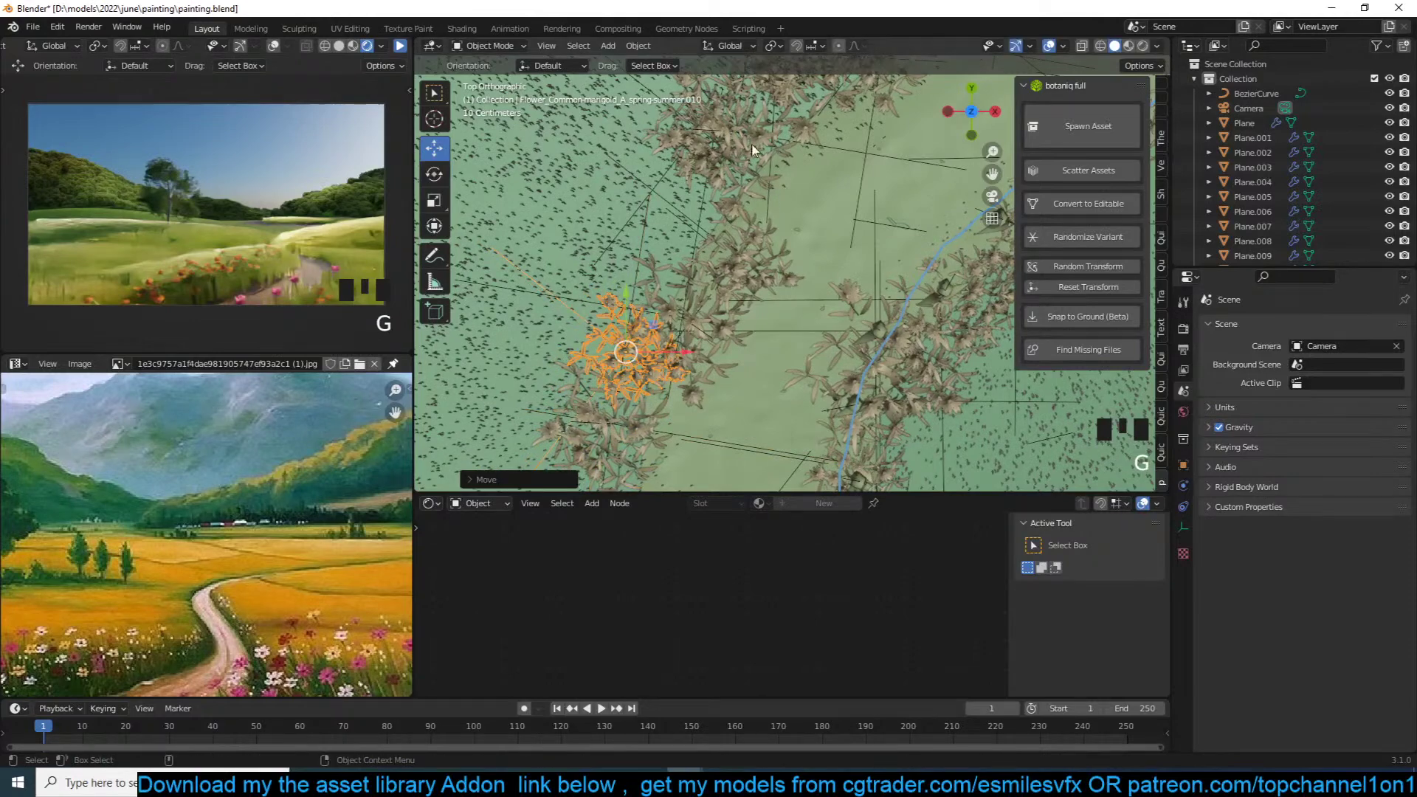
left_click(763, 149)
key("g")
left_click(760, 166)
Step: Tilt the camera slightly downward with trackball rotation to frame more of the path and flowers, and briefly refresh the rendered preview
key("KP_0")
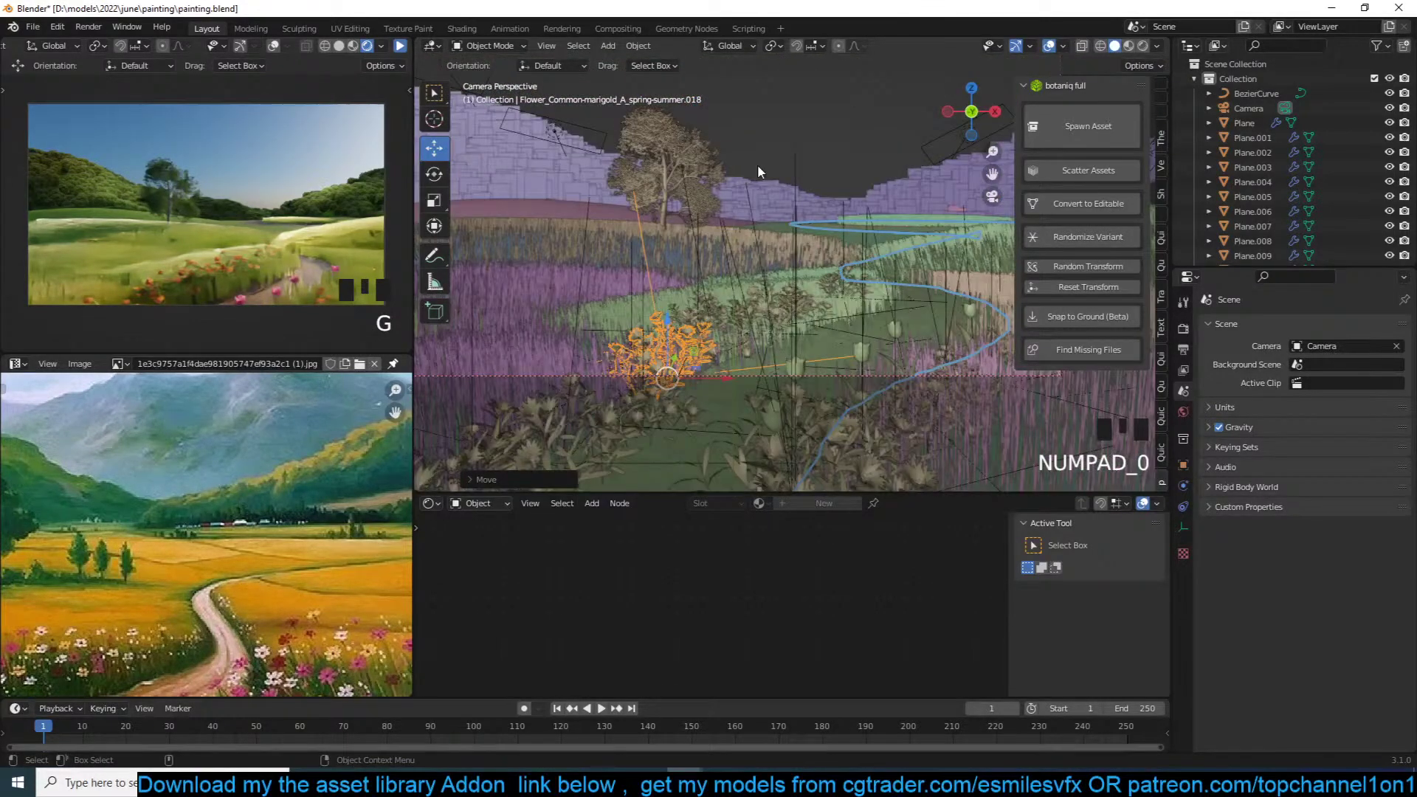
scroll(789, 151, "down", 4)
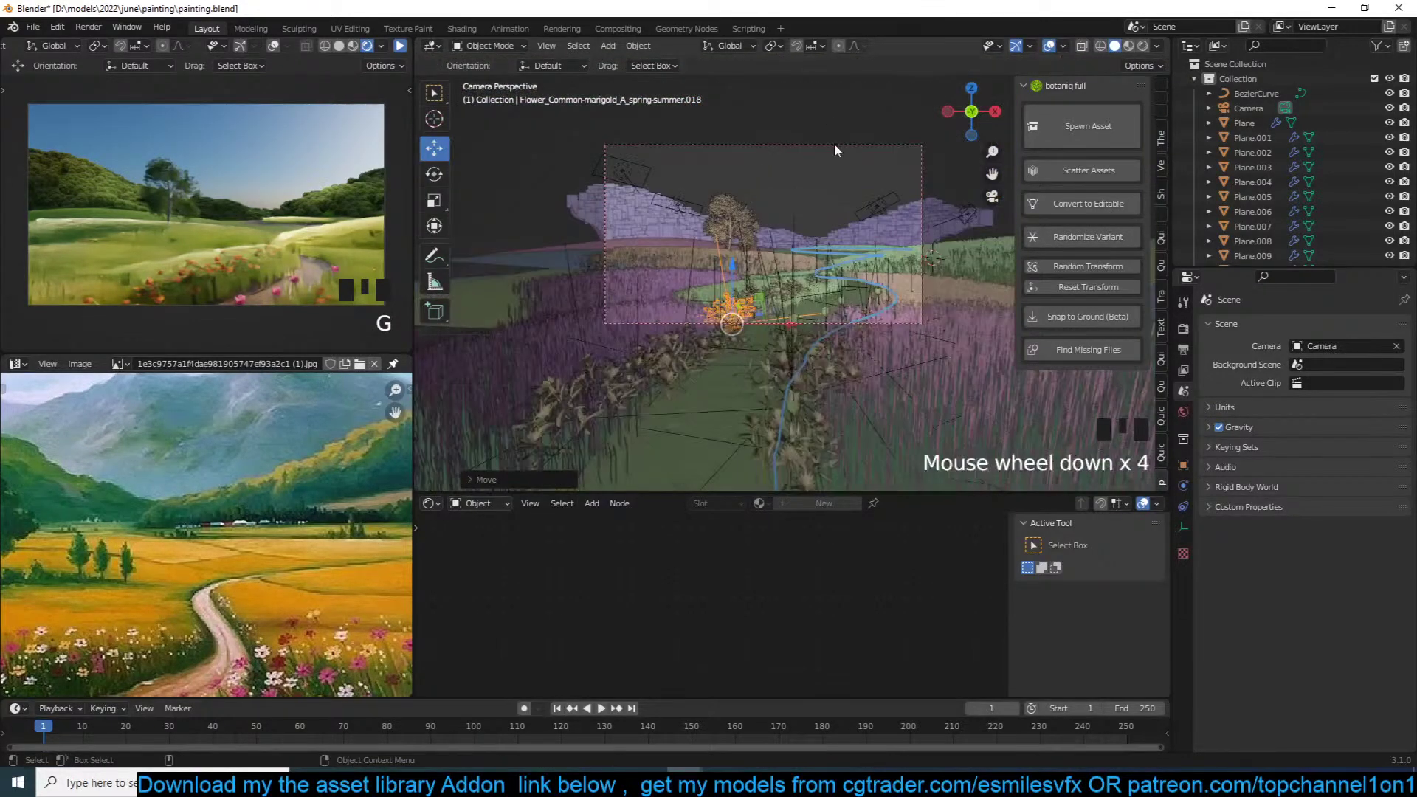
left_click(835, 147)
scroll(843, 169, "up", 1)
key("r")
key("r")
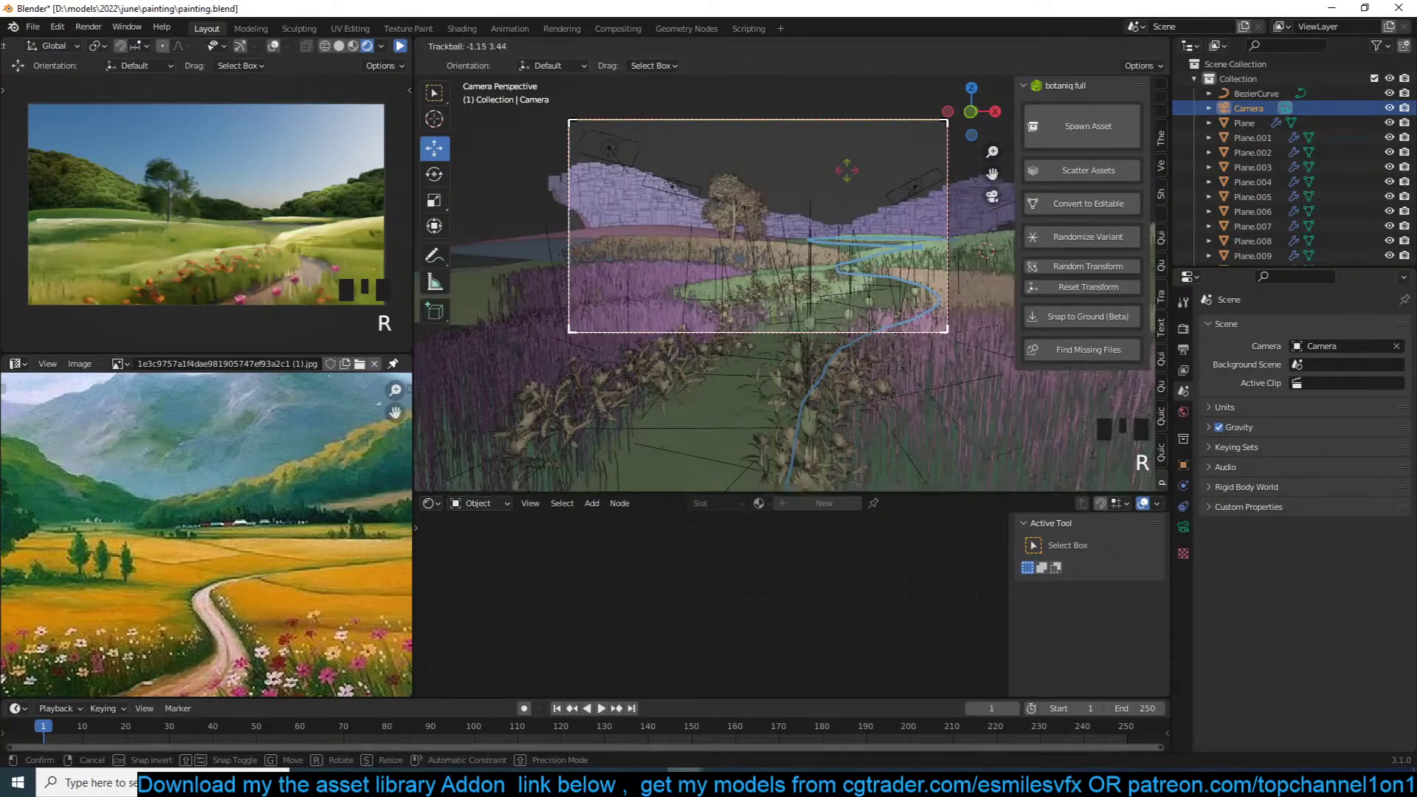
left_click(843, 169)
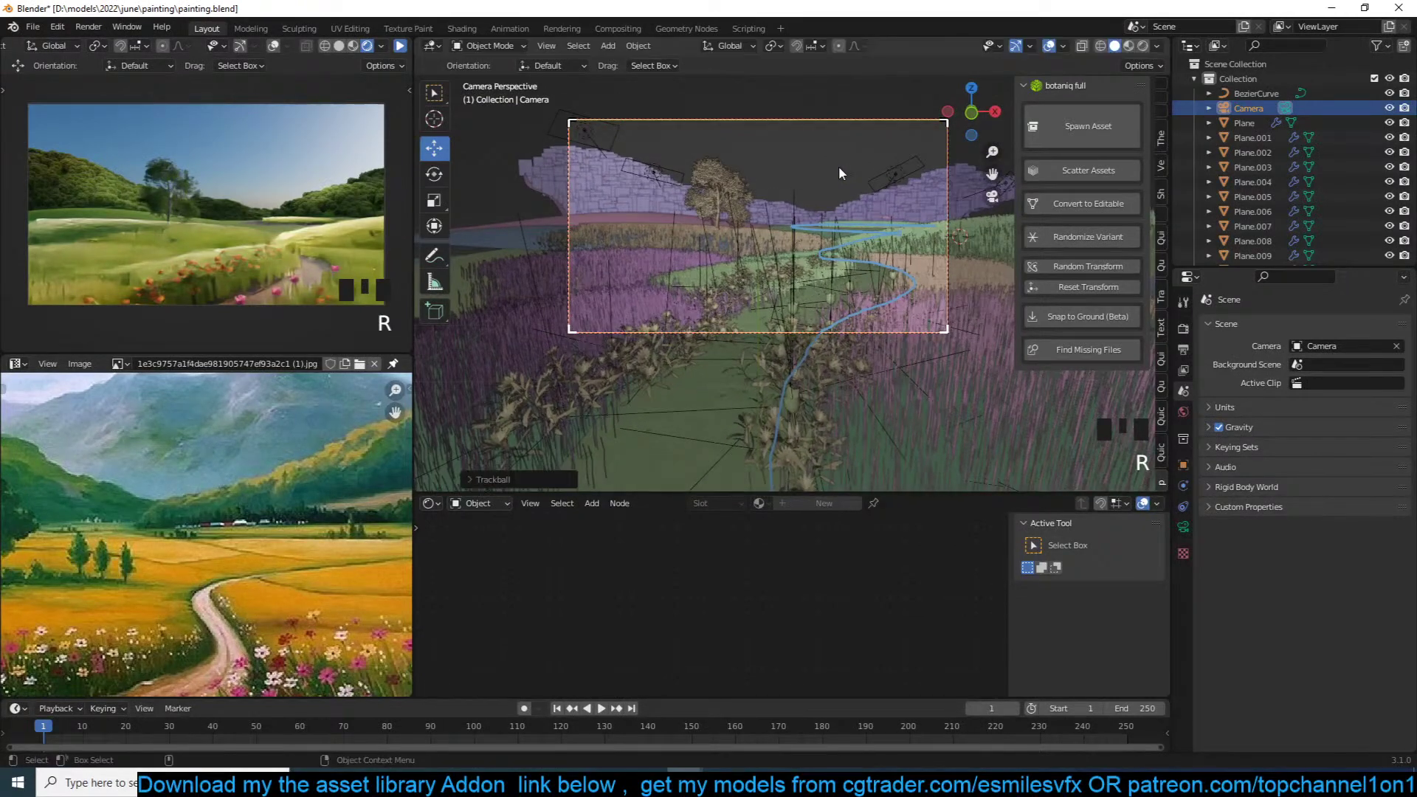
key("alt+a")
left_click(403, 49)
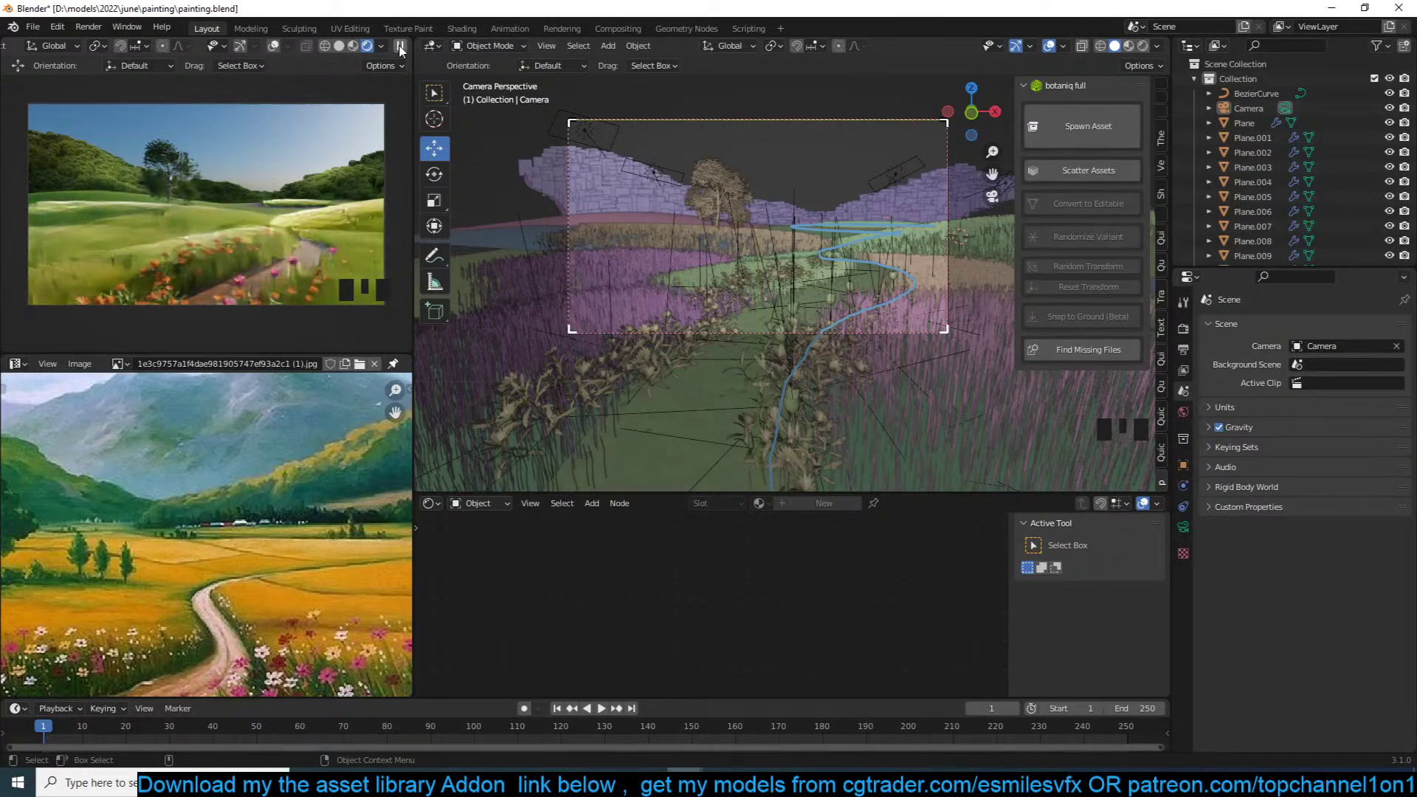
left_click(402, 49)
Step: Select the distant grass plane Plane.021 inside the path's bend and scale it up slightly
scroll(799, 229, "up", 6)
scroll(601, 268, "up", 5)
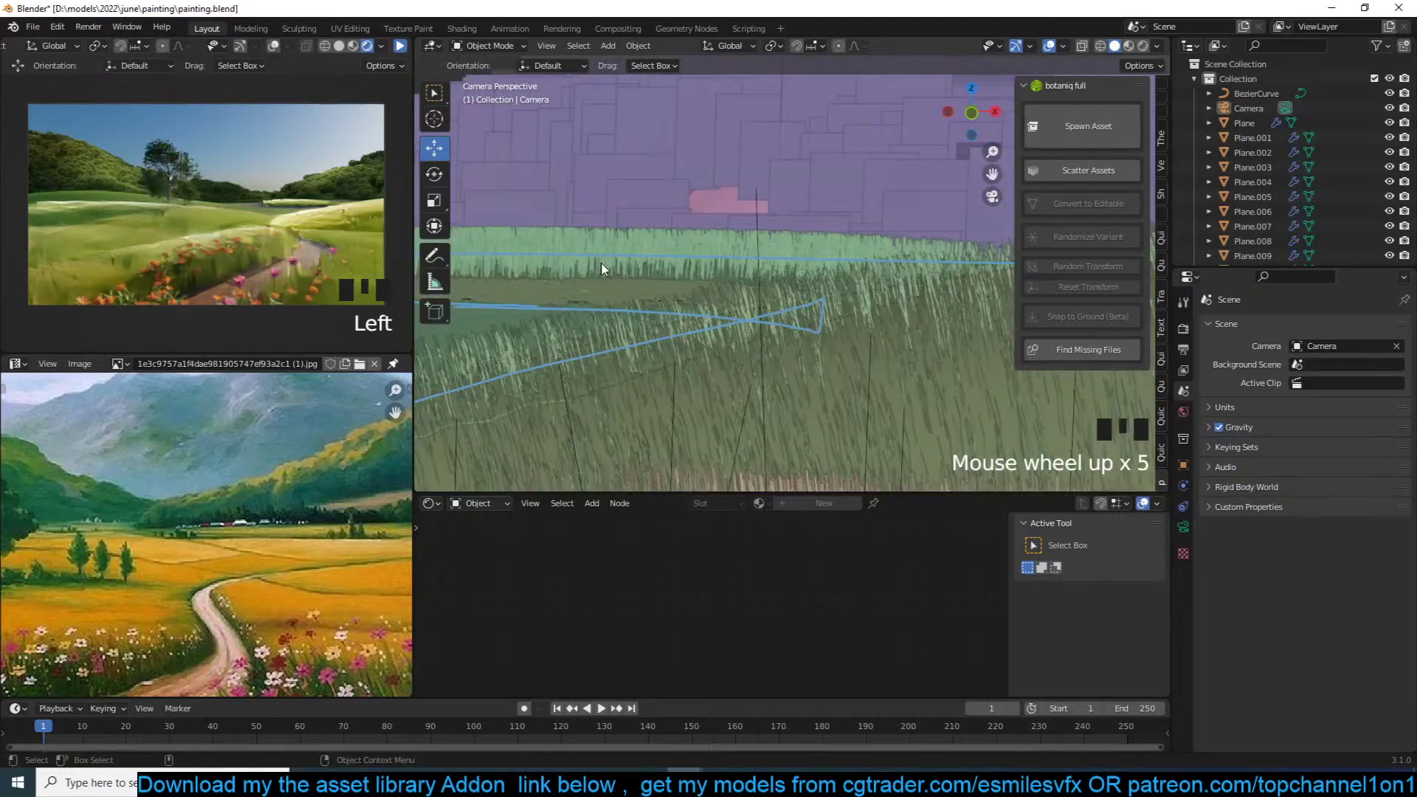
left_click(602, 268)
scroll(673, 267, "down", 3)
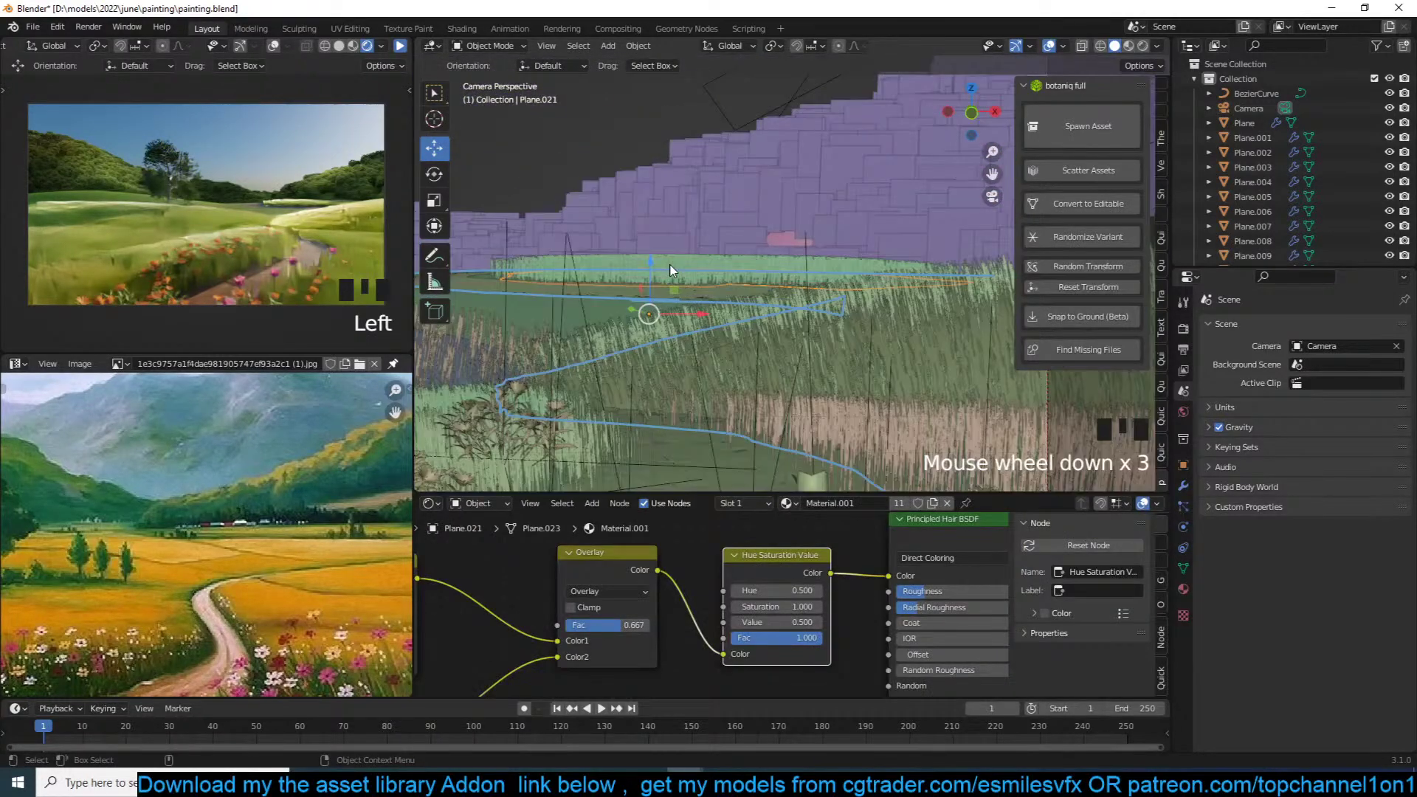
key("g")
left_click(671, 271)
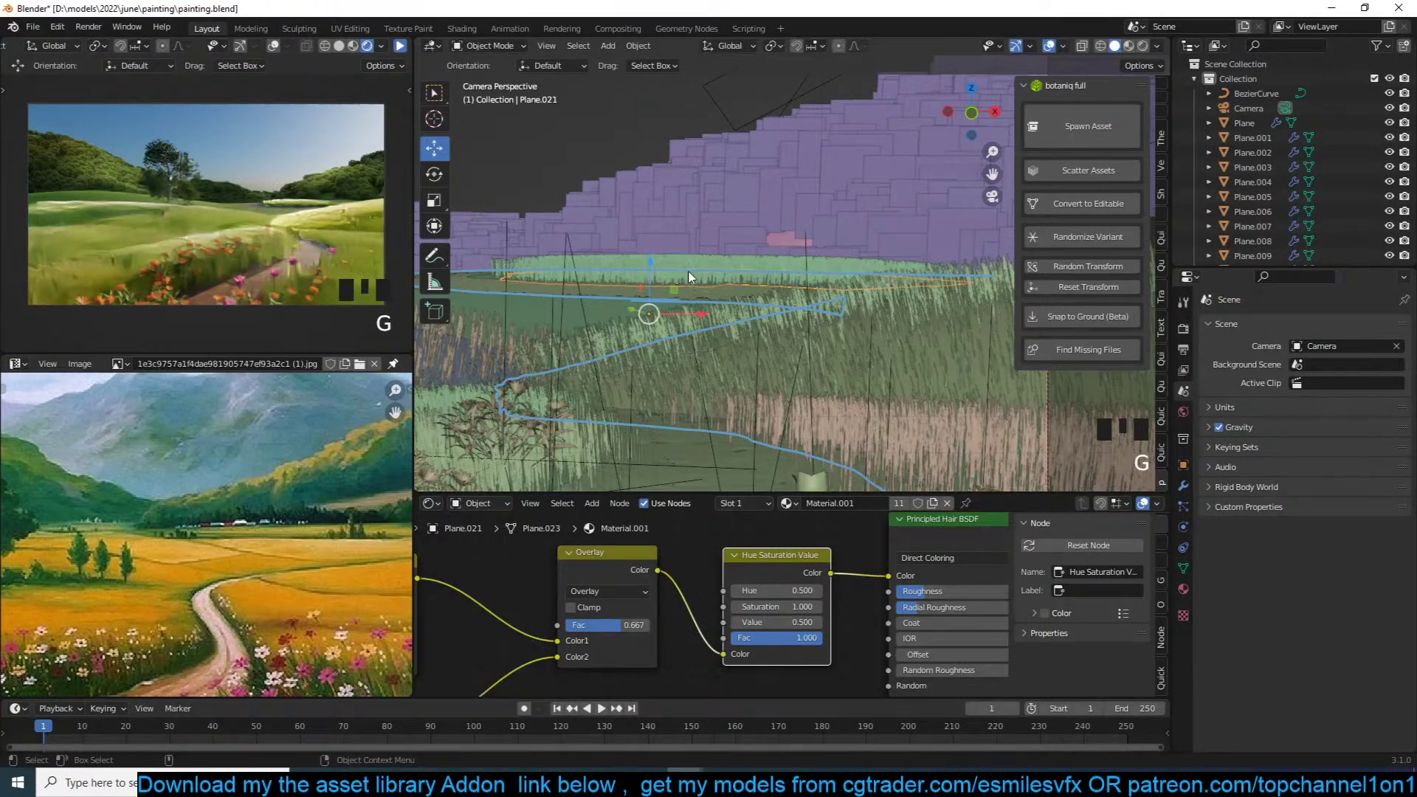
key("s")
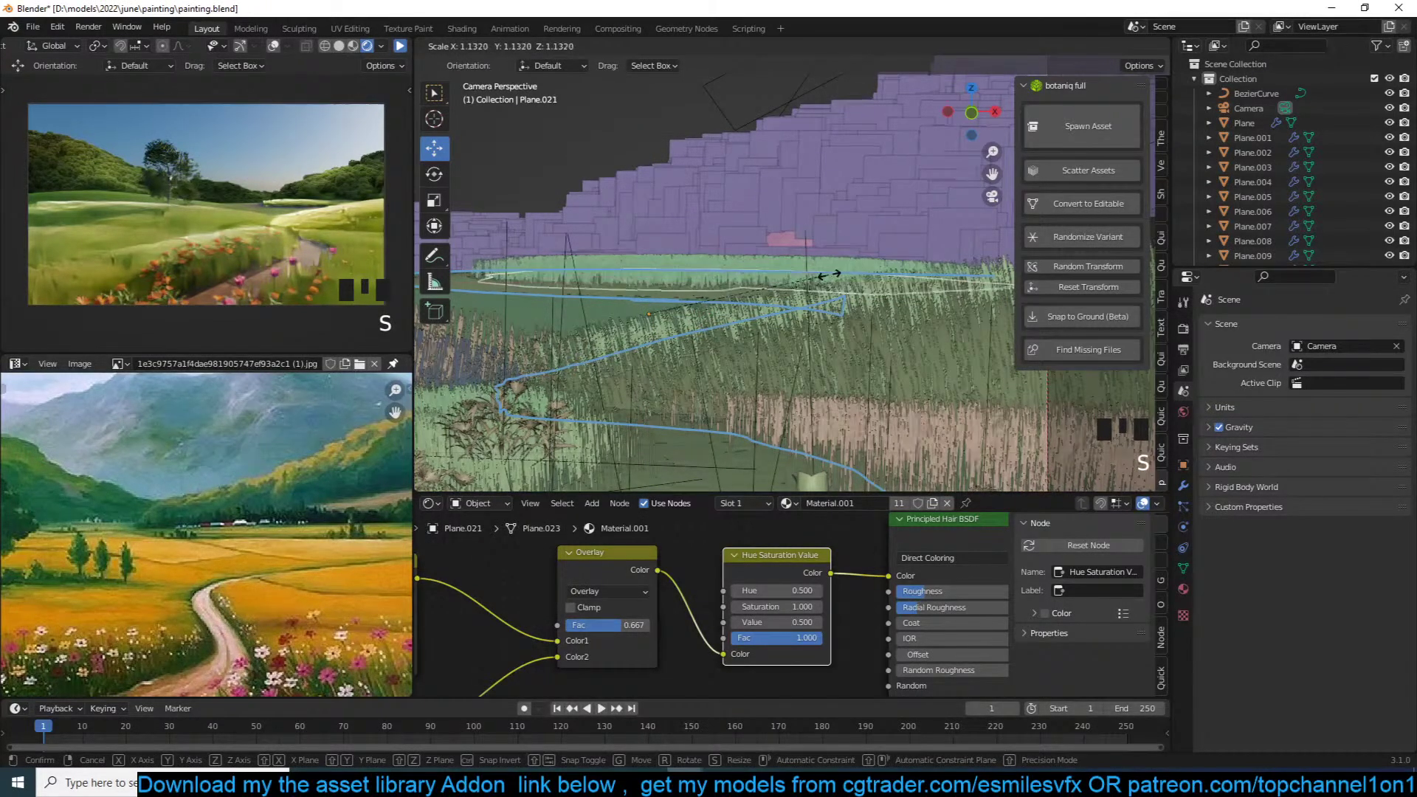
left_click(843, 278)
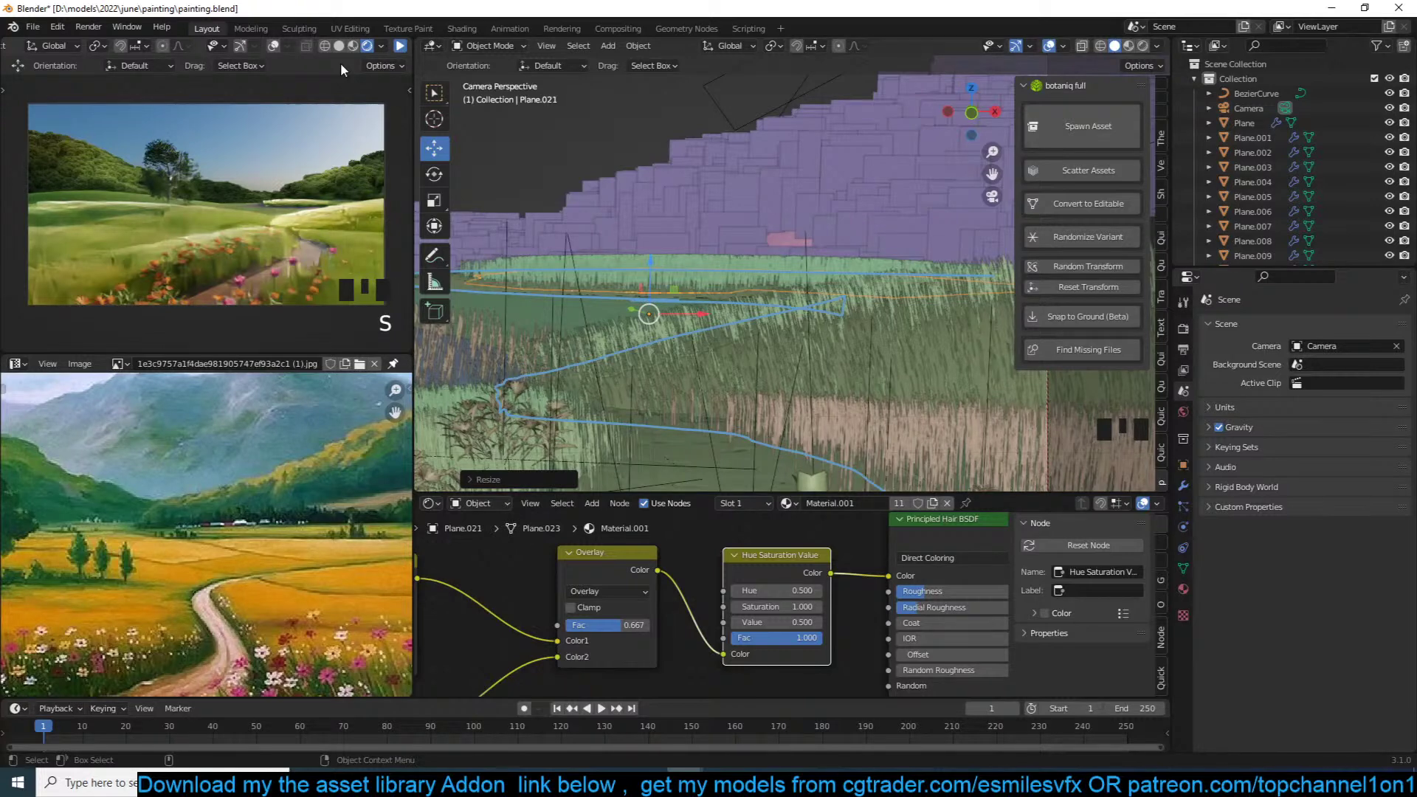
Step: Resume the rendered preview, deselect everything and save the file
left_click(400, 48)
key("alt+a")
key("ctrl+s")
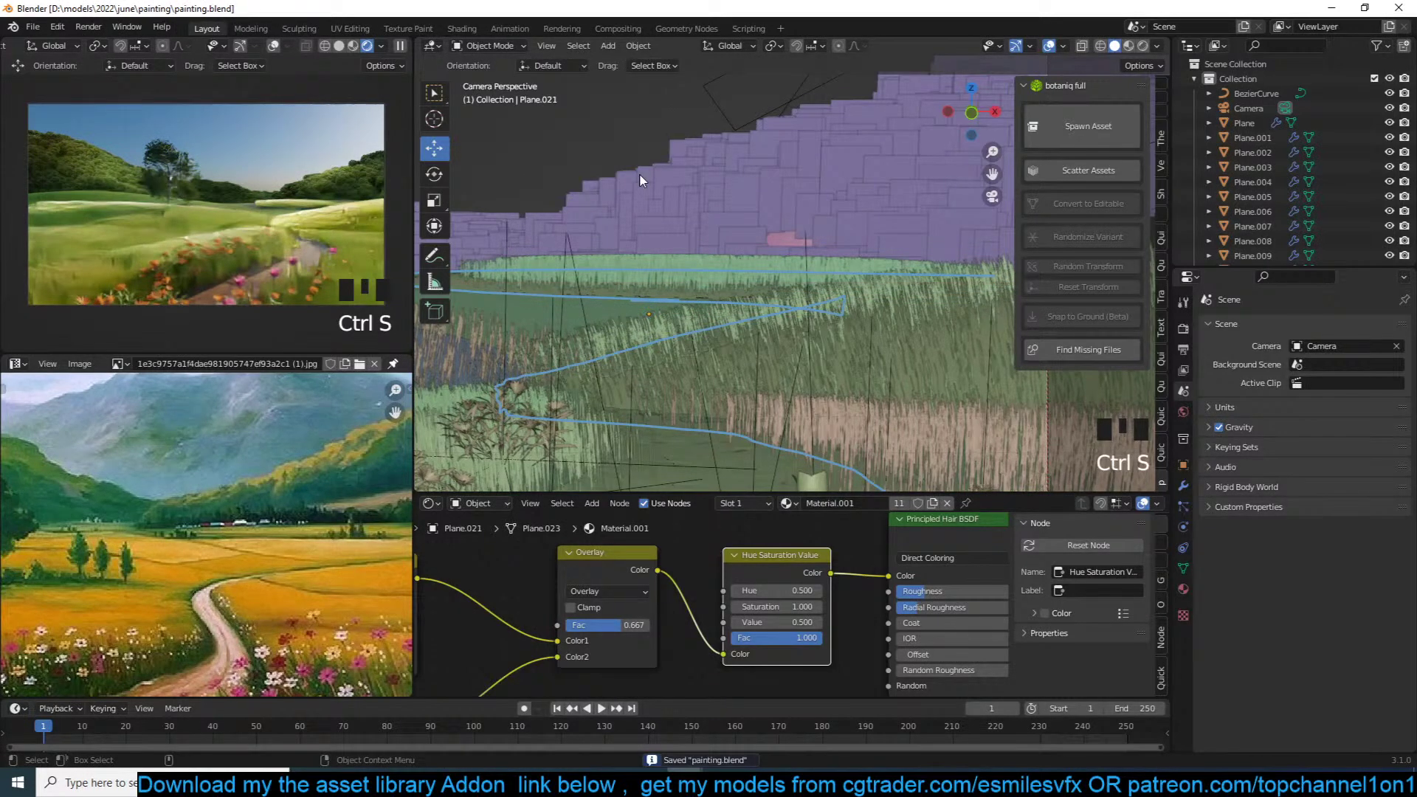
scroll(714, 239, "down", 2)
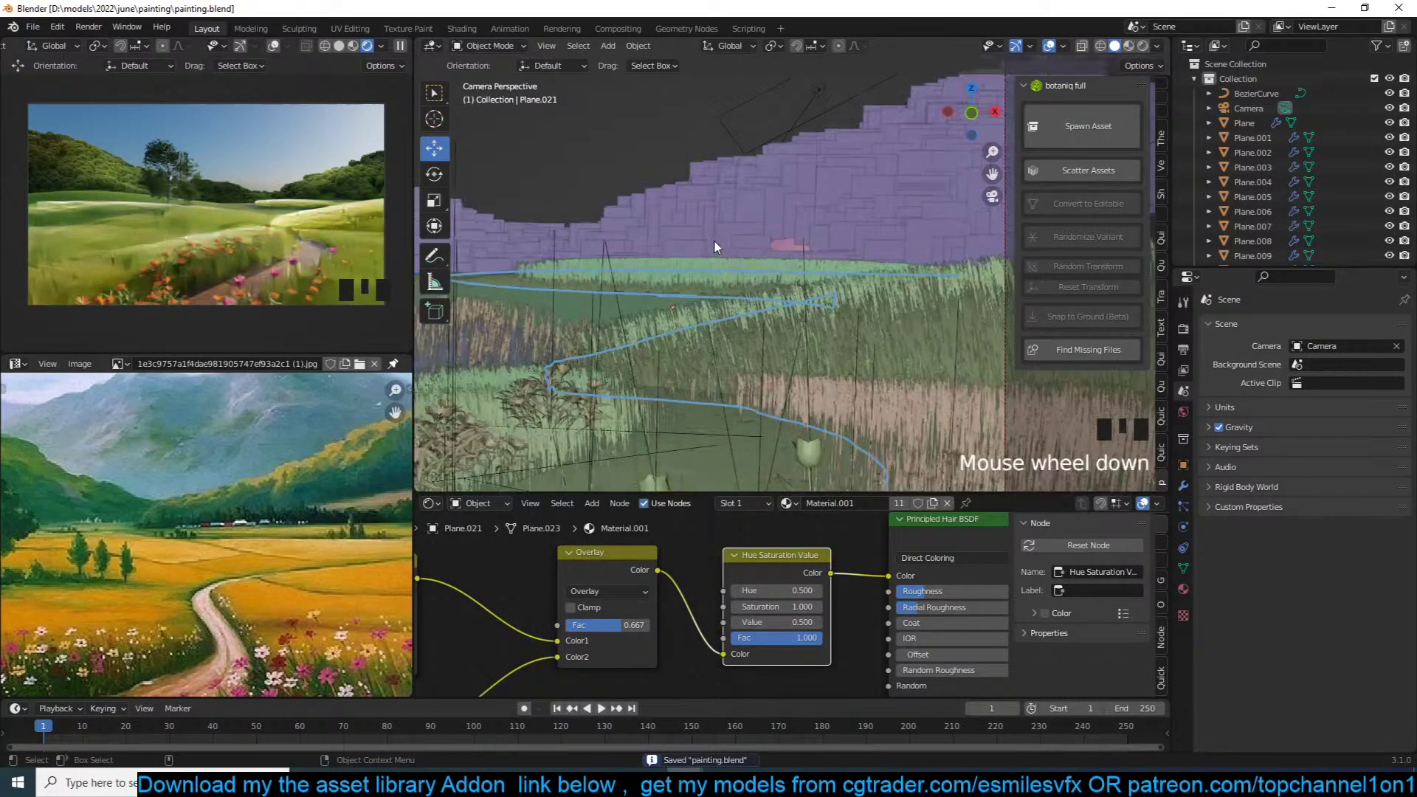
key("ctrl+s")
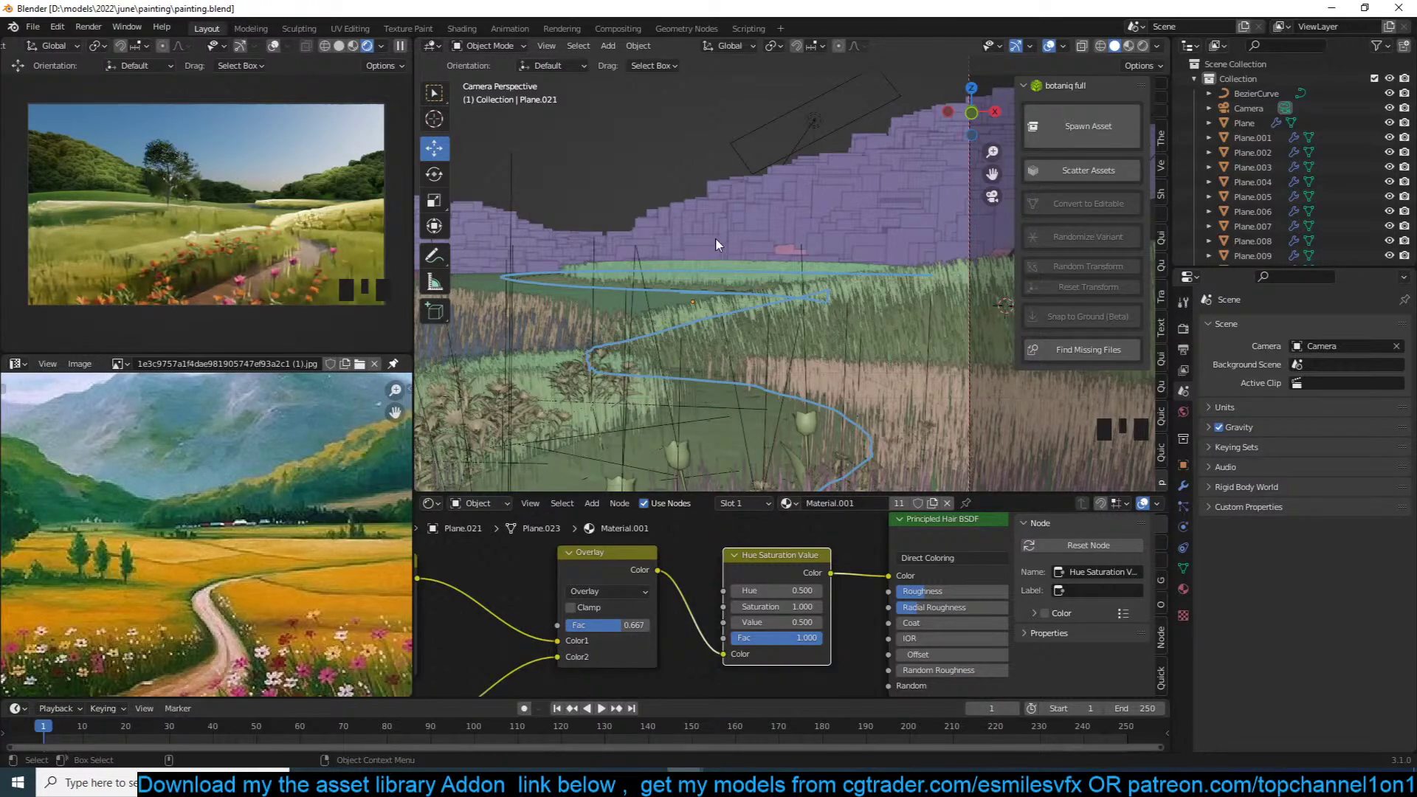
scroll(146, 530, "down", 3)
key("alt+a")
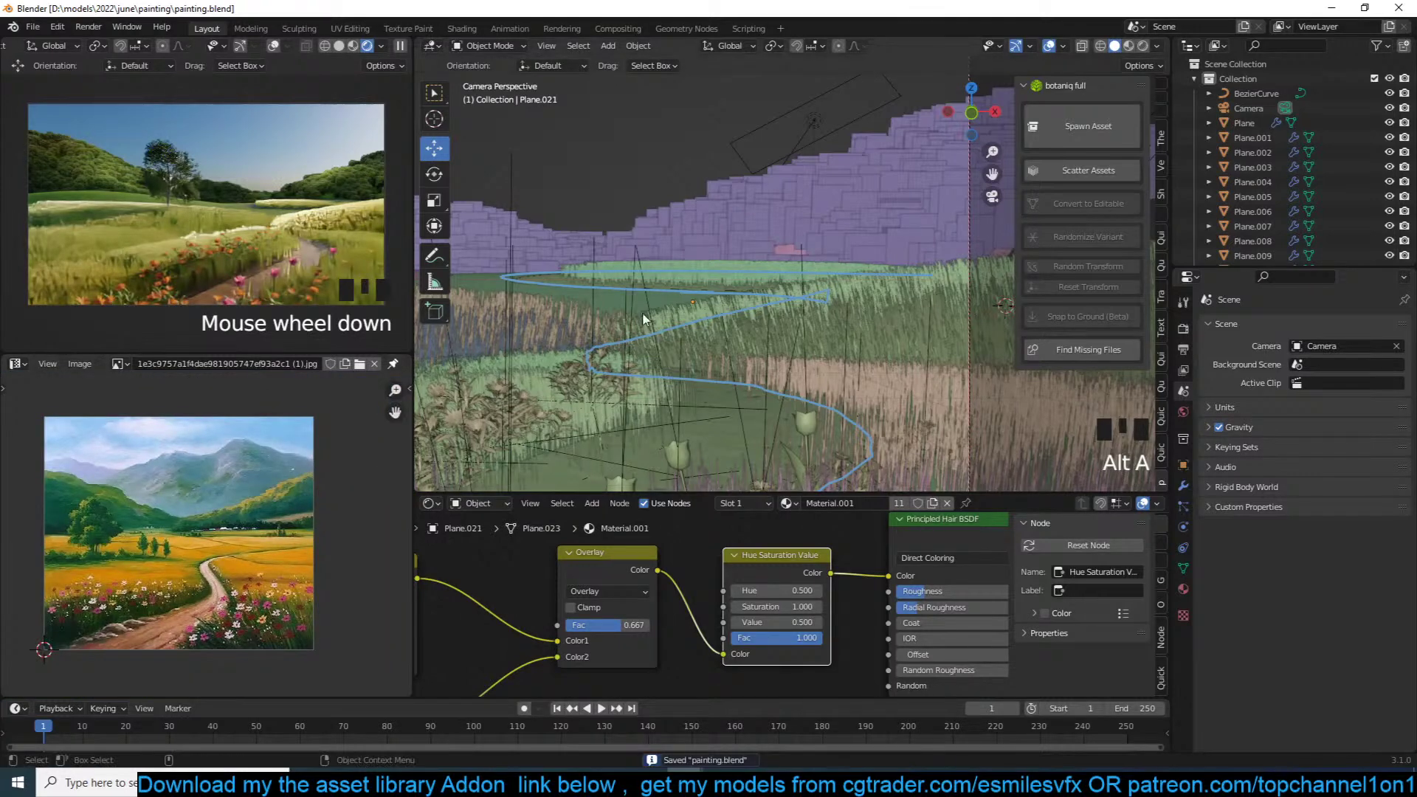
Step: Save the file, then add a mesh cube in the right side view and scale it up to landscape height
scroll(659, 308, "down", 2)
key("KP_3")
scroll(656, 301, "down", 4)
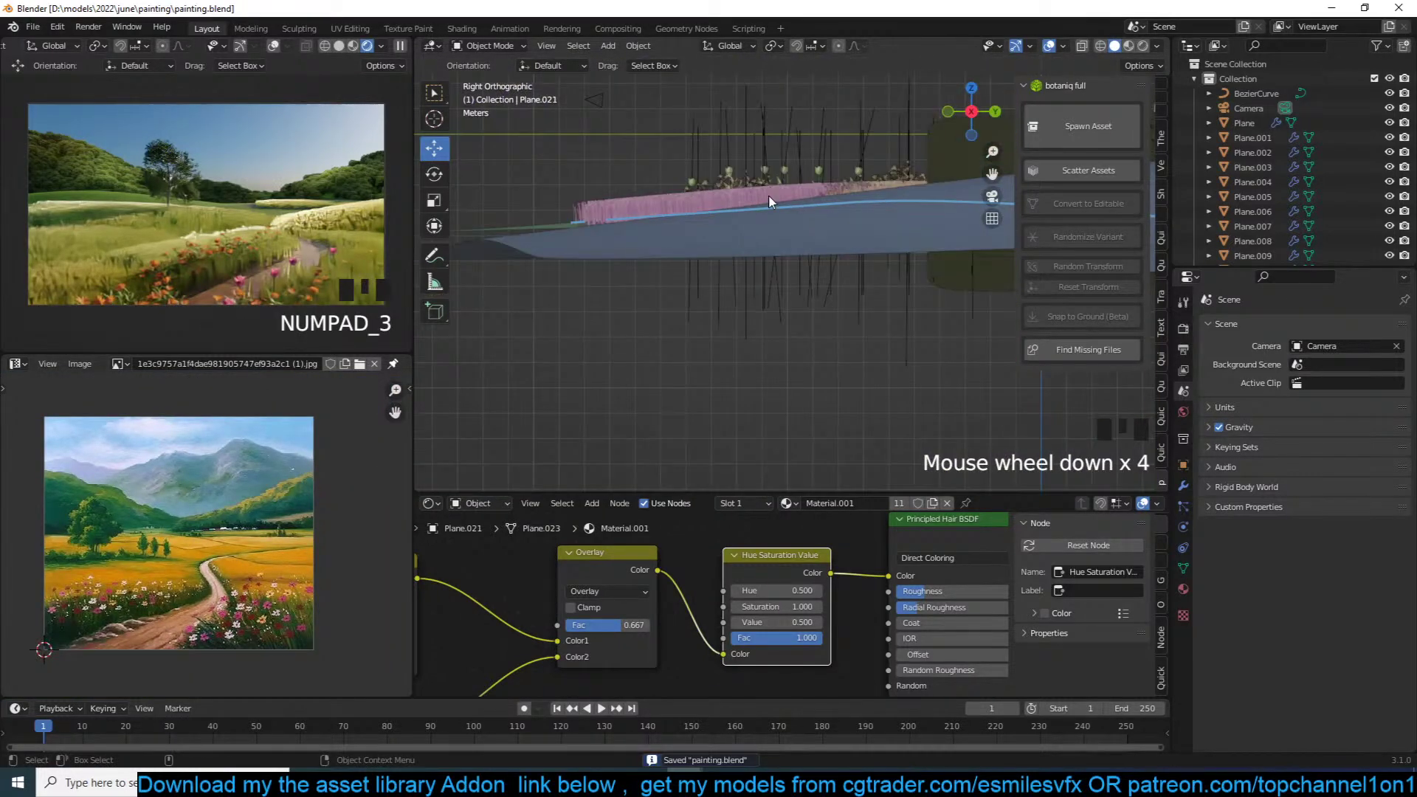
key("ctrl+s")
middle_click_drag(916, 211, 687, 250, "shift")
middle_click_drag(816, 220, 656, 237, "shift")
key("shift+a")
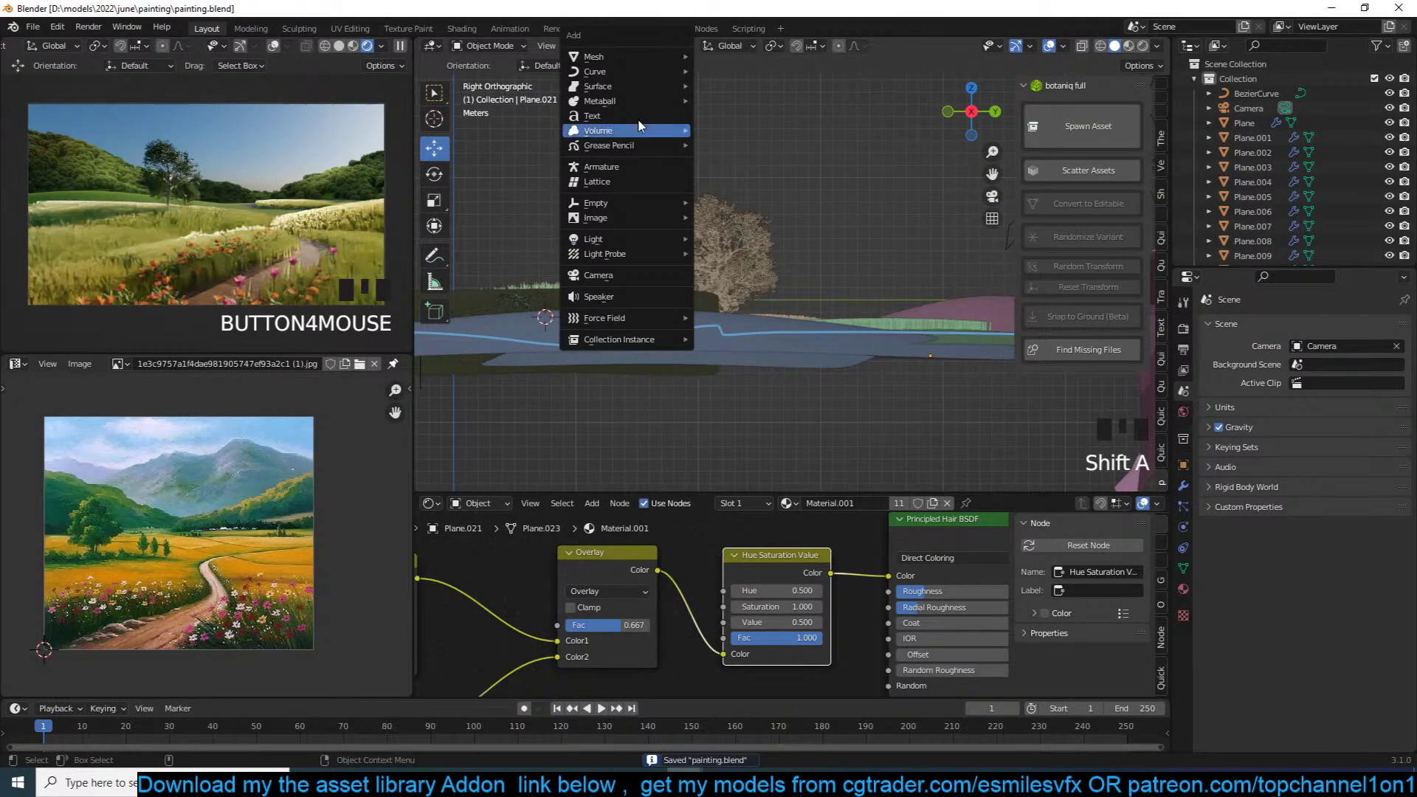
mouse_move(659, 58)
left_click(738, 73)
scroll(781, 285, "down", 5)
key("s")
left_click(1029, 207)
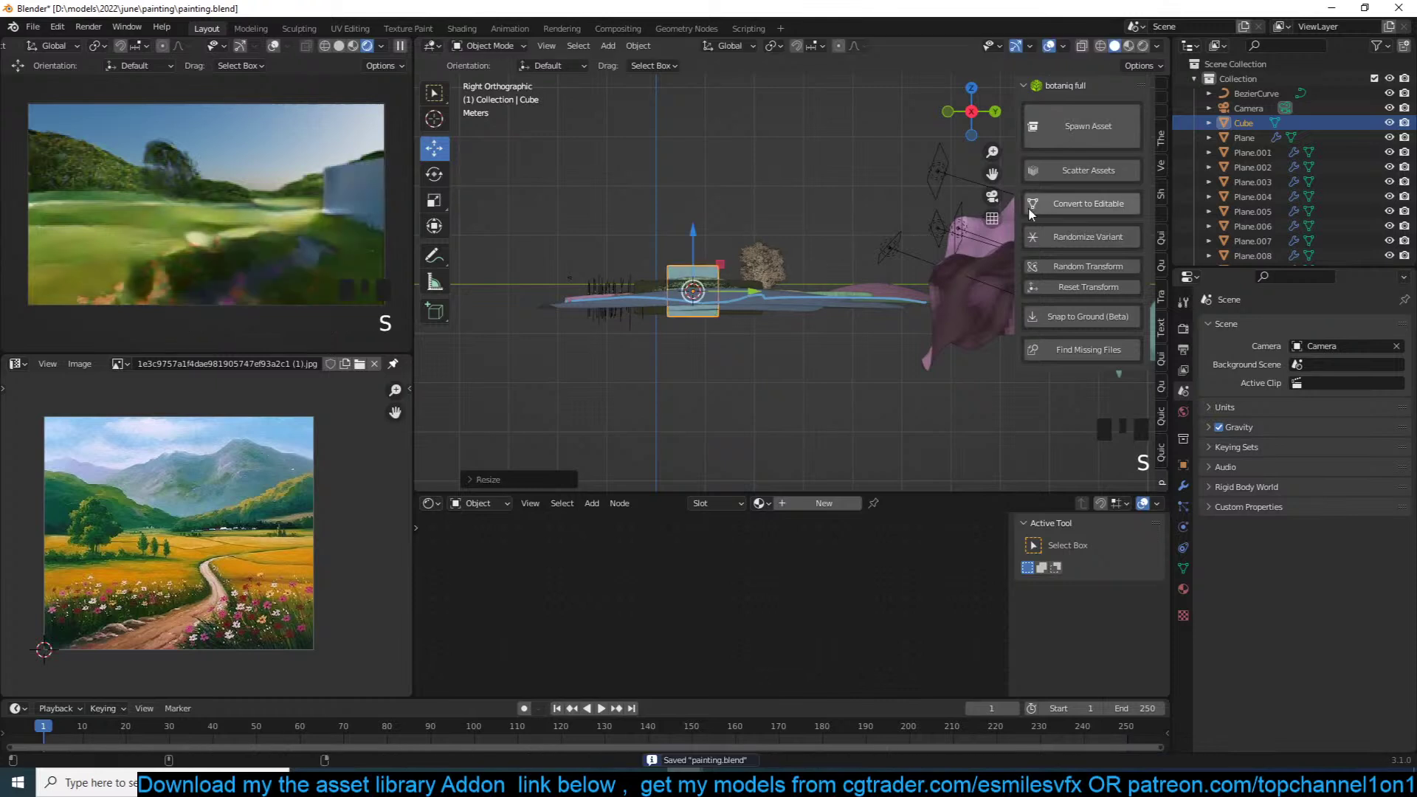
Step: Pause the rendered preview, move the cube towards the distant hills and scale it up further
left_click(400, 47)
middle_click_drag(720, 203, 592, 215, "shift")
key("g")
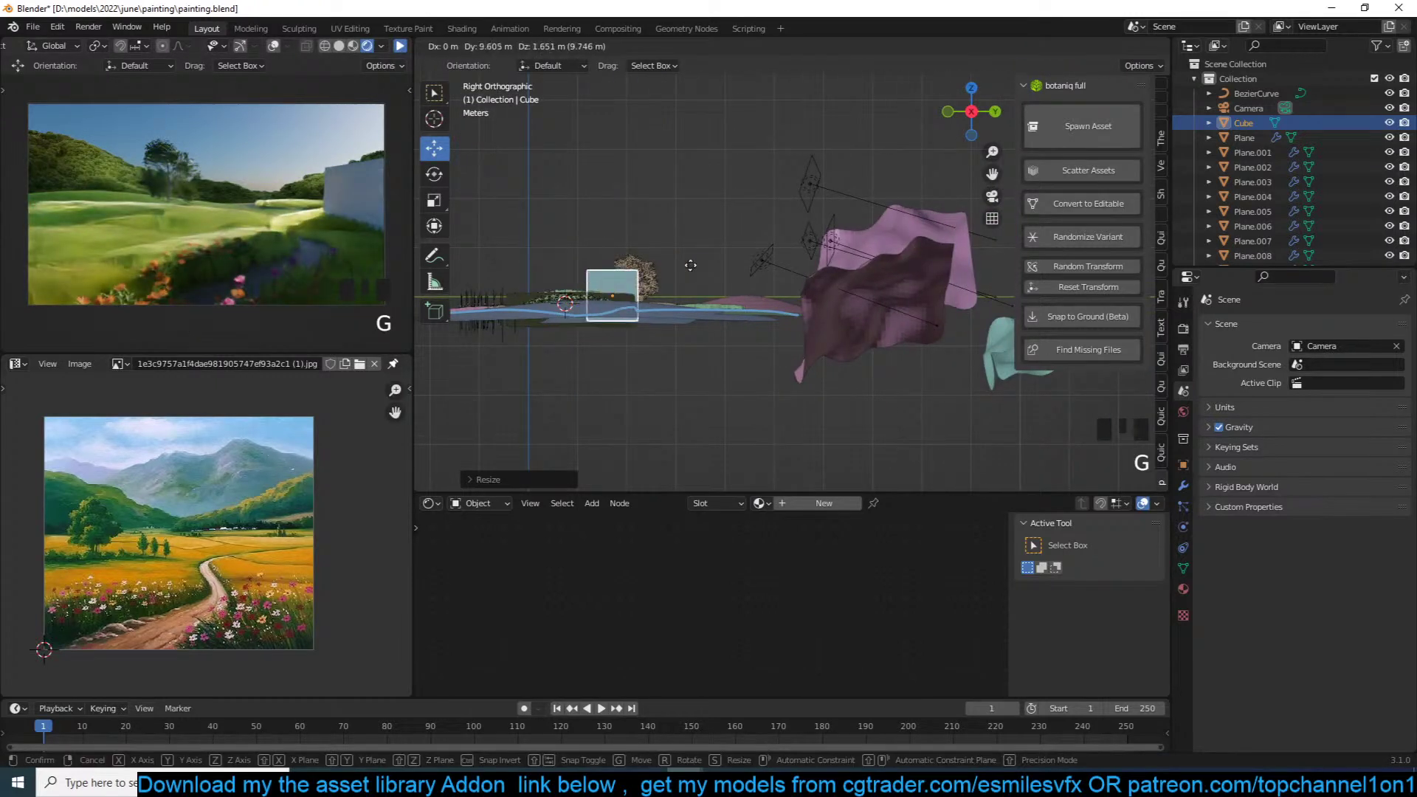
left_click(856, 224)
key("s")
left_click(904, 238)
middle_click_drag(904, 237, 771, 257, "shift")
Step: Widen the cube along X, and stretch it along Y to a little over twice its length
key("s")
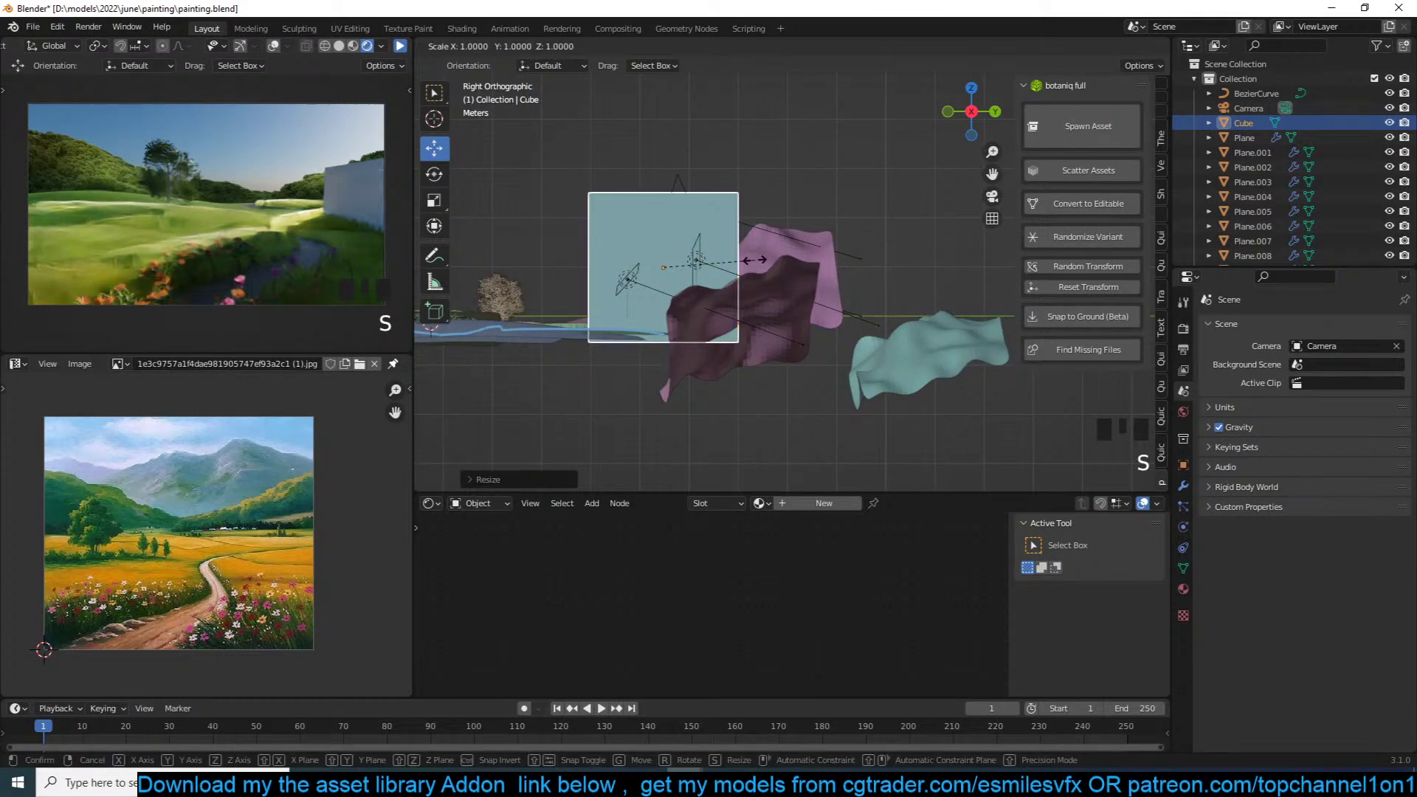
key("x")
left_click(958, 242)
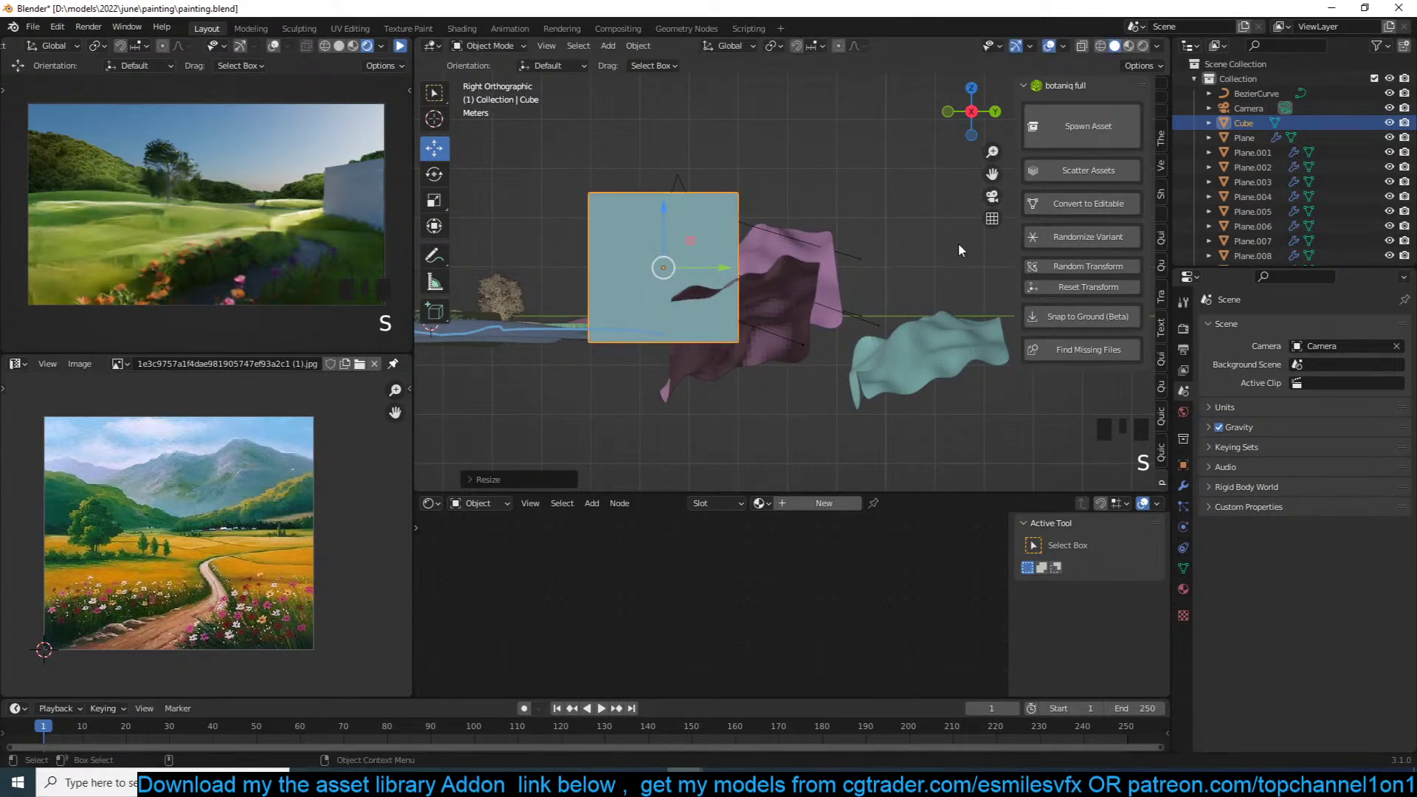
key("s")
left_click(578, 226)
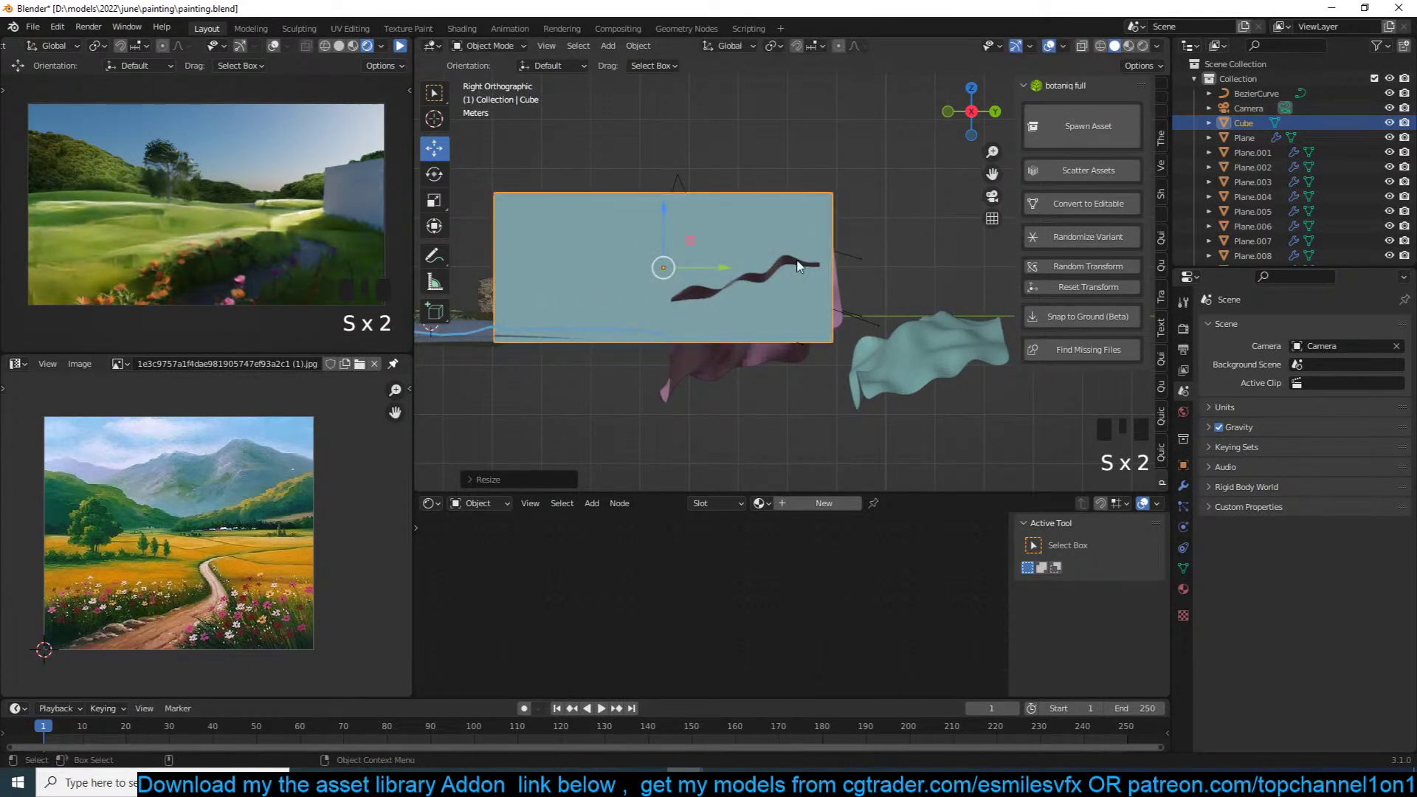
Step: Tilt the cube upward away from the field and move it back over the distant hills
key("r")
left_click(759, 225)
key("g")
left_click(891, 251)
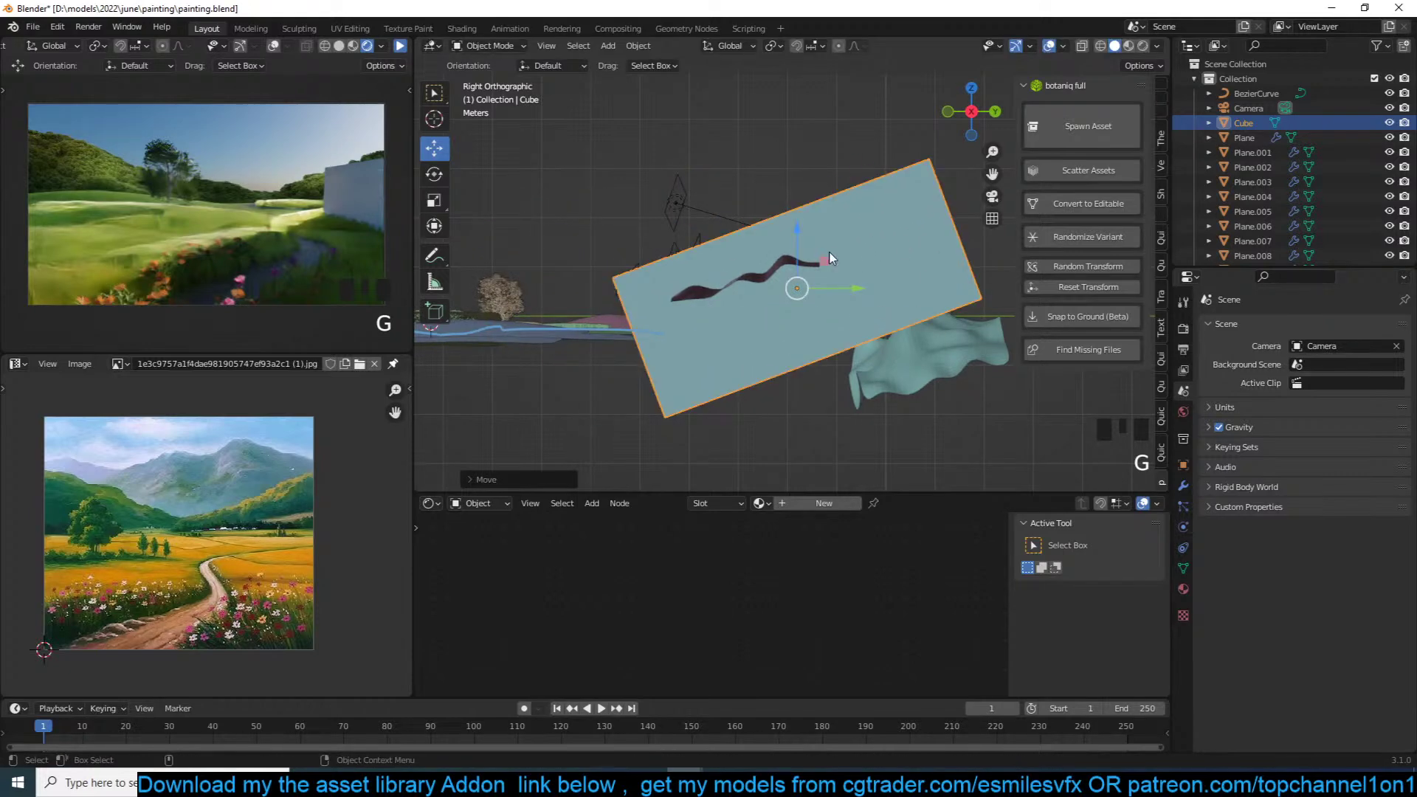
Step: From the top view, widen the cube along X so it spans all the hill planes, and save the file
key("grave")
key("KP_7")
scroll(830, 292, "down", 6)
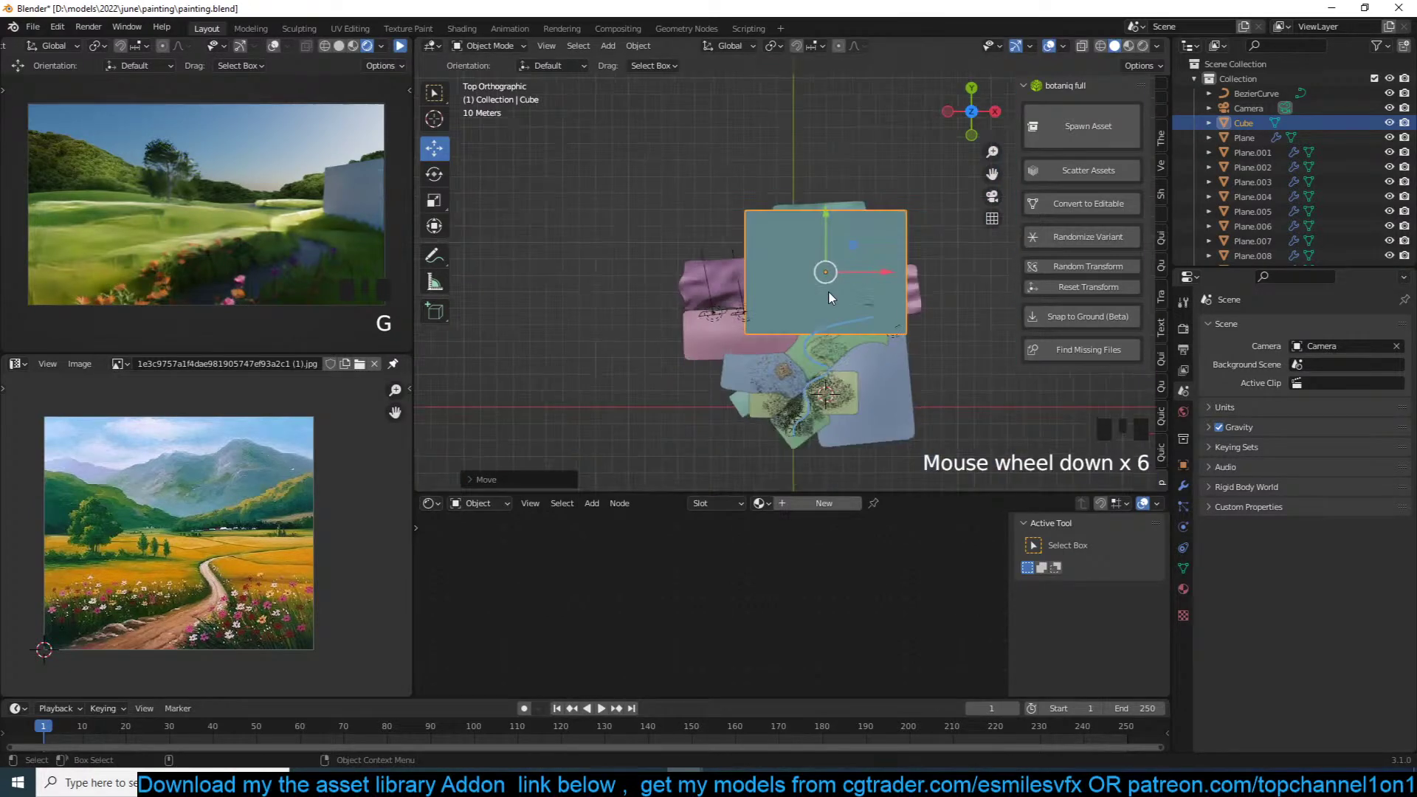
key("s")
left_click(917, 251)
key("ctrl+s")
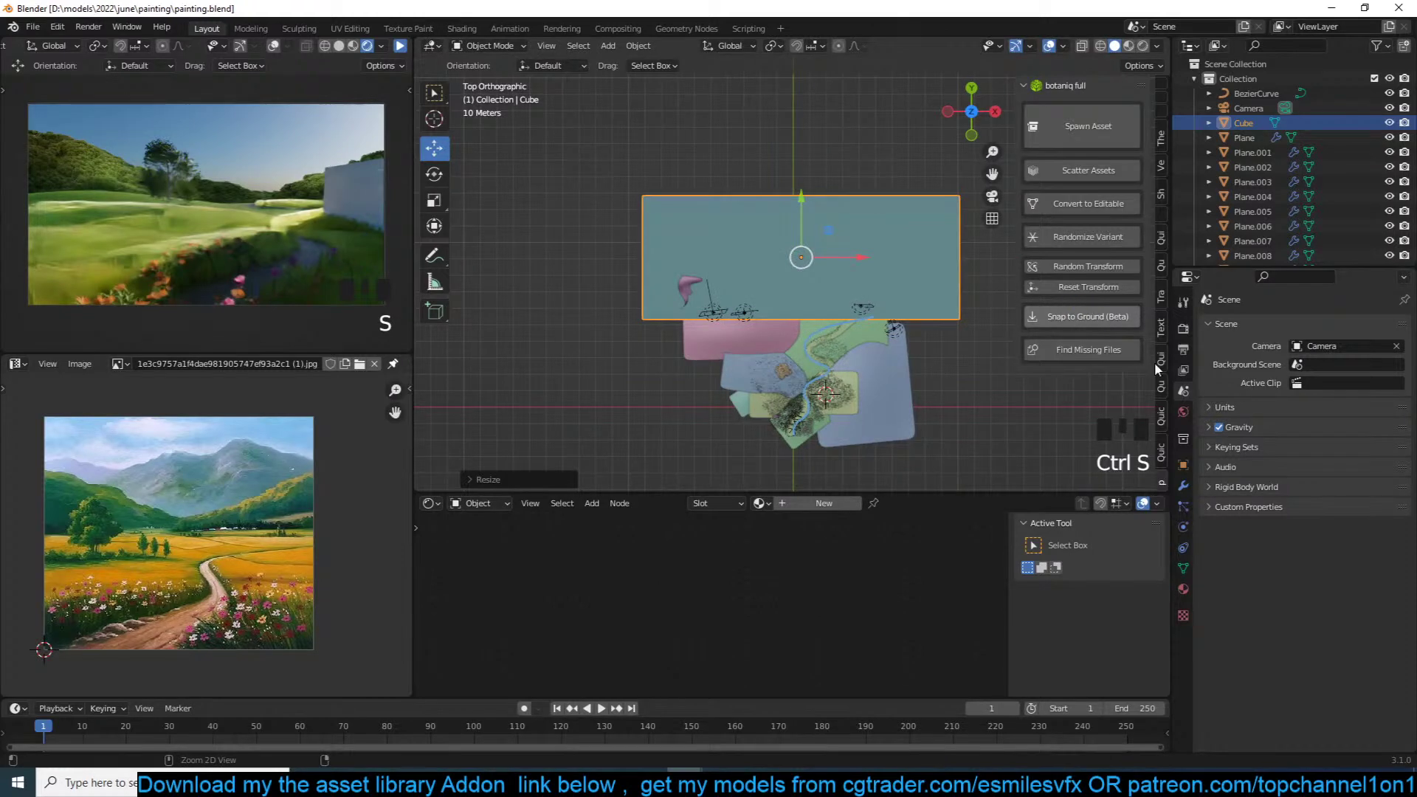
Step: Set the cube's viewport display to Wire and save the file
left_click(1183, 465)
scroll(1277, 663, "down", 6)
left_click(1286, 703)
scroll(1285, 706, "down", 4)
left_click(1320, 738)
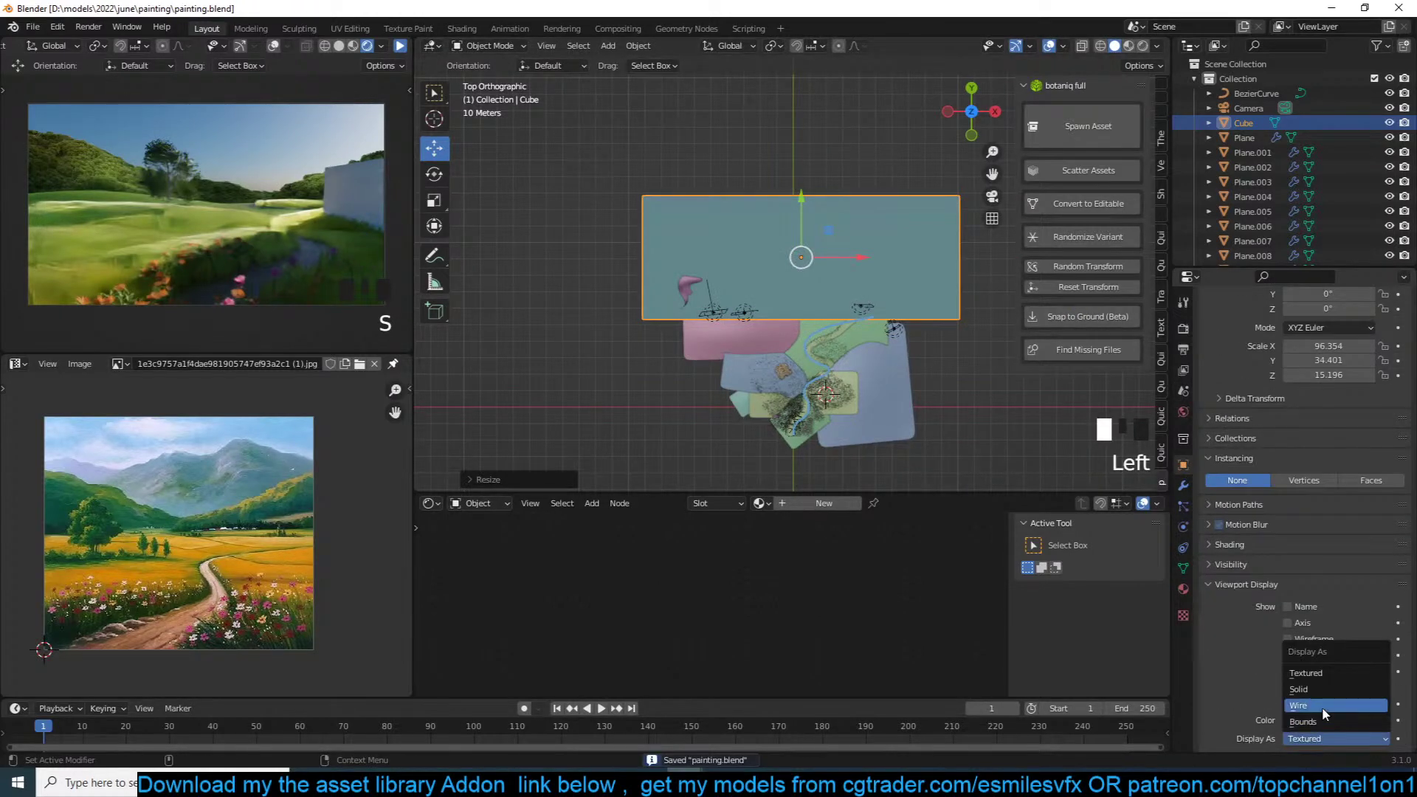
left_click(1321, 707)
key("ctrl+s")
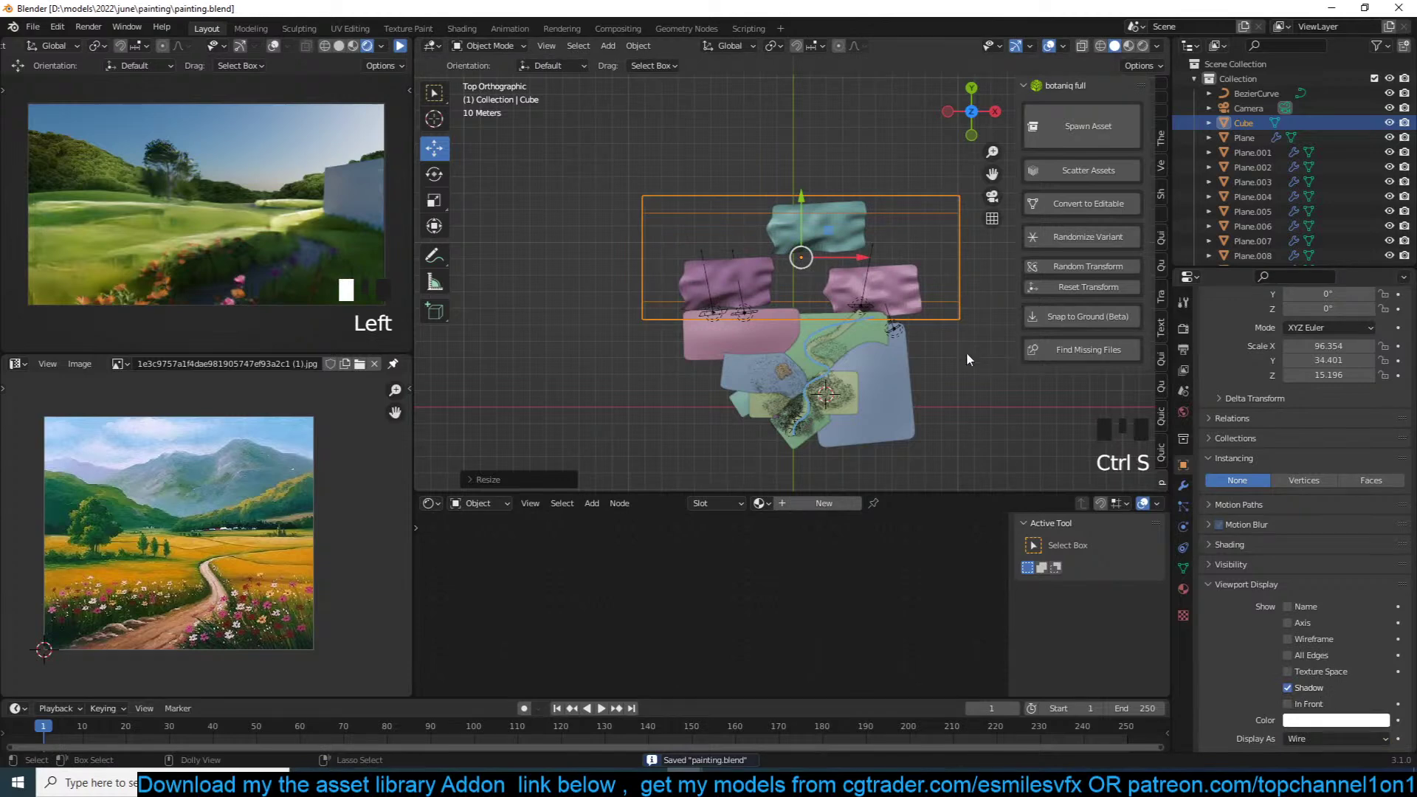
Step: Save the scene as a new incremented file named painting1.blend
key("ctrl+shift+s")
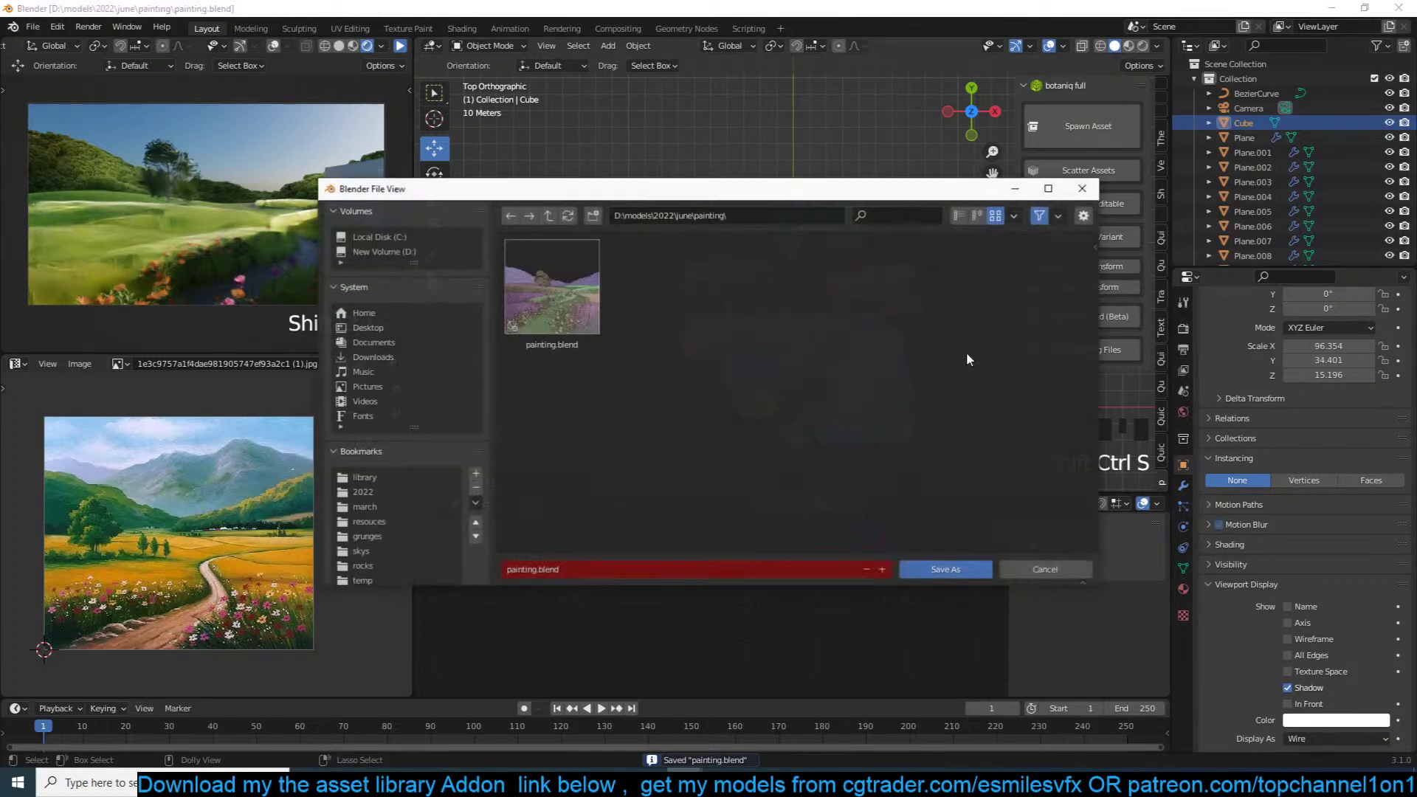
left_click(883, 570)
left_click(947, 570)
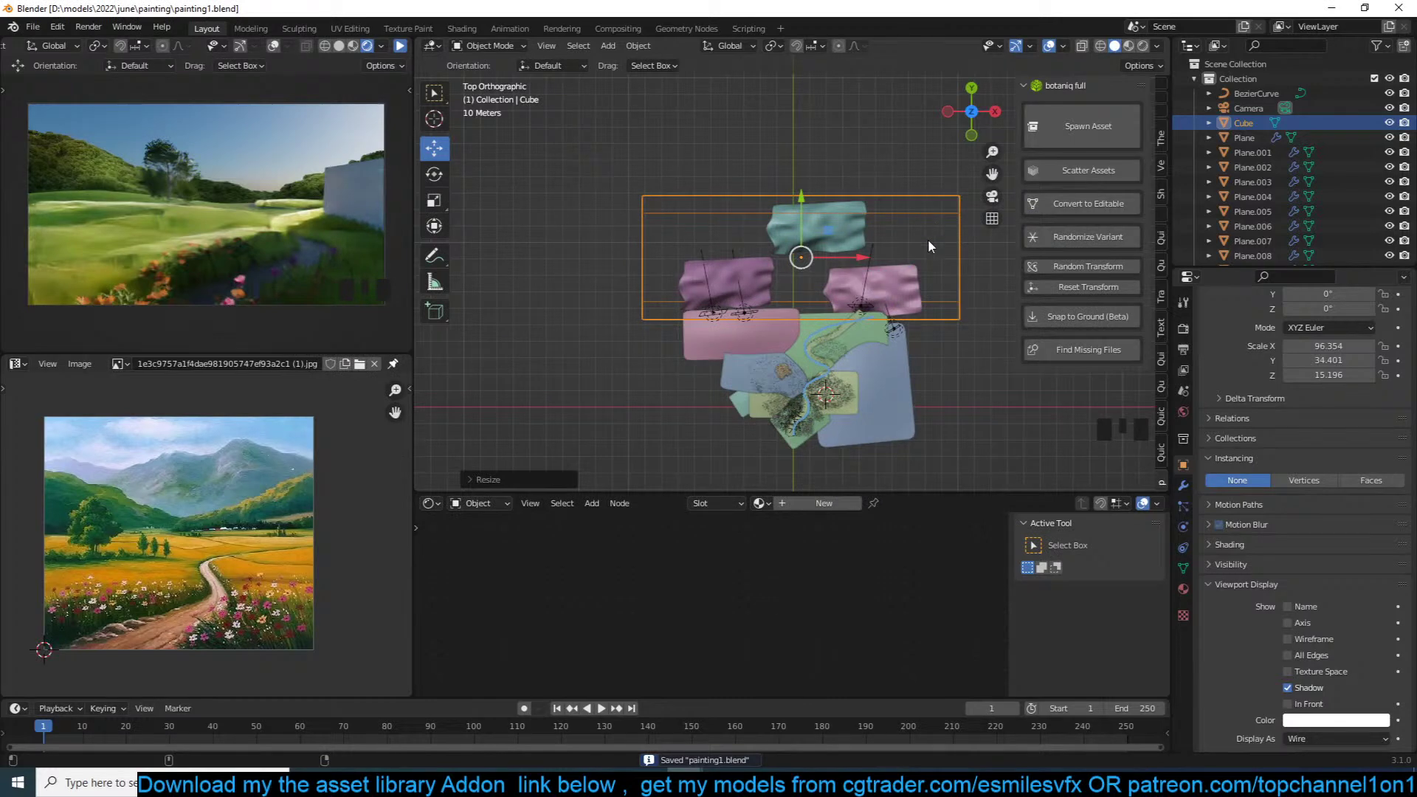
Step: Give the cube a new material and delete its default Principled BSDF node
left_click(822, 503)
left_click(772, 551)
scroll(698, 639, "up", 3)
left_click(837, 597)
left_click(837, 597)
key("x")
Step: Add a Principled Volume shader and connect it to the cube material's output
key("shift+a")
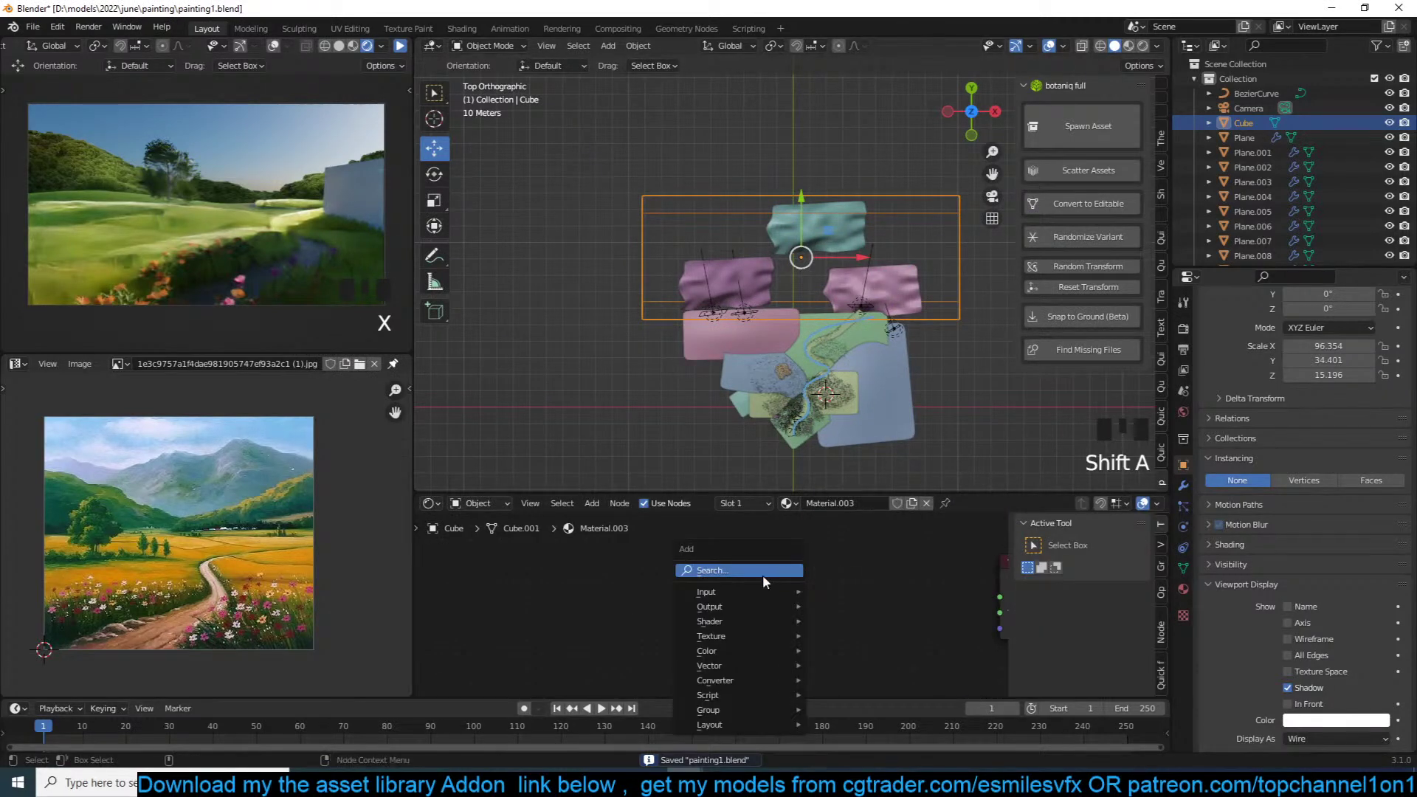
mouse_move(731, 622)
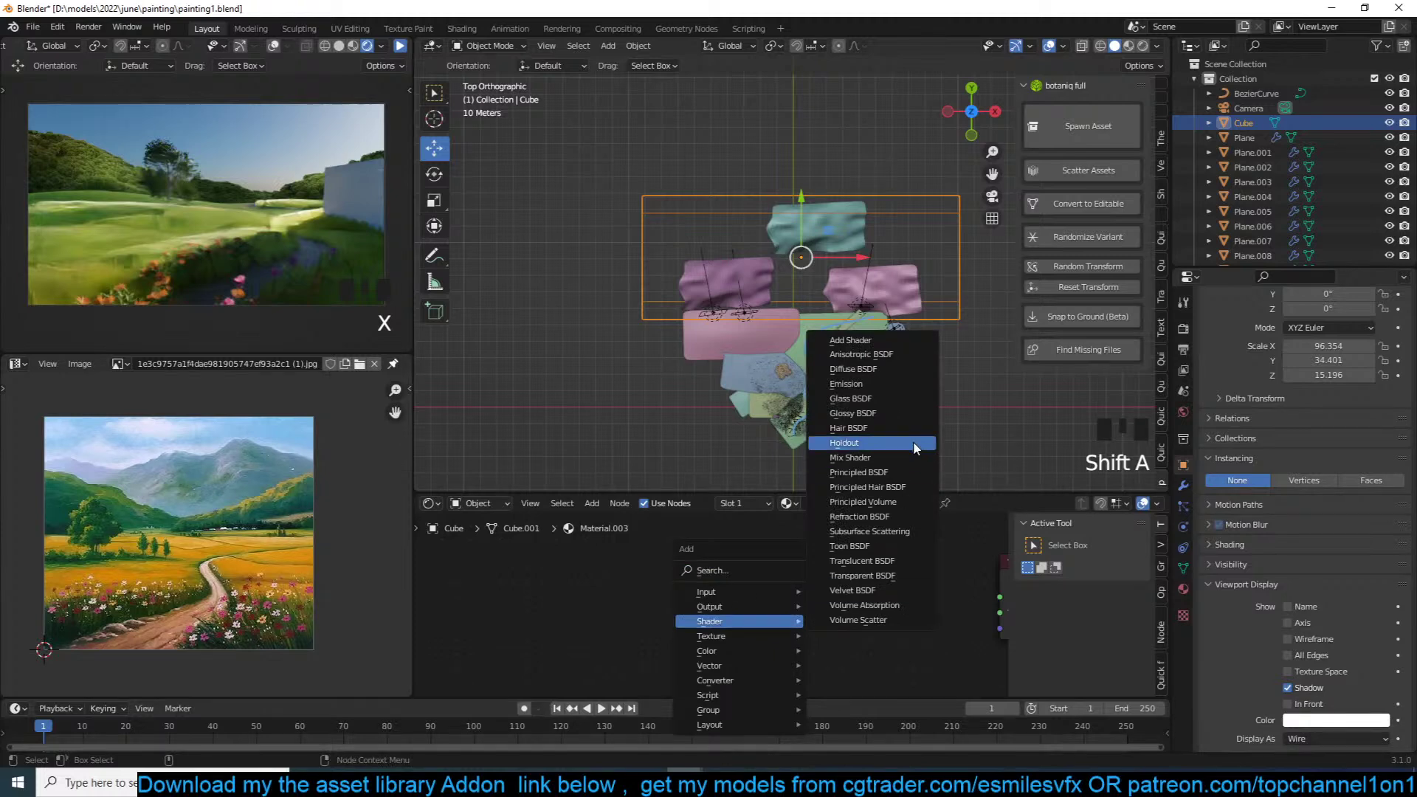
left_click(863, 502)
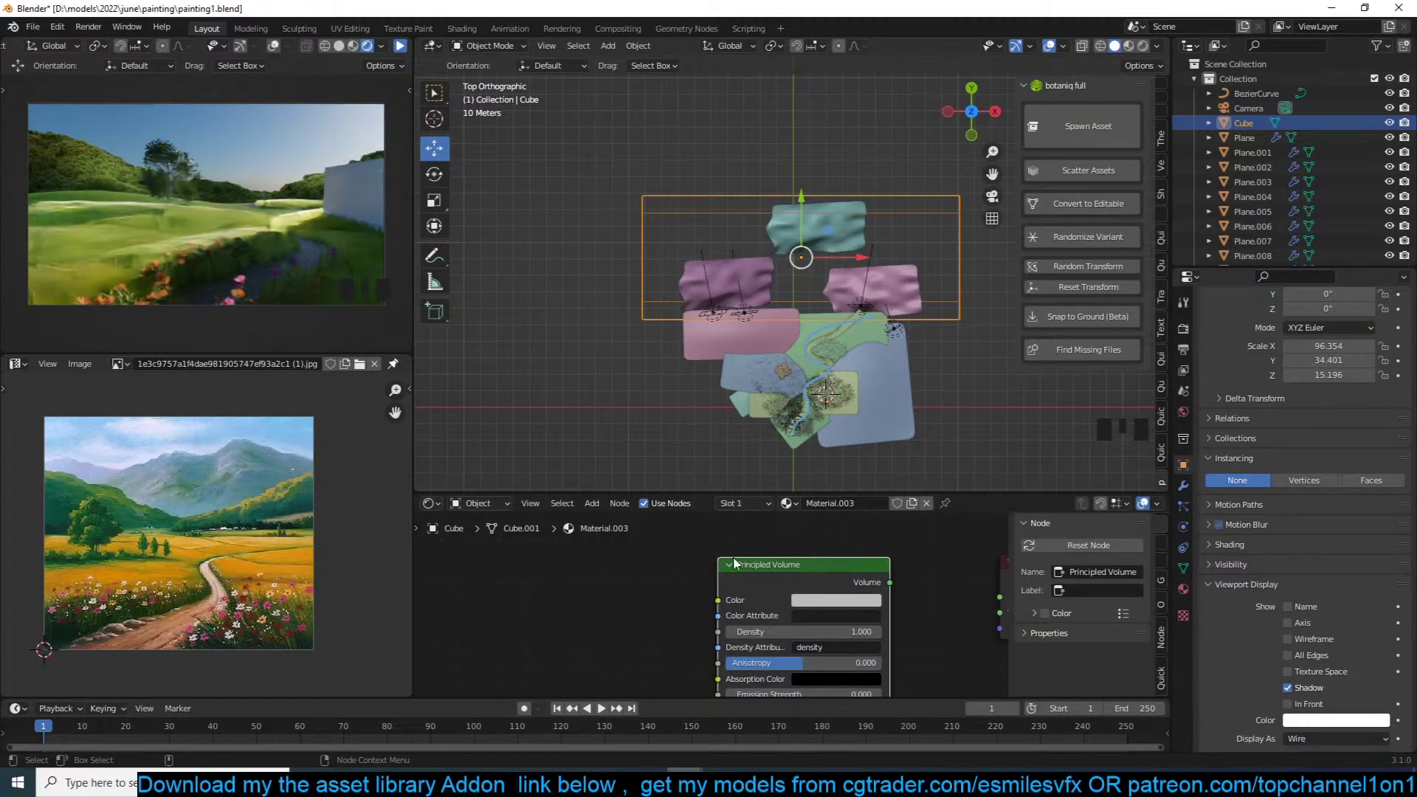
left_click(794, 567, "ctrl+shift")
Step: Set the Principled Volume density to 0 and the emission strength to 0.1, and save the file
left_click(819, 632)
type("0")
key("Return")
middle_click_drag(694, 638, 662, 569)
middle_click_drag(748, 658, 772, 624)
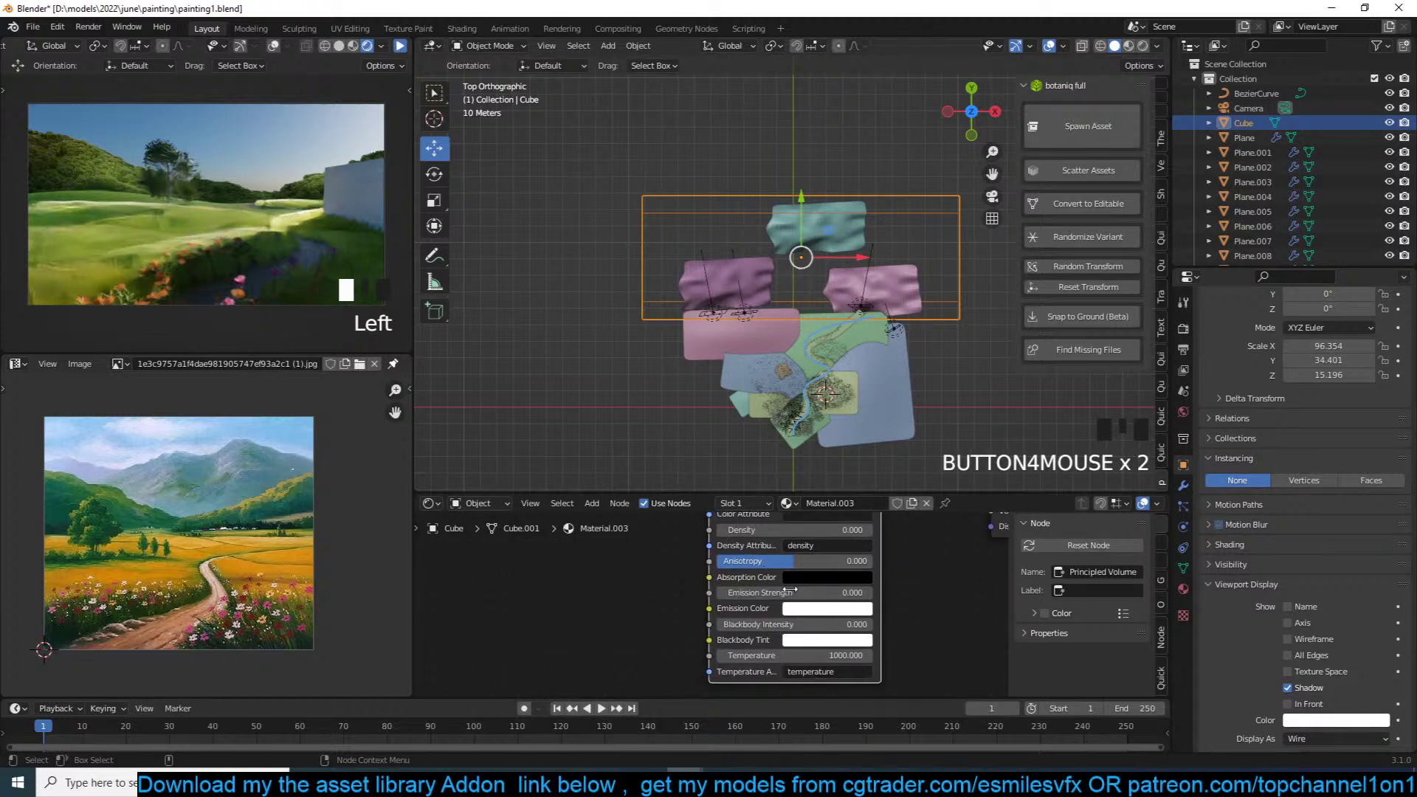
left_click(833, 590)
type(".1")
key("Return")
key("ctrl+s")
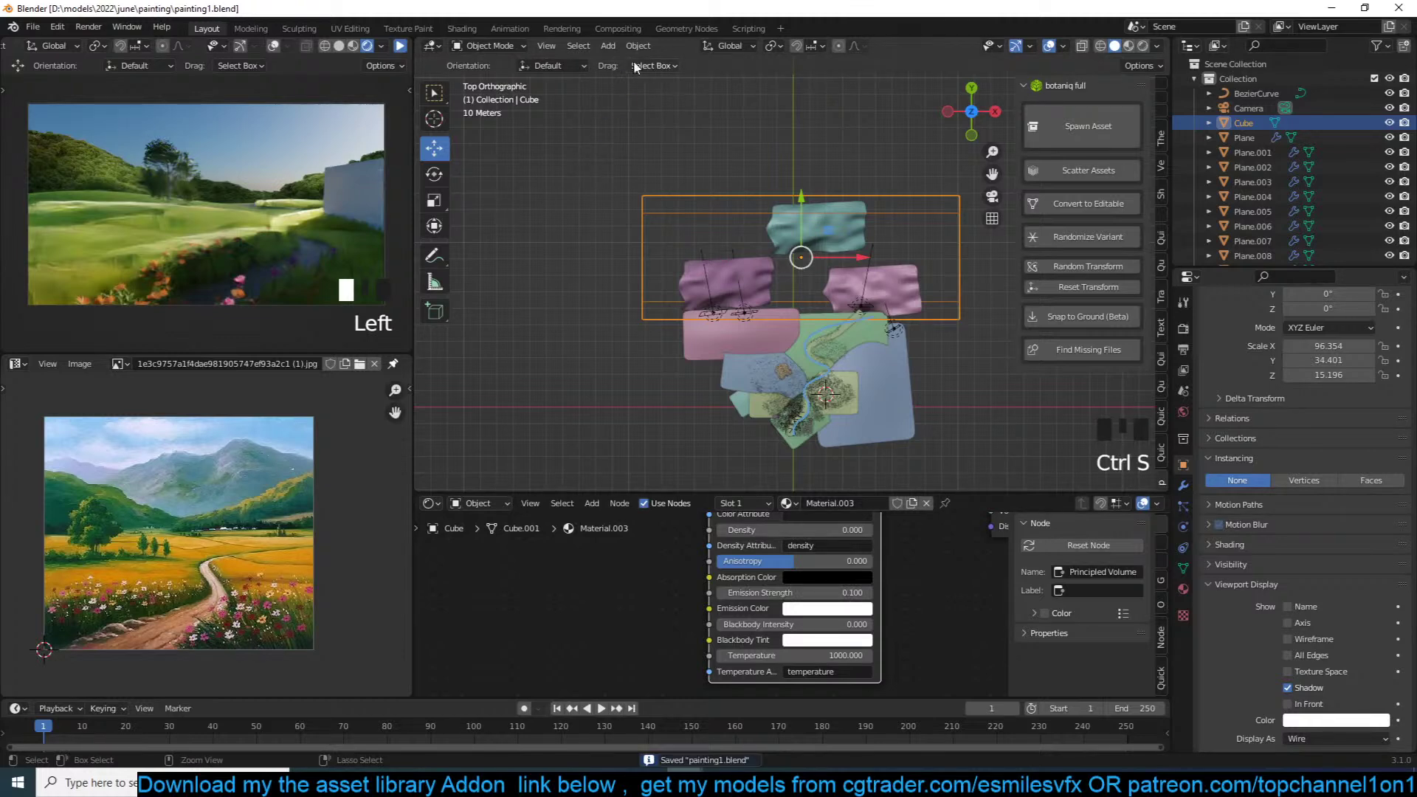
Step: Resume the rendered preview and lower the volume's emission strength to 0.01
left_click(401, 45)
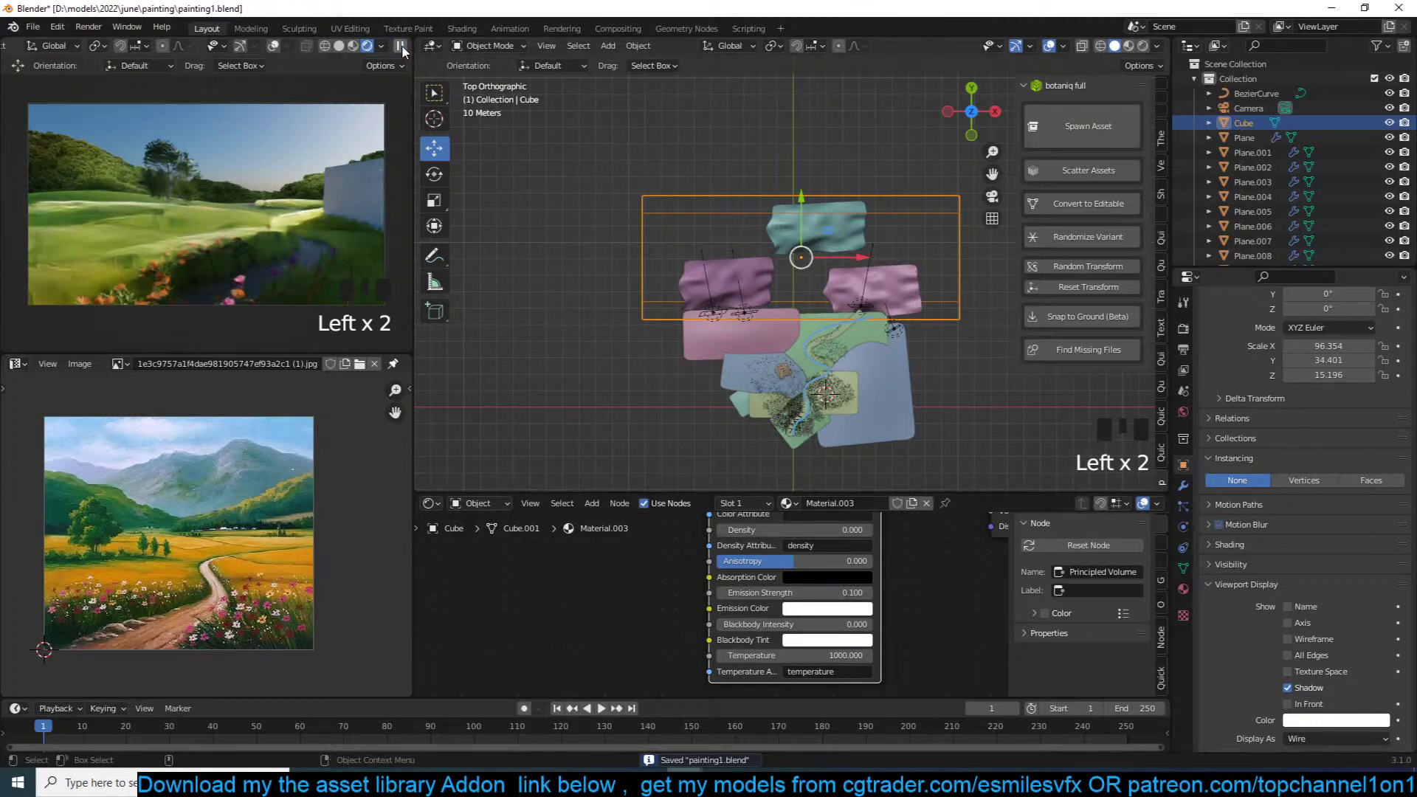
left_click(853, 592)
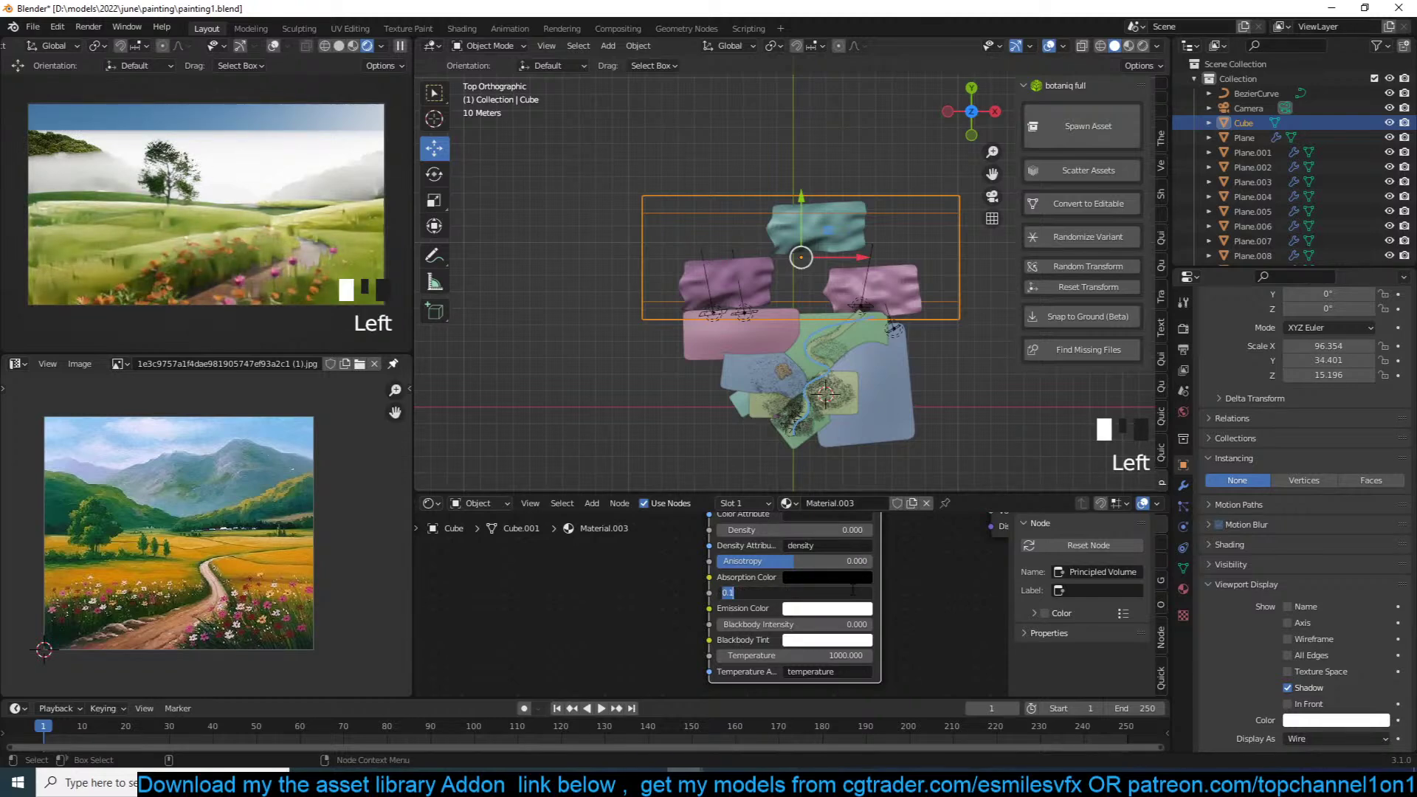
key("Return")
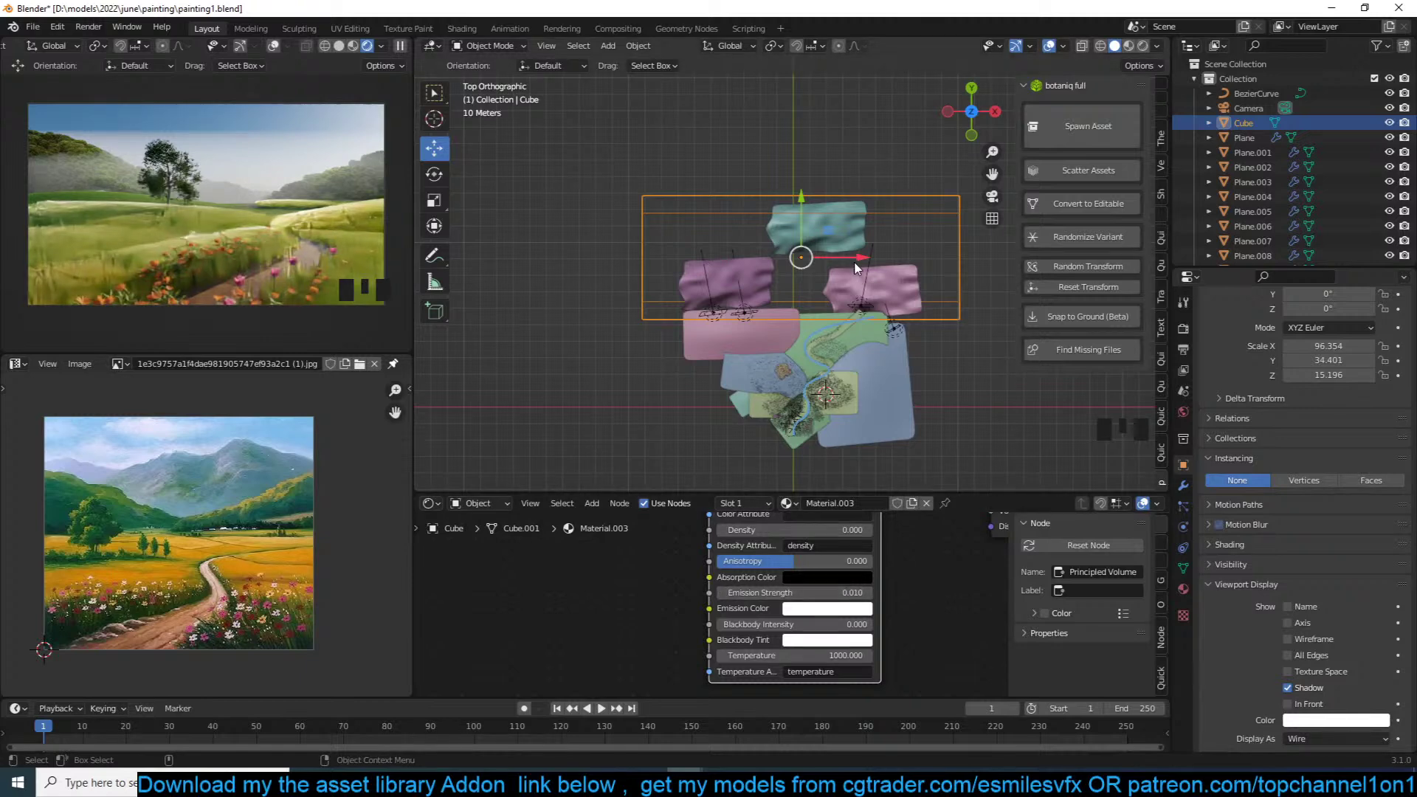
Step: Lengthen the fog cube along Y to a scale of about 46 and move it back behind the nearer hills
scroll(856, 267, "down", 1)
key("s")
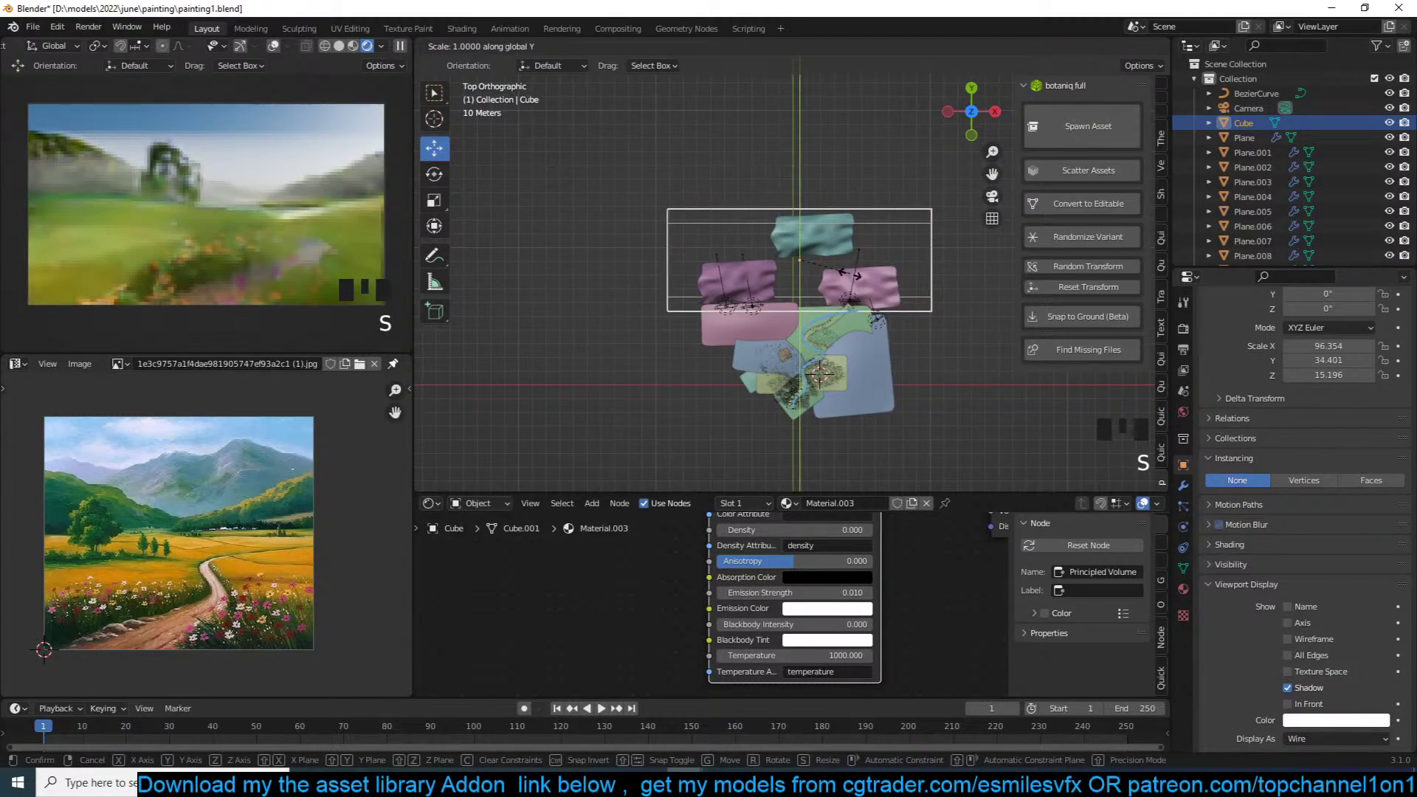
left_click(860, 309)
key("g")
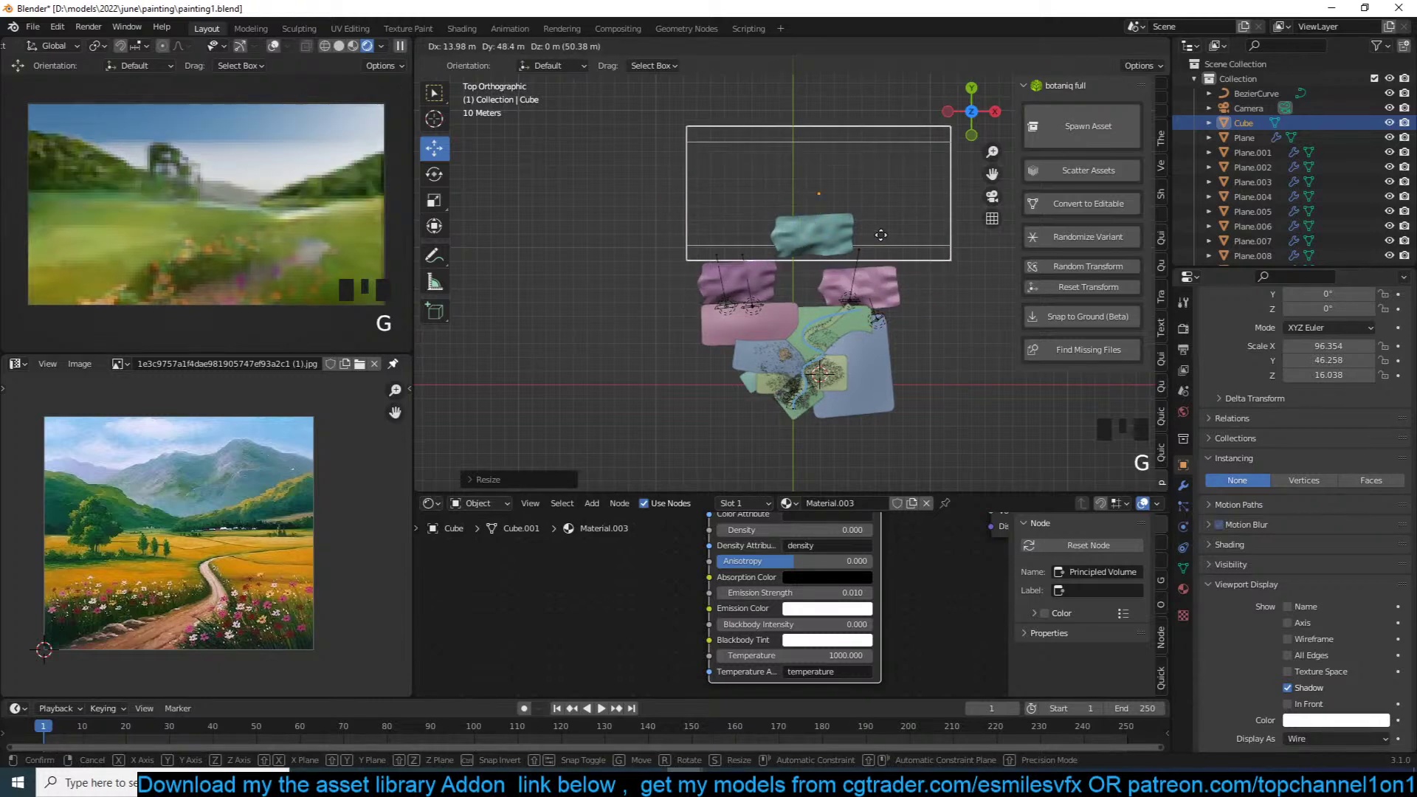
left_click(882, 240)
Step: In the right side view, rotate the fog cube level and move it down around the farthest hill
key("KP_3")
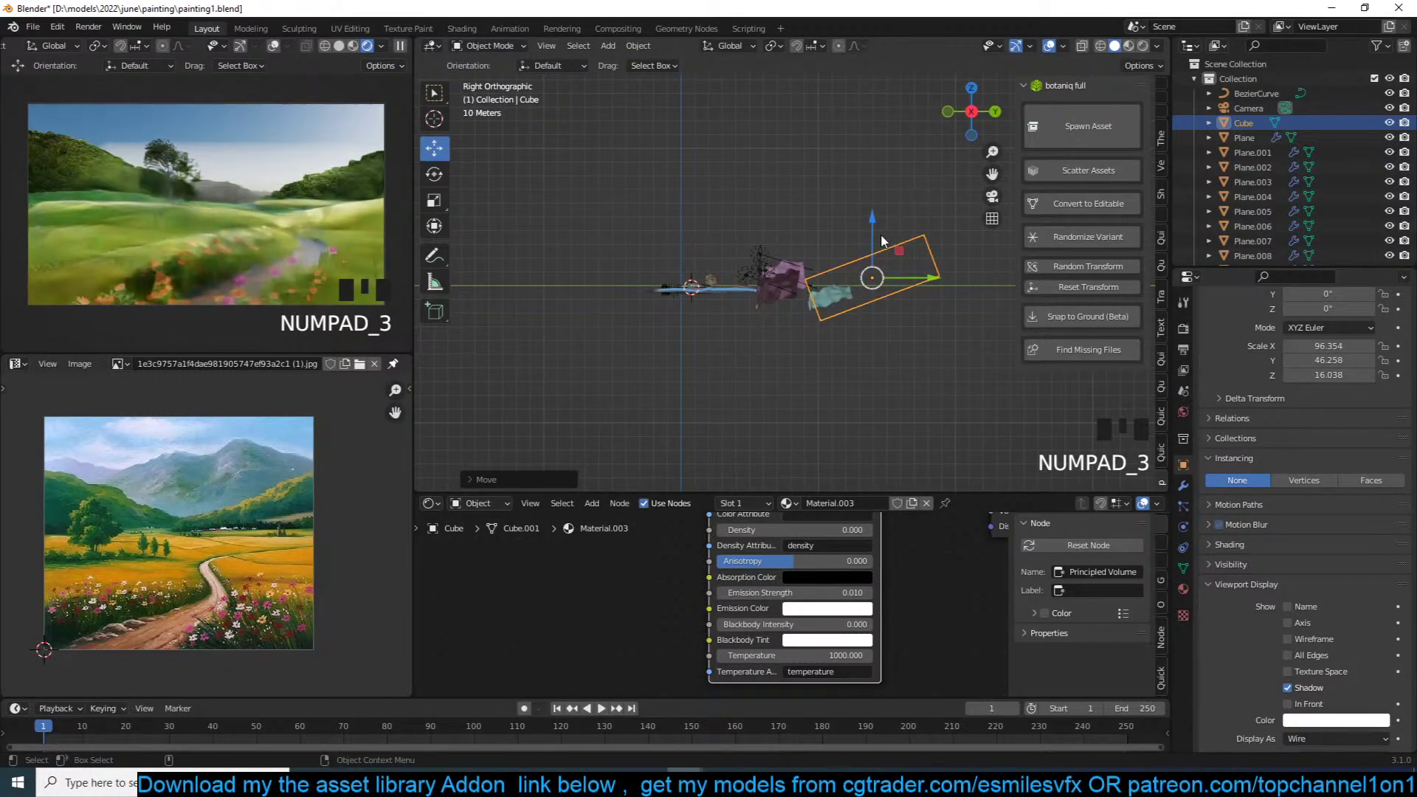
key("r")
right_click(934, 299)
key("g")
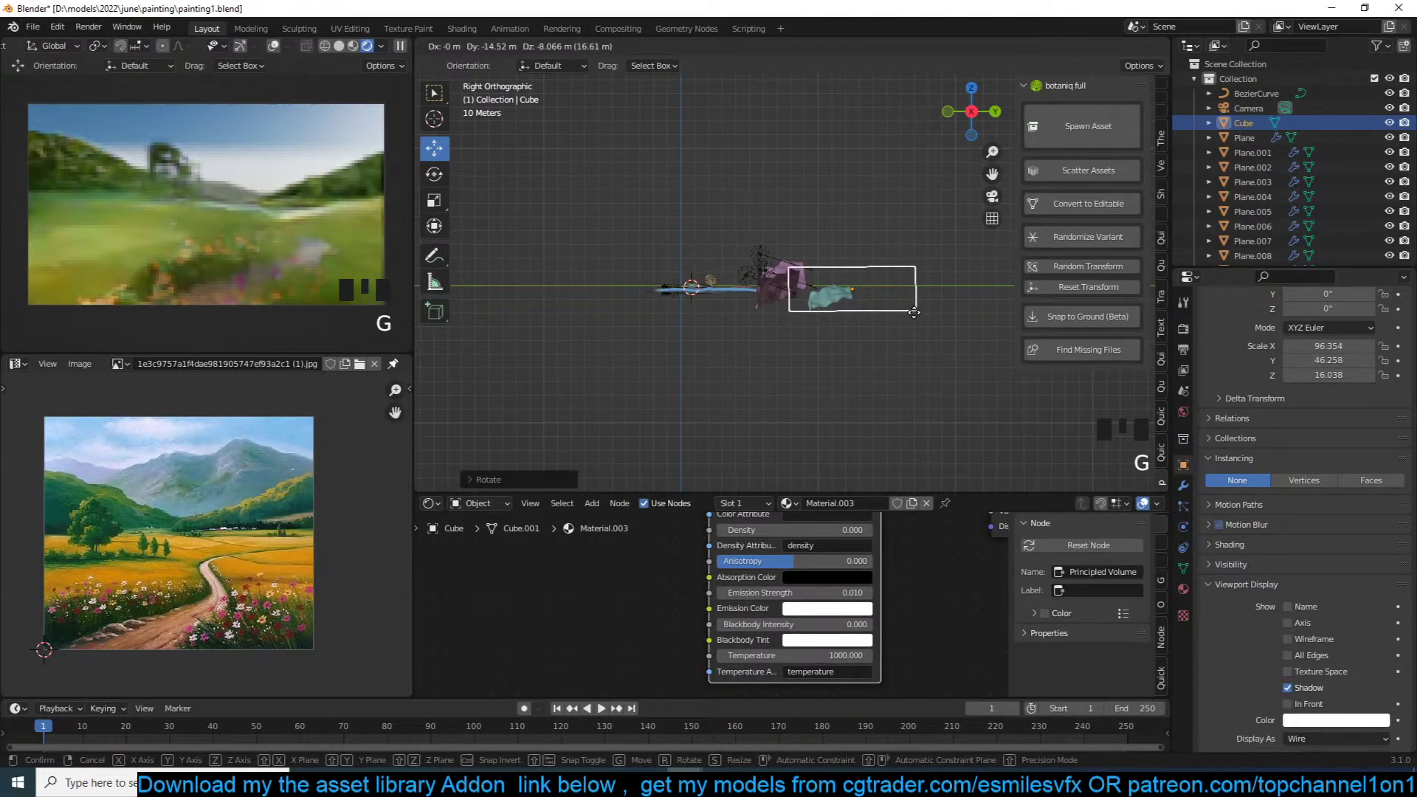
left_click(914, 312)
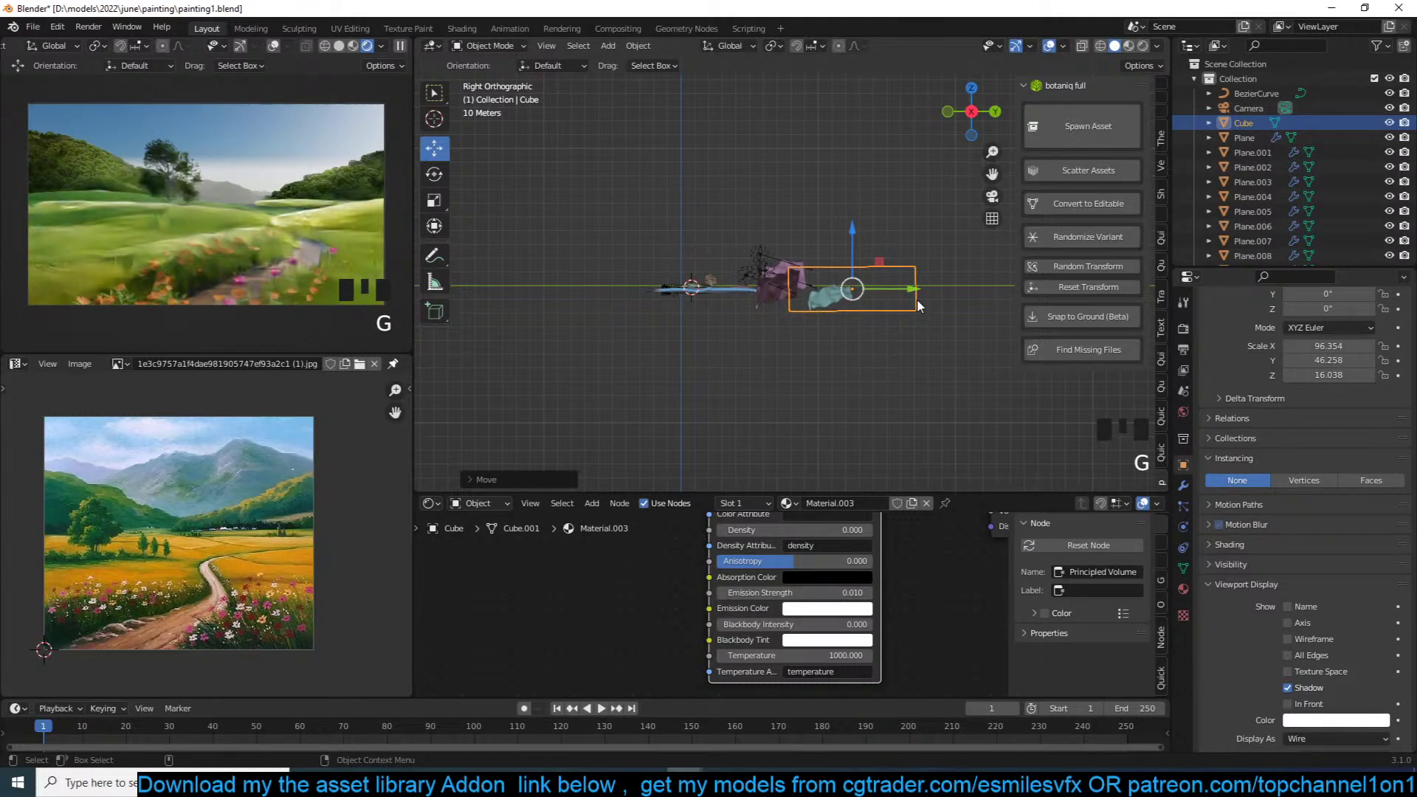
Step: Stretch the fog cube along Y to a scale of about 103 and tilt its far end up about 6 degrees
scroll(917, 301, "up", 4)
scroll(933, 309, "down", 2)
key("s")
key("y")
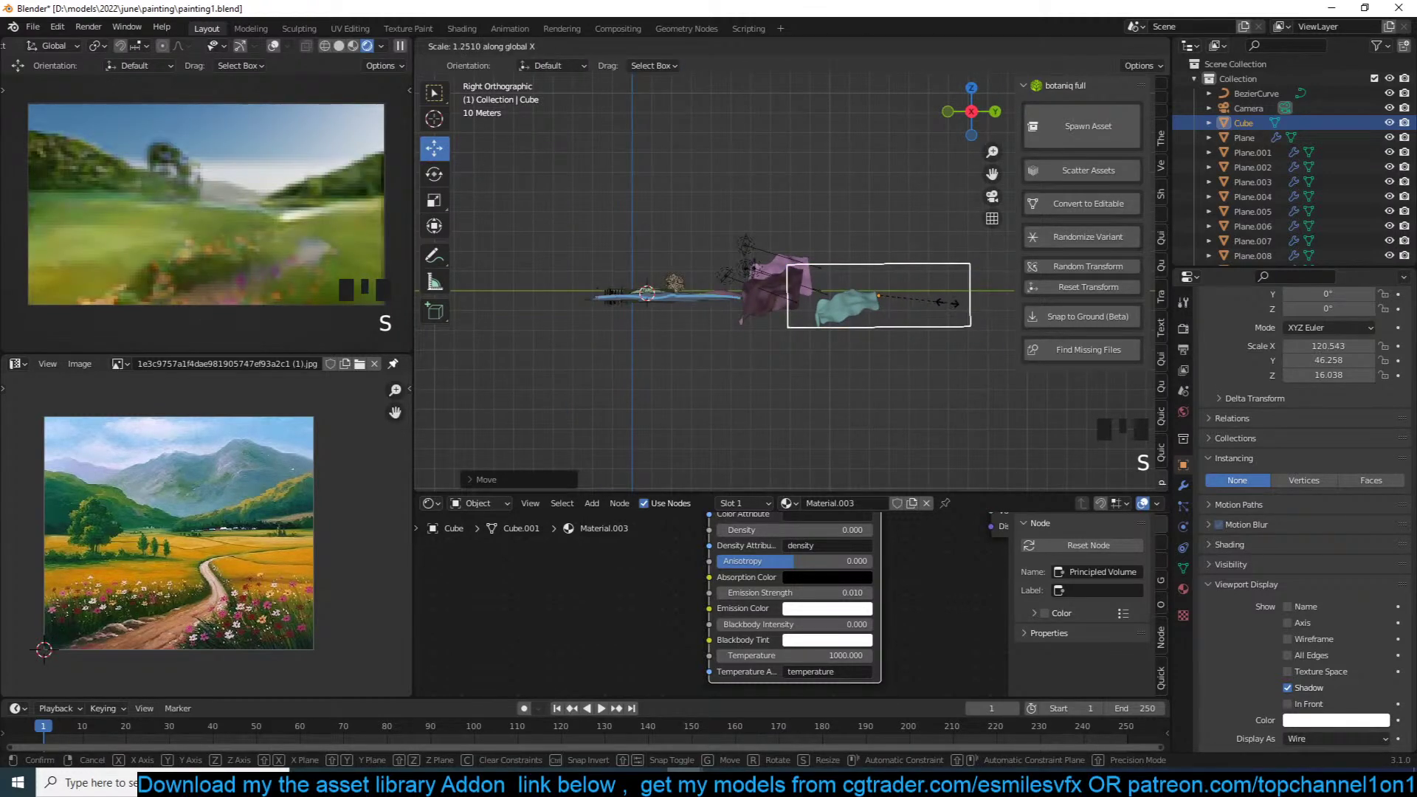
left_click(999, 292)
middle_click_drag(880, 315, 852, 310, "shift")
key("r")
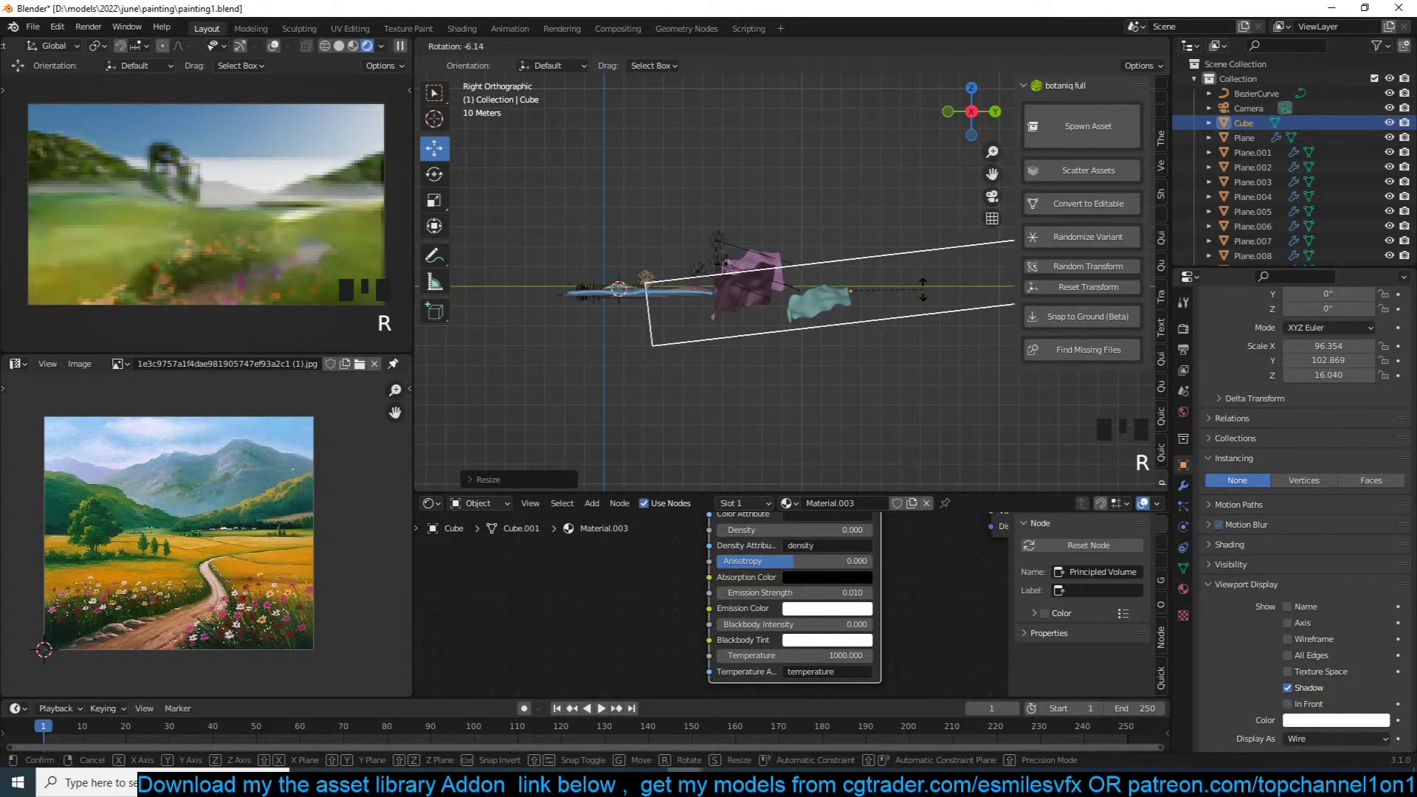
left_click(923, 288)
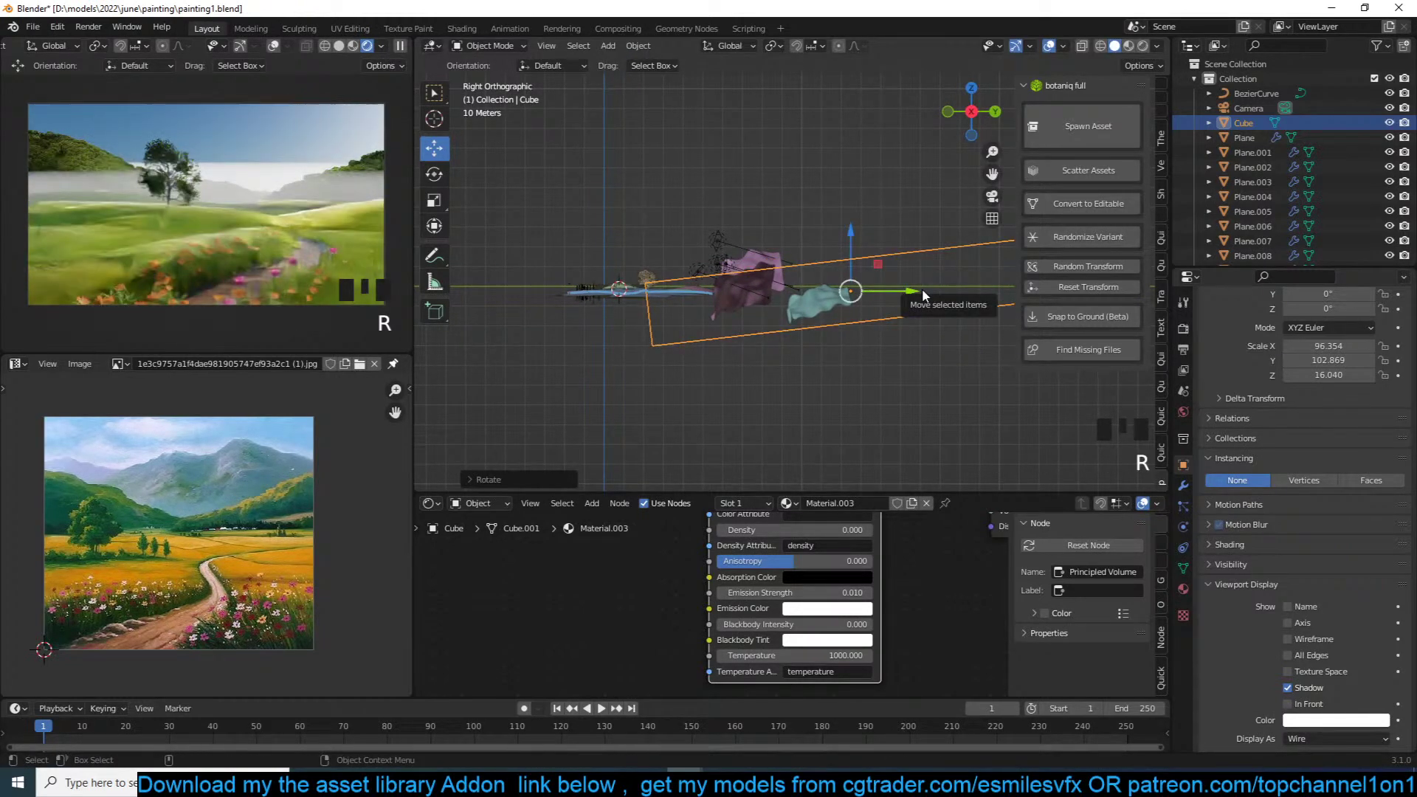
Step: Set the Principled Volume's emission strength to 0.001
scroll(868, 563, "up", 1)
scroll(868, 563, "up", 1)
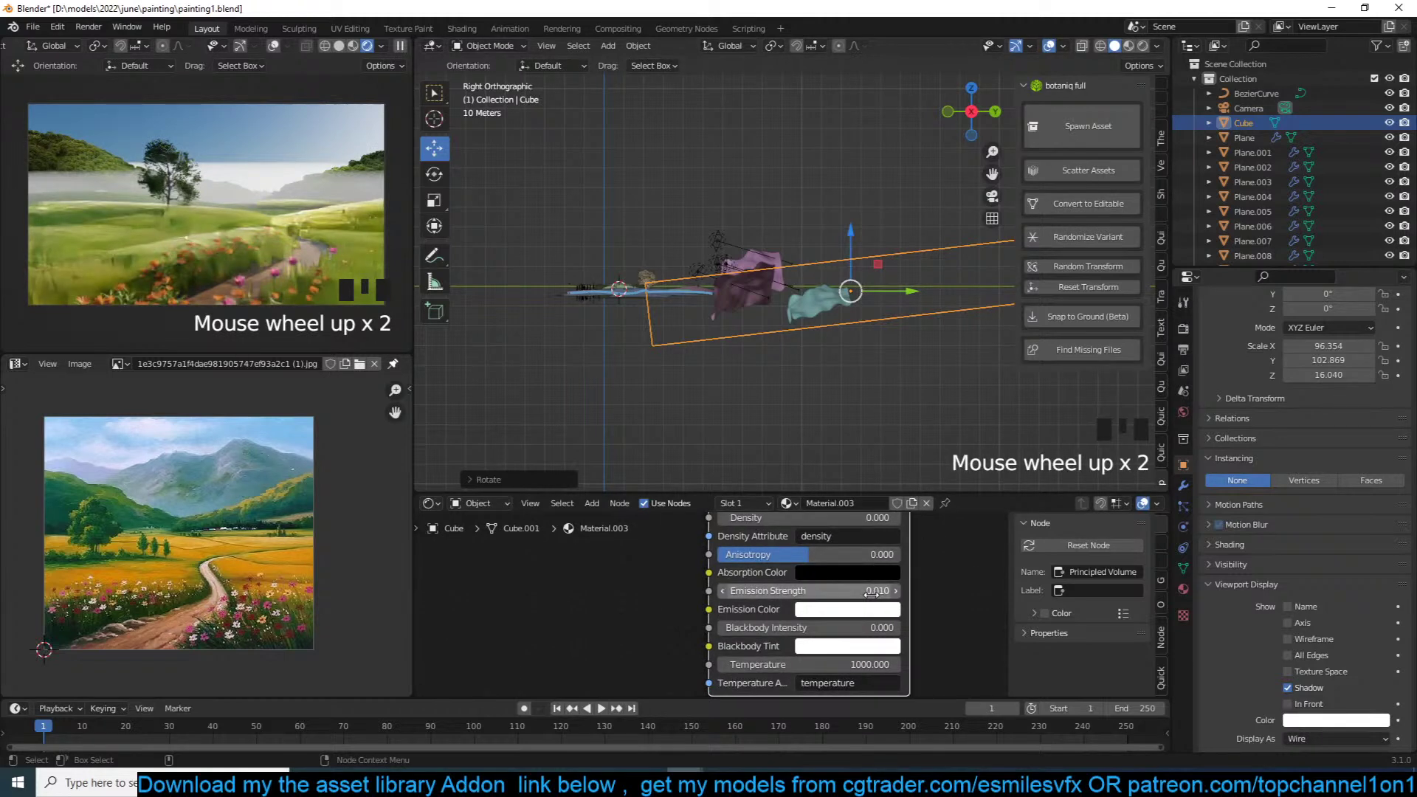
left_click(874, 592)
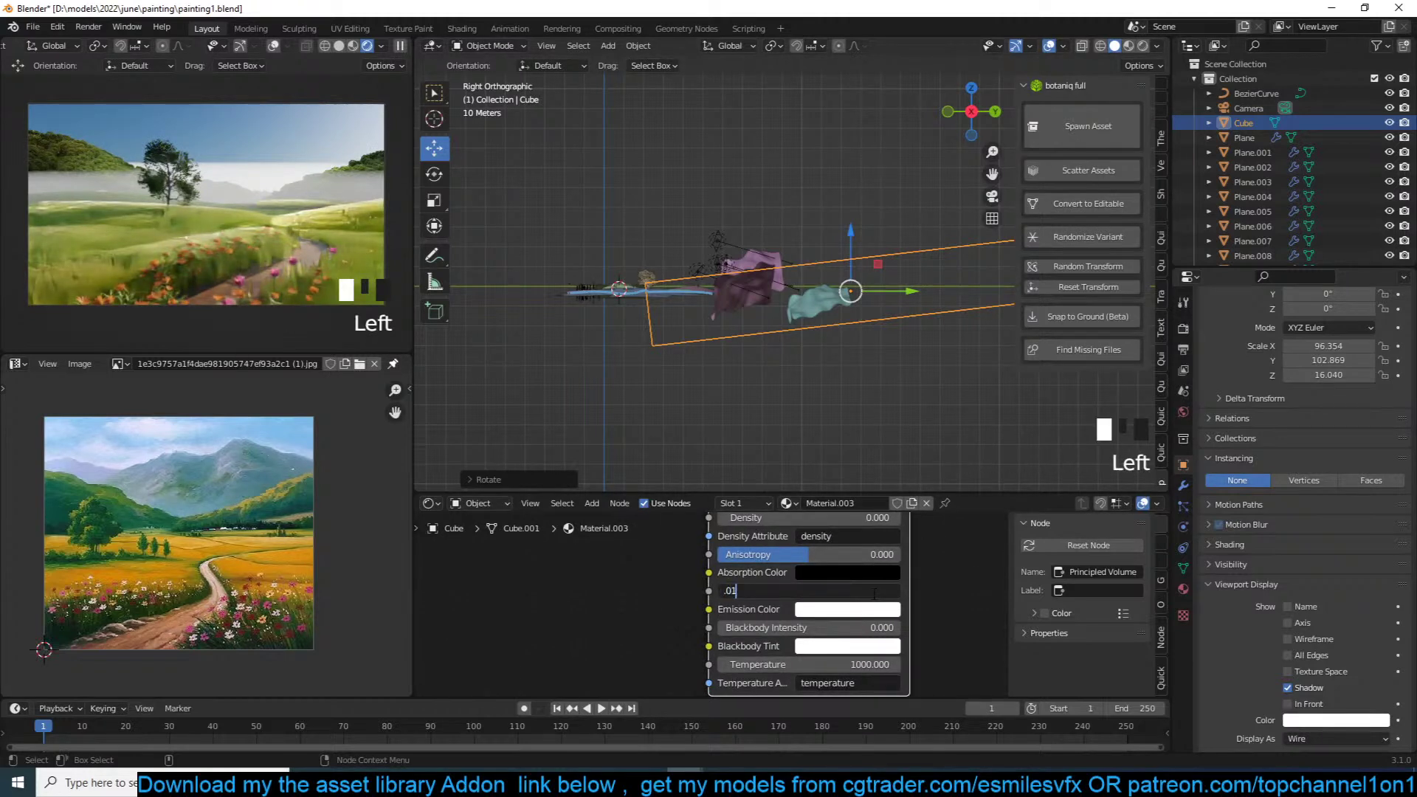
type(".00")
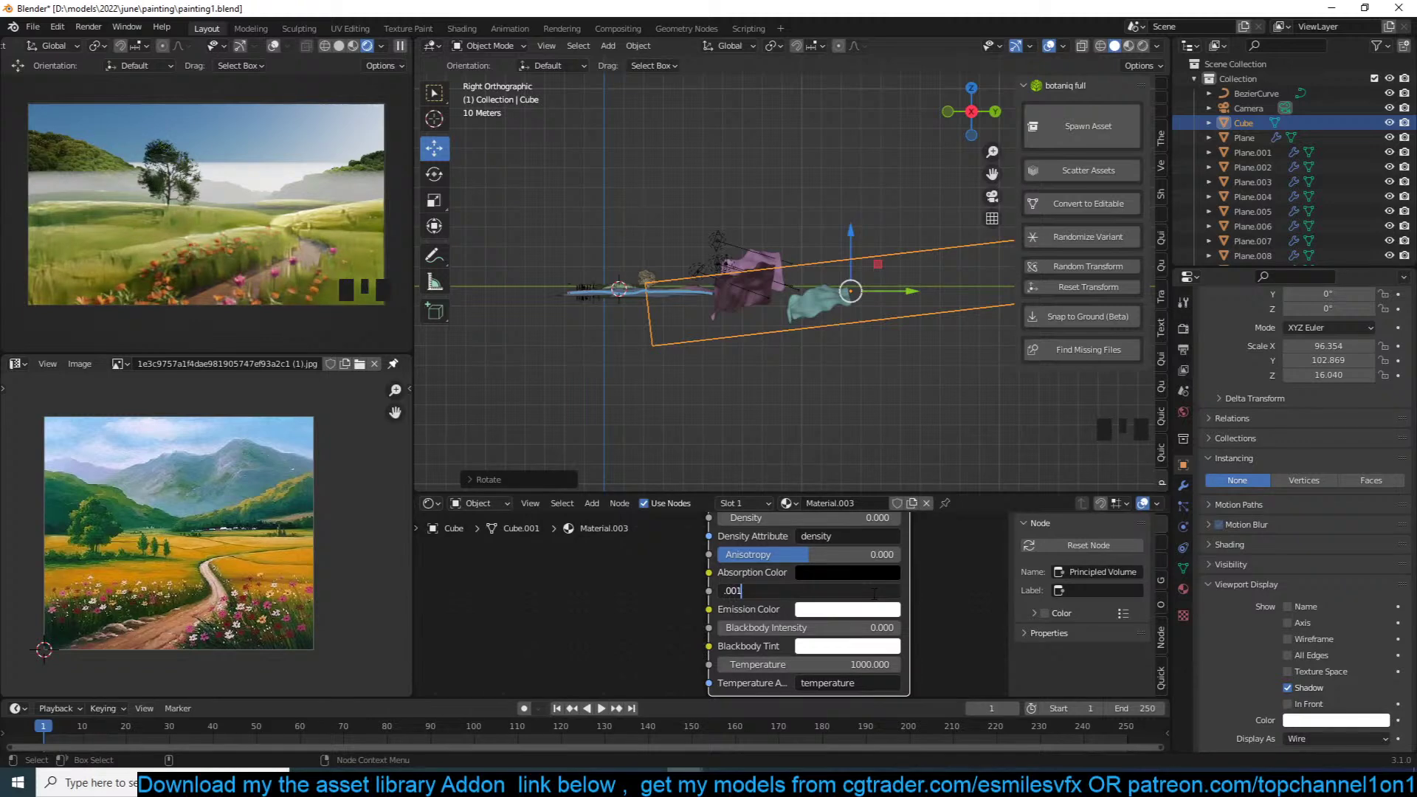
type("1")
key("Return")
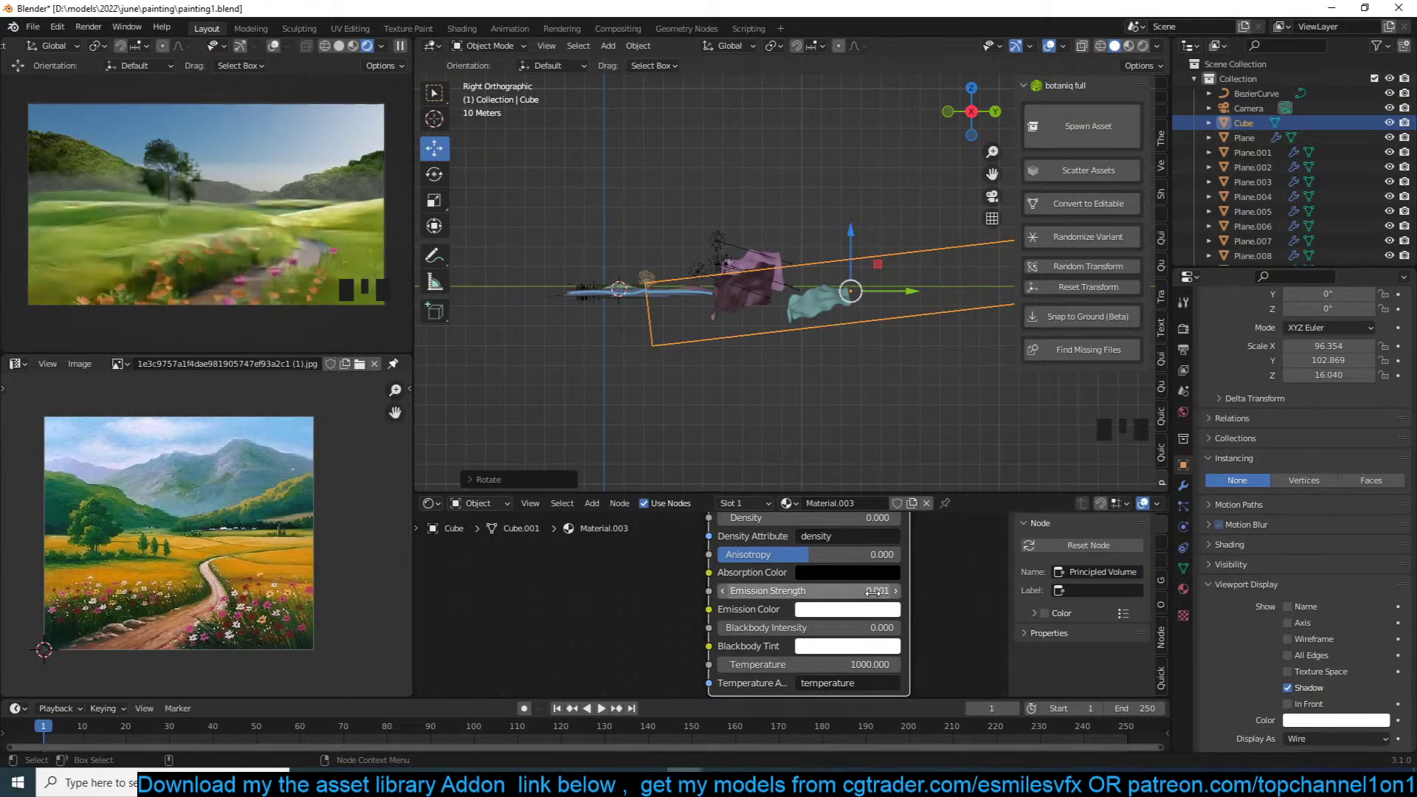
Step: Tilt the fog cube slightly more and adjust its position around the hills
scroll(963, 378, "up", 1)
key("r")
key("g")
left_click(921, 344)
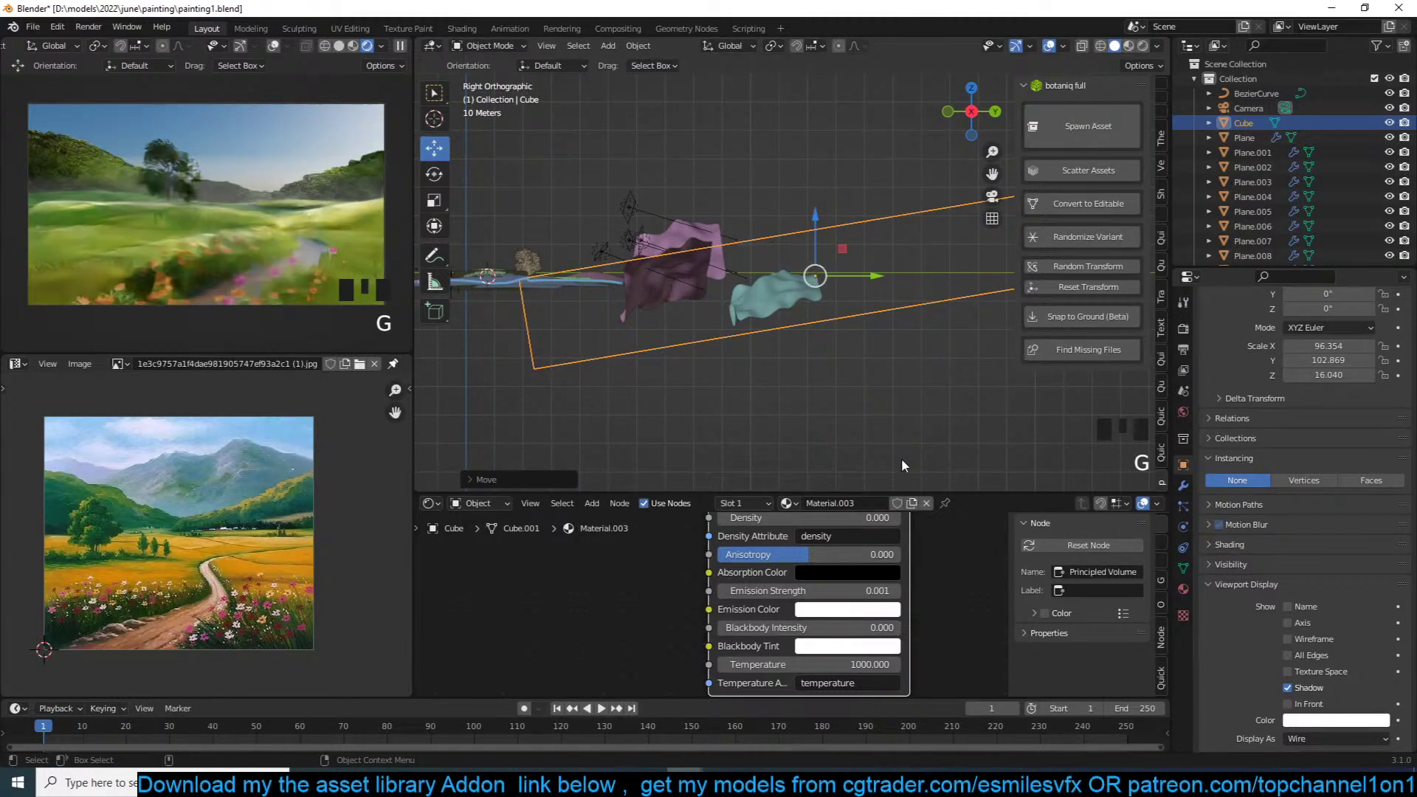
Step: Set the fog material's Principled Volume emission strength to 0.03 and save the file
left_click(872, 590)
key("BackSpace")
type("0.03")
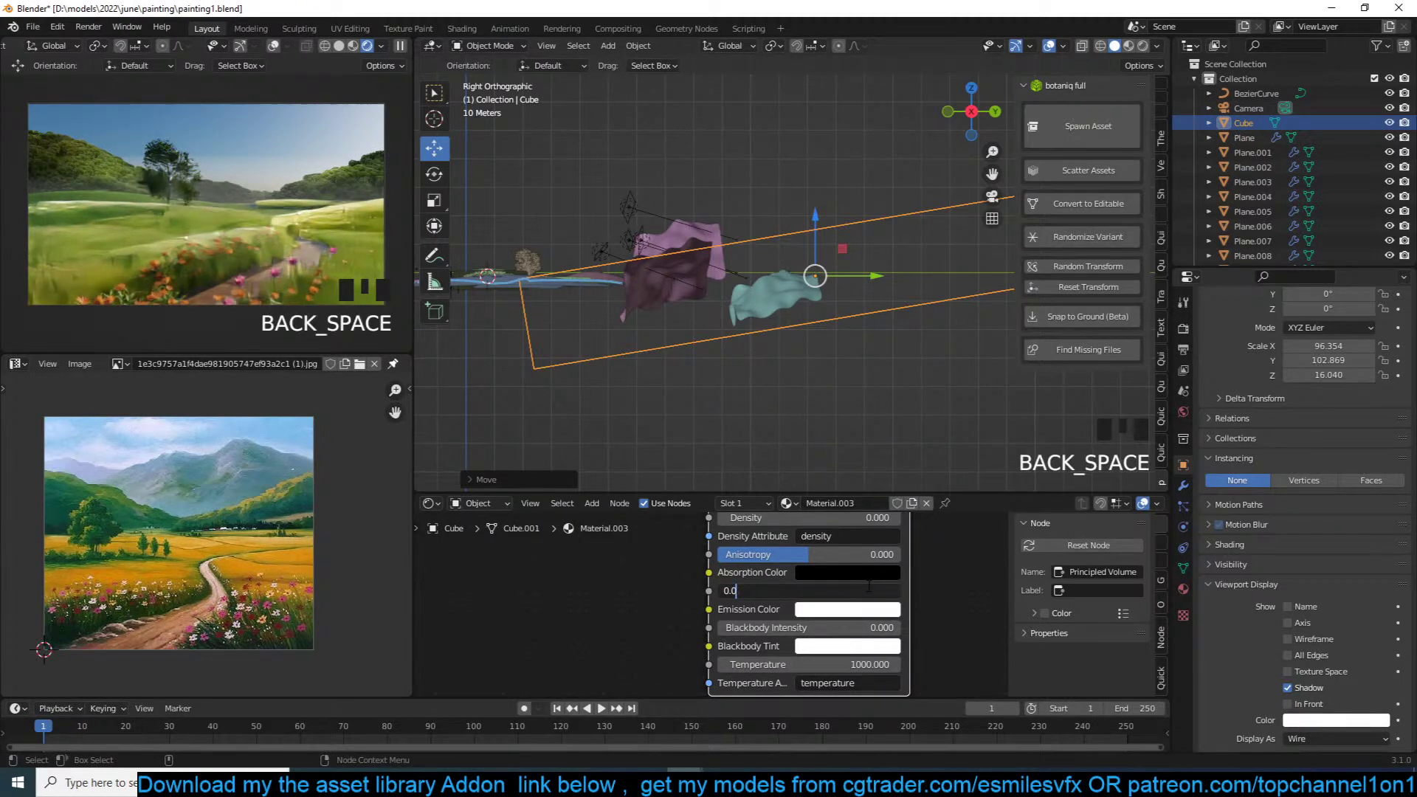
key("Return")
scroll(827, 574, "down", 4)
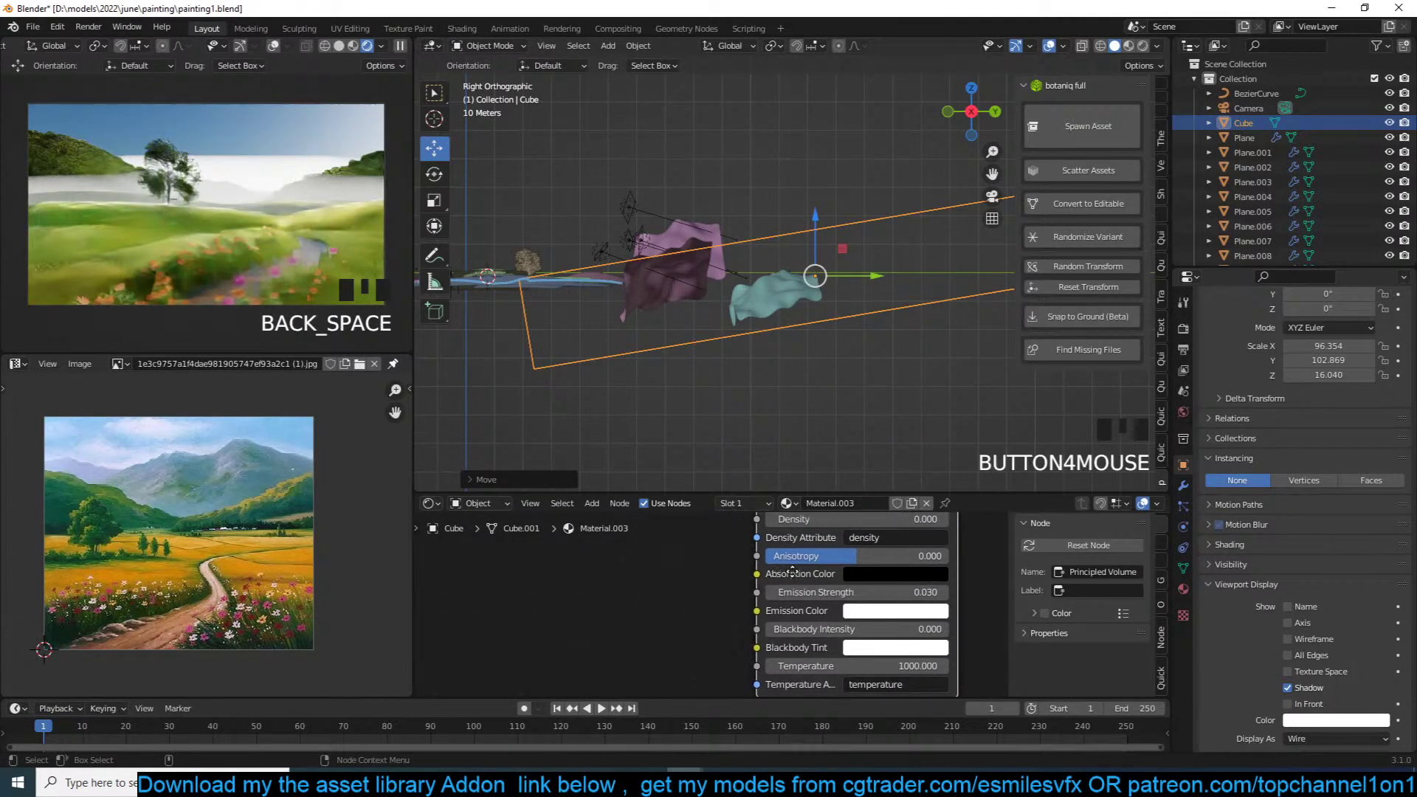
middle_click_drag(825, 574, 909, 576)
key("ctrl+s")
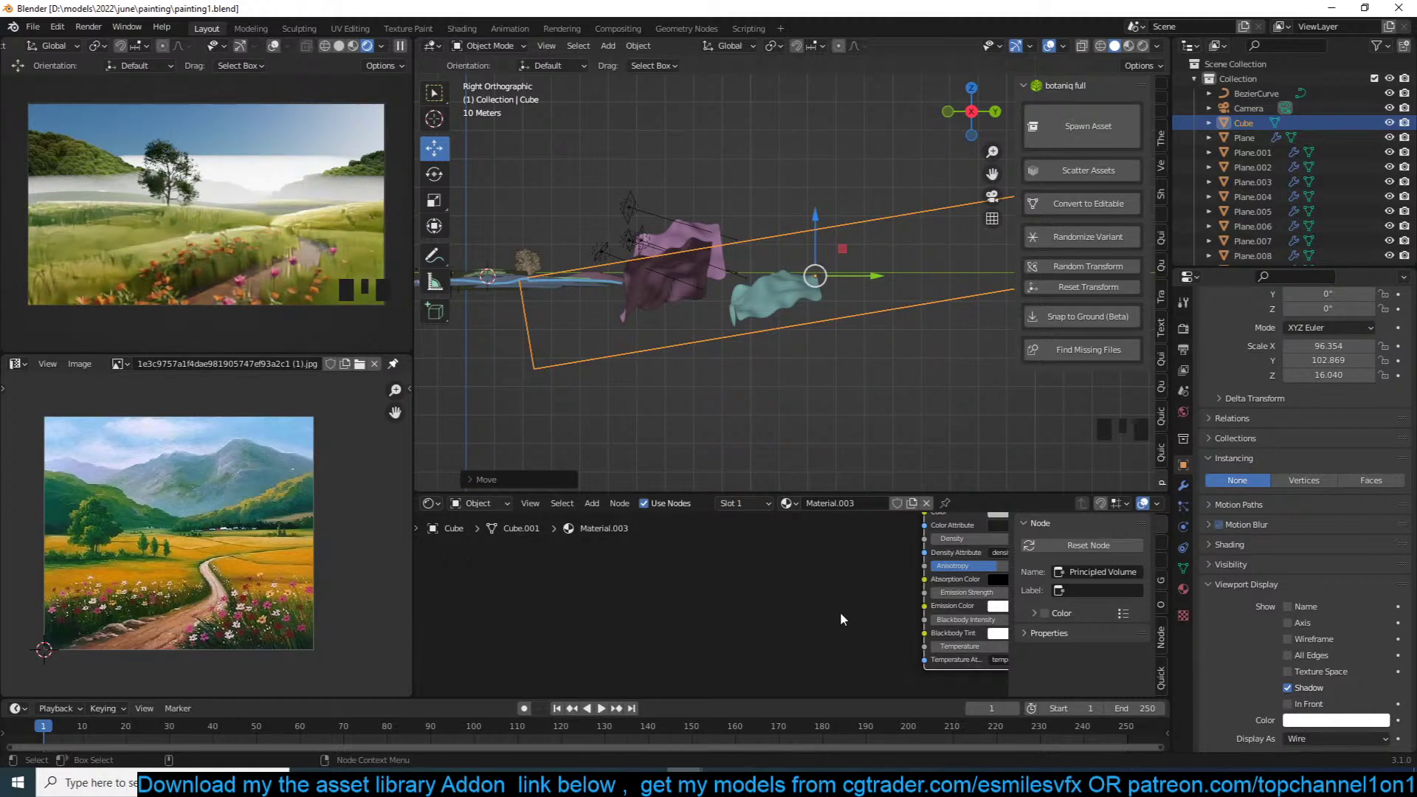
Step: Hide the node editor's sidebar, set the Principled Volume's emission strength to 0.01 and save the file
middle_click_drag(842, 608, 801, 653)
key("b")
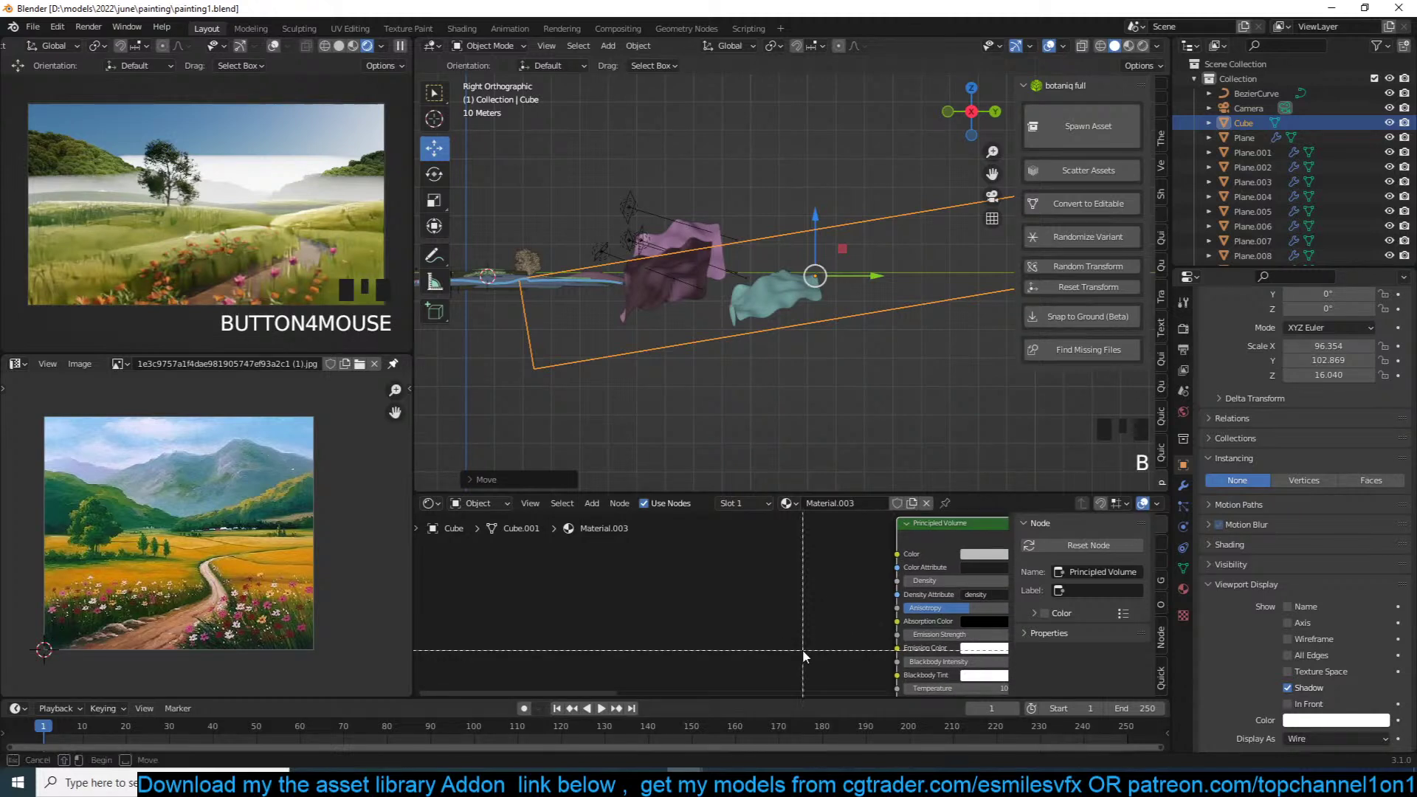
key("n")
scroll(812, 604, "up", 3)
key("ctrl+s")
mouse_move(1122, 668)
middle_mouse_down()
mouse_move(1032, 611)
mouse_move(1003, 651)
middle_mouse_up()
left_click(989, 610)
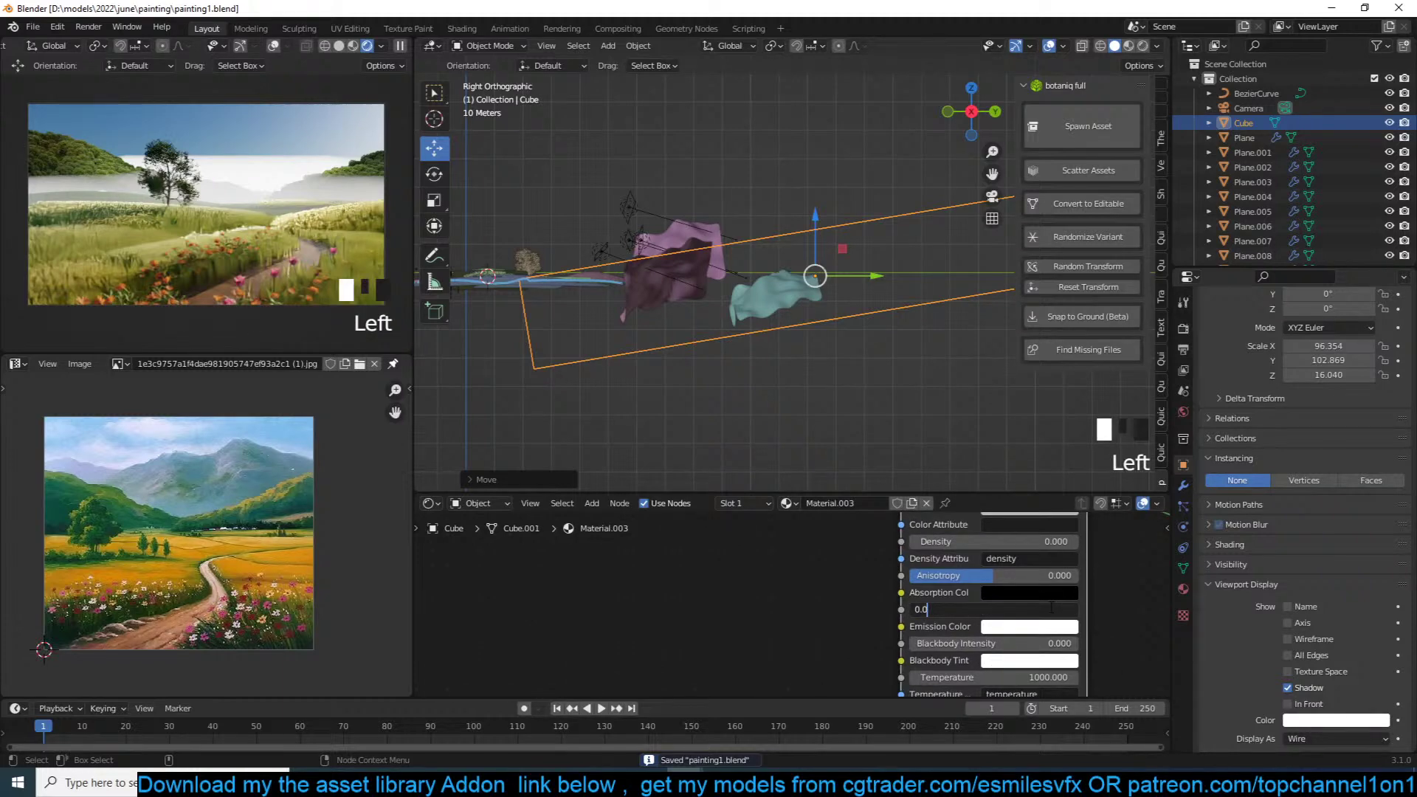
left_click(796, 608)
key("ctrl+s")
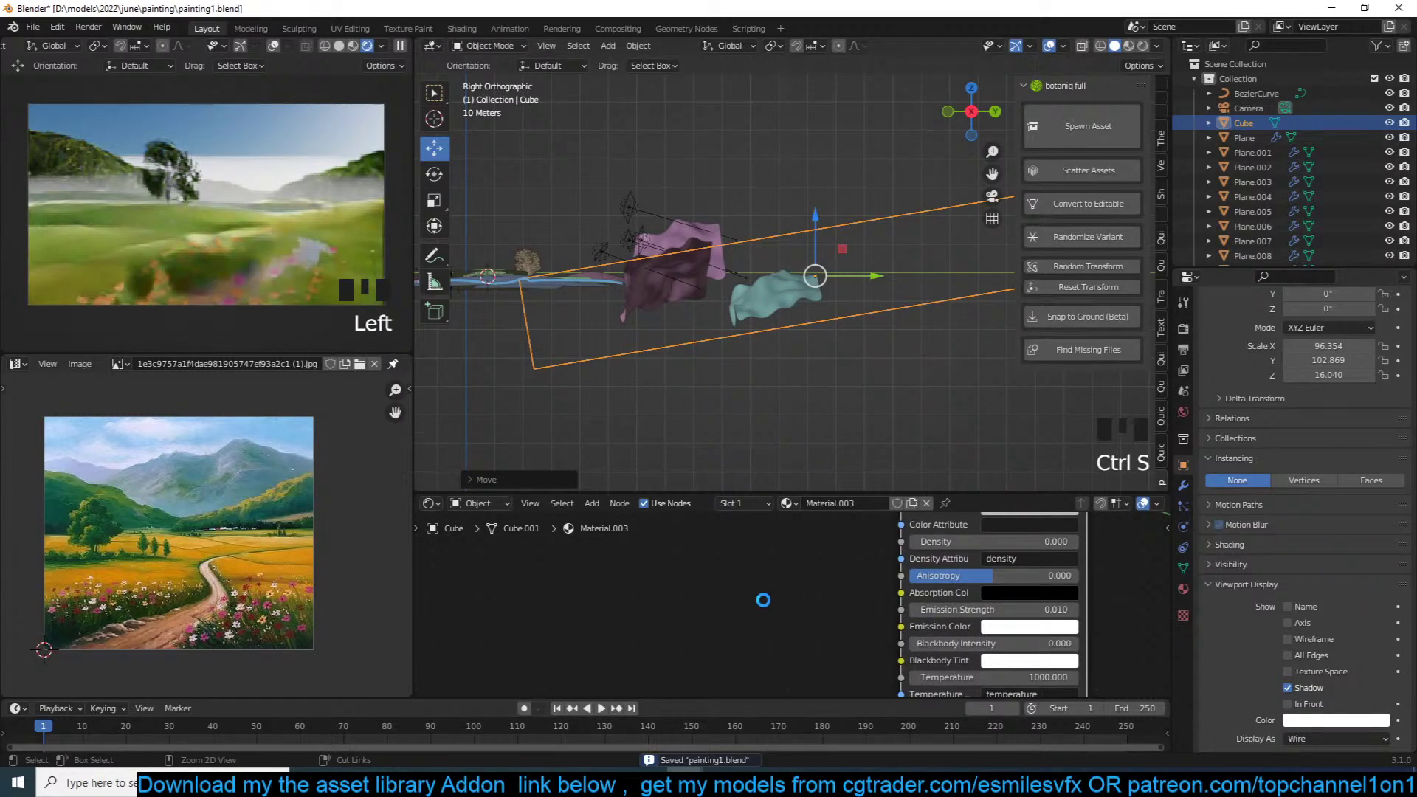
key("ctrl+s")
middle_click_drag(814, 580, 826, 588)
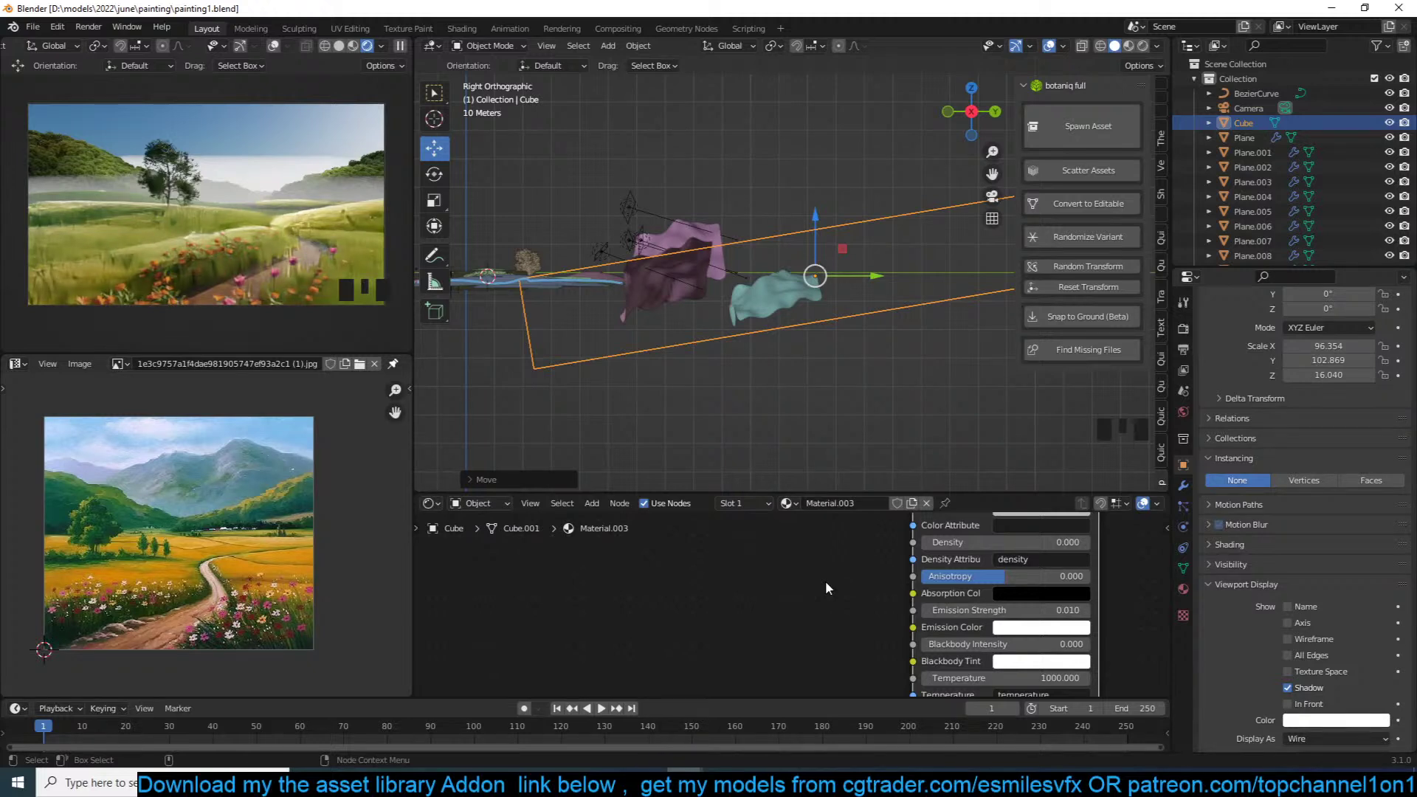
Step: Find the add-on's Look Dev image brightness settings and adjust exposure to about 0.759 and gamma to about 0.715
key("shift+a")
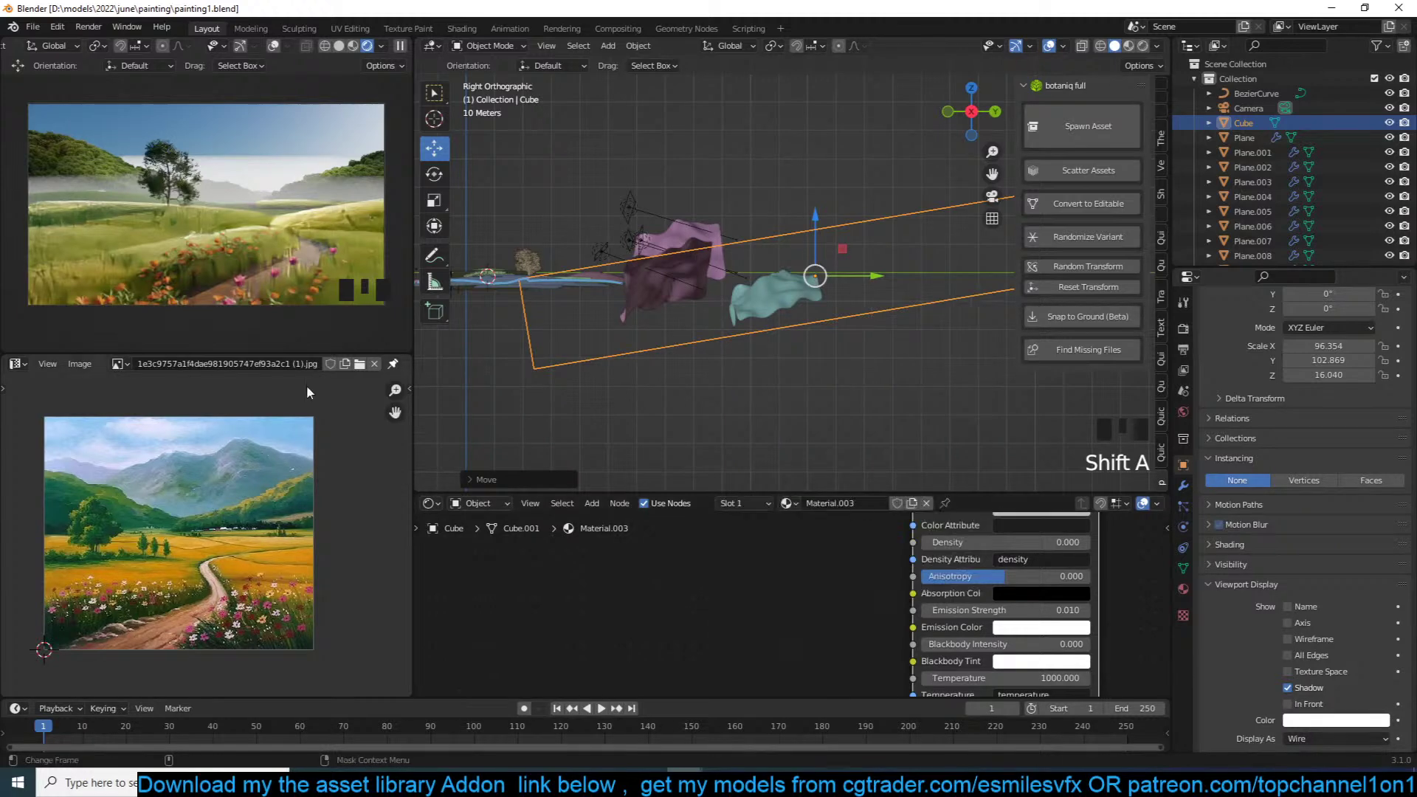
left_click(1163, 274)
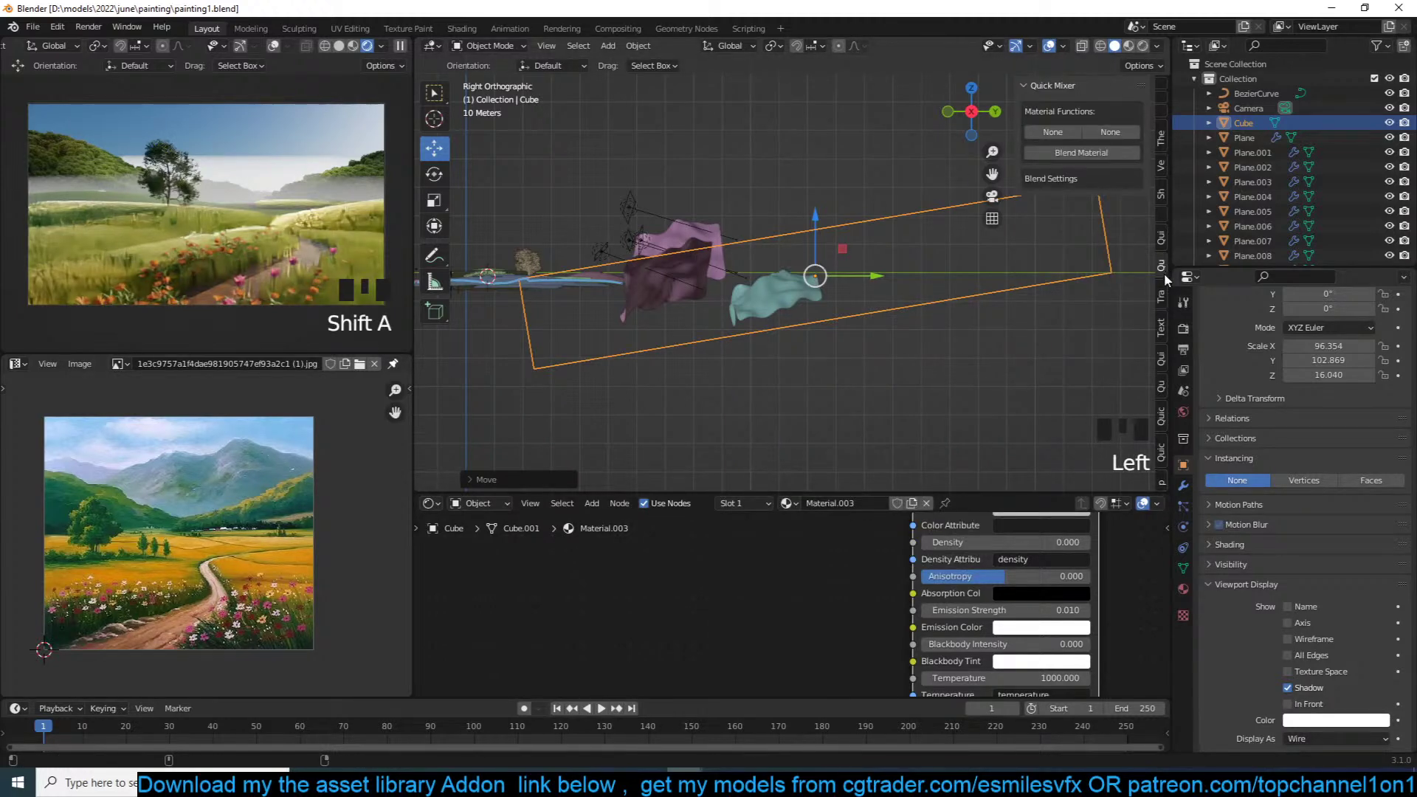
left_click(1162, 300)
left_click(1164, 327)
left_click(1163, 359)
left_click(1167, 383)
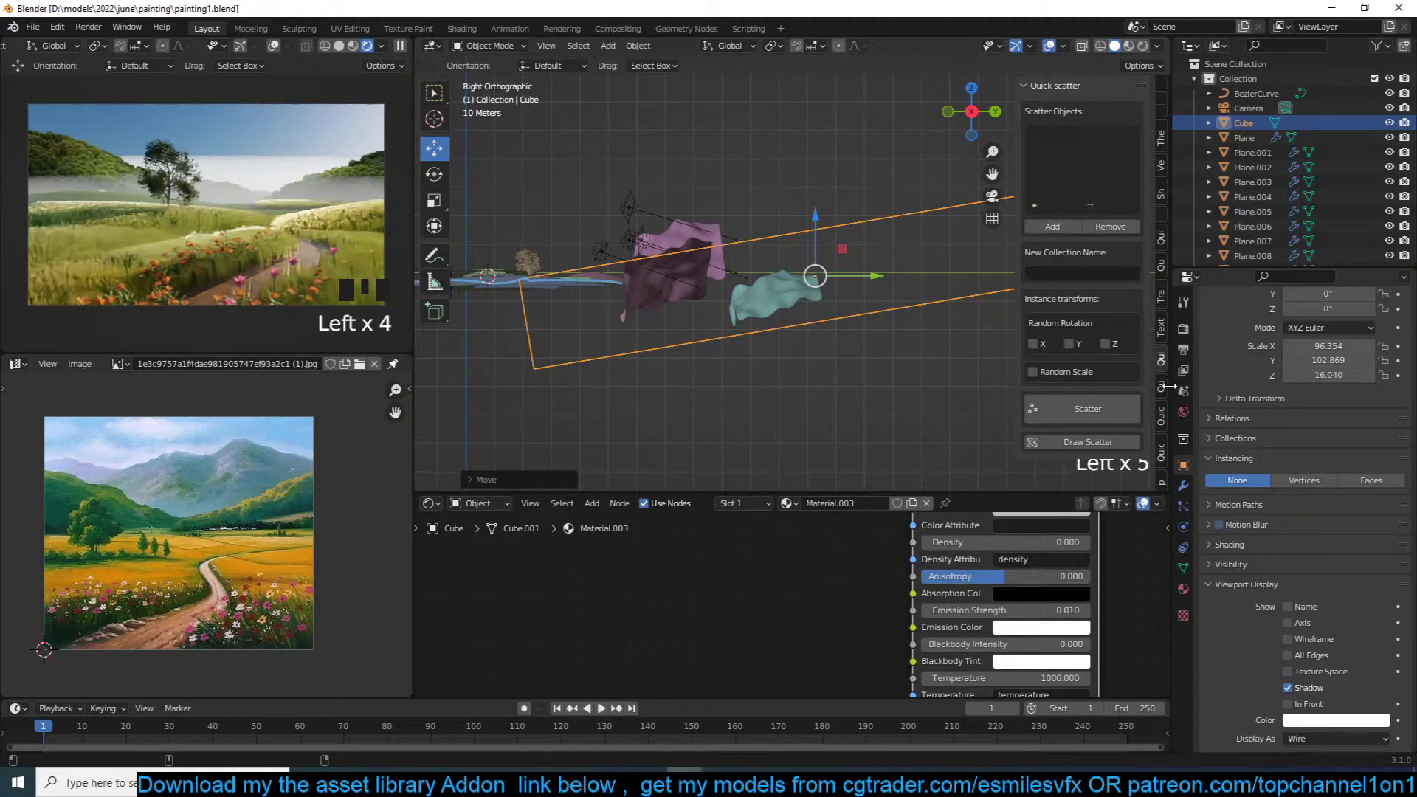
left_click(1164, 410)
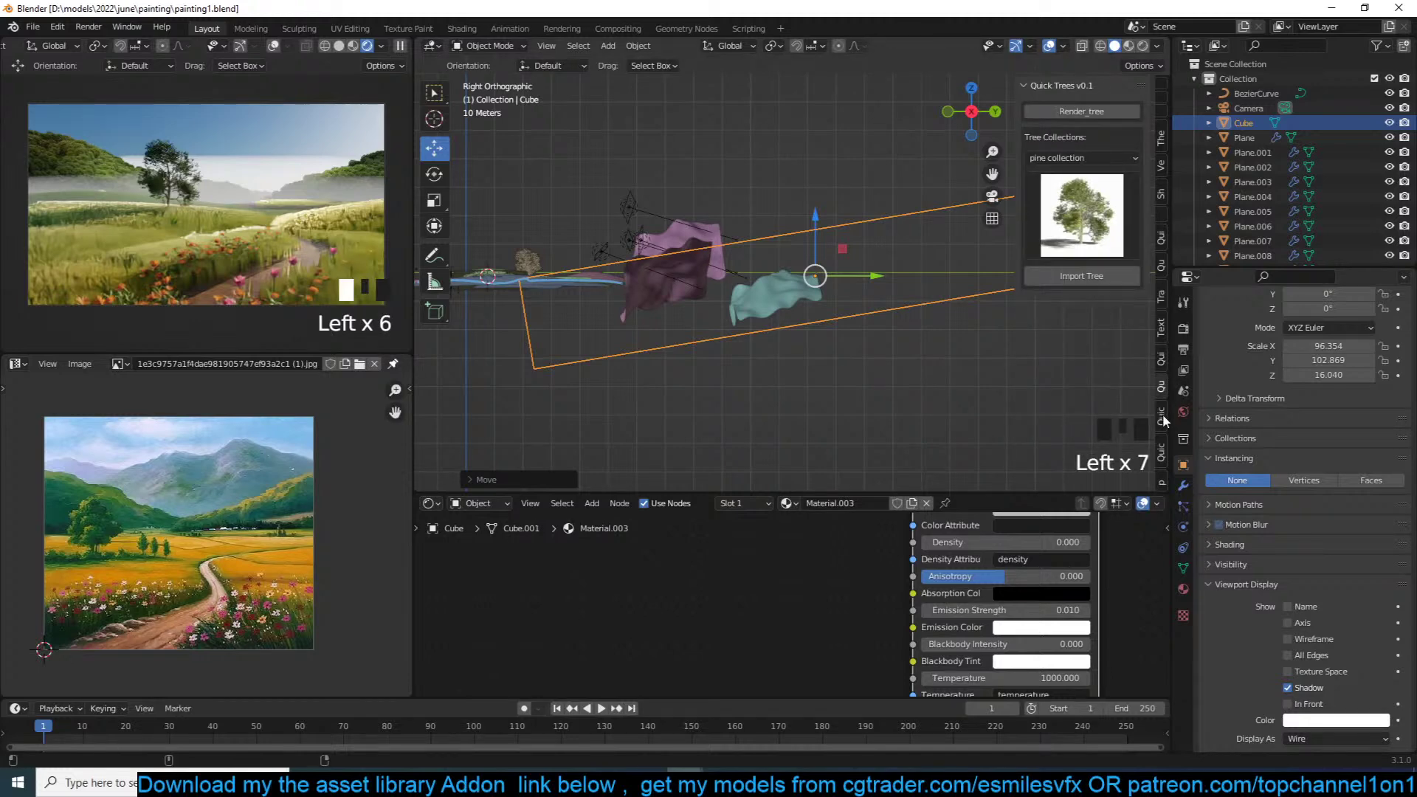
double_click(1162, 414)
mouse_move(1077, 220)
left_mouse_down()
mouse_move(1042, 221)
mouse_move(1080, 205)
left_mouse_up()
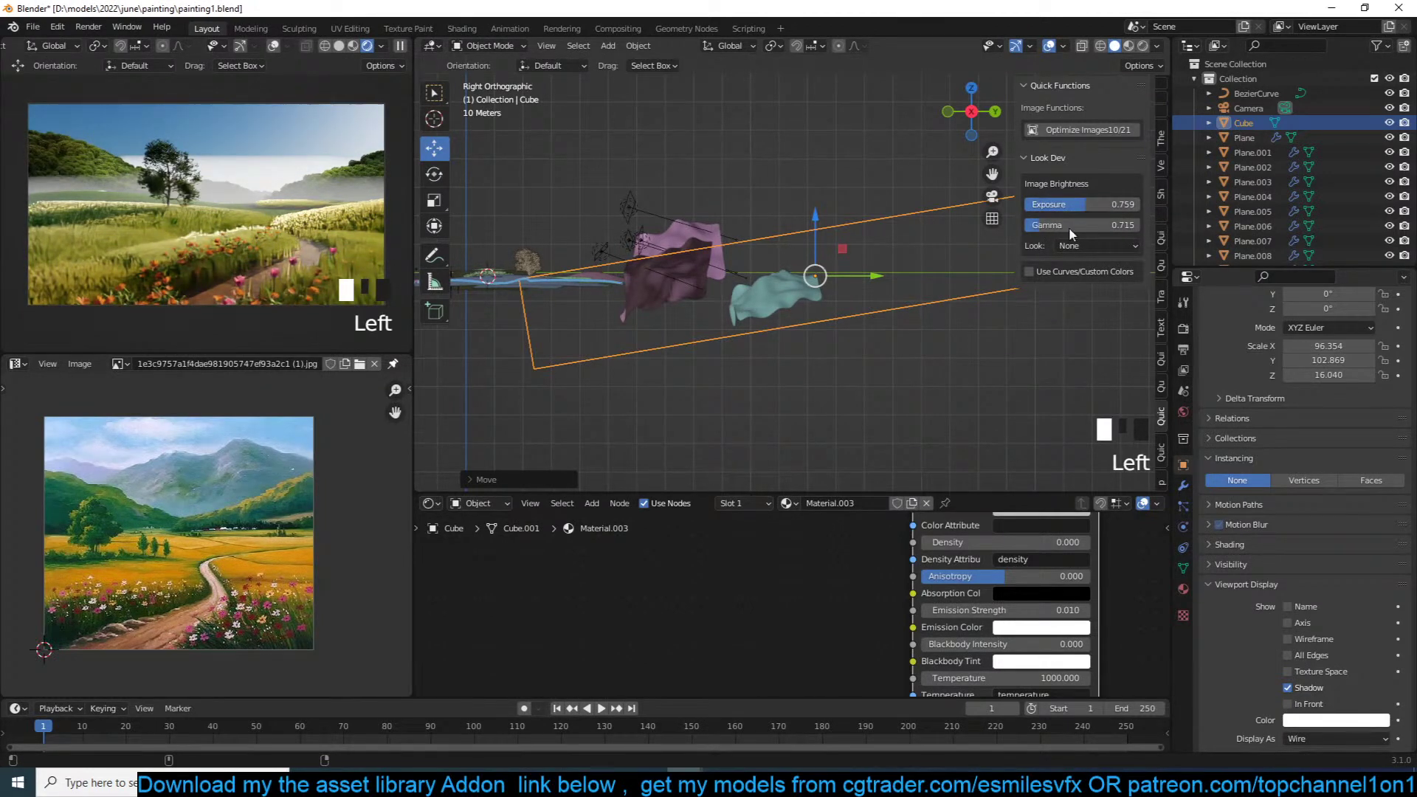
Step: Enable curves and custom colors for the look, and tint the white level light pink
left_click(1030, 272)
scroll(1062, 322, "up", 1)
scroll(1118, 332, "down", 3)
left_click_drag(1135, 408, 1135, 370)
left_click(1073, 418)
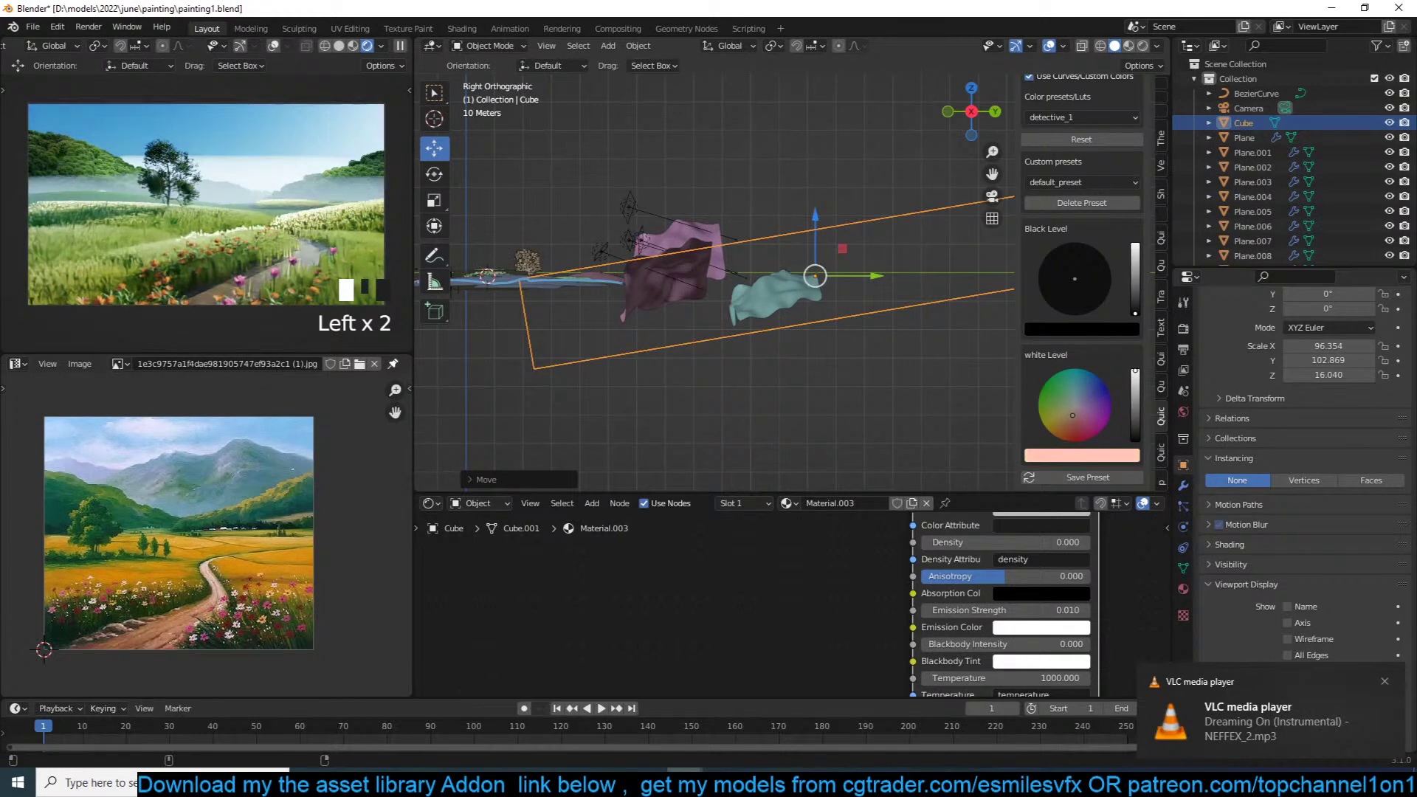
left_click(1068, 419)
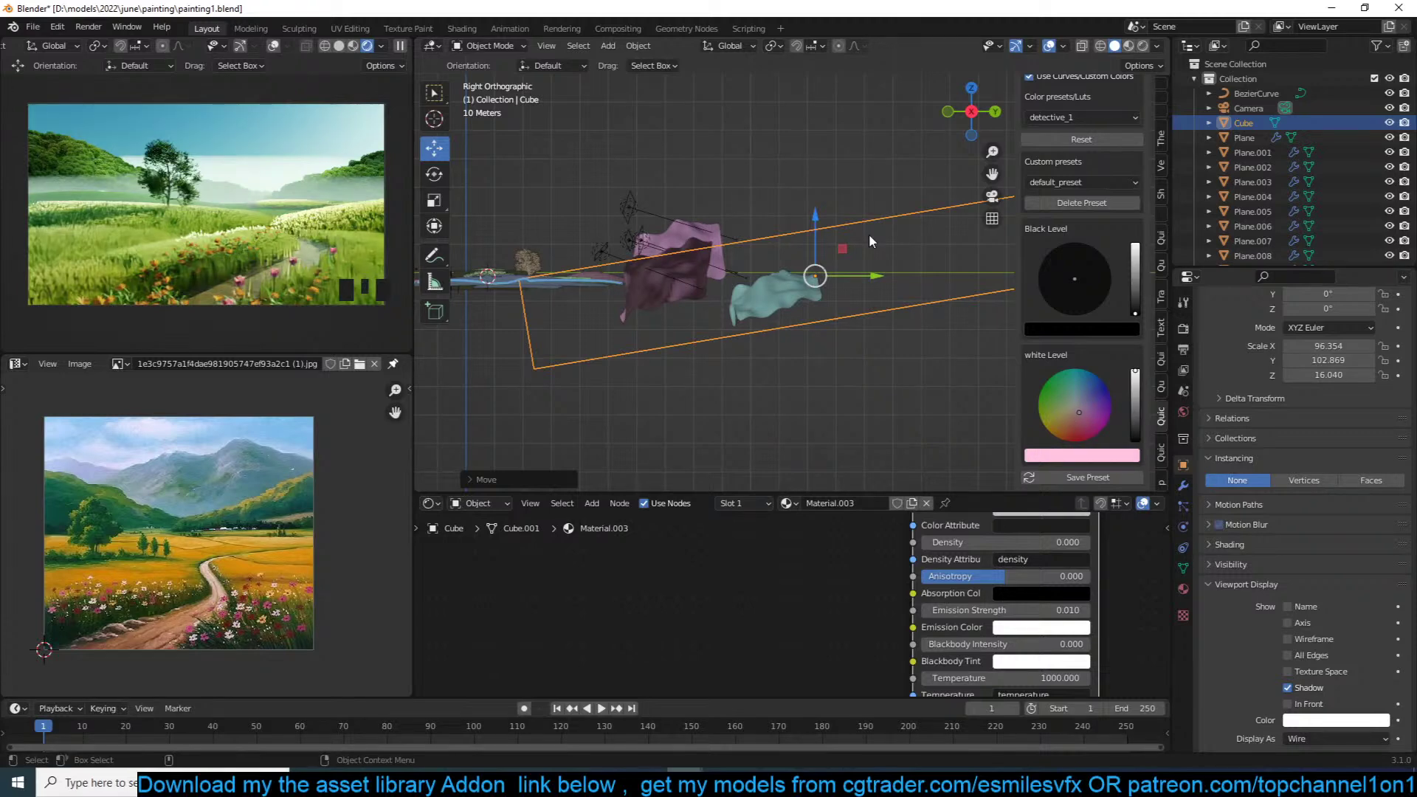
Step: Add a Noise Texture to the fog material and connect its Fac output to the Principled Volume's Emission Color
scroll(870, 233, "down", 2)
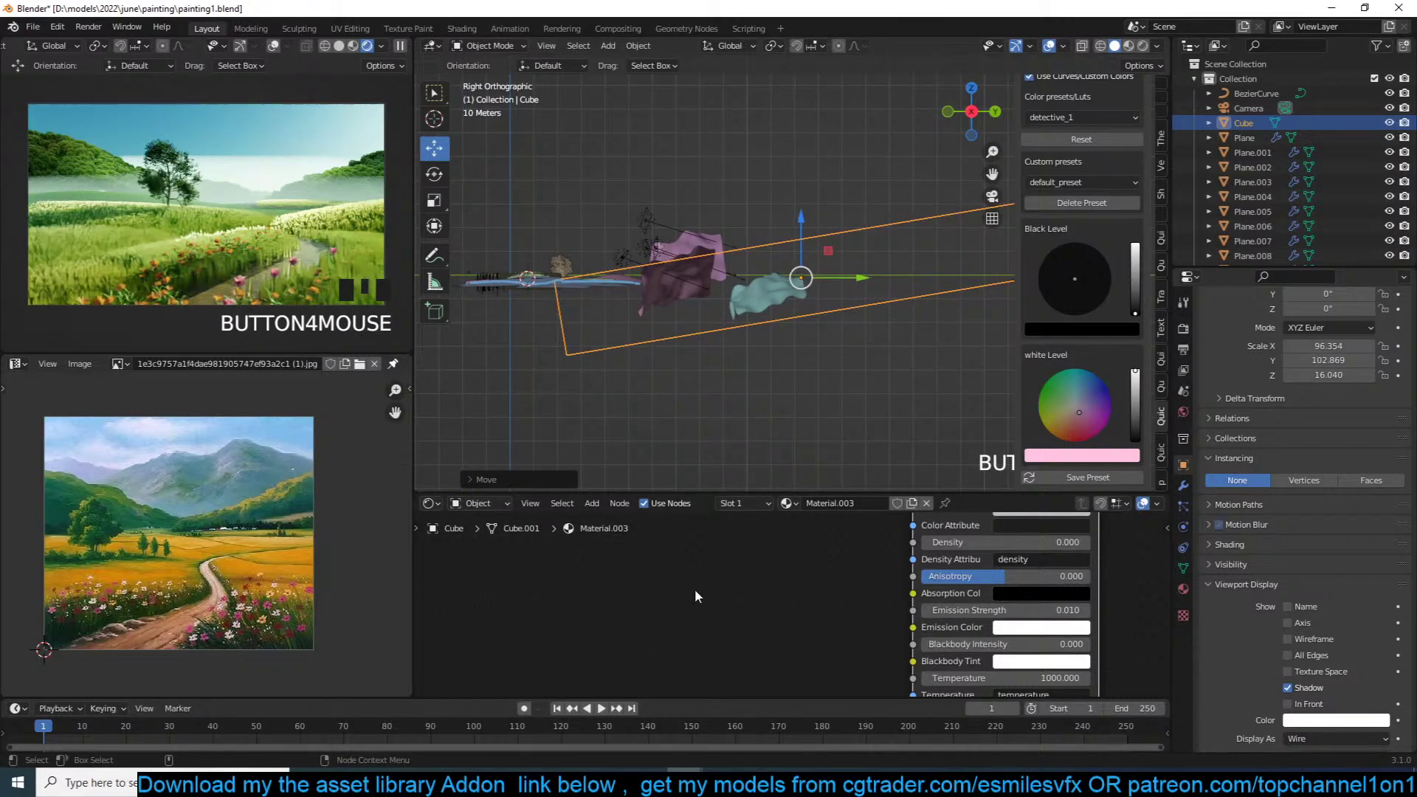
scroll(667, 589, "down", 2)
key("shift+a")
mouse_move(649, 616)
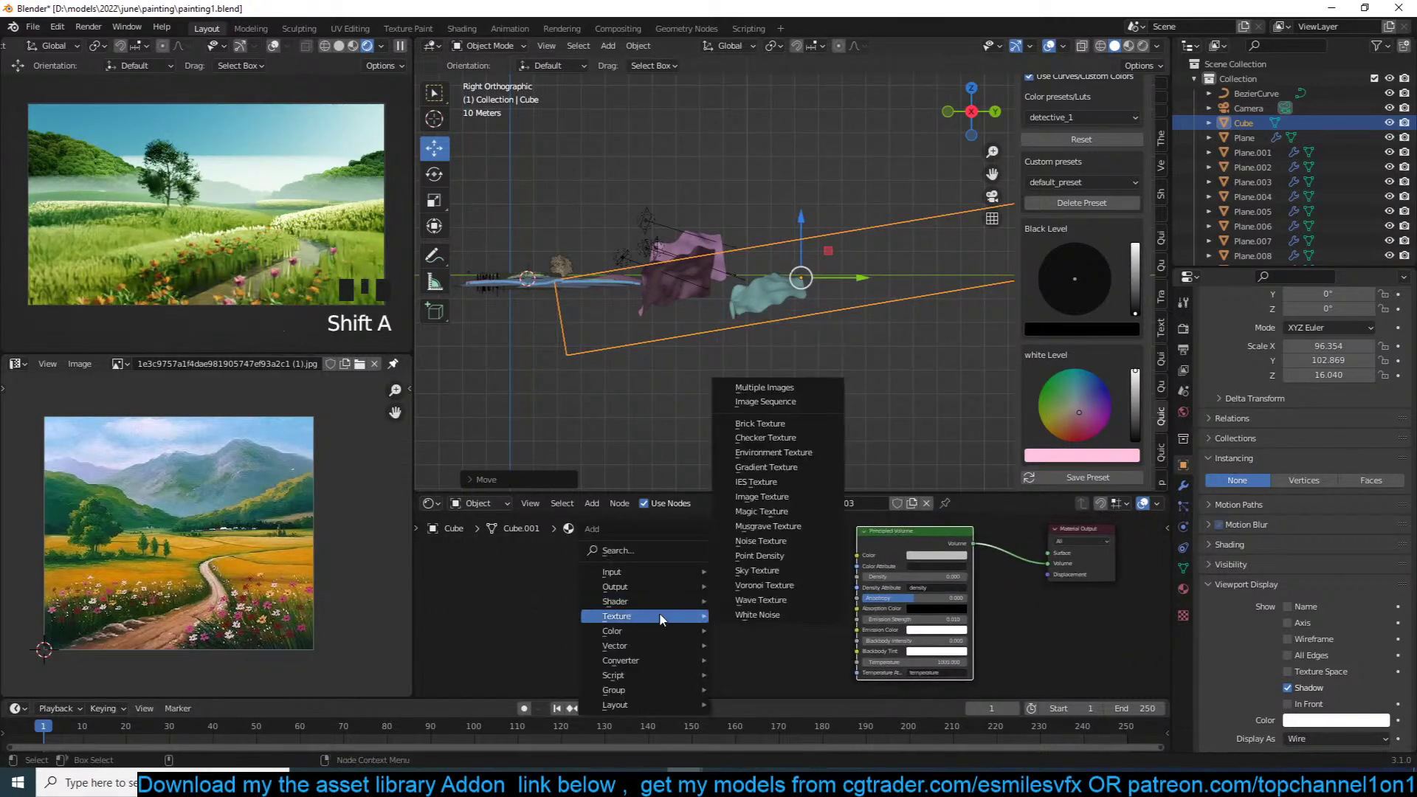
left_click(760, 541)
left_click(634, 569)
scroll(635, 570, "up", 4)
left_click_drag(623, 567, 886, 659)
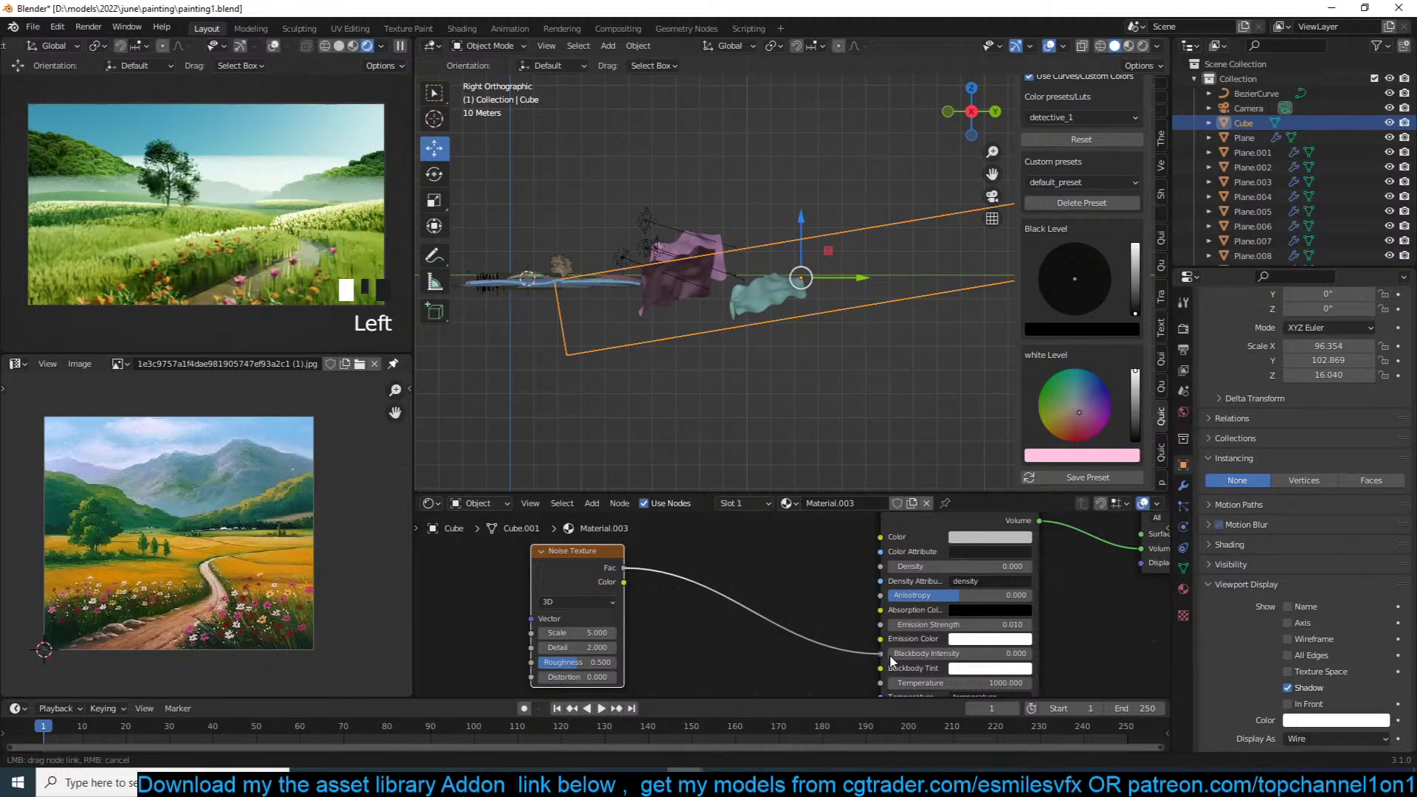
left_click_drag(890, 659, 893, 641)
middle_click_drag(699, 589, 803, 579)
left_click_drag(697, 547, 532, 557)
key("ctrl+s")
Step: Preview the Noise Texture's output directly on the fog cube
left_click(547, 564, "ctrl+shift")
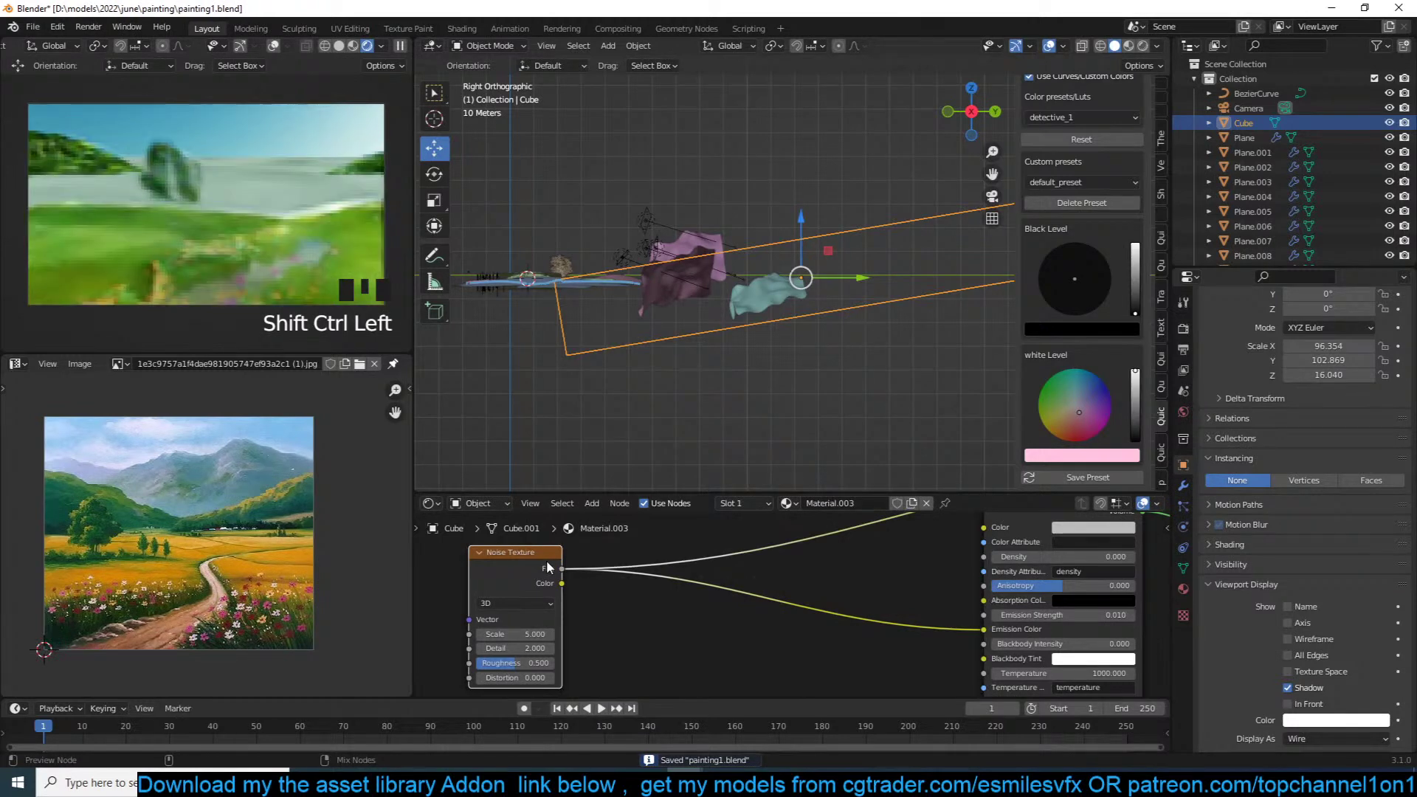
scroll(552, 581, "down", 2)
scroll(534, 590, "up", 4)
scroll(636, 574, "down", 7)
Step: Insert a Math node after the Noise Texture, set it to Power with exponent 3, and save the file
key("shift+a")
mouse_move(561, 644)
left_click(730, 537)
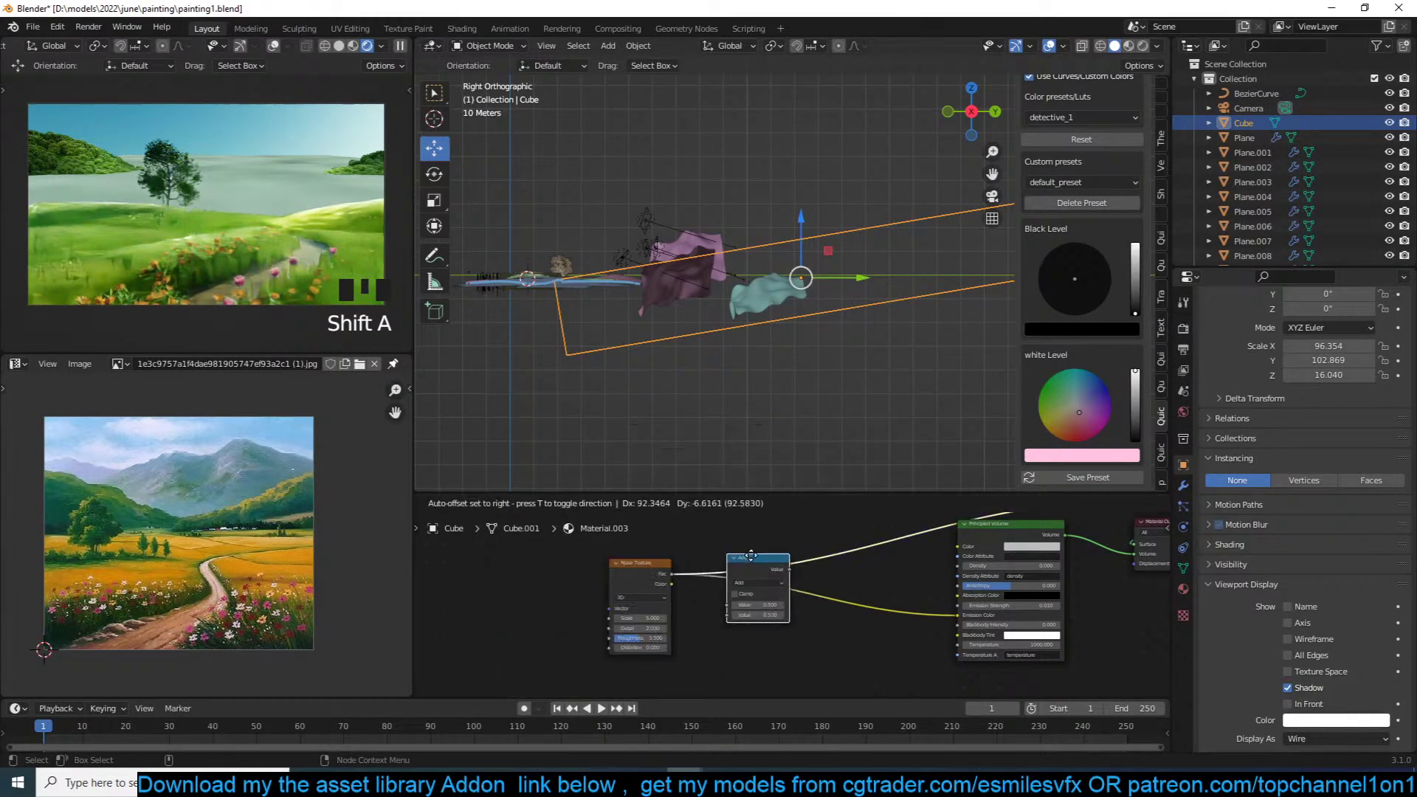
left_click(785, 560)
left_click(804, 582)
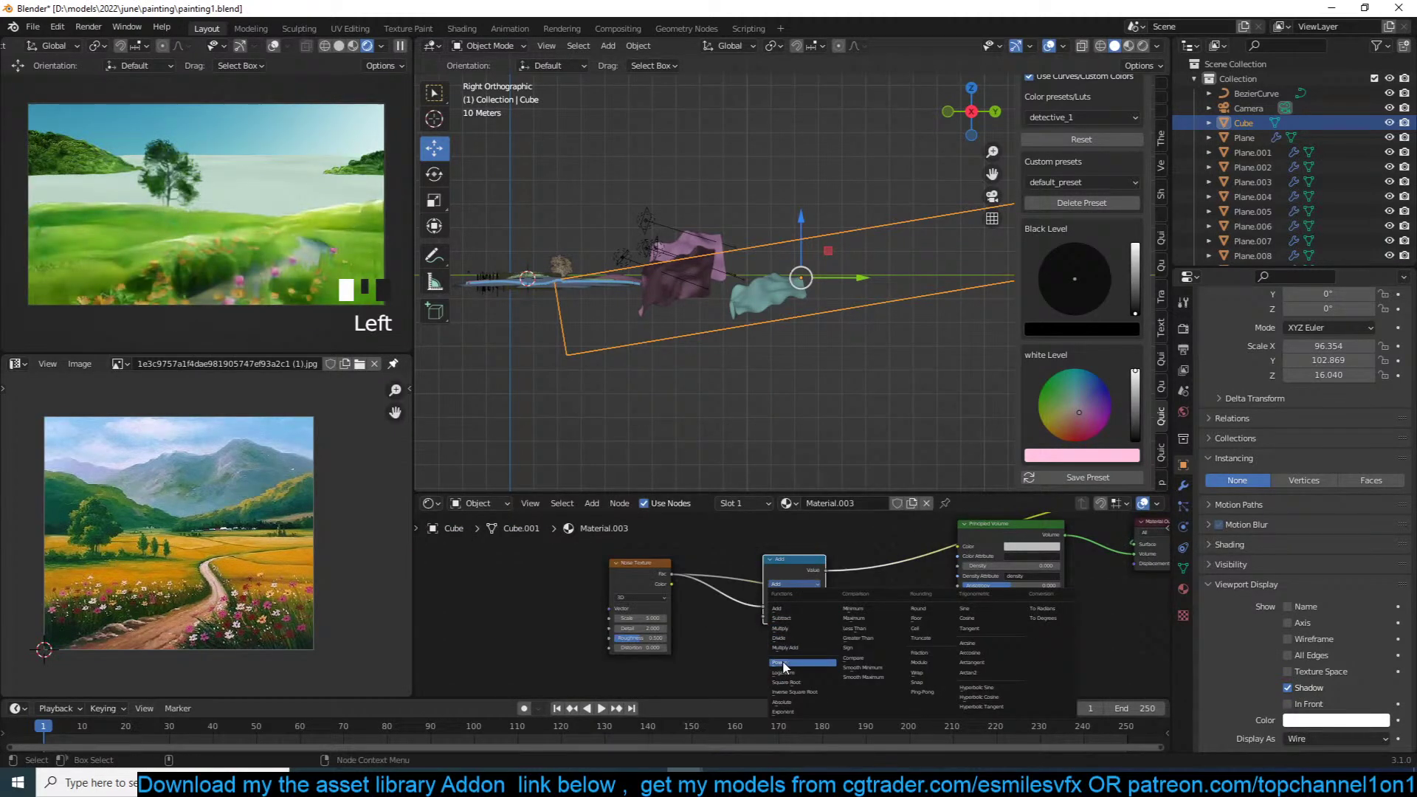
left_click(783, 664)
left_click(794, 615)
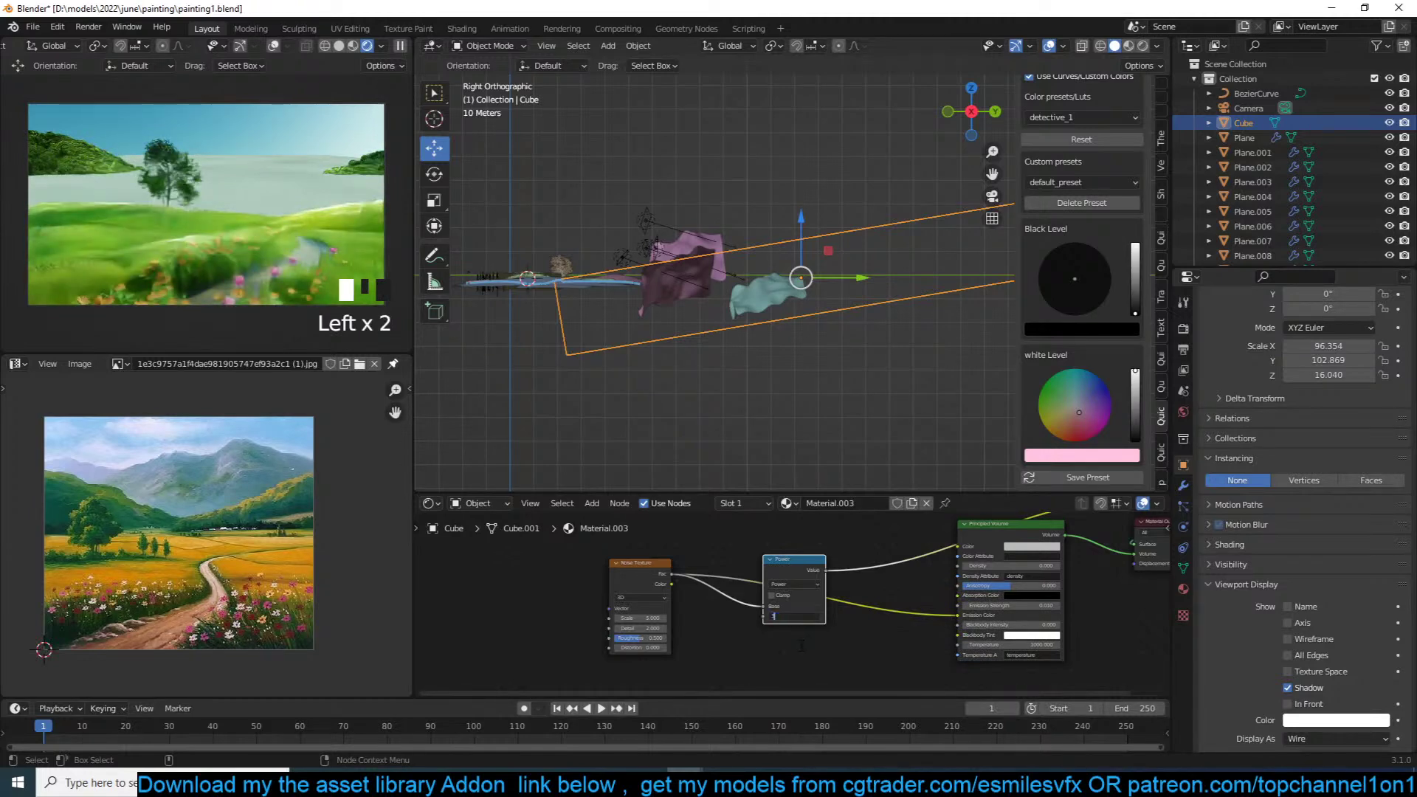
key("Return")
key("ctrl+s")
Step: Restore the Principled Volume to the material output, connect the Power node's value to its Emission Color, and save
middle_click_drag(849, 622, 723, 657)
left_click(924, 560, "ctrl+shift")
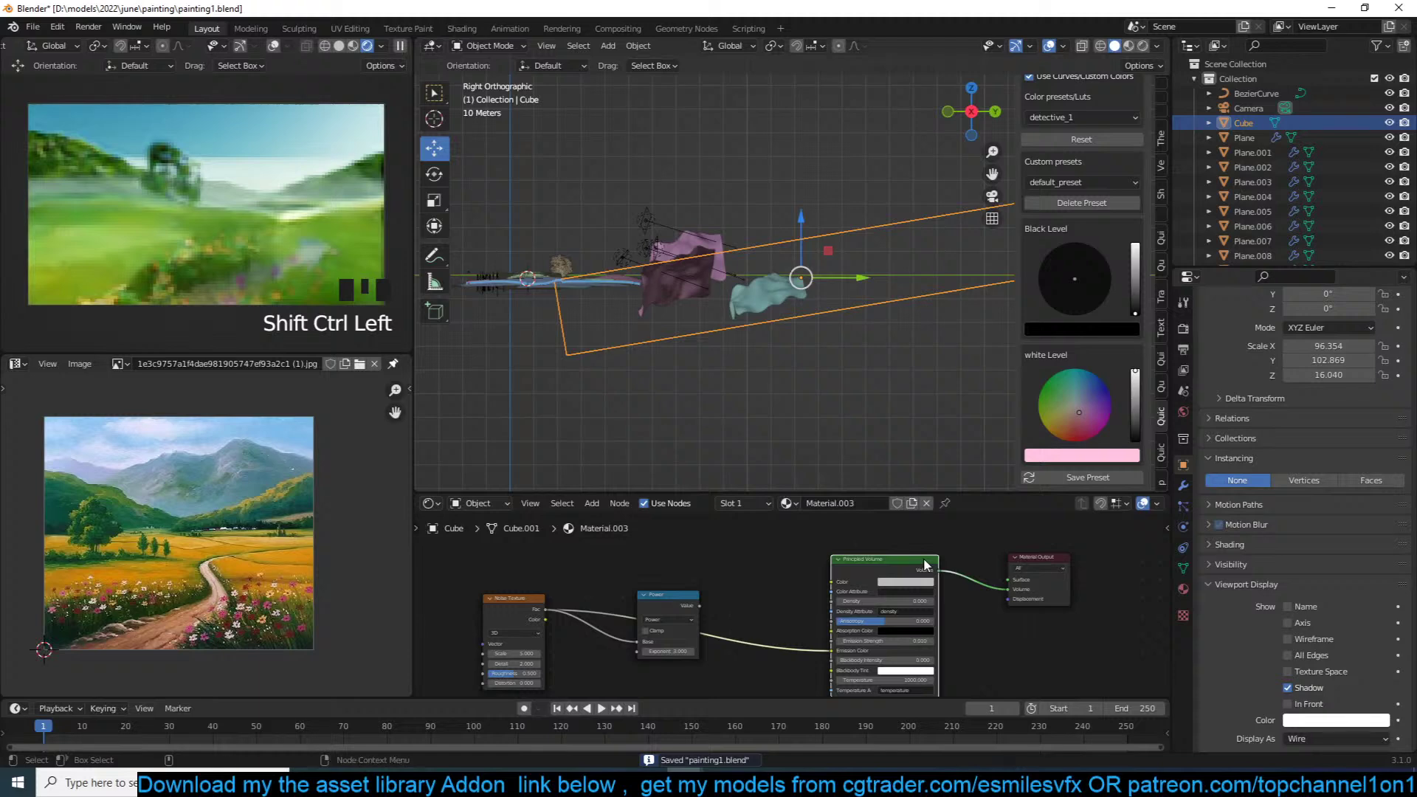
middle_click_drag(830, 583, 887, 542)
scroll(762, 581, "up", 3)
middle_click_drag(761, 582, 835, 579)
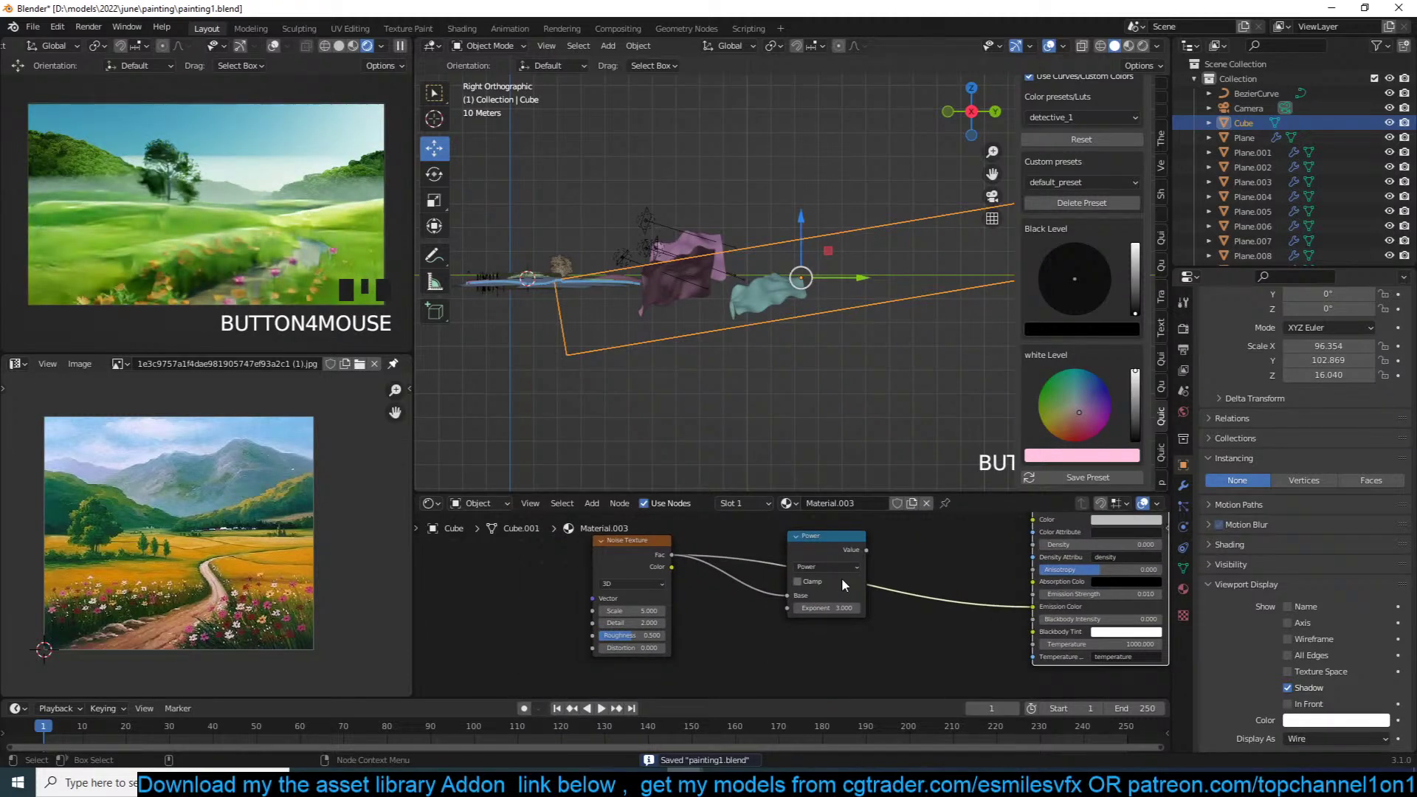
left_click_drag(866, 550, 1007, 605)
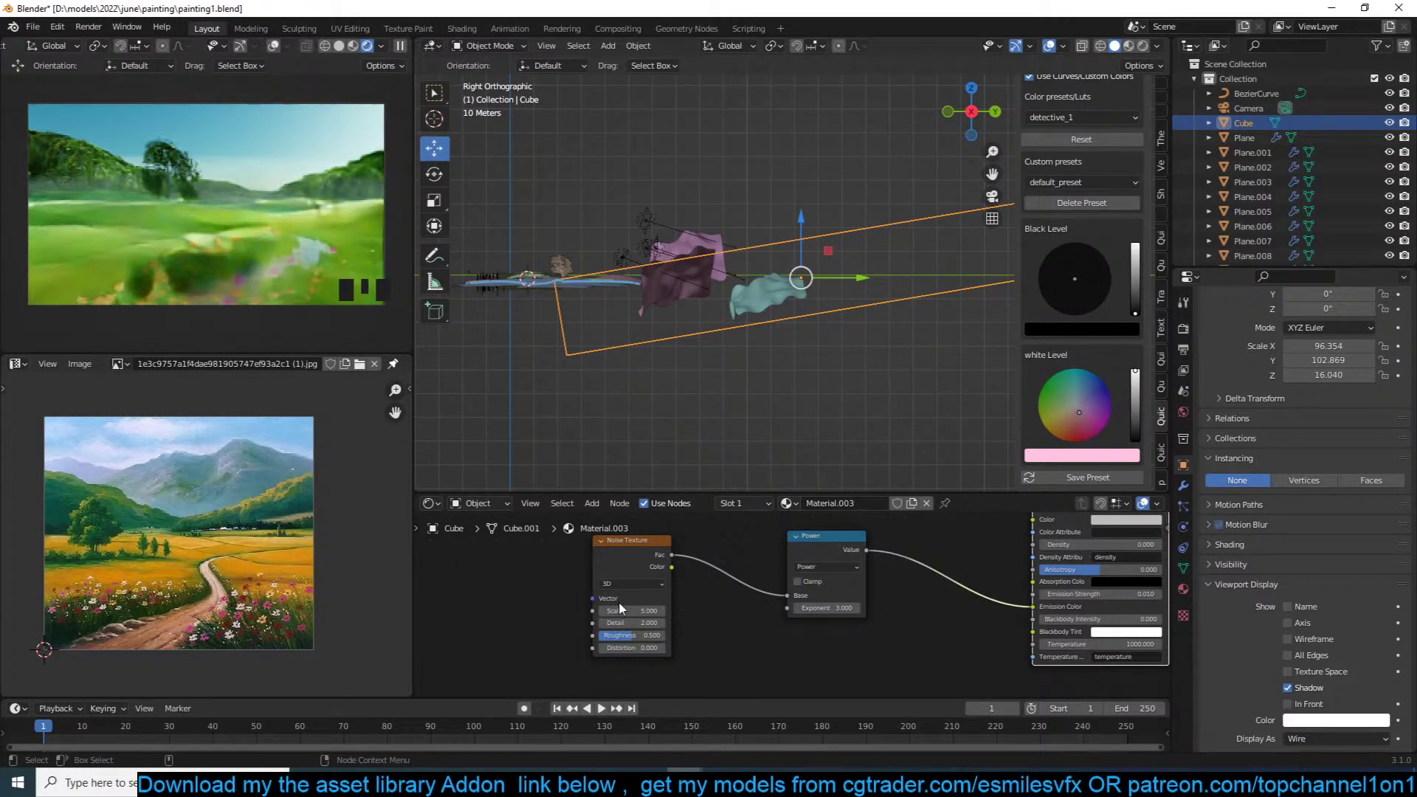
key("ctrl+s")
Step: Set the Principled Volume's emission strength to 1 and the Power node's exponent to 2
double_click(1077, 595)
type("1")
left_click(977, 601)
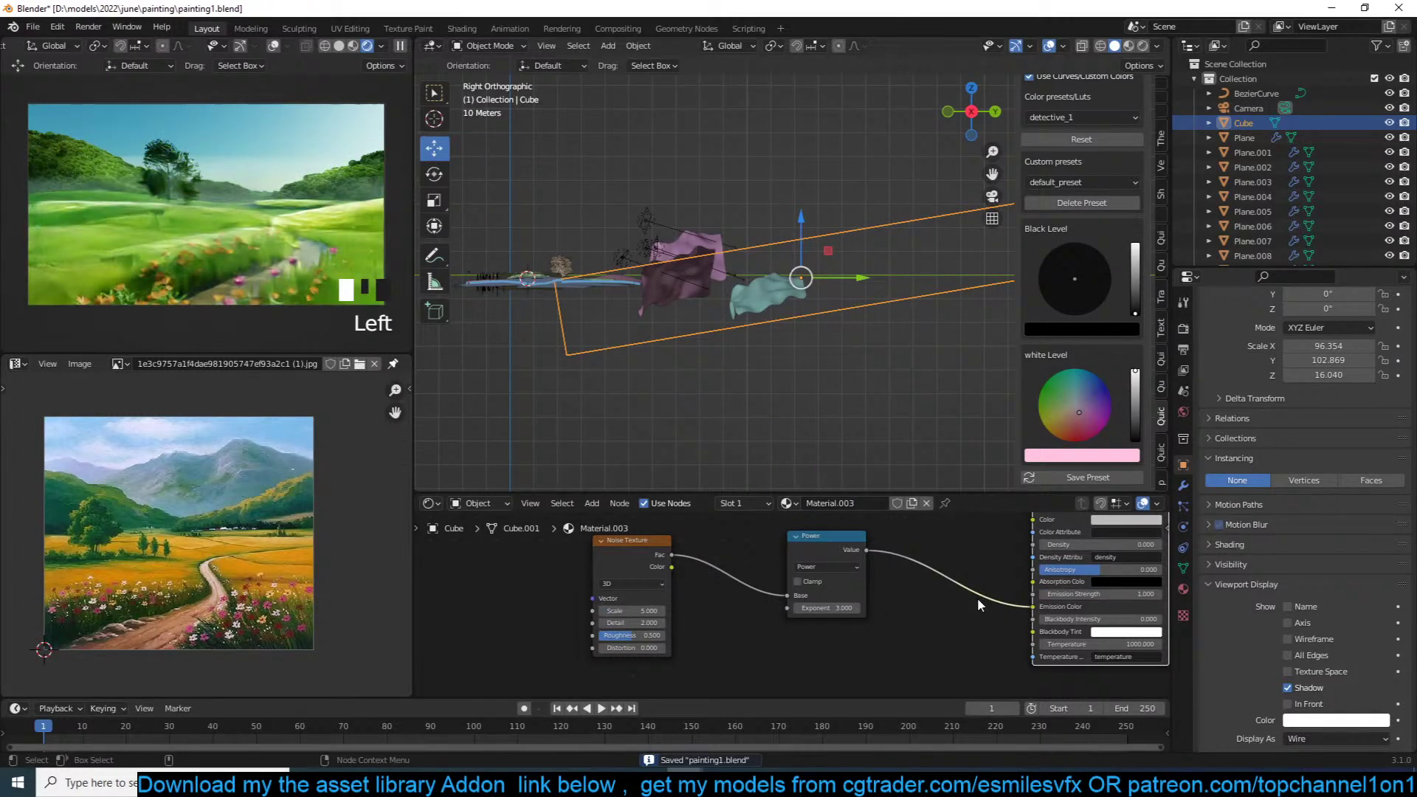
left_click(822, 610)
type("2")
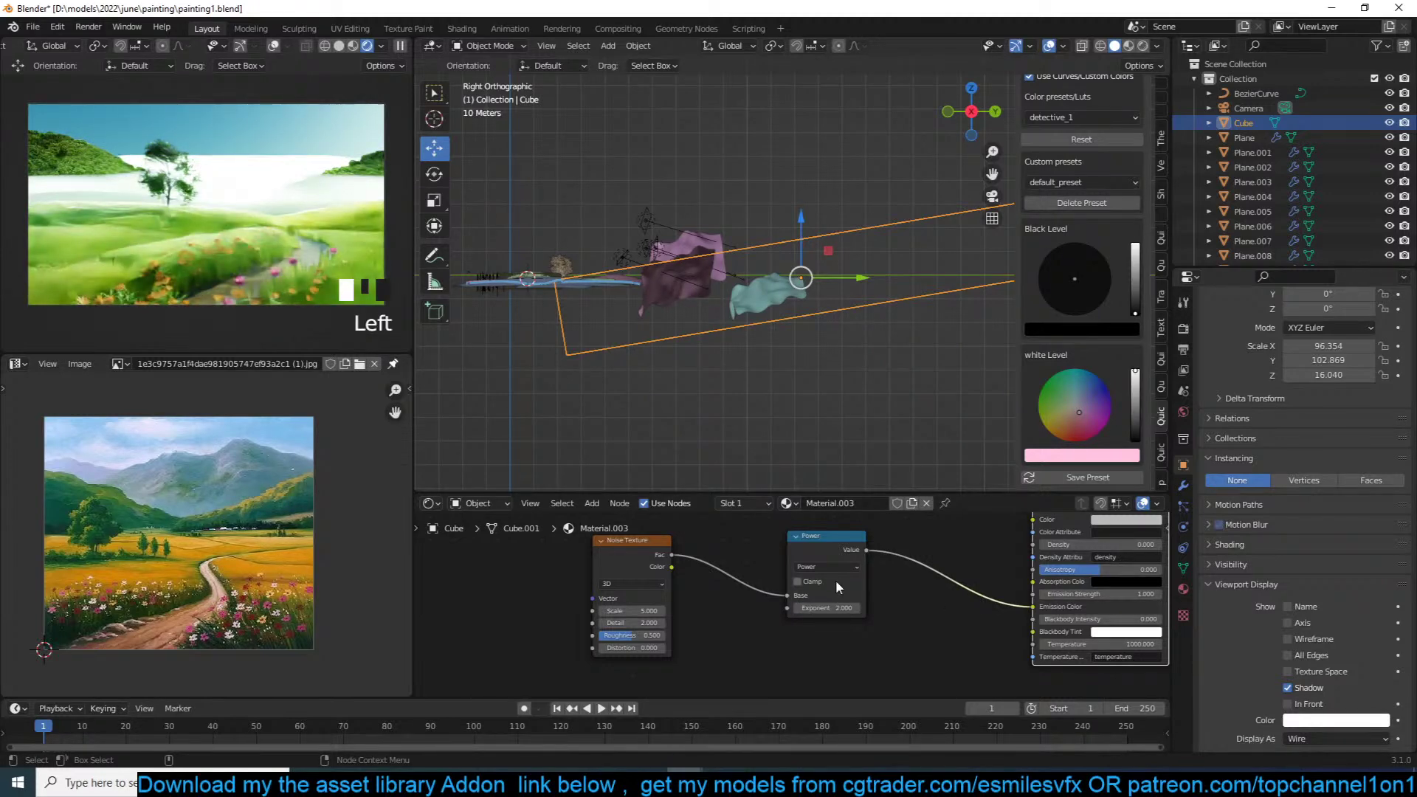
Step: Try the Math node as Multiply with a value of 10, saving the file
left_click(834, 566)
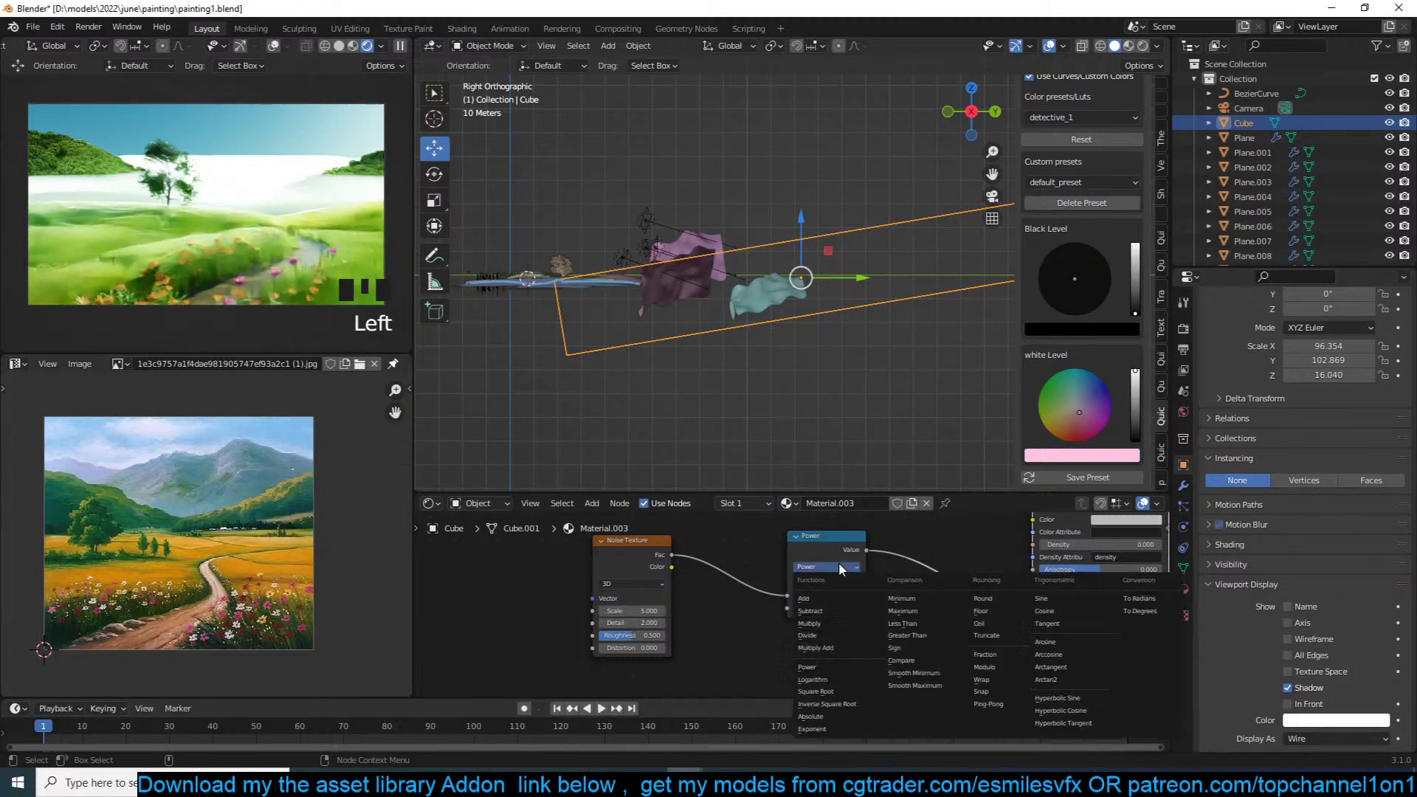
left_click(827, 623)
left_click(840, 608)
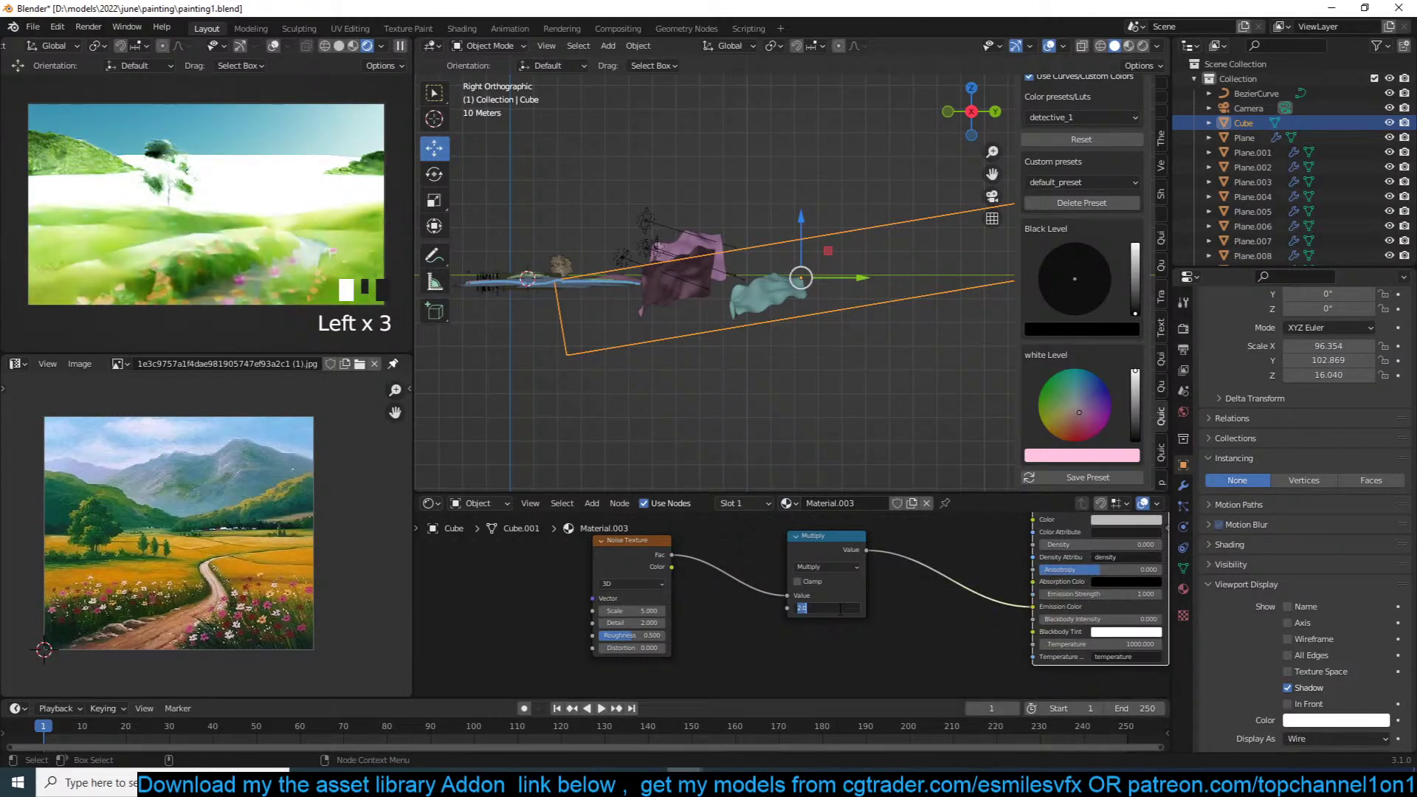
type("10")
key("Return")
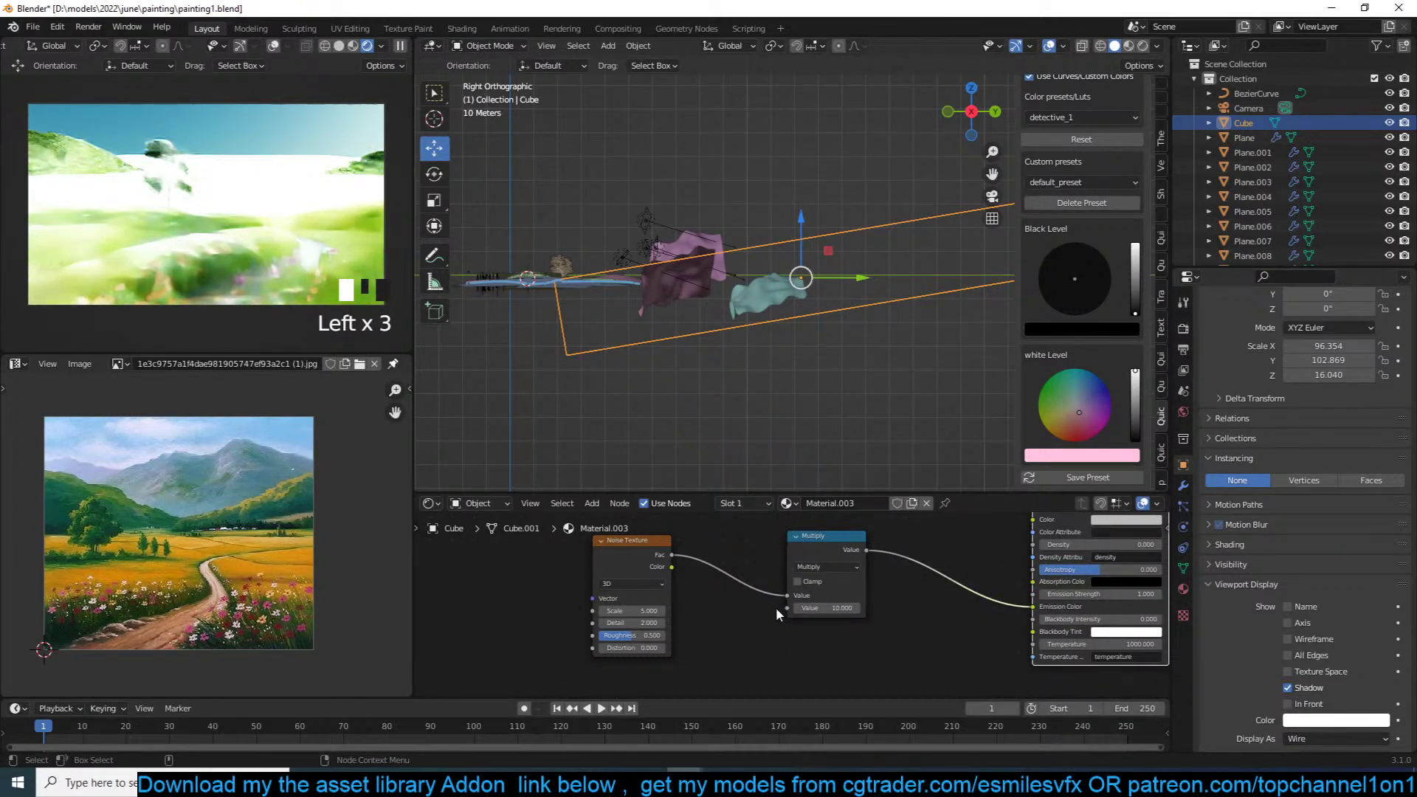
scroll(777, 608, "up", 4)
key("ctrl+s")
Step: Switch the Math node back to Power and set its exponent to 5
left_click(877, 555)
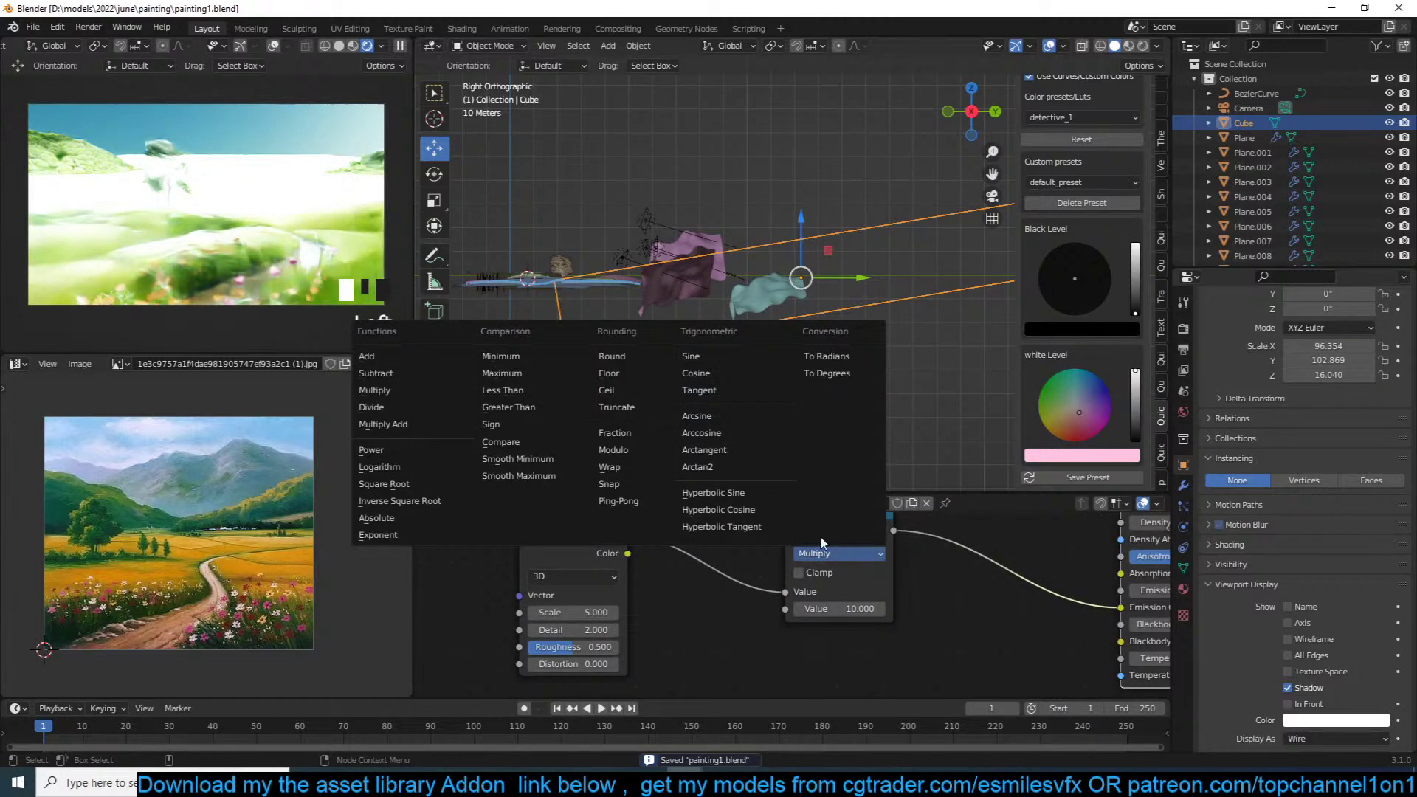
left_click(848, 555)
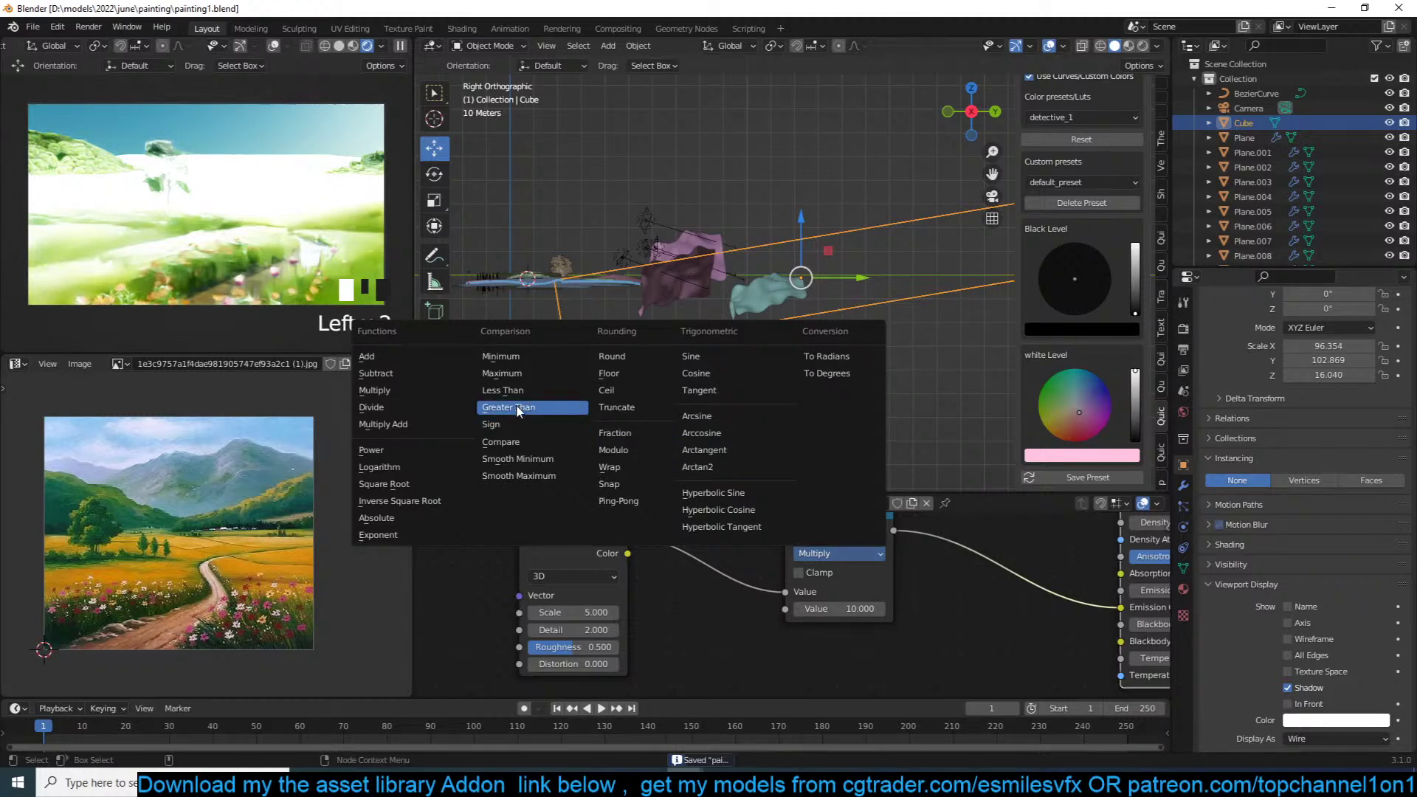
left_click(417, 449)
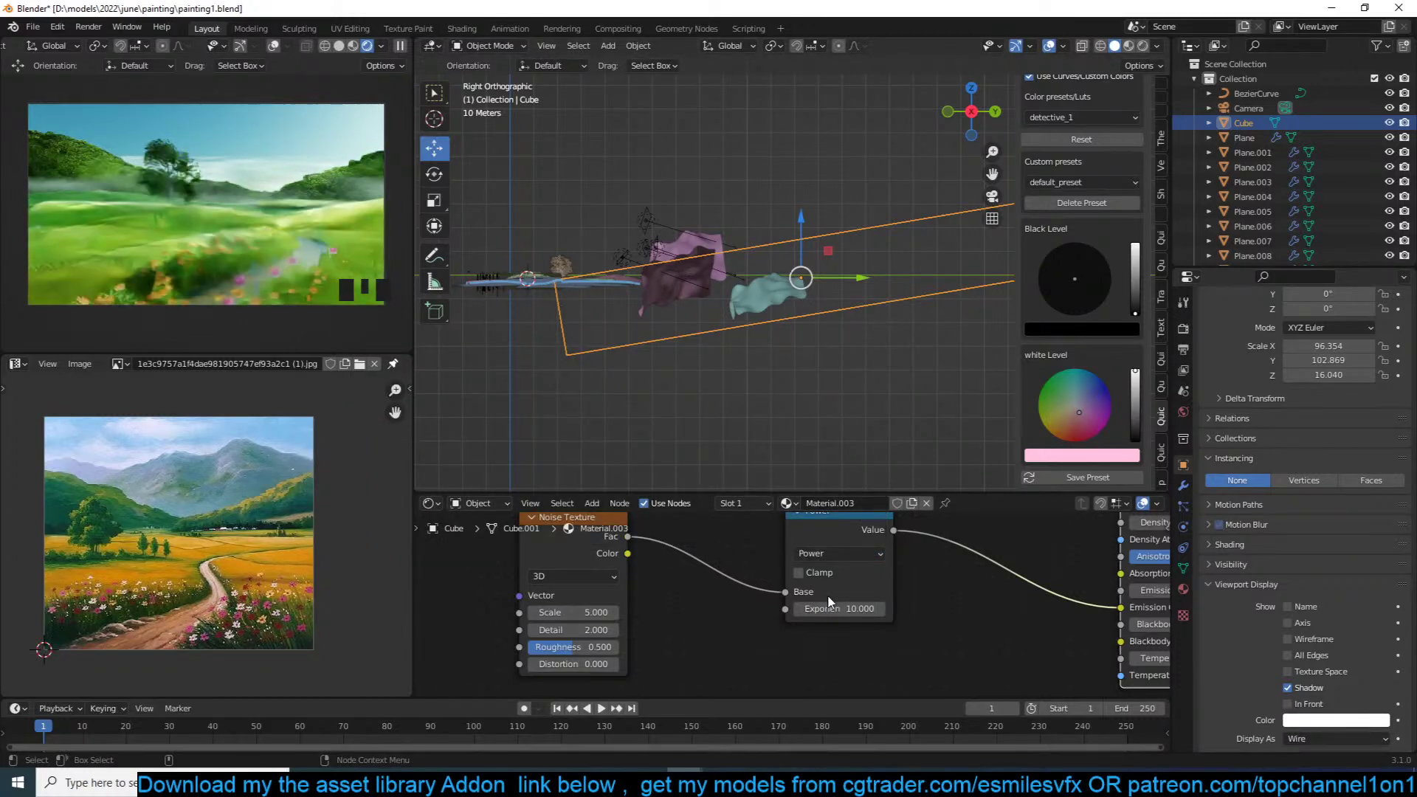
left_click_drag(827, 608, 856, 608)
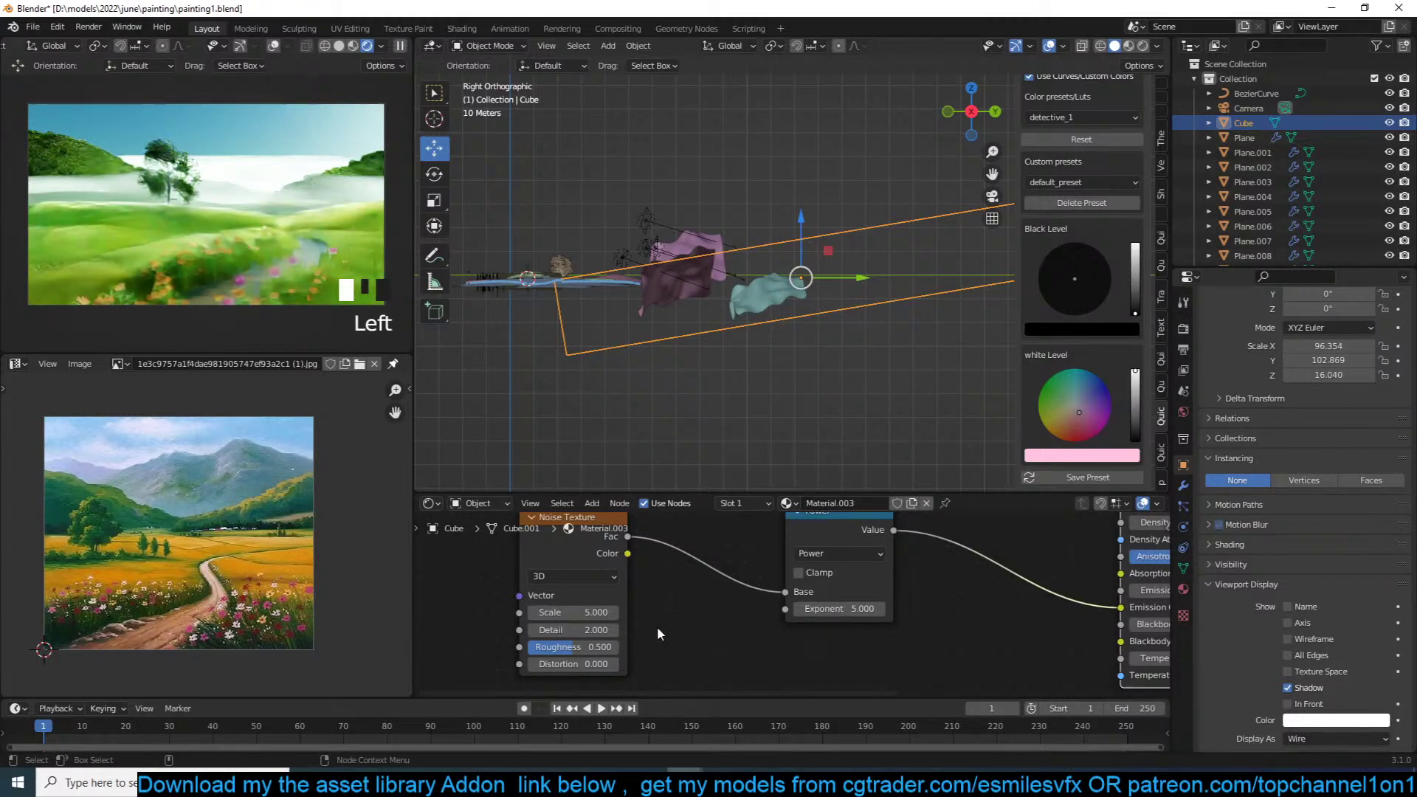
Step: Set the Principled Volume's emission strength to 0.1 and save the file
middle_click_drag(886, 620, 806, 629)
middle_click_drag(1075, 615, 1017, 614)
double_click(1053, 600)
type("0.1")
key("Return")
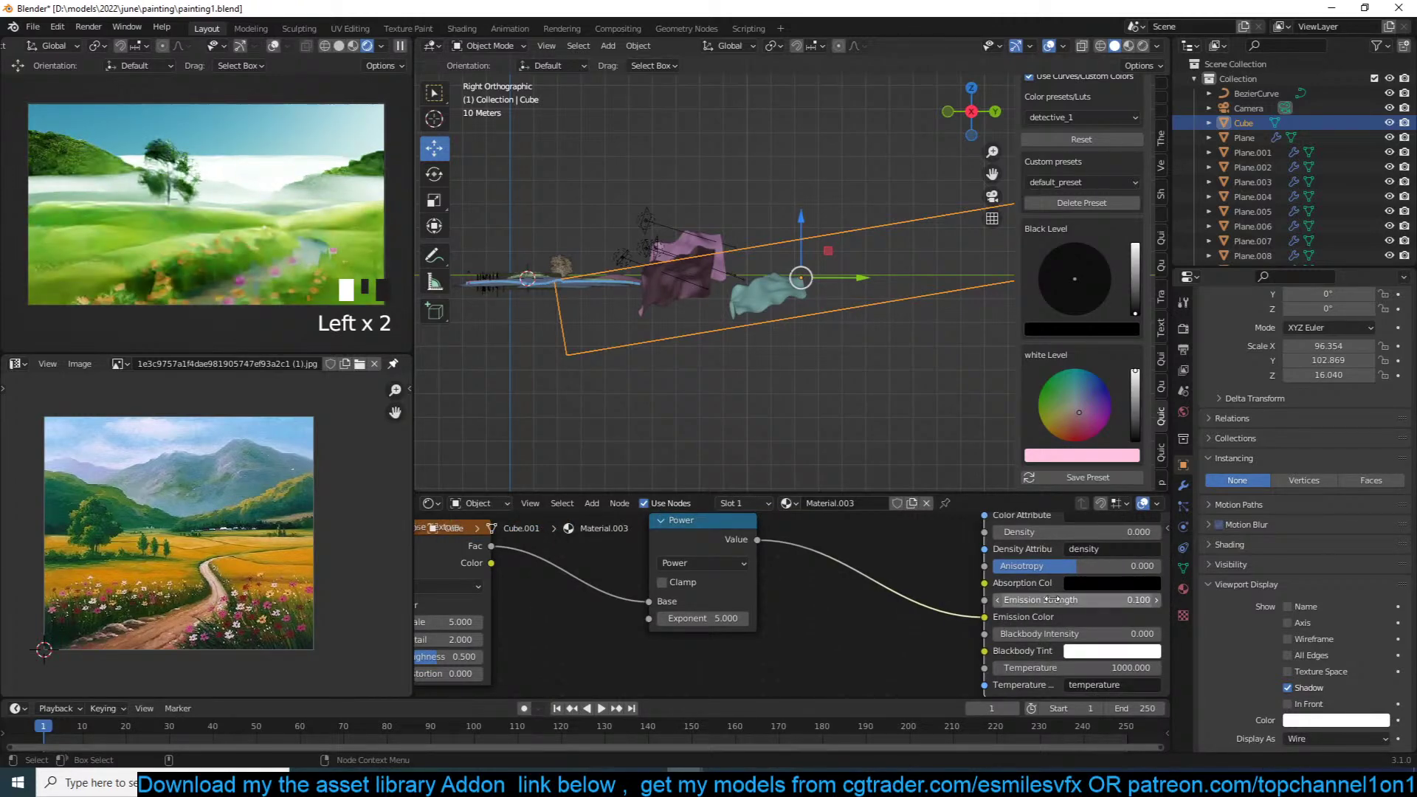
key("ctrl+s")
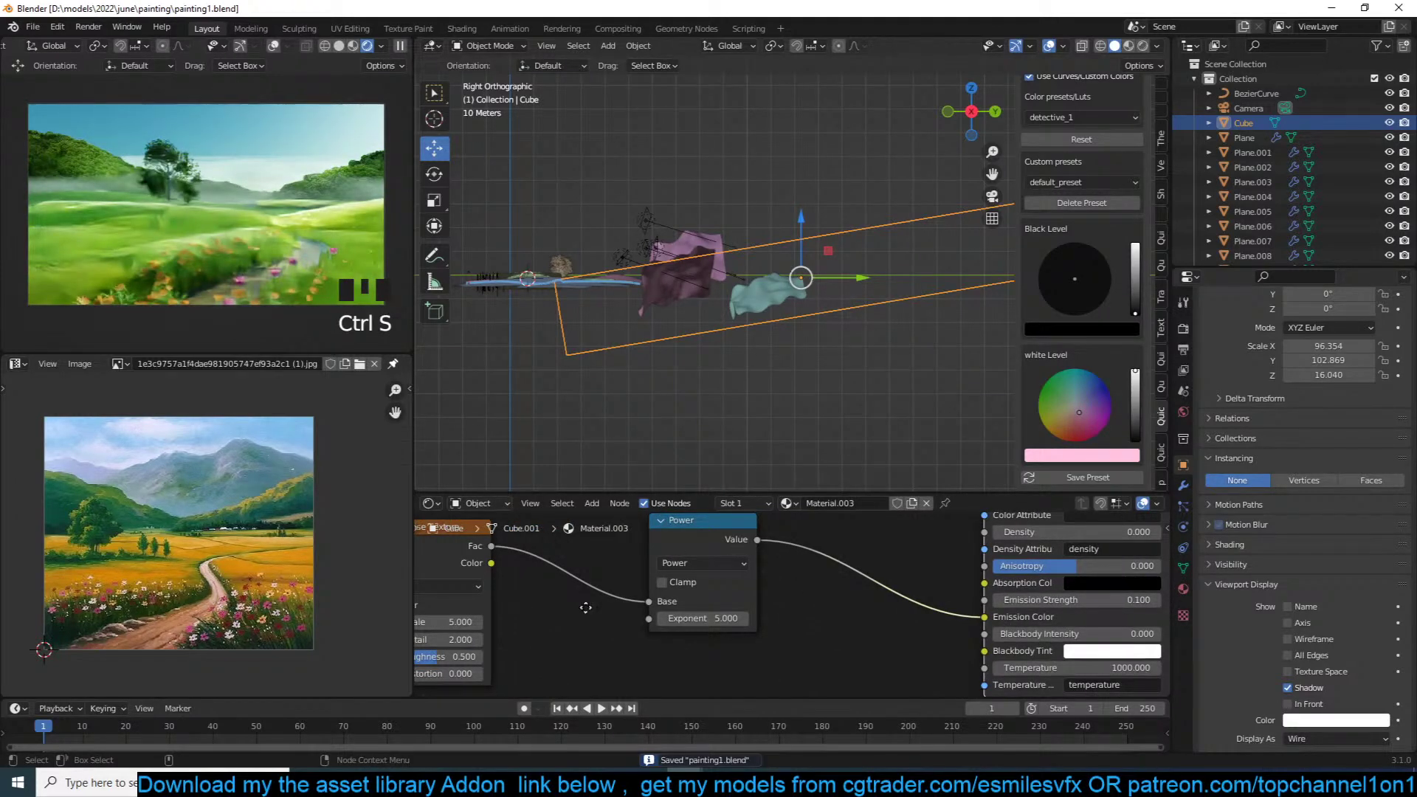
Step: Try the fog material's Noise Texture with a scale of 0.5
middle_click_drag(583, 607, 695, 589)
scroll(533, 604, "up", 2)
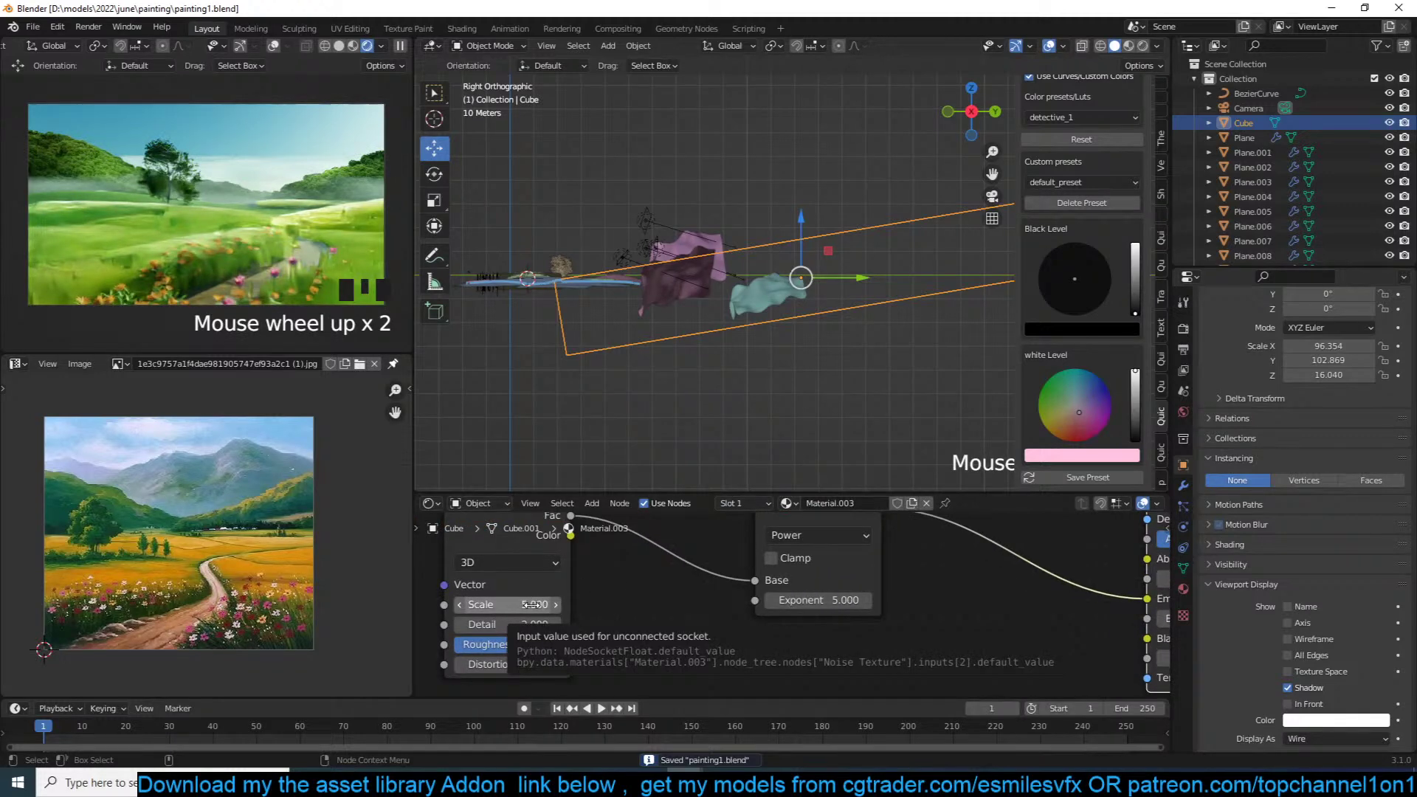
left_click(532, 605)
type(".5")
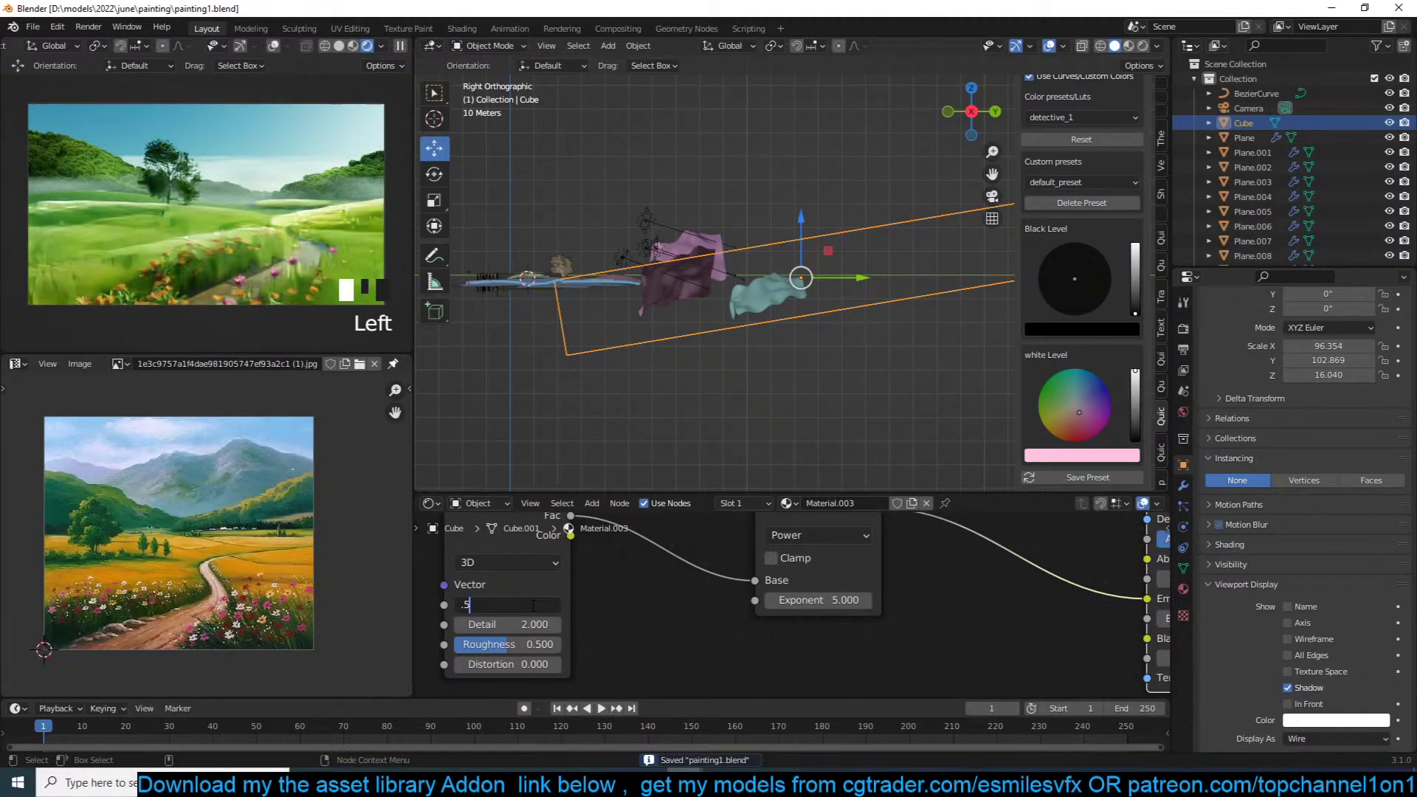
key("Return")
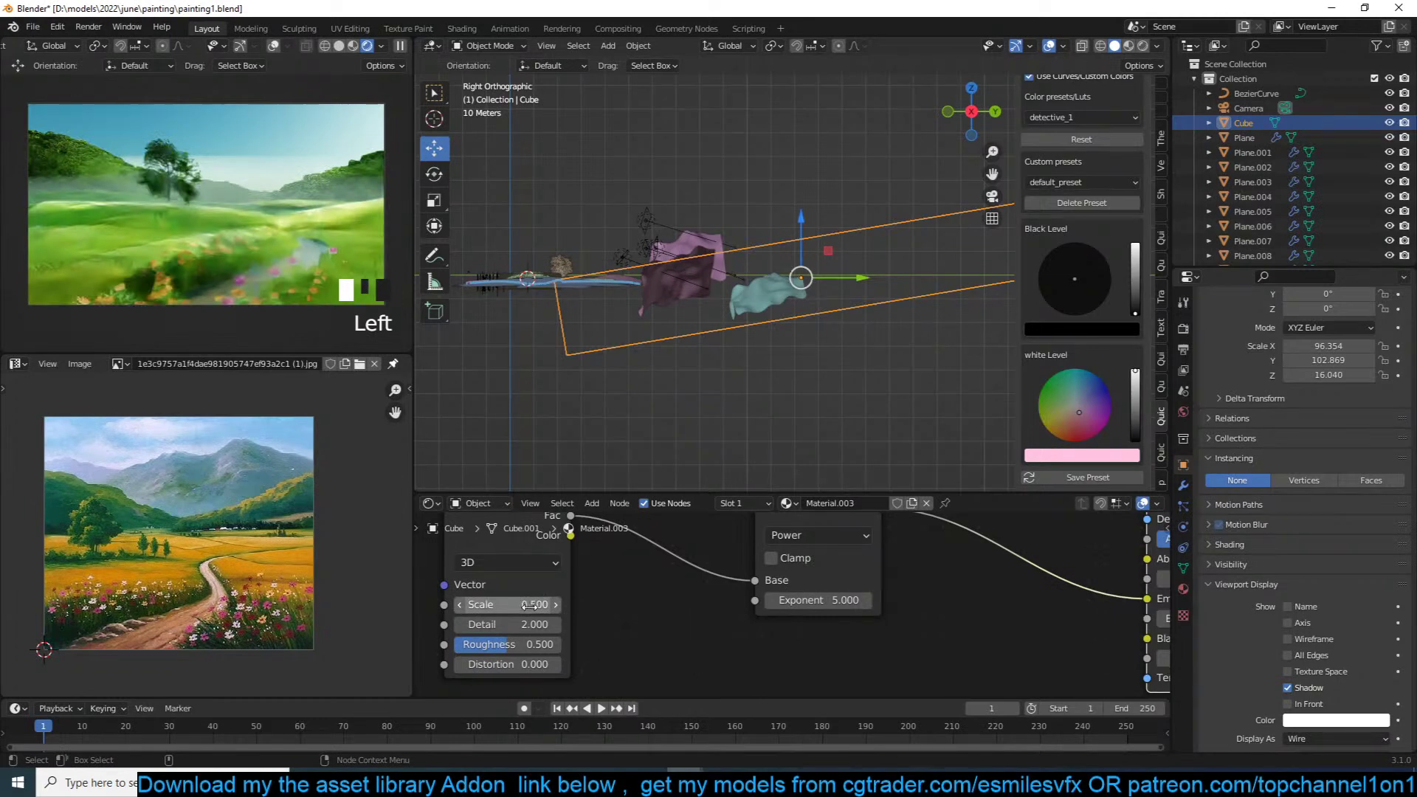
Step: Set the Noise Texture's scale to 1, save the file and shift the node slightly in the fog material
left_click(529, 605)
type("1")
key("Return")
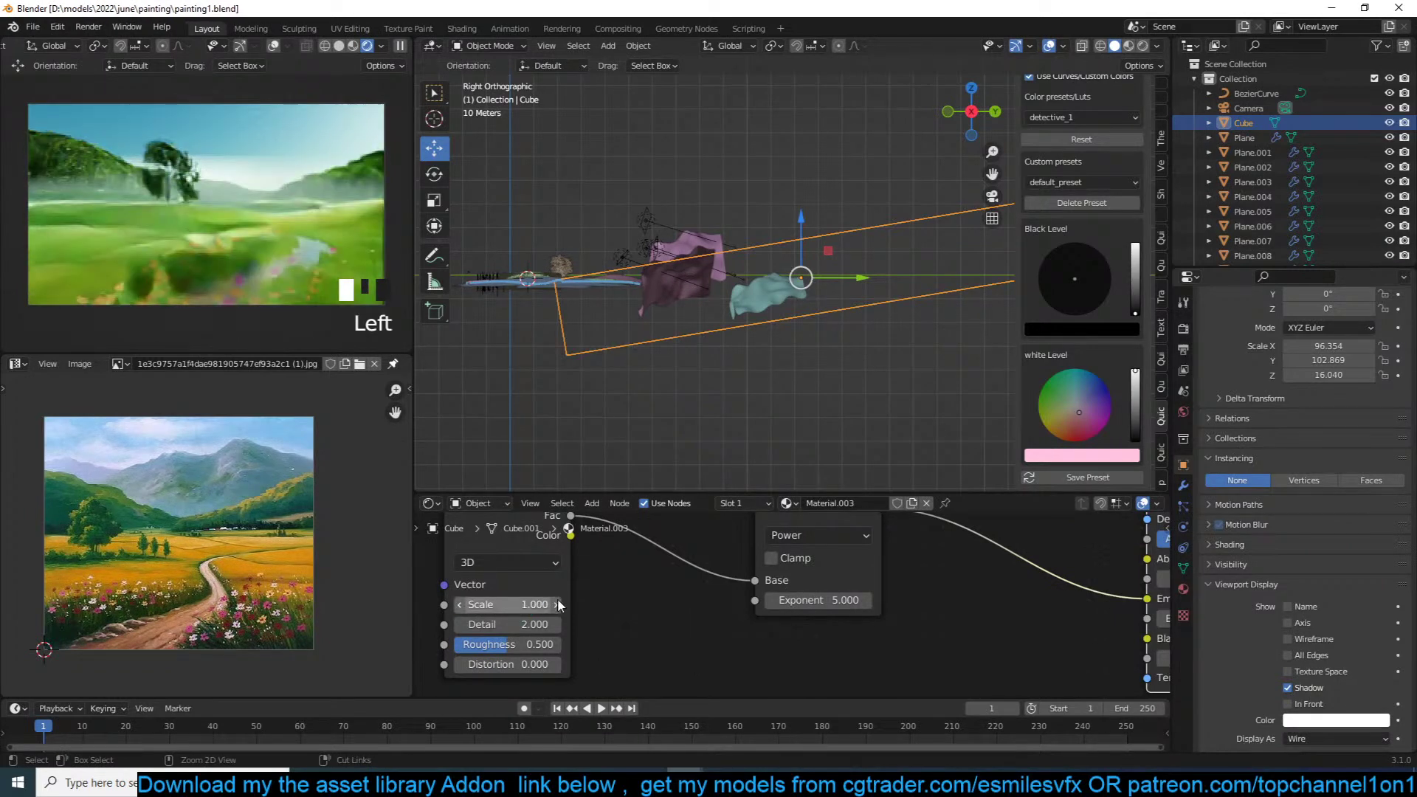
key("ctrl+s")
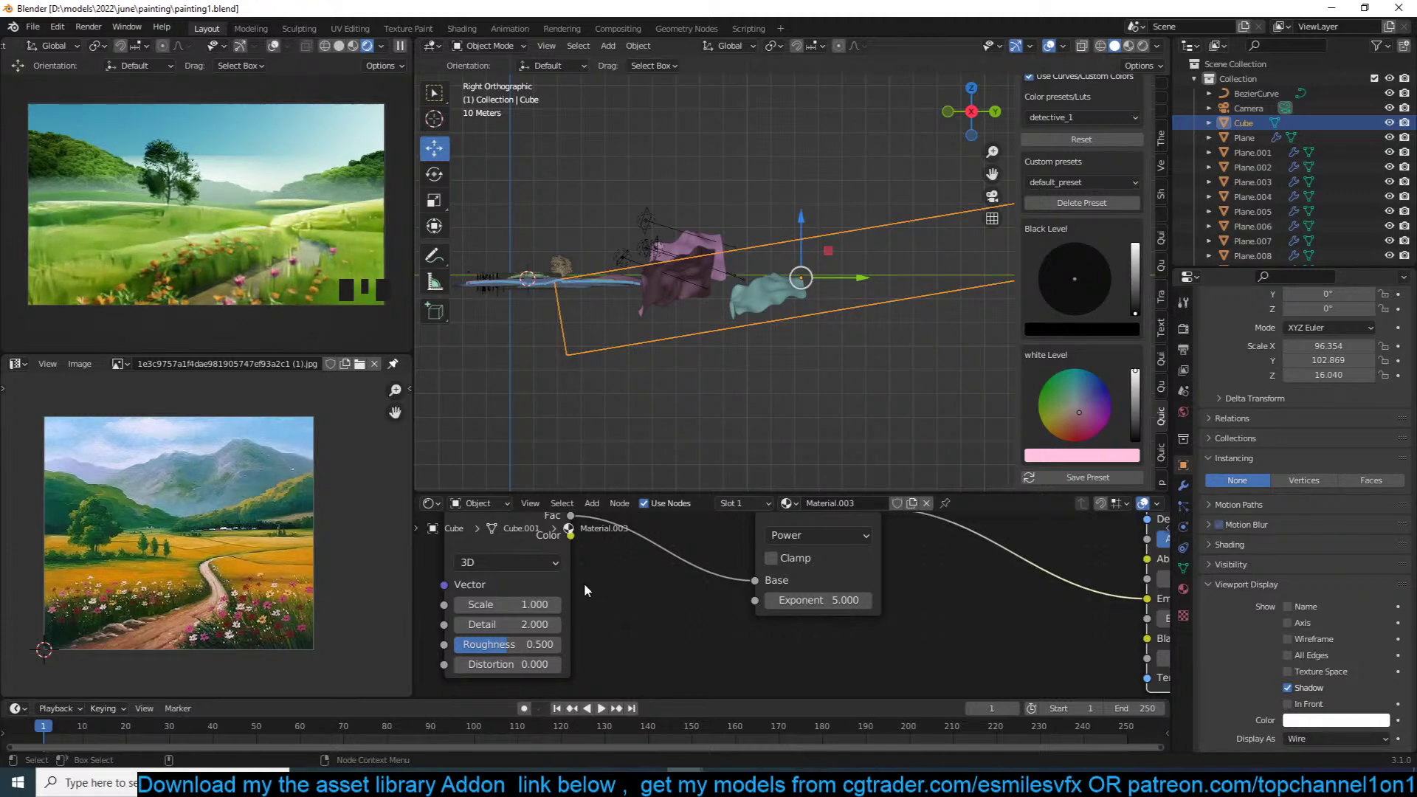
mouse_move(583, 583)
middle_mouse_down()
mouse_move(600, 613)
mouse_move(751, 612)
middle_mouse_up()
key("ctrl+s")
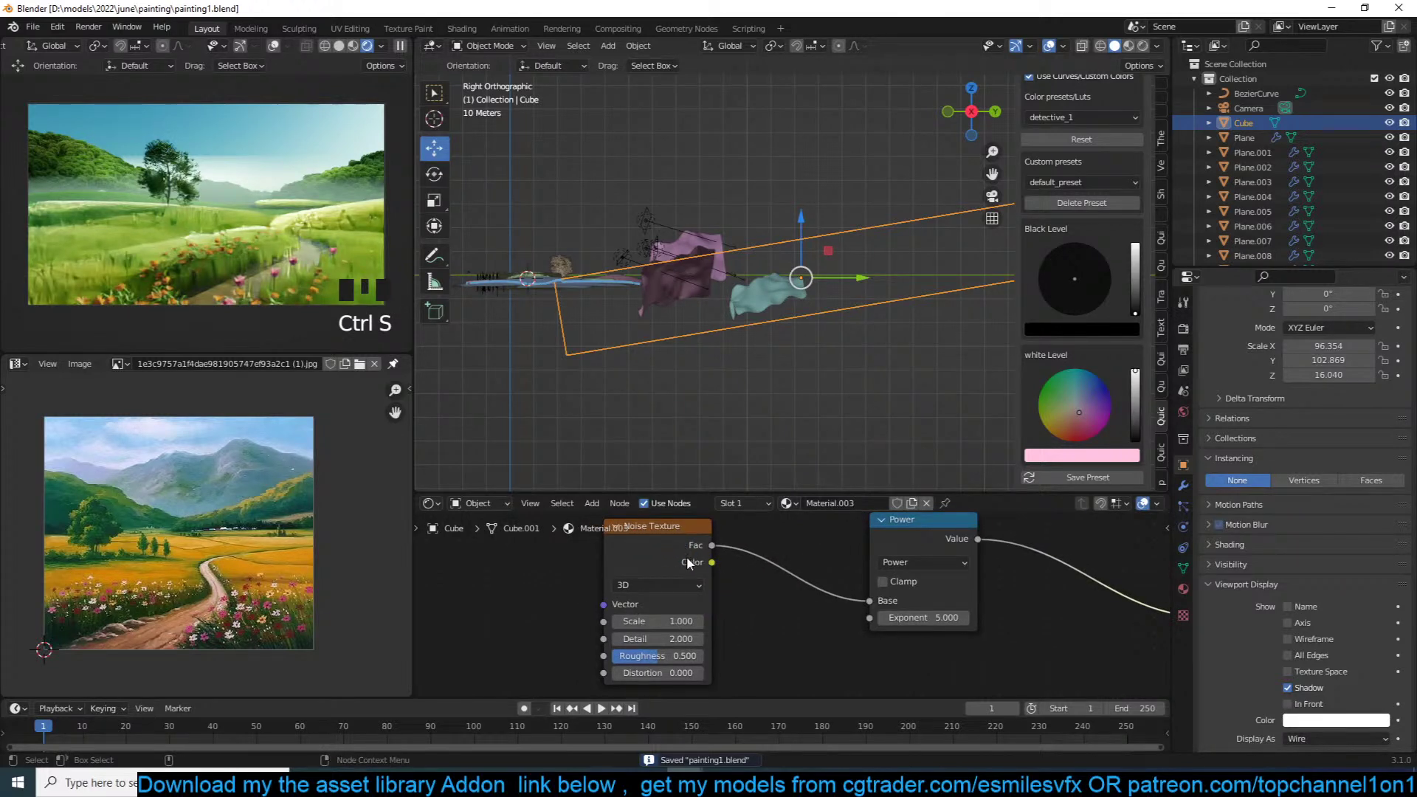
left_click_drag(669, 533, 673, 539)
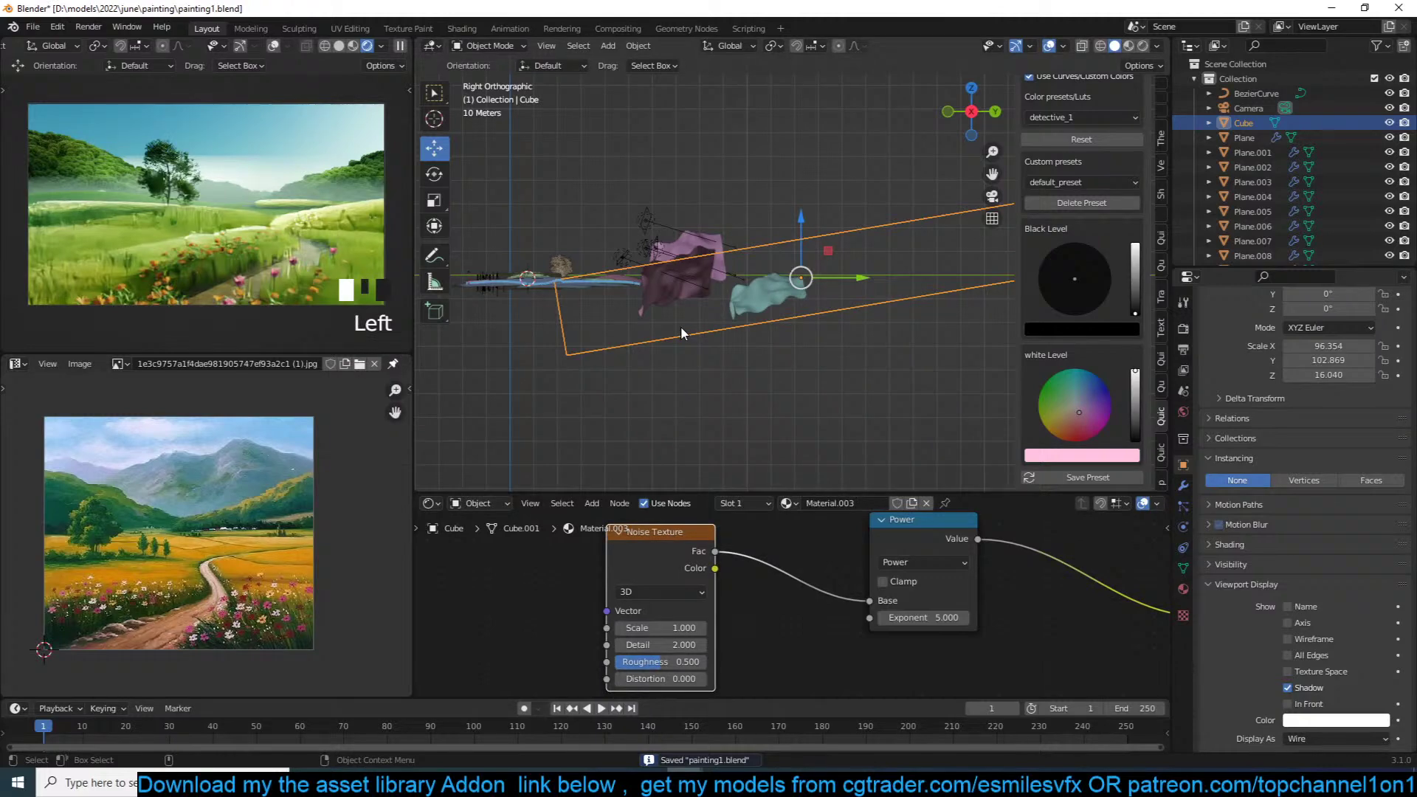
Step: Reposition the camera from the camera view to about X -1.57 m, Y -18.03 m, Z 0.74 m
key("KP_0")
scroll(768, 330, "down", 3)
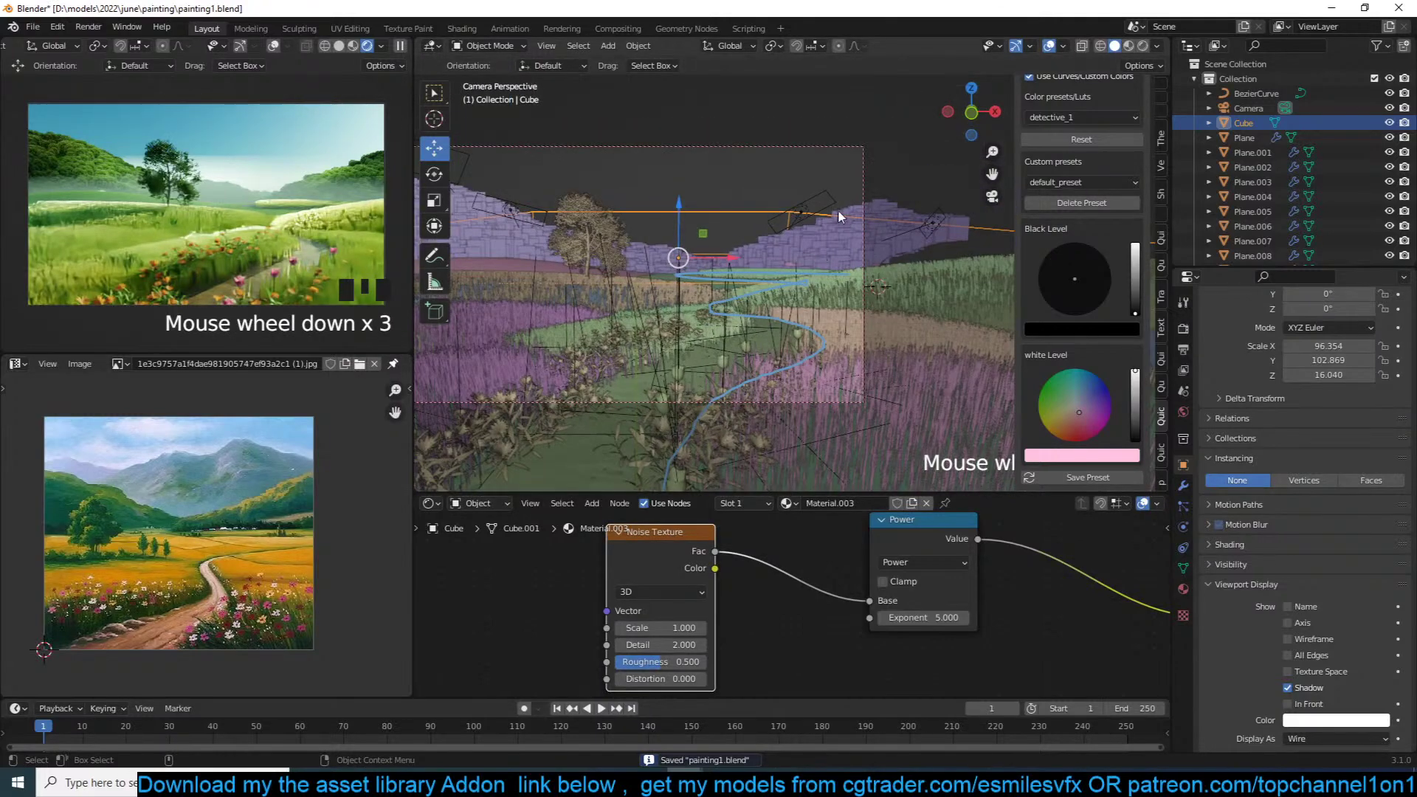
left_click(859, 149)
key("g")
left_click(772, 187)
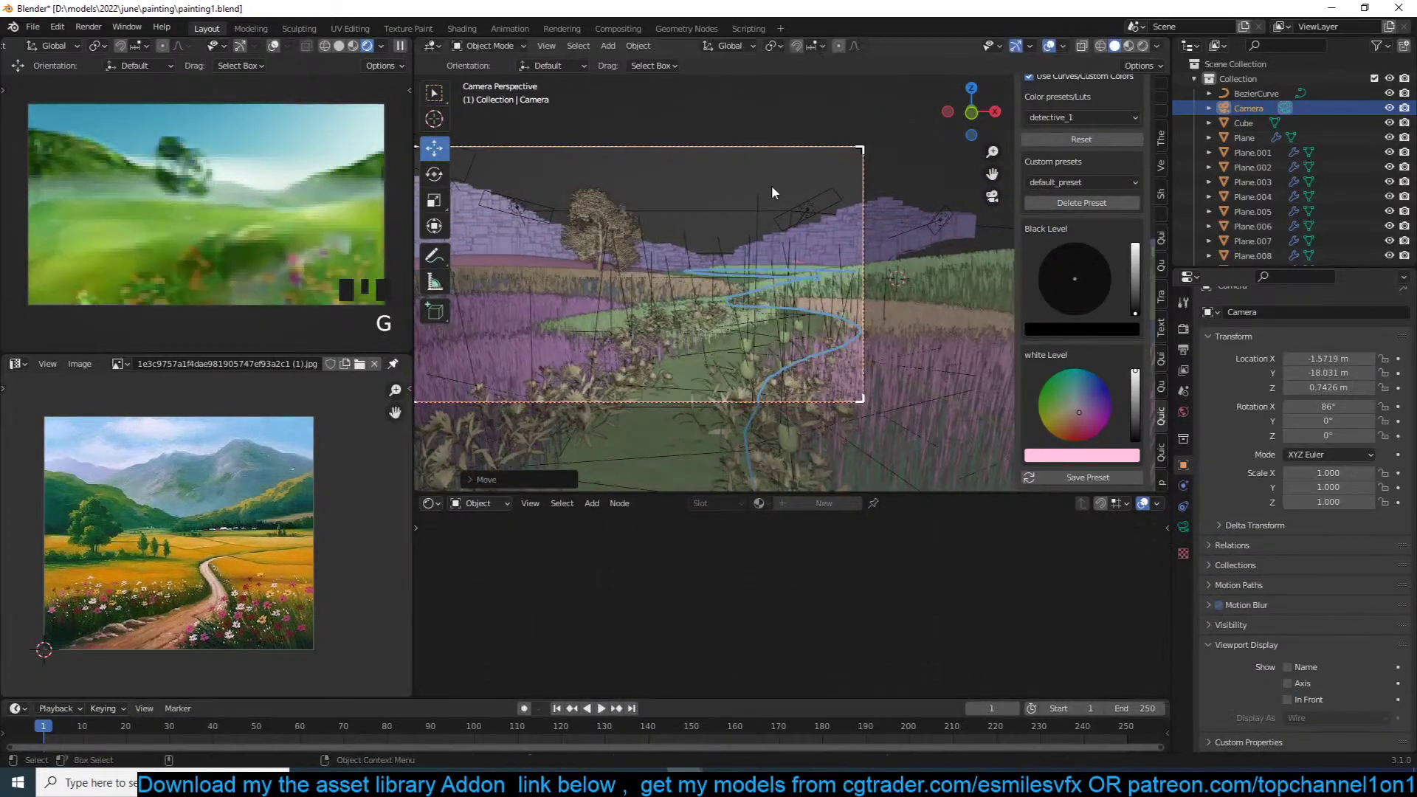
Step: Trackball-rotate the camera to about 87.2°, -0.3°, -5.7° and set its focal length to 20 mm
key("r")
key("r")
left_click(758, 196)
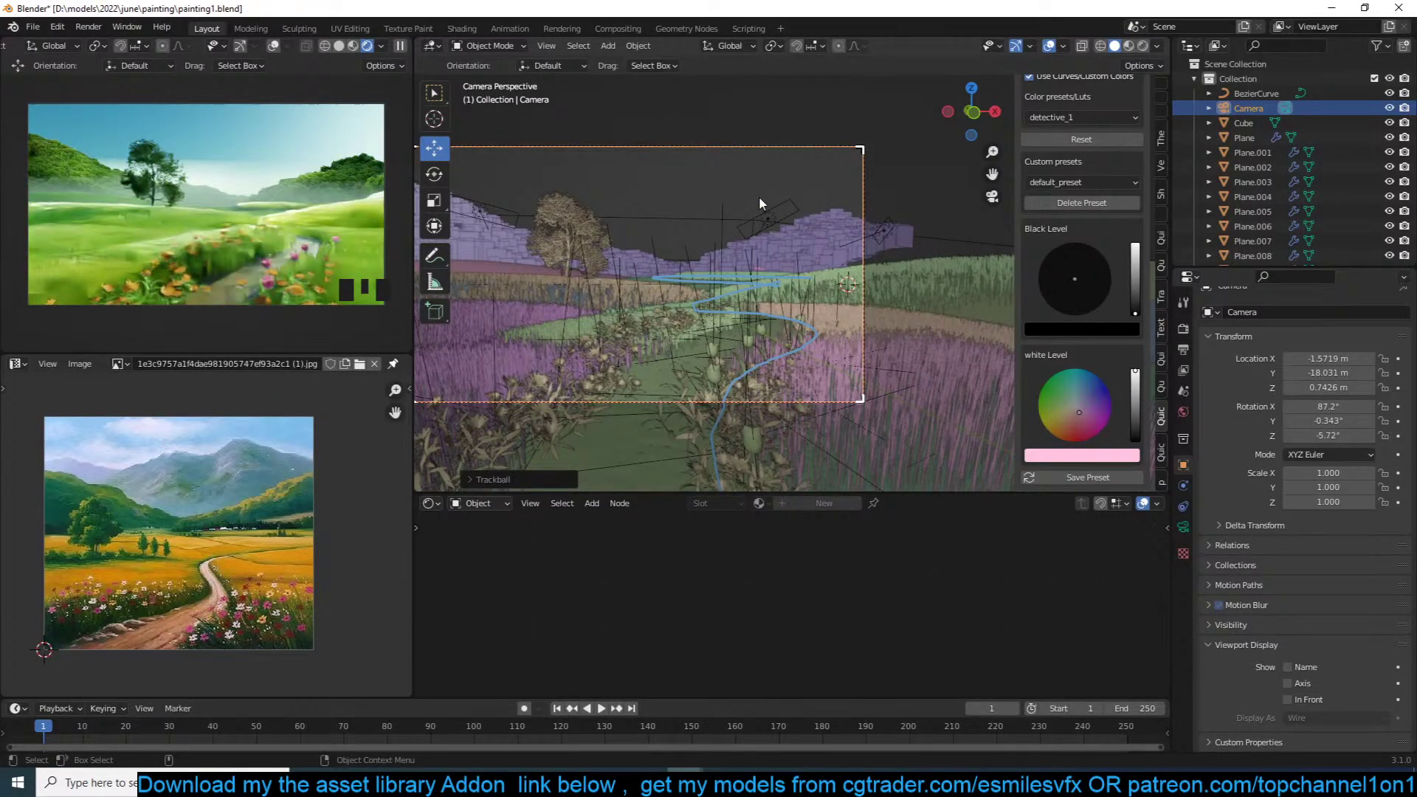
key("r")
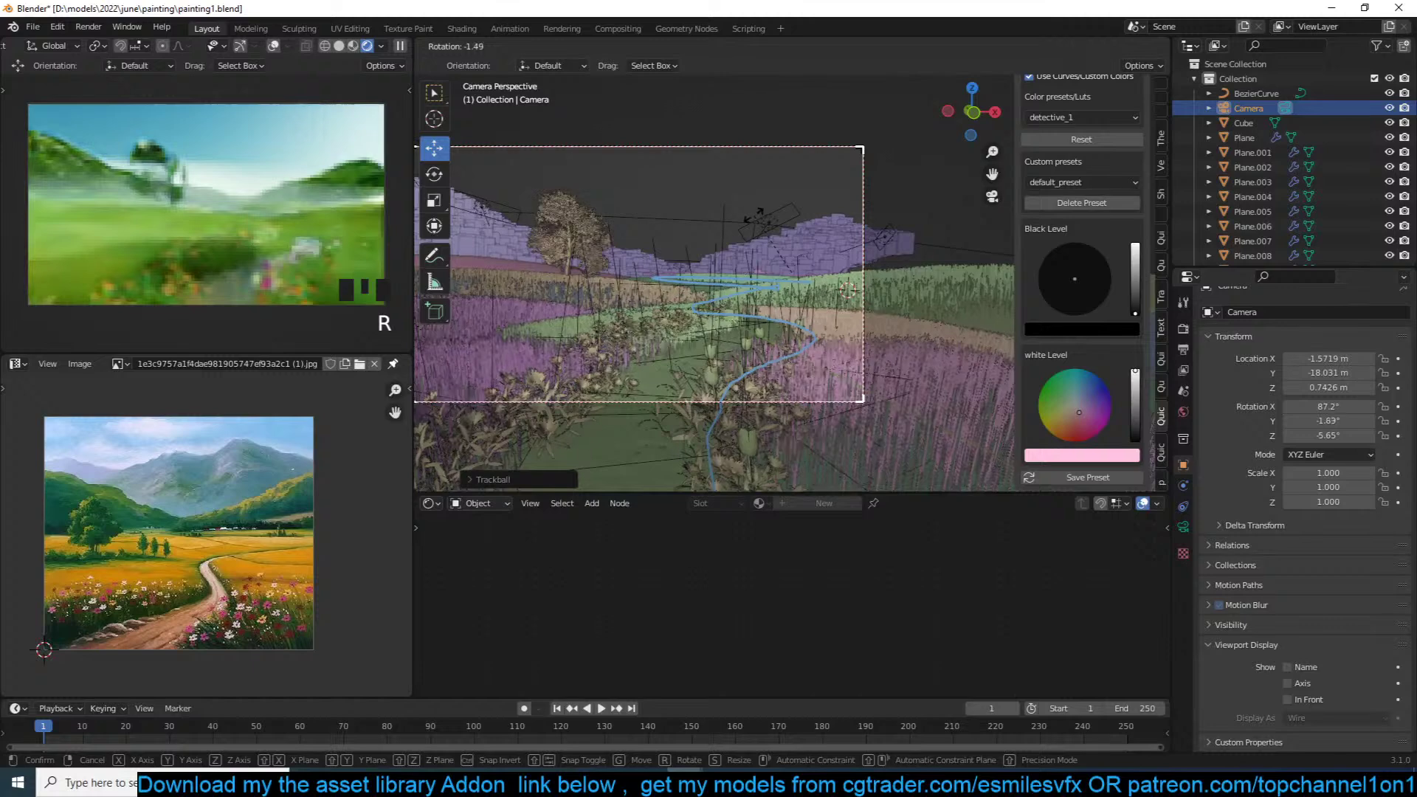
key("Escape")
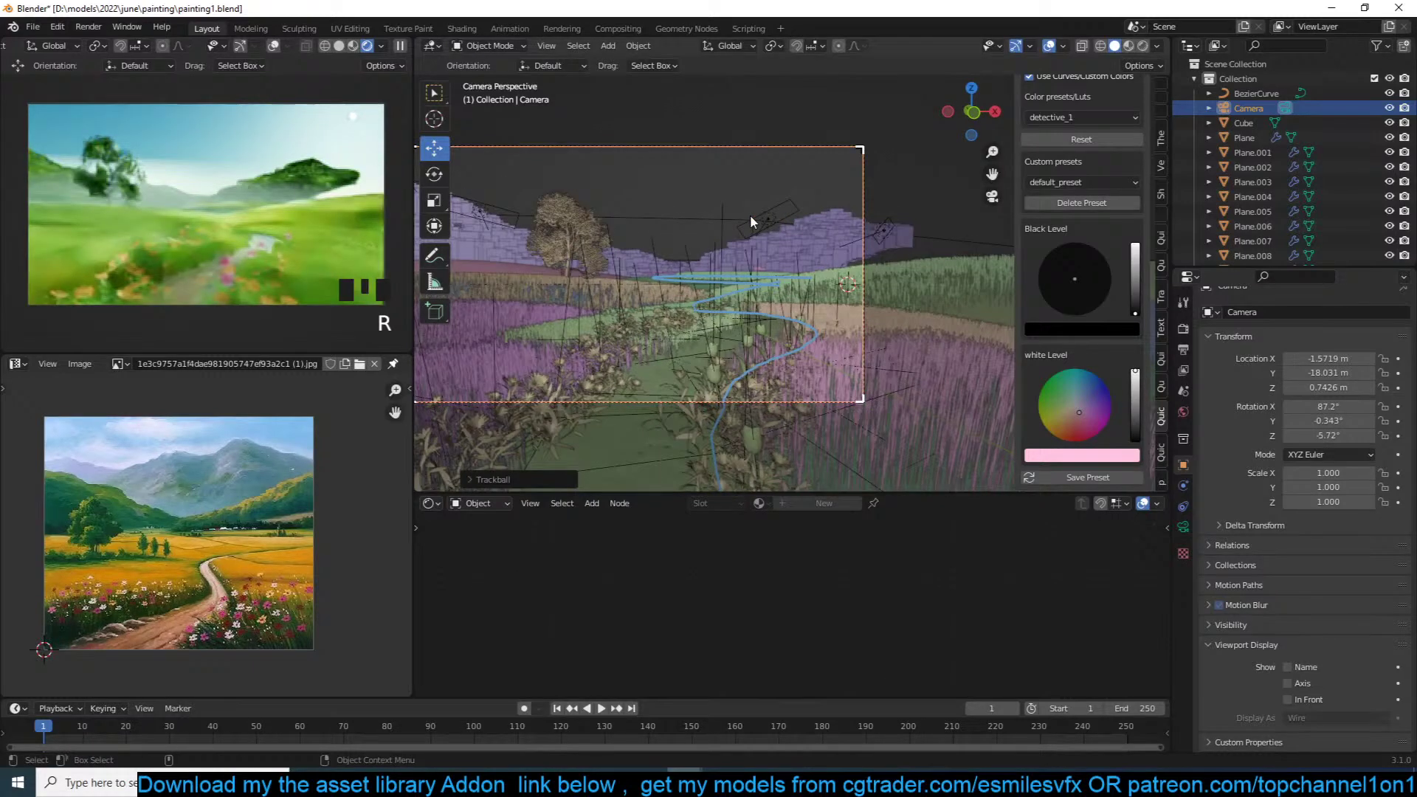
left_click(1184, 526)
left_click_drag(1352, 396, 1351, 391)
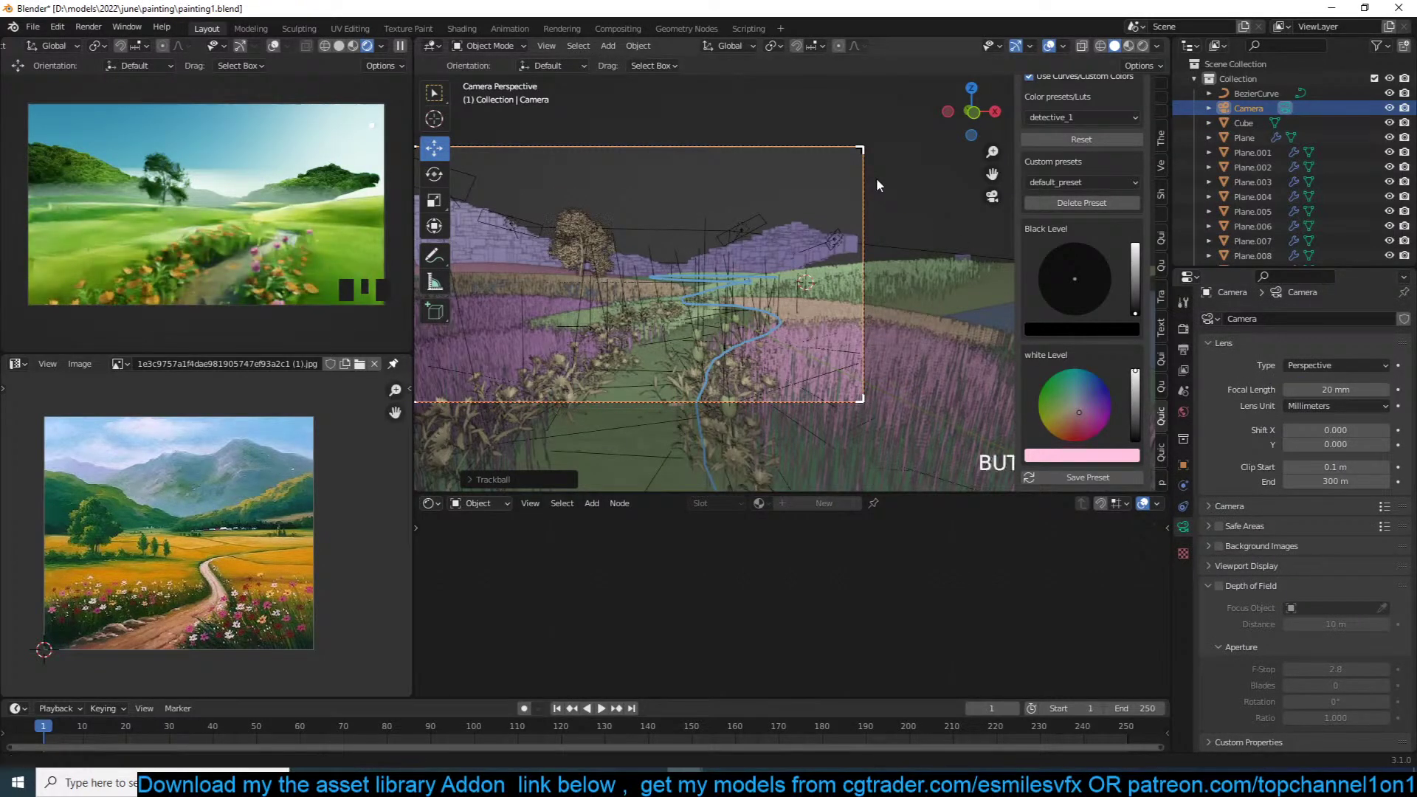
Step: Make a linked duplicate of the tree-covered hill, place it beyond the original's outer side, enlarge it and save the file
middle_click_drag(878, 179, 834, 244, "shift")
left_click(770, 303)
key("alt+d")
left_click(899, 282)
key("s")
left_click(928, 269)
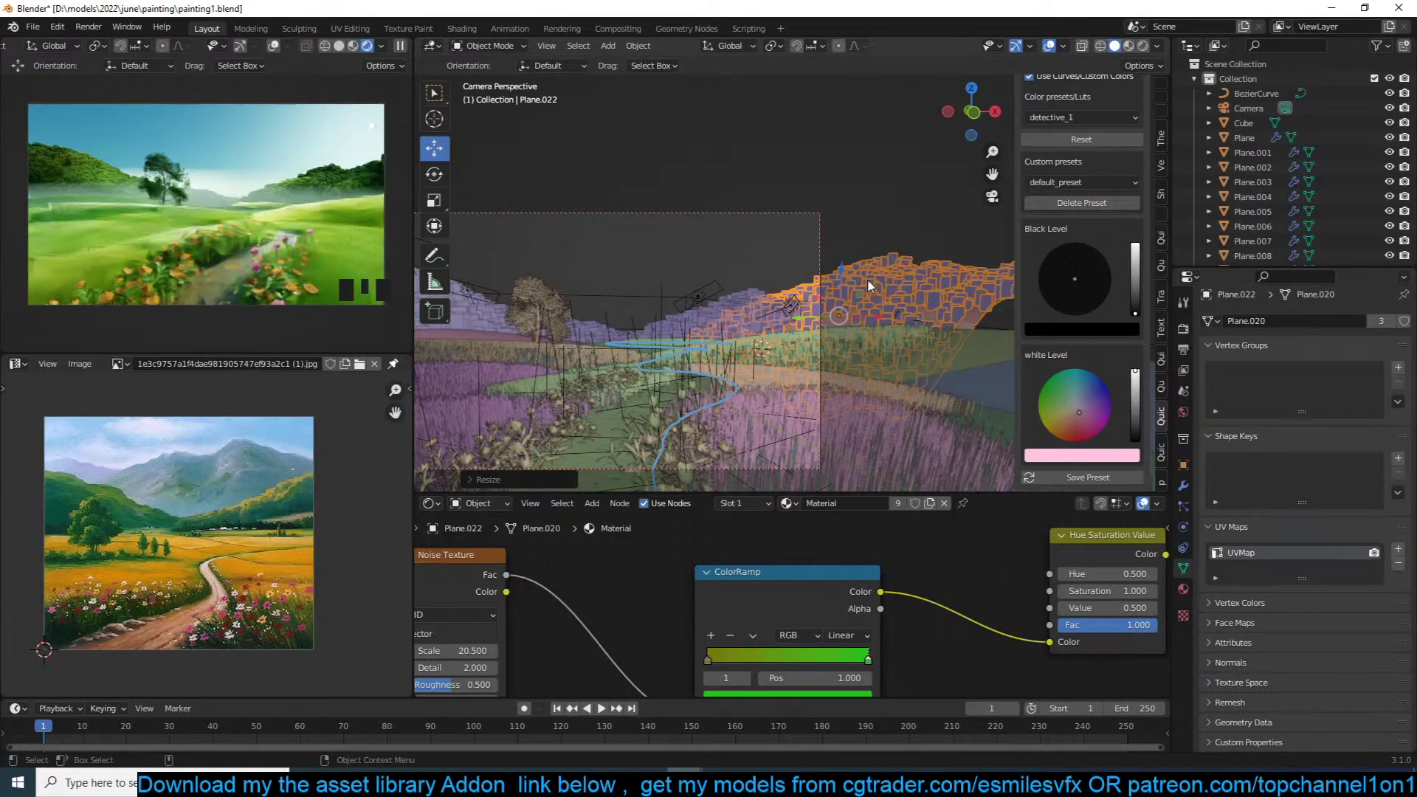
key("alt+a")
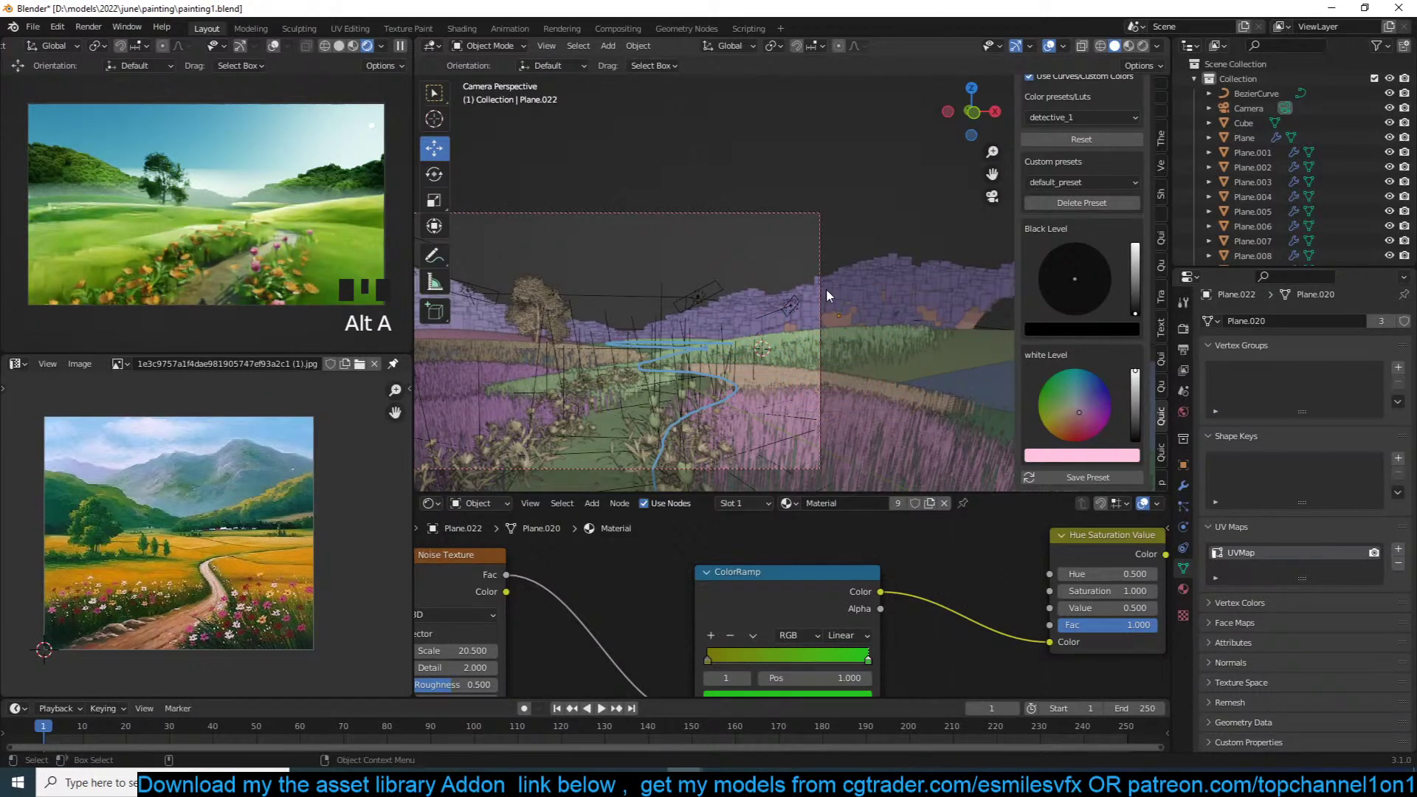
scroll(826, 290, "down", 1)
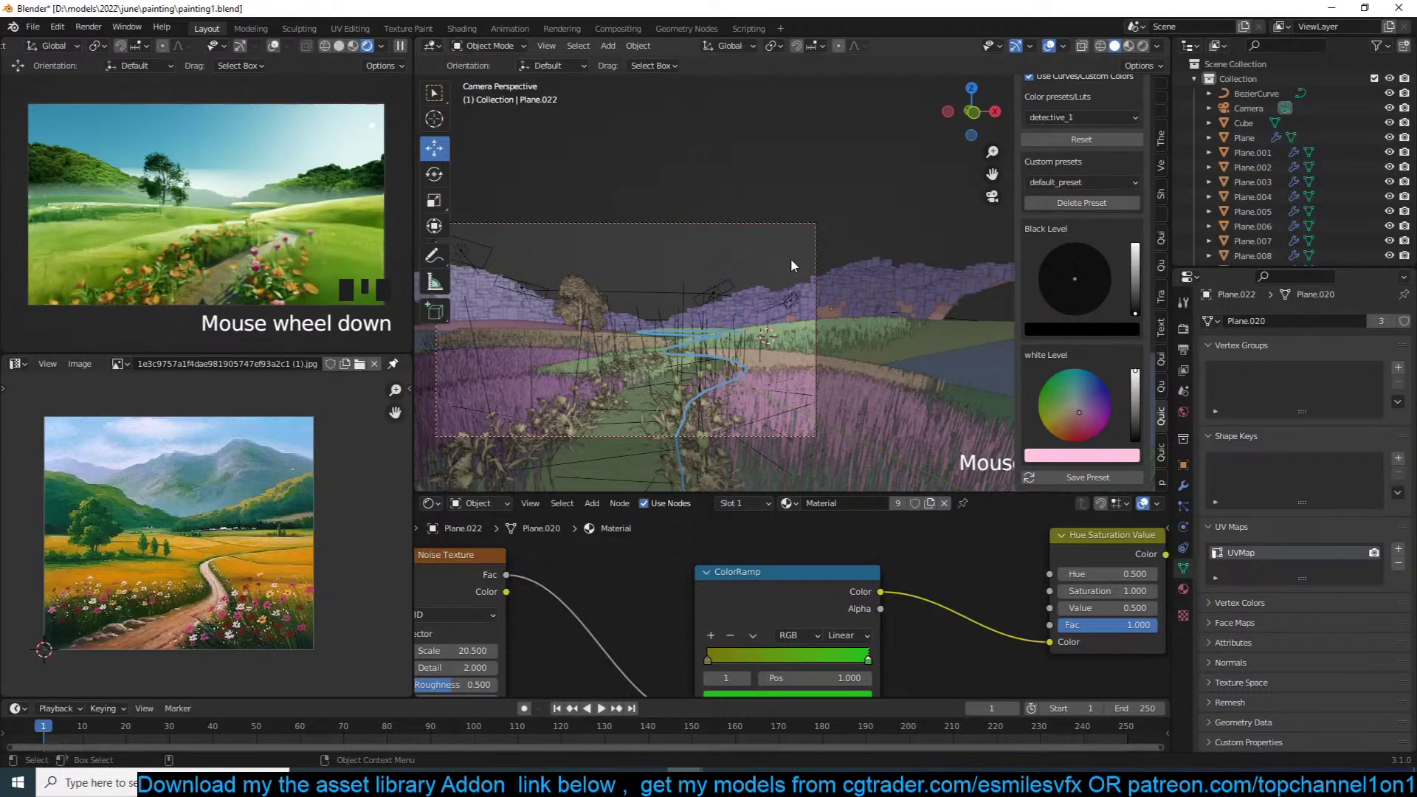
key("ctrl+s")
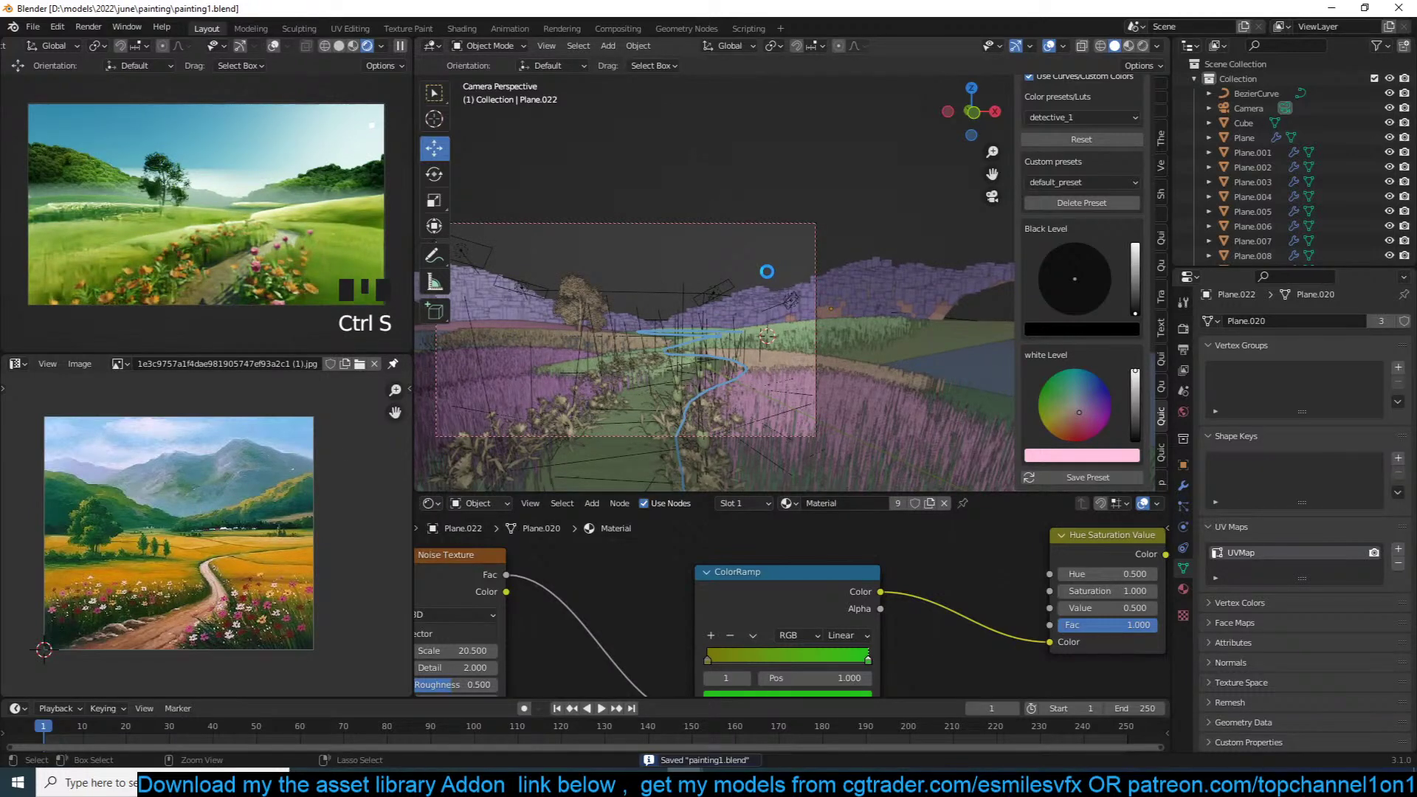
Step: Make a linked duplicate of the foreground marigold, snap it to the 3D cursor on the path's opposite edge and rotate it freely
right_click(730, 280, "shift")
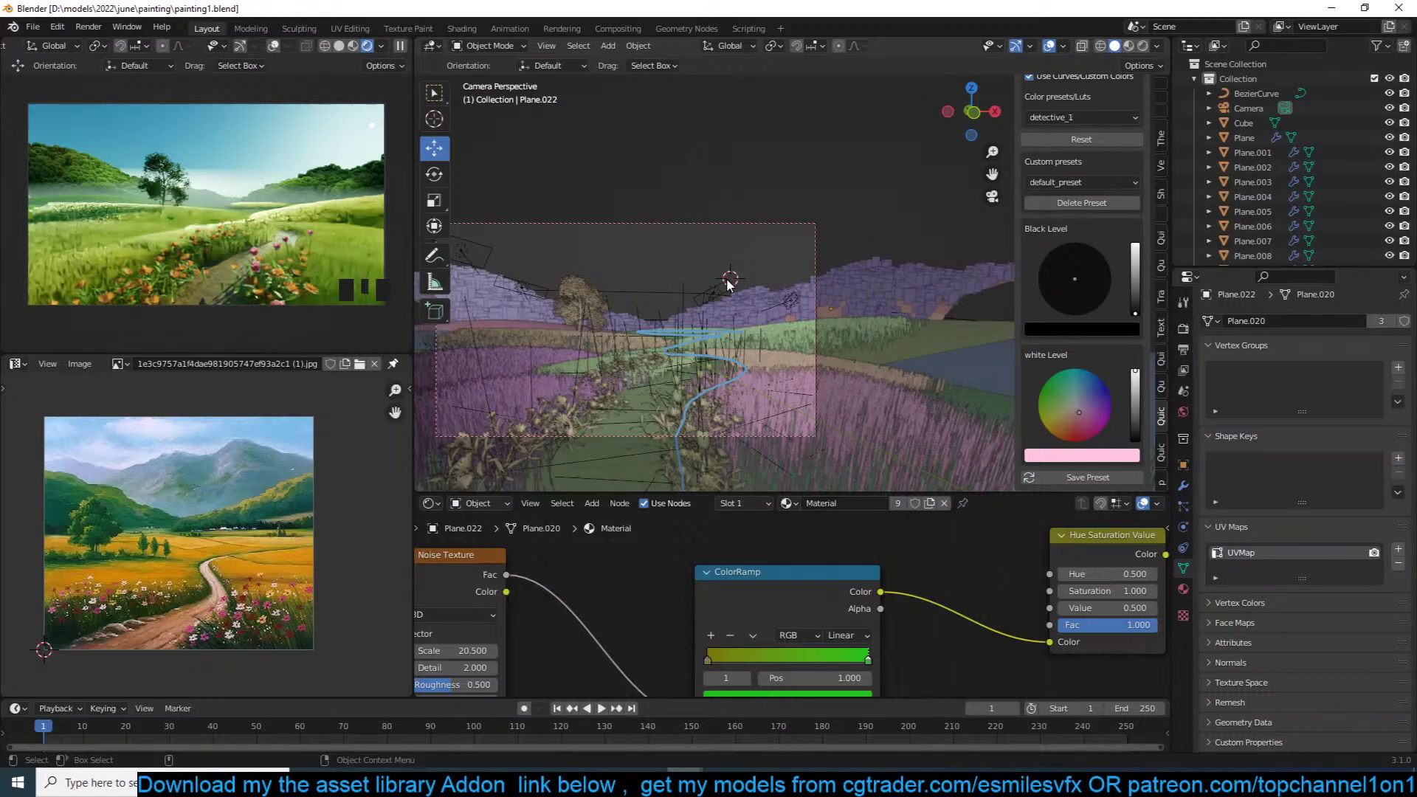
middle_click_drag(727, 284, 748, 253, "shift")
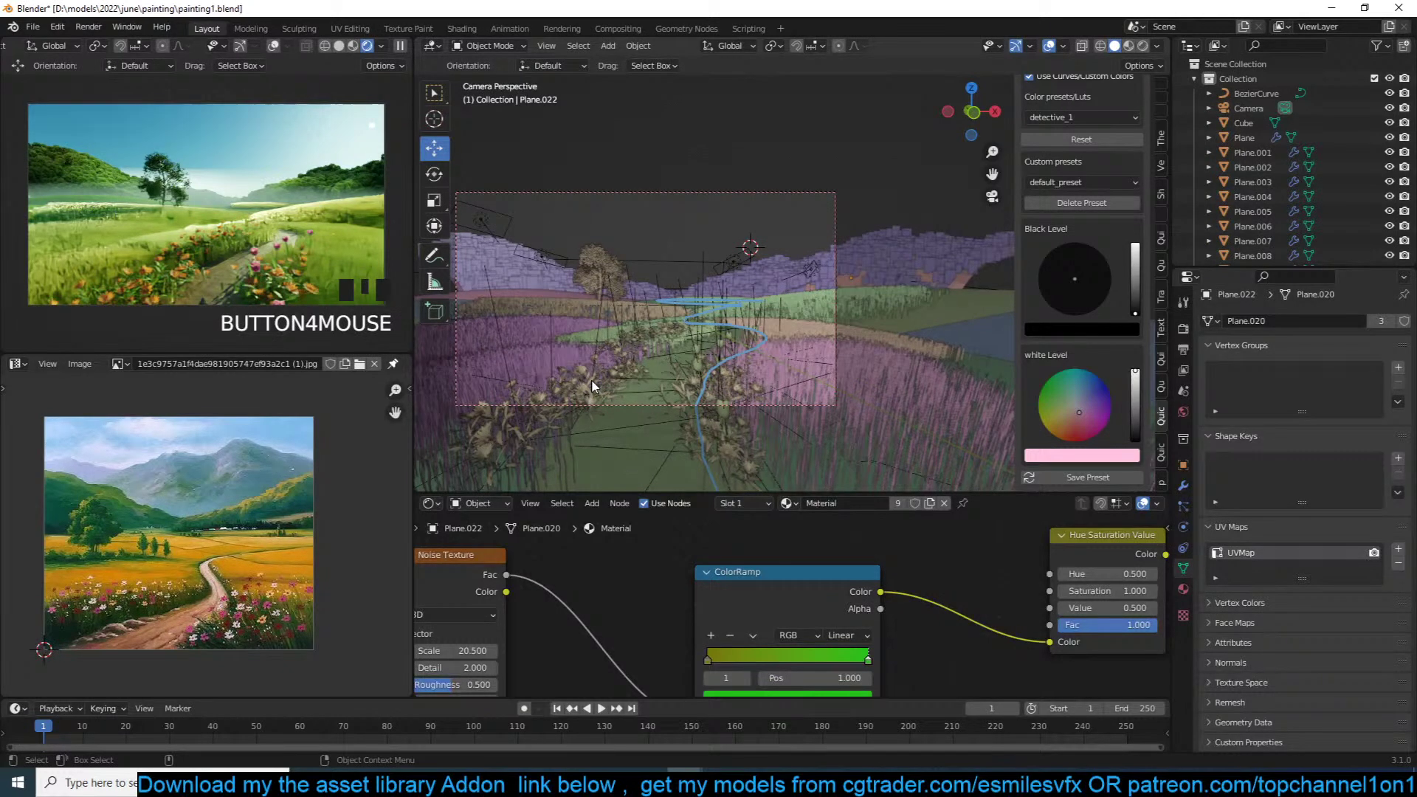
left_click(592, 381)
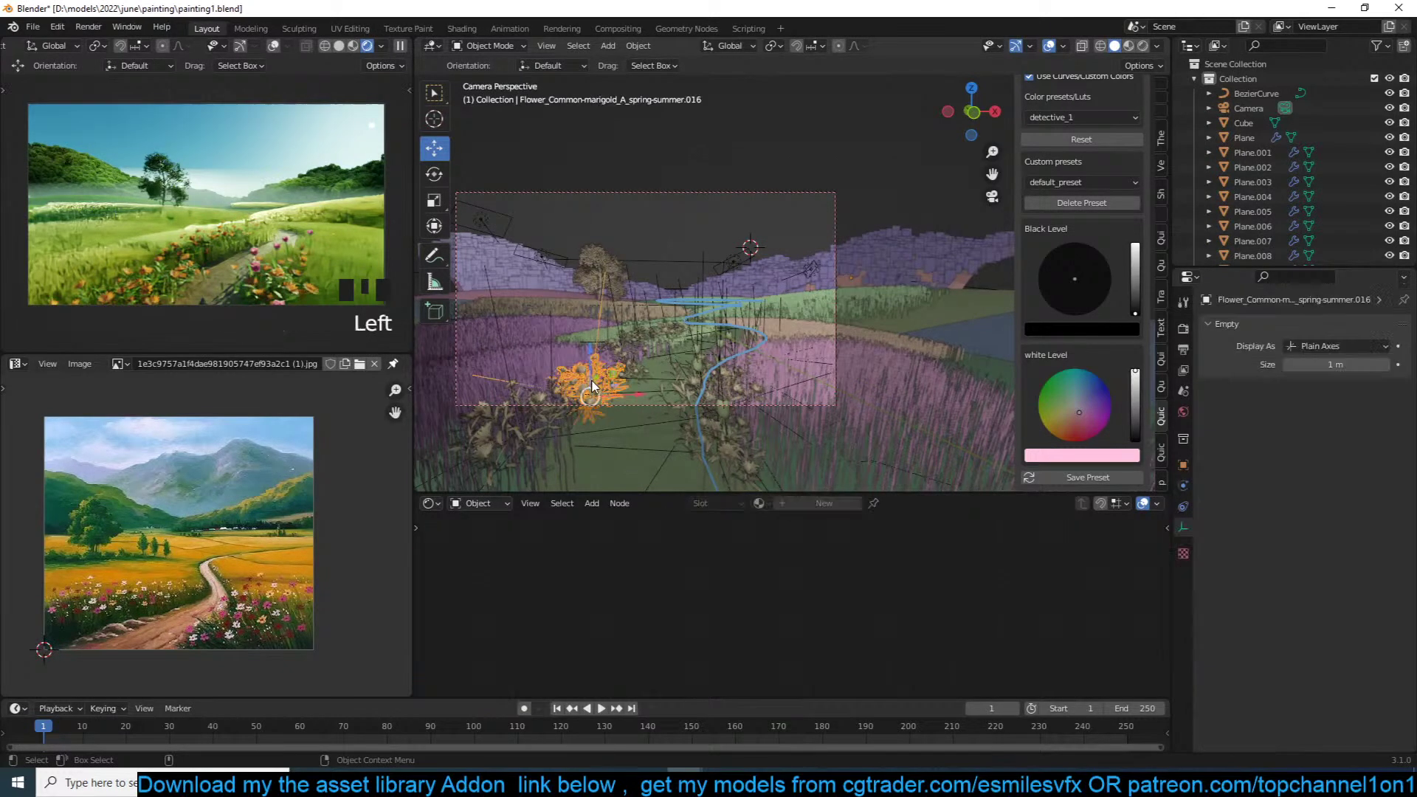
key("alt+d")
right_click(725, 387, "shift")
key("shift+s")
key("r")
key("r")
left_click(724, 233)
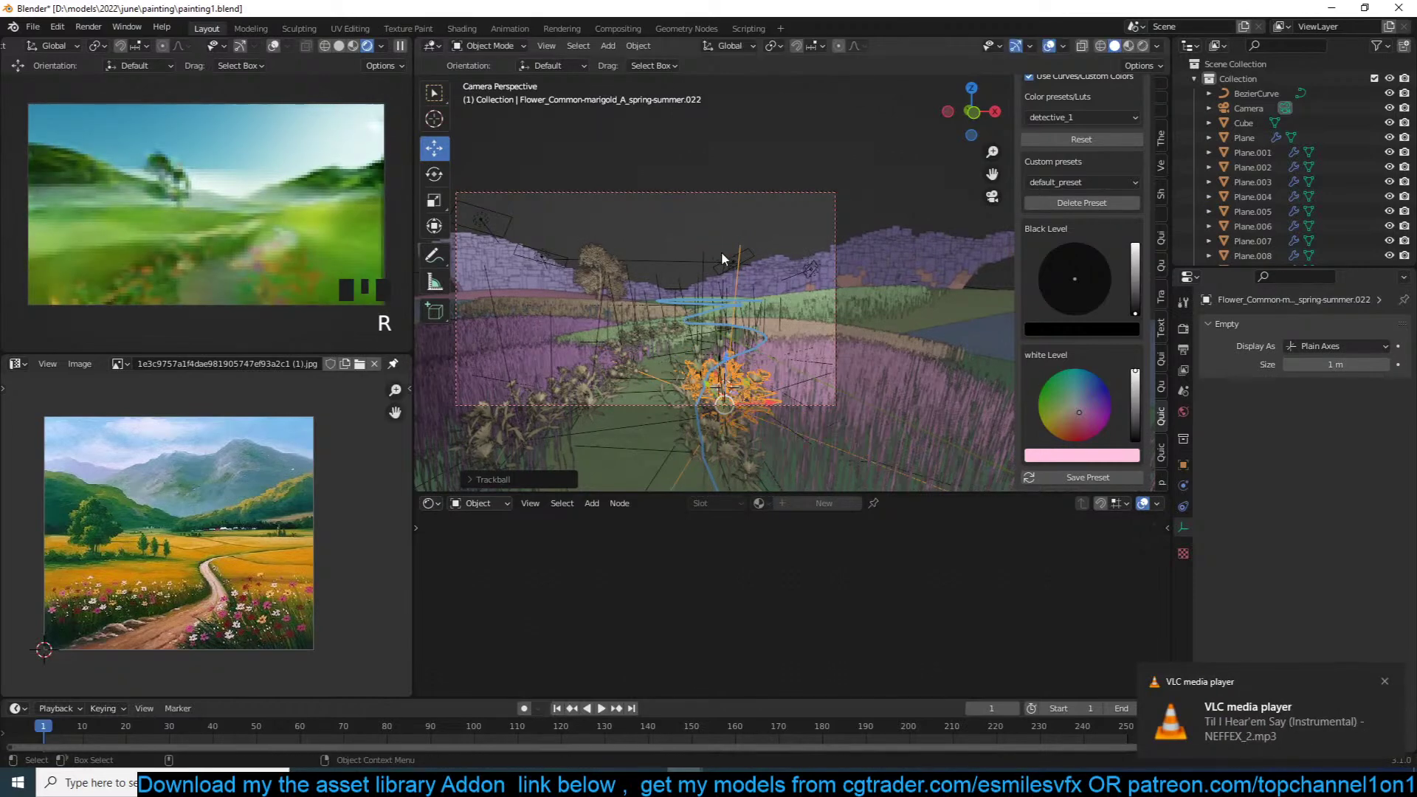
key("alt+a")
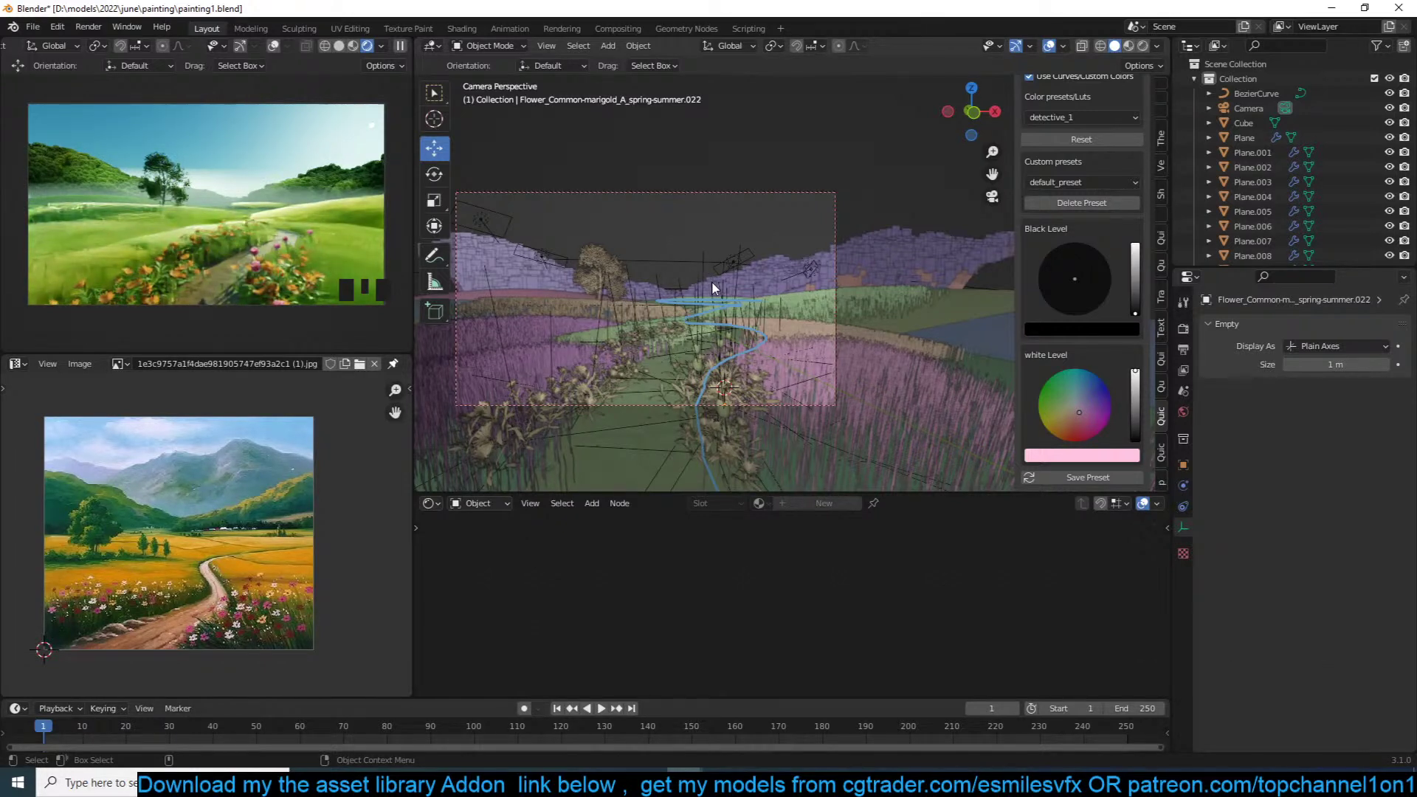
Step: Scale and reposition the distant grass patch where the path nears the hills, and save the file
scroll(710, 292, "up", 3)
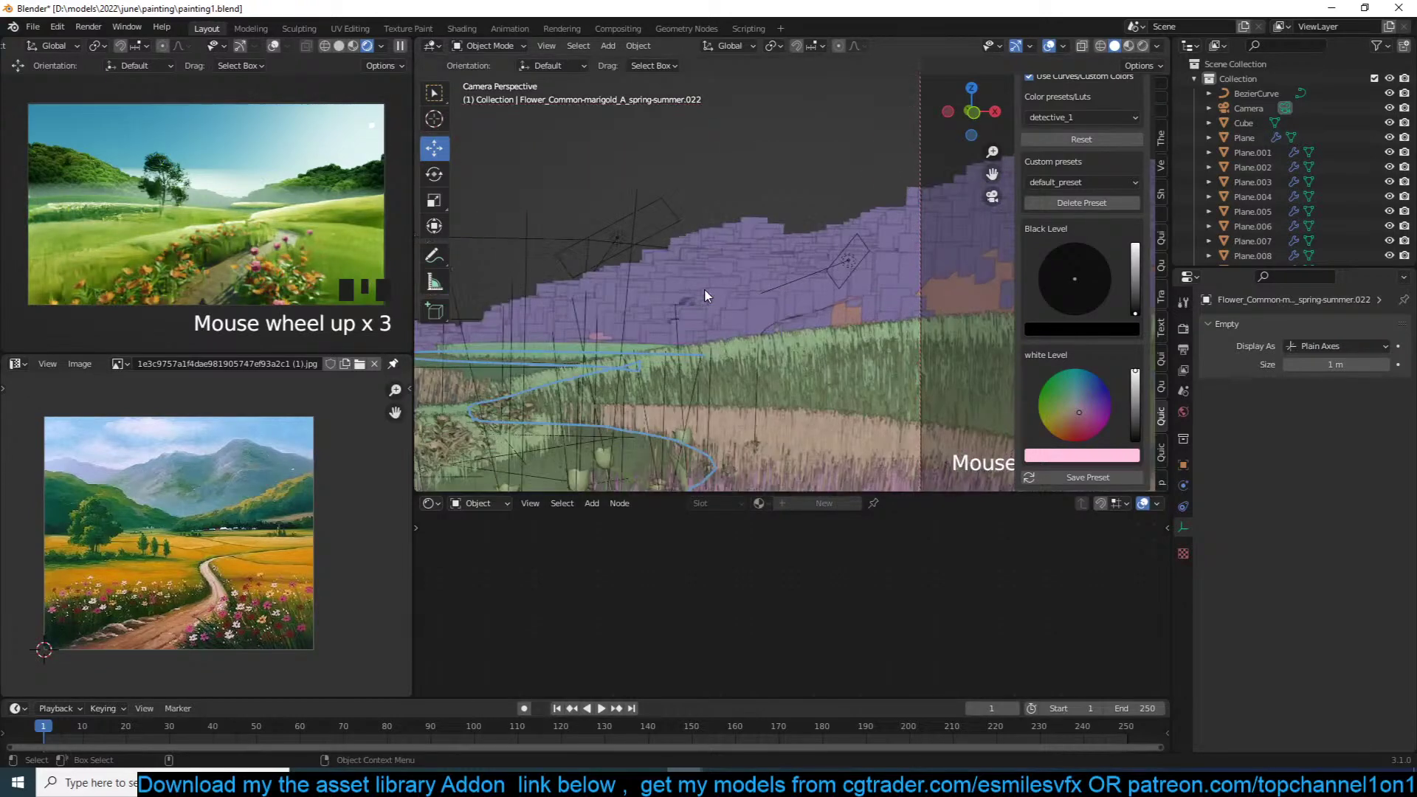
left_click(665, 330)
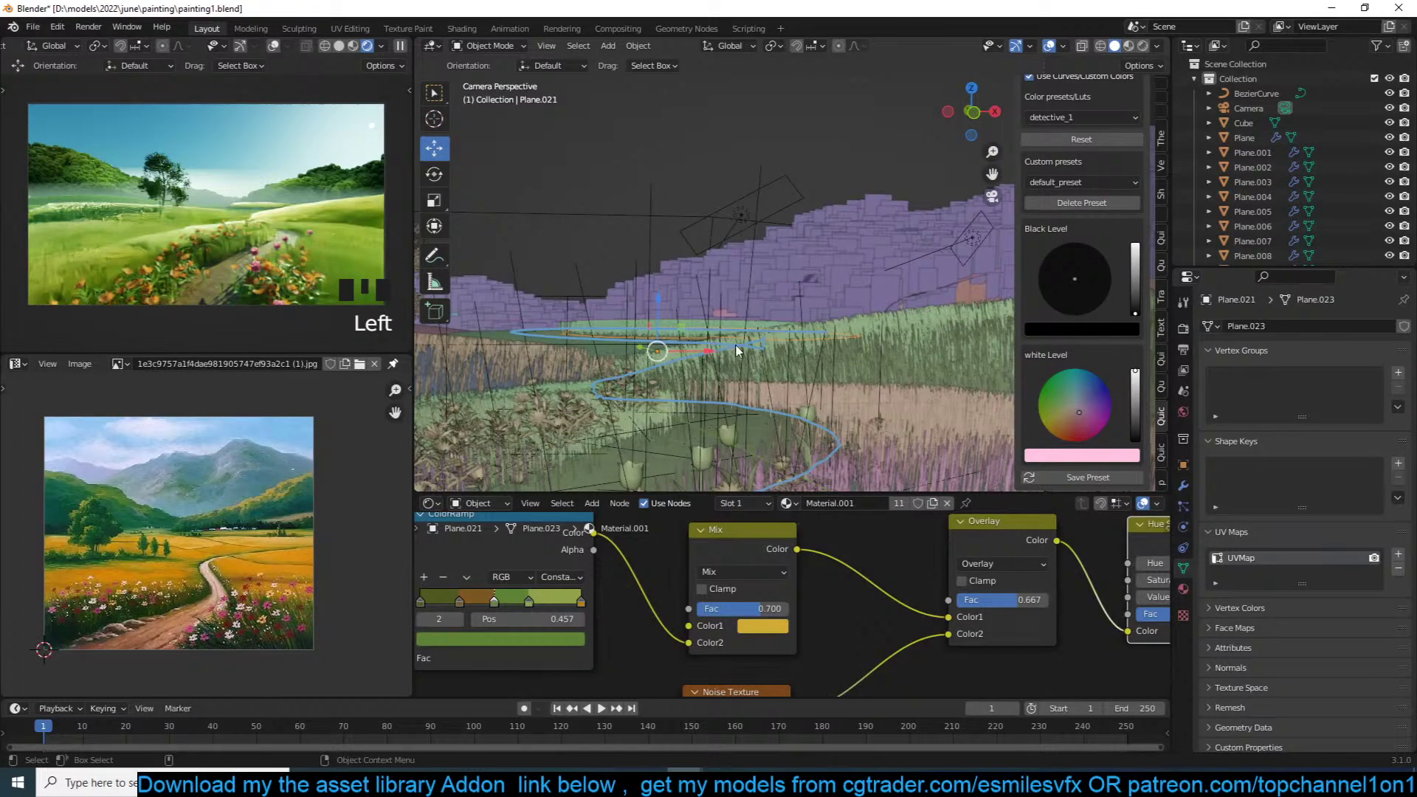
key("s")
left_click(738, 355)
key("g")
left_click(766, 343)
key("alt+a")
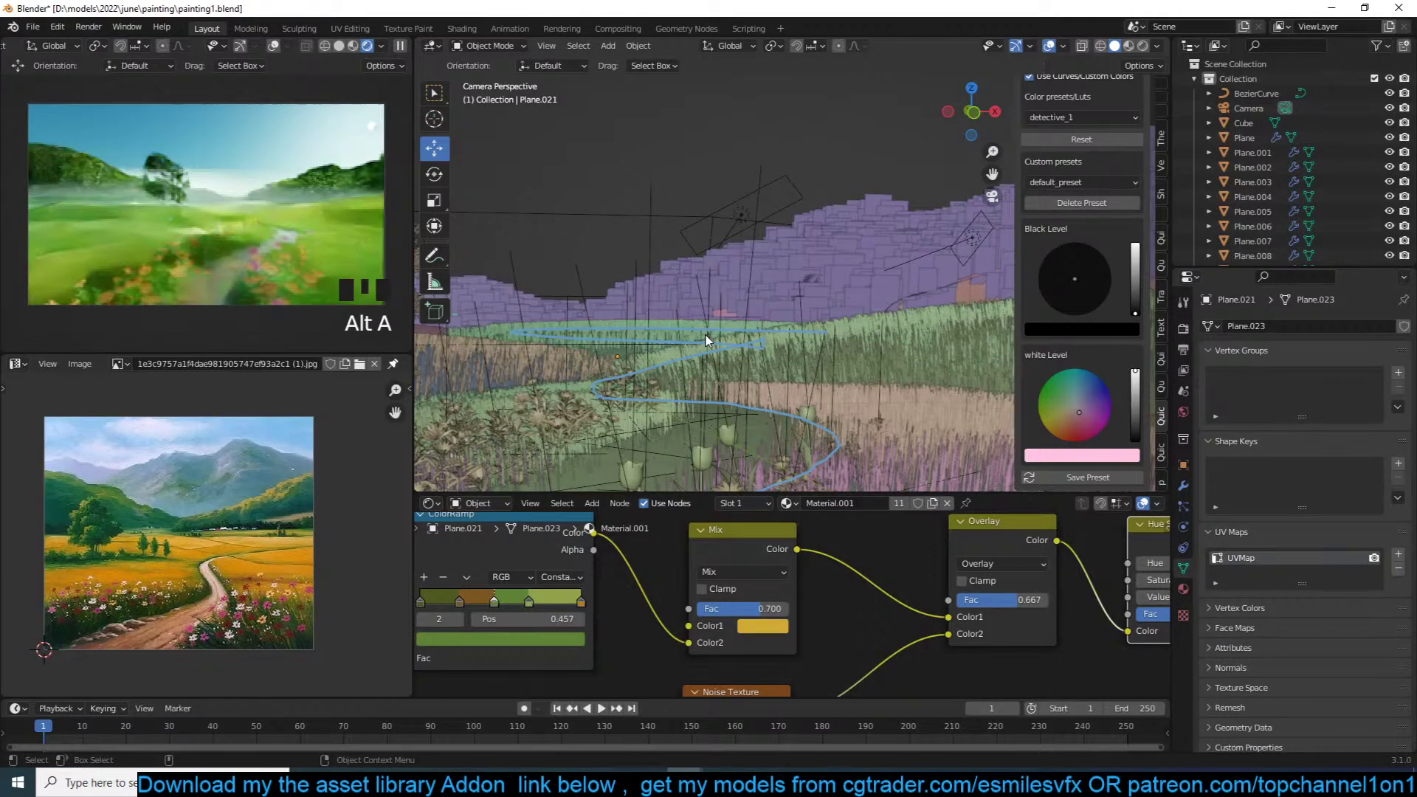
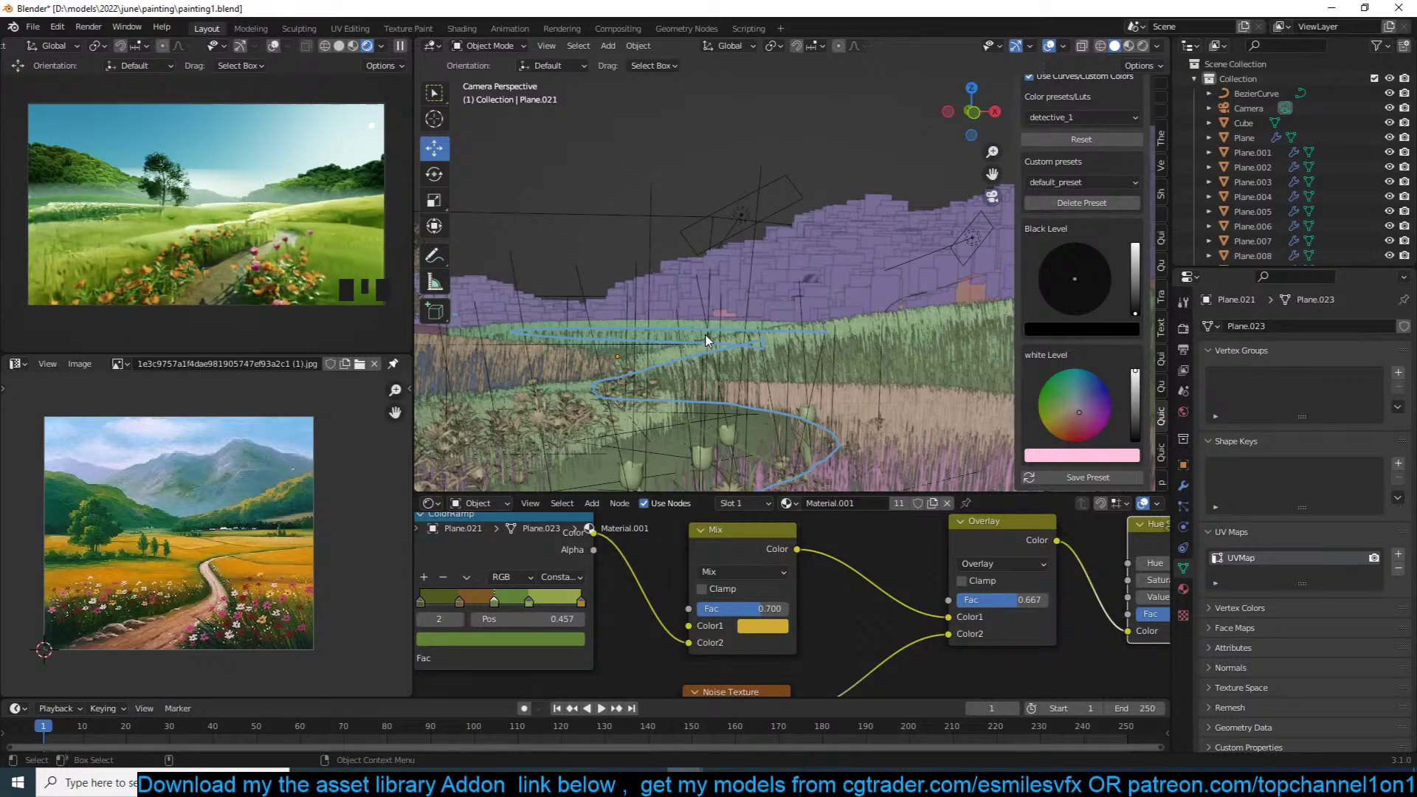
scroll(361, 528, "up", 1)
middle_click_drag(779, 341, 792, 353)
scroll(790, 353, "down", 5)
key("ctrl+s")
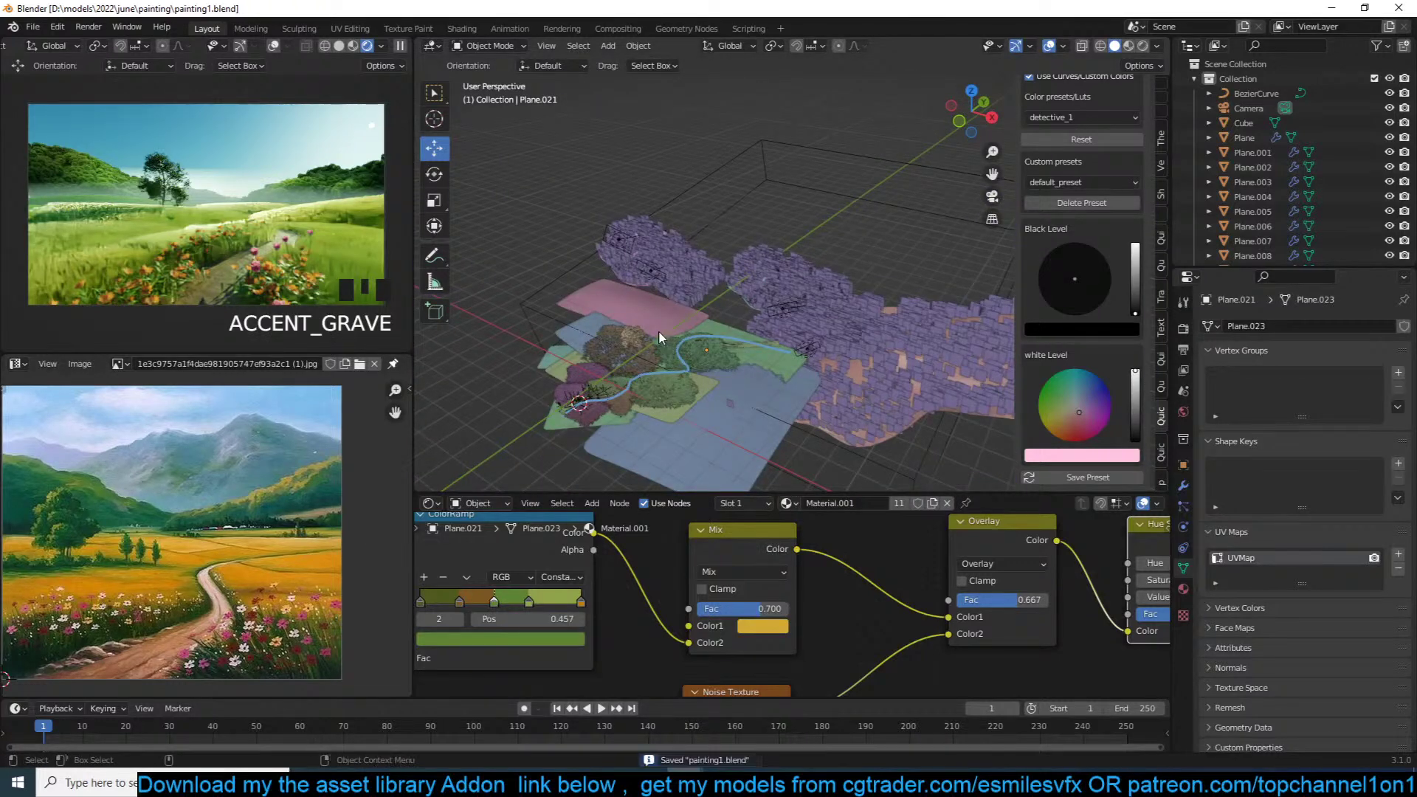
Step: Examine the path, flowers and golden fields in the reference painting
scroll(242, 575, "up", 1)
scroll(226, 552, "down", 2)
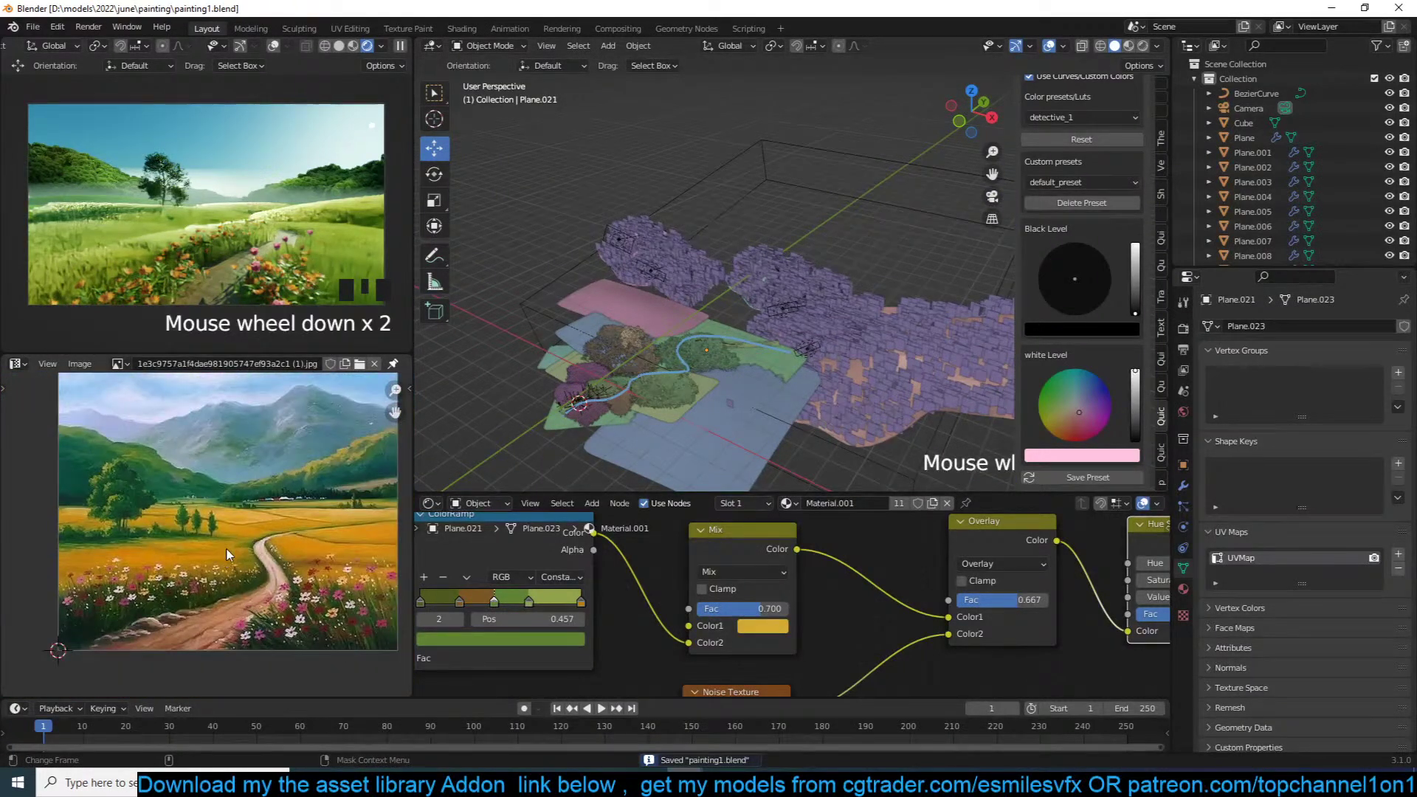
scroll(218, 581, "up", 2)
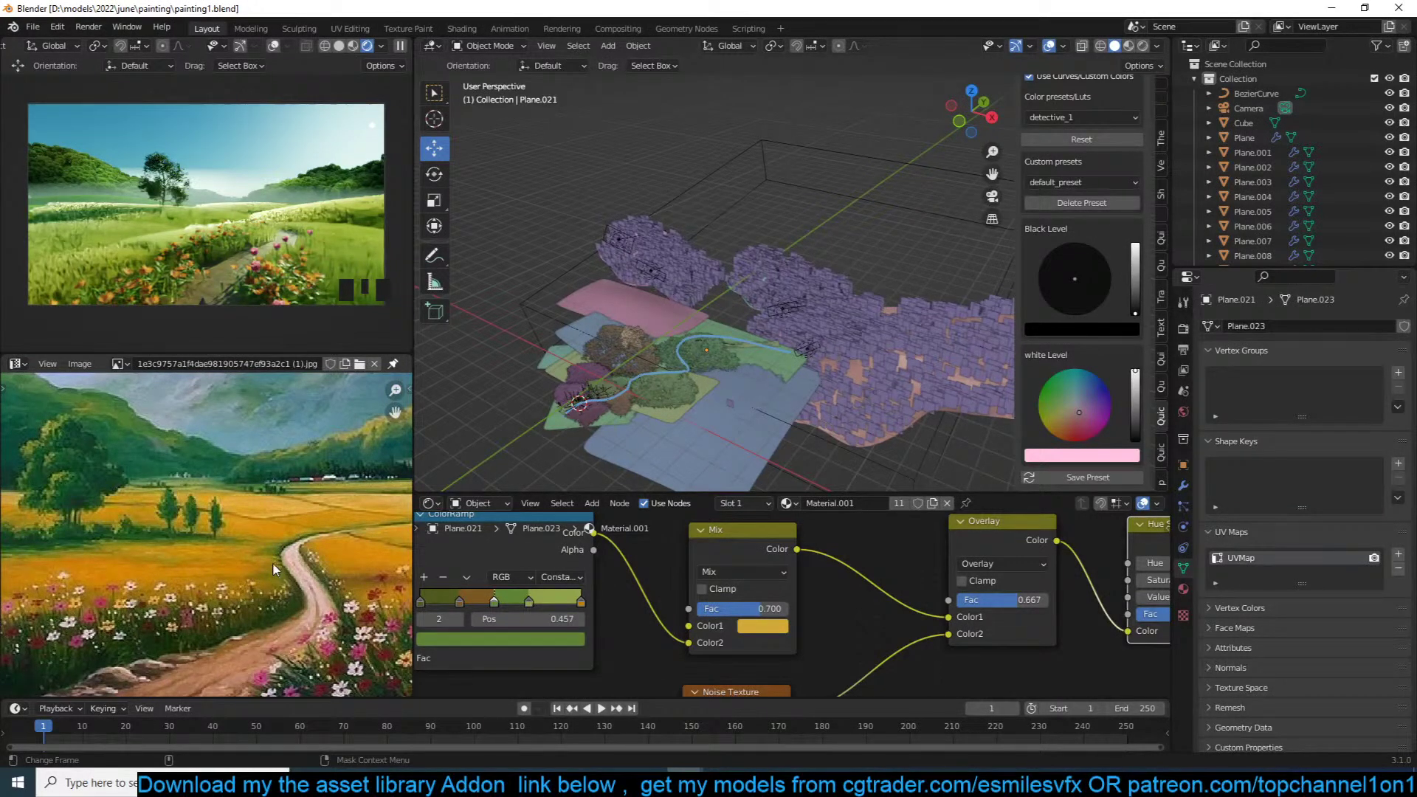
scroll(273, 557, "down", 2)
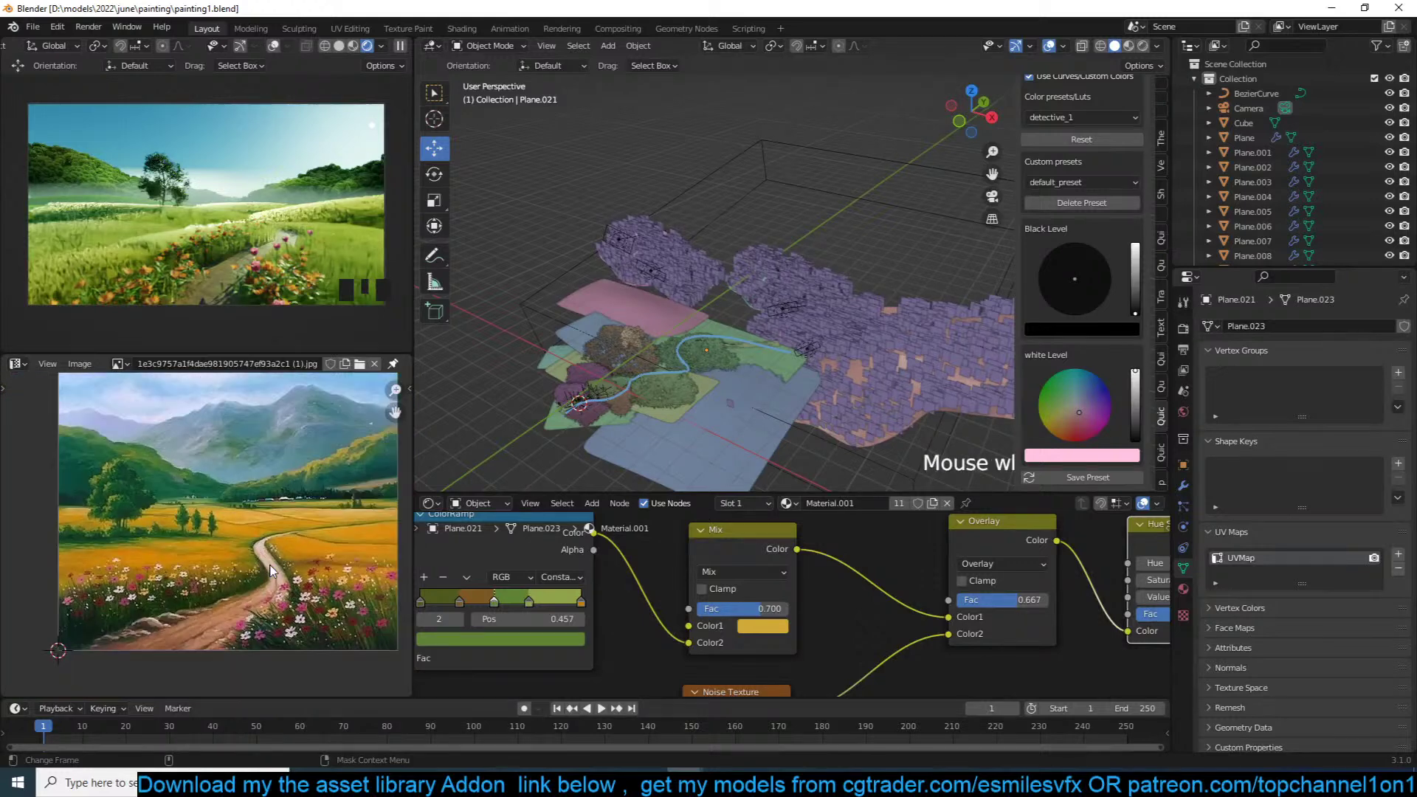
scroll(206, 562, "up", 2)
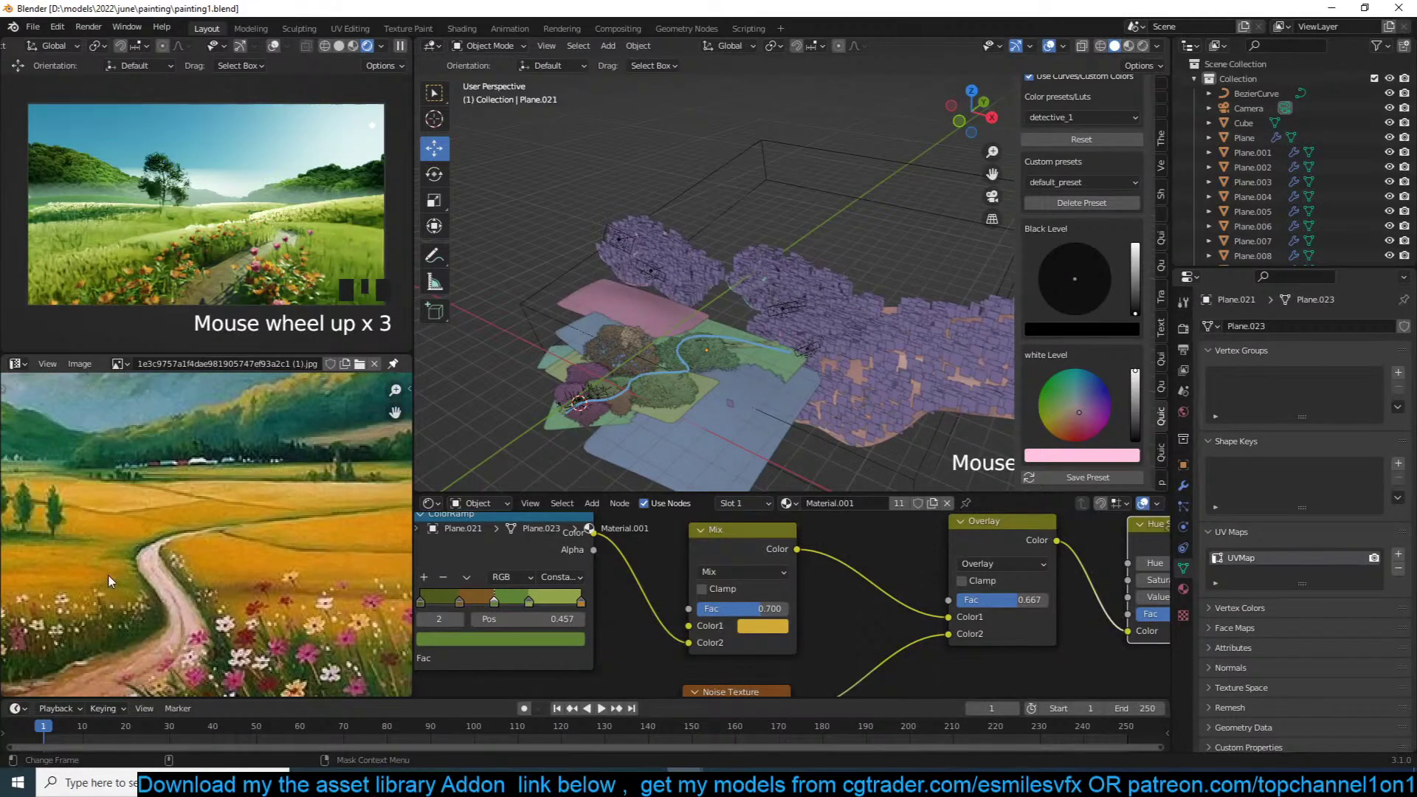
scroll(214, 561, "down", 3)
scroll(106, 561, "up", 3)
Step: Select the grass-covered patches along both sides of the path together and save the file
scroll(778, 307, "up", 7)
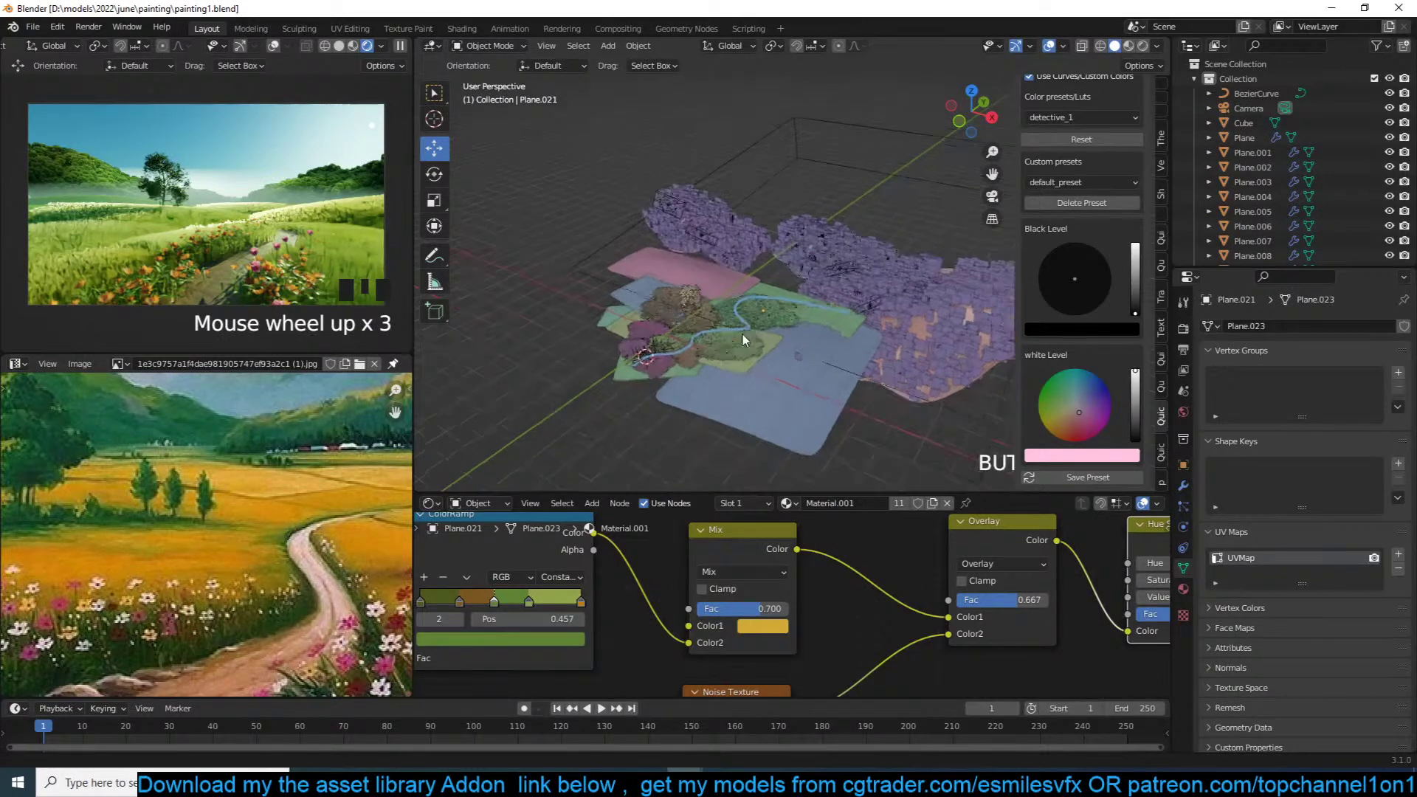
scroll(781, 313, "down", 4)
left_click(748, 346)
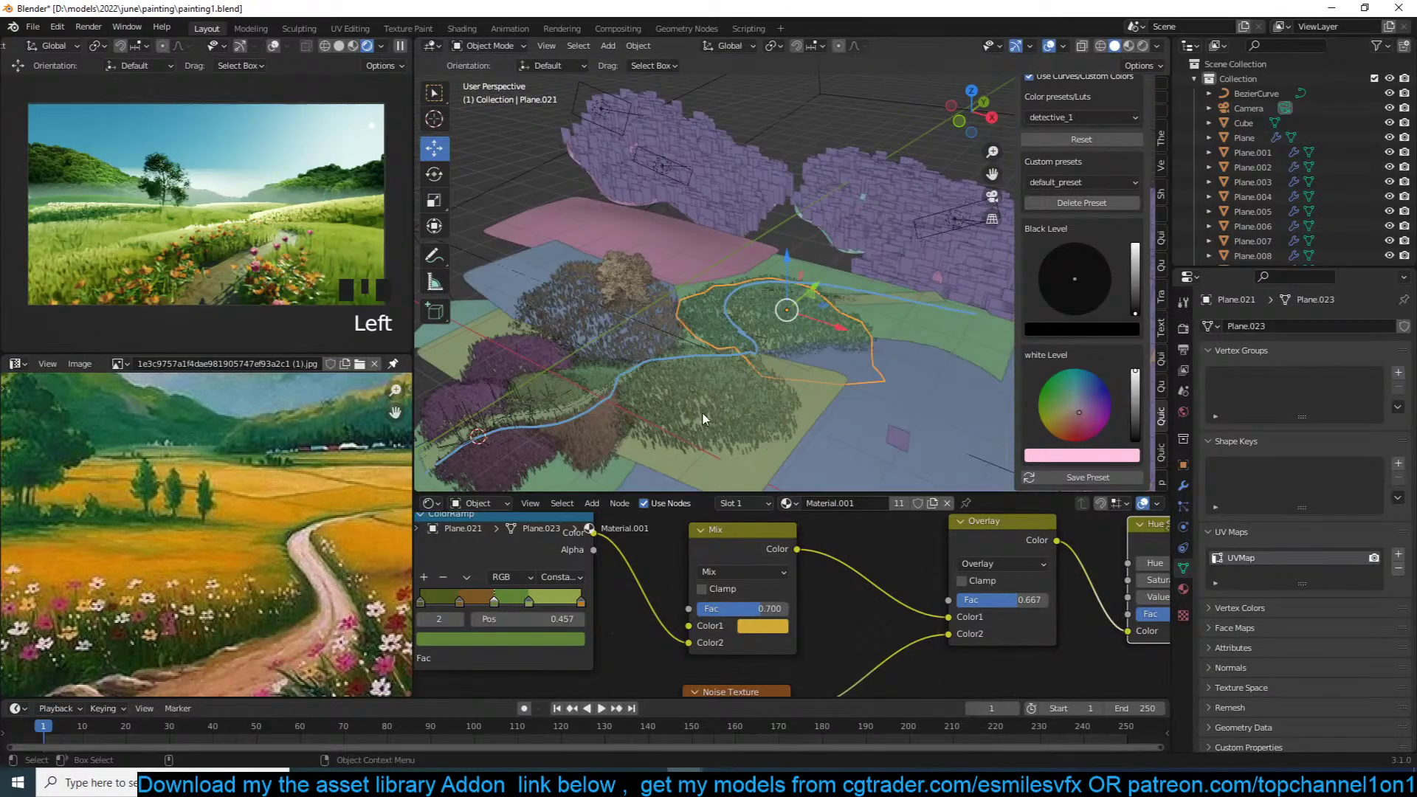
left_click(700, 422, "shift")
left_click(595, 436, "shift")
left_click(552, 392, "shift")
left_click(464, 396, "shift")
left_click(501, 351, "shift")
key("ctrl+z")
left_click(480, 374, "shift")
left_click(527, 335, "shift")
left_click(555, 315, "shift")
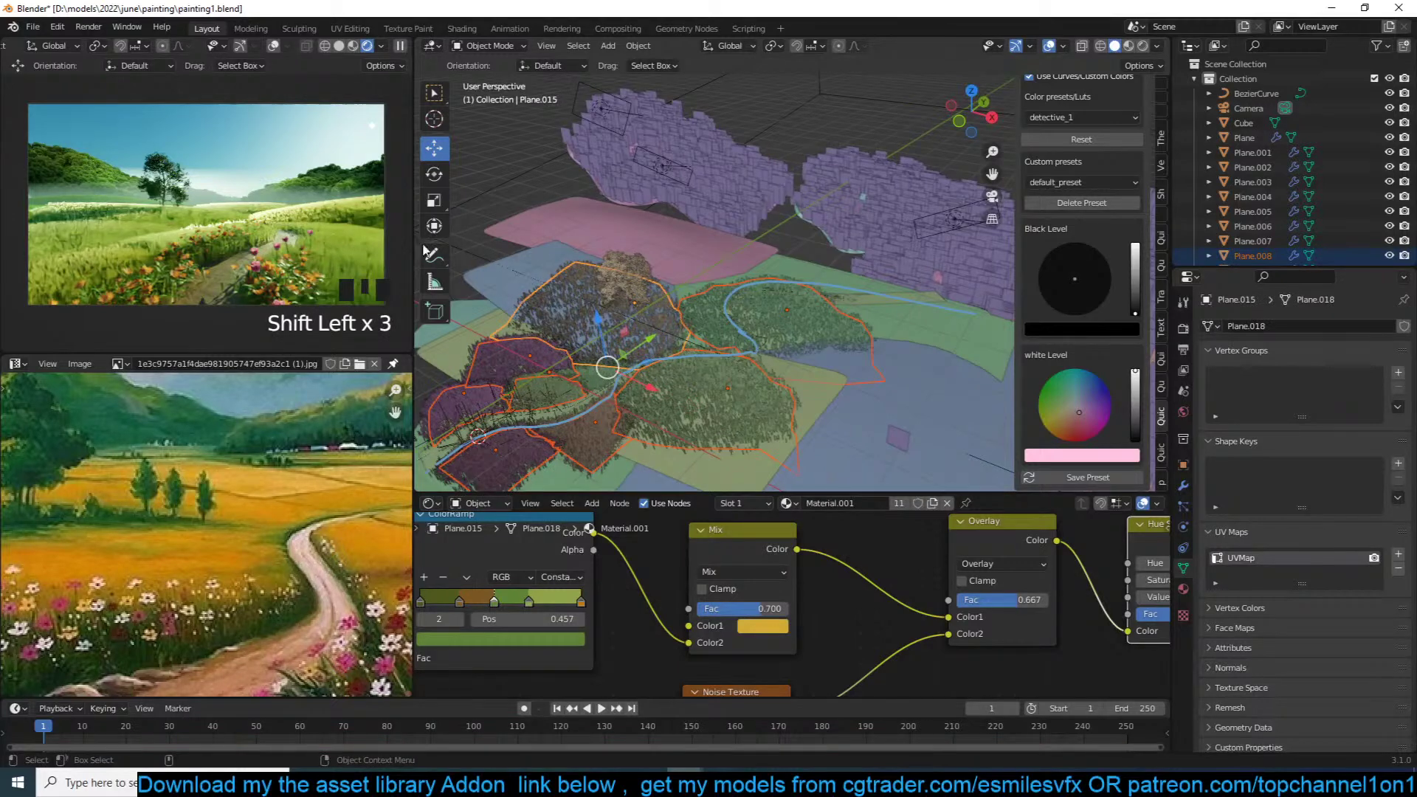
key("ctrl+s")
Step: Enter edit mode on the grass-covered patches along the path, select all their geometry and unwrap it
left_click(551, 140)
key("Tab")
key("a")
scroll(689, 334, "down", 2)
scroll(689, 334, "down", 2)
key("u")
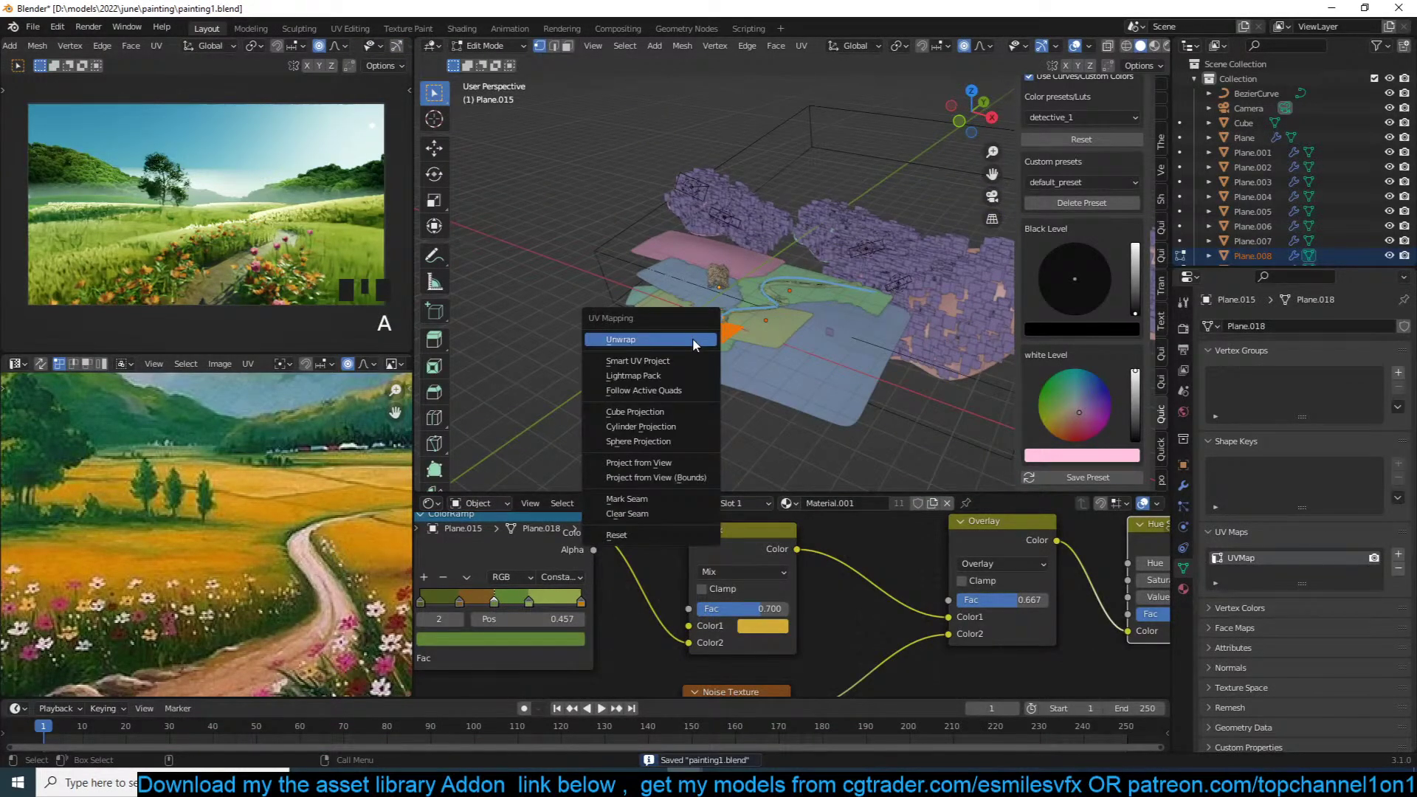
left_click(692, 339)
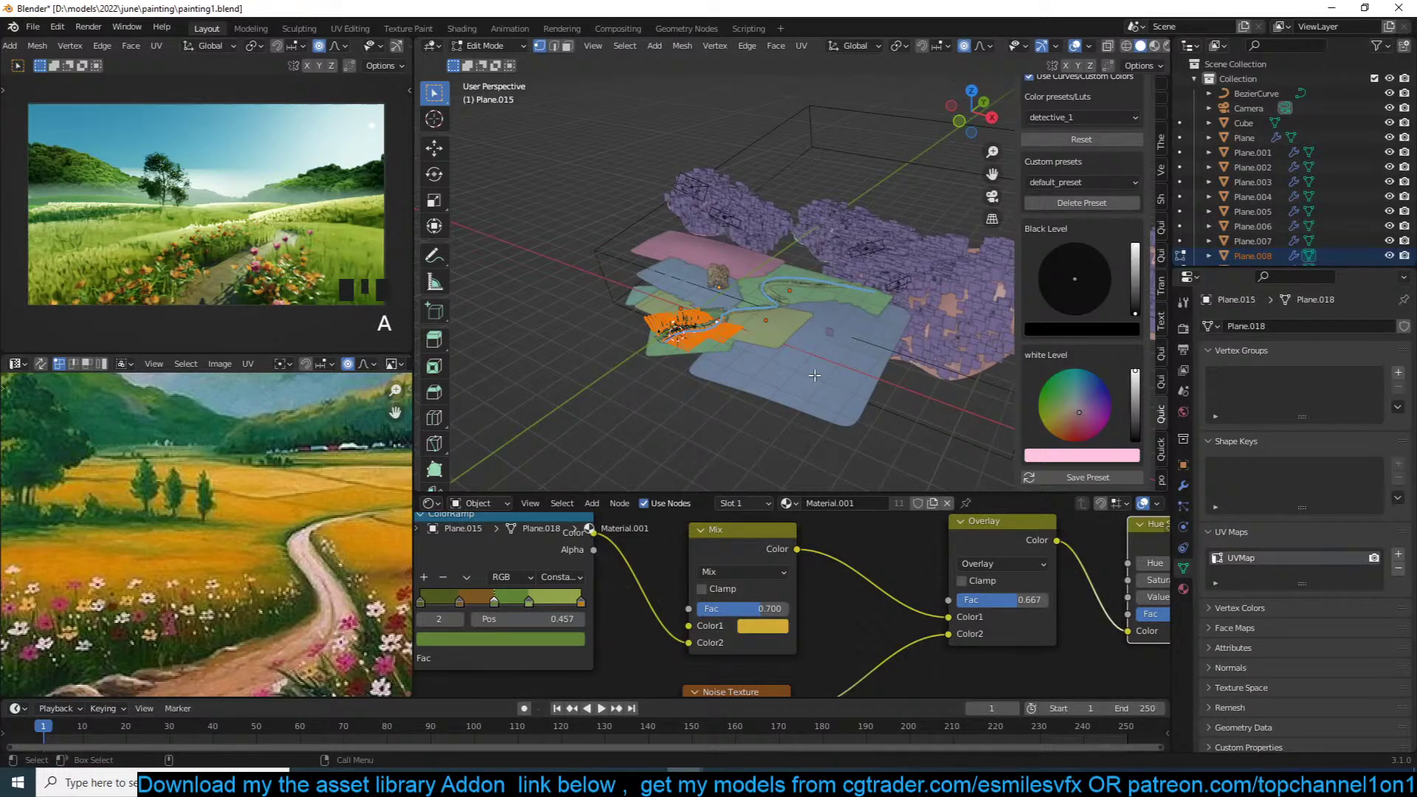
Step: Unwrap the selected grass patches again and reset their UVs
scroll(667, 596, "down", 6)
middle_click_drag(667, 596, 1027, 585)
scroll(724, 319, "up", 5)
key("u")
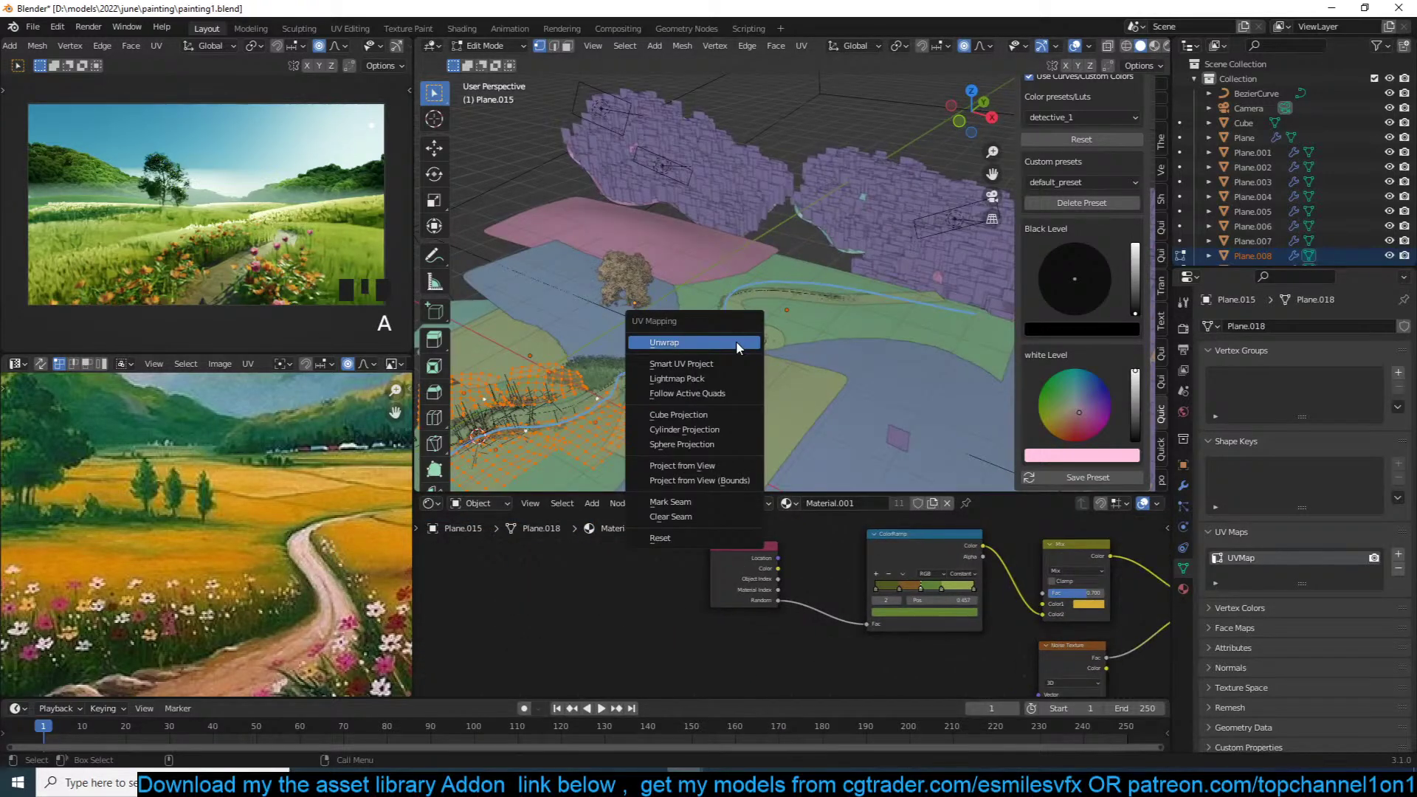
left_click(736, 342)
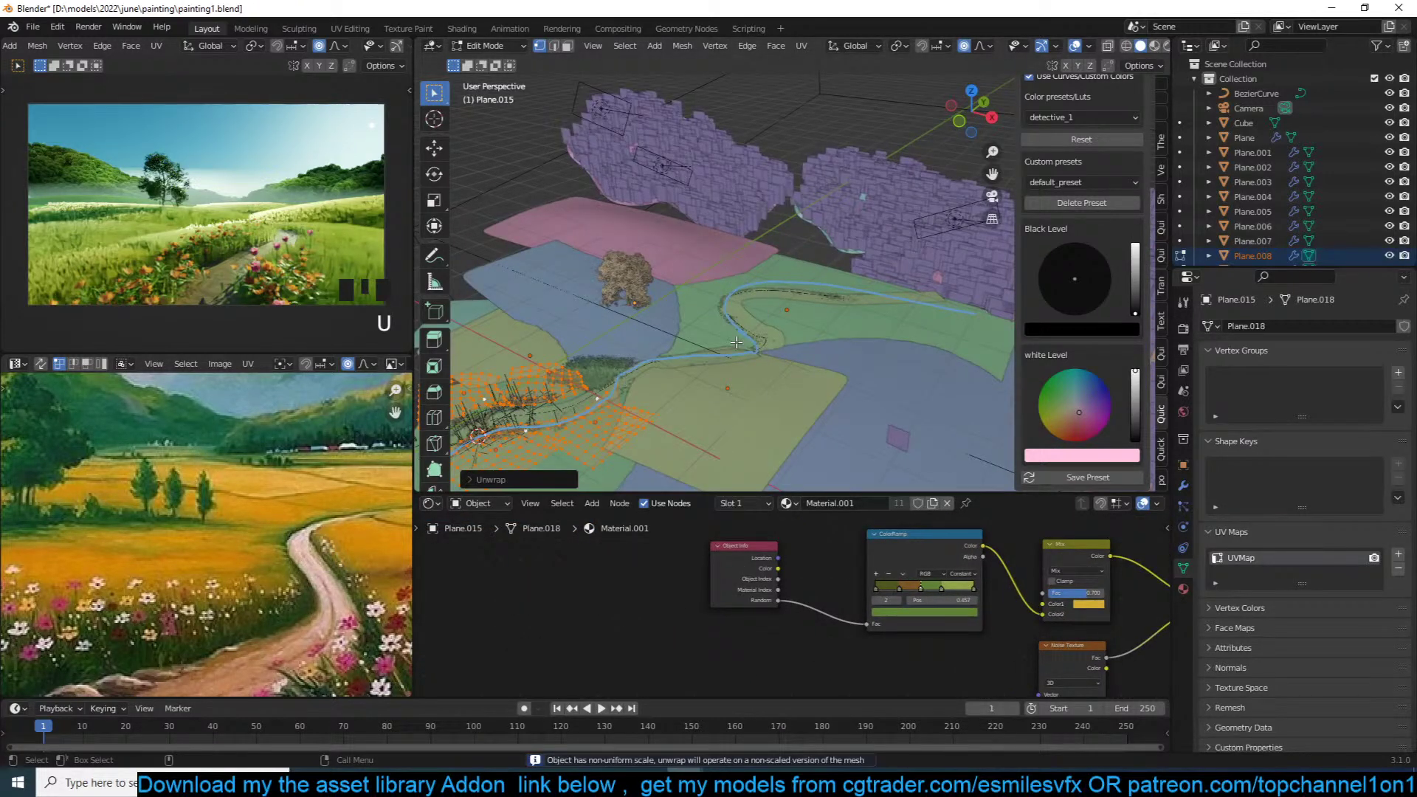
key("u")
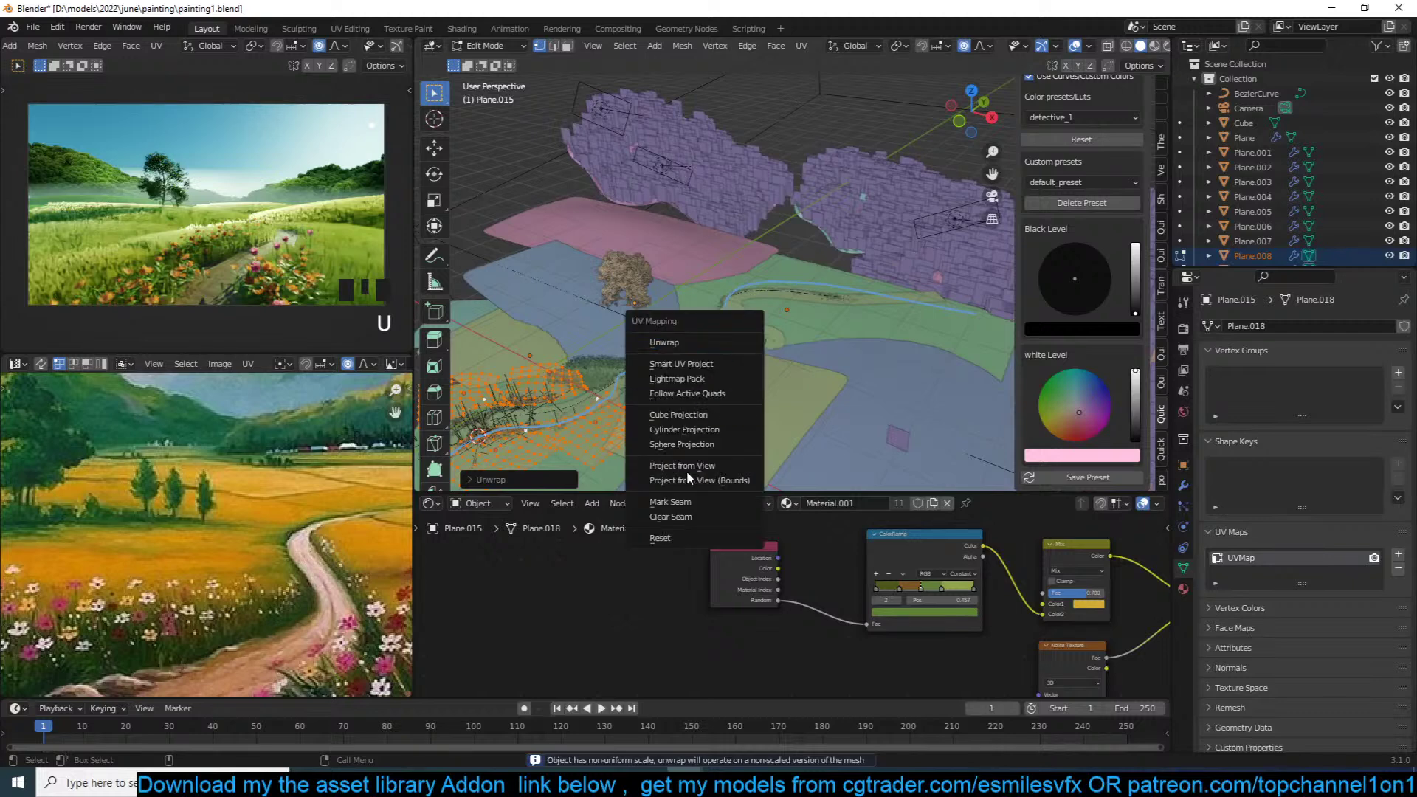
left_click(682, 537)
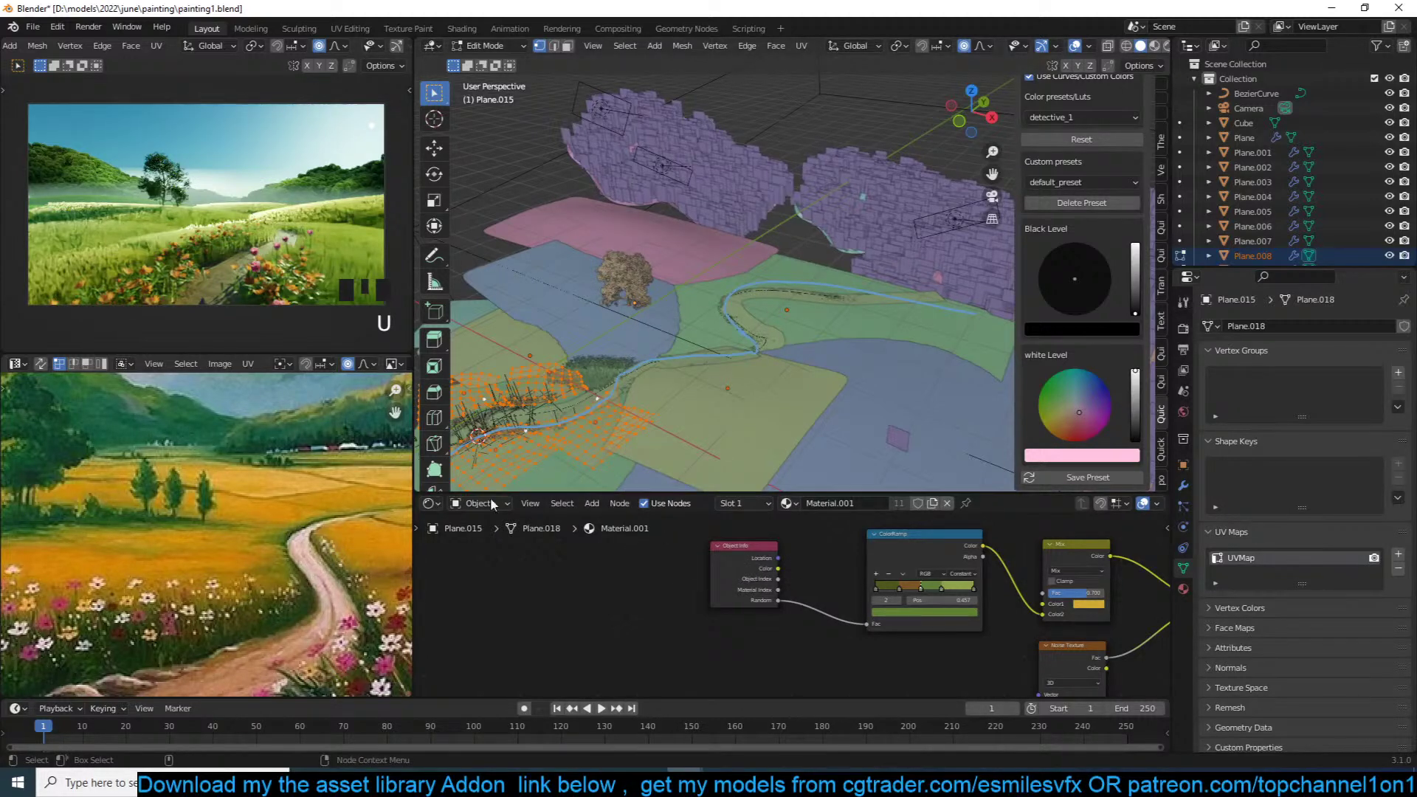
Step: Switch the area showing the reference painting to the UV Editor and select everything in it
left_click(17, 364)
left_click(49, 440)
scroll(132, 450, "down", 4)
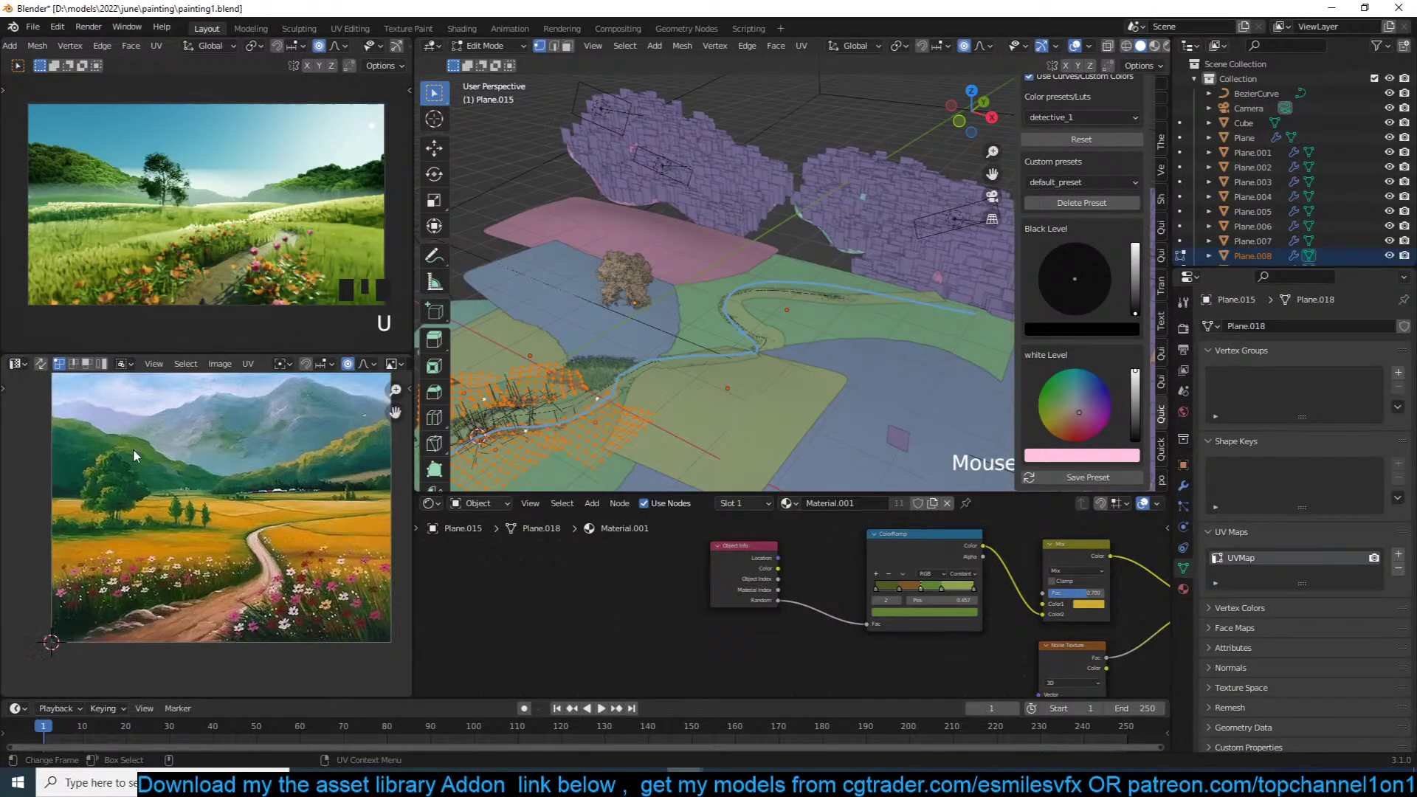
key("a")
scroll(310, 364, "down", 5)
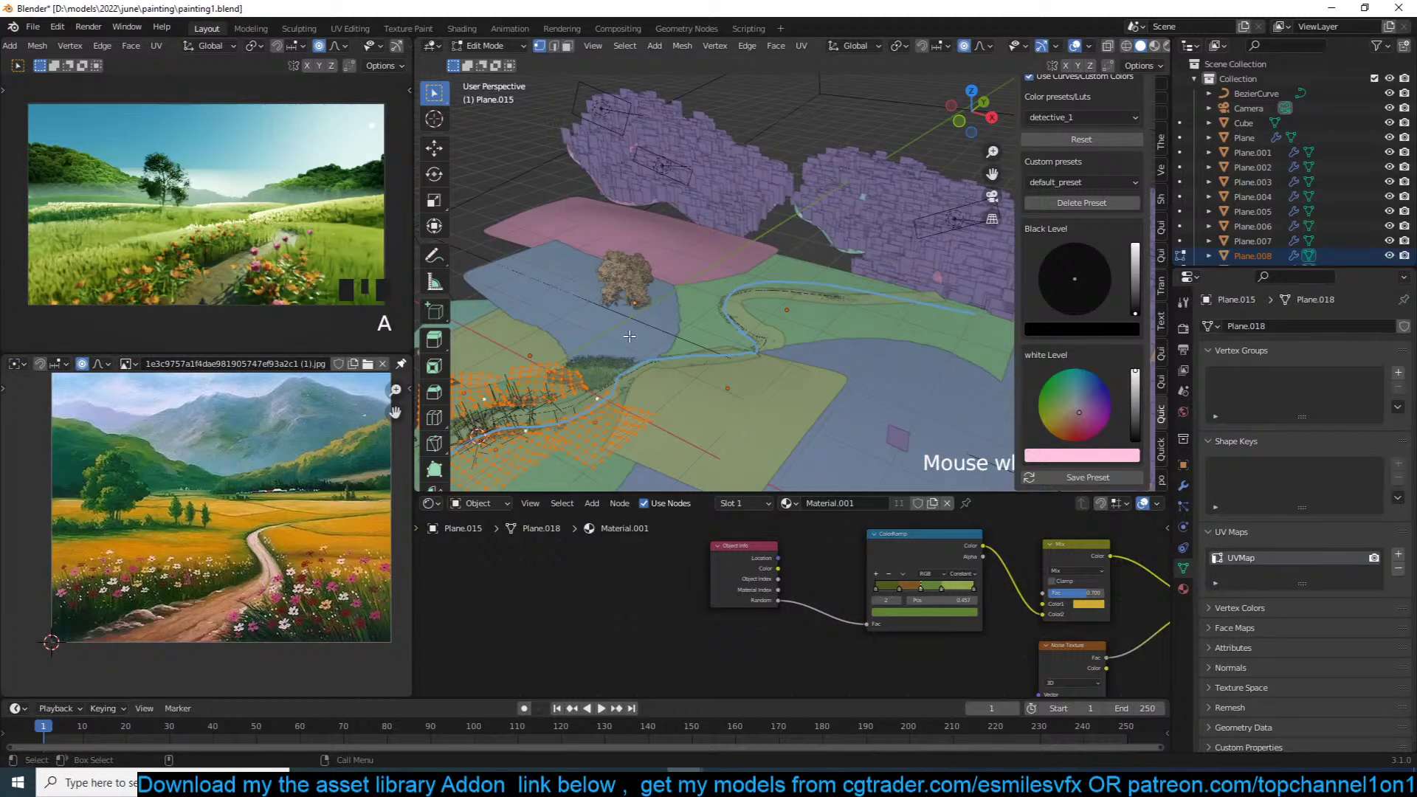
Step: Unwrap the selected grass patches and unlink the reference painting from the UV Editor
key("u")
left_click(591, 141)
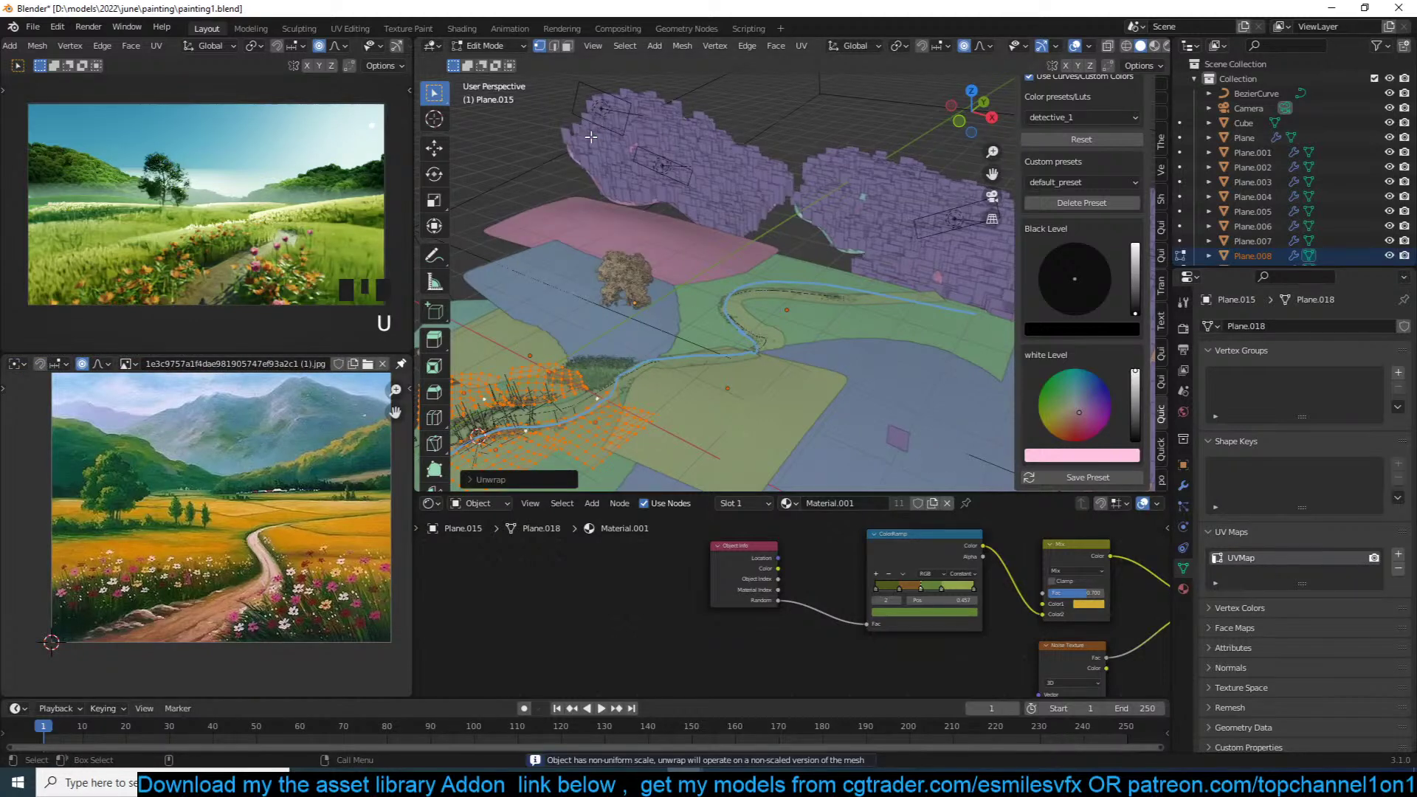
left_click(383, 364)
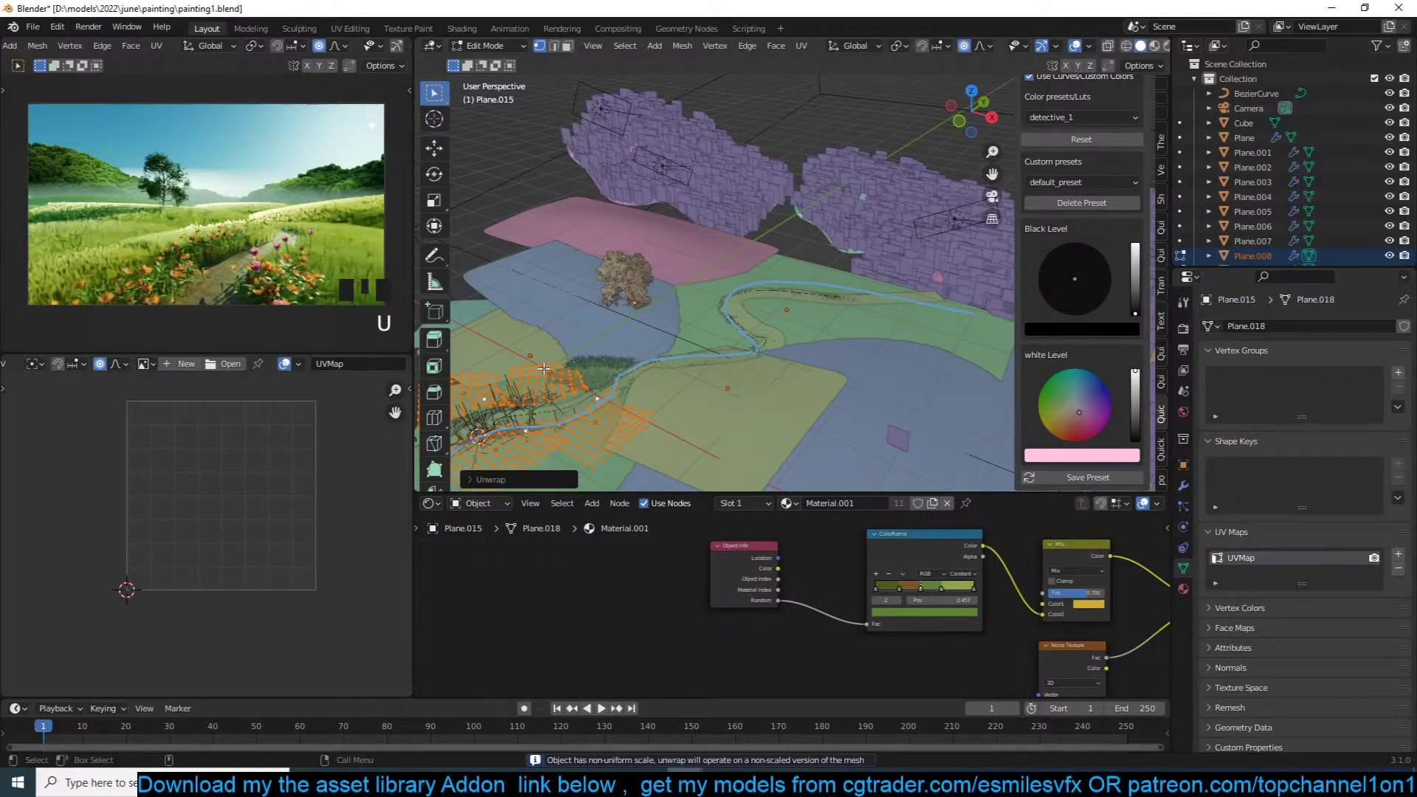
key("a")
scroll(28, 366, "up", 5)
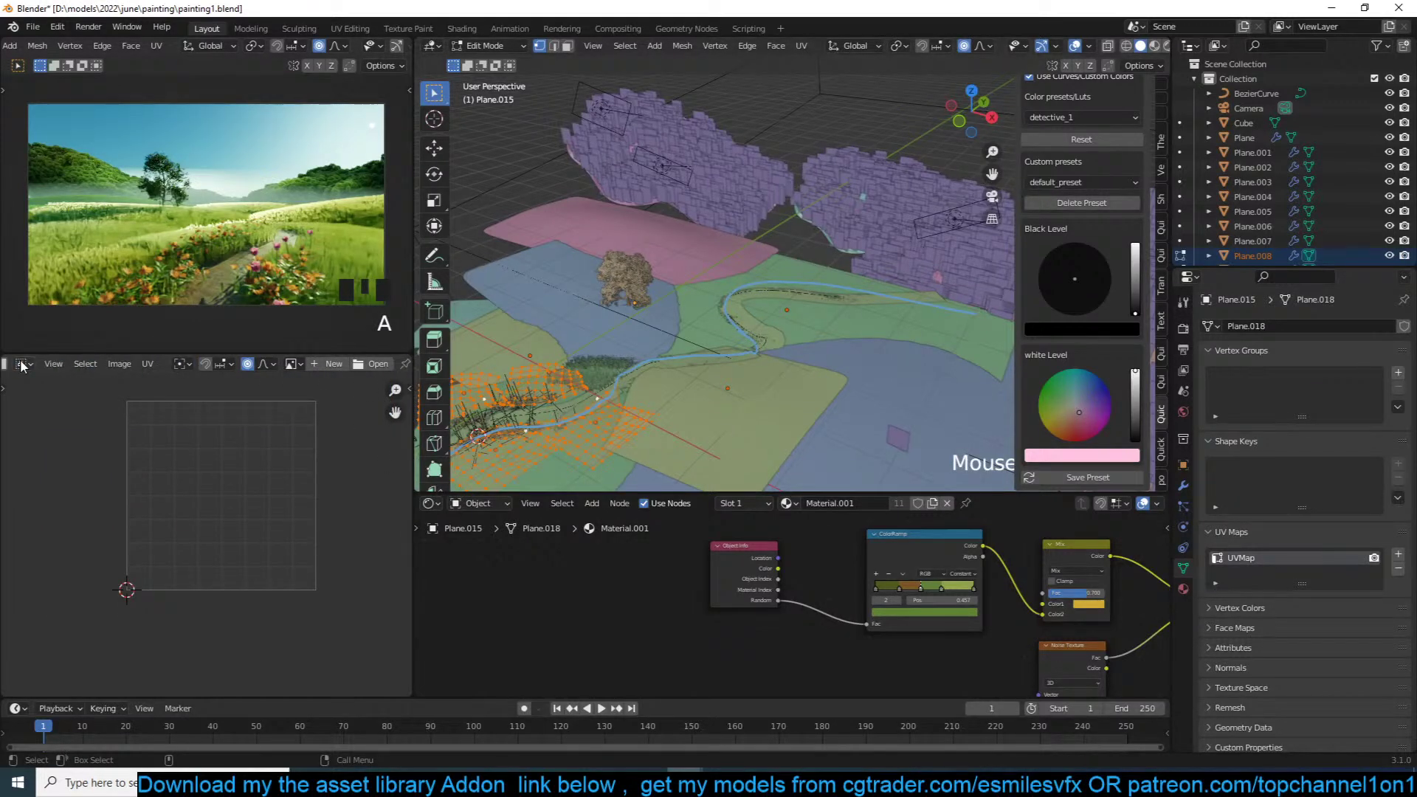
Step: Set the emptied image area to the UV Editor again and redo the unwrap of the selected patches
left_click(28, 366)
left_click(69, 443)
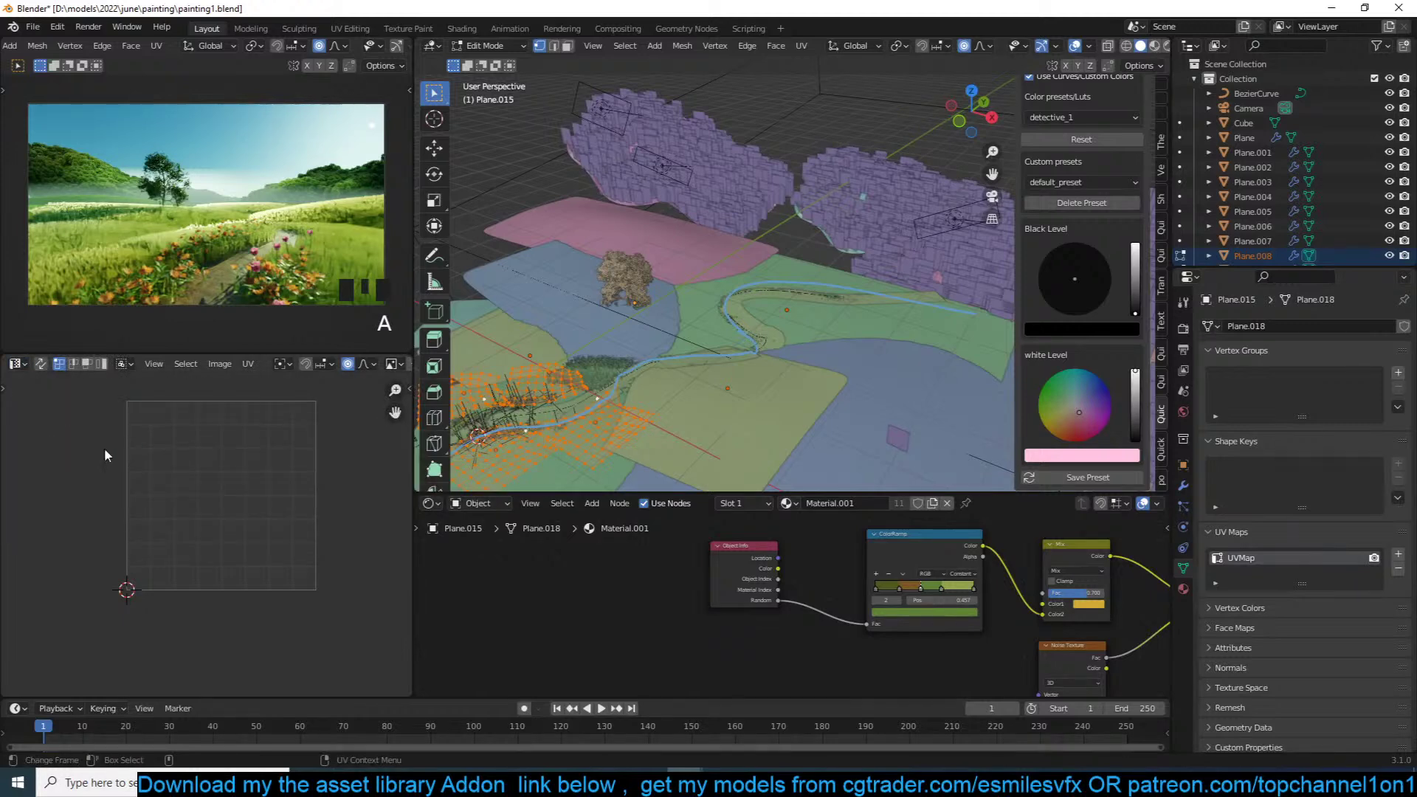
key("u")
left_click(509, 379)
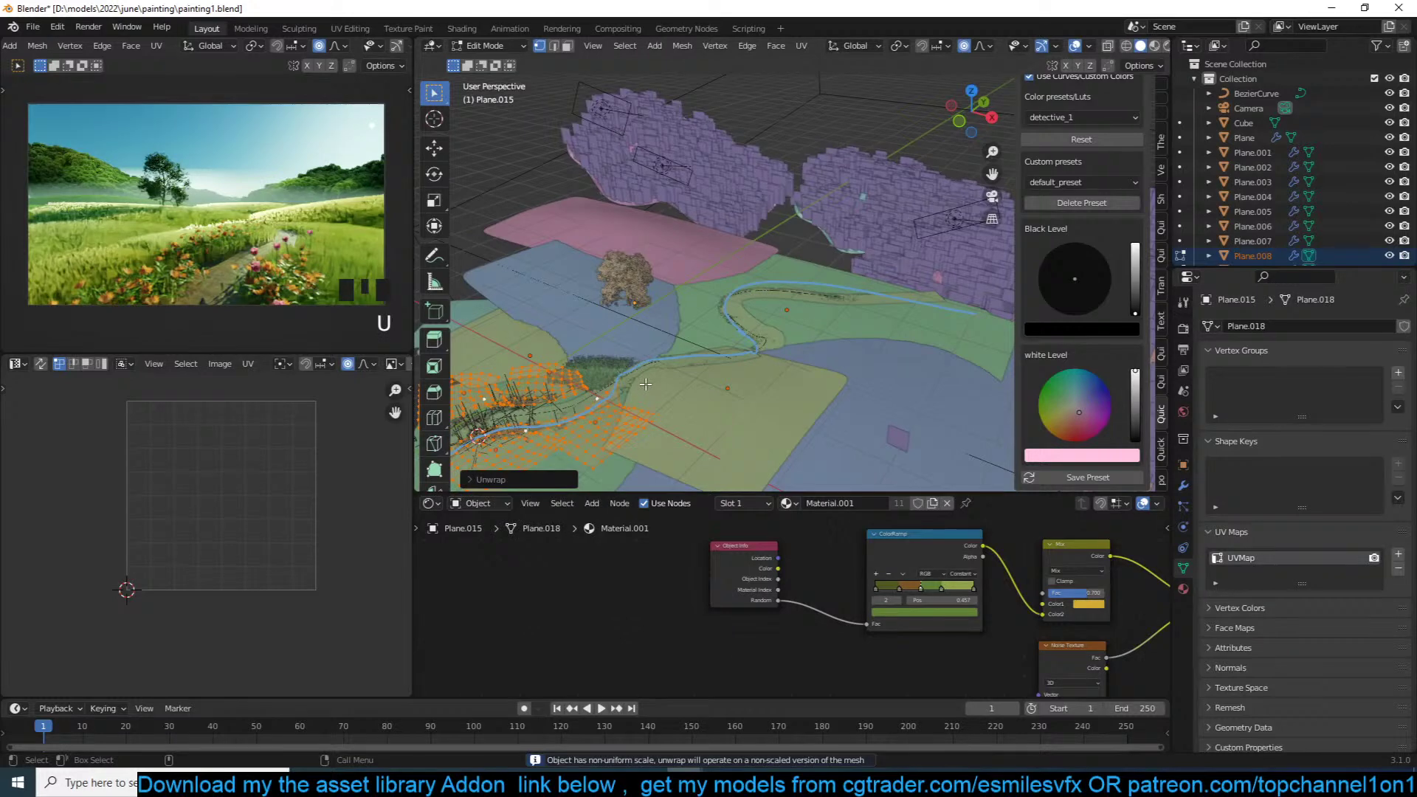
Step: Add the outermost purple foreground patch to the selection, return to edit mode and save the file
key("KP_Decimal")
scroll(645, 384, "up", 4)
middle_click_drag(645, 383, 695, 365)
key("Tab")
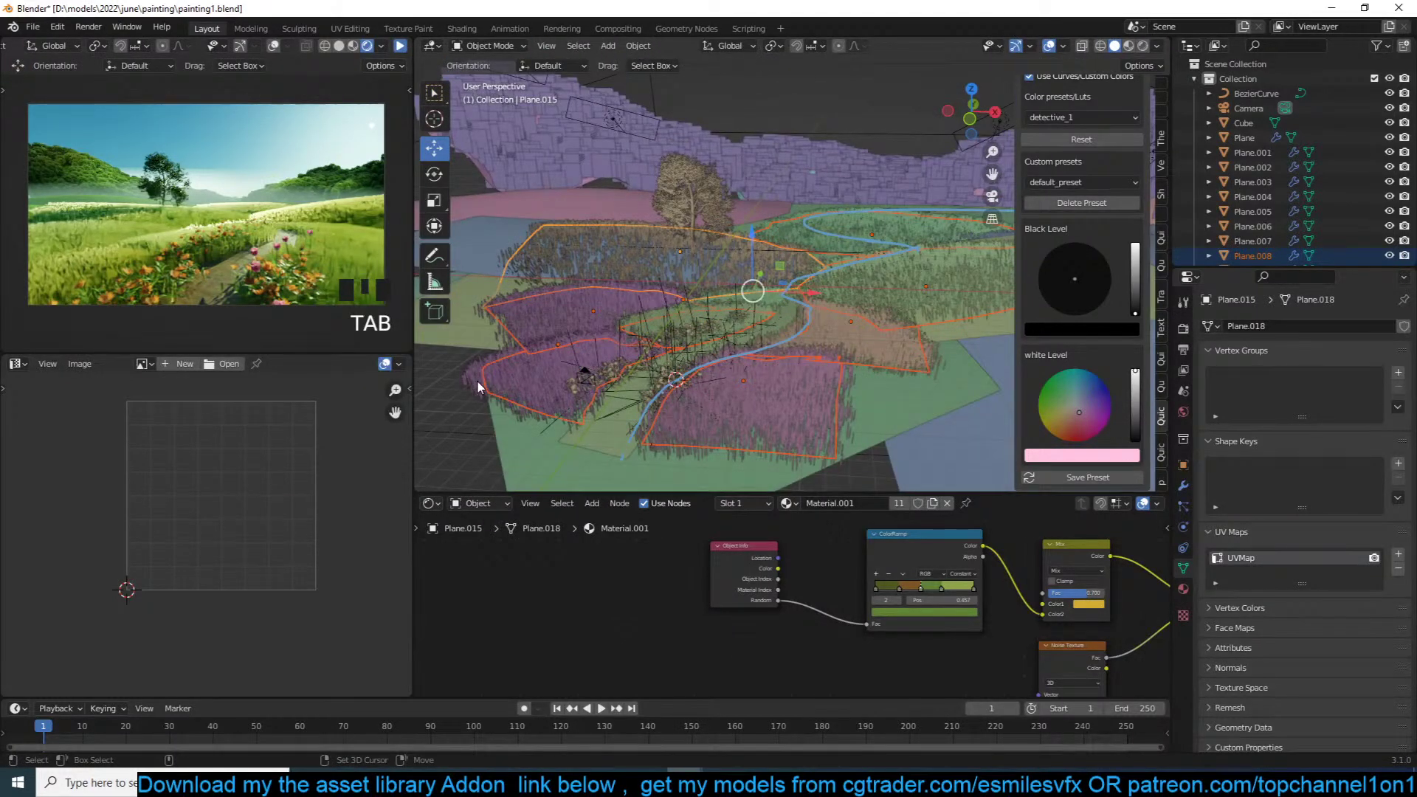
left_click(478, 384, "shift")
key("Tab")
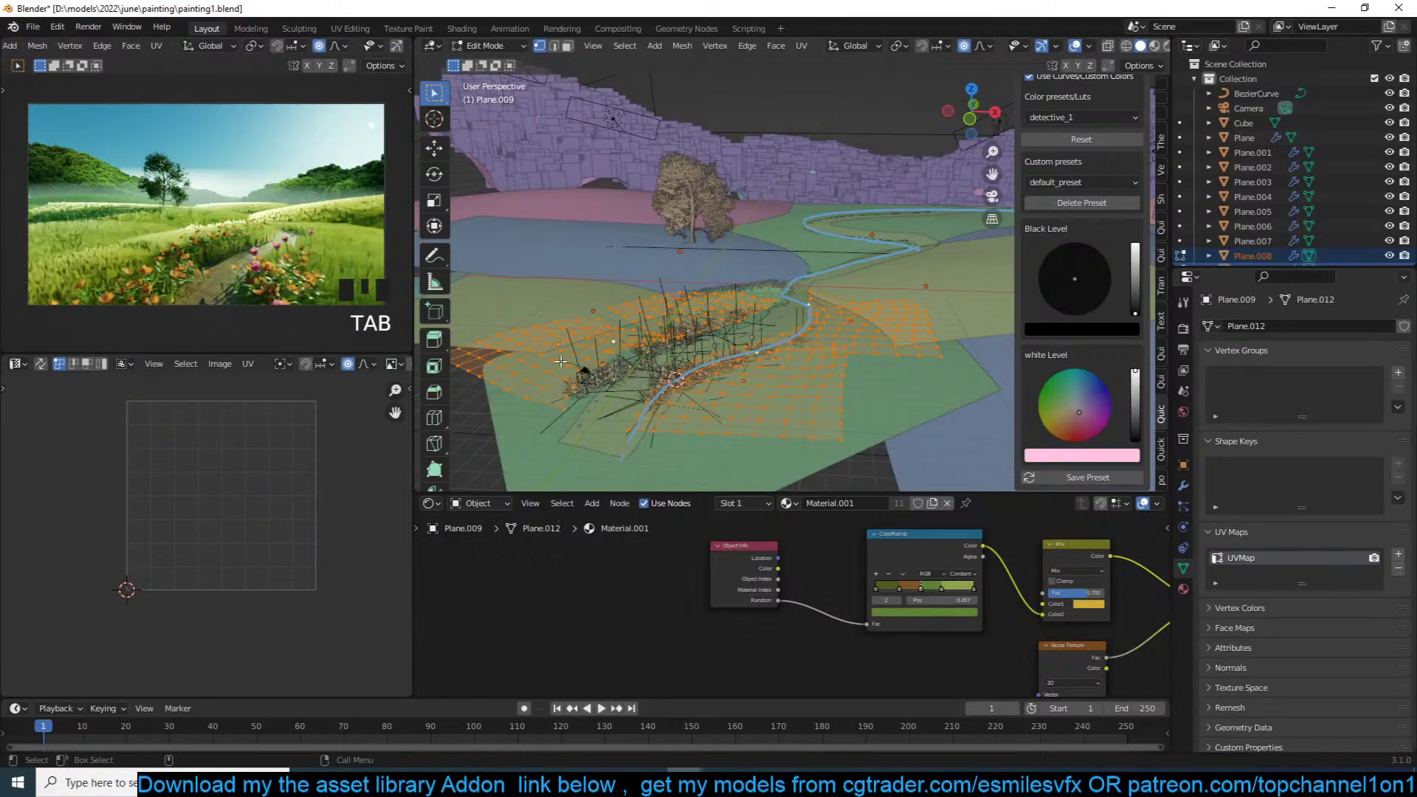
key("ctrl+s")
Step: Change the Outliner area into a UV Editor and unwrap all the patches being edited
left_click(1190, 46)
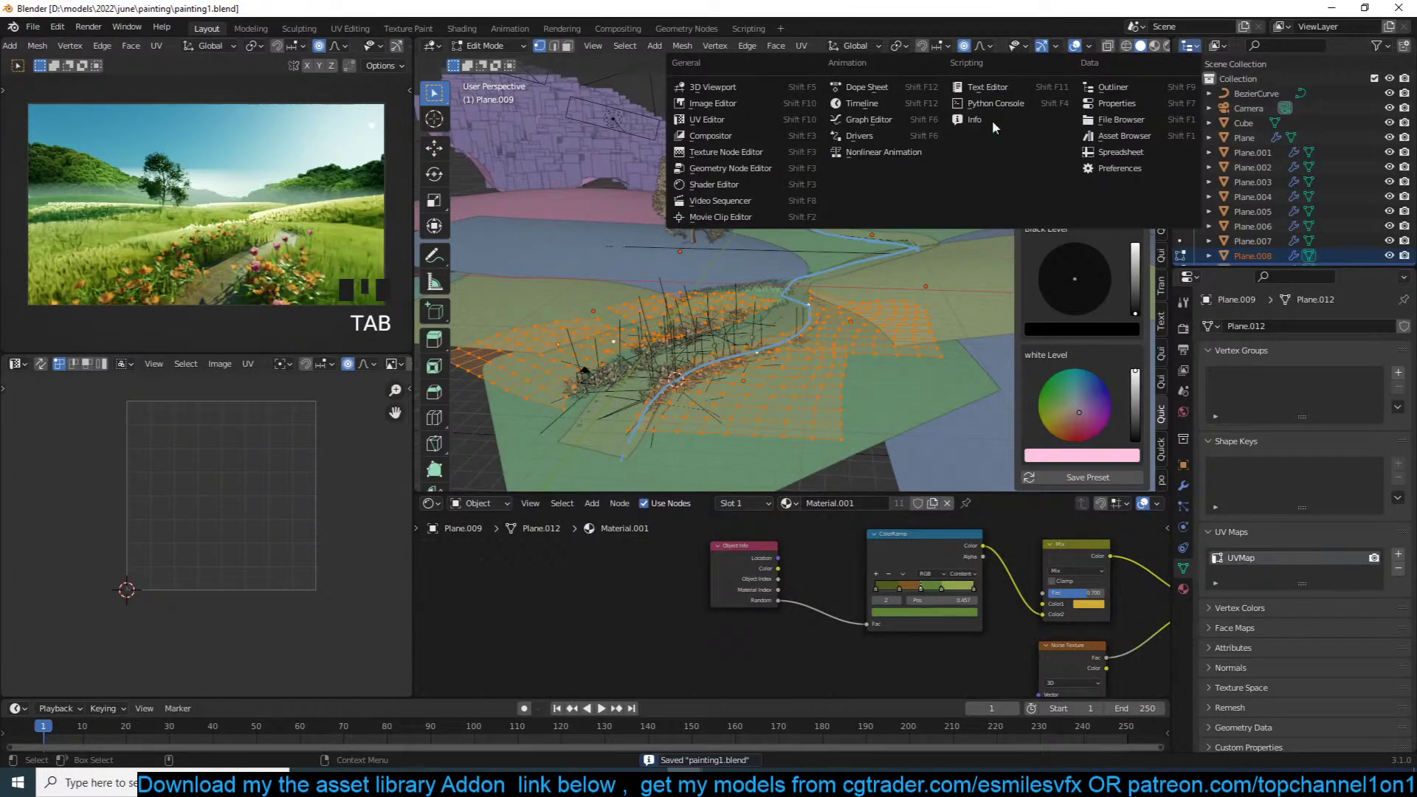
left_click(707, 119)
scroll(1189, 202, "down", 2)
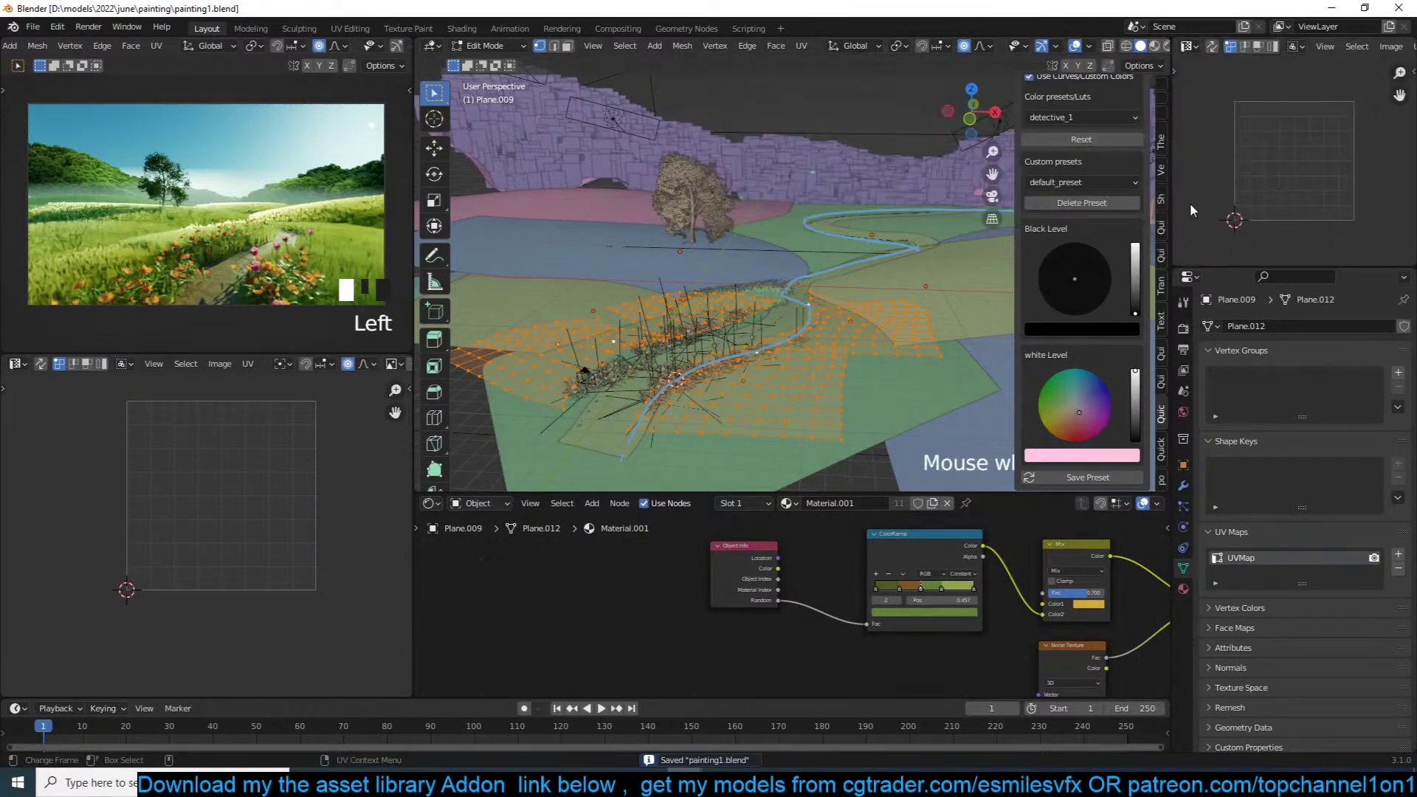
key("u")
left_click(840, 353)
Step: Select only the purple grass patch in front of the path's near bend and unwrap it in edit mode
key("Tab")
left_click(814, 381)
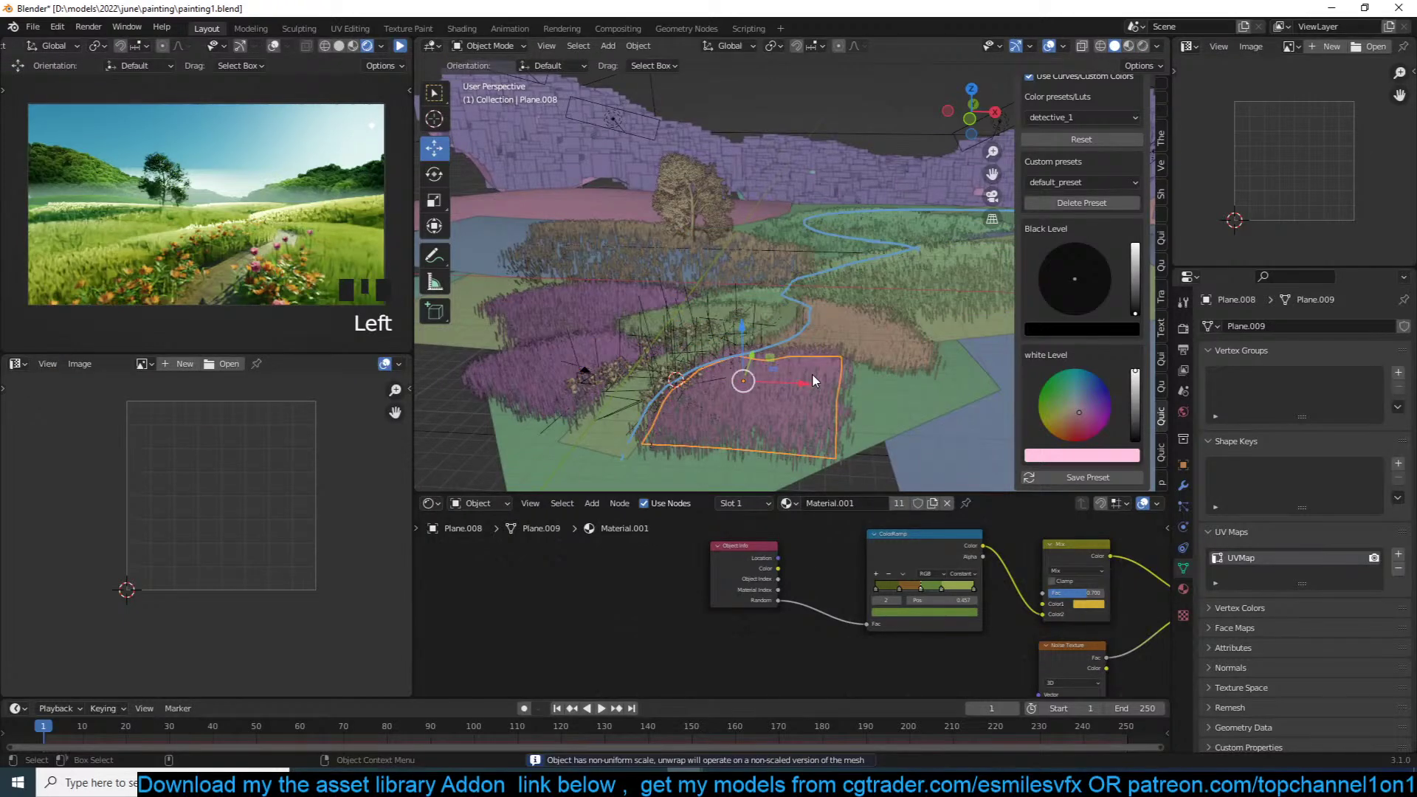
key("Tab")
key("u")
left_click(875, 291)
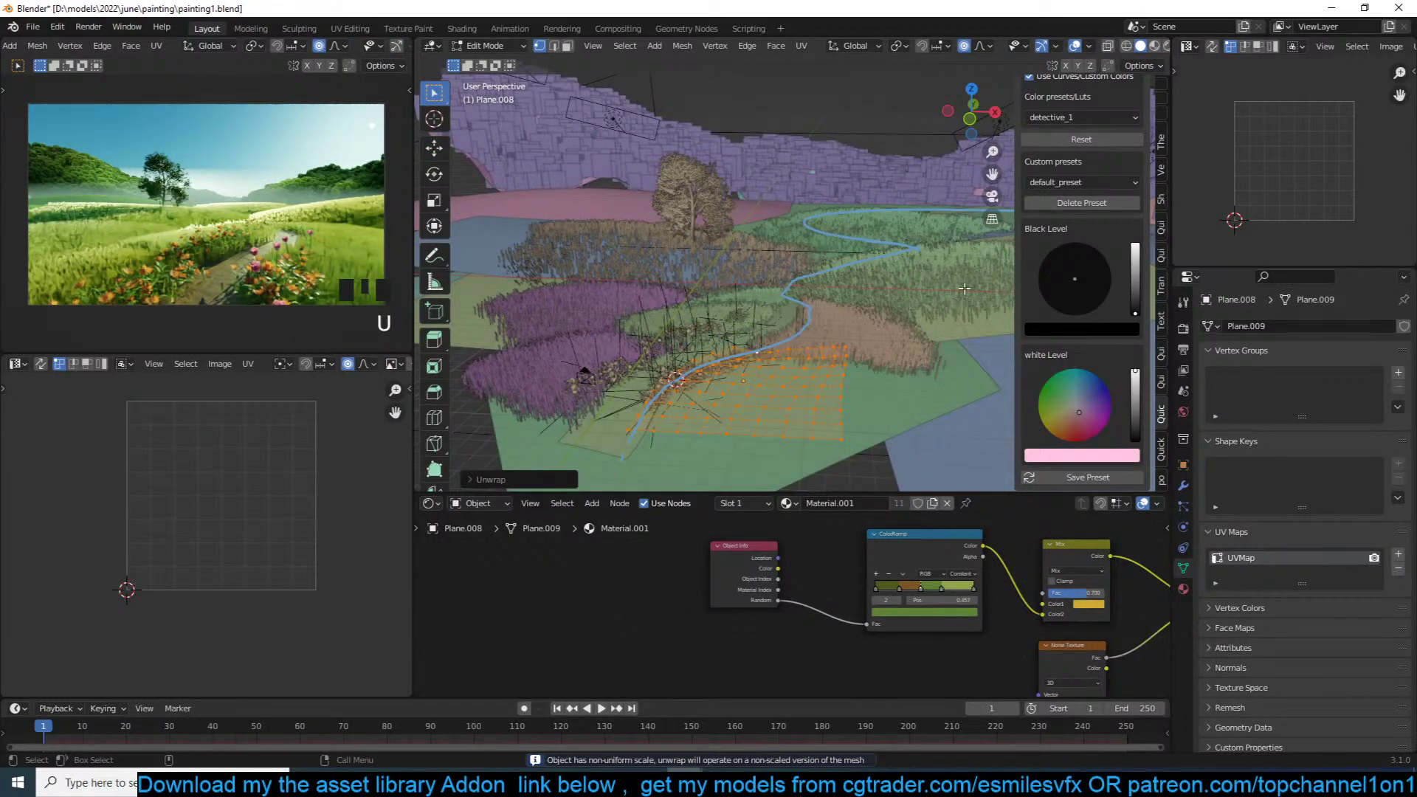
Step: Select all UVs of the foreground patch and set the former Outliner area to the UV Editor again
left_click(1211, 47)
key("a")
scroll(1268, 180, "down", 5)
left_click(1188, 46)
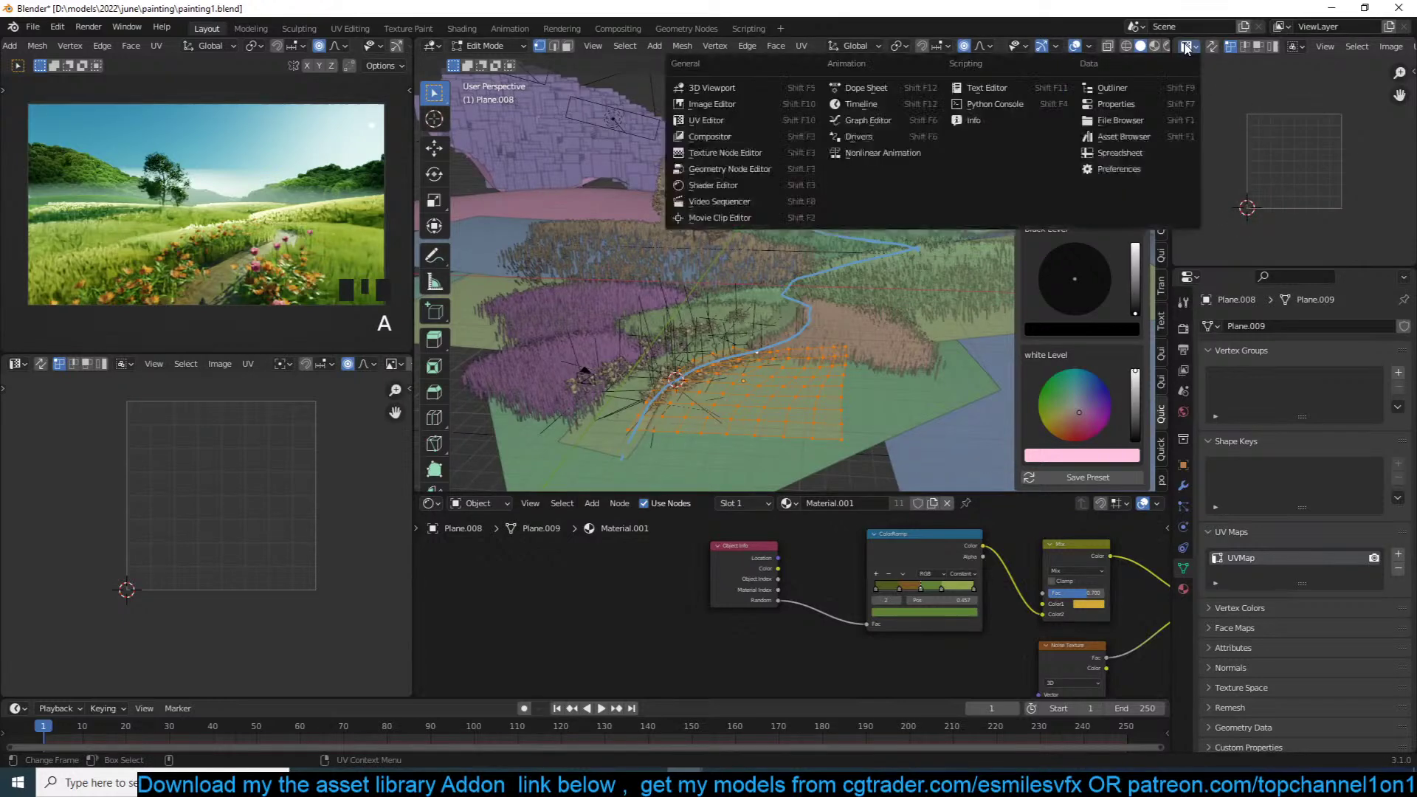
left_click(724, 121)
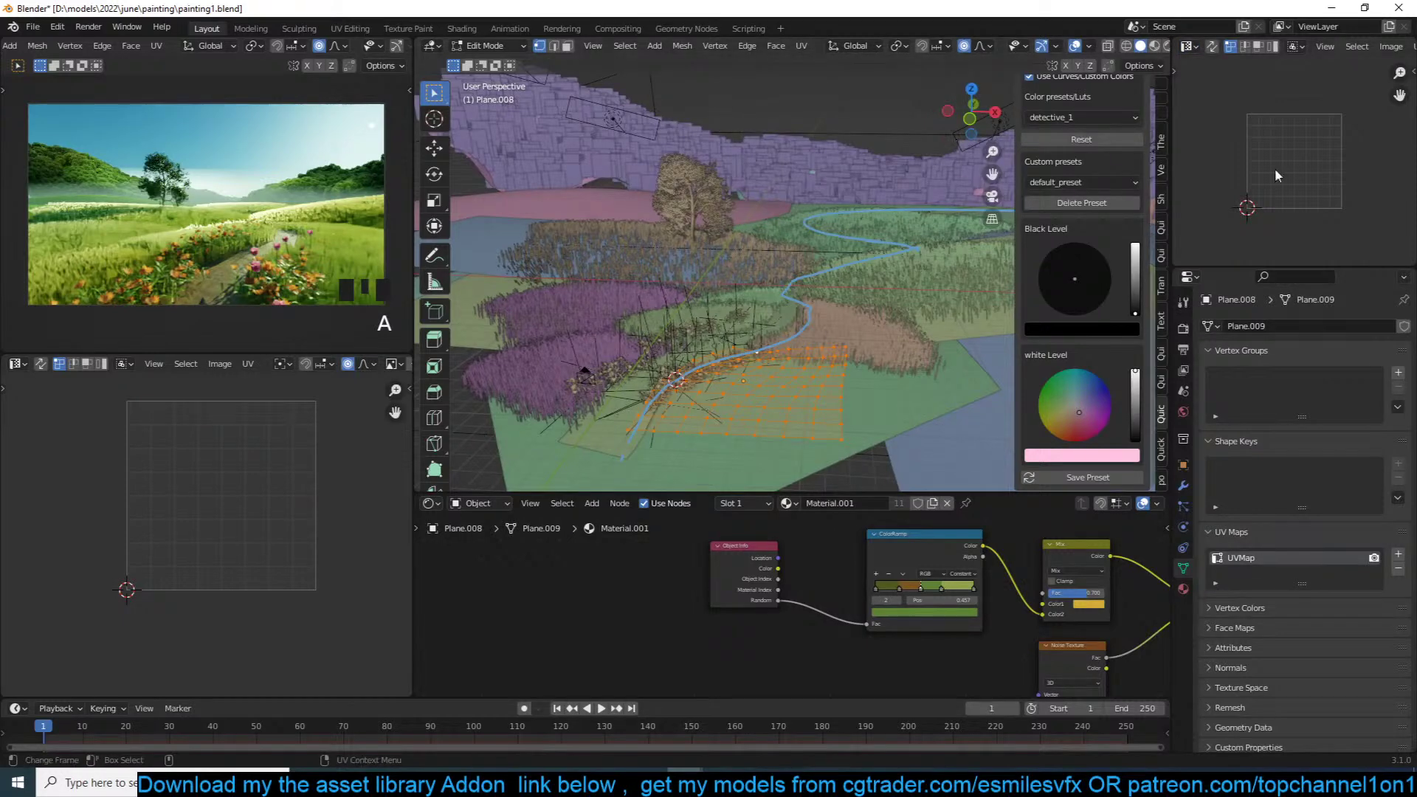
Step: Compare the UV layout of the green ground plane with that of the foreground grass patch
key("Tab")
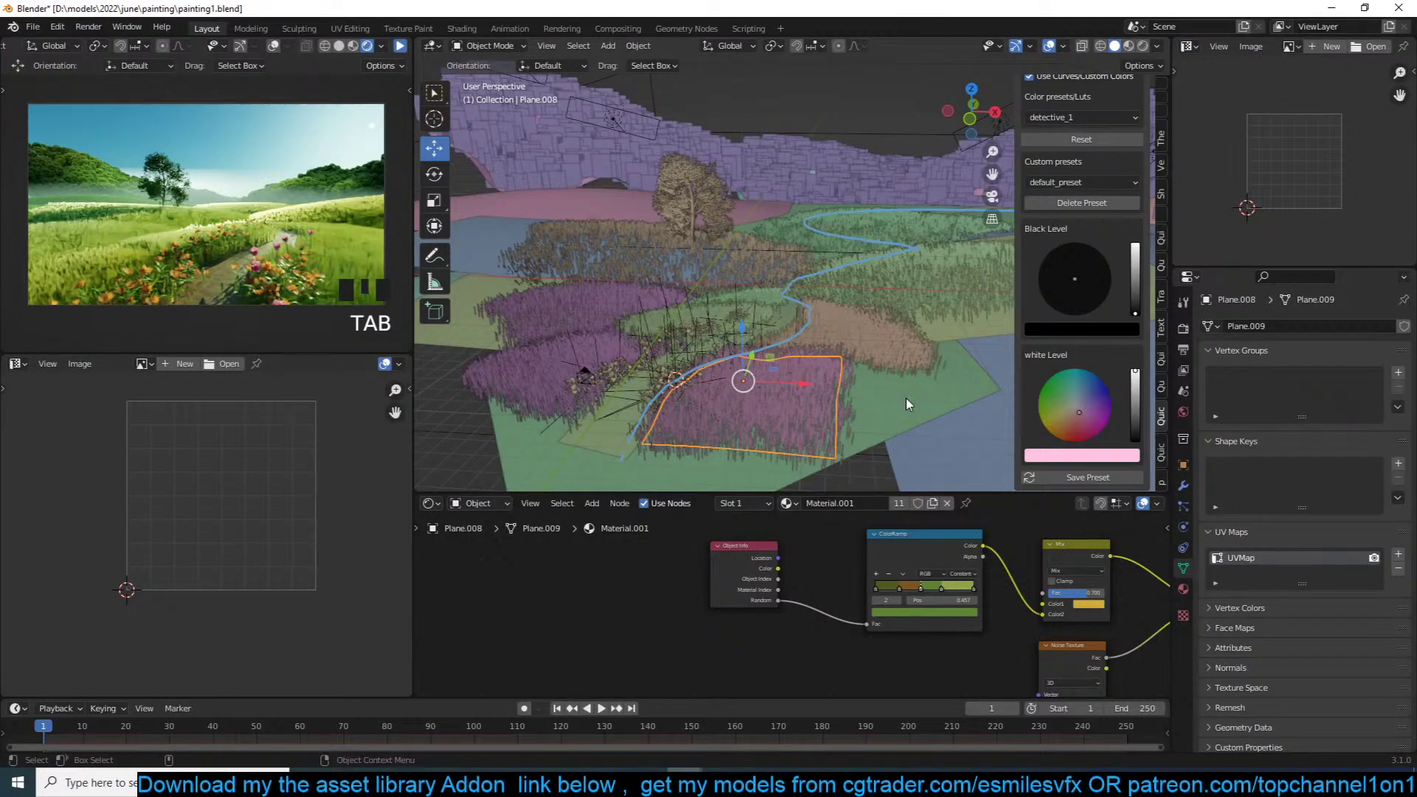
left_click(906, 399)
key("Tab")
key("a")
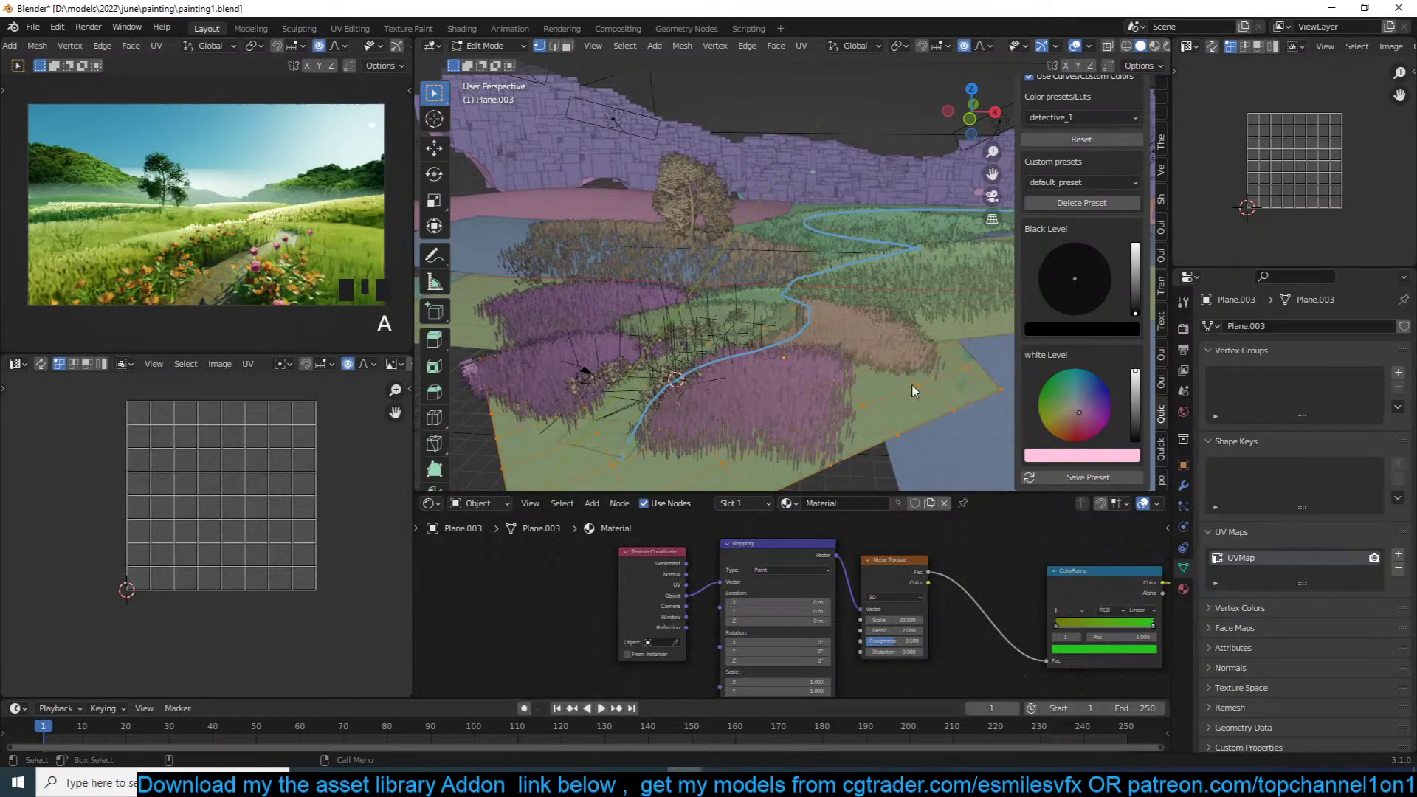
key("Tab")
left_click(838, 415)
key("Tab")
scroll(1262, 154, "up", 8)
scroll(1262, 153, "down", 8)
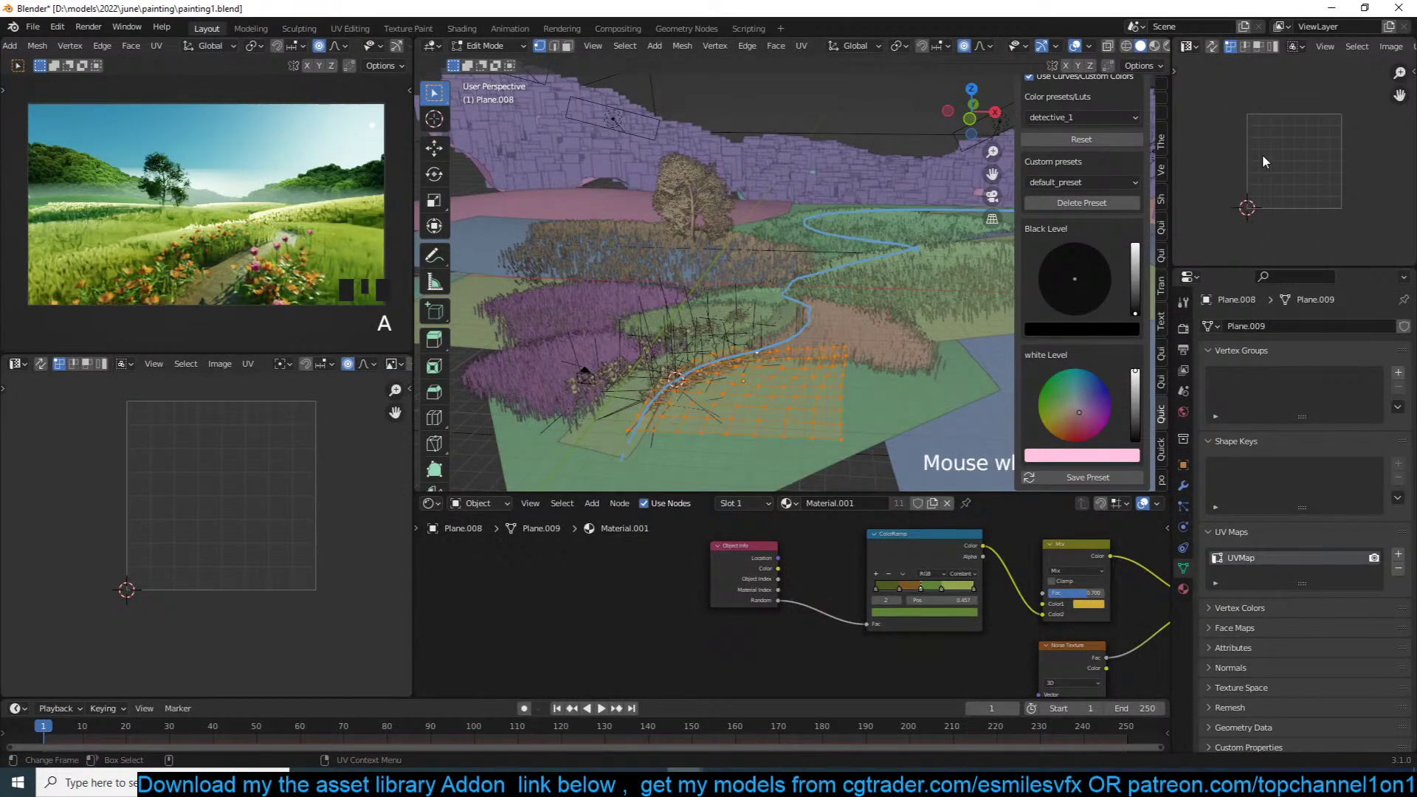
Step: Try showing the foreground patch's instancer in both viewport and render
left_click(1183, 466)
left_click(1287, 640)
left_click(1288, 655)
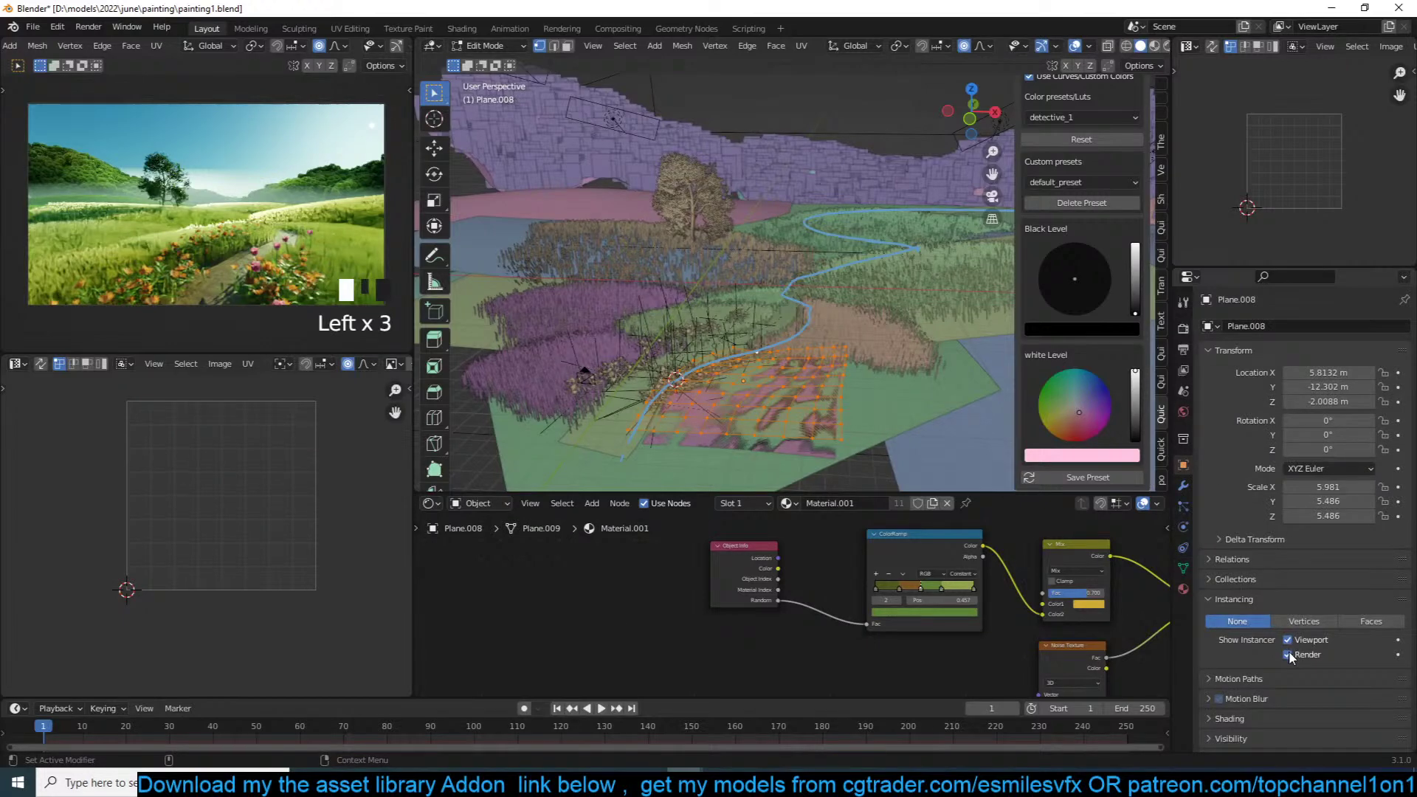
left_click(1288, 654)
left_click(1287, 640)
Step: Select all geometry of the foreground grass patch and repeat its unwrap
scroll(1238, 179, "up", 2)
key("Tab")
key("Tab")
key("a")
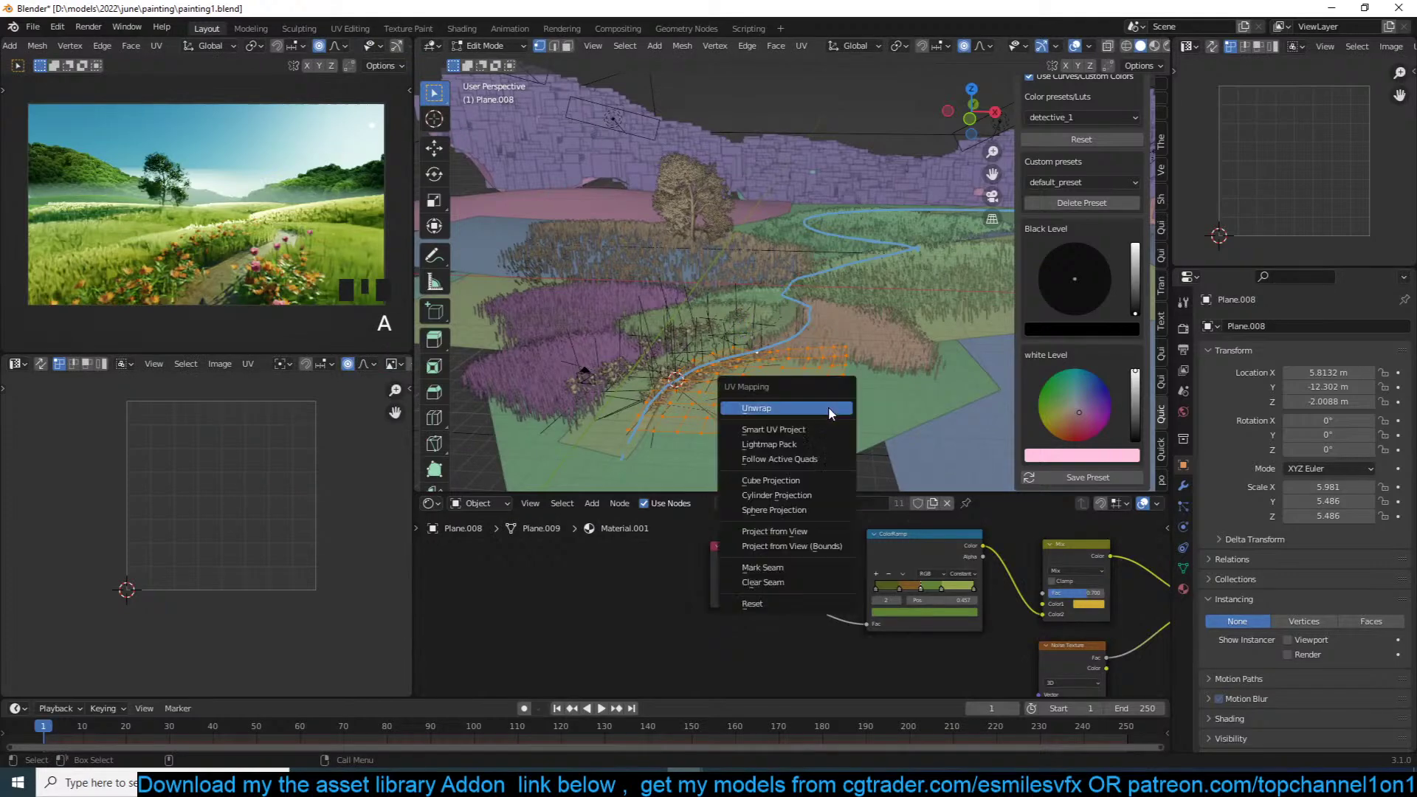
key("u")
left_click(829, 410)
Step: Apply the scale of the foreground grass patch in object mode
key("Tab")
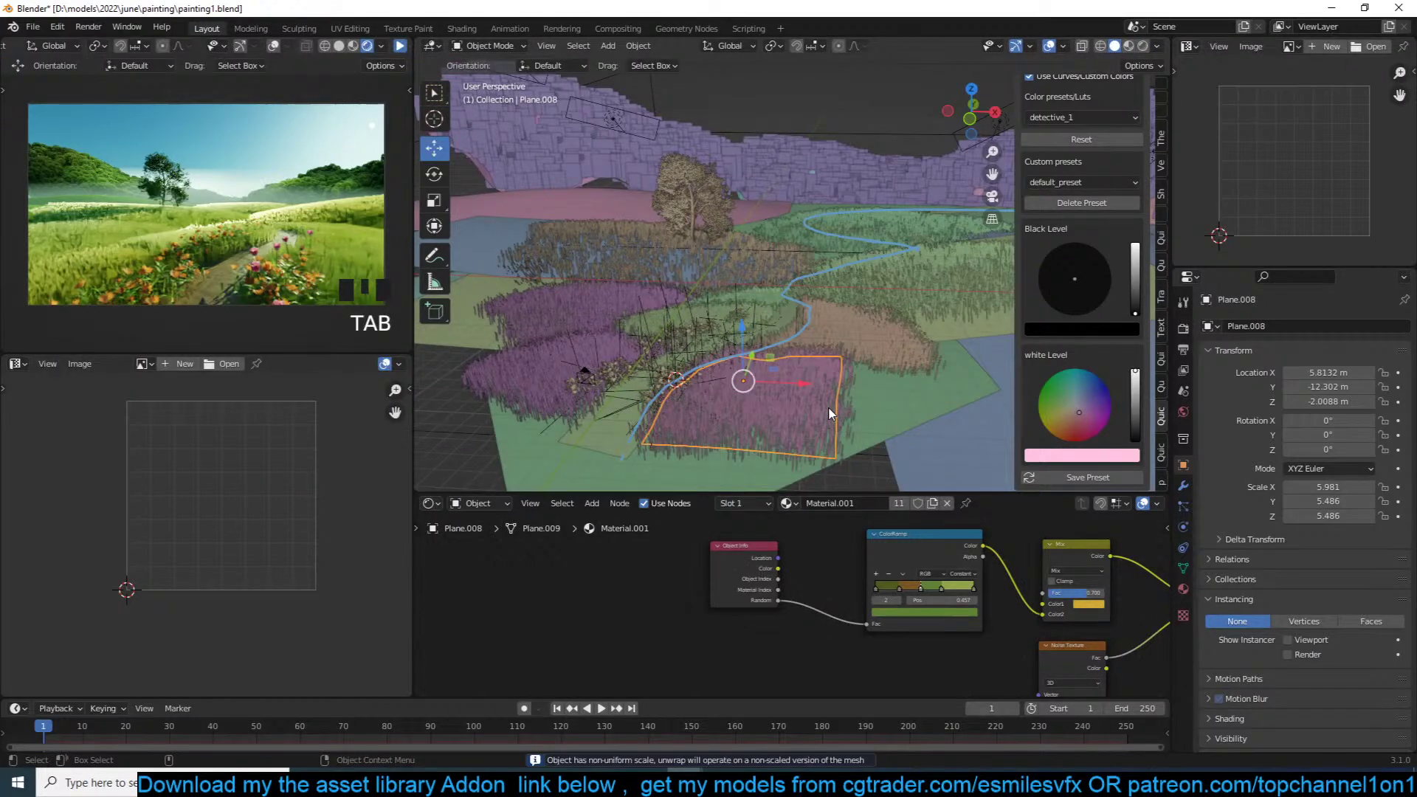
key("ctrl+a")
left_click(830, 411)
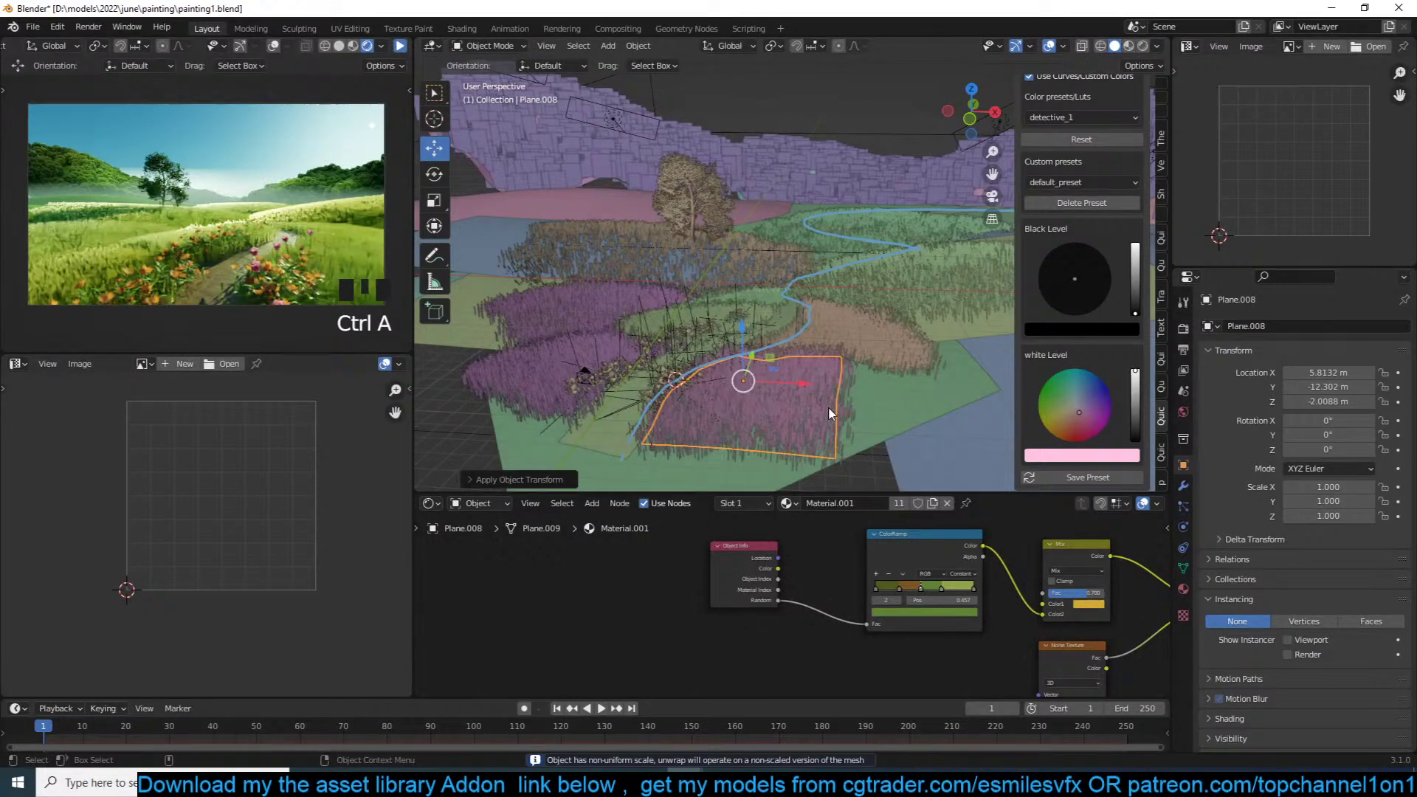
Step: Unwrap the foreground patch with its applied scale, return to object mode and save the file
key("Tab")
key("u")
left_click(828, 406)
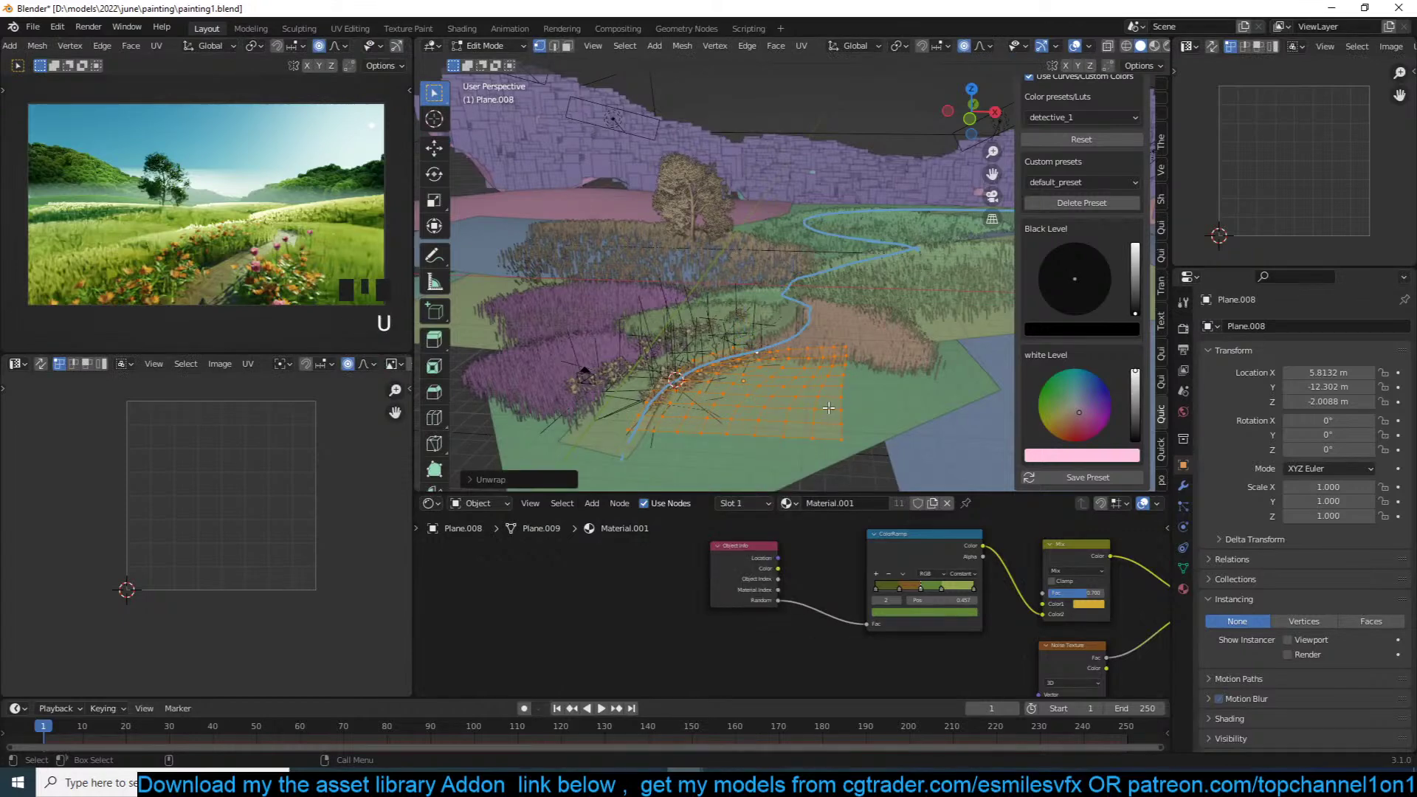
key("Tab")
scroll(1282, 179, "down", 2)
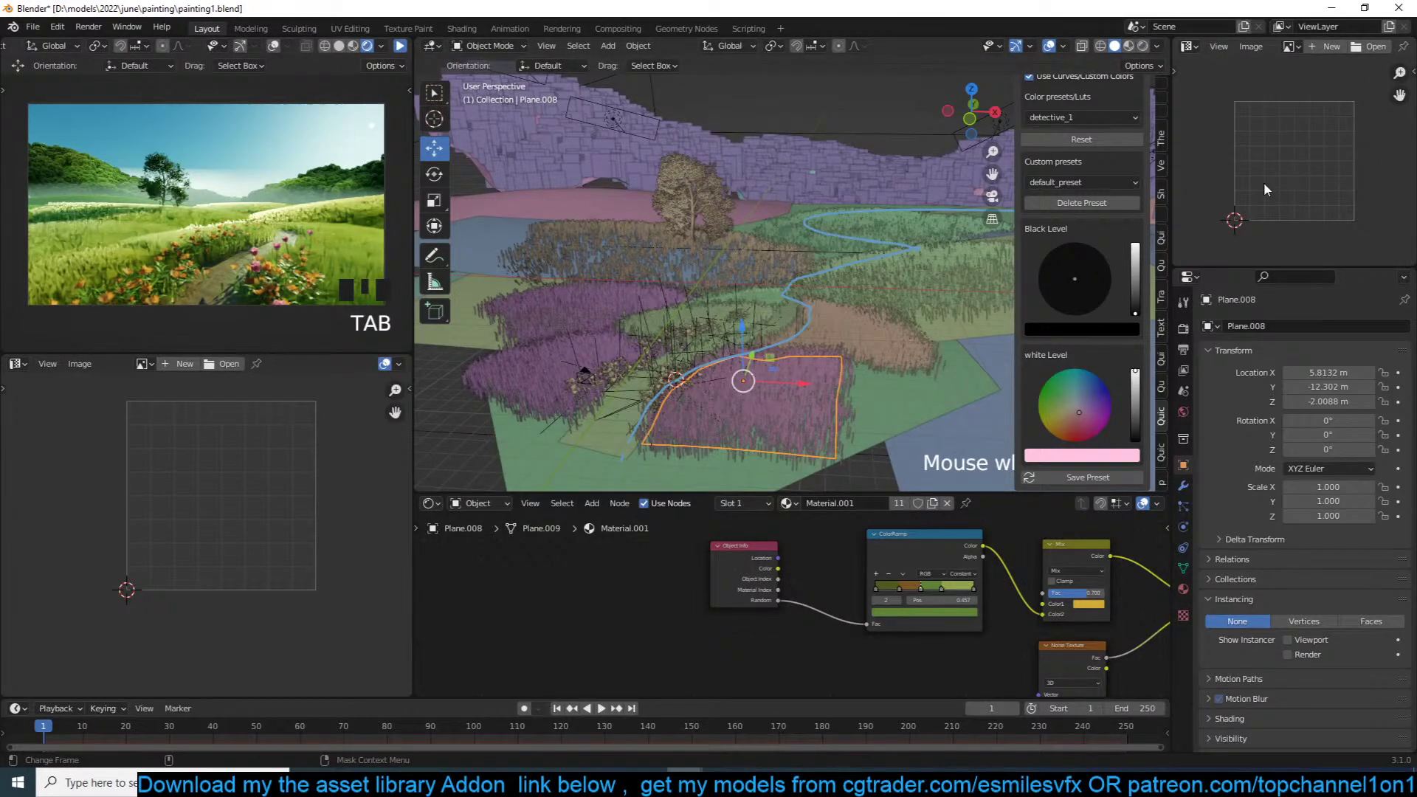
key("ctrl+s")
Step: Select the farther of the two purple grass patches across the path, bring its material nodes into view and save the file
mouse_move(764, 314)
middle_mouse_down()
mouse_move(707, 330)
mouse_move(738, 314)
middle_mouse_up()
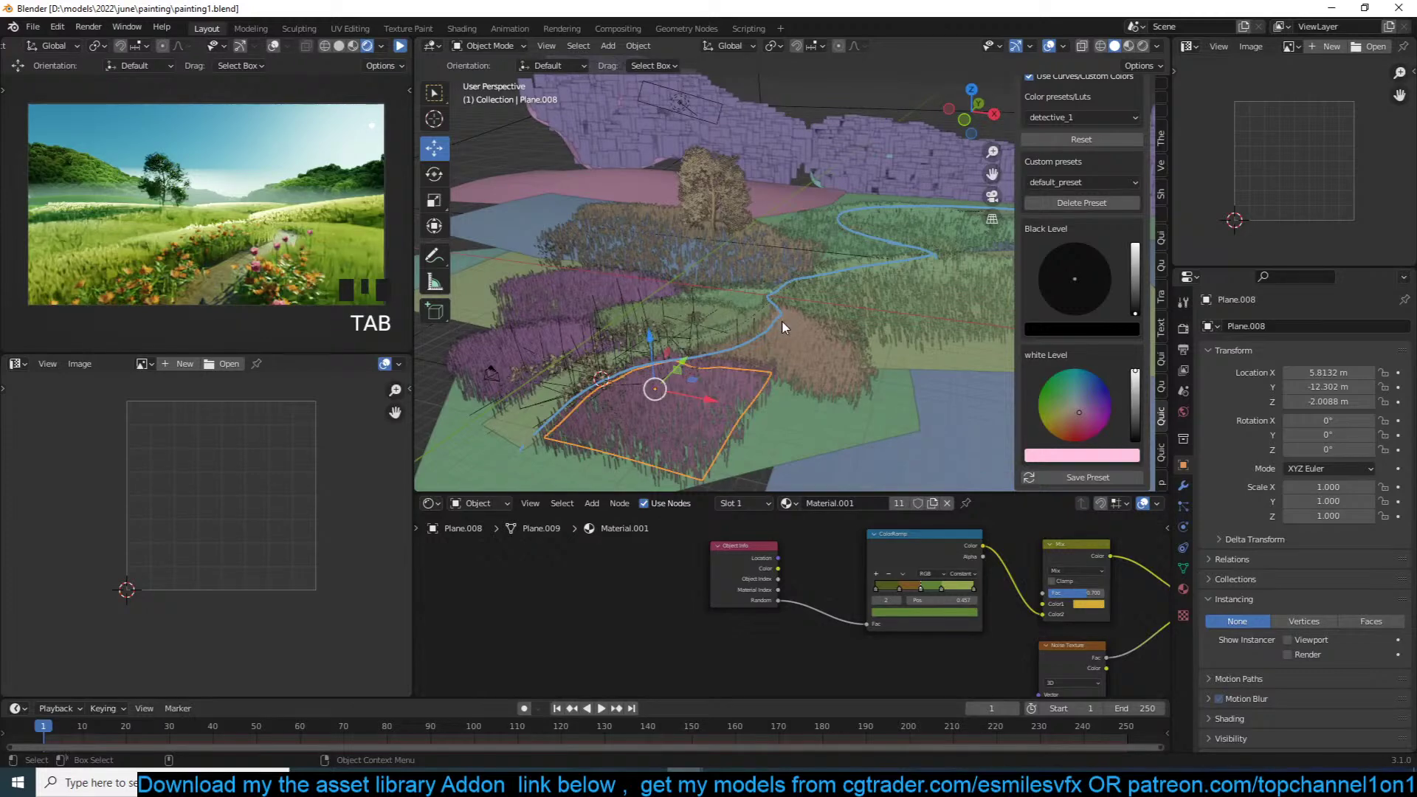
left_click(794, 341)
left_click(546, 326)
left_click(564, 291)
middle_click_drag(759, 583, 620, 626)
key("ctrl+s")
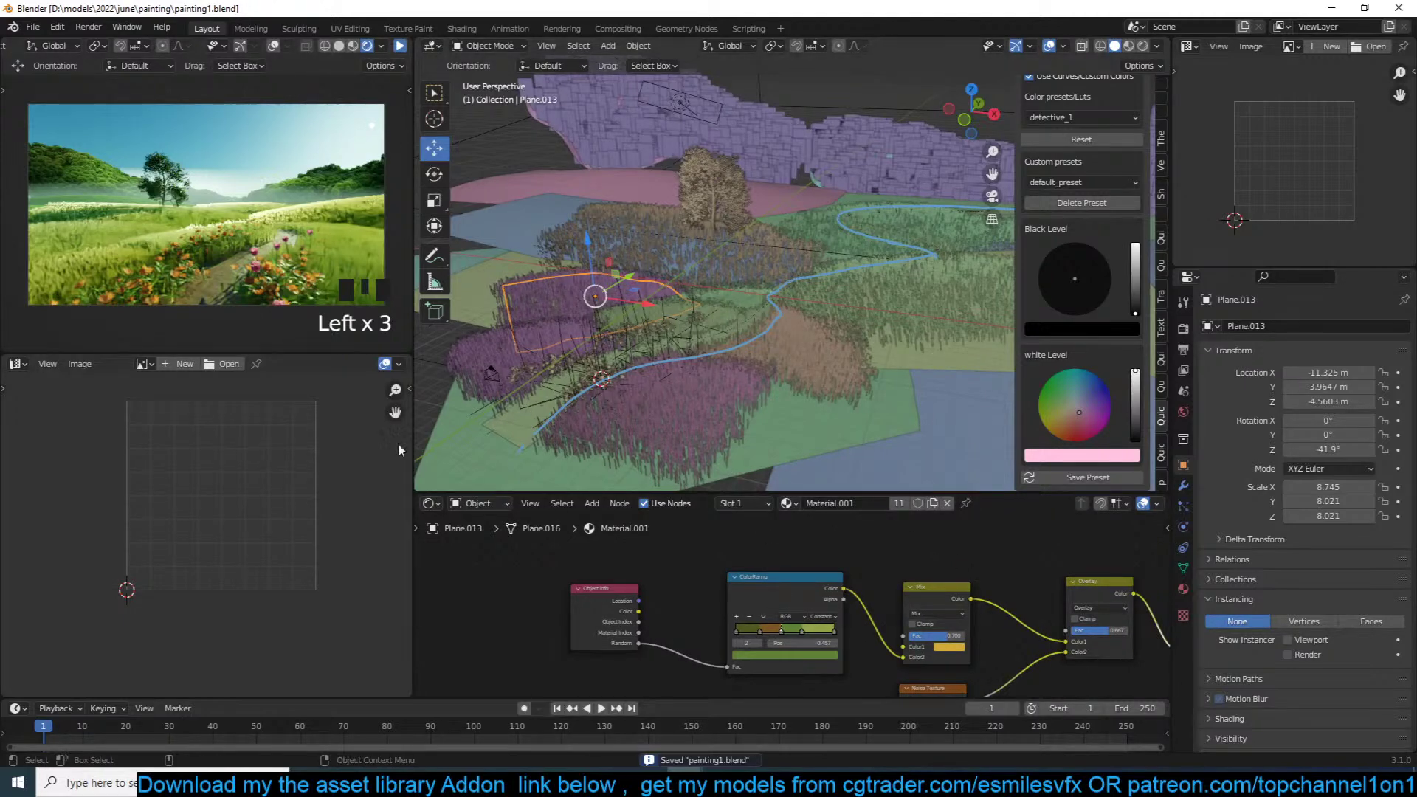
Step: Load the reference painting back into the emptied image area beneath the rendered view
left_click(18, 364)
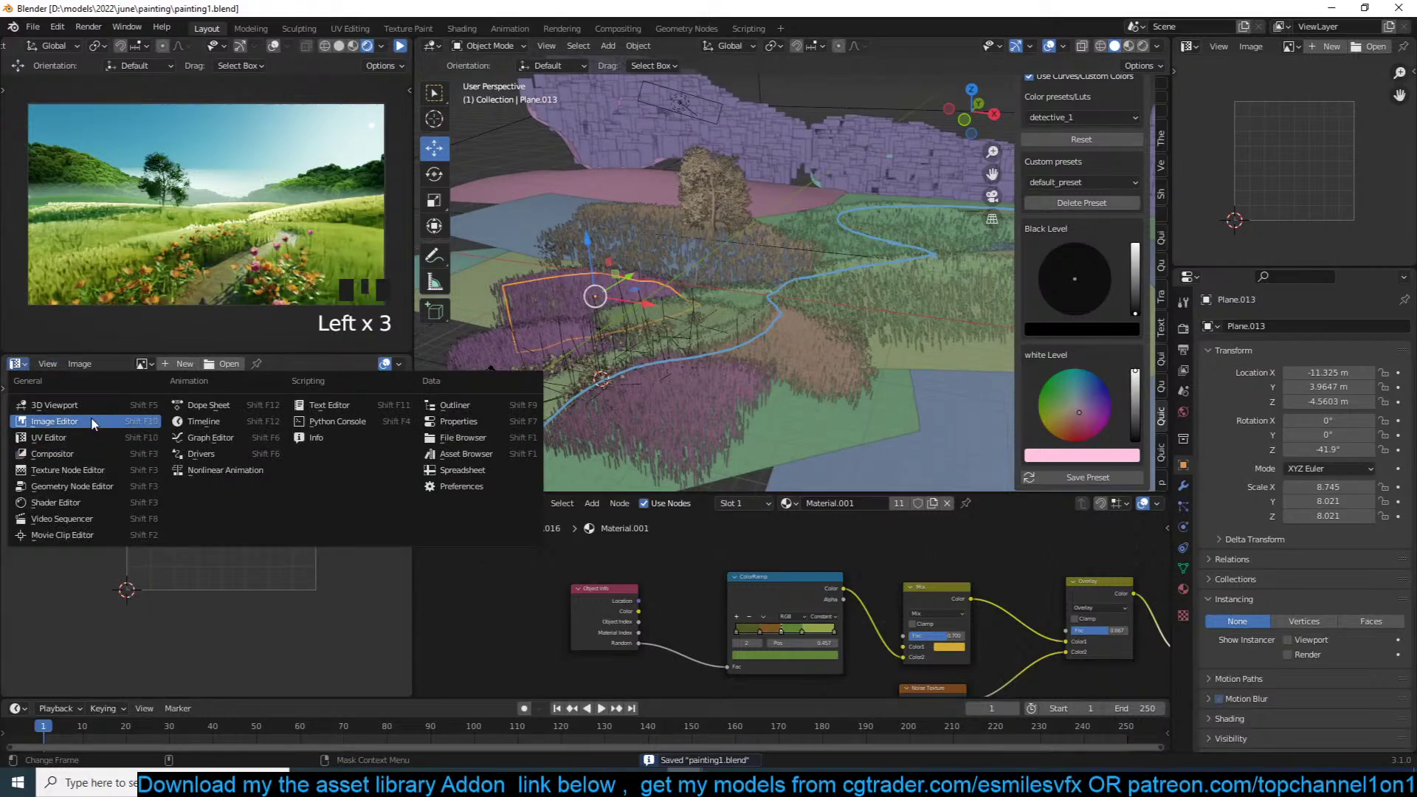
left_click(81, 436)
left_click(166, 364)
left_click(191, 385)
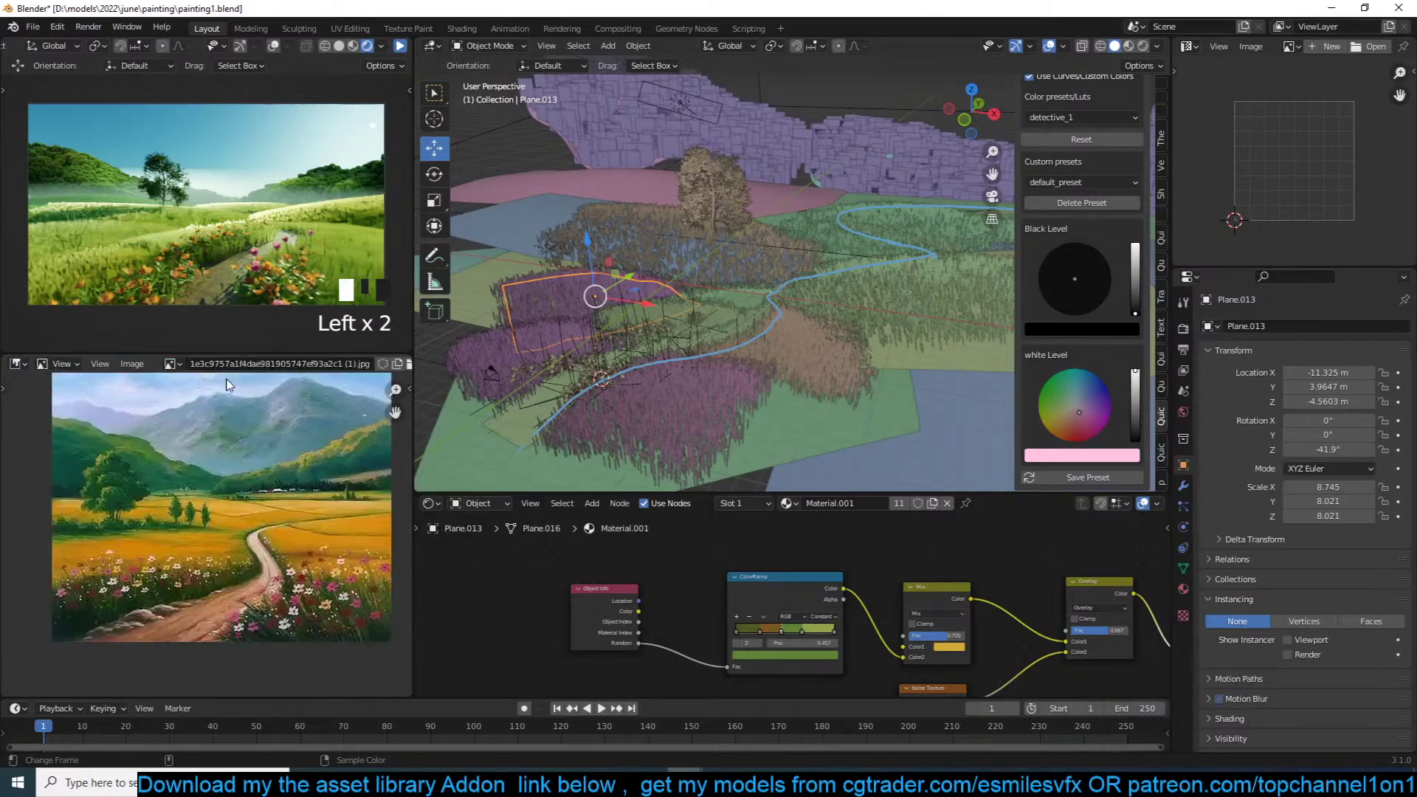
scroll(380, 363, "down", 3)
scroll(733, 581, "up", 3)
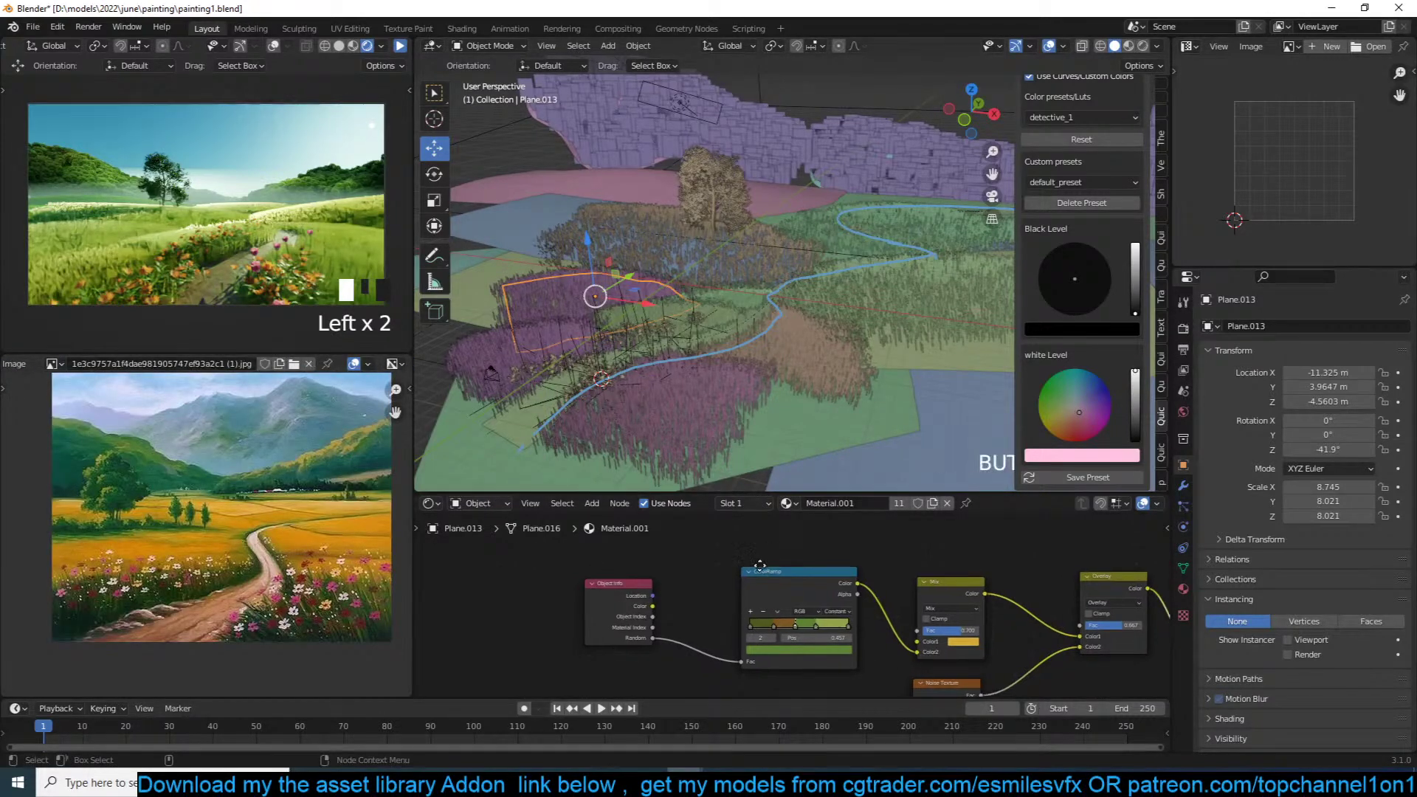
Step: Add a Gradient Texture node to Material.001, preview its output in the resumed live render and save the file
middle_click_drag(733, 581, 776, 549)
scroll(721, 530, "down", 4)
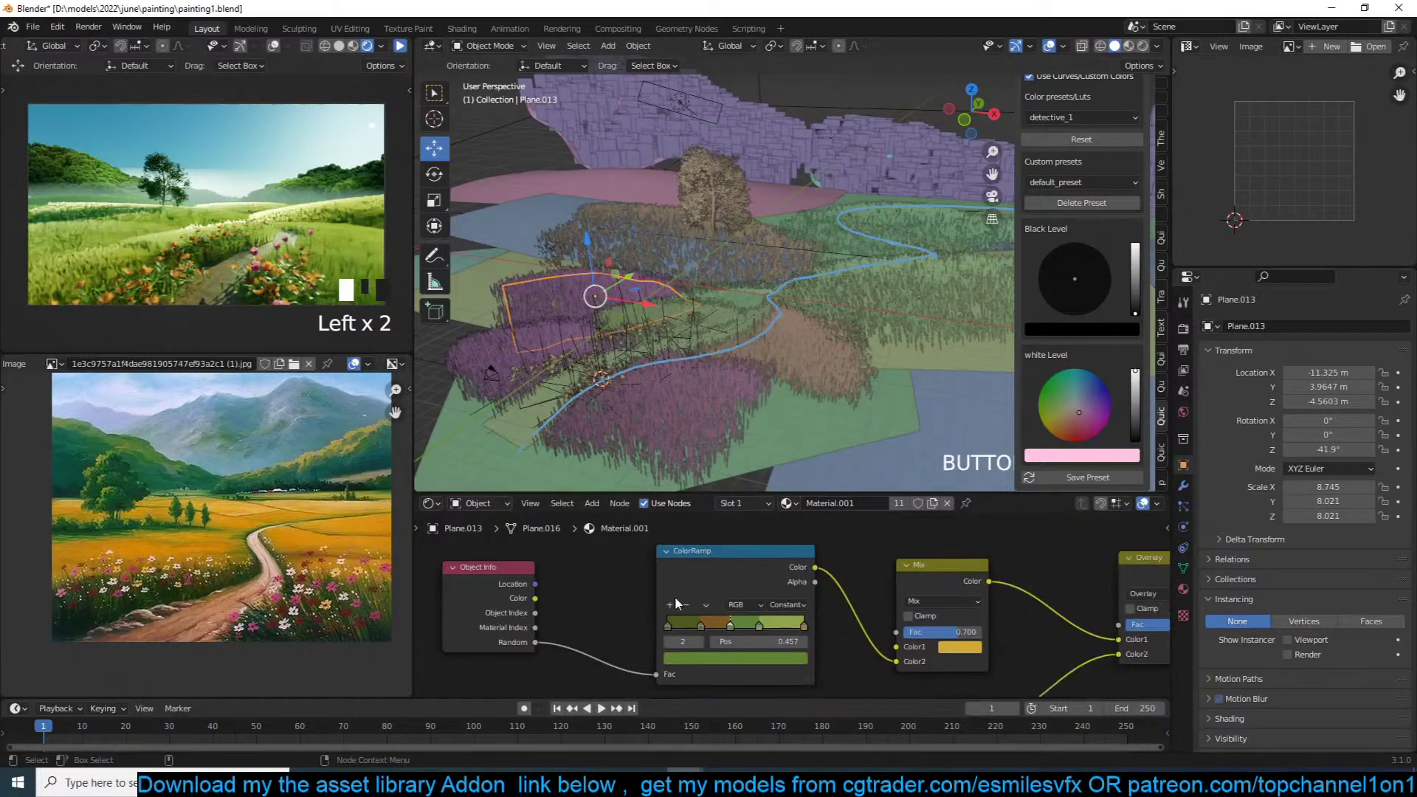
key("shift+a")
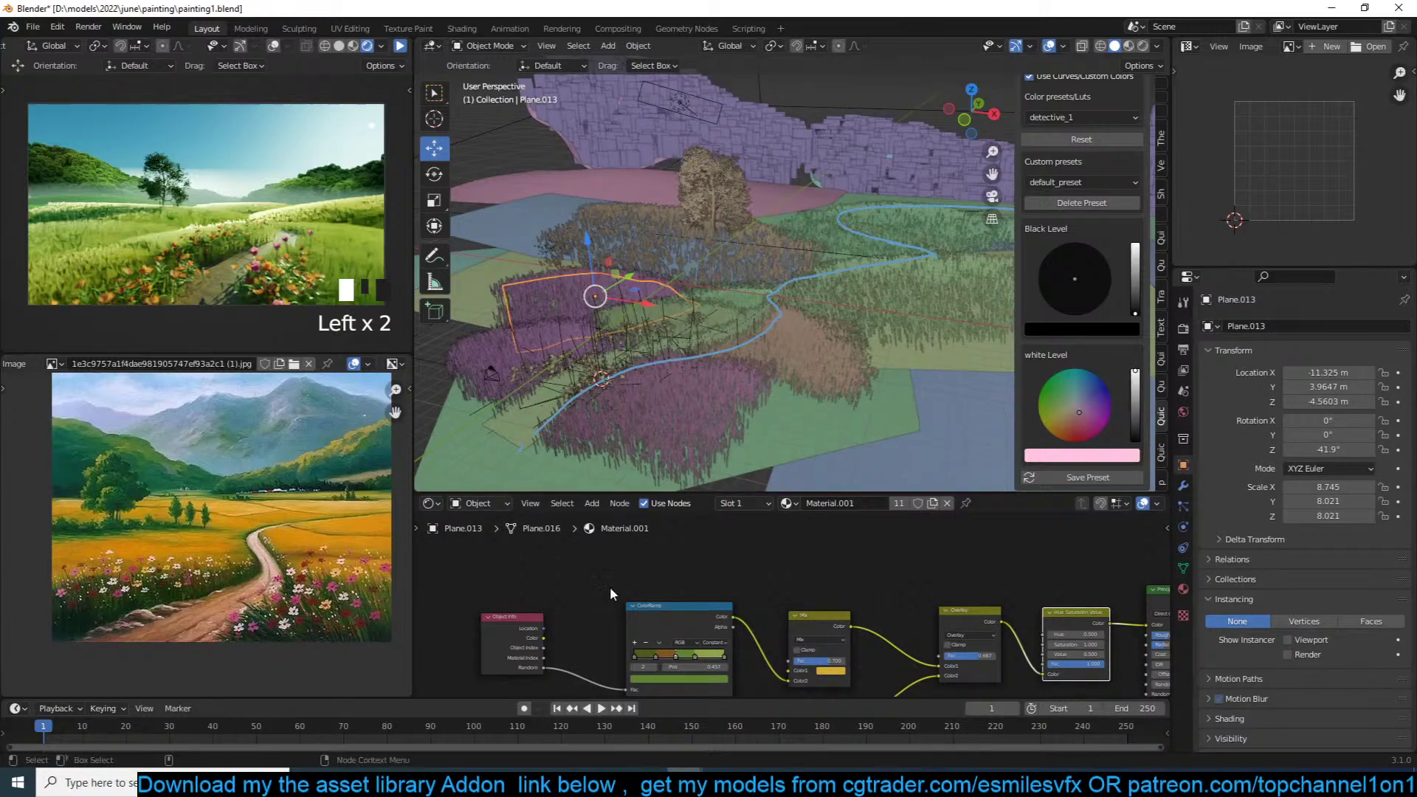
middle_click_drag(597, 594, 587, 622)
scroll(587, 622, "up", 2)
middle_click_drag(674, 575, 687, 563)
key("shift+a")
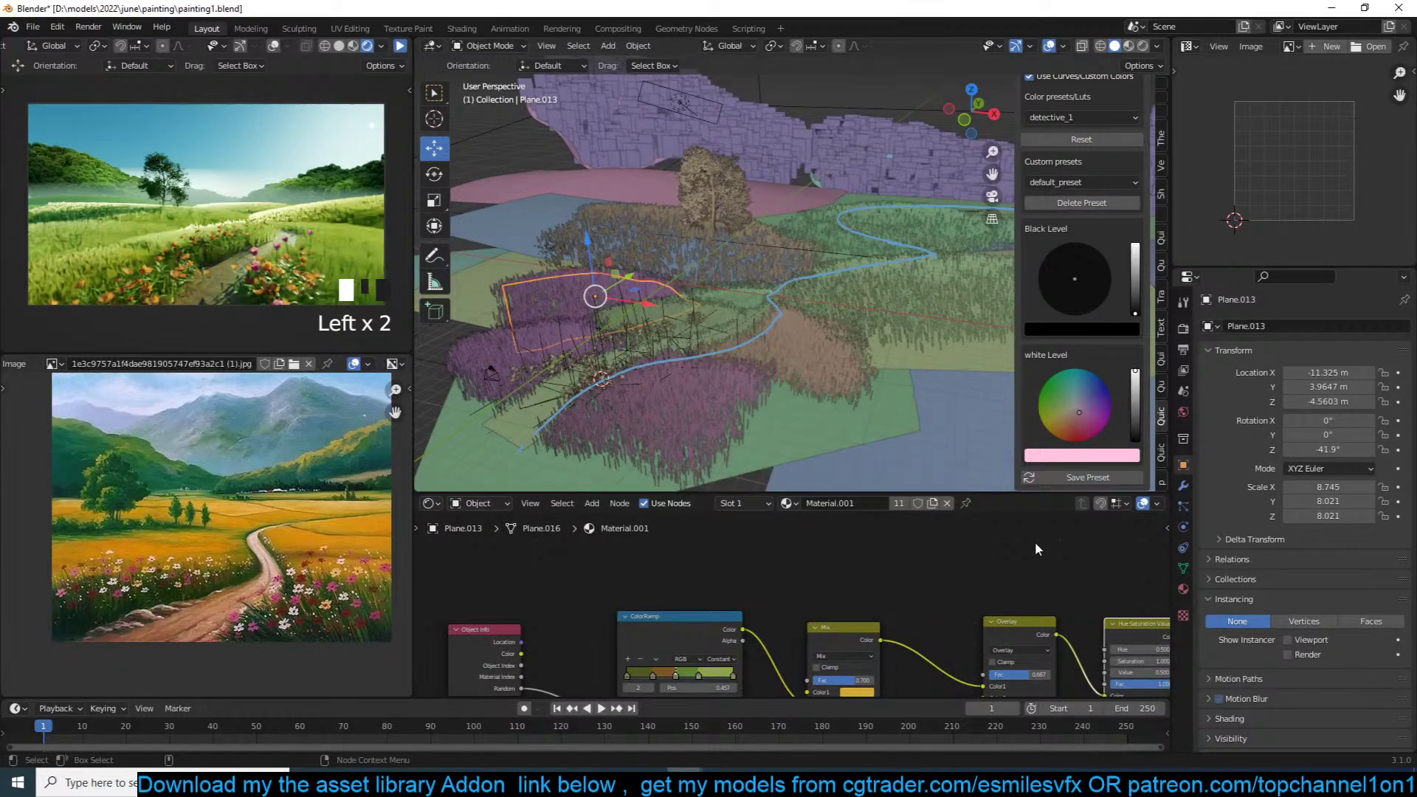
middle_click_drag(1022, 546, 851, 648)
scroll(853, 646, "down", 2)
key("shift+a")
mouse_move(783, 545)
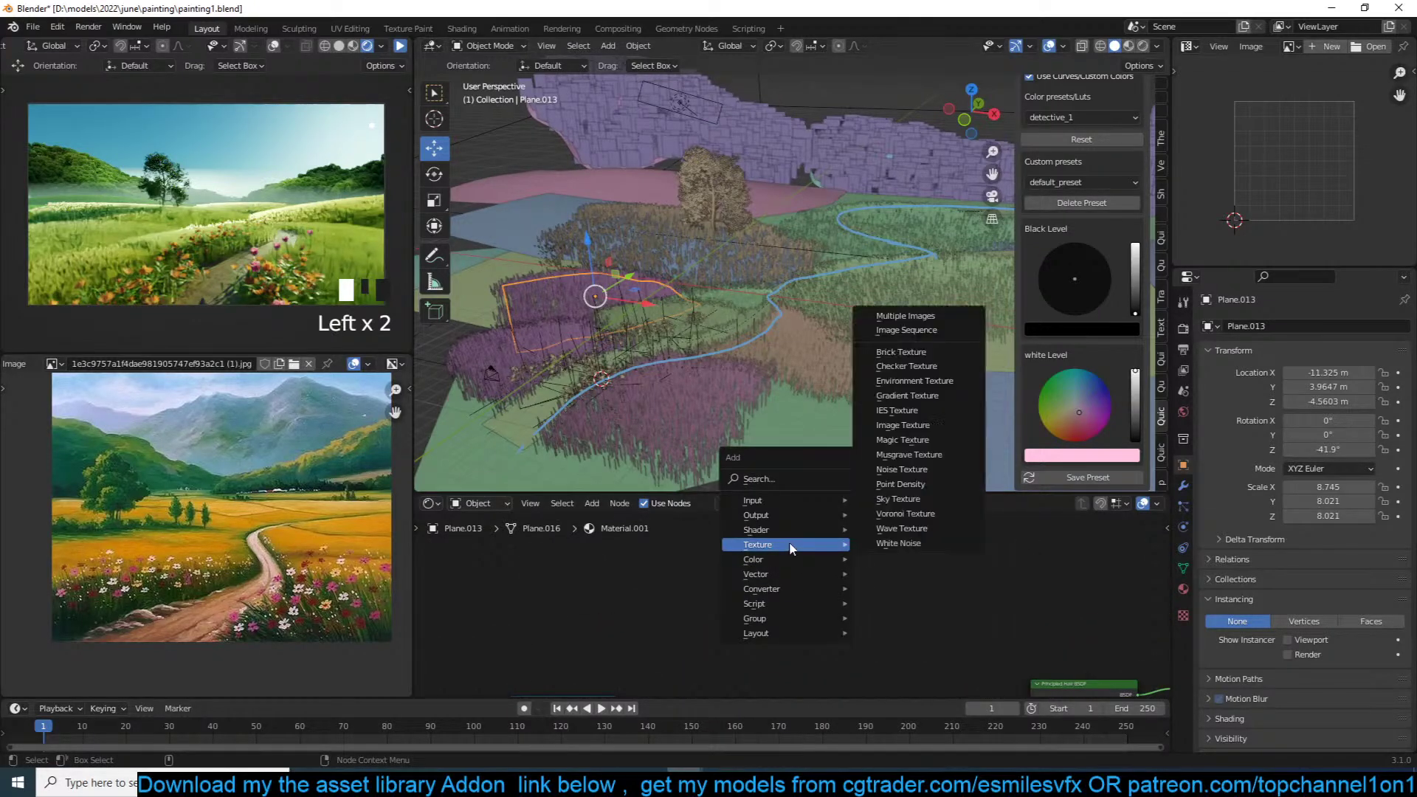
left_click(907, 395)
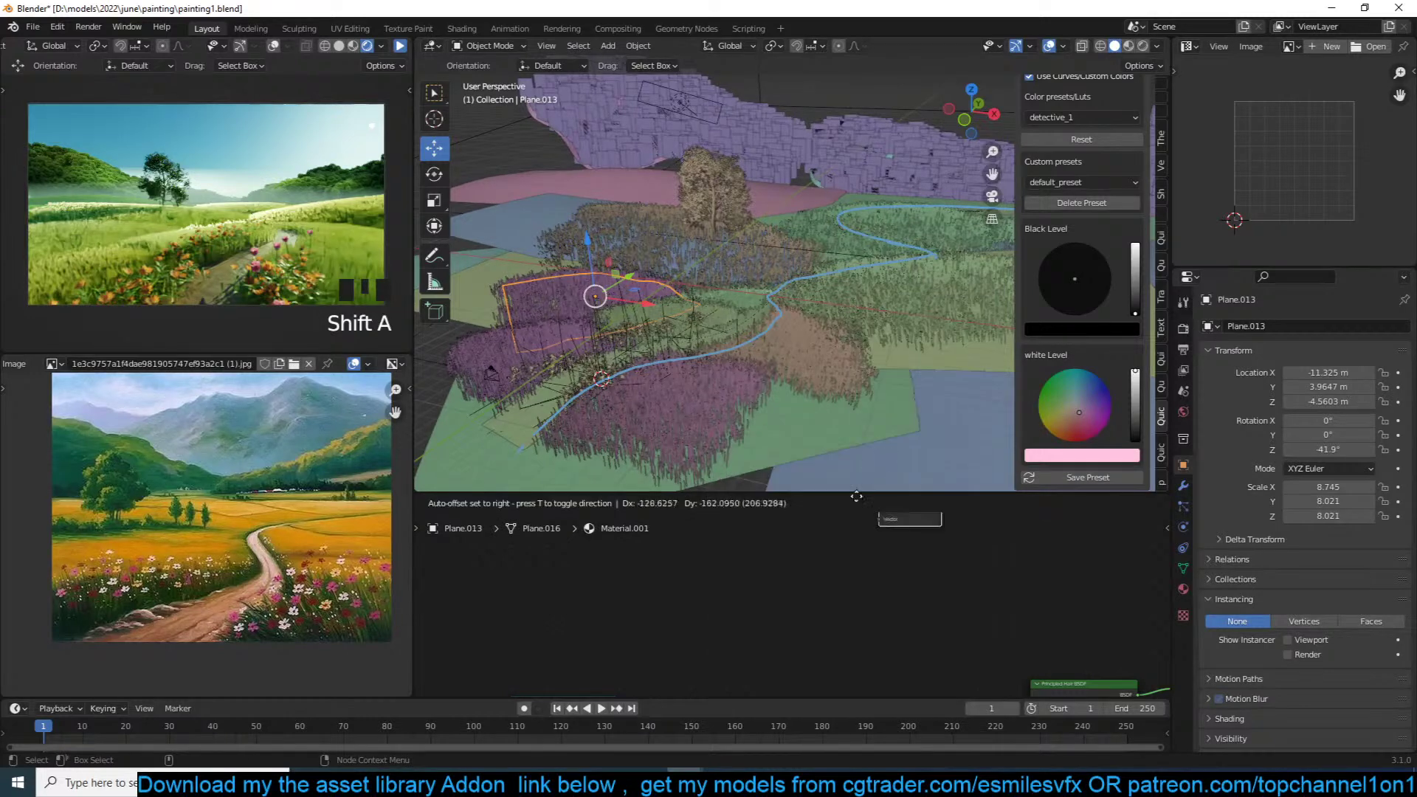
left_click(809, 577, "ctrl+shift")
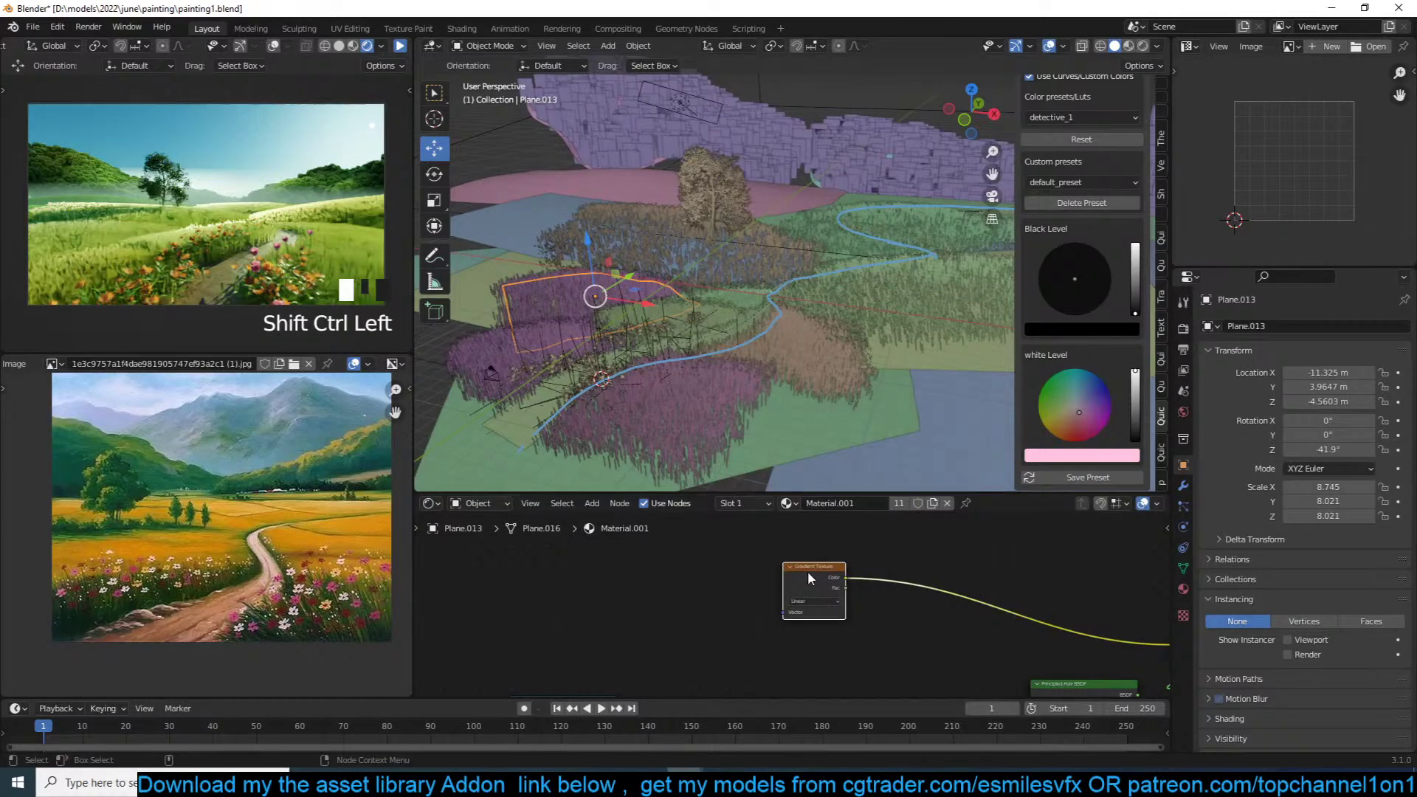
left_click(402, 45)
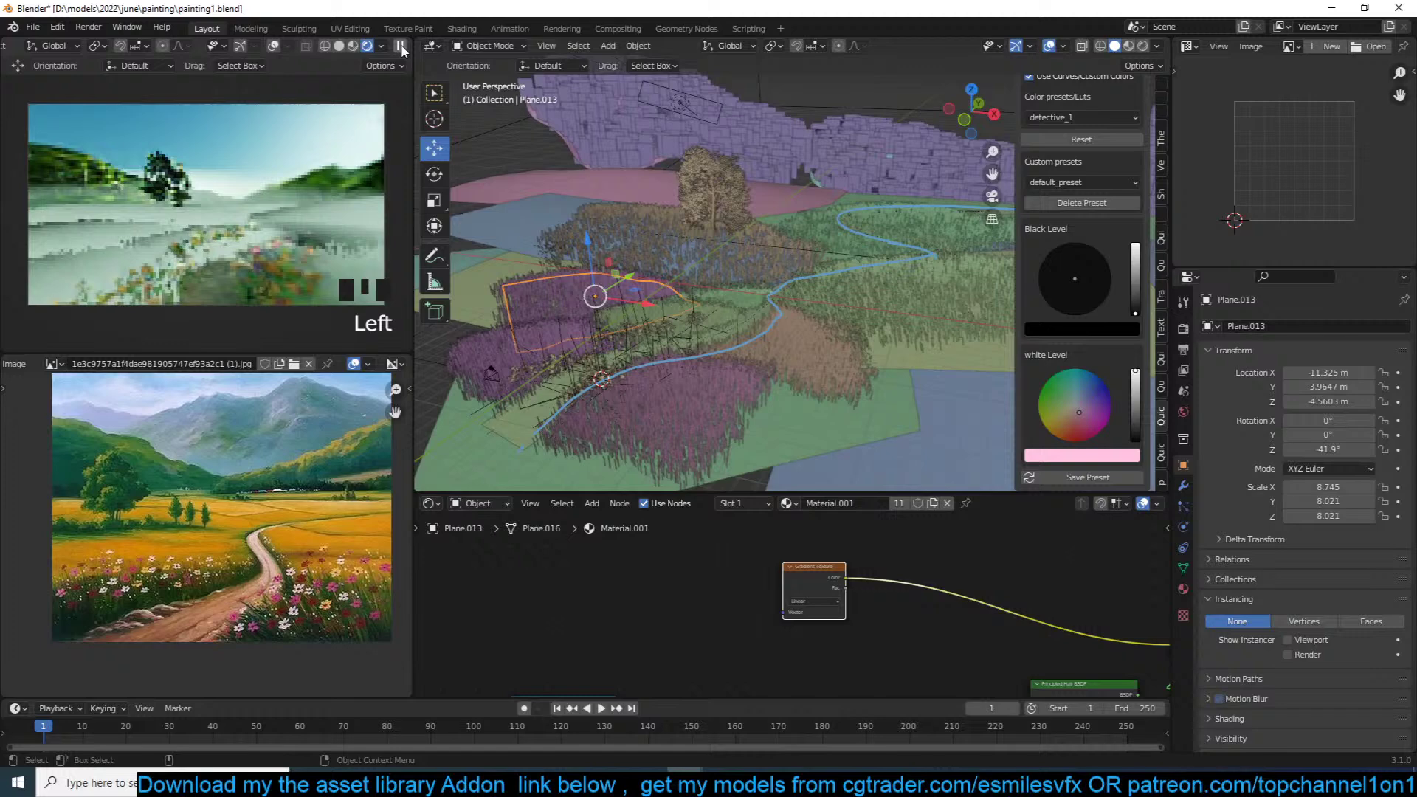
key("ctrl+s")
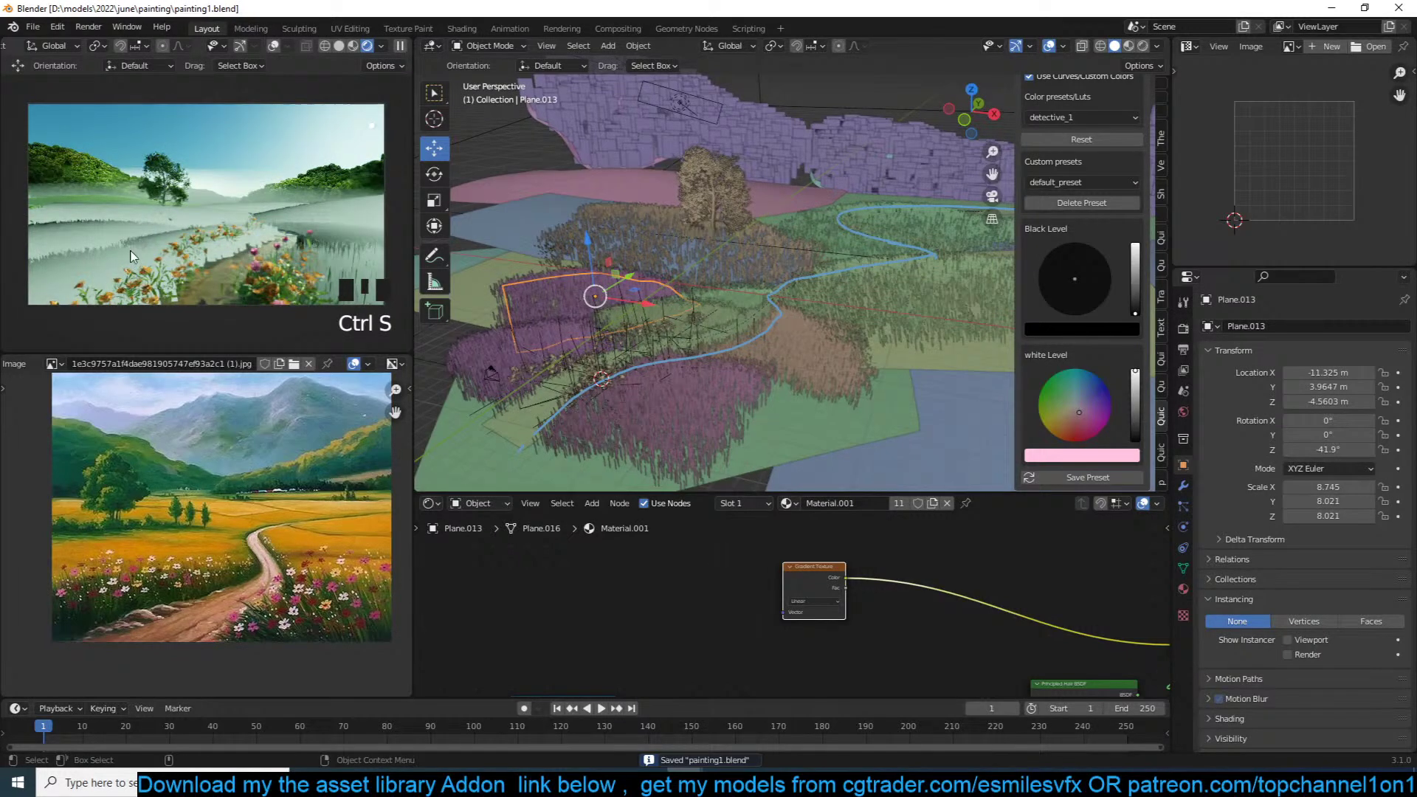
Step: Add Texture Coordinate and Mapping nodes ahead of the Gradient Texture and set its gradient type to Spherical
scroll(707, 617, "up", 5)
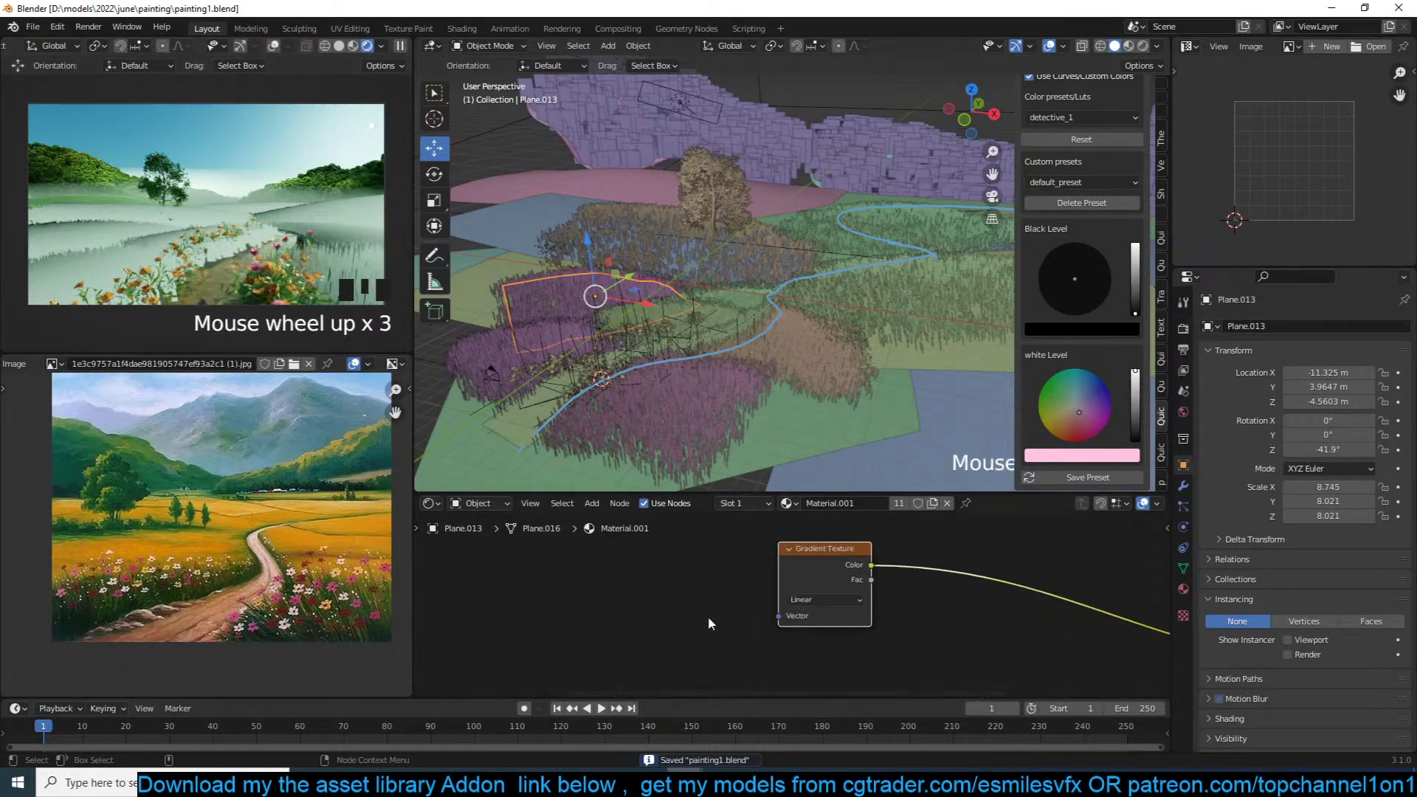
left_click(799, 565)
key("ctrl+t")
middle_click_drag(684, 569, 817, 572)
left_click(959, 602)
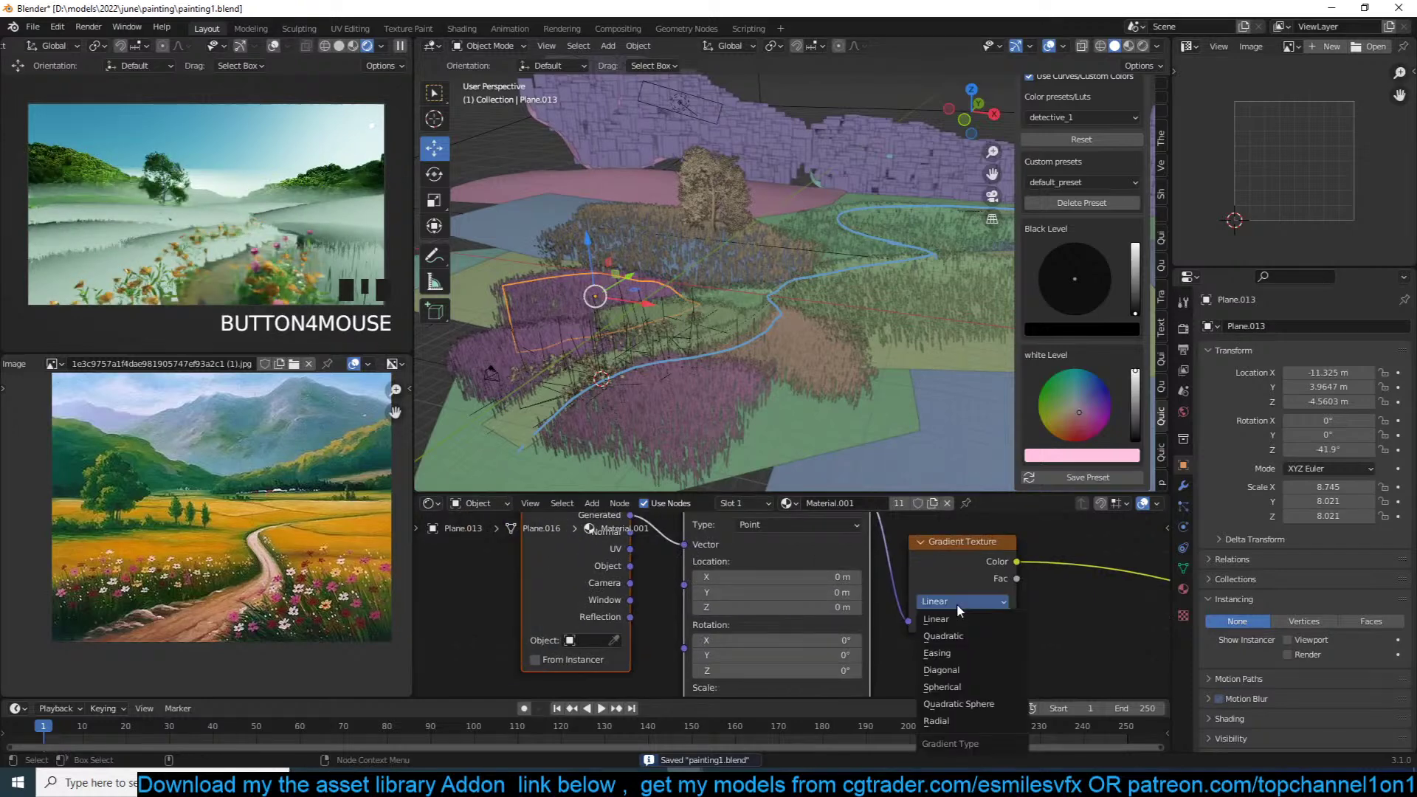
left_click(950, 688)
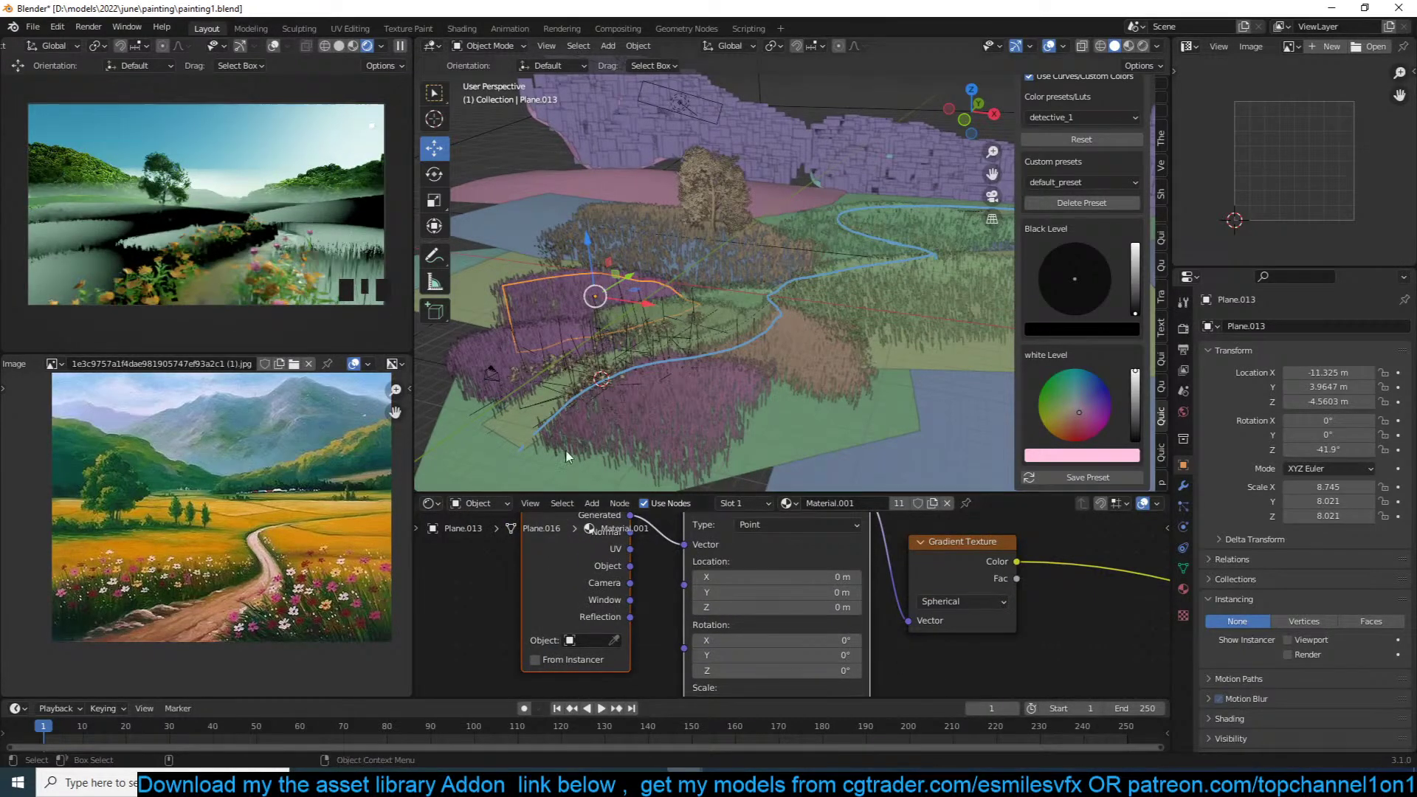
Step: Drive the Mapping node's Vector input with the Object texture coordinates
middle_click_drag(656, 618, 711, 600)
scroll(697, 591, "up", 2)
left_click_drag(677, 579, 735, 557)
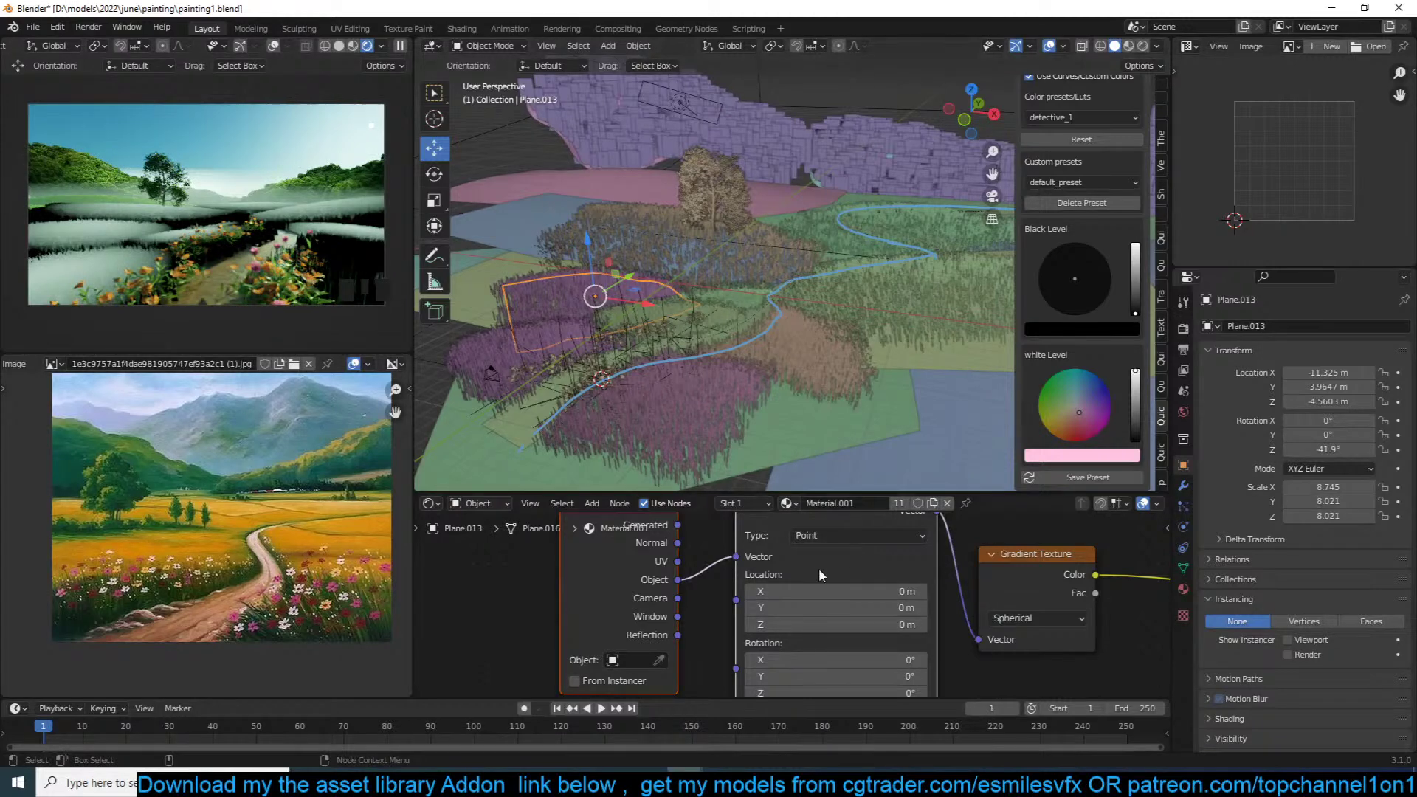
Step: Save the file and move the original colour nodes, up to Hue Saturation Value, away from the Principled Hair BSDF to open a gap
scroll(208, 550, "up", 1)
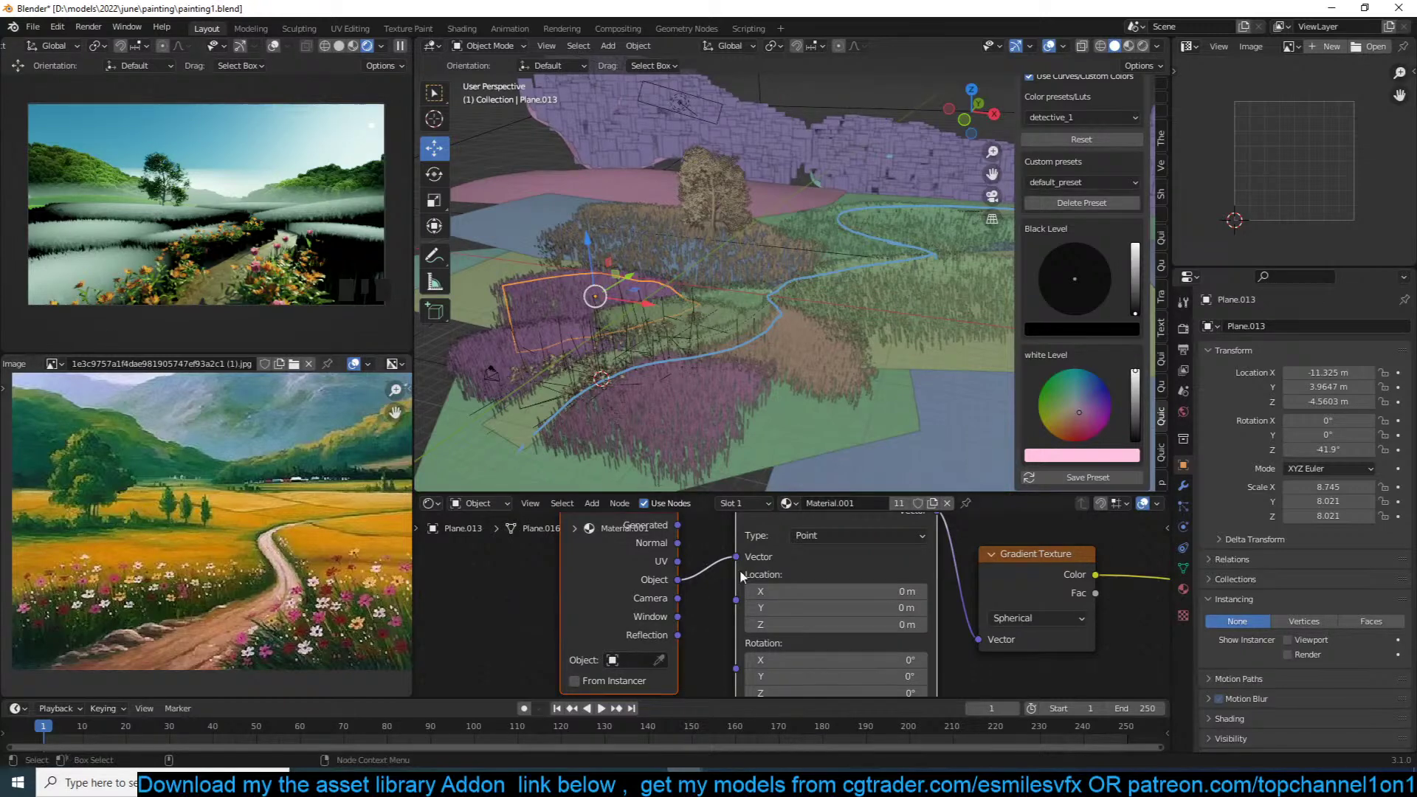
scroll(989, 582, "down", 5)
middle_click_drag(989, 583, 983, 523)
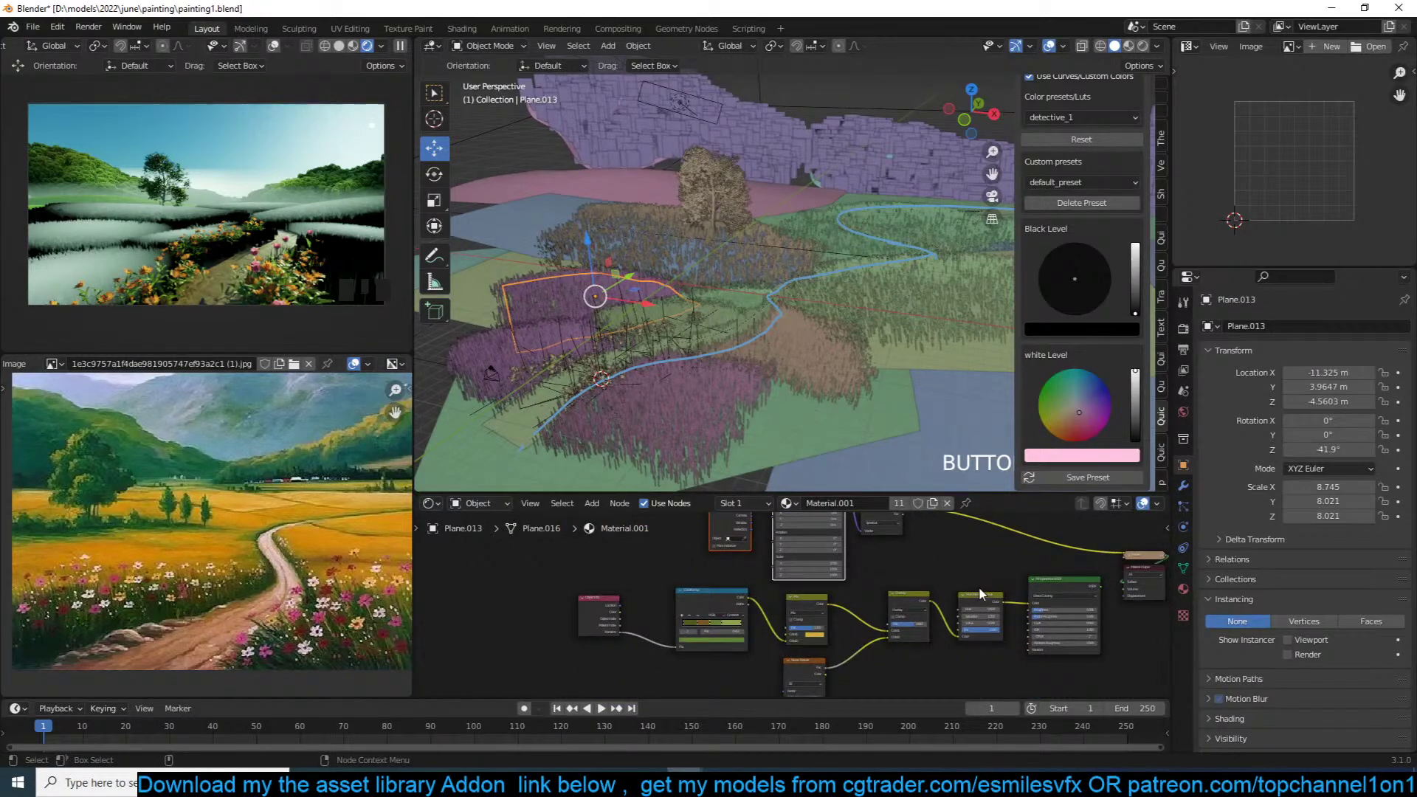
middle_click_drag(923, 600, 884, 681)
scroll(883, 680, "up", 1)
scroll(927, 432, "up", 4)
mouse_move(907, 584)
middle_mouse_down()
mouse_move(871, 571)
mouse_move(981, 533)
middle_mouse_up()
scroll(871, 586, "up", 4)
key("ctrl+s")
scroll(916, 555, "down", 4)
left_click_drag(990, 559, 570, 696)
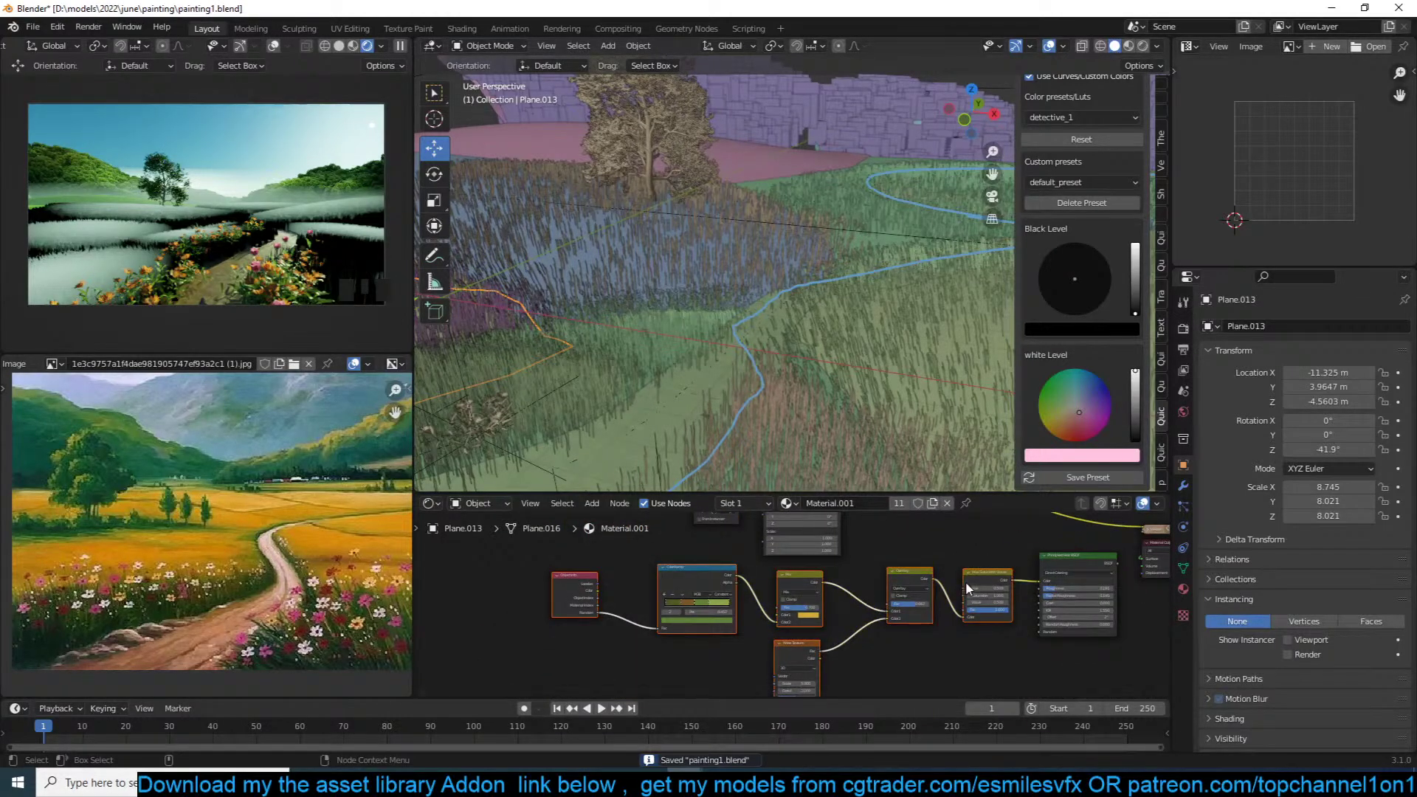
key("g")
left_click(862, 600)
left_click(936, 555)
Step: Duplicate the Overlay mix node and place the copy between the Gradient Texture and the hair shader
scroll(933, 555, "up", 4)
middle_click_drag(902, 555, 887, 596)
key("shift+a")
left_click(757, 656)
key("shift+d")
left_click(1006, 547)
middle_click_drag(1004, 547, 981, 597)
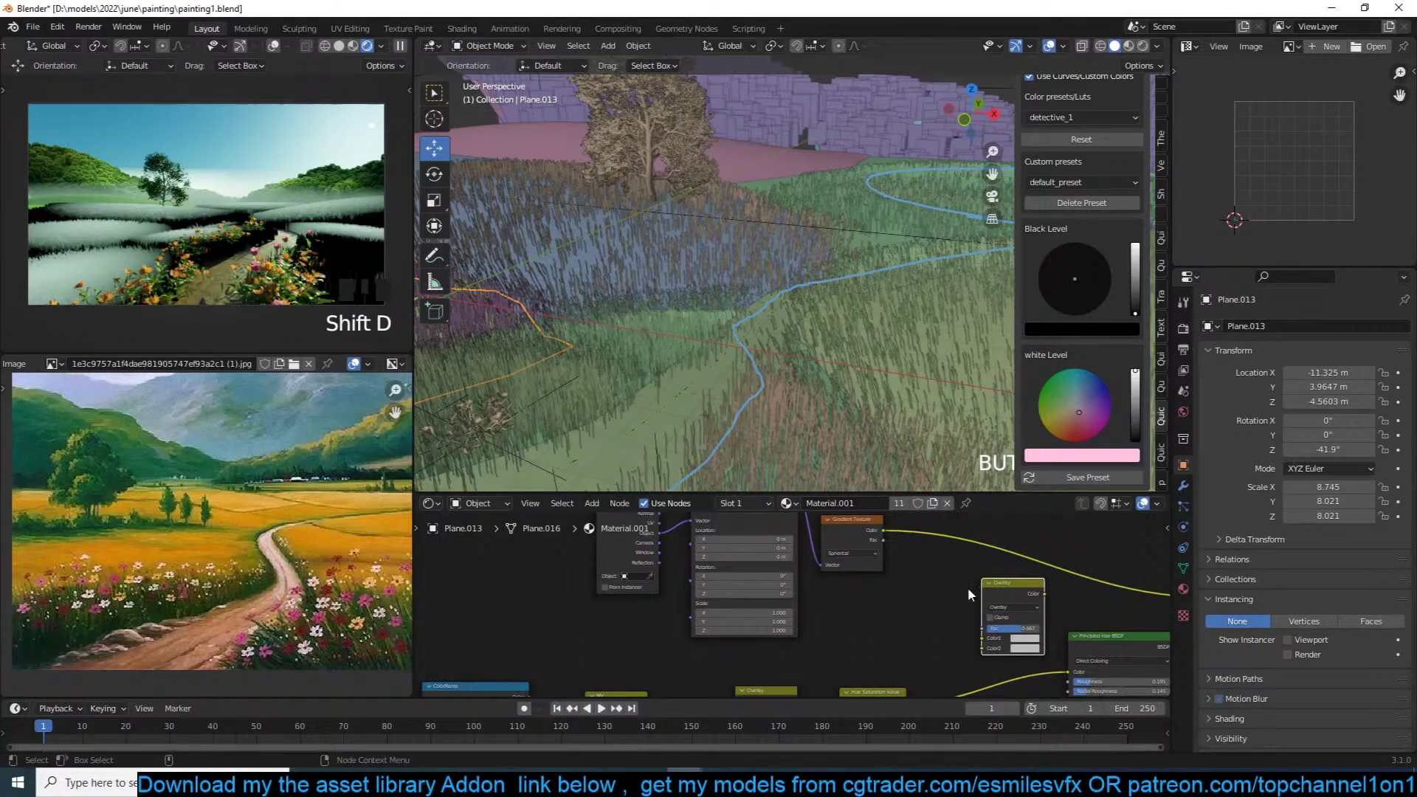
Step: Connect the gradient colour to the new Overlay node's Fac and Hue Saturation Value to its Color1, and preview the node
left_click_drag(876, 530, 983, 630)
middle_click_drag(981, 631, 962, 569)
left_click_drag(885, 641, 968, 575)
left_click(999, 529, "ctrl+shift")
middle_click_drag(998, 529, 983, 539)
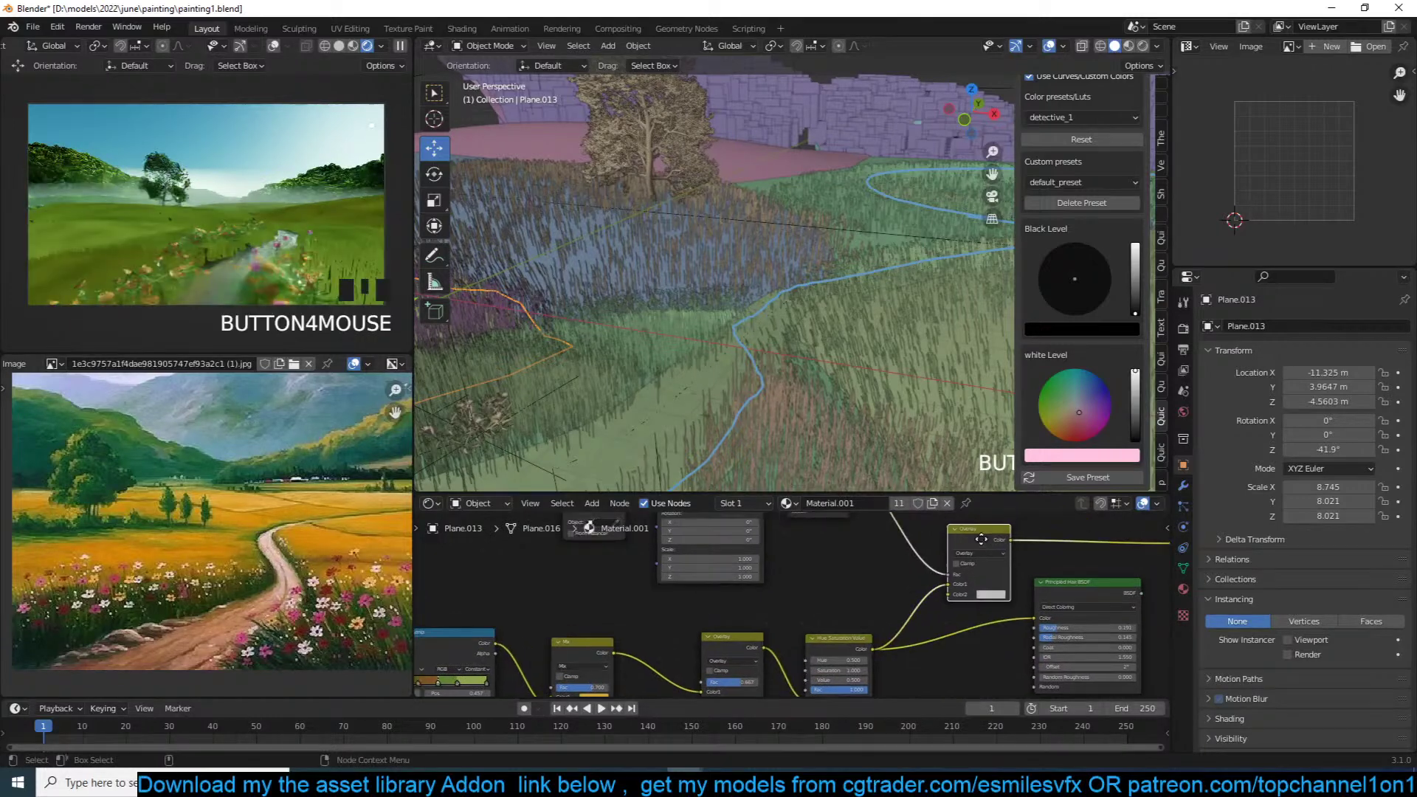
Step: Set the new Overlay node's Color2 to bright orange with hue 0.025, saturation 1 and value 1
scroll(989, 546, "up", 4)
left_click(1059, 591)
left_click(1123, 435)
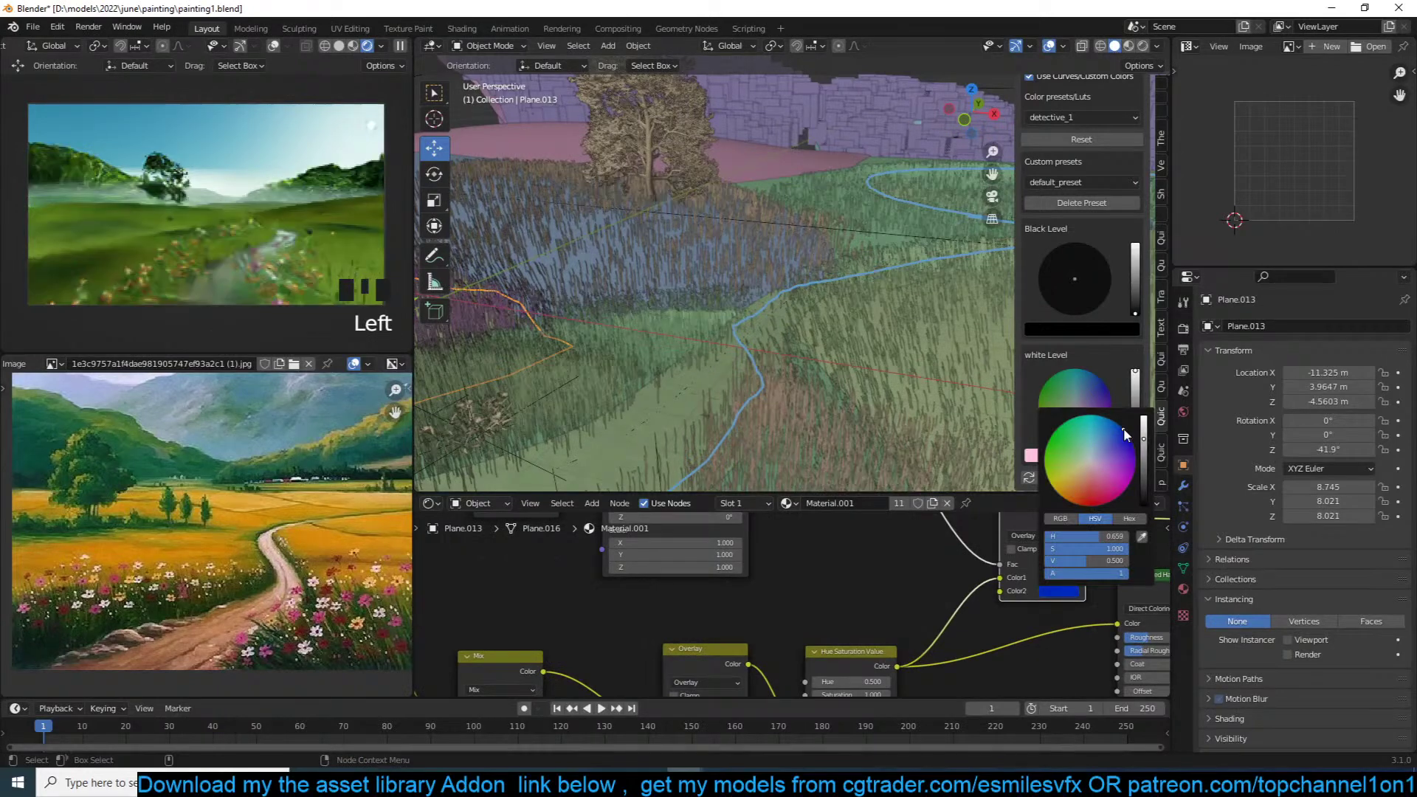
left_click(1060, 495)
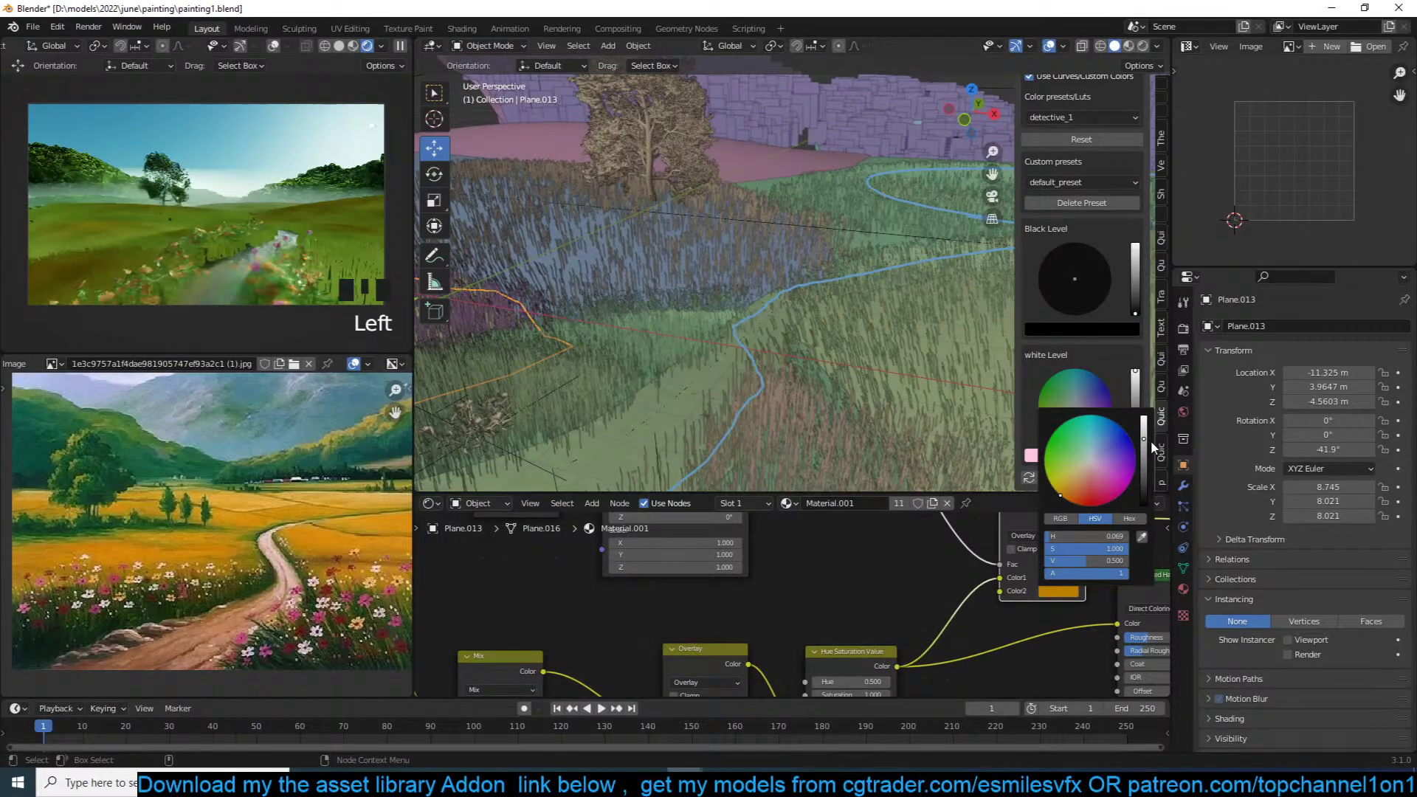
left_click_drag(1152, 447, 1149, 418)
left_click_drag(1101, 488, 1072, 502)
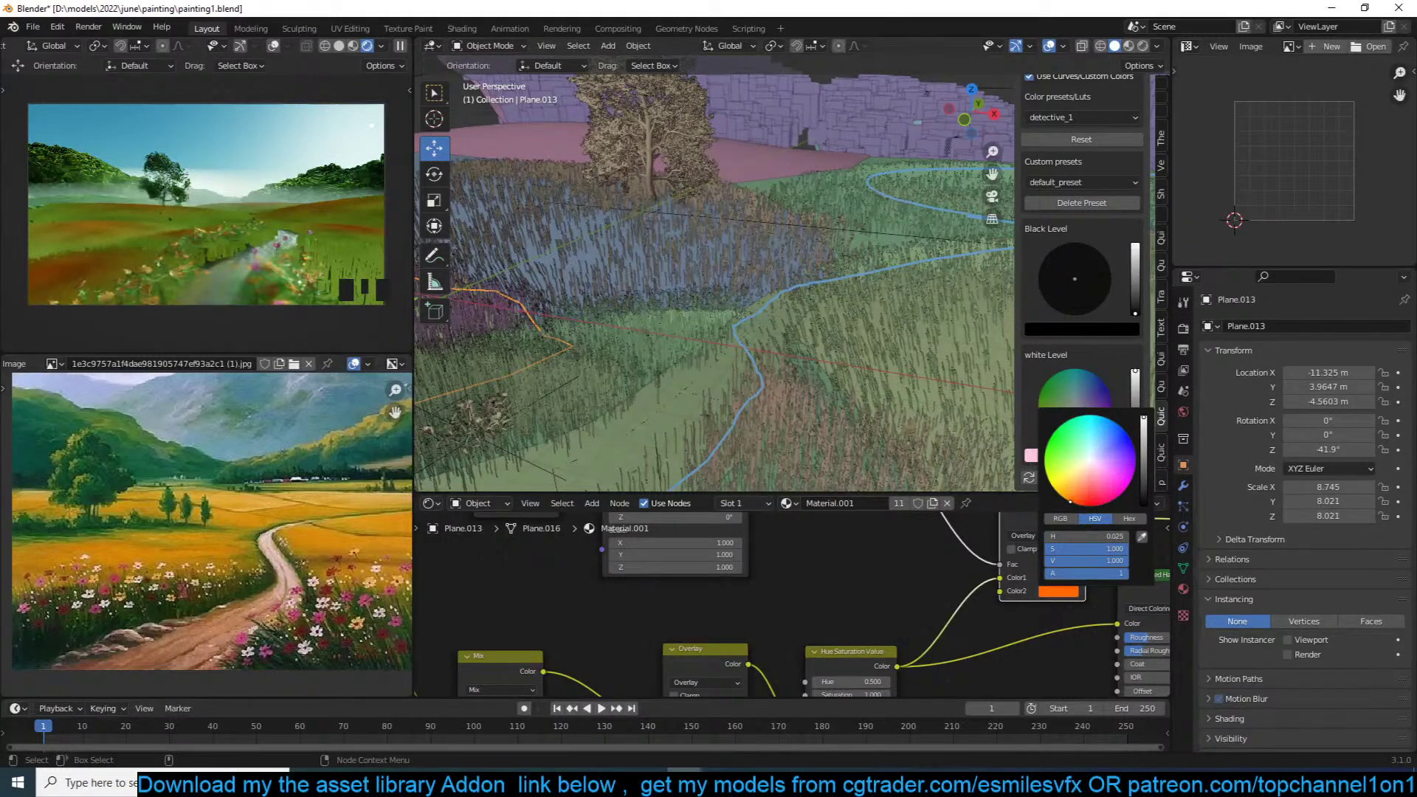
Step: Connect the new Overlay node to the Principled Hair BSDF's Color, route the shader to the material output and save the file
scroll(961, 586, "down", 2)
left_click_drag(983, 538, 1029, 623)
left_click(1081, 593, "ctrl+shift")
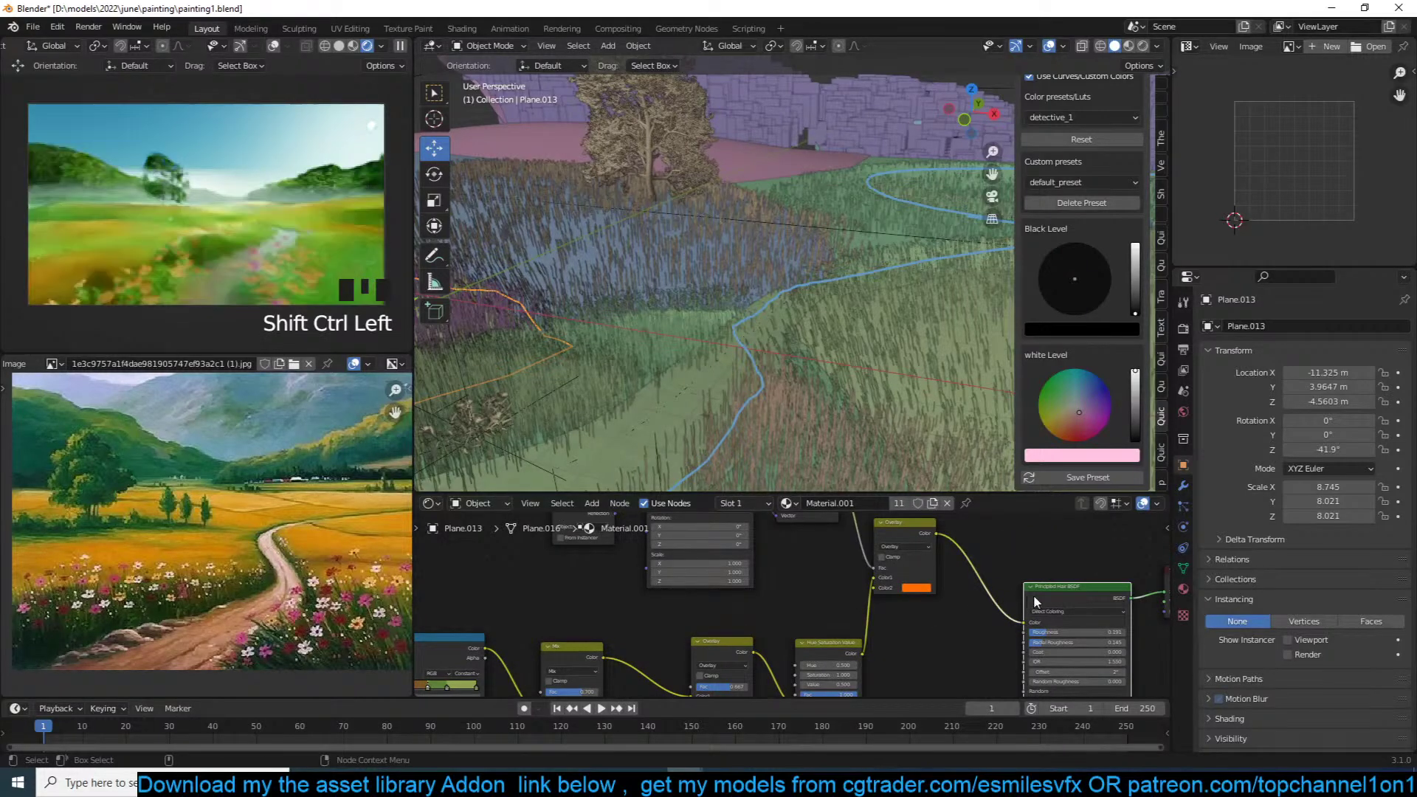
key("ctrl+s")
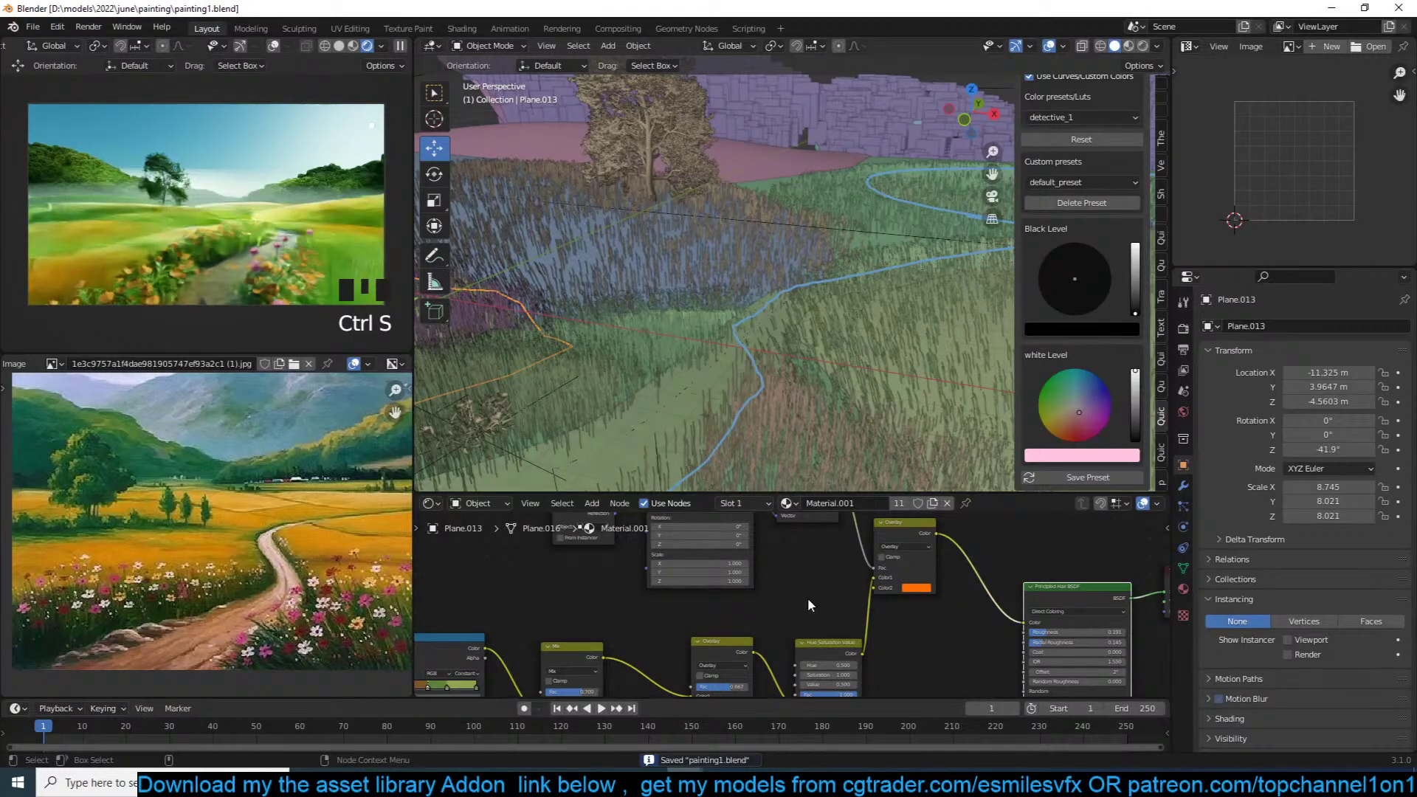
key("ctrl+s")
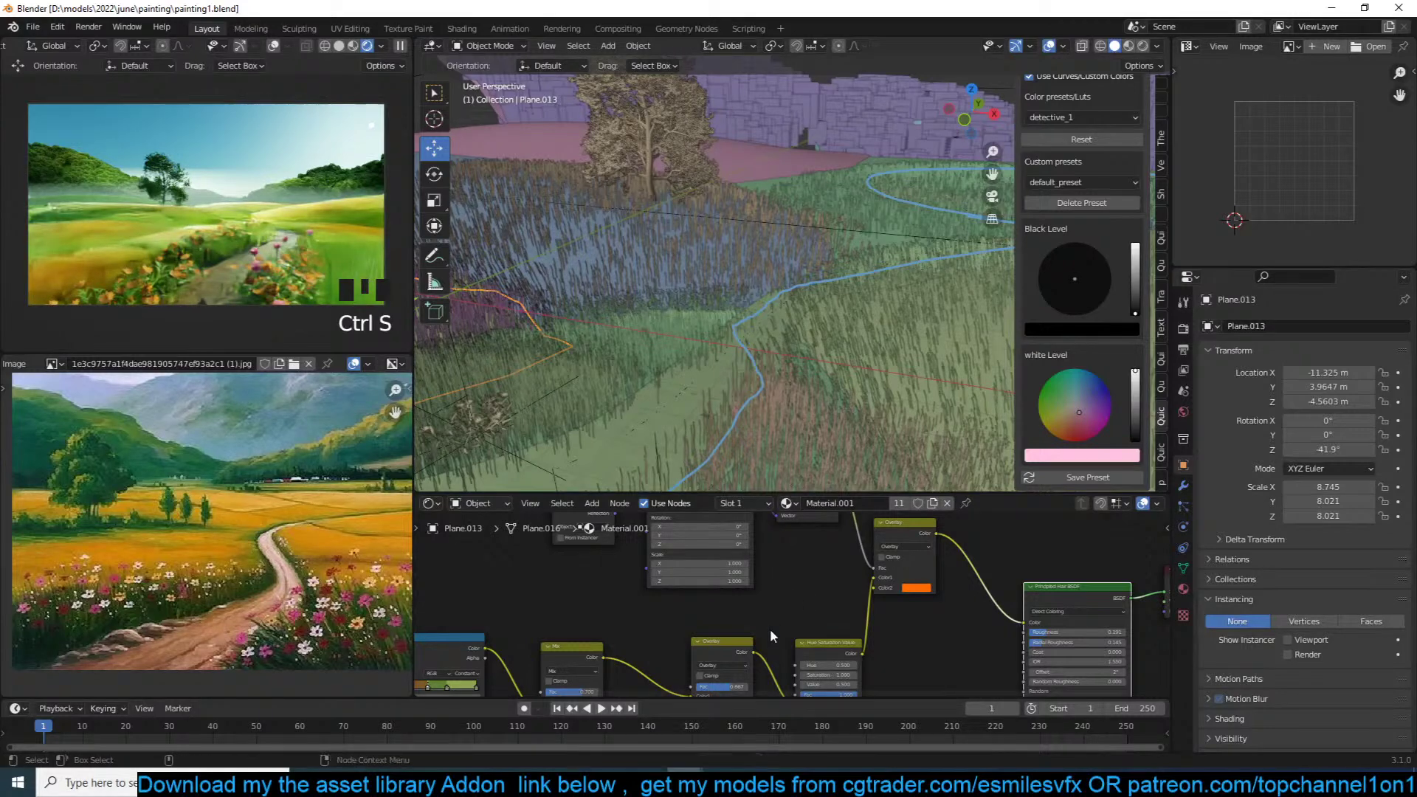
Step: Disconnect Hue Saturation Value from the new Overlay node's Color1 input
middle_click_drag(737, 629, 780, 624)
scroll(839, 591, "up", 1)
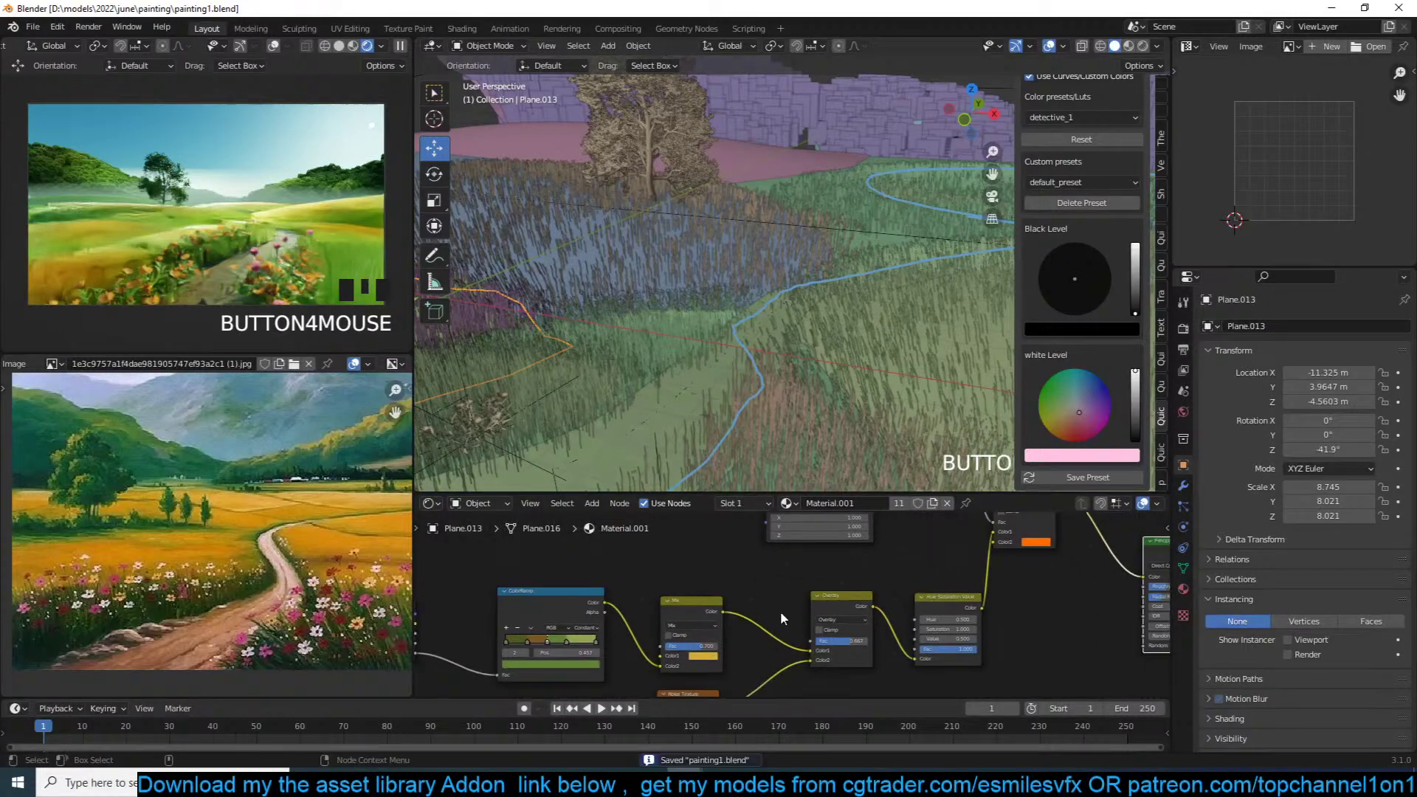
scroll(965, 661, "up", 1)
middle_click_drag(868, 655, 969, 597)
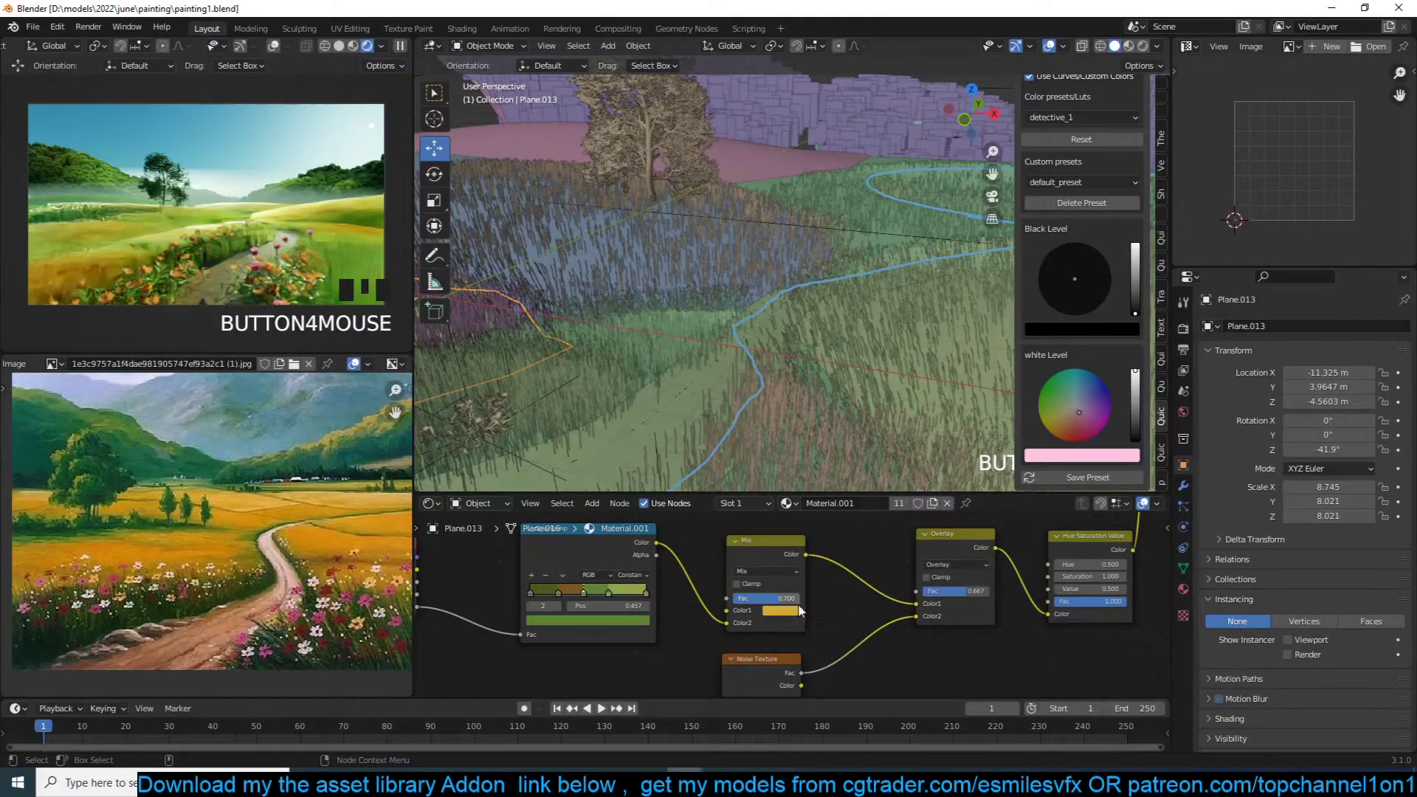
middle_click_drag(991, 621, 865, 678)
middle_click_drag(1001, 585, 959, 648)
left_click_drag(980, 573, 959, 581)
middle_click_drag(996, 586, 938, 606)
Step: Set the Overlay node's Color1 to a very dark green with hue 0.336, saturation 0.963 and value 0.023
left_click(970, 590)
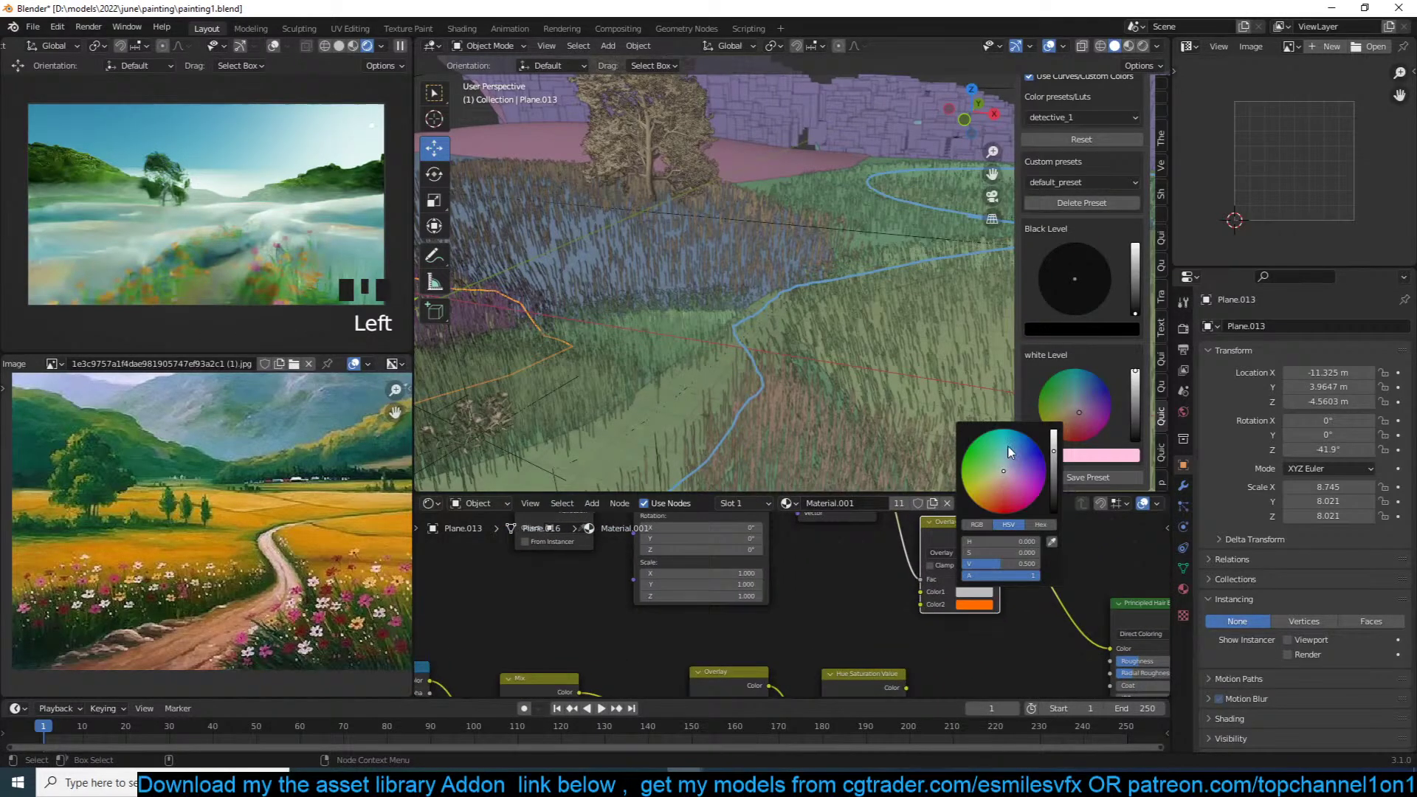
left_click(988, 450)
left_click_drag(1056, 498, 1046, 497)
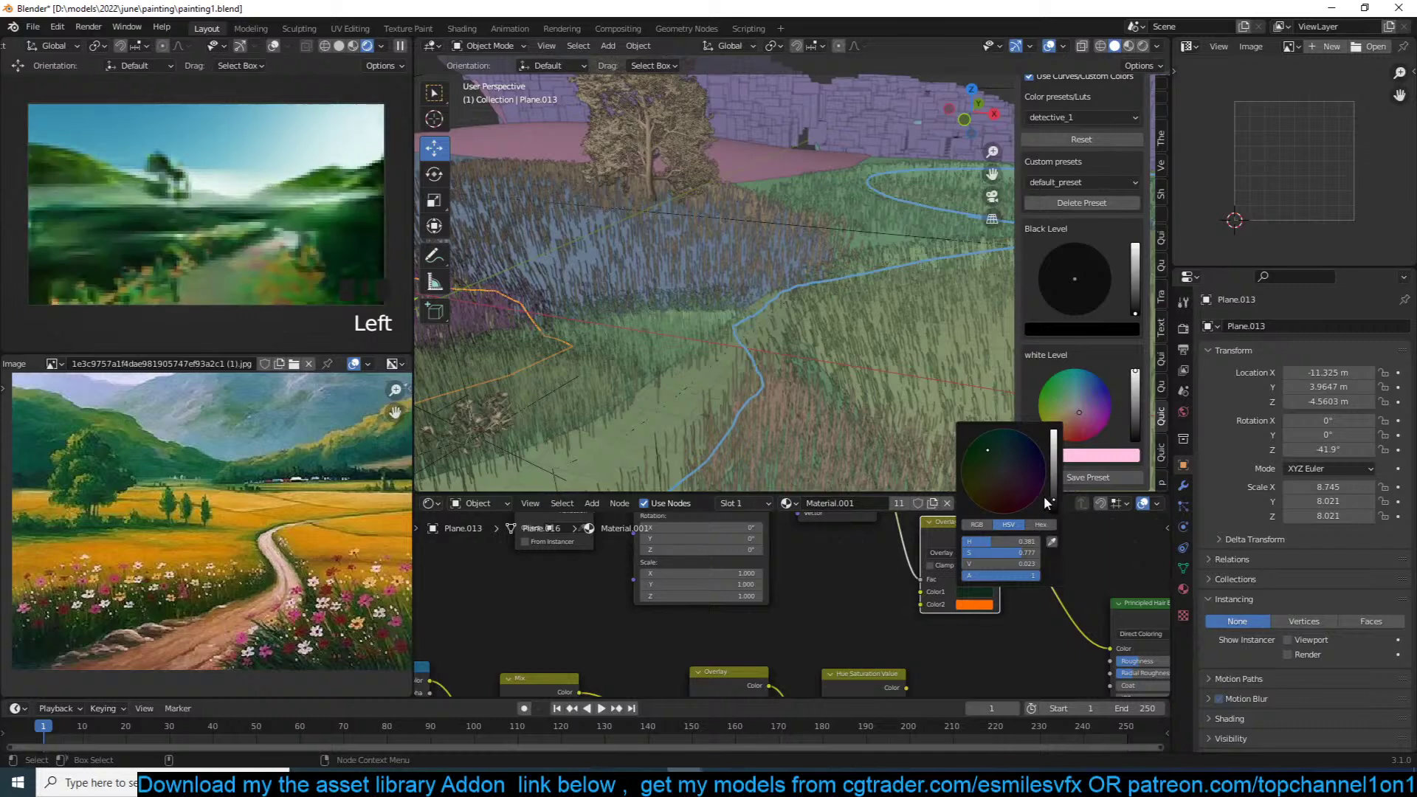
left_click_drag(986, 453, 969, 450)
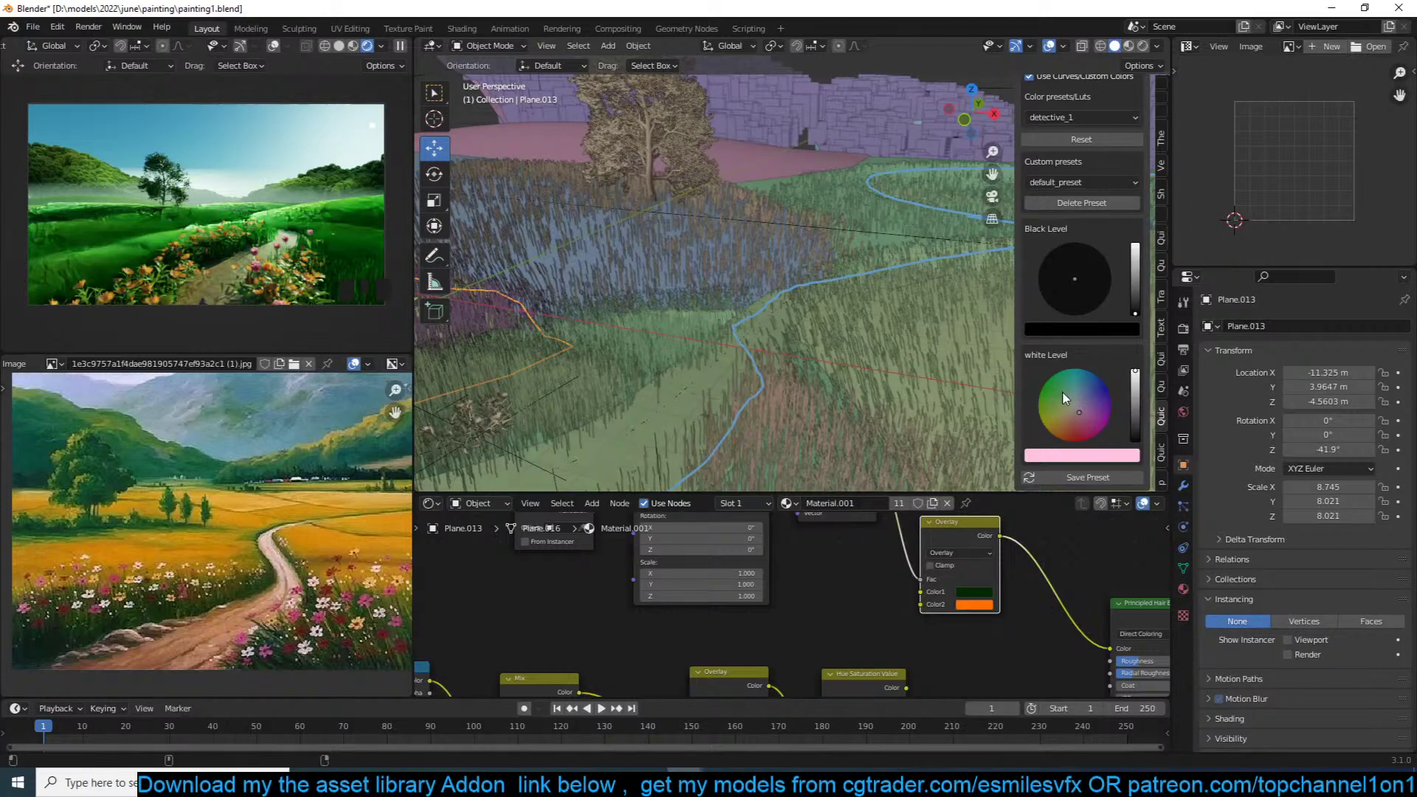
Step: Shift the colour grading's white level to a muted beige, switch to the Quick Generators settings and save the file
left_click(1096, 406)
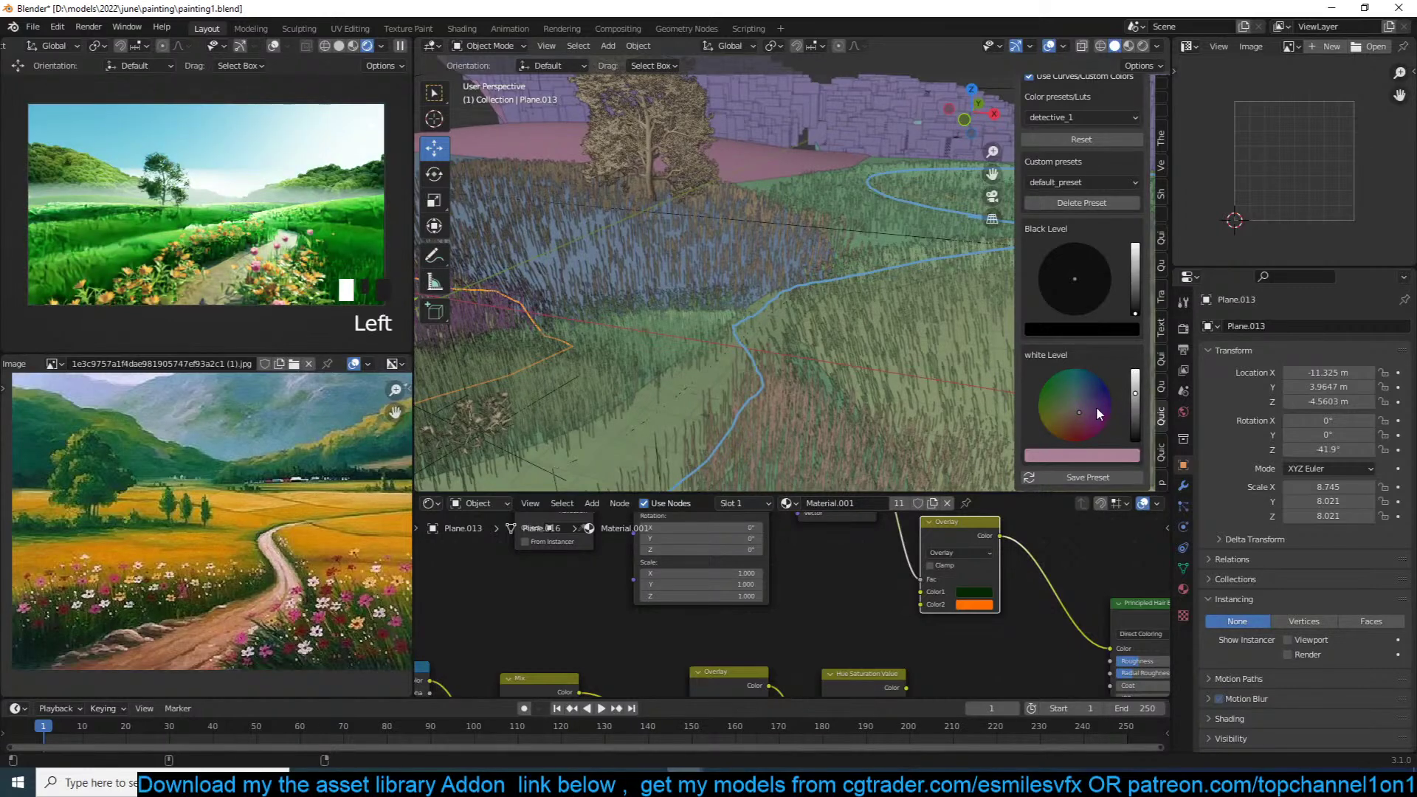
left_click(1048, 424)
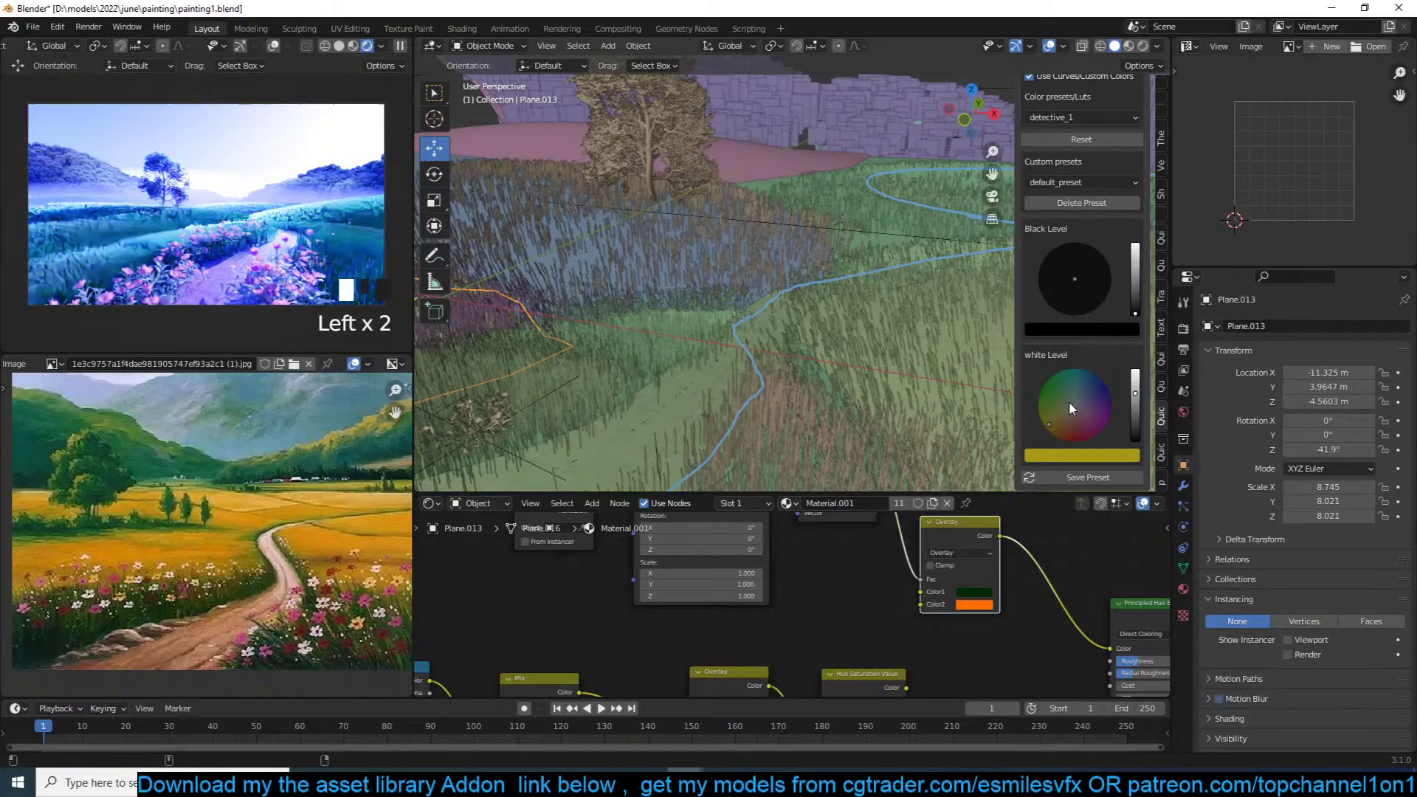
left_click(1070, 409)
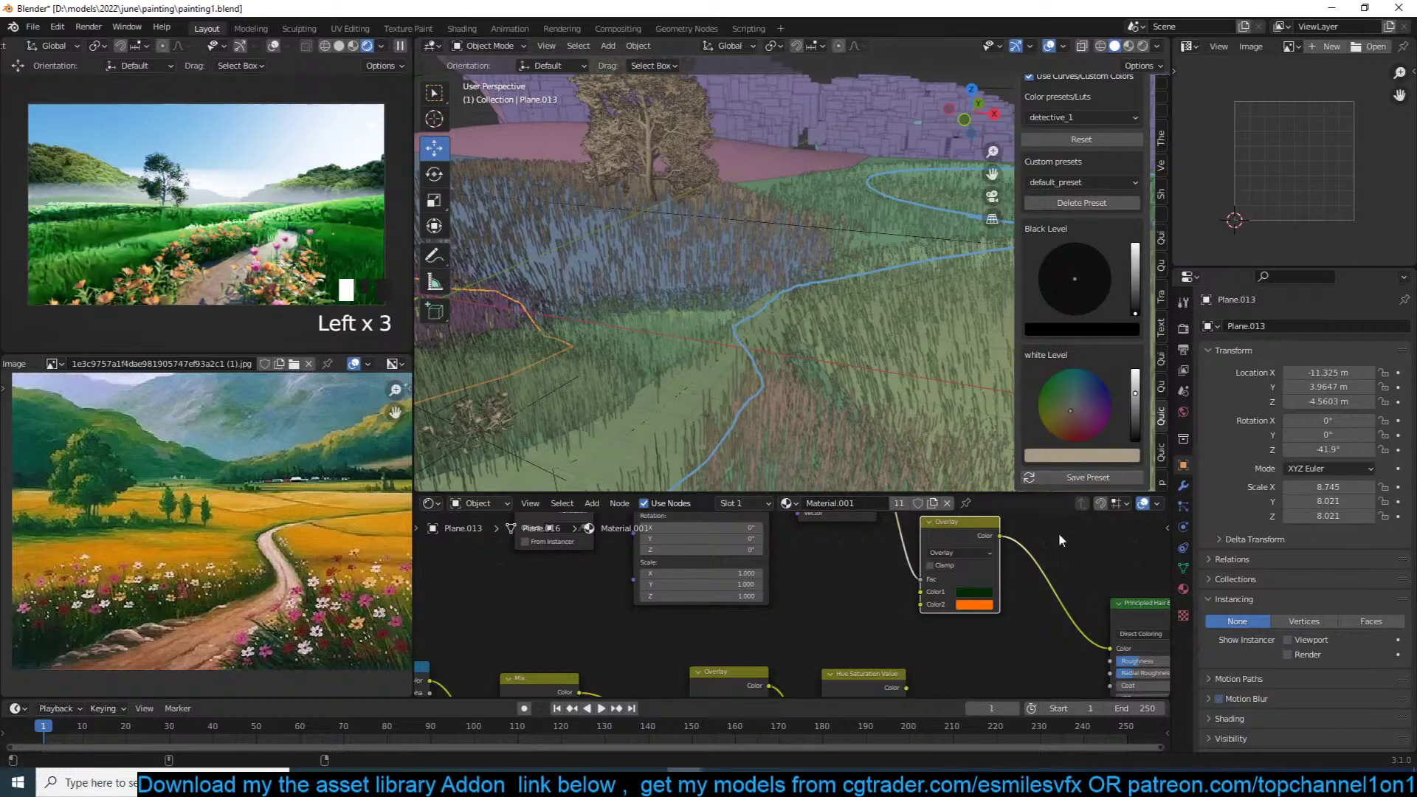
left_click(1163, 446)
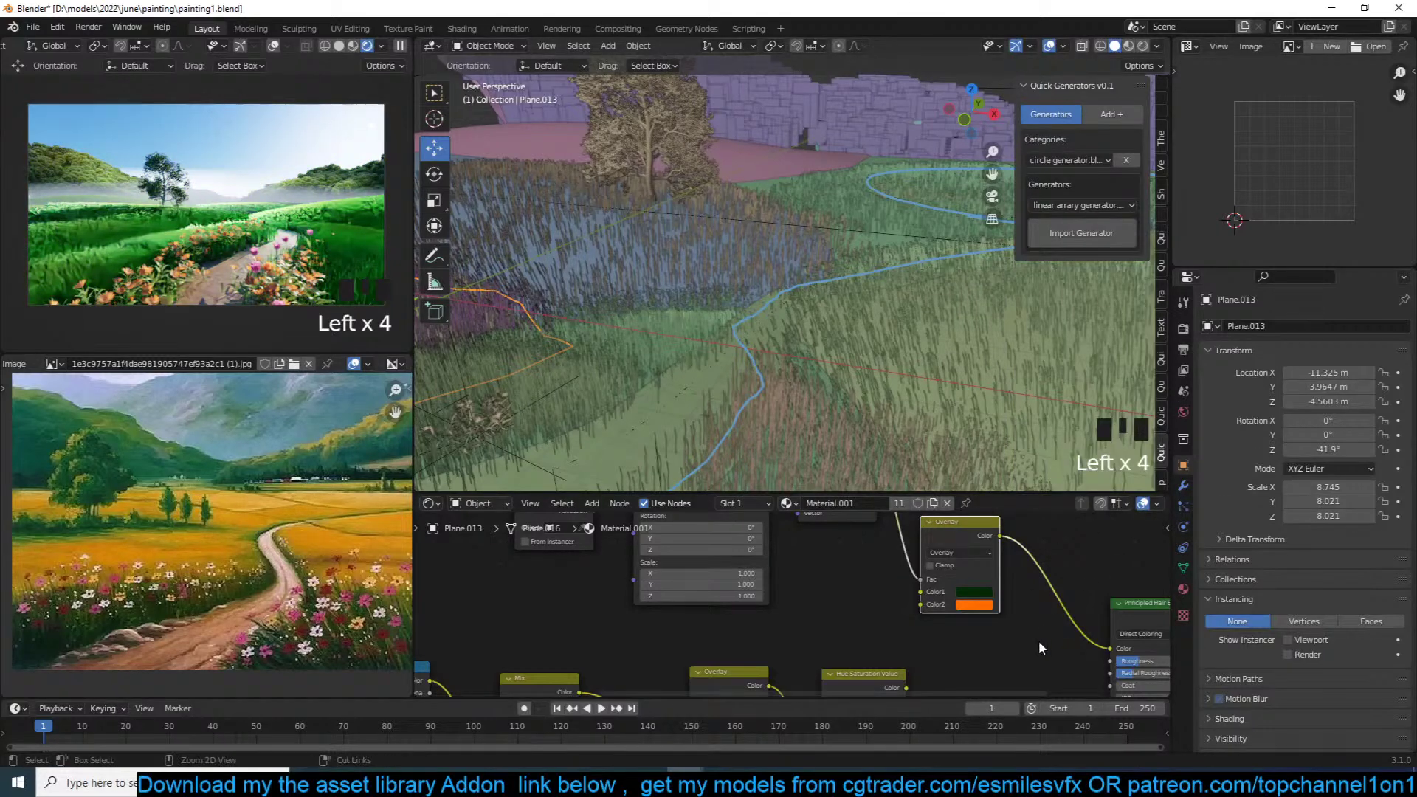
key("ctrl+s")
Step: Shift the Overlay node's Color1 to a less saturated, dark bluish green
scroll(1029, 631, "up", 3)
left_click(1037, 589)
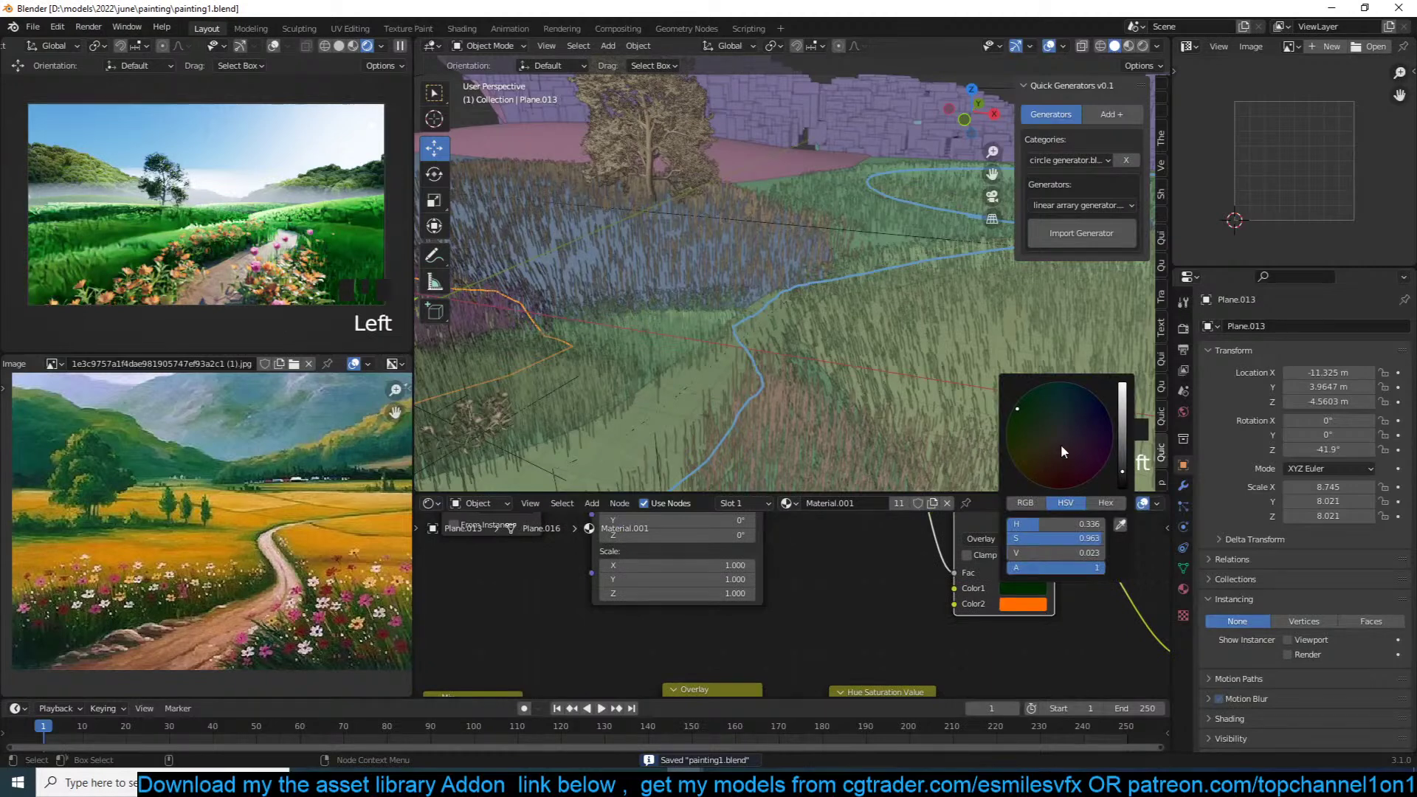
left_click(1019, 432)
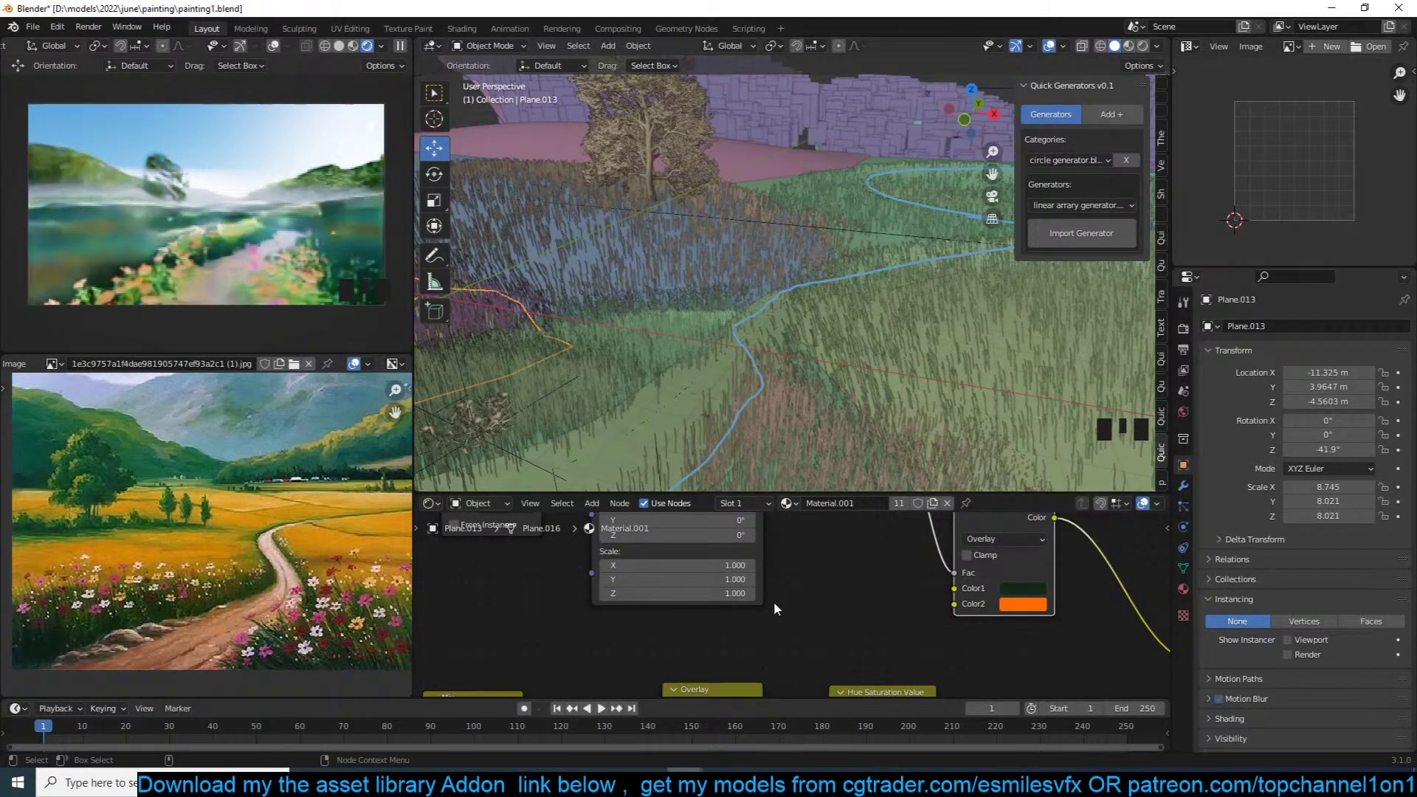
Step: Preview the Gradient Texture's output directly on the grass and set the Mapping scale to 0.960 on all three axes
scroll(782, 603, "down", 9)
left_click(648, 562)
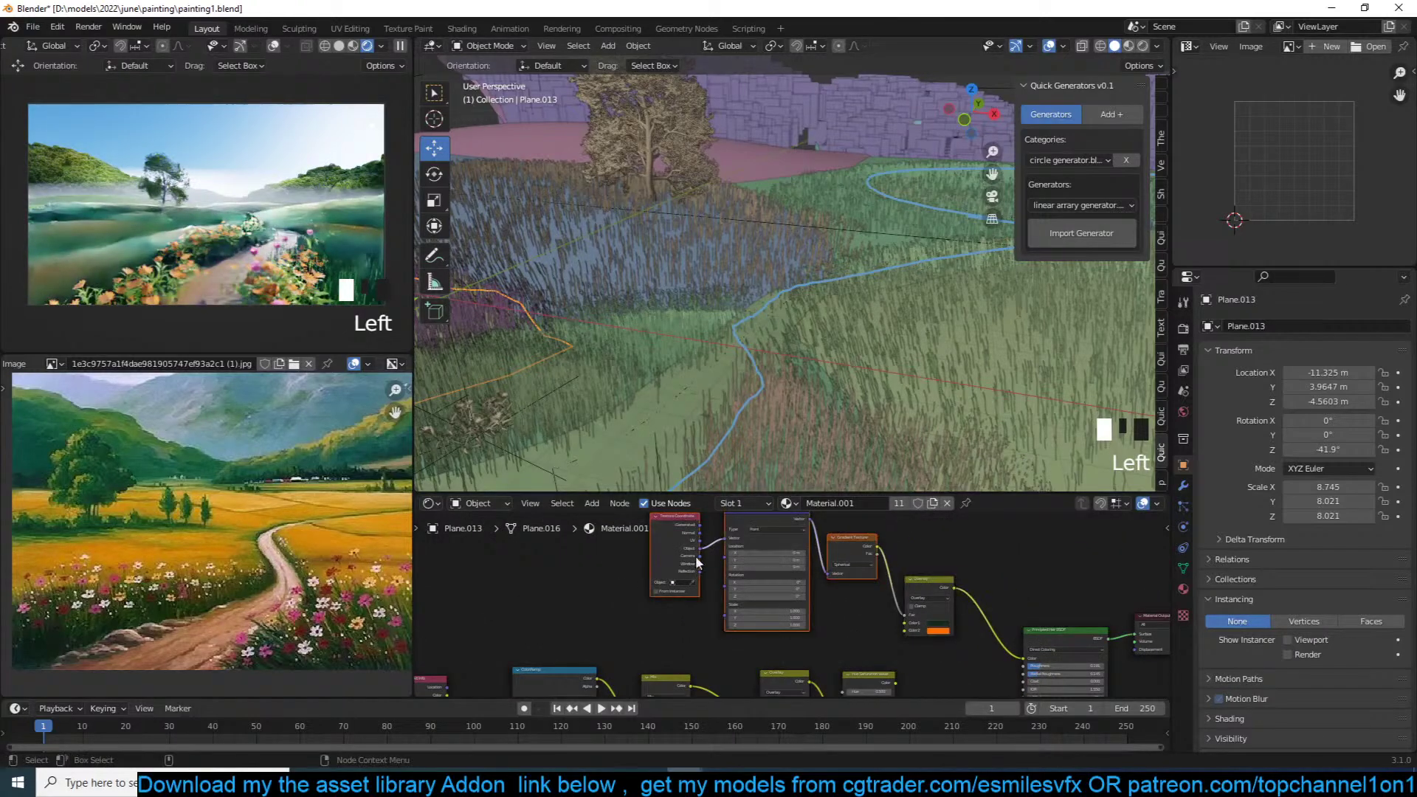
scroll(801, 601, "up", 8)
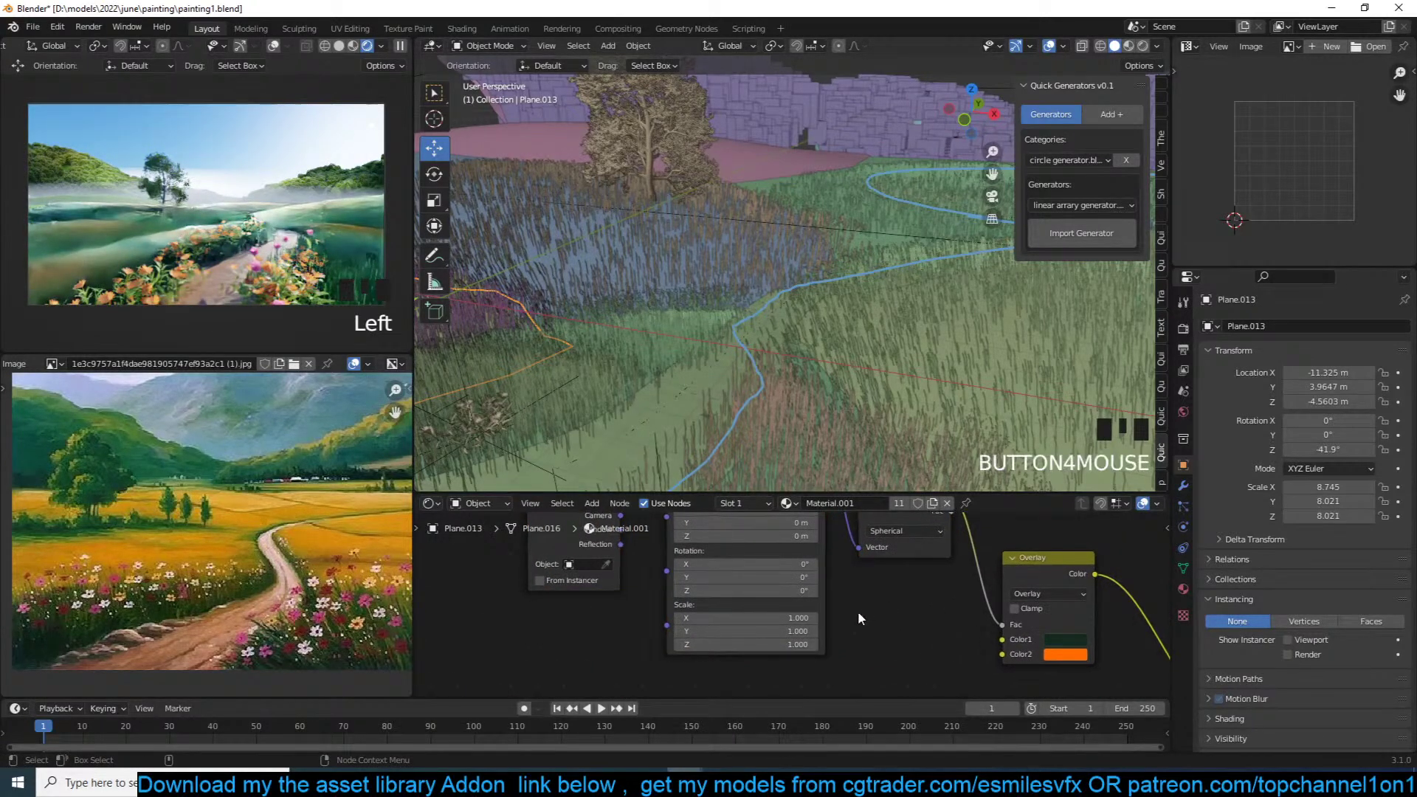
middle_click_drag(912, 592, 877, 639)
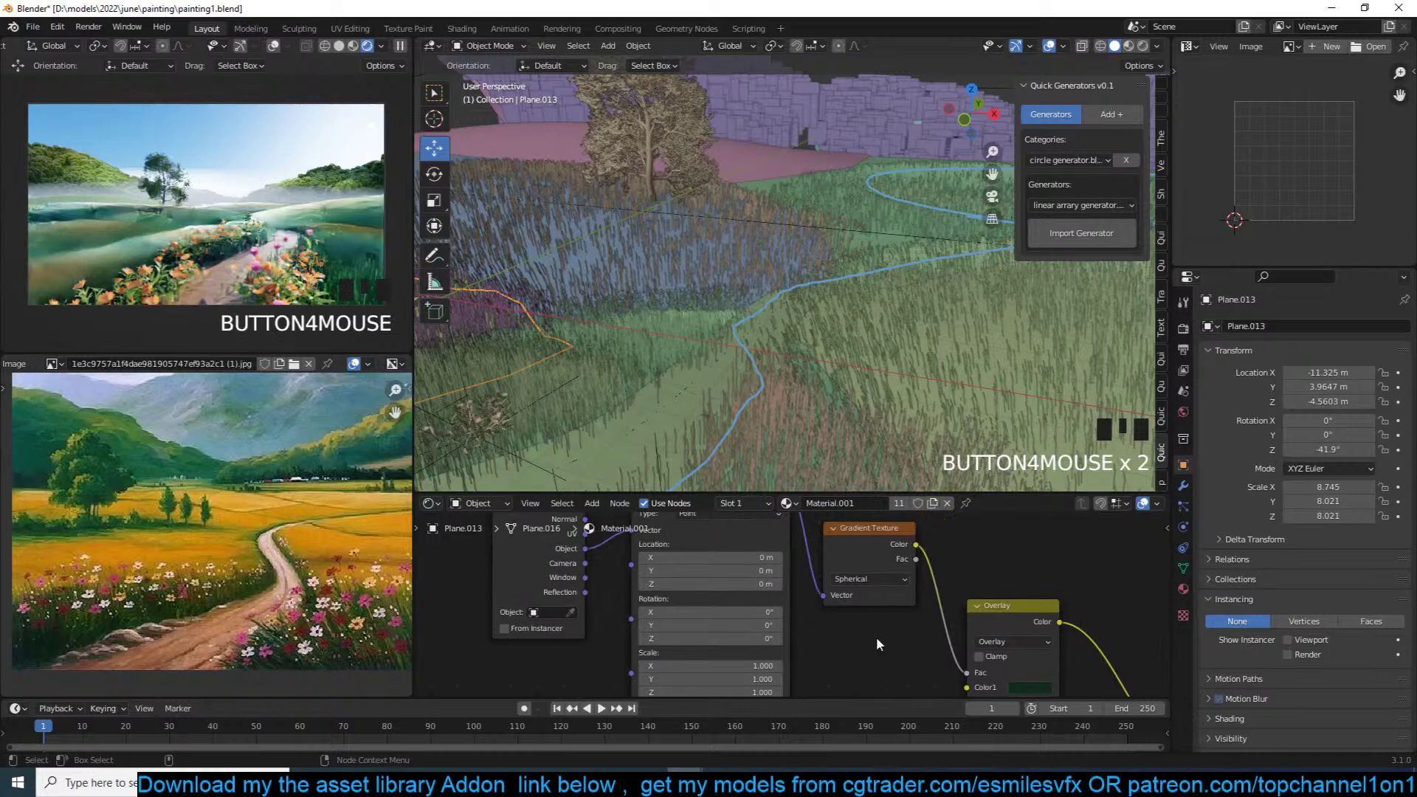
left_click(899, 546, "ctrl+shift")
middle_click_drag(772, 650, 823, 591)
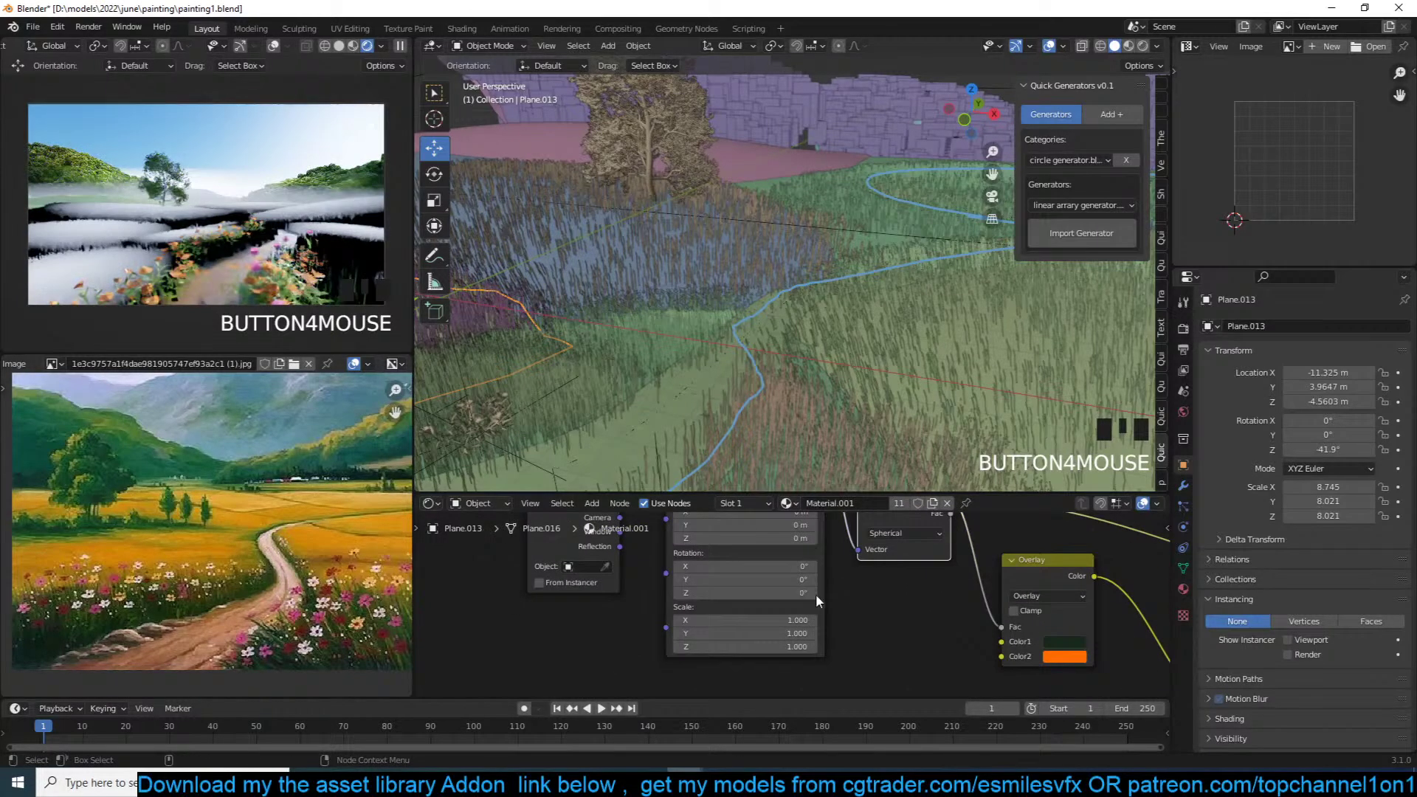
mouse_move(738, 619)
left_mouse_down()
mouse_move(738, 646)
mouse_move(782, 646)
mouse_move(712, 646)
mouse_move(730, 646)
left_mouse_up()
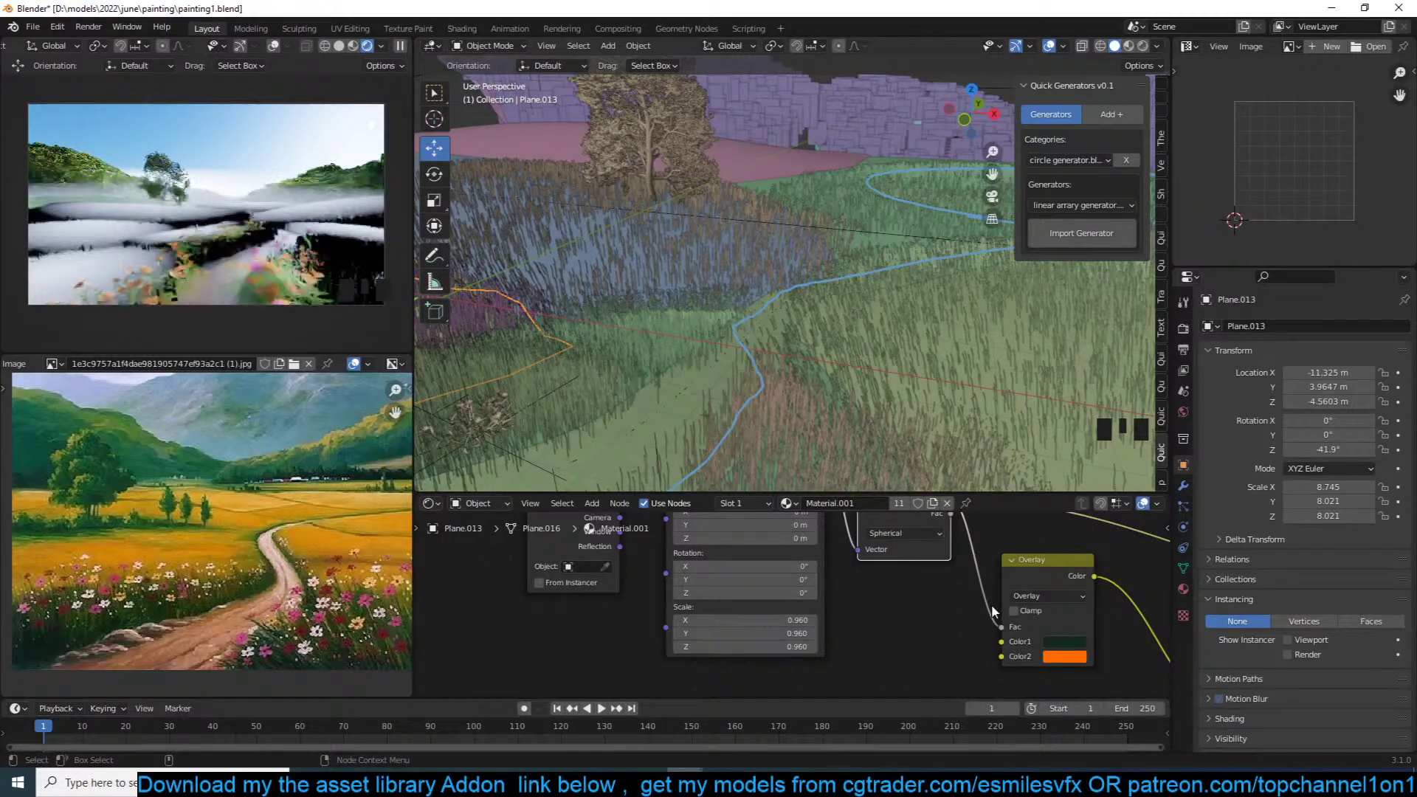
Step: Save the file and preview the Overlay node's colour output on the grass
scroll(684, 577, "down", 5)
key("ctrl+s")
left_click(943, 573, "ctrl+shift")
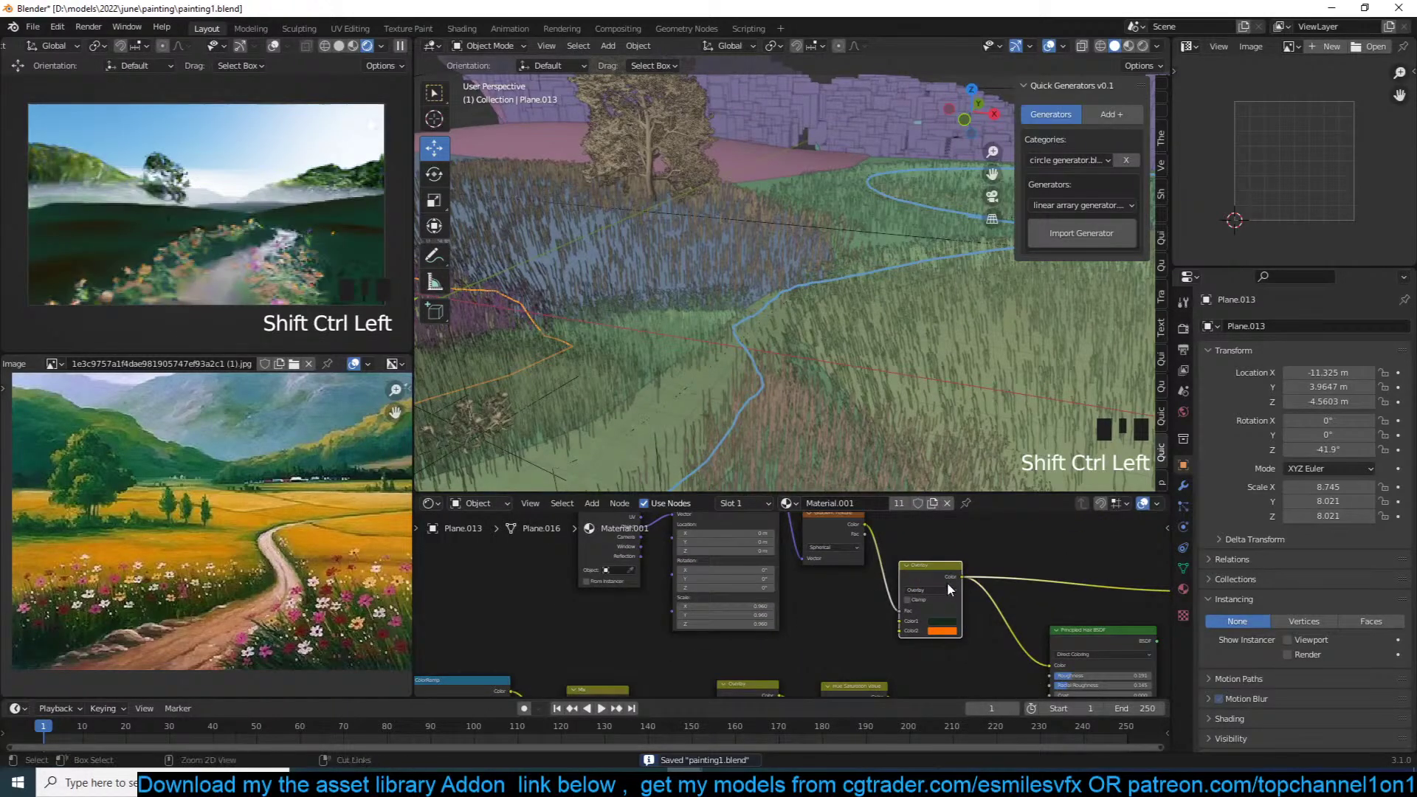
scroll(945, 579, "up", 4)
scroll(934, 591, "down", 3)
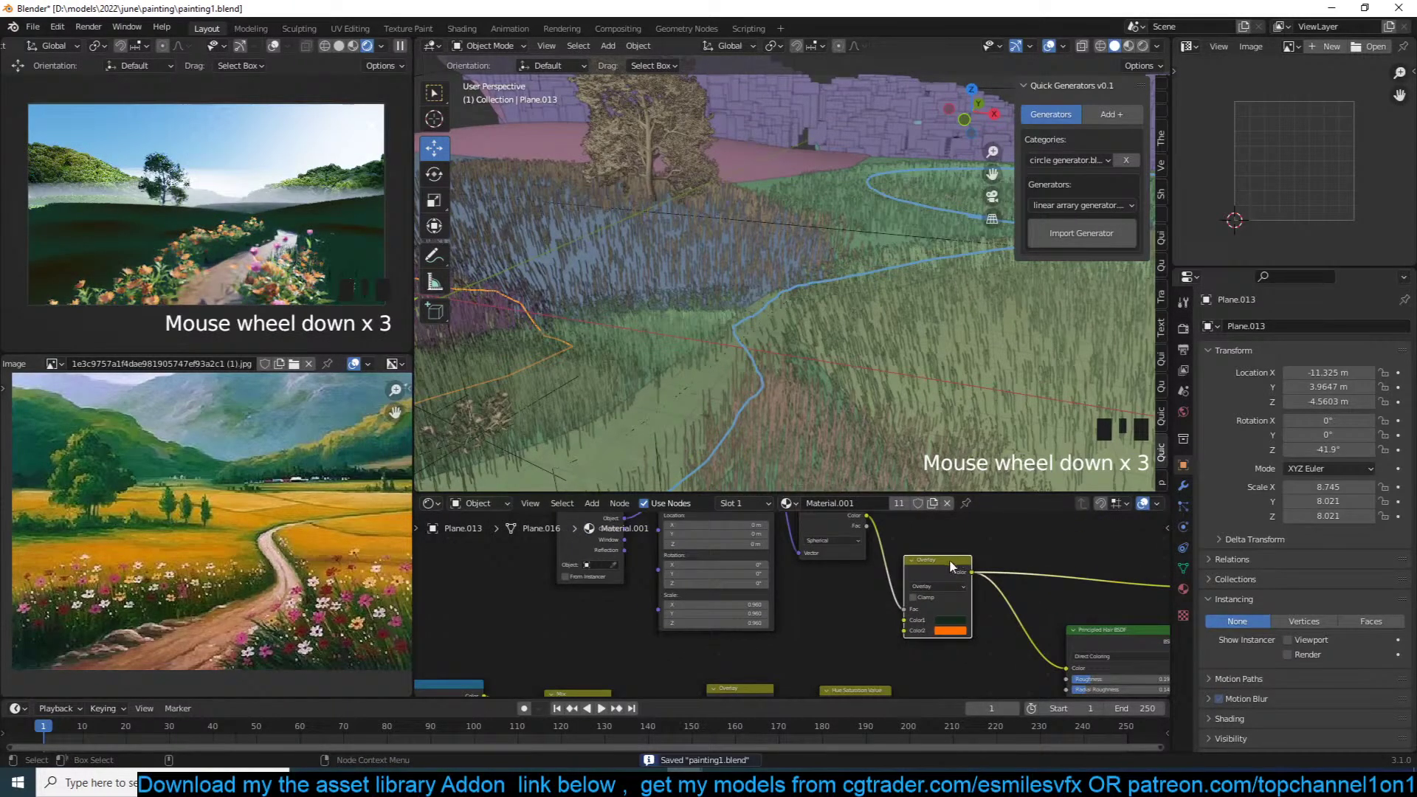
Step: Space the Overlay node and the gradient nodes apart and insert a ColorRamp between Gradient Texture and Overlay
left_click_drag(950, 559, 1044, 559)
scroll(864, 616, "down", 4)
left_click_drag(857, 623, 617, 545)
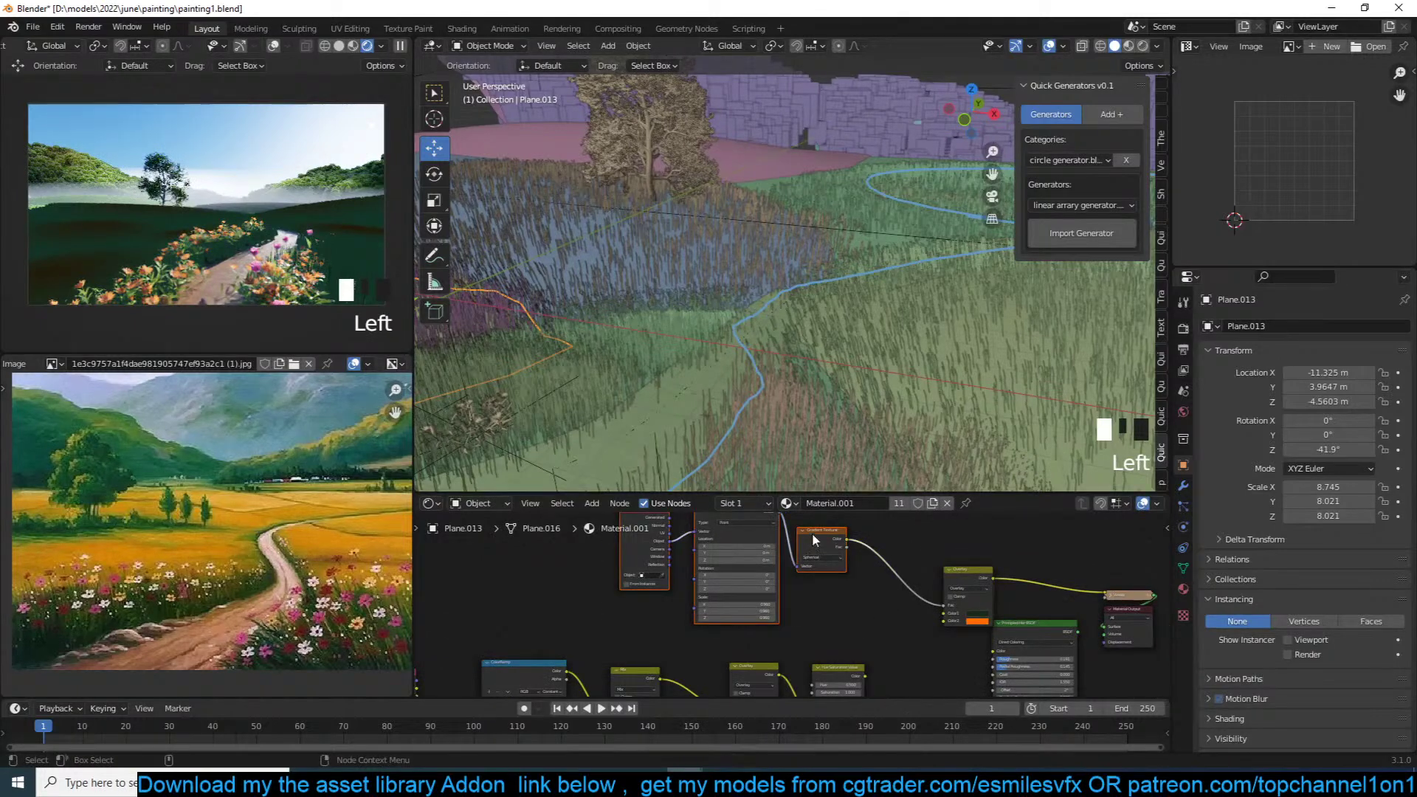
left_click_drag(807, 534, 693, 540)
left_click(781, 579)
key("shift+a")
mouse_move(756, 598)
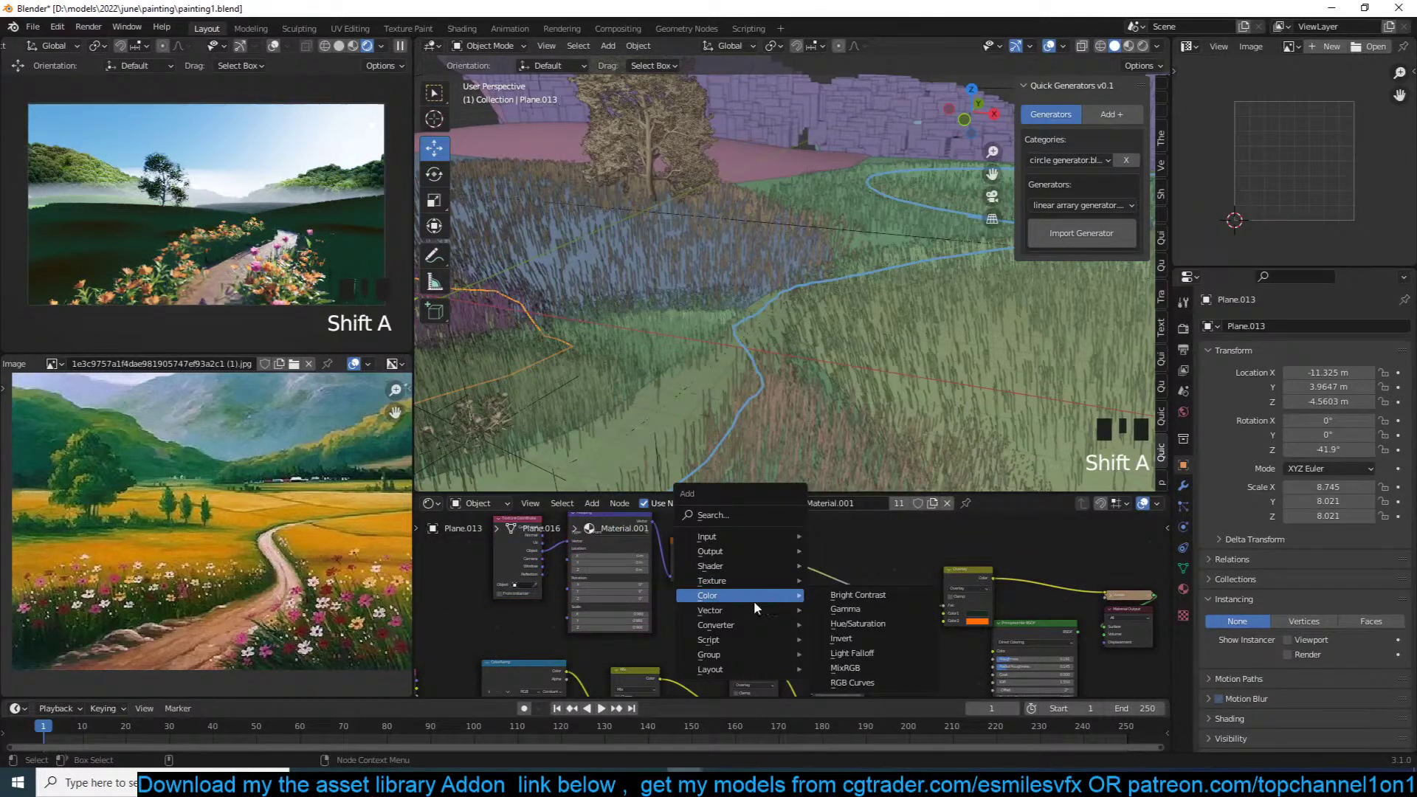
mouse_move(760, 624)
left_click(874, 451)
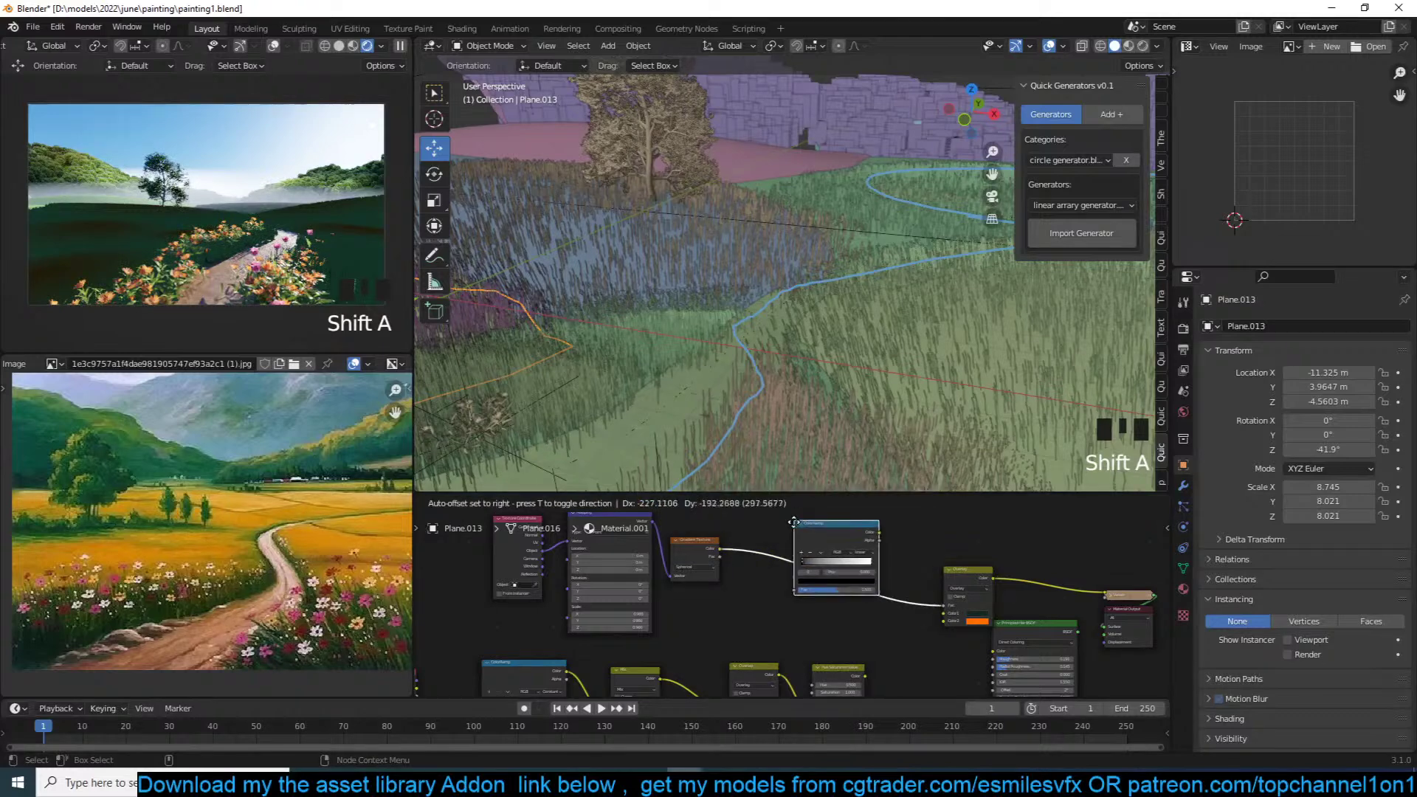
left_click(794, 523)
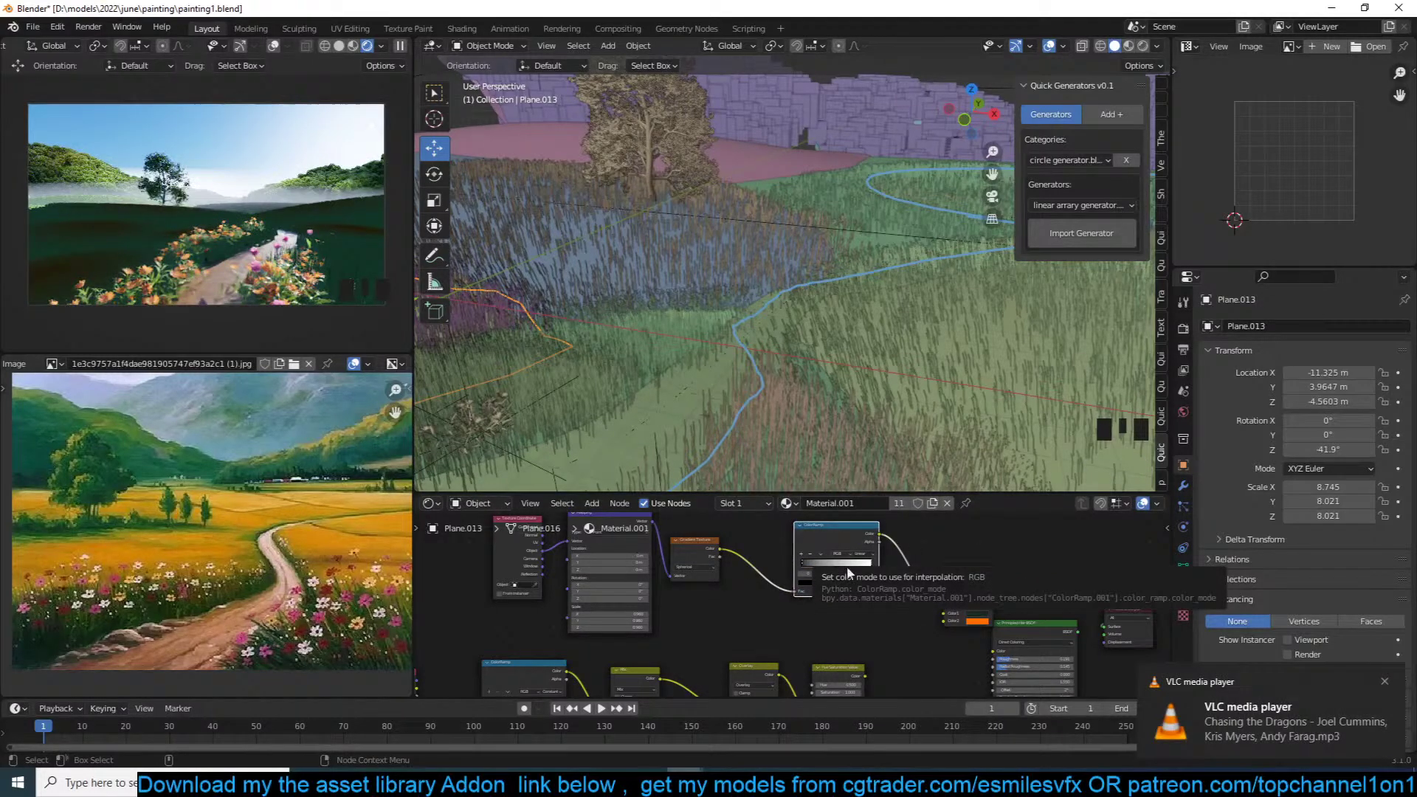
Step: Move the ColorRamp's white stop to position 0.209 and save the file
scroll(881, 587, "up", 4)
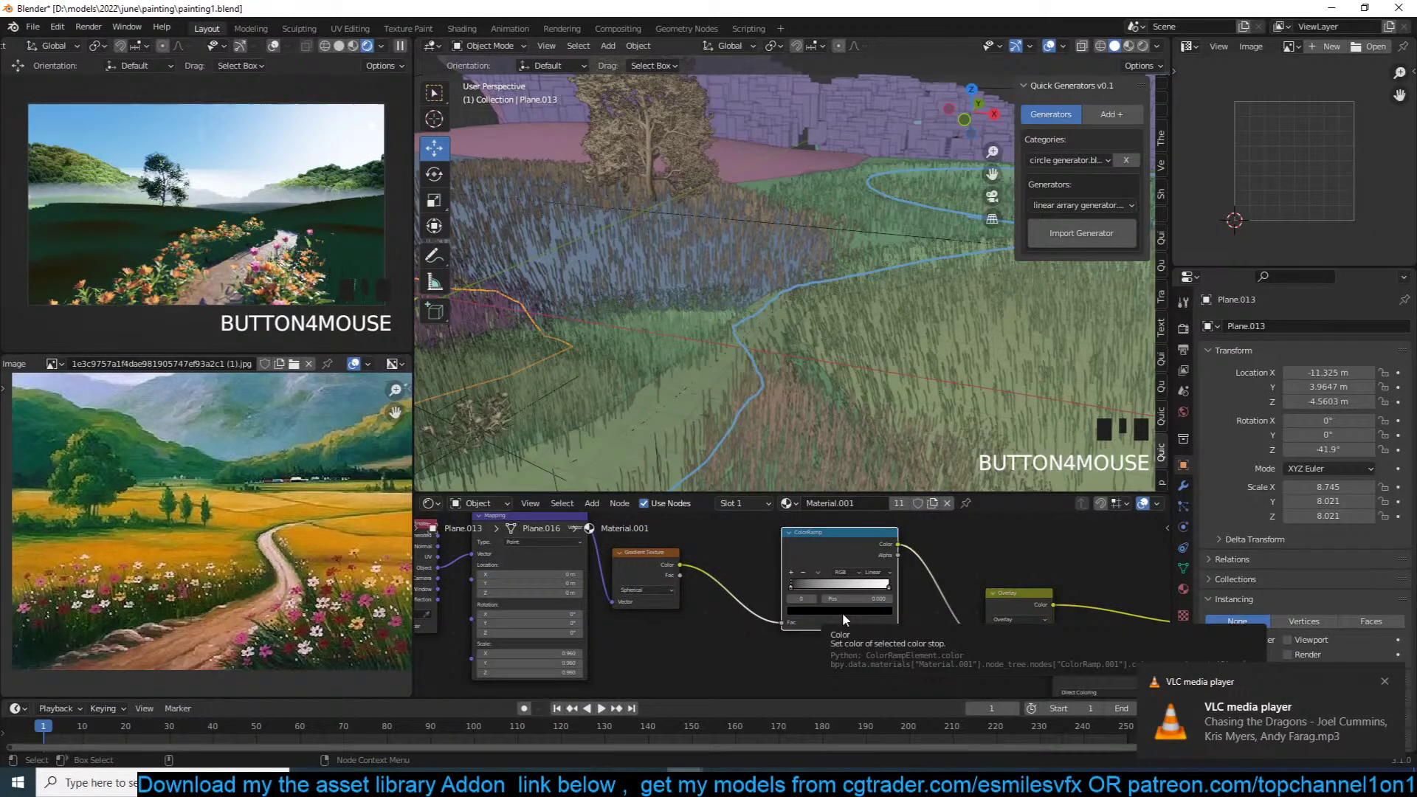
scroll(843, 612, "up", 1)
scroll(843, 613, "up", 1)
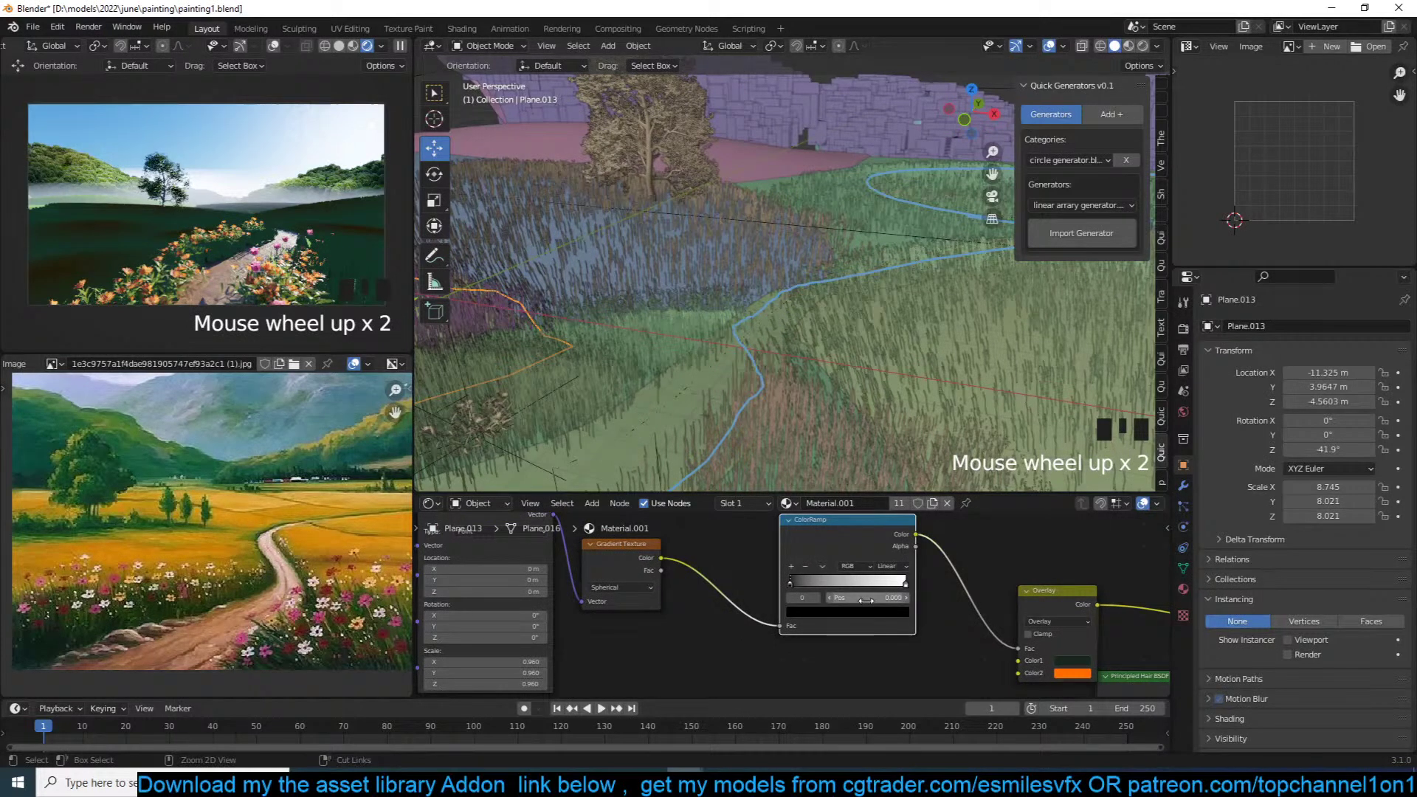
key("ctrl+s")
mouse_move(830, 581)
left_mouse_down()
mouse_move(845, 587)
mouse_move(791, 580)
mouse_move(822, 582)
mouse_move(808, 582)
left_mouse_up()
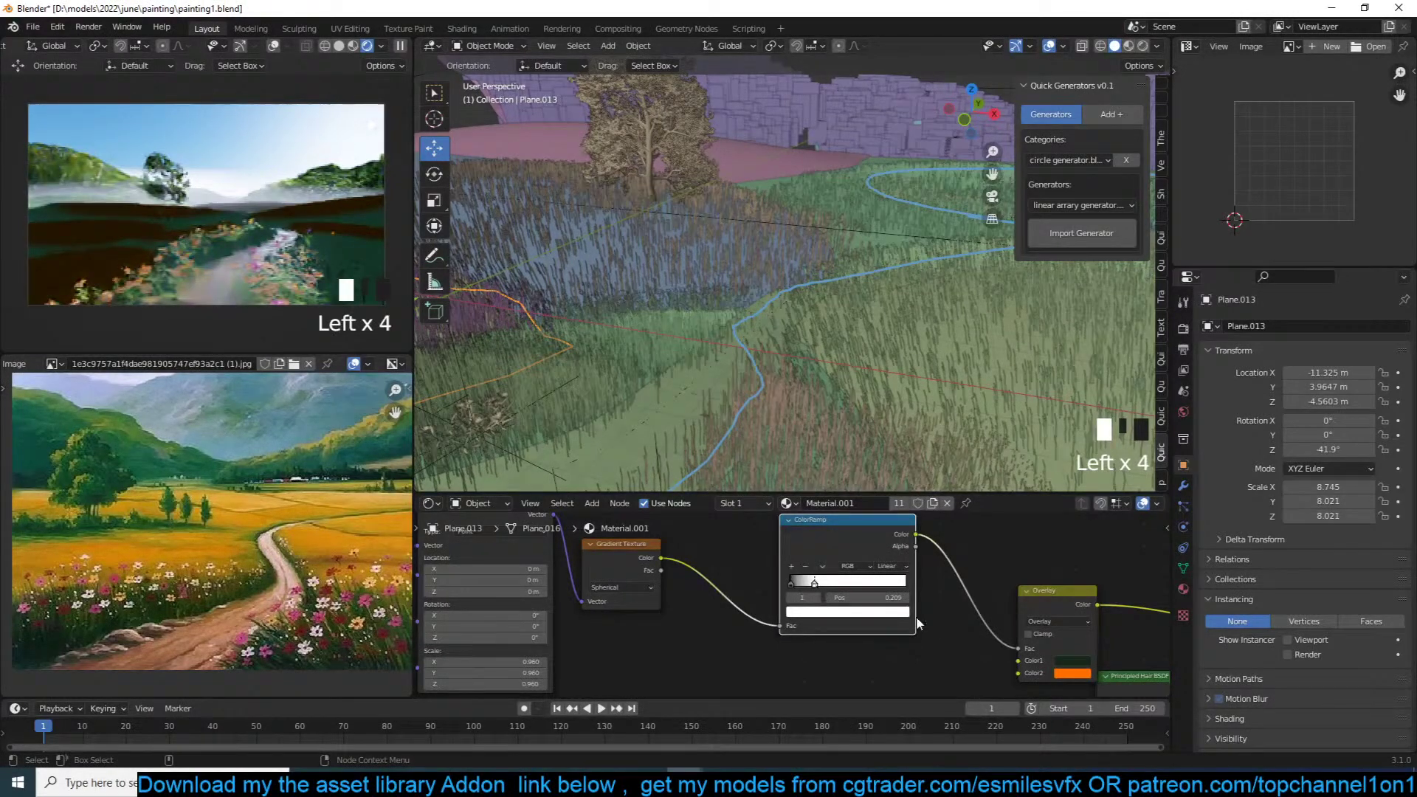
scroll(919, 617, "down", 8)
key("ctrl+s")
scroll(866, 578, "up", 5)
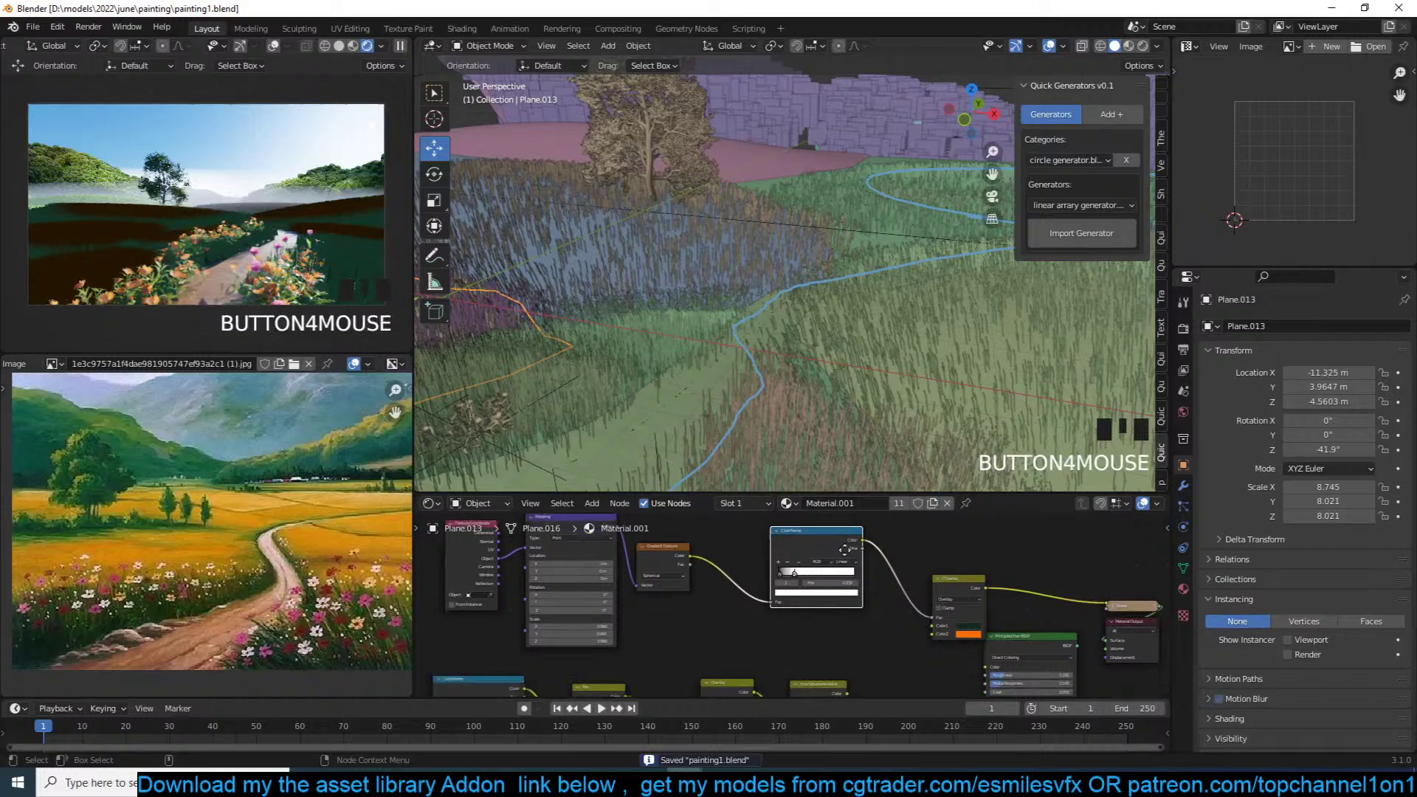
Step: Connect the Hue Saturation Value node's colour output to the new Overlay node's Color1 input
middle_click_drag(870, 648, 845, 605)
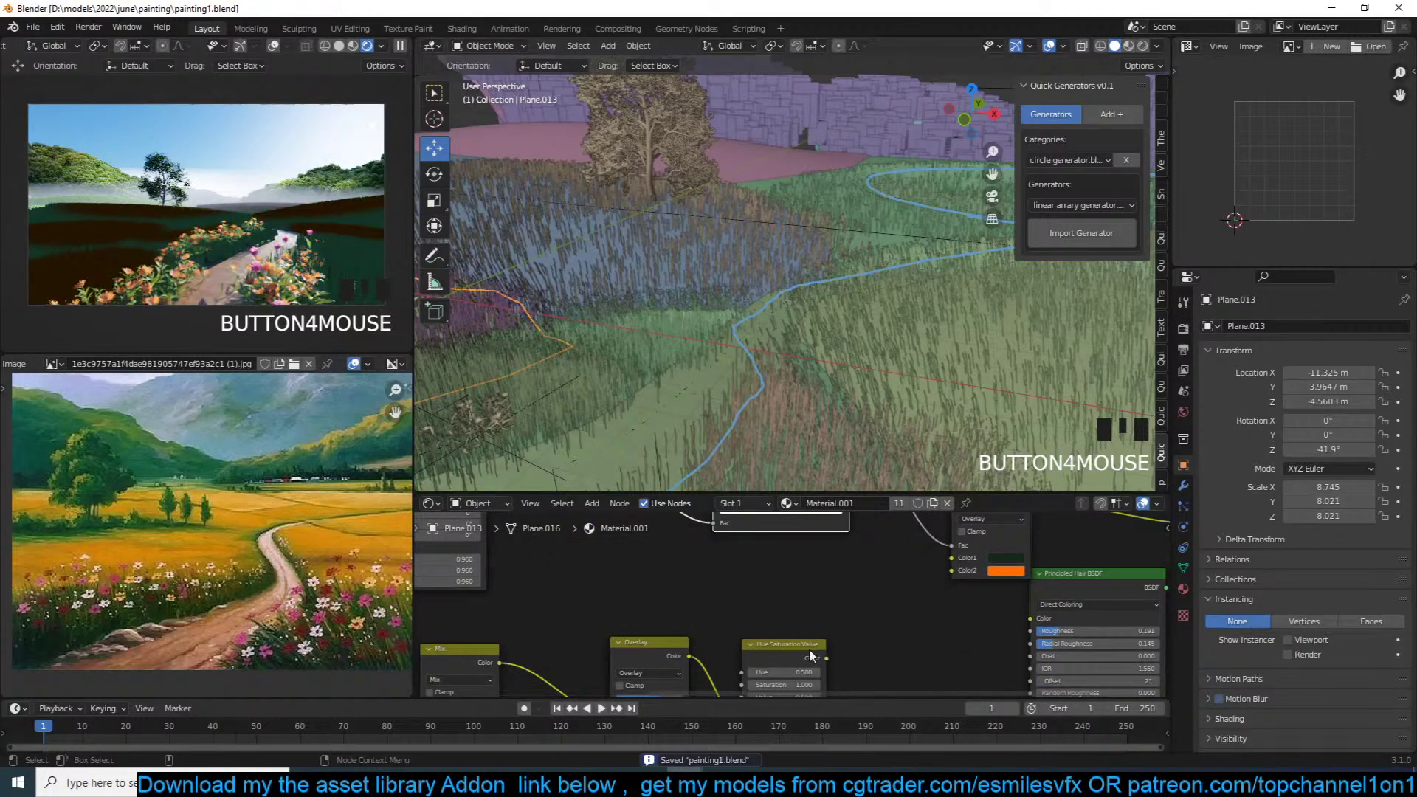
left_click_drag(828, 656, 960, 558)
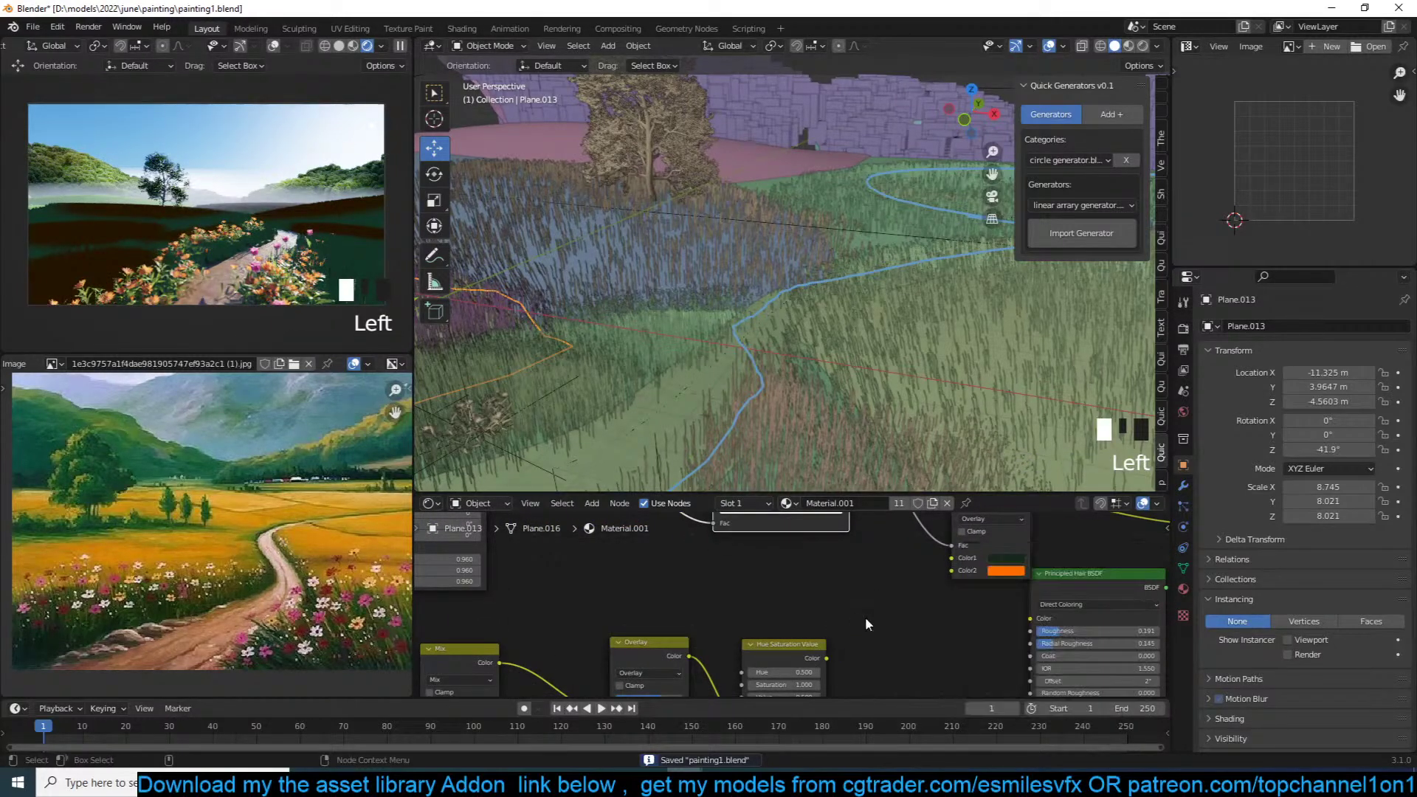
left_click_drag(826, 658, 952, 558)
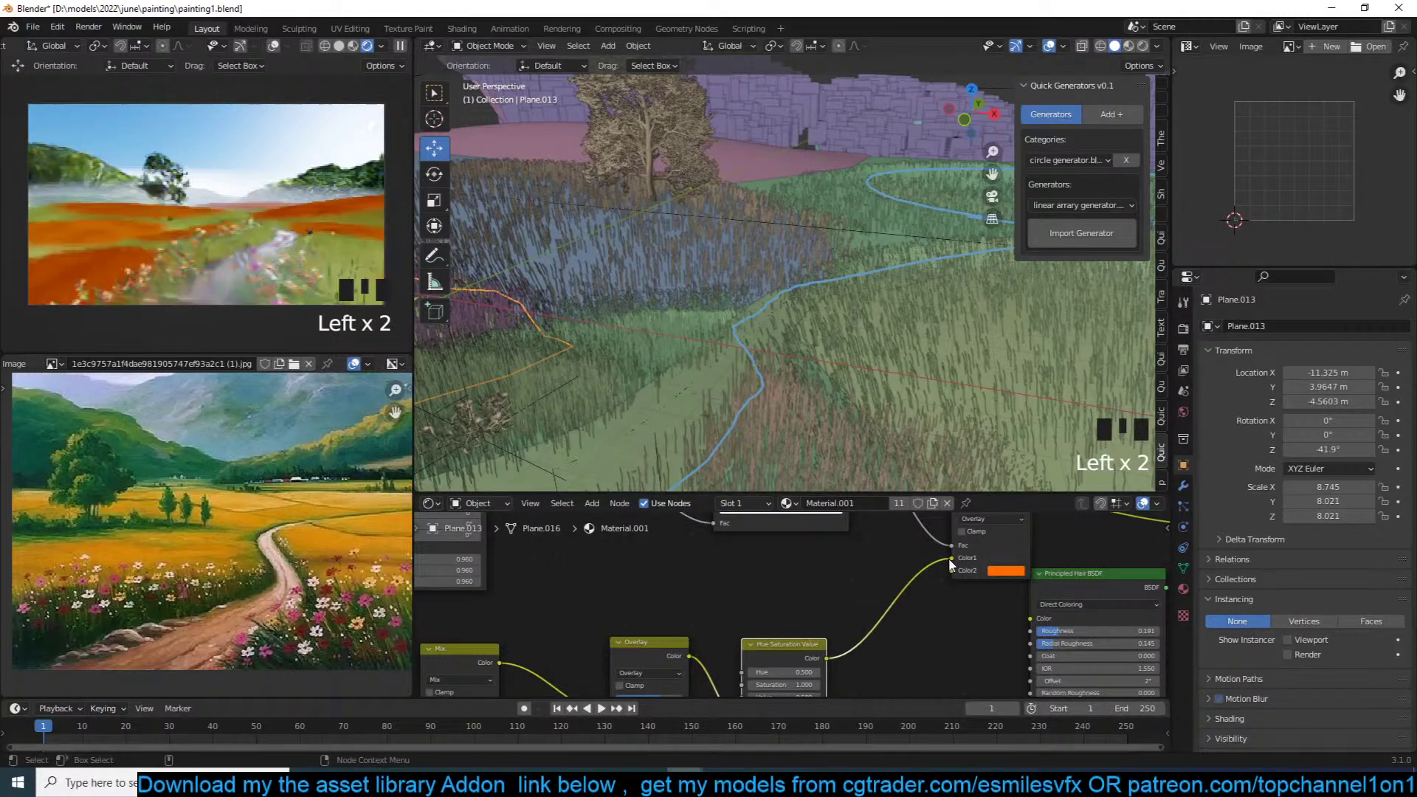
Step: Move the Overlay node closer to Hue Saturation Value, route the Principled Hair BSDF to the Material Output and save
left_click(986, 534)
left_click(985, 533)
middle_click_drag(1000, 544, 964, 584)
scroll(972, 581, "down", 1)
left_click_drag(971, 583, 892, 631)
left_click(1060, 613, "ctrl+shift")
scroll(922, 580, "down", 2)
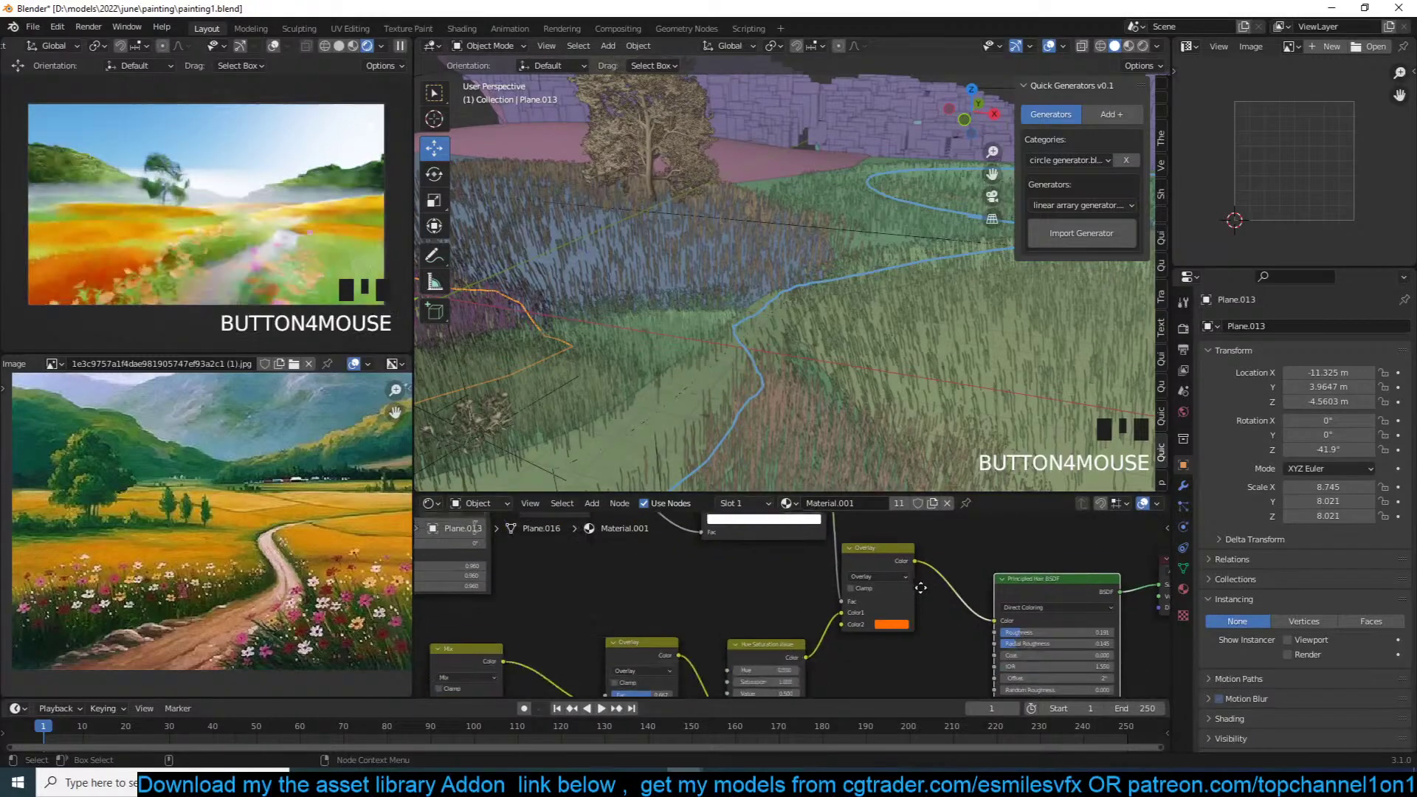
key("ctrl+s")
Step: Darken the ColorRamp's white stop to a grey with value 0.255
scroll(941, 592, "up", 2)
mouse_move(785, 613)
middle_mouse_down()
mouse_move(874, 569)
mouse_move(876, 597)
mouse_move(935, 625)
middle_mouse_up()
scroll(876, 597, "up", 1)
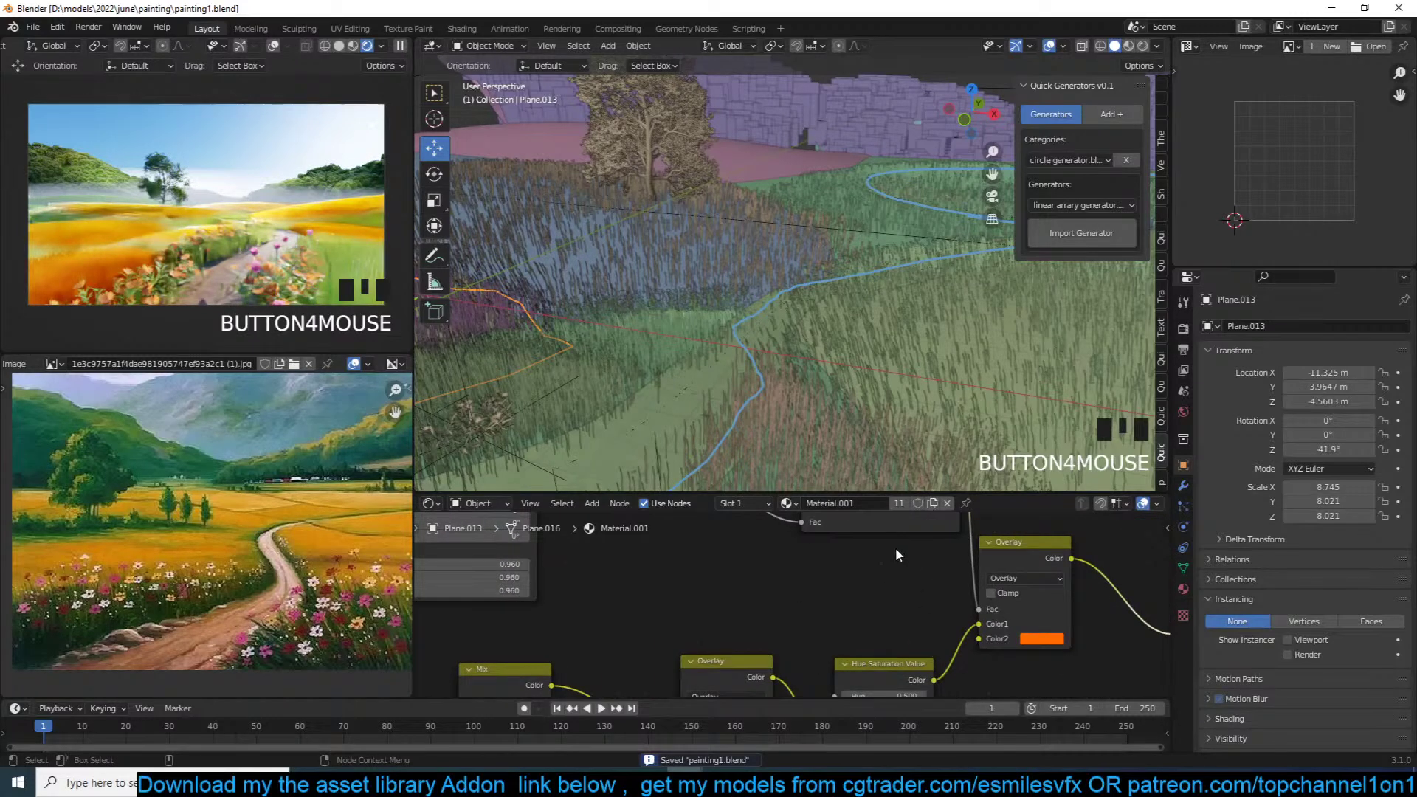
middle_click_drag(889, 556, 879, 627)
left_click(831, 544)
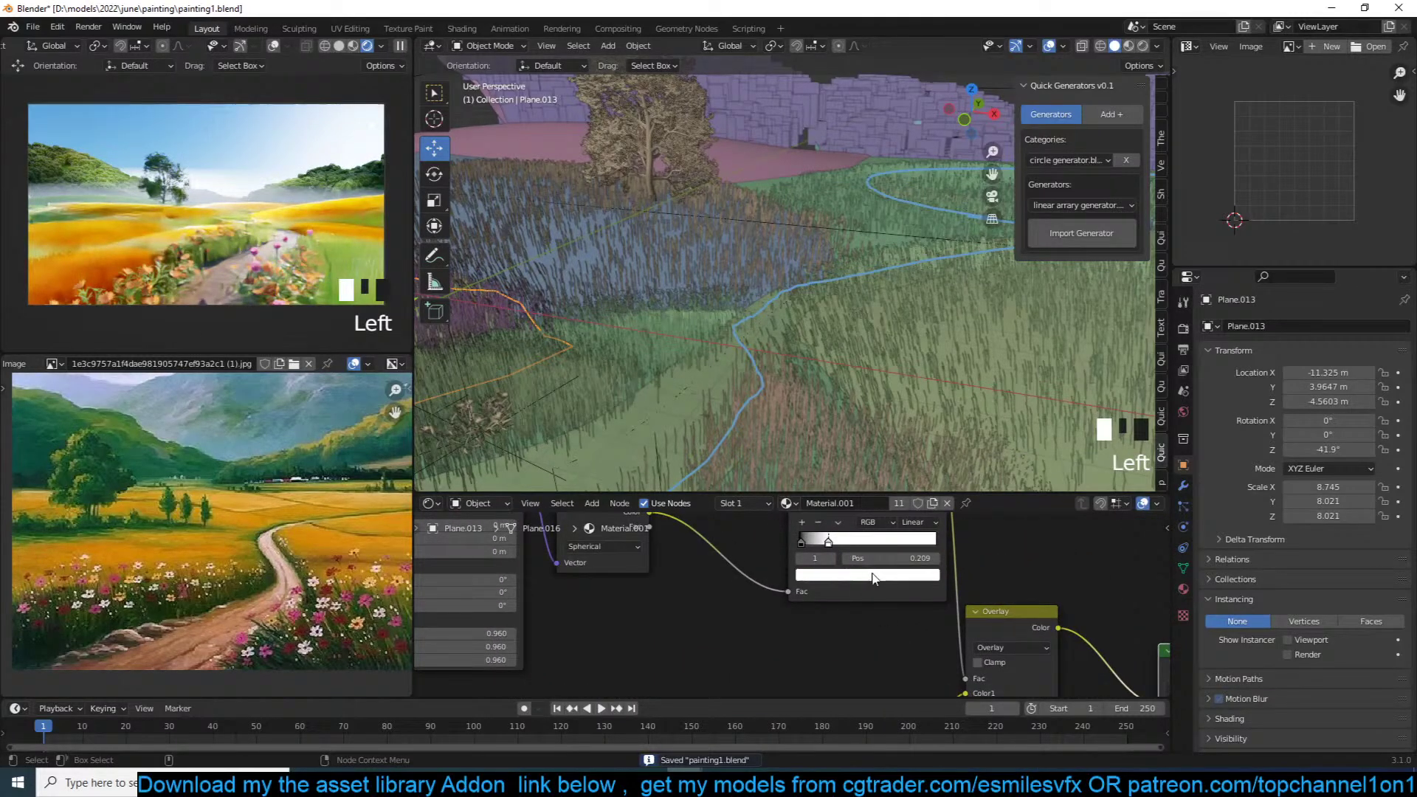
left_click(877, 580)
left_click(912, 446)
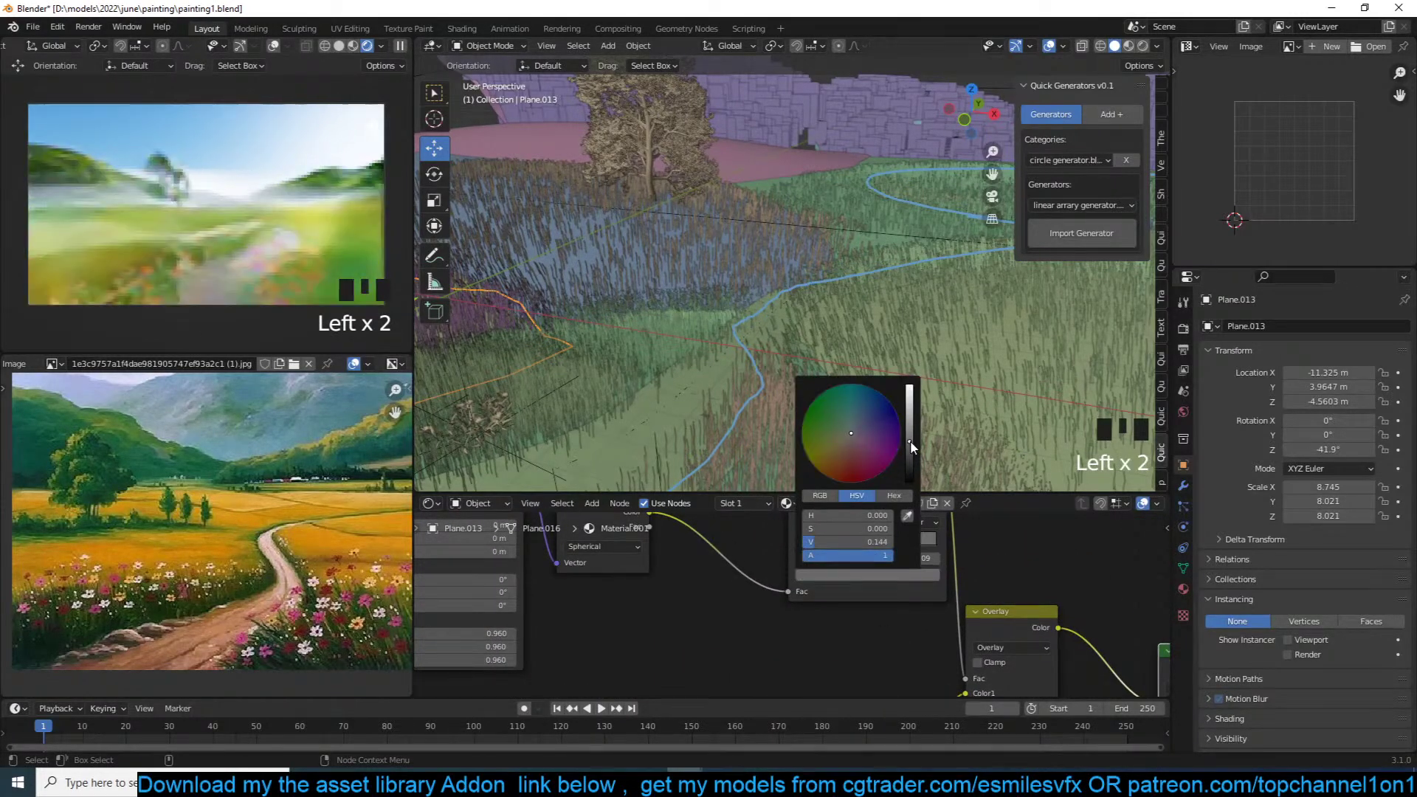
left_click_drag(910, 443, 910, 430)
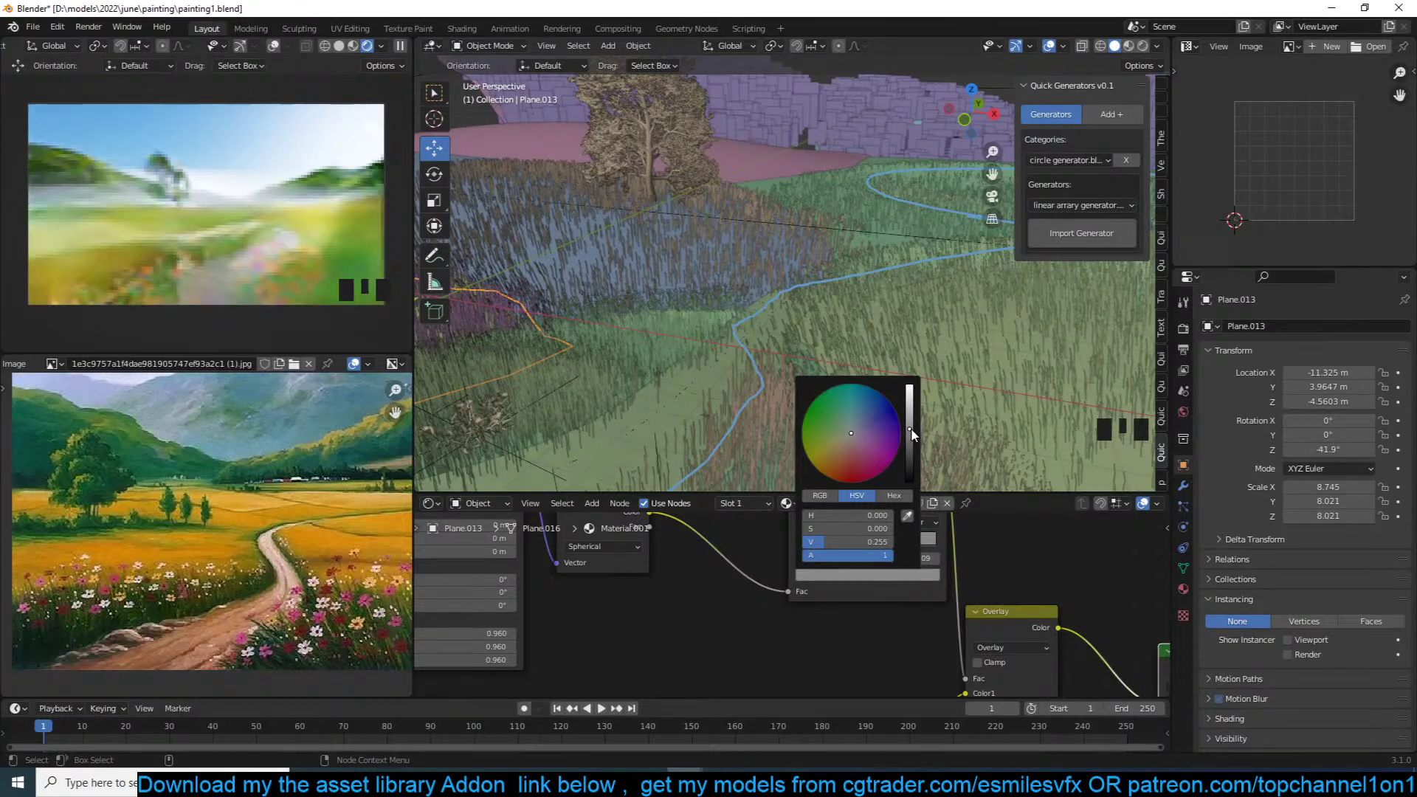
scroll(1110, 675, "down", 2)
Step: Show the Look Dev settings and turn off Use Curves/Custom Colors
middle_click_drag(1092, 673, 828, 614)
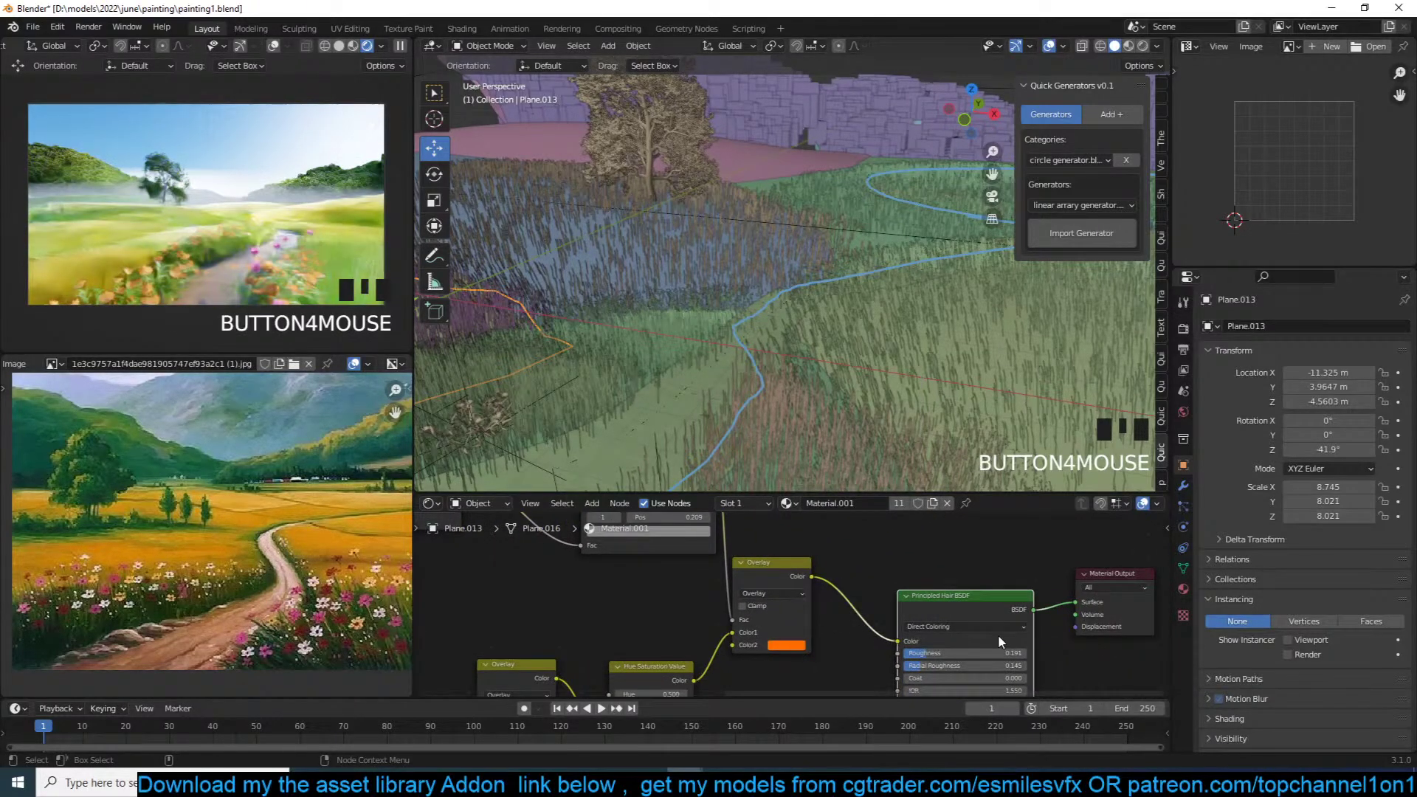
left_click(1159, 266)
left_click(1162, 247)
left_click(1161, 266)
left_click(1163, 356)
left_click(1164, 357)
left_click(1166, 389)
left_click(1166, 414)
left_click(1166, 437)
left_click(1166, 449)
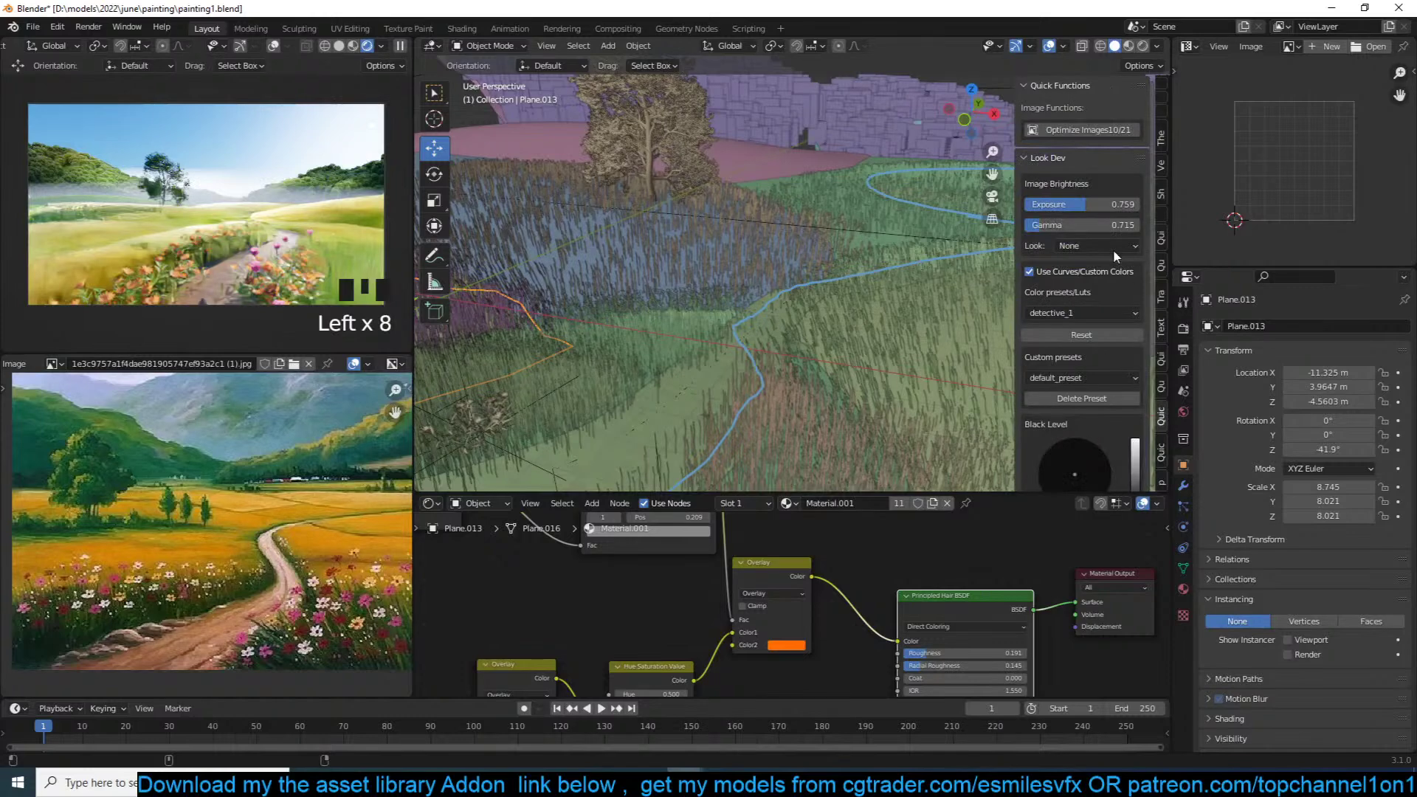
left_click(1033, 273)
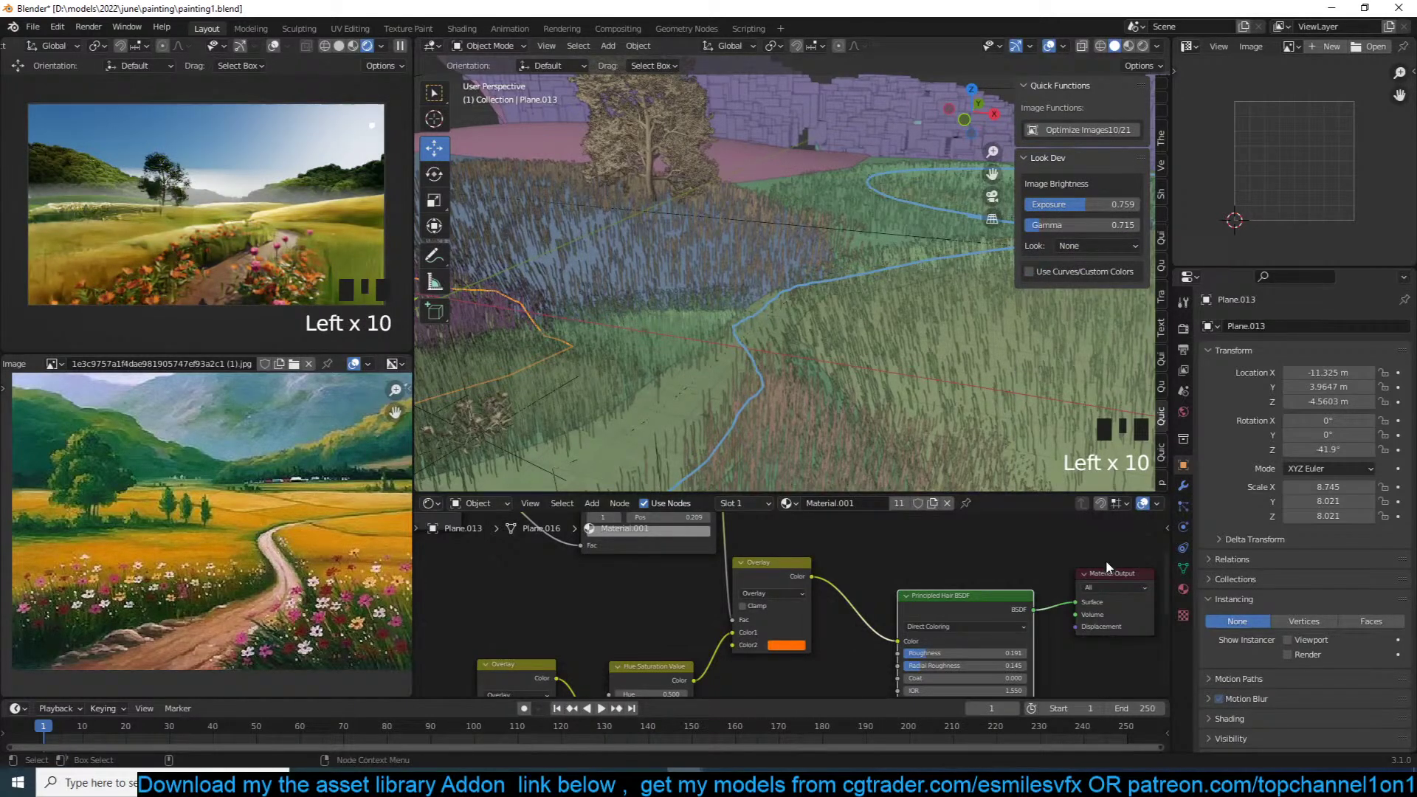
Step: Set the Hue Saturation Value node's saturation to 1.2 and save the file
middle_click_drag(1102, 568, 1107, 509)
scroll(883, 621, "up", 2)
middle_click_drag(882, 622, 1070, 550)
scroll(942, 628, "up", 2)
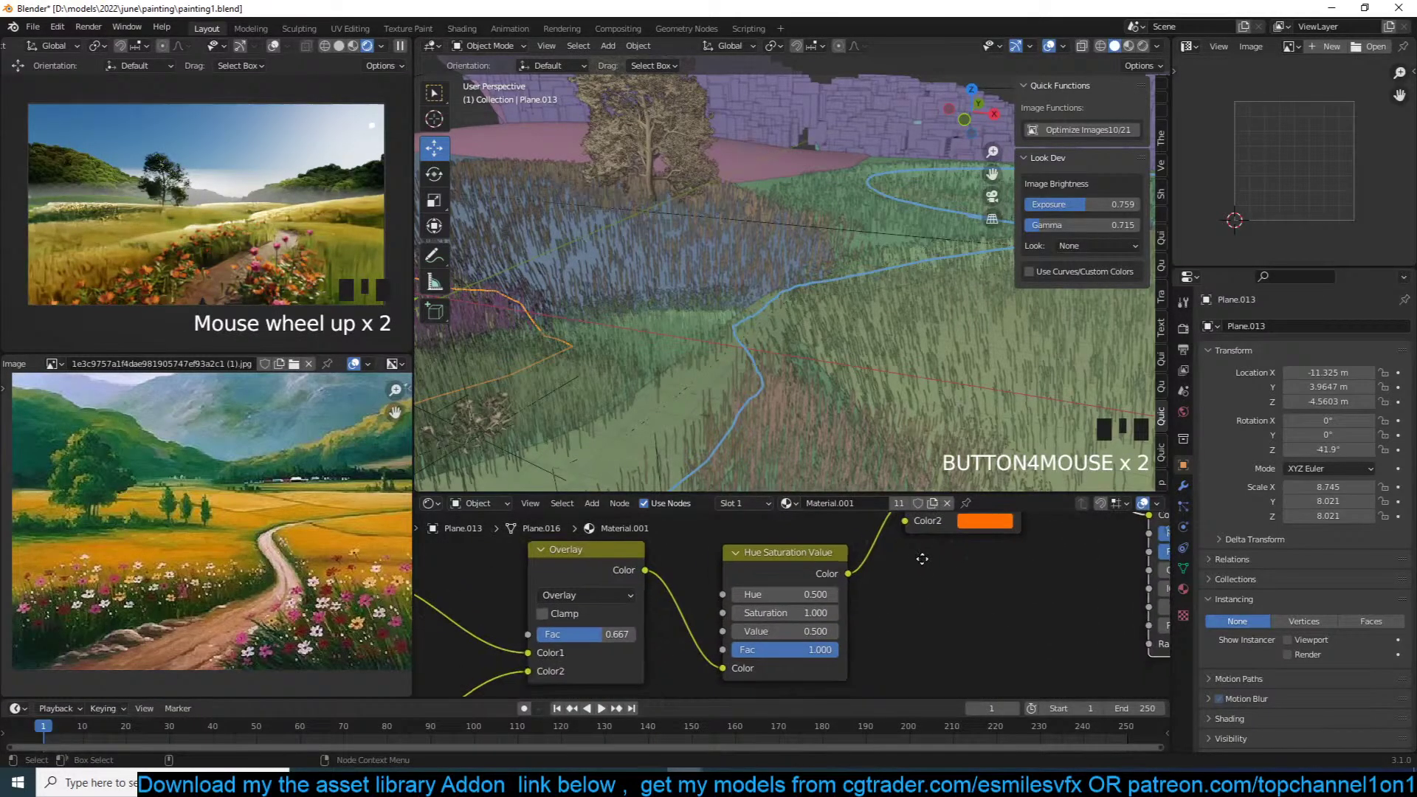
left_click_drag(788, 613, 867, 608)
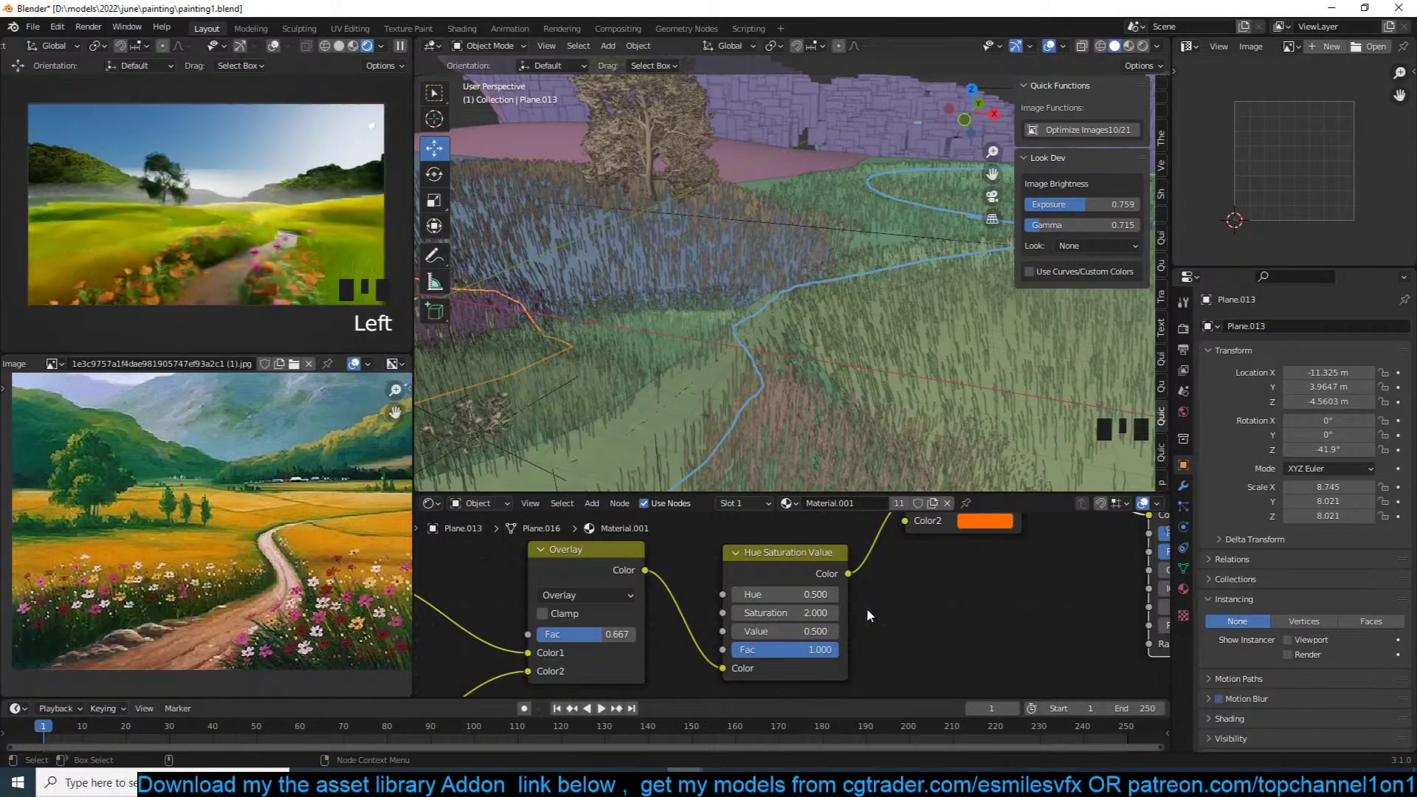
left_click(823, 612)
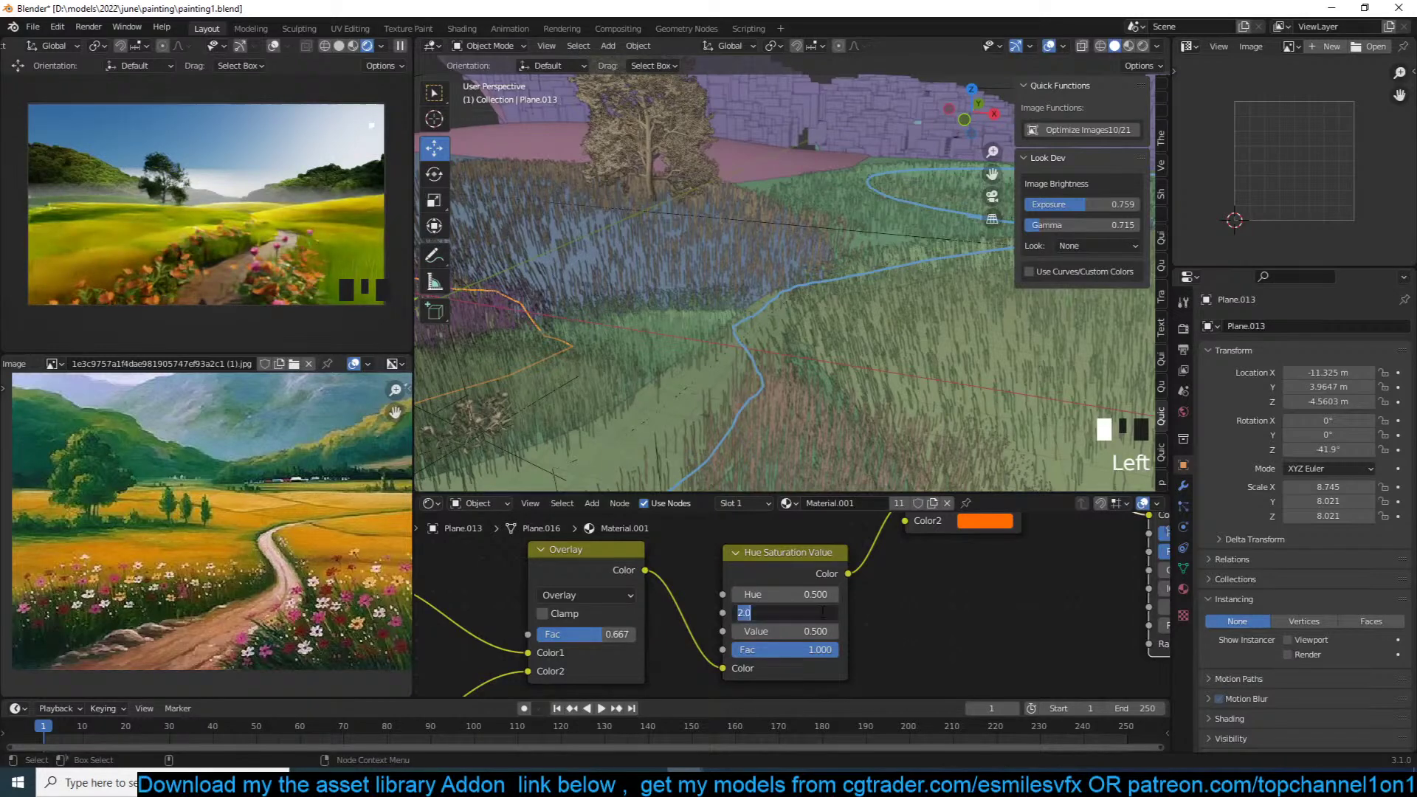
type("1.2")
key("Return")
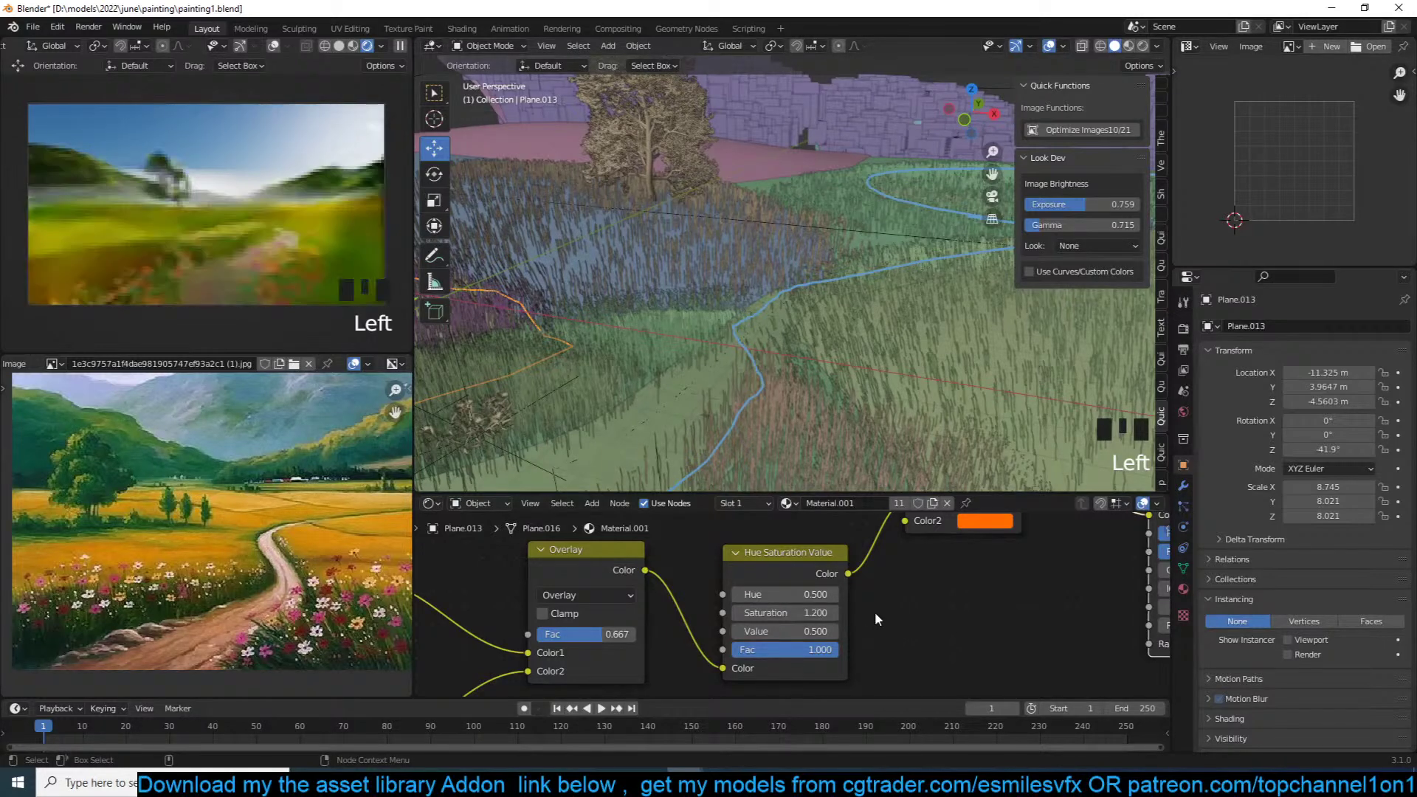
key("ctrl+s")
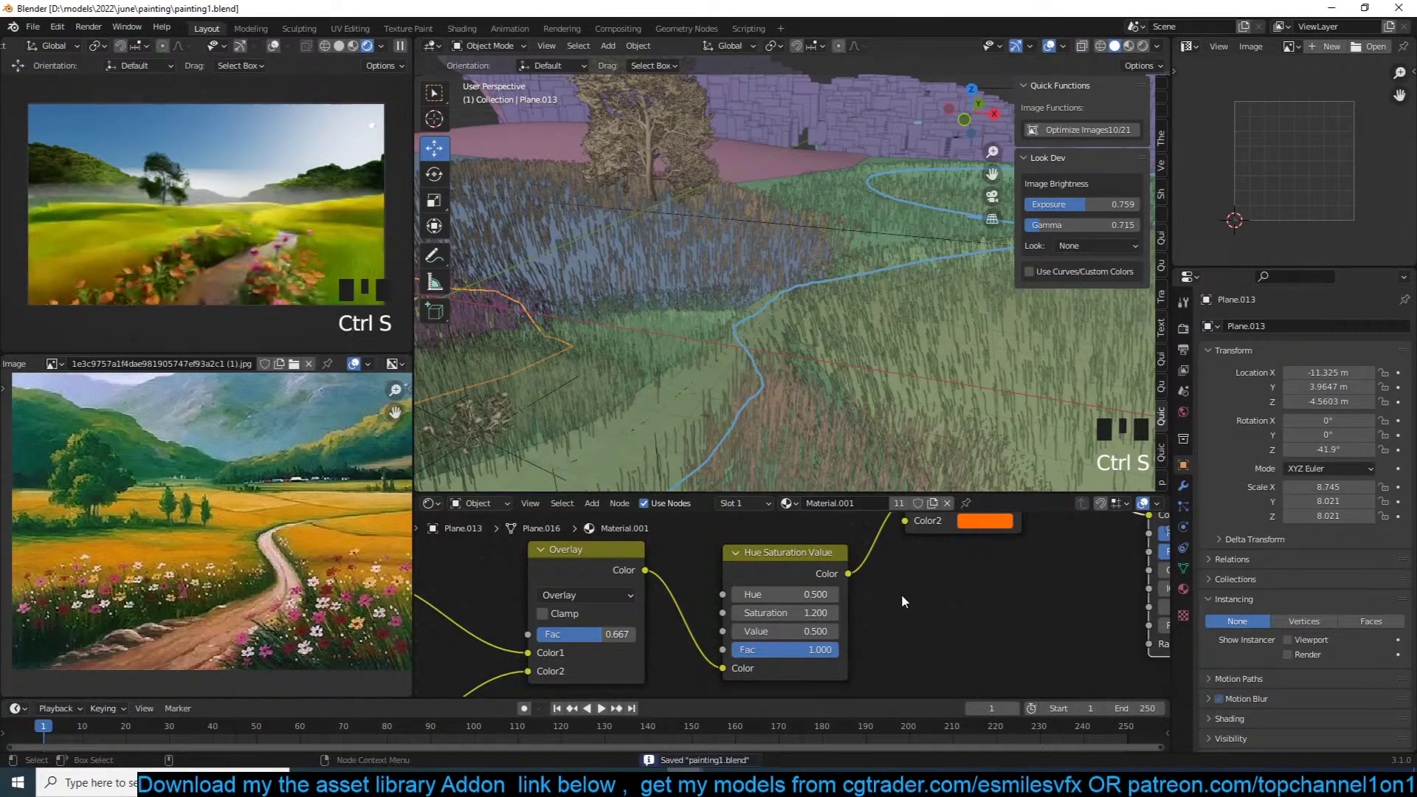
Step: Set the final Overlay node's Color2 to a red-orange with hue 0.016, saturation 0.994 and value 1.000, and save the file
middle_click_drag(775, 580, 754, 620)
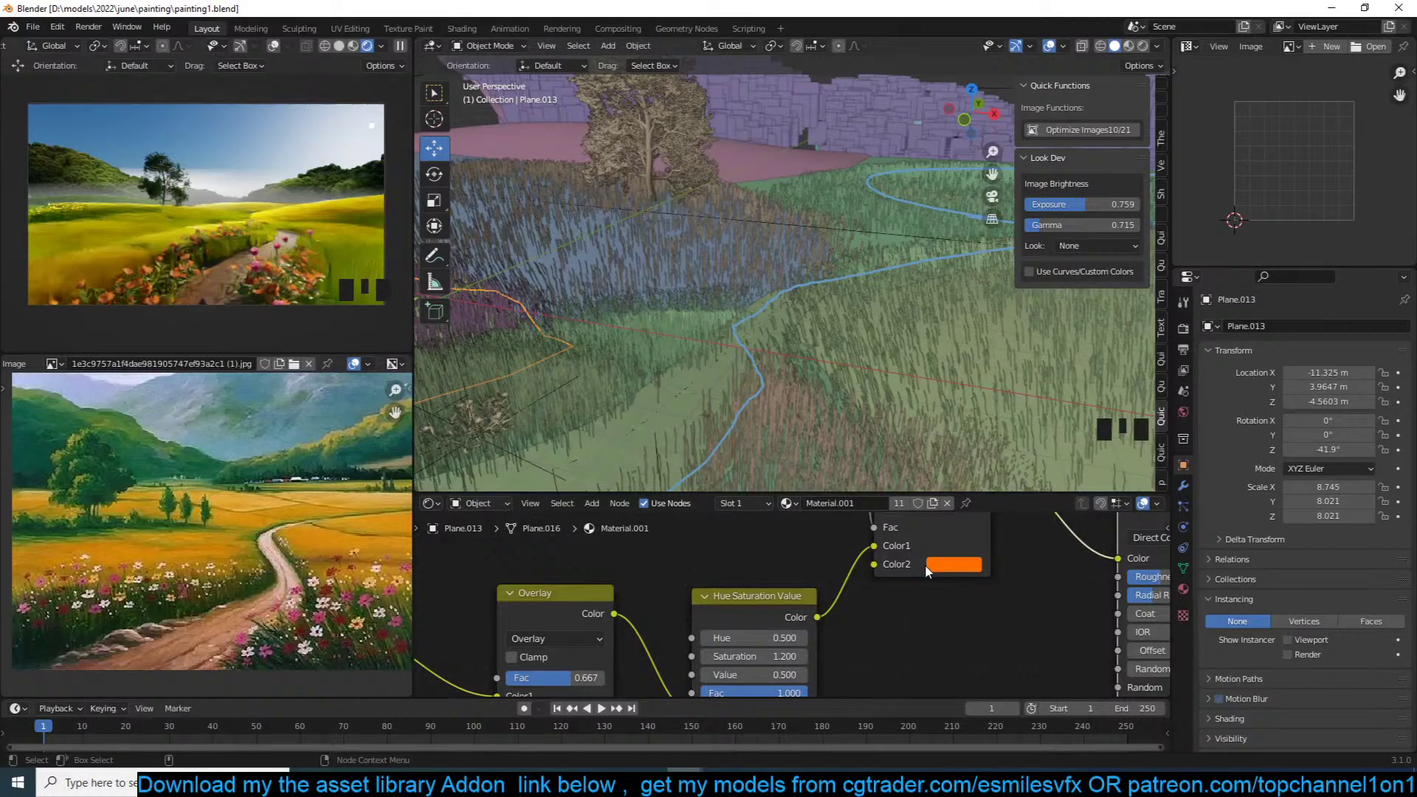
middle_click_drag(720, 607, 828, 623)
middle_click_drag(1000, 541, 823, 620)
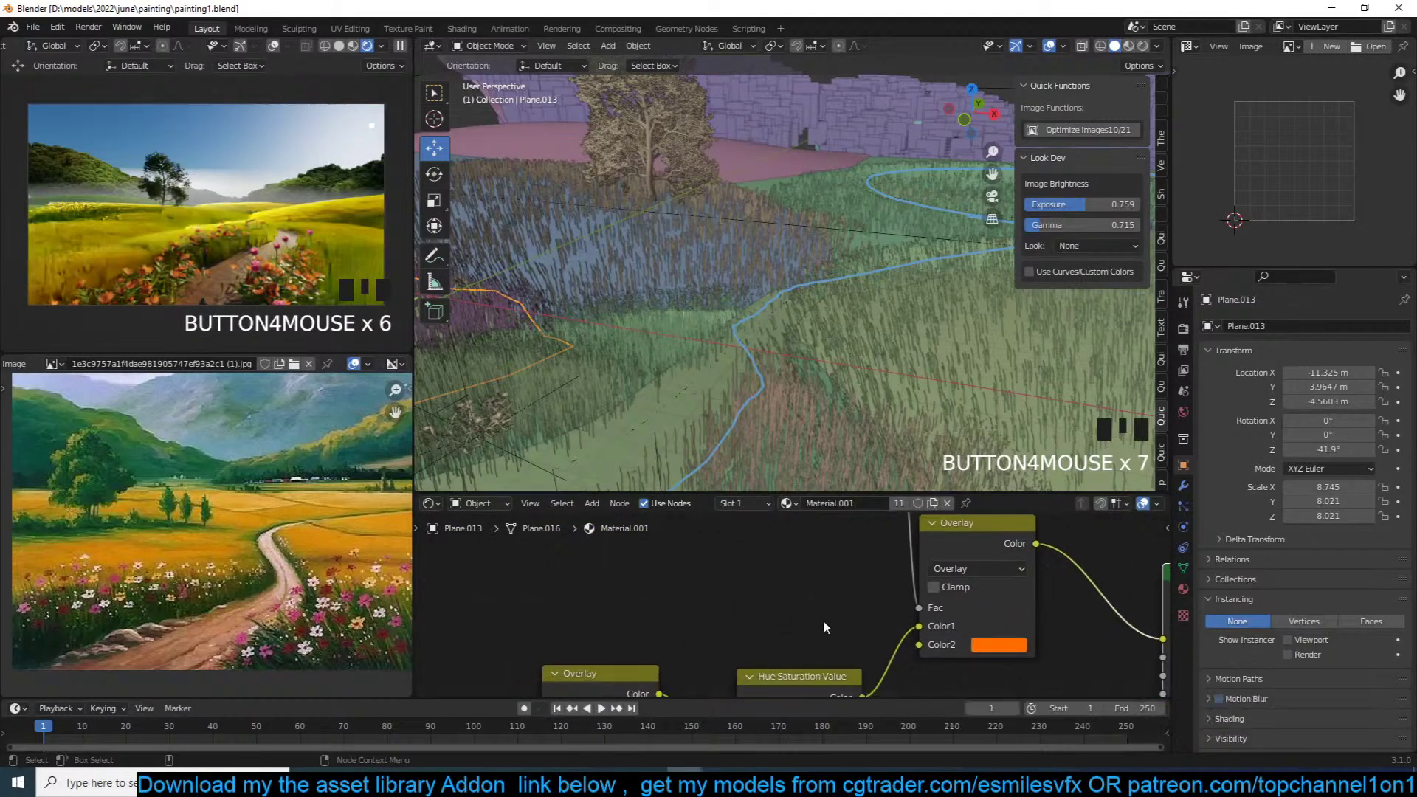
left_click(997, 644)
left_click(1024, 521)
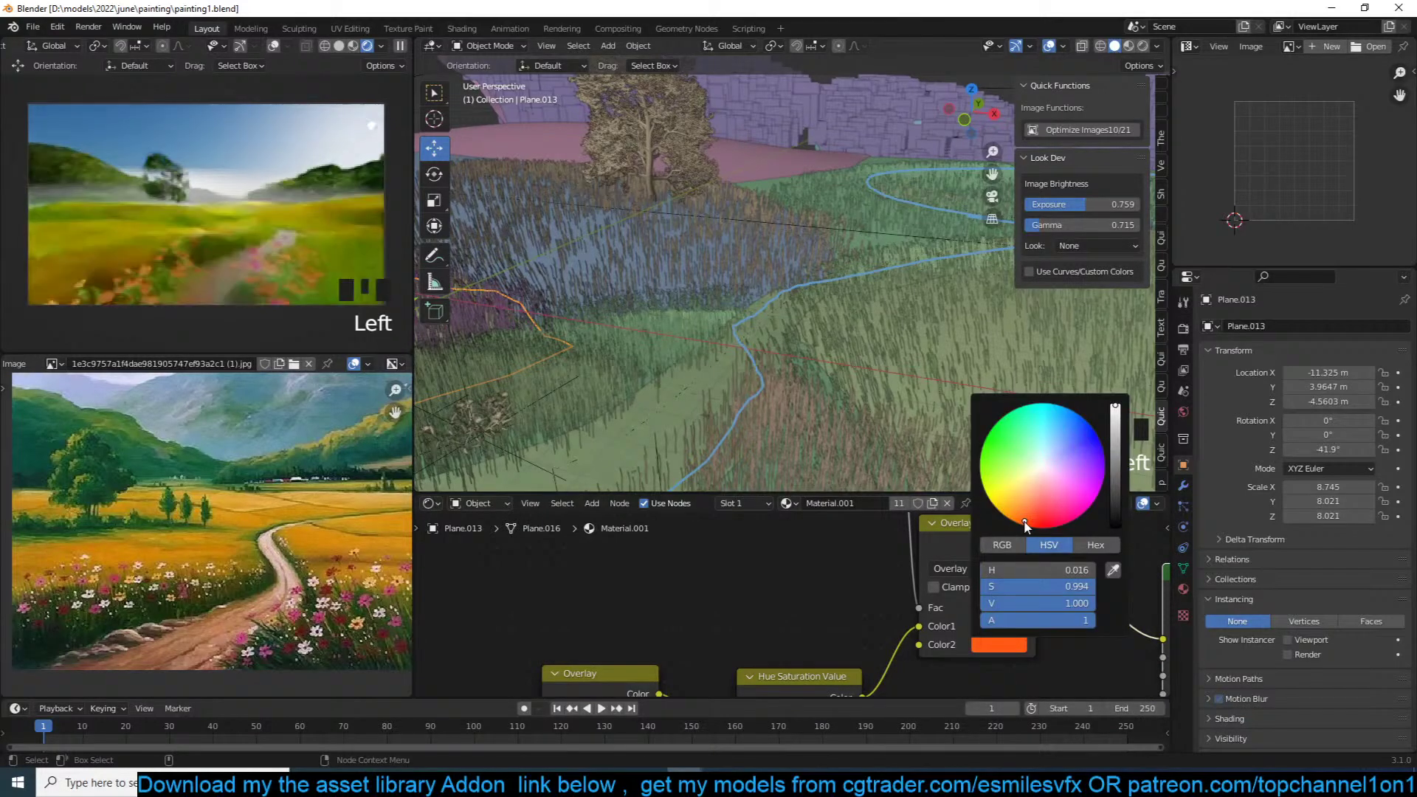
scroll(914, 622, "down", 1)
scroll(914, 622, "down", 2)
middle_click_drag(960, 628, 800, 582)
scroll(803, 588, "up", 2)
middle_click_drag(981, 606, 876, 574)
key("ctrl+s")
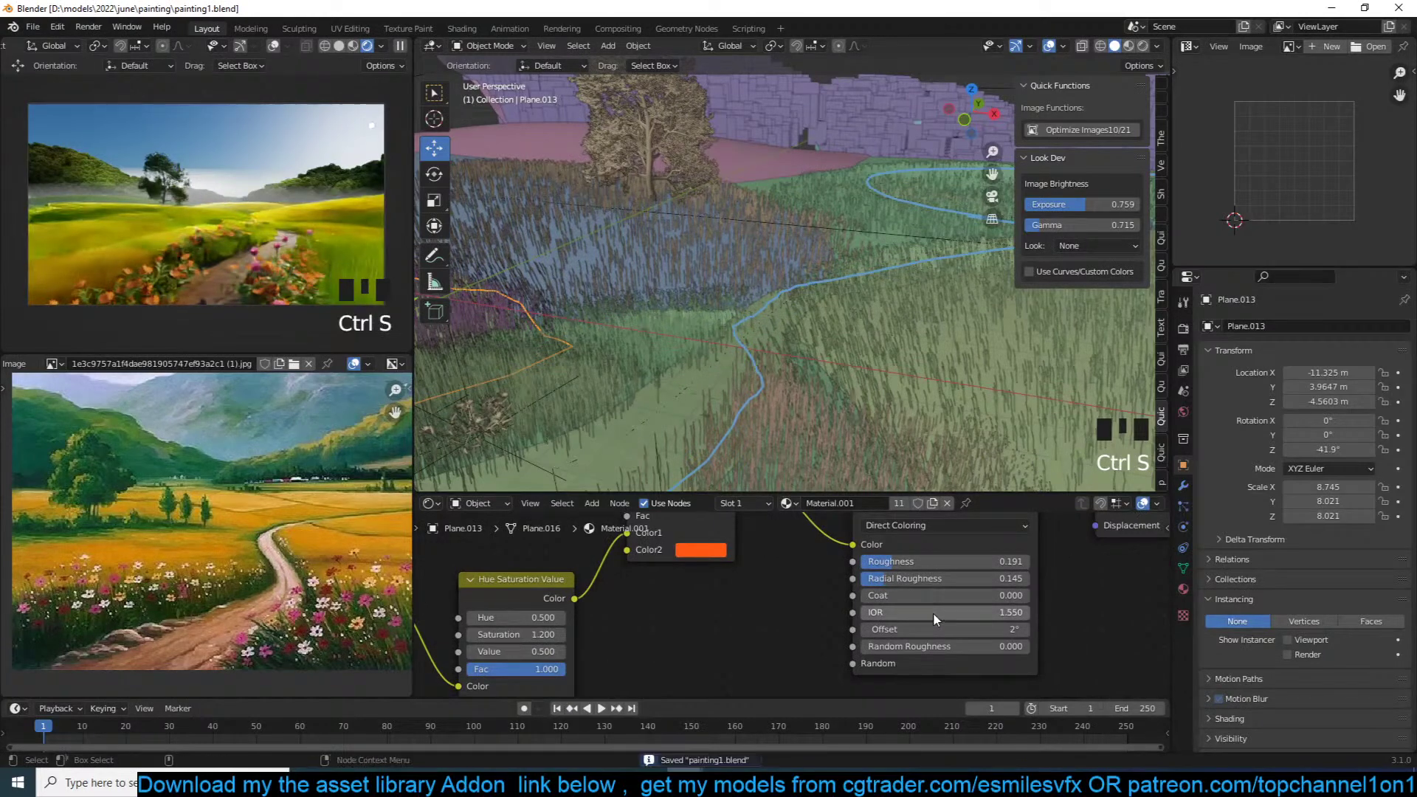
Step: Set the Principled Hair BSDF's Random Roughness to 0.236 and save the file
left_click_drag(865, 646, 902, 650)
left_click(1030, 599)
key("ctrl+s")
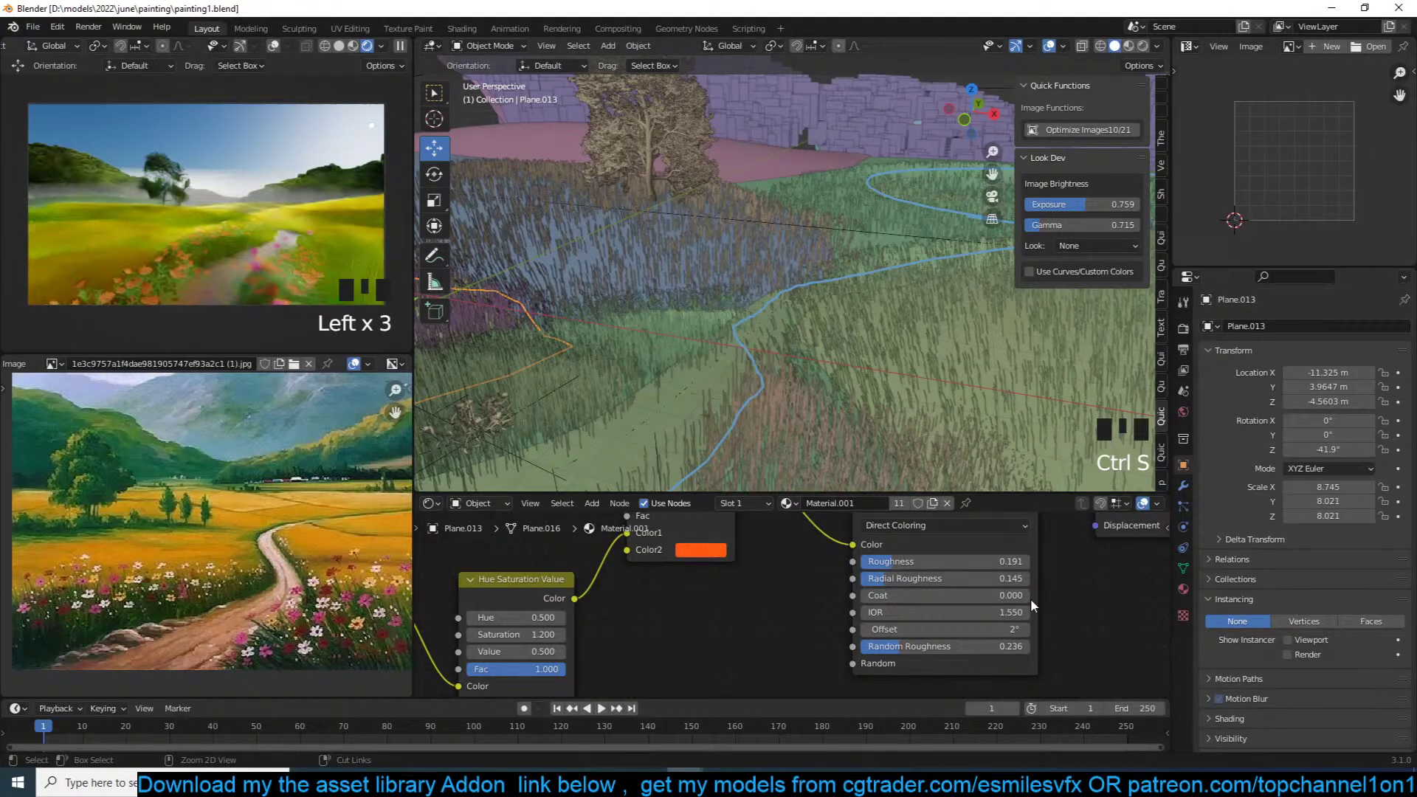
Step: Set the Principled Hair BSDF's Roughness to 0.223 and Radial Roughness to 0.427
left_click_drag(894, 561, 1011, 562)
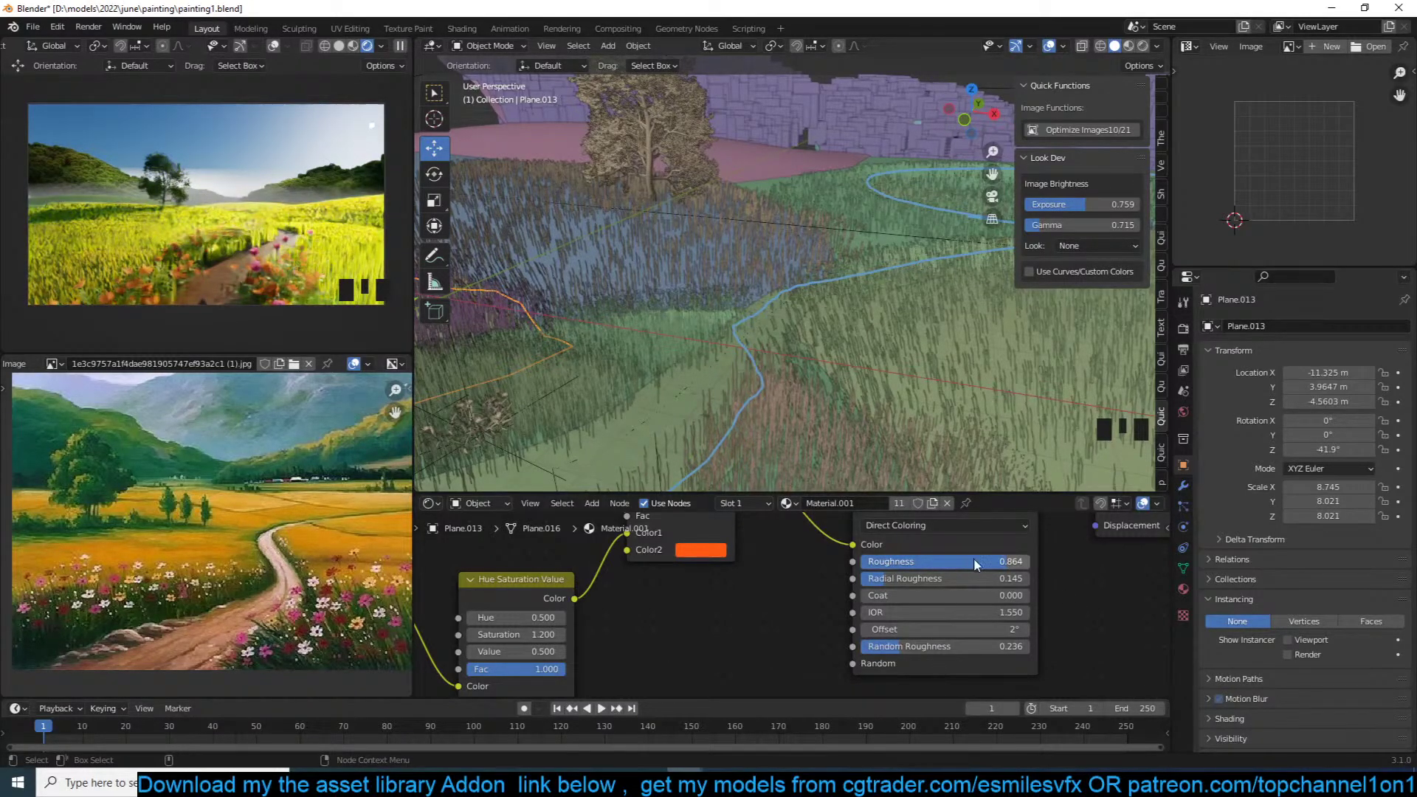
left_click_drag(1001, 564, 937, 583)
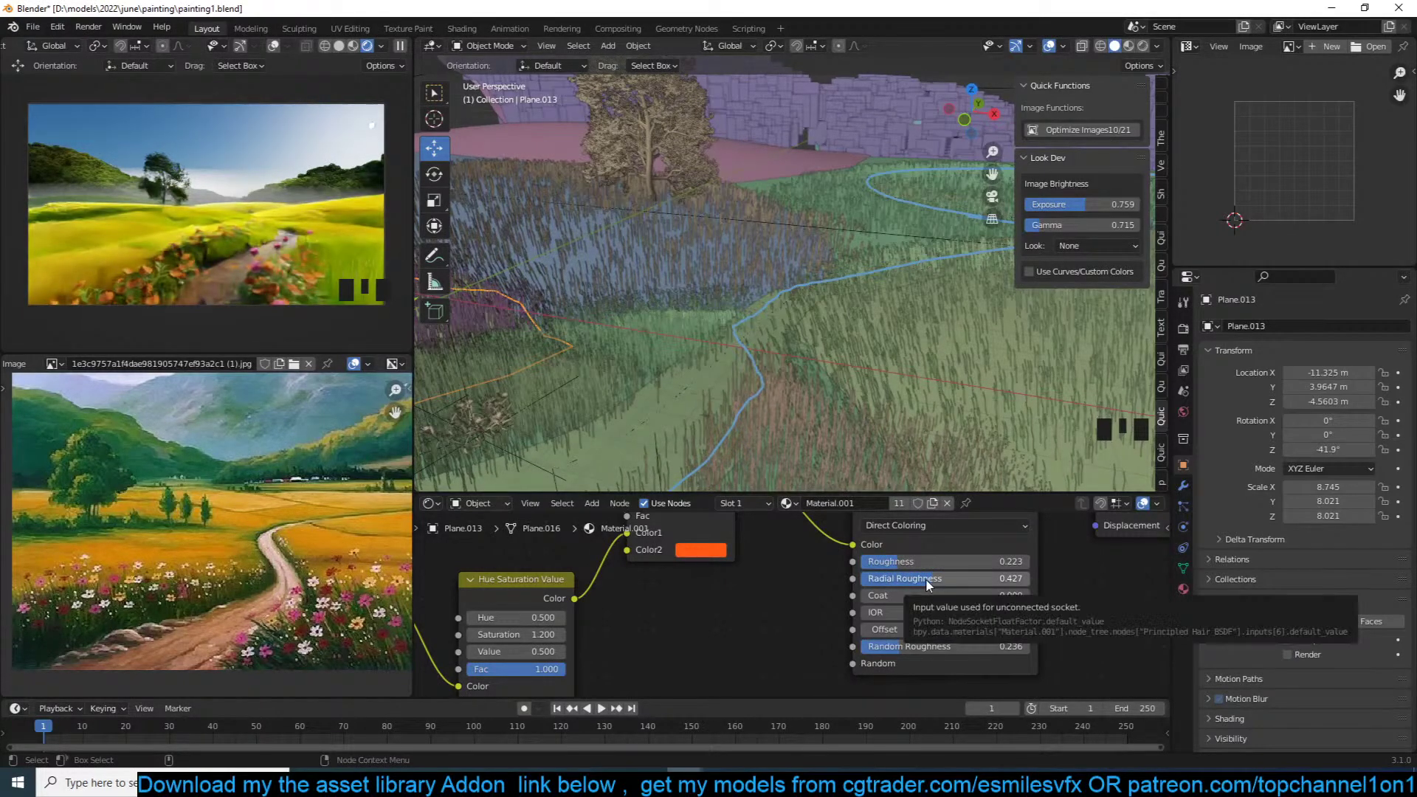
Step: Show the World's Sky Texture settings and raise the Look Dev exposure to 0.886
middle_click_drag(637, 592, 771, 616)
scroll(771, 615, "down", 5)
middle_click_drag(618, 525, 796, 639)
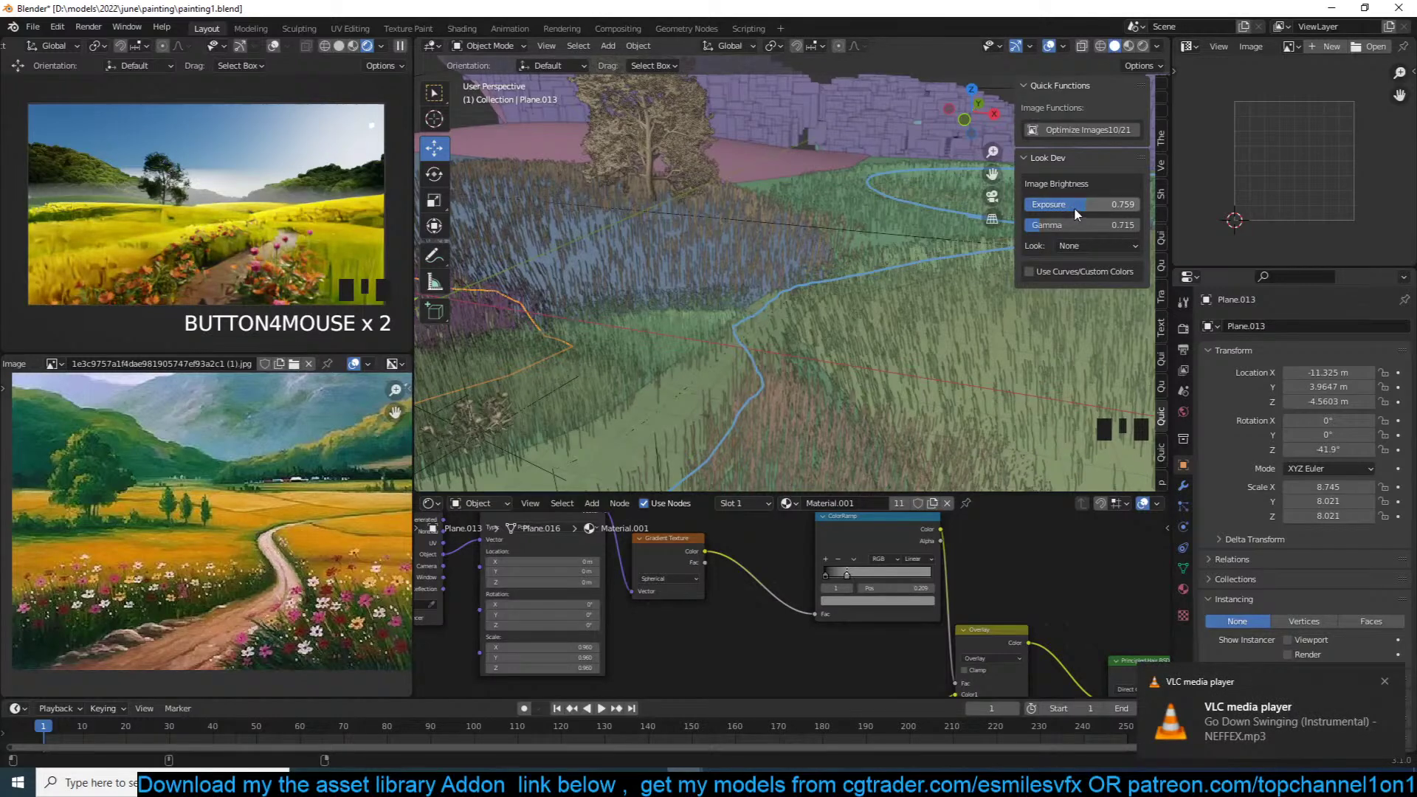
left_click(1183, 412)
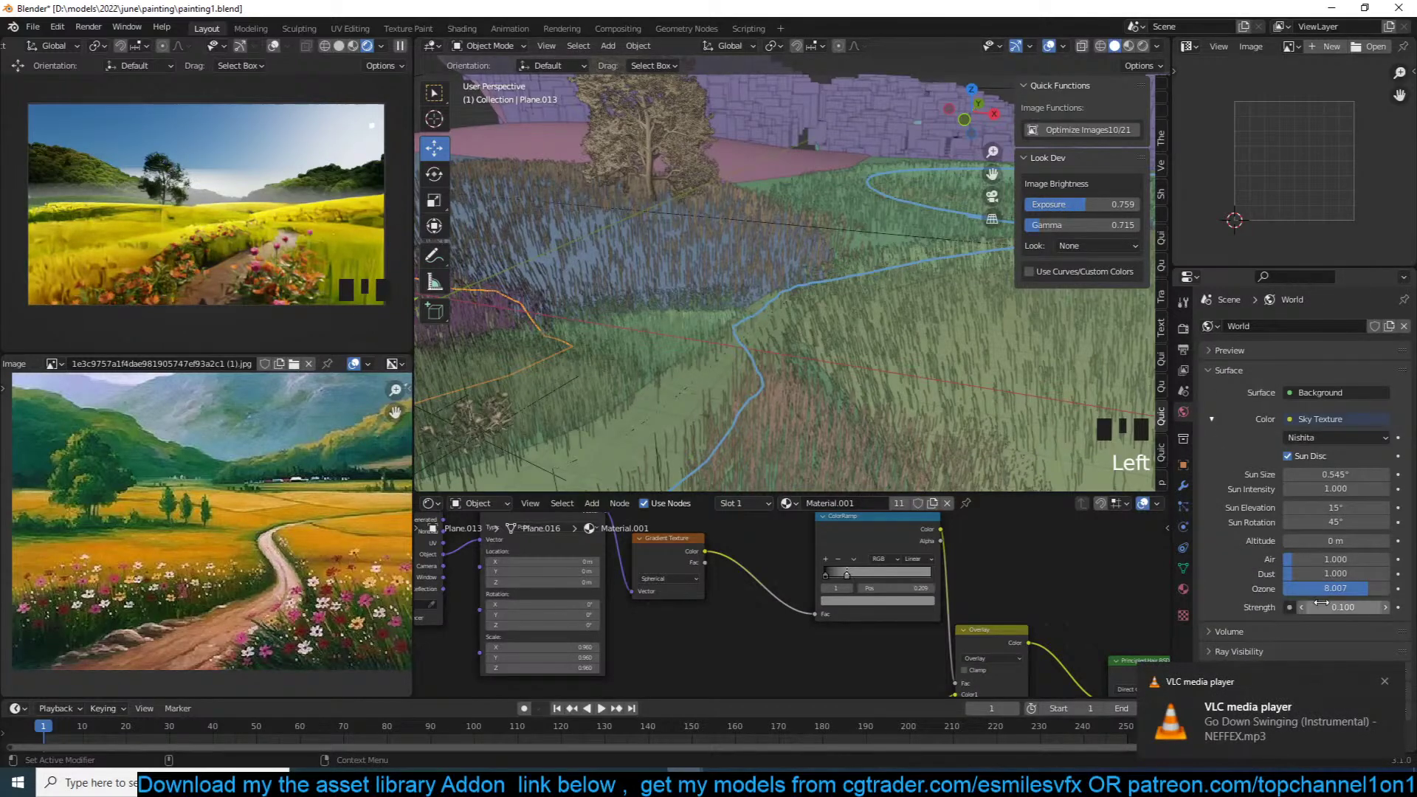
mouse_move(1131, 205)
left_mouse_down()
mouse_move(1116, 205)
mouse_move(1128, 204)
left_mouse_up()
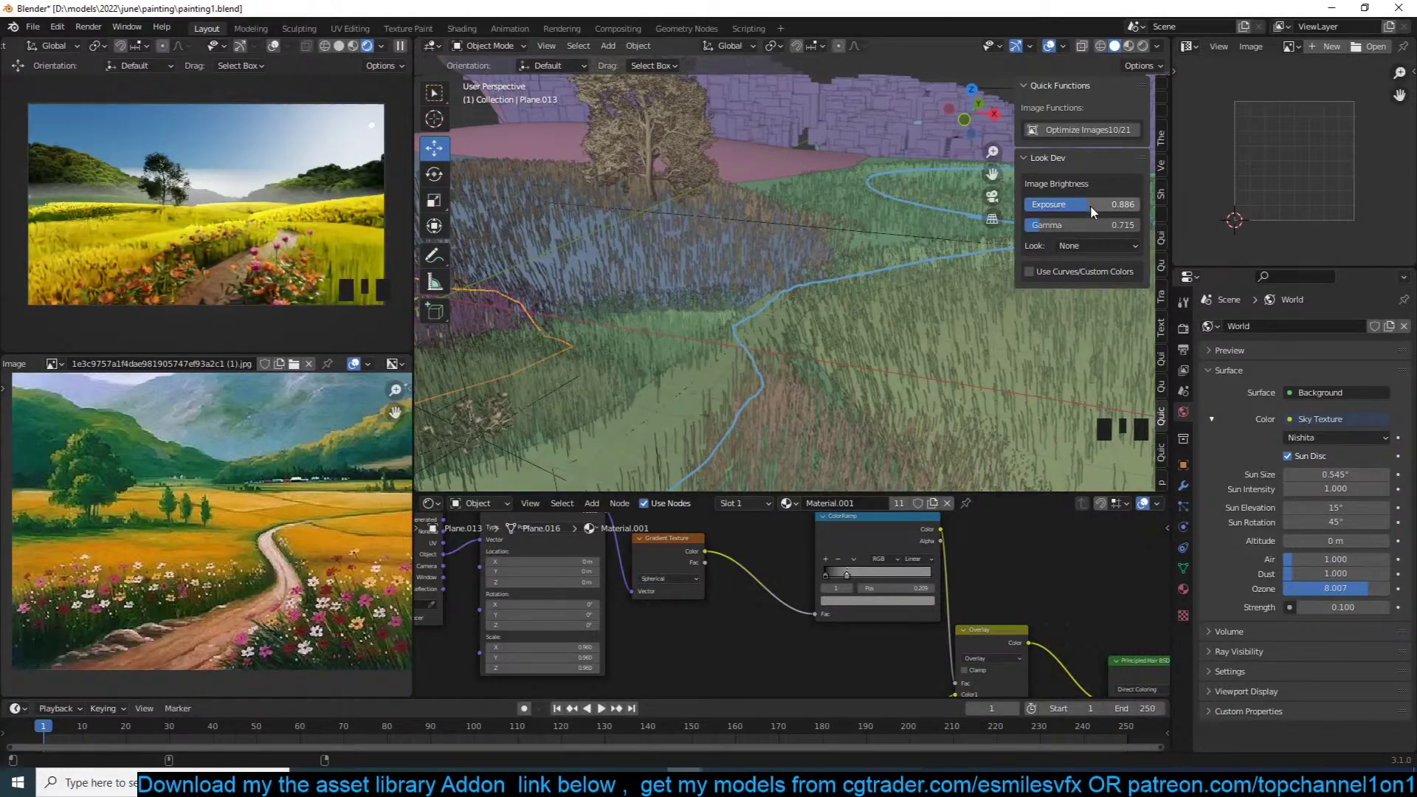
Step: Try a sun rotation of 90° on the Sky Texture with sun elevations of 5° and 25°
left_click(1346, 521)
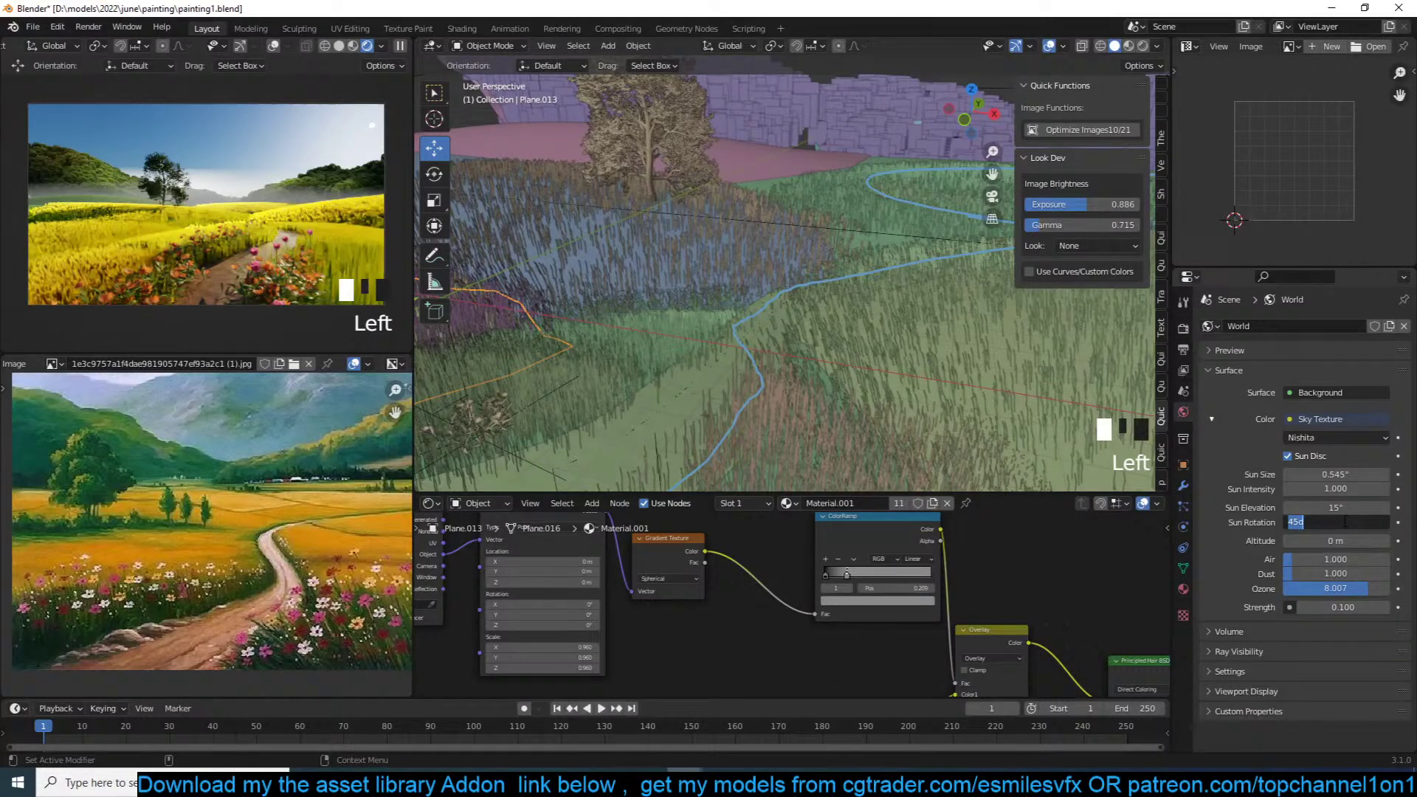
type("90")
key("Return")
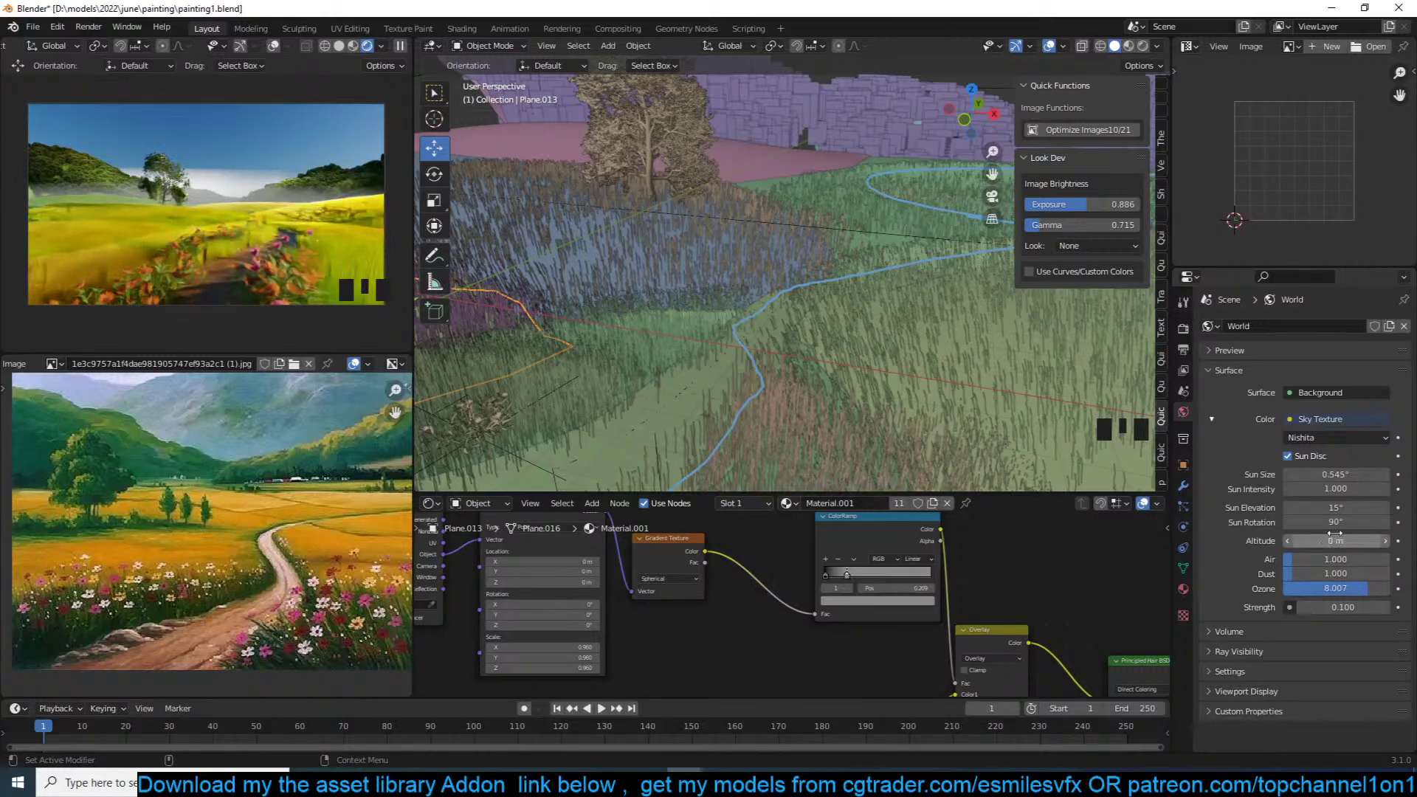
left_click(1345, 508)
type("5")
key("Return")
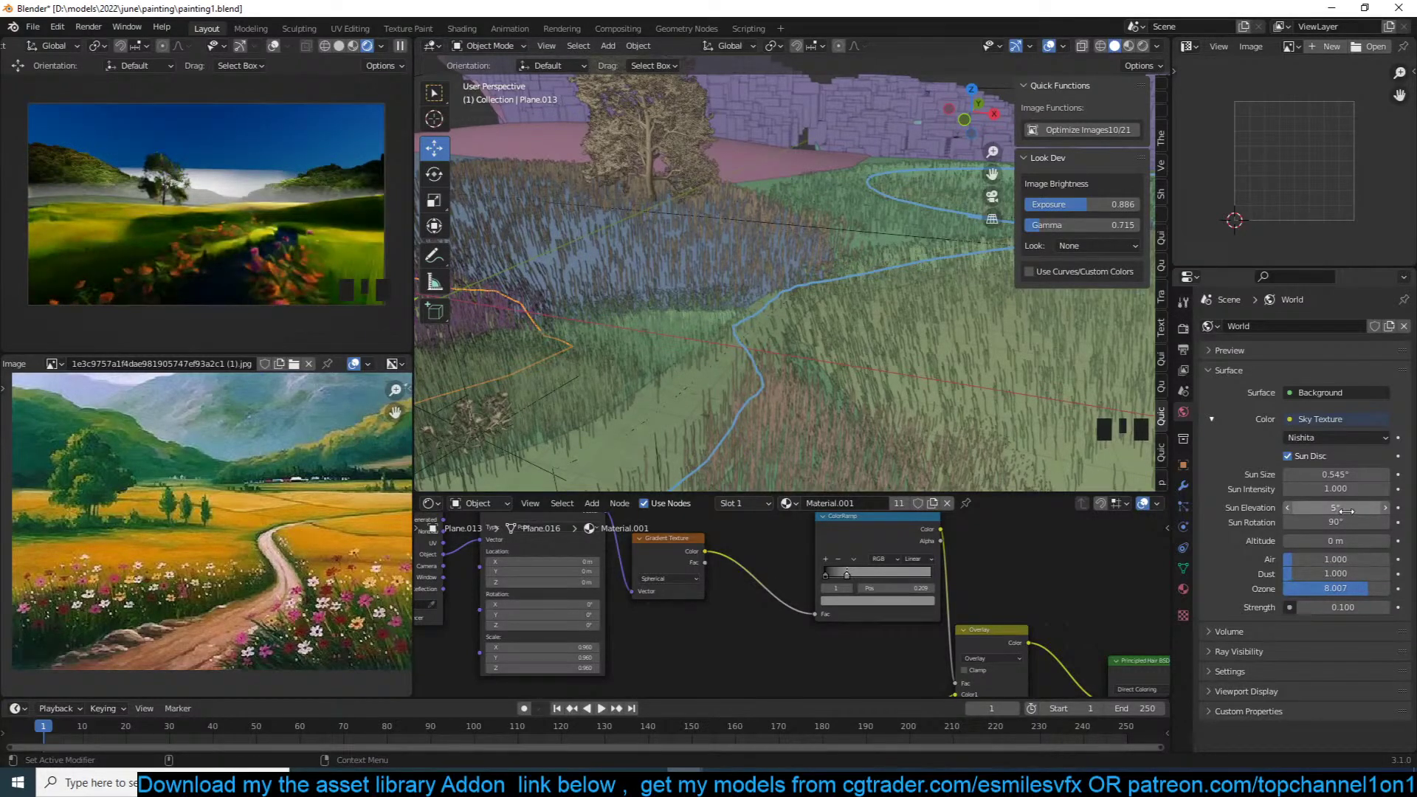
mouse_move(1338, 508)
left_mouse_down()
mouse_move(1354, 508)
mouse_move(1340, 507)
left_mouse_up()
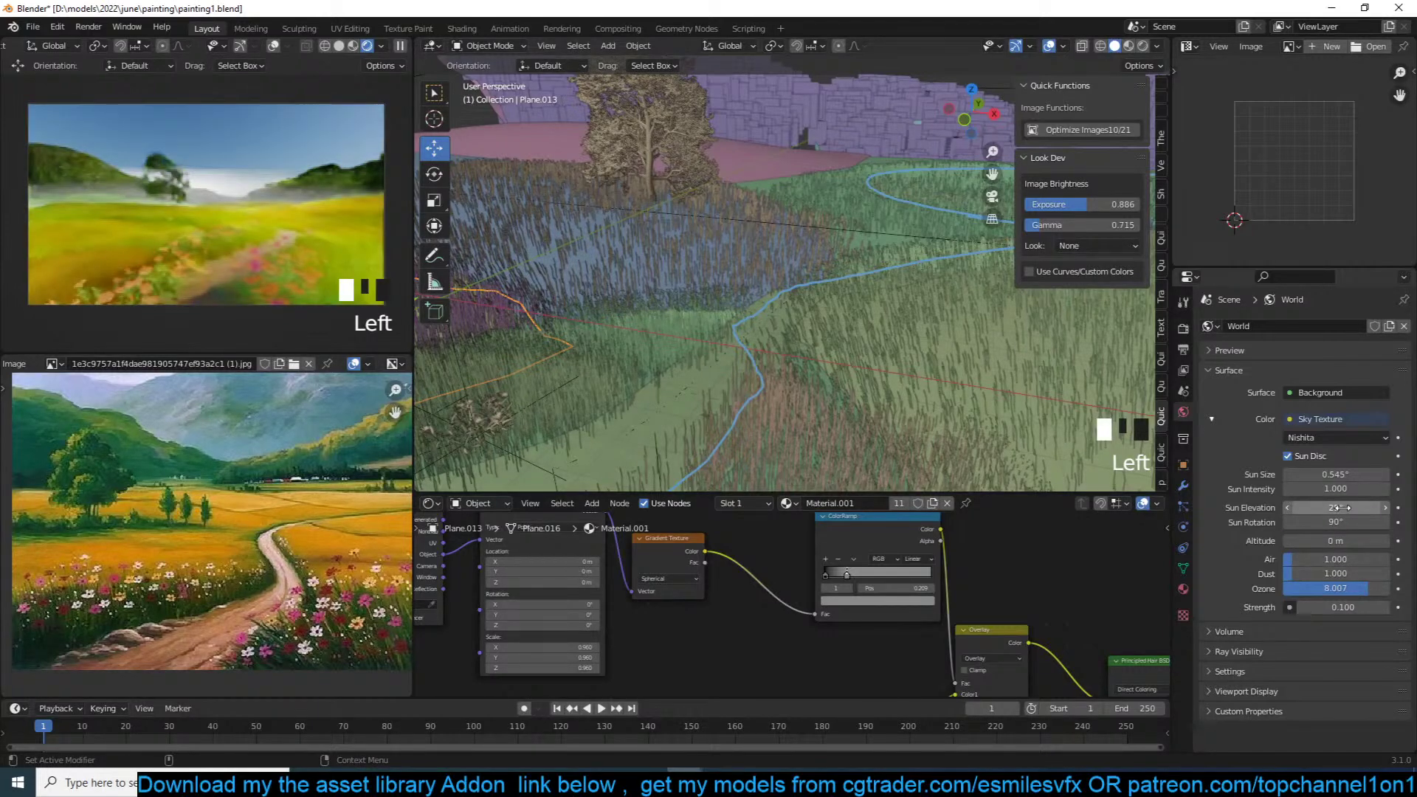
Step: Set the Sky Texture's sun rotation to 45° and sun elevation to 15°, and save the file
left_click(1340, 523)
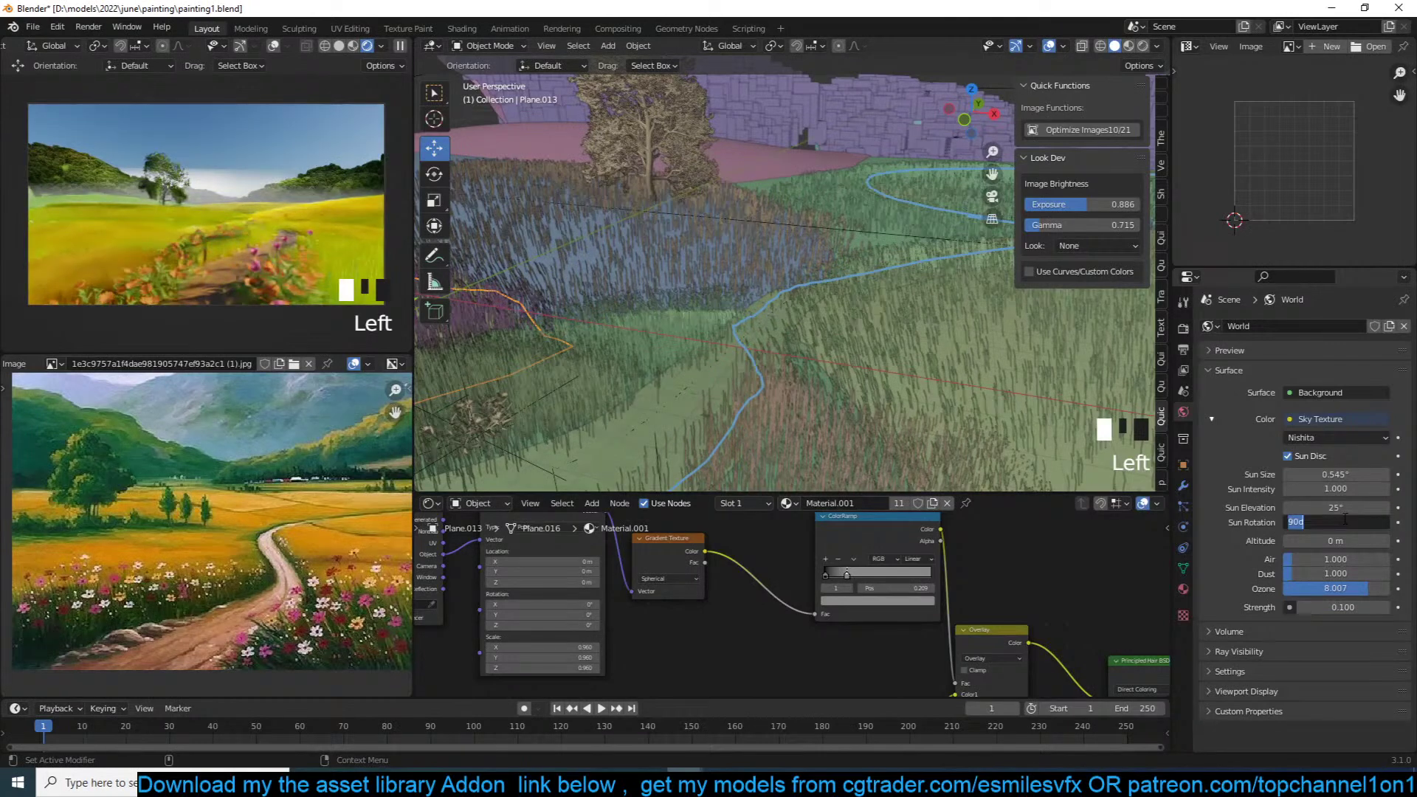
type("45")
key("Return")
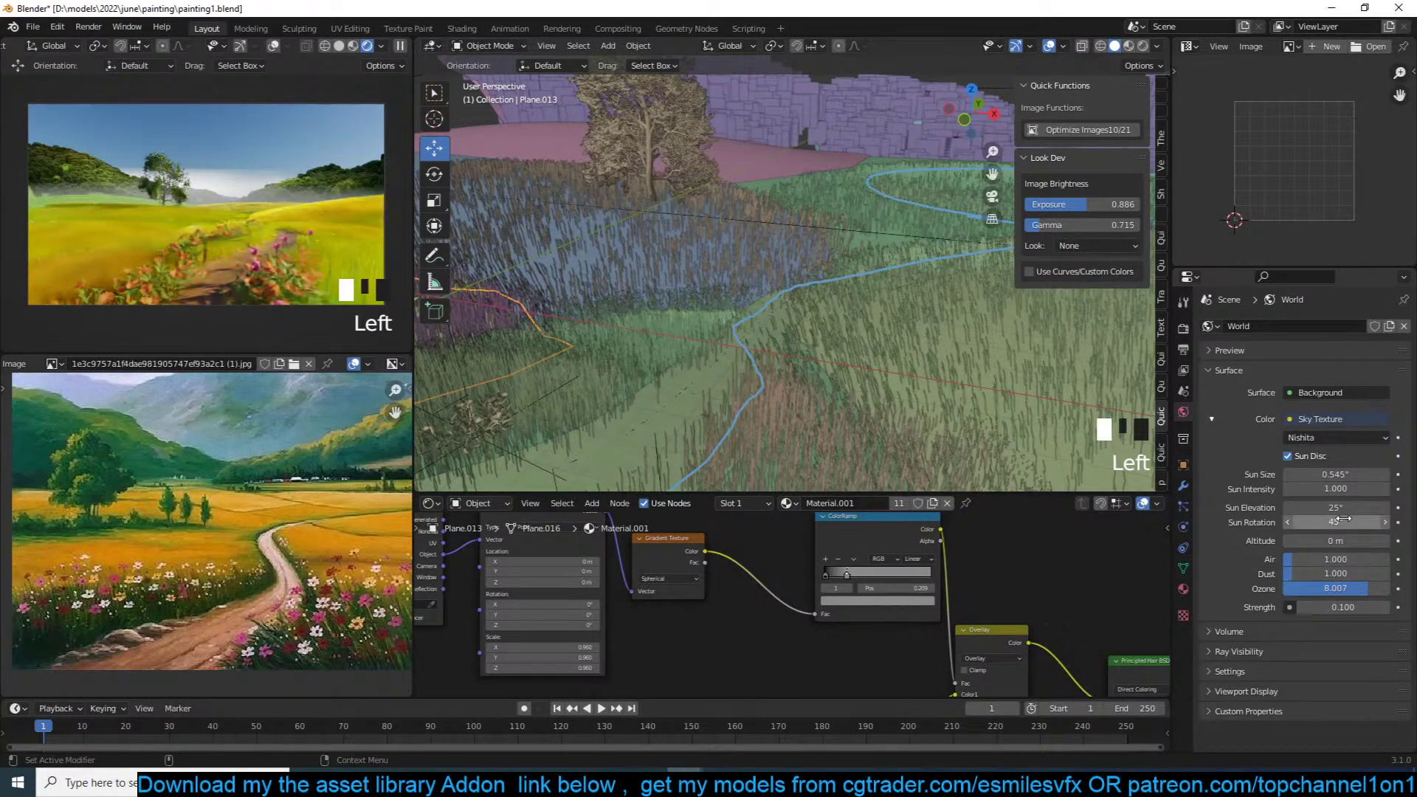
left_click(1351, 508)
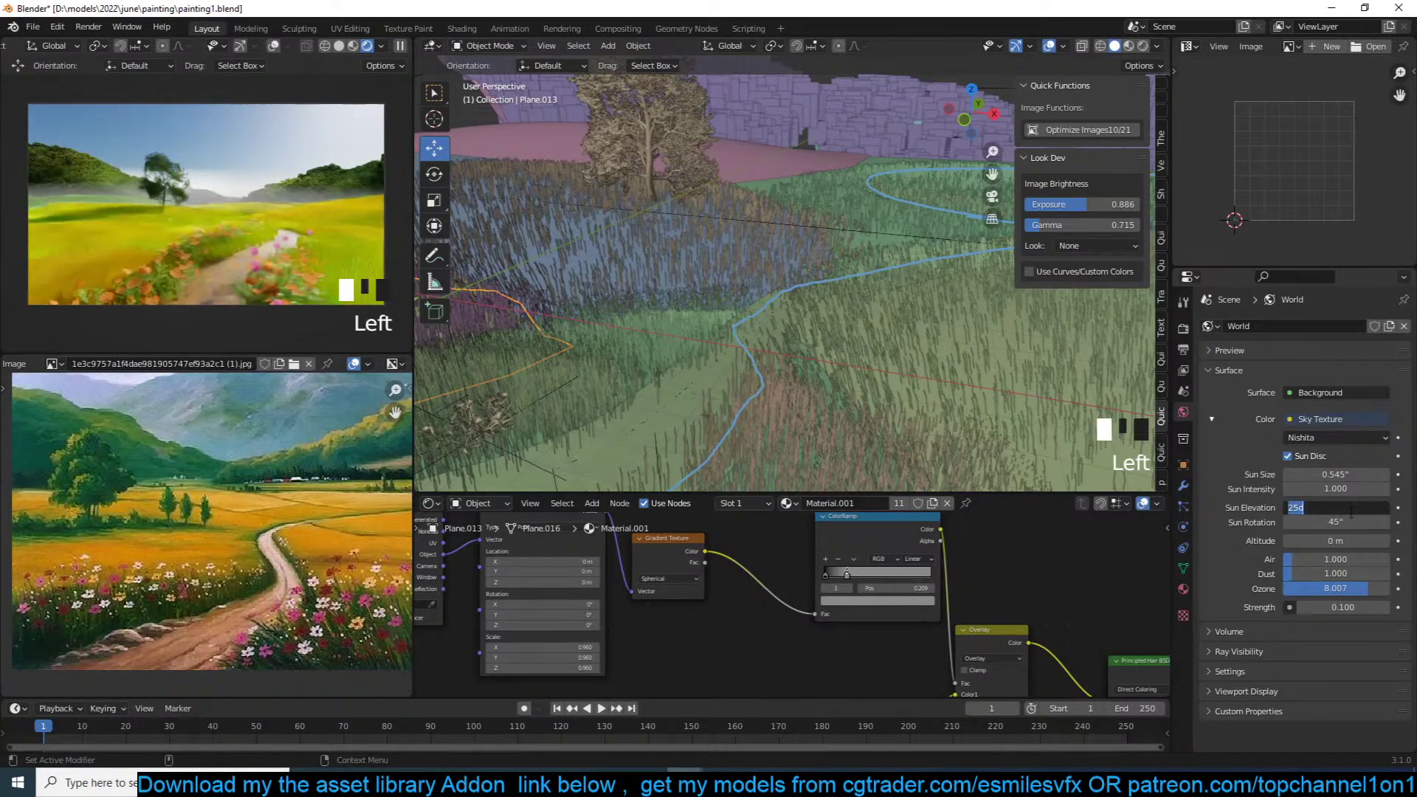
type("15")
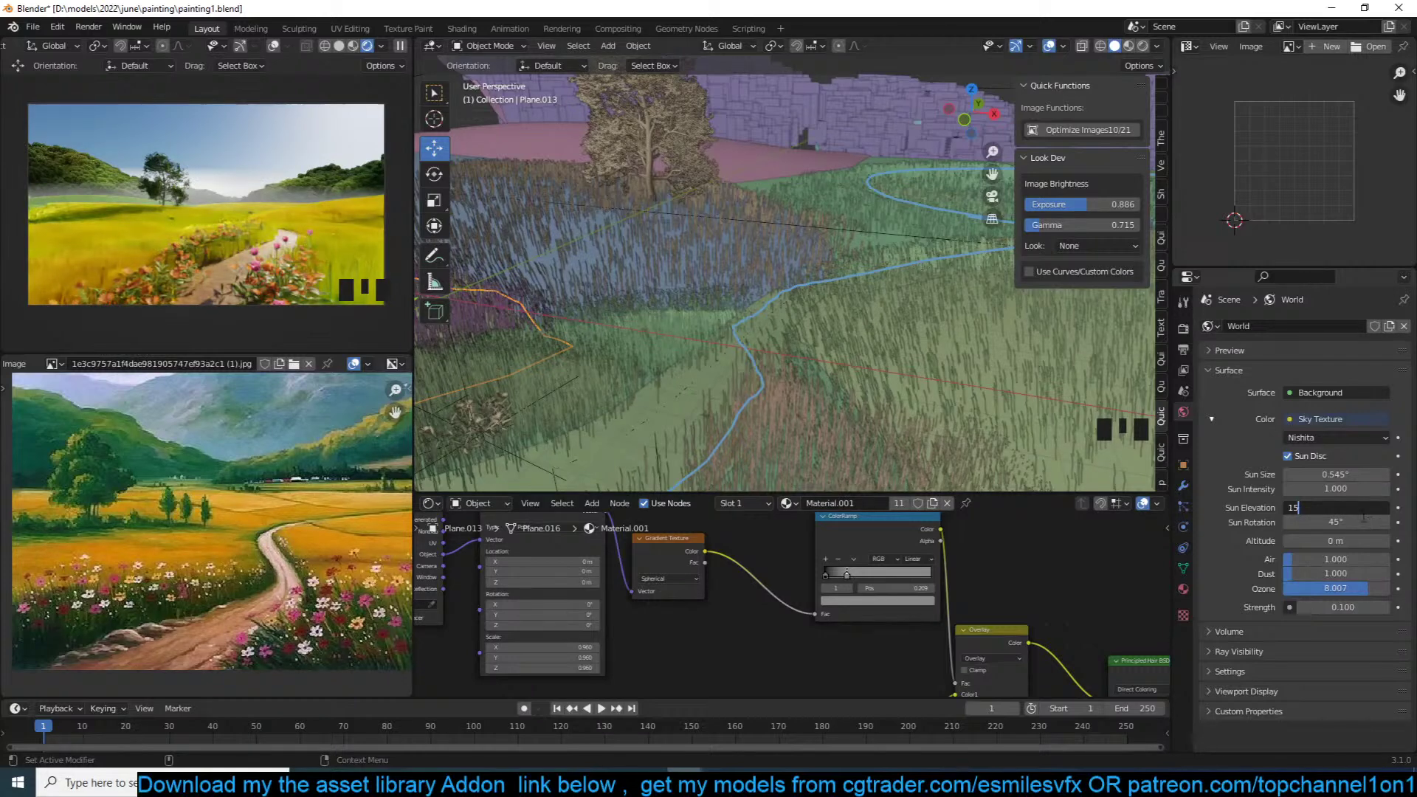
key("Return")
key("ctrl+s")
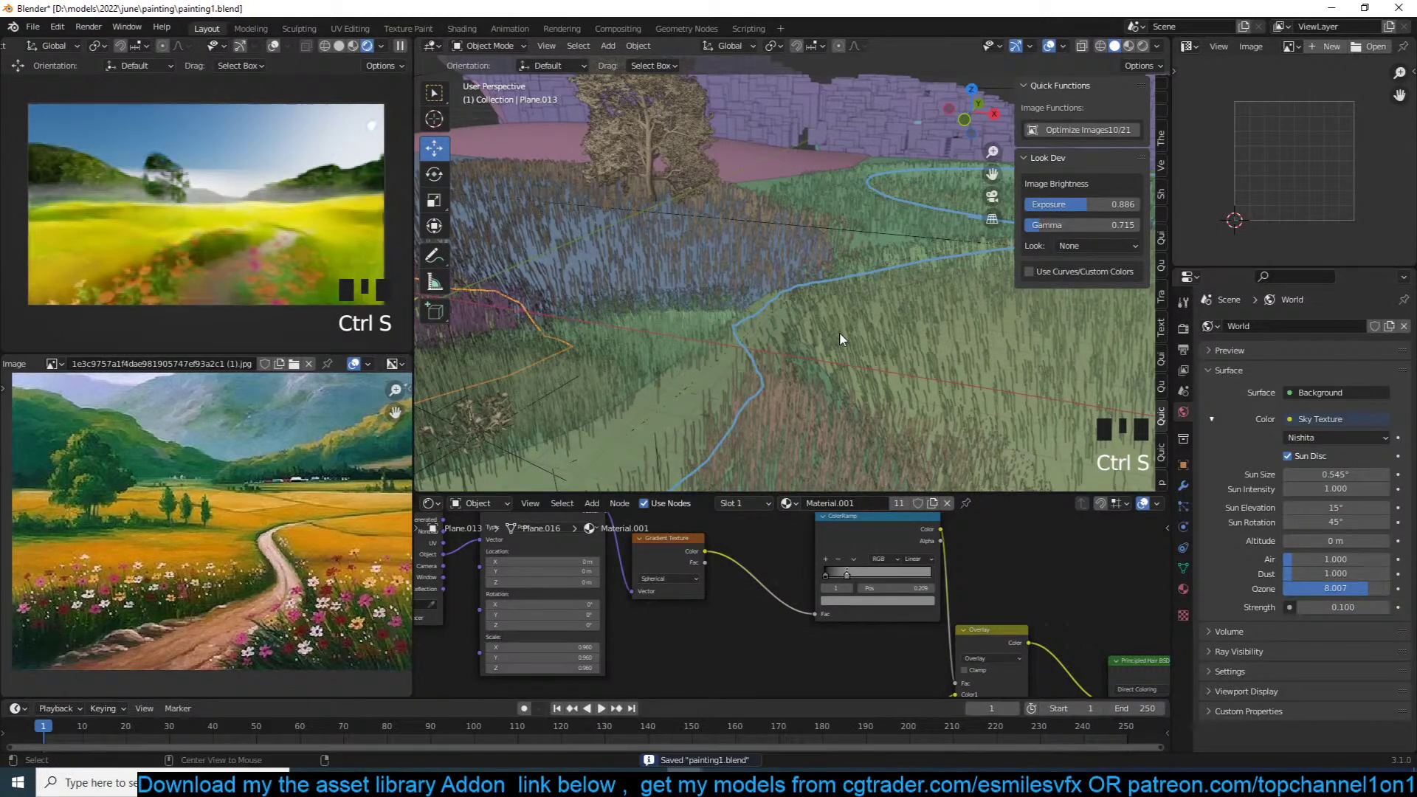
Step: Deselect the plane, set the grass material's Principled Hair BSDF Roughness to 0.268, and save the file
key("alt+a")
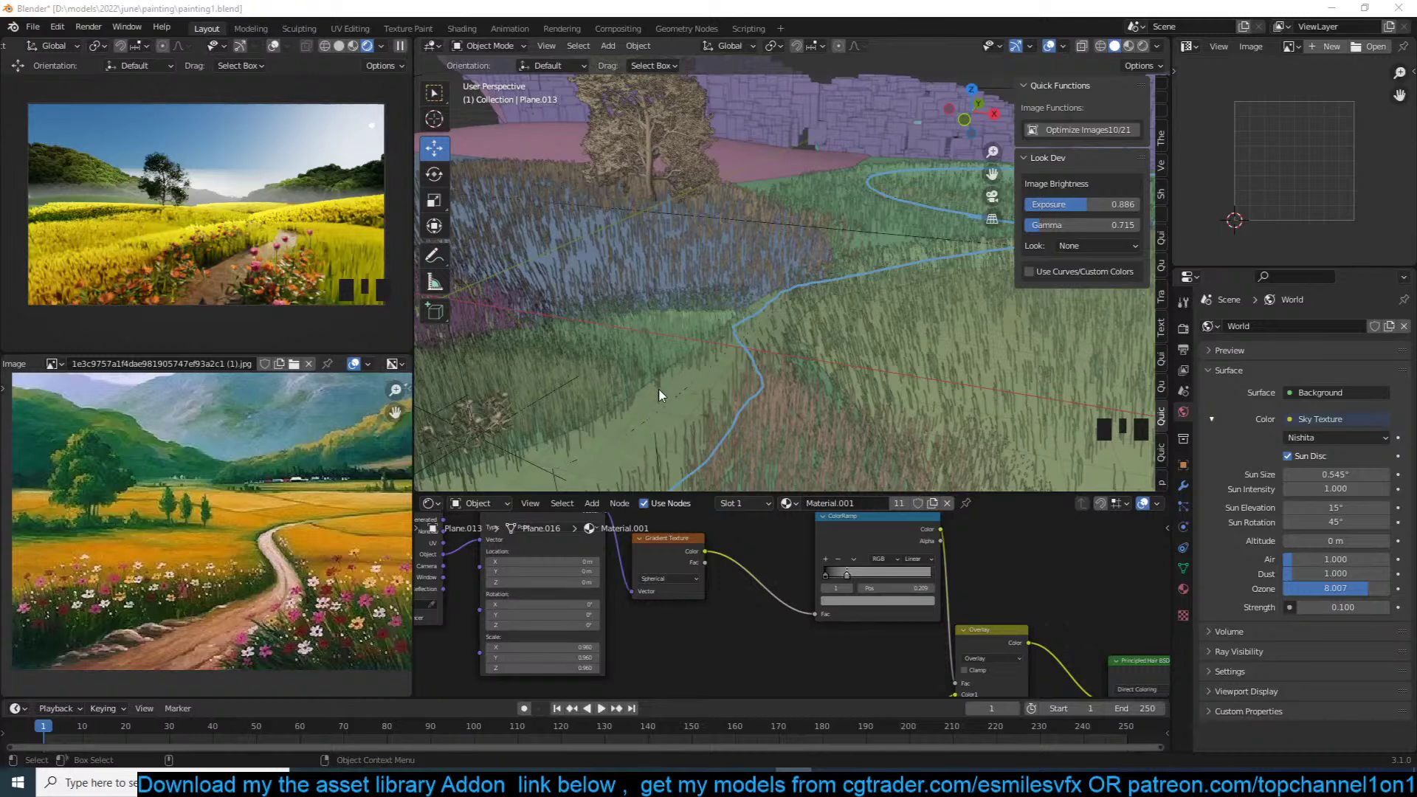
left_click(824, 627)
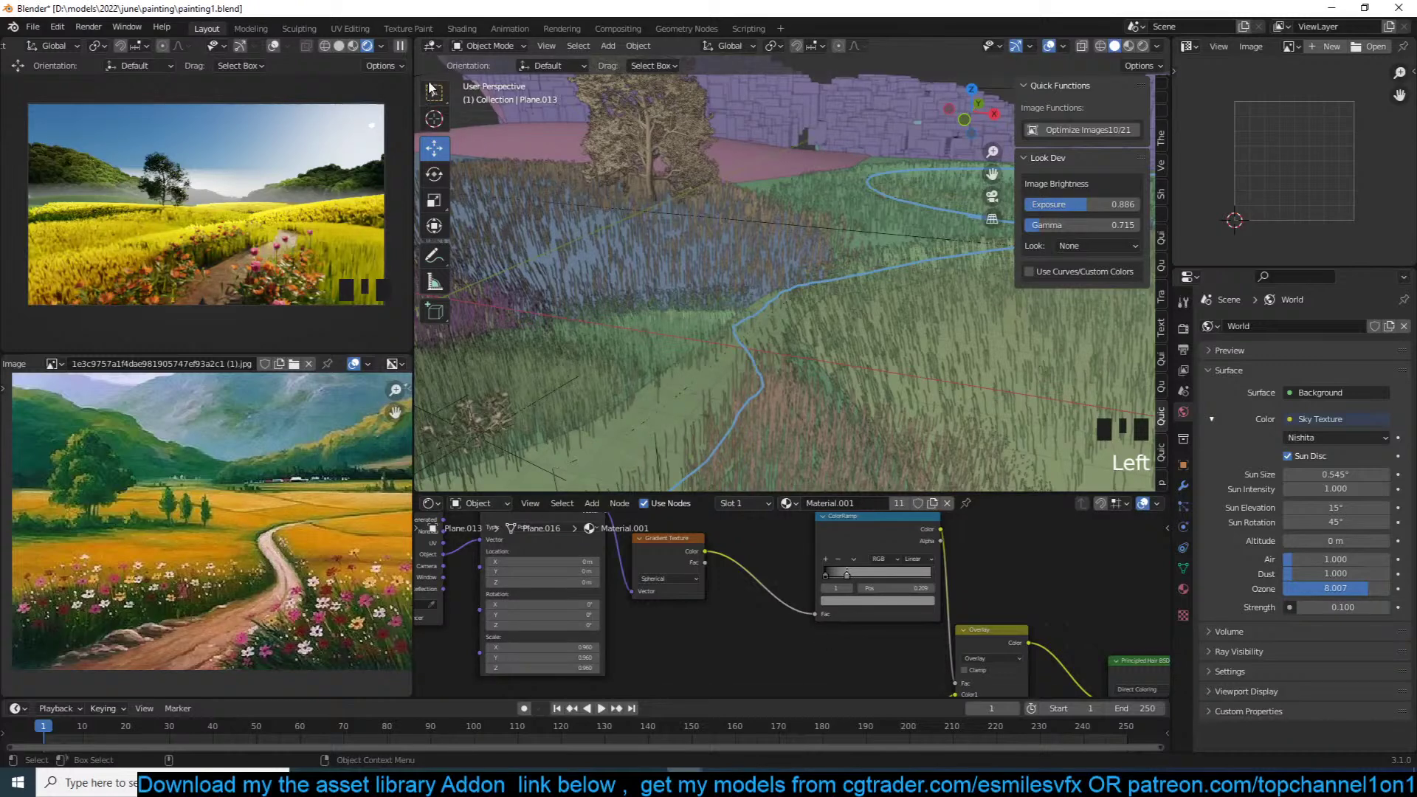
scroll(793, 602, "down", 4)
middle_click_drag(1044, 650, 914, 543)
scroll(977, 595, "up", 2)
scroll(914, 543, "up", 3)
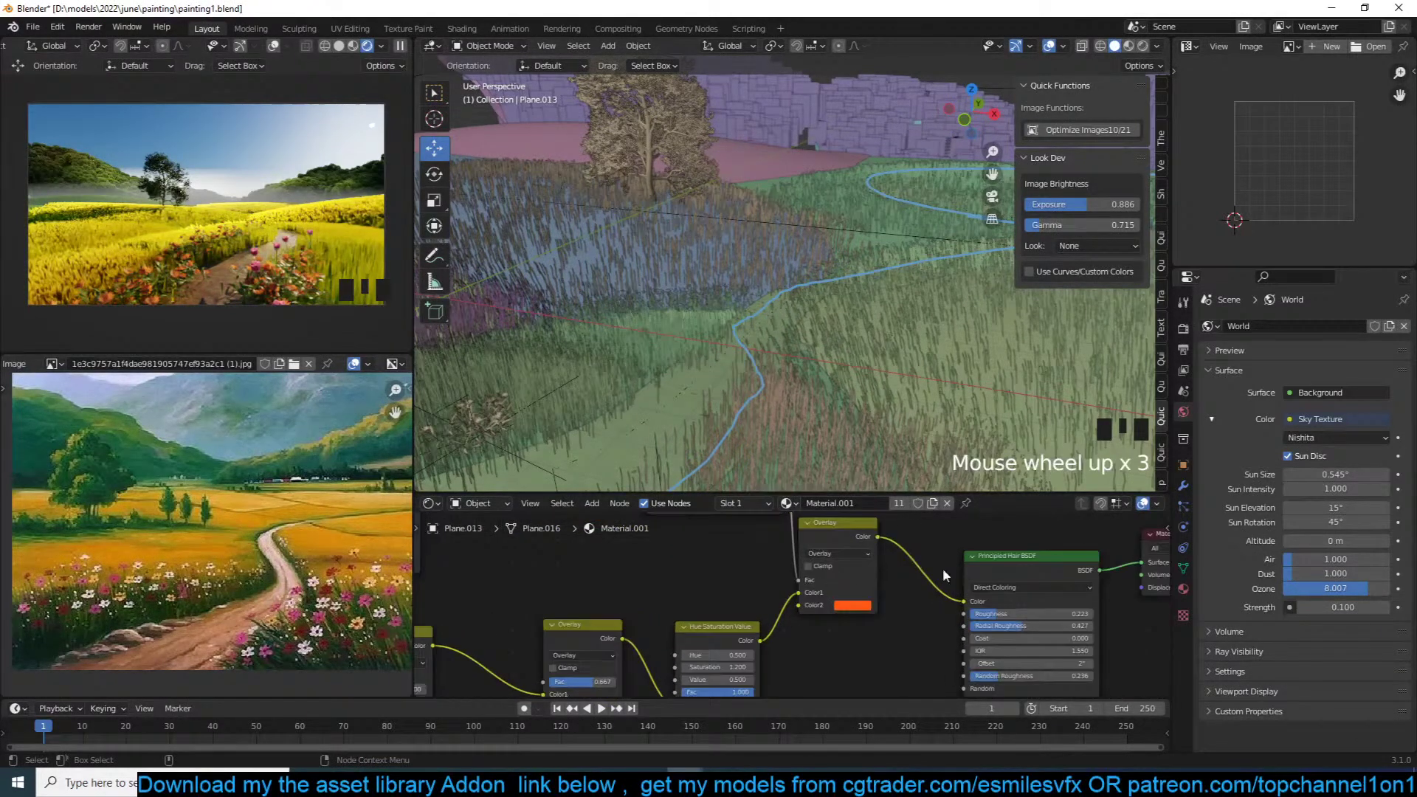
left_click_drag(1011, 620, 1003, 617)
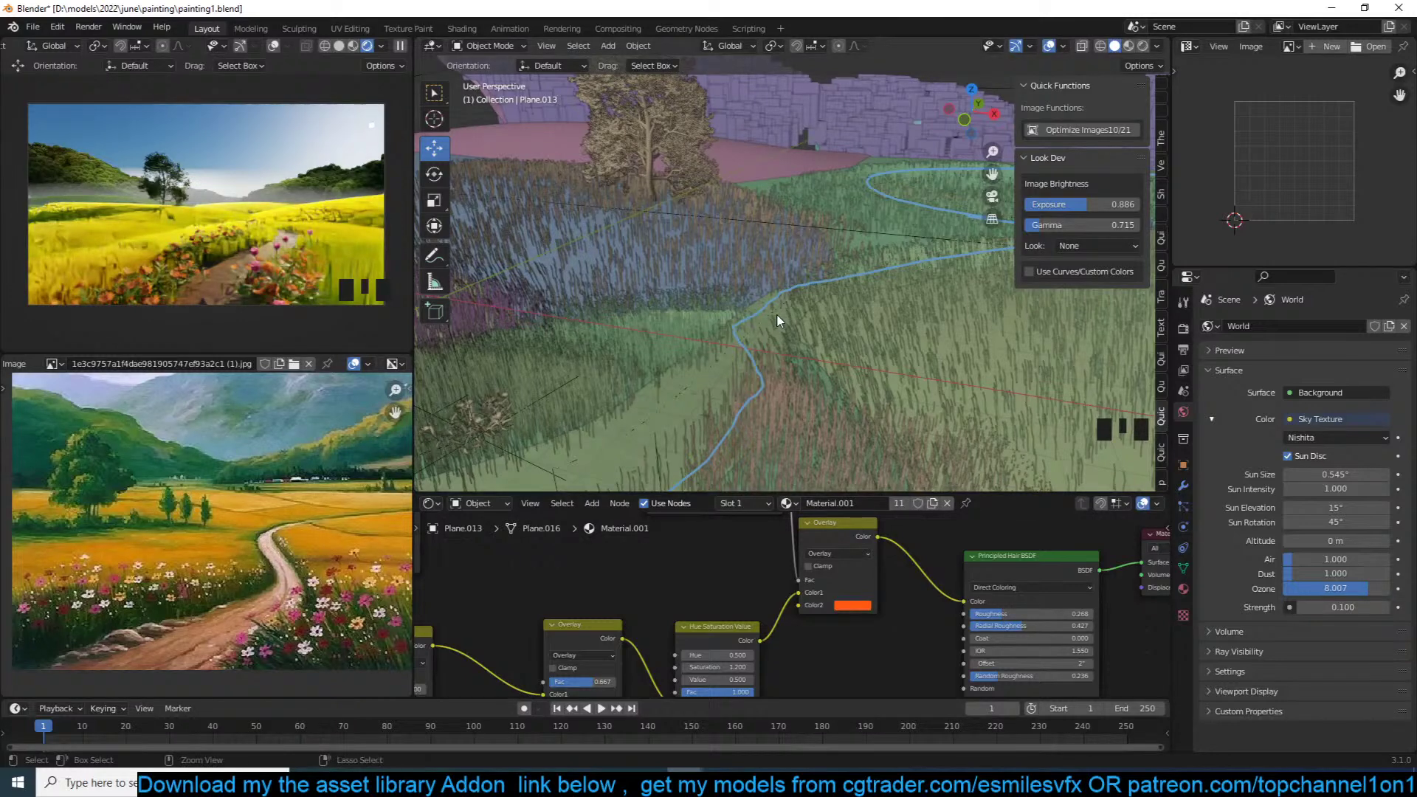
key("ctrl+s")
Step: Brighten the ColorRamp's grey stop to a value of about 0.776 and save the file
middle_click_drag(789, 568, 809, 626)
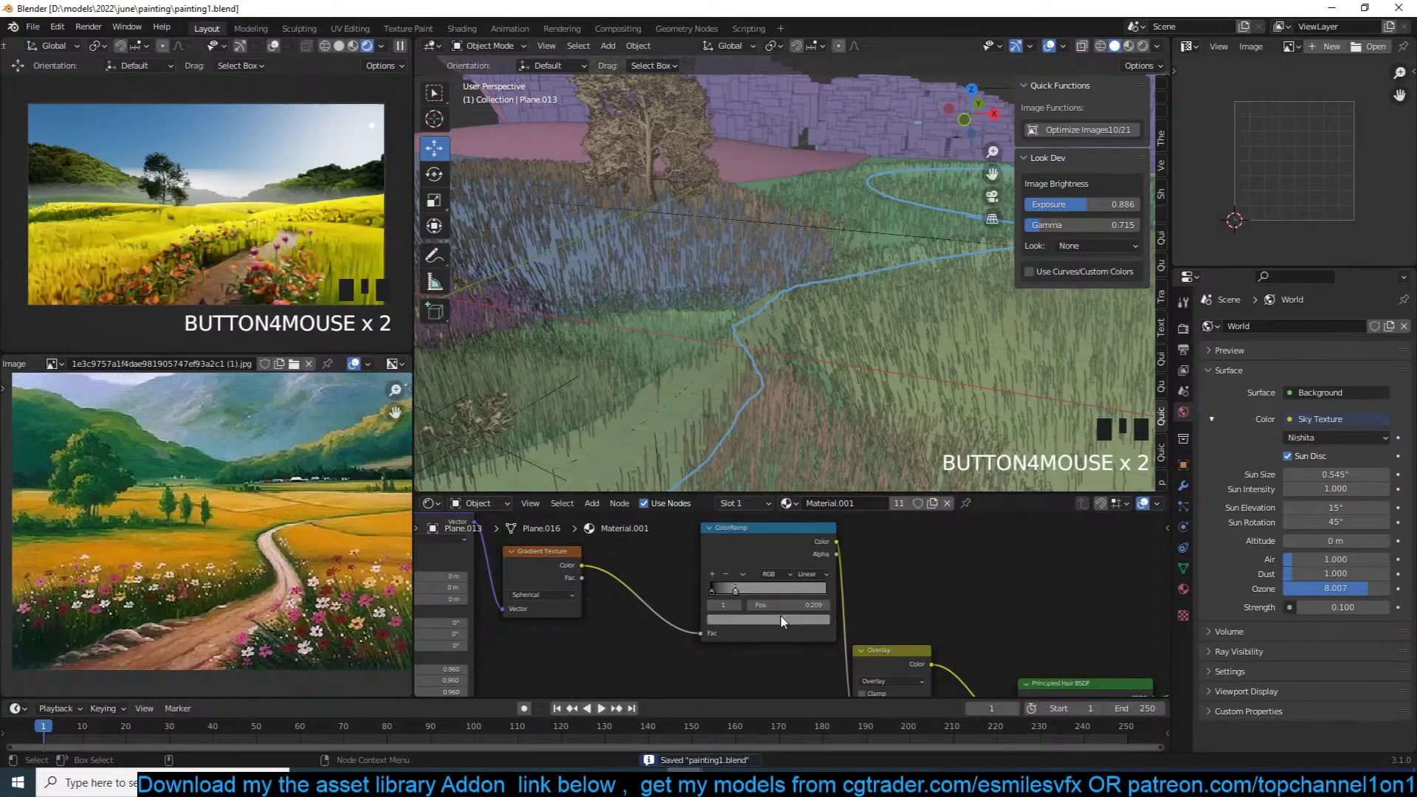
left_click(809, 620)
left_click(804, 470)
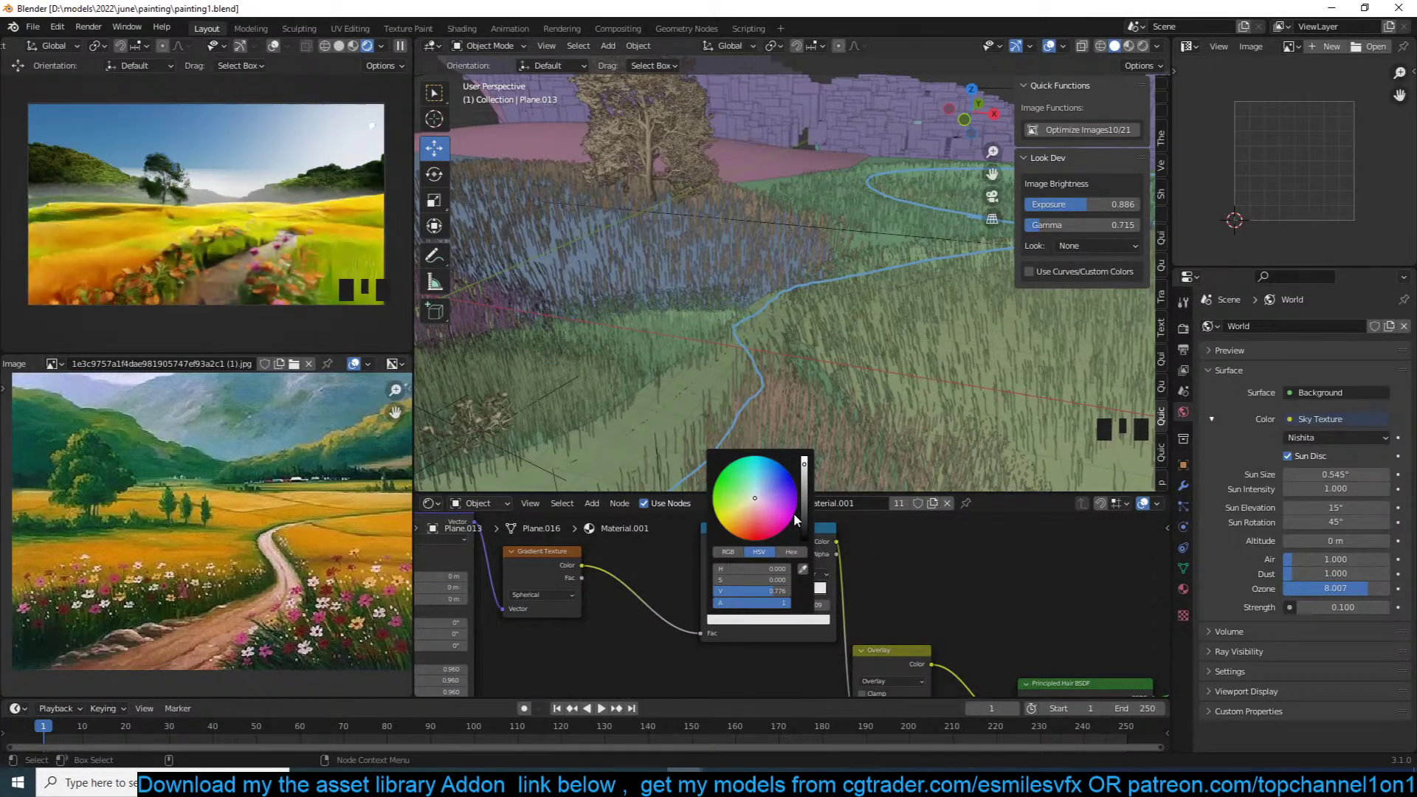
scroll(859, 616, "down", 2)
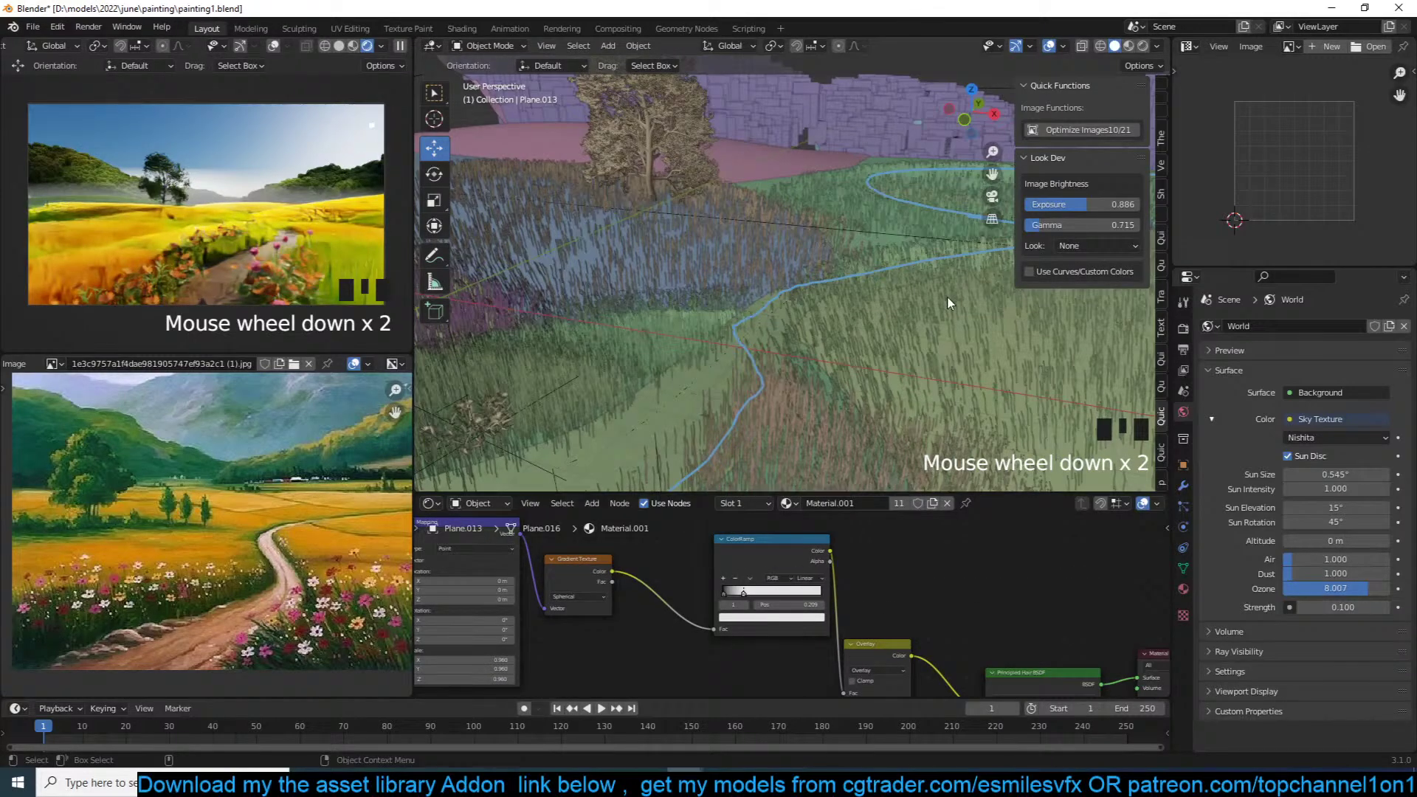
scroll(940, 296, "down", 3)
key("ctrl+s")
Step: Examine the layered terrain from the side and the flower-lined path up close, and save the file
scroll(941, 357, "down", 3)
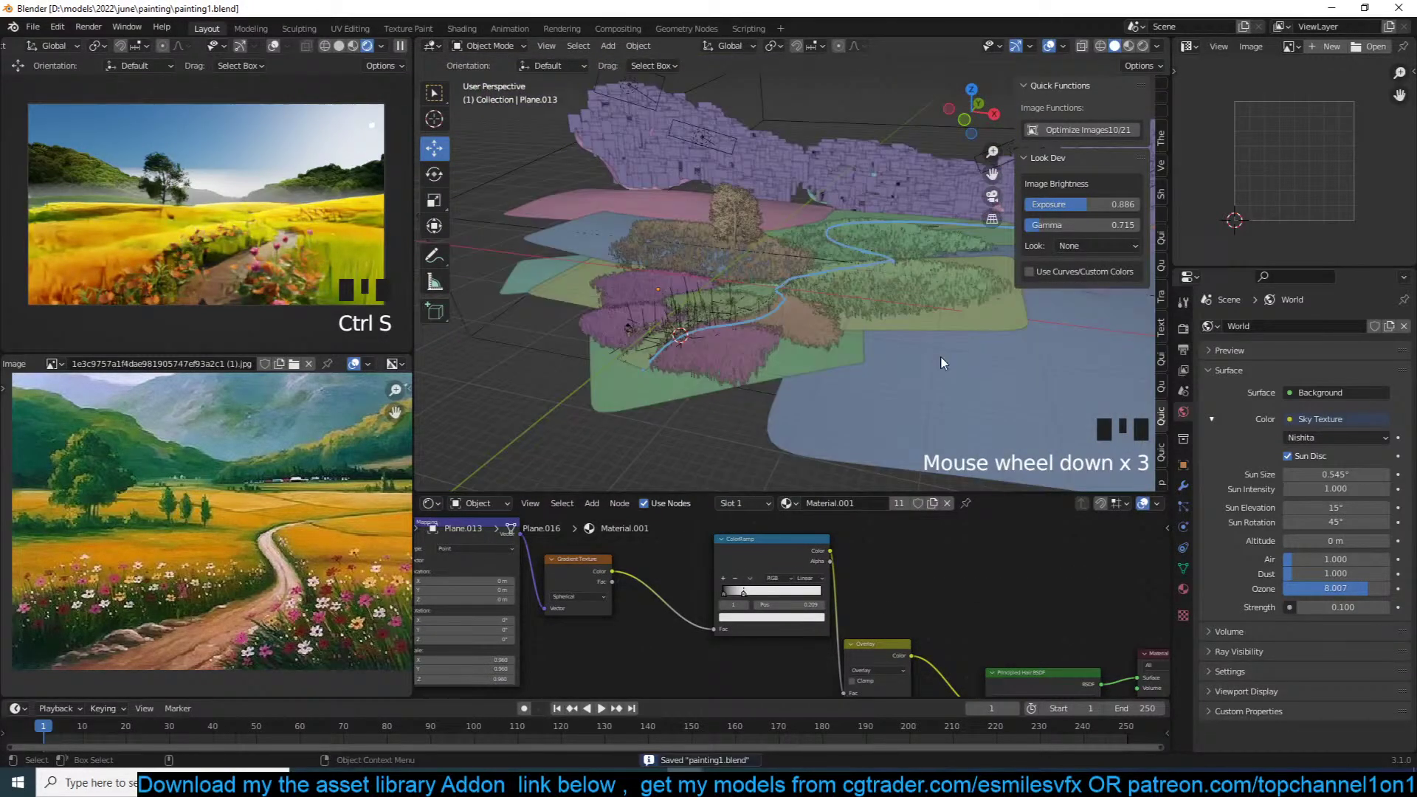
key("grave")
scroll(816, 346, "down", 3)
scroll(816, 347, "up", 2)
key("grave")
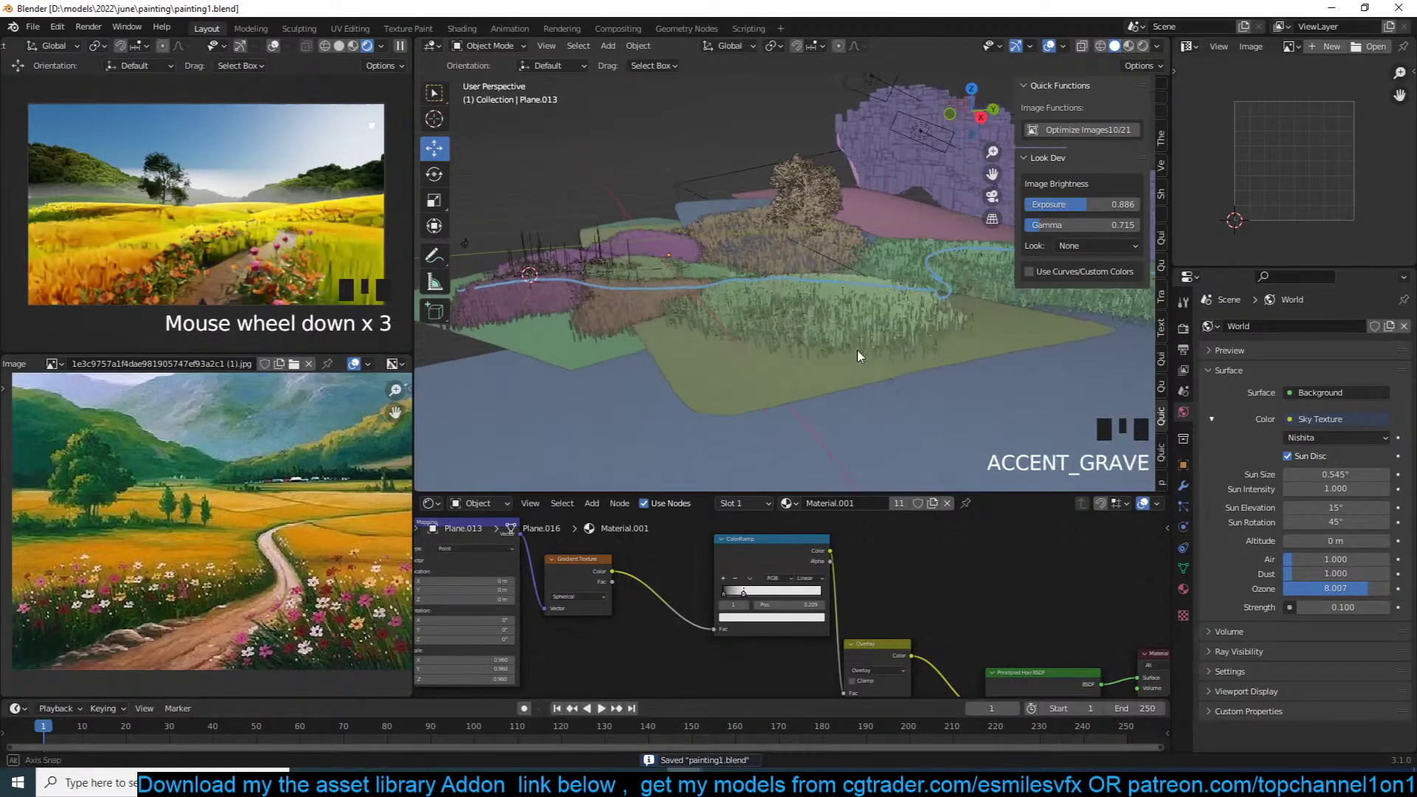
key("ctrl+s")
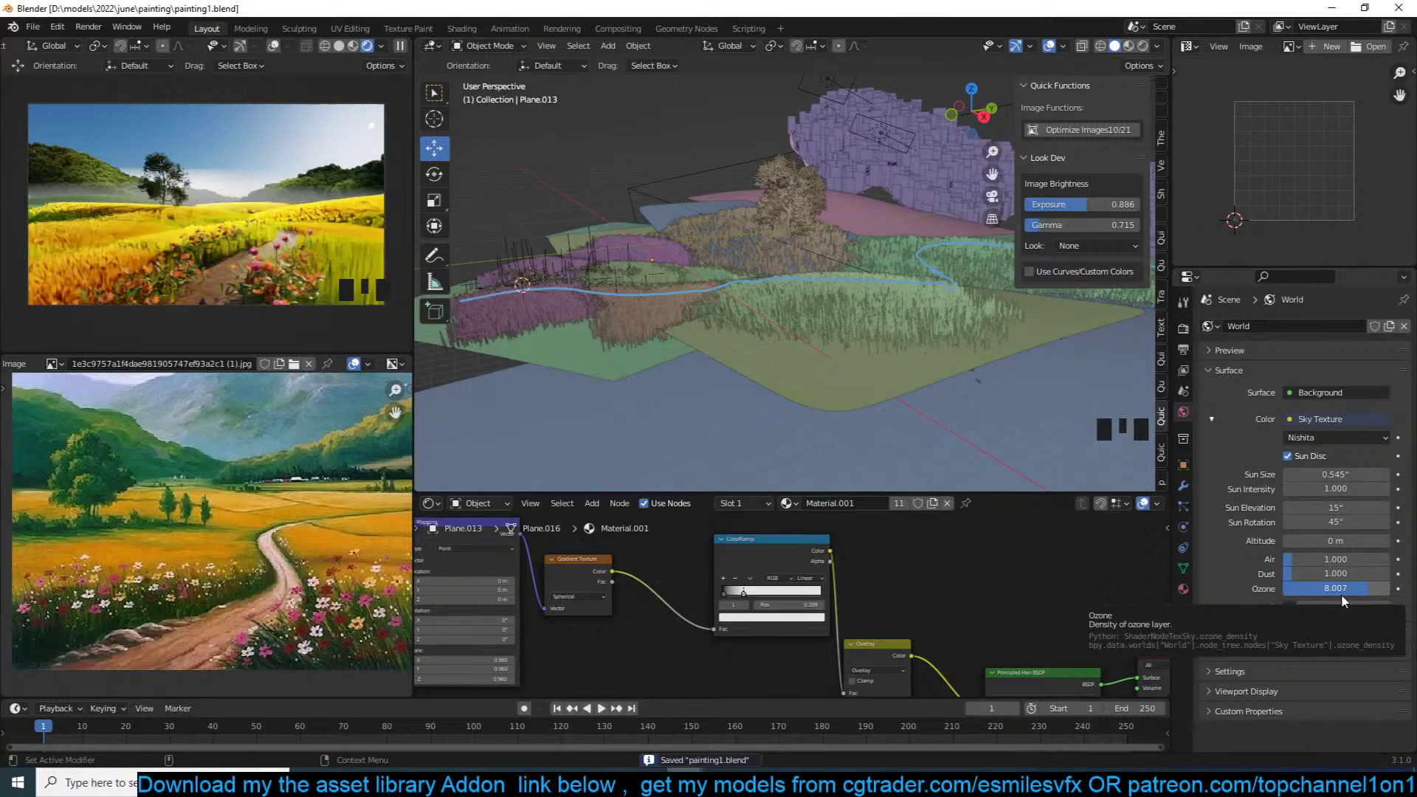
scroll(765, 317, "down", 2)
scroll(794, 309, "up", 4)
middle_click_drag(764, 313, 864, 318)
scroll(854, 287, "up", 4)
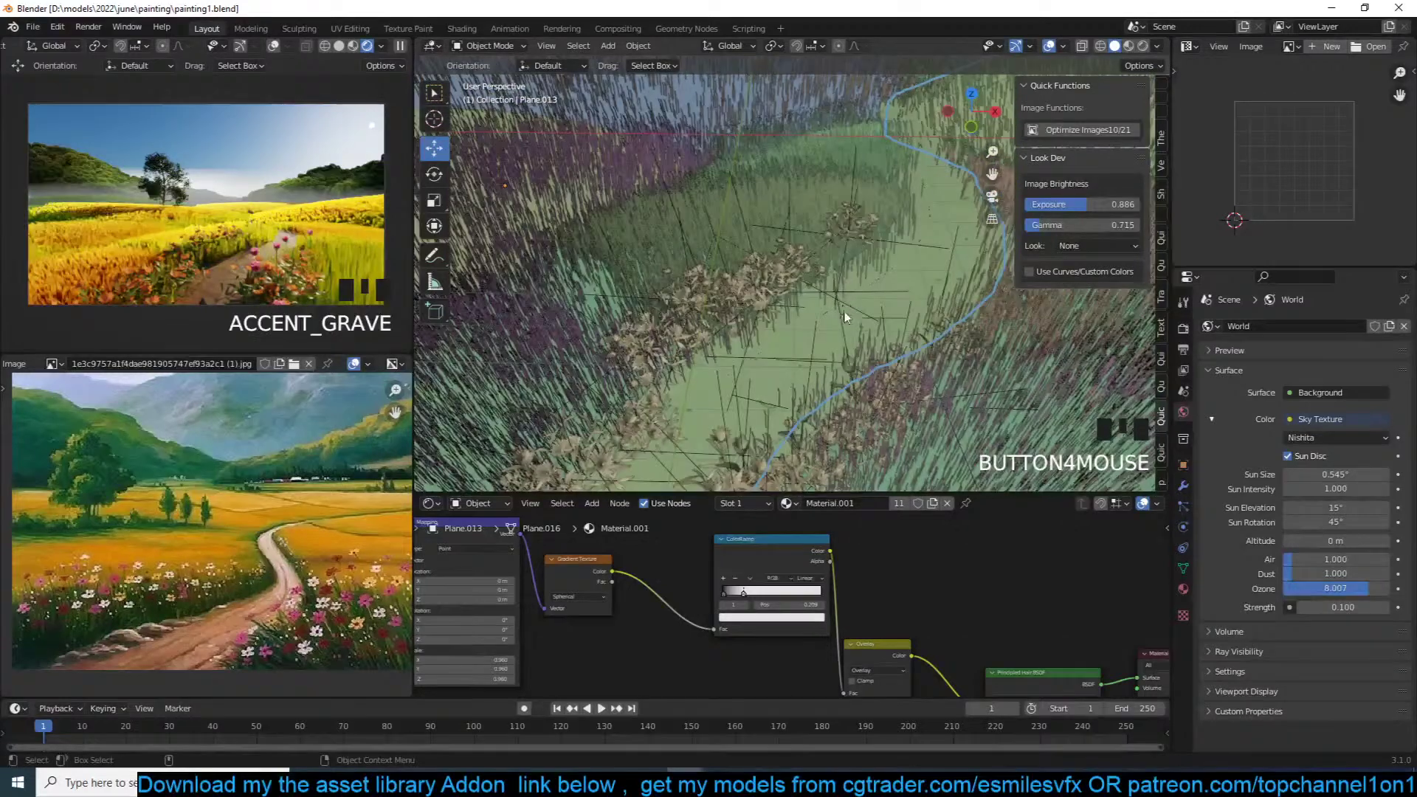
Step: Adjust the Bump node's strength in the winding path's Material.002
left_click(848, 330)
middle_click_drag(1010, 593, 841, 537)
scroll(852, 565, "up", 8)
scroll(862, 538, "down", 2)
scroll(840, 537, "down", 3)
scroll(890, 613, "up", 5)
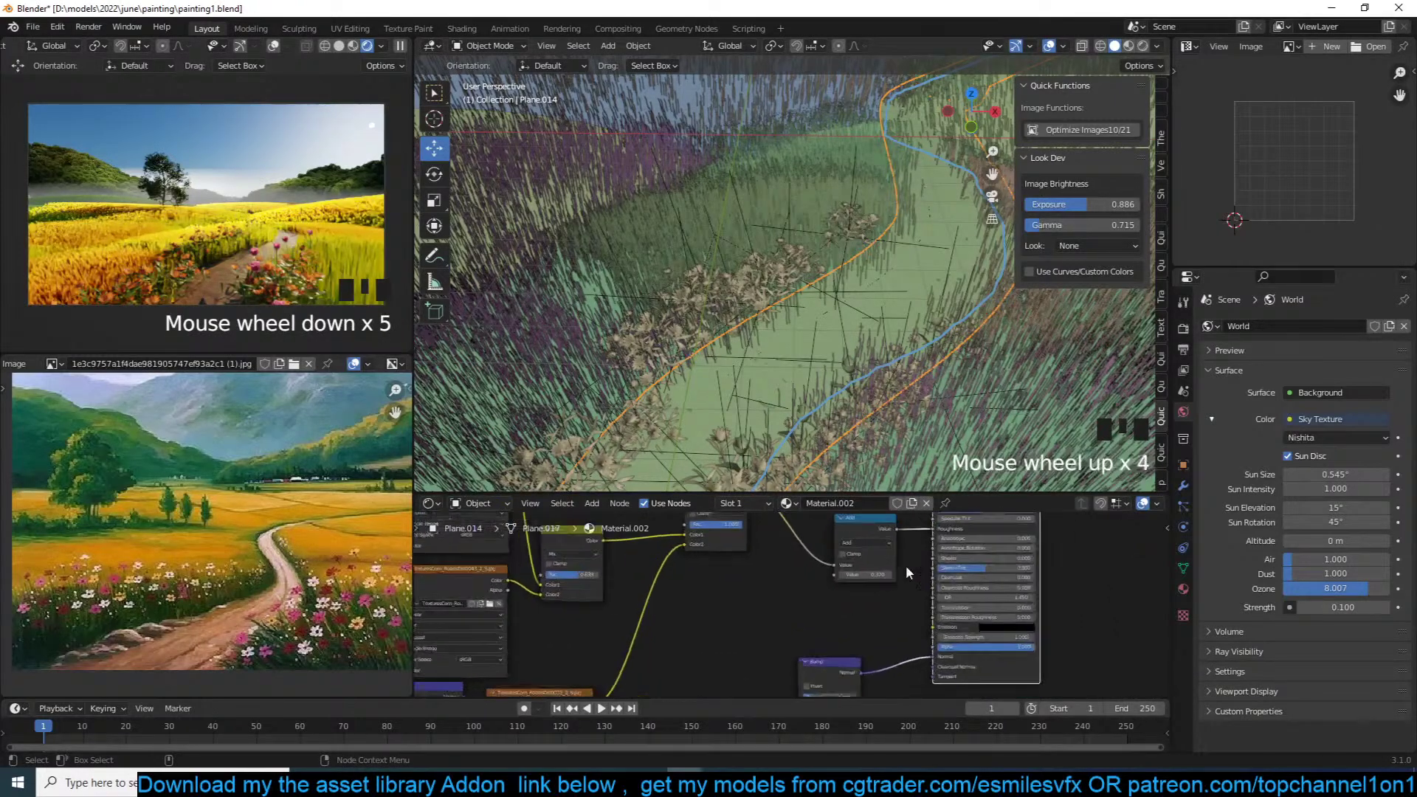
left_click_drag(889, 624, 829, 598)
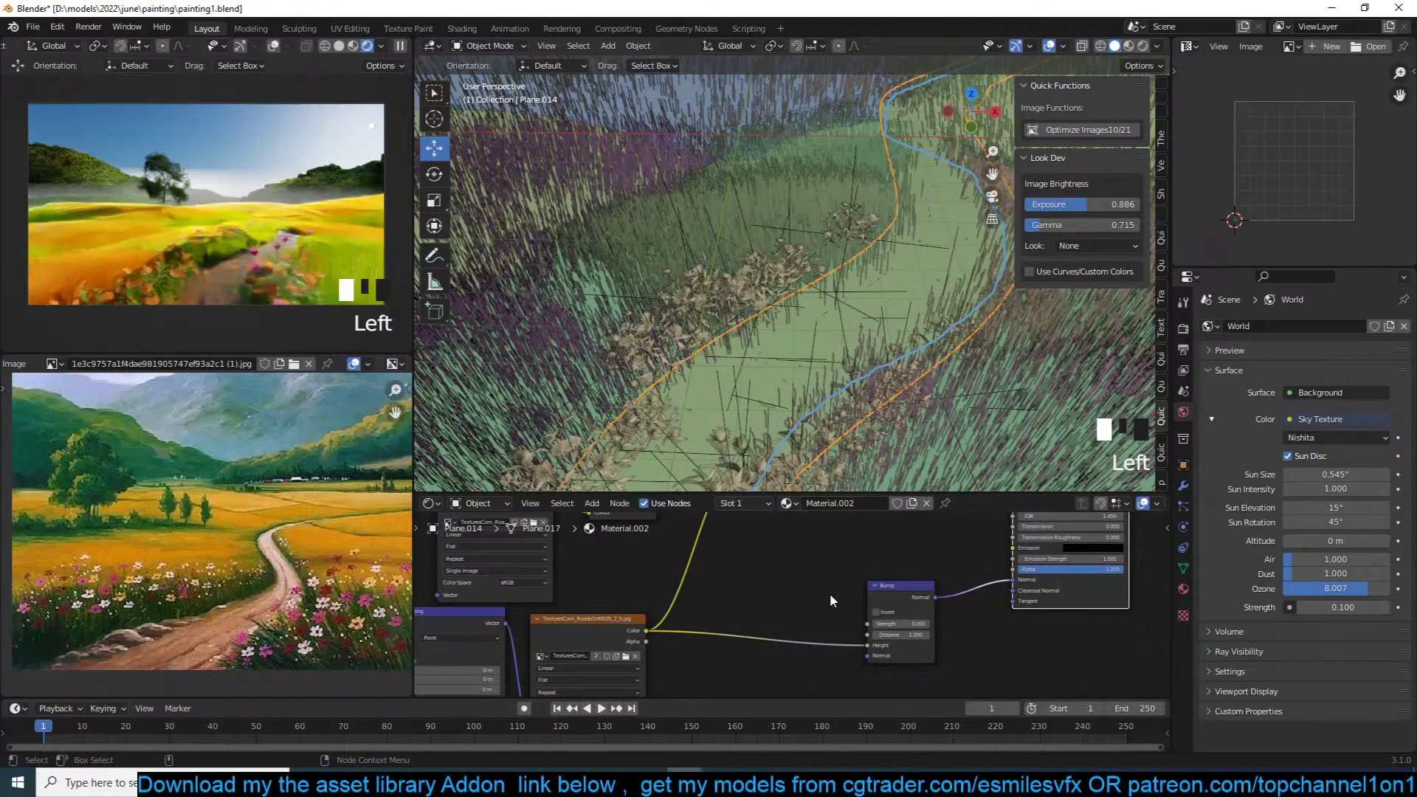
left_click_drag(882, 625, 887, 624)
left_click(866, 562)
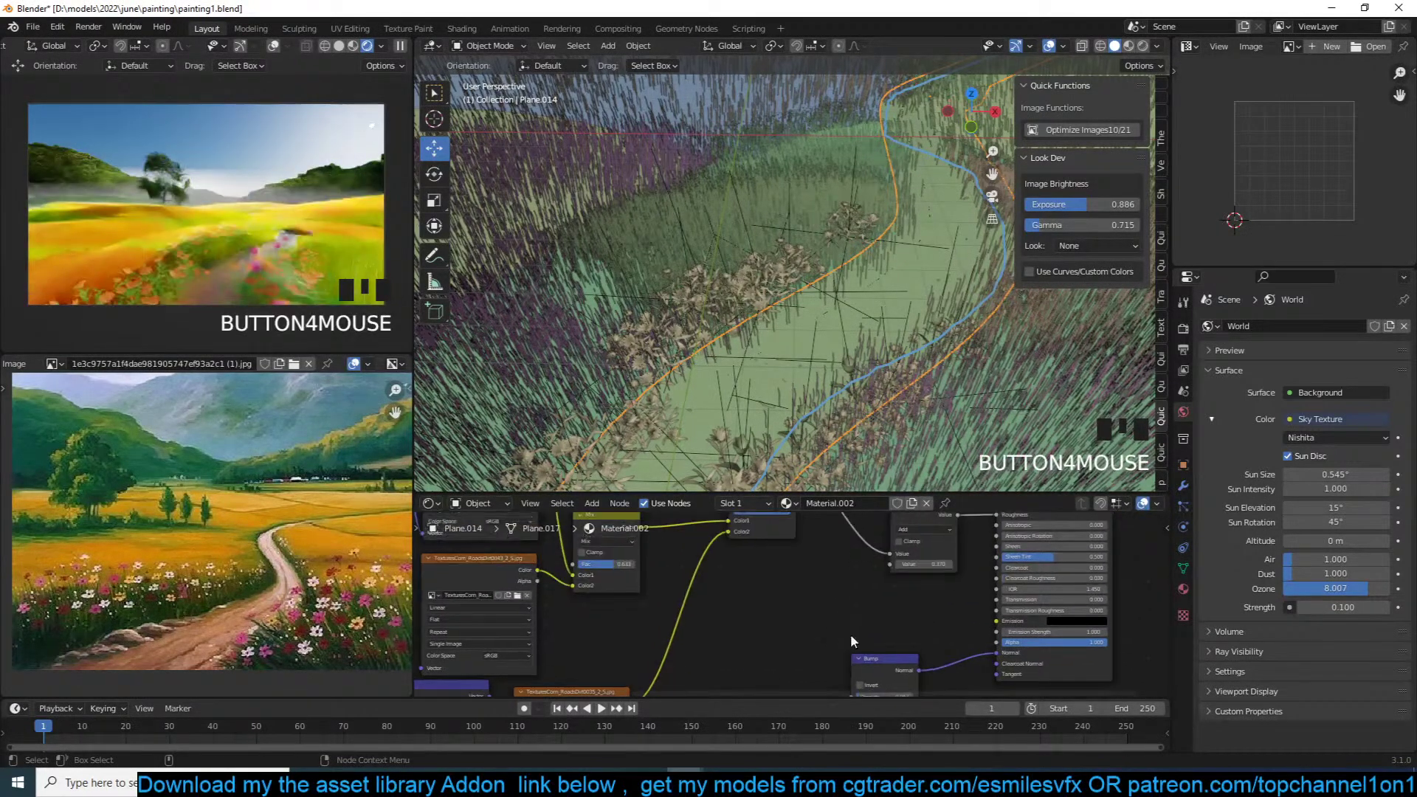
Step: Select the Multiply node feeding the Base Color in the path's material and save the file
scroll(890, 568, "down", 5)
scroll(857, 633, "up", 3)
scroll(857, 633, "up", 2)
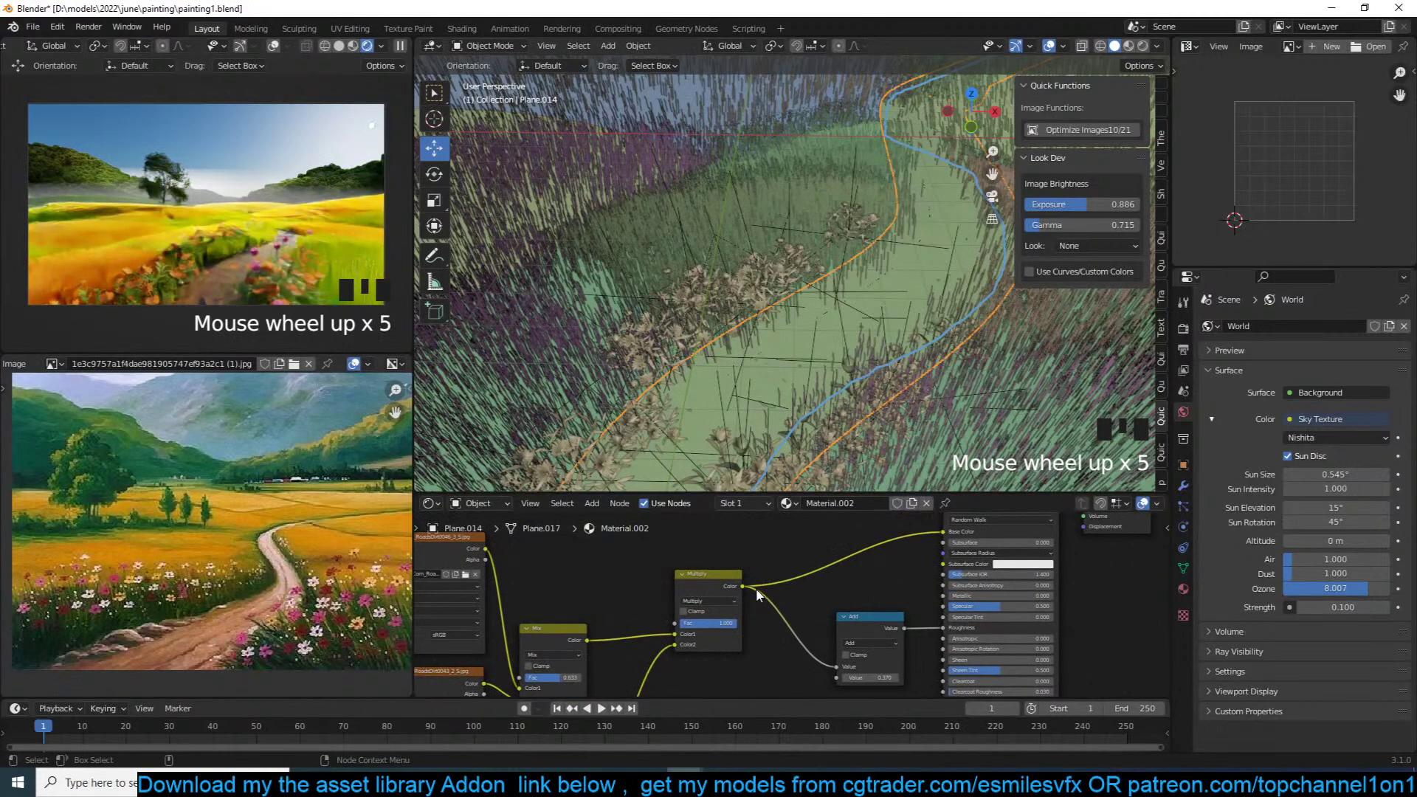
left_click(705, 572)
key("ctrl+s")
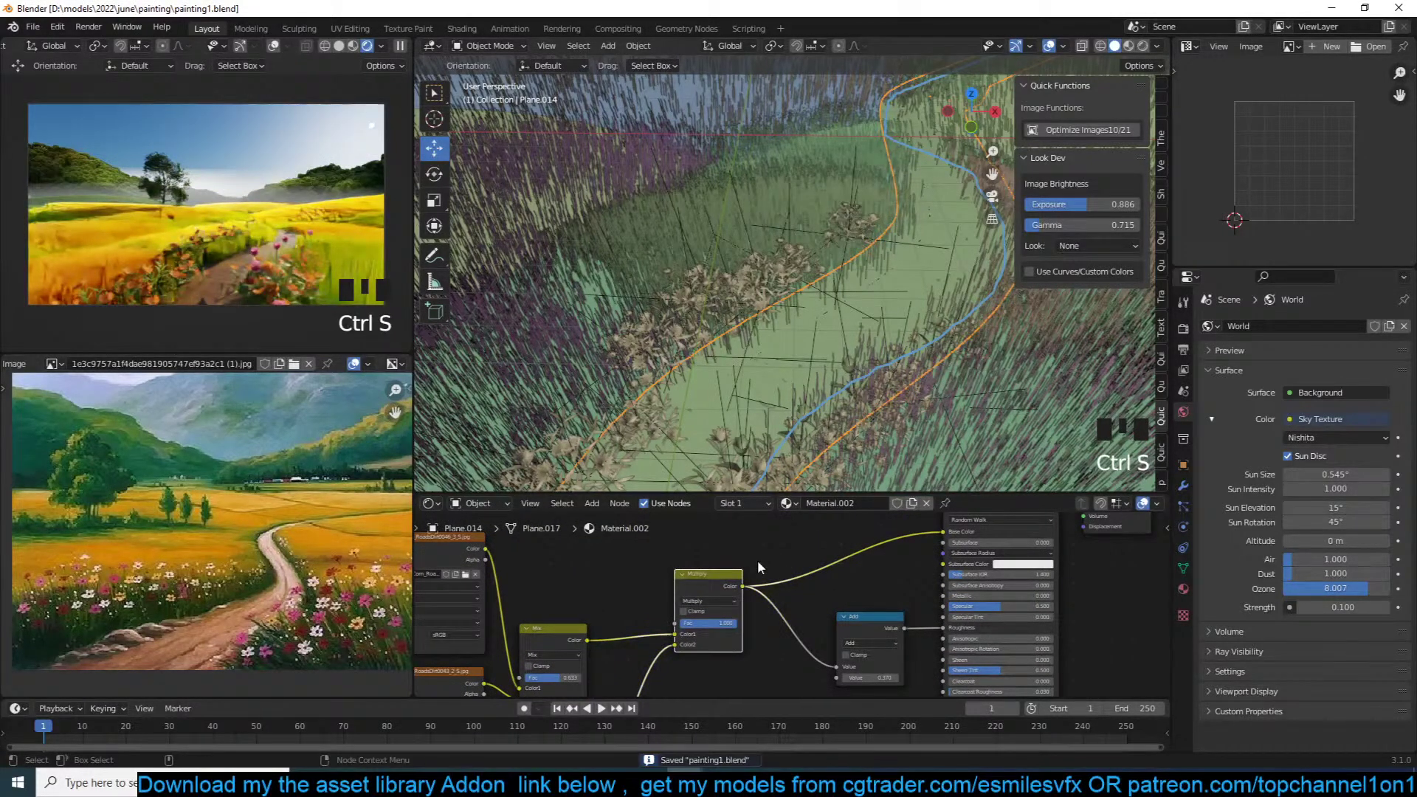
key("ctrl+s")
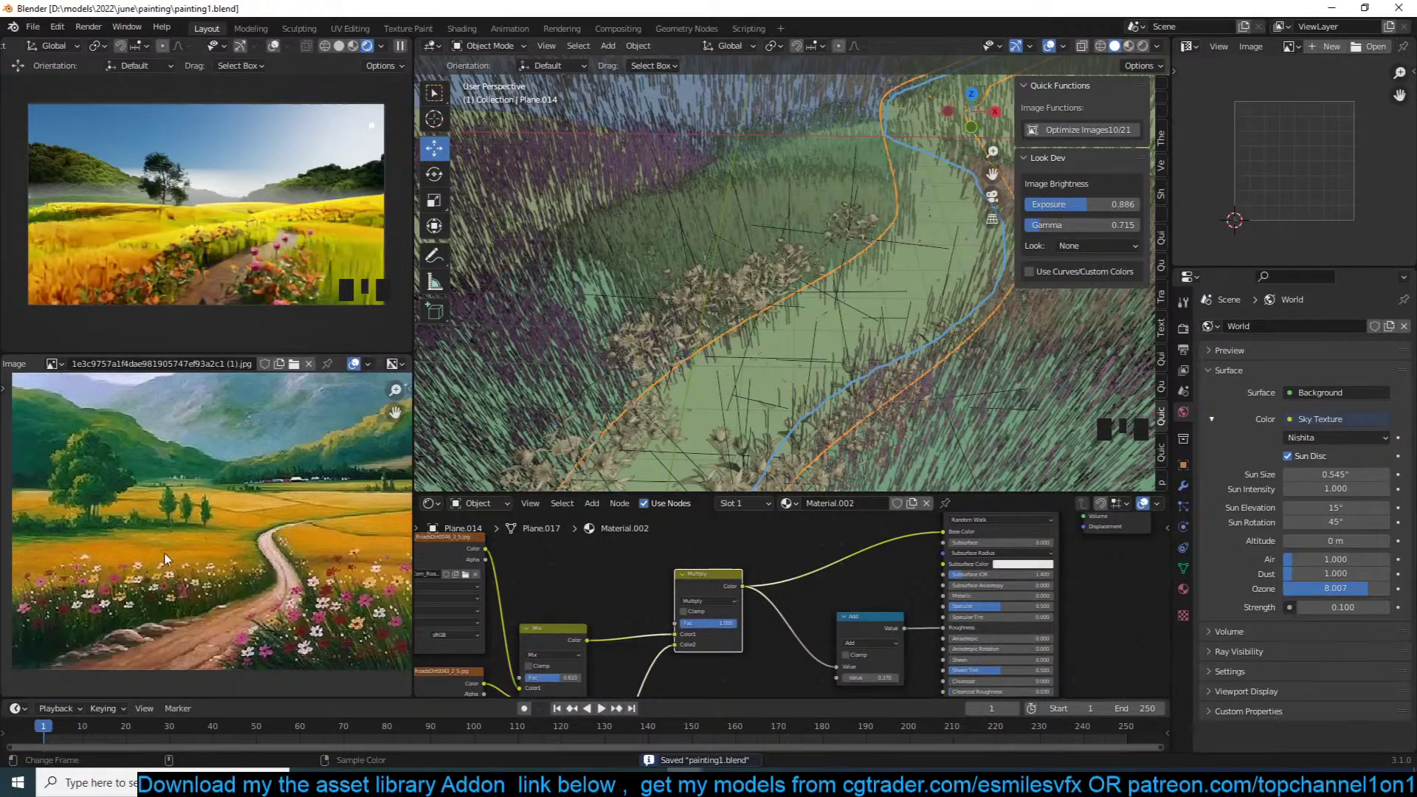
scroll(177, 554, "up", 5)
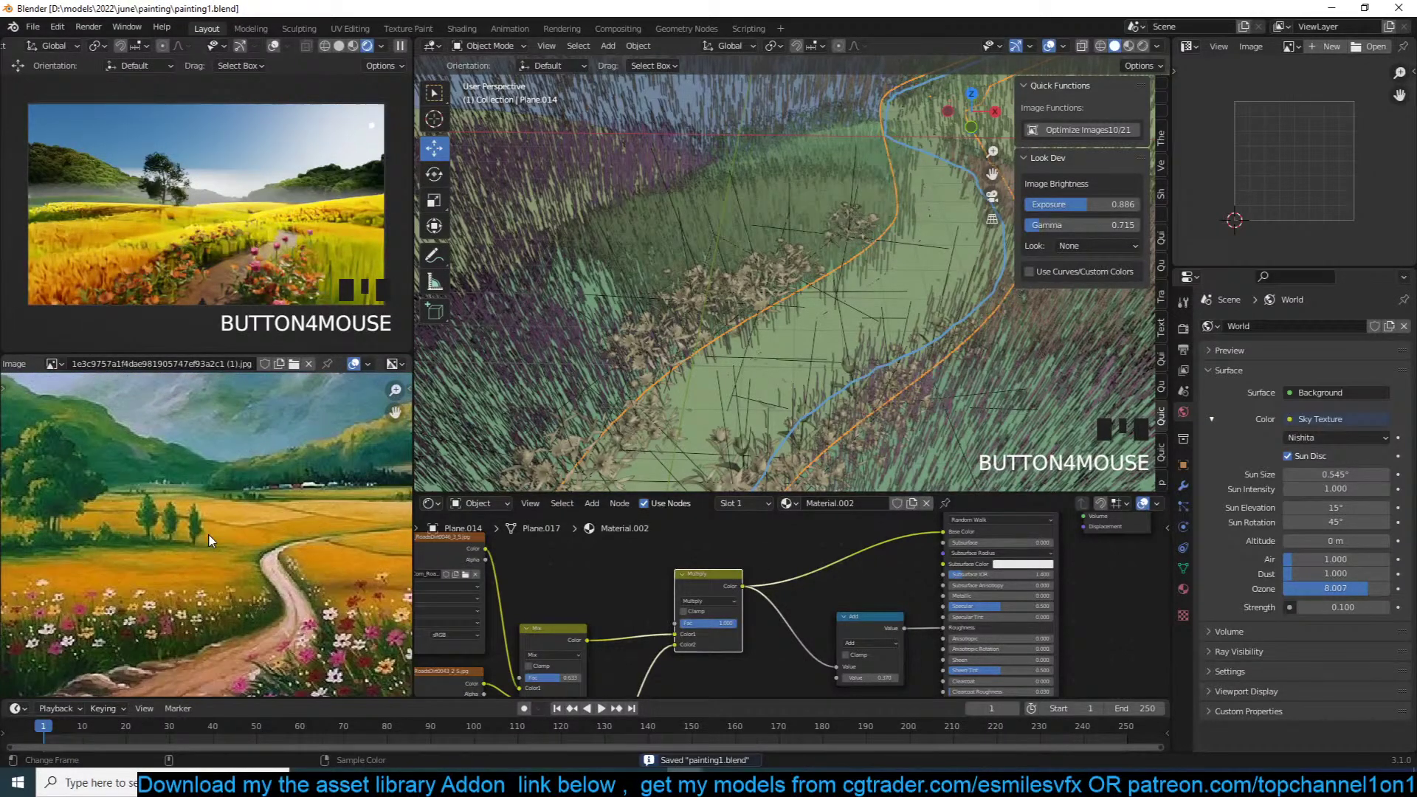
Step: Deselect all objects and save the file, with the whole reference painting in view
key("ctrl+s")
key("alt+a")
key("ctrl+s")
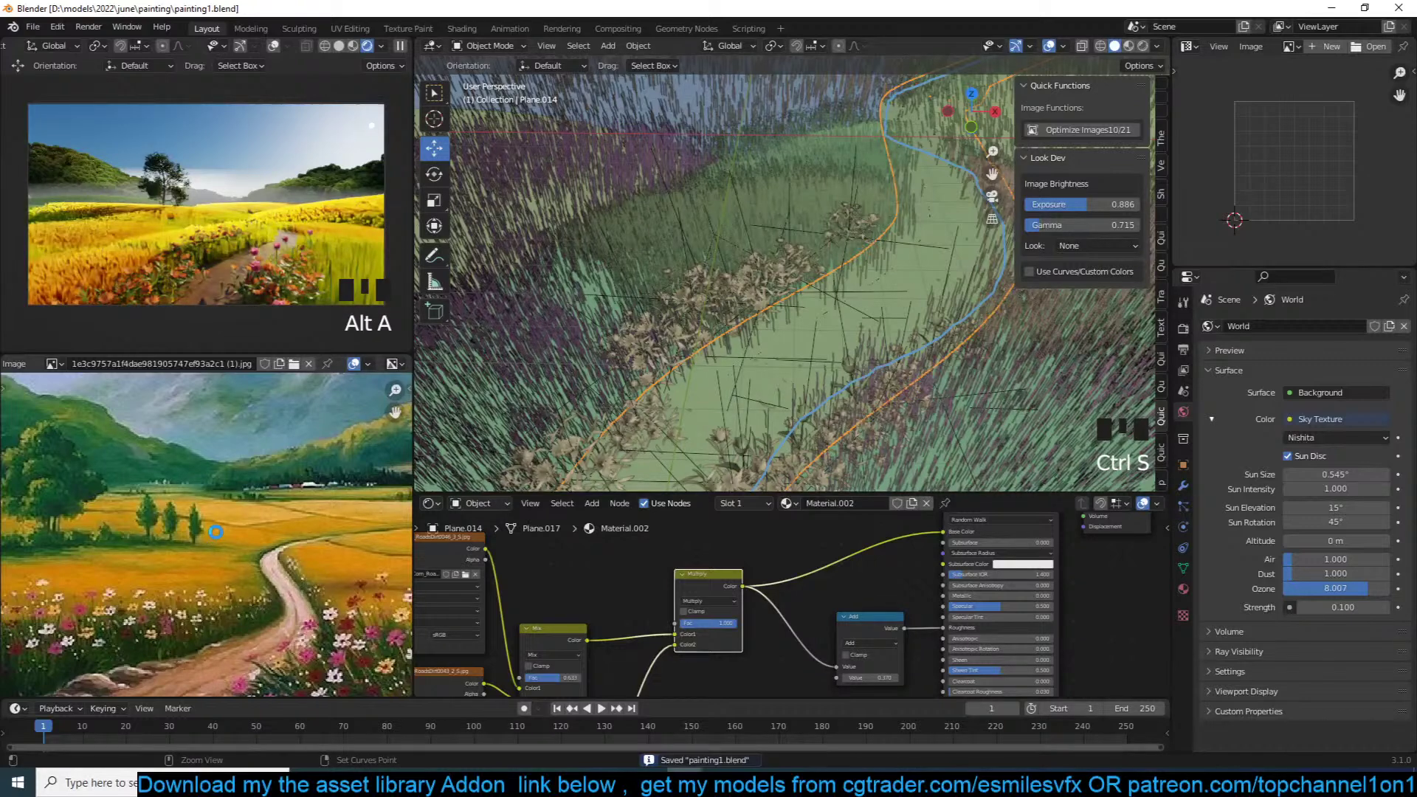
scroll(234, 505, "down", 3)
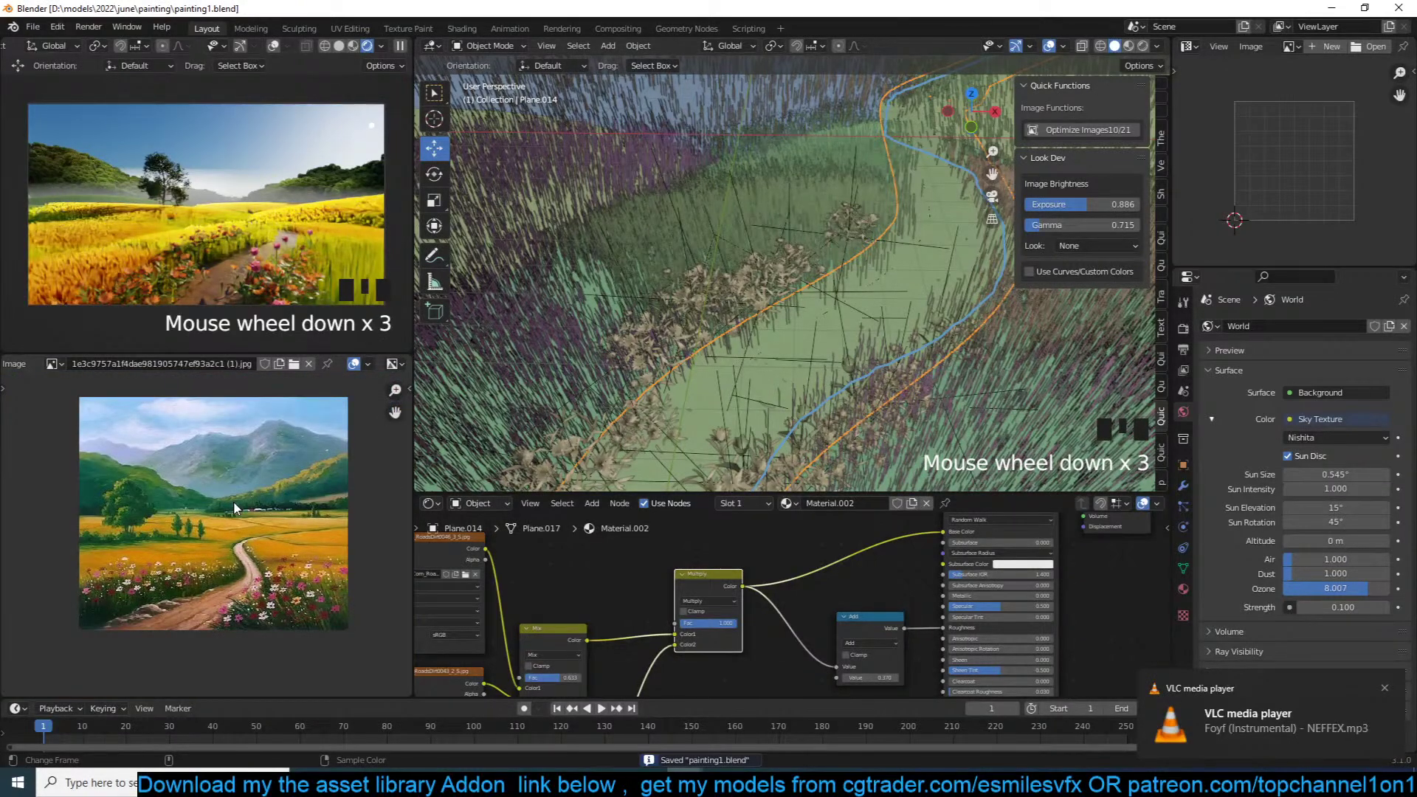
Step: Delete the cube with the volume material that surrounds the scene and save the file
scroll(641, 271, "down", 9)
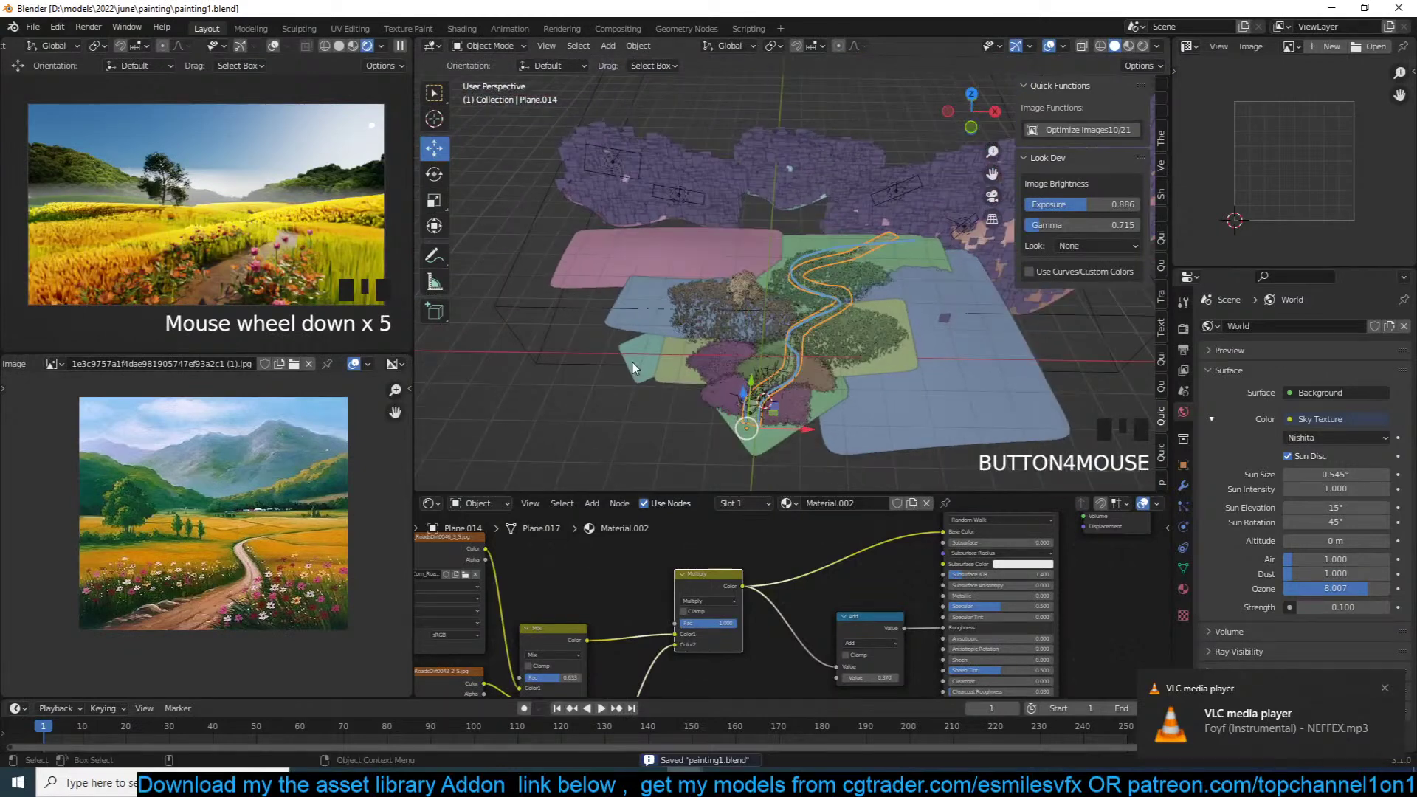
middle_click_drag(635, 361, 489, 295)
left_click(861, 199)
left_click(871, 176)
middle_click_drag(871, 176, 831, 220)
key("KP_0")
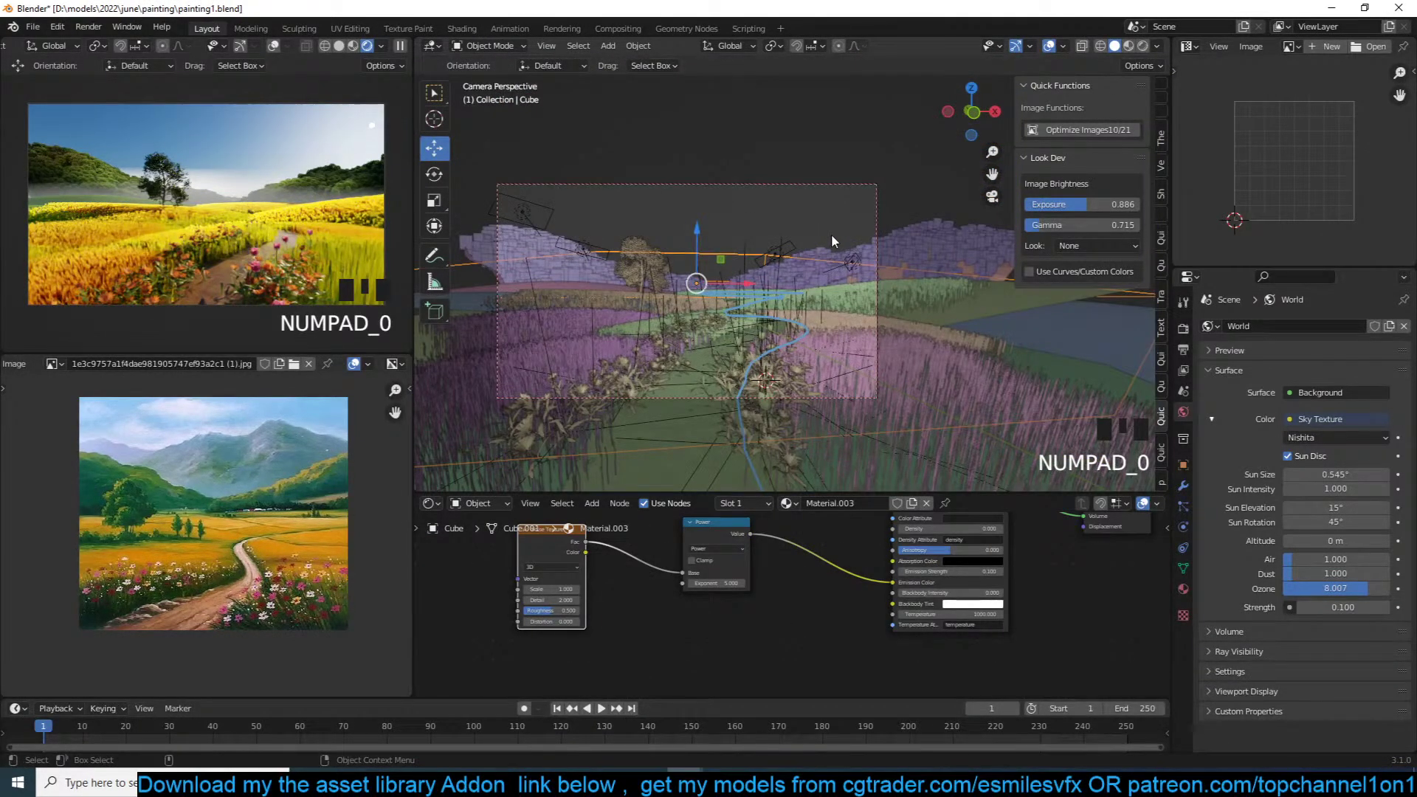
key("g")
left_click(846, 244)
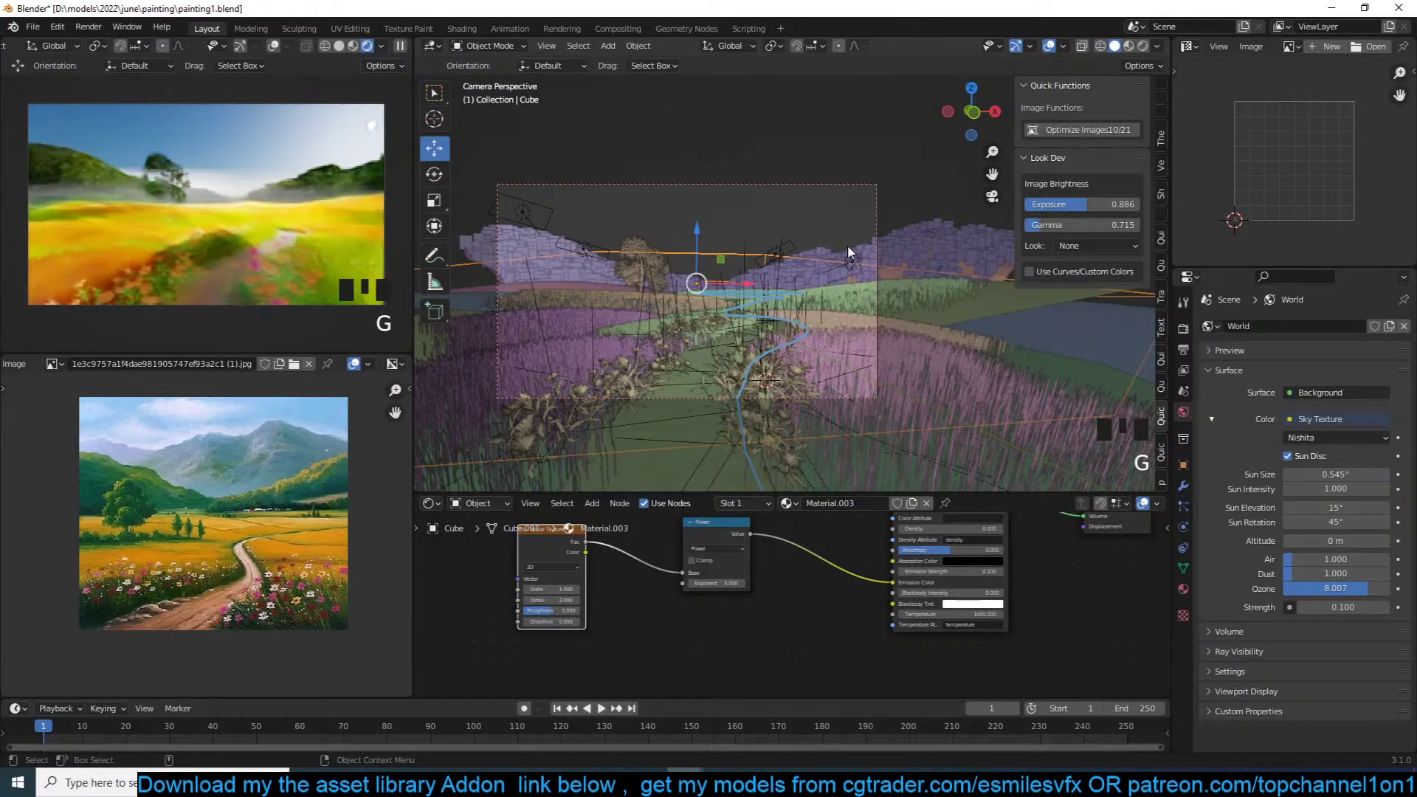
key("x")
left_click(844, 264)
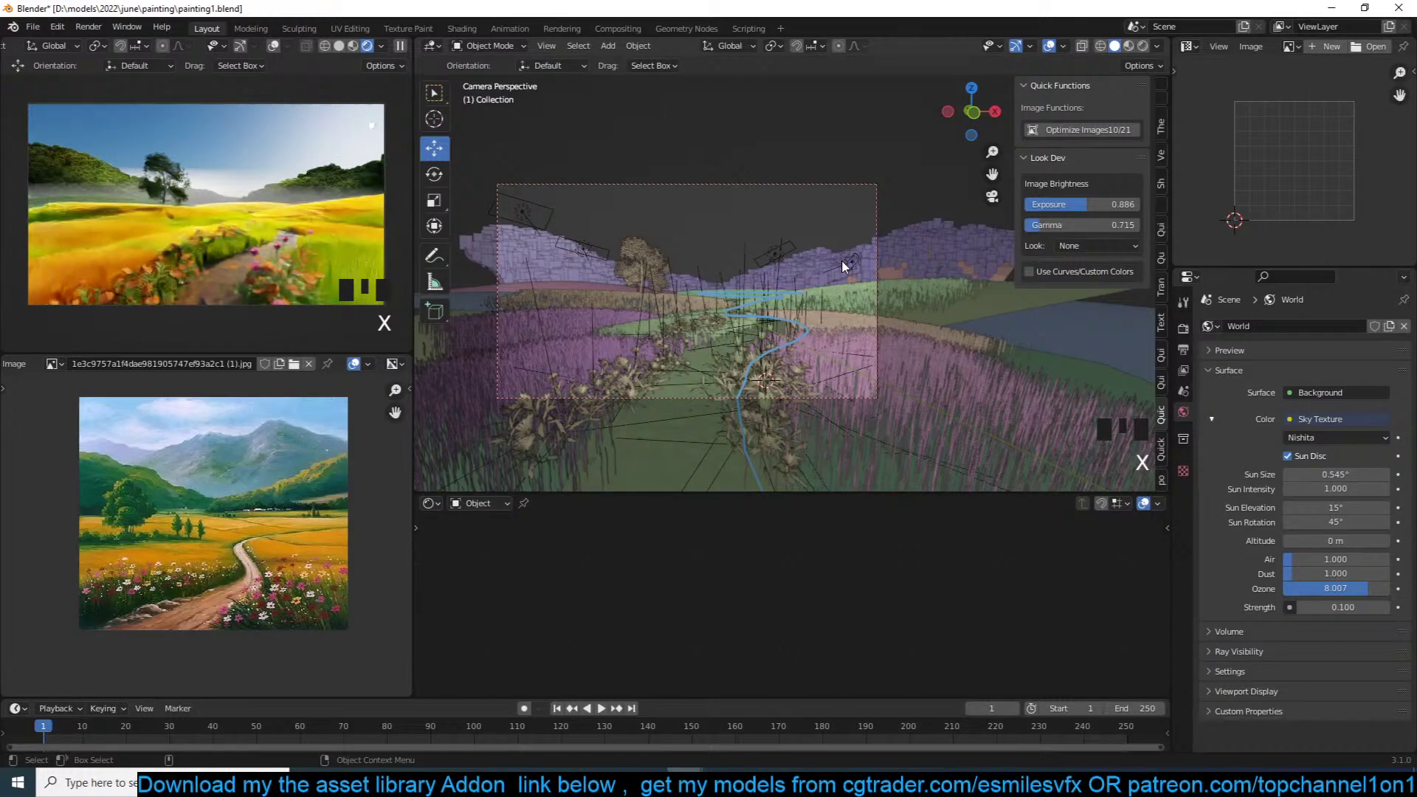
key("ctrl+s")
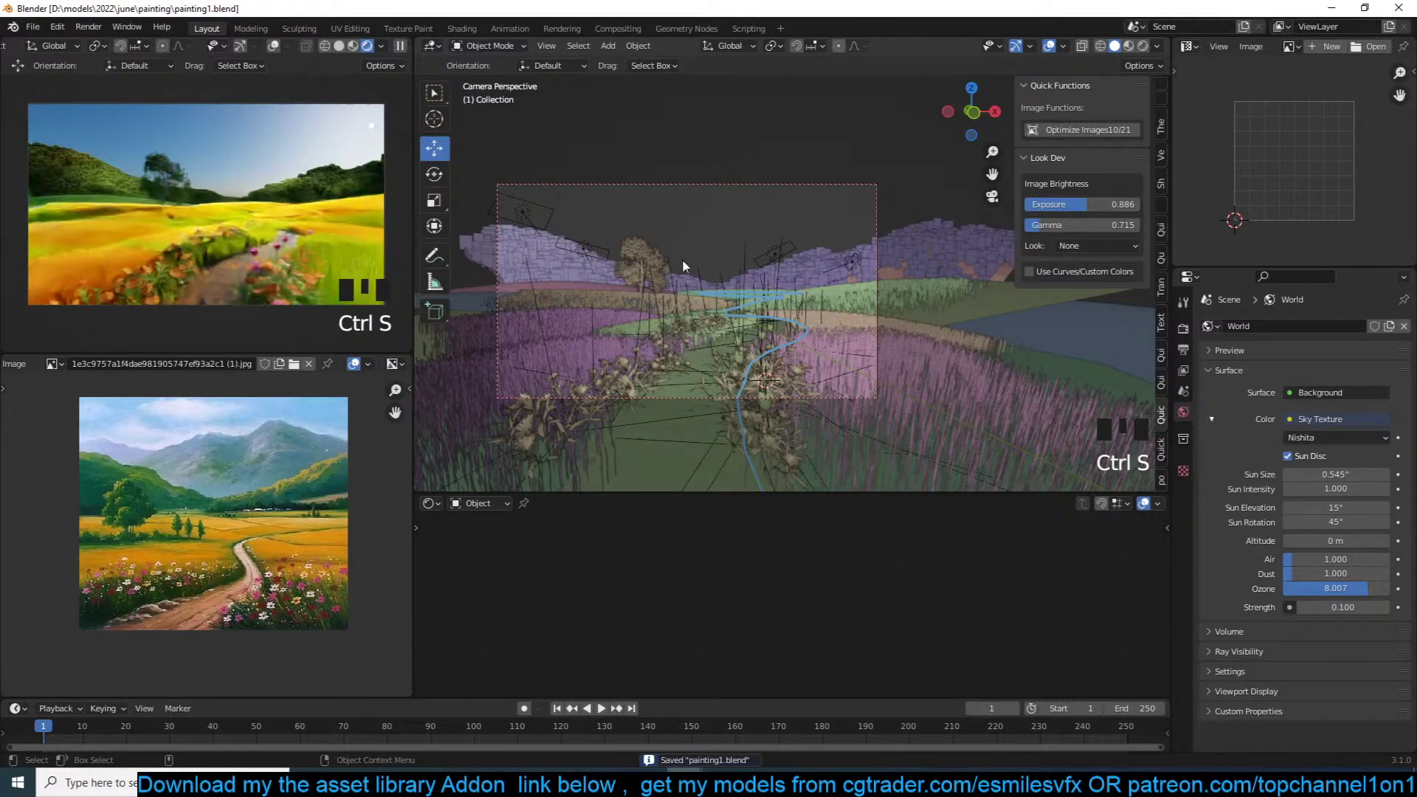
Step: Scale the tree beside the fields slightly taller along the global Z axis
scroll(698, 281, "up", 3)
left_click(649, 222)
key("s")
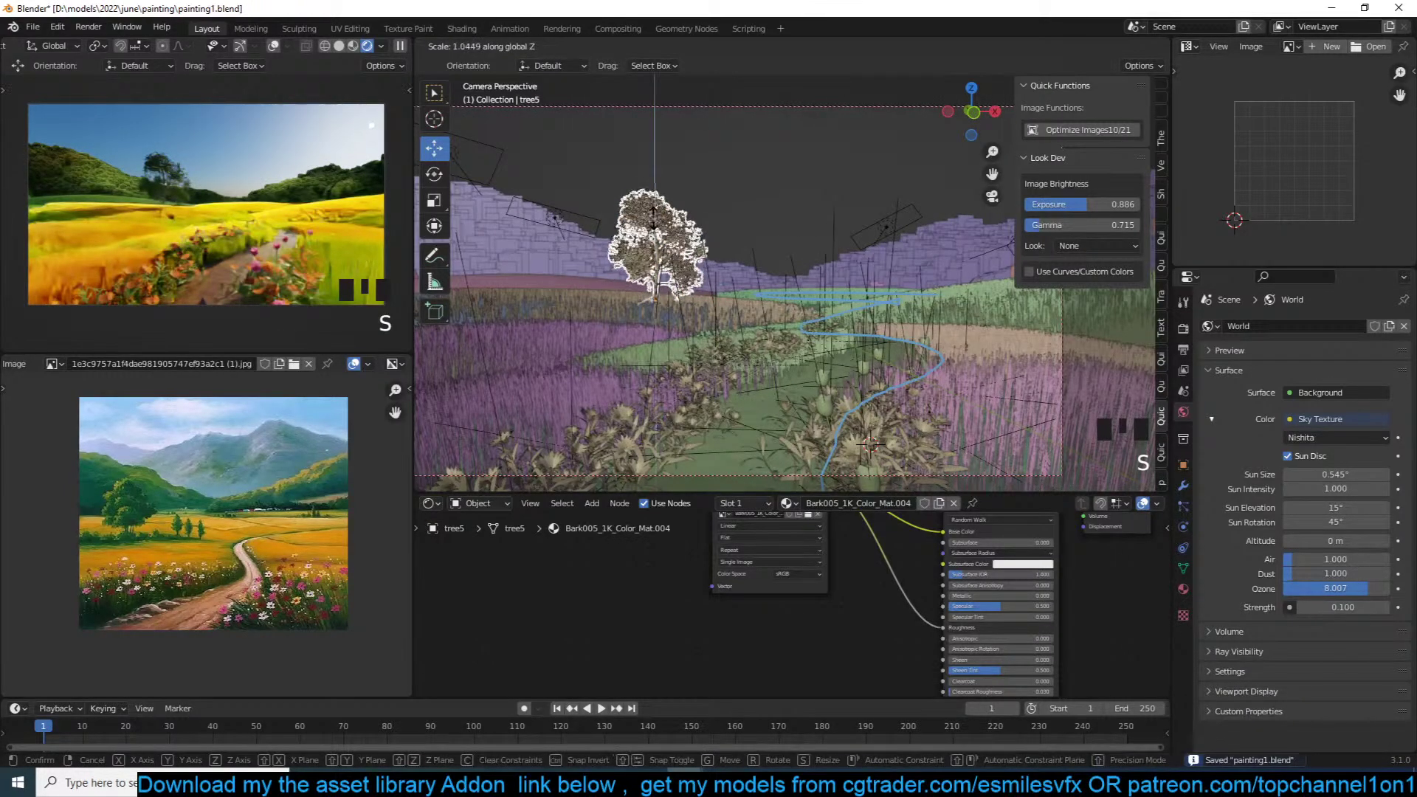
key("z")
left_click(667, 217)
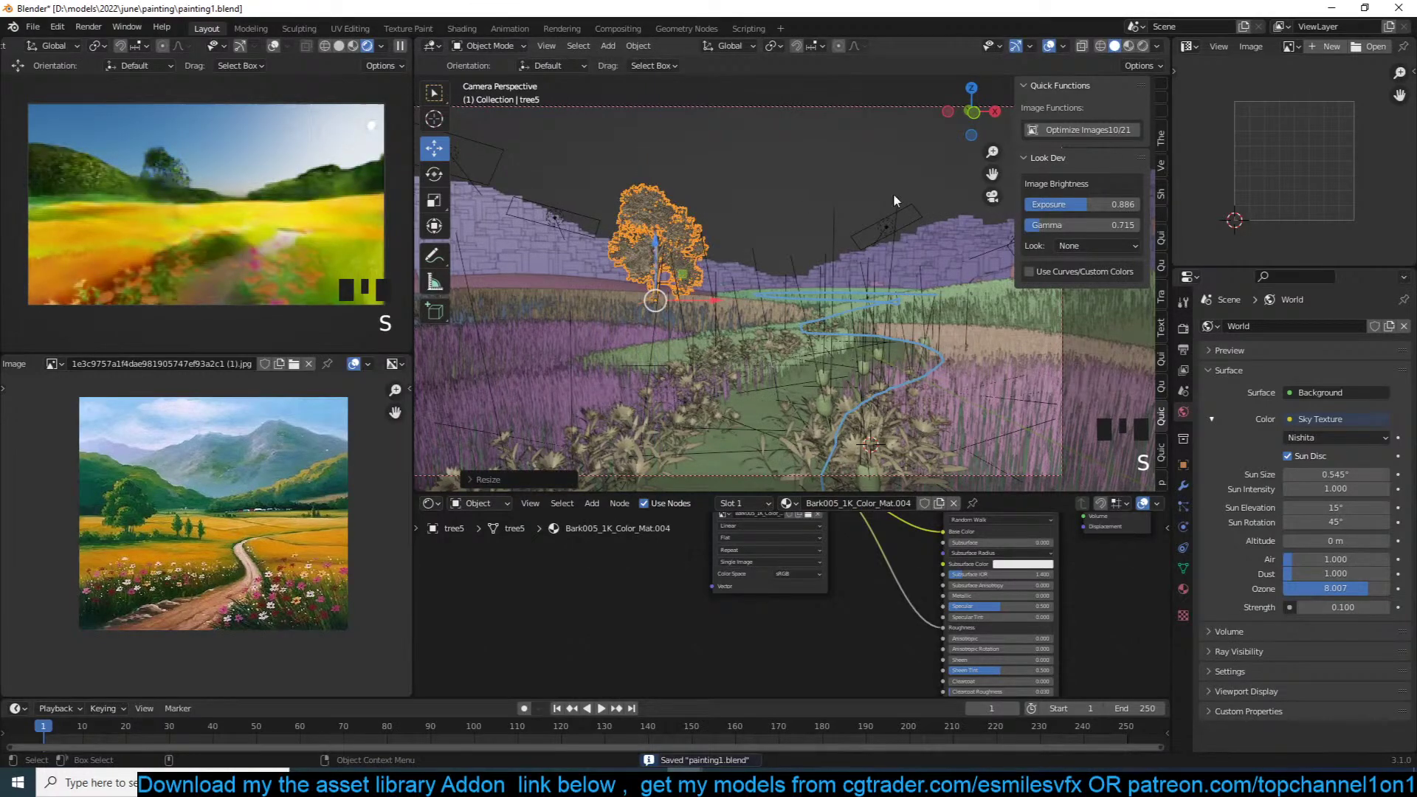
Step: Place the 3D cursor on the ground at the tree's base and snap the tree to it
key("grave")
middle_click_drag(693, 292, 614, 323)
right_click(663, 286, "shift")
key("shift+s")
left_click(671, 192)
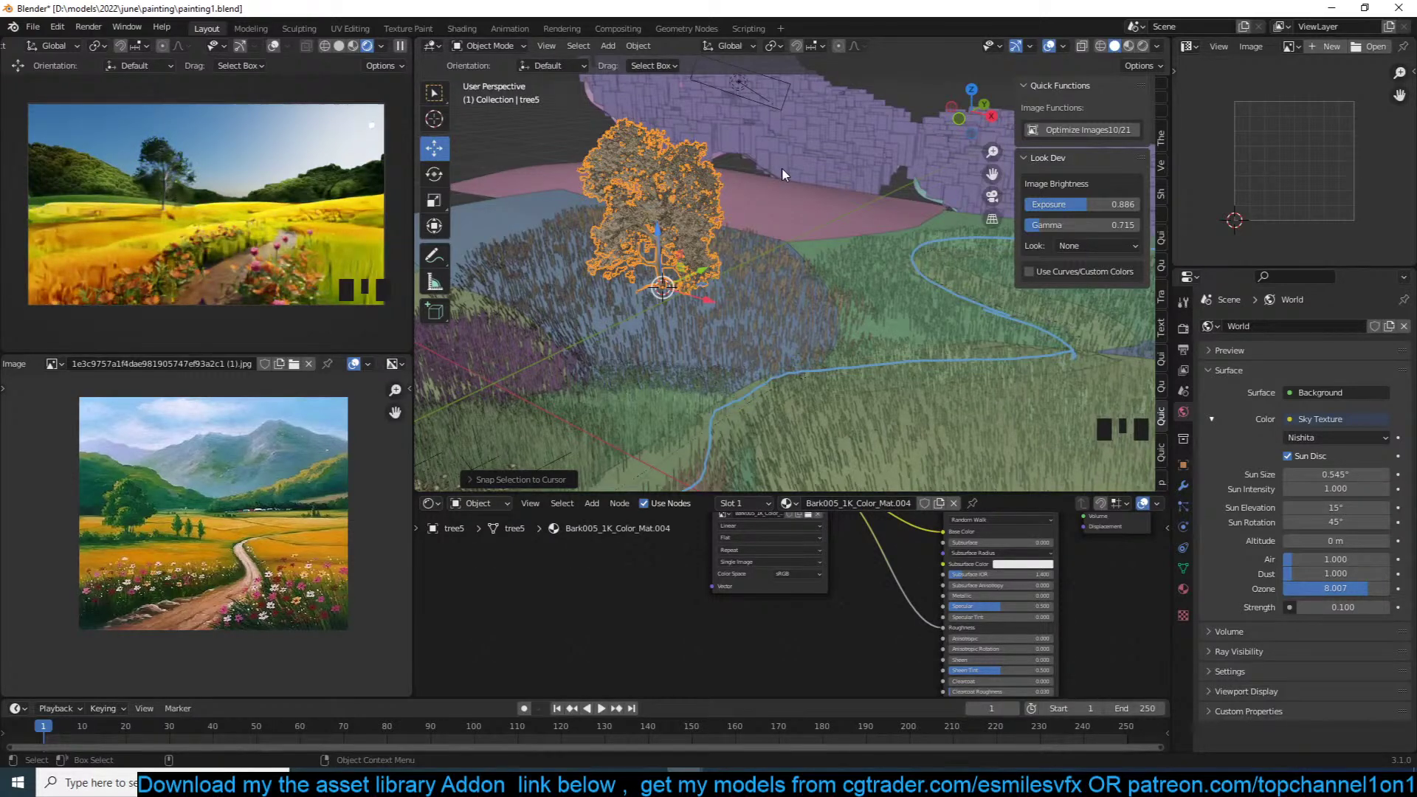
Step: Try world sky strengths of 0.05 and 1
left_click(1356, 606)
type("0.05")
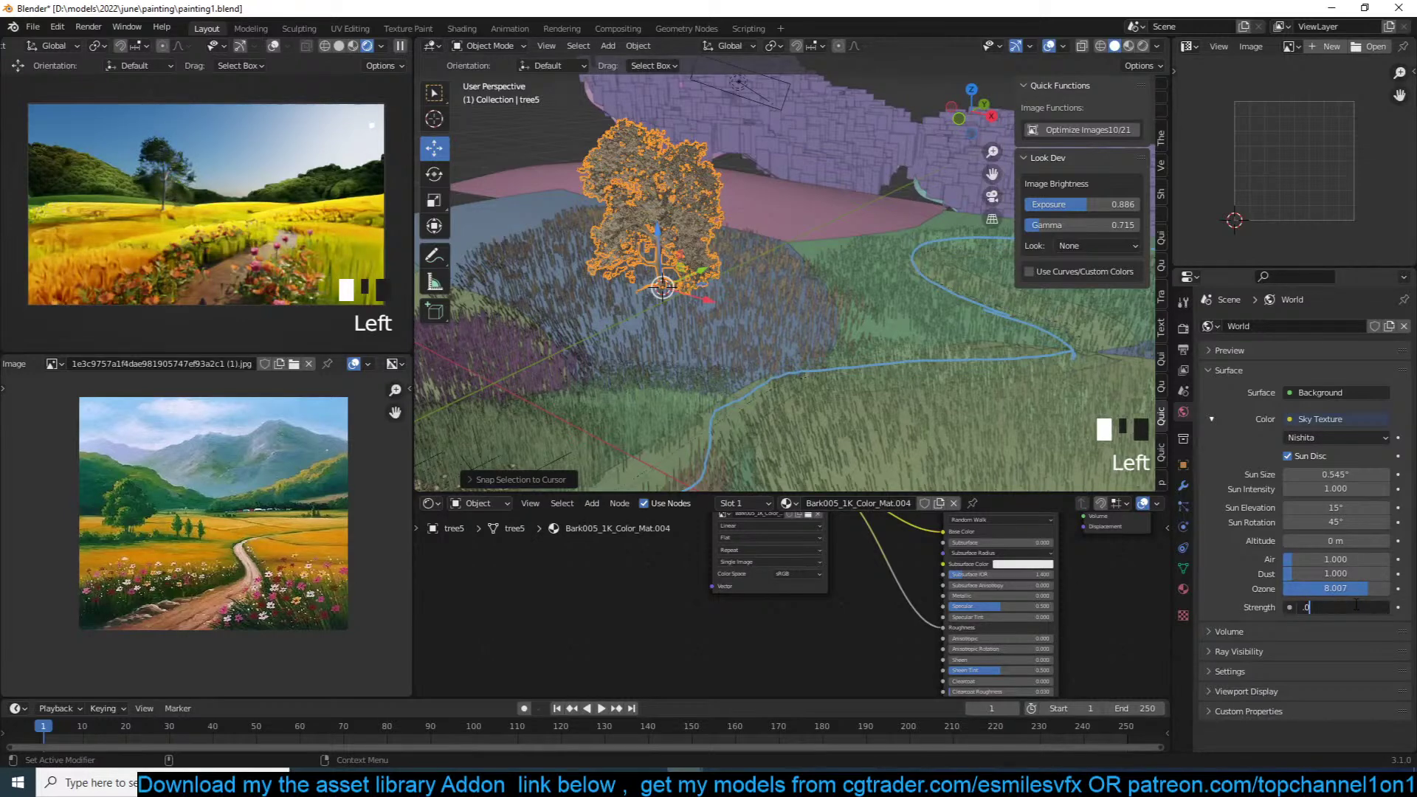
key("Return")
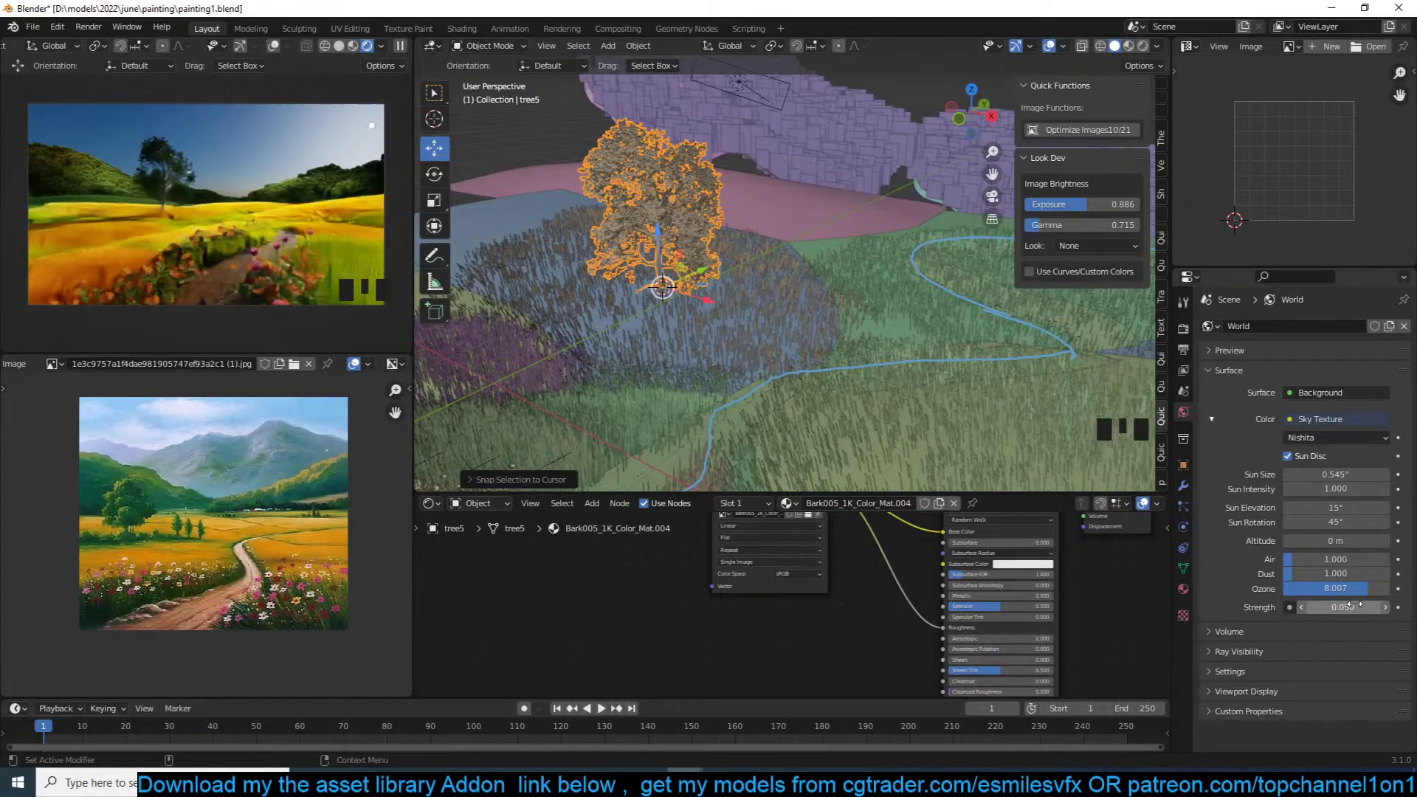
left_click(1355, 605)
type("1")
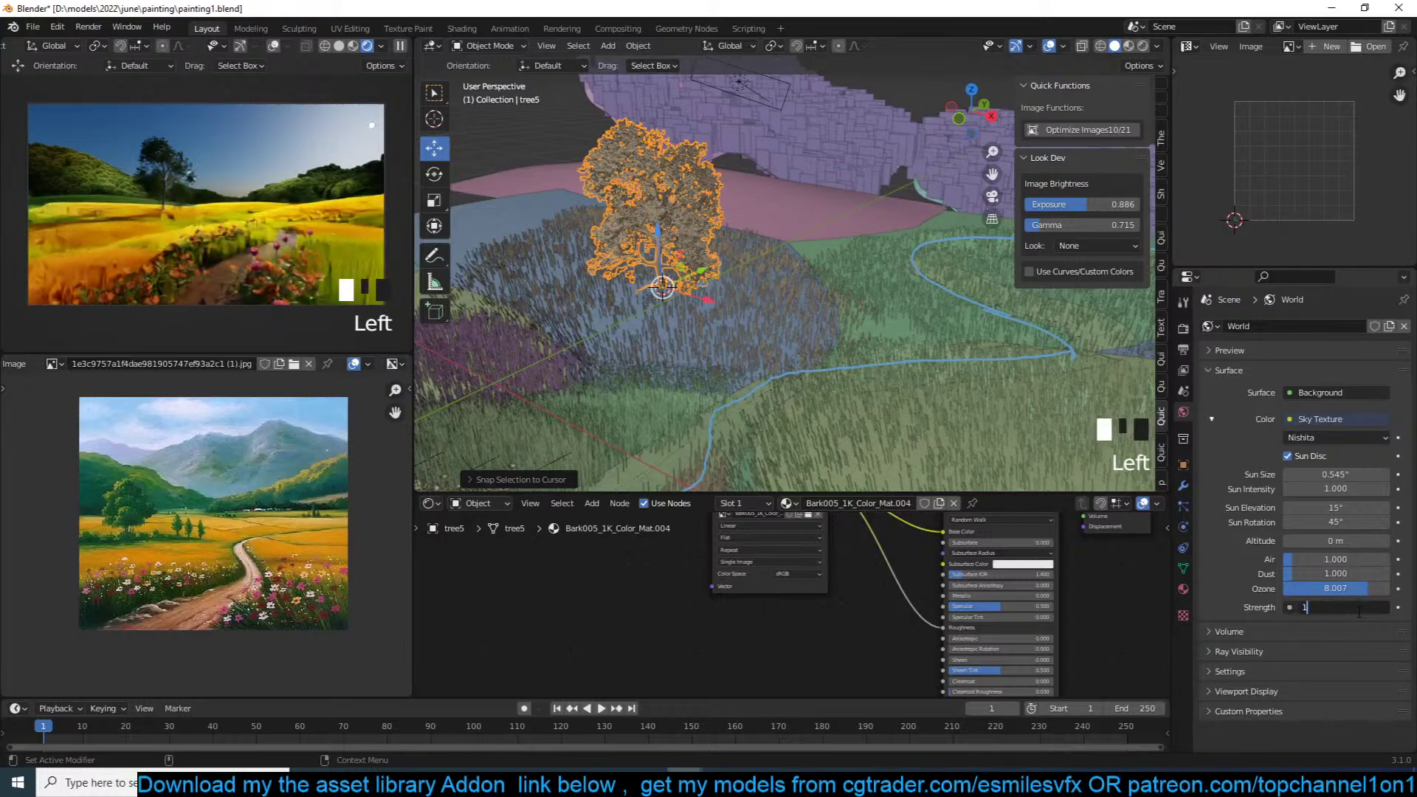
key("Return")
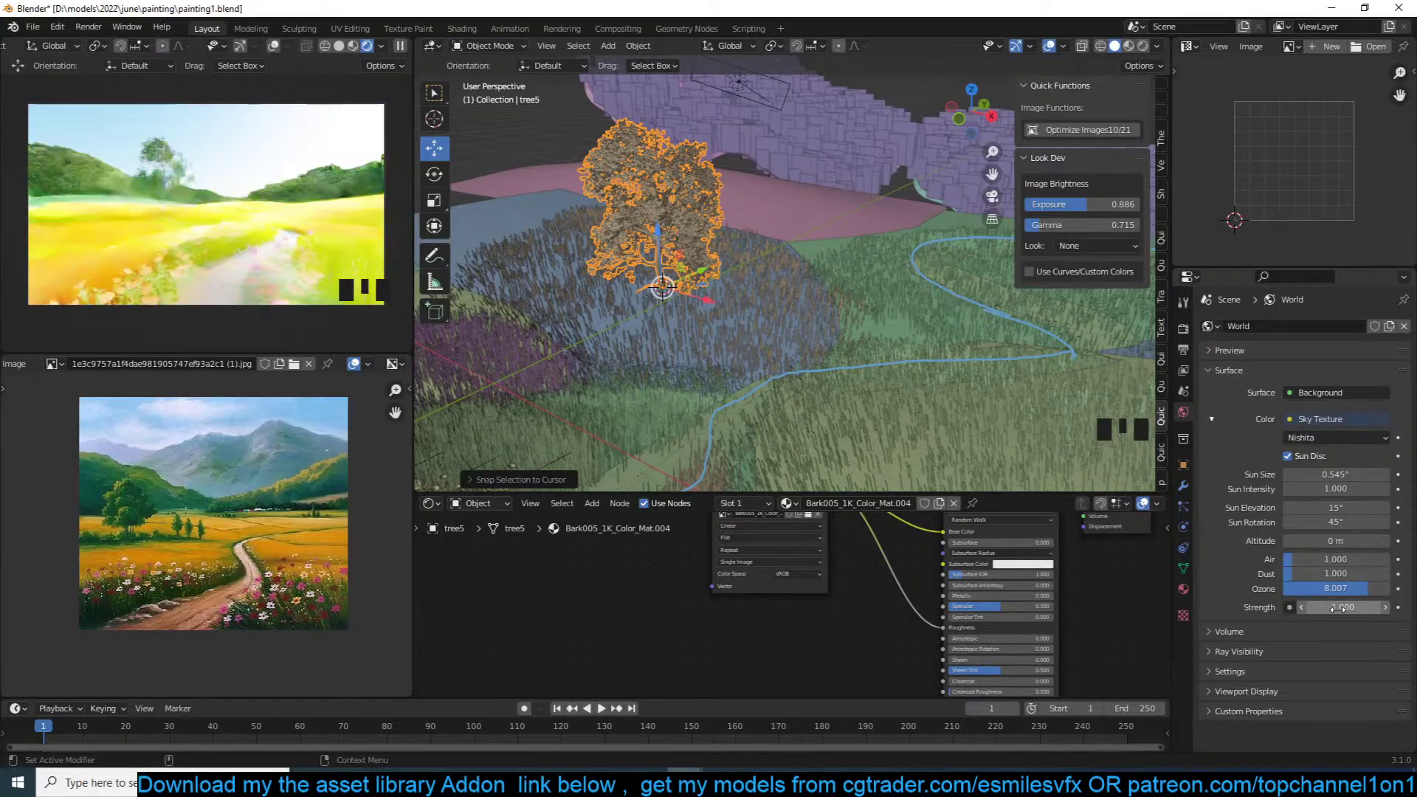
Step: Lower the image exposure to -0.380 and gamma to 0.525, and set the world sky strength to 0.5
left_click_drag(1091, 203, 1042, 225)
left_click(1334, 607)
type(".")
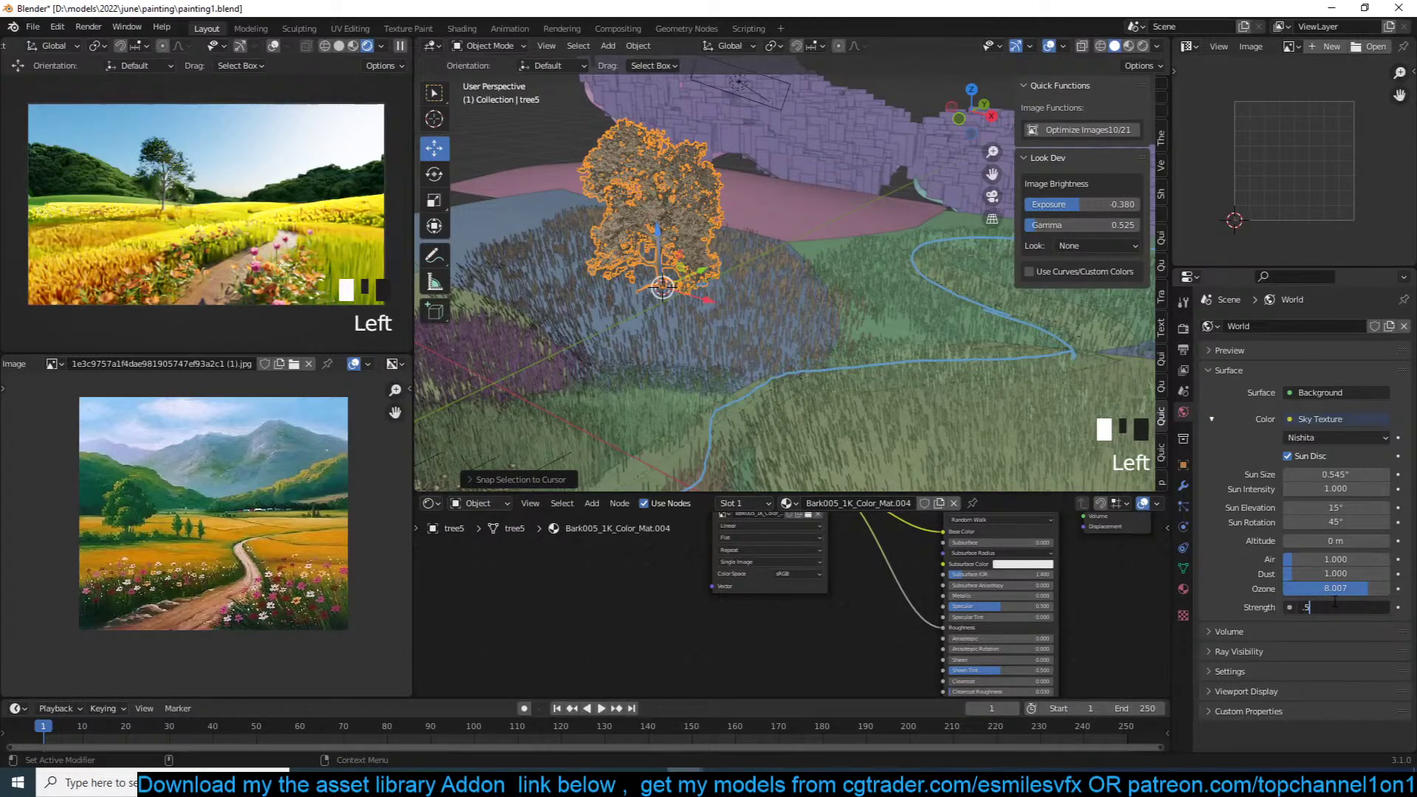
type("5")
key("Return")
Step: Set the power of the area light in front of the right-hand hills to 10000 W
scroll(968, 269, "down", 1)
scroll(968, 268, "down", 2)
middle_click_drag(968, 269, 865, 346)
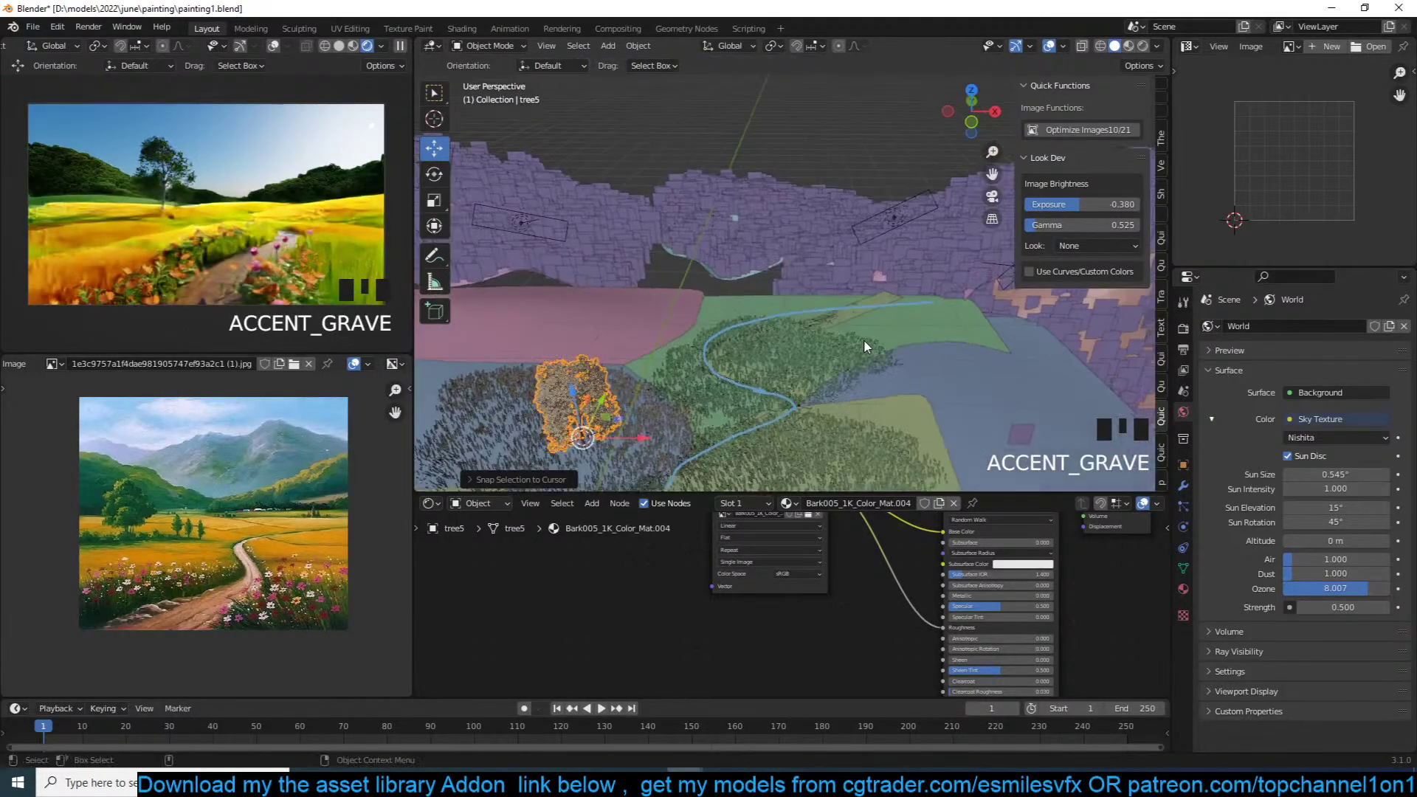
left_click(902, 213)
key("grave")
key("grave")
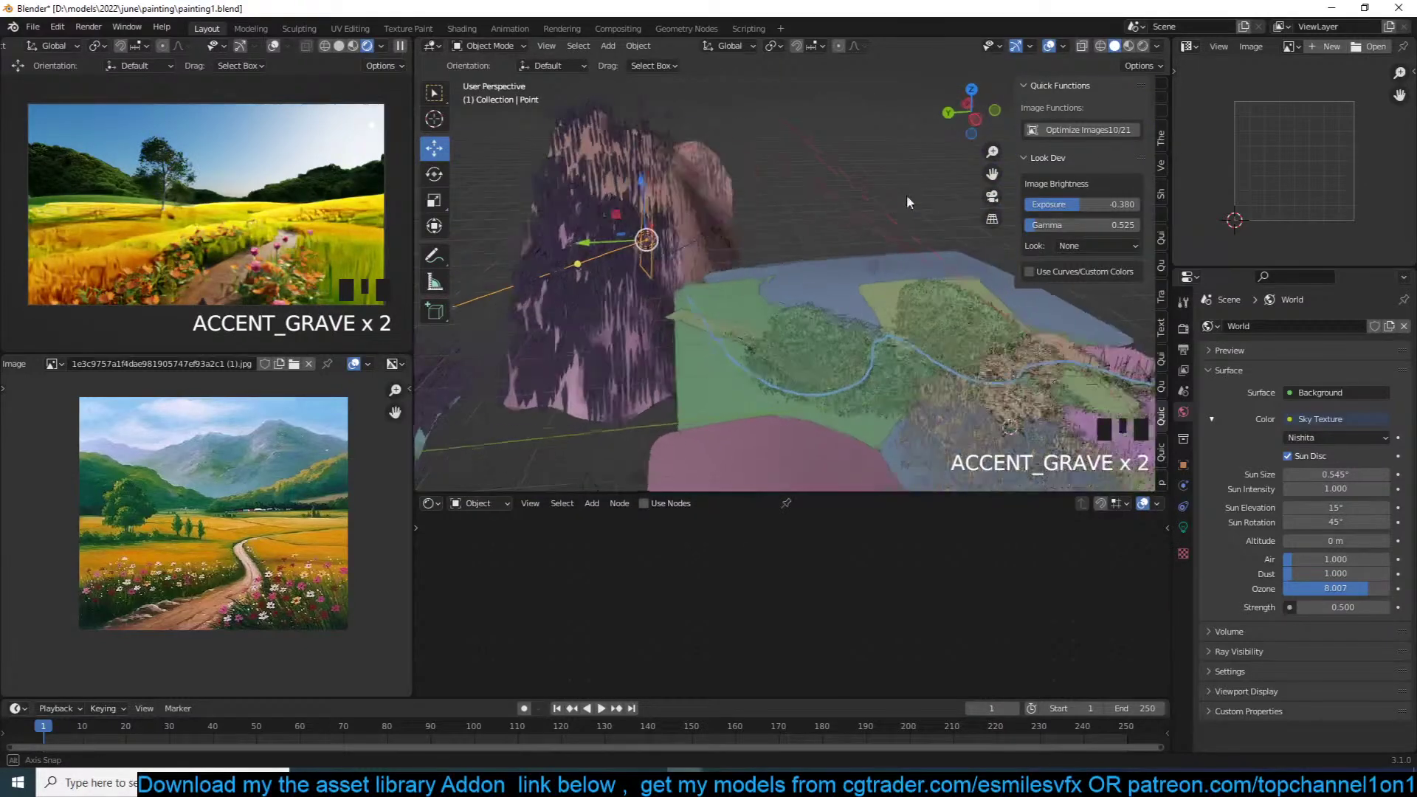
left_click(1183, 527)
double_click(1337, 427)
type("100")
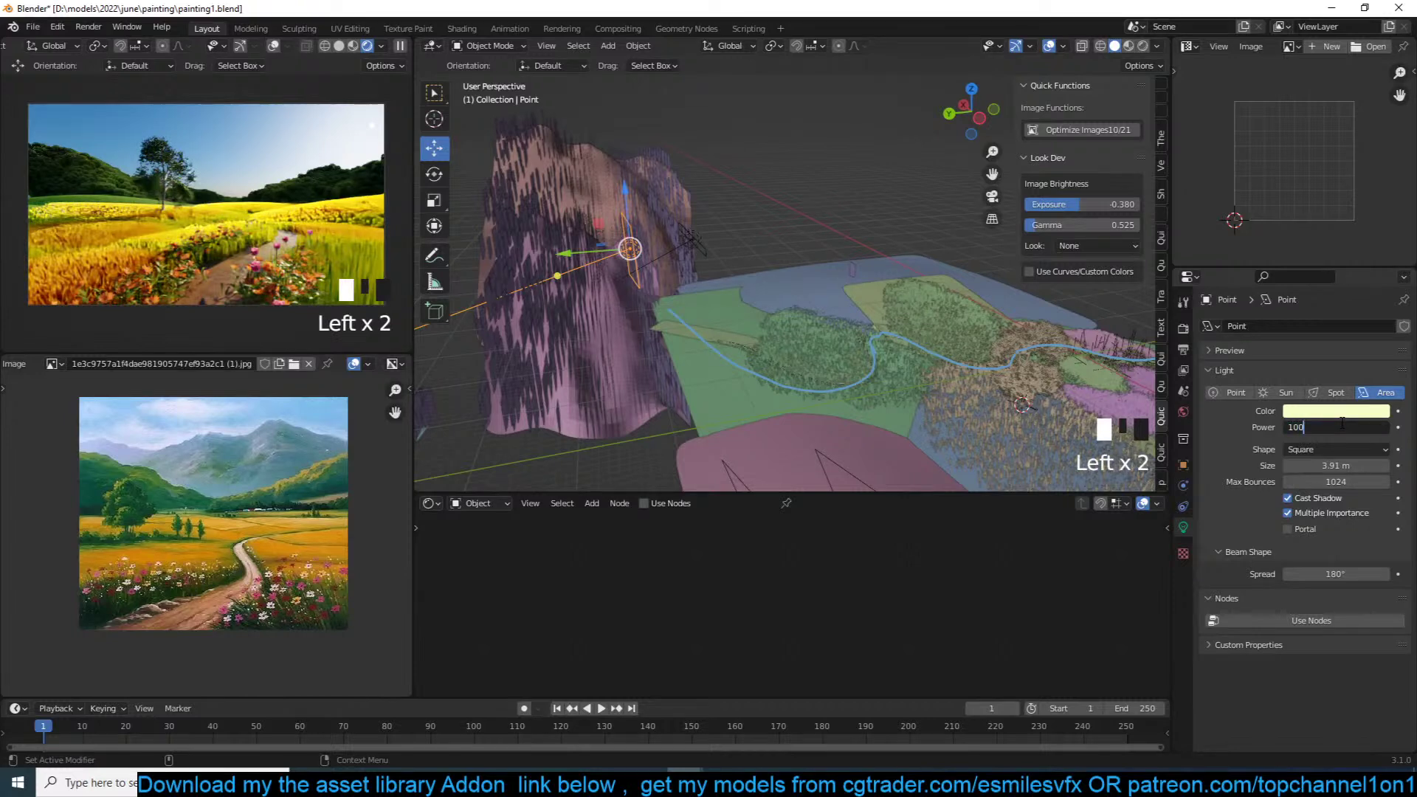
type("00")
key("Return")
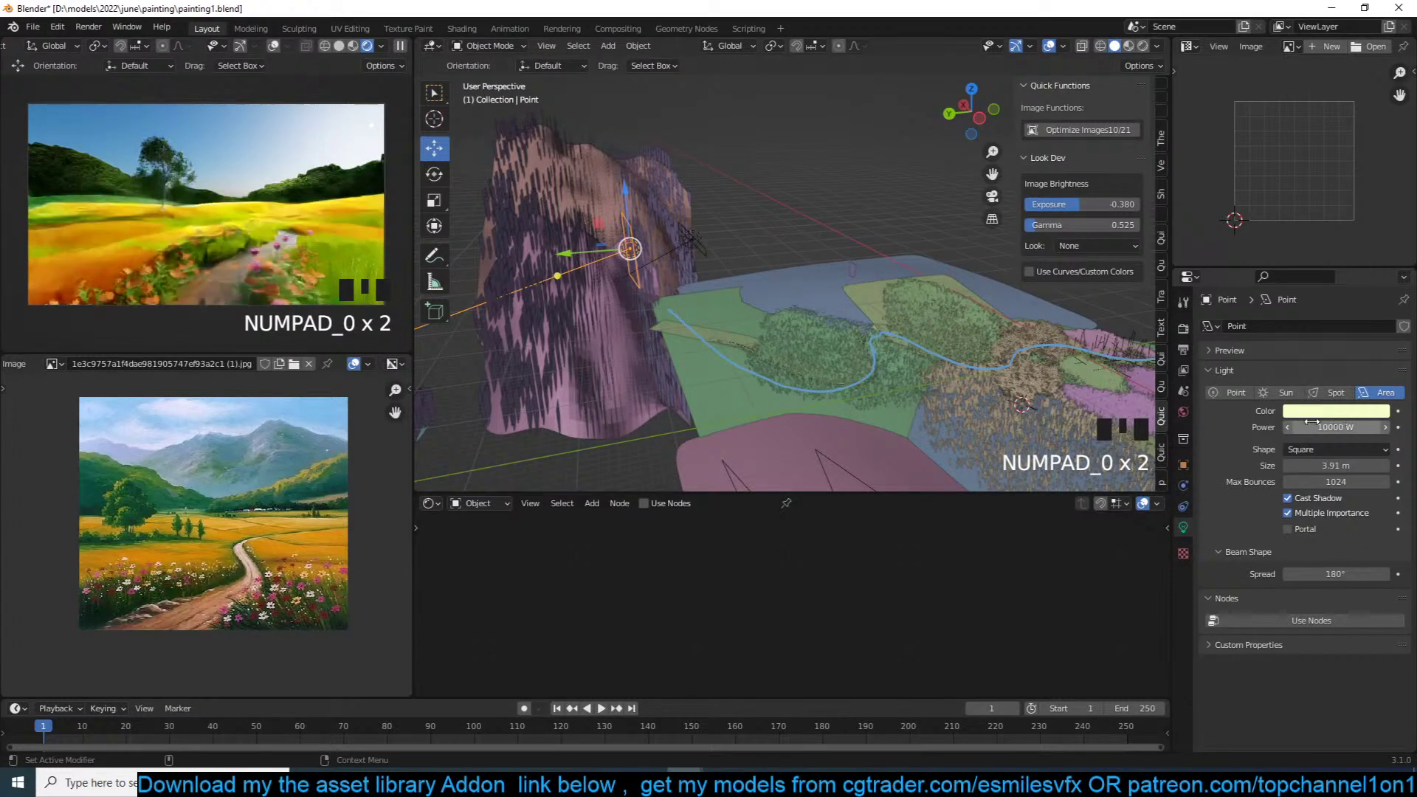
Step: Move the area light slightly away from the hill, deselect it and save the file
key("g")
left_click(828, 276)
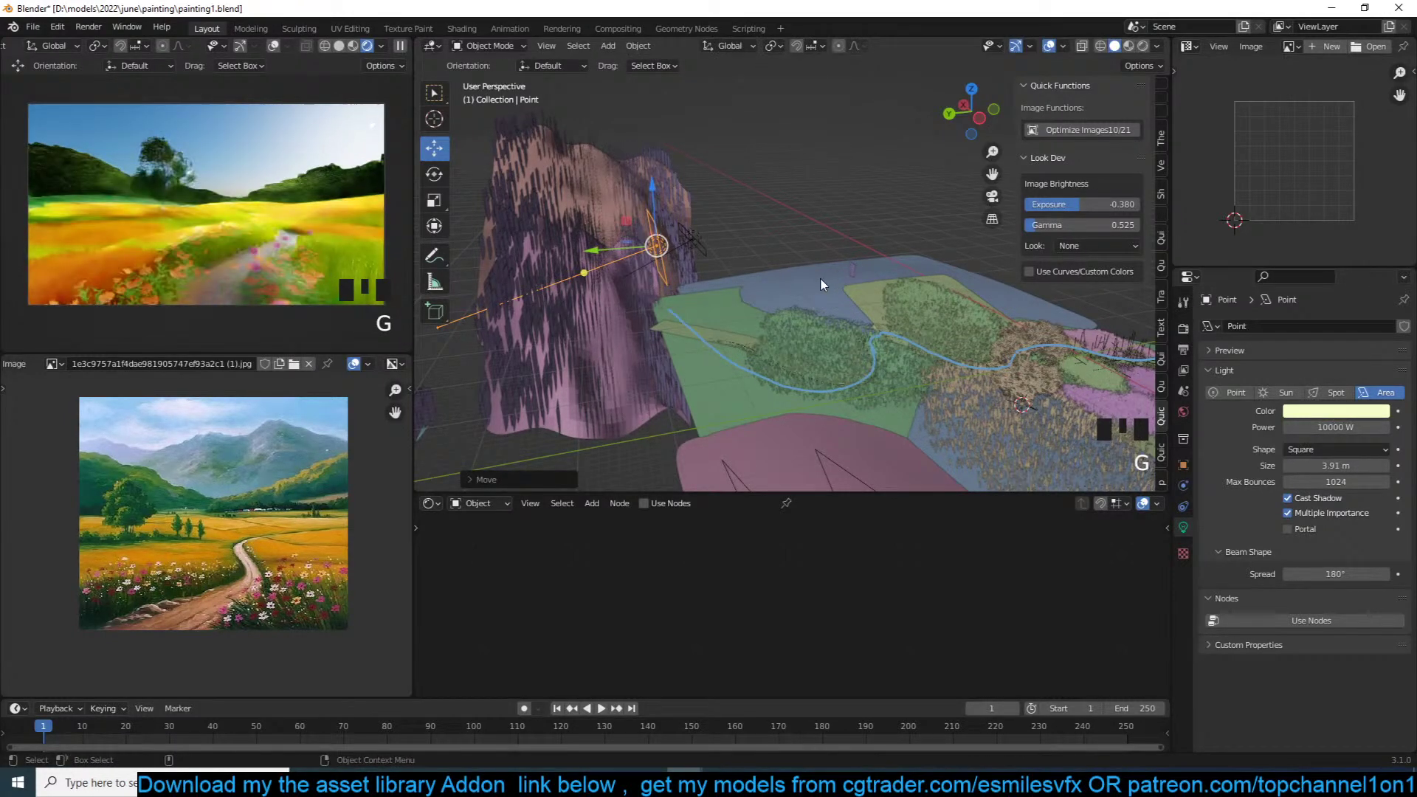
key("alt+a")
key("ctrl+s")
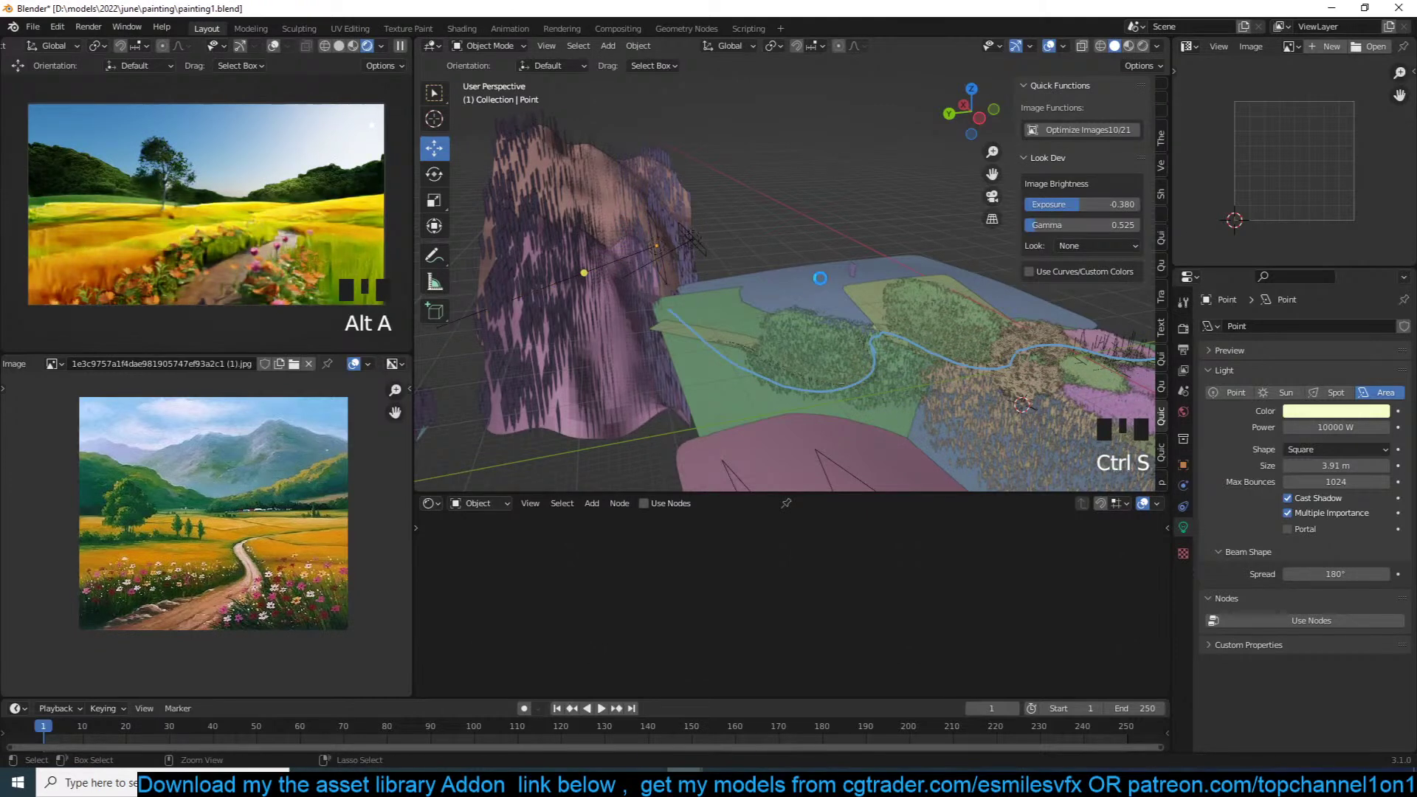
key("ctrl+s")
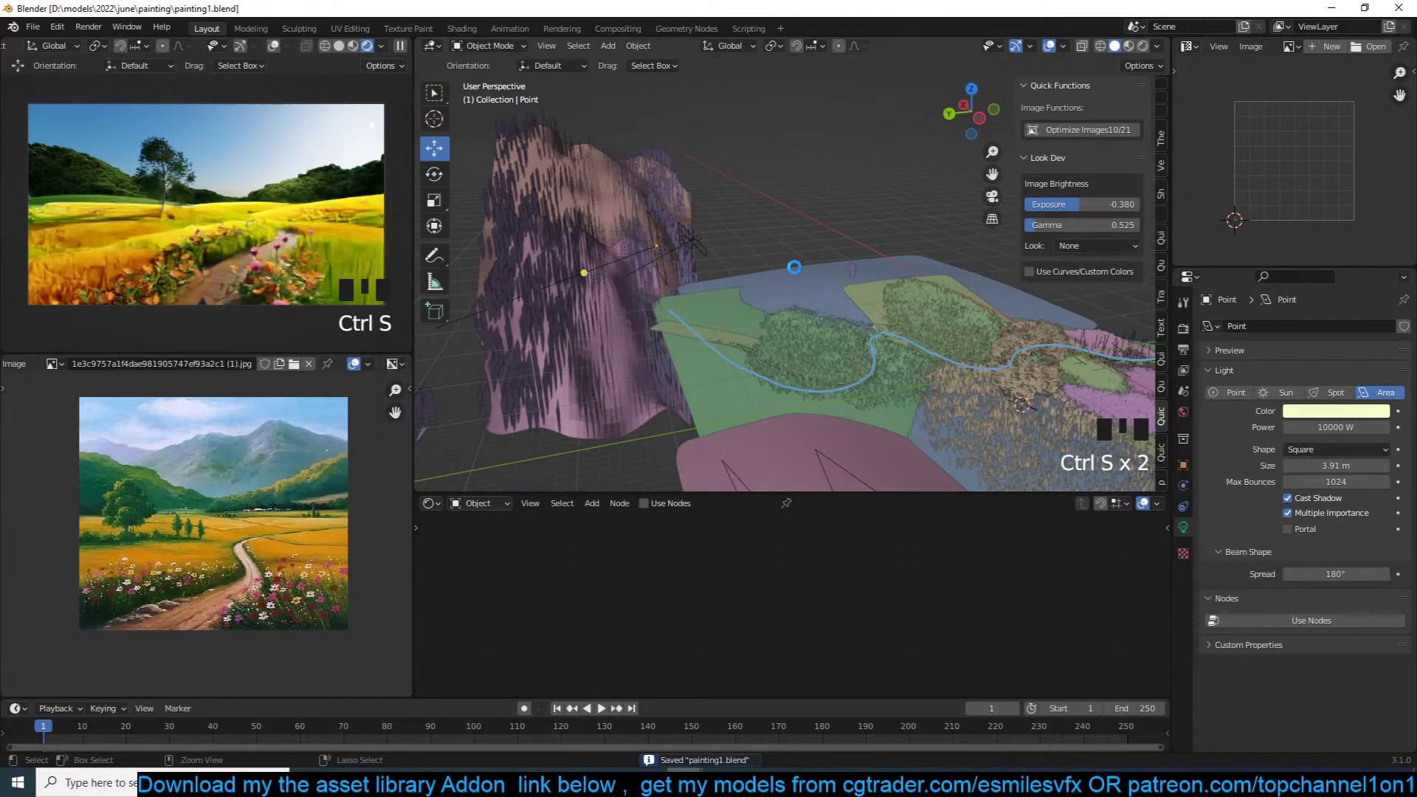
Step: Pause the rendered preview and duplicate the large right-hand hill behind the others, about 51 m along negative X and 70 m along Y
key("grave")
scroll(849, 251, "down", 5)
key("grave")
middle_click_drag(849, 251, 855, 214)
left_click(854, 216)
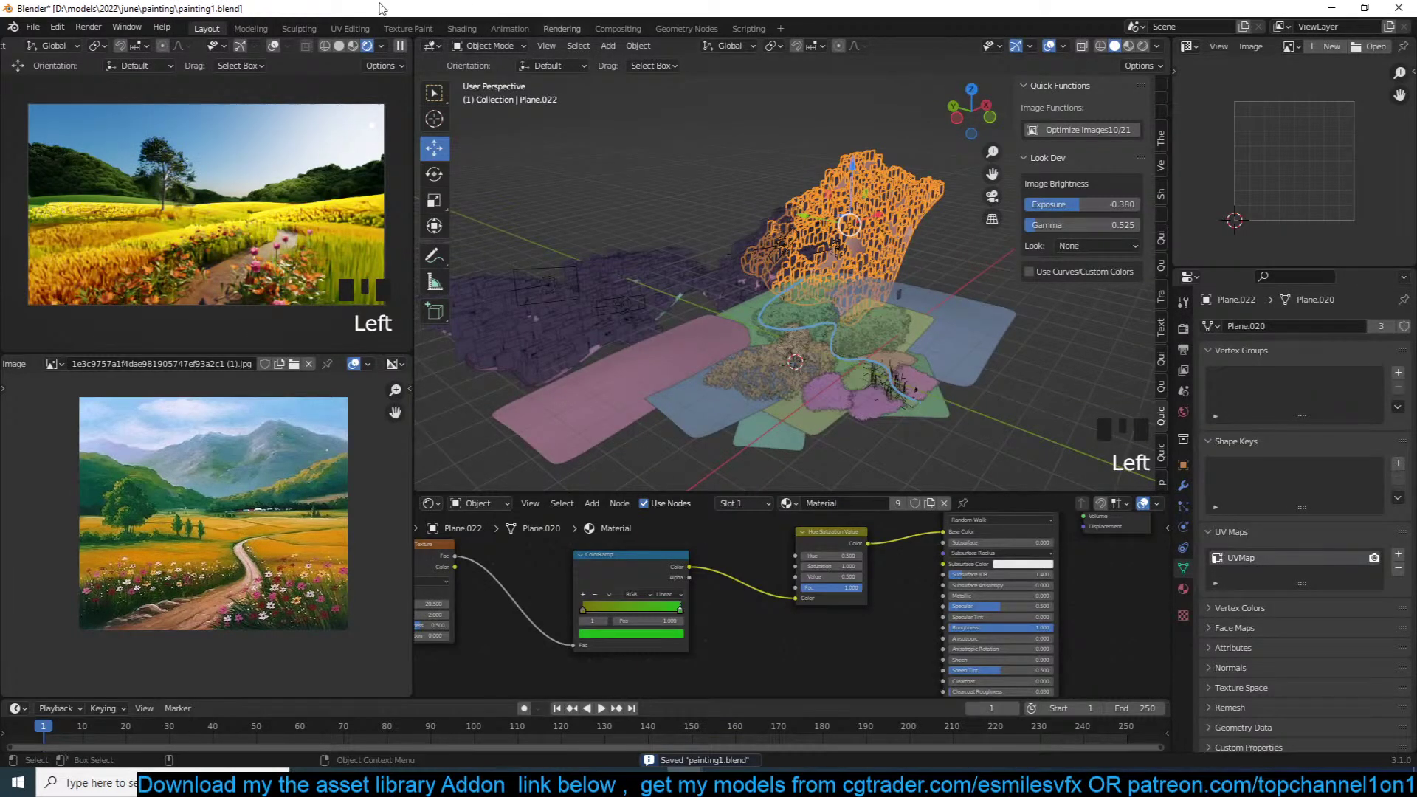
left_click(400, 46)
key("KP_7")
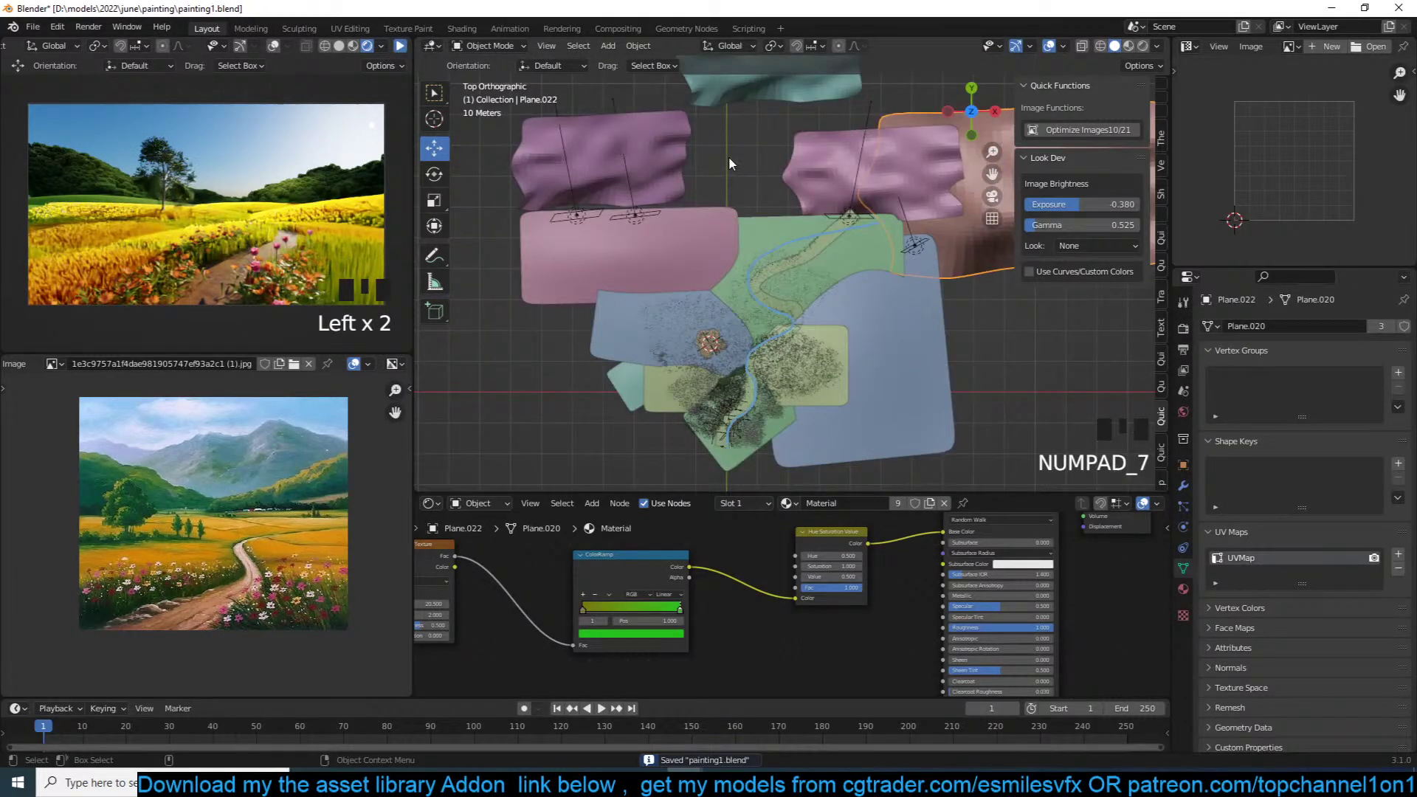
scroll(728, 158, "down", 2)
key("shift+d")
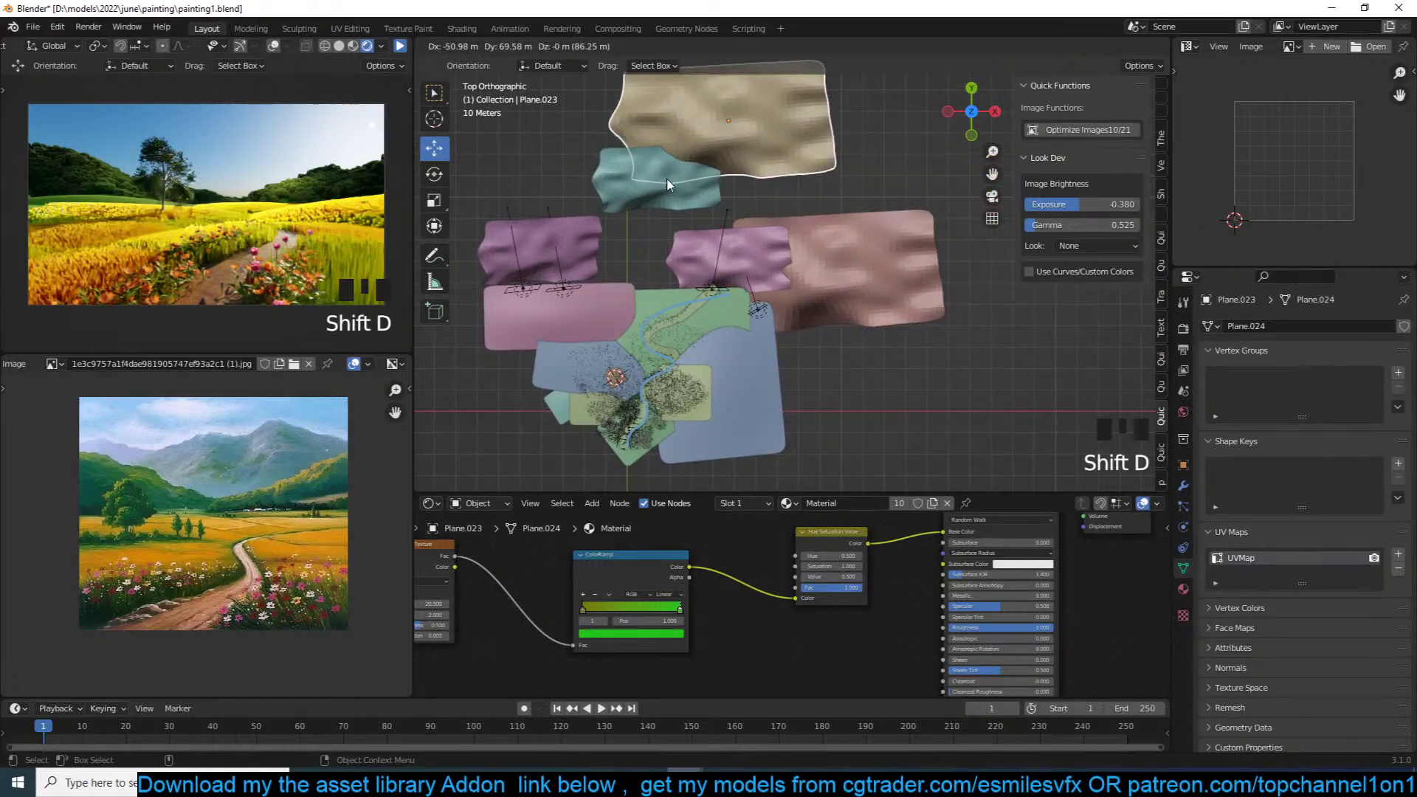
left_click(666, 179)
Step: Clear the duplicated hill's rotation, then reposition and scale it behind the tree in the camera view
key("KP_0")
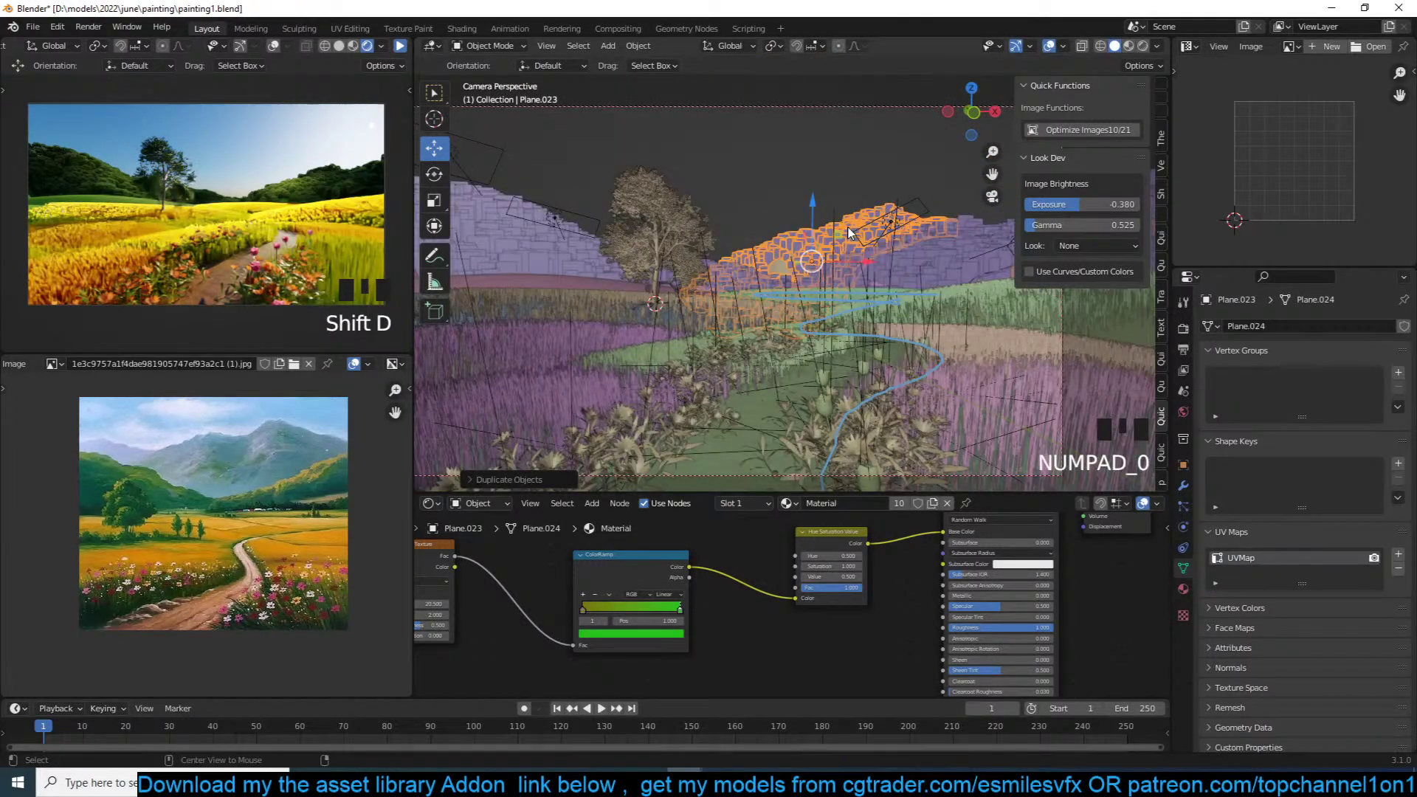
key("alt+r")
key("g")
key("s")
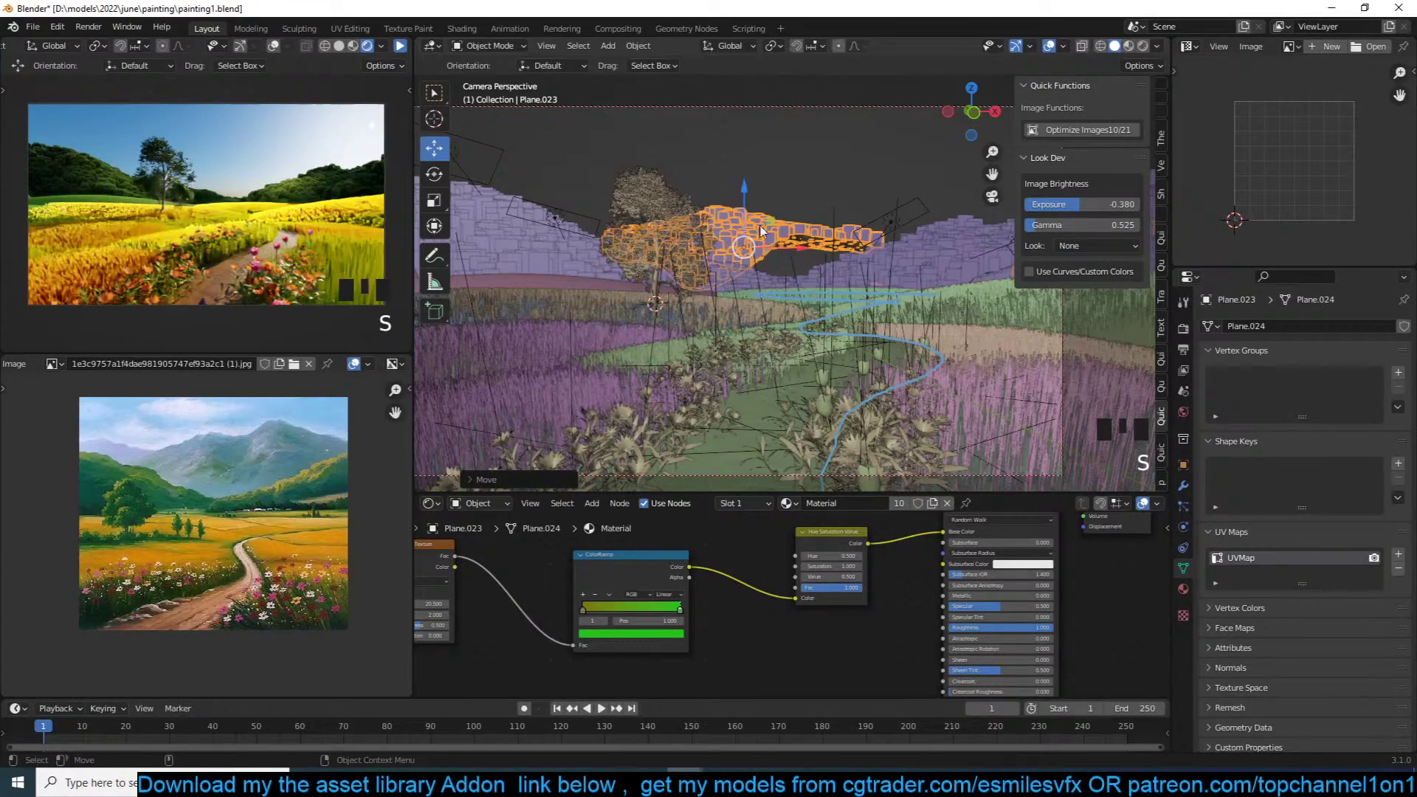
Step: Reshape the duplicated hill's mesh with proportional editing, raising its crest and lowering its front edge loop
key("Tab")
key("g")
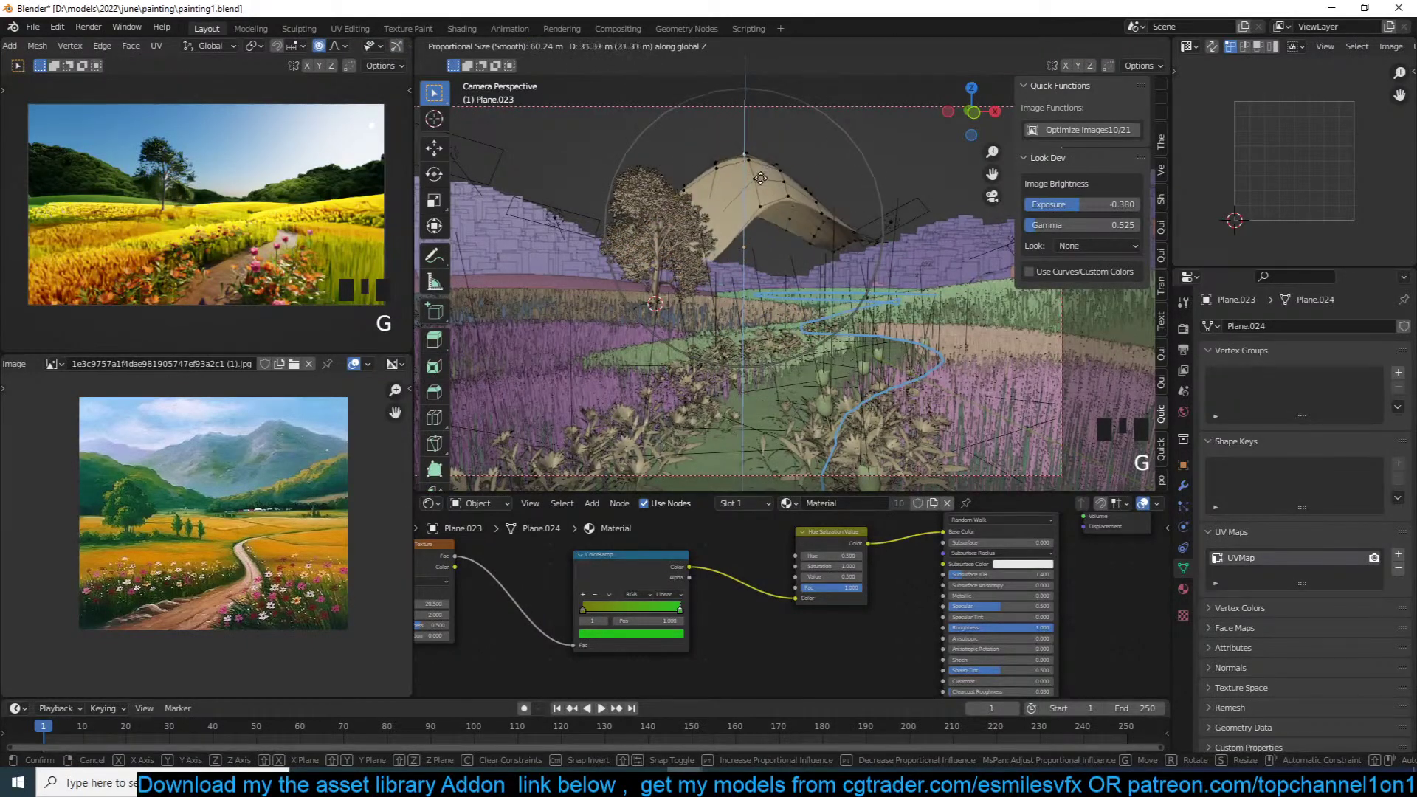
left_click(760, 236)
left_click(760, 236, "alt")
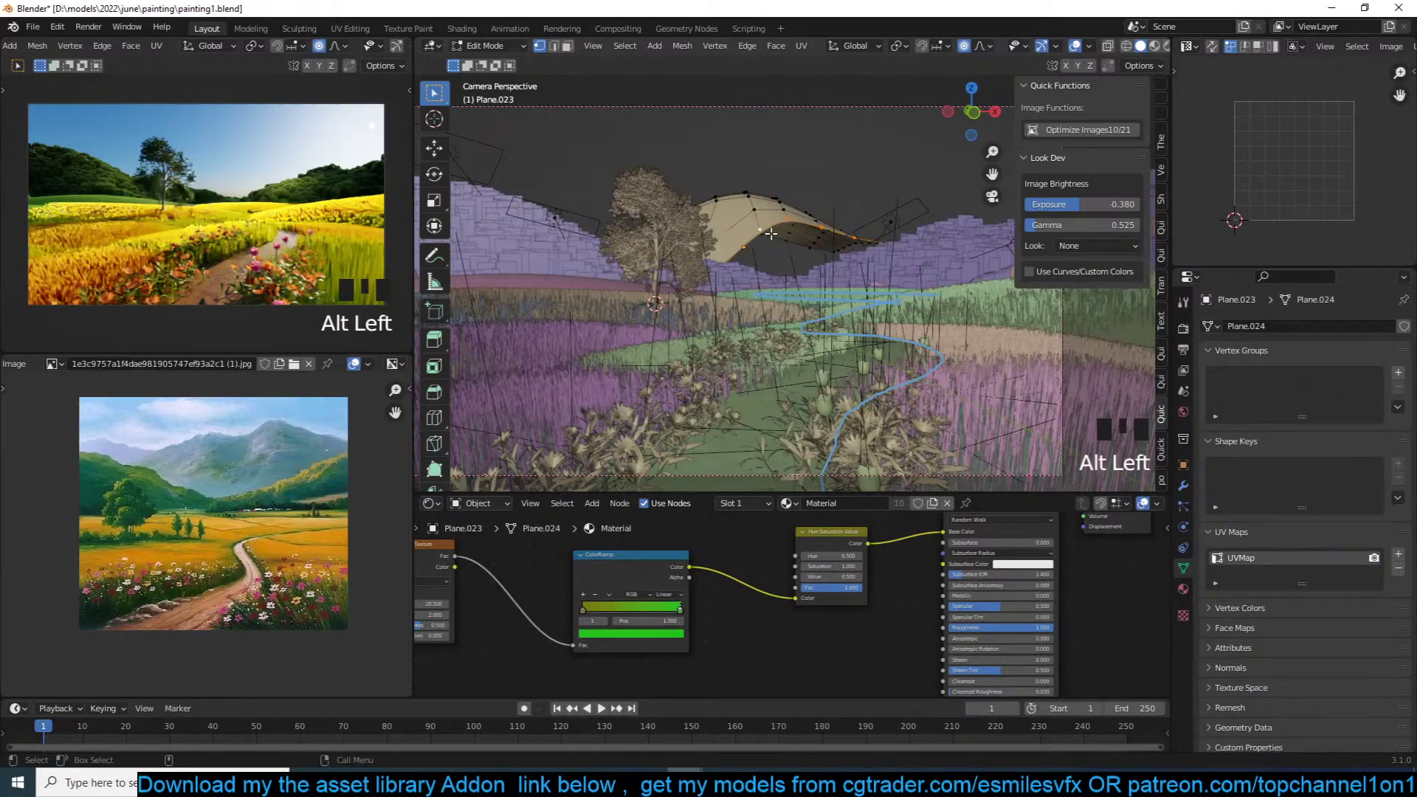
key("g")
left_click(769, 249)
key("Tab")
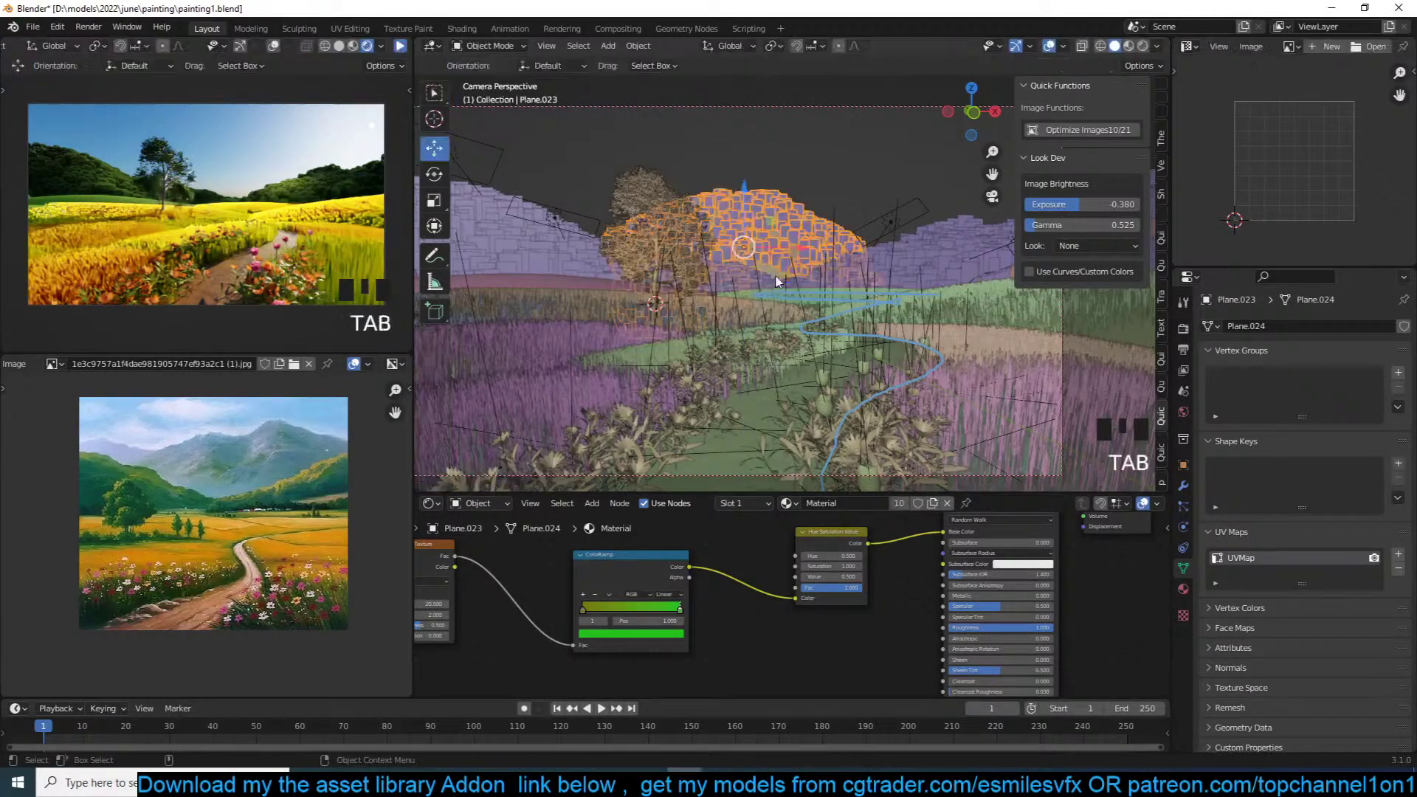
Step: Stretch the background hill about 1.5 times along Z and set its Displace modifier strength to 1.620
key("s")
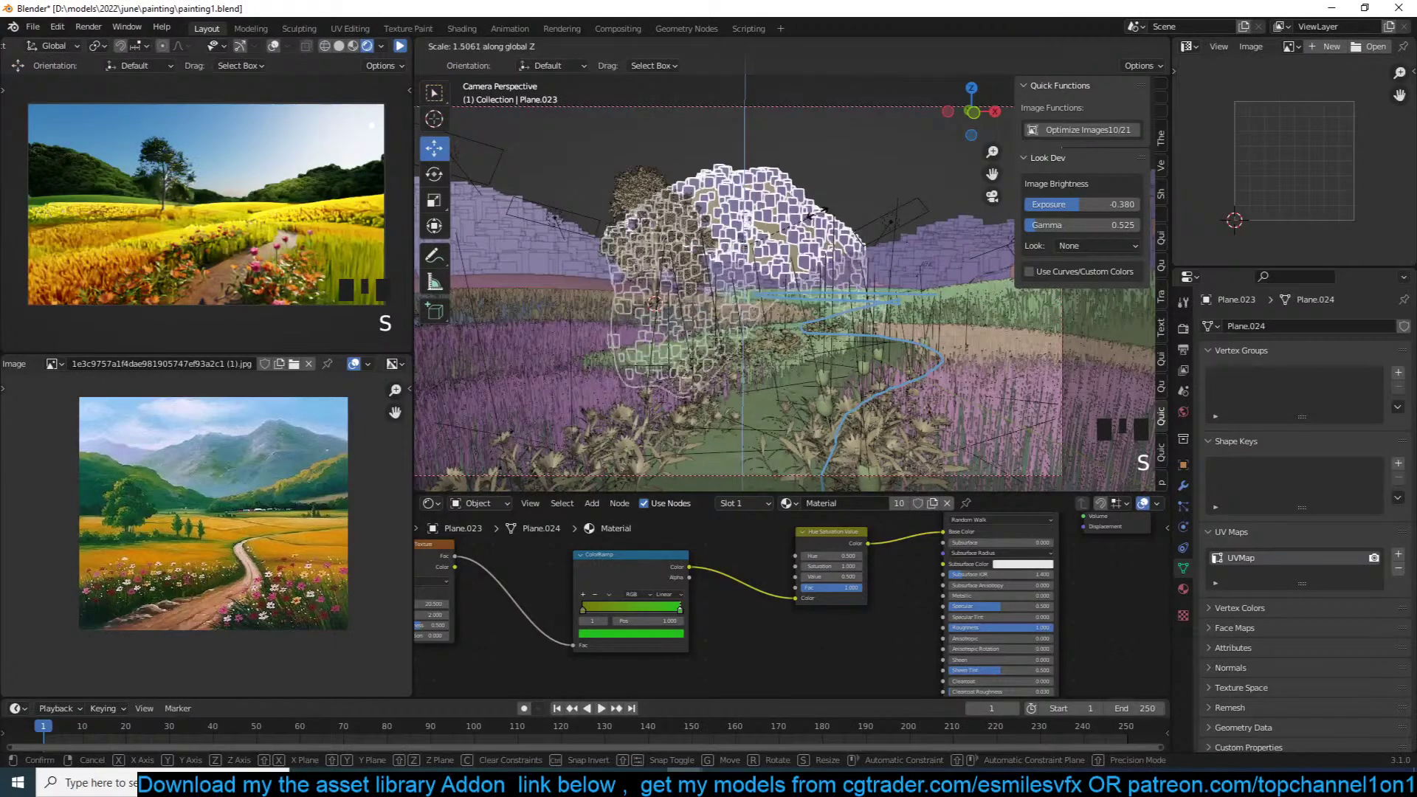
left_click(1120, 456)
left_click(1184, 486)
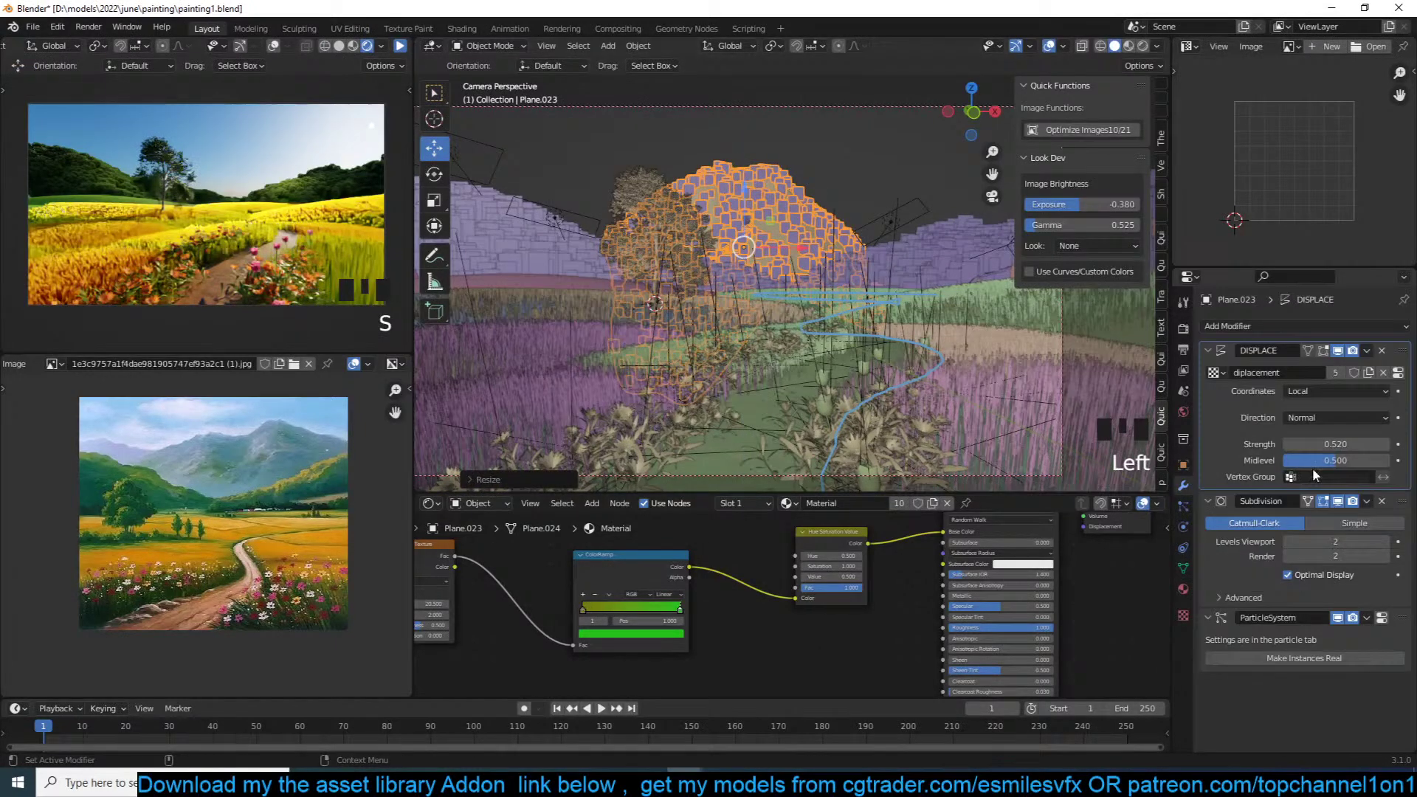
mouse_move(1323, 445)
left_mouse_down()
mouse_move(1337, 444)
mouse_move(1321, 444)
left_mouse_up()
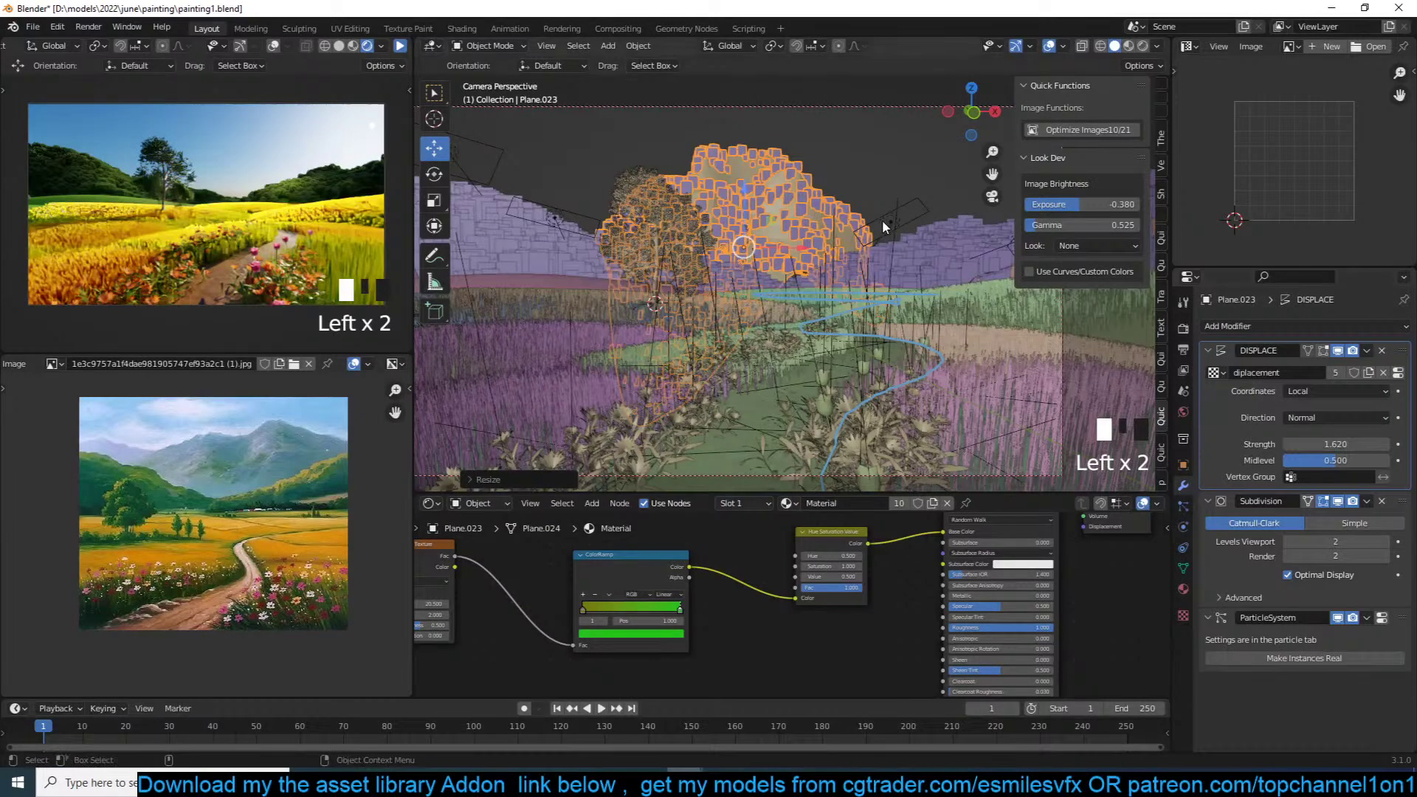
Step: Scale the background hill wider so it spans the gap between the side hills, and deselect it
key("s")
key("alt+a")
left_click(848, 232)
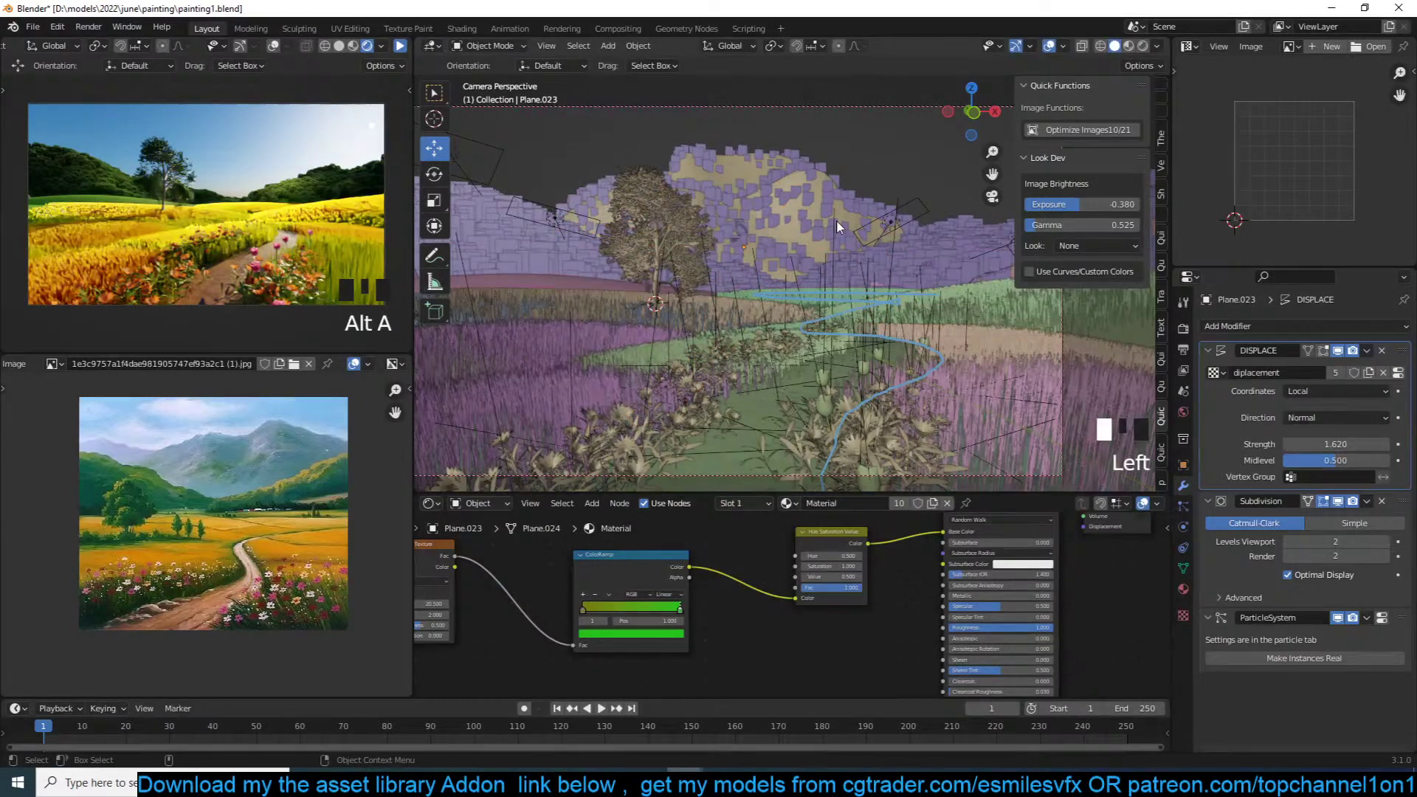
Step: Stretch the background hill along Y in top view, shift it along X behind the right-hand hill, and rotate it slightly
key("KP_7")
scroll(805, 264, "down", 4)
left_click(768, 214)
key("s")
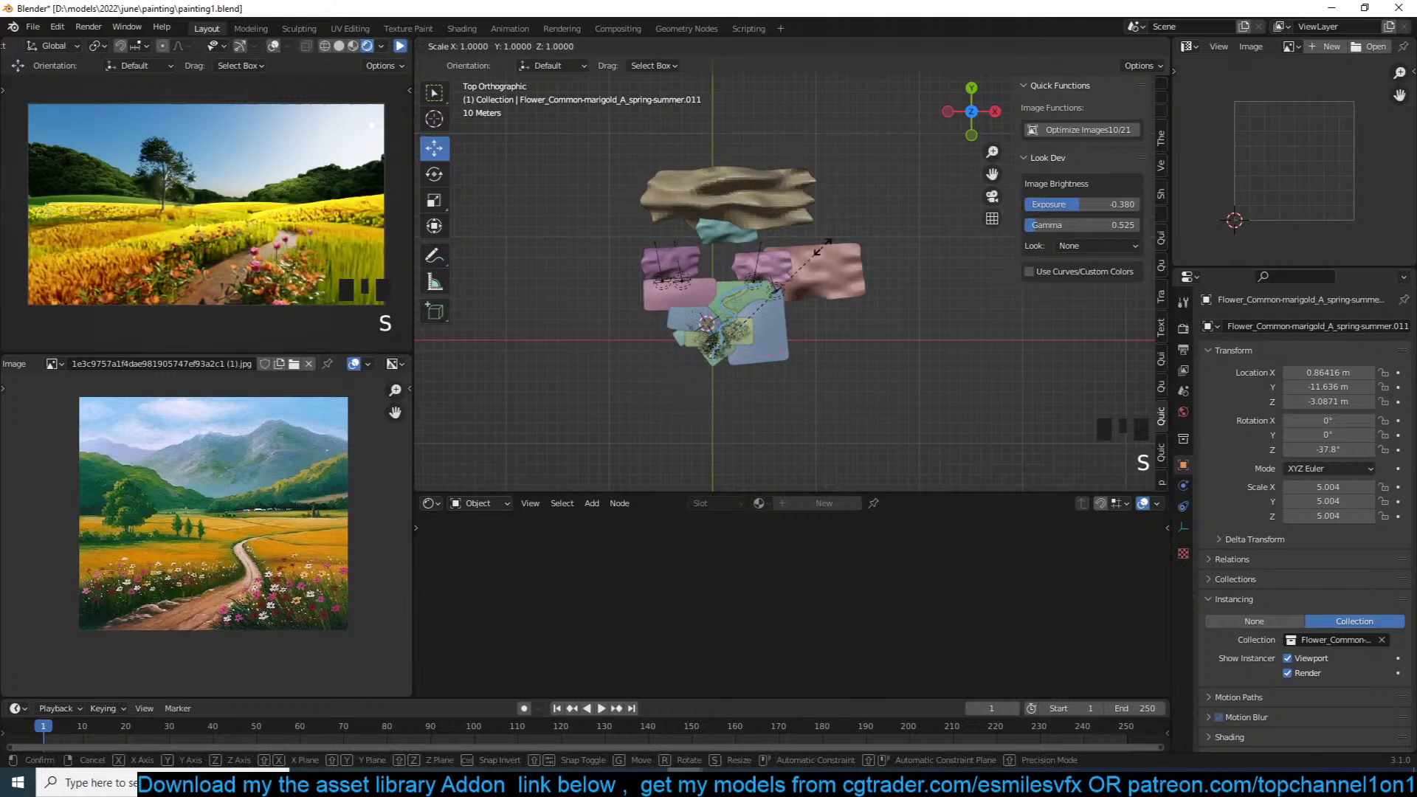
left_click(759, 235)
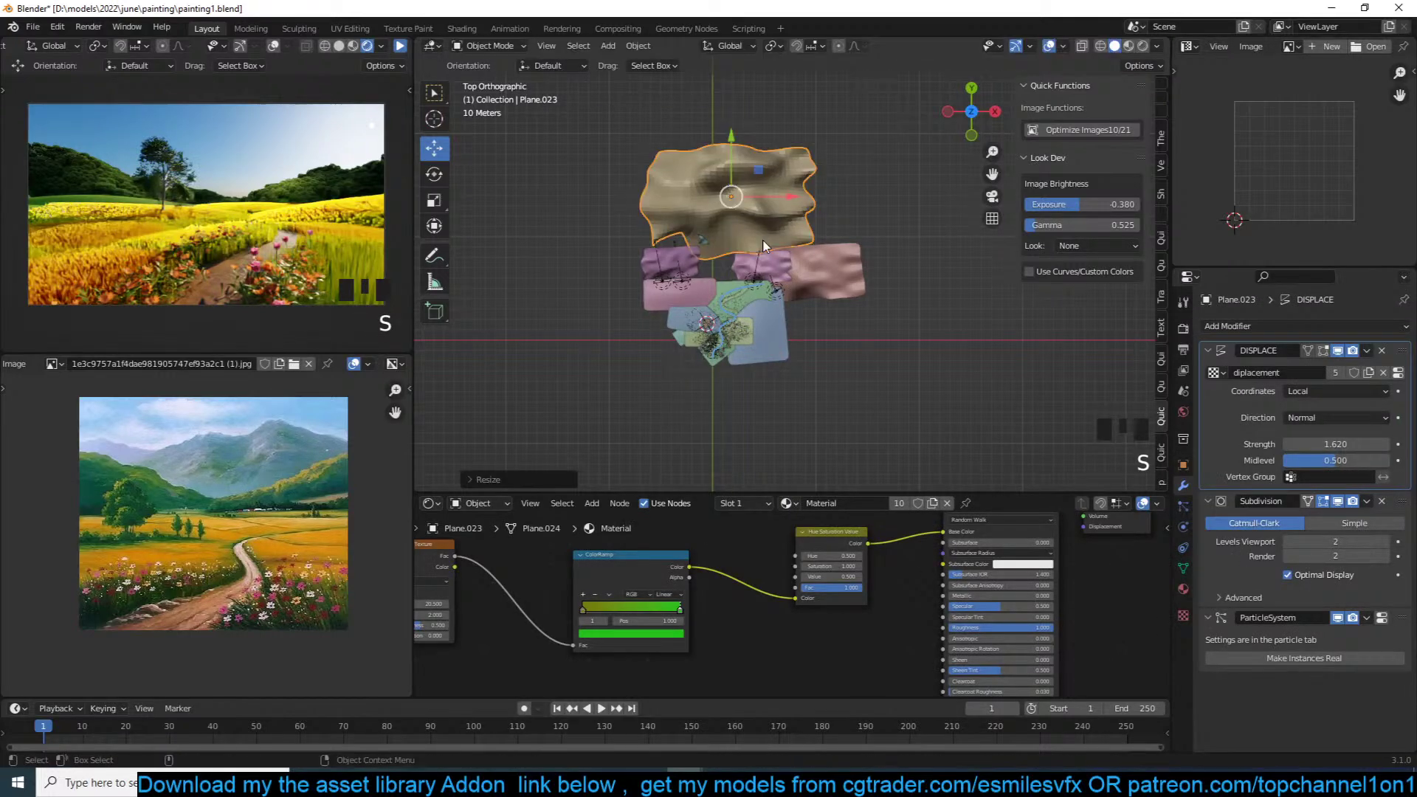
key("g")
left_click(833, 233)
middle_click_drag(834, 233, 833, 253)
Step: Duplicate the background hill to the left, then reposition and rotate the copy behind the tree in the camera view
key("shift+d")
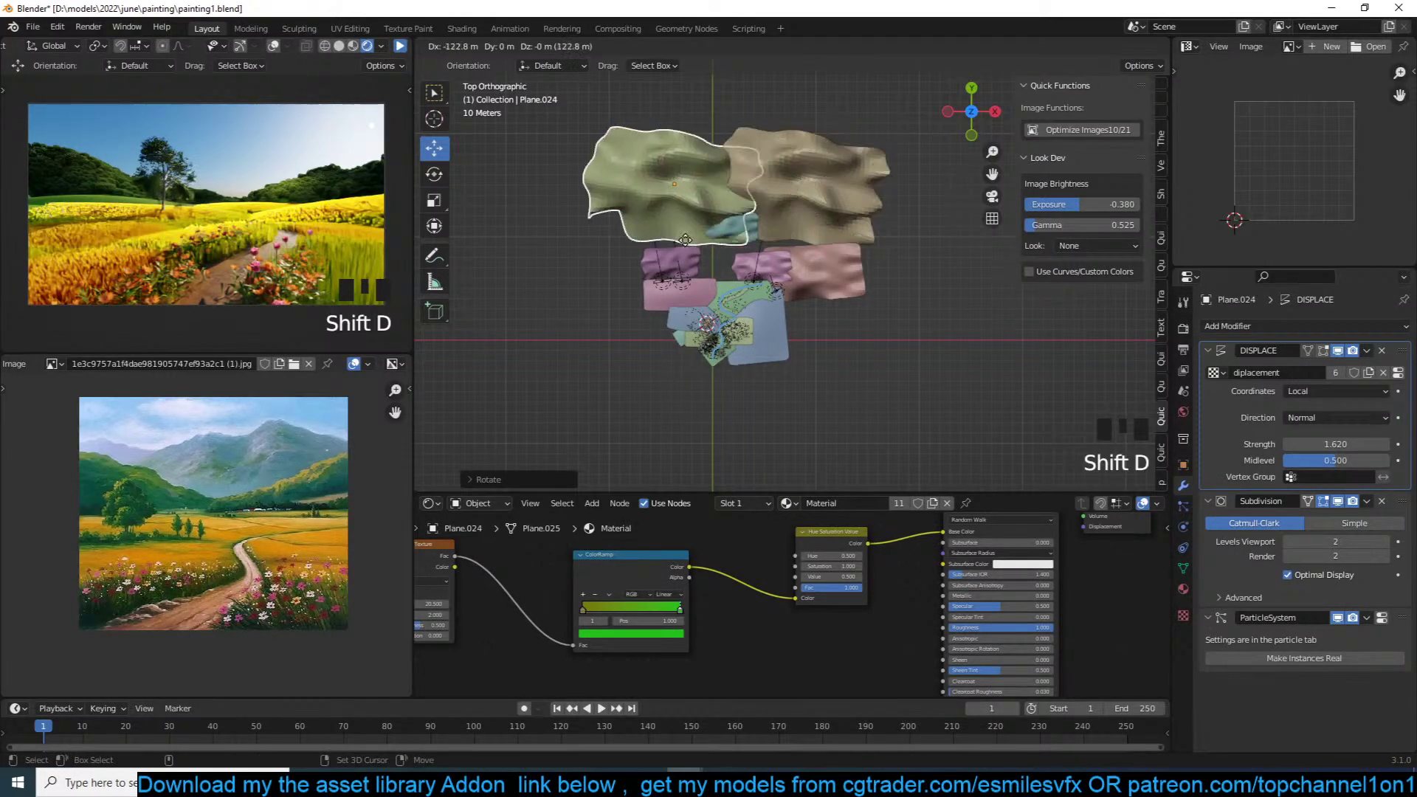
left_click(666, 243)
key("g")
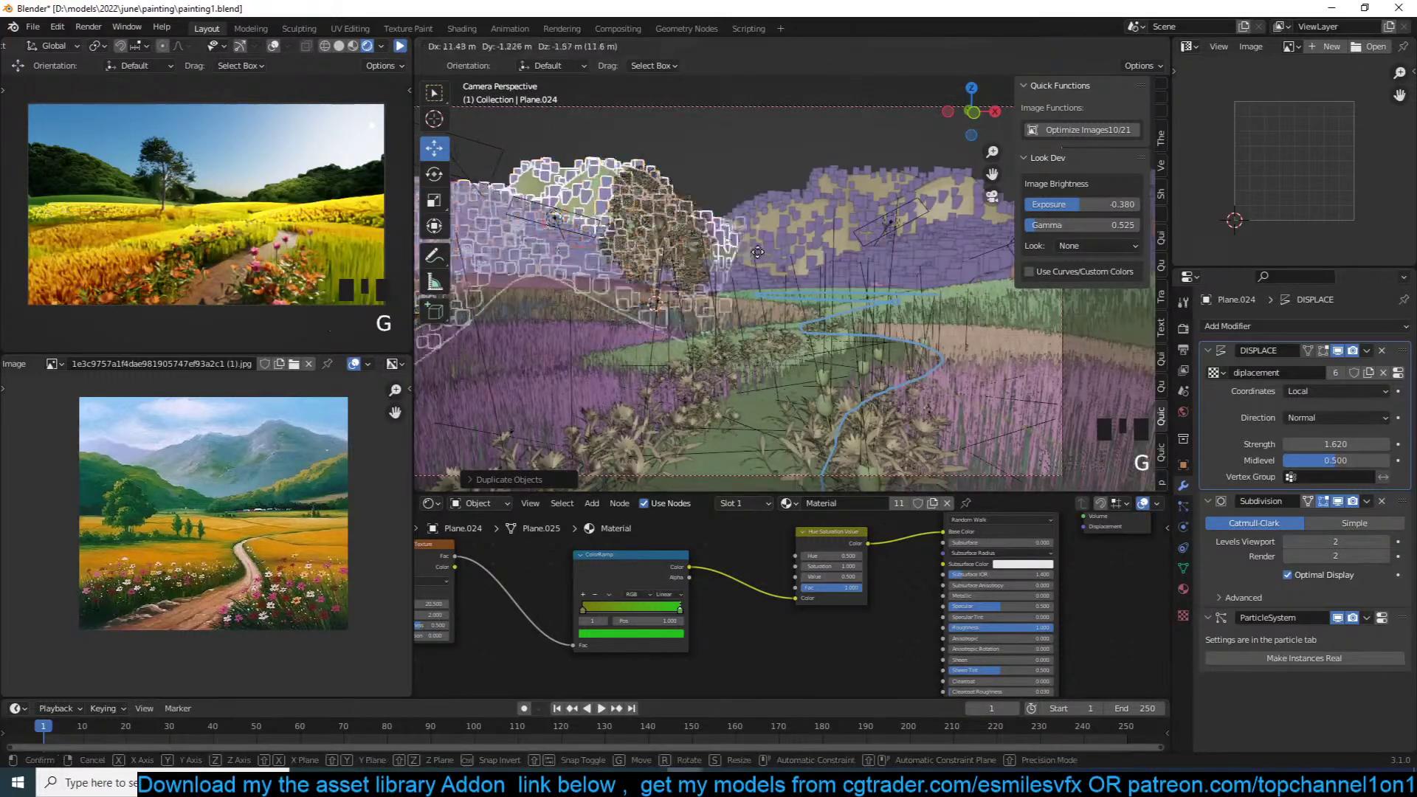
left_click(834, 257)
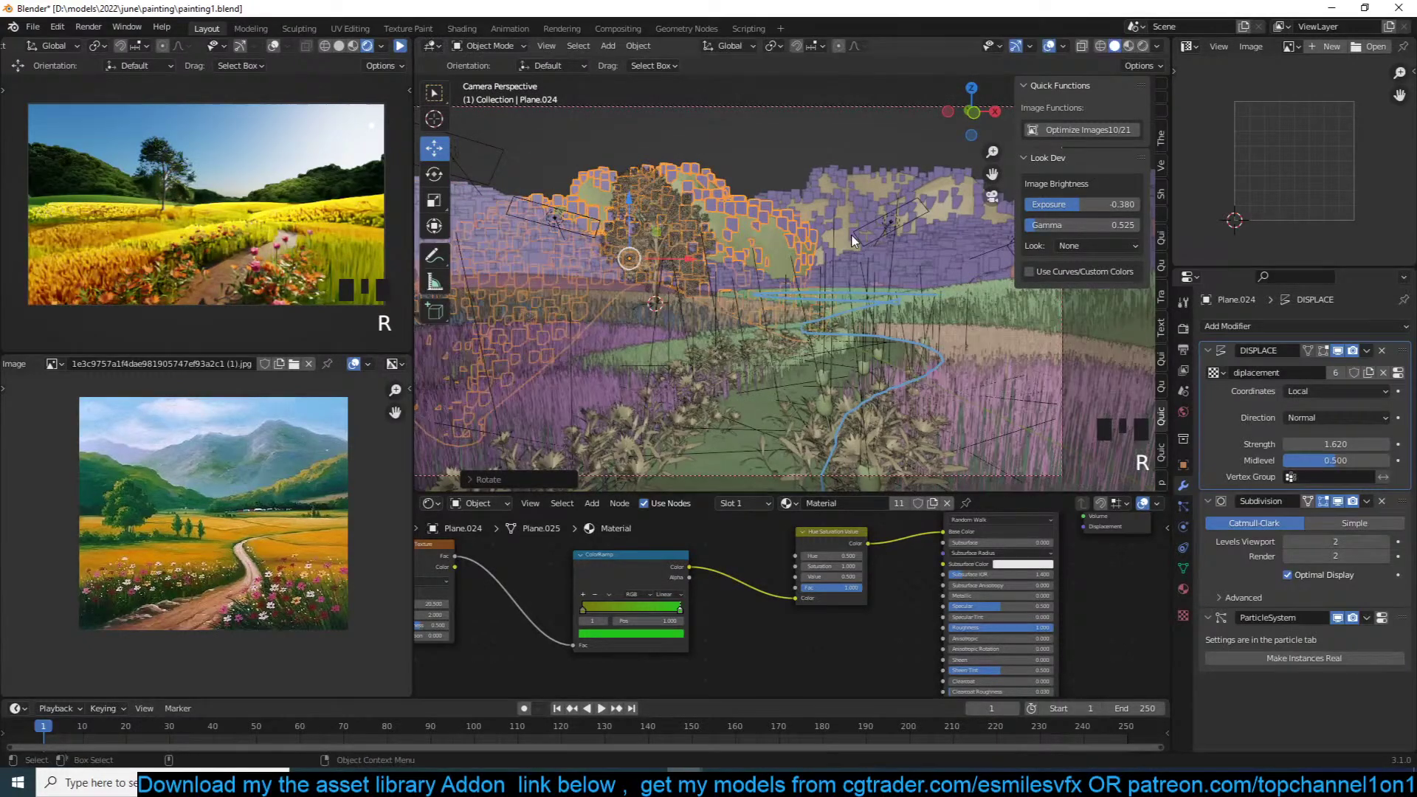
Step: Deselect everything, save the file, and let the paused rendered preview refresh before pausing it again
key("alt+a")
key("ctrl+s")
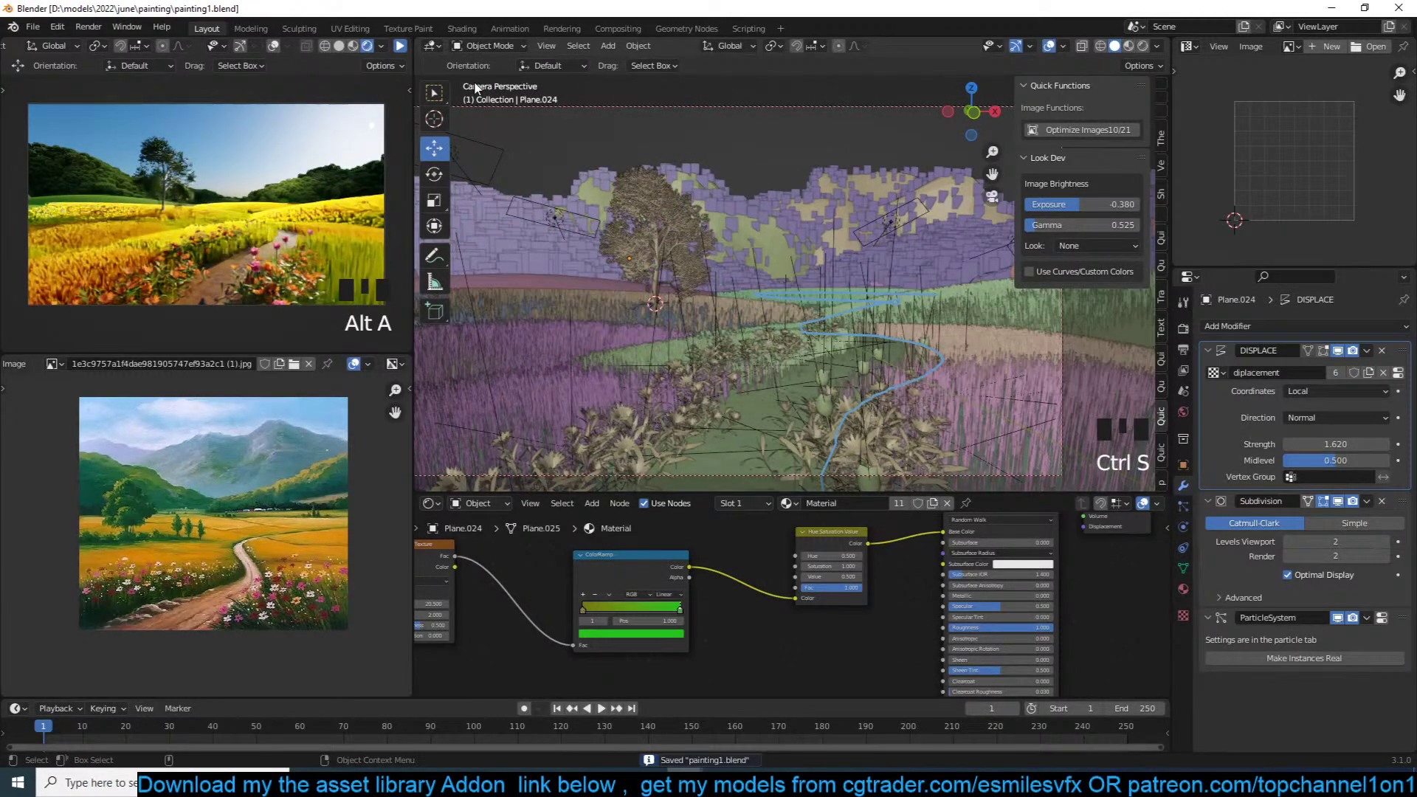
left_click(400, 46)
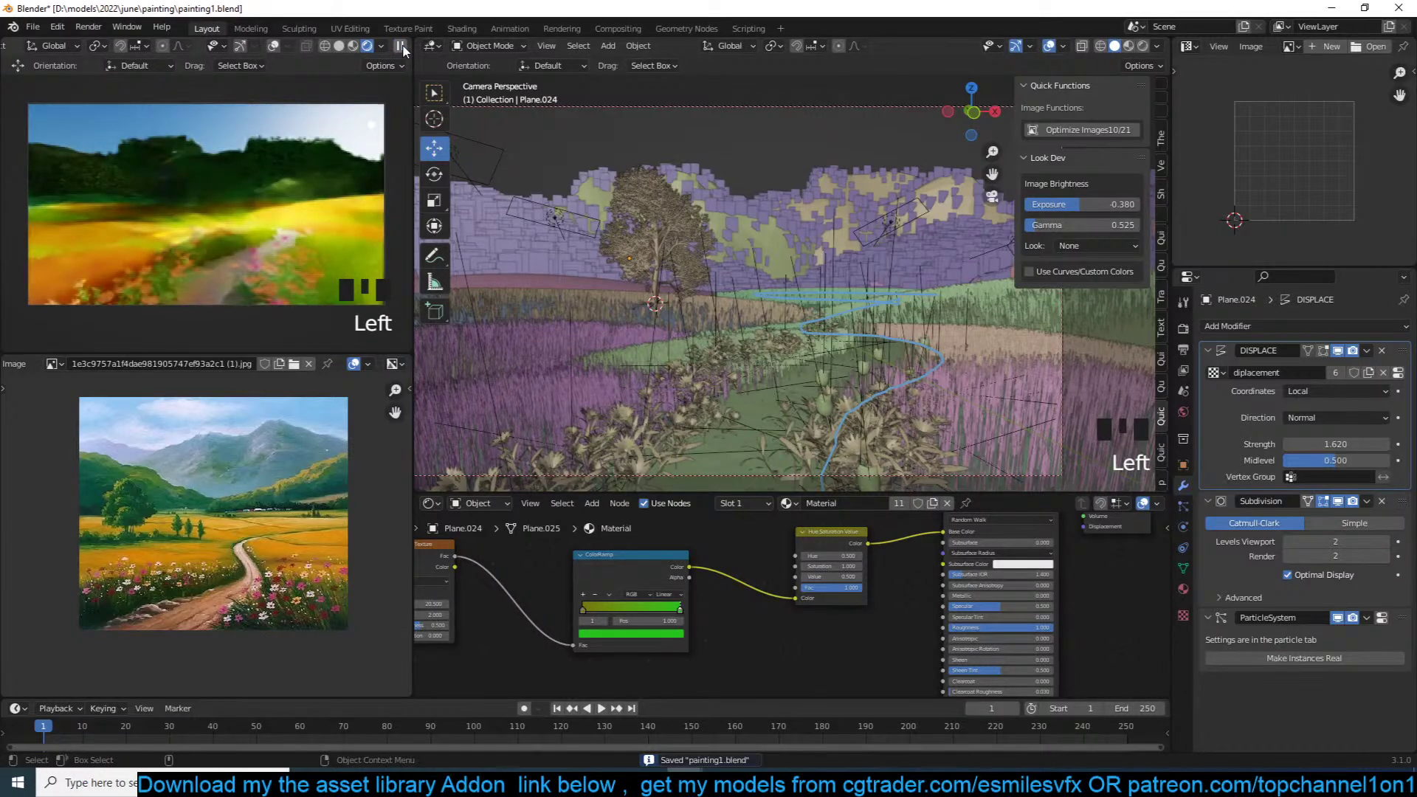
left_click(401, 46)
Step: Make the left background hill's hair particle settings a single-user copy
left_click(795, 230)
left_click(1396, 372)
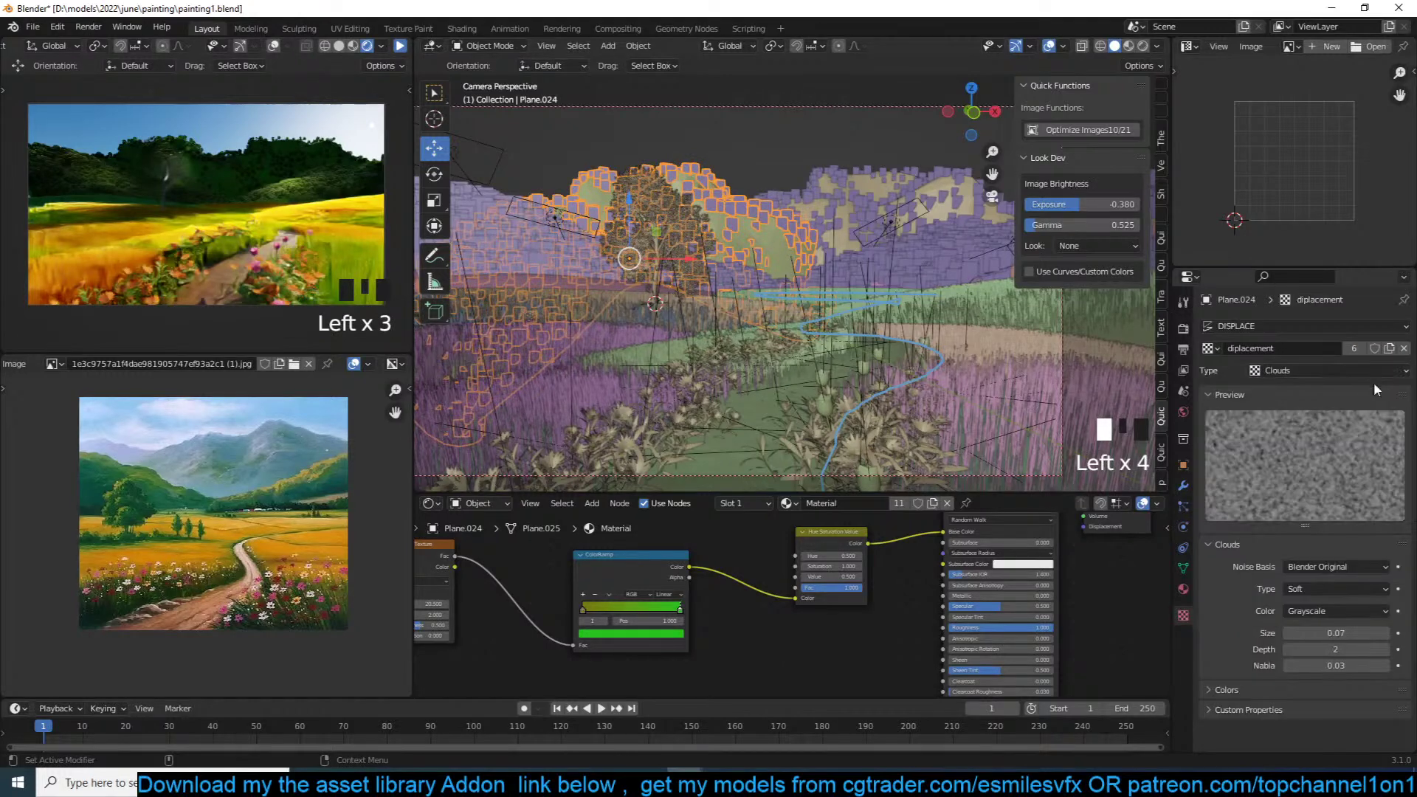
double_click(1184, 484)
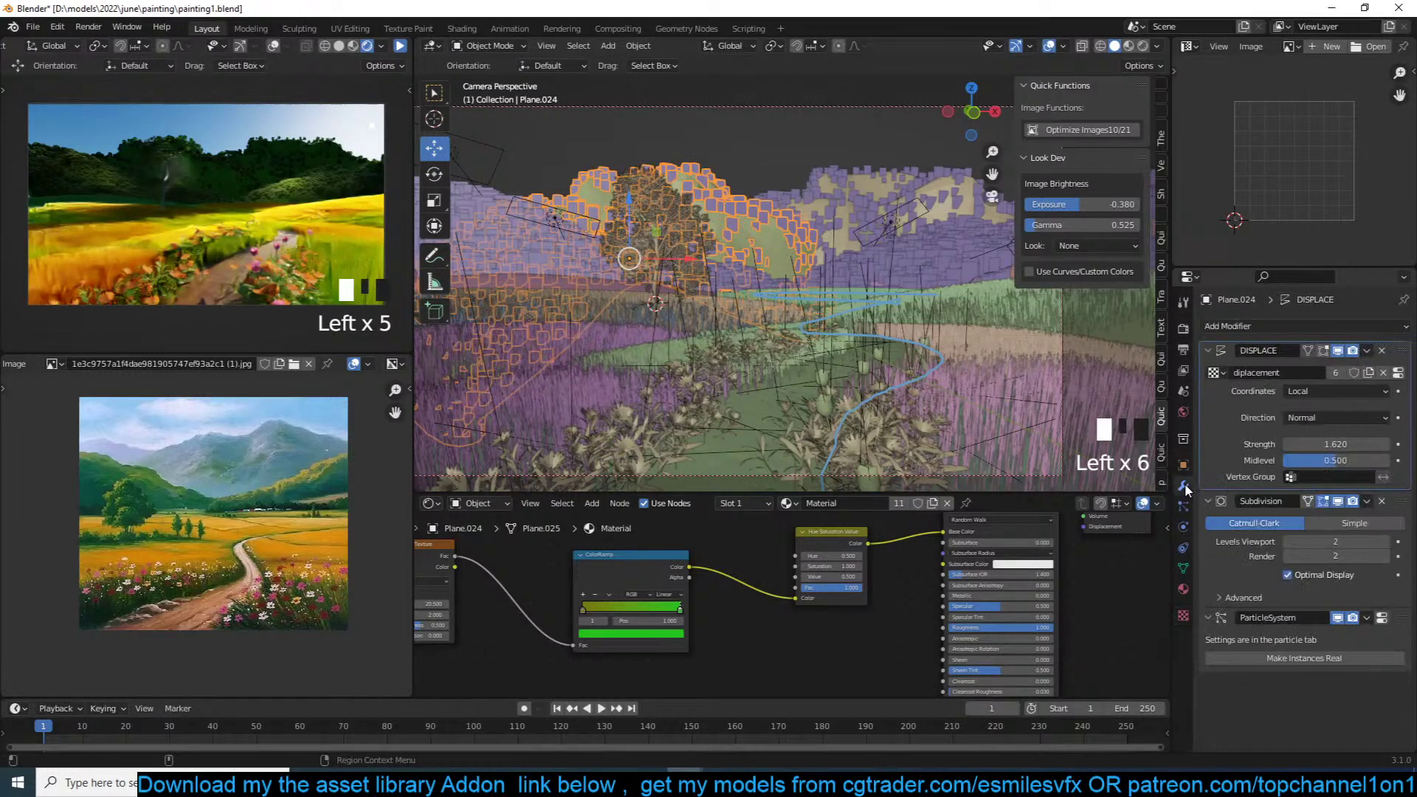
left_click(1381, 618)
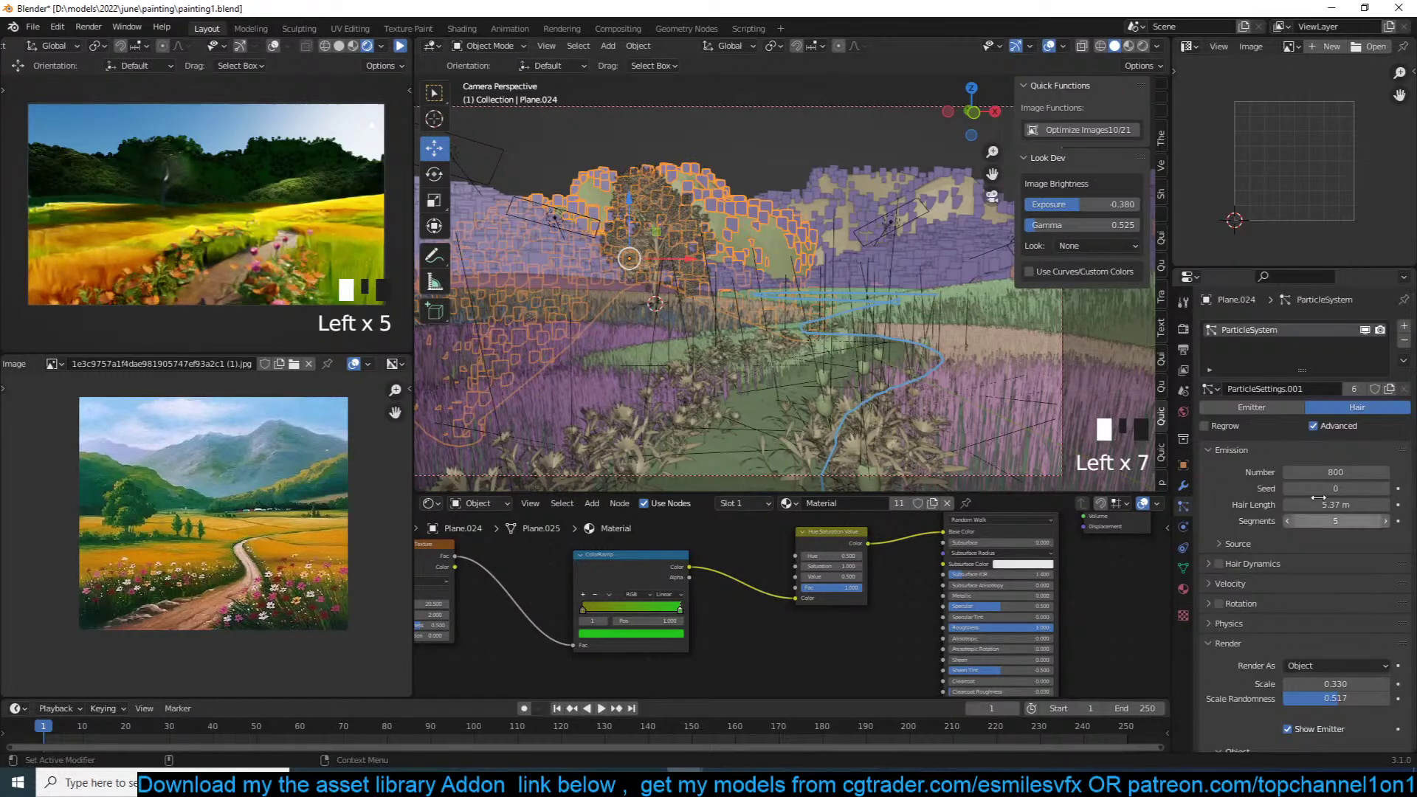
left_click(1360, 392)
Step: Copy the left background hill's modifiers to the right background hill, and deselect both
left_click(823, 191)
left_click(720, 196, "shift")
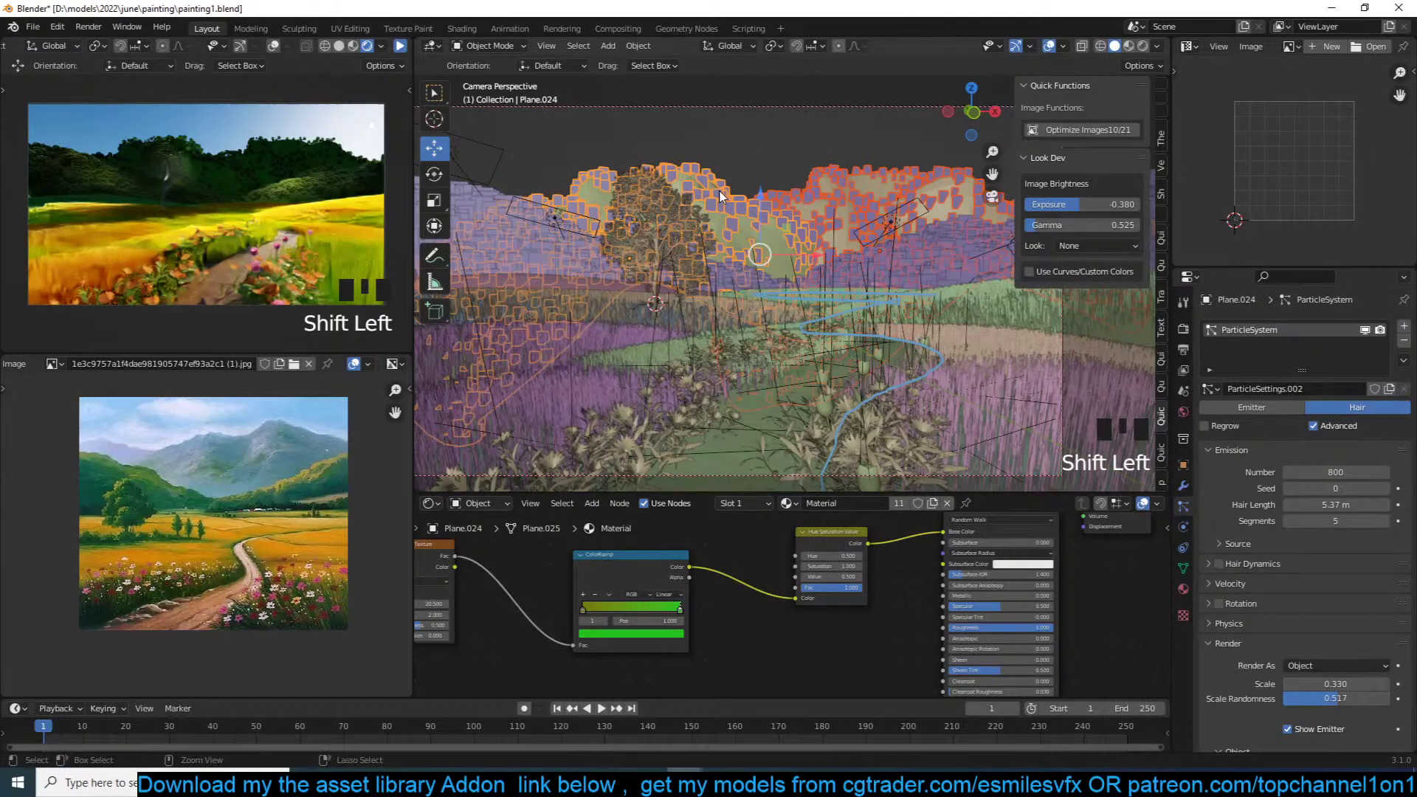
key("ctrl+l")
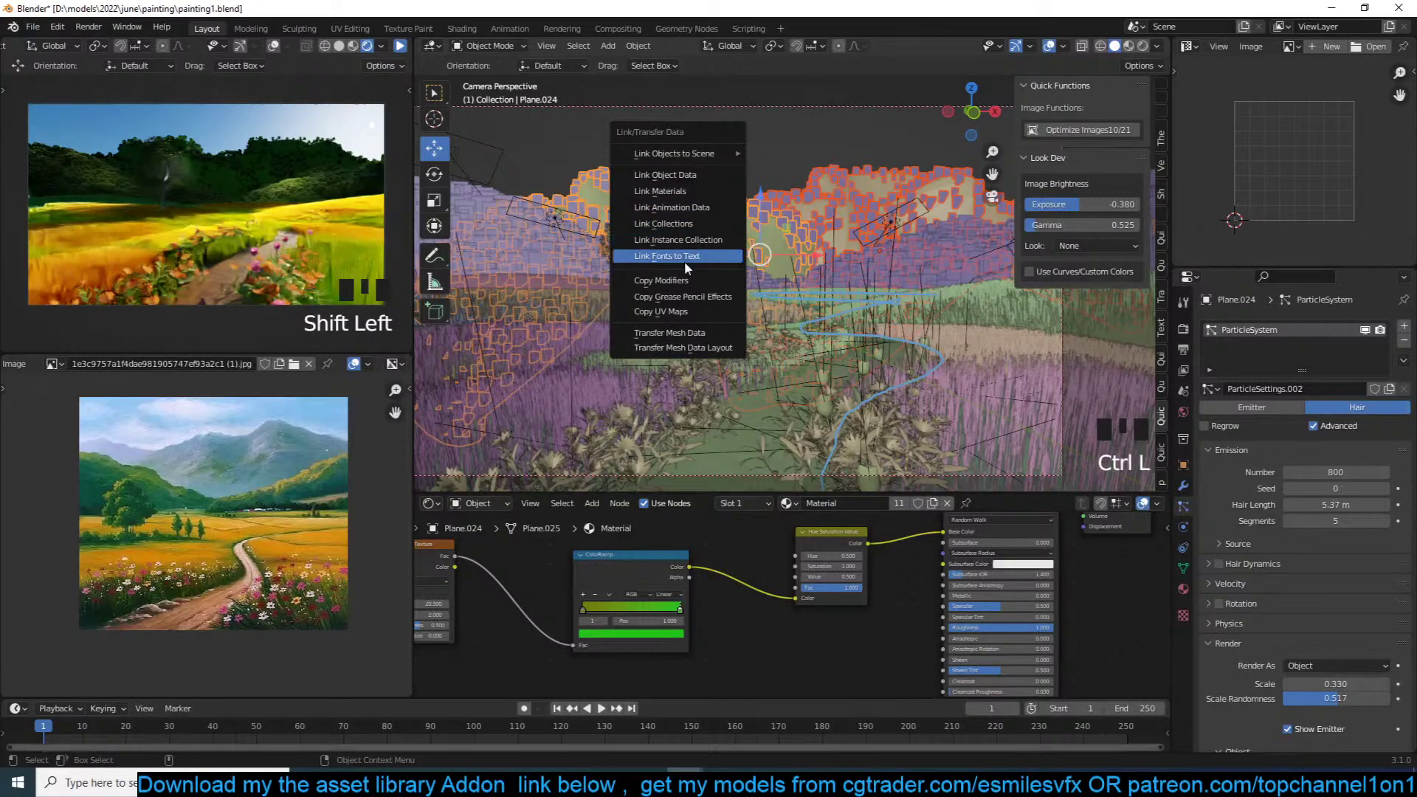
left_click(683, 281)
key("alt+a")
Step: Set the left background hill's particle number to 1396 and its render scale to 0.340
left_click(727, 238)
mouse_move(1302, 472)
left_mouse_down()
mouse_move(1351, 473)
mouse_move(1321, 478)
left_mouse_up()
scroll(1321, 479, "down", 5)
left_click_drag(1336, 537, 1358, 536)
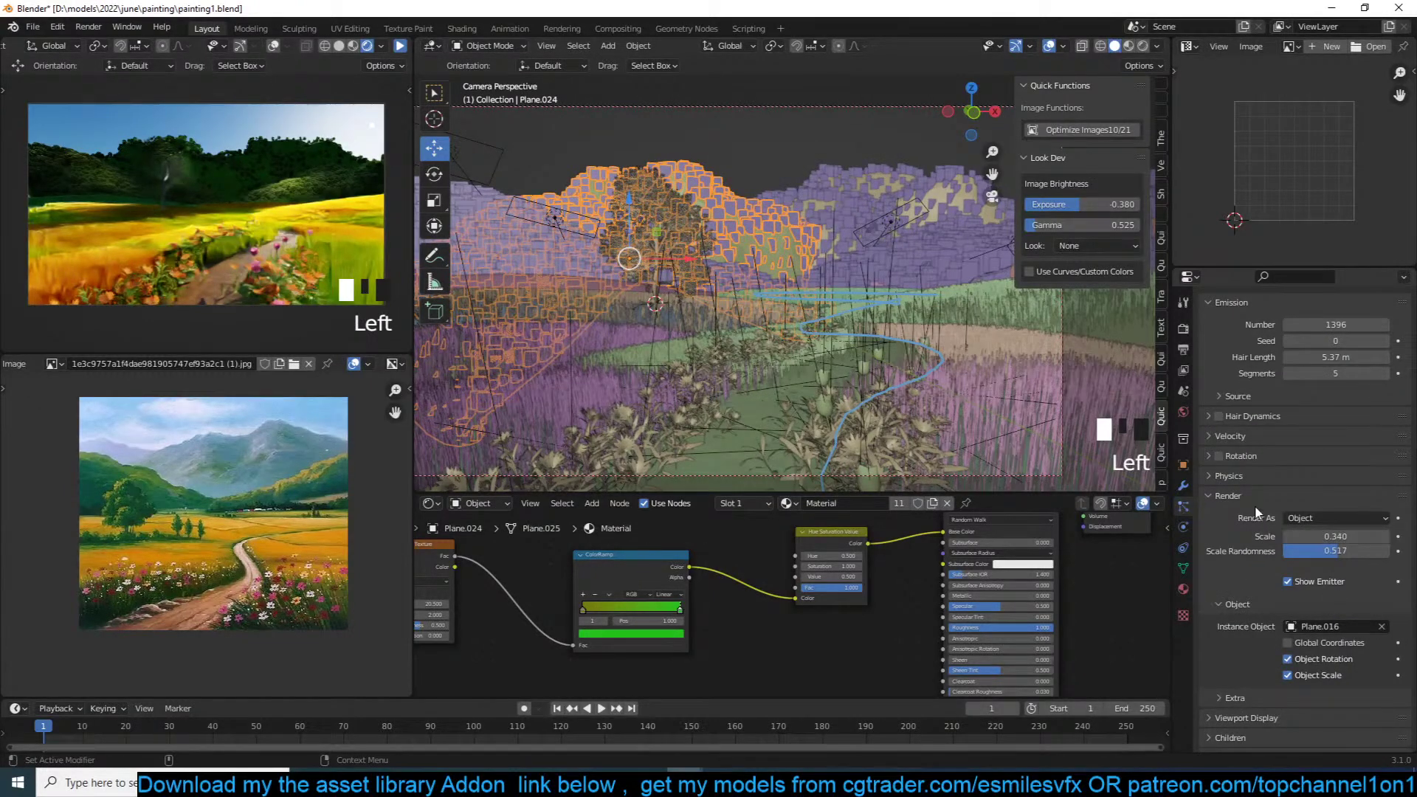
Step: Try Simple child particles with a render amount of 10 and randomized size, and switch children back to None
left_click(1229, 493)
left_click(1256, 539)
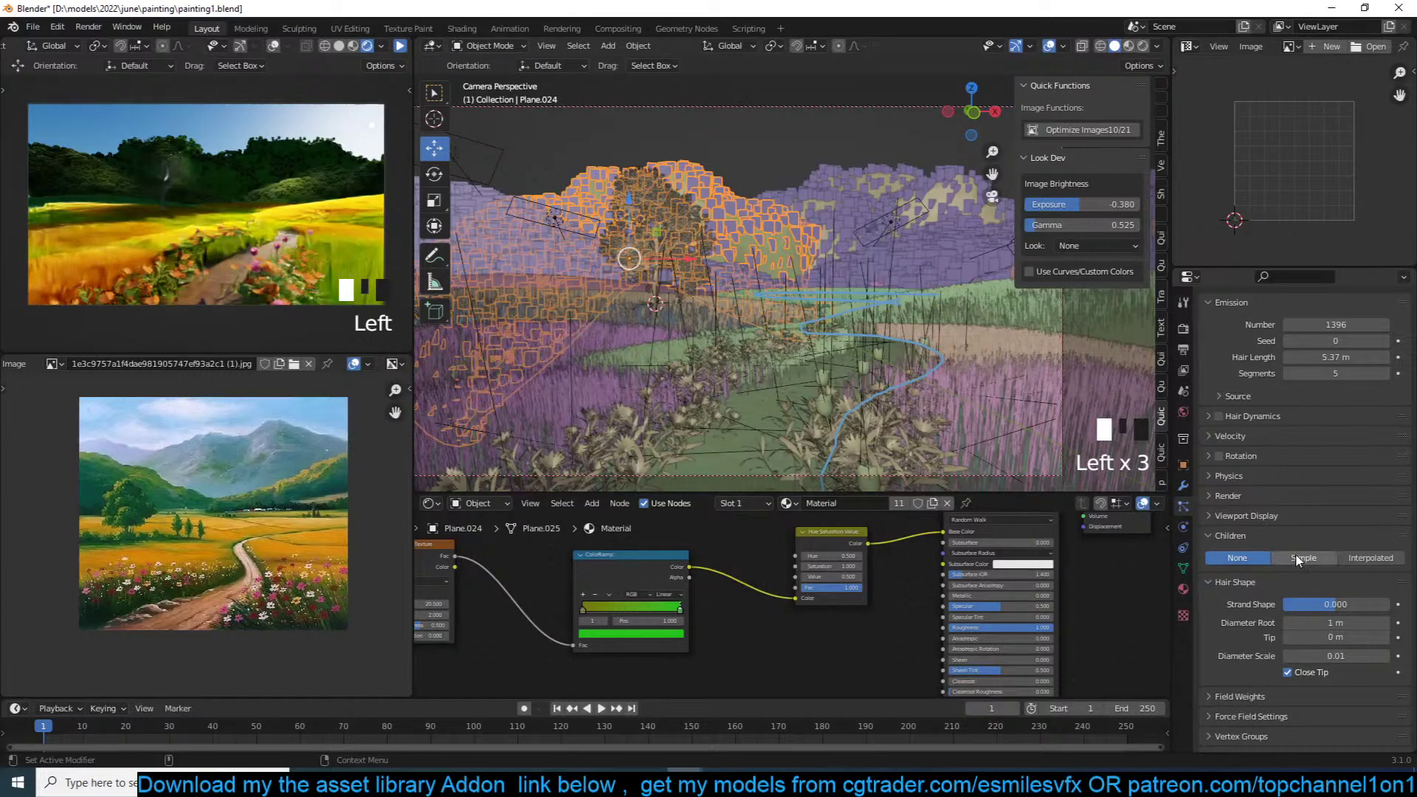
left_click(1300, 559)
left_click(1340, 590)
type("10")
key("Return")
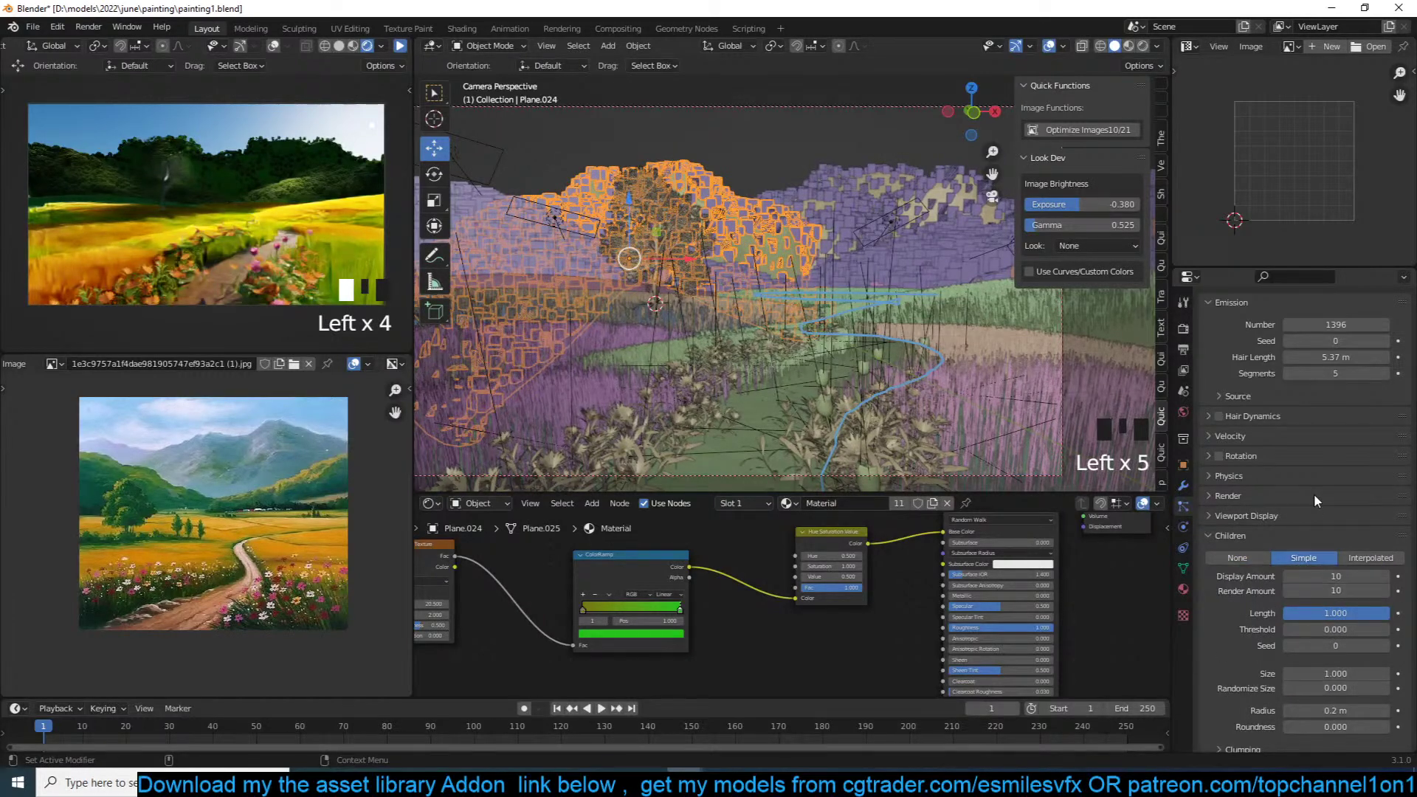
scroll(1318, 504, "up", 4)
scroll(1325, 550, "down", 2)
scroll(1325, 550, "down", 6)
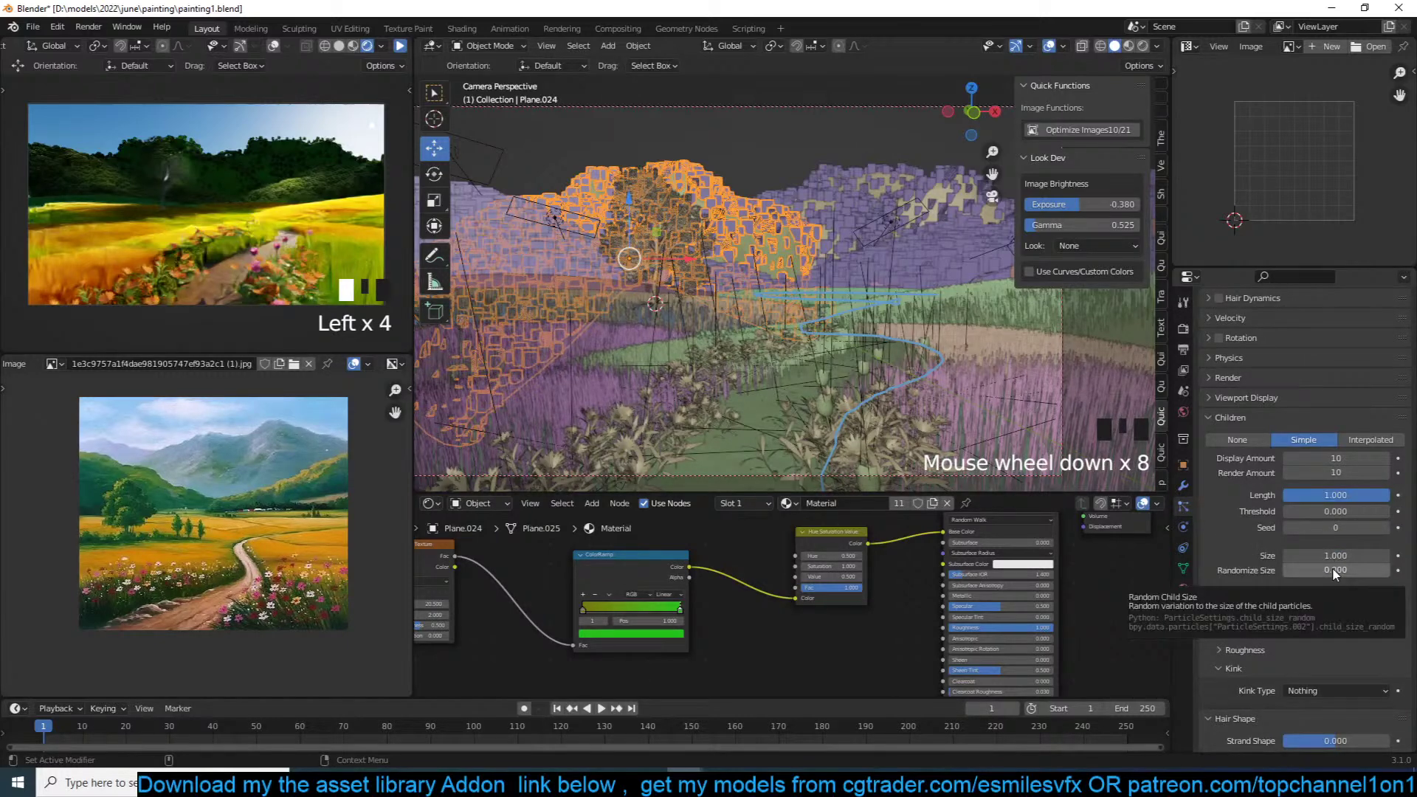
mouse_move(1333, 574)
left_mouse_down()
mouse_move(1361, 574)
mouse_move(1350, 558)
left_mouse_up()
left_click(1265, 439)
Step: Raise the background hills' particle number to 2664
scroll(1271, 436, "up", 5)
left_click_drag(1336, 439, 1369, 438)
scroll(700, 249, "down", 2)
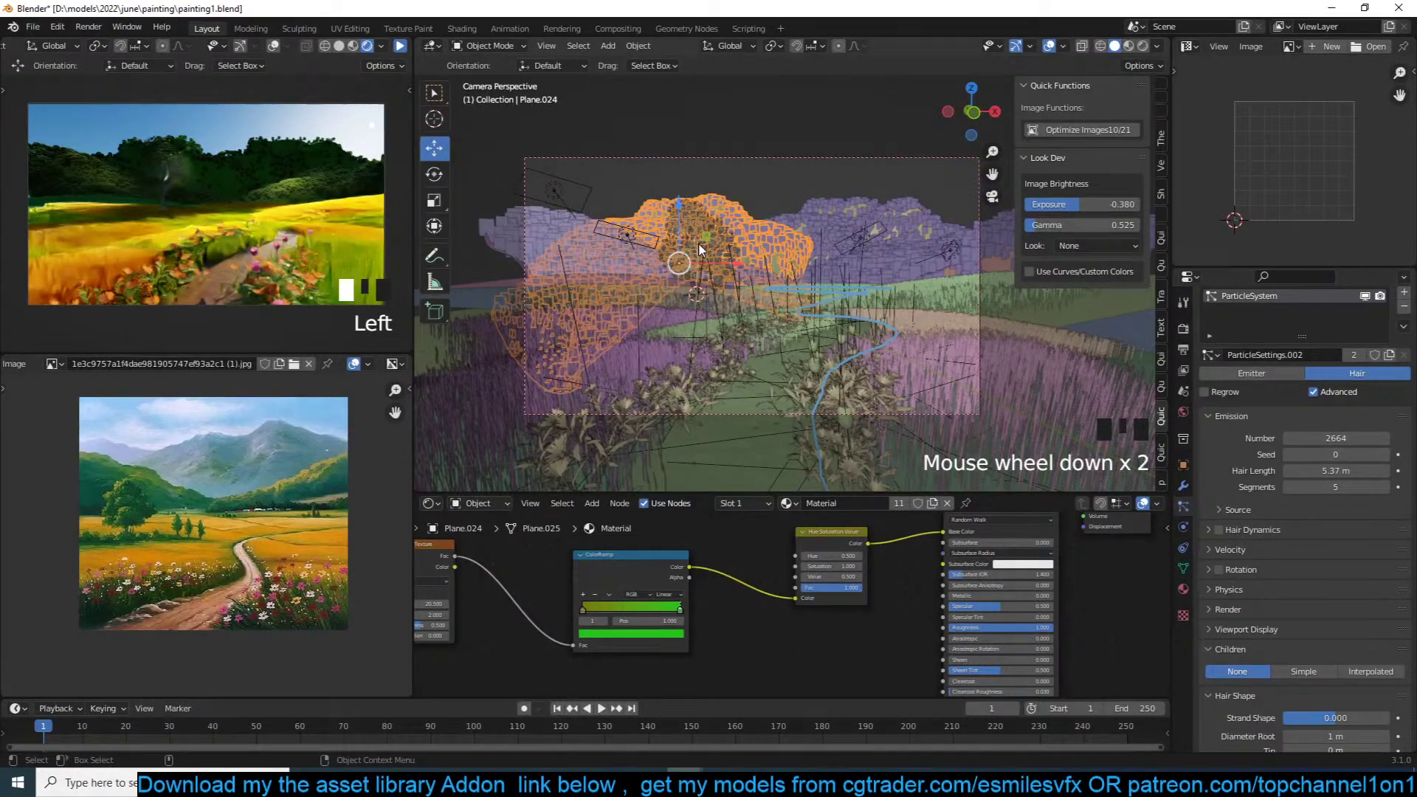
Step: Circle-select the vertices of the left background hill's part seen by the camera, working in wireframe Edit Mode
key("Tab")
key("z")
scroll(690, 227, "down", 6)
scroll(690, 227, "up", 4)
key("alt+a")
key("c")
scroll(753, 215, "up", 3)
left_click(745, 216)
mouse_move(745, 216)
left_mouse_down()
mouse_move(791, 245)
mouse_move(764, 245)
left_mouse_up()
right_click(765, 244)
Step: Add a vertex color layer to the left background hill's mesh data
left_click(1183, 548)
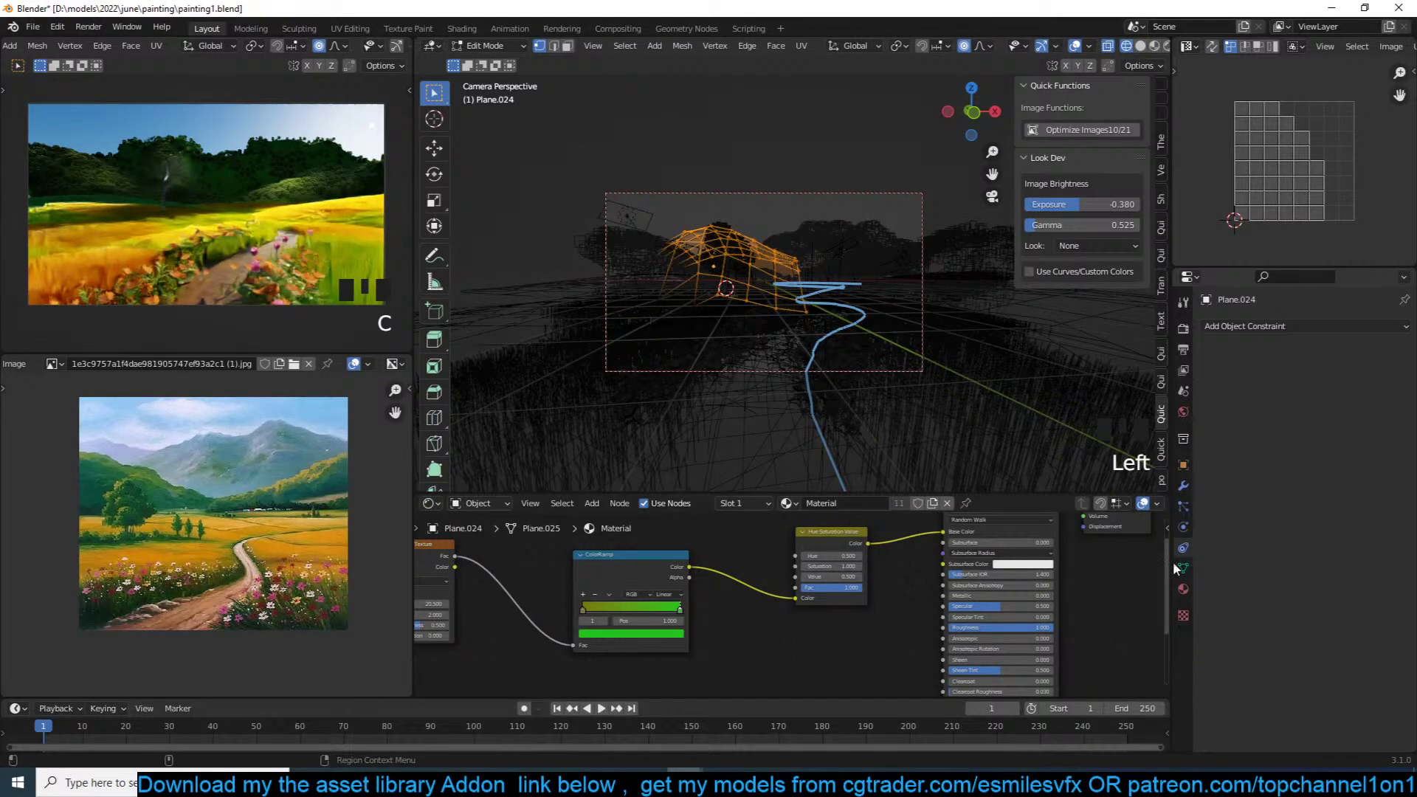
left_click(1183, 568)
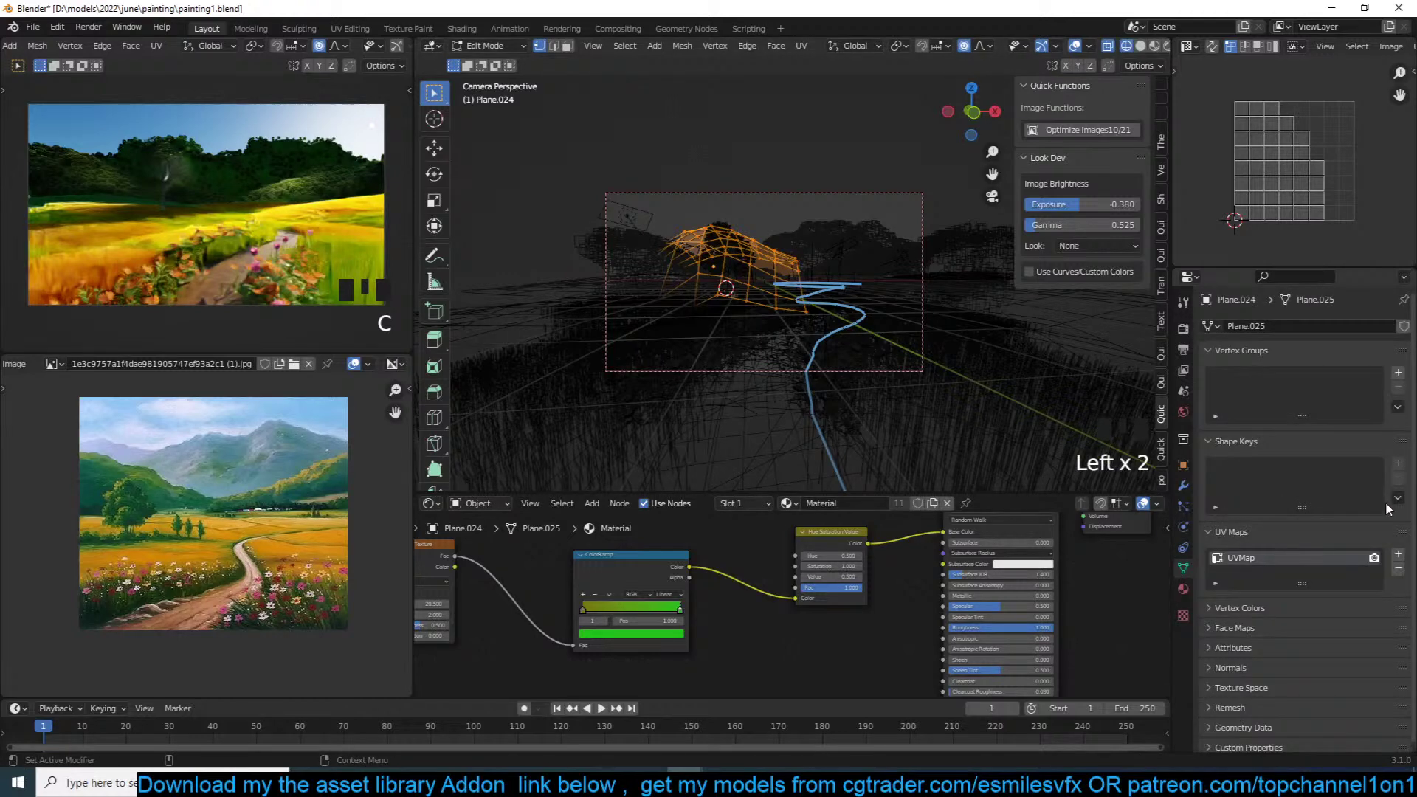
left_click(1240, 608)
left_click(1398, 629)
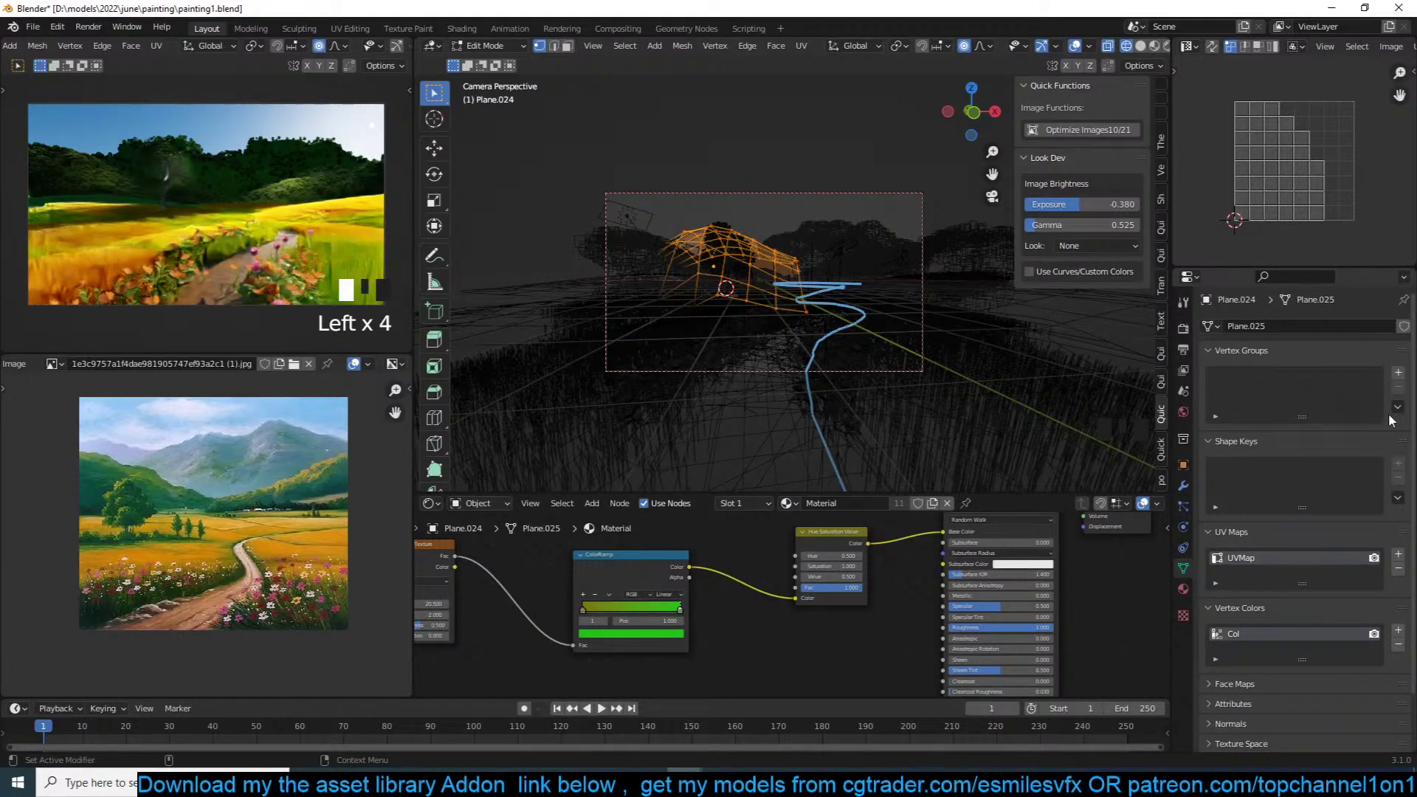
Step: Add a vertex group to the left background hill and assign the selected vertices at weight 1.000
left_click(1397, 373)
left_click(1223, 464)
left_click(1223, 464)
left_click(1223, 464)
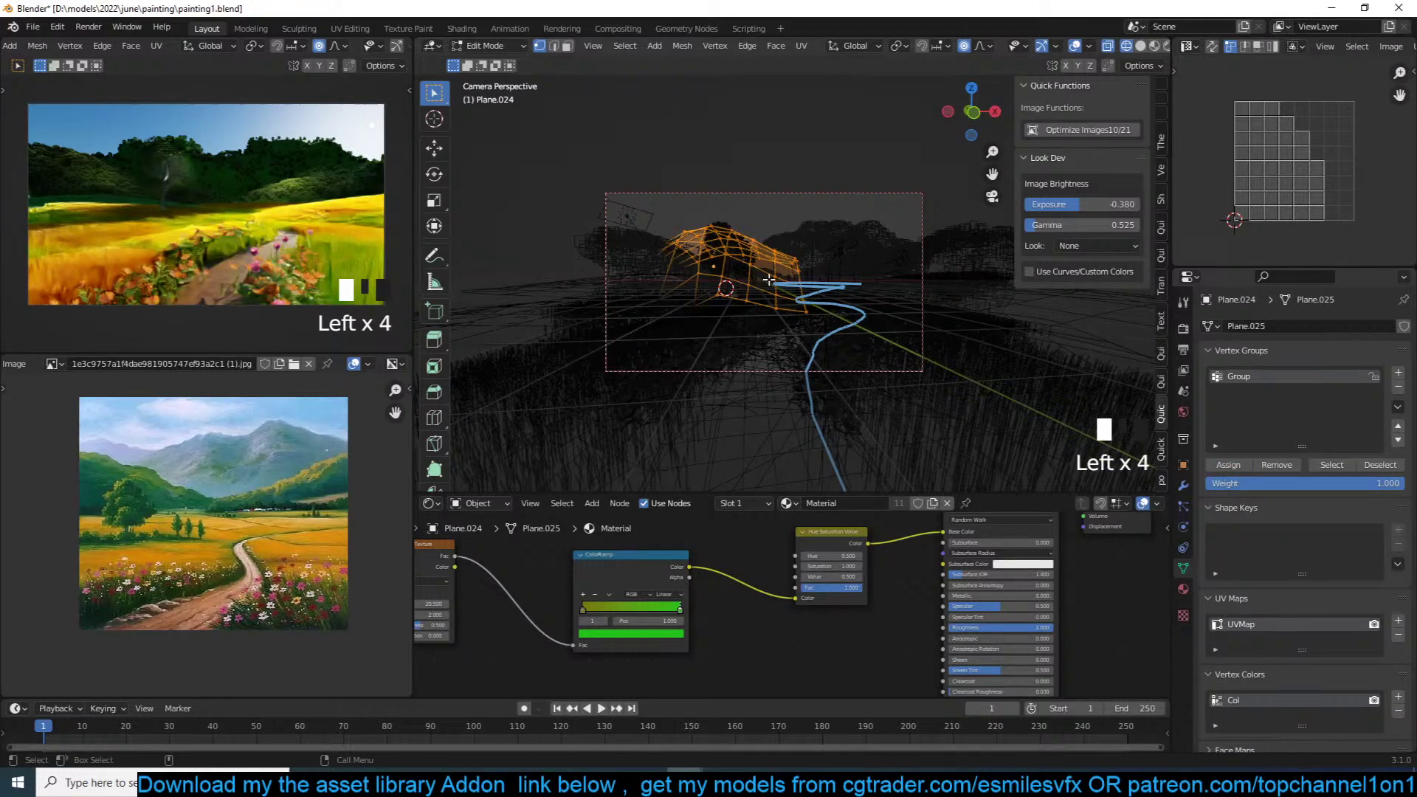
Step: Return to solid Object Mode and use the vertex group Group as the left hill's particle density
key("Tab")
key("z")
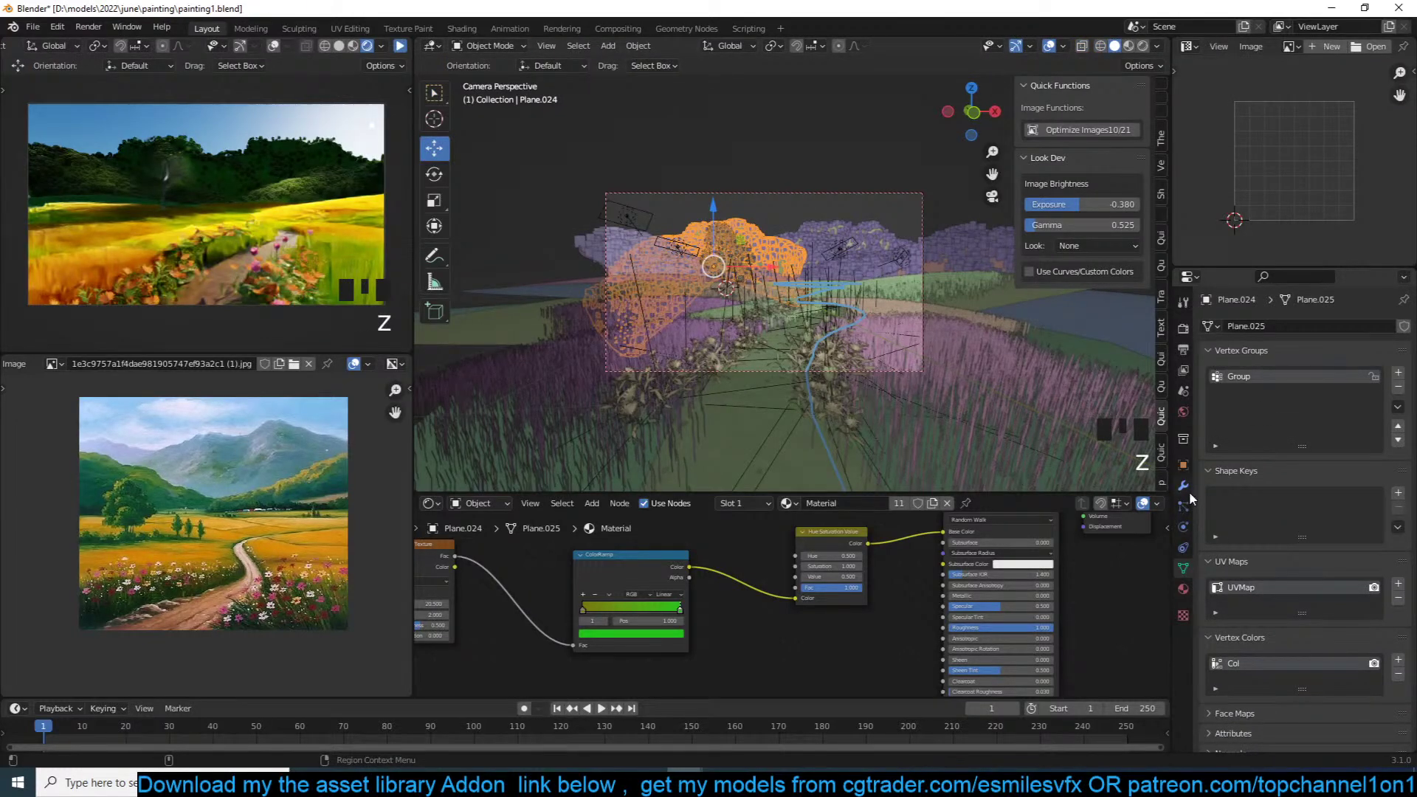
left_click(1183, 486)
left_click(1184, 501)
scroll(1277, 641, "down", 13)
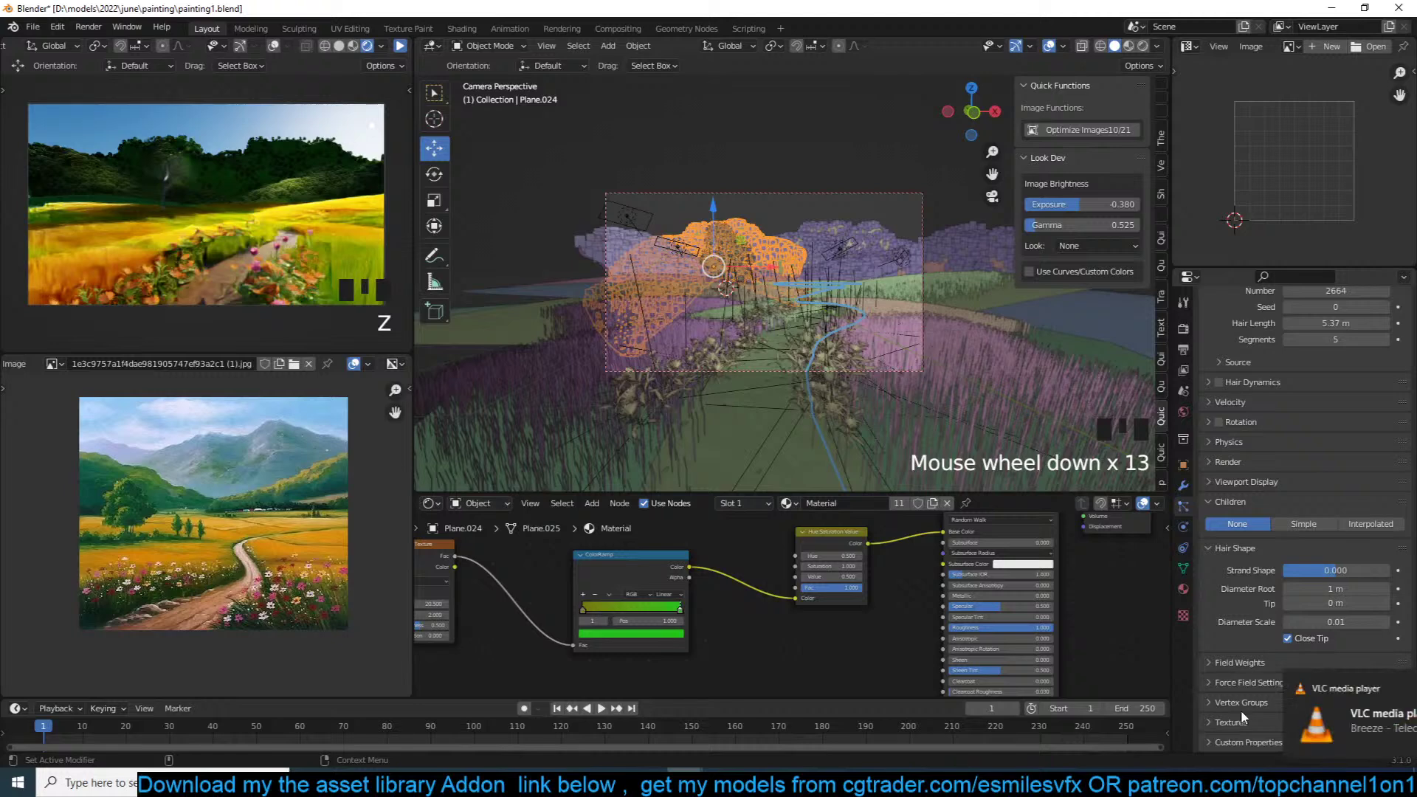
left_click(1383, 687)
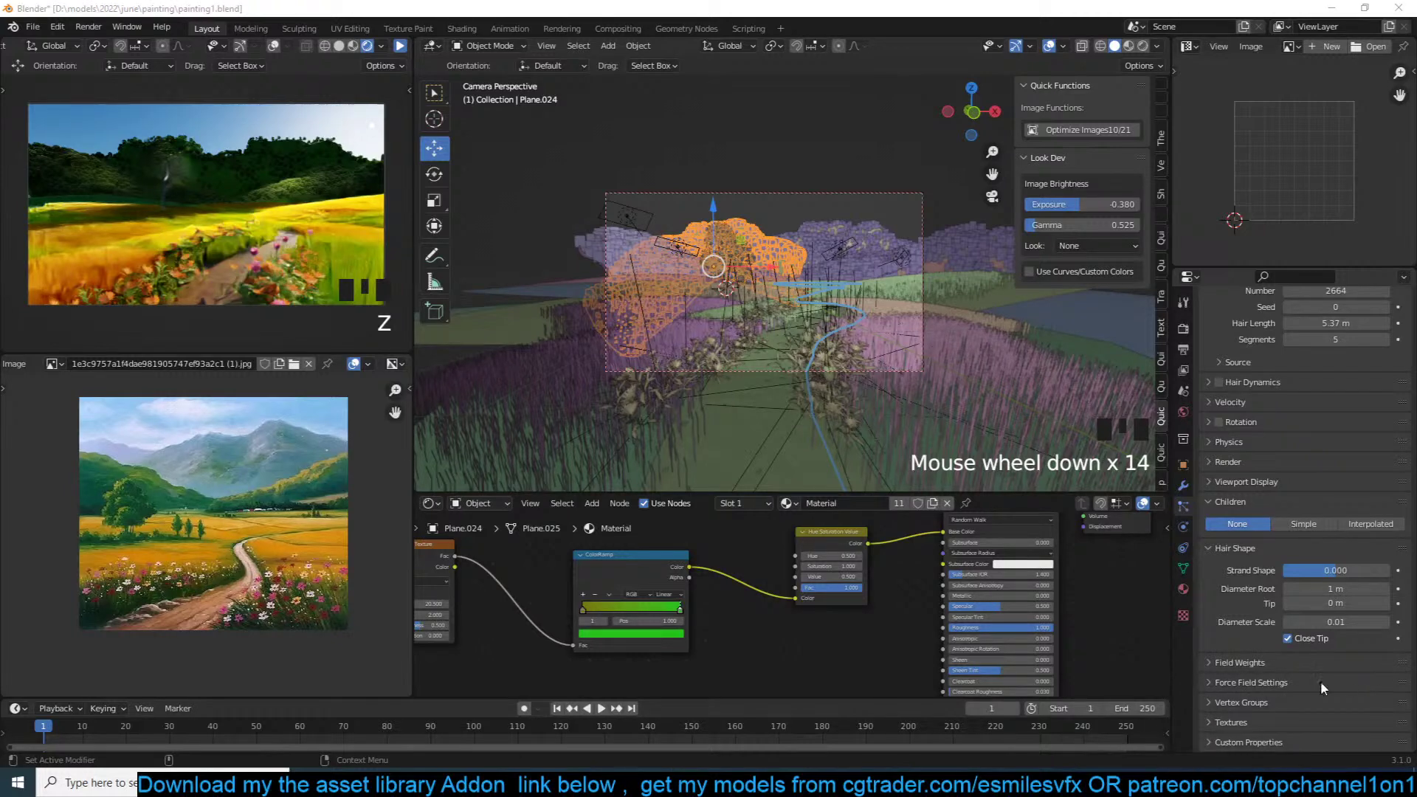
left_click(1247, 705)
scroll(1255, 699, "down", 4)
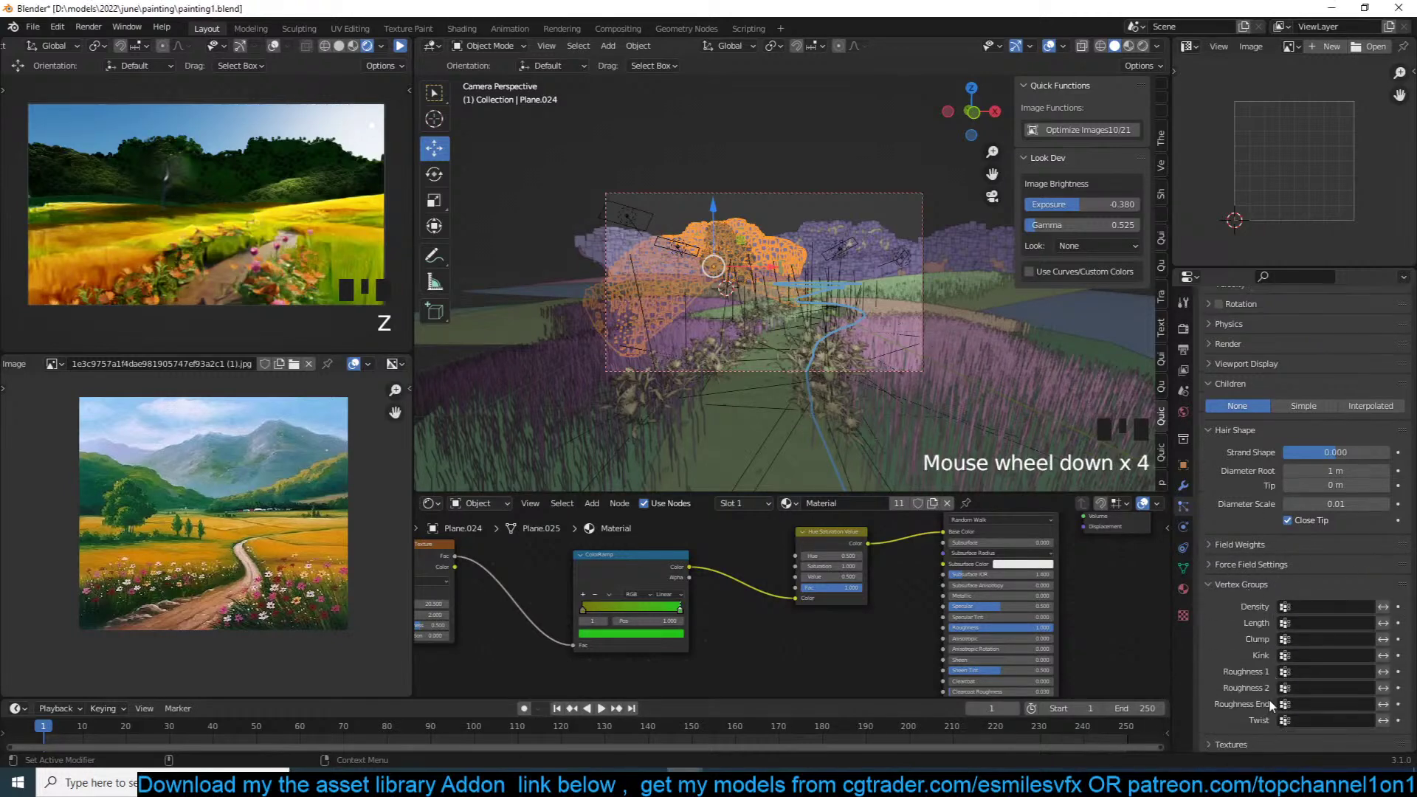
left_click(1297, 606)
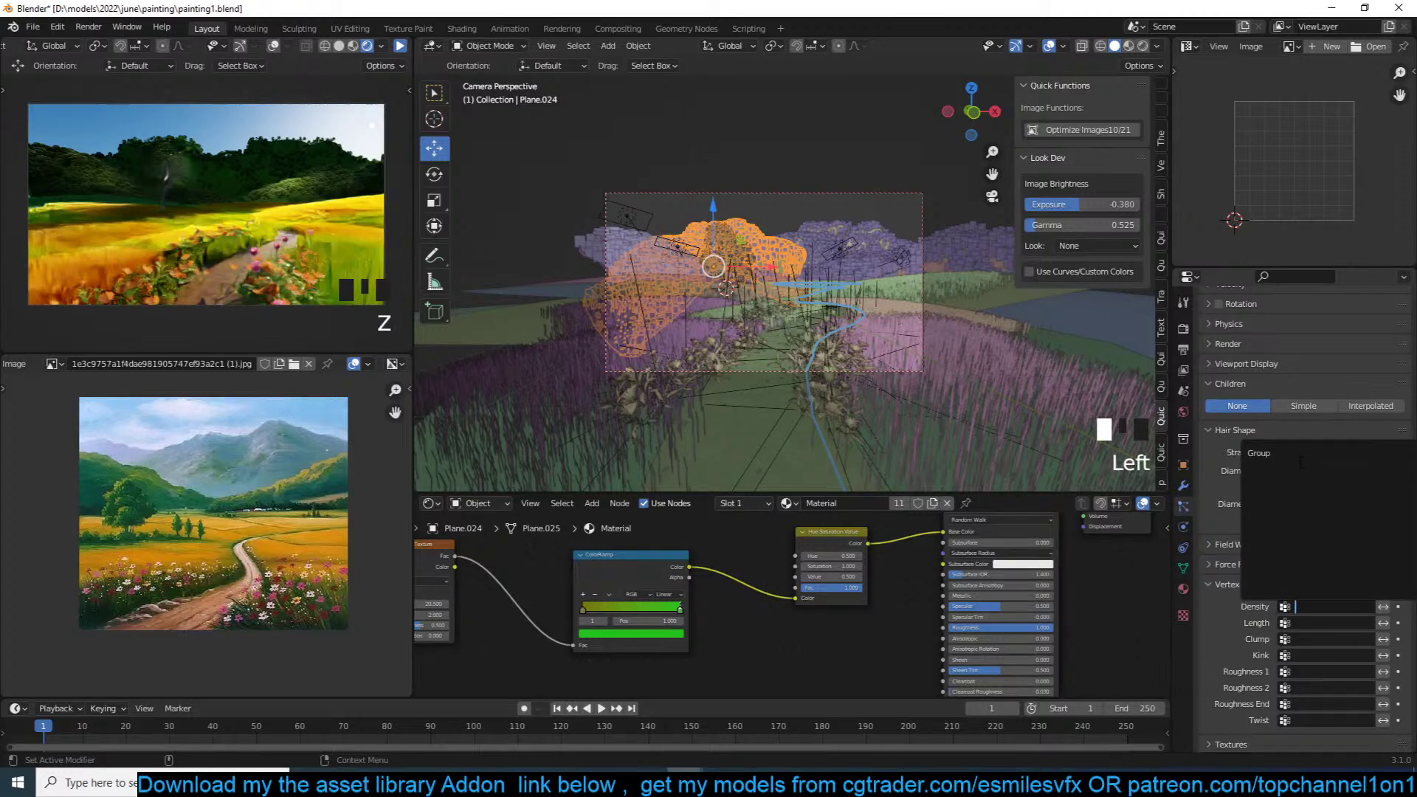
left_click(1301, 455)
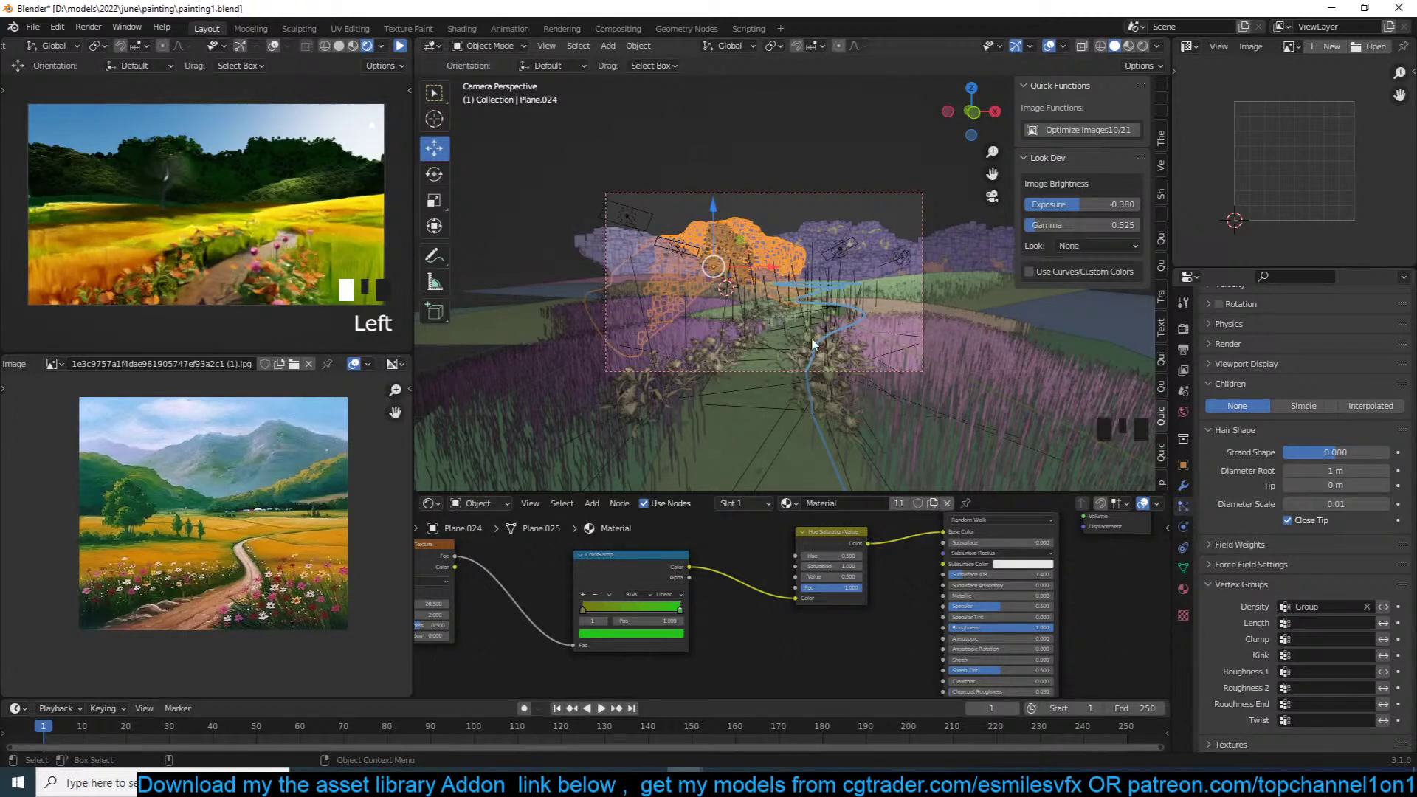
Step: Circle-select the camera-facing vertices of the right background hill in wireframe Edit Mode
scroll(812, 251, "up", 2)
key("alt+a")
left_click(898, 202)
key("Tab")
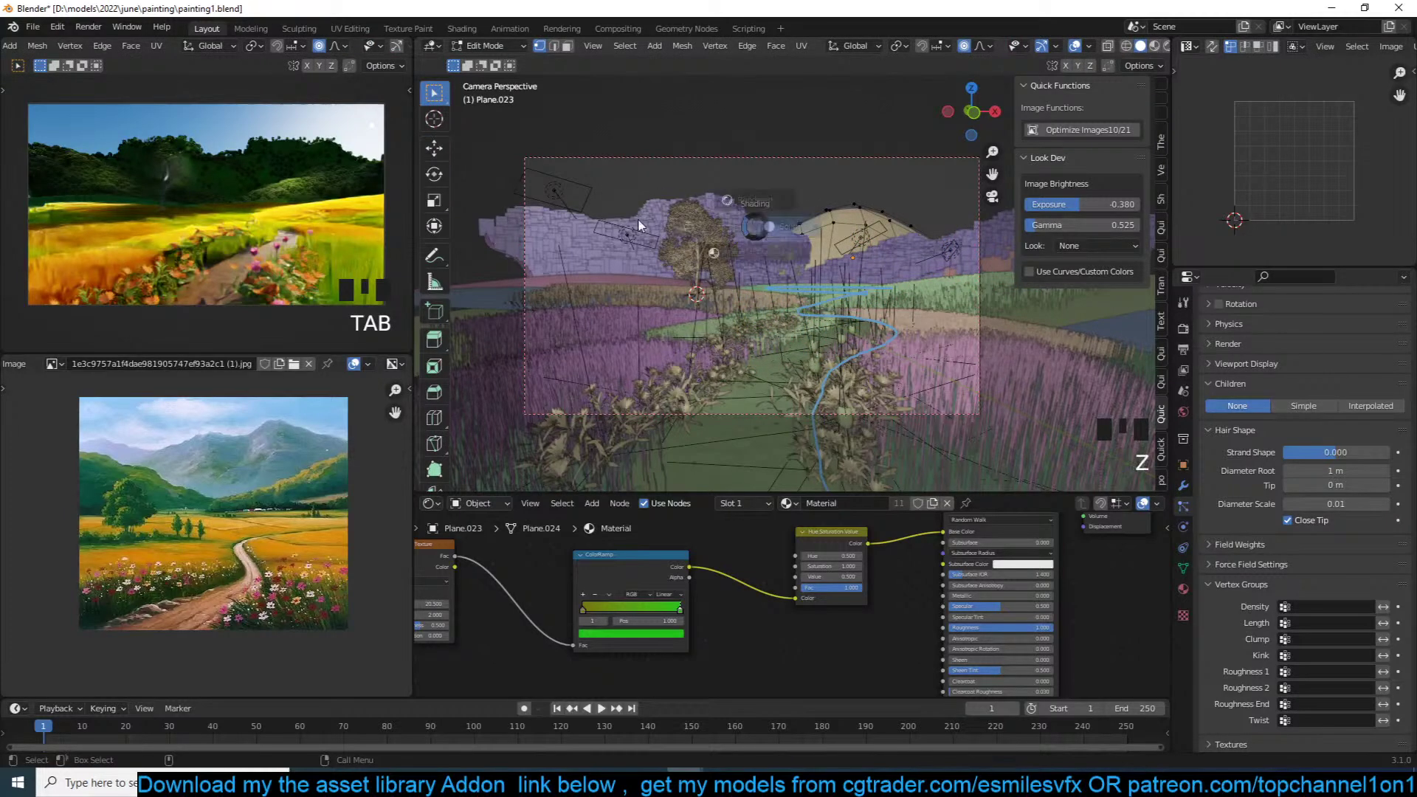
key("z")
key("c")
mouse_move(862, 219)
left_mouse_down()
mouse_move(828, 209)
mouse_move(852, 237)
left_mouse_up()
right_click(852, 237)
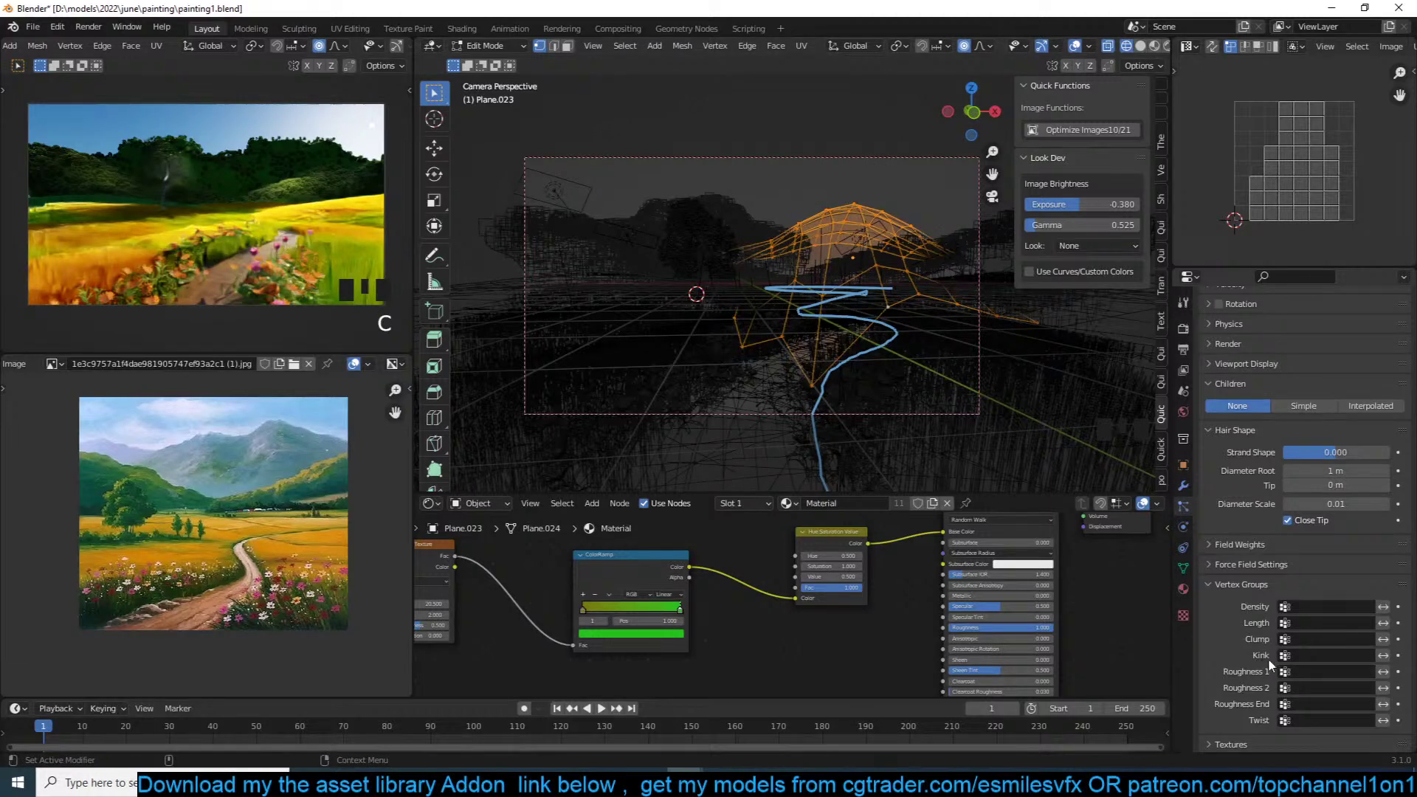
Step: Add a vertex group to the right background hill and assign the selected vertices to it
left_click(1184, 568)
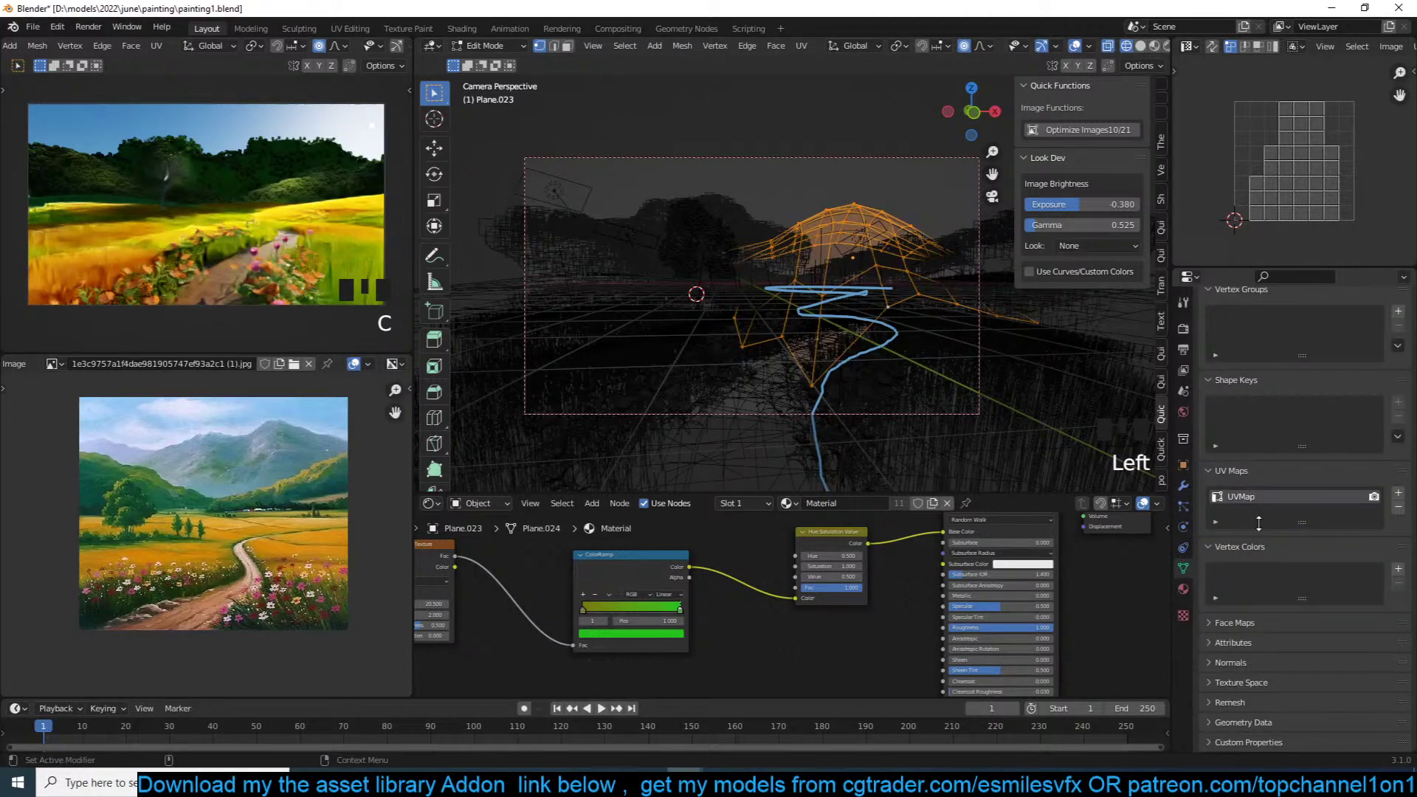
left_click(1398, 311)
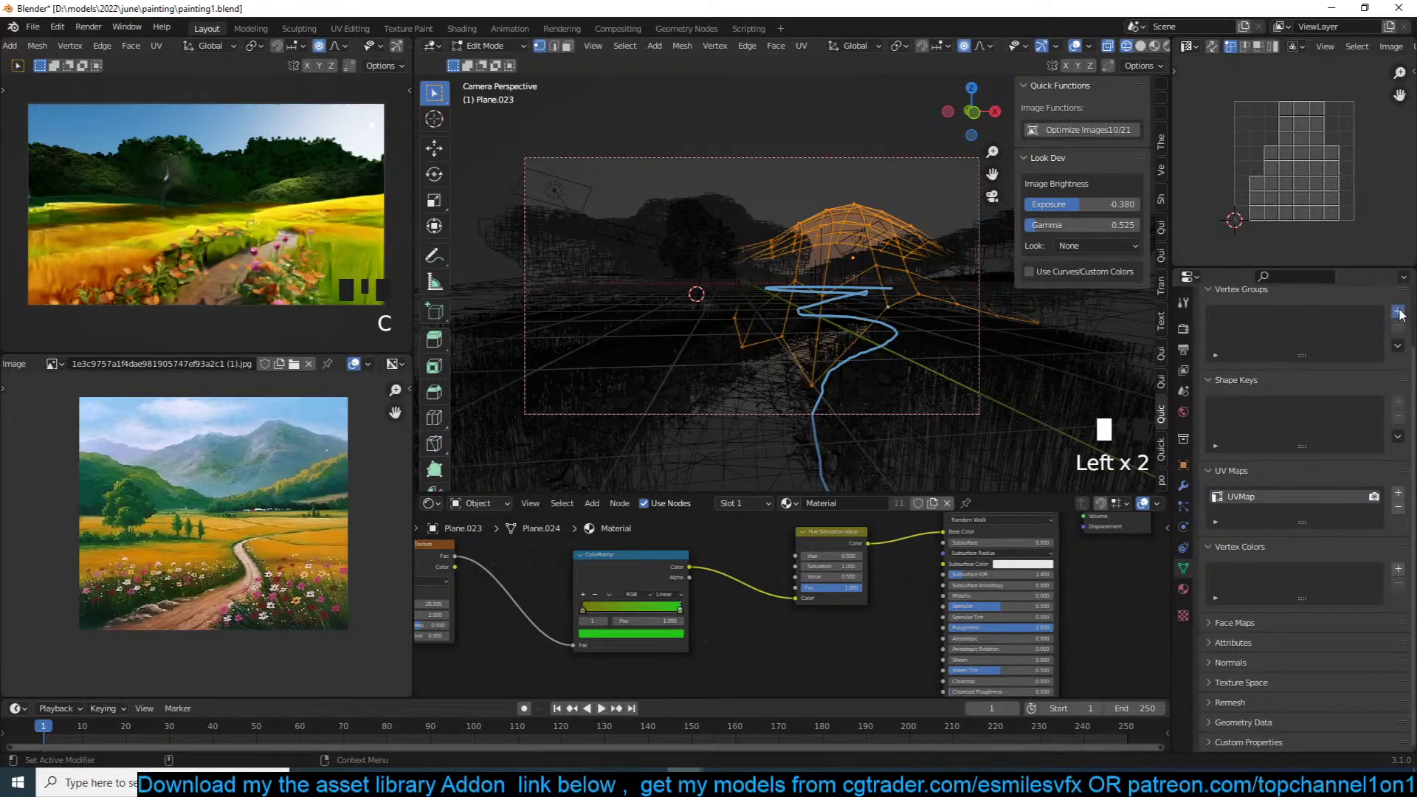
left_click(1219, 405)
left_click(1219, 405)
Step: Return to solid Object Mode and use the vertex group Group as the right background hill's particle density
key("Tab")
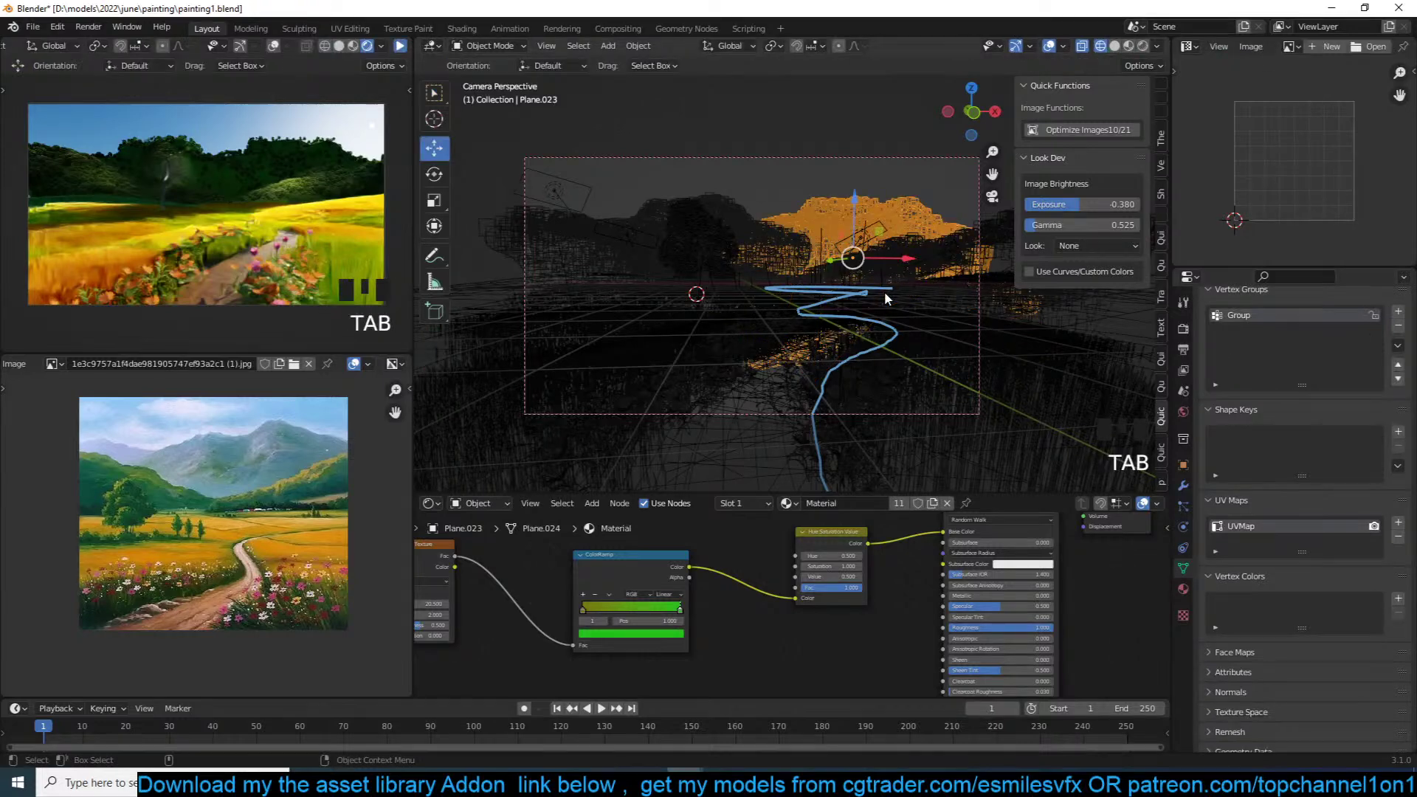
key("z")
left_click(1185, 484)
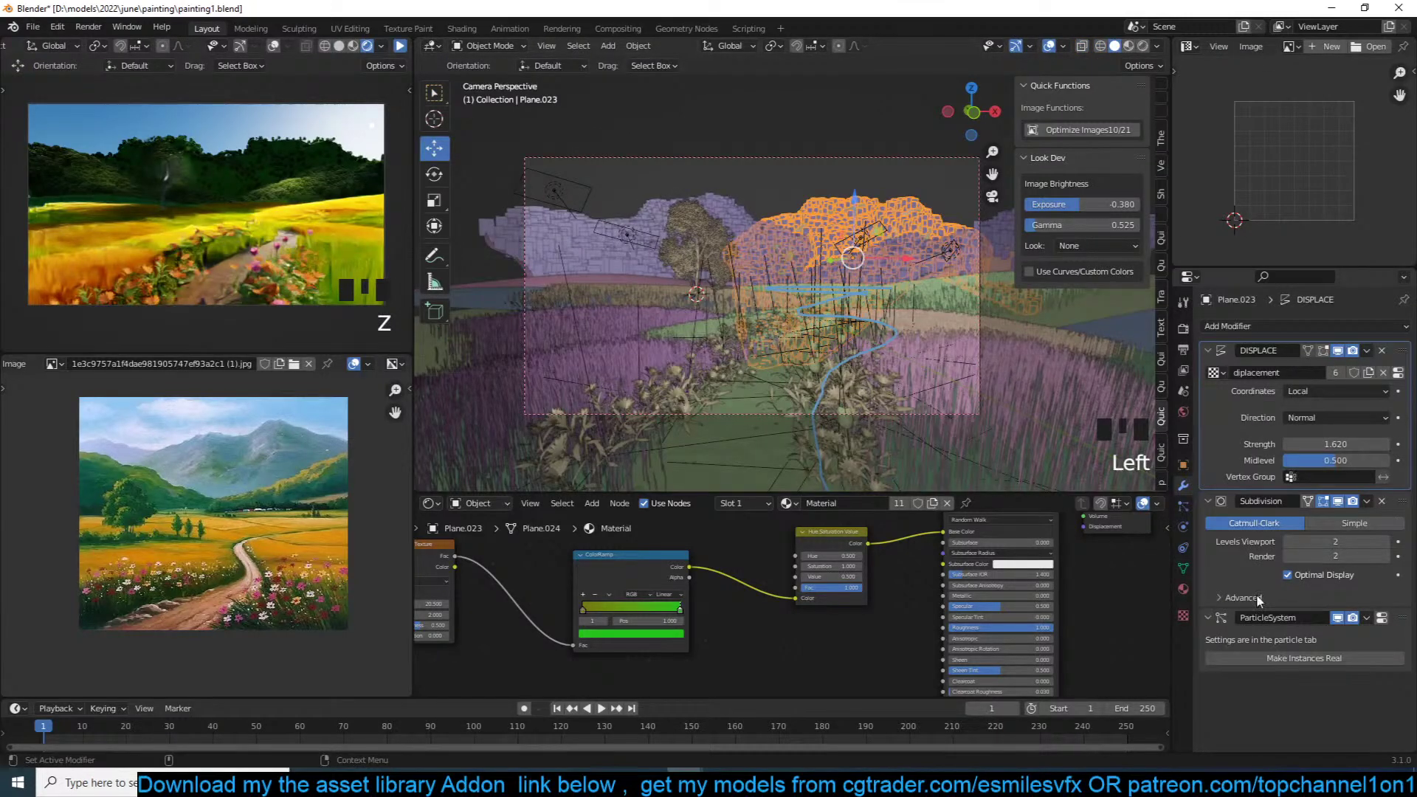
left_click(1375, 620)
left_click(1366, 630)
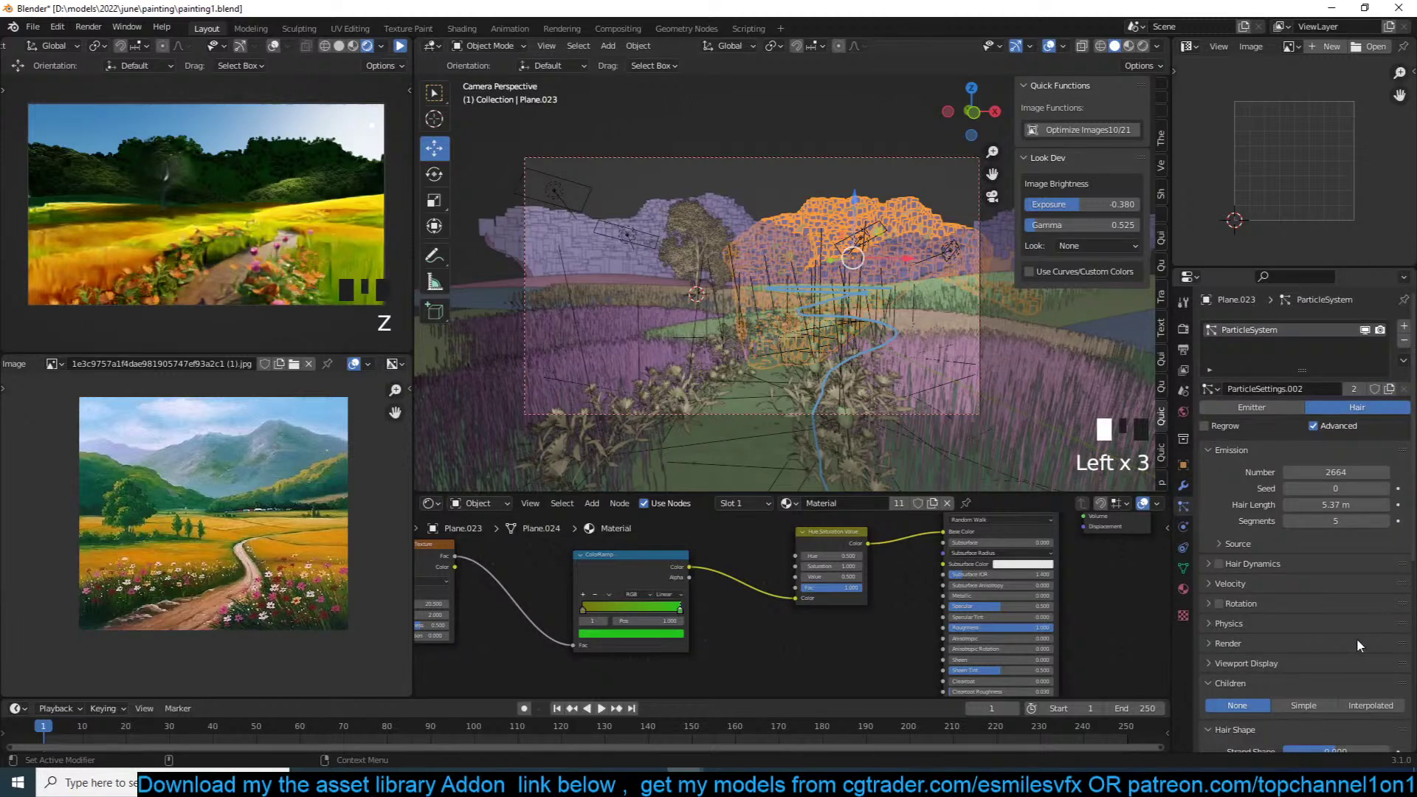
scroll(1326, 698, "down", 16)
left_click(1329, 584)
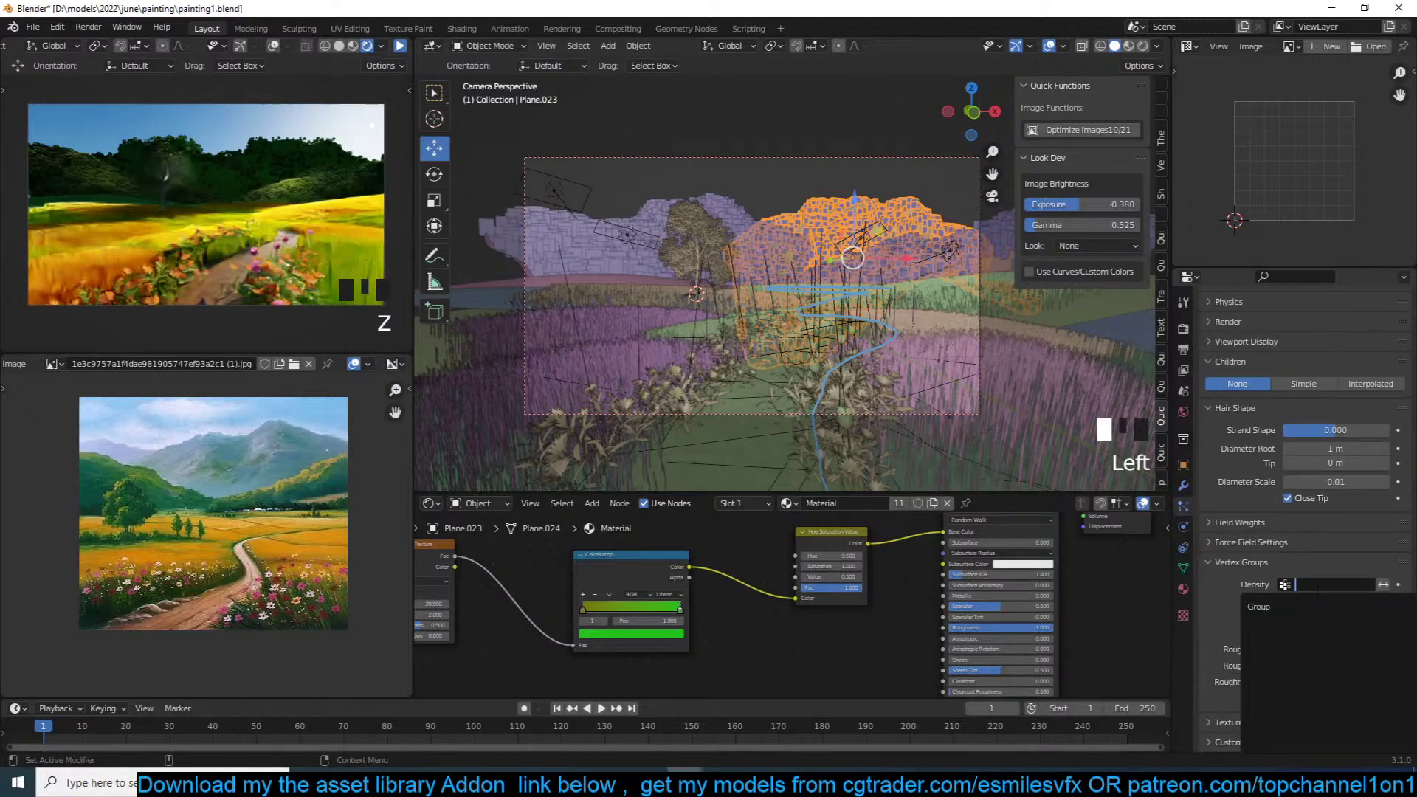
left_click(1321, 607)
Step: Deselect everything, save the file and let the rendered preview refresh
key("alt+a")
key("ctrl+s")
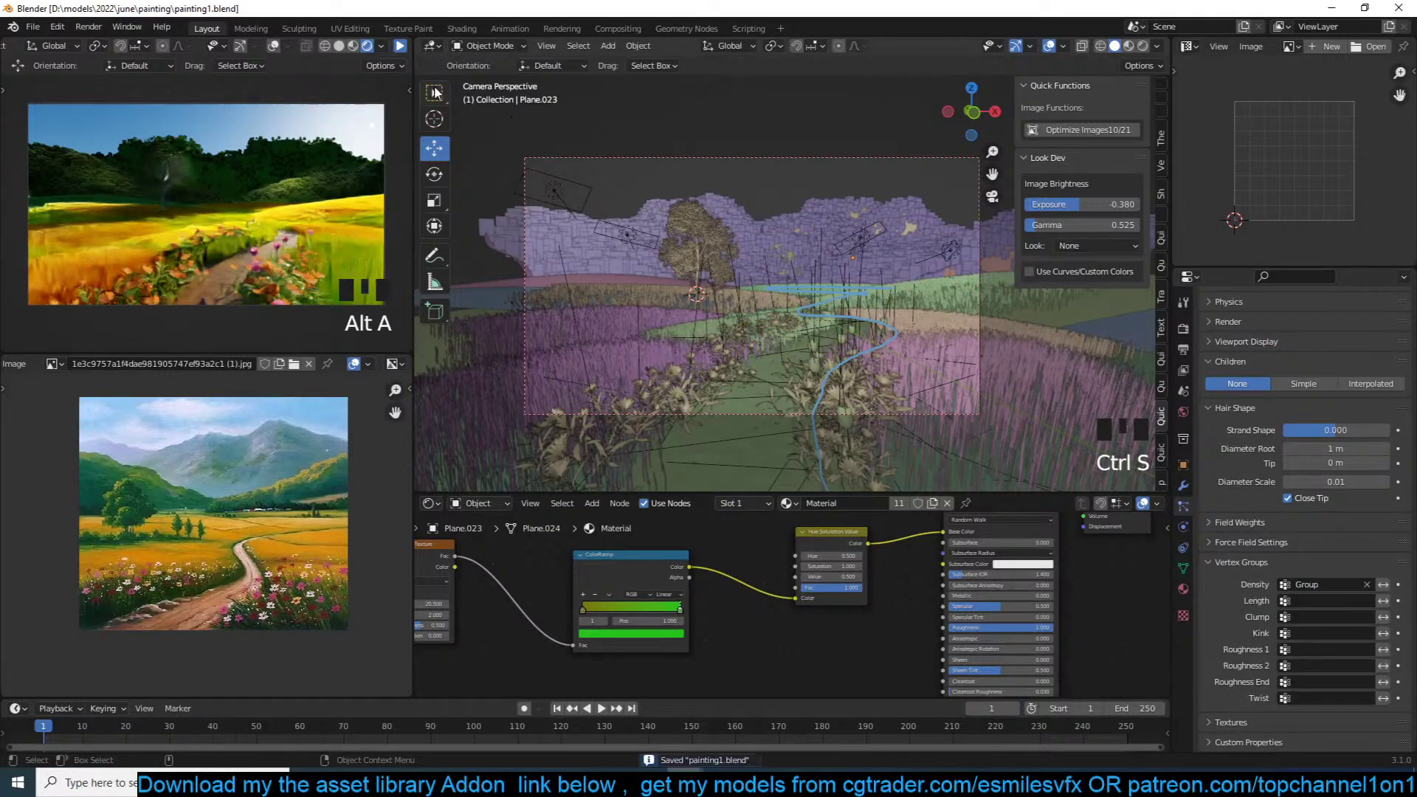
left_click(400, 47)
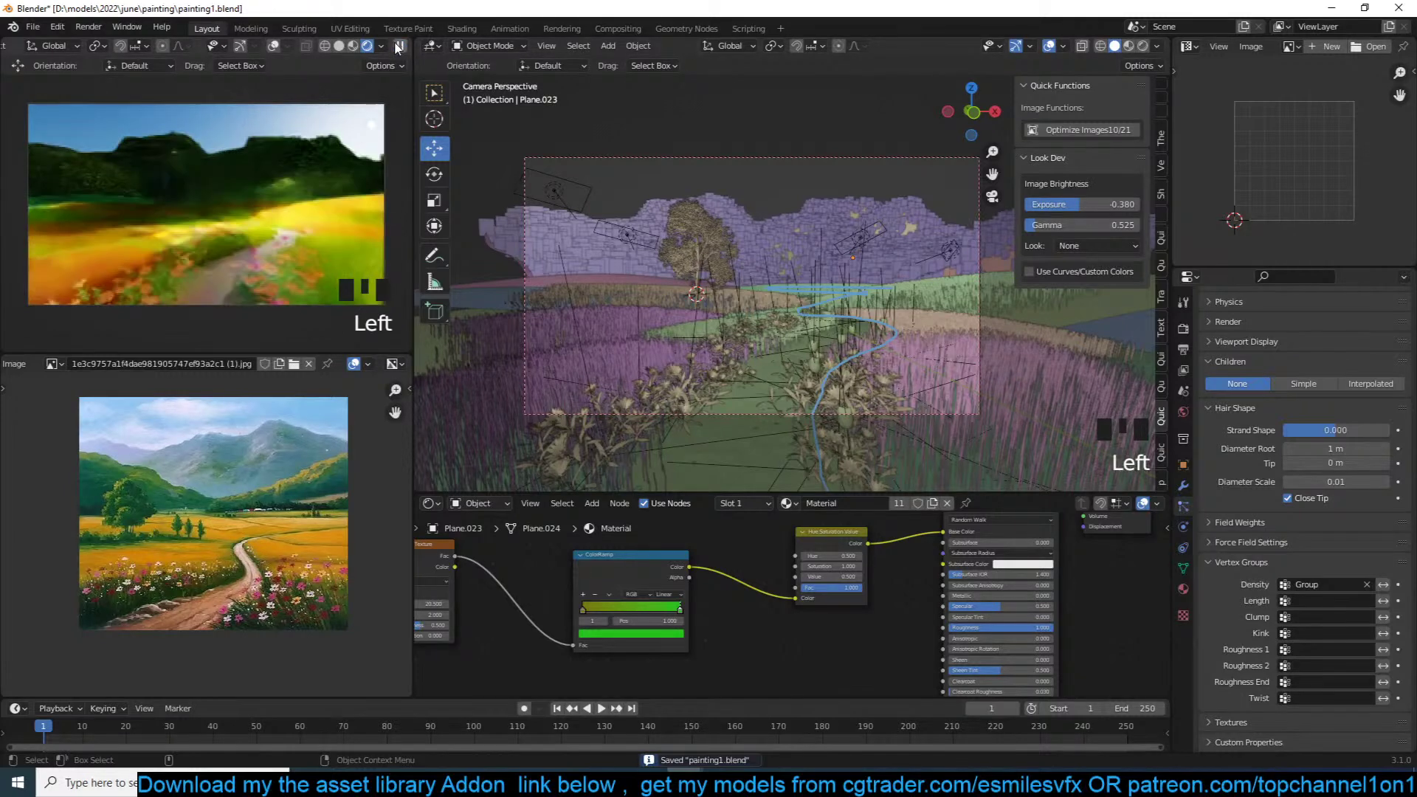
left_click(399, 47)
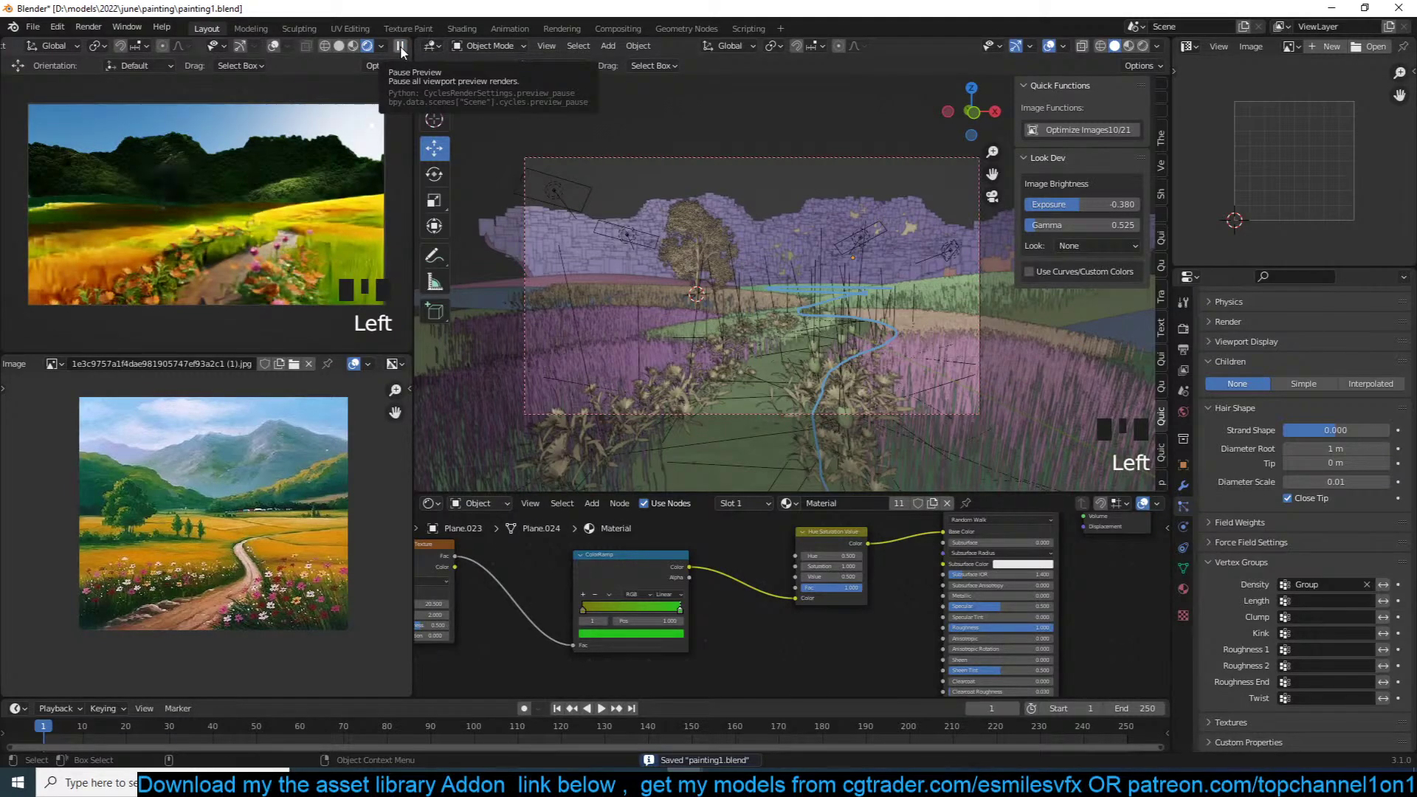
Step: Select the two large background hills and adjust their position and size from the top view
left_click(886, 225)
left_click(715, 203, "shift")
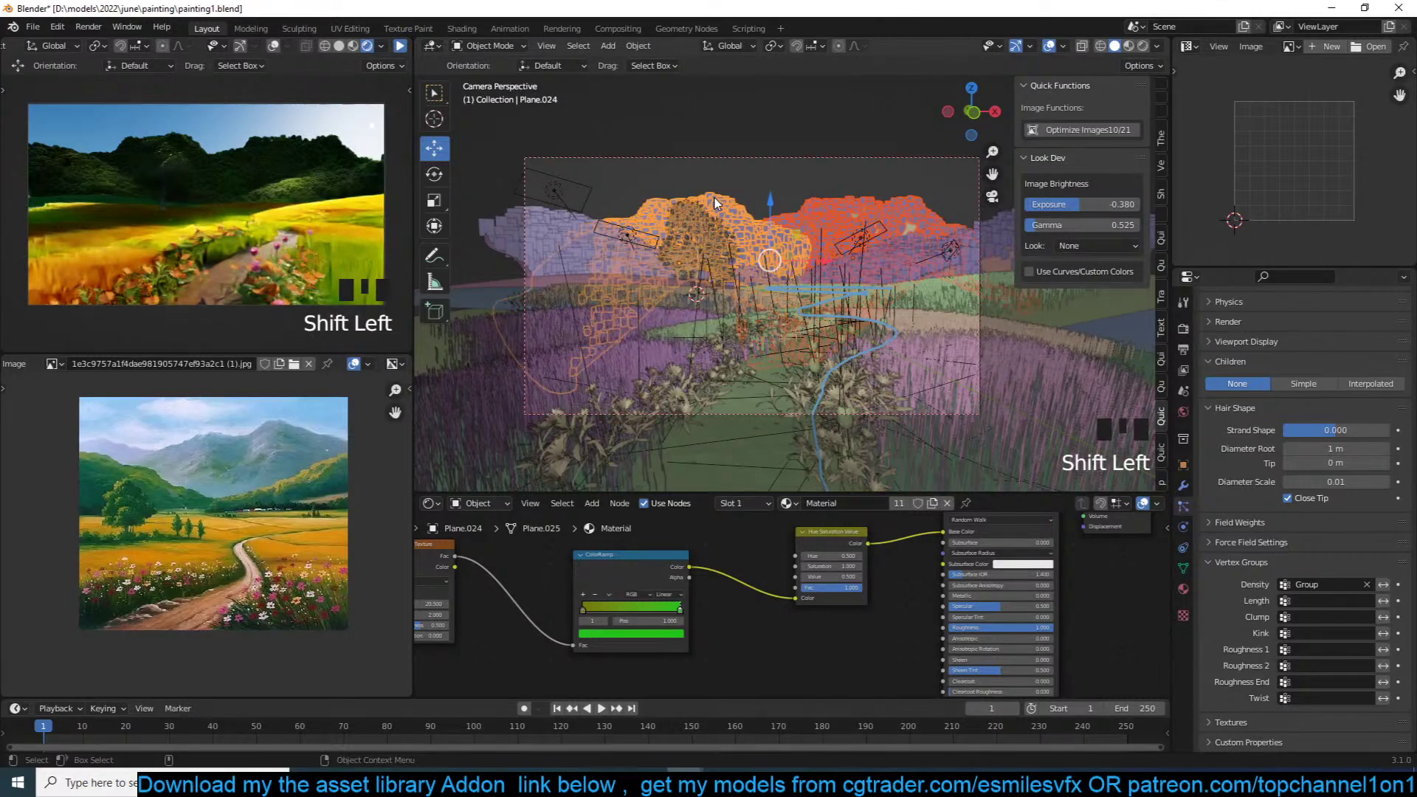
key("KP_7")
key("g")
left_click(825, 152)
left_click(825, 153)
key("g")
left_click(832, 182)
key("s")
left_click(853, 193)
key("g")
left_click(864, 196)
scroll(863, 196, "down", 2)
key("alt+a")
Step: Add a cube, enlarge it and move it over the background hills in the top view
key("shift+a")
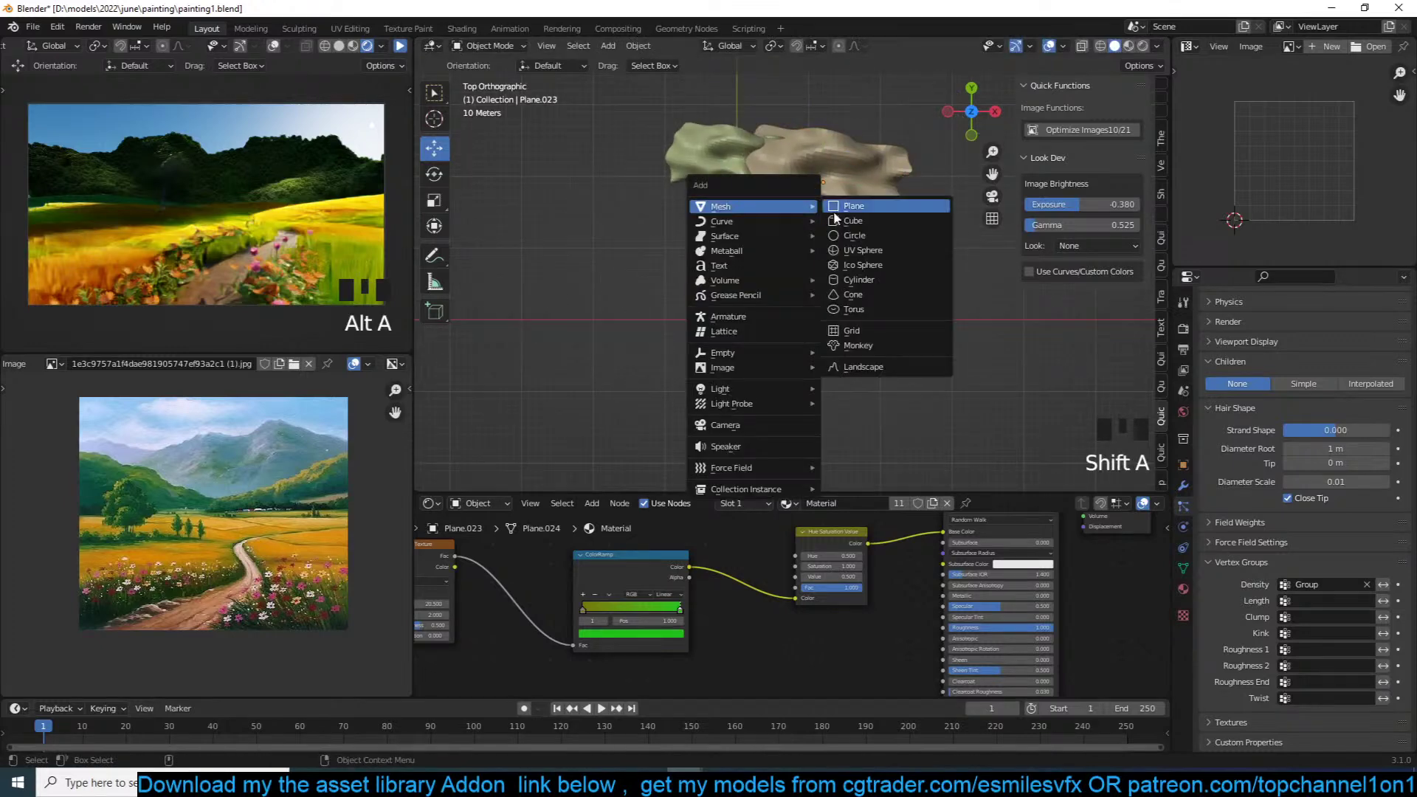
left_click(847, 223)
key("s")
left_click(731, 314)
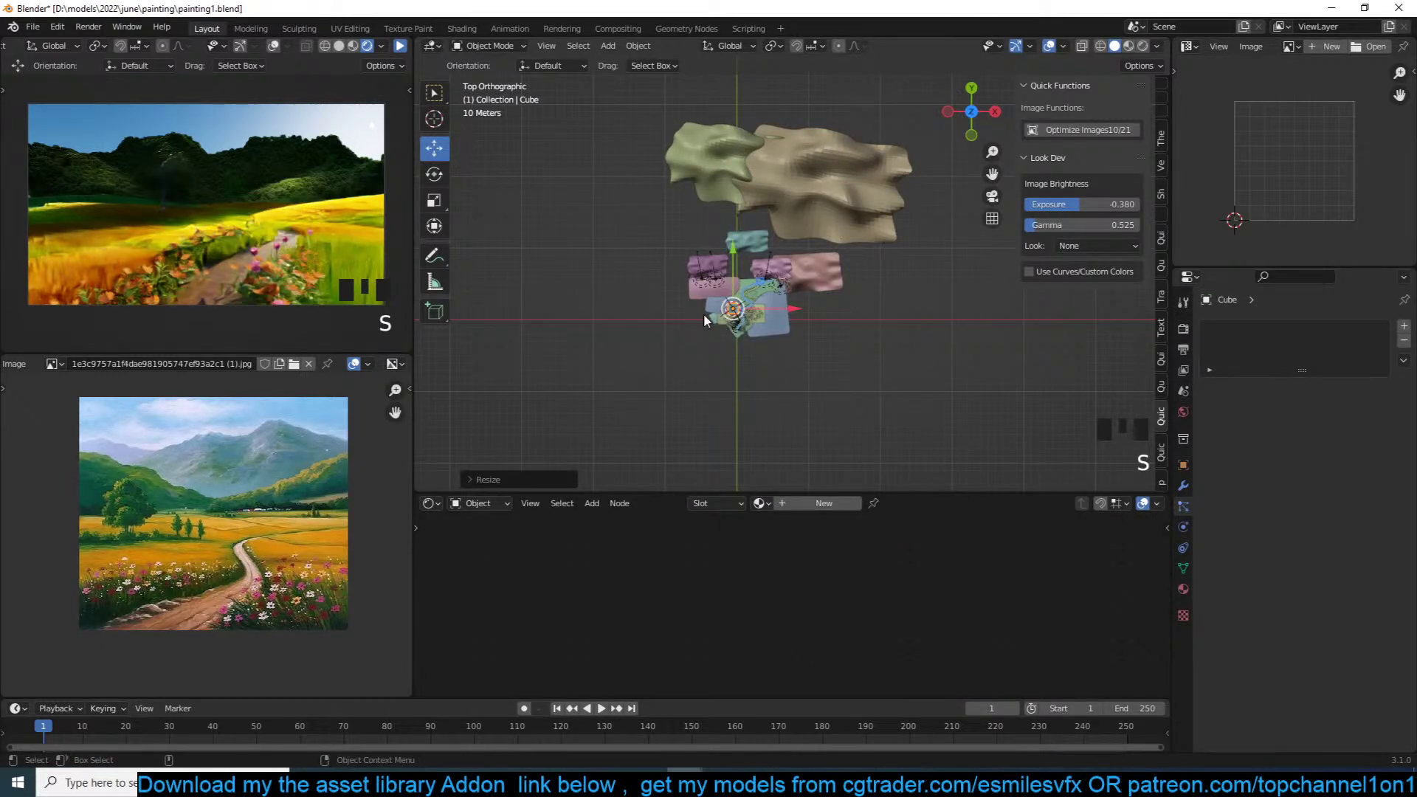
key("s")
left_click(886, 322)
key("g")
left_click(751, 188)
Step: Scale the cube to about -223.6 along X and about 96.4 along Y so it spans the hills
key("s")
key("x")
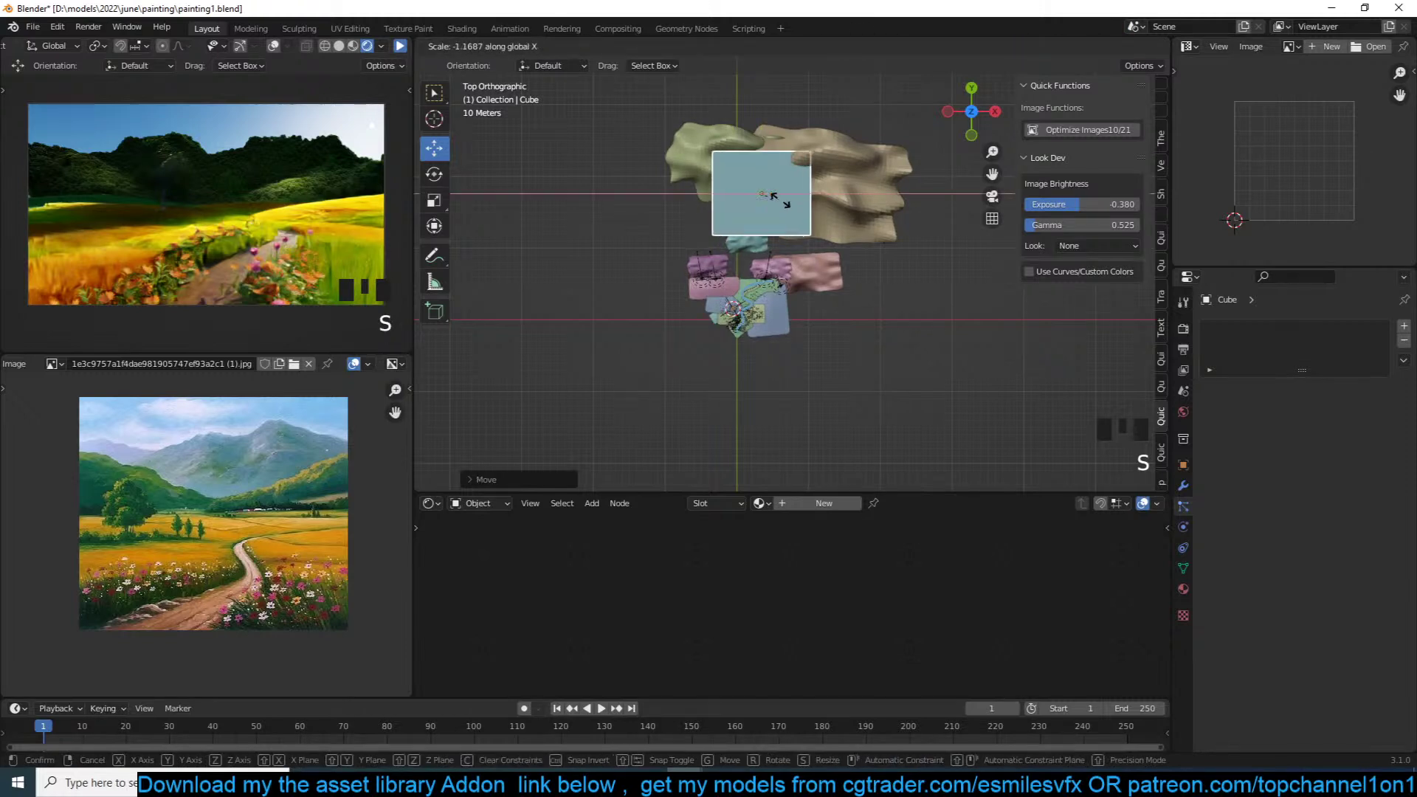
left_click(797, 211)
key("s")
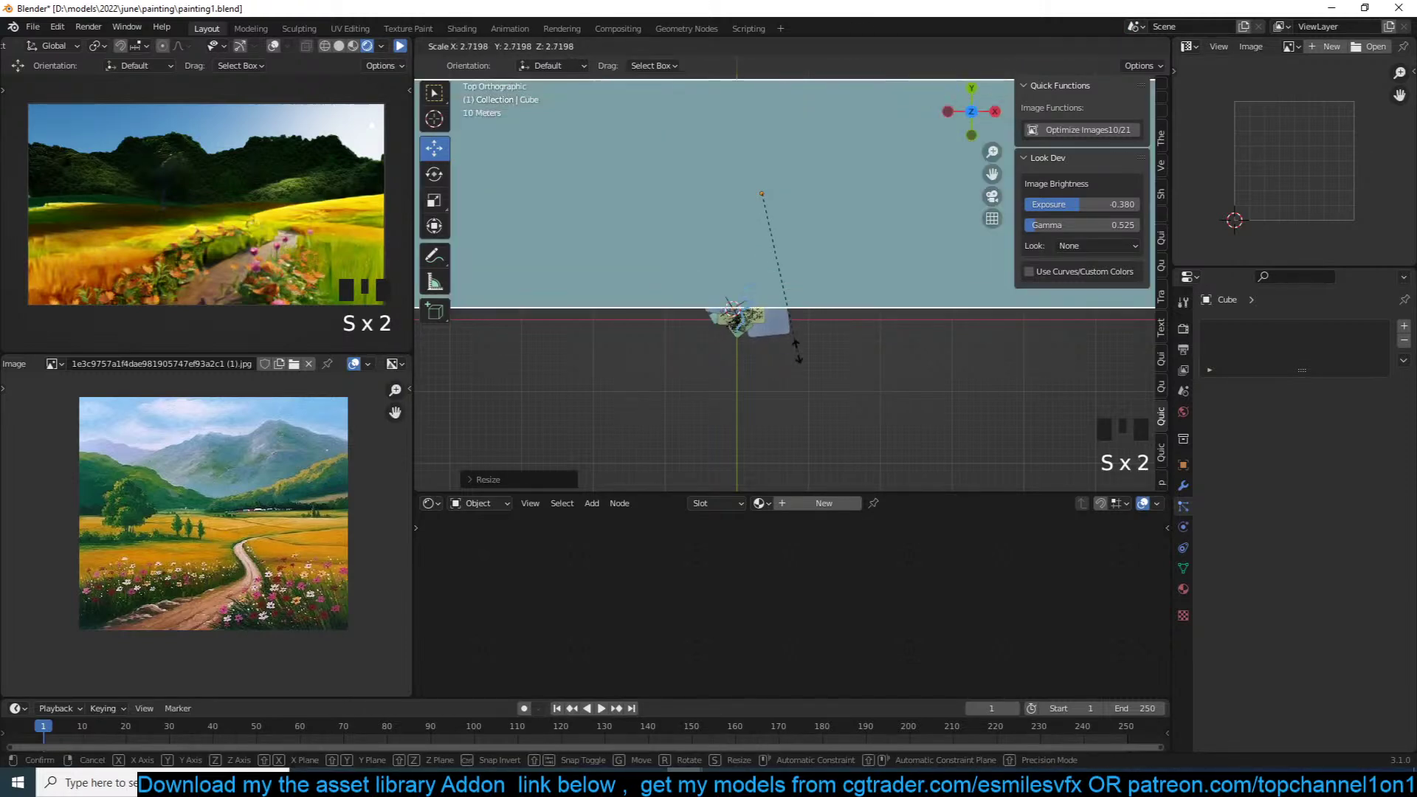
right_click(800, 316)
key("s")
key("y")
left_click(801, 380)
Step: Move the cube around the background hills and adjust its height along Z
key("g")
left_click(805, 357)
key("grave")
middle_click_drag(805, 357, 831, 233)
key("g")
key("z")
left_click(831, 241)
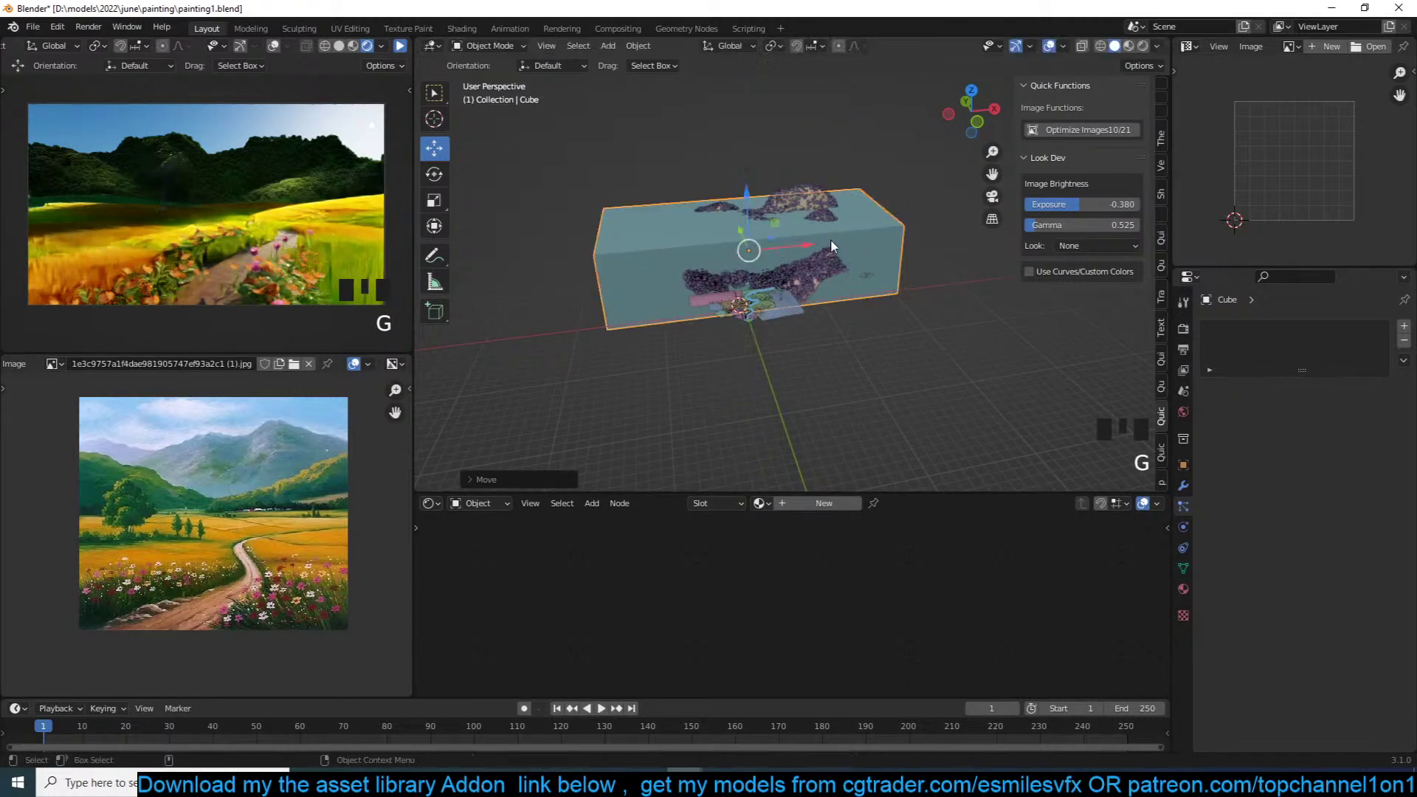
Step: Assign the existing volume material Material.003 to the cube and save the file
left_click(759, 504)
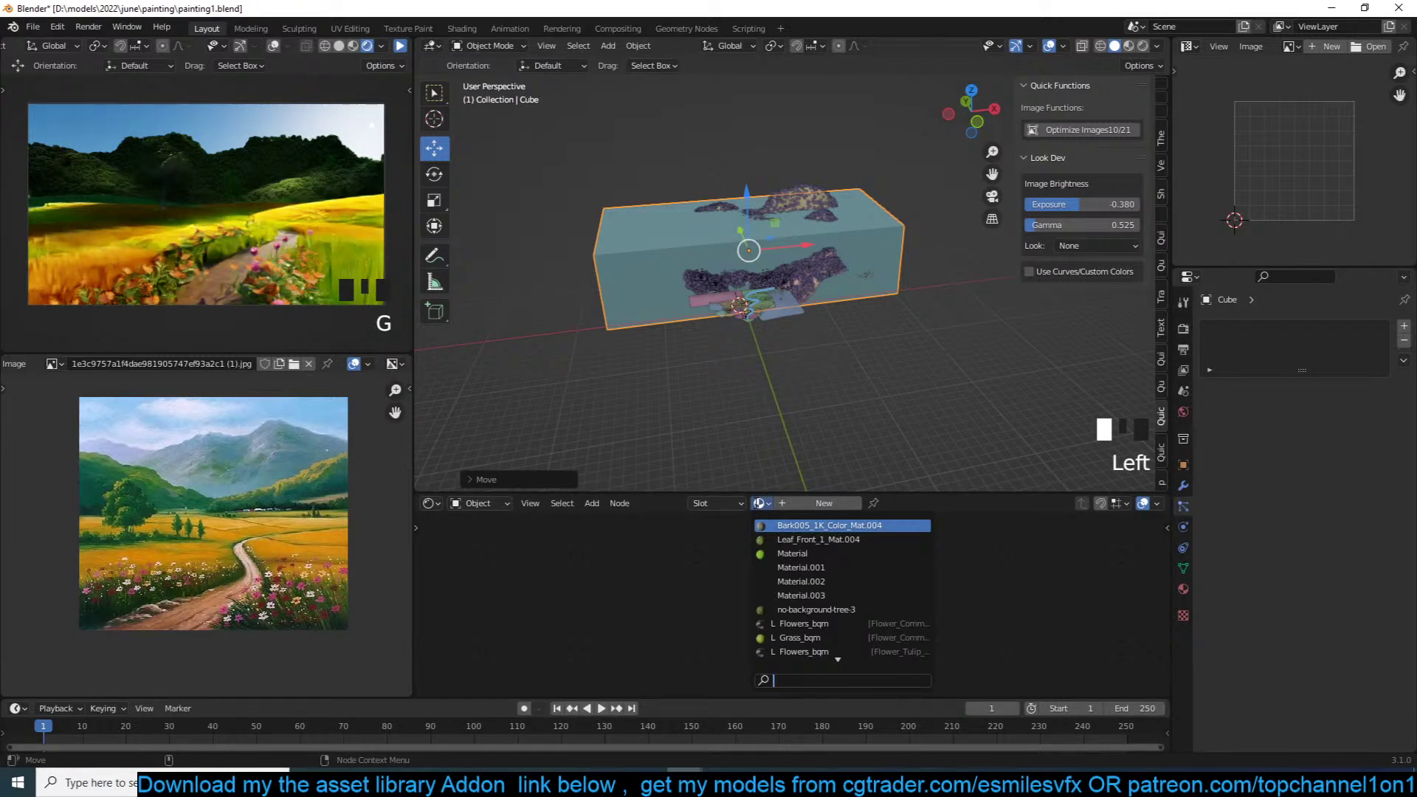
left_click(790, 595)
key("ctrl+s")
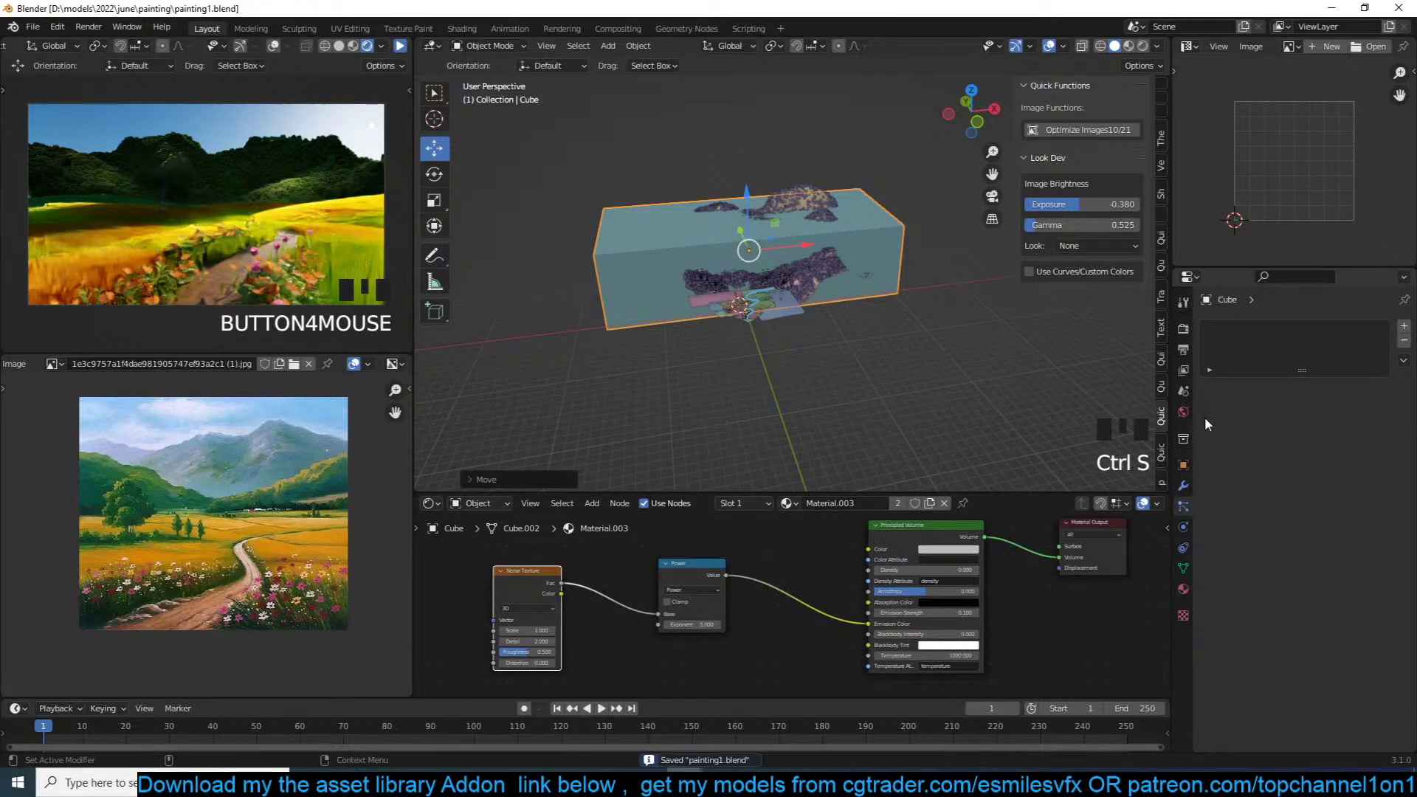
Step: Set the cube's viewport display to Wire and deselect it
left_click(1321, 732)
left_click(1301, 701)
scroll(870, 357, "up", 3)
key("alt+a")
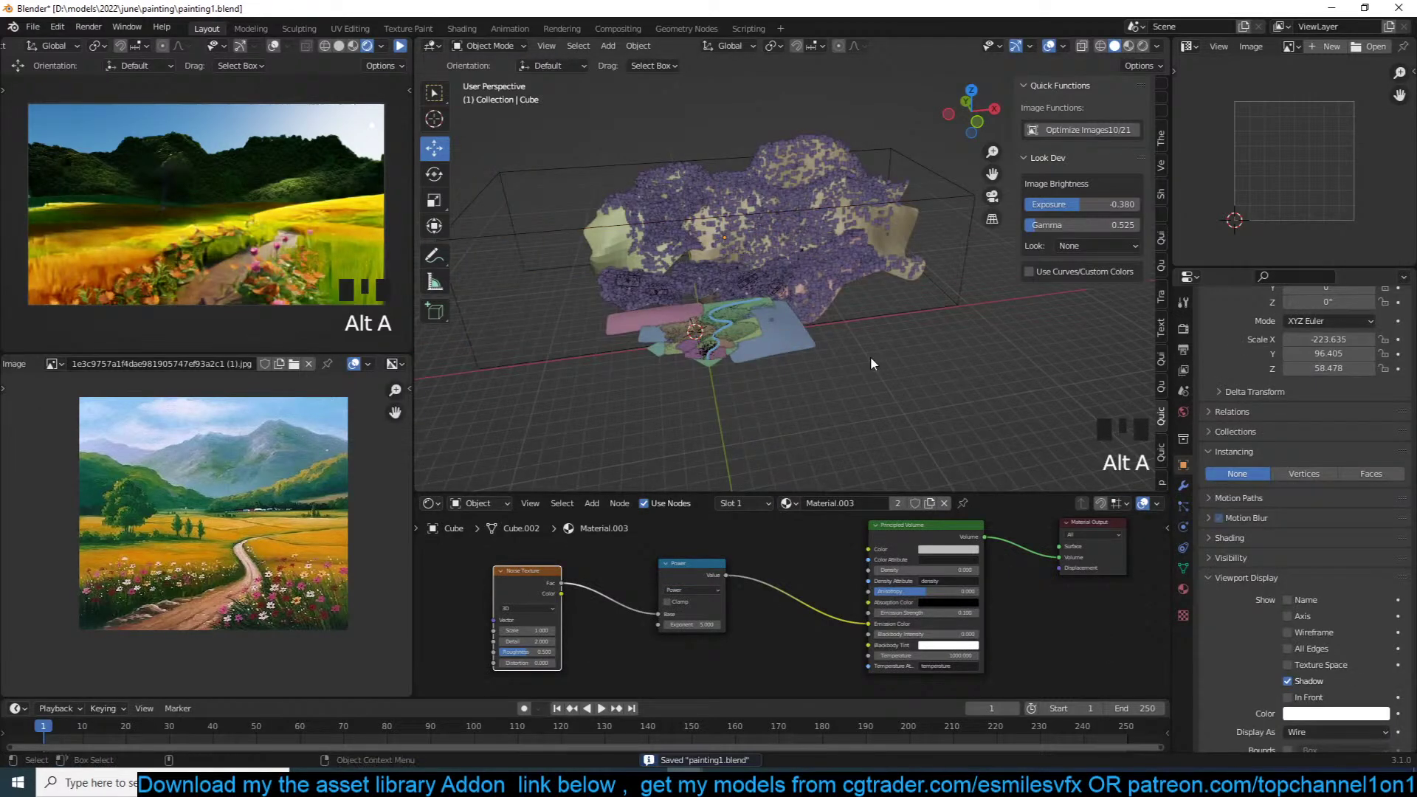
Step: Return to the camera view, save the file and resume the rendered preview
key("KP_0")
key("ctrl+s")
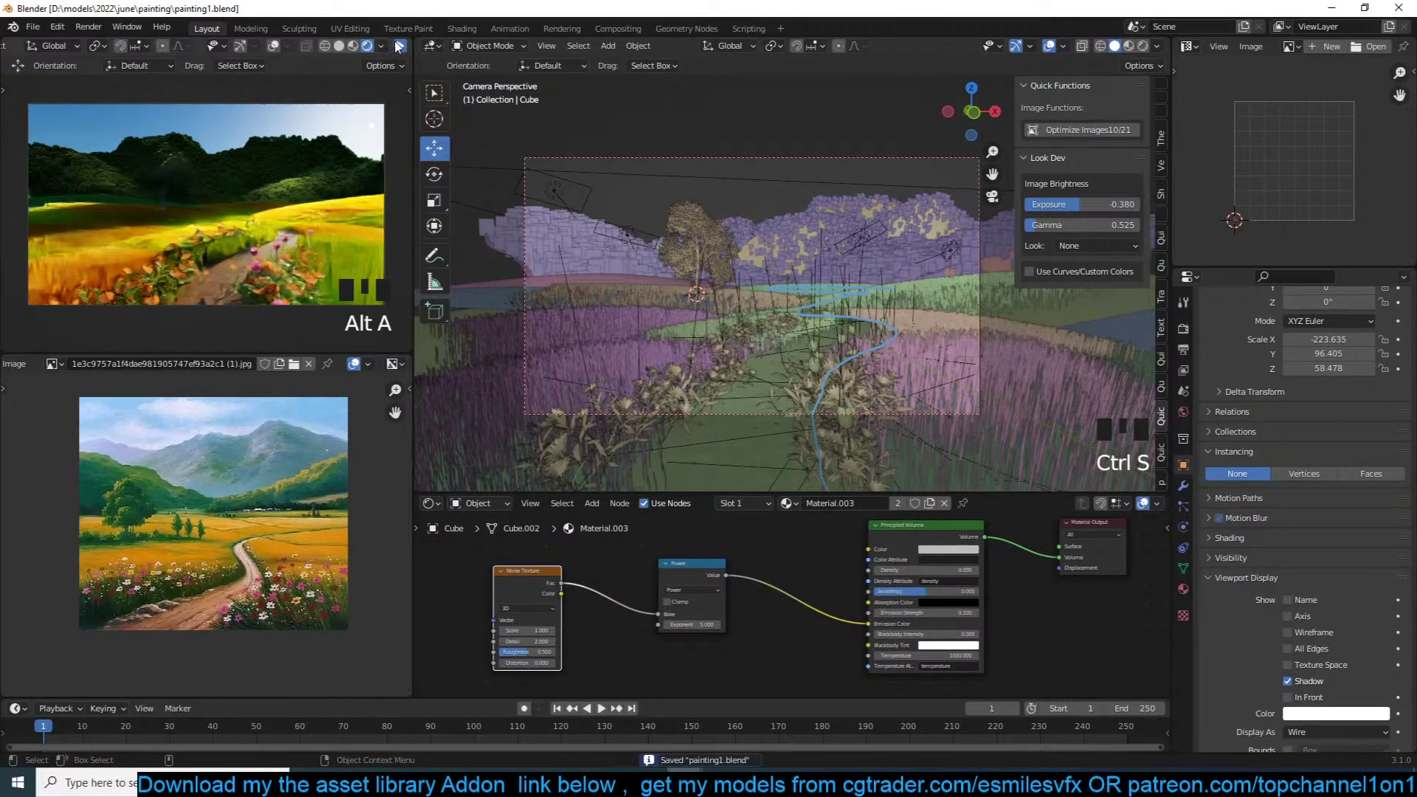
left_click(397, 46)
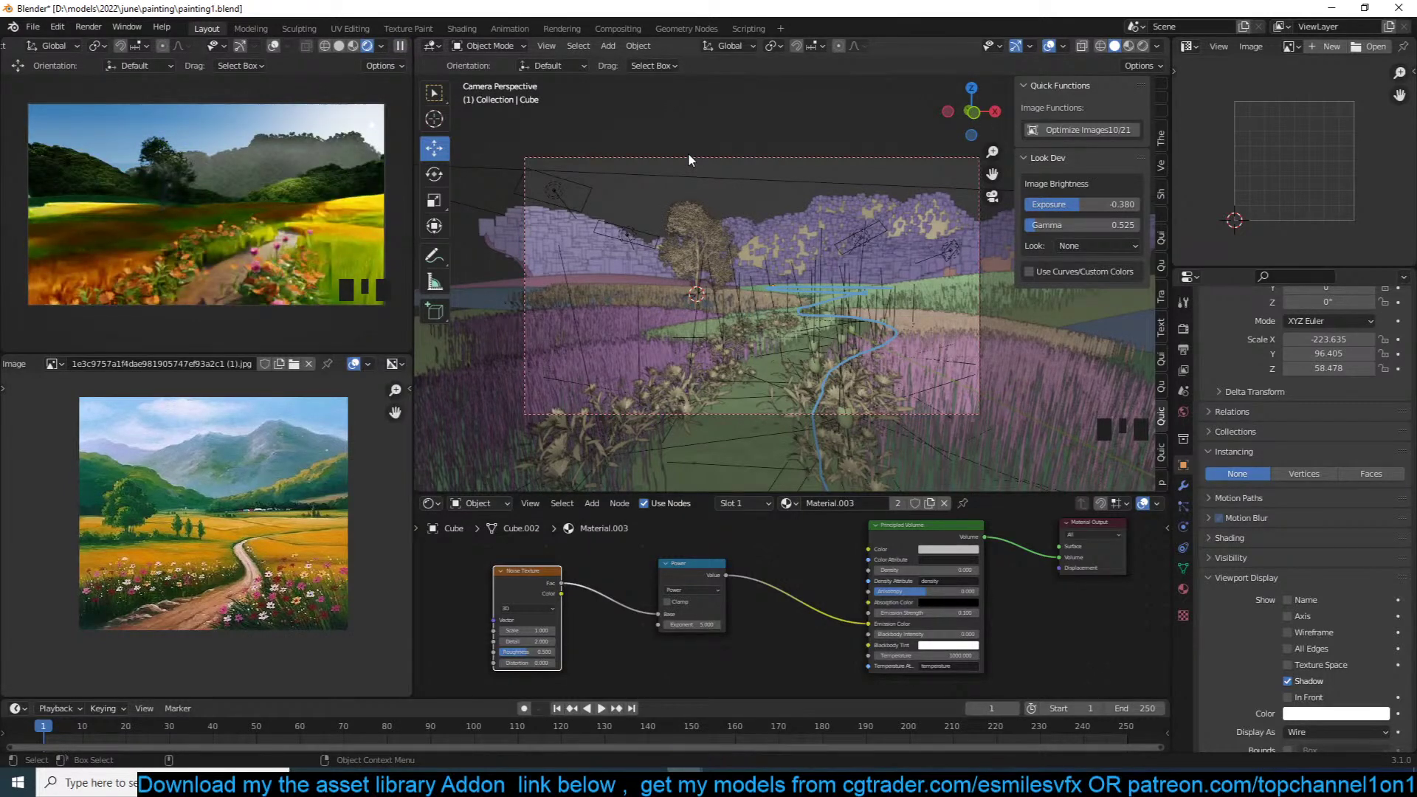
Step: Set the right background hill's particle render scale to 0.700
left_click(825, 207)
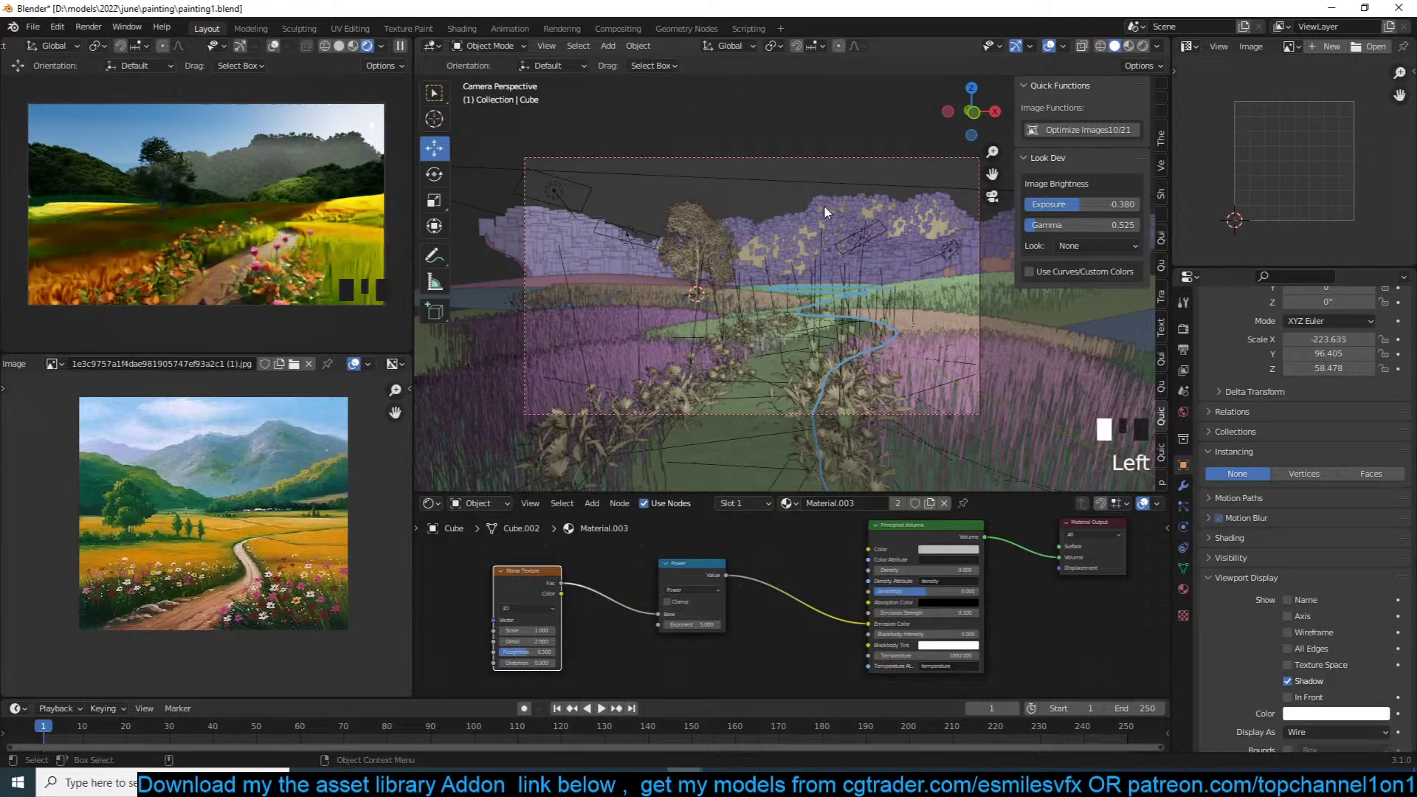
left_click(1183, 509)
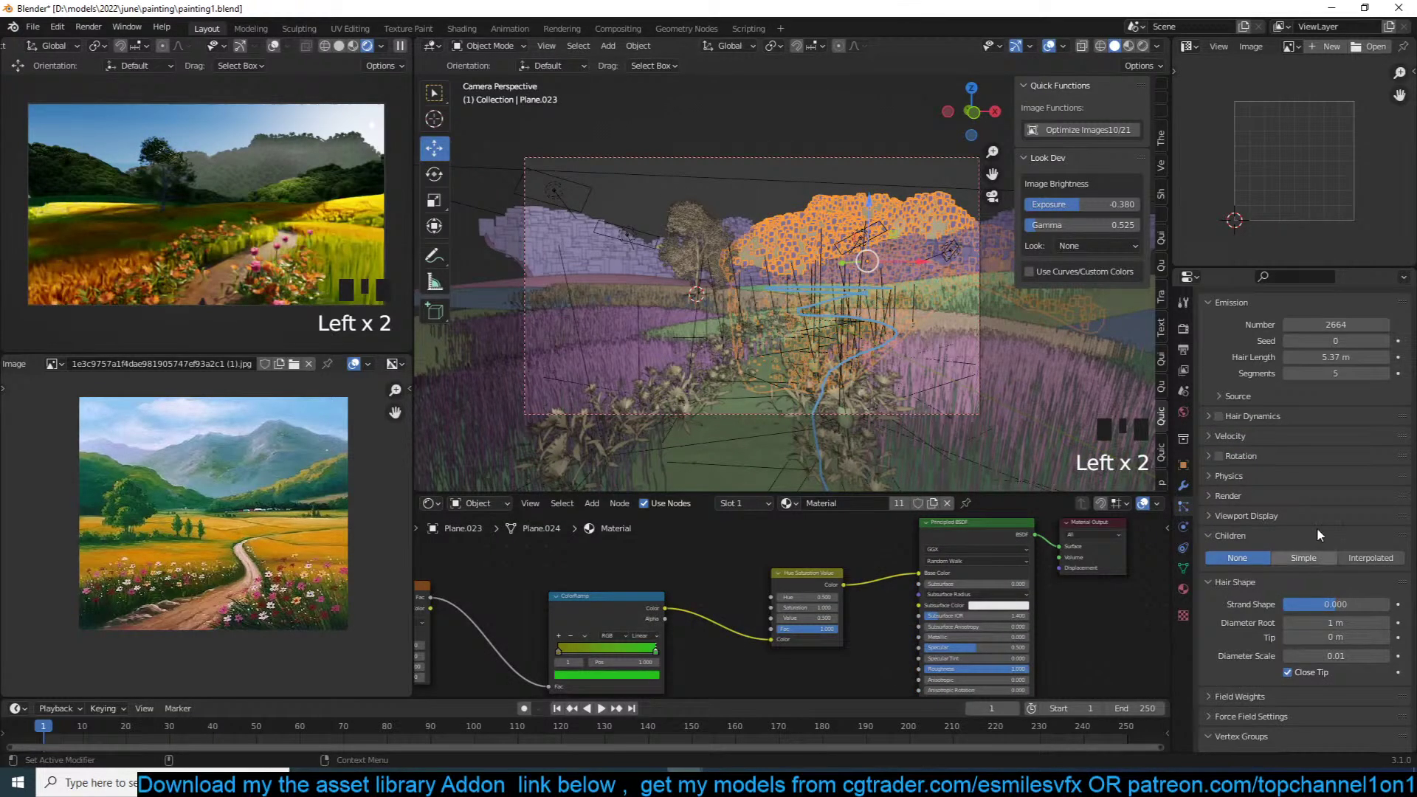
scroll(1318, 555, "up", 7)
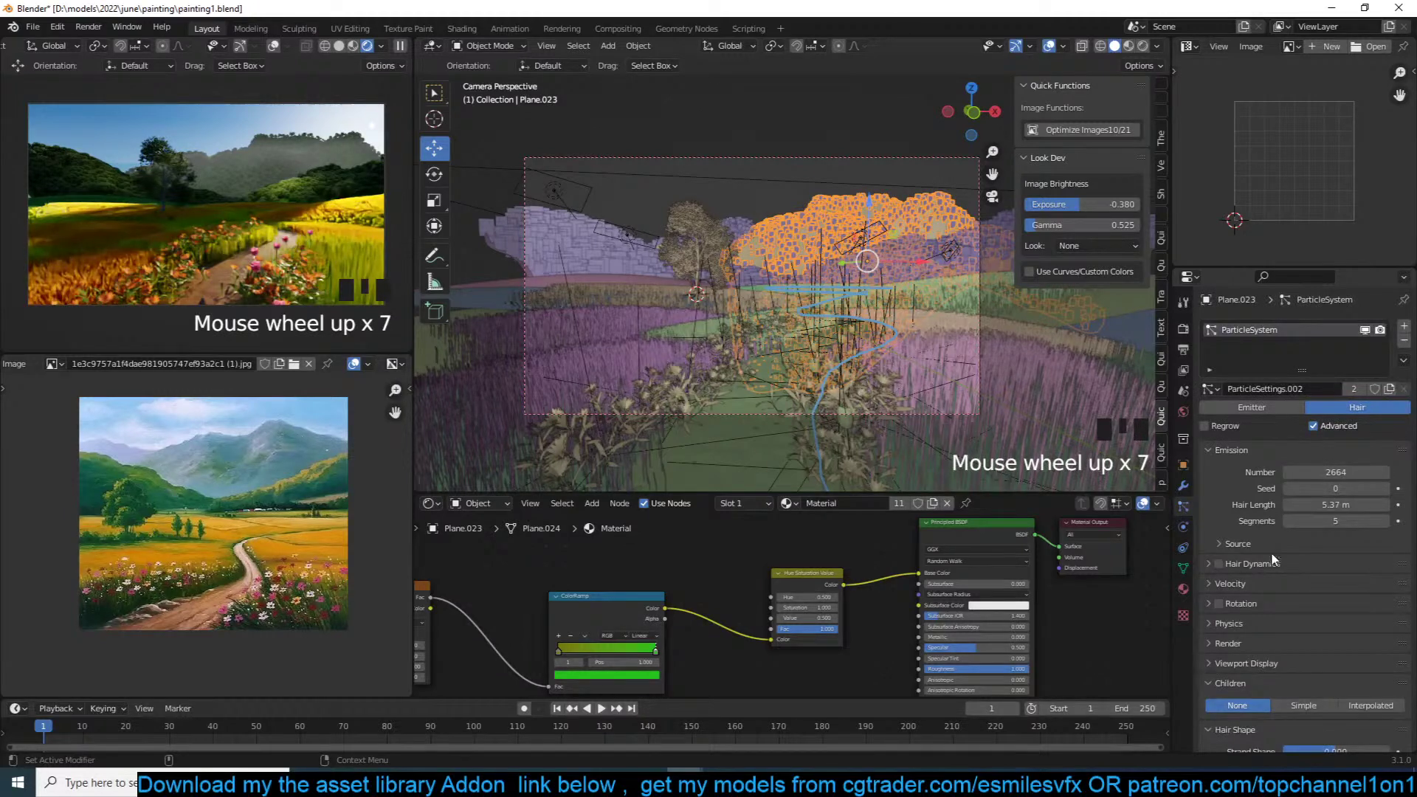
scroll(1271, 548, "down", 5)
left_click(1264, 499)
left_click(1335, 536)
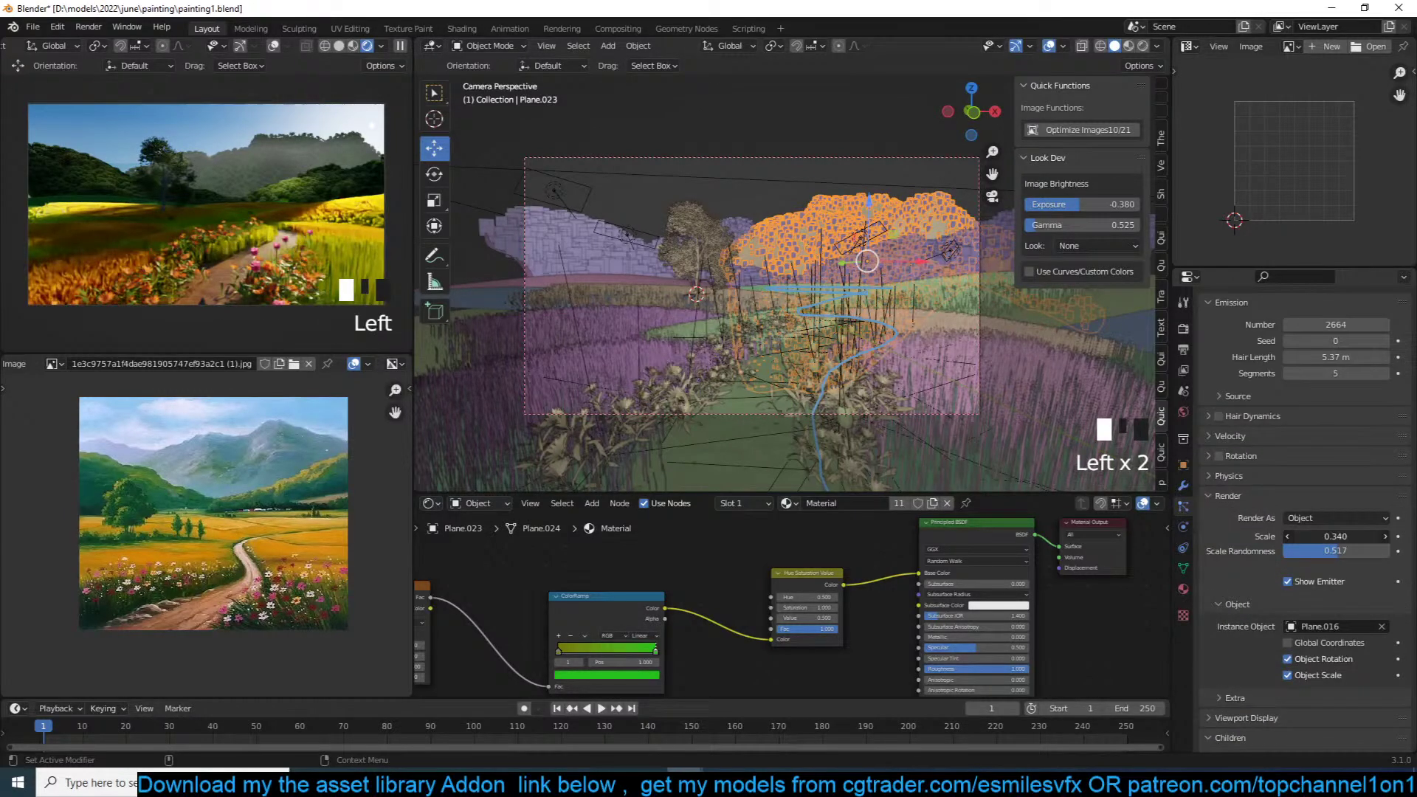
left_click_drag(1335, 536, 1381, 537)
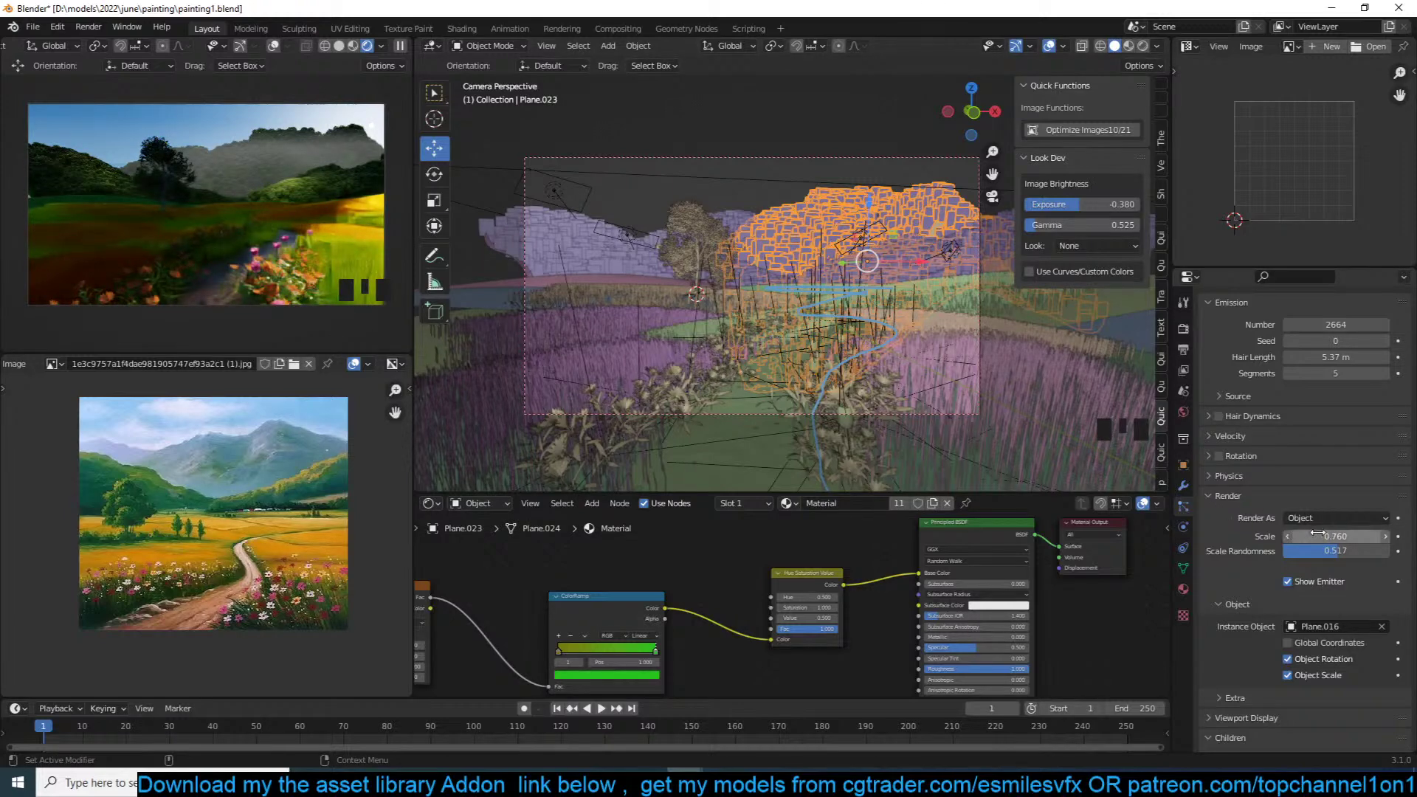
left_click_drag(1316, 532, 1298, 533)
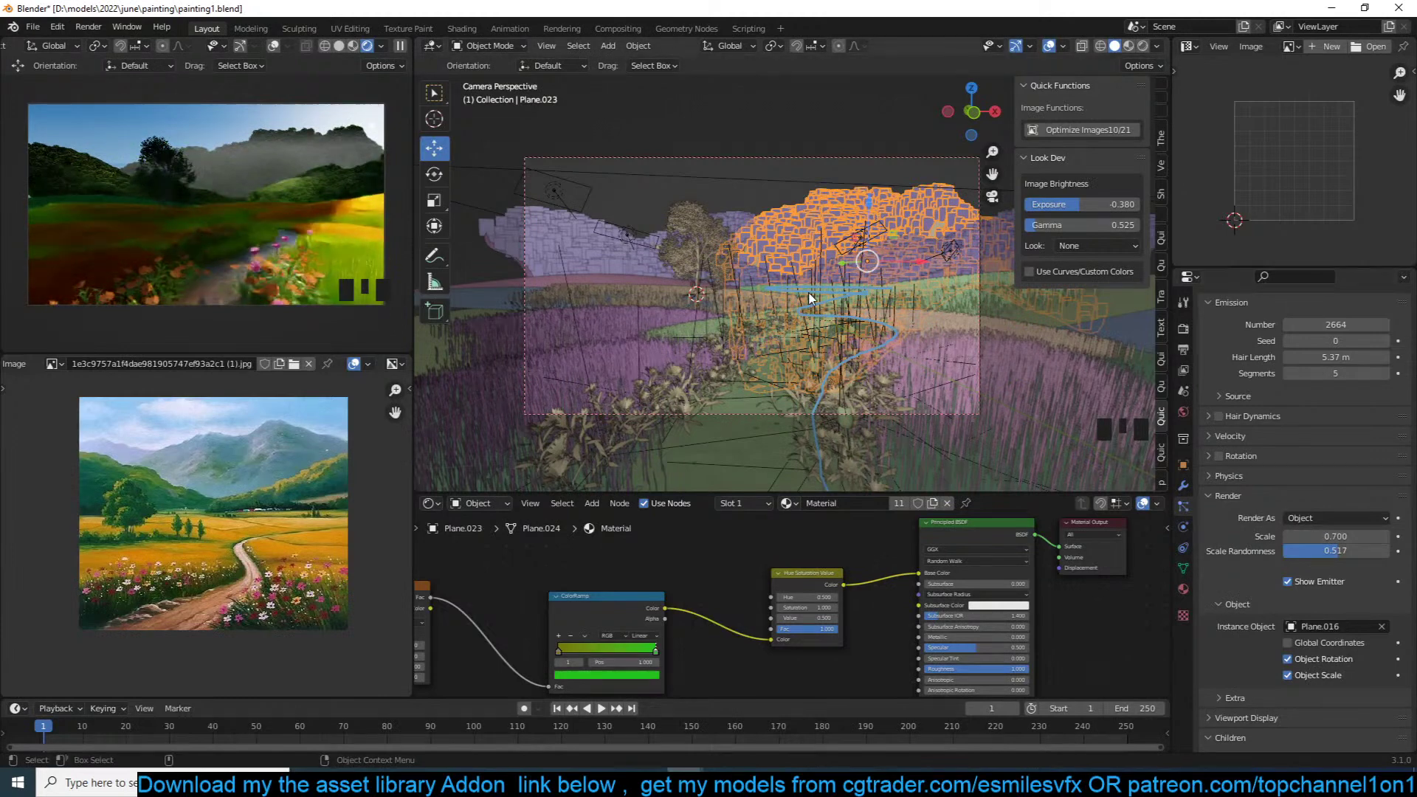
Step: Raise the crest of the right background hill into a peak in Edit Mode and return to Object Mode
scroll(898, 225, "up", 2)
scroll(897, 168, "down", 3)
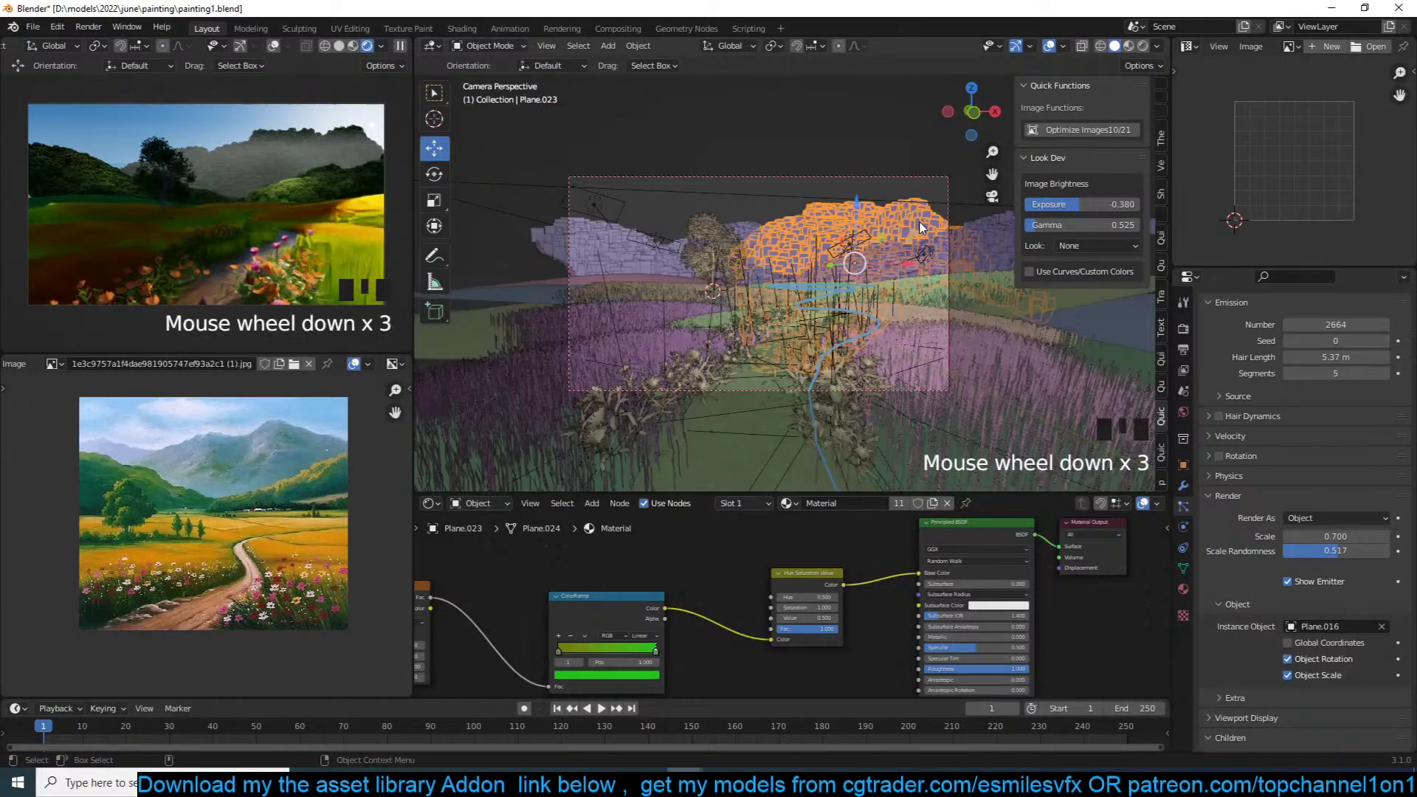
key("Tab")
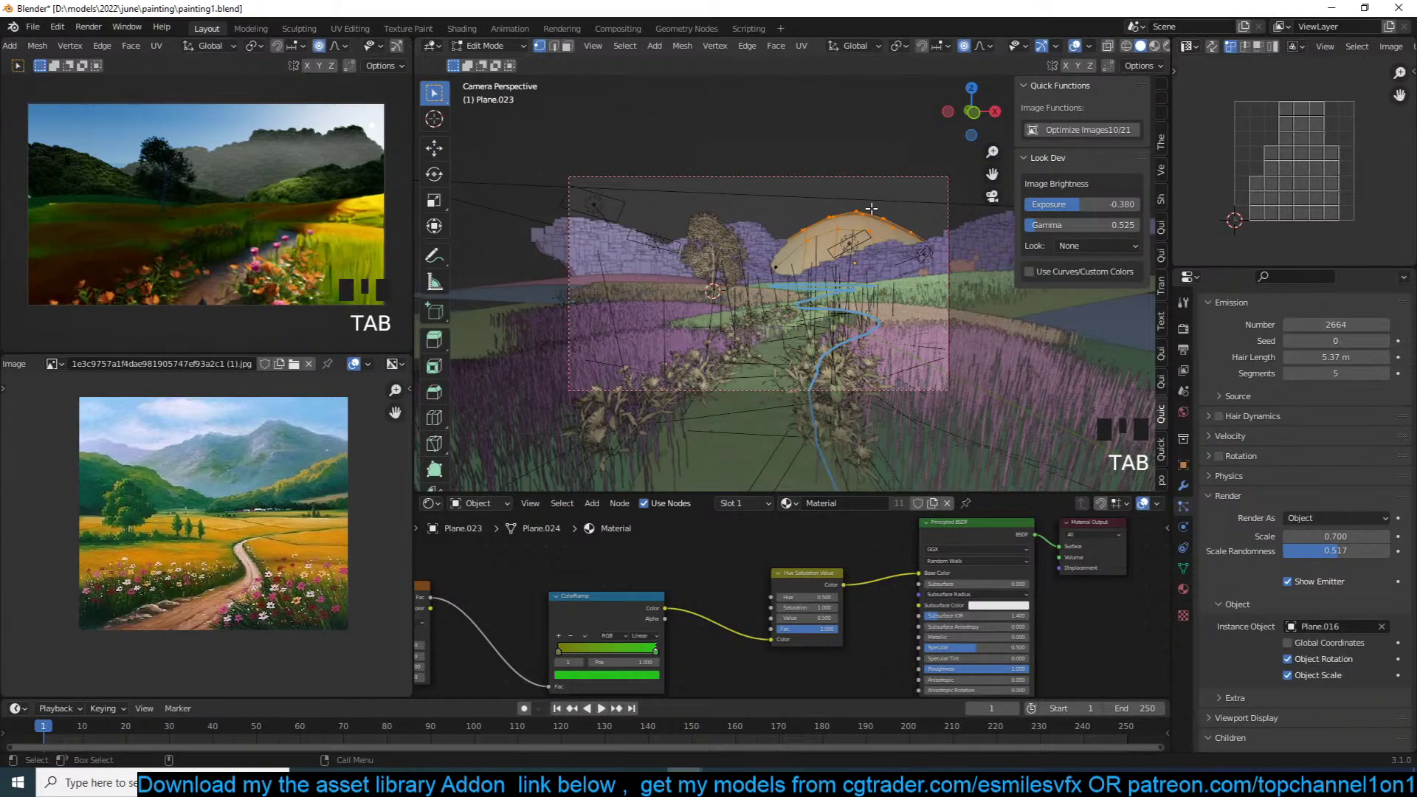
key("g")
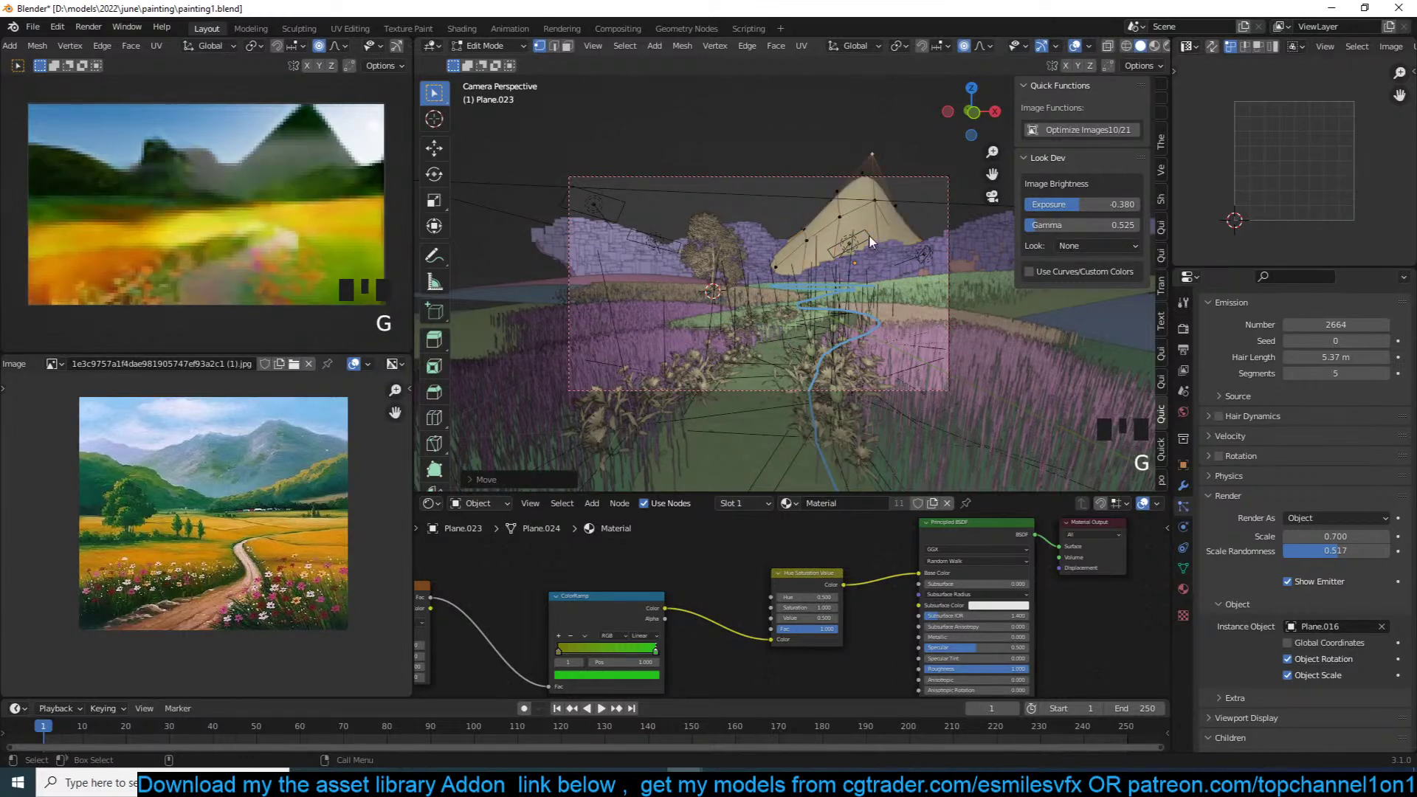
key("Tab")
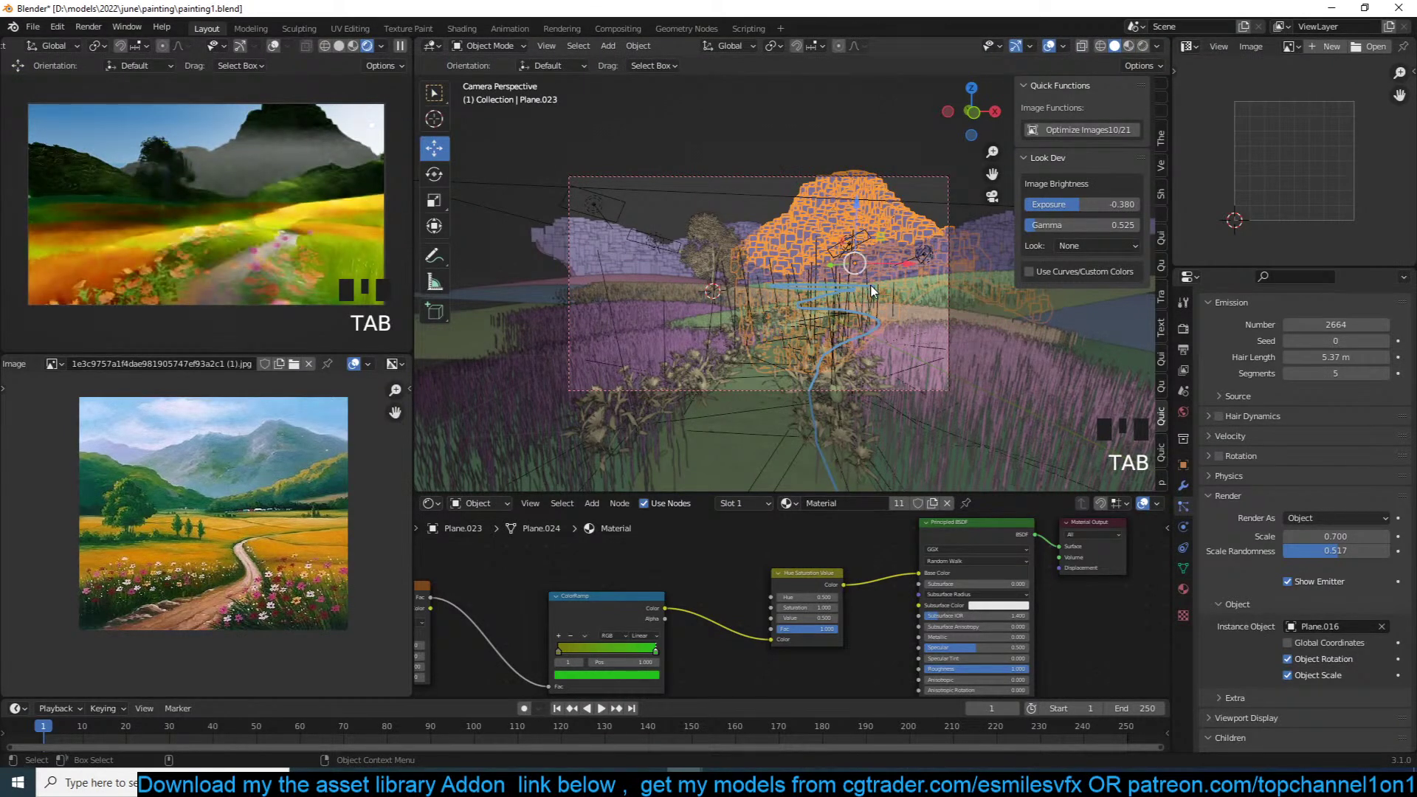
Step: Scale the right background hill down to fit the camera frame and deselect it
key("s")
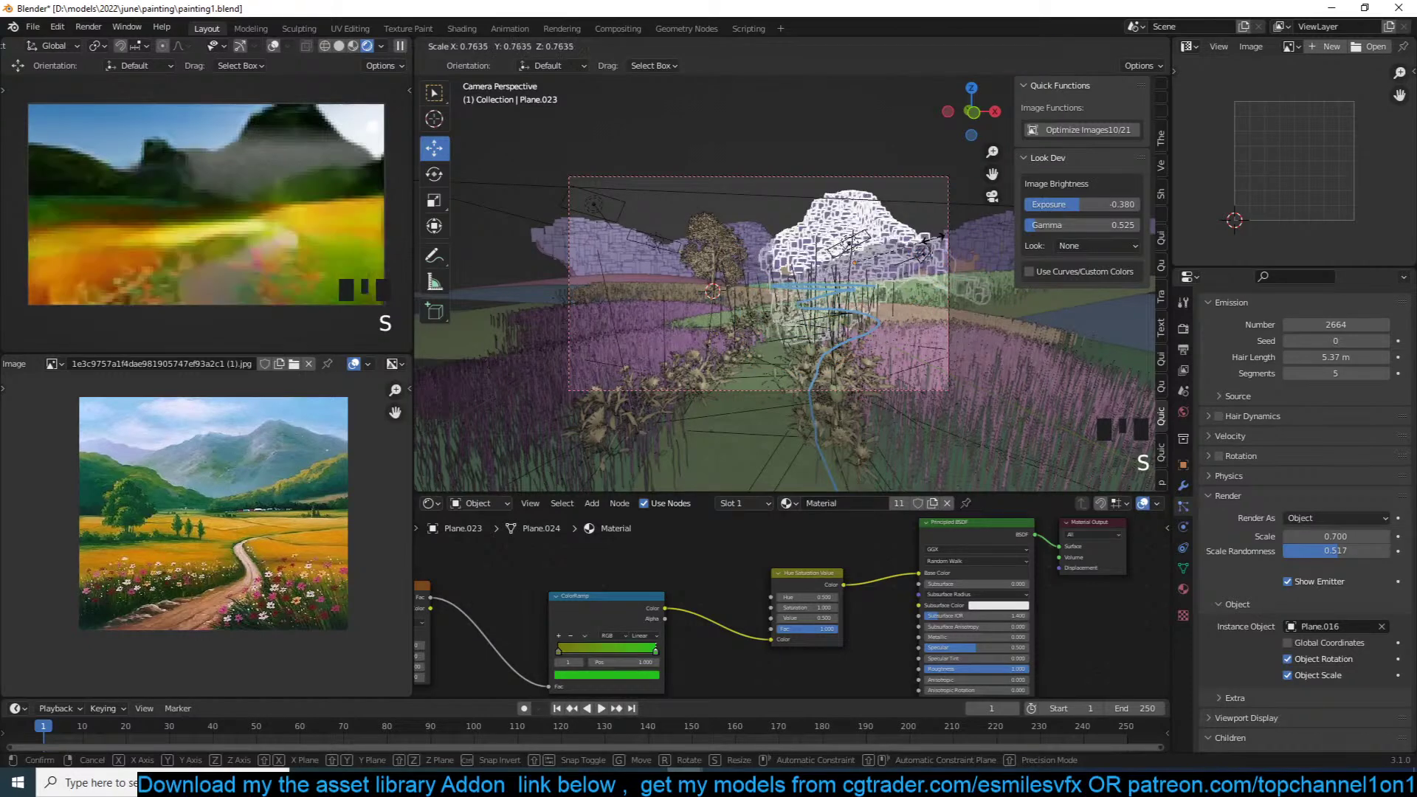
left_click(933, 243)
key("s")
left_click(923, 253)
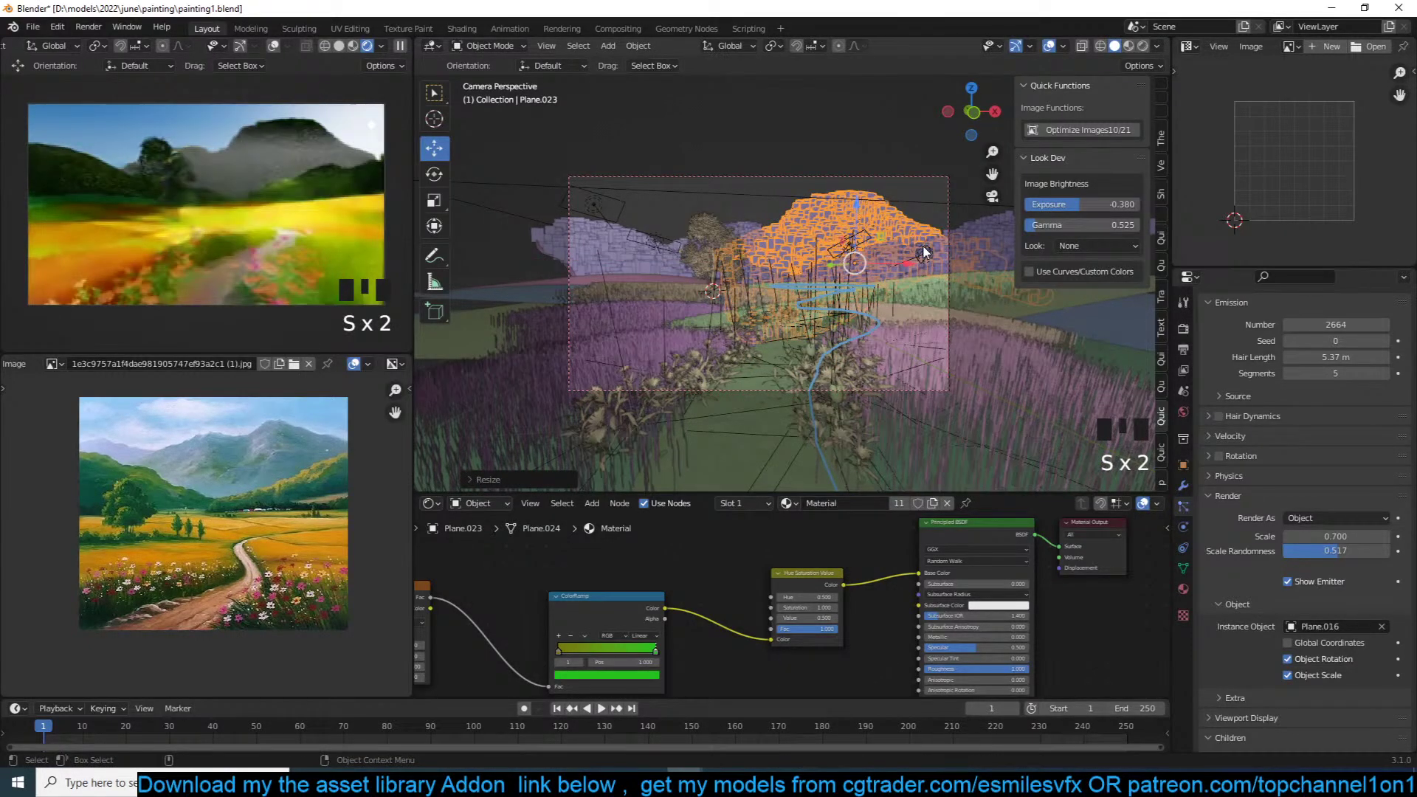
key("alt+a")
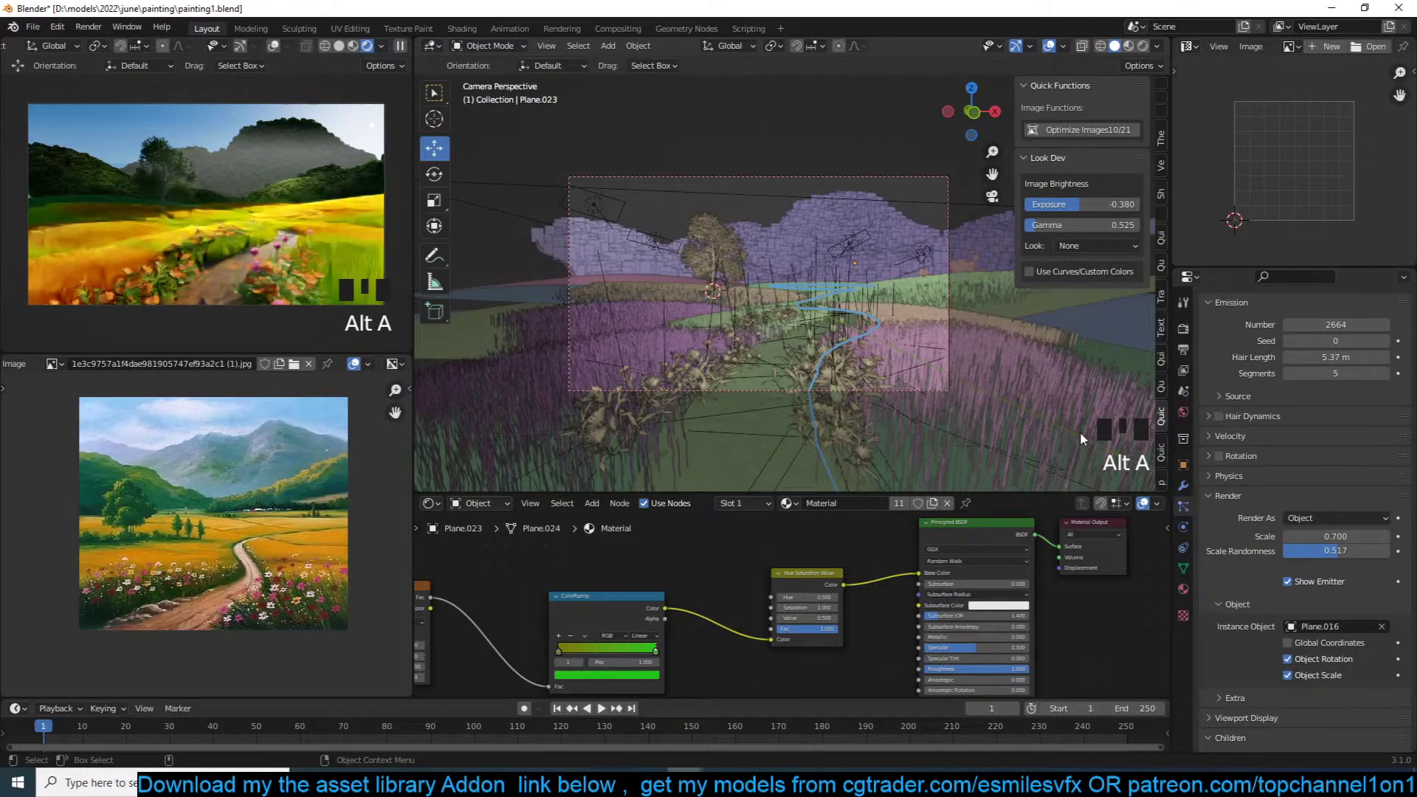
Step: Set the fog cube's Noise Texture to Scale 4, Detail 4 and Roughness 0.575
scroll(870, 218, "down", 2)
left_click(885, 223)
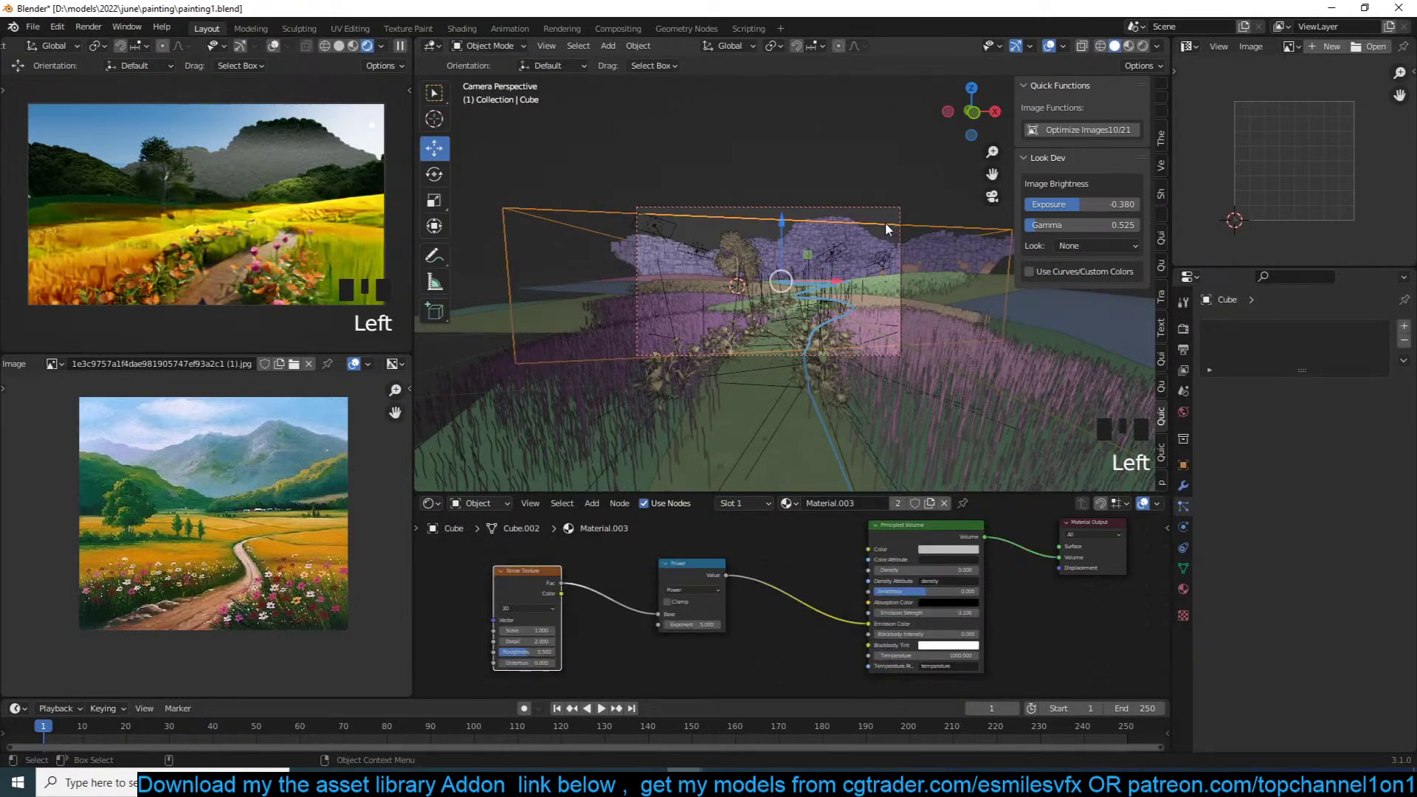
scroll(574, 596, "up", 3)
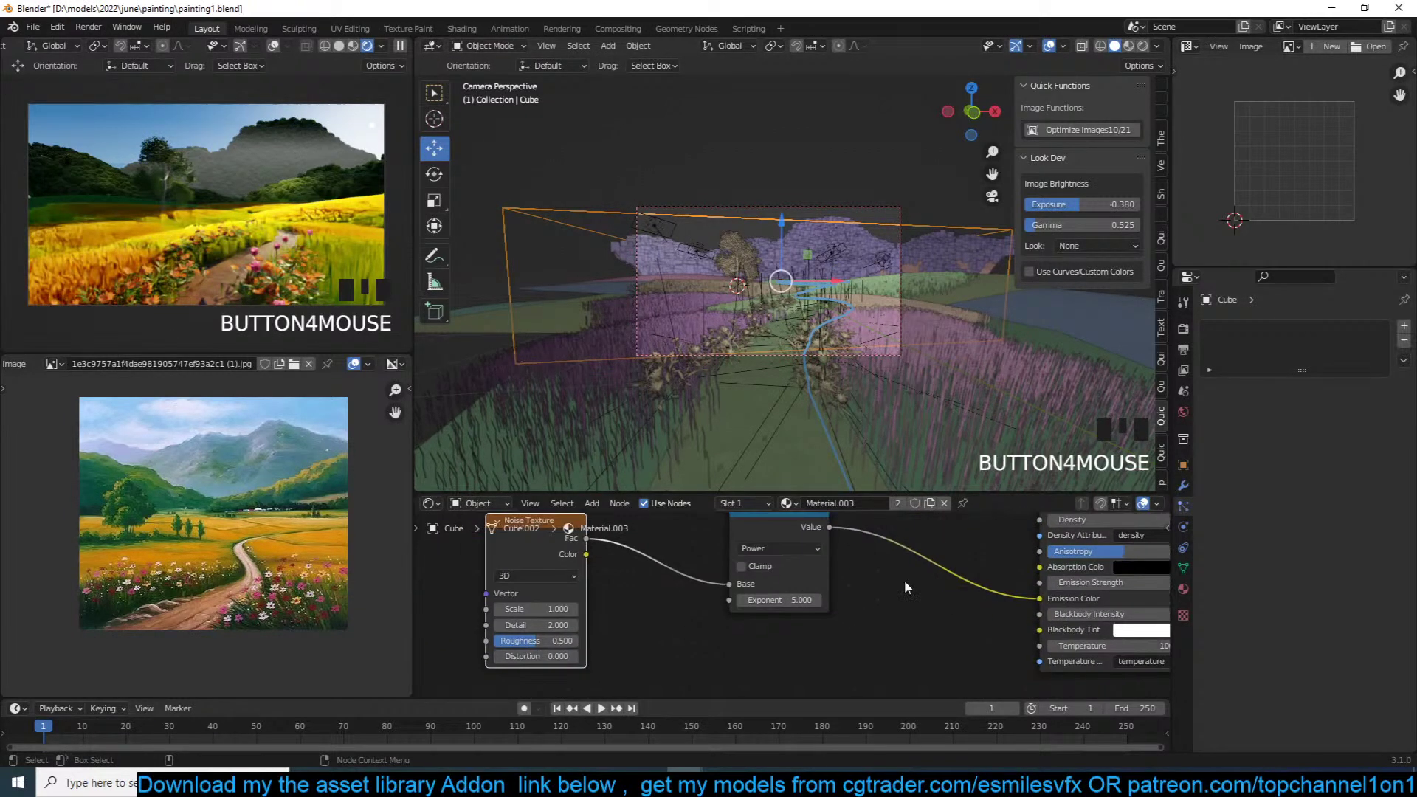
double_click(491, 609)
type("4")
left_click(597, 632)
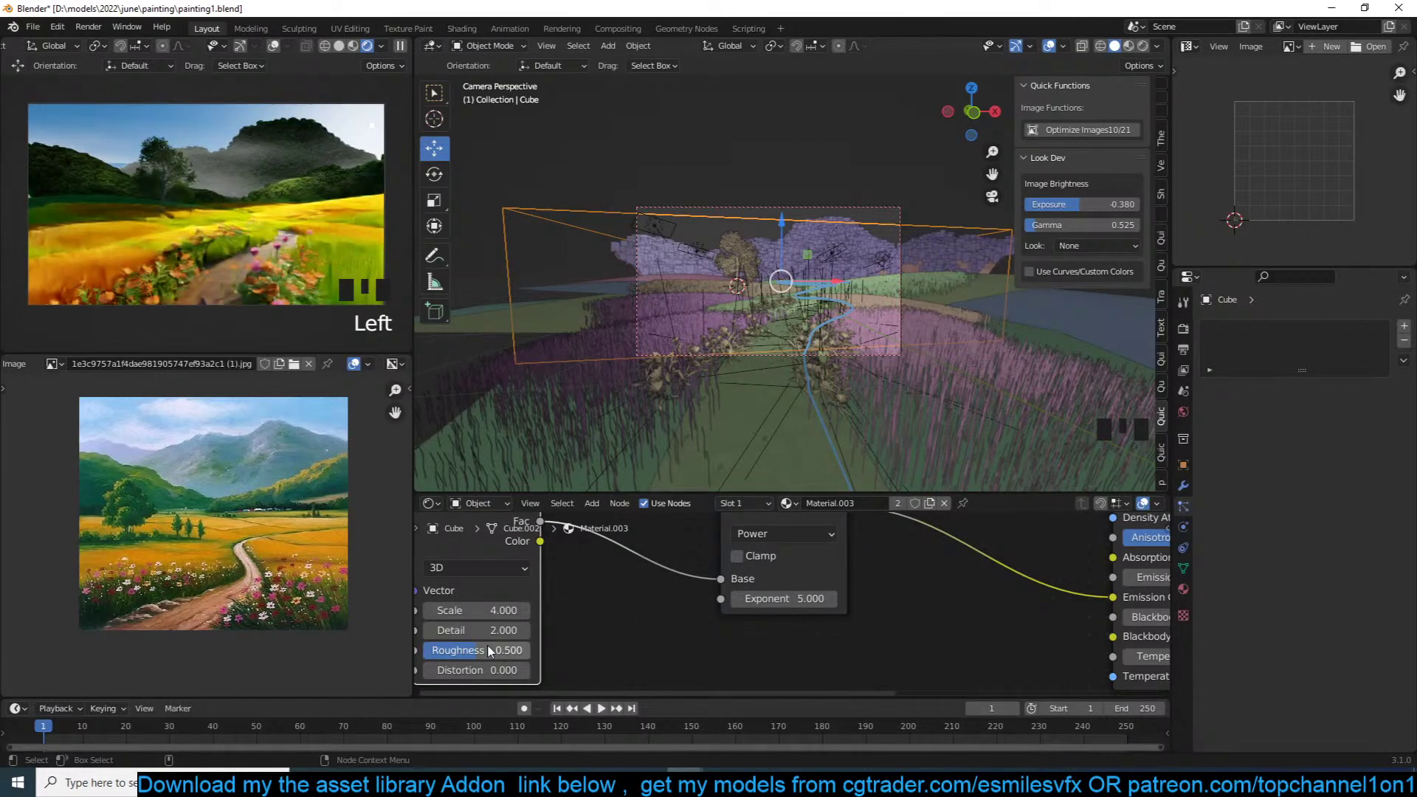
double_click(487, 630)
type("4")
left_click(588, 634)
left_click_drag(476, 650, 484, 650)
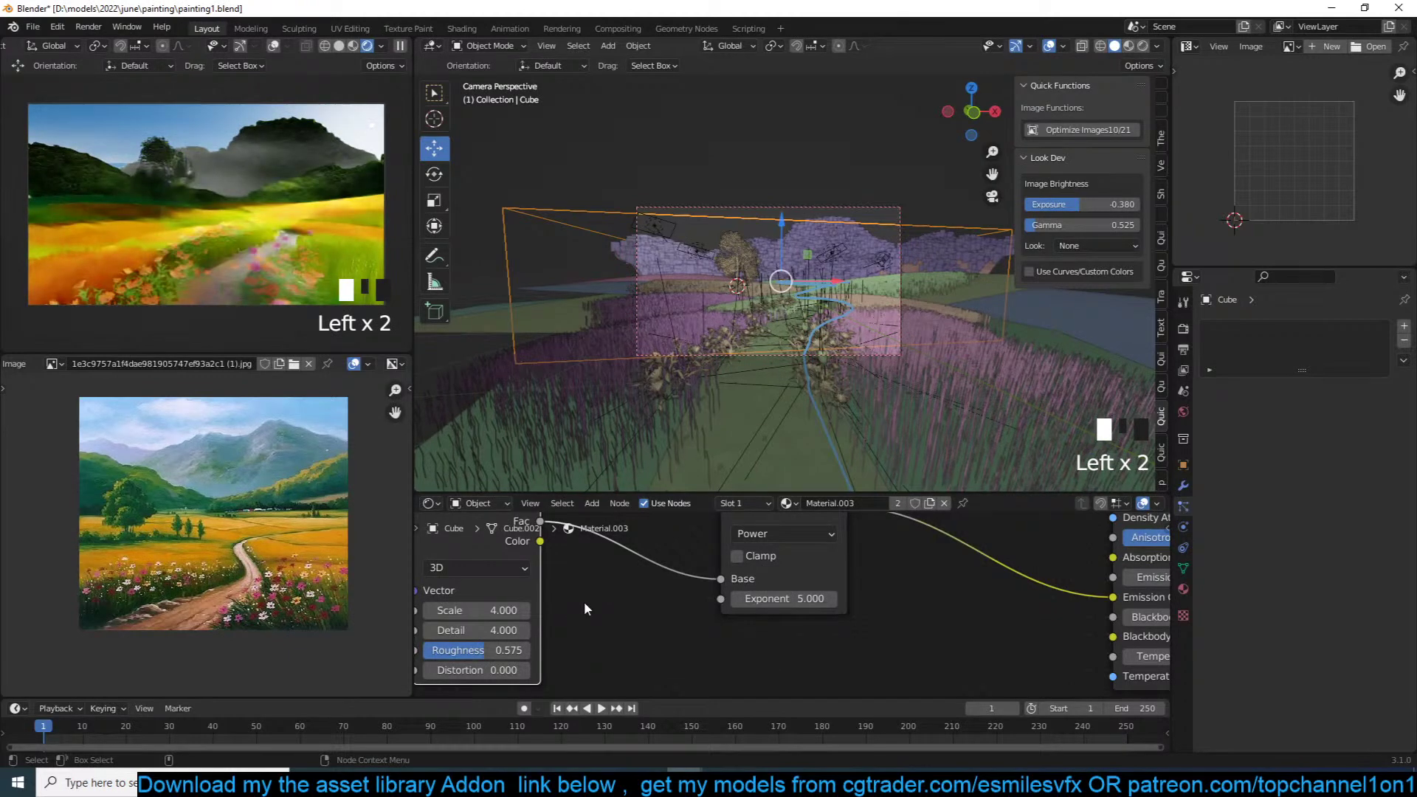
Step: Stretch the fog cube along the global Y axis in top view, shift it slightly toward the camera, and deselect it
key("KP_7")
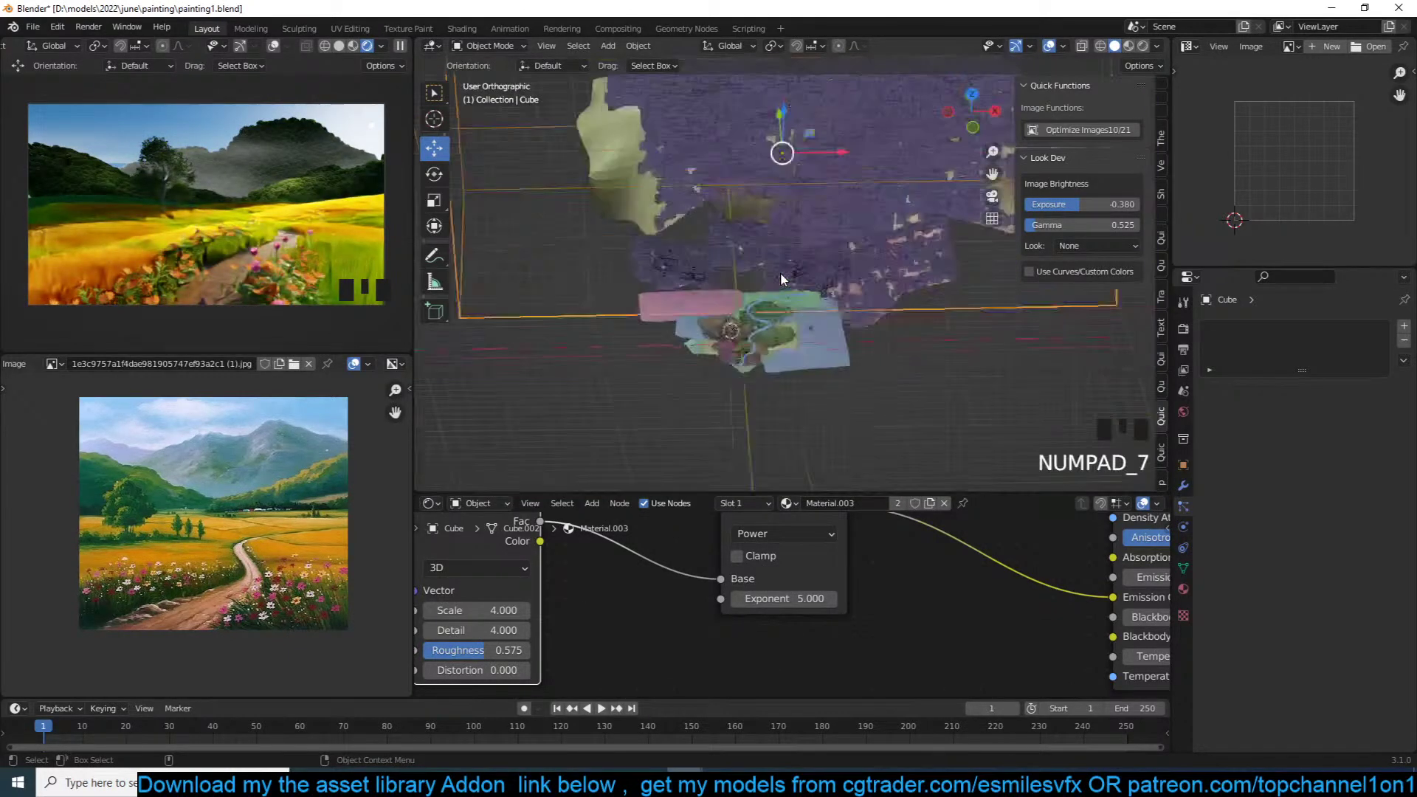
scroll(811, 228, "down", 5)
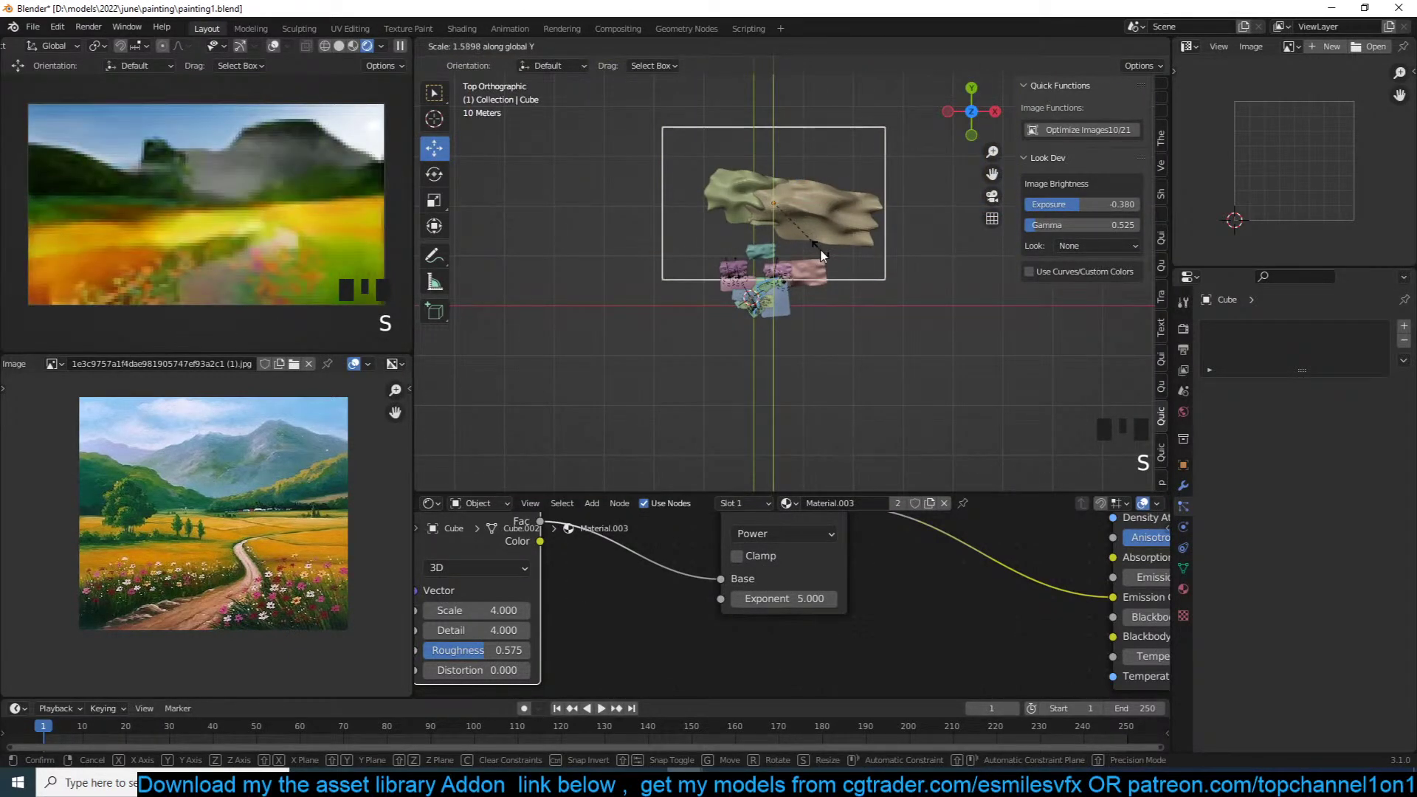
left_click(824, 242)
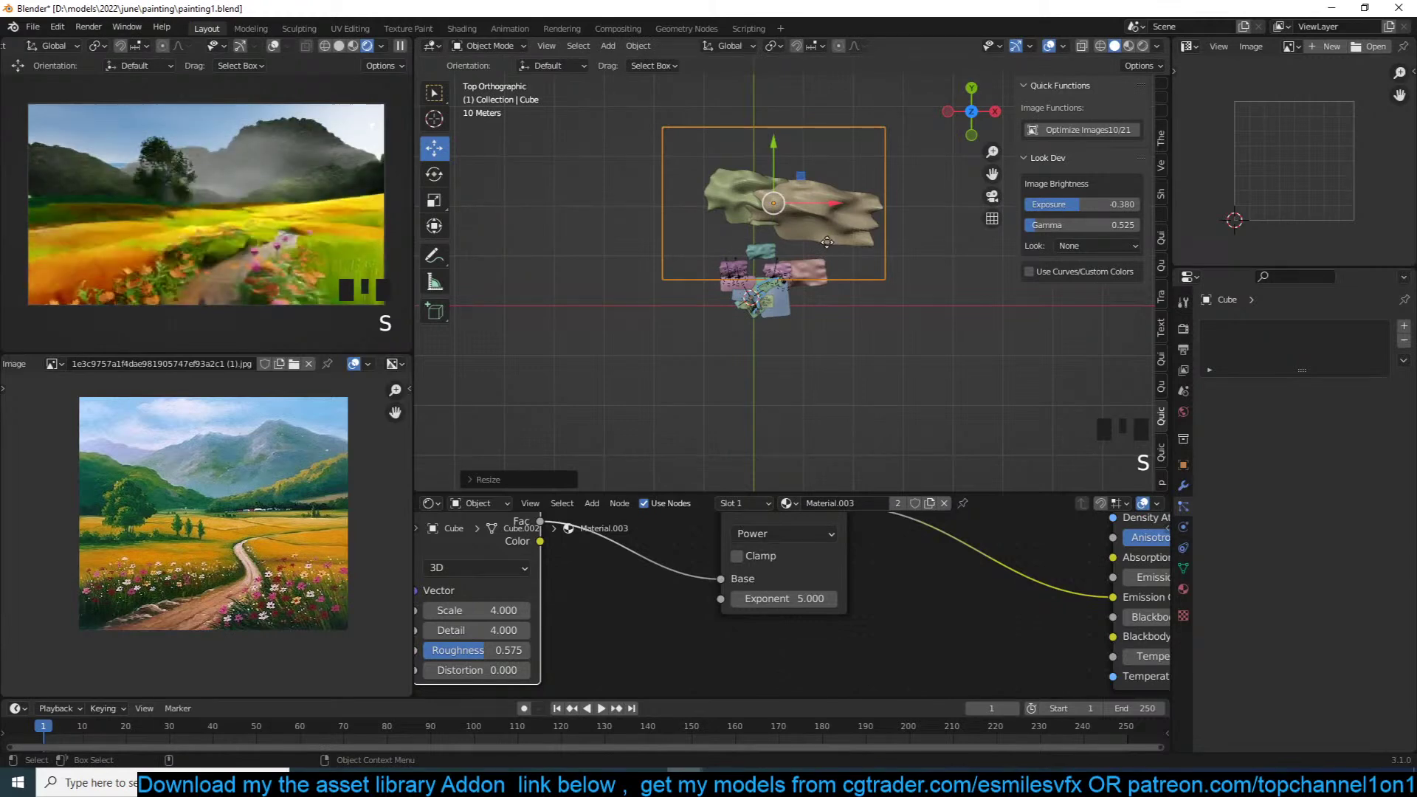
key("g")
left_click(827, 256)
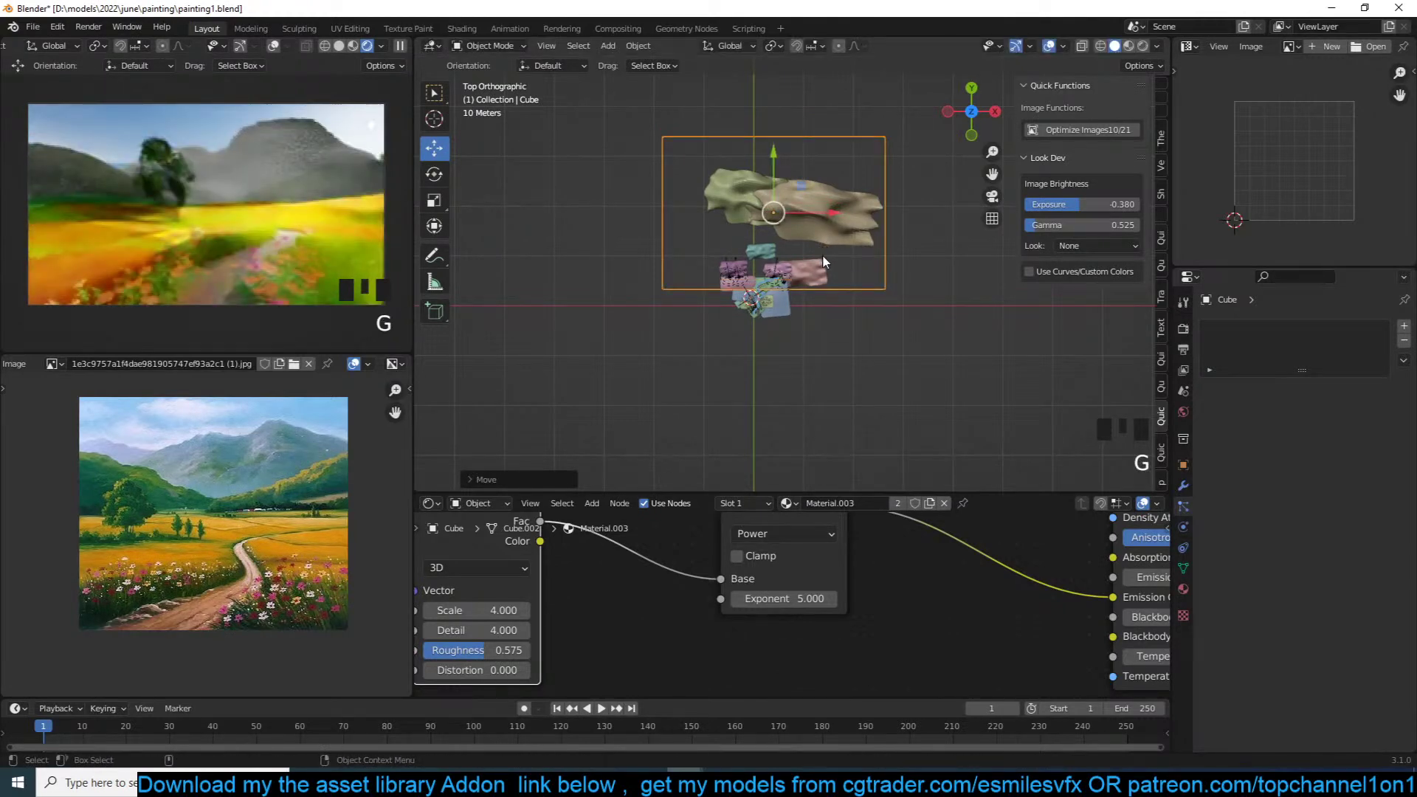
key("s")
key("y")
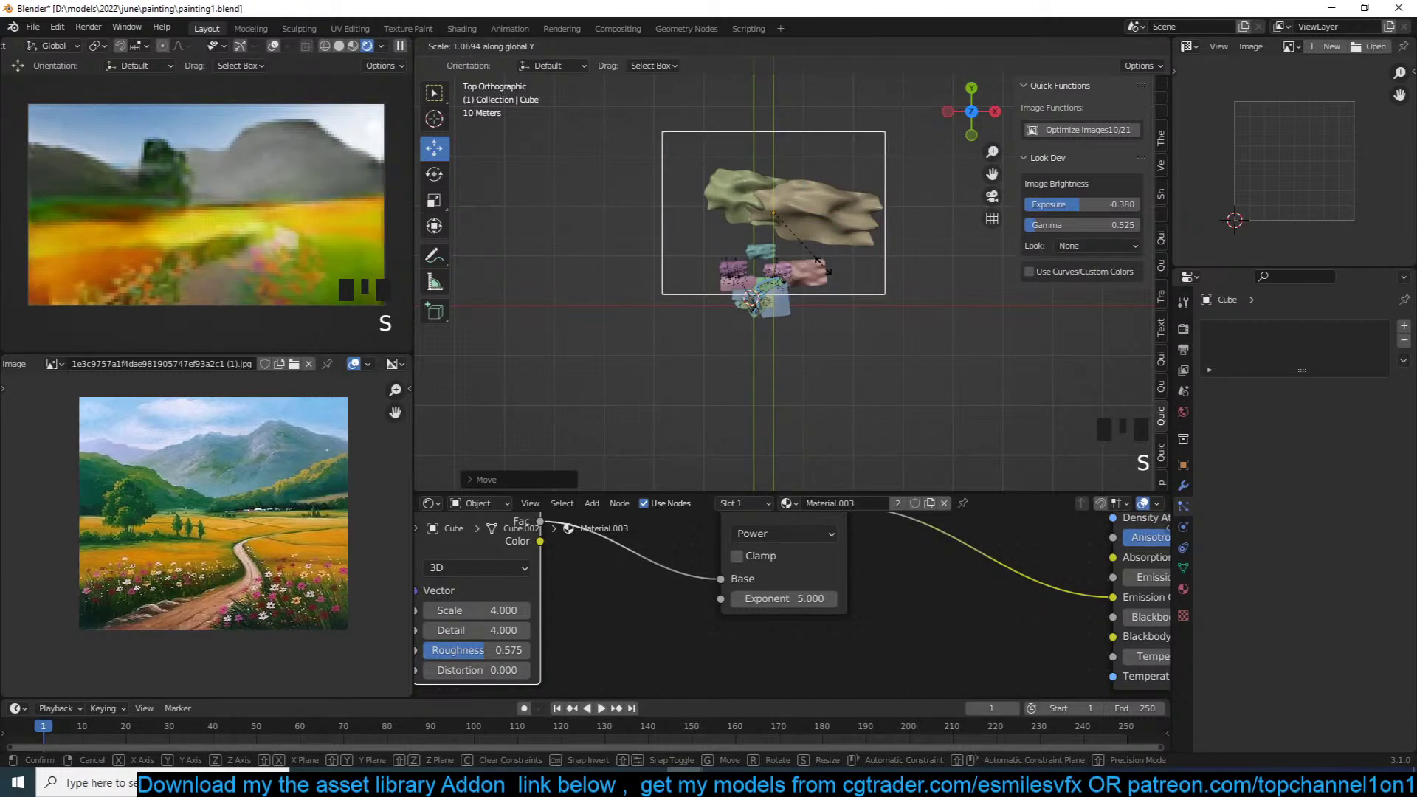
left_click(823, 265)
key("alt+a")
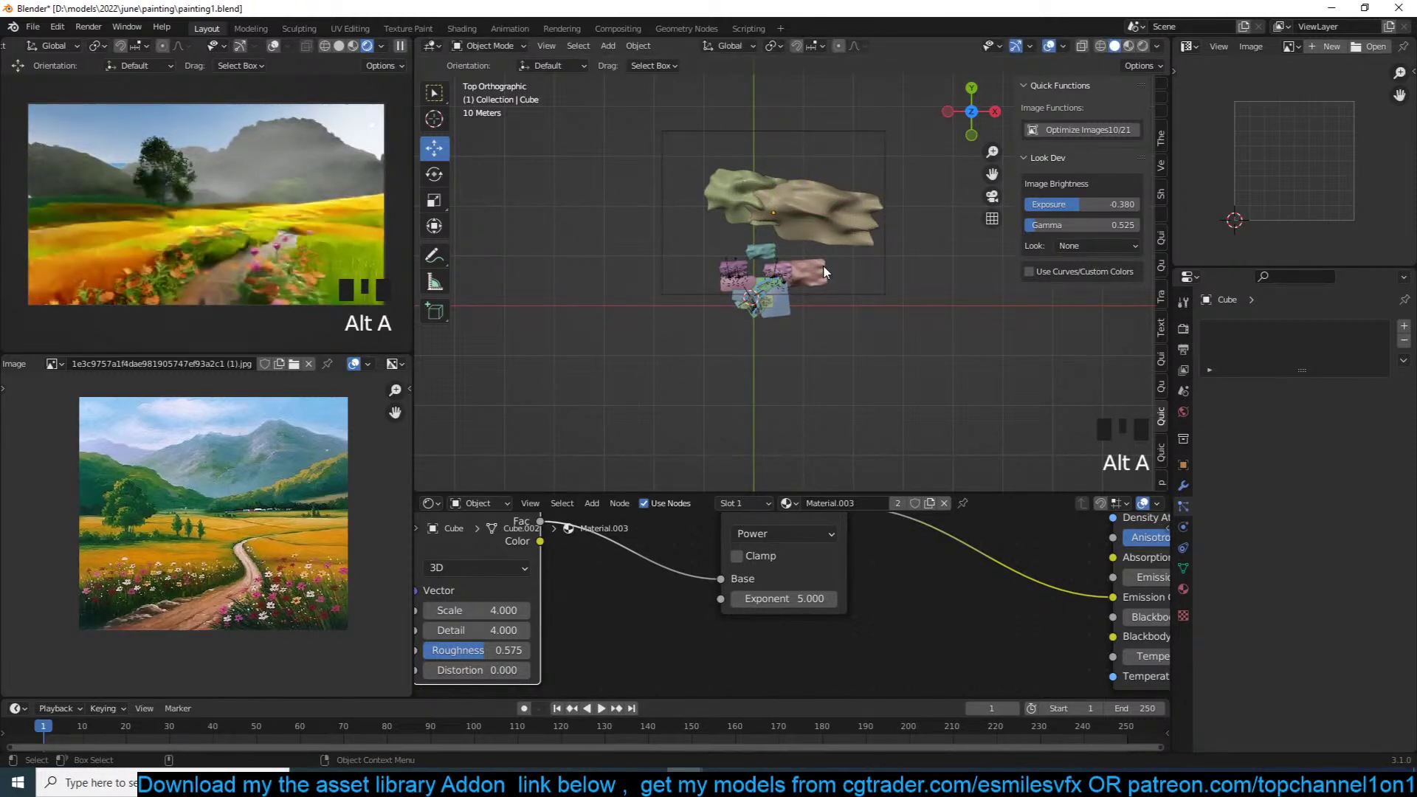
key("KP_0")
Step: Set the camera's Clip End to 500 m and save the file
left_click(888, 217)
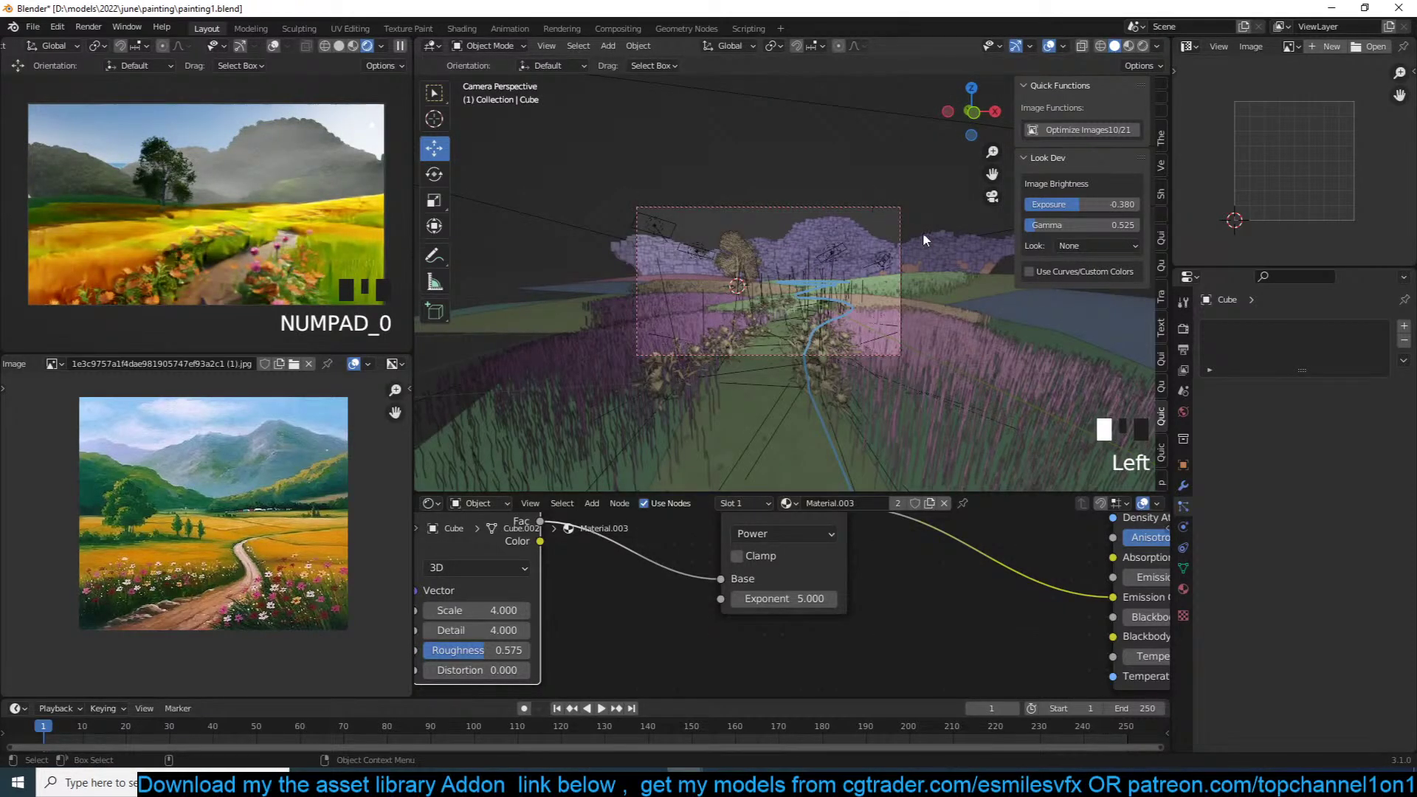
left_click(1183, 527)
left_click(1335, 489)
type("500")
key("Return")
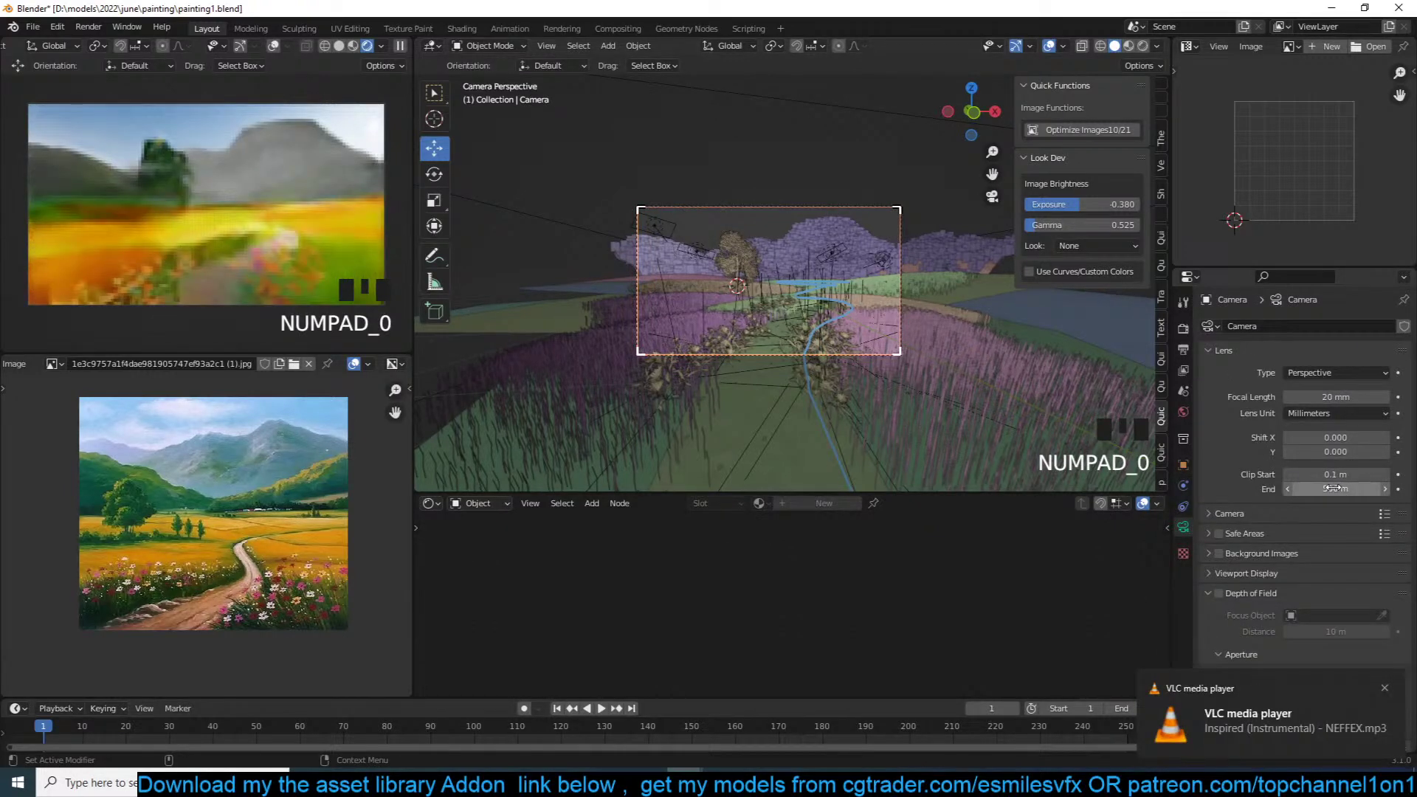
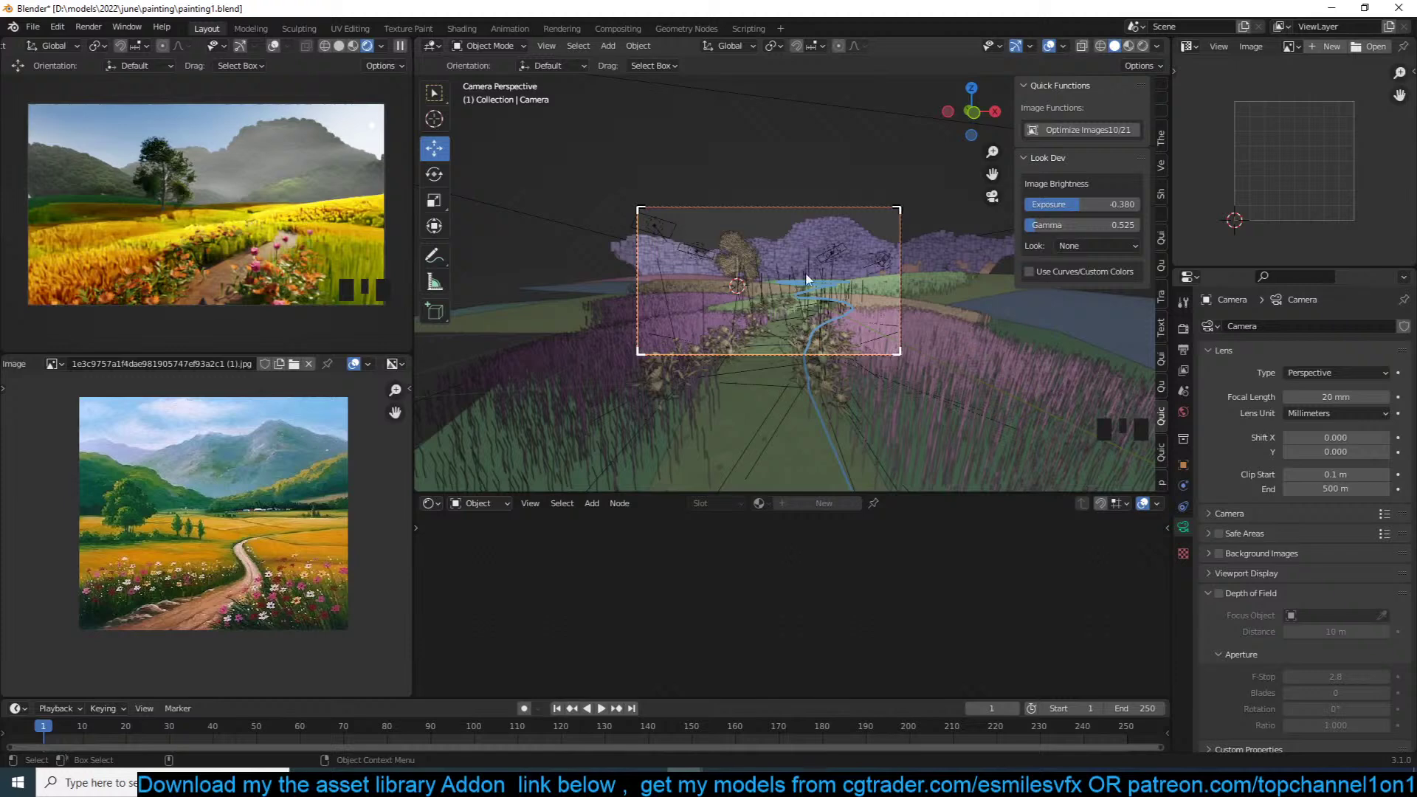
key("ctrl+s")
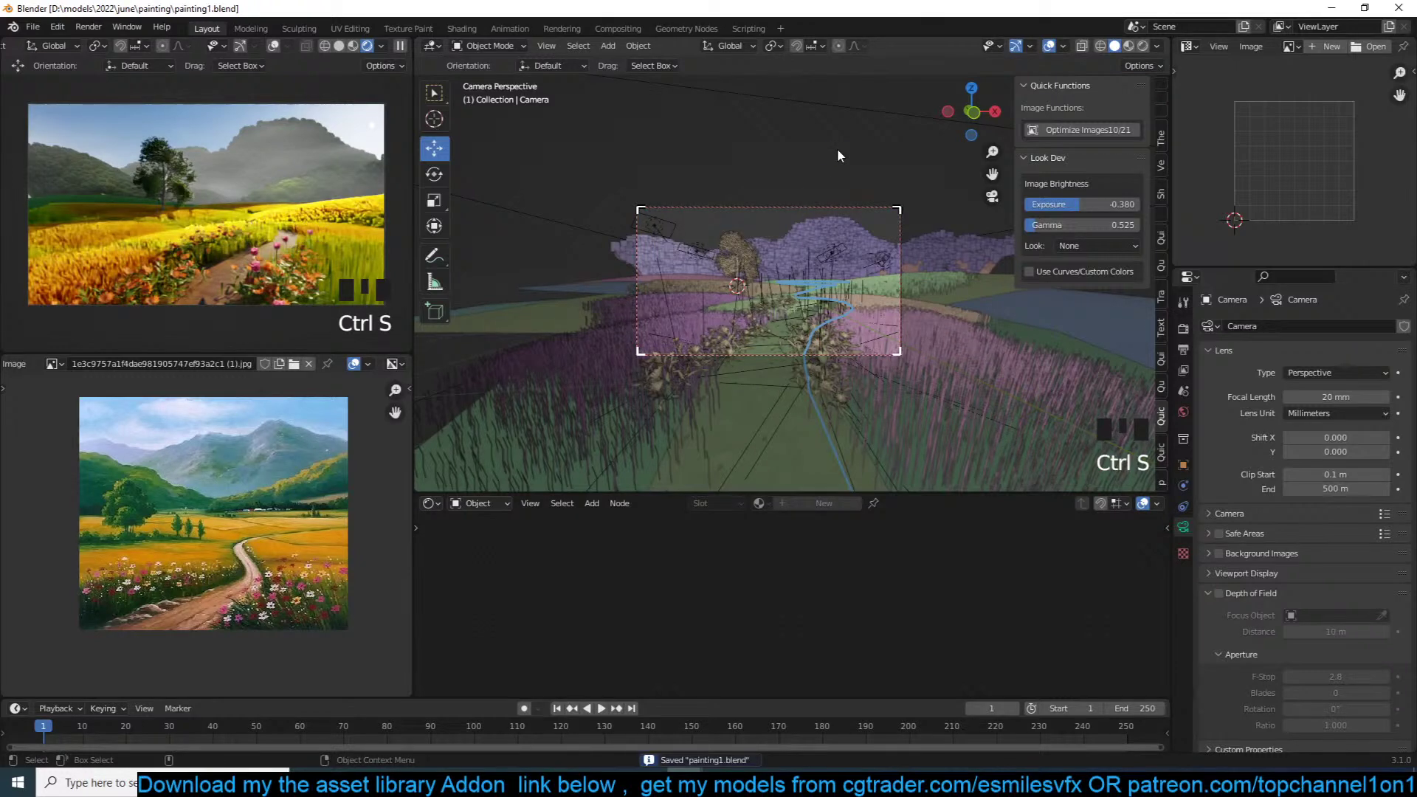
Step: Test Sun Rotation values of 0° and 180° on the world's Sky Texture
scroll(831, 247, "up", 2)
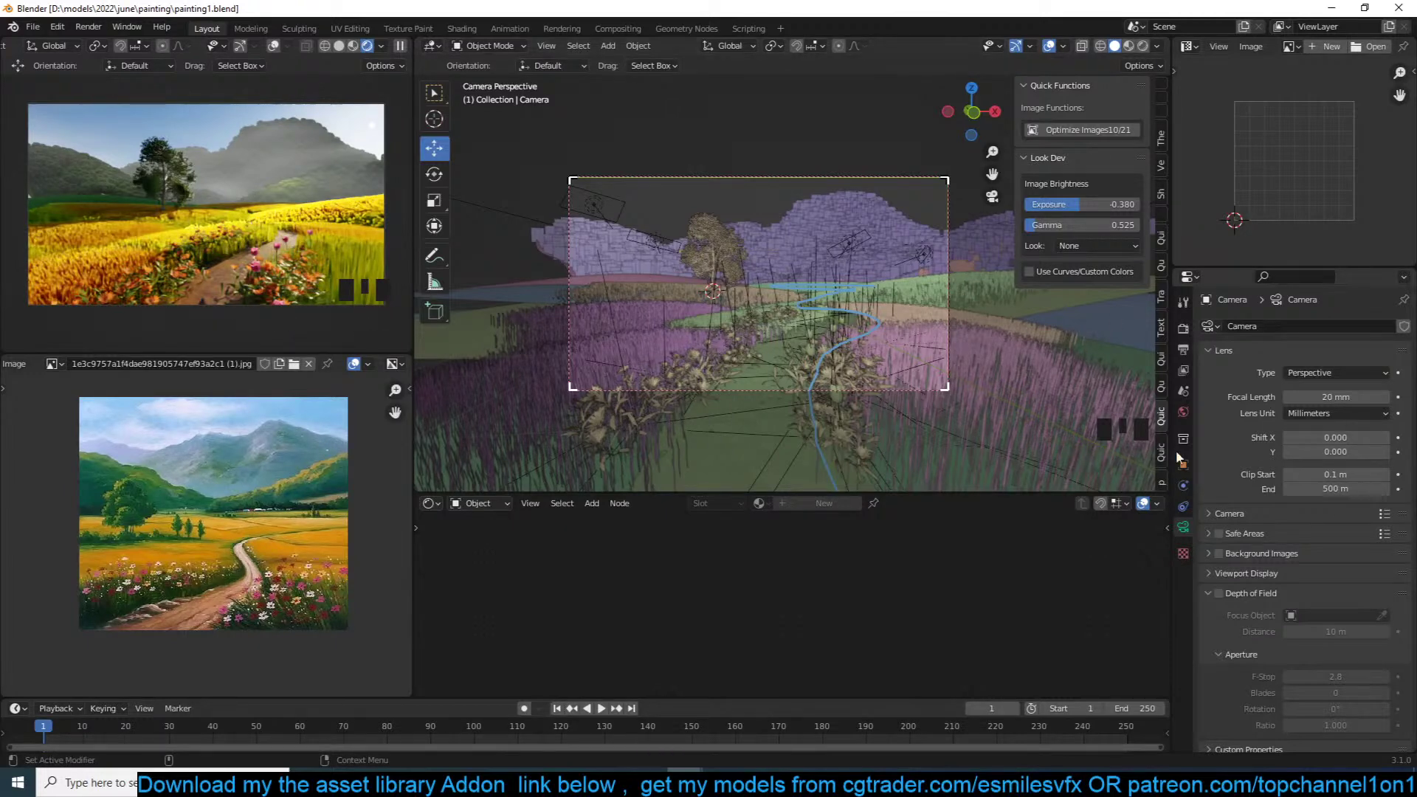
left_click(1183, 412)
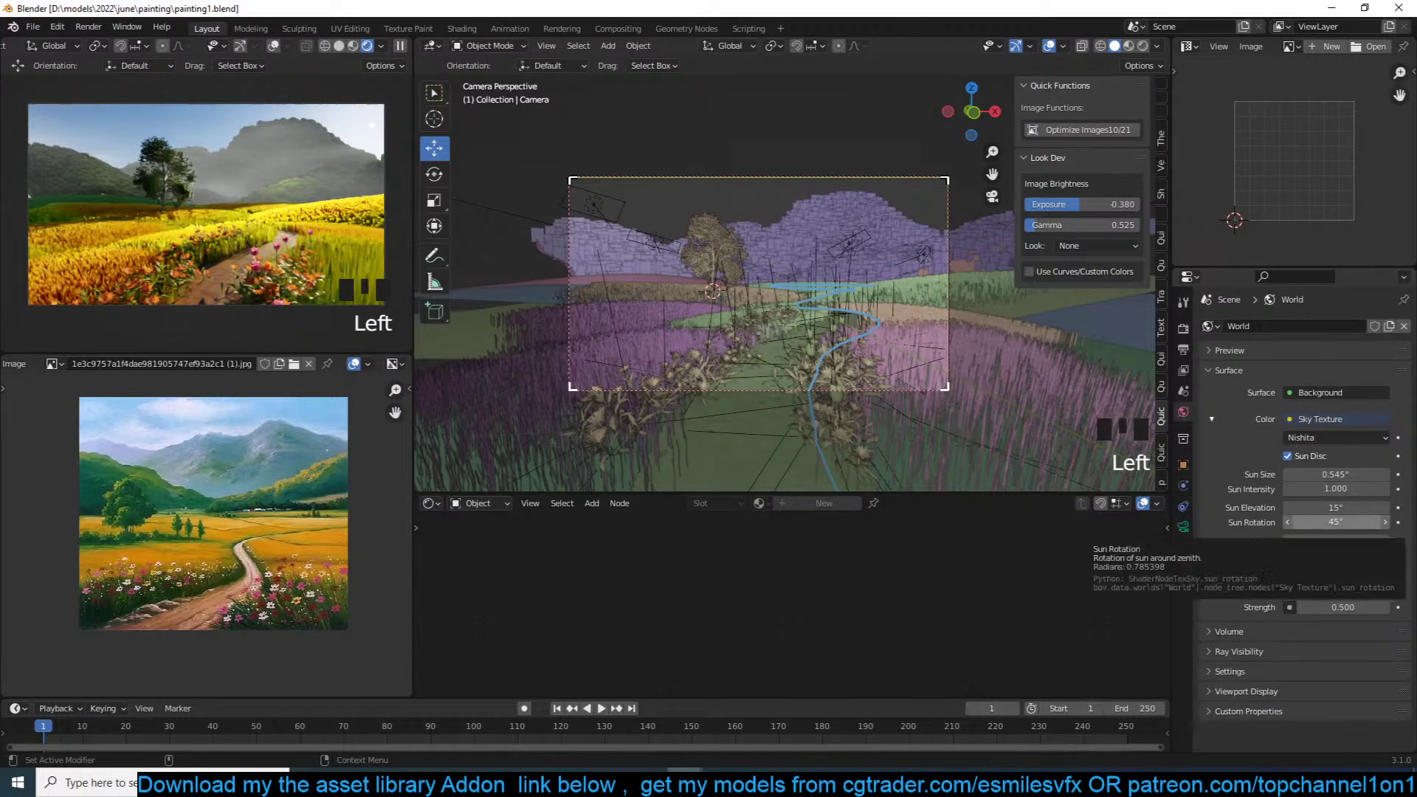
double_click(1355, 517)
type("0")
key("Return")
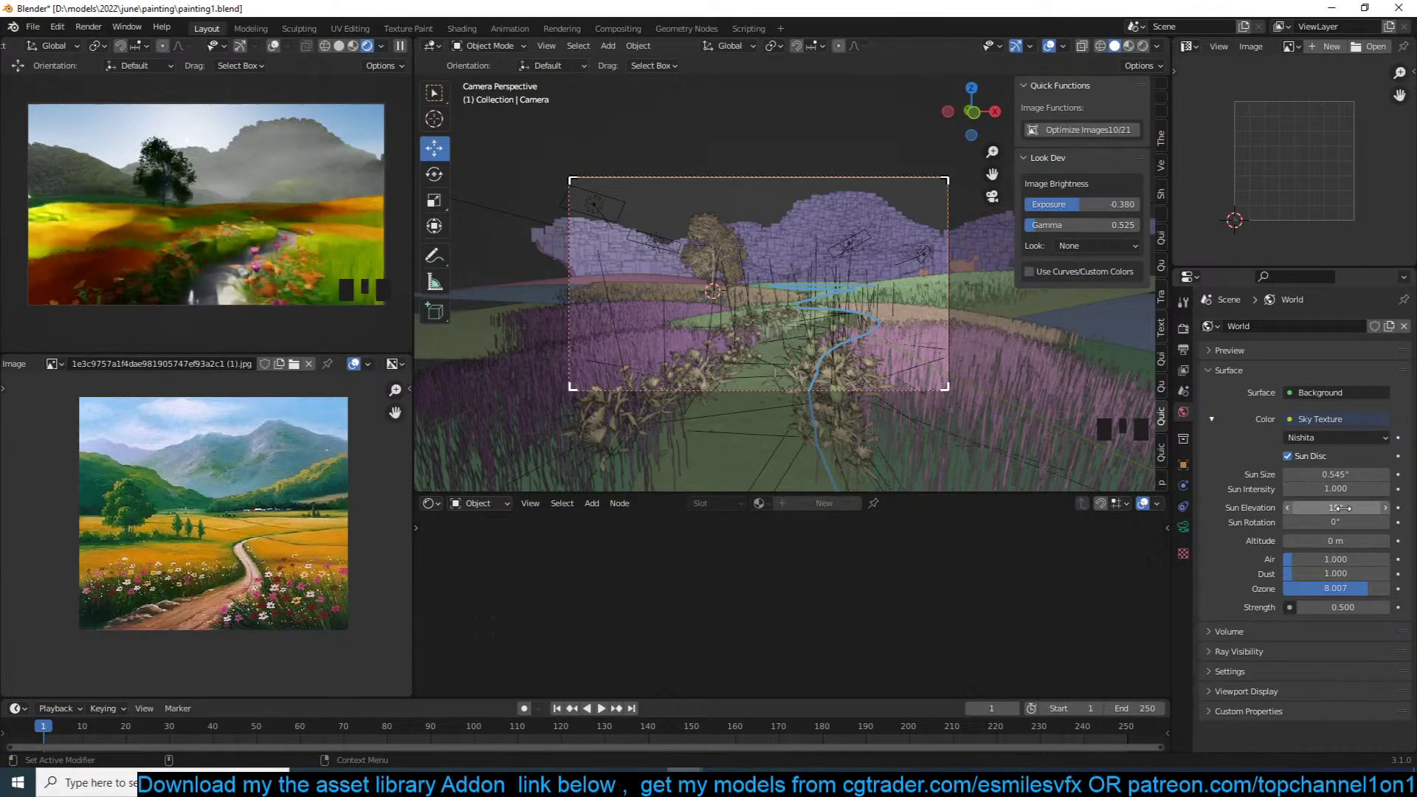
key("grave")
scroll(634, 288, "down", 4)
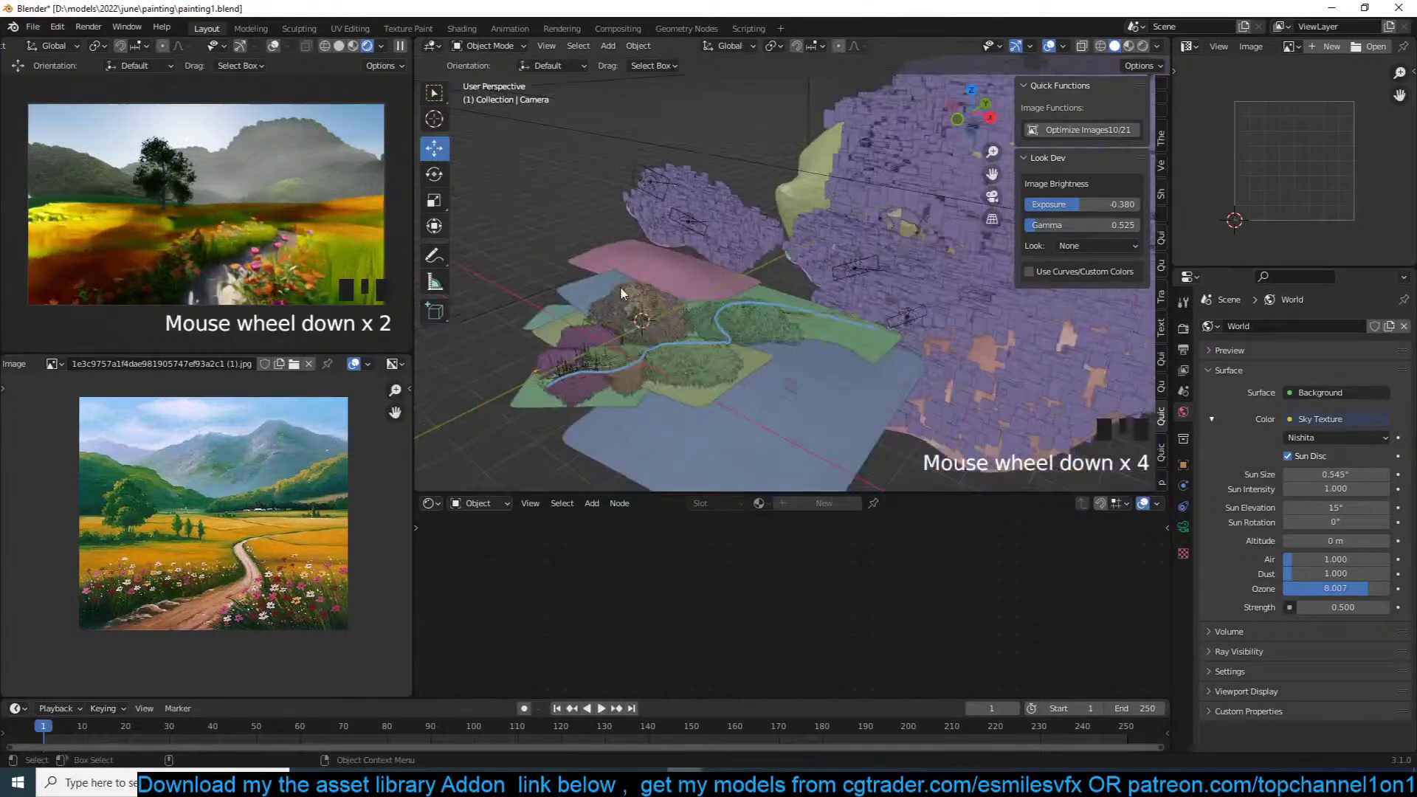
key("grave")
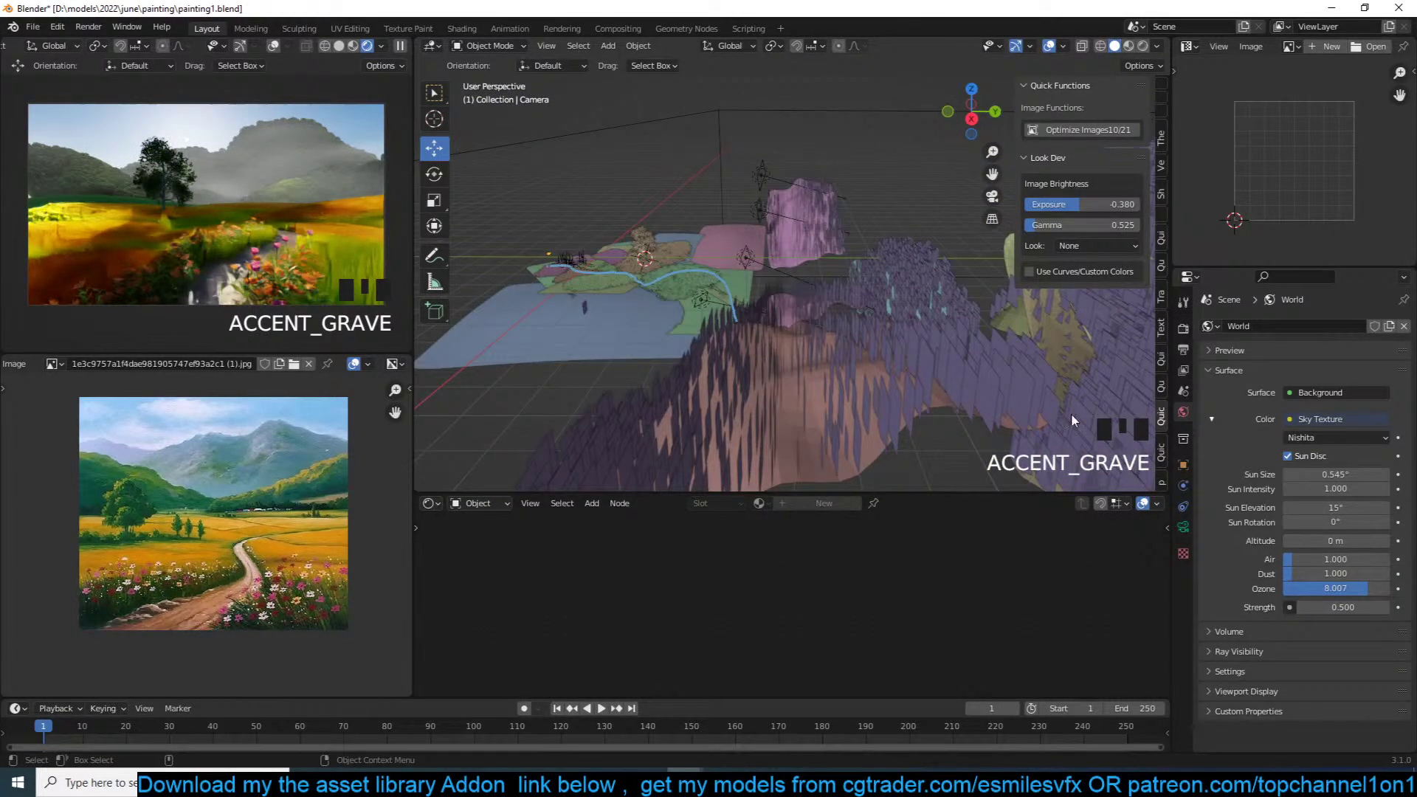
left_click(1331, 522)
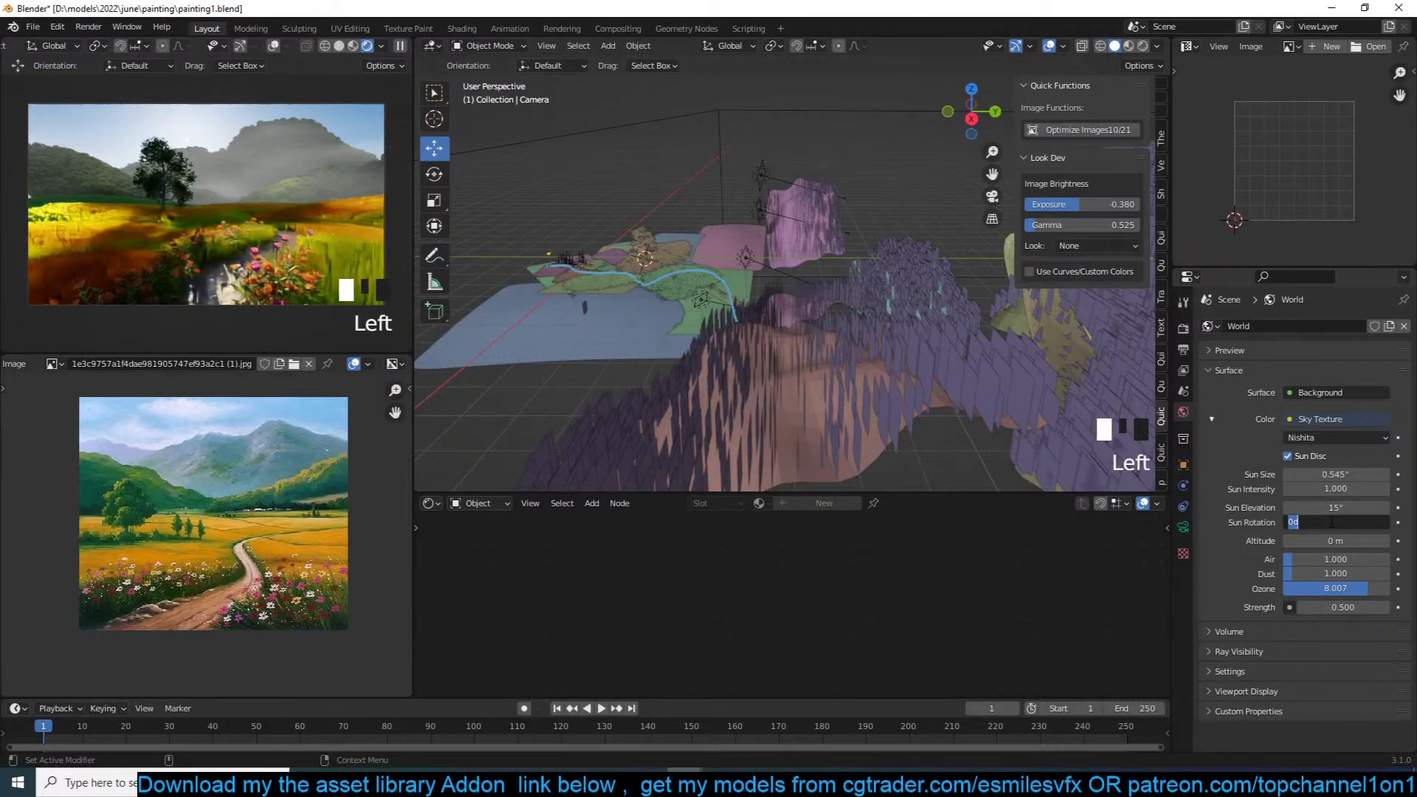
key("Return")
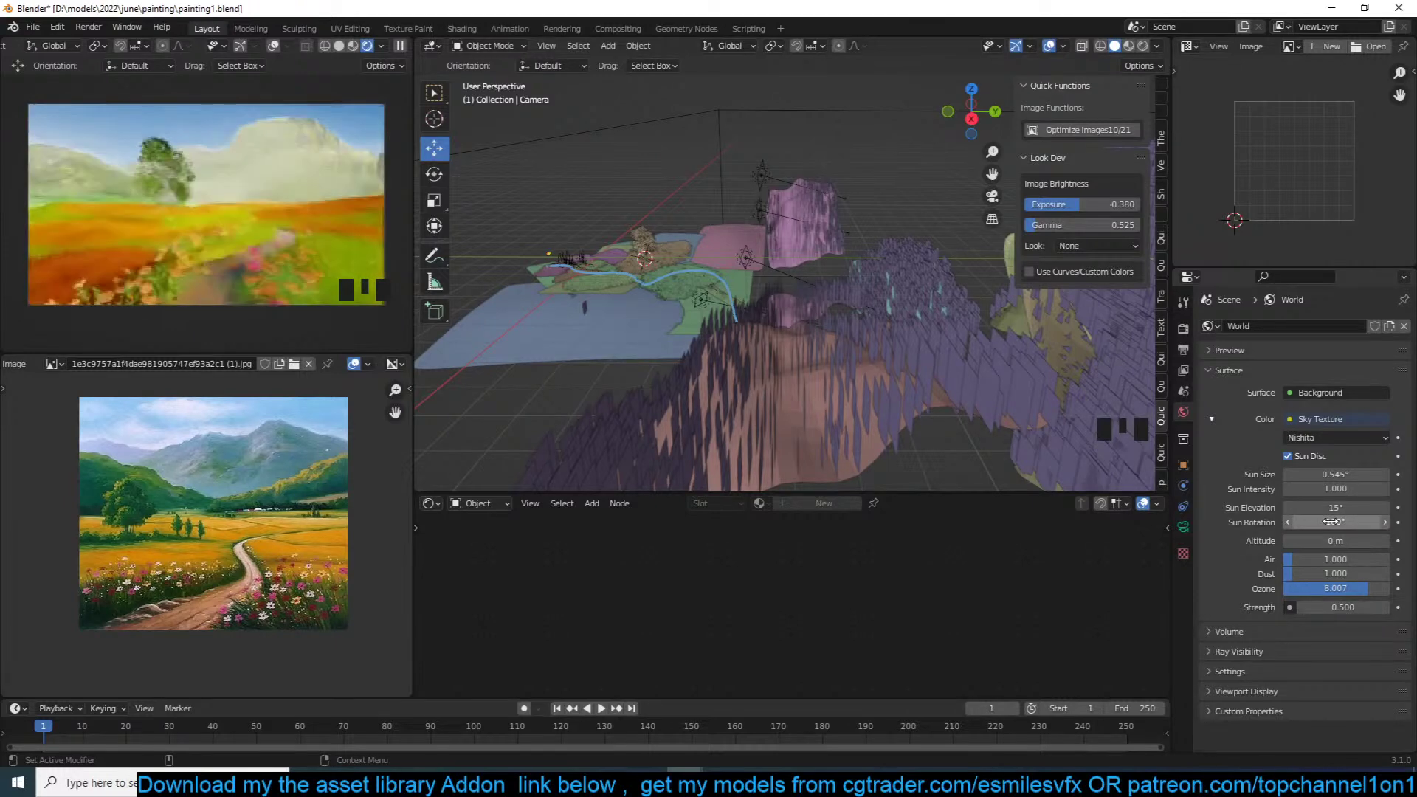
Step: Set the Sky Texture's Sun Rotation to 75° and Sun Elevation to 20°, and save the file
left_click(1331, 522)
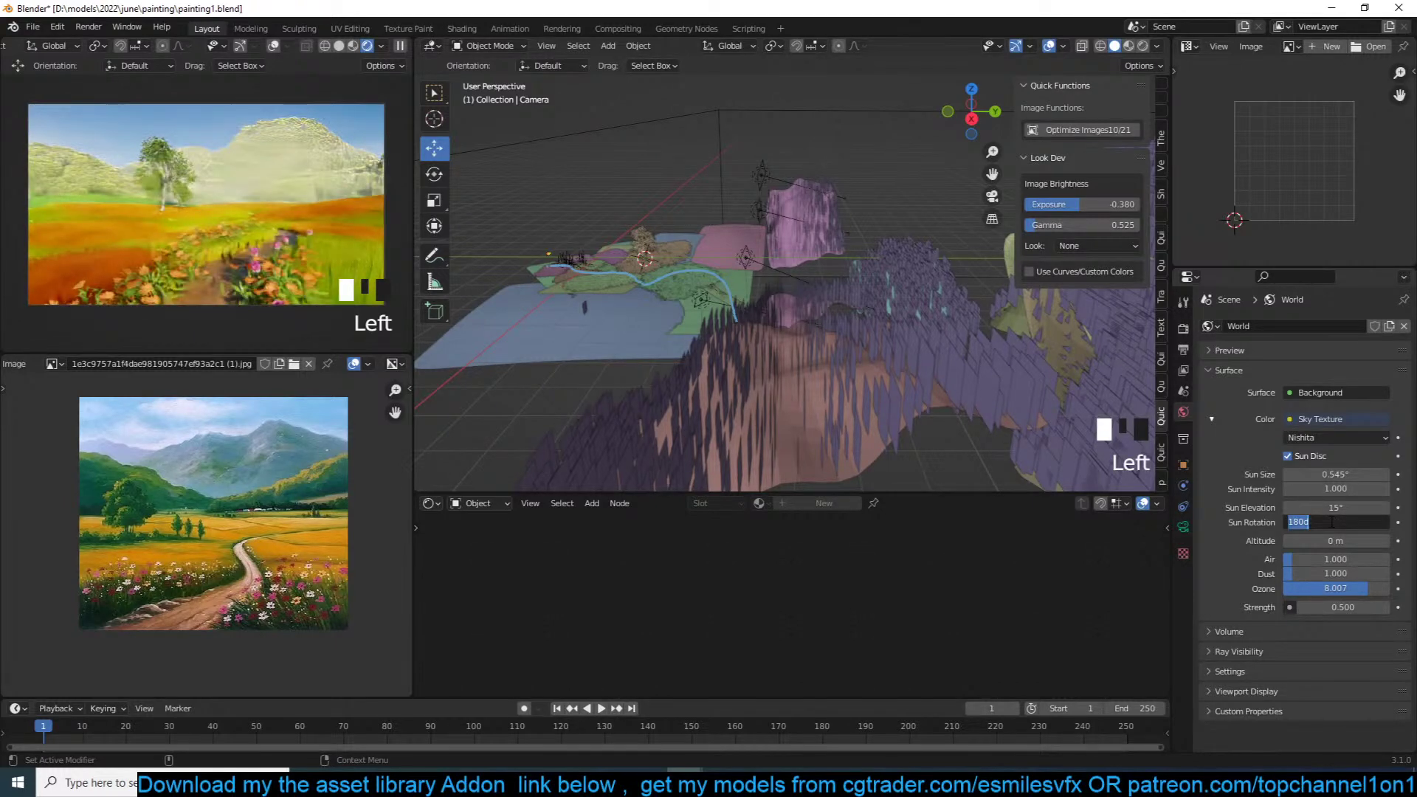
type("90")
key("Return")
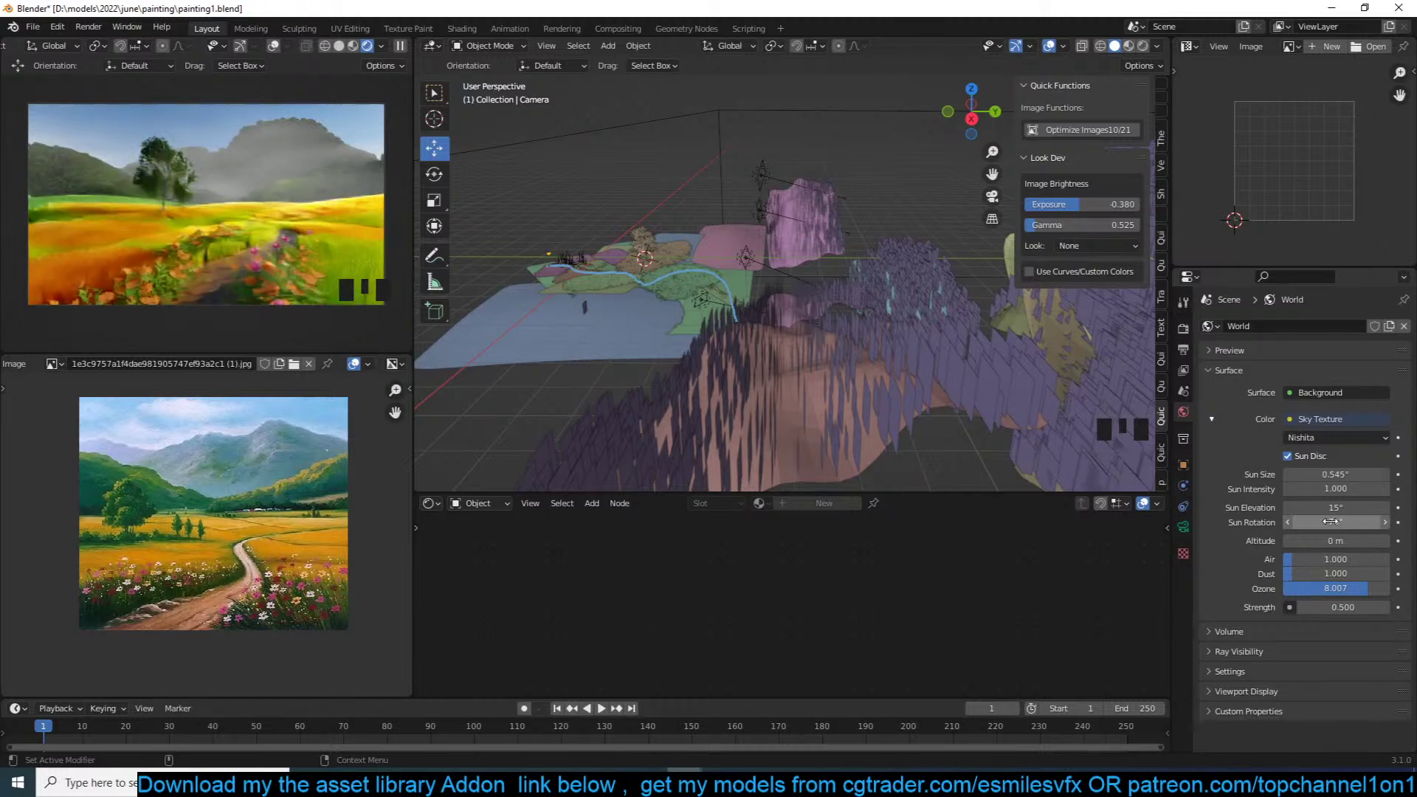
left_click(1334, 507)
type("20")
key("Return")
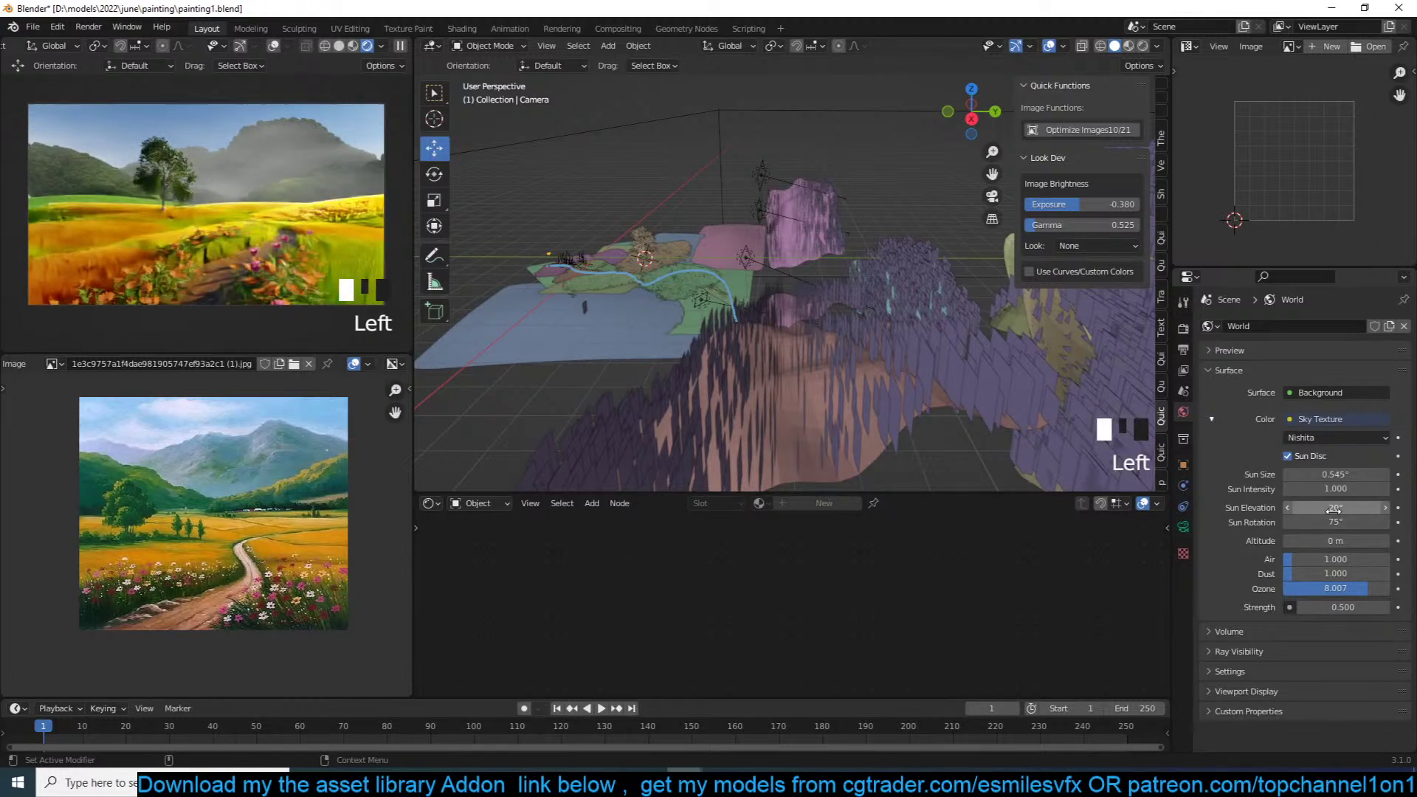
key("alt+a")
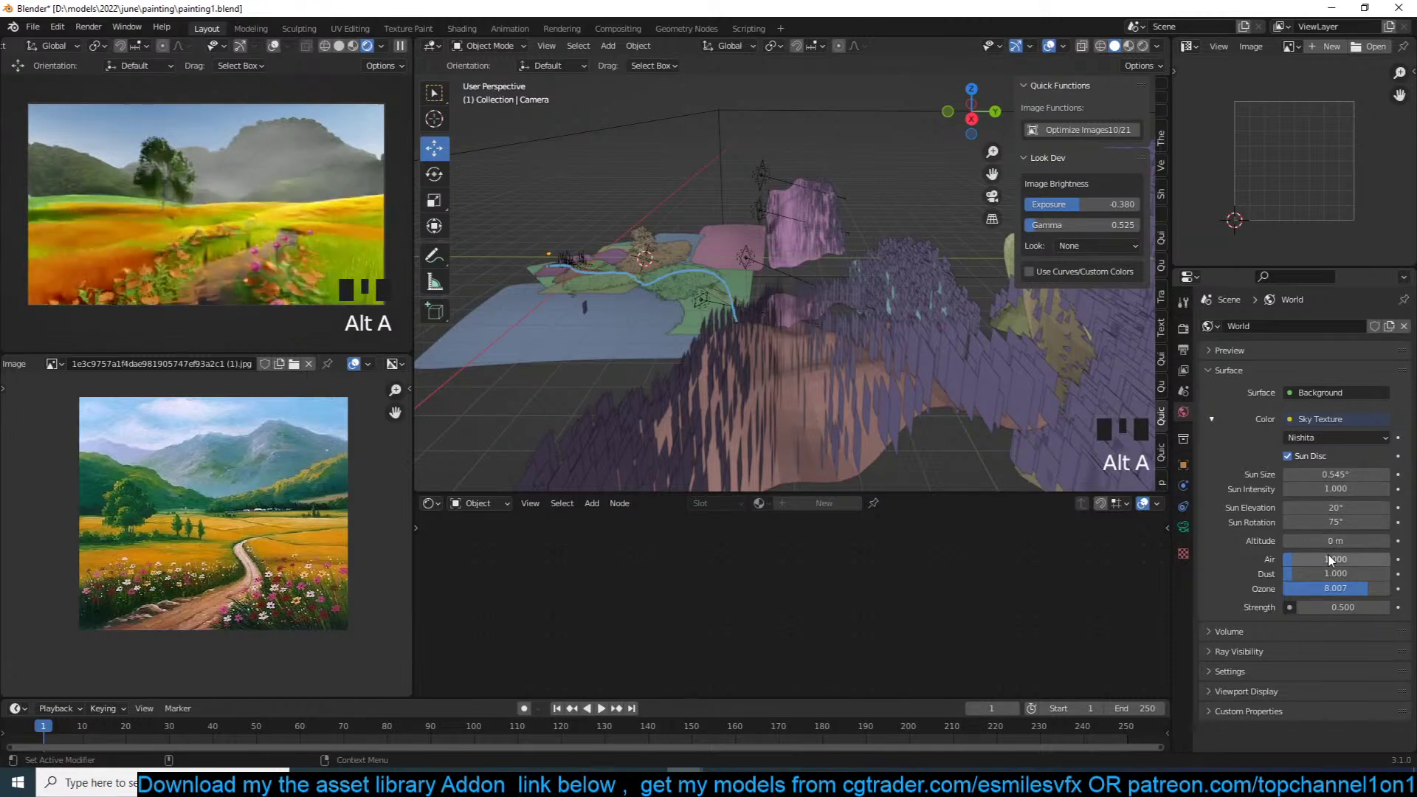
key("ctrl+s")
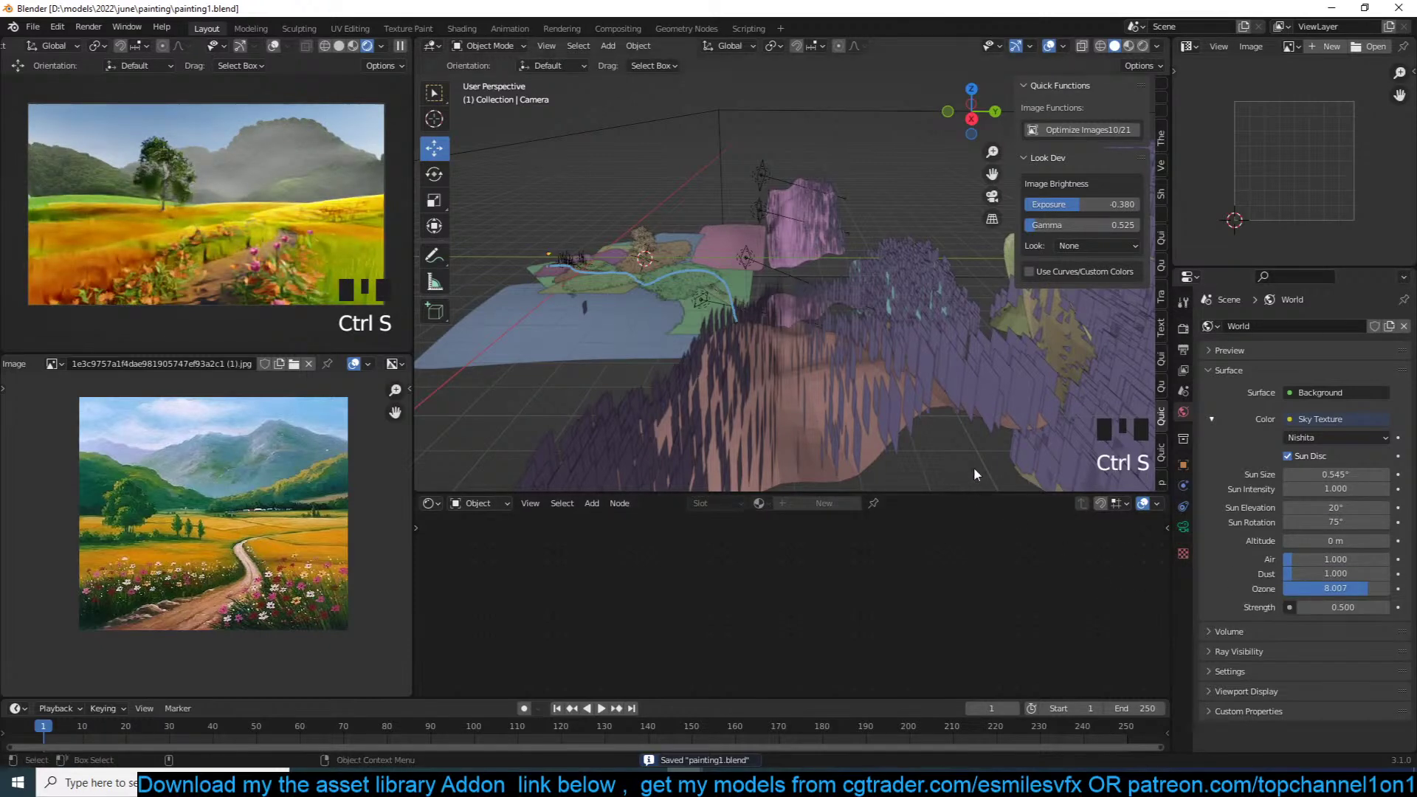
Step: Select the field plane by the path and try its Material.001 with the final Overlay node muted, restore the node, and save
left_click(594, 290)
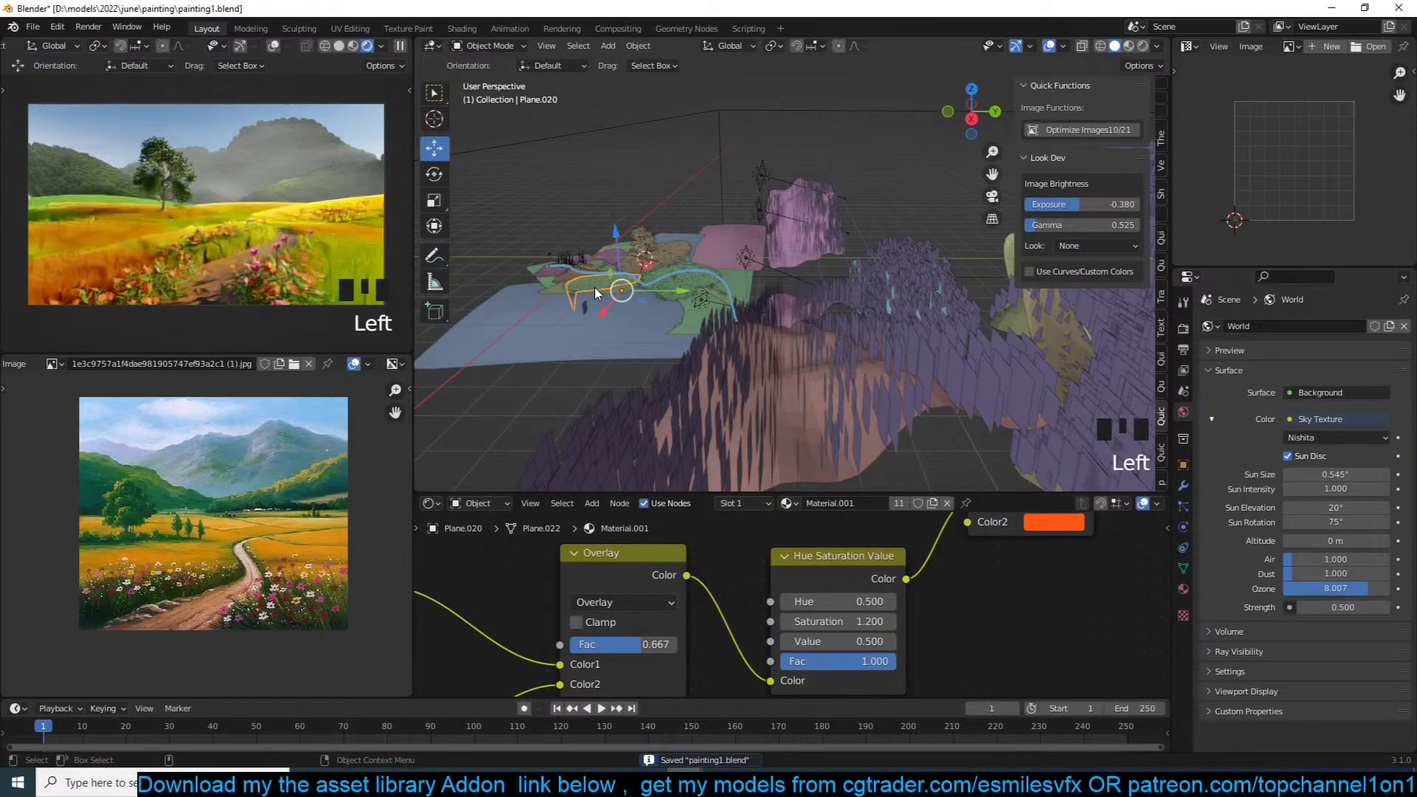
scroll(962, 593, "down", 7)
middle_click_drag(993, 583, 973, 606)
scroll(955, 619, "up", 2)
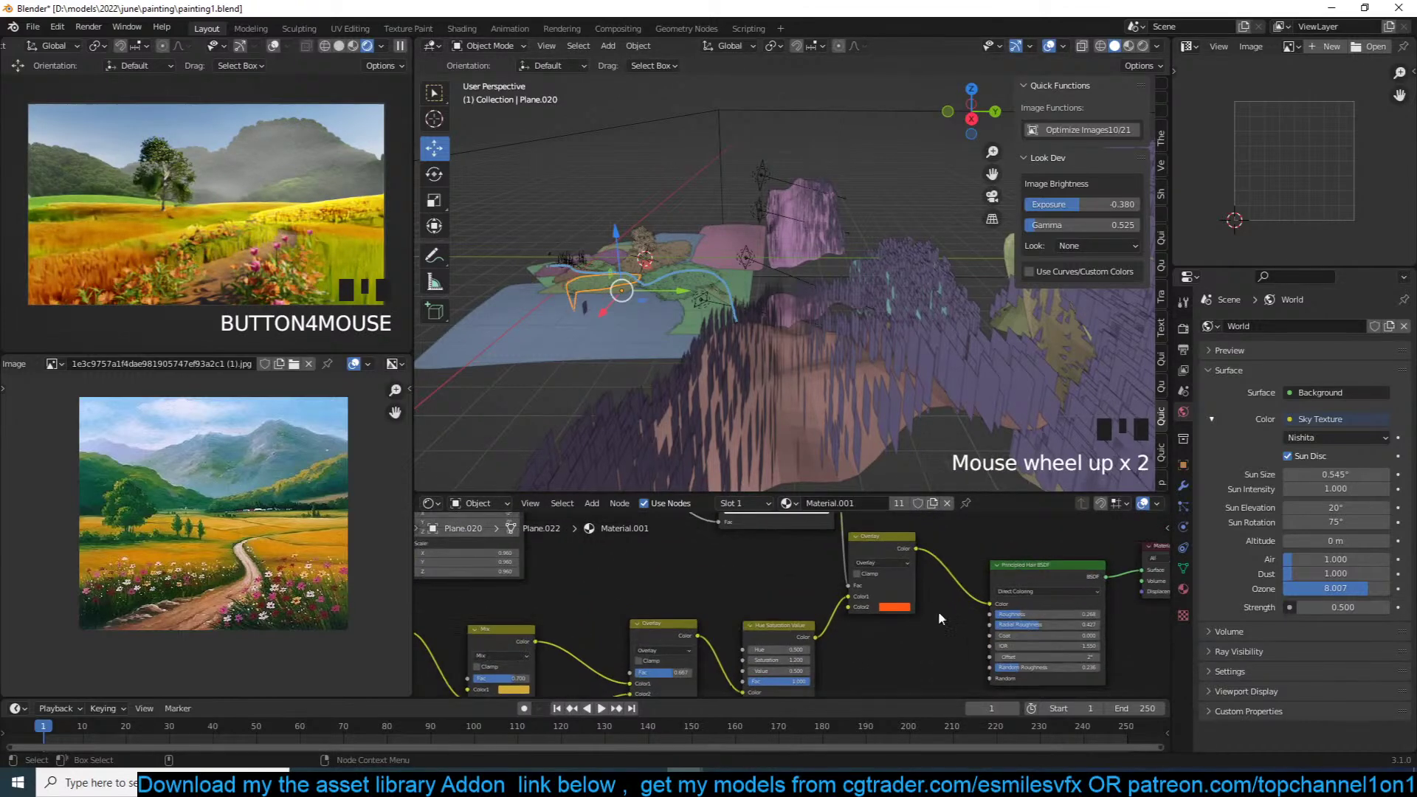
left_click(874, 547)
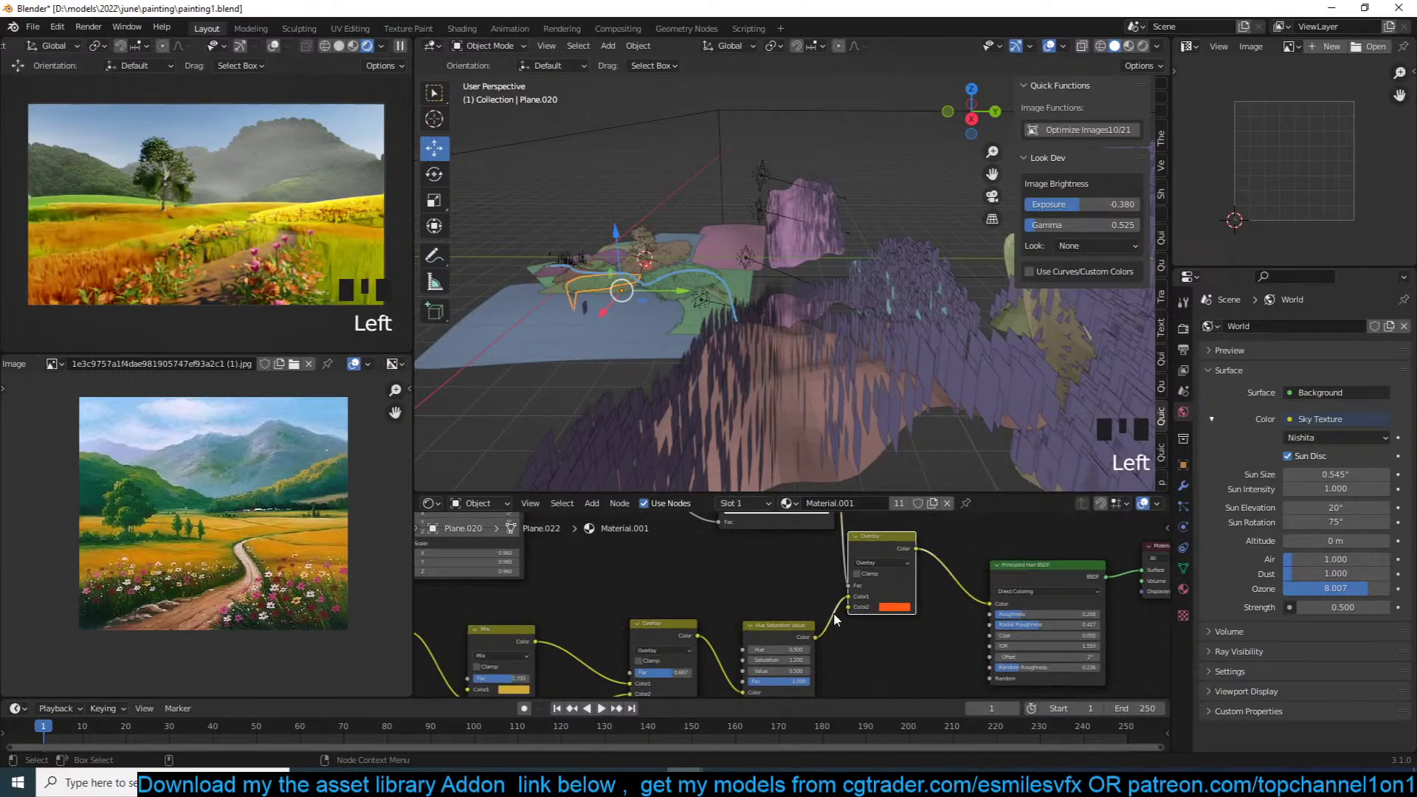
key("m")
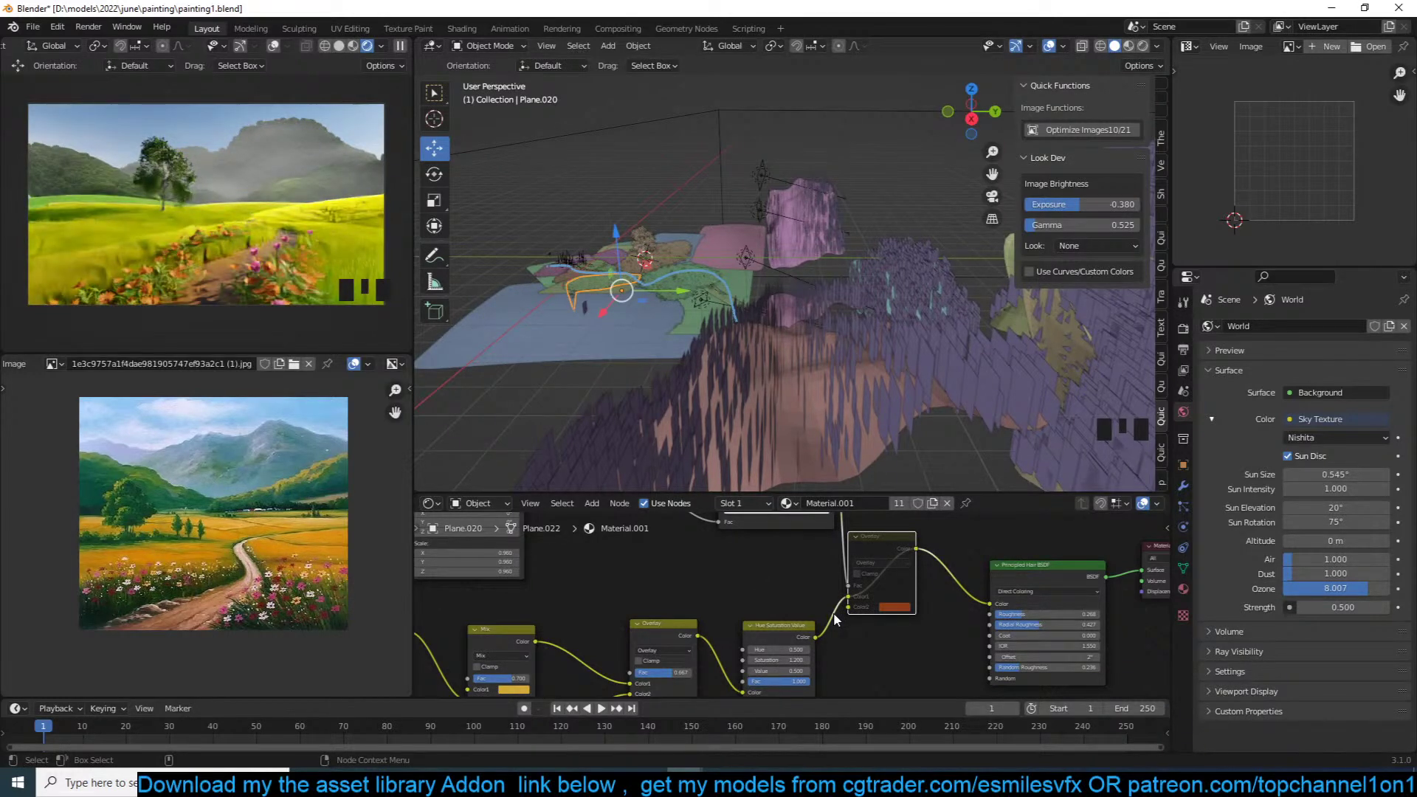
scroll(837, 618, "up", 2)
scroll(931, 601, "up", 6)
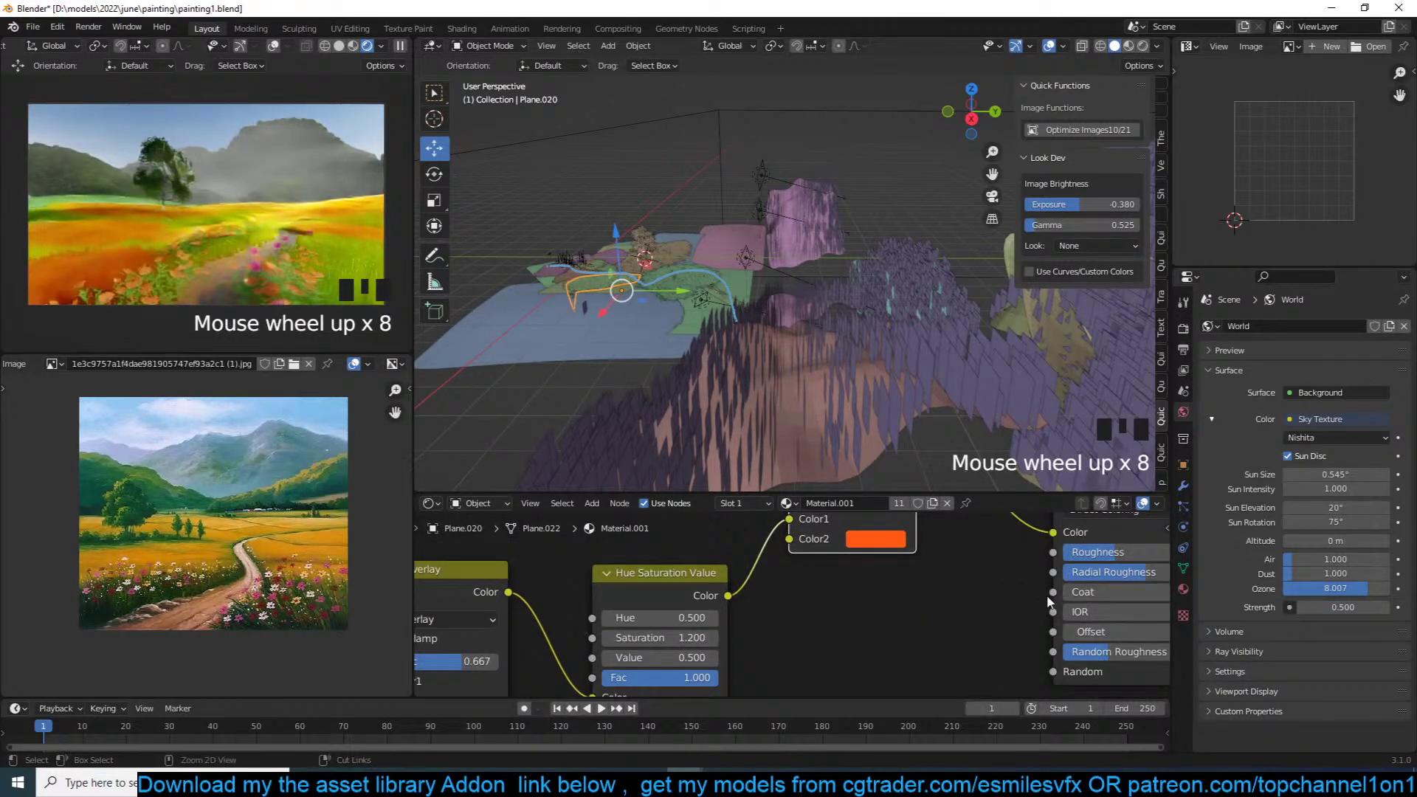
key("ctrl+s")
Step: Try Melanin Concentration and Absorption Coefficient on the Principled Hair BSDF, return it to Direct Coloring, and save the file
middle_click_drag(1034, 599, 905, 601)
left_click(946, 555)
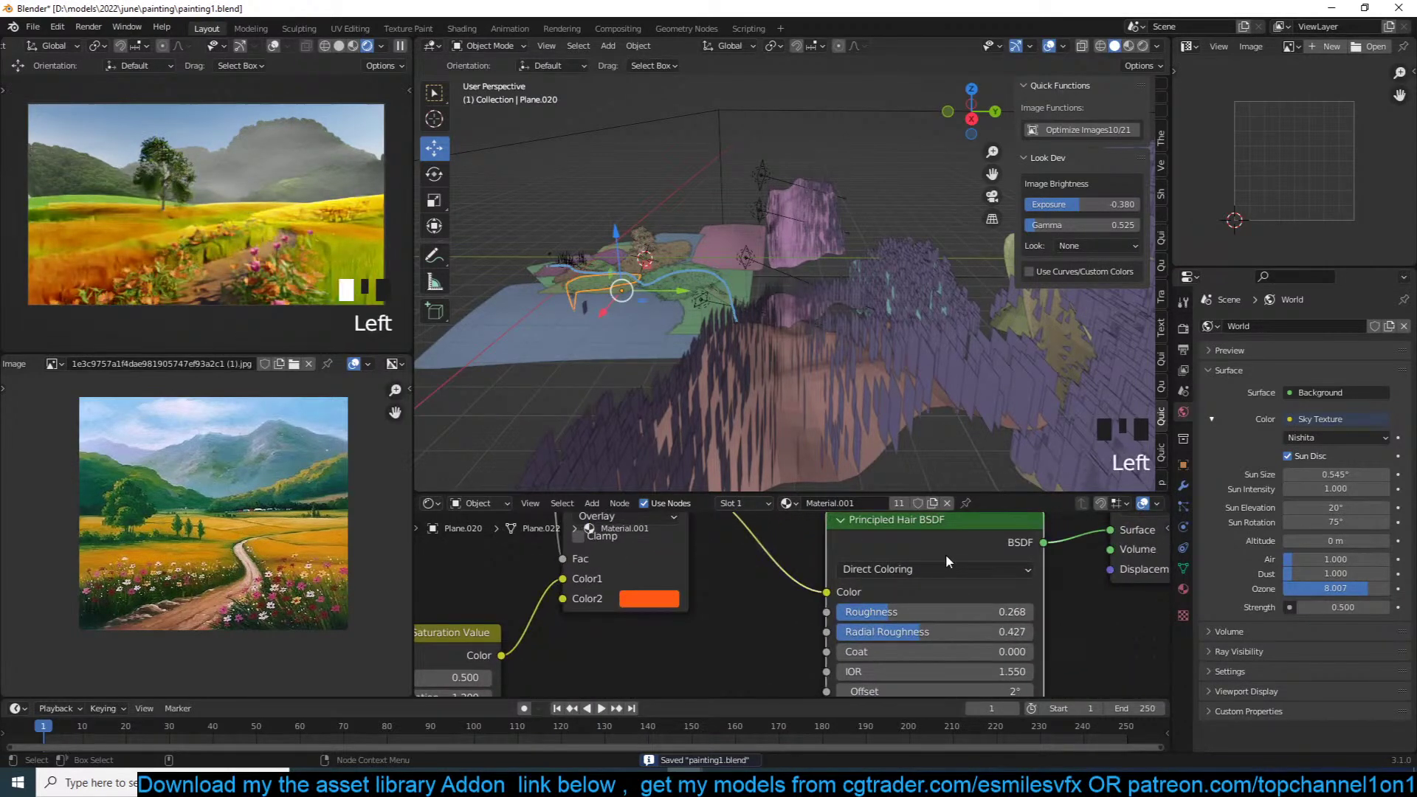
left_click(945, 562)
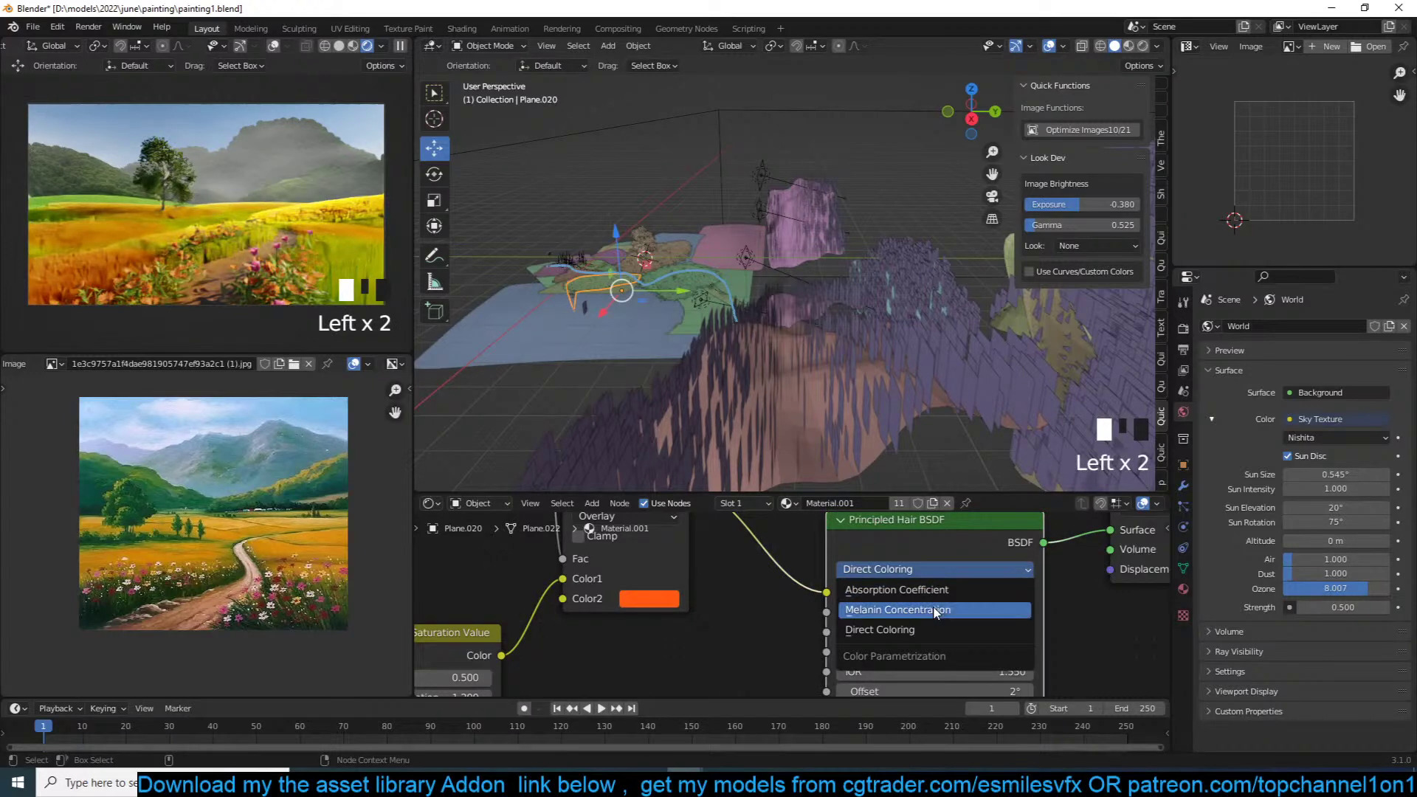
left_click(928, 608)
left_click(915, 570)
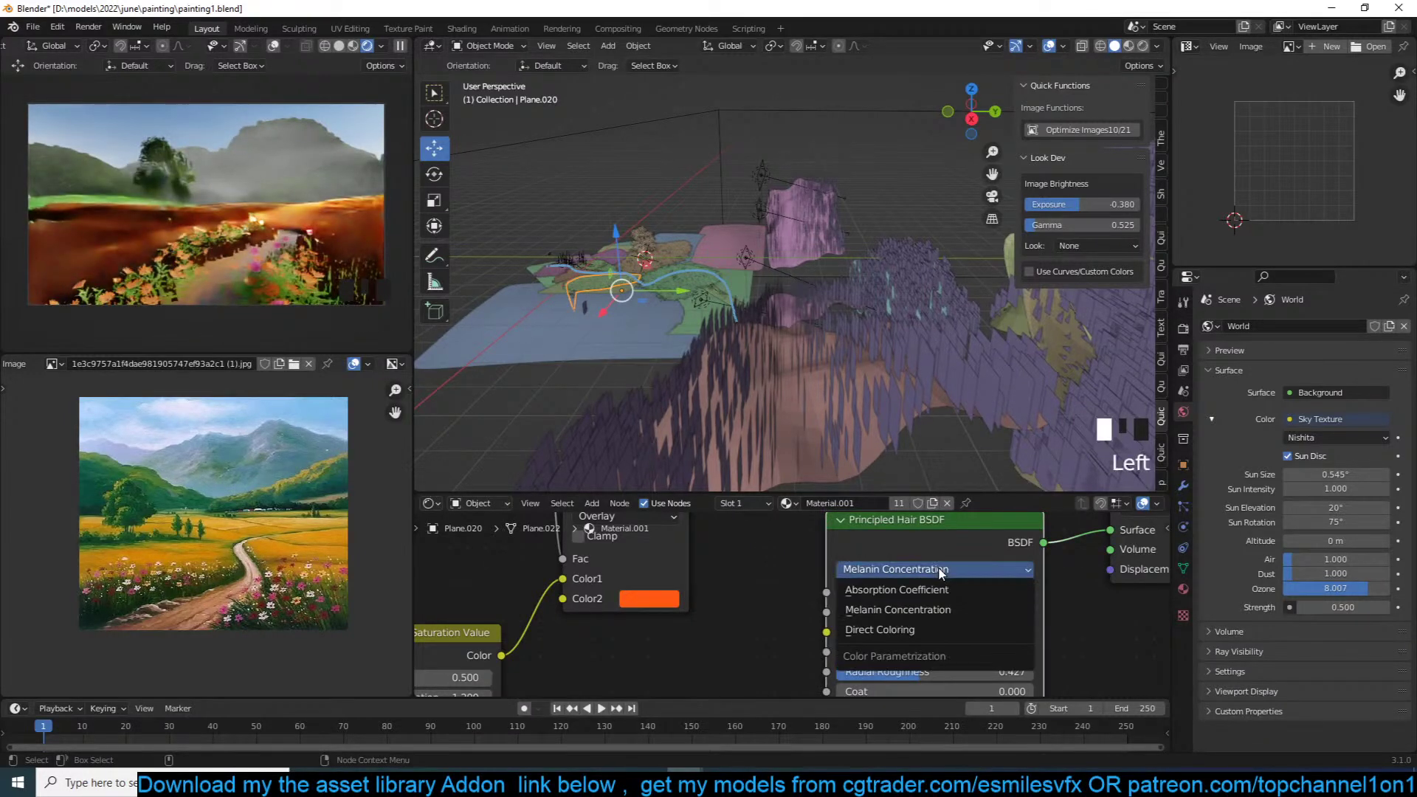
left_click(928, 594)
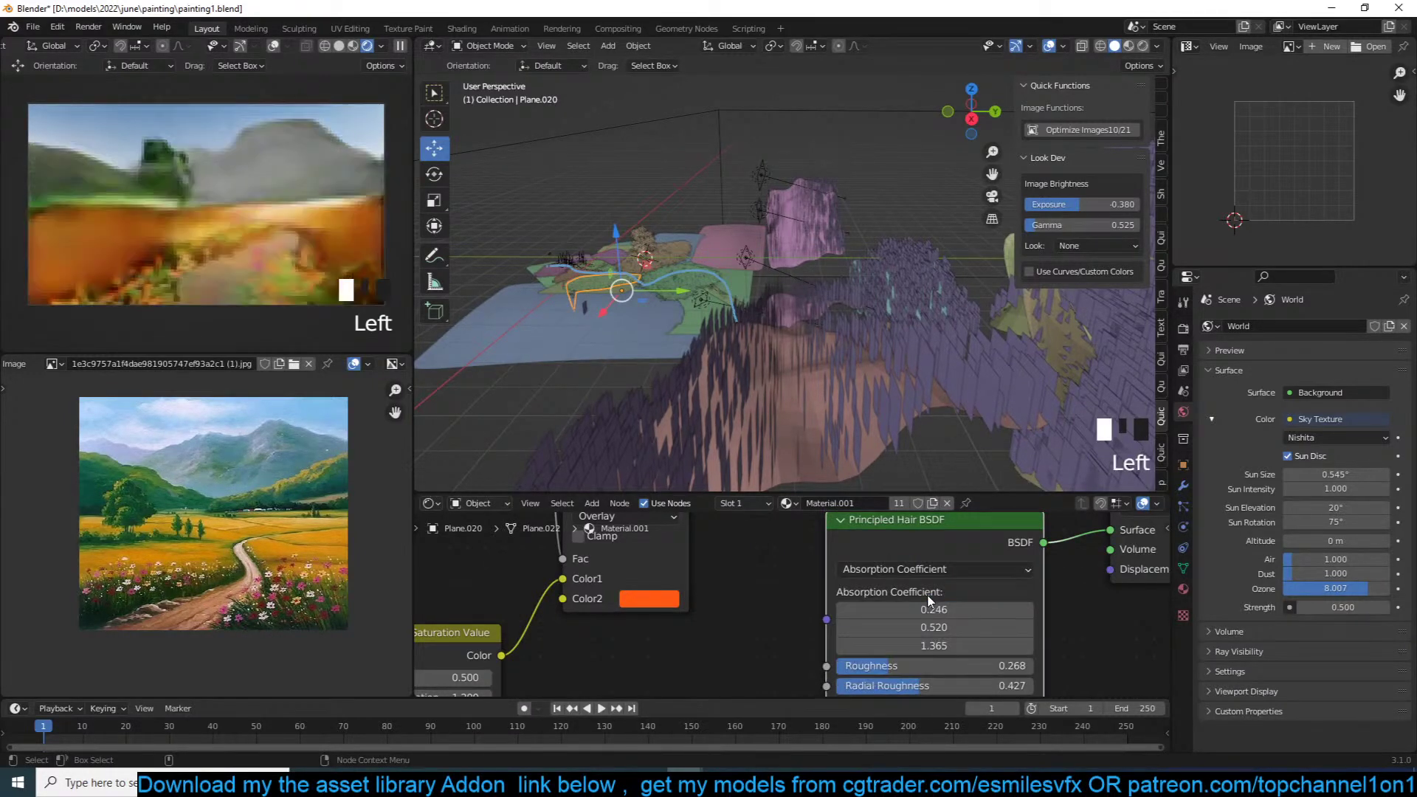
left_click(945, 570)
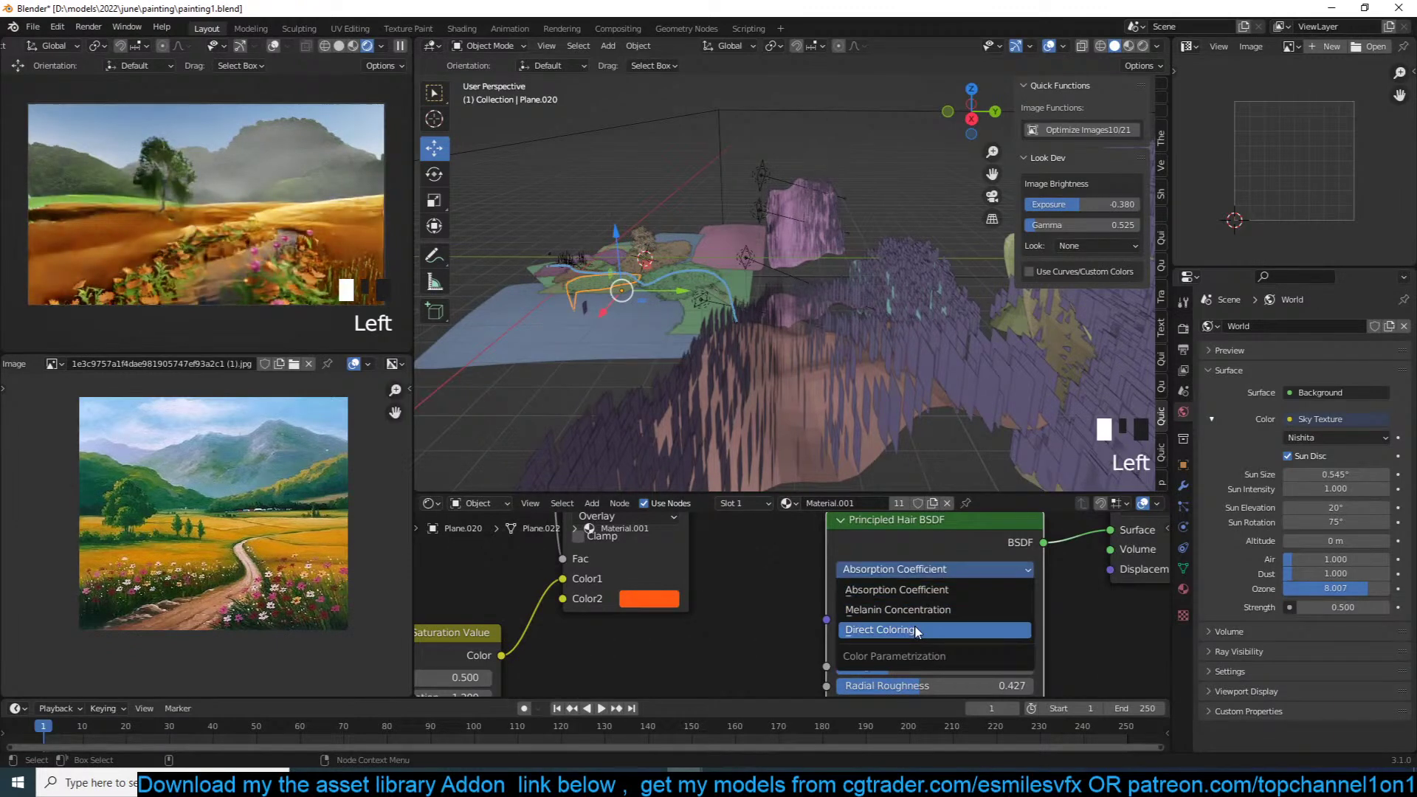
left_click(882, 630)
key("ctrl+s")
Step: Set the Principled Hair BSDF's Roughness to 0.205, change the Overlay node's Color2 to light orange, and save the file
middle_click_drag(791, 621, 808, 599)
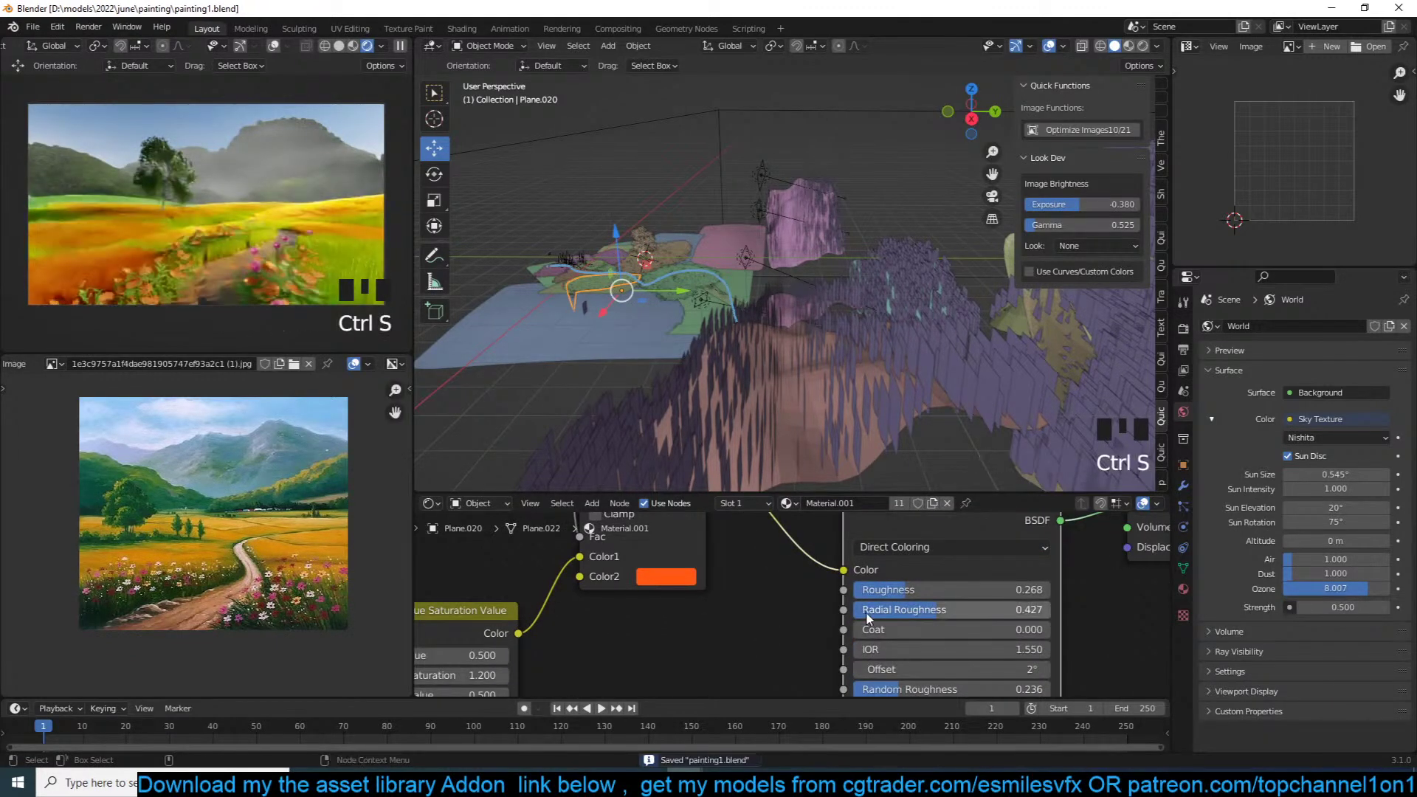
mouse_move(893, 594)
left_mouse_down()
mouse_move(853, 594)
mouse_move(893, 590)
left_mouse_up()
left_click(666, 577)
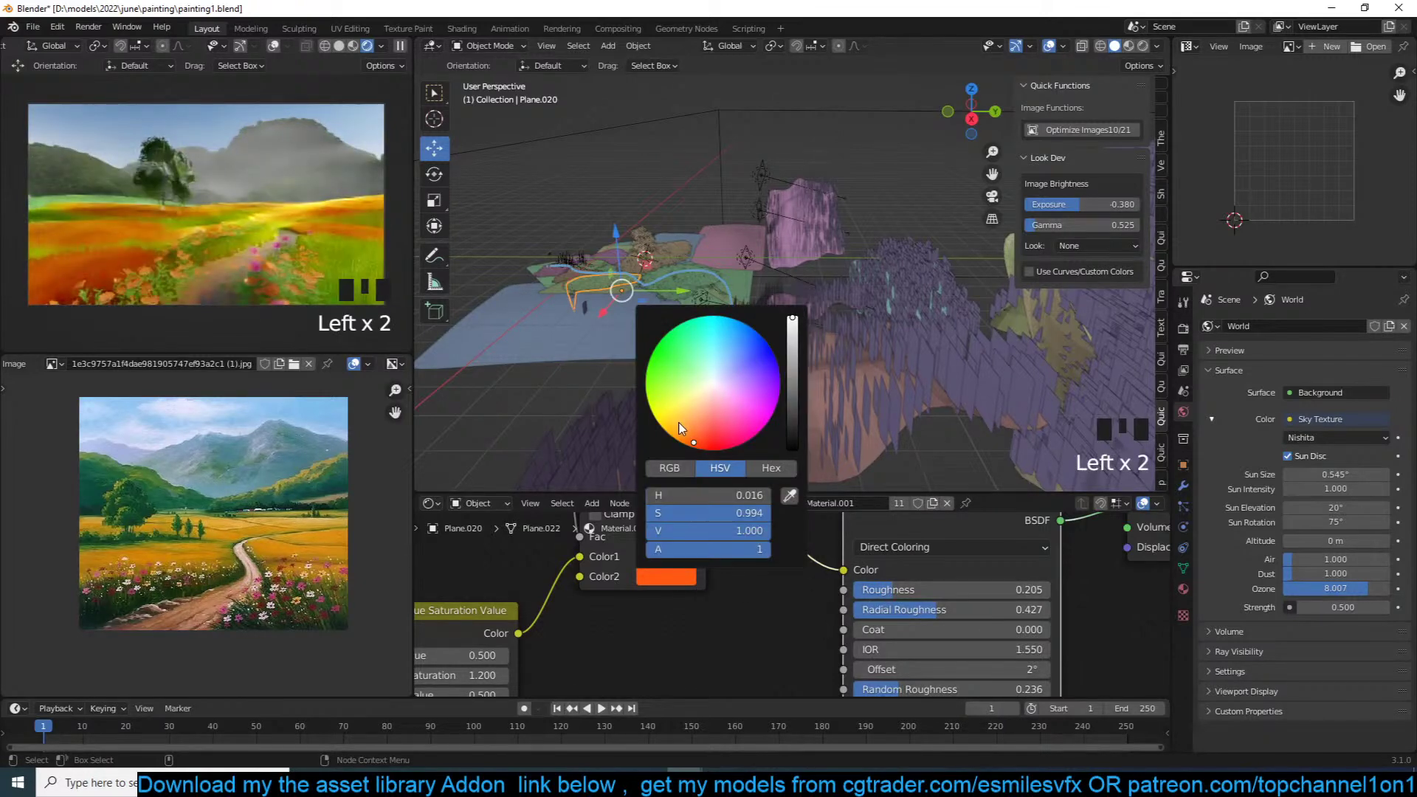
left_click(684, 419)
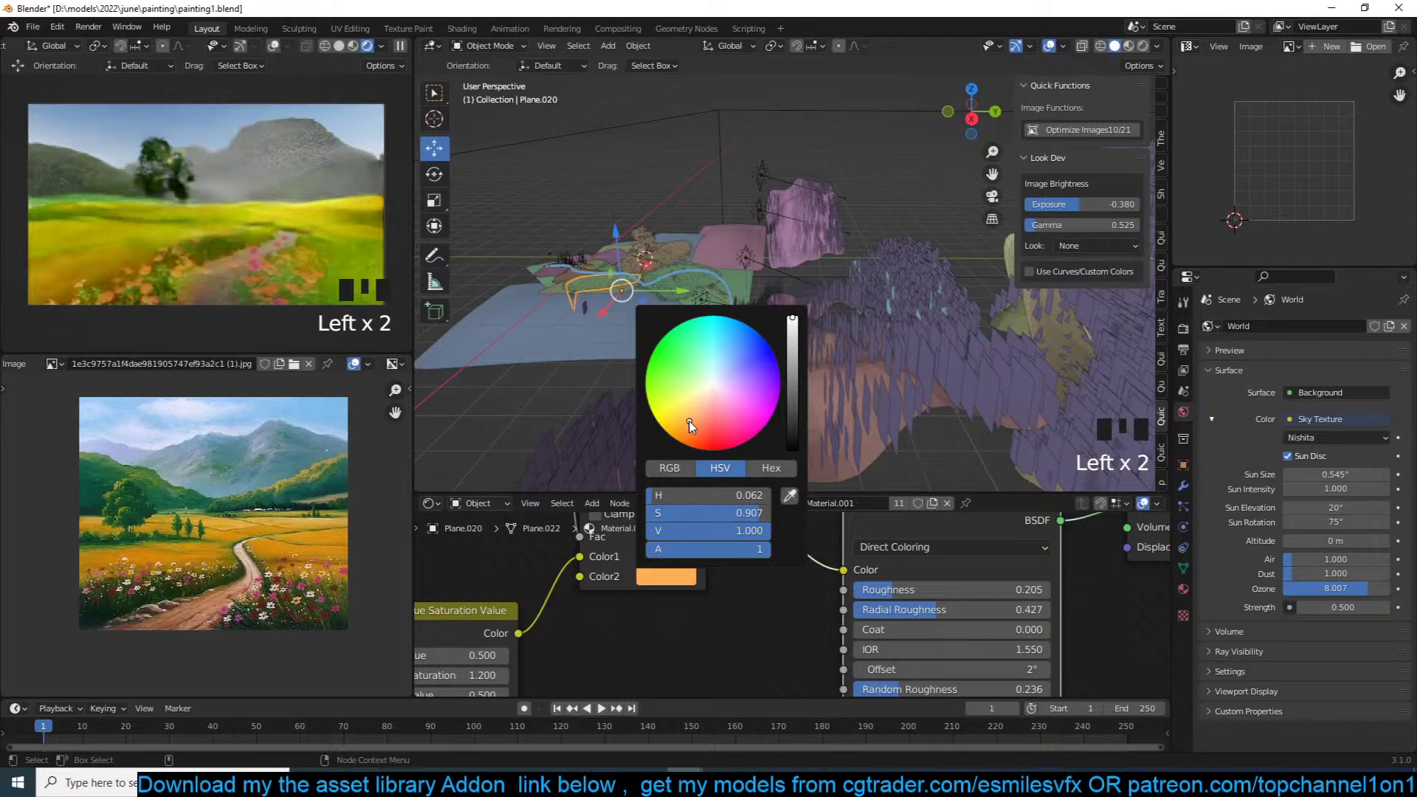
left_click(726, 591)
key("ctrl+s")
key("ctrl+s")
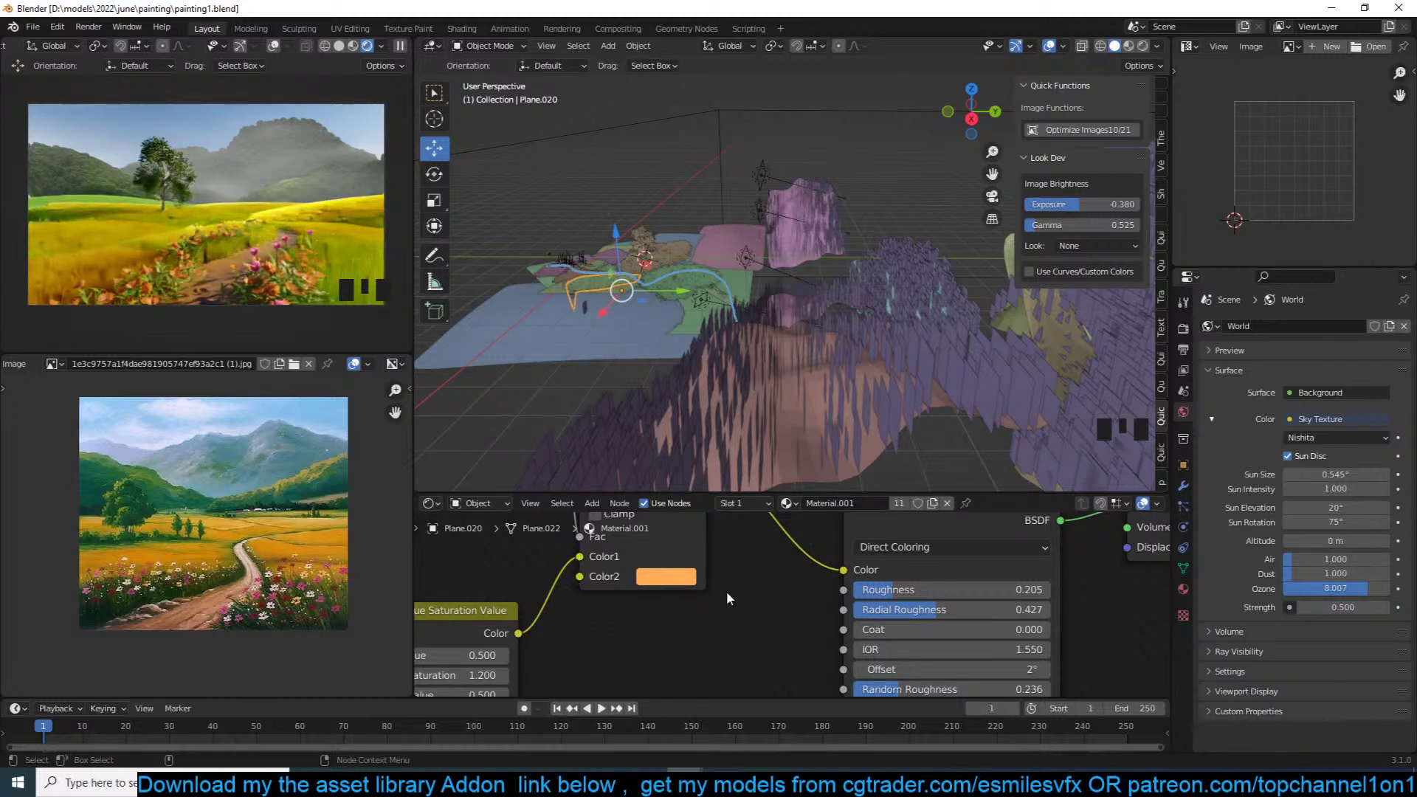
Step: Duplicate the grass field plane by the tree and place the copy over the pink ground behind it
scroll(752, 344, "down", 2)
key("KP_0")
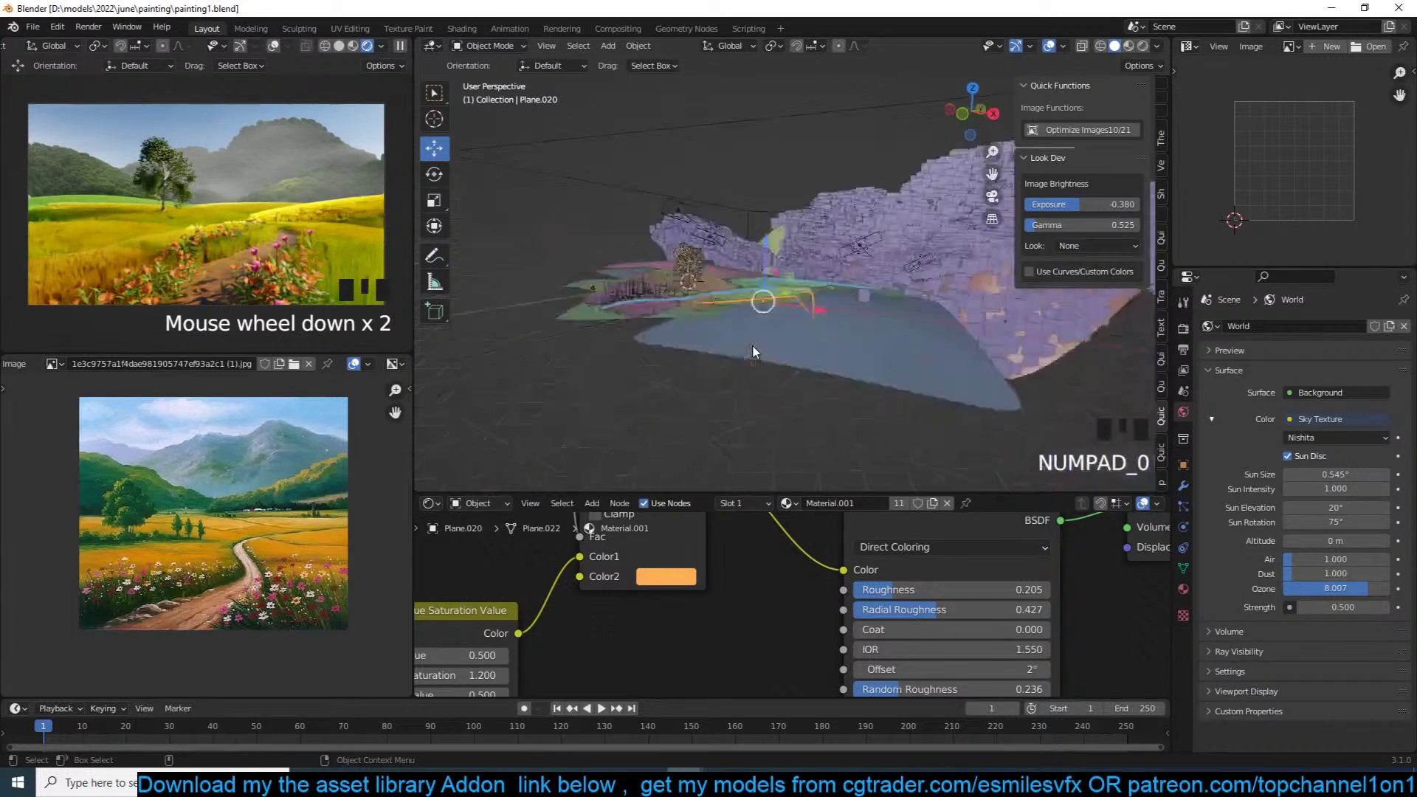
scroll(837, 343, "up", 4)
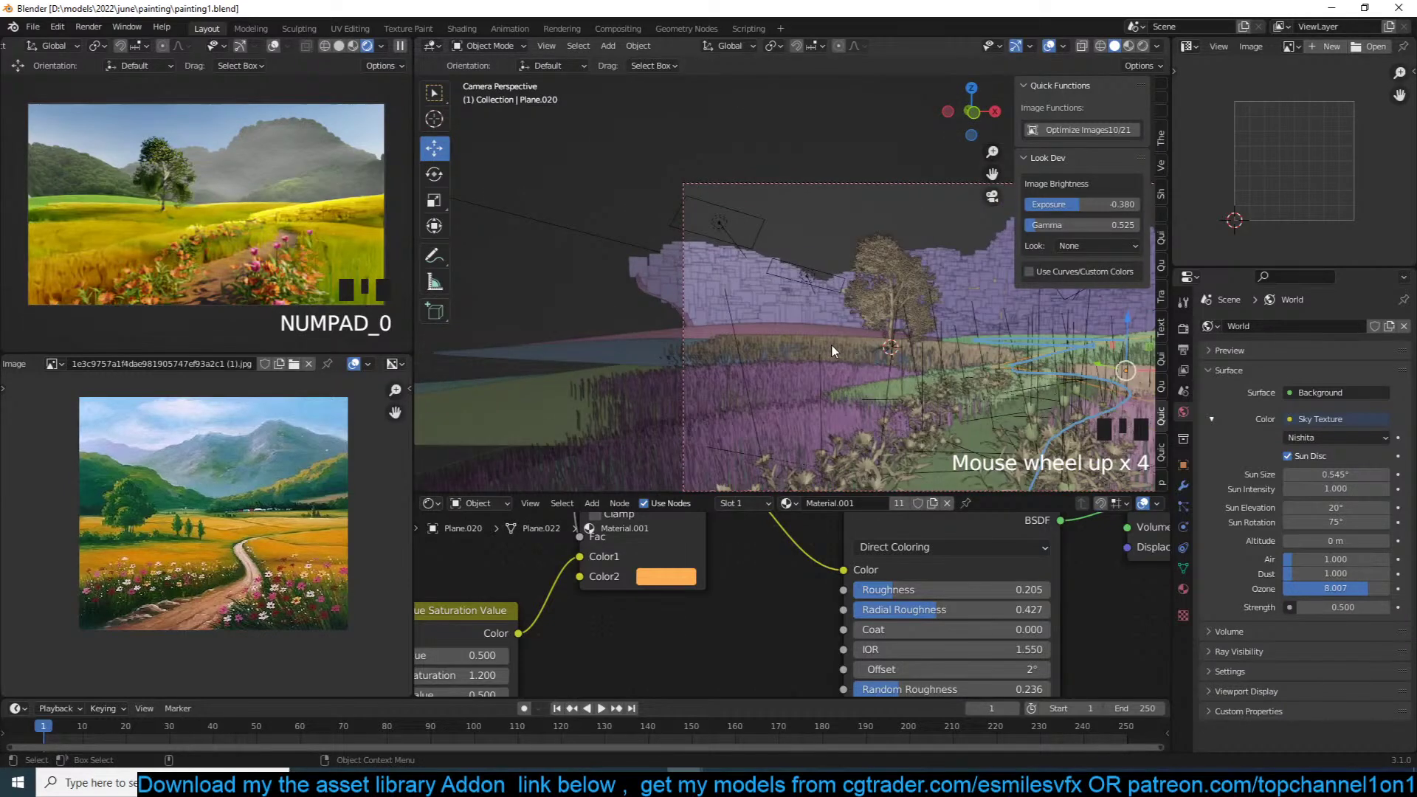
left_click(732, 282)
left_click(756, 343)
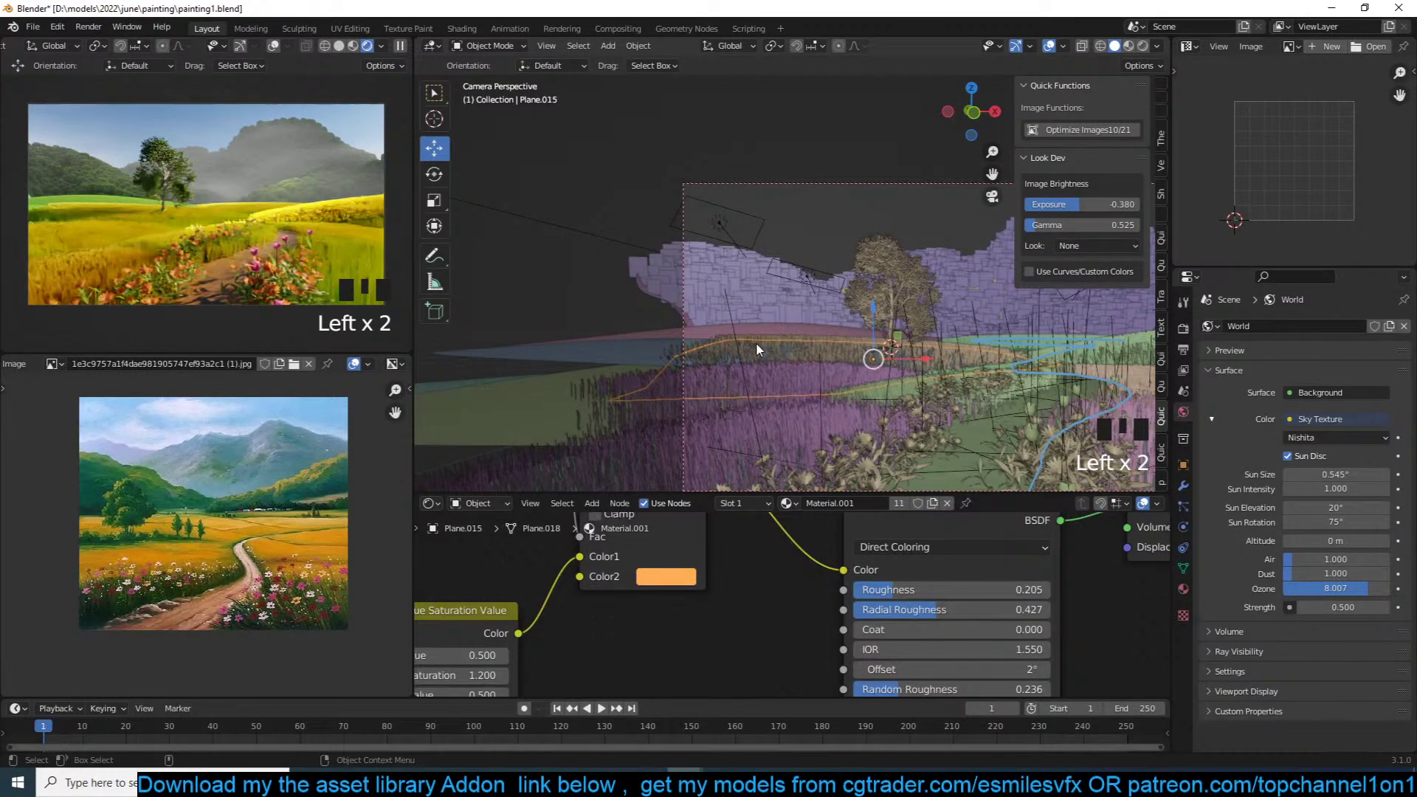
key("KP_7")
key("KP_Decimal")
scroll(760, 325, "up", 3)
scroll(771, 238, "down", 3)
key("shift+d")
left_click(710, 103)
Step: Set the copied plane's Shrinkwrap target to the pink ground, Plane.006, and scale the copy up
left_click(1184, 486)
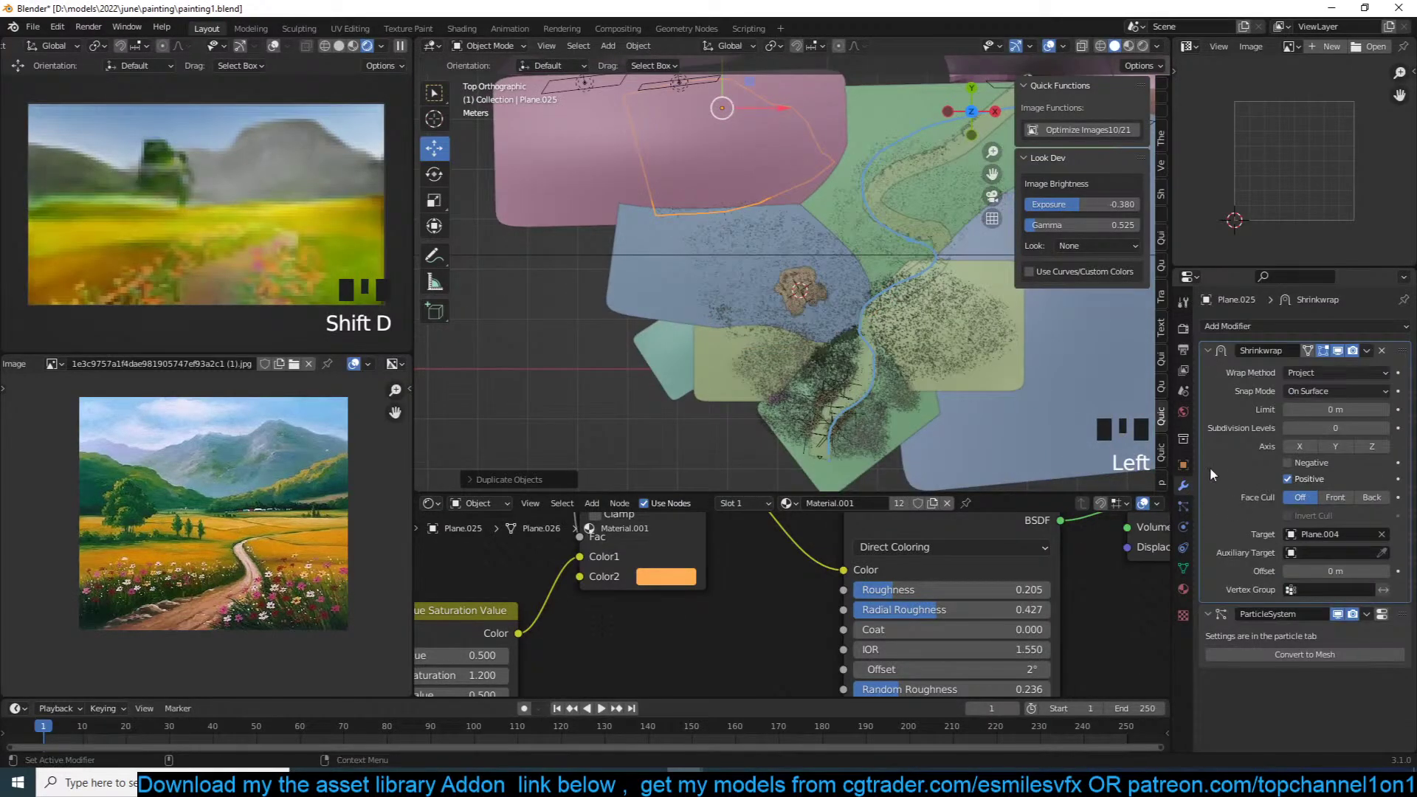
left_click(1381, 534)
left_click(1382, 533)
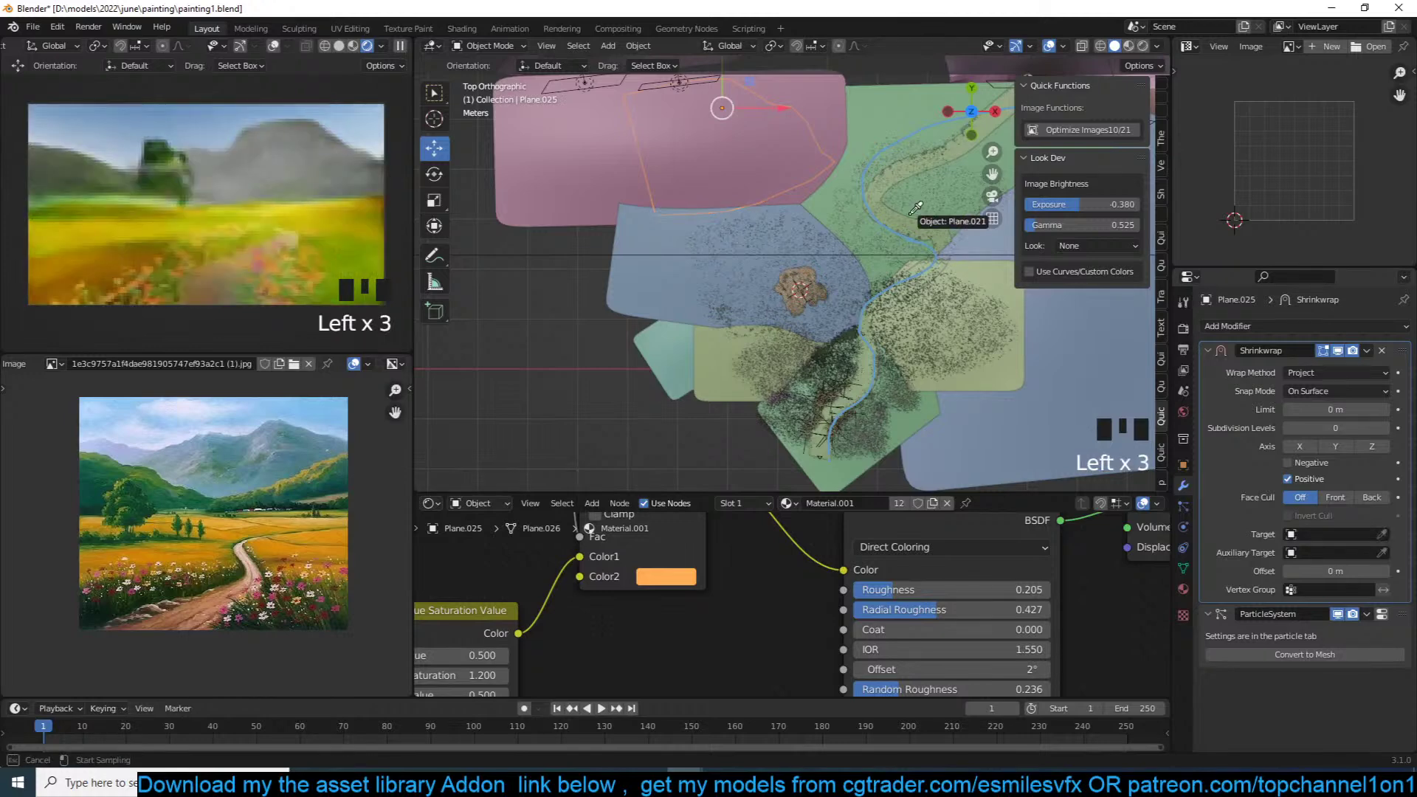
left_click(817, 116)
key("KP_0")
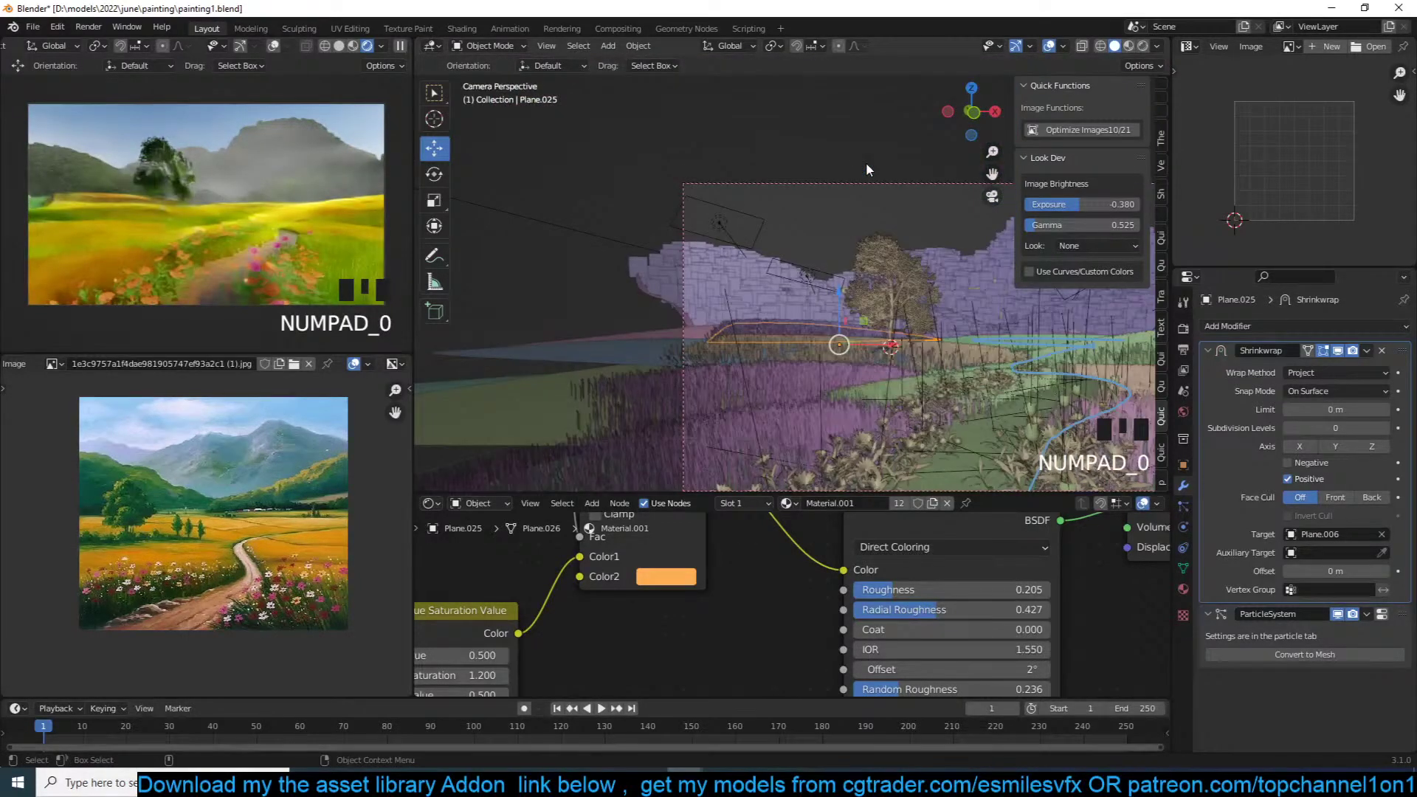
key("s")
left_click(944, 333)
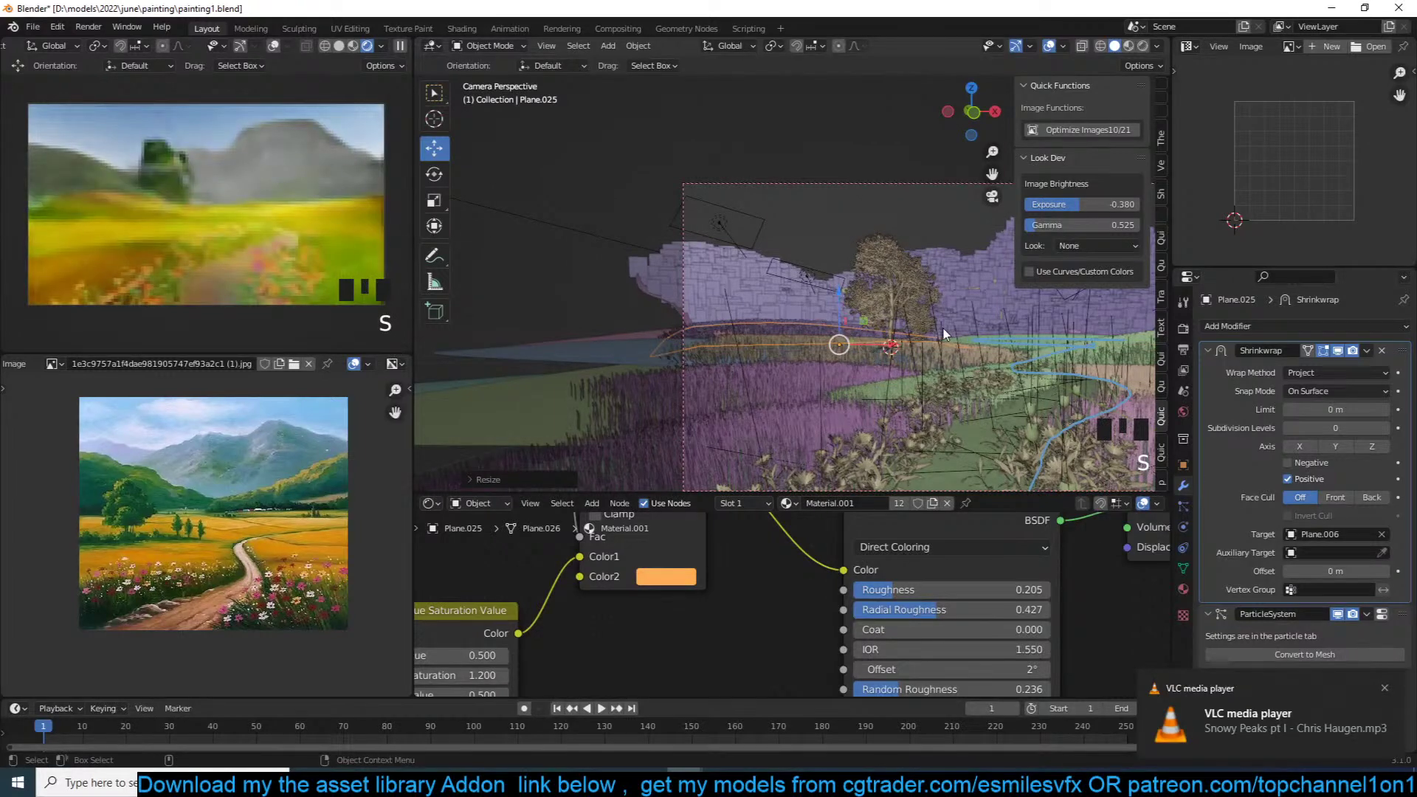
key("alt+a")
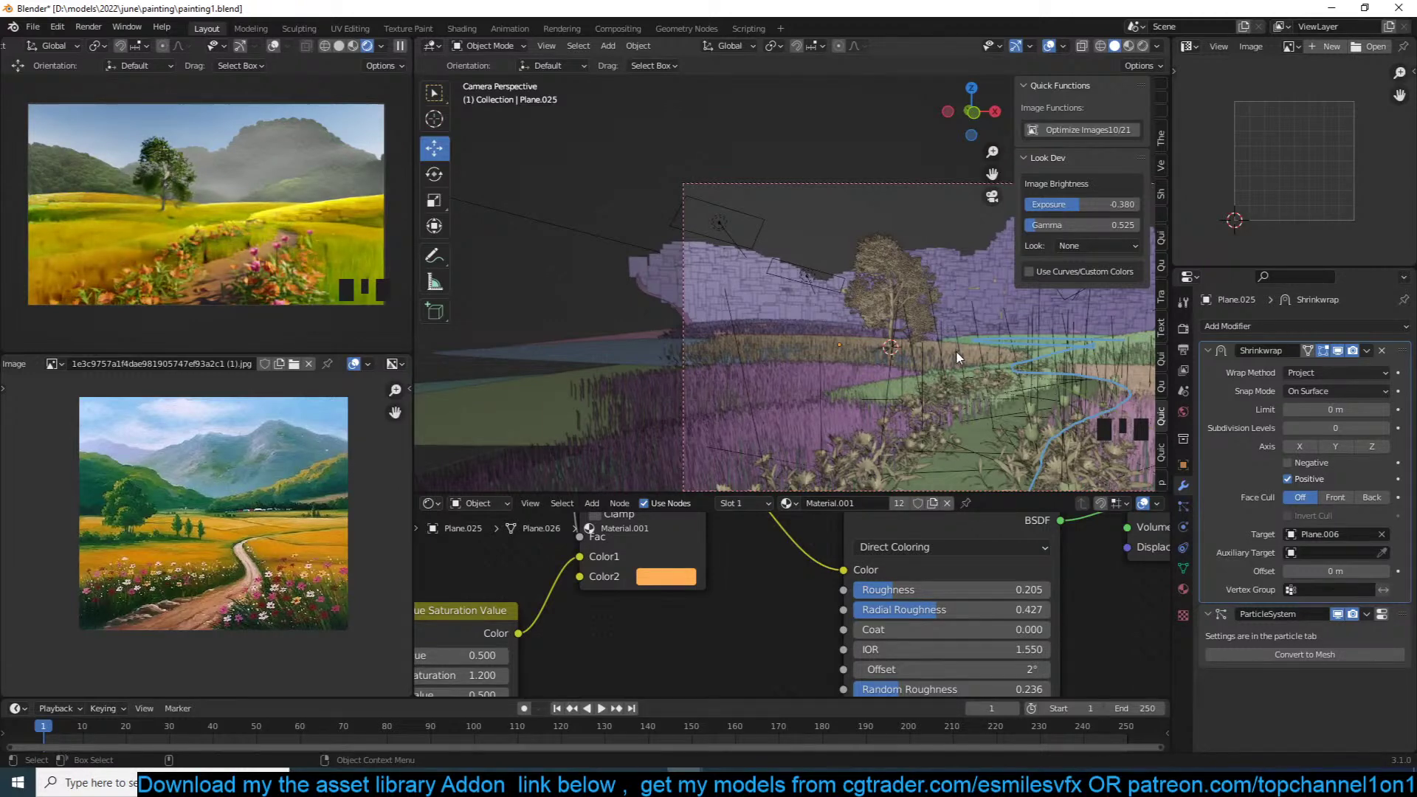
Step: Duplicate the area light named Point and place the copy by the distant mountains, at about X 53.4 m, Y 165.9 m
scroll(885, 309, "up", 3)
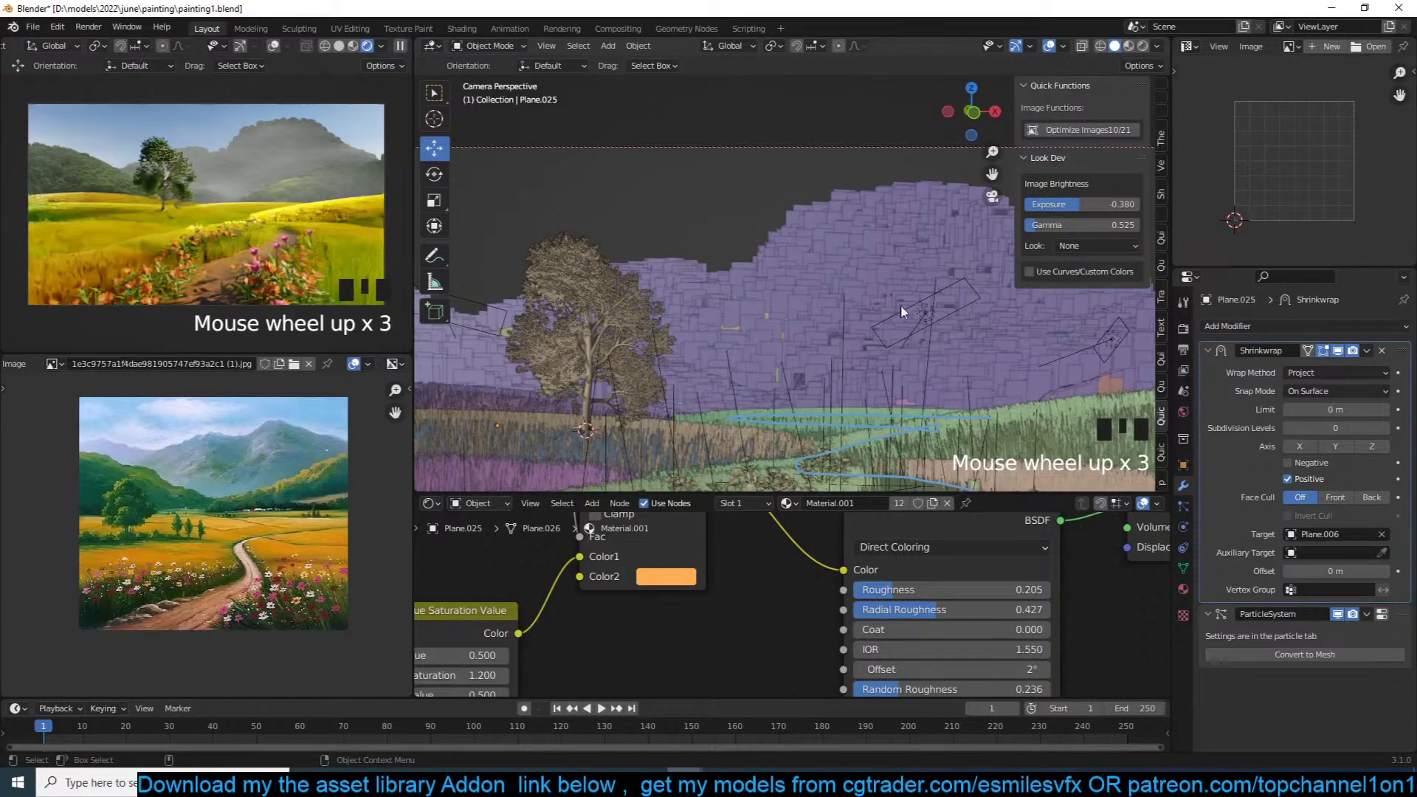
left_click(918, 311)
key("KP_7")
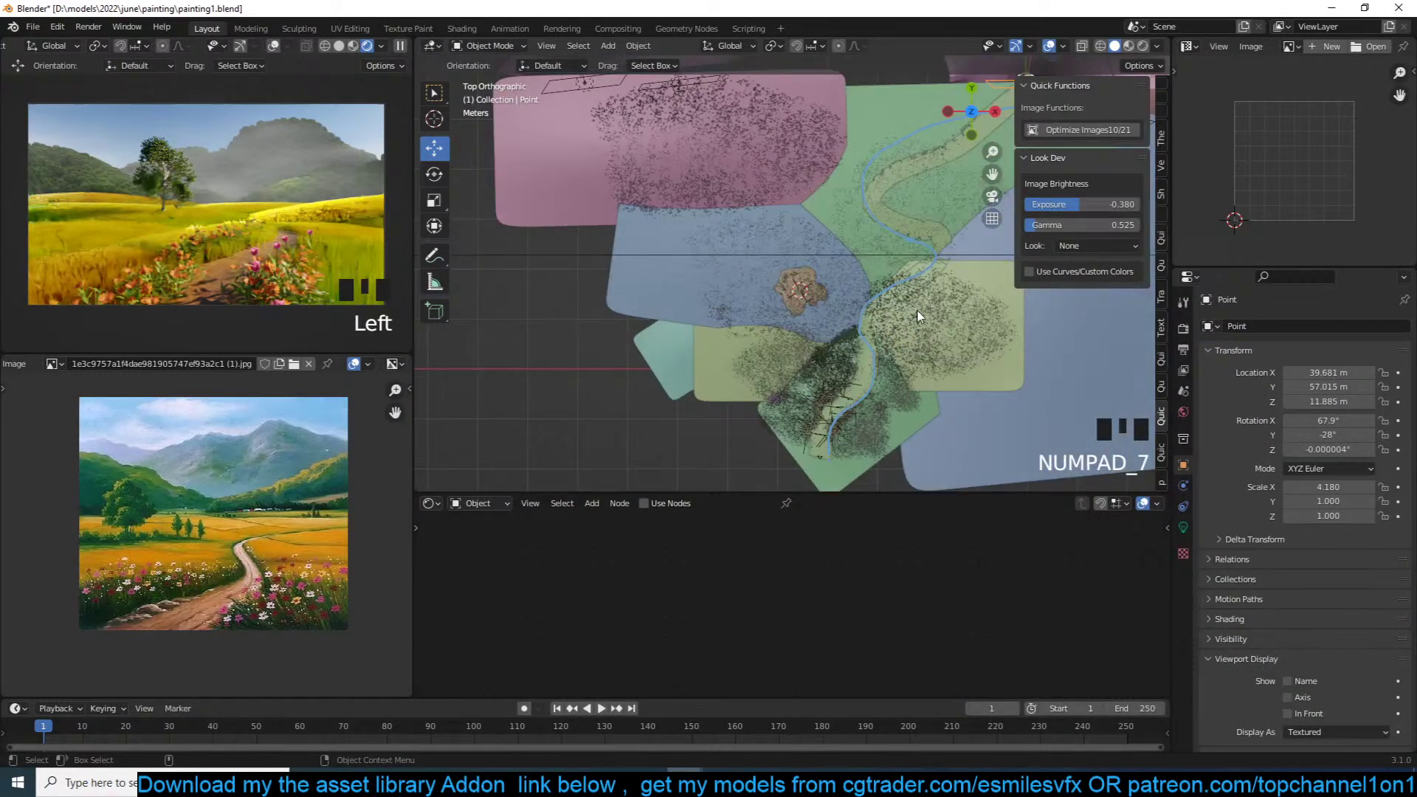
scroll(986, 259, "down", 7)
middle_click_drag(986, 259, 915, 372)
scroll(895, 310, "down", 3)
key("shift+d")
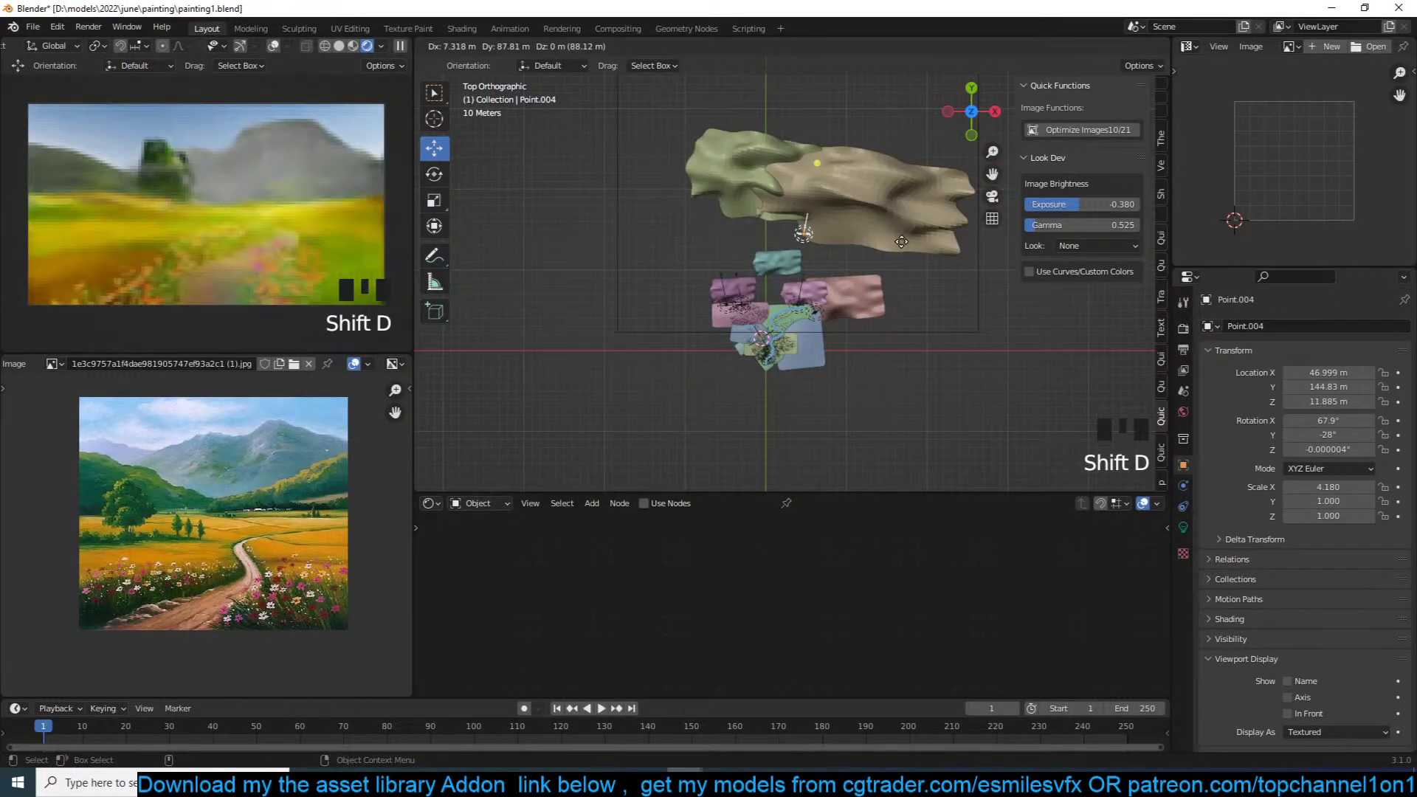
left_click(906, 223)
key("KP_0")
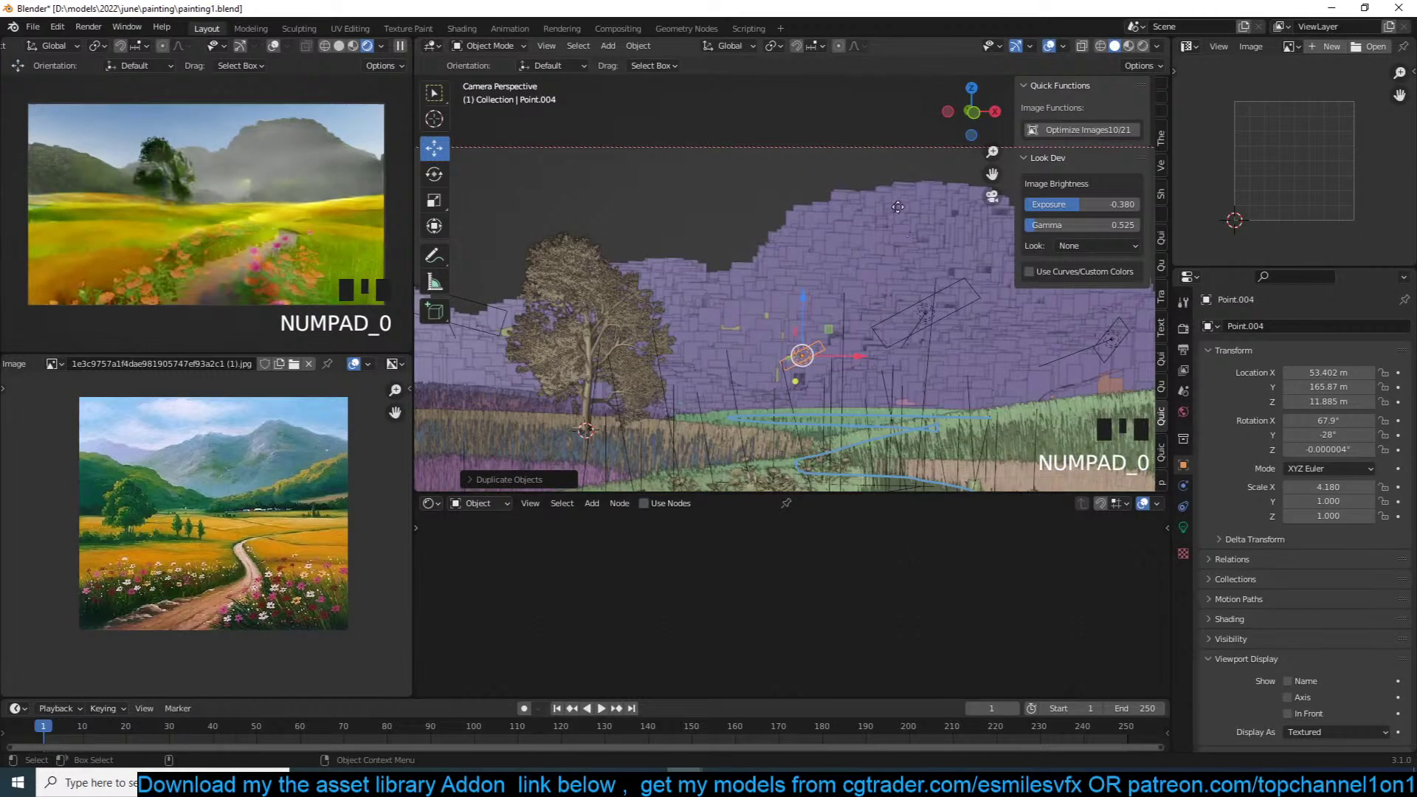
Step: Raise the copied light to about Z 42.6 m in front of the mountain and stretch it along local Y to about 2.425
key("g")
left_click(876, 235)
key("s")
key("z")
key("y")
key("y")
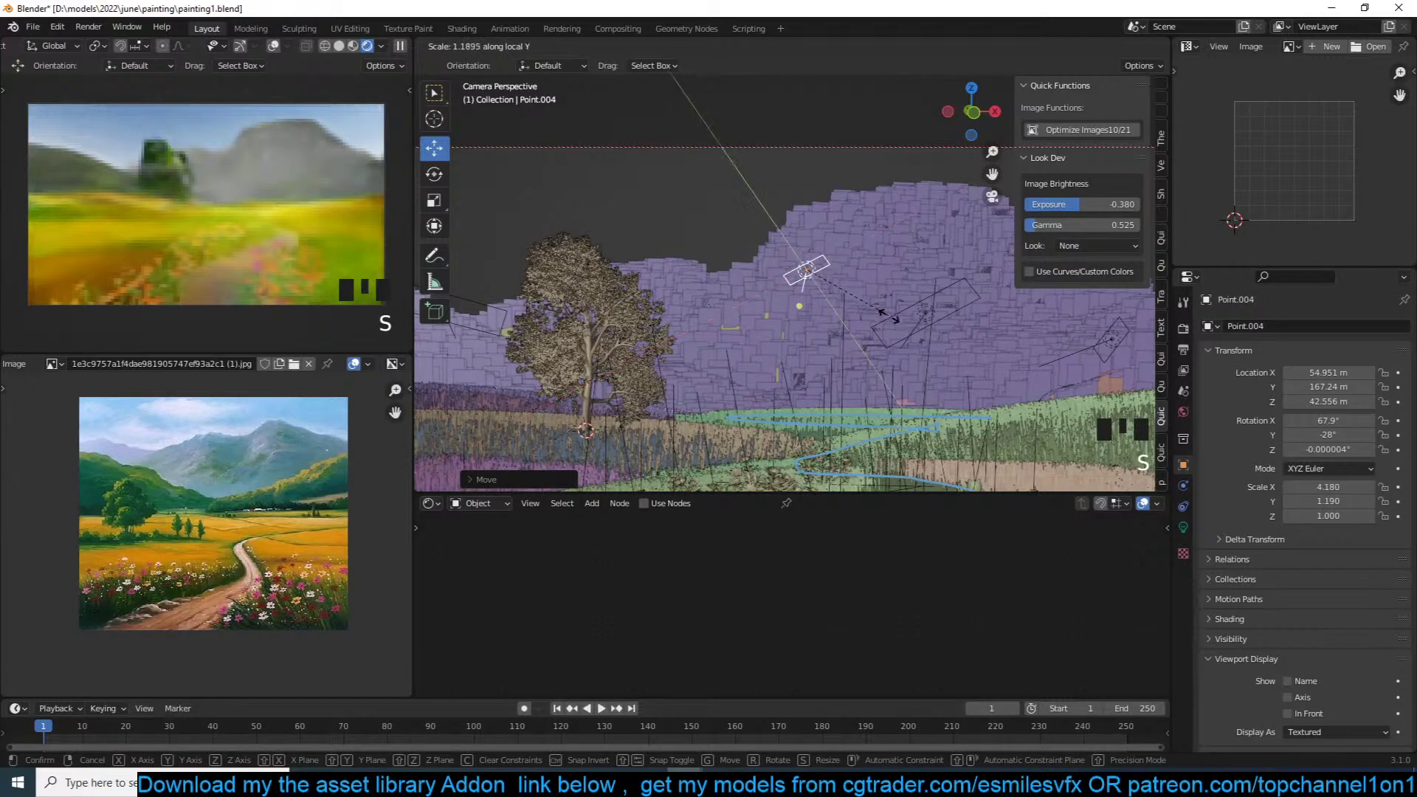
left_click(959, 383)
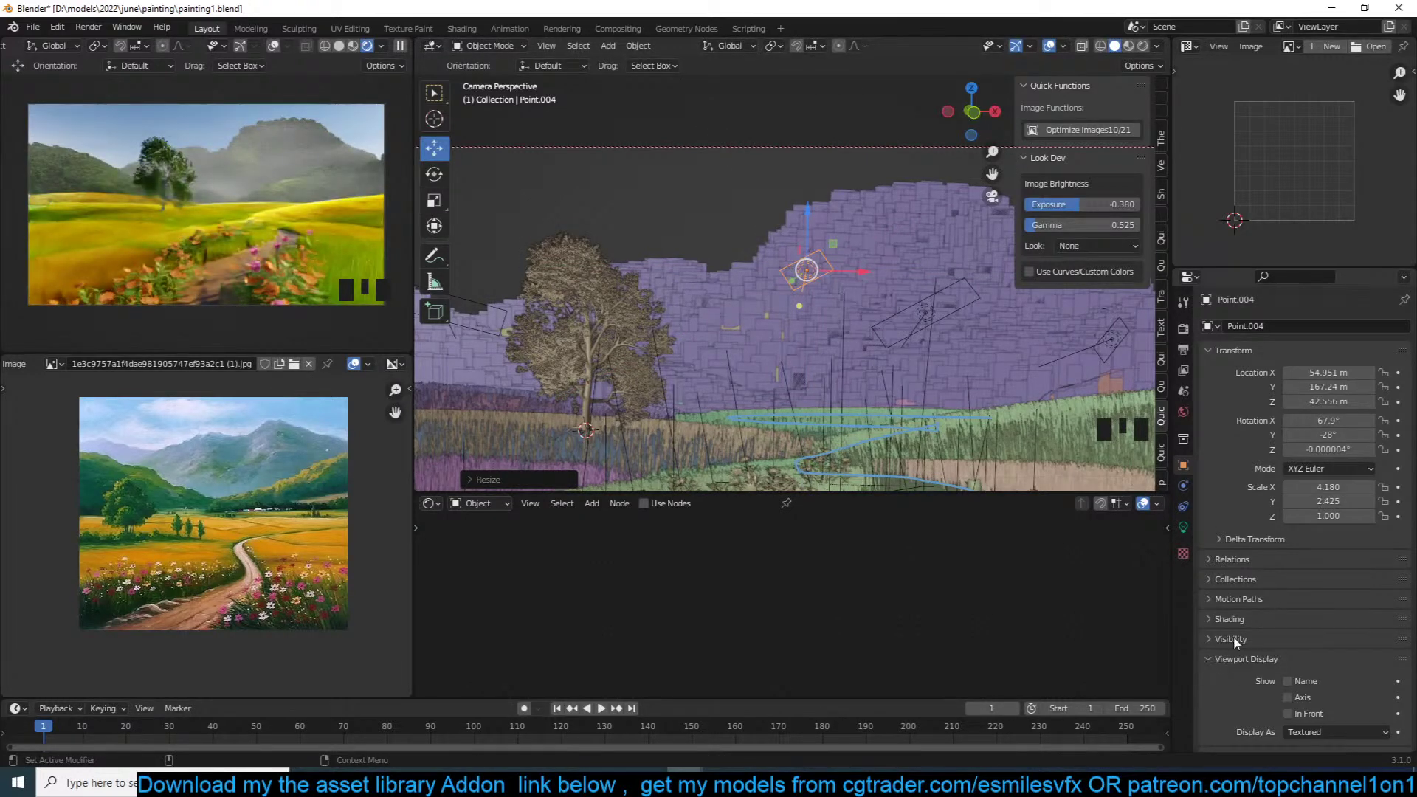
Step: Try a power of 100000 W on the copied area light and return it to 10000 W
left_click(1183, 527)
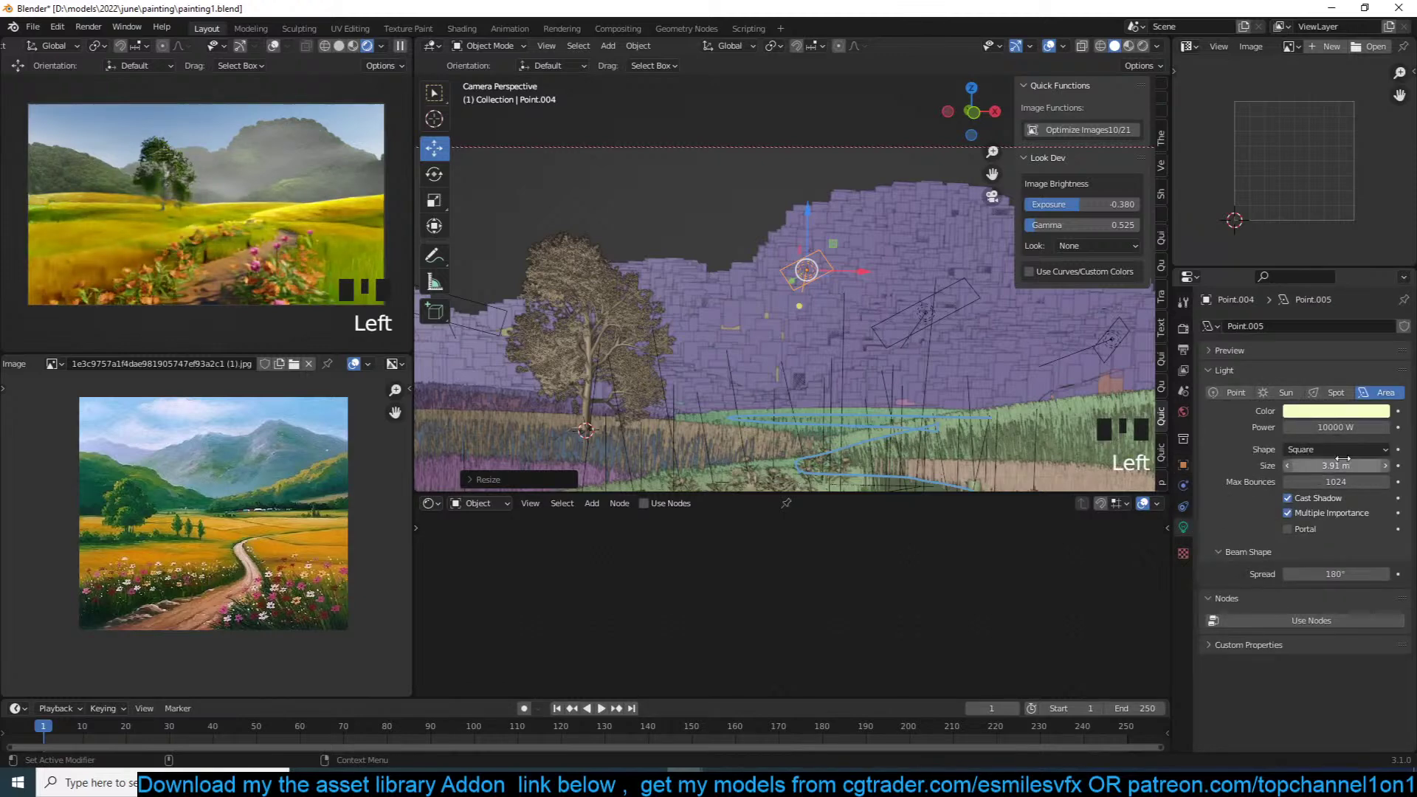
double_click(1328, 431)
key("Return")
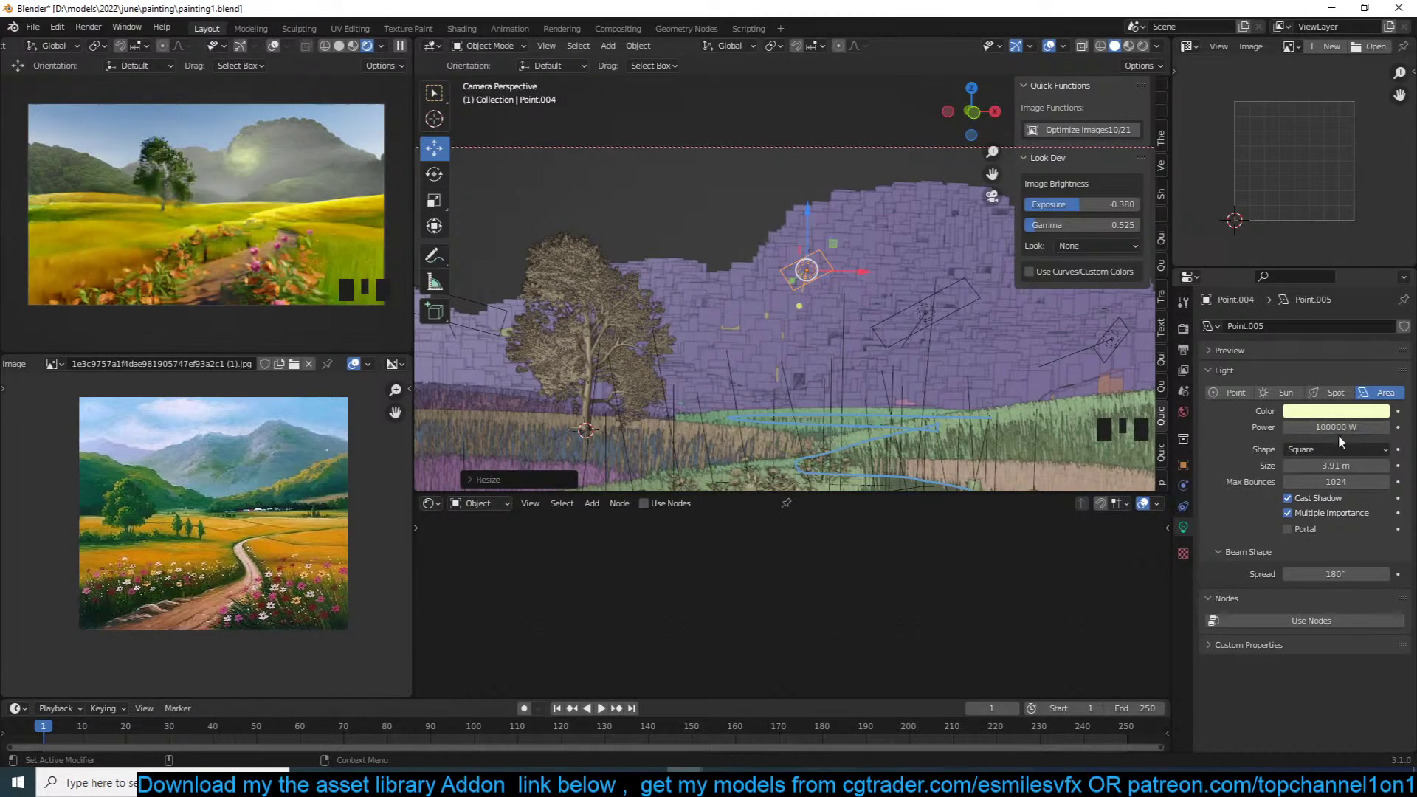
left_click(1310, 427)
left_click(1275, 442)
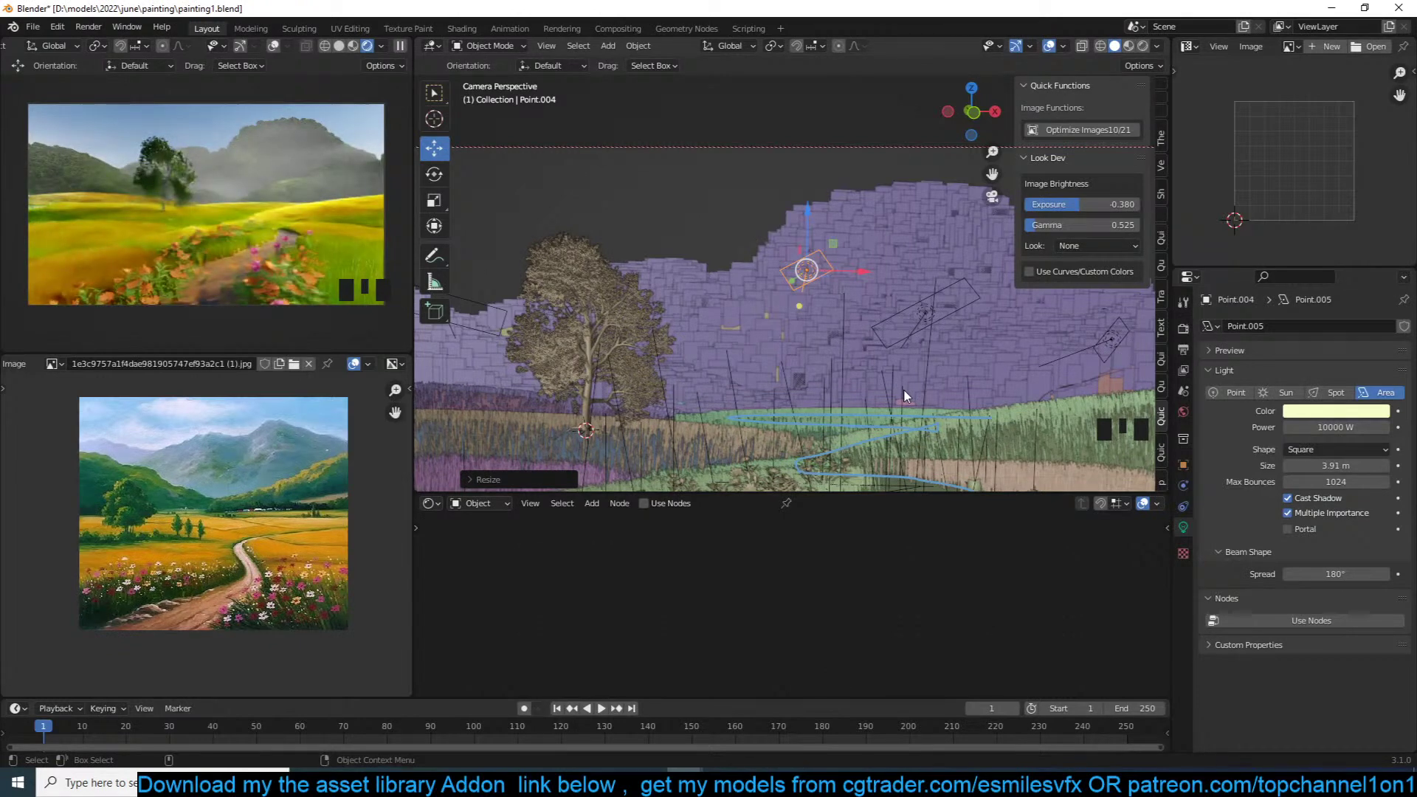
Step: Add a plane, raise it above the right side of the fields and enlarge it about 8 times
scroll(906, 397, "down", 4)
key("alt+a")
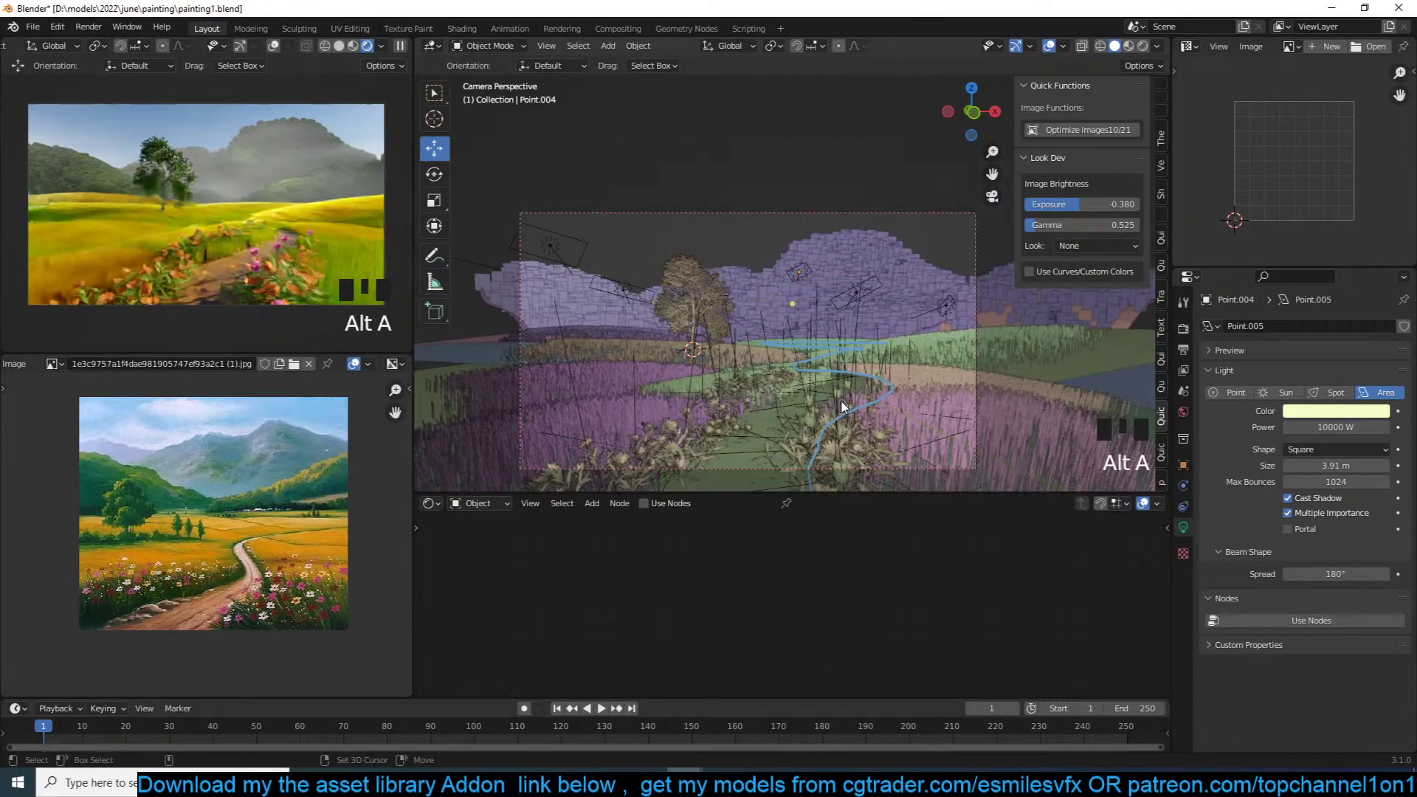
key("shift+a")
left_click(883, 402)
key("g")
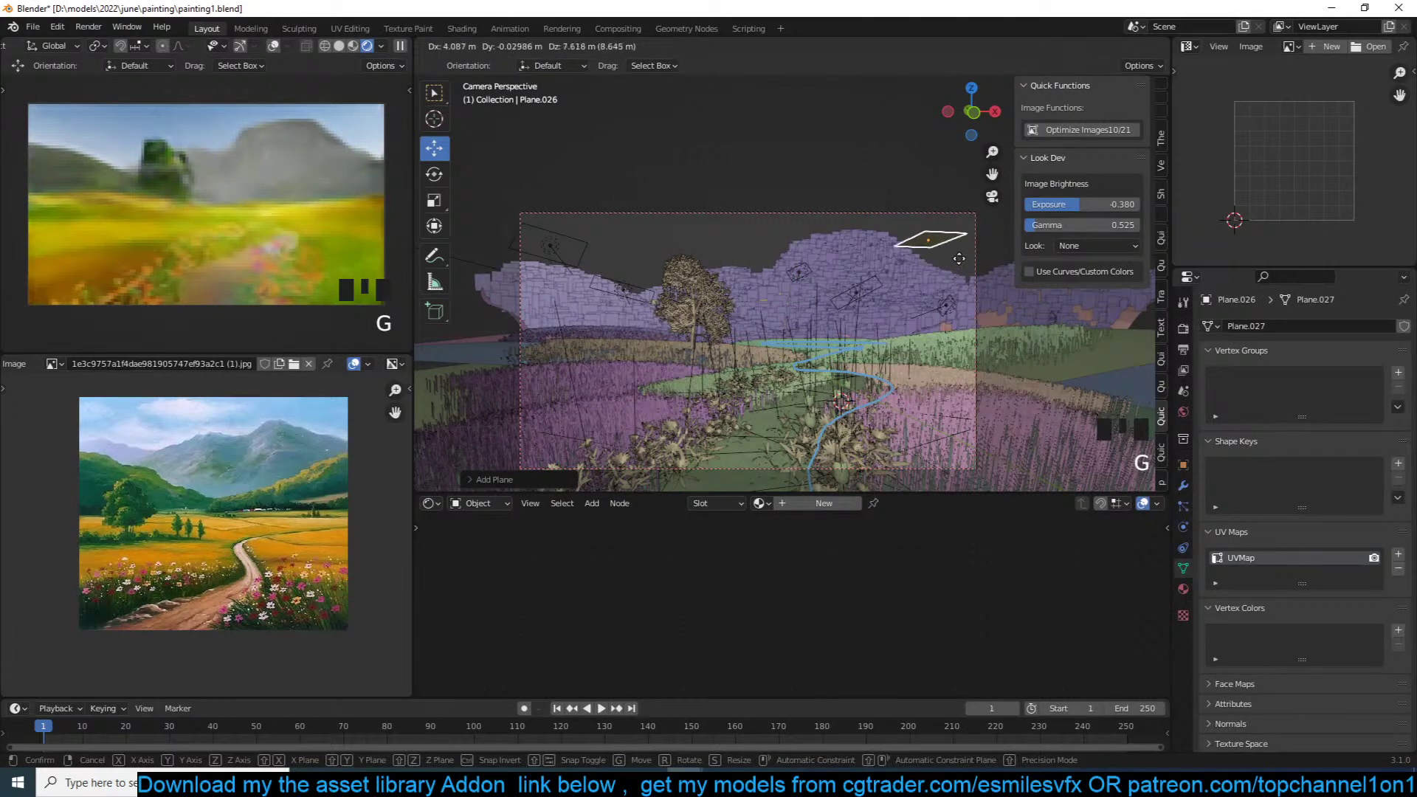
left_click(960, 246)
key("s")
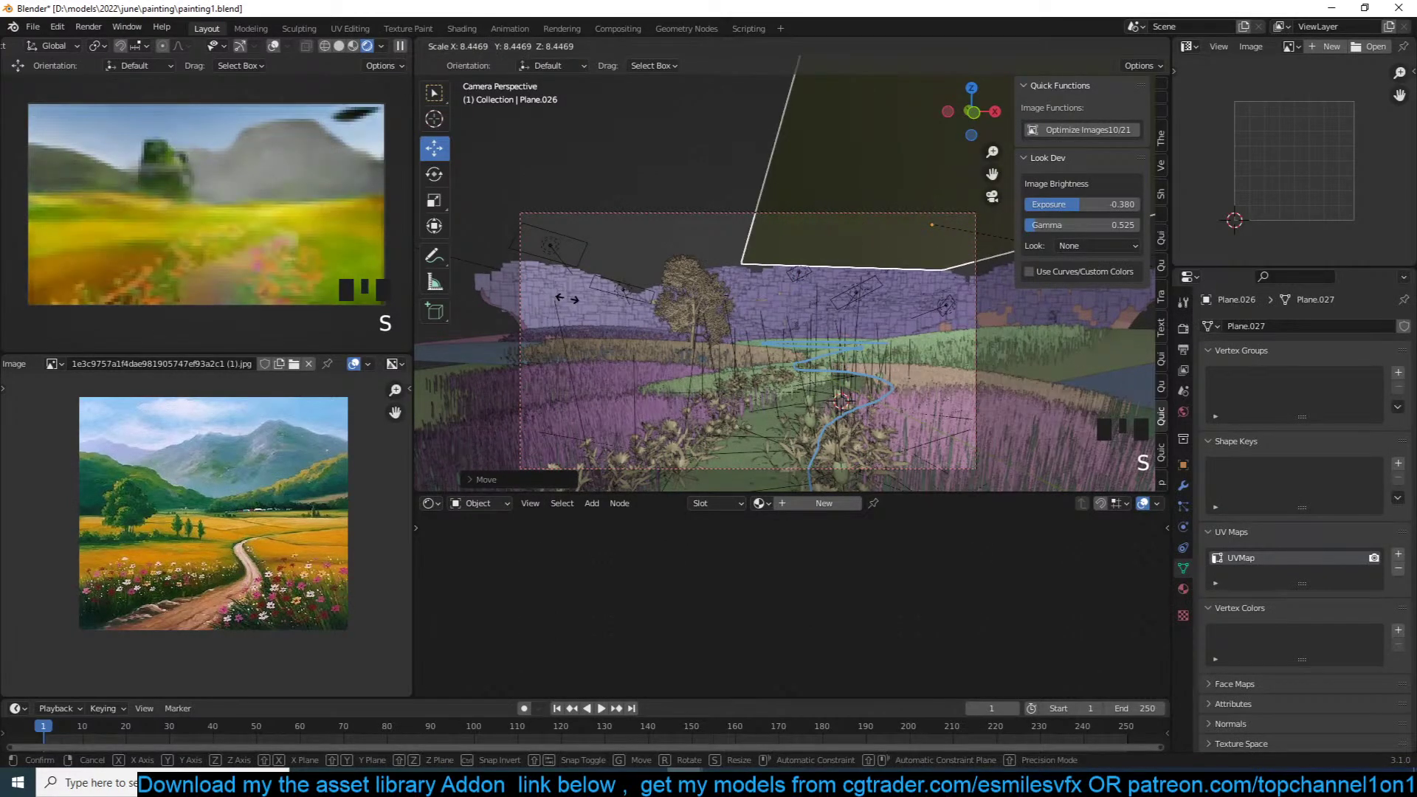
left_click(553, 310)
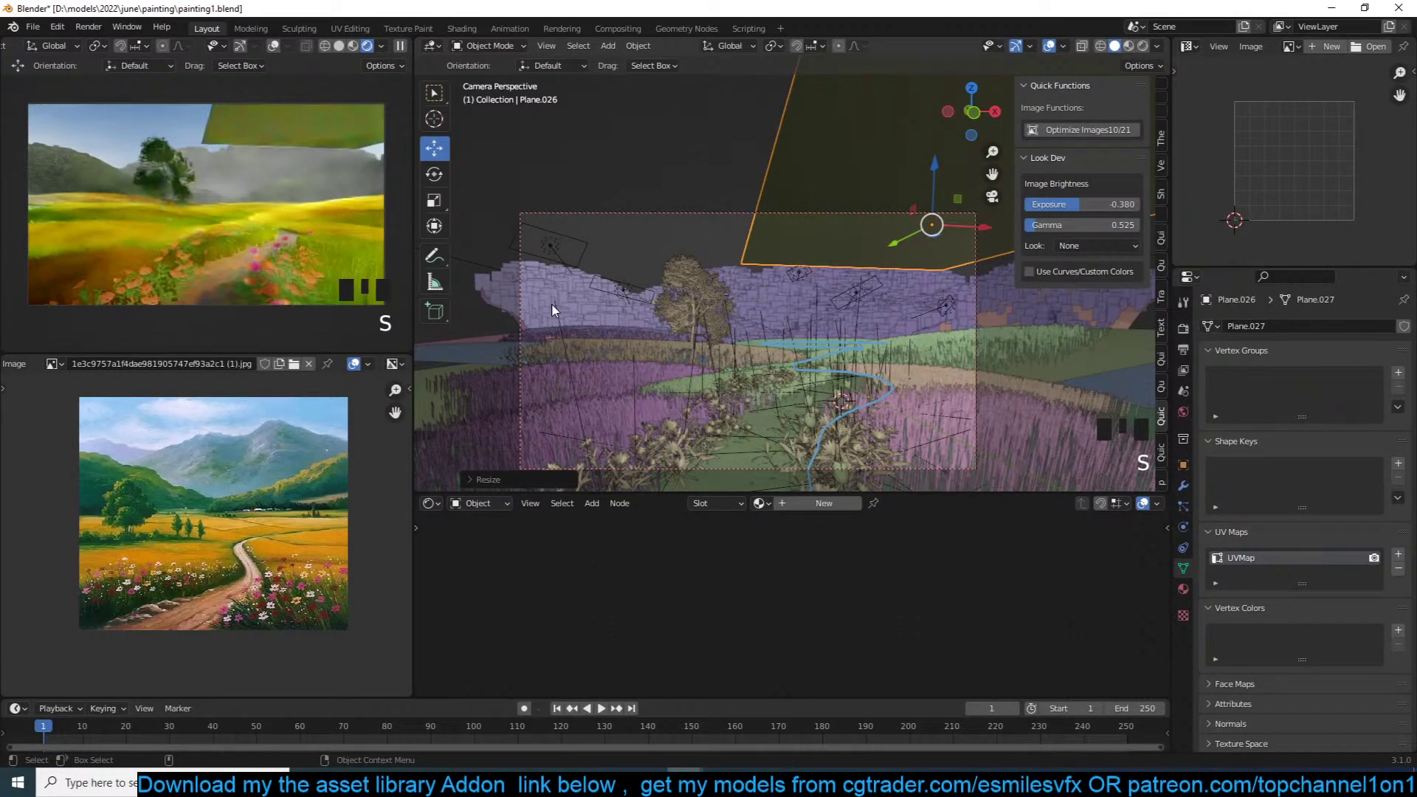
Step: Try the raised plane farther back over the fields, delete it, and save the file
key("KP_7")
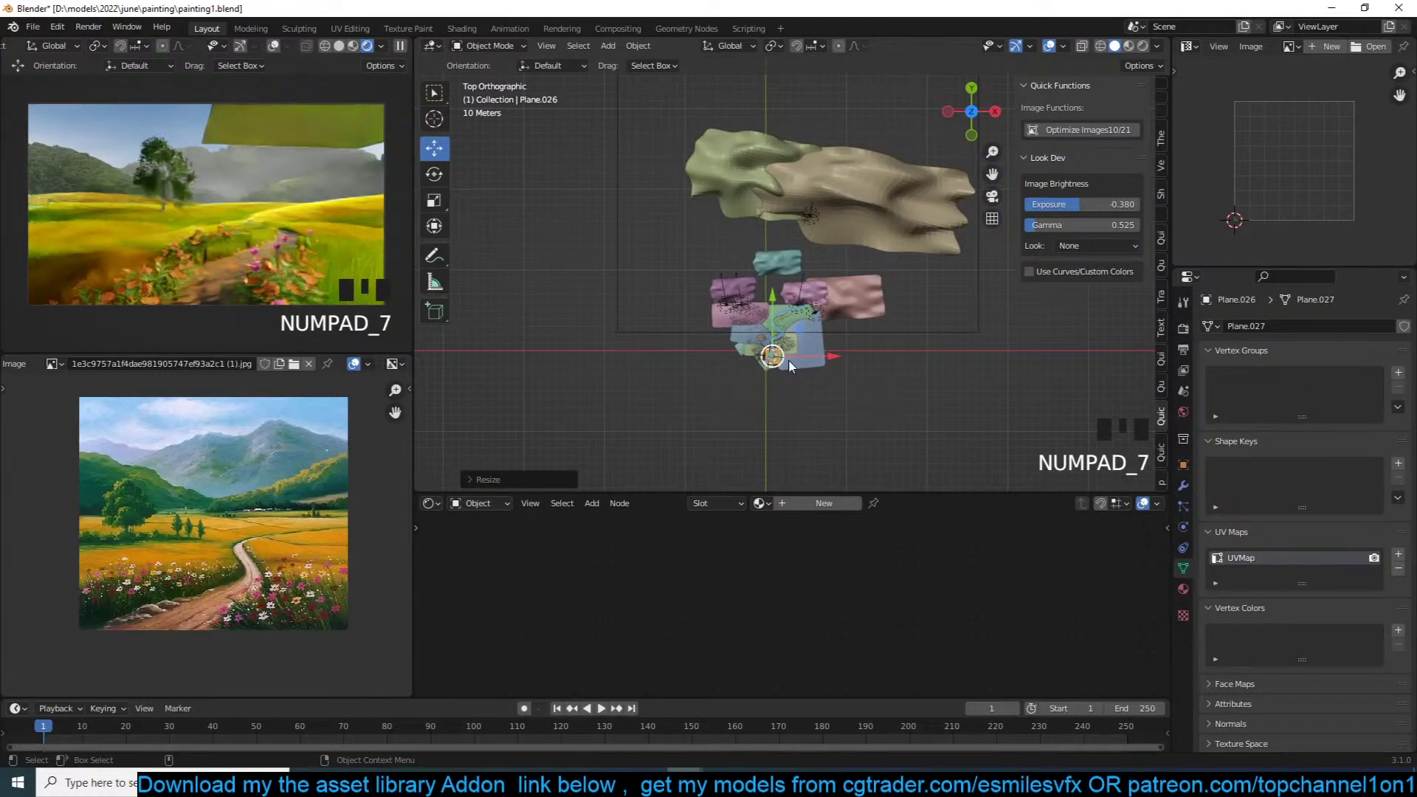
key("g")
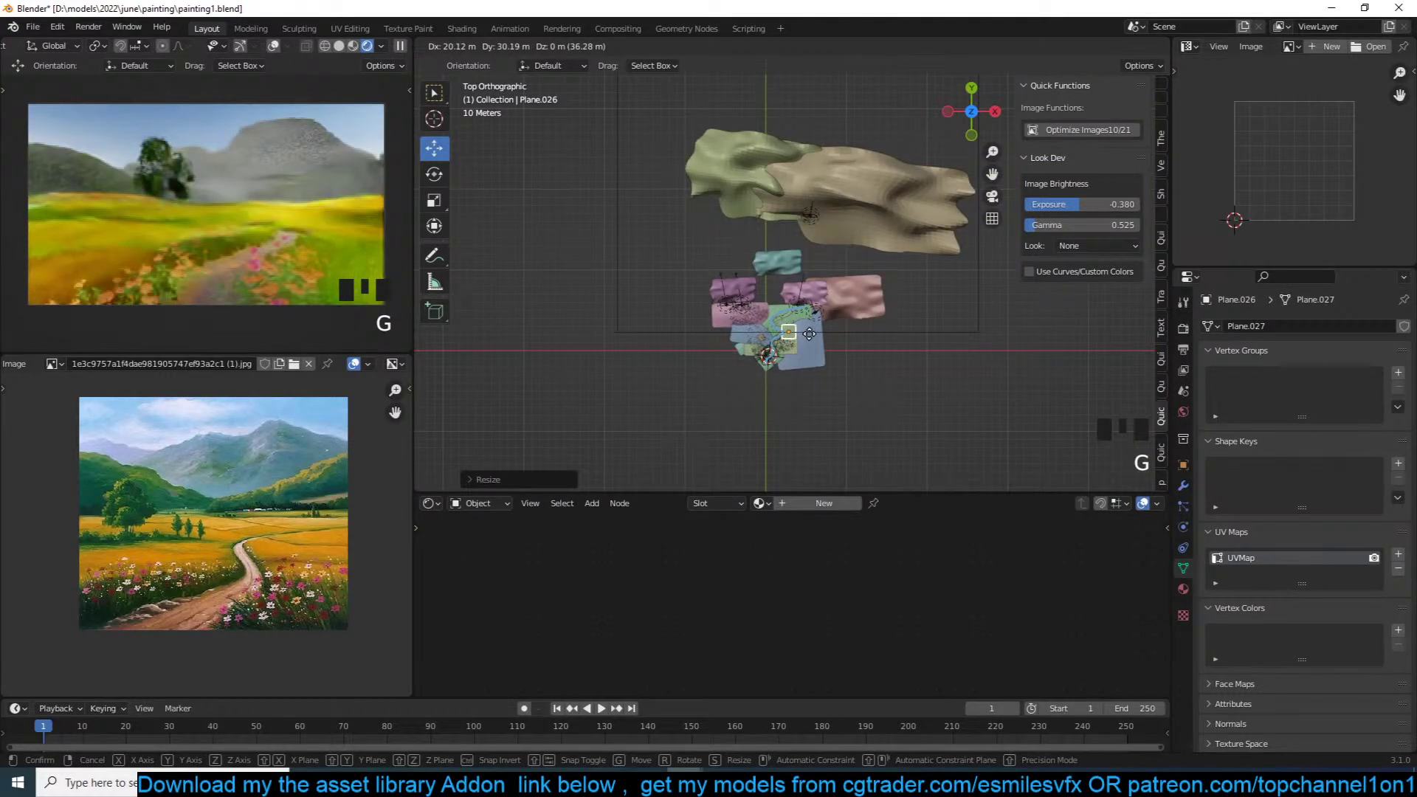
left_click(809, 334)
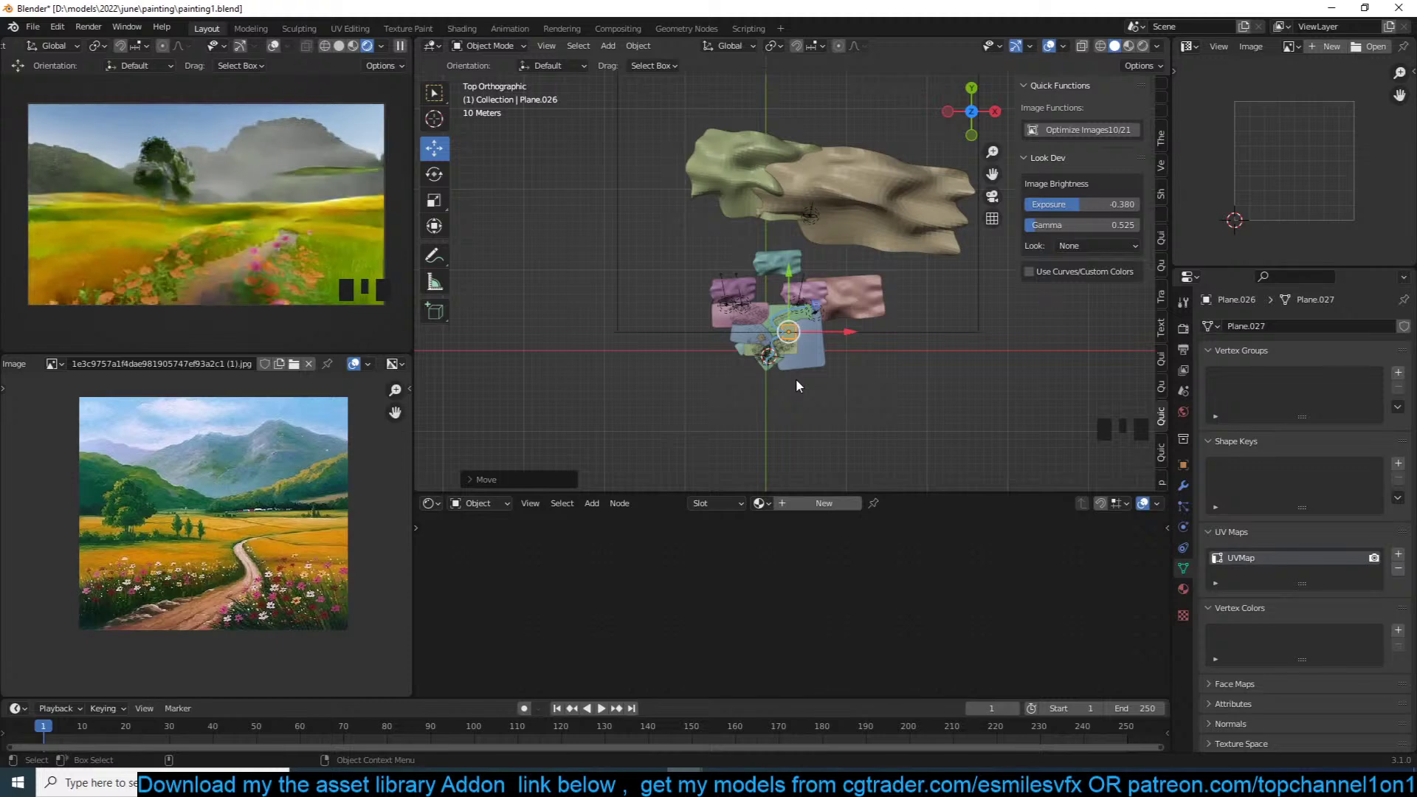
key("x")
left_click(834, 339)
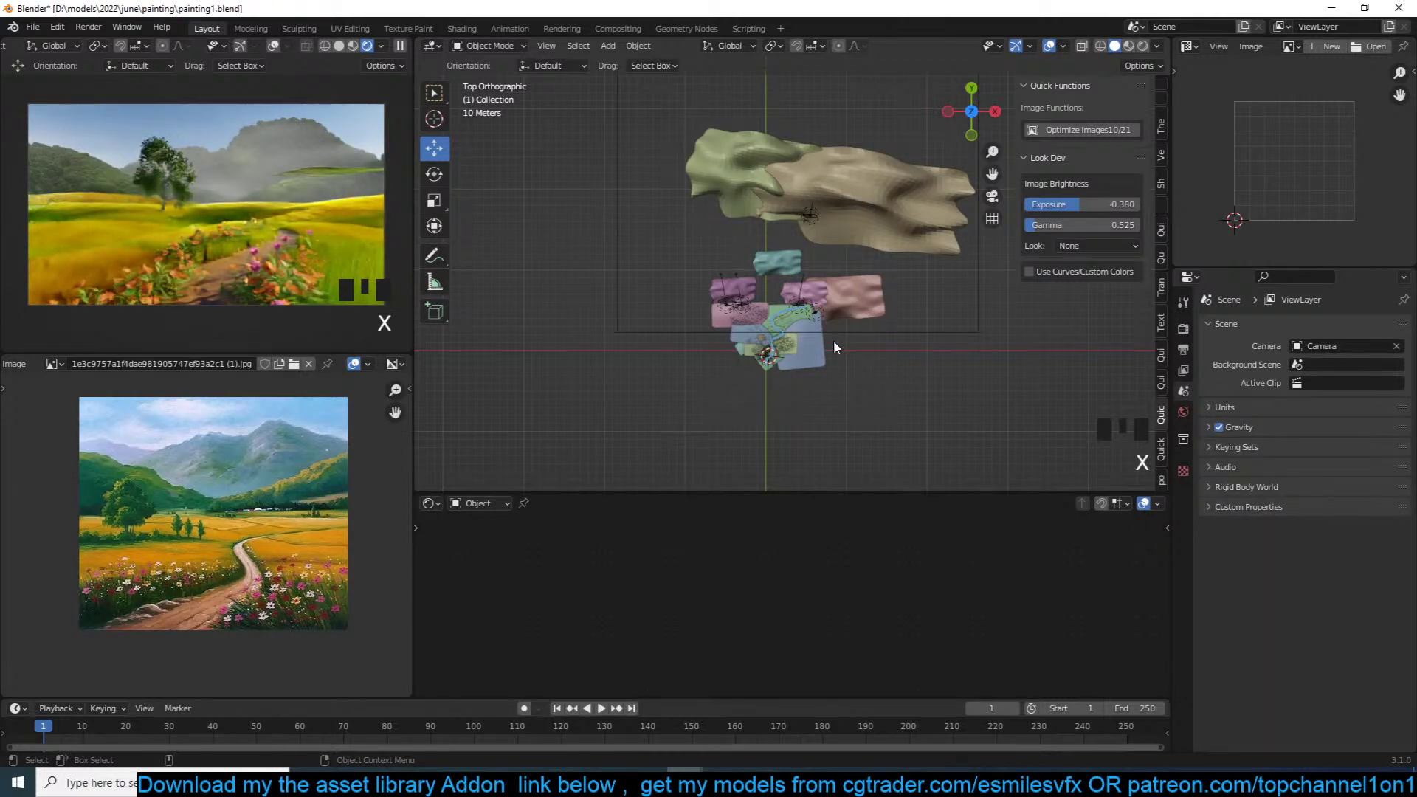
key("ctrl+s")
Step: Rescale the foreground marigold plants left of the path, reducing the nearest one to about 0.8 of its size
key("KP_0")
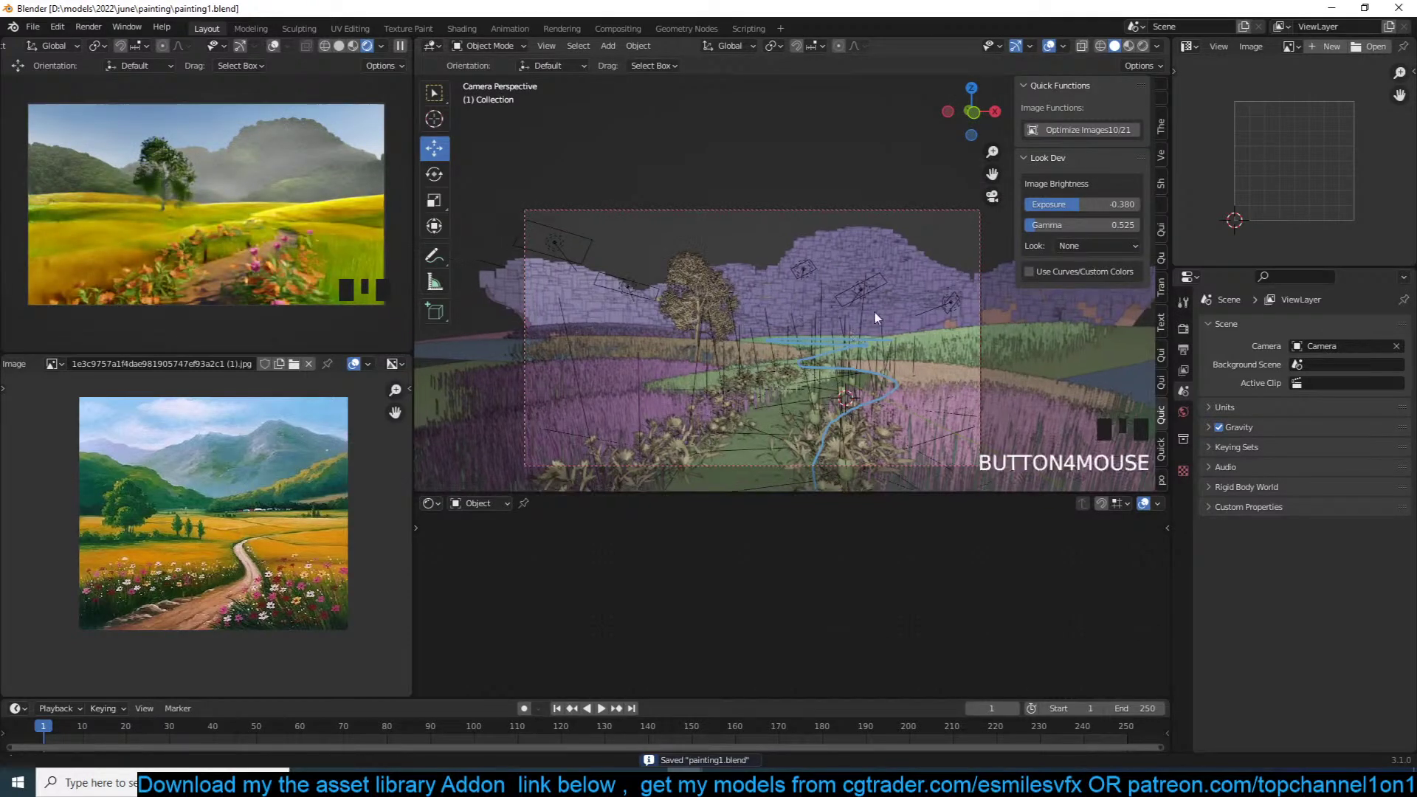
scroll(847, 342, "up", 4)
left_click(827, 365)
key("s")
left_click(809, 381)
left_click(804, 386)
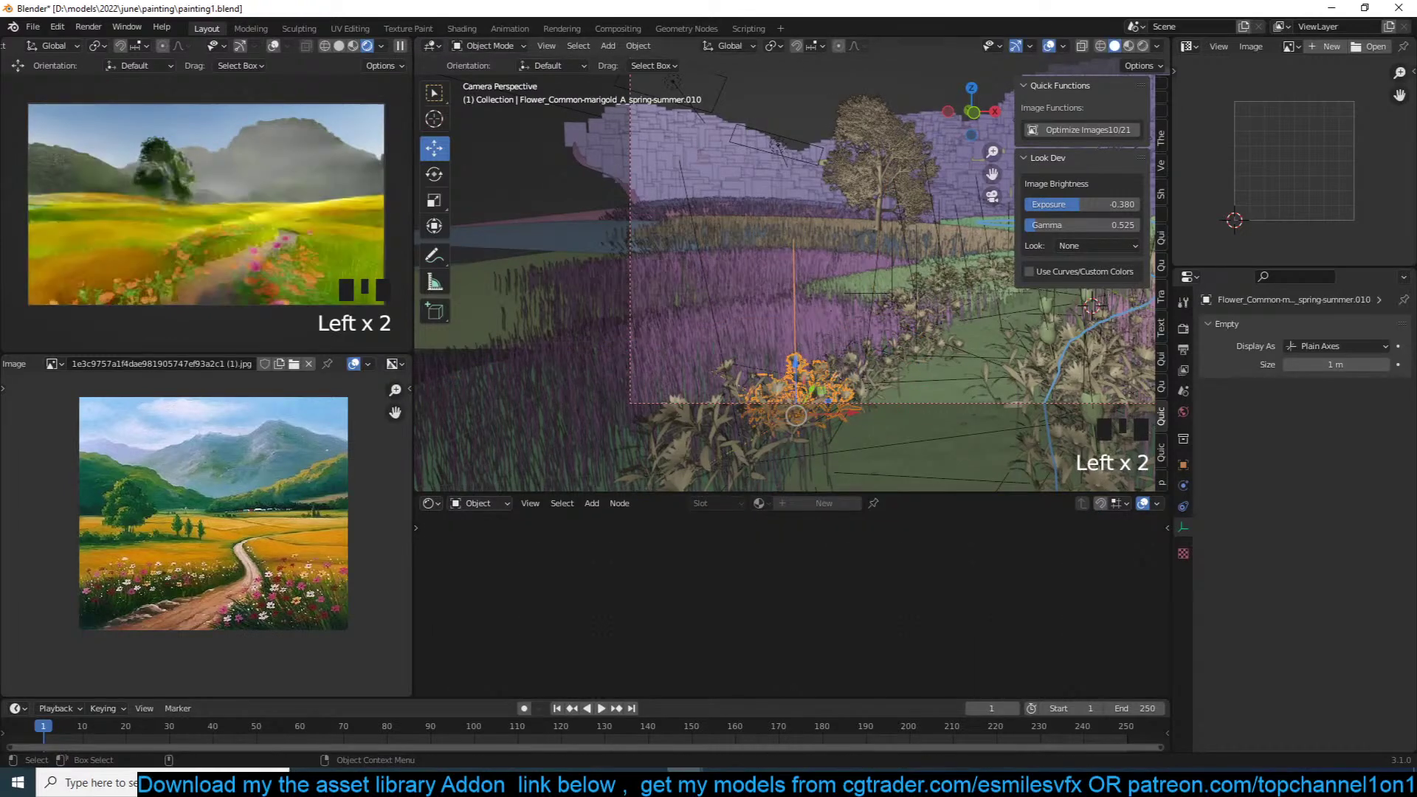
key("s")
left_click(772, 406)
key("s")
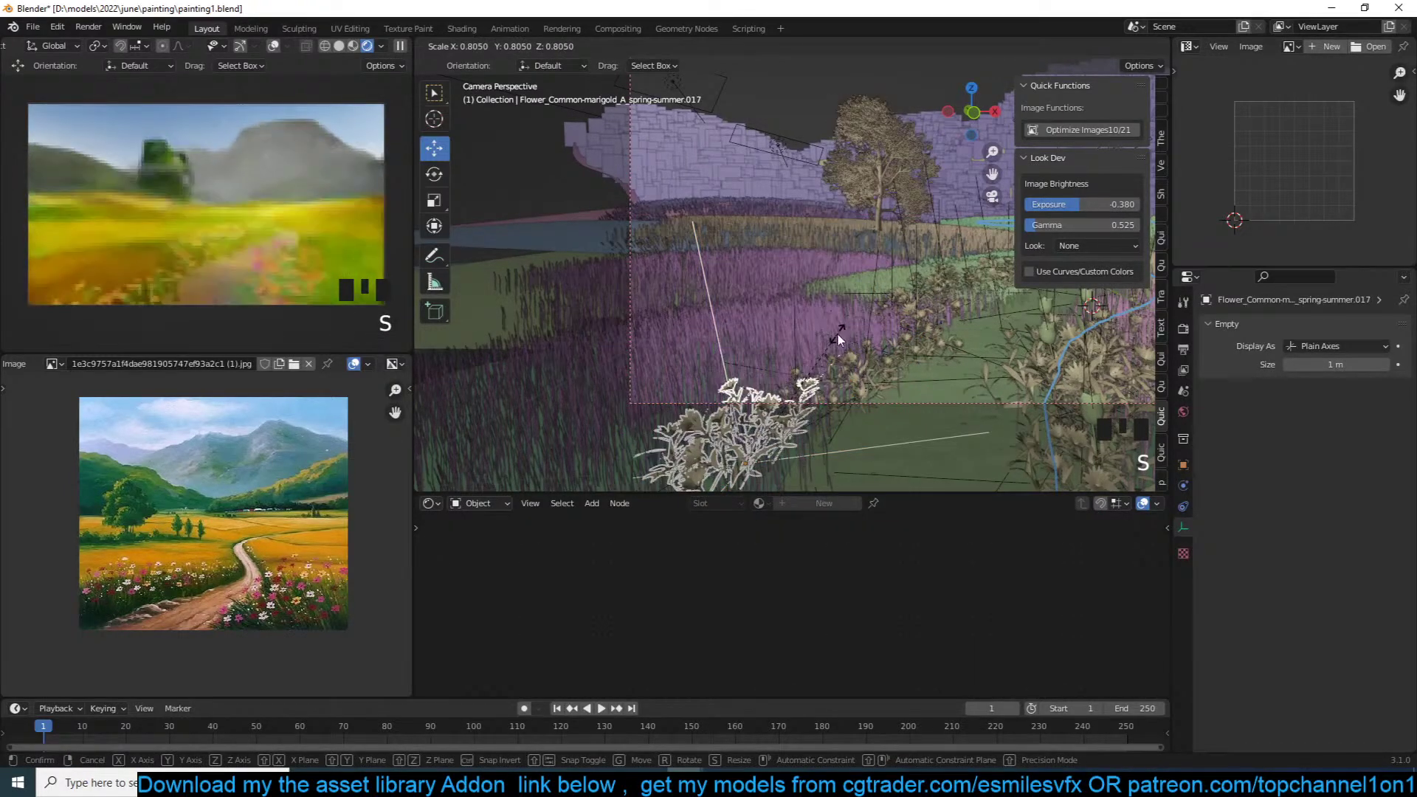
left_click(837, 334)
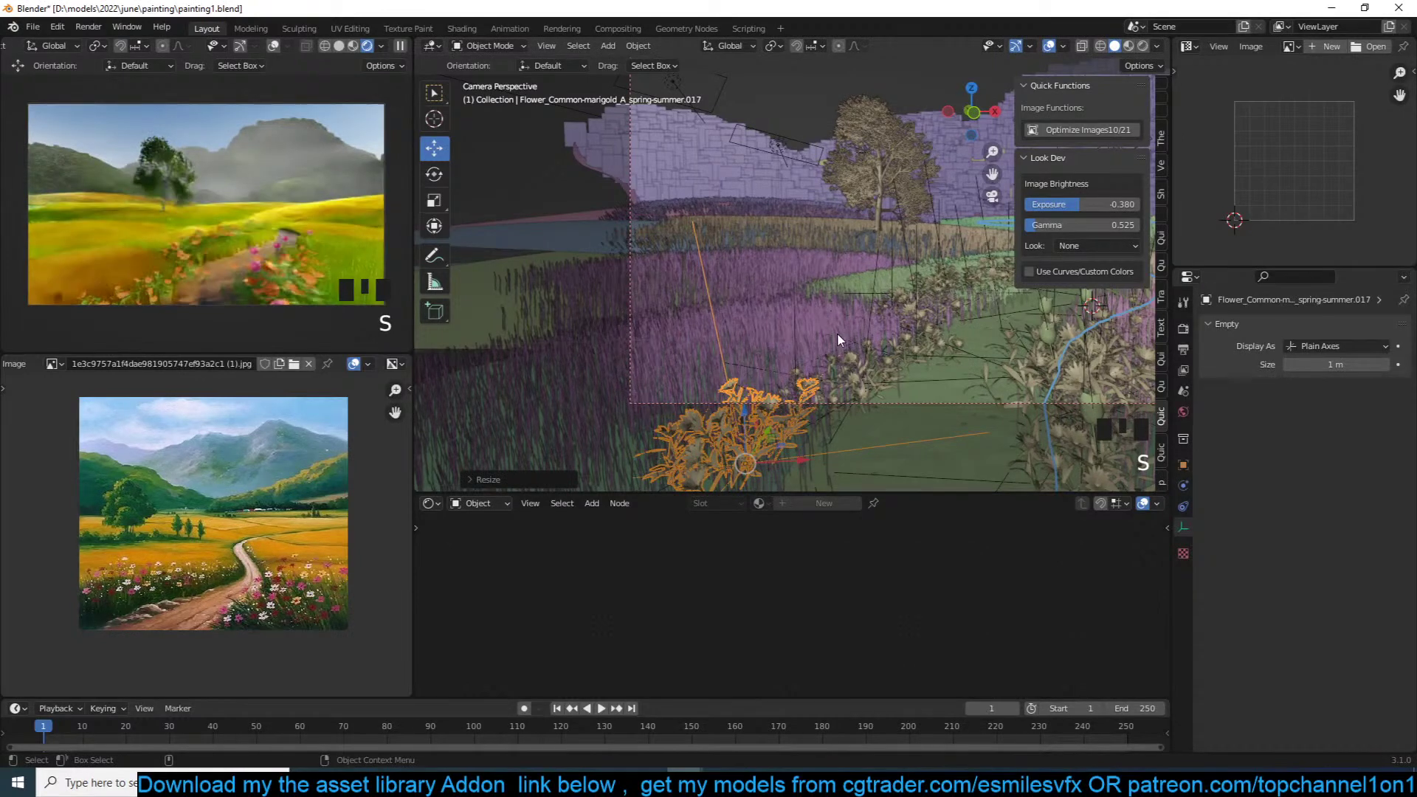
Step: Select the left grass field and darken the orange Color2 of the Overlay node in its grass material
left_click(870, 325)
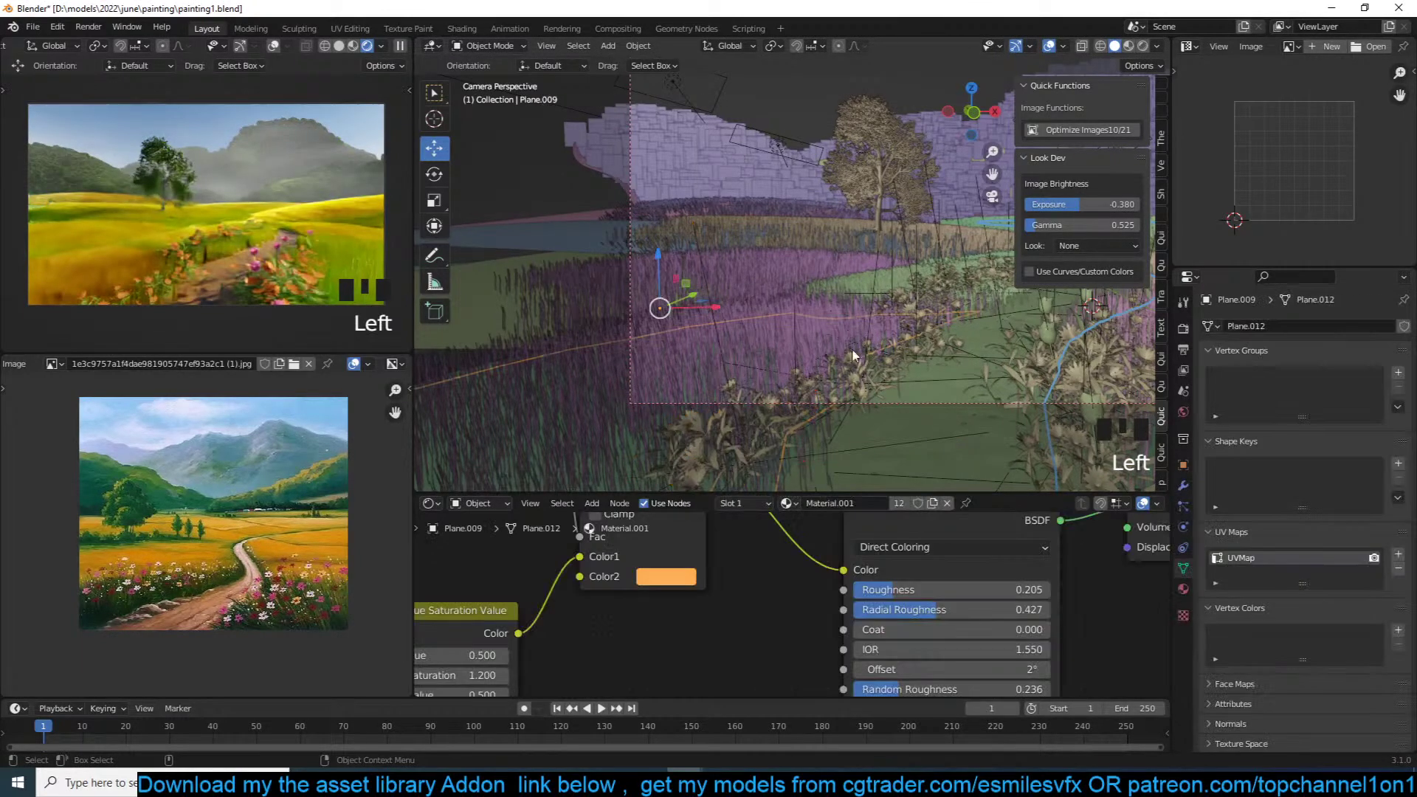
scroll(864, 614, "down", 2)
scroll(878, 605, "down", 7)
middle_click_drag(887, 600, 812, 622)
key("ctrl+s")
key("alt+a")
middle_click_drag(707, 600, 841, 590)
scroll(841, 590, "up", 4)
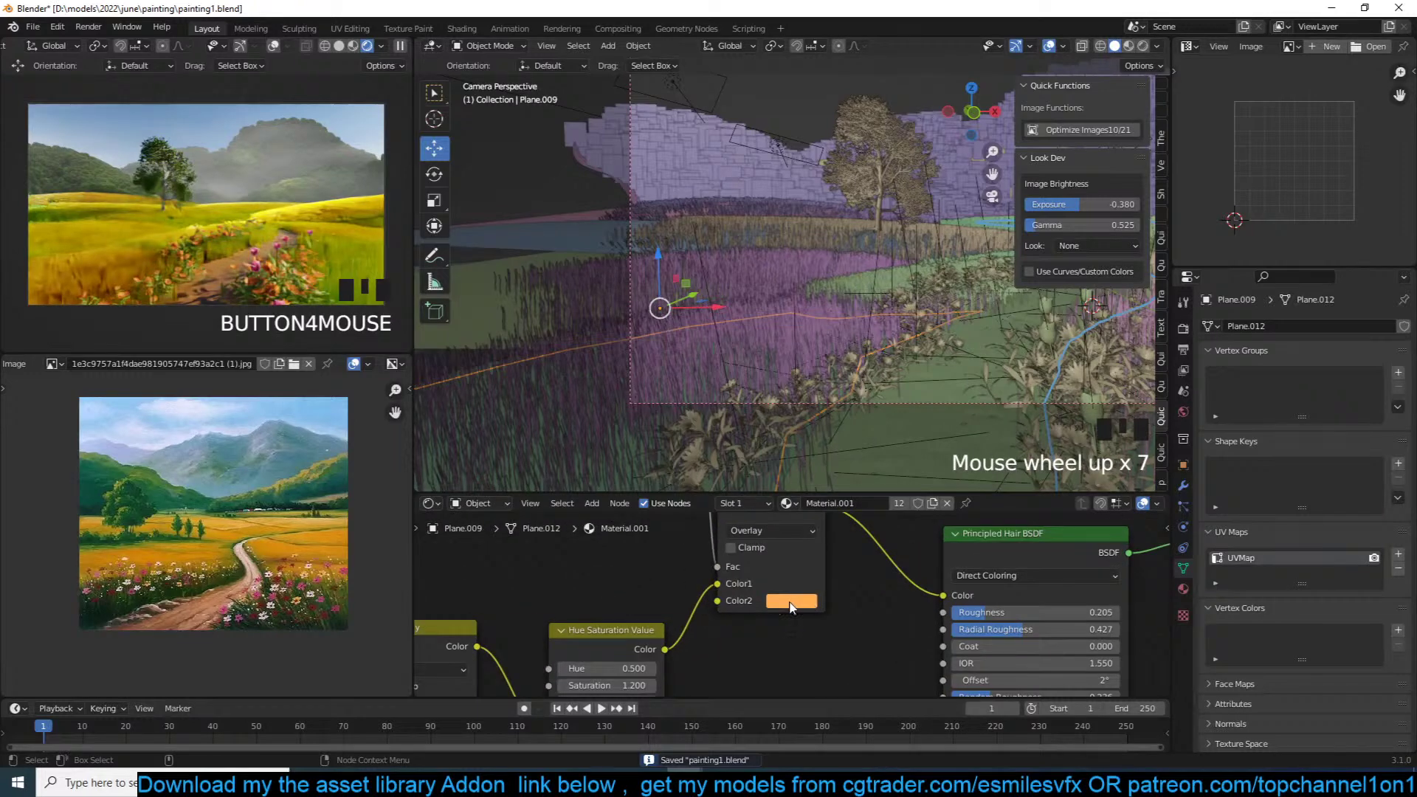
left_click(791, 602)
left_click(900, 428)
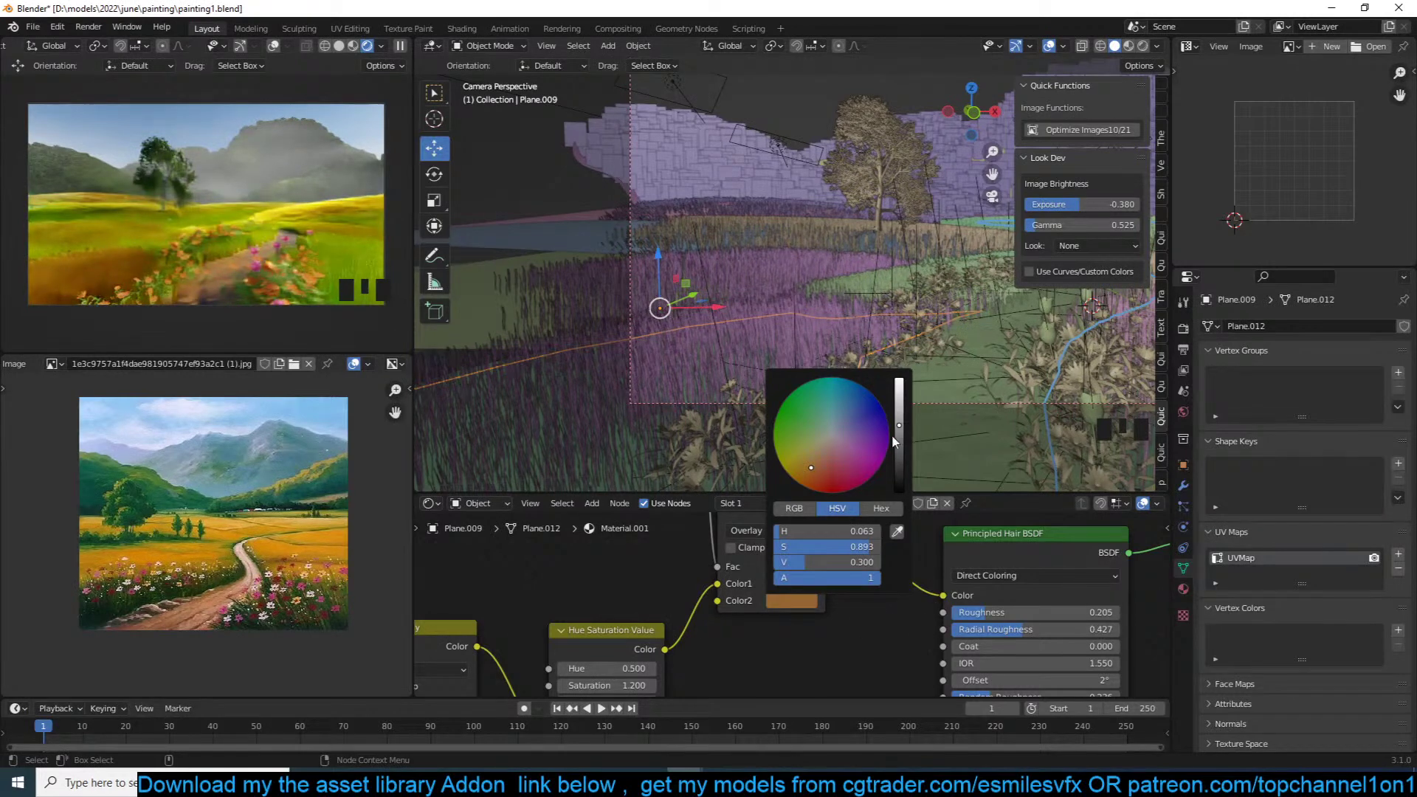
left_click(901, 397)
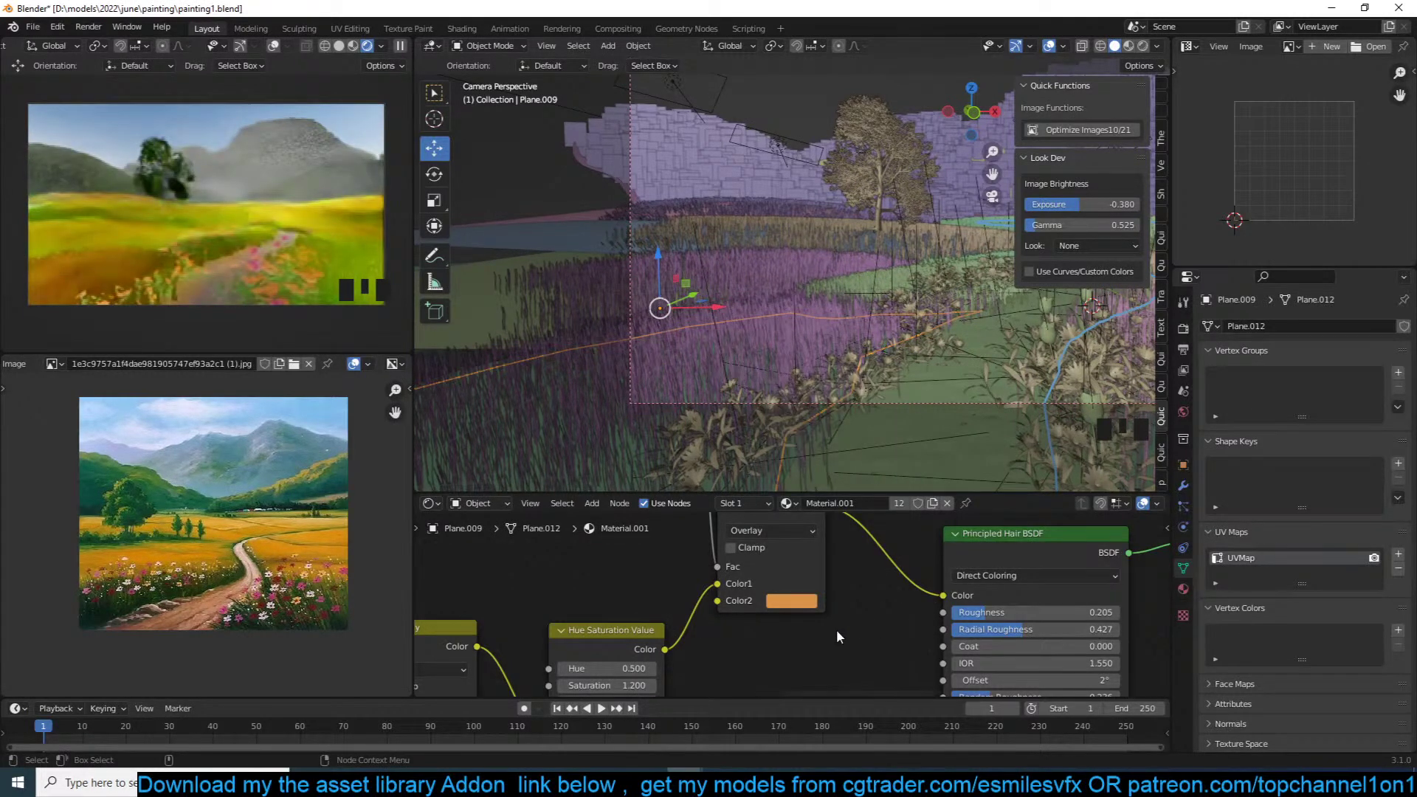
Step: Try saturations of 1.3 and 1.0 on the grass material's Hue Saturation Value node, return it to 1.2, and save the file
scroll(839, 627, "down", 1)
left_click(778, 625)
left_click(778, 625)
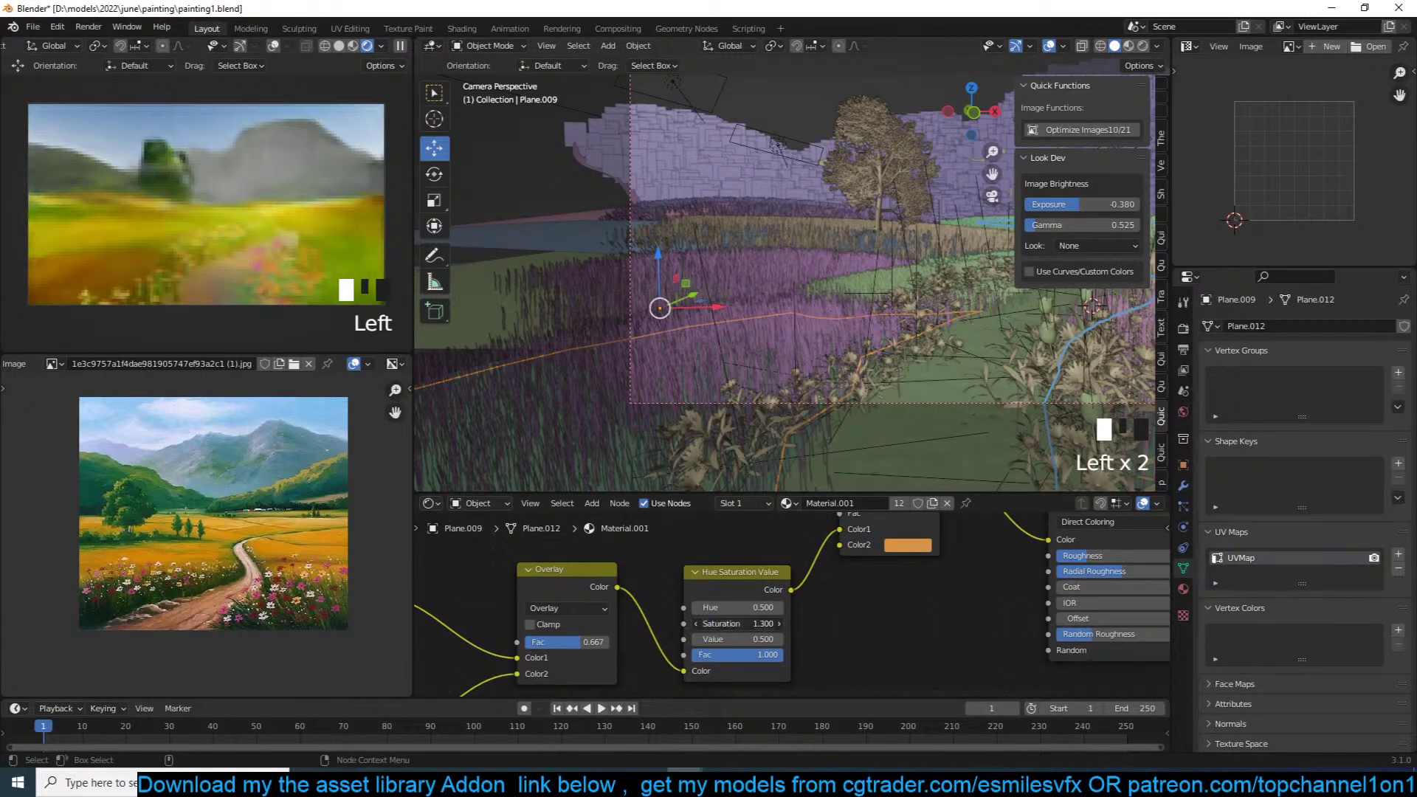
mouse_move(852, 582)
middle_mouse_down()
mouse_move(884, 658)
mouse_move(943, 555)
middle_mouse_up()
key("ctrl+s")
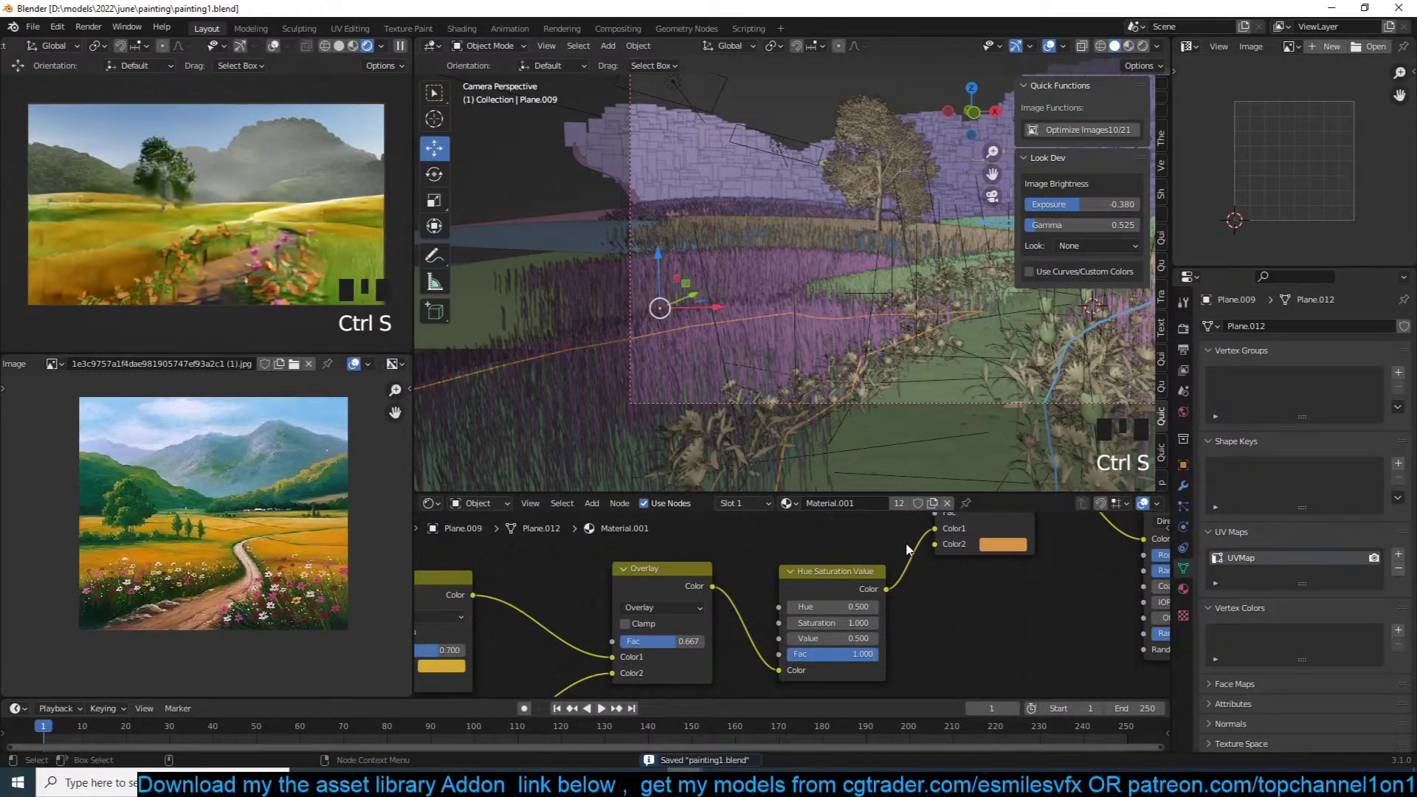
left_click(854, 627)
type("1.2")
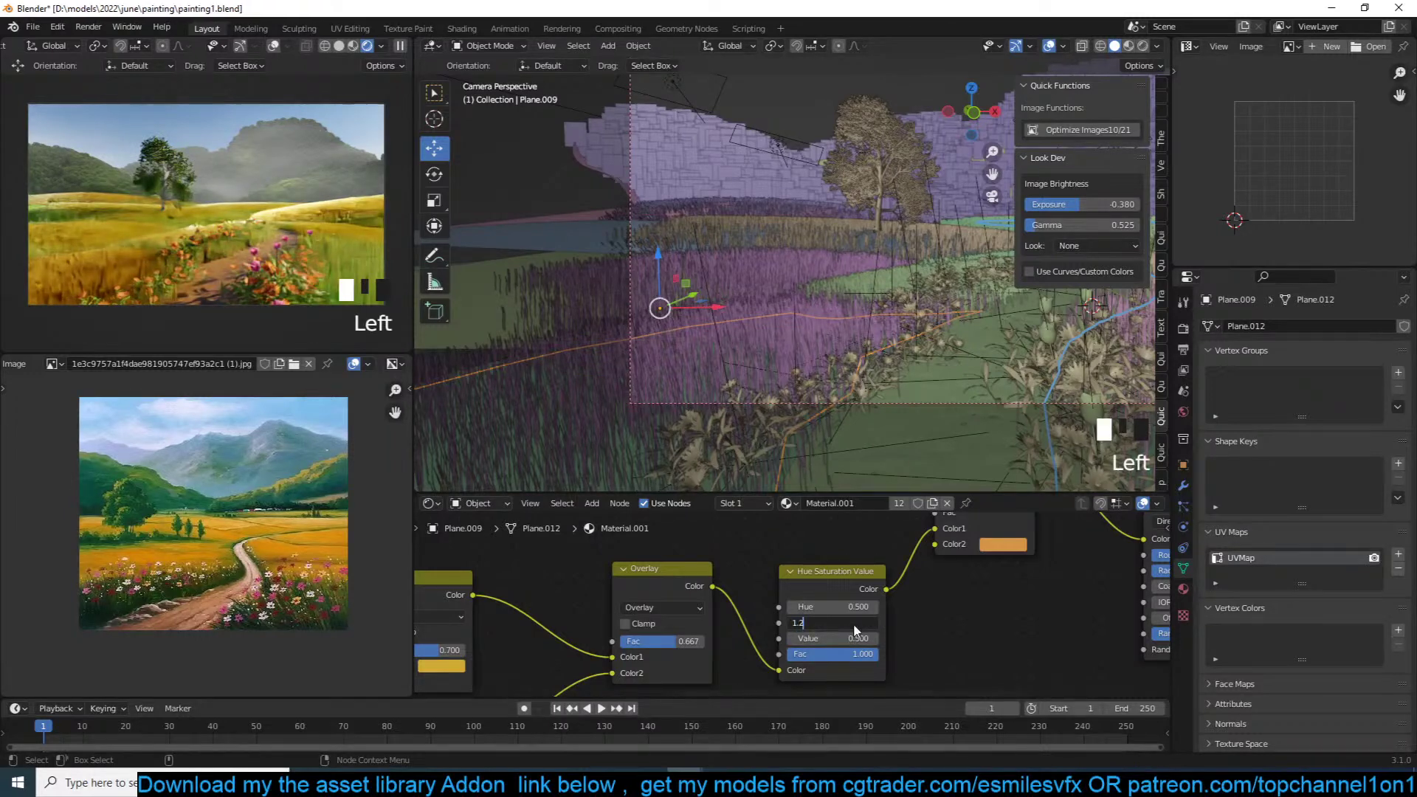
key("Return")
key("ctrl+s")
middle_click_drag(613, 624, 835, 602)
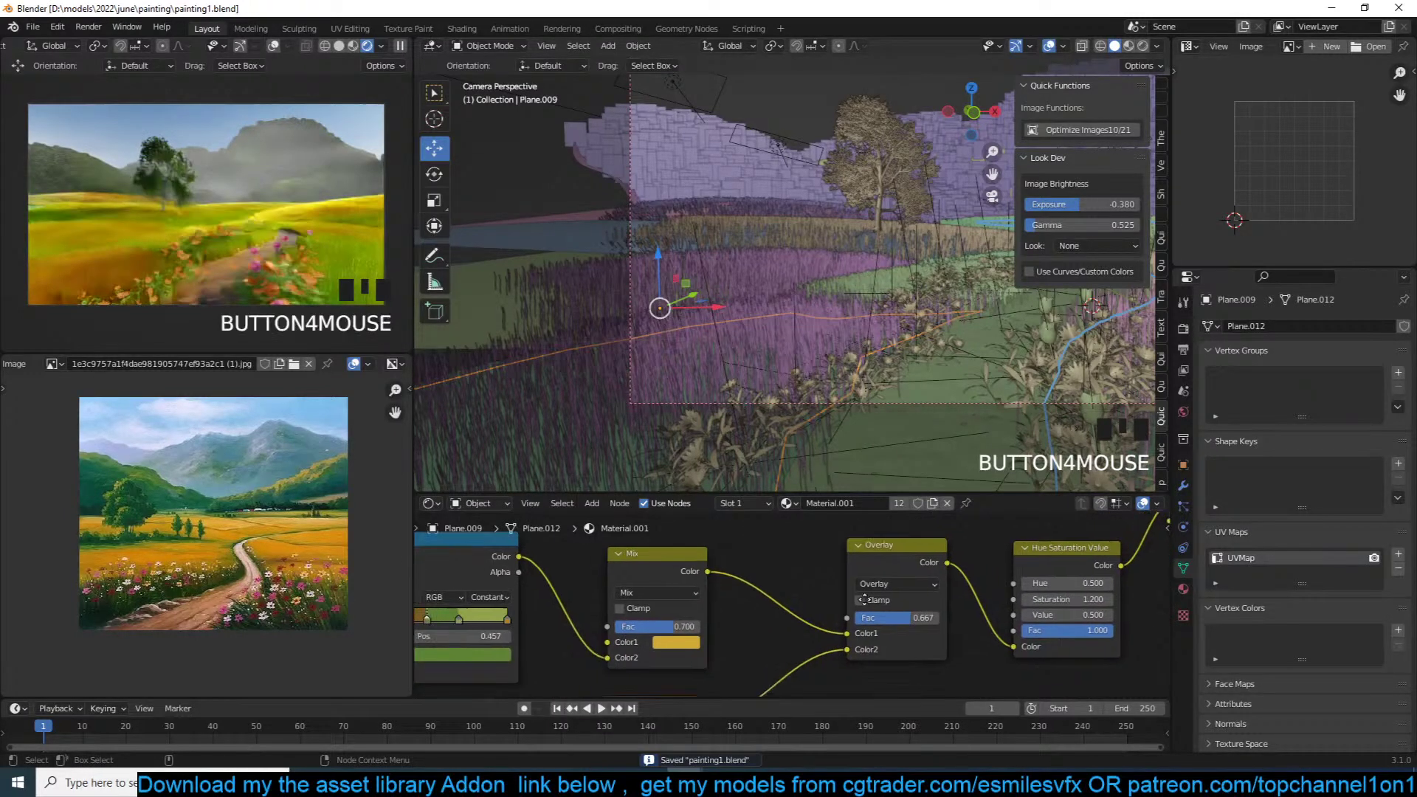
middle_click_drag(683, 632, 850, 620)
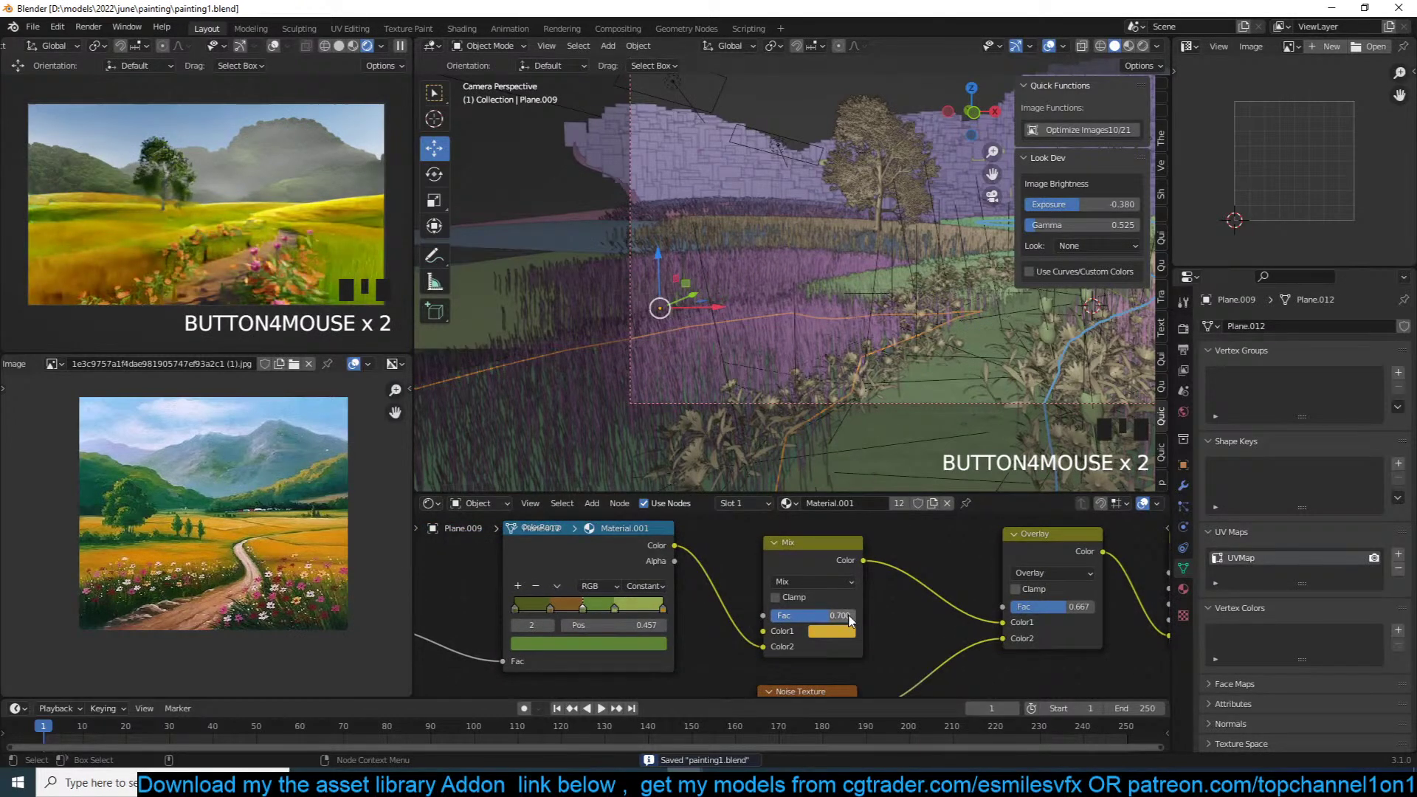
key("ctrl+s")
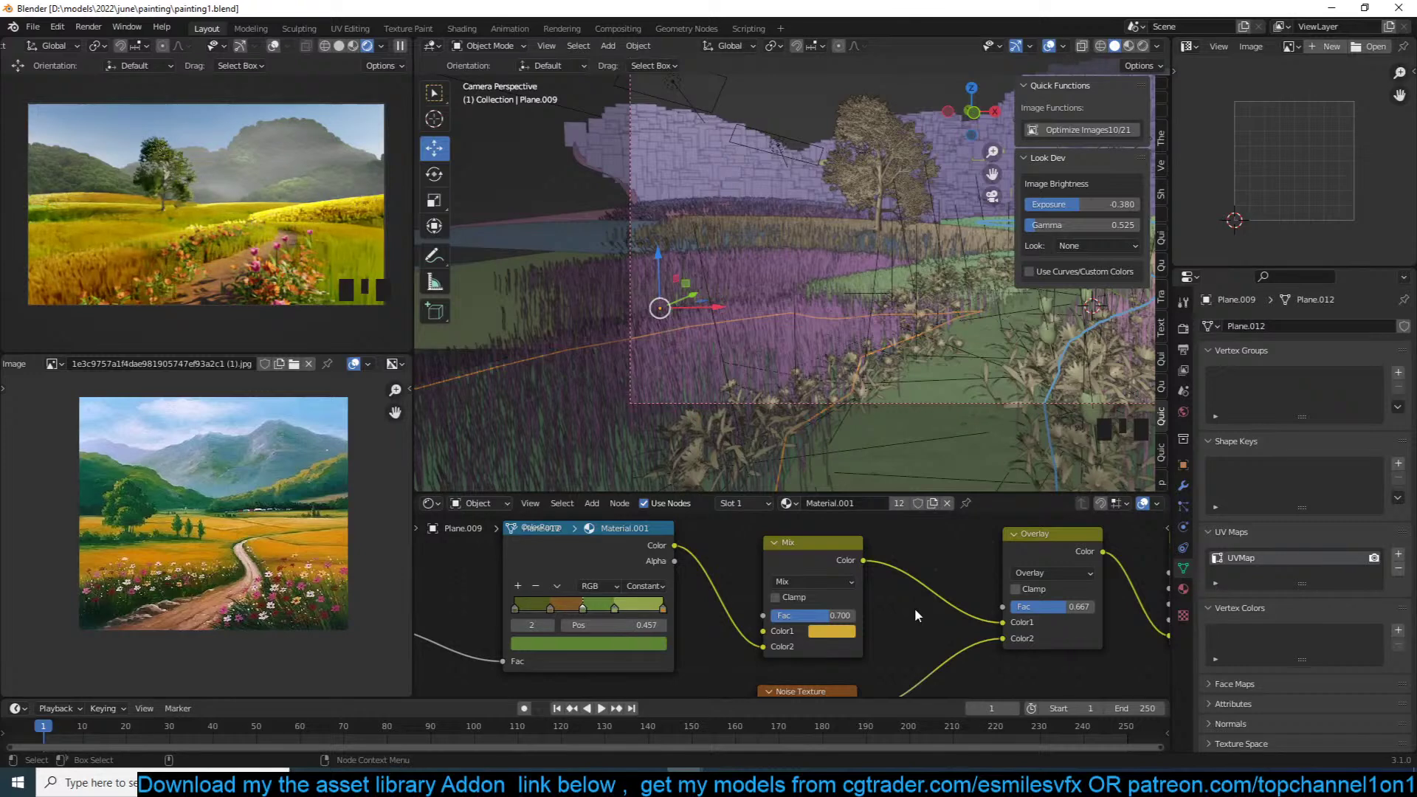
key("ctrl+s")
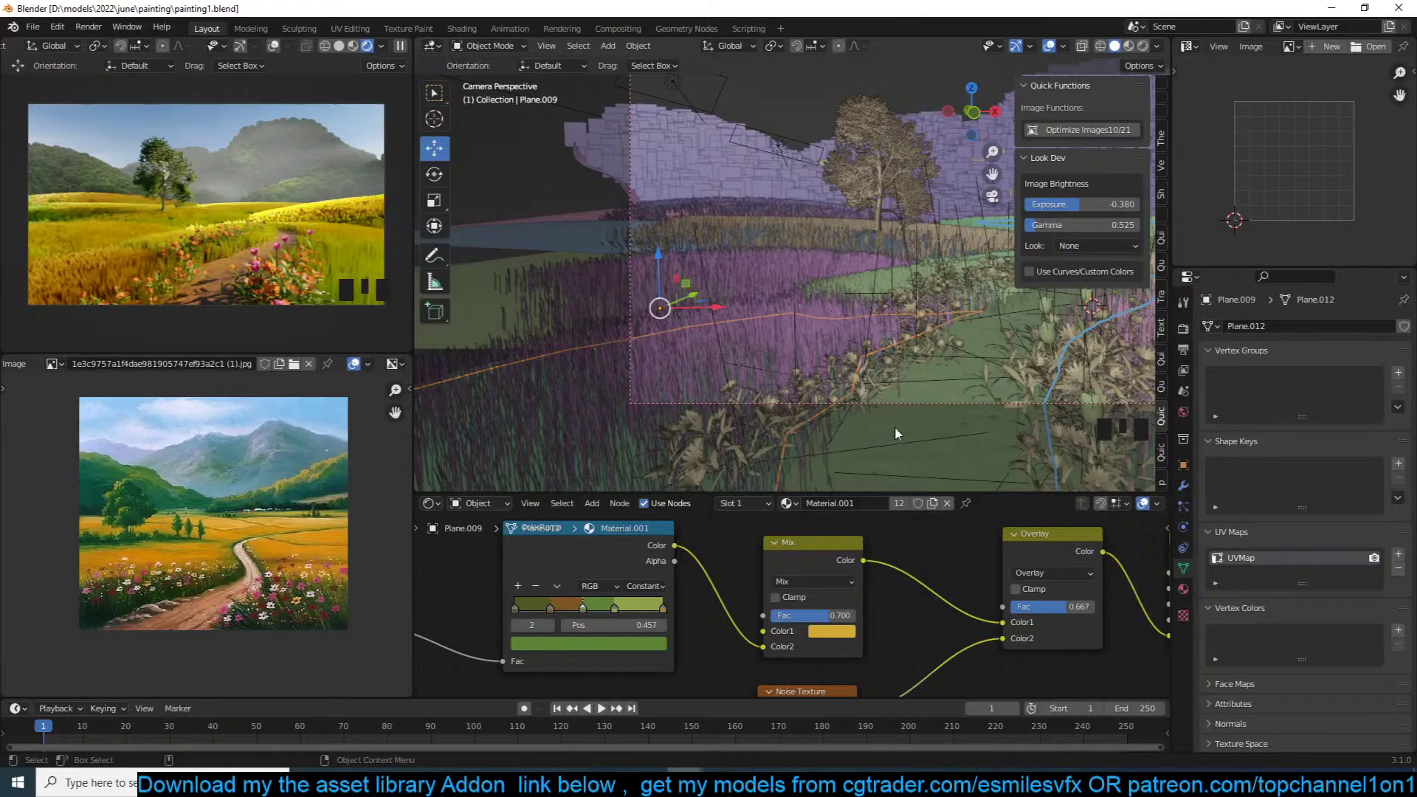
Step: Rescale the far light-green field on the right of the scene along the Z axis, and save the file
scroll(765, 386, "down", 2)
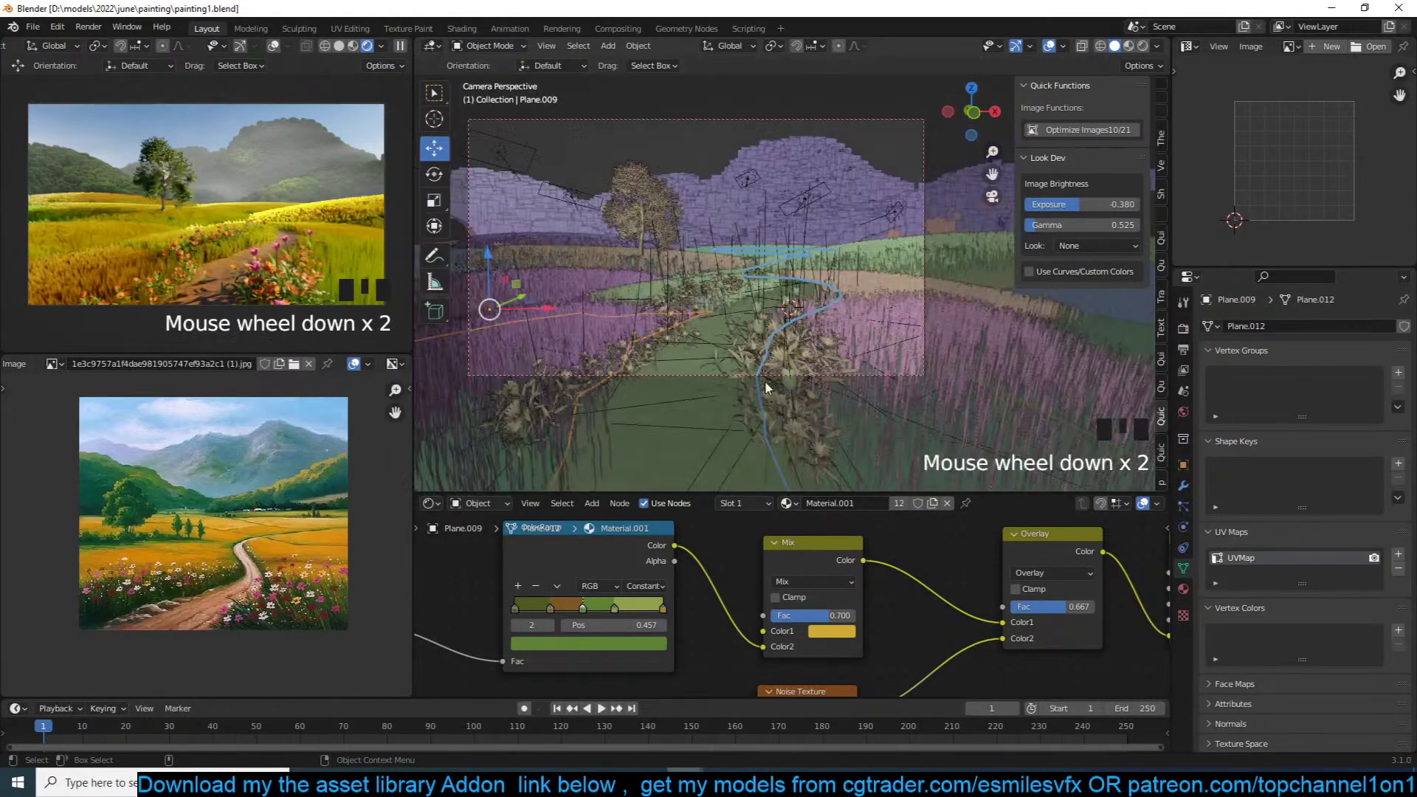
scroll(766, 386, "down", 1)
key("grave")
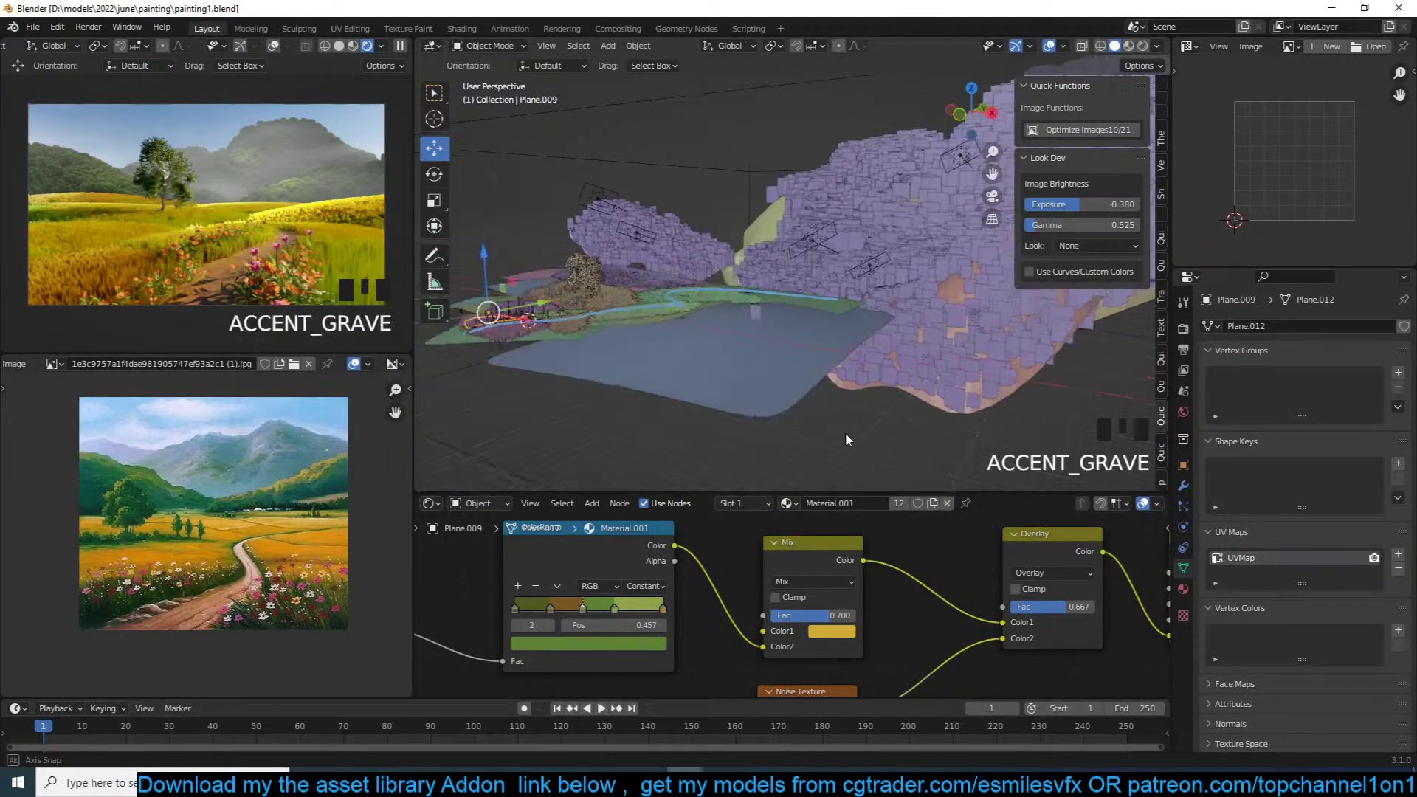
key("KP_0")
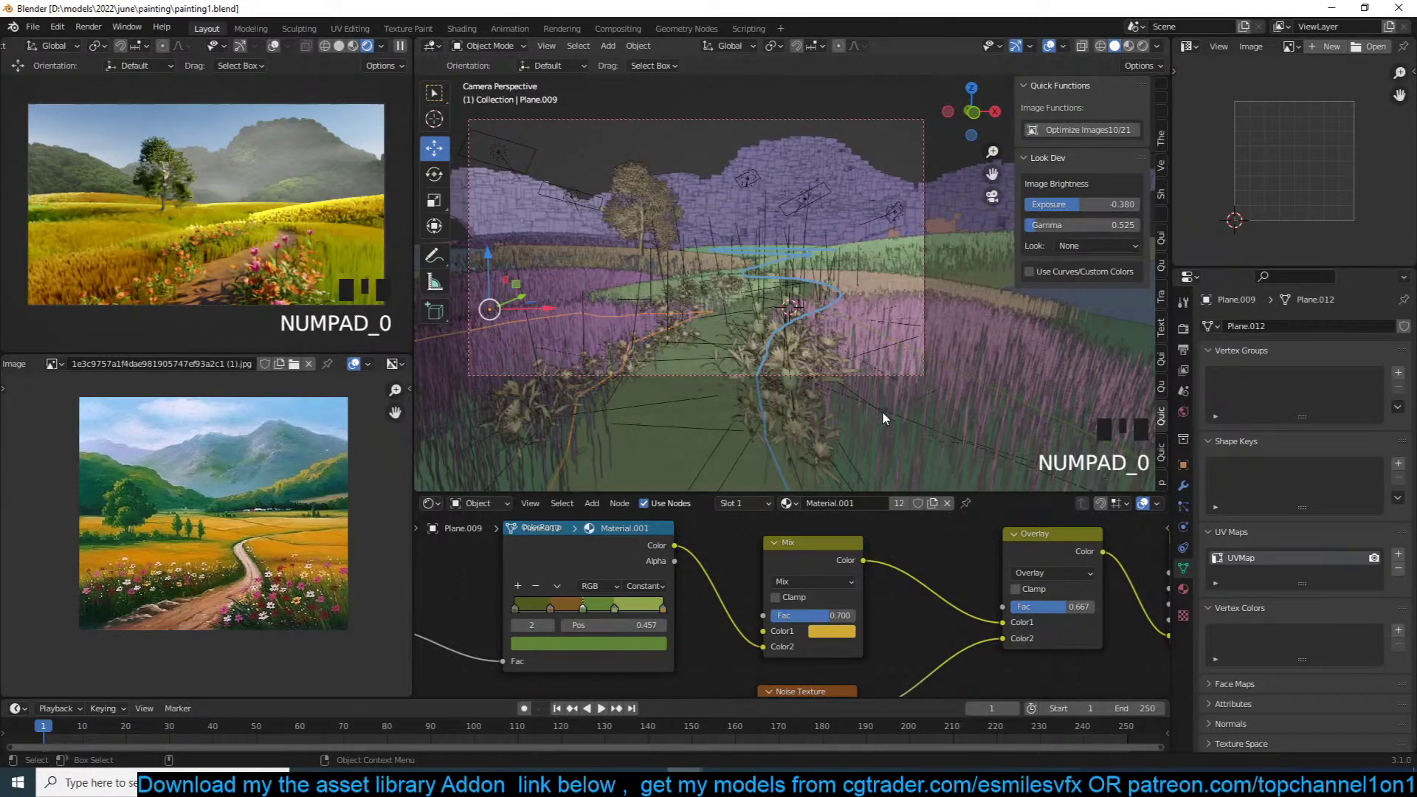
scroll(813, 396, "up", 2)
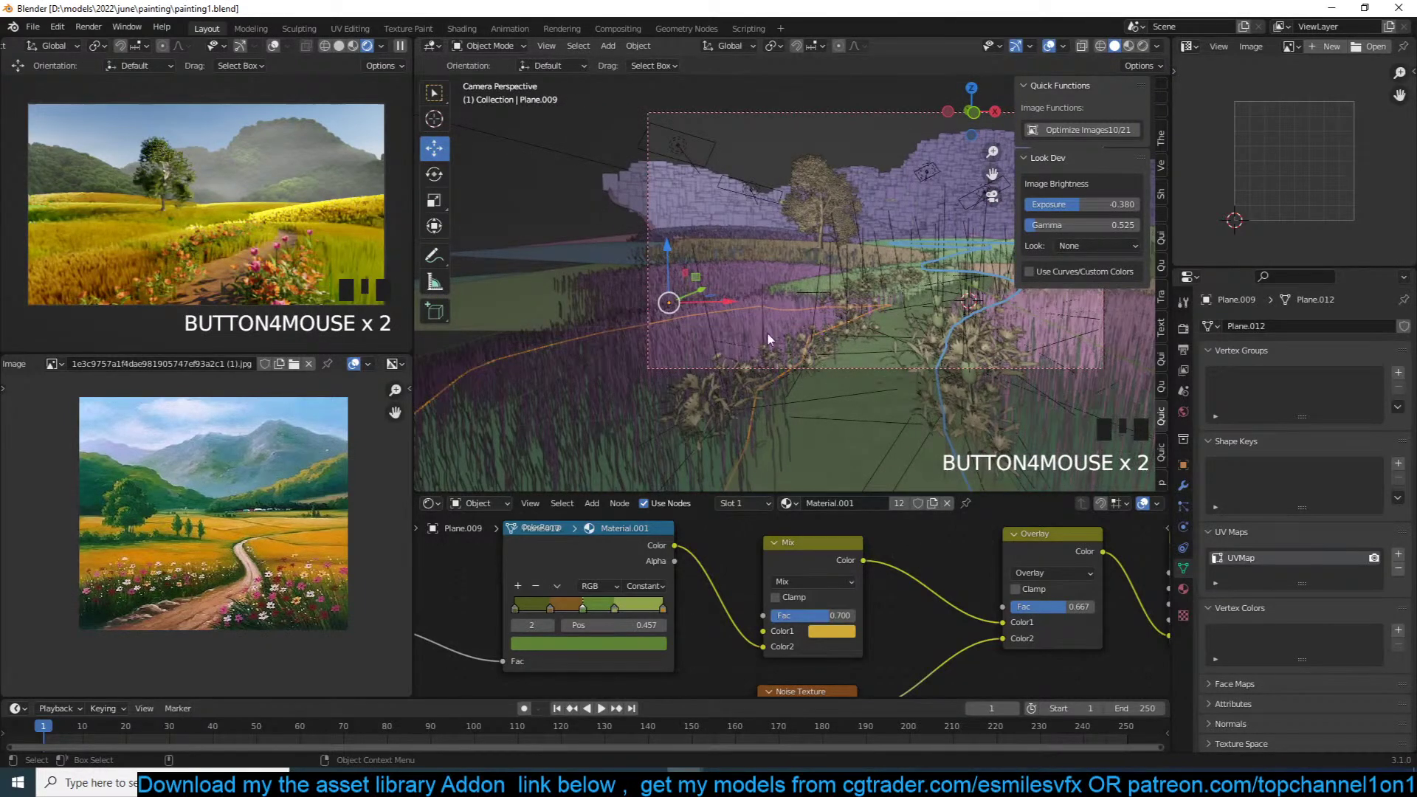
scroll(843, 330, "up", 1)
scroll(701, 303, "up", 1)
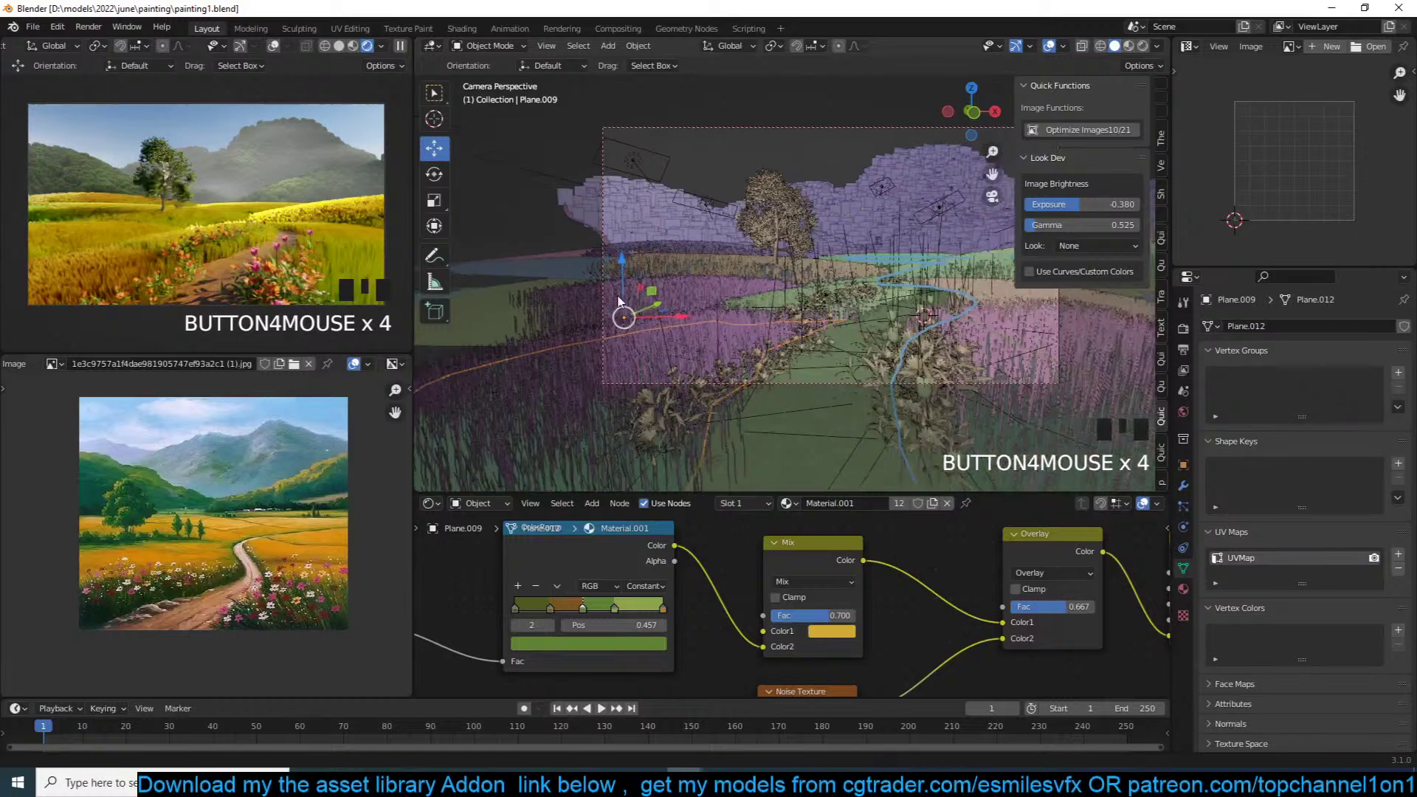
scroll(605, 306, "up", 1)
scroll(933, 304, "up", 1)
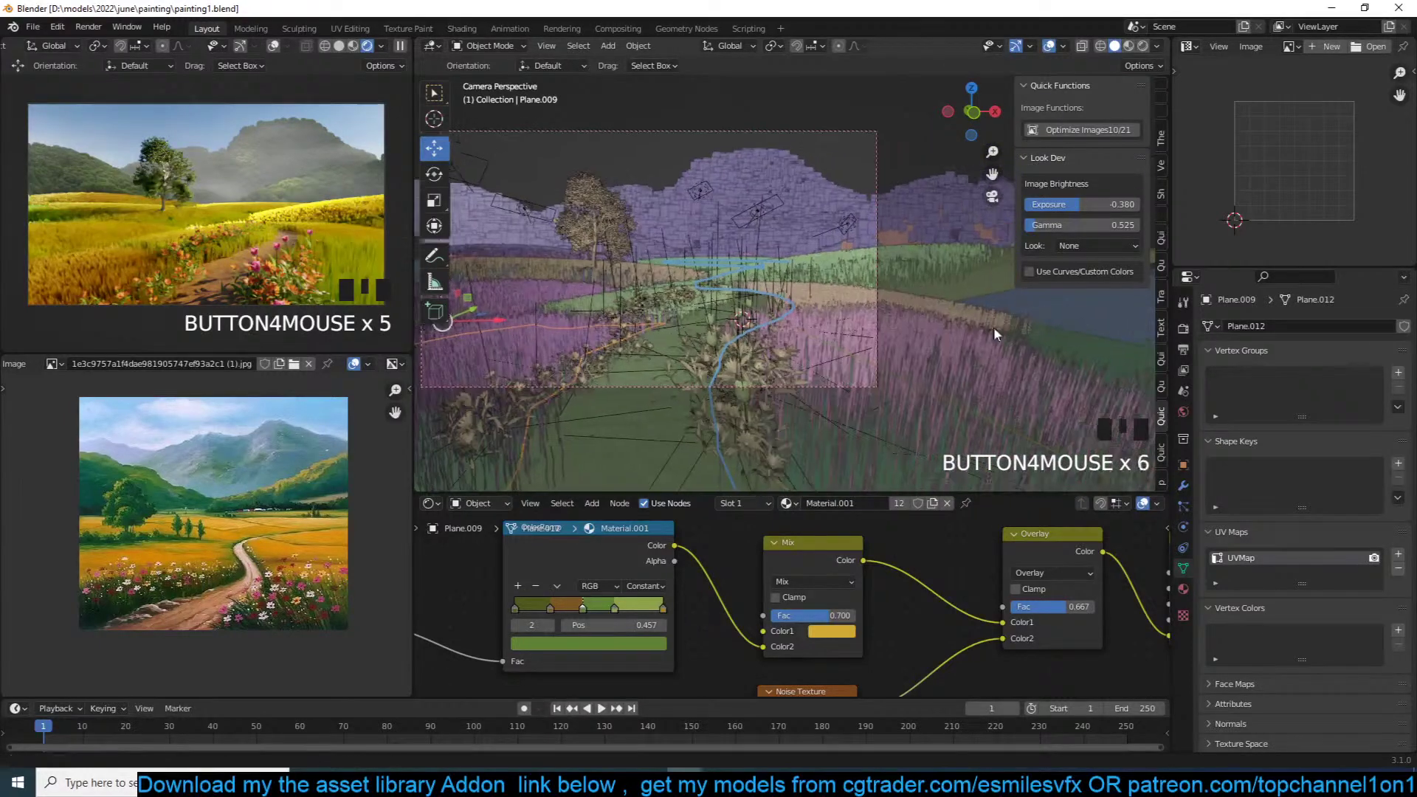
left_click(862, 214)
left_click(848, 167)
key("s")
key("z")
left_click(790, 211)
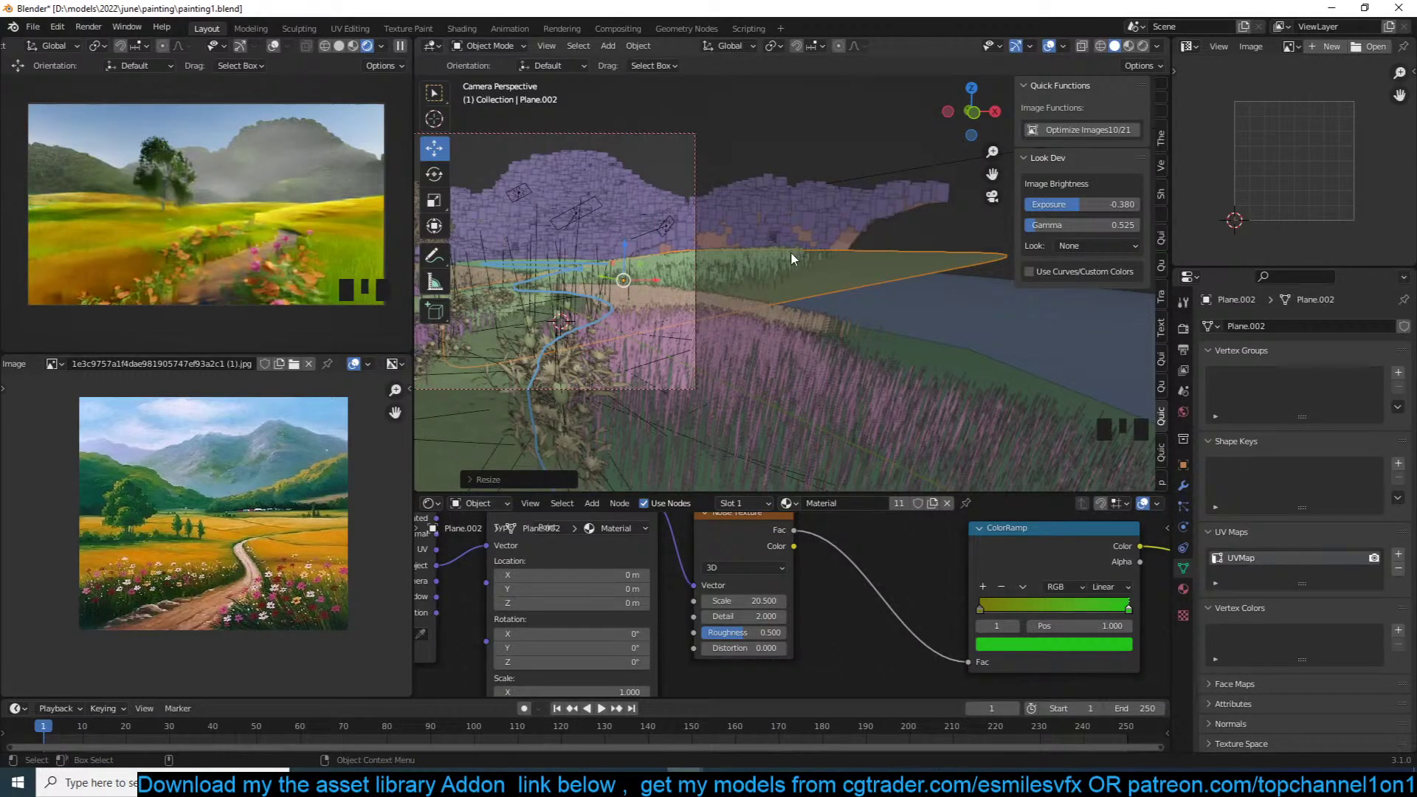
key("alt+a")
middle_click_drag(669, 281, 874, 282, "shift")
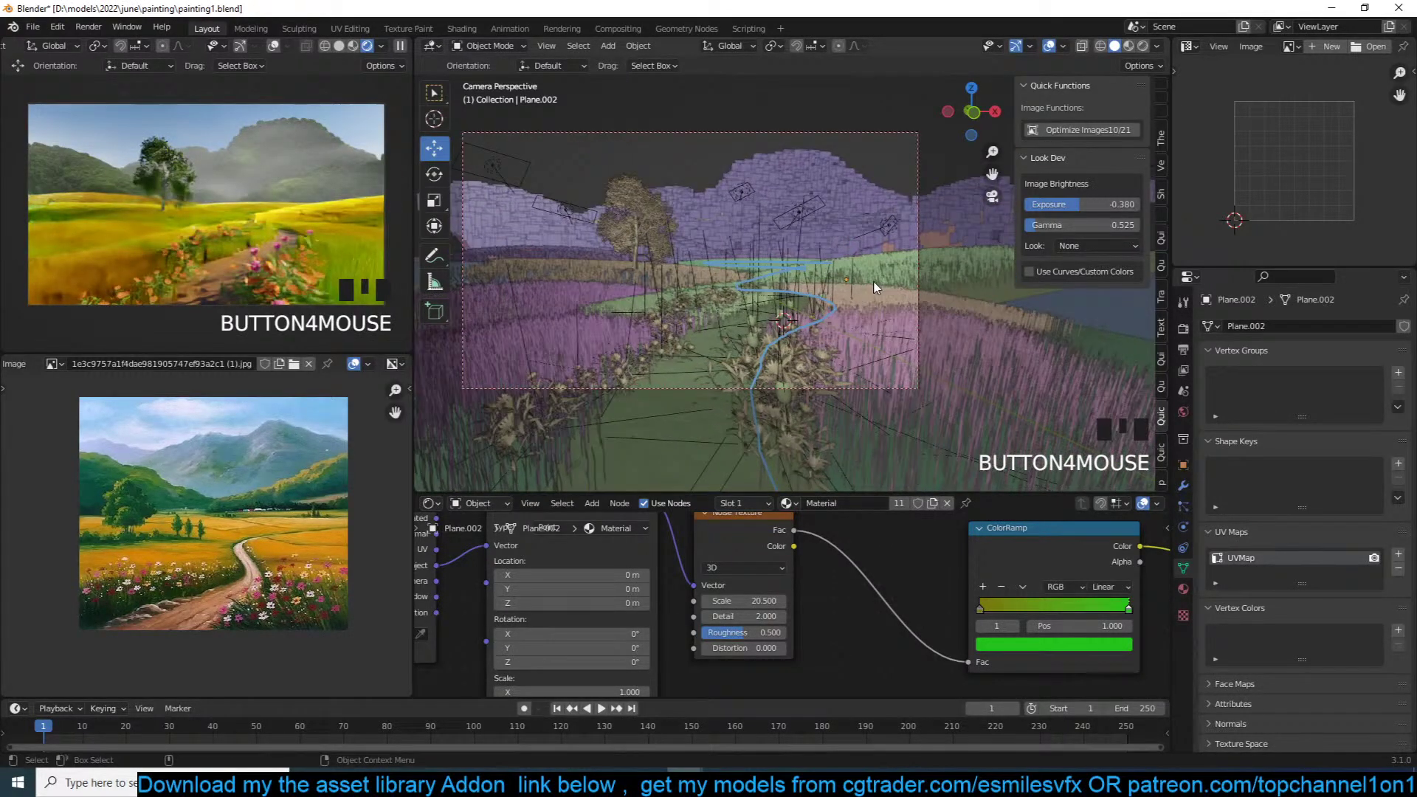
key("ctrl+s")
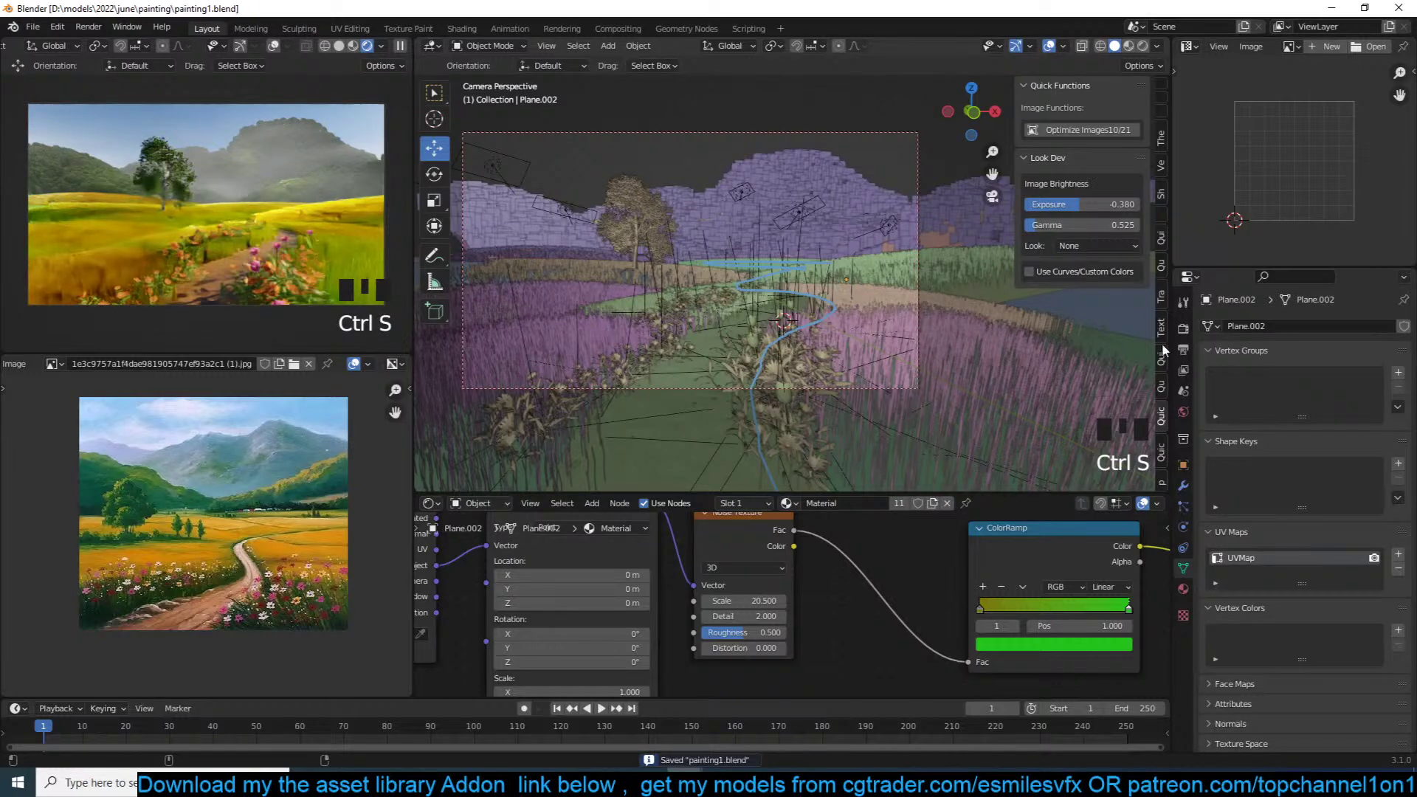
Step: Import the dense round tree from the Quick Trees pine collection with the 3D cursor placed on the field beside the large tree
left_click(1162, 389)
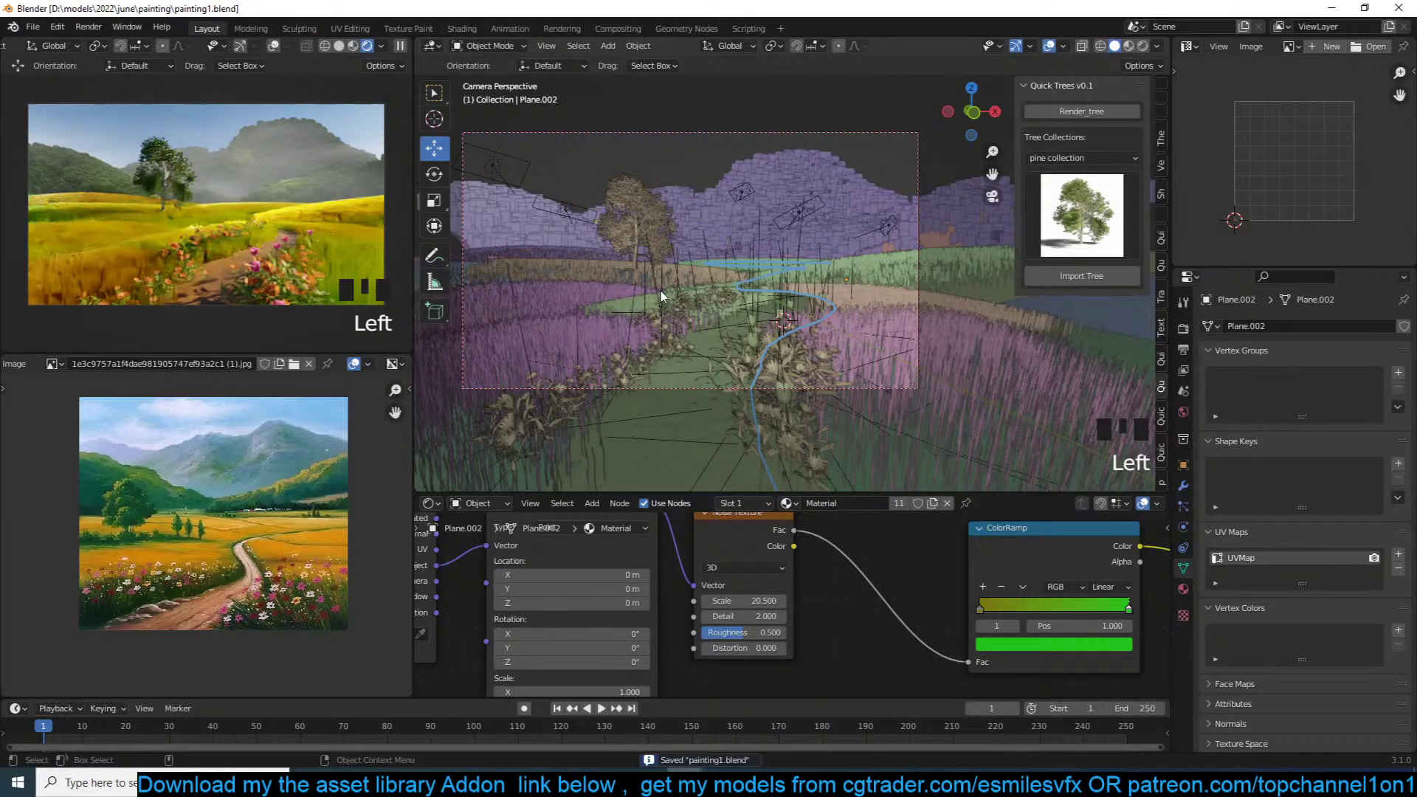
middle_click_drag(661, 296, 843, 347, "shift")
key("ctrl+s")
left_click(1070, 210)
left_click(880, 303)
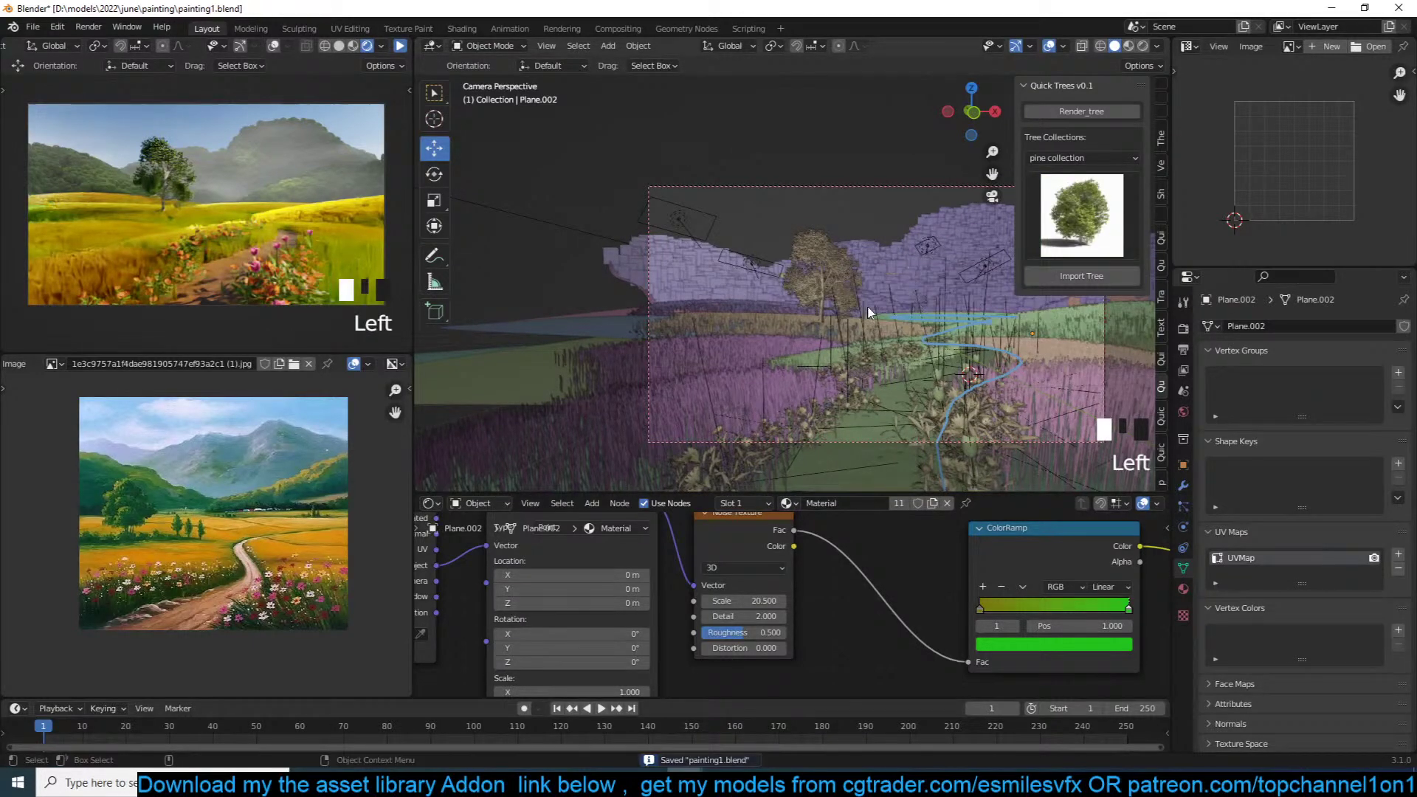
key("grave")
middle_click_drag(779, 352, 709, 229)
scroll(767, 347, "up", 3)
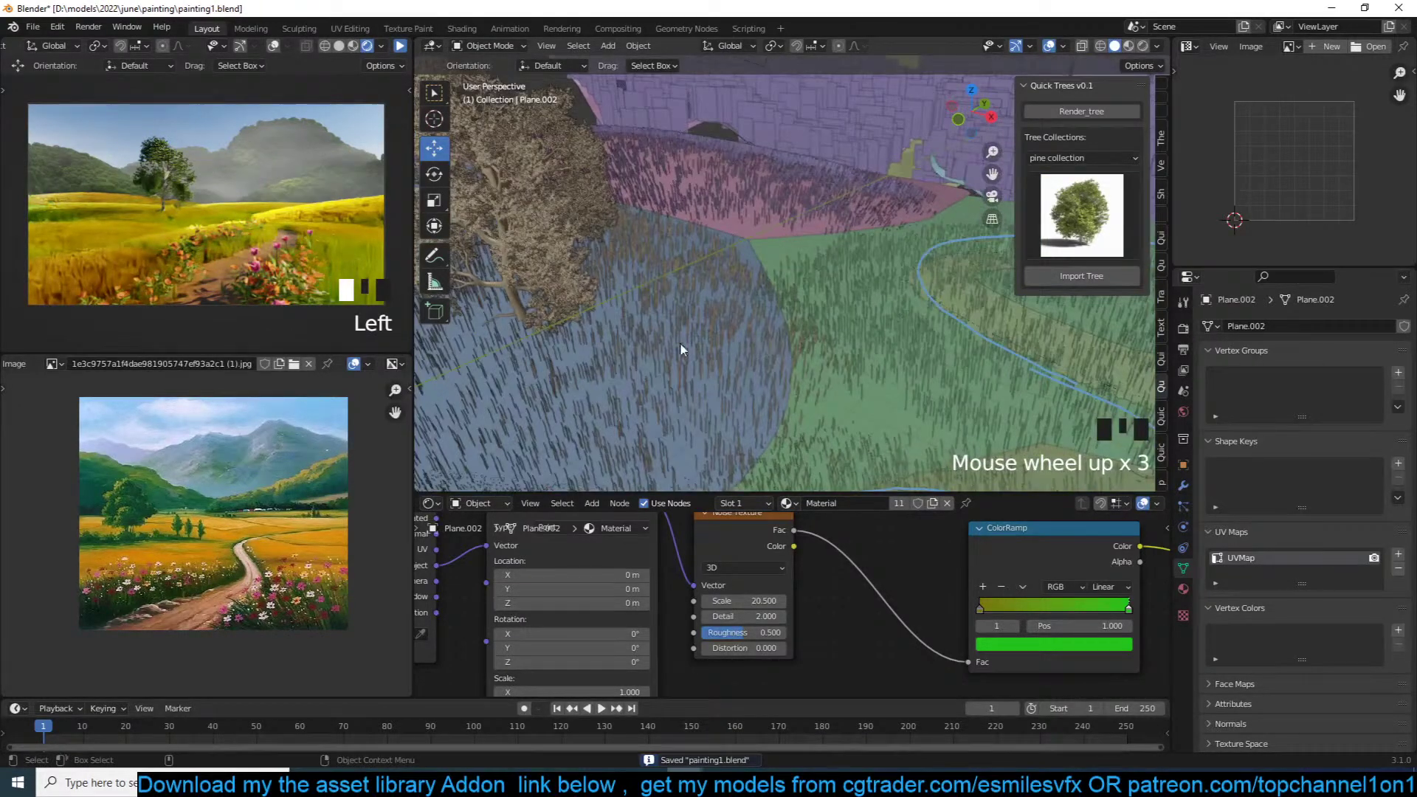
right_click(593, 350, "shift")
left_click(1081, 276)
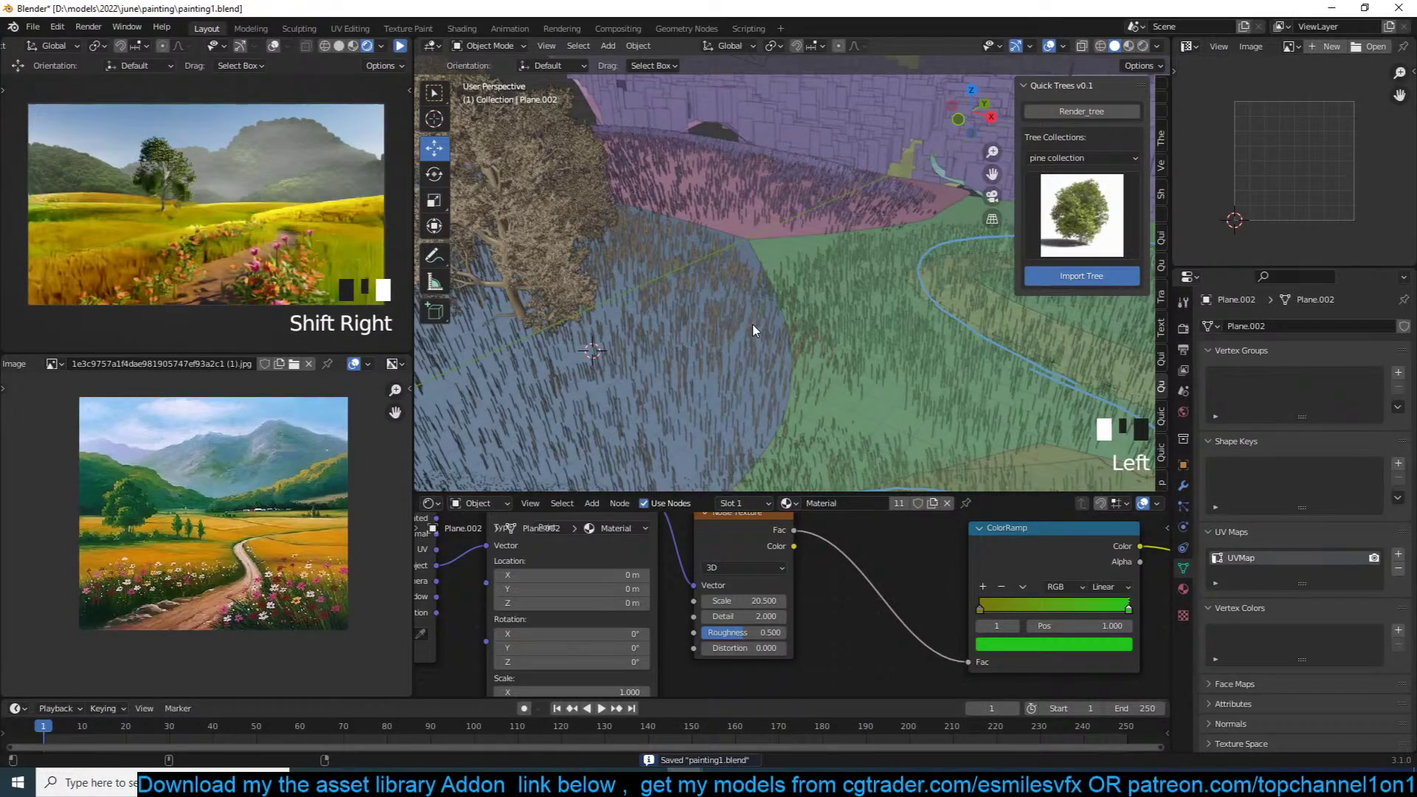
Step: Snap the imported round tree to a new 3D cursor position near the large tree's base and move it to the tree's left
scroll(755, 332, "down", 5)
scroll(754, 335, "up", 1)
scroll(754, 343, "down", 1)
scroll(642, 435, "down", 2)
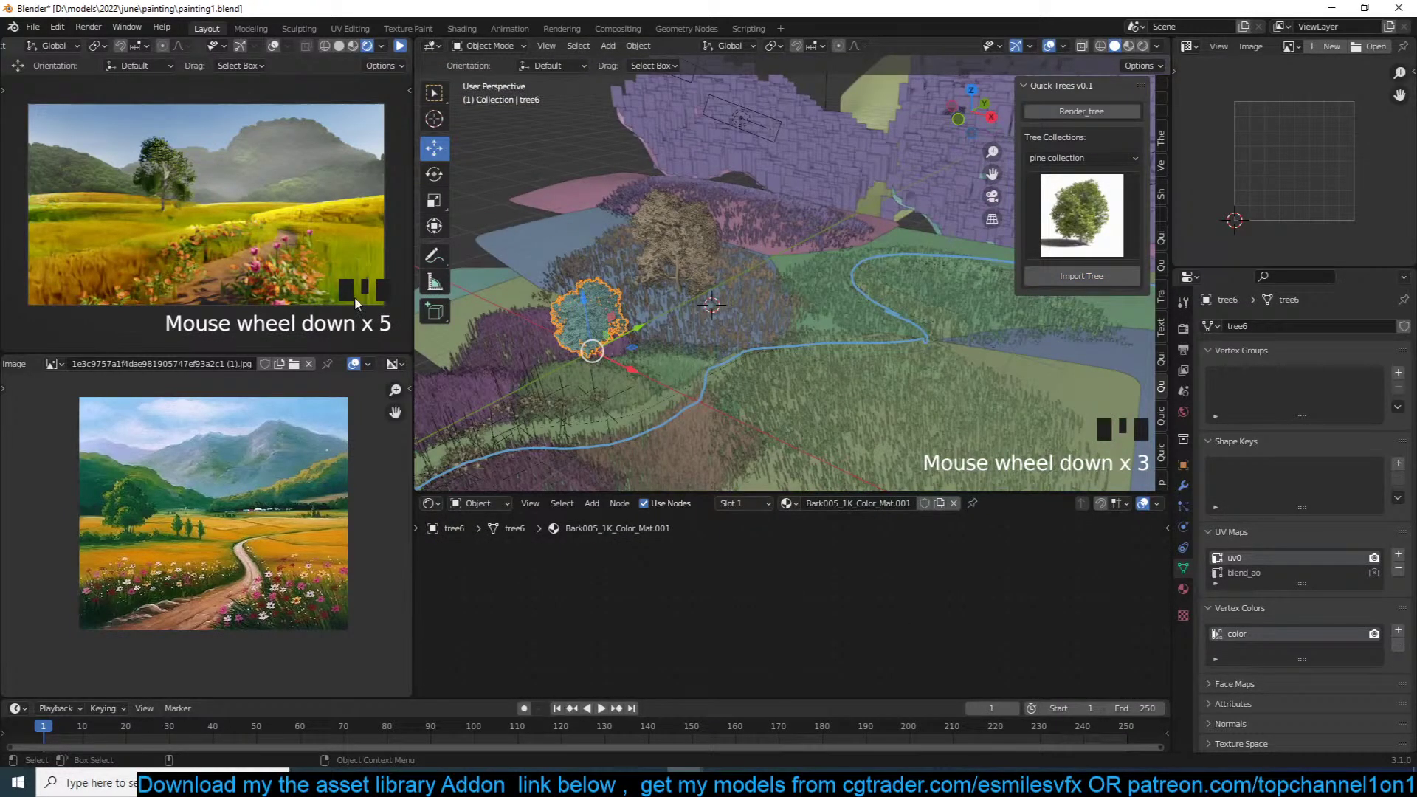
key("grave")
middle_click_drag(778, 387, 702, 397)
key("KP_0")
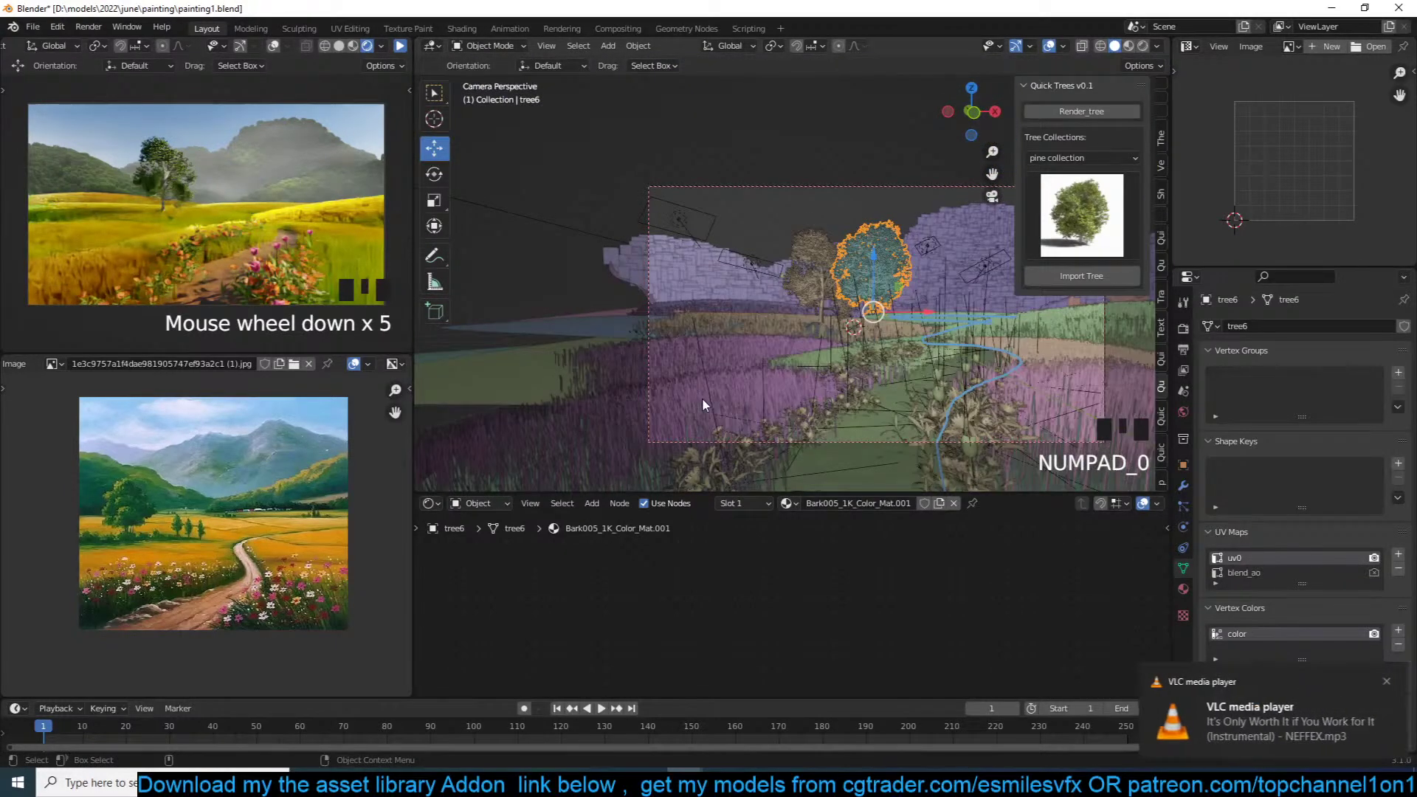
scroll(702, 397, "up", 5)
right_click(825, 398, "shift")
key("shift+s")
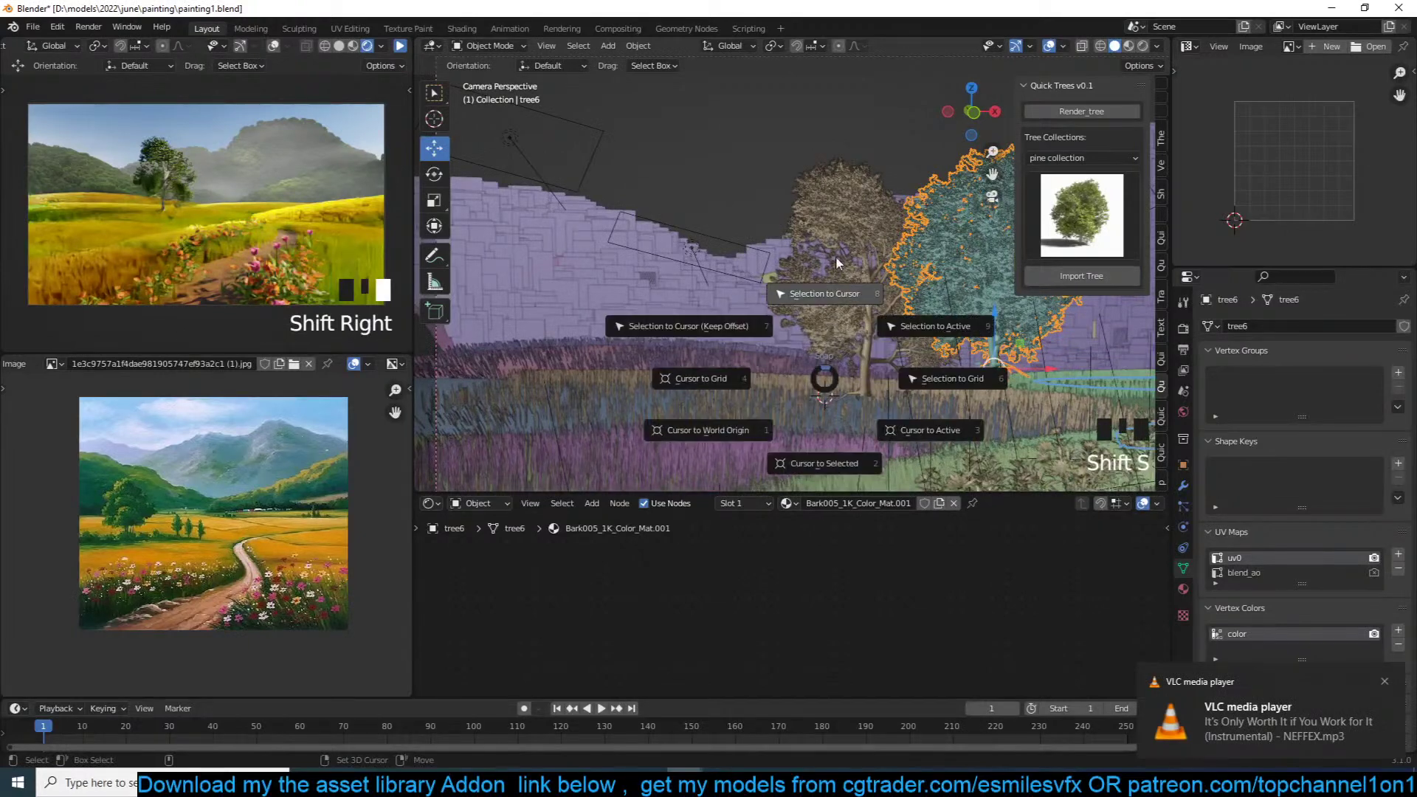
left_click(866, 295)
key("g")
left_click(771, 330)
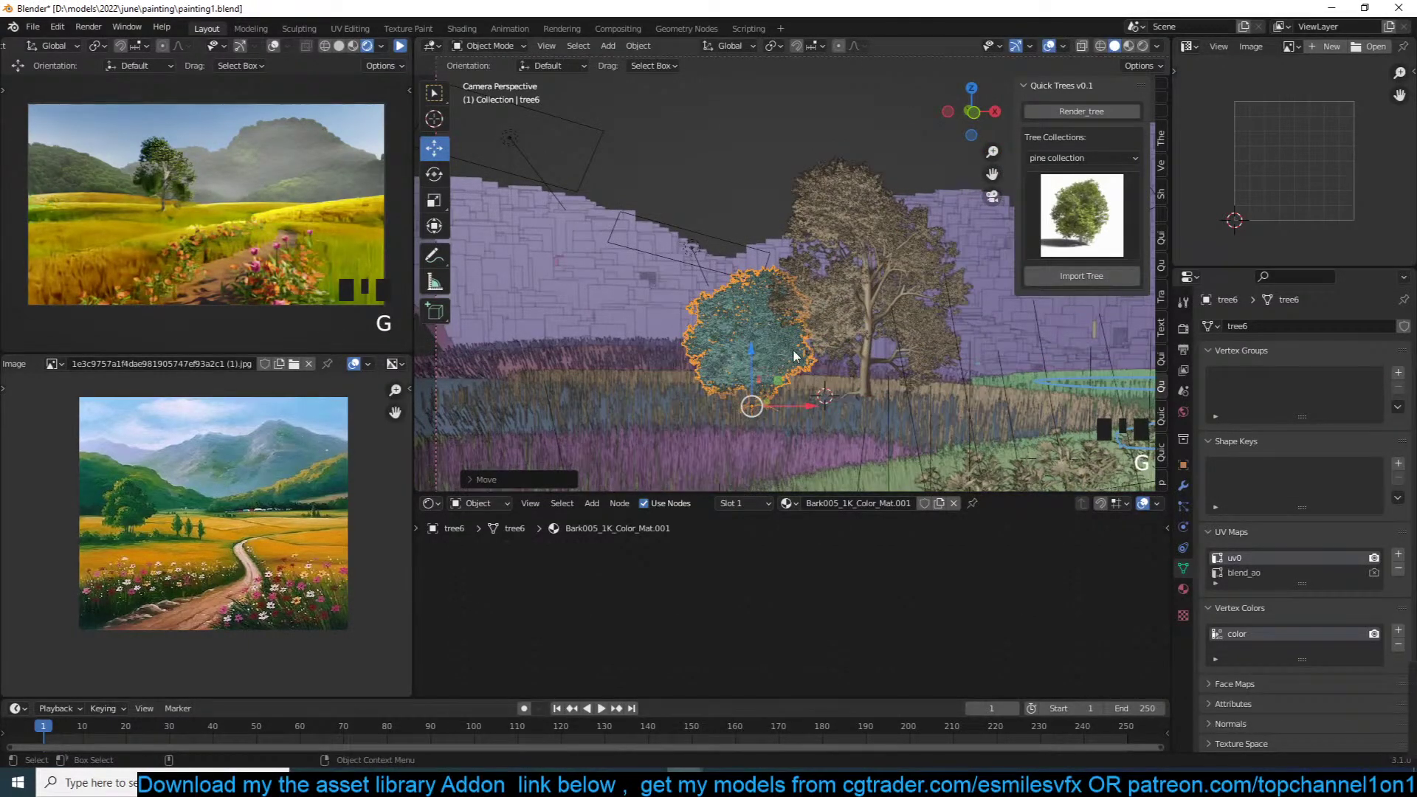
Step: Try a linked duplicate of the round tree next to the large tree, and delete the copy
key("alt+d")
left_click(861, 343)
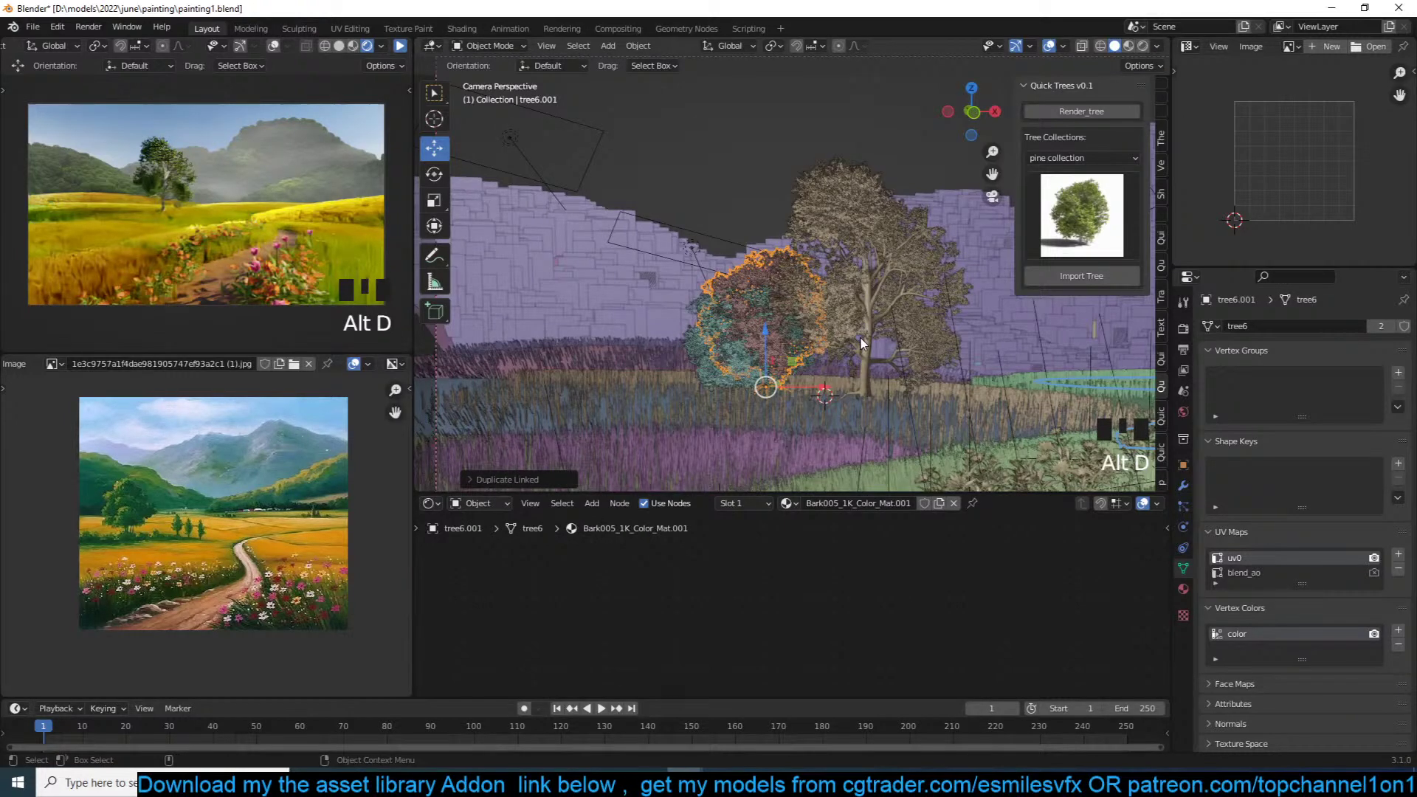
key("x")
left_click(853, 342)
left_click(775, 317)
key("g")
Step: Browse the tree collections and choose the tall bare-trunked tree from collection3
left_click(1084, 228)
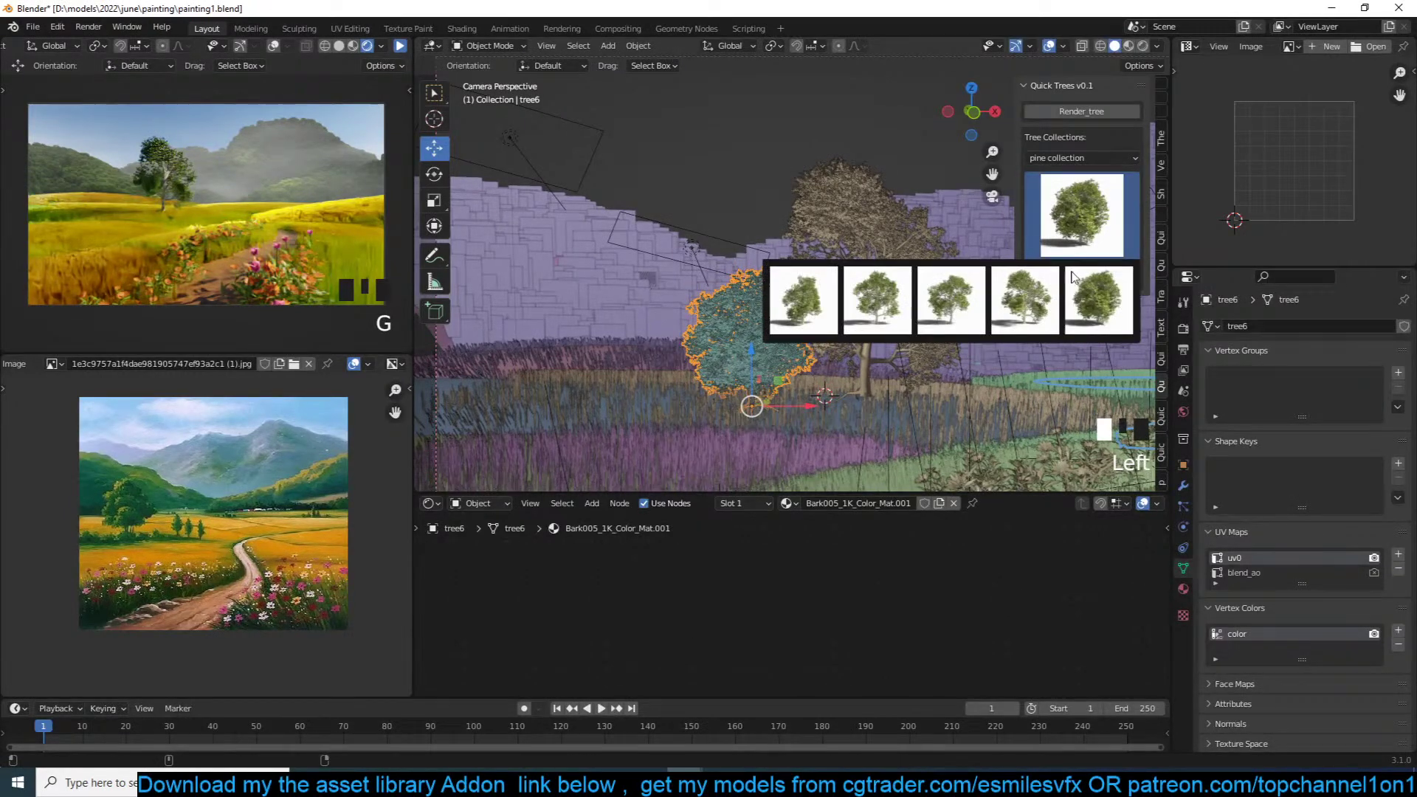
left_click(1093, 158)
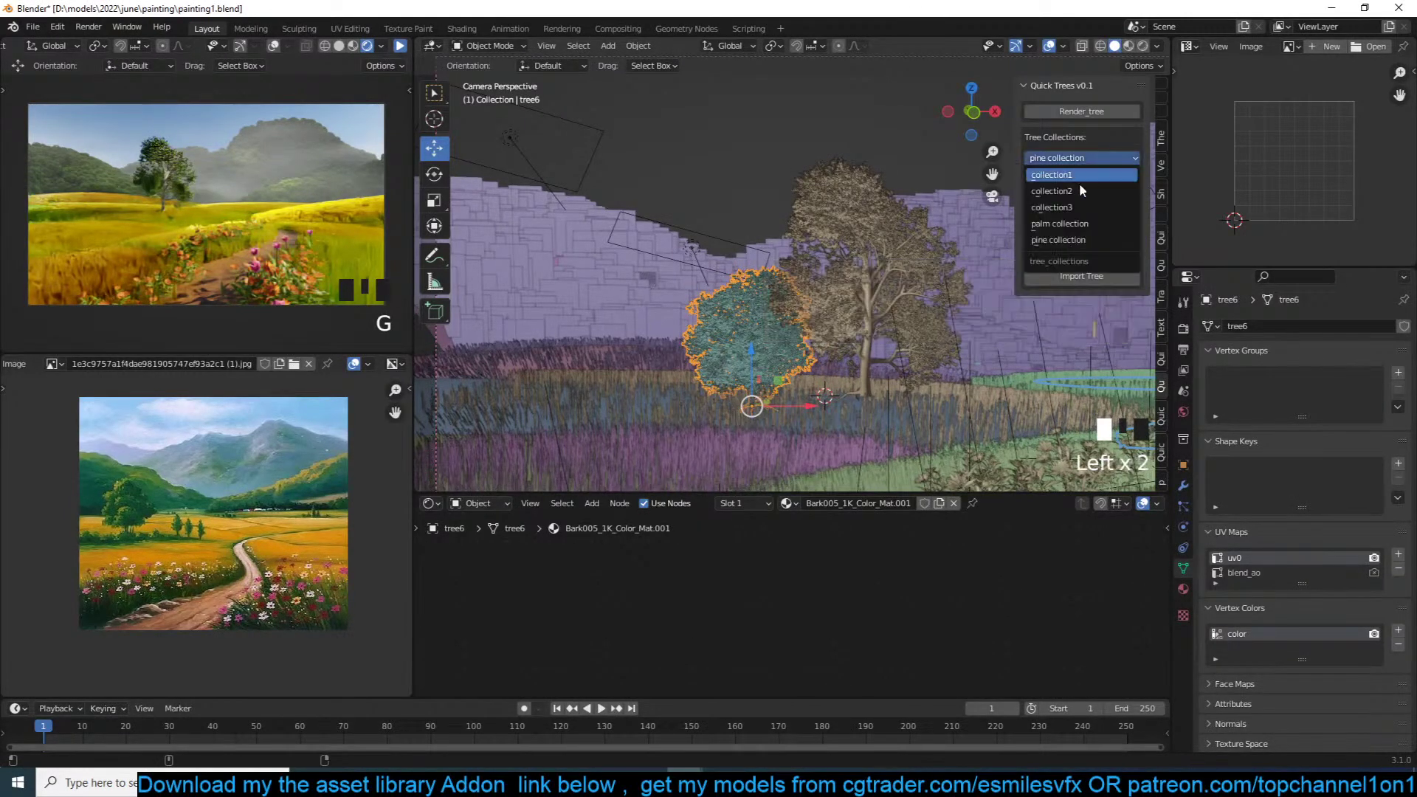
left_click(1066, 240)
left_click(1077, 237)
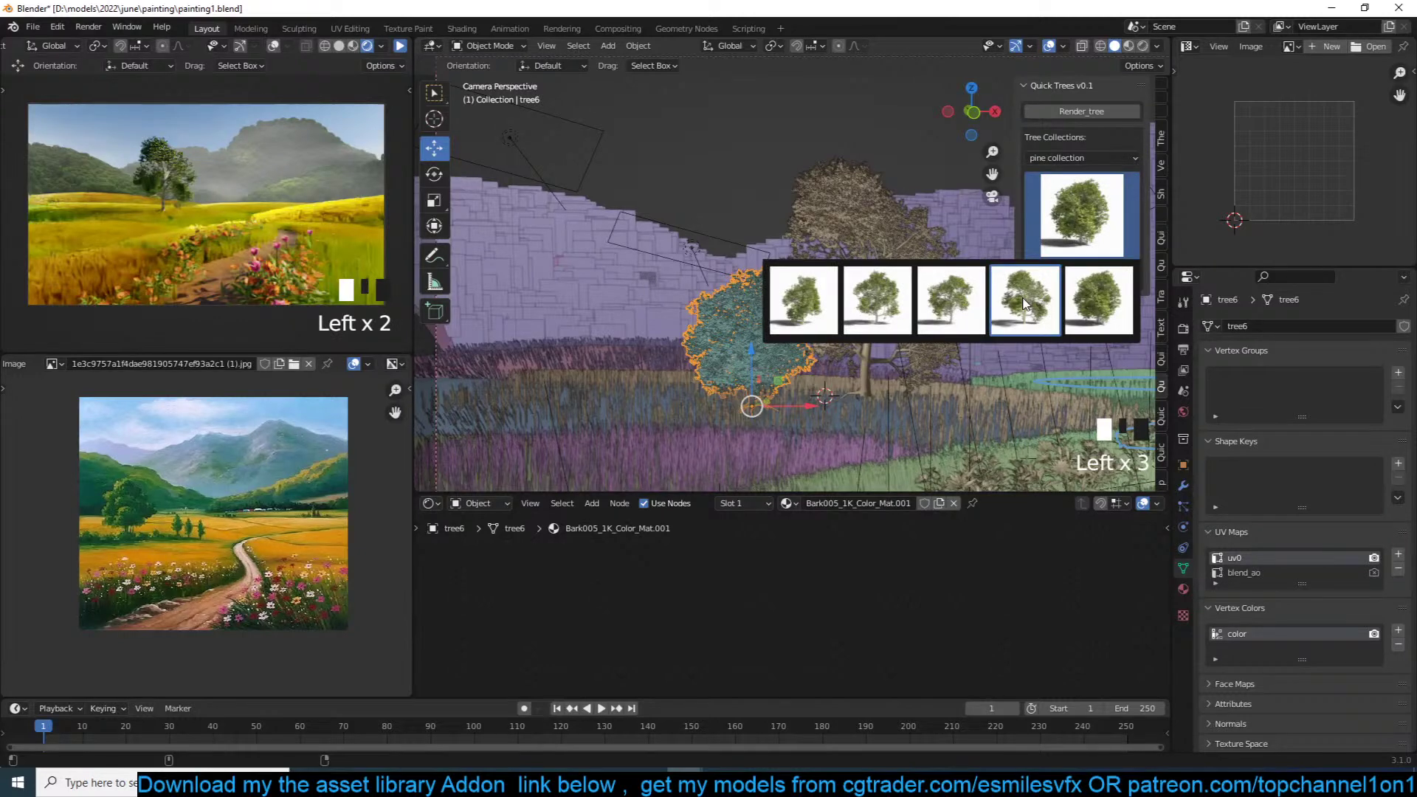
left_click_drag(1087, 155, 1069, 223)
left_click(1069, 221)
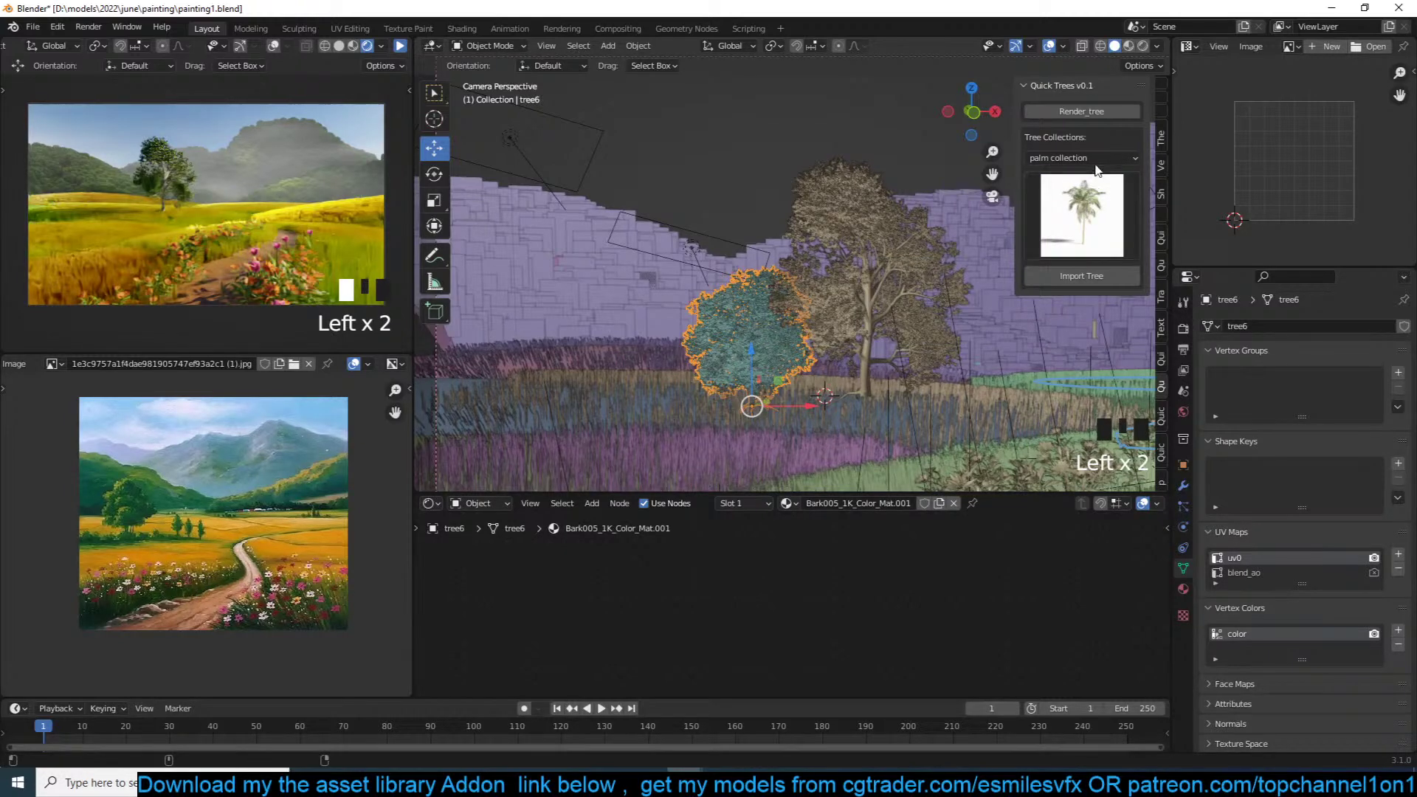
left_click(1082, 158)
left_click(1082, 207)
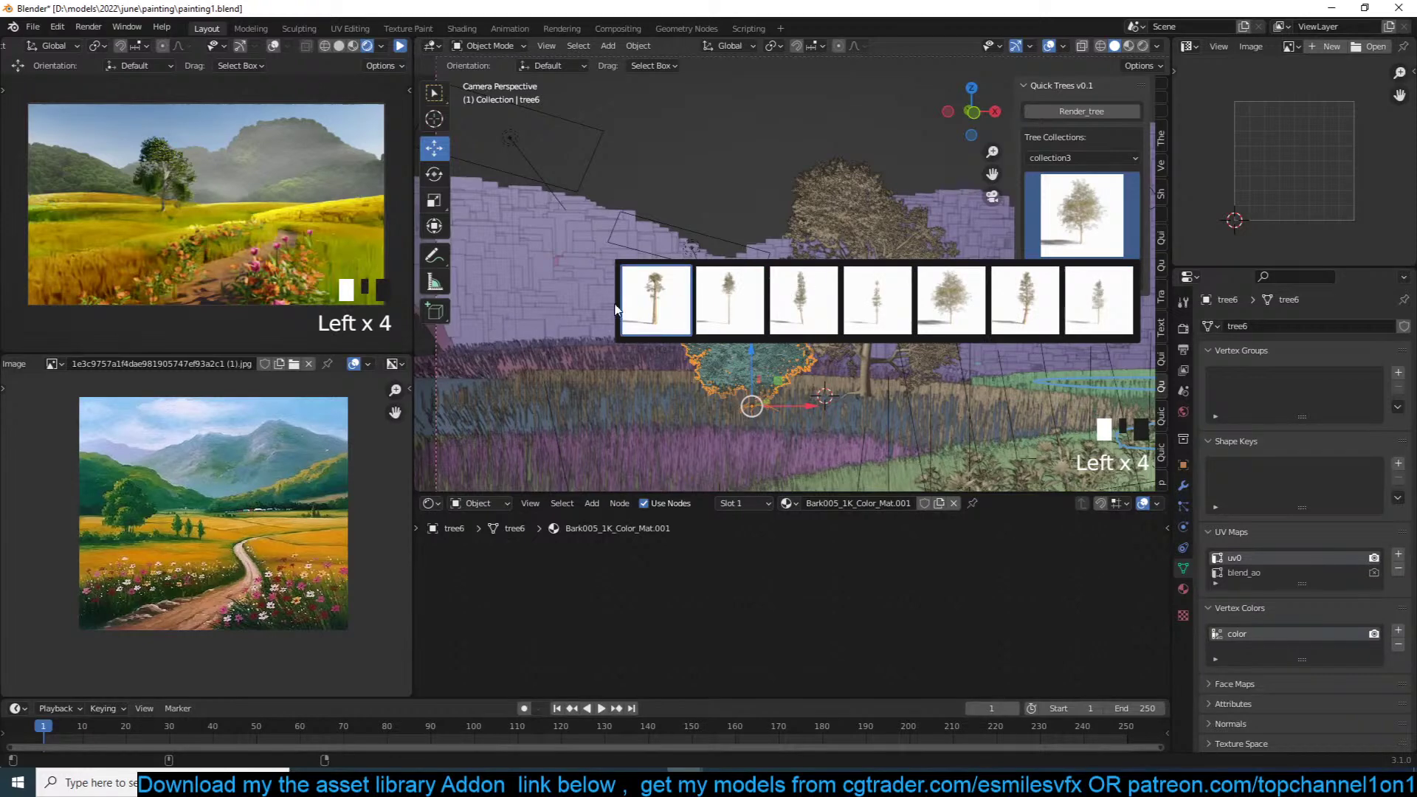
left_click(653, 304)
Step: Import the tall bare-trunked tree twice with the 3D cursor placed on the far green field beyond the path
middle_click_drag(976, 362, 557, 225, "shift")
middle_click_drag(826, 270, 616, 297, "shift")
right_click(852, 253, "shift")
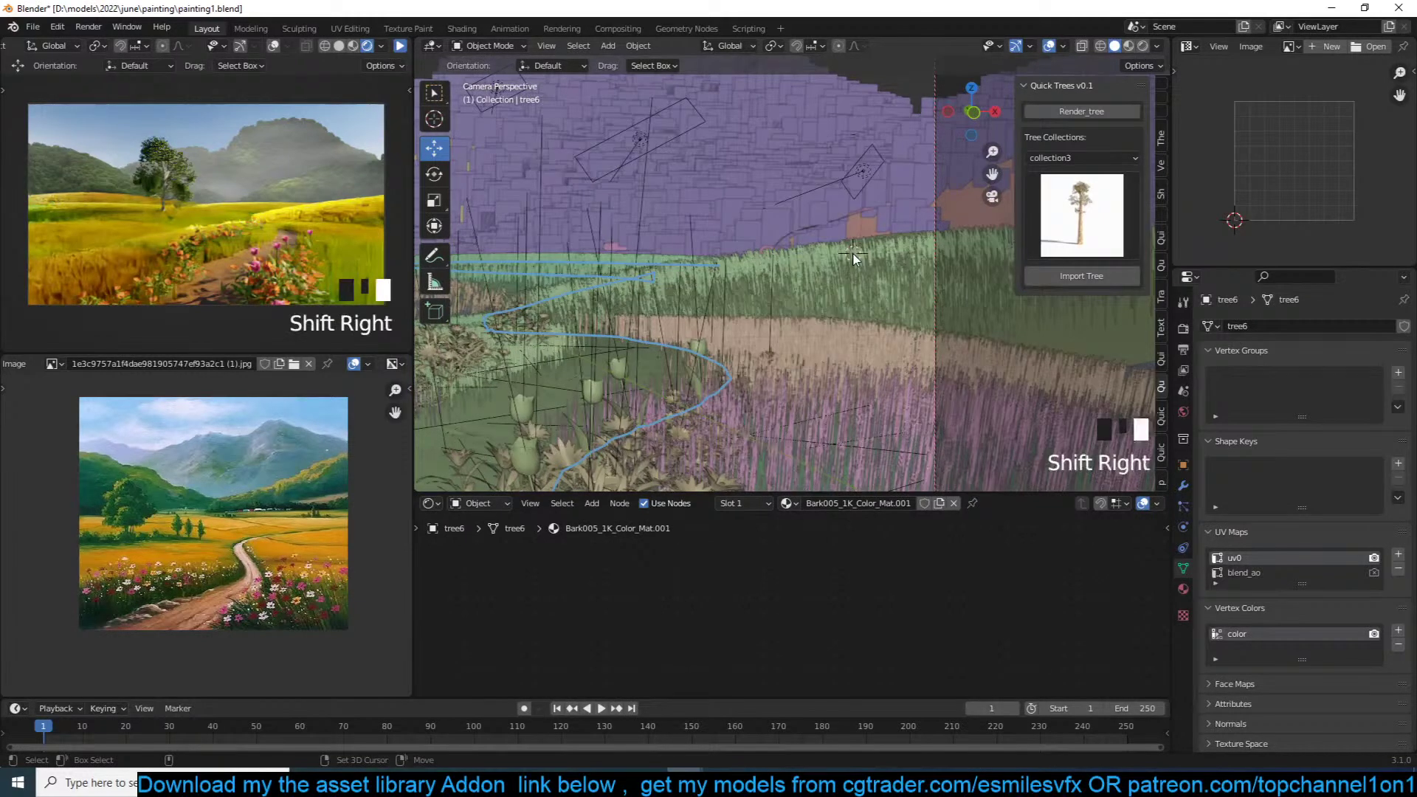
left_click(1074, 276)
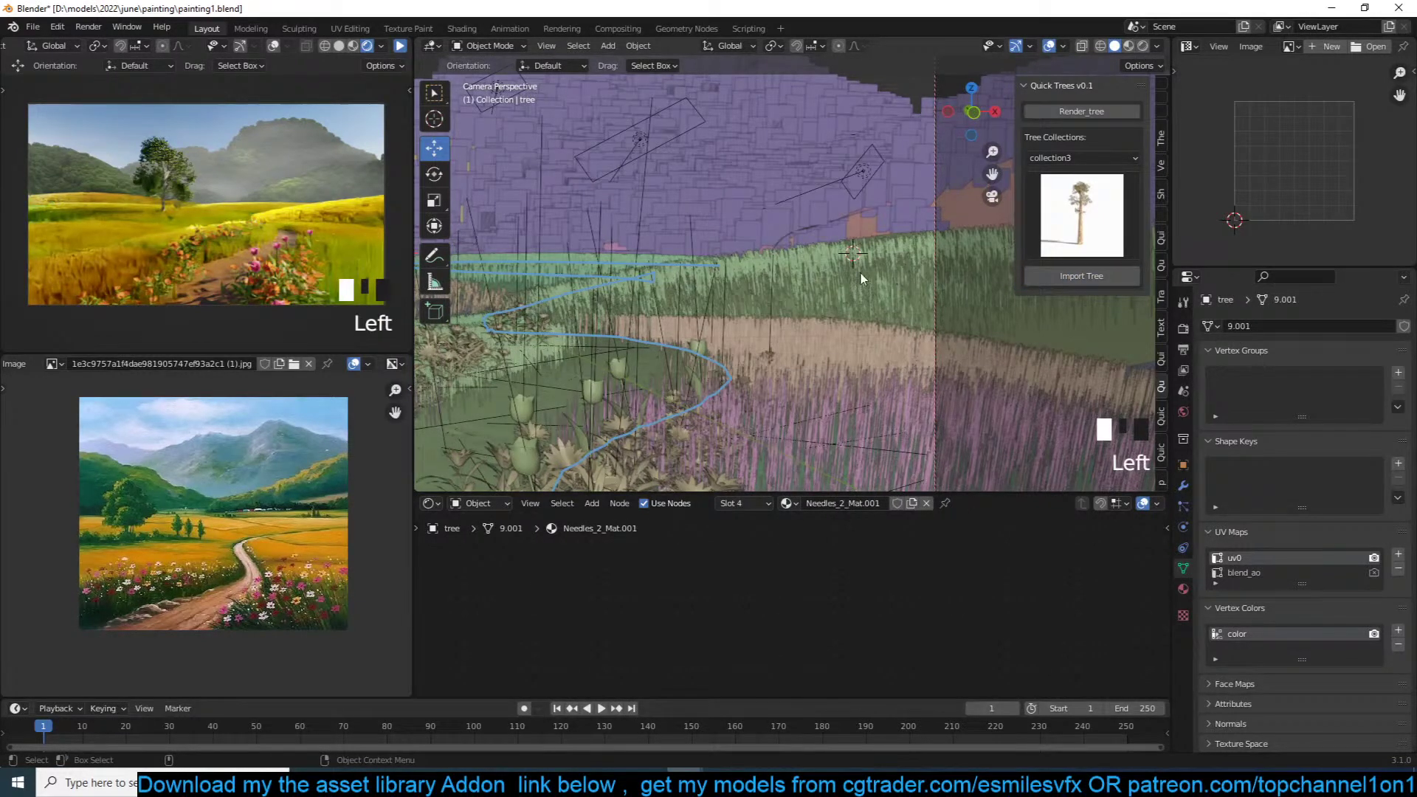
left_click(1065, 279)
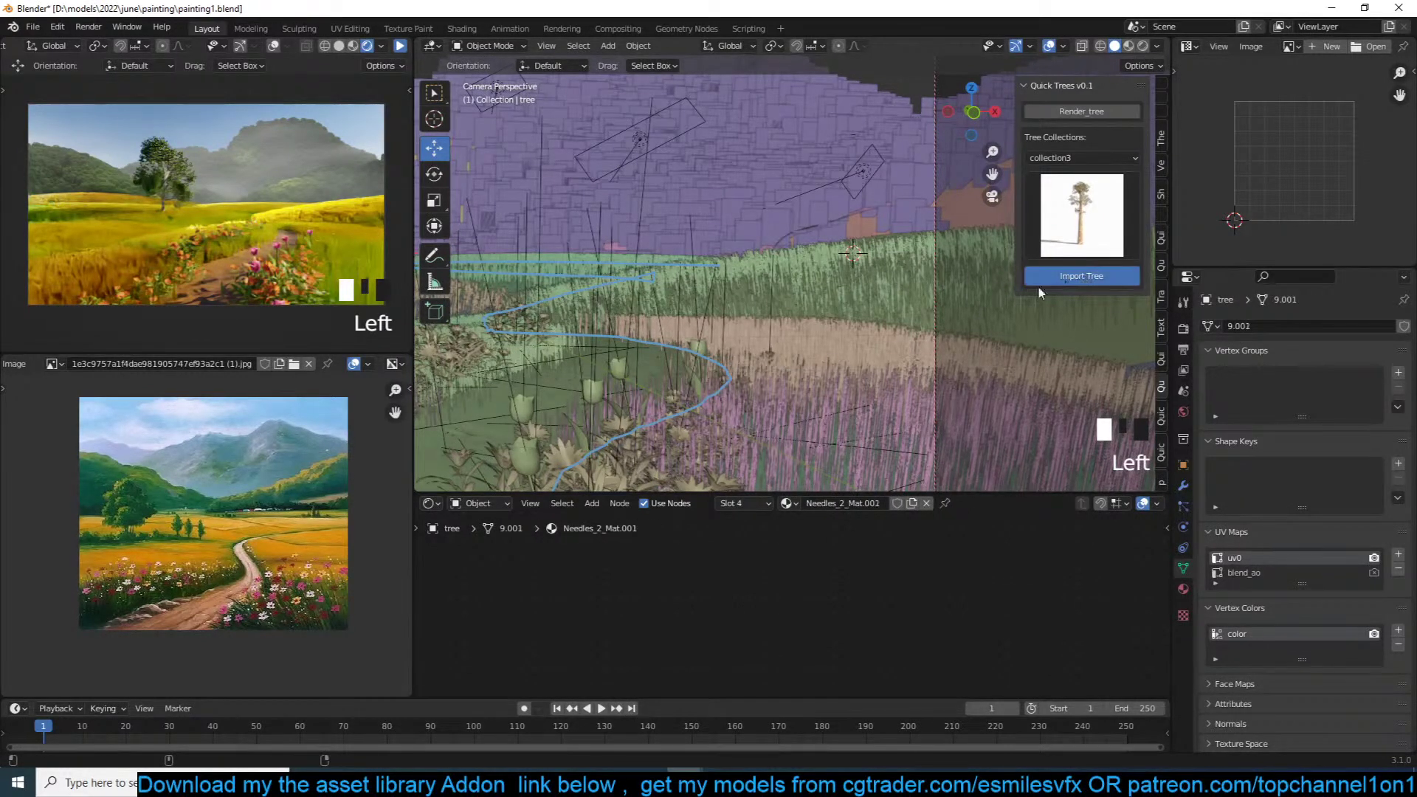
Step: Snap the second imported tree to a new 3D cursor position on the green field right of the path and scale it down slightly
scroll(794, 325, "down", 2)
key("grave")
scroll(794, 325, "down", 3)
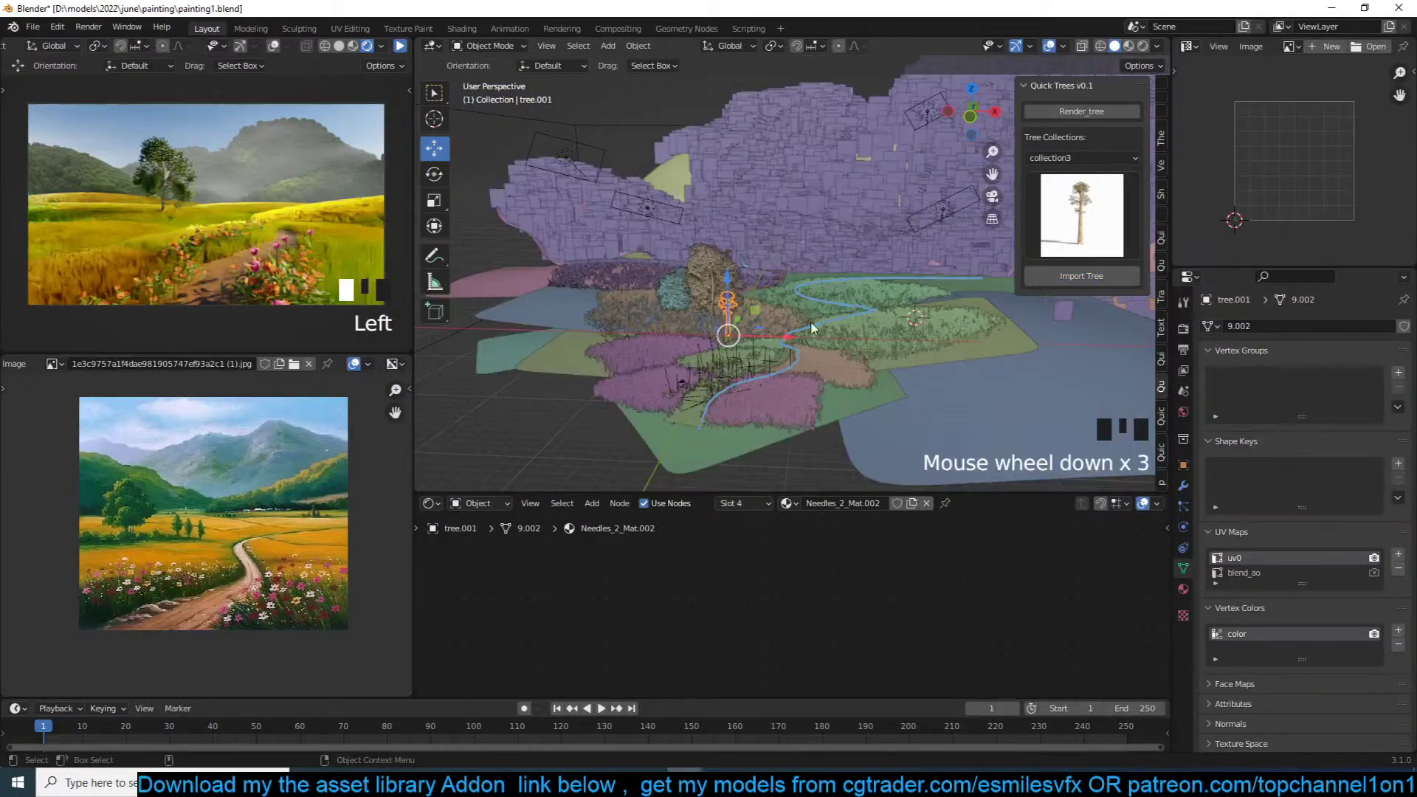
right_click(854, 327, "shift")
key("shift+s")
left_click(862, 303)
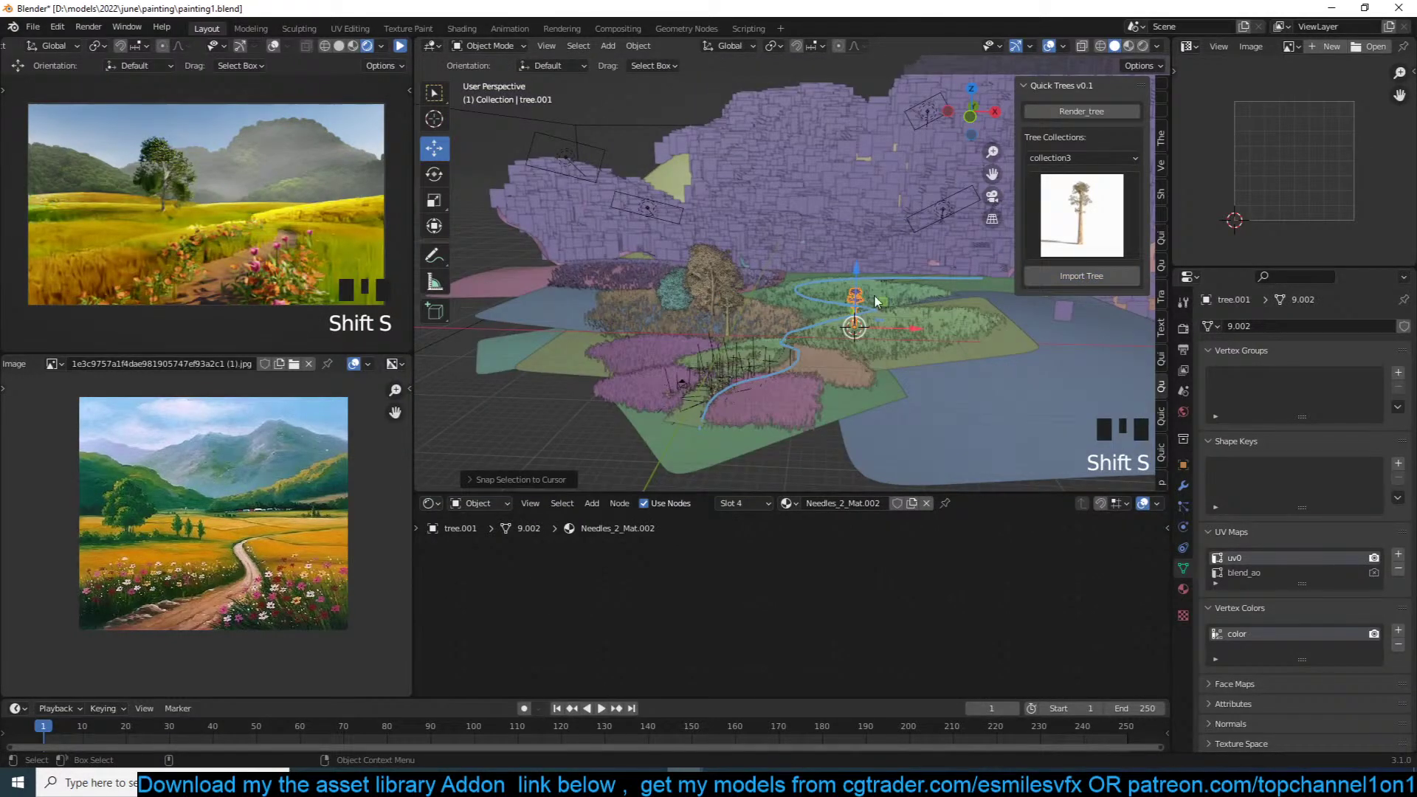
key("s")
left_click(962, 288)
key("KP_0")
key("KP_0")
key("KP_0")
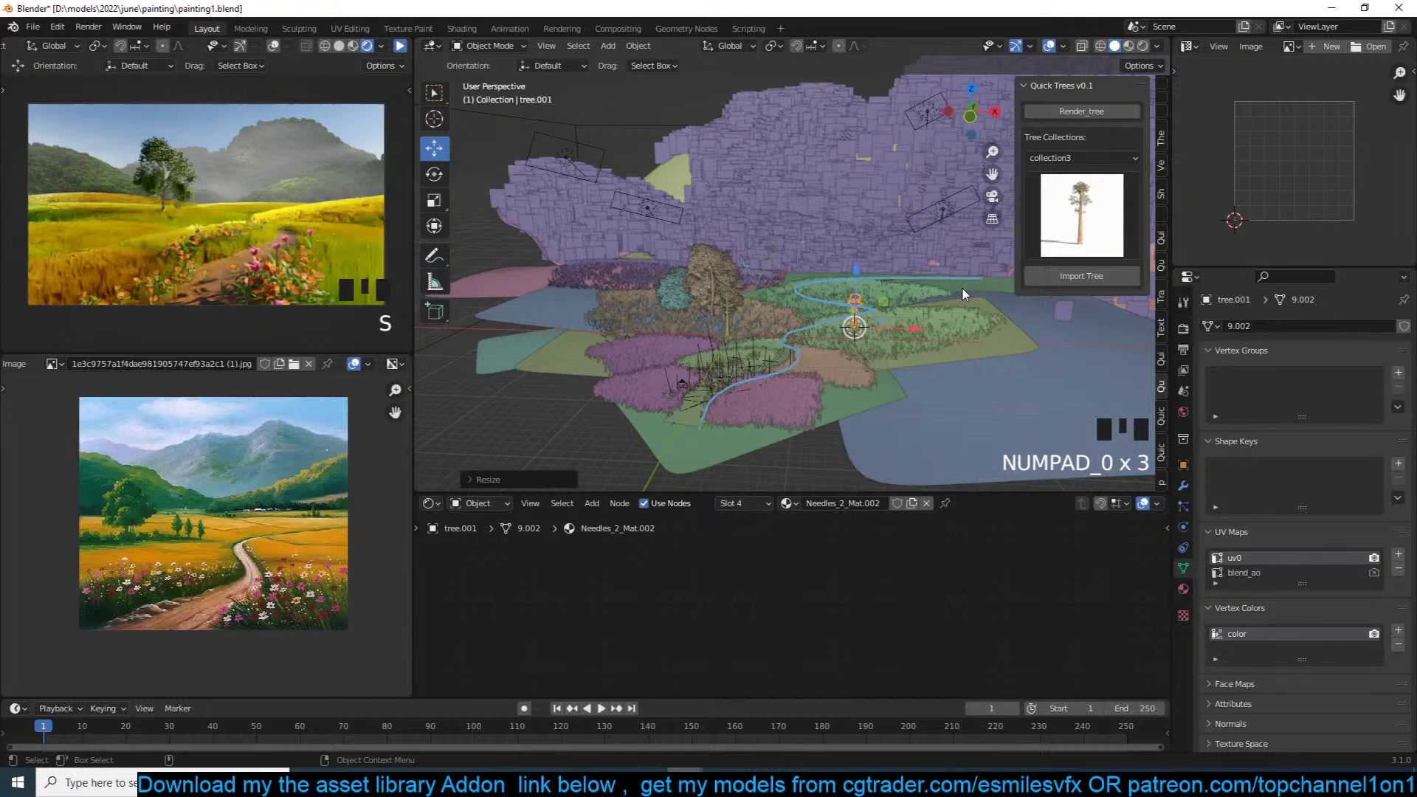
key("KP_0")
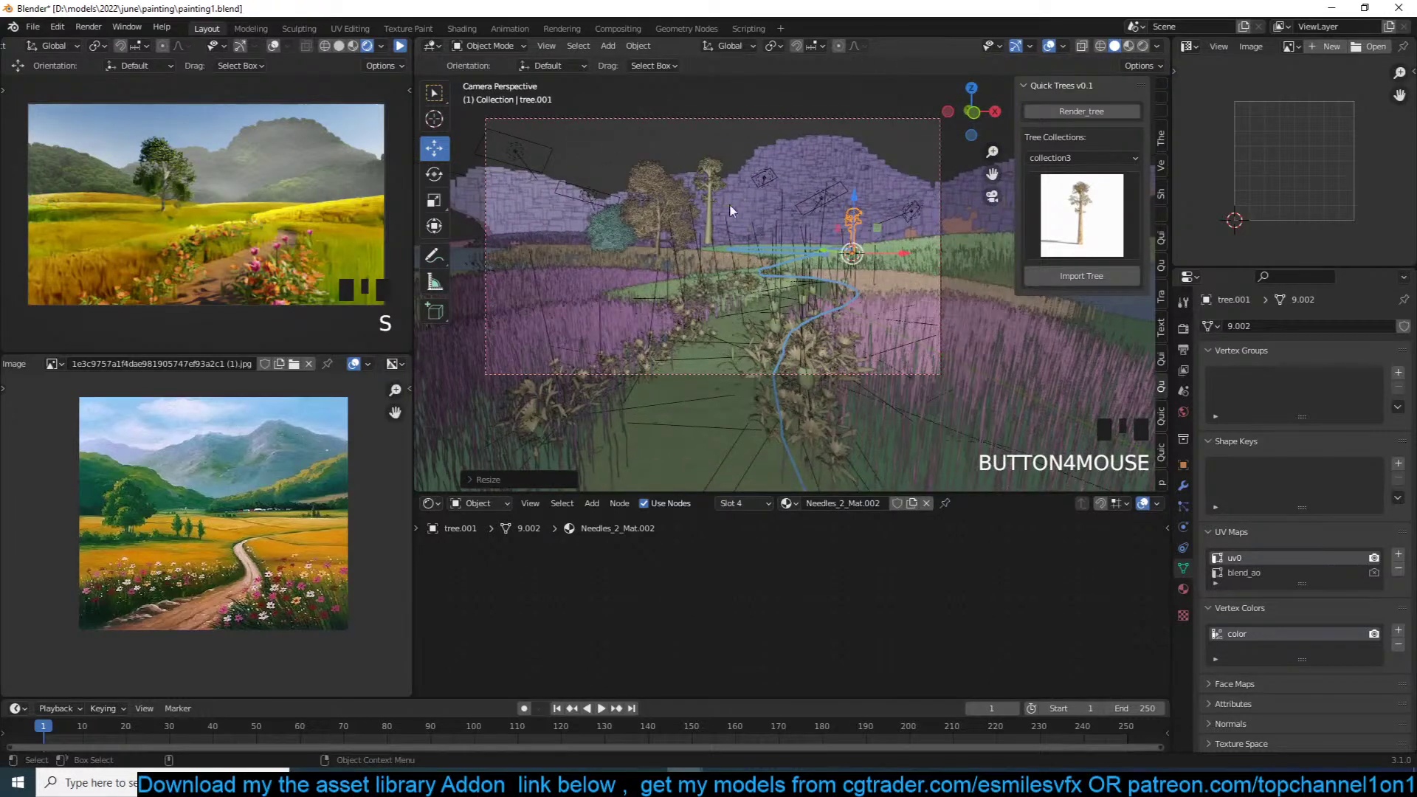
Step: Scale down the tall tree next to the large tree and shift it slightly to the right in camera view
left_click(714, 183)
key("s")
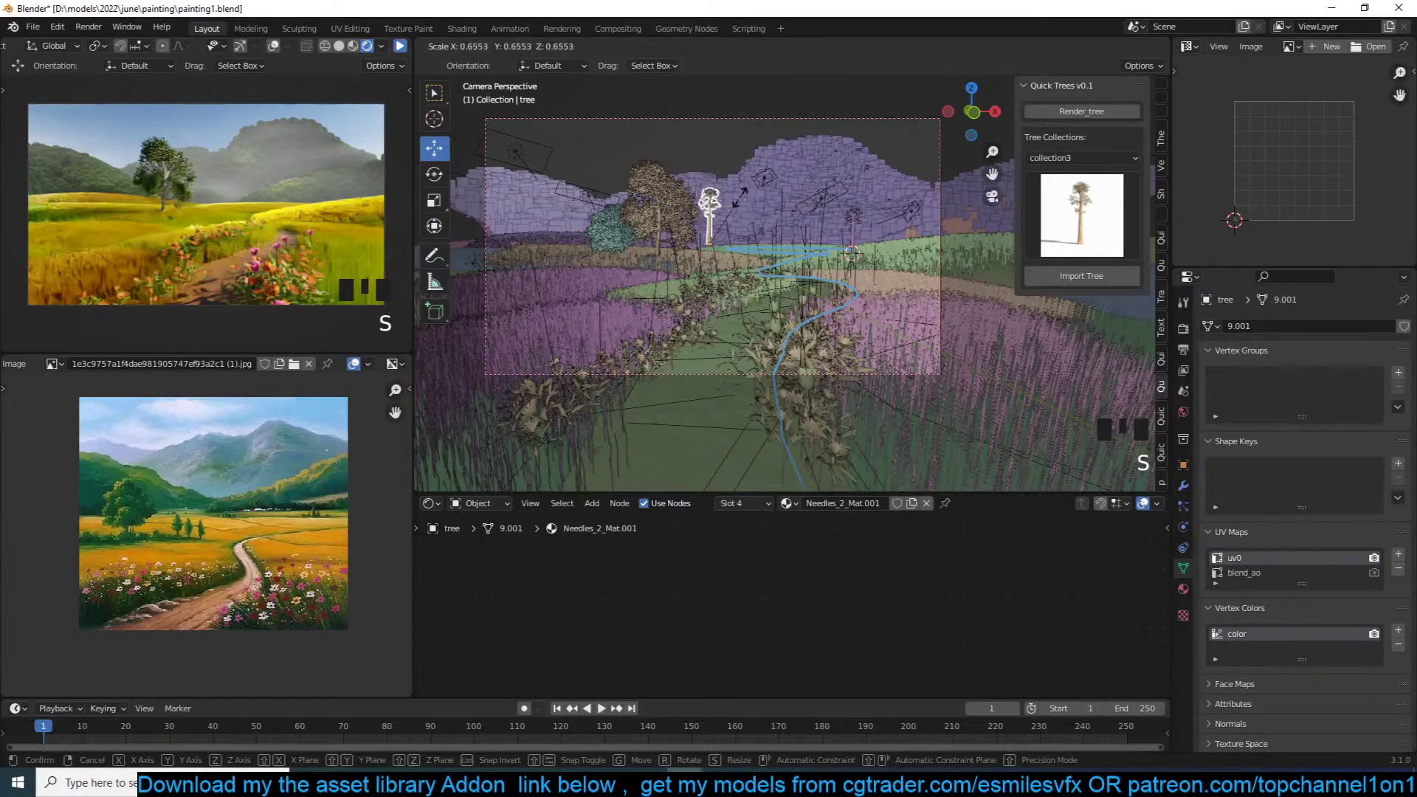
key("g")
left_click(745, 227)
Step: Scale down the large tree and the round tree beside it, and save the file
left_click(650, 192)
key("s")
left_click(625, 227)
left_click(625, 227)
key("s")
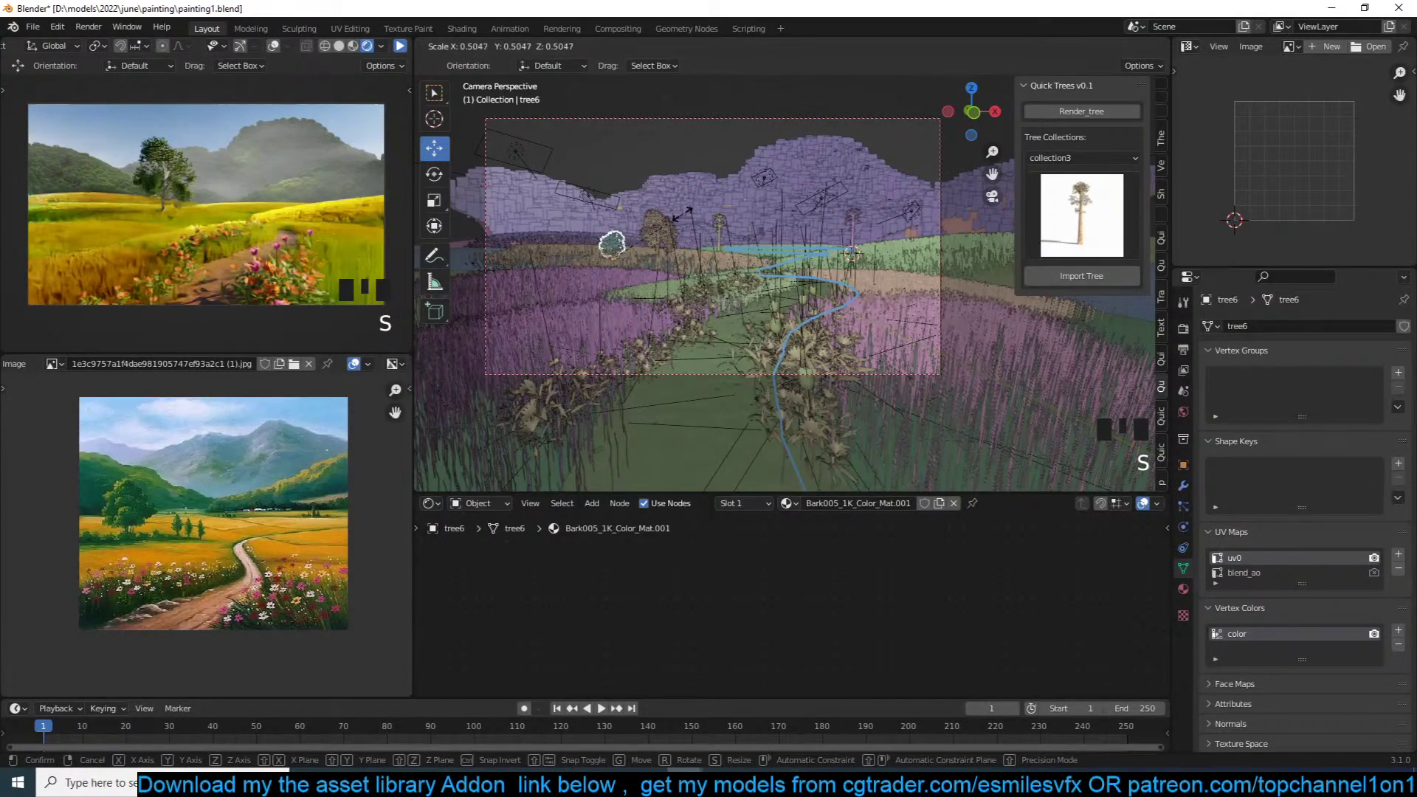
left_click(620, 240)
key("alt+a")
scroll(763, 227, "up", 2)
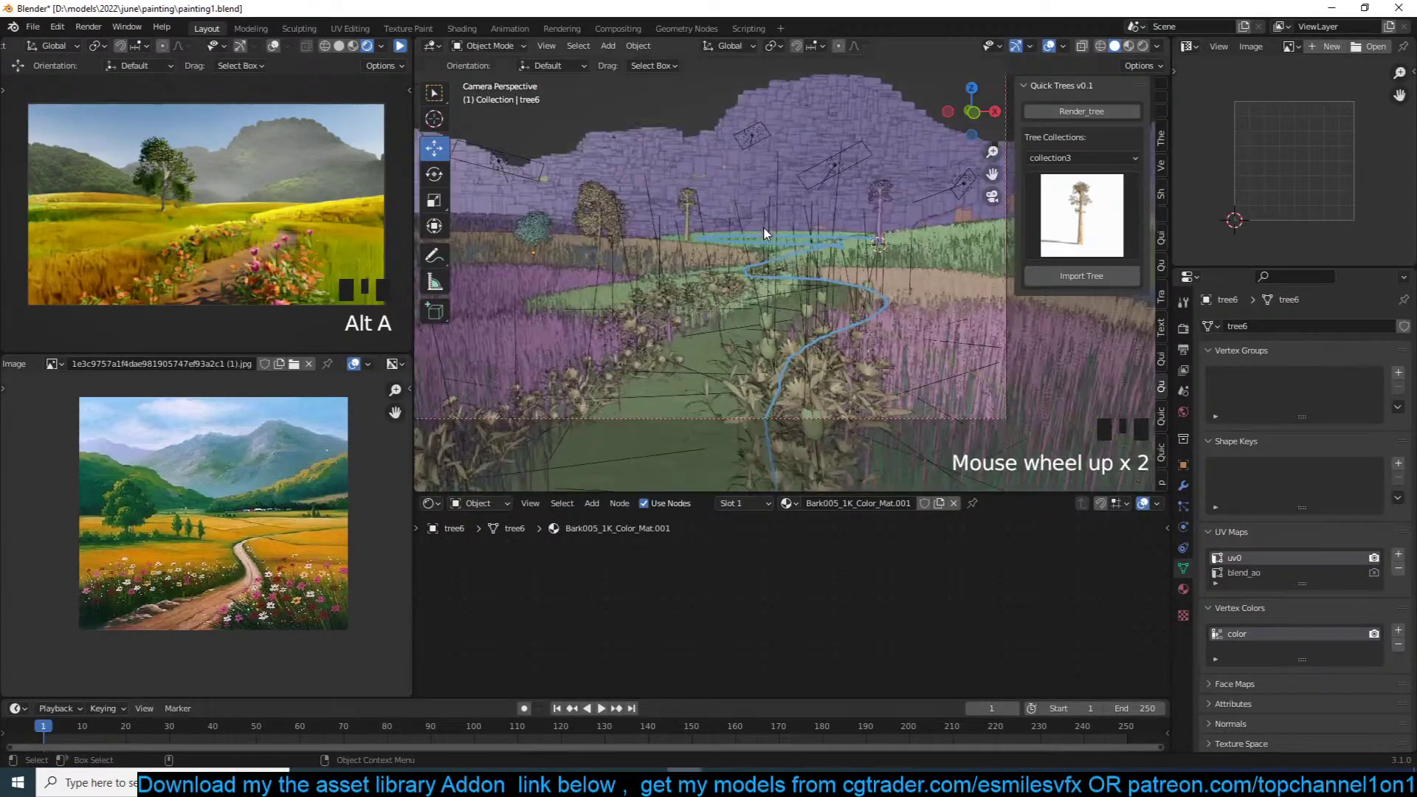
key("ctrl+s")
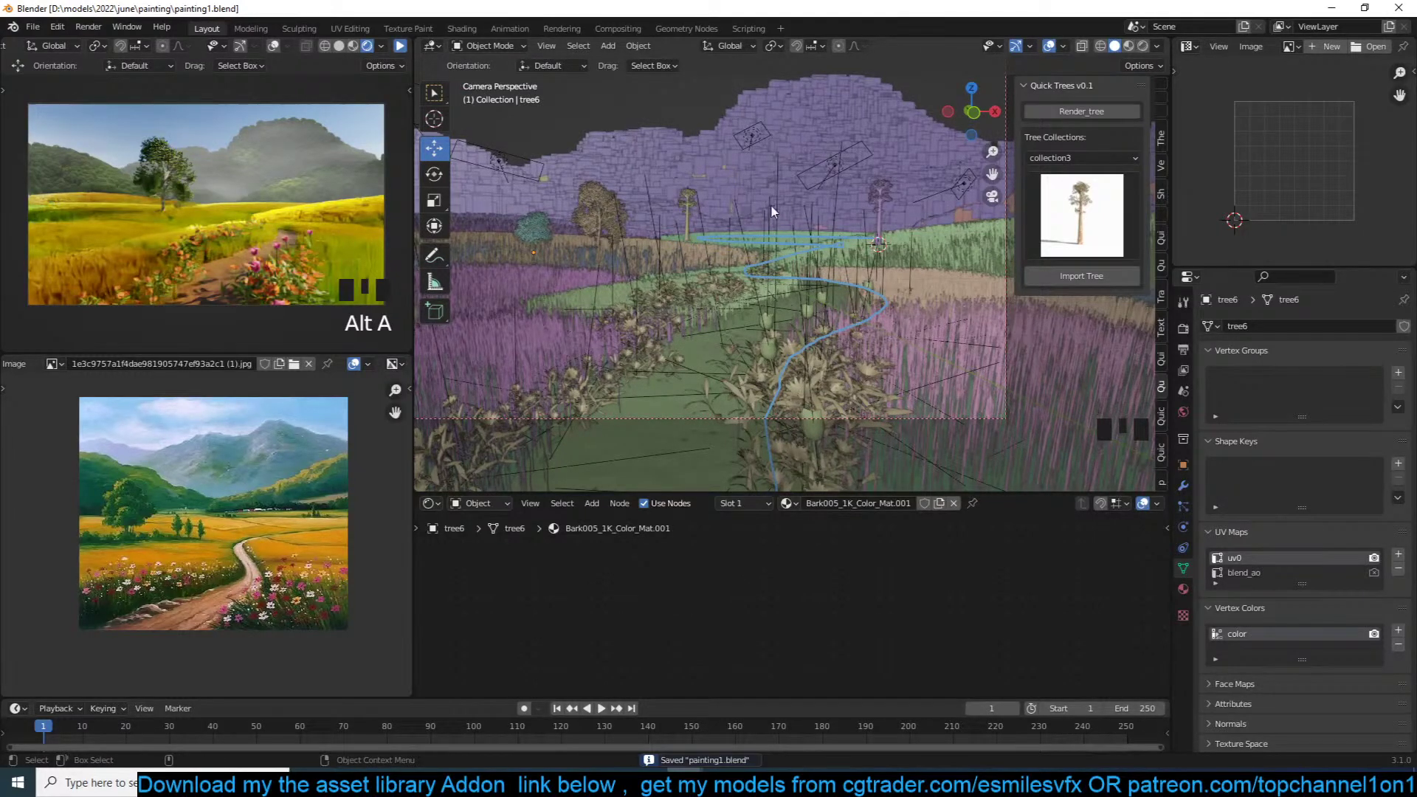
Step: Select the tree image plane on the far right ground and bring its Translucent BSDF node into view
middle_click_drag(823, 194, 999, 311, "shift")
scroll(586, 197, "down", 3)
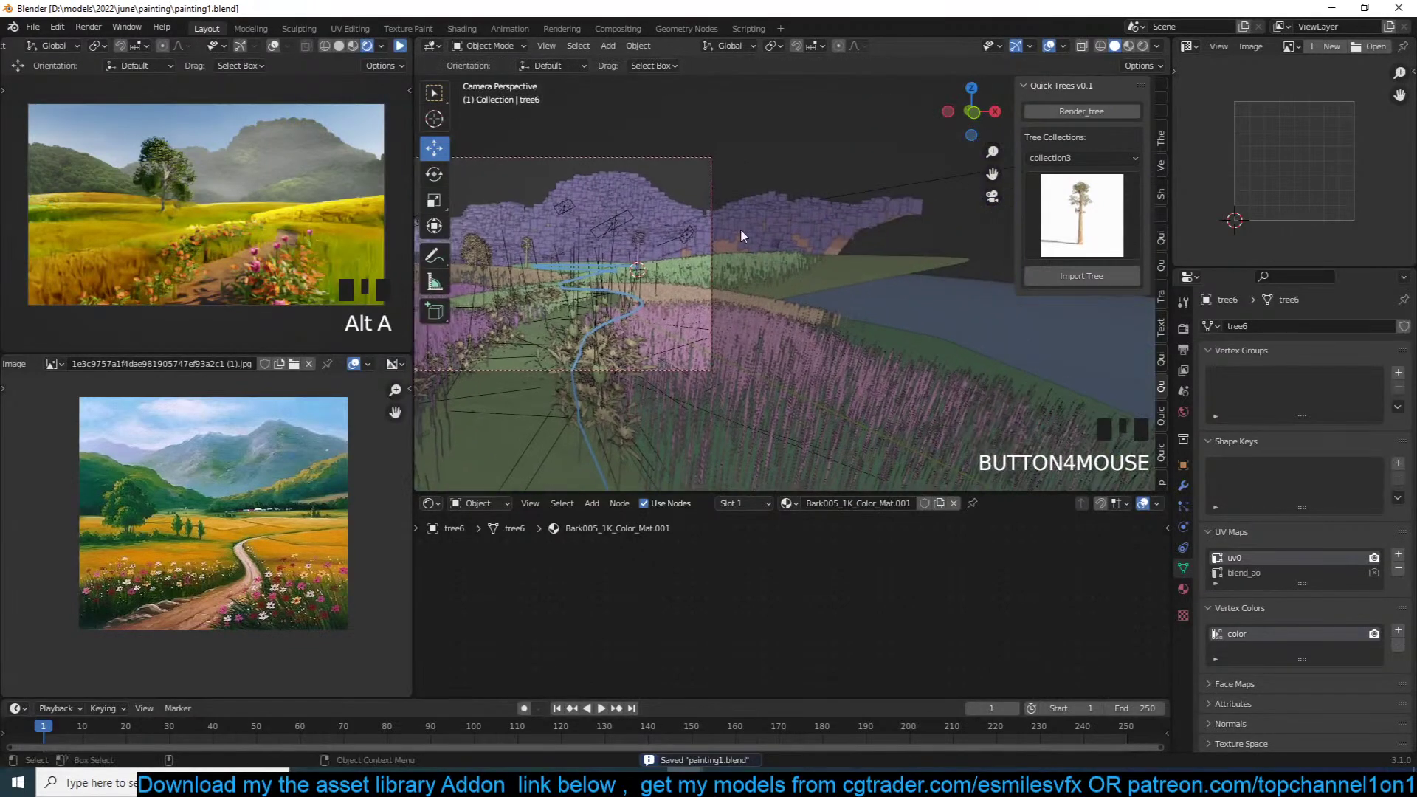
key("grave")
scroll(780, 255, "down", 2)
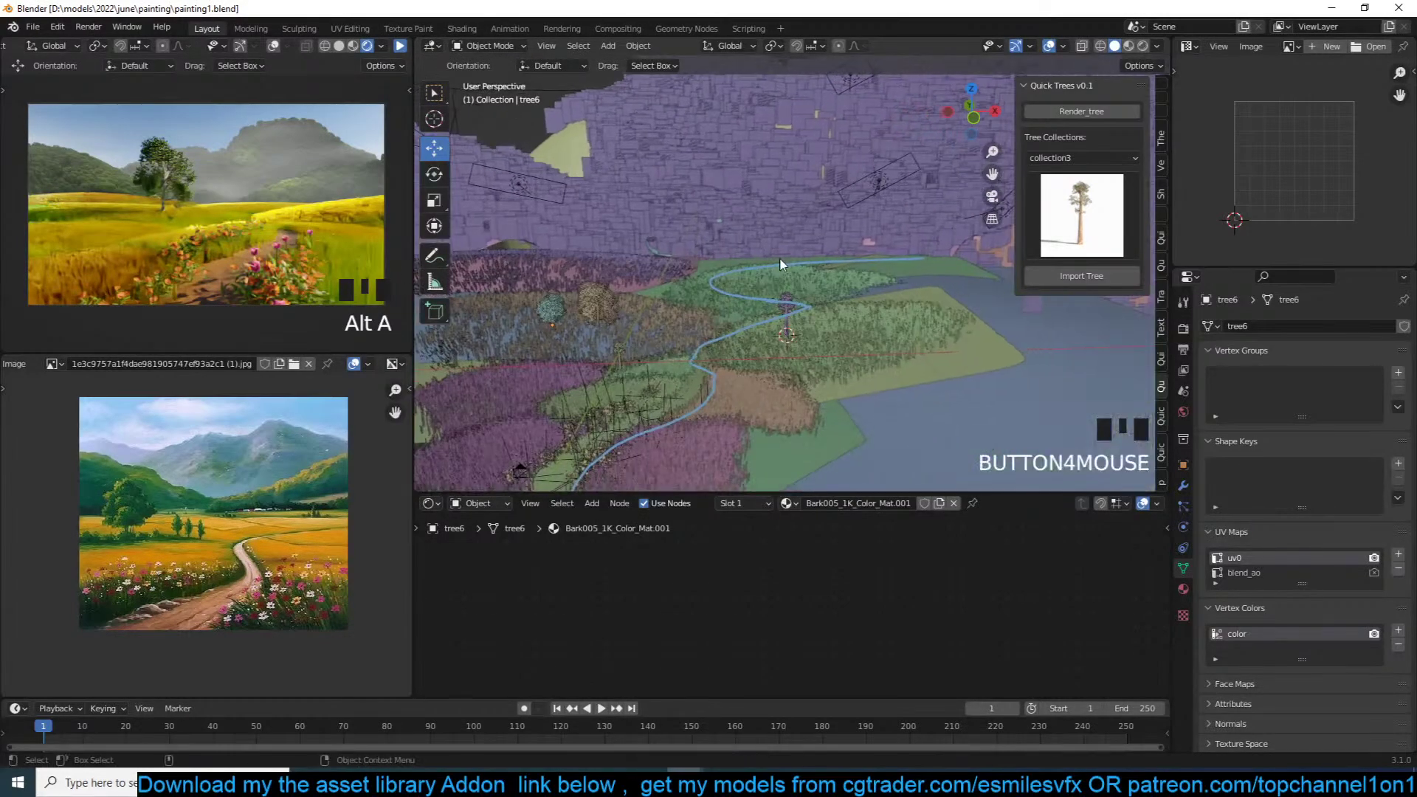
left_click(1035, 311)
left_click(1034, 311)
middle_click_drag(923, 591, 657, 622)
scroll(859, 574, "down", 6)
scroll(698, 589, "up", 6)
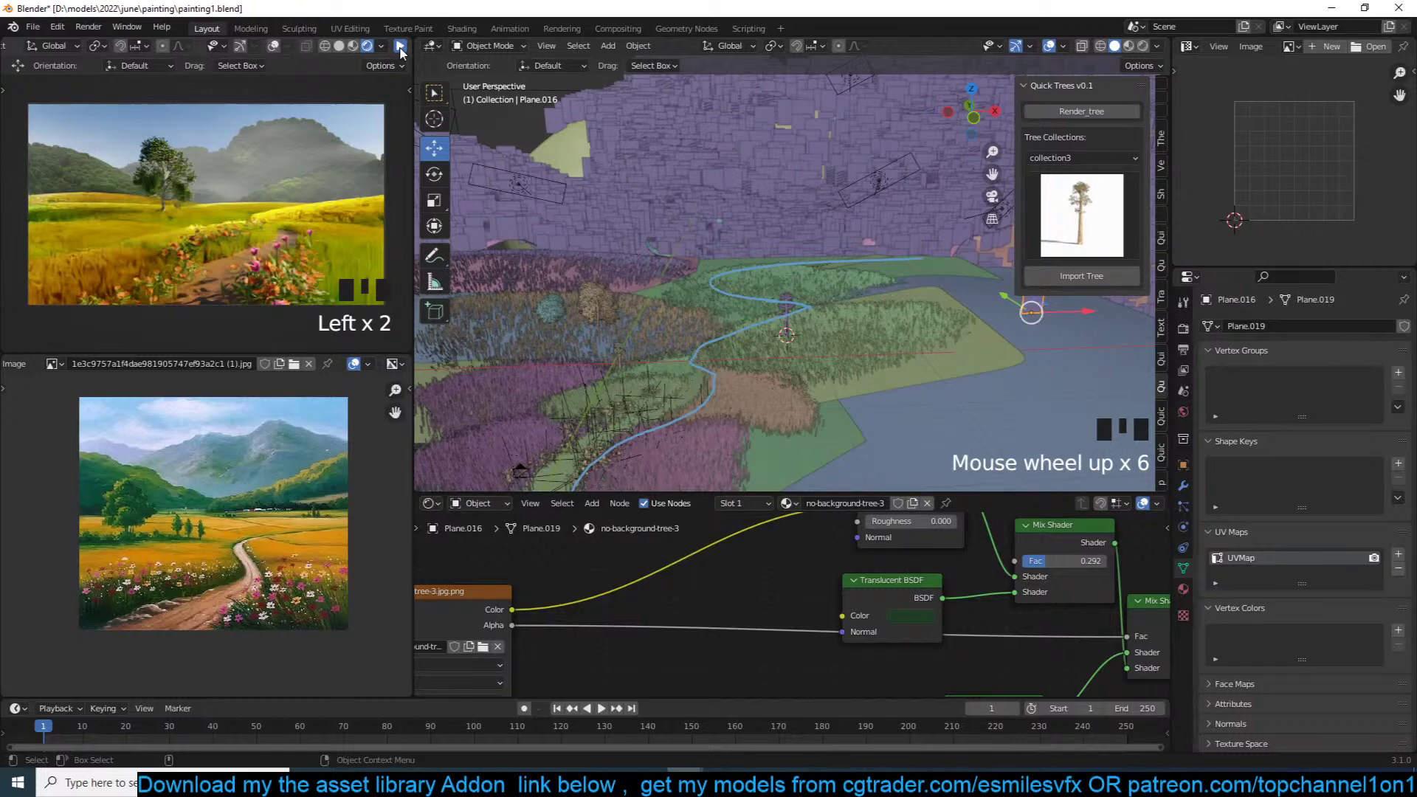
Step: Resume the rendered preview and set the tree material's Translucent BSDF colour to light green
left_click(400, 47)
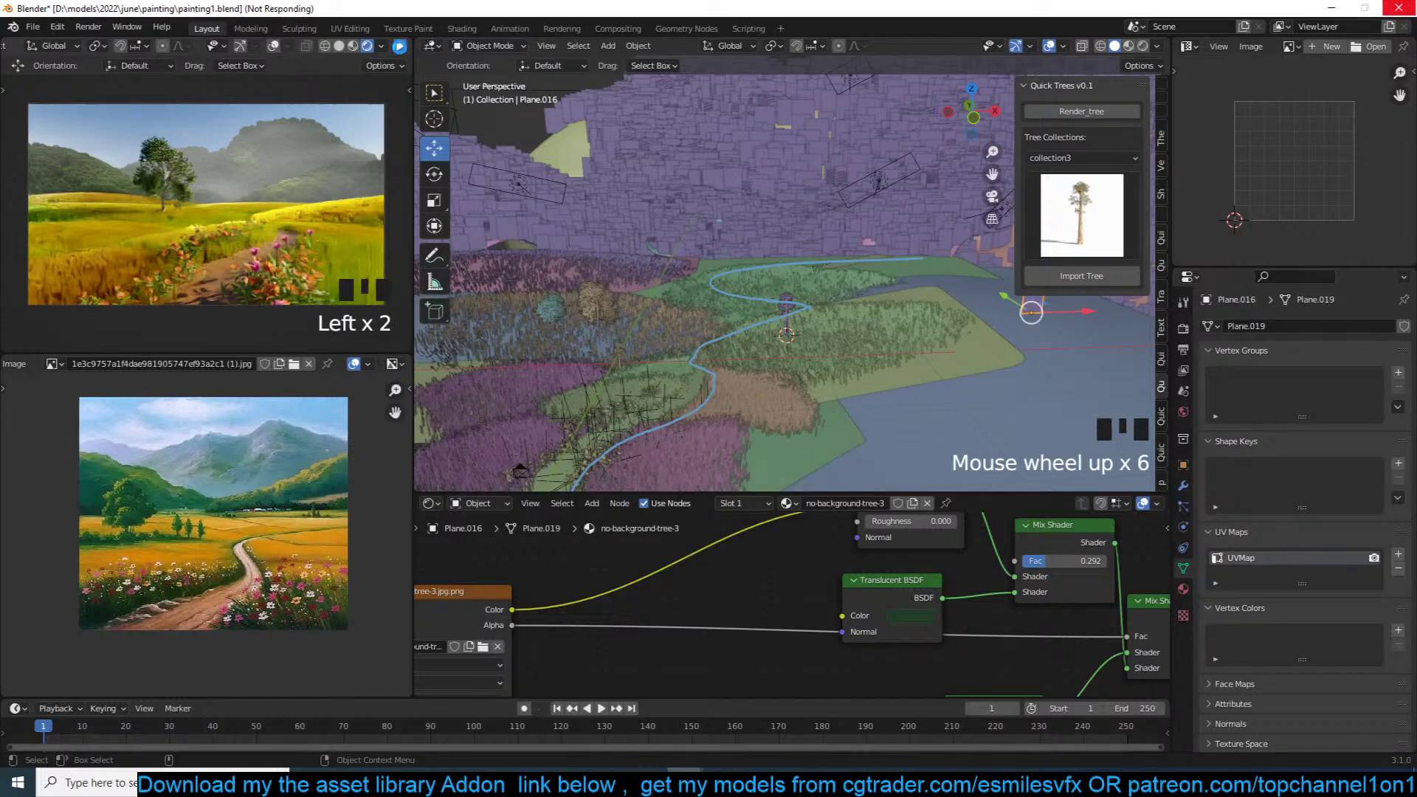
left_click(400, 47)
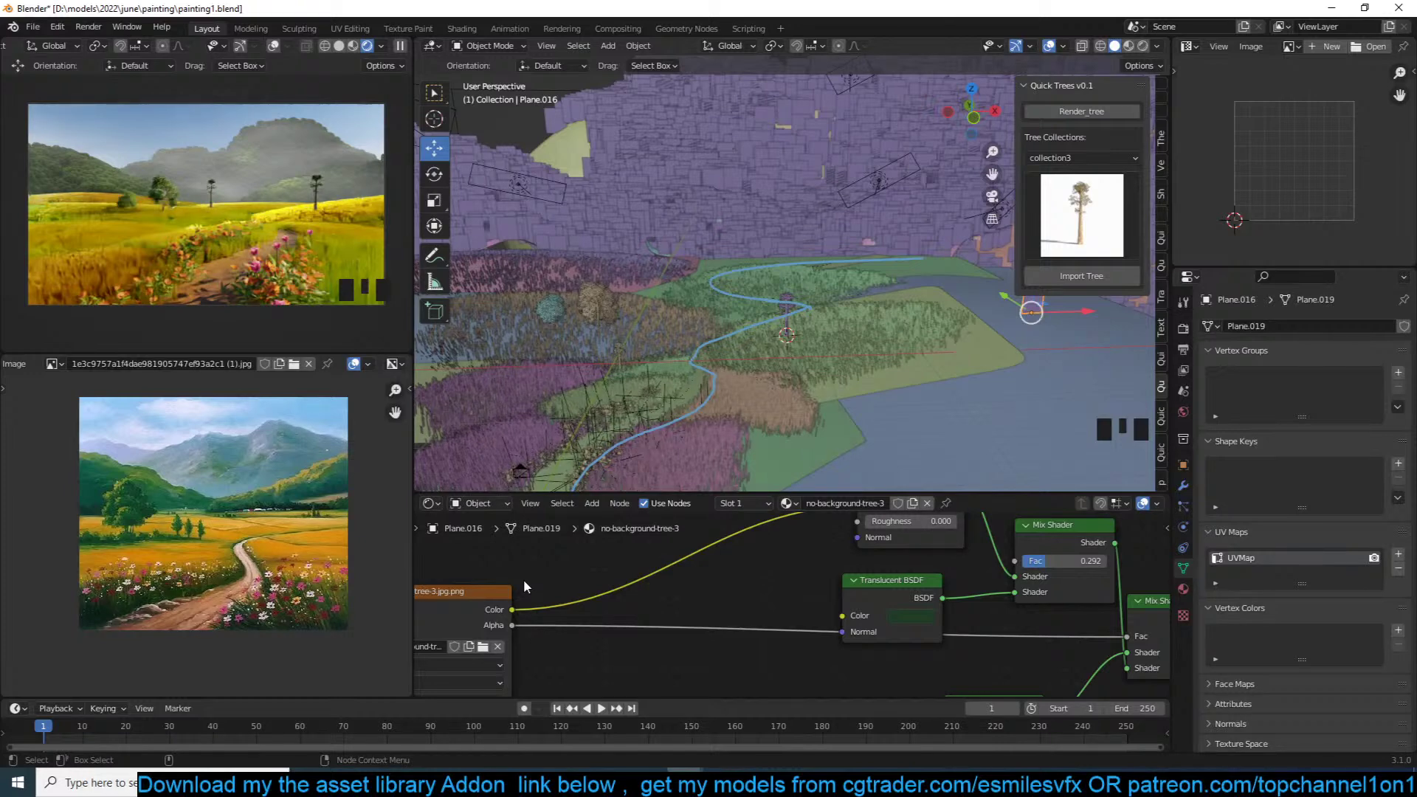
scroll(727, 606, "down", 1)
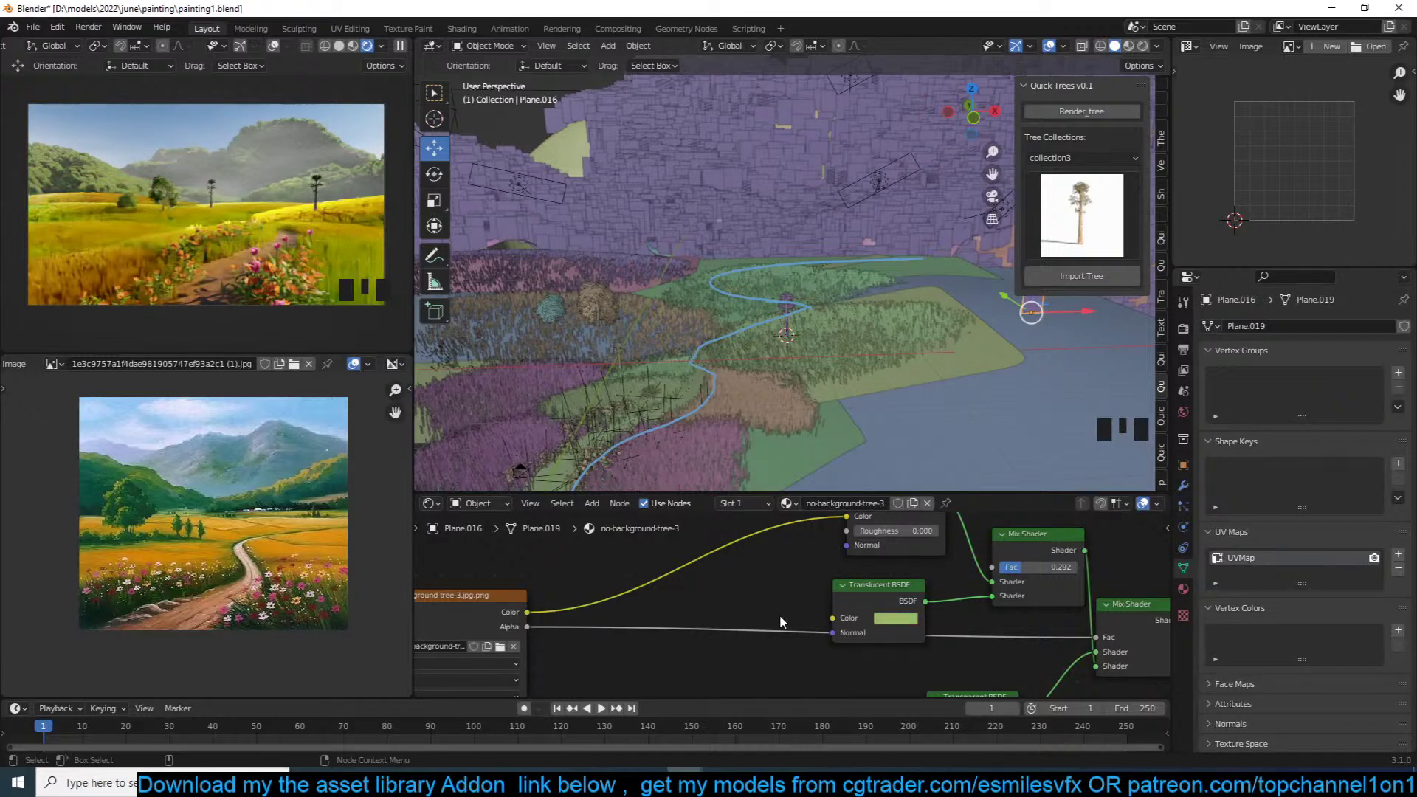
left_click(893, 621)
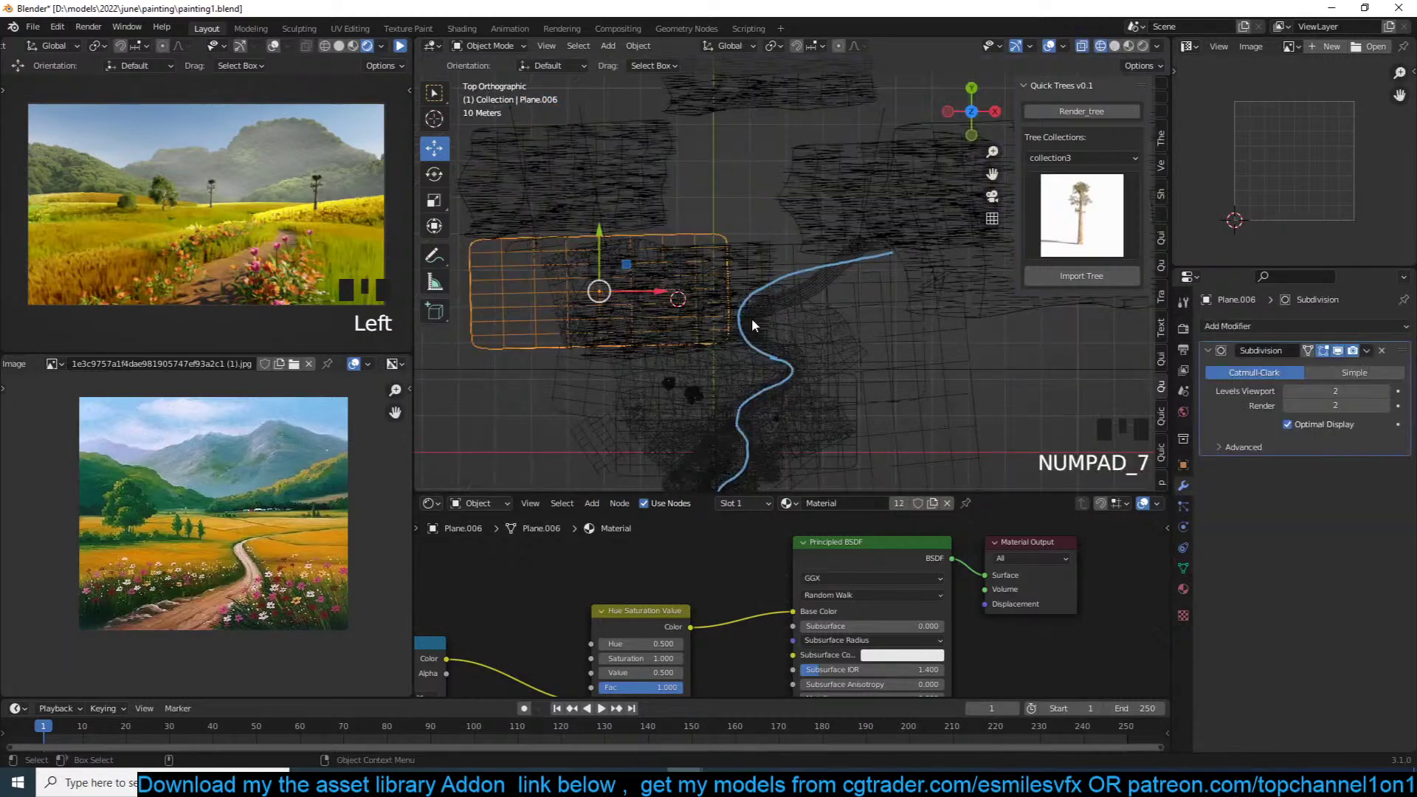
Step: Stretch the selected plane along Y by about 1.17 and remove its Displace and Subdivision modifiers
key("s")
key("y")
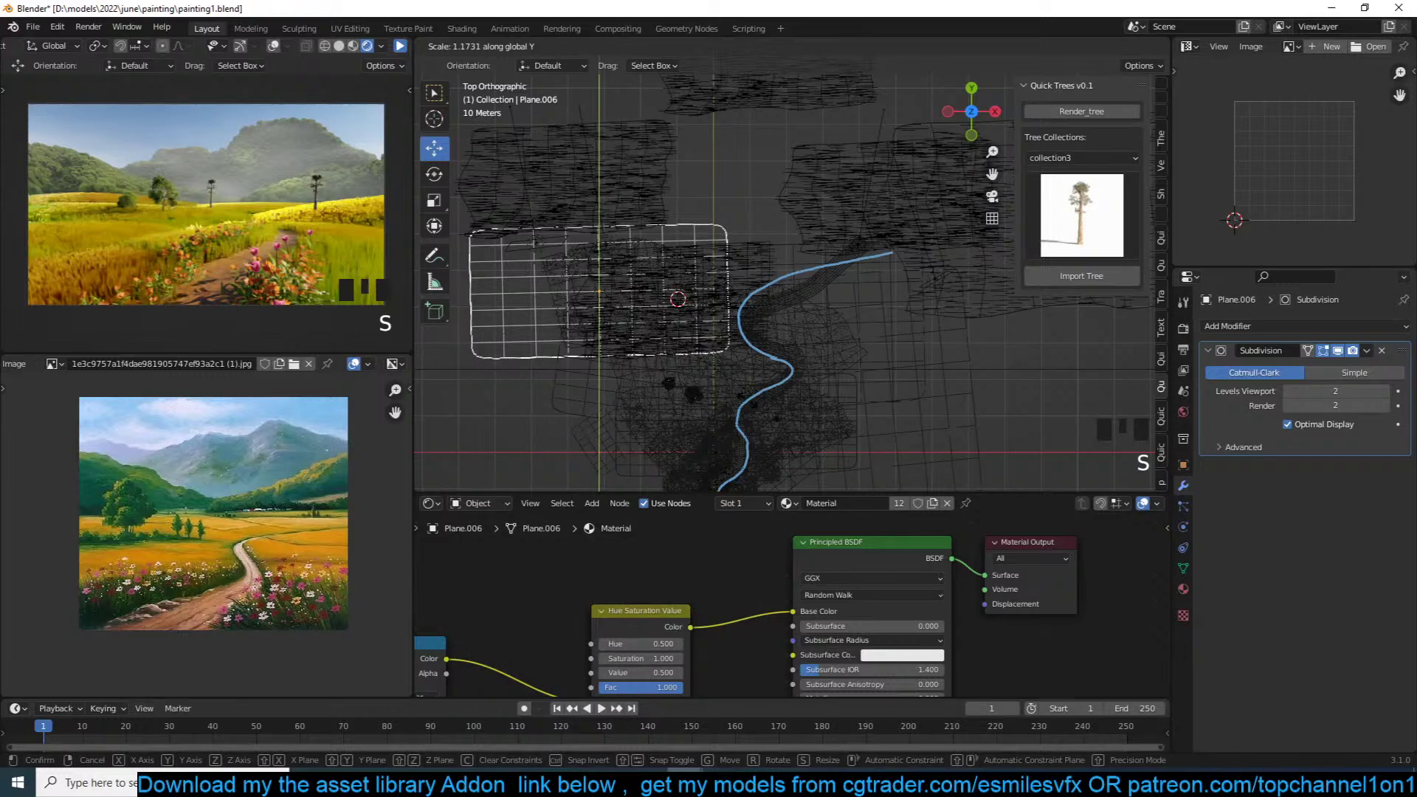
key("shift+Left")
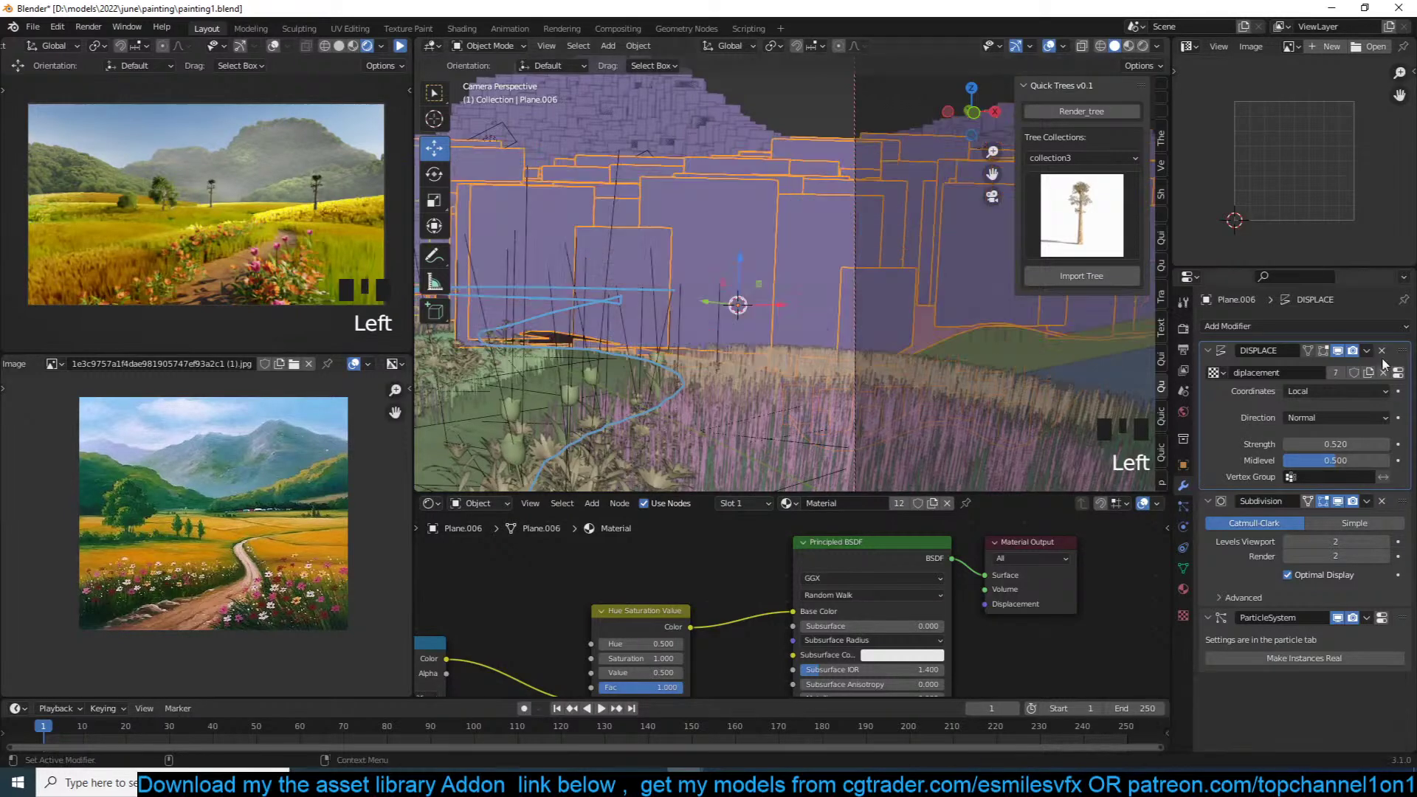
left_click(1382, 353)
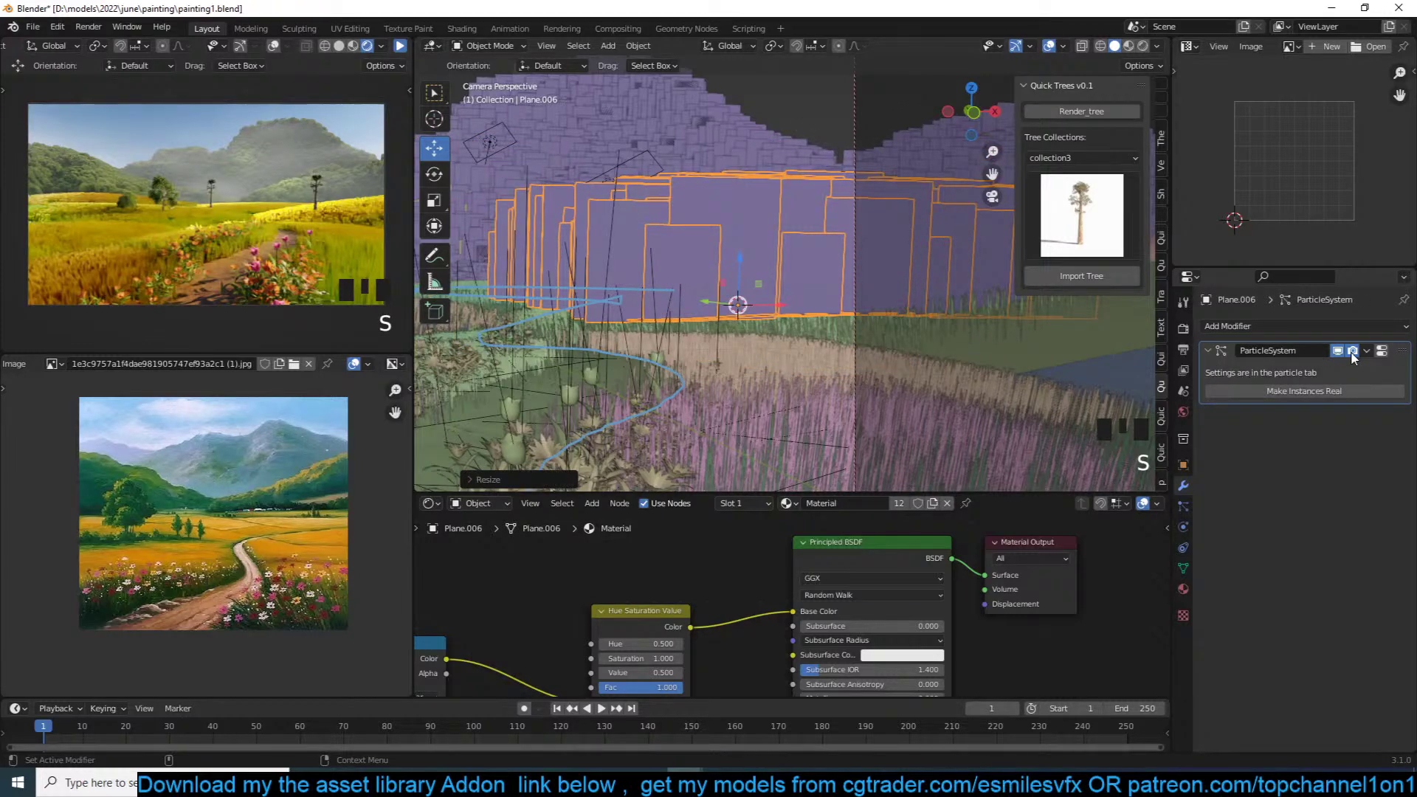
Step: Make the plane's particle settings single-user and set the hair Number to 100
left_click(1183, 506)
left_click_drag(1338, 473, 1301, 473)
key("Escape")
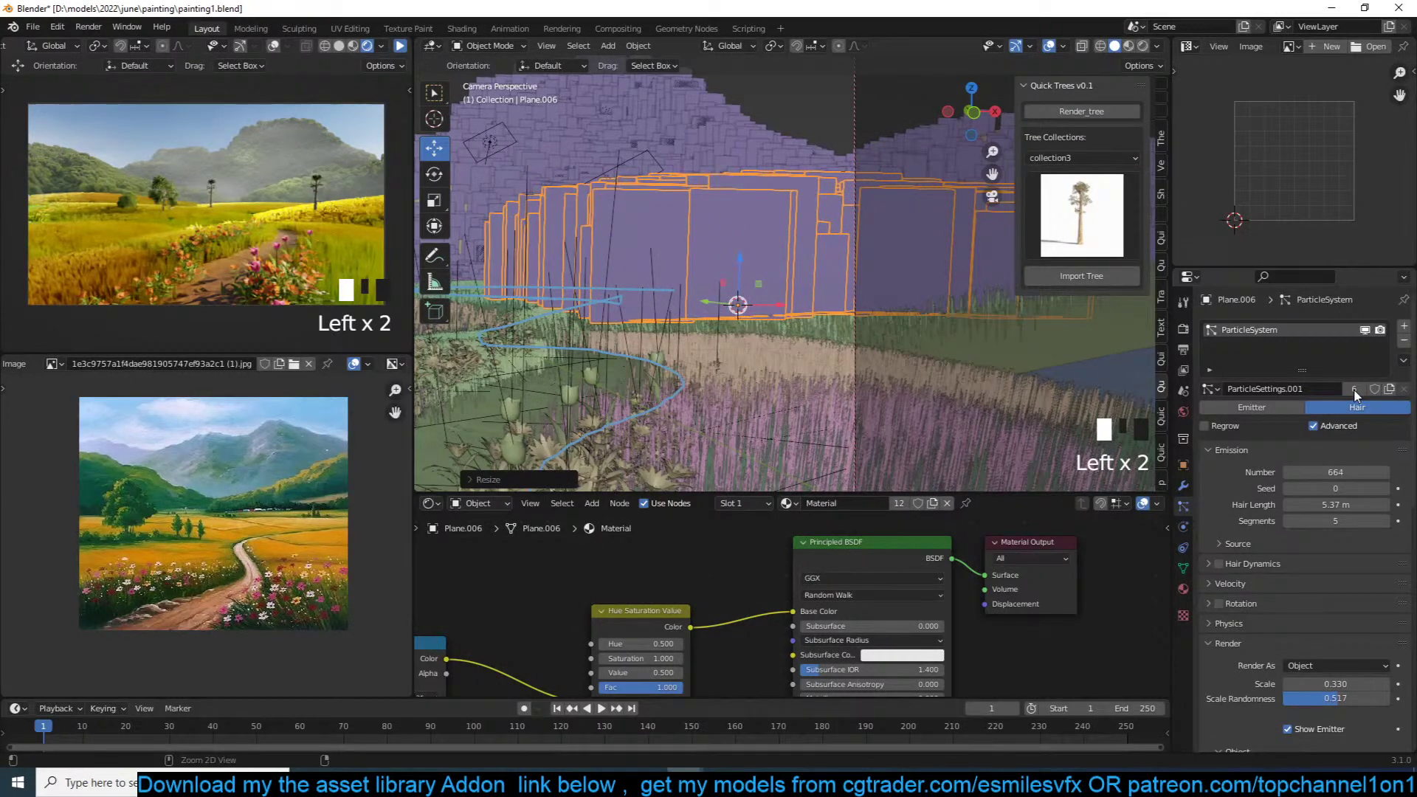
left_click(1354, 389)
double_click(1348, 470)
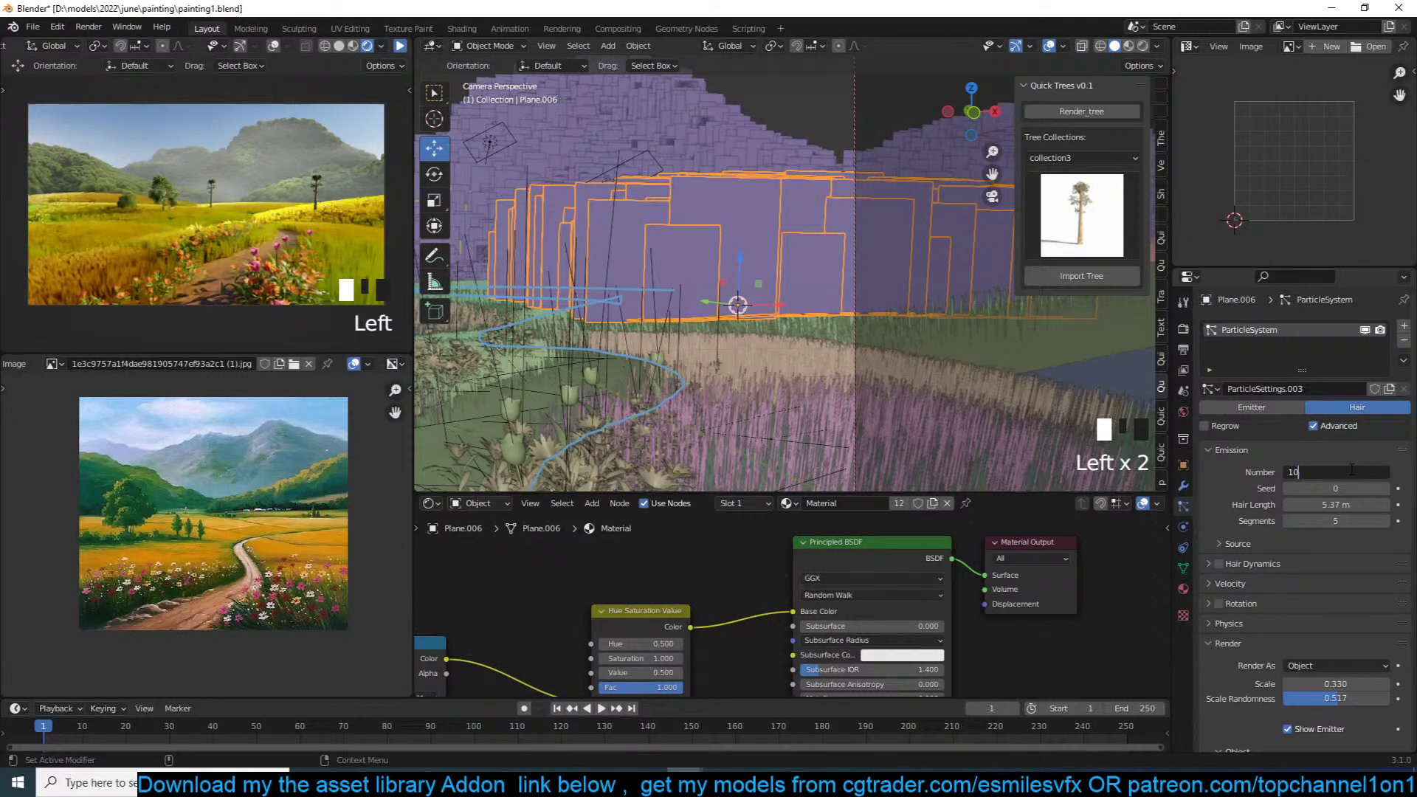
type("100")
key("Return")
Step: Scale down the tree-scattering plane and reposition it on the field right of the path
key("s")
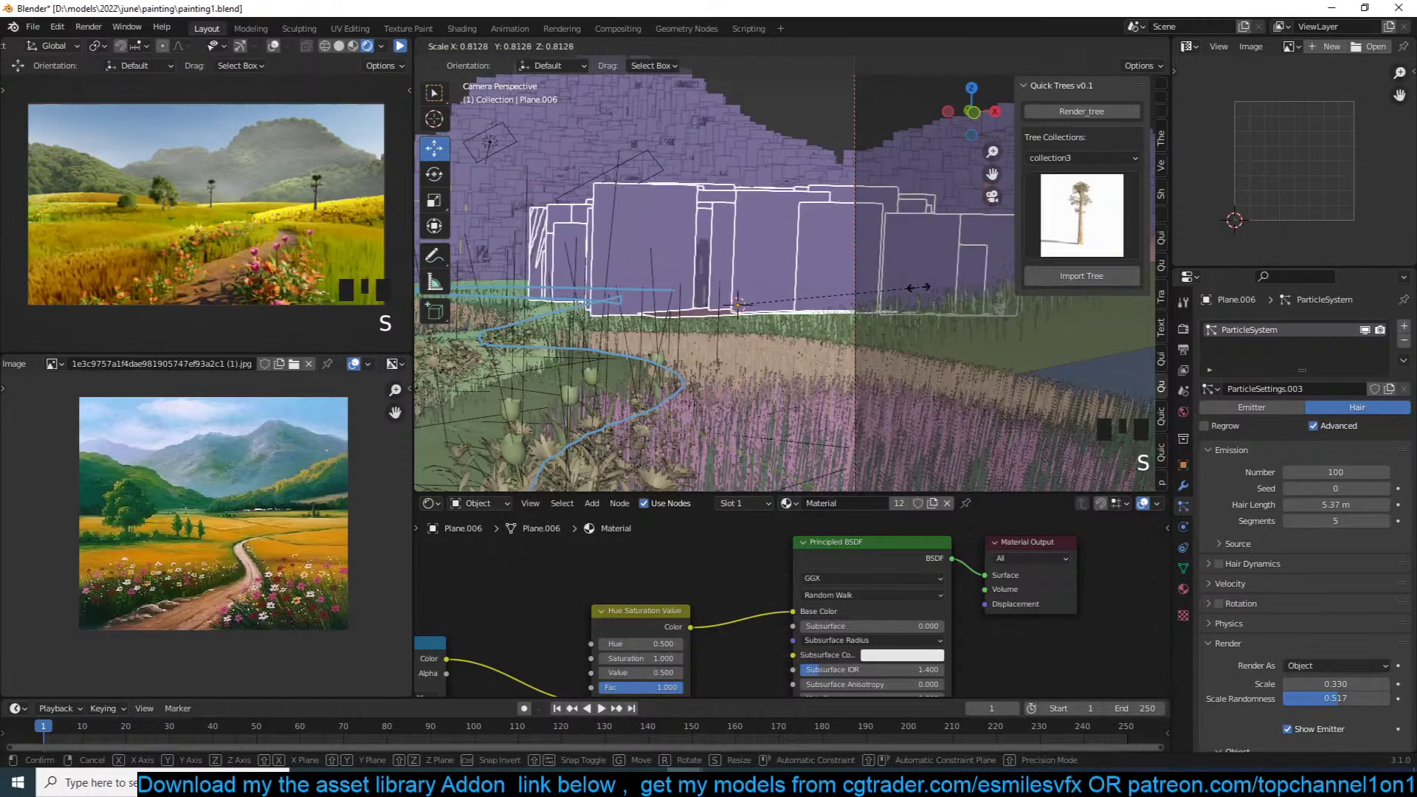
left_click(784, 303)
key("grave")
scroll(684, 335, "down", 4)
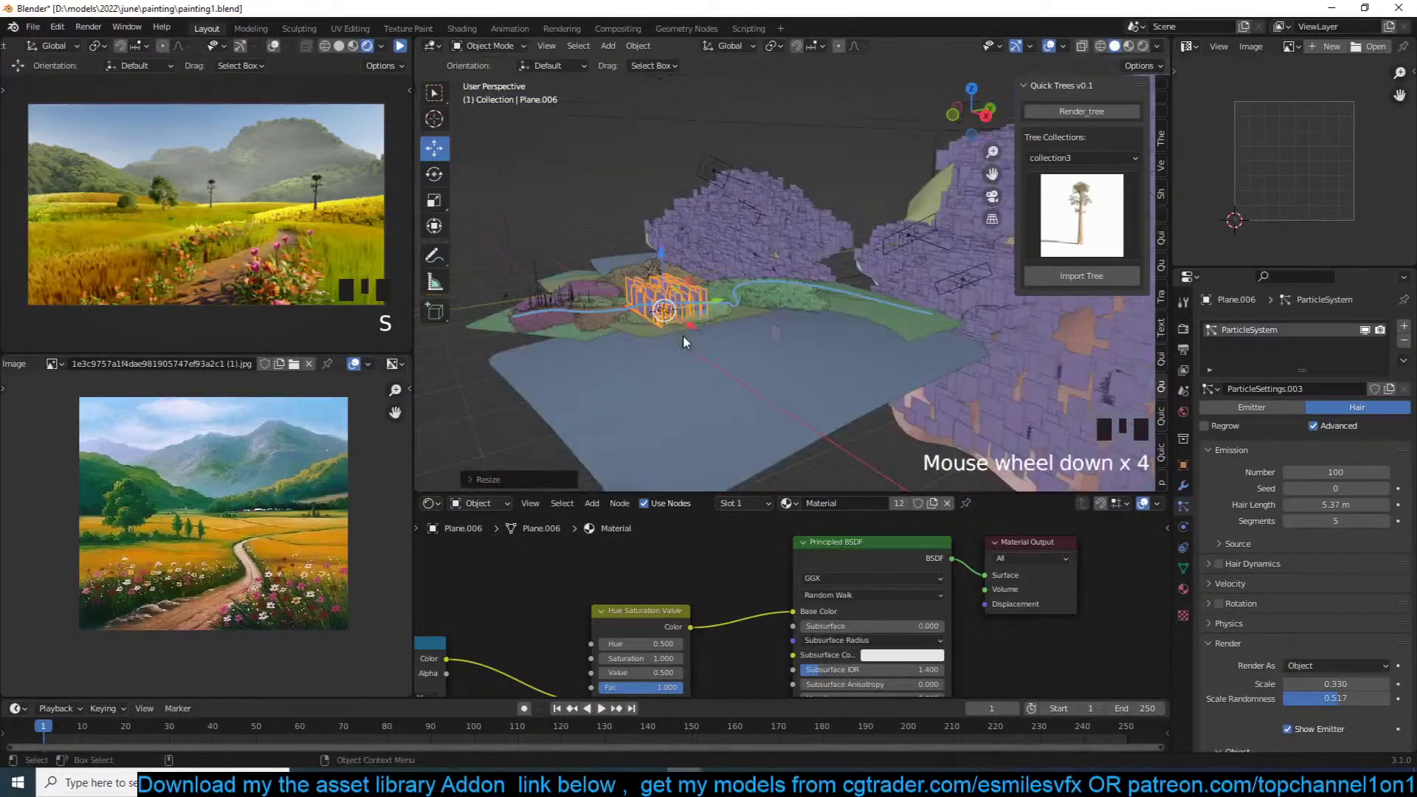
key("g")
left_click(733, 323)
key("grave")
key("KP_0")
scroll(834, 307, "up", 2)
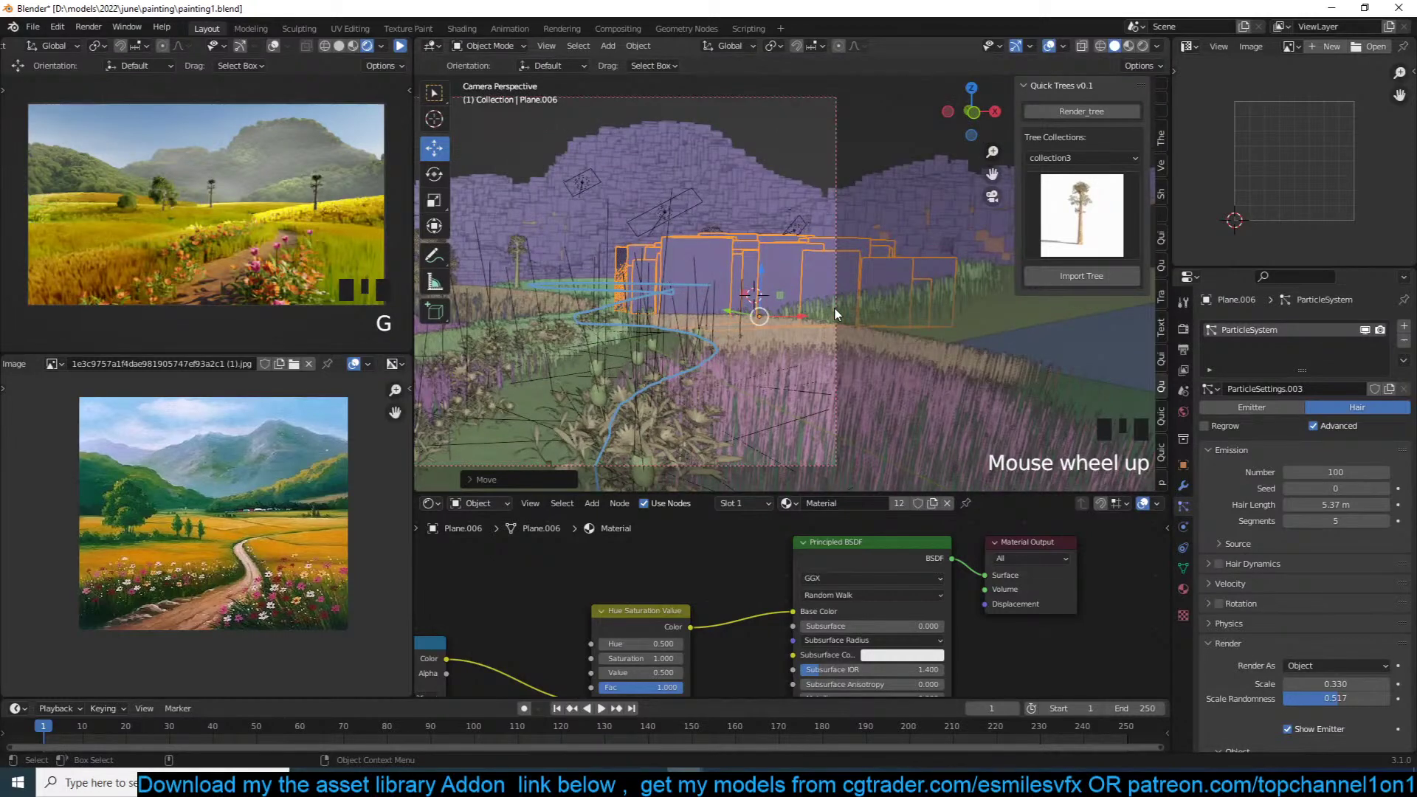
Step: Save the file and run the rendered preview briefly to update it with the scattered trees, pausing it again
key("ctrl+s")
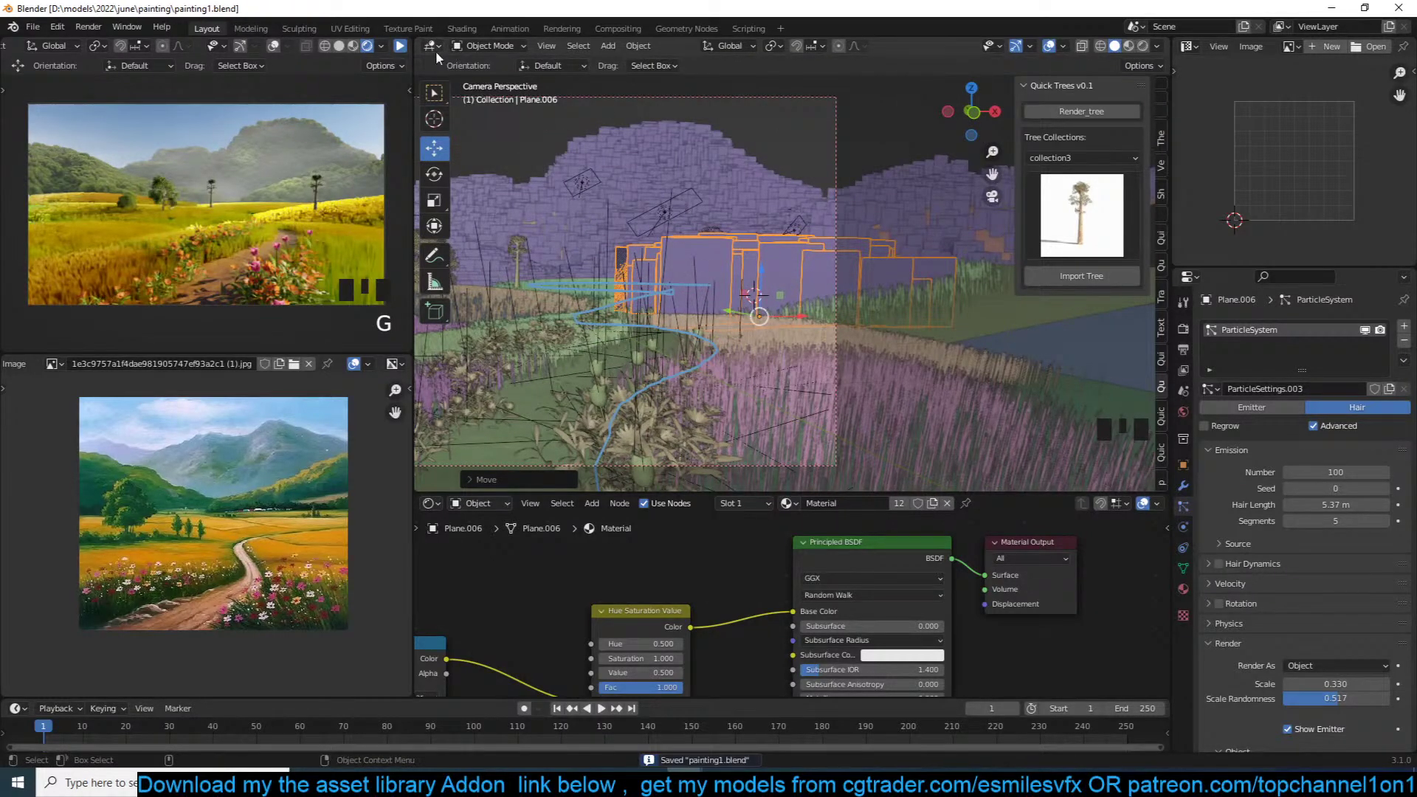
left_click(399, 47)
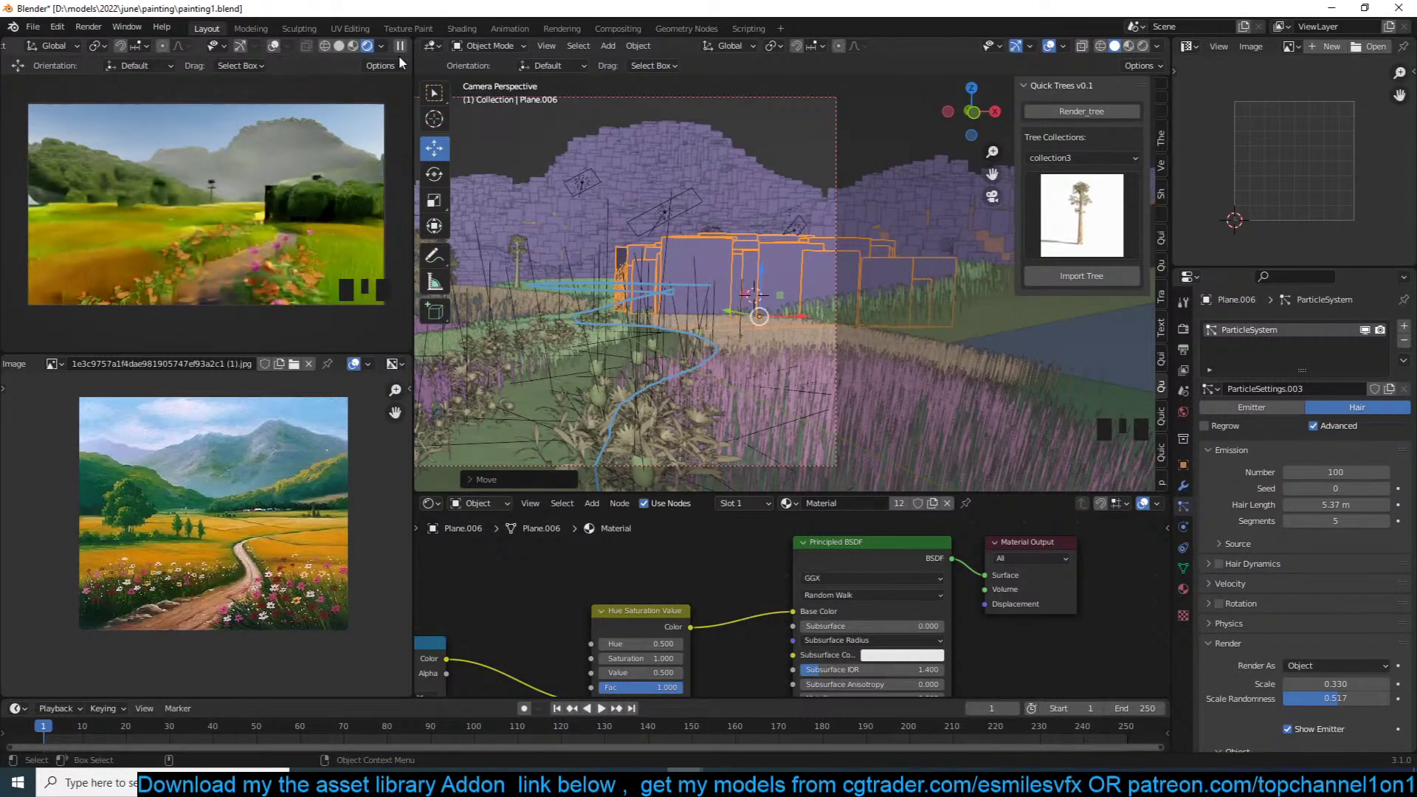
left_click(400, 47)
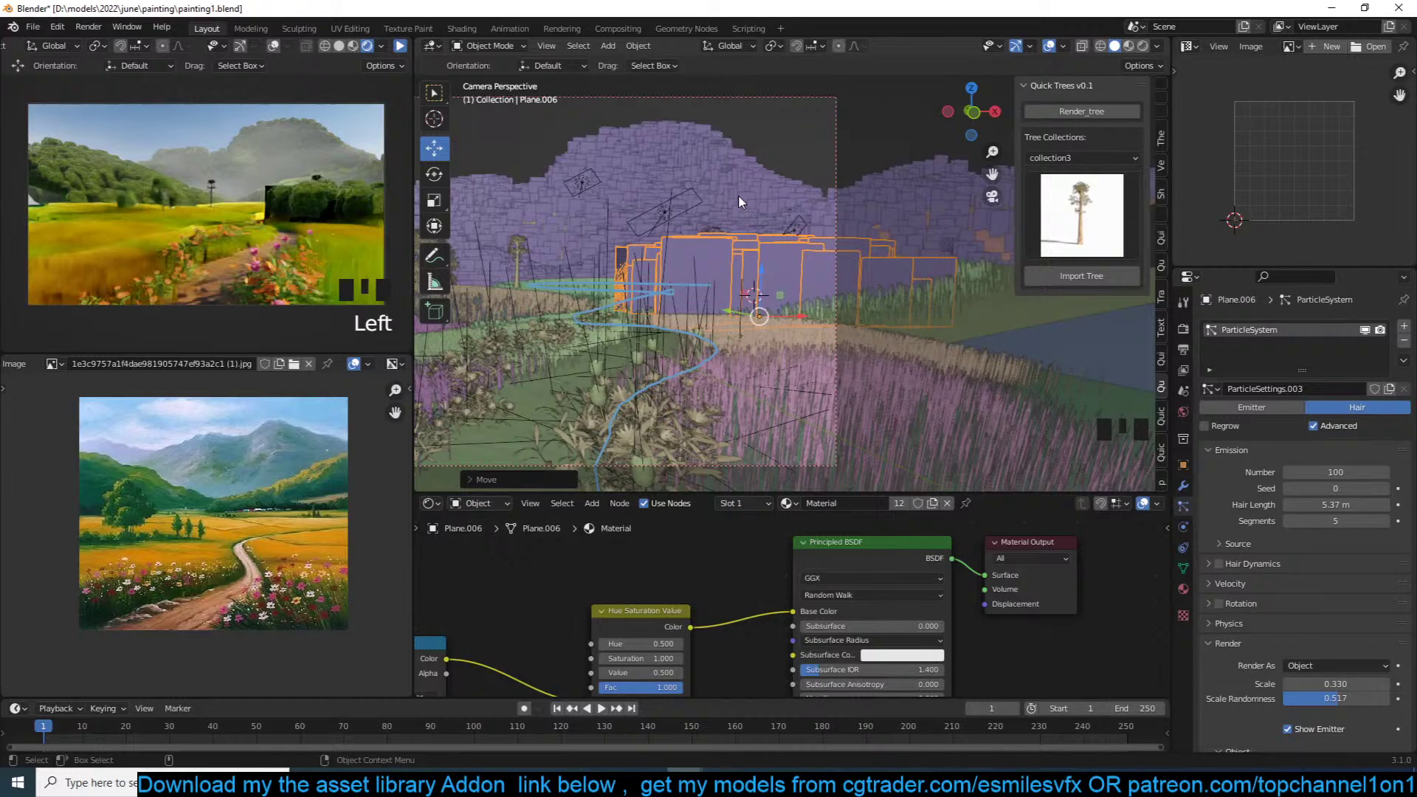
Step: Set the particle Number of the tree-scattering plane to 10 and save the file
left_click(1335, 472)
type("10")
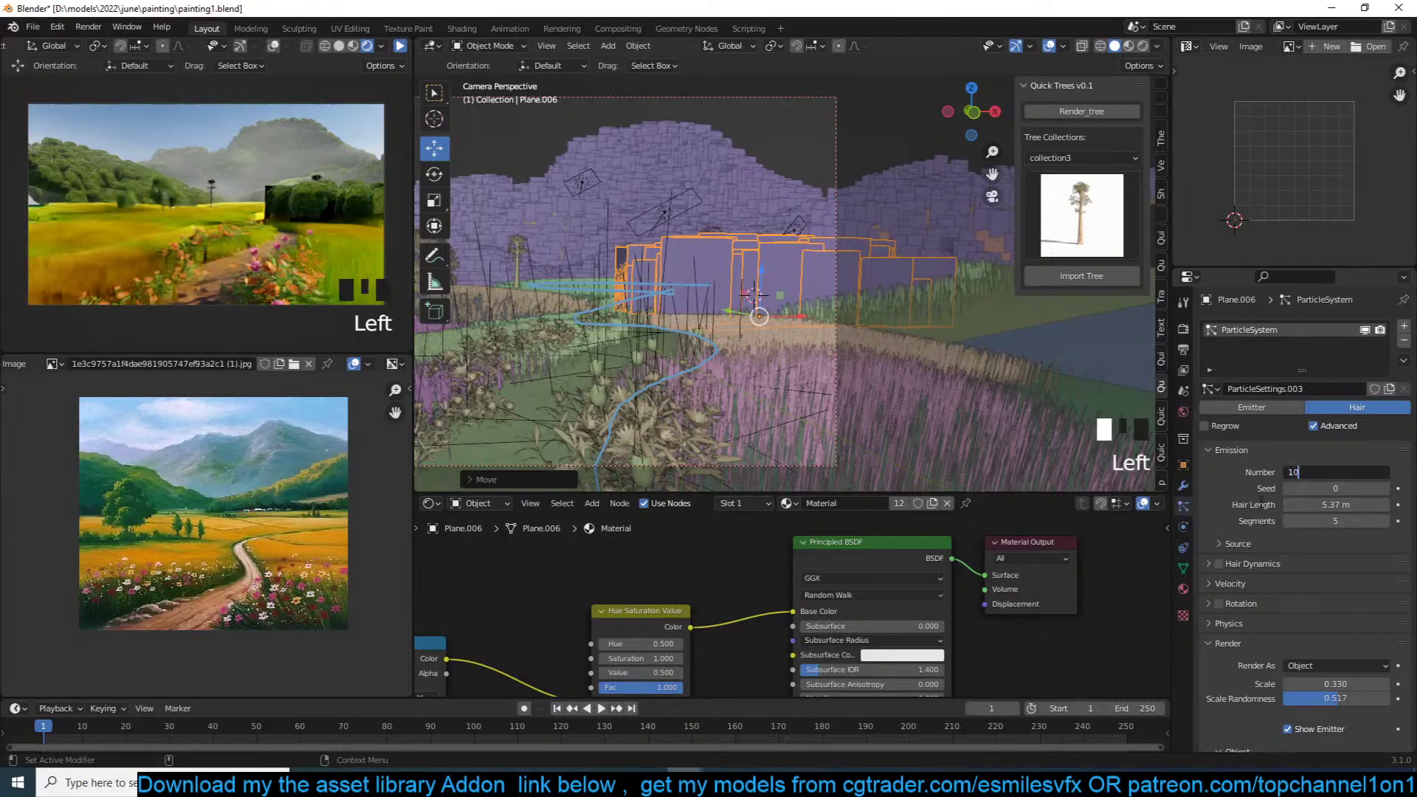
key("Return")
key("ctrl+s")
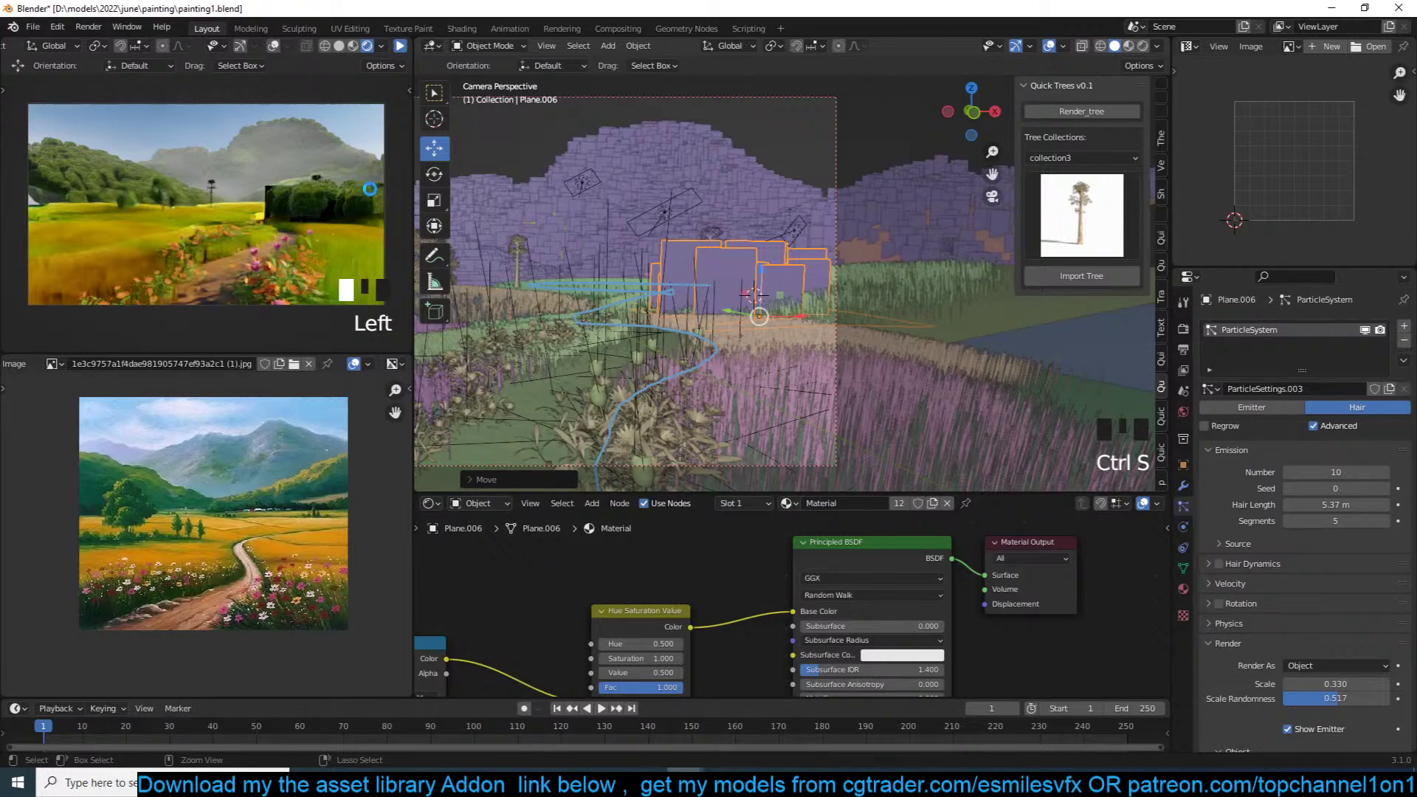
Step: Select the tree-covered hill on the left of the camera view and move it about 11.7 m to the left
scroll(588, 218, "down", 3)
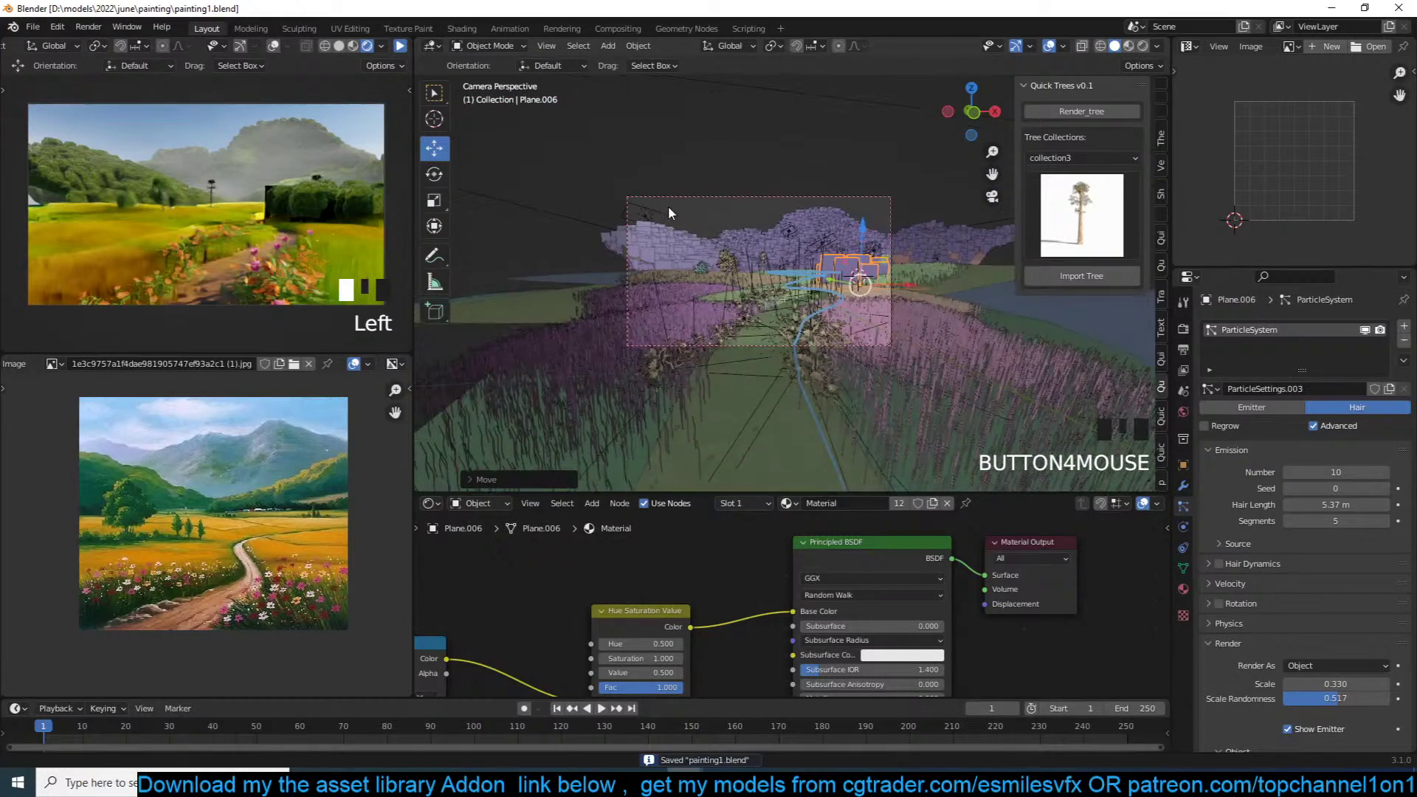
scroll(667, 206, "up", 3)
left_click(620, 236)
key("s")
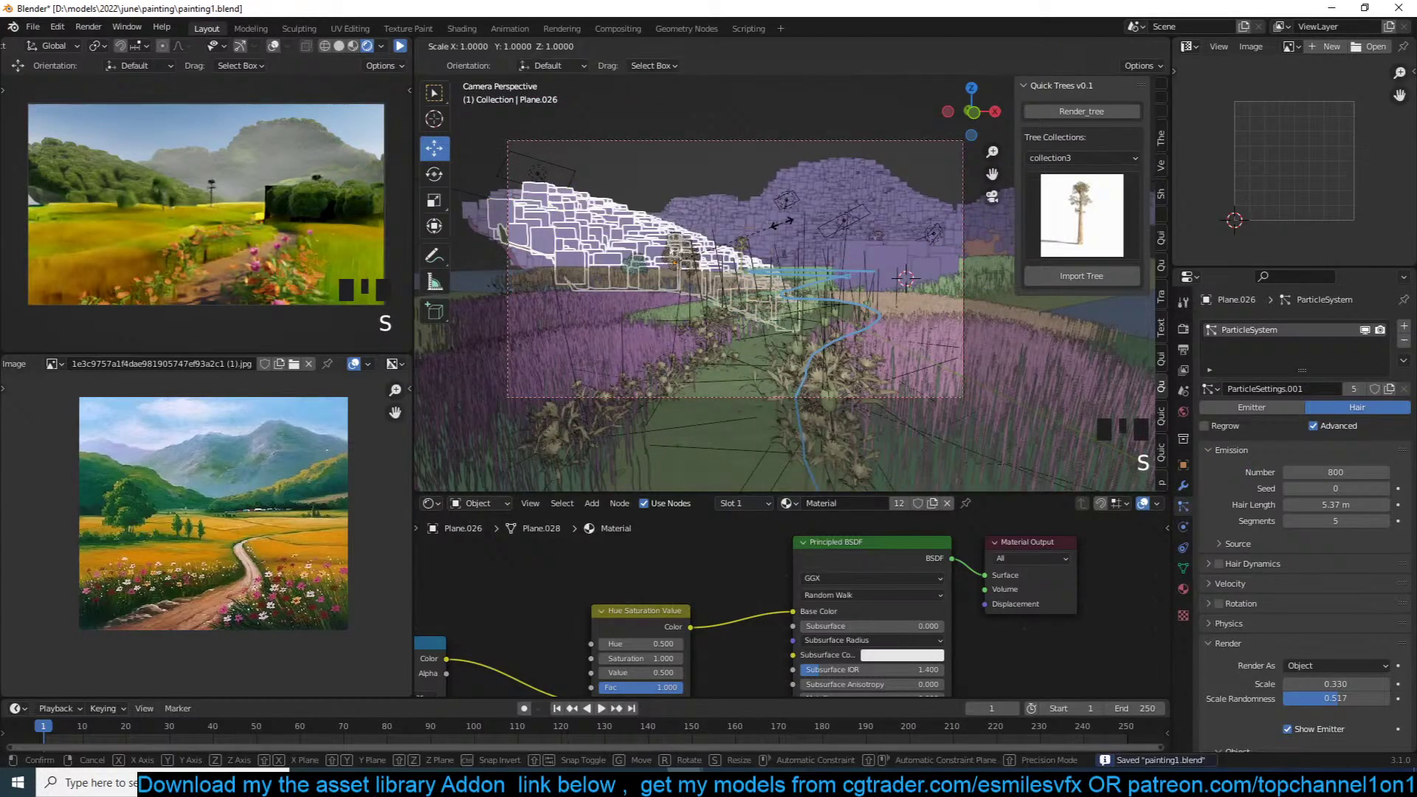
key("g")
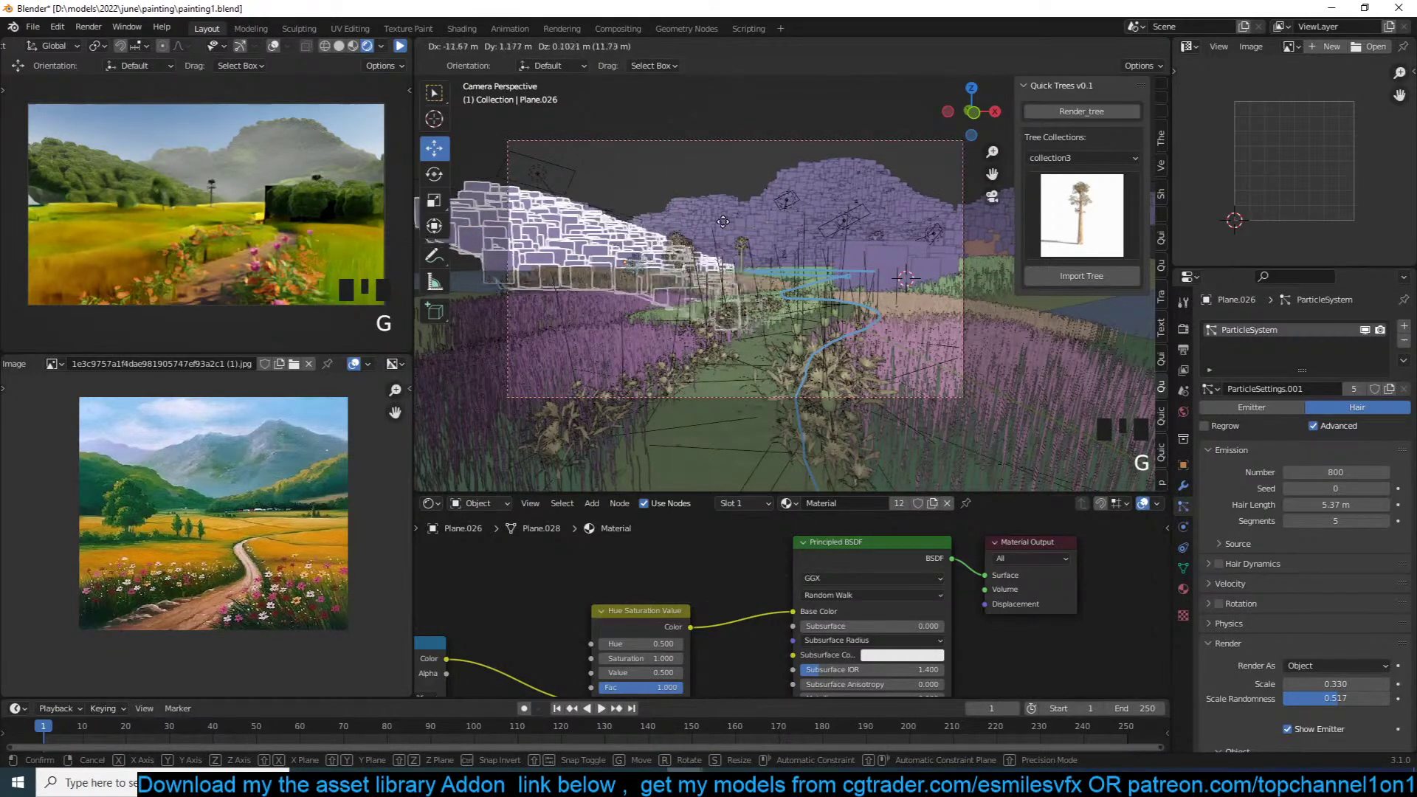
left_click(723, 227)
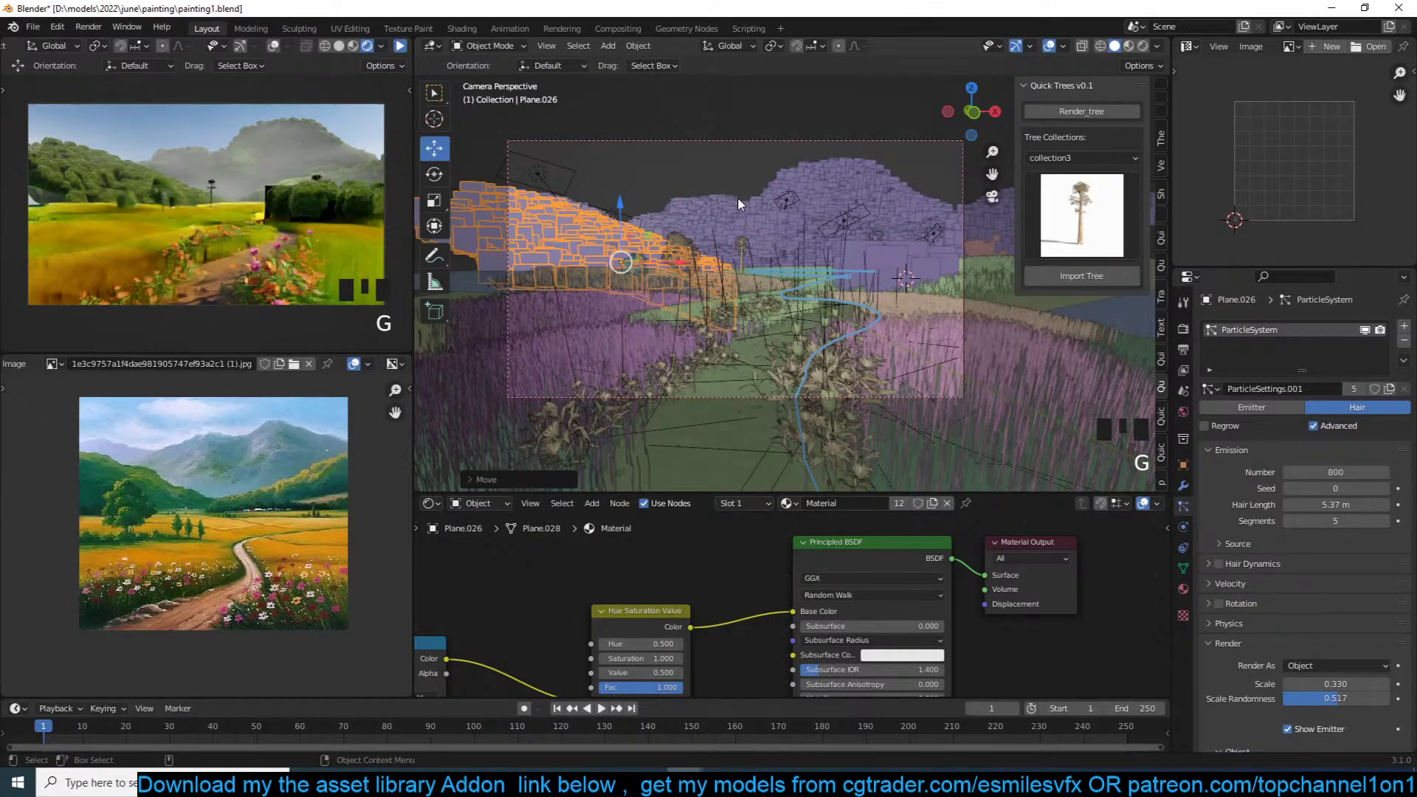
Step: Deselect everything, refresh the rendered preview, and delete the tree-scattering plane on the field right of the path
key("alt+a")
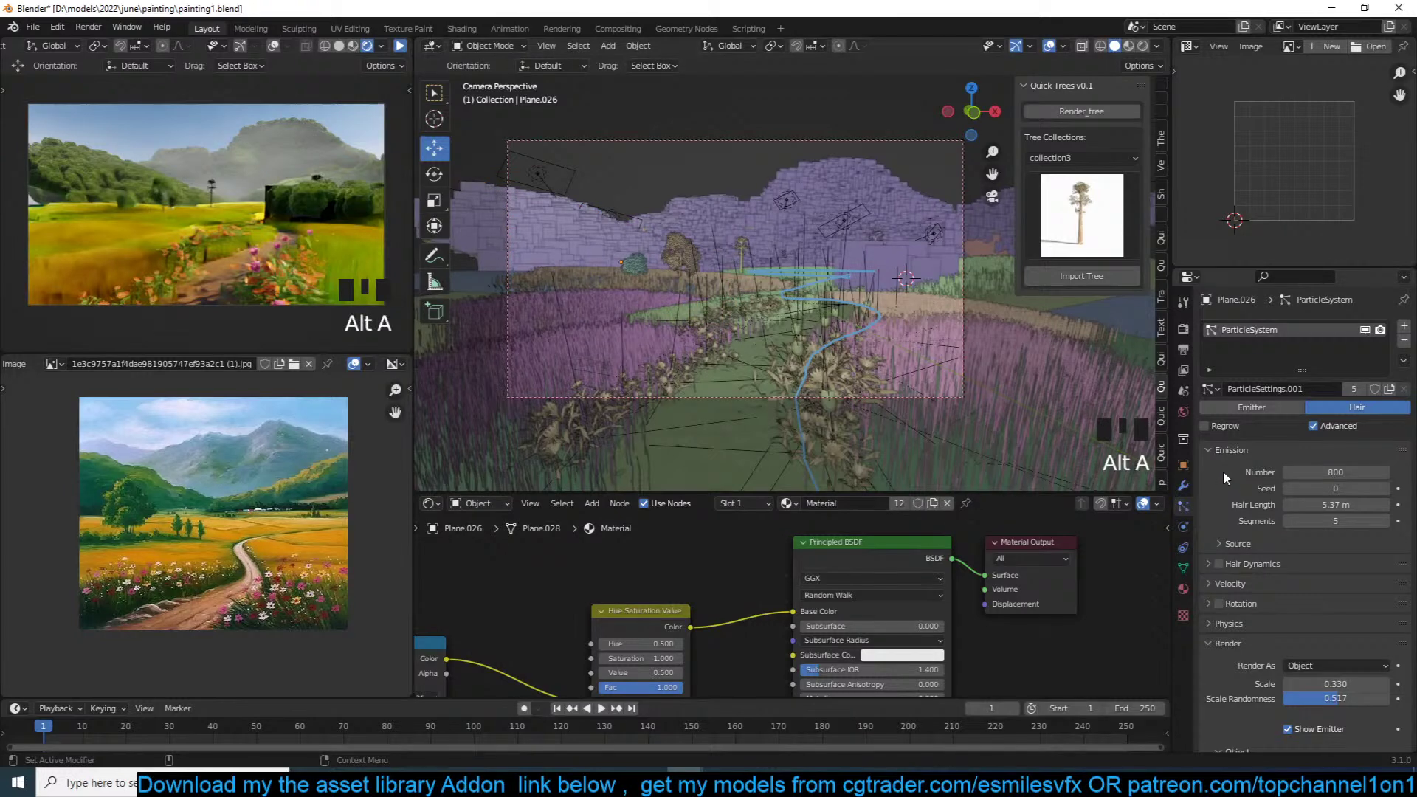
left_click(400, 47)
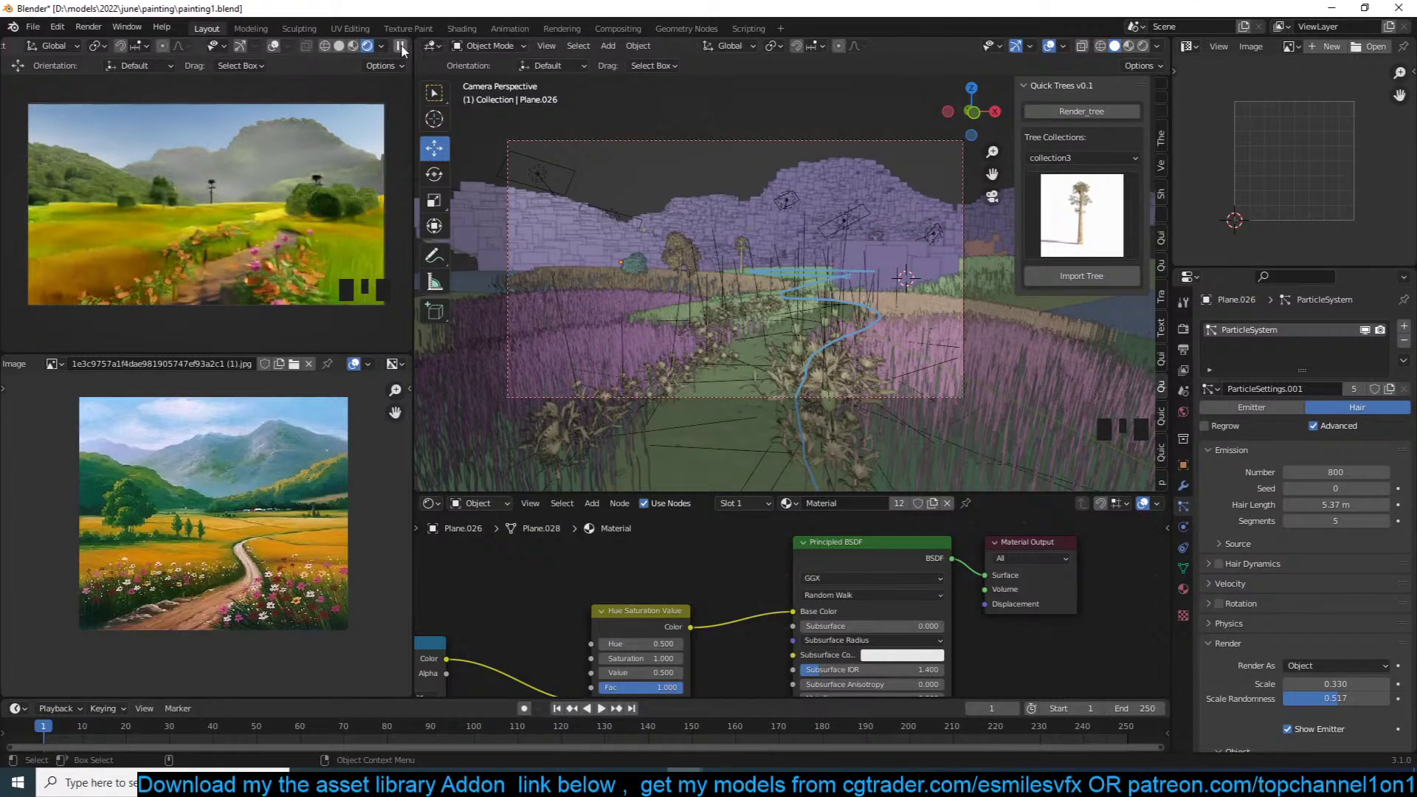
left_click(937, 252)
left_click(937, 252)
key("x")
left_click(937, 253)
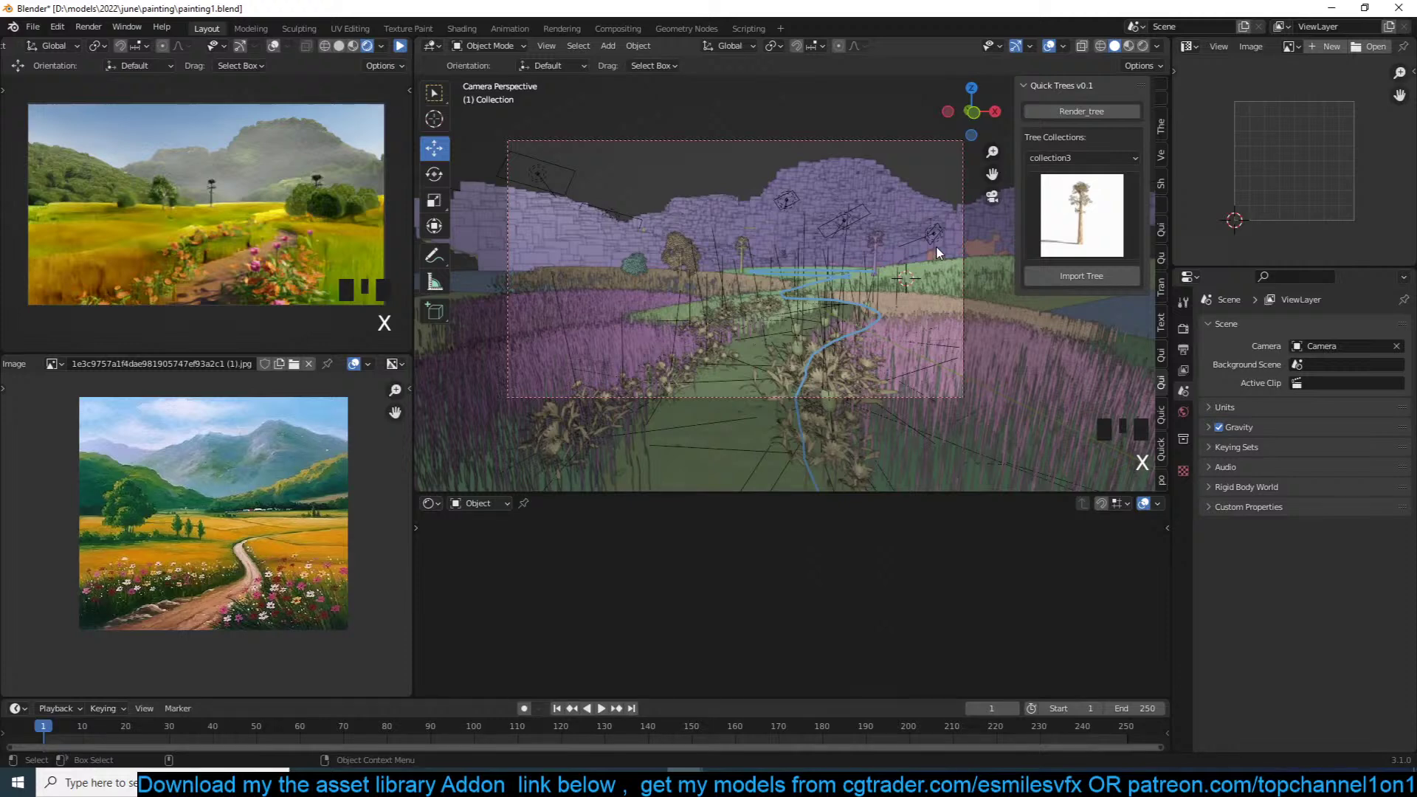
Step: Scale up the large tree left of the path to about 1.3 times its size
left_click(700, 247)
key("s")
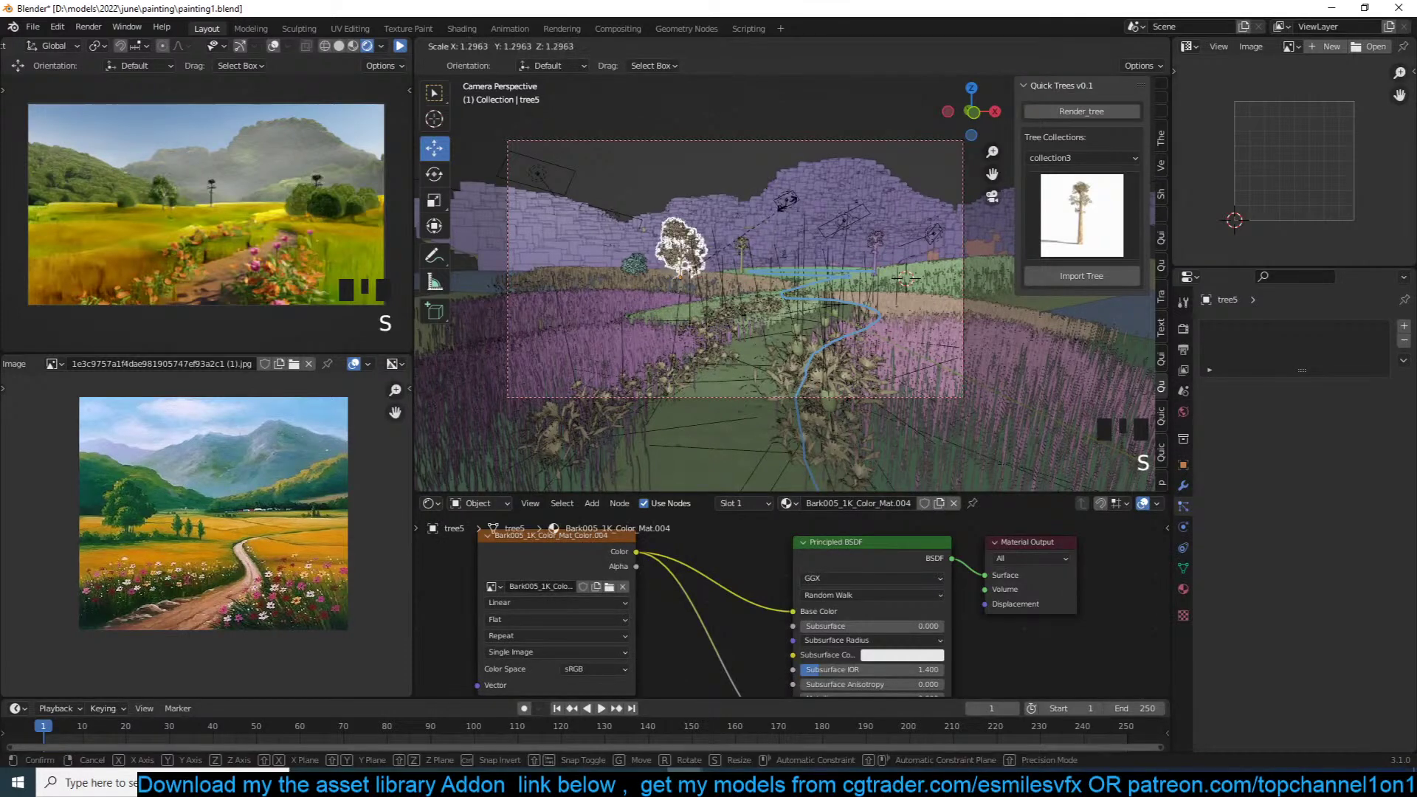
left_click(907, 279)
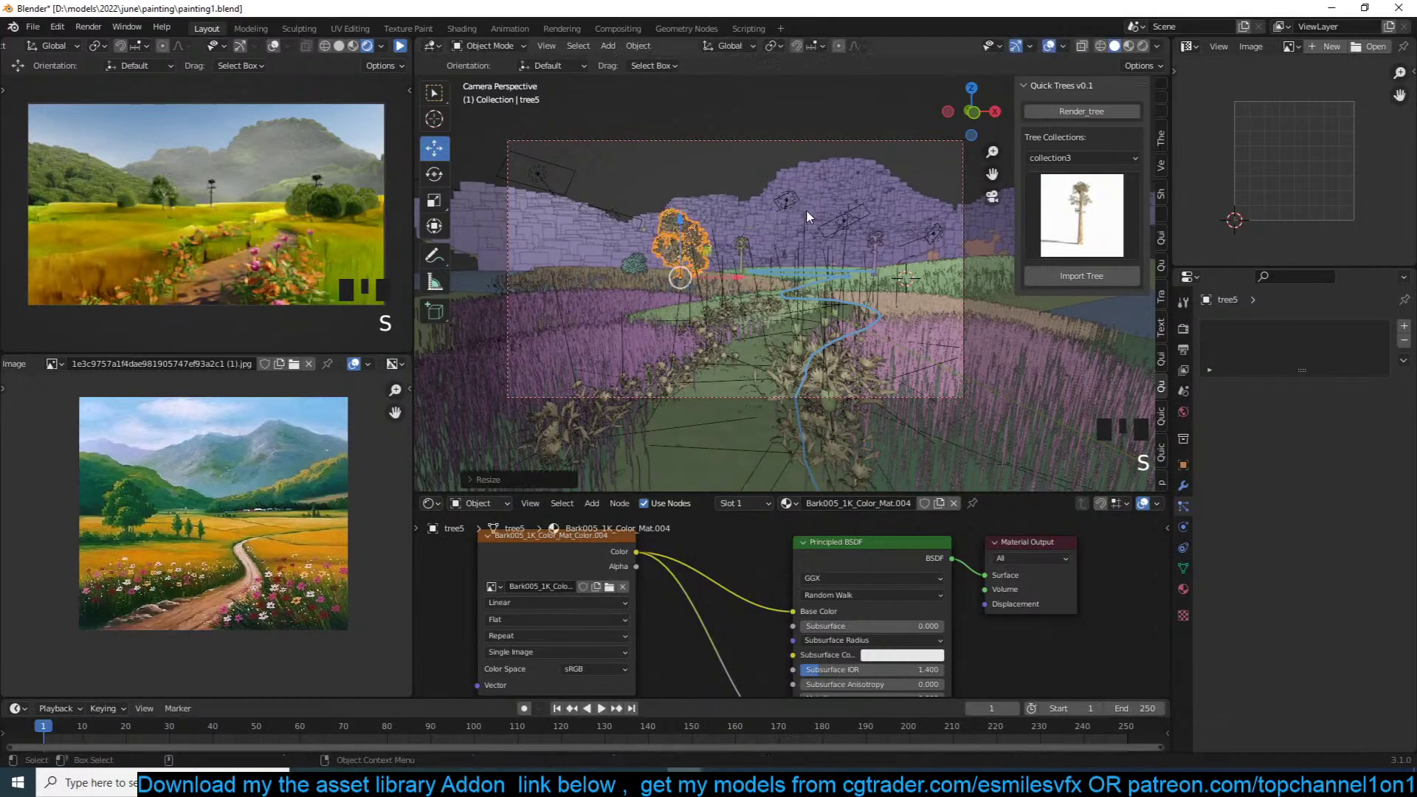
Step: Delete the tall tree standing right of the path and save the file
left_click(871, 253)
key("x")
key("x")
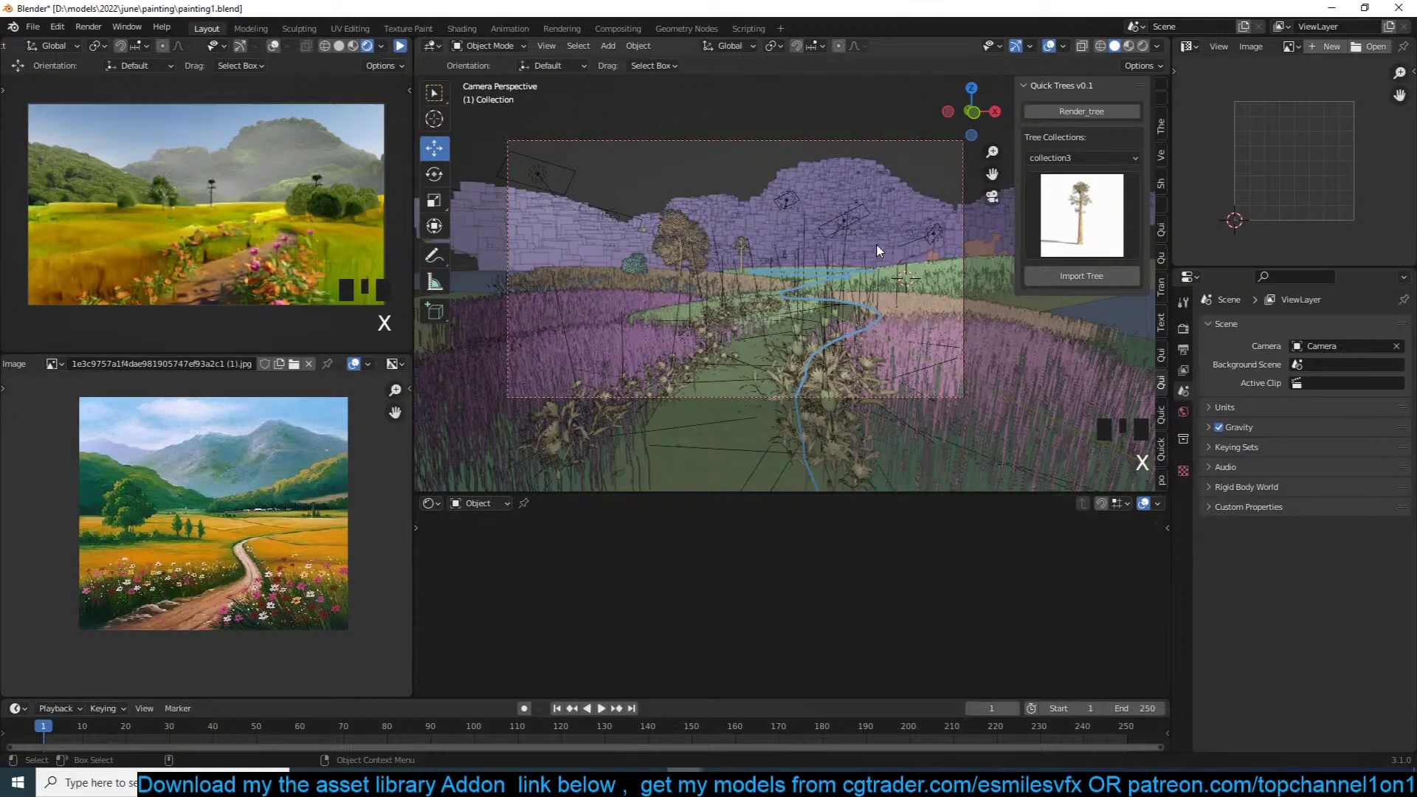
key("ctrl+s")
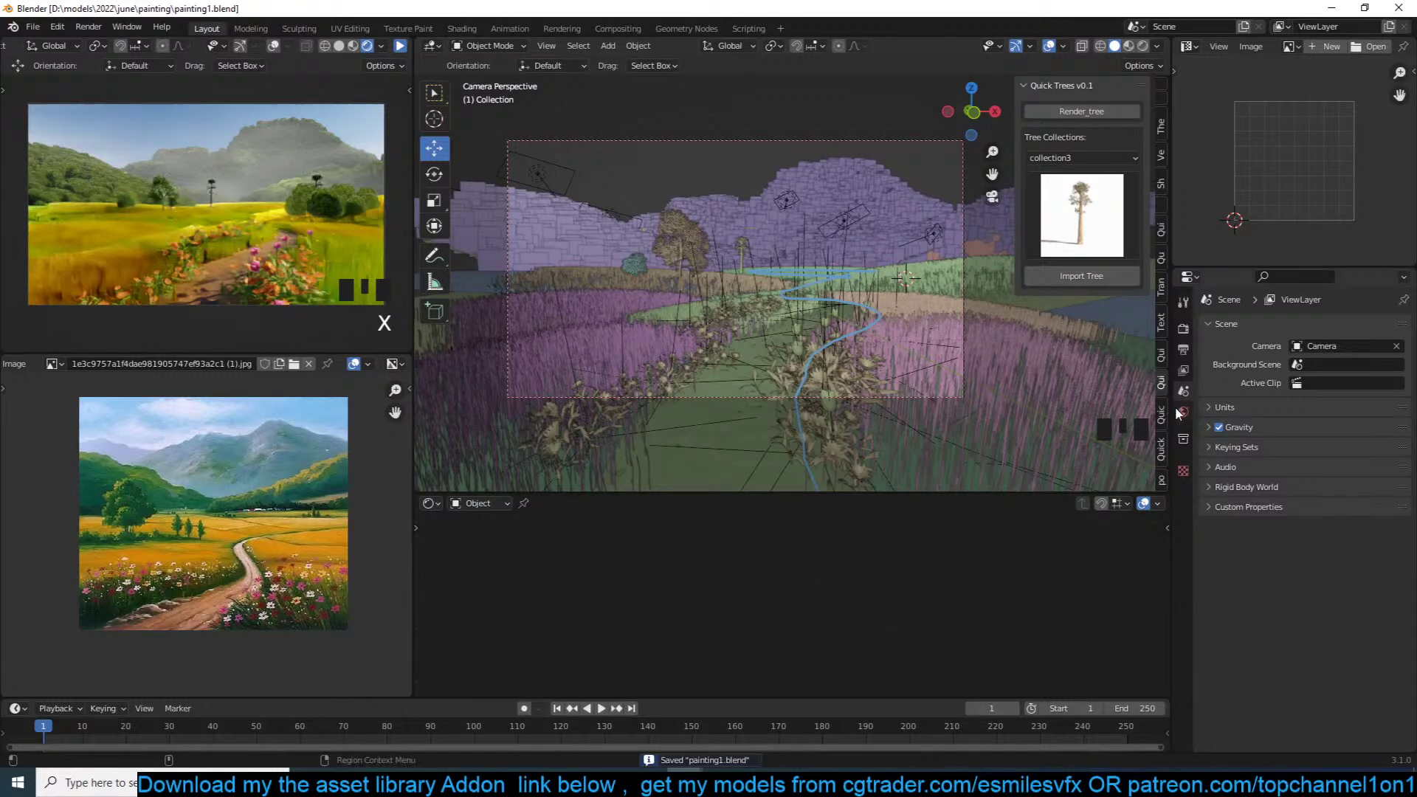
Step: Look through the Quick add-on tools and examine the Look Dev exposure, gamma and look options
left_click(1163, 242)
left_click(1163, 257)
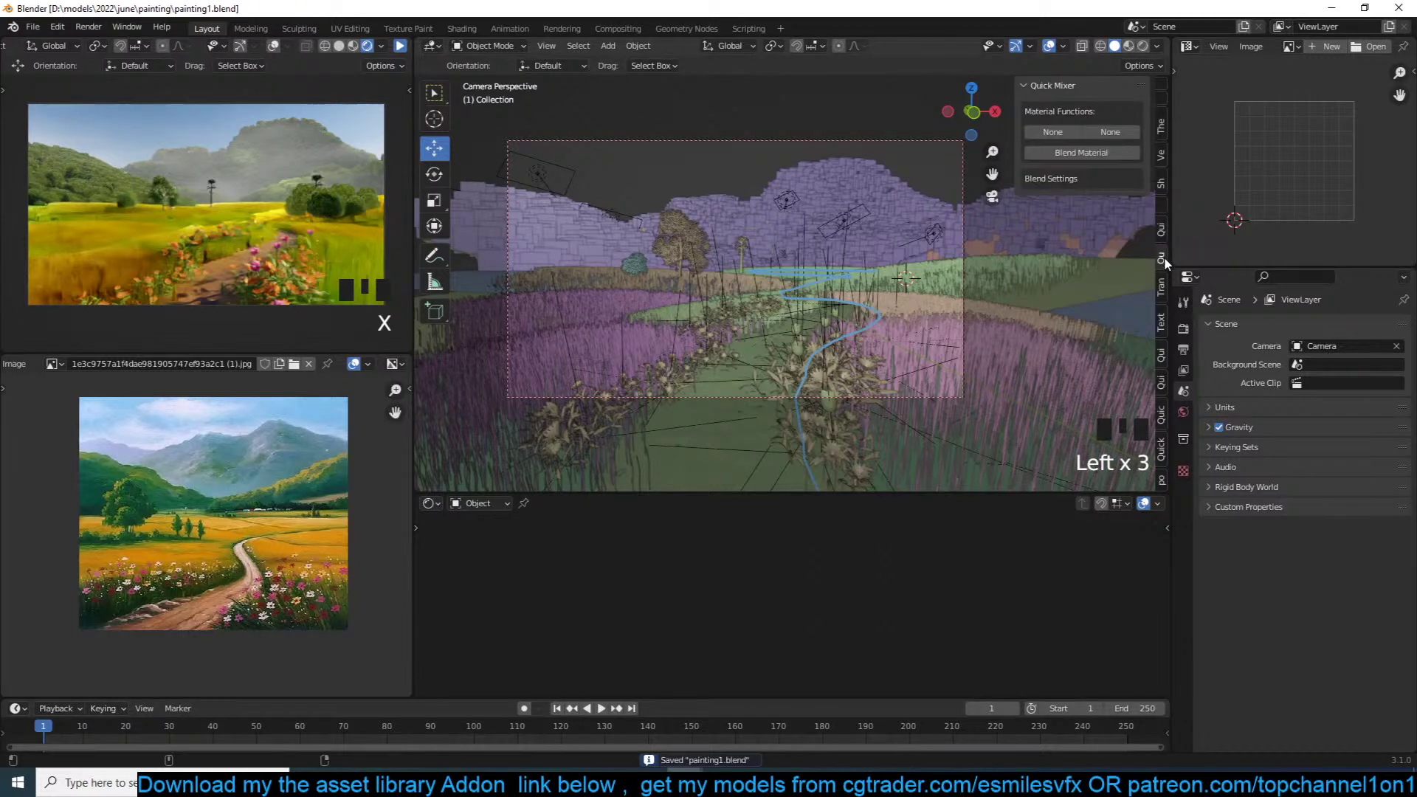
left_click(1162, 355)
left_click(1159, 416)
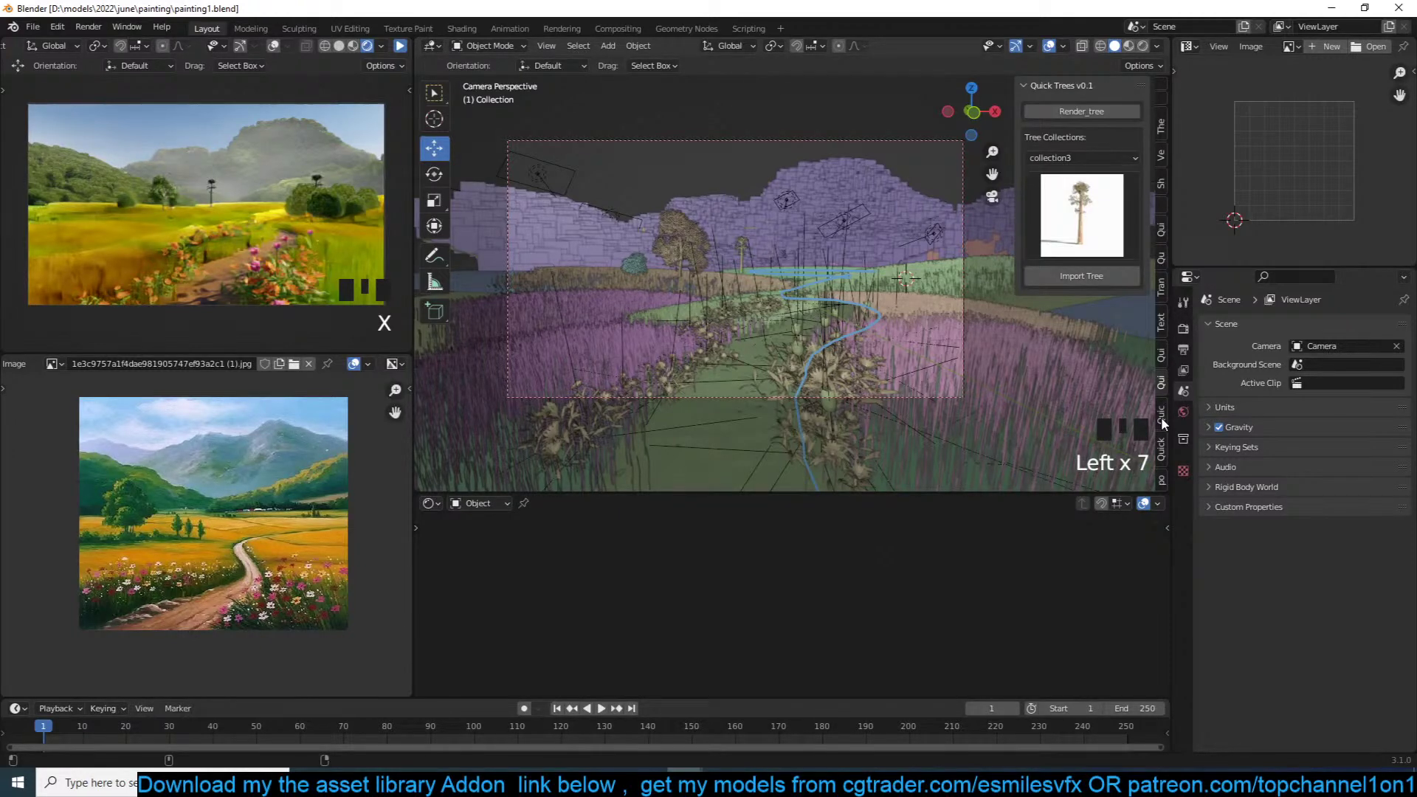
left_click(1162, 446)
mouse_move(1075, 219)
left_mouse_down()
mouse_move(1125, 219)
mouse_move(1029, 226)
mouse_move(1060, 208)
left_mouse_up()
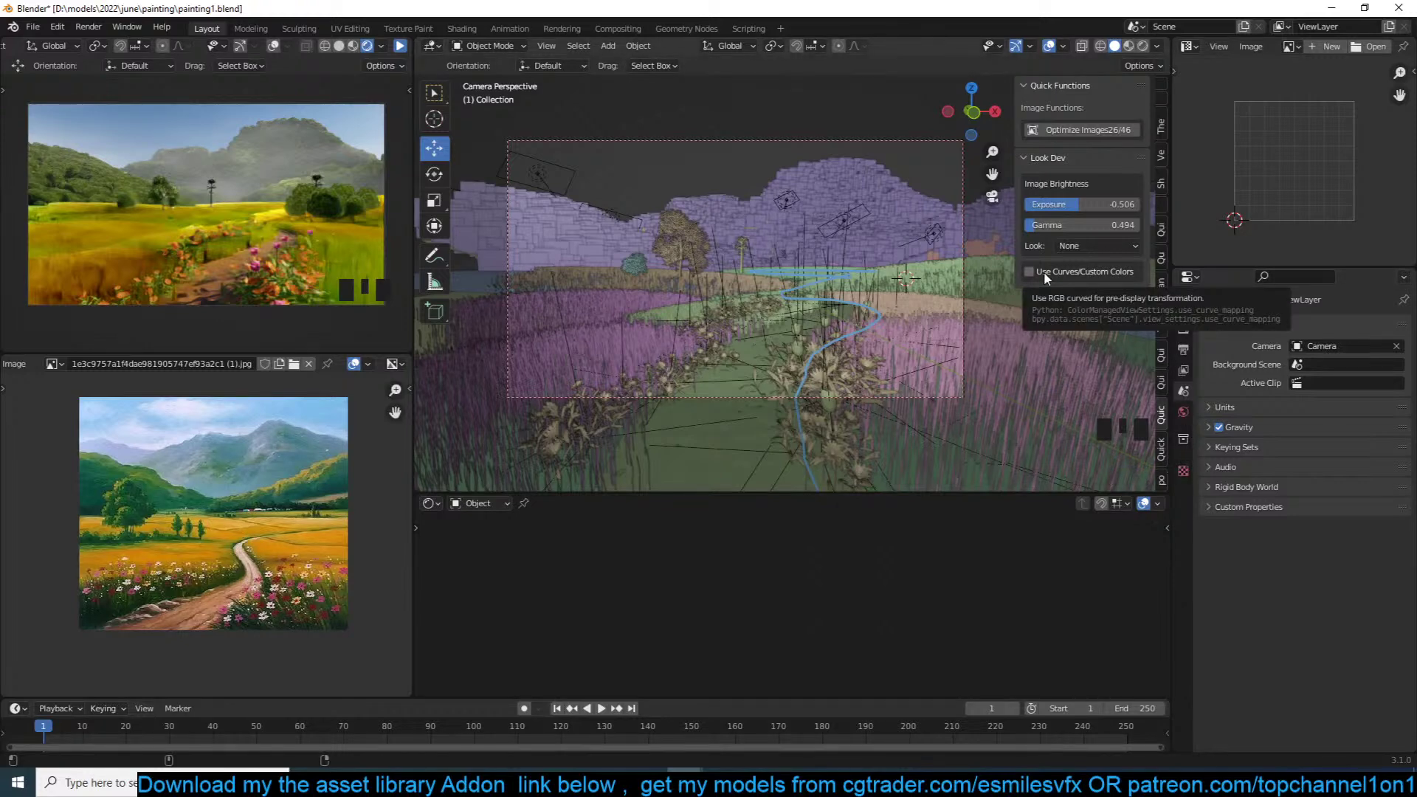
Step: Move the camera back and up to about X -1.39 m, Y -21.57 m, Z 2.63 m, and resume the rendered preview
scroll(834, 387, "down", 1)
left_click(750, 375)
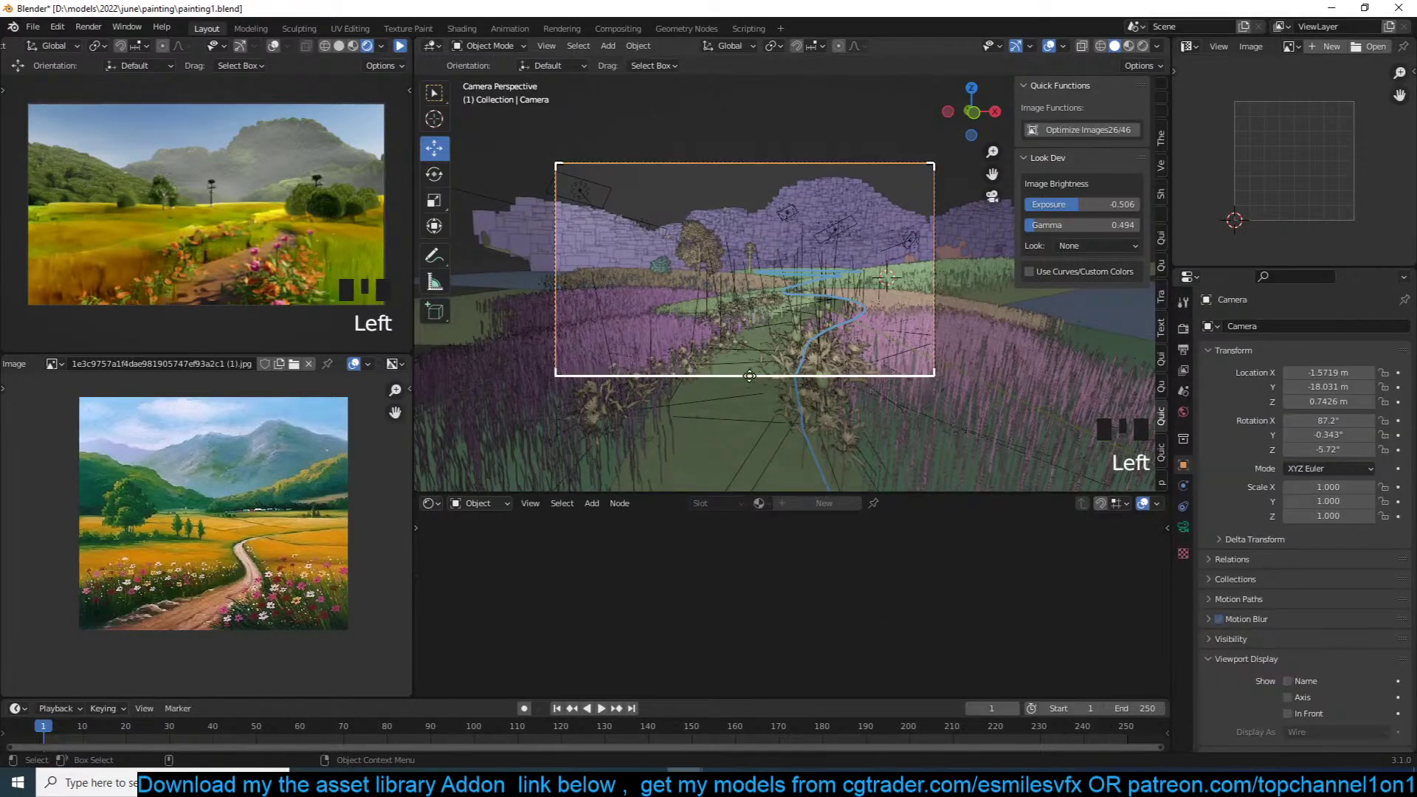
key("g")
key("g")
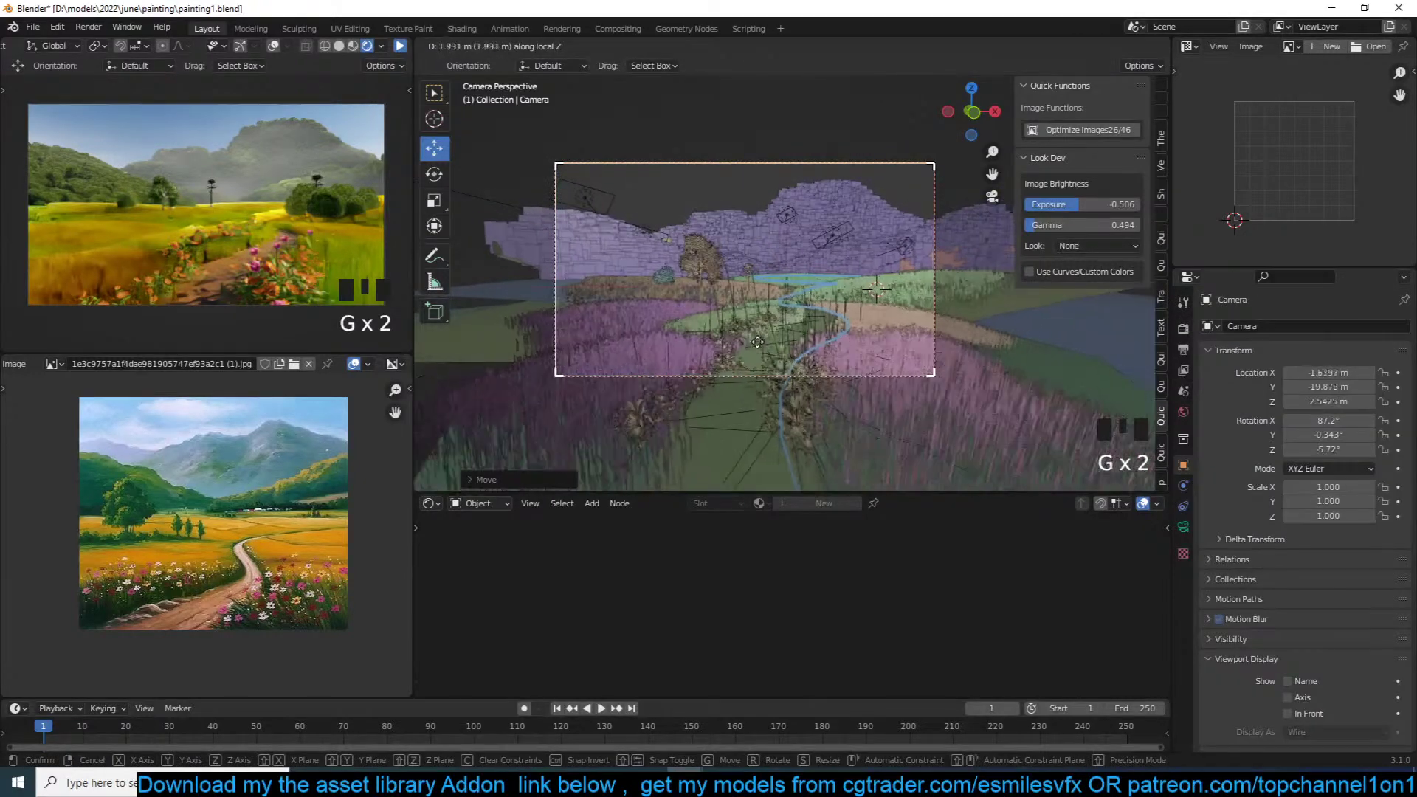
key("g")
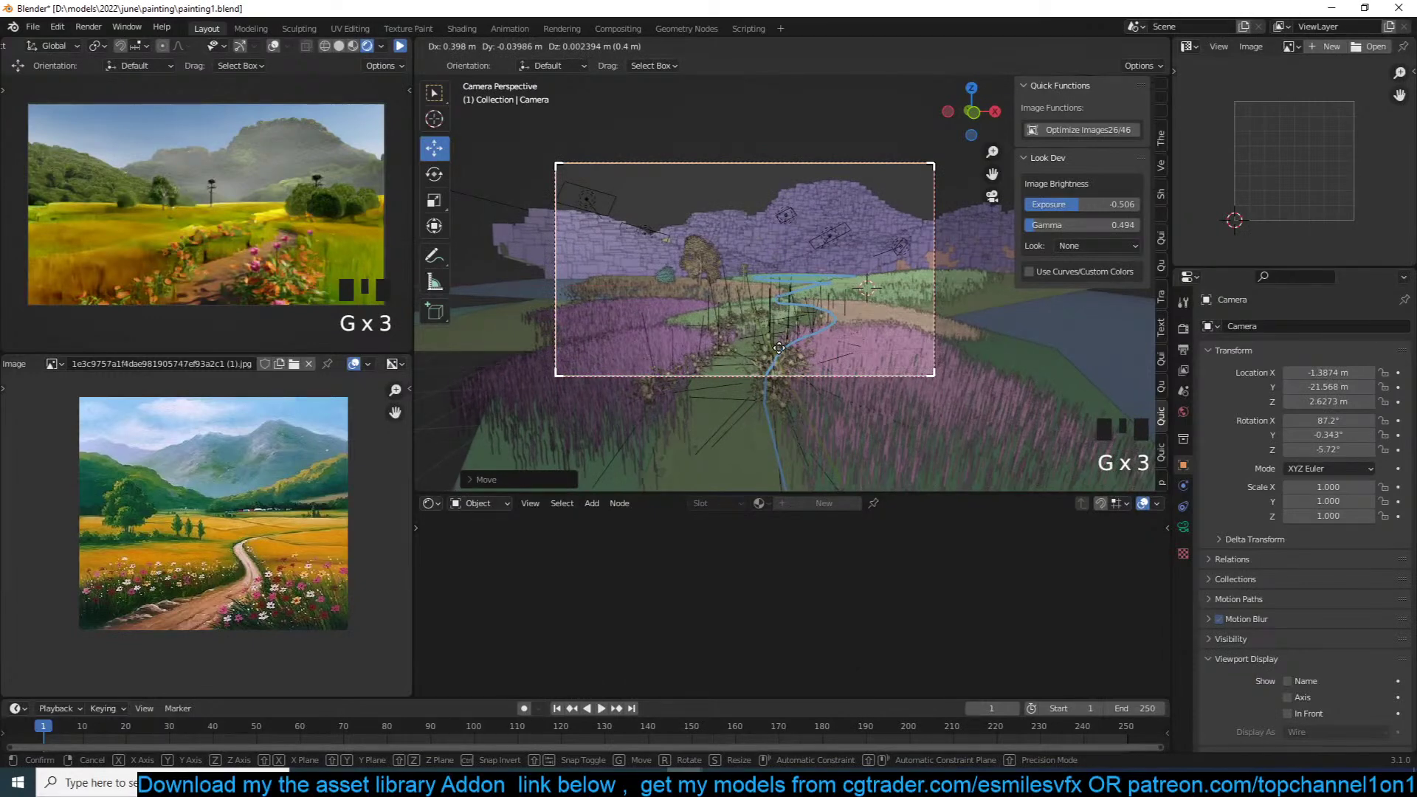
left_click(781, 351)
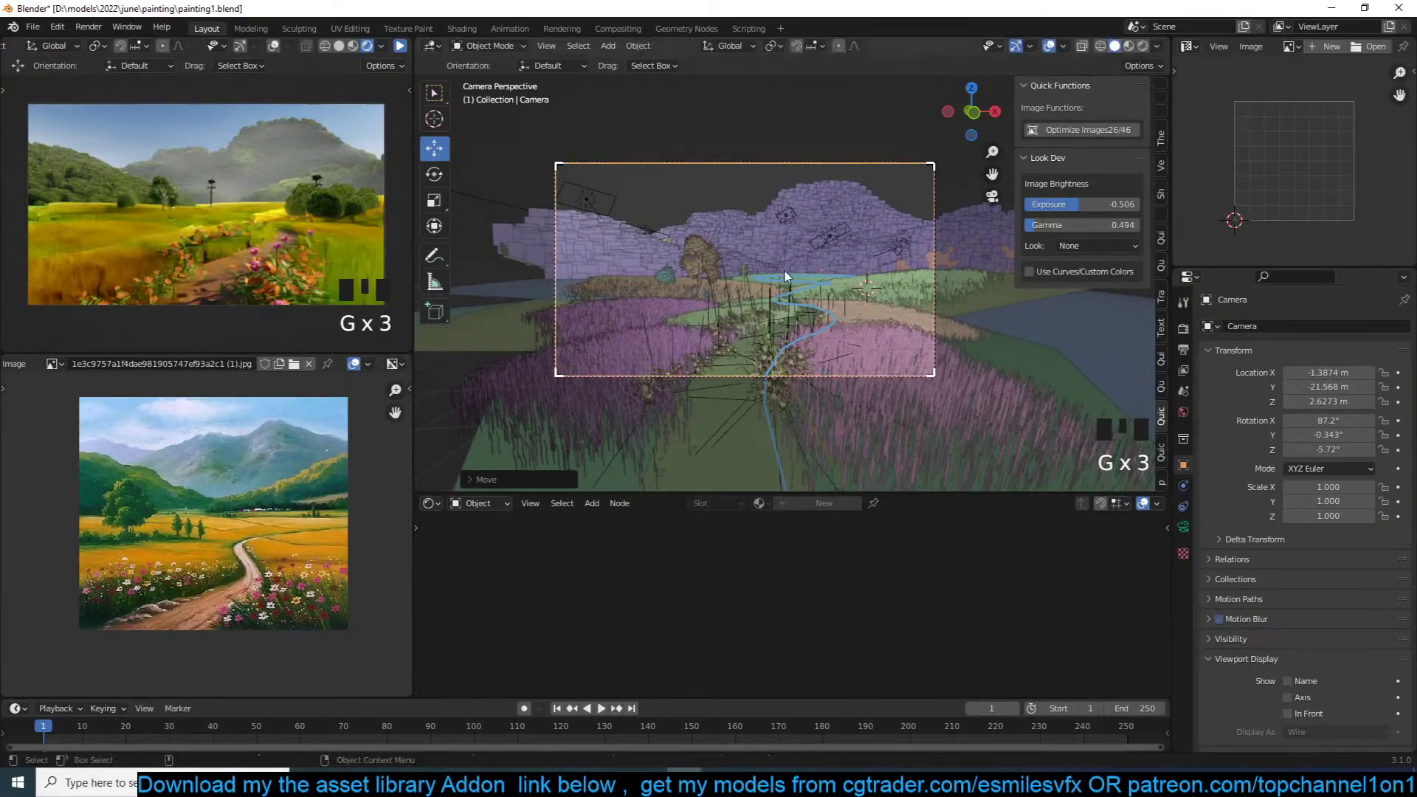
left_click(401, 47)
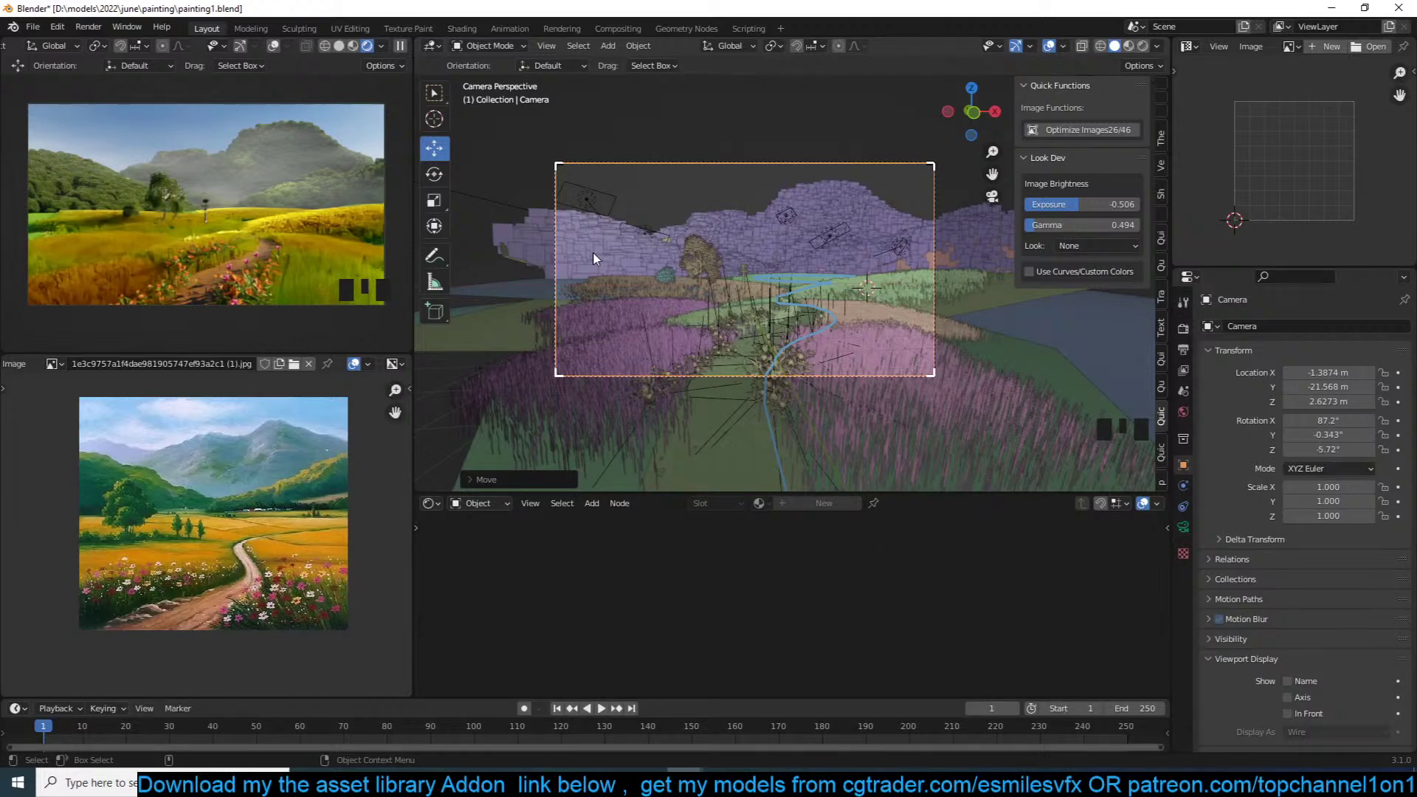
Step: Darken the Color2 of the final Overlay node in the right field's grass material, Material.001, to a deep brown
left_click(866, 326)
scroll(834, 624, "down", 2)
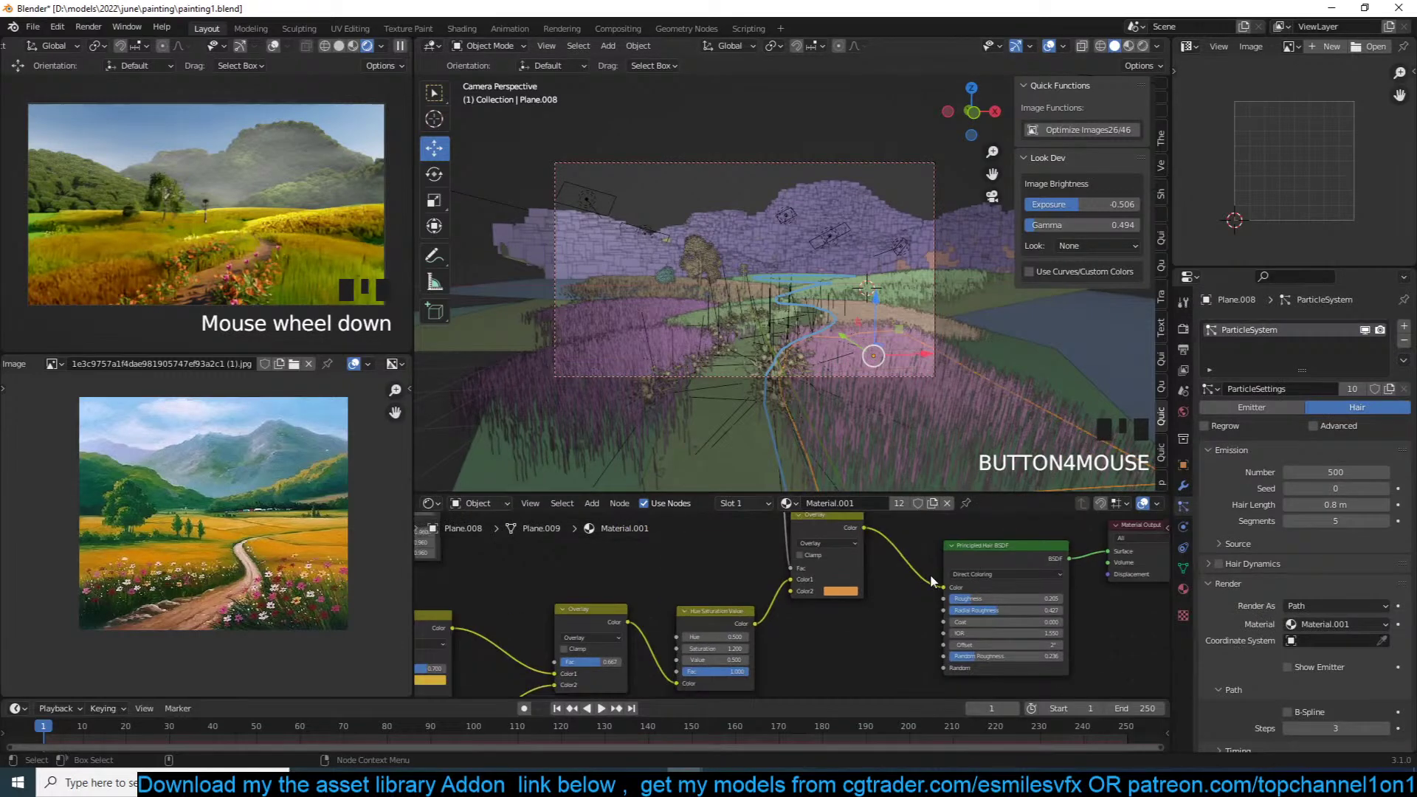
scroll(849, 590, "up", 5)
left_click(853, 587)
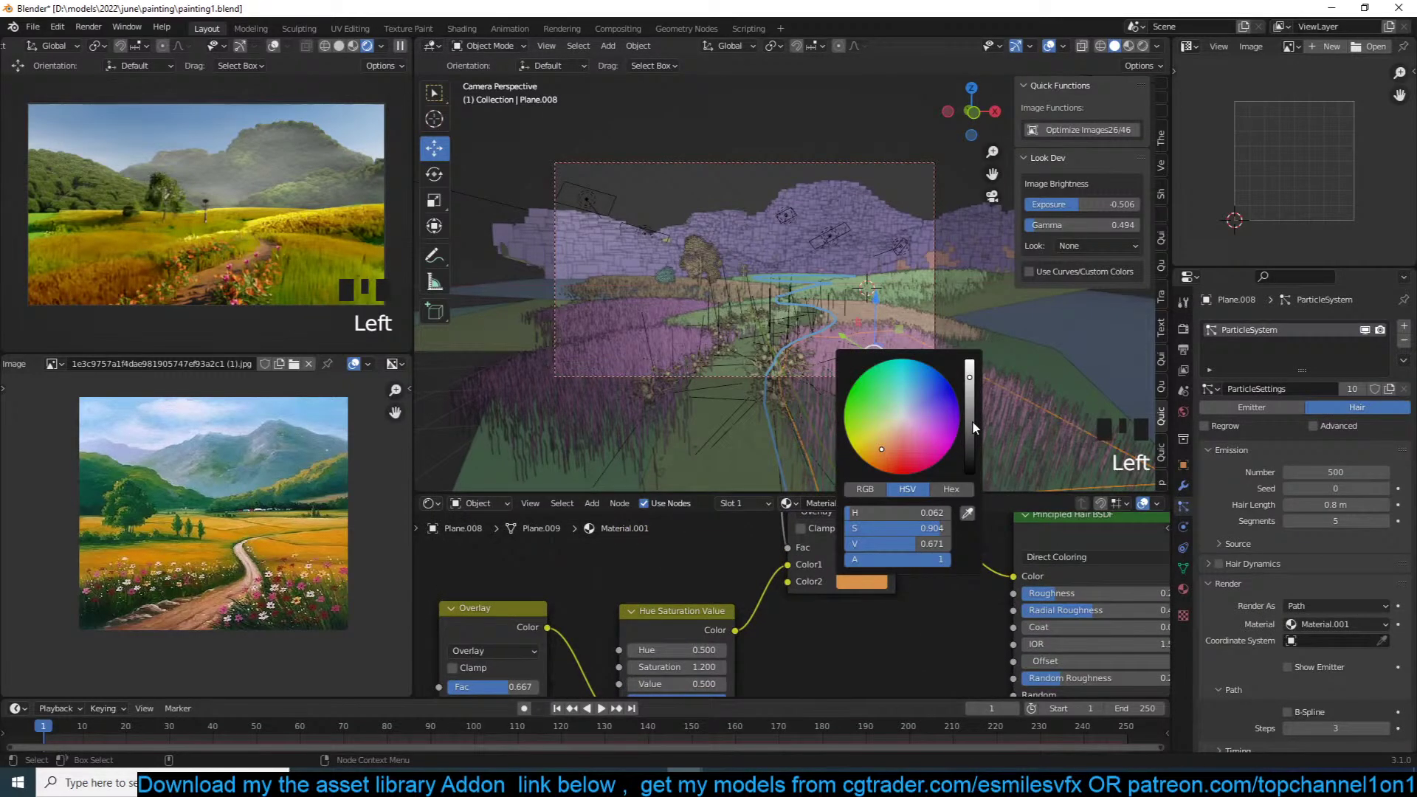
left_click(970, 421)
left_click(921, 613)
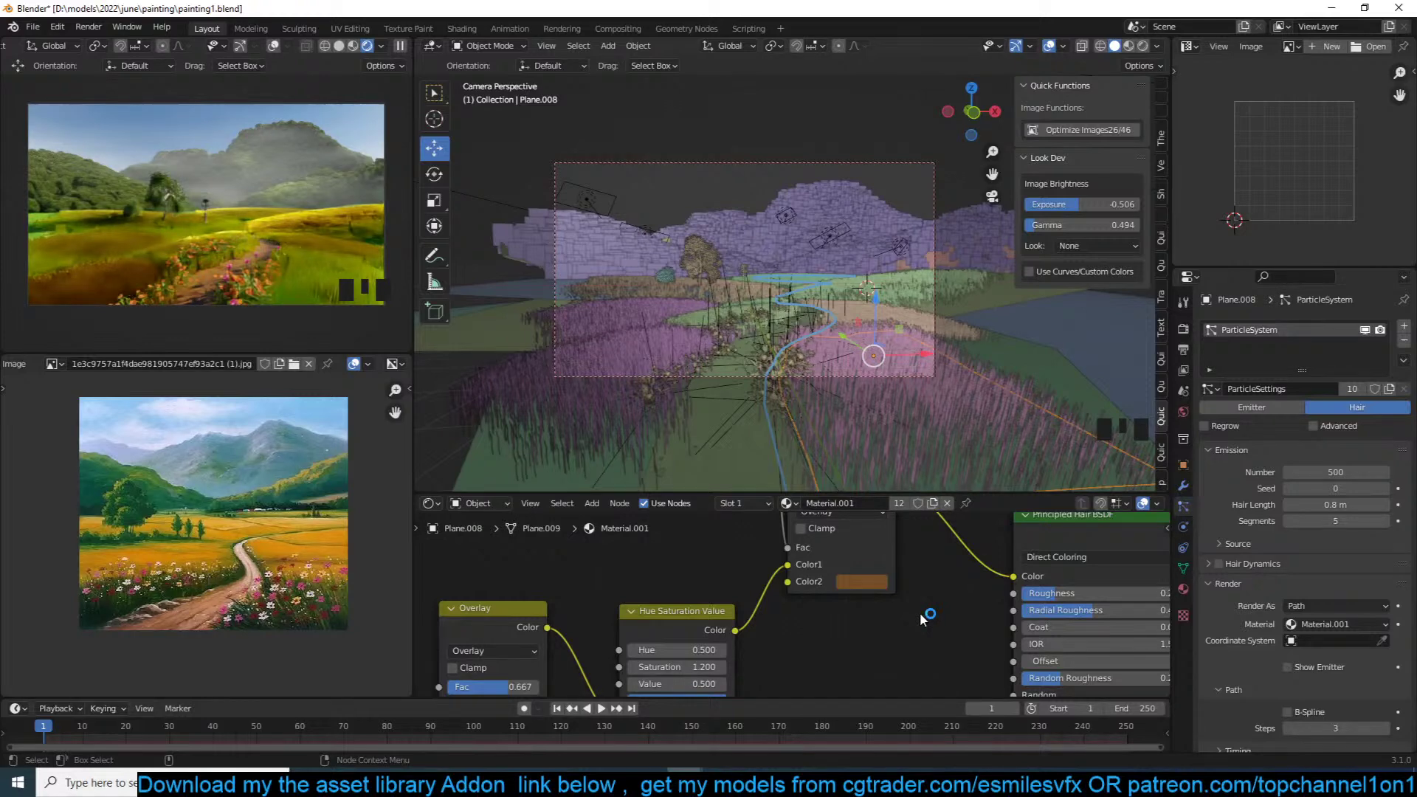
Step: Rotate the camera freely to tilt it upward, to about X 92.9° and Z -6.86°
left_click(888, 164)
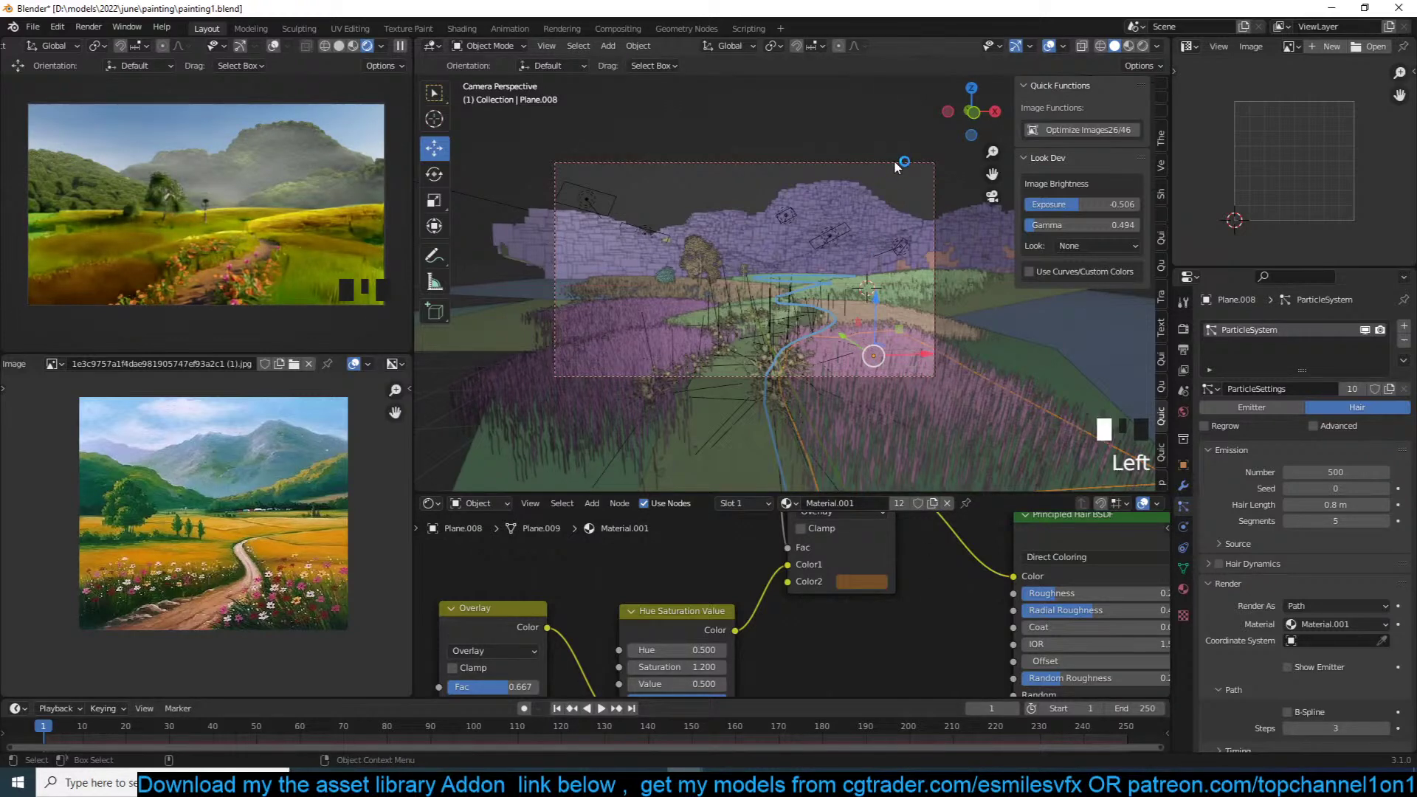
key("r")
key("r")
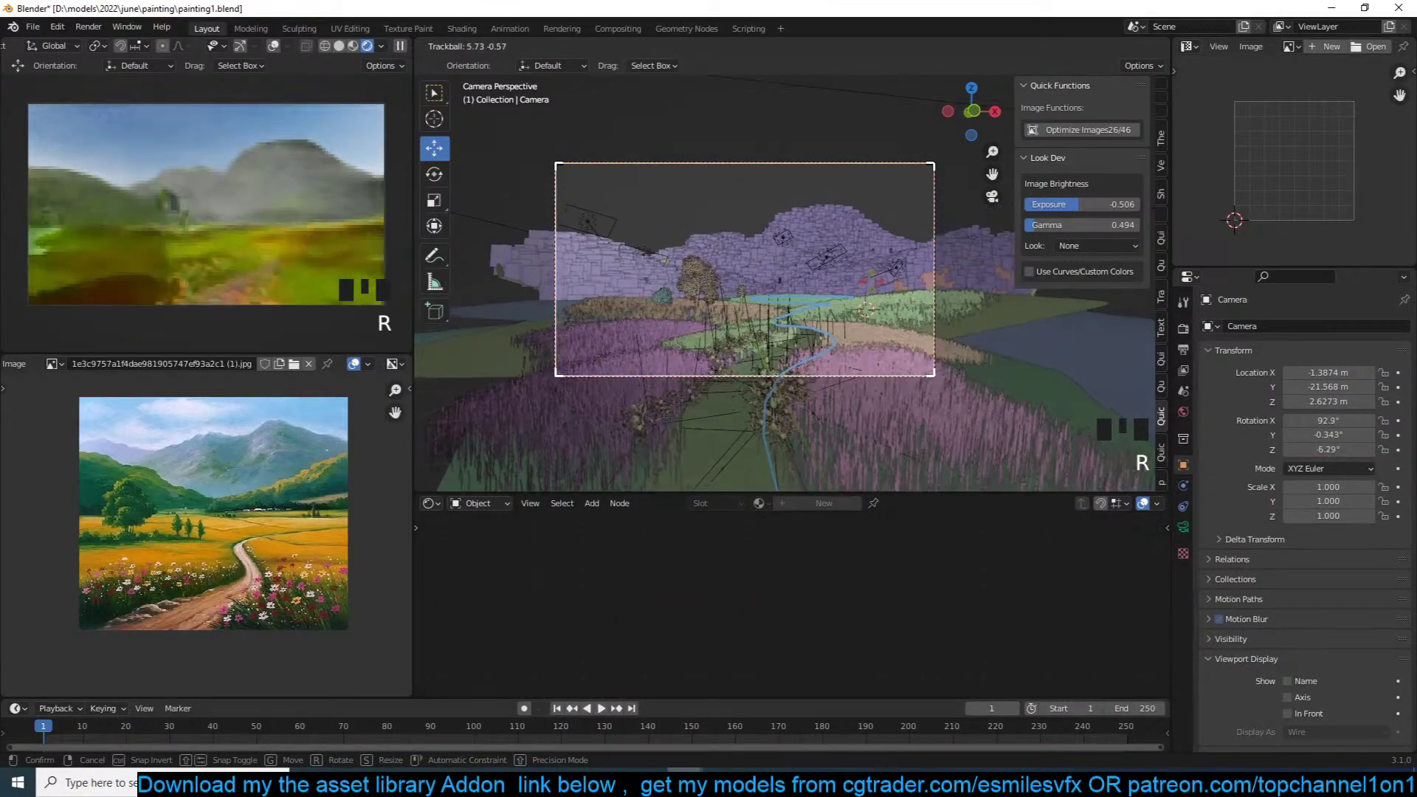
left_click(873, 286)
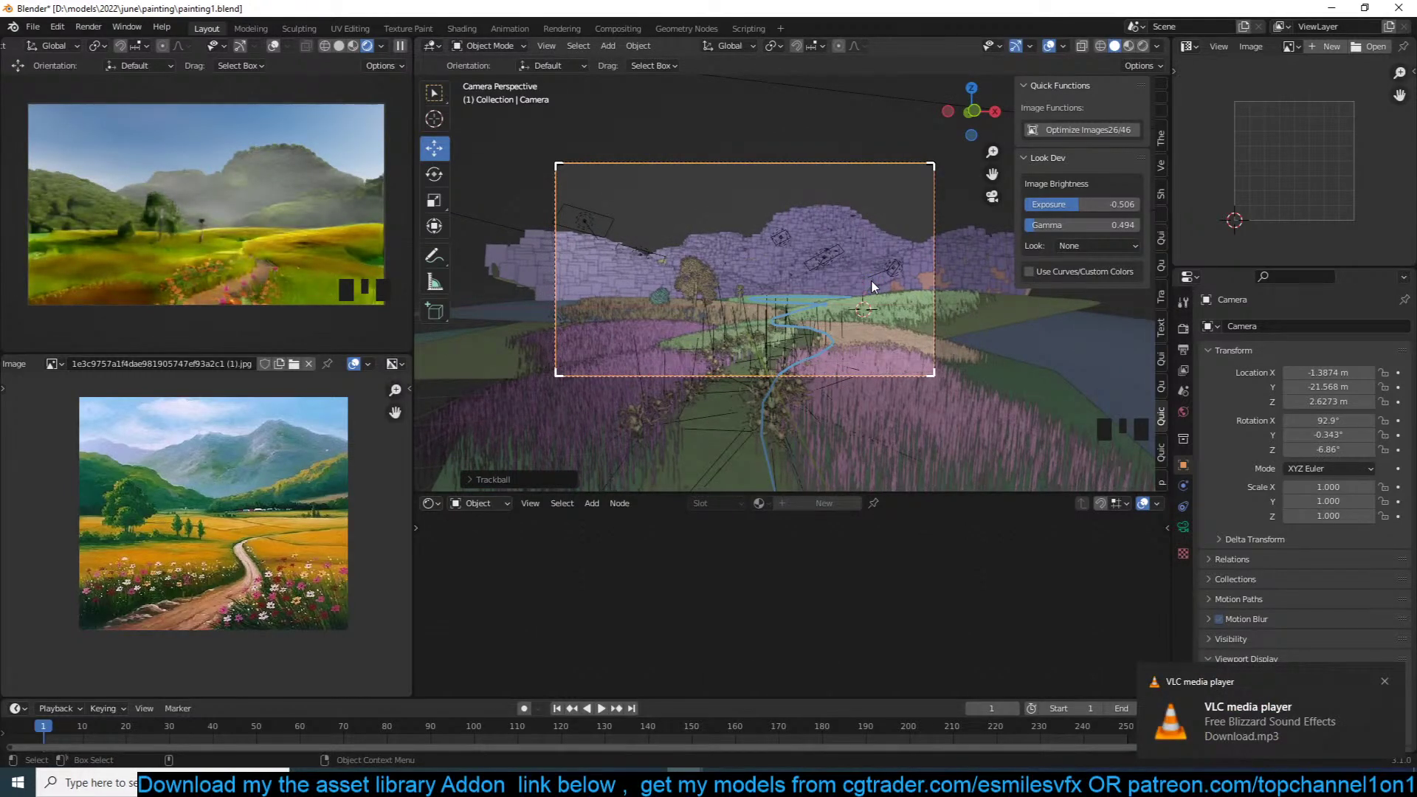
Step: Delete the small tree standing just right of the large tree near the path
left_click(738, 295)
key("x")
left_click(738, 291)
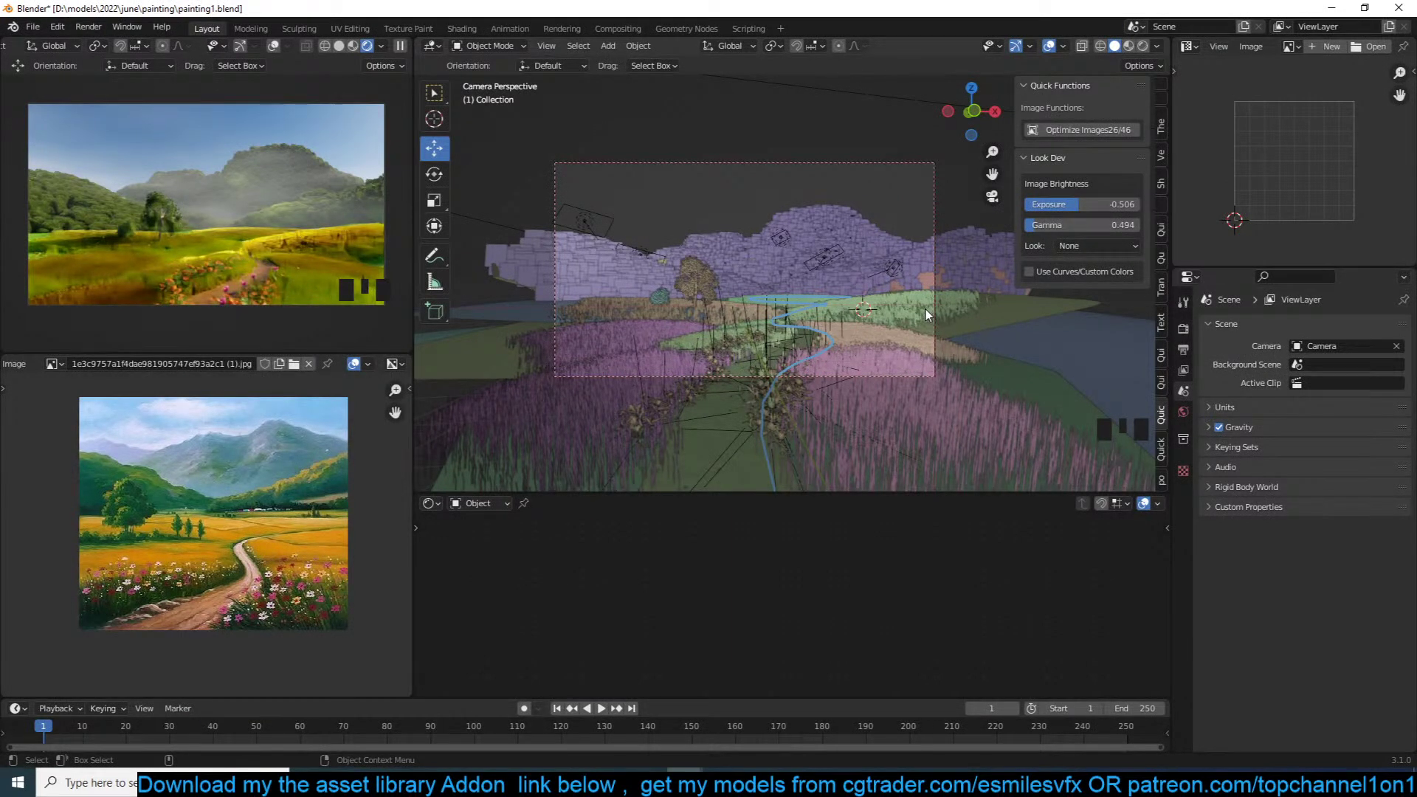
Step: Set the Sun Rotation of the world's Nishita sky texture to 45°
left_click(556, 258)
left_click(578, 264)
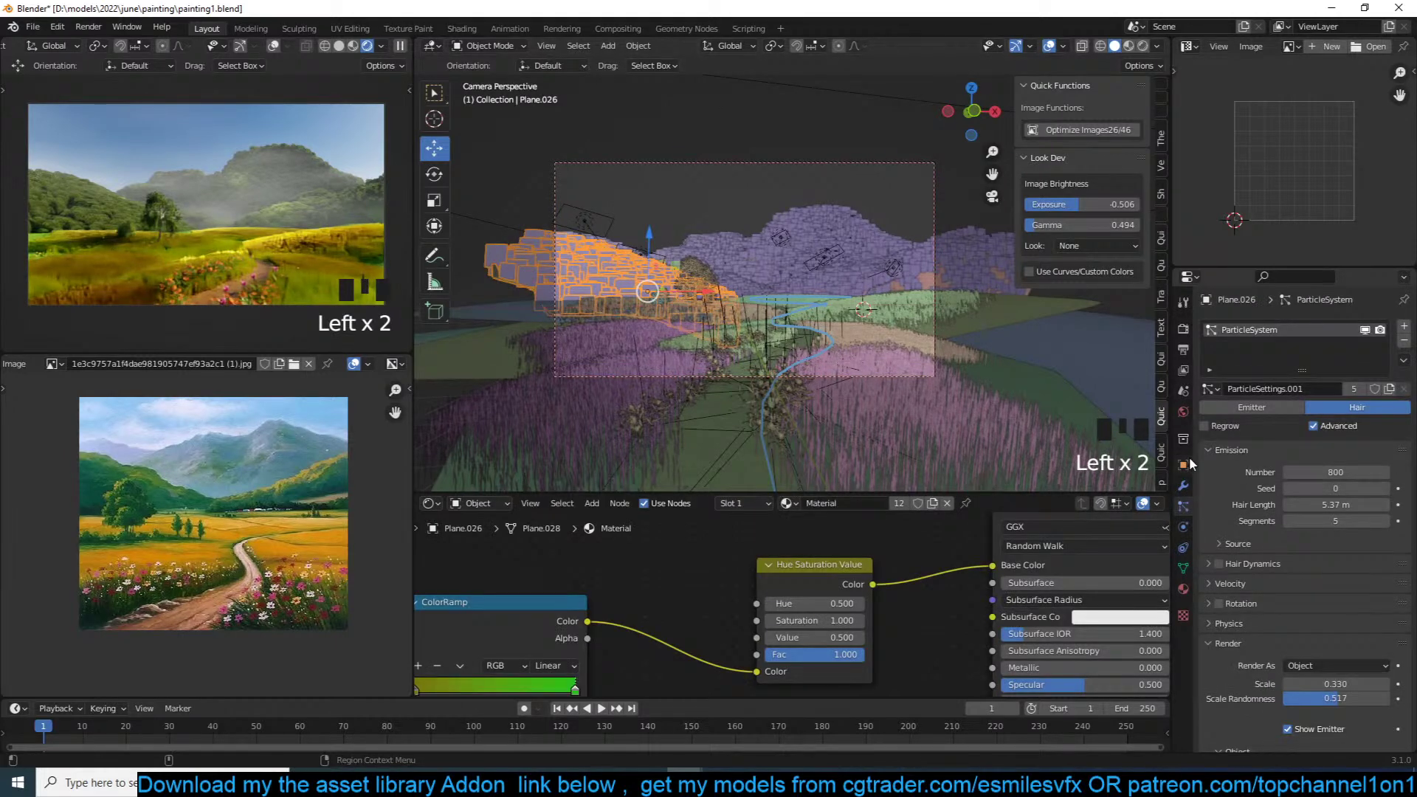
left_click(1183, 412)
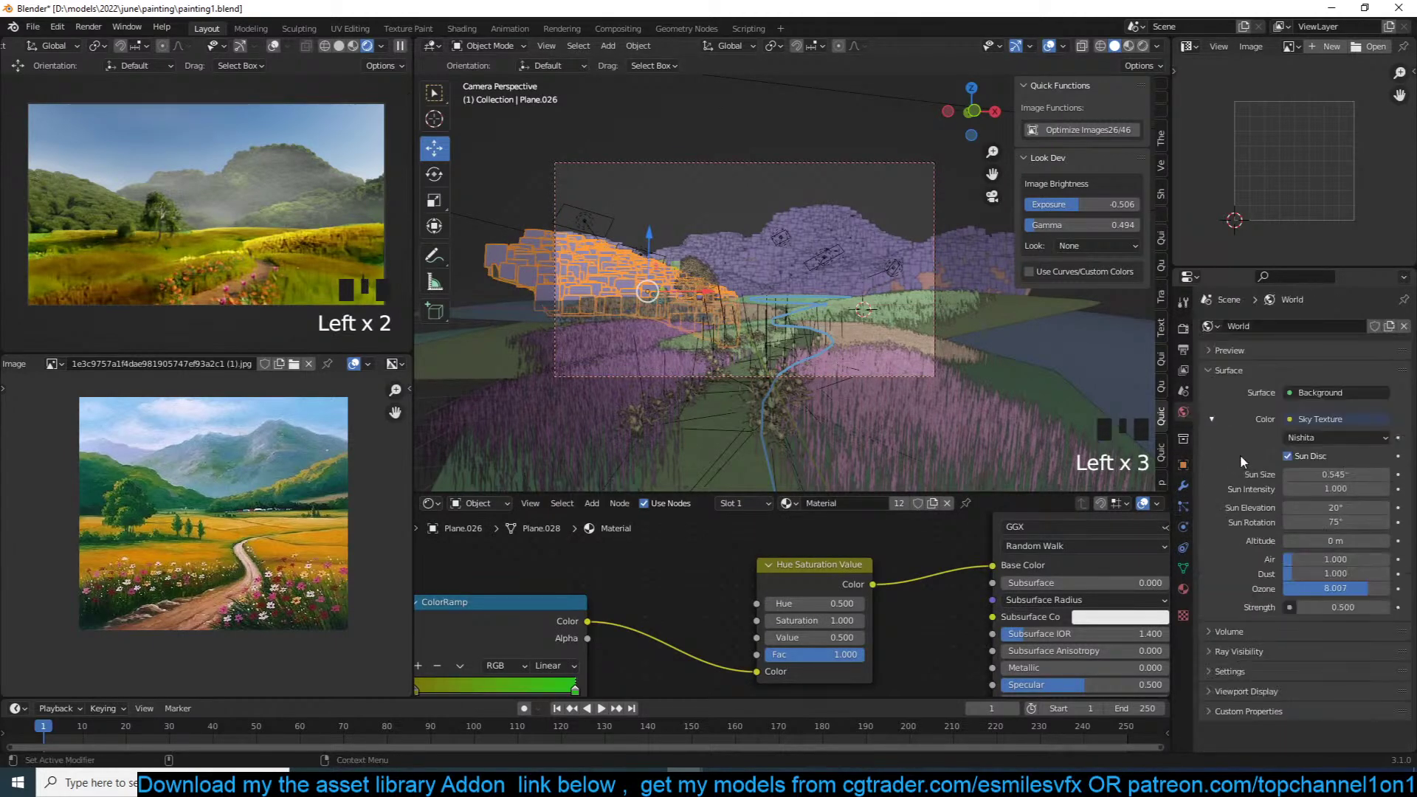
left_click(1338, 521)
type("45")
key("Return")
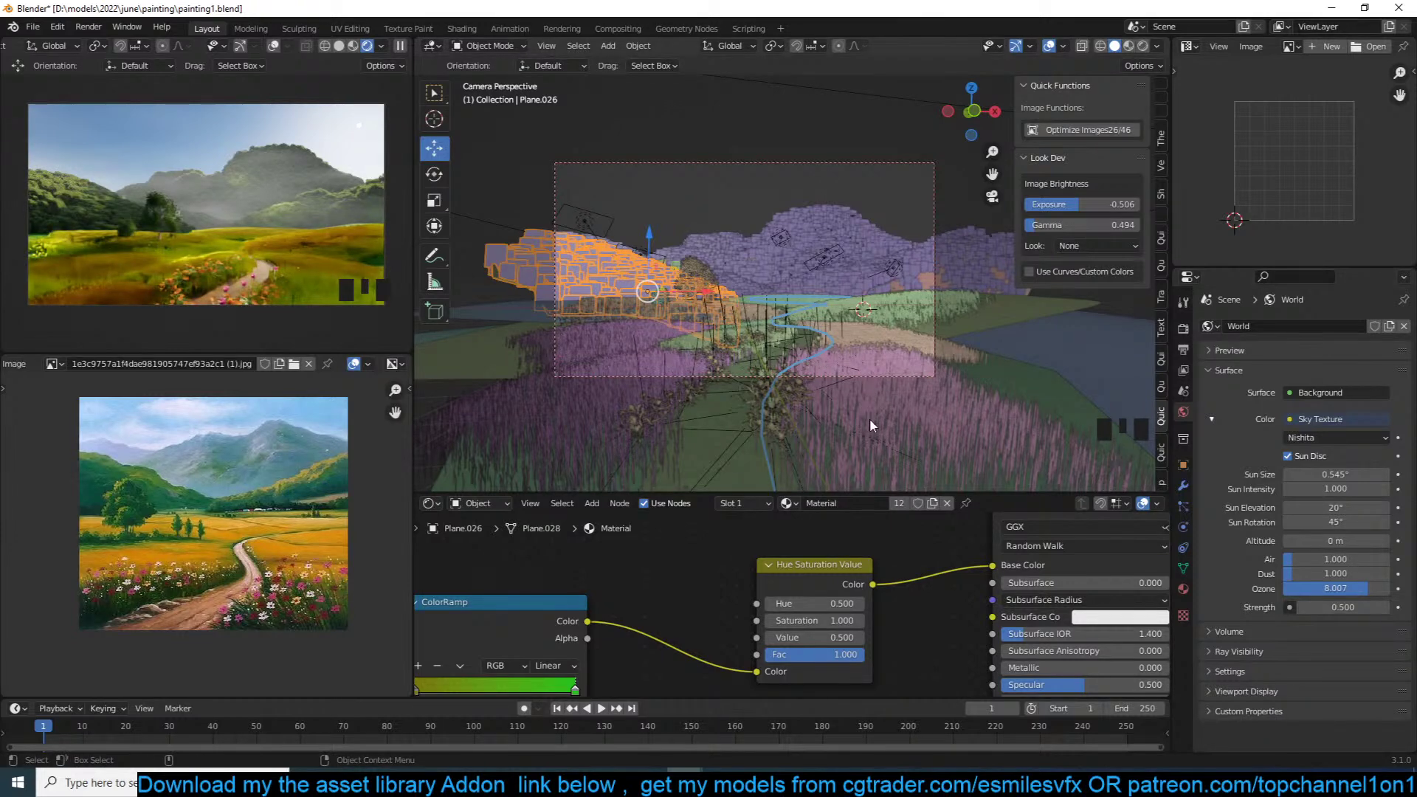
Step: Disconnect the Overlay node from the Principled Hair BSDF color input in the right field's grass material, Material.001
scroll(919, 572, "down", 7)
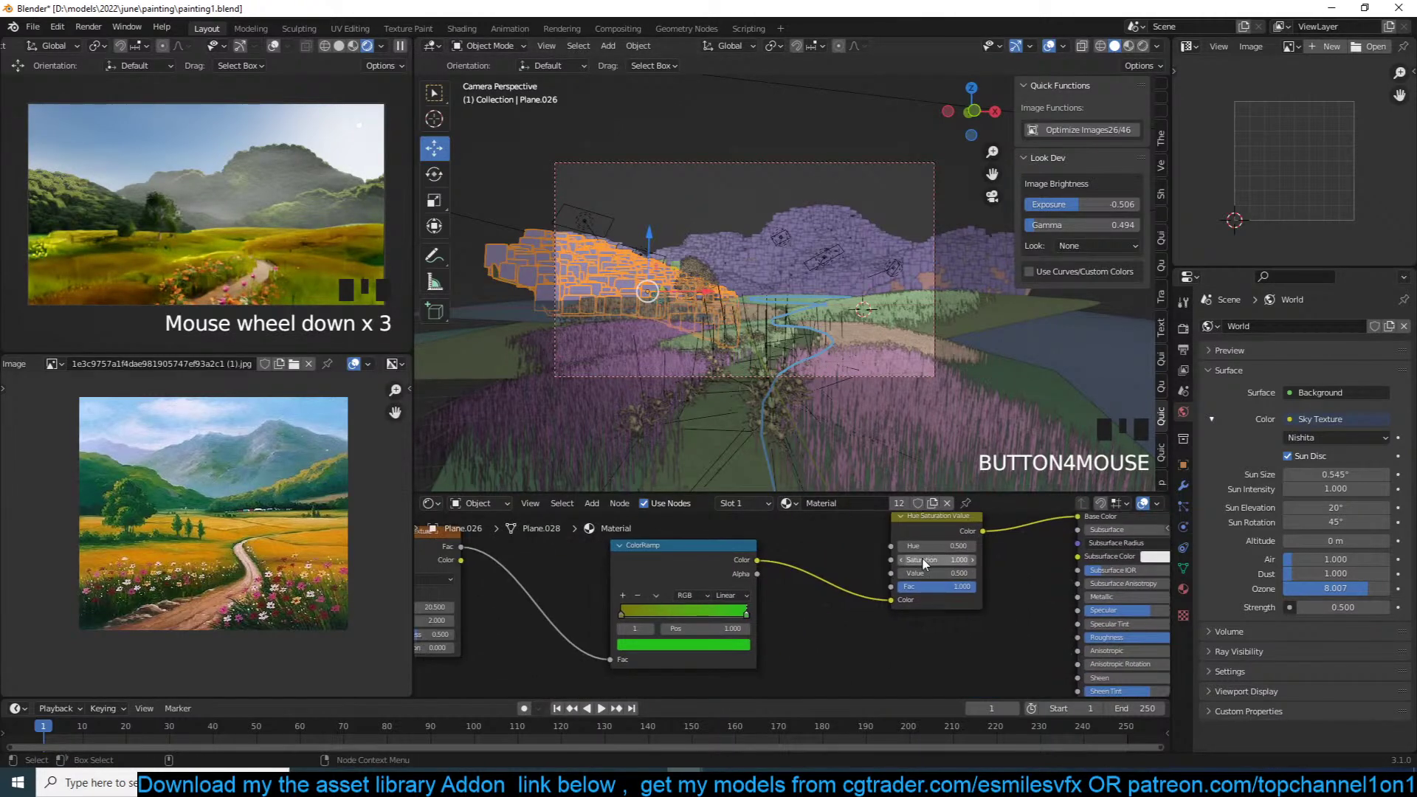
scroll(906, 569, "down", 4)
left_click(916, 422)
left_click(915, 422)
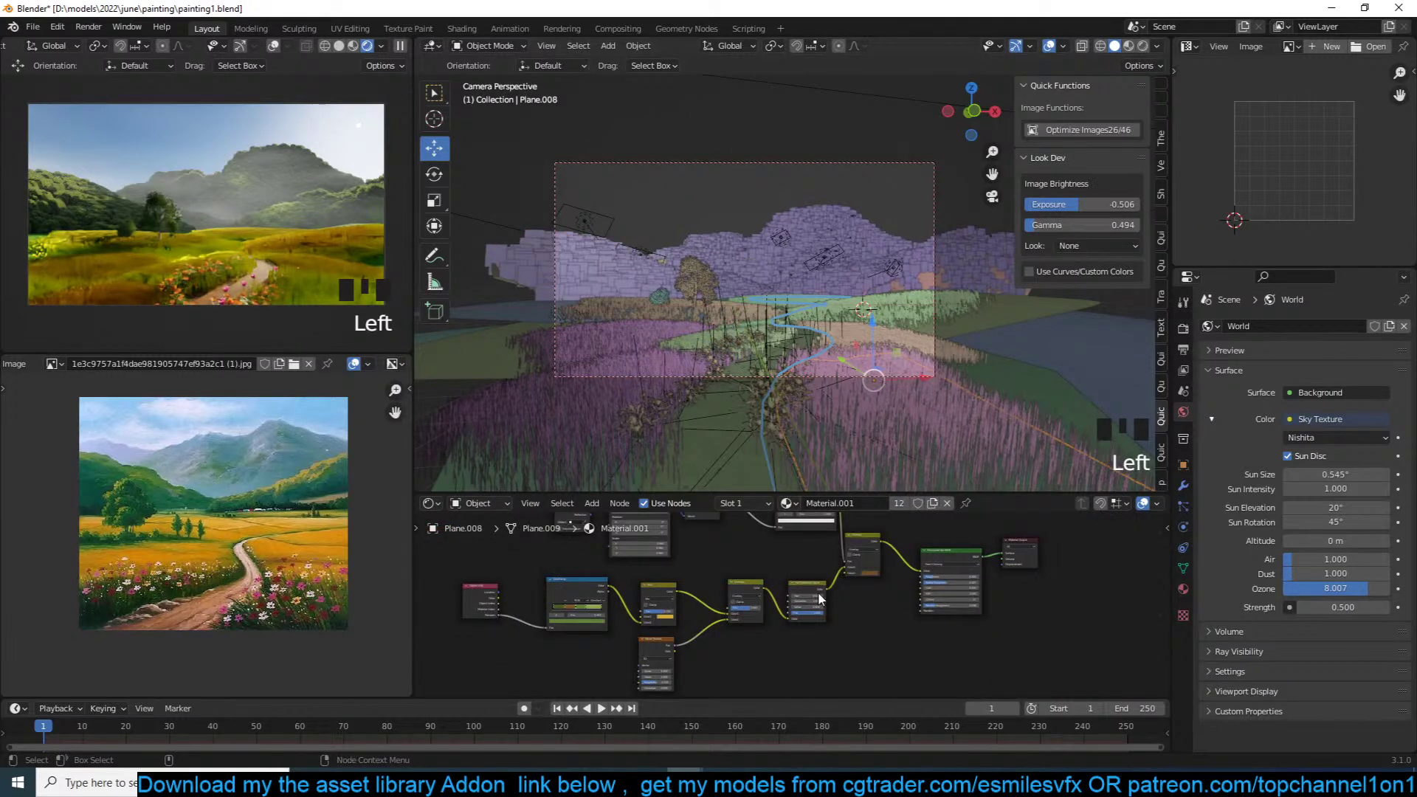
scroll(803, 630, "up", 5)
scroll(803, 631, "up", 5)
scroll(914, 586, "up", 3)
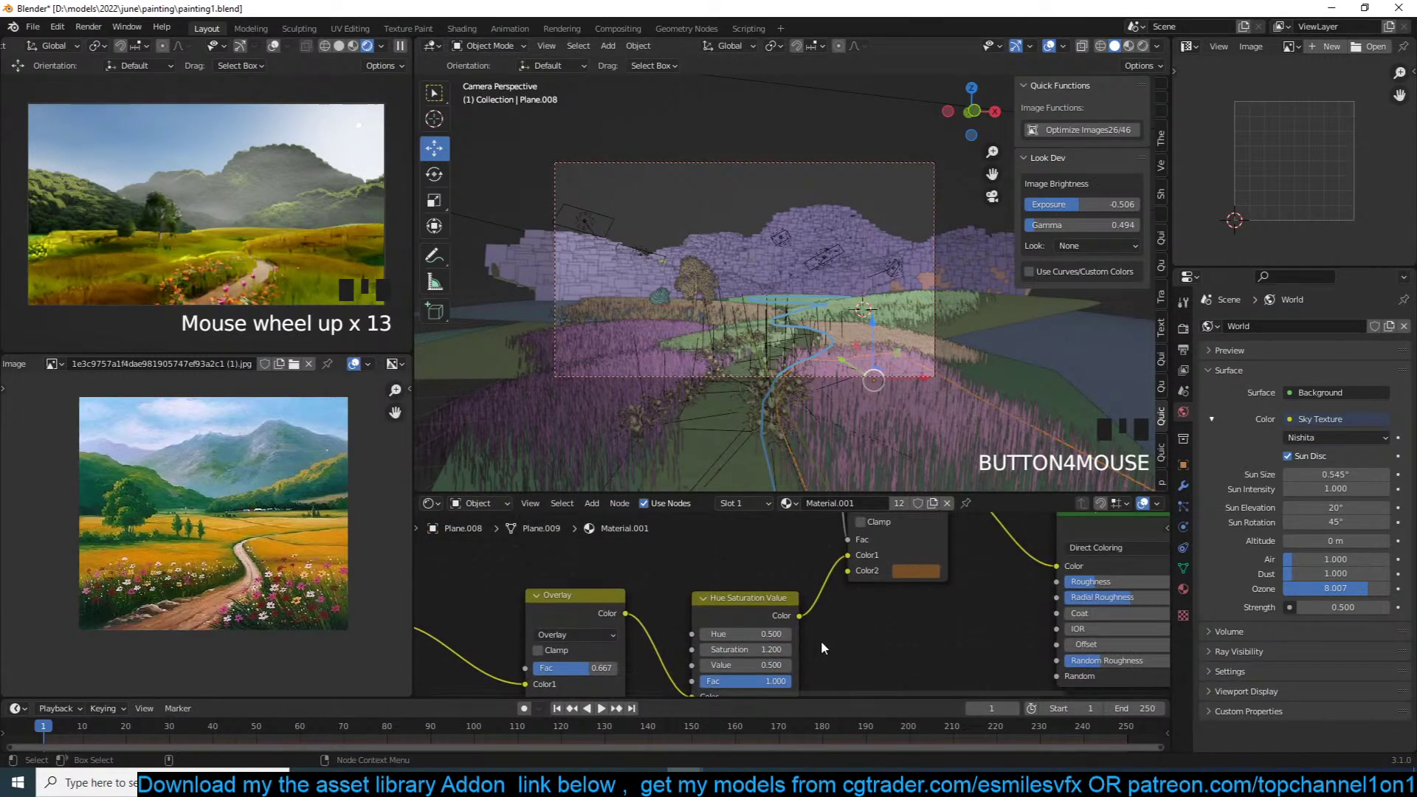
scroll(952, 569, "up", 2)
scroll(915, 591, "down", 5)
scroll(883, 605, "up", 5)
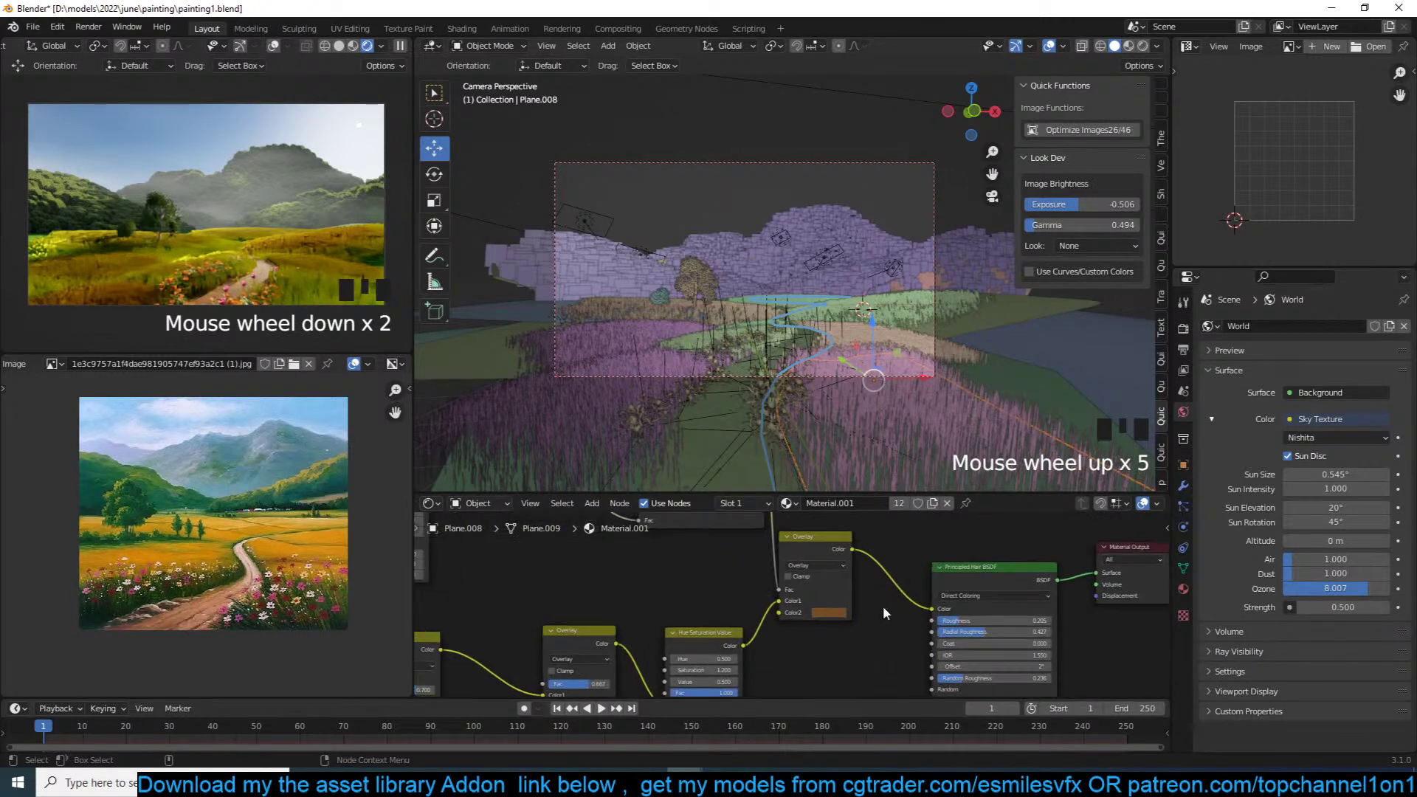
left_click_drag(928, 605, 900, 605)
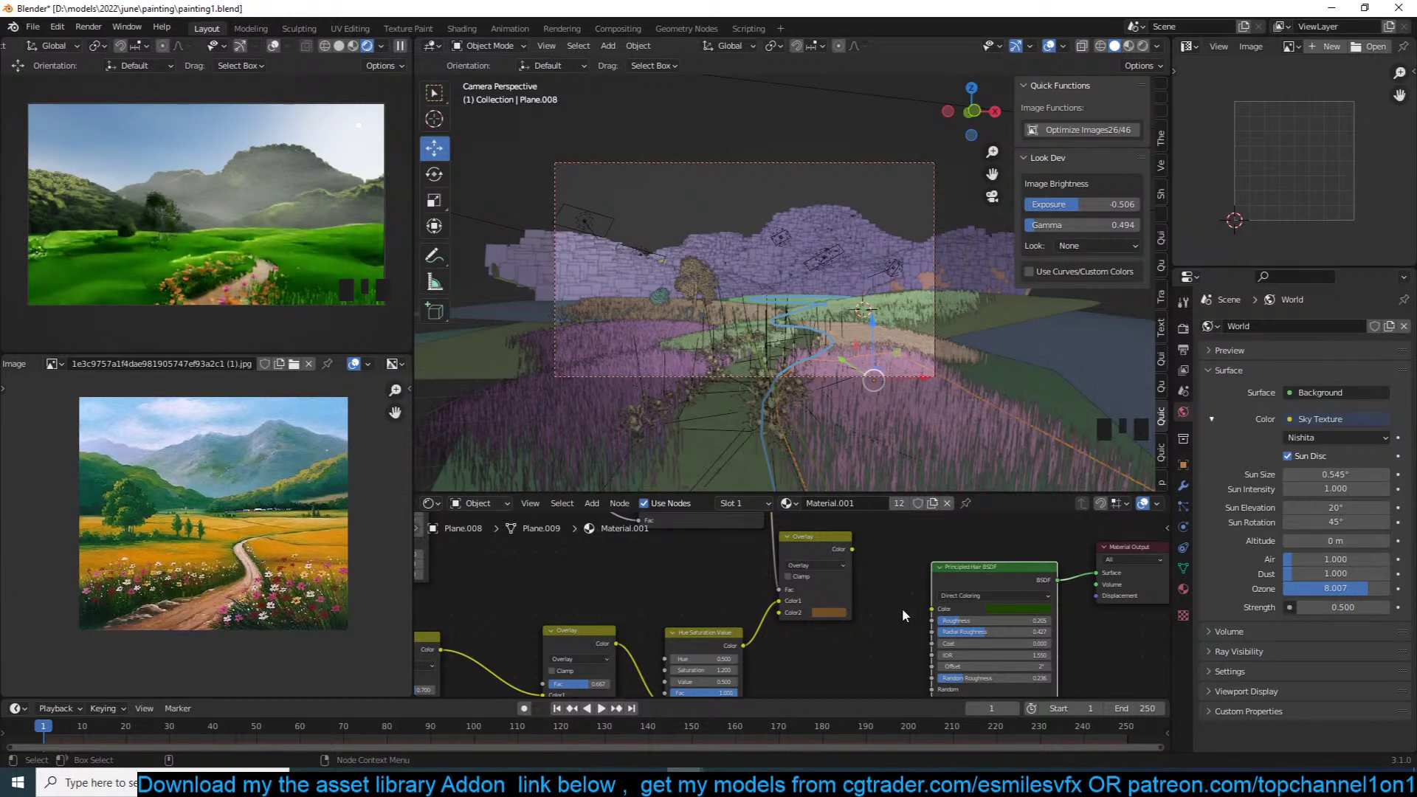
Step: Set the Principled Hair BSDF color of the grass material to green with hue 0.351, saturation 0.856 and value 0.271
scroll(904, 613, "up", 2)
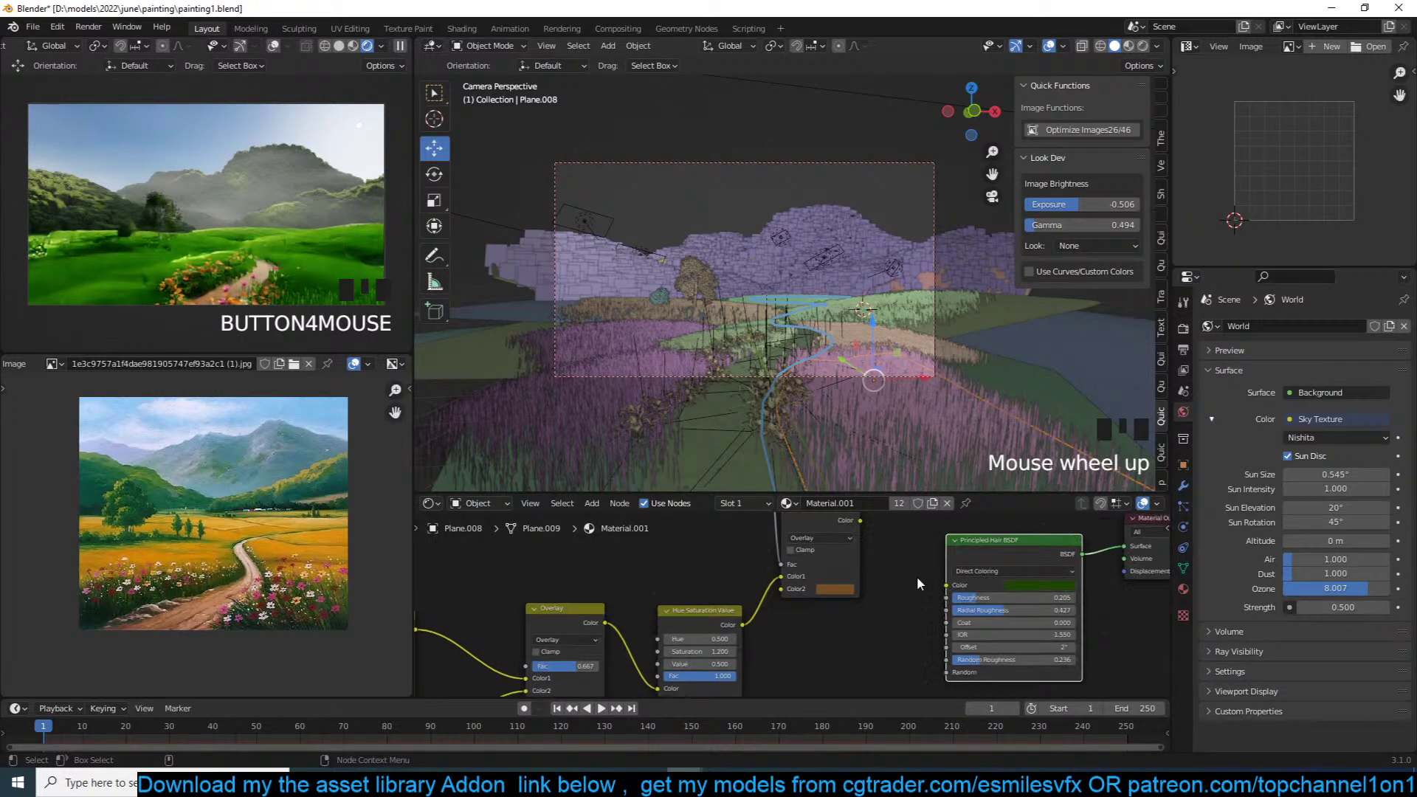
scroll(834, 590, "up", 4)
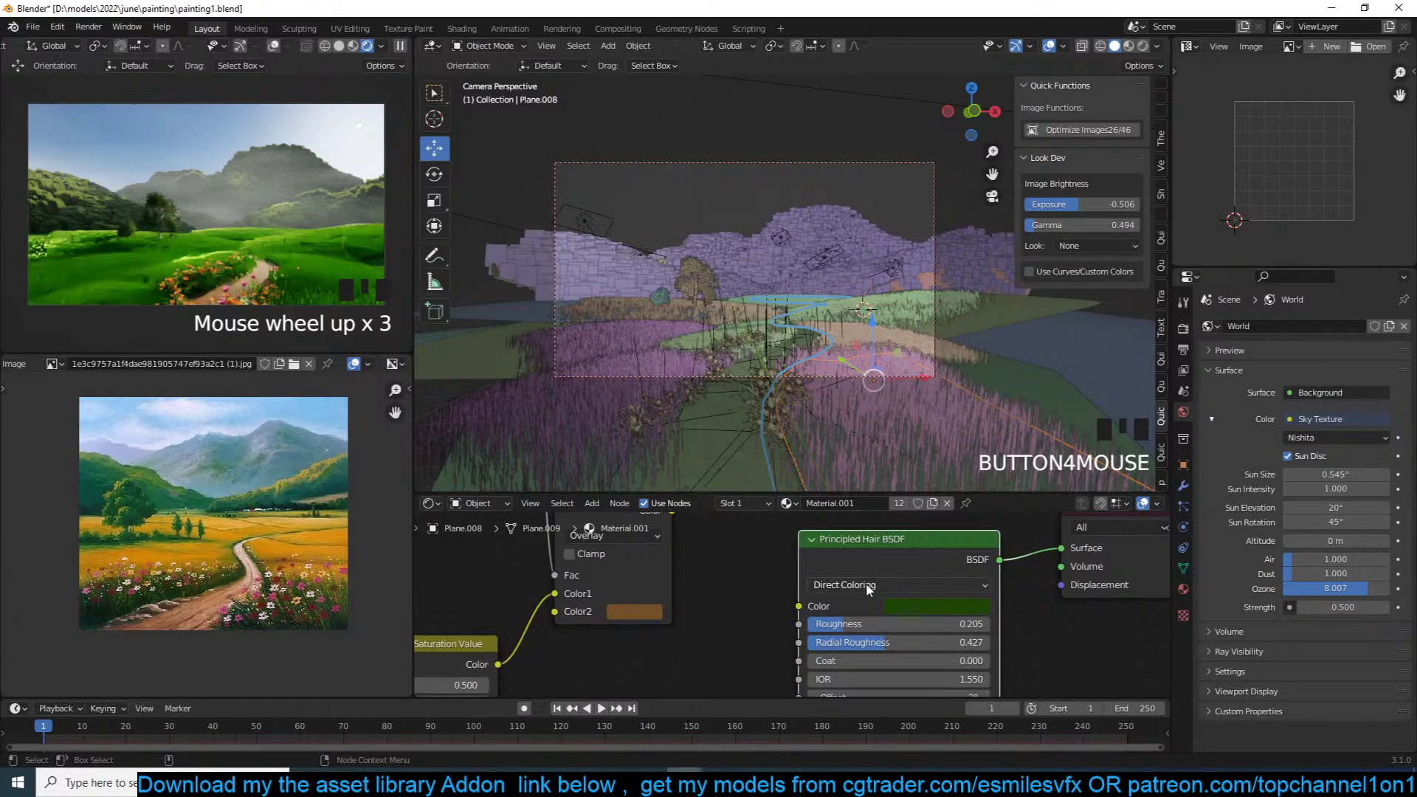
left_click(919, 604)
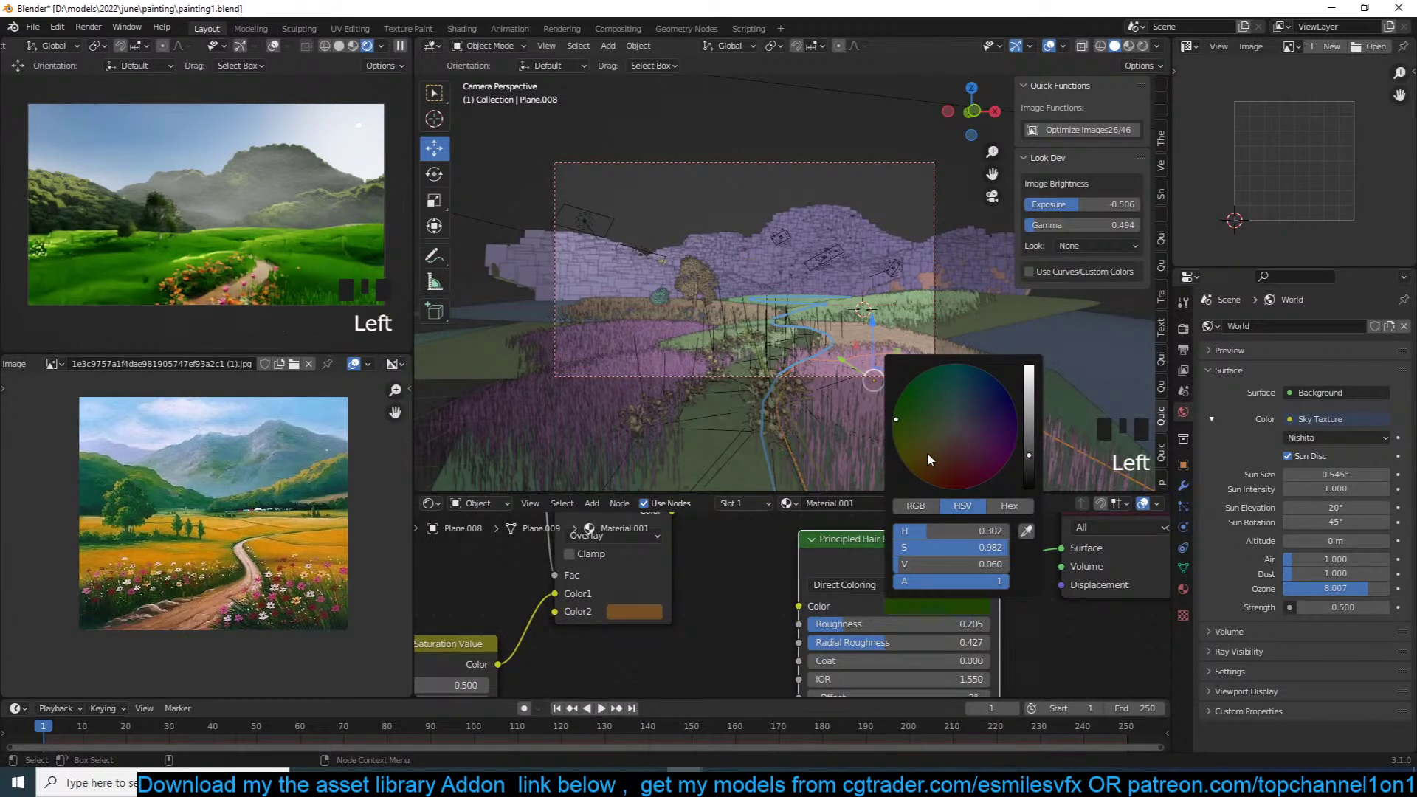
left_click(927, 430)
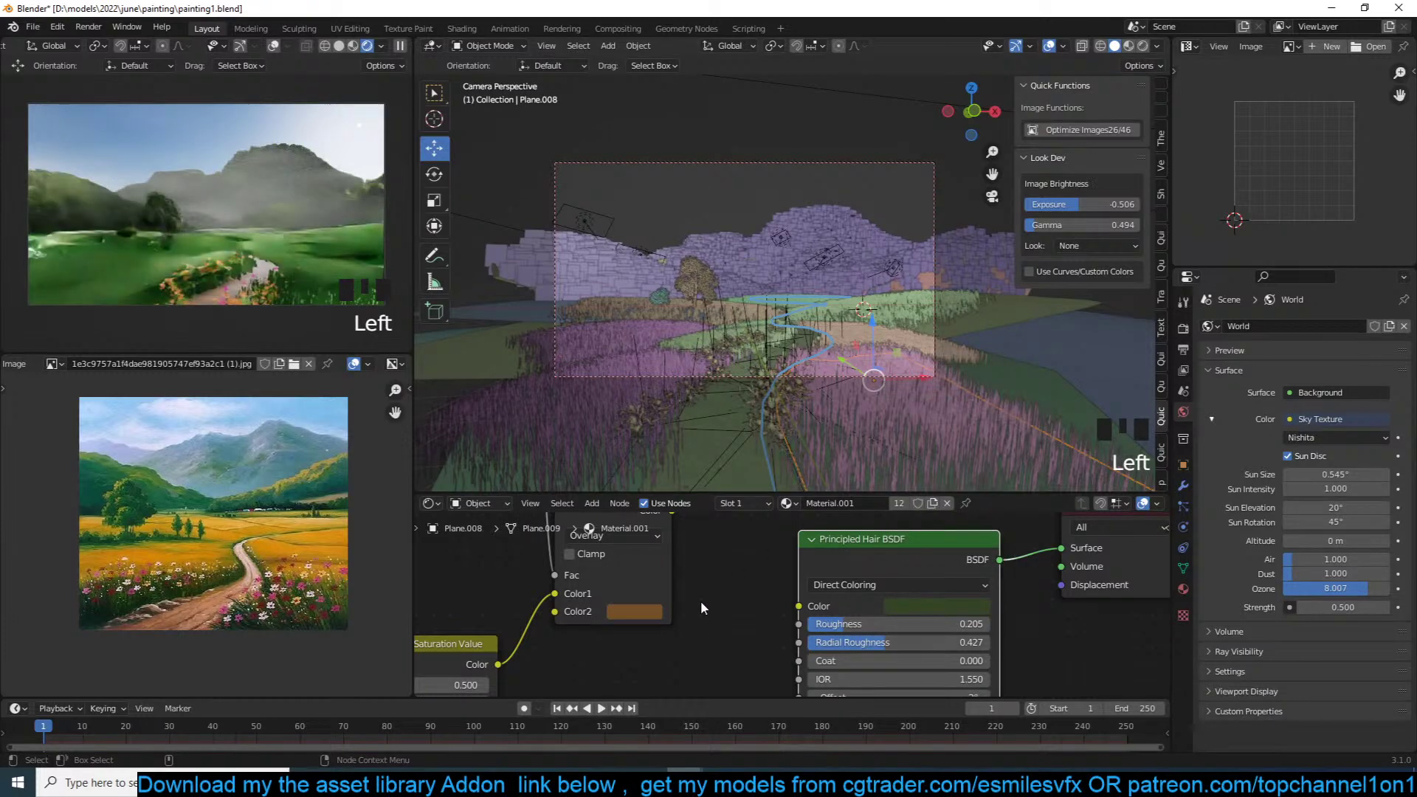
left_click(908, 605)
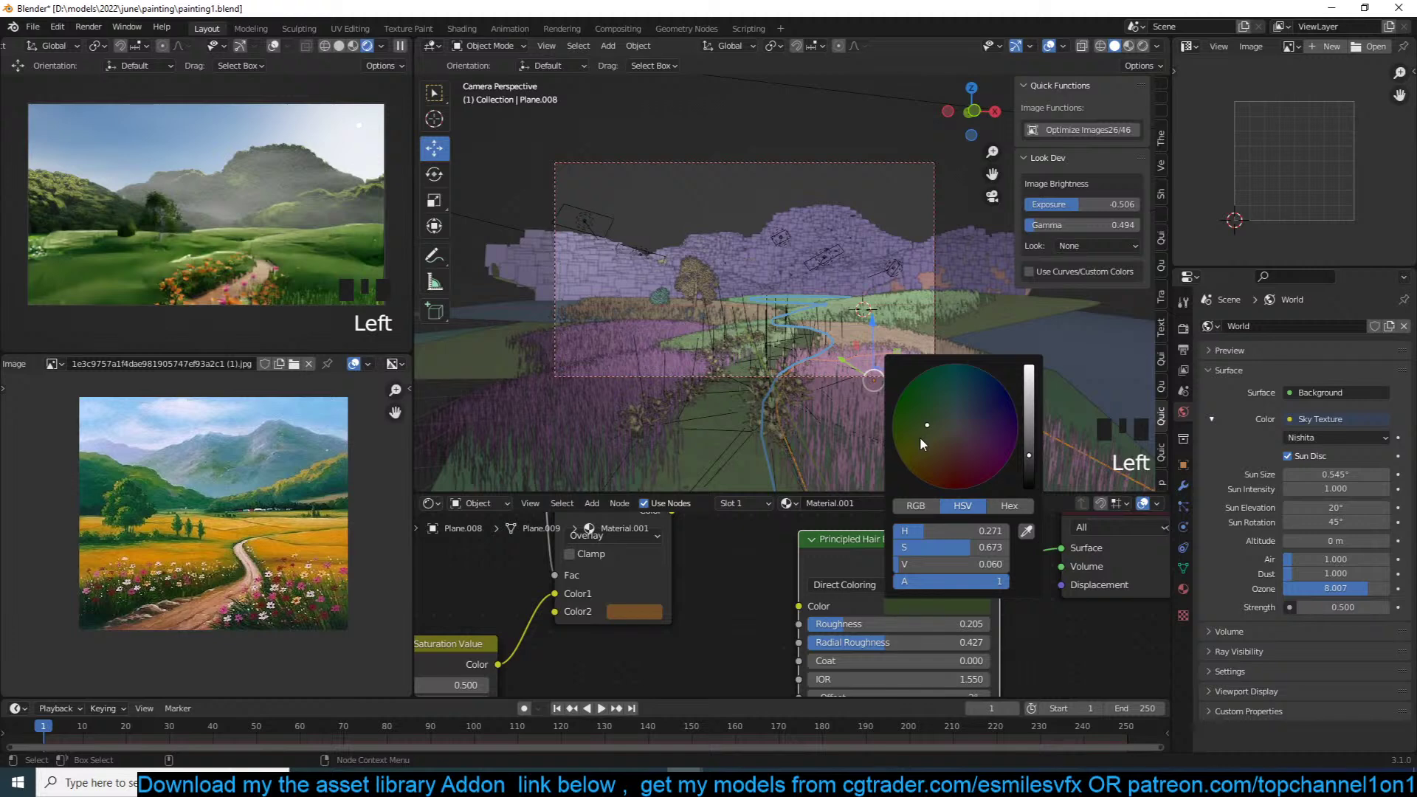
left_click(921, 450)
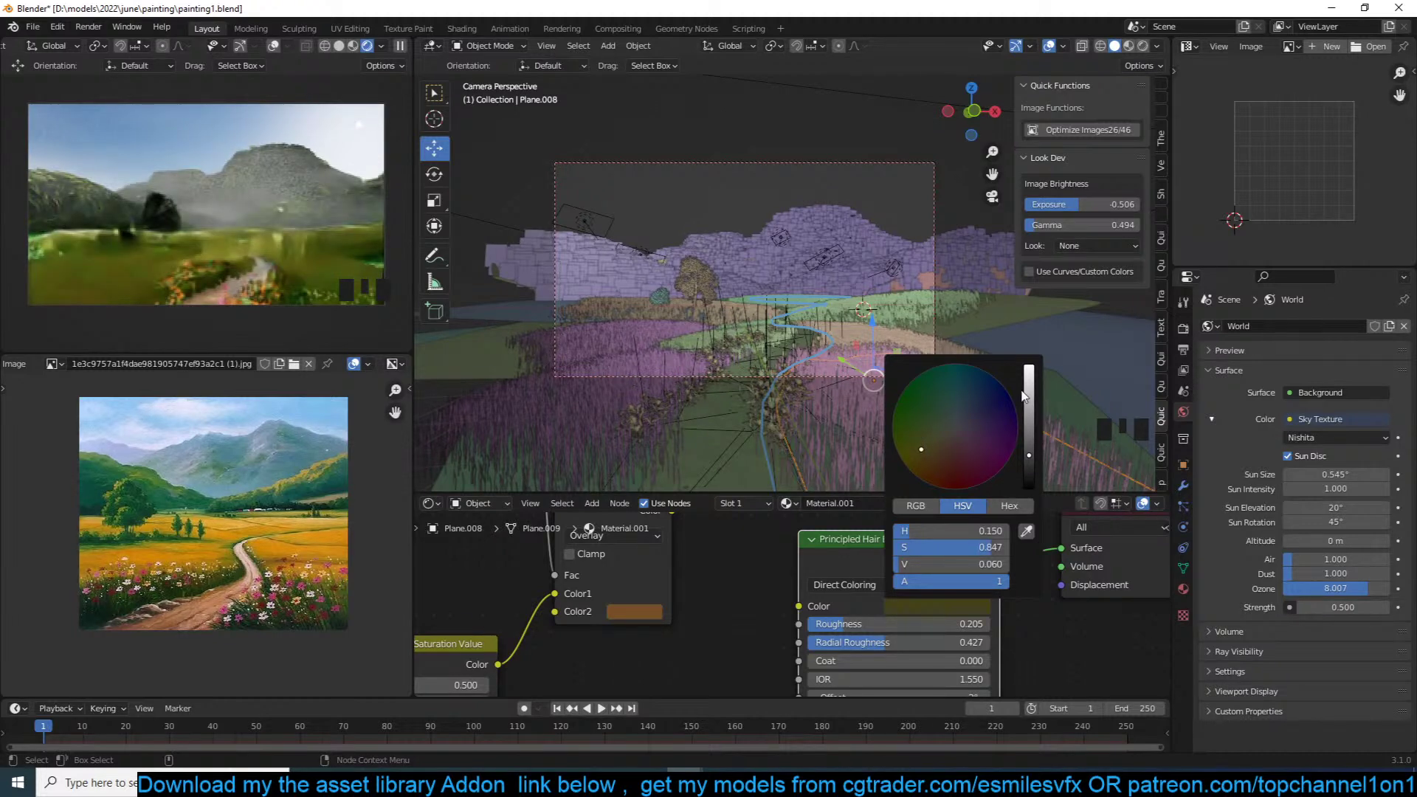
left_click_drag(1028, 455, 1030, 375)
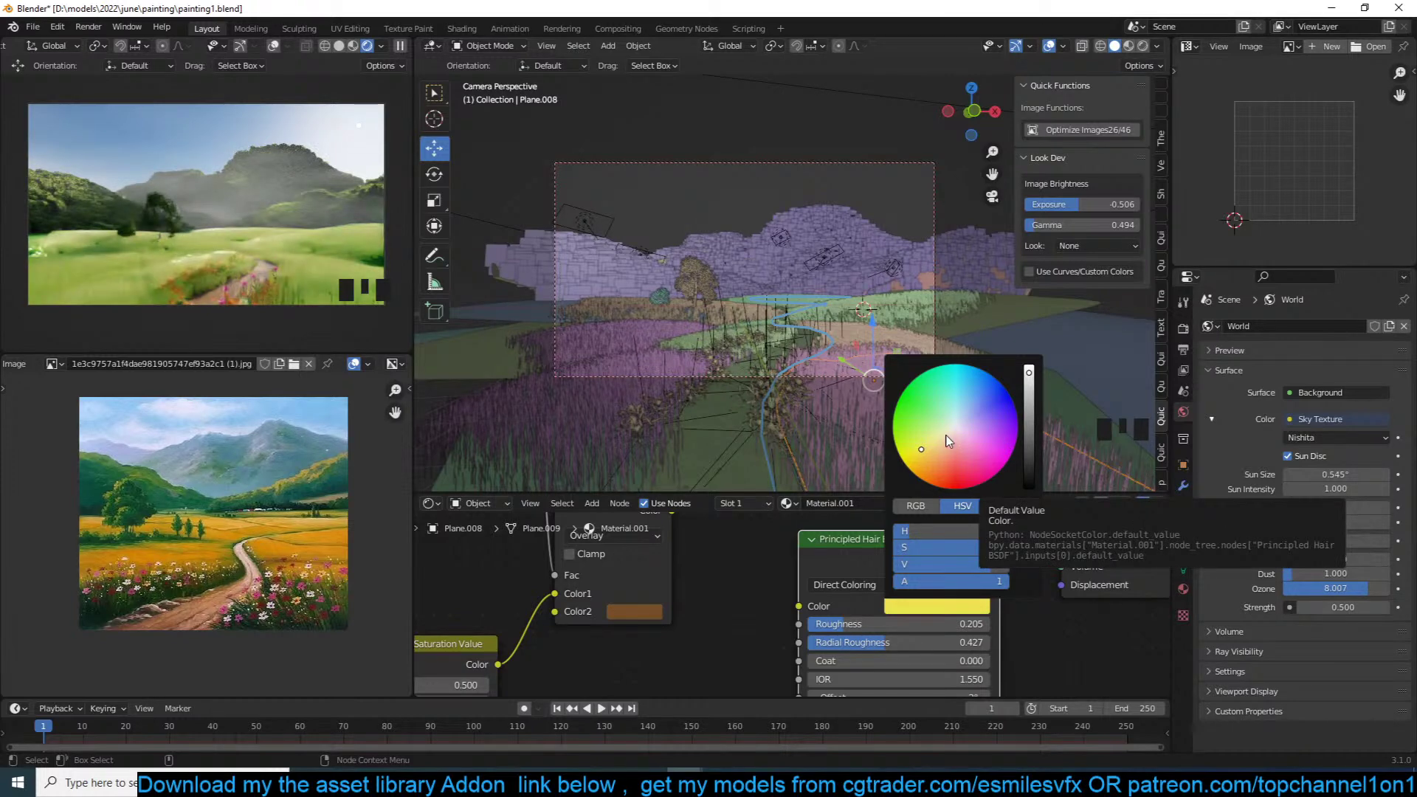
left_click(920, 421)
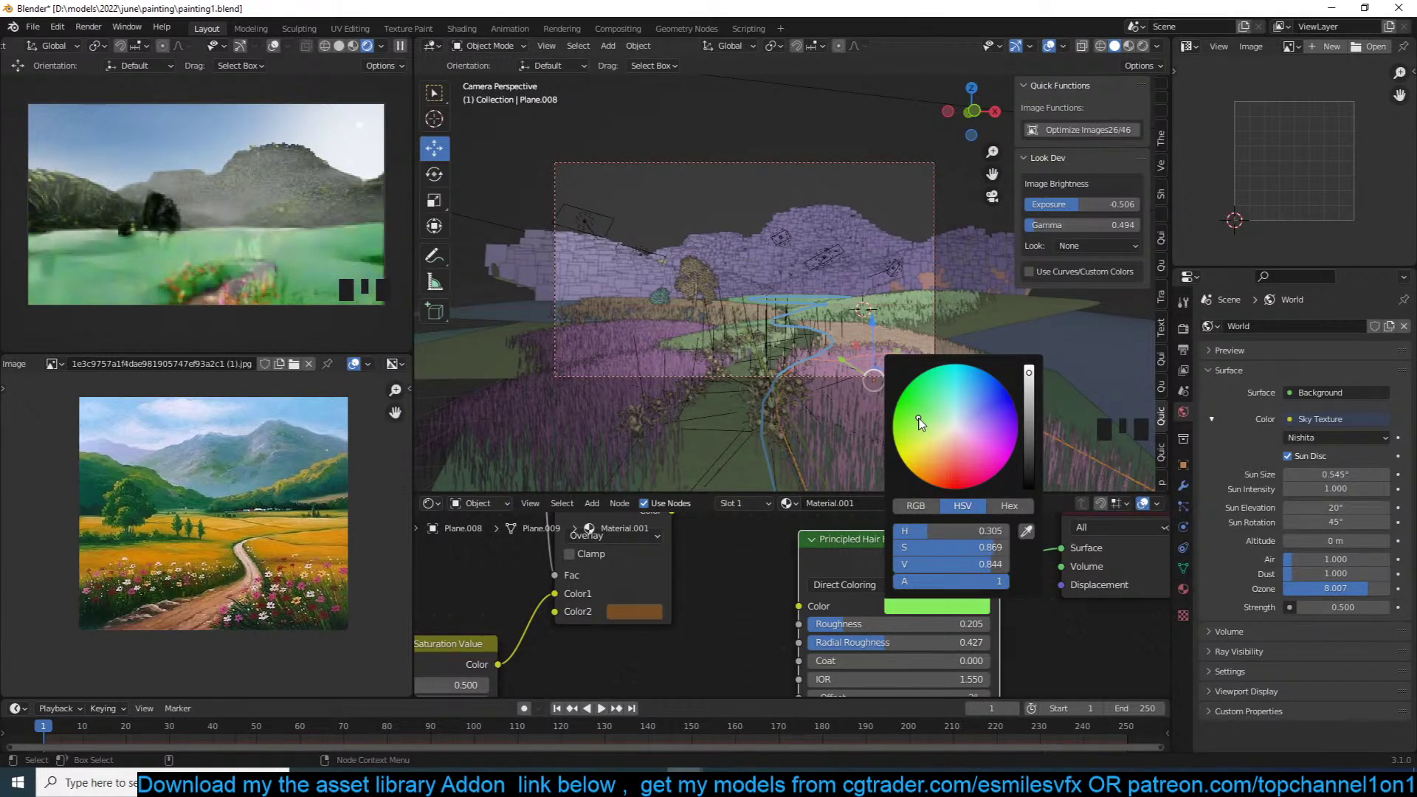
left_click(1028, 428)
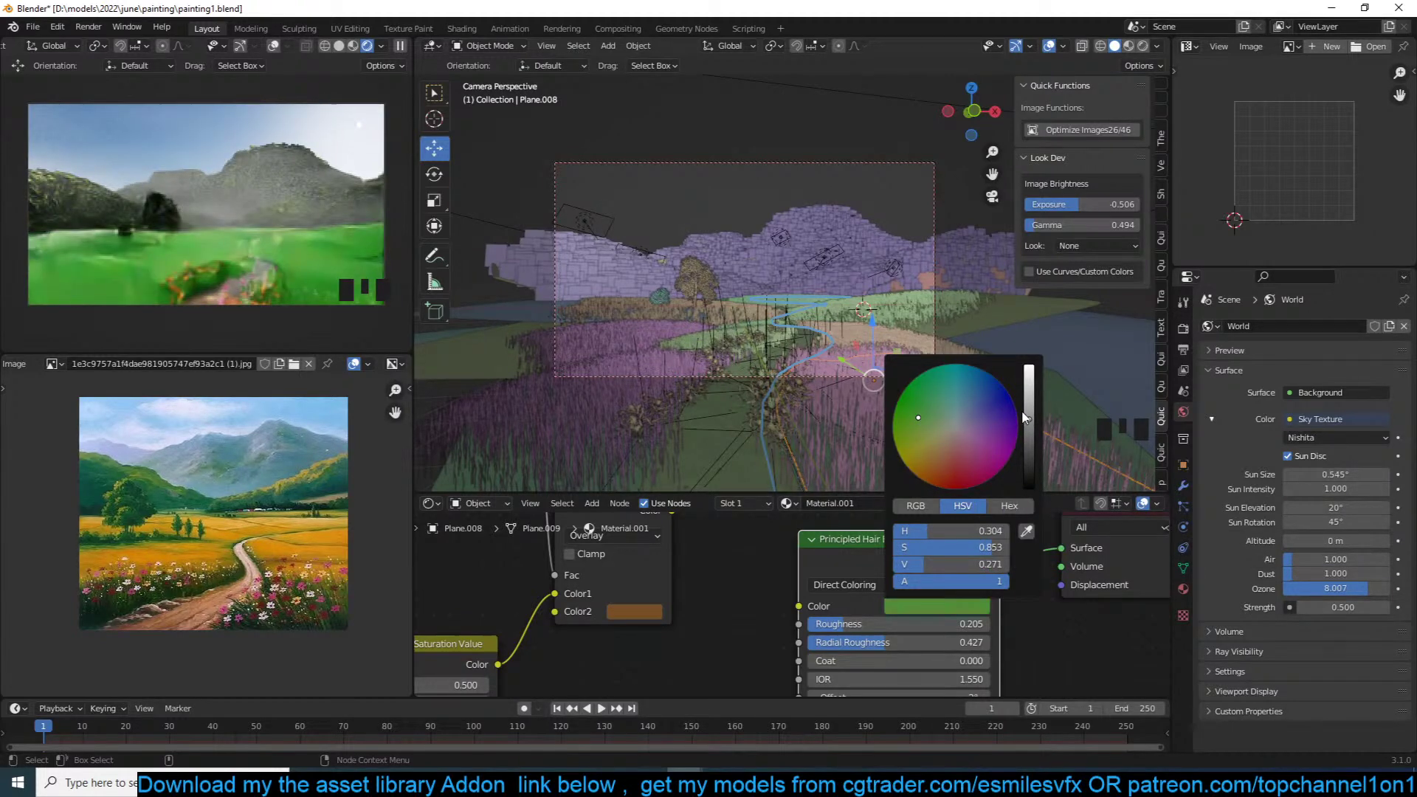
left_click(909, 403)
left_click_drag(909, 402, 926, 404)
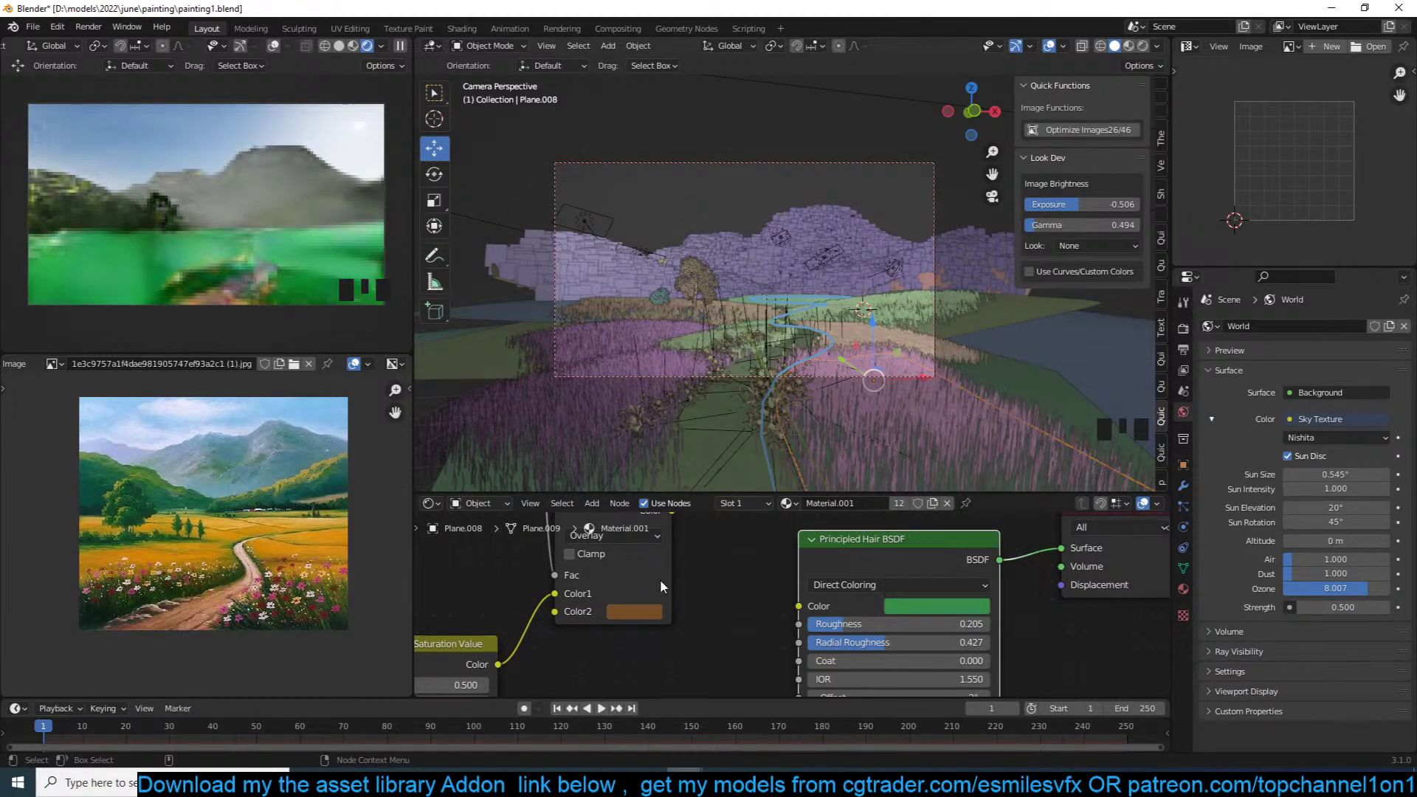
Step: Shift the Principled Hair BSDF color of the grass to a more yellowish, slightly less saturated green
left_click(928, 606)
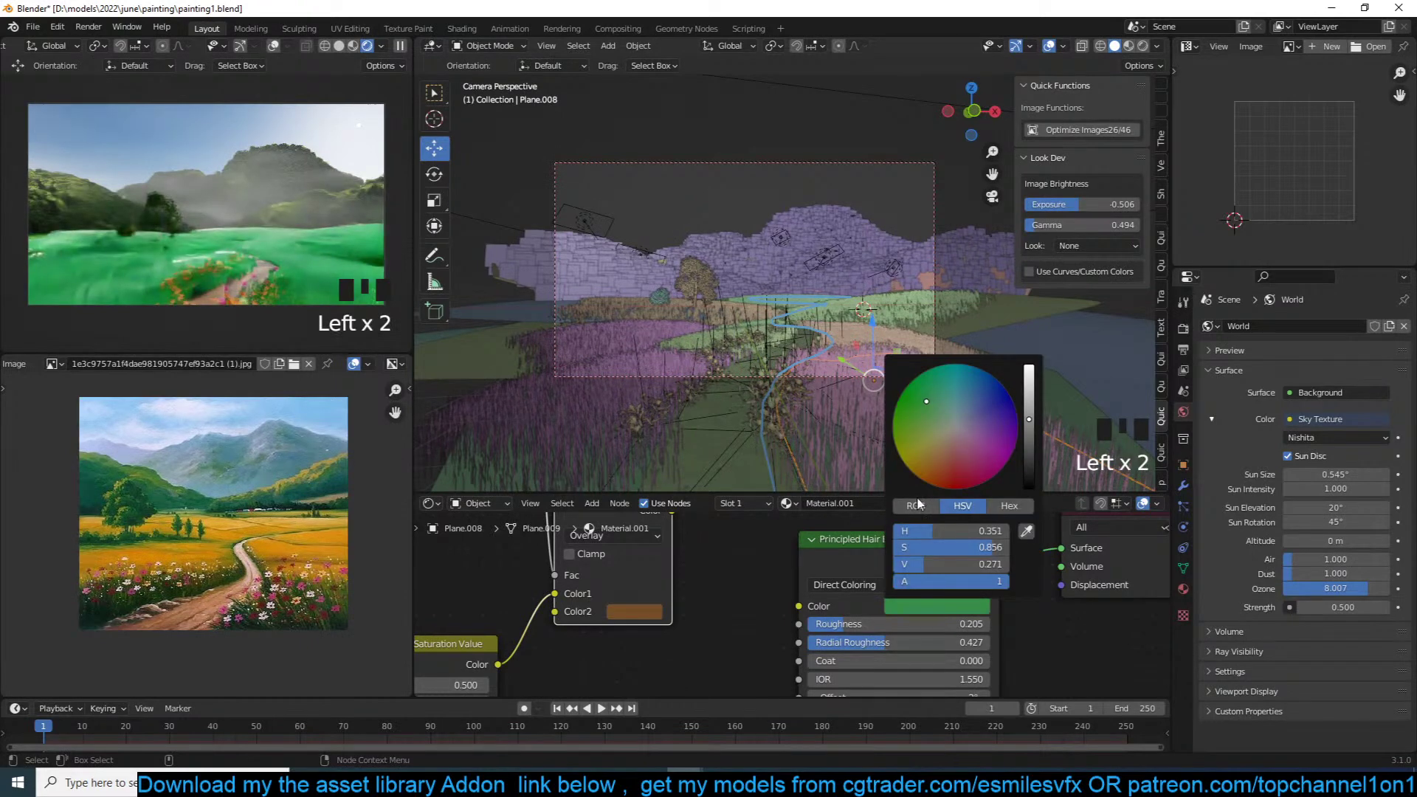
left_click(922, 406)
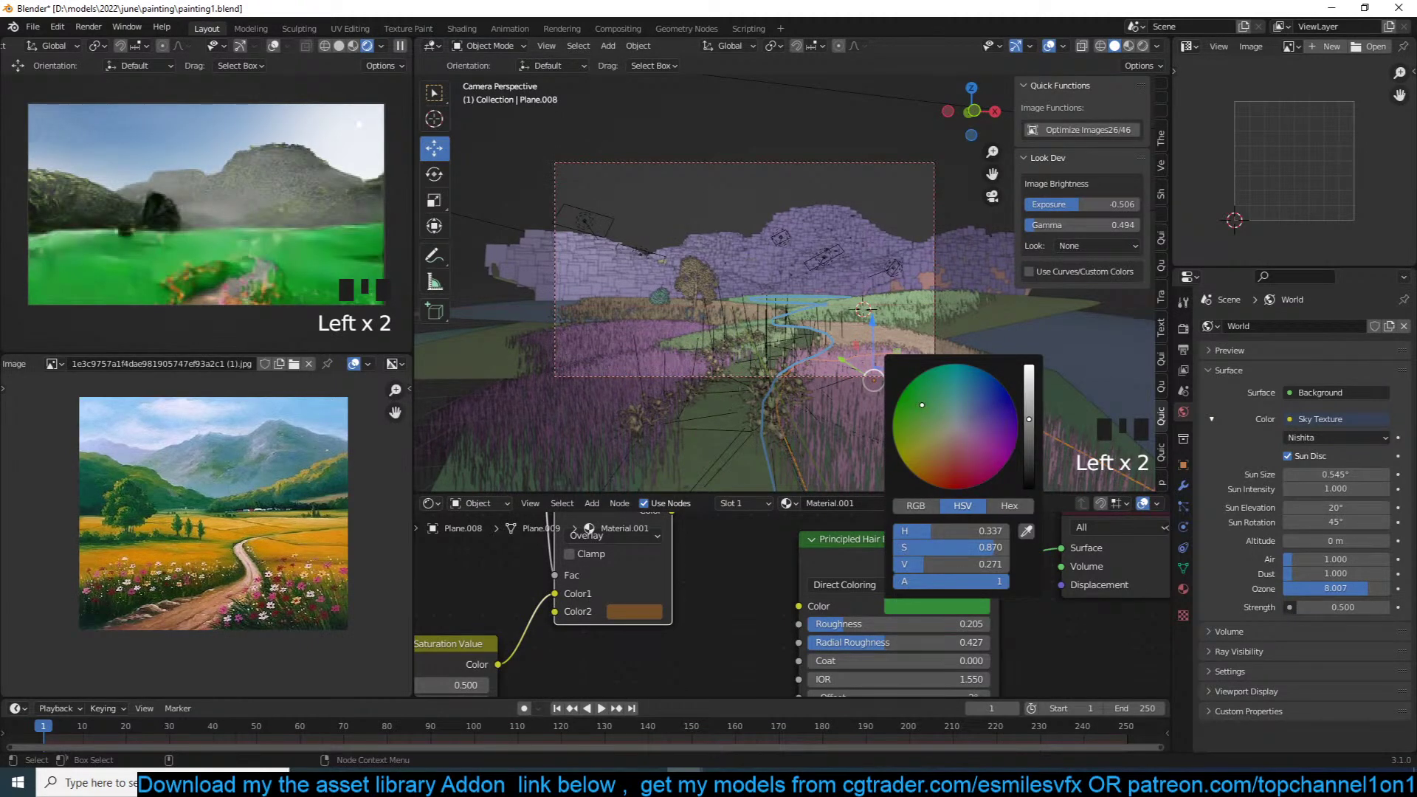
left_click(905, 406)
left_click(723, 601)
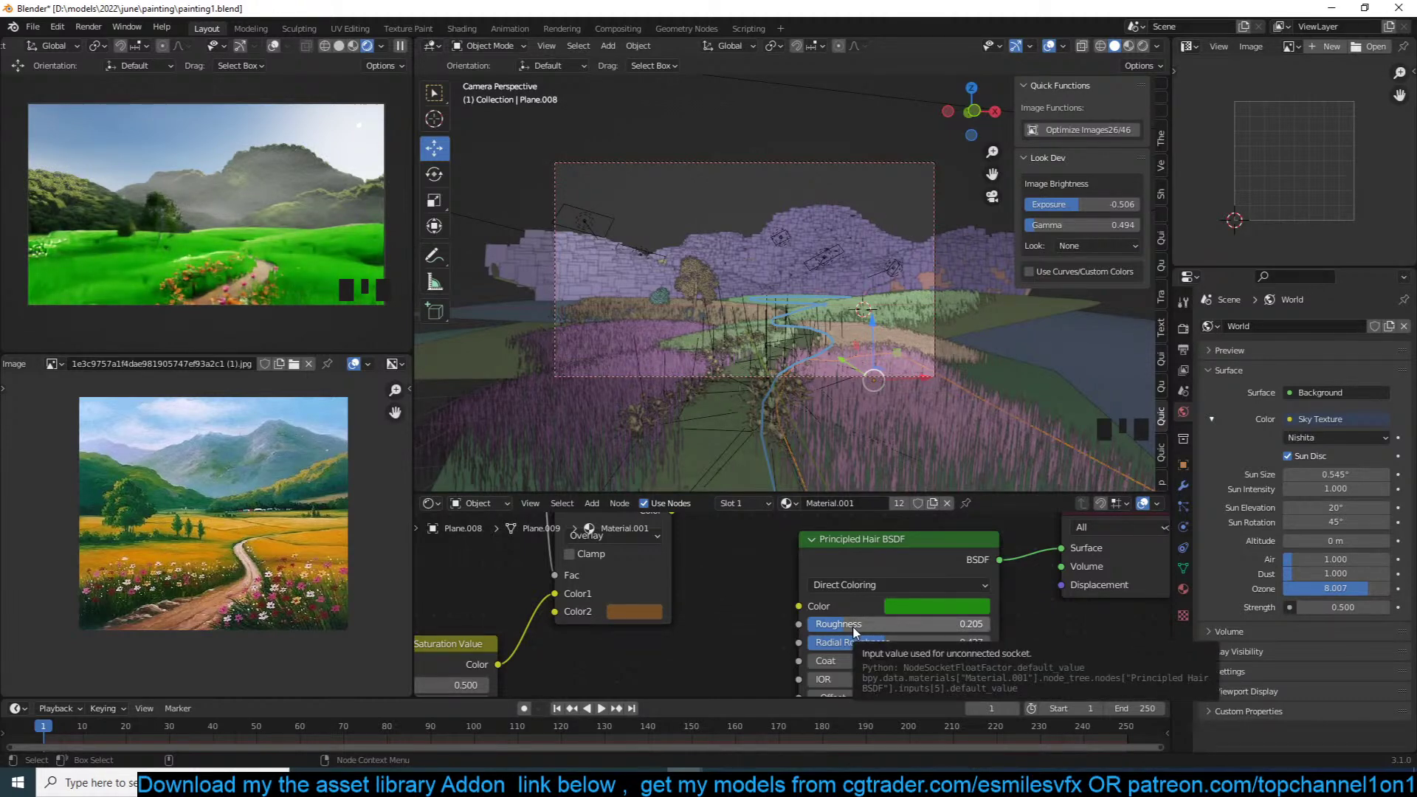
left_click(912, 607)
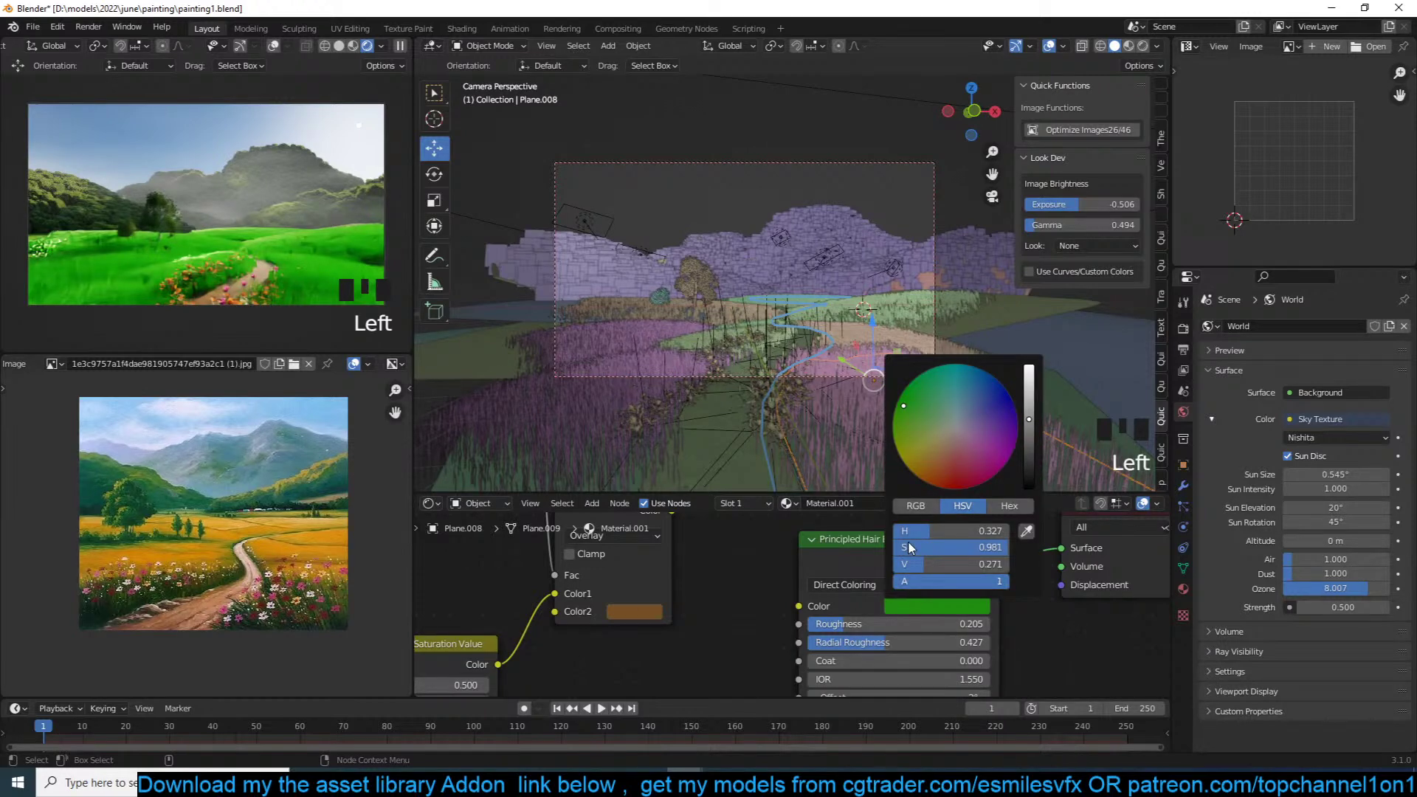
left_click(915, 420)
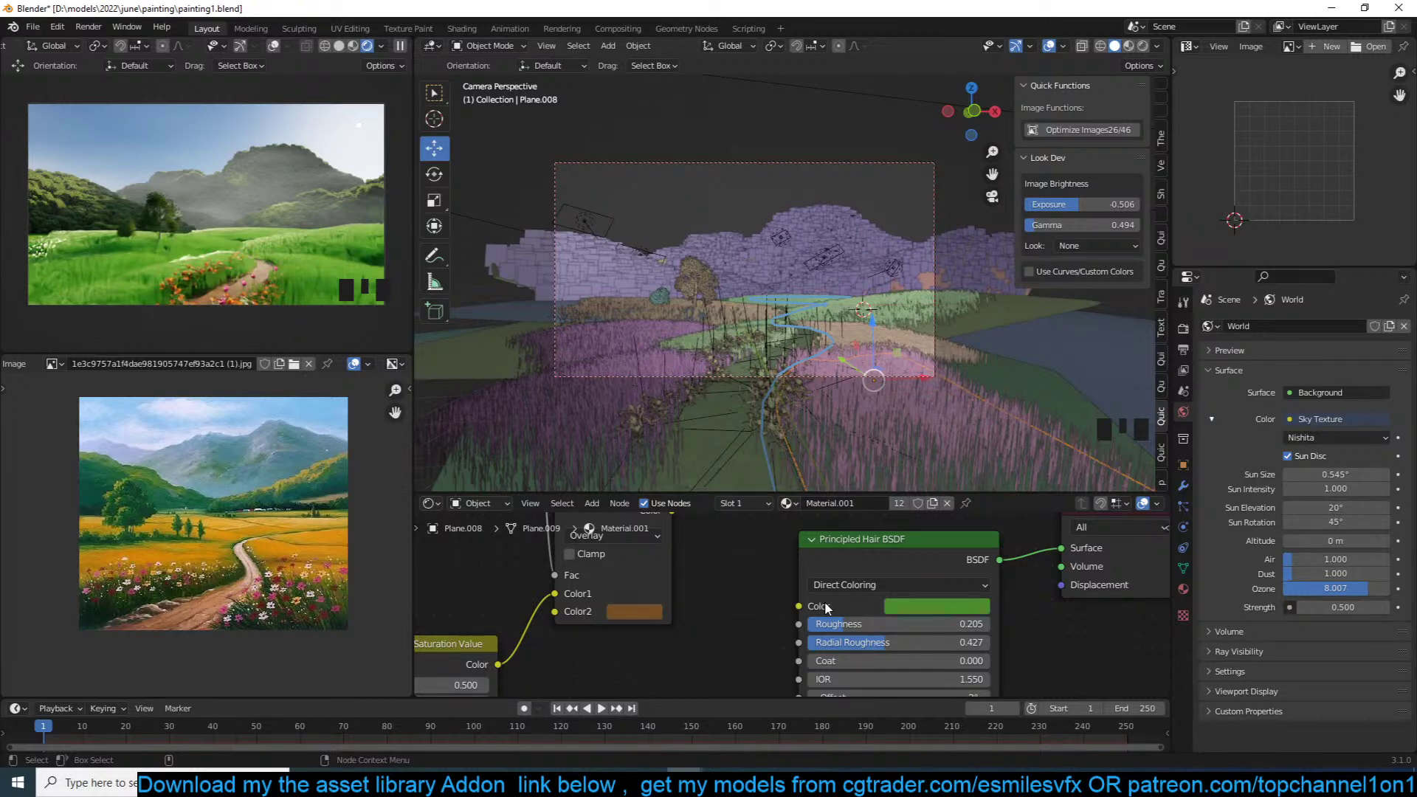
Step: Reconnect the Overlay node's output to the Principled Hair BSDF color and change the Overlay's Color2 to olive green
middle_click_drag(738, 592, 723, 621)
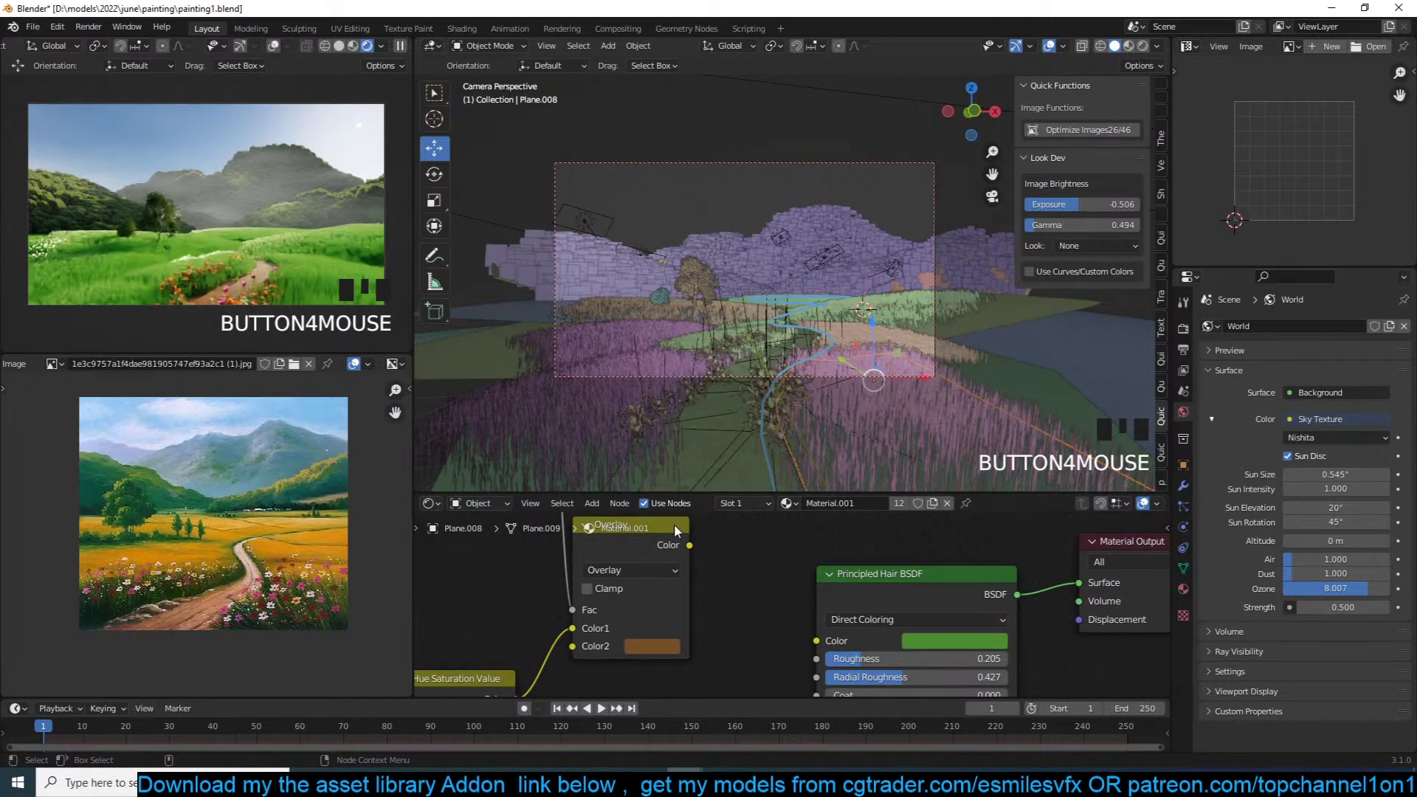
left_click_drag(689, 545, 816, 640)
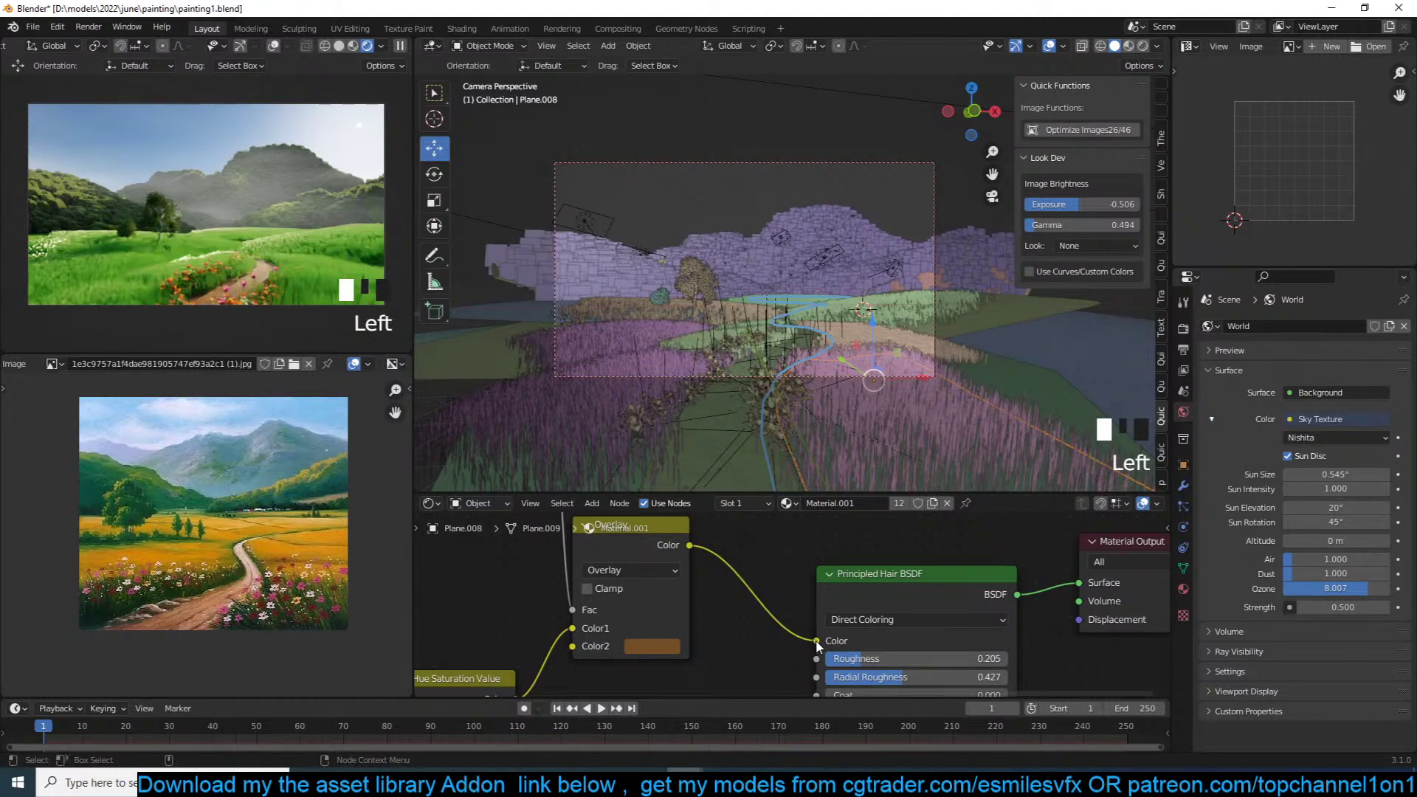
left_click(661, 648)
left_click(670, 475)
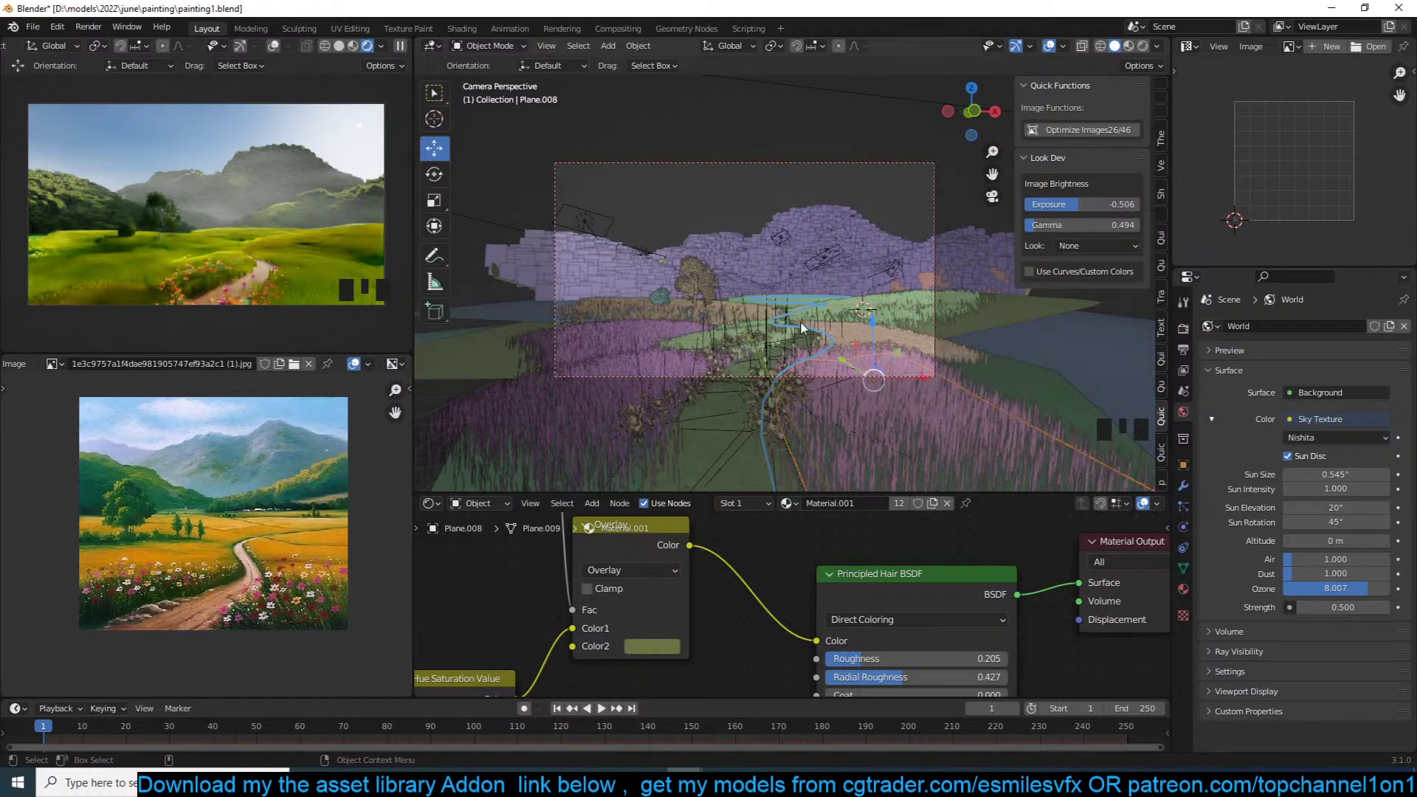
key("alt+a")
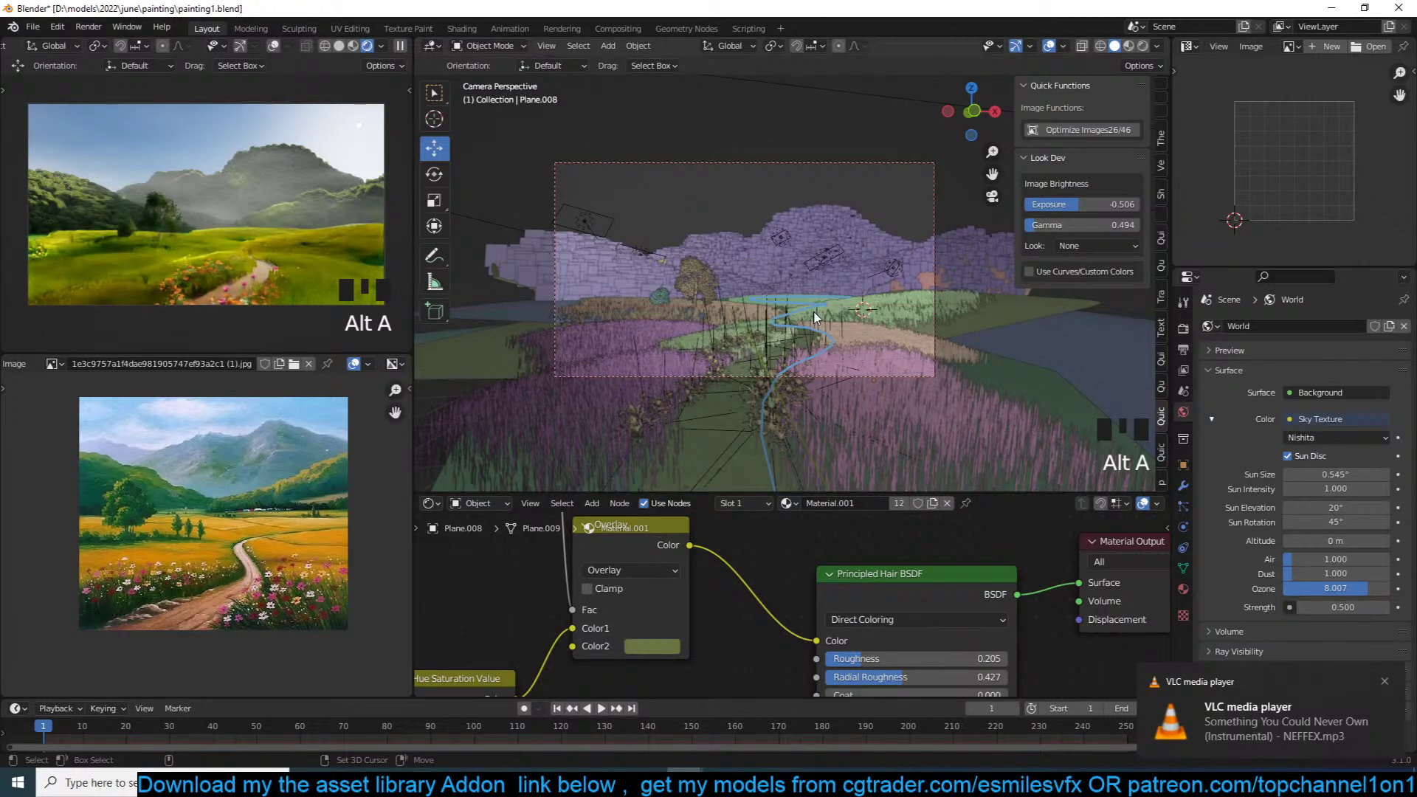
key("shift+a")
mouse_move(814, 312)
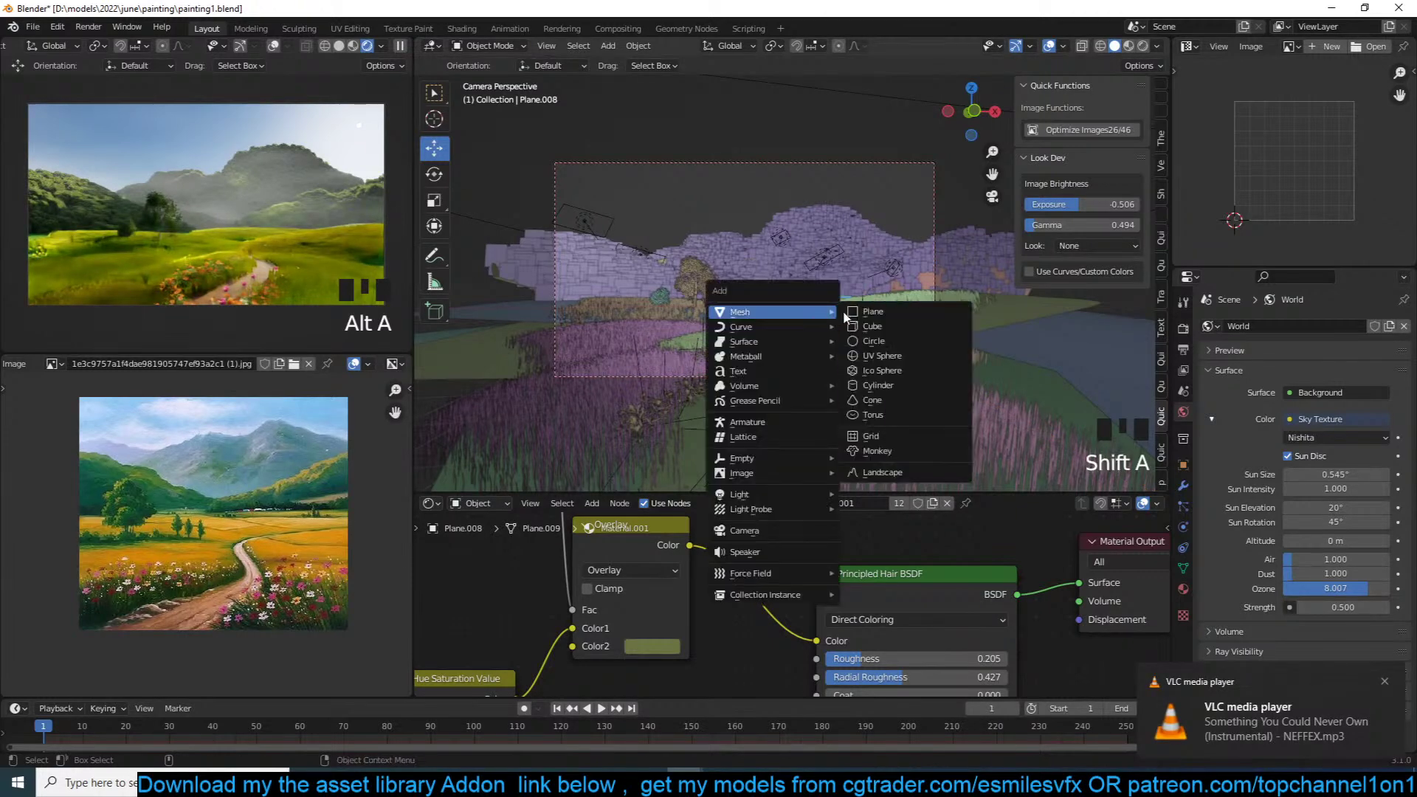
left_click(911, 317)
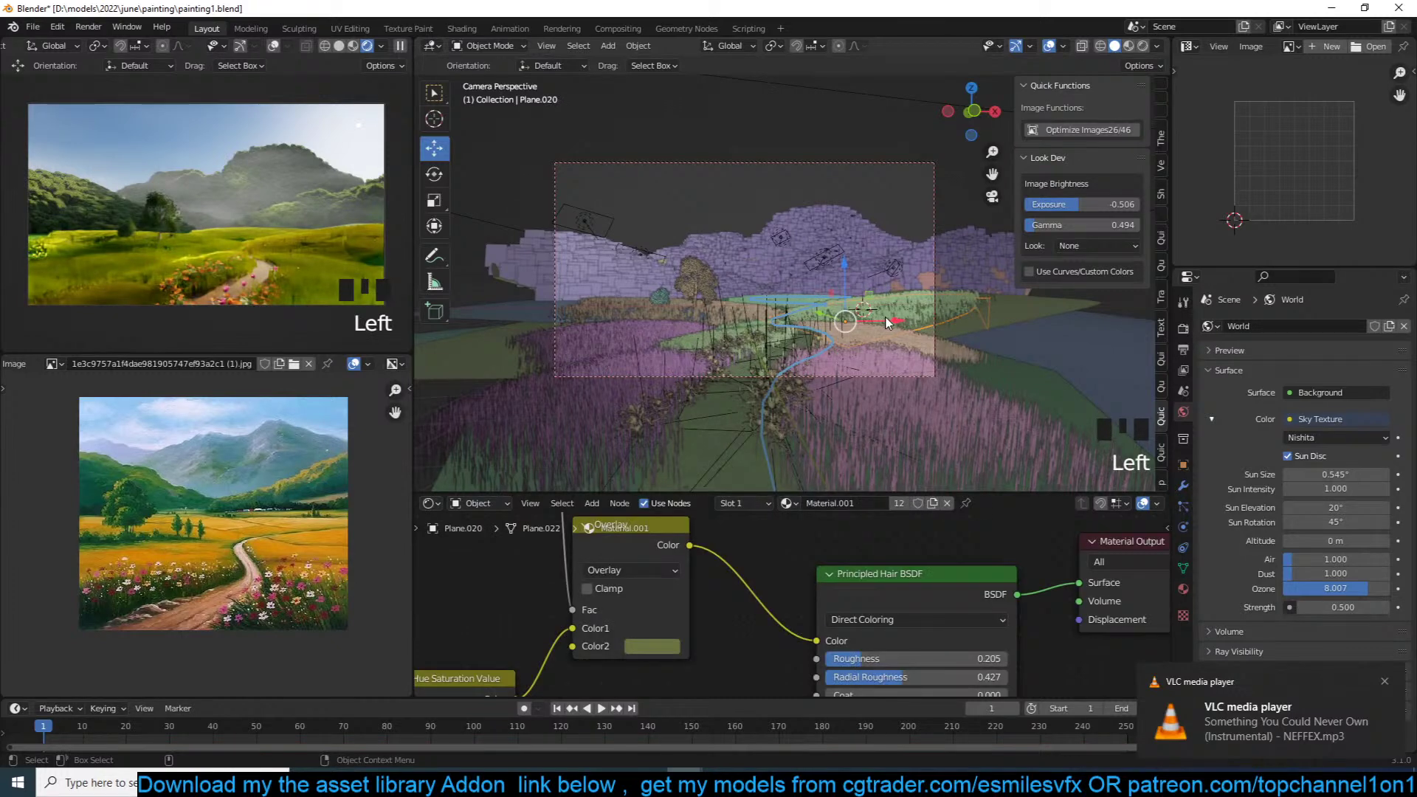
Step: Pause the rendered preview and place the 3D cursor on the green field to the right of the path
key("grave")
scroll(937, 355, "down", 5)
scroll(861, 304, "up", 5)
left_click(398, 44)
scroll(855, 292, "down", 4)
key("alt+a")
scroll(822, 274, "up", 3)
right_click(860, 293, "shift")
key("shift+a")
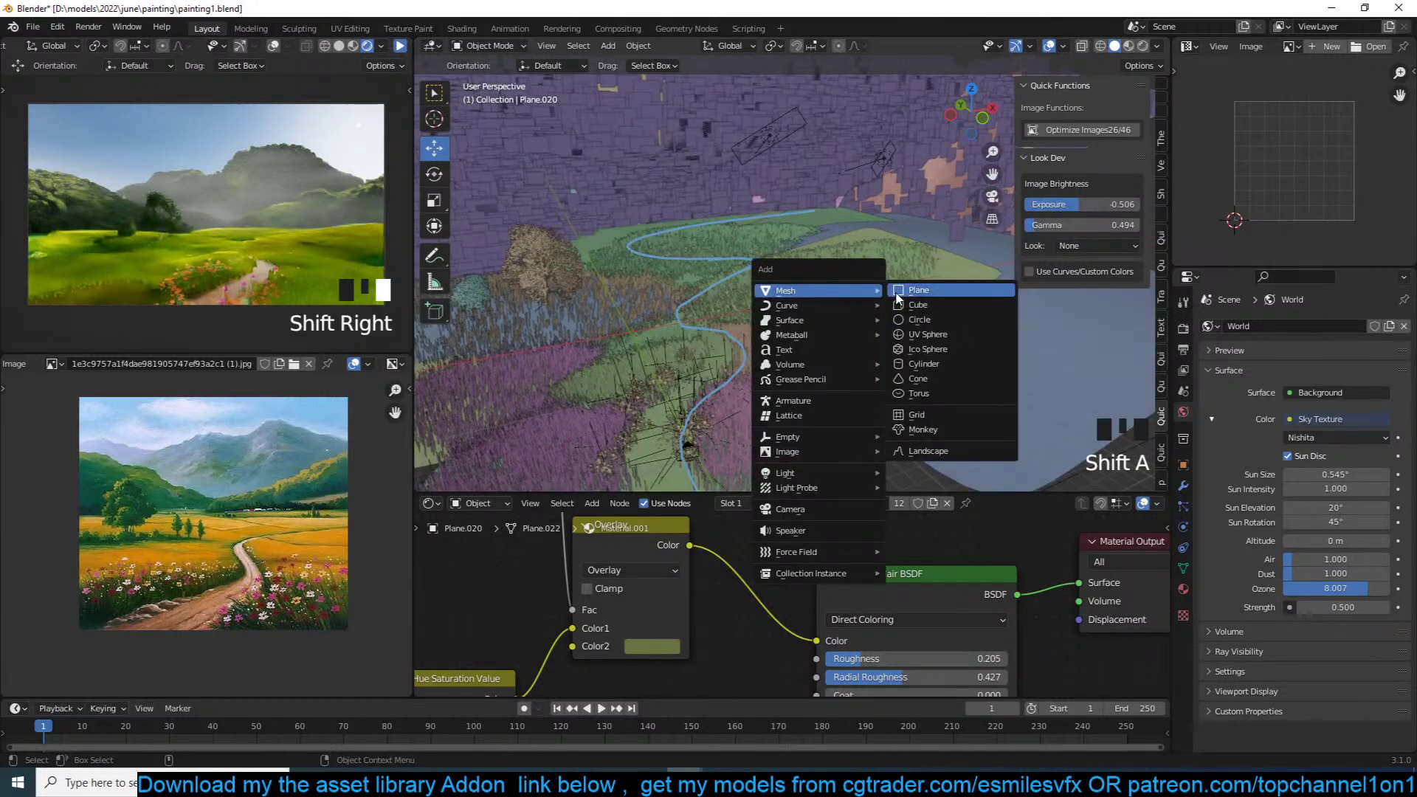
left_click(903, 292)
left_click(878, 296)
left_click(878, 296)
left_click(865, 297)
left_click(865, 298)
left_click(865, 298)
Step: Change the empty image editor to an Outliner and bring the selected Plane.007 into view in its list
left_click(1197, 46)
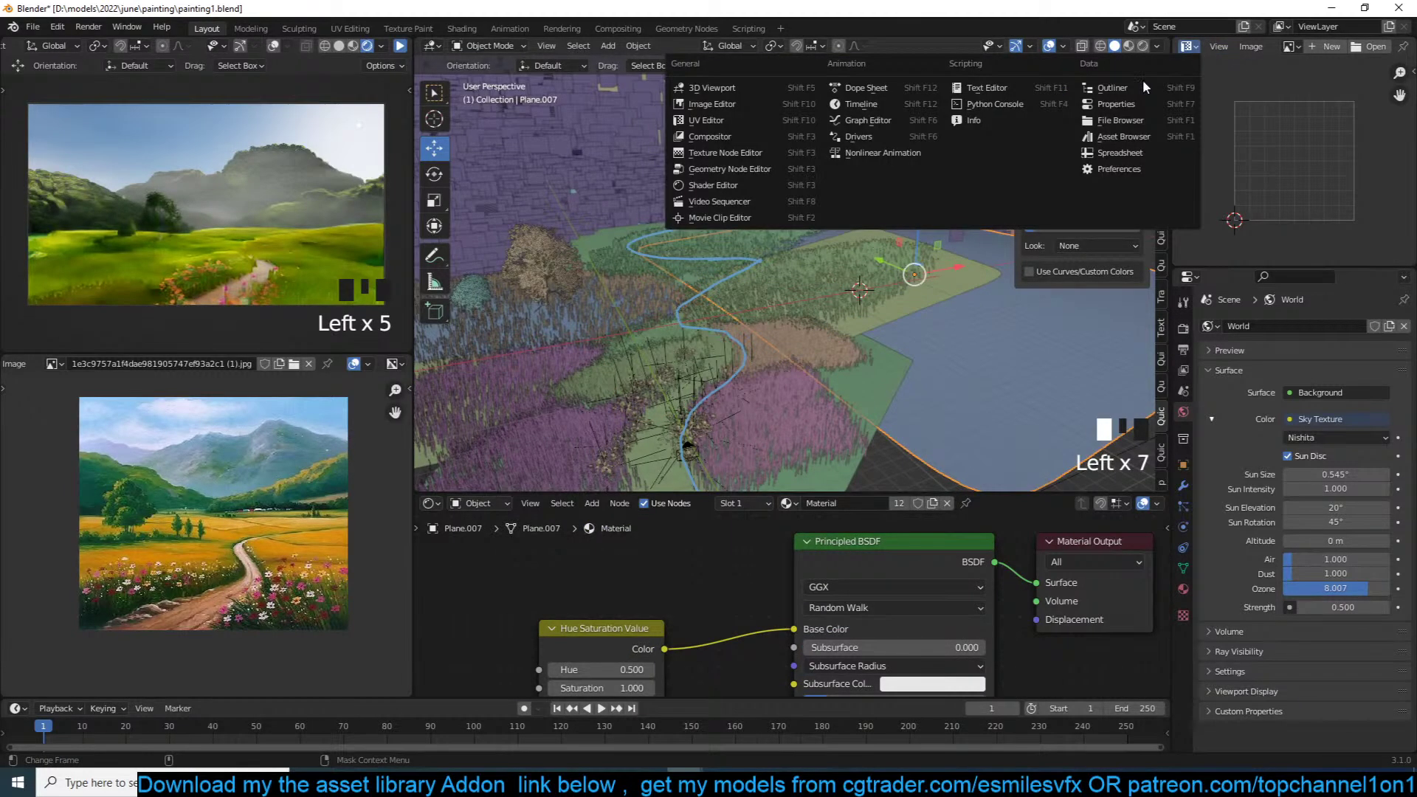
left_click(1142, 81)
scroll(1230, 221, "down", 3)
scroll(1229, 221, "down", 2)
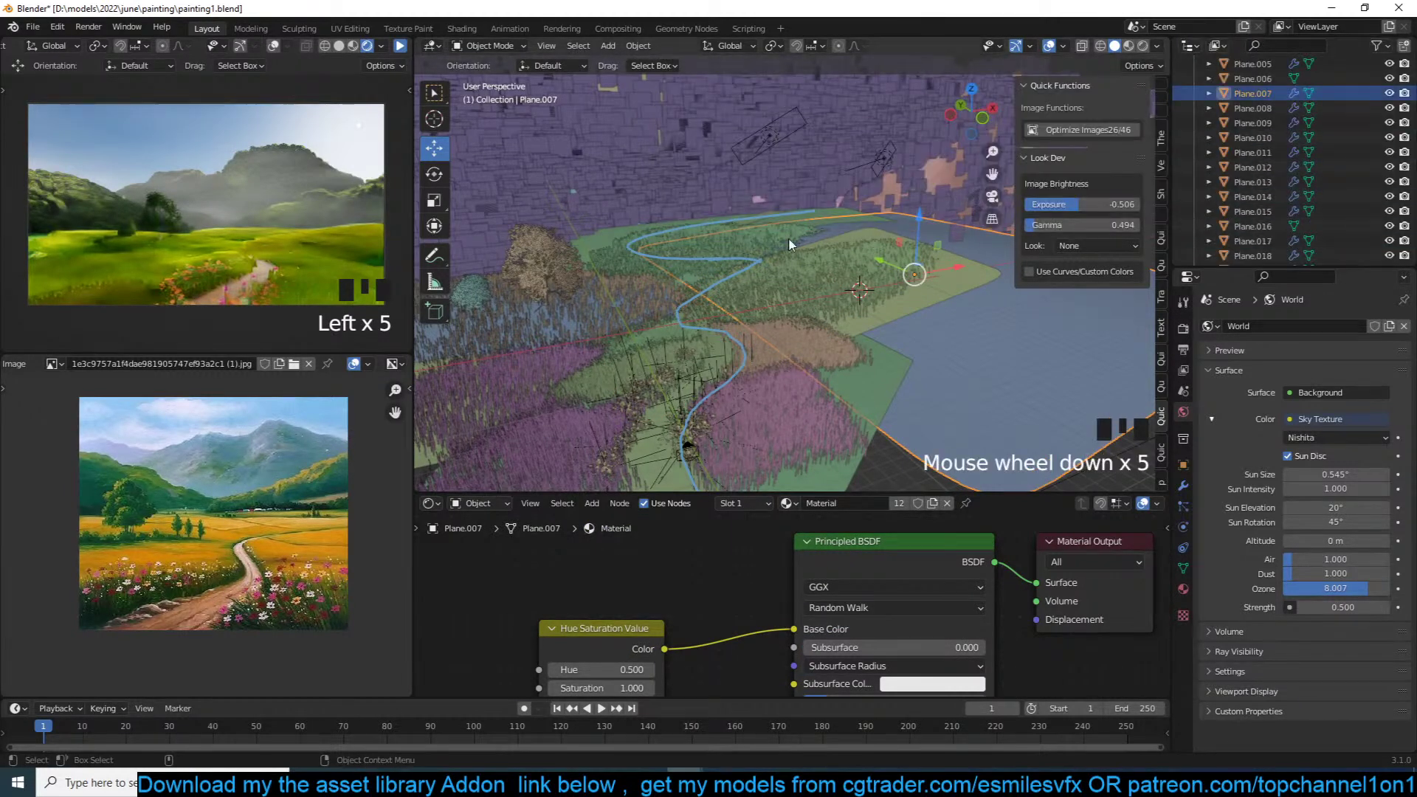
Step: Inspect the layout of the fields, ground planes and path in wireframe shading
key("z")
key("grave")
scroll(843, 324, "down", 1)
scroll(843, 323, "up", 5)
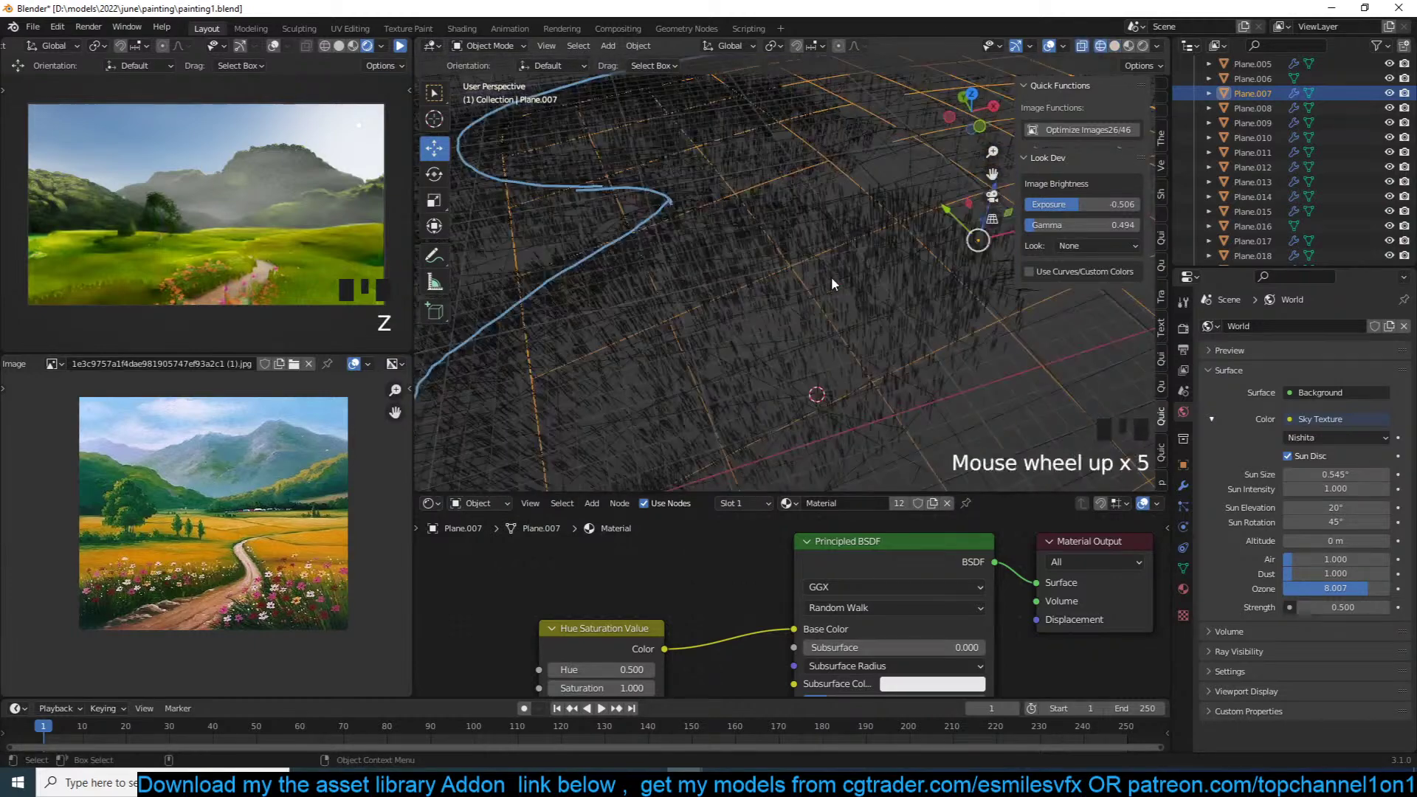
key("a")
key("alt+a")
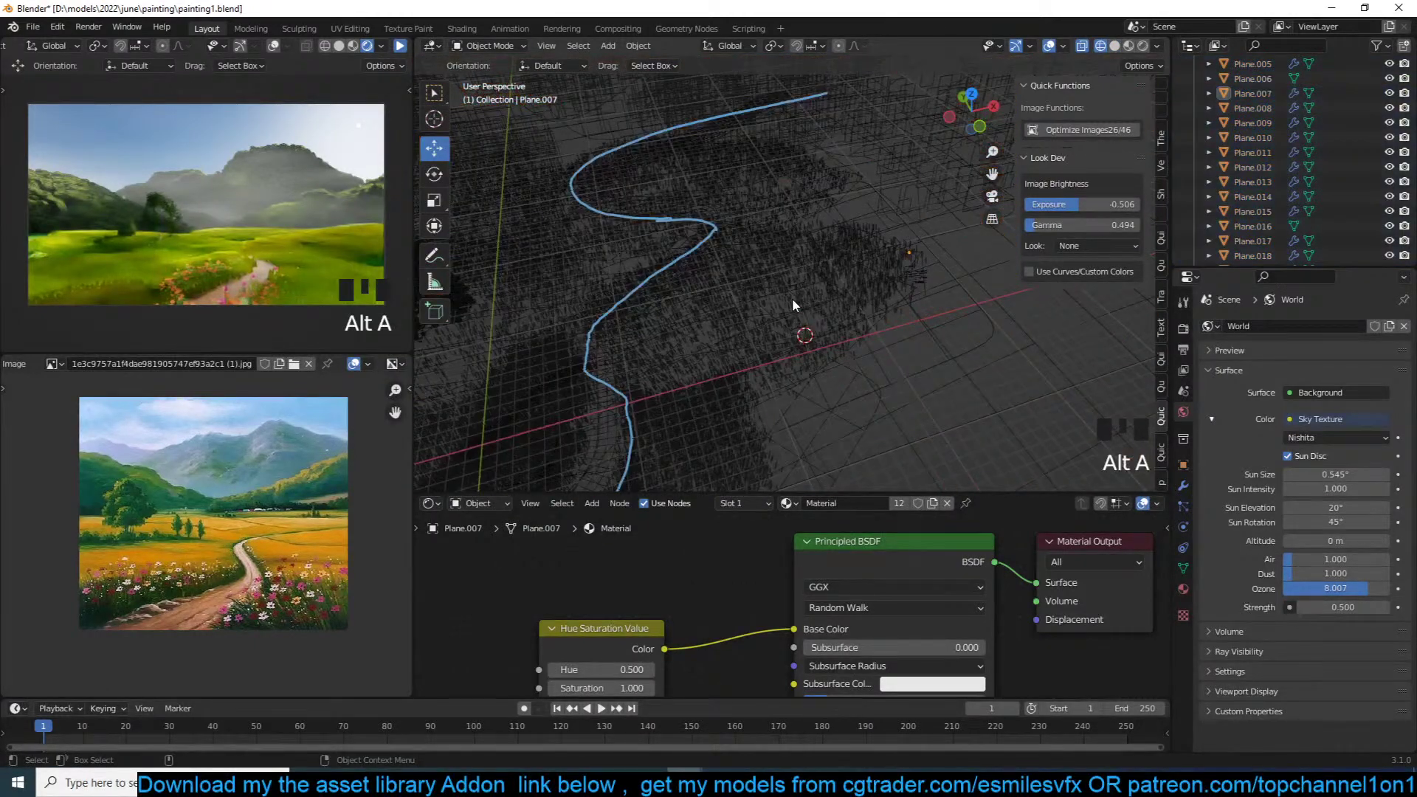
left_click(902, 210)
scroll(871, 284, "down", 3)
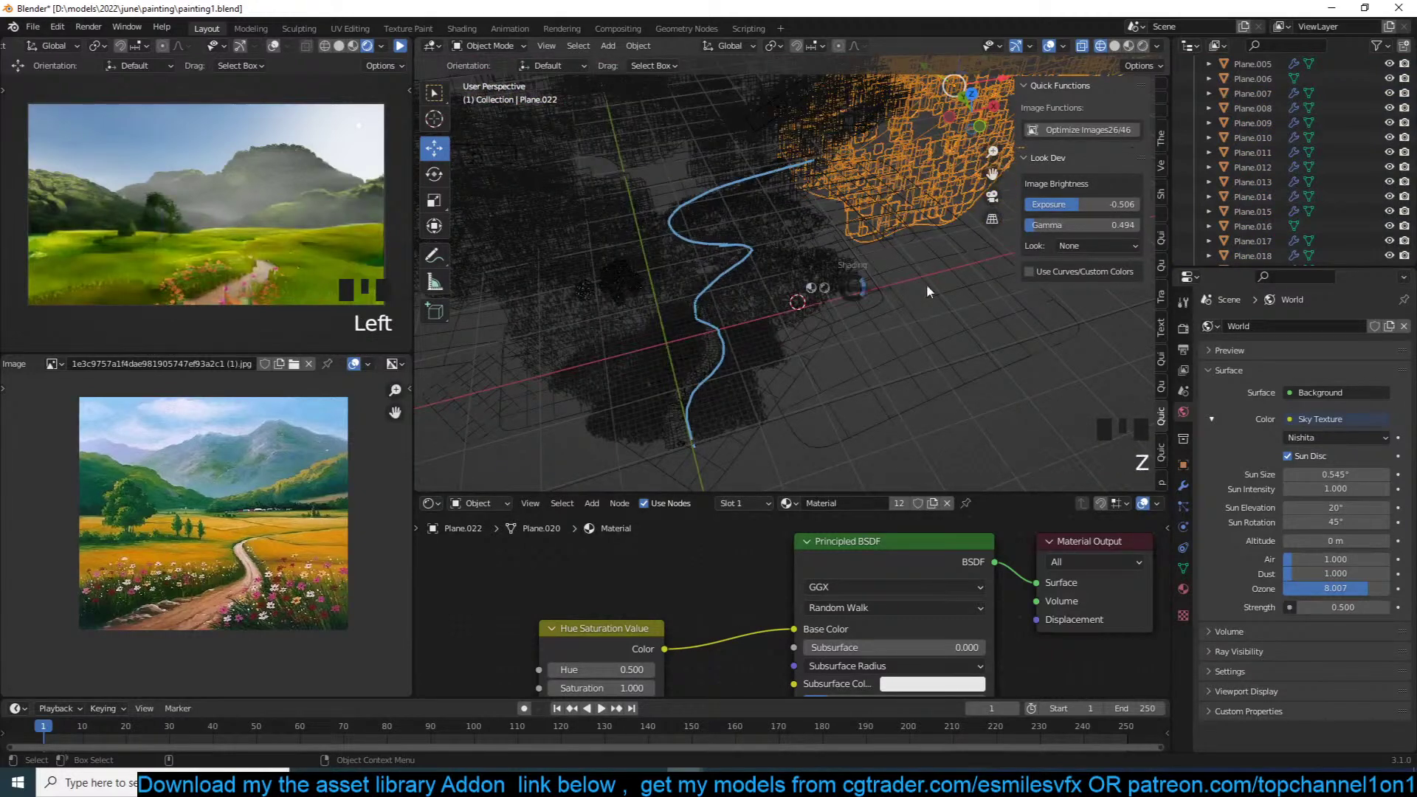
key("z")
Step: Place the 3D cursor on the blue ground plane right of the fields, add a mesh plane there and enlarge it
right_click(910, 304, "shift")
key("shift+a")
mouse_move(910, 304)
left_click(970, 306)
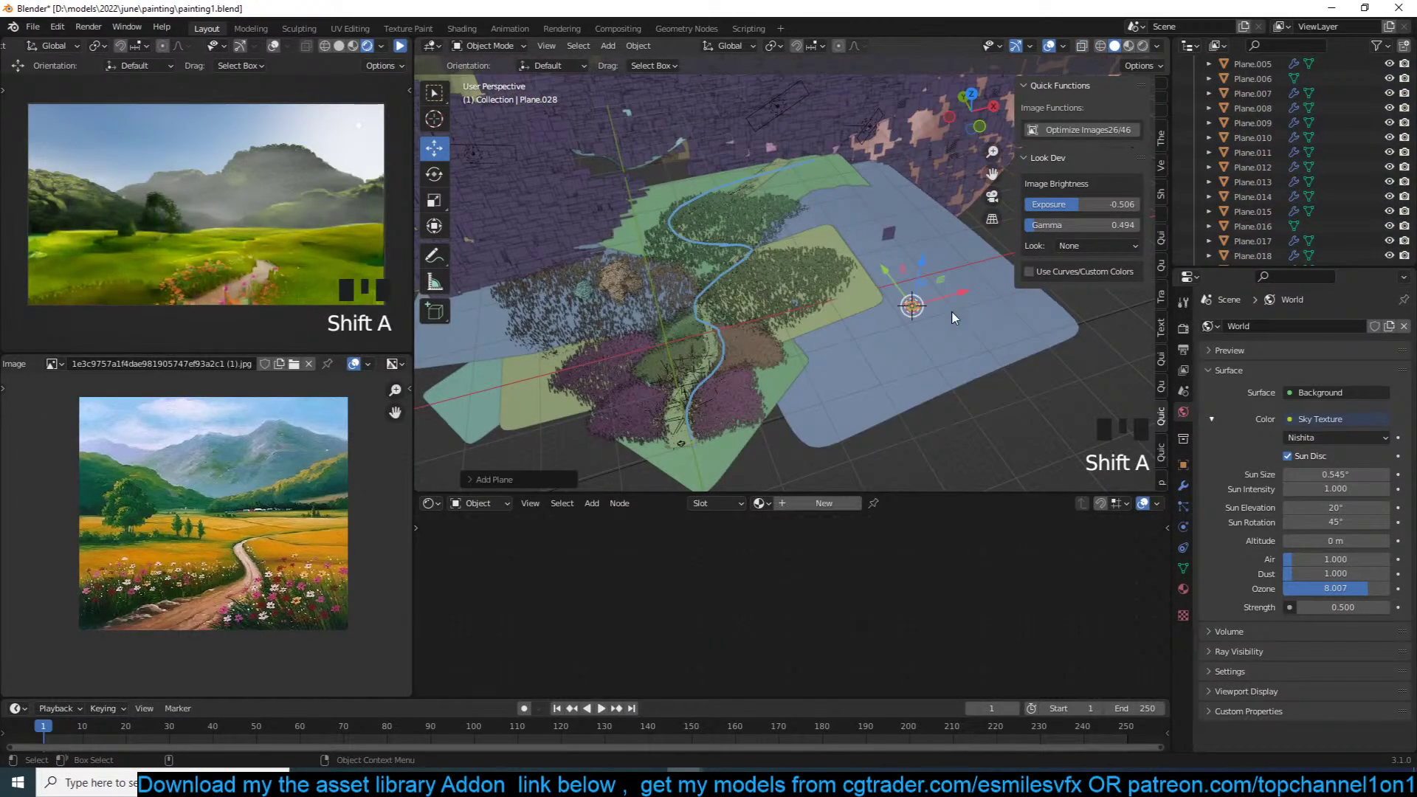
key("s")
left_click(629, 285)
Step: Rotate the new plane freely in camera view until it stands upright, and enlarge it
key("KP_0")
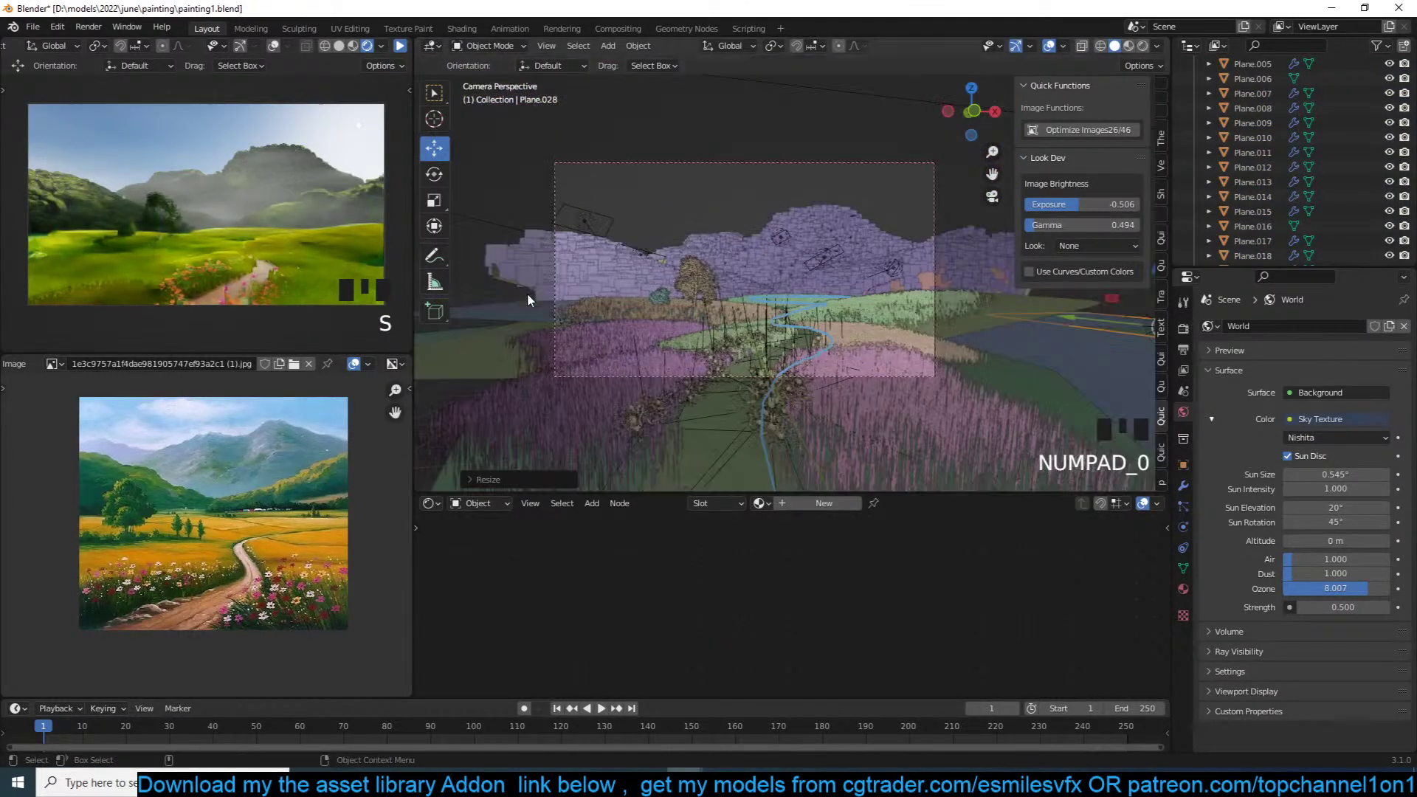
middle_click_drag(805, 316, 646, 310, "shift")
key("r")
key("r")
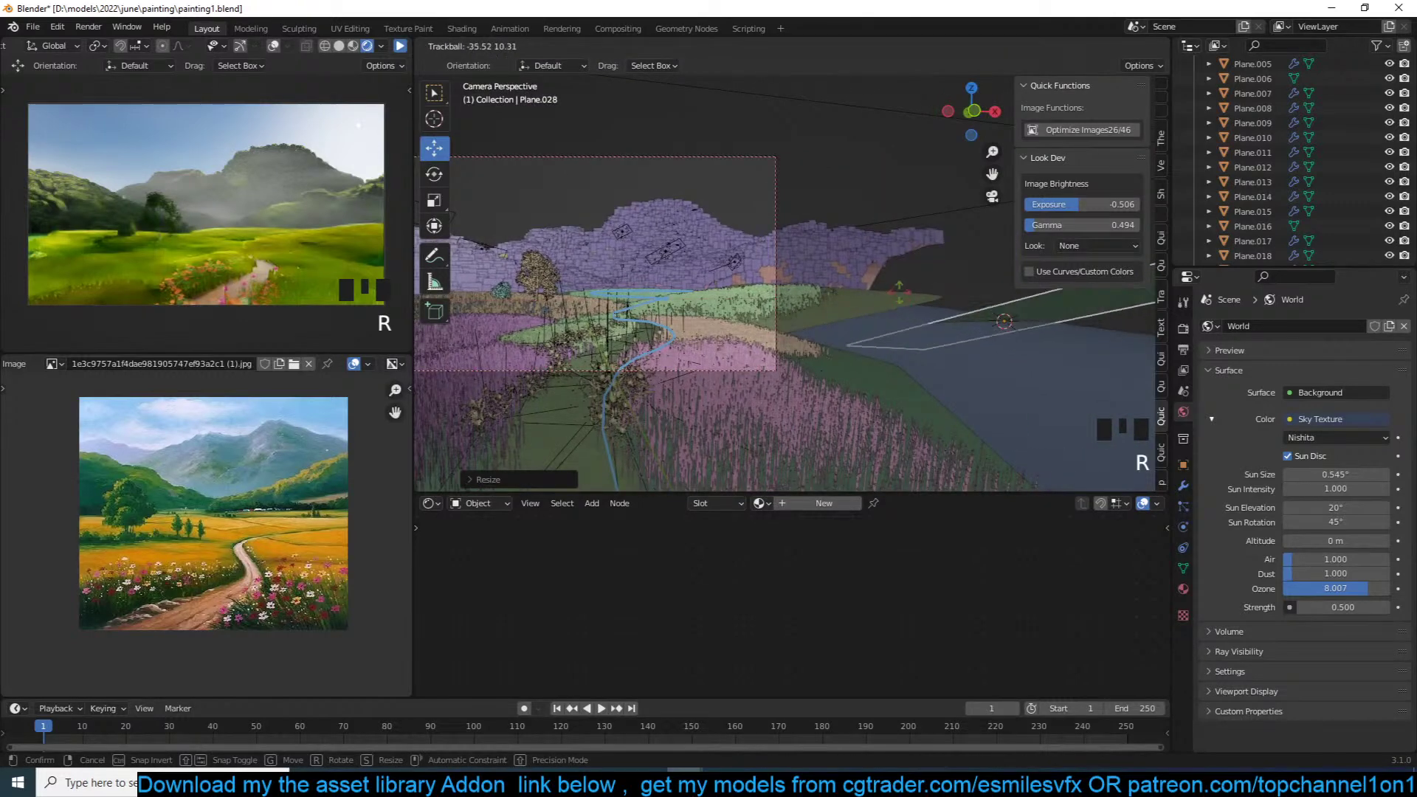
key("s")
key("s")
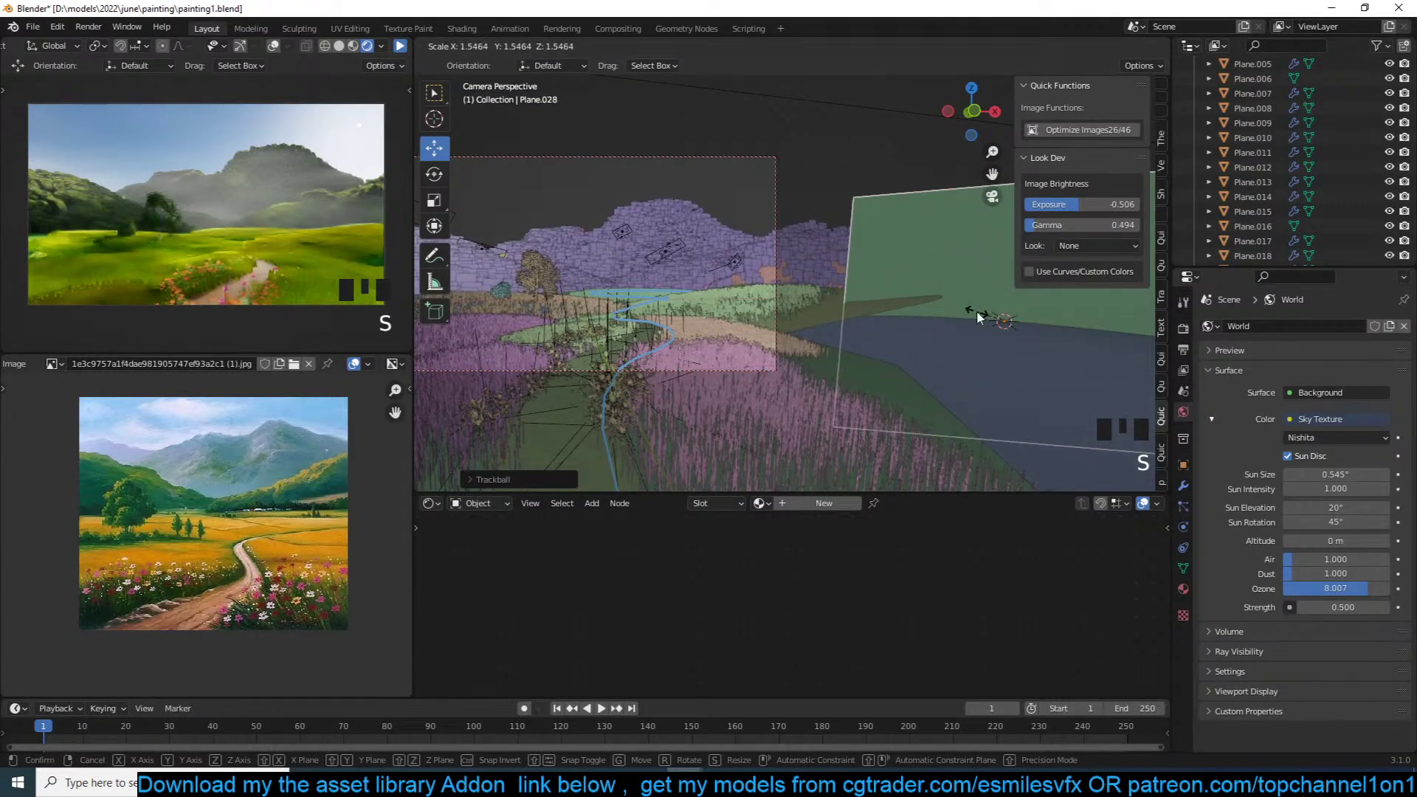
left_click(1039, 356)
Step: Move the upright plane up above the right end of the mountains, just outside the camera frame, and rescale it
key("g")
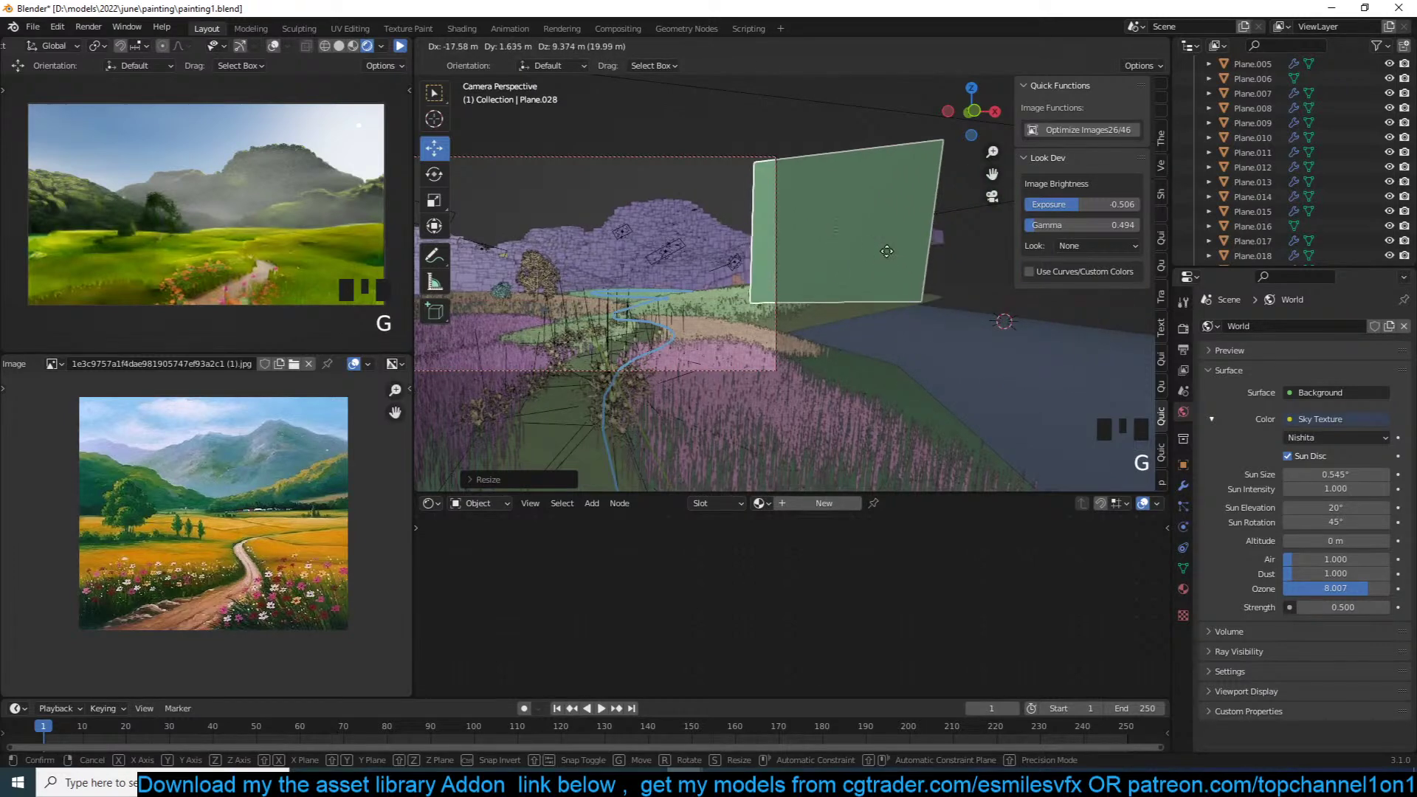
left_click(943, 207)
key("s")
left_click(927, 214)
Step: Rotate the raised plane freely by about 1.15 and -20.63 and resume the rendered preview
key("r")
key("r")
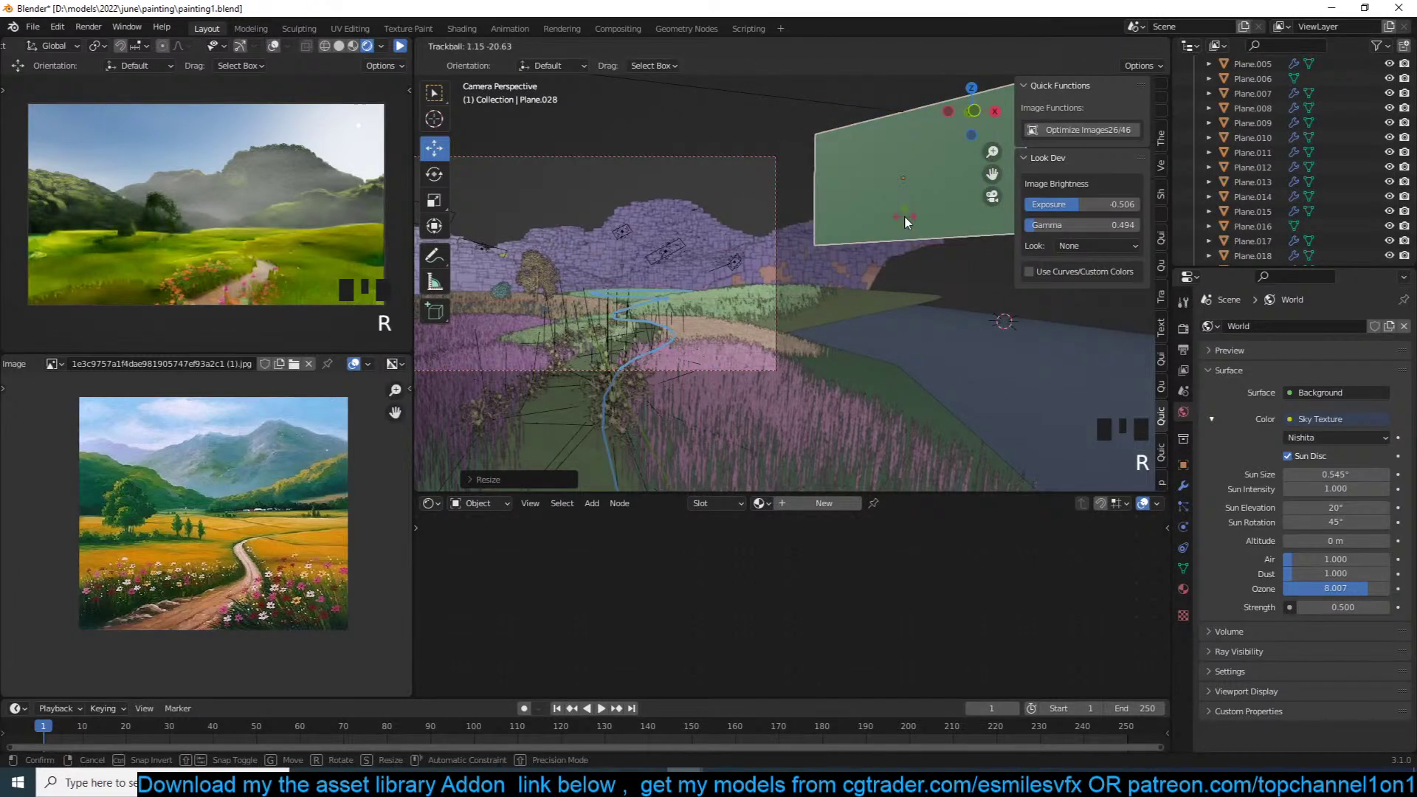
left_click(904, 215)
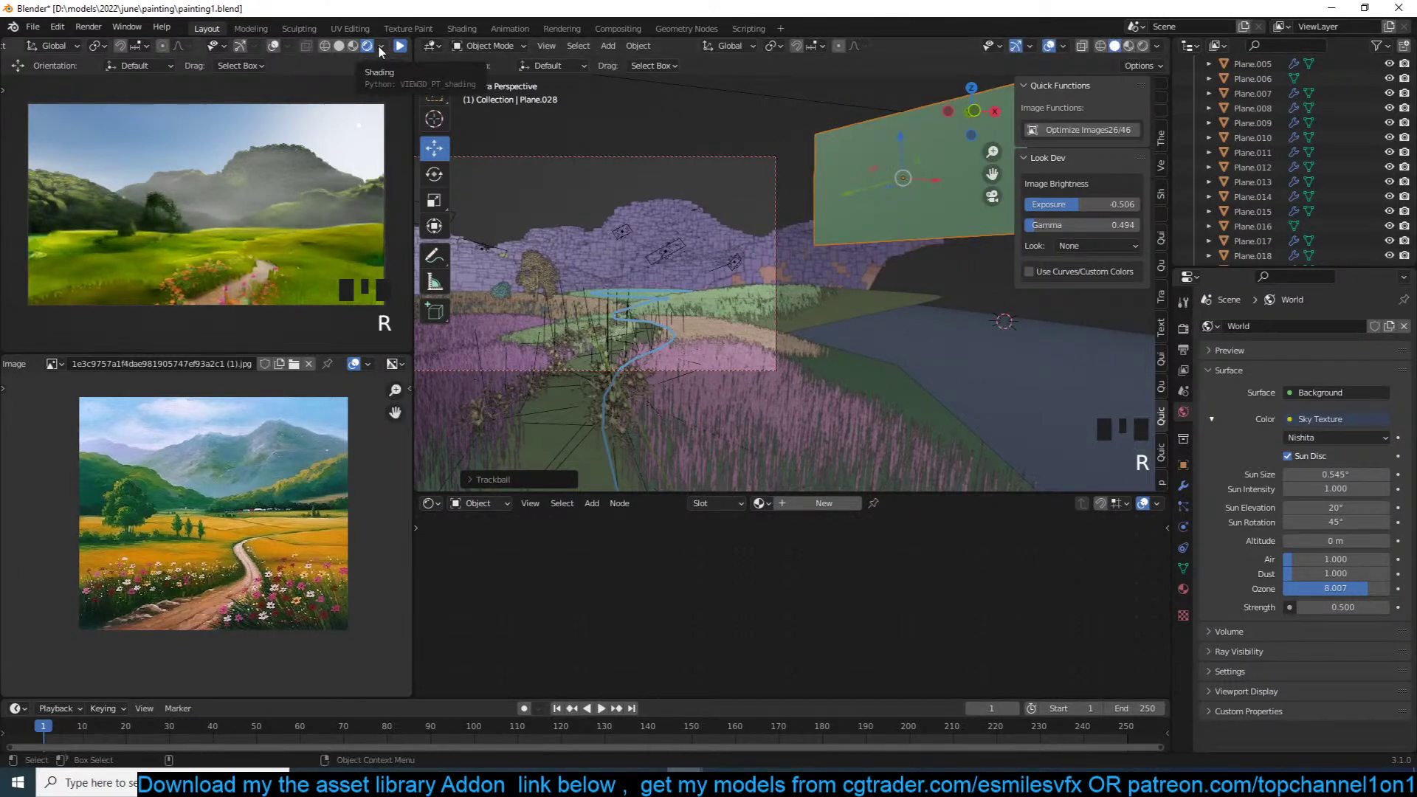
left_click(400, 46)
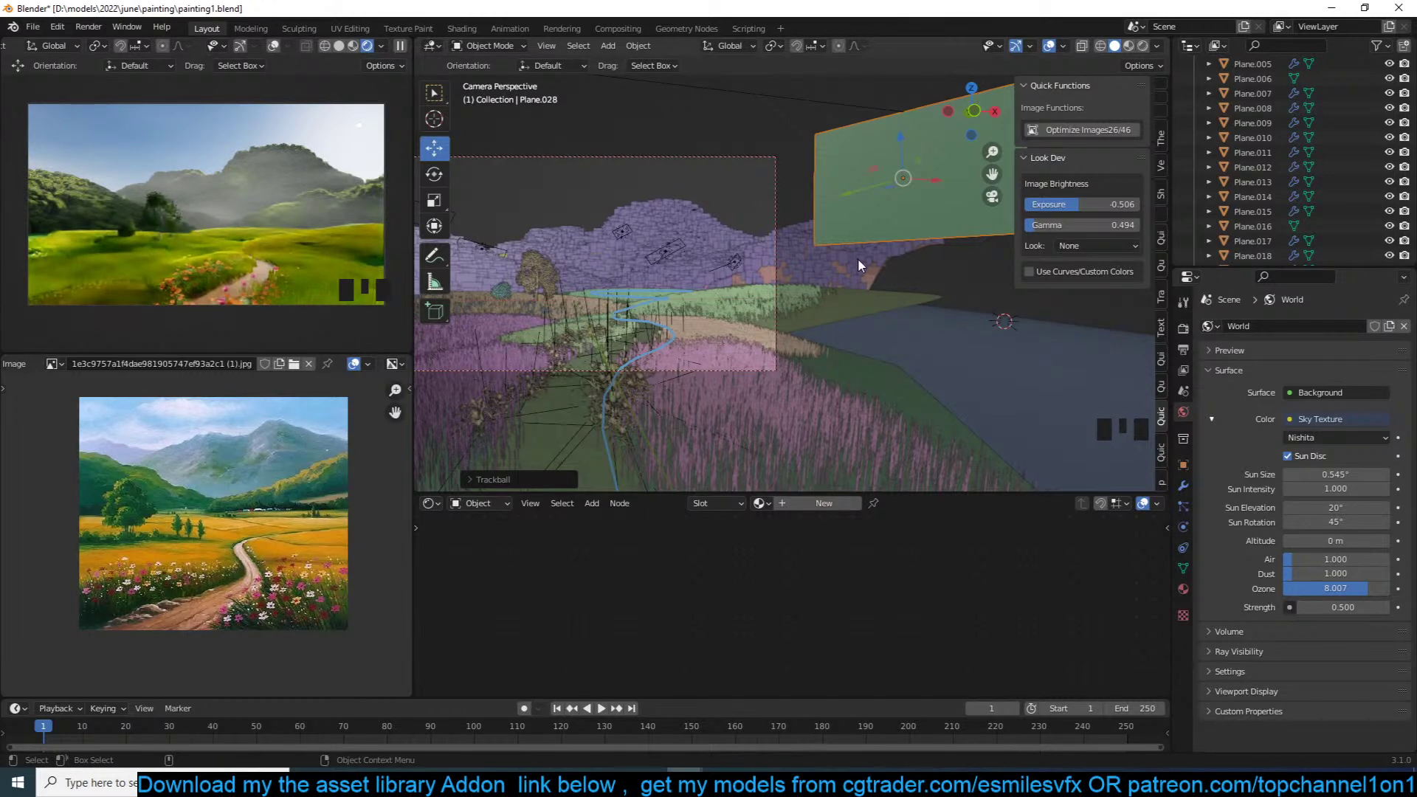
Step: Move the raised plane into the right side of the camera frame and rescale it there
key("s")
left_click(911, 295)
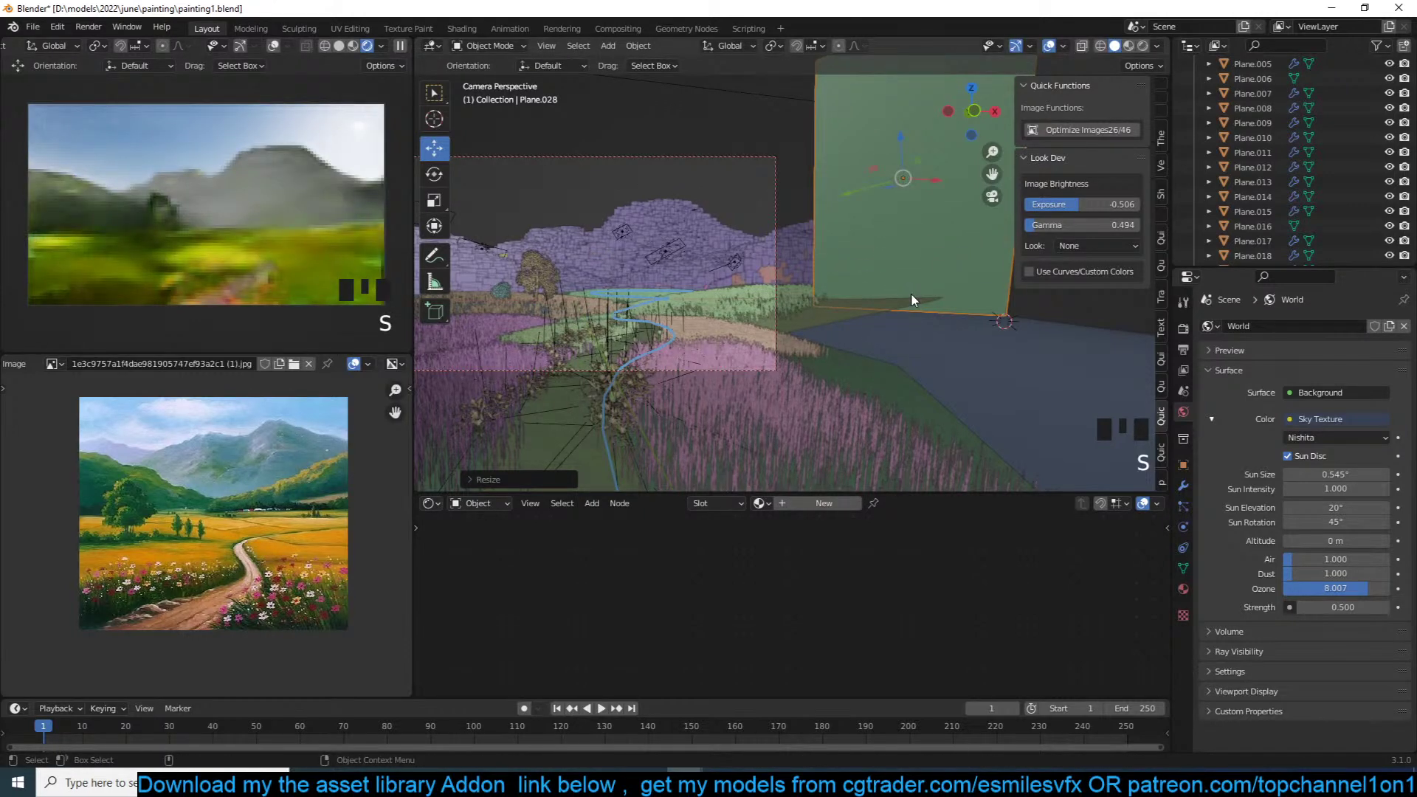
key("g")
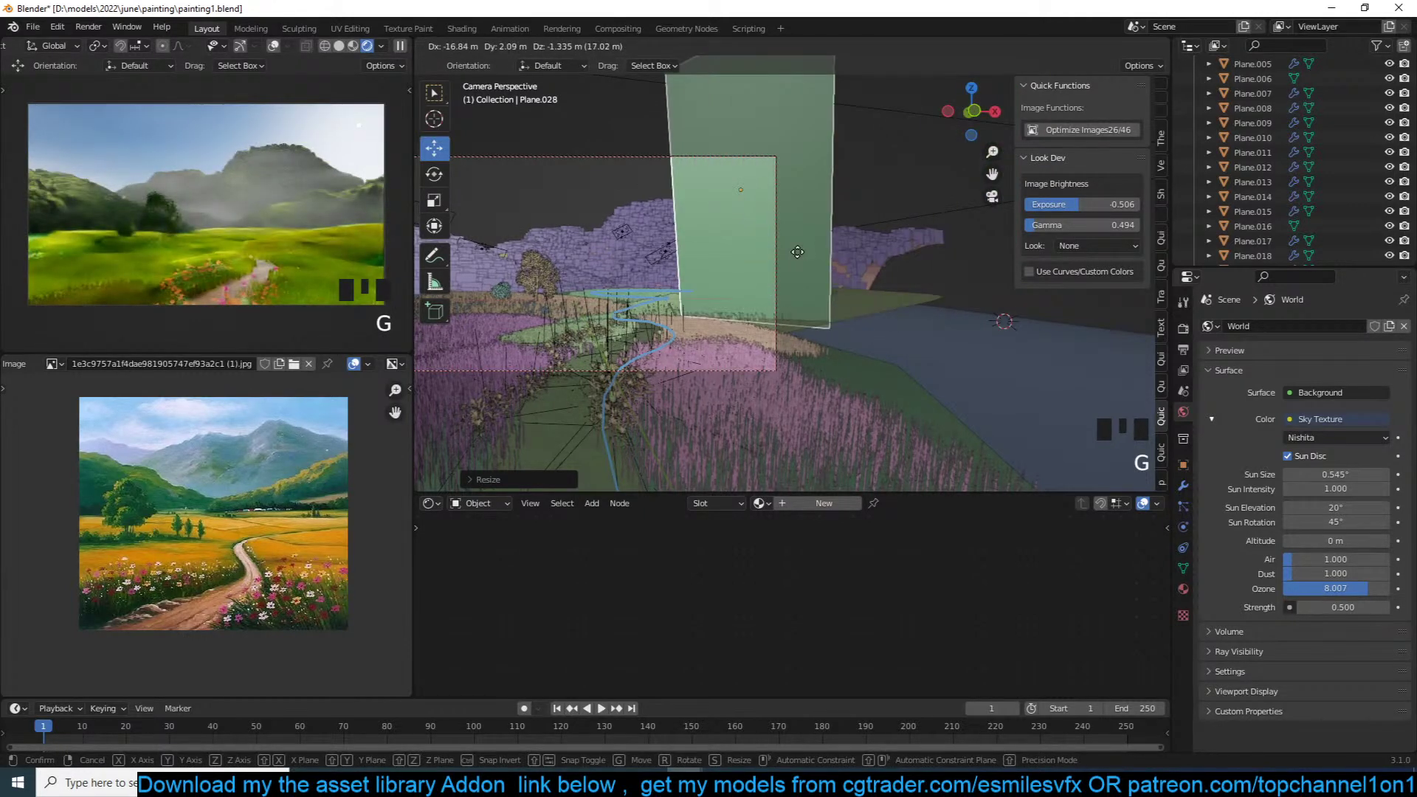
left_click(797, 251)
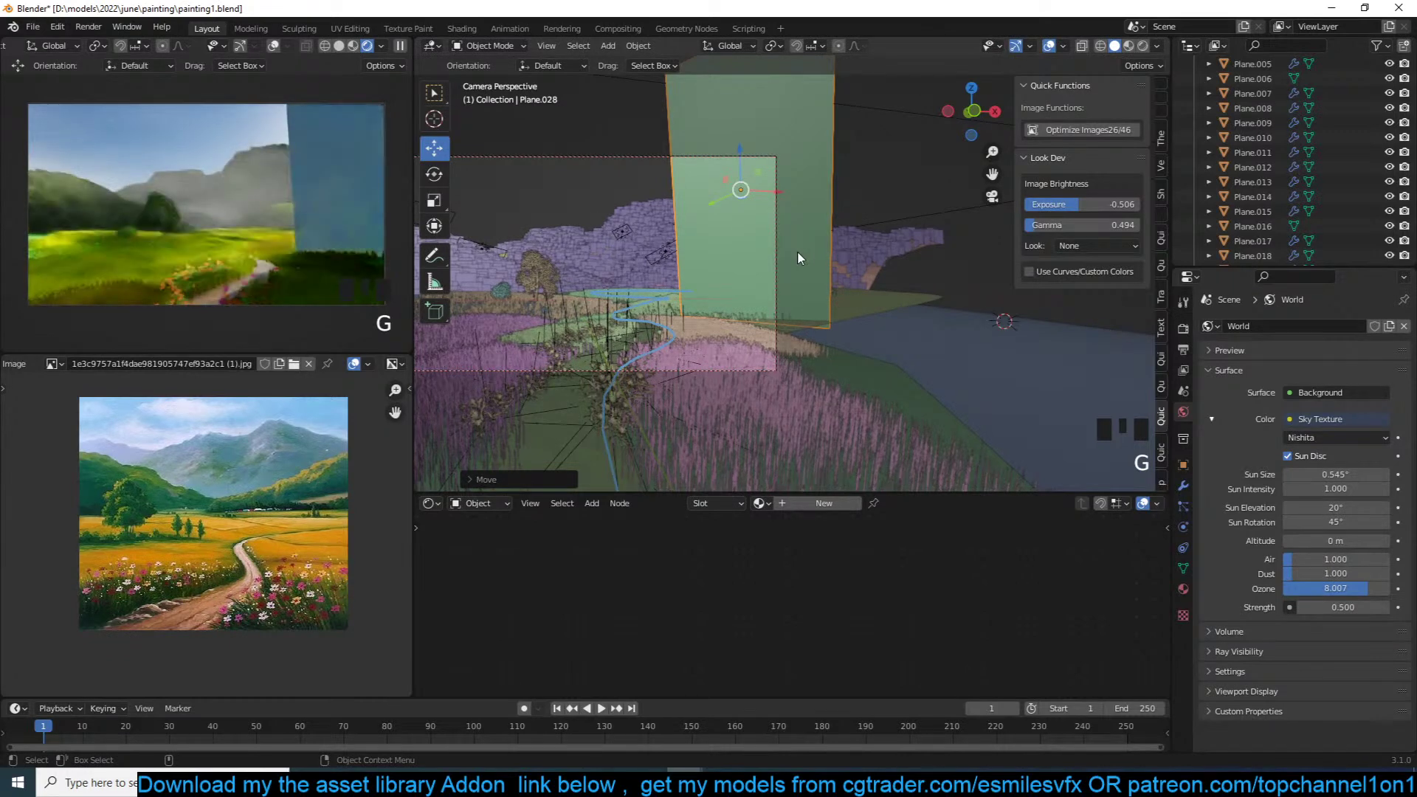
key("s")
key("s")
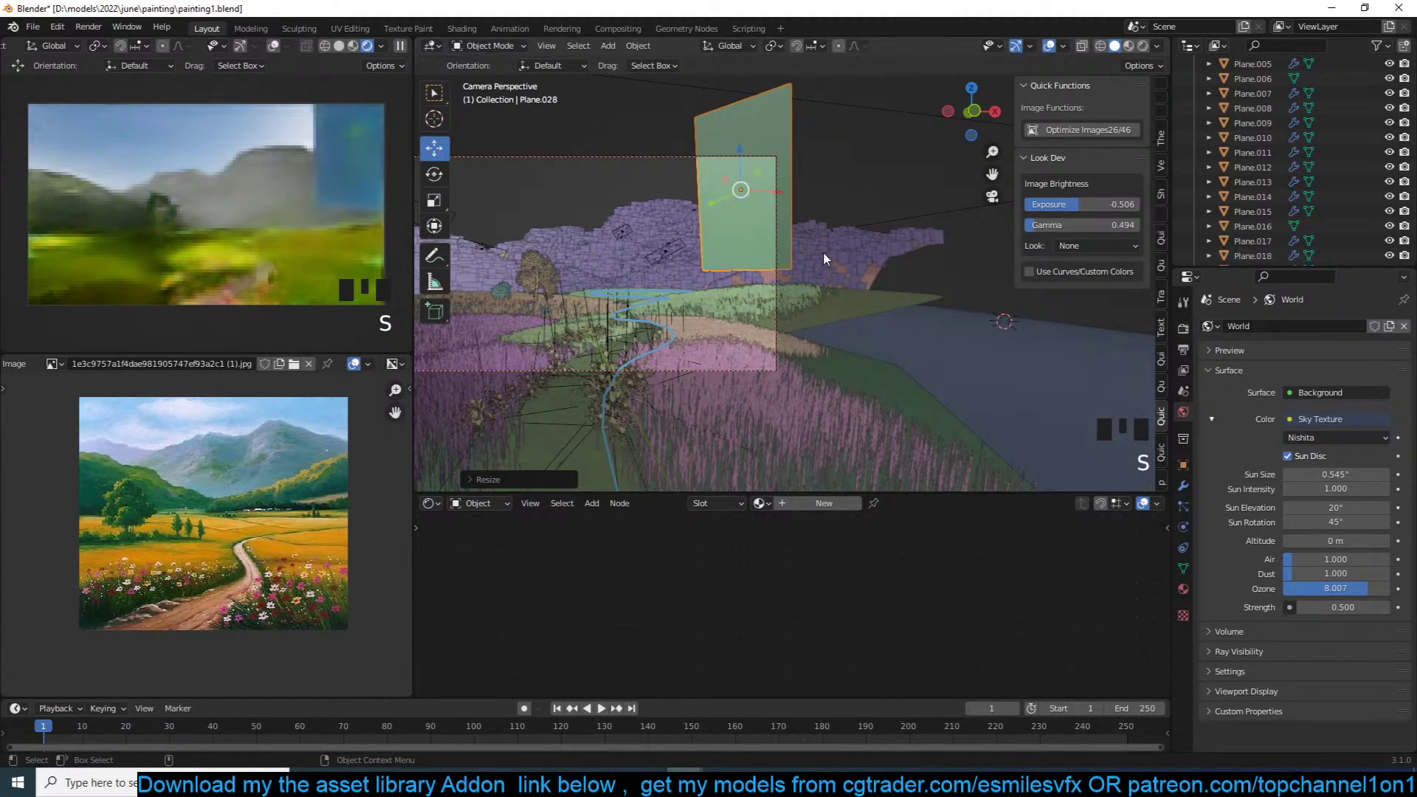
left_click(794, 327)
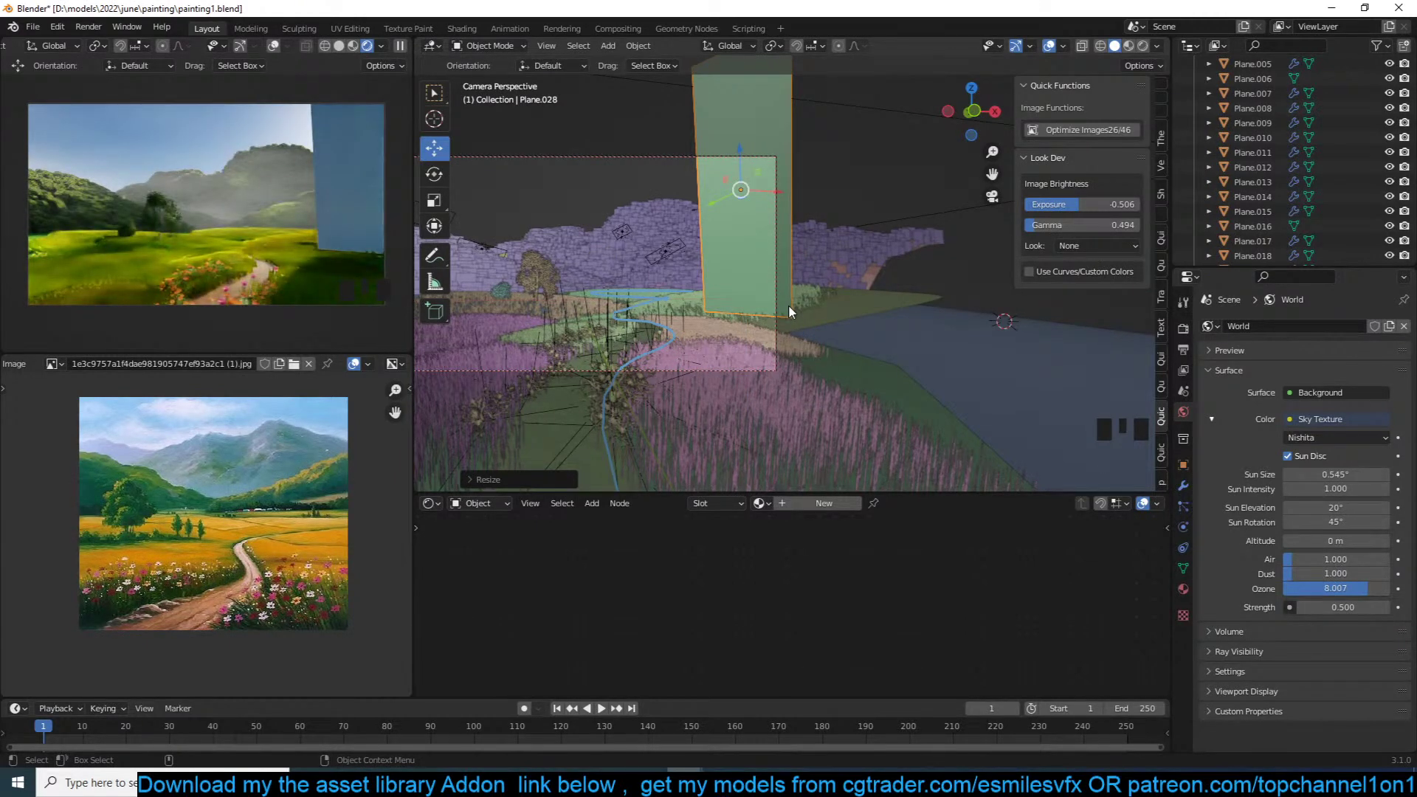
Step: Delete the raised upright plane that covers the right side of the camera frame
key("x")
left_click(747, 310)
left_click(716, 326)
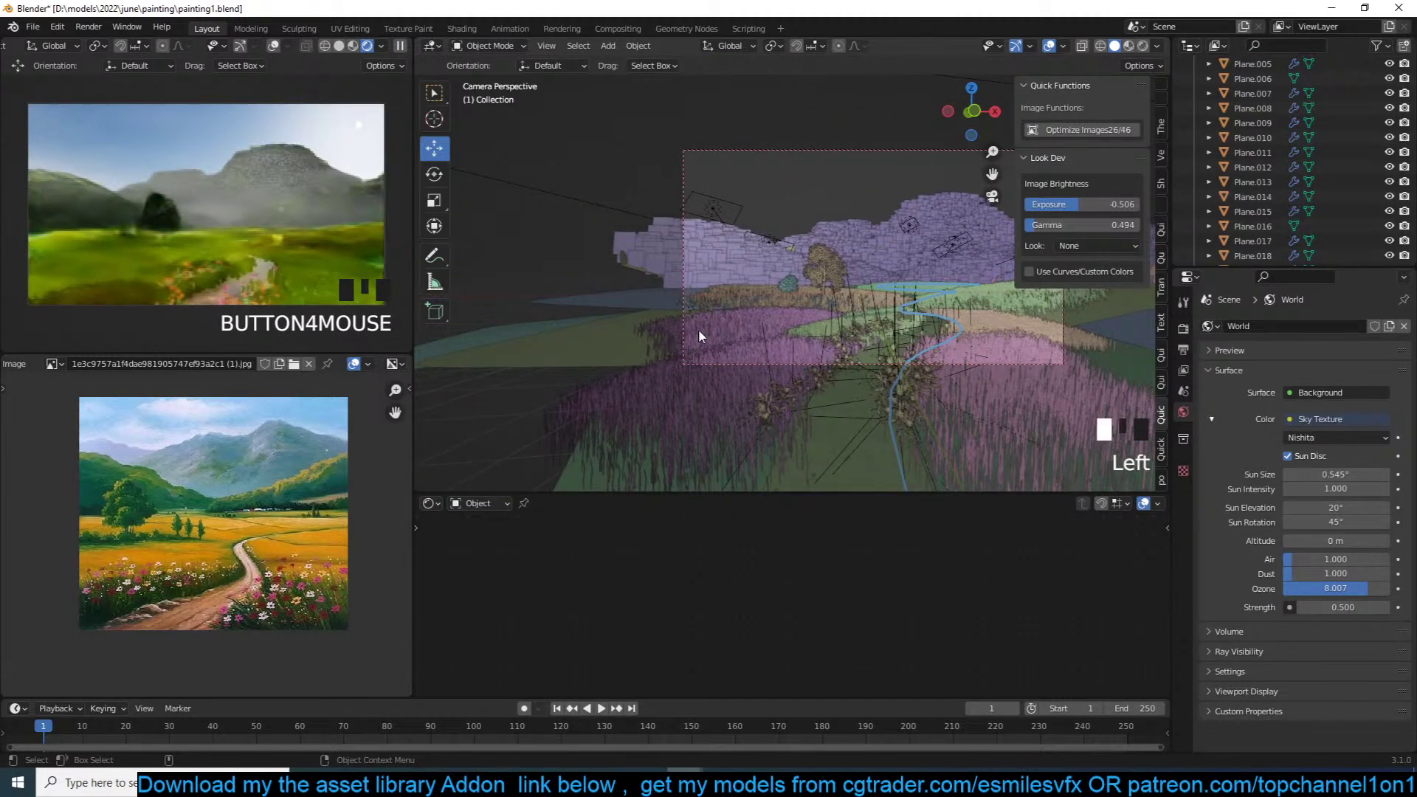
Step: Pause the rendered preview and scale the green ground plane under the left purple field along the Z axis
left_click(712, 327)
left_click(400, 46)
key("s")
key("z")
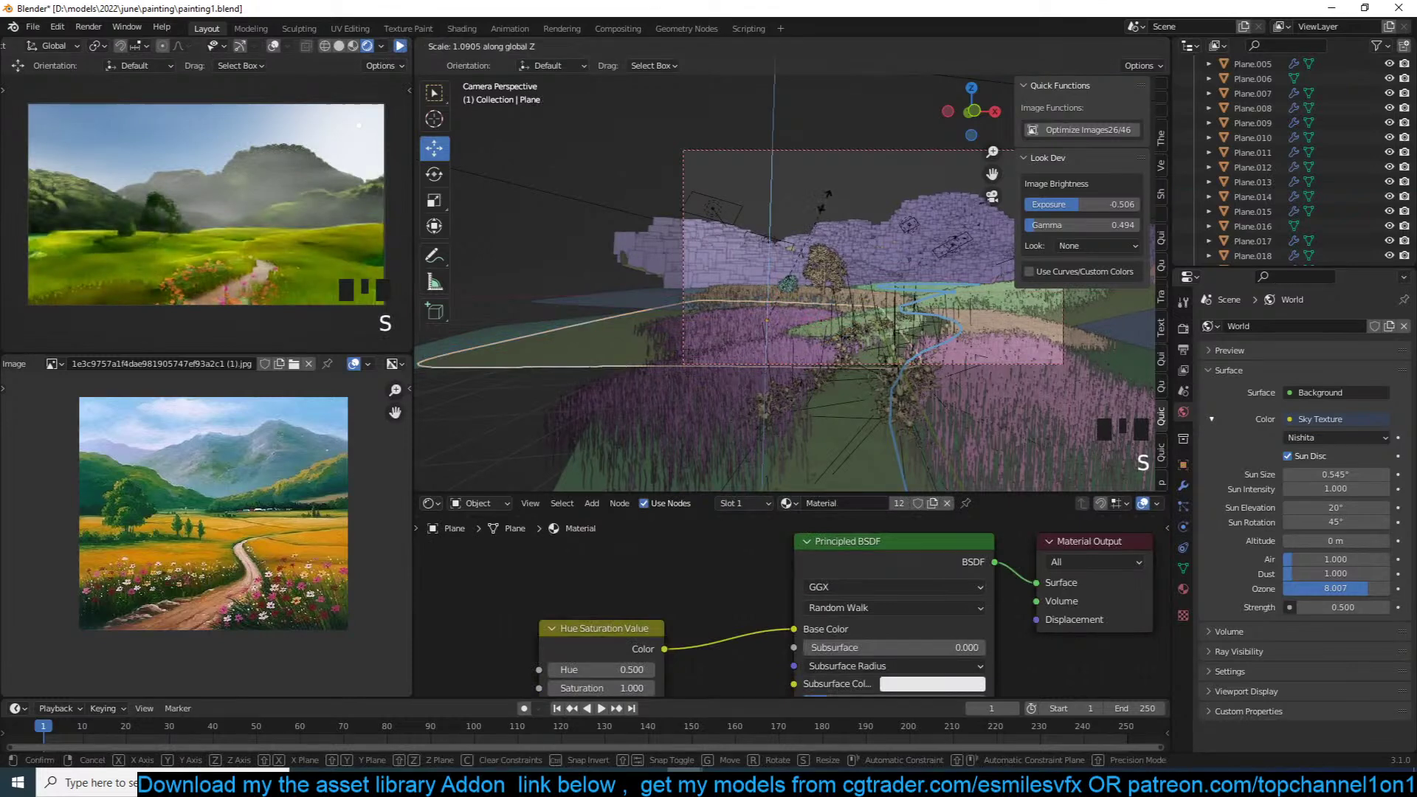
left_click(768, 321)
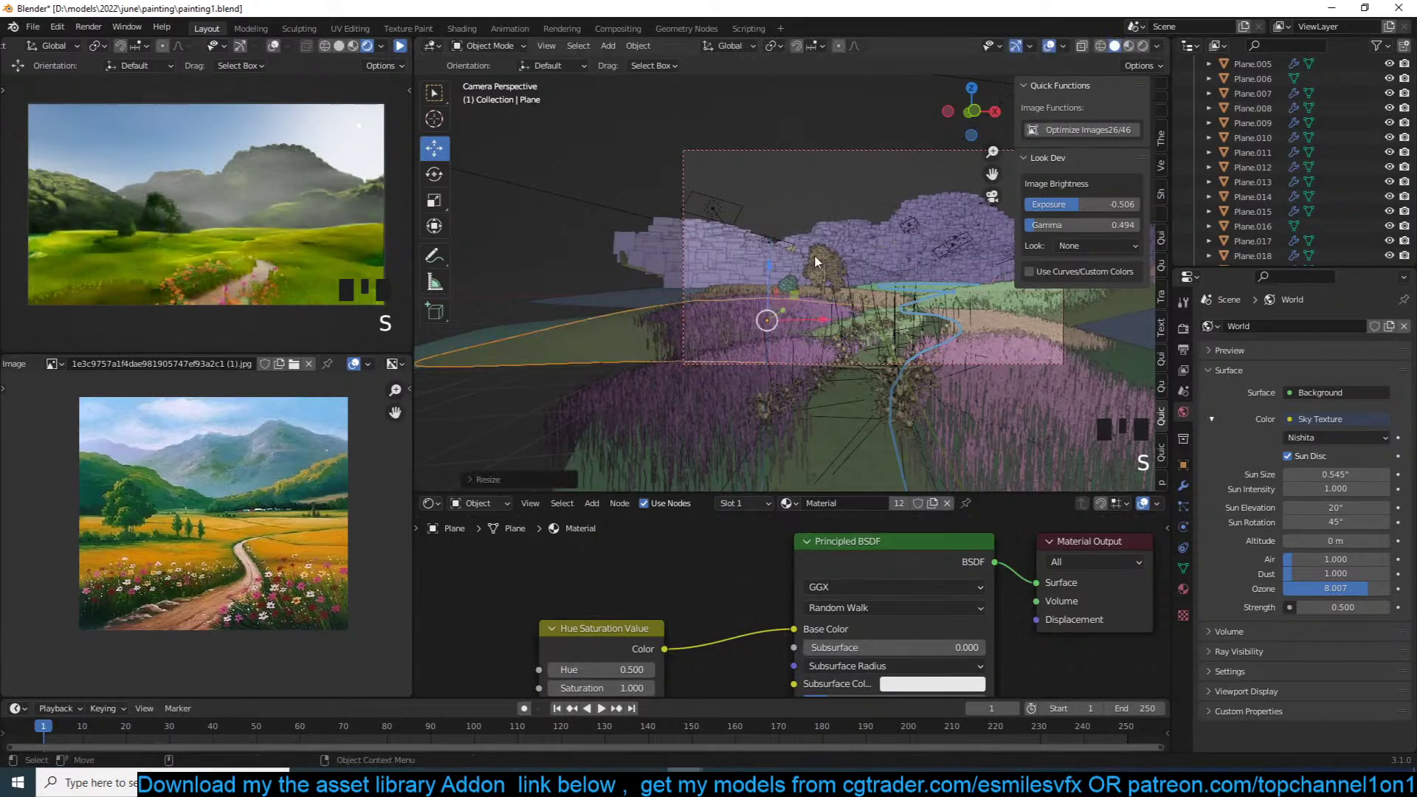
Step: Rescale and move the field strip behind the left purple grass, and clear the selection
left_click(781, 325)
left_click(775, 288)
key("s")
key("g")
left_click(942, 310)
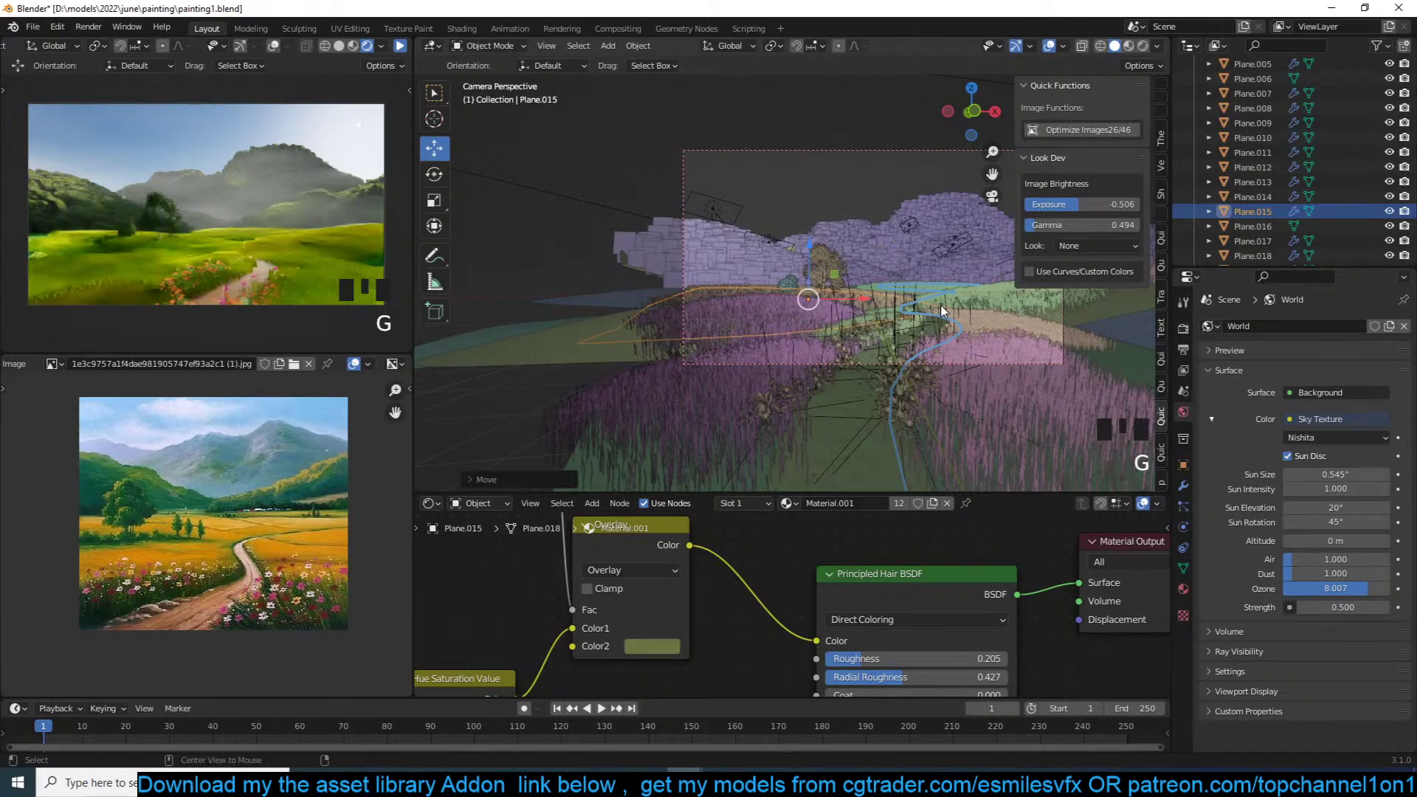
key("alt+a")
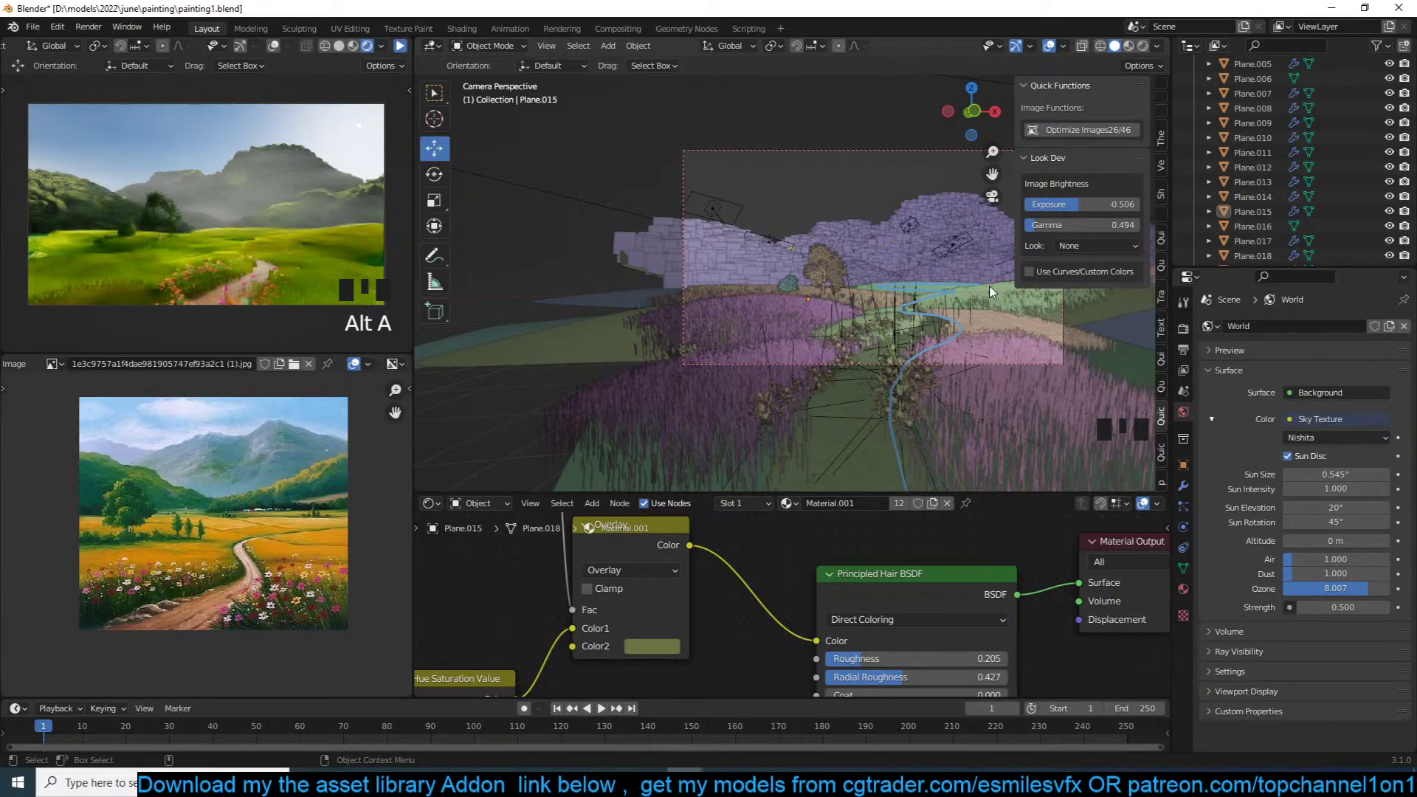
Step: Search the asset library's objects for "house" and choose the white house with the green roof
left_click(1161, 138)
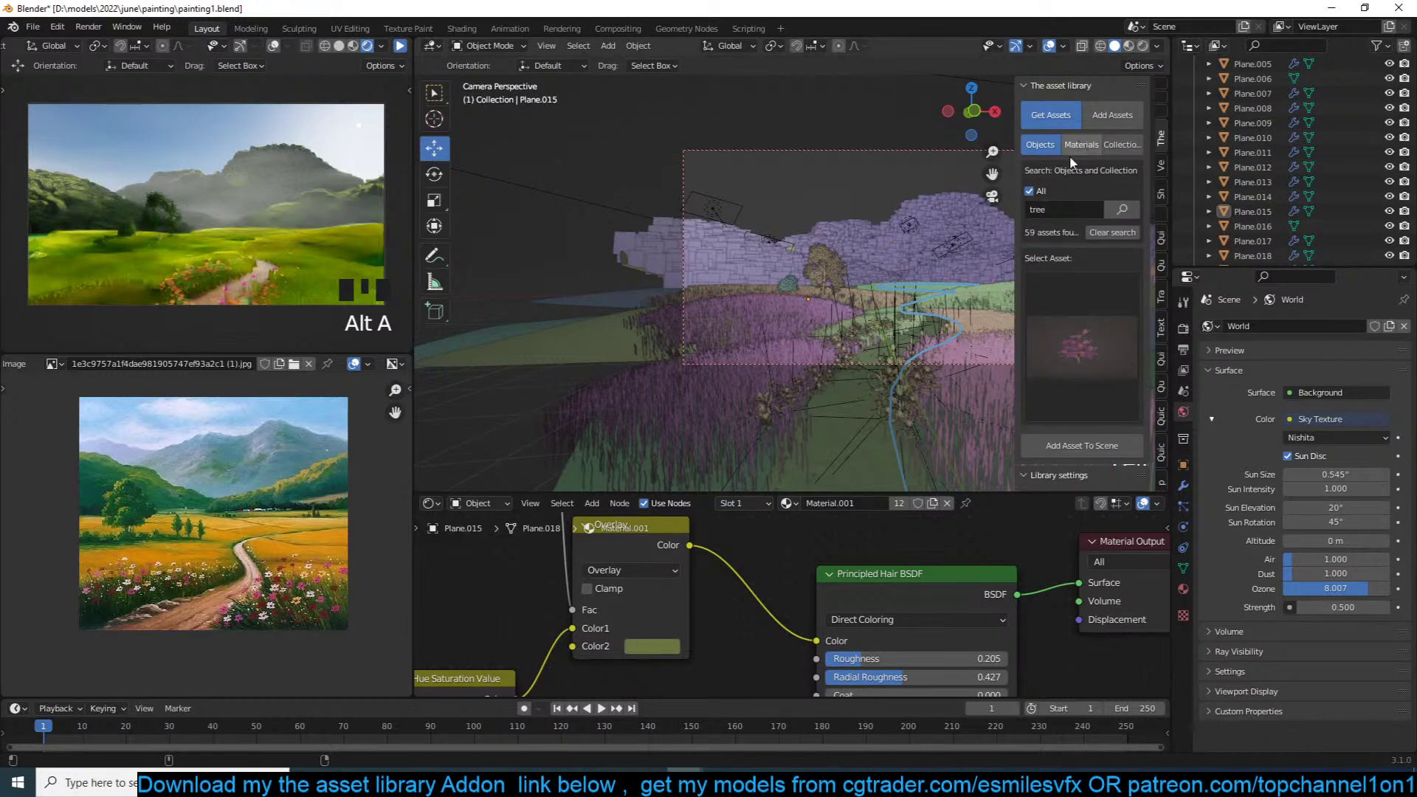
type("house")
left_click(1053, 325)
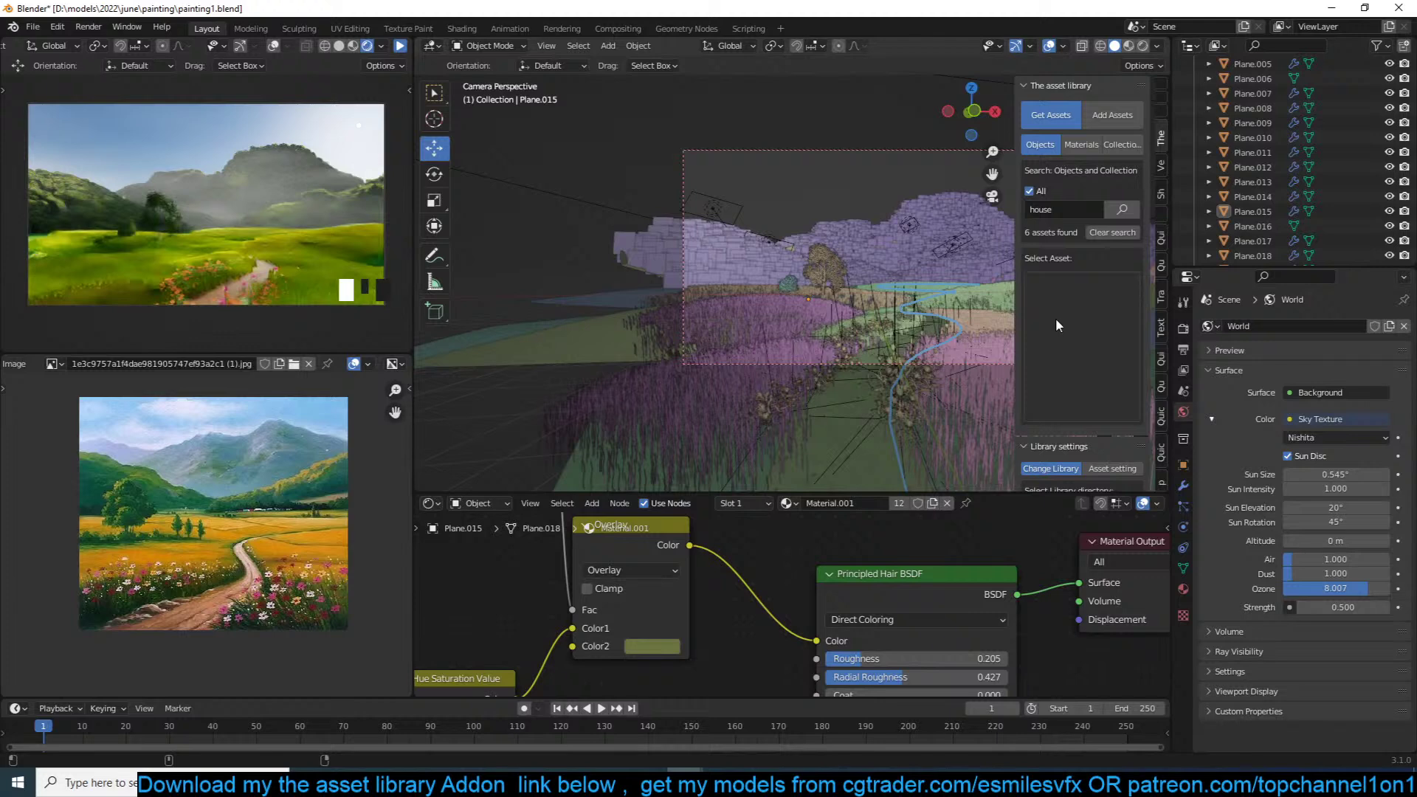
left_click(1055, 319)
left_click(950, 459)
Step: Place the 3D cursor on the ground at the foot of the mountains and add the green-roofed house there
middle_click_drag(926, 301, 849, 338)
scroll(849, 338, "up", 5)
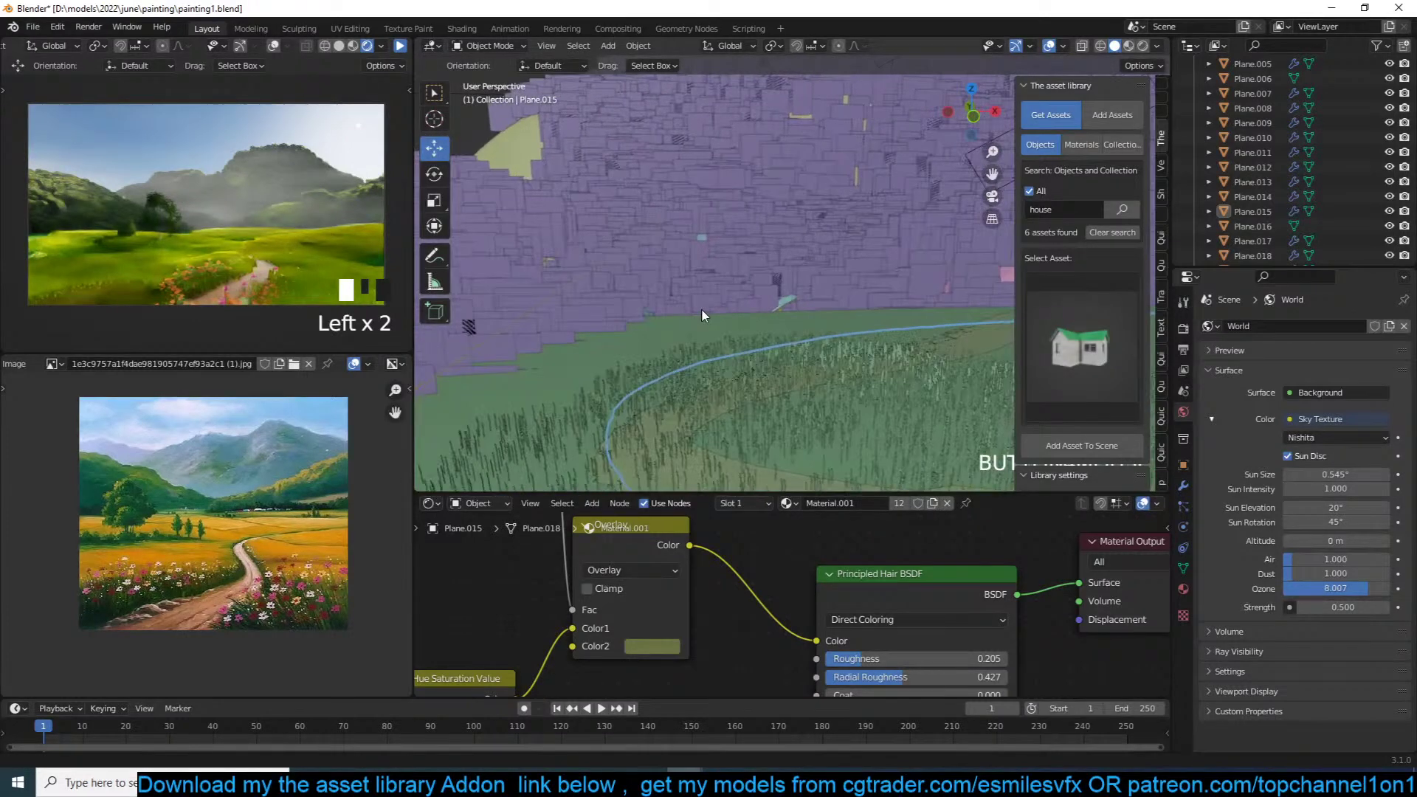
right_click(856, 325, "shift")
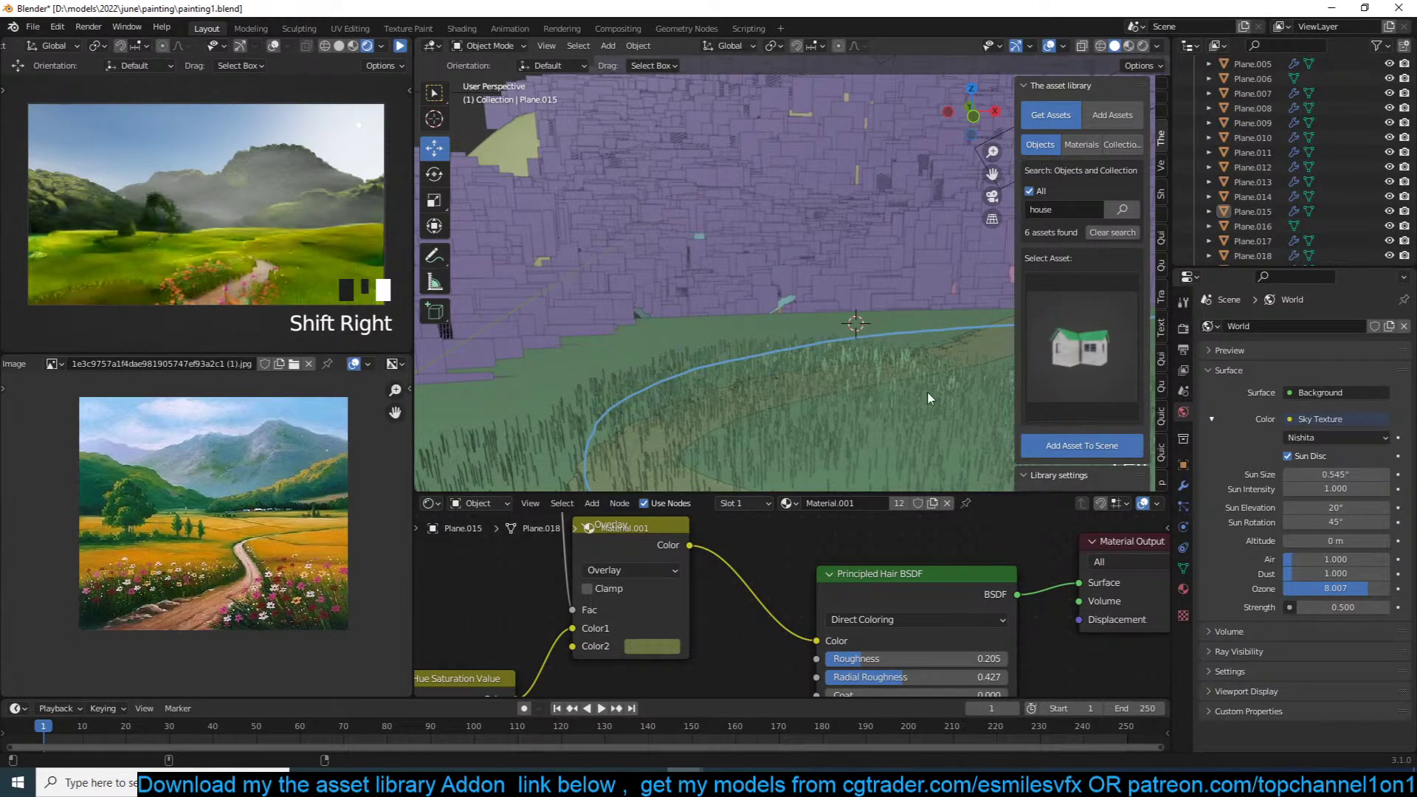
left_click(992, 197)
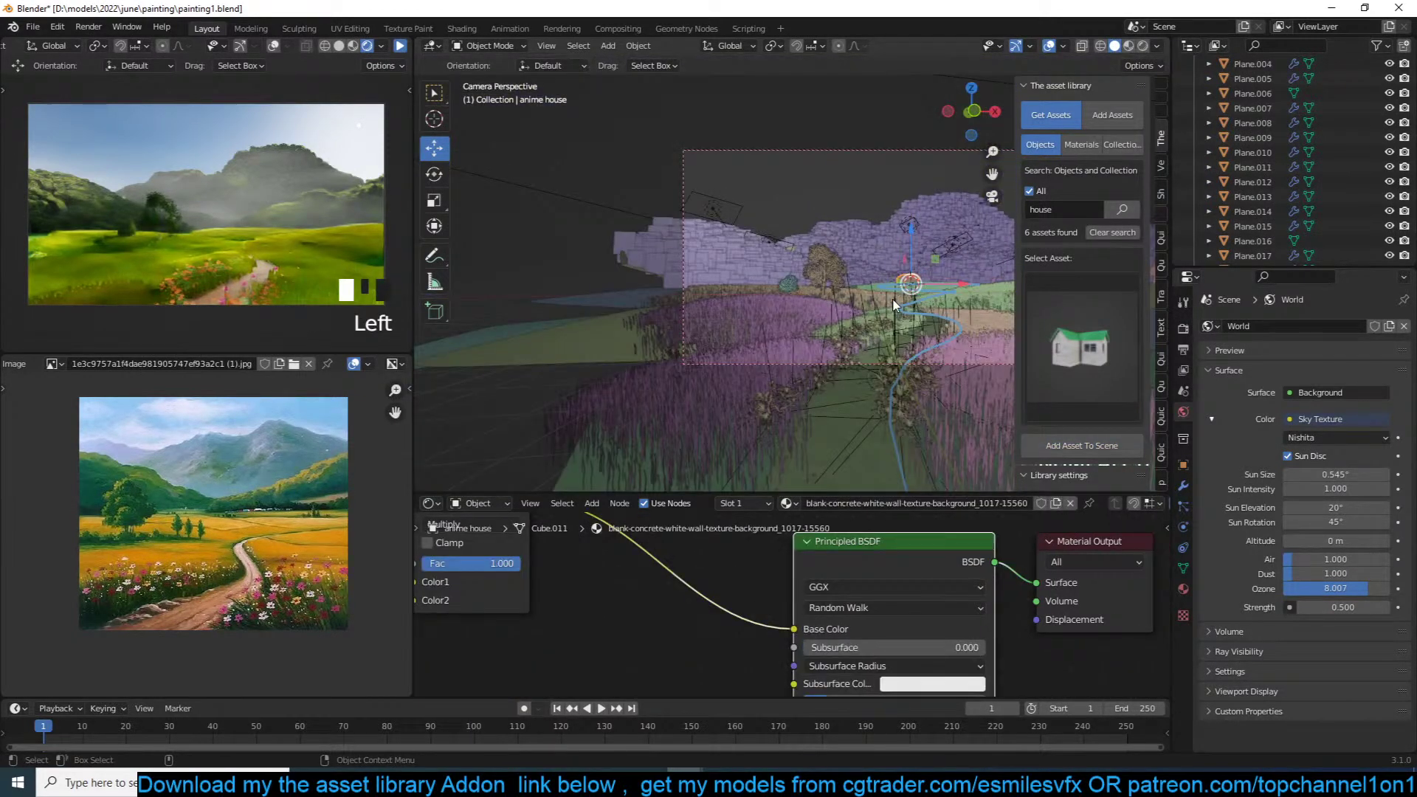
Step: Shrink the new house and raise it along Z until it stands on top of the distant grass
scroll(727, 330, "up", 5)
key("s")
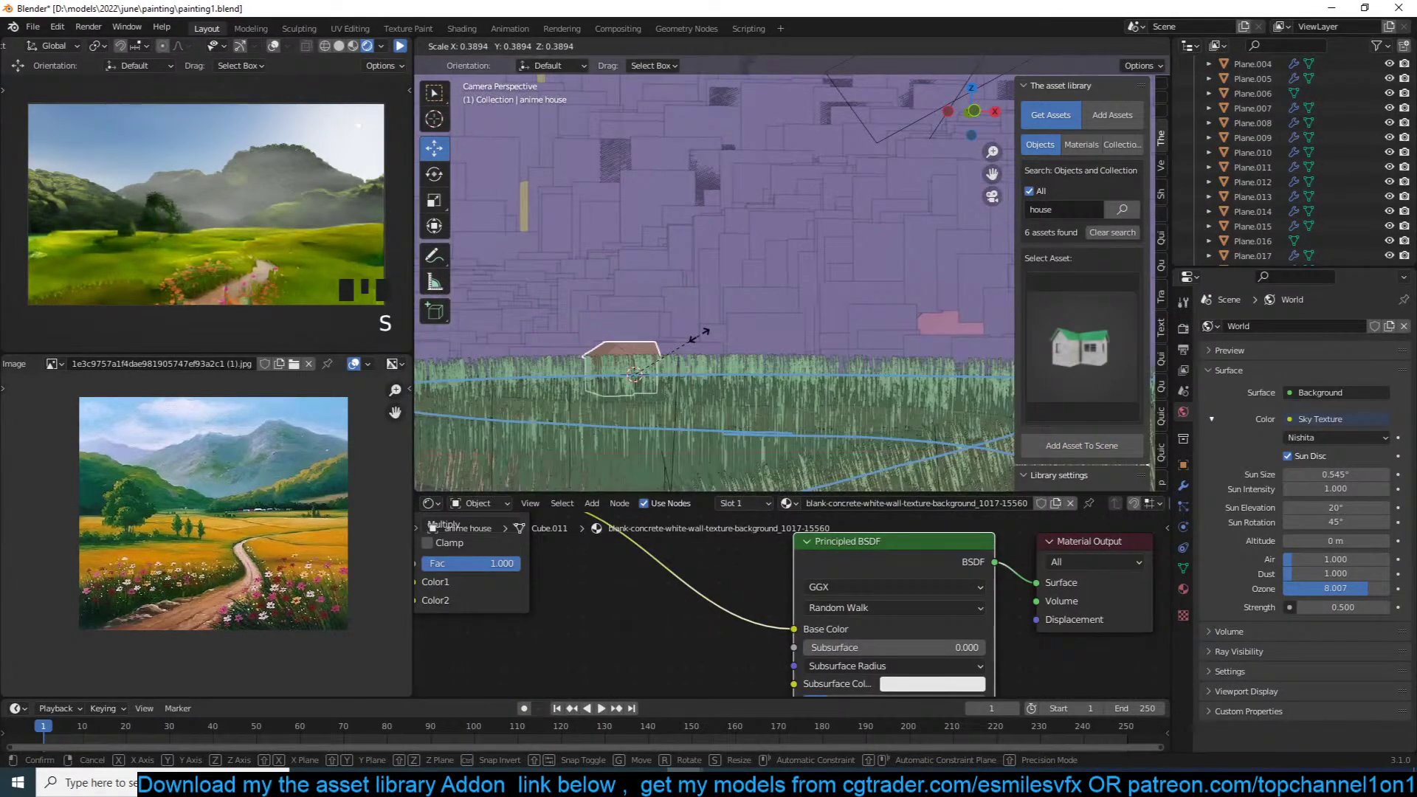
left_click(701, 318)
key("g")
key("z")
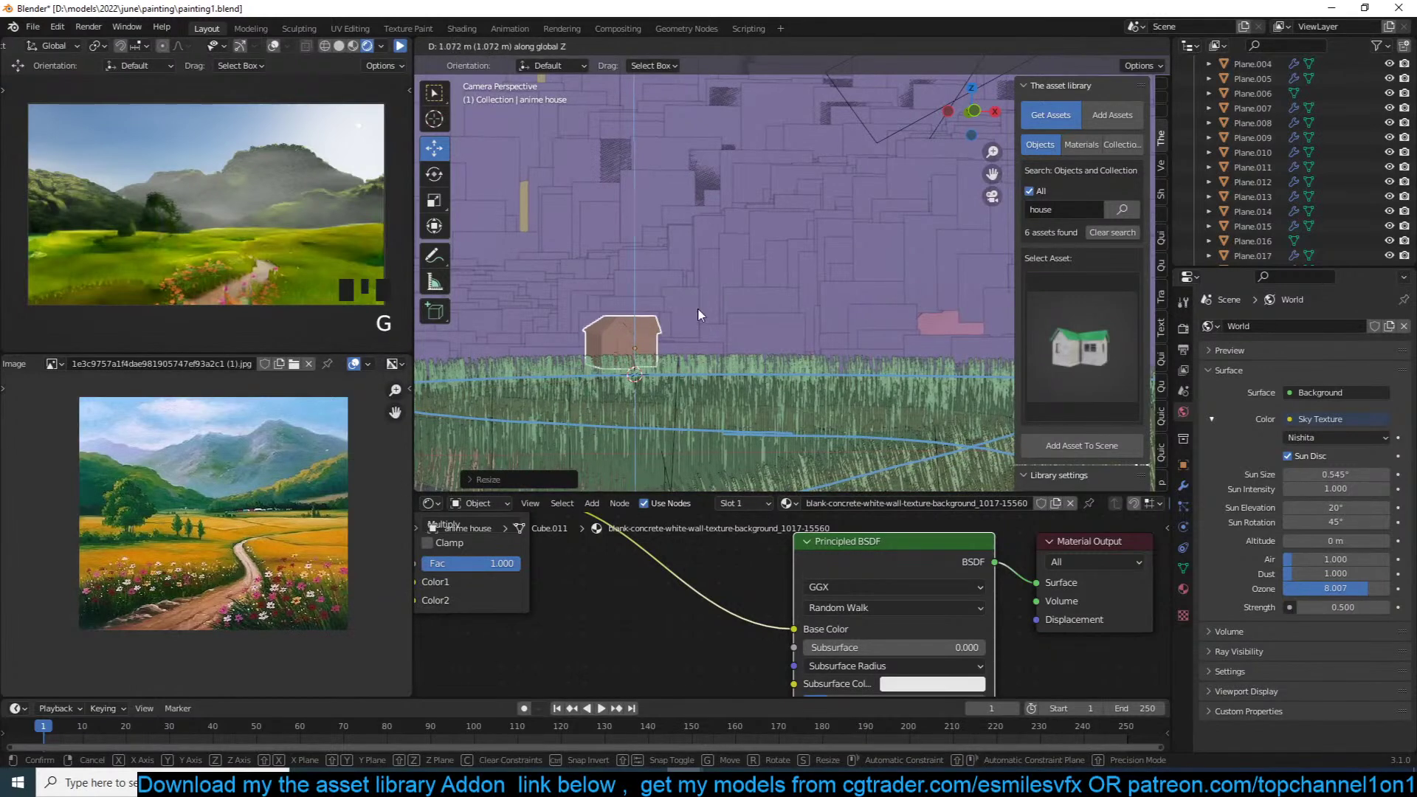
left_click(699, 315)
key("s")
left_click(691, 317)
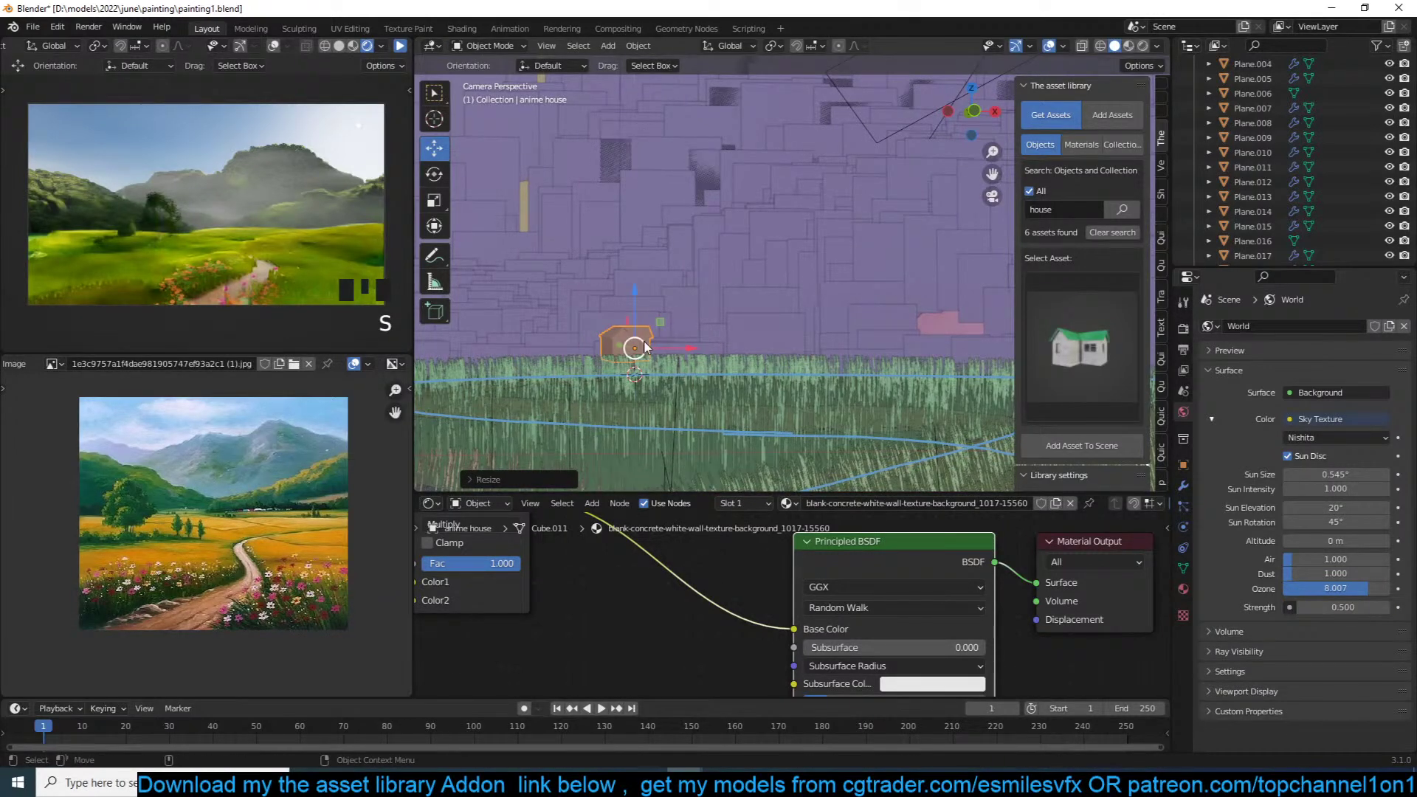
Step: Make two linked duplicates of the house in top view, spaced to its right, and rotate the second one
key("KP_Decimal")
key("KP_7")
scroll(680, 348, "down", 6)
key("alt+d")
left_click(731, 379)
key("alt+d")
key("r")
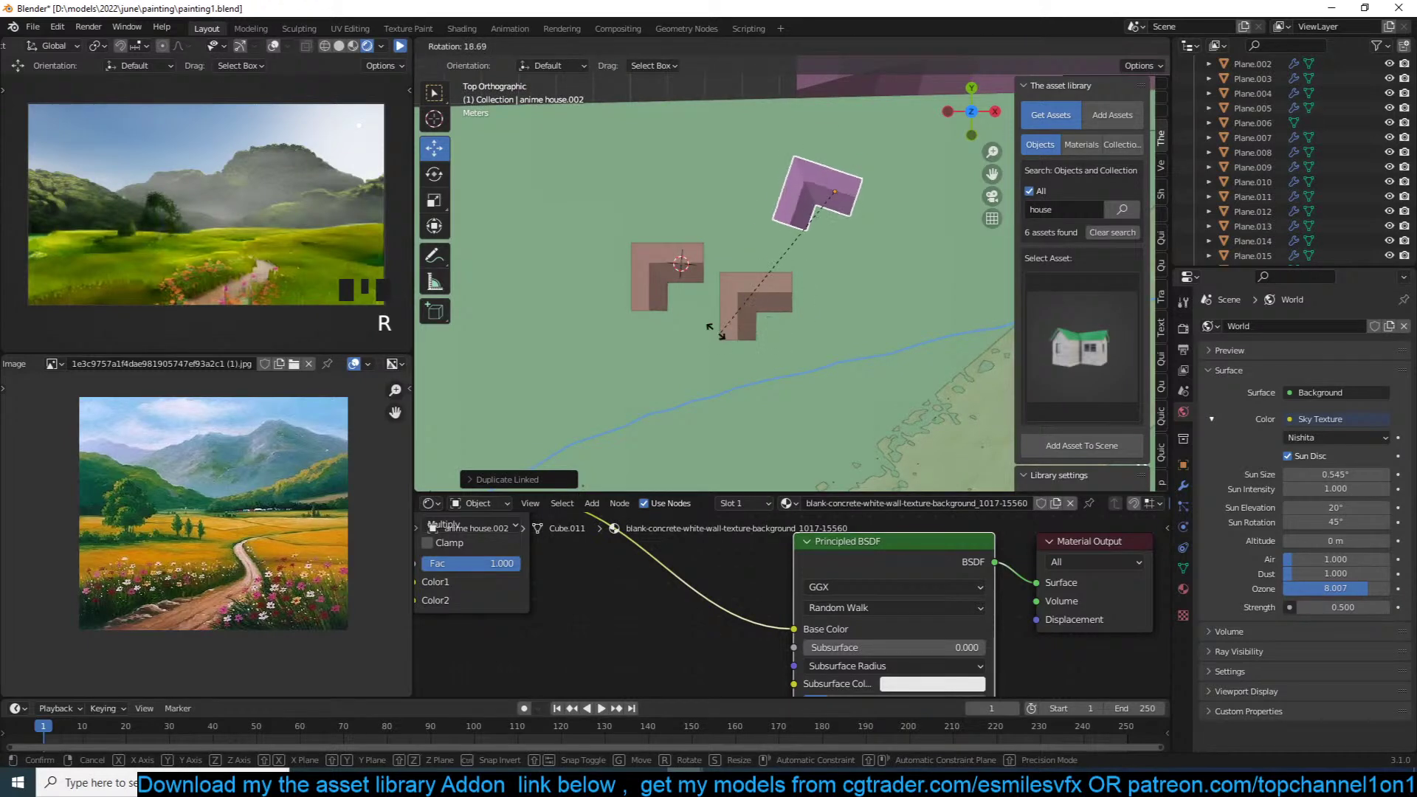
left_click(815, 275)
key("g")
left_click(814, 300)
Step: Place the 3D cursor beside the rotated house and add the blue-roofed house asset there
left_click(1107, 334)
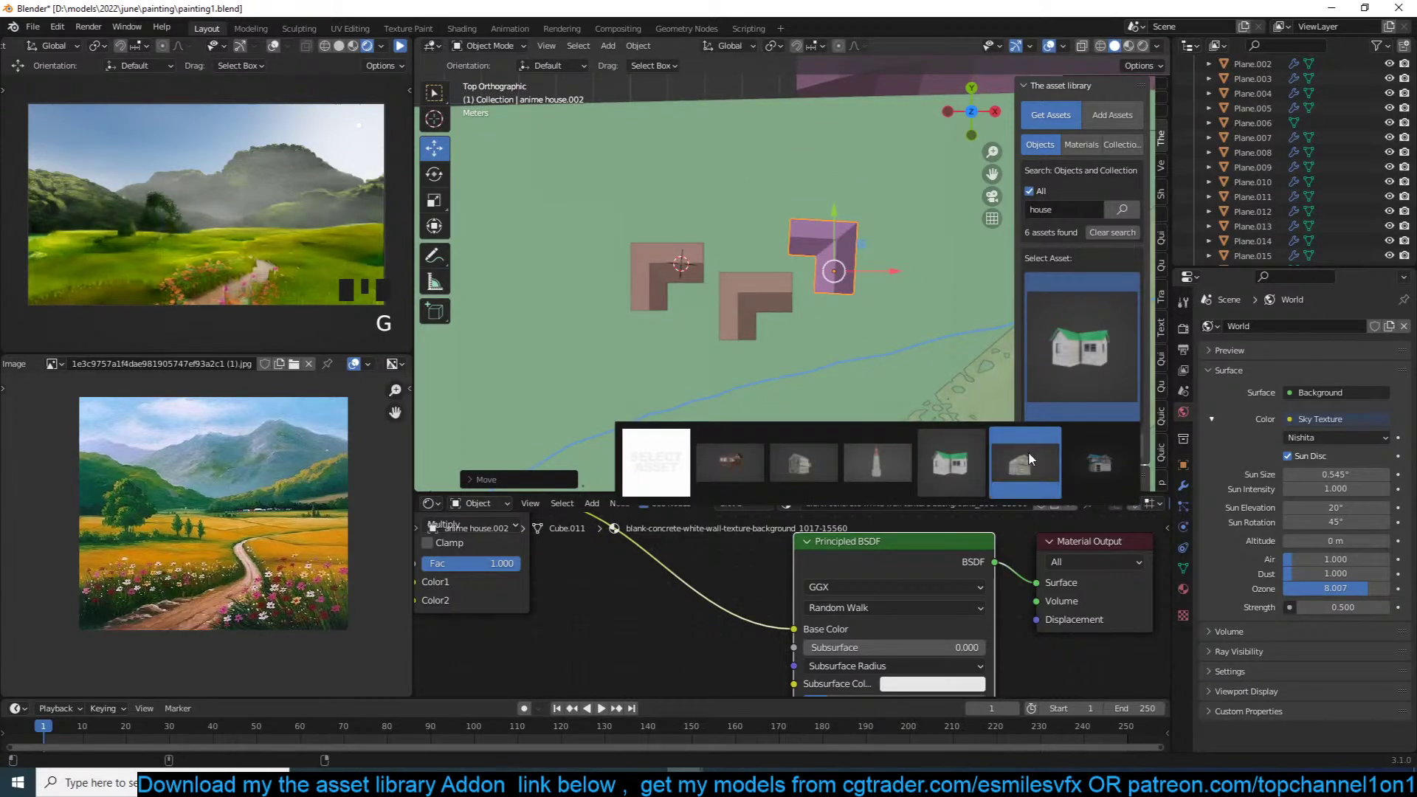
left_click(1022, 454)
right_click(884, 305, "shift")
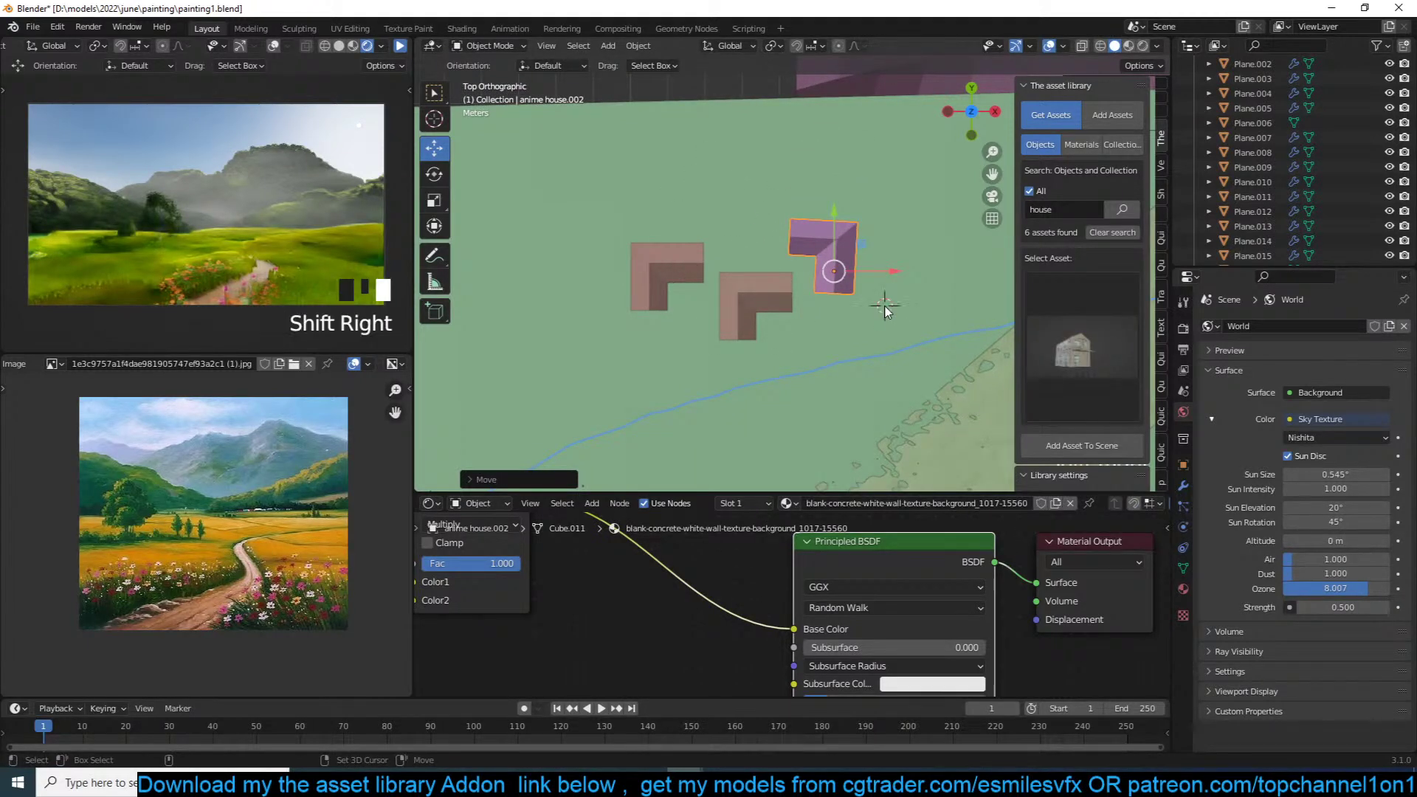
left_click(1105, 367)
left_click(1086, 459)
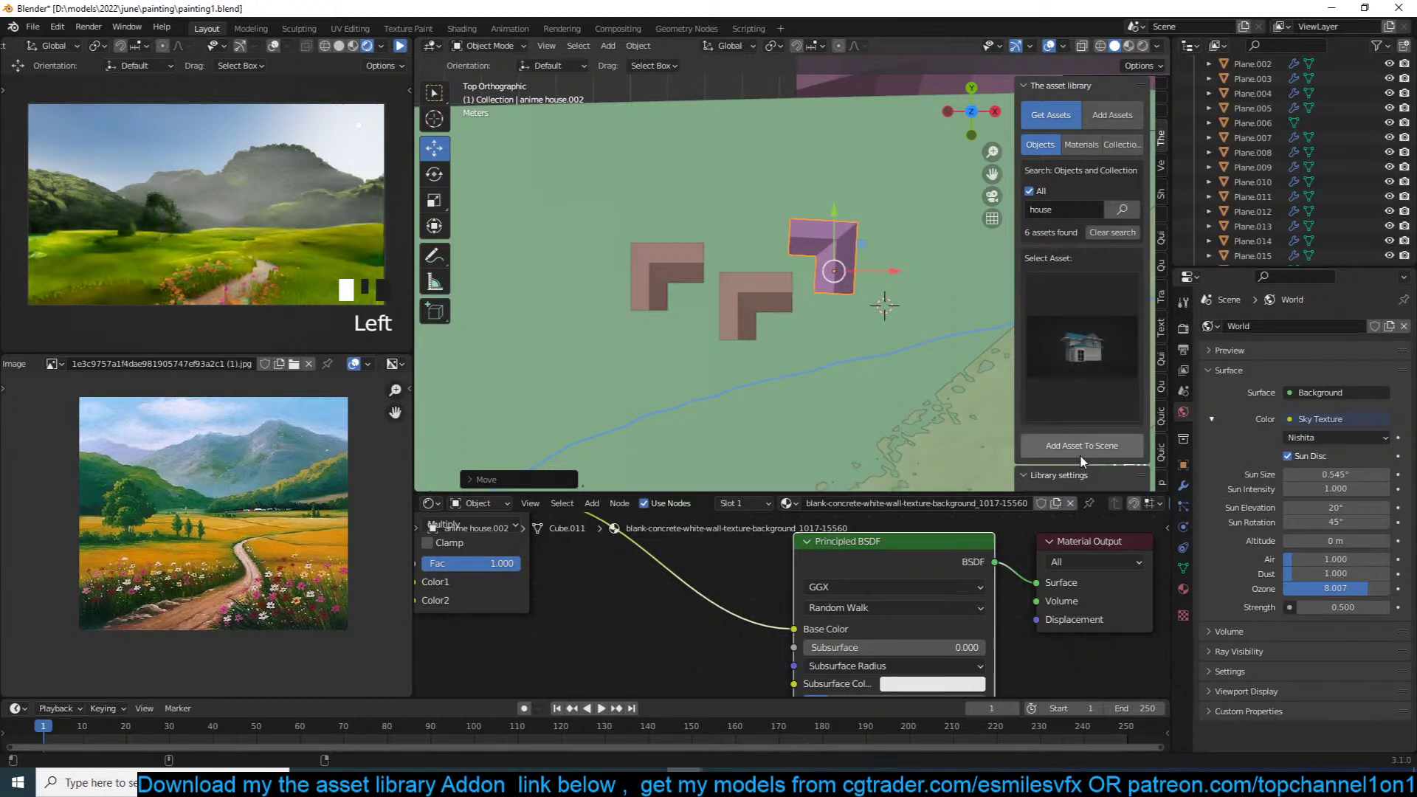
left_click(920, 317)
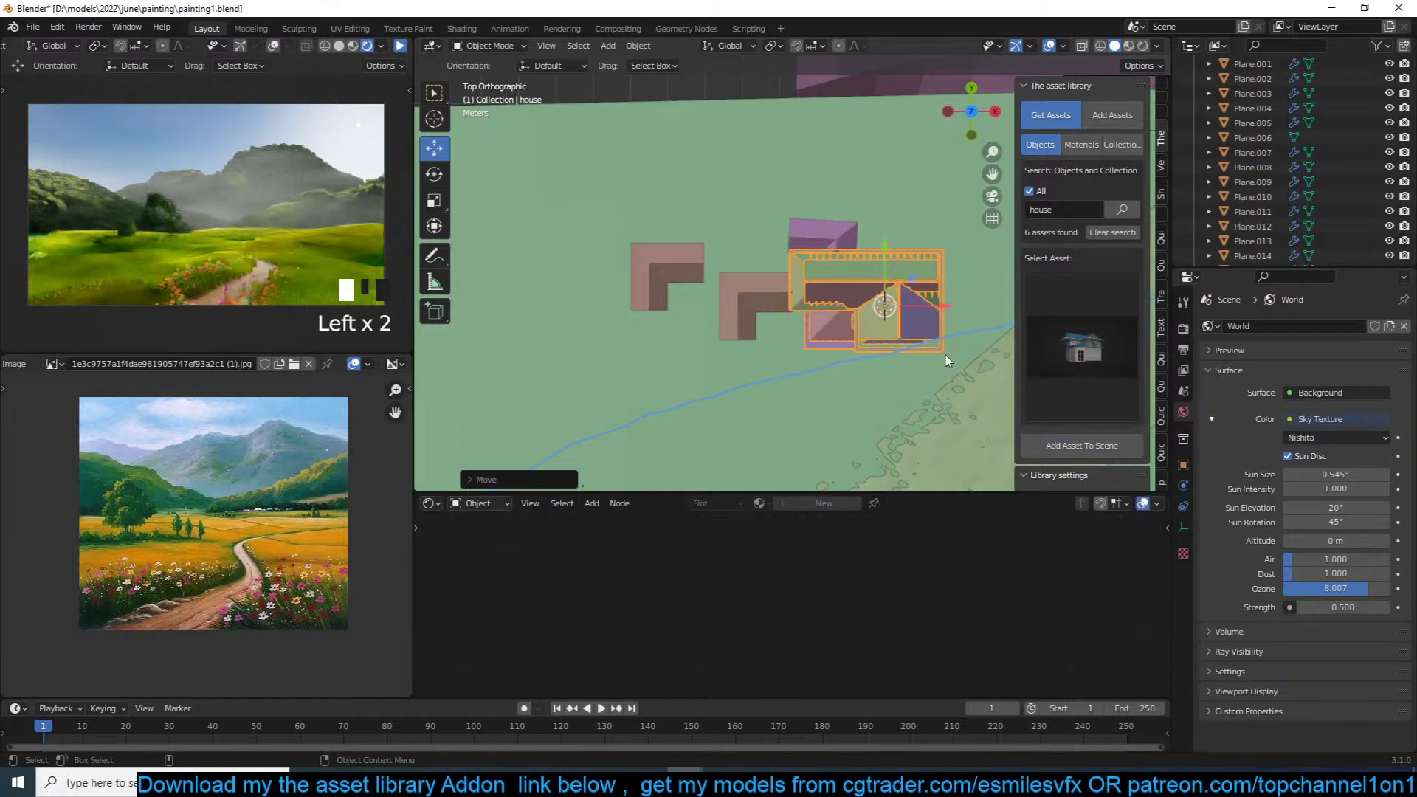
Step: Shrink the blue-roofed house, move it beside the rotated house and raise it above the grass in camera view
key("s")
left_click(915, 338)
key("g")
left_click(958, 325)
key("KP_0")
scroll(959, 325, "up", 3)
key("g")
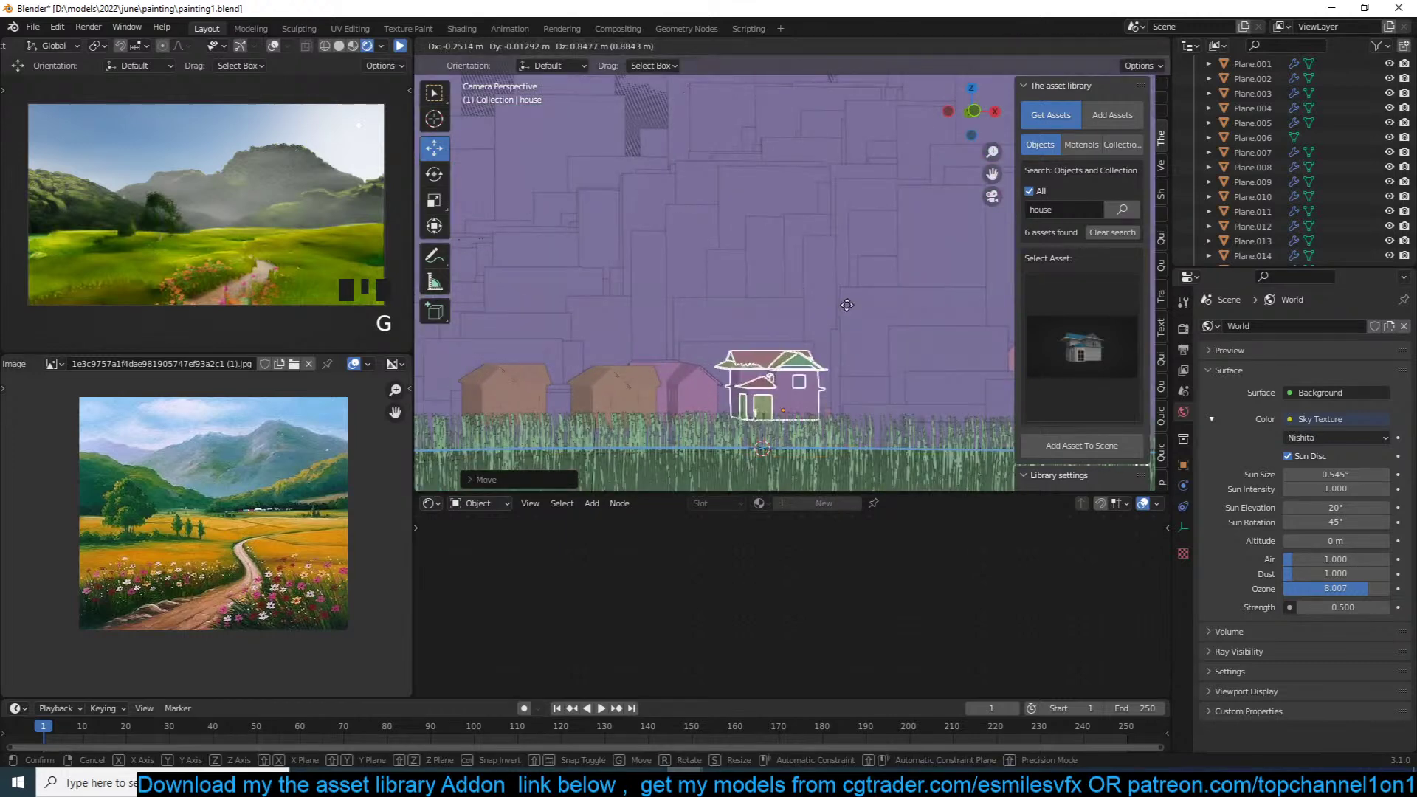
left_click(844, 317)
Step: Rescale and reposition the middle house of the row, and rescale the rotated house beside it
left_click(619, 367)
key("s")
left_click(675, 359)
key("g")
left_click(674, 364)
left_click(713, 383)
key("s")
left_click(753, 378)
Step: Rescale the leftmost house of the row and move it slightly lower into the grass
left_click(516, 371)
key("s")
left_click(587, 366)
key("g")
left_click(600, 375)
left_click(971, 379)
Step: Choose the multi-storey house asset and place the 3D cursor on the ground right of the blue-roofed house
left_click(1063, 344)
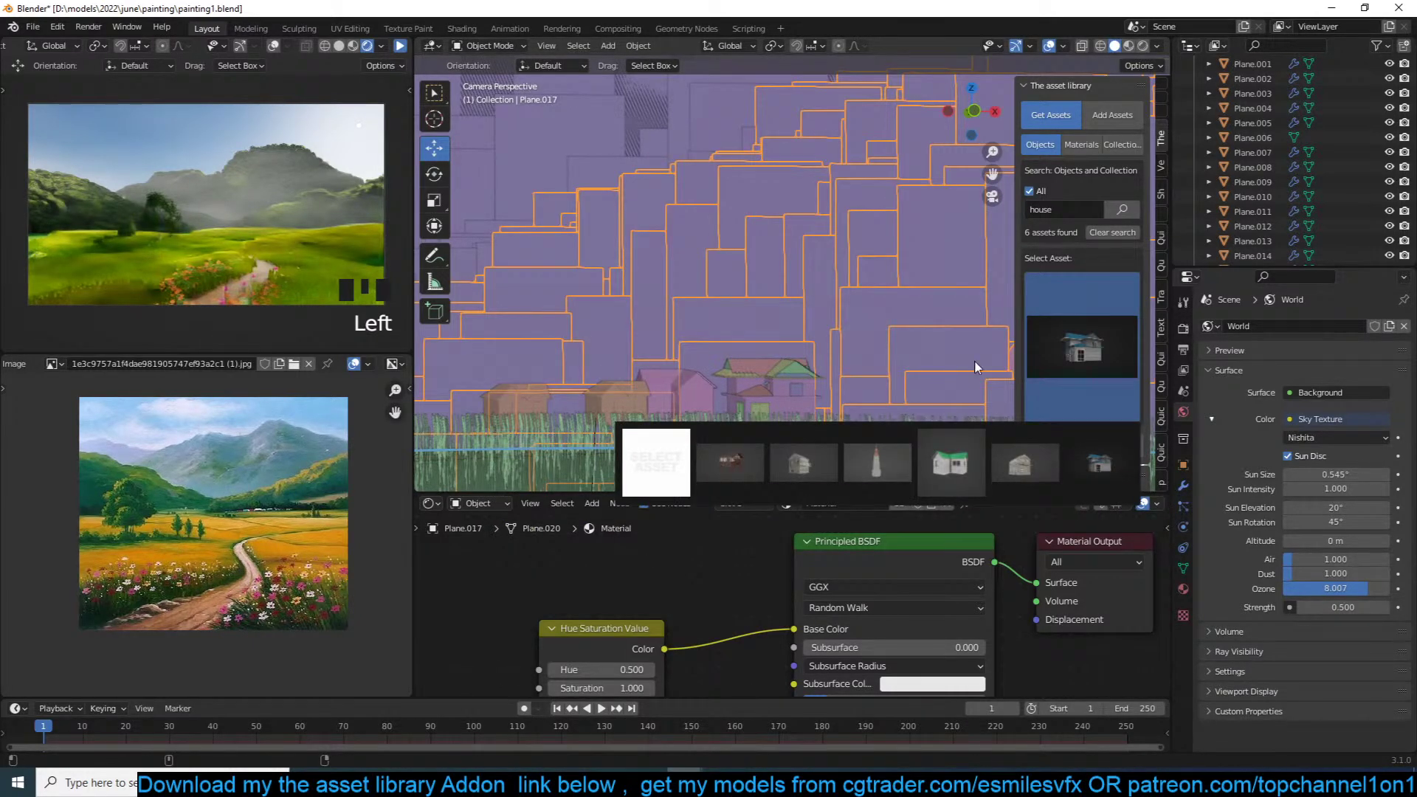
left_click(781, 458)
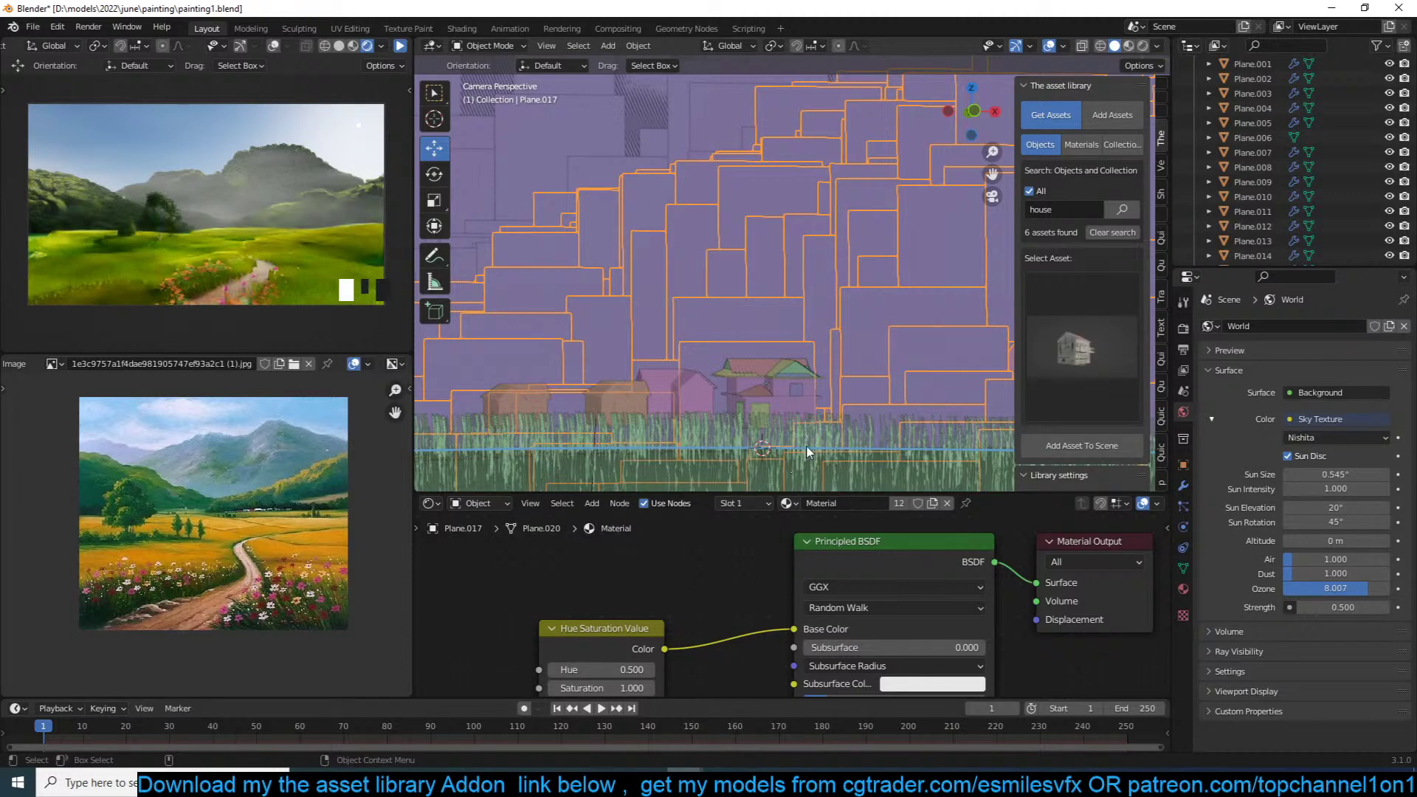
middle_click_drag(869, 411, 830, 281)
key("alt+a")
scroll(725, 355, "up", 4)
right_click(765, 325, "shift")
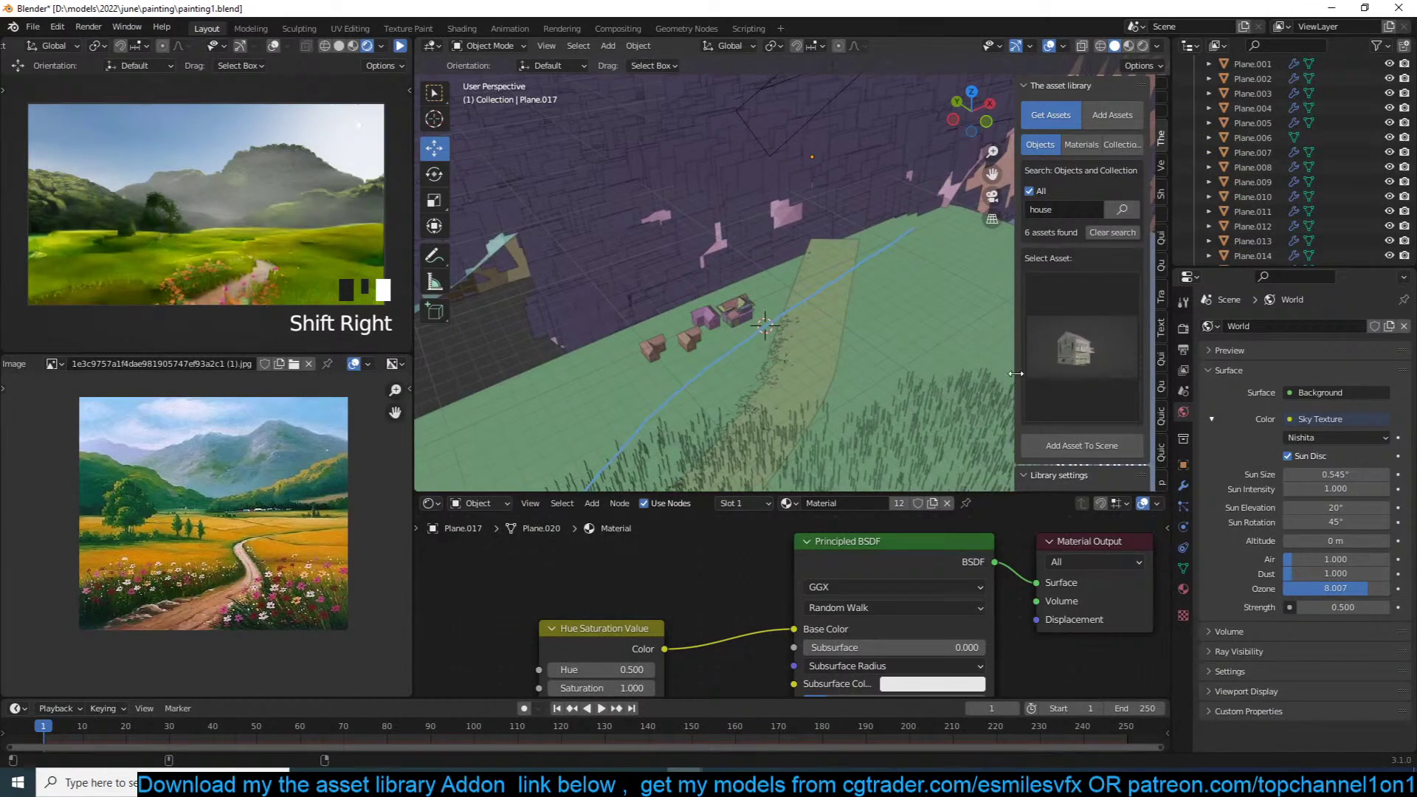
Step: Shrink the added multi-storey house and move it into line at the right end of the house row
key("s")
left_click(842, 288)
key("s")
left_click(831, 301)
key("g")
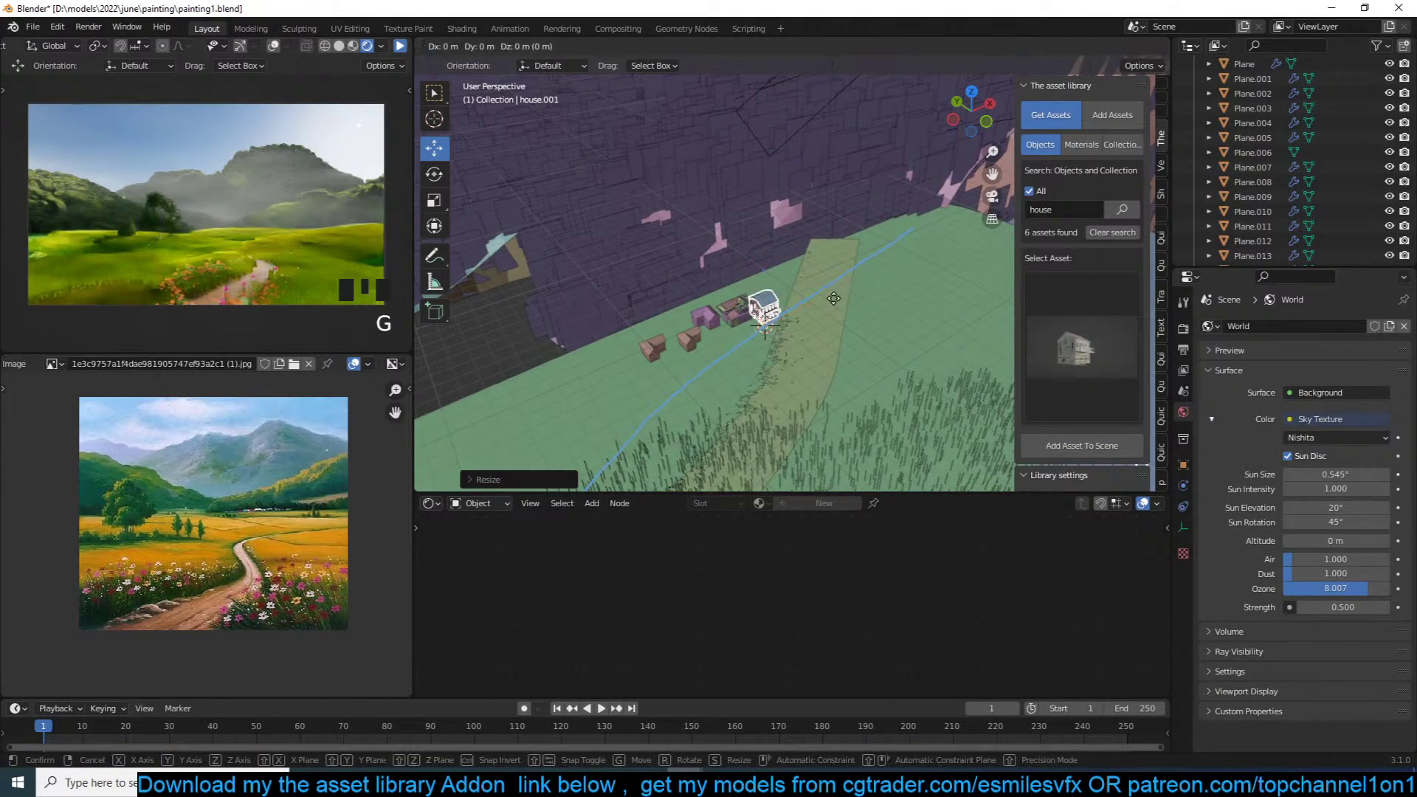
left_click(843, 312)
middle_click_drag(842, 311, 863, 284)
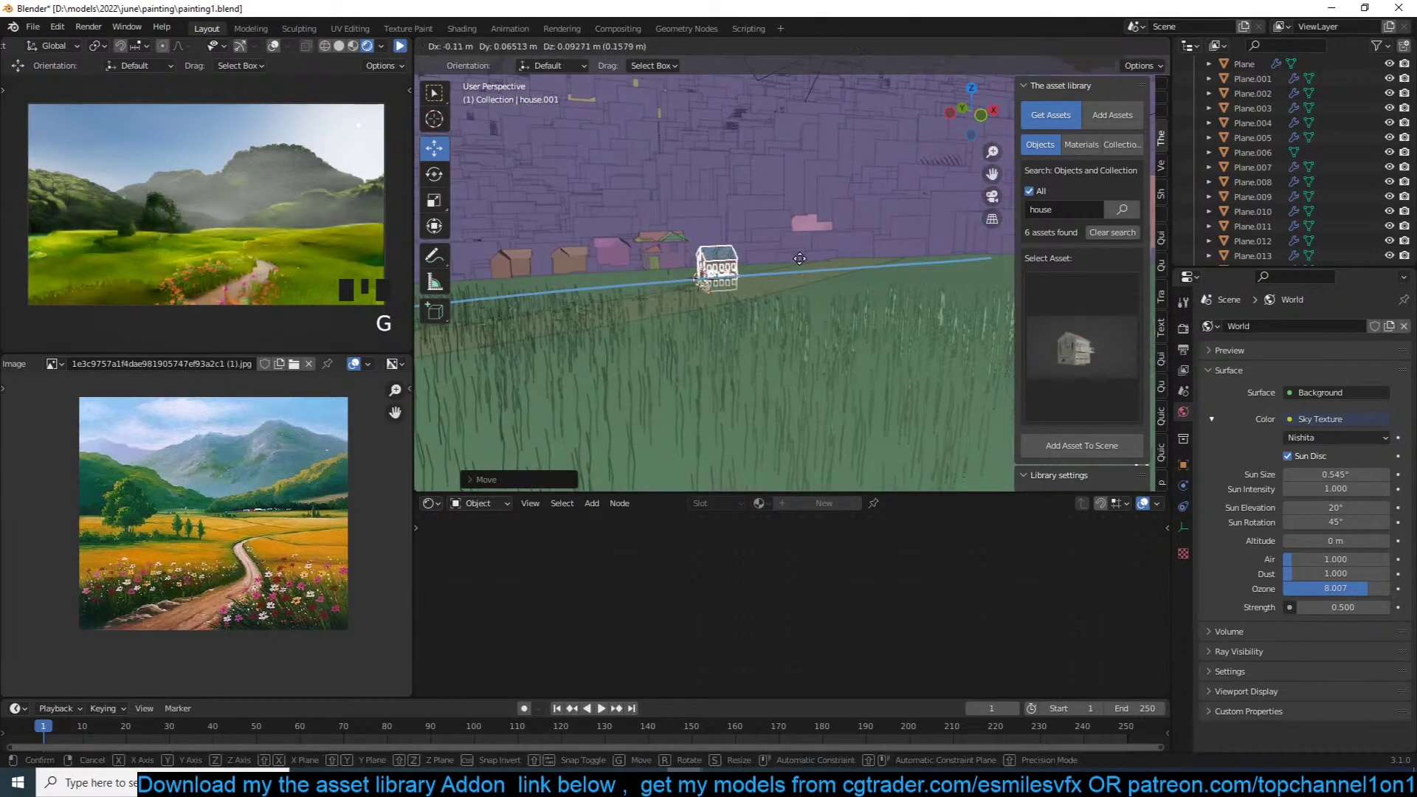
Step: Choose the lighthouse asset and add it at the 3D cursor on the far ground, well left of the houses
left_click(1056, 333)
left_click(780, 451)
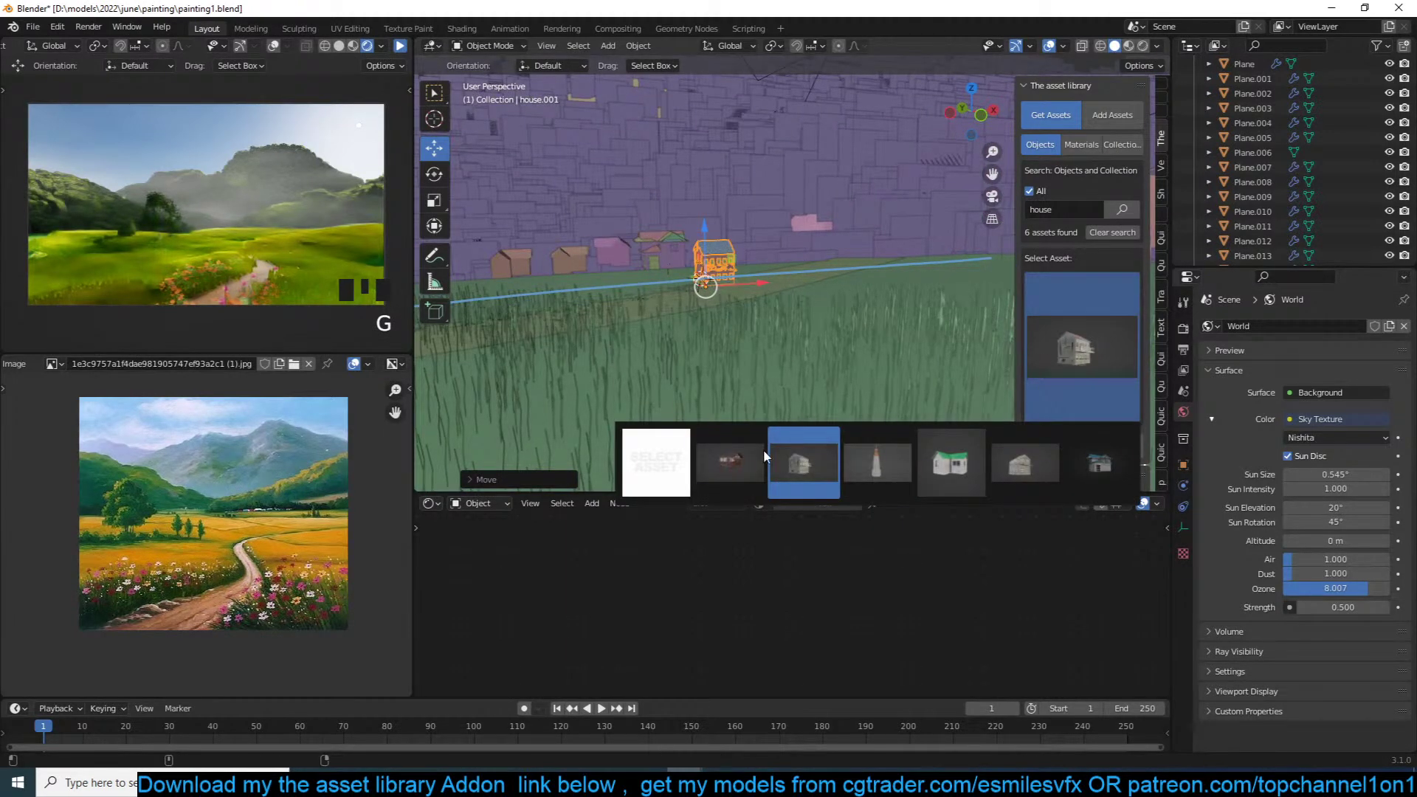
left_click(877, 463)
middle_click_drag(901, 267, 908, 320)
key("alt+a")
right_click(566, 231, "shift")
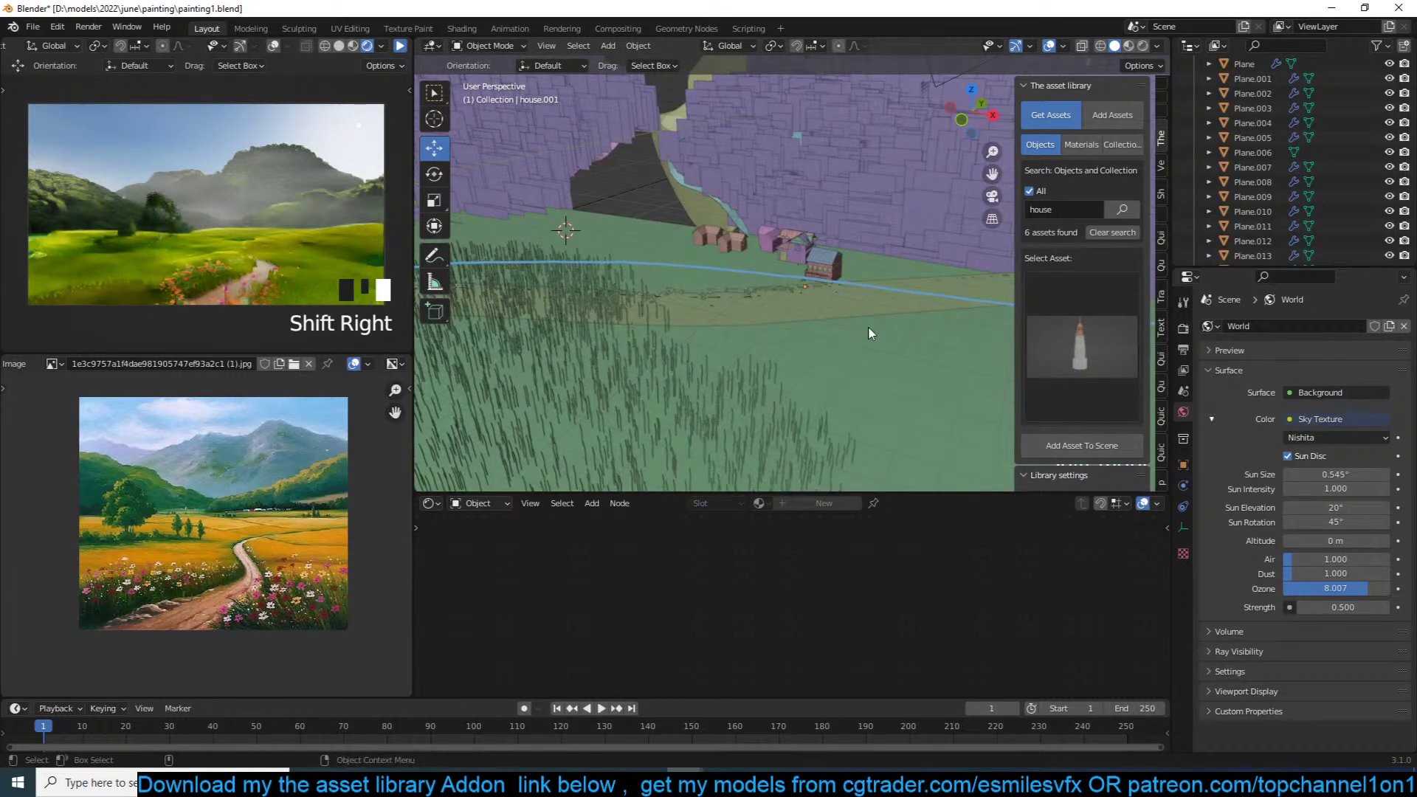
left_click(1076, 445)
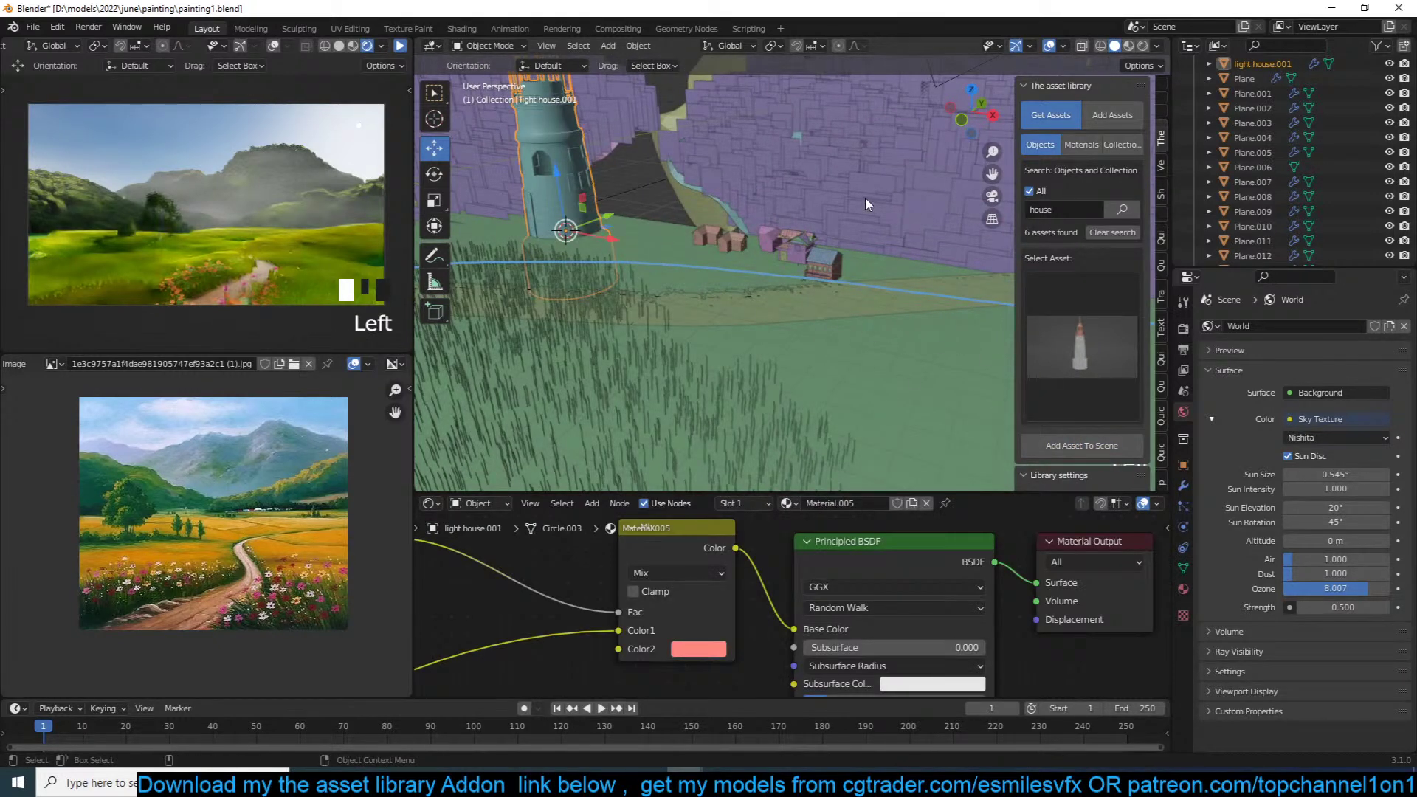
Step: Shrink the lighthouse and move it onto the ground near the foot of the mountains
key("s")
left_click(683, 243)
key("g")
left_click(680, 223)
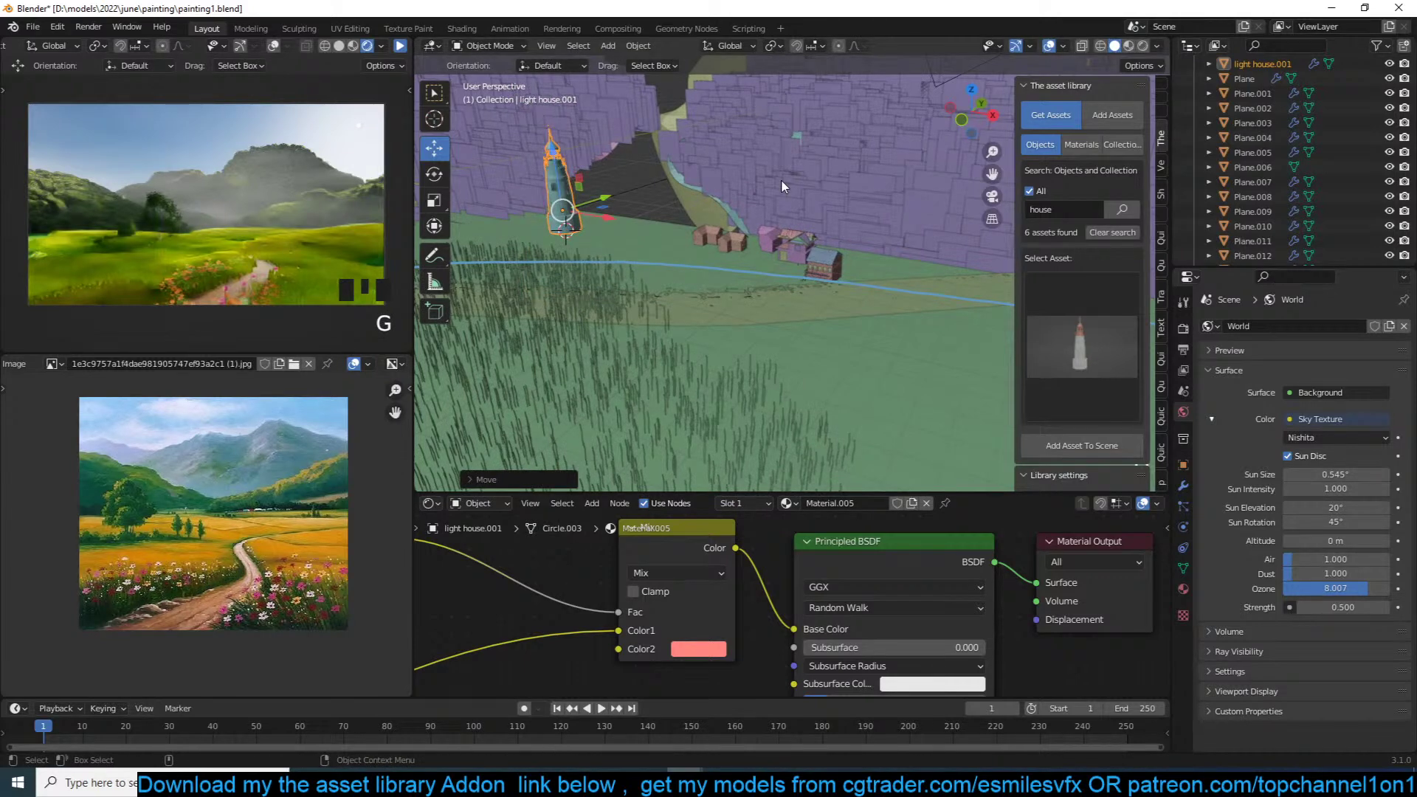
key("s")
left_click(680, 208)
Step: Place the 3D cursor at the distant row of houses in the camera view and snap the lighthouse to it
key("KP_0")
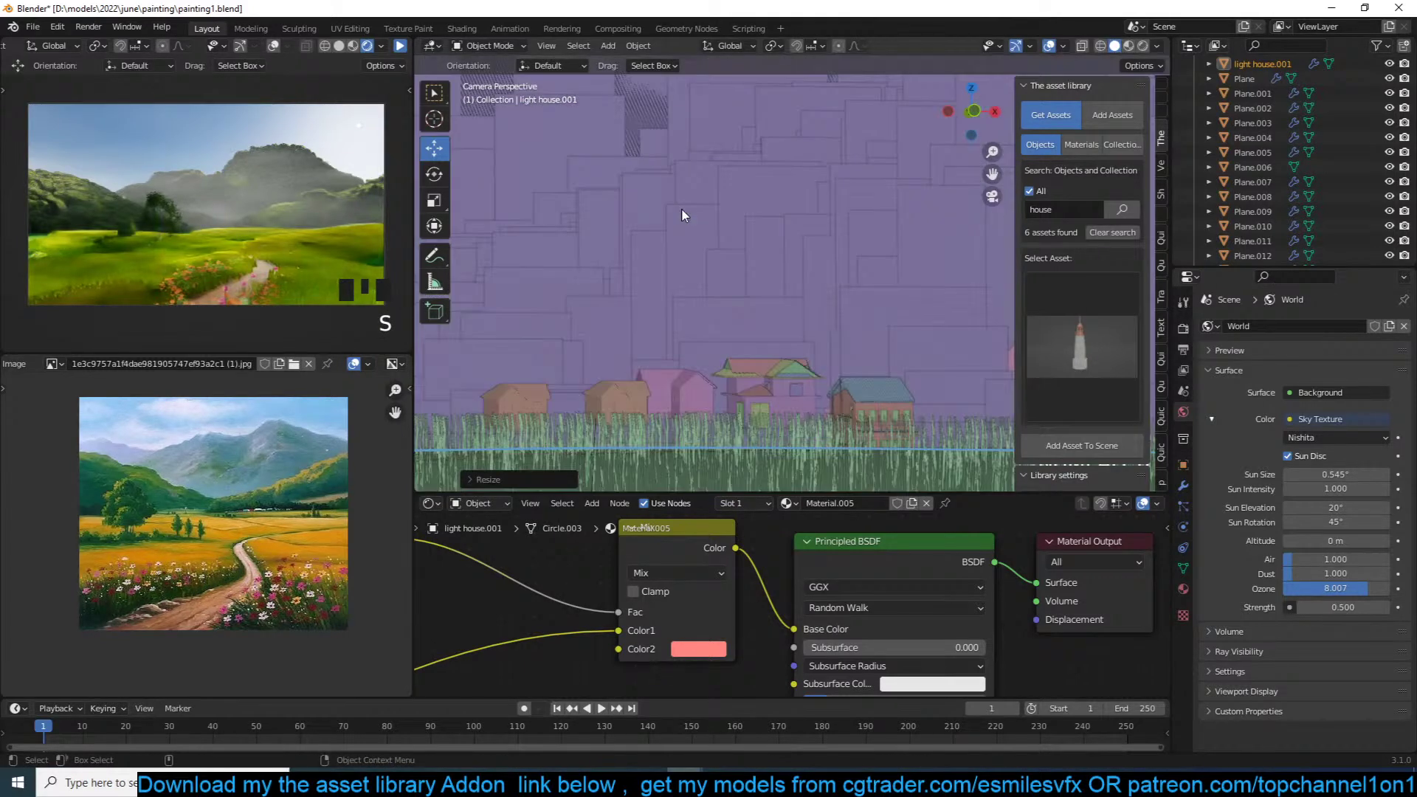
scroll(726, 336, "down", 4)
middle_click_drag(715, 336, 797, 332, "shift")
right_click(797, 331, "shift")
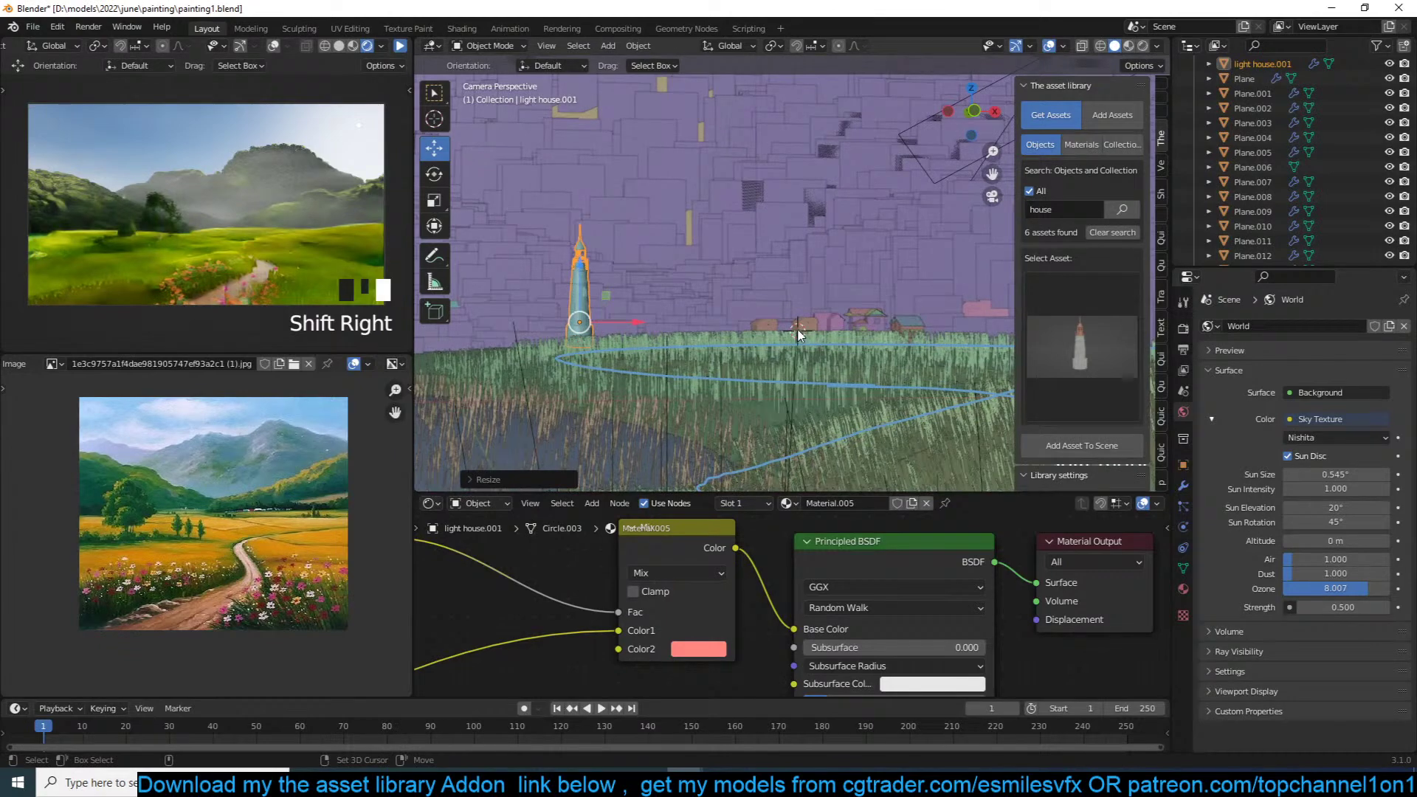
key("shift+s")
left_click(797, 255)
Step: Move the lighthouse back across the ground to just behind the house row in the top view, and deselect it
key("KP_7")
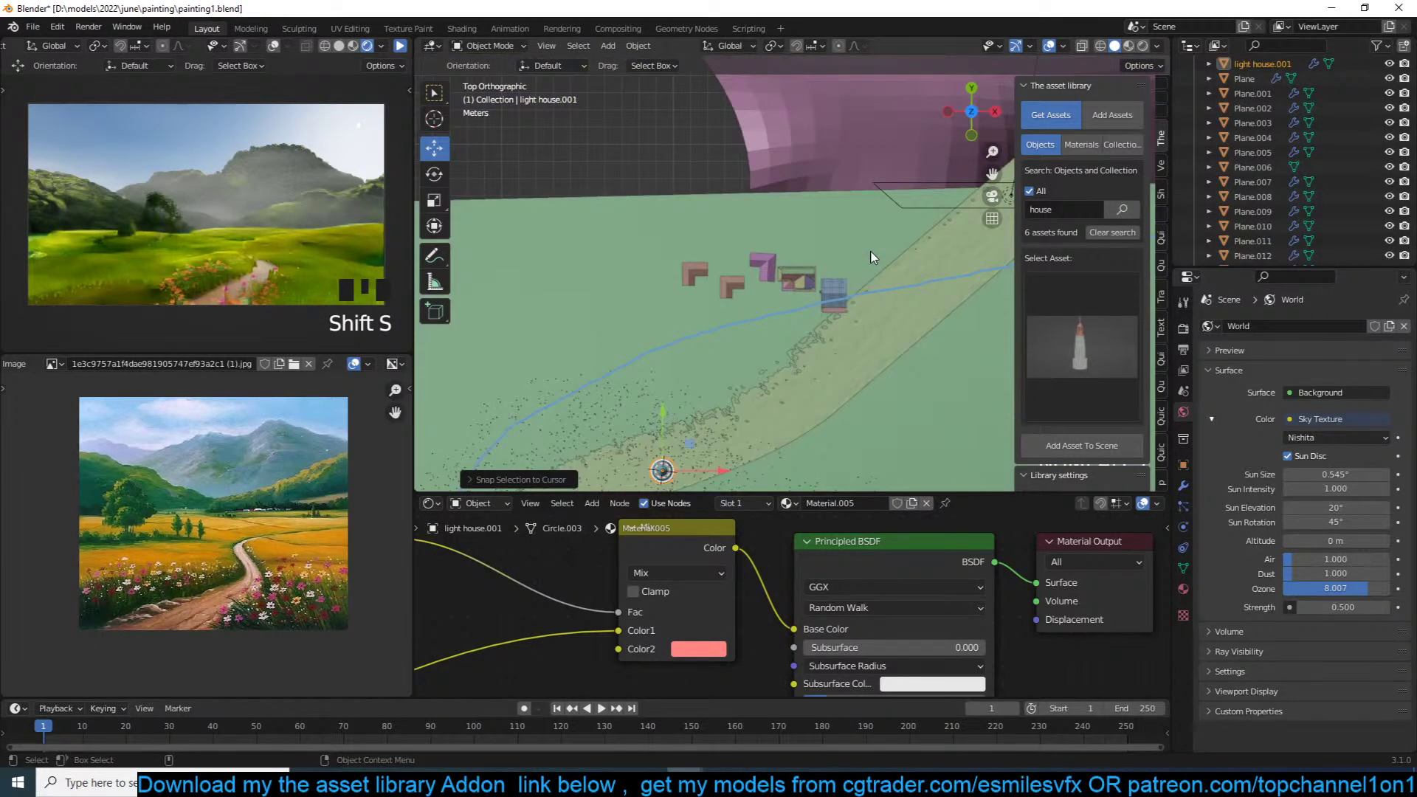
key("g")
left_click(865, 187)
key("KP_0")
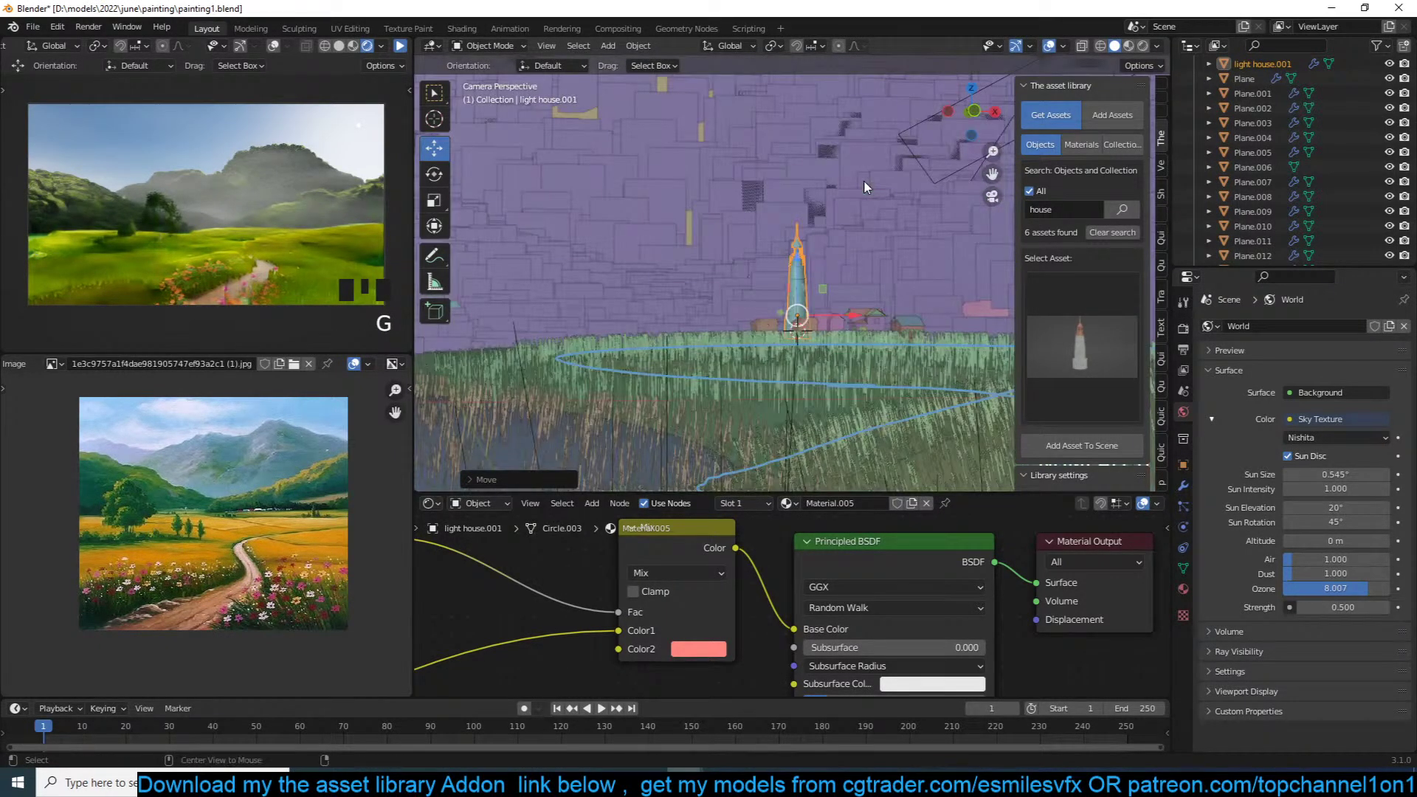
key("alt+a")
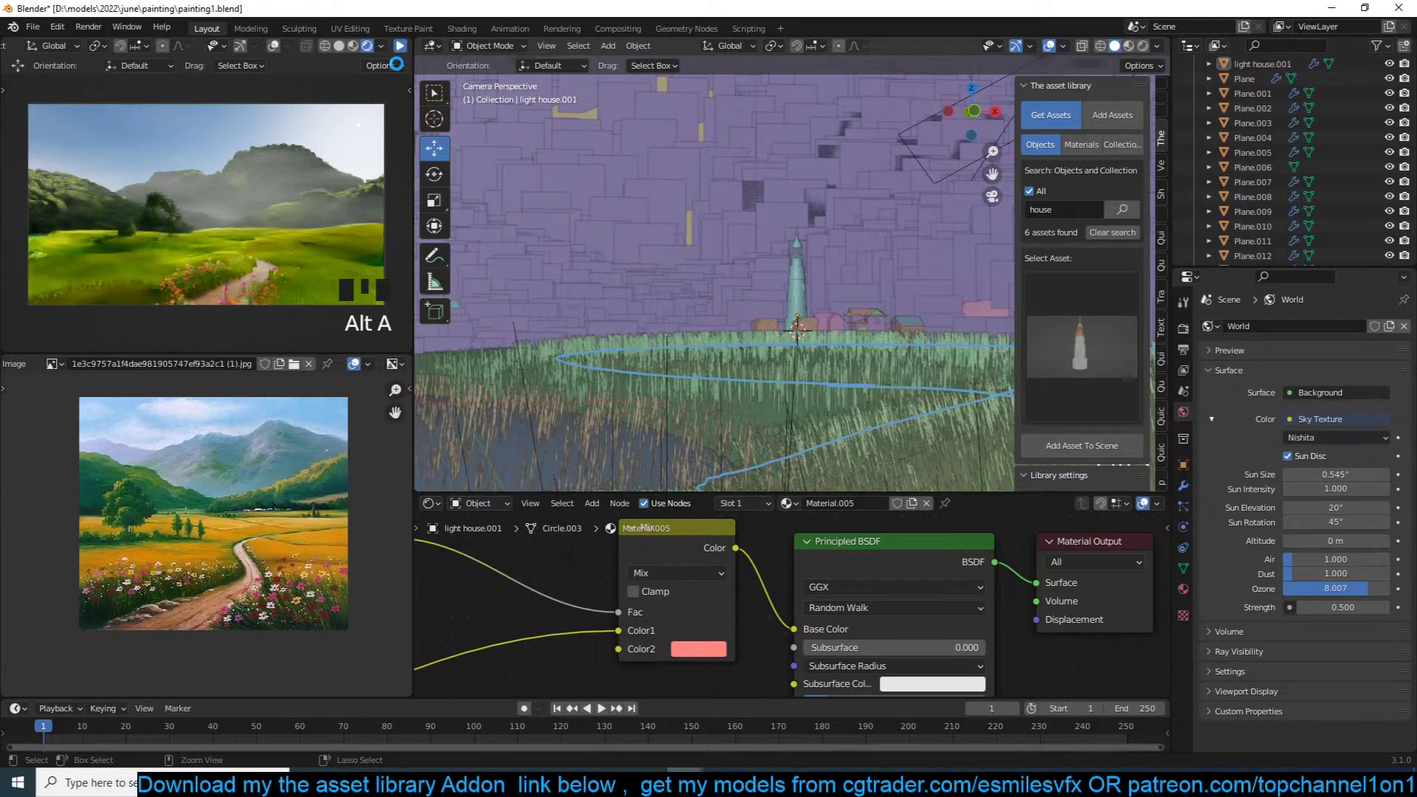
Step: Save the file and resume the rendered preview to check the distant lighthouse and houses, pausing it again when refreshed
key("ctrl+s")
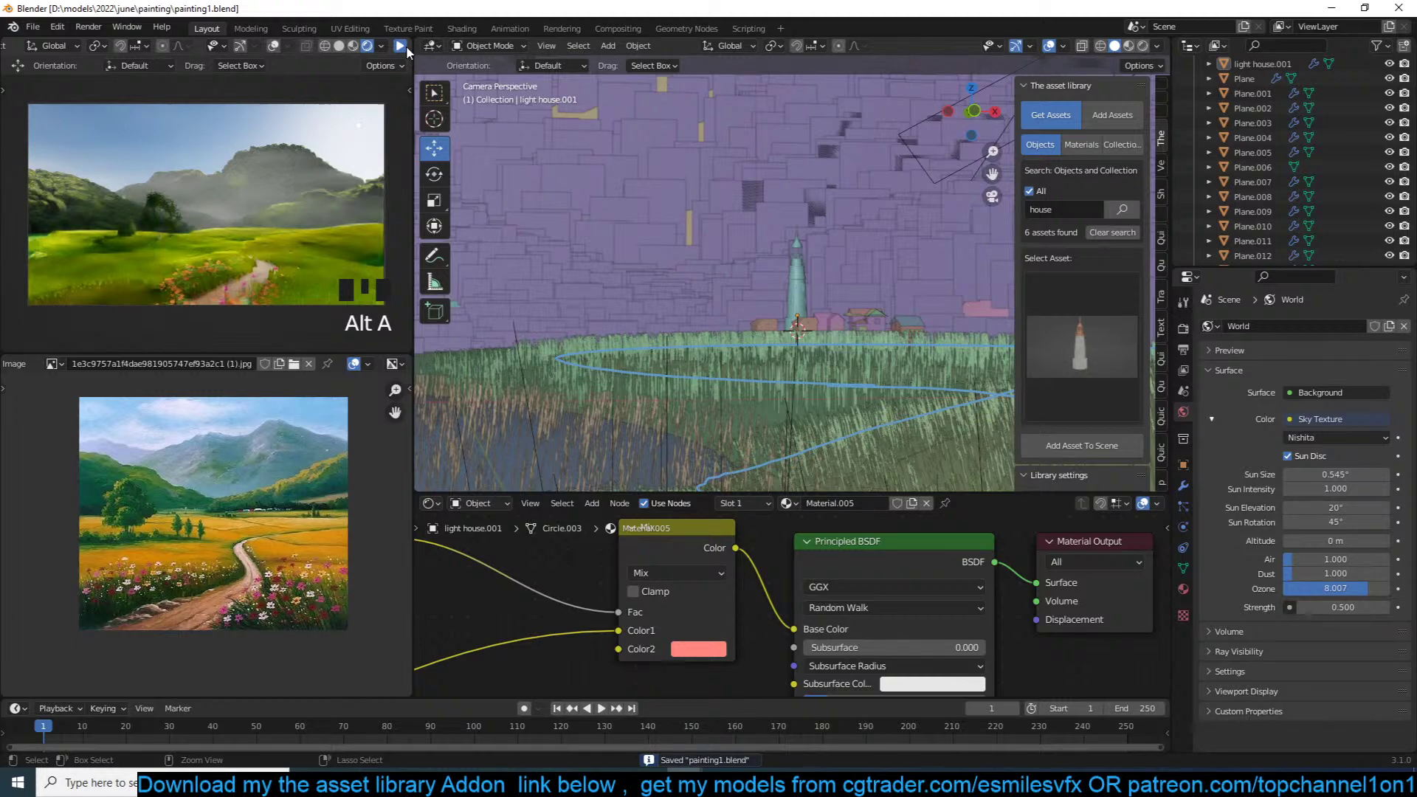
left_click(405, 46)
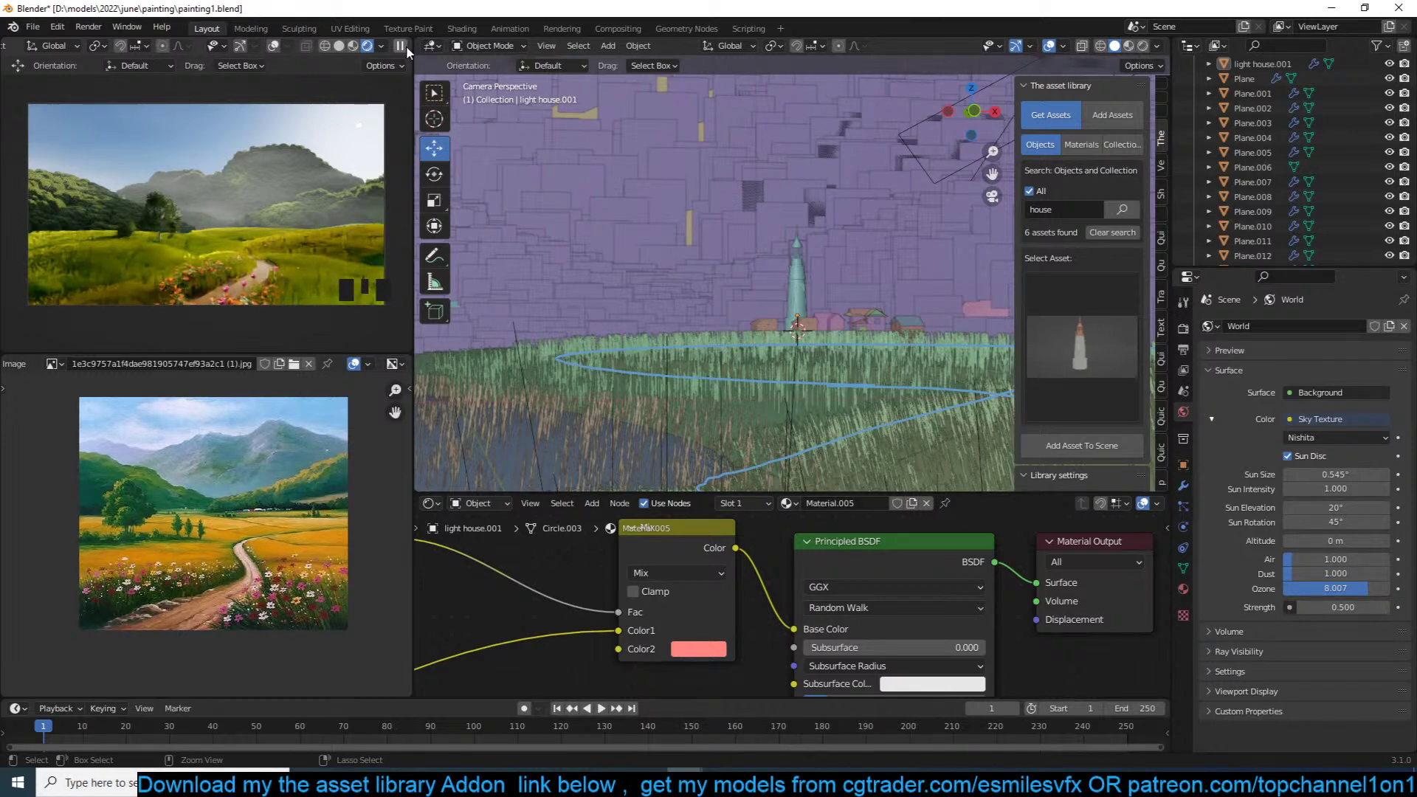
scroll(649, 222, "down", 3)
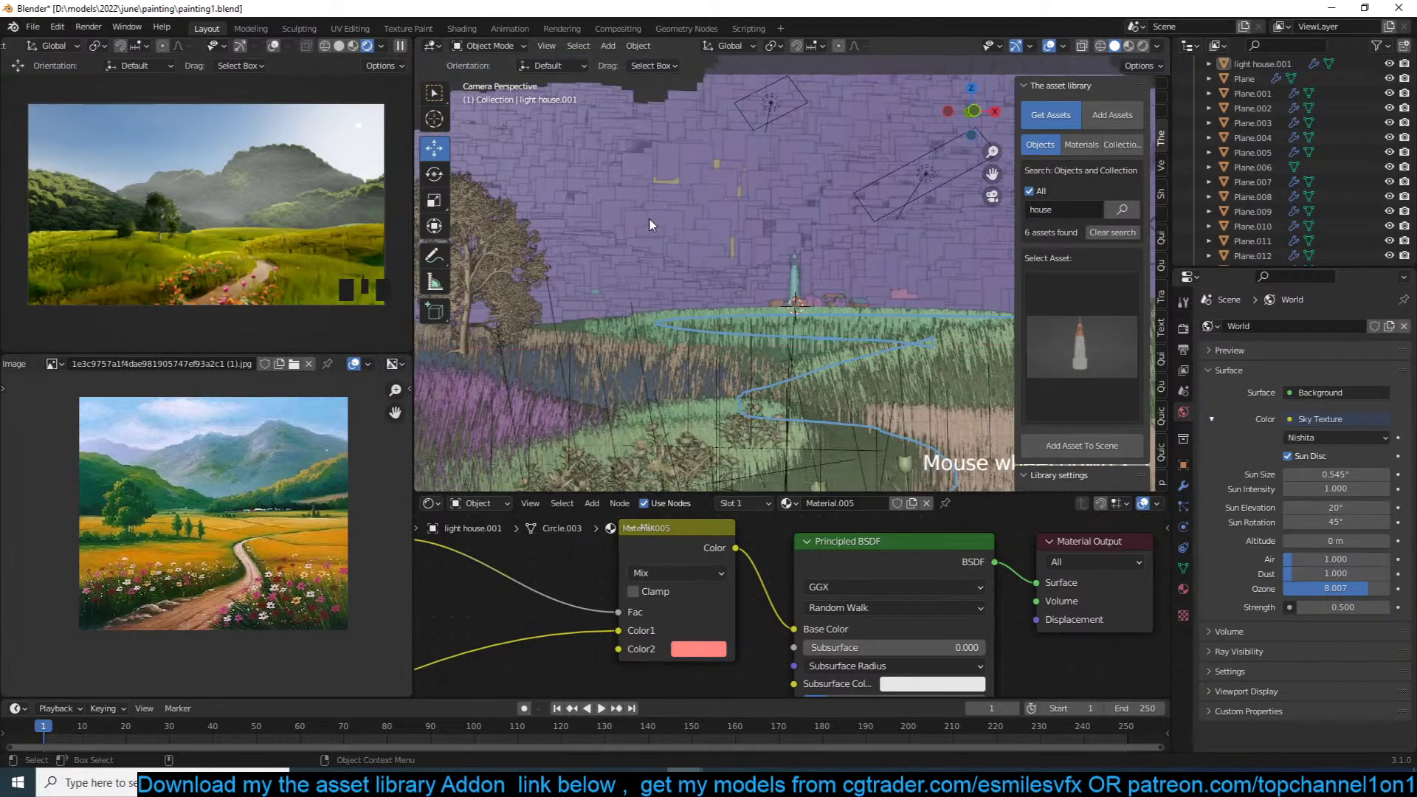
scroll(651, 224, "down", 5)
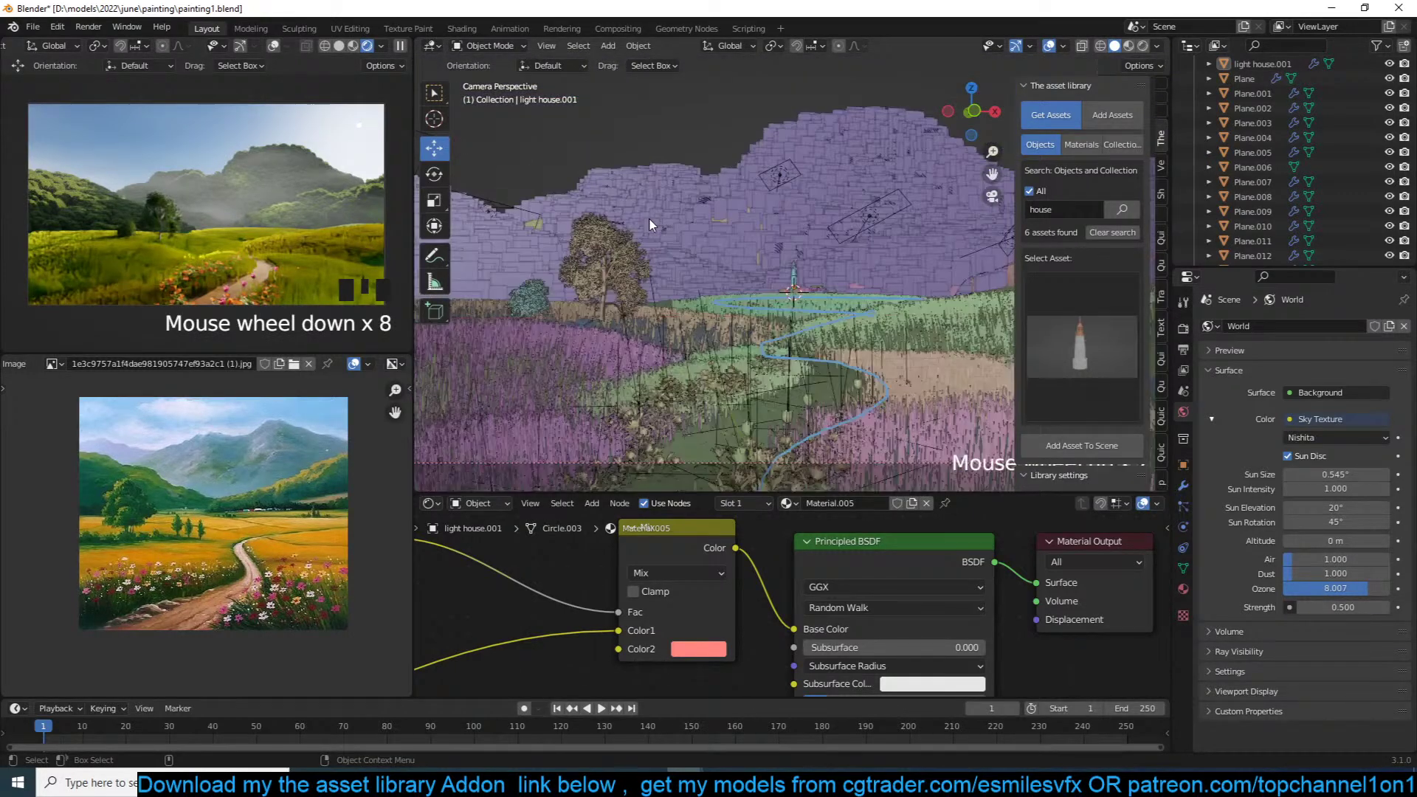
scroll(651, 225, "up", 2)
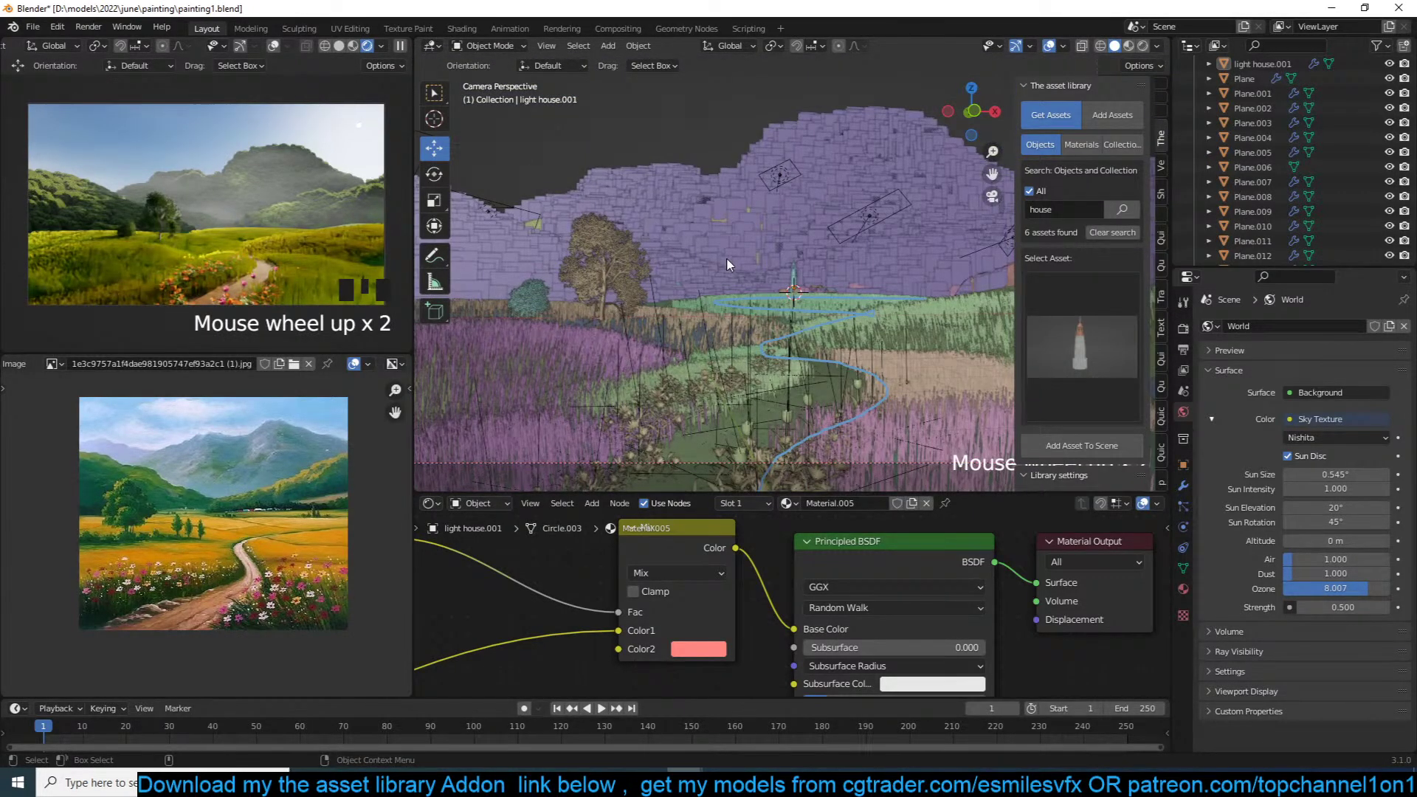
scroll(908, 299, "up", 2)
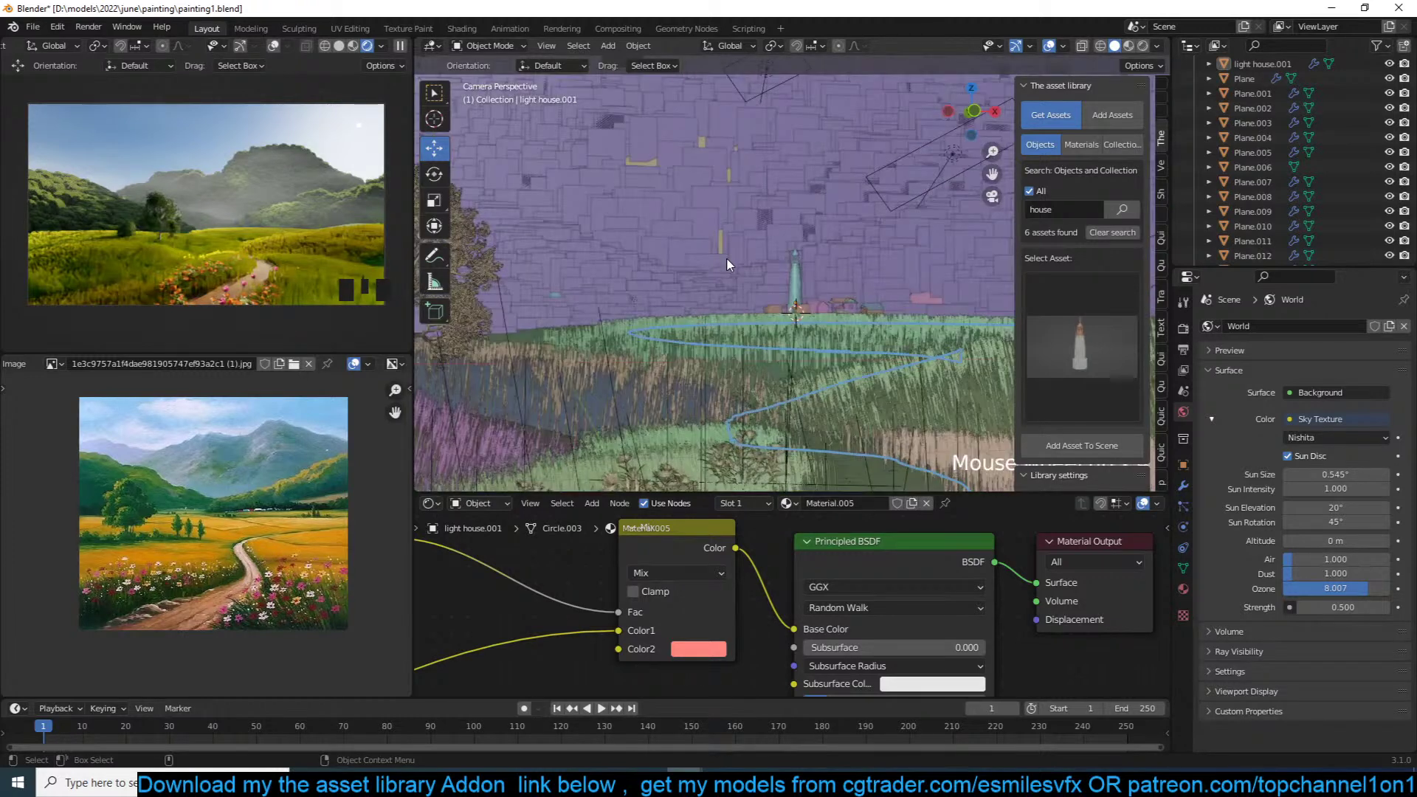
left_click(402, 46)
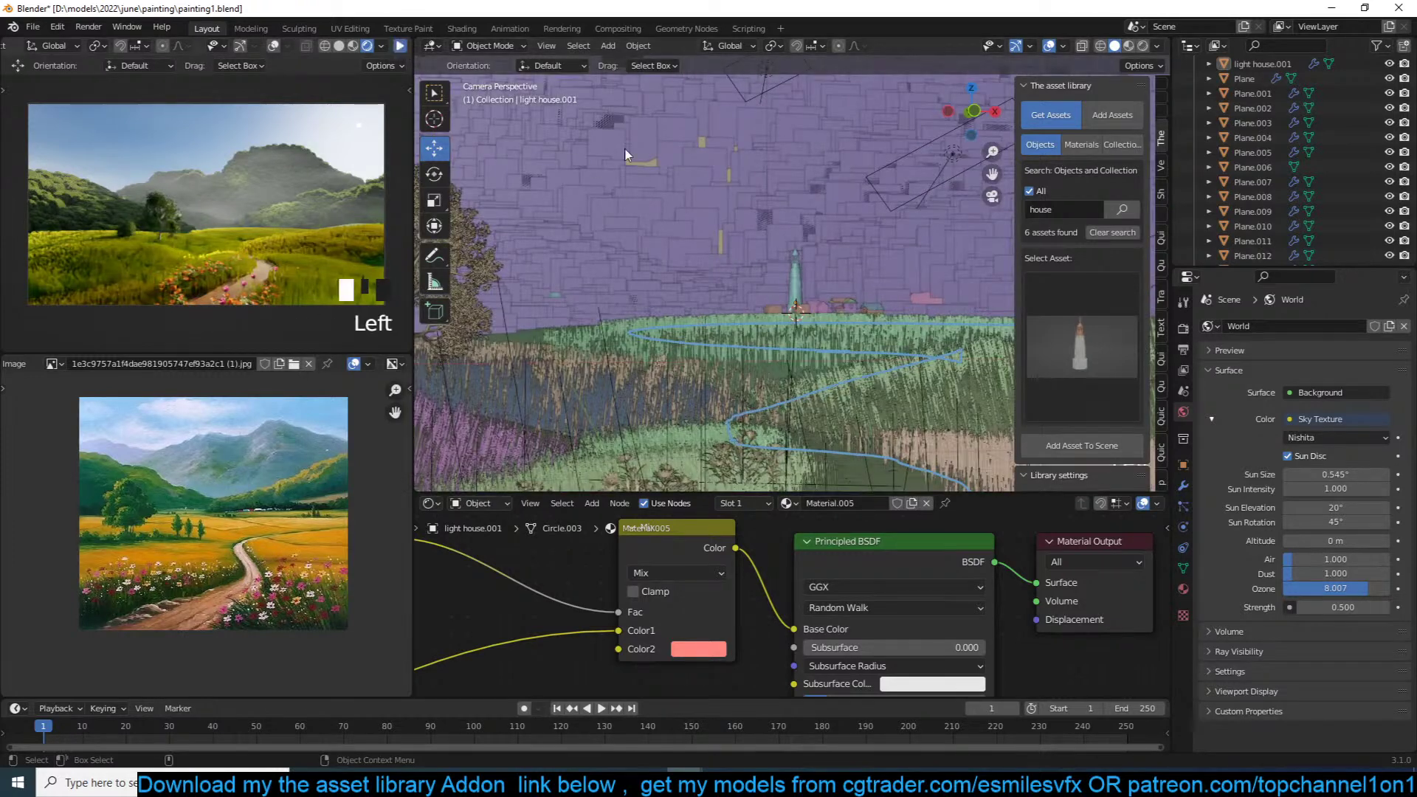
Step: Duplicate the area light by the mountain, shrink and rotate the copy, and move it close to the houses
middle_click_drag(848, 258, 889, 241)
left_click(899, 238)
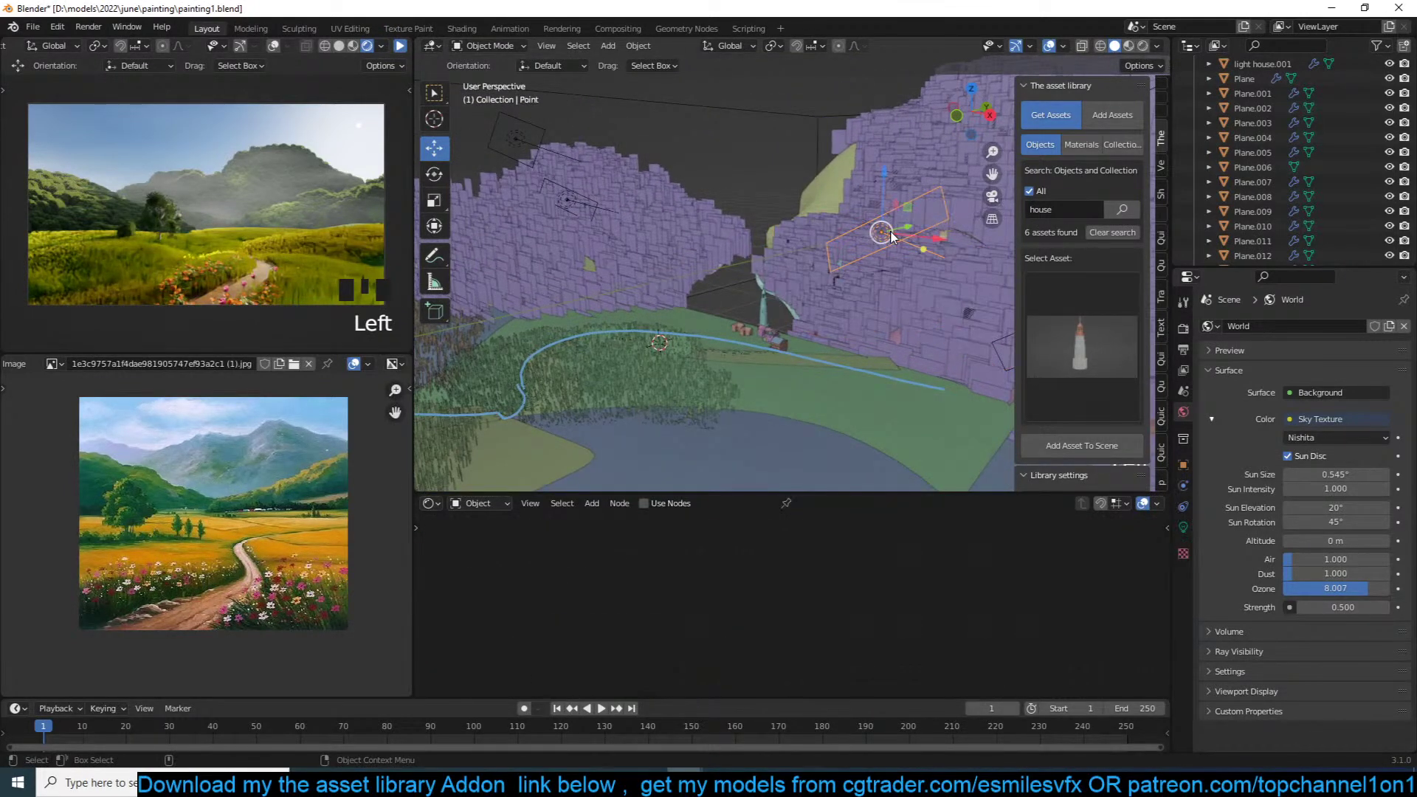
key("KP_7")
key("shift+d")
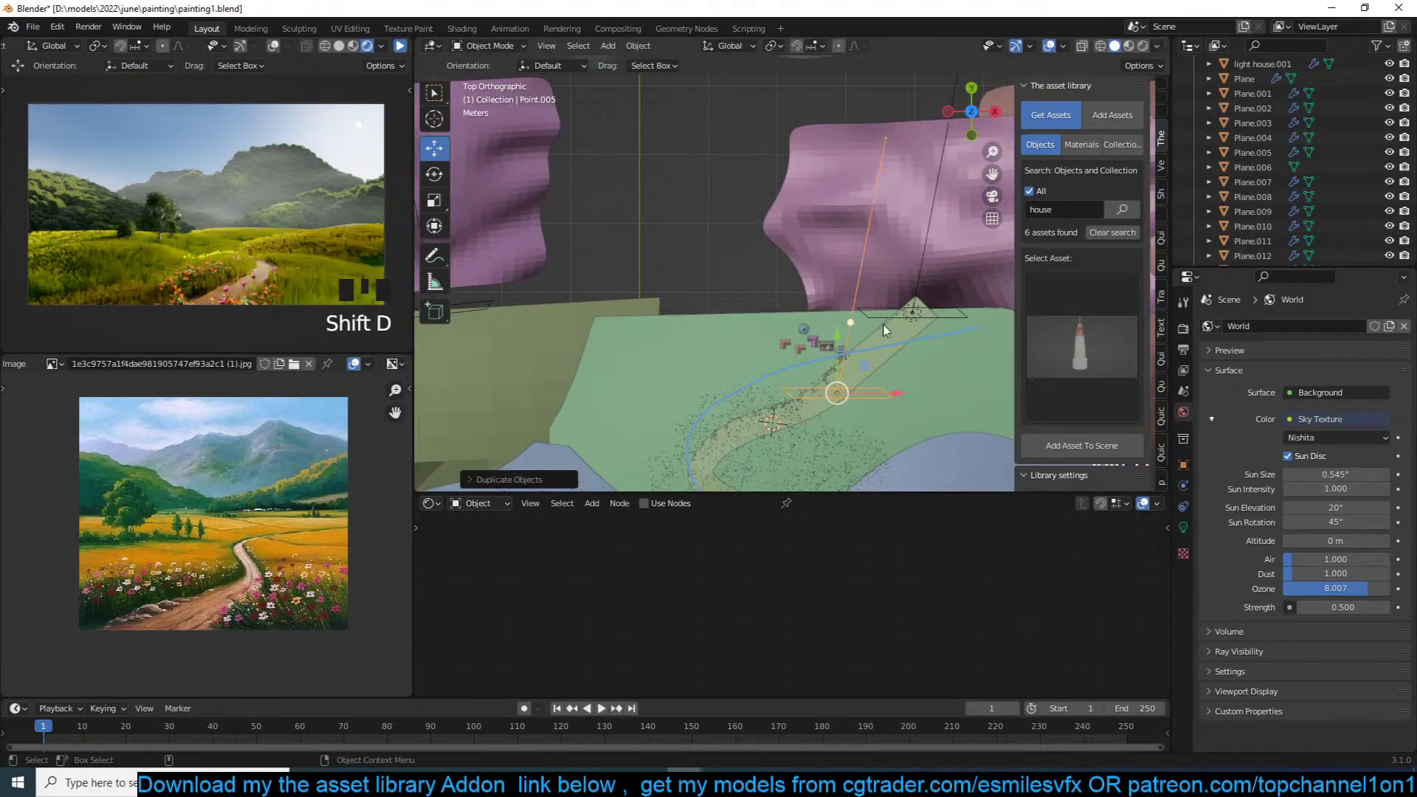
key("s")
left_click(840, 341)
key("r")
left_click(784, 317)
key("g")
left_click(780, 274)
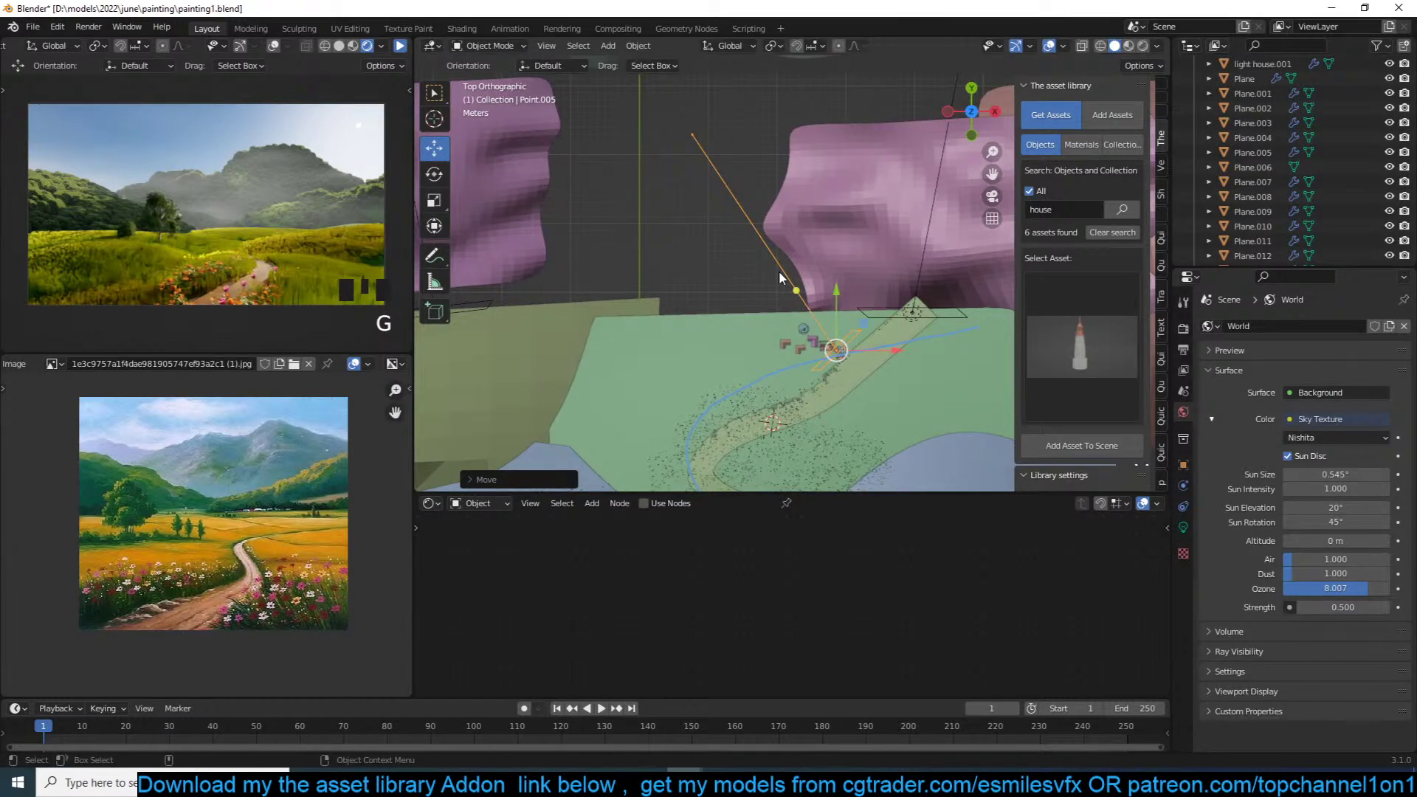
Step: Lower the duplicated area light by about 9 m above the houses, open its light settings, and save the file
middle_click_drag(779, 275, 779, 273)
key("KP_0")
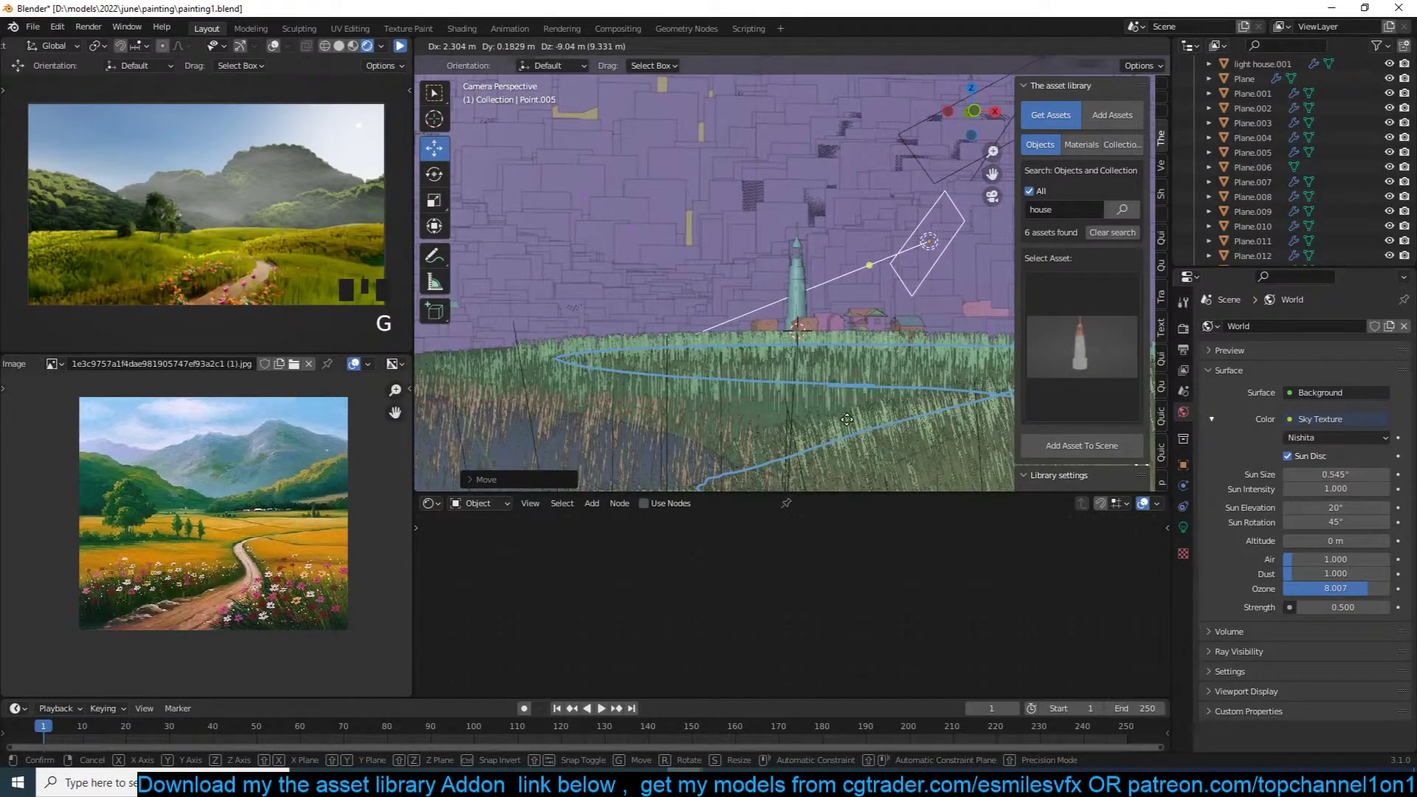
left_click(1183, 527)
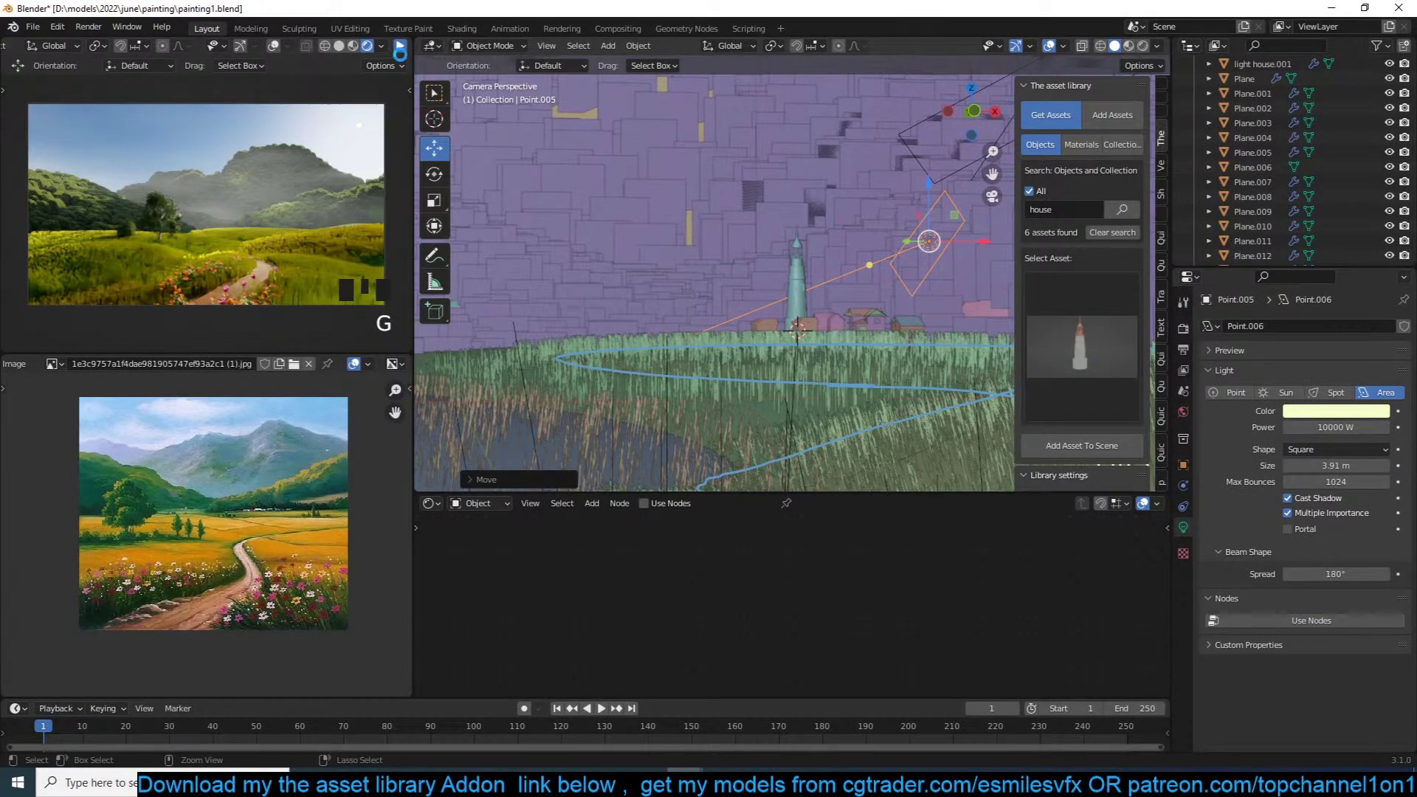
key("ctrl+s")
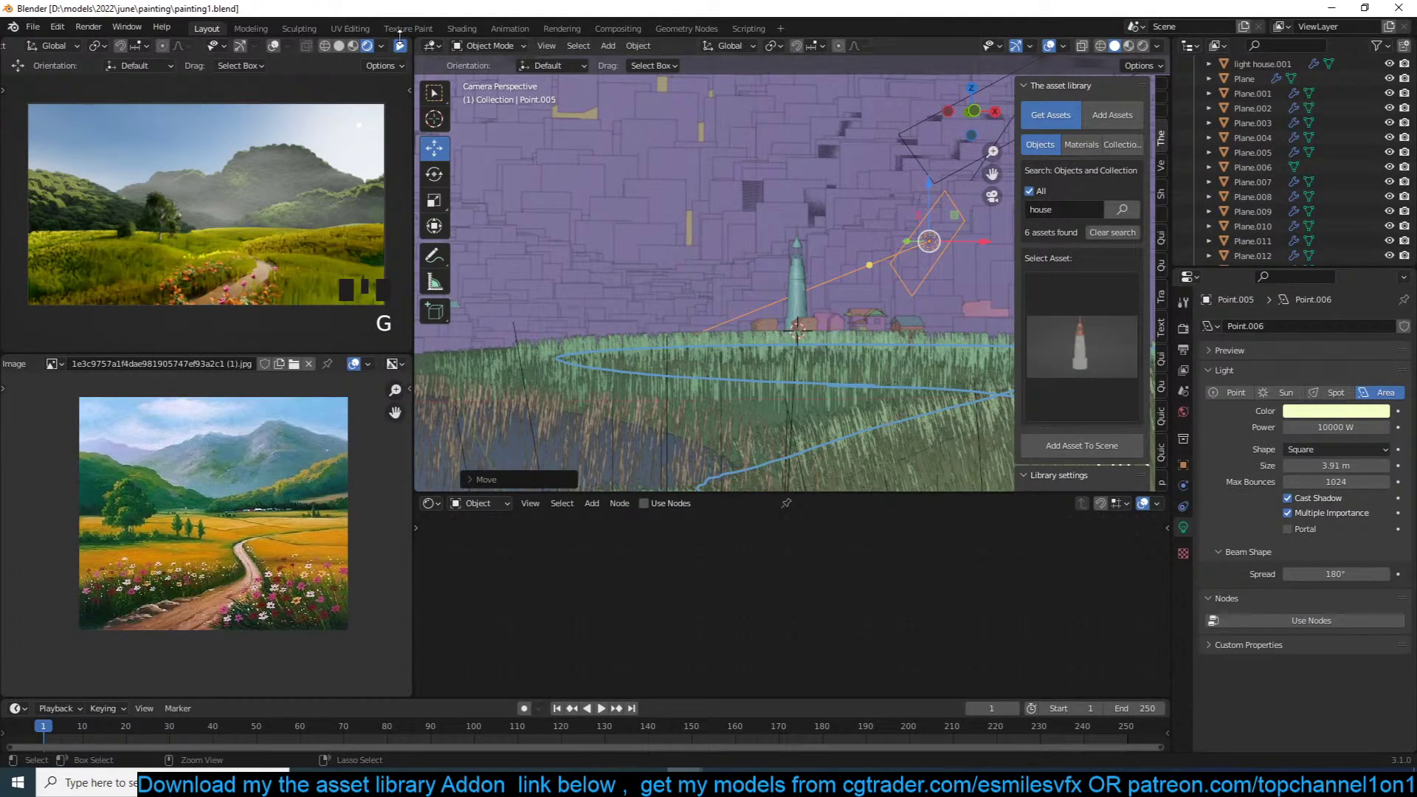
Step: Duplicate the large far mountain and offset the copy about 184 m along the X axis
scroll(906, 203, "down", 5)
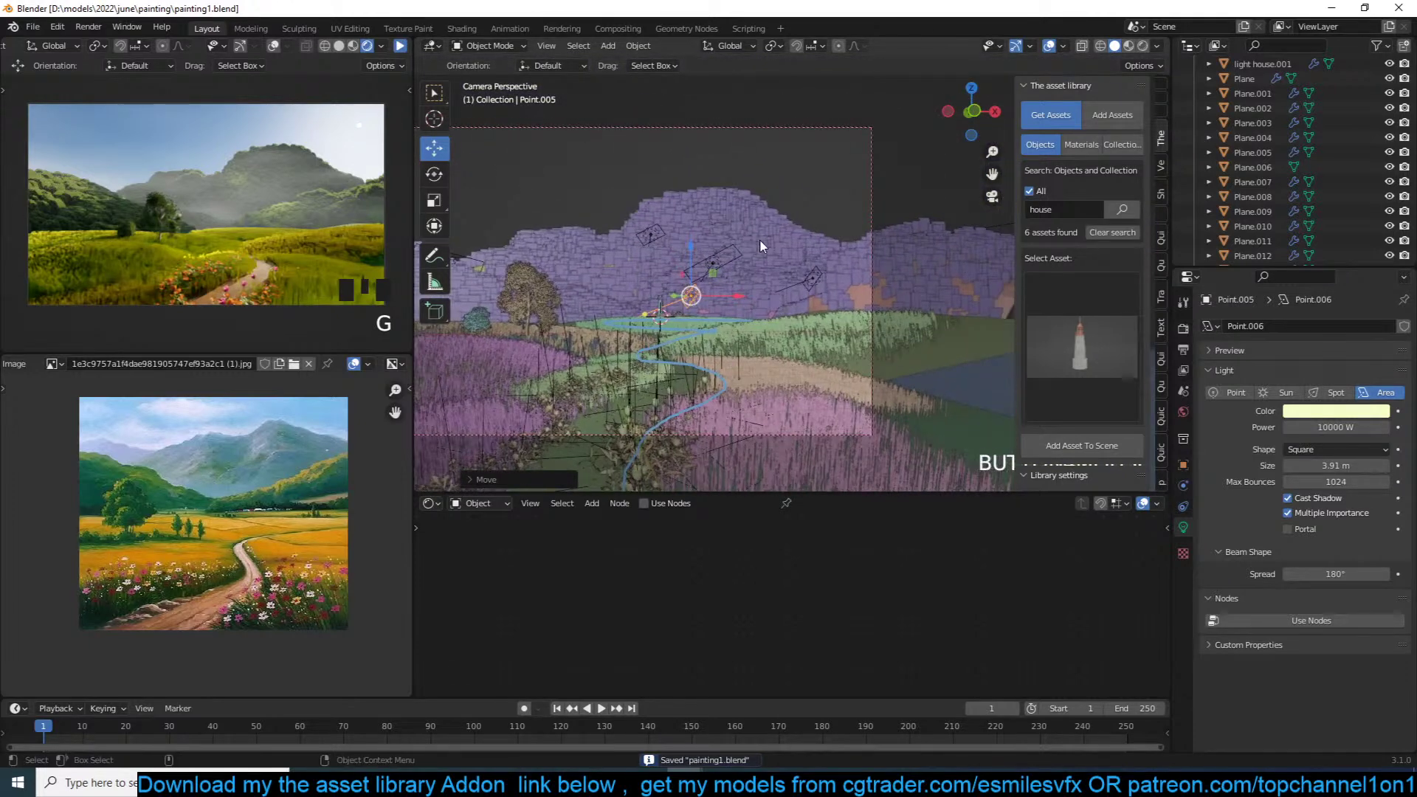
left_click(607, 256)
key("shift+d")
key("x")
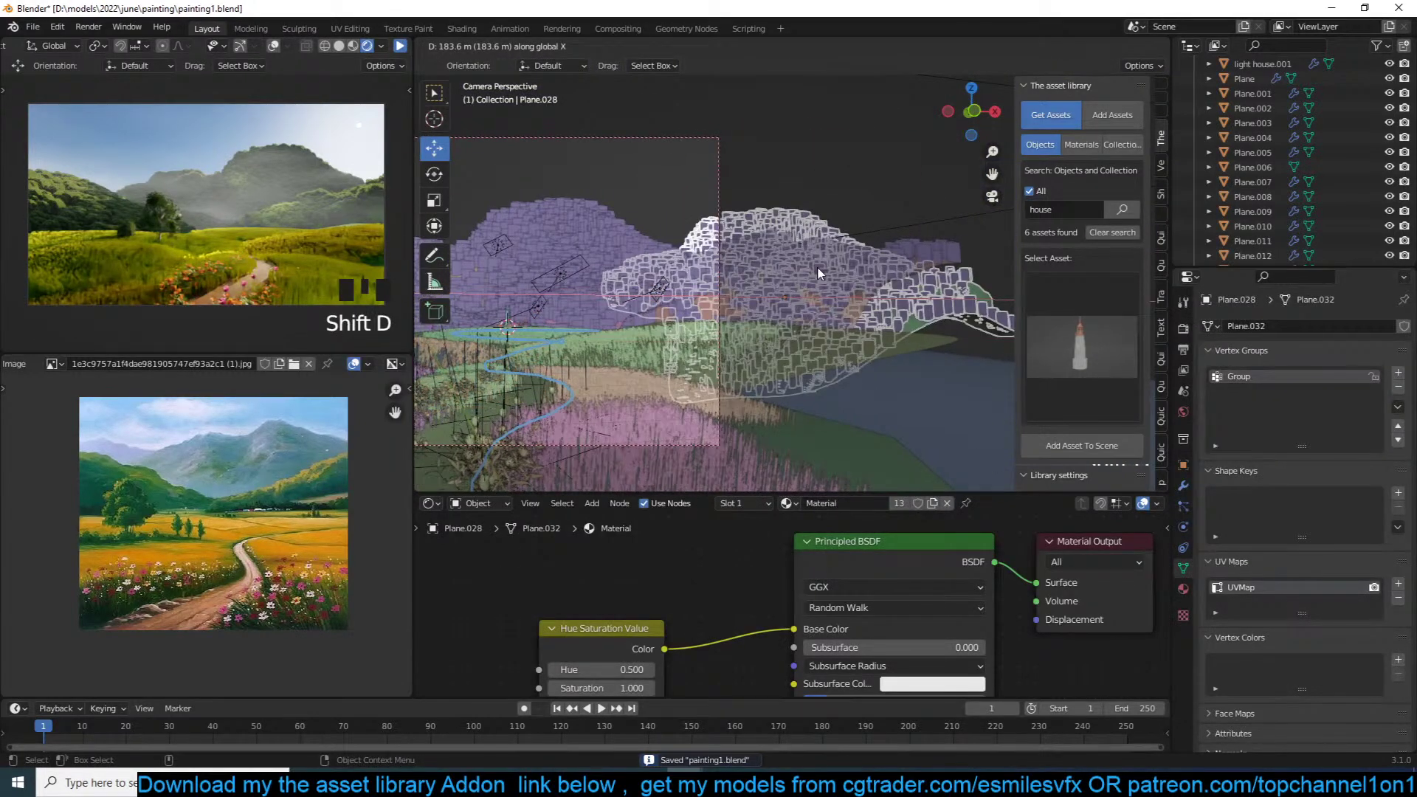
left_click(818, 273)
Step: Move the duplicated mountain back and inward in the top view so it overlaps behind the existing far range
key("KP_7")
scroll(819, 275, "down", 10)
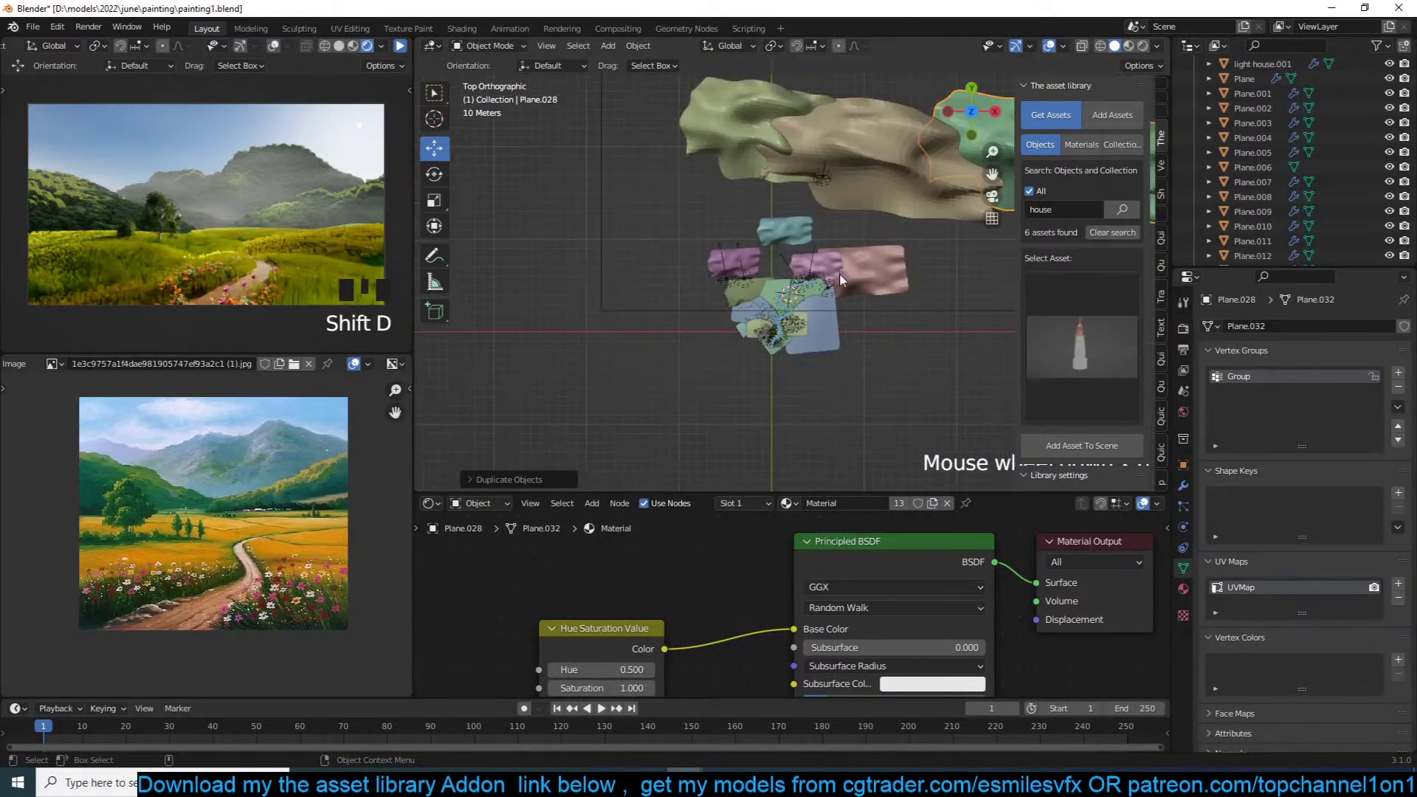
middle_click_drag(816, 292, 731, 346, "shift")
key("h")
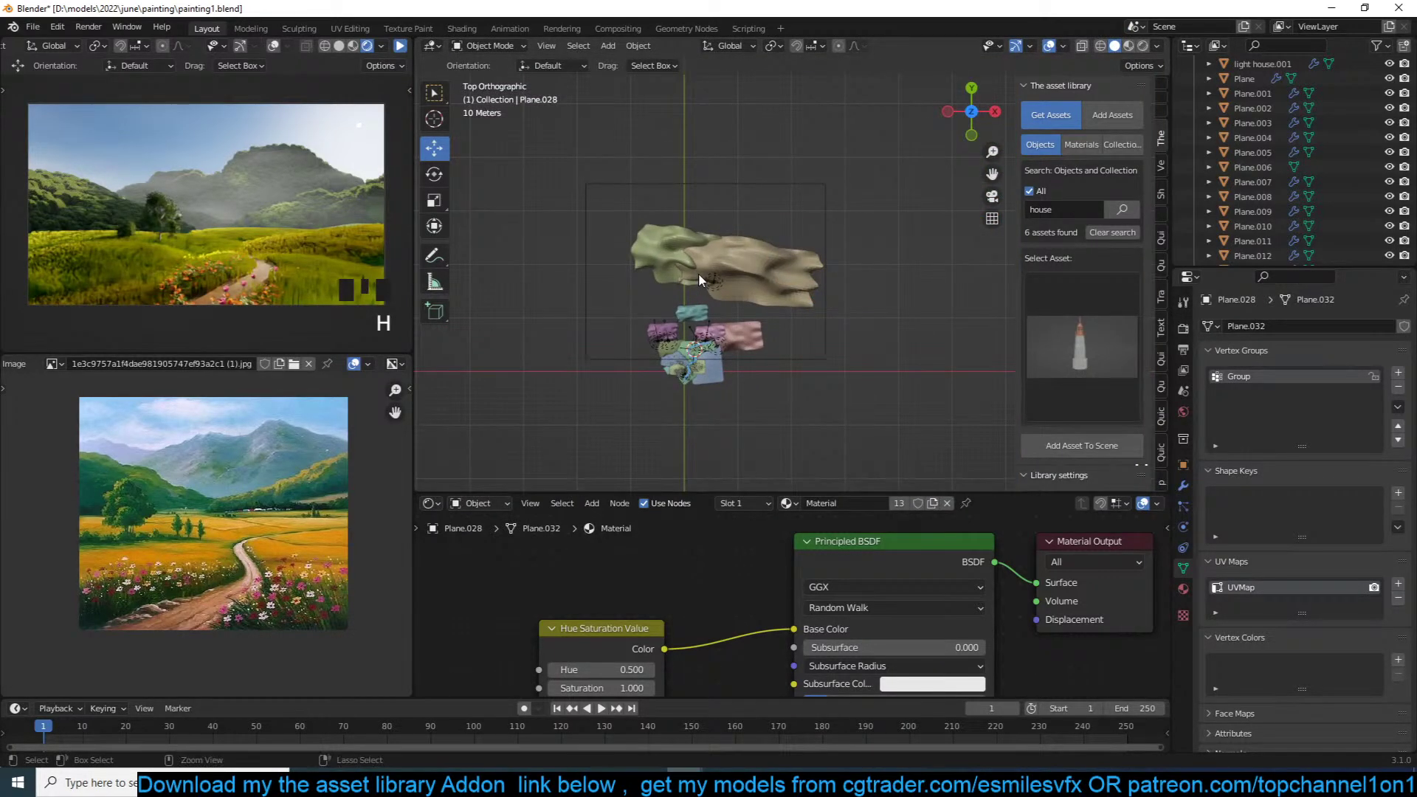
key("ctrl+z")
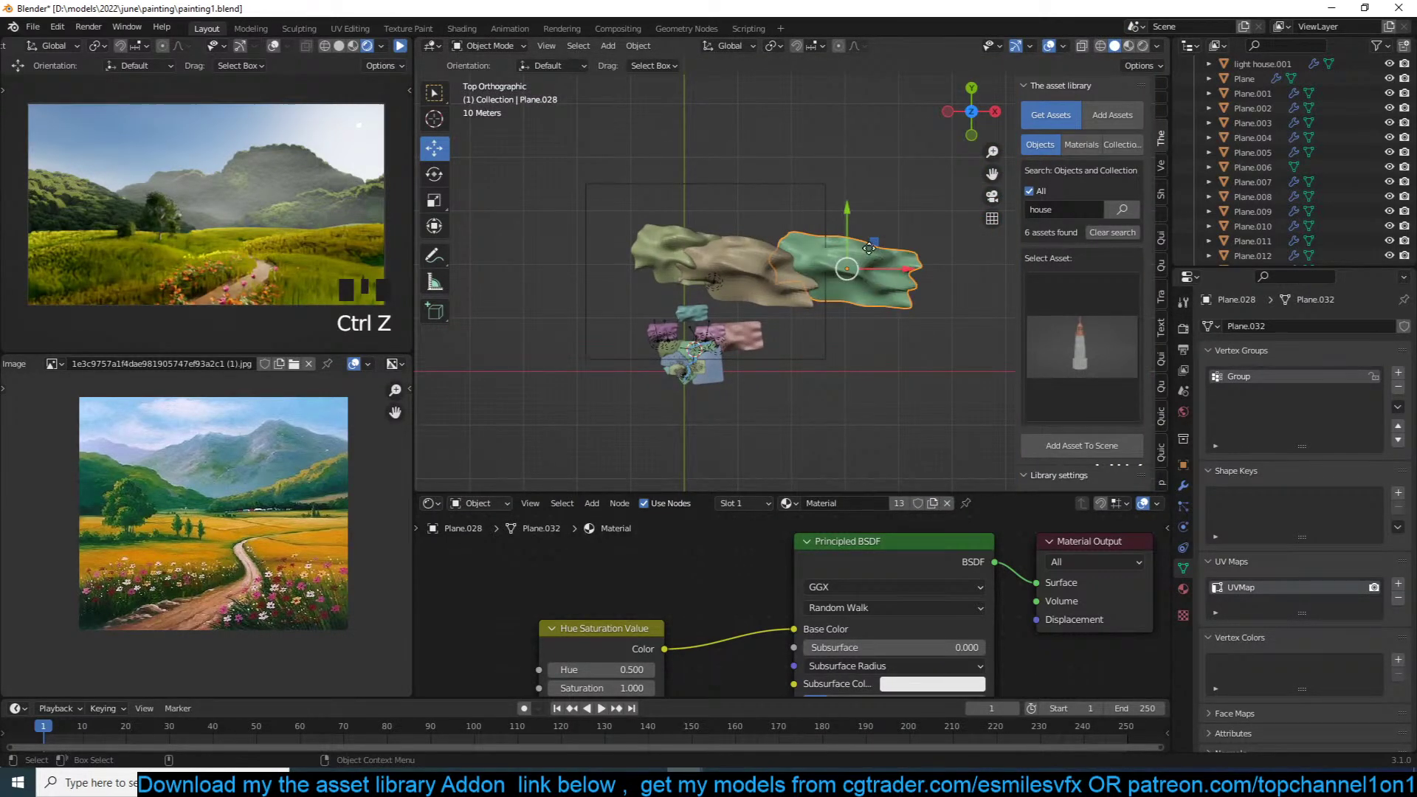
key("g")
left_click(842, 214)
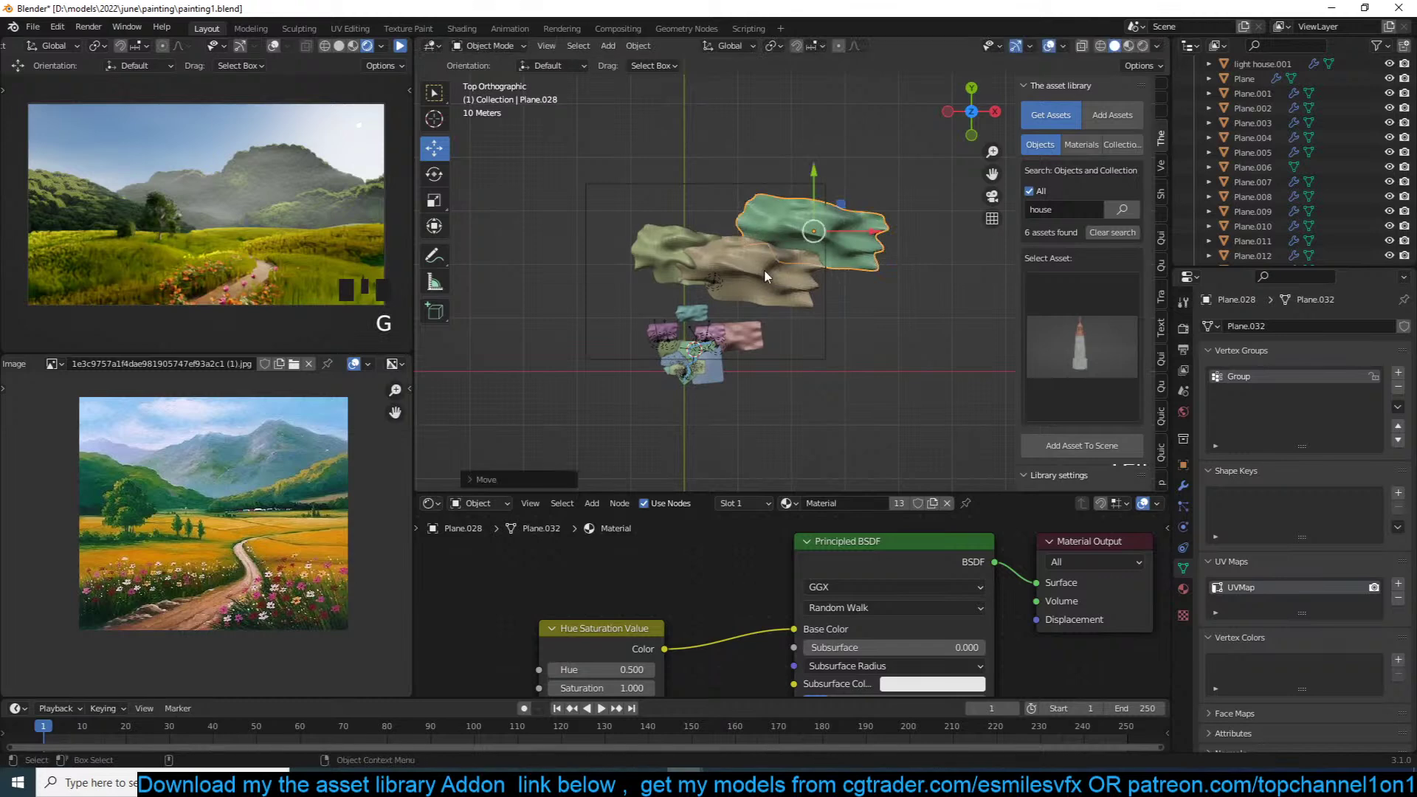
Step: Reduce the Subdivision modifier's viewport level to 1 on each of the three large far mountains
left_click(1183, 485)
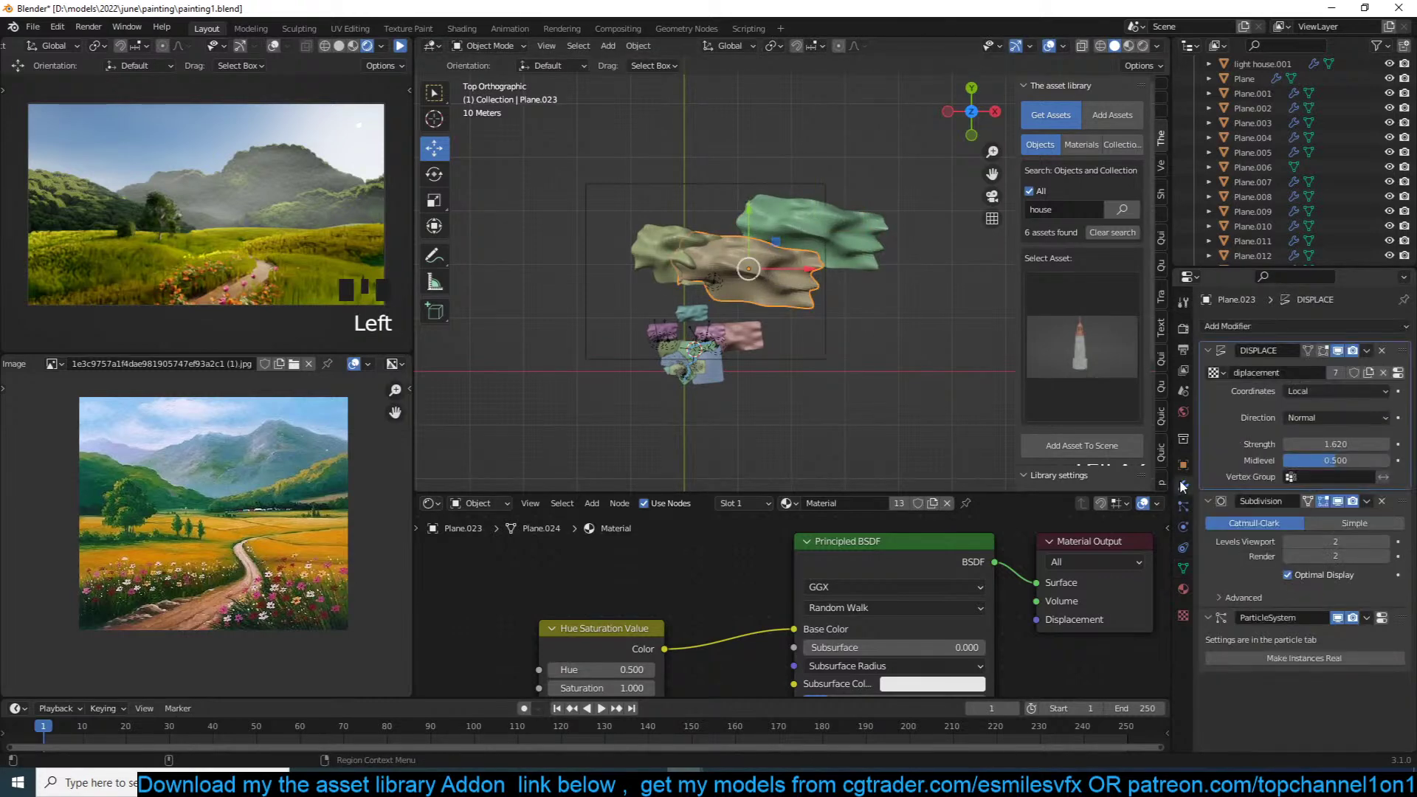
left_click(1338, 504)
left_click(1339, 504)
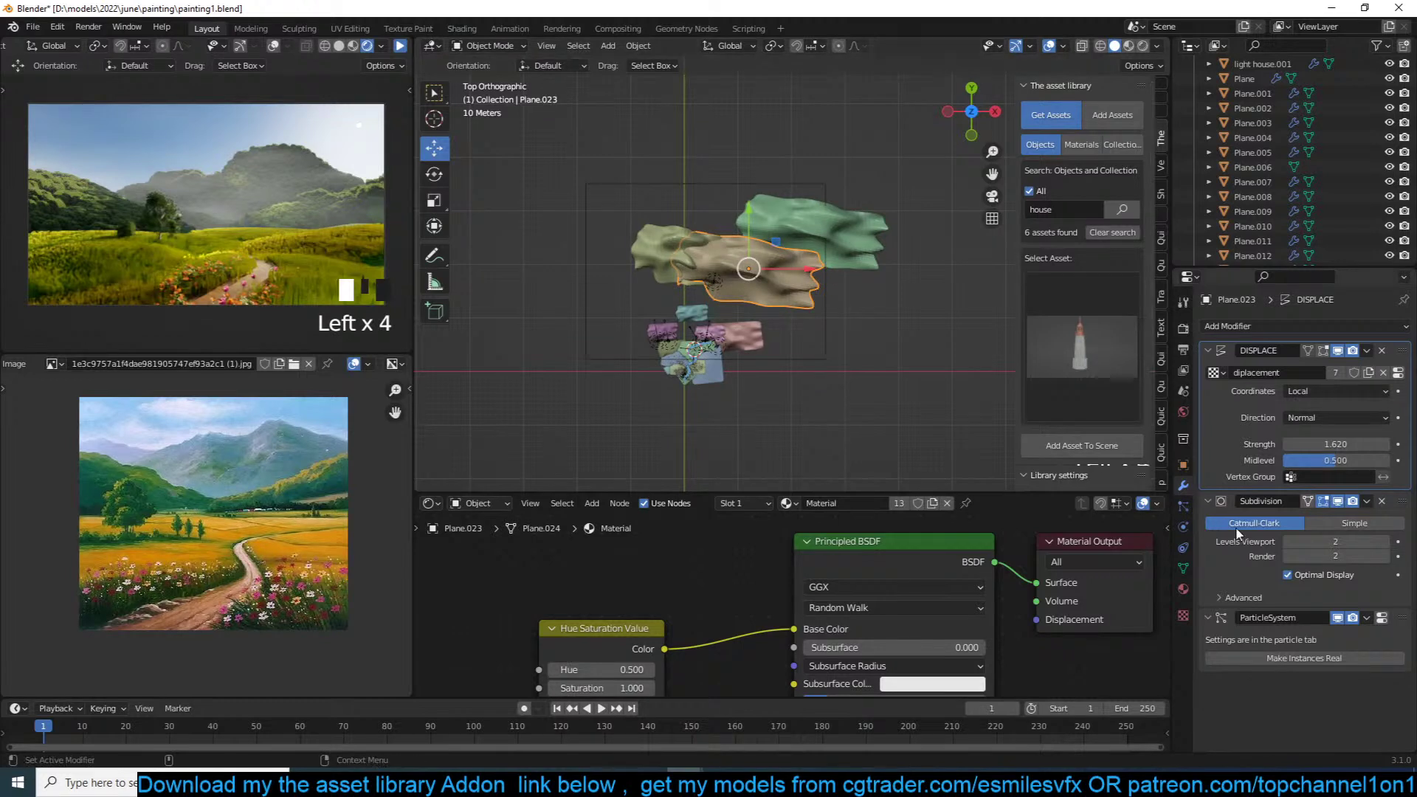
left_click(1287, 541)
left_click(872, 259)
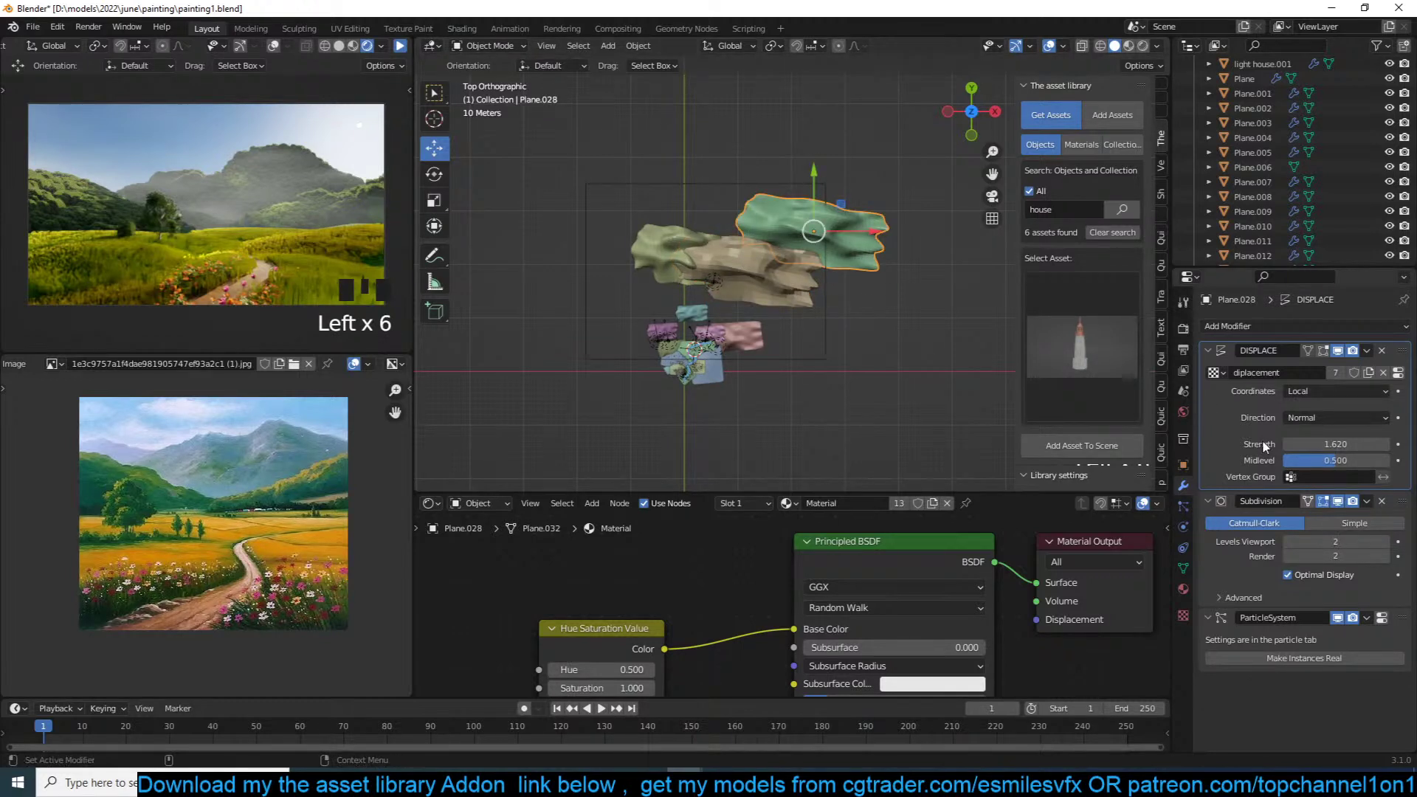
left_click(1285, 542)
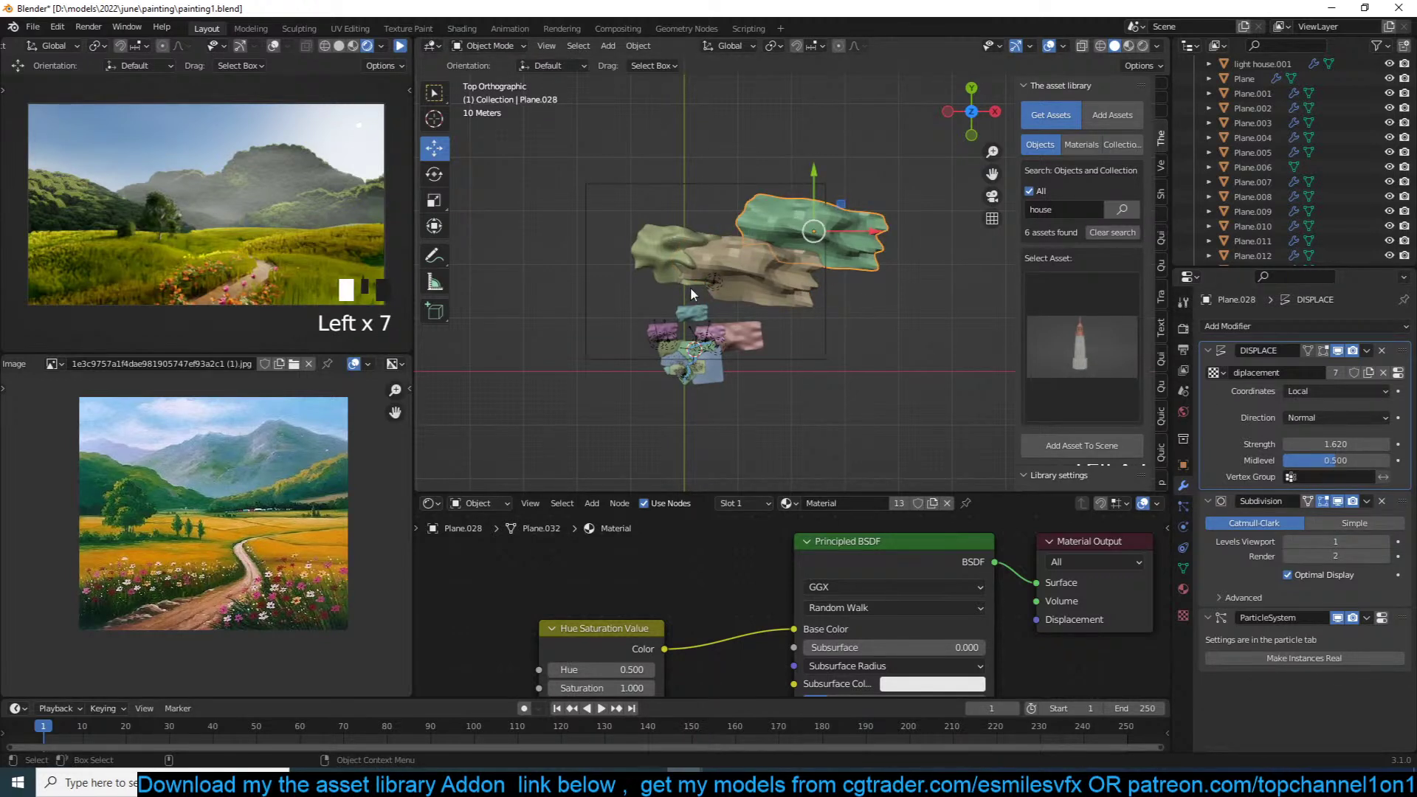
left_click(672, 261)
left_click(1285, 540)
Step: Create a linked duplicate of the new far mountain, stretch it along the Y axis, and place it behind the range's opposite end
left_click(878, 237)
key("alt+d")
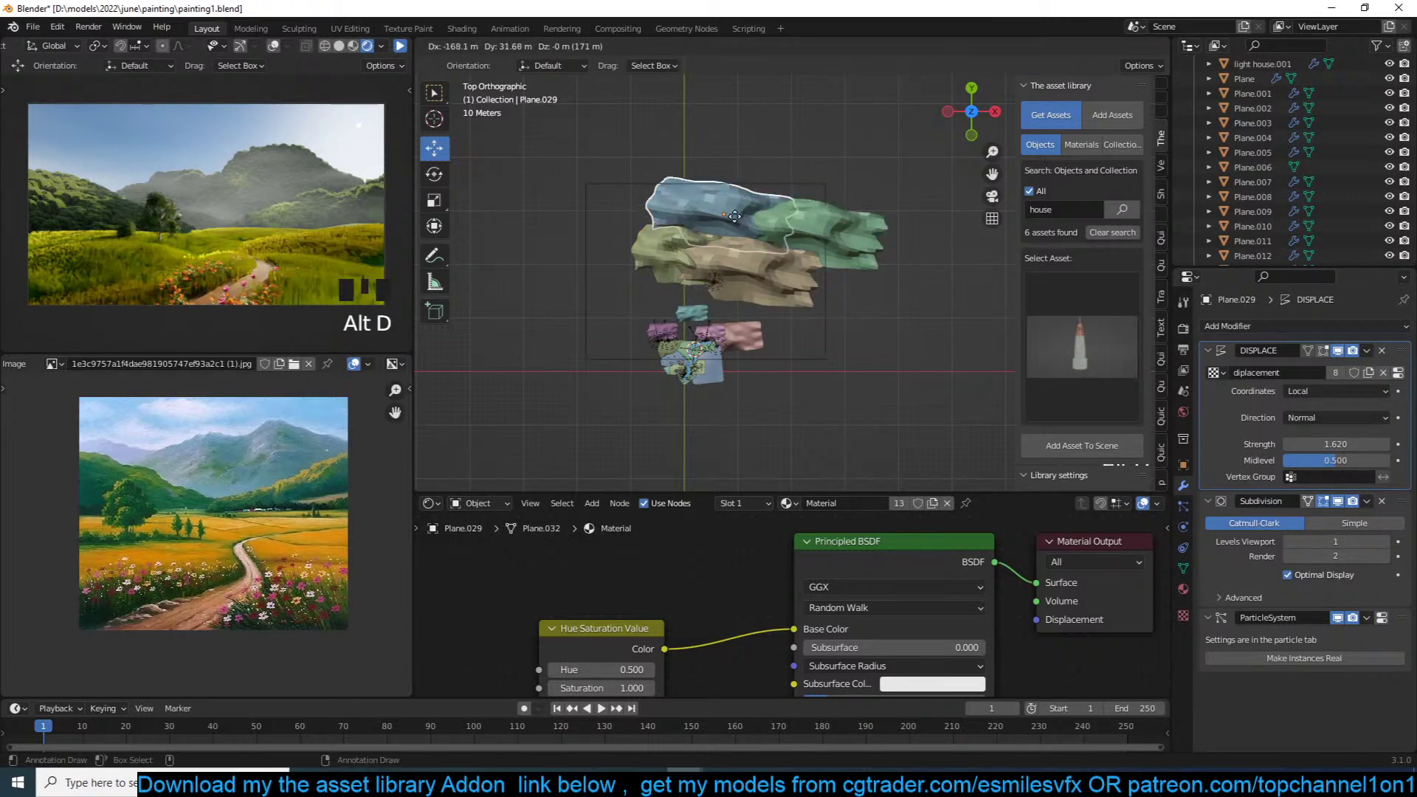
left_click(659, 240)
key("s")
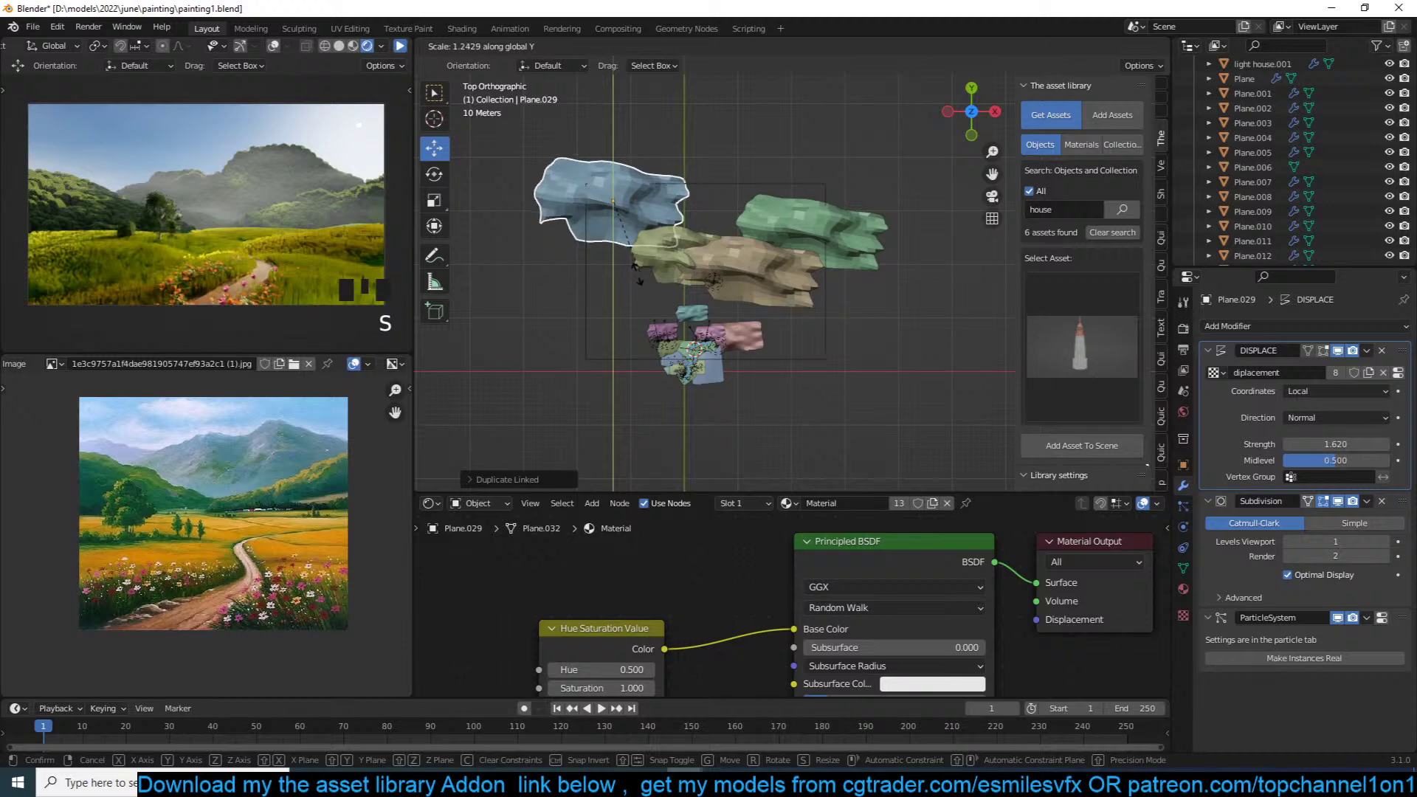
left_click(648, 295)
key("g")
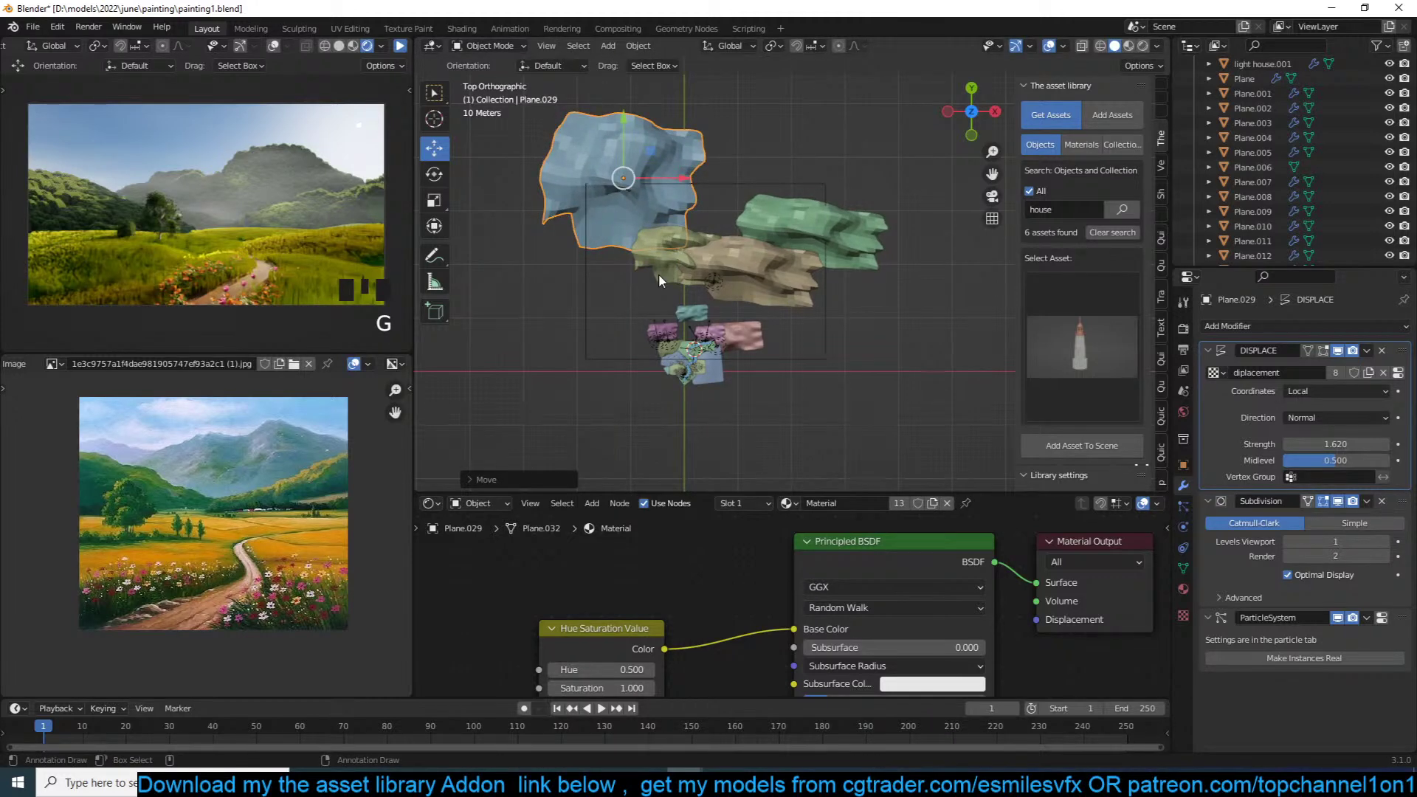
Step: Rescale, rotate and raise the linked mountain in the camera view so it rises behind the hills by the tree
key("KP_0")
scroll(666, 264, "down", 3)
left_click(769, 246)
scroll(775, 255, "up", 3)
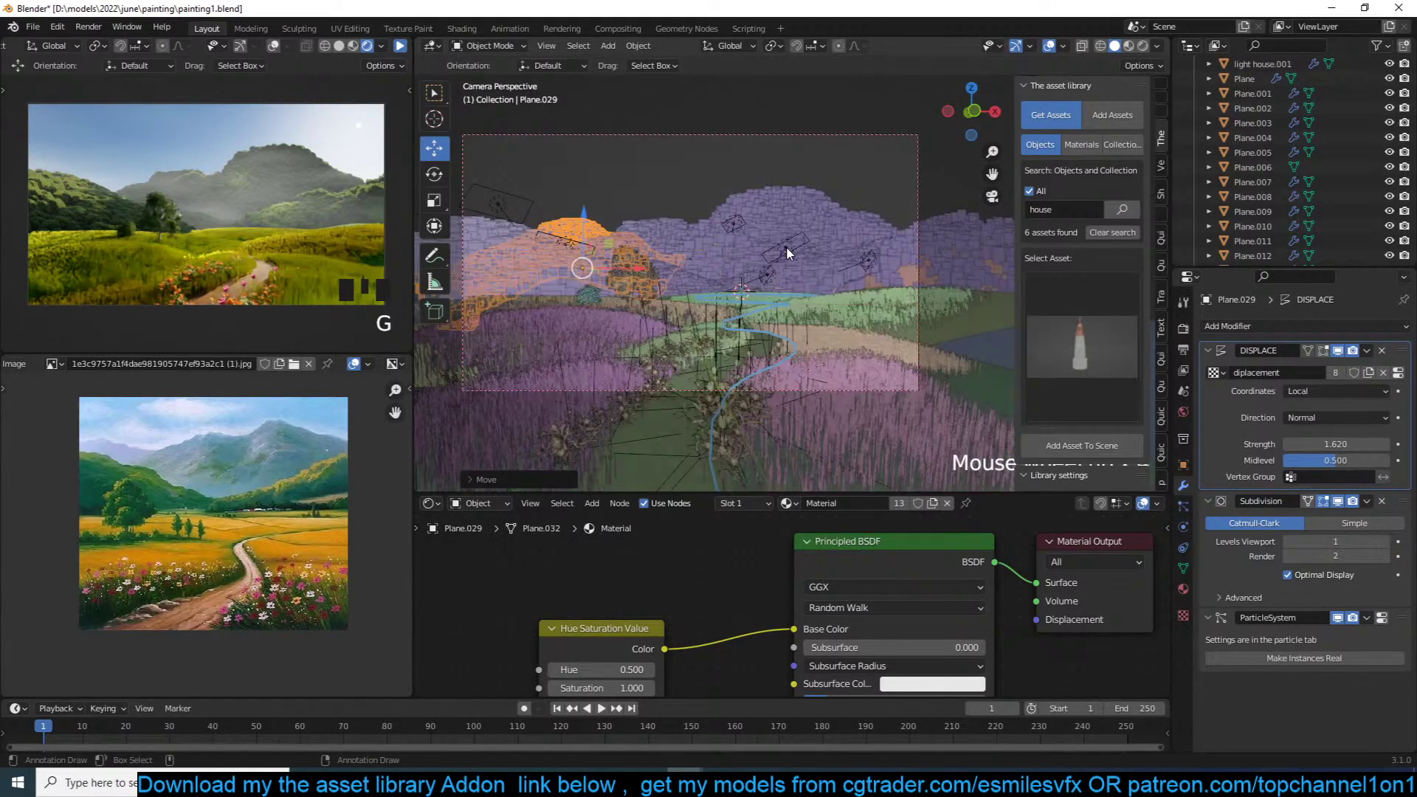
key("s")
left_click(712, 229)
key("r")
left_click(700, 236)
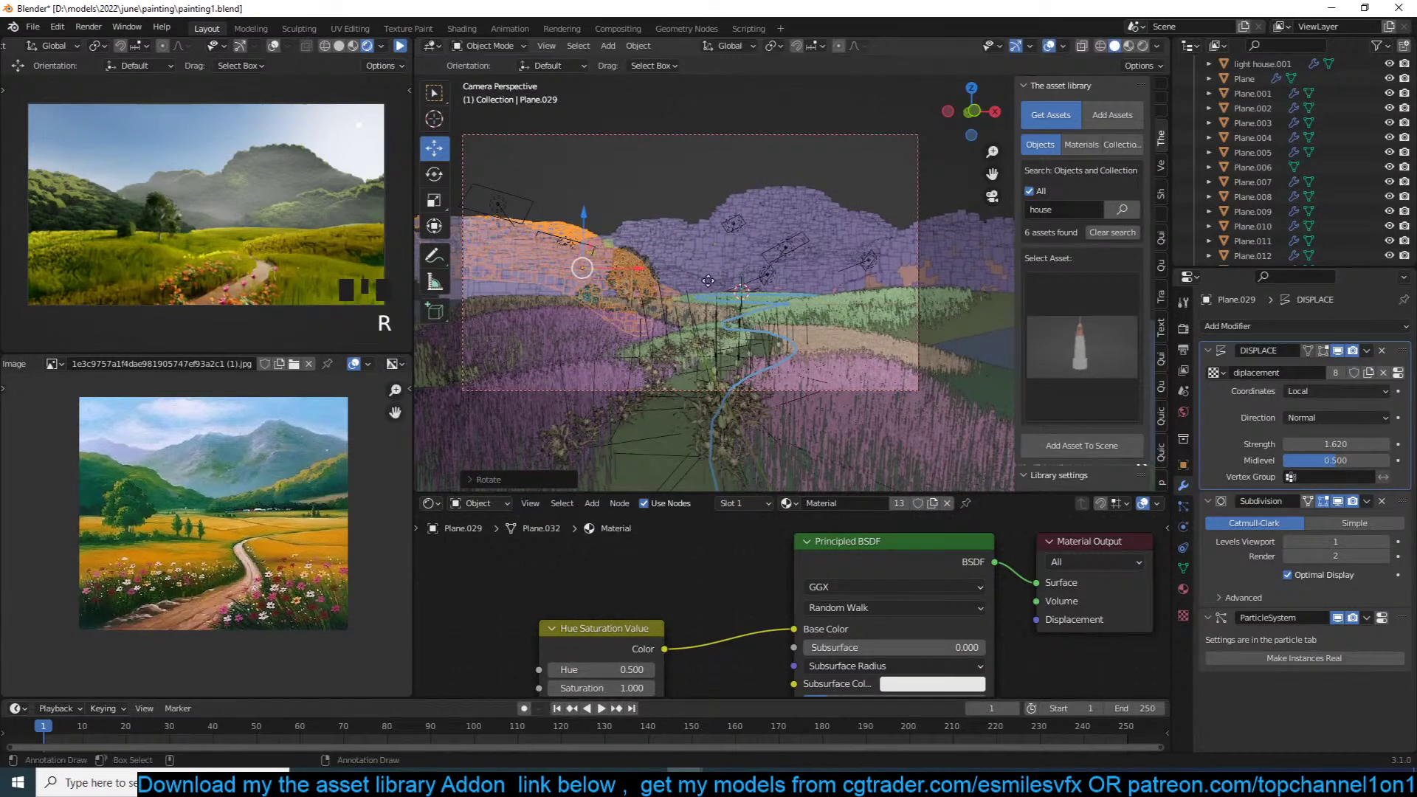
key("g")
left_click(695, 281)
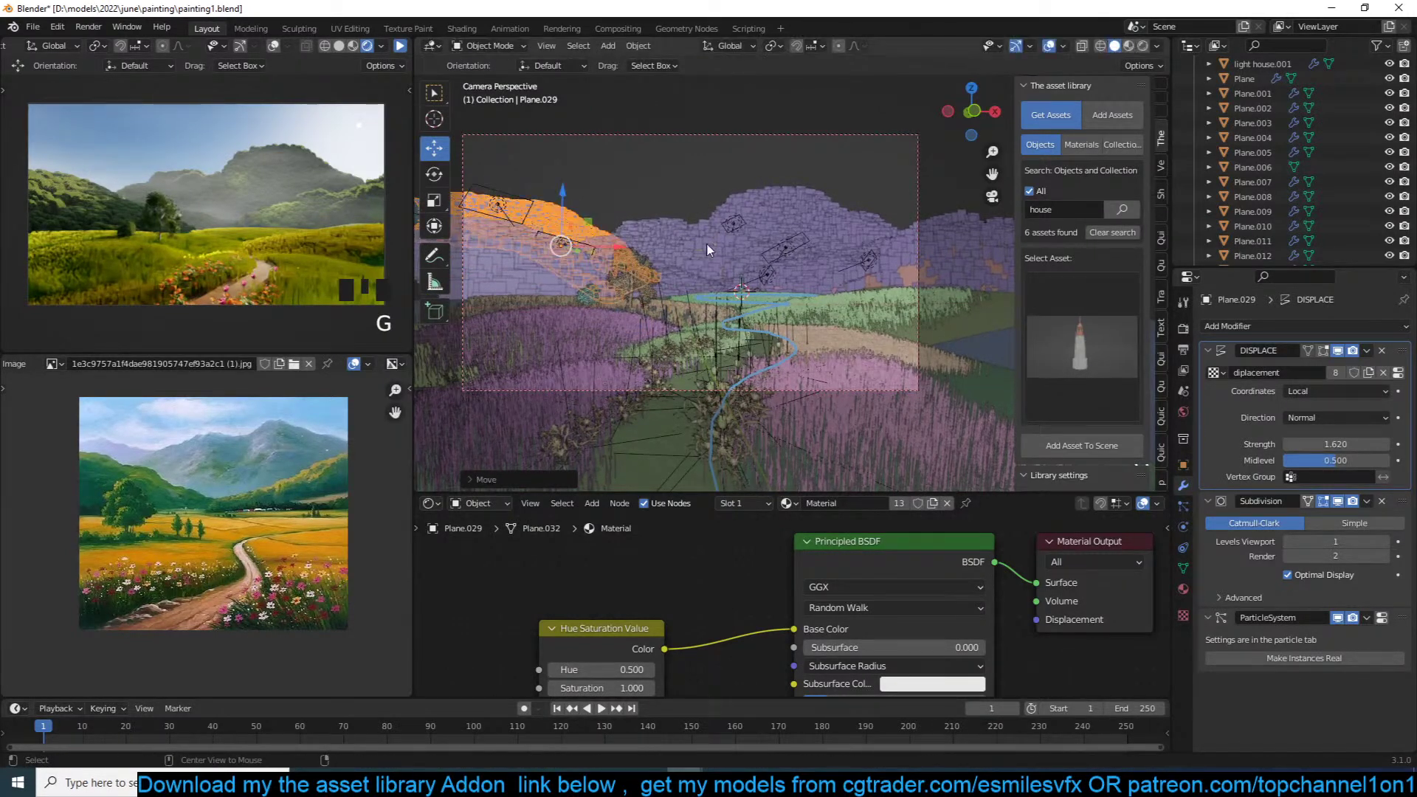
Step: Select the volume cube, stretch it along the Y axis, and move it along Y over the added mountains
key("alt+a")
middle_click_drag(576, 225, 527, 267)
scroll(542, 282, "down", 5)
left_click(844, 200)
left_click(868, 211)
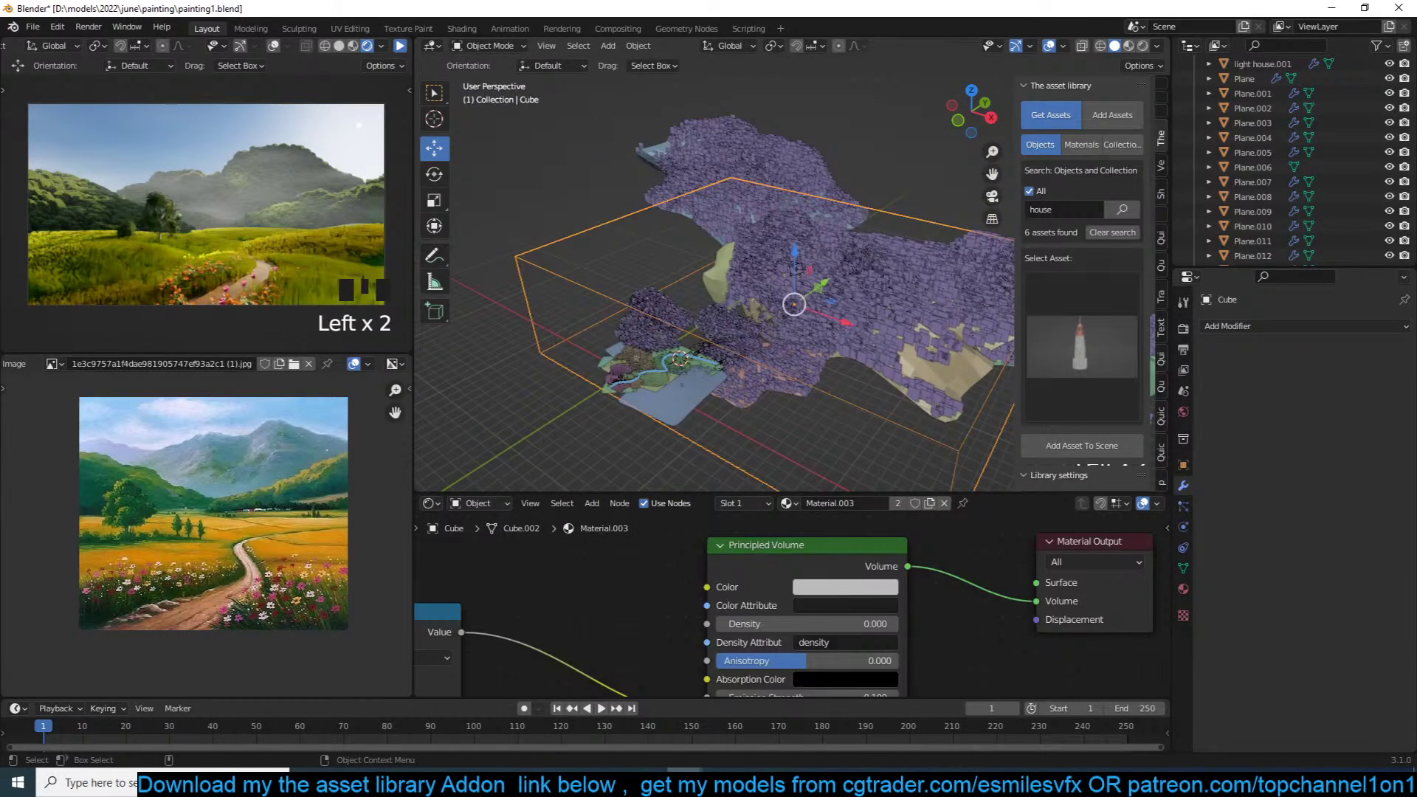
key("s")
key("y")
left_click(861, 219)
key("g")
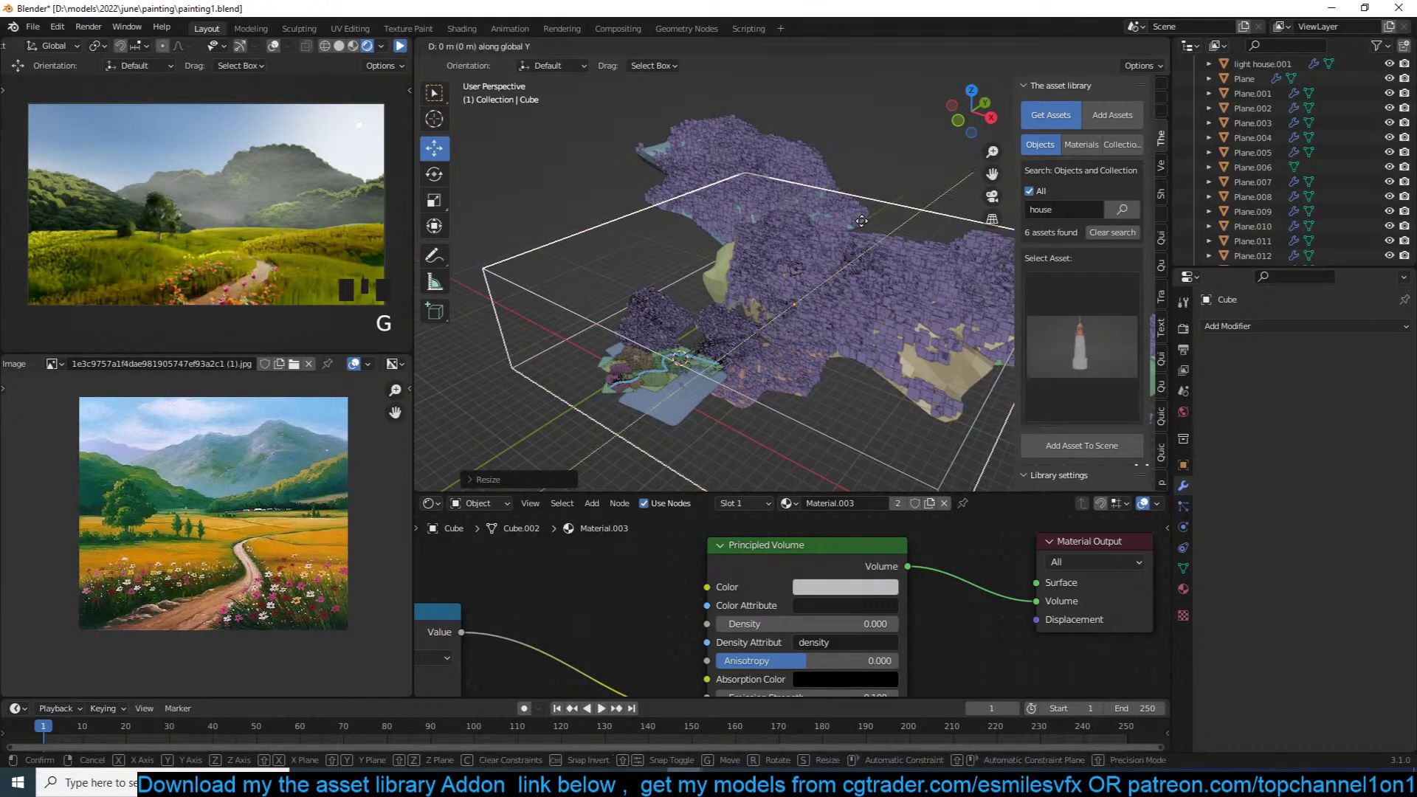